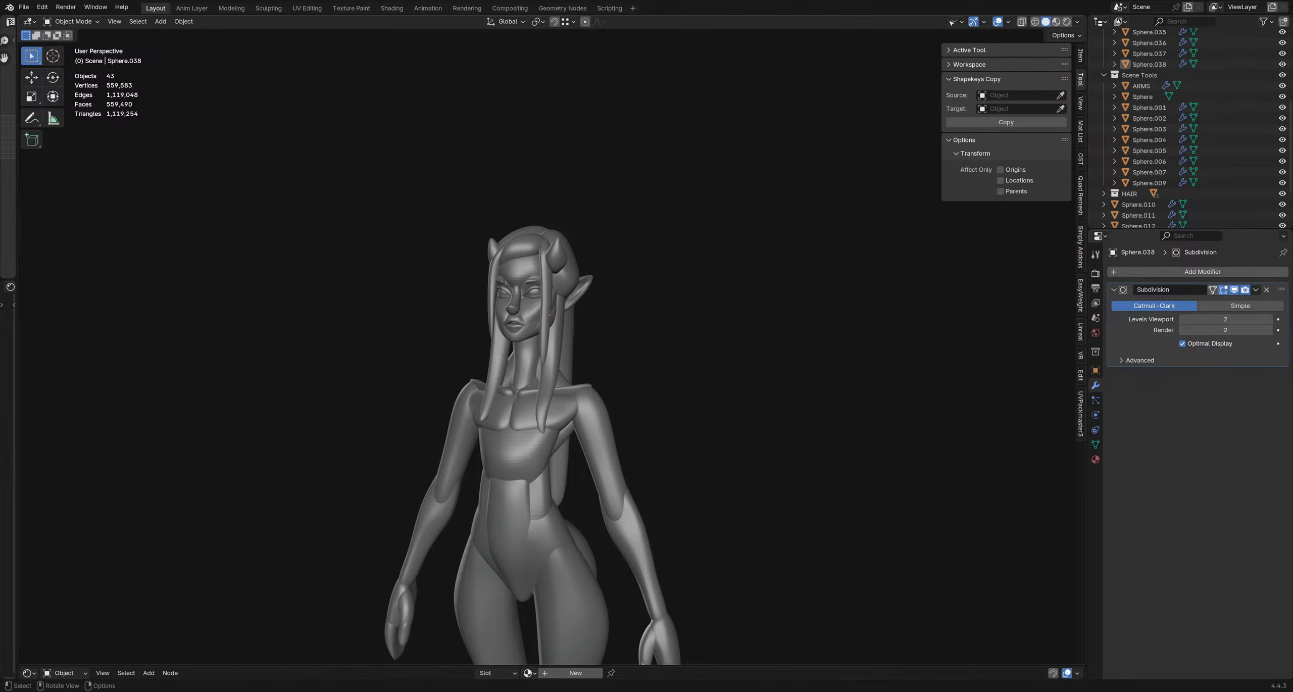
- Hide the HAIR collection in the outliner and save the file
middle_drag(528, 344, 632, 317)
scroll(1152, 151, down, 2)
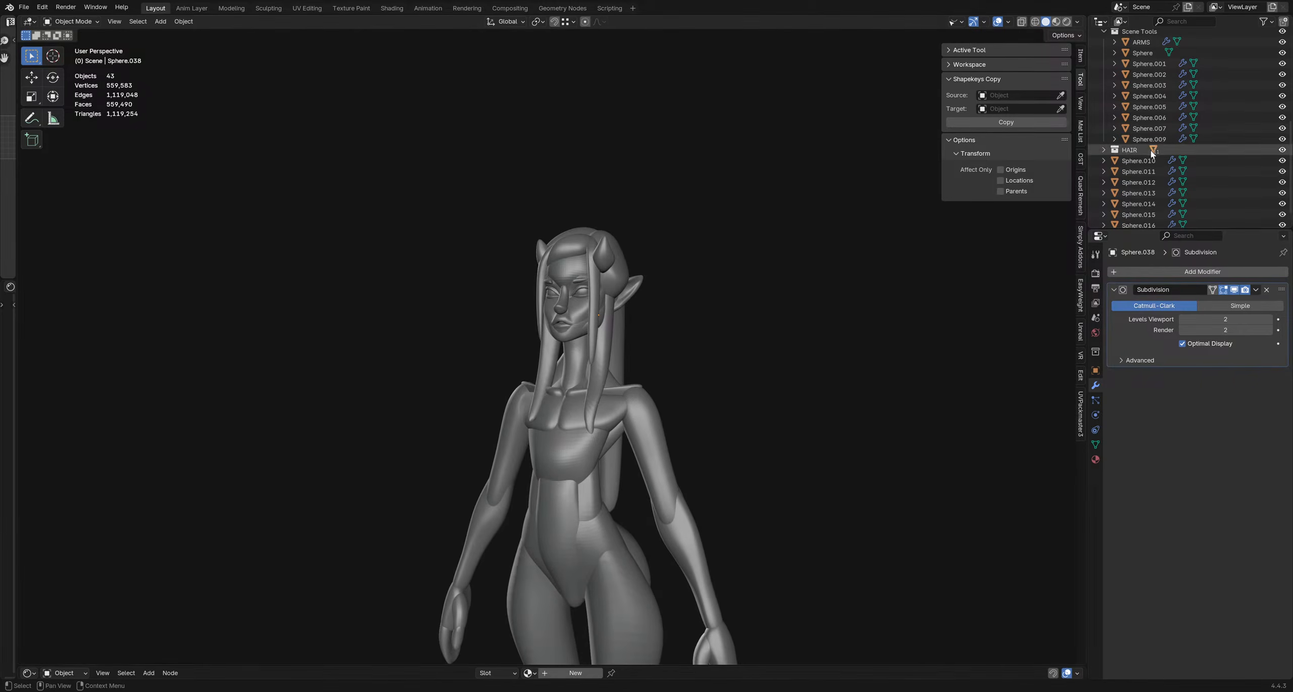
click(1283, 150)
middle_drag(786, 263, 727, 261)
middle_drag(599, 208, 431, 2)
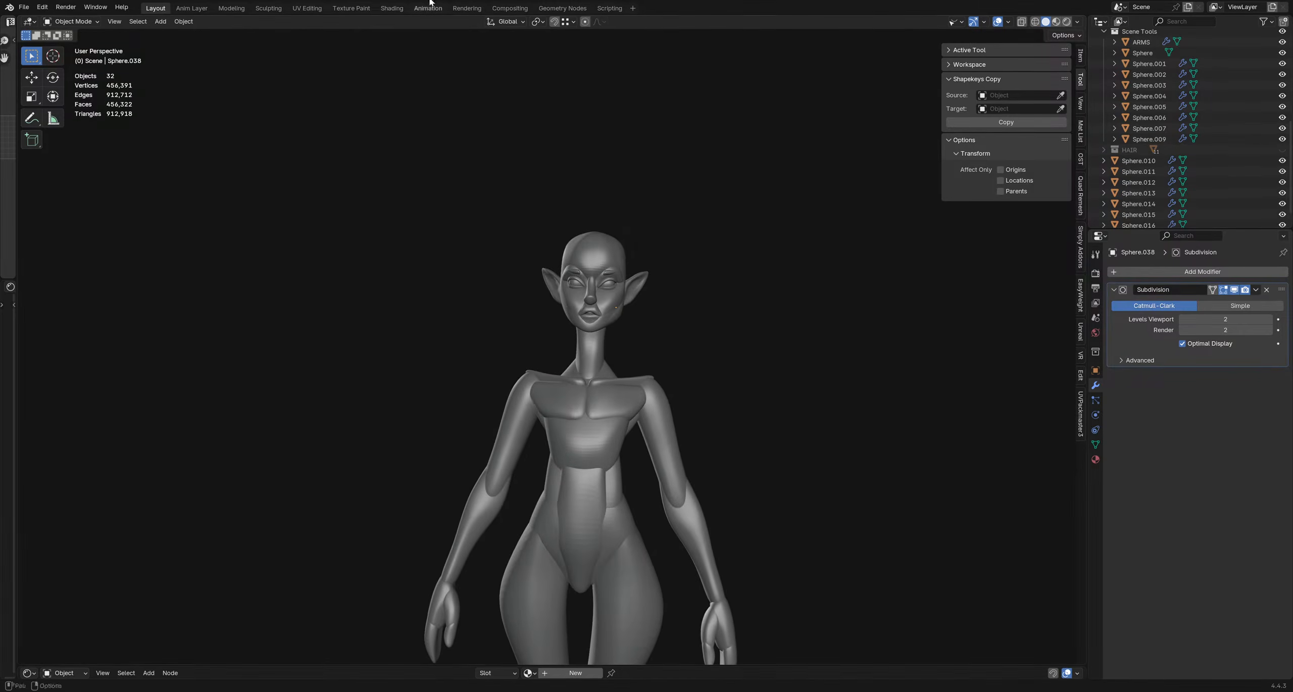
middle_drag(485, 87, 527, 259)
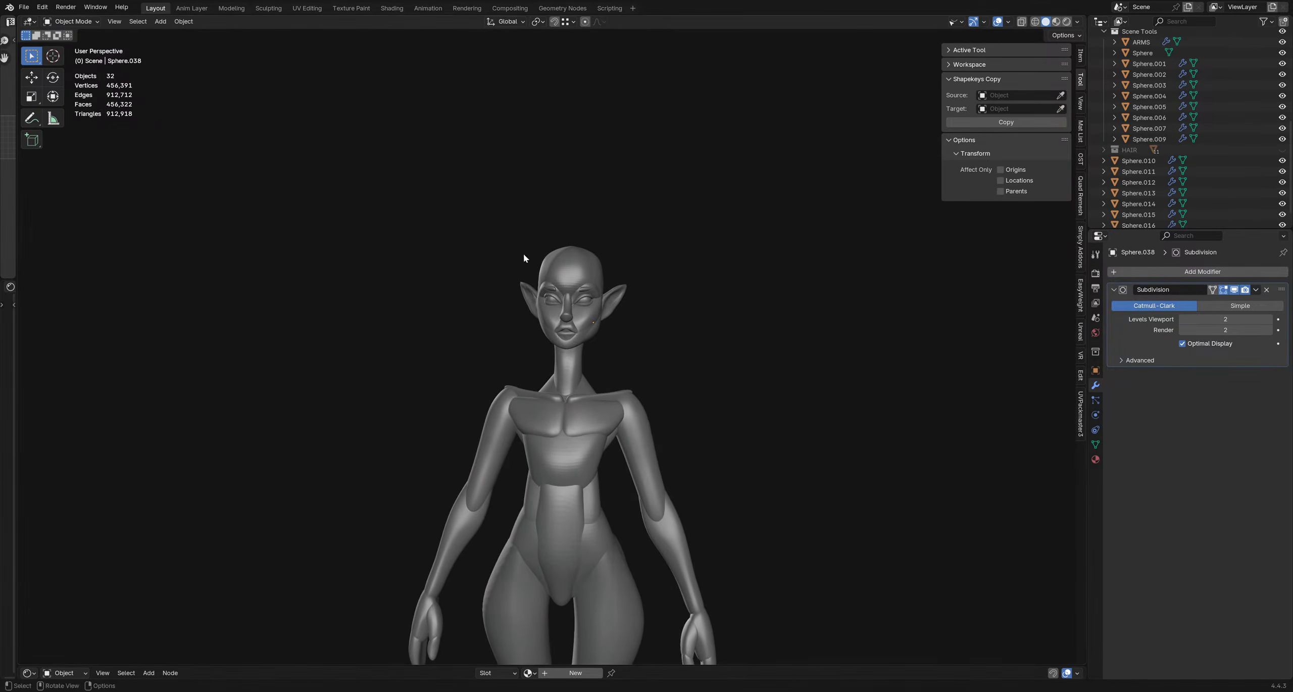
click(36, 25)
key(ctrl+s)
- Examine the bald head, face and ear of the character from the front, three-quarter and side
mouse_move(622, 349)
middle_down()
mouse_move(602, 396)
mouse_move(456, 361)
mouse_move(577, 378)
mouse_move(643, 334)
mouse_move(622, 329)
middle_up()
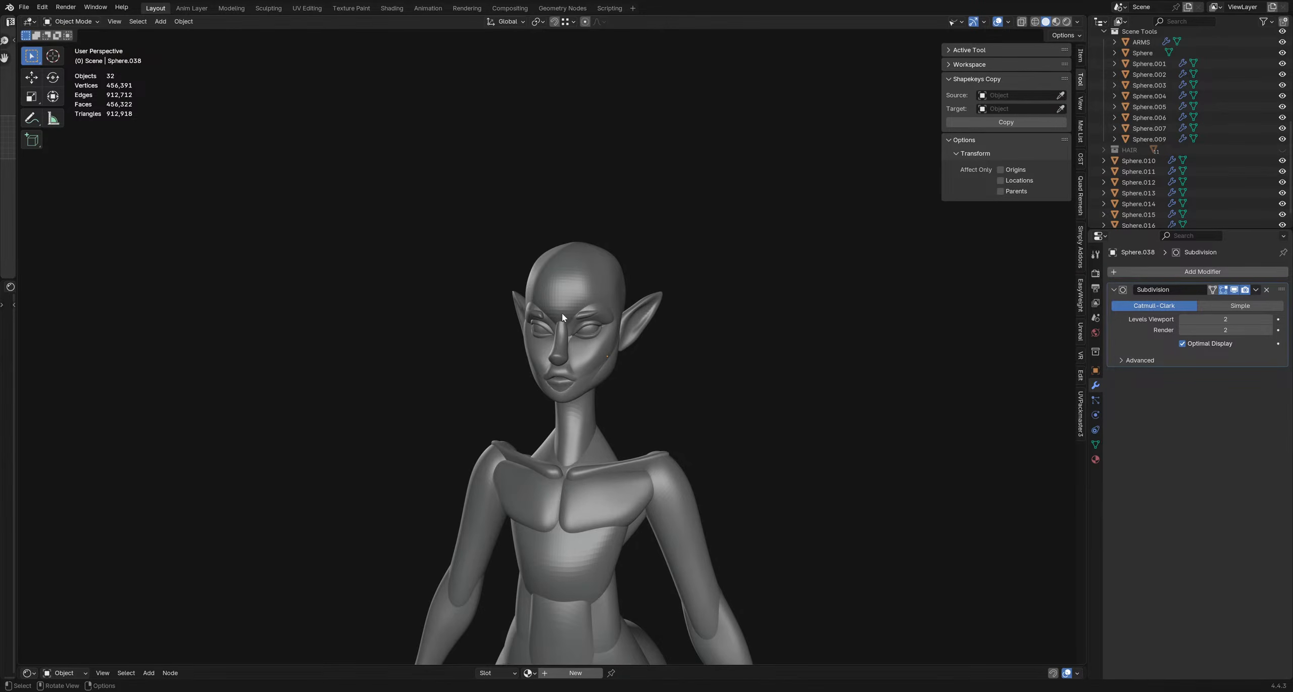
ctrl+middle_drag(563, 317, 577, 349)
click(591, 305)
click(709, 423)
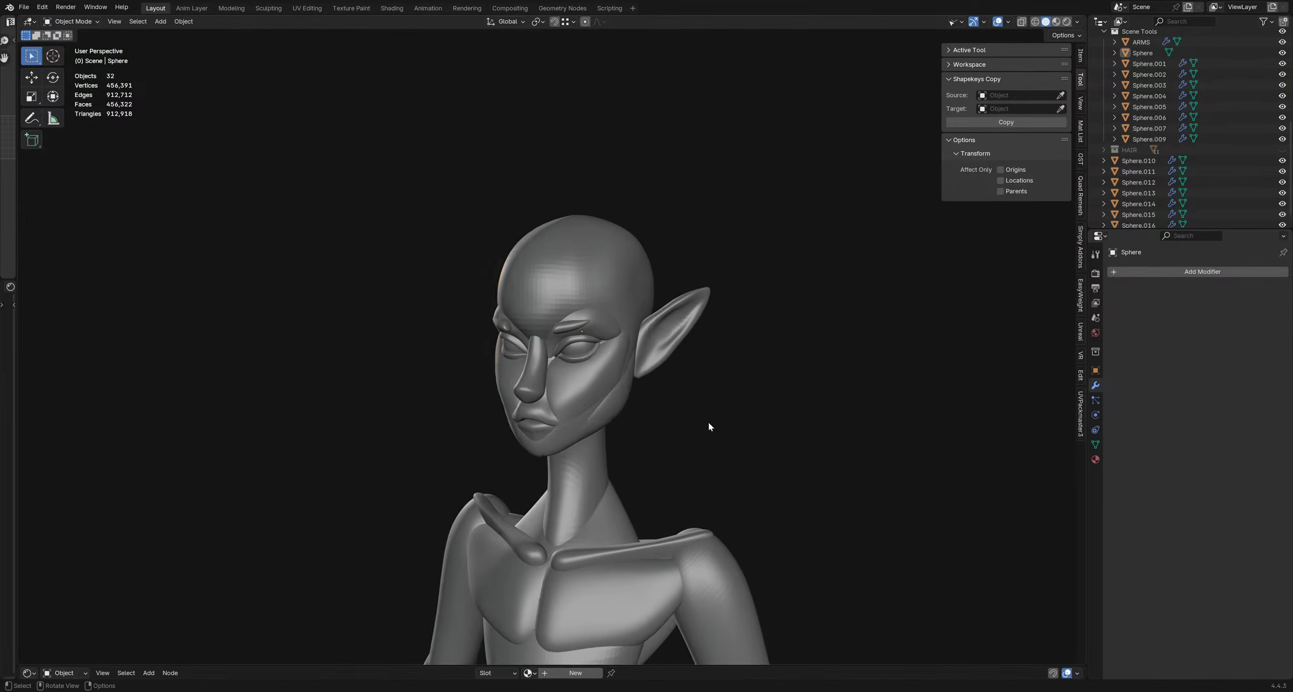
shift+middle_drag(708, 425, 731, 420)
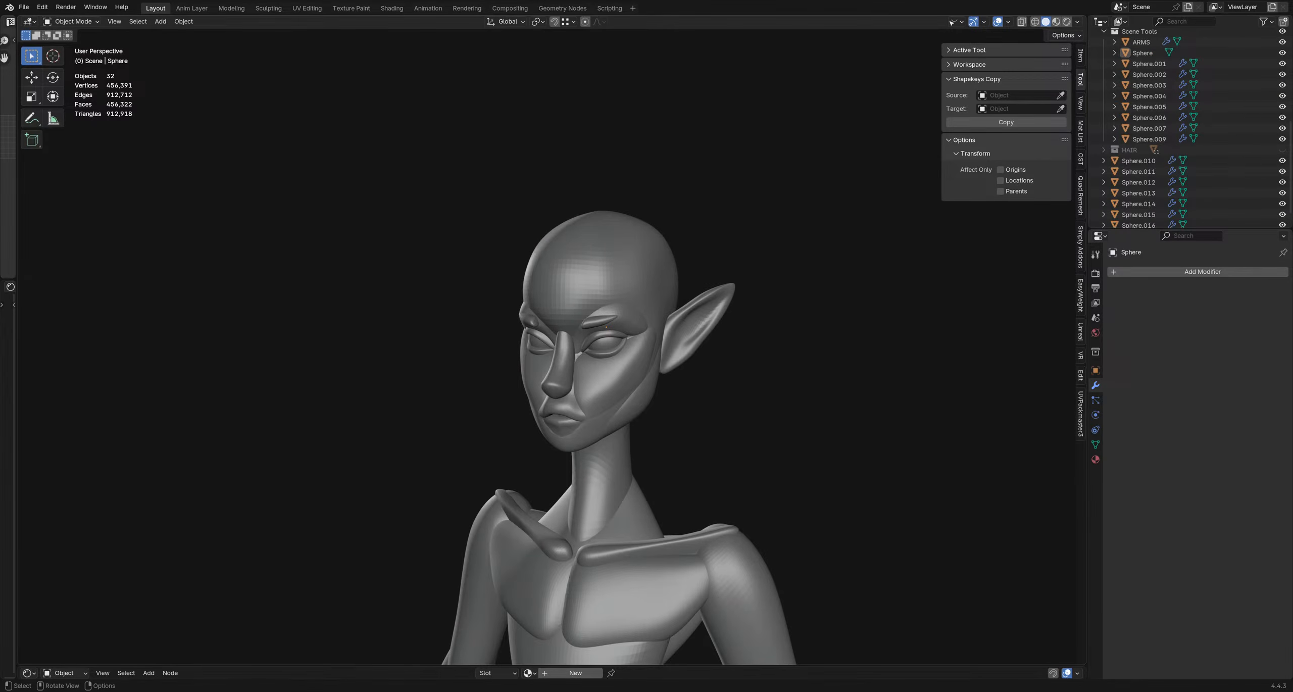
middle_drag(621, 394, 614, 434)
middle_drag(652, 389, 613, 390)
scroll(618, 352, down, 1)
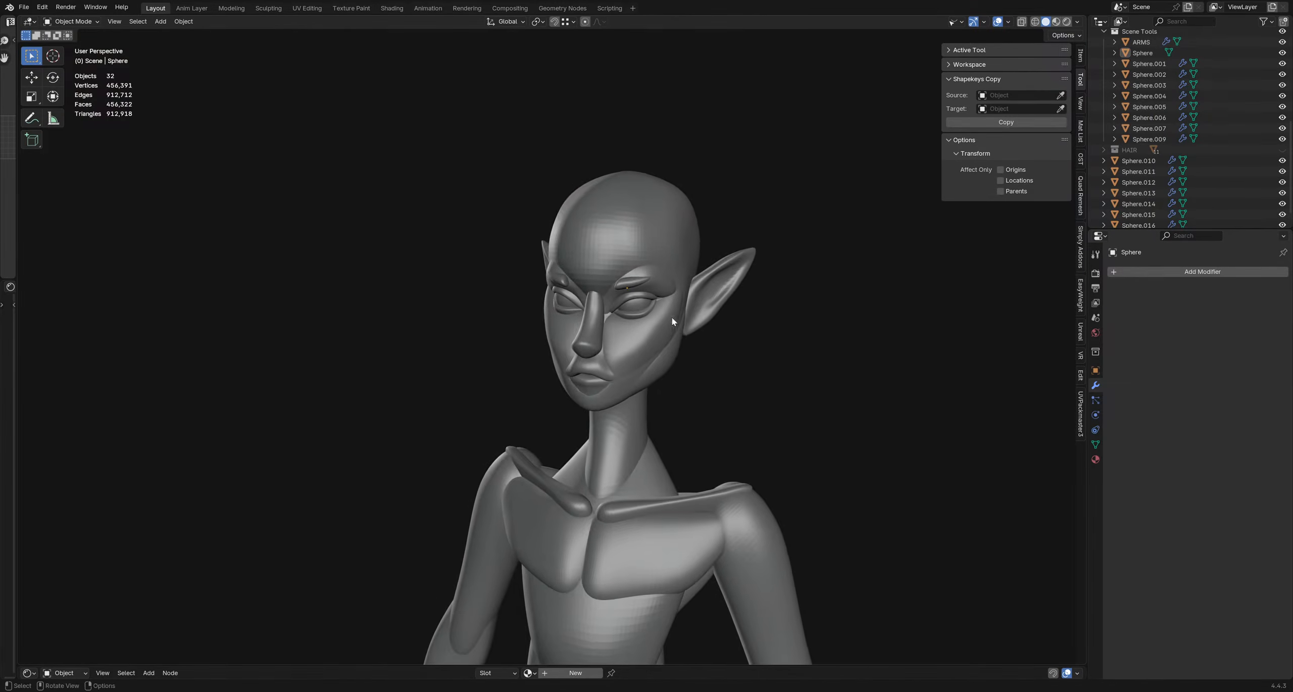
shift+middle_drag(672, 320, 629, 319)
mouse_move(630, 319)
middle_down()
mouse_move(612, 418)
mouse_move(628, 346)
mouse_move(556, 308)
mouse_move(530, 324)
middle_up()
- Put the cheek piece Sphere.007 into Sculpt Mode and give the Grab brush a 140 px radius with Projected falloff
click(641, 315)
key(ctrl+Tab)
key(f)
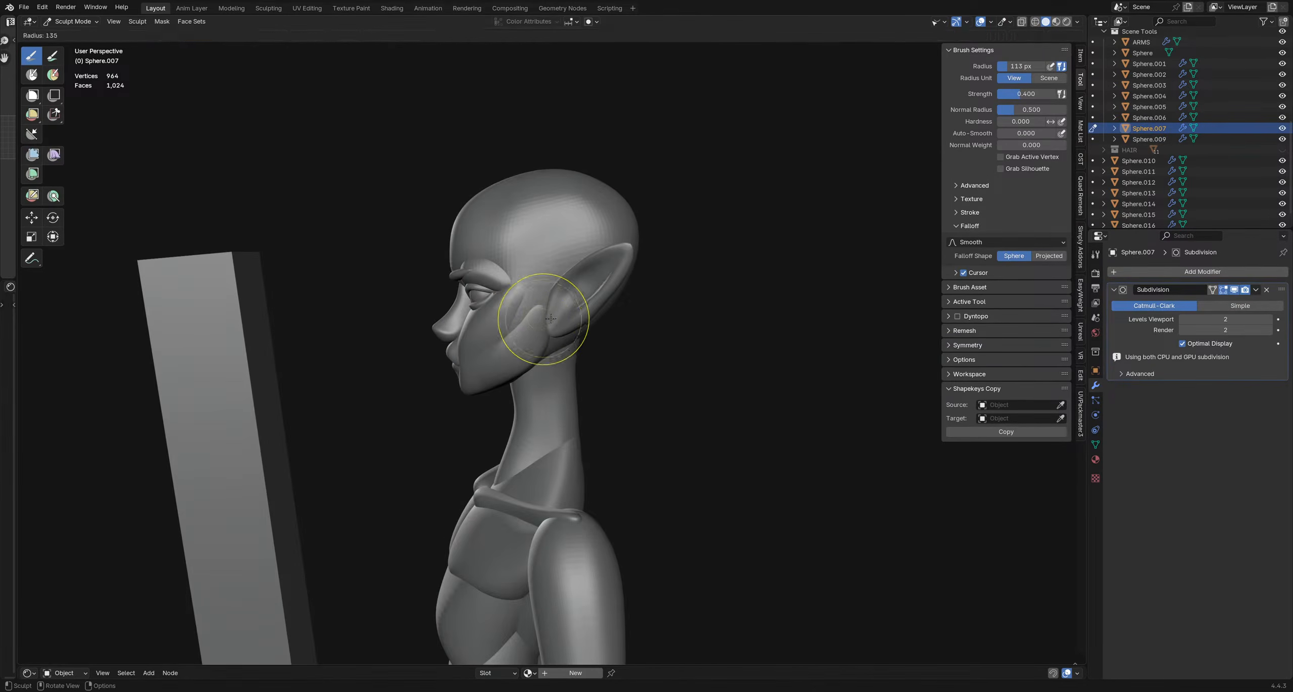
click(592, 318)
click(1049, 256)
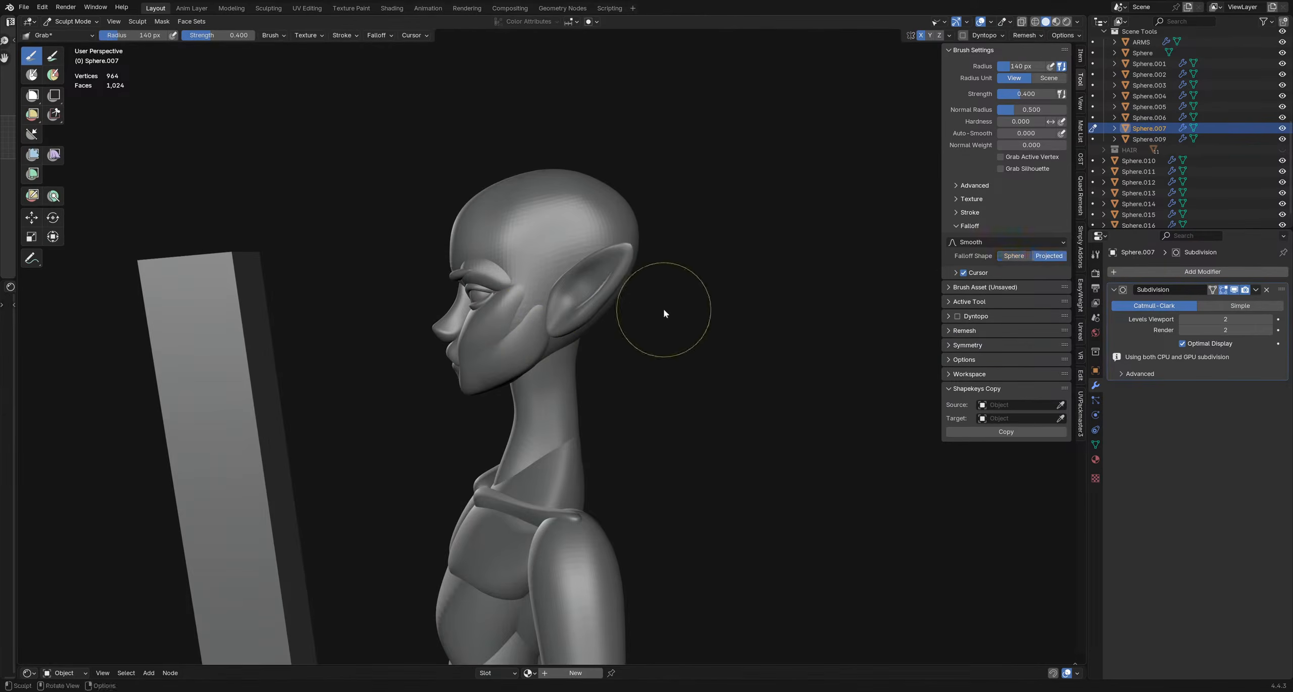
- Reduce the Grab brush radius to 122 px and reshape the cheek piece in front of the ear
key(s)
click(1050, 232)
shift+middle_drag(619, 292, 663, 312)
key(g)
key(f)
click(646, 323)
key(f)
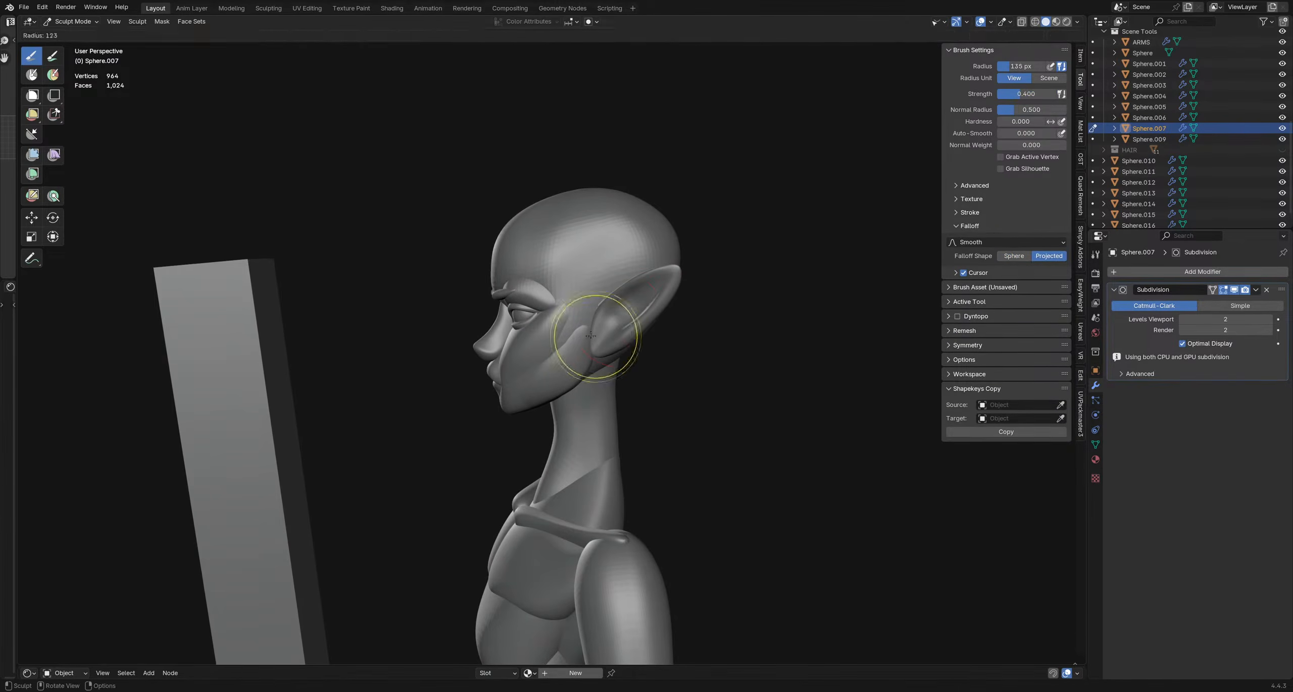
click(629, 339)
mouse_move(592, 335)
mouse_down()
mouse_move(595, 316)
mouse_move(587, 327)
mouse_up()
key(f)
click(627, 333)
mouse_move(627, 333)
middle_down()
mouse_move(657, 328)
mouse_move(643, 322)
middle_up()
scroll(651, 327, up, 3)
drag(642, 321, 641, 319)
mouse_move(640, 319)
middle_down()
mouse_move(611, 317)
mouse_move(626, 310)
middle_up()
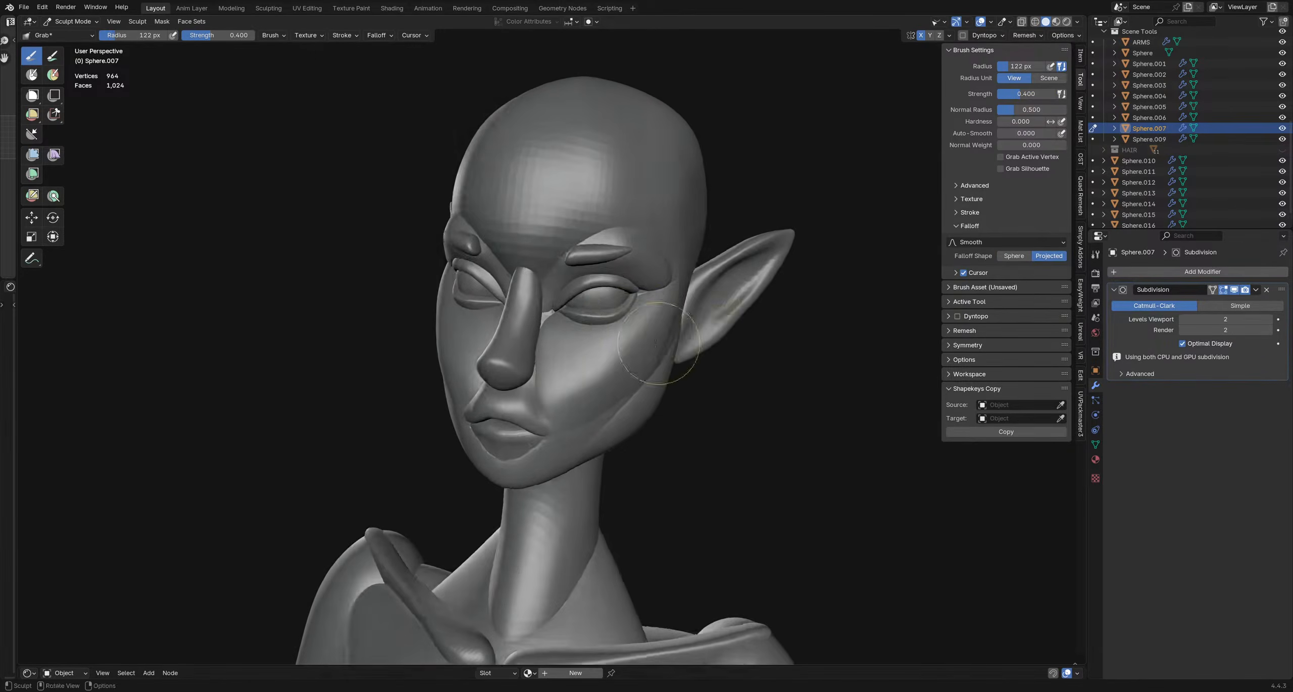
- Set the Grab brush strength to 0.372
key(shift+f)
click(632, 309)
scroll(626, 313, down, 2)
middle_drag(513, 323, 764, 165)
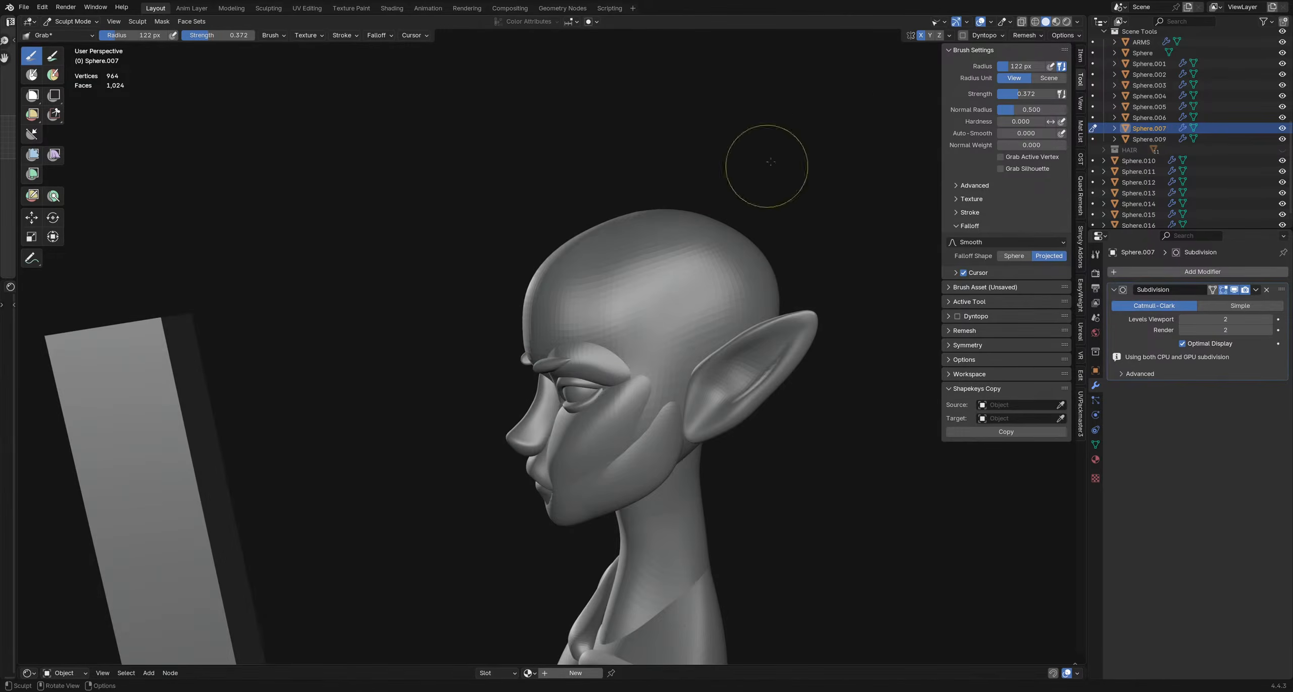
- Change the viewport's studio lighting to the bright white light preset
click(1078, 22)
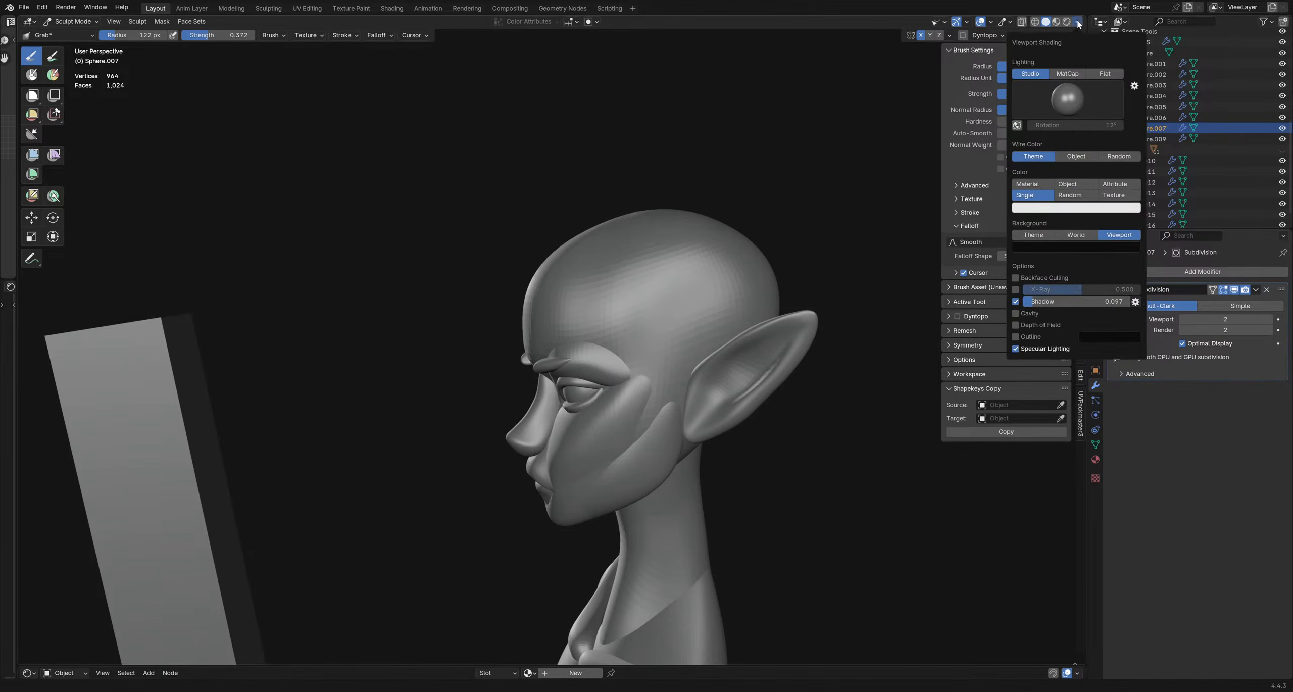
click(1074, 109)
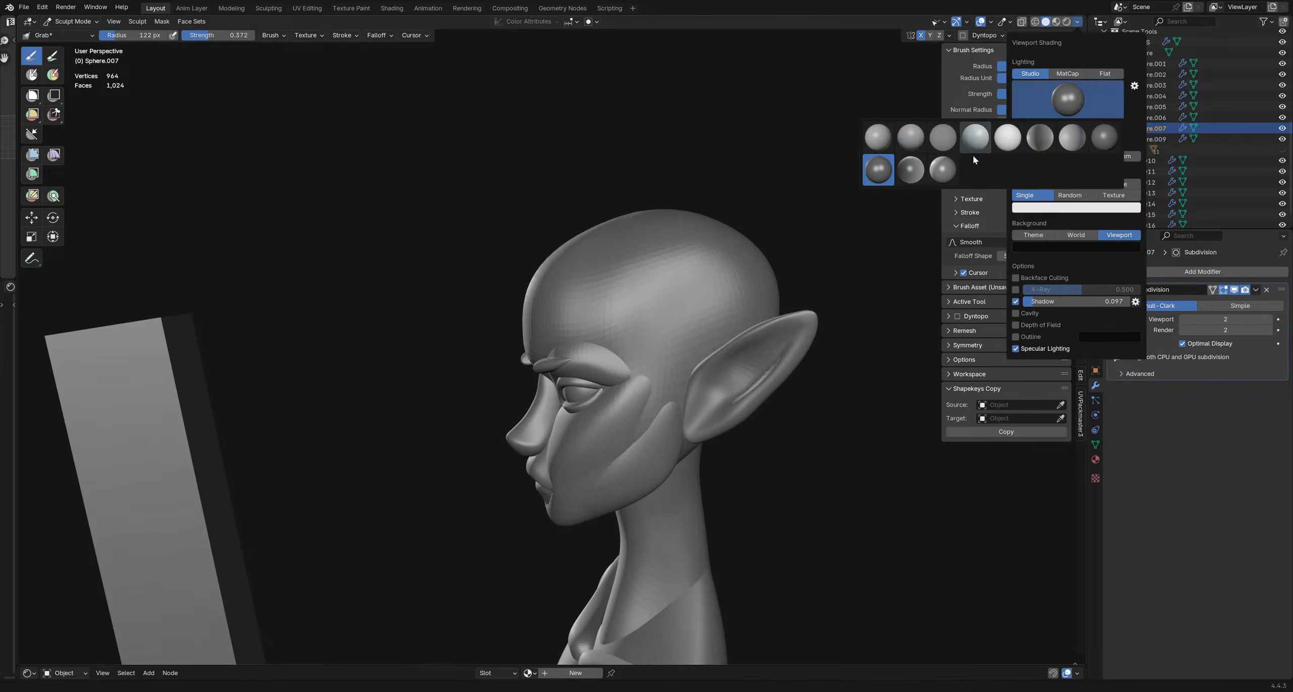
click(1008, 139)
mouse_move(526, 399)
middle_down()
mouse_move(624, 435)
mouse_move(595, 406)
mouse_move(554, 430)
mouse_move(576, 399)
mouse_move(567, 363)
mouse_move(476, 367)
mouse_move(520, 321)
mouse_move(571, 348)
middle_up()
- Switch sculpting to Sphere.034 and nudge its shape with the Grab brush, using a 152 px radius
key(alt+q)
drag(600, 386, 598, 380)
key(f)
click(554, 358)
mouse_move(597, 381)
middle_down()
mouse_move(563, 359)
mouse_move(639, 349)
mouse_move(561, 357)
middle_up()
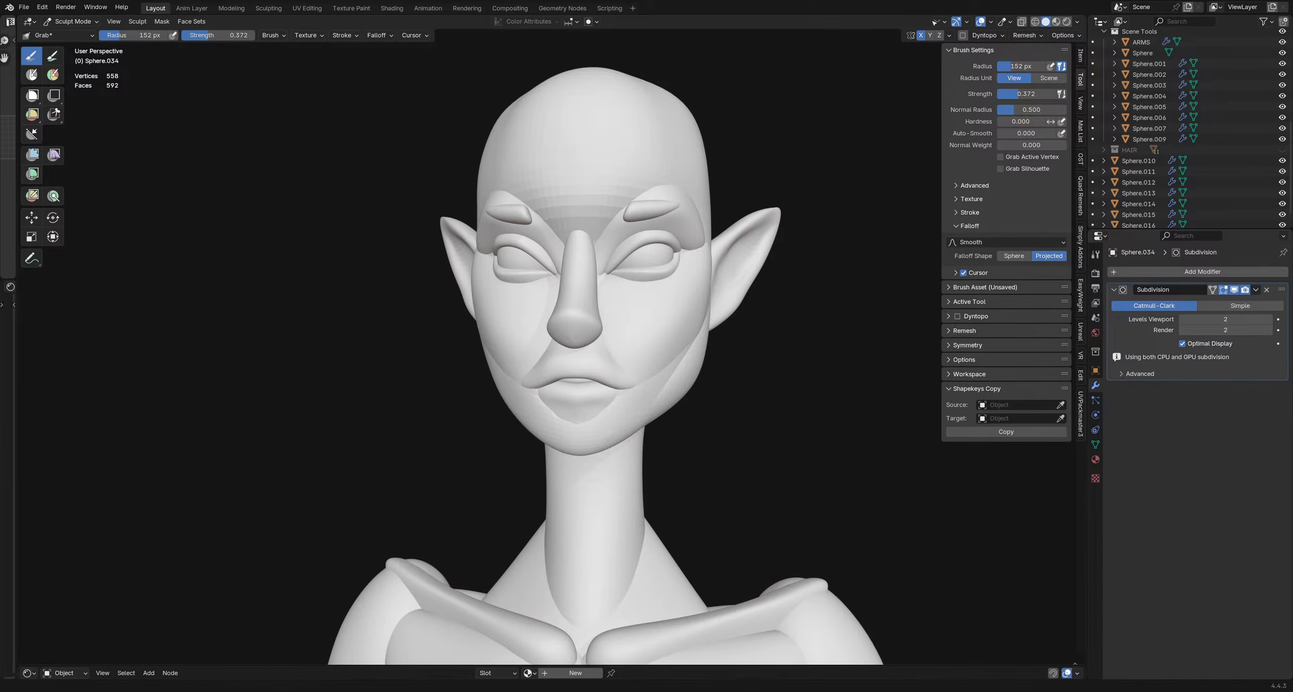
- Switch sculpting to the upper eyelids, pull their outer corners with a 180 px Grab brush, and reduce its radius to 146 px
mouse_move(796, 190)
middle_down()
mouse_move(470, 238)
mouse_move(550, 339)
mouse_move(524, 356)
middle_up()
scroll(590, 312, up, 2)
key(alt+q)
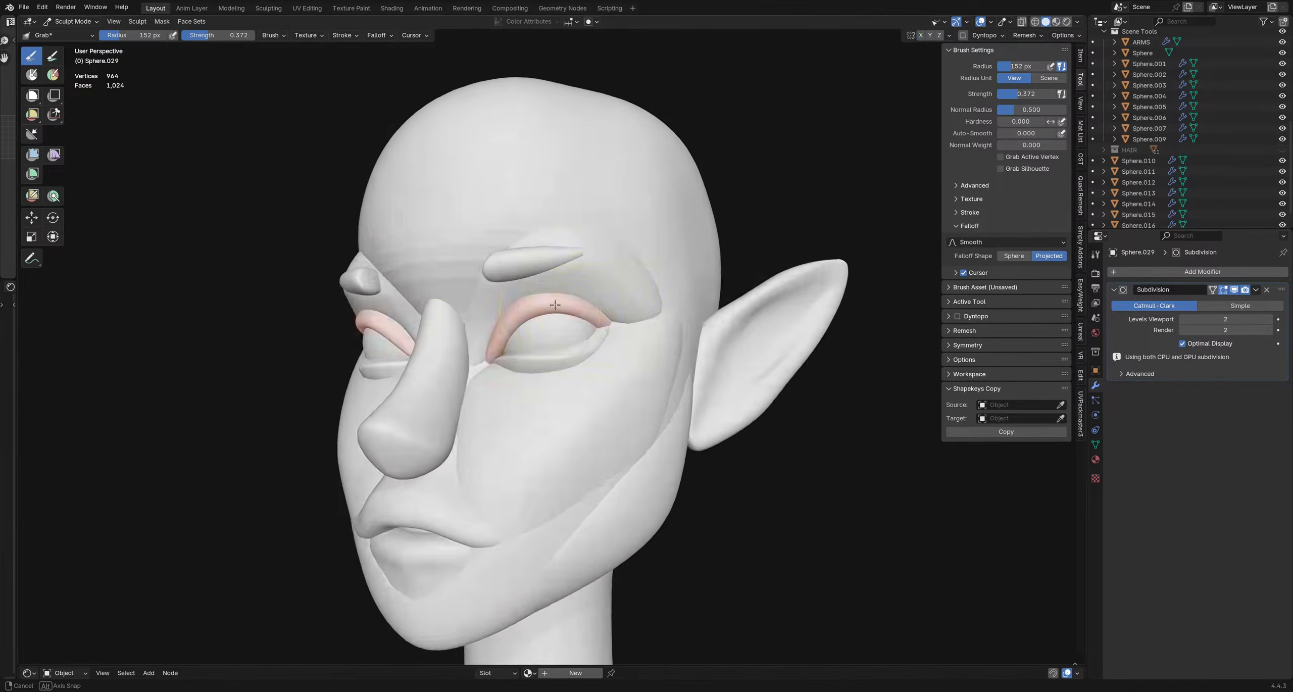
middle_drag(555, 304, 604, 273)
key(f)
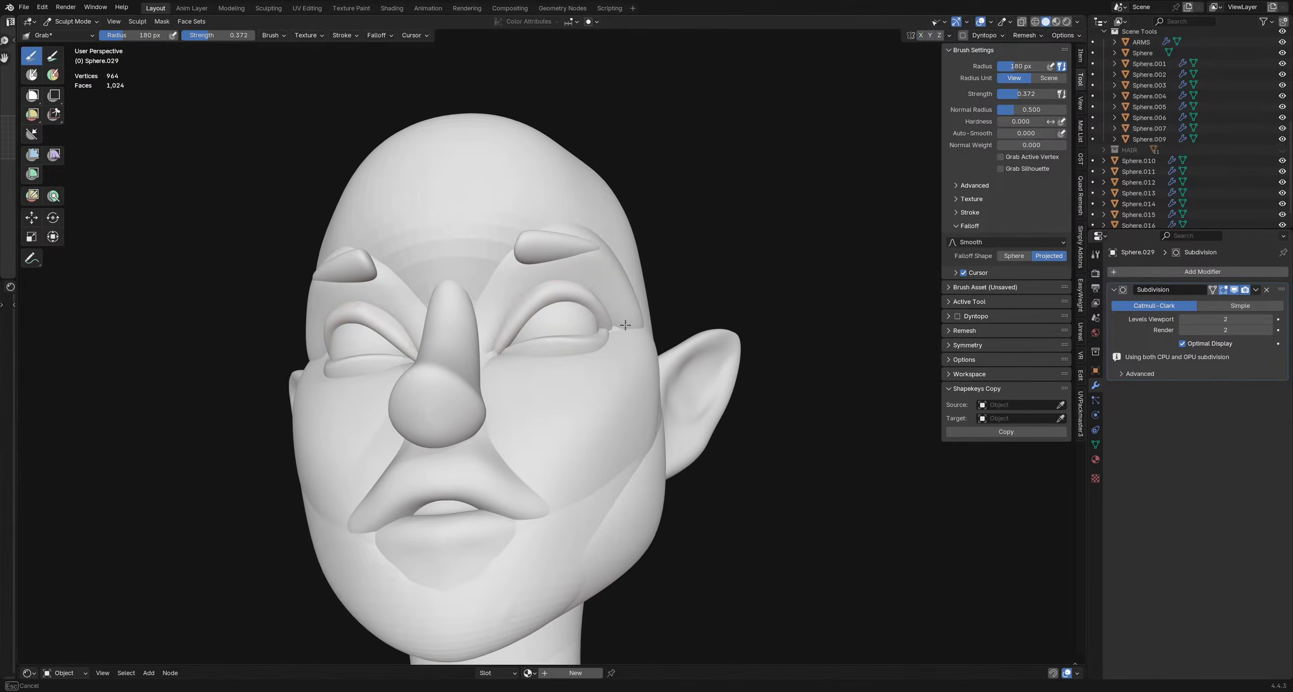
drag(627, 326, 631, 324)
scroll(606, 318, down, 4)
mouse_move(581, 303)
middle_down()
mouse_move(566, 358)
mouse_move(591, 356)
mouse_move(512, 327)
middle_up()
mouse_move(517, 325)
middle_down()
mouse_move(542, 322)
mouse_move(496, 269)
mouse_move(519, 317)
mouse_move(527, 310)
mouse_move(504, 313)
mouse_move(531, 283)
mouse_move(601, 338)
middle_up()
key(f)
click(585, 320)
scroll(547, 305, down, 2)
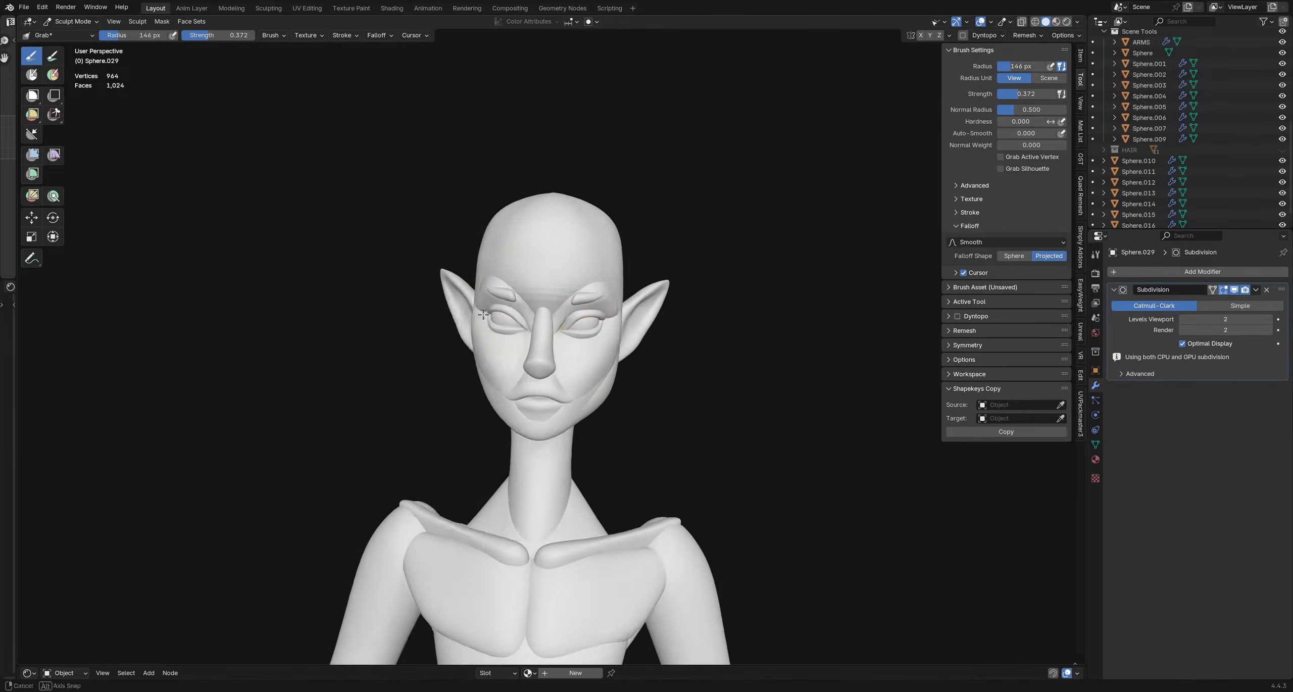
- Return to Object Mode and save the file
key(ctrl+Tab)
click(652, 354)
scroll(633, 352, down, 3)
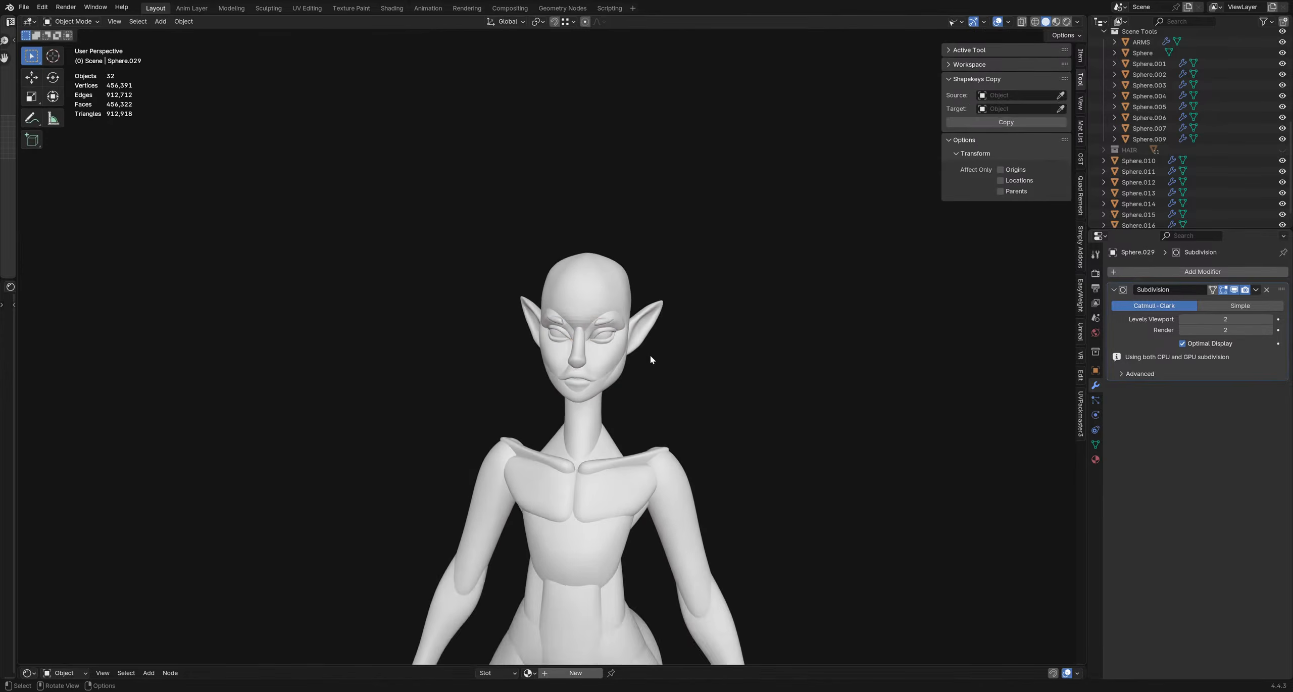
scroll(636, 355, up, 1)
middle_drag(636, 355, 687, 382)
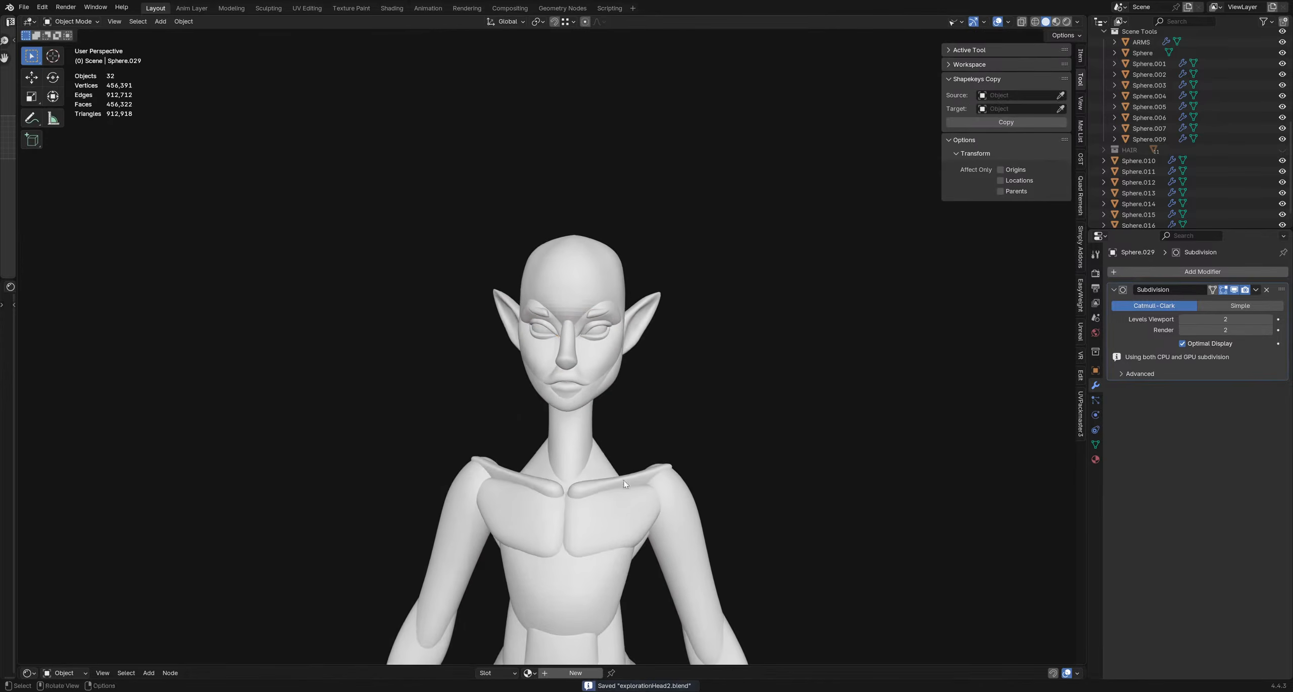
- Add a UV sphere mesh to the scene for a new upper-back body part
middle_drag(625, 483, 564, 349)
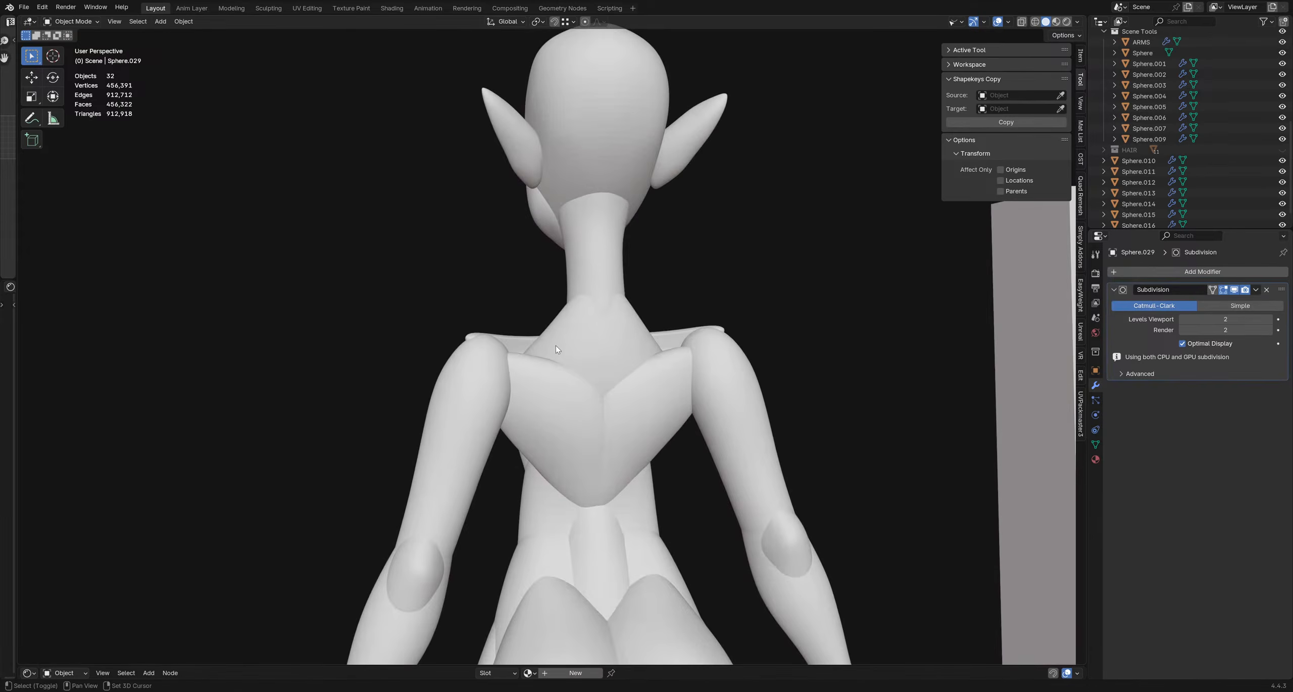
scroll(556, 348, down, 6)
key(shift+s)
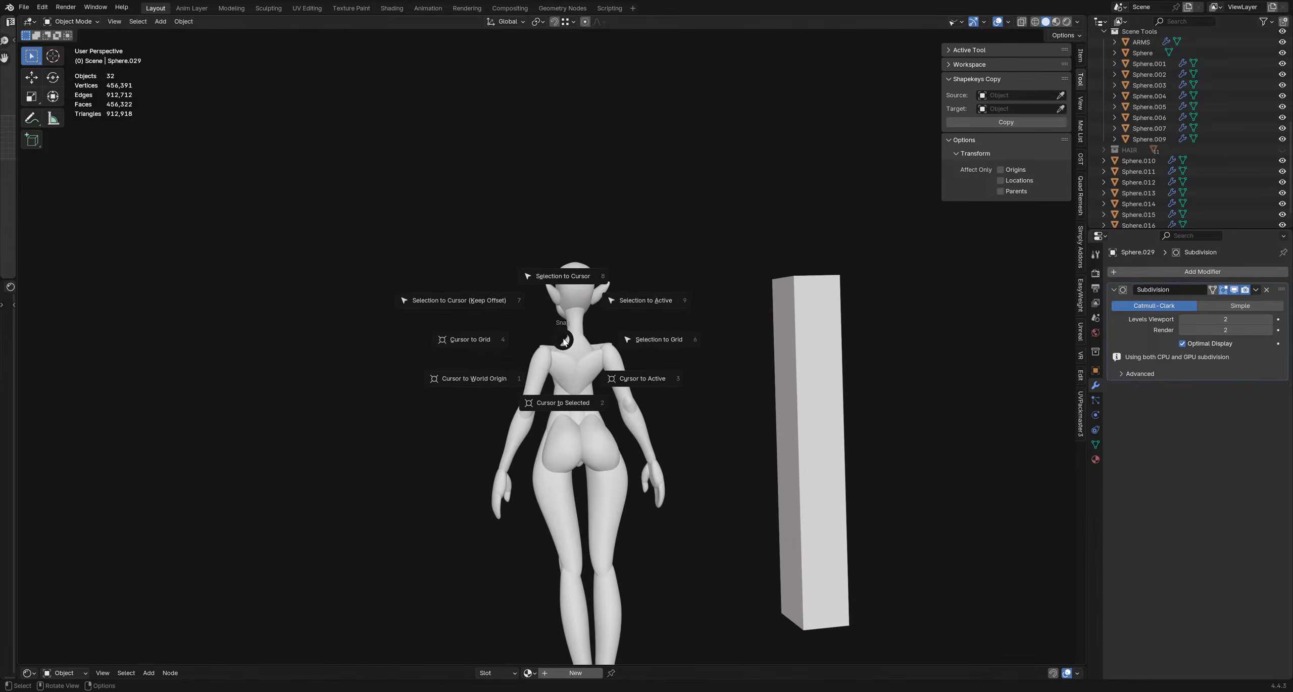
click(593, 314)
scroll(557, 355, down, 3)
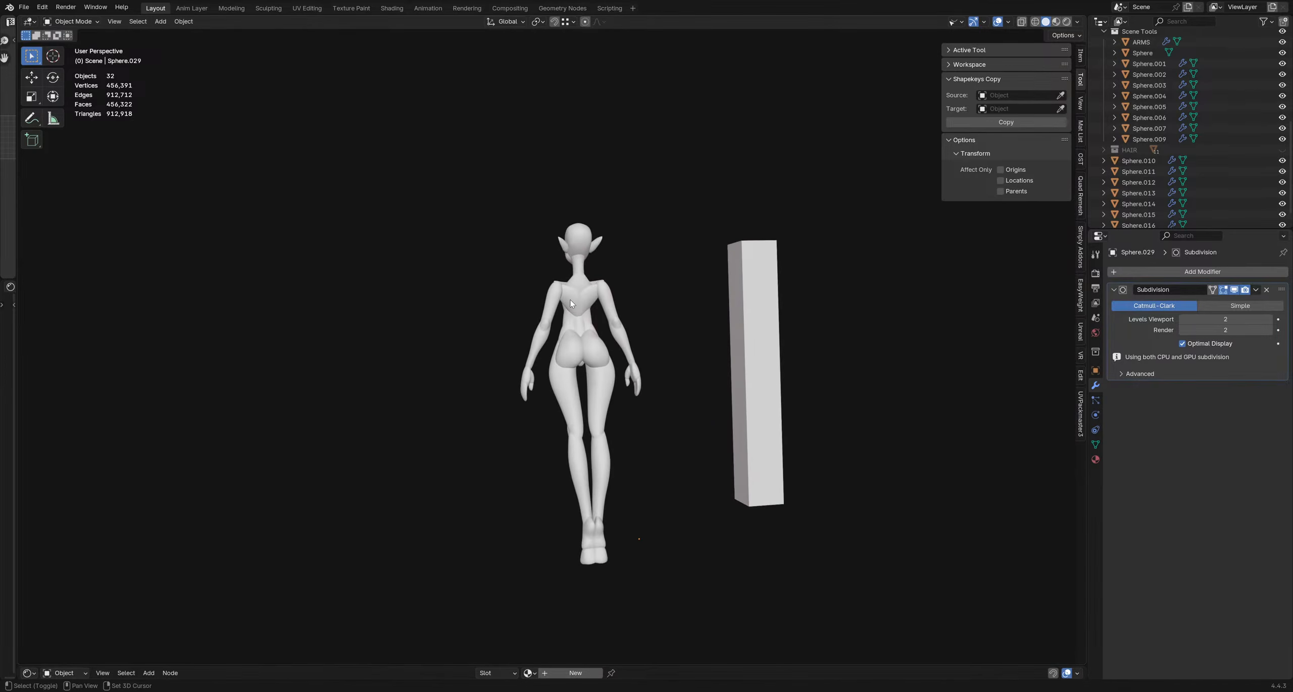
key(shift+a)
mouse_move(570, 313)
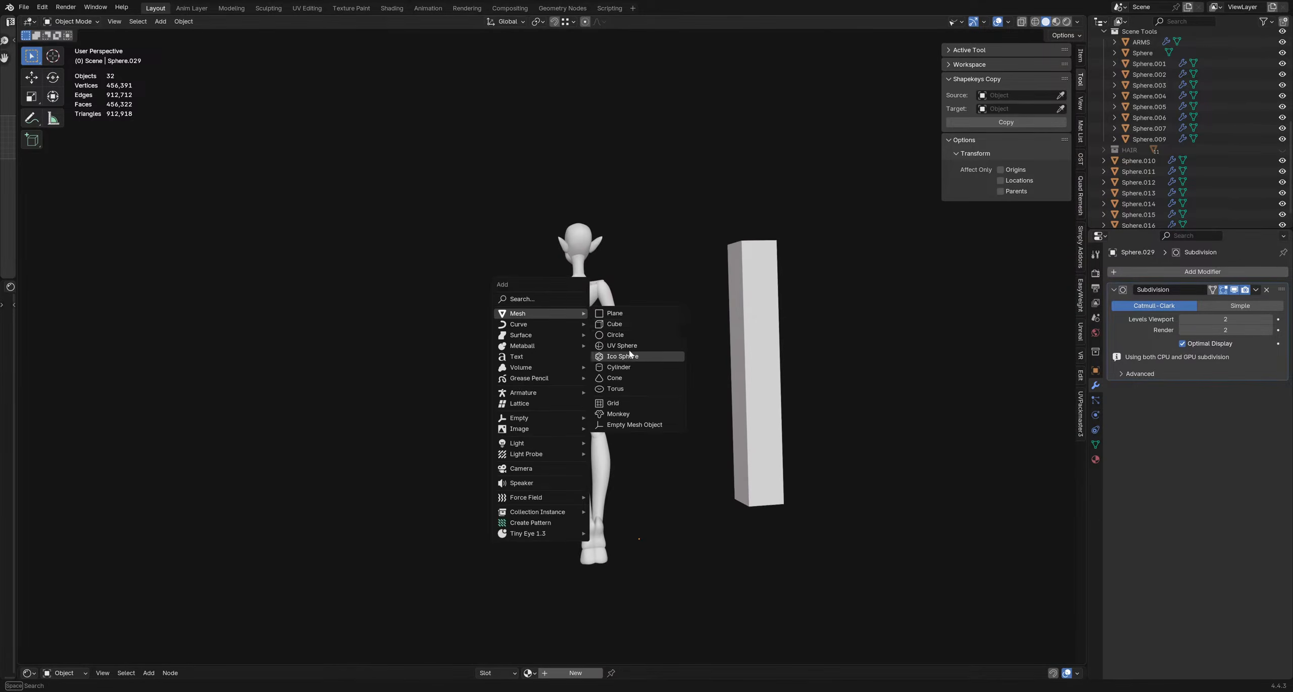
click(630, 355)
middle_drag(630, 355, 716, 363)
- Move the new sphere -1.7241 m along Y and raise it along Z to the character's upper back
key(g)
key(y)
click(590, 382)
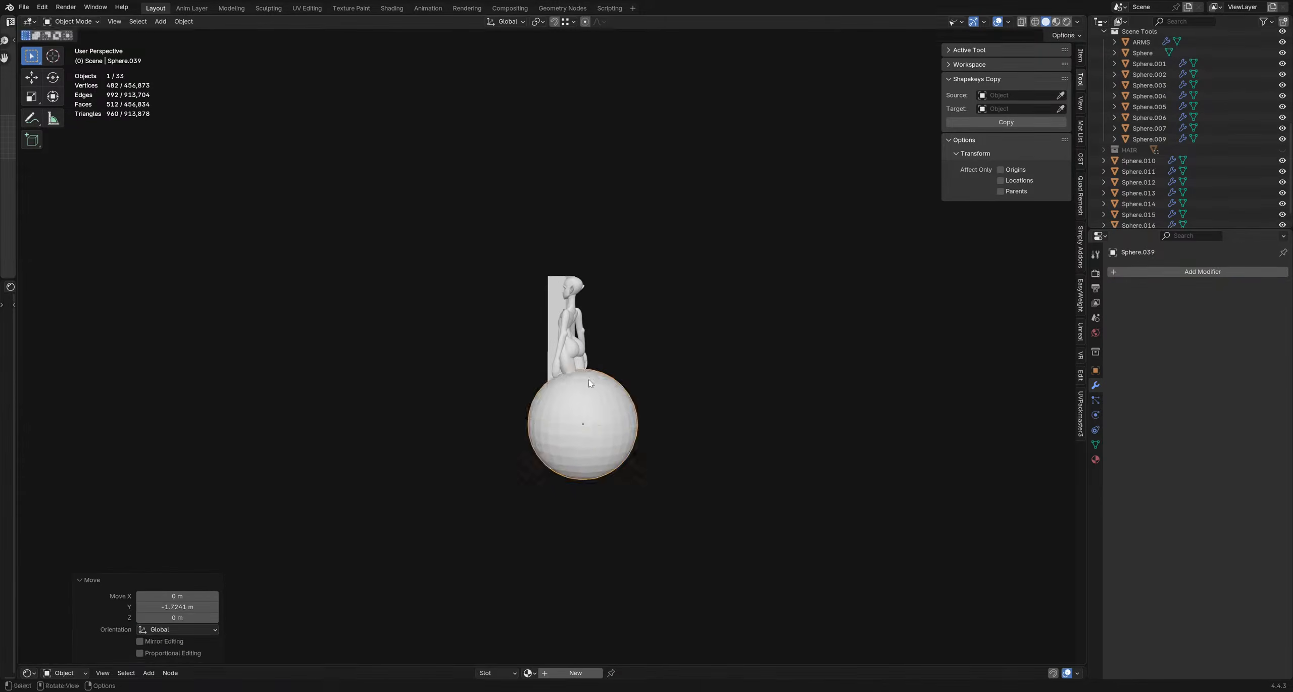
key(g)
key(z)
click(580, 281)
- Add a level 2 Subdivision modifier to the sphere and scale it by 0.318
key(ctrl+2)
middle_drag(611, 304, 551, 323)
key(s)
click(617, 336)
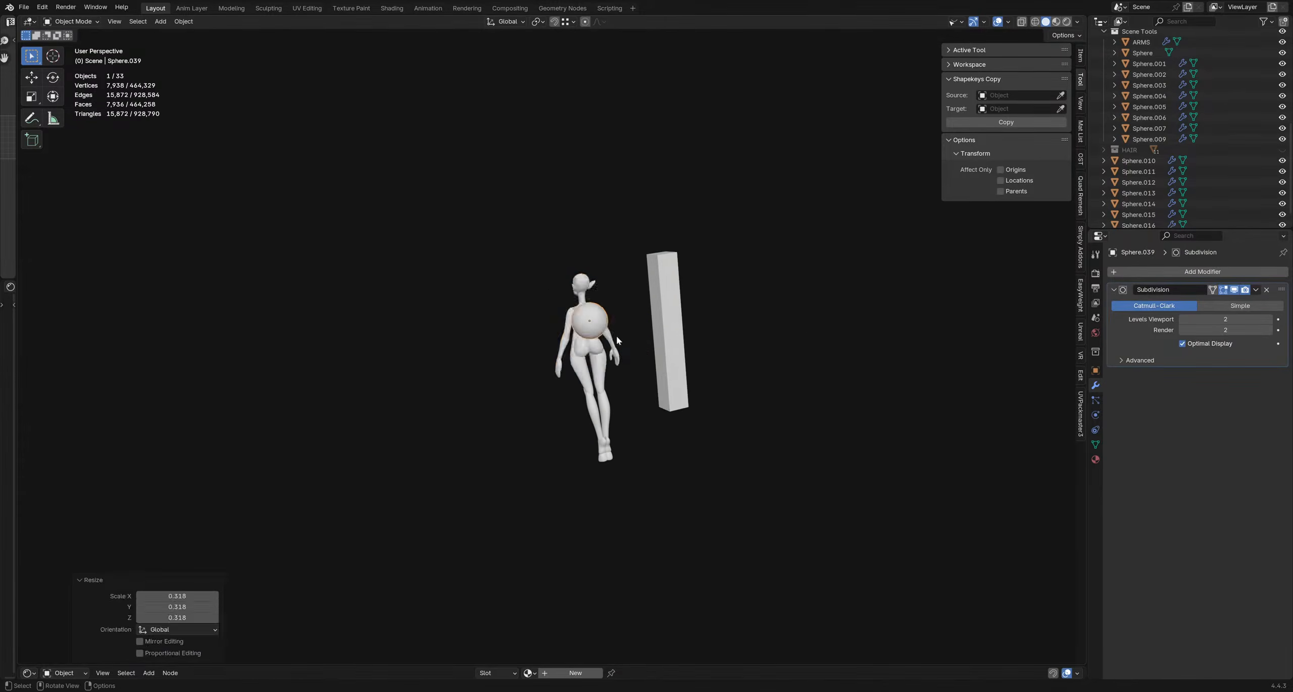
- Raise the sphere to shoulder height and shift it off-centre over one side of the upper back
key(KP_Decimal)
scroll(556, 303, down, 6)
shift+middle_drag(524, 283, 625, 385)
key(g)
key(z)
click(594, 312)
middle_drag(594, 312, 517, 348)
key(g)
click(623, 341)
scroll(620, 342, up, 2)
key(g)
middle_drag(609, 372, 705, 347)
click(570, 369)
- Scale the sphere down and move it about 0.069 m along Y at the back of the shoulder
scroll(570, 369, down, 2)
key(s)
click(514, 359)
scroll(514, 359, up, 1)
scroll(538, 355, up, 2)
shift+middle_drag(472, 348, 646, 323)
key(g)
key(y)
click(627, 373)
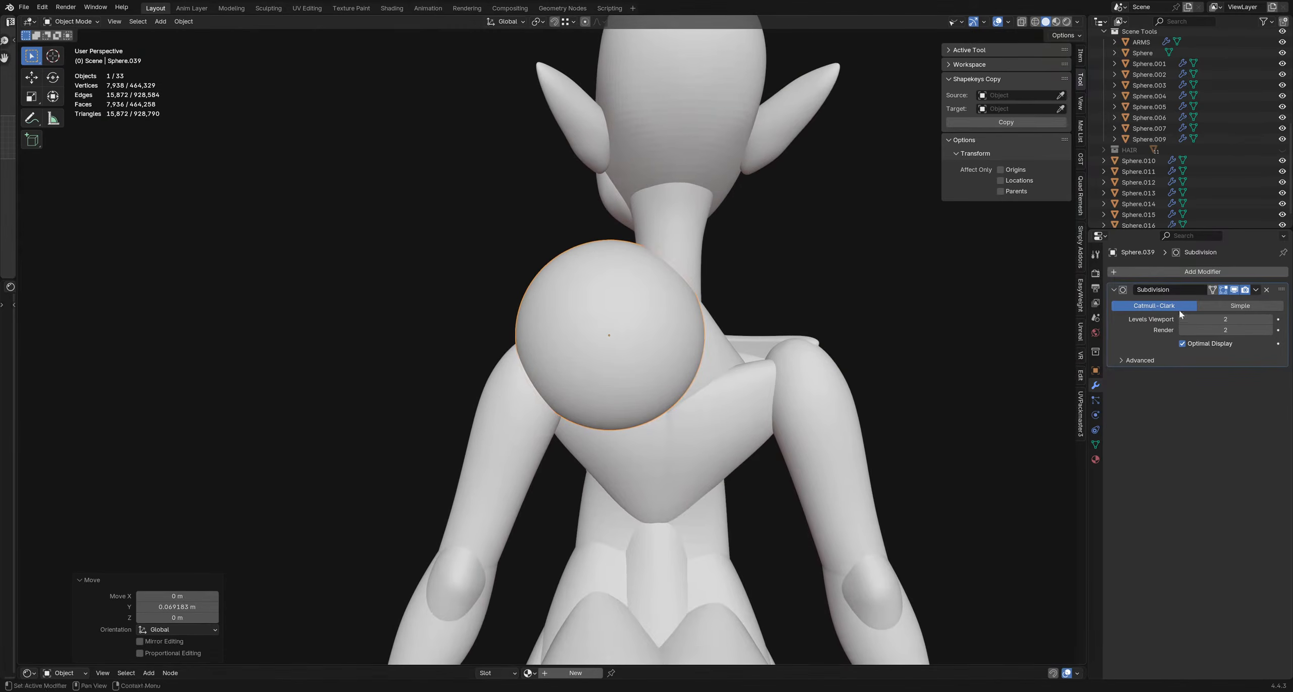
- Add an X-axis Mirror modifier to the sphere and have it mirror across the body's centre line
click(1170, 272)
mouse_move(1149, 314)
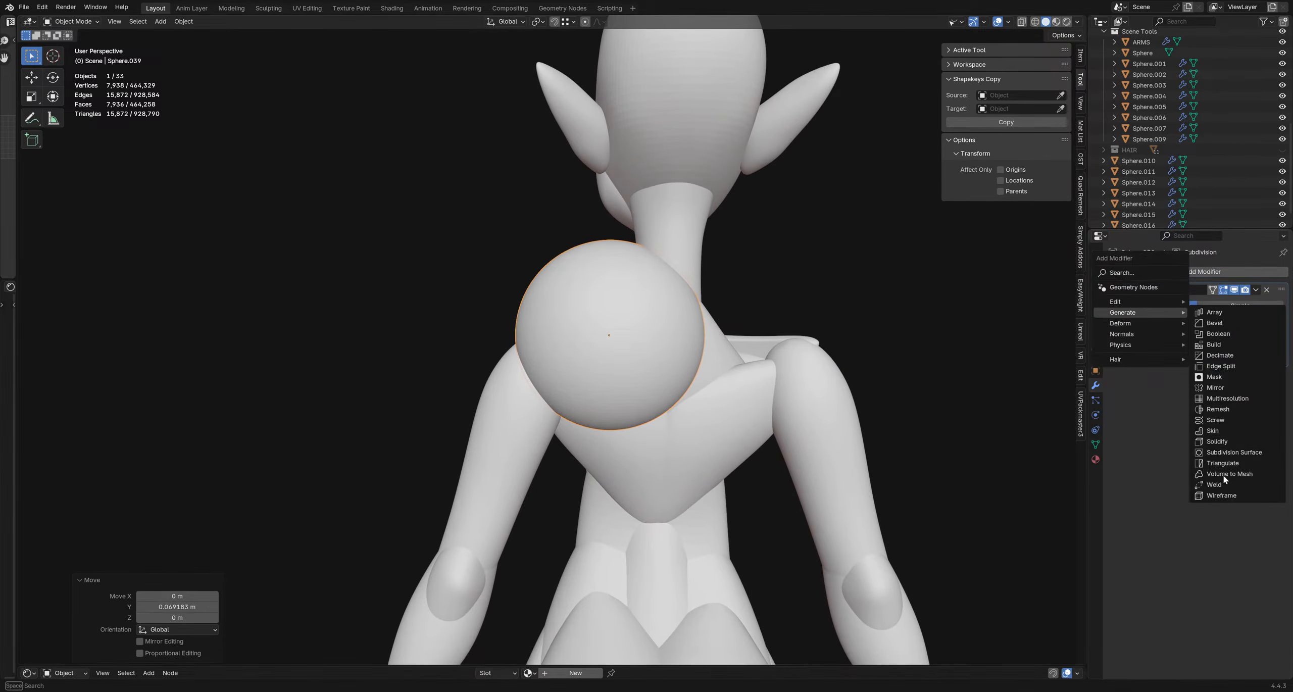
click(1215, 387)
mouse_move(688, 308)
middle_down()
mouse_move(676, 338)
mouse_move(638, 326)
mouse_move(733, 317)
mouse_move(569, 295)
mouse_move(596, 298)
mouse_move(566, 325)
middle_up()
key(q)
click(644, 362)
- Sculpt the mirrored spheres with a 284 px Grab brush, pulling their tops up and inward to the base of the head
key(ctrl+Tab)
key(f)
click(626, 269)
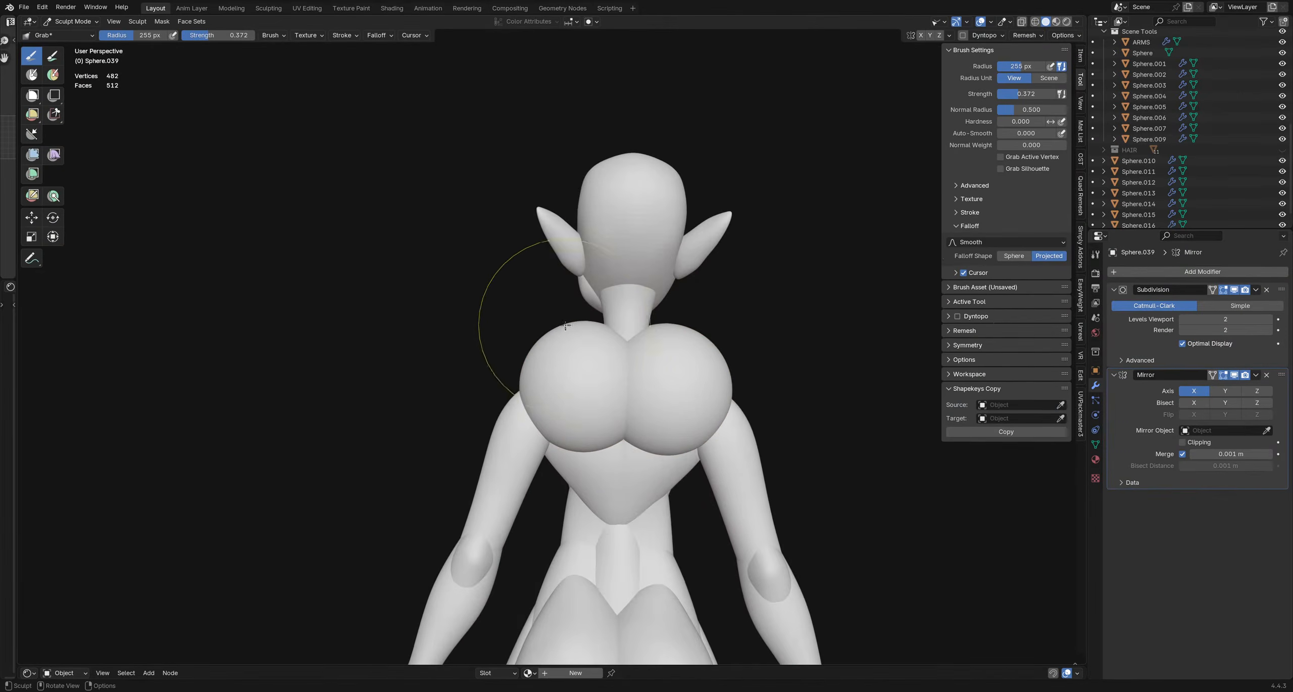
key(f)
click(642, 363)
mouse_move(581, 321)
mouse_down()
mouse_move(581, 310)
mouse_move(537, 344)
mouse_move(555, 346)
mouse_move(645, 267)
mouse_move(643, 241)
mouse_up()
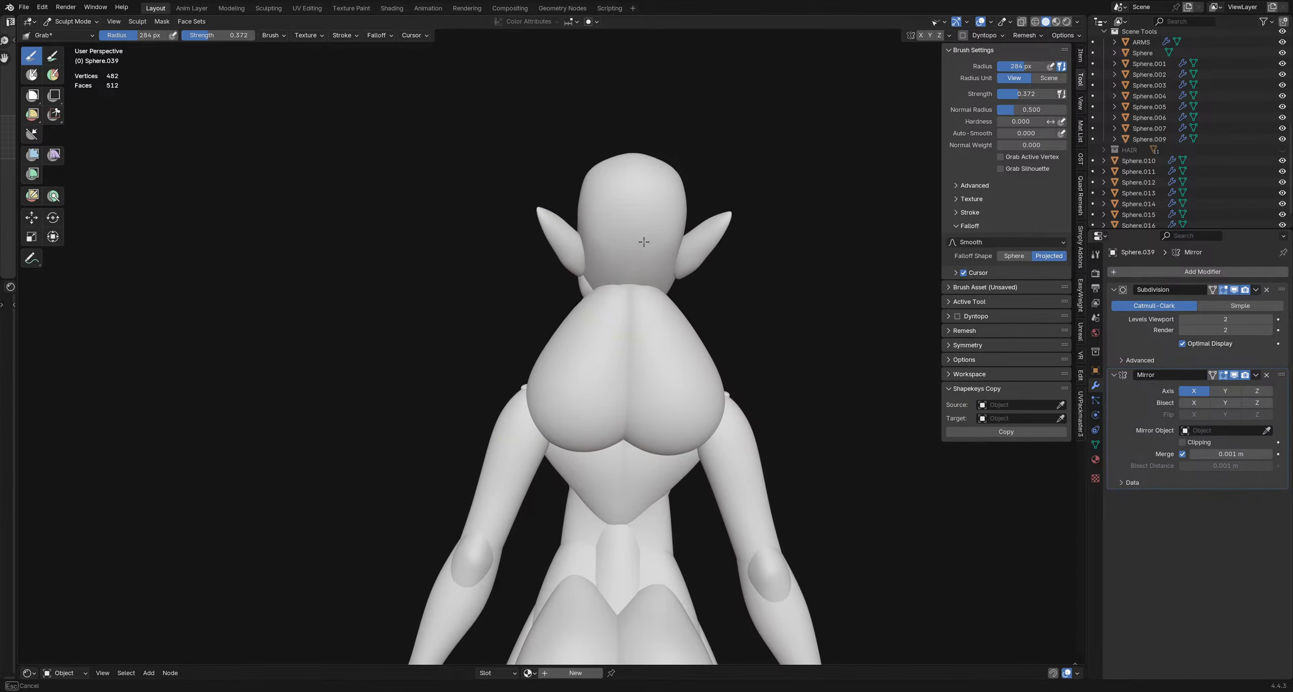
drag(622, 284, 640, 243)
- Fit the trapezius shapes around the neck and shoulders with the Grab brush at a 223 px radius
mouse_move(613, 257)
middle_down()
mouse_move(603, 340)
mouse_move(427, 283)
mouse_move(462, 318)
mouse_move(613, 381)
mouse_move(601, 348)
mouse_move(461, 375)
mouse_move(508, 325)
middle_up()
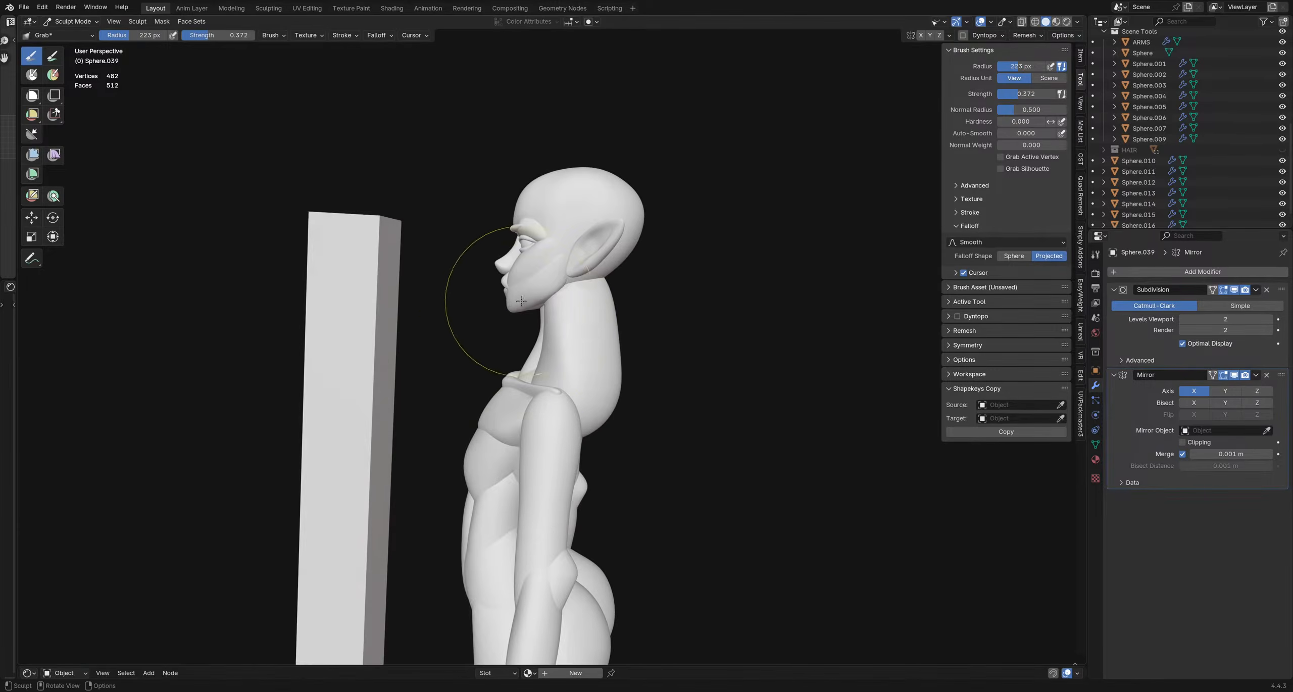
middle_drag(541, 366, 721, 406)
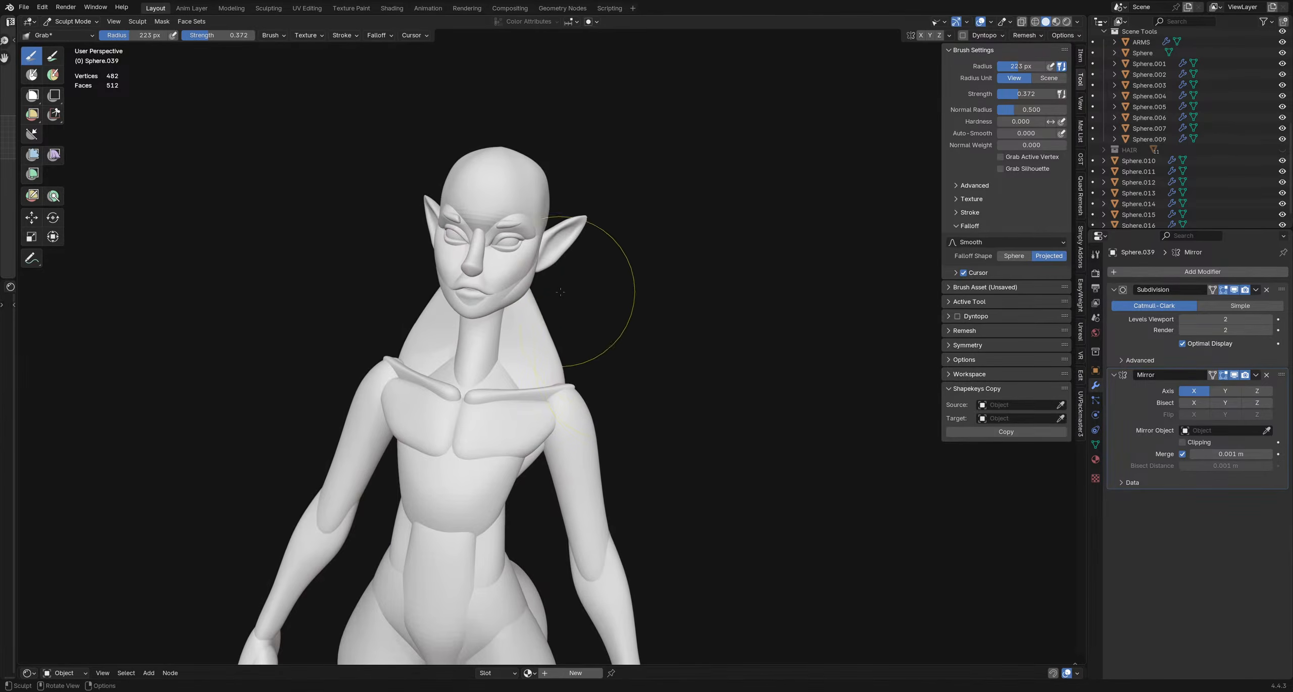
middle_drag(593, 350, 577, 399)
drag(537, 392, 533, 395)
middle_drag(536, 396, 630, 408)
drag(630, 407, 621, 399)
middle_drag(613, 394, 686, 352)
- Enlarge the Grab brush to 334 px and push the trapezius shapes closer to the back in profile
key(f)
click(682, 335)
drag(681, 335, 634, 338)
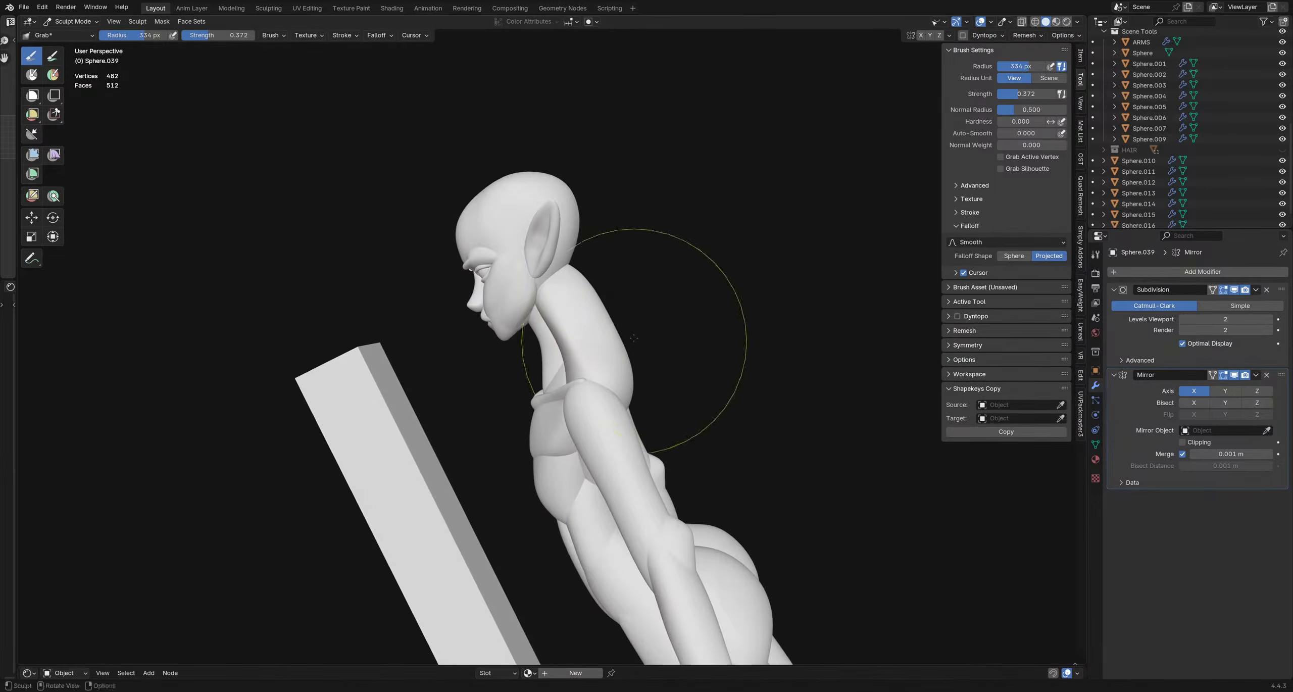
mouse_move(621, 261)
middle_down()
mouse_move(491, 317)
mouse_move(505, 285)
mouse_move(632, 288)
mouse_move(404, 288)
mouse_move(707, 291)
mouse_move(512, 286)
middle_up()
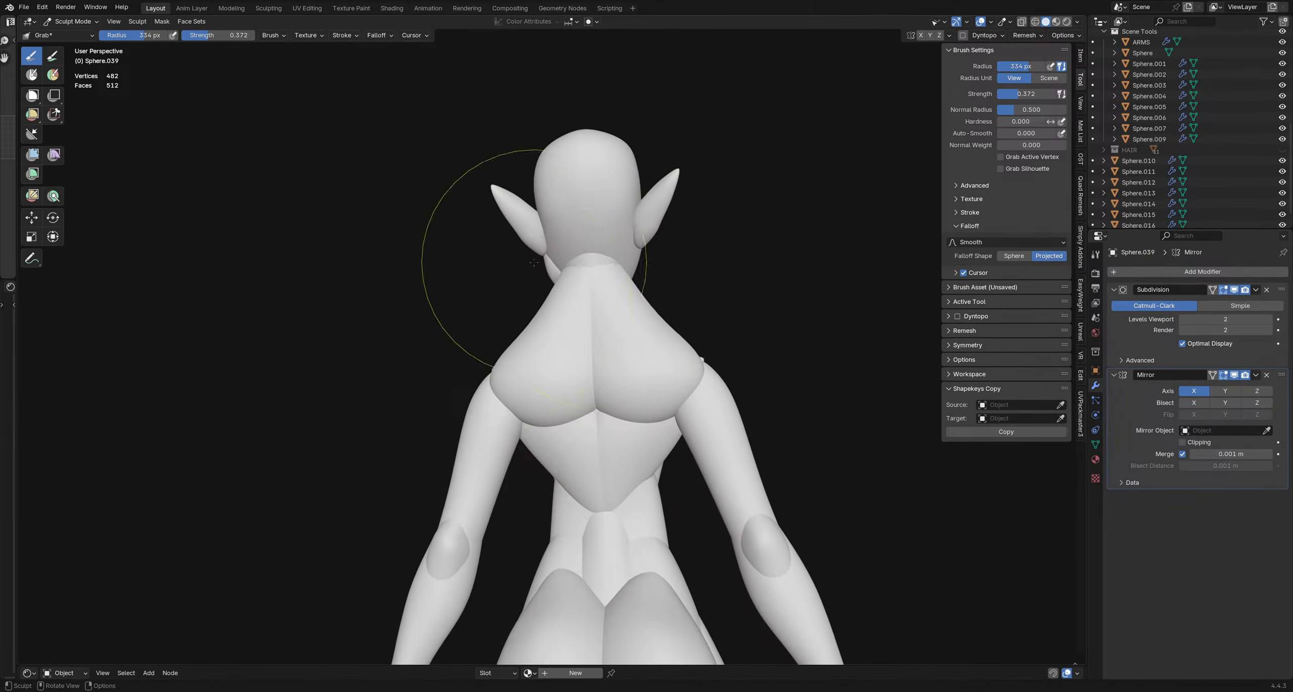
mouse_move(450, 419)
middle_down()
mouse_move(688, 319)
mouse_move(687, 354)
mouse_move(651, 384)
mouse_move(667, 352)
mouse_move(581, 318)
mouse_move(632, 313)
middle_up()
middle_drag(670, 384, 578, 284)
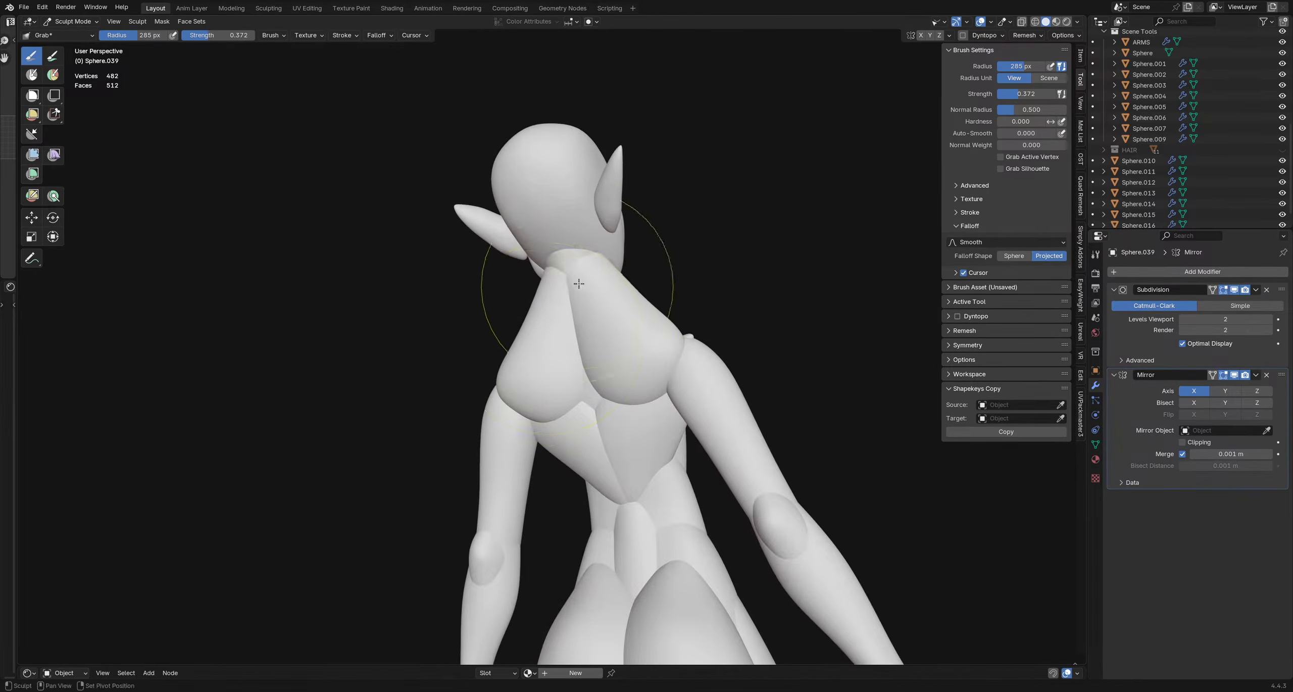
- Shape the trapezius muscles behind the neck with the Grab brush, reducing its radius from 285 px to 240 px
middle_drag(586, 344, 550, 369)
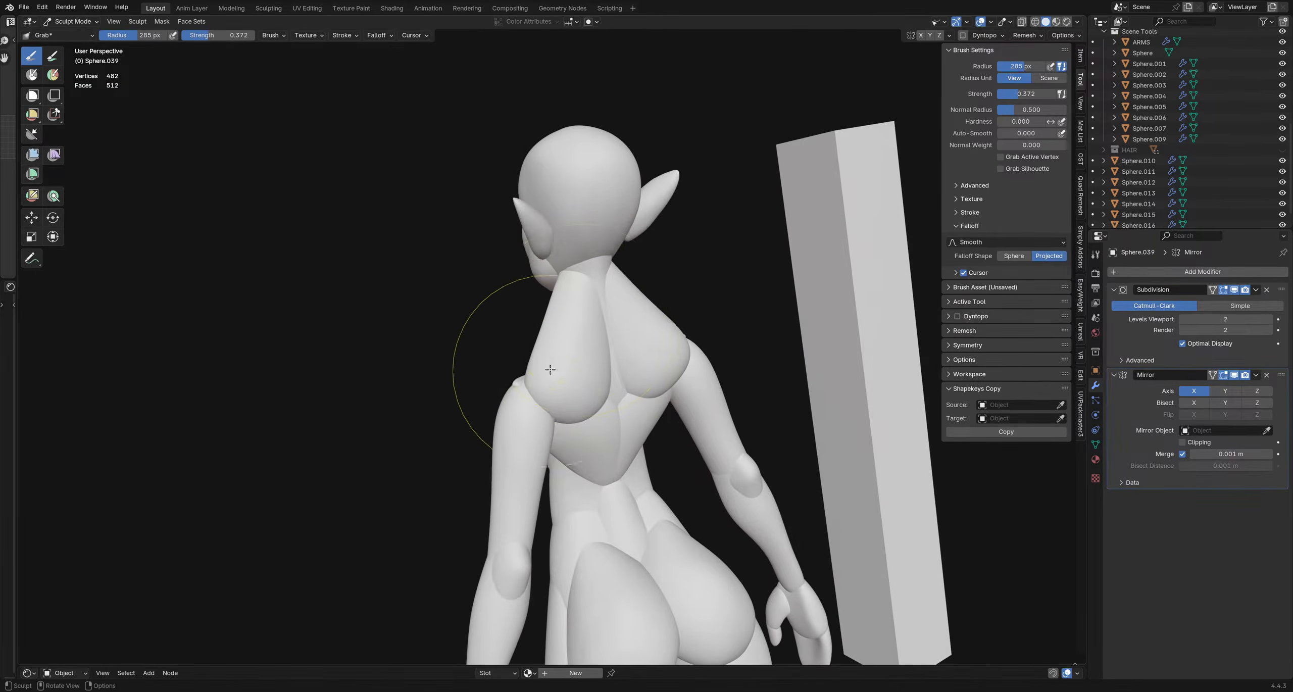
drag(609, 309, 607, 310)
mouse_move(563, 329)
middle_down()
mouse_move(589, 323)
mouse_move(669, 382)
middle_up()
key(f)
click(600, 336)
middle_drag(599, 335, 637, 298)
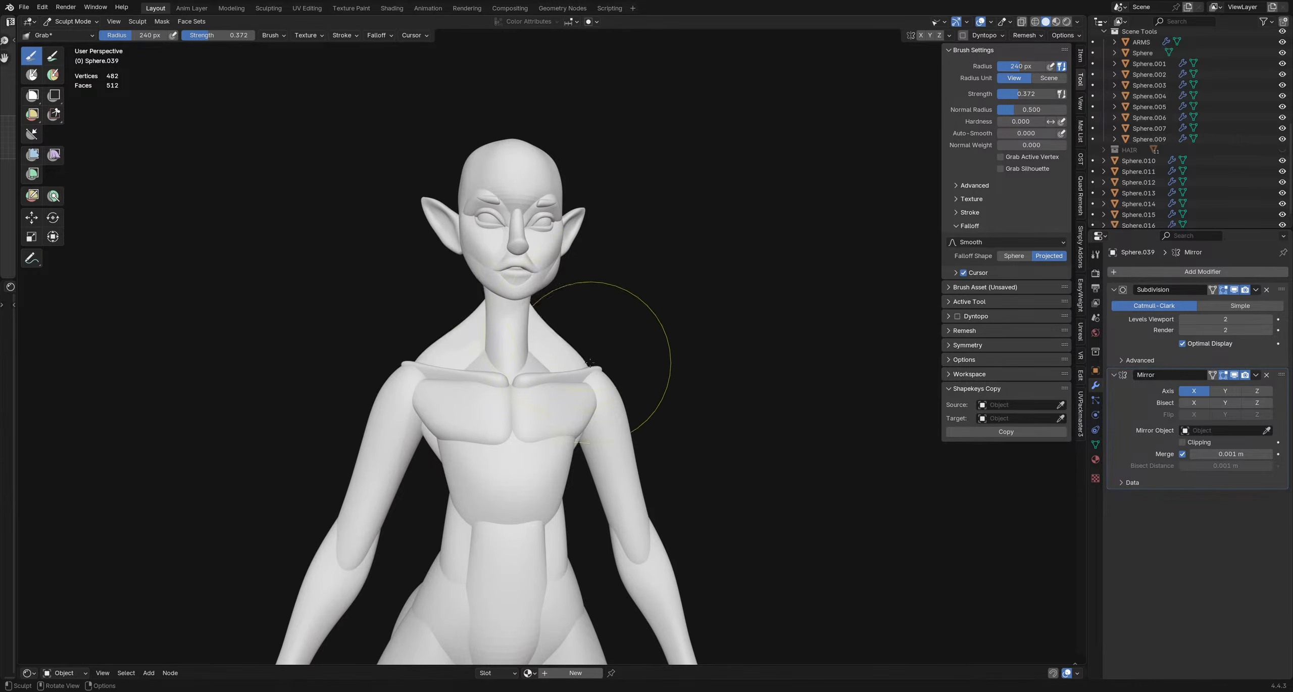
- Pull the trapezius edge beside the neck into shape with a 156 px Grab brush
mouse_move(619, 351)
middle_down()
mouse_move(538, 357)
mouse_move(581, 368)
mouse_move(529, 335)
middle_up()
key(f)
click(563, 361)
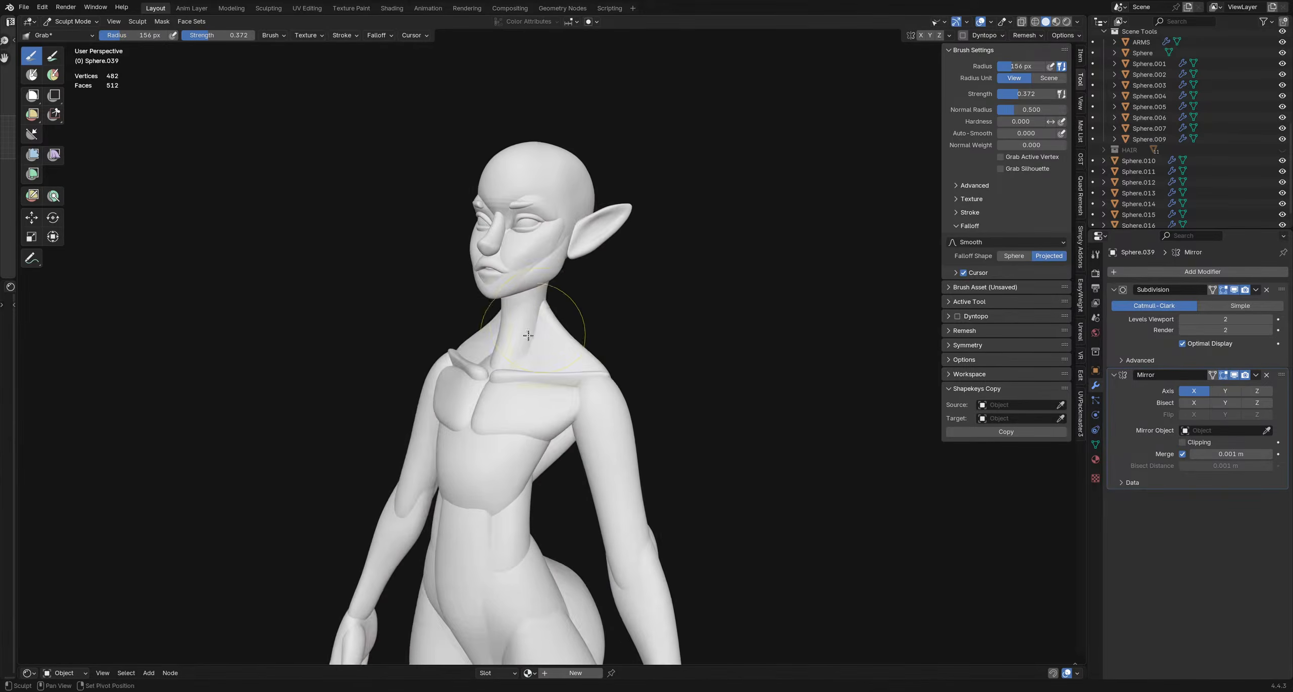
drag(552, 315, 554, 314)
middle_drag(554, 313, 581, 319)
- Refine the trapezius slope between neck and shoulder with the Grab brush at 230 px and 224 px radius
key(f)
click(576, 317)
key(f)
click(566, 303)
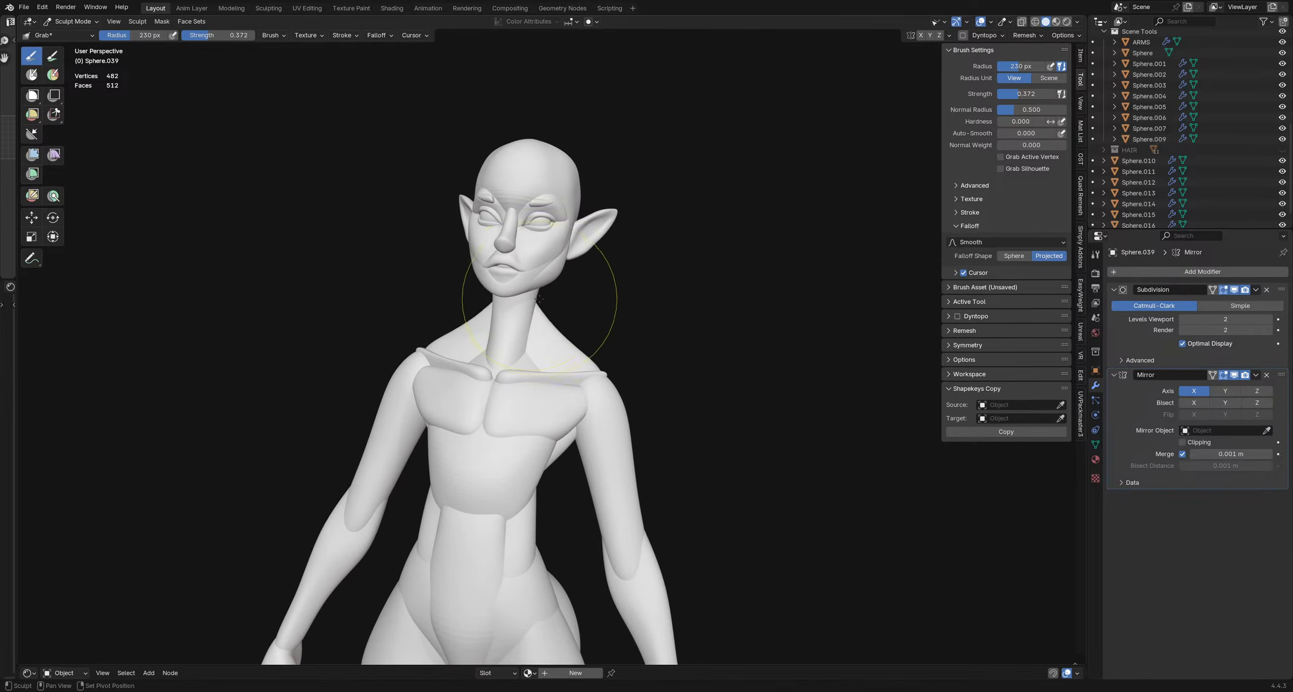
key(f)
click(527, 284)
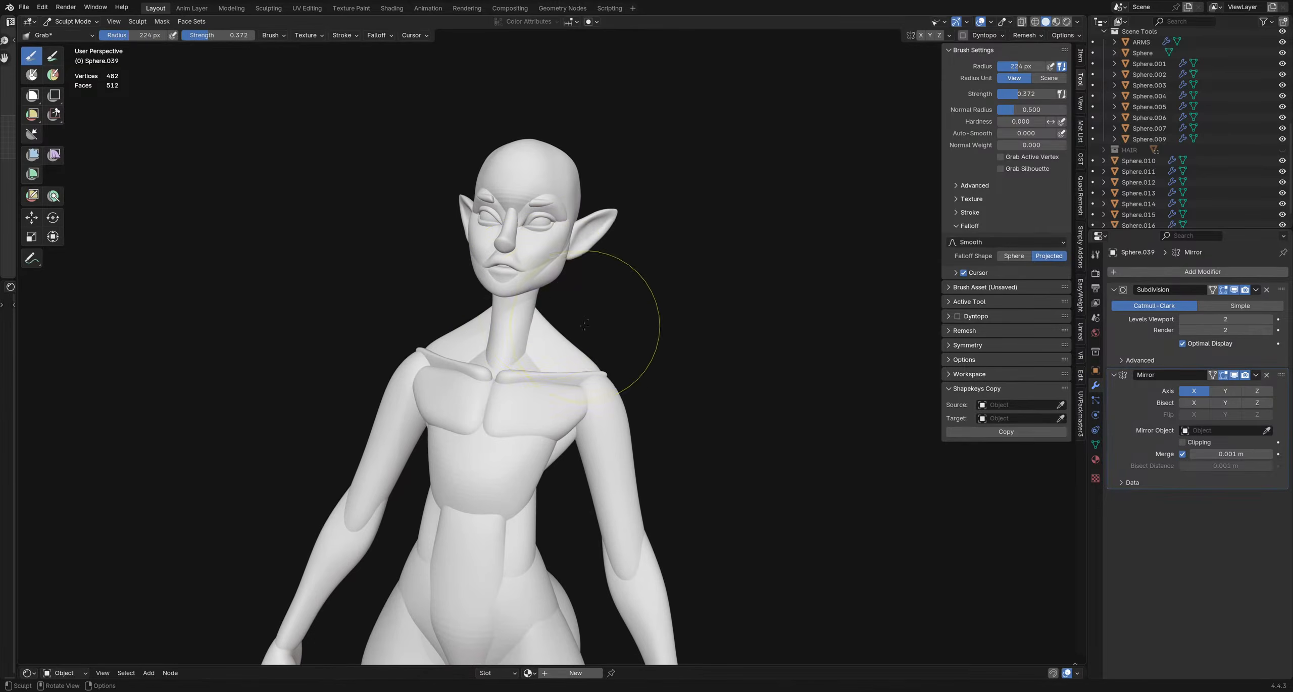
- Spread the trapezius muscles across the shoulders and upper back, working up to a 326 px Grab brush
mouse_move(598, 352)
middle_down()
mouse_move(609, 359)
mouse_move(448, 407)
mouse_move(439, 340)
mouse_move(581, 394)
mouse_move(585, 422)
mouse_move(535, 343)
middle_up()
key(f)
click(607, 403)
key(f)
click(602, 373)
key(f)
mouse_move(602, 373)
middle_down()
mouse_move(464, 349)
mouse_move(404, 455)
mouse_move(571, 311)
middle_up()
click(516, 352)
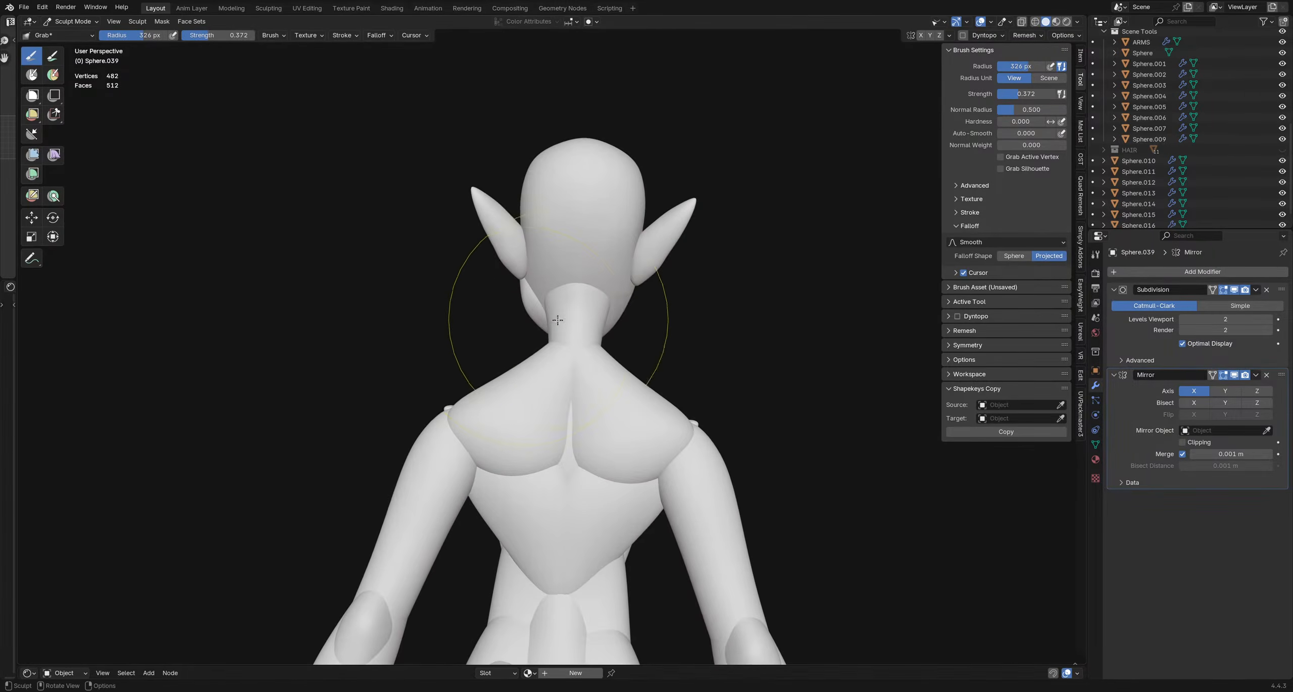
- Adjust the neck-to-shoulder outline of the trapezius from the front with the Grab brush at 274 px and 188 px
mouse_move(441, 347)
middle_down()
mouse_move(545, 359)
mouse_move(508, 344)
mouse_move(579, 323)
mouse_move(559, 319)
middle_up()
key(f)
click(501, 344)
scroll(548, 325, down, 4)
key(f)
click(552, 316)
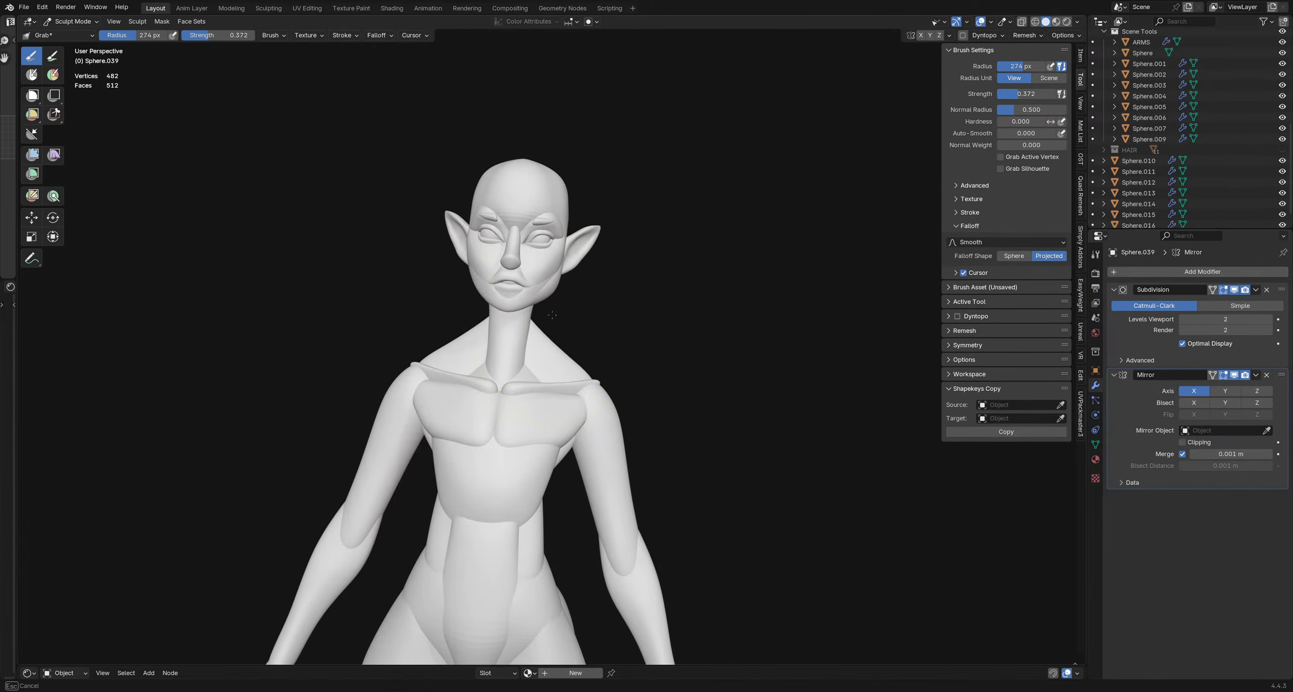
key(f)
click(570, 347)
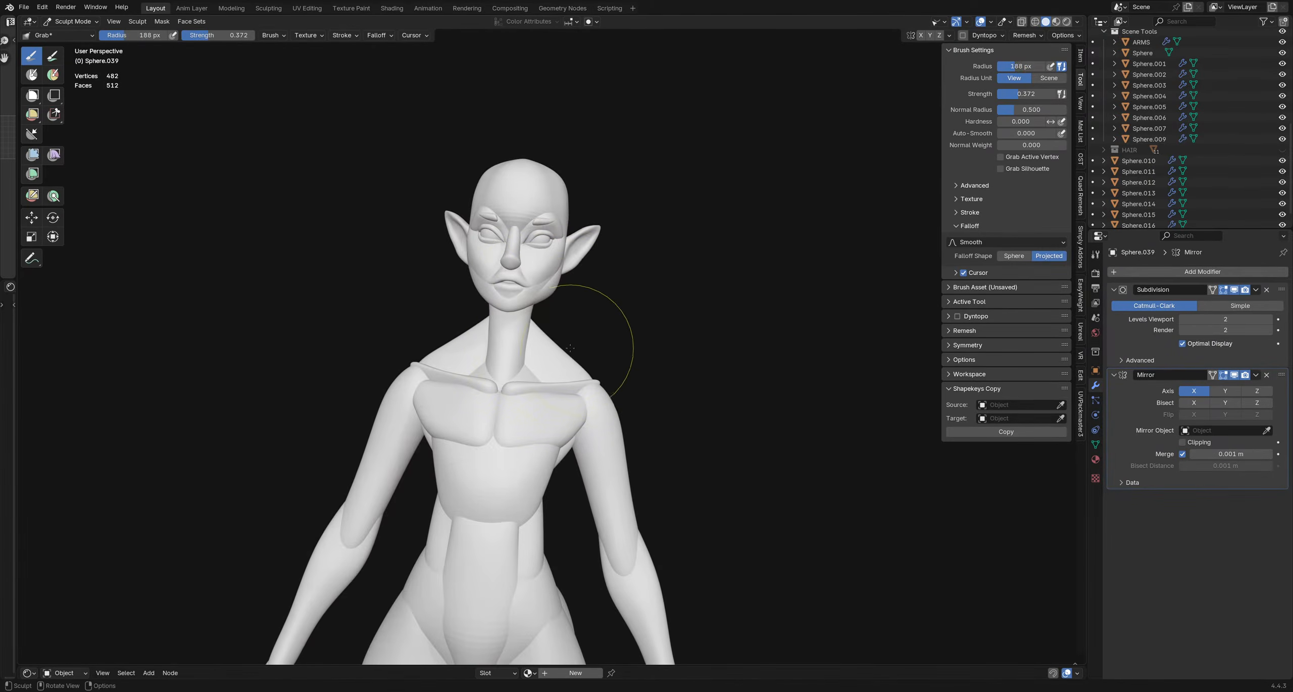
- Refine the shoulder ends of the trapezius muscles with the Grab brush, bringing its radius to 127 px
key(f)
click(597, 358)
mouse_move(551, 312)
middle_down()
mouse_move(519, 318)
mouse_move(534, 353)
mouse_move(530, 326)
mouse_move(451, 307)
mouse_move(467, 323)
mouse_move(563, 340)
middle_up()
key(f)
click(530, 326)
key(f)
click(597, 349)
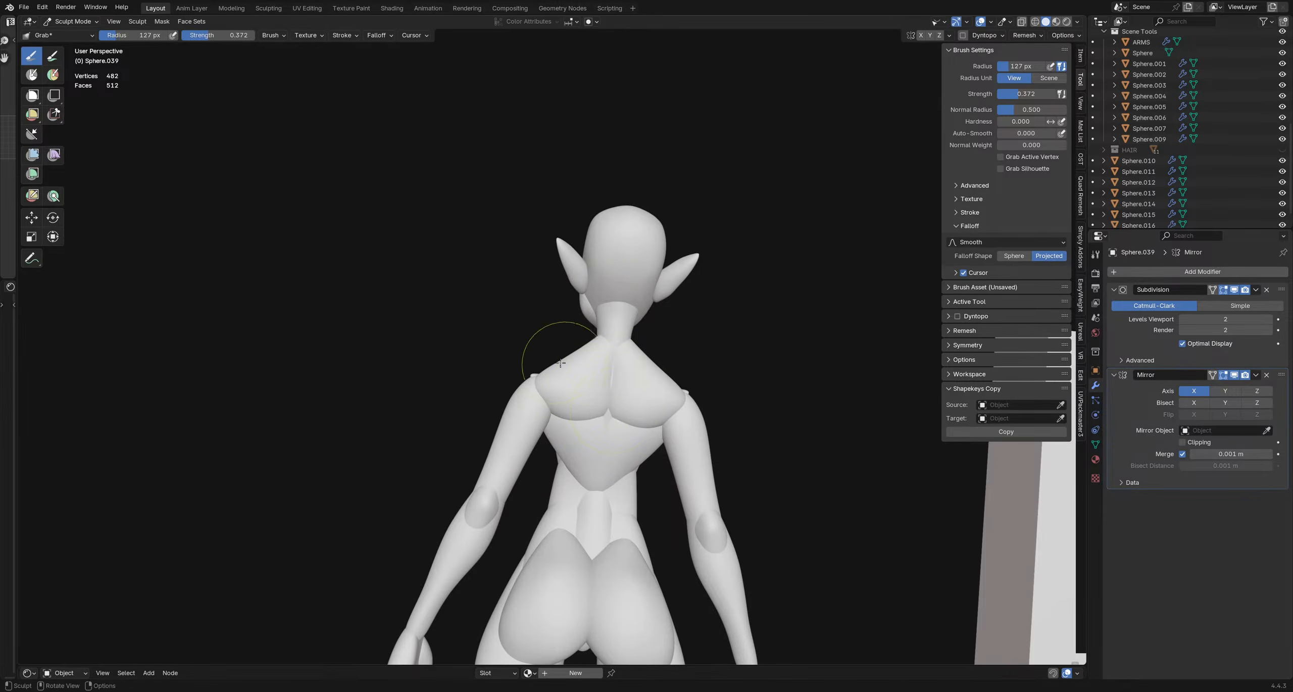
- Fit the trapezius to the neck and upper back in profile with a 176 px Grab brush
middle_drag(513, 350, 533, 326)
key(f)
click(523, 358)
key(f)
click(517, 352)
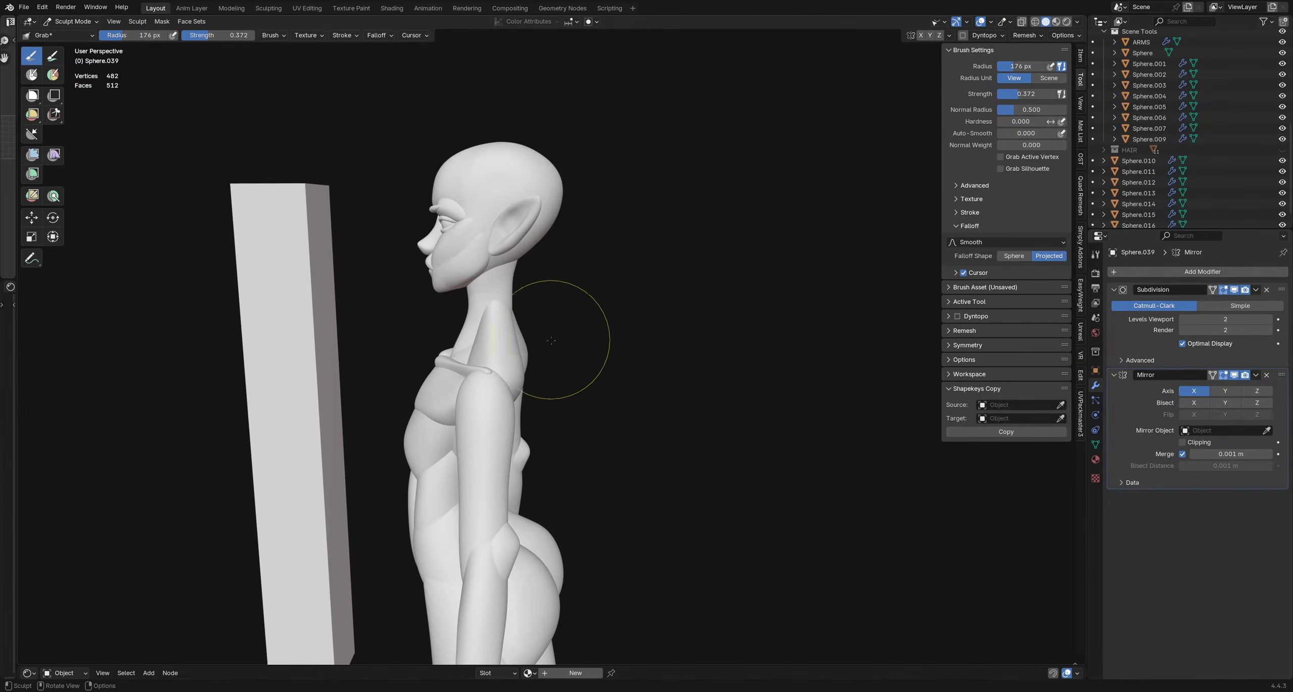
- Shape the rear bulge of the trapezius above the shoulder blades with the Grab brush at 133 px and 109 px
middle_drag(573, 410, 575, 389)
key(f)
click(551, 388)
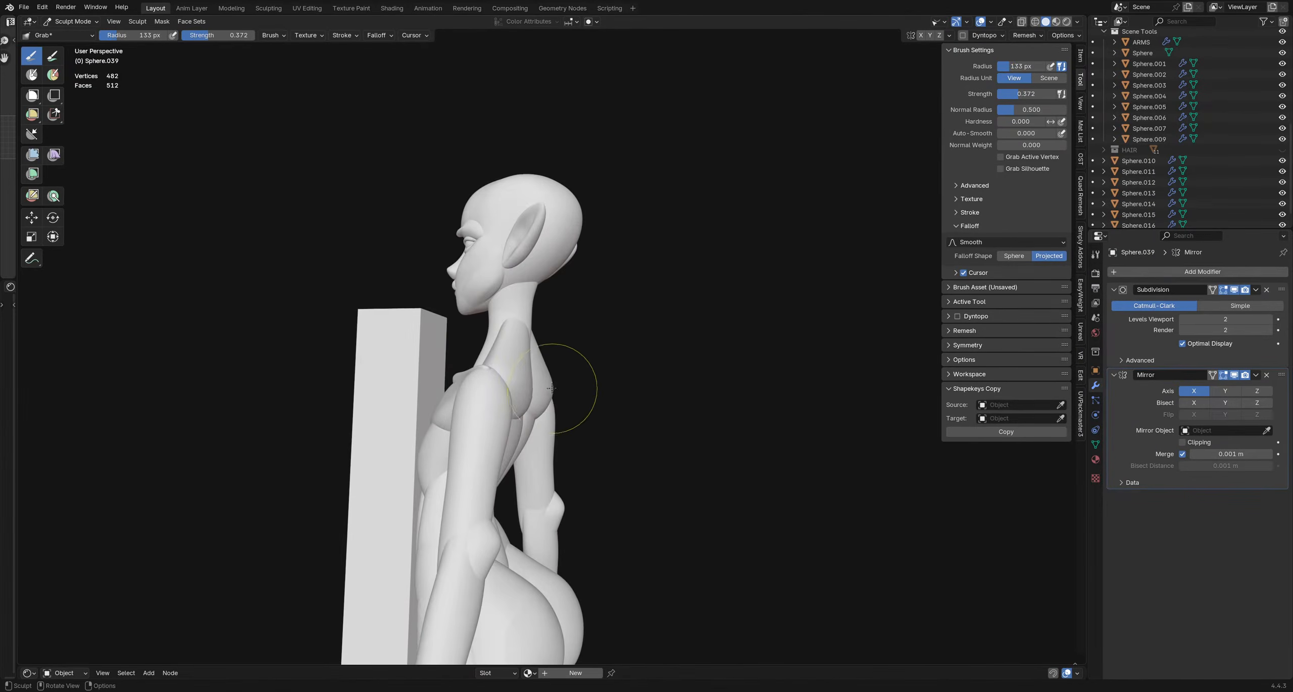
key(f)
click(541, 412)
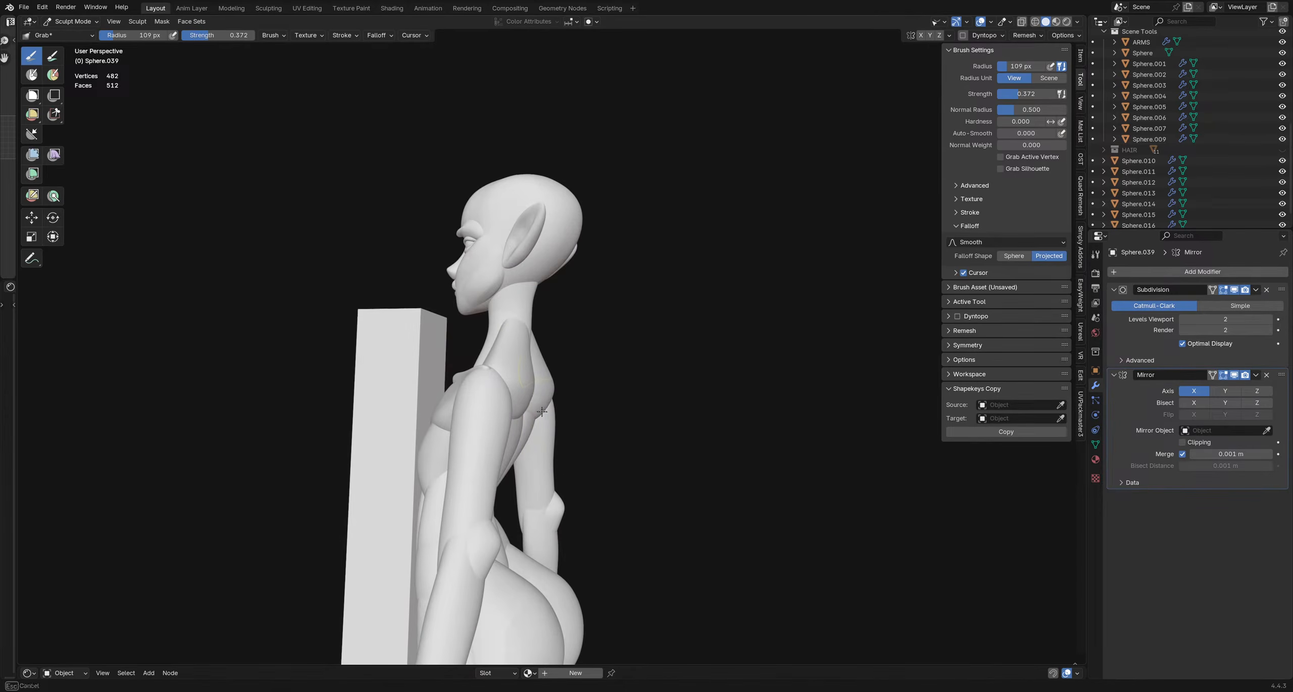
- Correct the side profile of the trapezius along the neck and upper back with a 182 px Grab brush
middle_drag(553, 369, 634, 374)
mouse_move(560, 349)
middle_down()
mouse_move(481, 323)
mouse_move(483, 369)
mouse_move(405, 284)
mouse_move(458, 306)
mouse_move(467, 292)
mouse_move(476, 303)
mouse_move(437, 300)
mouse_move(625, 305)
mouse_move(621, 263)
mouse_move(593, 248)
middle_up()
key(f)
click(499, 363)
key(f)
click(610, 298)
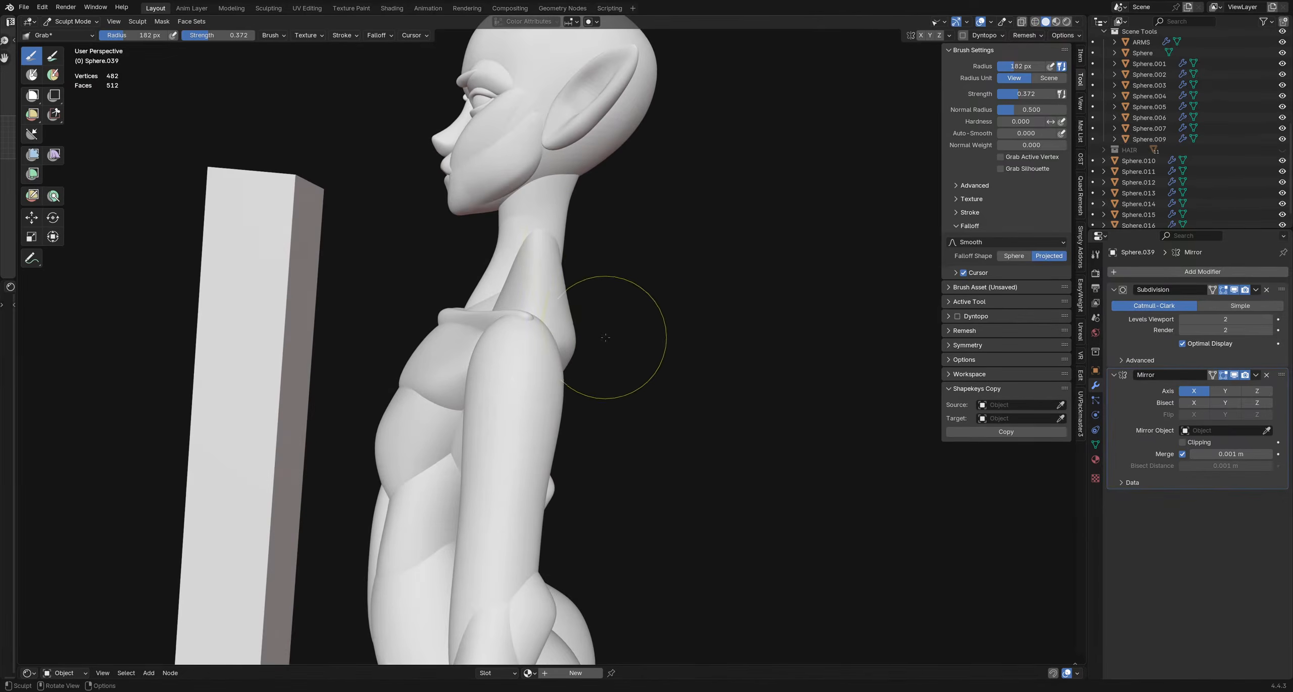
- Make final Grab brush adjustments to the trapezius muscles around the back and shoulders, varying the brush radius
key(f)
click(620, 340)
mouse_move(606, 337)
middle_down()
mouse_move(630, 350)
mouse_move(506, 407)
mouse_move(566, 383)
mouse_move(470, 406)
mouse_move(582, 411)
mouse_move(577, 394)
mouse_move(623, 375)
mouse_move(614, 314)
mouse_move(601, 356)
mouse_move(631, 359)
mouse_move(622, 342)
mouse_move(526, 325)
mouse_move(554, 331)
mouse_move(573, 358)
middle_up()
key(f)
click(482, 404)
key(f)
click(531, 404)
key(f)
click(629, 340)
- Return to Object Mode and save the file explorationHead2.blend
scroll(554, 332, down, 2)
key(ctrl+Tab)
scroll(648, 380, up, 3)
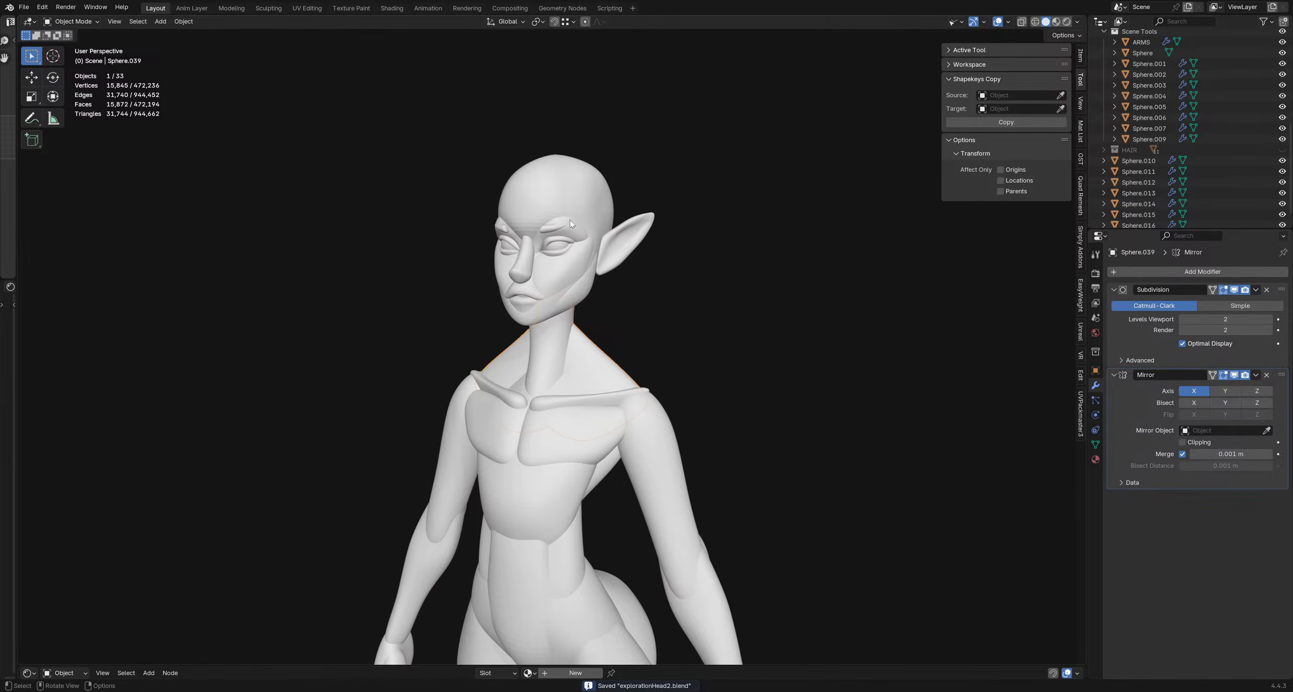
middle_drag(571, 223, 572, 265)
middle_drag(561, 285, 622, 310)
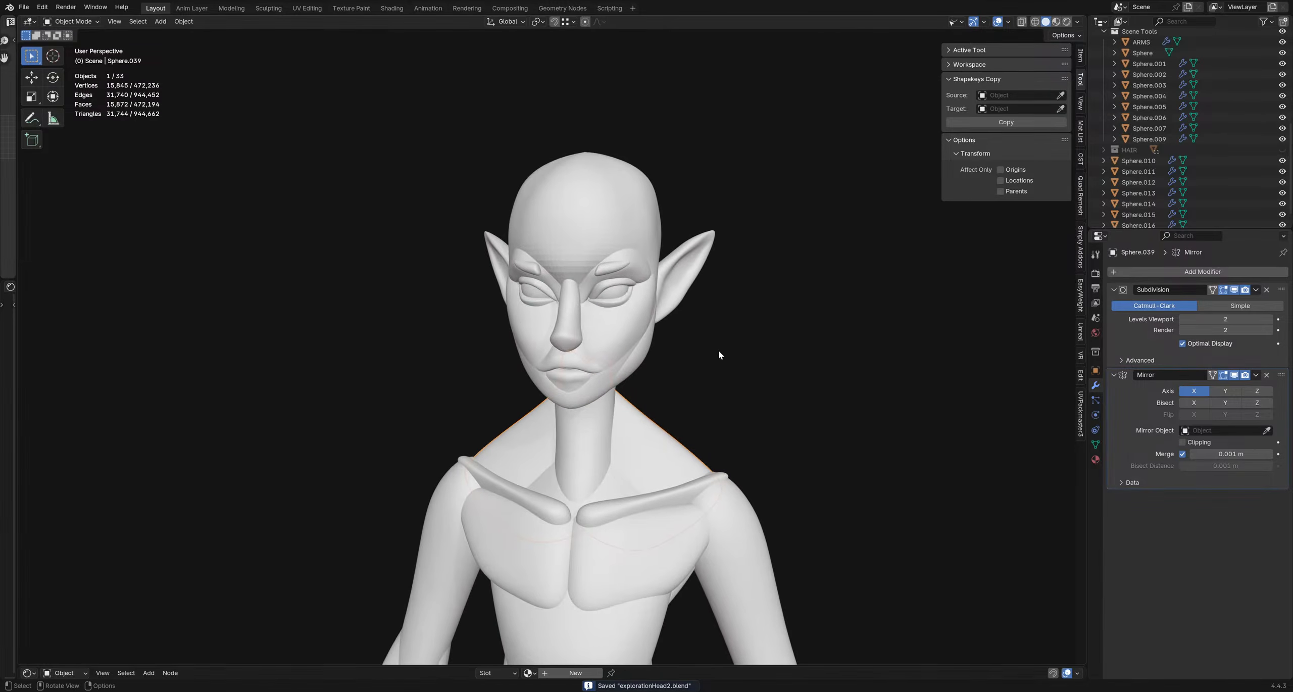
- Reset the 3D cursor to the world origin and add a UV sphere there
scroll(719, 353, down, 5)
key(shift+s)
key(1)
key(shift+a)
mouse_move(751, 400)
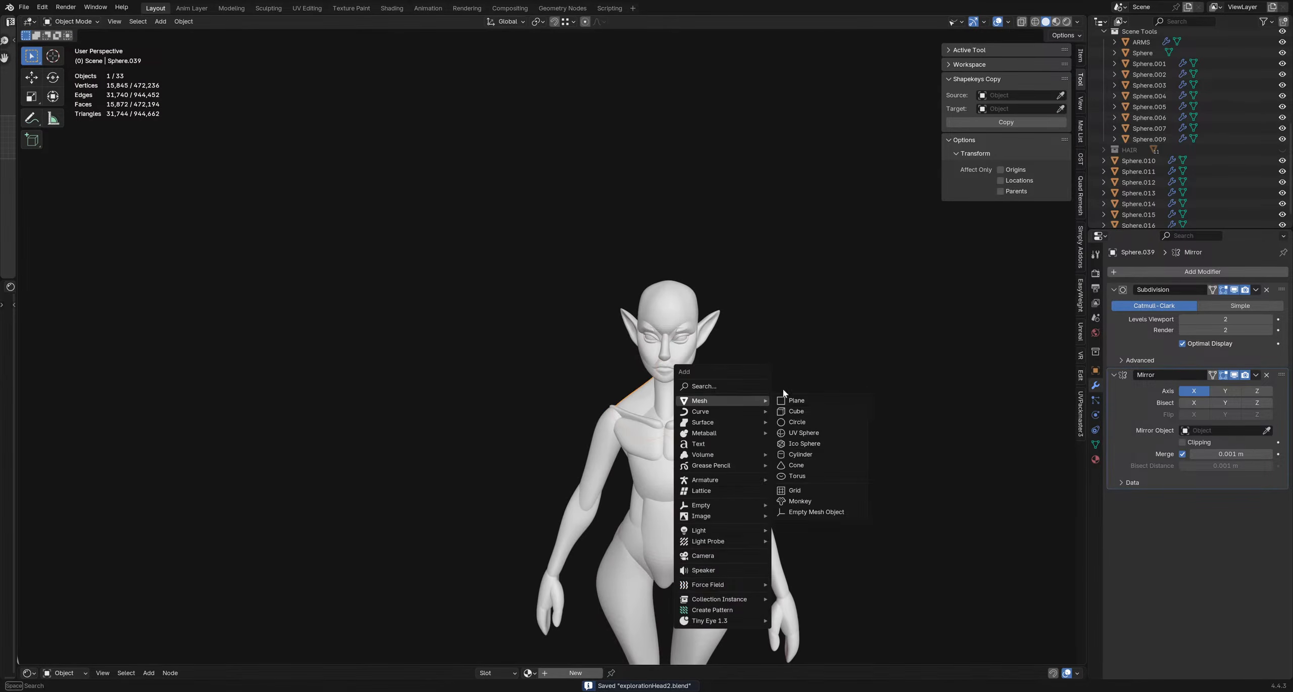
click(803, 437)
scroll(787, 449, down, 6)
- Raise the new sphere along Z to head height and move it -2.0442 m along Y
shift+middle_drag(768, 480, 692, 379)
key(g)
key(z)
click(681, 222)
middle_drag(682, 228, 808, 325)
key(g)
key(y)
click(632, 315)
- Scale down the sphere in front of the face and rotate it 79.5° about the view axis
key(s)
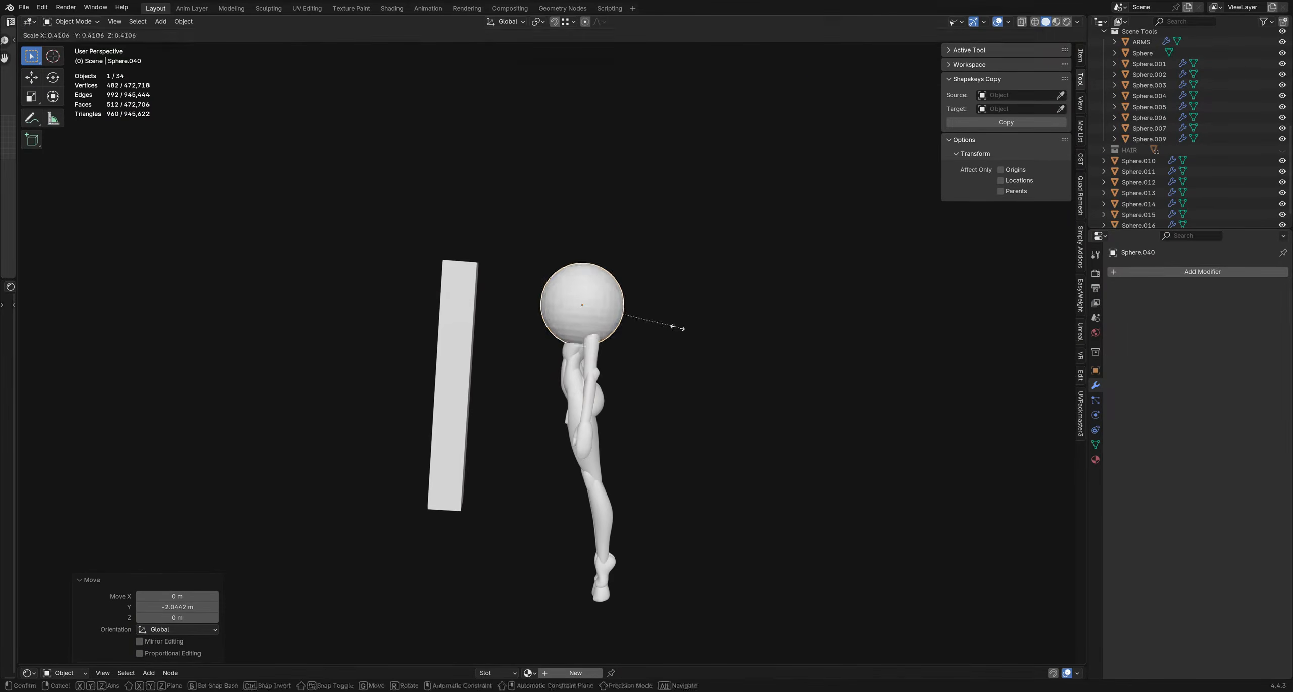
click(620, 315)
key(KP_Decimal)
middle_drag(604, 317, 684, 321)
scroll(672, 304, down, 6)
key(r)
click(706, 429)
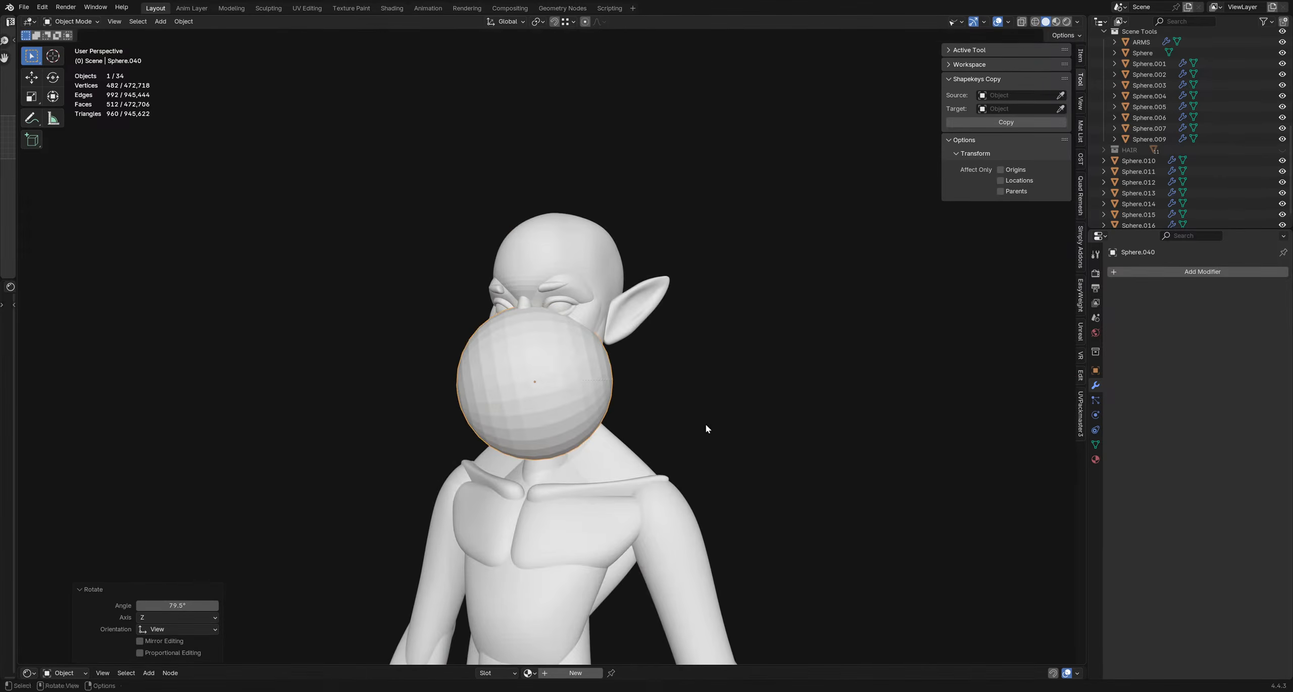
- Rotate and shrink the sphere further and move it onto the character's left eye
key(r)
click(724, 396)
key(s)
click(613, 386)
key(g)
click(650, 314)
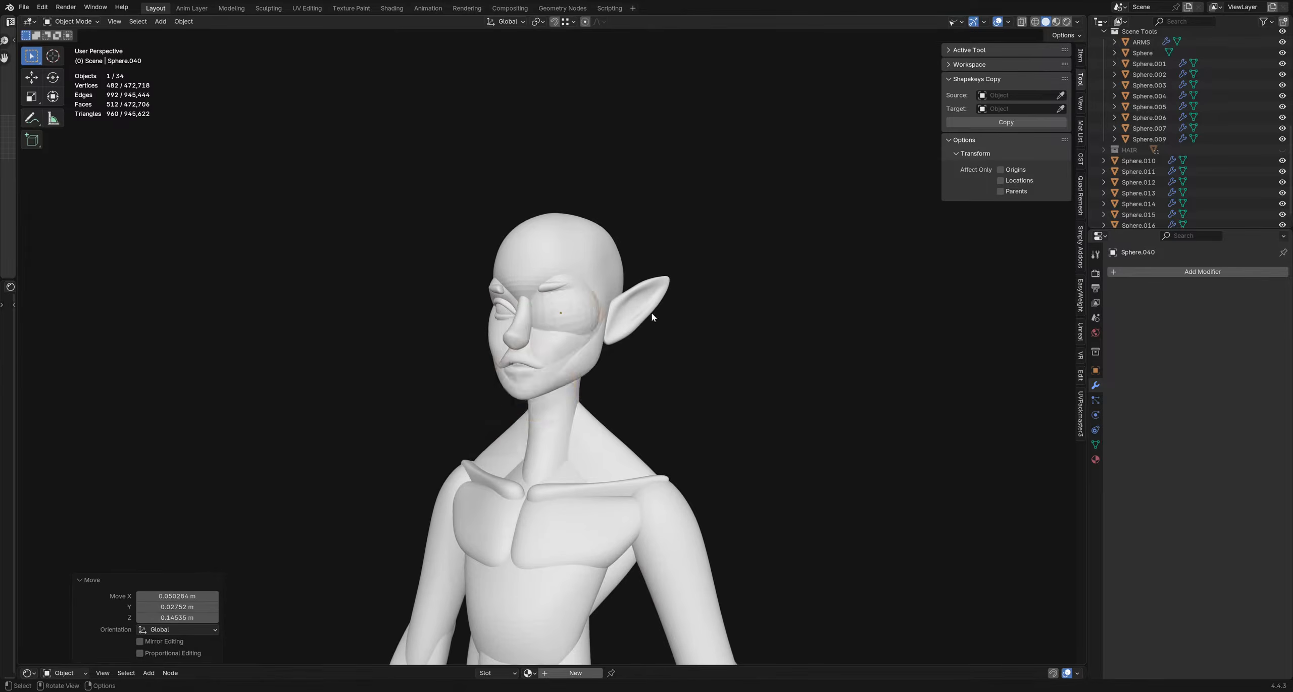
- Move the sphere out in front of the left eye and scale it by 0.453
middle_drag(651, 312, 441, 334)
key(g)
click(561, 317)
middle_drag(562, 318, 715, 323)
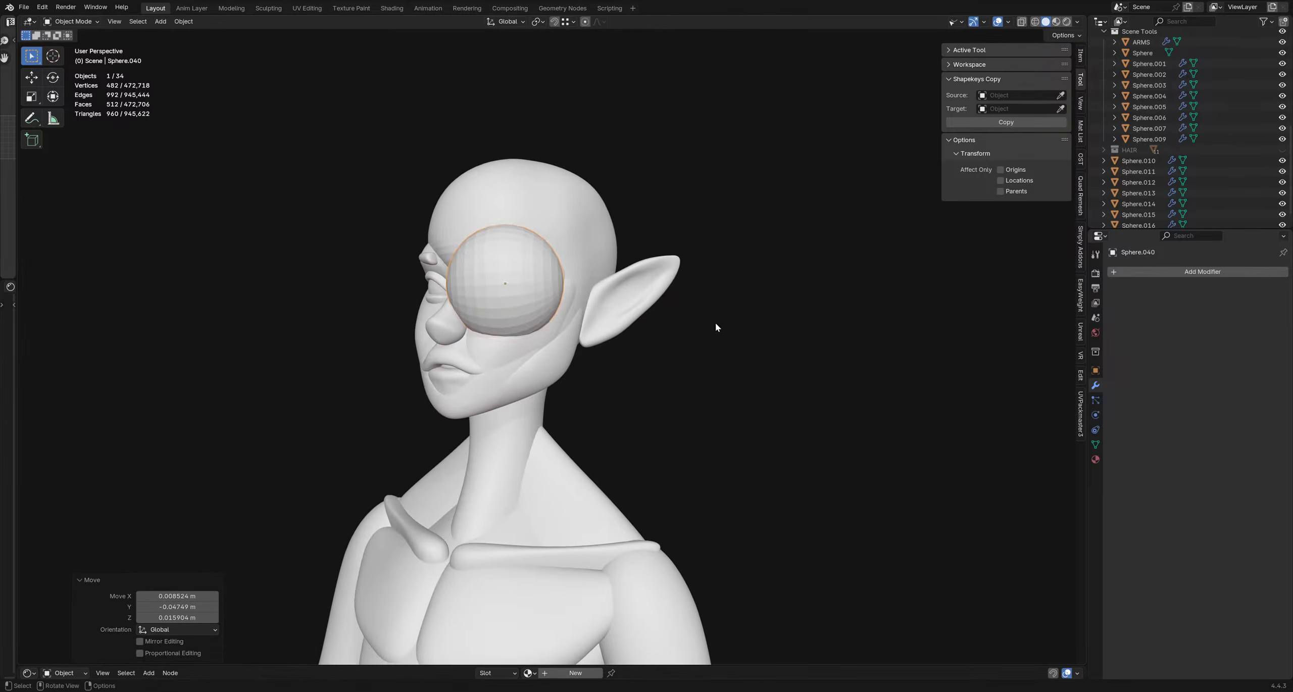
key(s)
click(592, 305)
- Shift the sphere toward the outer corner of the left eye, moving it 0.01804 m on X and -0.004682 m on Y
scroll(519, 283, up, 2)
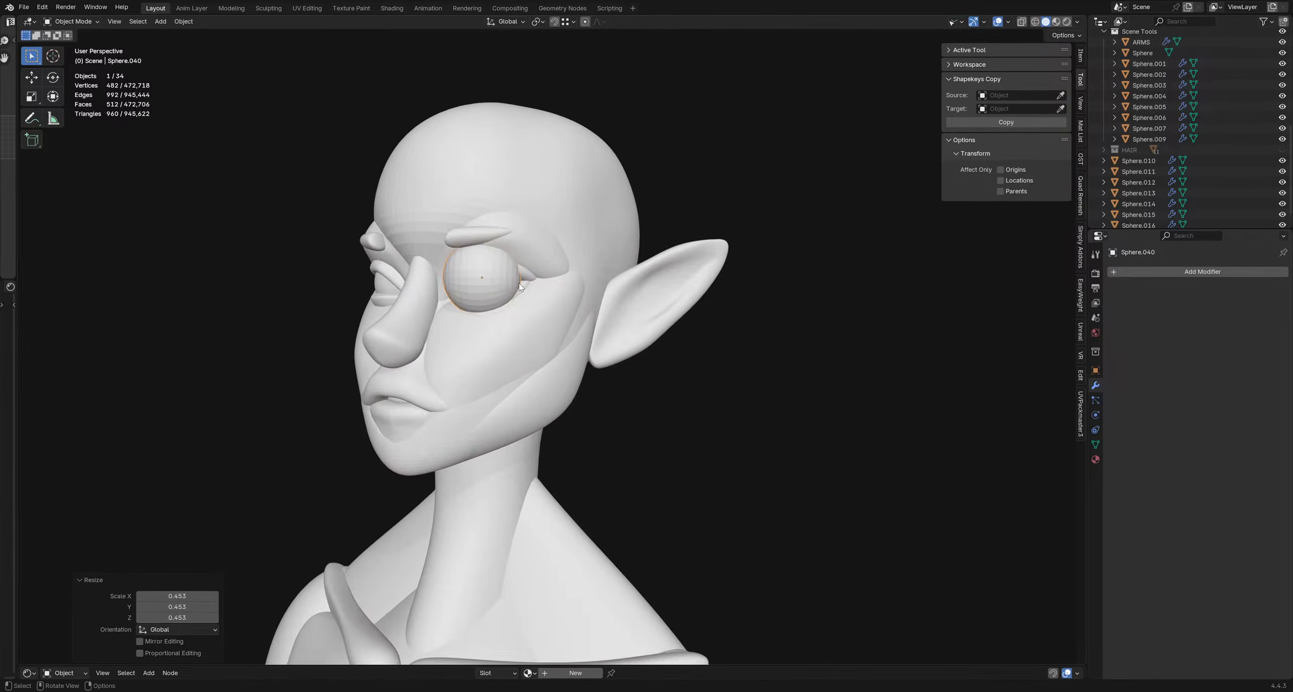
scroll(519, 283, up, 3)
shift+middle_drag(520, 283, 673, 330)
scroll(586, 342, down, 3)
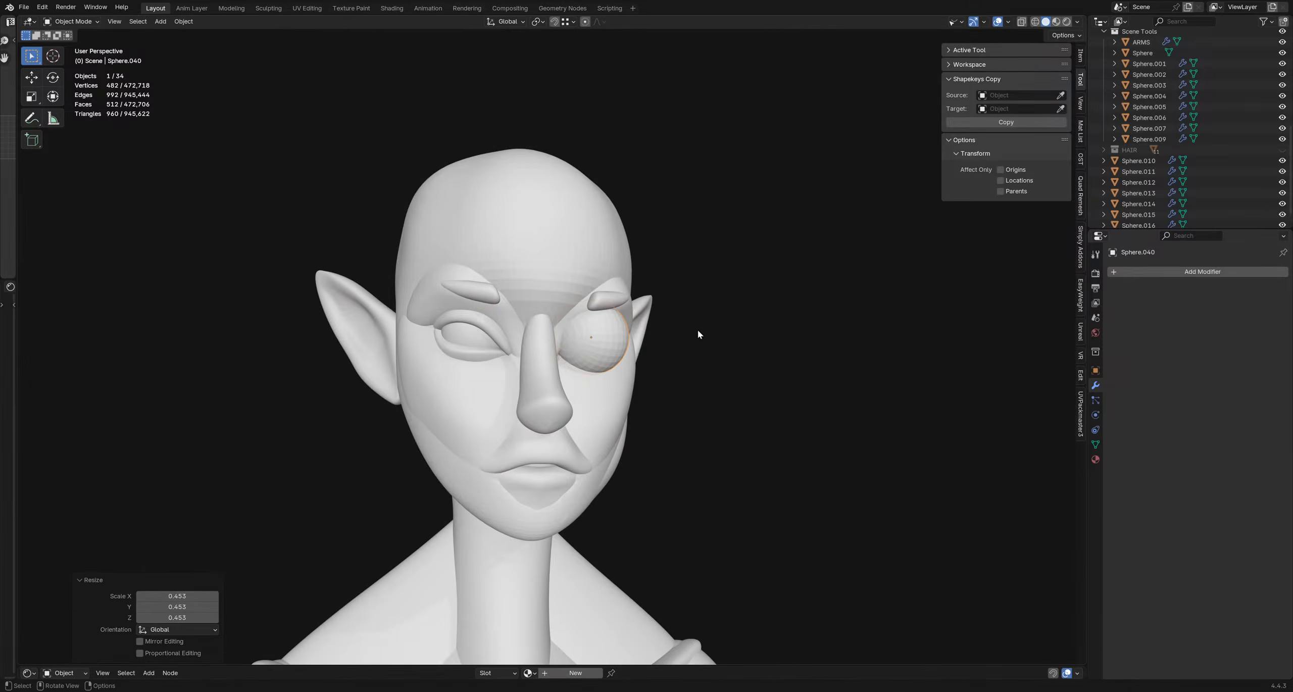
key(g)
click(692, 326)
- Nudge the eye sphere 0.001808 m on X and 0.001712 m on Y, and save the file
scroll(494, 309, up, 3)
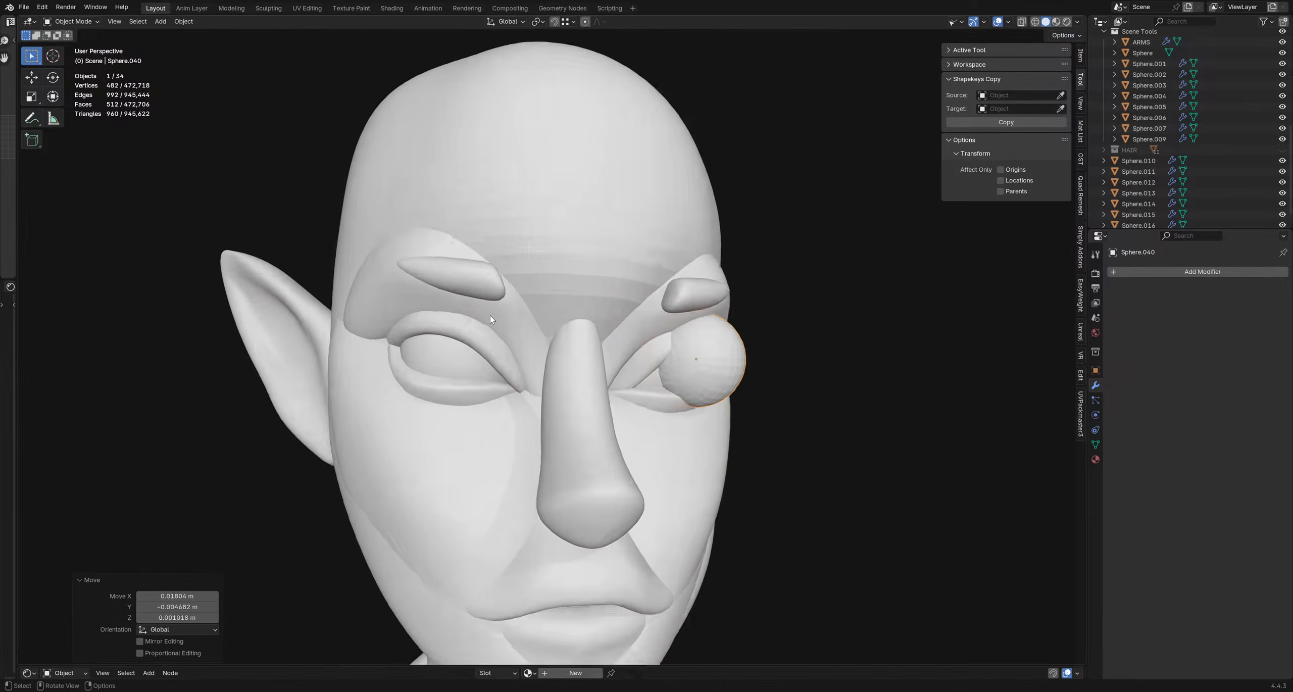
scroll(507, 360, down, 9)
middle_drag(596, 333, 453, 459)
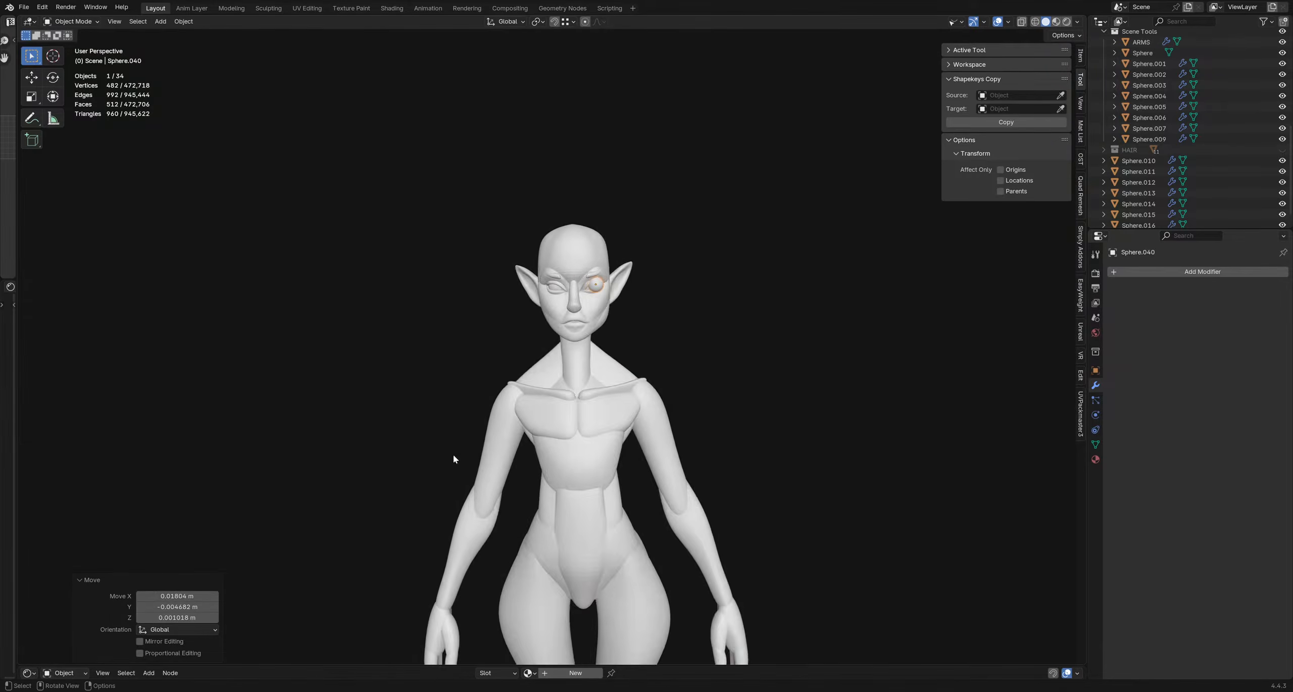
middle_drag(557, 509, 618, 391)
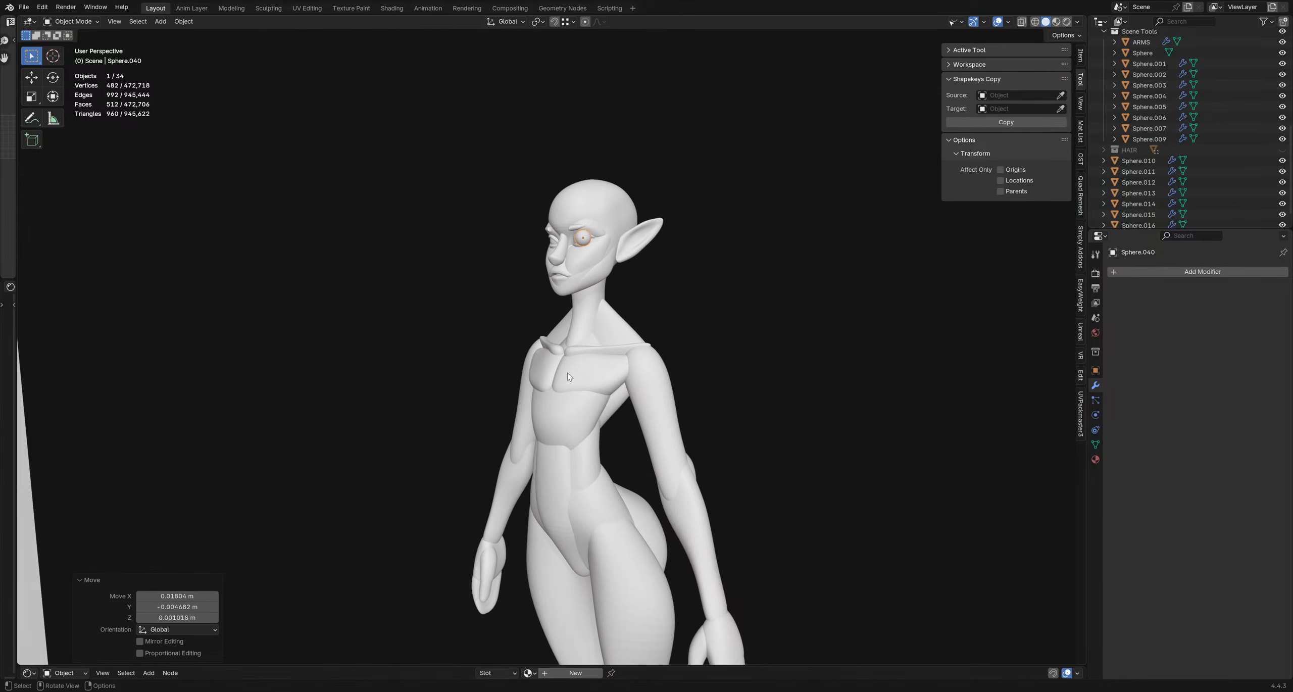
middle_drag(560, 293, 586, 323)
scroll(595, 323, up, 3)
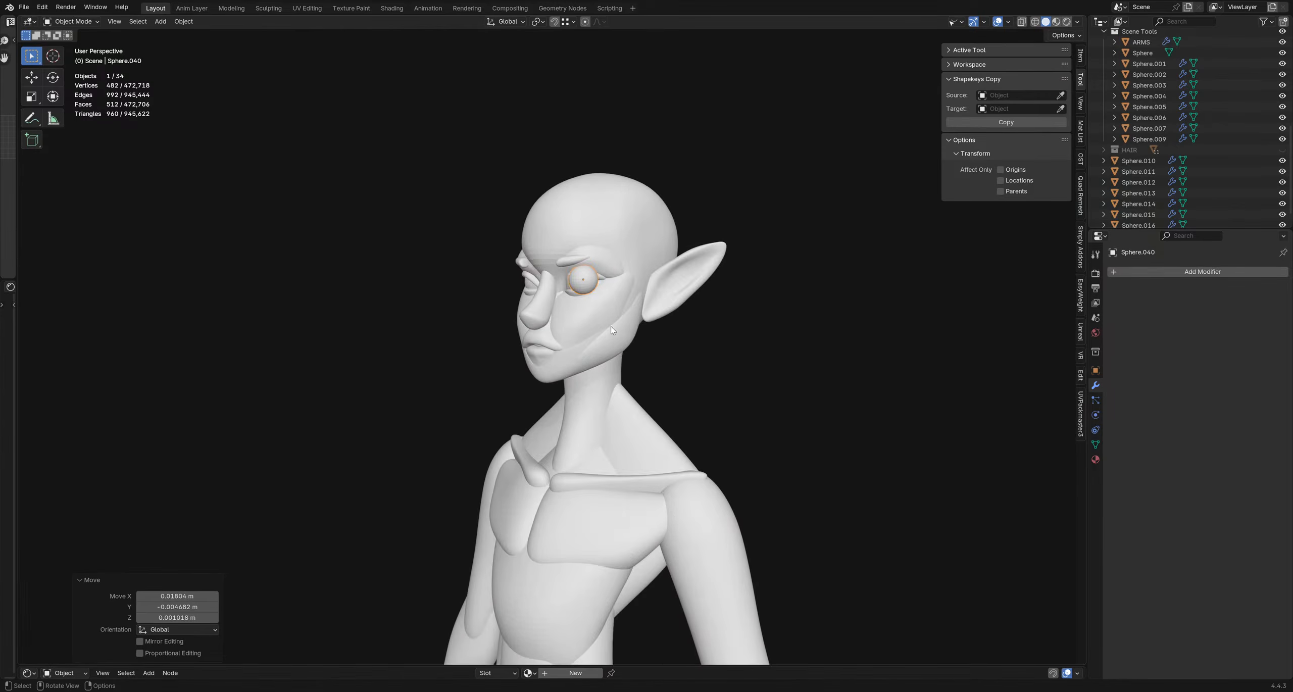
key(g)
click(617, 331)
- Change the viewport studio lighting to the flat grey preset and deselect the eye sphere
click(1077, 21)
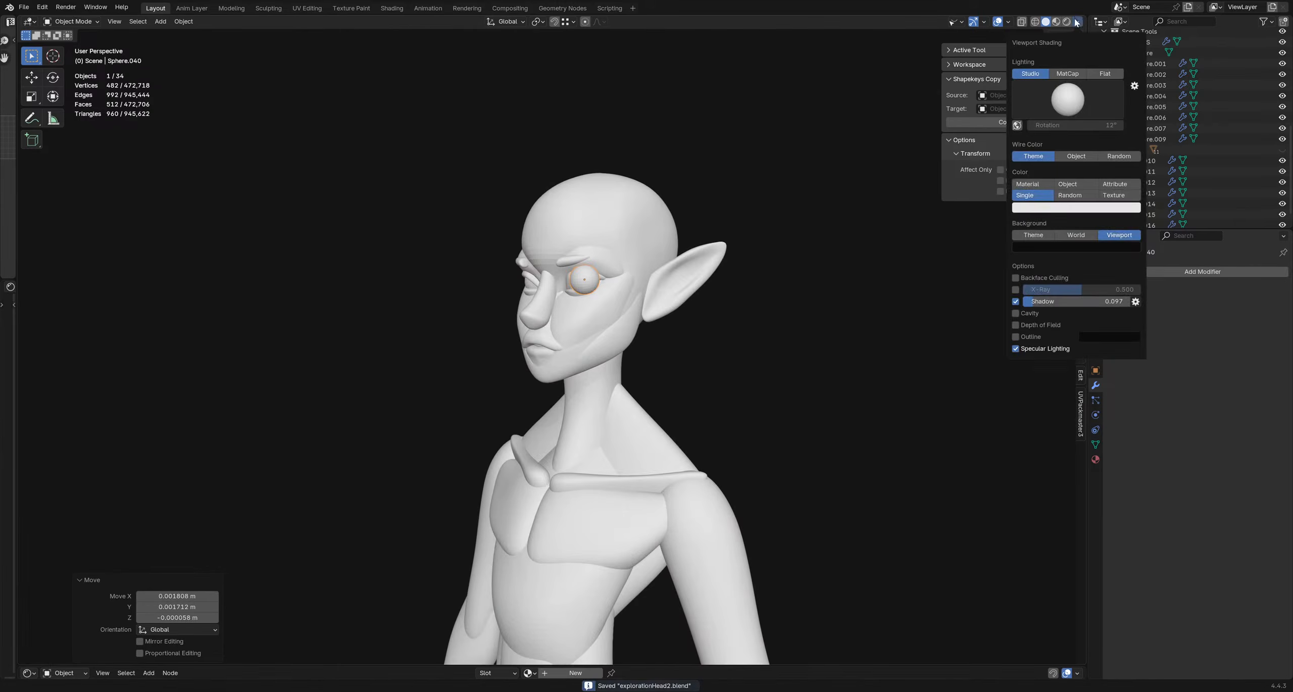
click(1060, 101)
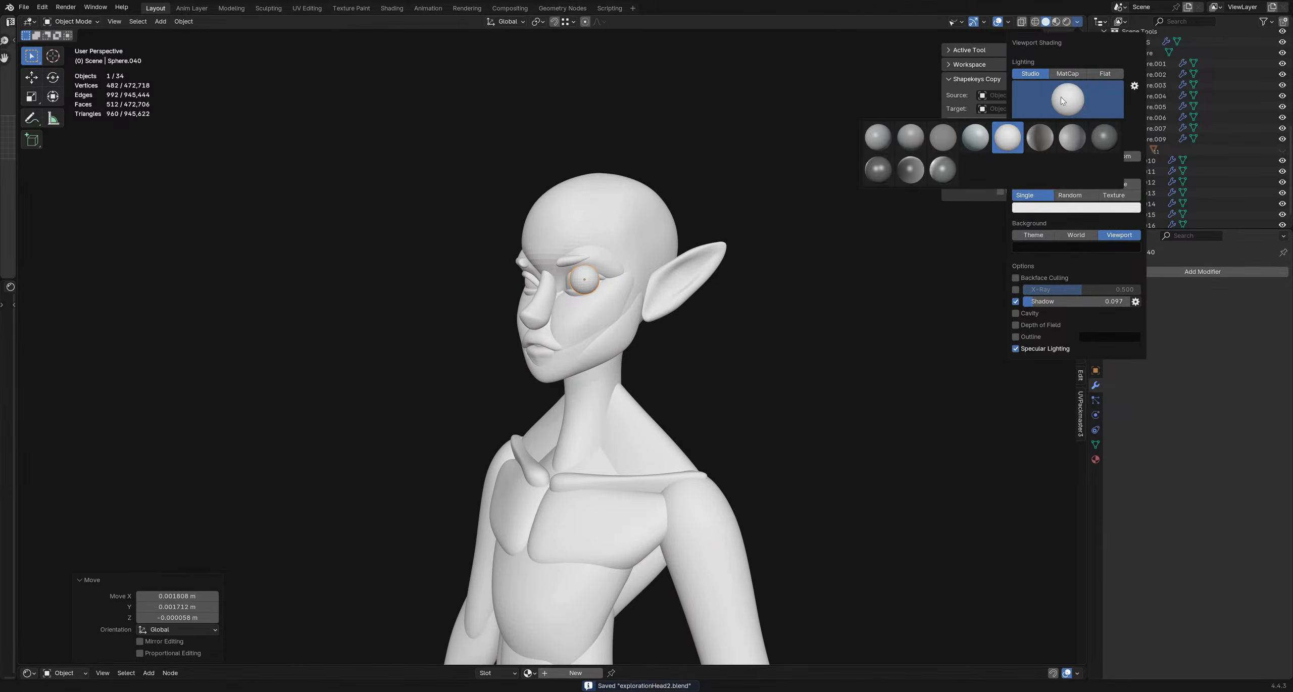
click(949, 135)
click(754, 337)
scroll(747, 341, down, 4)
shift+middle_drag(702, 366, 600, 357)
scroll(600, 358, up, 8)
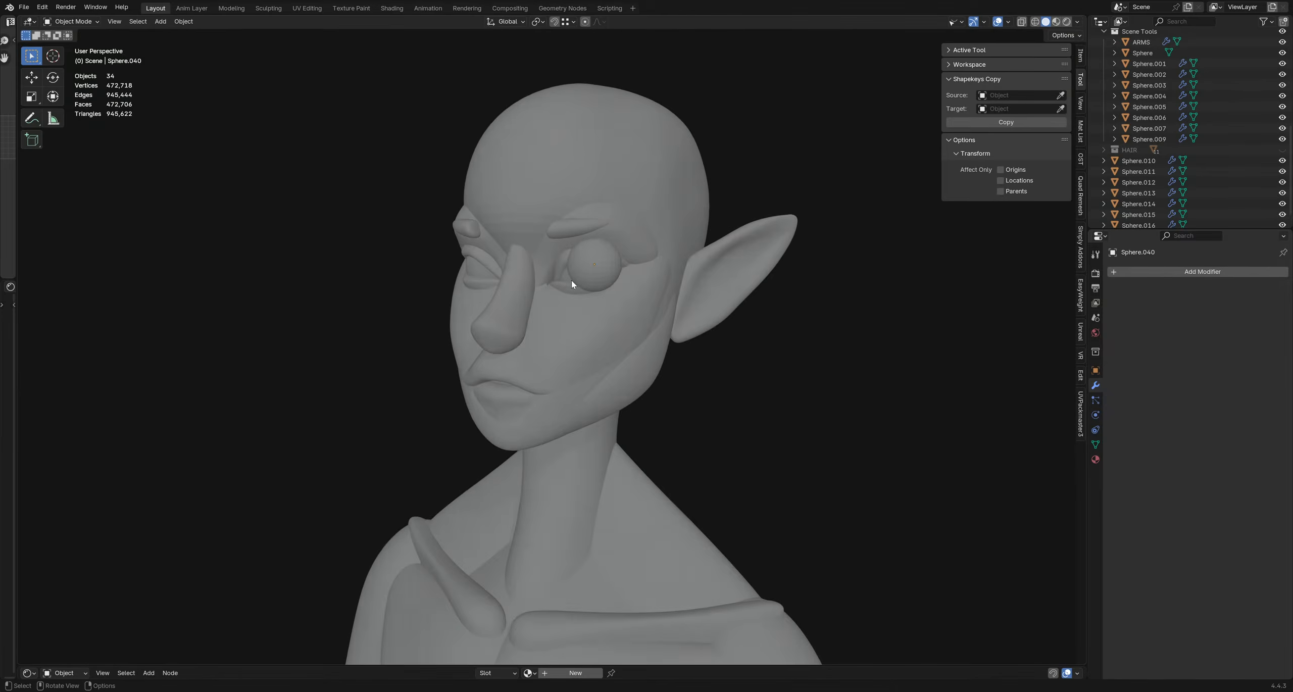
- Try a glossier, high-contrast studio light preset on the whole character
click(1077, 22)
click(1068, 98)
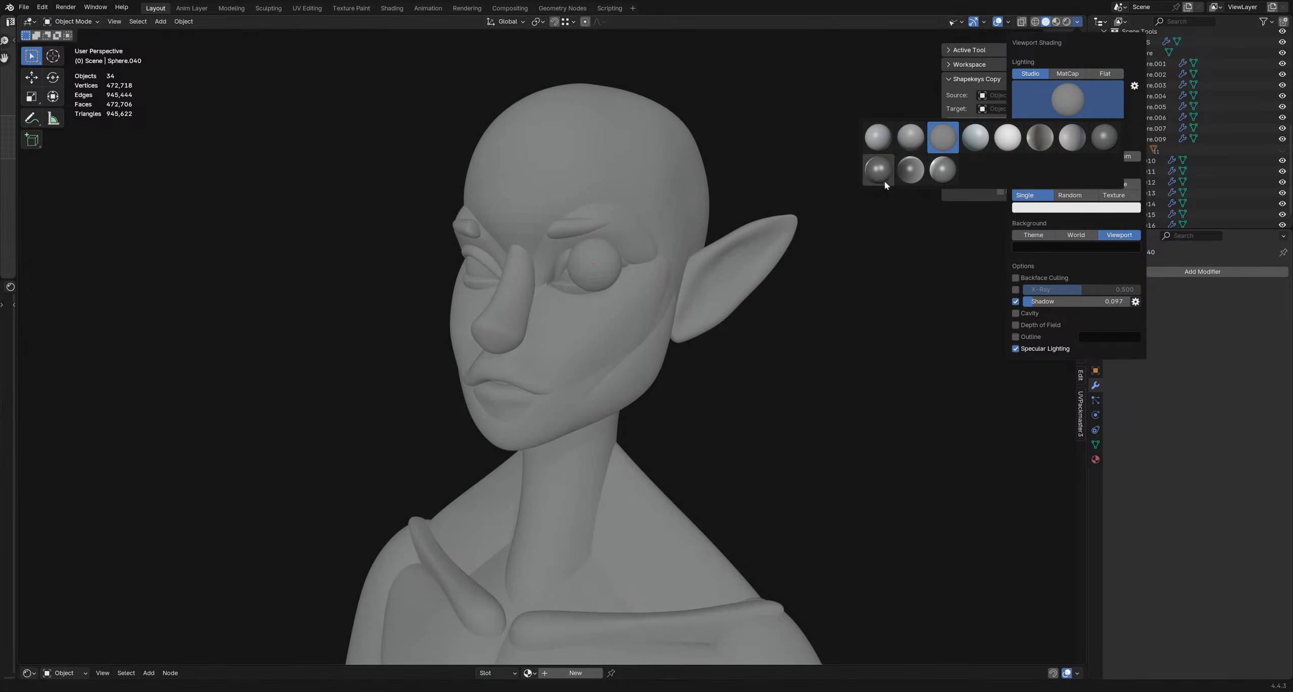
click(909, 176)
scroll(652, 236, down, 6)
mouse_move(652, 236)
shift+middle_down()
mouse_move(611, 234)
mouse_move(745, 303)
mouse_move(436, 256)
mouse_move(508, 301)
mouse_move(611, 315)
mouse_move(524, 317)
mouse_move(621, 314)
shift+middle_up()
shift+middle_drag(491, 277, 671, 271)
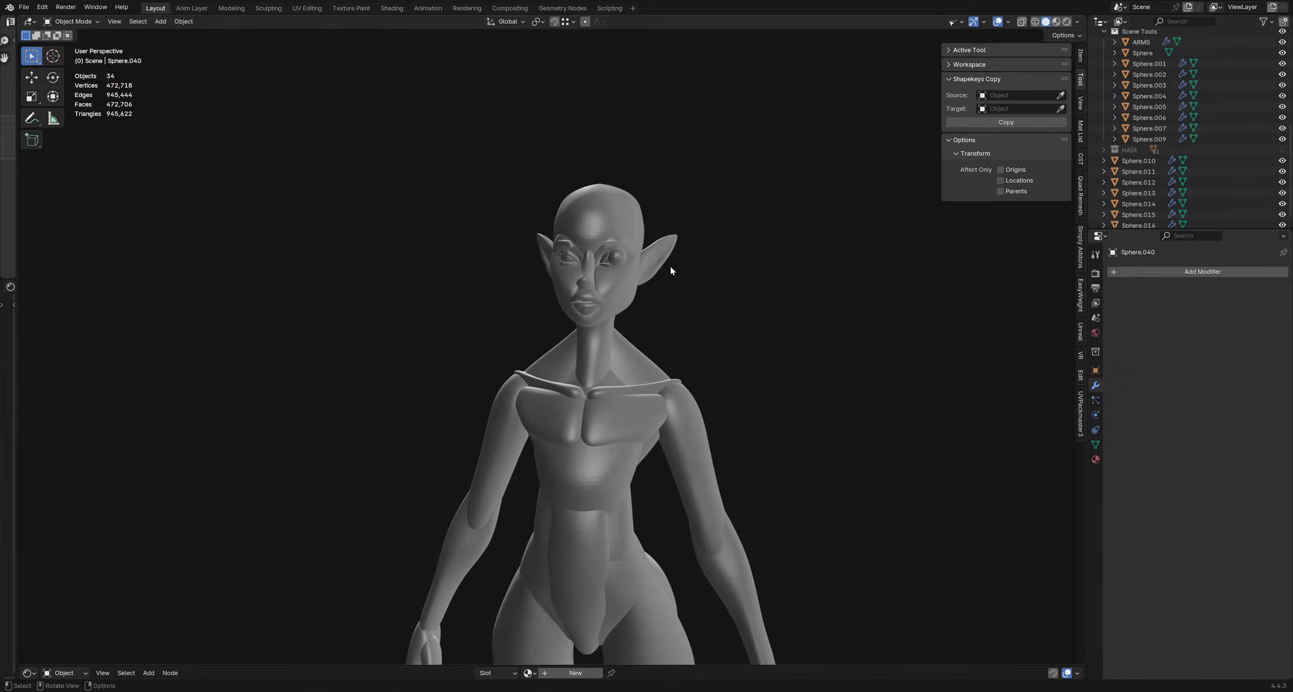
- Set the viewport studio lighting back to the flat grey preset
click(1077, 22)
click(1065, 101)
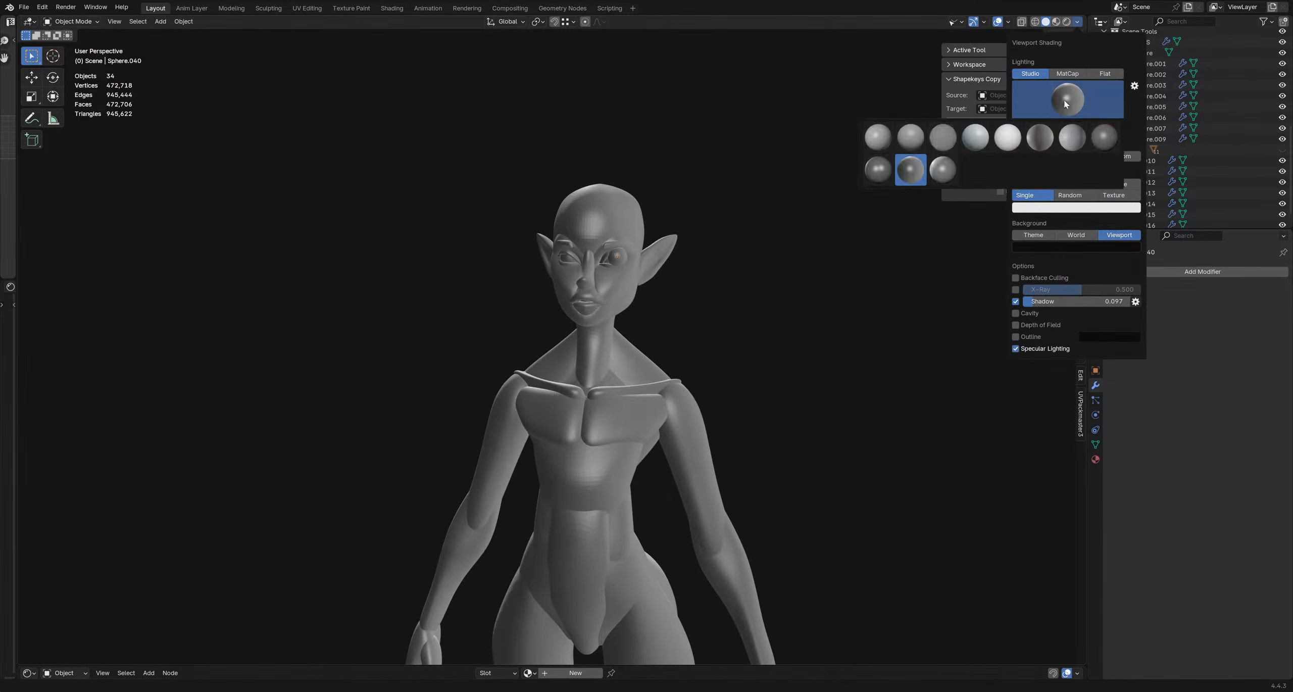
click(943, 137)
- Select the sphere at the left eye and scale it uniformly by 0.606
scroll(583, 316, up, 6)
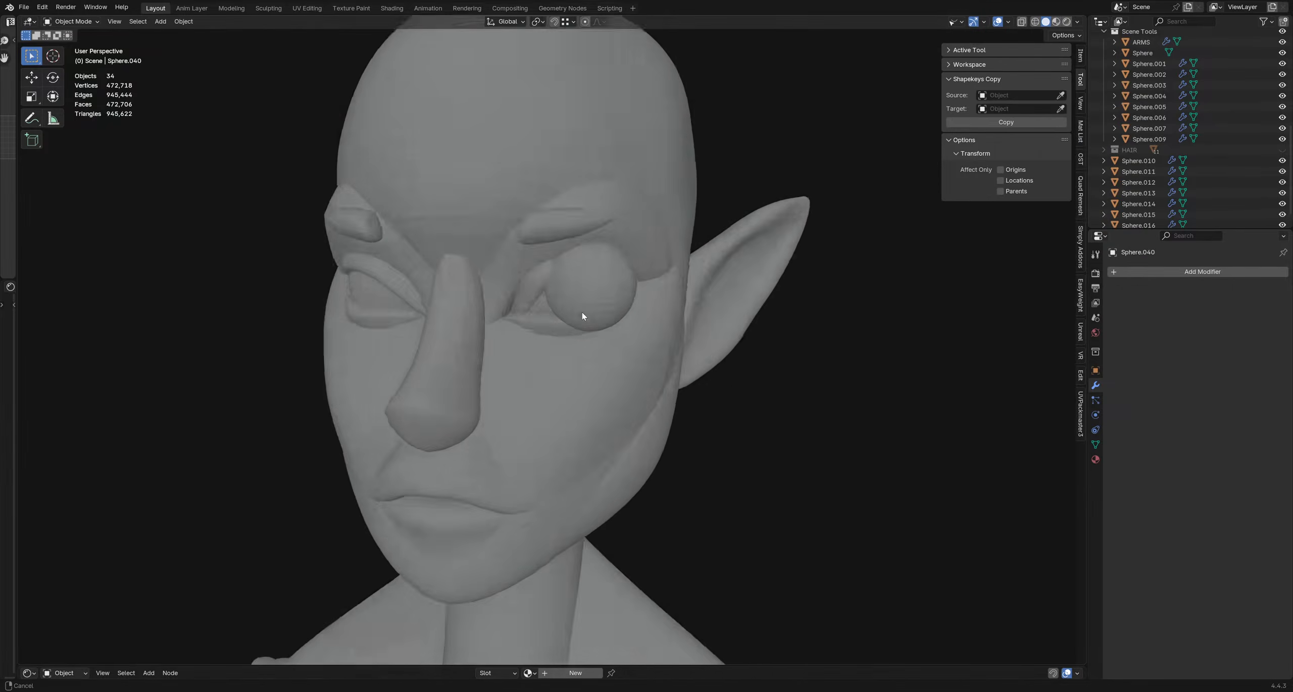
mouse_move(583, 315)
middle_down()
mouse_move(571, 326)
mouse_move(606, 312)
middle_up()
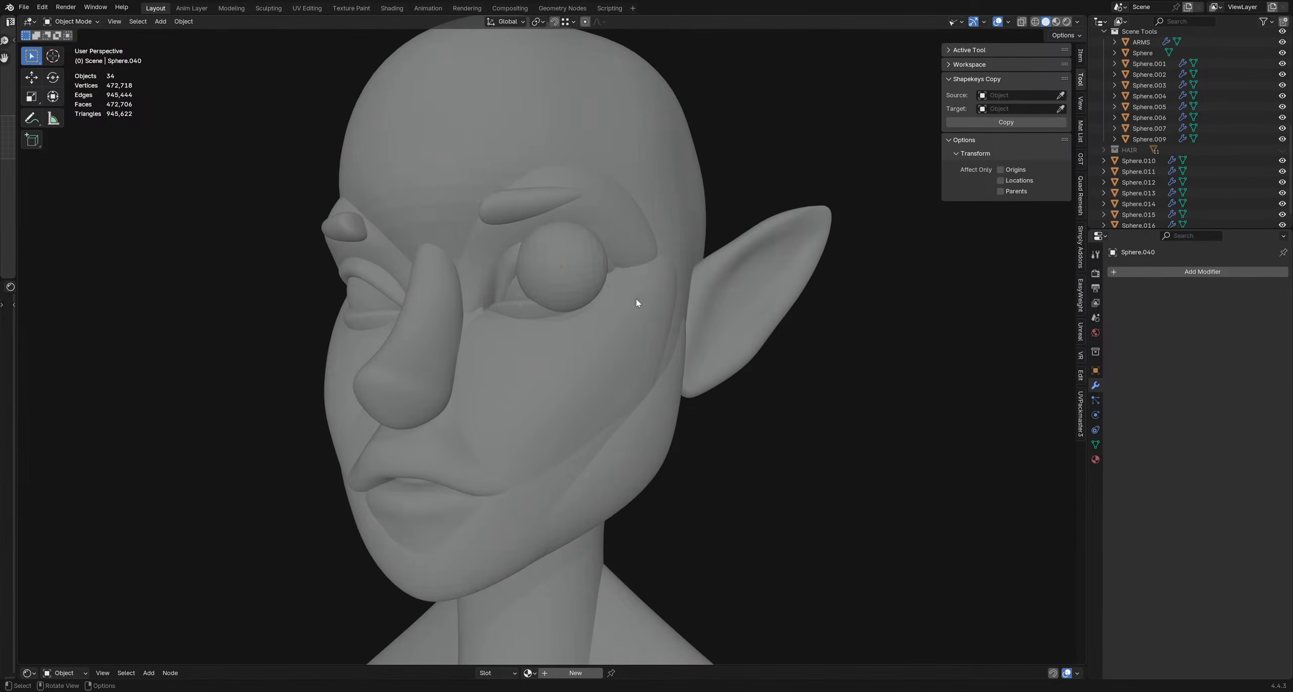
scroll(626, 287, up, 3)
key(s)
click(573, 272)
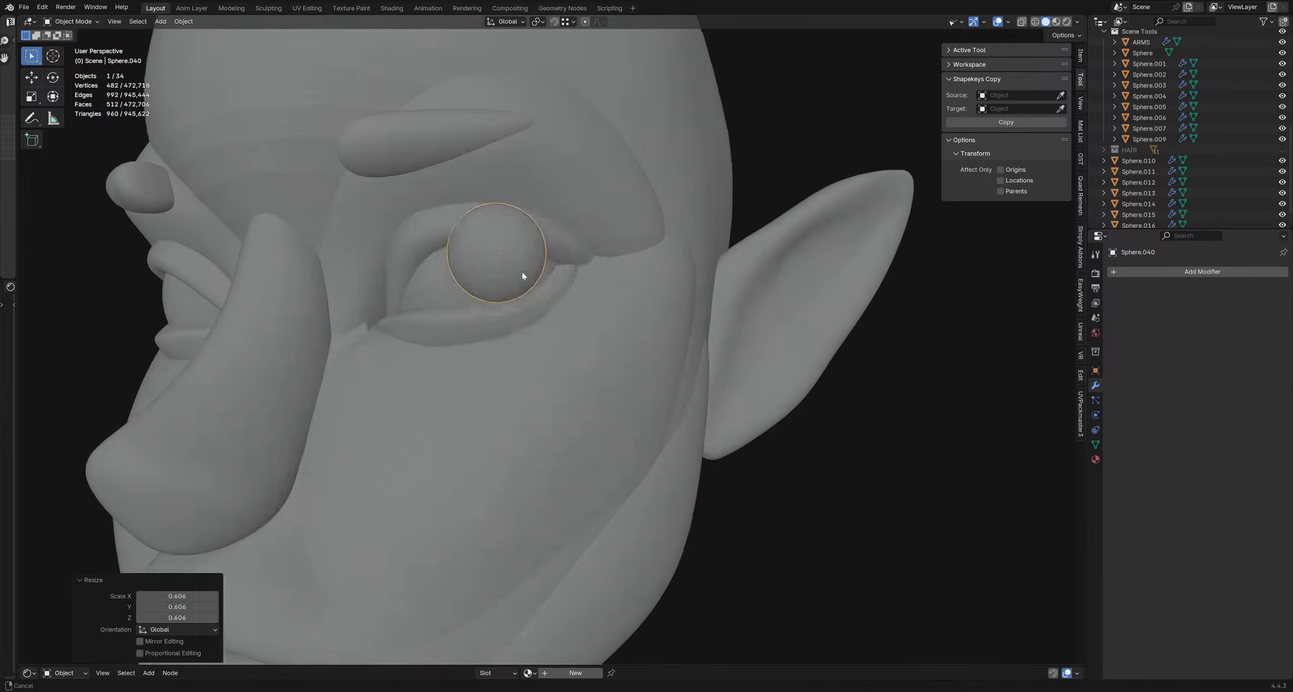
- Add a level 2 Subdivision modifier to the left eye sphere and rotate it by 3.57° in the view
scroll(523, 275, down, 4)
shift+middle_drag(523, 275, 624, 306)
key(ctrl+2)
key(r)
click(633, 307)
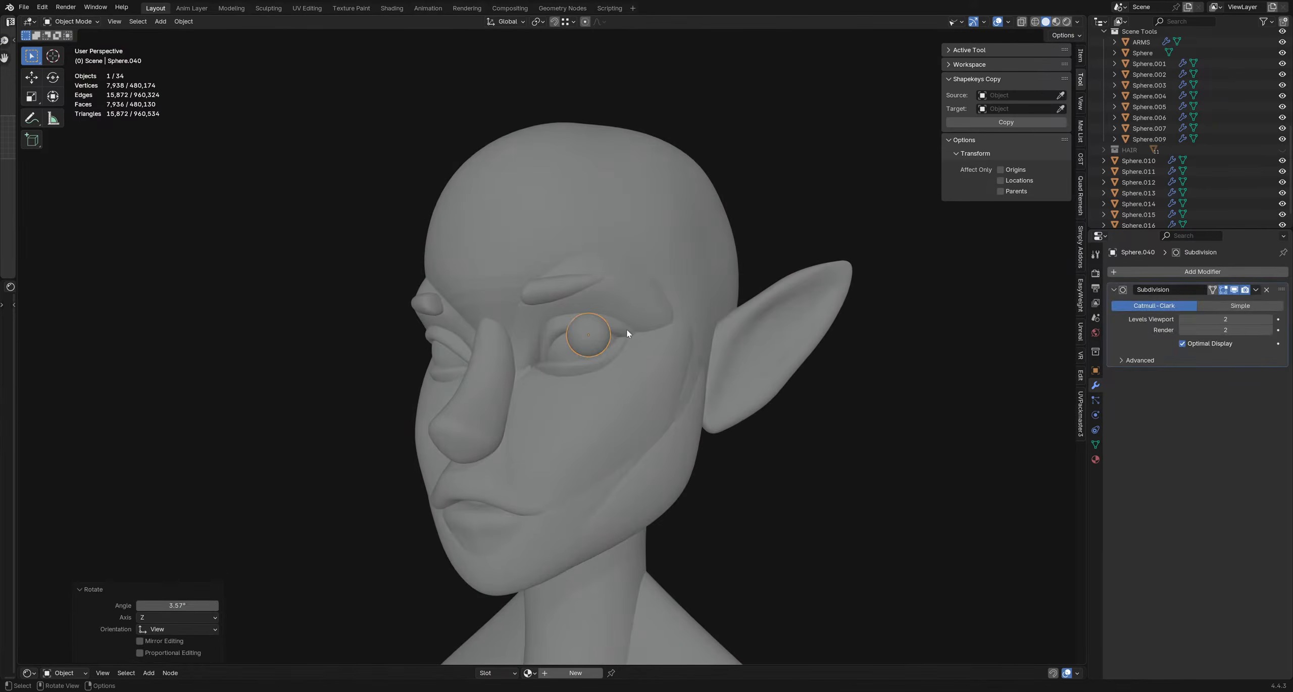
- Stretch the eye sphere along its local Z axis by 3.277 to form an elongated eyelid shape
scroll(601, 334, up, 2)
key(s)
key(z)
key(z)
click(631, 326)
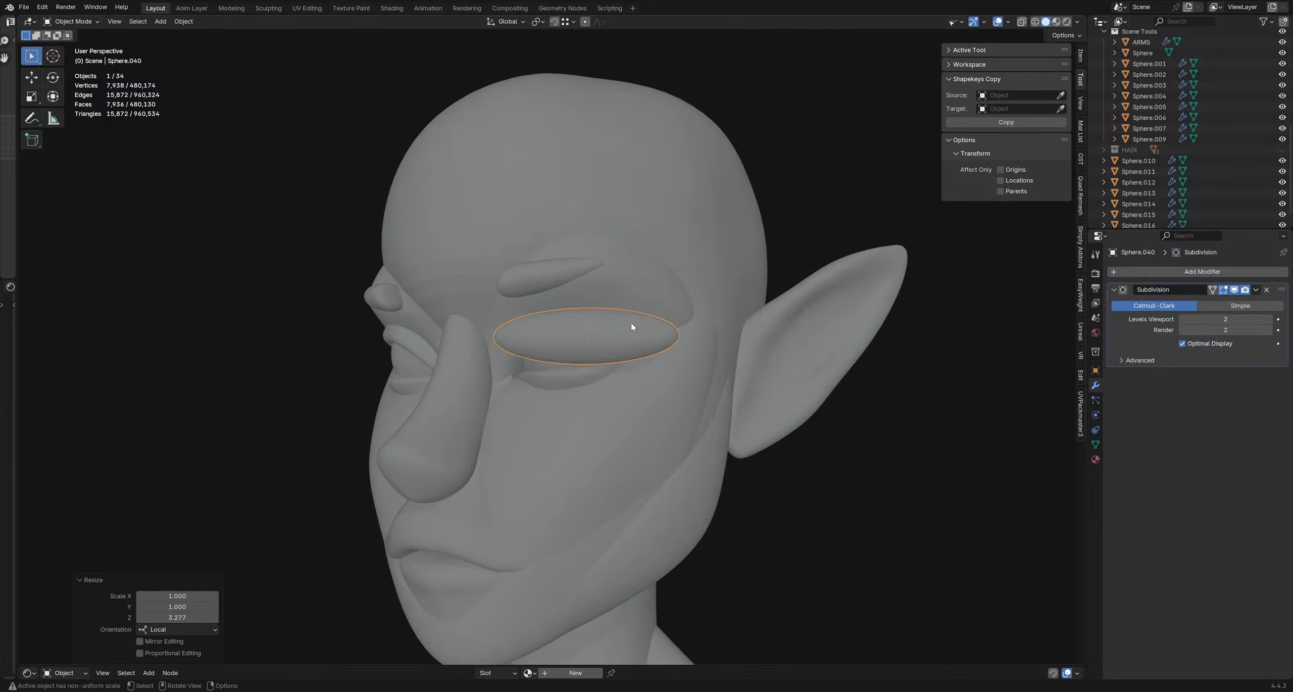
- Move the stretched sphere over the left eye and rotate it towards the angle of the upper eyelid
scroll(599, 307, down, 4)
middle_drag(599, 307, 551, 328)
key(g)
click(705, 409)
key(r)
click(612, 288)
- Fine-tune the stretched sphere's tilt, scale and position so it sits along the left upper eyelid
scroll(601, 355, up, 3)
key(r)
click(655, 355)
scroll(548, 337, down, 3)
key(s)
click(644, 360)
key(g)
click(533, 335)
- Apply all transforms to the eyelid sphere and add a Mirror modifier on the X axis
key(ctrl+a)
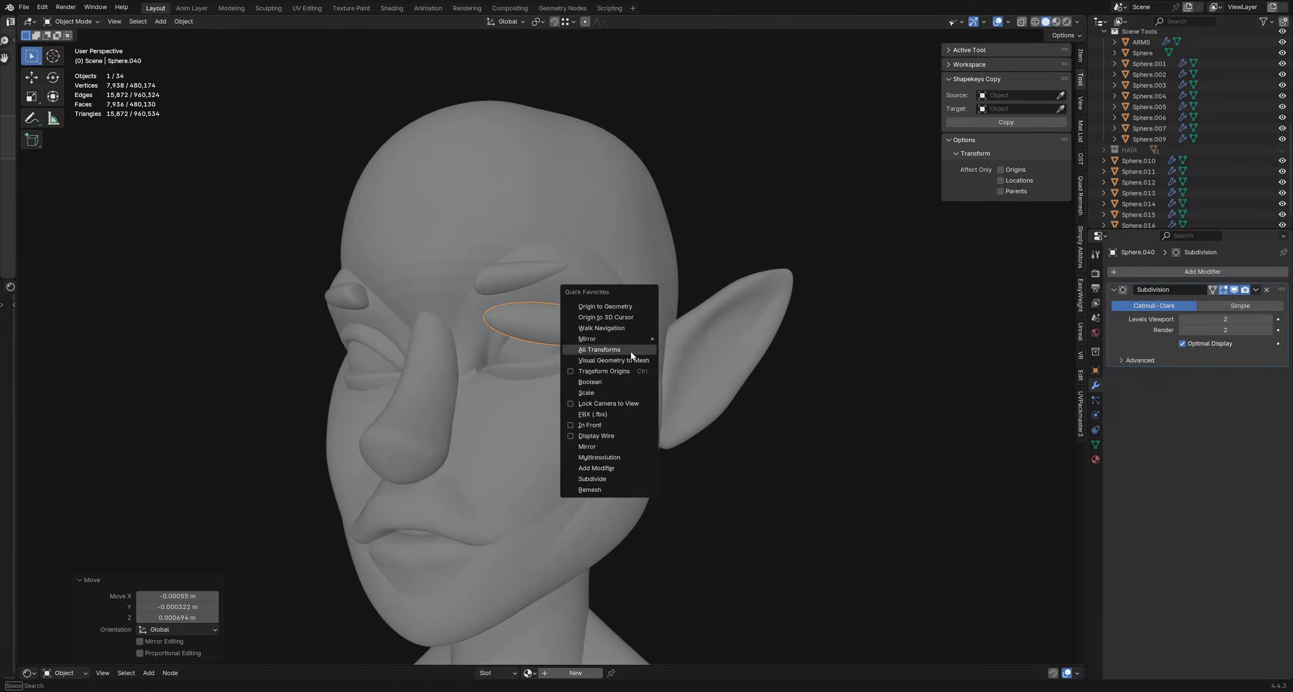
click(639, 348)
middle_drag(639, 347, 767, 342)
click(1194, 272)
mouse_move(1194, 276)
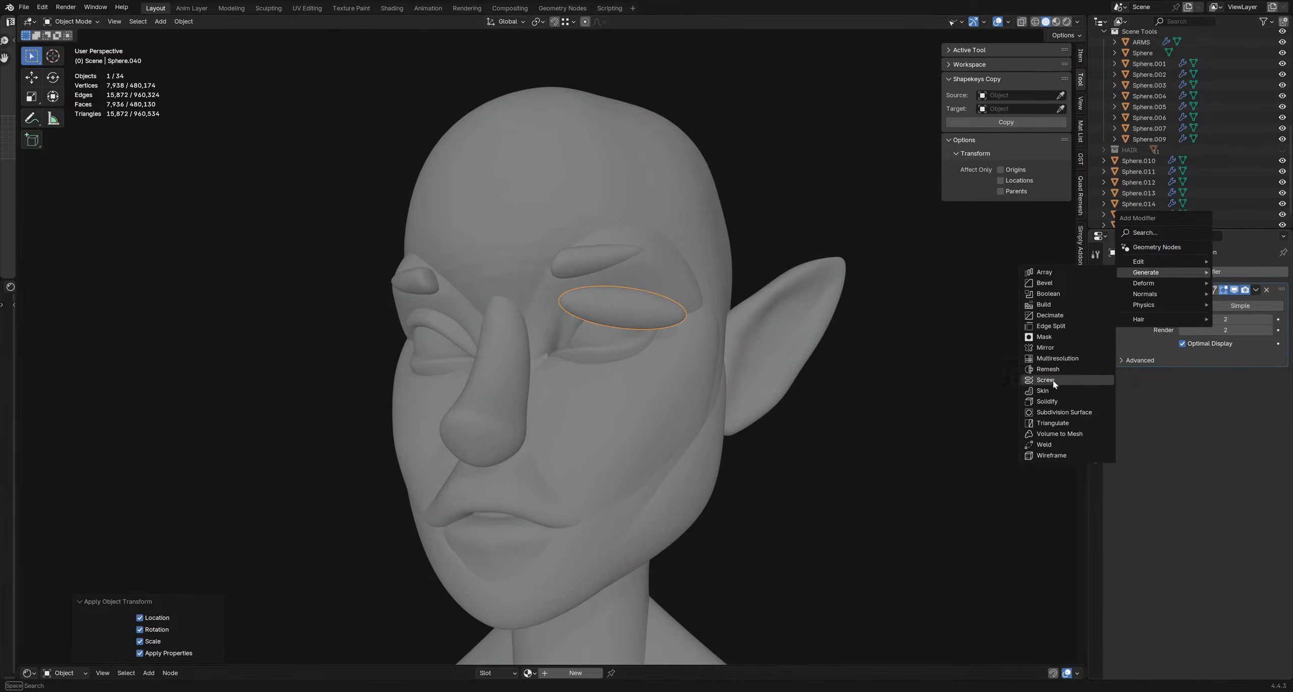
click(1044, 347)
- Enter Sculpt Mode on the eyelid and use the Grab brush to curve it around the side of the face
mouse_move(657, 323)
middle_down()
mouse_move(580, 304)
mouse_move(564, 195)
middle_up()
click(613, 334)
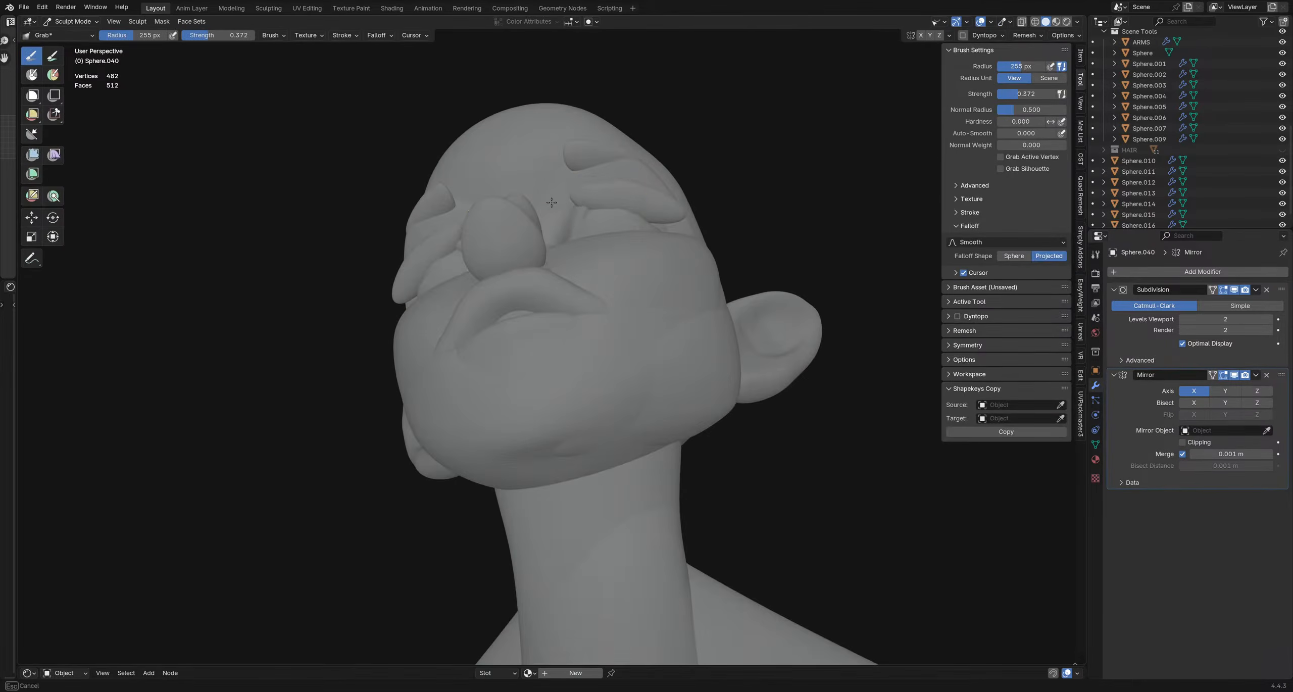
drag(553, 230, 555, 227)
mouse_move(560, 229)
middle_down()
mouse_move(531, 283)
mouse_move(533, 353)
middle_up()
key(f)
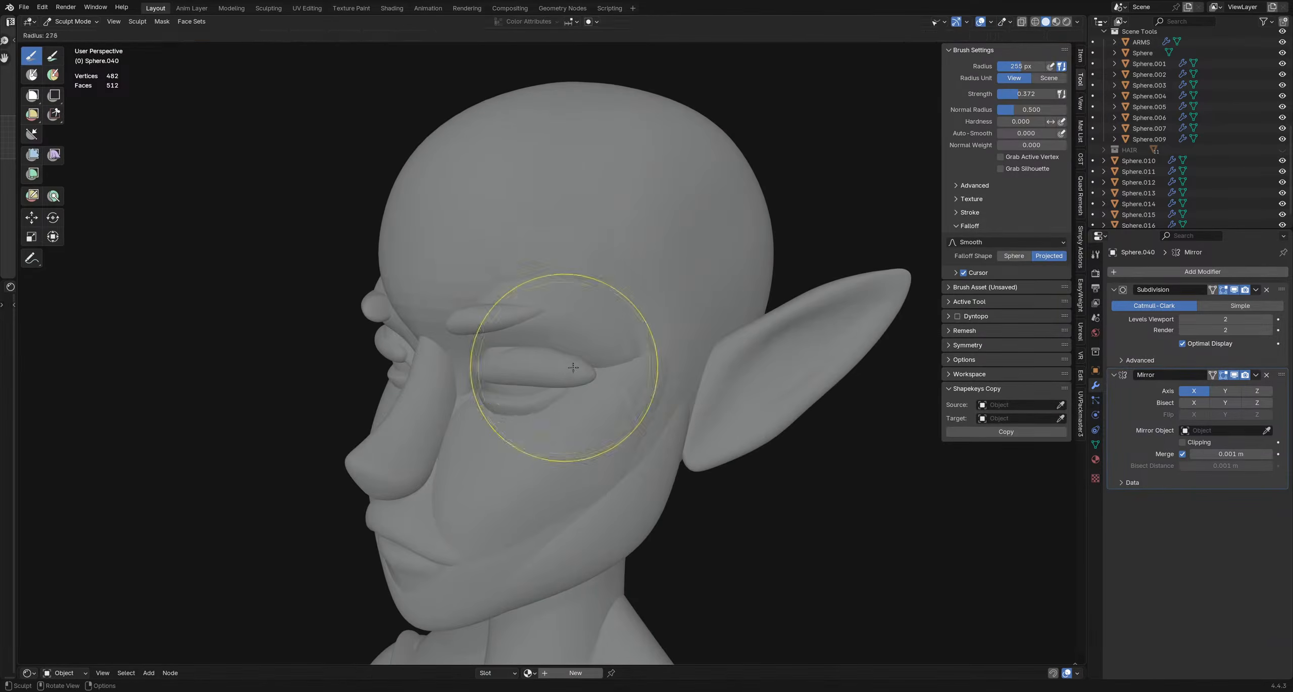
click(661, 371)
middle_drag(614, 385, 545, 398)
drag(543, 399, 560, 399)
- Pull the eyelid's outer end outward into a tapered point, reducing the Grab brush radius to 173 px
mouse_move(560, 399)
middle_down()
mouse_move(618, 396)
mouse_move(554, 381)
mouse_move(584, 370)
middle_up()
key(f)
click(612, 391)
key(f)
click(596, 369)
drag(598, 359, 633, 347)
key(f)
click(624, 340)
key(f)
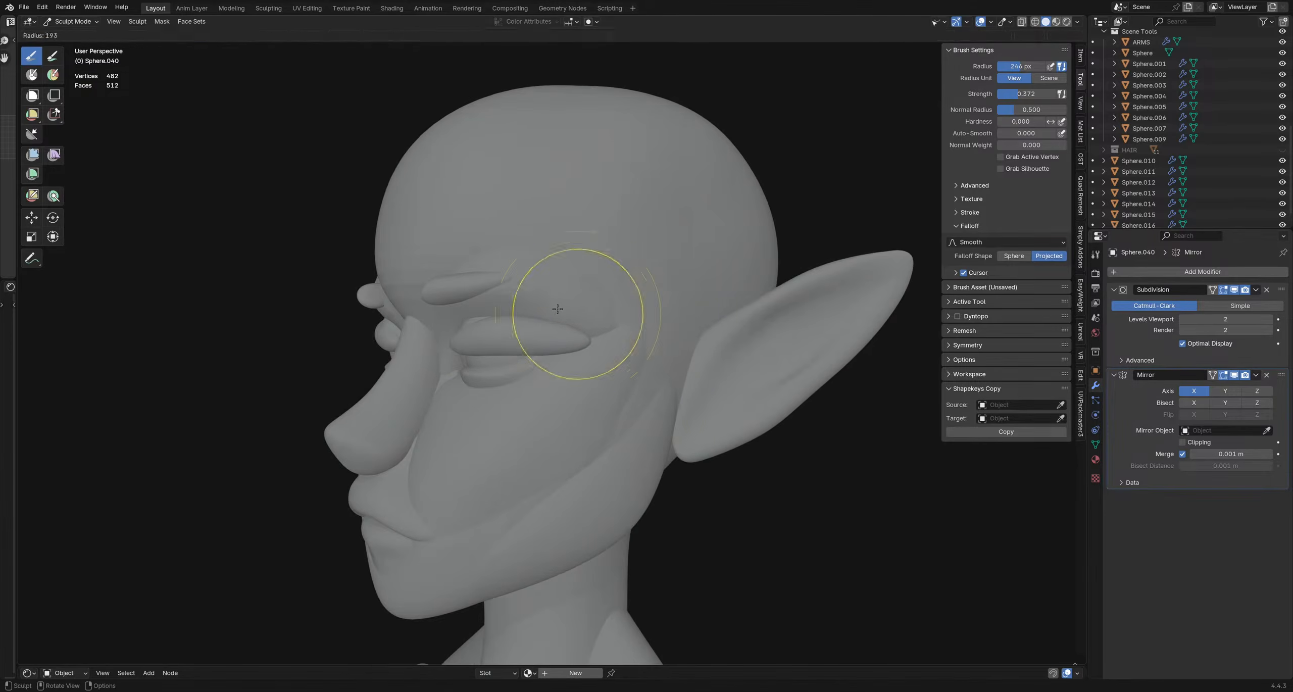
click(544, 309)
drag(545, 310, 597, 331)
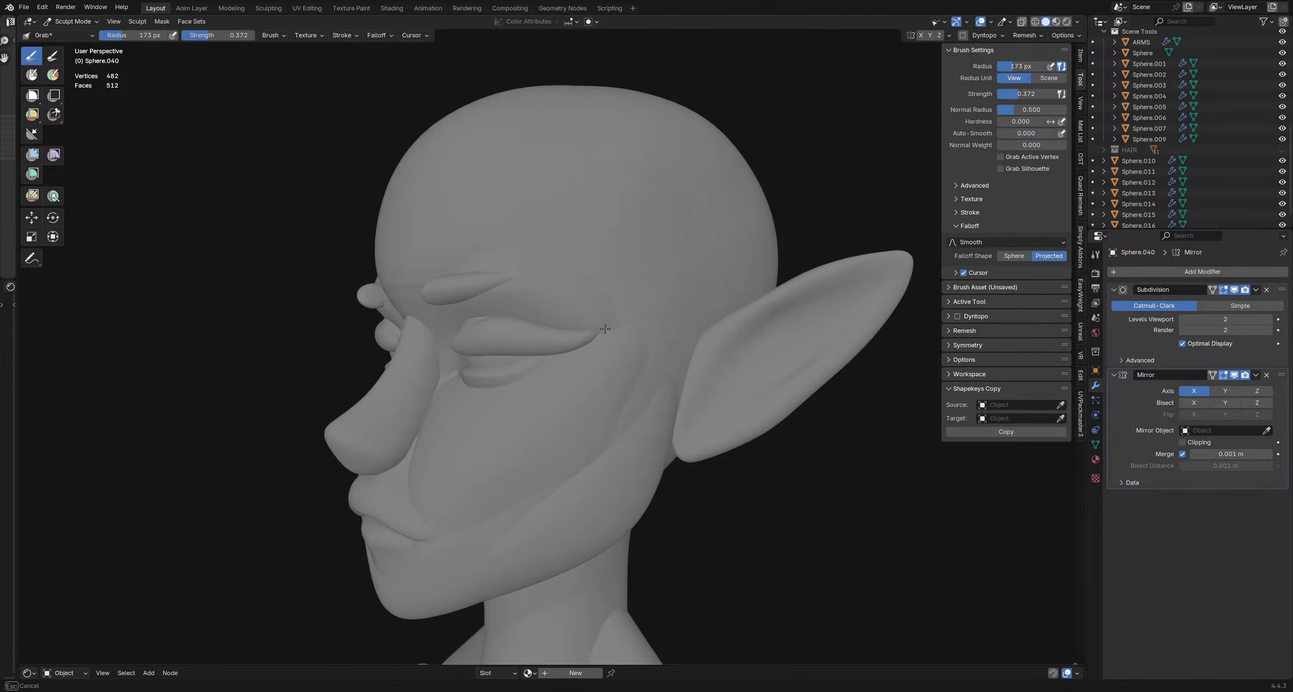
- Arch the upper eyelid over the eyeball with the Grab brush at radii of 217 and 205 px
middle_drag(605, 329, 650, 334)
mouse_move(649, 275)
middle_down()
mouse_move(677, 286)
mouse_move(645, 284)
mouse_move(602, 312)
middle_up()
scroll(602, 312, up, 1)
key(f)
click(559, 313)
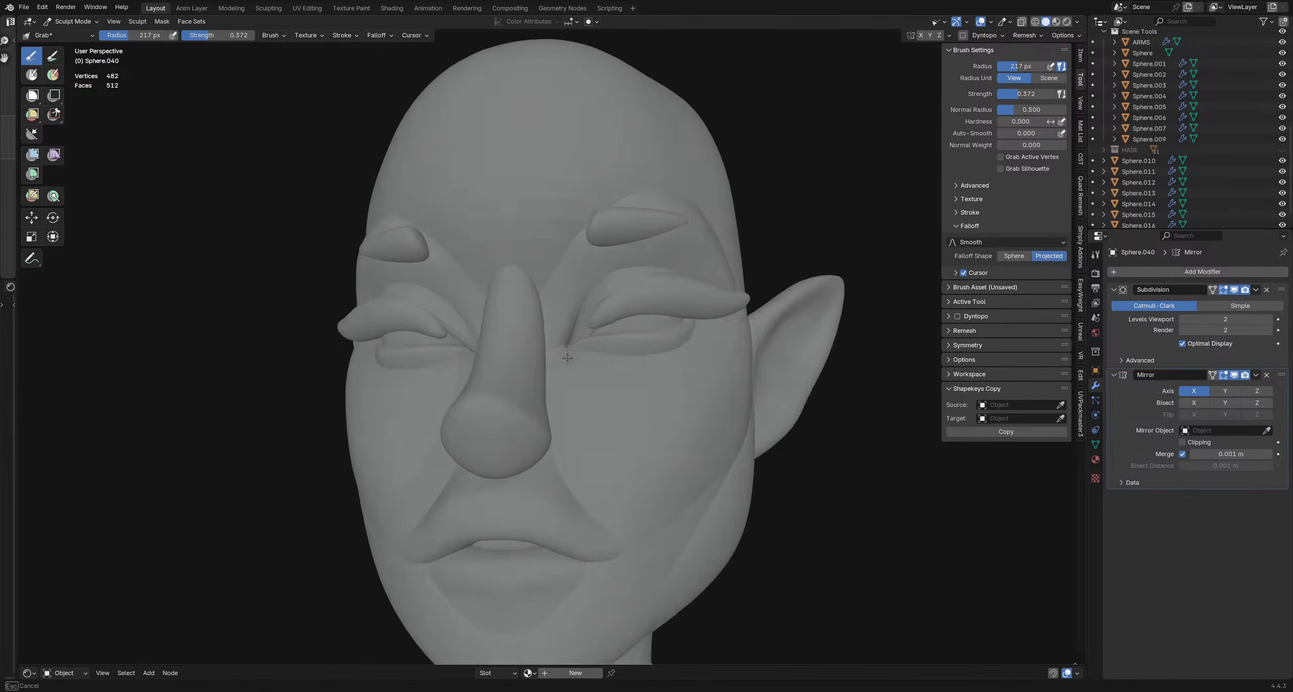
mouse_move(567, 357)
middle_down()
mouse_move(660, 367)
mouse_move(581, 349)
middle_up()
key(f)
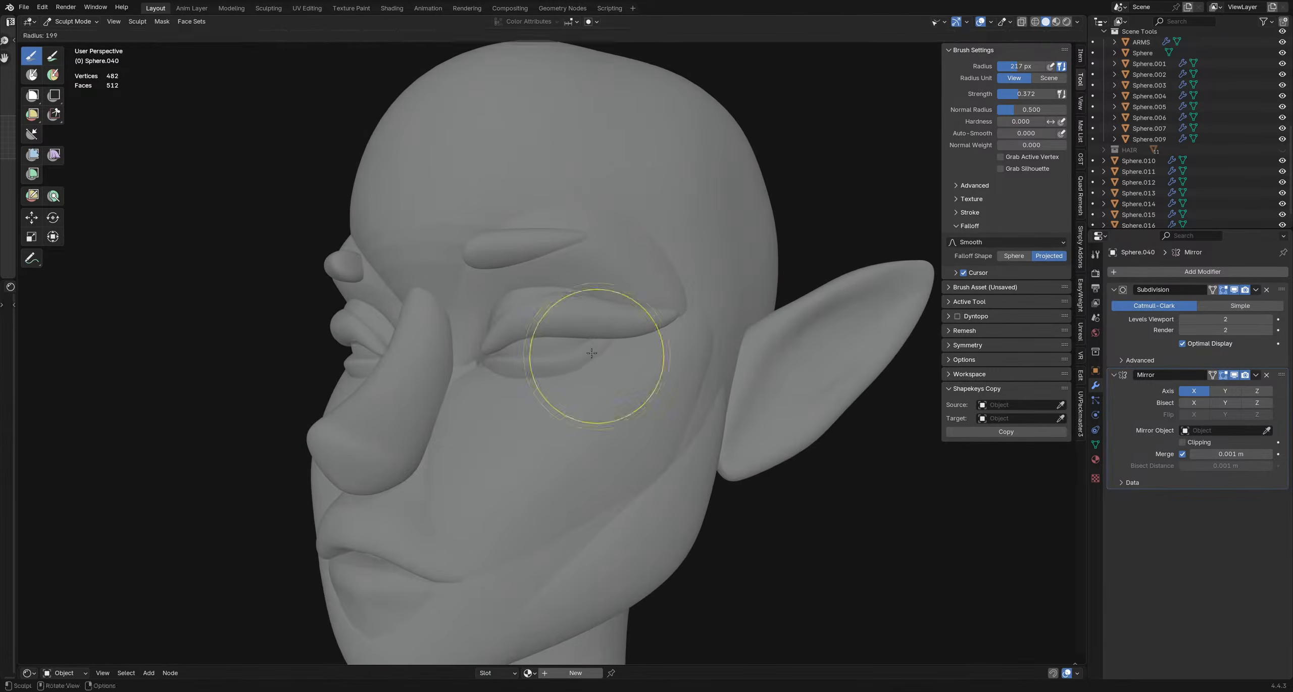
click(557, 339)
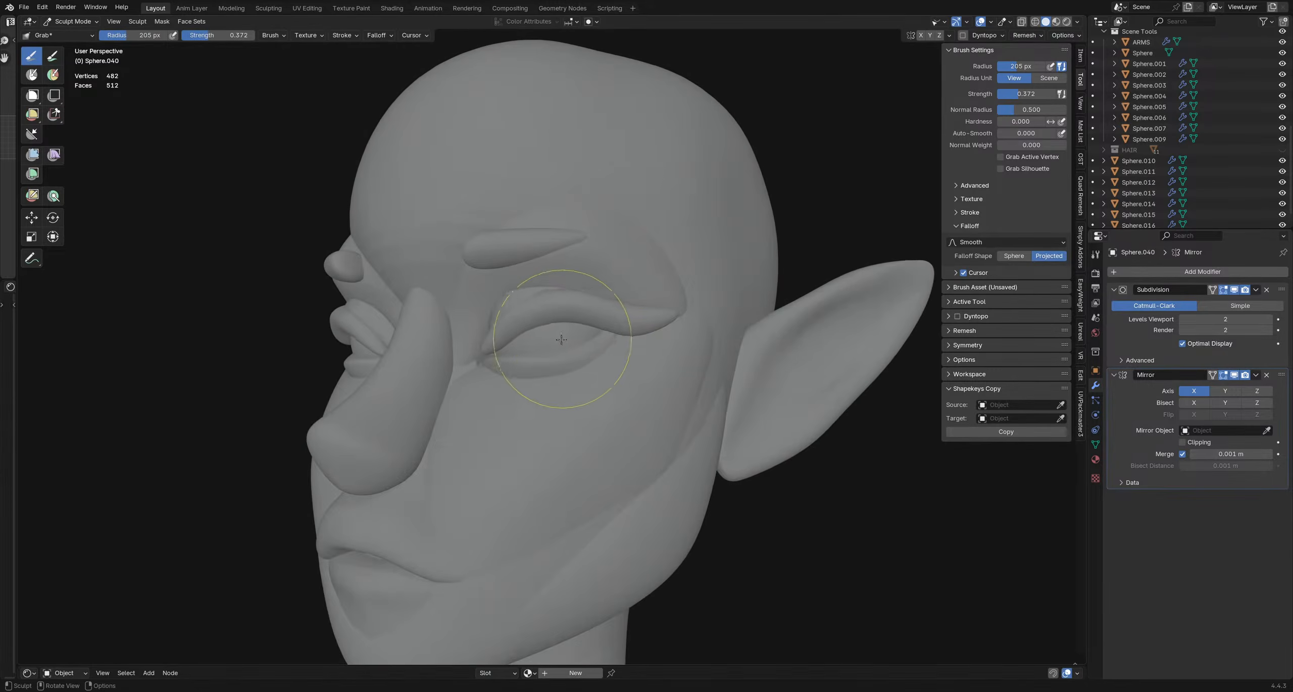
- Refine the curve of the upper eyelid's outer part and adjust its underside with the Grab brush
middle_drag(600, 341, 515, 344)
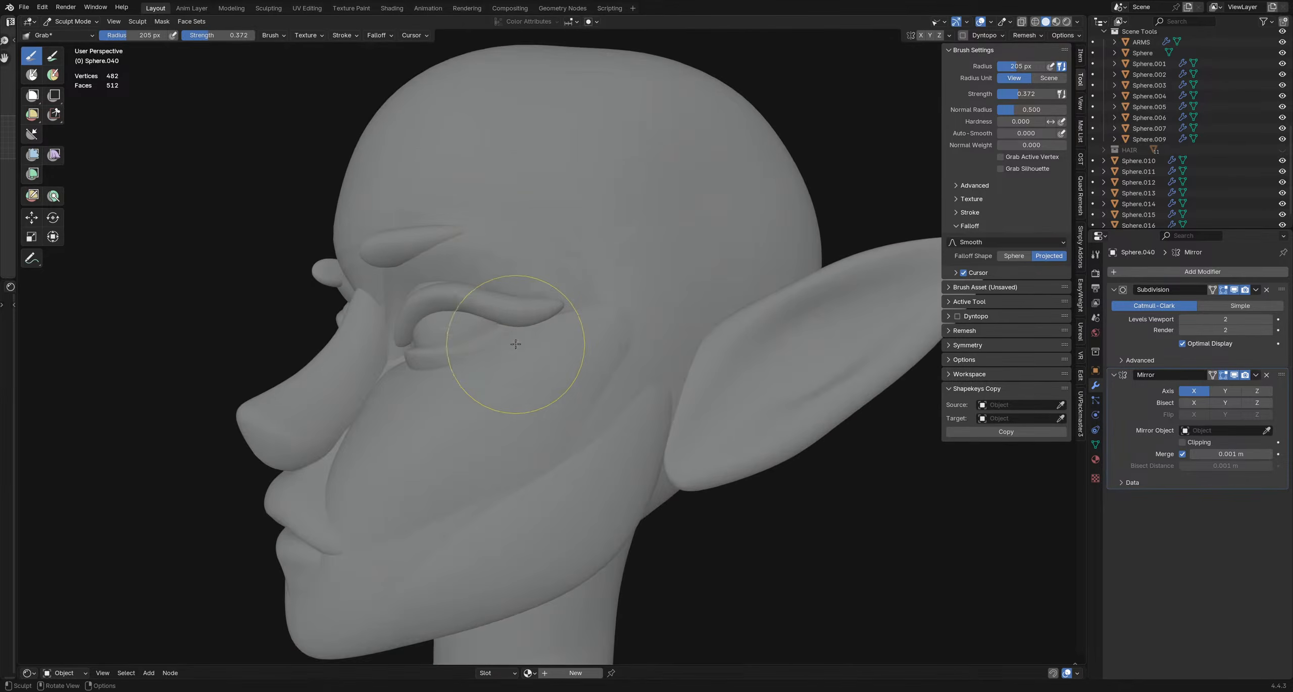
middle_drag(527, 263, 661, 265)
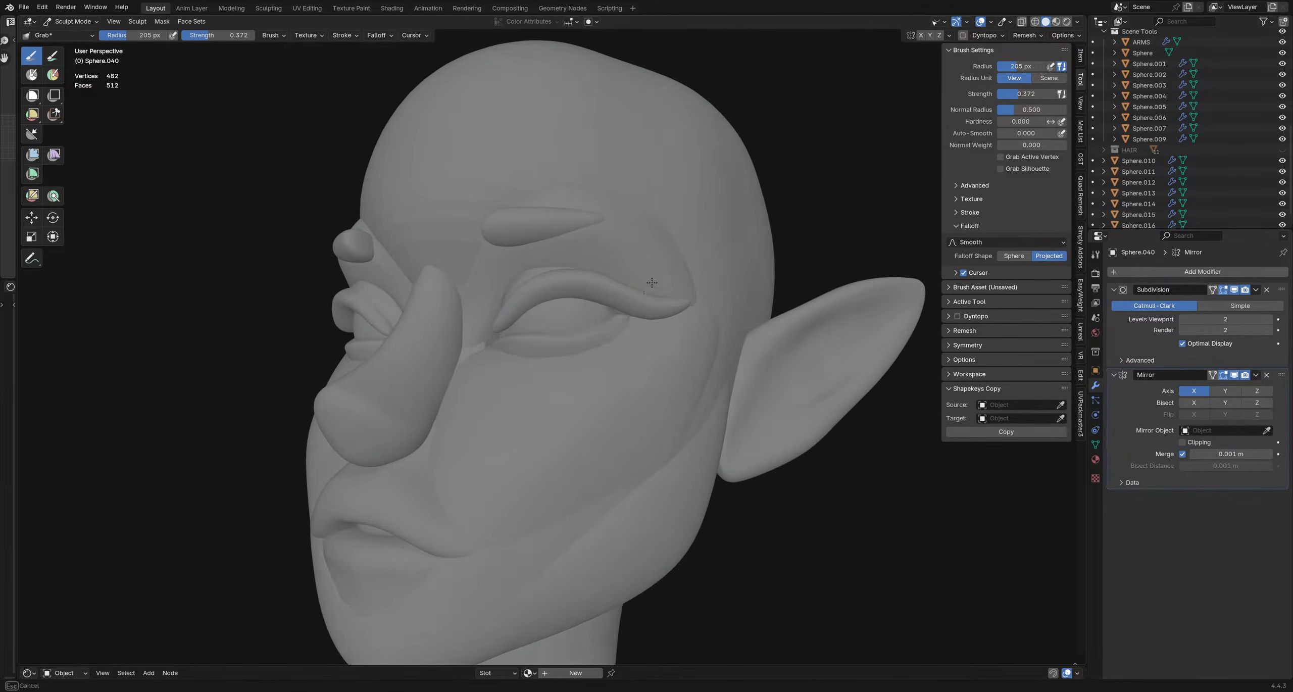
drag(652, 283, 649, 285)
scroll(626, 293, down, 6)
scroll(624, 288, up, 4)
mouse_move(566, 296)
middle_down()
mouse_move(624, 289)
mouse_move(622, 328)
mouse_move(586, 375)
mouse_move(616, 432)
mouse_move(672, 291)
mouse_move(587, 364)
mouse_move(647, 439)
mouse_move(437, 237)
middle_up()
drag(473, 270, 478, 260)
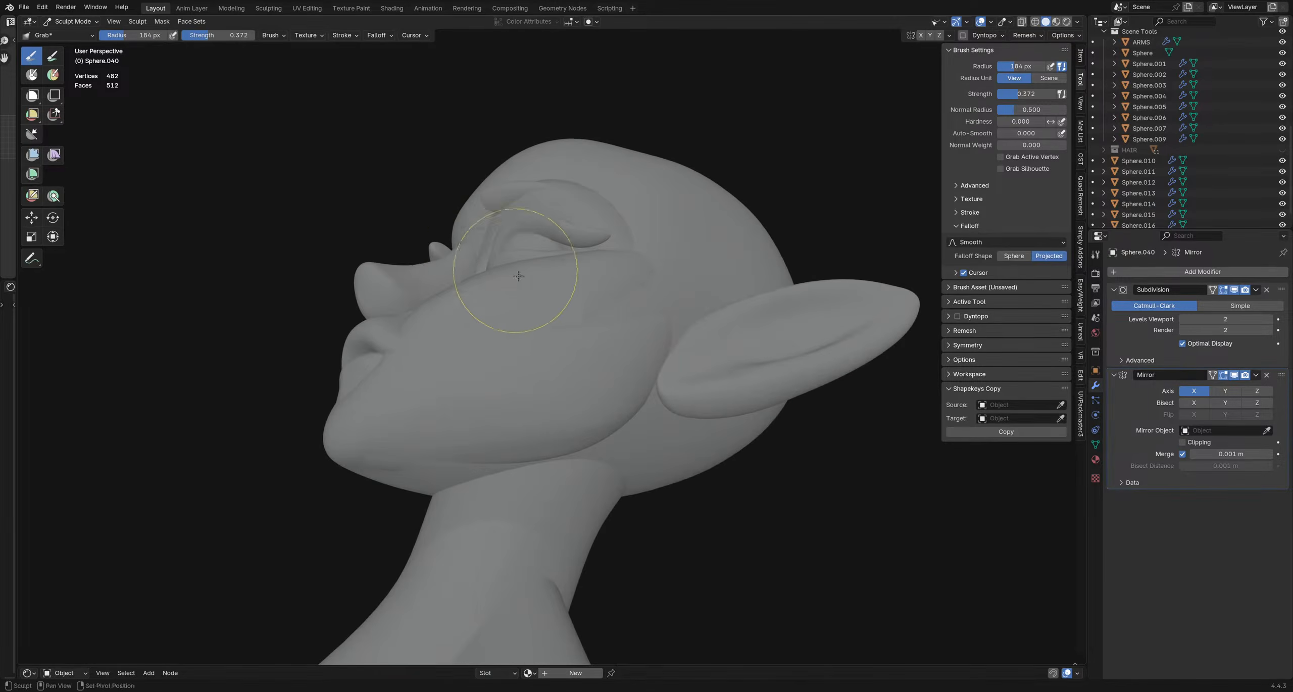
- From below the head, push the eyelid's outer end towards the temple with the Grab brush, adjusting the radius as needed
mouse_move(517, 278)
middle_down()
mouse_move(663, 361)
mouse_move(553, 322)
middle_up()
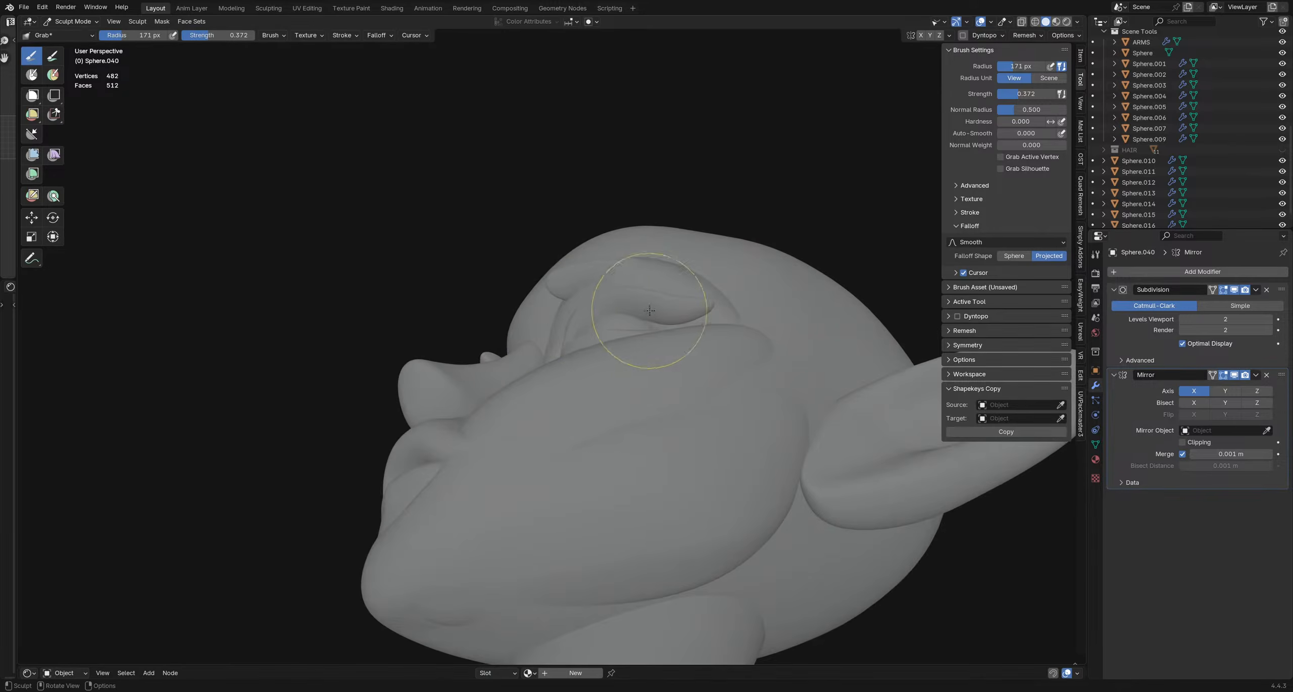
key(f)
click(665, 305)
drag(676, 283, 680, 299)
mouse_move(543, 313)
middle_down()
mouse_move(631, 379)
mouse_move(581, 353)
mouse_move(657, 328)
middle_up()
scroll(635, 383, up, 2)
key(f)
click(615, 369)
key(f)
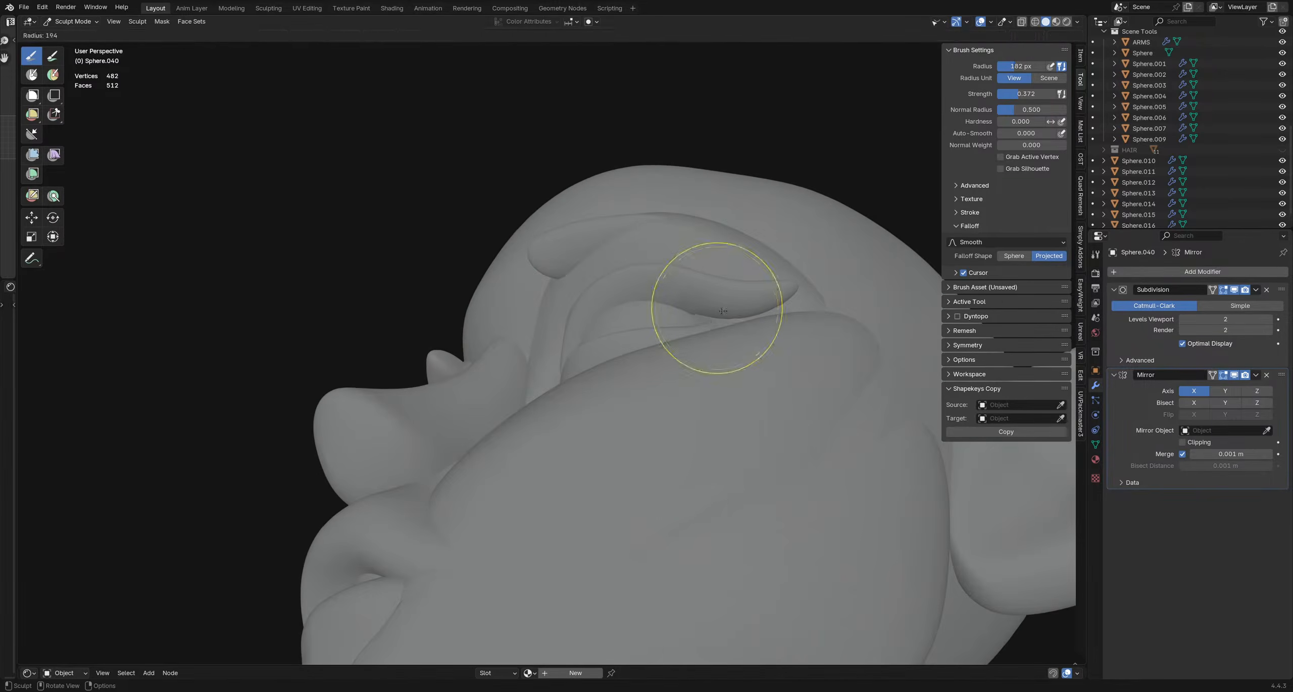
click(773, 307)
drag(727, 313, 708, 356)
- Adjust the outer corner of the upper eyelid with a smaller Grab brush while checking the whole head
scroll(707, 357, down, 3)
mouse_move(707, 356)
middle_down()
mouse_move(765, 347)
mouse_move(609, 396)
mouse_move(649, 438)
mouse_move(586, 426)
middle_up()
scroll(609, 396, down, 4)
scroll(592, 405, up, 4)
middle_drag(568, 384, 577, 368)
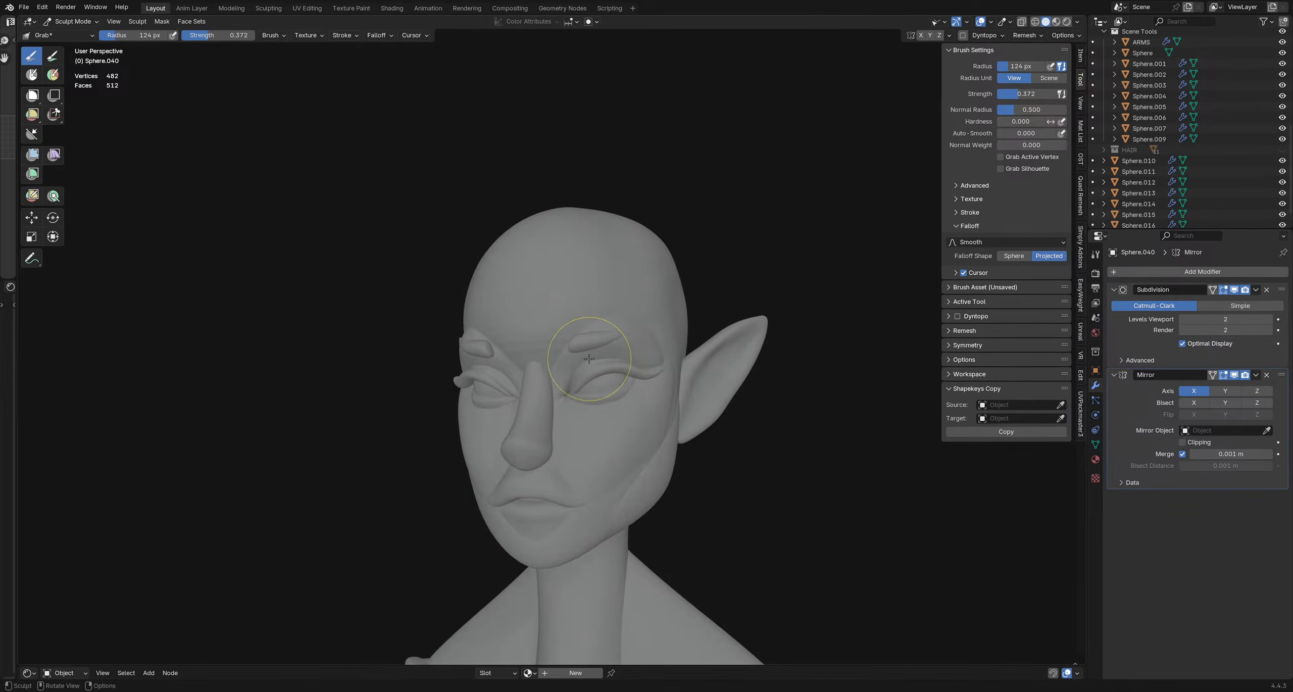
middle_drag(603, 362, 632, 359)
key(f)
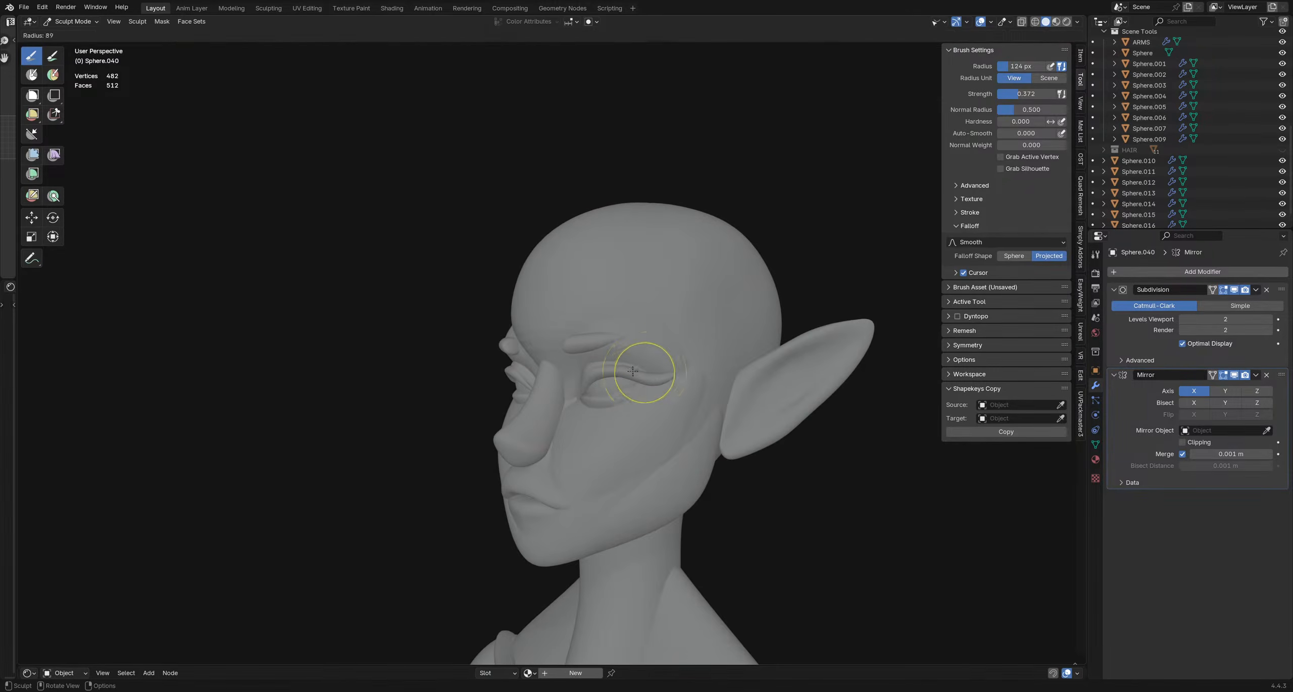
click(670, 375)
drag(644, 379, 643, 377)
- Switch sculpting to the brow shapes and blend them into the brow ridge with the Grab brush at 172 px
mouse_move(663, 386)
middle_down()
mouse_move(682, 385)
mouse_move(638, 406)
mouse_move(581, 402)
mouse_move(613, 408)
mouse_move(530, 388)
mouse_move(585, 398)
middle_up()
scroll(623, 393, down, 3)
scroll(580, 403, down, 2)
scroll(555, 389, up, 1)
key(alt+q)
scroll(525, 378, up, 2)
key(f)
click(543, 386)
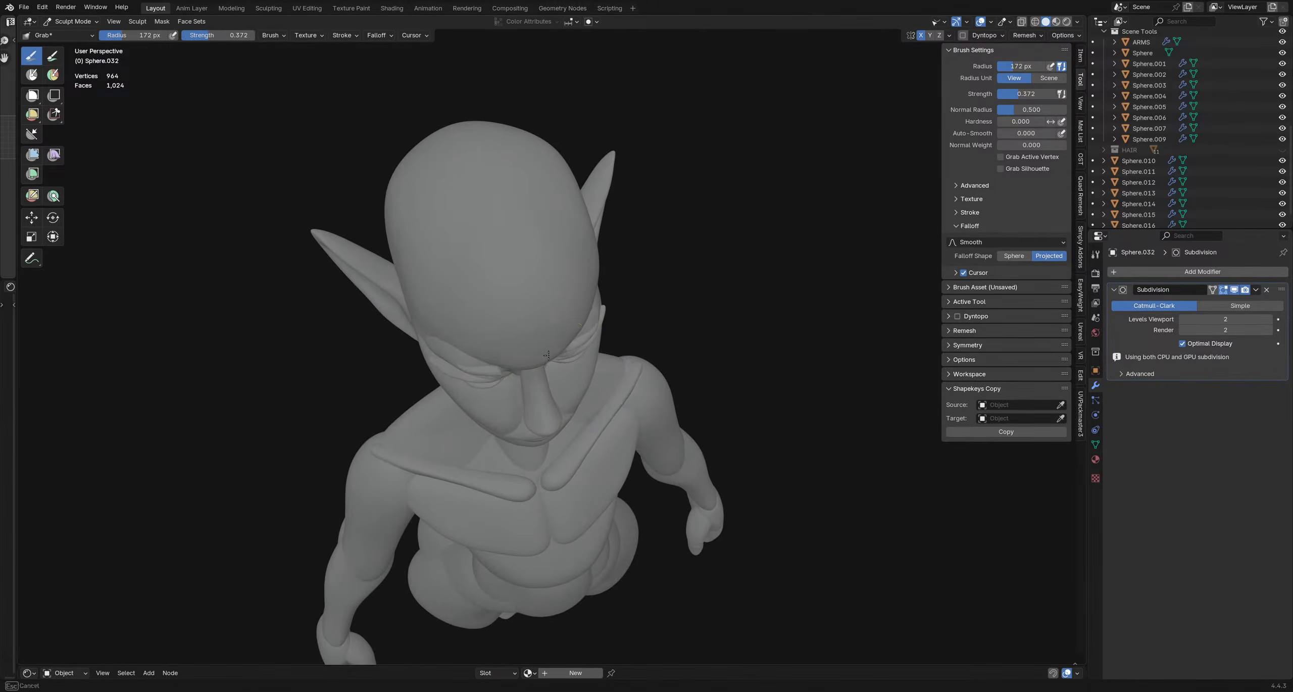
middle_drag(548, 355, 485, 246)
scroll(548, 360, up, 2)
middle_drag(554, 374, 592, 363)
scroll(528, 424, up, 1)
scroll(528, 424, up, 1)
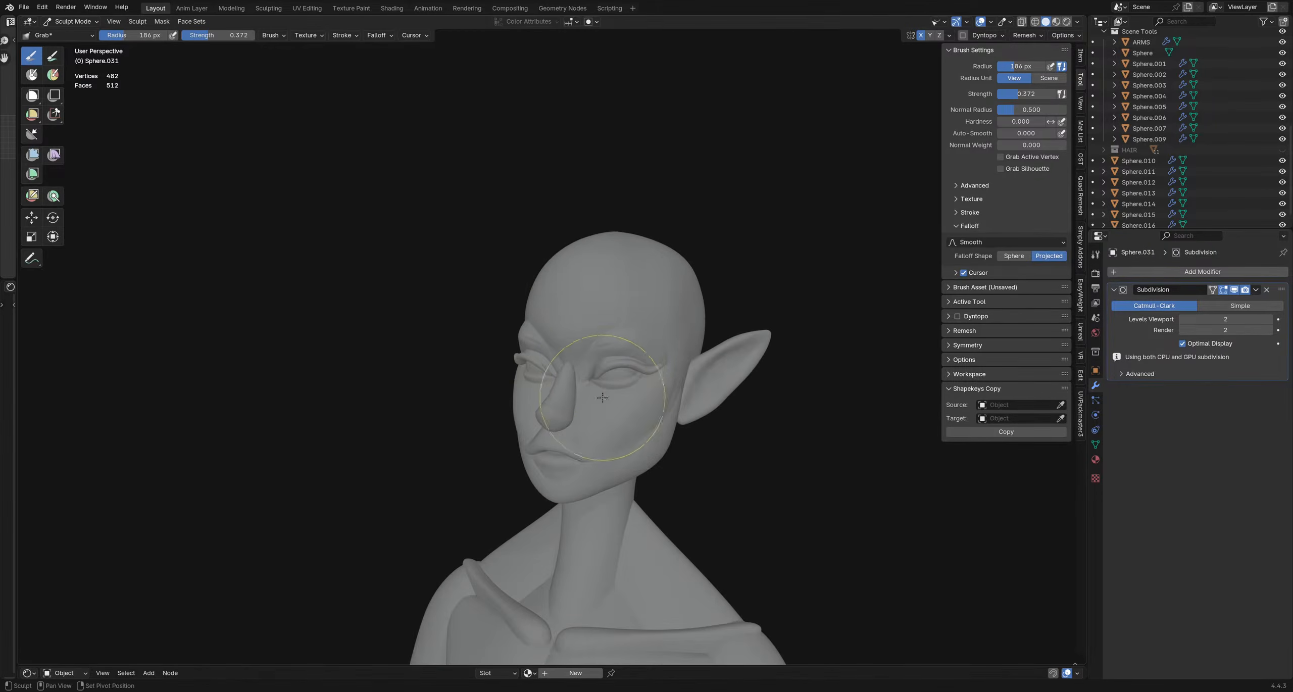
- Reshape the nose in profile with the Grab brush, using radii of 144, 172 and 129 px
mouse_move(606, 396)
middle_down()
mouse_move(532, 374)
mouse_move(594, 397)
mouse_move(689, 383)
middle_up()
key(f)
click(555, 369)
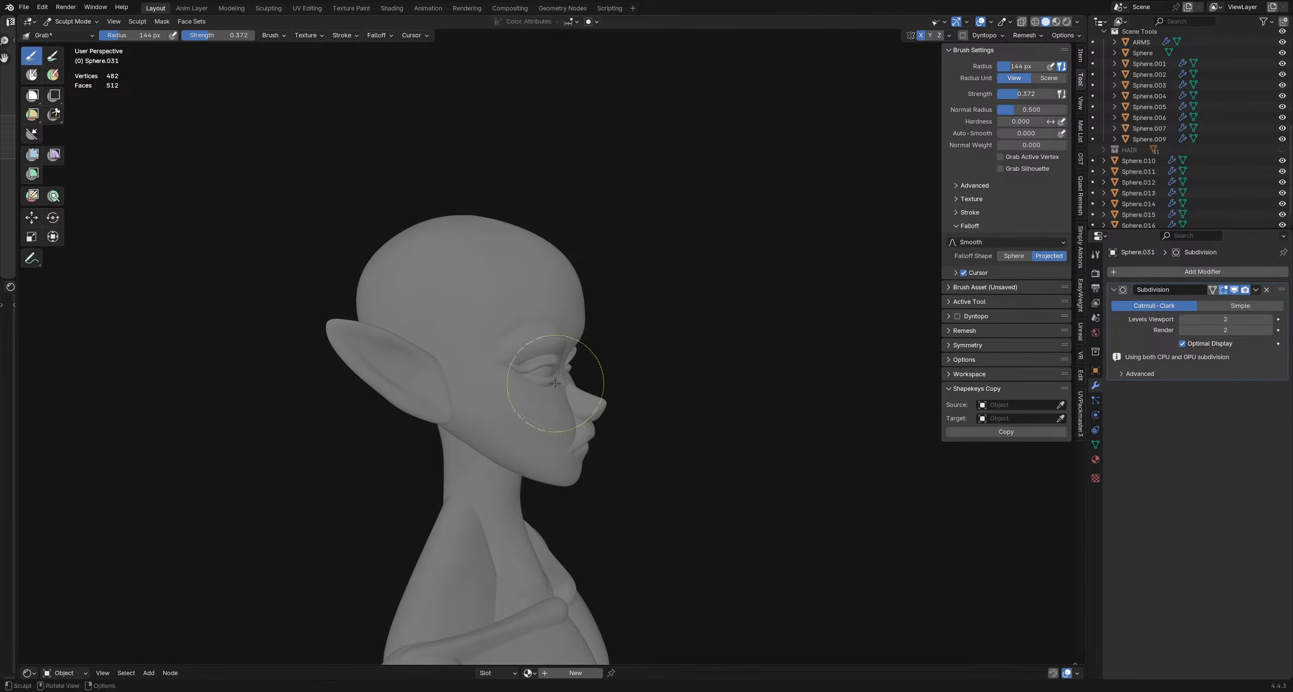
middle_drag(576, 385, 563, 382)
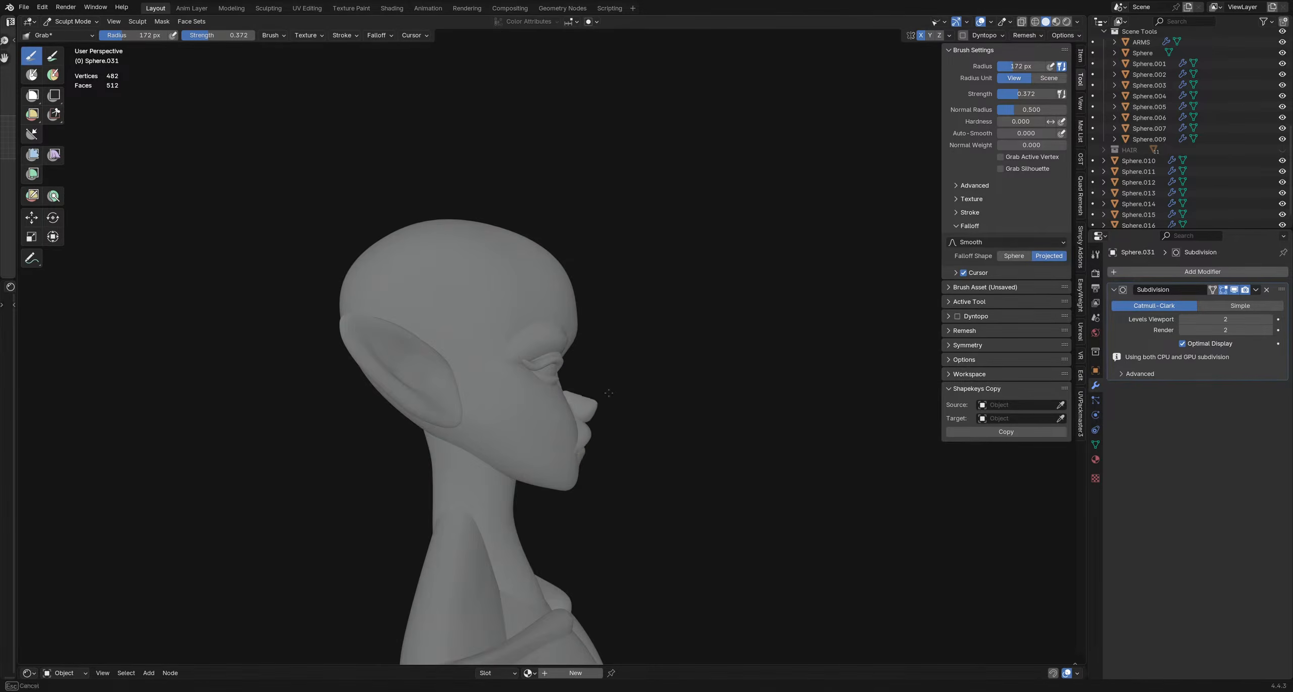
key(f)
click(556, 382)
scroll(573, 343, up, 1)
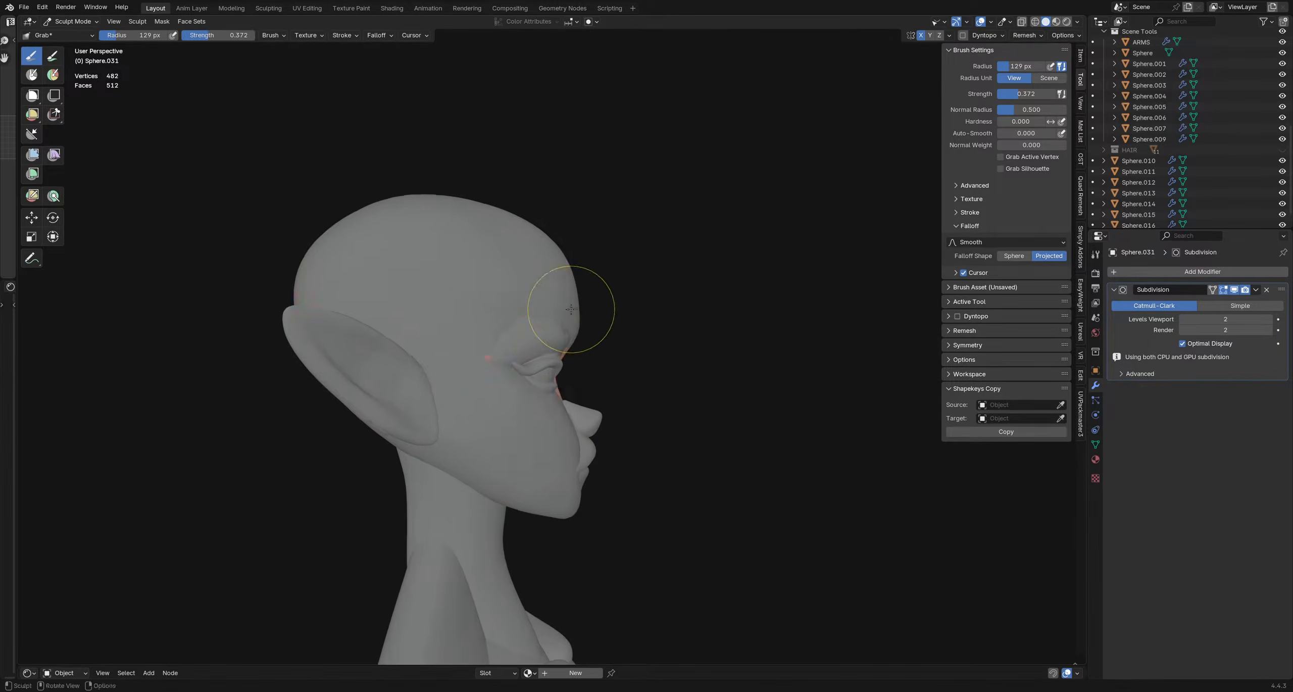
- Switch sculpting to the head and reshape the forehead profile with the Grab brush at radii of 187 to 292 px
key(alt+q)
key(f)
click(664, 321)
drag(596, 322, 594, 321)
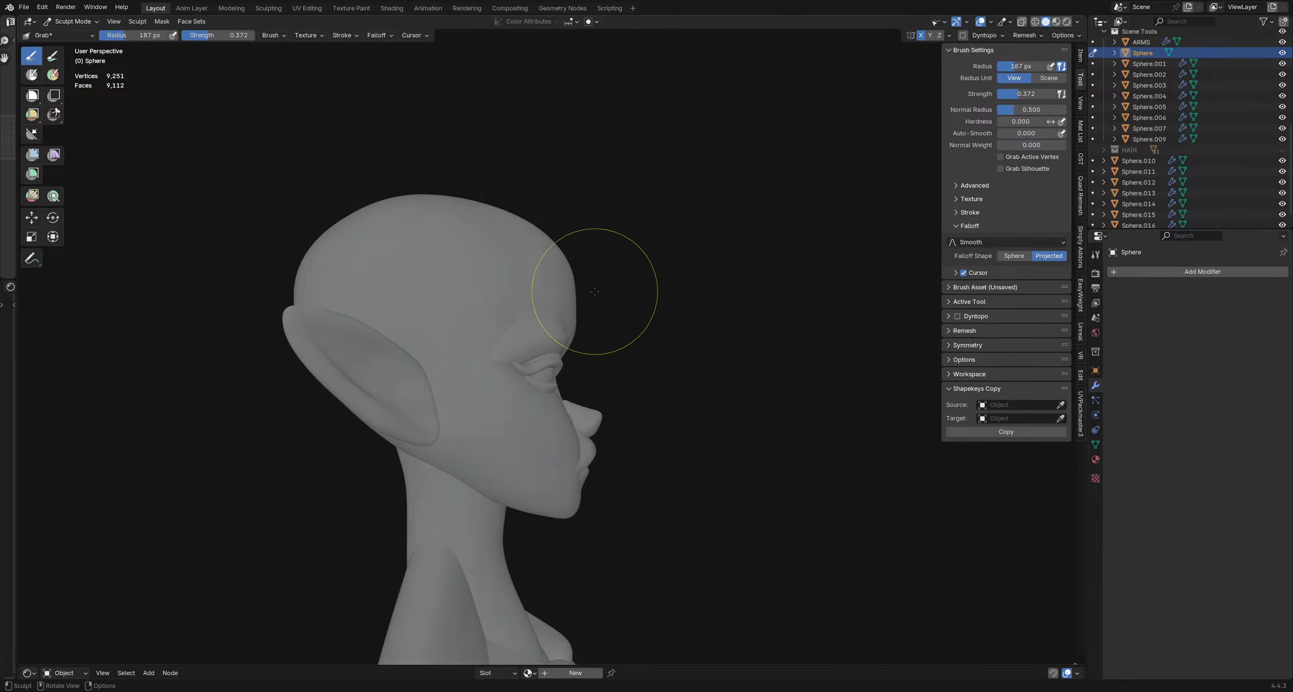
key(f)
click(656, 248)
key(f)
click(634, 247)
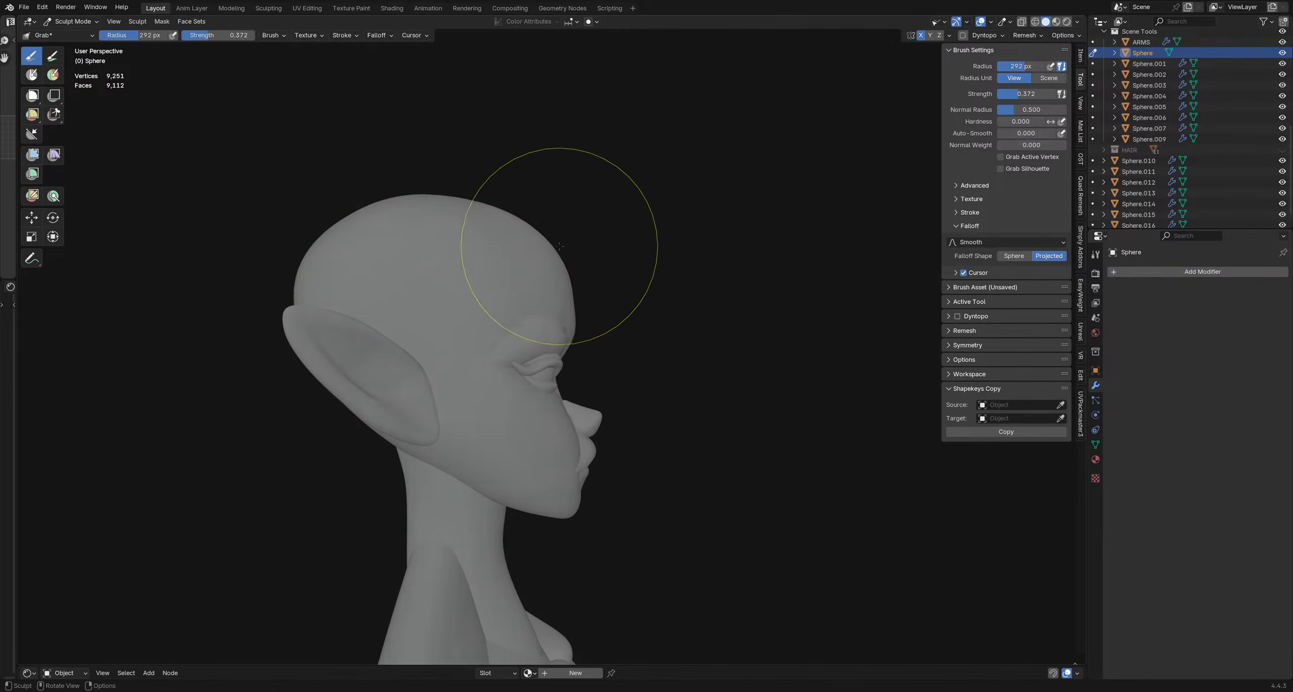
mouse_move(591, 303)
middle_down()
mouse_move(476, 395)
mouse_move(519, 542)
mouse_move(507, 402)
mouse_move(661, 369)
mouse_move(389, 520)
mouse_move(505, 454)
mouse_move(602, 427)
mouse_move(448, 427)
mouse_move(658, 309)
mouse_move(657, 423)
mouse_move(535, 427)
mouse_move(490, 455)
mouse_move(613, 416)
mouse_move(543, 330)
mouse_move(501, 417)
mouse_move(545, 336)
mouse_move(581, 374)
mouse_move(627, 372)
mouse_move(439, 361)
mouse_move(602, 411)
middle_up()
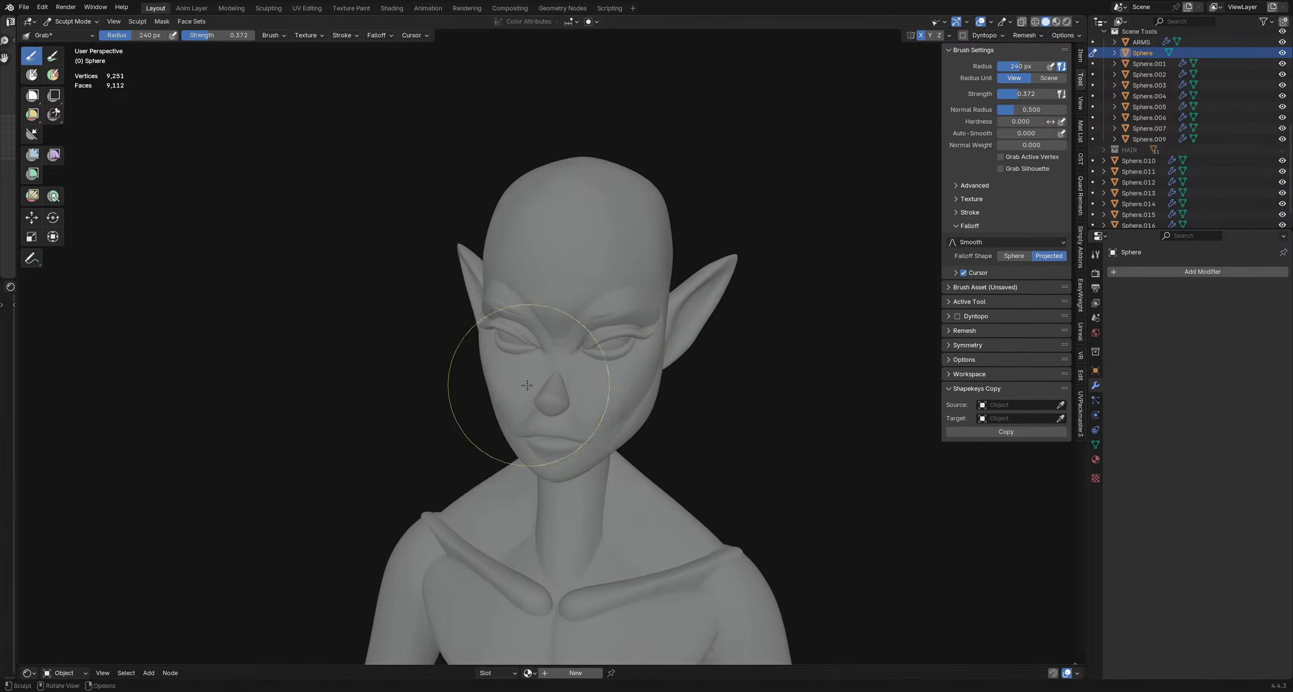
mouse_move(528, 385)
middle_down()
mouse_move(573, 344)
mouse_move(535, 372)
middle_up()
- Return to Object Mode, select the upper eyelids and apply their Mirror modifier
key(ctrl+Tab)
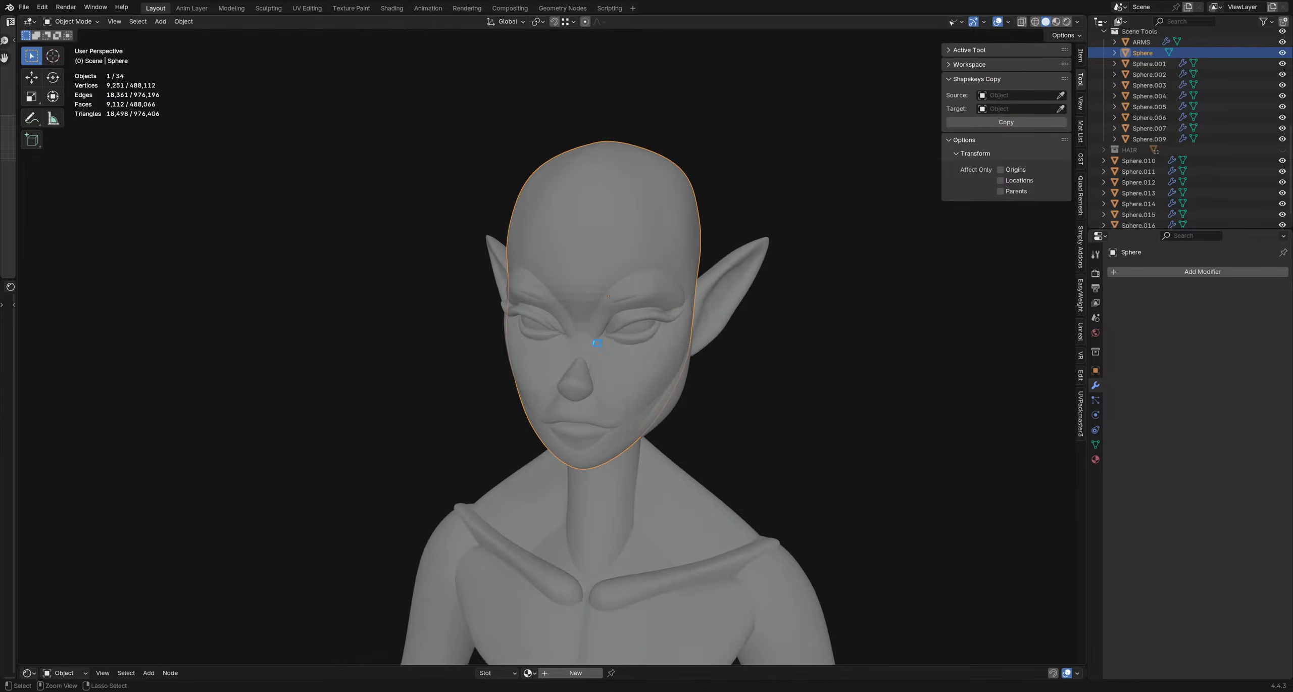
click(624, 298)
middle_drag(623, 345, 750, 379)
scroll(596, 325, up, 3)
middle_drag(601, 326, 631, 301)
click(630, 301)
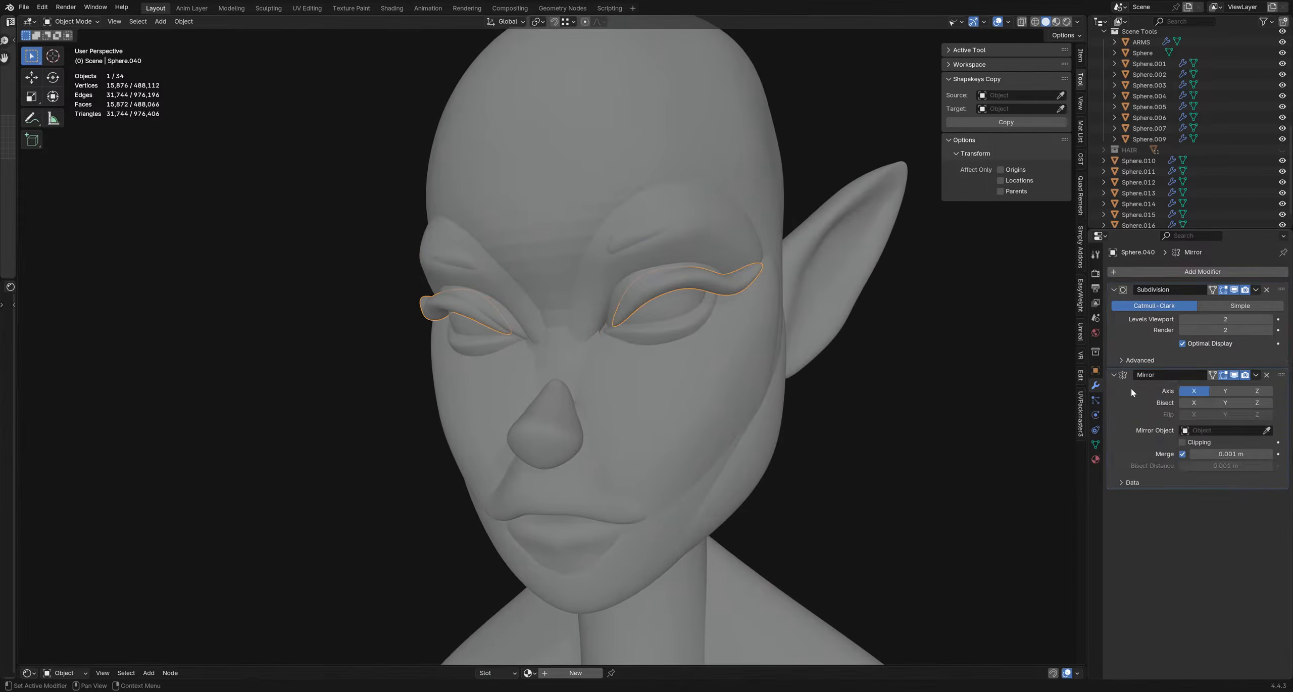
key(ctrl+a)
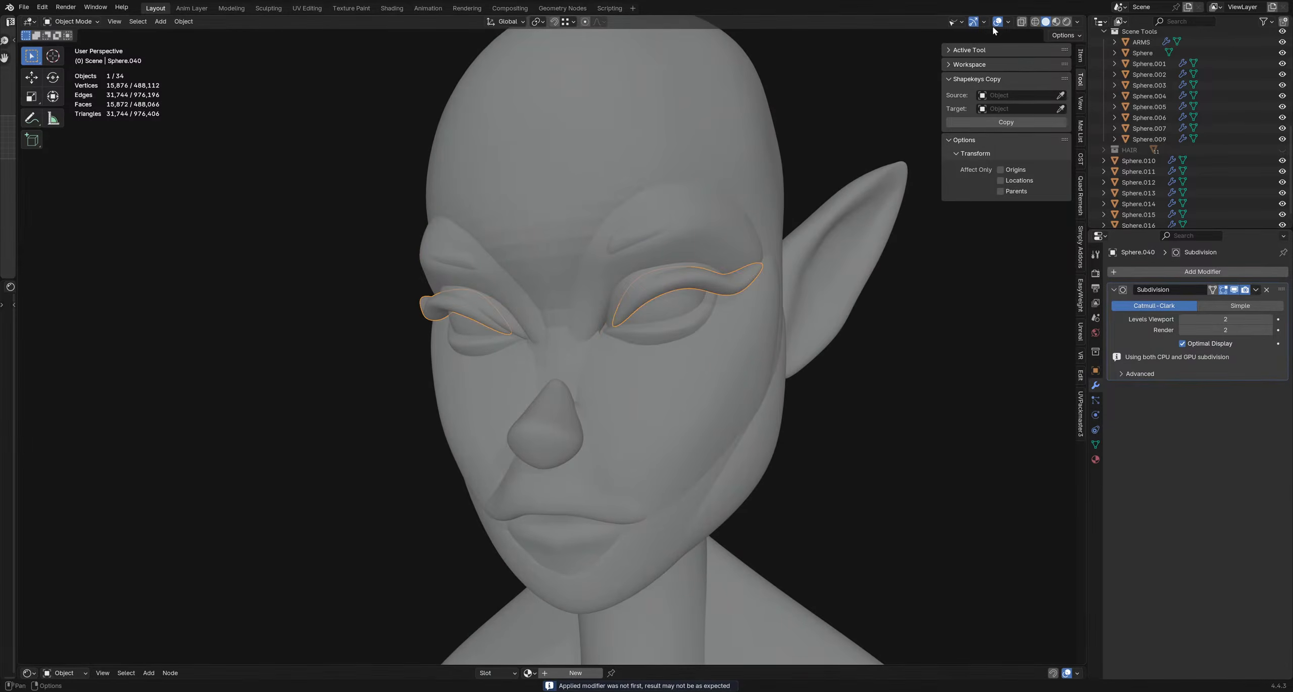
- Enter Sculpt Mode on the upper eyelids and turn on X-axis symmetry
key(ctrl+Tab)
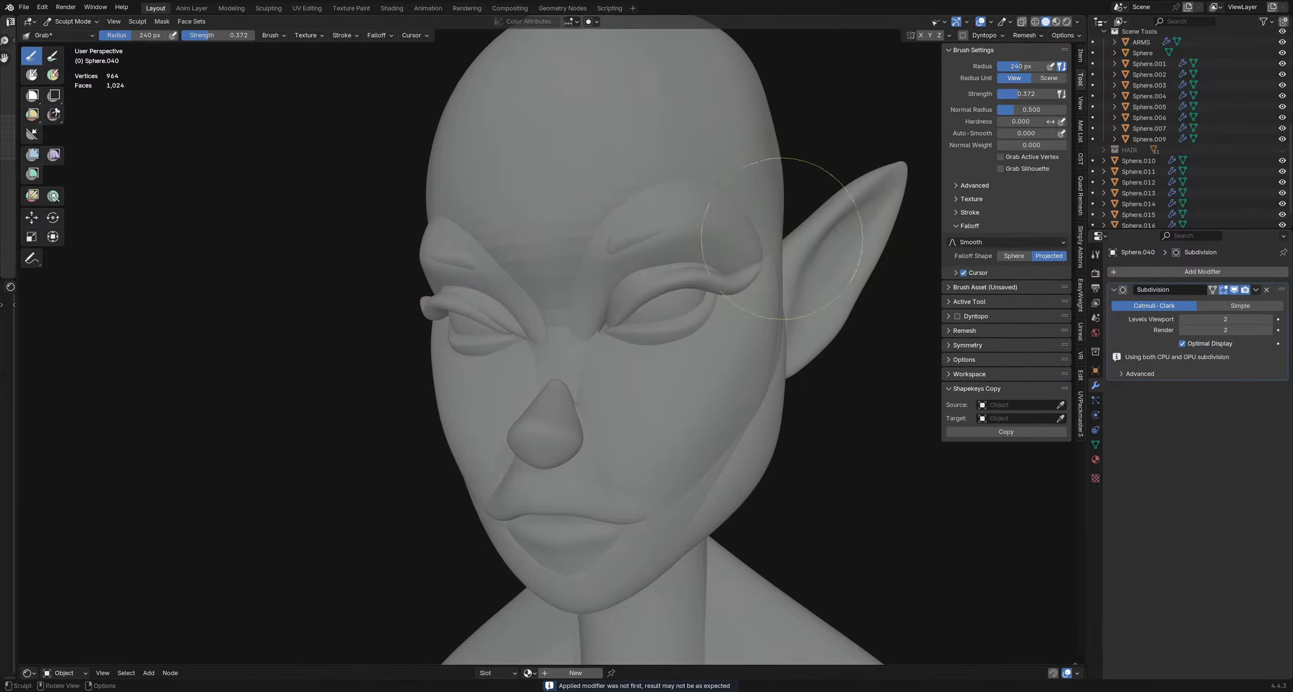
click(920, 38)
shift+middle_drag(746, 286, 760, 257)
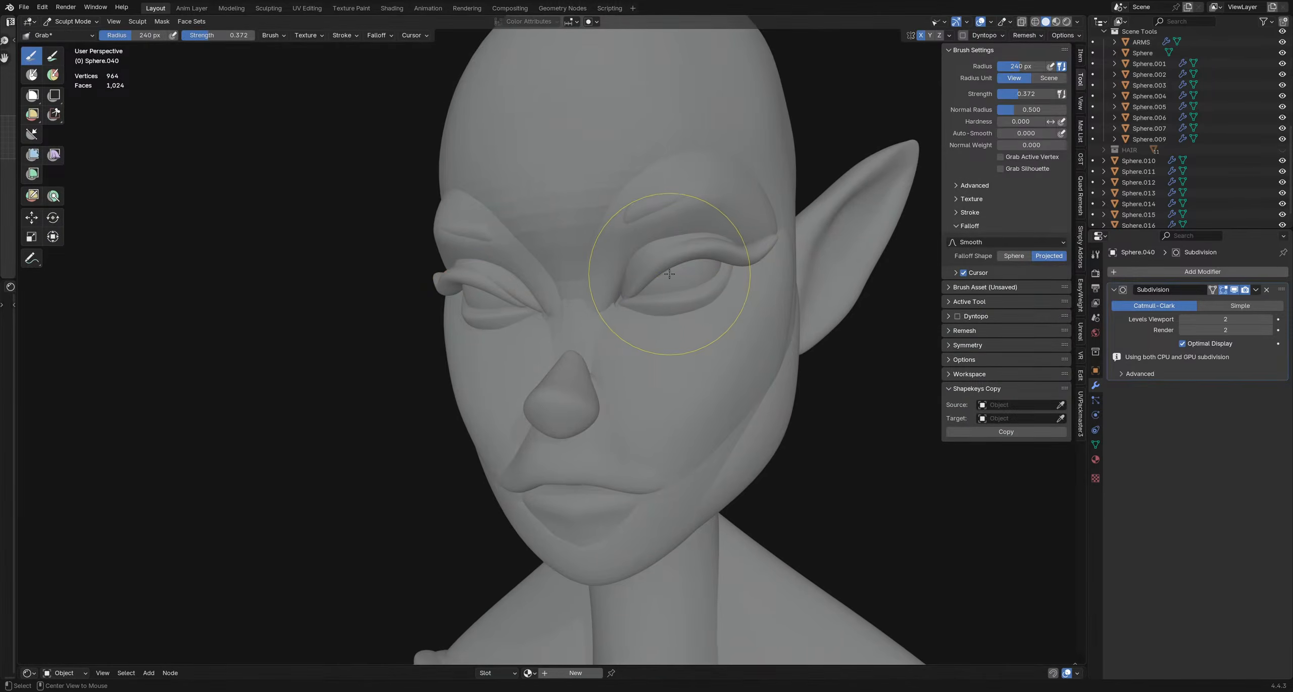
- Select the round spheres at the eyes, apply their Mirror modifier and enter Sculpt Mode on them
key(ctrl+Tab)
click(686, 279)
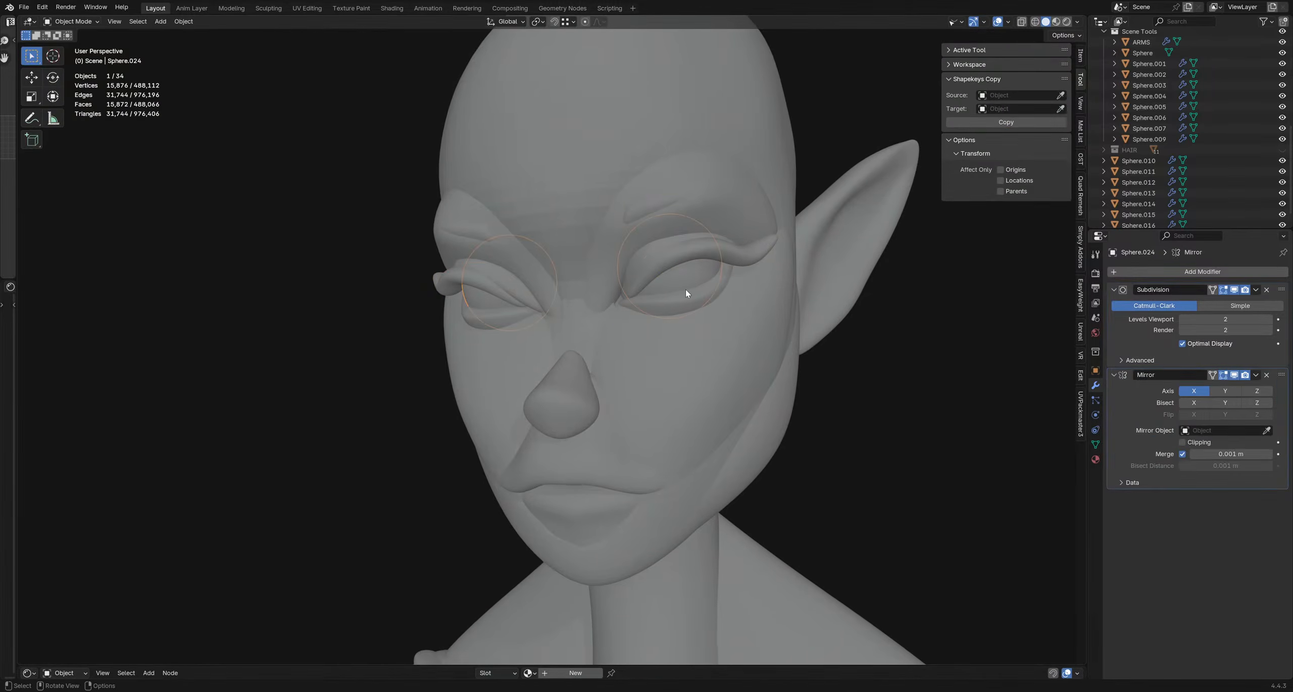
click(1255, 376)
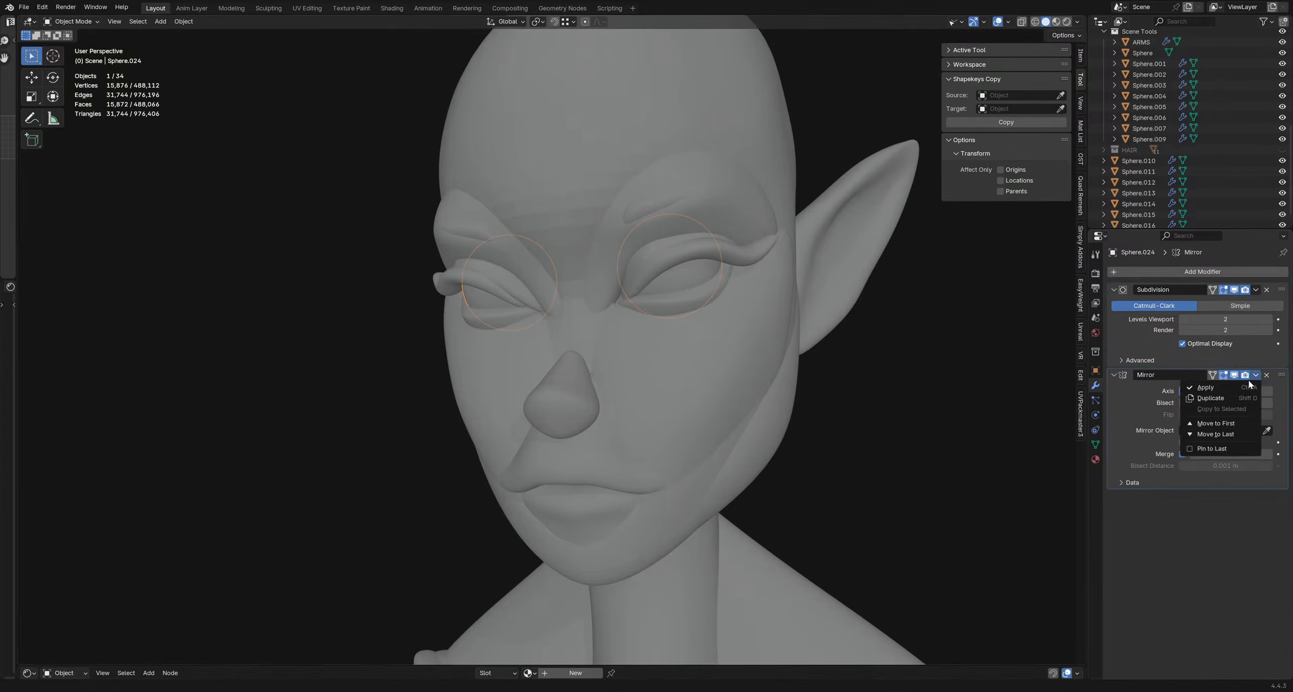
click(1189, 387)
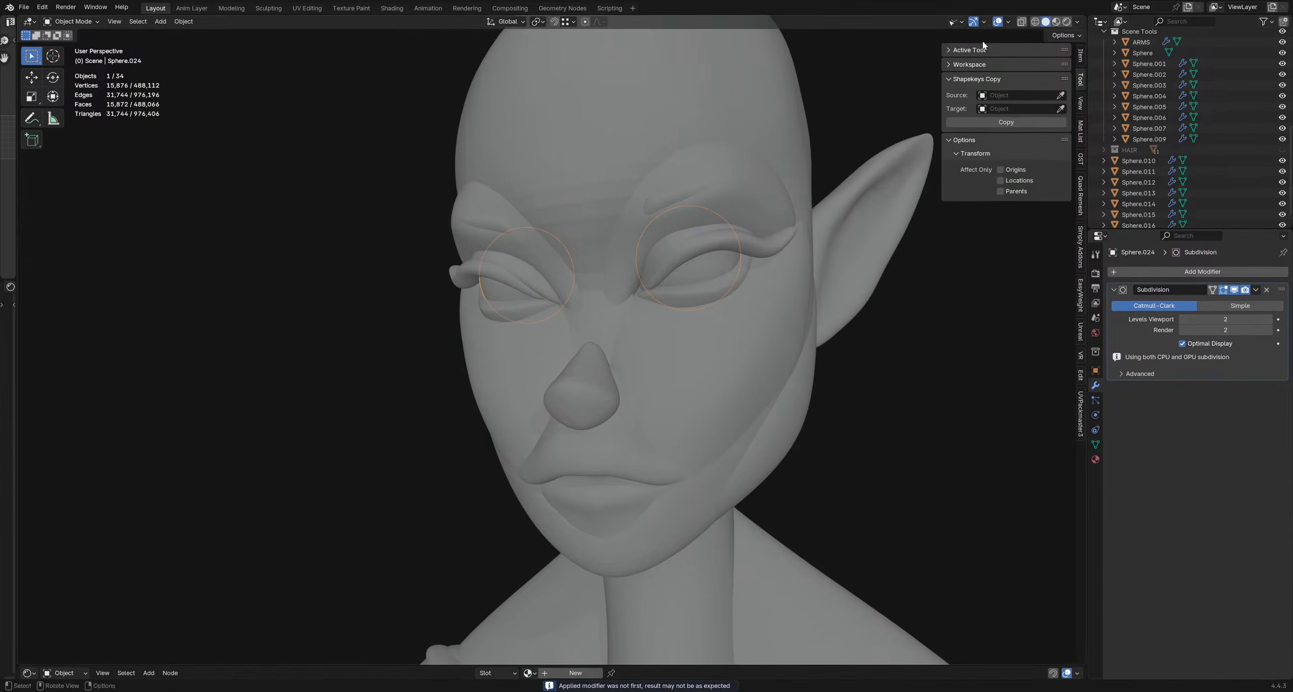
key(ctrl+Tab)
middle_drag(740, 207, 764, 175)
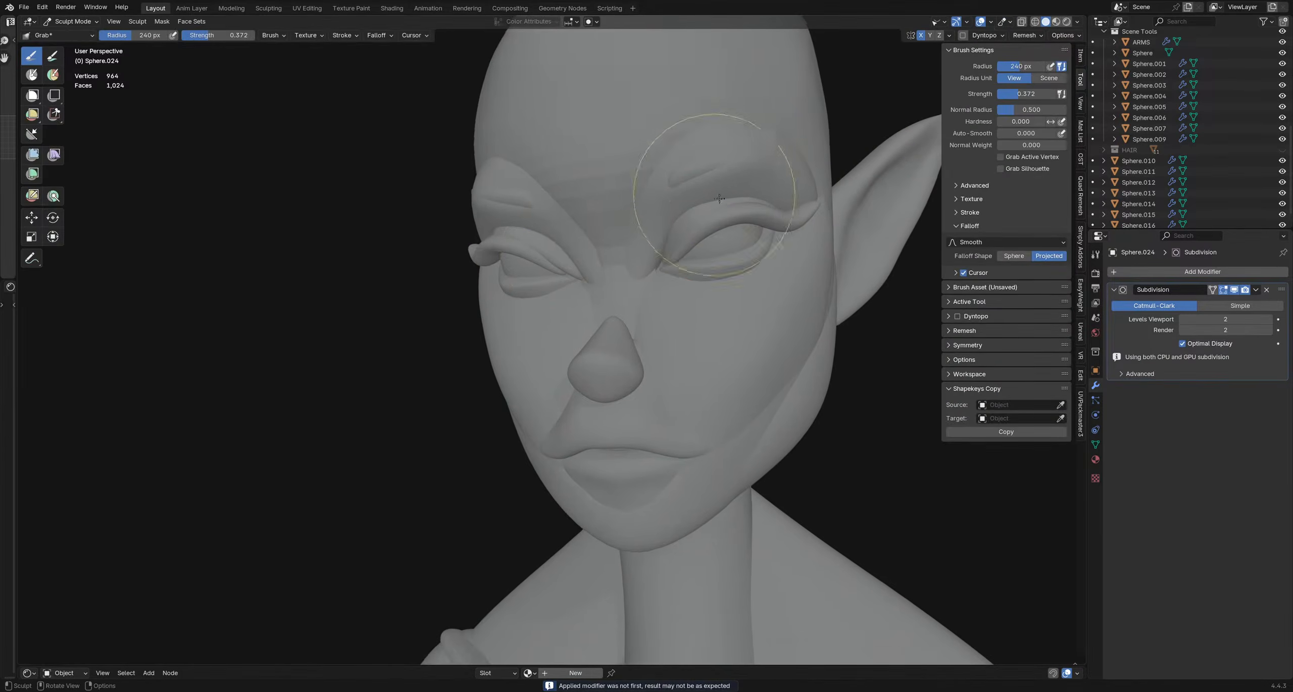
- Return to Object Mode, select the mirrored cheek shapes, apply their Mirror modifier and enter Sculpt Mode on them
key(ctrl+Tab)
click(722, 265)
mouse_move(722, 265)
middle_down()
mouse_move(631, 248)
mouse_move(624, 225)
middle_up()
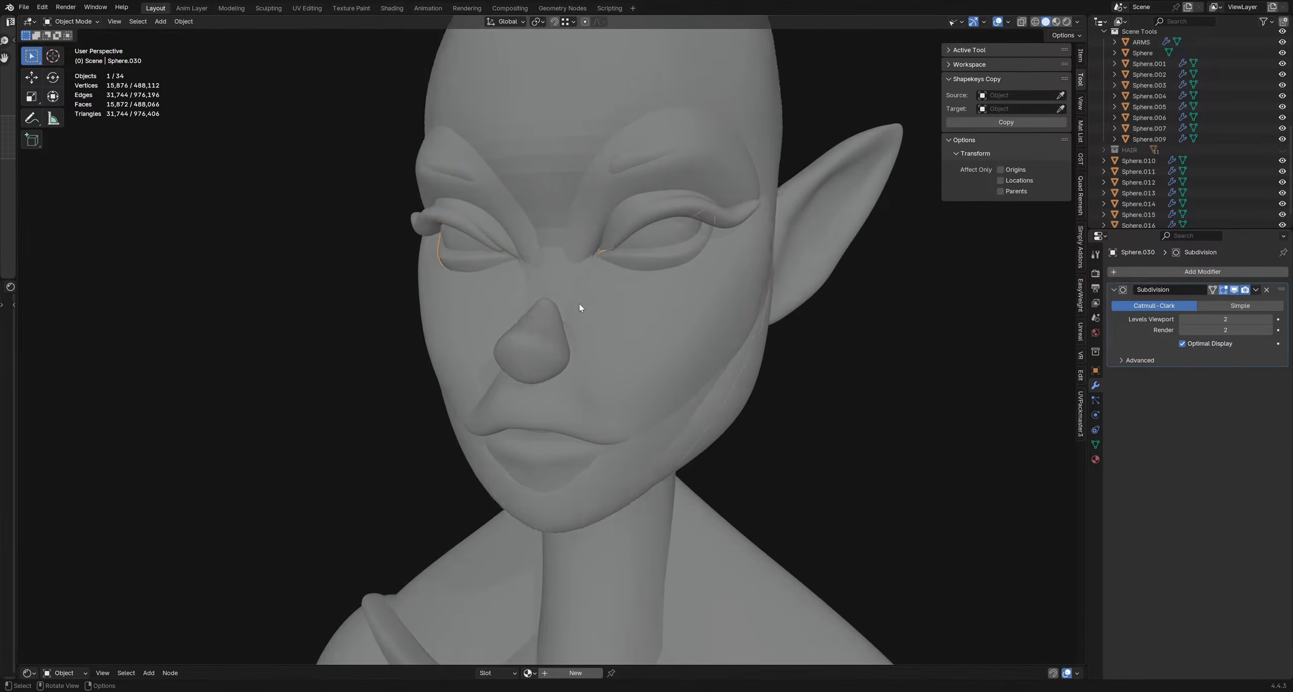
click(566, 312)
click(565, 311)
click(602, 294)
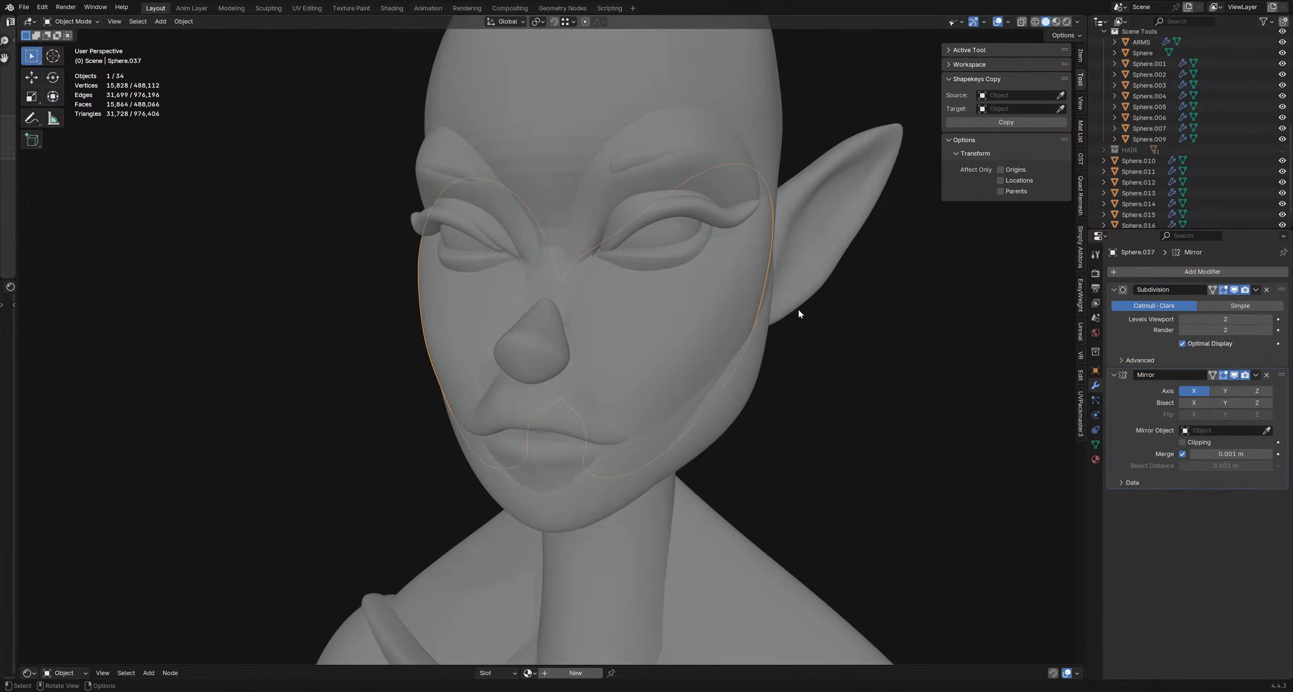
click(1255, 375)
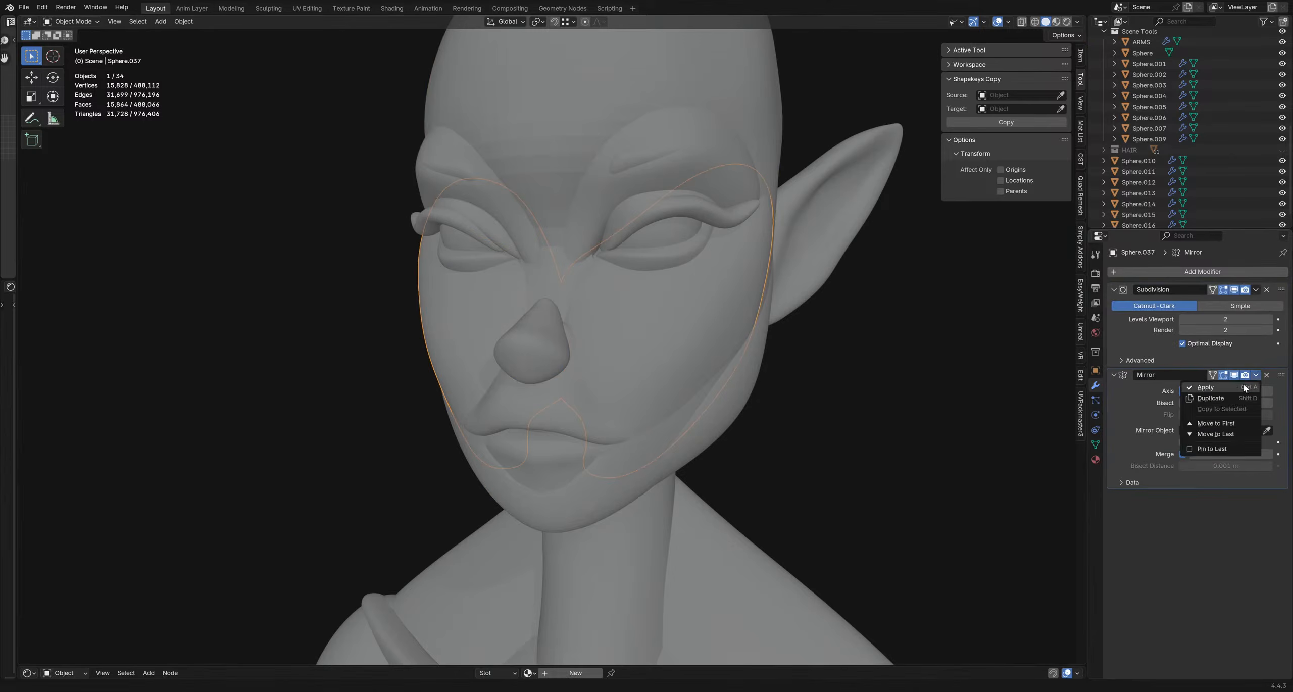
click(1228, 393)
middle_drag(663, 287, 615, 254)
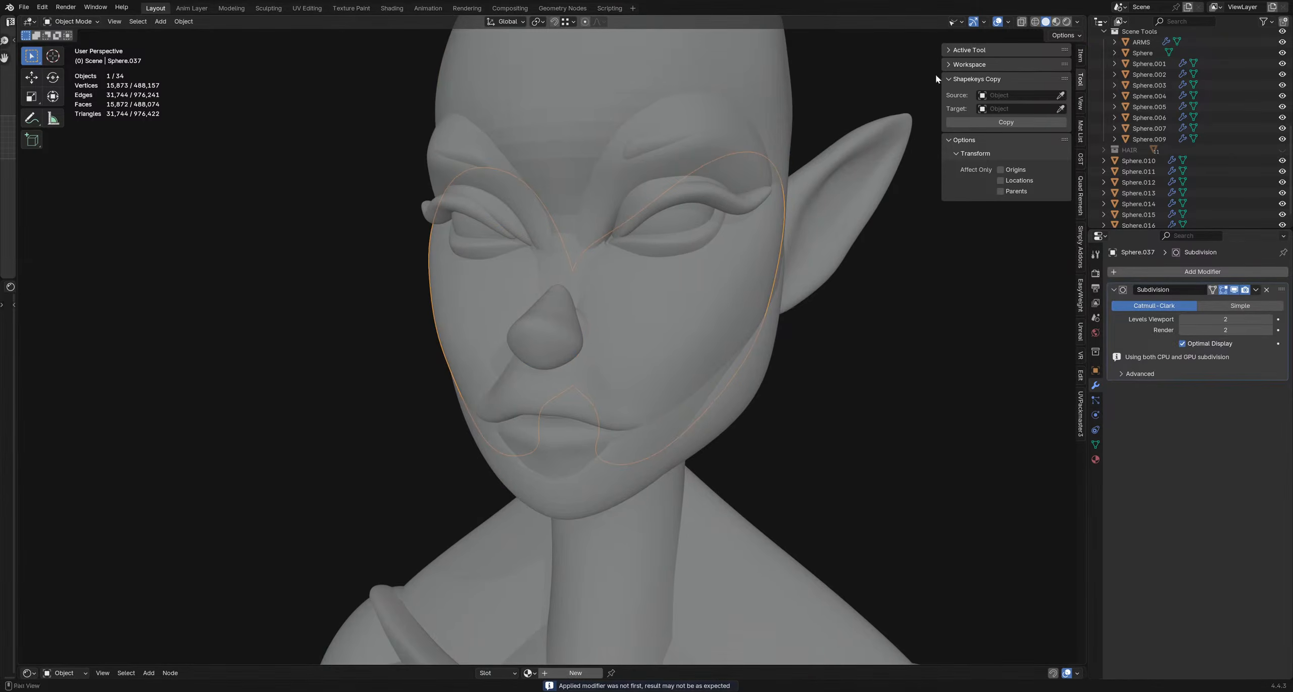
key(ctrl+Tab)
middle_drag(637, 222, 658, 226)
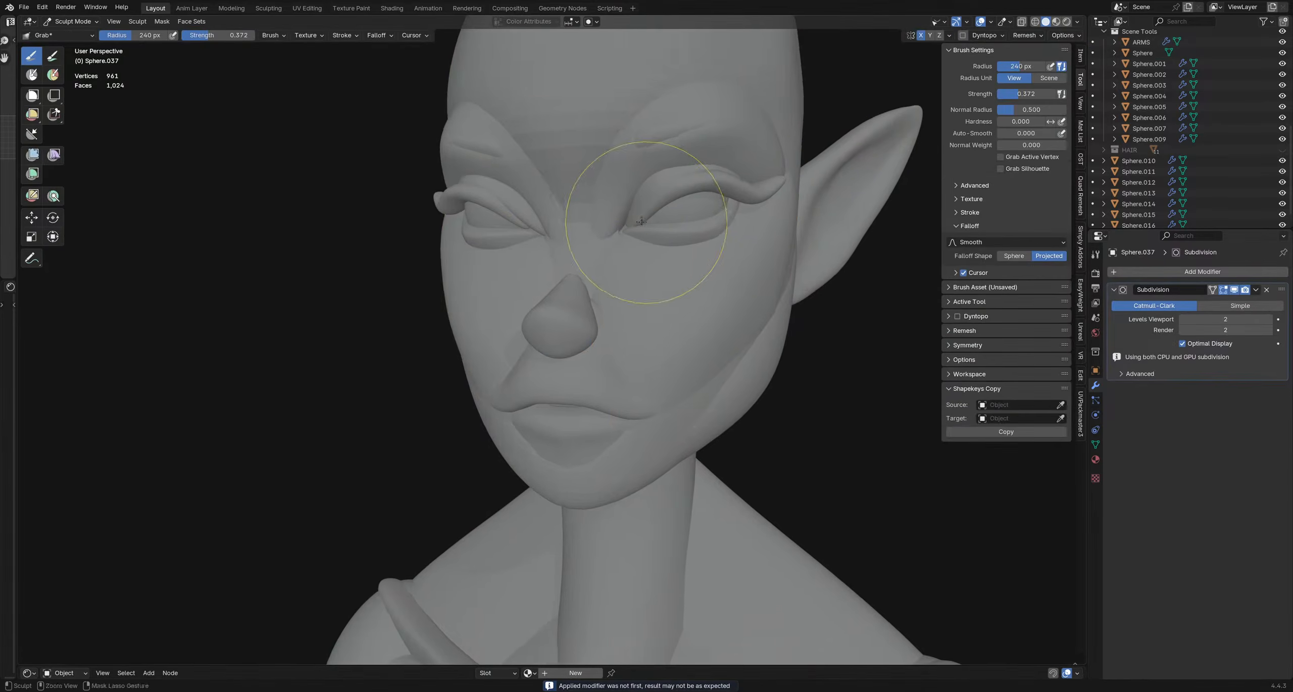
- Return to Object Mode and select the one-sided jaw piece below the ear
key(ctrl+Tab)
scroll(695, 275, down, 3)
shift+middle_drag(750, 362, 714, 322)
click(645, 339)
click(682, 322)
mouse_move(577, 297)
middle_down()
mouse_move(786, 301)
mouse_move(538, 299)
mouse_move(564, 303)
middle_up()
scroll(715, 326, down, 3)
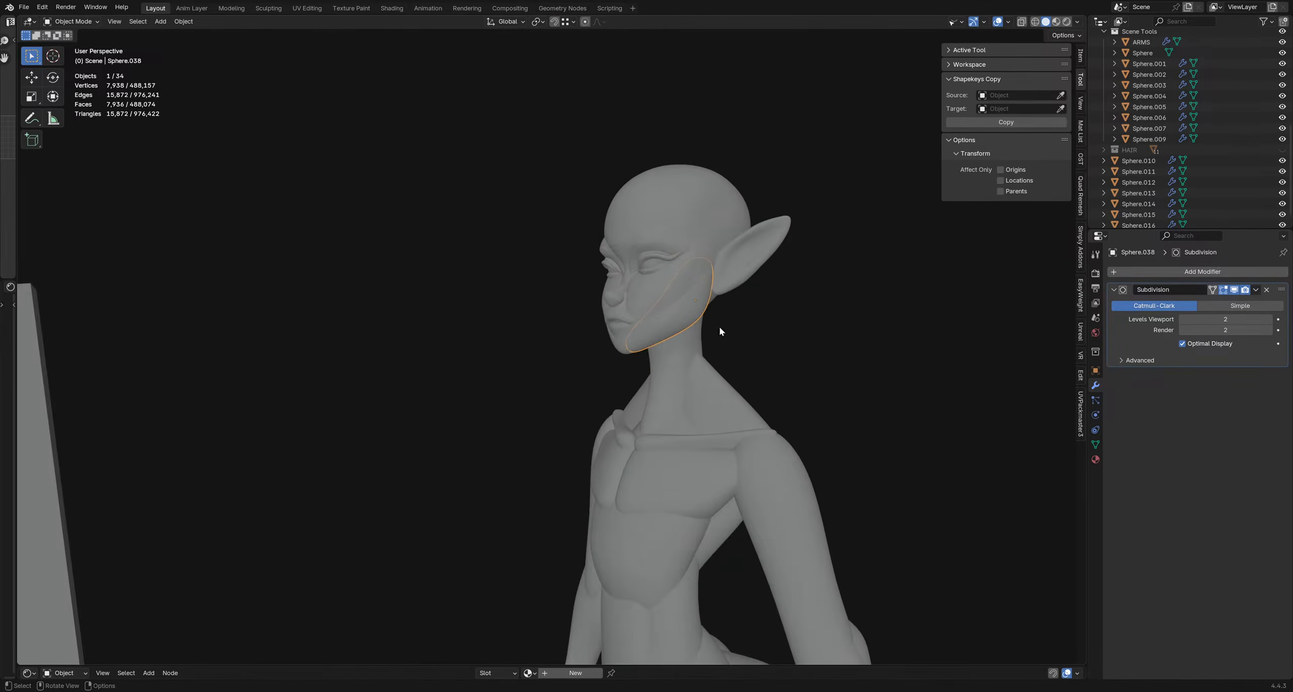
middle_drag(716, 326, 771, 340)
scroll(637, 318, up, 2)
scroll(609, 346, up, 2)
key(shift+alt+z)
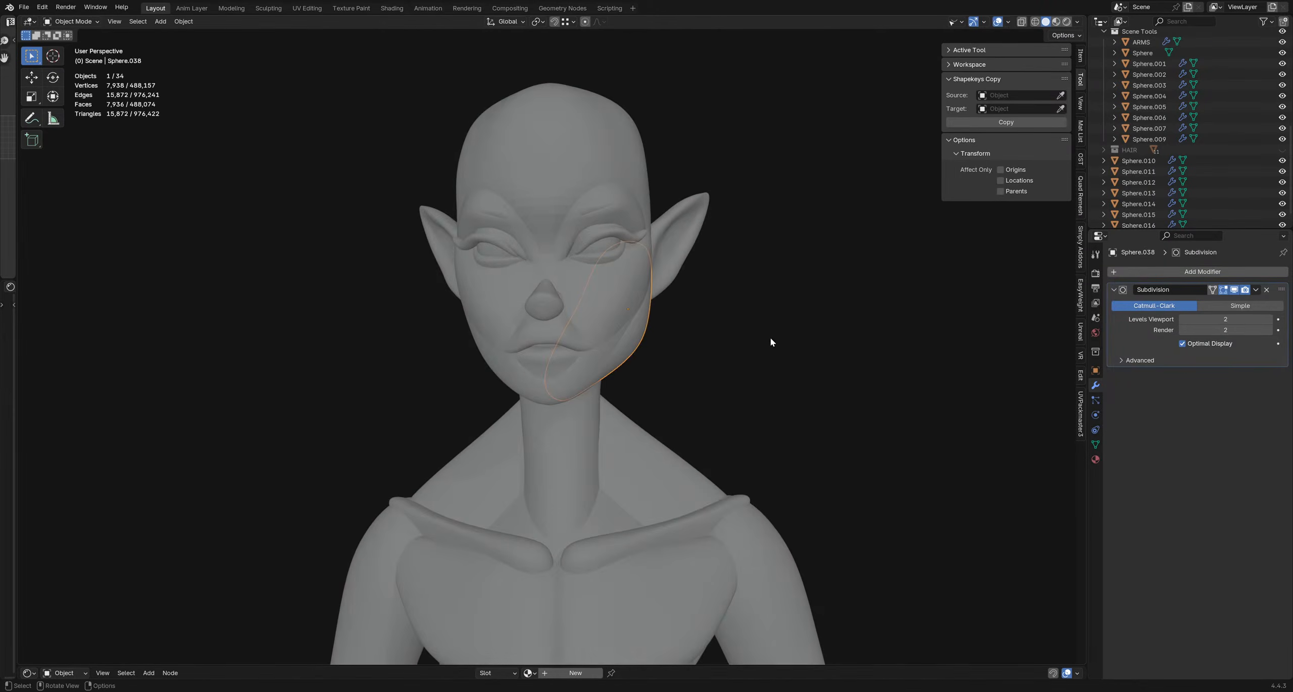
- Add a Mirror modifier on the X axis to the jaw piece and apply all its transforms
click(1167, 273)
mouse_move(1168, 280)
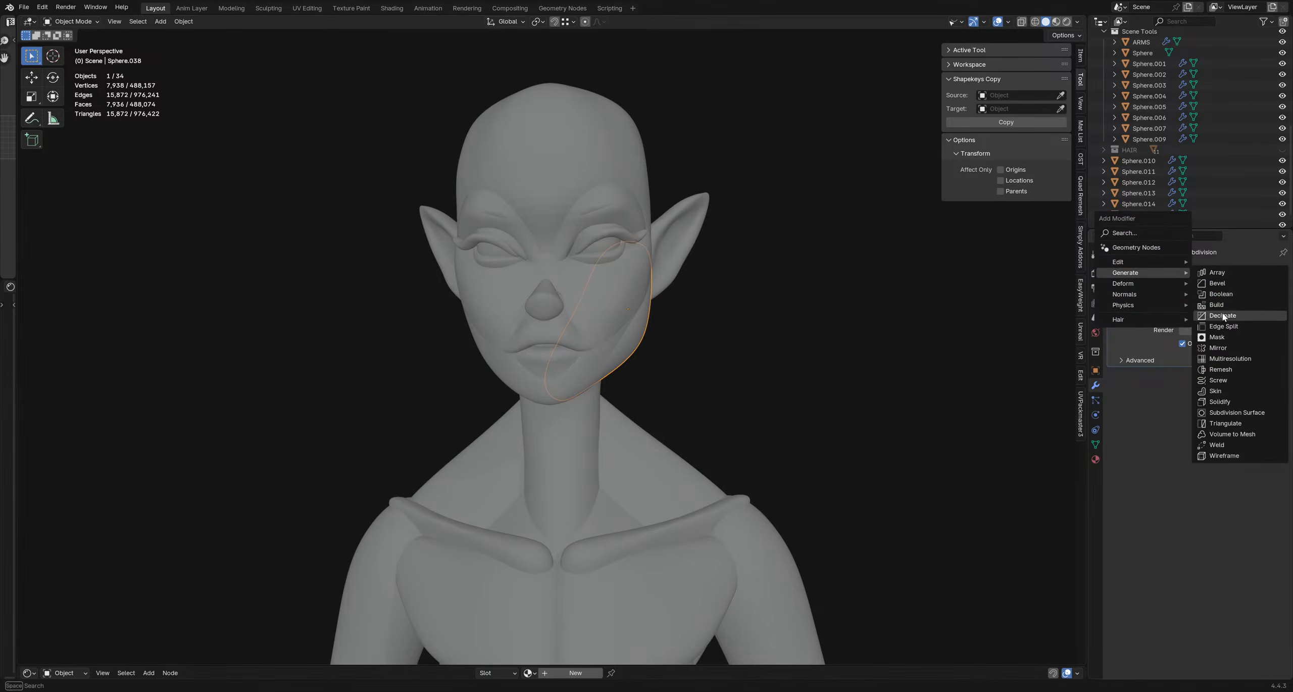
click(1218, 348)
shift+middle_drag(714, 362, 741, 352)
key(q)
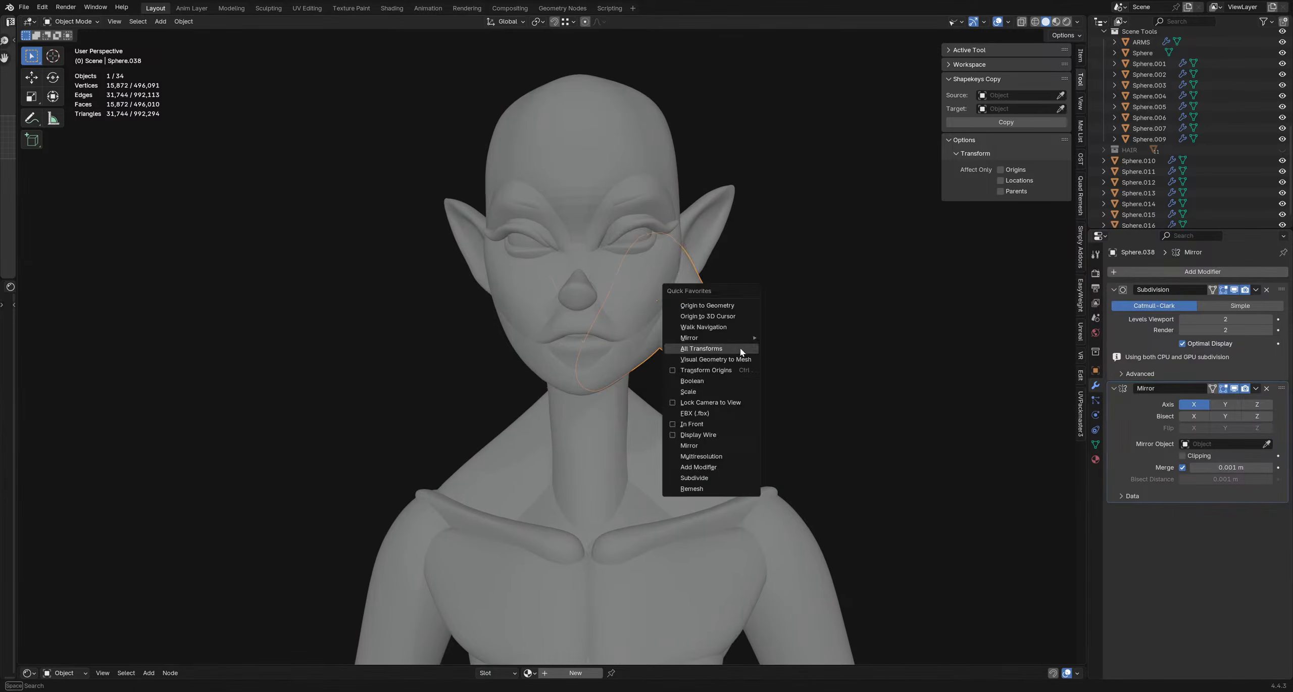
click(713, 349)
middle_drag(663, 344, 674, 339)
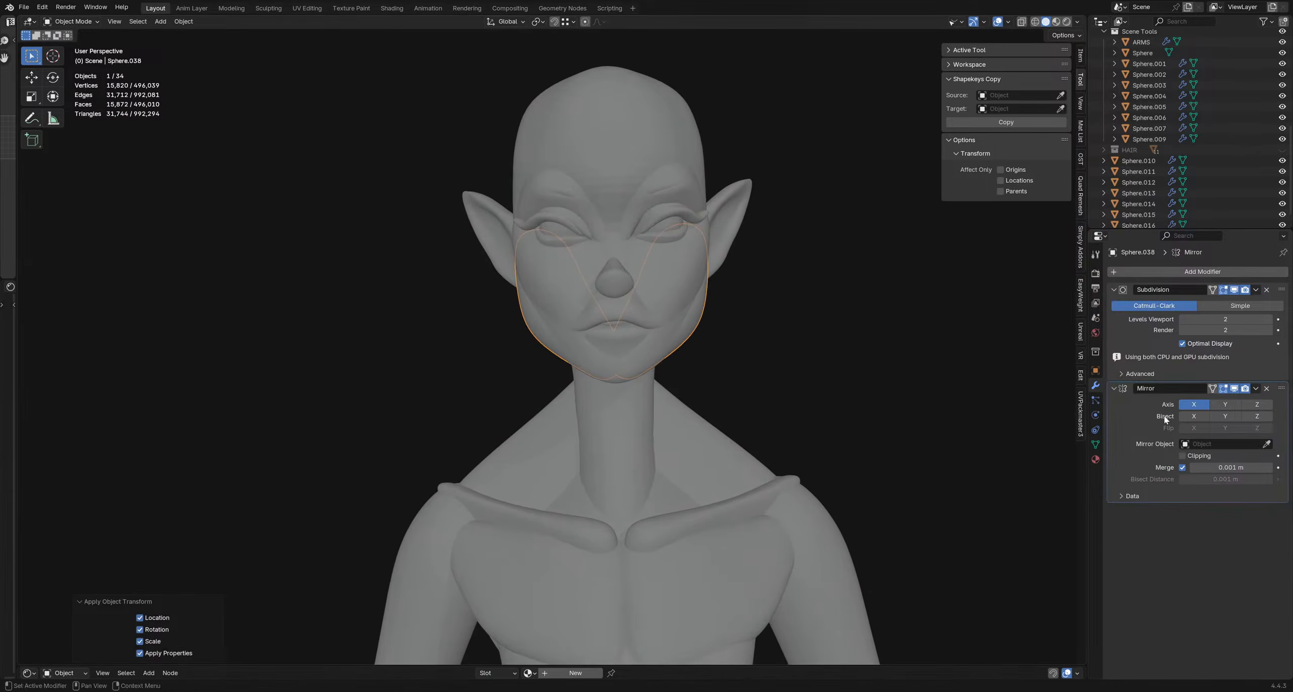
- Apply the jaw's Mirror modifier and turn on X-axis symmetry in Sculpt Mode, returning to Object Mode
key(ctrl+a)
key(ctrl+Tab)
click(834, 255)
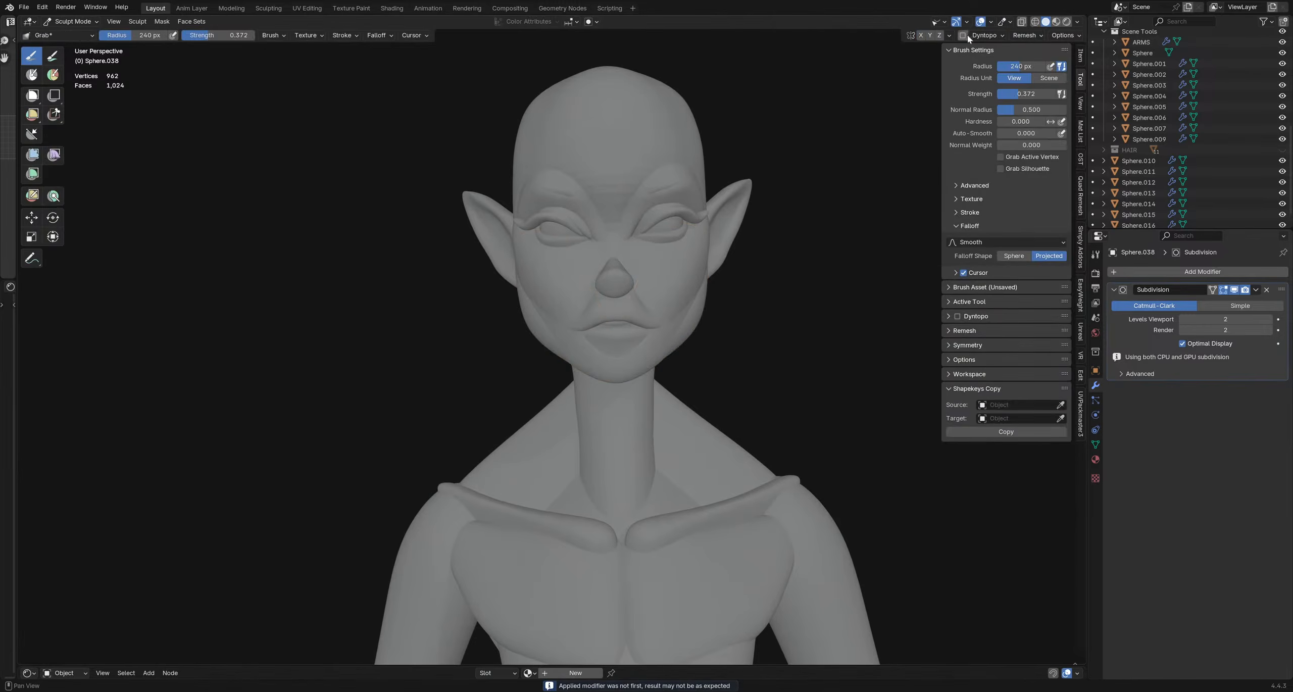
mouse_move(707, 323)
middle_down()
mouse_move(749, 306)
mouse_move(719, 321)
mouse_move(734, 331)
mouse_move(746, 312)
mouse_move(699, 322)
mouse_move(686, 283)
mouse_move(672, 286)
mouse_move(805, 314)
mouse_move(666, 311)
mouse_move(602, 363)
mouse_move(657, 358)
mouse_move(585, 362)
mouse_move(604, 374)
mouse_move(682, 343)
mouse_move(607, 448)
mouse_move(666, 342)
mouse_move(748, 314)
mouse_move(712, 313)
middle_up()
key(ctrl+Tab)
- Select the pair of ears and try to scale them
scroll(656, 341, down, 5)
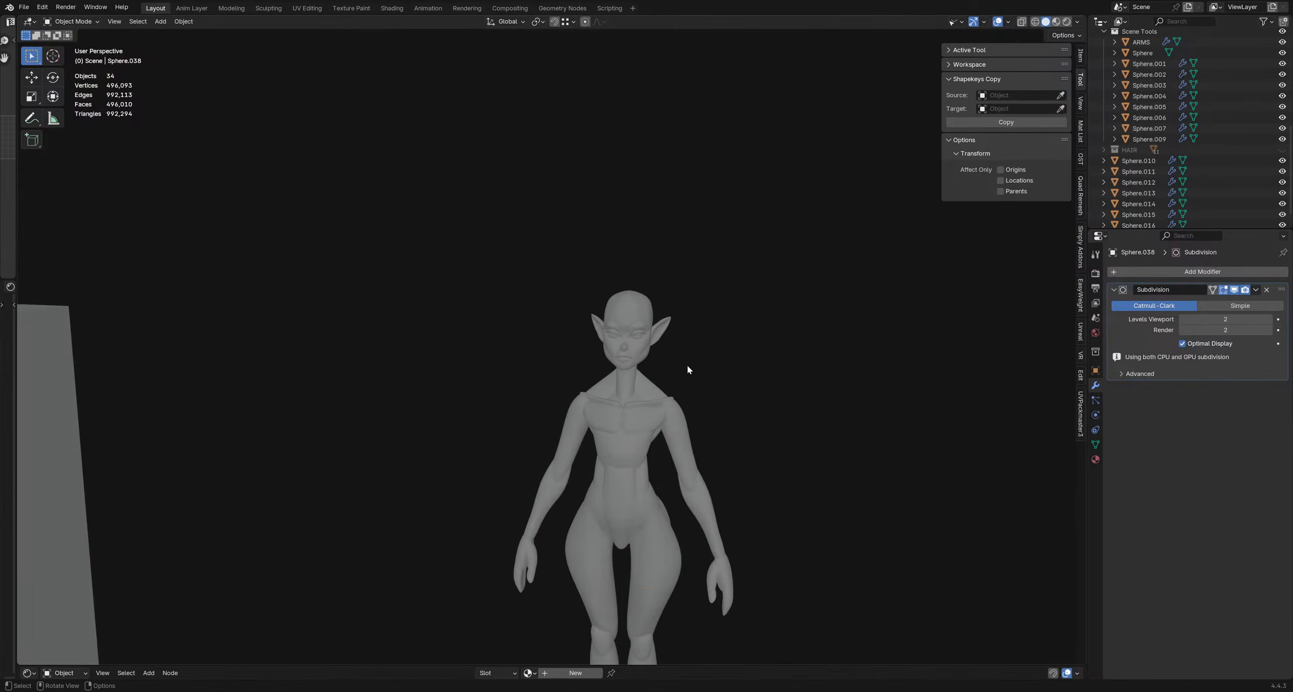
middle_drag(670, 367, 628, 372)
scroll(671, 372, up, 6)
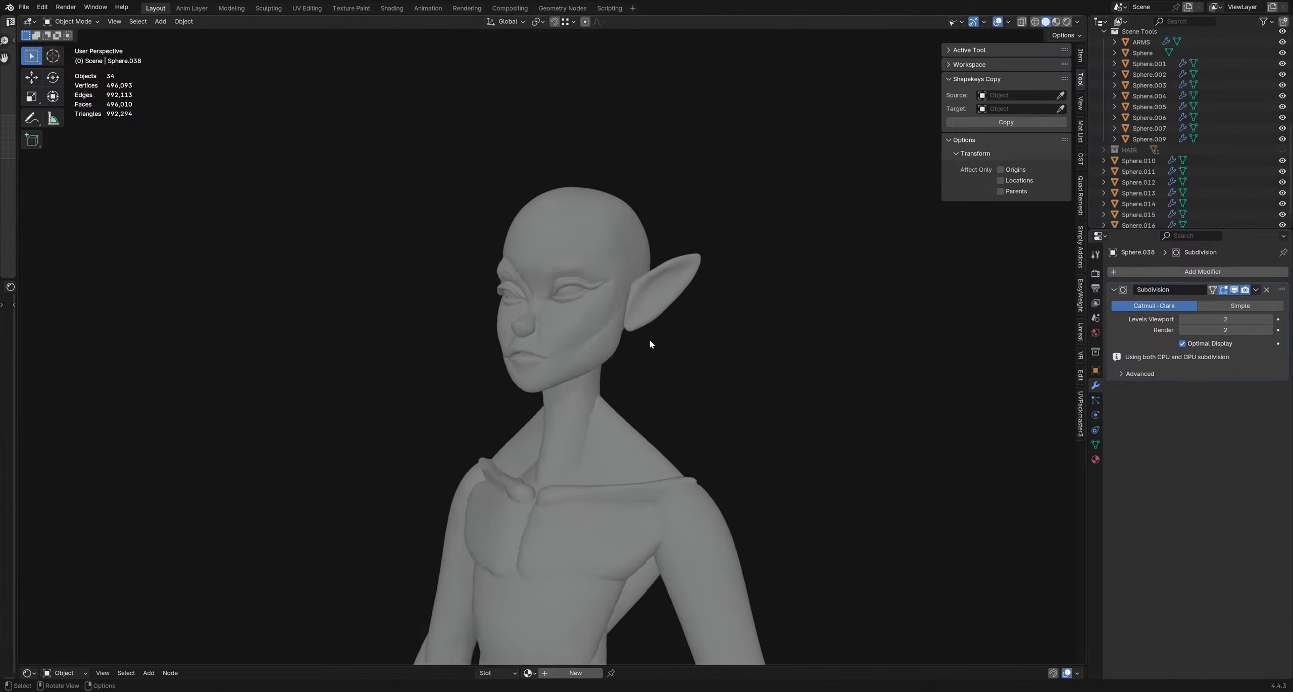
click(666, 308)
middle_drag(673, 317, 763, 327)
key(s)
right_click(759, 328)
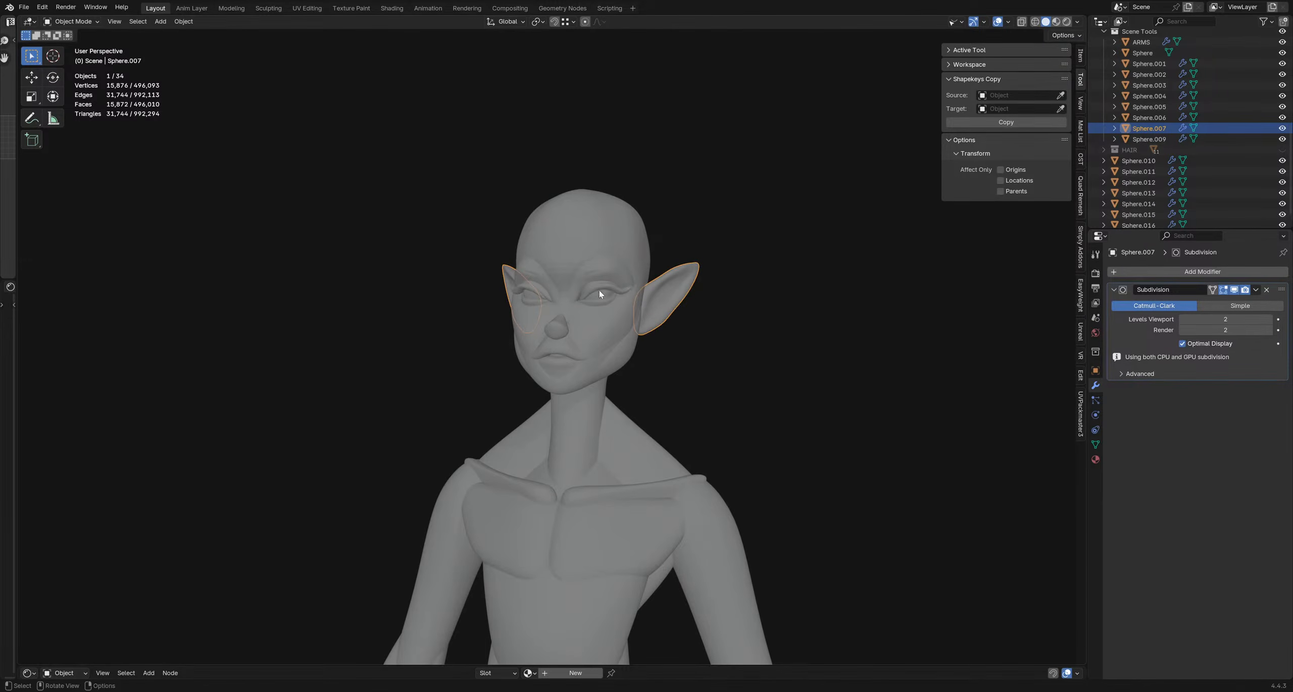
- Delete the mesh of the ear on the character's right side in Edit Mode, keeping only the opposite ear
middle_drag(669, 312, 626, 352)
scroll(626, 352, down, 3)
key(Tab)
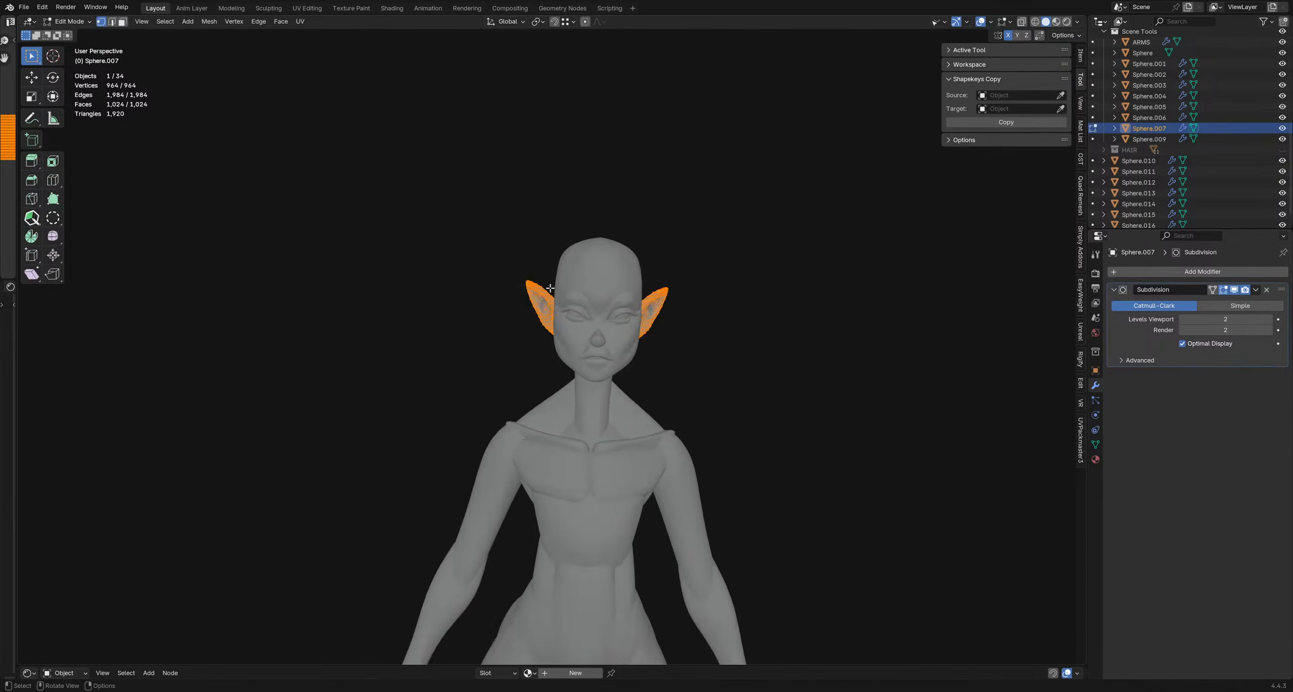
drag(460, 247, 579, 352)
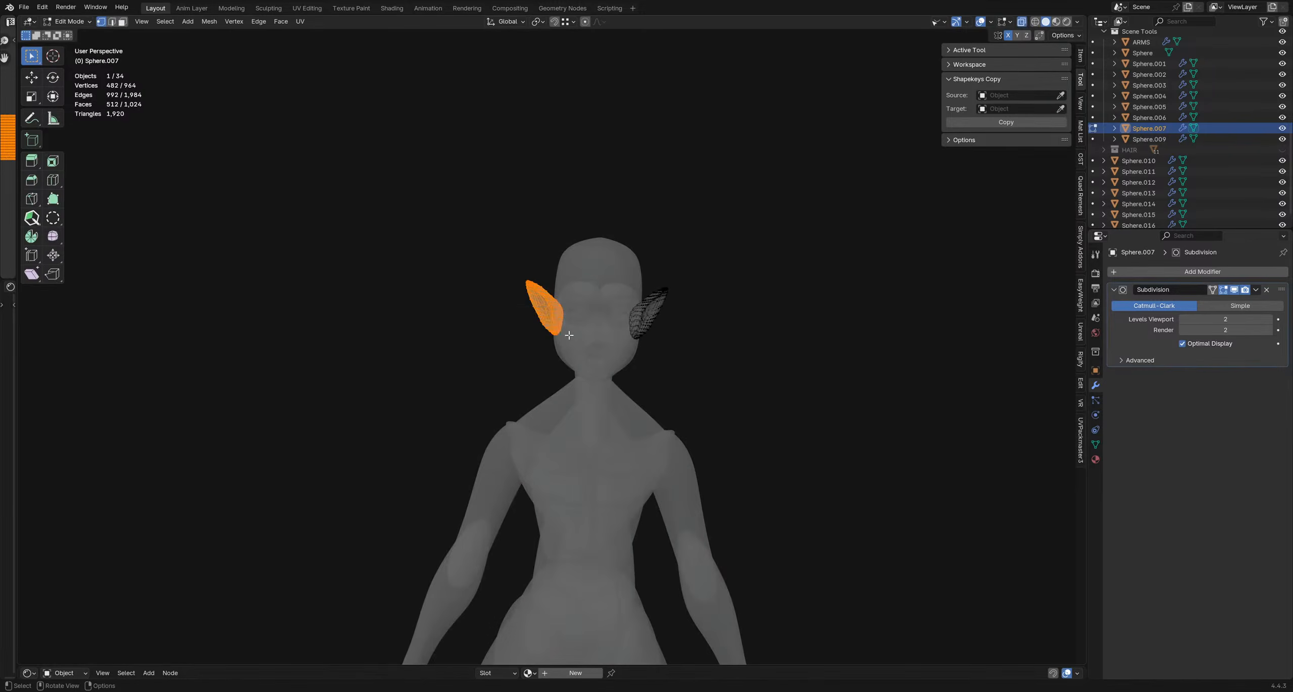
key(x)
click(564, 352)
middle_drag(565, 352, 615, 352)
key(Tab)
- Apply all transforms to the remaining ear and set its origin to its geometry
scroll(601, 337, up, 4)
key(q)
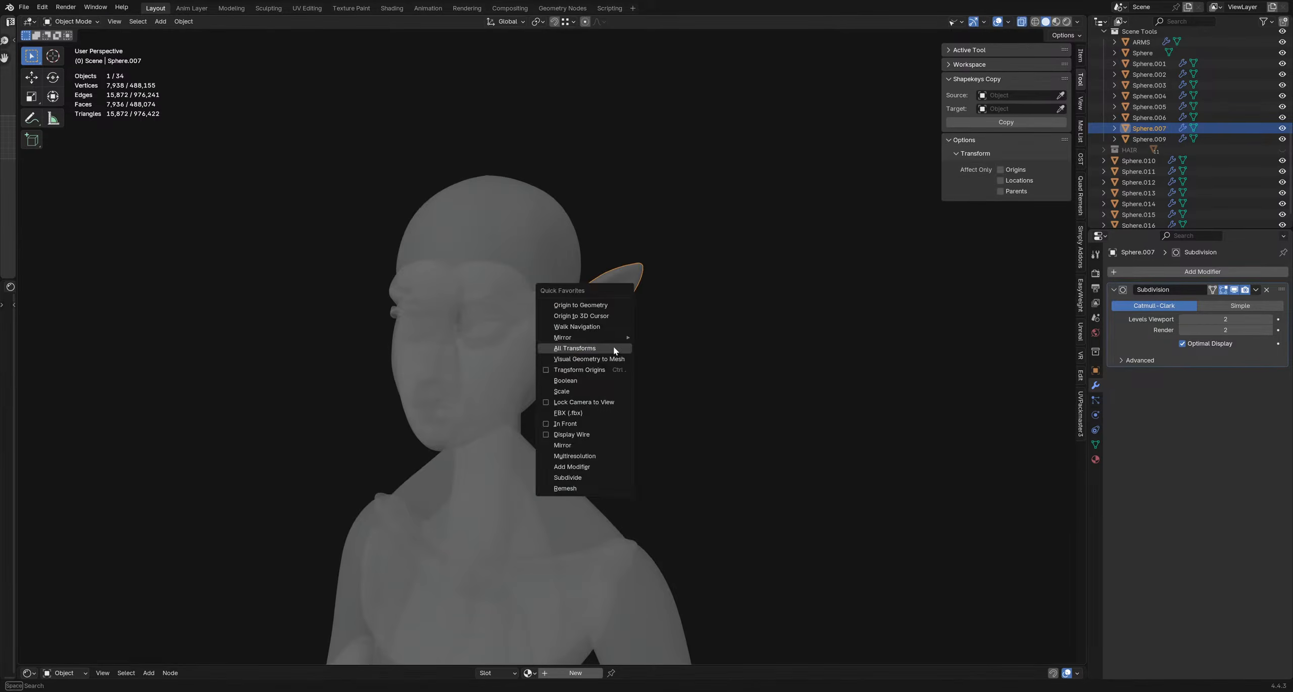
click(615, 348)
key(q)
click(608, 305)
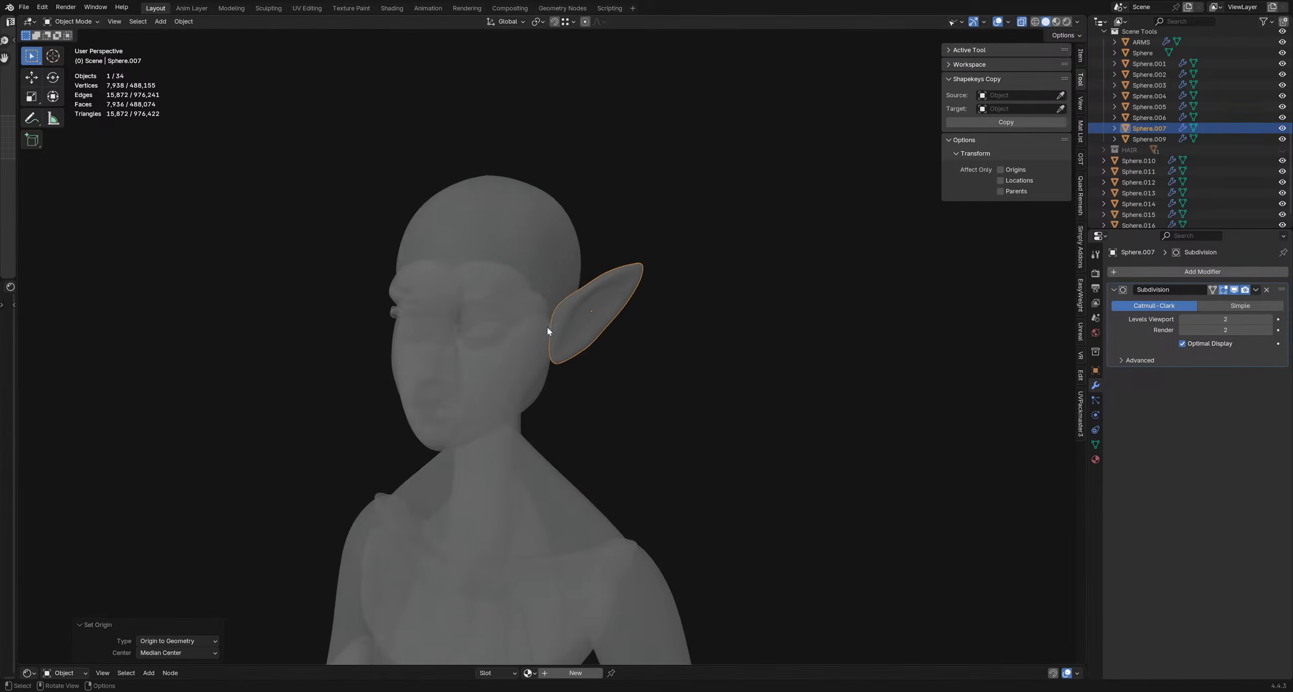
- Move only the ear's origin to the base where the ear meets the head
scroll(607, 333, up, 2)
scroll(634, 335, down, 1)
middle_drag(635, 335, 699, 315)
key(g)
click(732, 329)
key(g)
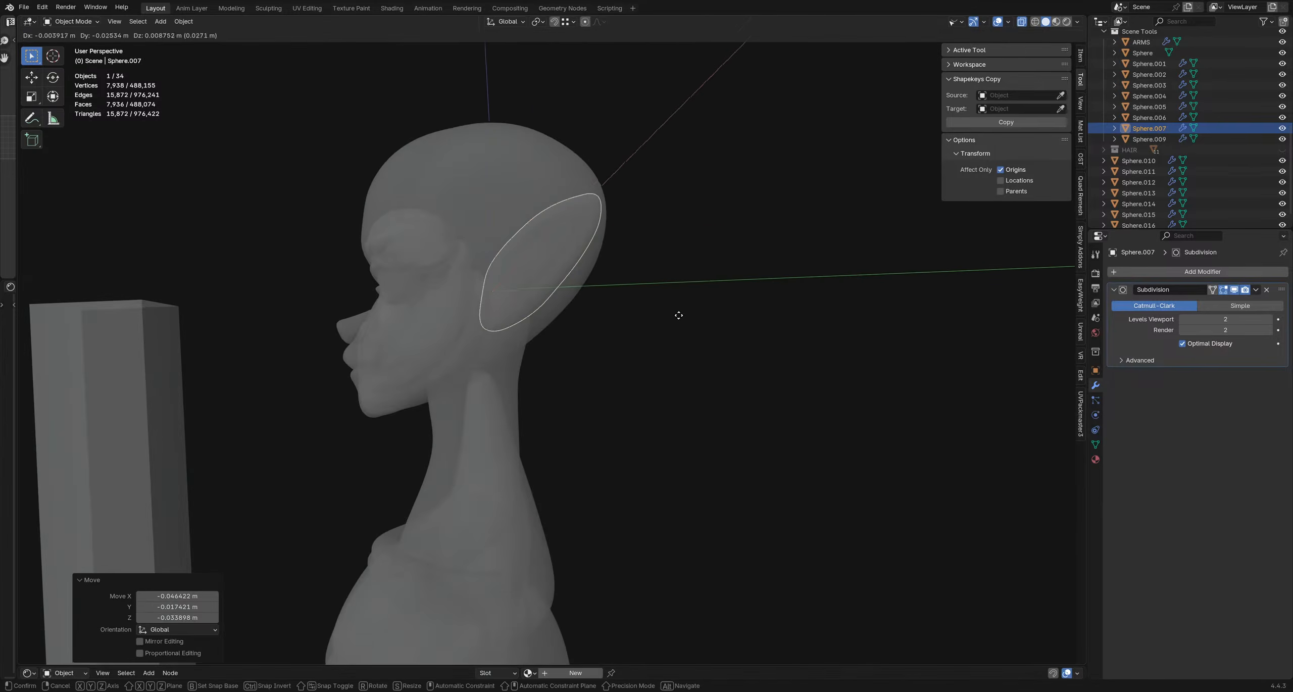
click(677, 319)
middle_drag(586, 337, 629, 320)
key(g)
click(726, 346)
click(1000, 169)
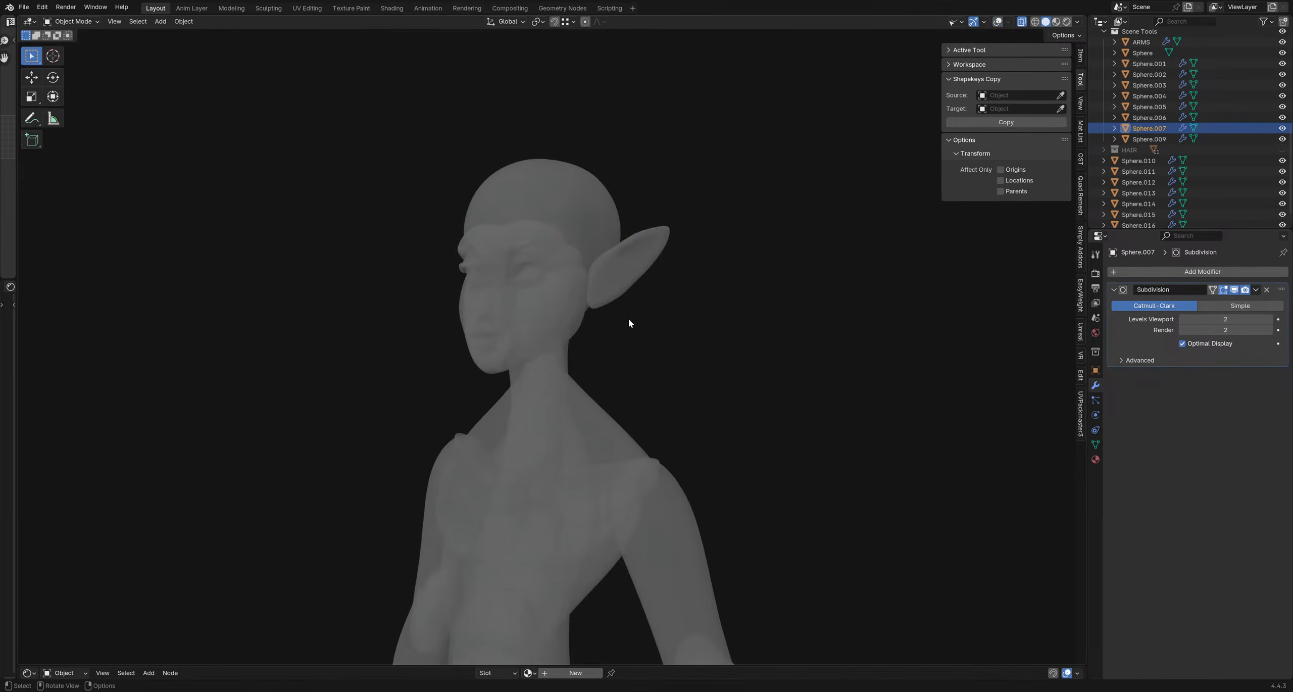
- Scale the ear around its base and save the file explorationHead2.blend
scroll(629, 308, up, 2)
key(ctrl+Tab)
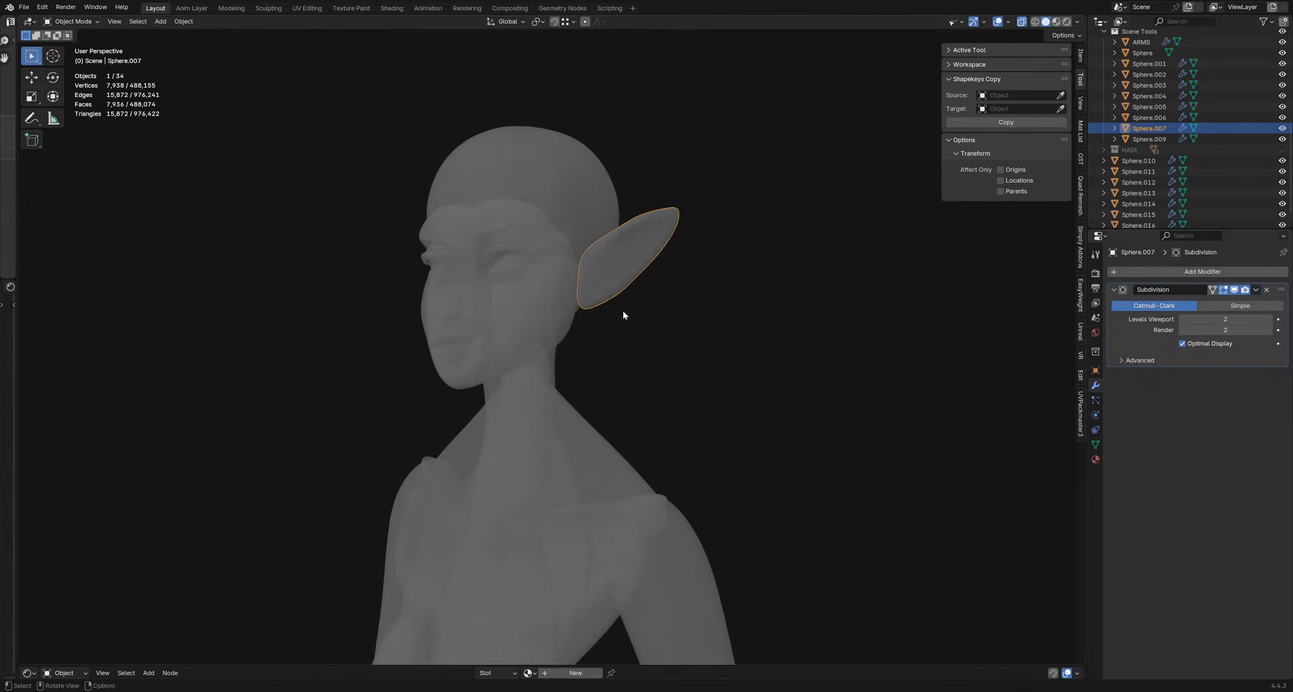
shift+middle_drag(570, 322, 622, 365)
key(s)
click(692, 342)
scroll(676, 368, down, 4)
scroll(622, 364, up, 4)
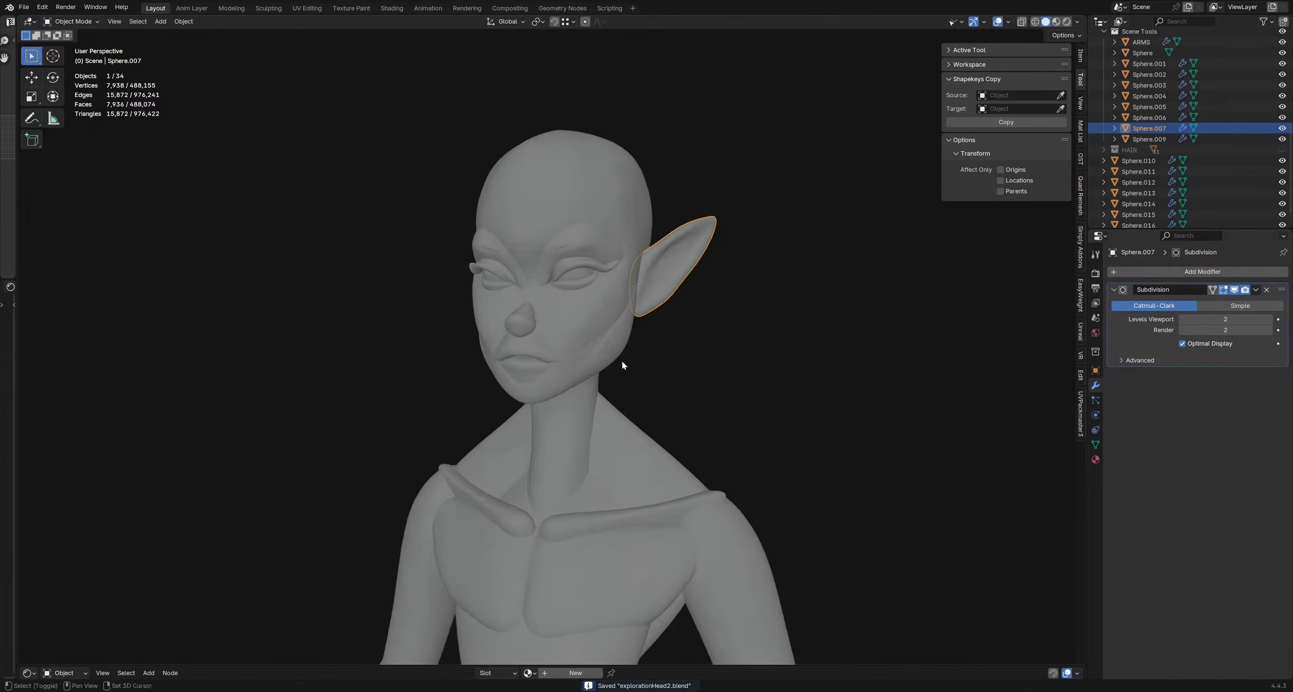
- Fine-tune the position of the ear's origin at its base without moving the mesh
click(1003, 173)
middle_drag(716, 286, 736, 289)
key(g)
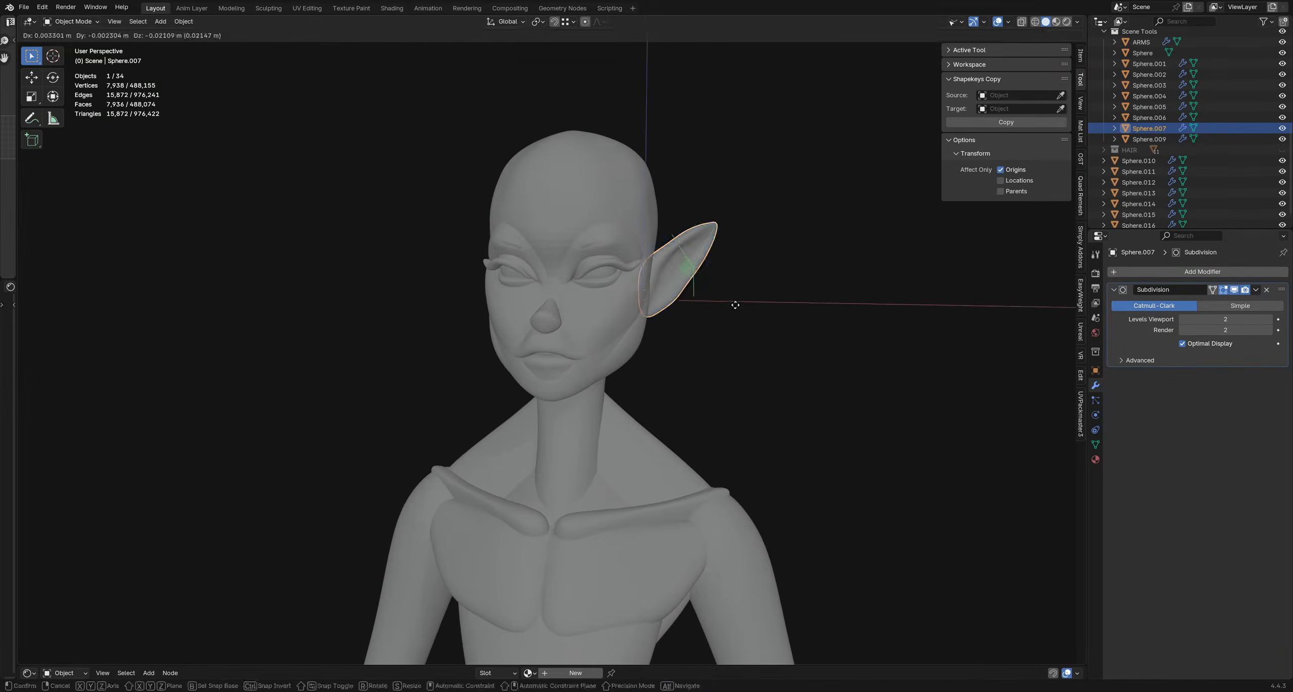
click(734, 305)
click(1001, 171)
- Scale the ear to about 0.916 and move it slightly higher against the side of the head
mouse_move(803, 343)
middle_down()
mouse_move(672, 360)
mouse_move(803, 344)
middle_up()
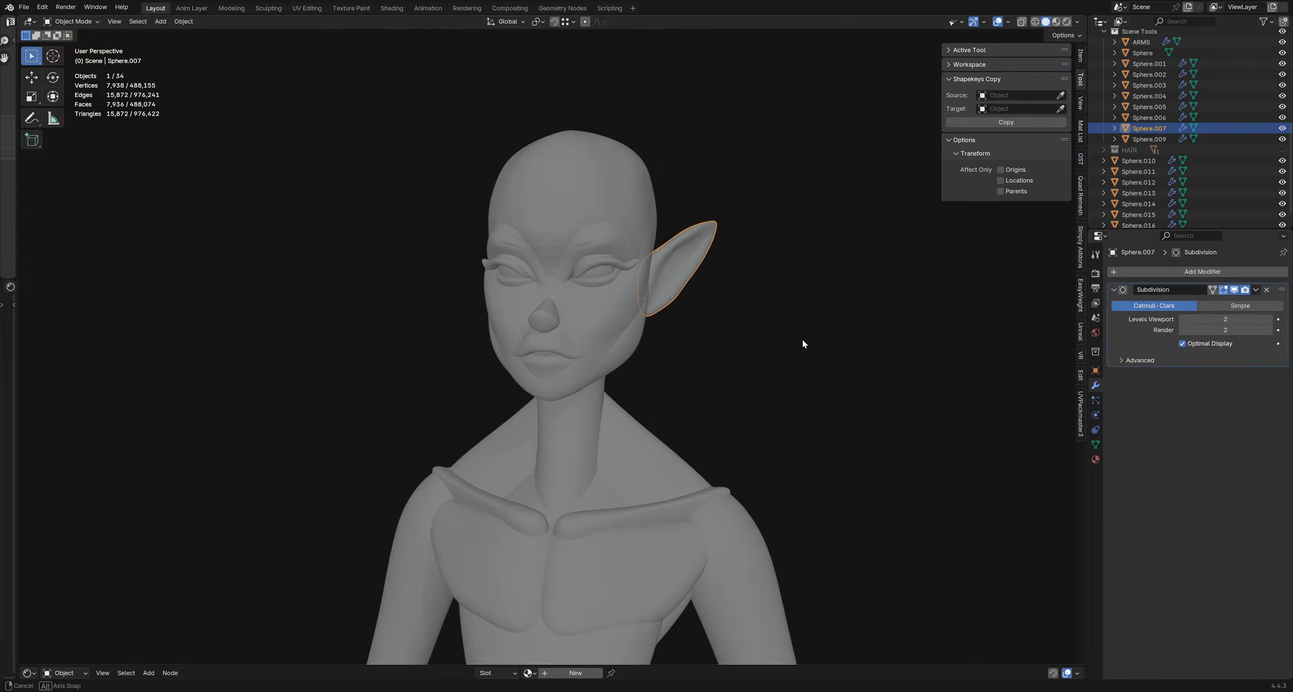
key(s)
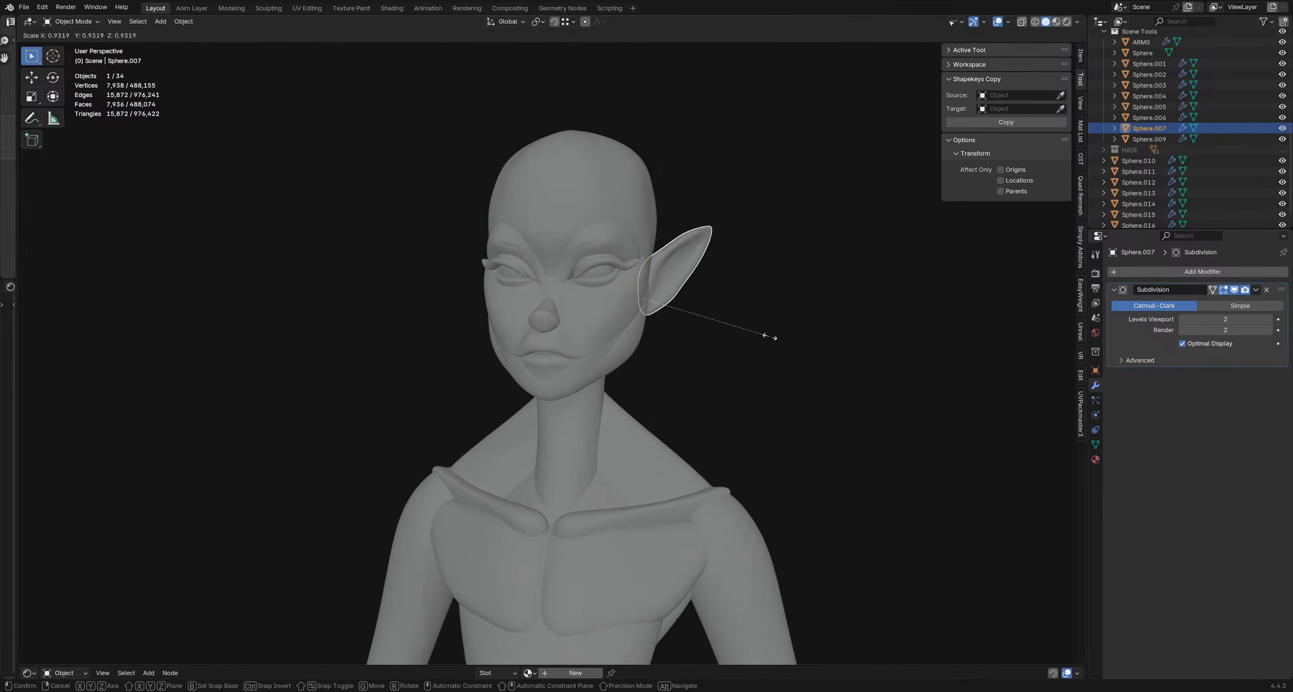
click(766, 337)
key(g)
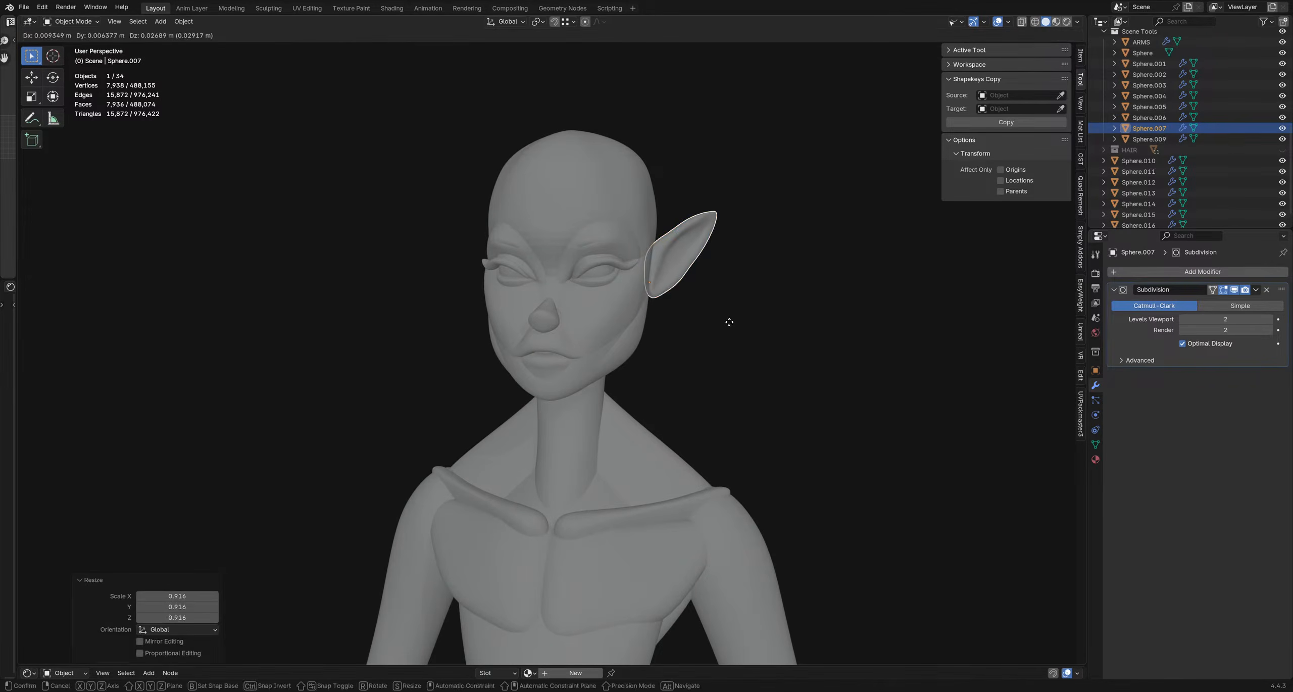
click(729, 321)
- Rotate the ear to adjust its angle to the head and deselect it
middle_drag(691, 335, 728, 332)
key(r)
click(740, 209)
key(g)
right_click(591, 274)
click(725, 348)
- Select the jaw piece, enter Sculpt Mode and set the Grab brush radius to 215 px
scroll(638, 303, down, 5)
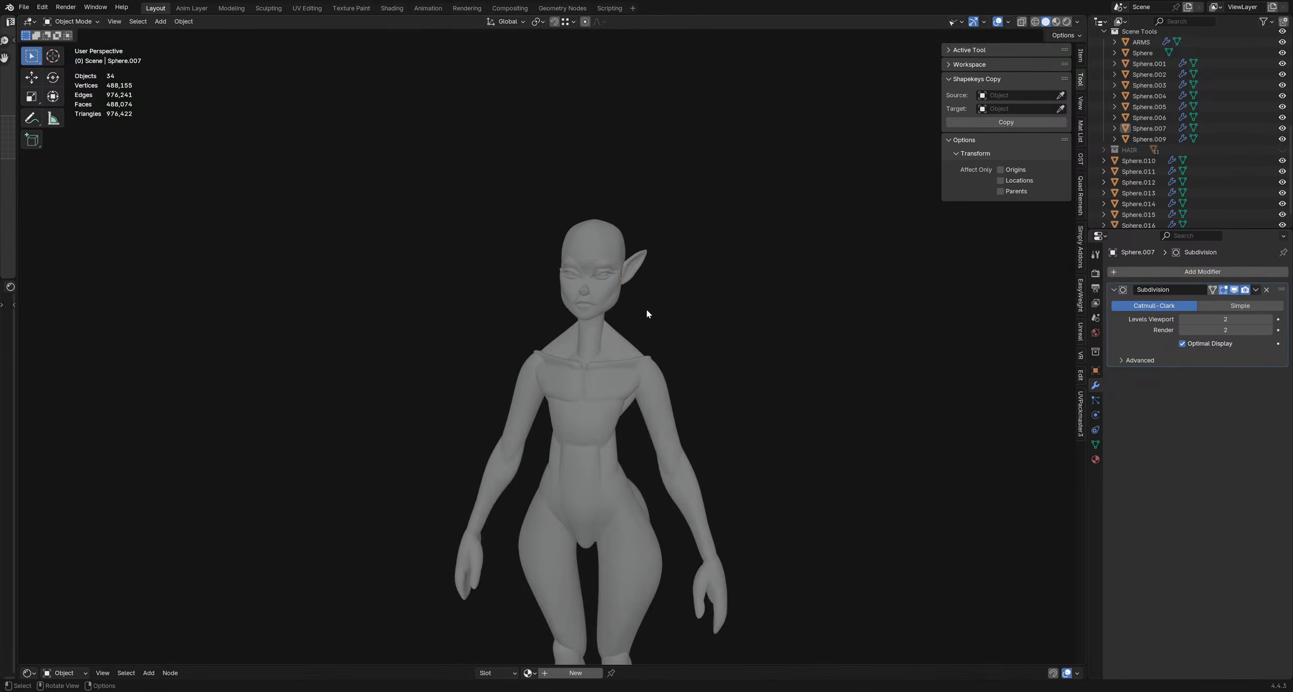
scroll(647, 310, up, 4)
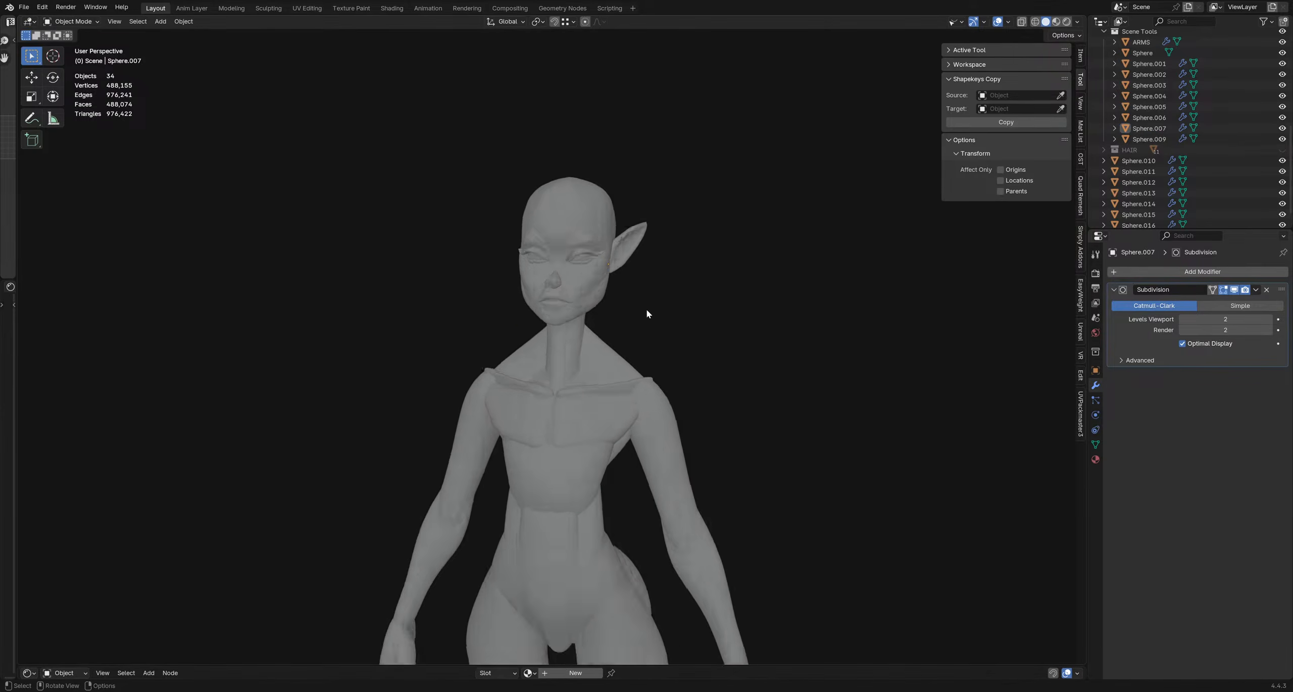
click(573, 283)
scroll(604, 286, up, 3)
key(ctrl+Tab)
mouse_move(620, 264)
shift+middle_down()
mouse_move(610, 308)
mouse_move(610, 276)
shift+middle_up()
key(f)
click(599, 304)
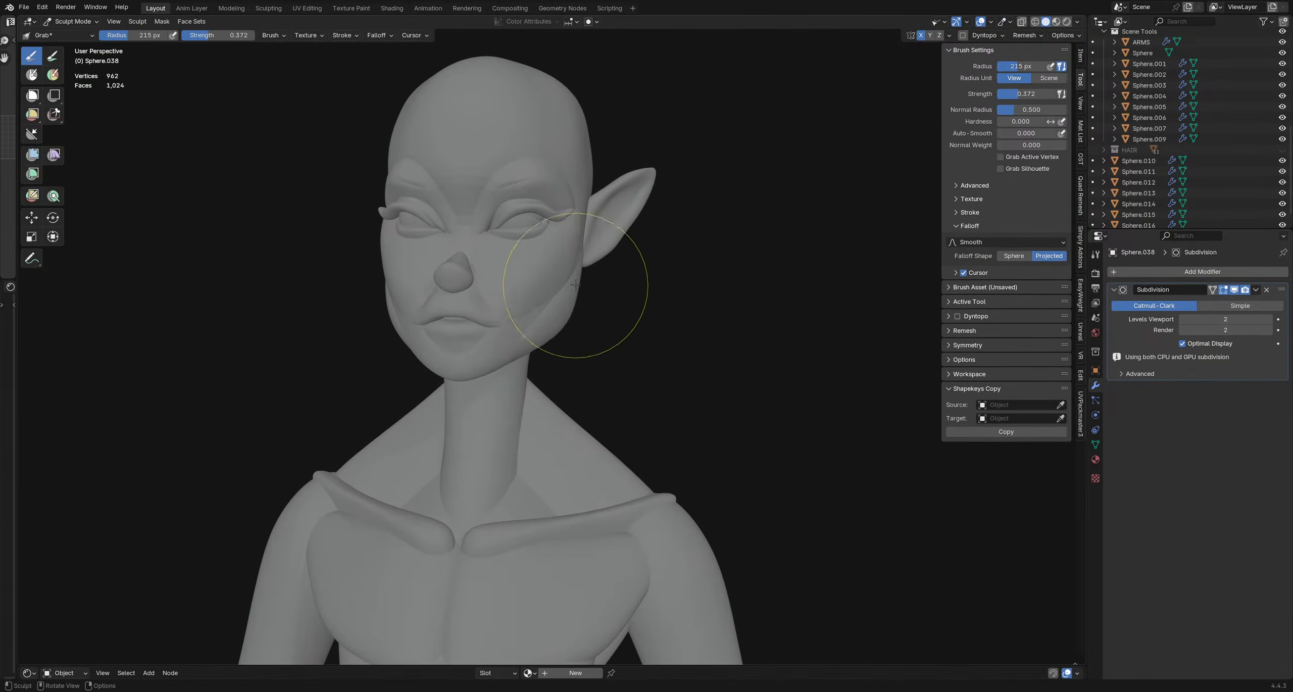
- Reshape the jaw below the ear with the Grab brush at radii of 166 to 223 px and switch sculpting to the ear
drag(595, 277, 607, 274)
key(f)
click(675, 262)
key(f)
click(660, 281)
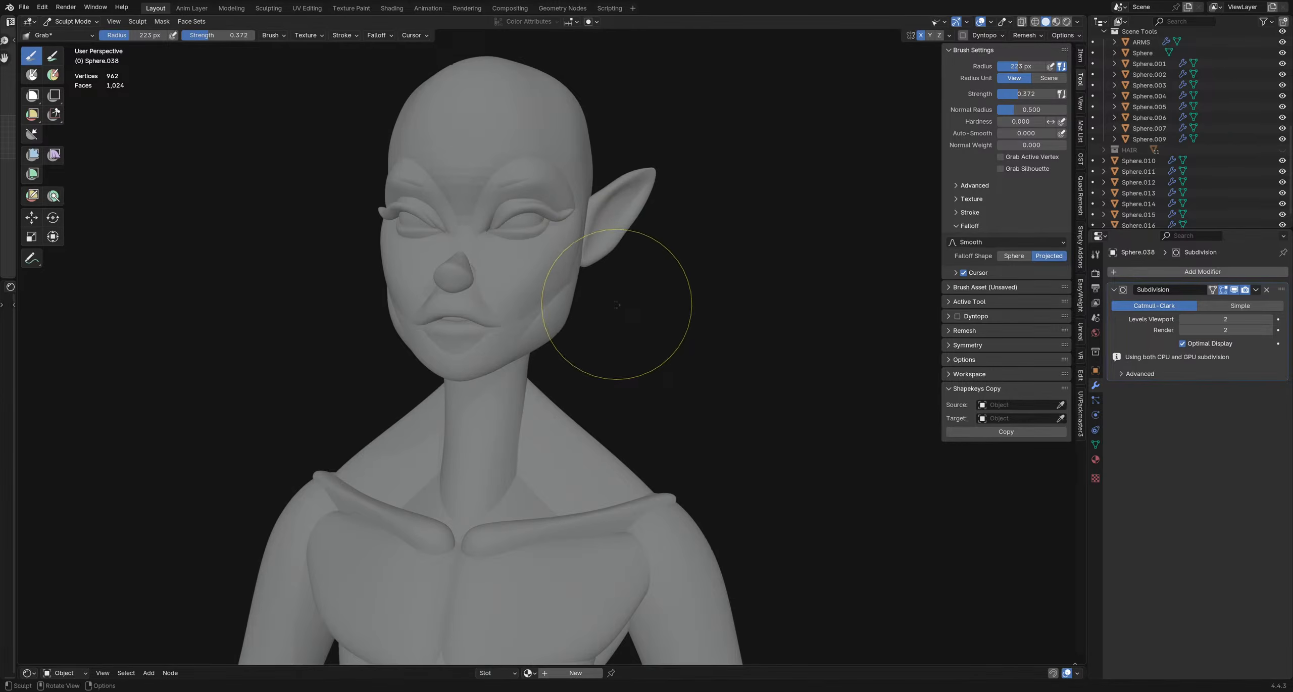
mouse_move(616, 304)
middle_down()
mouse_move(551, 311)
mouse_move(518, 299)
middle_up()
key(f)
click(511, 317)
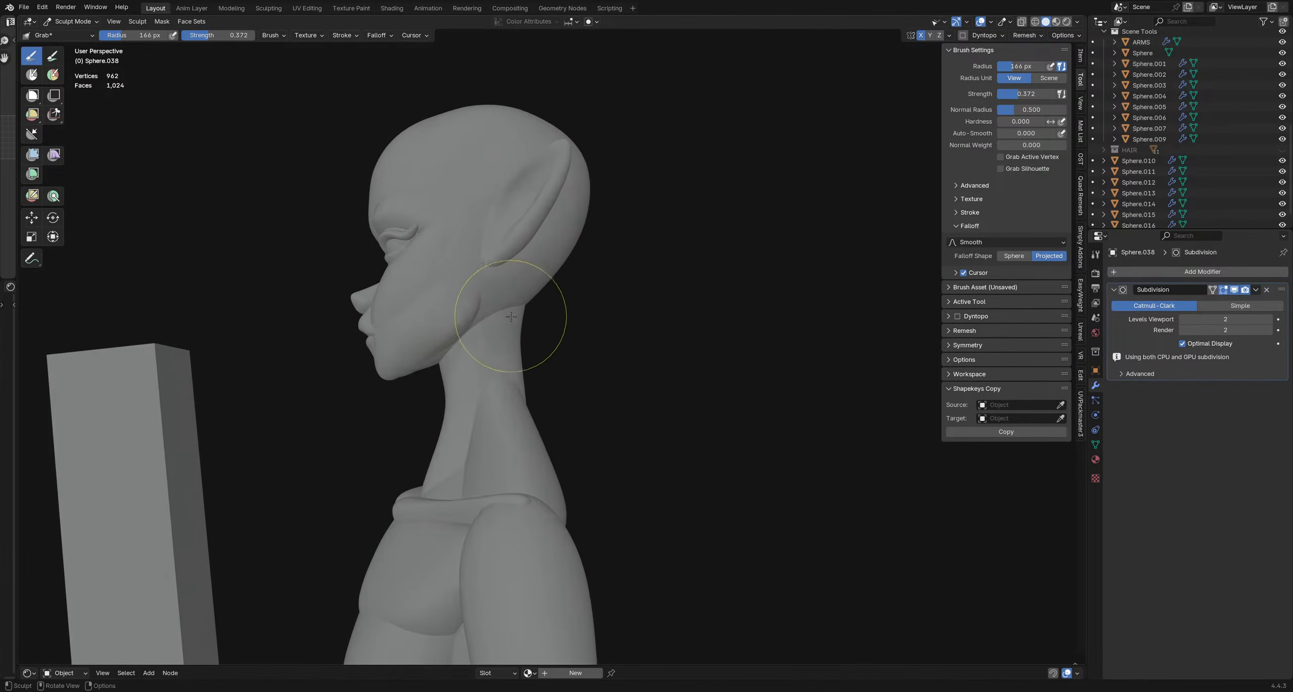
middle_drag(523, 307, 575, 254)
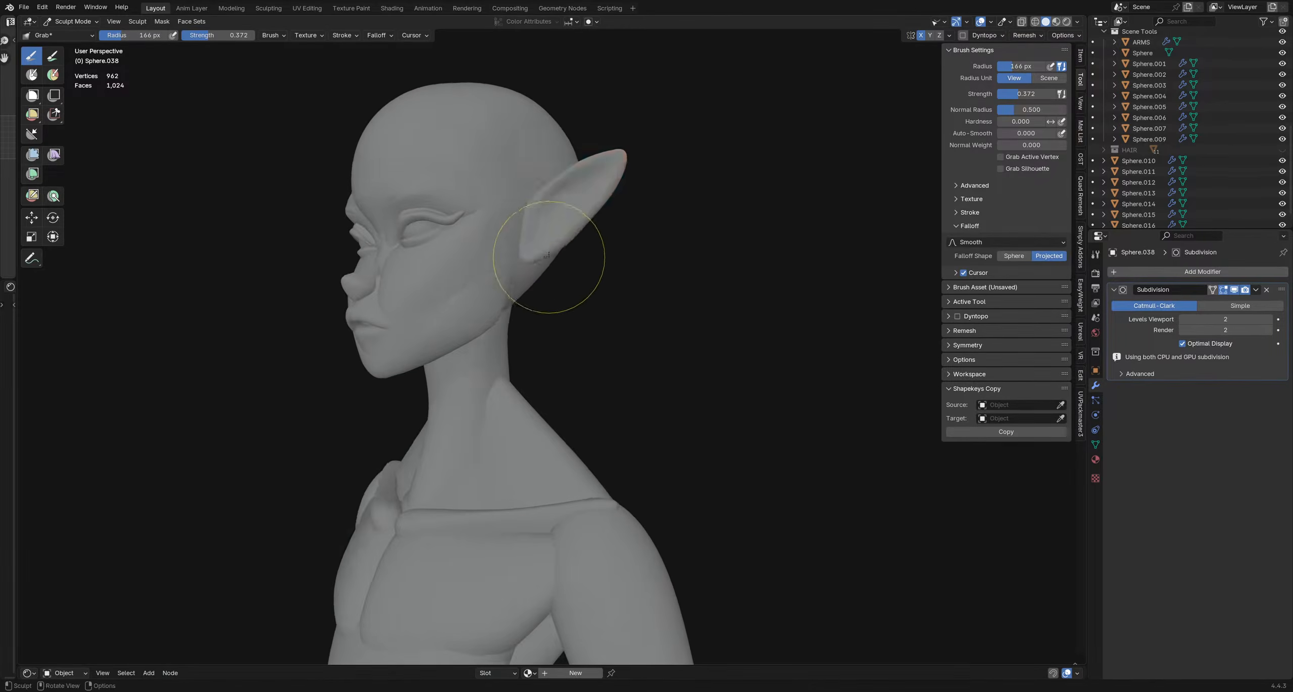
key(alt+q)
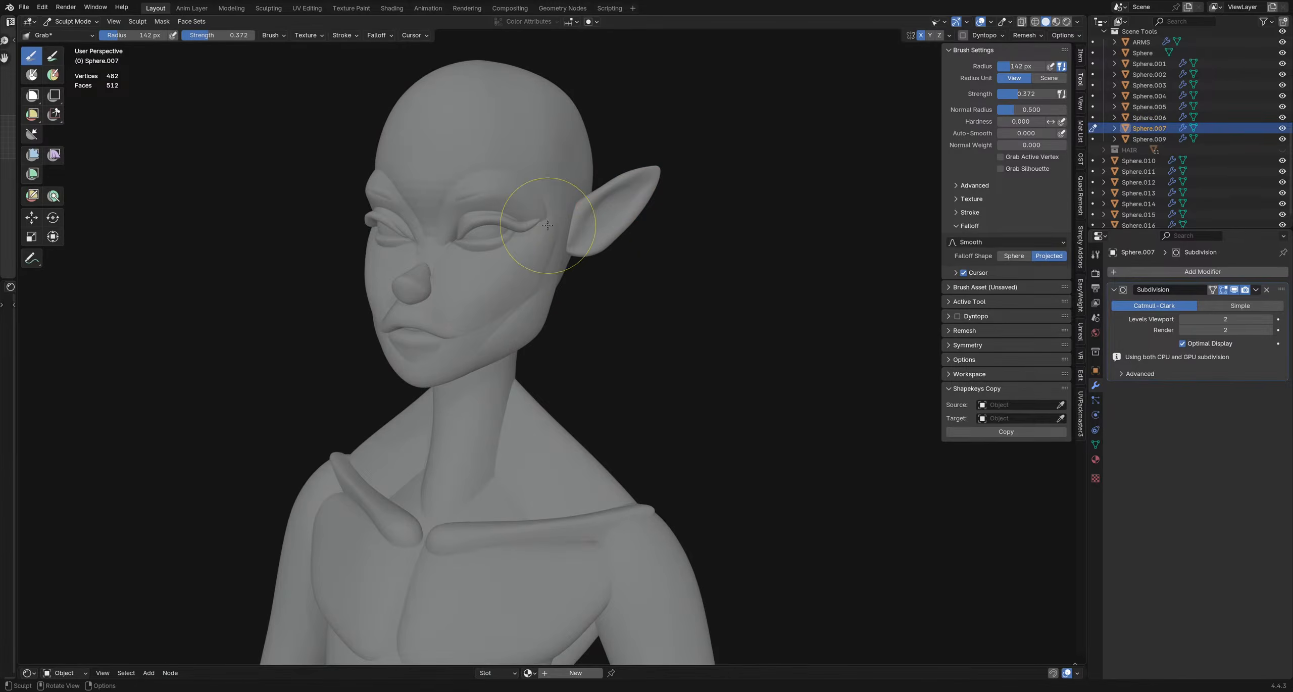
- Return to Object Mode, clear the selection and save explorationHead2.blend
mouse_move(548, 225)
middle_down()
mouse_move(606, 245)
mouse_move(464, 276)
mouse_move(586, 303)
mouse_move(593, 369)
mouse_move(651, 423)
mouse_move(568, 411)
middle_up()
scroll(480, 265, down, 3)
key(ctrl+Tab)
click(558, 313)
key(alt+a)
key(ctrl+s)
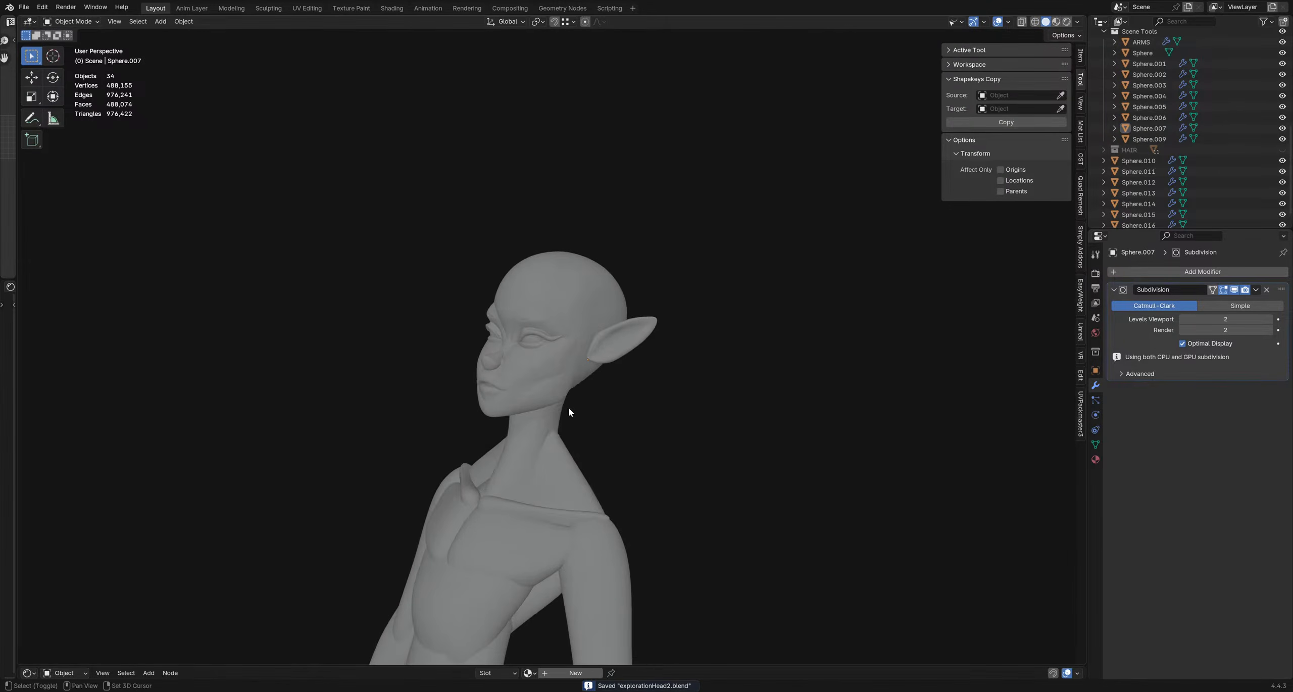
- Add a UV sphere, raise it toward the head and shift it about -1.97 m along Y
key(shift+a)
mouse_move(576, 405)
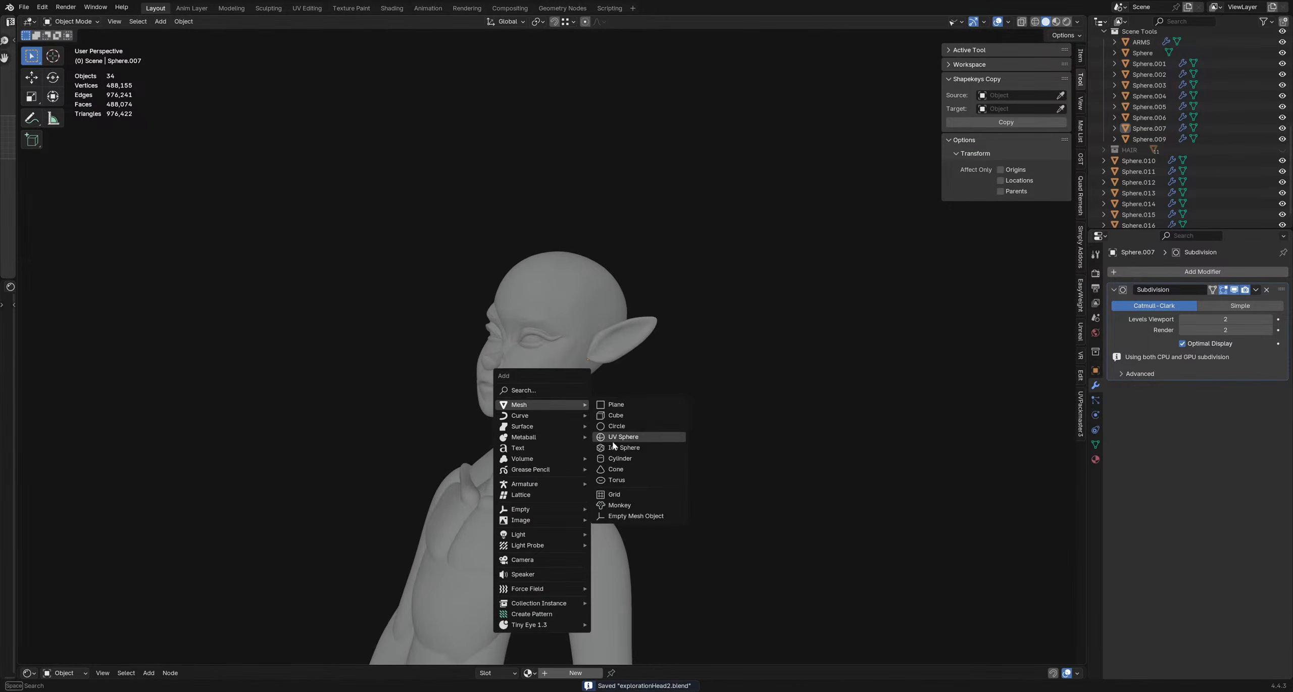
click(613, 436)
scroll(568, 415, down, 10)
key(g)
middle_drag(587, 432, 529, 385)
click(595, 301)
key(g)
key(y)
click(400, 384)
key(KP_Decimal)
middle_drag(529, 446, 681, 440)
scroll(681, 440, down, 2)
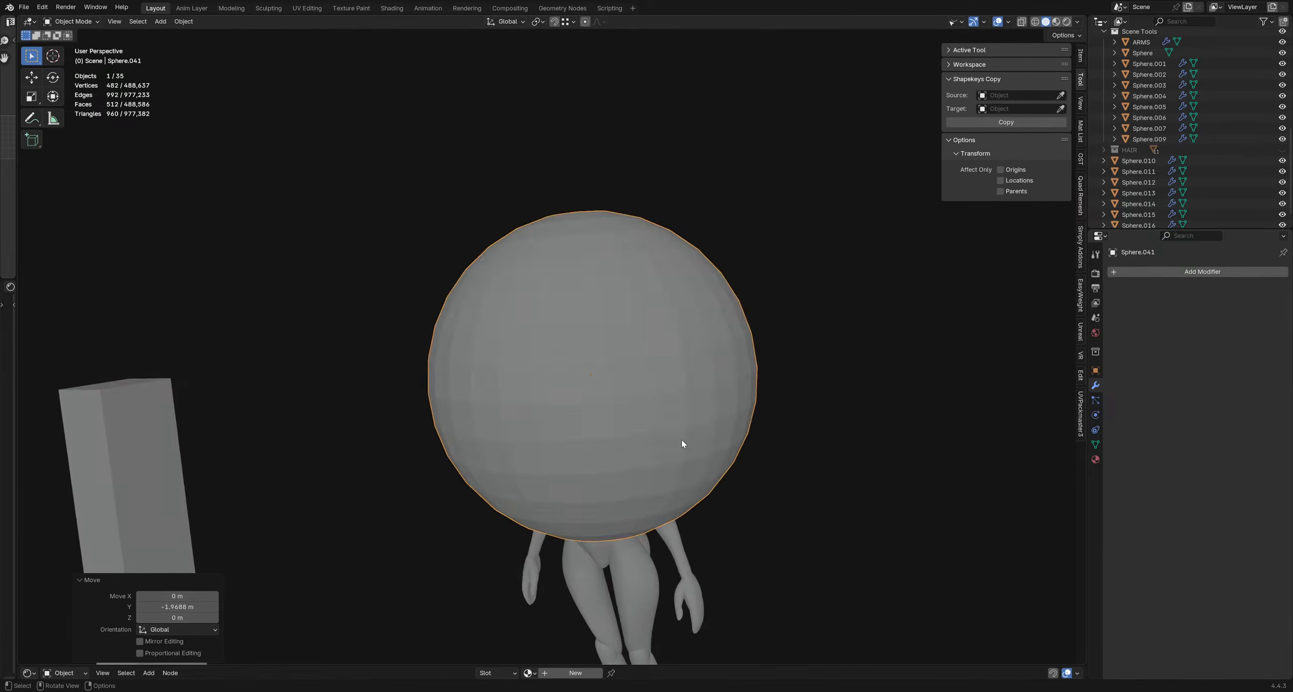
- Scale the new sphere by about 0.111 and move it beside the ear
middle_drag(724, 395, 718, 410)
key(s)
click(602, 402)
middle_drag(630, 396, 602, 387)
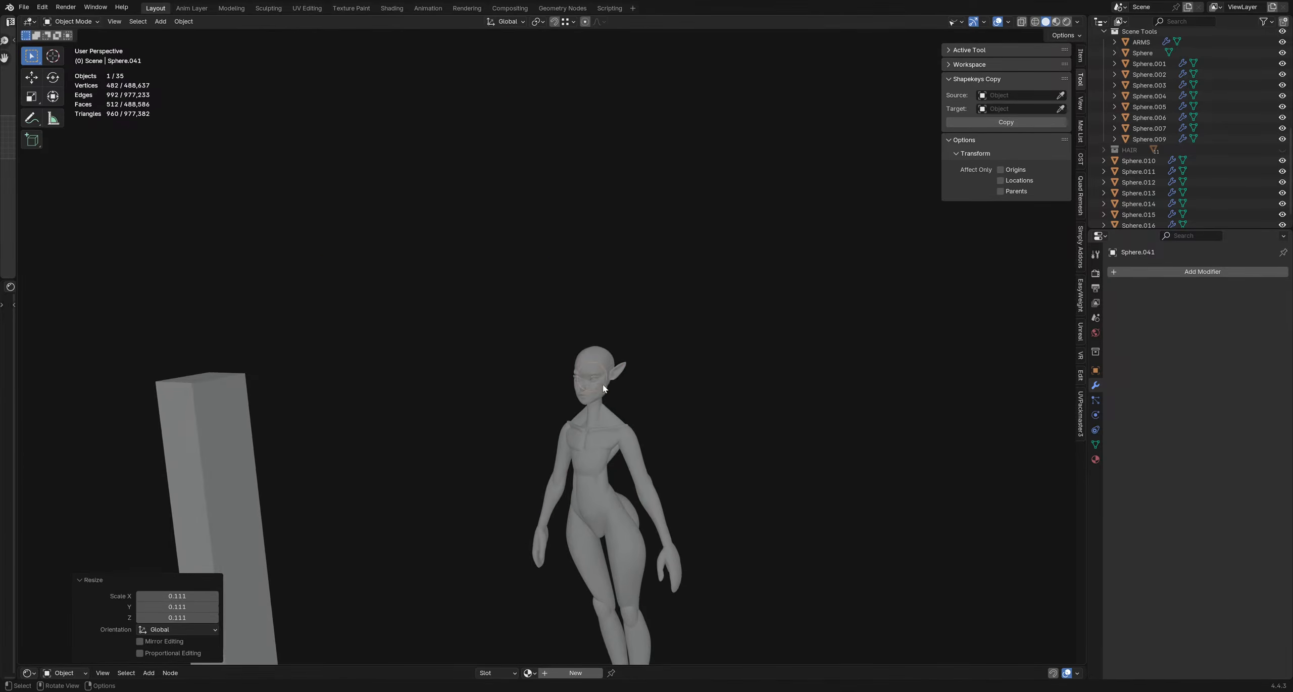
key(g)
click(661, 396)
- Add a level 2 subdivision to the sphere, shrink it further and rotate it
key(ctrl+2)
key(s)
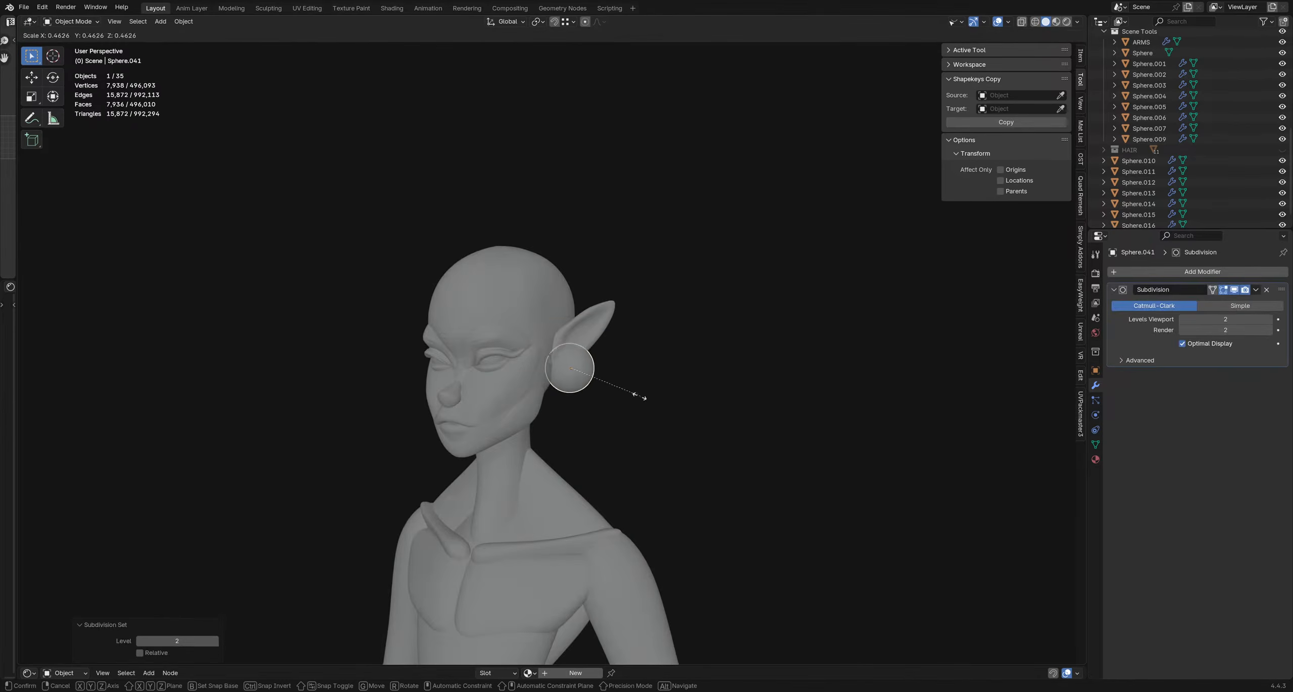
click(637, 387)
key(r)
click(627, 400)
- Move the small sphere below the ear, and move it clear of the head behind the neck
middle_drag(614, 404, 581, 389)
scroll(554, 346, up, 2)
key(g)
click(561, 384)
scroll(559, 383, up, 2)
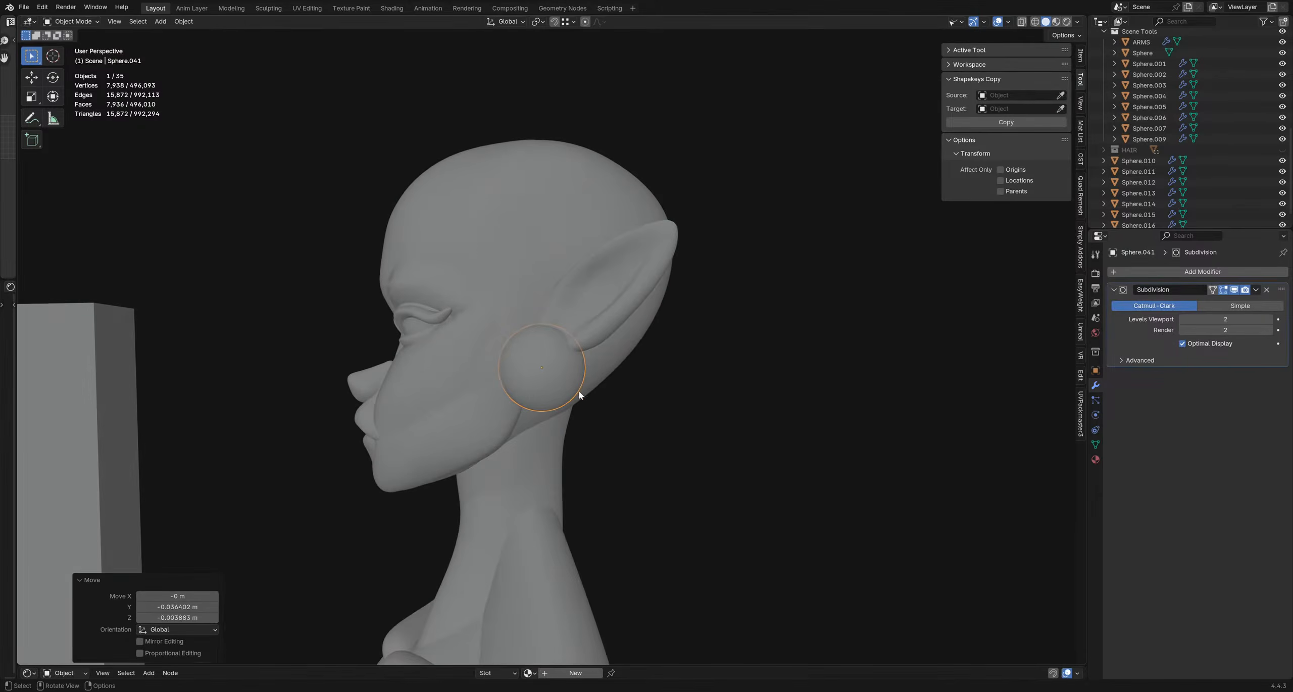
key(g)
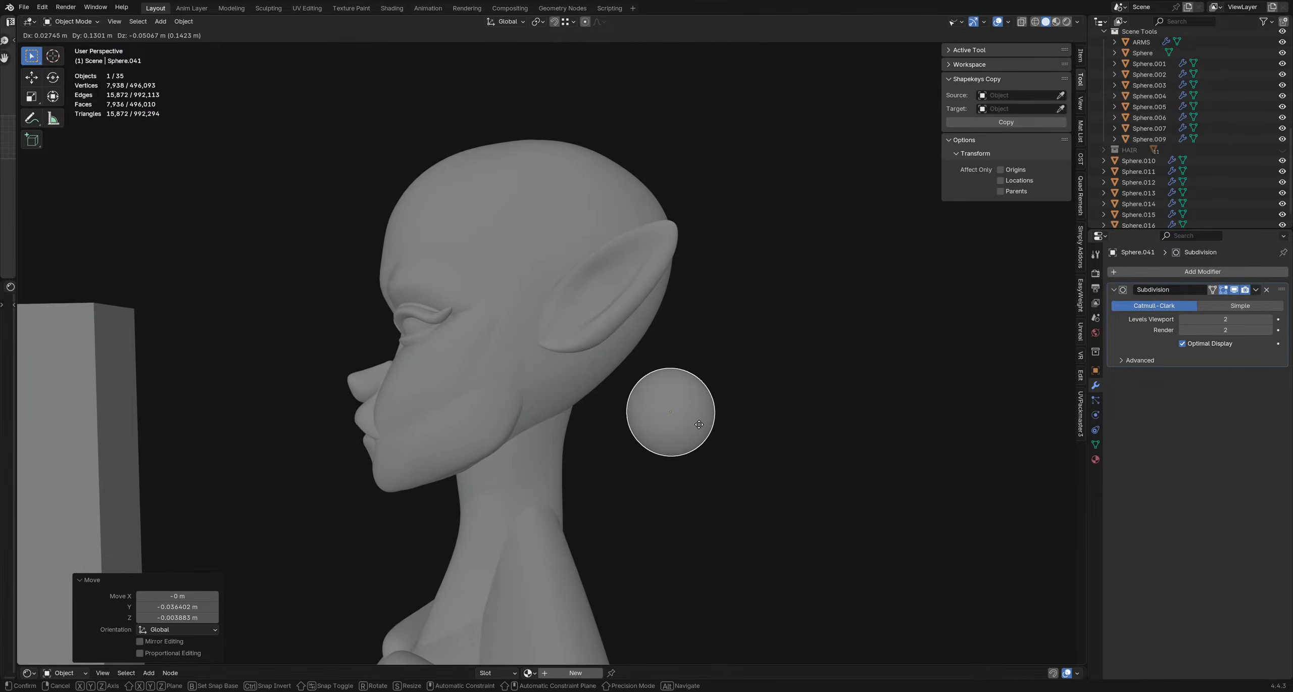
click(749, 435)
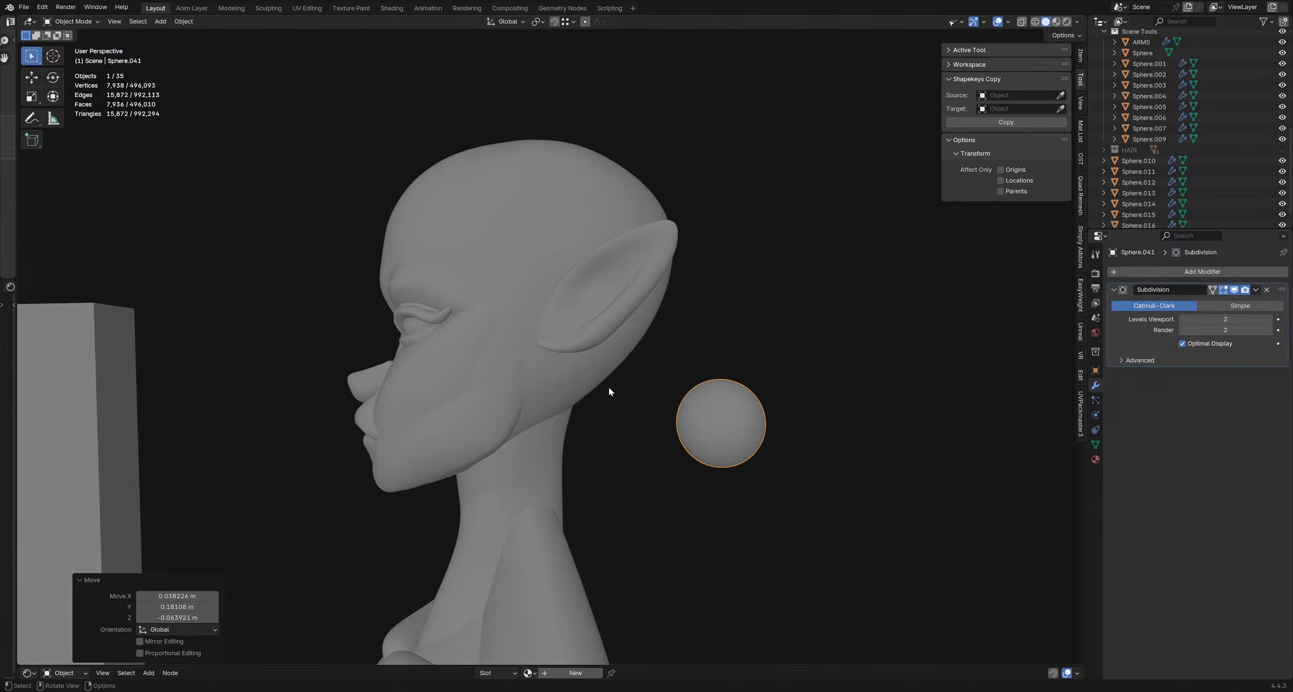
- Select the pointed ear, rotate it to adjust its angle to the head and deselect it
middle_drag(576, 345, 652, 299)
click(612, 313)
scroll(602, 294, down, 5)
key(r)
click(662, 310)
click(543, 315)
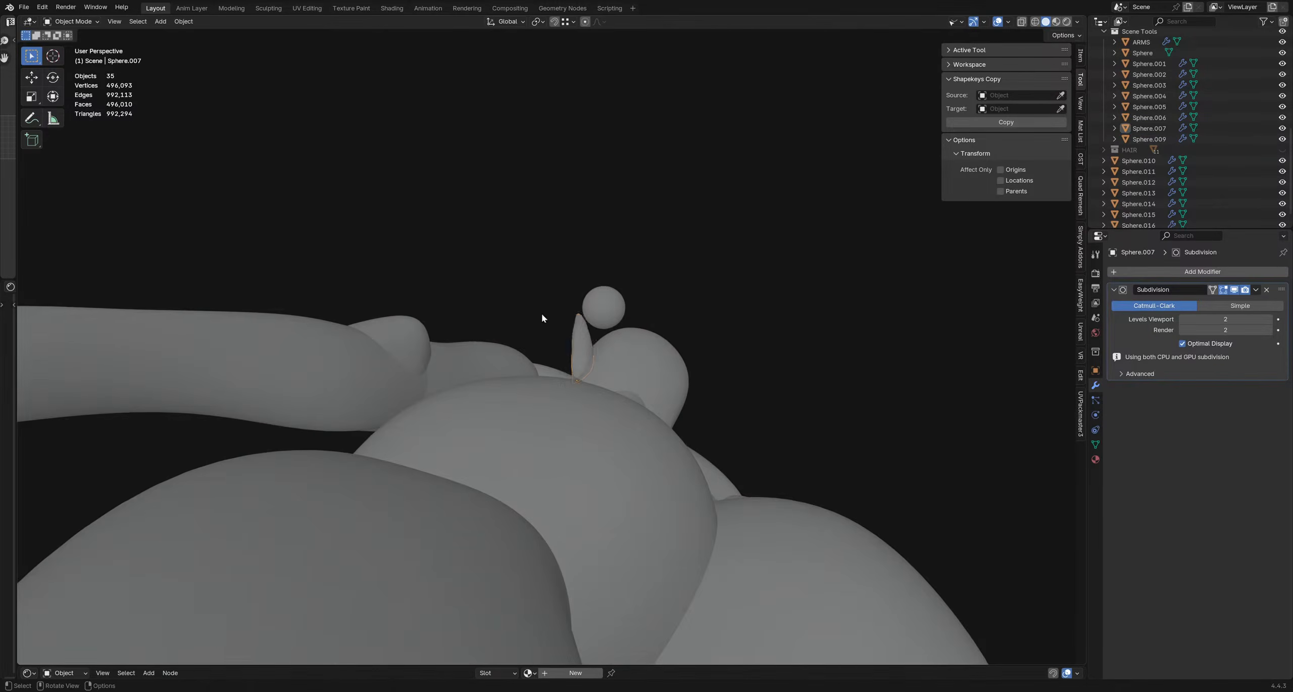
- Select the ear, enter Sculpt Mode and set the Grab brush radius to 100 px
middle_drag(543, 315, 530, 356)
middle_drag(604, 430, 404, 372)
click(548, 388)
scroll(531, 383, up, 5)
mouse_move(548, 389)
middle_down()
mouse_move(506, 382)
mouse_move(571, 383)
mouse_move(482, 373)
mouse_move(487, 428)
mouse_move(513, 350)
middle_up()
key(ctrl+Tab)
click(532, 456)
key(f)
click(463, 371)
key(f)
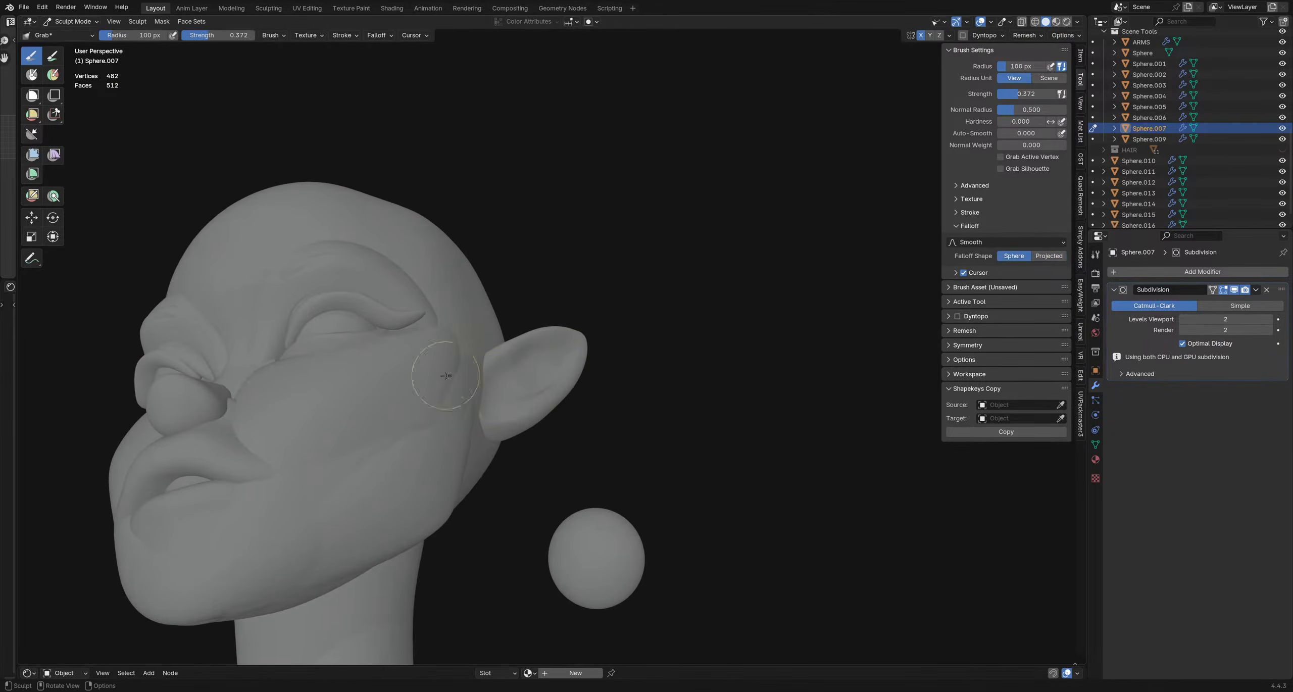
- Reshape the ear where it meets the head with the Grab brush at a 128 px radius
middle_drag(446, 376, 528, 378)
key(f)
click(540, 378)
drag(501, 383, 487, 383)
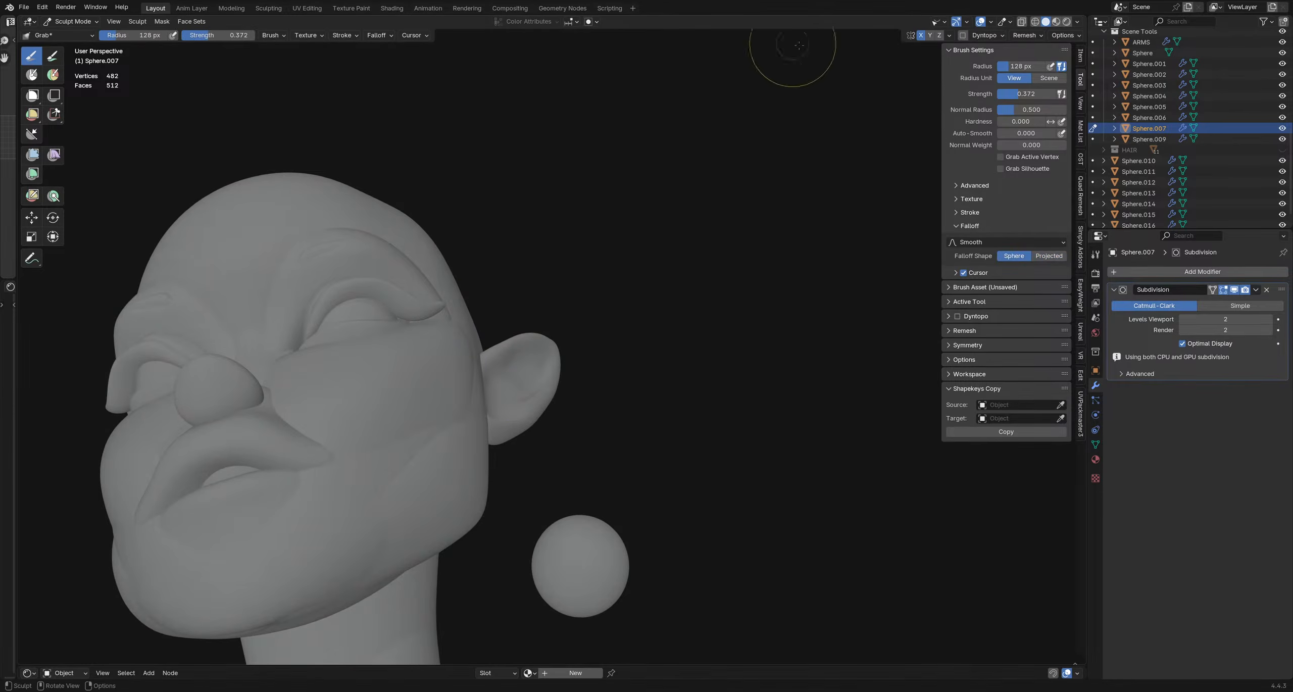
scroll(474, 254, down, 5)
middle_drag(475, 254, 489, 349)
scroll(484, 341, up, 3)
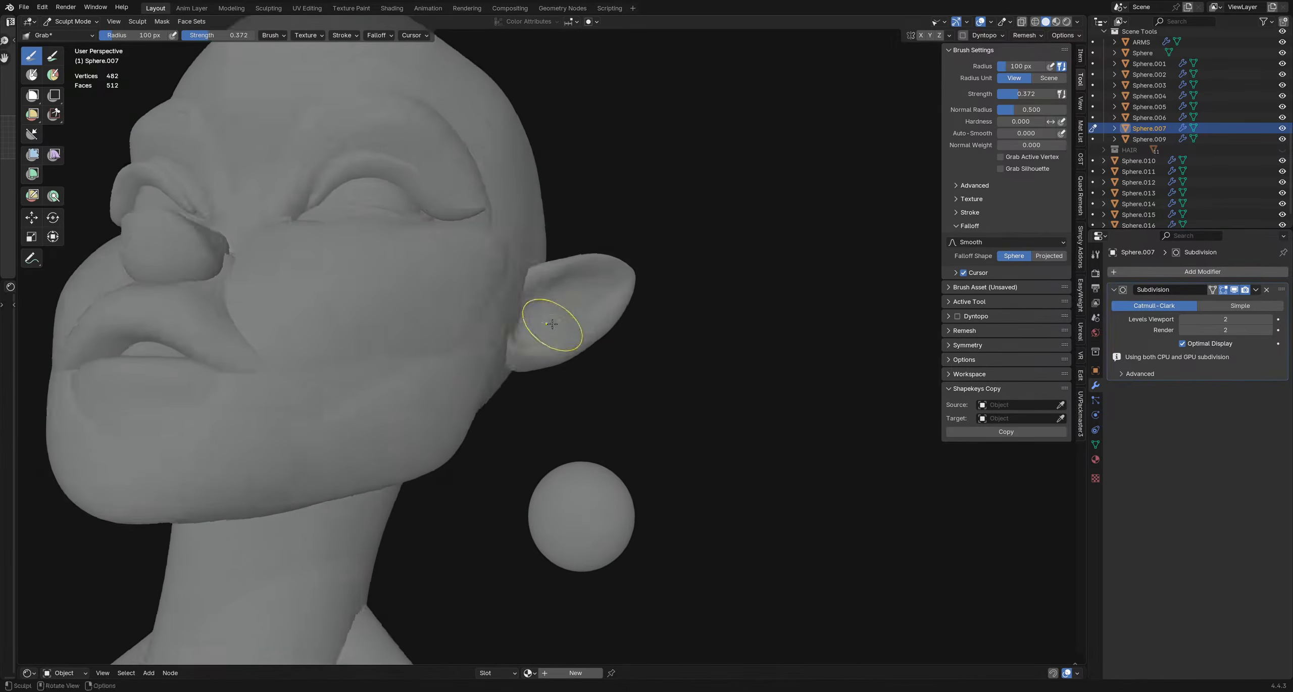
- Carve the inner ear with the Draw Sharp brush in Subtract direction at radii of 100 to 78 px
mouse_move(552, 324)
middle_down()
mouse_move(546, 334)
mouse_move(583, 320)
middle_up()
key(shift+c)
drag(579, 327, 577, 328)
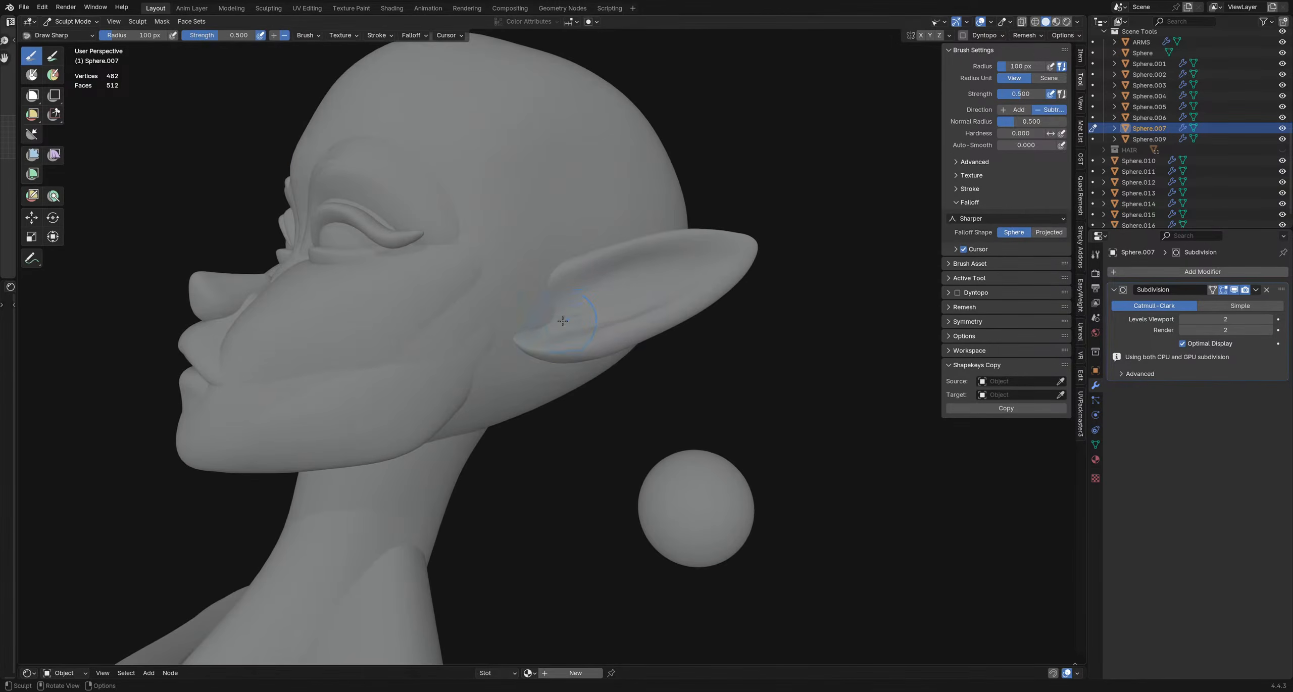
scroll(563, 321, down, 5)
key(f)
click(555, 340)
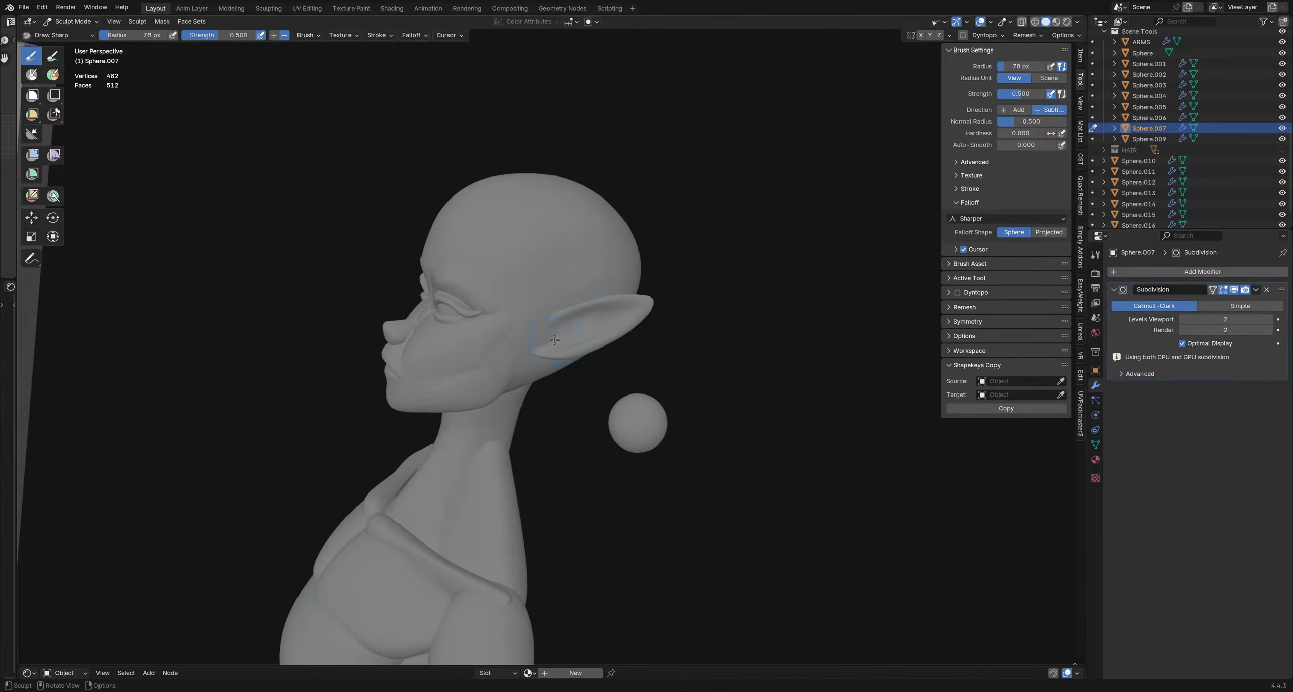
- Switch to the Grab brush and adjust the ear's outline at a 179 px radius
scroll(554, 340, down, 2)
mouse_move(555, 340)
middle_down()
mouse_move(590, 325)
mouse_move(571, 314)
middle_up()
scroll(592, 325, up, 3)
key(g)
key(f)
click(594, 322)
key(f)
click(558, 341)
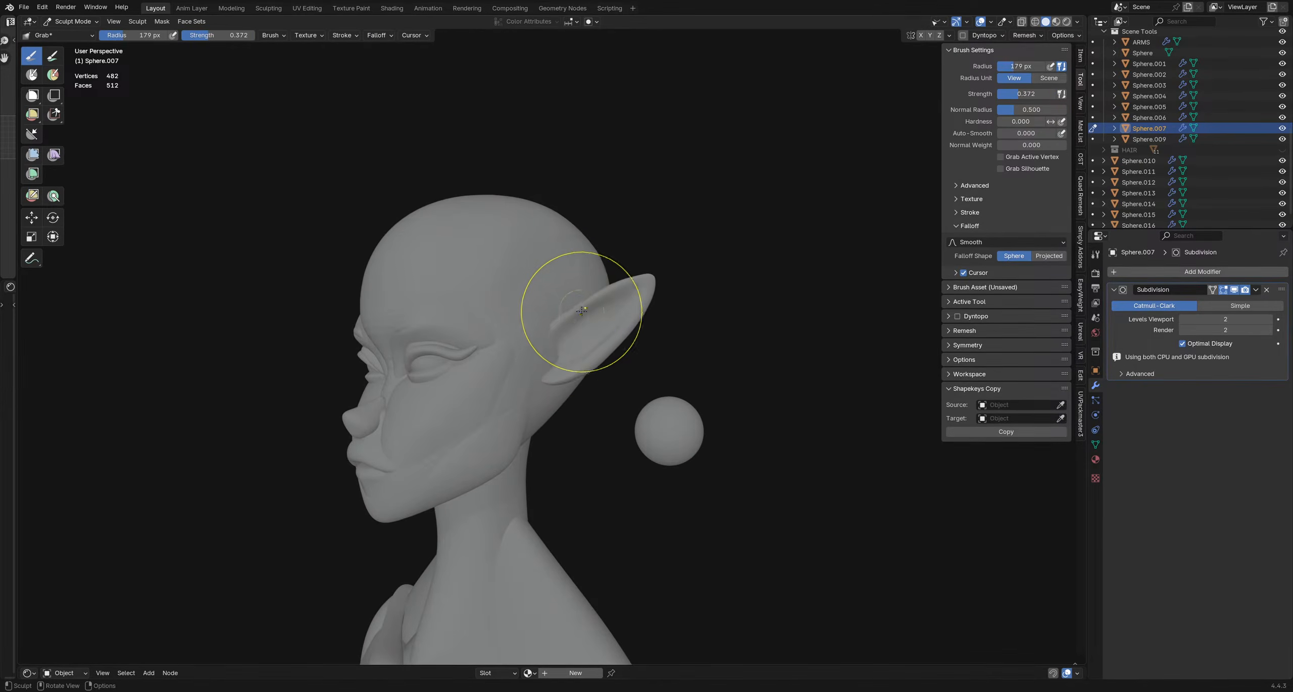
- Set the brush falloff shape to Projected and reshape the ear with the Grab brush at a 184 px radius
click(1049, 255)
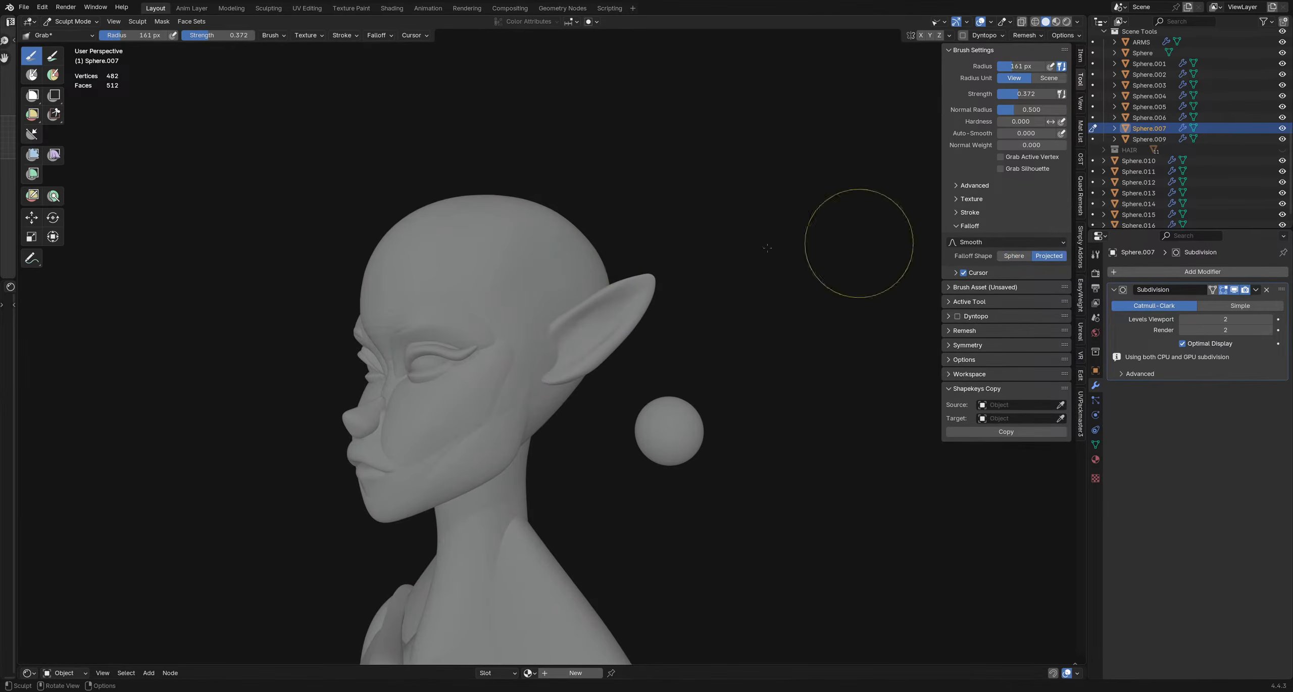
key(f)
click(606, 265)
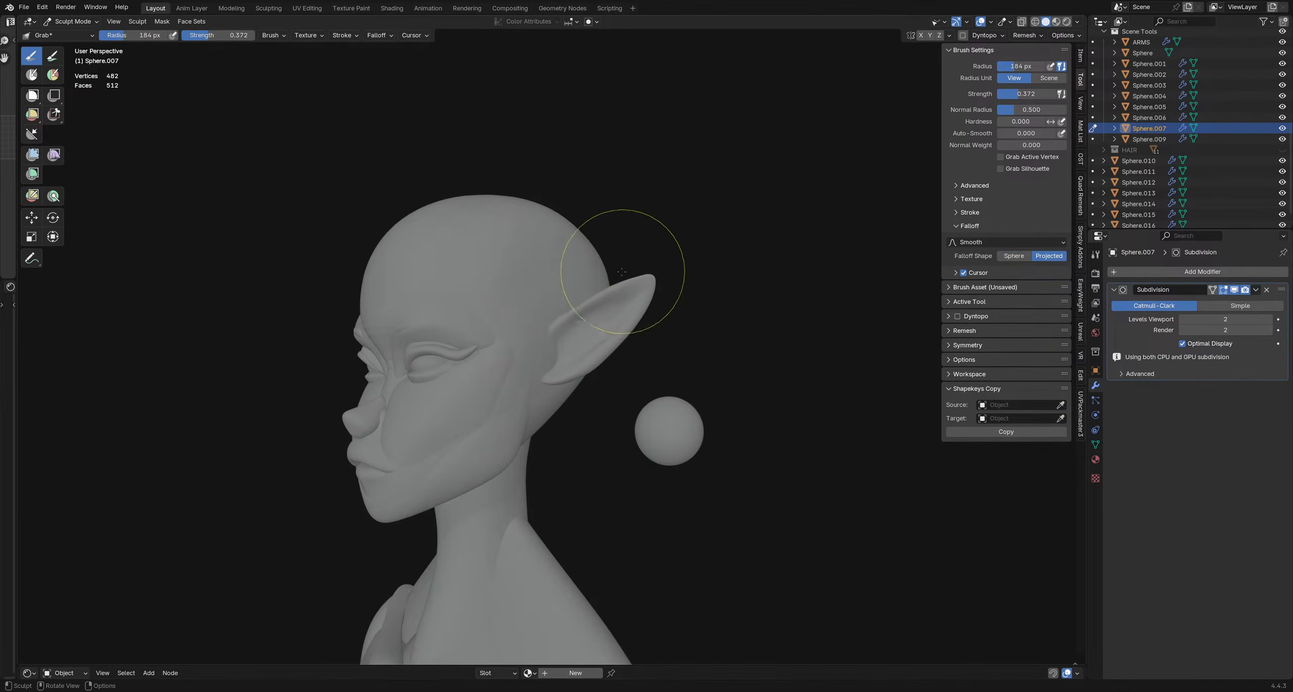
mouse_move(574, 298)
middle_down()
mouse_move(569, 376)
mouse_move(426, 359)
mouse_move(525, 369)
mouse_move(596, 328)
middle_up()
key(f)
click(570, 377)
scroll(497, 376, down, 4)
scroll(519, 378, up, 2)
- Switch sculpting to the skull and reshape its back and crown with the Grab brush at radii of 254 to 291 px
key(alt+q)
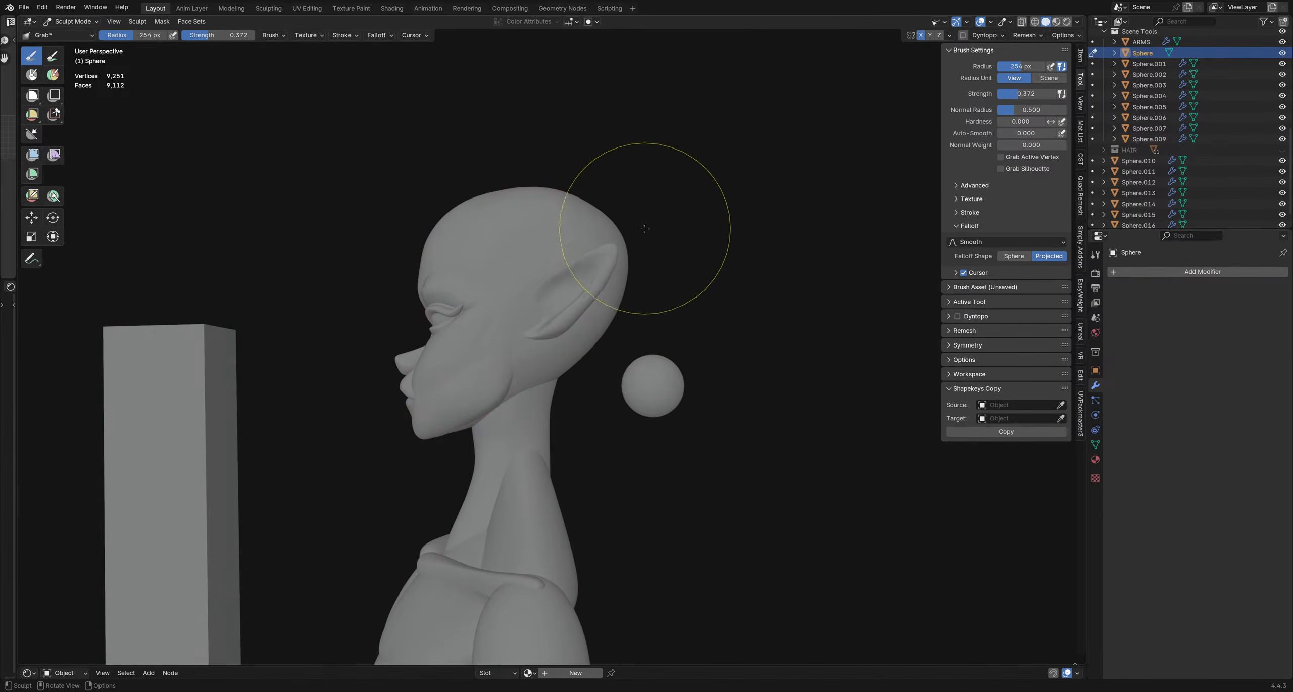
key(f)
click(654, 241)
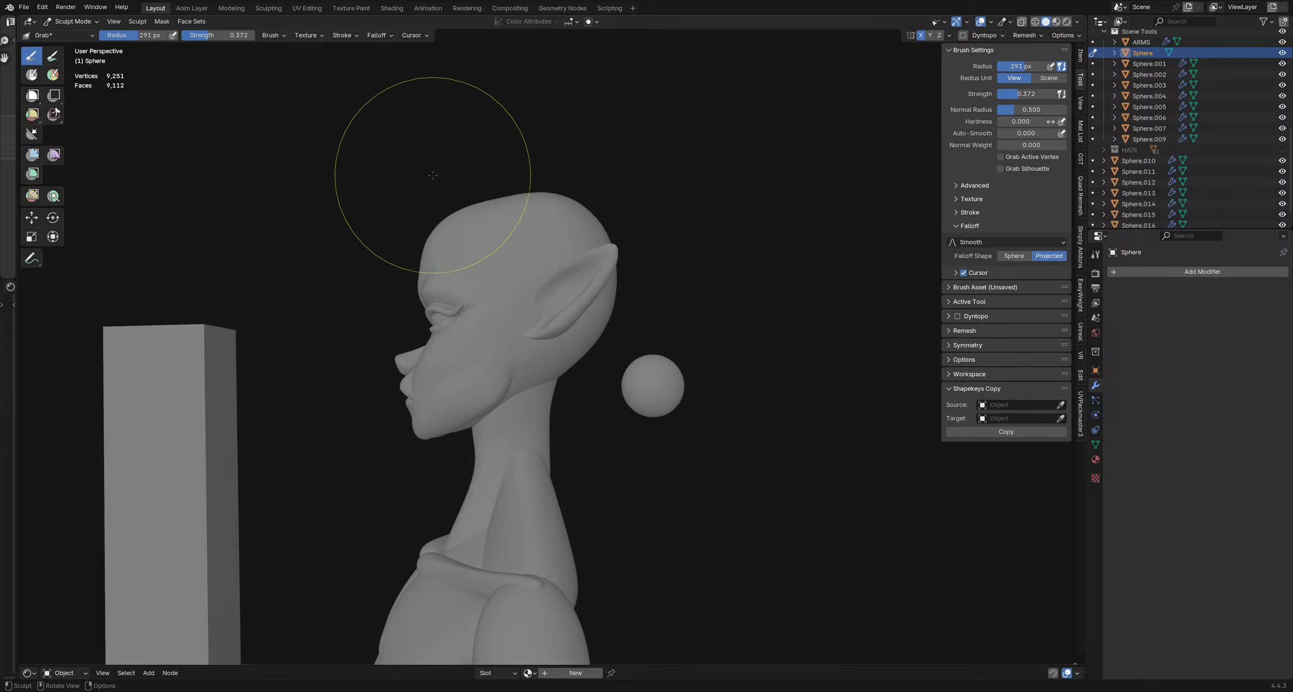
mouse_move(421, 182)
middle_down()
mouse_move(521, 270)
mouse_move(418, 317)
mouse_move(498, 360)
mouse_move(479, 368)
mouse_move(535, 404)
mouse_move(508, 419)
mouse_move(416, 343)
mouse_move(586, 358)
mouse_move(528, 339)
middle_up()
scroll(586, 357, up, 3)
- Return to Object Mode, select the small sphere, move it to the ear and scale it down
key(ctrl+Tab)
click(568, 357)
scroll(568, 357, up, 1)
key(g)
click(370, 266)
scroll(567, 286, up, 2)
middle_drag(369, 272, 260, 249)
key(s)
click(563, 273)
- Resize the small sphere again and position it at the front of the ear opening
key(g)
click(518, 262)
key(s)
click(456, 260)
scroll(477, 283, up, 3)
scroll(476, 286, down, 2)
mouse_move(476, 286)
middle_down()
mouse_move(548, 307)
mouse_move(540, 341)
mouse_move(563, 349)
mouse_move(585, 295)
mouse_move(409, 291)
mouse_move(560, 443)
mouse_move(429, 246)
mouse_move(505, 303)
mouse_move(561, 289)
mouse_move(486, 285)
middle_up()
scroll(539, 341, up, 2)
key(g)
click(579, 273)
key(g)
click(552, 429)
- Enter Sculpt Mode on the small sphere in the ear and set the Grab brush radius to 182 px
scroll(429, 245, down, 2)
key(q)
click(543, 333)
key(q)
click(531, 285)
key(ctrl+Tab)
click(544, 348)
key(f)
click(530, 245)
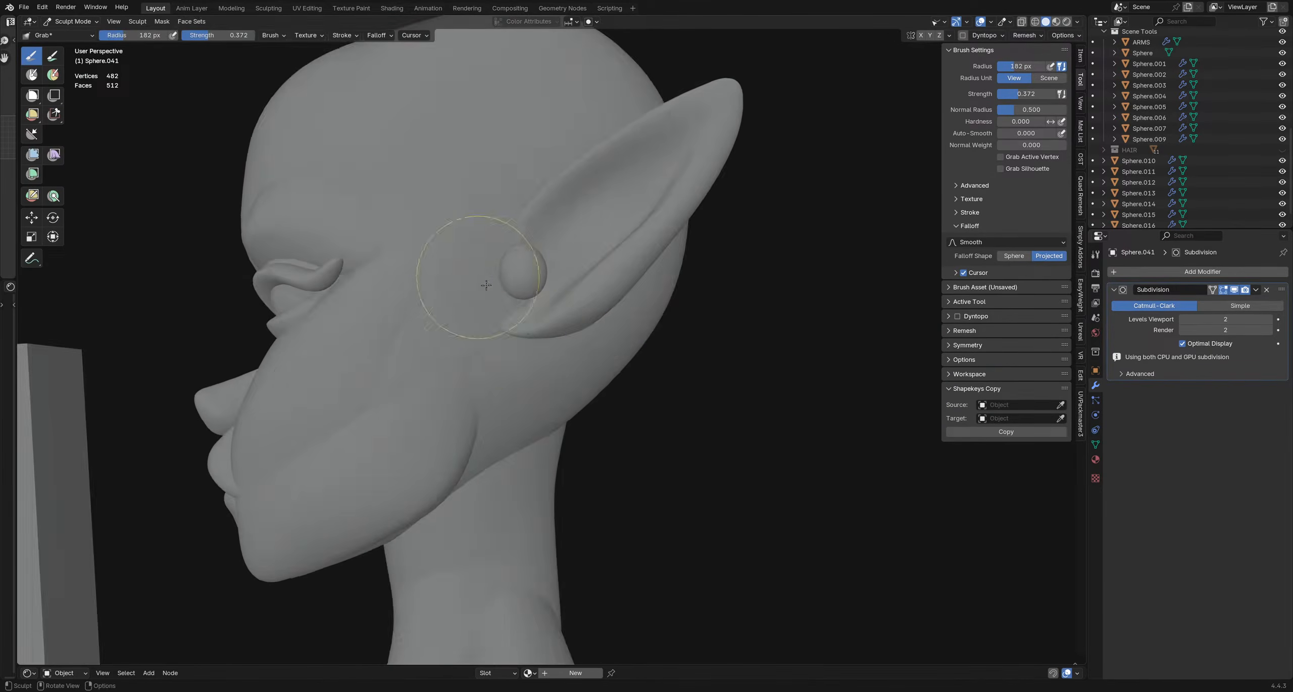
- Stretch the small sphere into a tragus along the ear's front edge with the Grab brush at radii of 182 to 127 px
middle_drag(530, 328, 501, 256)
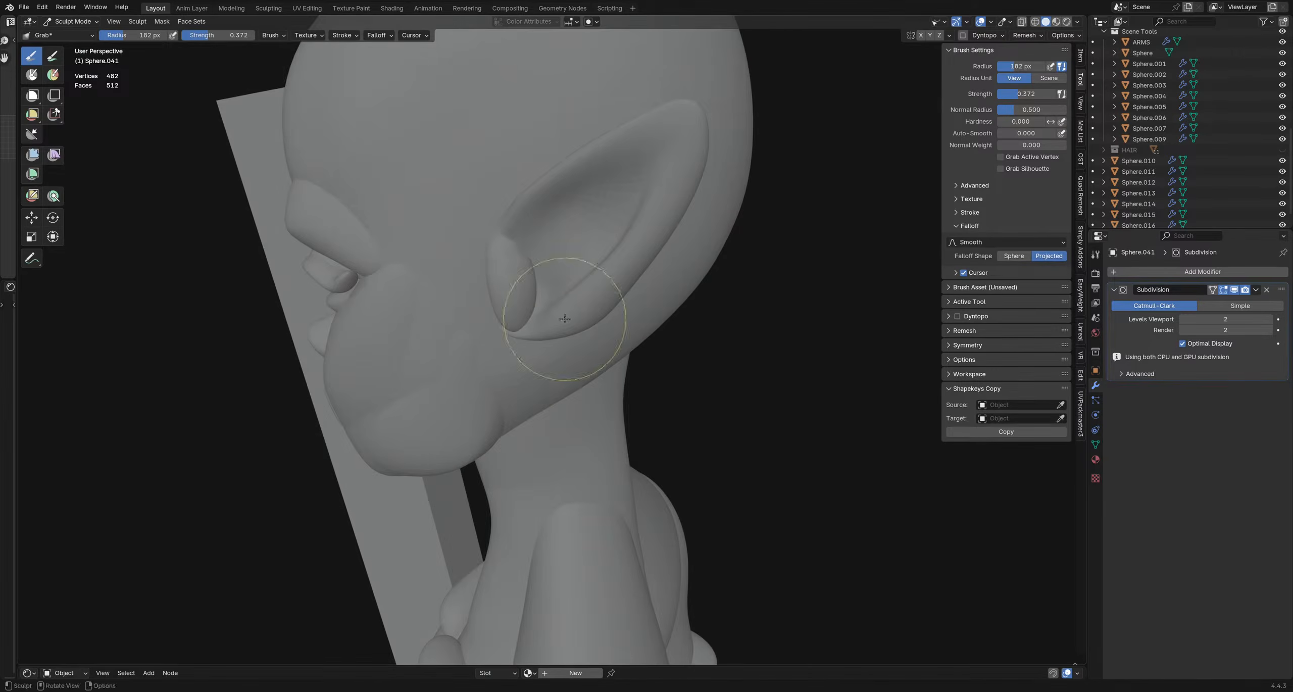
mouse_move(565, 319)
middle_down()
mouse_move(494, 284)
mouse_move(527, 292)
middle_up()
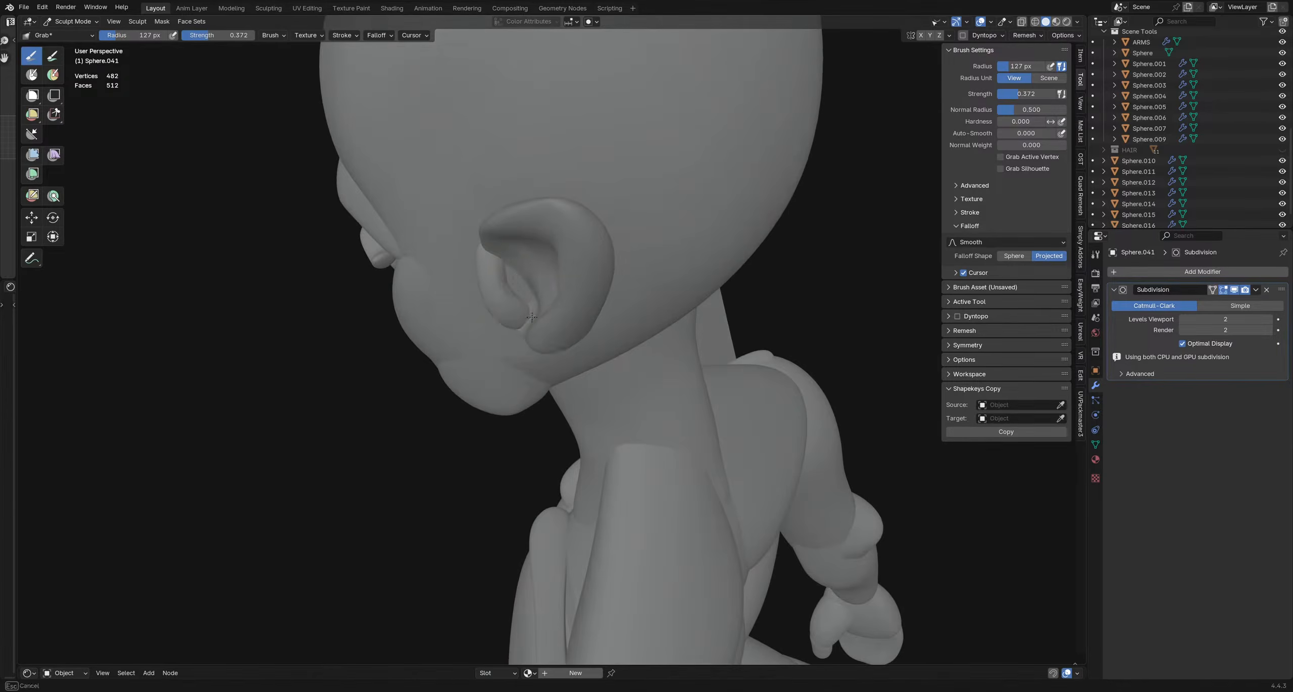
middle_drag(531, 316, 532, 291)
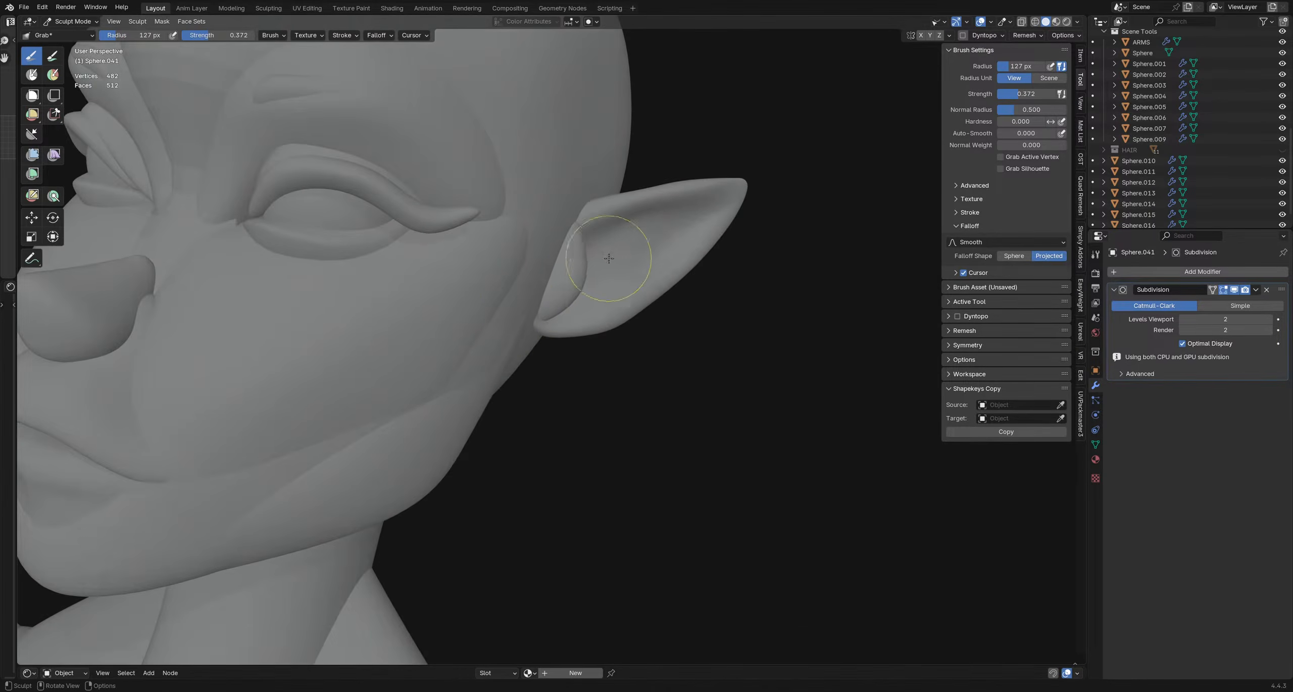
middle_drag(538, 325, 460, 285)
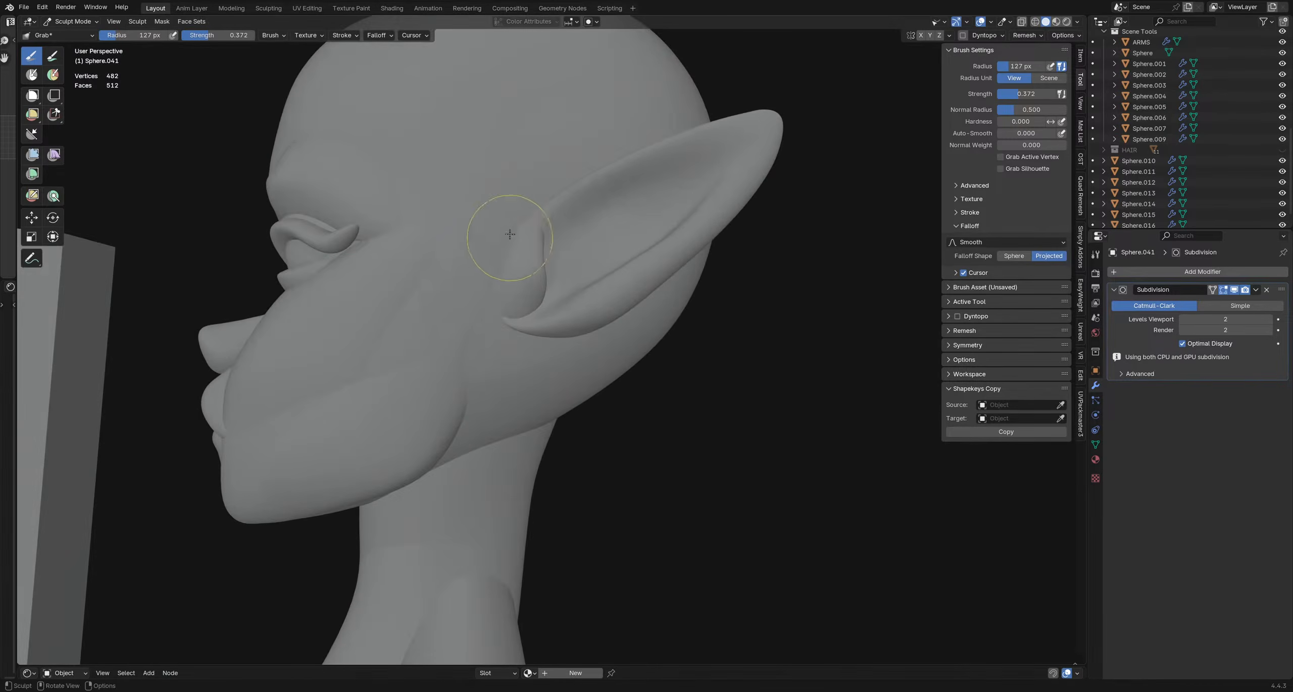
- Blend the tragus into the side of the head with the Grab brush at radii of 91 to 120 px
mouse_move(510, 234)
middle_down()
mouse_move(478, 315)
mouse_move(556, 308)
mouse_move(517, 287)
middle_up()
key(bracketleft)
key(bracketleft)
key(bracketleft)
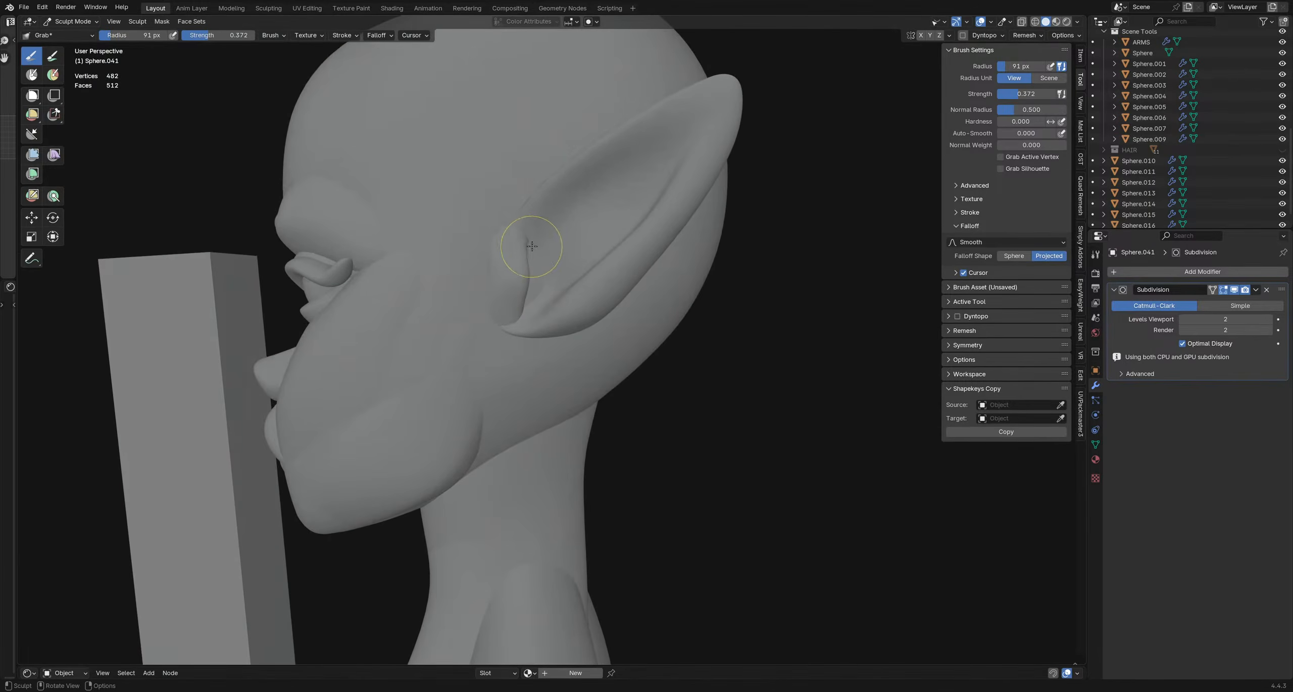
key(bracketright)
key(bracketright)
key(bracketright)
scroll(606, 317, up, 6)
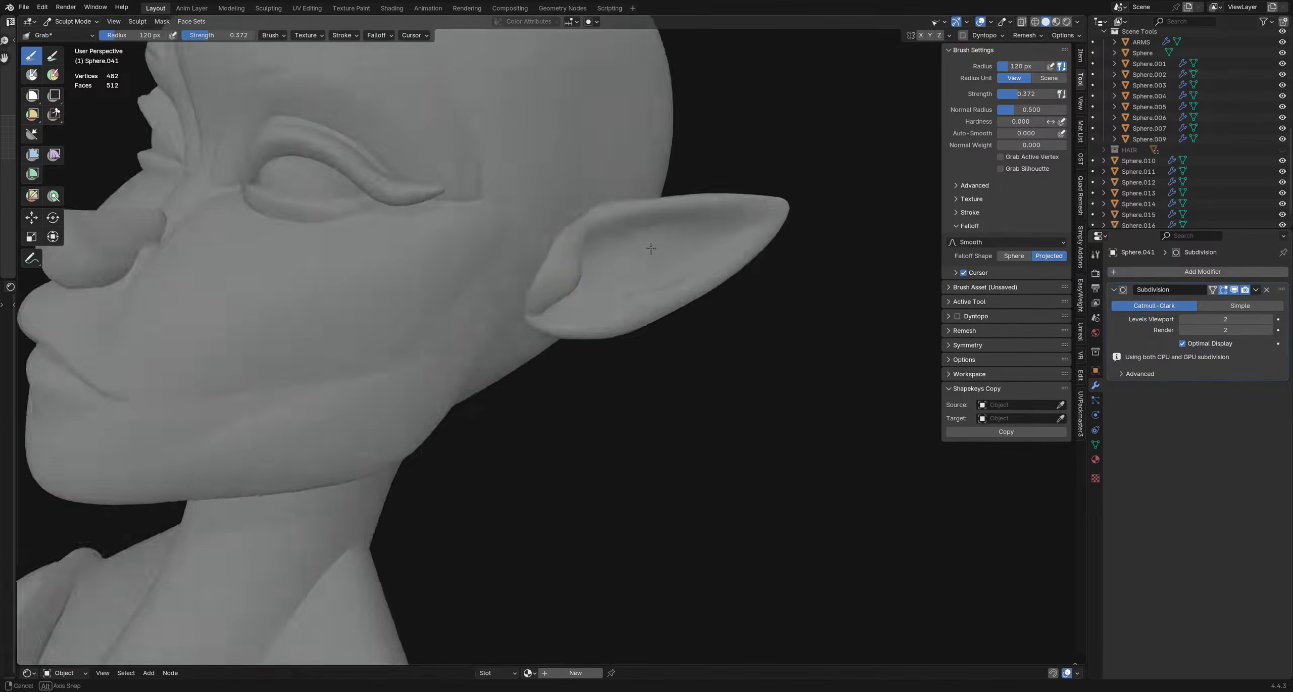
- Refine the tragus from several angles with the Grab brush at radii of 117 to 102 px
middle_drag(607, 316, 561, 263)
key(bracketleft)
key(bracketleft)
key(bracketleft)
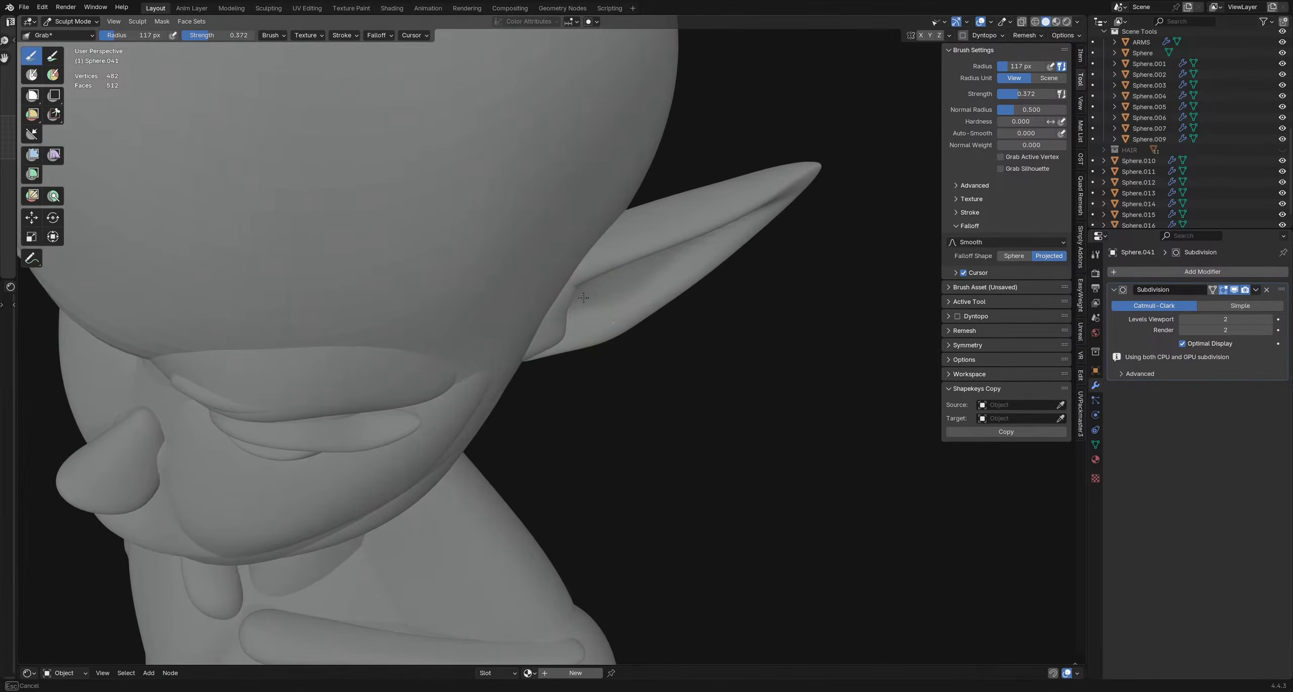
mouse_move(595, 269)
middle_down()
mouse_move(609, 270)
mouse_move(518, 305)
mouse_move(553, 325)
mouse_move(547, 335)
mouse_move(505, 339)
middle_up()
key(bracketleft)
key(bracketleft)
key(bracketleft)
key(bracketleft)
key(f)
click(547, 298)
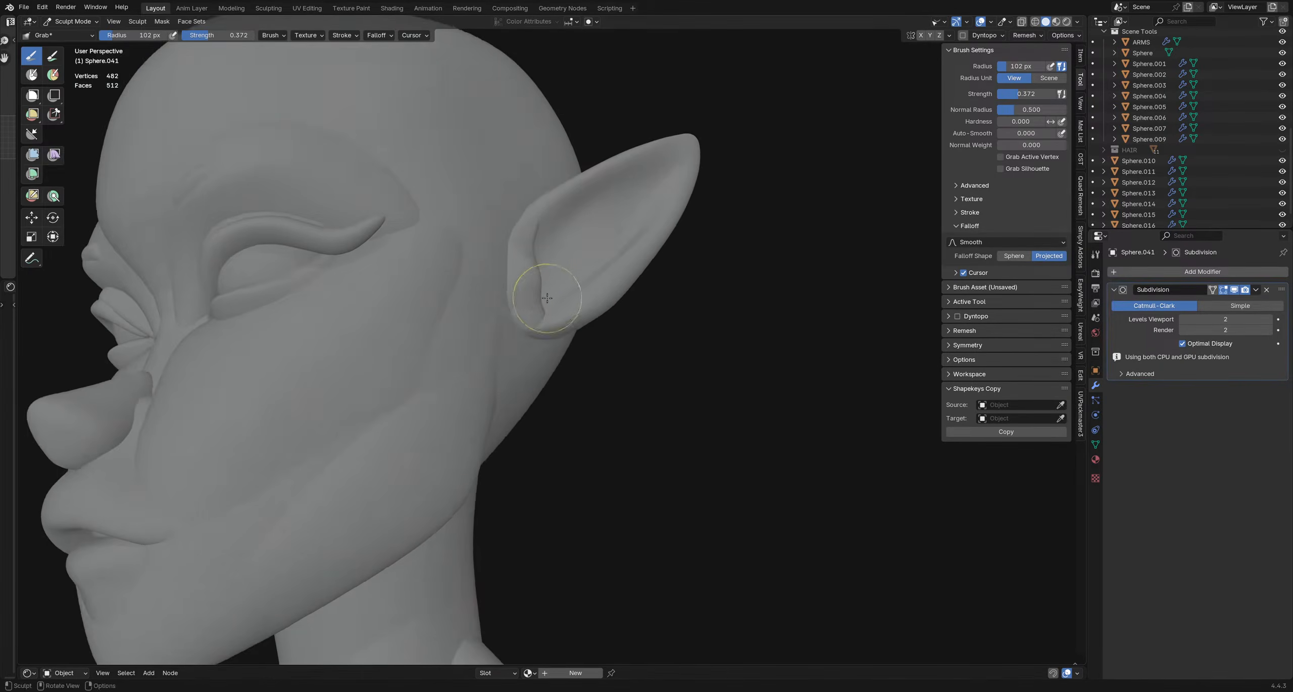
- Adjust the tragus's inner edge and lower end with the Grab brush at radii of 102 to 159 px
middle_drag(540, 300, 573, 281)
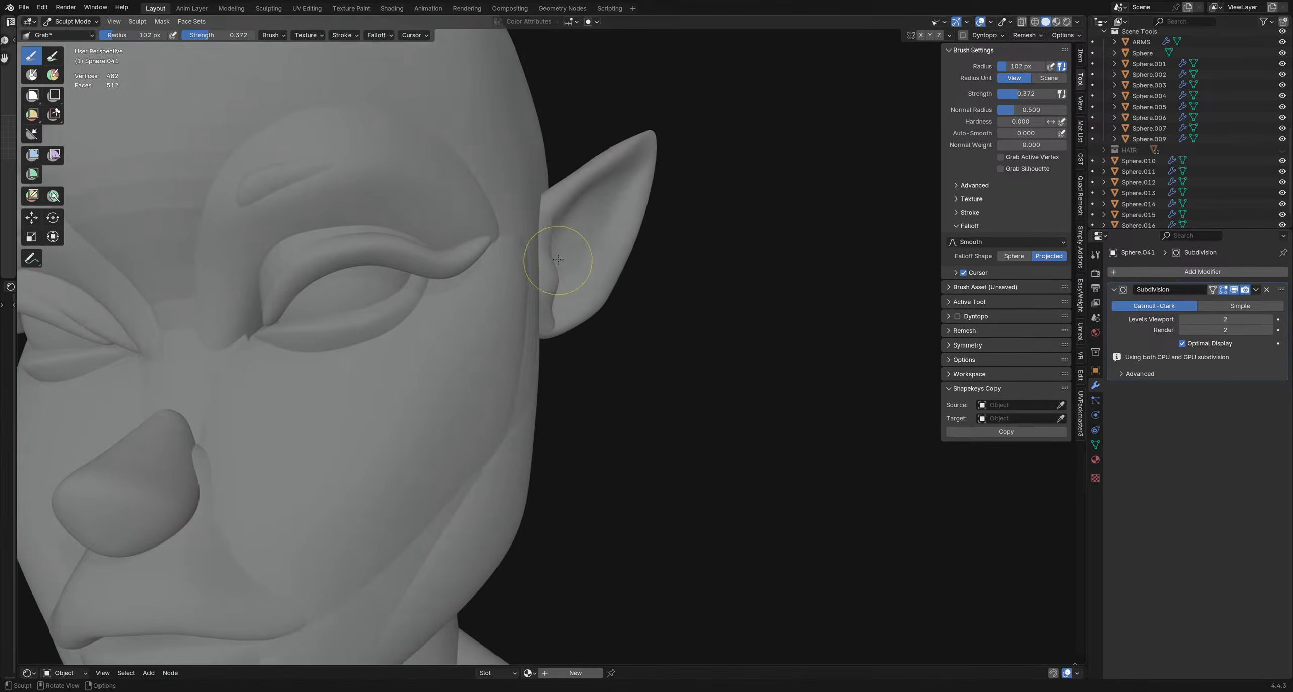
key(f)
drag(558, 261, 564, 283)
click(598, 266)
middle_drag(569, 303, 552, 294)
key(f)
click(545, 303)
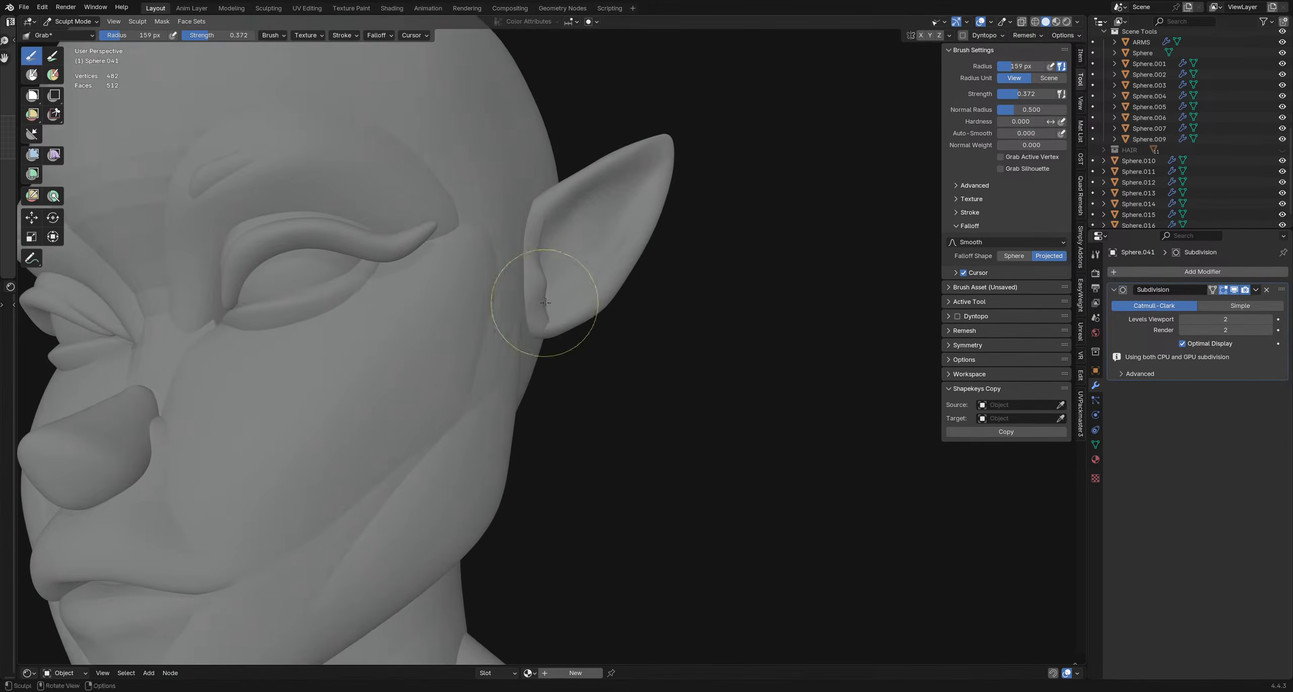
- Thicken the tragus with the Inflate/Deflate brush at a 109 px radius and strength 0.500
key(i)
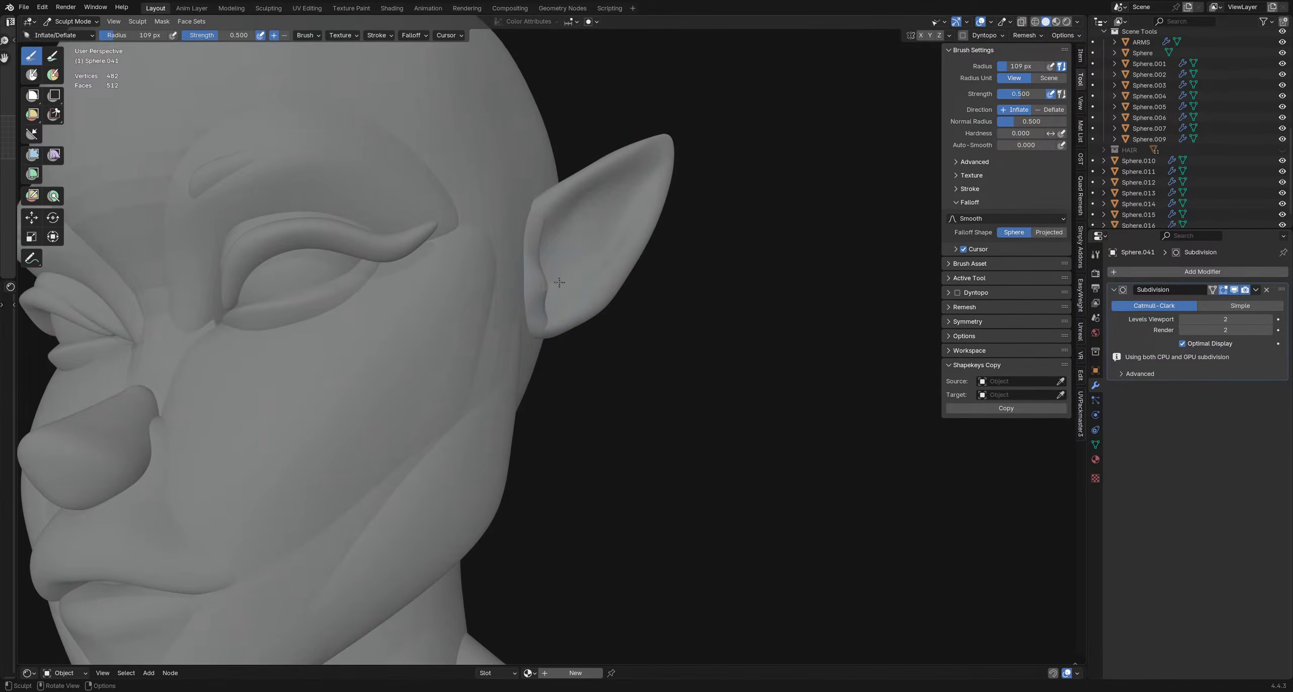
mouse_move(597, 306)
middle_down()
mouse_move(520, 297)
mouse_move(557, 288)
middle_up()
key(r)
key(f)
click(492, 305)
- Shape the tragus where it meets the ear lobe with the Grab and Pinch brushes
key(g)
key(f)
click(507, 294)
drag(529, 298, 538, 297)
mouse_move(538, 297)
middle_down()
mouse_move(505, 284)
mouse_move(505, 256)
middle_up()
key(p)
key(f)
click(525, 273)
- Pull the tragus's upper end and inner edge into shape with the Grab brush at 130 px and Elastic Snake Hook at 132 and 92 px
mouse_move(520, 308)
middle_down()
mouse_move(534, 317)
mouse_move(556, 242)
middle_up()
key(g)
key(f)
click(559, 236)
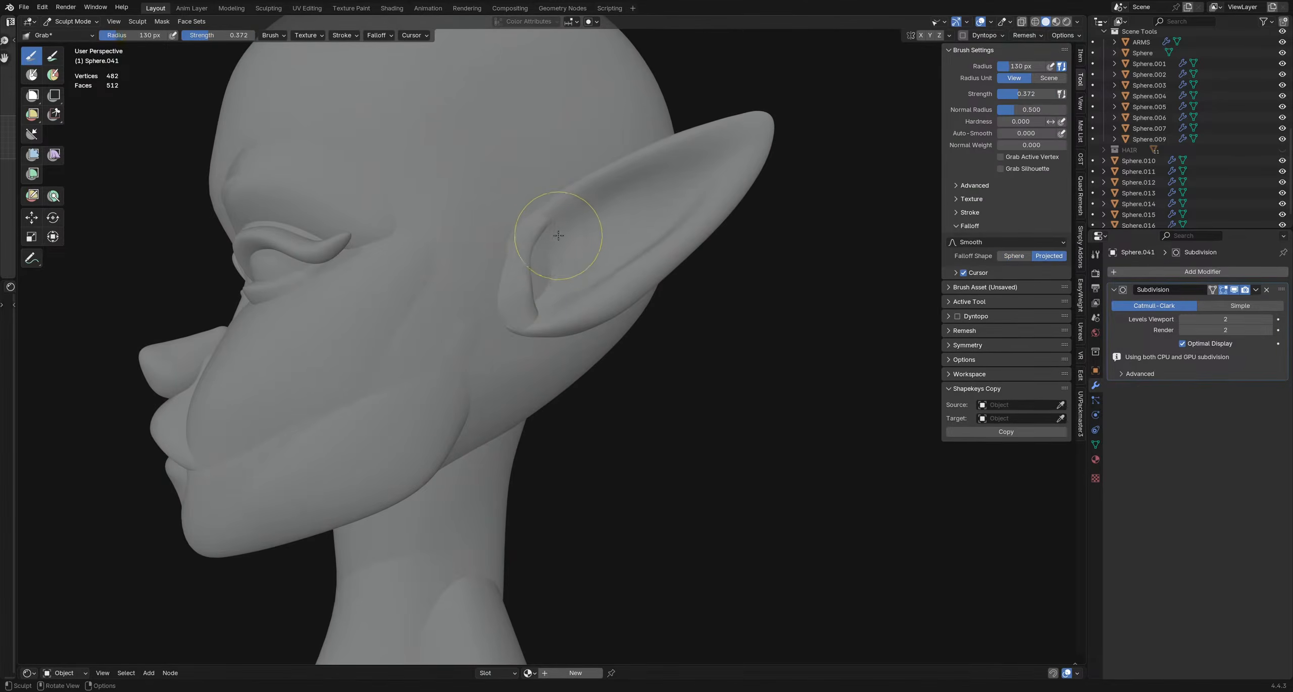
key(k)
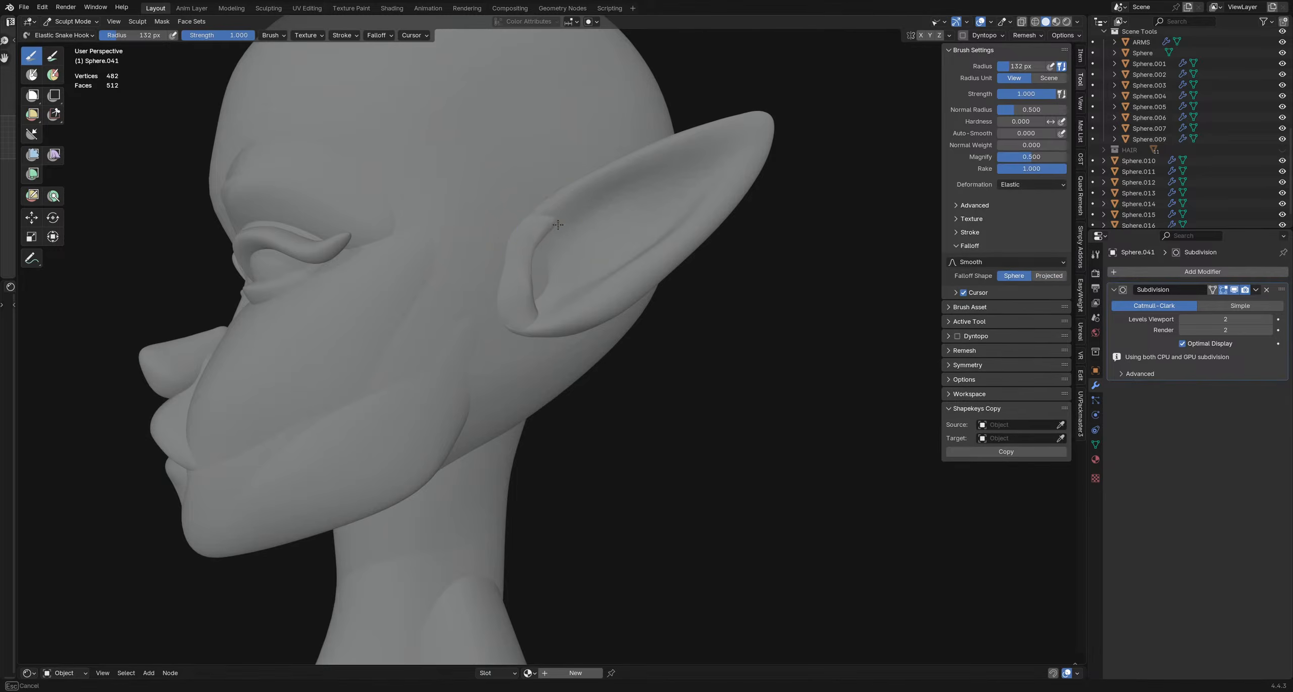
middle_drag(544, 294, 511, 292)
key(f)
click(527, 319)
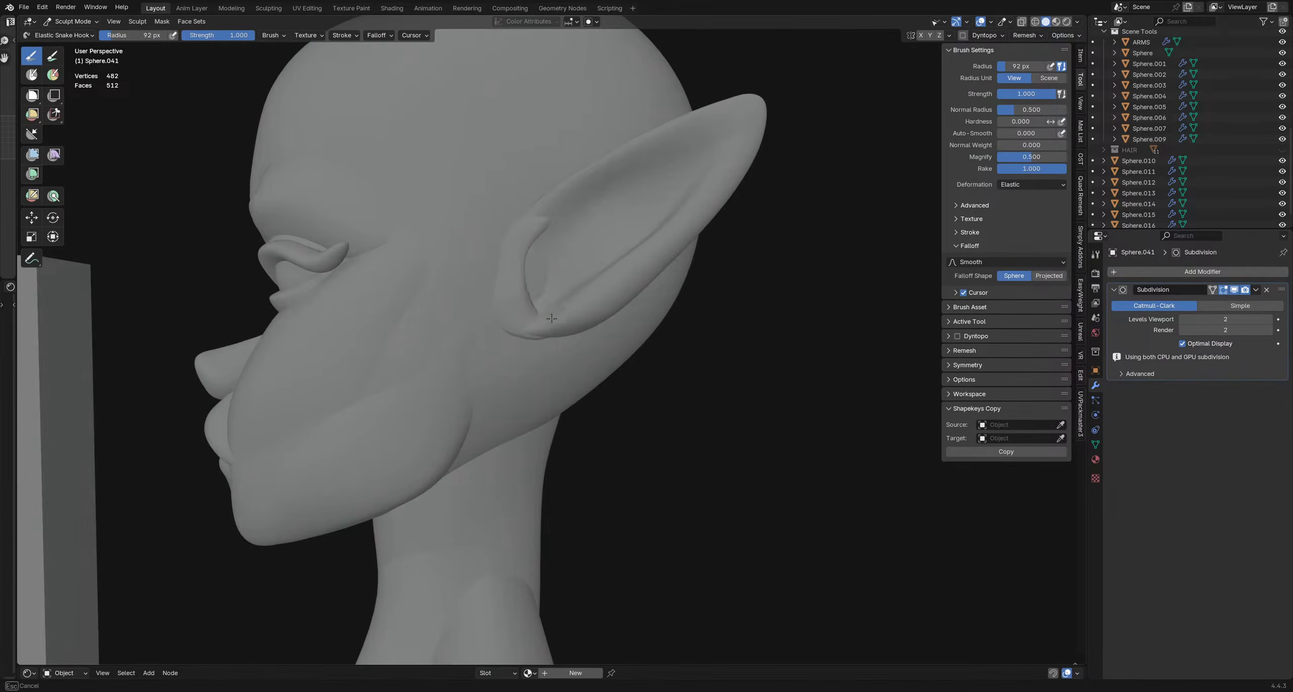
- Adjust the tragus's lower end where it meets the ear lobe with the Grab brush at radii of 167, 105 and 156 px
key(g)
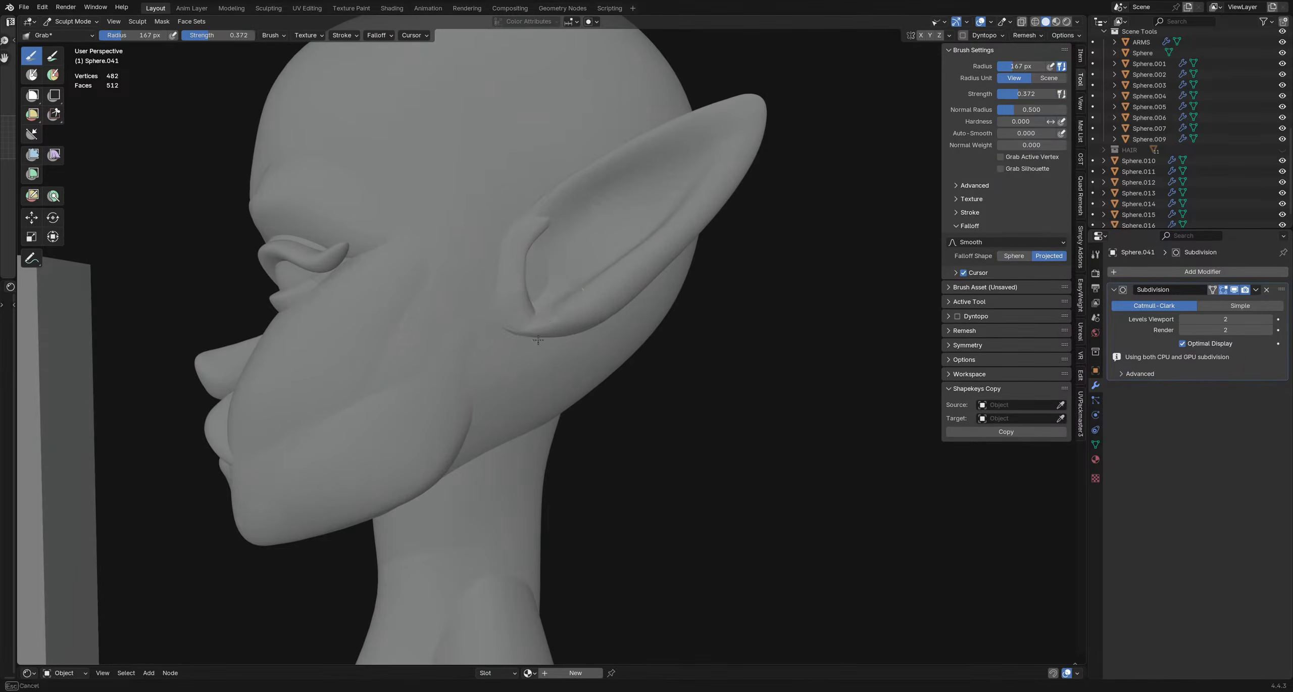
mouse_move(549, 313)
middle_down()
mouse_move(555, 355)
mouse_move(533, 344)
mouse_move(565, 315)
middle_up()
key(f)
click(514, 343)
drag(552, 324, 558, 323)
middle_drag(558, 328, 580, 286)
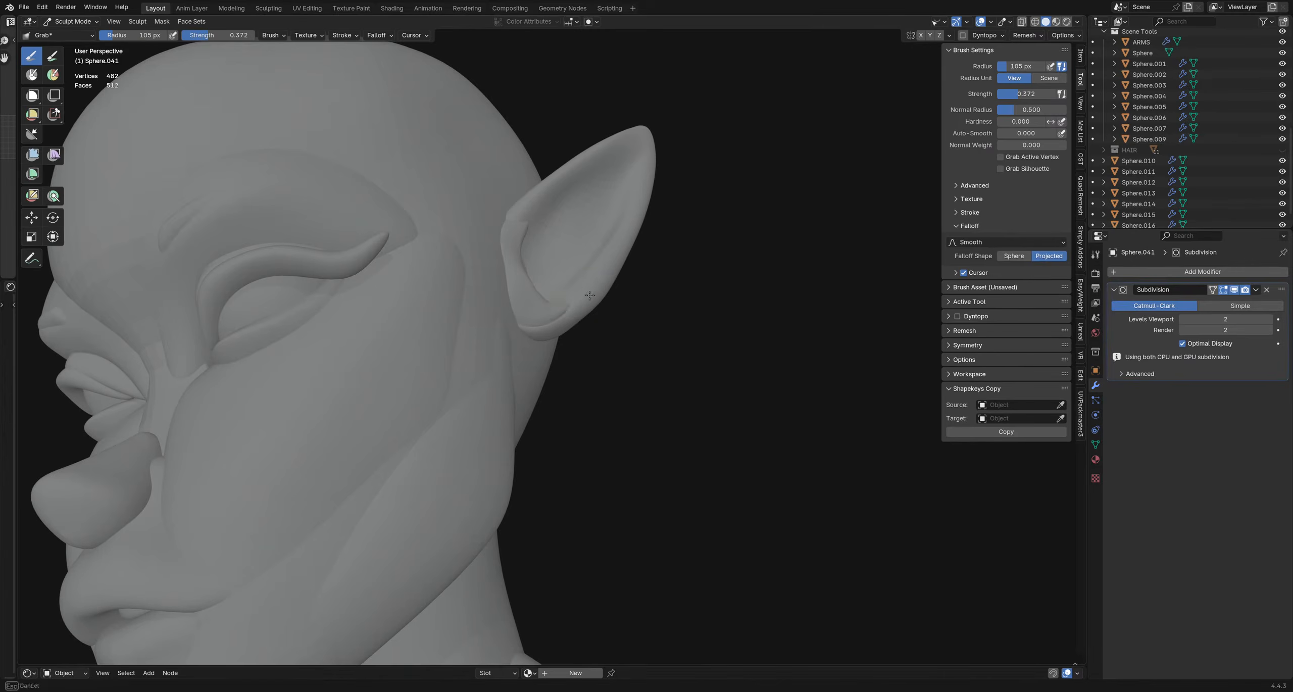
key(f)
click(539, 338)
mouse_move(518, 343)
middle_down()
mouse_move(502, 368)
mouse_move(487, 331)
mouse_move(422, 321)
middle_up()
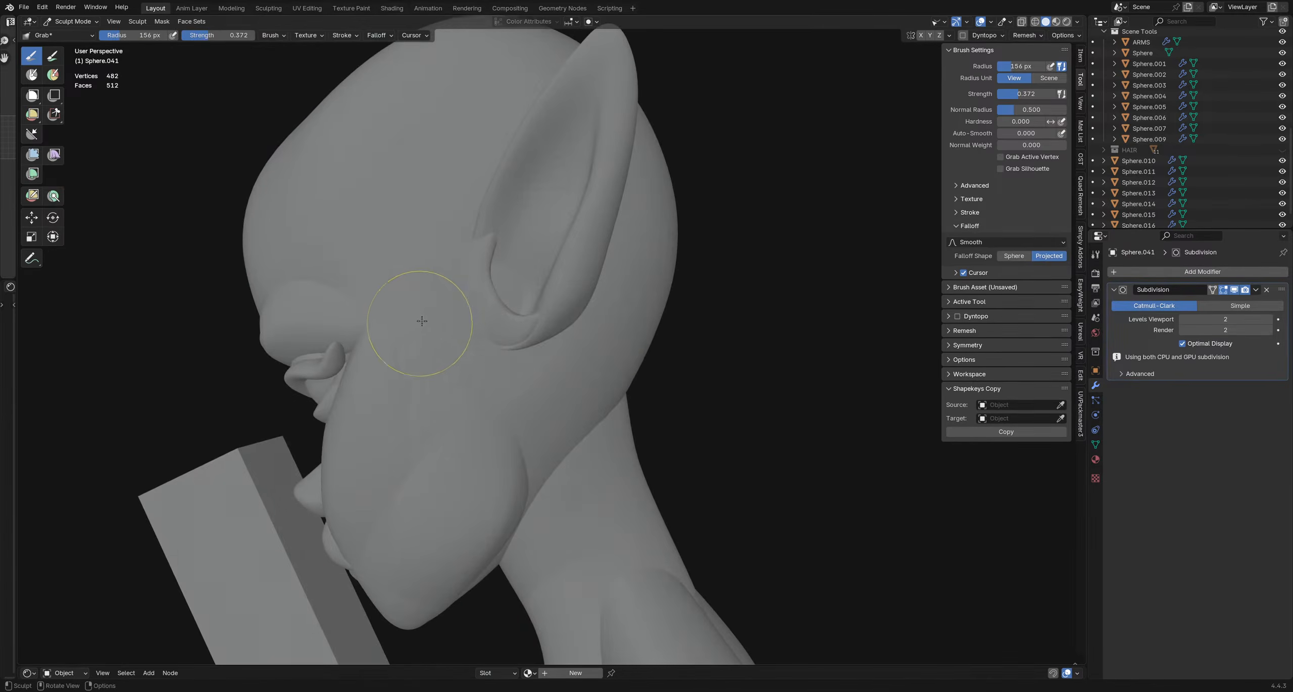
- Examine the ear on the whole head from the side and front in Object Mode
scroll(455, 314, down, 8)
key(ctrl+Tab)
mouse_move(603, 349)
middle_down()
mouse_move(687, 374)
mouse_move(655, 370)
mouse_move(661, 412)
mouse_move(560, 369)
mouse_move(614, 375)
mouse_move(618, 390)
mouse_move(591, 378)
middle_up()
scroll(591, 386, up, 3)
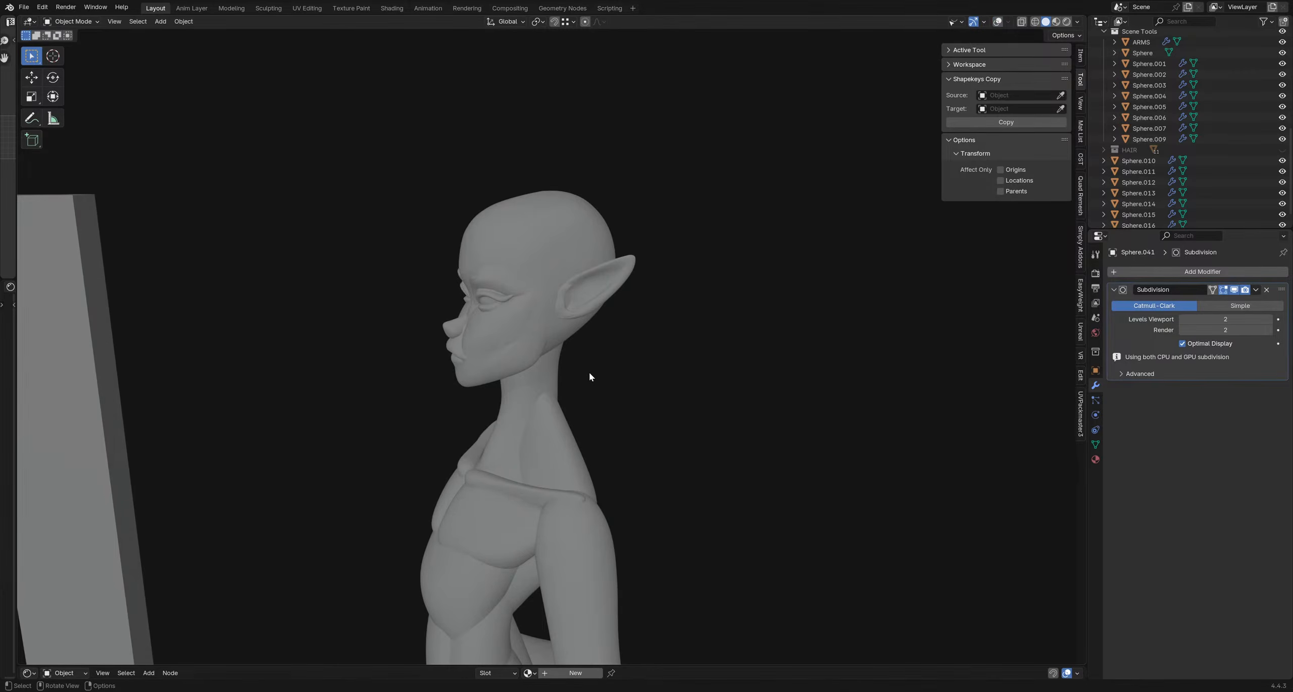
middle_drag(589, 373, 713, 373)
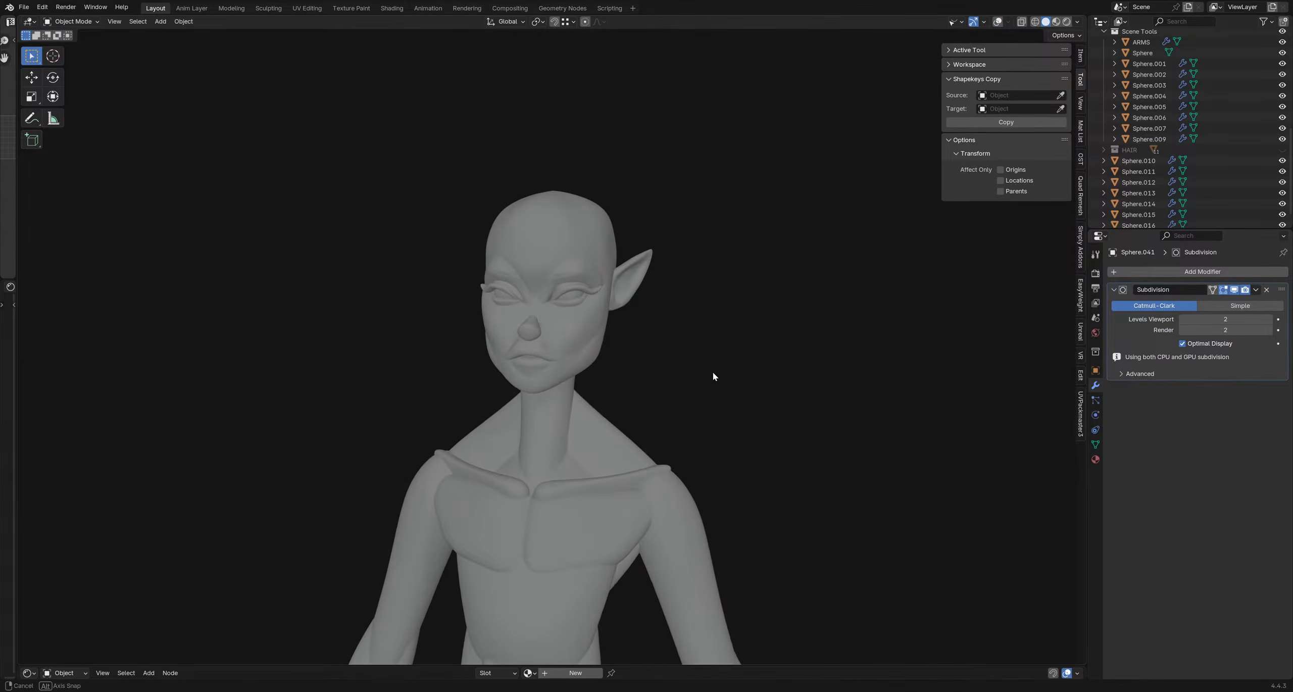
middle_drag(588, 337, 543, 348)
scroll(539, 293, up, 8)
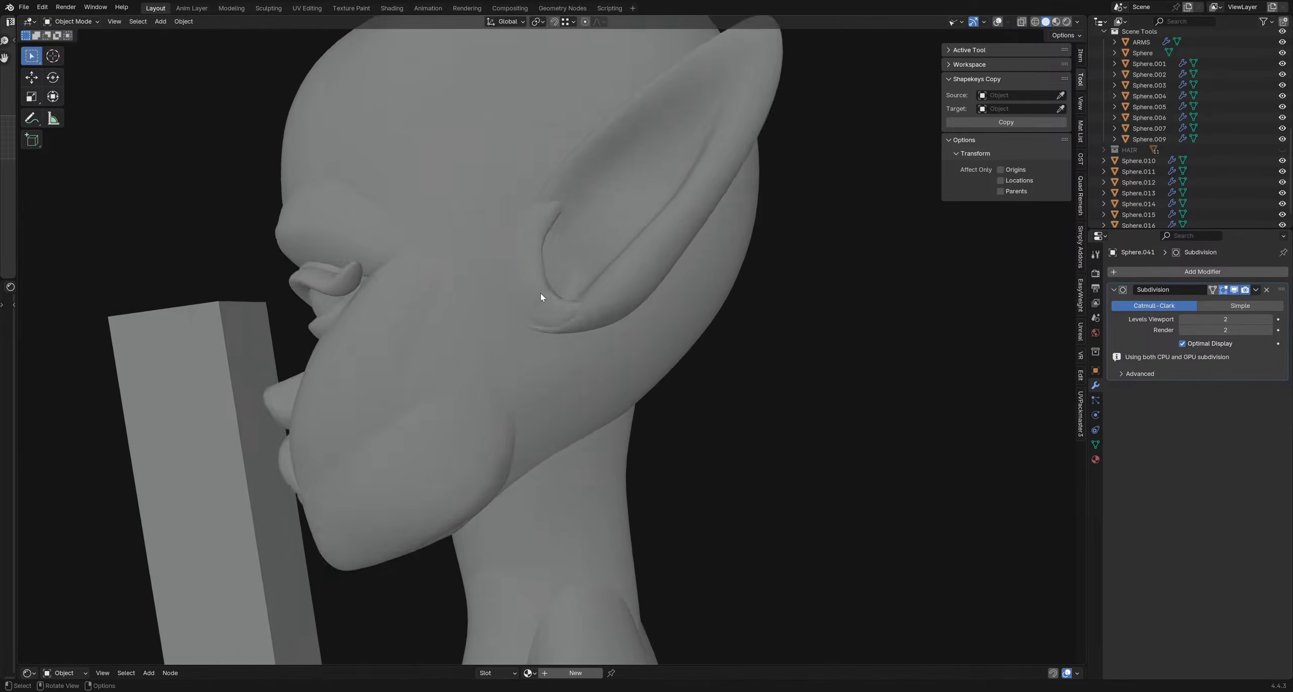
- Return the tragus to Sculpt Mode and push its front and upper edge into shape with the Grab brush at a 237 px radius
click(502, 318)
key(ctrl+Tab)
middle_drag(525, 299, 506, 267)
key(f)
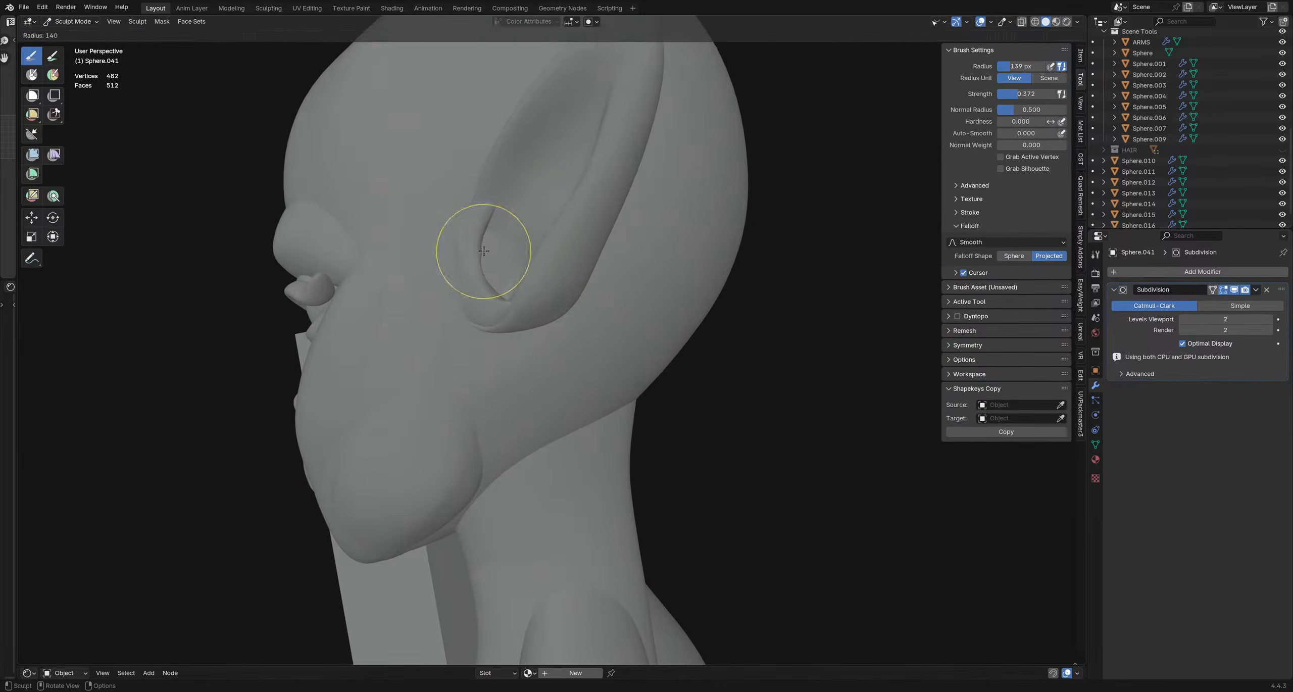
click(562, 251)
drag(448, 203, 531, 237)
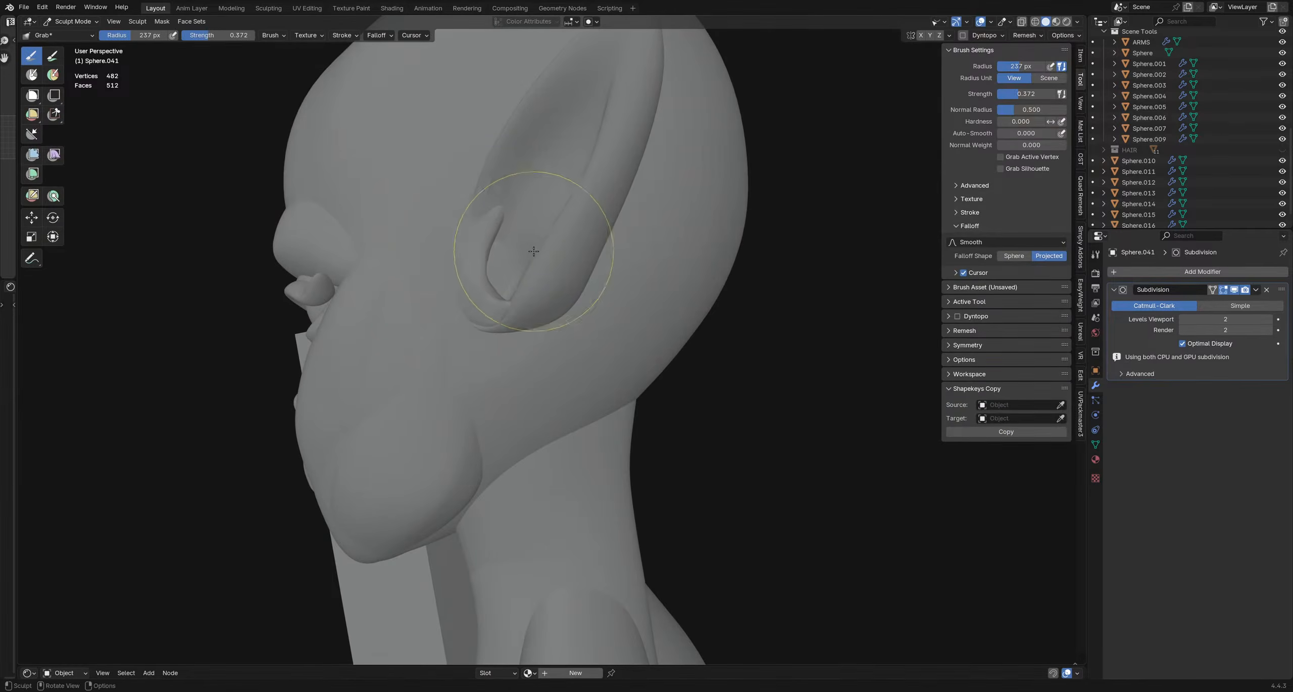
drag(454, 247, 468, 231)
- Refine the tragus from above and the side with the Grab brush at radii of 212 px down to 85 px
middle_drag(508, 271, 510, 411)
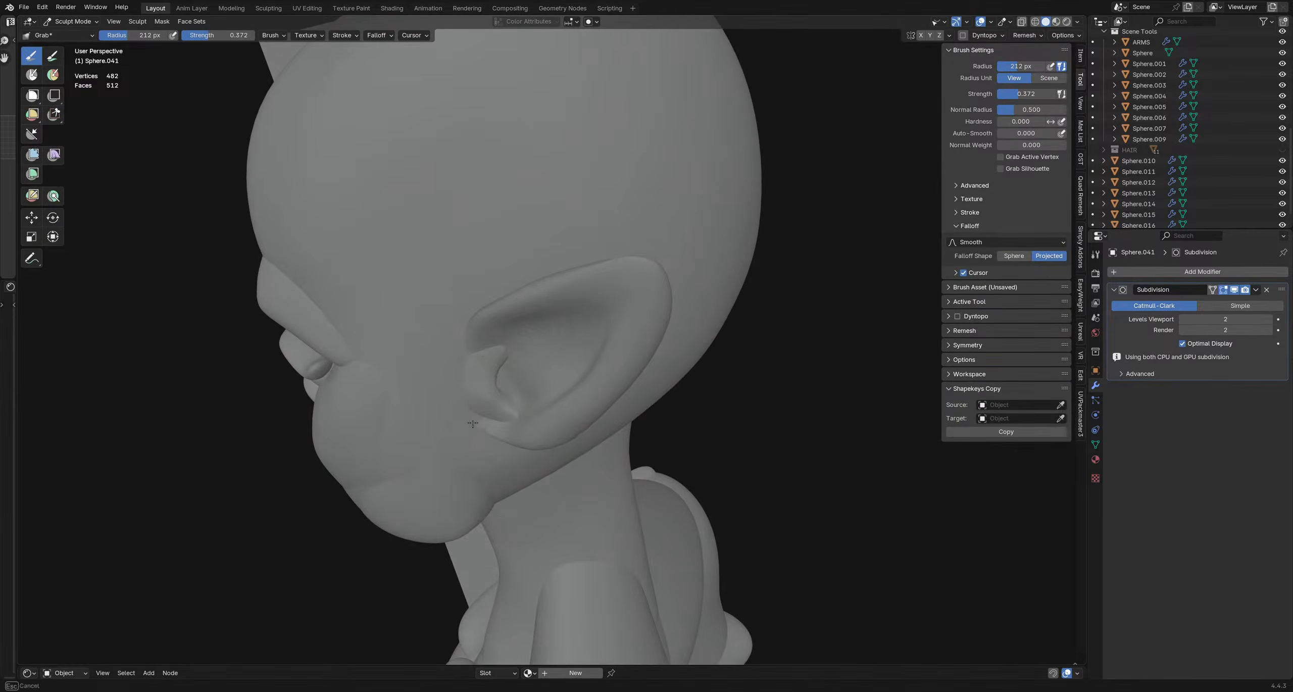
mouse_move(467, 458)
middle_down()
mouse_move(496, 340)
mouse_move(496, 427)
mouse_move(433, 419)
mouse_move(450, 395)
middle_up()
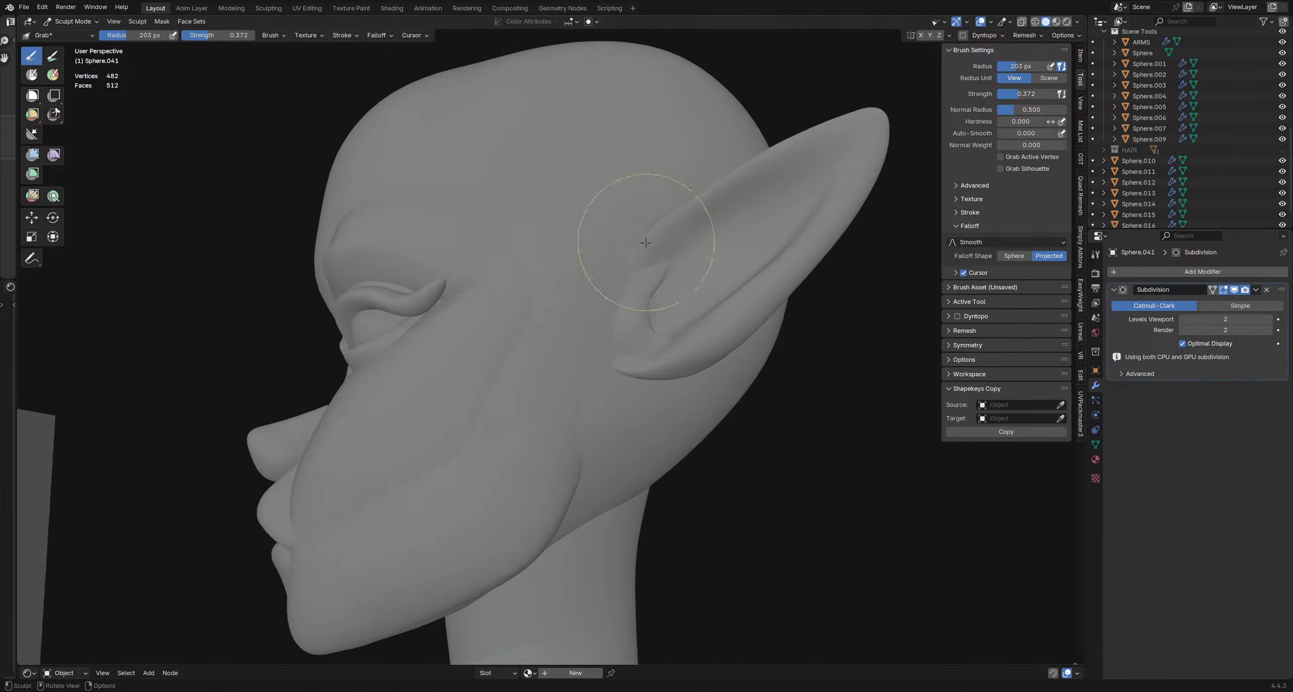
middle_drag(646, 243, 588, 354)
key(f)
drag(582, 305, 564, 331)
click(625, 342)
middle_drag(561, 363, 501, 554)
key(f)
click(508, 526)
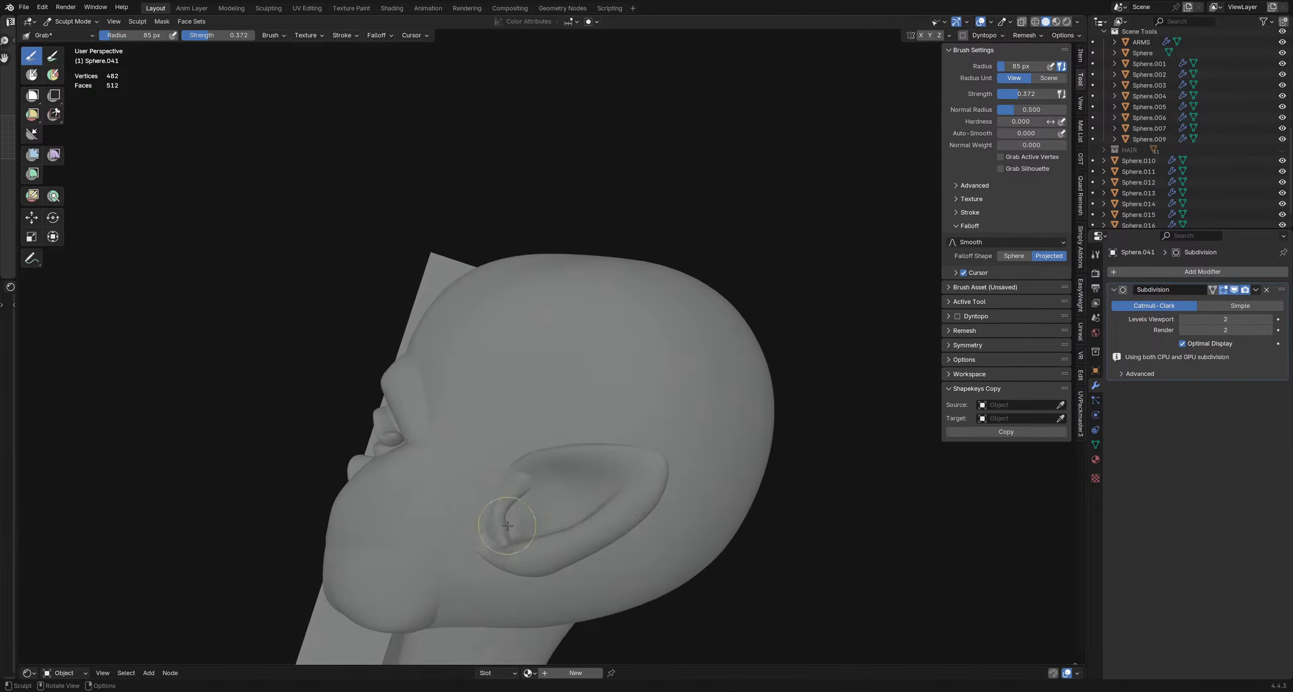
- Finish the tragus's upper contour with the Grab brush at radii of 141 and 208 px and return to Object Mode
middle_drag(538, 475, 412, 394)
scroll(586, 380, up, 5)
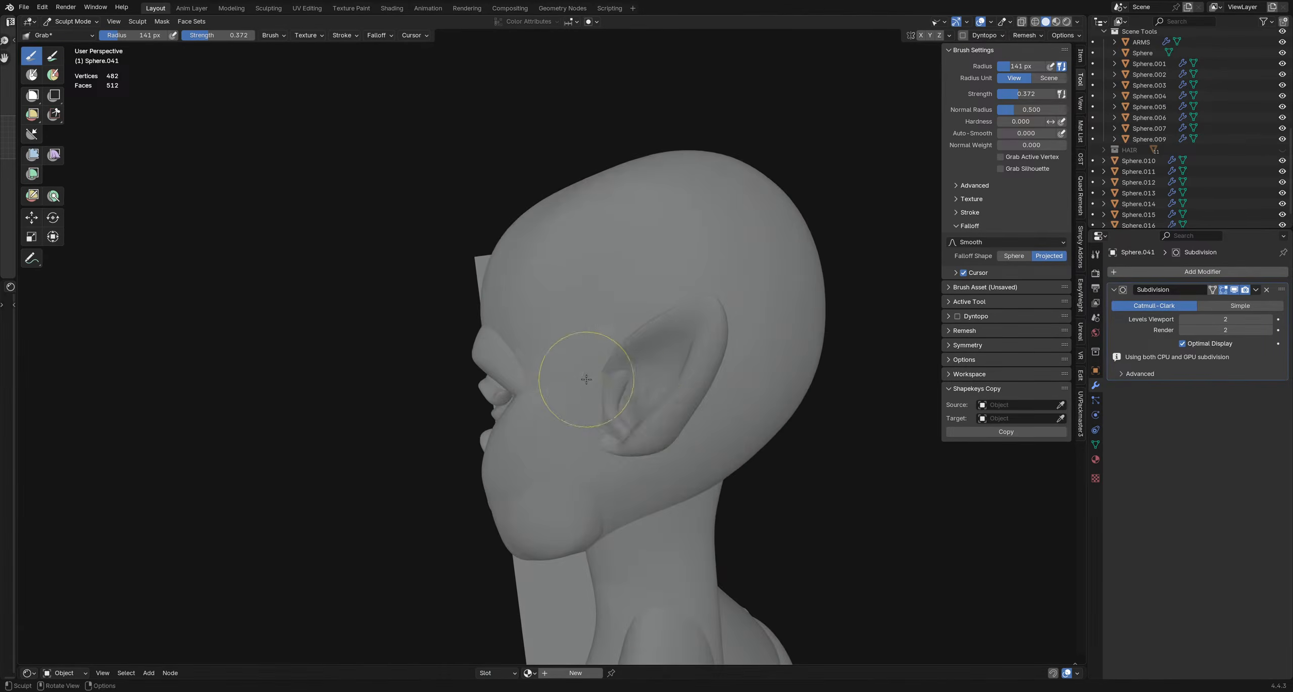
key(f)
click(624, 380)
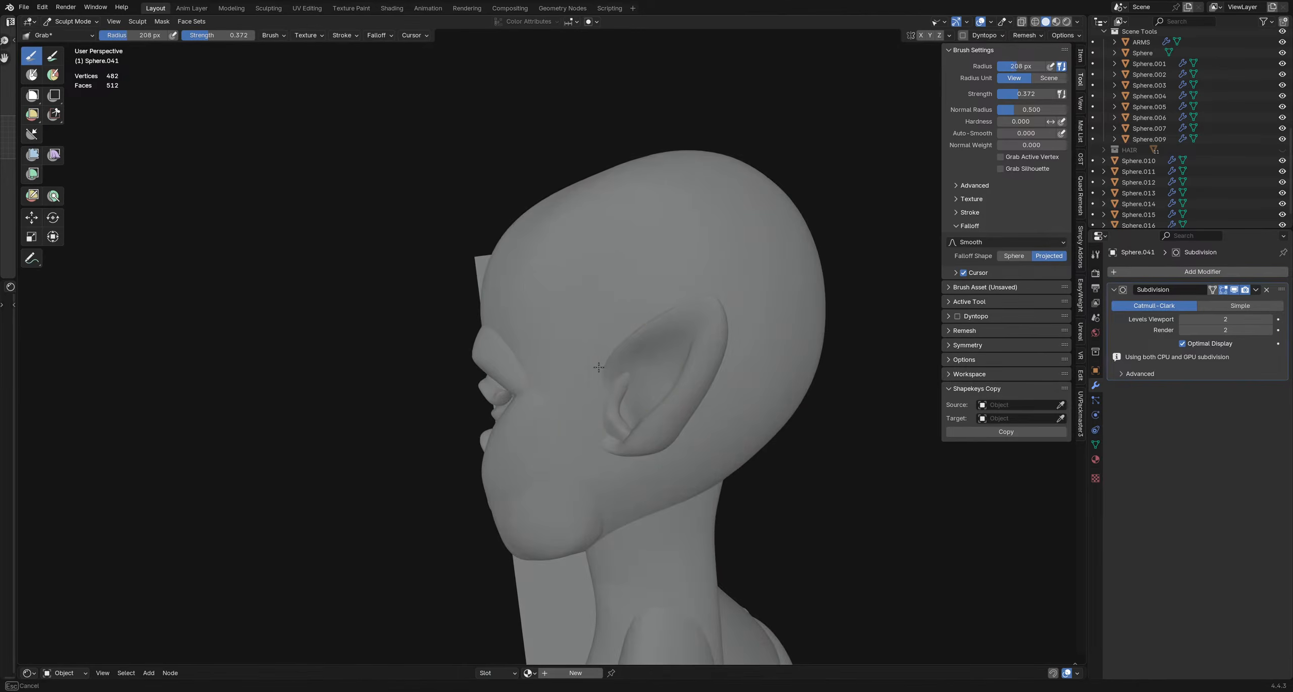
middle_drag(596, 377, 590, 445)
scroll(666, 427, down, 2)
scroll(643, 407, down, 2)
middle_drag(707, 437, 510, 411)
scroll(642, 410, up, 8)
middle_drag(610, 418, 576, 421)
scroll(577, 420, down, 2)
key(ctrl+Tab)
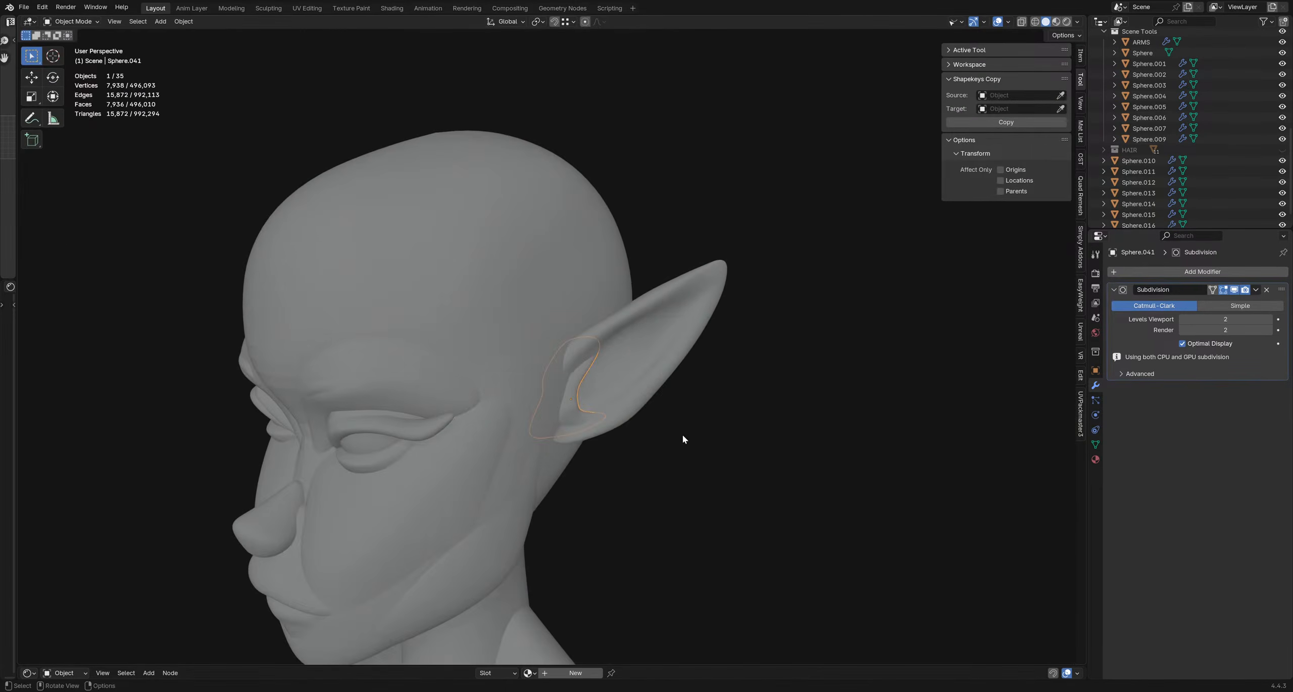
- Deselect the tragus and save the file explorationHead2.blend
click(683, 435)
scroll(683, 437, down, 5)
scroll(712, 469, up, 1)
mouse_move(660, 457)
shift+middle_down()
mouse_move(634, 361)
mouse_move(643, 369)
mouse_move(606, 375)
mouse_move(626, 378)
mouse_move(538, 357)
shift+middle_up()
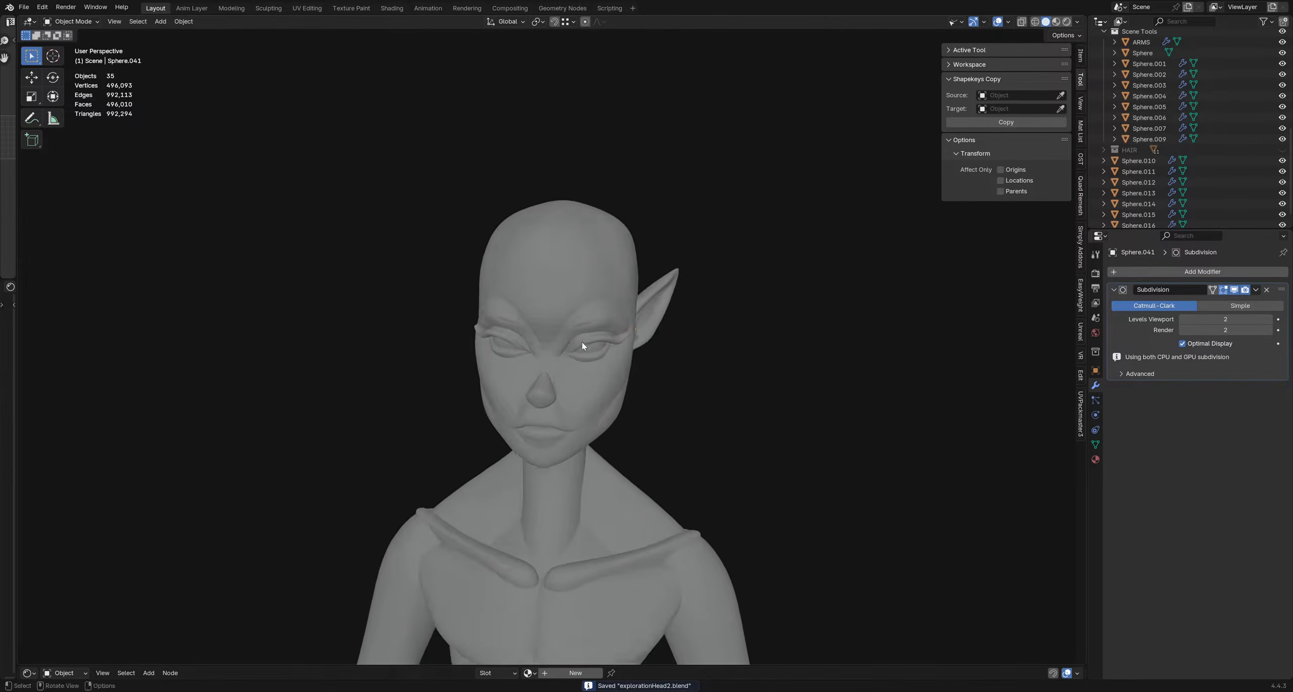
- Select the pointed ear together with its tragus and join them into one object
click(676, 331)
middle_drag(676, 331, 594, 377)
shift+click(568, 367)
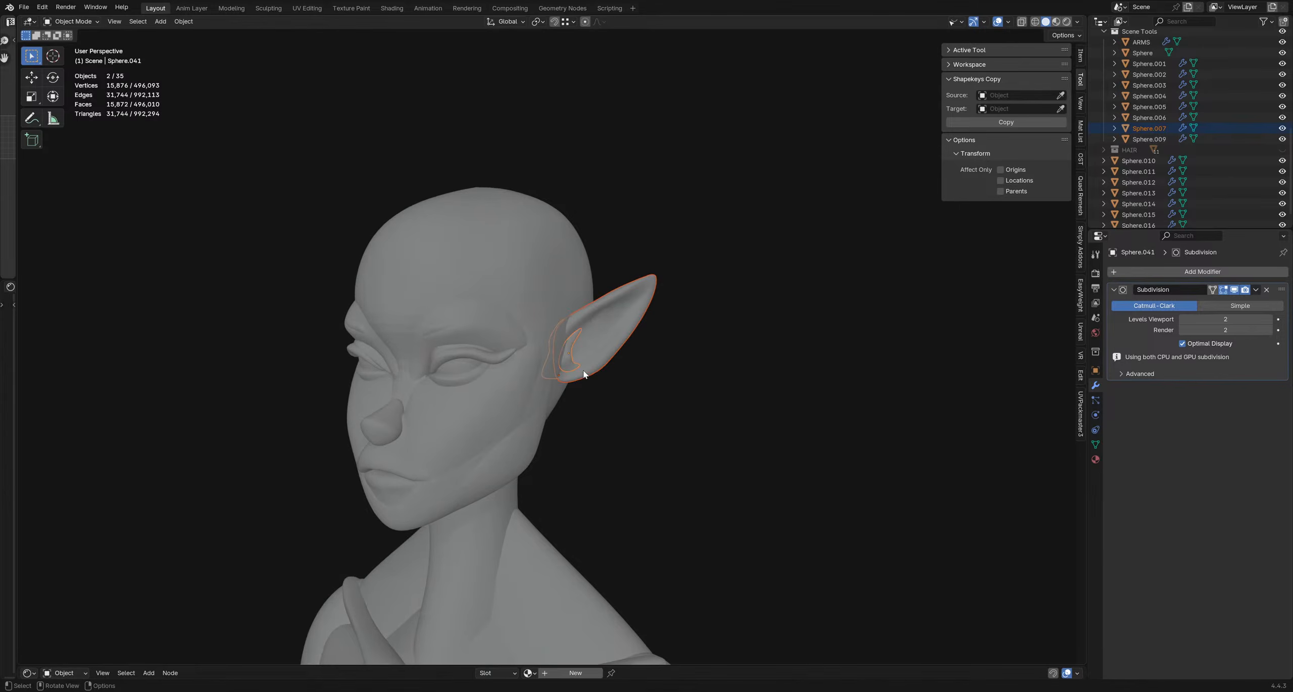
shift+click(584, 360)
key(ctrl+j)
- Apply all transforms (location, rotation and scale) to the joined ear
mouse_move(582, 361)
middle_down()
mouse_move(617, 357)
mouse_move(600, 362)
middle_up()
key(q)
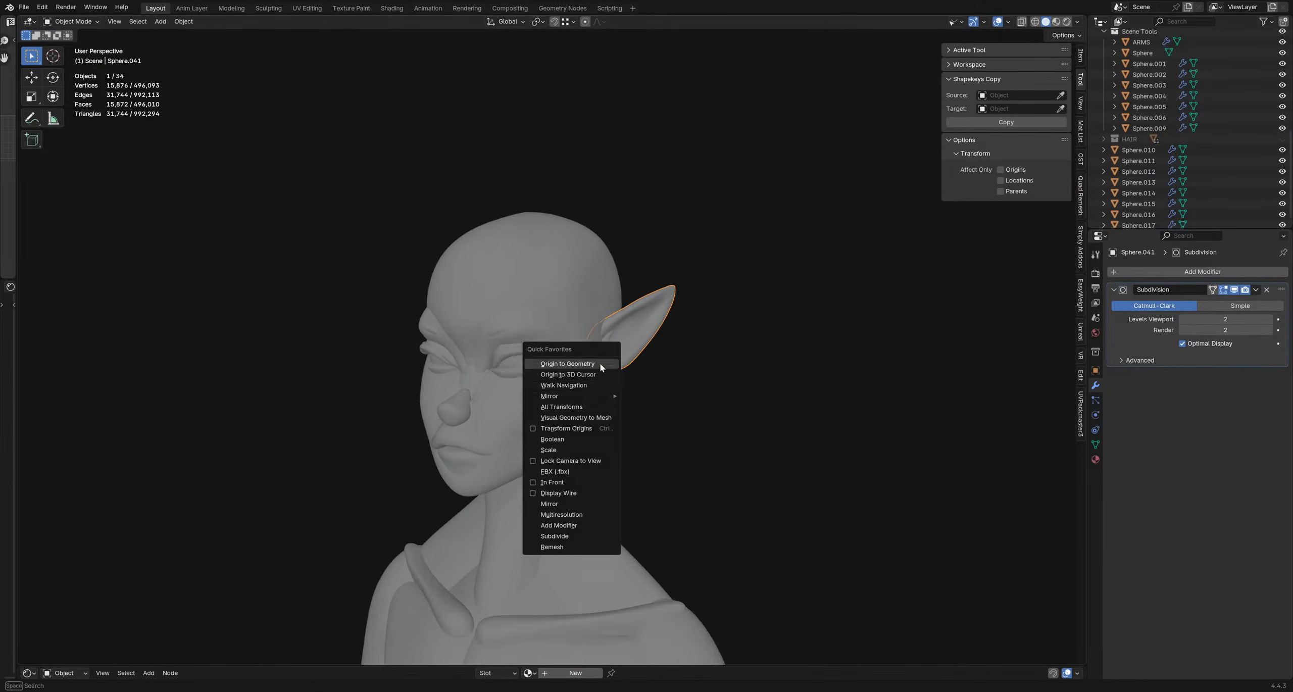
click(587, 408)
key(q)
key(Escape)
middle_drag(528, 323, 586, 331)
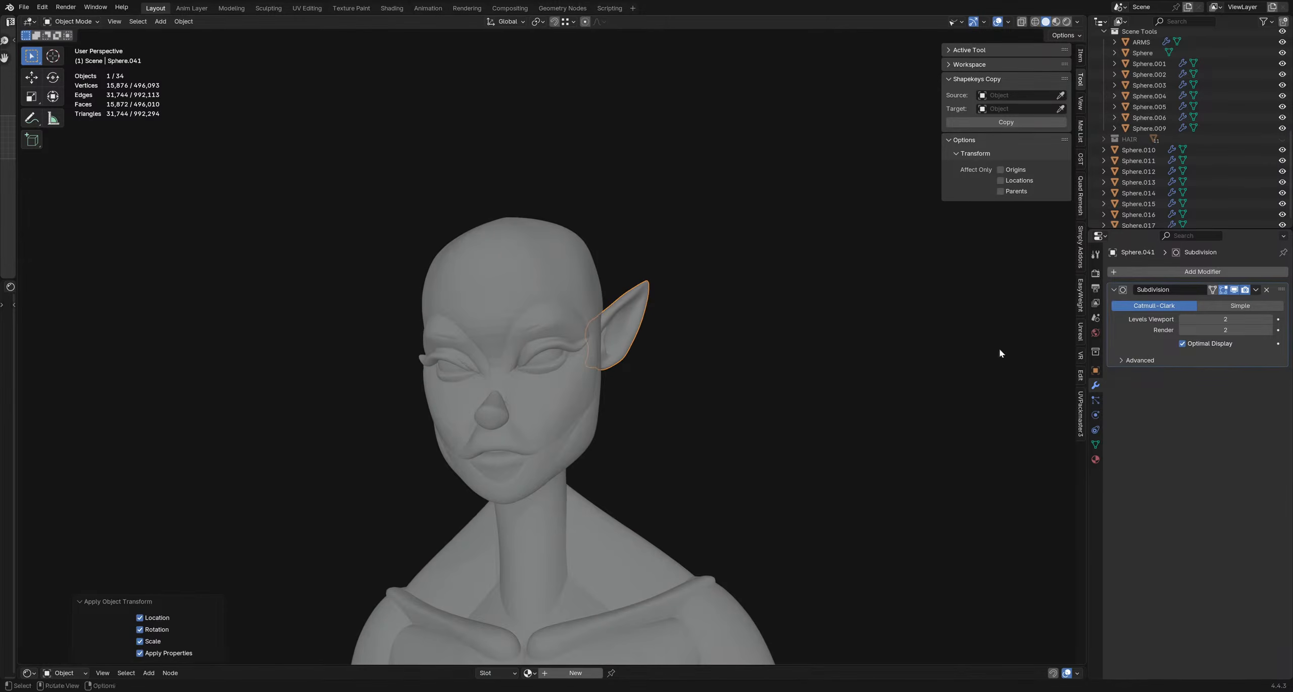
- Add a Mirror modifier to the ear to create the opposite ear and apply it
click(1208, 269)
mouse_move(1202, 268)
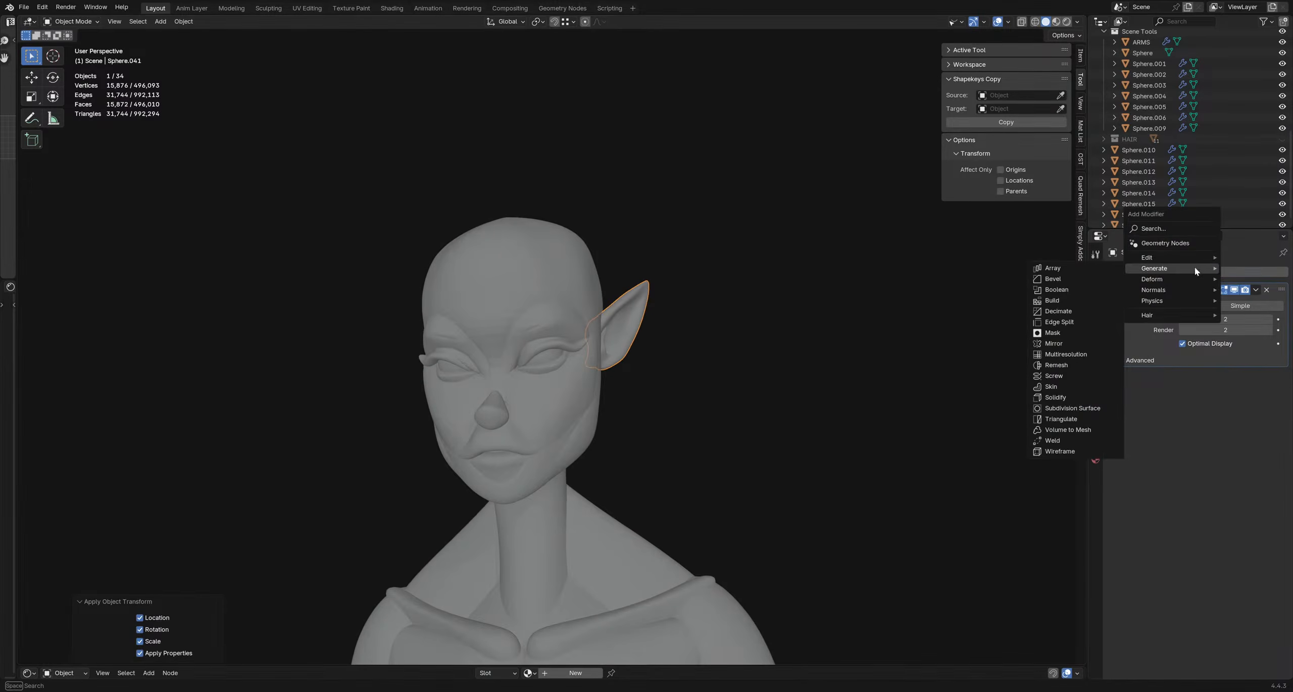
click(1054, 344)
key(ctrl+a)
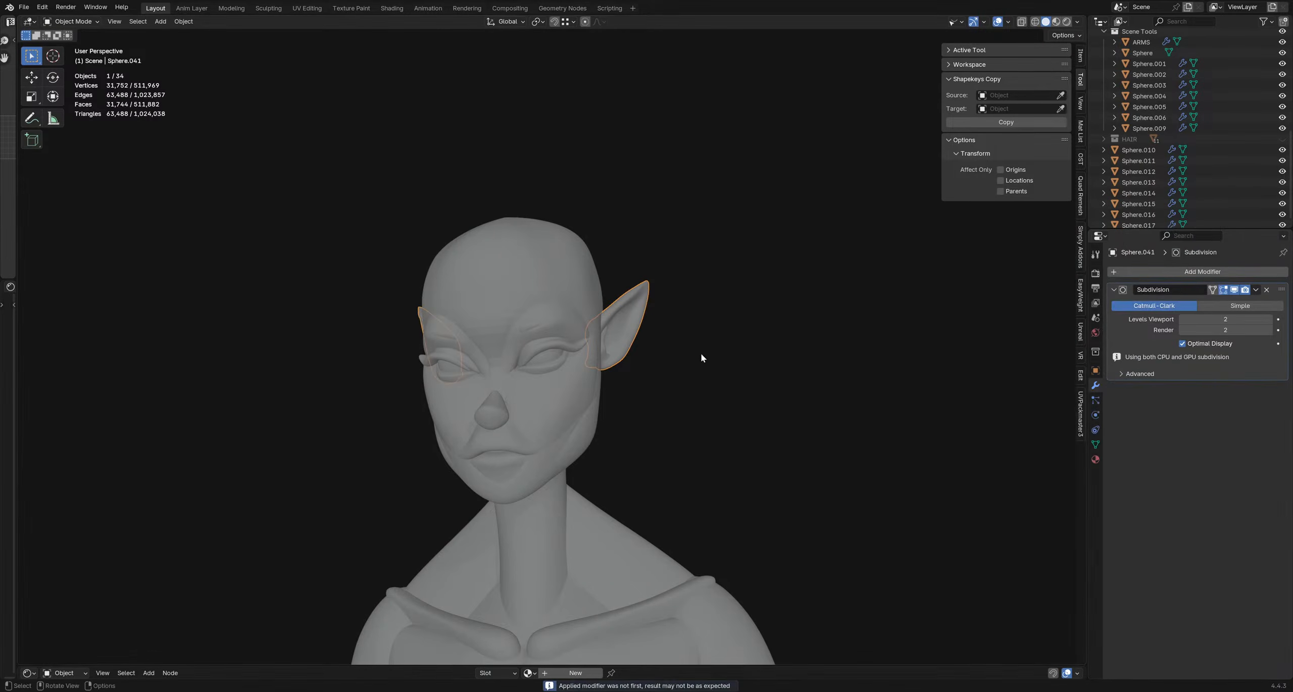
- Deselect the mirrored ears, save explorationHead2.blend and review both ears on the figure
mouse_move(701, 356)
middle_down()
mouse_move(704, 380)
mouse_move(681, 344)
mouse_move(694, 370)
middle_up()
click(694, 369)
scroll(610, 410, down, 4)
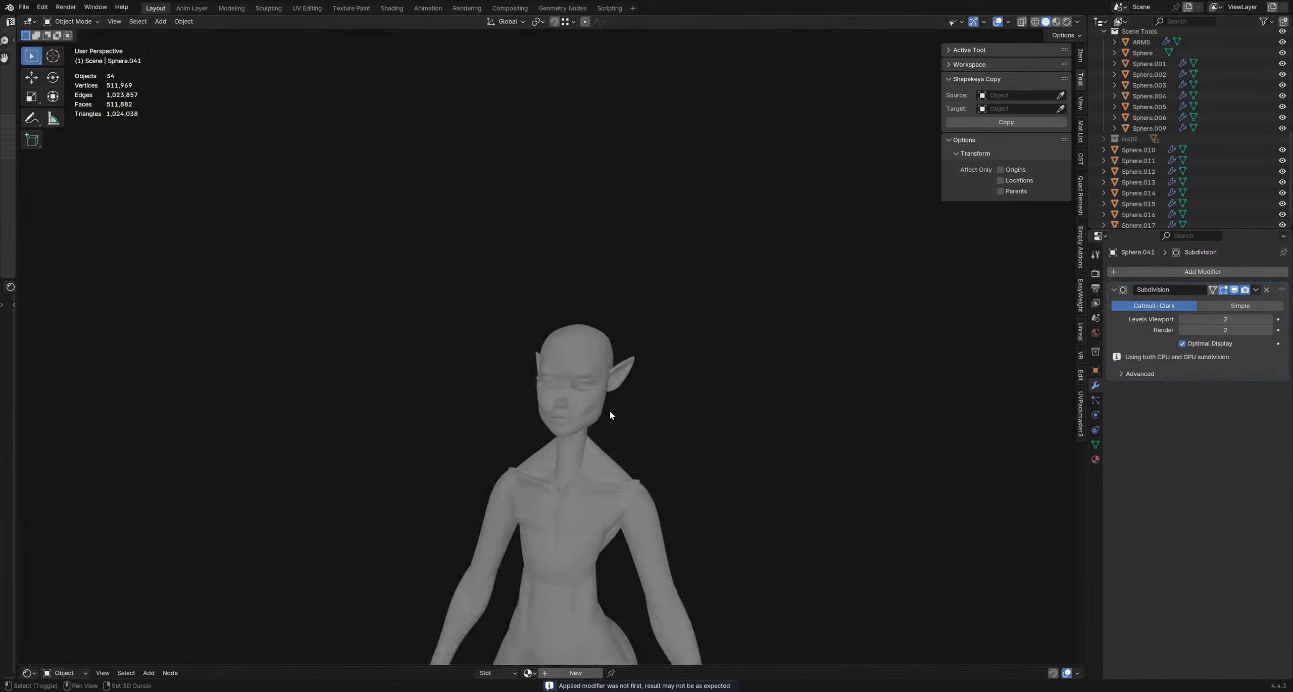
middle_drag(609, 410, 632, 359)
scroll(655, 327, up, 3)
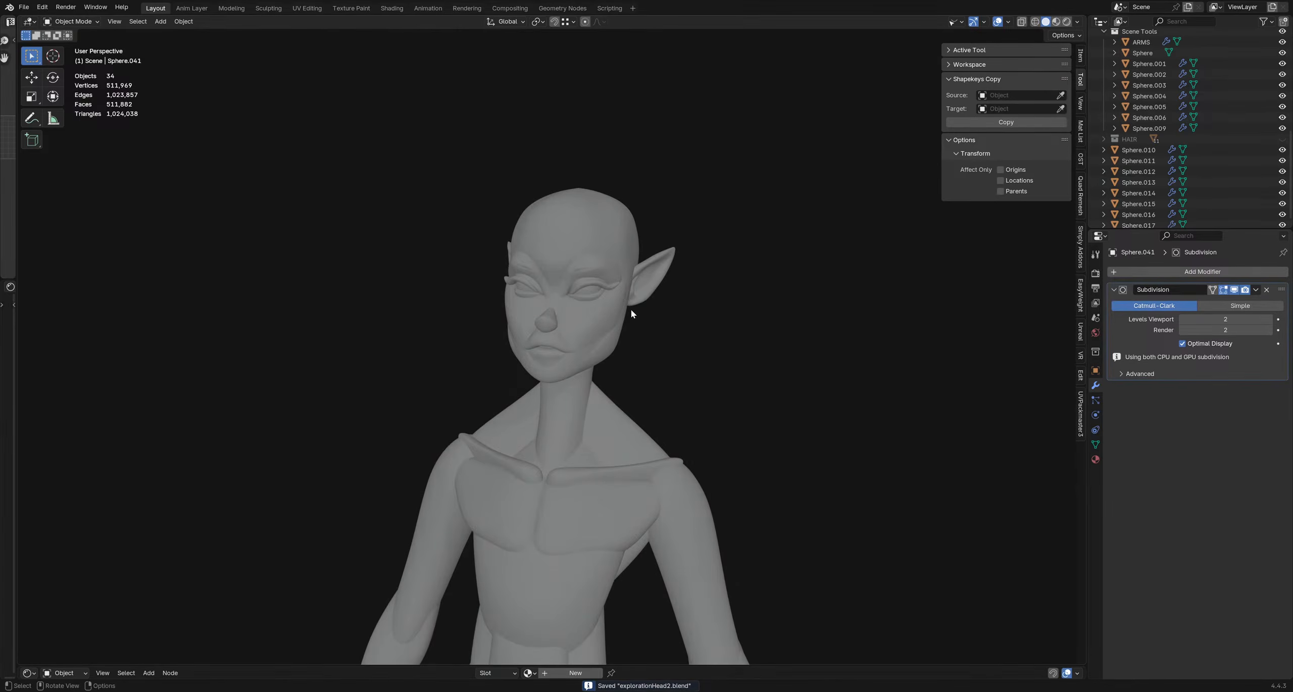
middle_drag(665, 324, 619, 323)
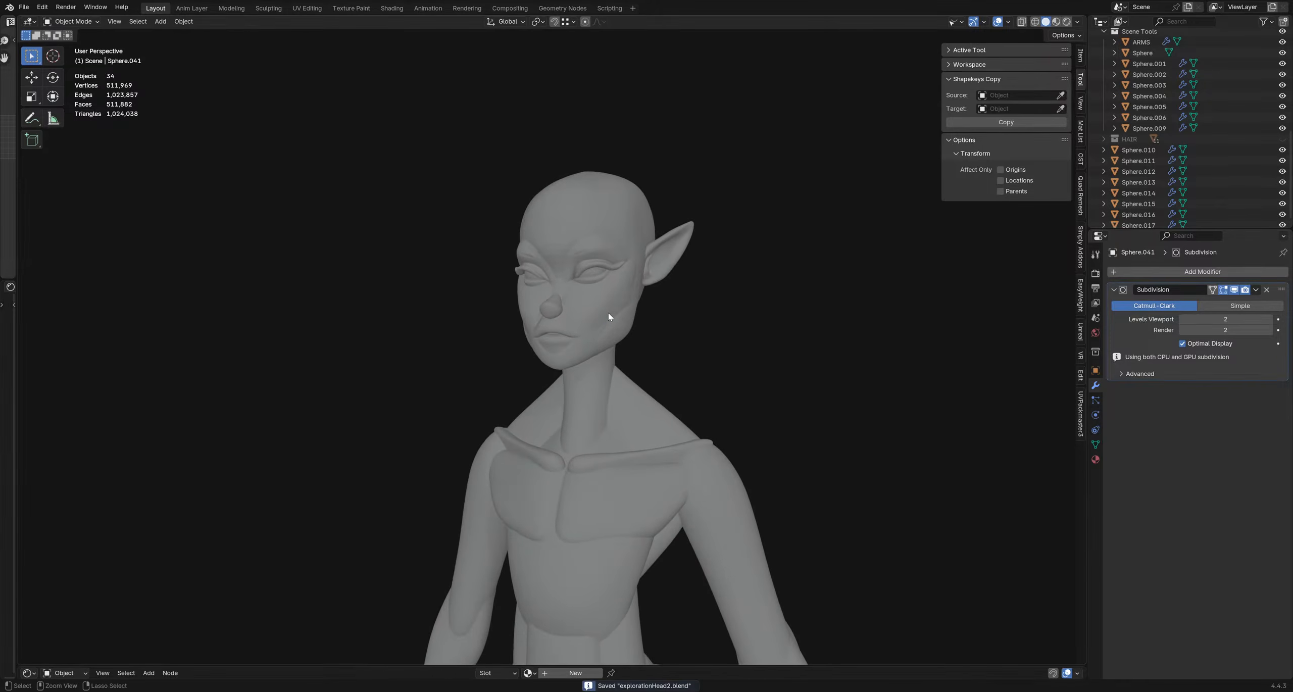
middle_drag(617, 319, 775, 298)
- Look through the object hierarchy and collapse the HAIR, Scene Tools and Scene collections
click(1104, 139)
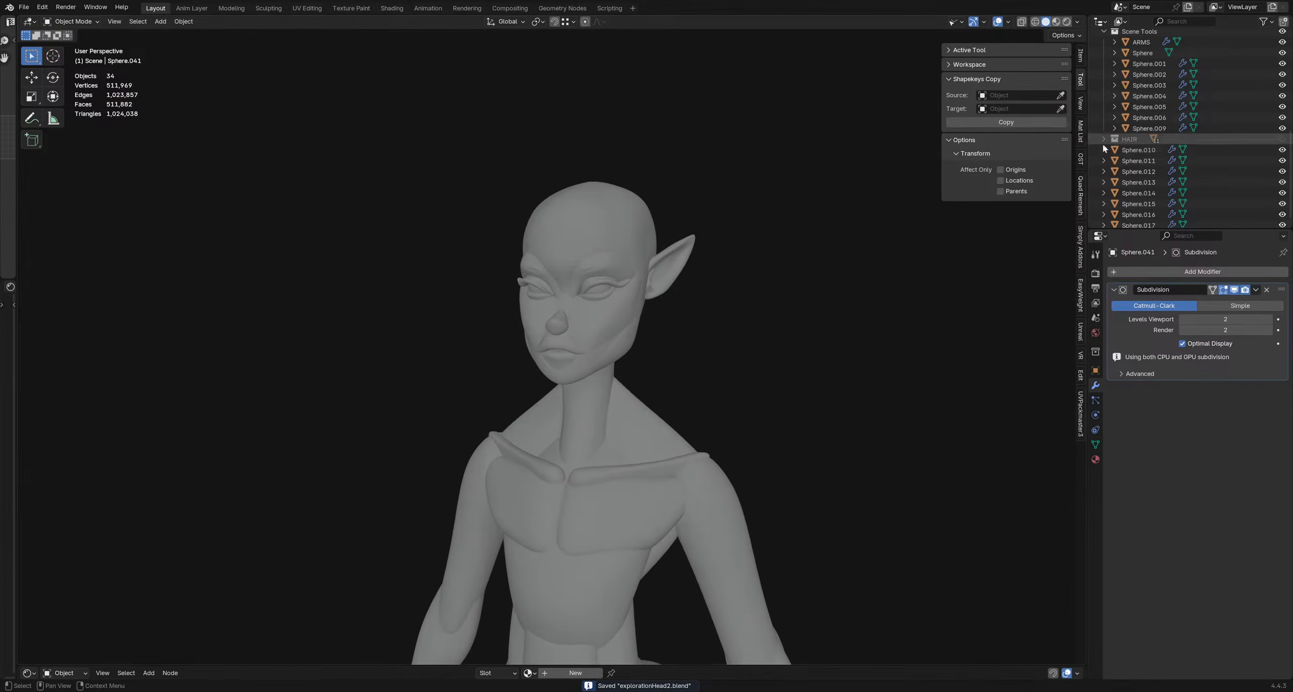
click(1113, 140)
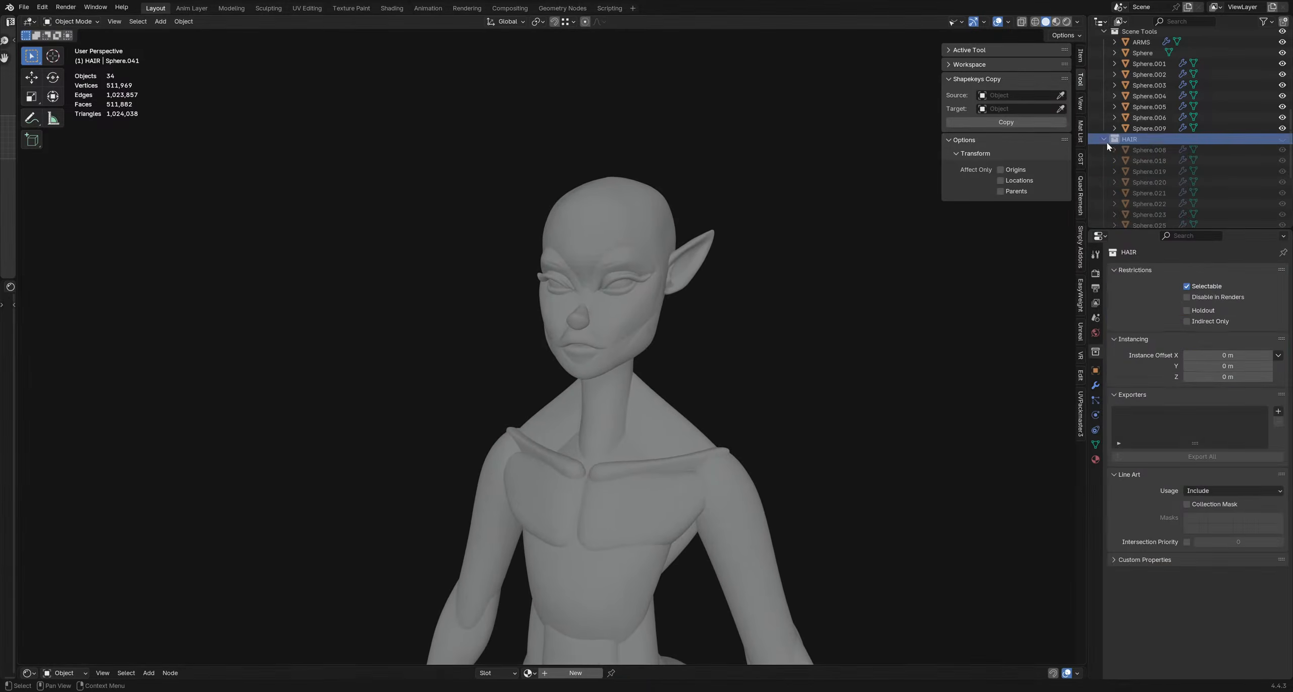
scroll(1194, 150, down, 1)
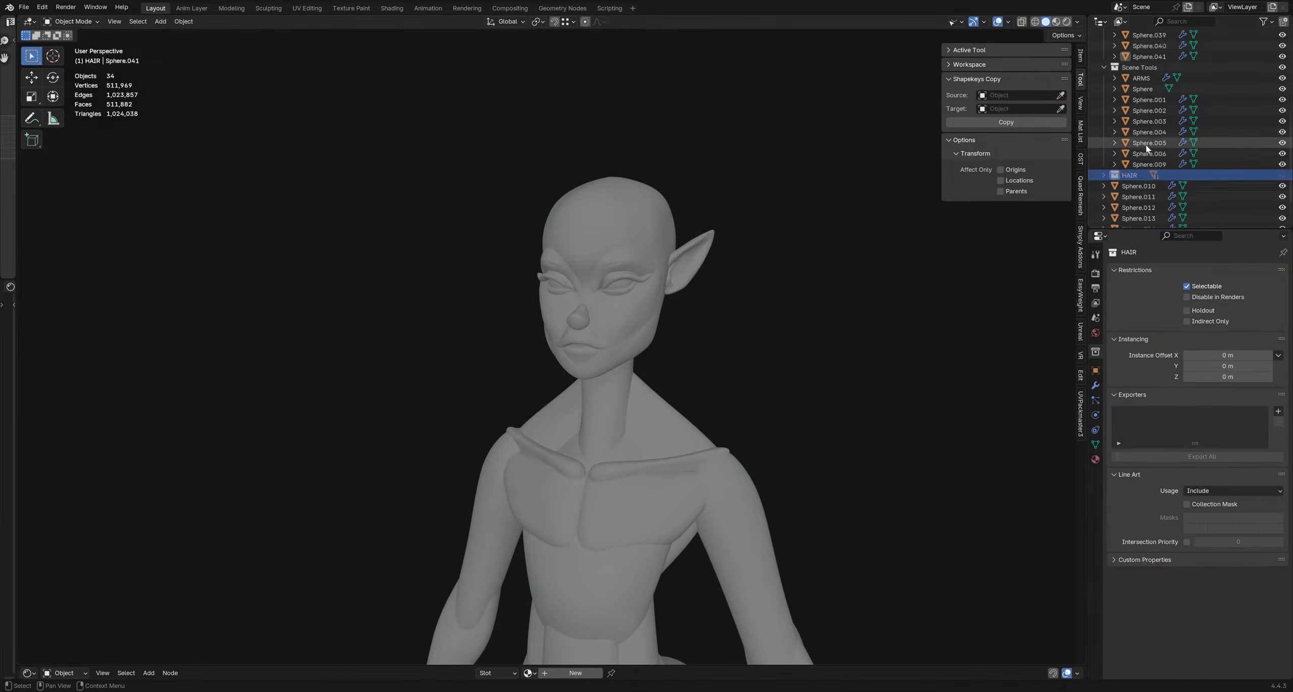
scroll(1140, 150, up, 8)
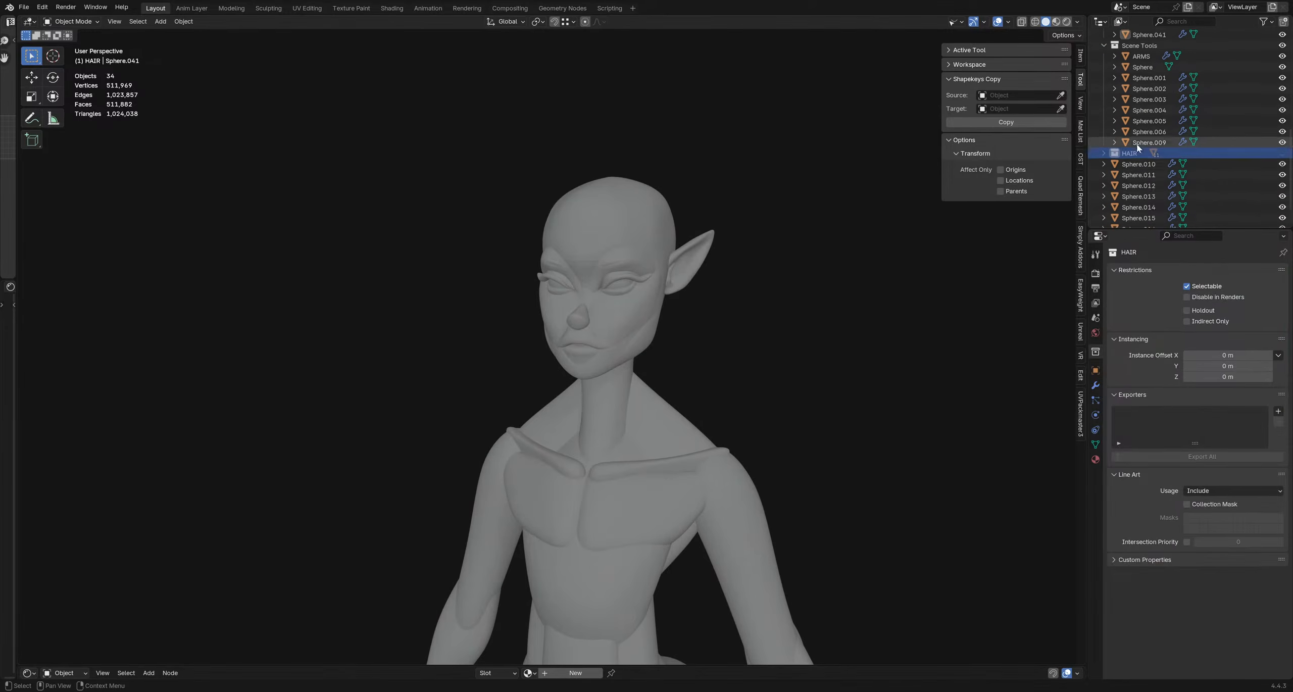
scroll(1131, 157, down, 6)
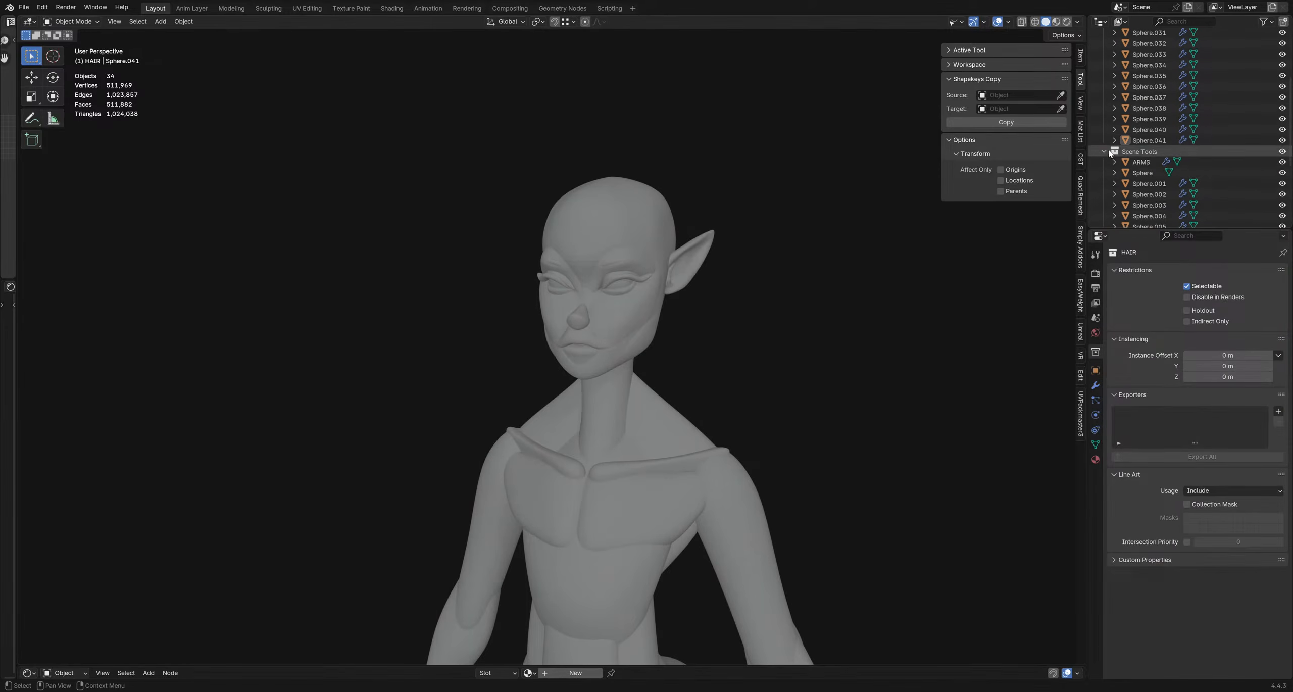
scroll(1117, 152, up, 5)
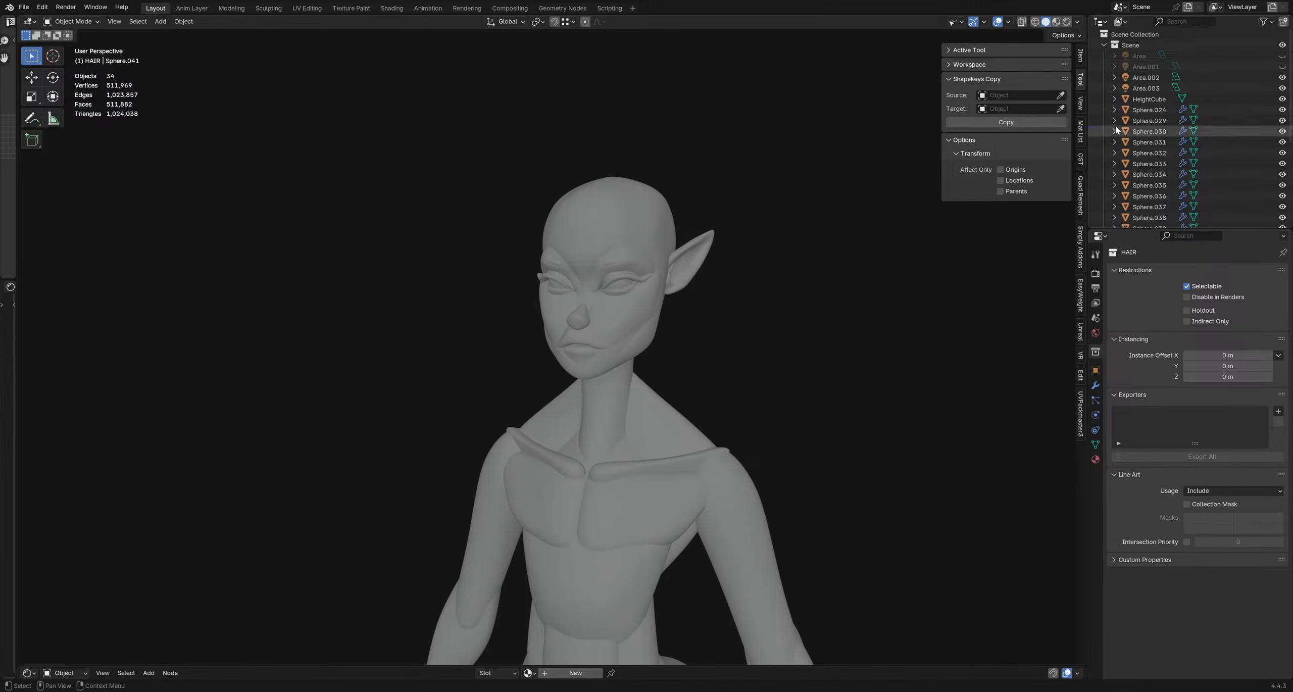
click(1104, 46)
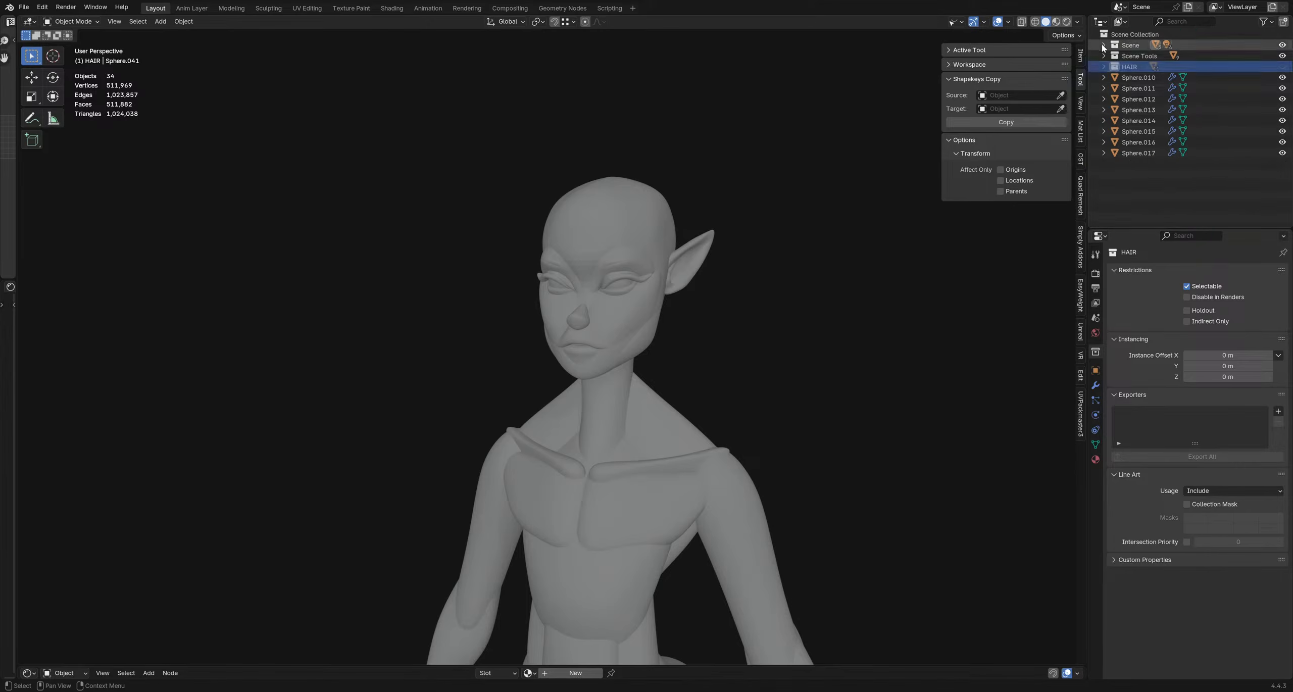
- Move the loose objects Sphere.010 through Sphere.017 into the Scene Tools collection
click(1139, 77)
shift+click(1141, 153)
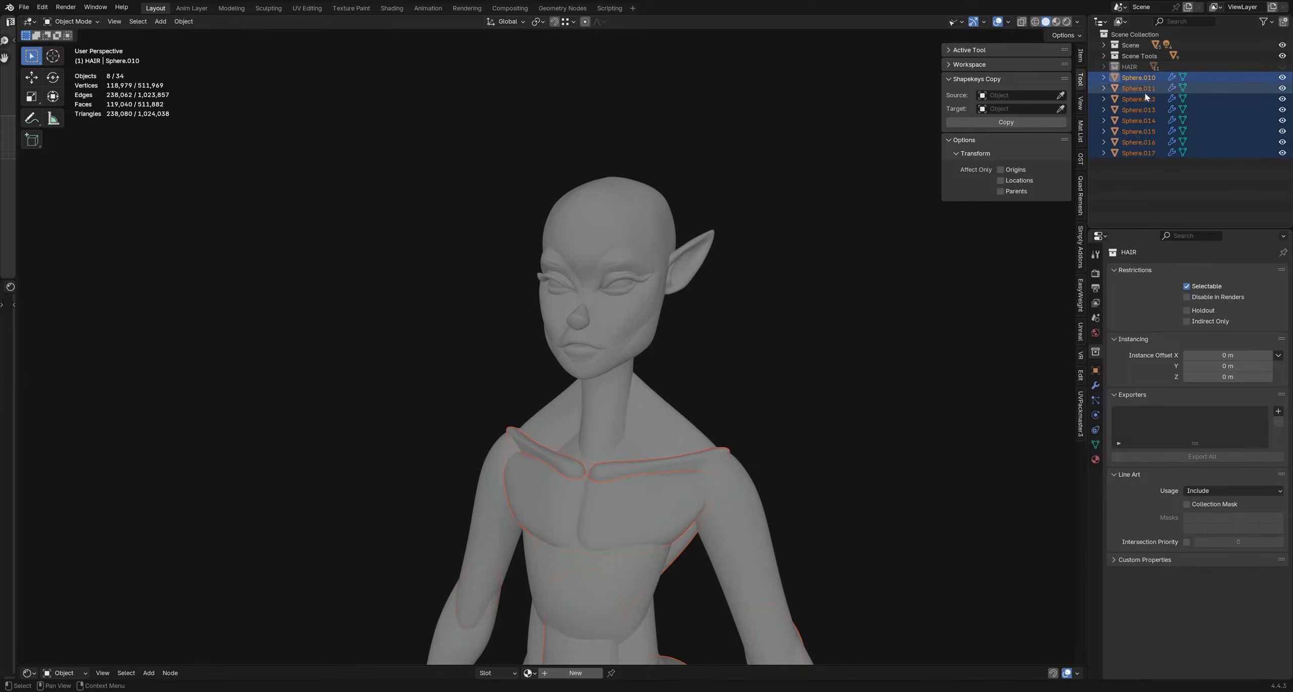
drag(1144, 93, 1134, 61)
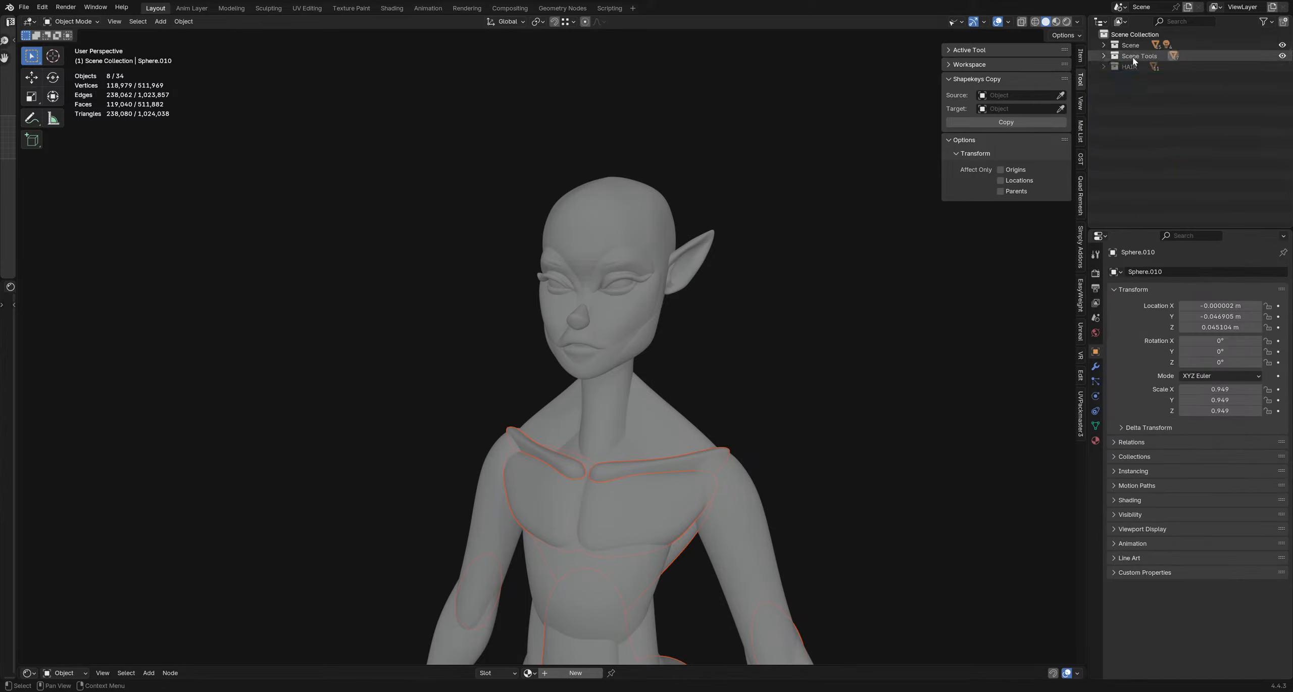
- Move the objects Sphere.024 through Sphere.041 from the Scene collection into the Scene Tools collection
click(1103, 57)
click(1104, 45)
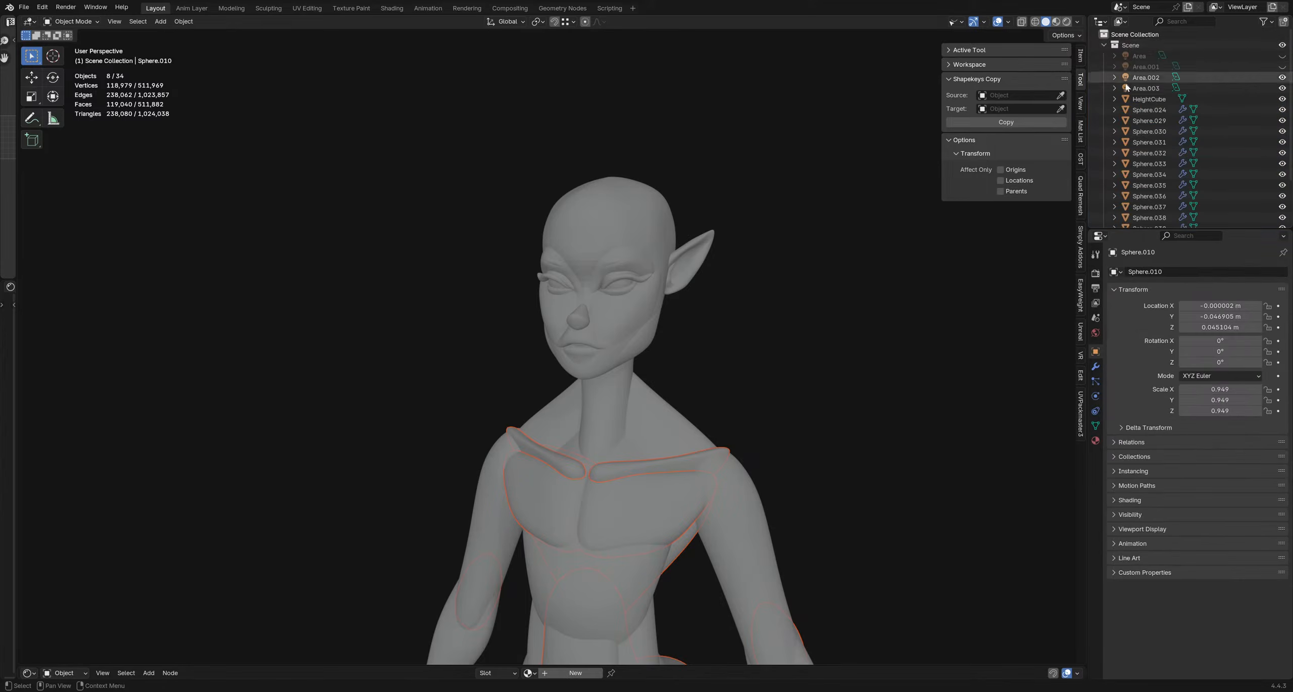
click(1149, 110)
scroll(1152, 132, down, 2)
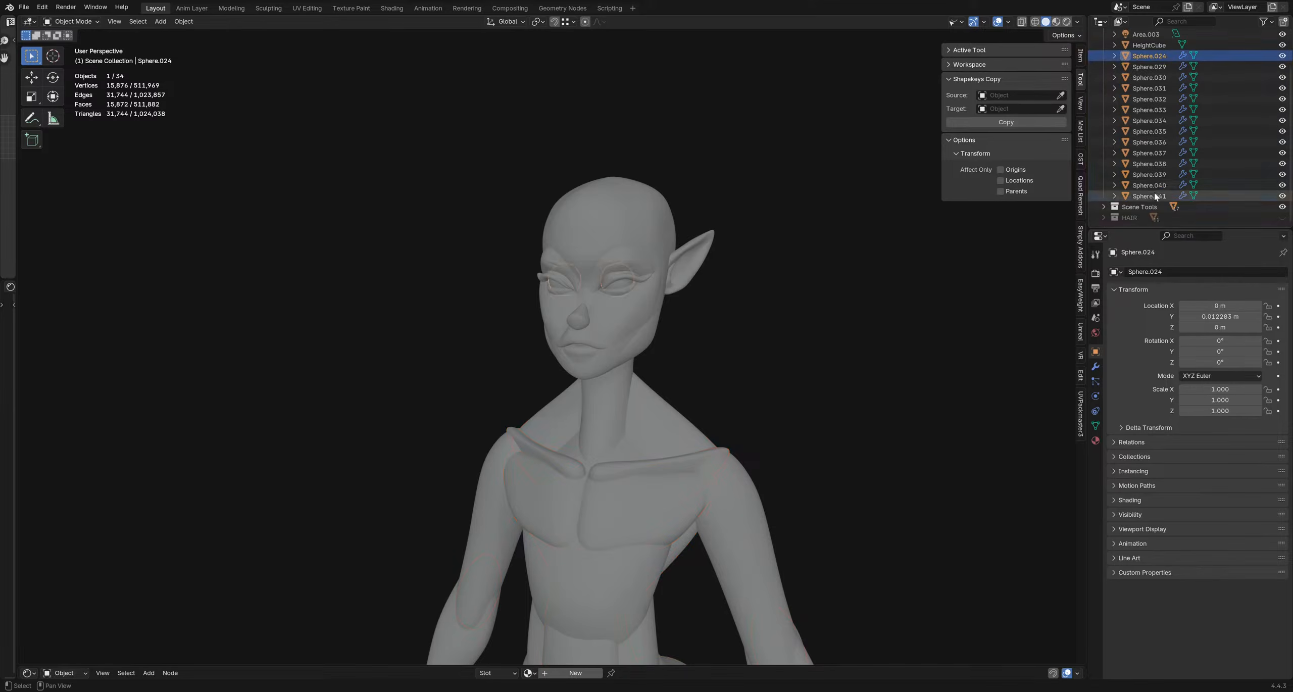
shift+click(1135, 197)
drag(1135, 198, 1139, 207)
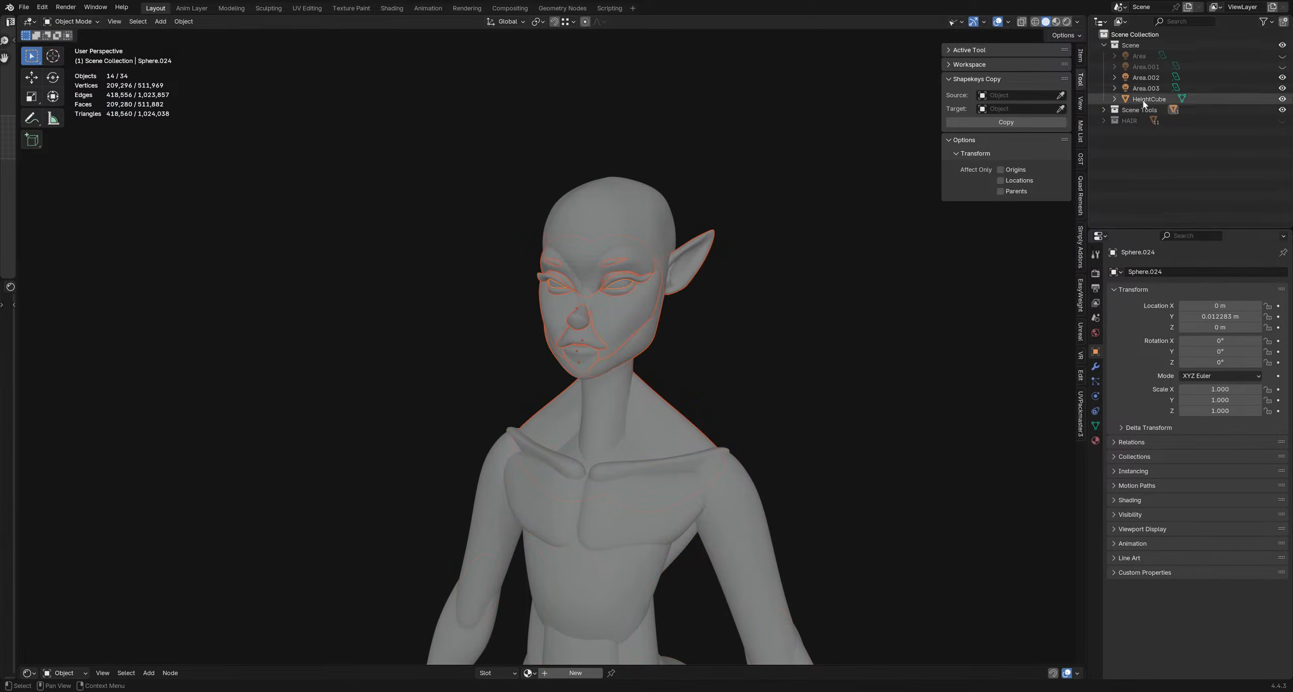
- Rename the Scene Tools collection to Scene Mesh and save explorationHead2.blend
click(1104, 45)
click(1104, 55)
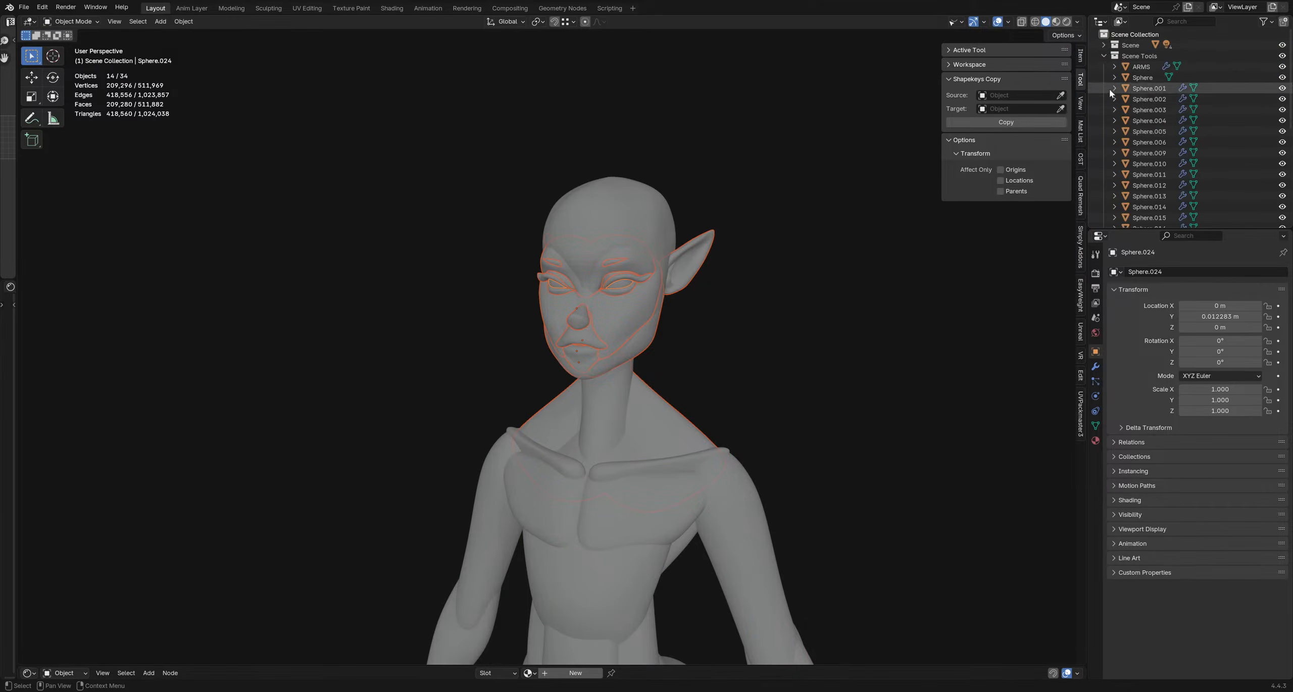
scroll(1206, 96, down, 8)
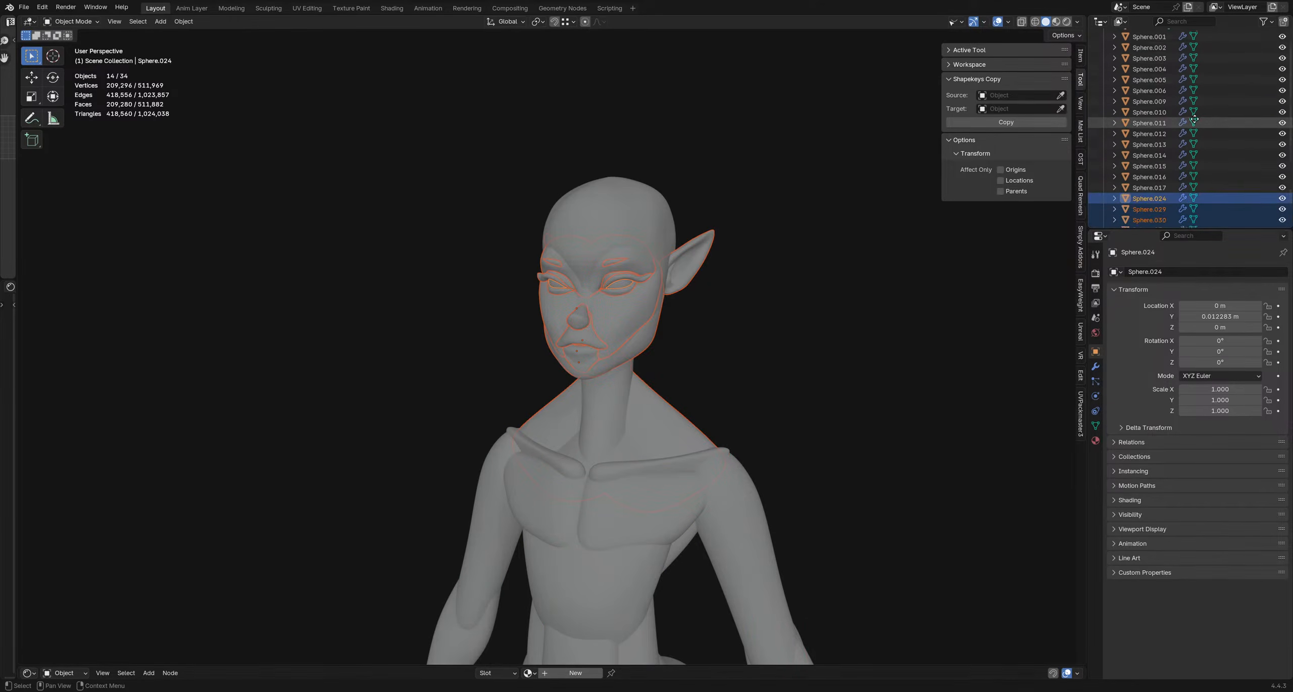
scroll(1162, 136, up, 8)
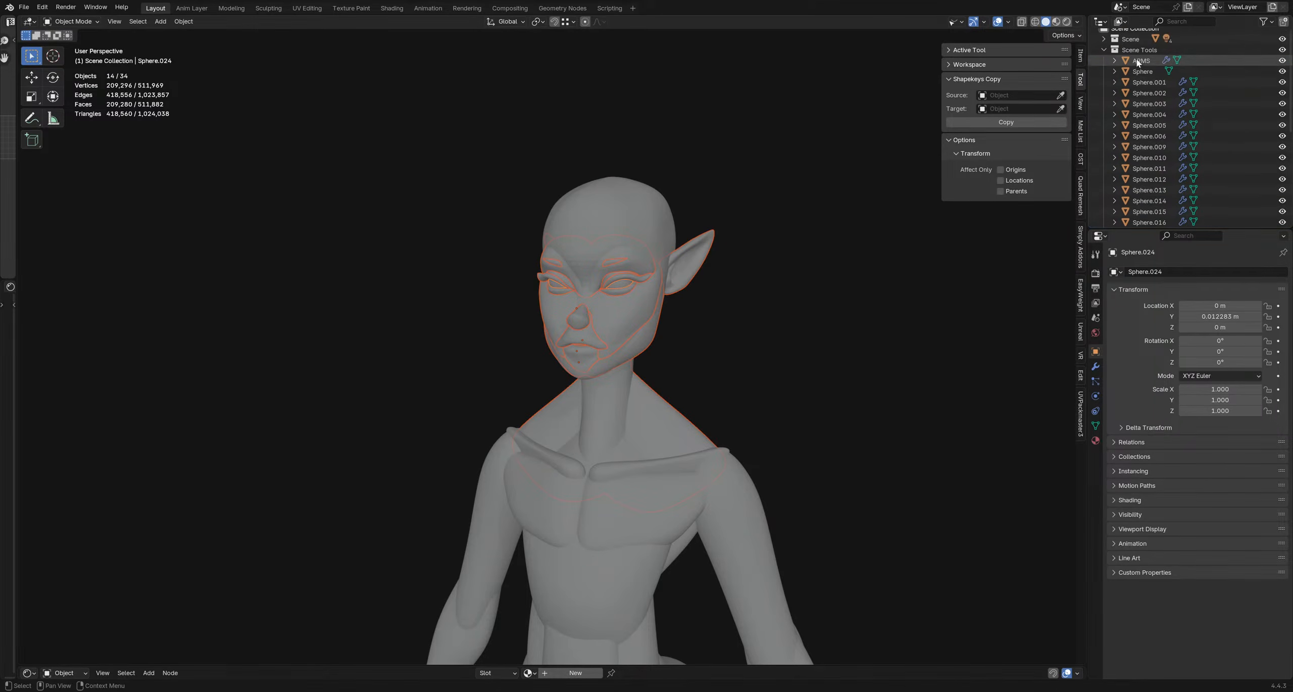
scroll(1150, 111, up, 1)
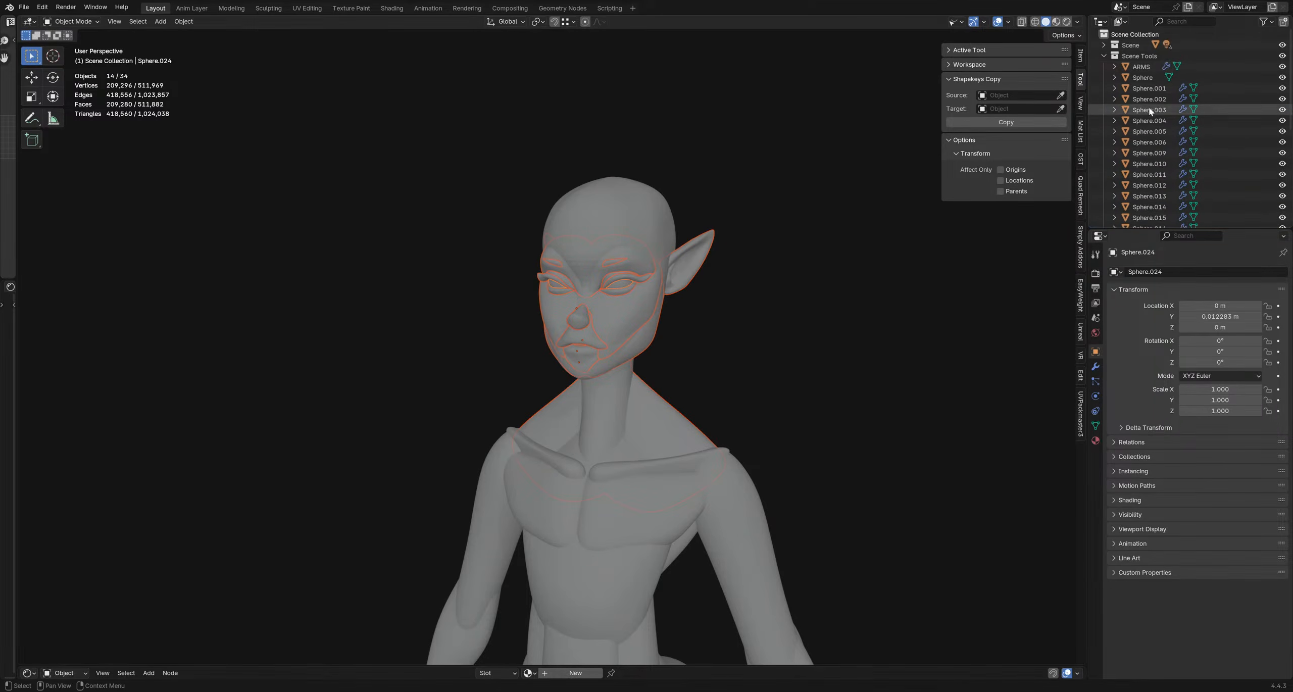
double_click(1150, 57)
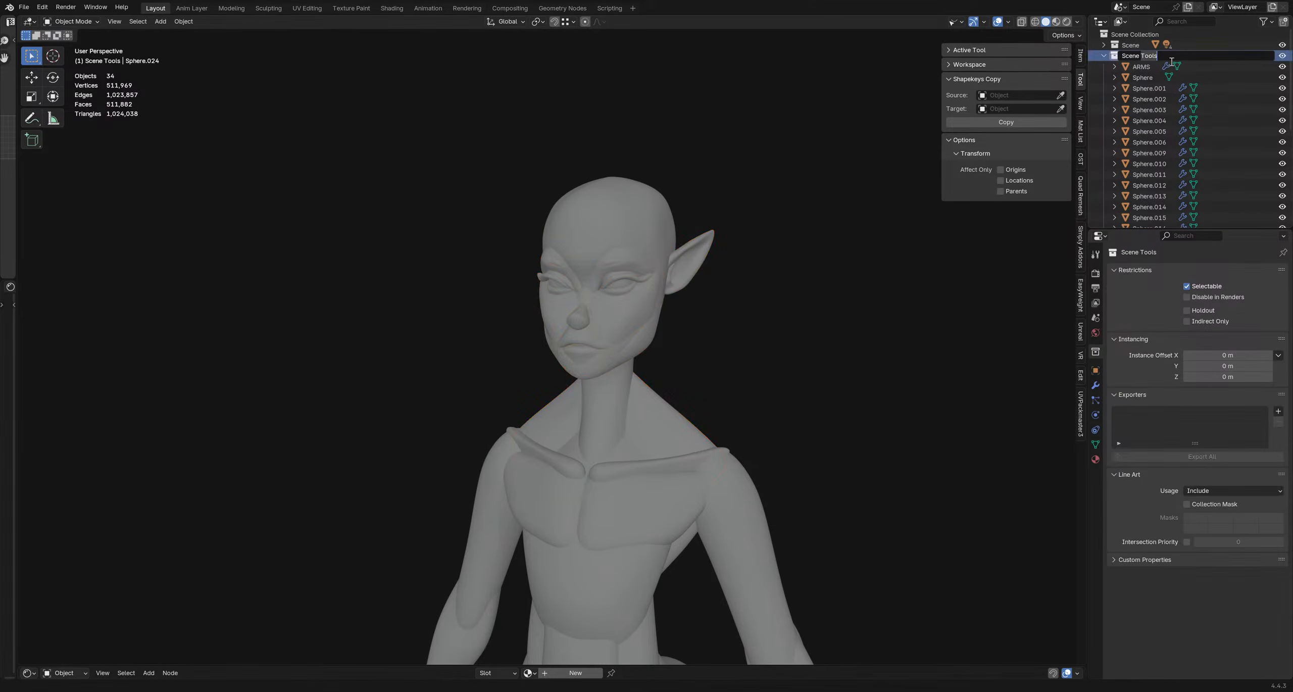
key(Return)
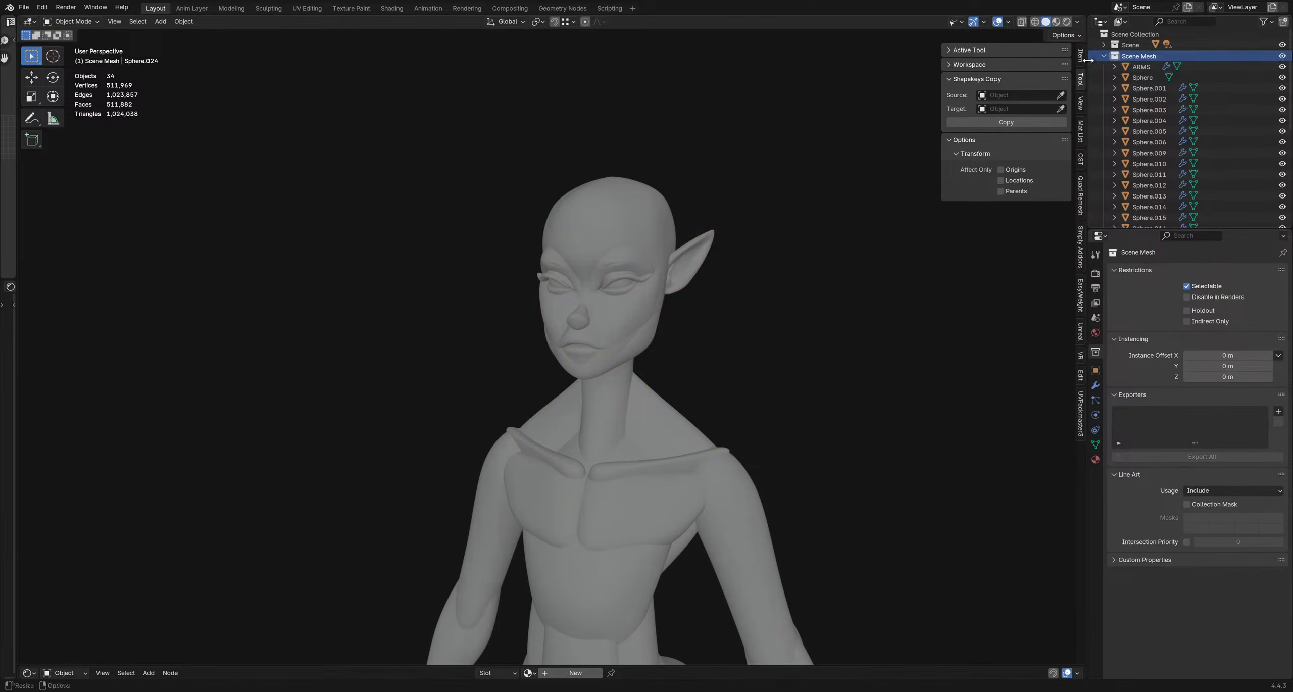
click(1103, 56)
click(1103, 56)
middle_drag(752, 251, 751, 265)
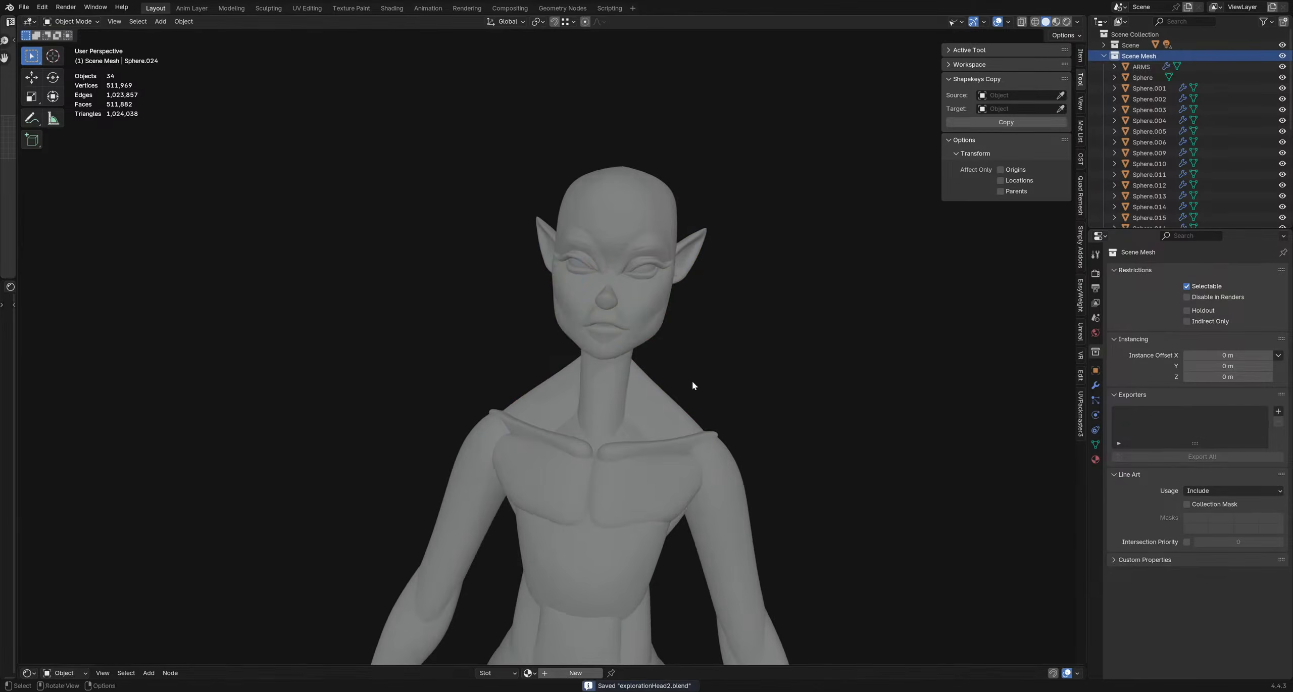
middle_drag(692, 385, 610, 297)
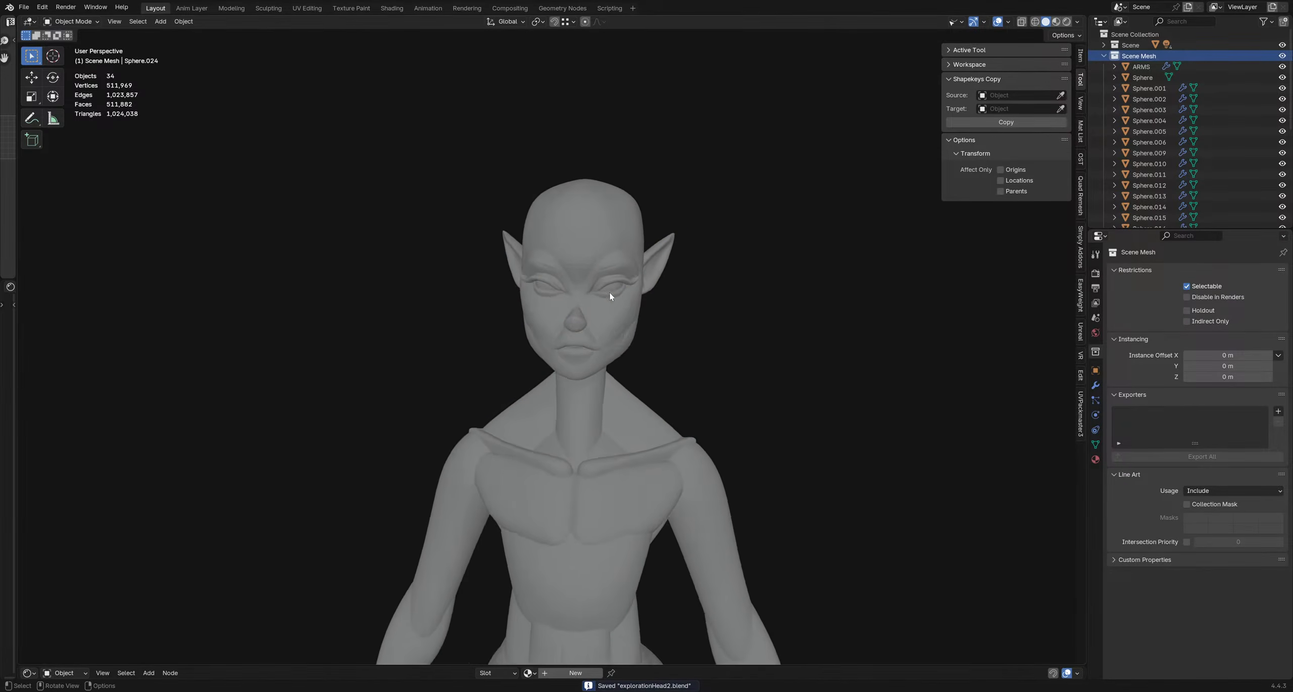
- Inspect the modifiers on the separate face parts, including the eyelids, head, nose, brows and ears
click(611, 281)
scroll(611, 281, up, 3)
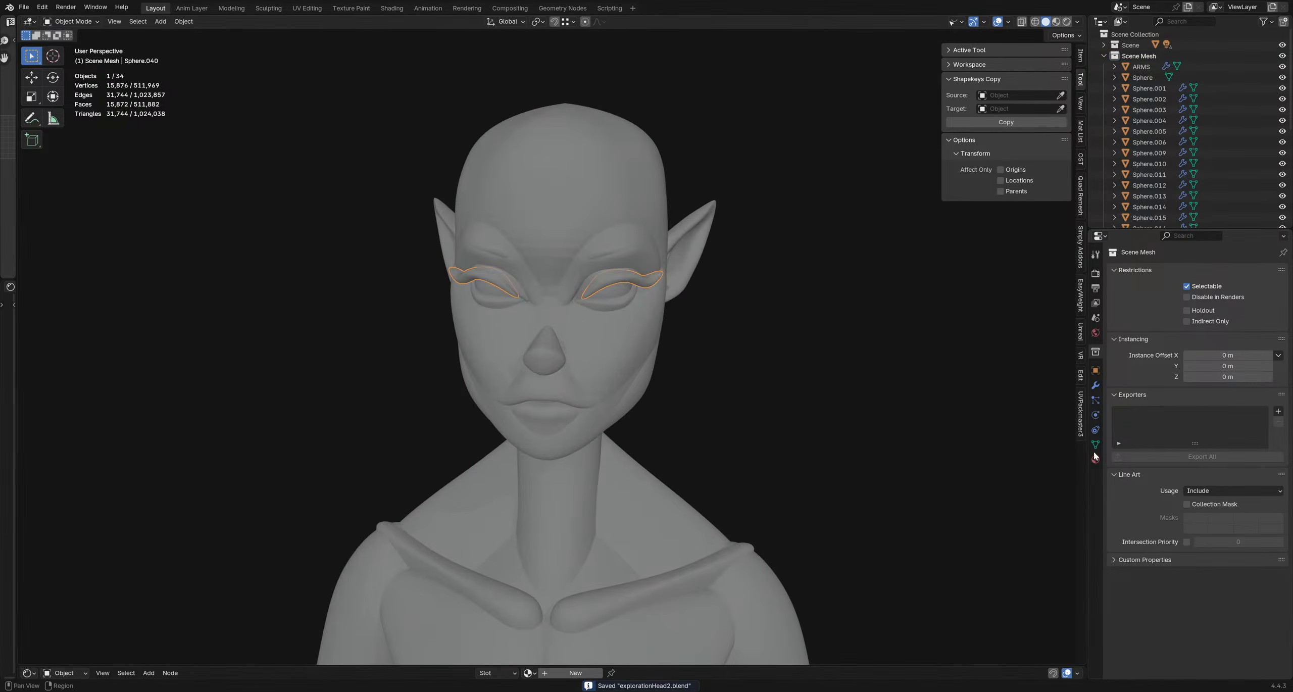
click(1095, 386)
shift+middle_drag(850, 405, 882, 400)
click(609, 233)
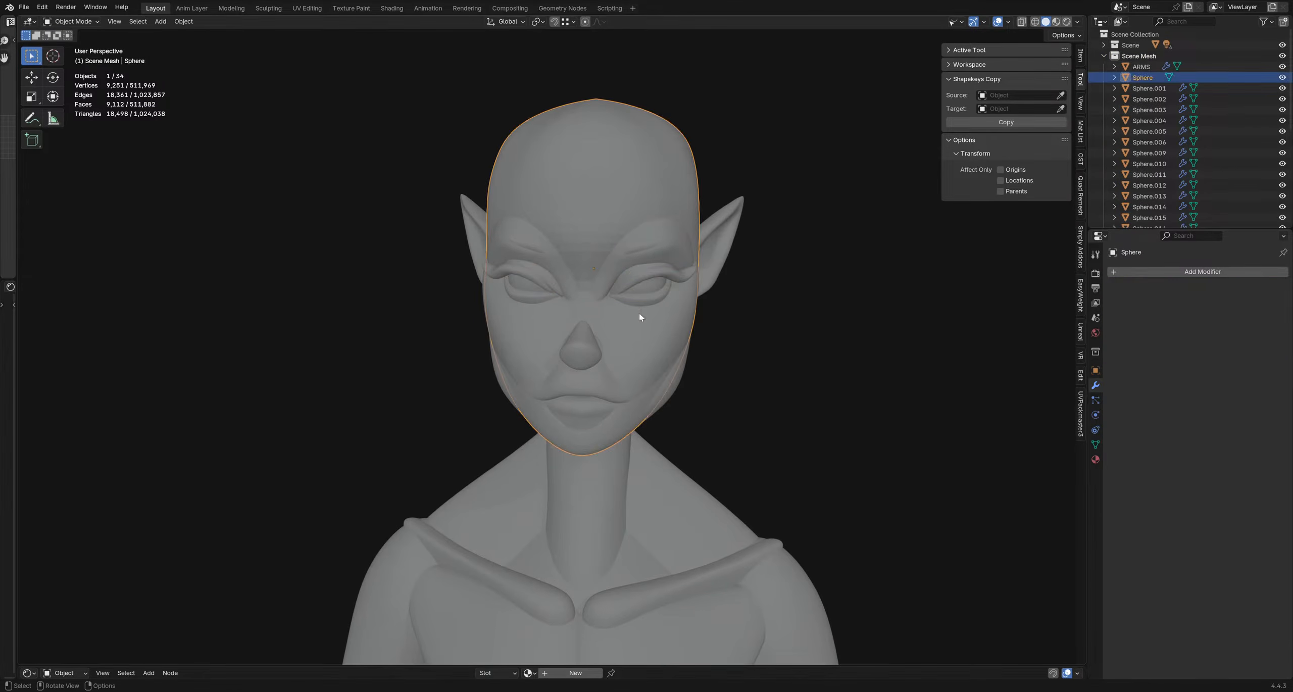
click(631, 299)
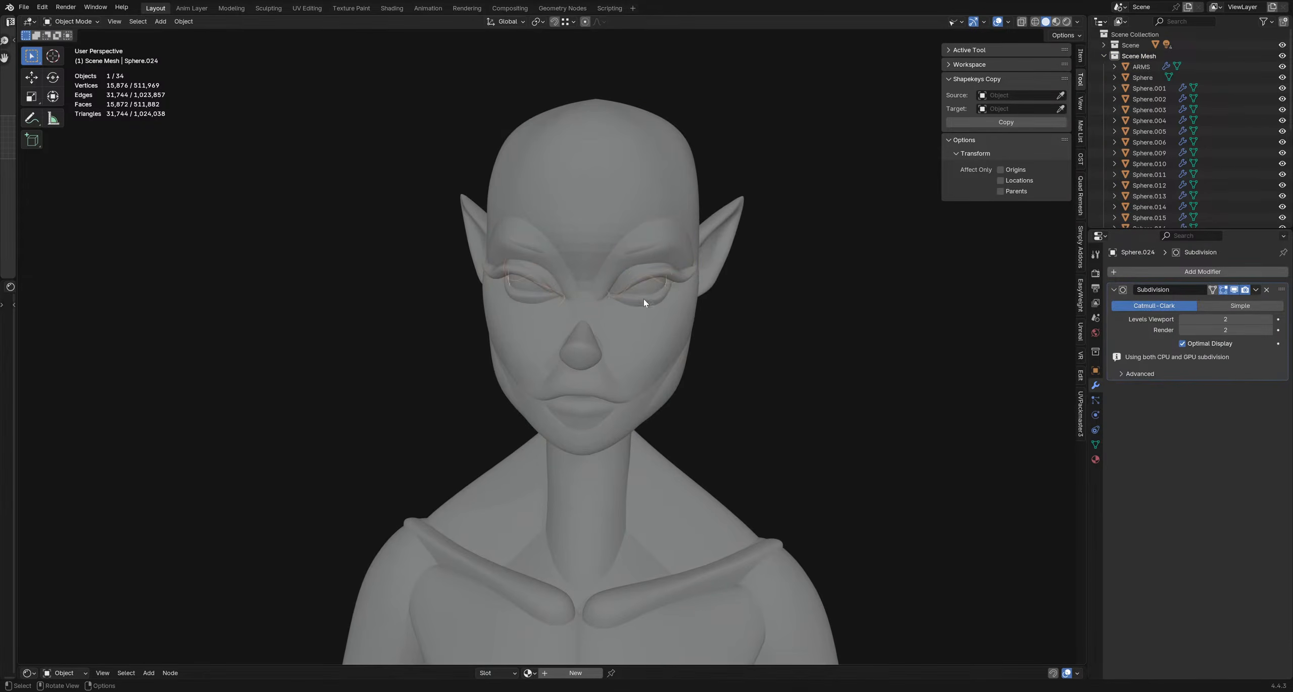
middle_drag(644, 303, 627, 361)
click(556, 349)
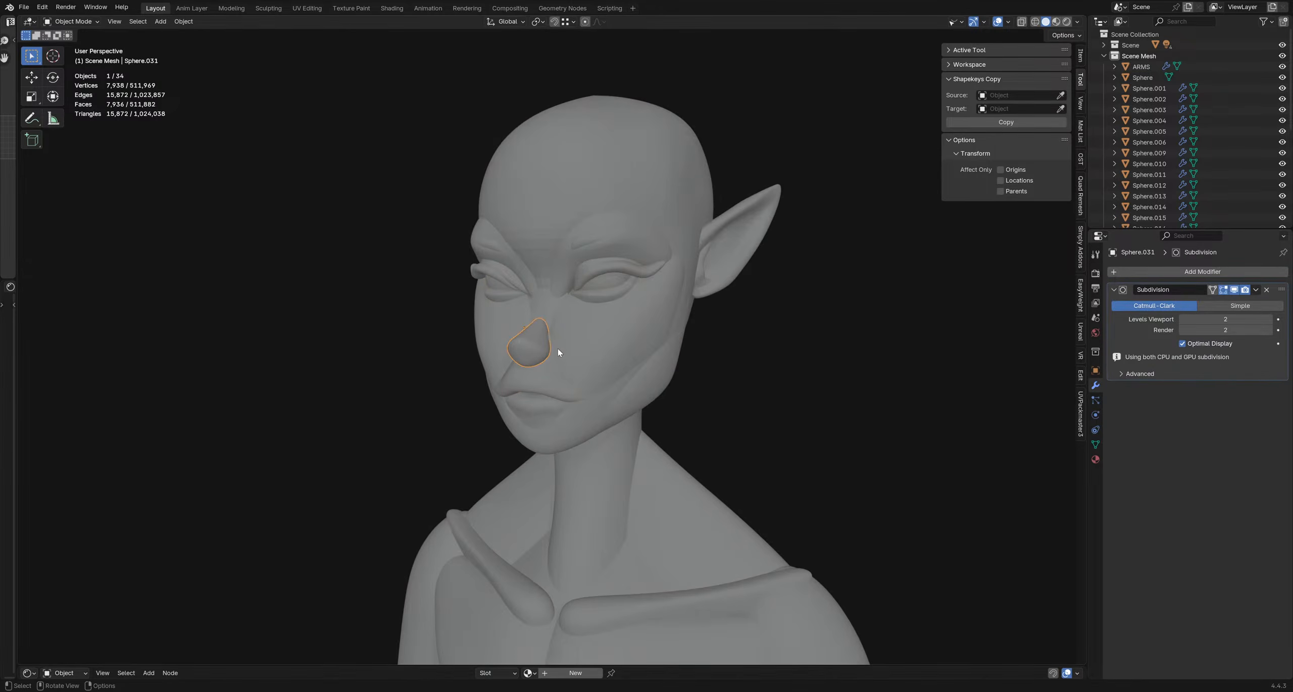
click(540, 260)
middle_drag(754, 215, 646, 401)
click(722, 244)
- Deselect all parts of the figure and save the file again
click(751, 382)
scroll(647, 401, down, 3)
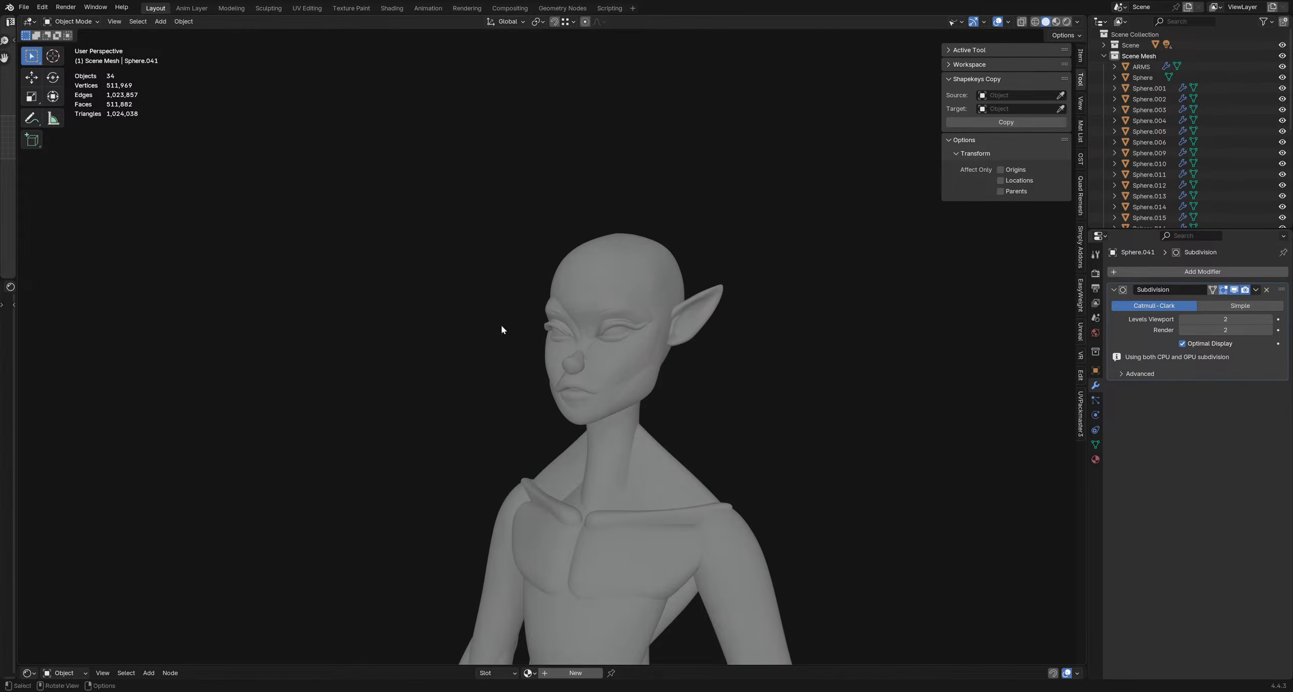
click(24, 8)
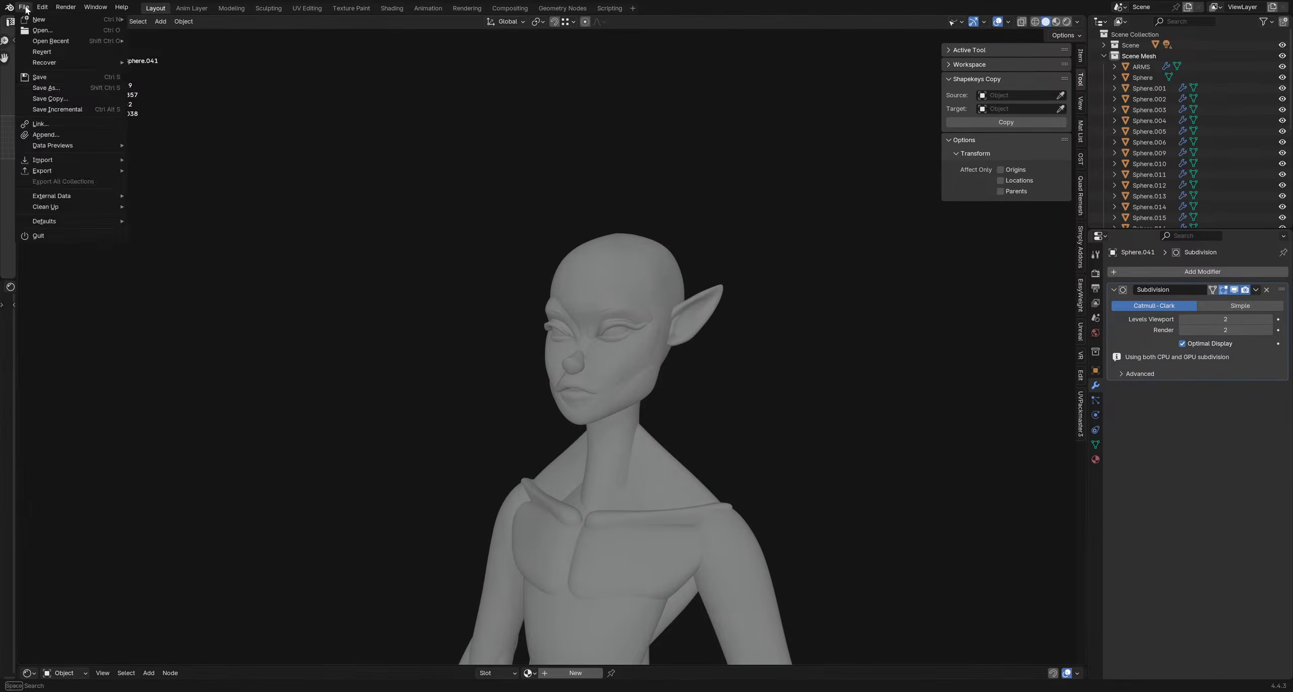
click(39, 77)
- Select every body part of the figure and create a Multires transpose target from them
middle_drag(702, 288, 667, 302)
scroll(696, 349, down, 4)
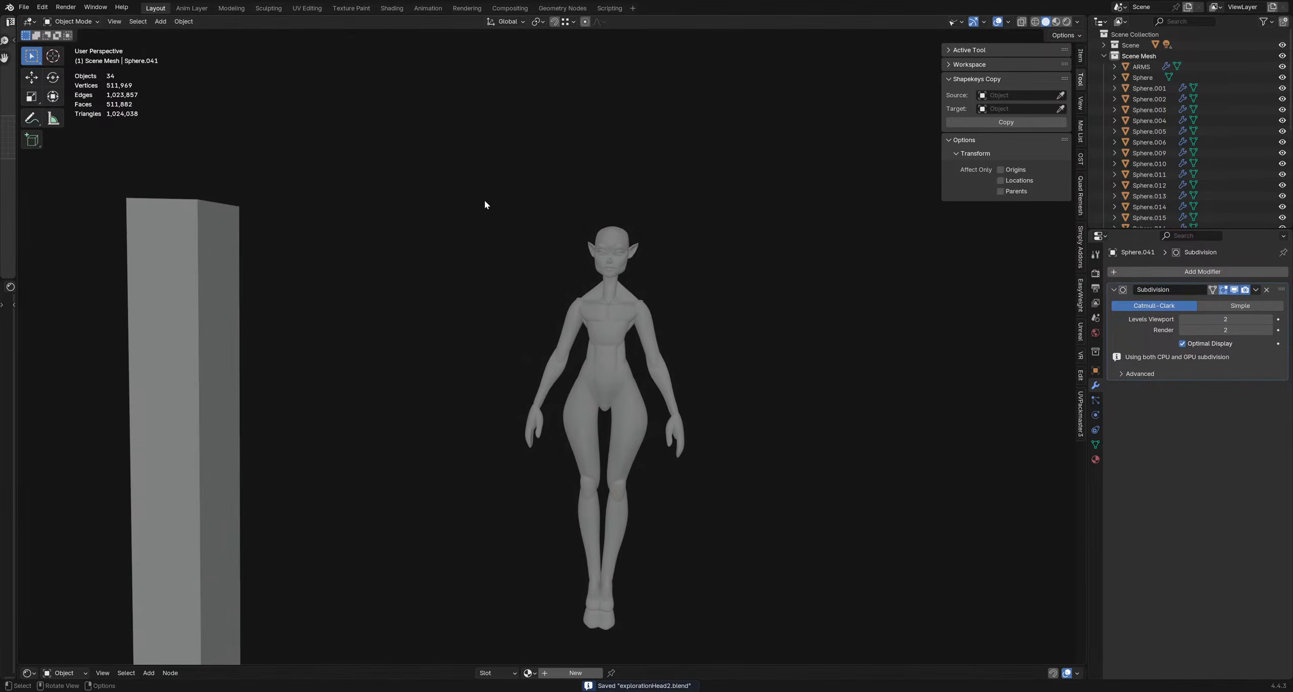
drag(484, 204, 725, 632)
key(KP_Decimal)
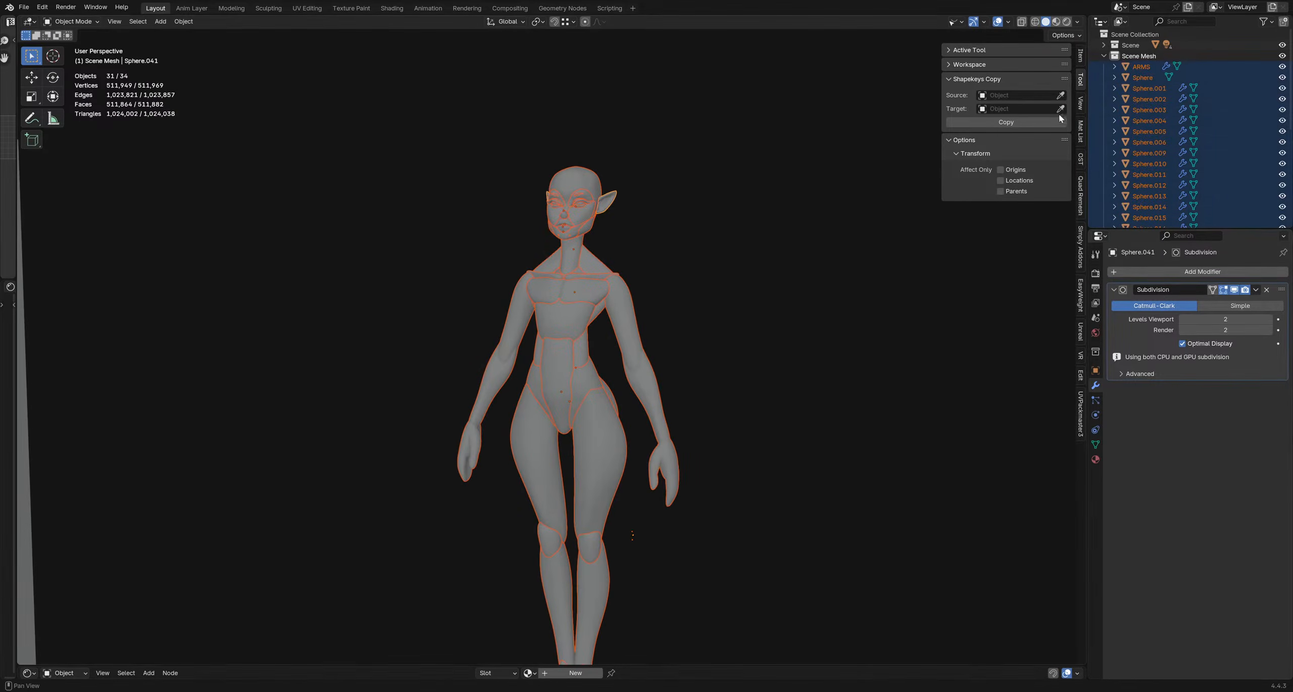
click(1081, 374)
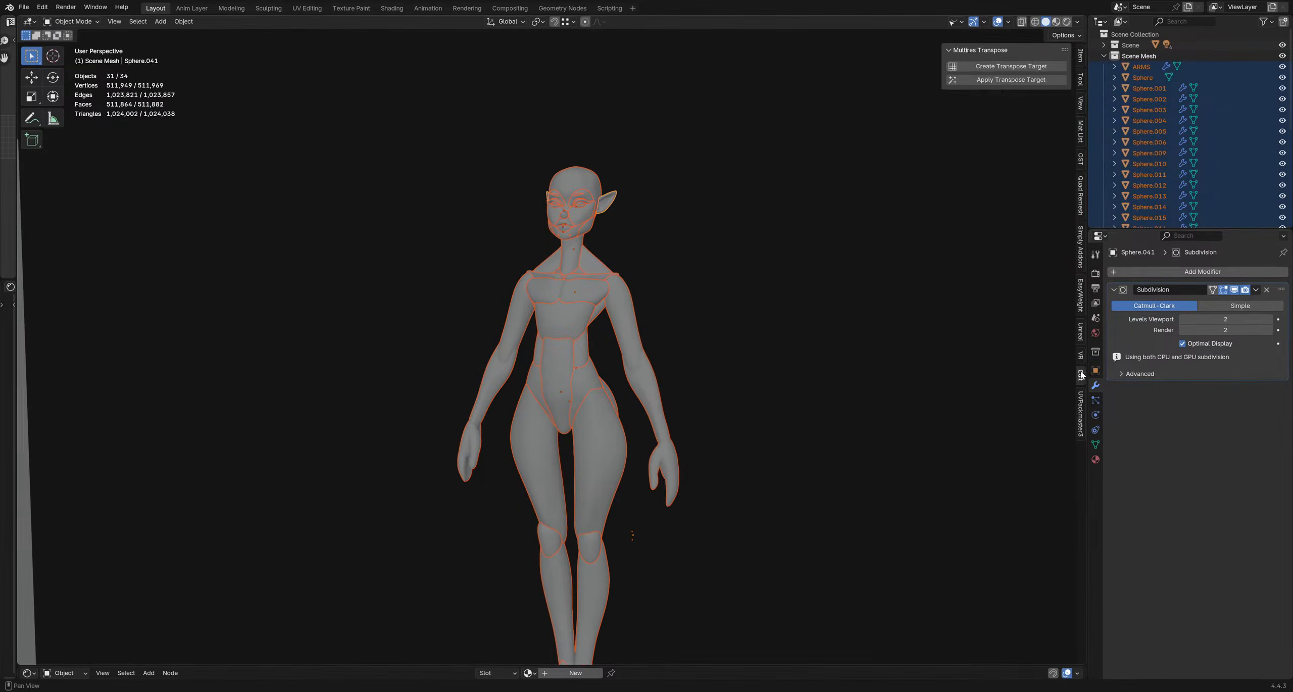
click(1008, 66)
click(946, 90)
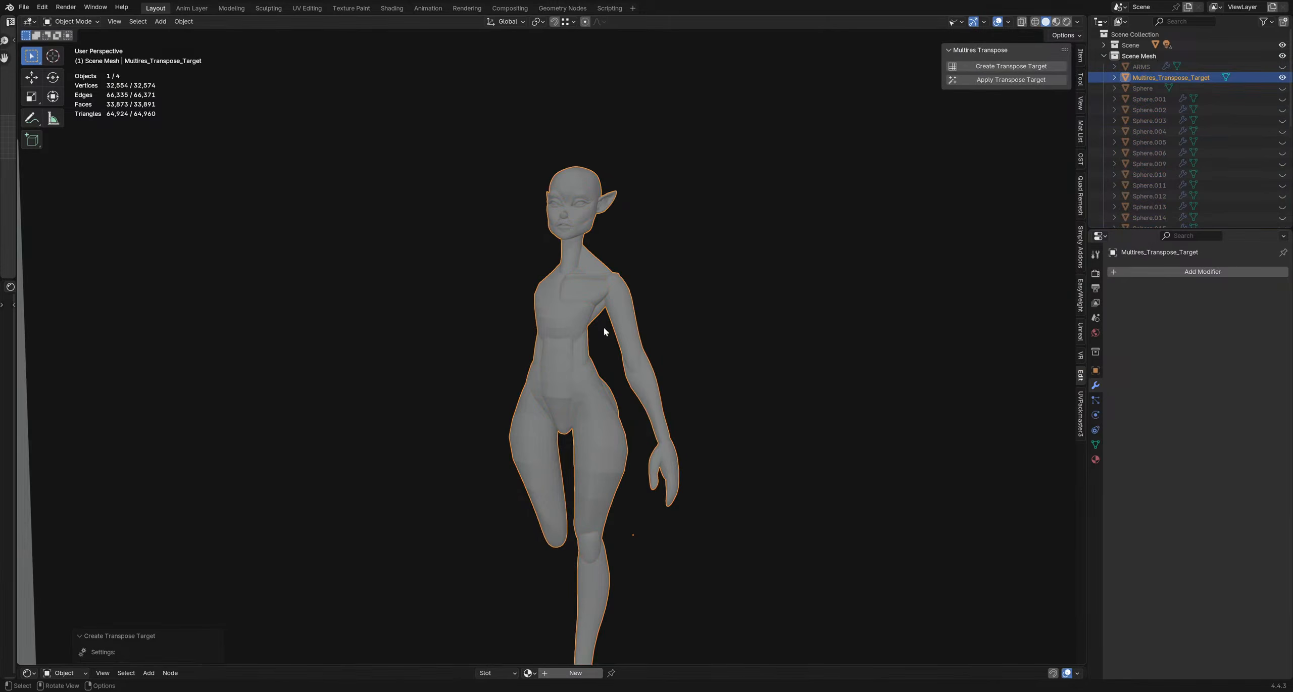
- Review the combined transpose mesh around the head and shoulders and apply the transpose target
shift+middle_drag(571, 310, 707, 228)
scroll(576, 301, up, 5)
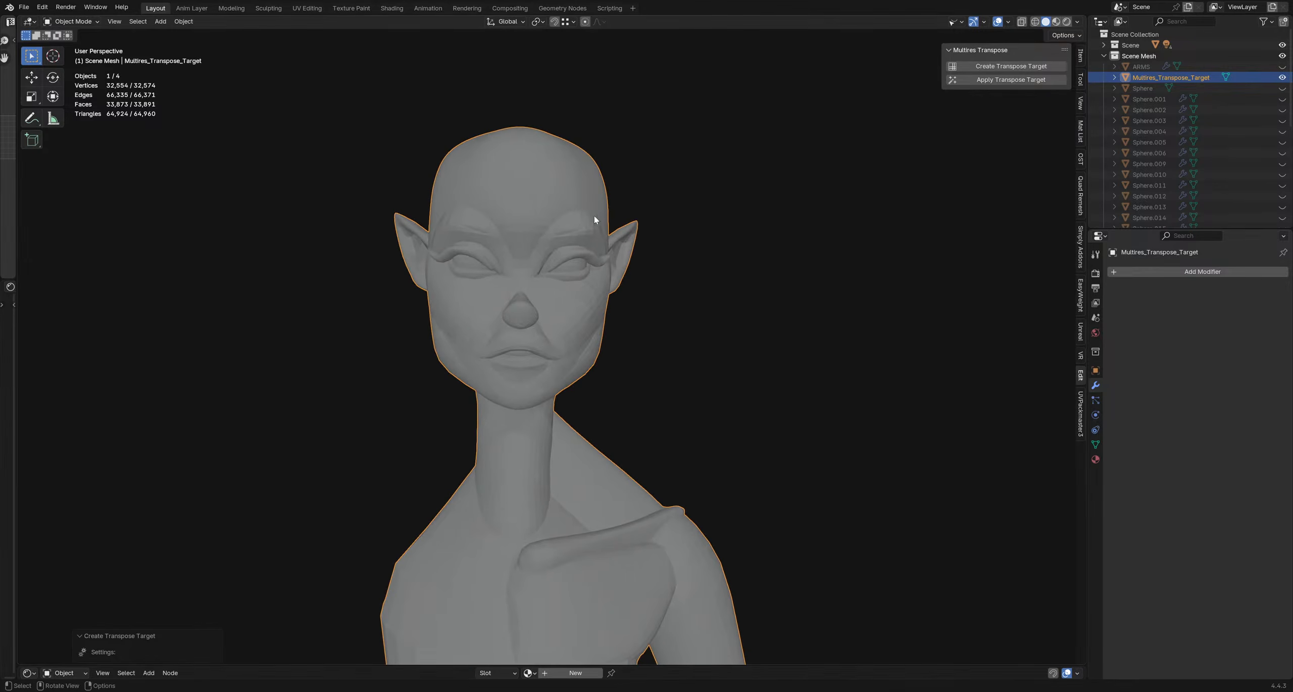
middle_drag(691, 284, 901, 202)
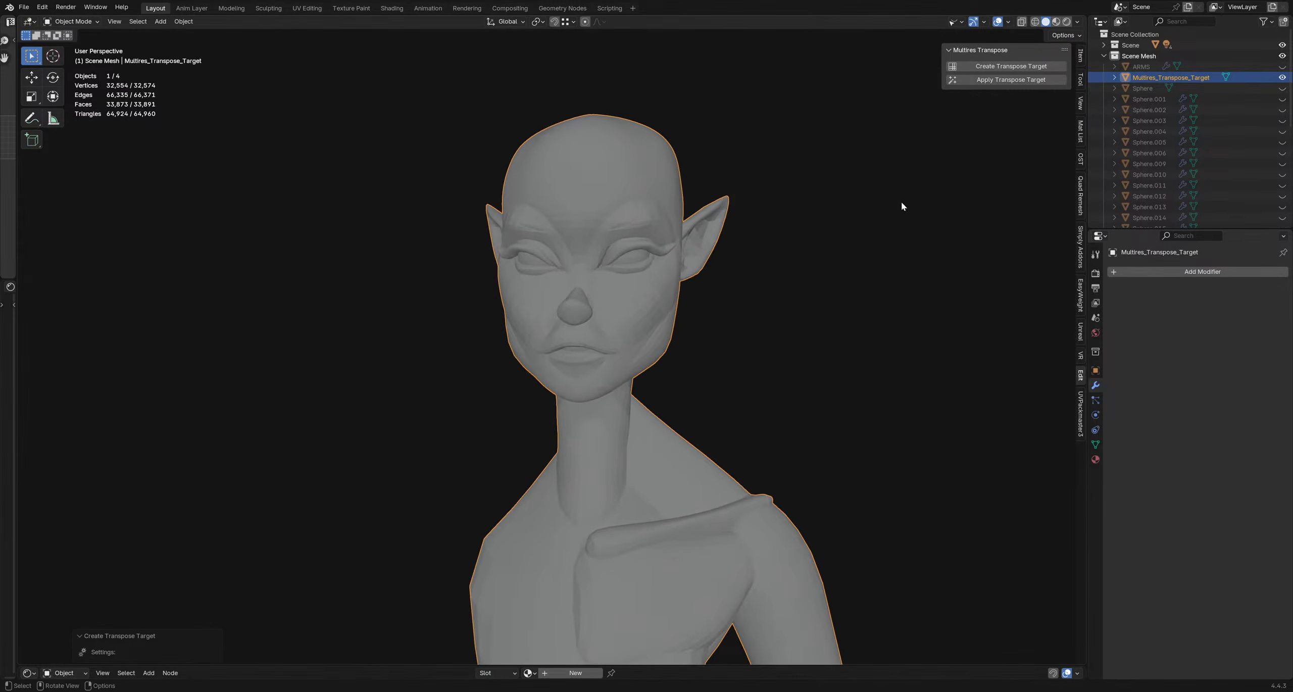
click(1031, 81)
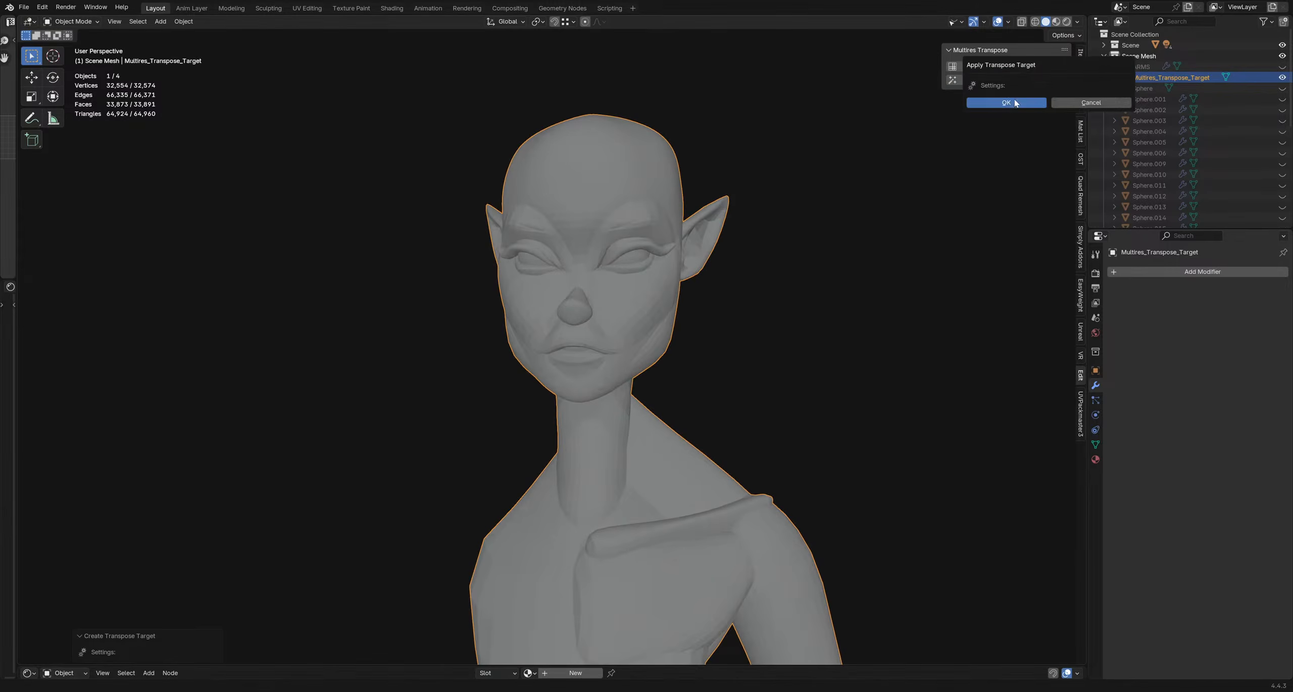
click(1016, 103)
- Apply the Mirror modifier on the trapezius piece between the neck and shoulders
click(525, 459)
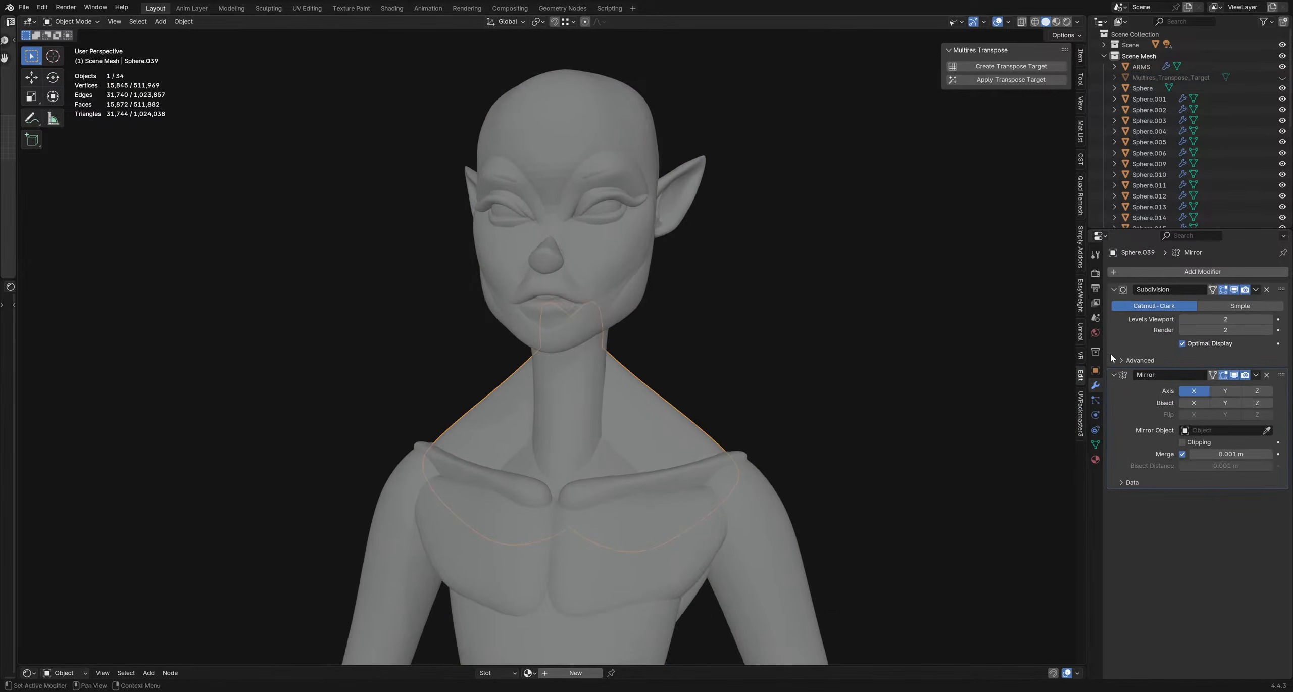
middle_drag(704, 361, 870, 357)
shift+middle_drag(780, 387, 759, 322)
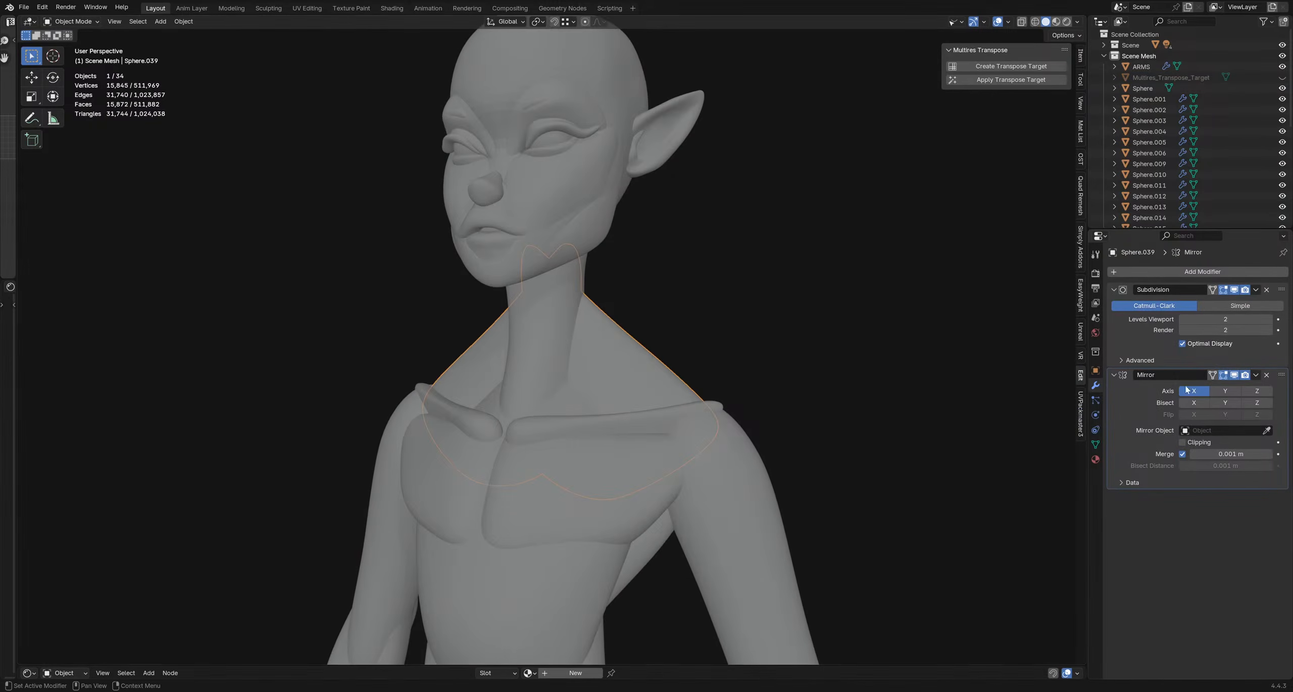
key(ctrl+a)
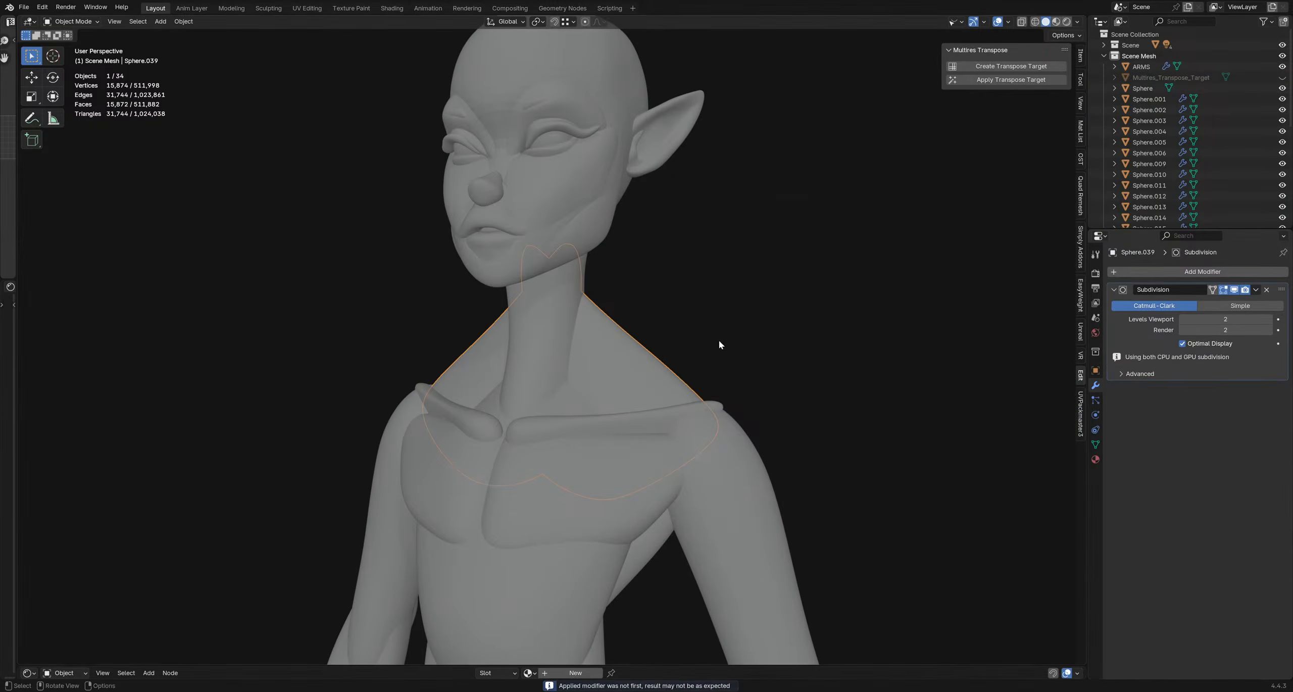
- Enable X symmetry for the trapezius piece in Sculpt Mode, return to Object Mode and save explorationHead2.blend
key(ctrl+Tab)
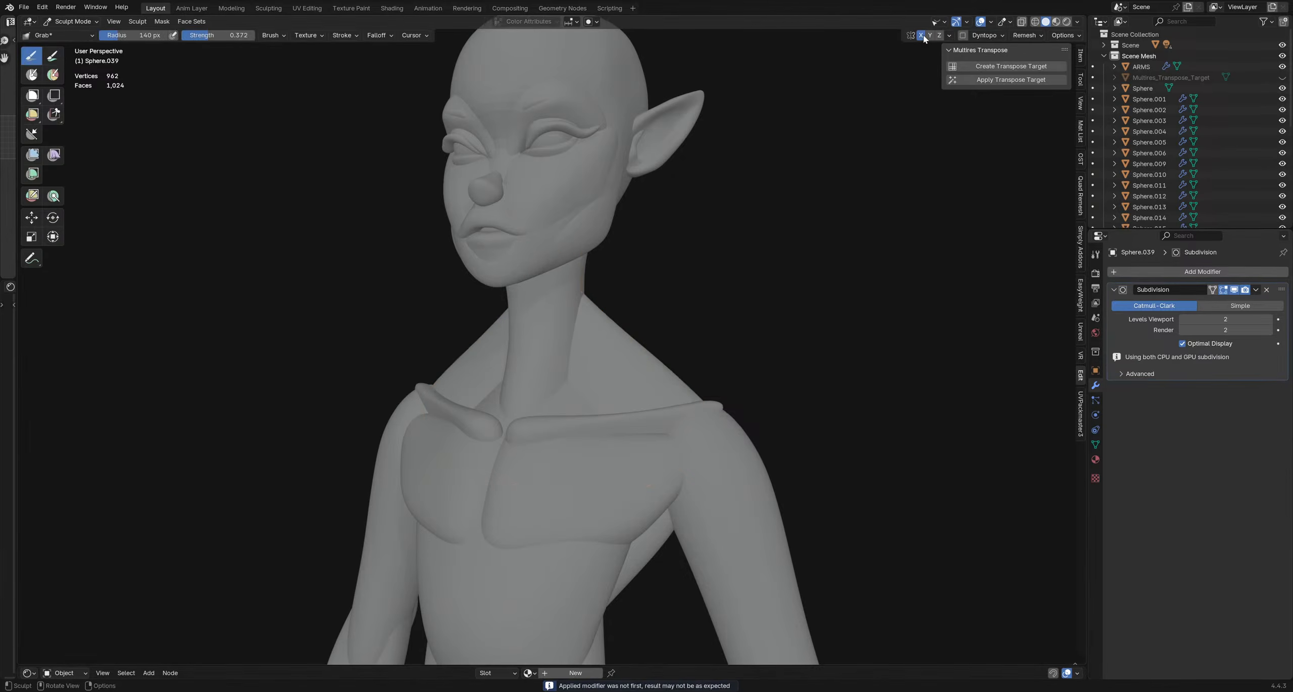
middle_drag(747, 353, 783, 361)
key(ctrl+Tab)
middle_drag(638, 374, 672, 368)
scroll(699, 337, down, 5)
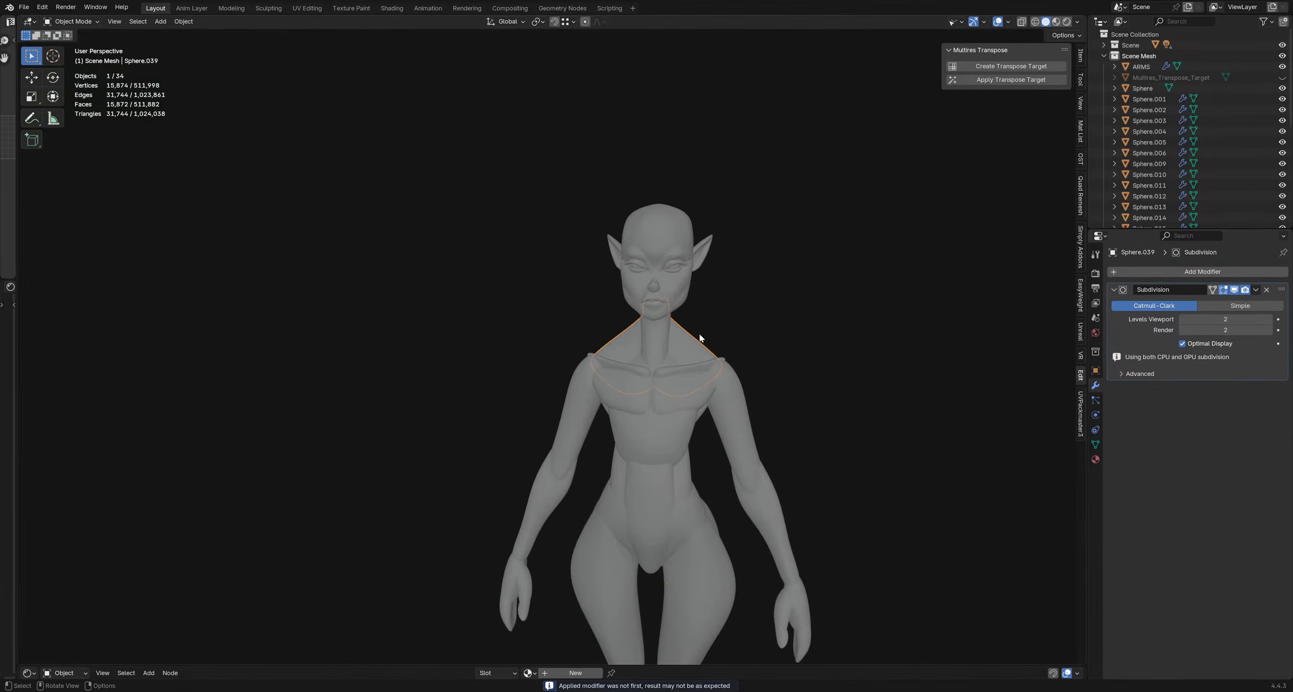
scroll(741, 335, down, 2)
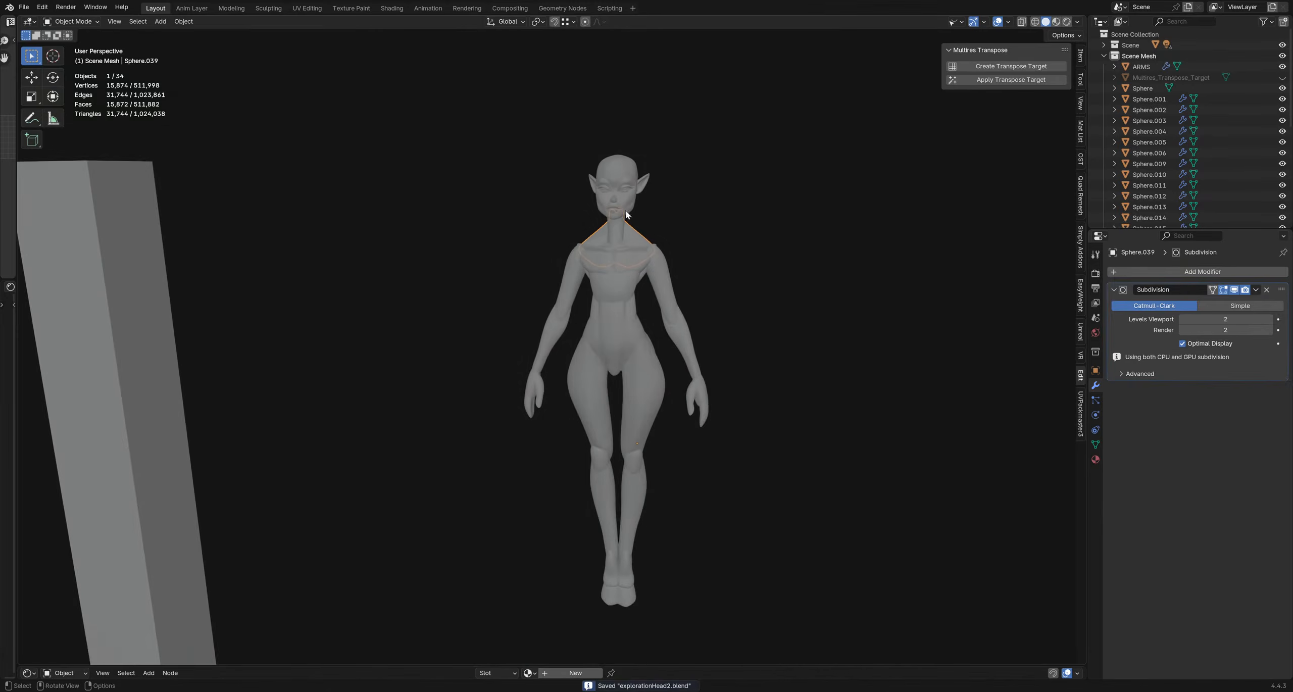
- Select all of the figure's body parts and create a new Multires transpose target
drag(491, 121, 761, 644)
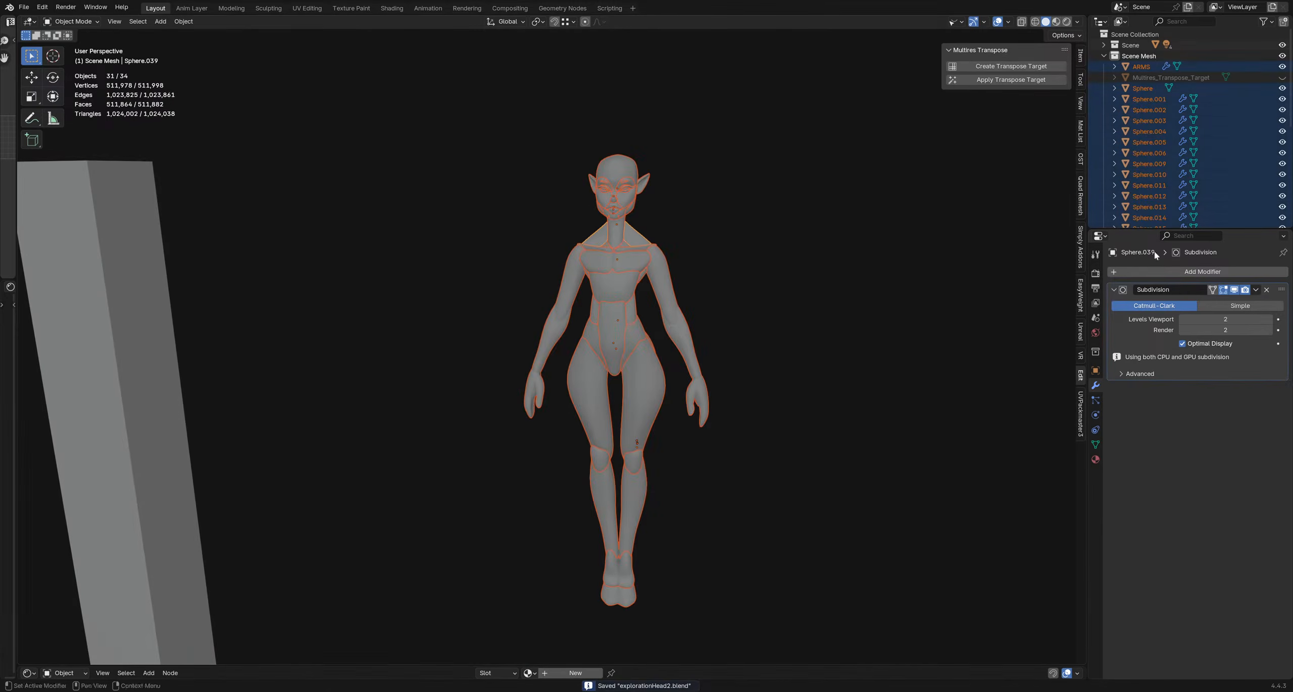
click(1008, 68)
click(982, 88)
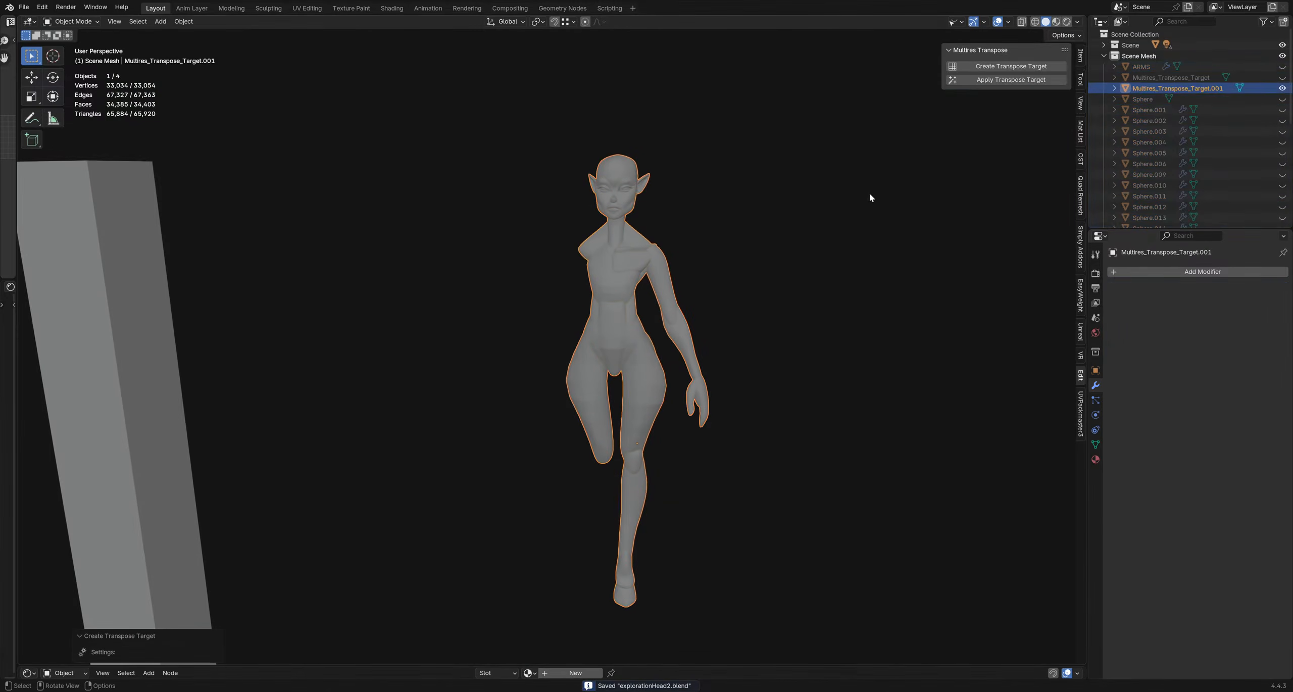
- Delete the old hidden Multires_Transpose_Target object and select Multires_Transpose_Target.001
click(1200, 77)
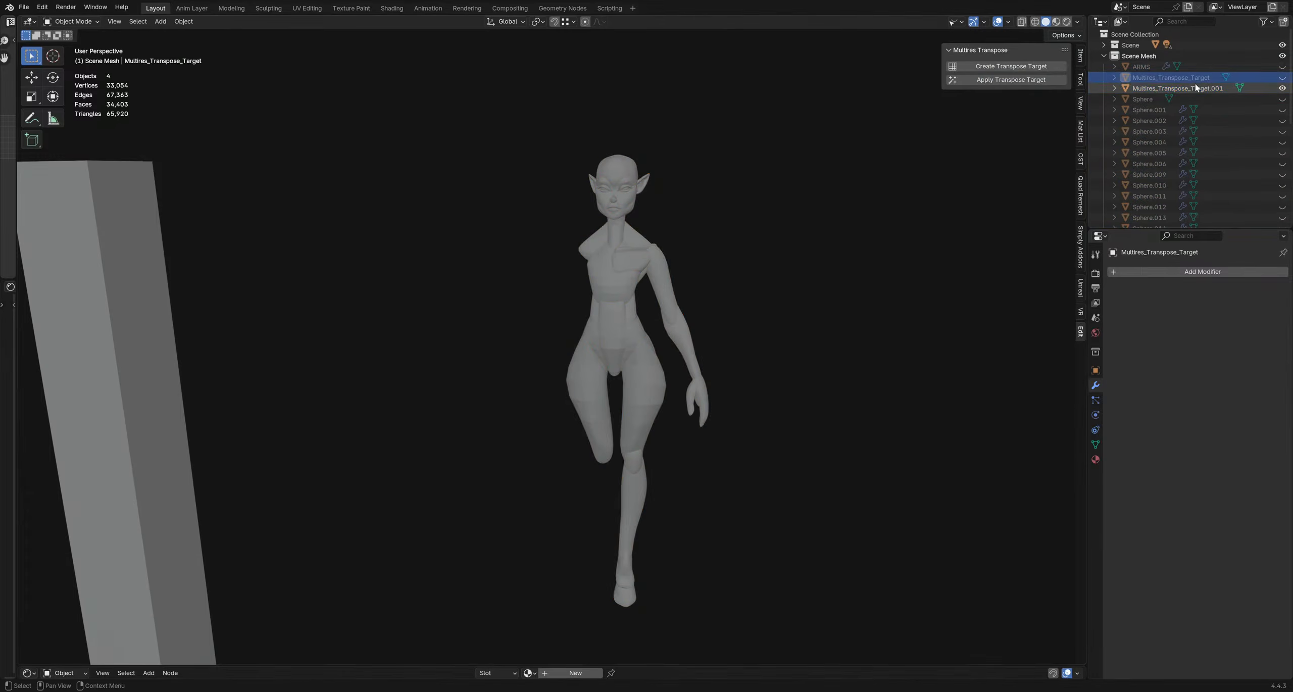
key(x)
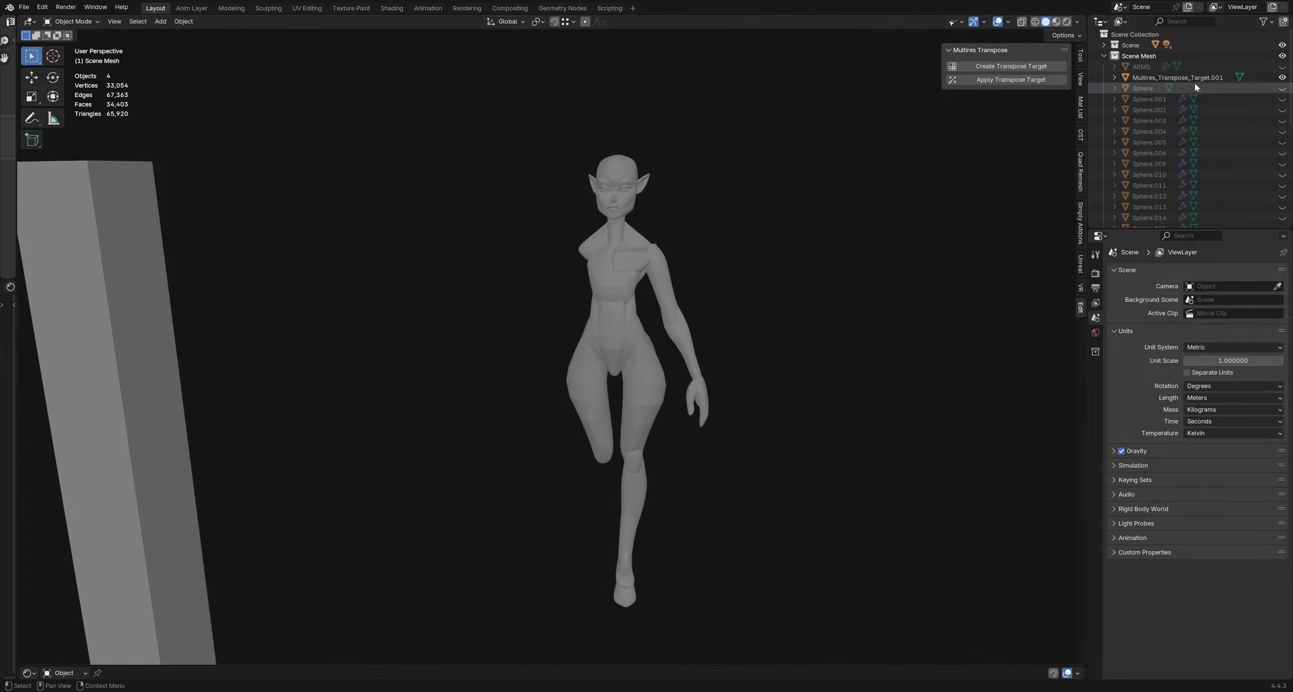
click(1150, 79)
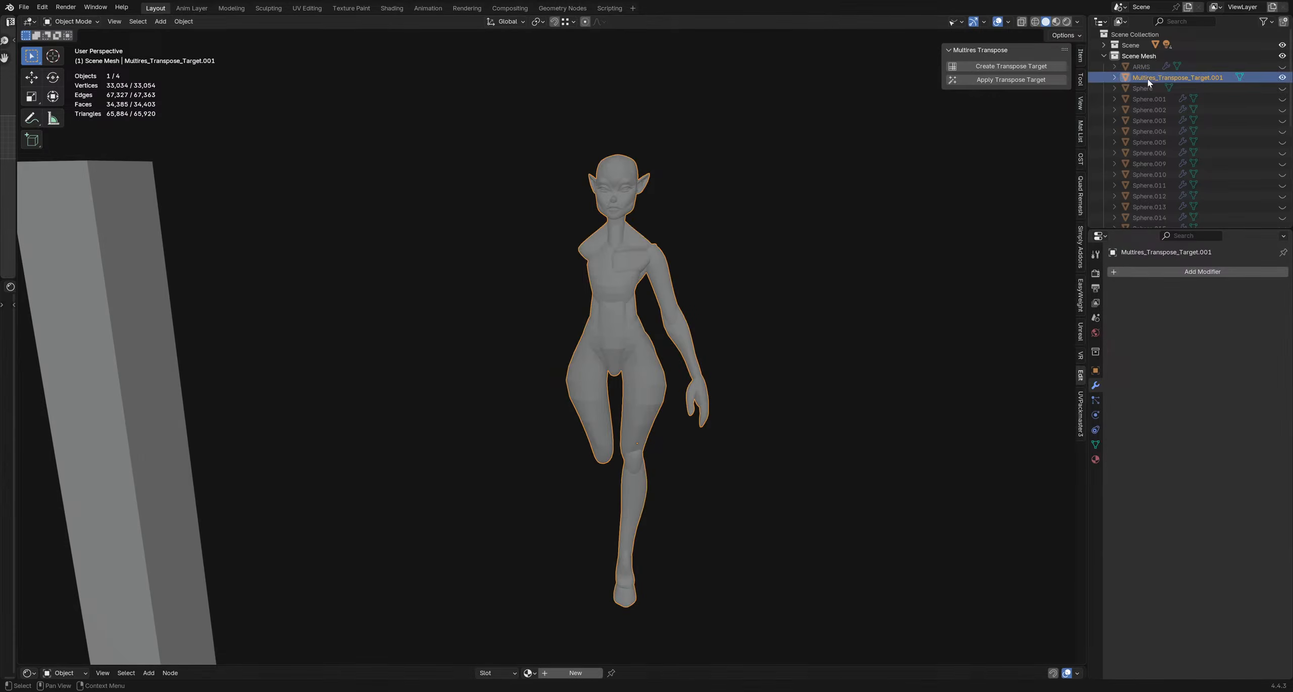
- Apply the Multires_Transpose_Target.001 changes back to the body parts and delete the used target object
click(1020, 79)
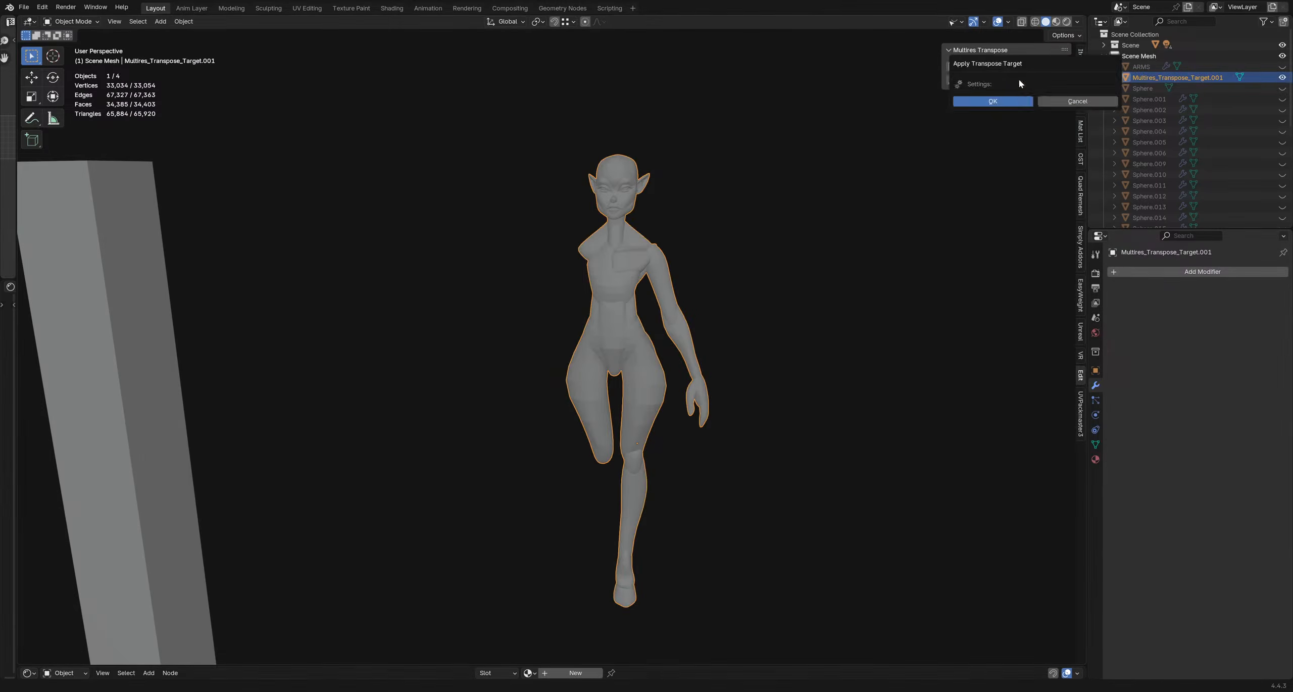
click(1011, 102)
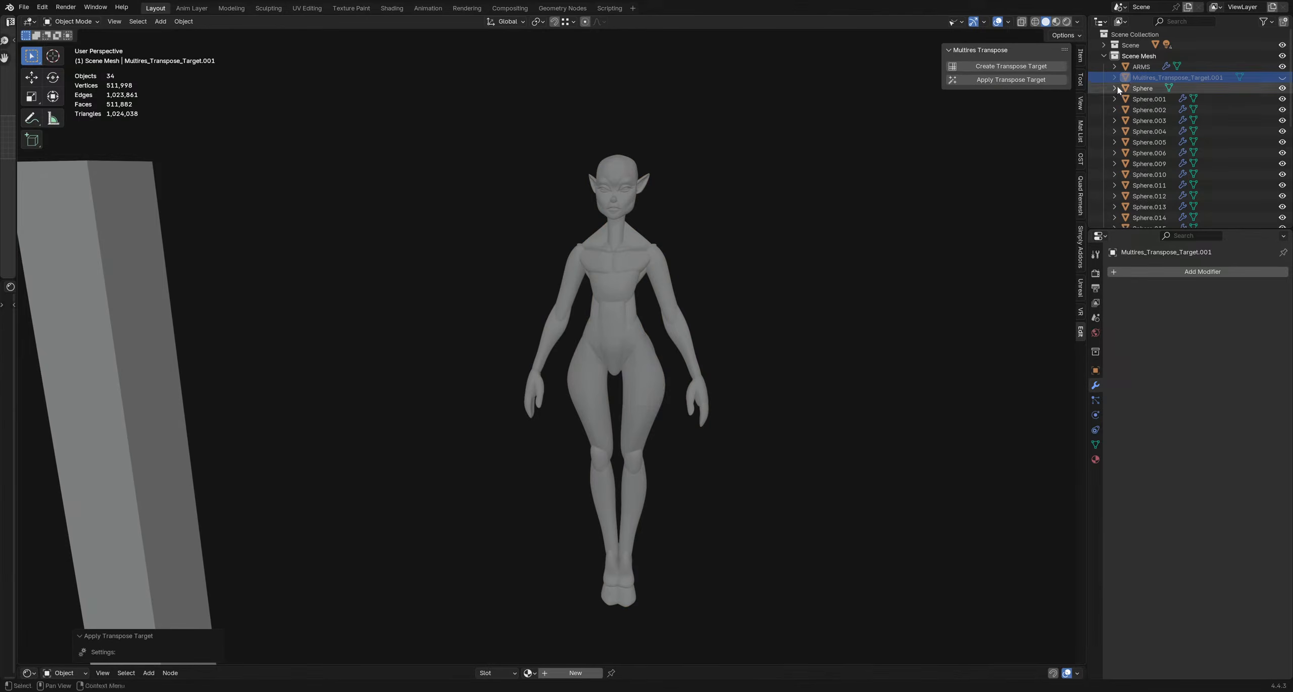
key(Delete)
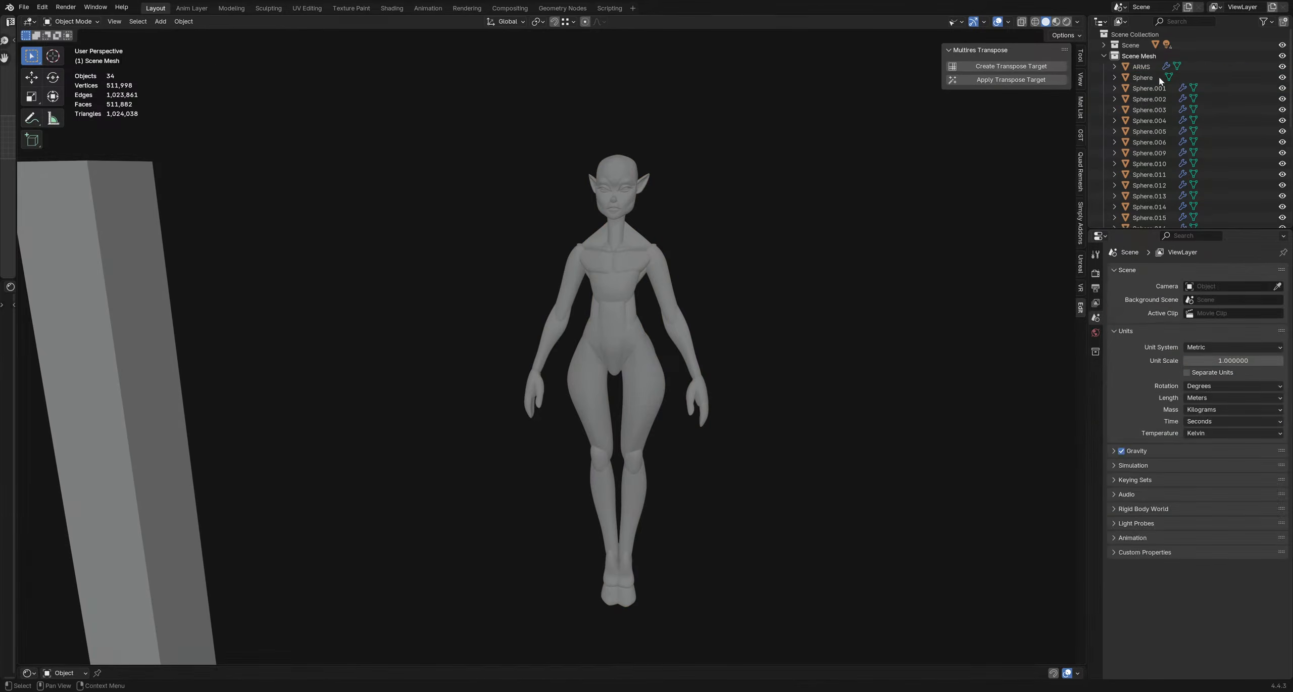
- Select all of the figure's body parts again and create a fresh Multires transpose target
drag(502, 136, 756, 605)
shift+middle_drag(760, 288, 746, 297)
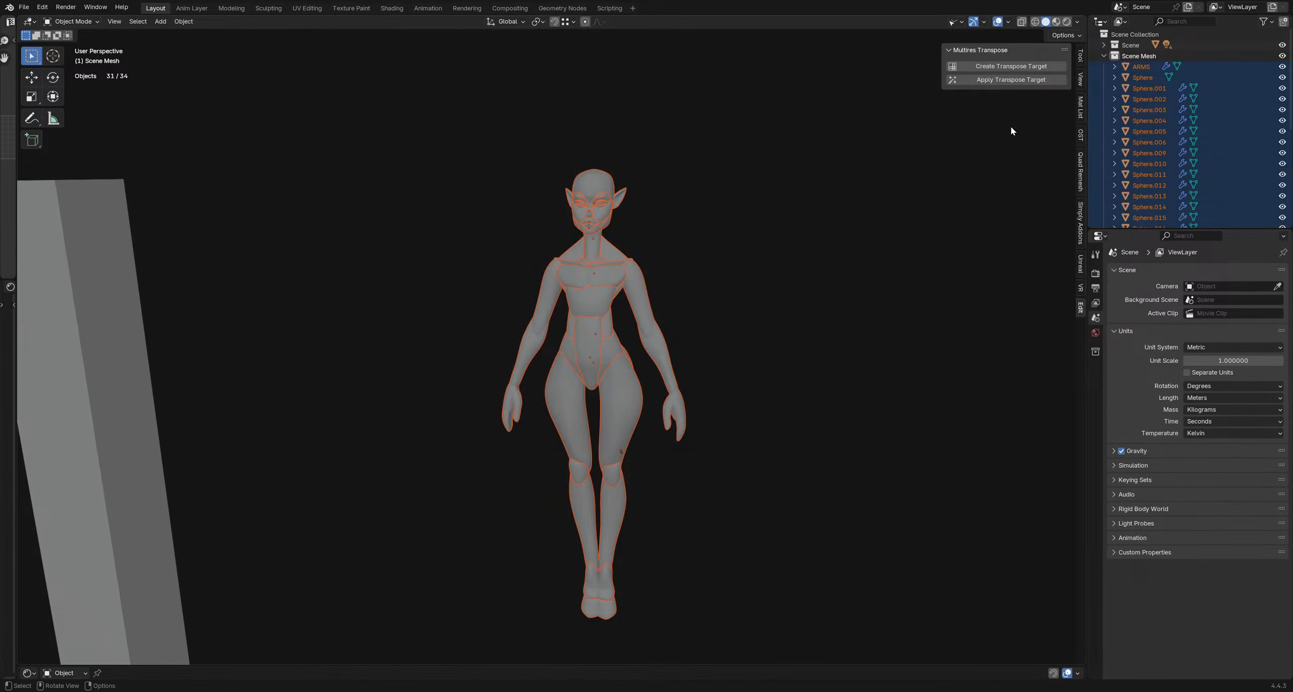
click(987, 69)
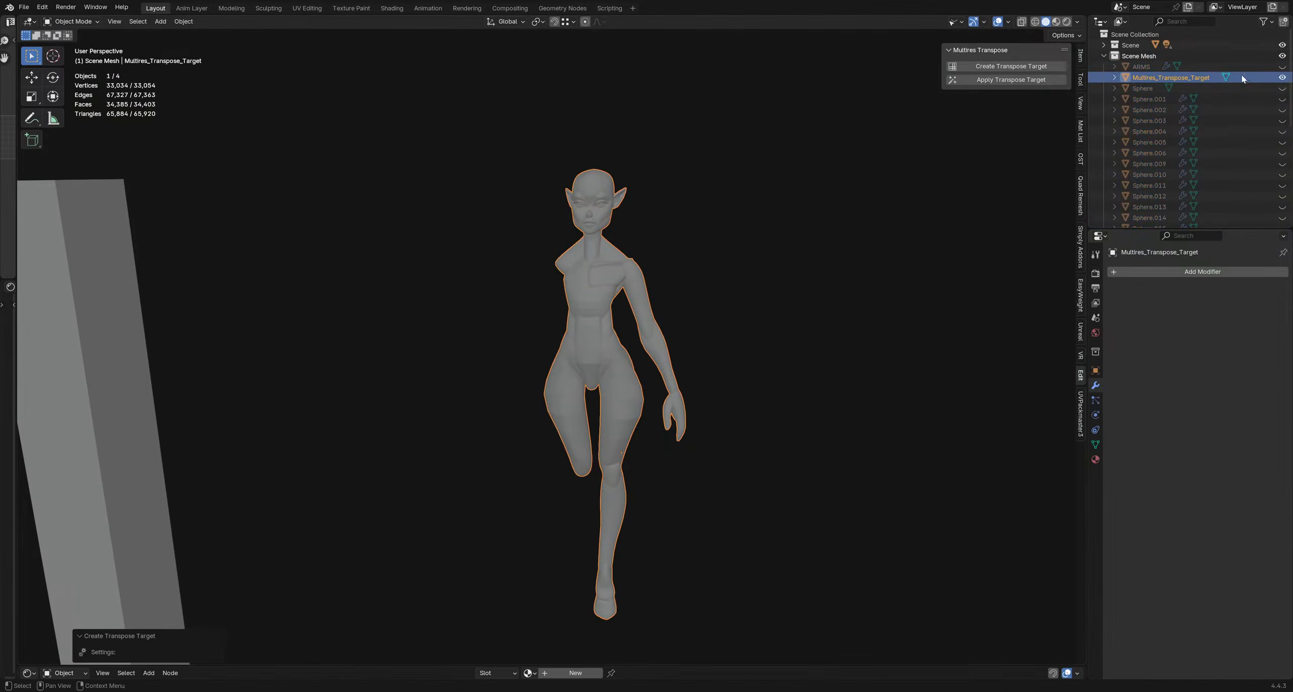
- Add a level 2 Subdivision modifier to Multires_Transpose_Target and switch it to Sculpt Mode
scroll(740, 281, up, 4)
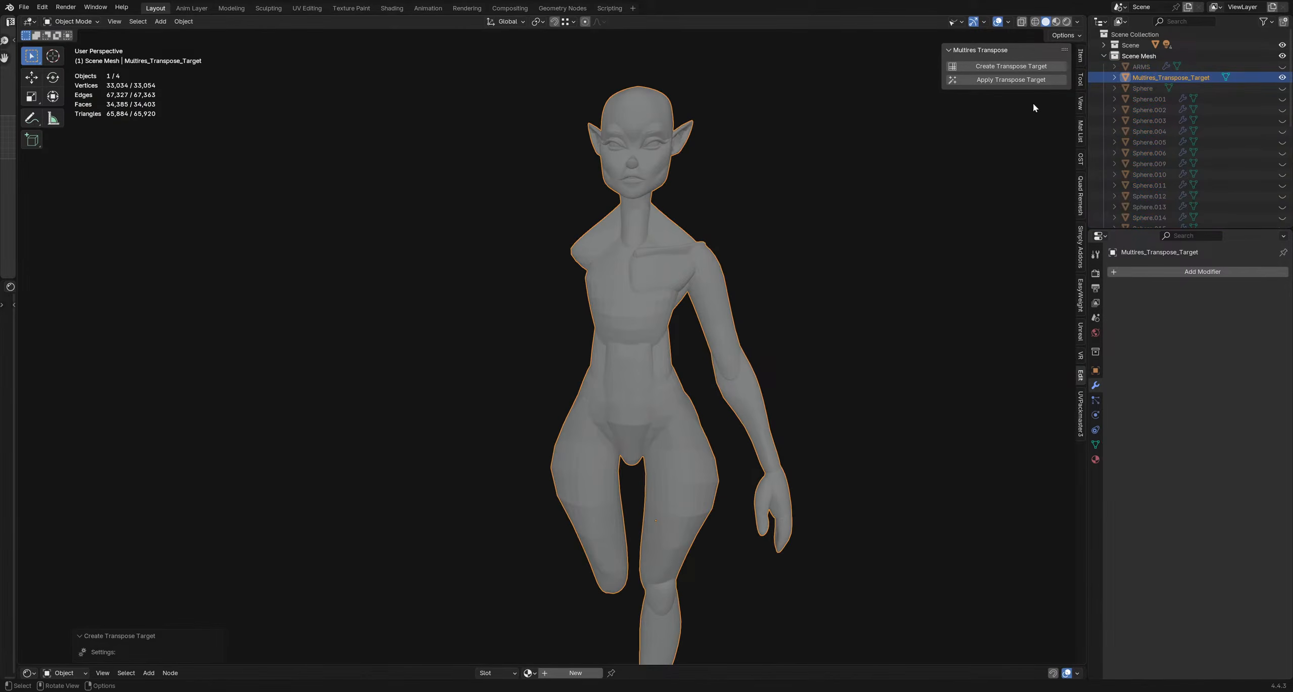
shift+middle_drag(701, 218, 683, 228)
key(ctrl+Tab)
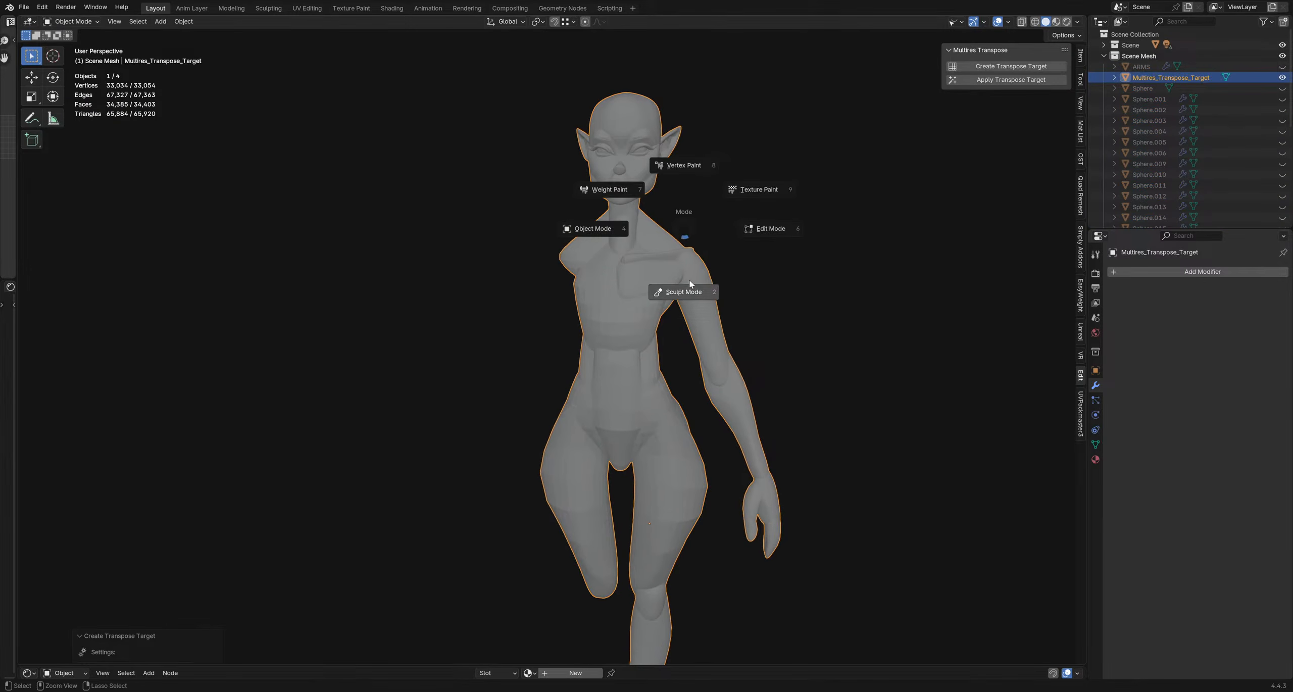
click(649, 239)
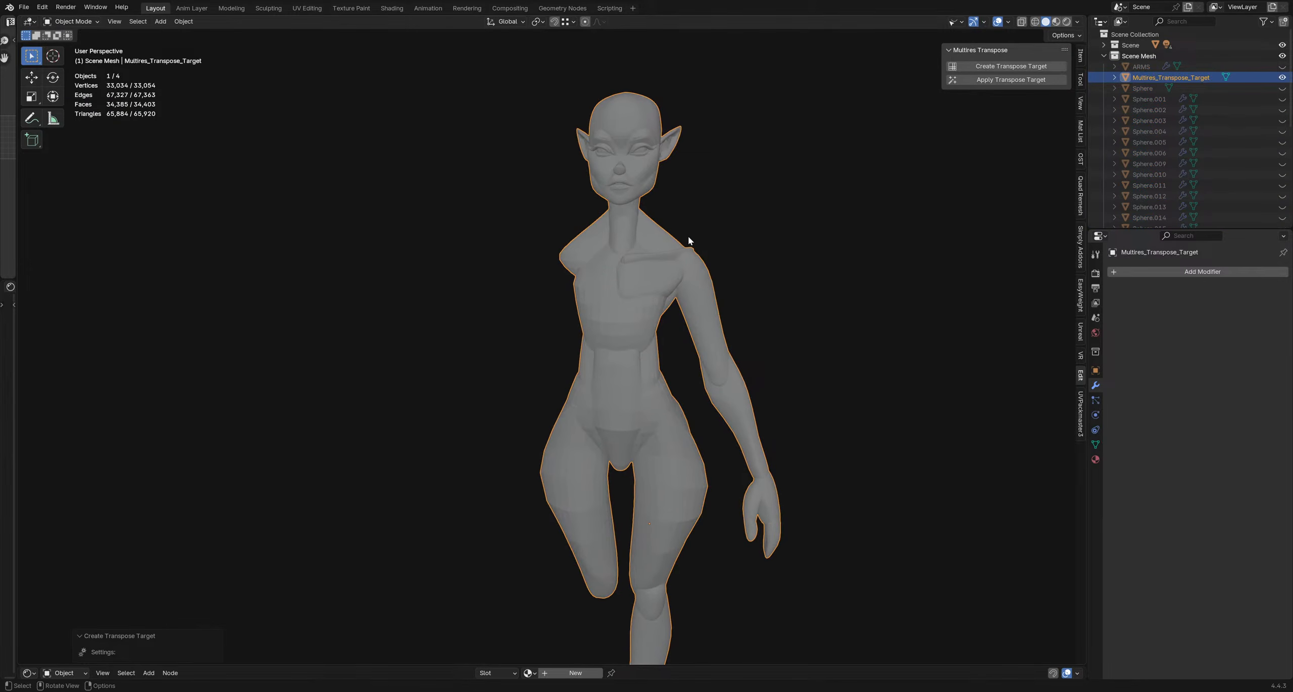
key(ctrl+2)
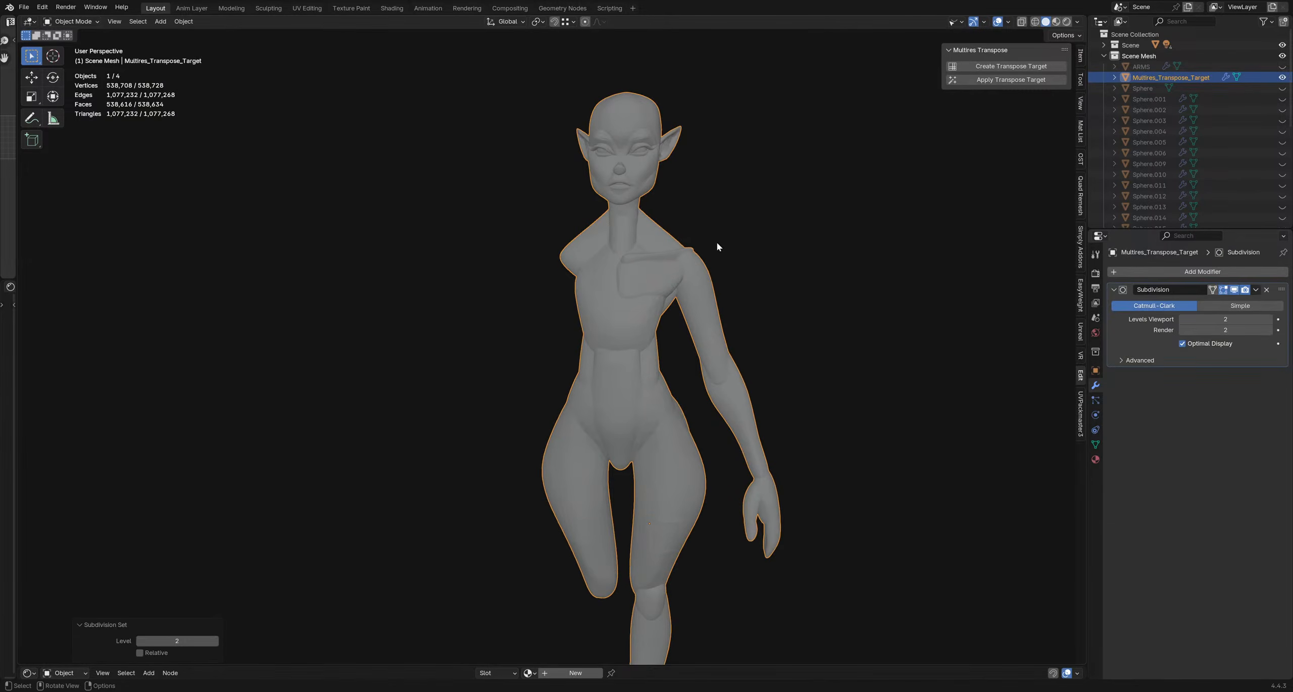
shift+middle_drag(717, 247, 706, 255)
key(ctrl+Tab)
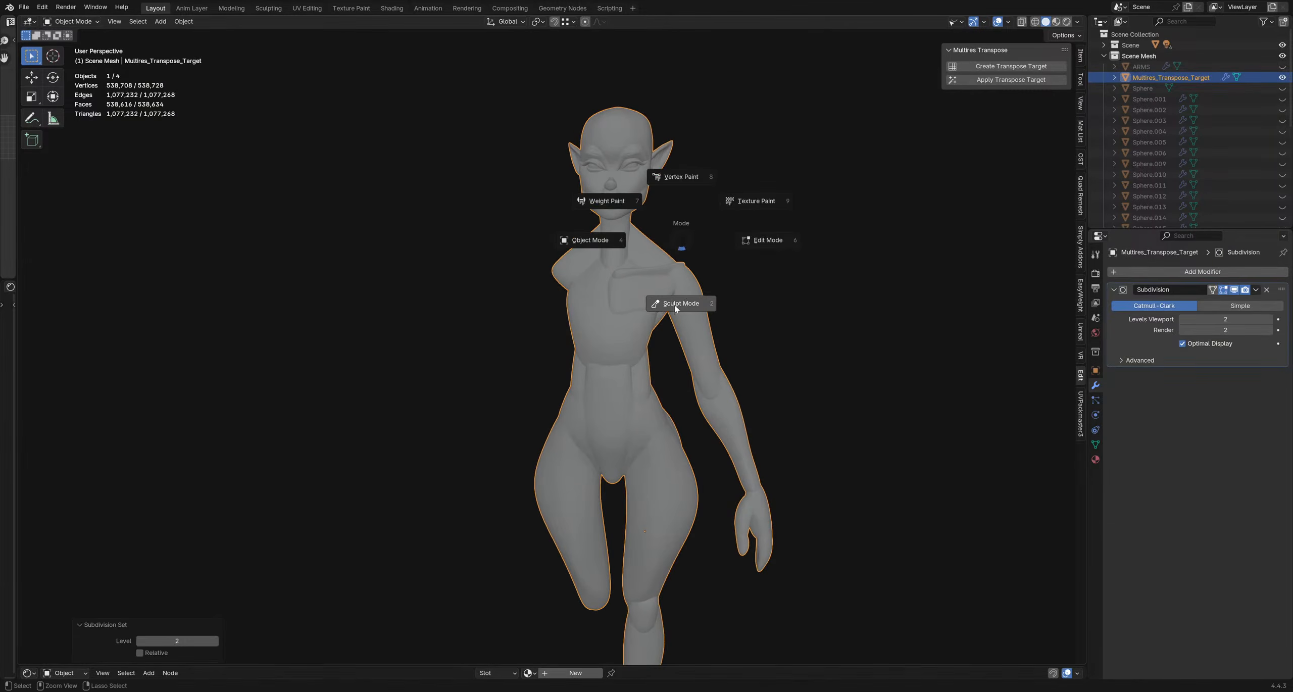
click(733, 288)
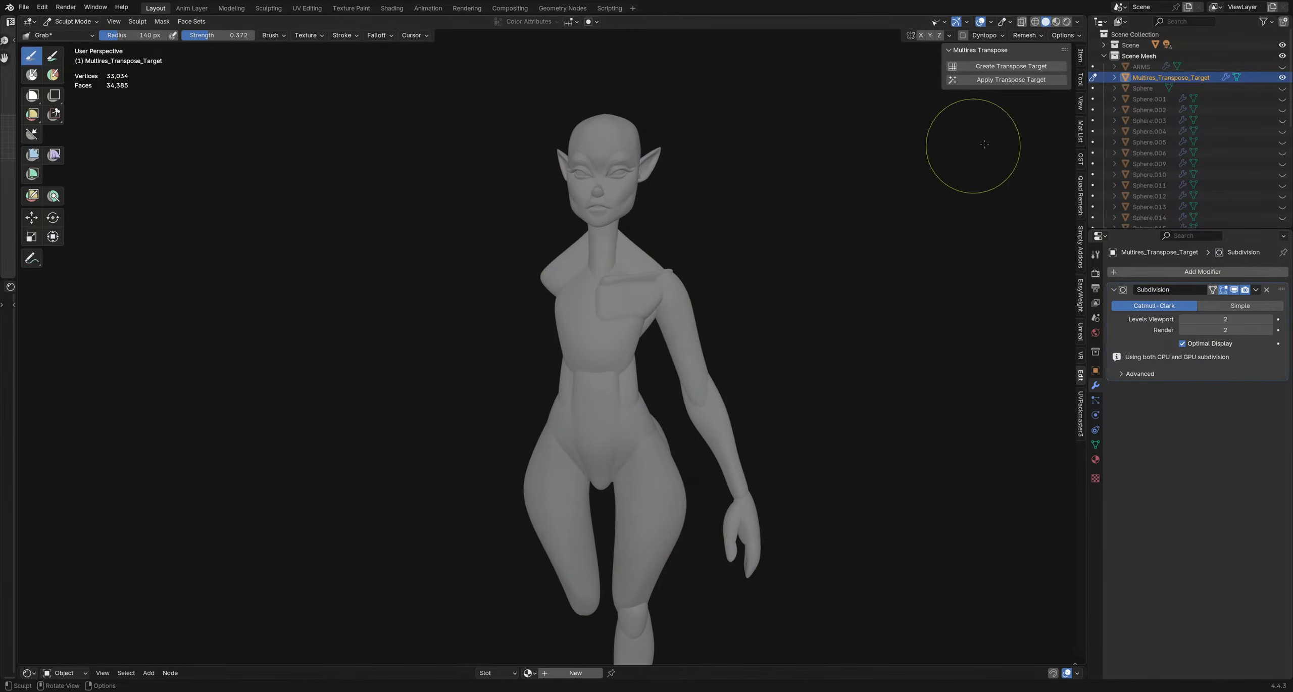
- Disable viewport Shadow and enable World-type Cavity shading with Ridge 0 and Valley 0.582
click(1078, 22)
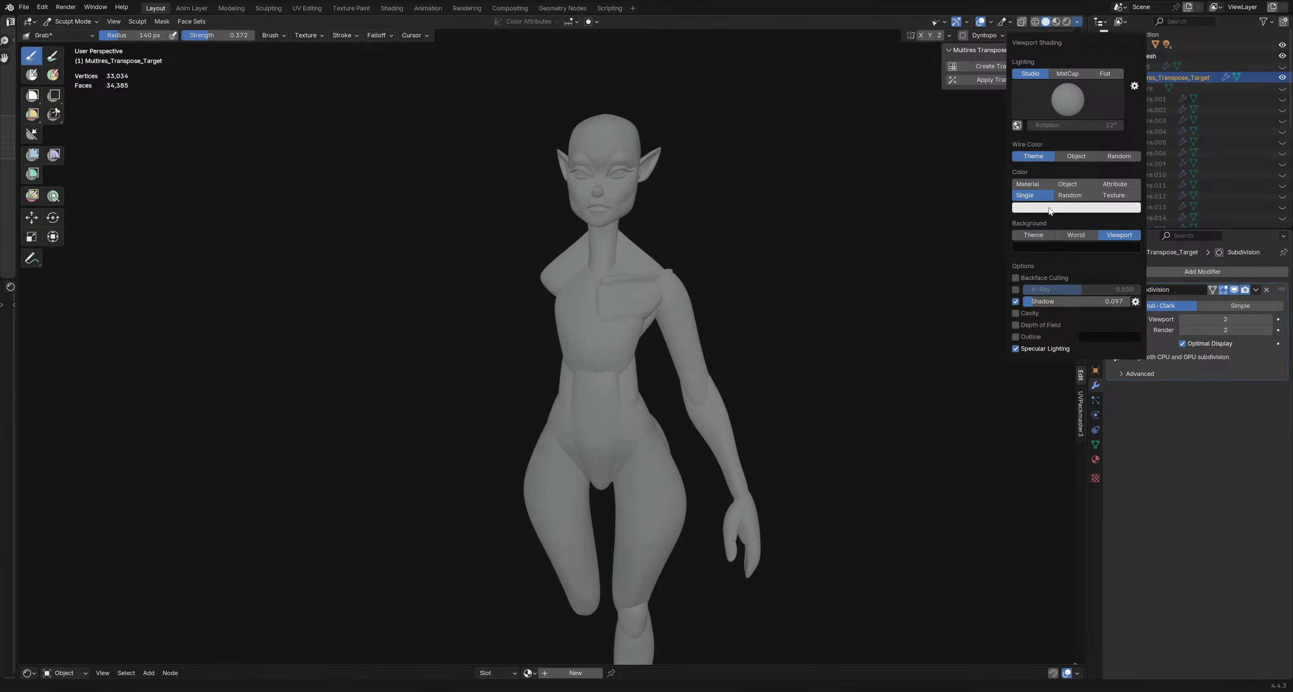
click(1015, 301)
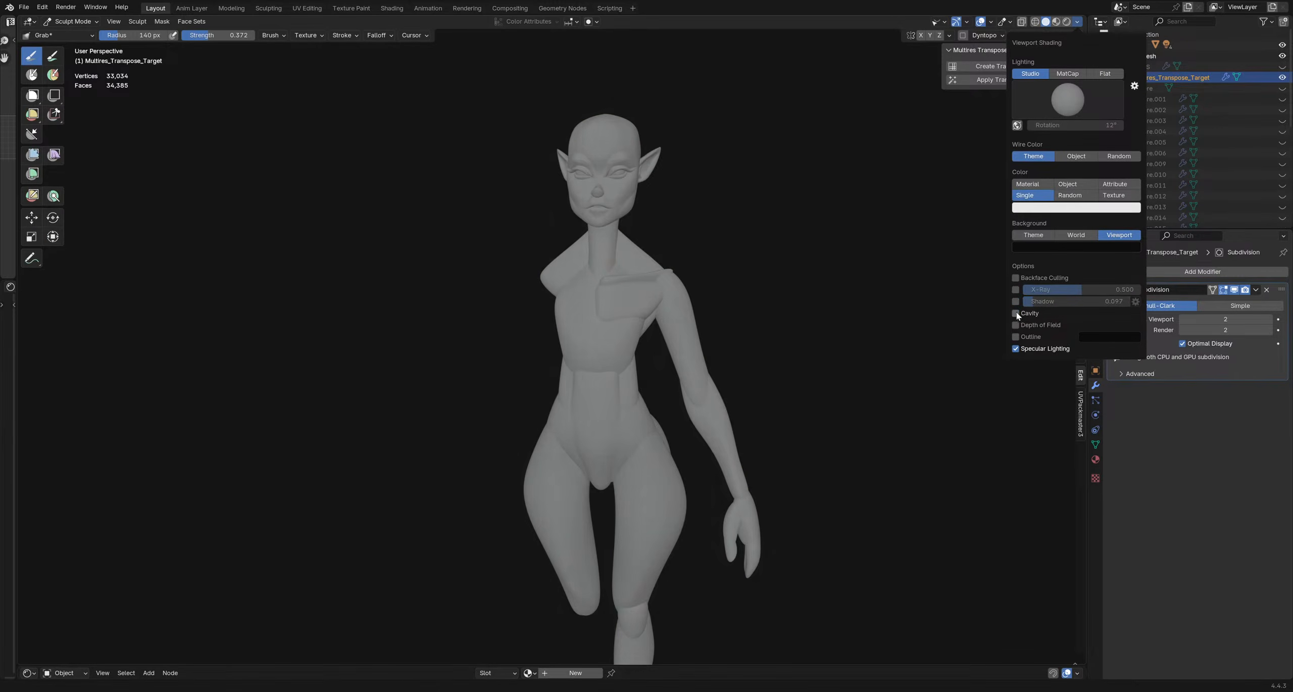
click(1016, 313)
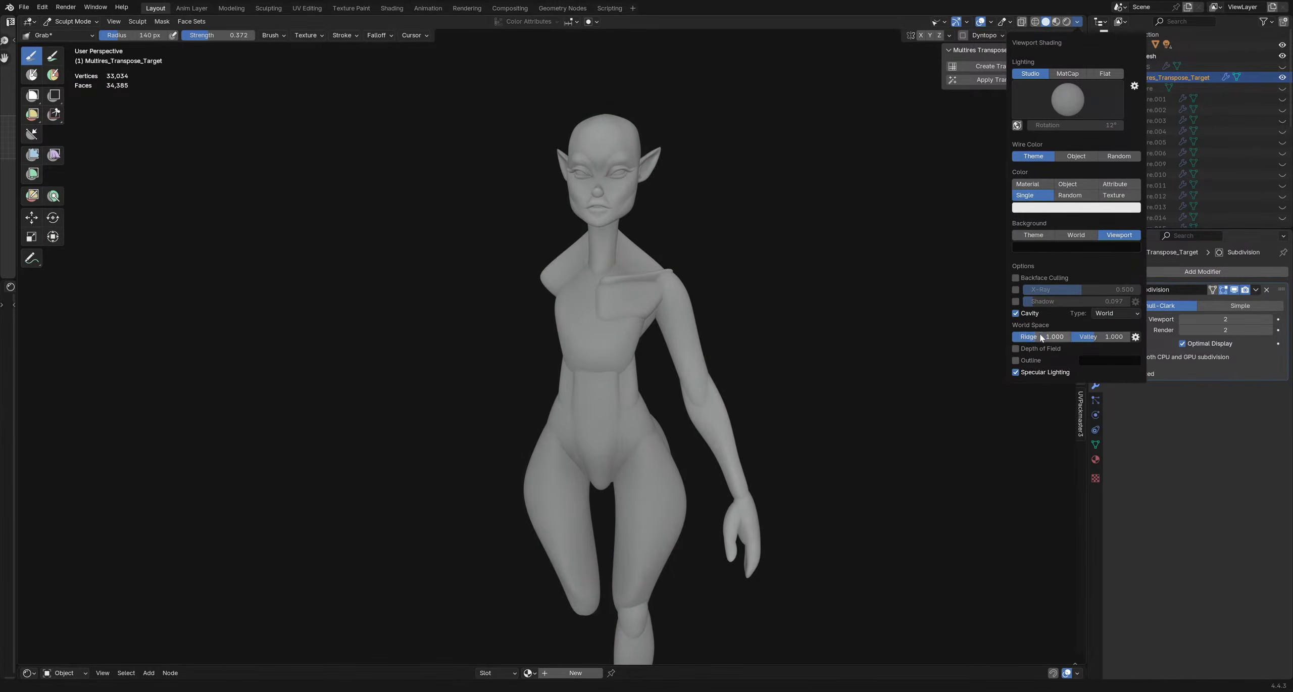
mouse_move(1042, 337)
mouse_down()
mouse_move(1015, 337)
mouse_move(1086, 337)
mouse_move(1051, 337)
mouse_move(1066, 337)
mouse_up()
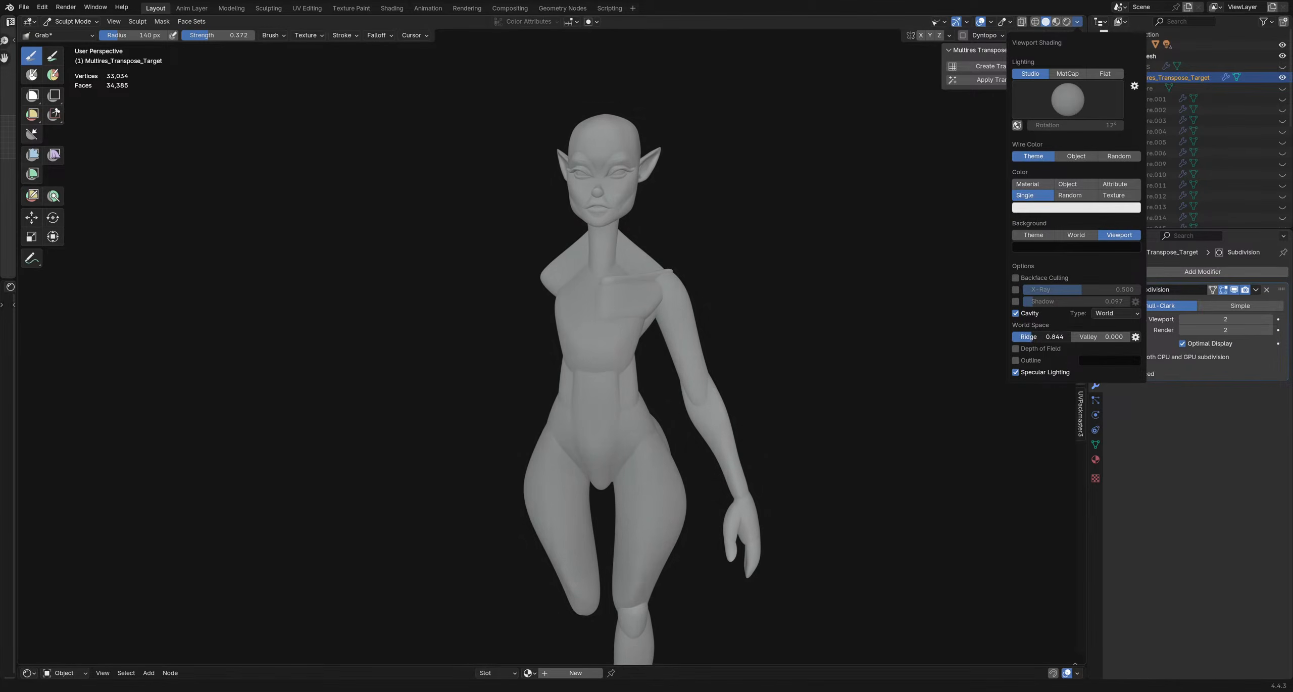
drag(1032, 336, 1012, 337)
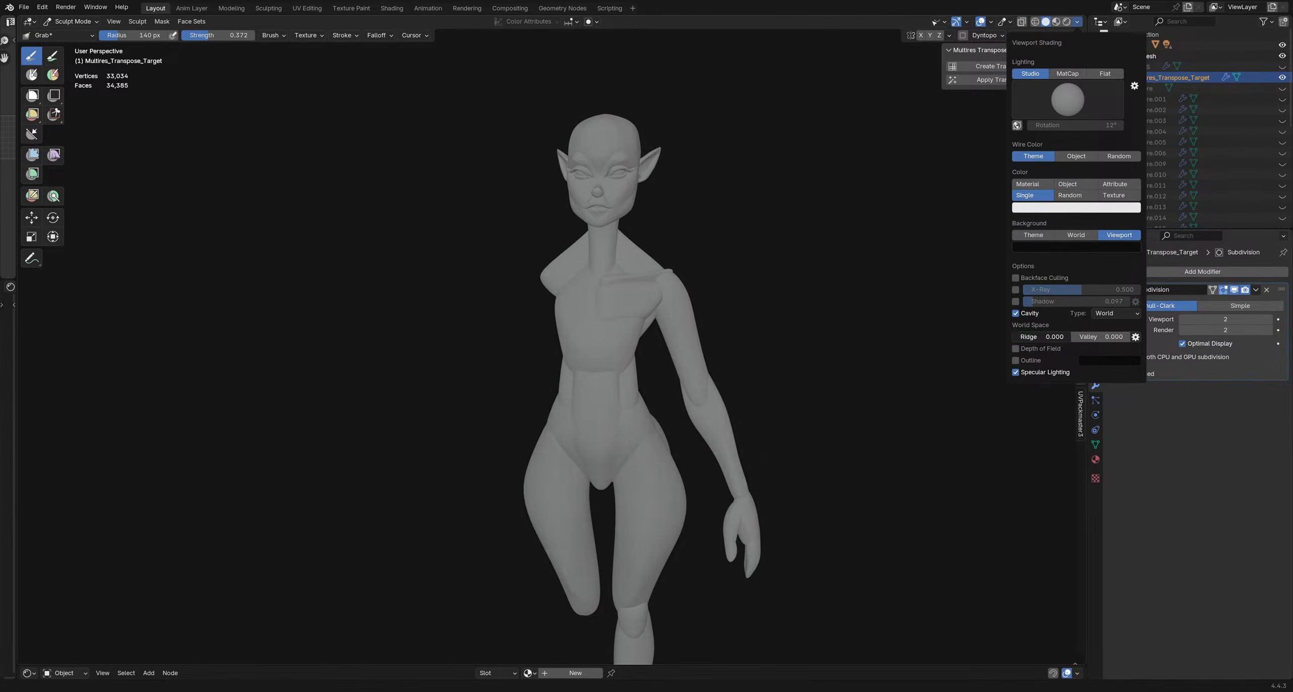
mouse_move(1082, 337)
mouse_down()
mouse_move(1097, 336)
mouse_move(1073, 336)
mouse_up()
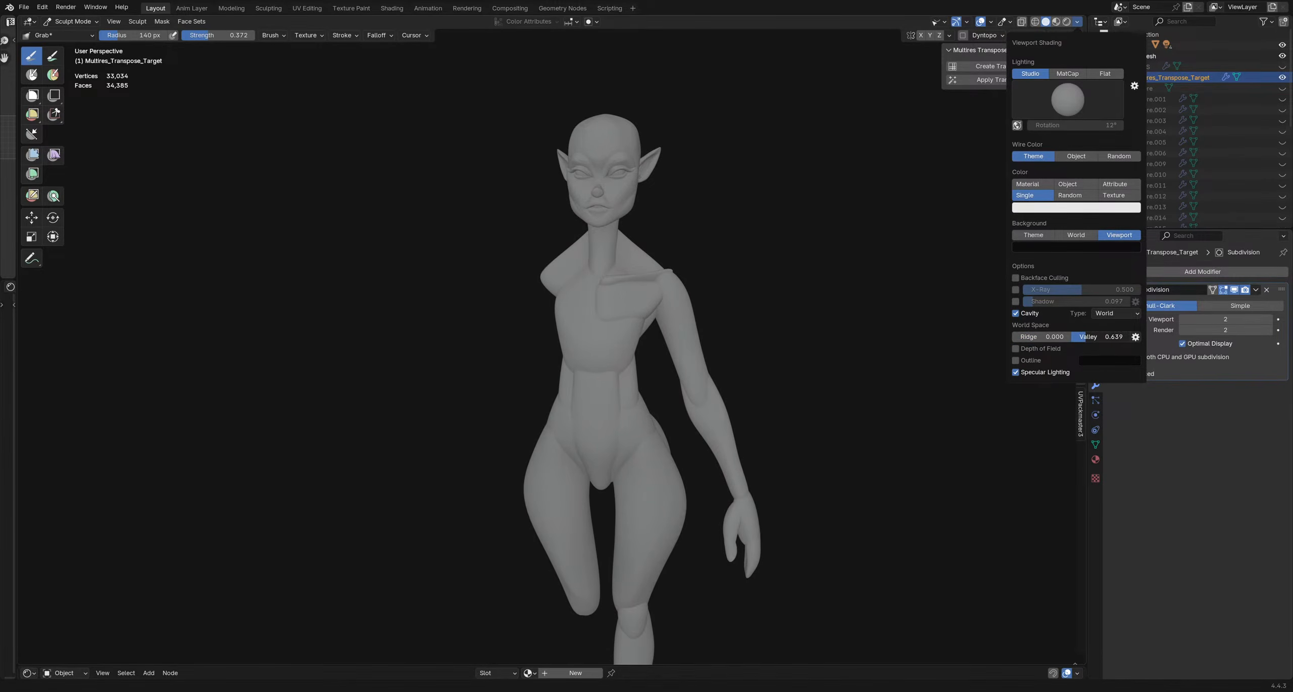
mouse_move(626, 287)
middle_down()
mouse_move(514, 304)
mouse_move(604, 329)
middle_up()
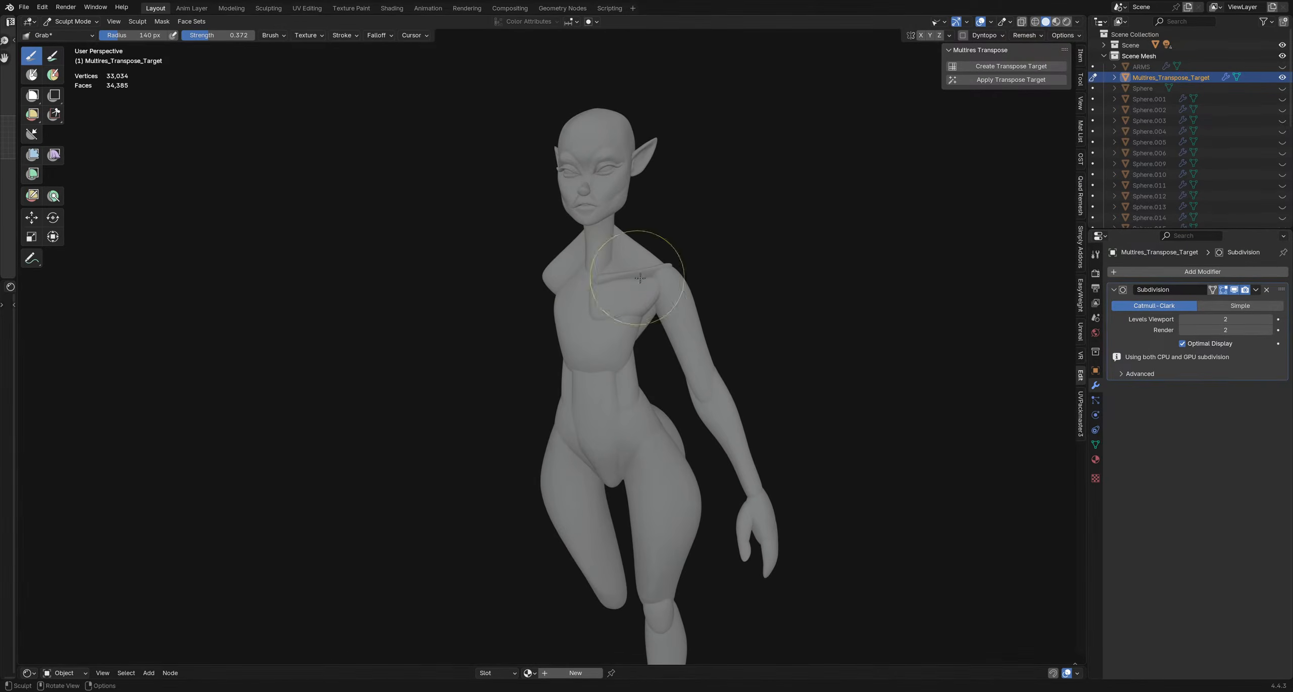
middle_drag(639, 278, 657, 354)
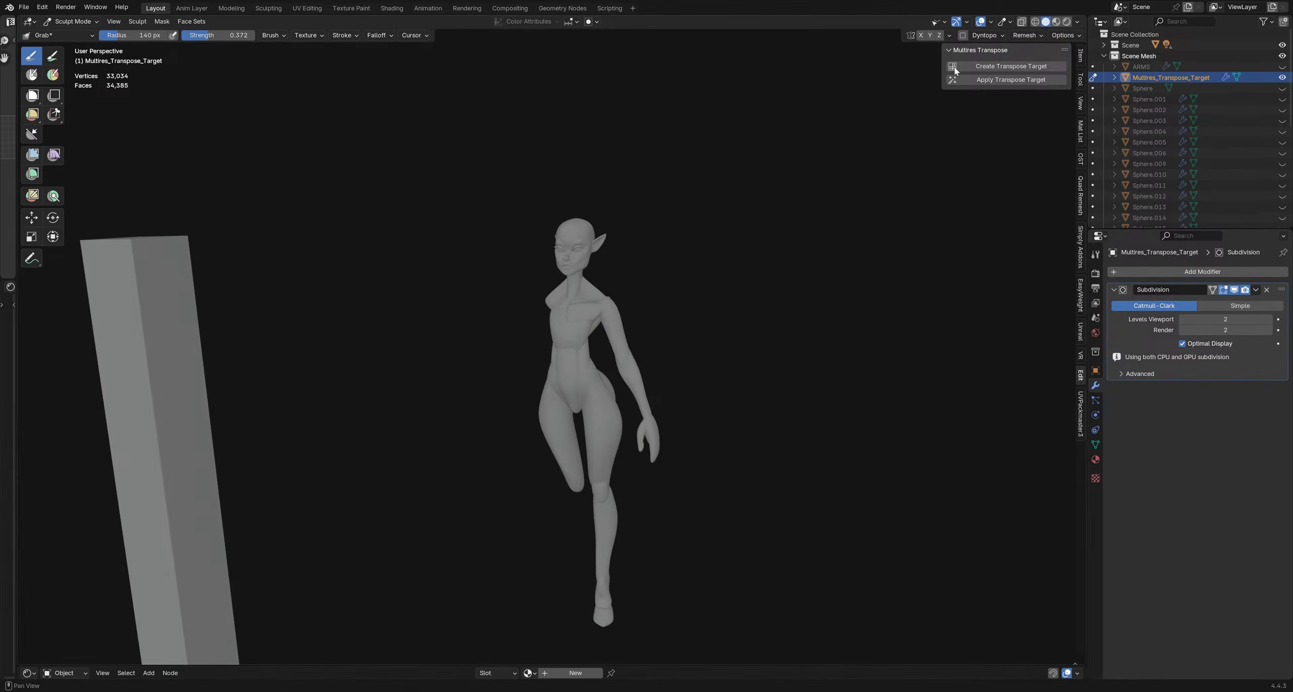
click(1076, 22)
mouse_move(655, 260)
middle_down()
mouse_move(655, 331)
mouse_move(596, 298)
mouse_move(632, 284)
mouse_move(633, 345)
middle_up()
scroll(624, 258, up, 5)
click(1077, 22)
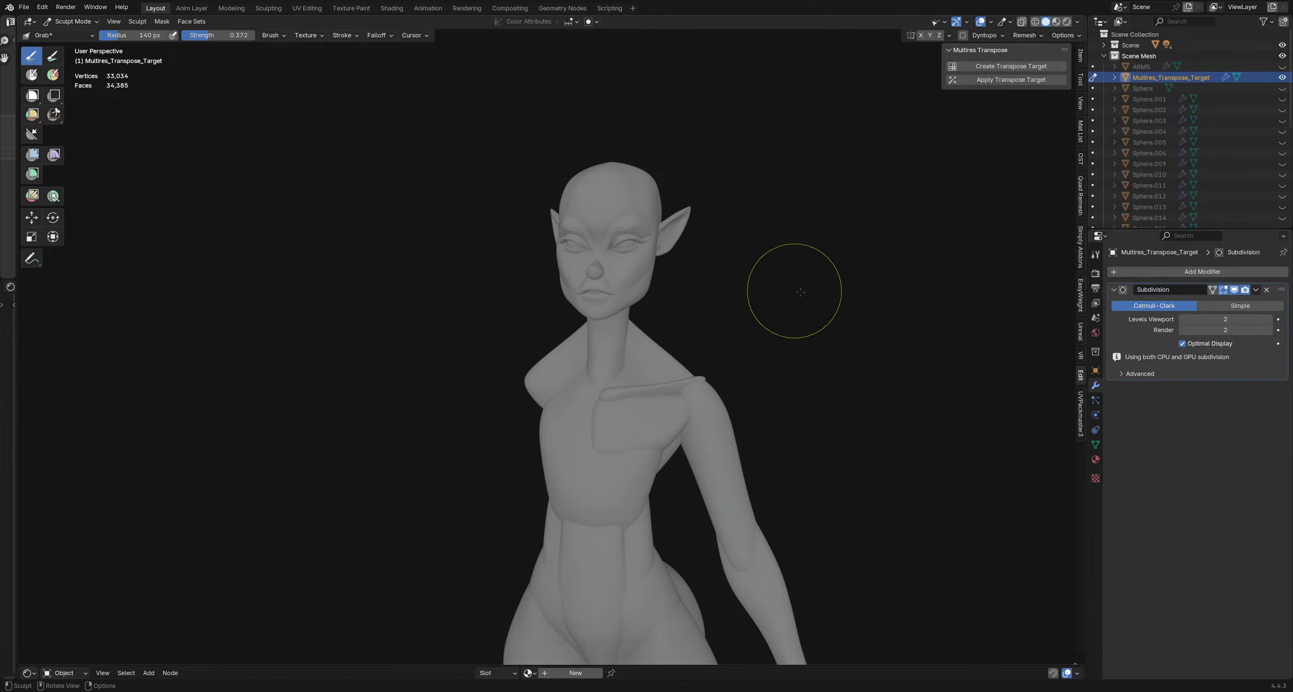
- Return to Object Mode and save explorationHead2.blend
mouse_move(793, 288)
middle_down()
mouse_move(773, 277)
mouse_move(729, 319)
mouse_move(771, 309)
middle_up()
key(ctrl+Tab)
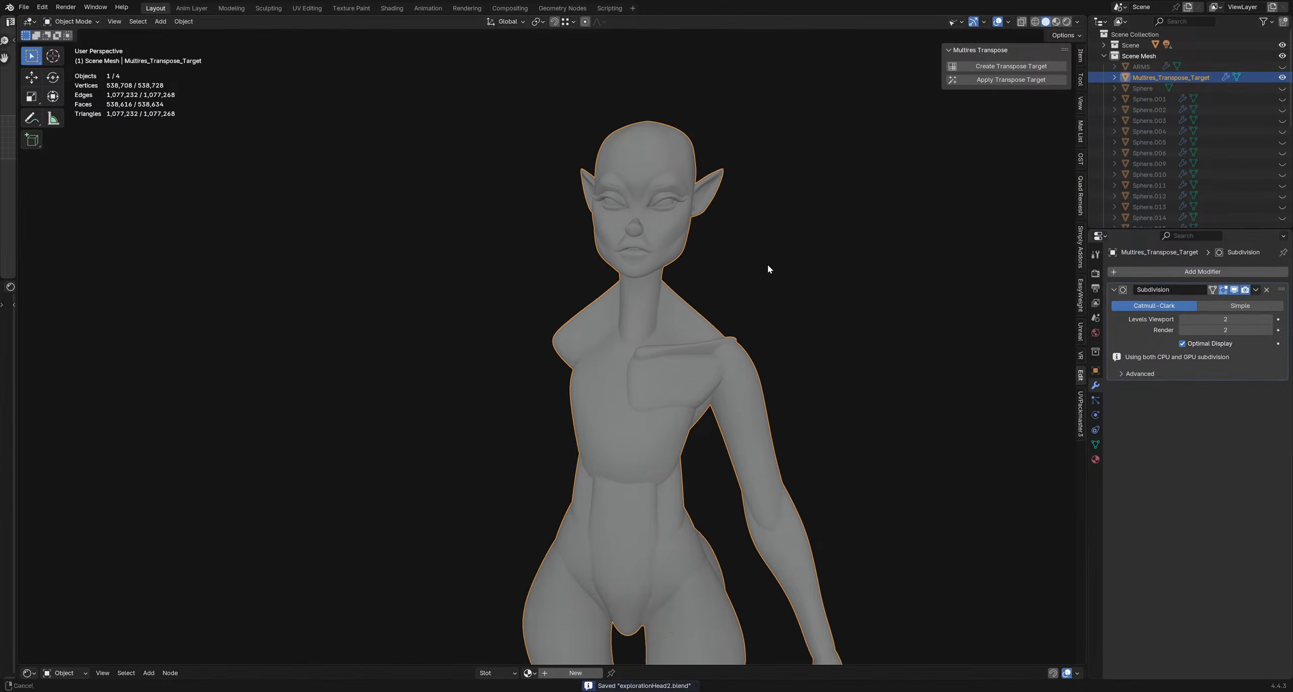
- Display the brush settings, re-enter Sculpt Mode on the transpose target and enable X symmetry
click(1080, 80)
mouse_move(697, 269)
shift+middle_down()
mouse_move(758, 241)
mouse_move(733, 268)
mouse_move(663, 284)
mouse_move(506, 394)
mouse_move(434, 275)
shift+middle_up()
key(ctrl+Tab)
click(680, 303)
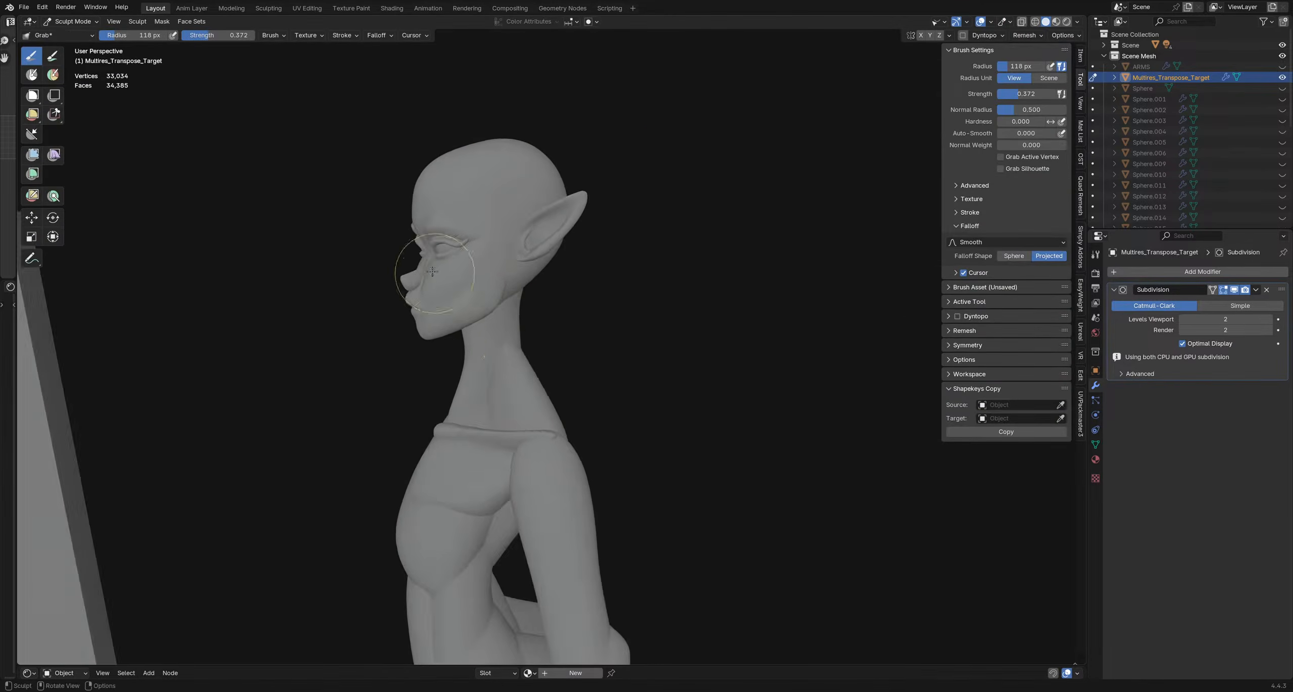
middle_drag(477, 324, 808, 151)
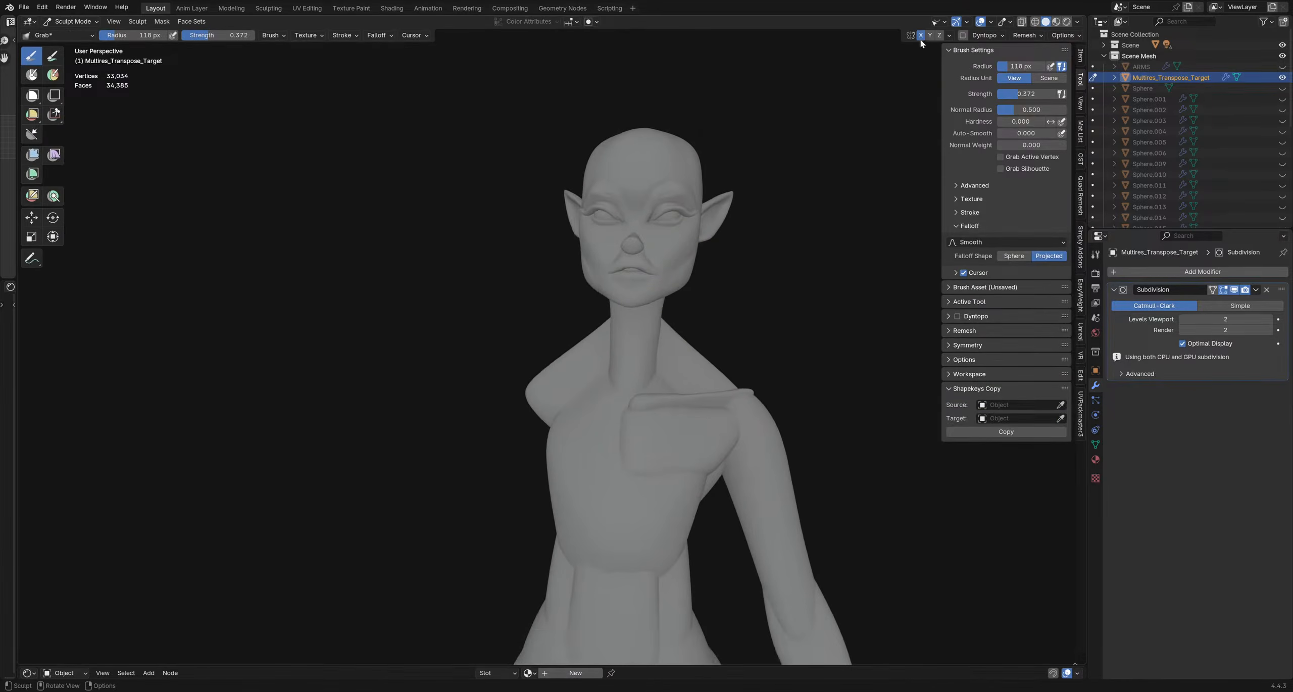
- Set the Grab brush's falloff shape to Sphere and its radius to 253 px over the face
mouse_move(733, 228)
middle_down()
mouse_move(701, 260)
mouse_move(534, 318)
mouse_move(482, 306)
mouse_move(551, 347)
mouse_move(623, 361)
mouse_move(608, 439)
middle_up()
scroll(552, 347, up, 5)
key(f)
click(656, 363)
scroll(612, 419, down, 1)
scroll(605, 417, up, 1)
key(f)
click(612, 415)
key(f)
click(608, 442)
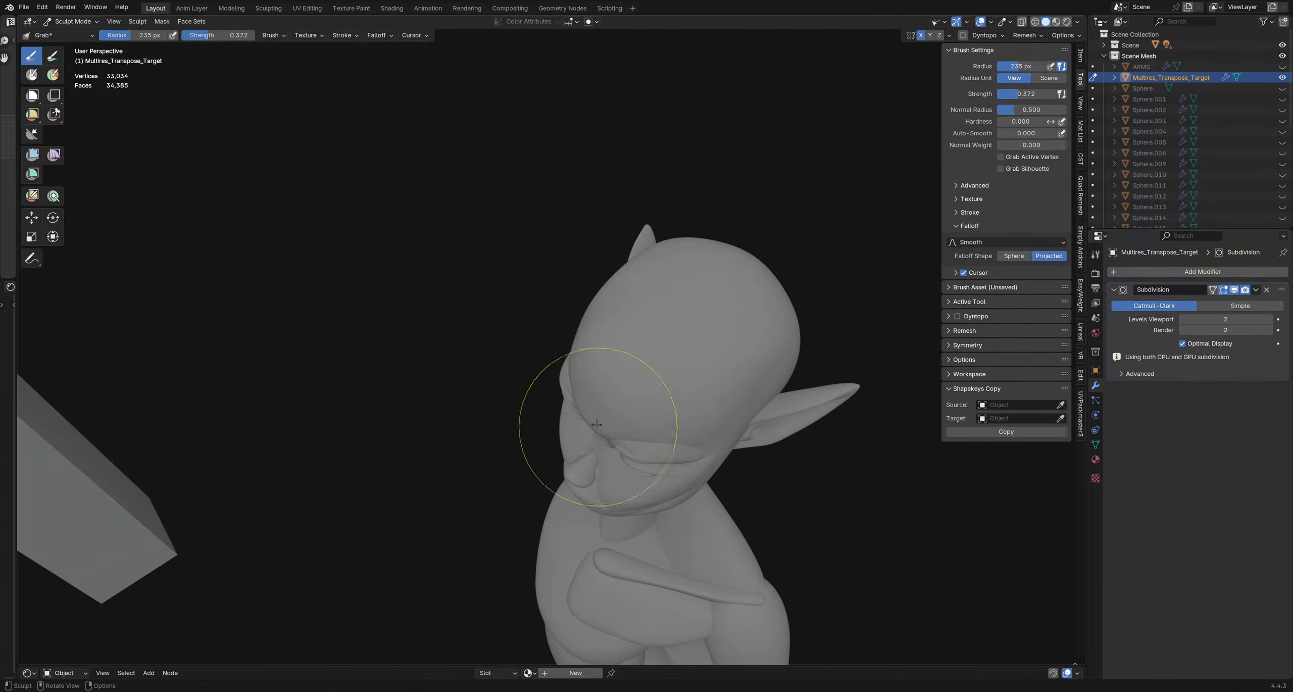
key(f)
click(600, 441)
mouse_move(598, 444)
middle_down()
mouse_move(602, 422)
mouse_move(692, 372)
middle_up()
key(f)
click(653, 372)
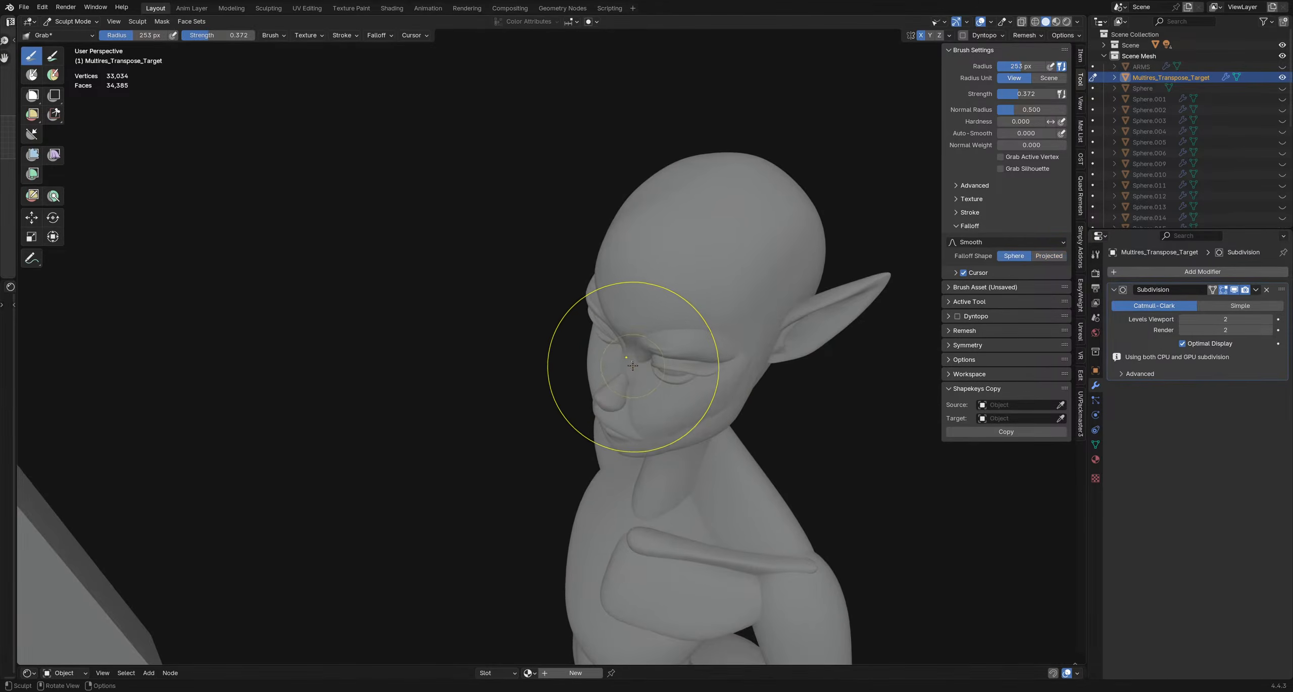
- Grab the nose bridge between the eyes to reshape it from both sides, enlarging the brush radius to 268 px
drag(632, 367, 626, 359)
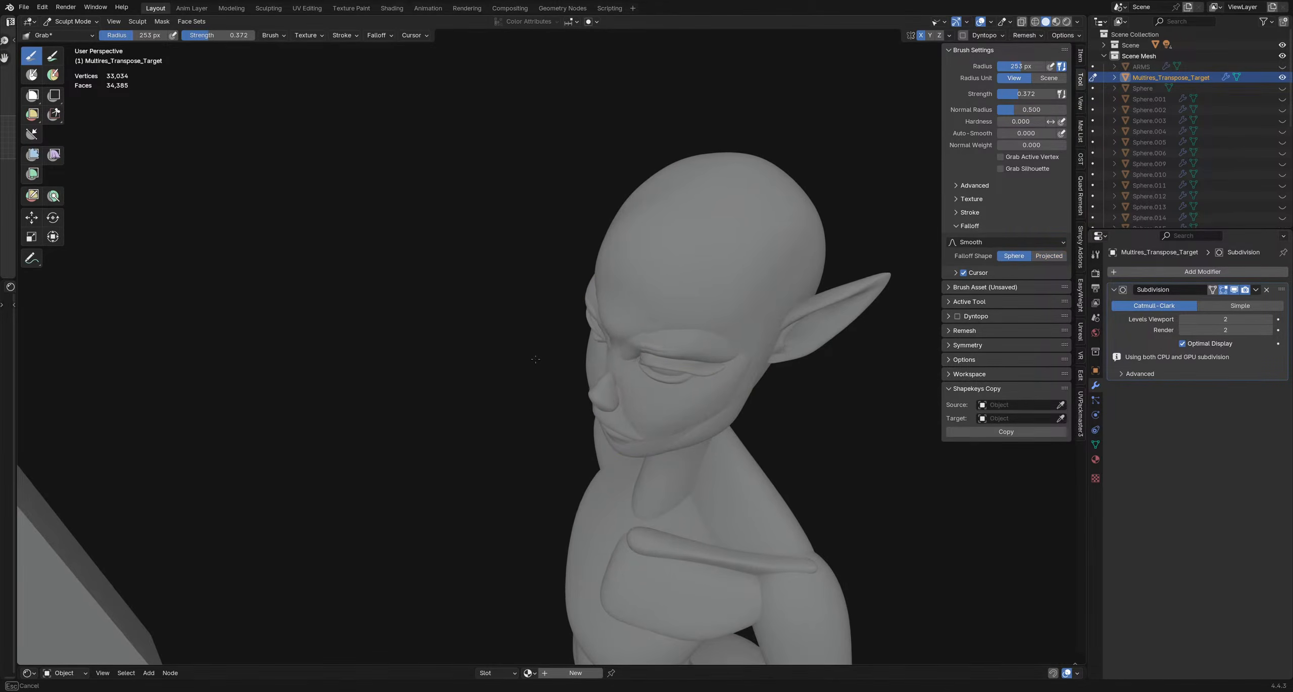
mouse_move(709, 441)
middle_down()
mouse_move(722, 356)
mouse_move(732, 402)
mouse_move(658, 388)
mouse_move(530, 413)
mouse_move(789, 392)
mouse_move(558, 426)
mouse_move(590, 400)
mouse_move(507, 389)
middle_up()
scroll(583, 399, up, 1)
key(f)
click(486, 324)
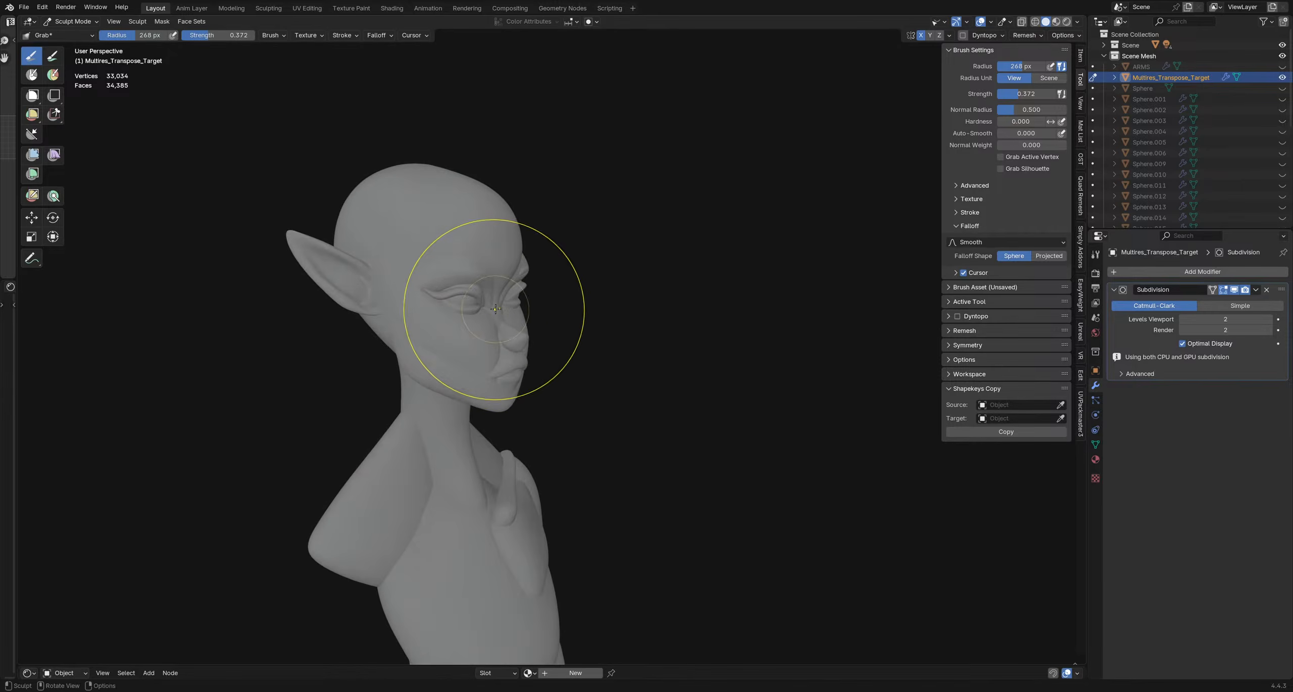
drag(495, 309, 507, 311)
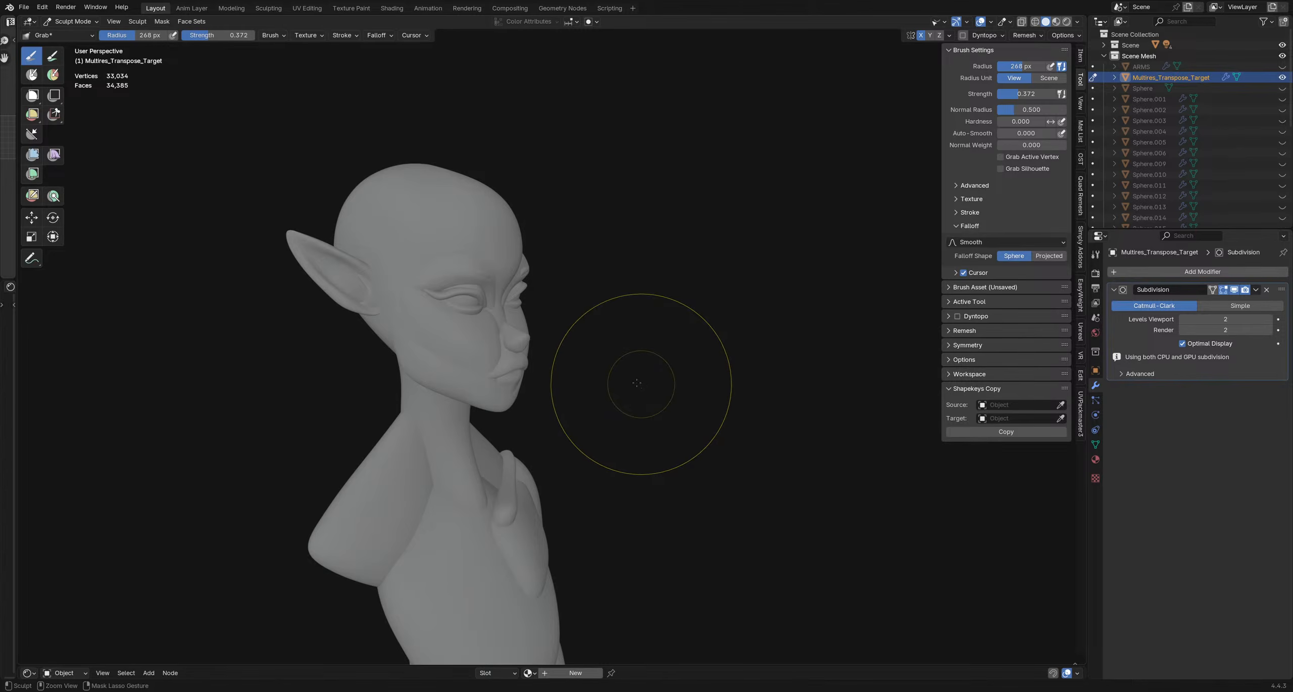
- Refine the nose bridge near the inner eye corner with the Grab brush at a 249 px radius
middle_drag(600, 231, 493, 329)
key(f)
click(484, 306)
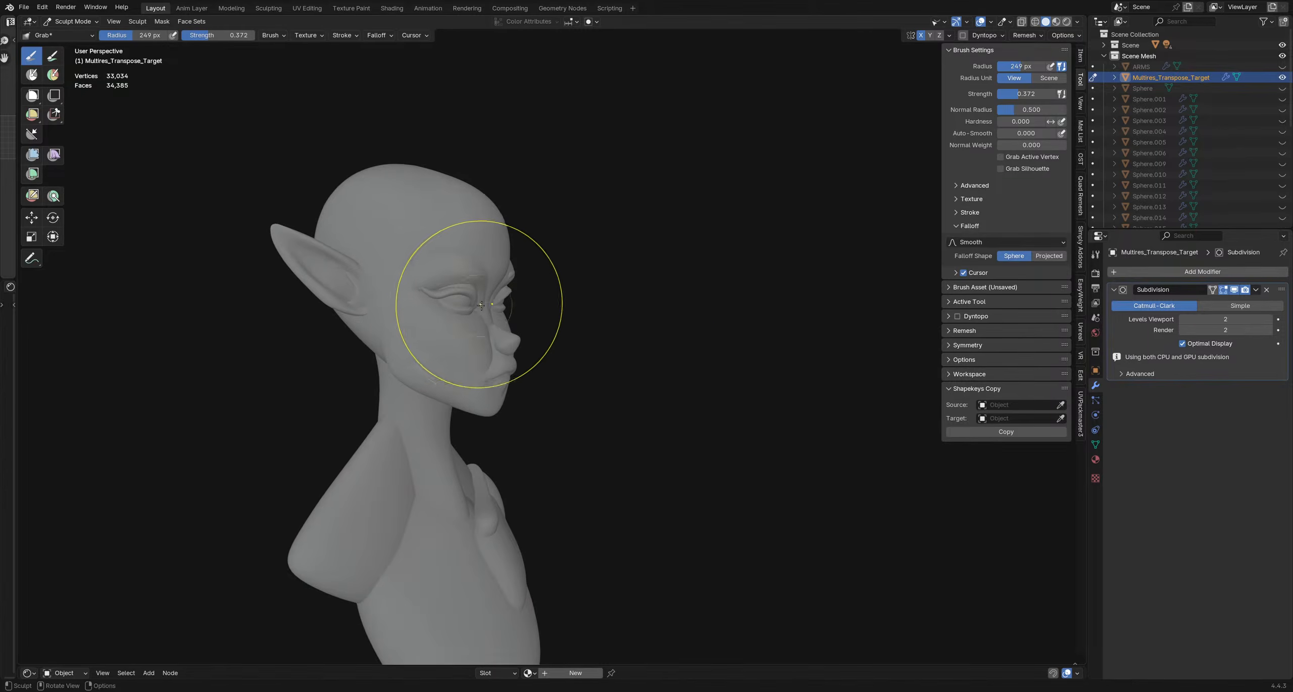
drag(488, 307, 494, 306)
- Show the wireframe over the head and remove the Subdivision modifier from the transpose target
mouse_move(682, 303)
middle_down()
mouse_move(599, 305)
mouse_move(555, 332)
middle_up()
scroll(576, 315, up, 3)
scroll(575, 315, up, 1)
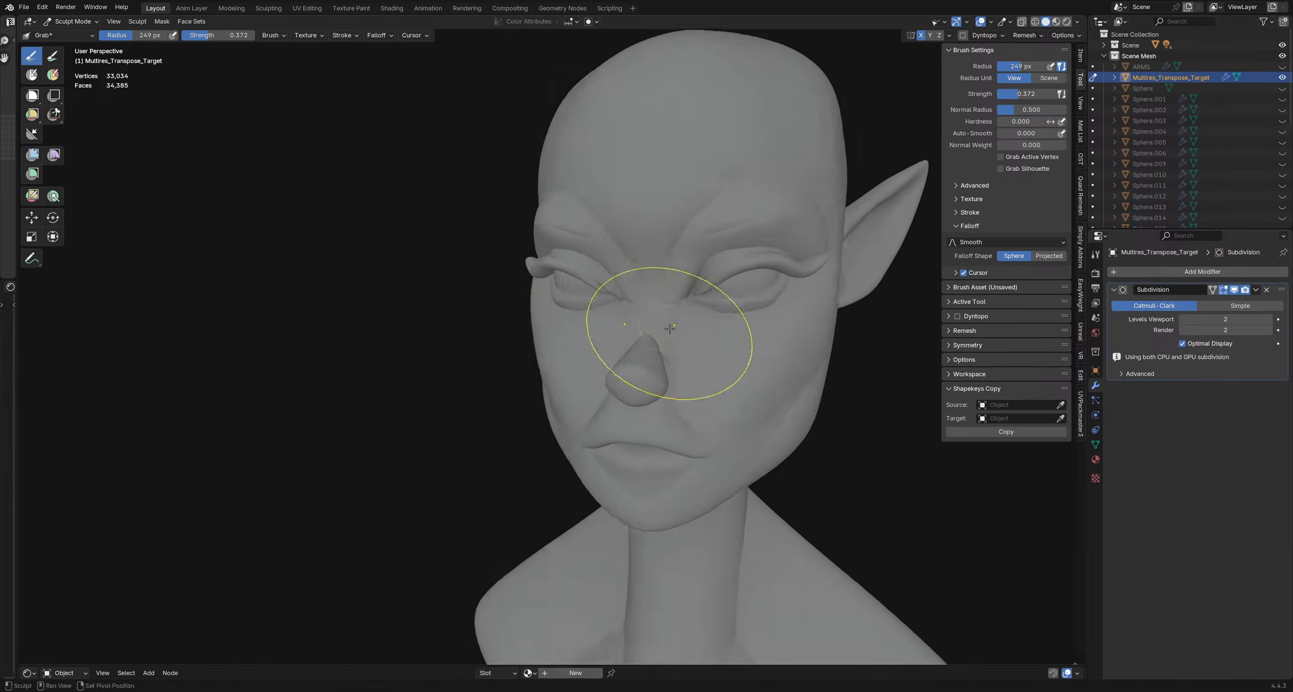
shift+middle_drag(669, 330, 537, 324)
key(alt+w)
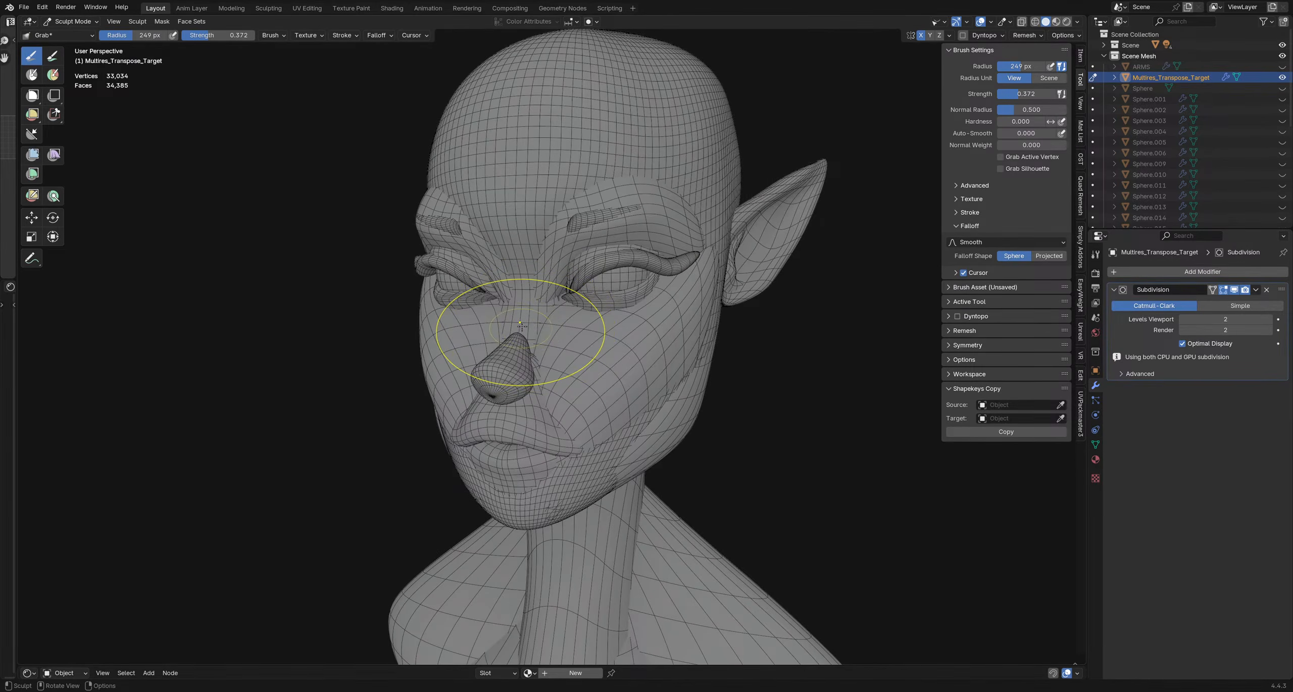
drag(638, 230, 635, 230)
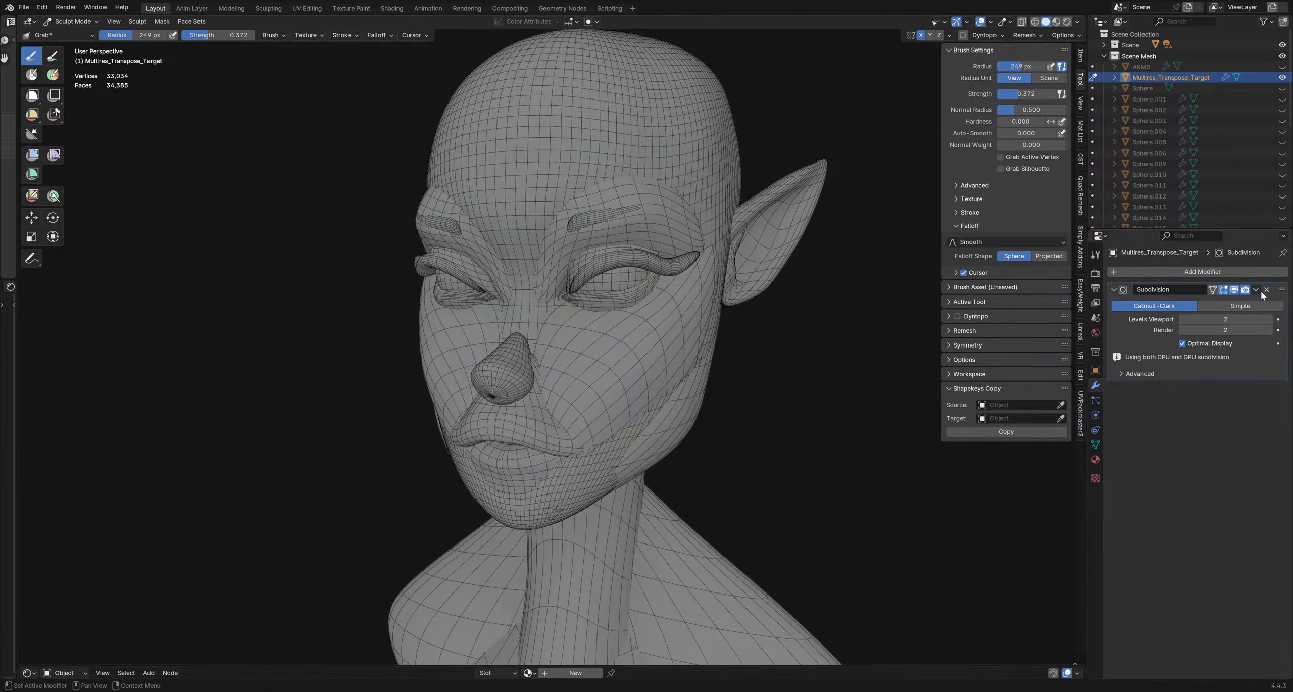
click(1266, 290)
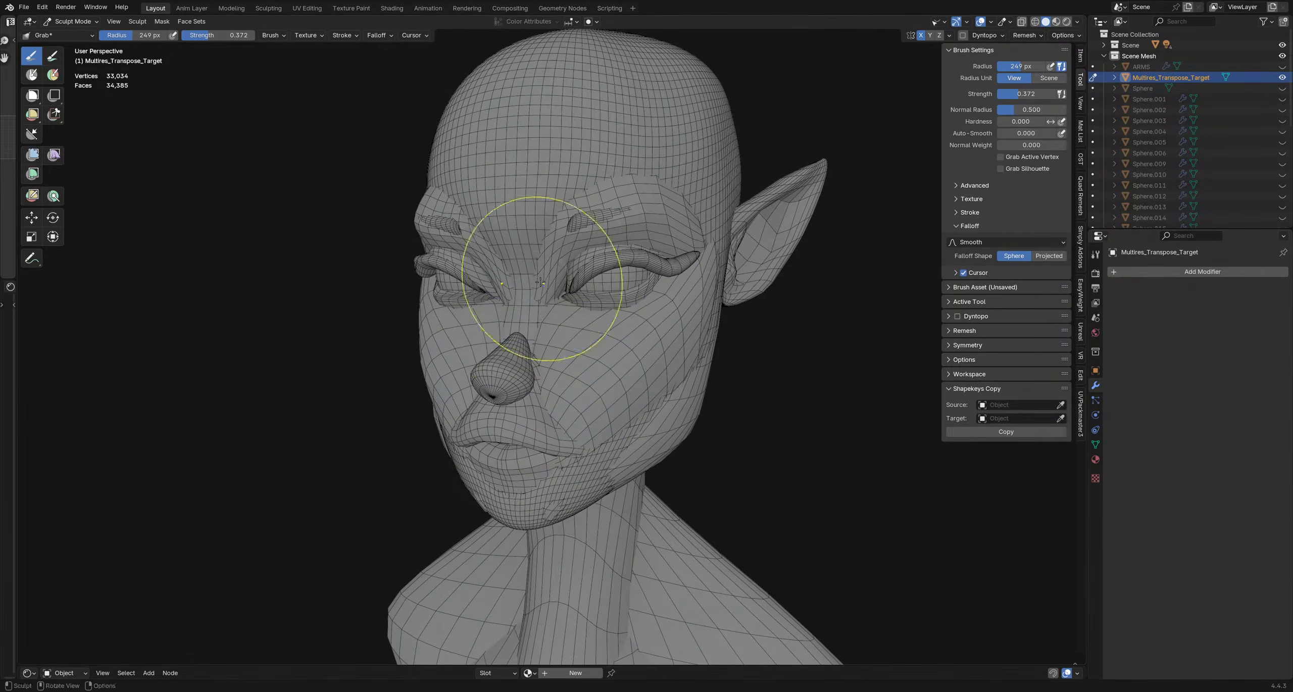
drag(549, 266, 572, 266)
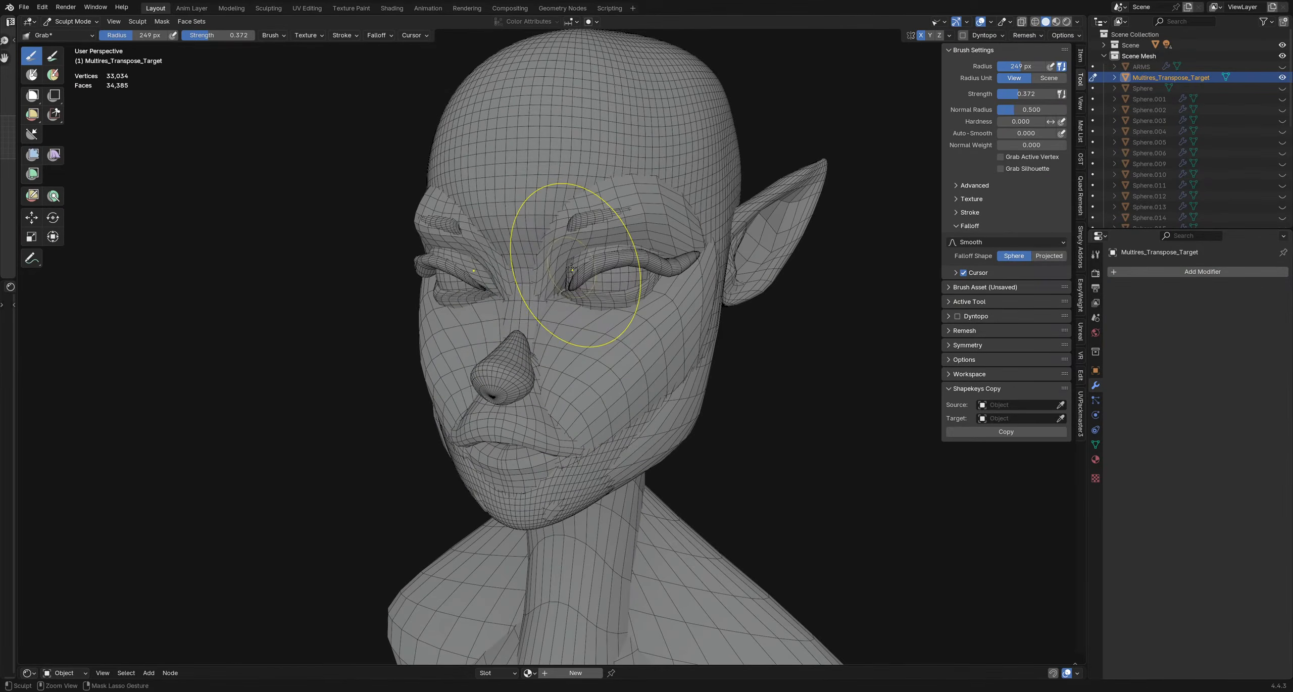
click(1077, 22)
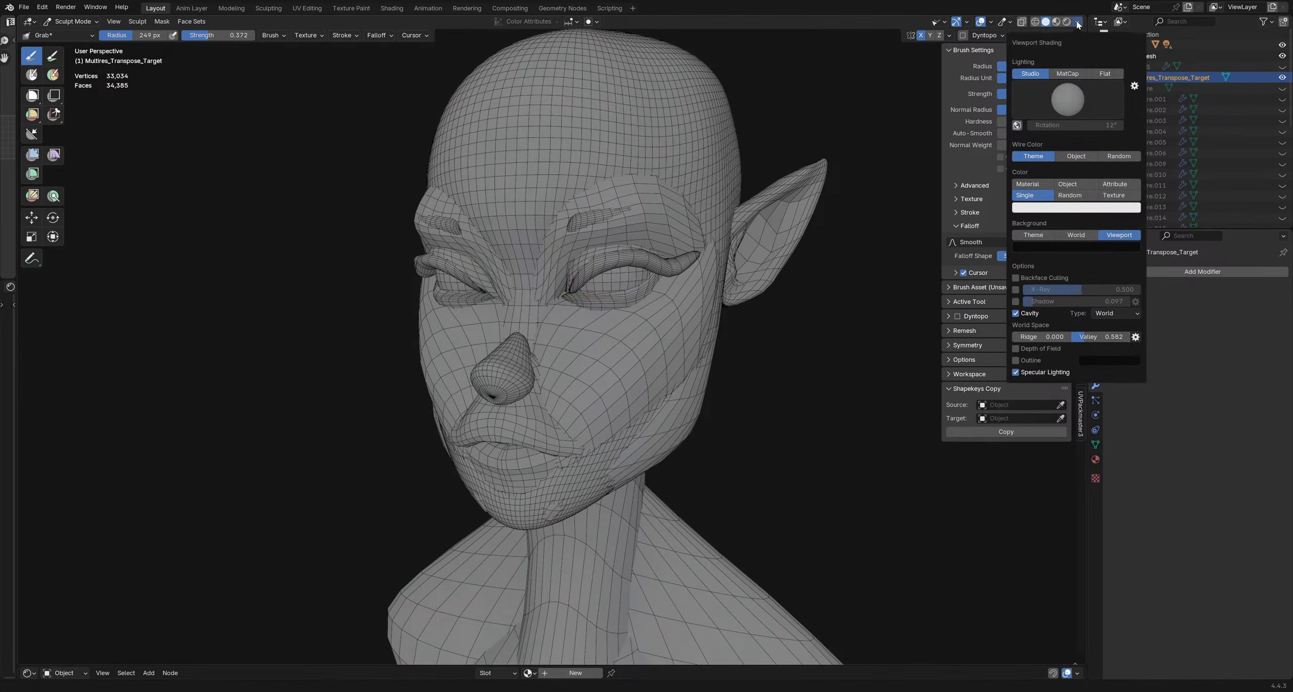
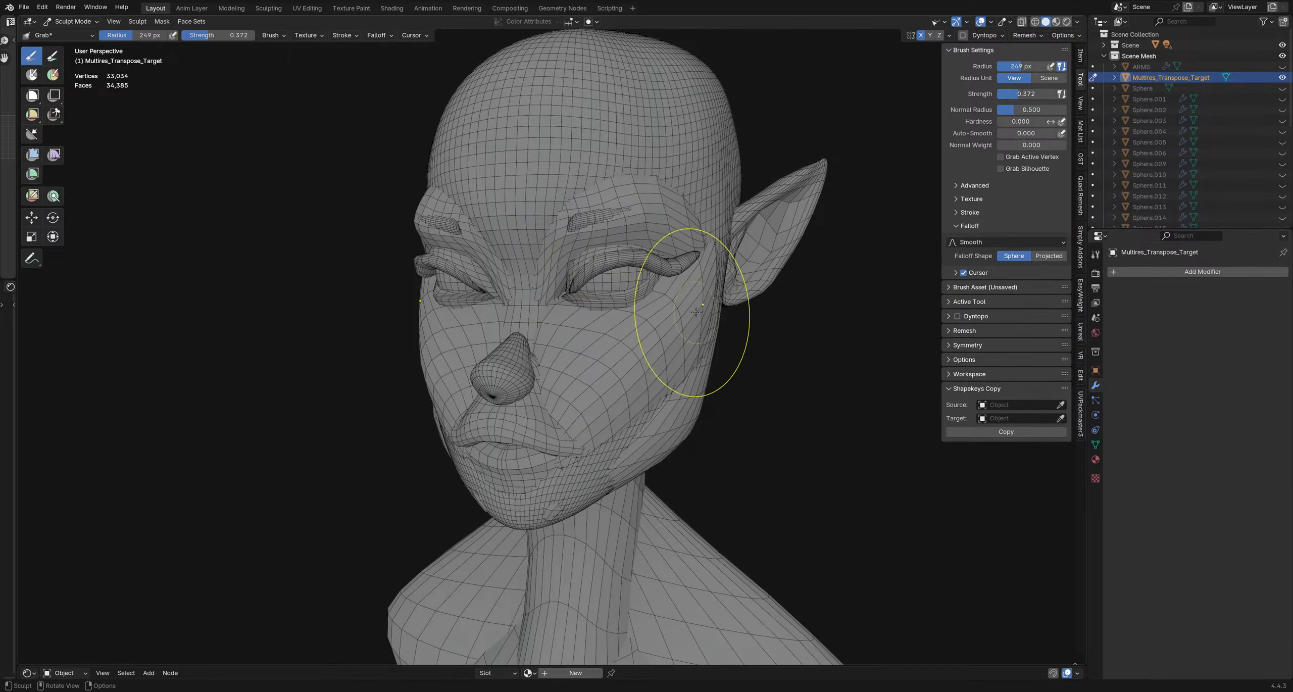
- Switch the transpose target from Sculpt Mode to Object Mode
mouse_move(696, 312)
middle_down()
mouse_move(606, 318)
mouse_move(567, 295)
mouse_move(539, 413)
mouse_move(548, 305)
mouse_move(462, 291)
mouse_move(468, 267)
mouse_move(557, 314)
middle_up()
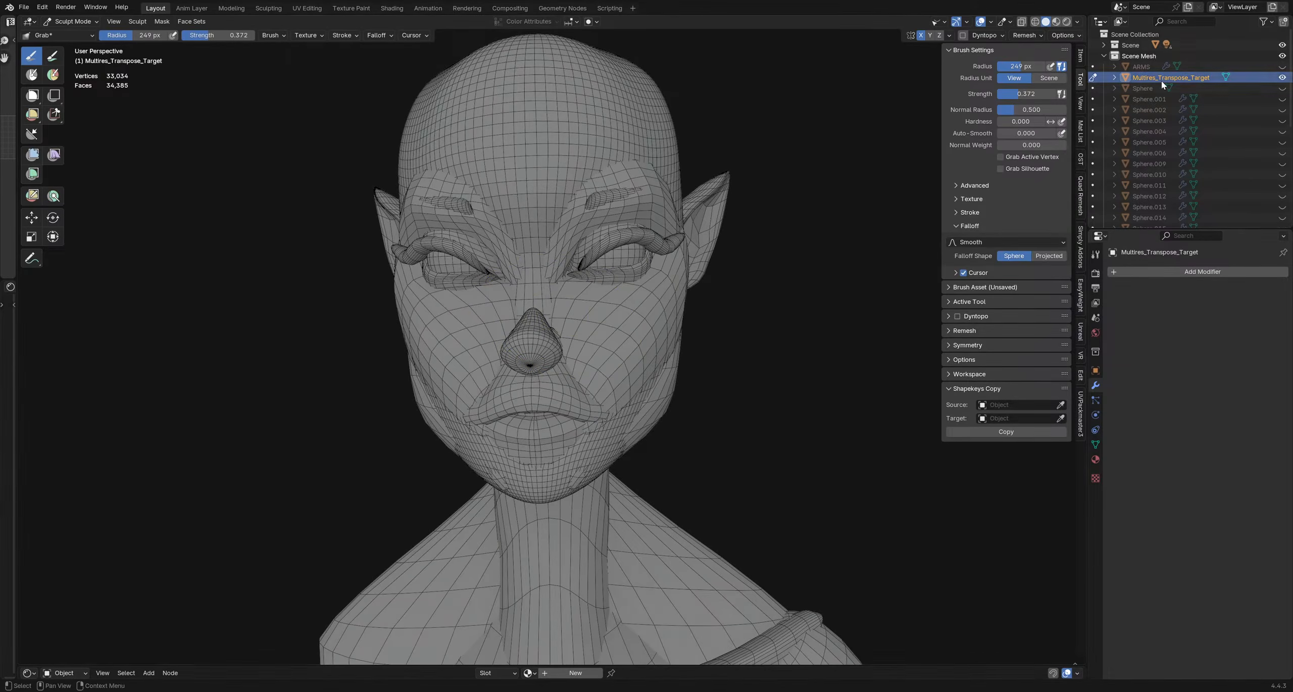
mouse_move(647, 284)
middle_down()
mouse_move(589, 288)
mouse_move(594, 338)
mouse_move(609, 326)
middle_up()
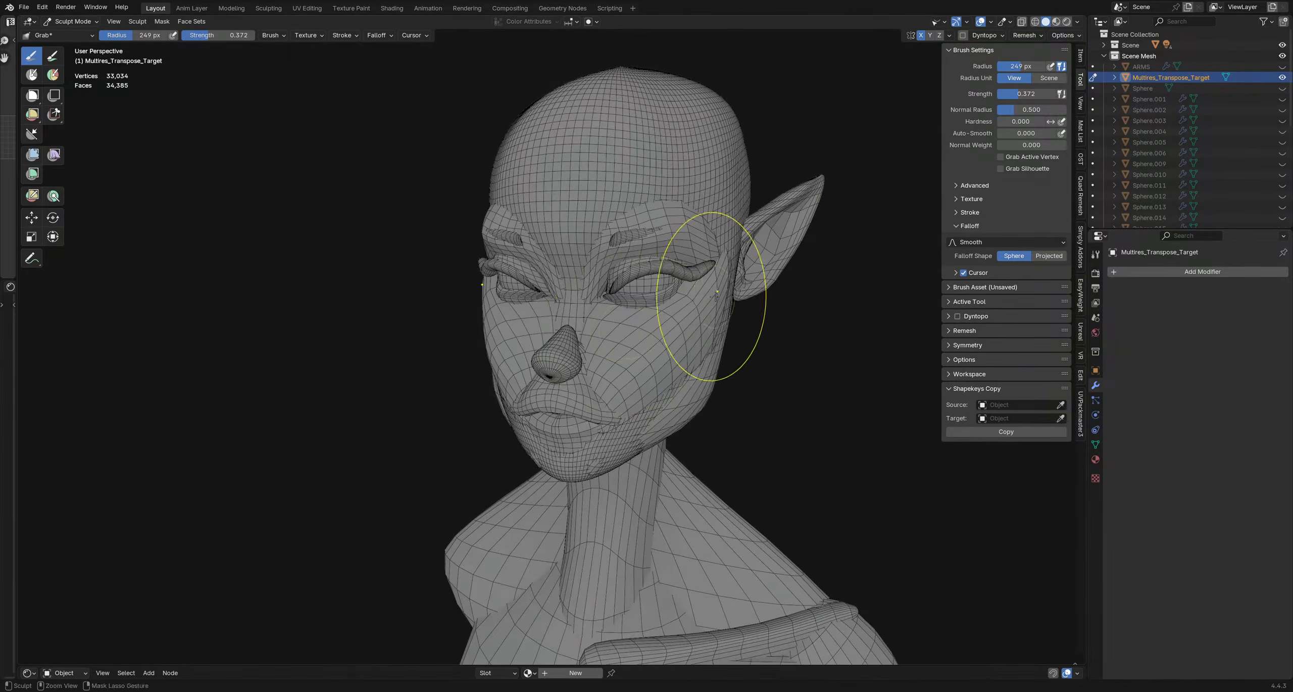
key(ctrl+Tab)
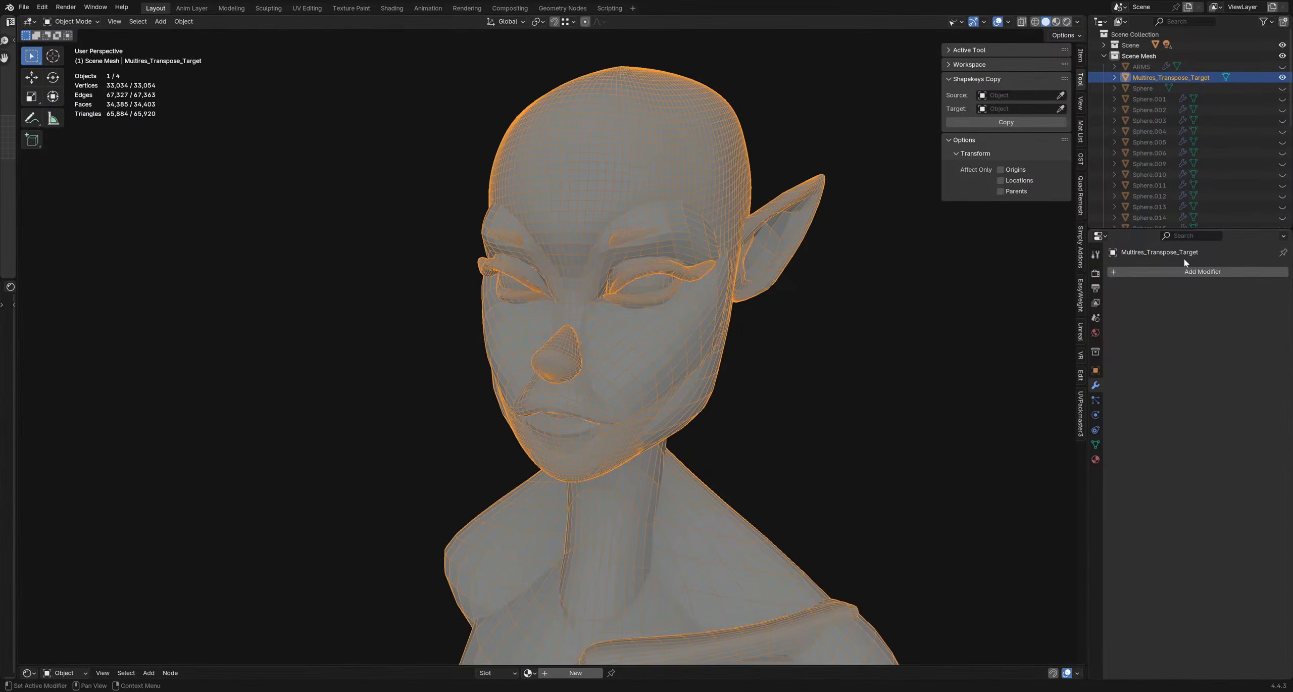
- Try a level 1 Subdivision modifier on the transpose target, check the body's shape with it, and remove the modifier
click(1181, 271)
key(ctrl+1)
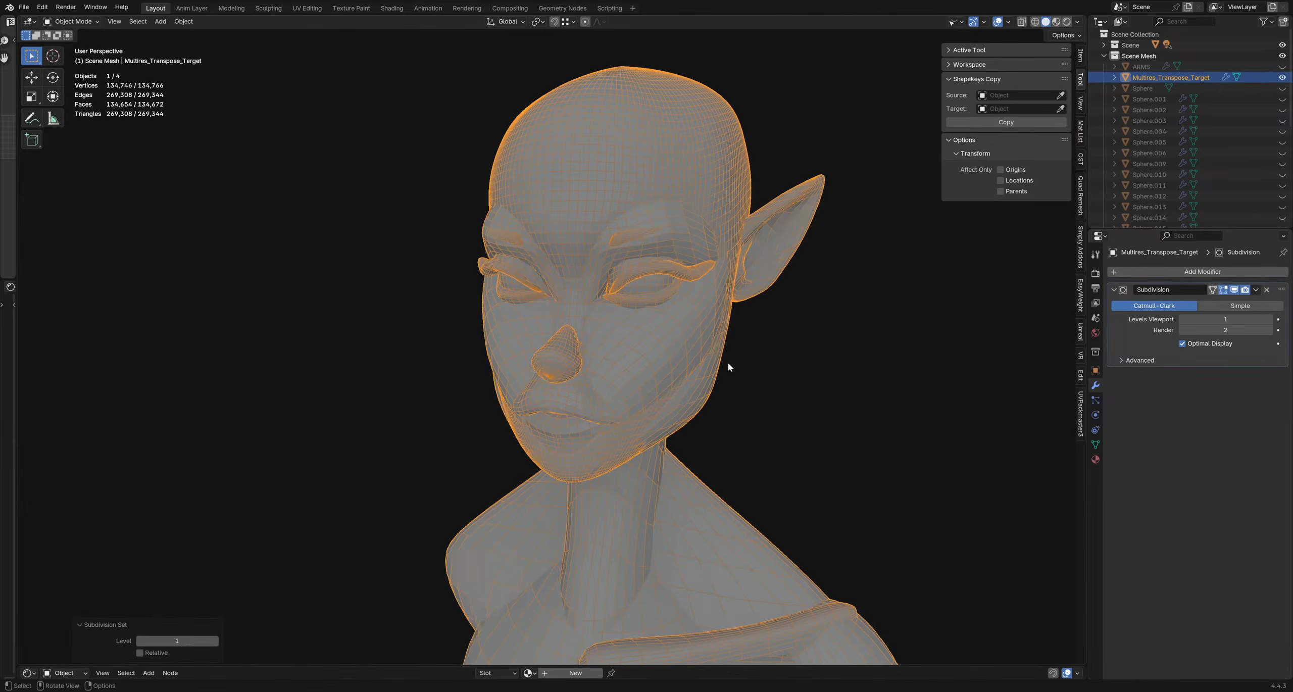
scroll(729, 374, down, 5)
shift+middle_drag(732, 497, 658, 281)
shift+middle_drag(612, 539, 564, 220)
shift+middle_drag(644, 414, 716, 637)
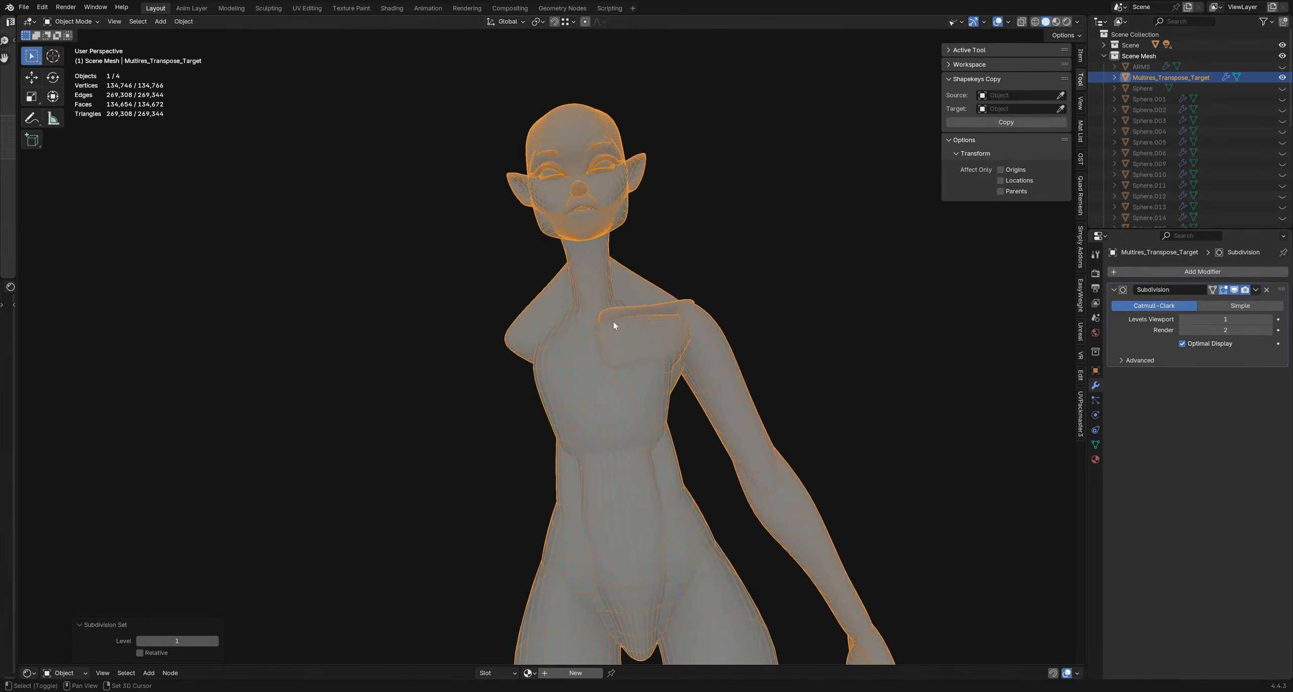
shift+middle_drag(592, 250, 602, 358)
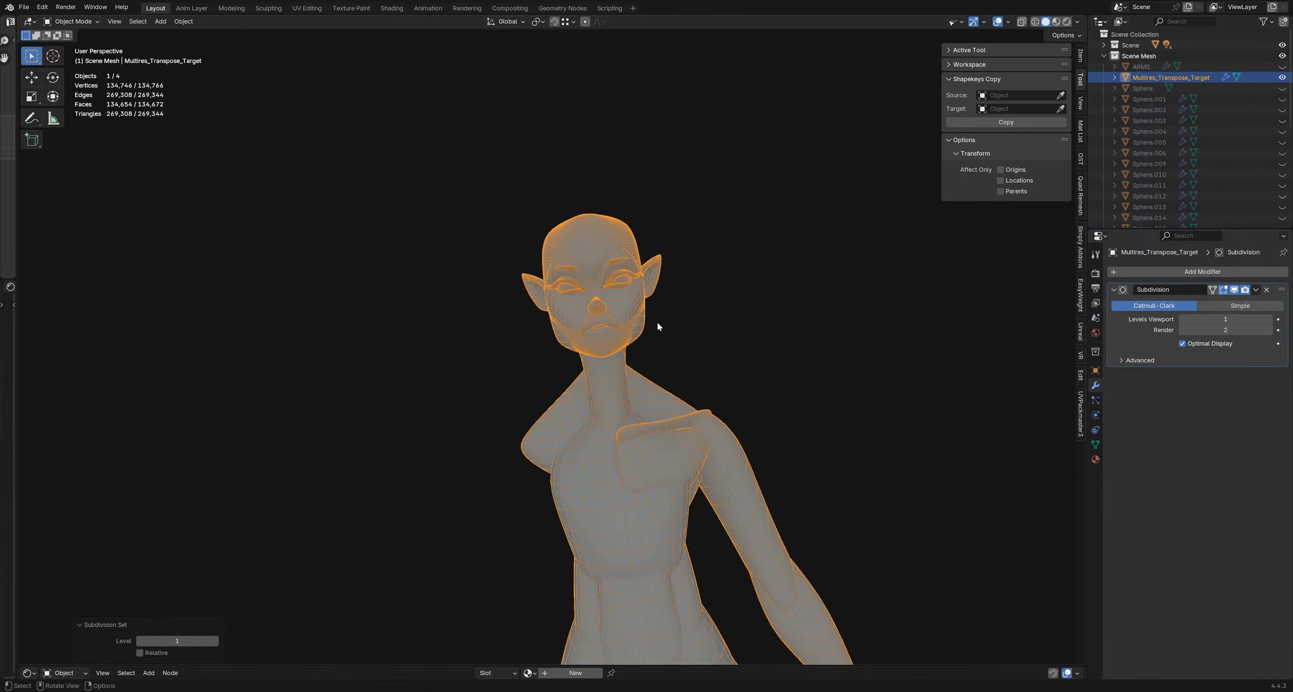
middle_drag(734, 313, 596, 295)
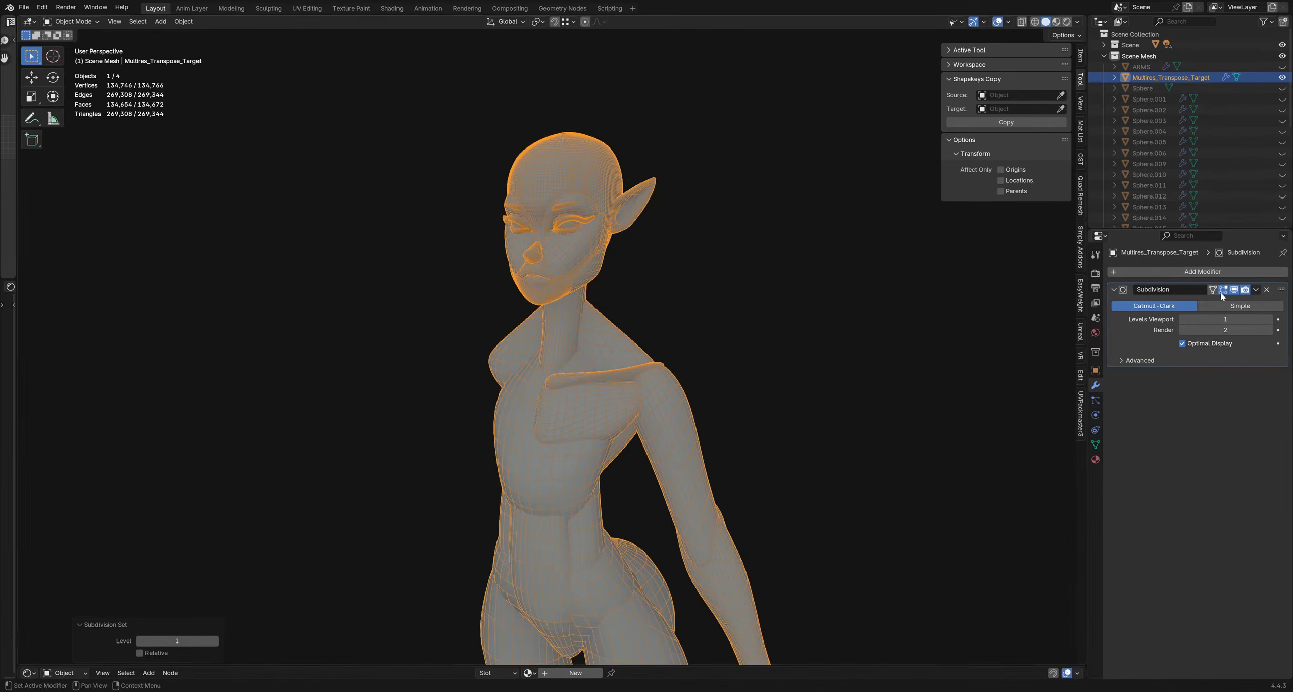
click(1265, 290)
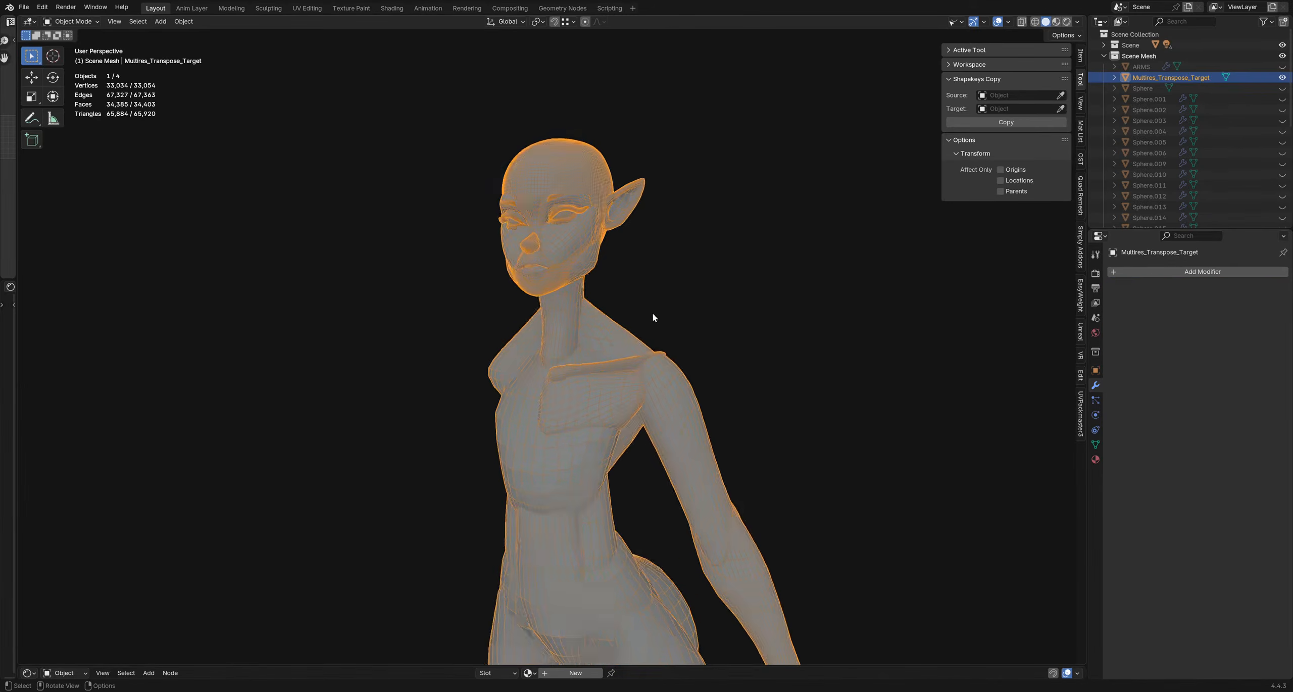
- Apply the transpose target to the original body parts and delete the leftover target object
middle_drag(643, 279, 685, 283)
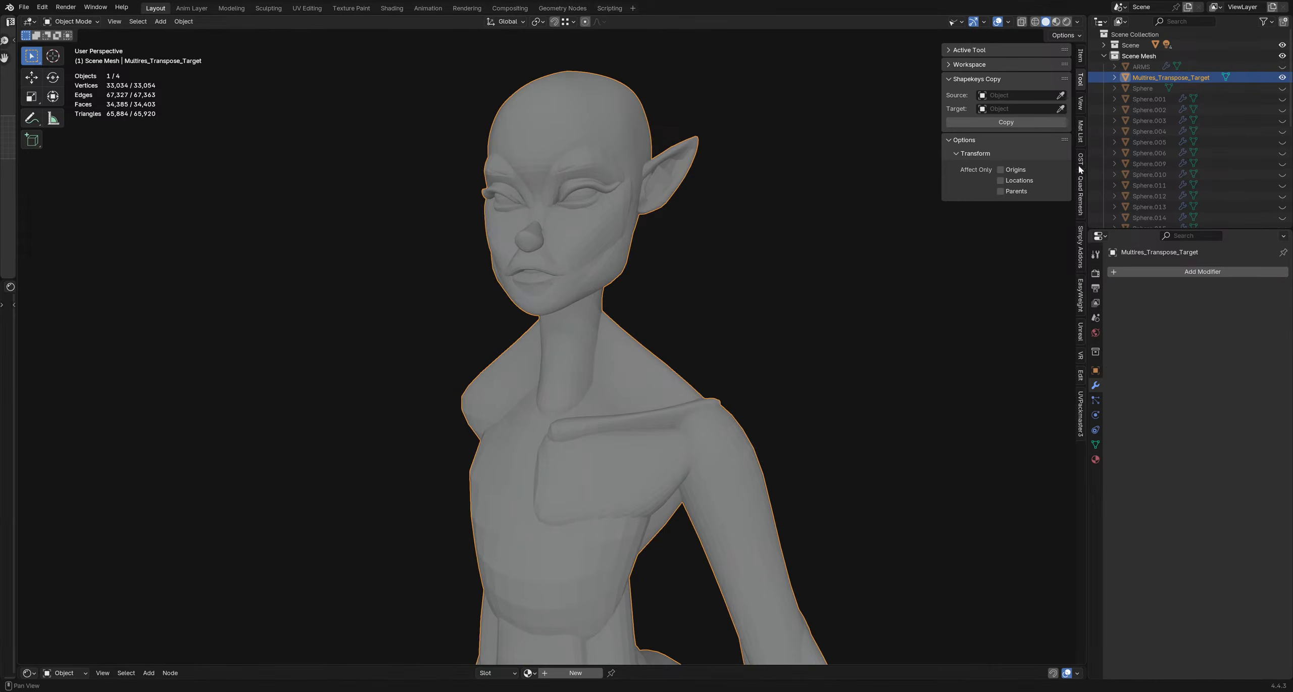
click(1080, 373)
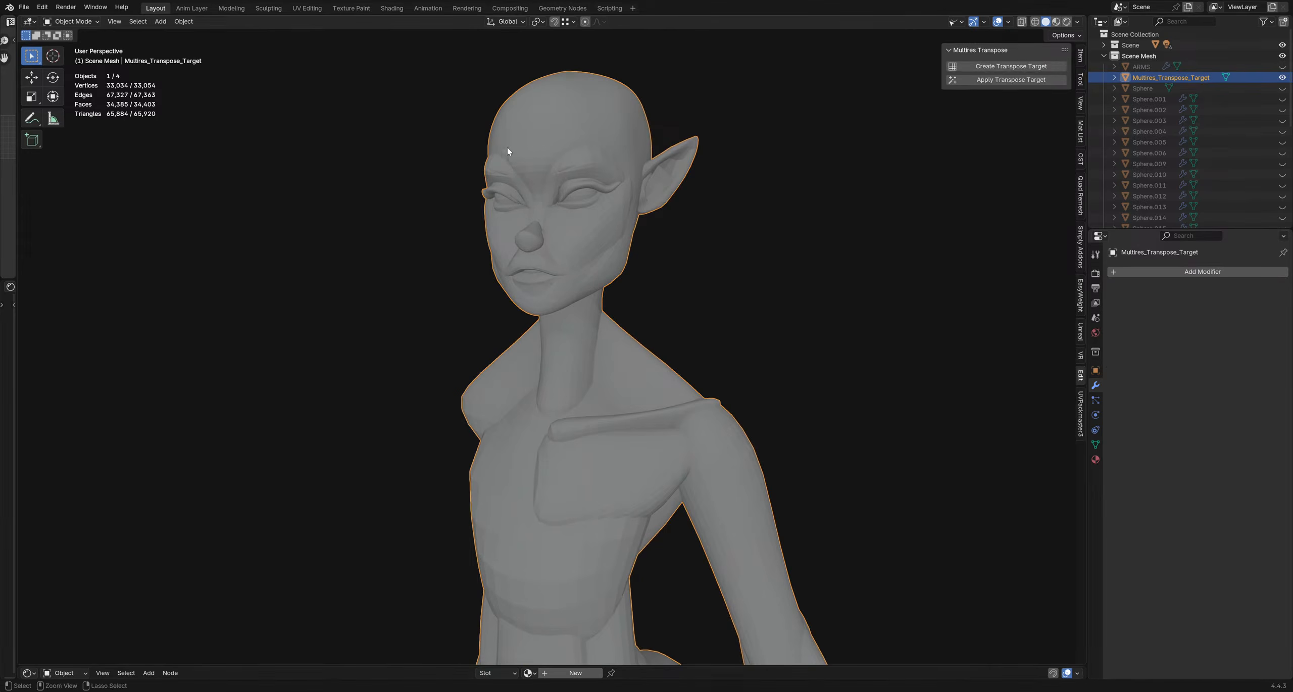
click(986, 80)
click(977, 104)
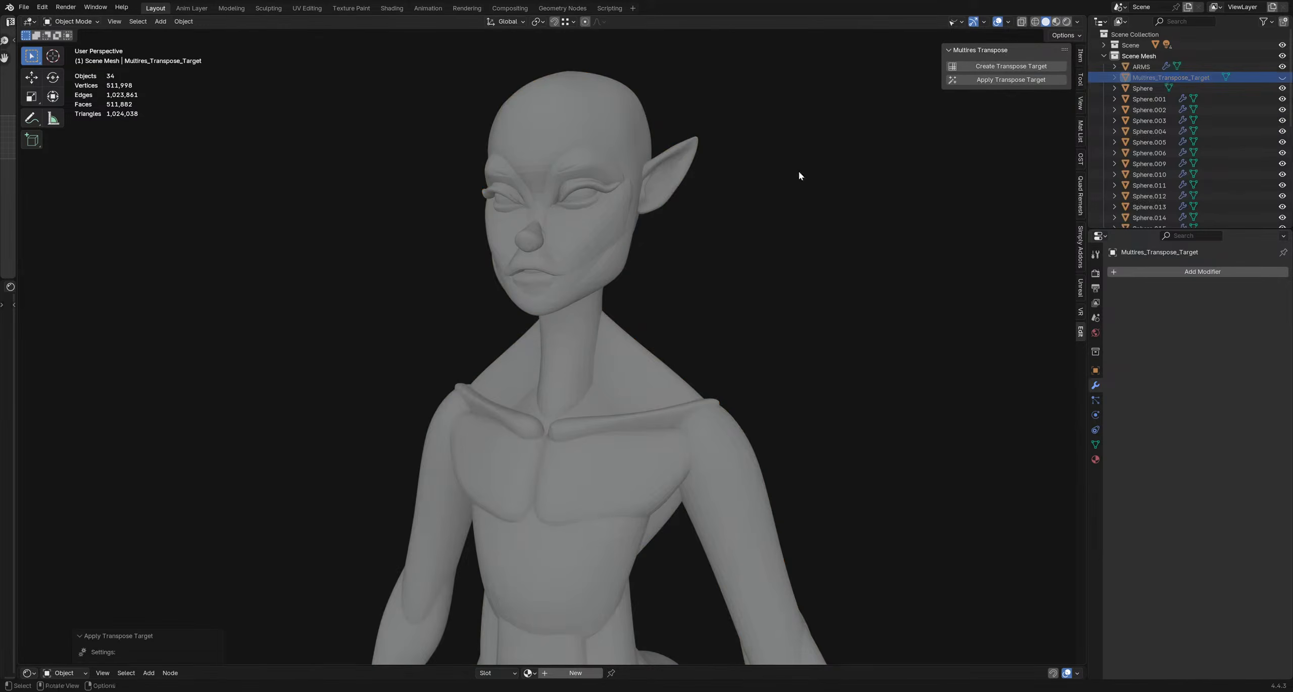
key(x)
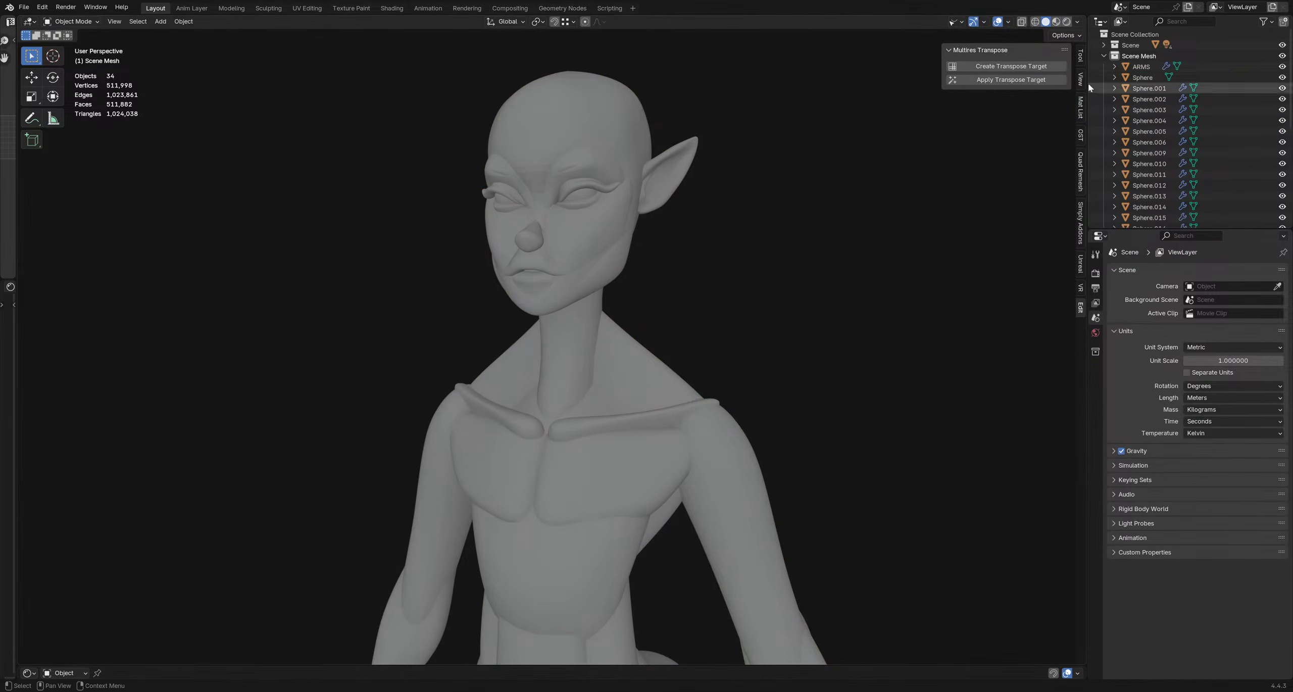
- Select the head, face, neck and shoulder pieces, leaving the torso piece out of the selection
drag(402, 65, 774, 358)
shift+middle_drag(648, 229, 686, 232)
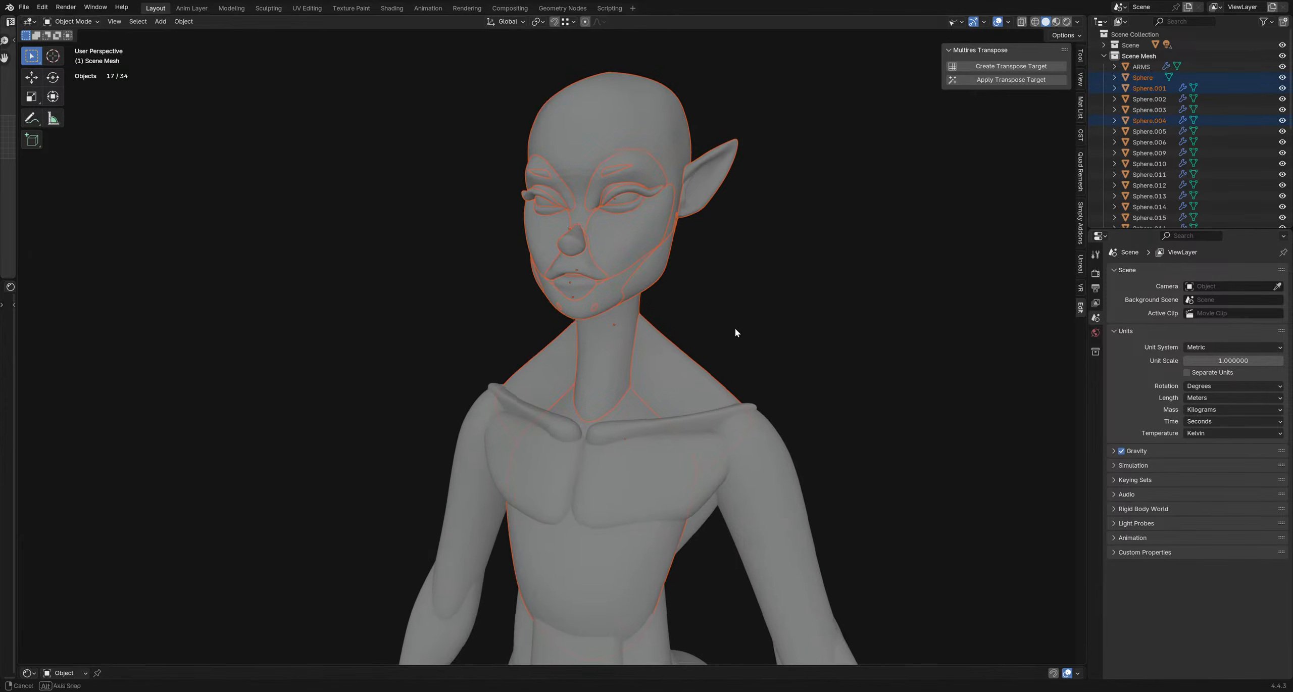
ctrl+drag(730, 629, 659, 554)
- Try moving the selected head, neck and shoulder pieces away from the body to check the selection
scroll(656, 324, down, 3)
key(g)
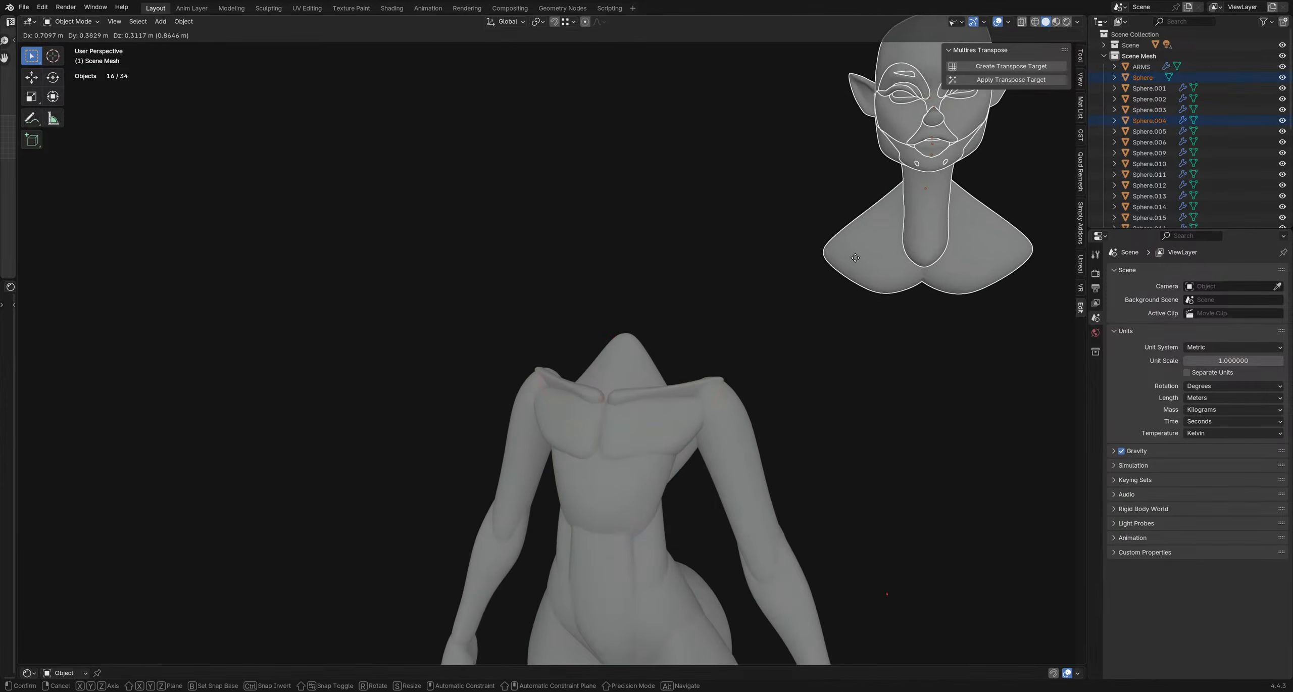
right_click(974, 177)
- Try adding the torso piece at the upper back to the selection and undo it
scroll(658, 313, up, 2)
middle_drag(626, 323, 413, 375)
shift+click(564, 471)
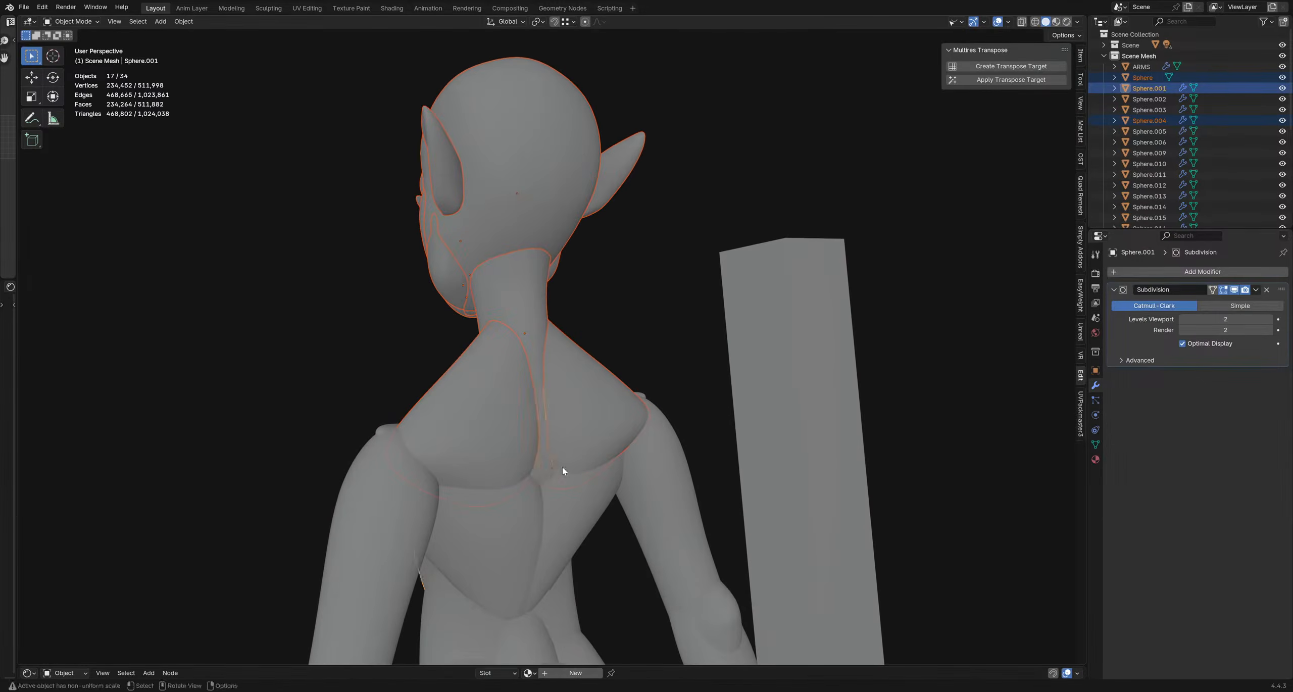
middle_drag(542, 461, 821, 450)
key(ctrl+z)
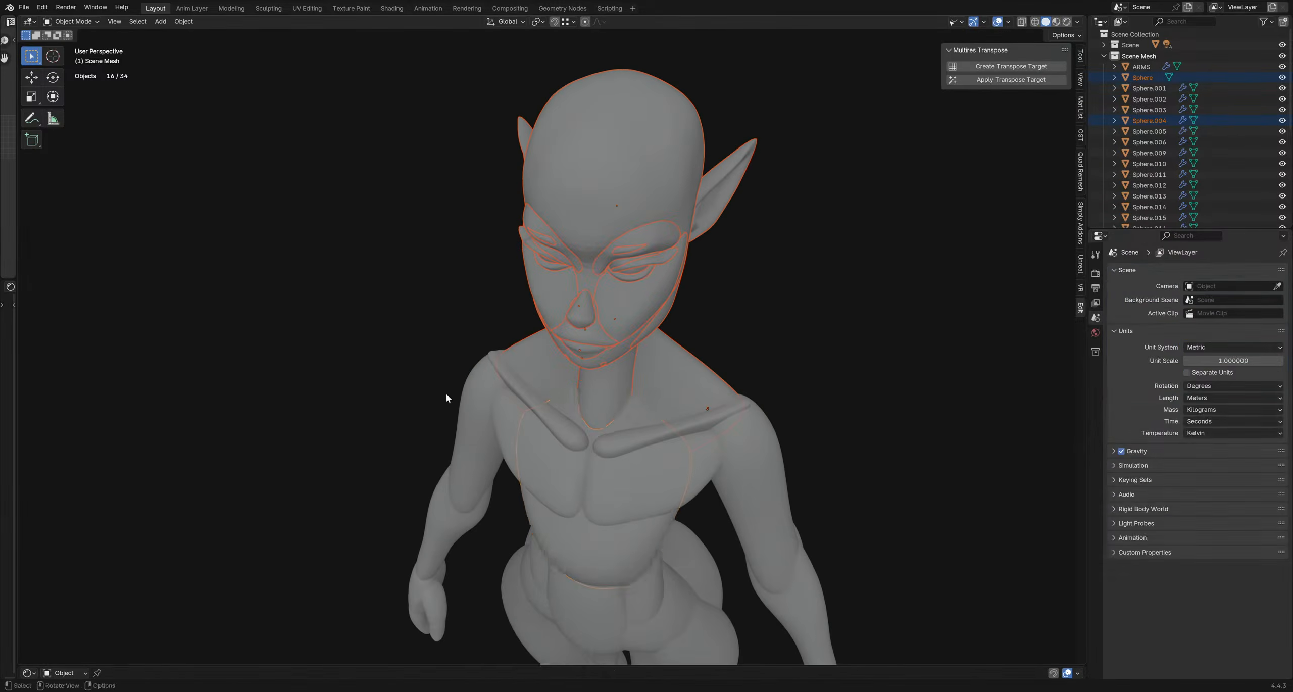
- Make the head sphere the active object and create a Multires transpose target from the selected pieces
middle_drag(447, 396, 687, 337)
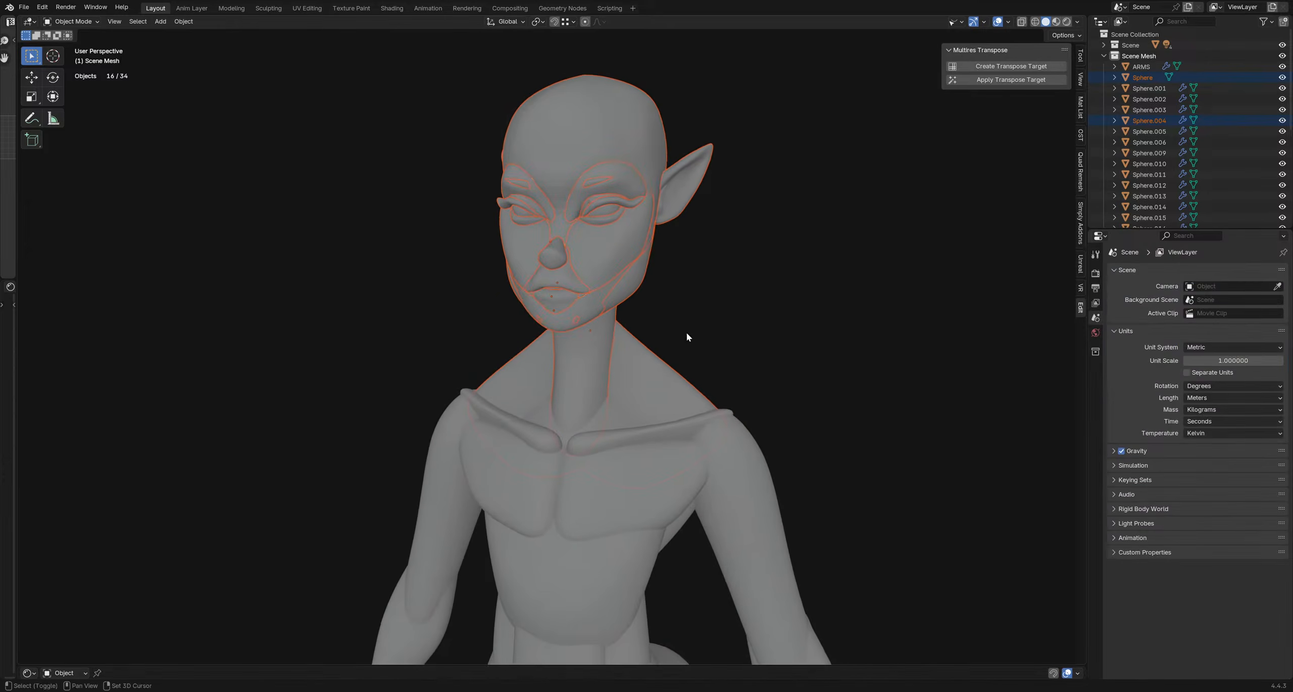
shift+click(662, 143)
middle_drag(662, 143, 760, 239)
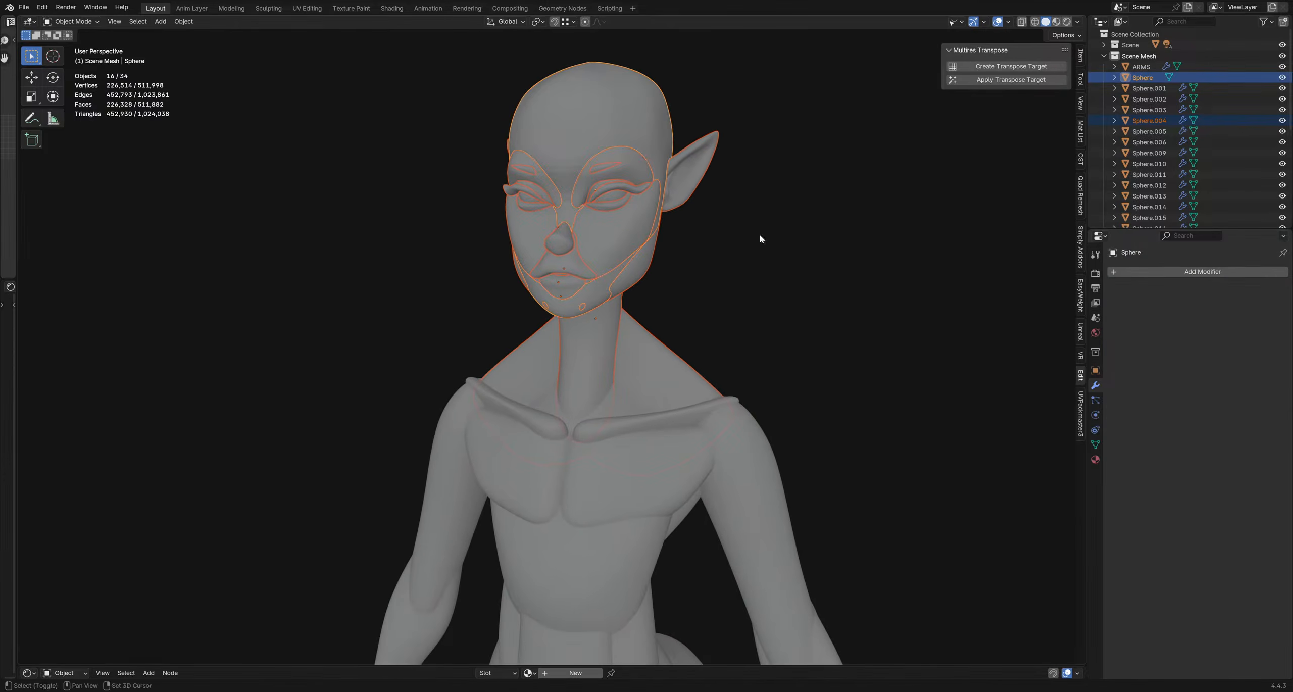
click(1015, 66)
click(1000, 87)
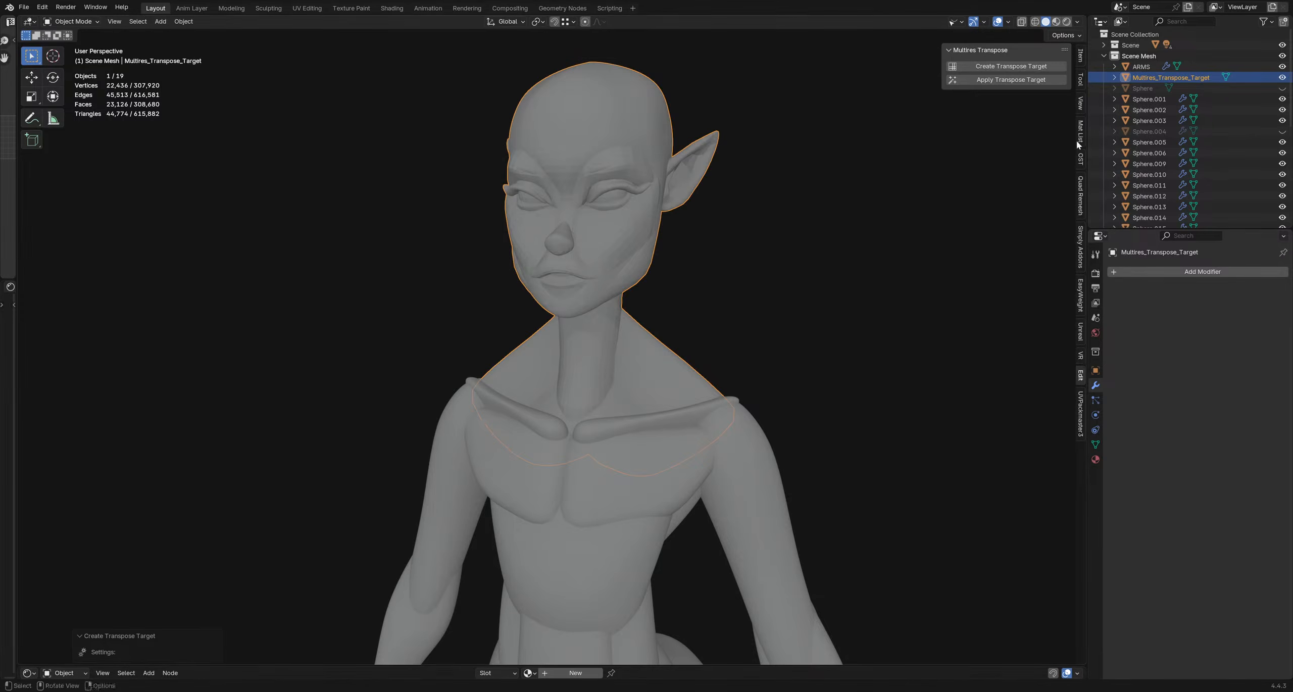
- Enter Sculpt Mode on the new transpose target, enable X symmetry and pick the Draw brush
click(1080, 80)
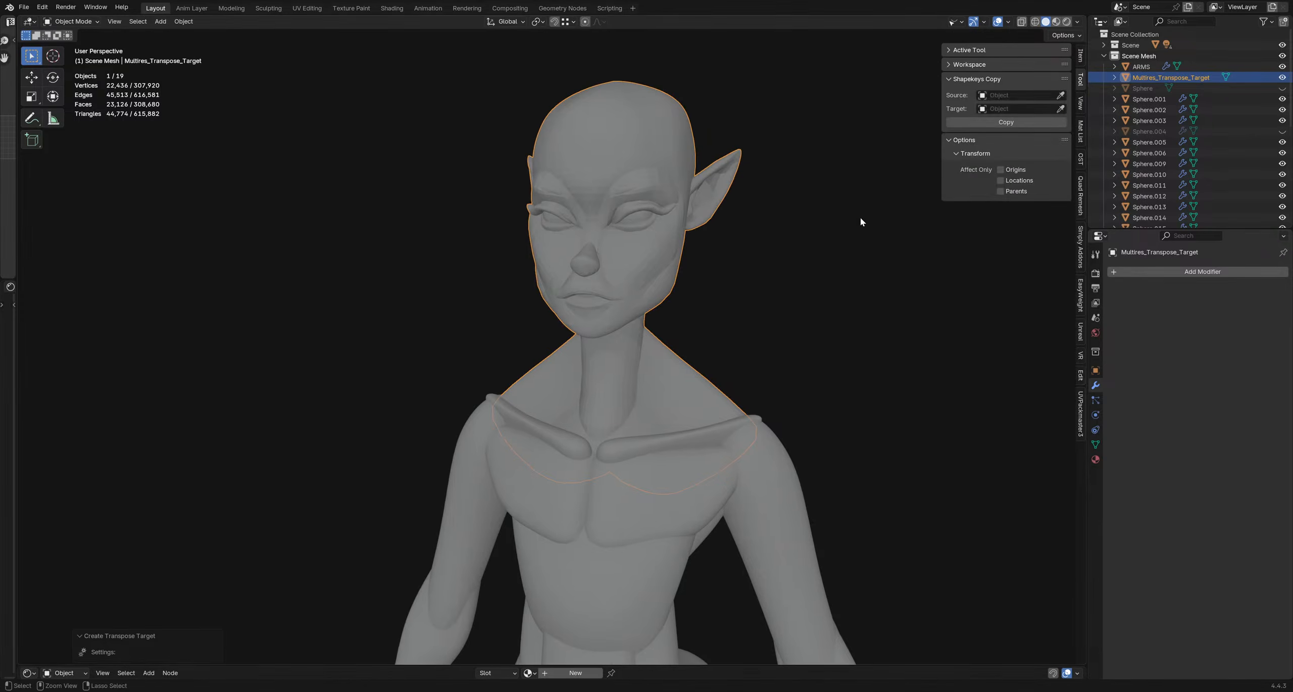
key(ctrl+Tab)
click(866, 286)
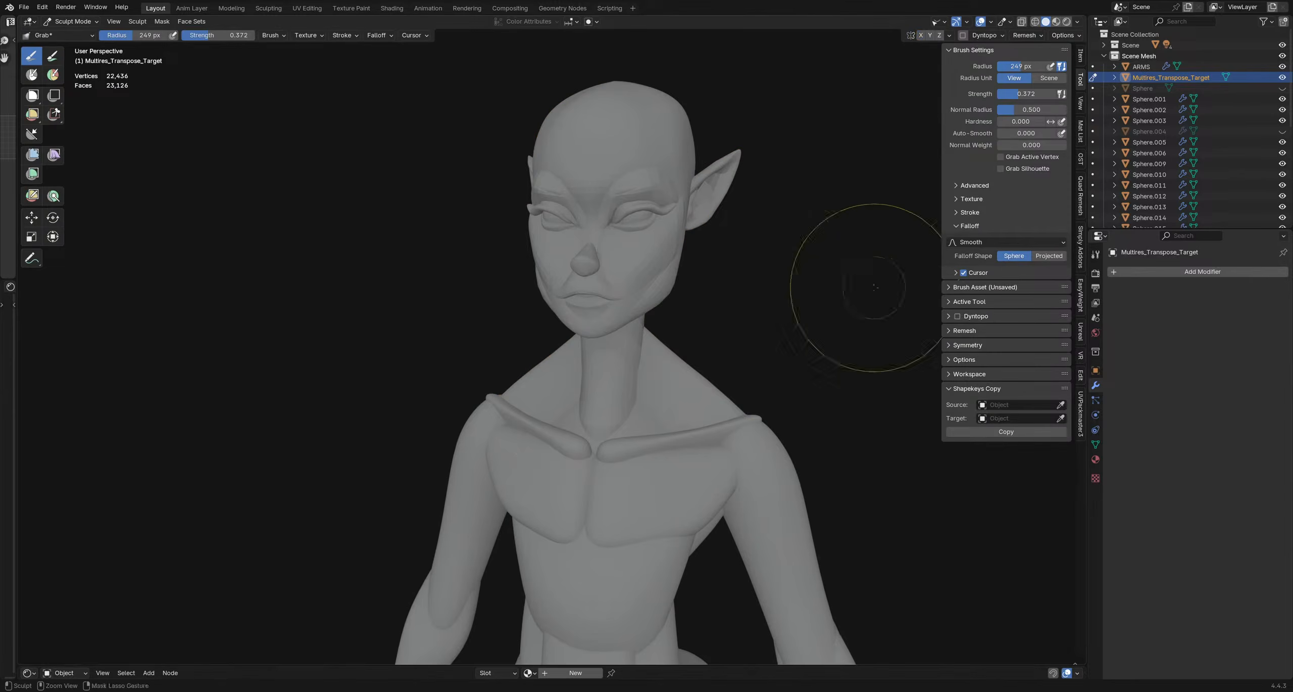
click(921, 37)
shift+middle_drag(899, 188, 848, 196)
key(v)
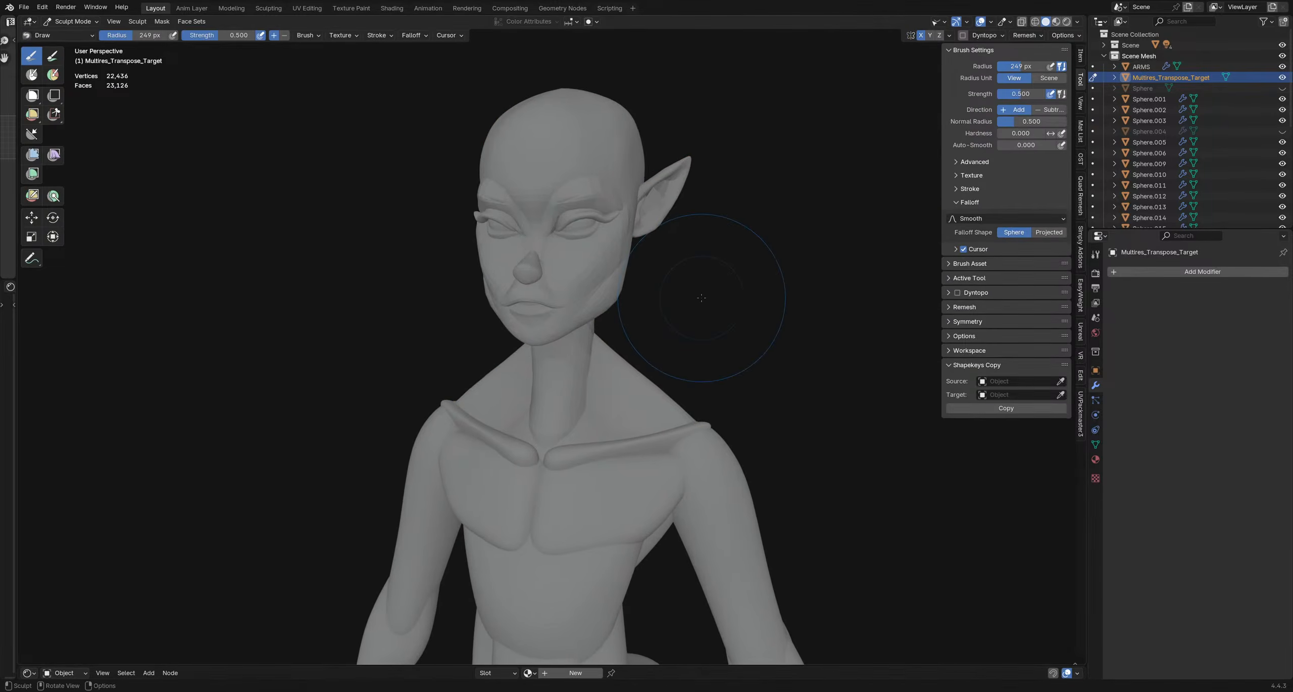
- Add a level 2 Subdivision modifier to the transpose target in Object Mode and return to Sculpt Mode
key(ctrl+Tab)
click(686, 293)
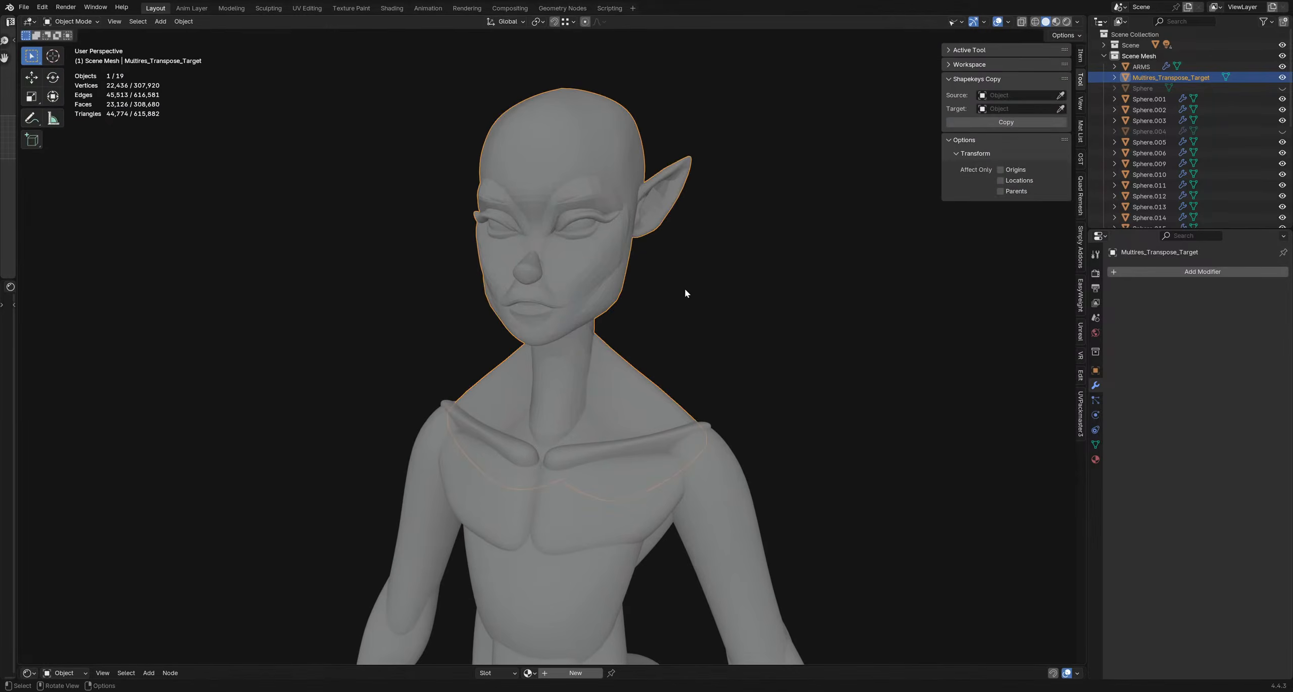
key(ctrl+2)
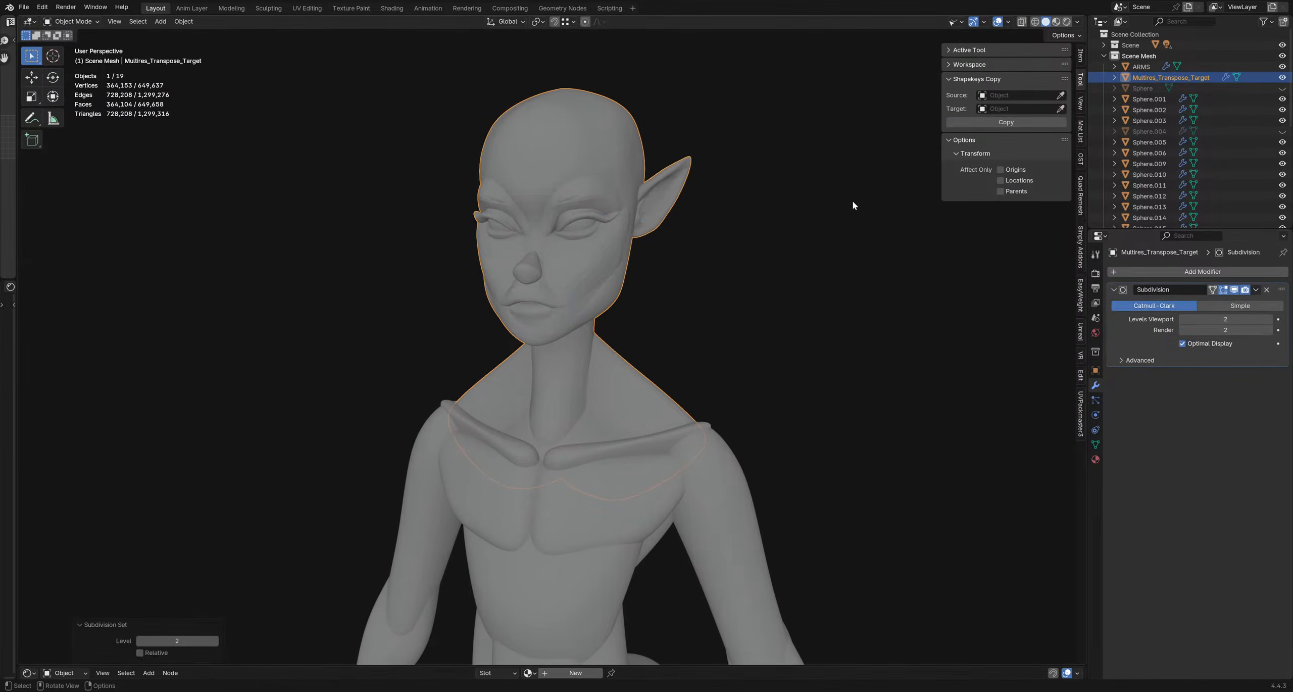
shift+middle_drag(682, 259, 703, 252)
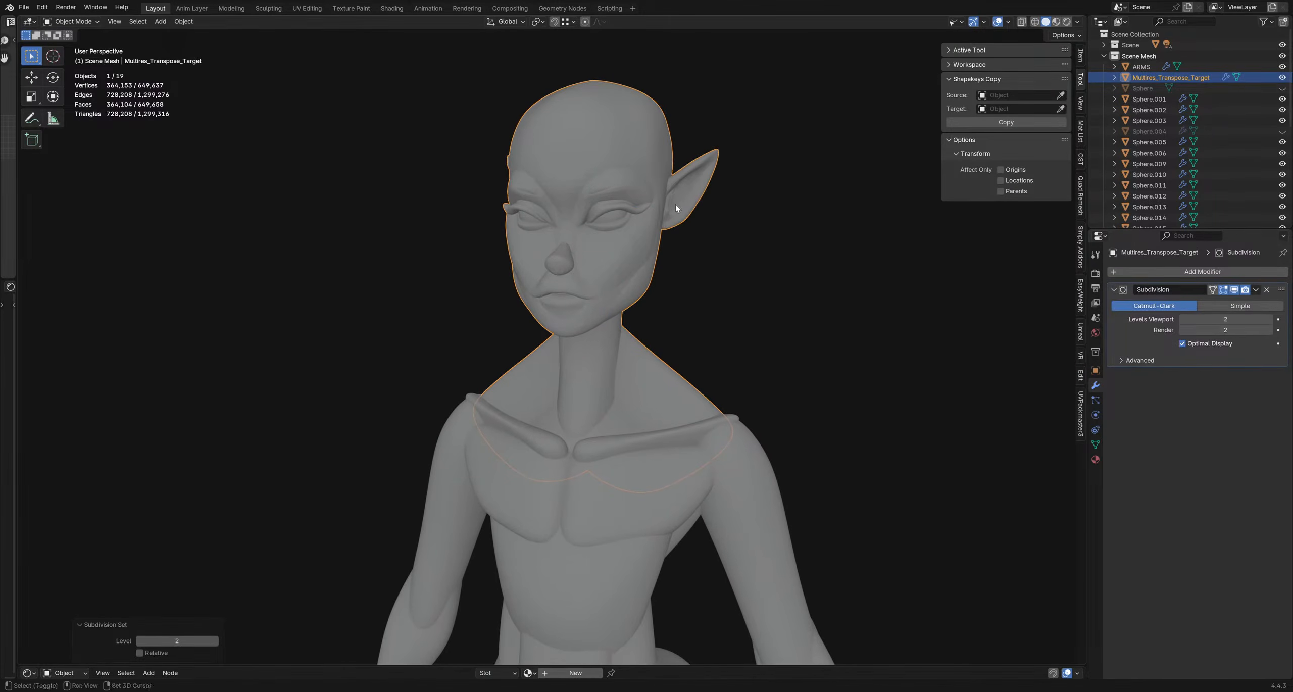
shift+middle_drag(674, 204, 687, 200)
key(ctrl+Tab)
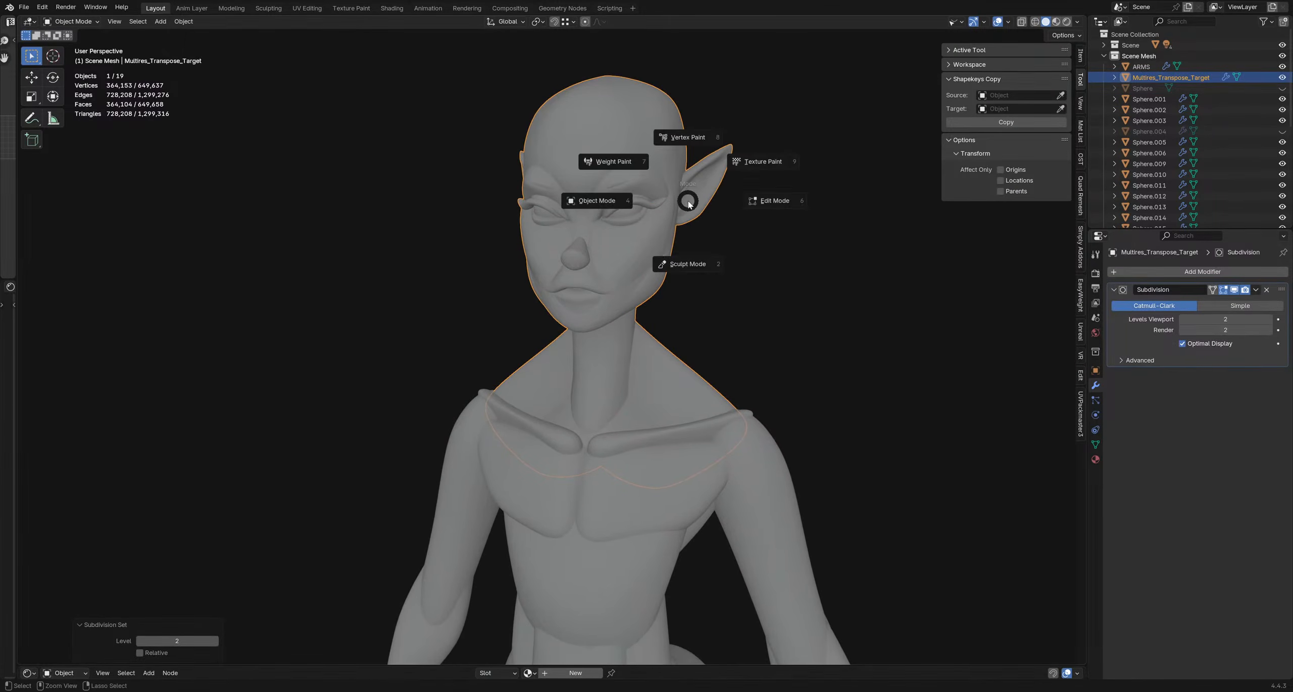
click(687, 264)
- Pick the Grab brush, set its falloff shape to Projected and reduce its radius to 198 px
scroll(624, 265, up, 1)
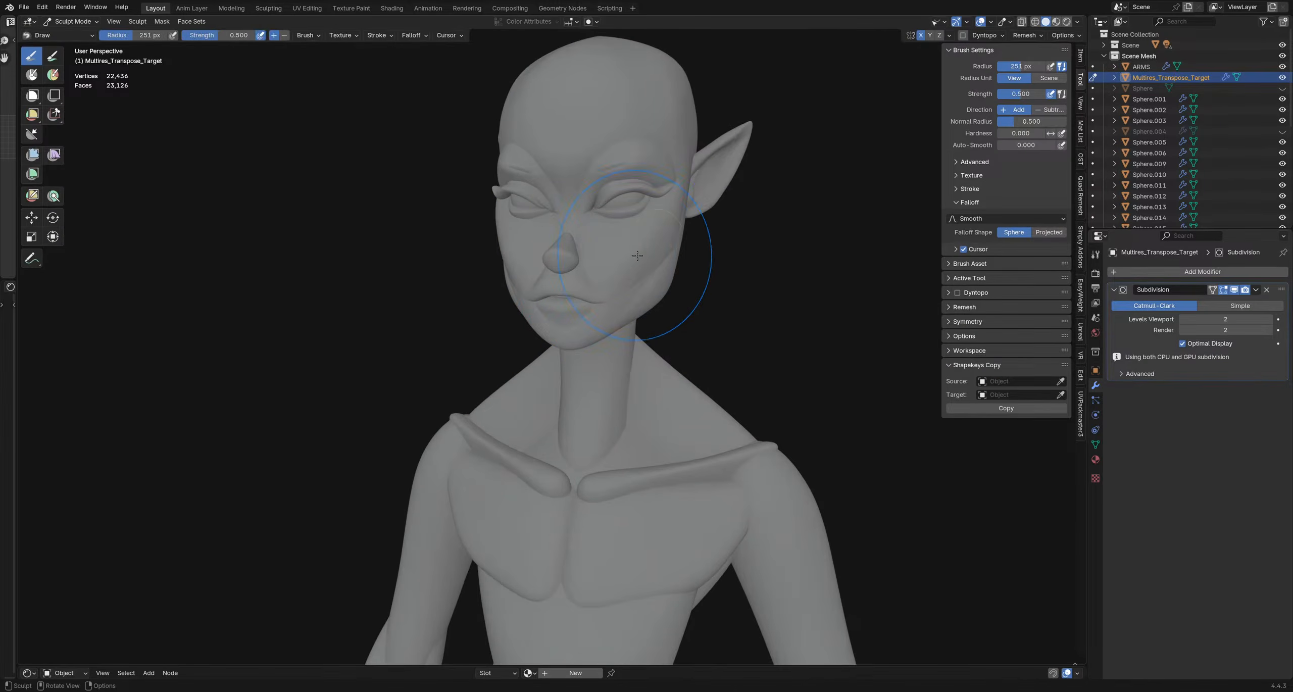
key(g)
click(1043, 256)
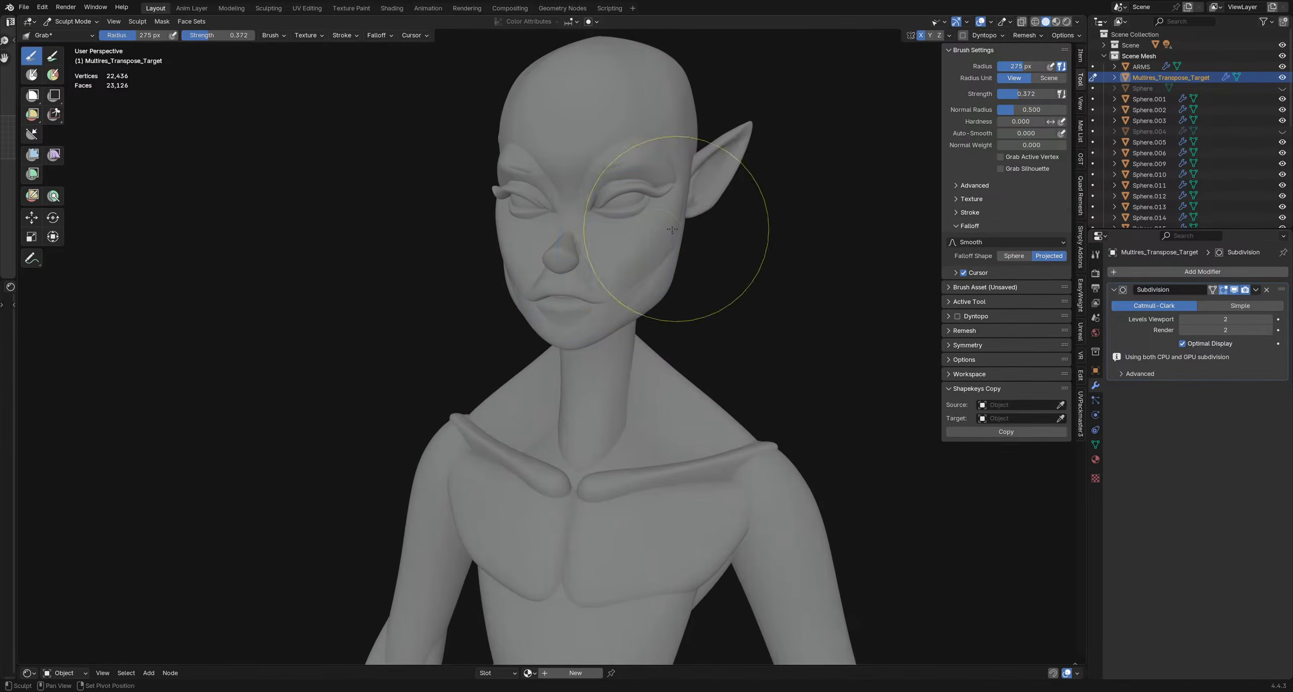
shift+middle_drag(674, 231, 710, 263)
scroll(705, 263, up, 1)
key(f)
click(678, 262)
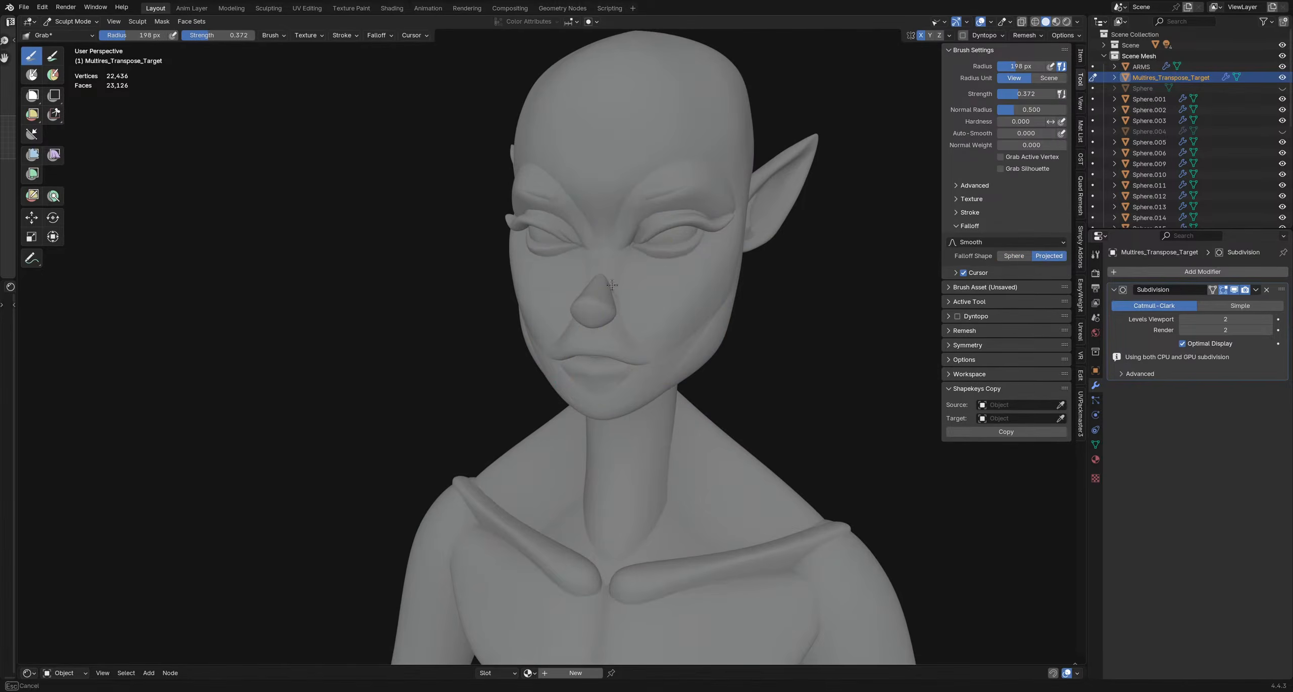
- Show the wireframe over the character and examine the mesh around the nose, mouth and eyes
mouse_move(612, 285)
middle_down()
mouse_move(702, 258)
mouse_move(651, 262)
middle_up()
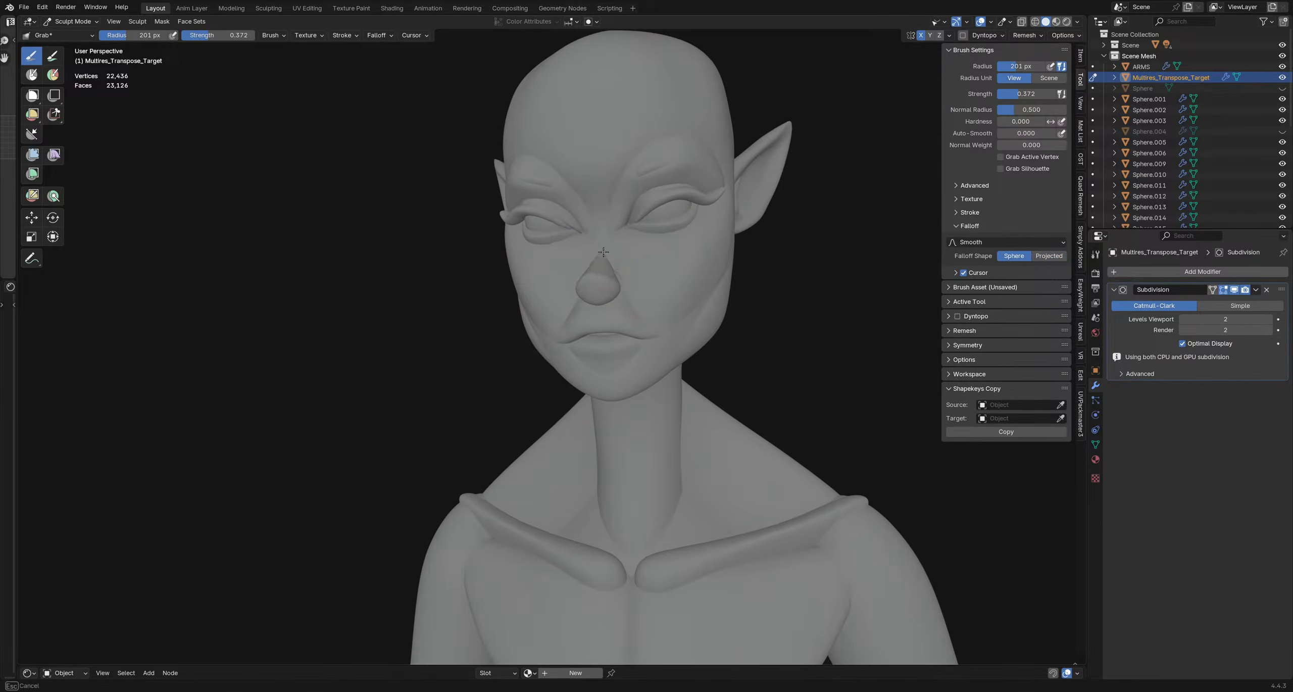
middle_drag(603, 252, 680, 265)
scroll(688, 302, up, 5)
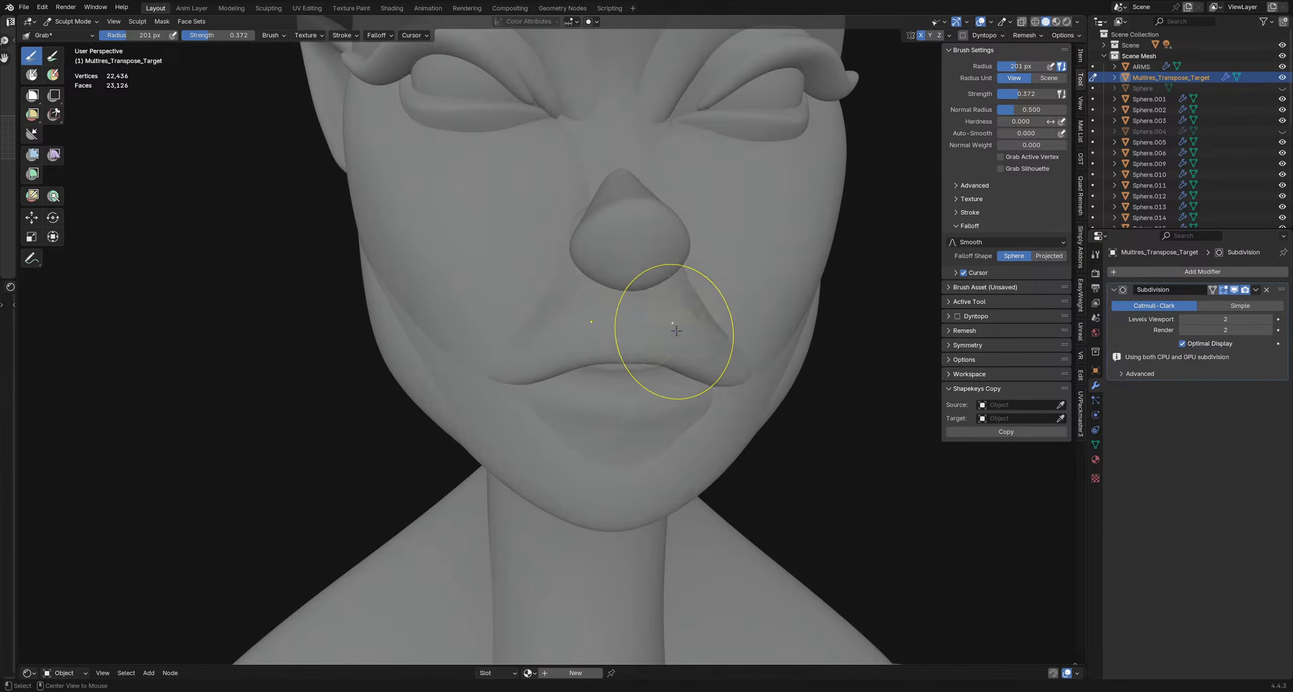
mouse_move(676, 331)
middle_down()
mouse_move(636, 288)
mouse_move(686, 302)
mouse_move(608, 283)
mouse_move(598, 233)
mouse_move(579, 312)
mouse_move(601, 334)
mouse_move(682, 313)
mouse_move(667, 347)
mouse_move(658, 275)
mouse_move(630, 446)
mouse_move(599, 340)
mouse_move(612, 338)
middle_up()
key(alt+w)
scroll(685, 303, up, 4)
scroll(685, 303, up, 4)
scroll(598, 222, down, 4)
scroll(598, 222, up, 4)
scroll(612, 337, down, 5)
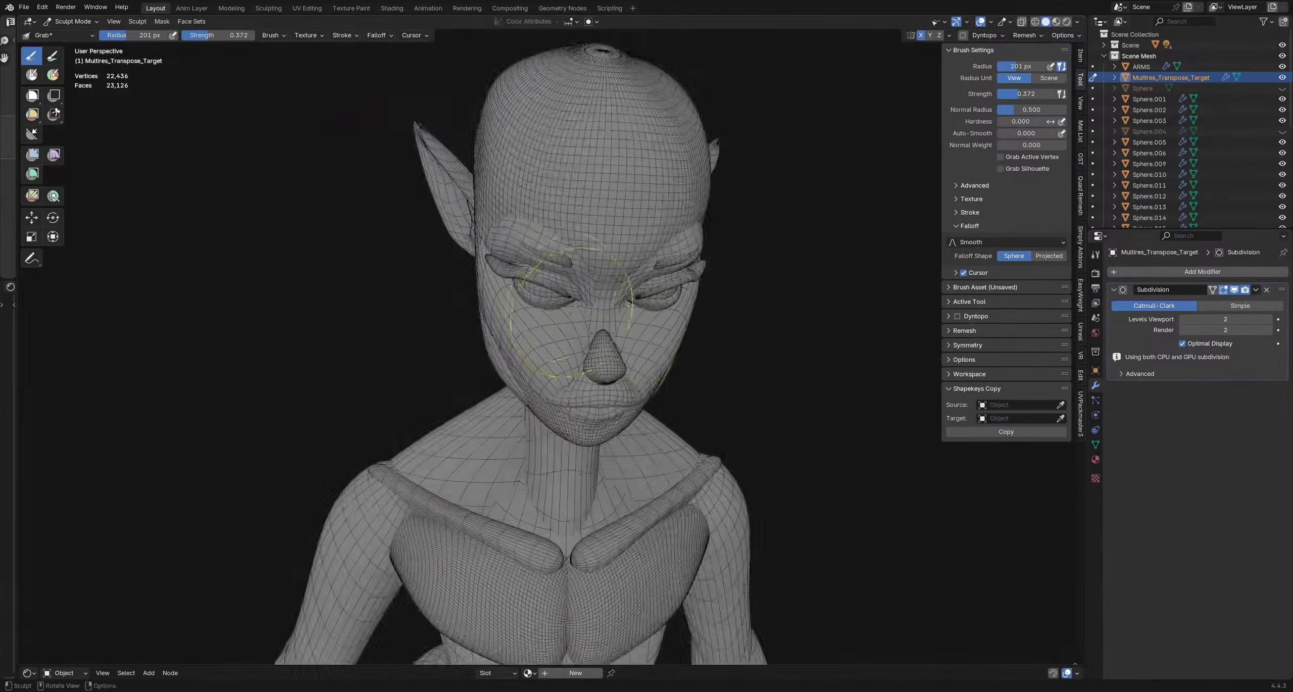
- Hide the wireframe overlay, enlarge the Grab brush radius to 228 px and start reshaping the side of the face
mouse_move(578, 259)
middle_down()
mouse_move(576, 461)
mouse_move(570, 320)
mouse_move(554, 290)
mouse_move(528, 293)
middle_up()
scroll(555, 298, down, 3)
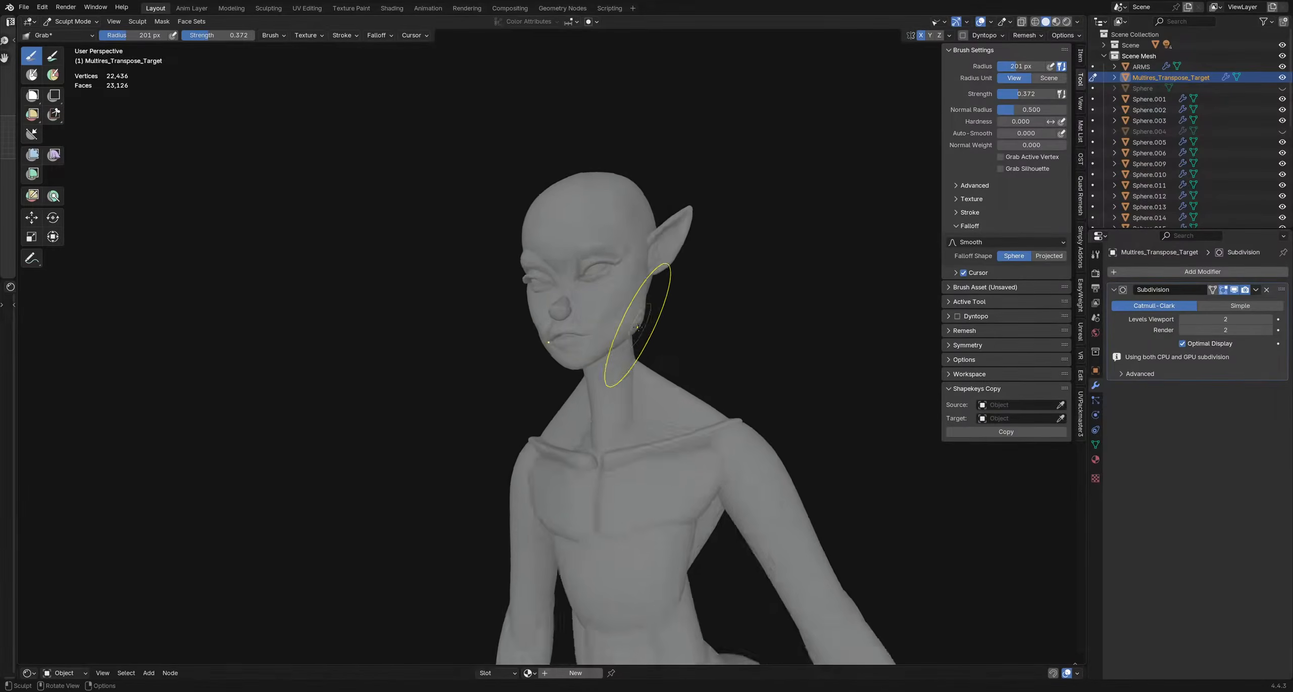
middle_drag(632, 322, 656, 300)
key(f)
click(600, 260)
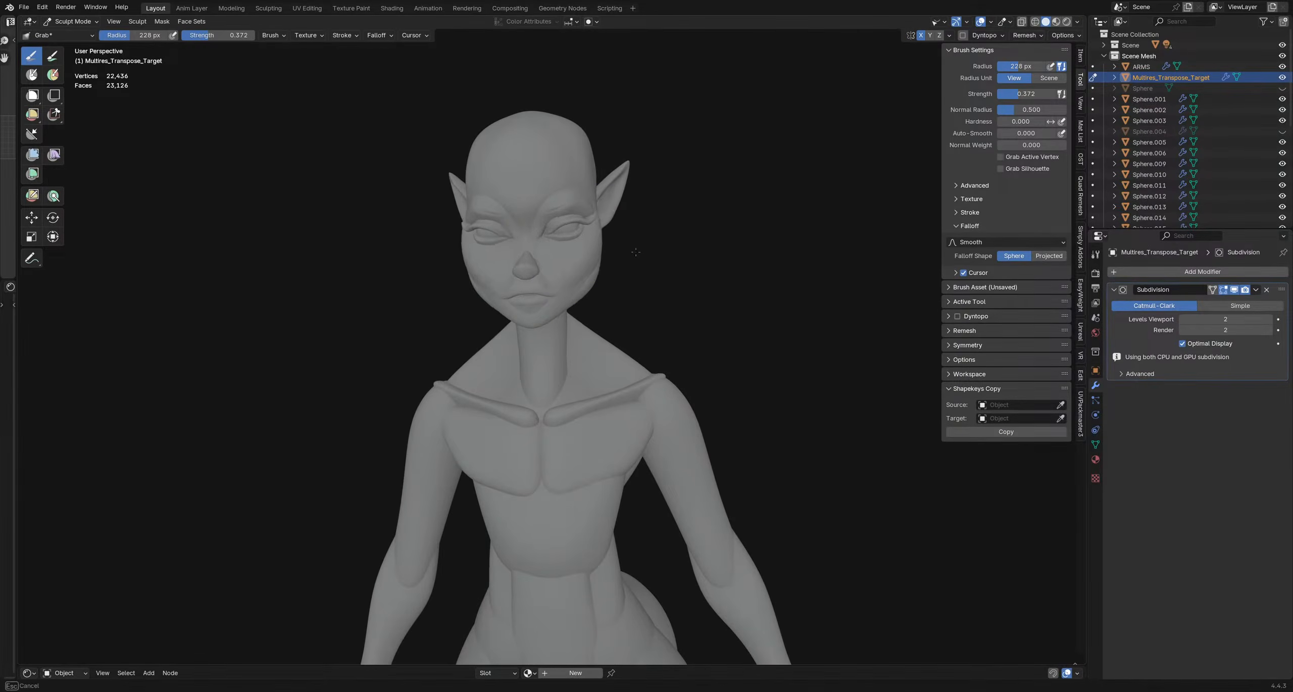
- Turn off Cavity in the viewport shading and grab the eye and cheek area to adjust the face shape
click(1078, 21)
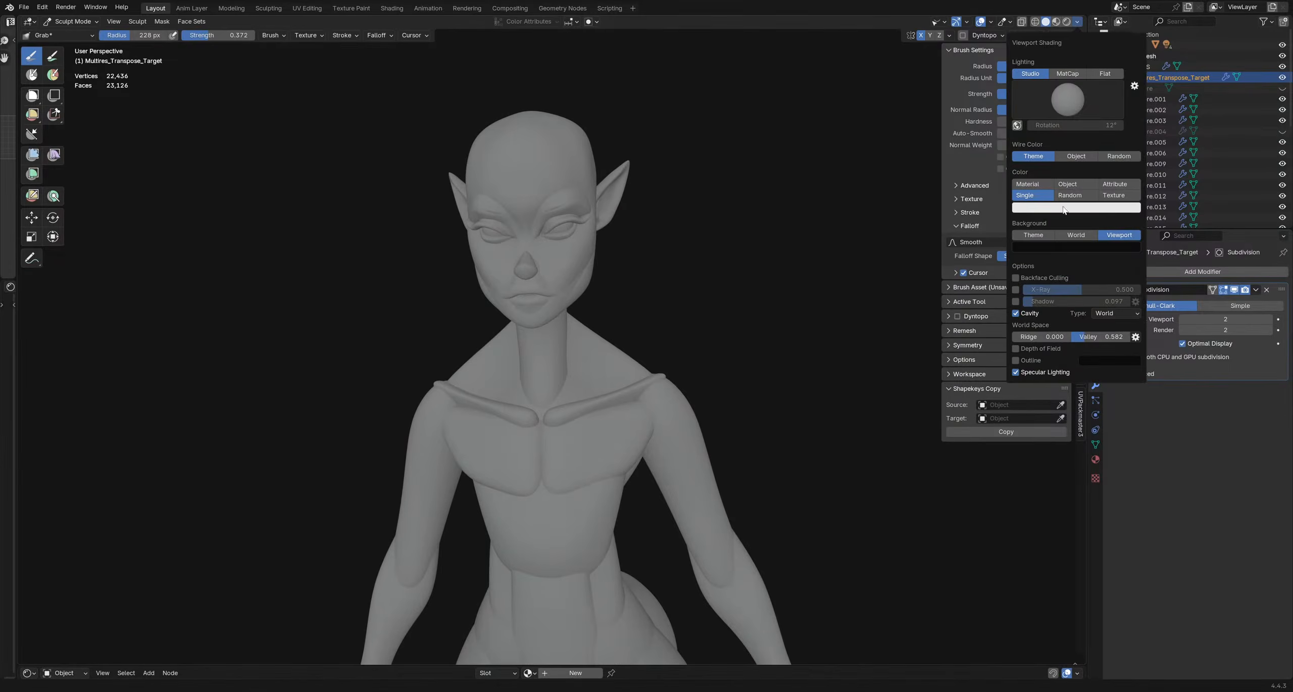
click(1013, 314)
mouse_move(556, 219)
mouse_down()
mouse_move(568, 222)
mouse_move(555, 208)
mouse_up()
middle_drag(596, 215, 643, 204)
middle_drag(670, 281, 643, 282)
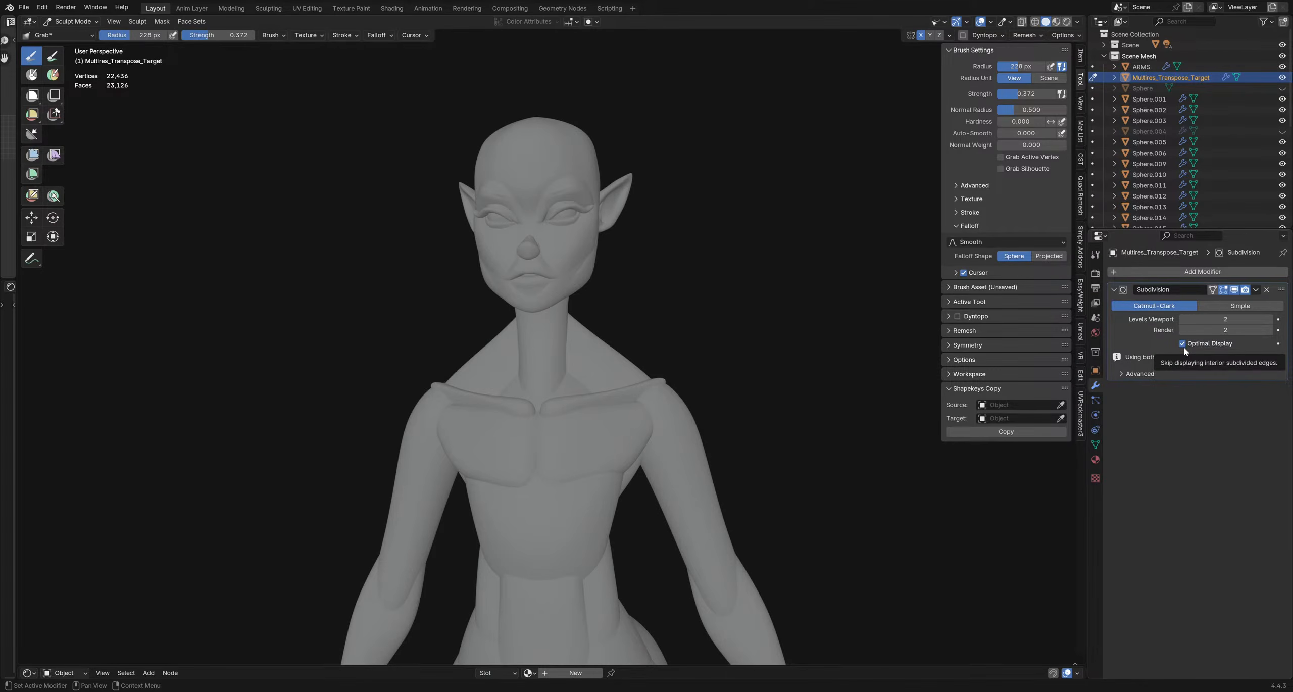
- Set the Subdivision modifier's viewport level to 1 and nudge the cheek beside the nose
click(1182, 318)
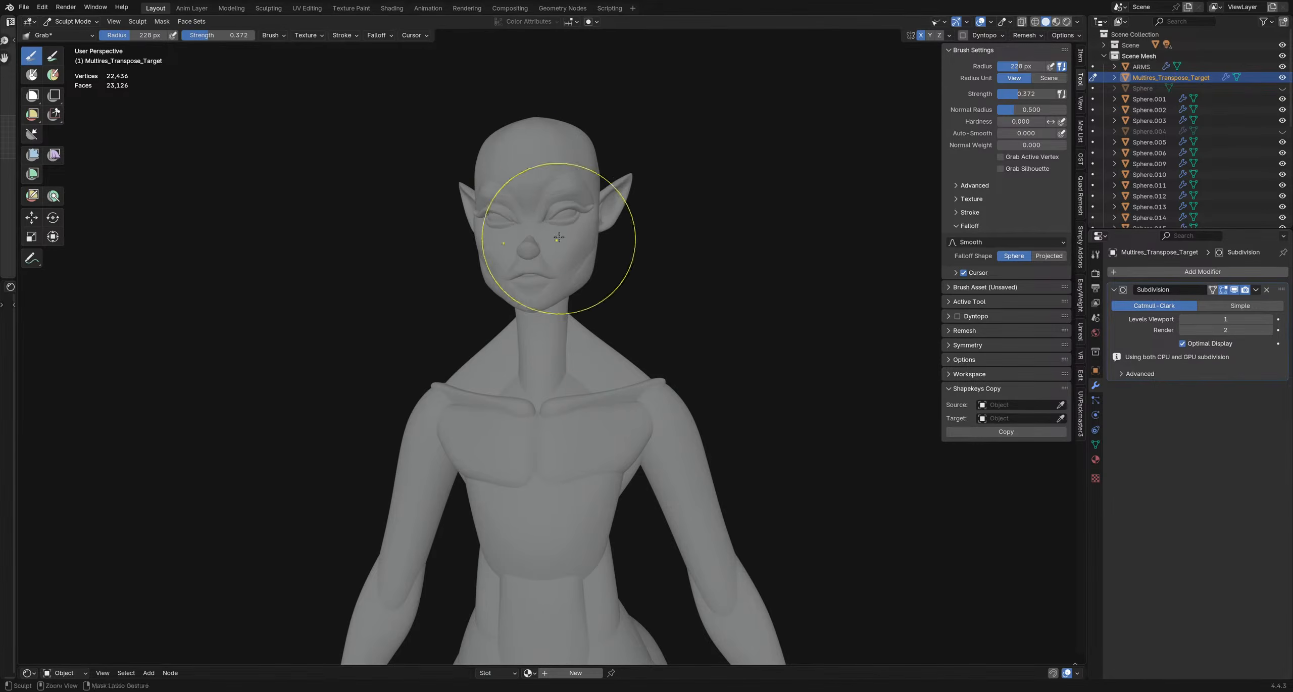
ctrl+drag(559, 237, 548, 230)
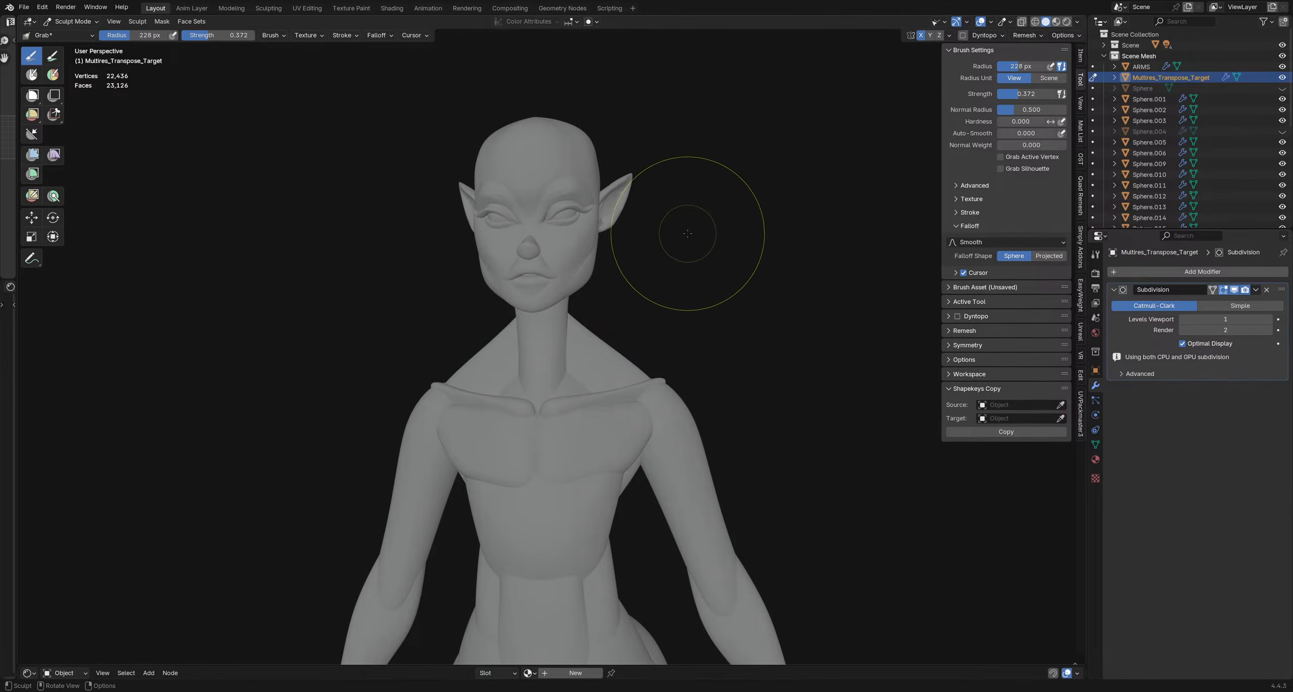
mouse_move(629, 216)
middle_down()
mouse_move(641, 340)
mouse_move(538, 298)
mouse_move(600, 377)
mouse_move(575, 381)
middle_up()
scroll(538, 298, up, 3)
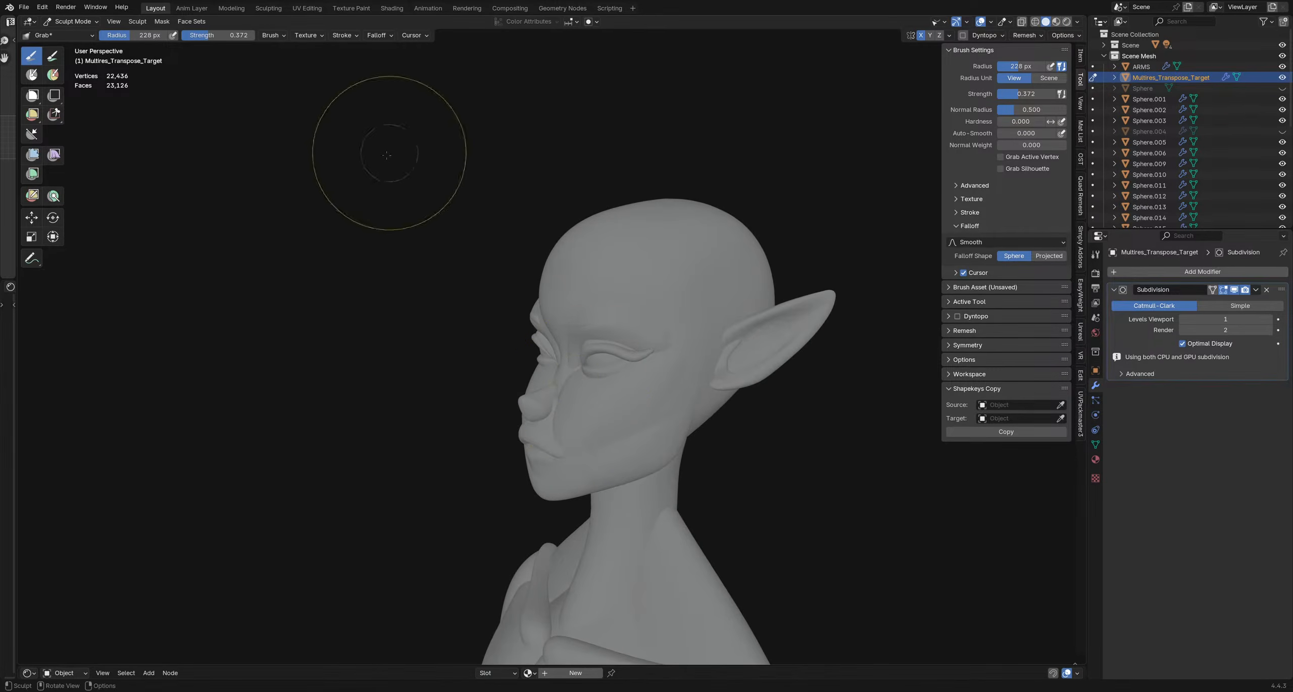
- Reduce the Grab brush radius to 194 px and then 180 px, and shape the nose bridge and inner eye from the side
key(f)
click(529, 329)
mouse_move(529, 329)
middle_down()
mouse_move(663, 300)
mouse_move(610, 350)
mouse_move(629, 332)
mouse_move(572, 337)
middle_up()
scroll(629, 332, up, 5)
key(f)
click(606, 375)
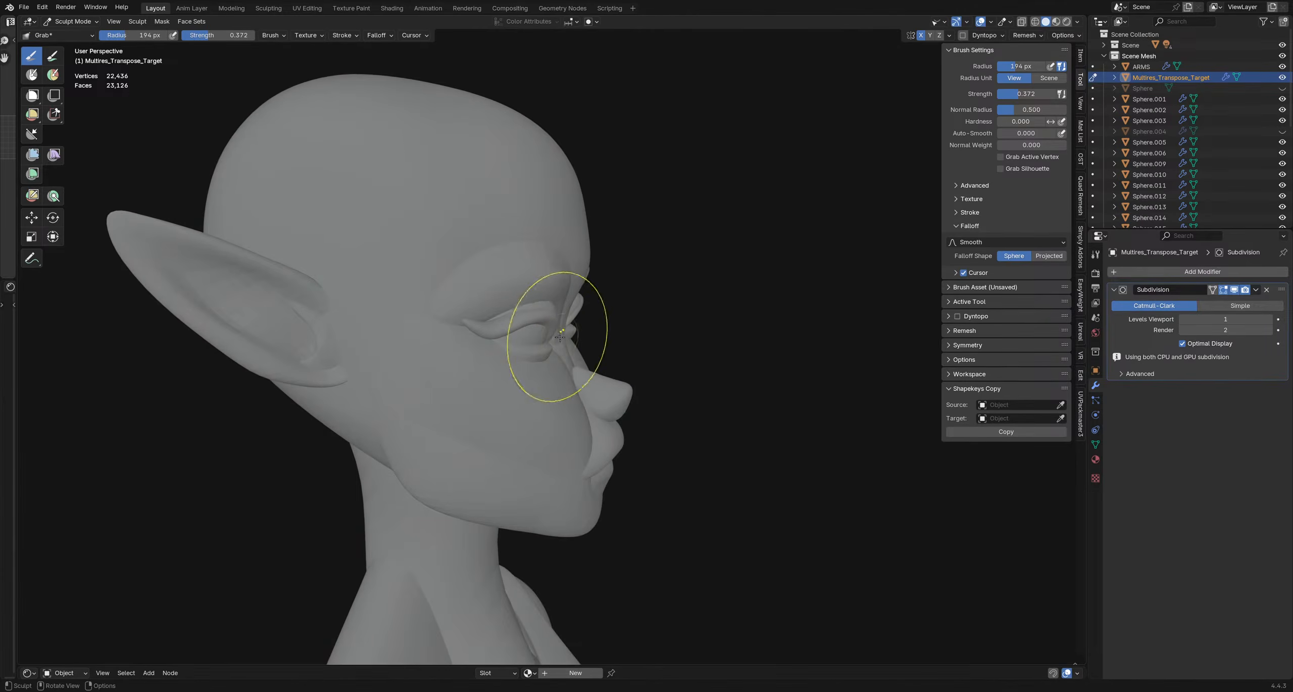
key(f)
click(566, 338)
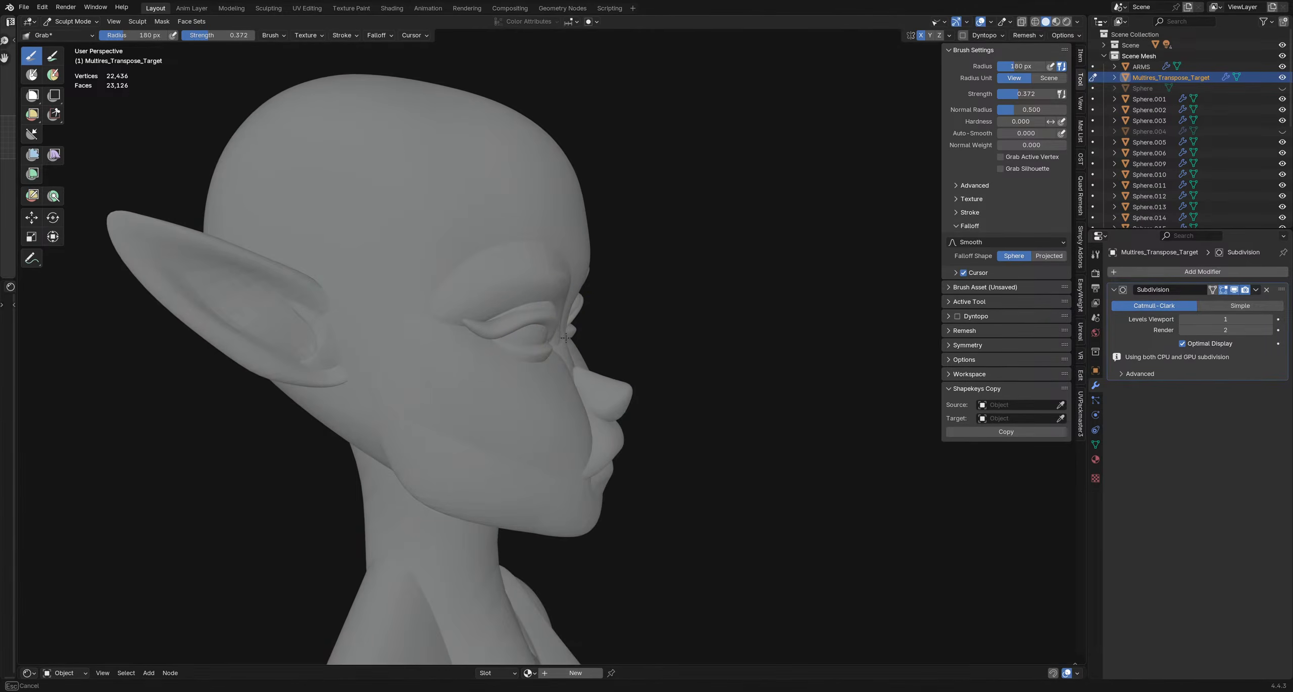
- Refine the nose bridge profile with the Grab brush at 161 px and then 154 px radius
middle_drag(565, 339, 577, 349)
key(f)
click(572, 368)
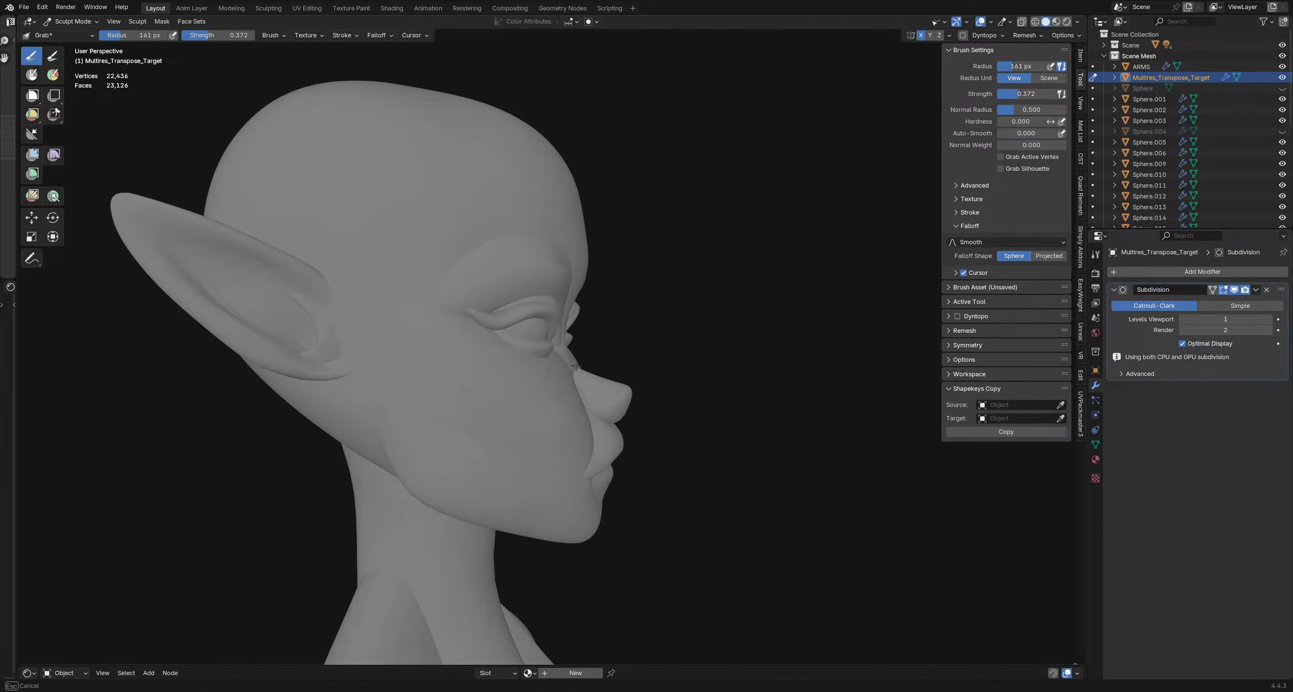
key(f)
click(571, 365)
middle_drag(580, 369, 576, 355)
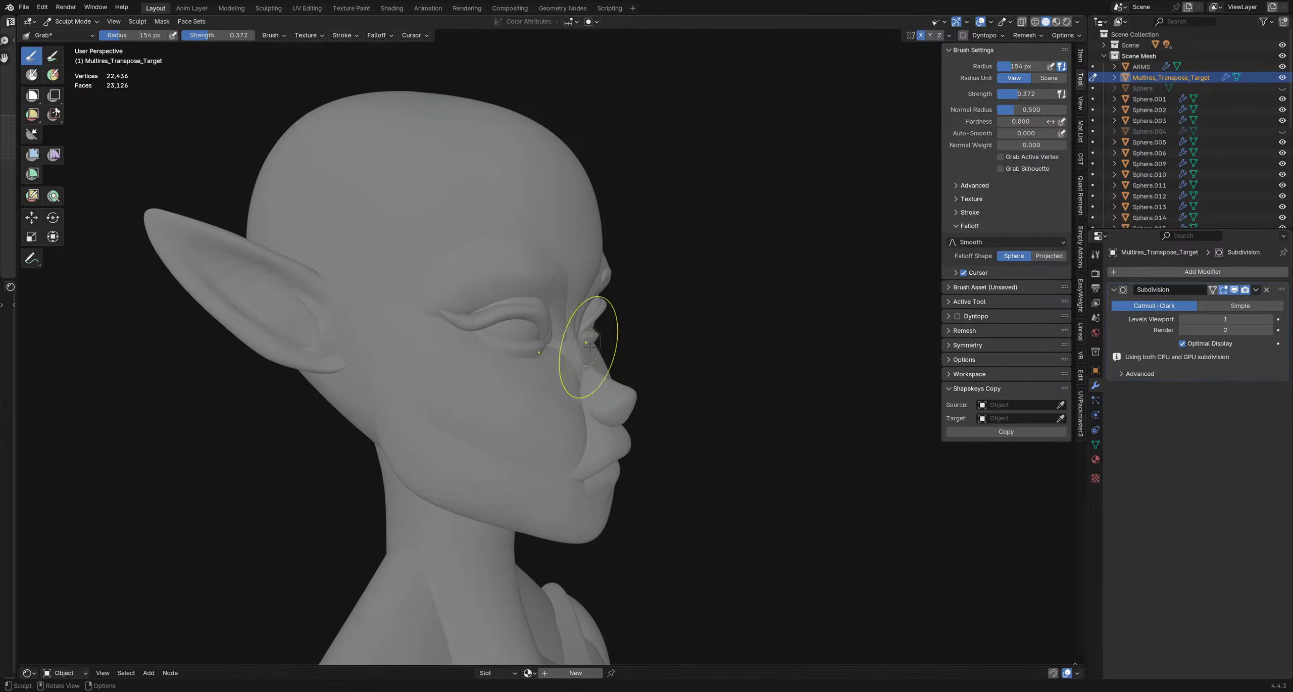
- Adjust the inner eye corners and upper cheeks with small Grab strokes, resizing the brush as needed
key(f)
mouse_move(589, 346)
middle_down()
mouse_move(543, 332)
mouse_move(554, 332)
mouse_move(525, 346)
mouse_move(531, 418)
mouse_move(531, 388)
mouse_move(508, 447)
mouse_move(517, 389)
mouse_move(548, 405)
mouse_move(612, 396)
mouse_move(635, 341)
mouse_move(591, 373)
mouse_move(617, 339)
mouse_move(576, 332)
mouse_move(545, 374)
mouse_move(559, 324)
mouse_move(536, 373)
mouse_move(552, 308)
middle_up()
click(566, 332)
key(f)
click(510, 389)
key(f)
click(511, 390)
- Pull the inner brow and nose bridge slightly downward with small Grab strokes
scroll(581, 354, down, 4)
scroll(617, 340, up, 2)
key(f)
click(580, 332)
key(f)
click(557, 324)
drag(552, 327, 552, 331)
middle_drag(552, 349, 548, 315)
drag(548, 315, 549, 326)
- Work the area between the eyes from the front with the Grab brush, ending at a 143 px radius
mouse_move(550, 324)
shift+middle_down()
mouse_move(537, 378)
mouse_move(638, 349)
mouse_move(611, 312)
mouse_move(678, 317)
mouse_move(586, 334)
mouse_move(607, 382)
mouse_move(587, 373)
mouse_move(554, 283)
mouse_move(604, 369)
mouse_move(587, 407)
mouse_move(509, 408)
mouse_move(425, 374)
shift+middle_up()
key(f)
click(592, 373)
scroll(554, 275, down, 7)
scroll(548, 427, up, 4)
key(f)
click(555, 407)
mouse_move(539, 367)
middle_down()
mouse_move(519, 374)
mouse_move(607, 378)
mouse_move(470, 326)
mouse_move(529, 404)
mouse_move(534, 334)
mouse_move(519, 376)
mouse_move(535, 367)
middle_up()
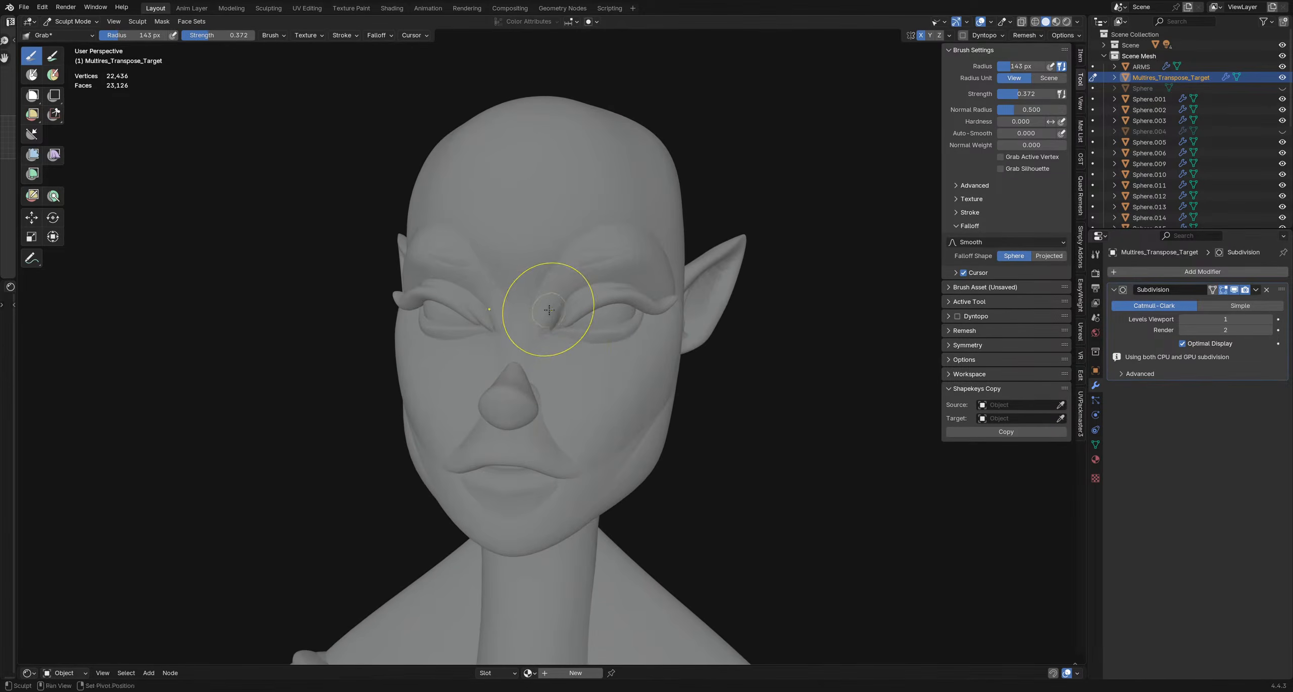
- Expand a mask over the brow ridge pieces and invert it so only those pieces can be sculpted
key(shift+a)
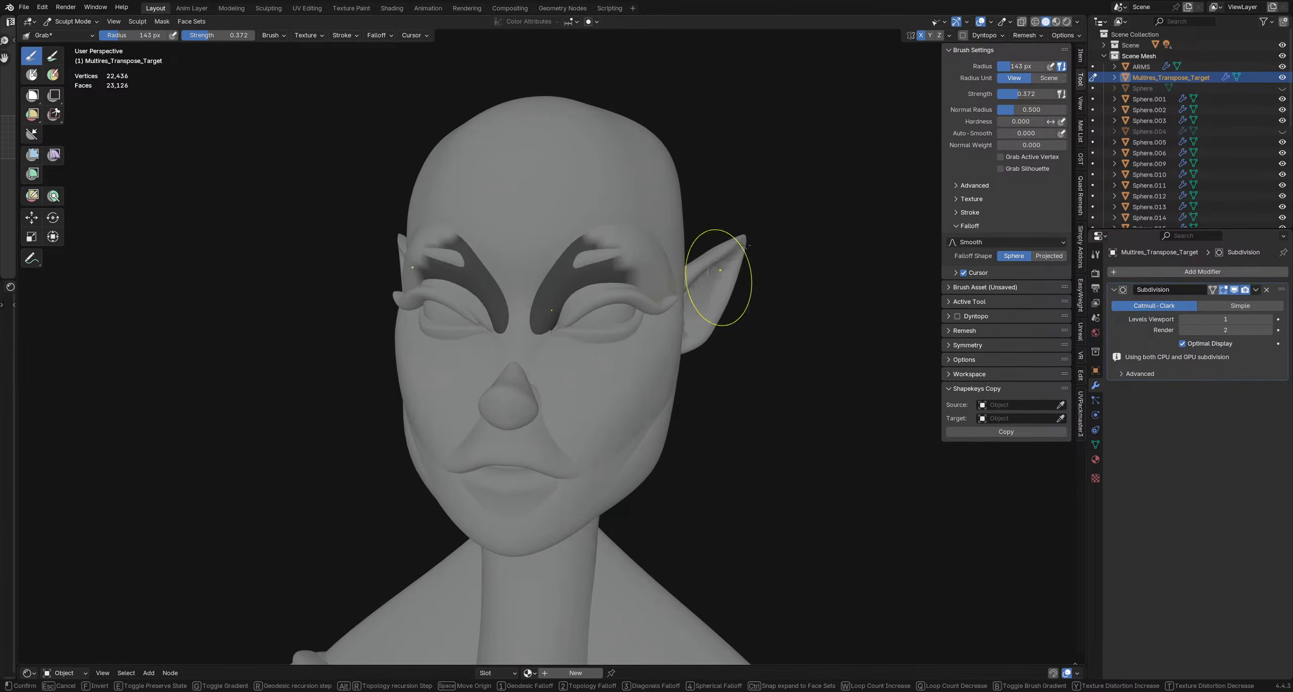
click(745, 246)
key(ctrl+i)
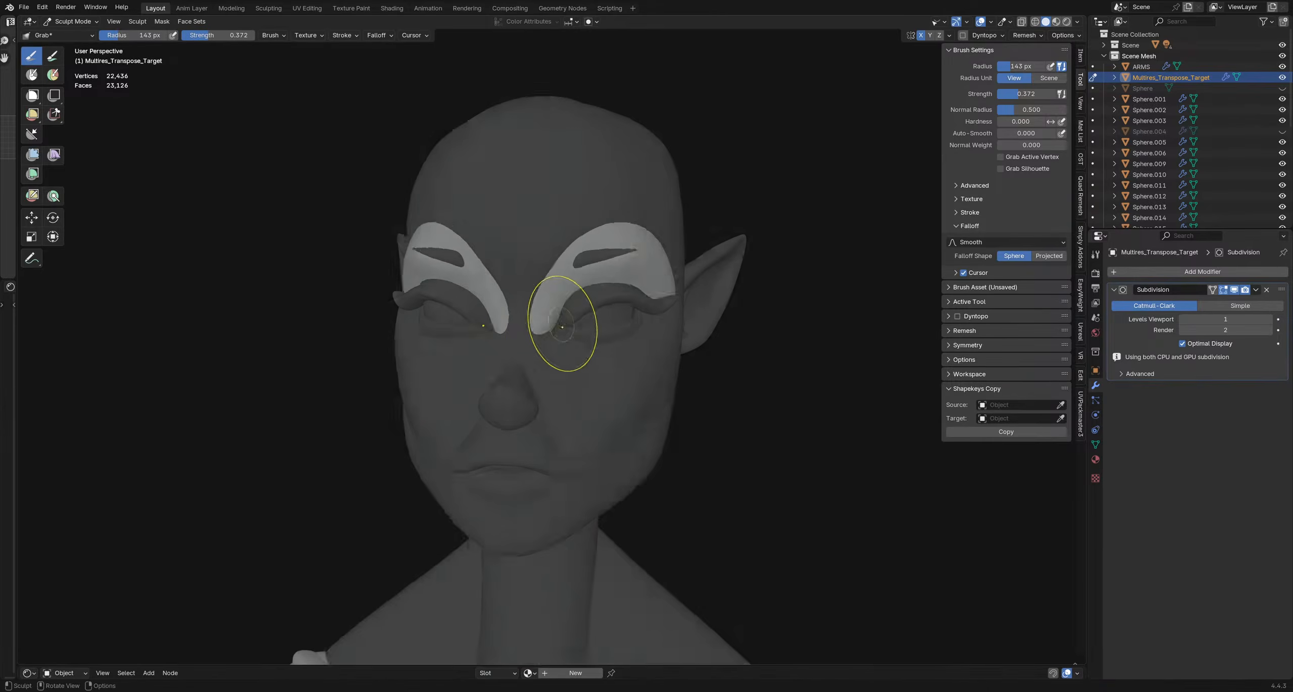
- Enlarge the Grab brush radius to 172 px and reshape the inner ends of the unmasked brow ridges
key(f)
mouse_move(562, 326)
middle_down()
mouse_move(603, 323)
mouse_move(646, 359)
middle_up()
click(612, 323)
mouse_move(645, 358)
middle_down()
mouse_move(556, 361)
mouse_move(587, 362)
middle_up()
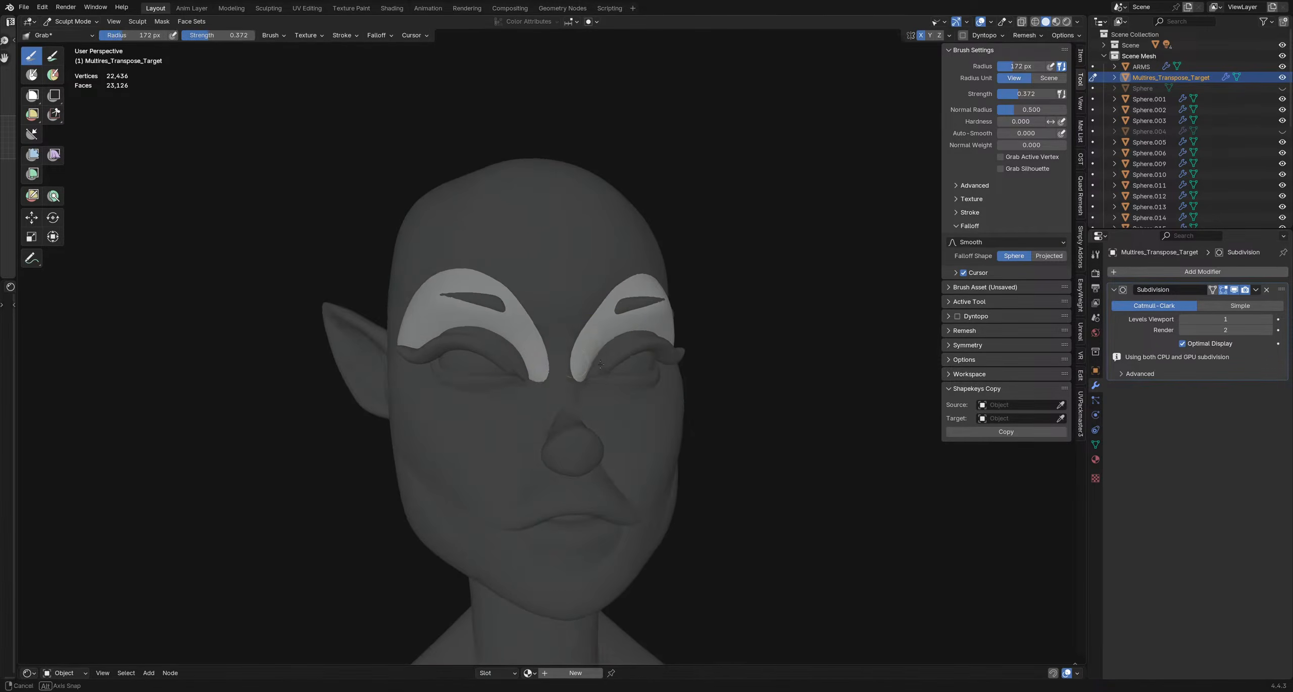
key(f)
click(587, 361)
drag(590, 364, 594, 361)
middle_drag(606, 360, 576, 361)
- Fit the brow ridges against the eyelids with small Grab strokes, checking from several angles
key(f)
click(626, 356)
drag(591, 359, 594, 357)
mouse_move(594, 358)
middle_down()
mouse_move(556, 359)
mouse_move(609, 364)
middle_up()
key(f)
click(624, 360)
drag(609, 363, 605, 362)
- Fine-tune the inner ends of the brow ridges near the eye corners, reducing the Grab brush radius to 101 px
mouse_move(601, 365)
middle_down()
mouse_move(591, 357)
mouse_move(603, 365)
middle_up()
key(f)
click(596, 367)
mouse_move(602, 357)
middle_down()
mouse_move(577, 412)
mouse_move(623, 344)
mouse_move(601, 364)
mouse_move(620, 352)
mouse_move(601, 362)
mouse_move(570, 331)
mouse_move(569, 297)
mouse_move(556, 314)
mouse_move(542, 300)
mouse_move(528, 375)
mouse_move(585, 381)
mouse_move(559, 378)
mouse_move(574, 384)
middle_up()
key(f)
click(602, 347)
key(f)
click(598, 361)
key(f)
click(599, 364)
key(f)
click(567, 328)
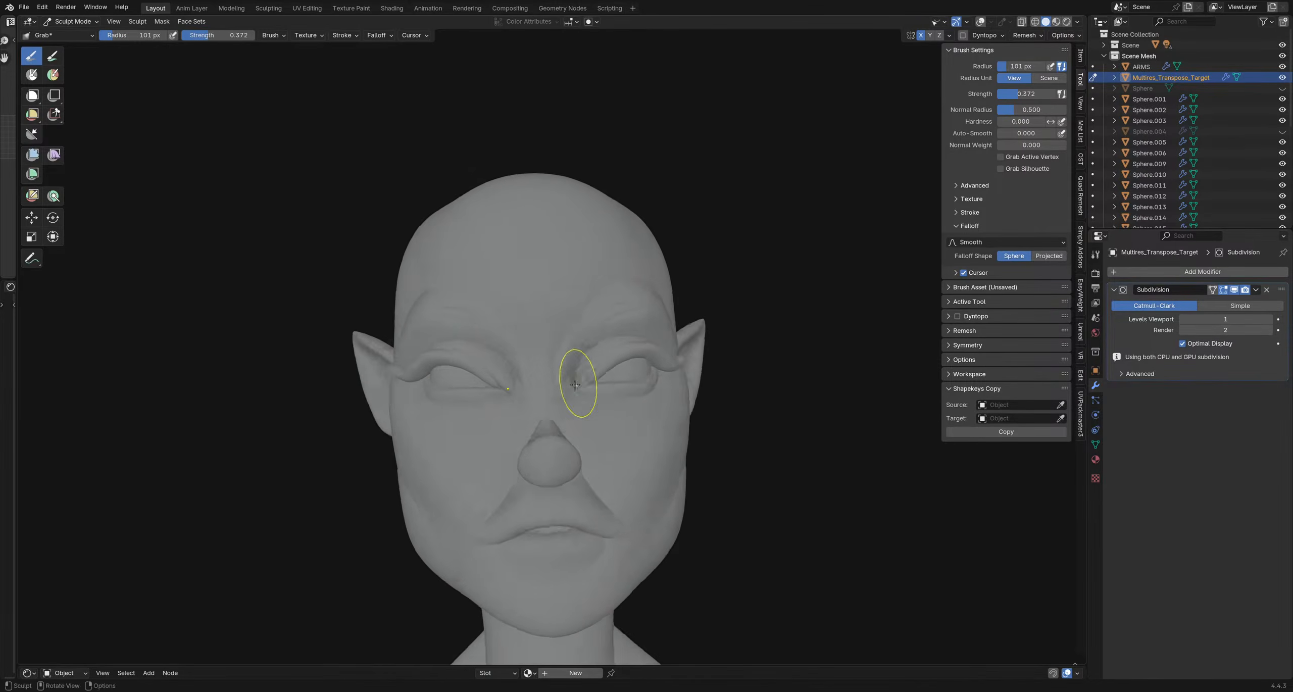
- Show the overlays again and clear the mask from the transpose target
scroll(575, 385, down, 4)
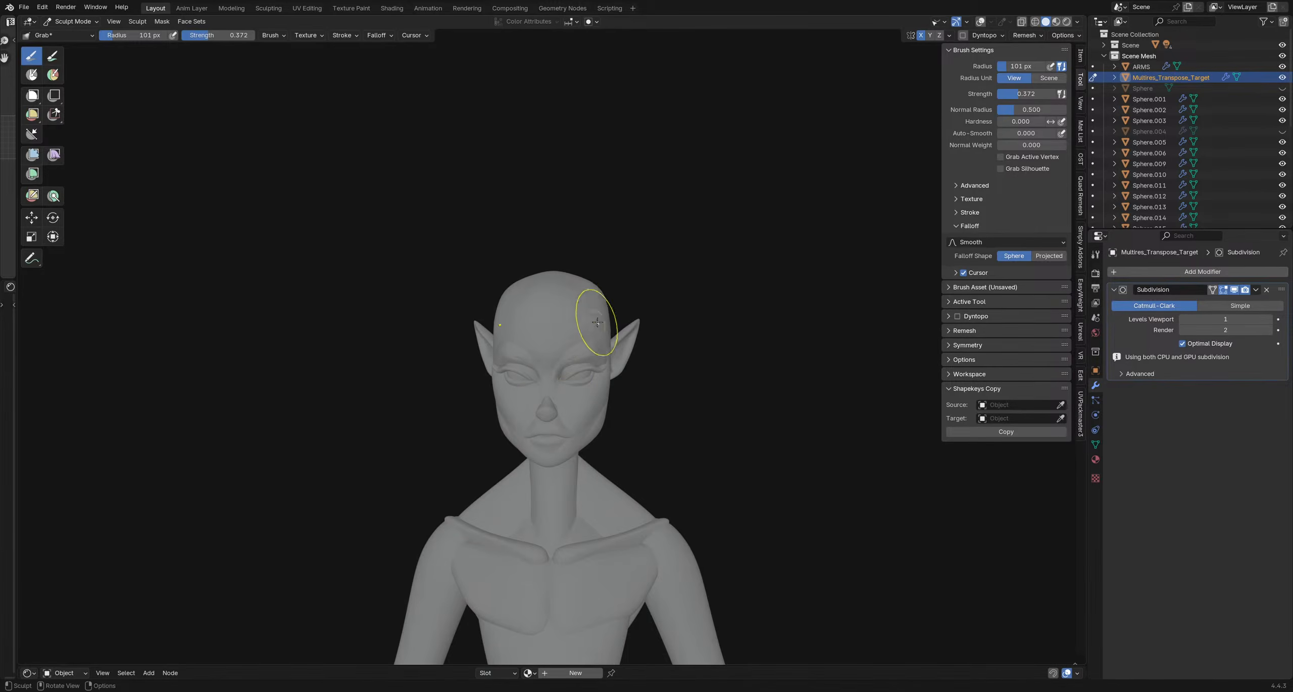
scroll(558, 389, up, 7)
mouse_move(545, 407)
middle_down()
mouse_move(529, 394)
mouse_move(543, 405)
middle_up()
key(shift+alt+z)
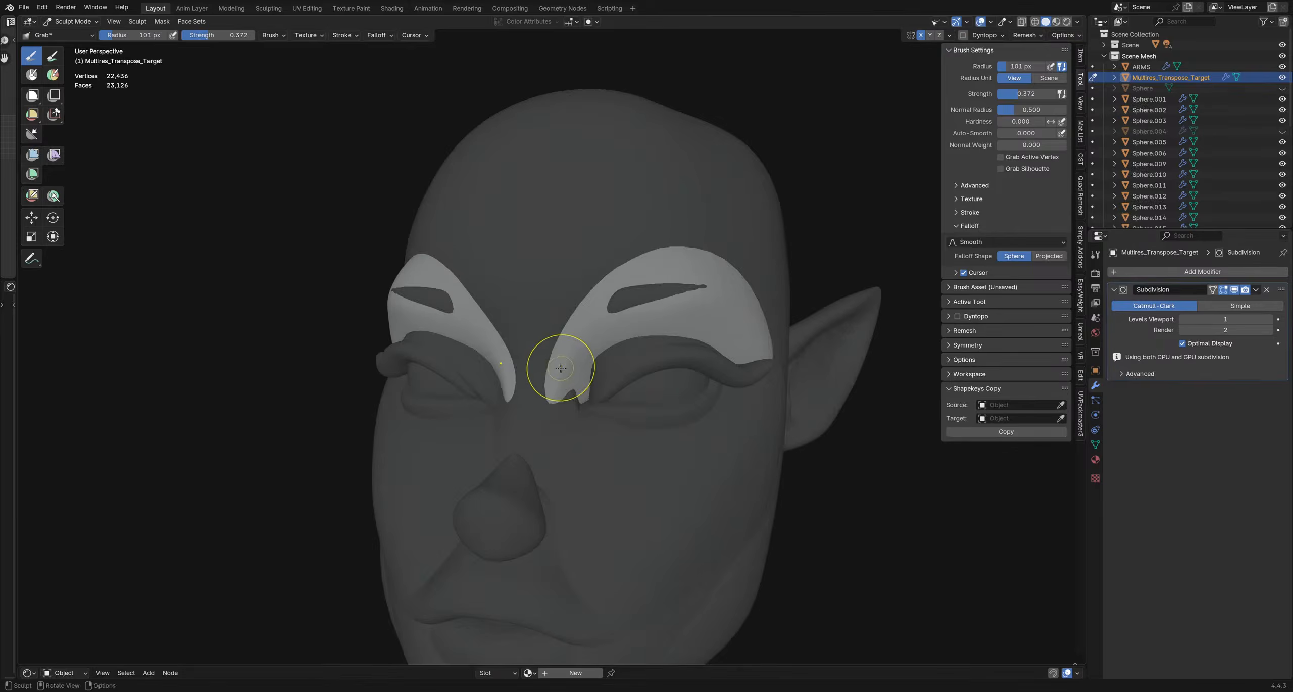
key(alt+m)
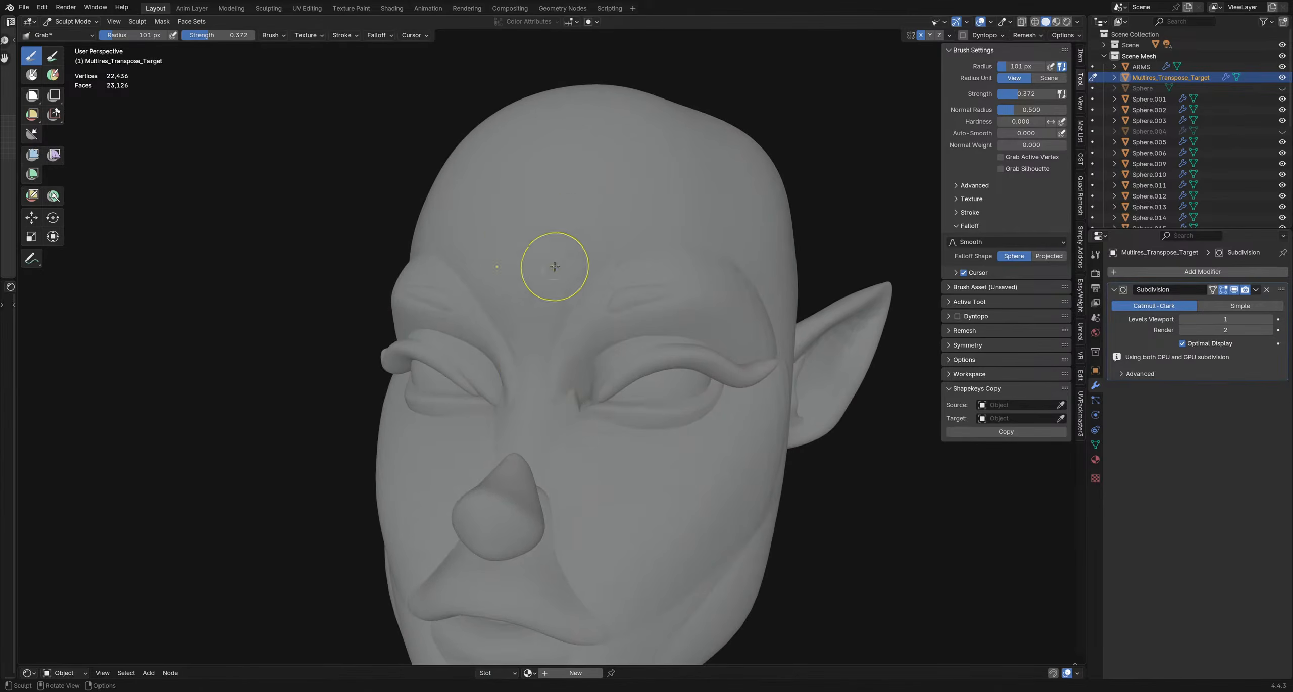
- Expand a mask over the main head piece from the forehead and invert it so only the skull can be sculpted
key(shift+a)
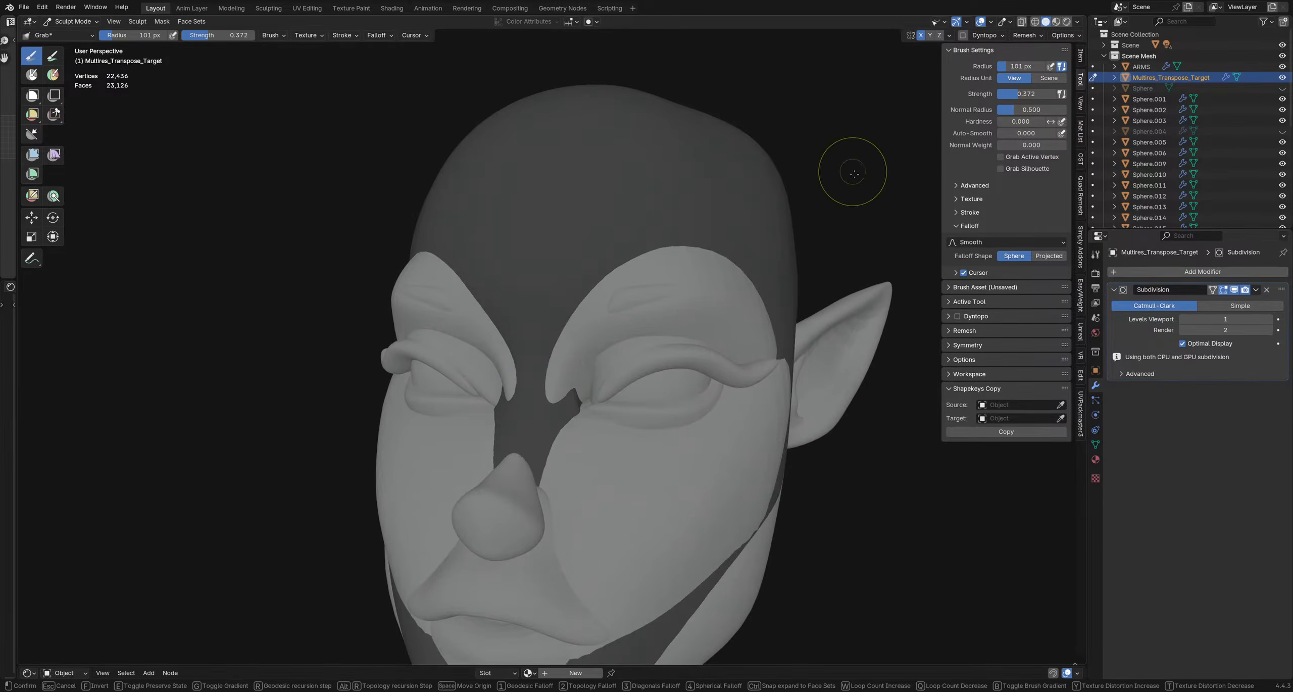
click(852, 173)
key(ctrl+i)
- Shape the skull beside the inner eye corners with the Grab brush at 136 px radius, and hide the overlays
mouse_move(565, 387)
middle_down()
mouse_move(590, 368)
mouse_move(580, 375)
middle_up()
key(f)
click(571, 375)
key(f)
click(560, 377)
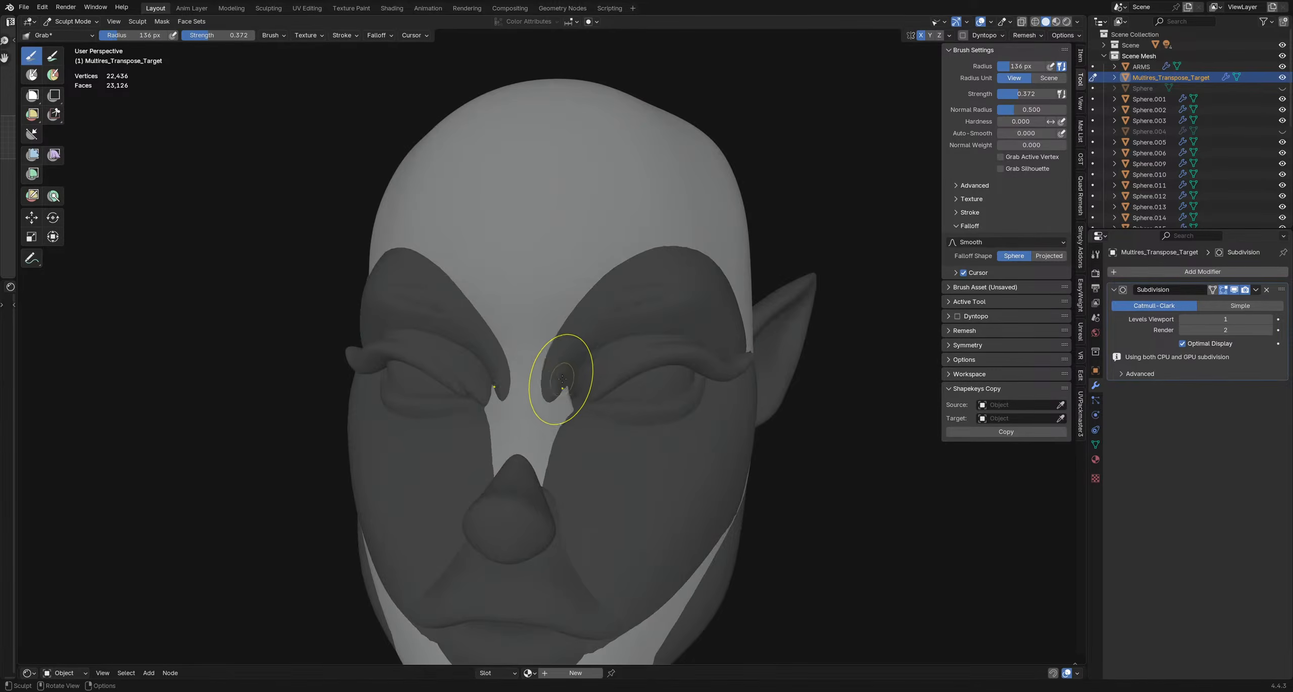
key(shift+alt+z)
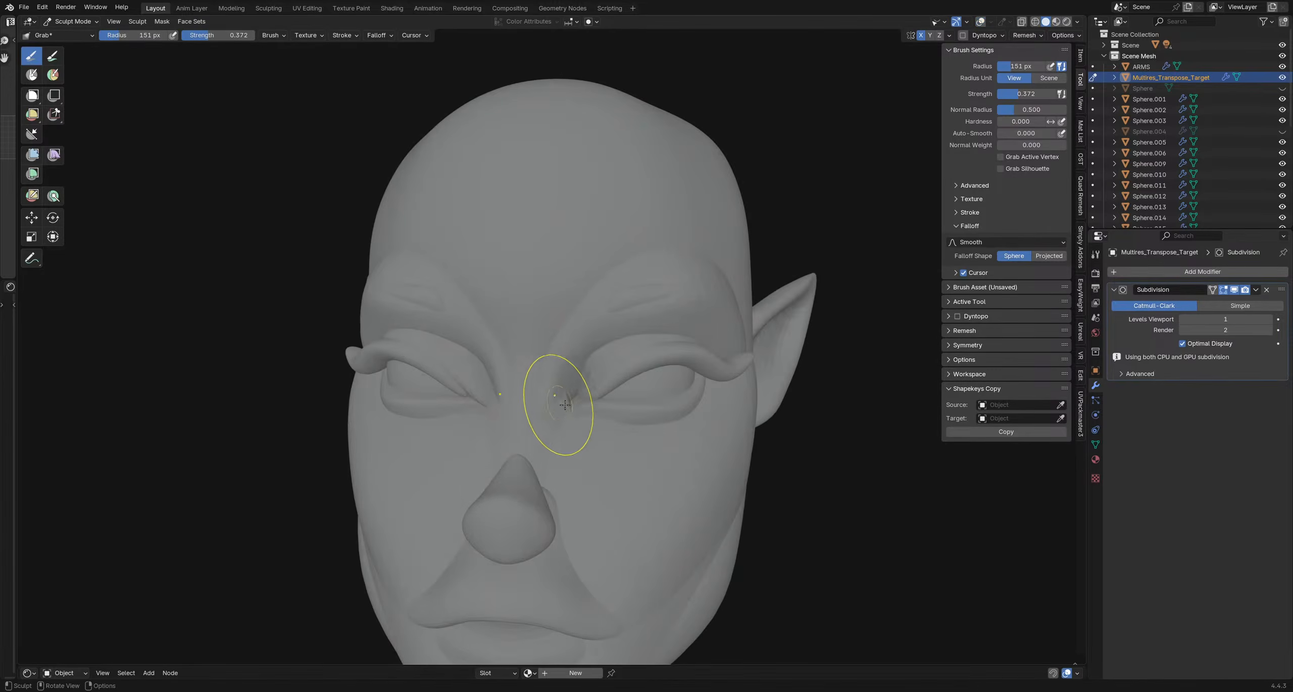
- Refine the sides of the nose bridge with small Grab strokes, reducing the brush radius to 81 px
middle_drag(551, 406, 566, 420)
key(f)
click(557, 413)
drag(557, 411, 558, 412)
mouse_move(566, 412)
middle_down()
mouse_move(548, 413)
mouse_move(557, 422)
middle_up()
scroll(545, 401, down, 3)
key(f)
click(556, 412)
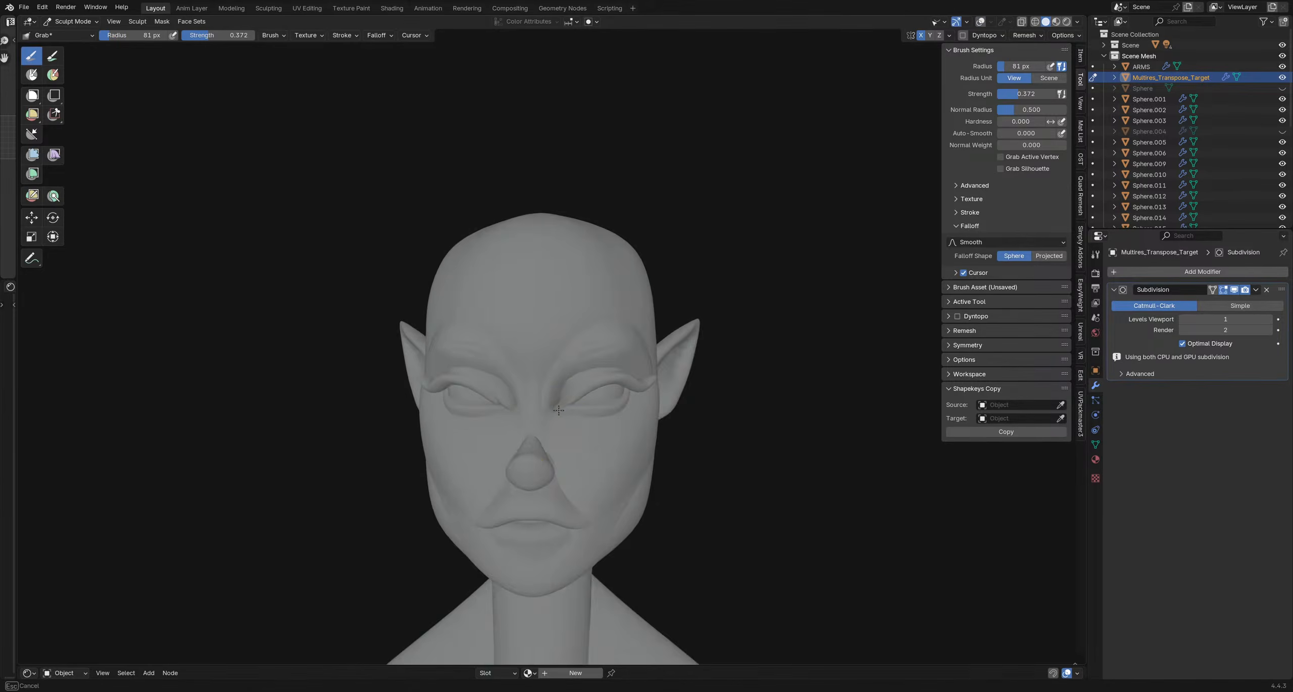
drag(559, 411, 559, 410)
- Expand a fresh mask over the brow ridge pieces and invert it to isolate them for sculpting
mouse_move(561, 410)
middle_down()
mouse_move(524, 416)
mouse_move(577, 381)
middle_up()
scroll(525, 414, down, 4)
scroll(576, 404, up, 3)
middle_drag(559, 470, 562, 474)
scroll(559, 445, up, 3)
mouse_move(560, 410)
middle_down()
mouse_move(546, 426)
mouse_move(565, 361)
mouse_move(529, 388)
mouse_move(530, 350)
mouse_move(537, 383)
mouse_move(571, 354)
middle_up()
key(shift+a)
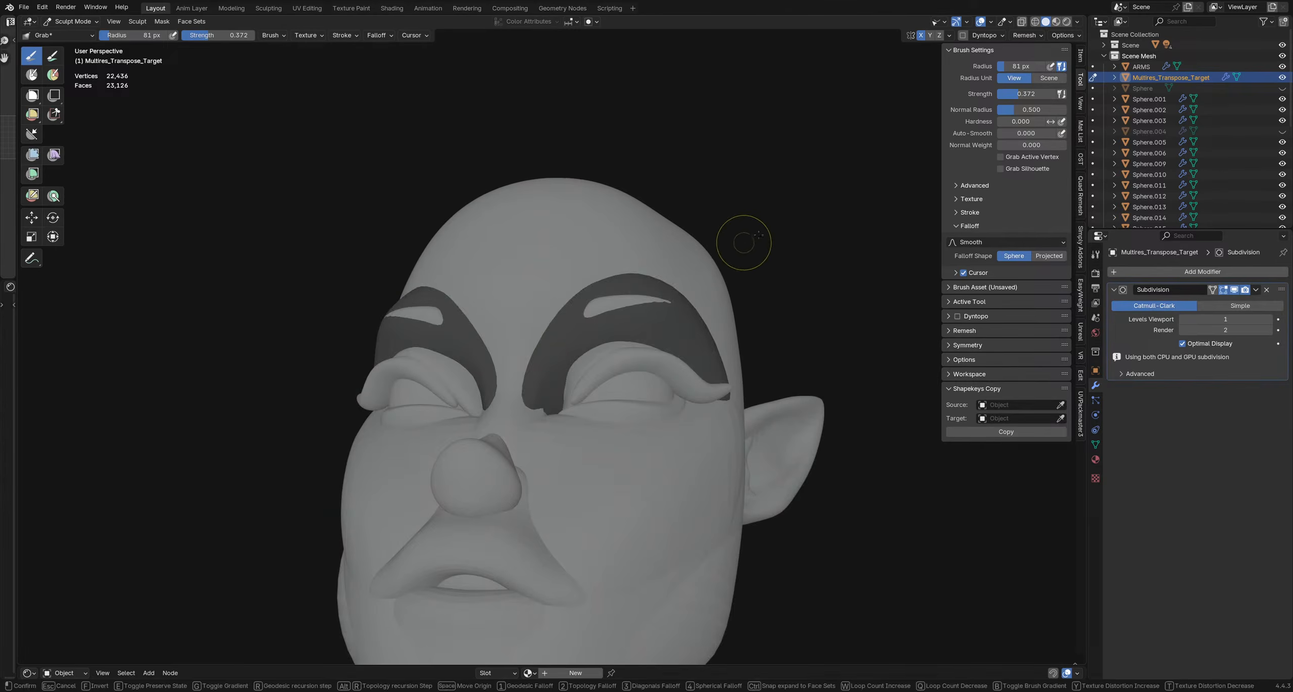
click(776, 228)
key(ctrl+i)
- Set the Grab brush radius to 231 px and pull the inner brow ridges down toward the nose
middle_drag(576, 337, 601, 335)
key(f)
click(571, 384)
mouse_move(574, 386)
middle_down()
mouse_move(541, 383)
mouse_move(550, 397)
middle_up()
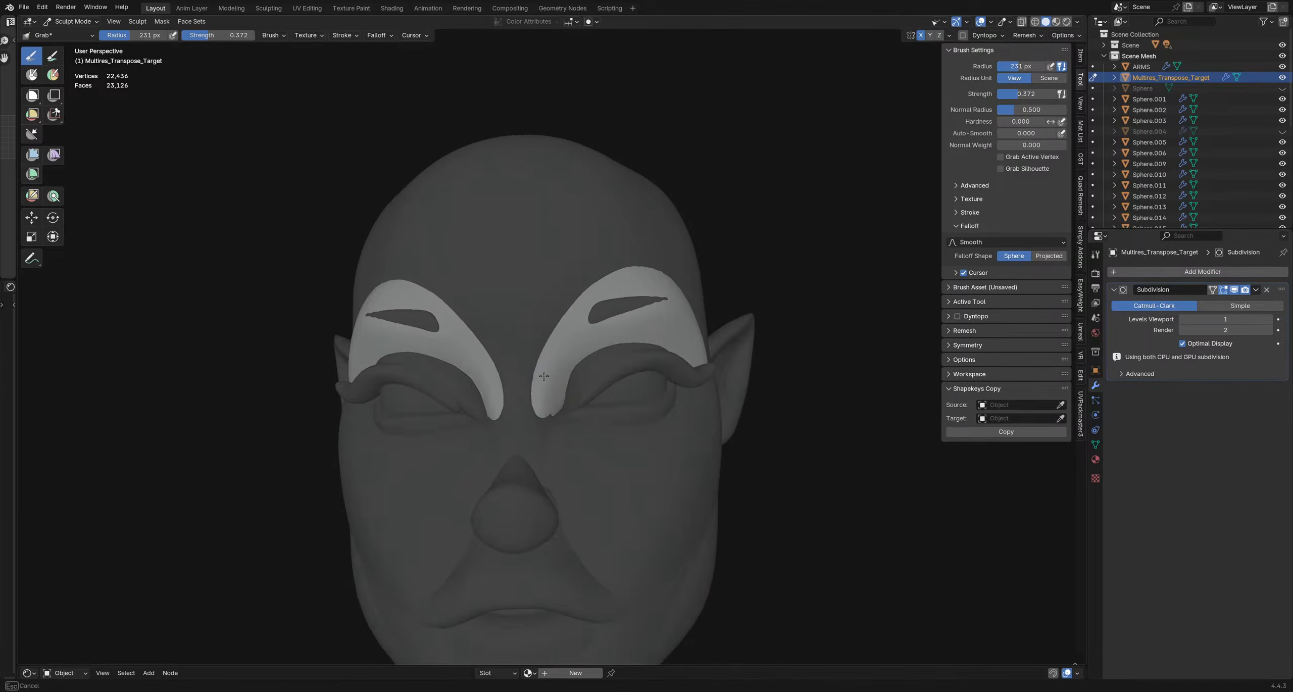
drag(544, 376, 538, 395)
- Hide the overlays and shape the brow ridges in side view, reducing the Grab brush radius to 113 px
key(shift+alt+z)
key(f)
click(547, 399)
mouse_move(548, 398)
middle_down()
mouse_move(482, 434)
mouse_move(608, 407)
mouse_move(538, 393)
mouse_move(568, 391)
mouse_move(546, 414)
mouse_move(601, 361)
mouse_move(612, 415)
mouse_move(577, 412)
mouse_move(591, 384)
middle_up()
key(f)
click(588, 361)
key(f)
click(572, 384)
key(f)
click(577, 363)
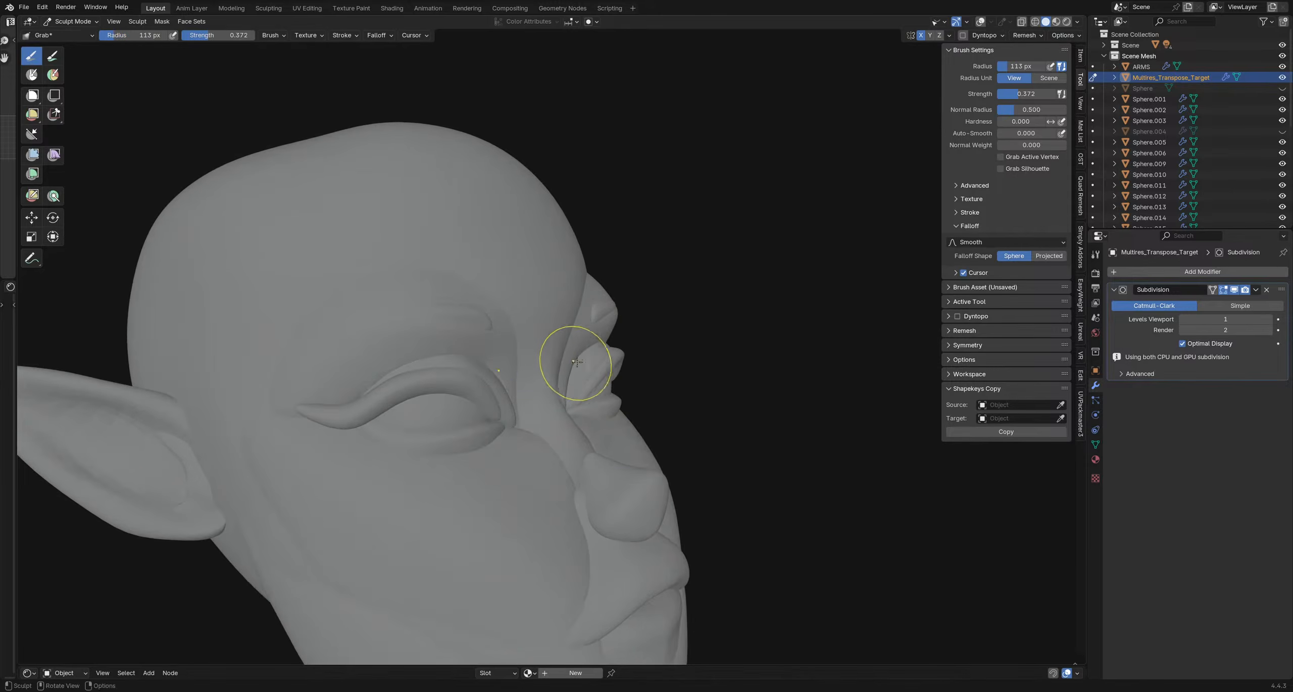
- Nudge the brow ridge above the upper eyelid outward with the Grab brush at 125 px radius
click(657, 349)
middle_drag(580, 367, 617, 347)
key(f)
click(563, 375)
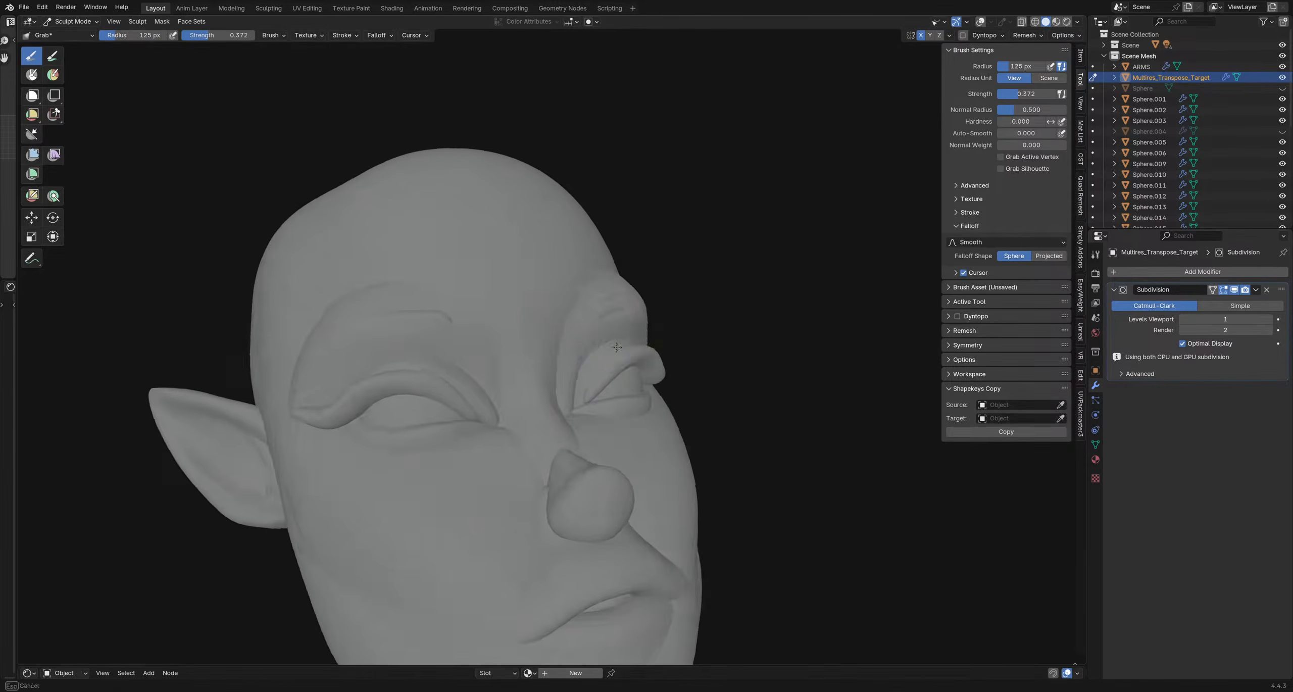
drag(617, 347, 620, 343)
mouse_move(690, 346)
middle_down()
mouse_move(649, 341)
mouse_move(503, 415)
mouse_move(541, 412)
mouse_move(514, 398)
mouse_move(545, 402)
mouse_move(511, 413)
mouse_move(532, 396)
mouse_move(548, 340)
mouse_move(540, 404)
mouse_move(548, 372)
mouse_move(502, 369)
mouse_move(537, 383)
mouse_move(540, 414)
middle_up()
- Enlarge the Grab brush radius to 257 px and adjust the inner brow ridges from the front
key(f)
click(588, 380)
scroll(522, 398, down, 3)
scroll(537, 383, up, 4)
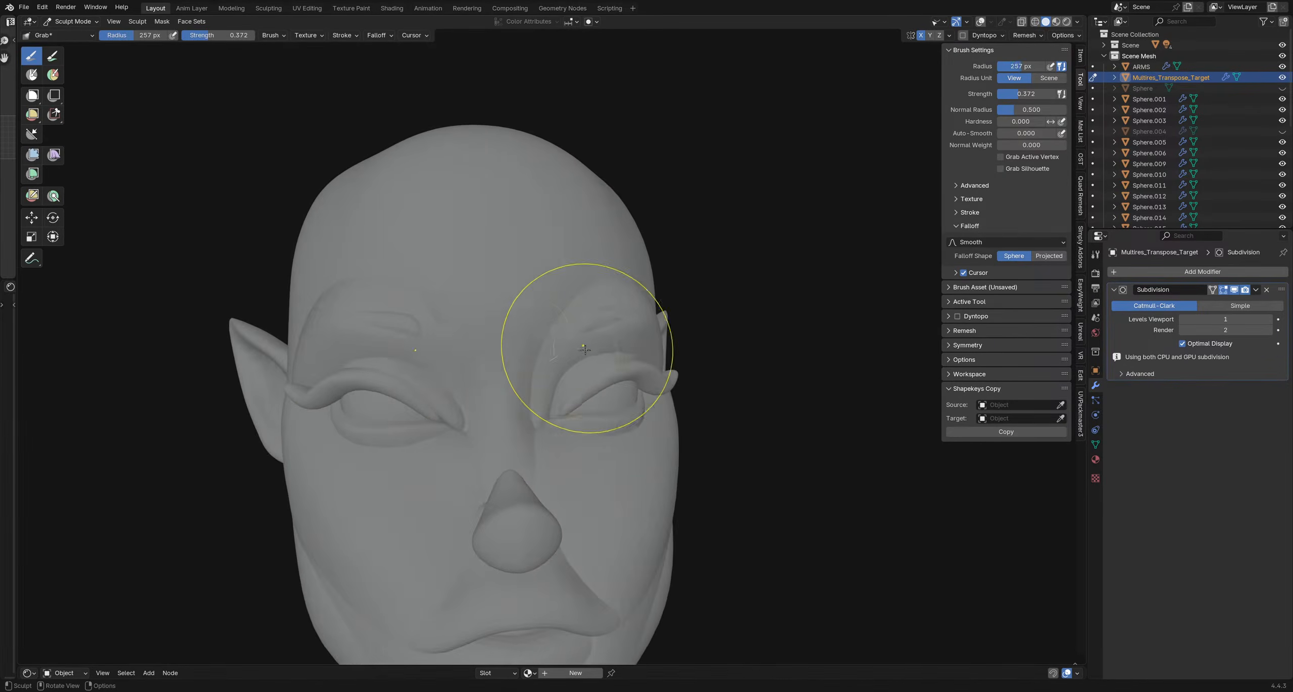
middle_drag(548, 340, 530, 340)
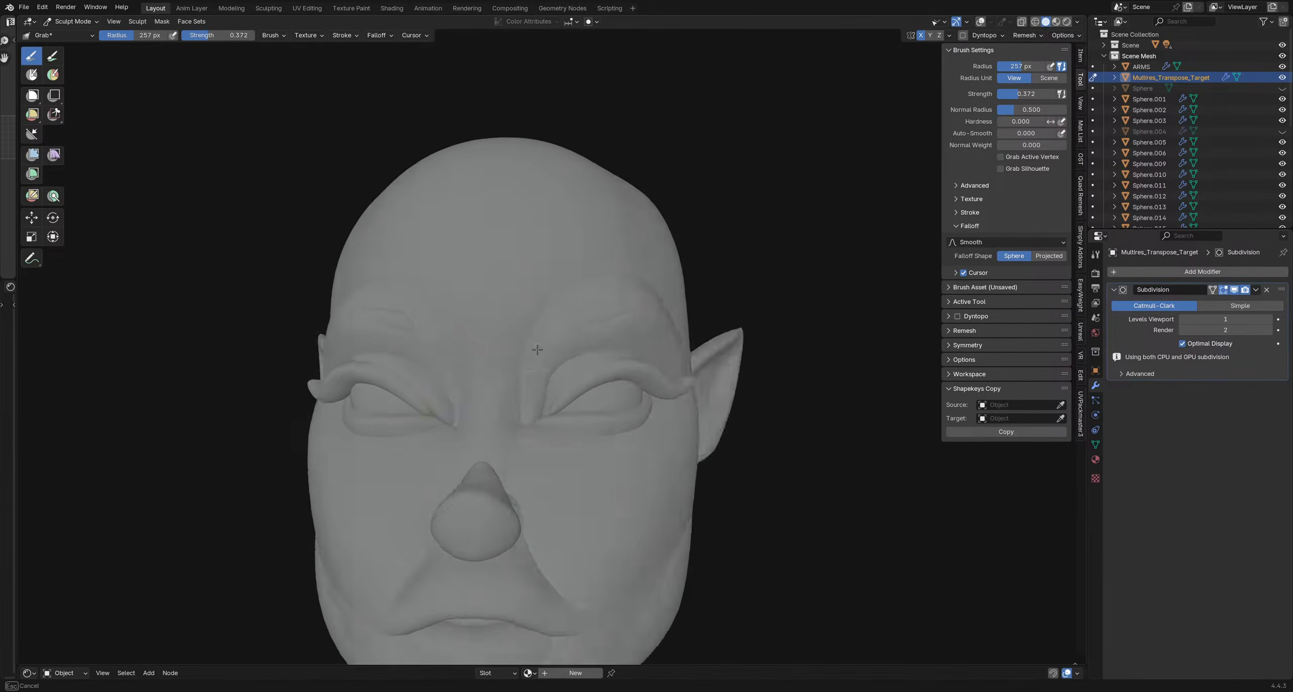
drag(538, 349, 537, 346)
middle_drag(536, 346, 606, 326)
- Switch the Grab falloff shape to Projected, set the radius to 209 px and adjust the outer brow contour
drag(613, 323, 647, 283)
middle_drag(649, 289, 665, 316)
key(f)
click(607, 272)
click(1049, 256)
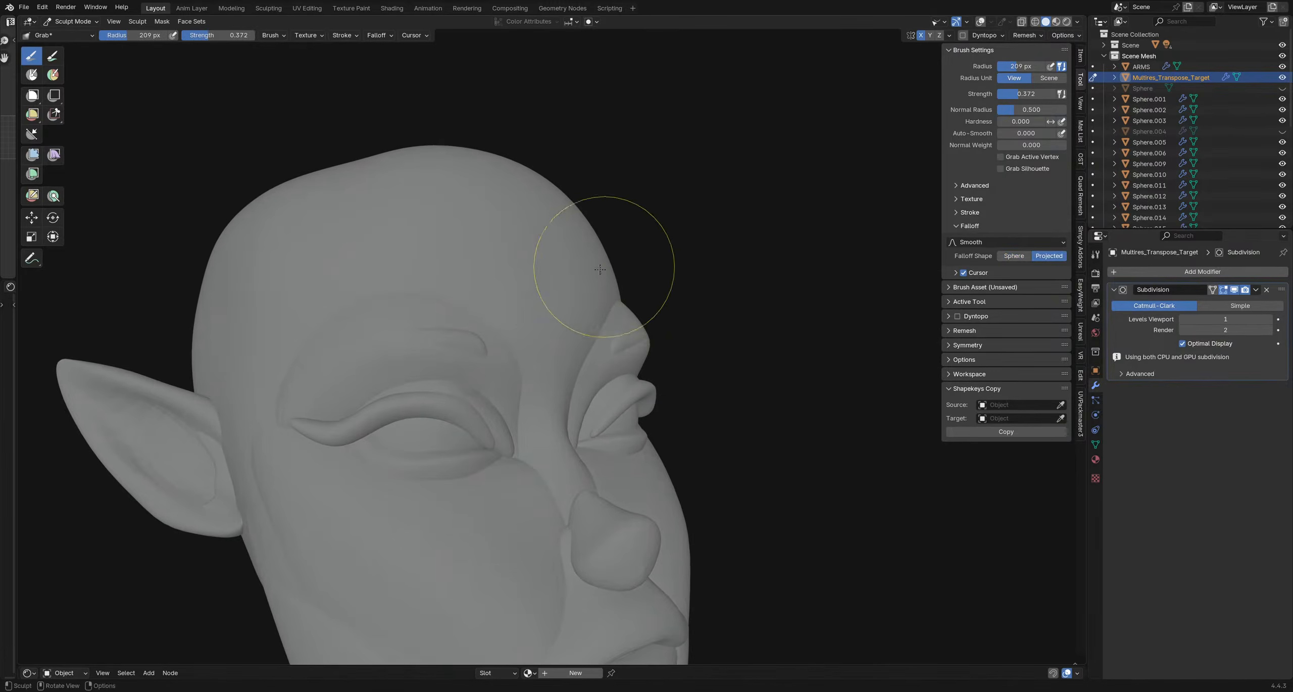
drag(620, 262, 621, 262)
- Refine the brow silhouette with Grab strokes, reducing the brush radius to 154 px
middle_drag(623, 286, 632, 299)
key(f)
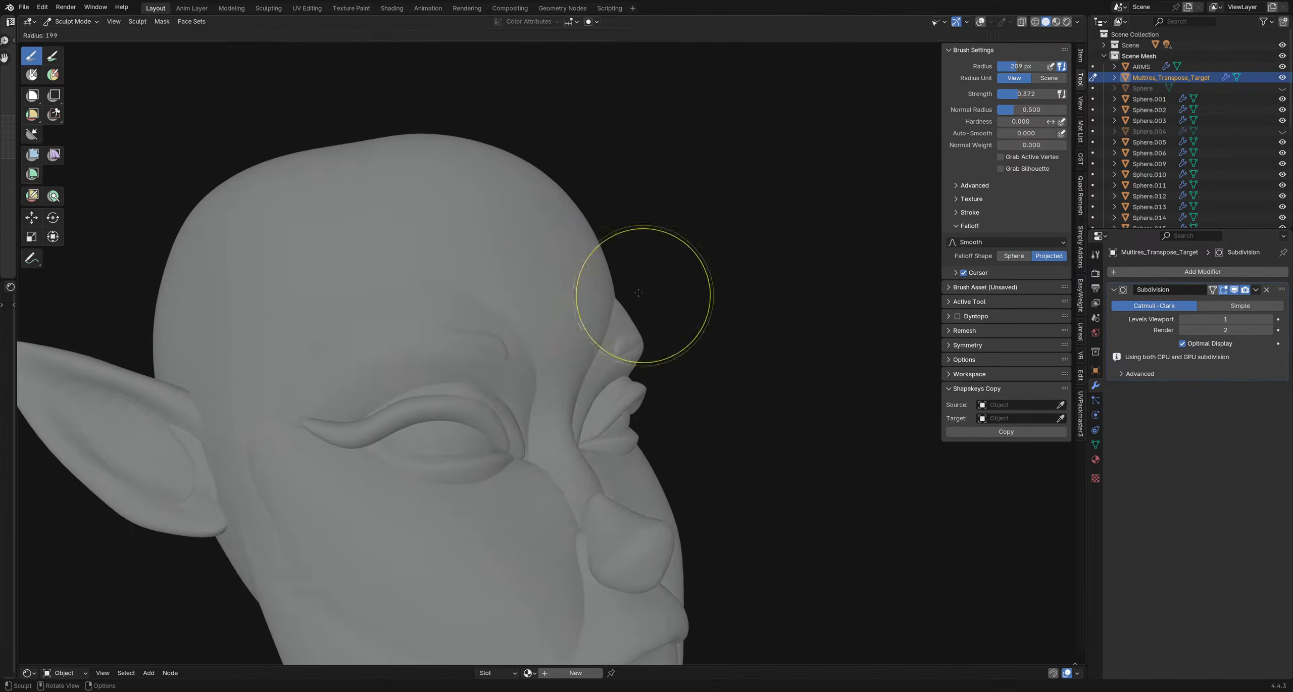
click(693, 294)
drag(631, 308, 634, 303)
mouse_move(677, 285)
middle_down()
mouse_move(629, 288)
mouse_move(680, 316)
middle_up()
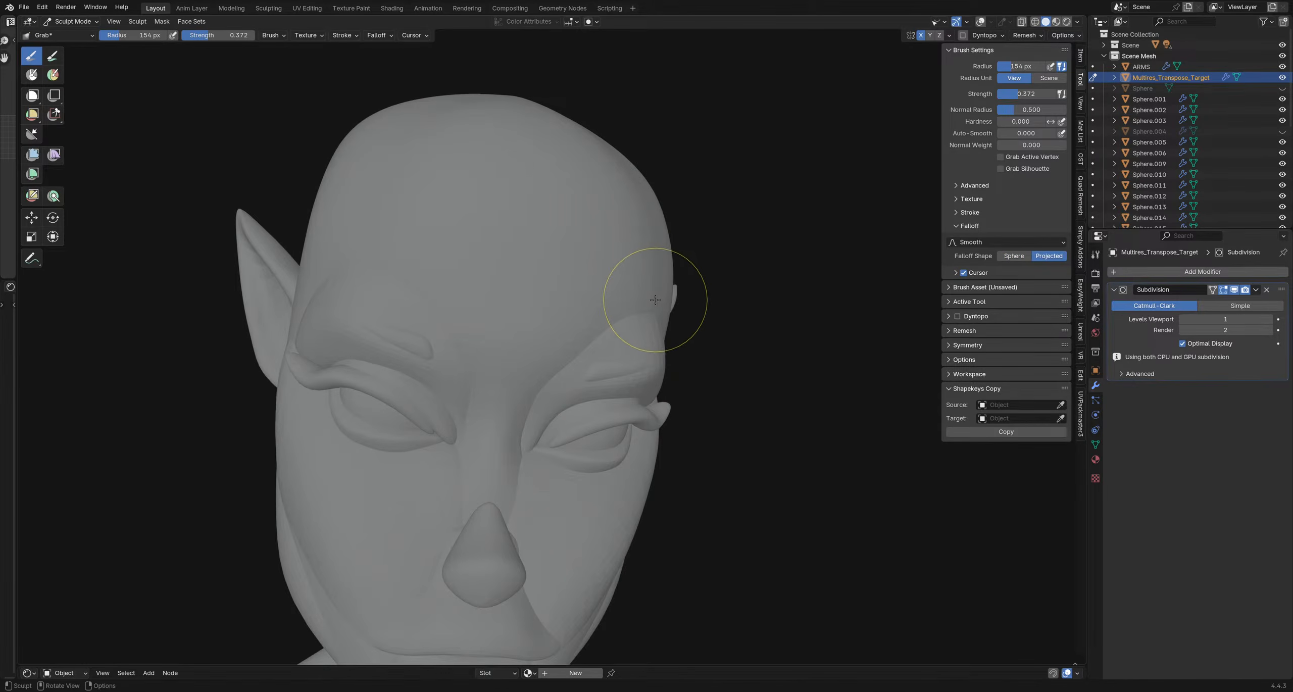
- Enlarge the Grab brush radius to 257 px and adjust the outer brow contour from a turned front view
mouse_move(672, 313)
middle_down()
mouse_move(699, 344)
mouse_move(661, 335)
middle_up()
key(f)
click(700, 338)
key(f)
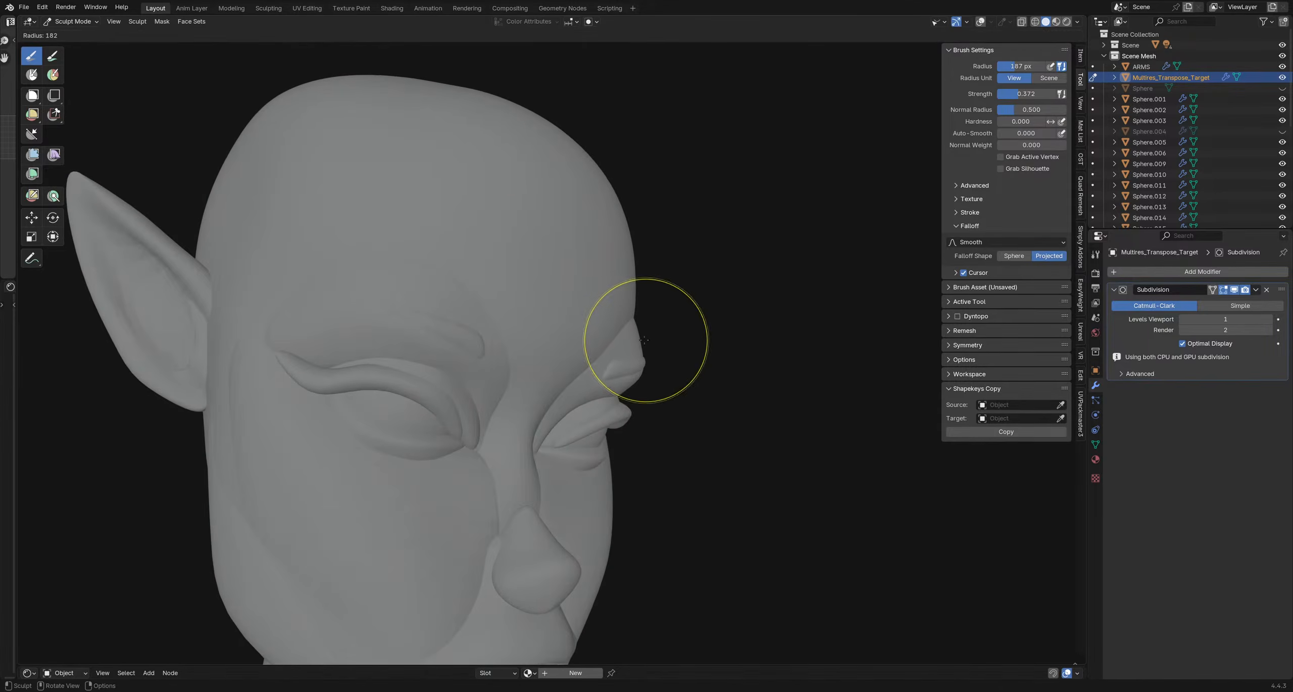
click(672, 308)
middle_drag(695, 326, 649, 331)
- Show the viewport overlays and invert the mask, keeping the forehead and nose bridge unmasked
key(shift+alt+z)
key(alt+m)
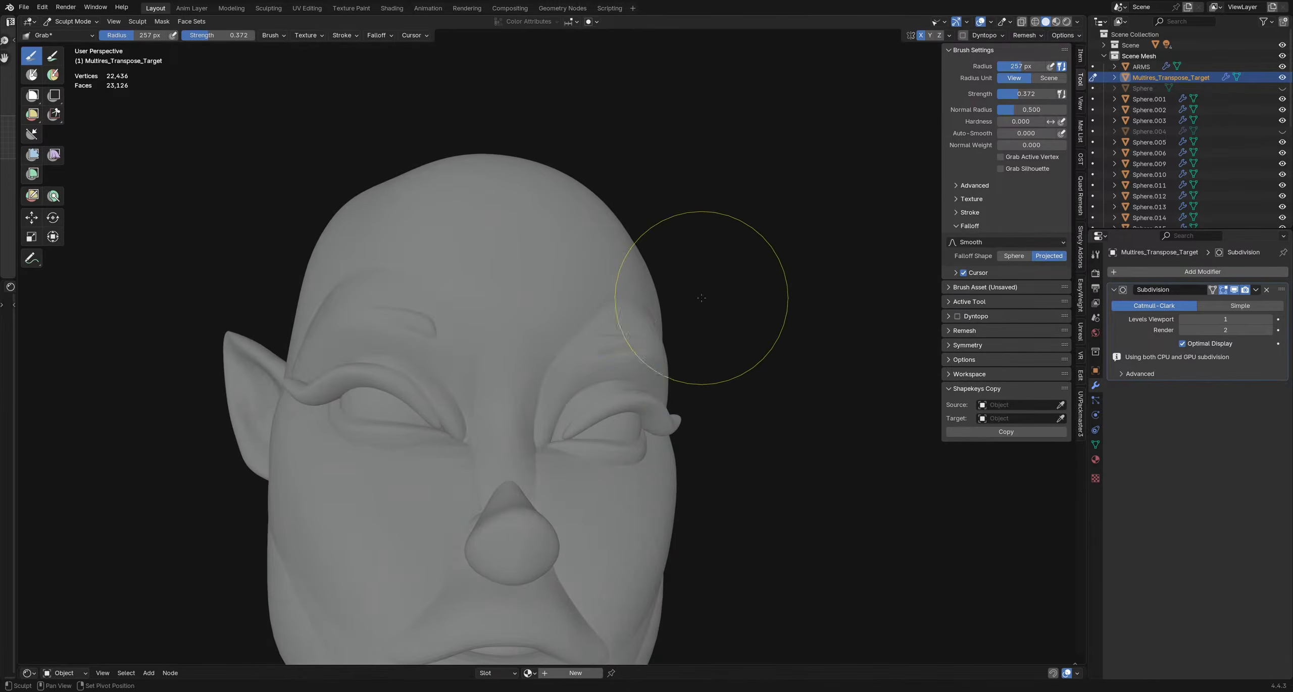
key(ctrl+z)
key(ctrl+i)
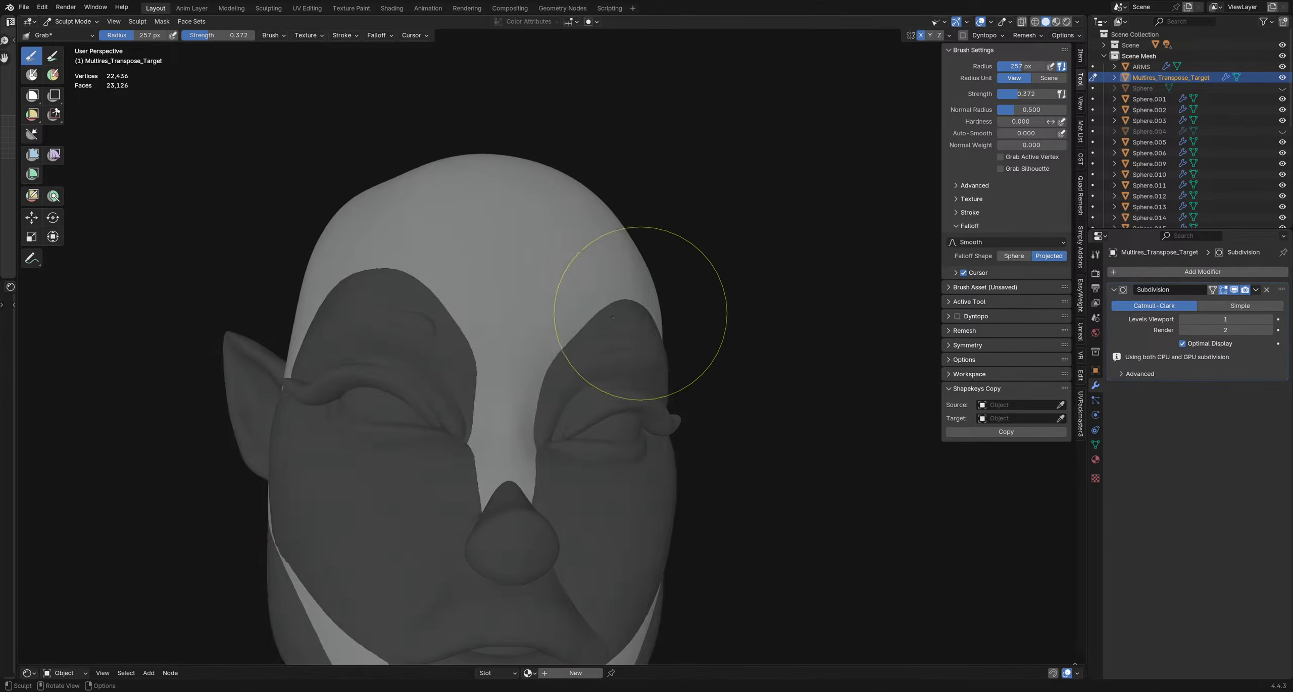
- Hide the overlays, reduce the Grab brush radius to 179 px and refine the forehead contour above the brow
mouse_move(616, 316)
middle_down()
mouse_move(655, 317)
mouse_move(637, 322)
middle_up()
key(shift+alt+z)
key(f)
click(643, 311)
key(f)
click(636, 327)
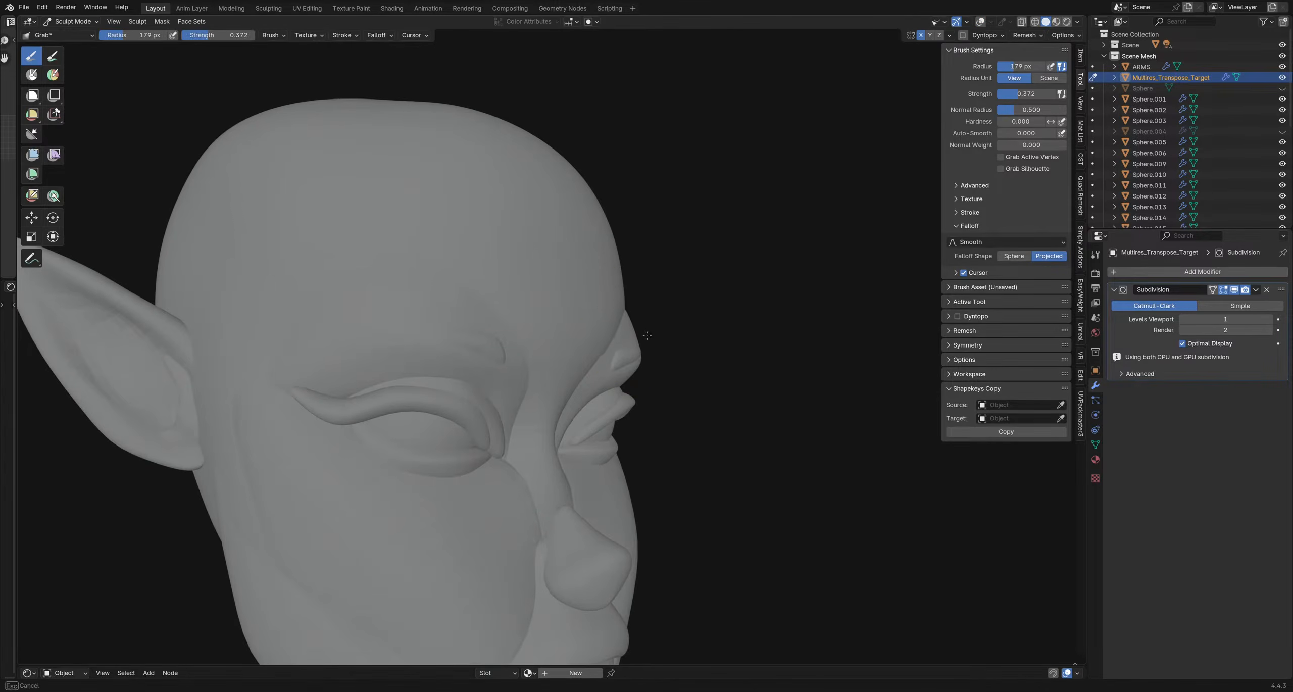
middle_drag(647, 336, 679, 331)
middle_drag(628, 336, 648, 340)
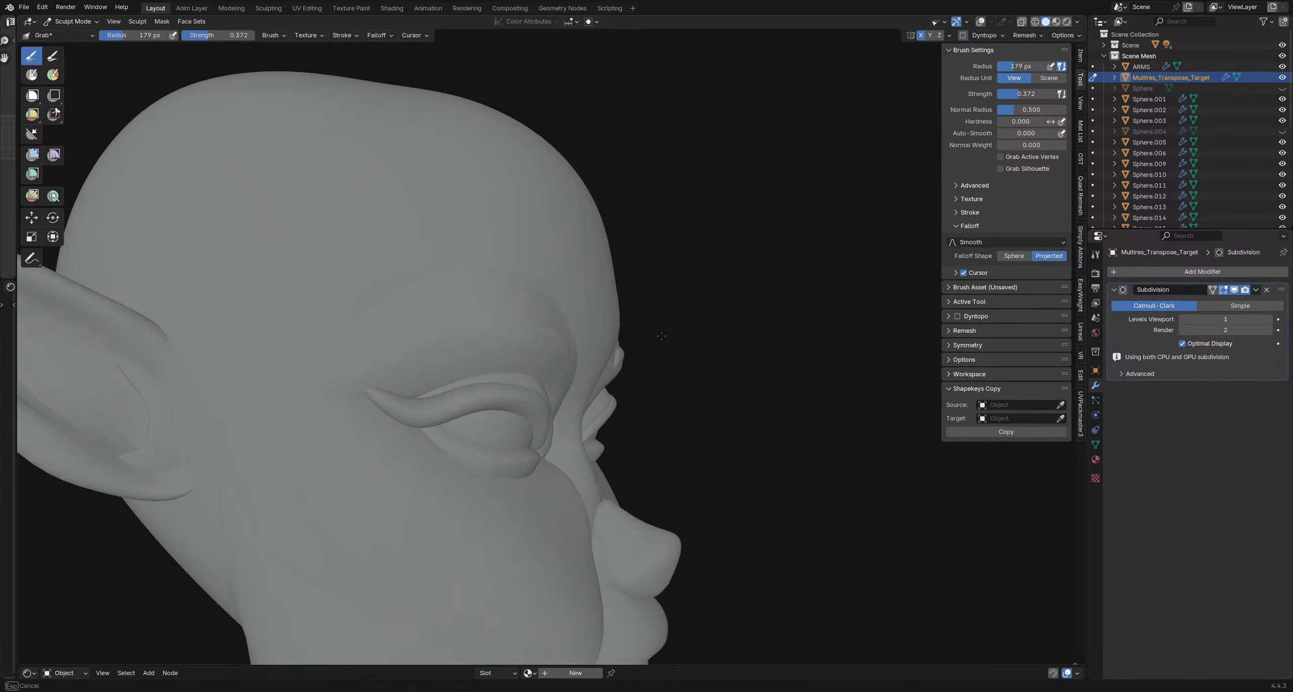
- Smooth the forehead and brow transition with the Smooth brush at 179 px radius and 0.700 strength
shift+drag(661, 336, 655, 318)
key(s)
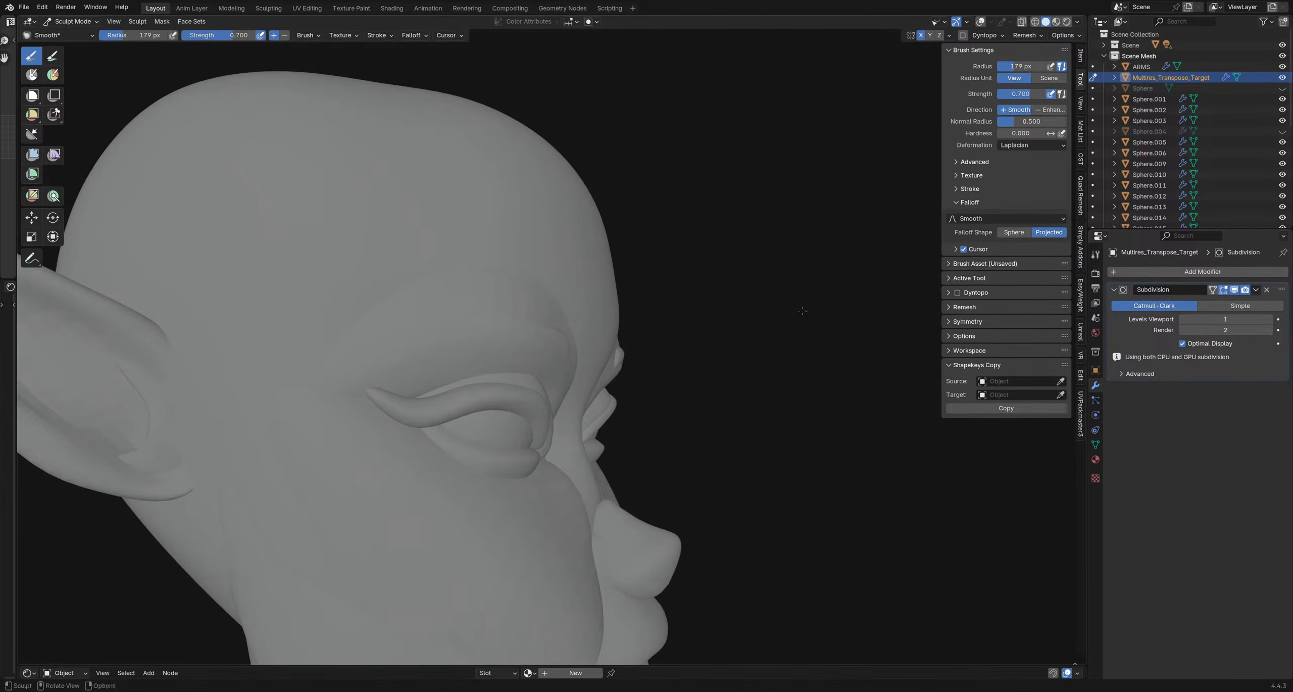
middle_drag(643, 340, 608, 331)
middle_drag(697, 323, 734, 317)
- Switch to the Inflate/Deflate brush with a 211 px radius and build up the forehead above the brows
key(r)
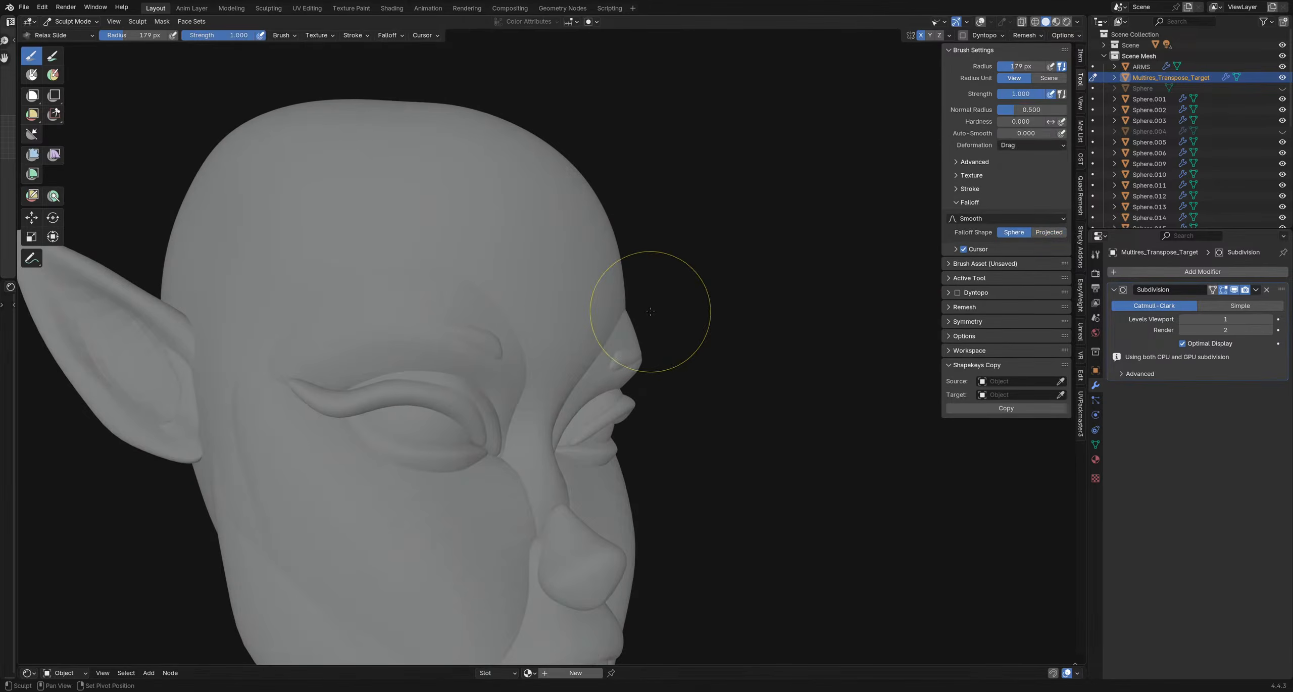
key(i)
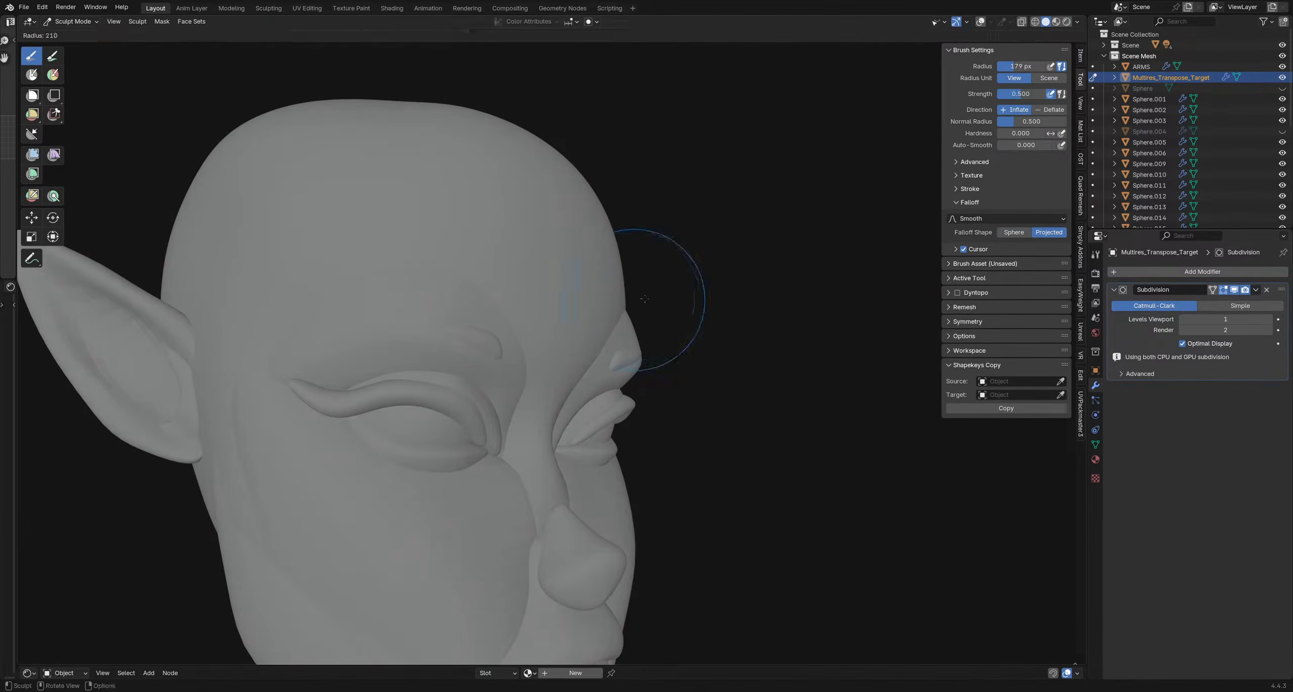
middle_drag(673, 329, 721, 341)
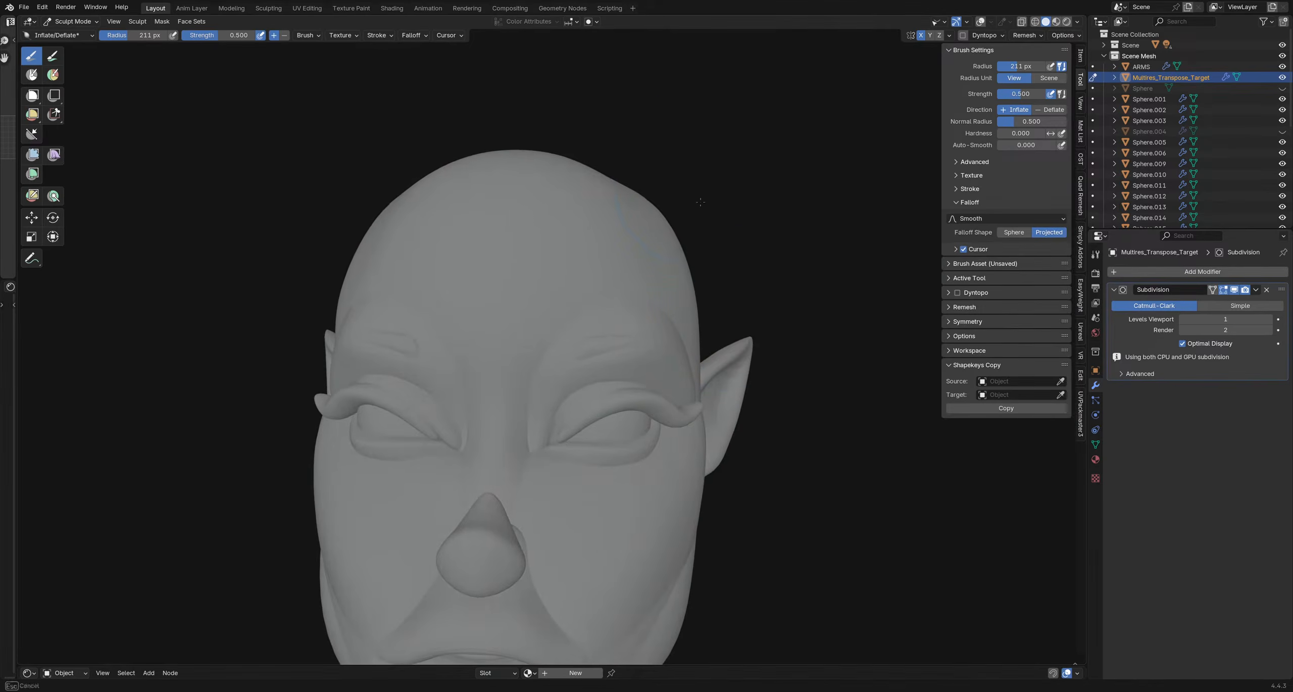
mouse_move(672, 217)
middle_down()
mouse_move(657, 157)
mouse_move(564, 146)
mouse_move(536, 211)
mouse_move(647, 266)
mouse_move(612, 291)
mouse_move(497, 323)
mouse_move(539, 361)
mouse_move(508, 373)
mouse_move(560, 326)
mouse_move(622, 369)
mouse_move(601, 344)
middle_up()
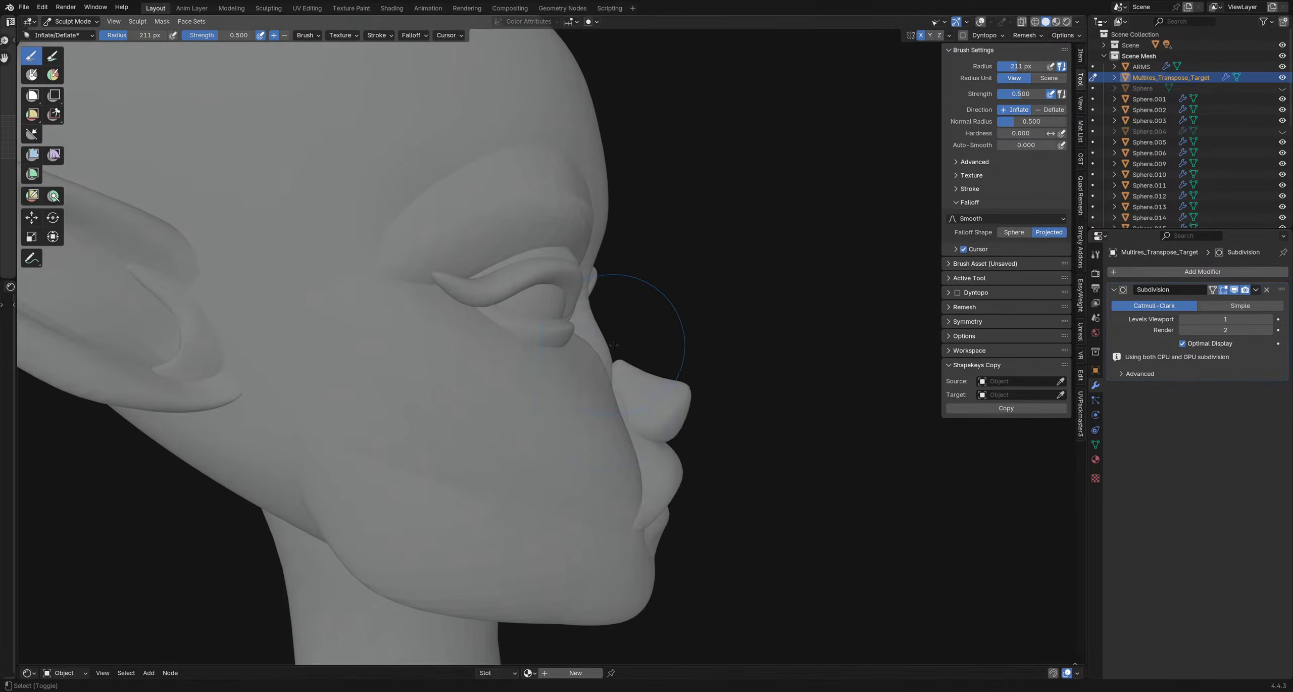
- Return to the Grab brush, set its radius to 140 px and nudge the cheek beside the nose downward
key(f)
click(602, 348)
key(g)
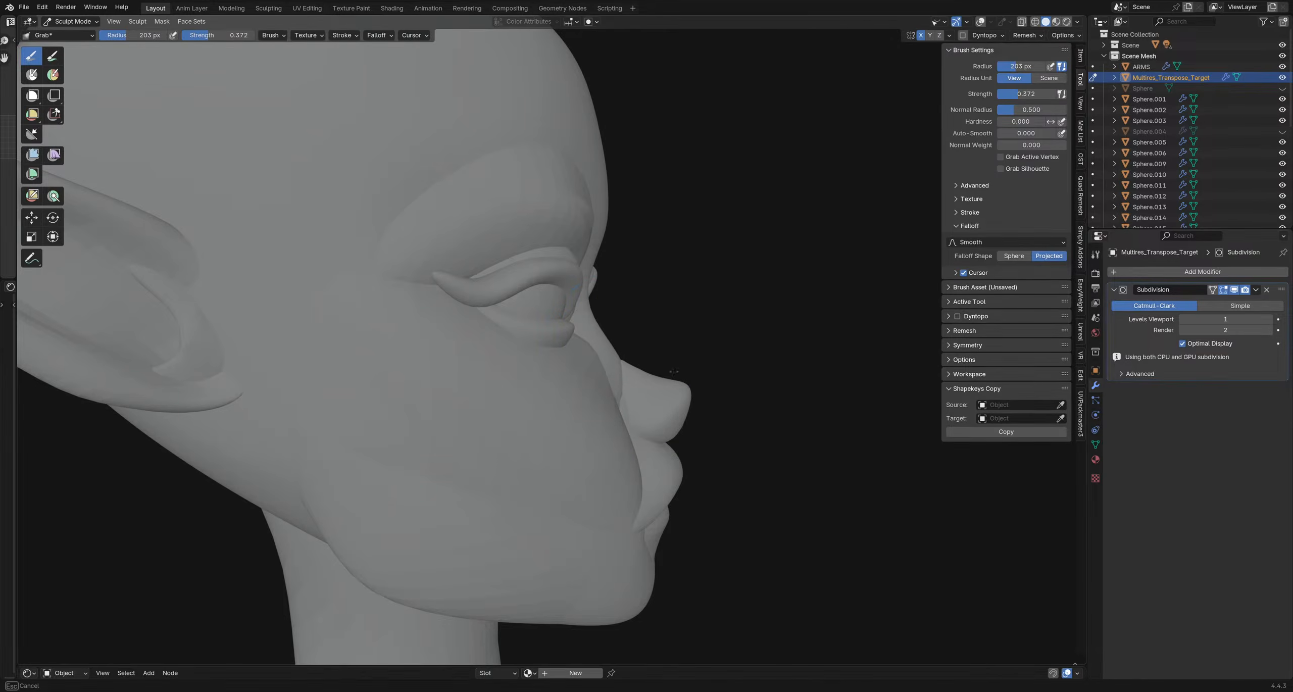
key(f)
mouse_move(649, 353)
middle_down()
mouse_move(548, 375)
mouse_move(609, 459)
mouse_move(620, 405)
middle_up()
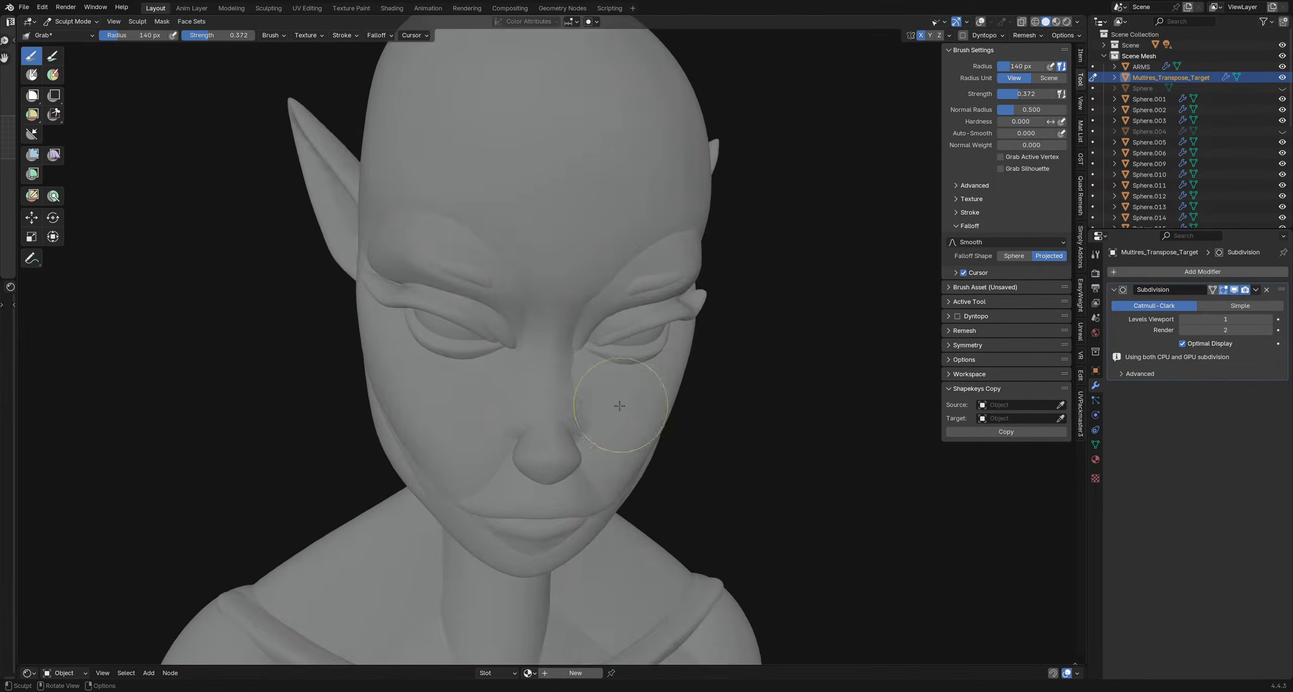
drag(611, 416, 610, 423)
- Switch the Grab falloff shape to Sphere, set the radius to 162 px and adjust the area beside the nose
mouse_move(610, 434)
middle_down()
mouse_move(619, 407)
mouse_move(623, 474)
middle_up()
key(f)
click(647, 424)
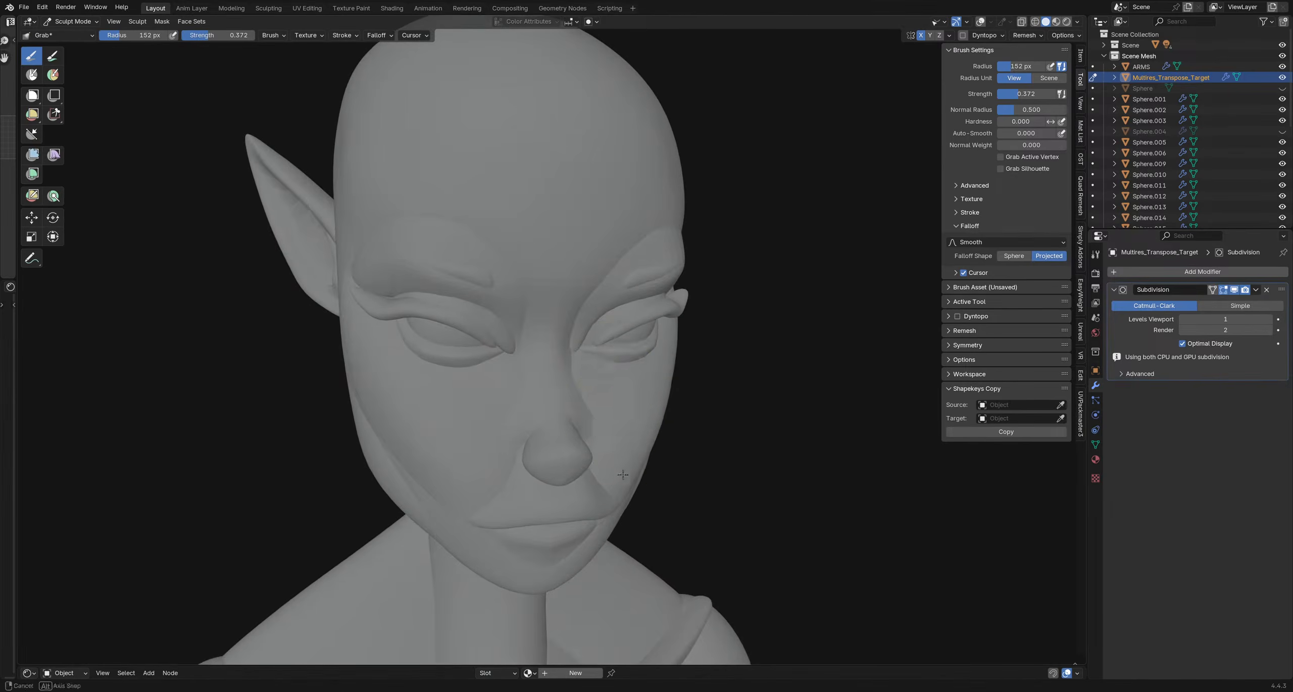
click(1021, 256)
mouse_move(615, 359)
middle_down()
mouse_move(626, 417)
mouse_move(588, 394)
mouse_move(577, 432)
mouse_move(529, 432)
mouse_move(577, 442)
mouse_move(491, 433)
mouse_move(616, 413)
mouse_move(535, 404)
middle_up()
key(f)
click(596, 418)
- Mask both lower eyelids and invert the mask so that only the lower eyelids can be sculpted
scroll(593, 415, down, 6)
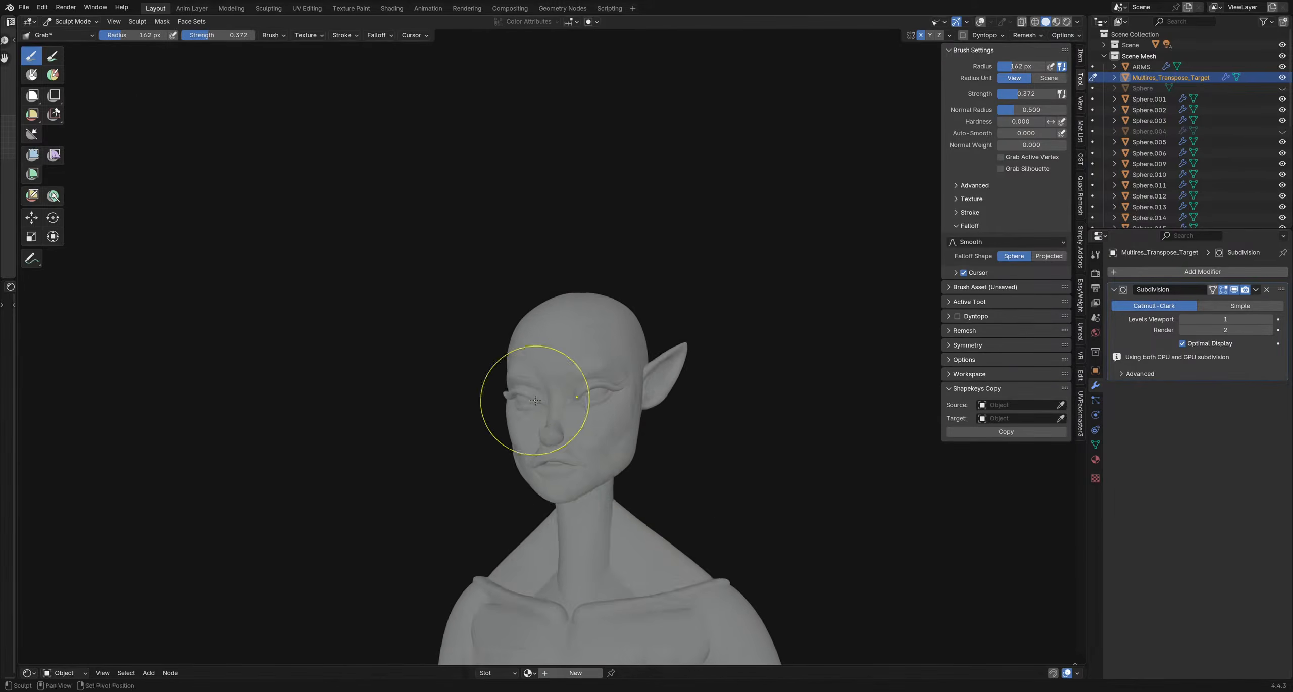
mouse_move(560, 444)
shift+middle_down()
mouse_move(552, 389)
mouse_move(505, 397)
mouse_move(558, 415)
mouse_move(596, 409)
mouse_move(525, 390)
mouse_move(574, 398)
mouse_move(467, 406)
shift+middle_up()
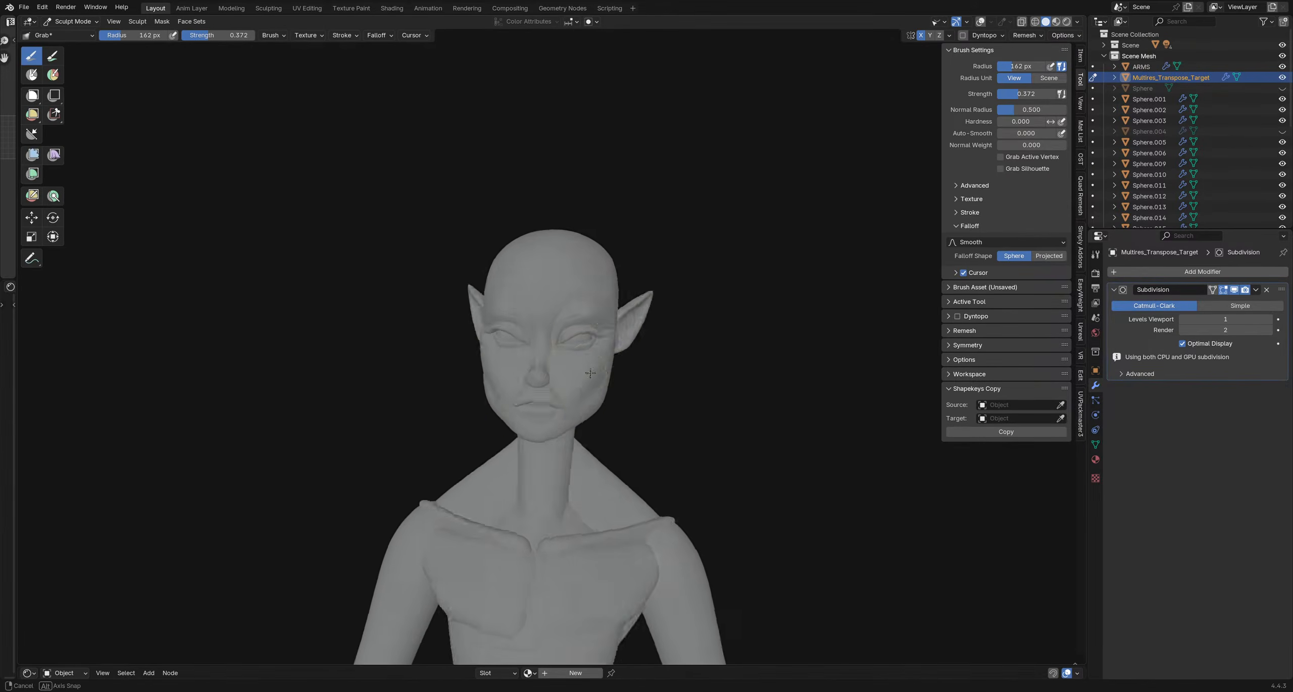
mouse_move(591, 372)
middle_down()
mouse_move(563, 404)
mouse_move(522, 383)
mouse_move(684, 369)
mouse_move(436, 394)
mouse_move(647, 404)
middle_up()
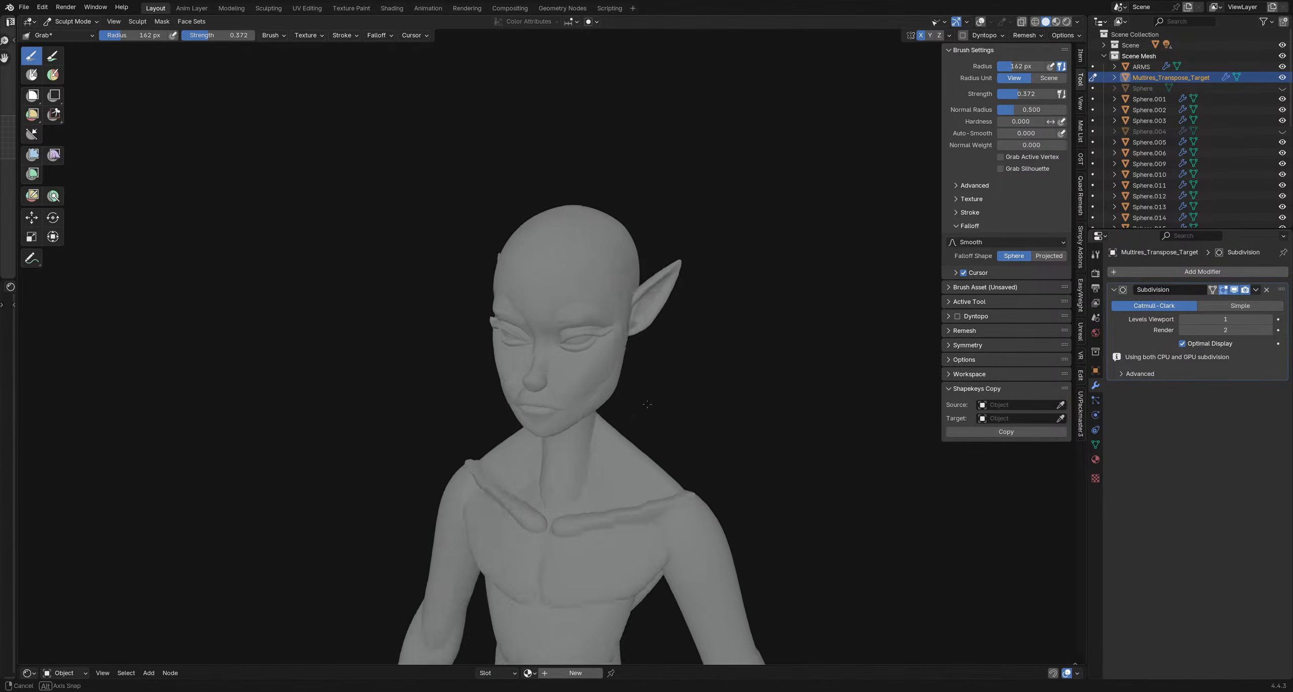
ctrl+middle_drag(566, 346, 576, 402)
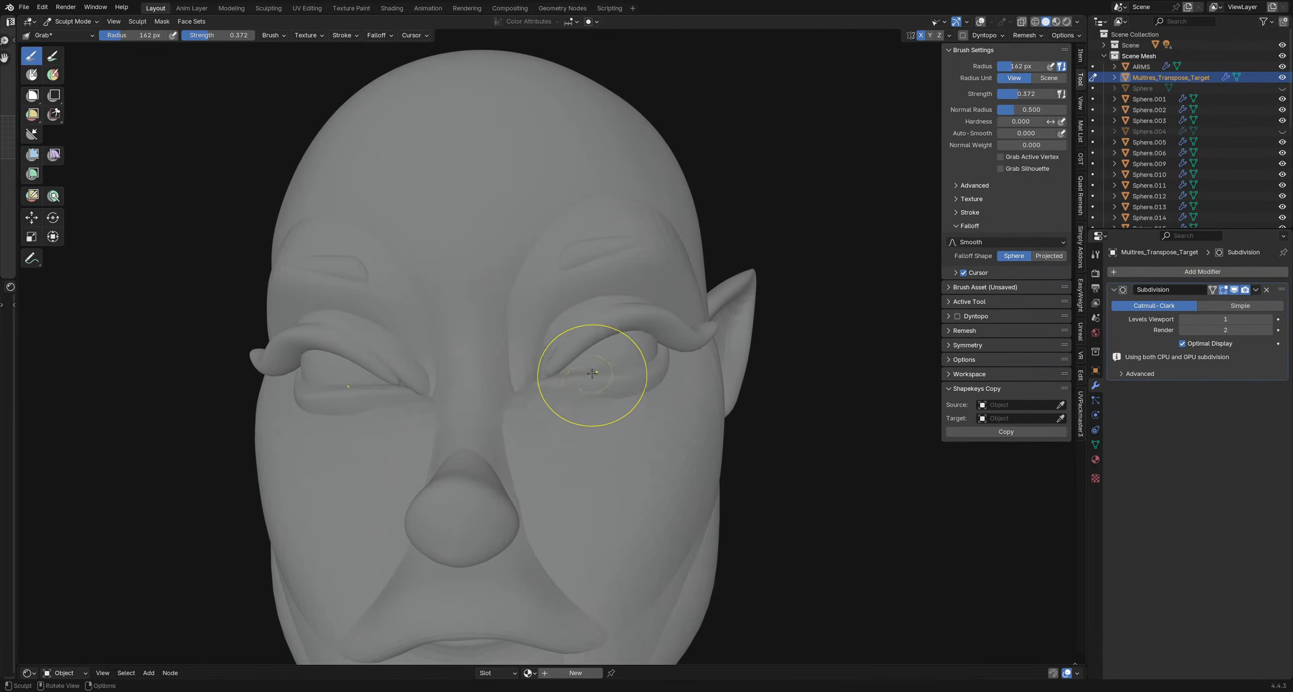
key(shift+alt+z)
middle_drag(609, 377, 592, 389)
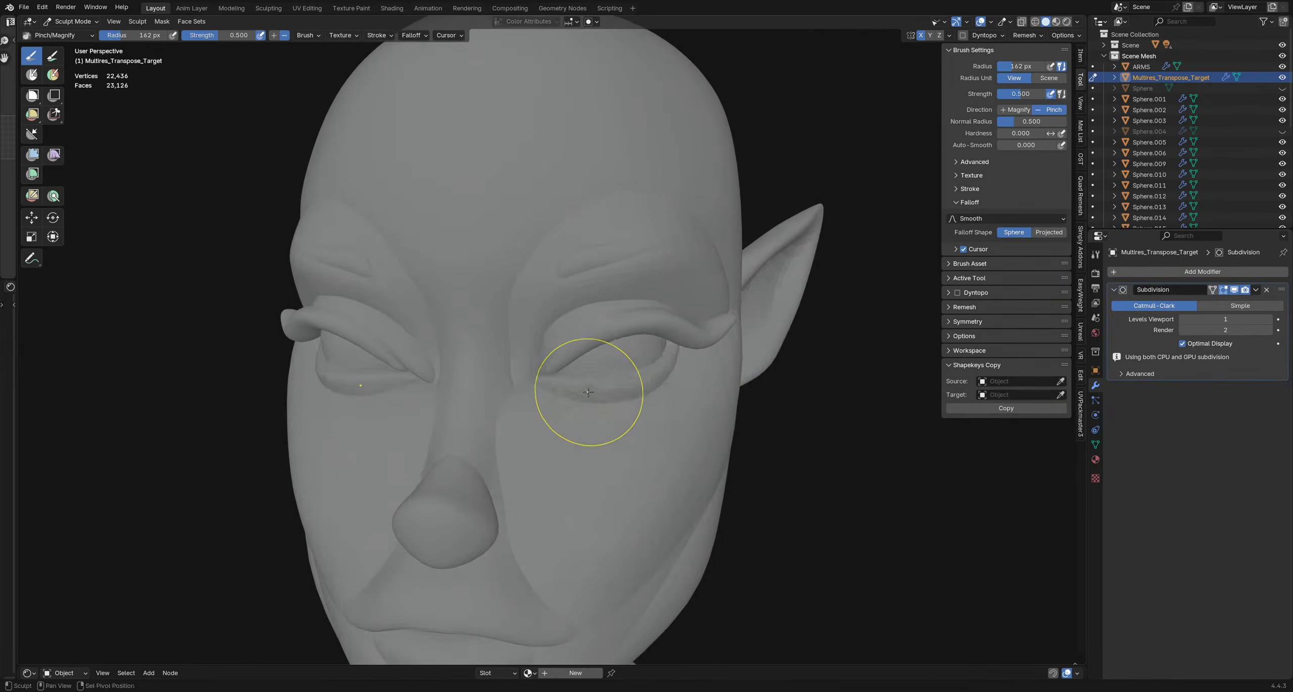
key(shift+a)
click(781, 423)
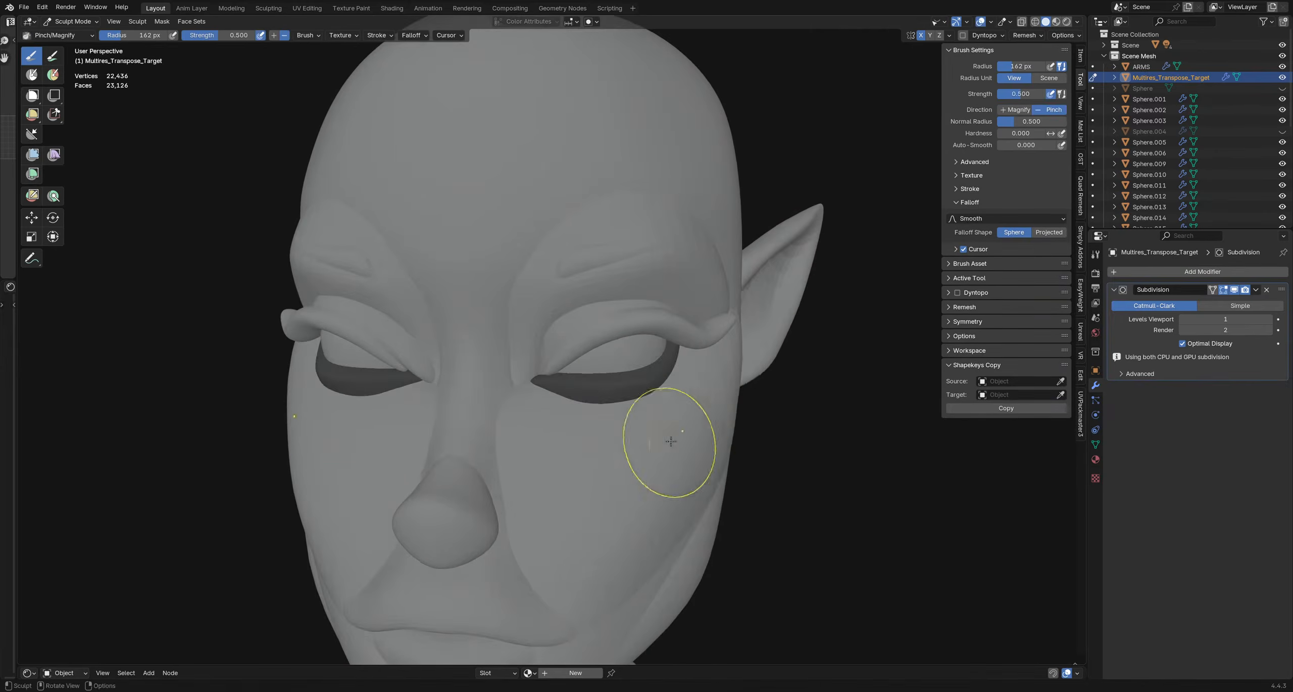
key(ctrl+i)
- Reshape the inner corners of the lower eyelids with the Grab brush, starting at a 229 px radius
key(g)
mouse_move(561, 367)
middle_down()
mouse_move(542, 374)
mouse_move(526, 362)
middle_up()
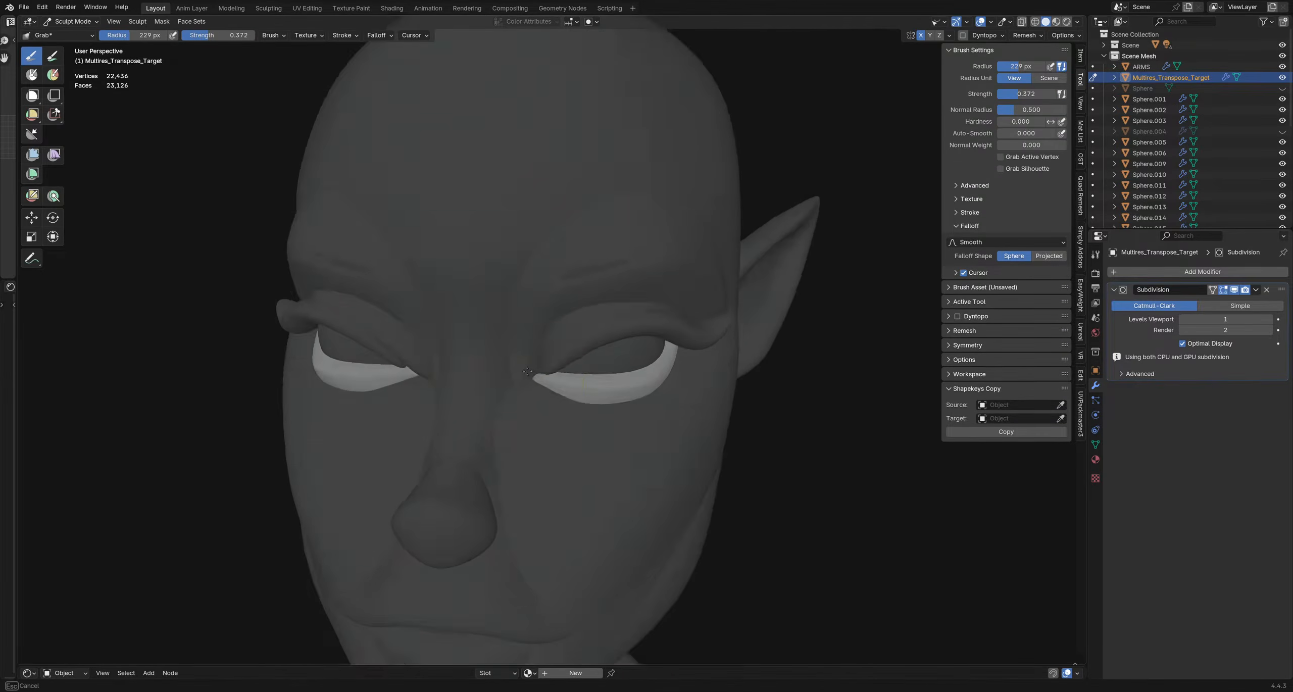
drag(532, 375, 530, 381)
key(f)
click(521, 384)
mouse_move(529, 379)
middle_down()
mouse_move(541, 394)
mouse_move(529, 364)
mouse_move(538, 303)
middle_up()
mouse_move(538, 333)
middle_down()
mouse_move(566, 353)
mouse_move(549, 375)
mouse_move(548, 361)
mouse_move(544, 396)
mouse_move(542, 332)
mouse_move(530, 366)
mouse_move(547, 360)
mouse_move(532, 353)
middle_up()
key(f)
click(529, 358)
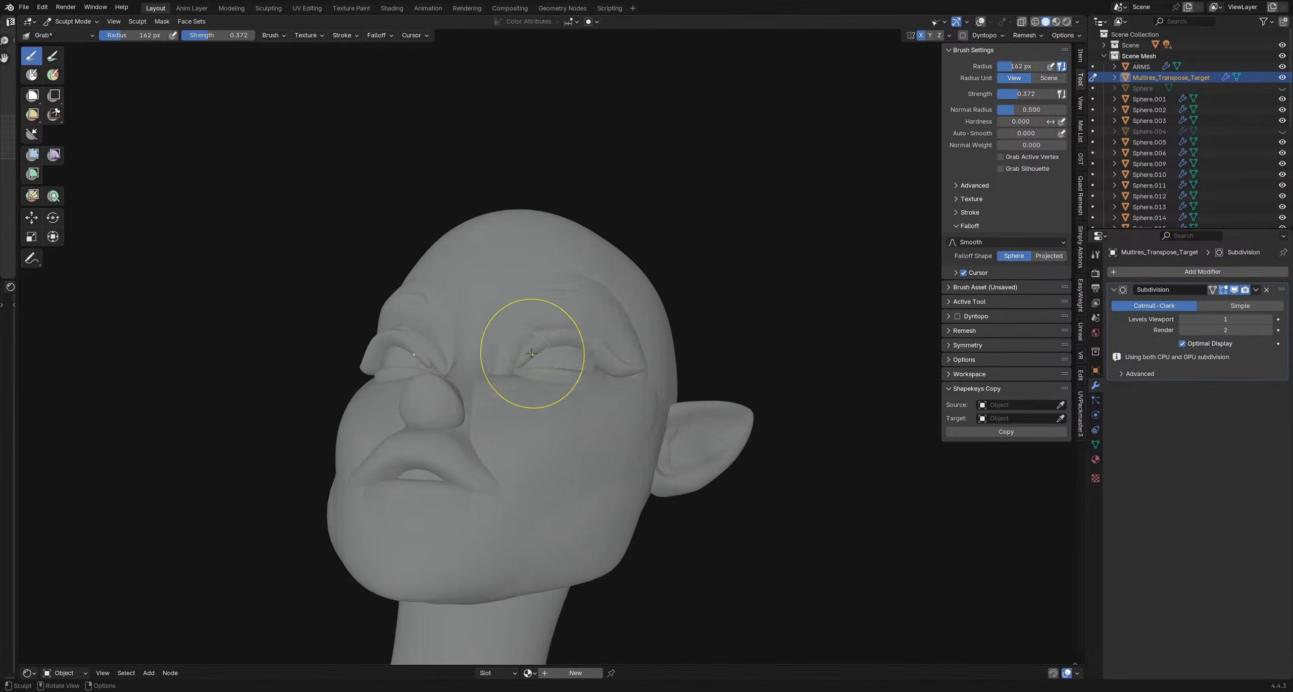
- Refine the lower eyelids from low angles with the Grab brush, reducing its radius to 103 px
key(f)
click(547, 355)
key(f)
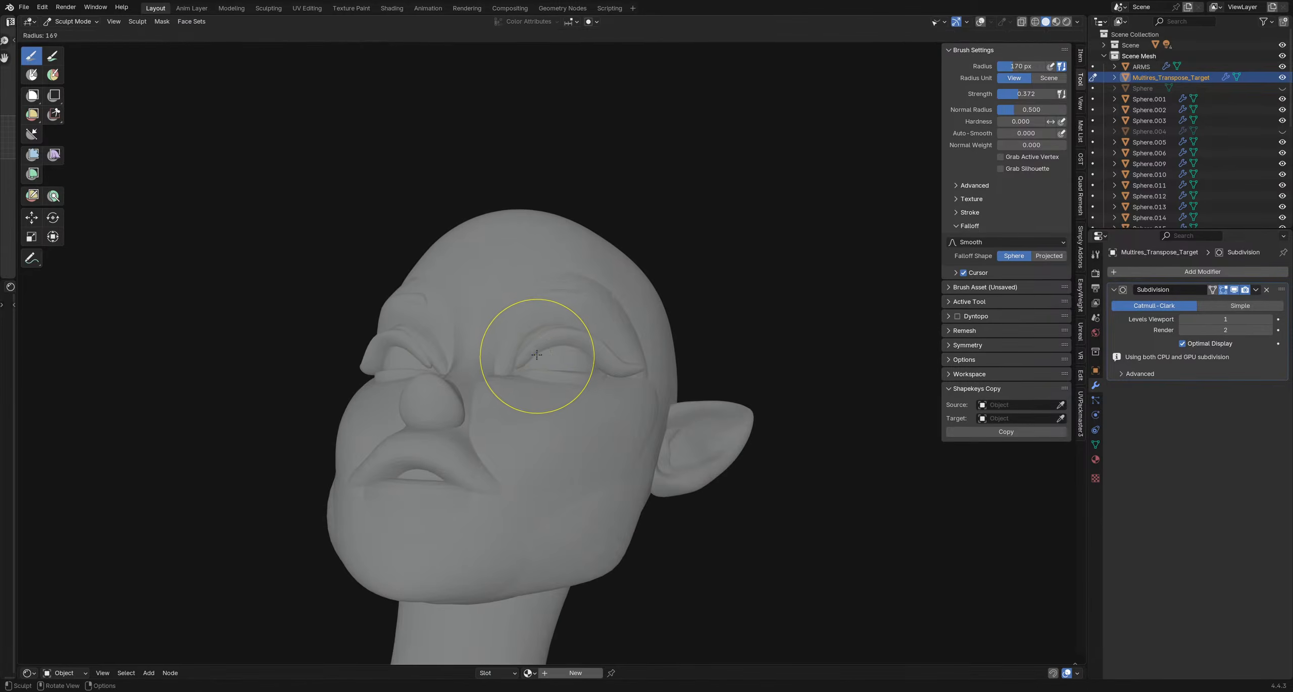
click(549, 355)
mouse_move(556, 356)
middle_down()
mouse_move(533, 365)
mouse_move(628, 355)
mouse_move(574, 384)
mouse_move(551, 432)
mouse_move(549, 330)
middle_up()
key(f)
click(557, 360)
middle_drag(548, 379, 566, 308)
ctrl+middle_drag(591, 257, 626, 340)
middle_drag(657, 339, 680, 325)
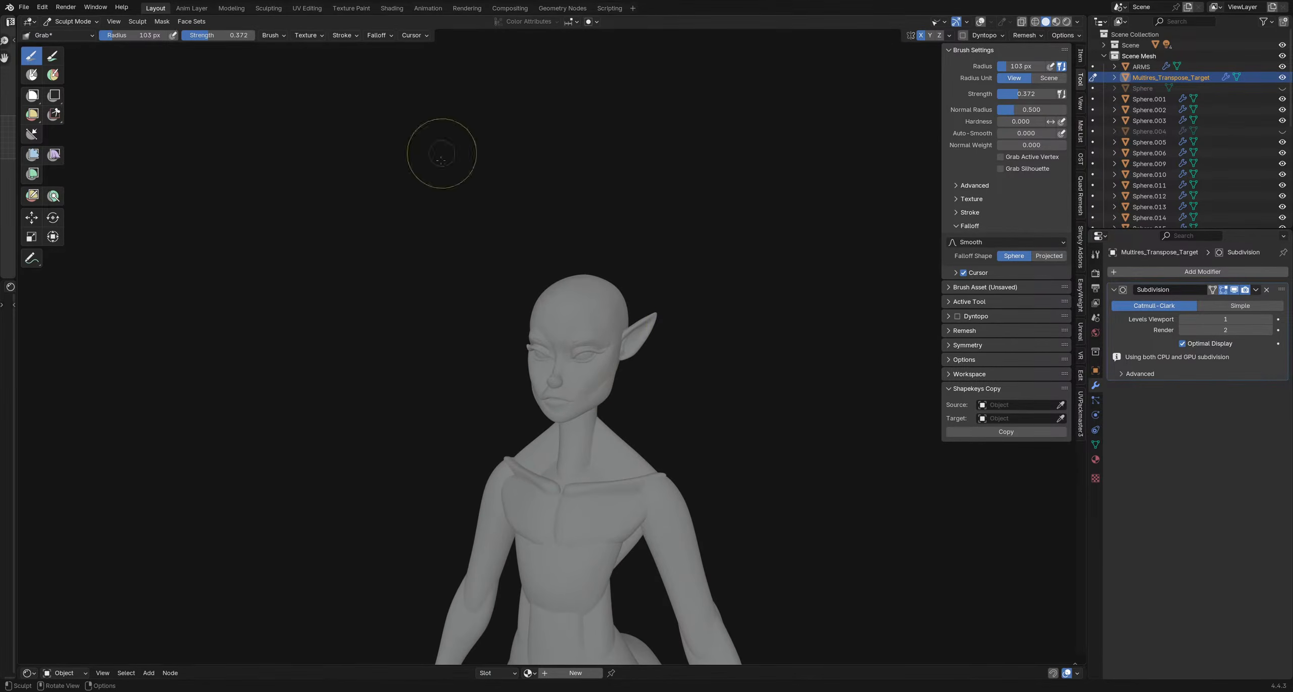
- Enable Cavity and disable Specular Lighting in the viewport shading options
mouse_move(711, 360)
middle_down()
mouse_move(664, 215)
mouse_move(563, 286)
mouse_move(541, 283)
middle_up()
shift+middle_drag(540, 283, 523, 288)
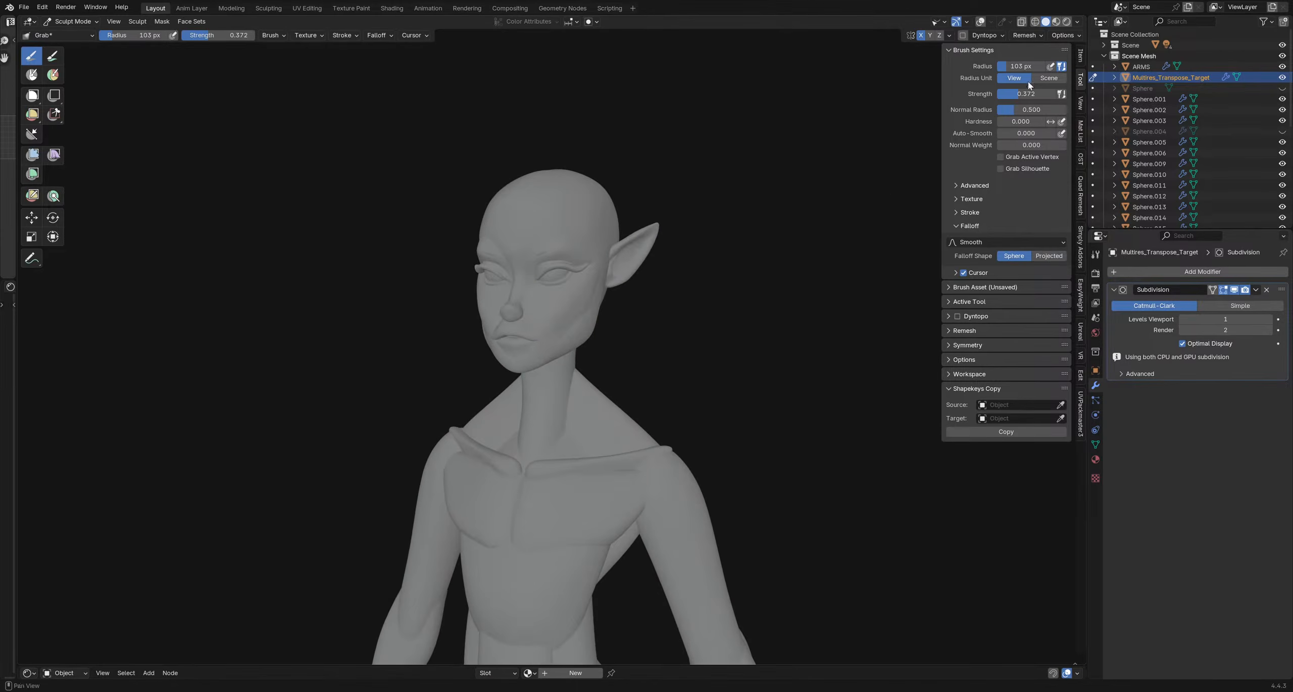
click(1078, 22)
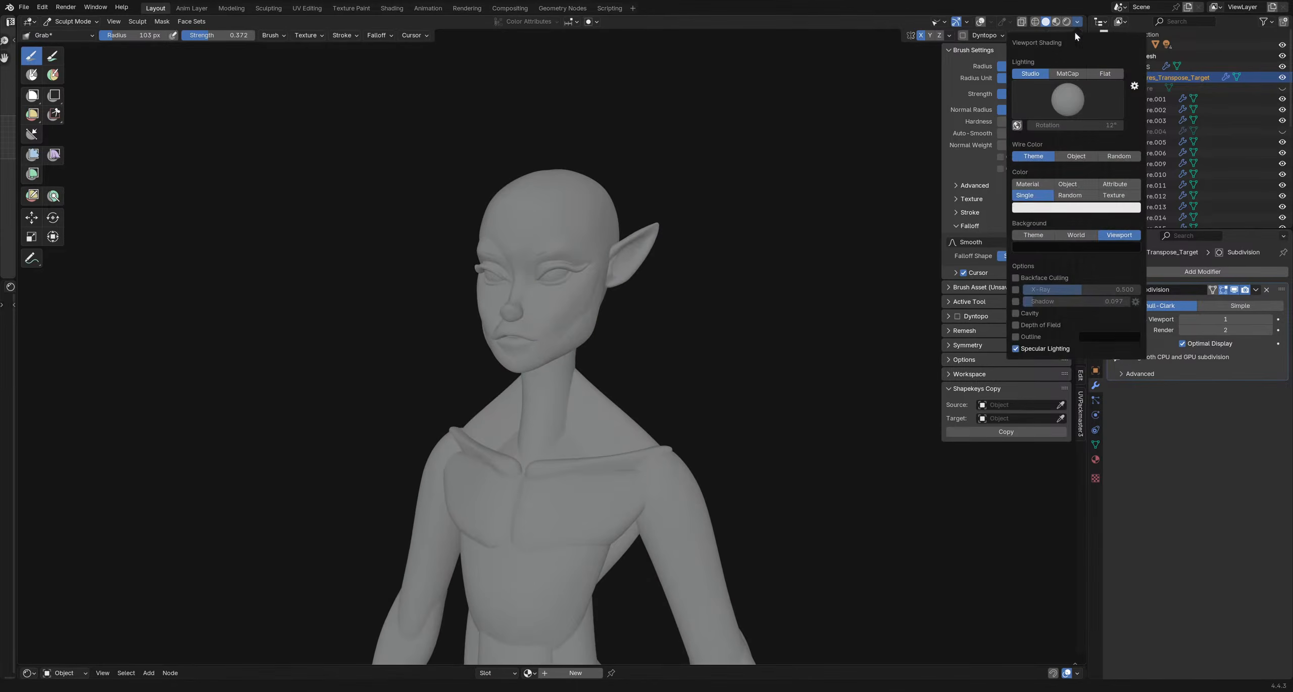
click(1016, 313)
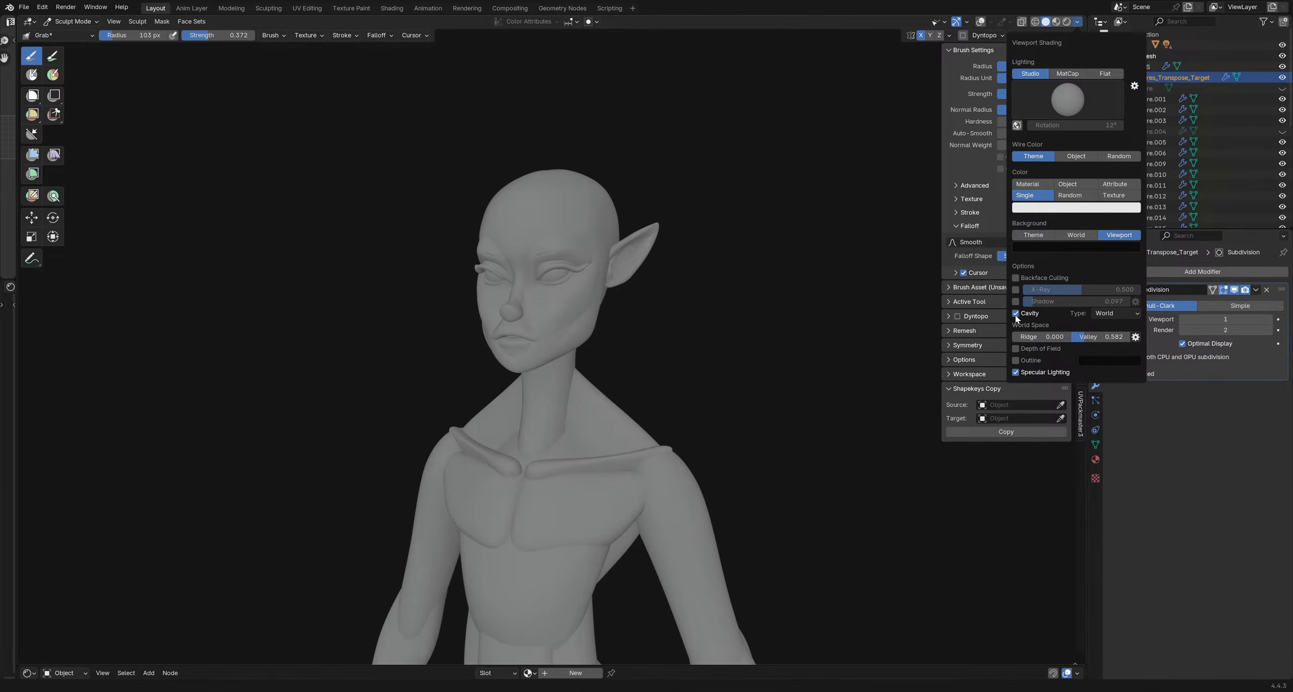
click(1016, 373)
- Pull the lower eyelid slightly downward with the Grab brush at 103 px radius
middle_drag(628, 249, 578, 282)
scroll(578, 282, up, 4)
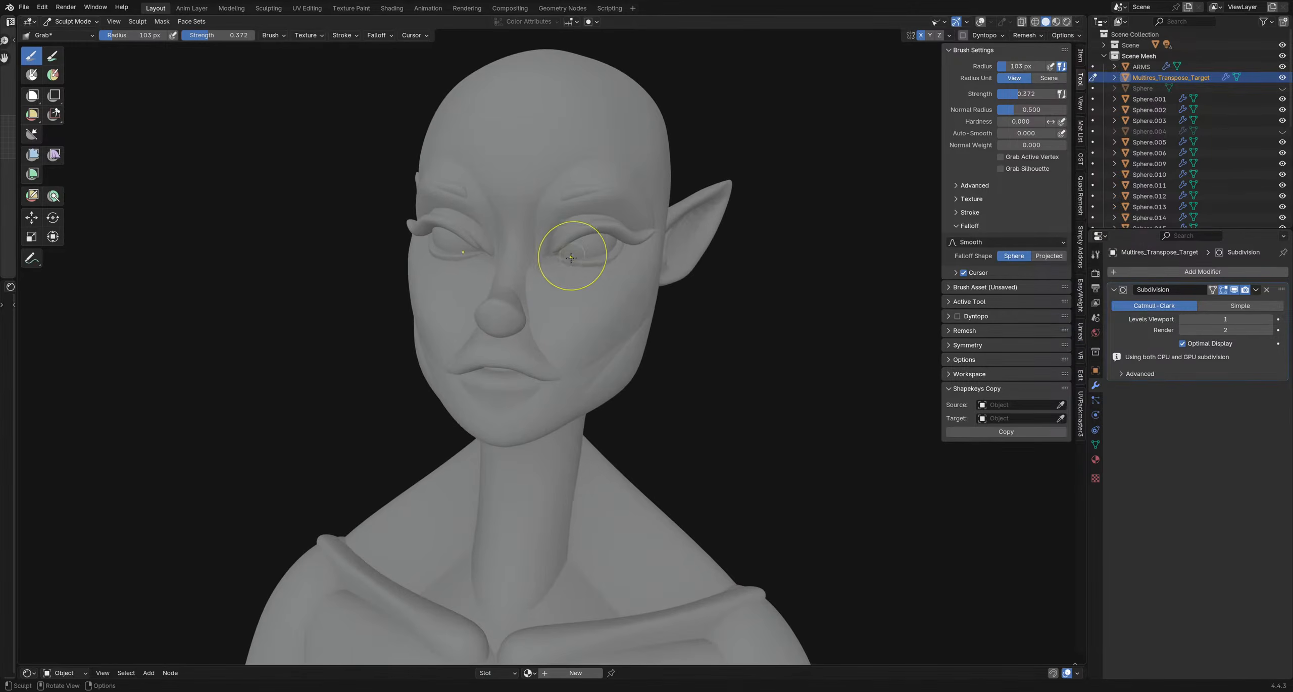
drag(579, 262, 584, 271)
mouse_move(692, 327)
middle_down()
mouse_move(623, 310)
mouse_move(701, 317)
middle_up()
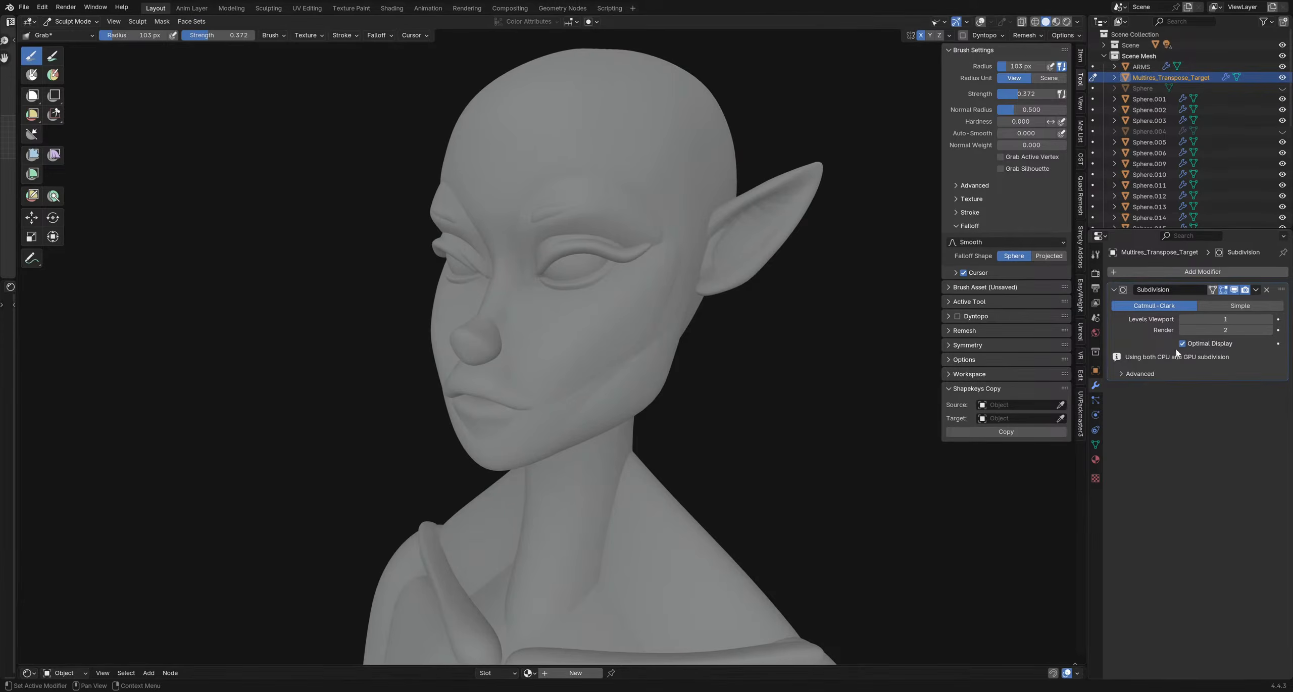
- Compare the Subdivision modifier's two types, choose Simple and raise the viewport levels to 3
click(1212, 308)
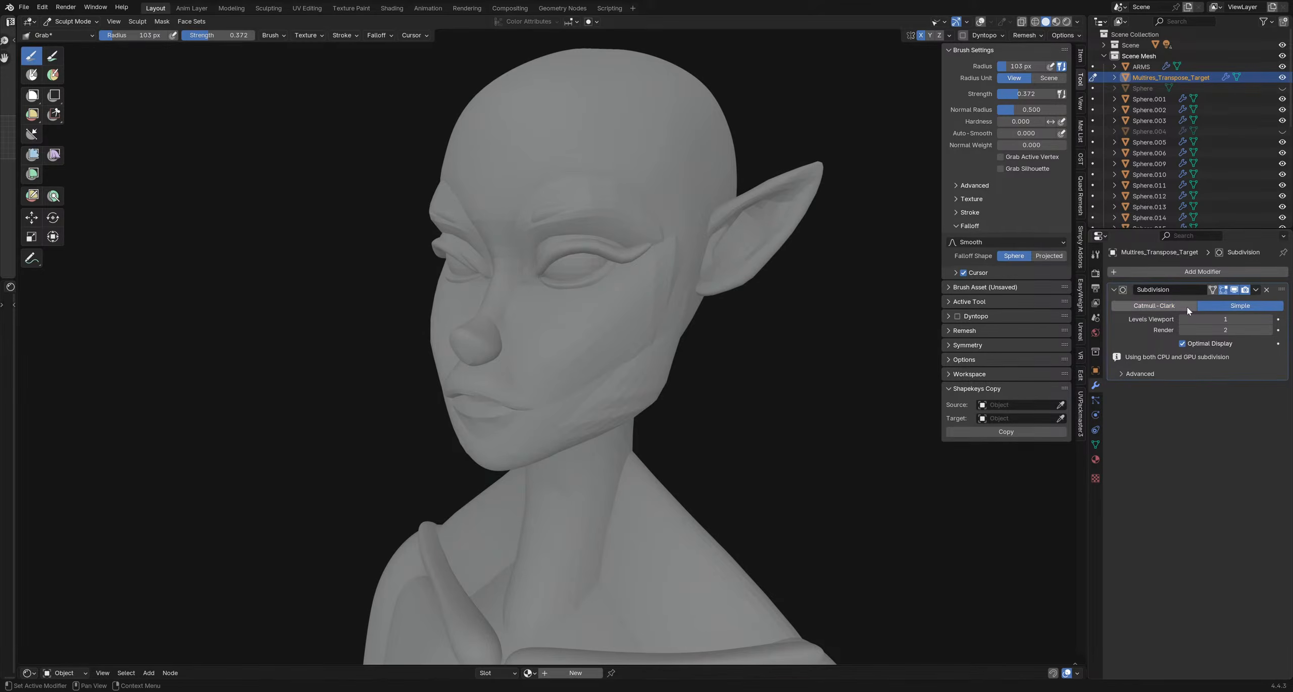
click(1149, 310)
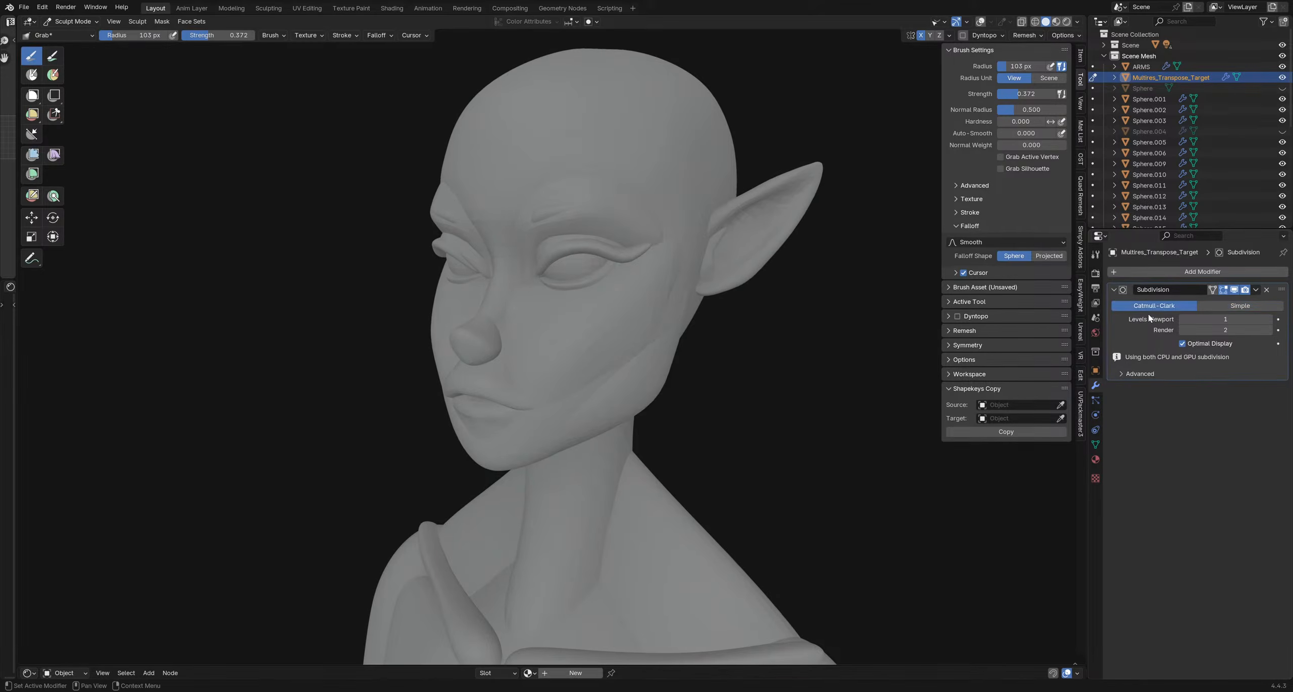
click(1206, 308)
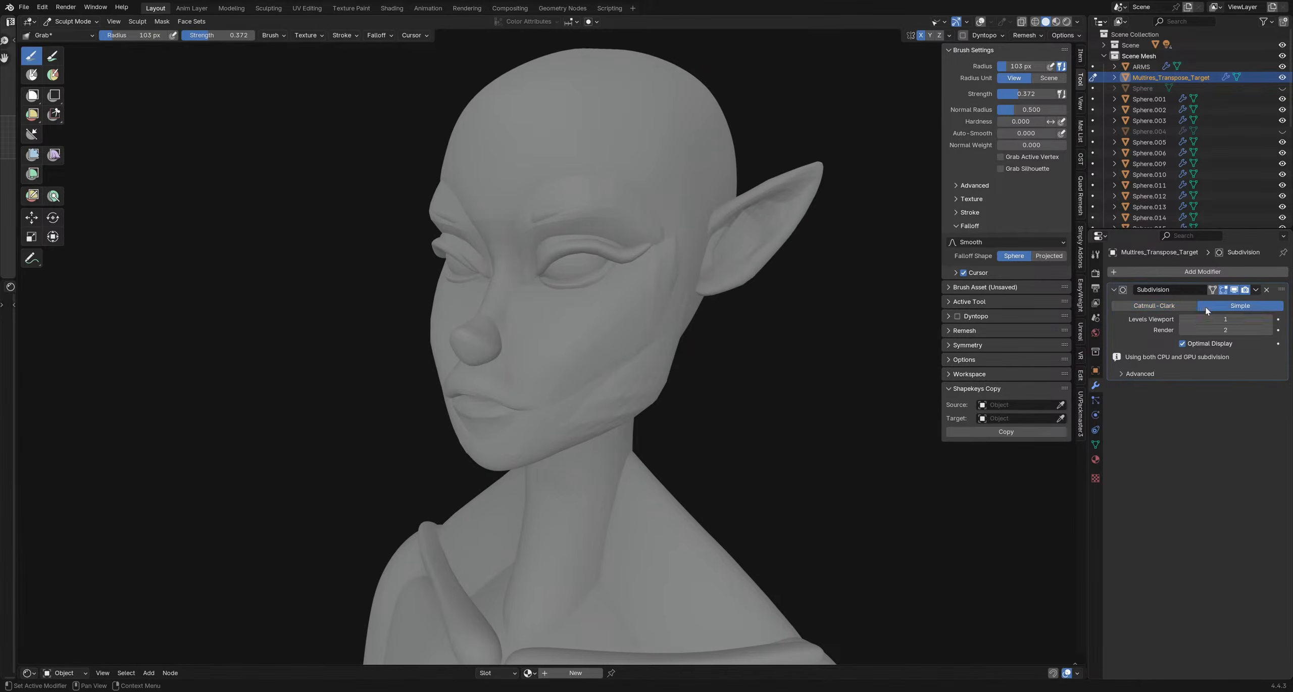
click(1270, 320)
key(KP_1)
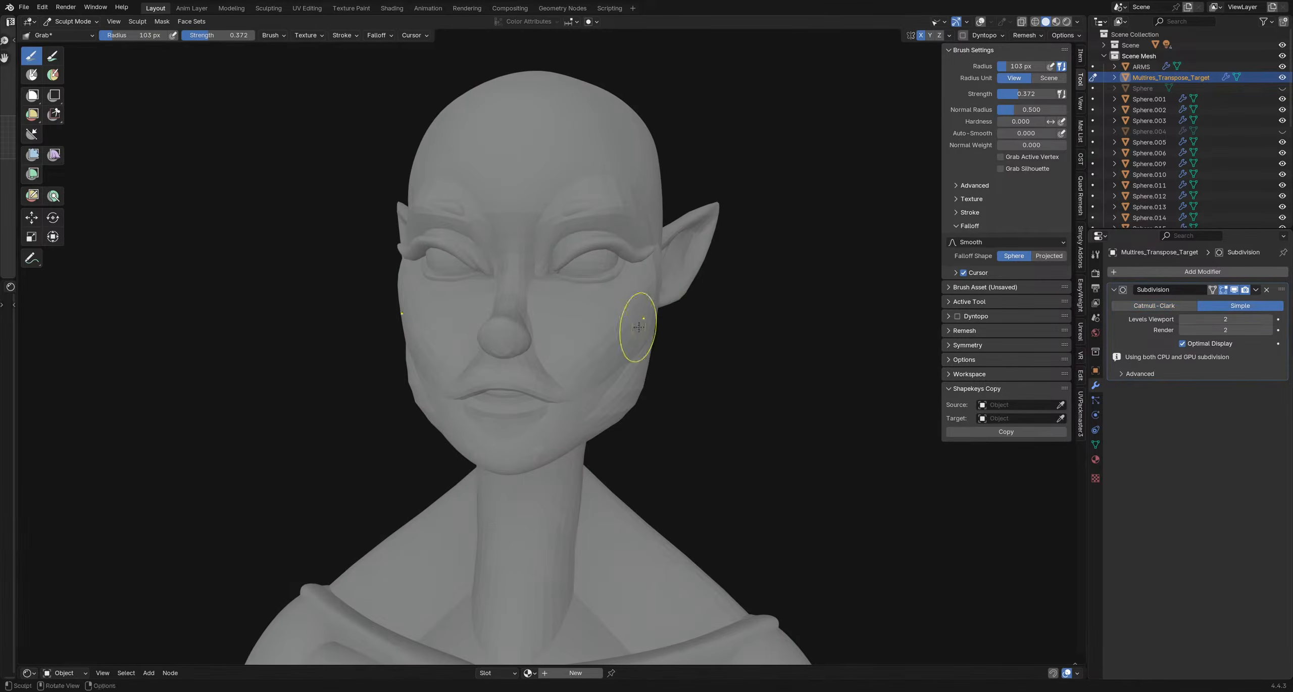
click(1270, 319)
- Enlarge the Grab brush radius to 221 px and make a Grab stroke over the cheek and lower eyelid area
mouse_move(591, 296)
middle_down()
mouse_move(637, 303)
mouse_move(531, 323)
mouse_move(604, 343)
mouse_move(608, 331)
middle_up()
key(f)
click(614, 333)
drag(614, 333, 629, 323)
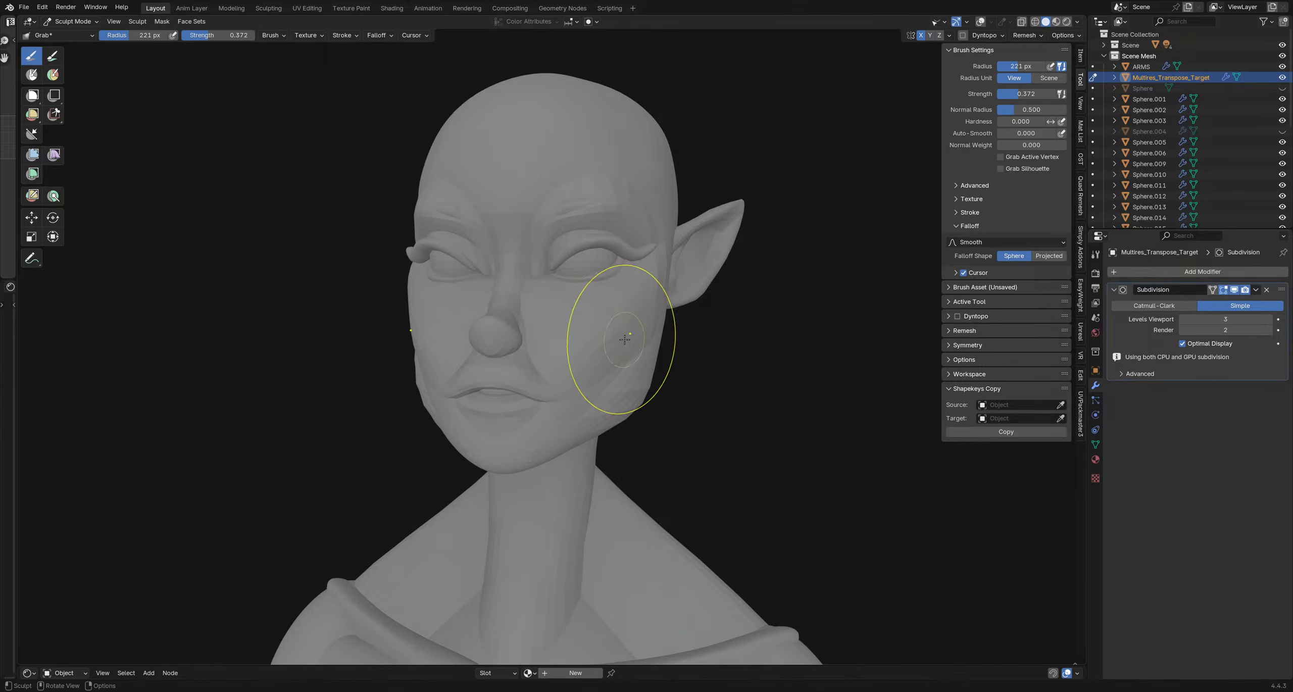
- Show the viewport overlays and examine the unmasked lower eyelids and surrounding face up close
middle_drag(732, 346, 641, 332)
key(shift+alt+z)
scroll(642, 332, up, 1)
scroll(595, 283, up, 3)
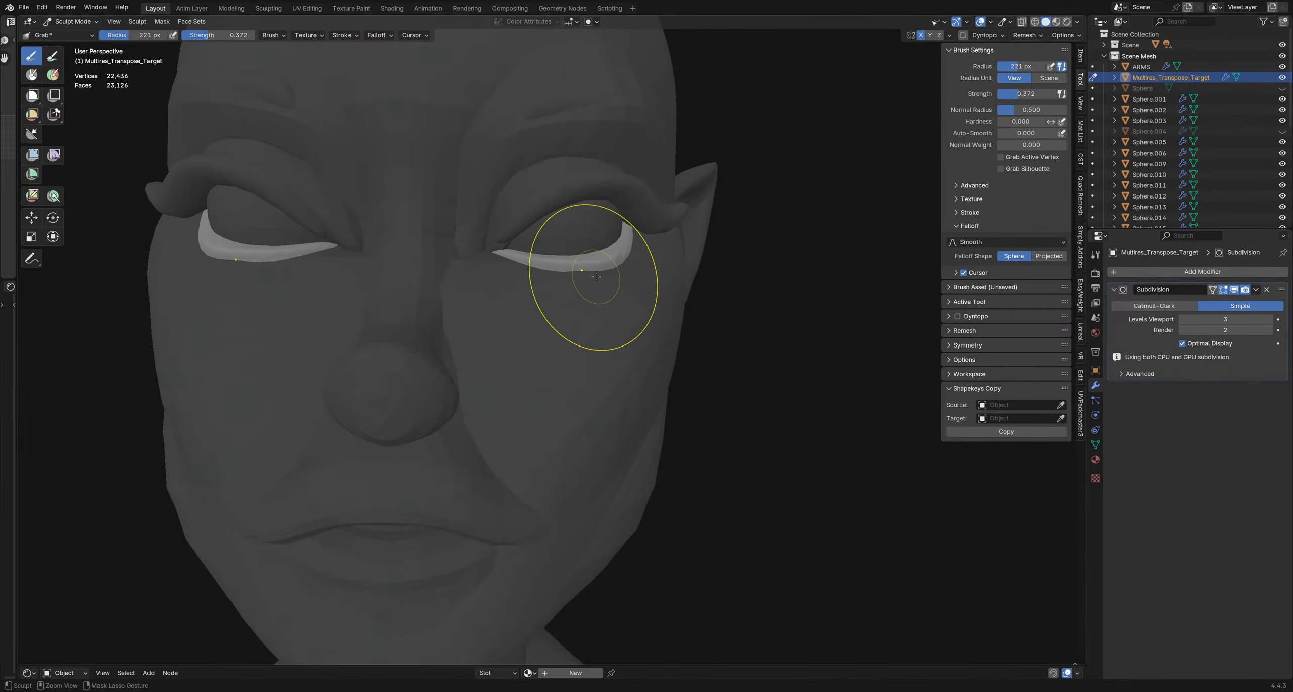
middle_drag(586, 279, 596, 328)
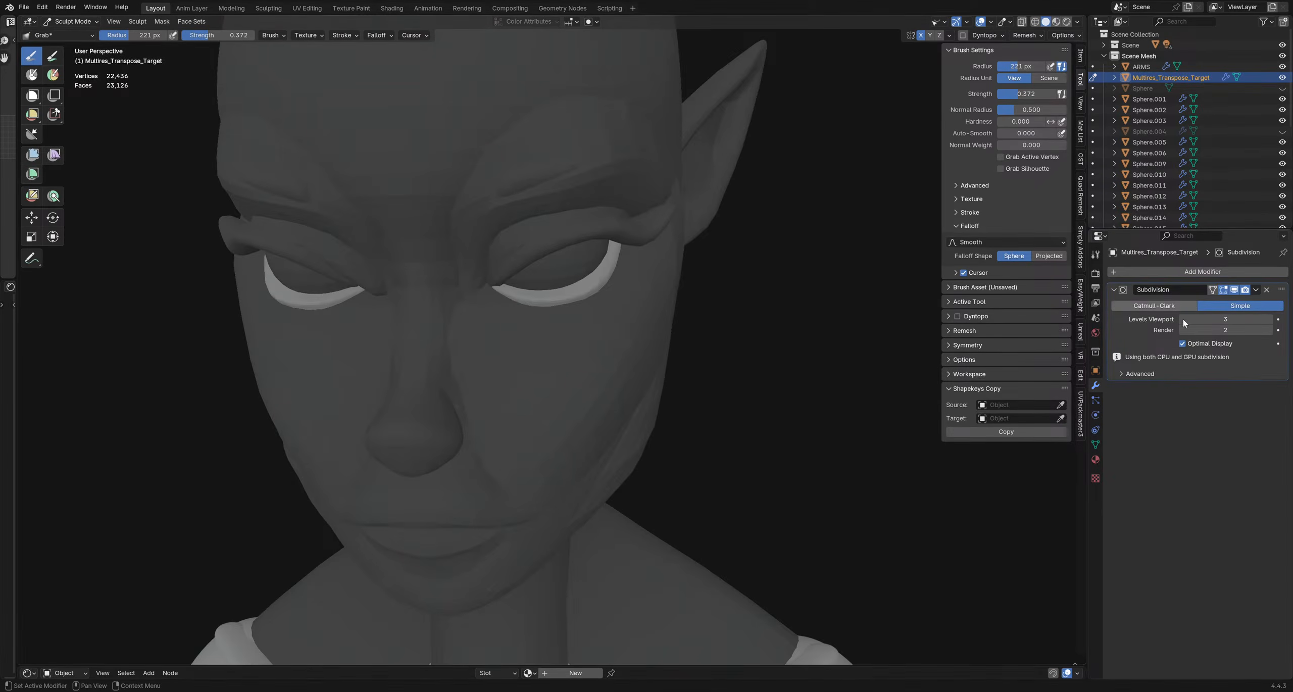
- Set the Subdivision modifier to Catmull-Clark with a viewport level of 1 and hide the overlays
click(1171, 306)
click(1182, 319)
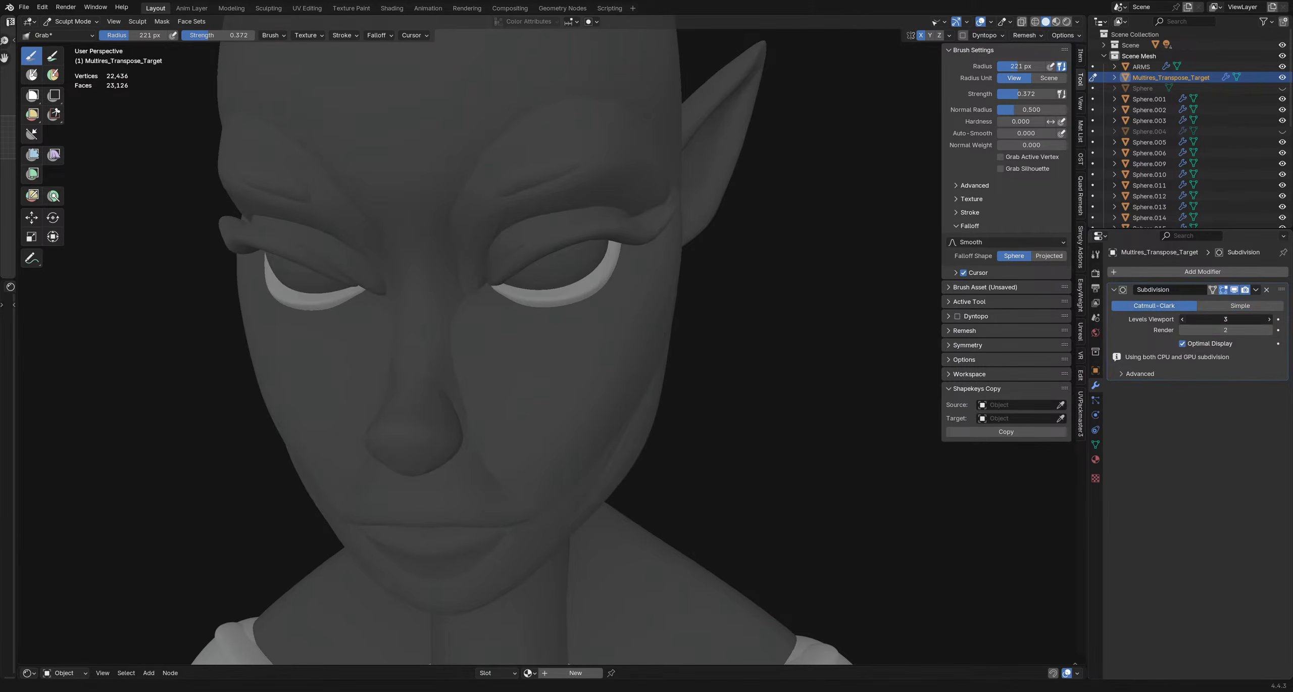
click(1182, 321)
mouse_move(545, 323)
middle_down()
mouse_move(543, 298)
mouse_move(495, 311)
mouse_move(569, 331)
mouse_move(609, 304)
middle_up()
scroll(543, 298, down, 4)
key(shift+alt+z)
middle_drag(848, 297, 800, 300)
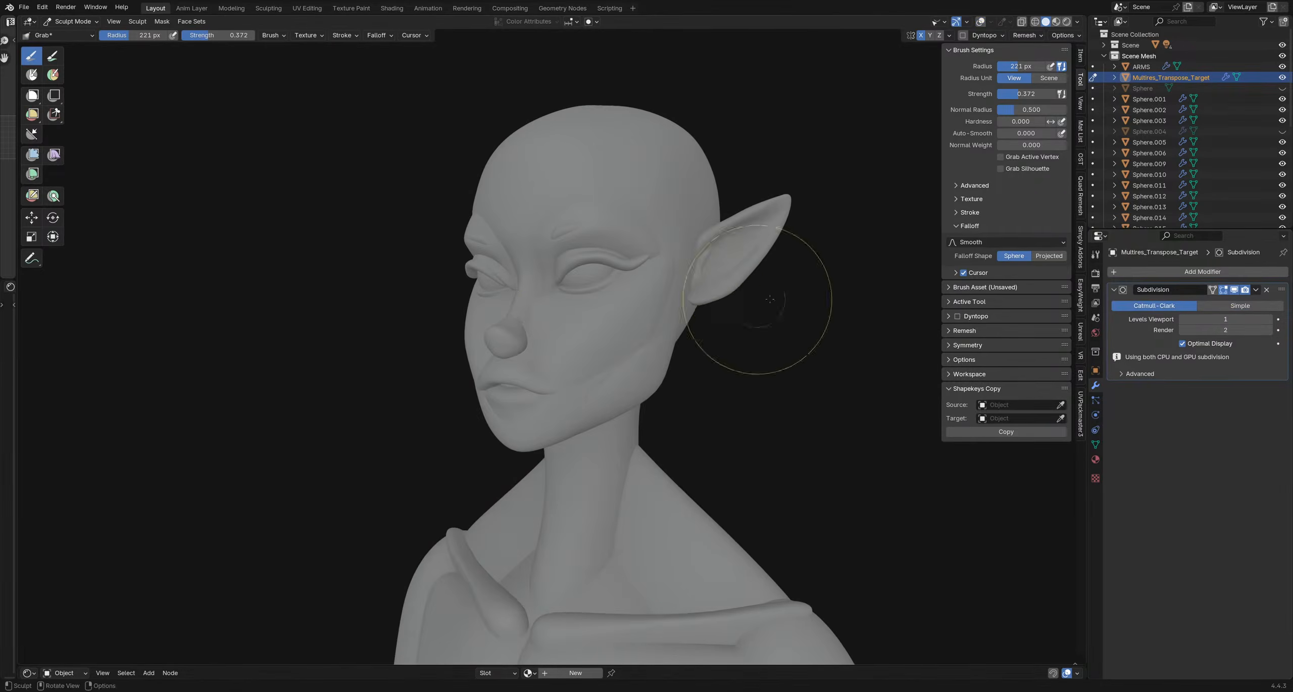
- Show the overlays, clear the existing mask, expand a new mask over the pointed ears and invert it
key(f)
click(758, 297)
middle_drag(727, 276, 744, 289)
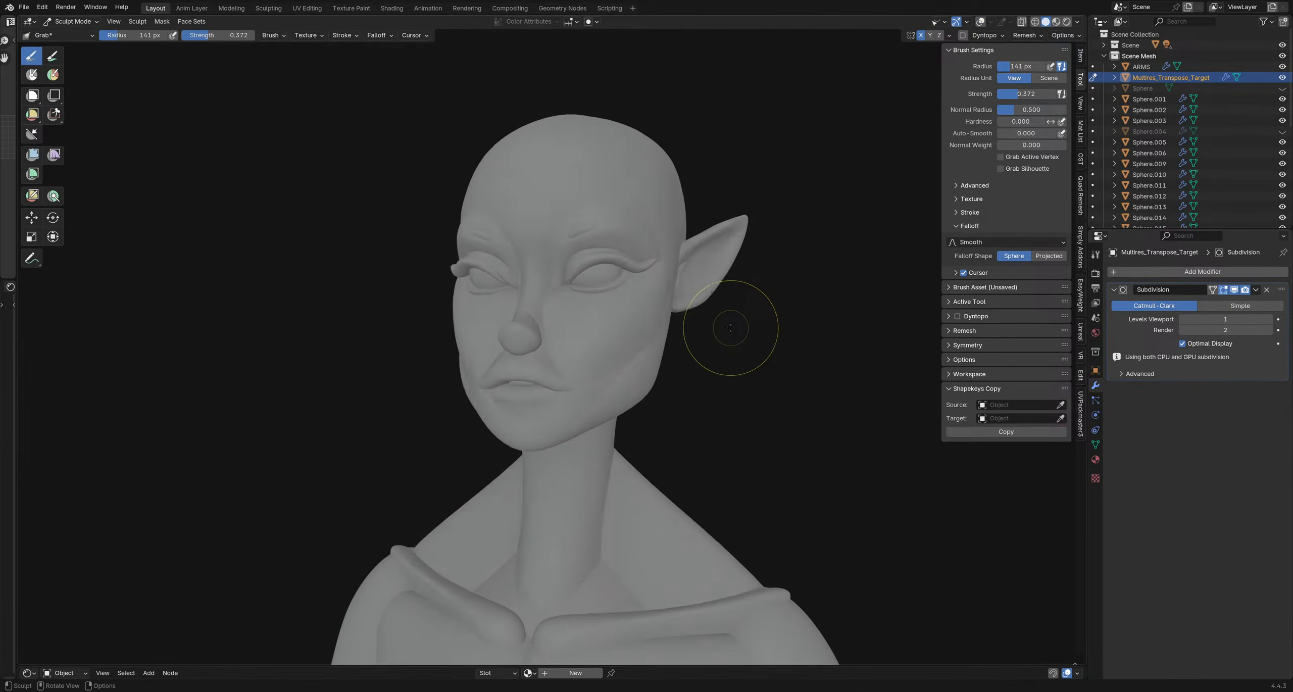
key(shift+alt+z)
key(alt+m)
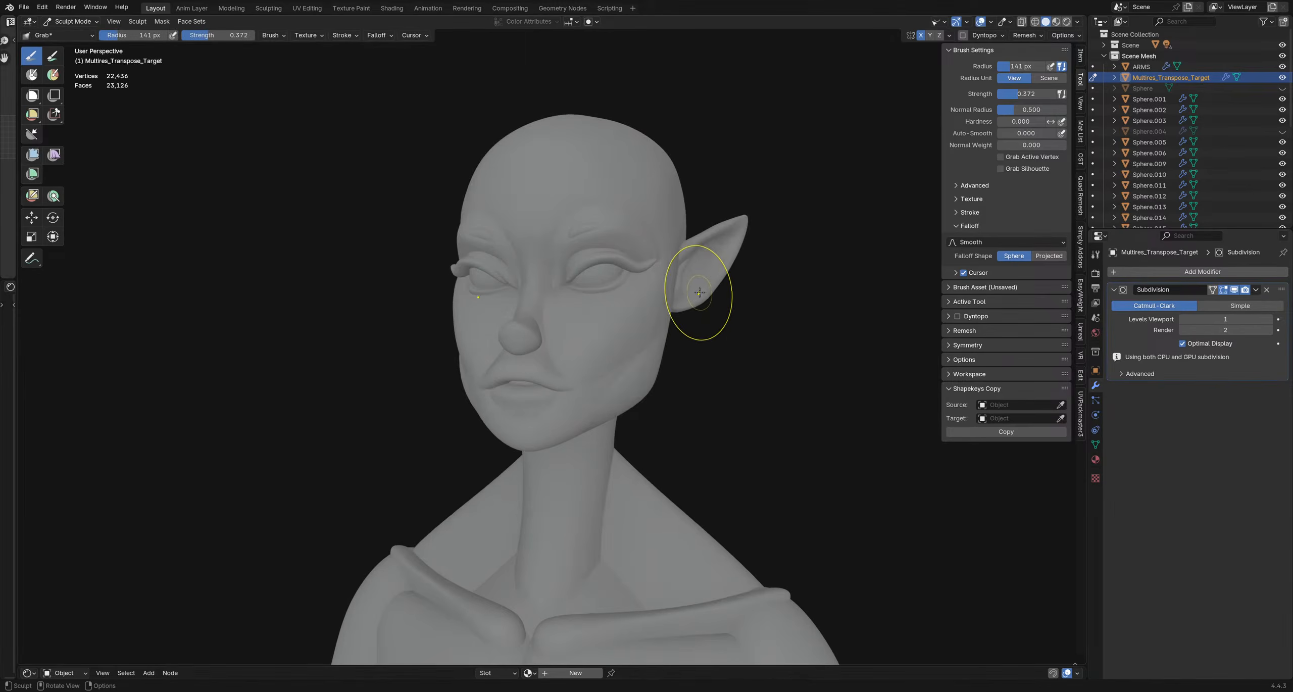
key(shift+a)
click(761, 338)
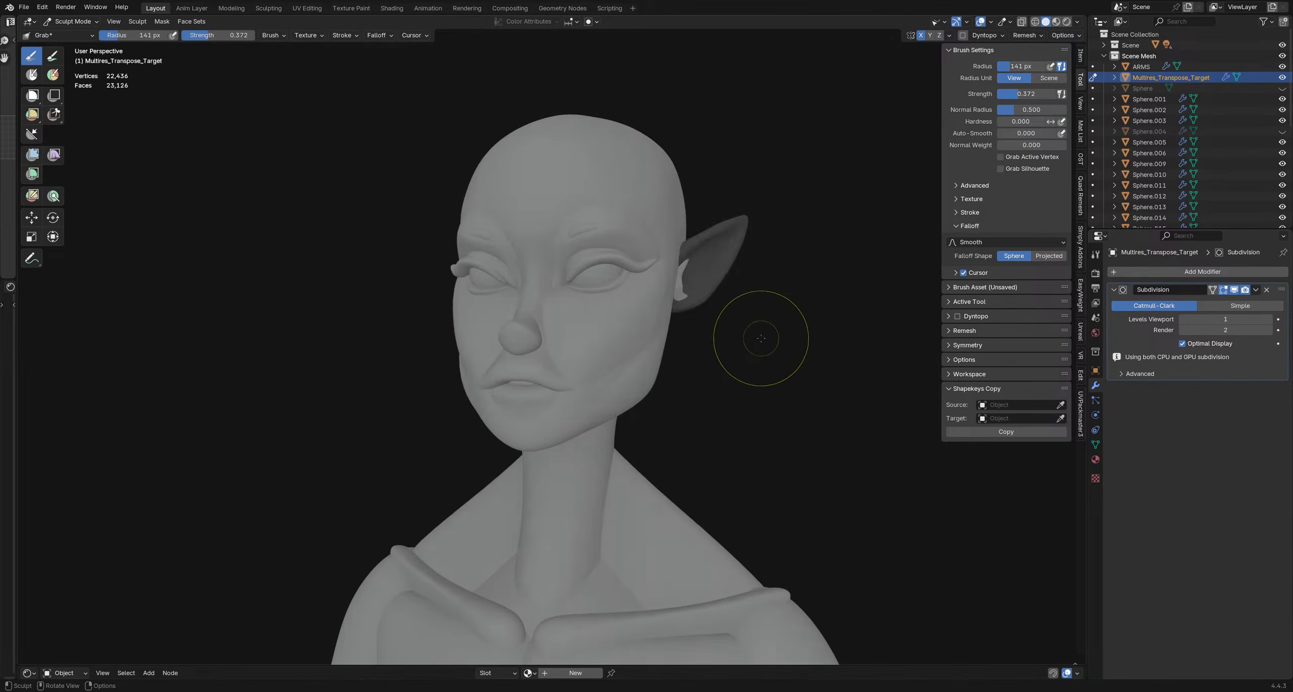
key(ctrl+i)
- Adjust the Grab brush radius and pull the lower edge of the ear slightly outward and up
key(f)
click(763, 314)
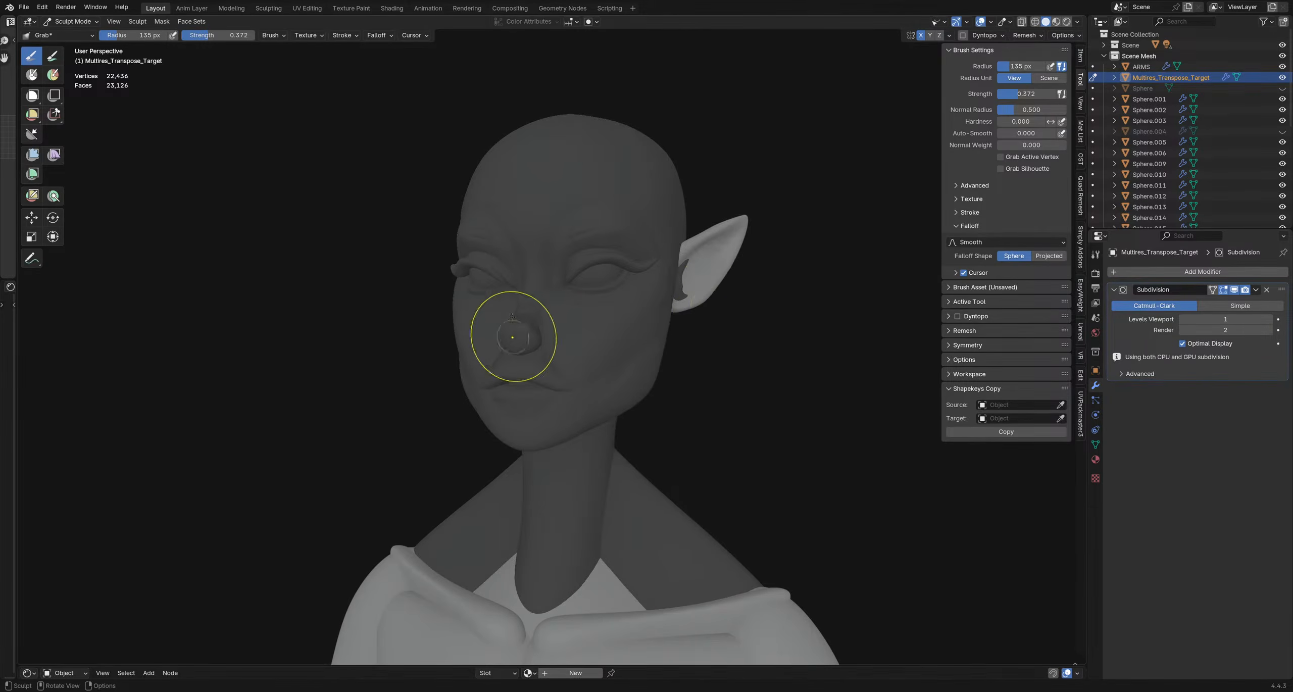
key(f)
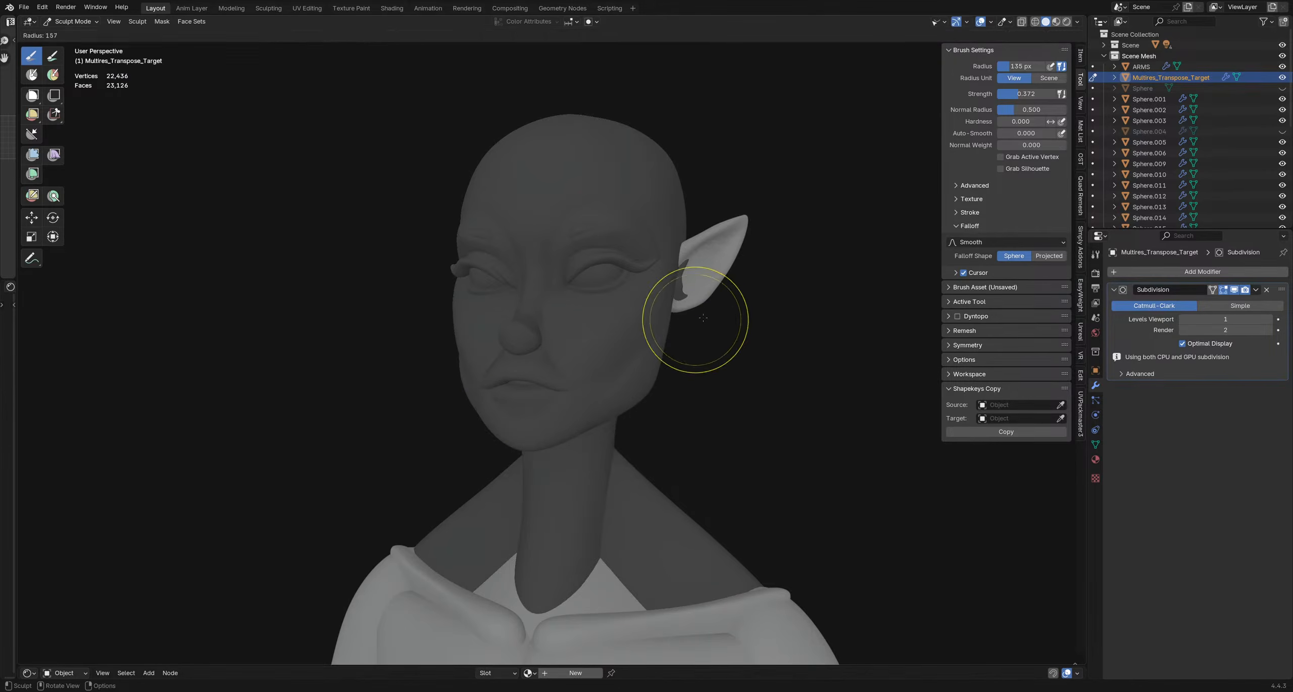
click(735, 320)
key(f)
click(726, 331)
drag(695, 318, 708, 305)
- Switch the Grab brush's falloff shape to Projected and set its radius to 119 px
key(f)
click(738, 306)
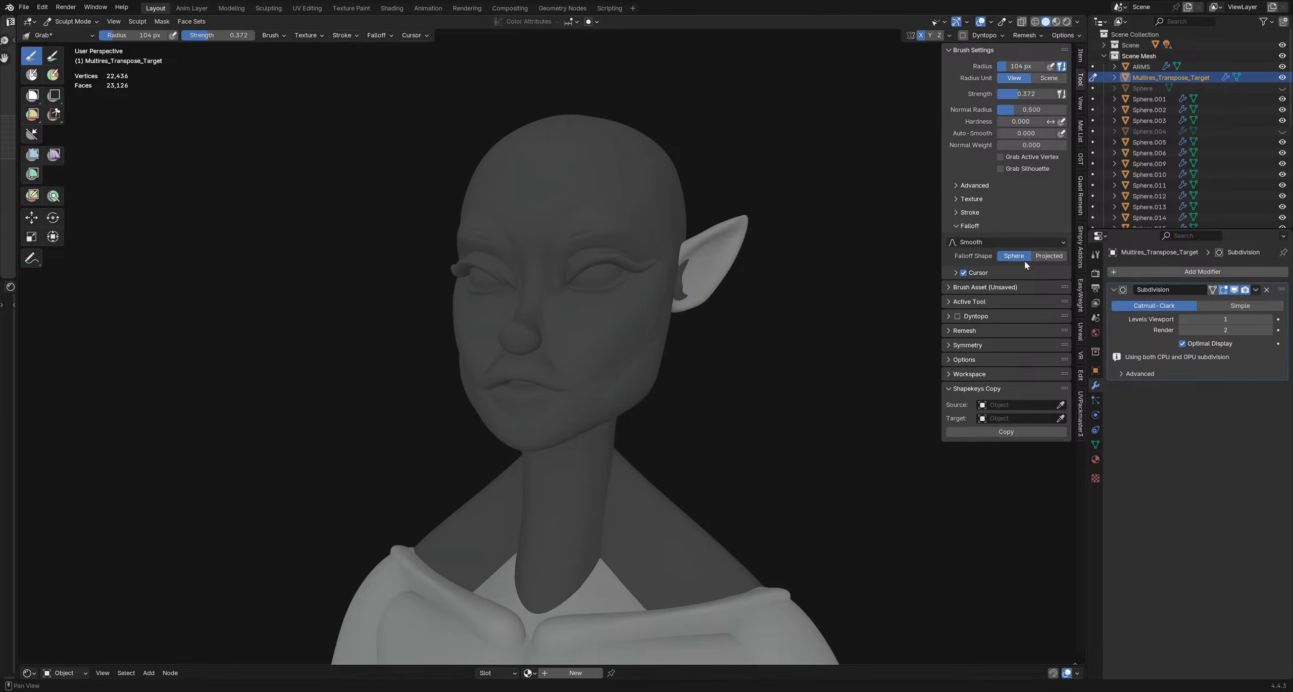
click(1049, 256)
key(f)
click(677, 300)
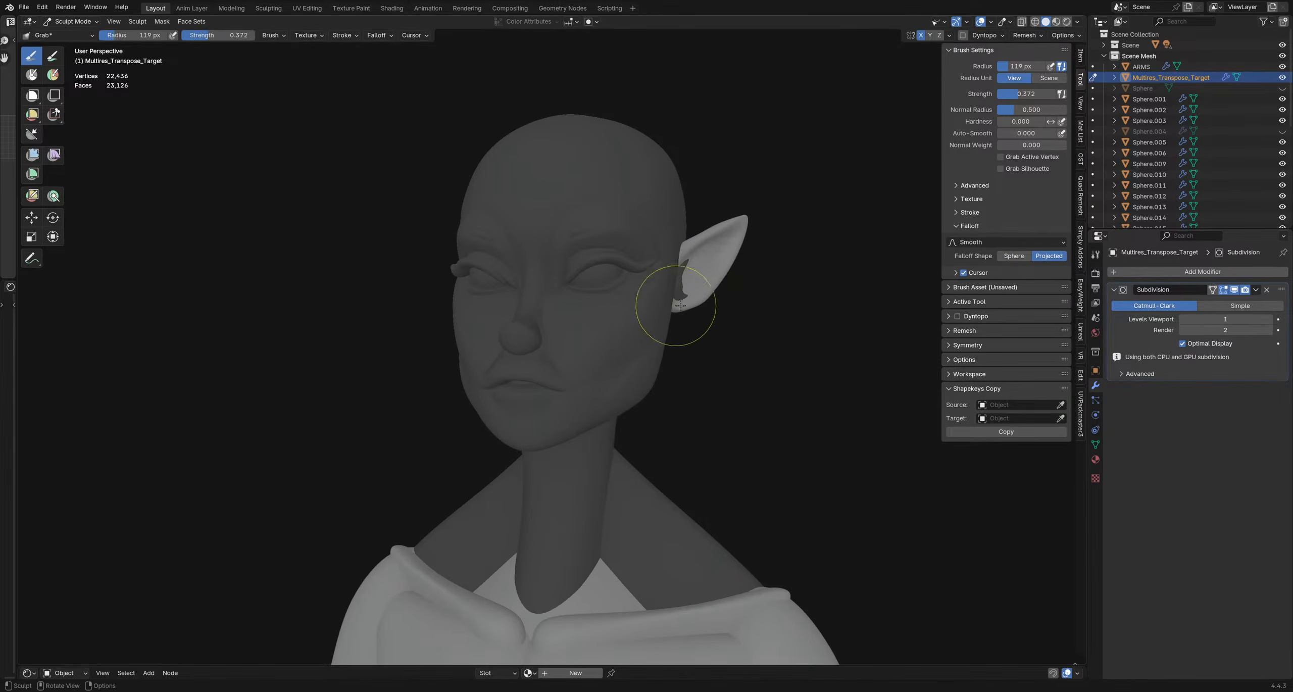
- Reduce the Grab brush radius to 84 px and reshape the lower part of the ear with short strokes
key(f)
click(711, 313)
drag(710, 312, 710, 311)
key(f)
click(709, 310)
drag(712, 293, 722, 302)
mouse_move(719, 316)
middle_down()
mouse_move(732, 326)
mouse_move(723, 332)
middle_up()
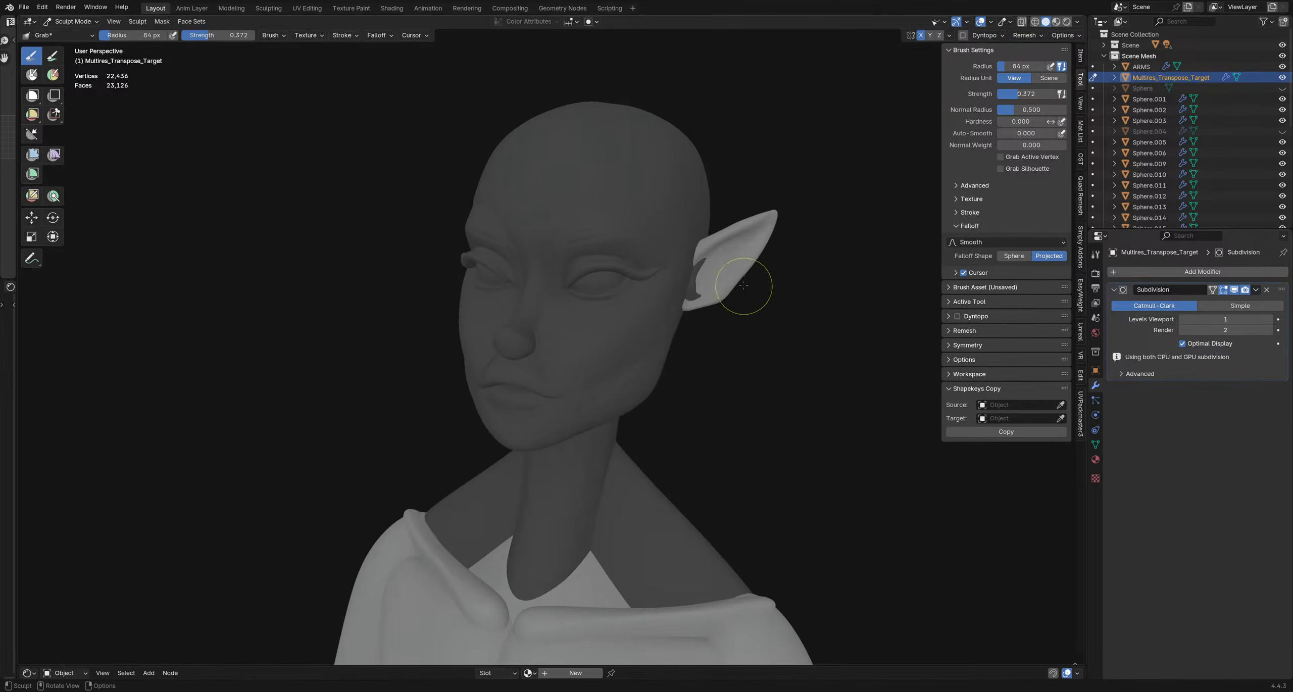
- Enlarge the Grab brush radius to 181 px and pull the ear toward its tip, working from behind the head
mouse_move(762, 277)
middle_down()
mouse_move(764, 303)
mouse_move(614, 314)
mouse_move(679, 298)
mouse_move(711, 344)
middle_up()
scroll(614, 314, up, 2)
key(f)
click(713, 324)
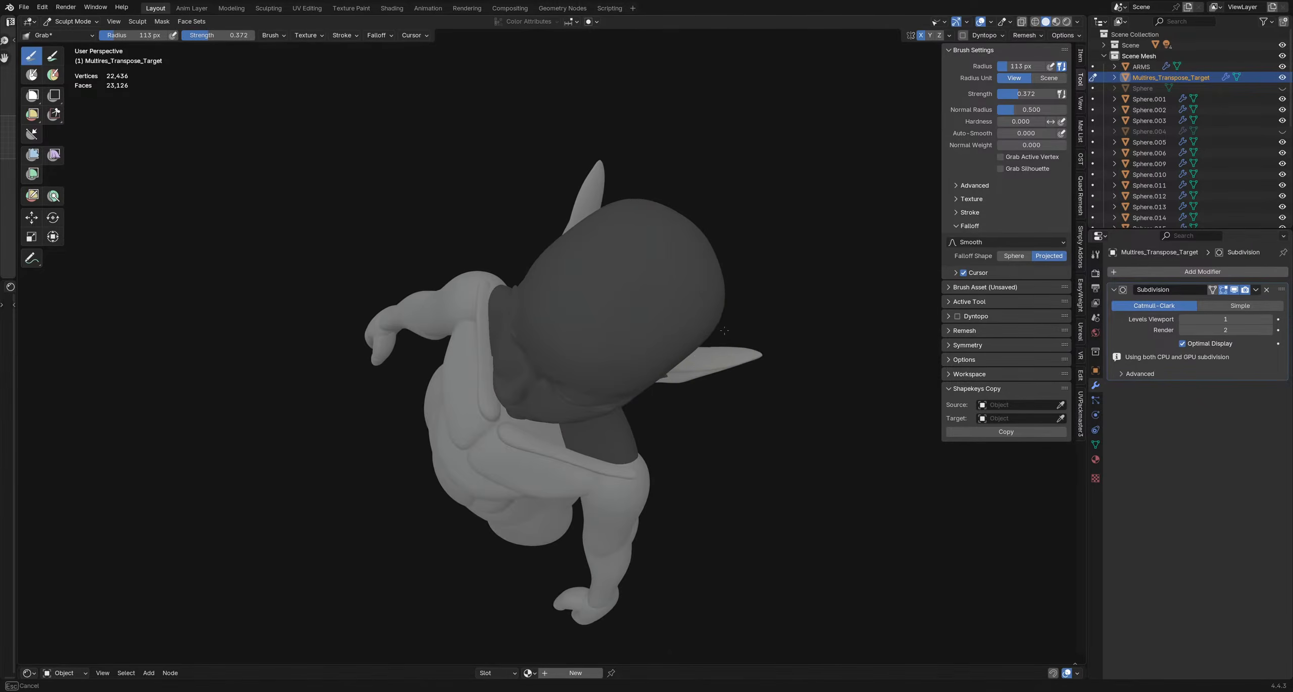
mouse_move(763, 331)
middle_down()
mouse_move(687, 361)
mouse_move(456, 332)
middle_up()
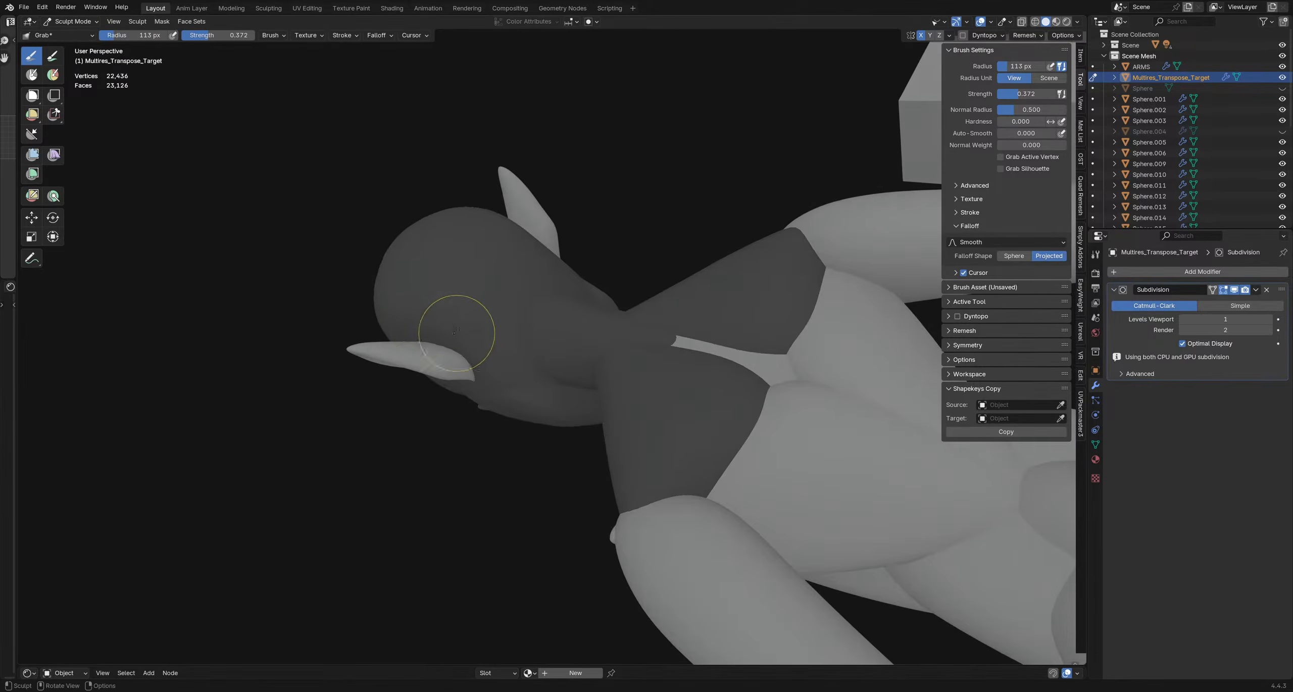
key(f)
click(435, 313)
key(f)
click(434, 313)
mouse_move(433, 314)
mouse_down()
mouse_move(449, 326)
mouse_move(368, 305)
mouse_up()
mouse_move(393, 303)
middle_down()
mouse_move(543, 272)
mouse_move(612, 323)
mouse_move(692, 340)
mouse_move(601, 381)
mouse_move(593, 352)
middle_up()
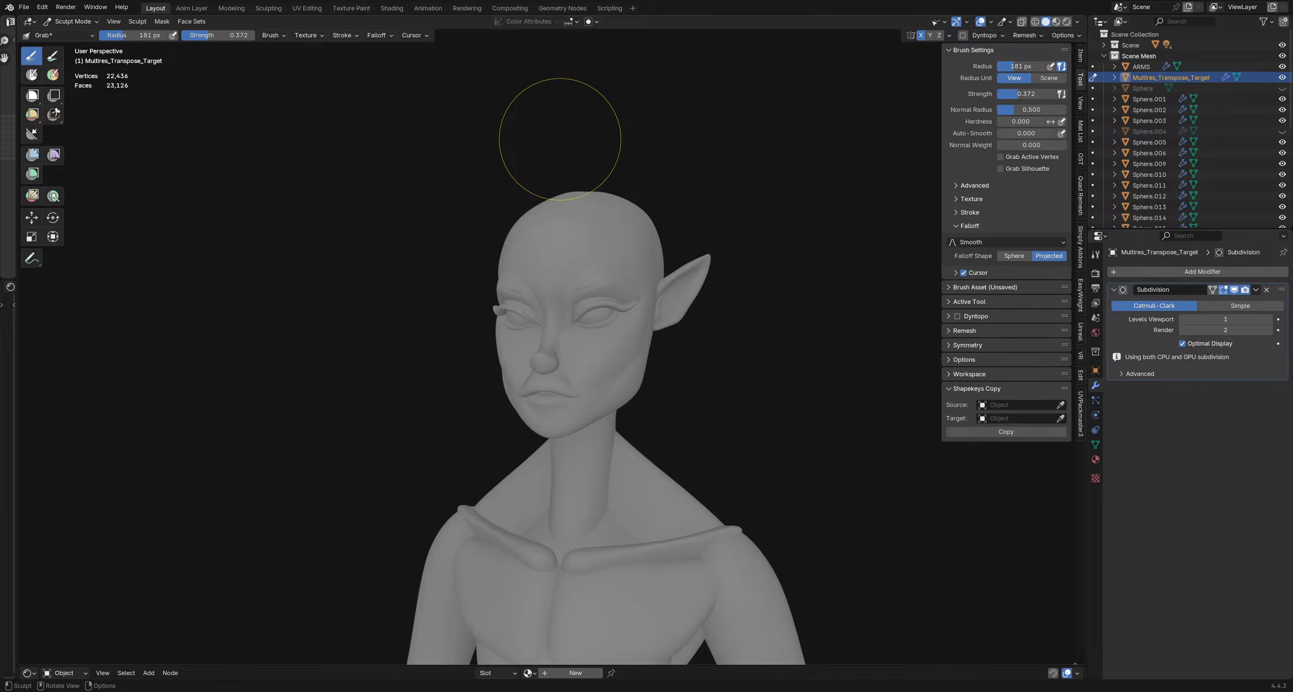
- Switch to Object Mode with nothing selected and save the file
middle_drag(632, 349, 476, 318)
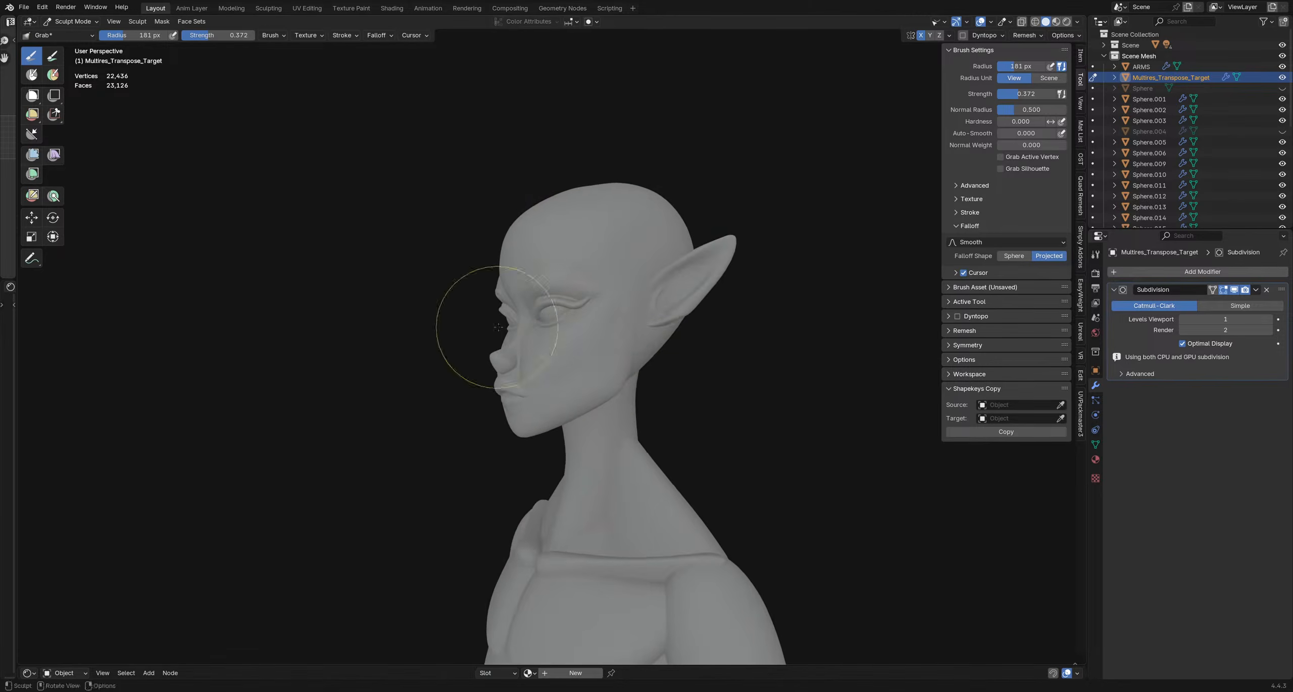
key(ctrl+Tab)
click(744, 398)
middle_drag(550, 376, 614, 409)
mouse_move(699, 438)
shift+middle_down()
mouse_move(673, 406)
mouse_move(565, 404)
mouse_move(666, 397)
shift+middle_up()
scroll(564, 404, down, 3)
middle_drag(563, 386, 661, 368)
scroll(559, 349, up, 4)
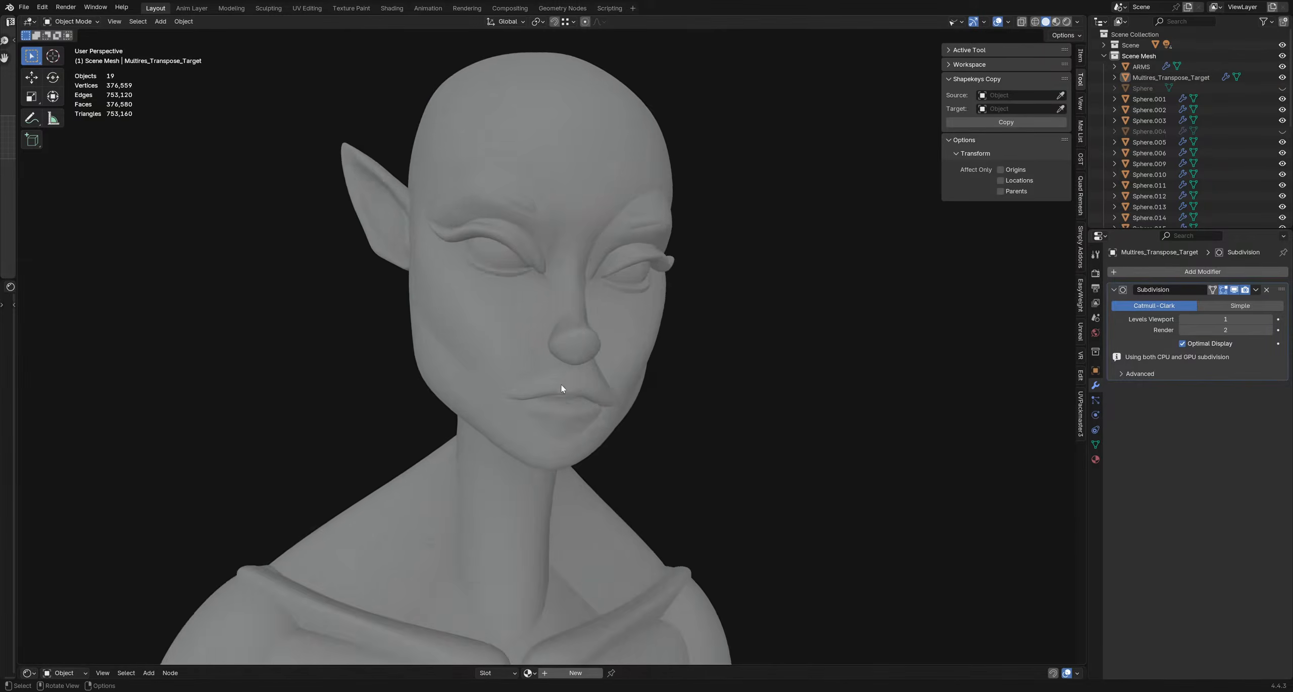
middle_drag(562, 389, 712, 434)
middle_drag(603, 366, 656, 399)
scroll(596, 379, down, 2)
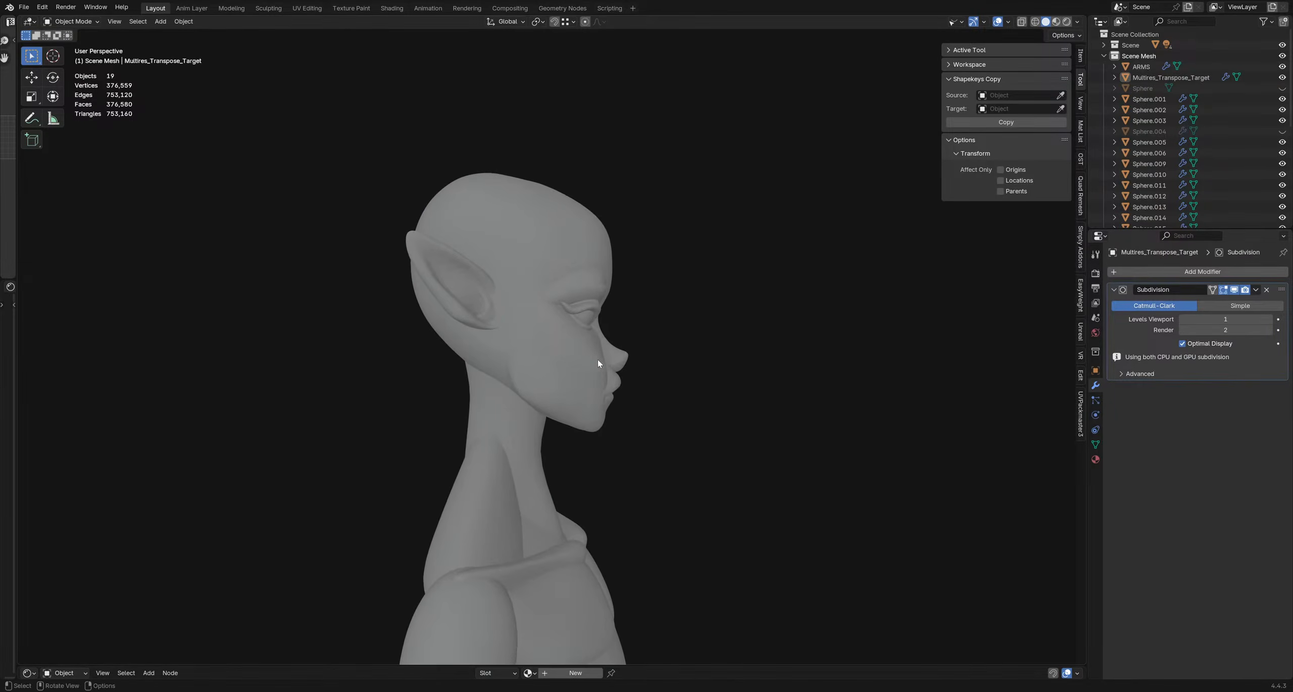
mouse_move(597, 361)
middle_down()
mouse_move(490, 368)
mouse_move(499, 349)
mouse_move(583, 378)
mouse_move(566, 369)
mouse_move(548, 395)
mouse_move(569, 398)
mouse_move(511, 366)
mouse_move(589, 344)
middle_up()
key(ctrl+s)
- Select the head mesh, return it to Sculpt Mode and set the Grab brush radius to 139 px
middle_drag(624, 338, 597, 367)
click(503, 385)
scroll(580, 335, down, 3)
scroll(433, 324, up, 3)
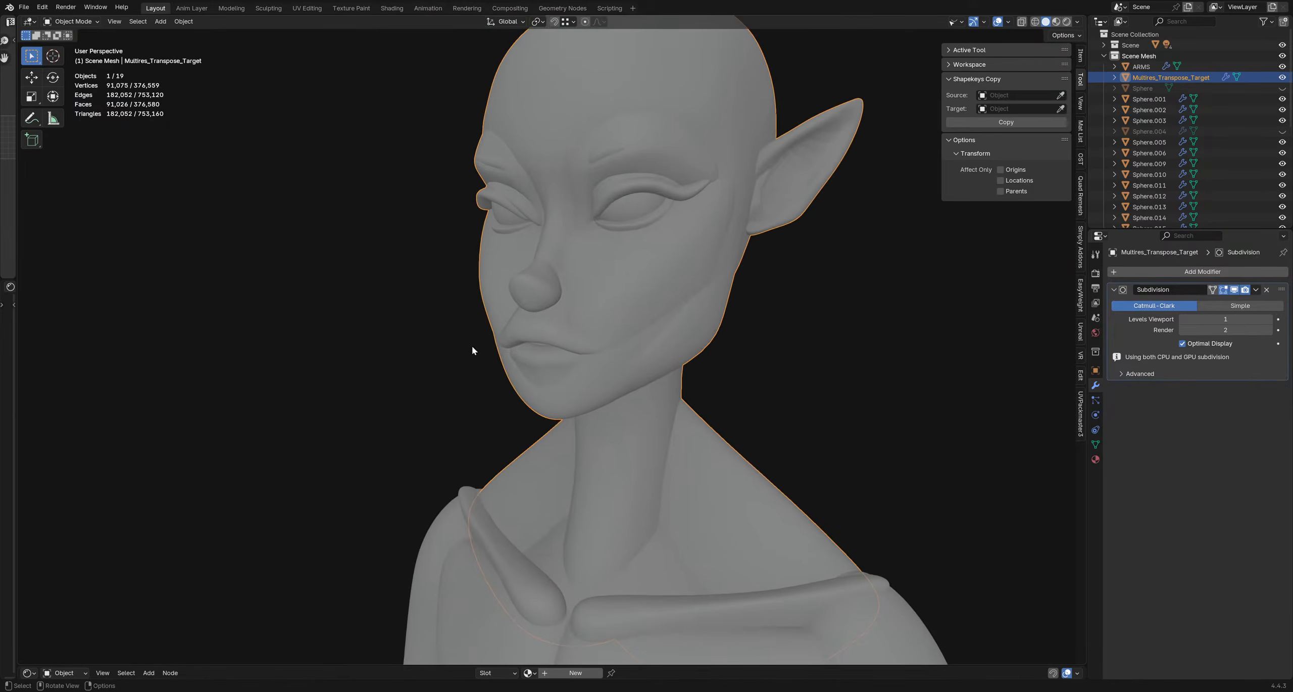
mouse_move(569, 351)
middle_down()
mouse_move(528, 353)
mouse_move(600, 352)
mouse_move(499, 344)
mouse_move(557, 340)
mouse_move(542, 327)
middle_up()
key(ctrl+Tab)
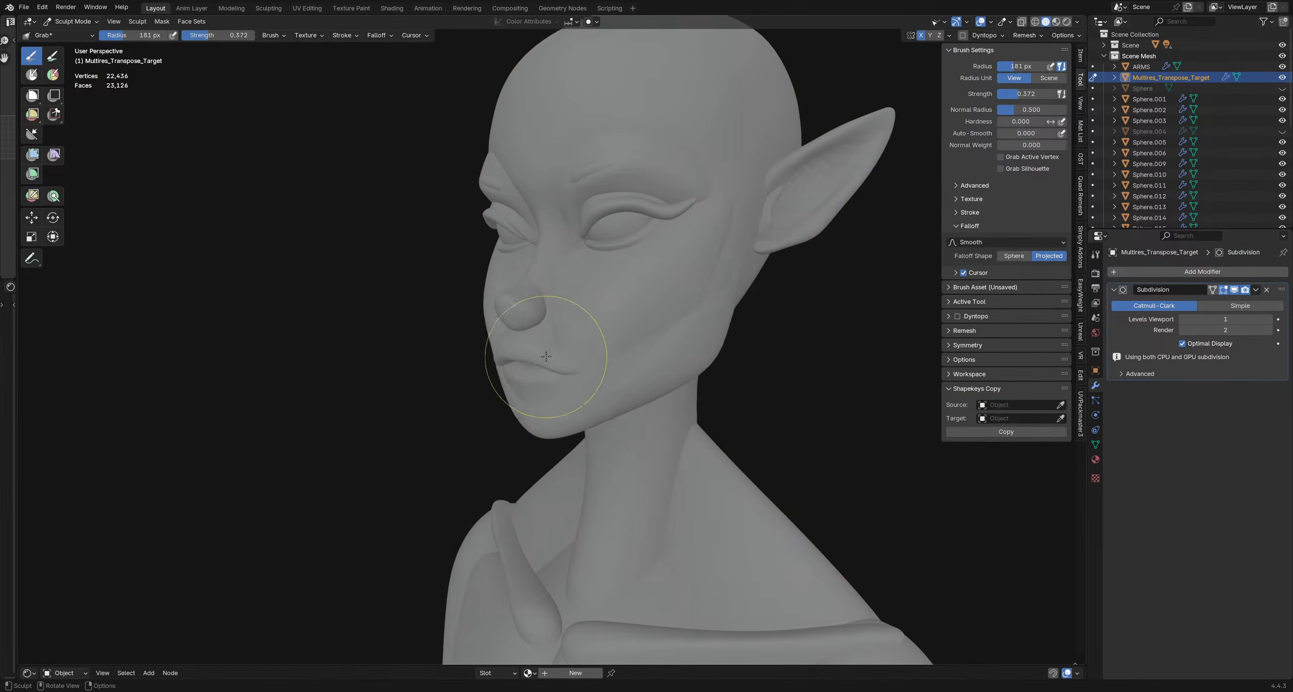
key(f)
click(535, 360)
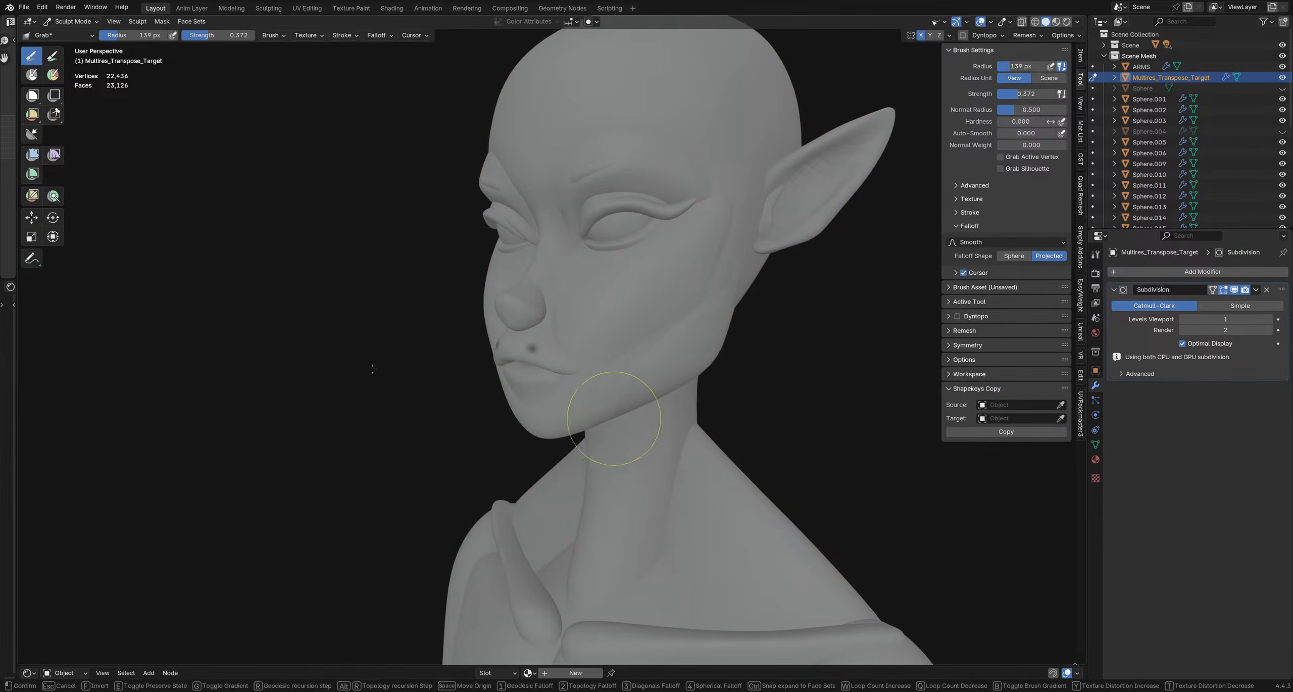
- Mask the area around the mouth with Expand Mask, invert the mask and hide the viewport overlays
click(329, 358)
mouse_move(329, 358)
middle_down()
mouse_move(606, 361)
mouse_move(571, 350)
mouse_move(635, 356)
mouse_move(589, 369)
mouse_move(627, 370)
middle_up()
key(ctrl+i)
key(shift+alt+z)
- Set the Grab brush radius to 265 px for shaping the mouth area in side profile
key(f)
click(663, 358)
key(f)
click(627, 370)
key(f)
click(667, 364)
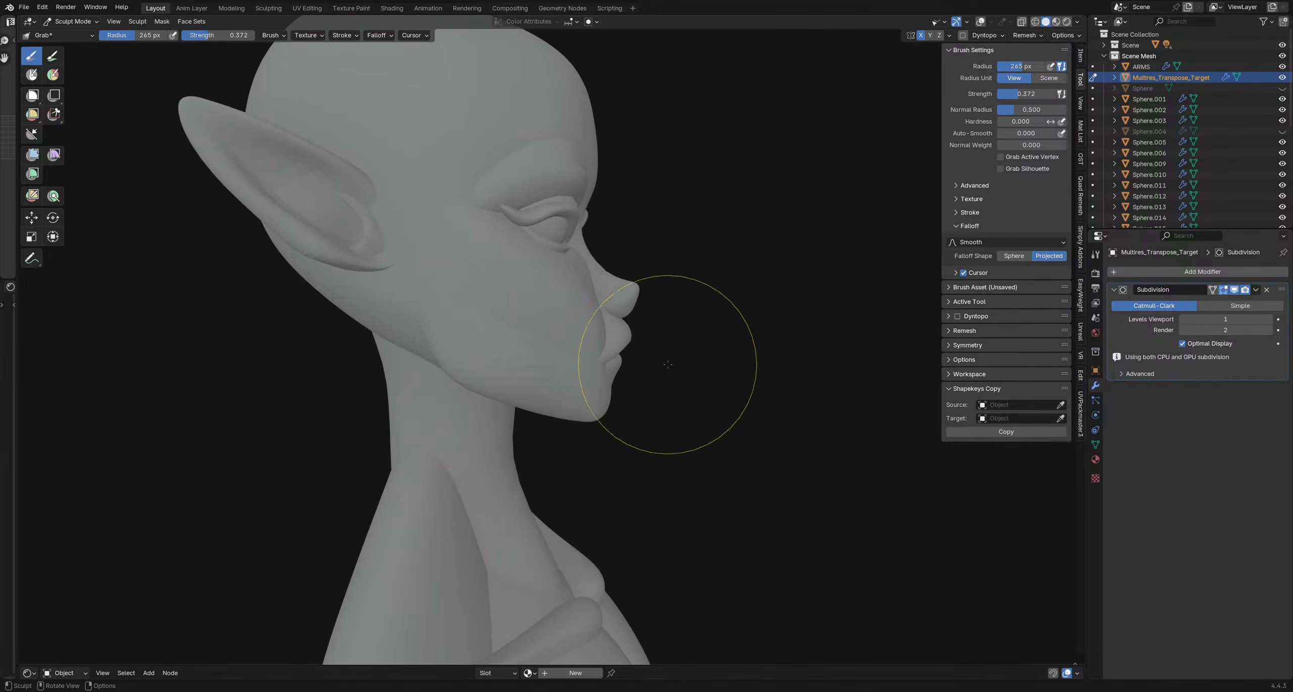
- Nudge the upper lip's profile slightly from the side with a 172 px Grab brush
mouse_move(608, 371)
middle_down()
mouse_move(565, 366)
mouse_move(579, 375)
middle_up()
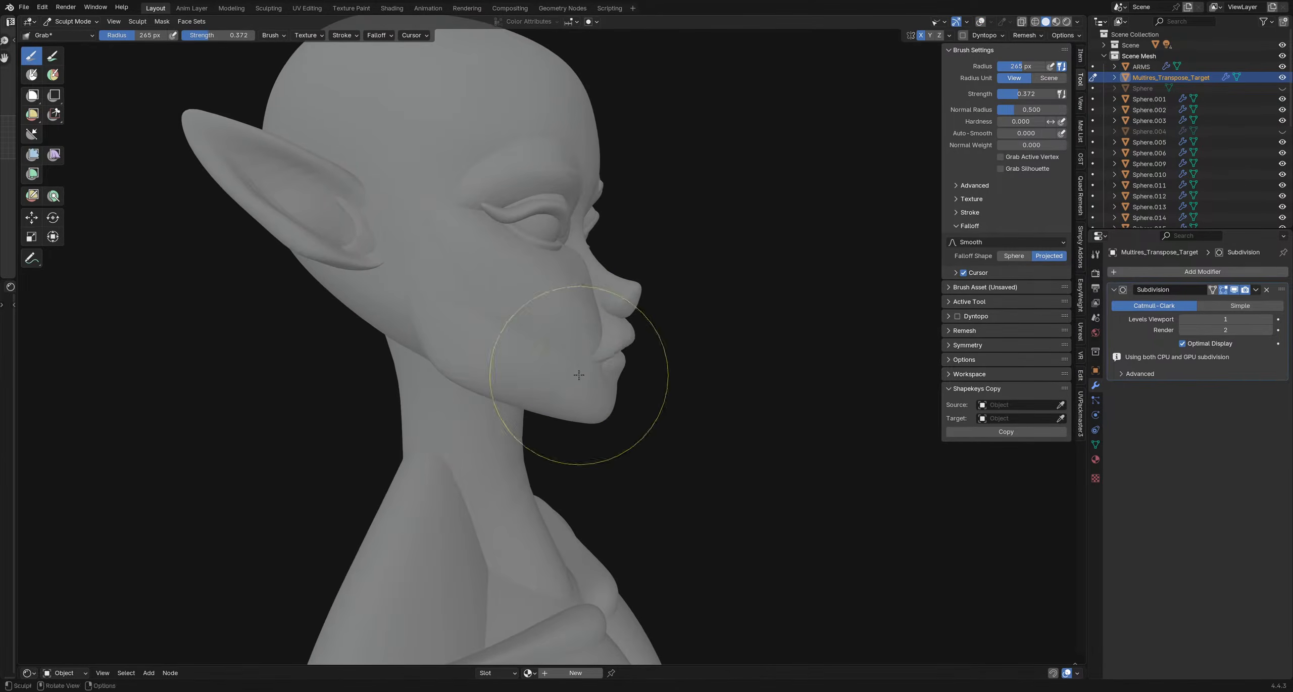
middle_drag(510, 355, 624, 388)
scroll(614, 387, down, 3)
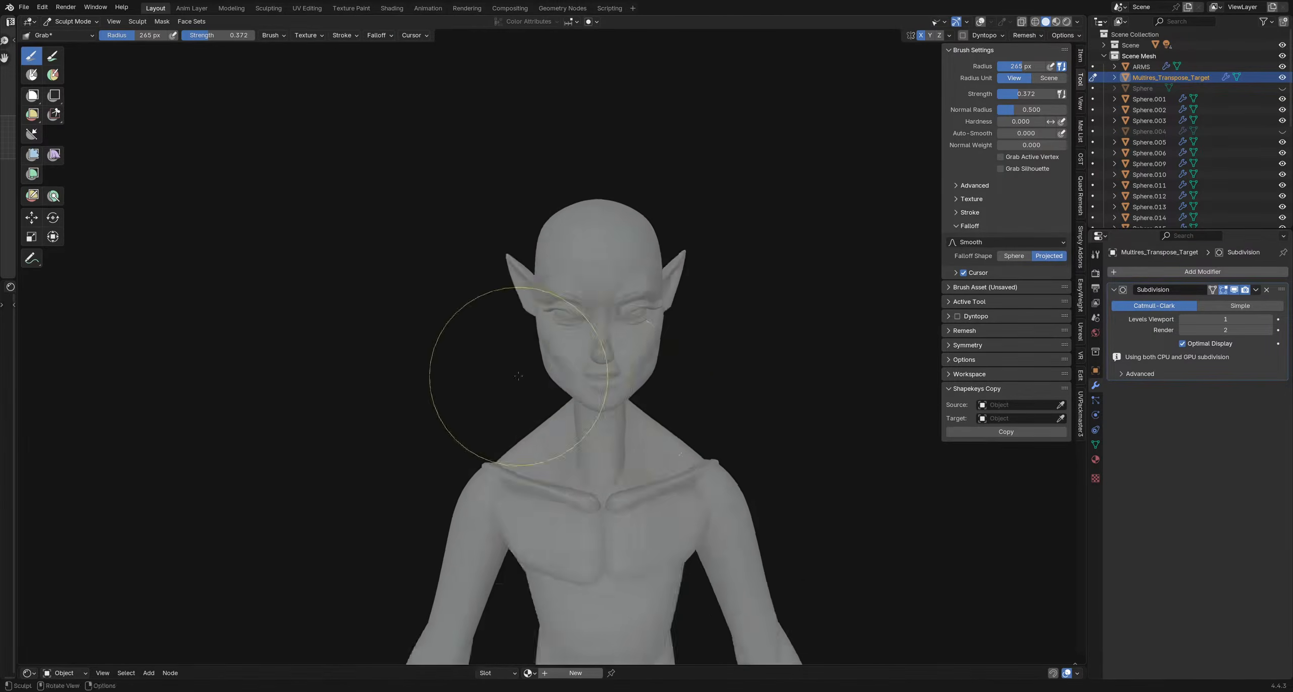
middle_drag(519, 375, 465, 364)
middle_drag(568, 354, 689, 389)
scroll(619, 391, up, 3)
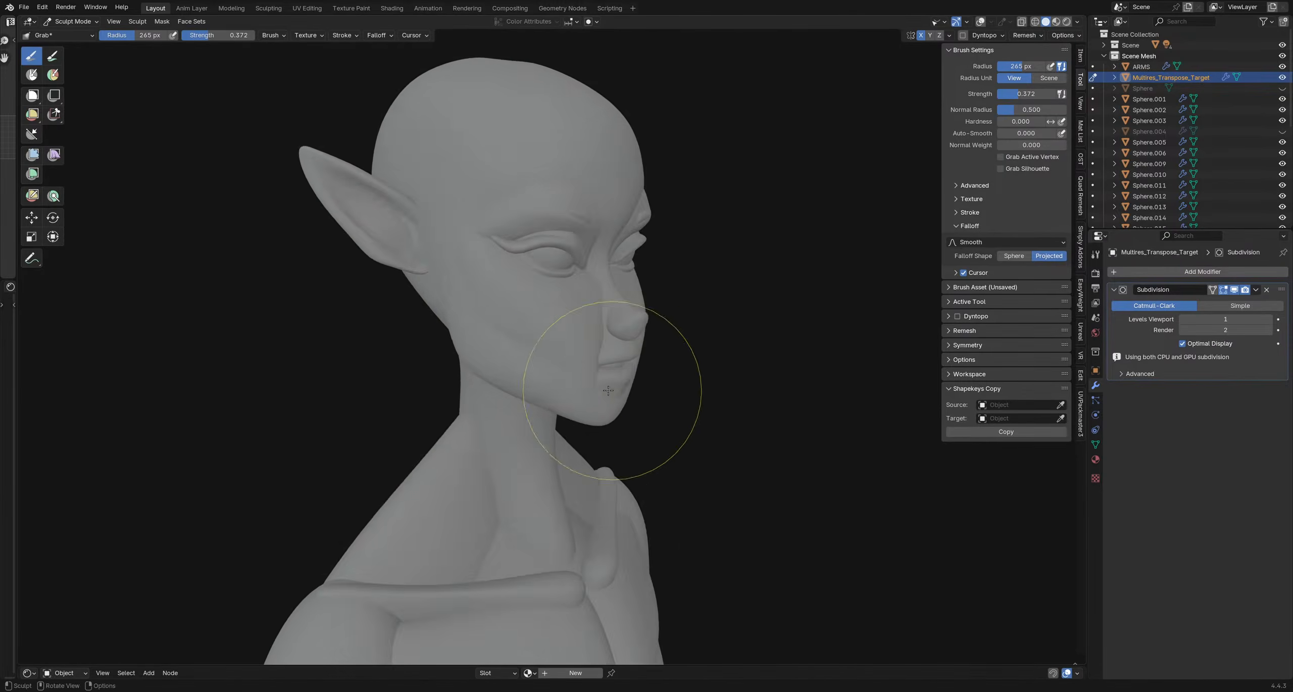
middle_drag(608, 391, 647, 384)
middle_drag(534, 374, 710, 401)
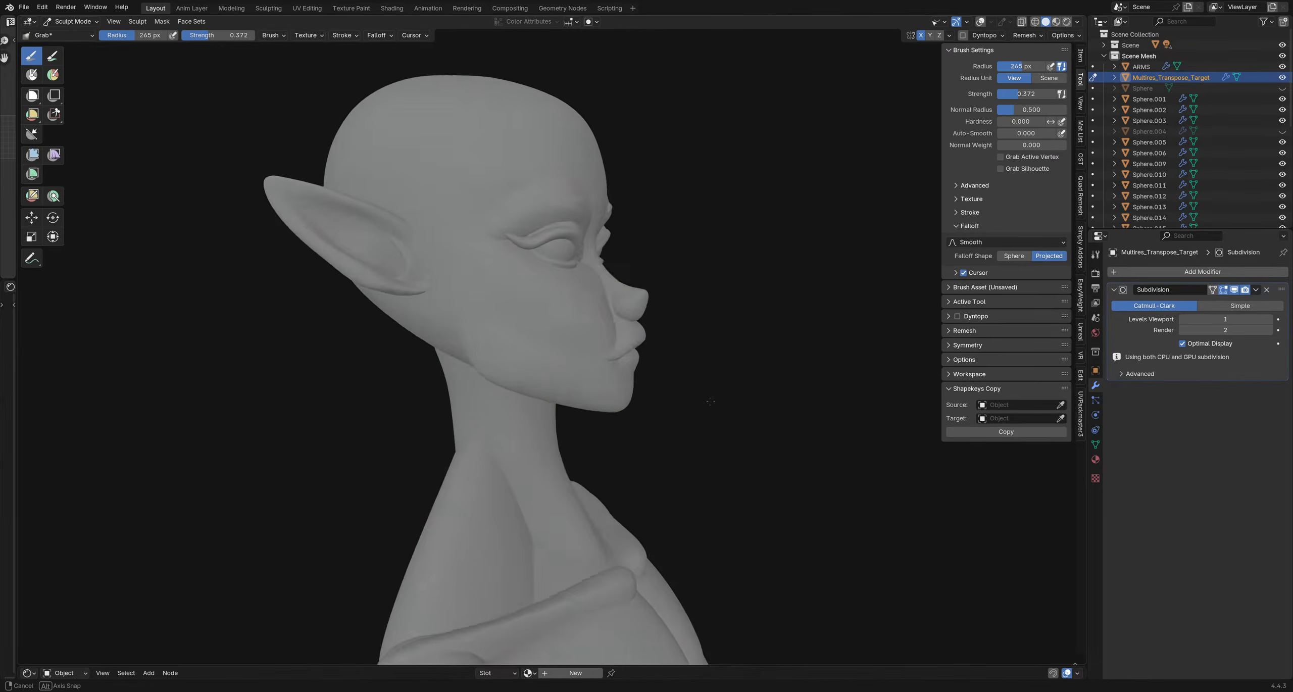
middle_drag(616, 365, 744, 317)
scroll(575, 449, up, 3)
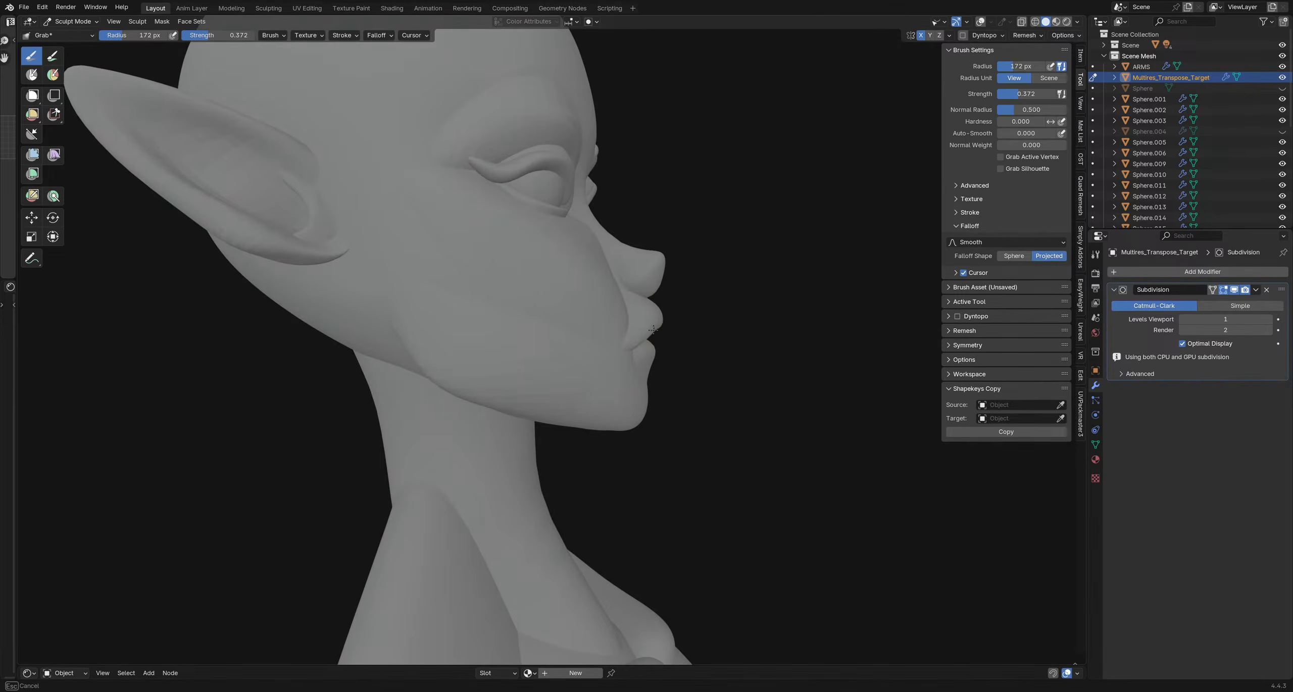
drag(648, 323, 650, 323)
mouse_move(651, 325)
middle_down()
mouse_move(529, 313)
mouse_move(403, 402)
mouse_move(650, 377)
mouse_move(422, 362)
mouse_move(644, 326)
middle_up()
- Set the Grab brush radius to 130 px after checking the head and upper body proportions
scroll(529, 312, down, 4)
scroll(484, 327, up, 3)
scroll(644, 326, down, 4)
middle_drag(500, 338, 489, 382)
scroll(554, 344, down, 2)
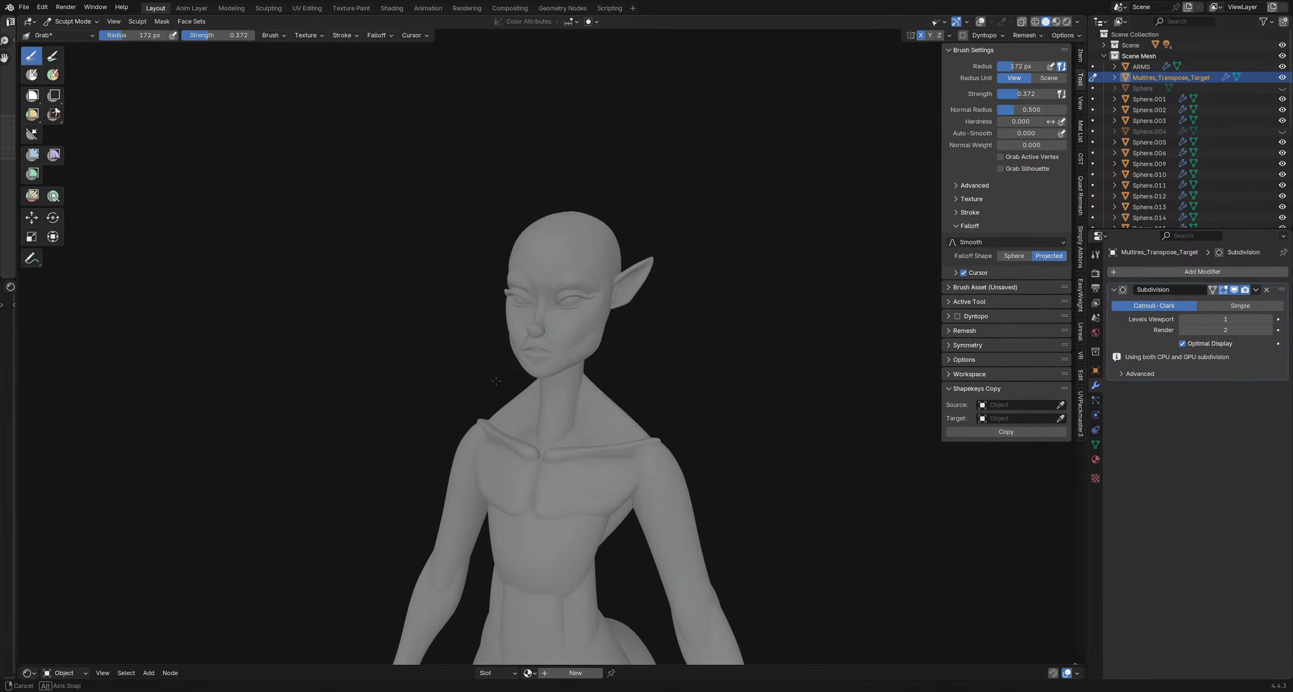
mouse_move(496, 381)
middle_down()
mouse_move(595, 498)
mouse_move(647, 375)
mouse_move(581, 485)
mouse_move(530, 377)
mouse_move(512, 367)
mouse_move(516, 399)
mouse_move(519, 410)
mouse_move(540, 287)
mouse_move(527, 418)
mouse_move(524, 333)
middle_up()
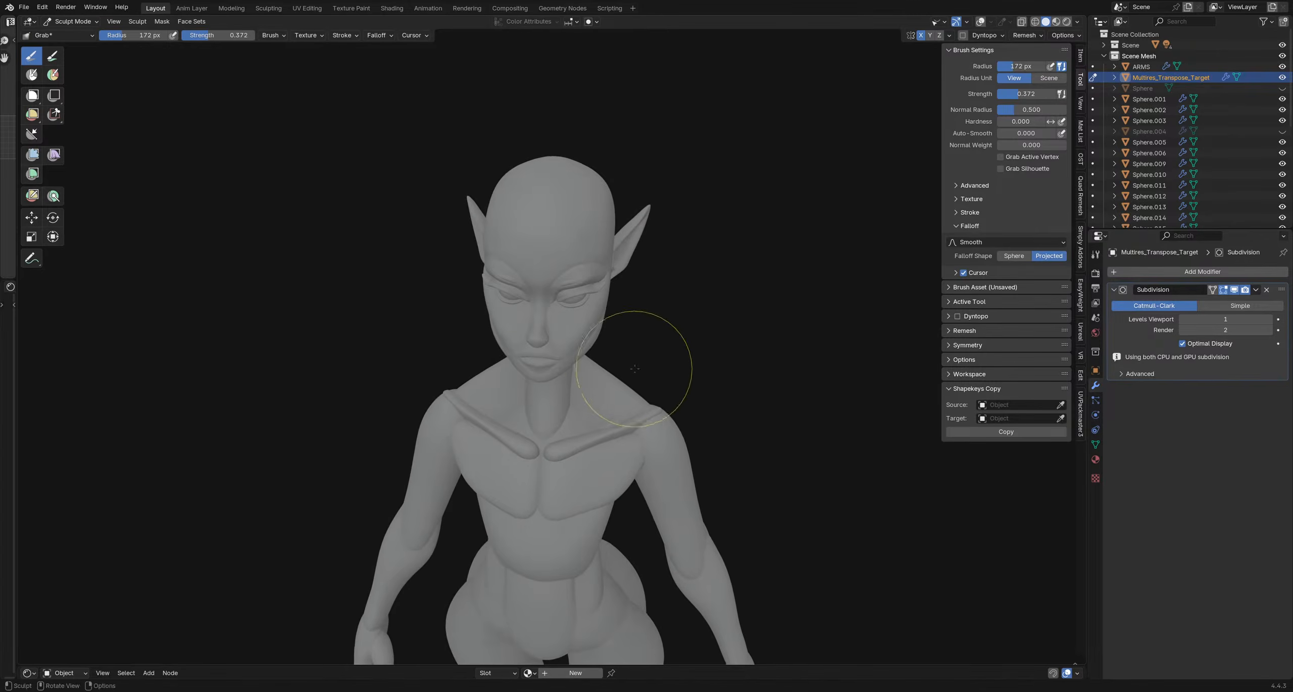
mouse_move(635, 368)
middle_down()
mouse_move(550, 268)
mouse_move(543, 346)
mouse_move(537, 298)
middle_up()
scroll(556, 324, up, 2)
key(f)
click(513, 330)
key(f)
click(536, 298)
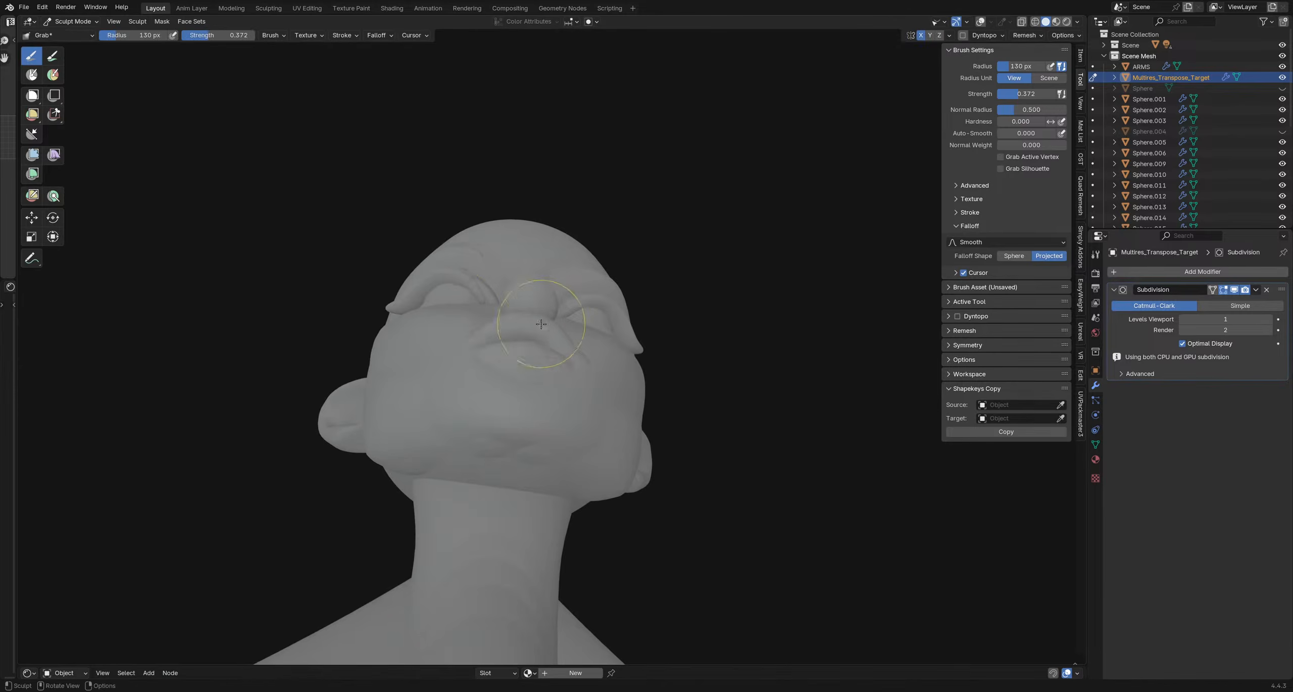
- Mask the cheeks on both sides of the nose, invert the mask and hide the viewport overlays
middle_drag(540, 324, 503, 361)
middle_drag(507, 413, 564, 369)
drag(558, 368, 575, 352)
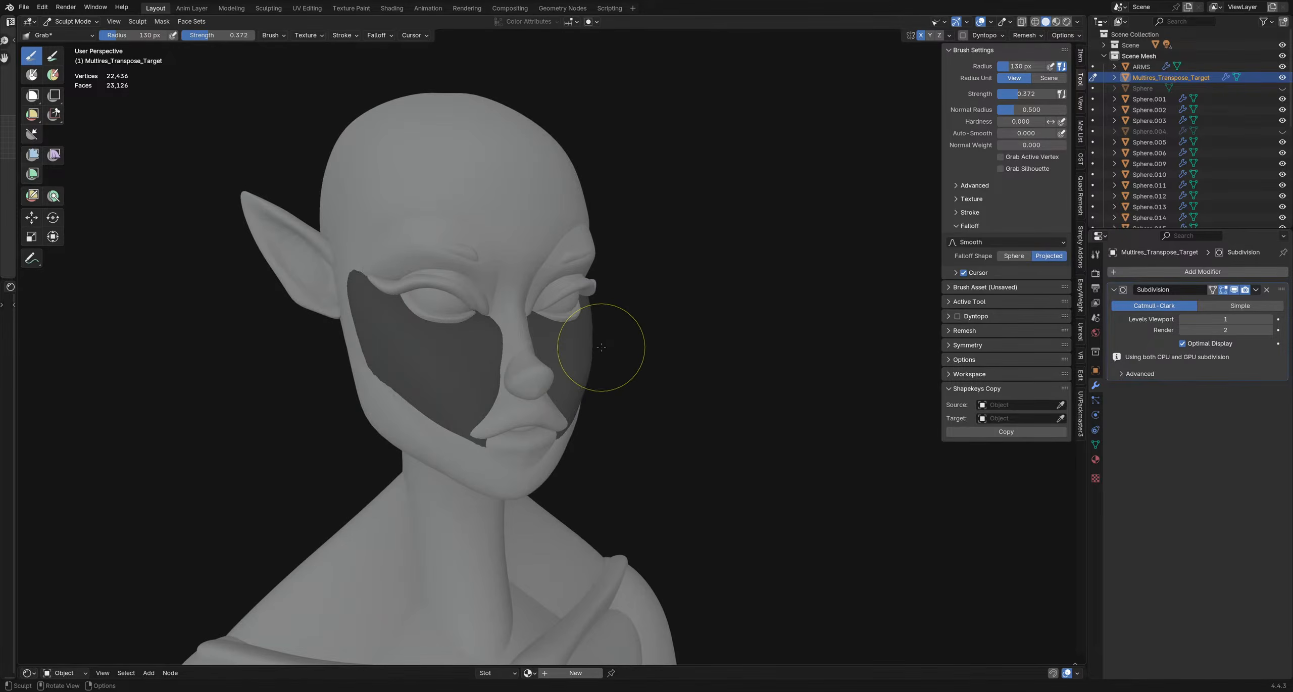
key(ctrl+i)
key(alt+shift+z)
- Set the Grab brush radius to 142 px and nudge the surface between the inner eye corner and the nose
mouse_move(515, 346)
middle_down()
mouse_move(534, 343)
mouse_move(526, 334)
middle_up()
key(f)
click(530, 339)
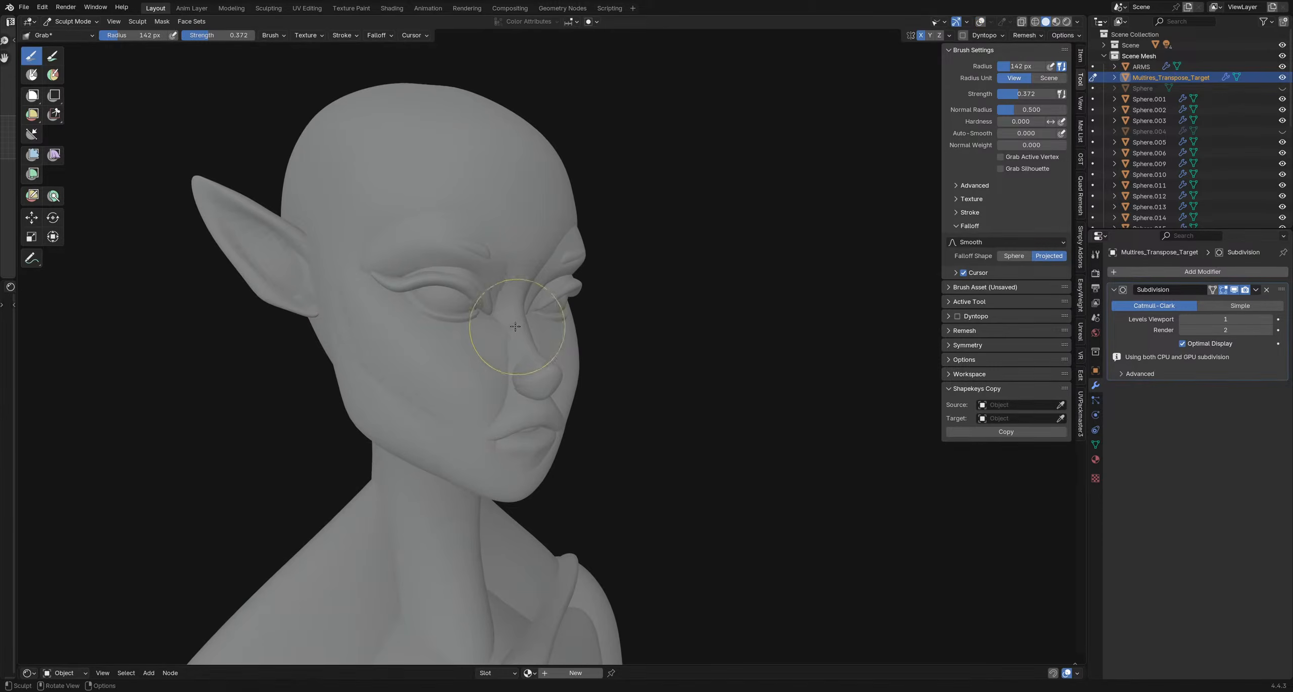
drag(508, 318, 507, 320)
middle_drag(510, 321, 543, 332)
- Set the Grab brush radius to 116 px and adjust the inner eye corner and the cheek beside the nose
key(f)
click(533, 331)
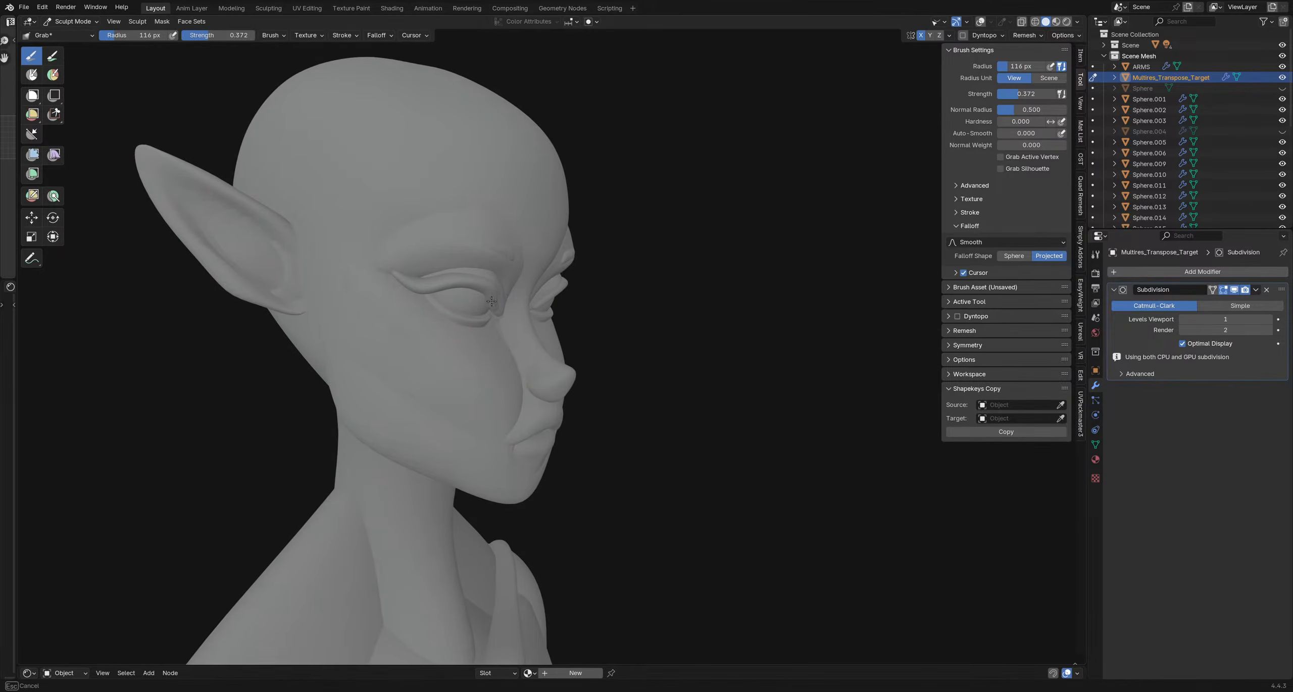
mouse_move(499, 308)
middle_down()
mouse_move(560, 341)
mouse_move(487, 344)
middle_up()
scroll(495, 346, down, 4)
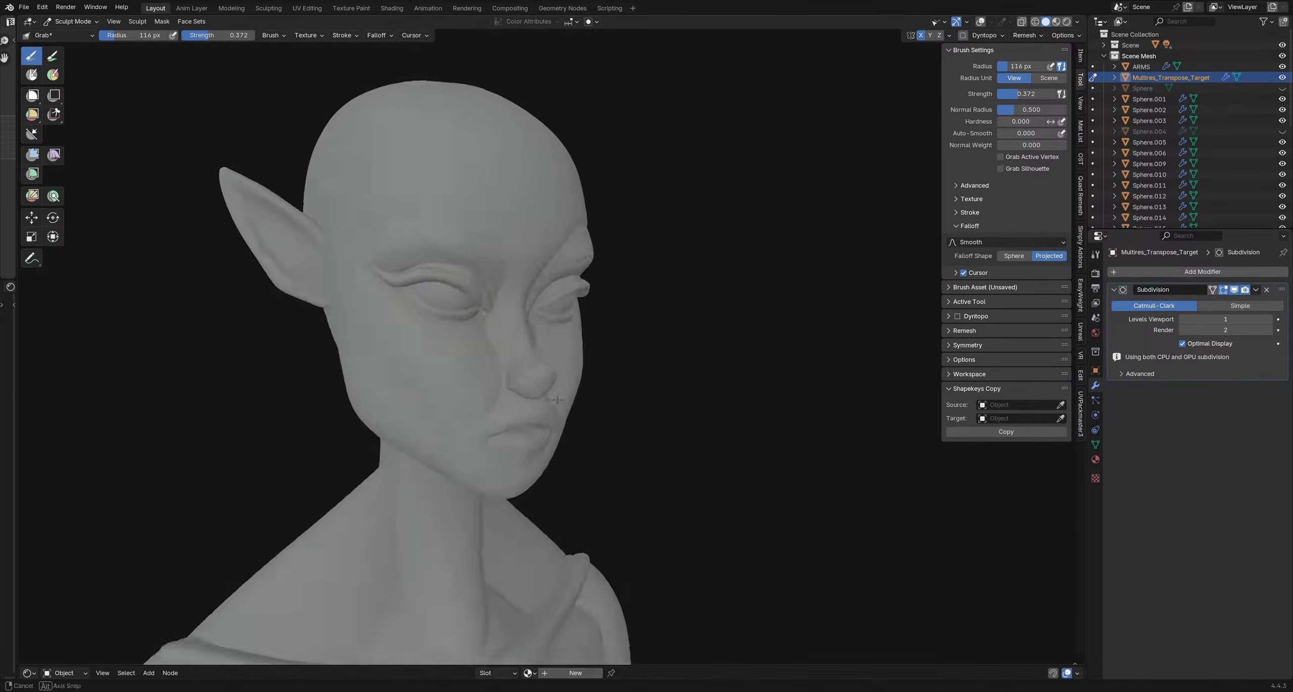
mouse_move(596, 374)
middle_down()
mouse_move(505, 387)
mouse_move(736, 404)
mouse_move(518, 364)
middle_up()
drag(517, 375, 515, 378)
- Examine the reshaped face and its proportions with the upper body from the front, three-quarter and side views
mouse_move(510, 378)
middle_down()
mouse_move(374, 397)
mouse_move(495, 376)
mouse_move(601, 386)
mouse_move(498, 344)
mouse_move(387, 341)
middle_up()
scroll(394, 341, down, 2)
mouse_move(485, 348)
middle_down()
mouse_move(585, 378)
mouse_move(632, 371)
mouse_move(453, 293)
mouse_move(497, 303)
mouse_move(609, 402)
mouse_move(599, 314)
mouse_move(492, 325)
mouse_move(540, 330)
mouse_move(523, 396)
middle_up()
scroll(444, 332, up, 3)
scroll(599, 314, up, 3)
scroll(492, 326, down, 4)
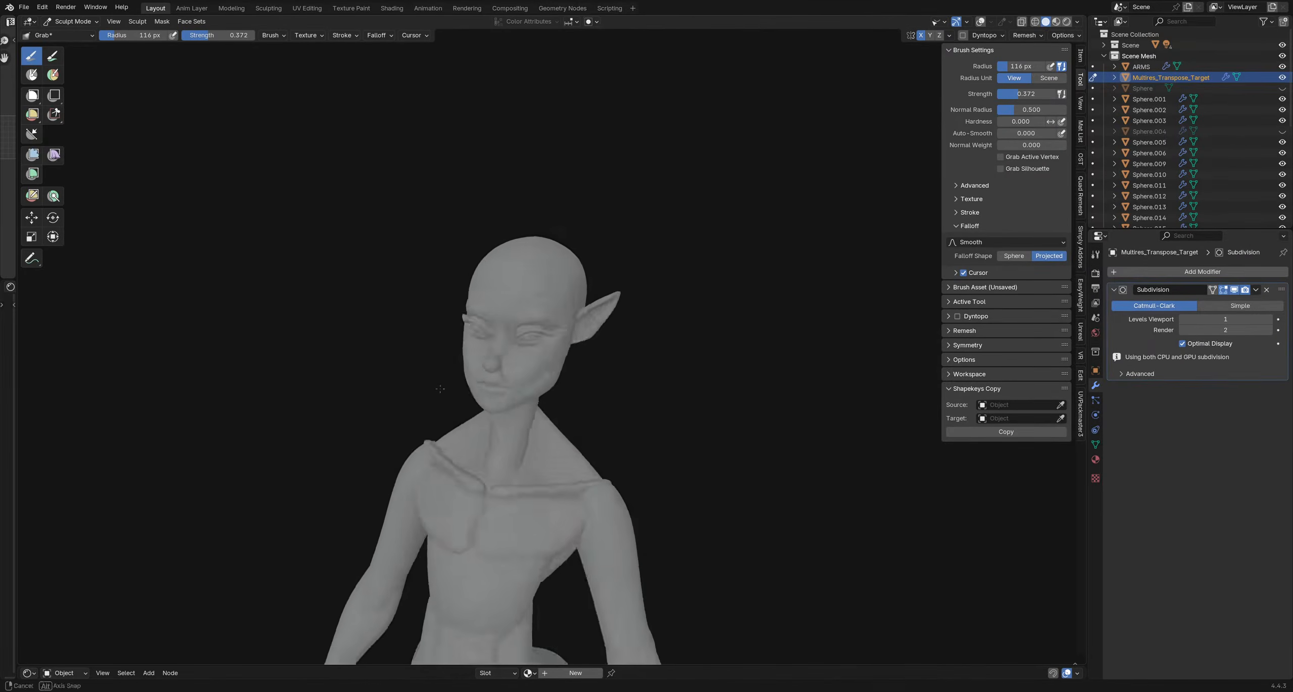
scroll(523, 355, up, 4)
mouse_move(440, 389)
middle_down()
mouse_move(540, 303)
mouse_move(481, 354)
mouse_move(669, 371)
middle_up()
scroll(487, 377, down, 4)
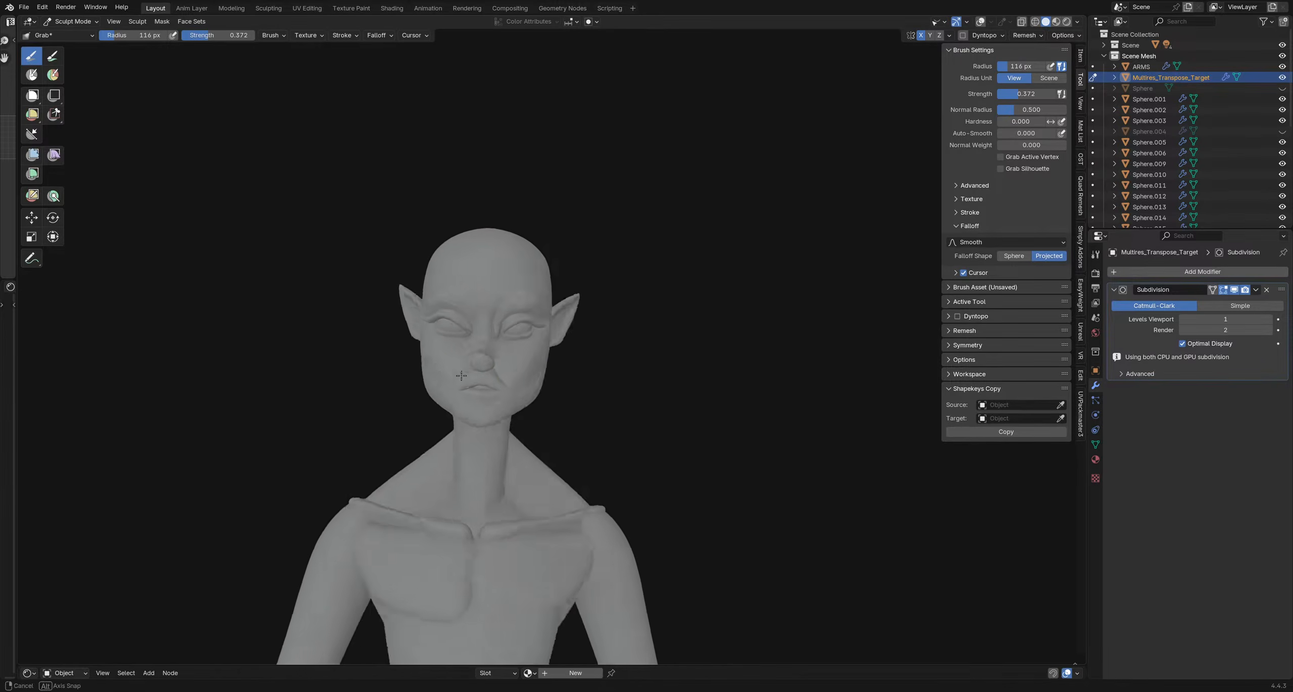
middle_drag(464, 410, 391, 371)
scroll(434, 361, up, 3)
mouse_move(474, 360)
middle_down()
mouse_move(375, 355)
mouse_move(582, 367)
mouse_move(526, 384)
mouse_move(463, 333)
mouse_move(417, 340)
mouse_move(424, 328)
mouse_move(549, 367)
mouse_move(485, 376)
mouse_move(663, 357)
mouse_move(509, 364)
mouse_move(497, 380)
mouse_move(500, 349)
mouse_move(362, 335)
mouse_move(547, 355)
middle_up()
scroll(485, 375, down, 4)
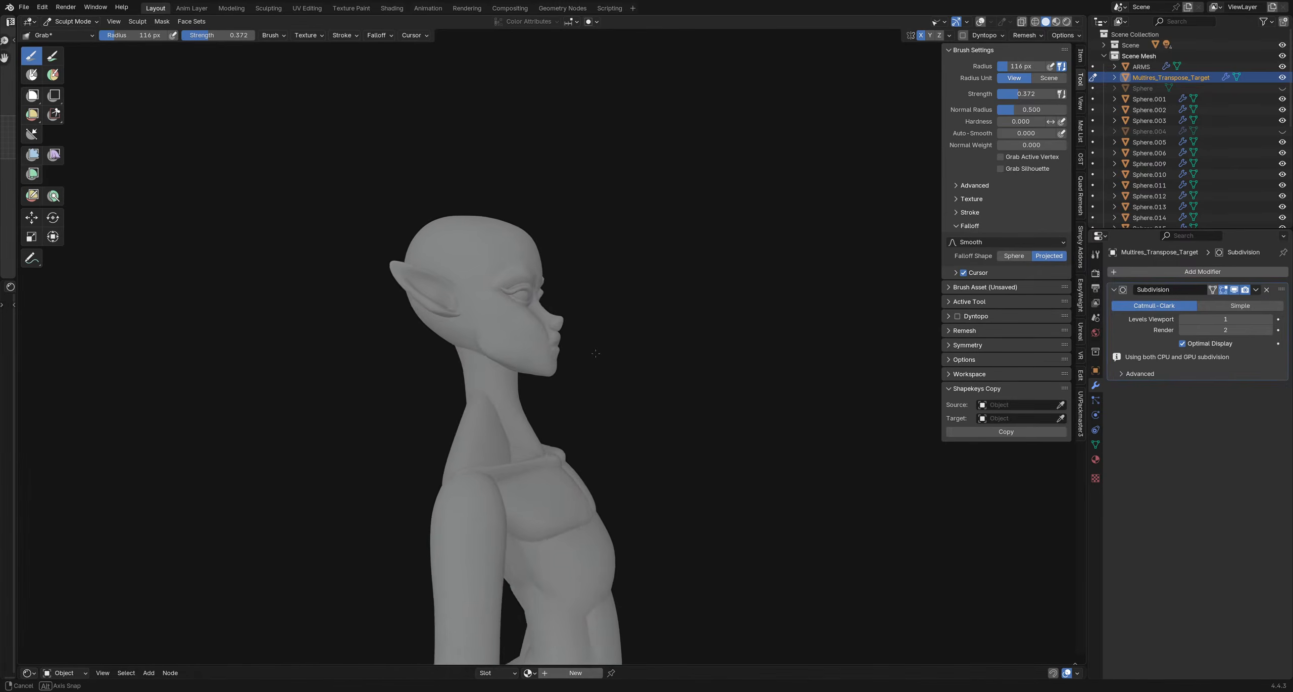
middle_drag(581, 324, 610, 356)
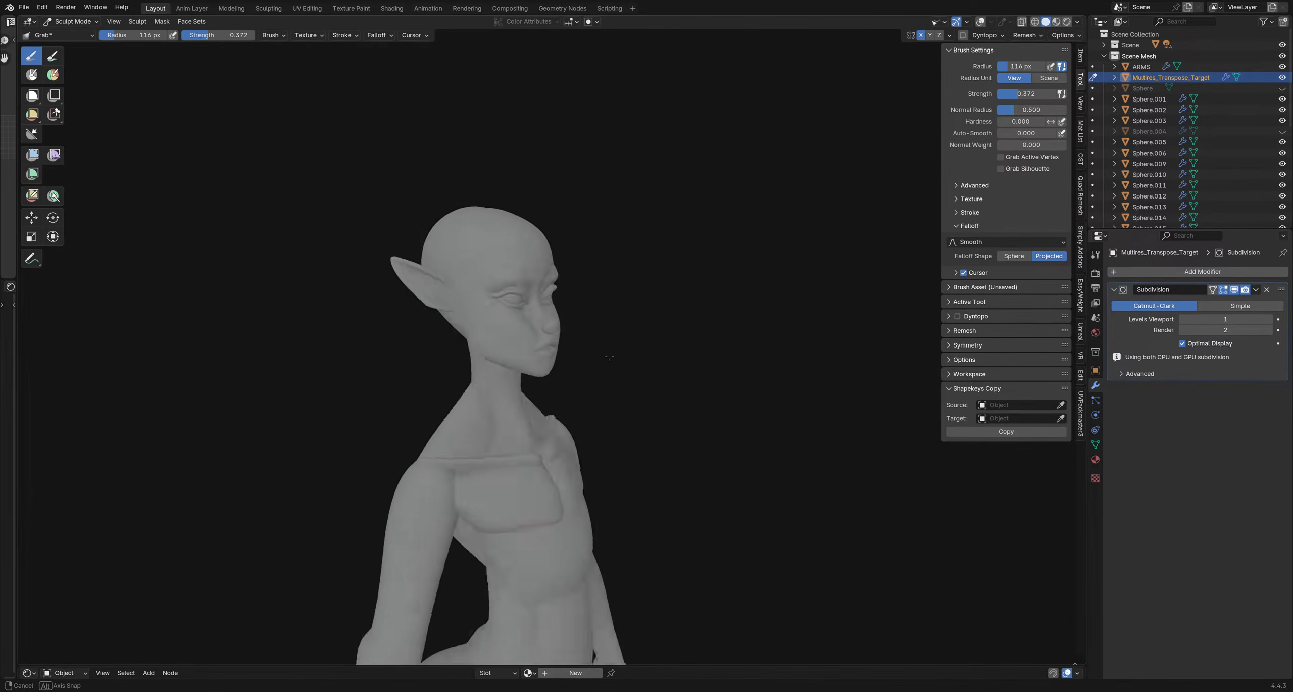
- Set the Grab brush radius to 177 px and nudge the cheek below the inner eye corner
mouse_move(538, 298)
middle_down()
mouse_move(505, 361)
mouse_move(443, 363)
middle_up()
key(f)
click(482, 369)
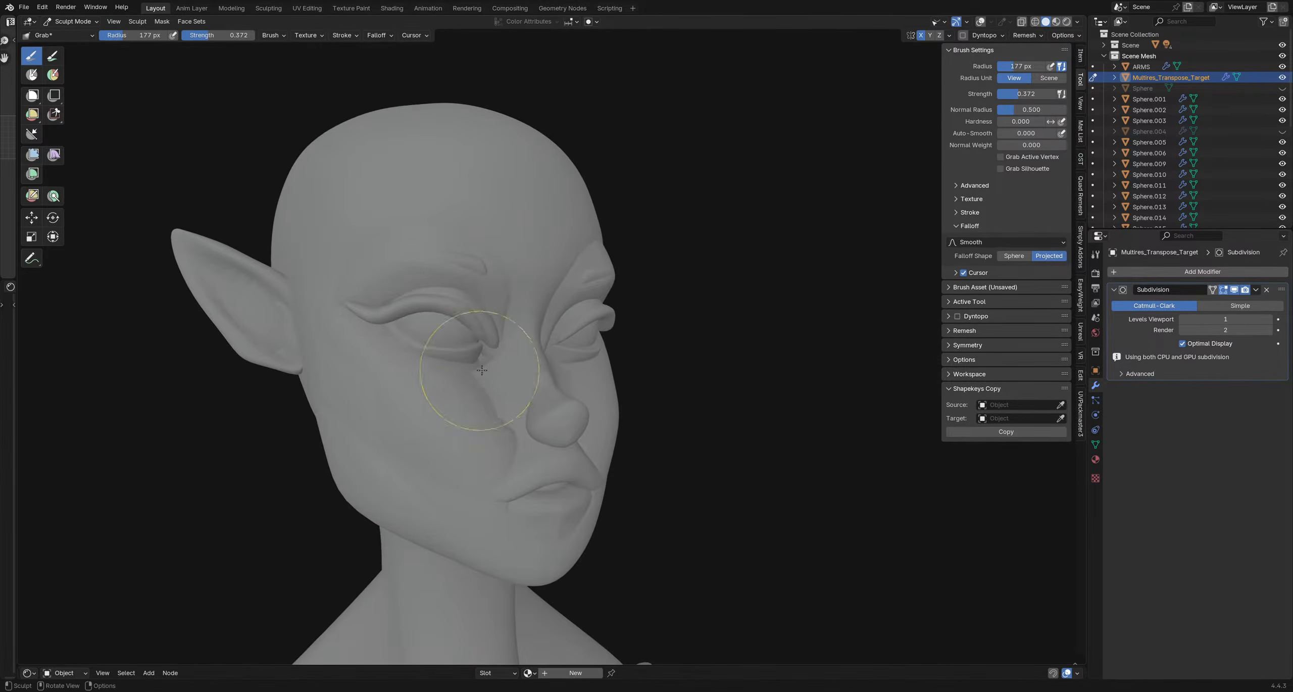
drag(494, 368, 496, 366)
- Reduce the Grab brush radius to 107 px for finer shaping around the nose
mouse_move(496, 365)
middle_down()
mouse_move(558, 372)
mouse_move(472, 350)
mouse_move(494, 267)
mouse_move(492, 376)
mouse_move(425, 418)
mouse_move(429, 382)
mouse_move(493, 328)
mouse_move(510, 336)
mouse_move(497, 422)
mouse_move(509, 440)
mouse_move(513, 274)
middle_up()
key(f)
click(539, 372)
scroll(510, 386, down, 1)
scroll(510, 389, down, 2)
scroll(485, 389, up, 2)
scroll(497, 390, up, 1)
key(f)
click(504, 389)
key(f)
click(508, 414)
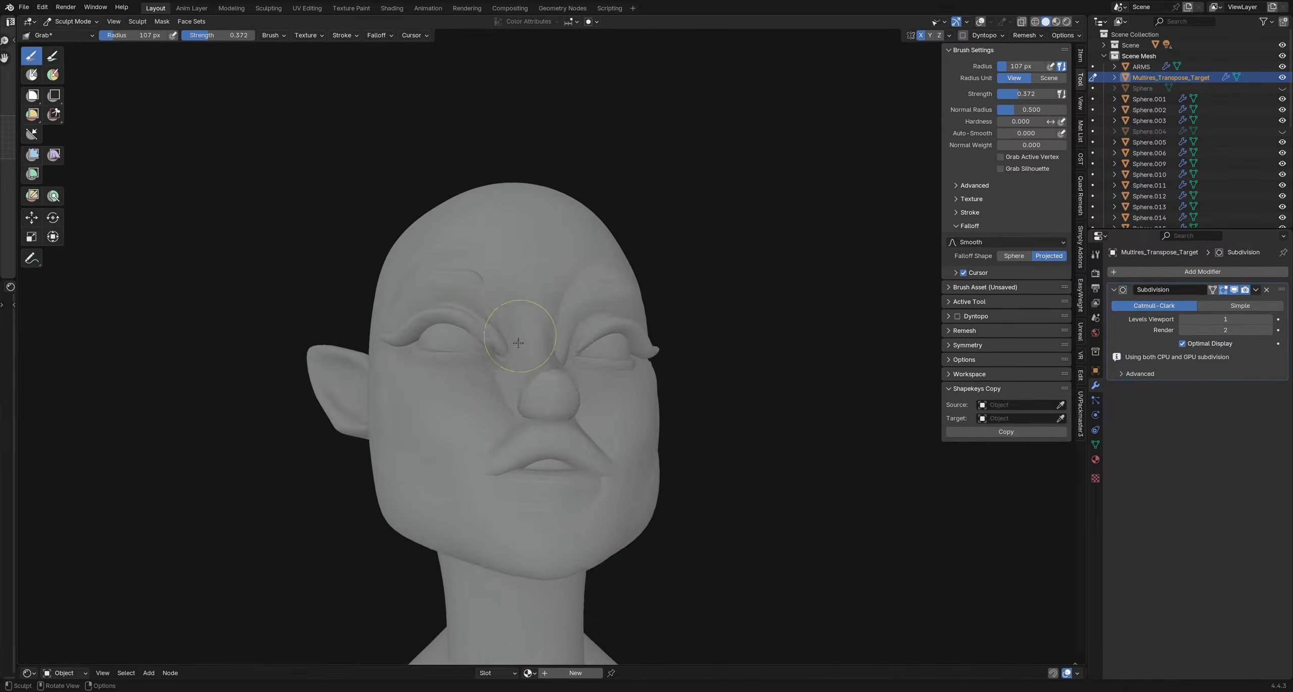
- Set the Grab brush radius to 94 px and shift the surface beside the nostril slightly
mouse_move(518, 343)
middle_down()
mouse_move(500, 384)
mouse_move(525, 404)
mouse_move(512, 421)
mouse_move(495, 414)
middle_up()
key(f)
click(548, 423)
drag(533, 423, 529, 419)
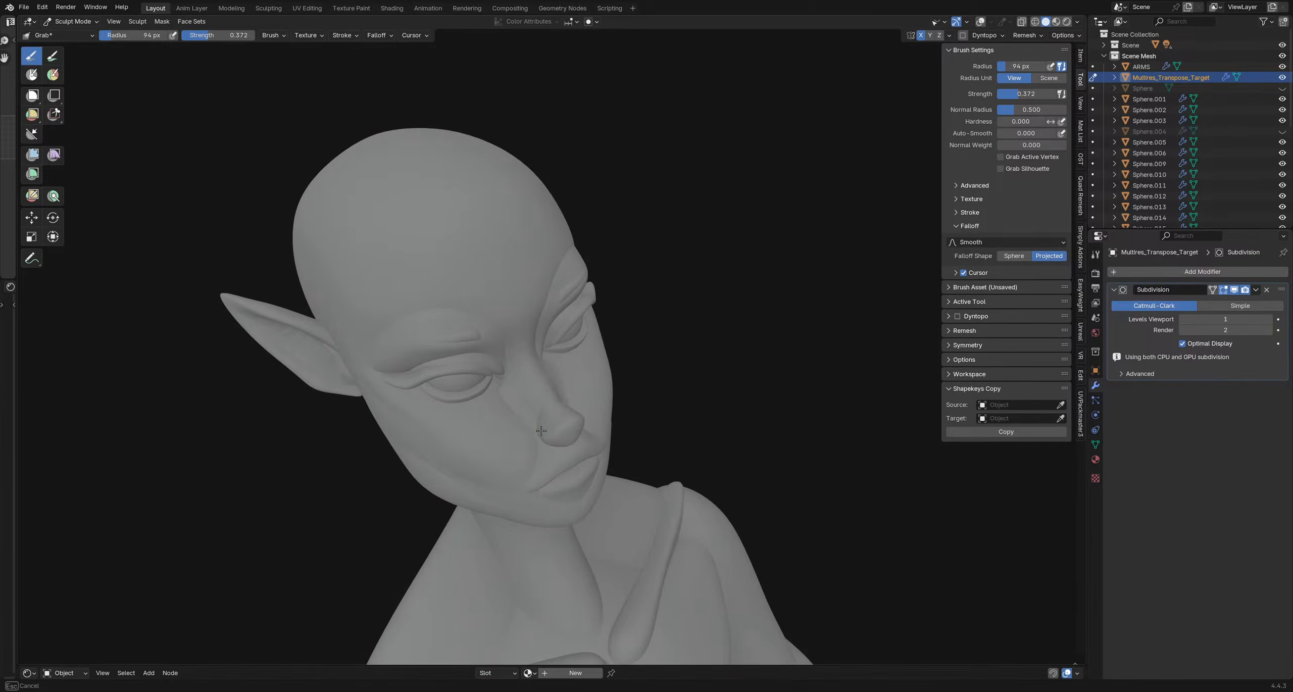
- Set the Grab brush radius back to 107 px after checking the nose and mouth profile
mouse_move(562, 422)
middle_down()
mouse_move(683, 361)
mouse_move(512, 355)
mouse_move(505, 323)
mouse_move(606, 370)
mouse_move(569, 358)
mouse_move(436, 377)
mouse_move(349, 361)
mouse_move(704, 355)
middle_up()
scroll(547, 347, down, 3)
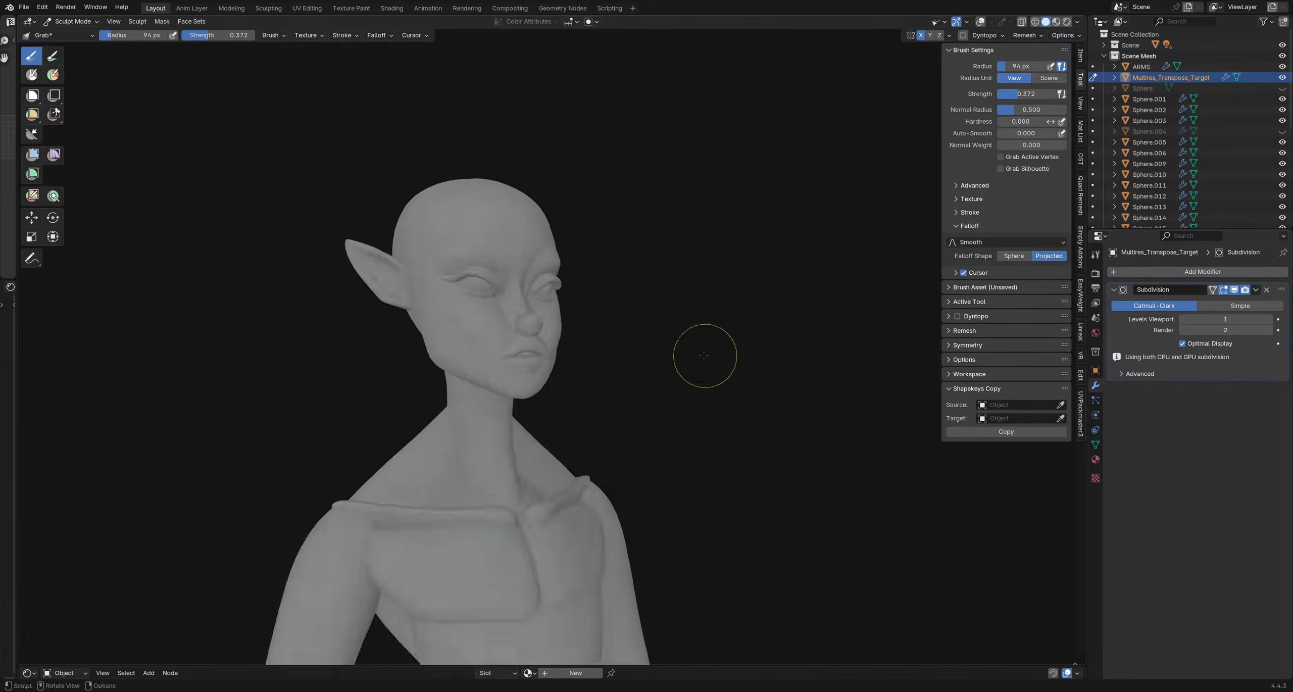
scroll(704, 355, up, 3)
mouse_move(543, 354)
middle_down()
mouse_move(565, 352)
mouse_move(555, 347)
middle_up()
scroll(517, 324, up, 3)
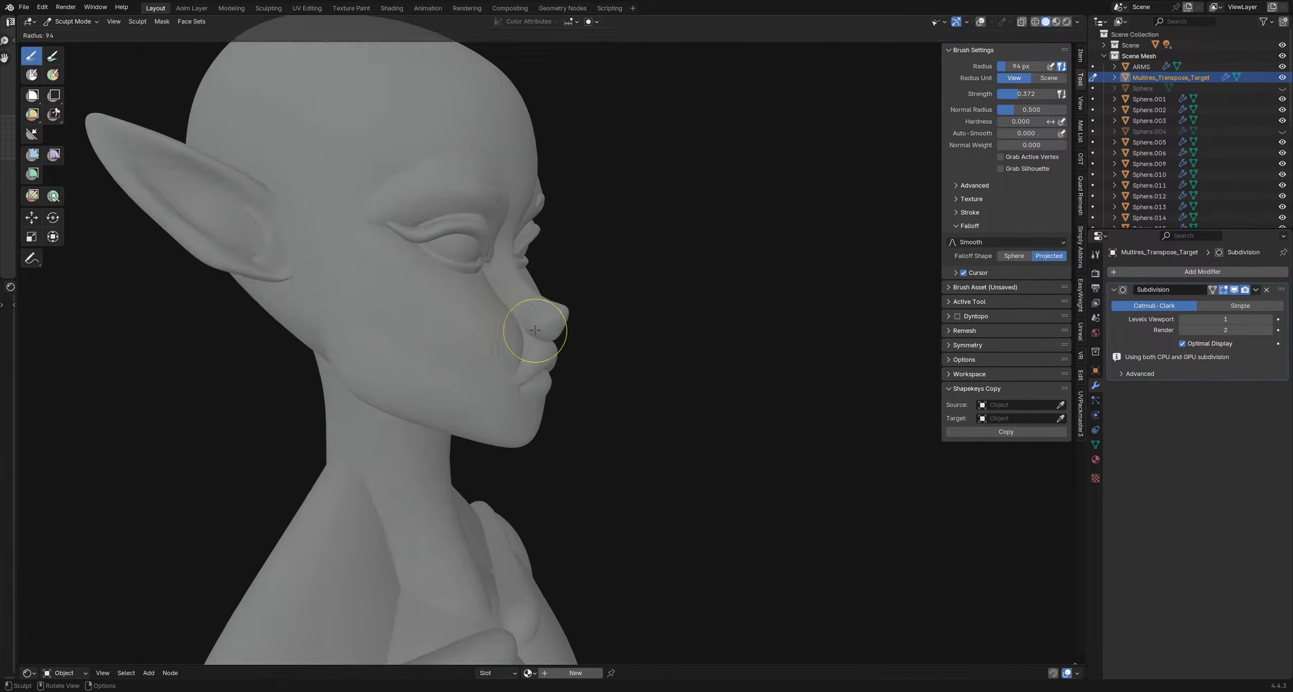
scroll(549, 344, down, 5)
middle_drag(550, 344, 584, 415)
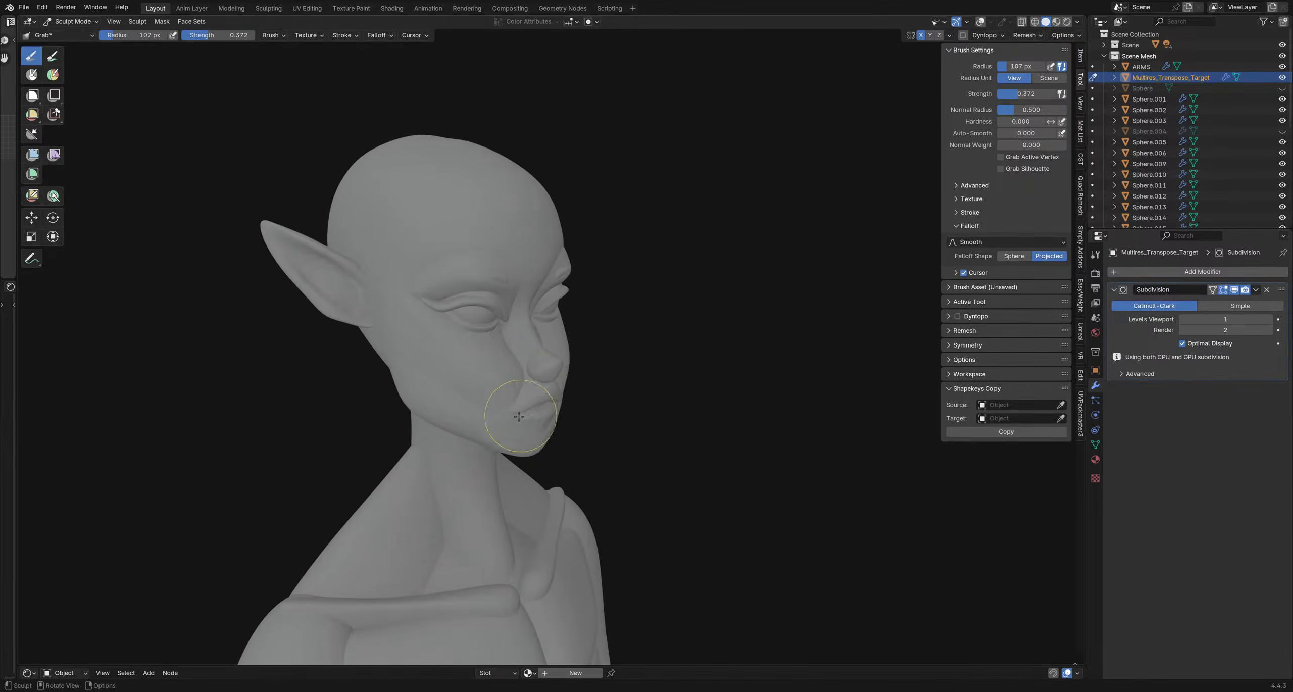
- Resize the Grab brush and nudge the cheek area beside the nose
mouse_move(510, 416)
middle_down()
mouse_move(418, 390)
mouse_move(476, 397)
mouse_move(553, 367)
middle_up()
scroll(497, 375, up, 1)
key(f)
click(567, 364)
drag(539, 357, 536, 353)
- Adjust the cheek beside the nose and the lips with a 199 px Grab brush
middle_drag(529, 354, 407, 358)
scroll(457, 347, up, 4)
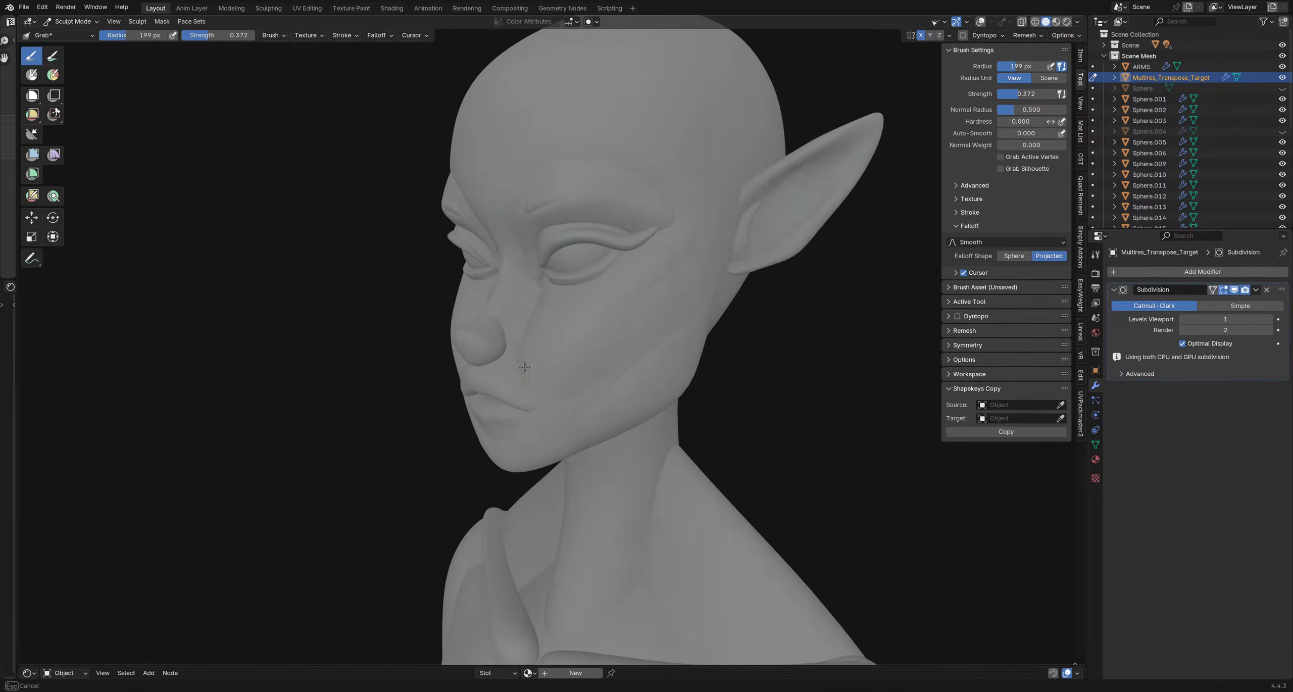
scroll(518, 366, down, 5)
mouse_move(521, 366)
middle_down()
mouse_move(610, 377)
mouse_move(467, 407)
mouse_move(480, 394)
middle_up()
scroll(610, 377, down, 3)
scroll(491, 374, up, 5)
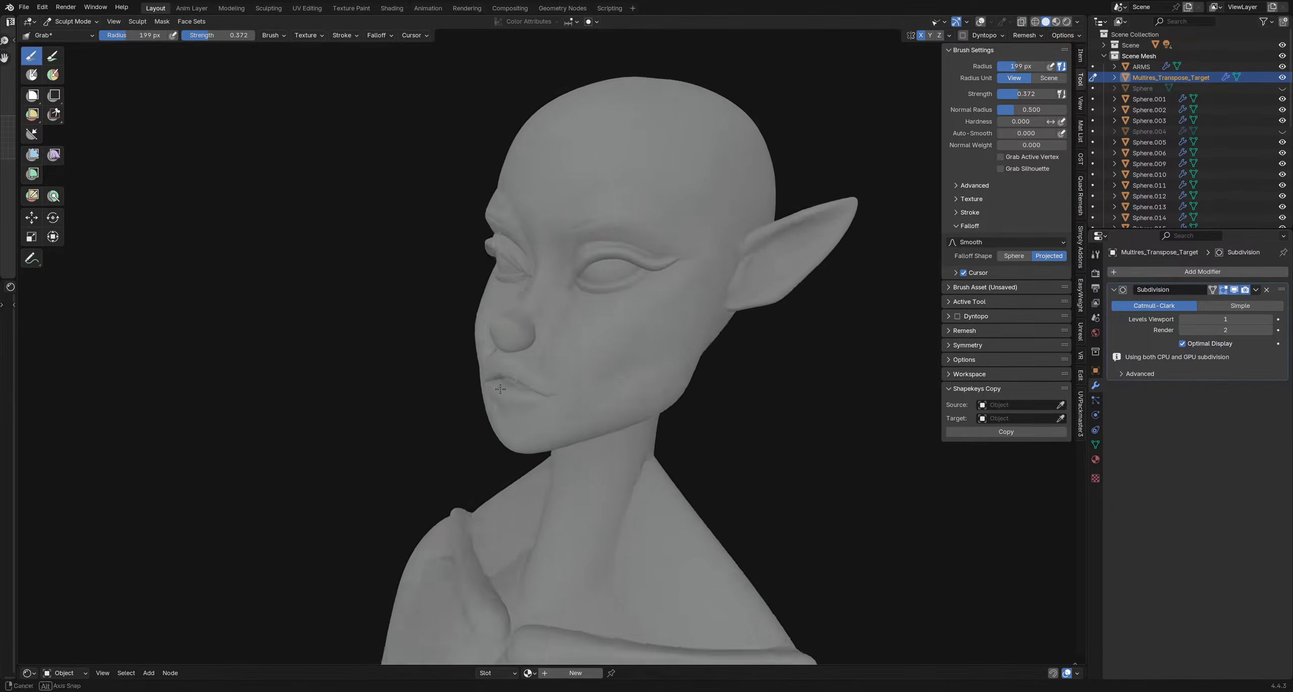
- Resize the Grab brush to 102 px beside the nose and to 170 px for the mouth corner
mouse_move(489, 349)
middle_down()
mouse_move(614, 353)
mouse_move(540, 344)
middle_up()
key(f)
click(550, 336)
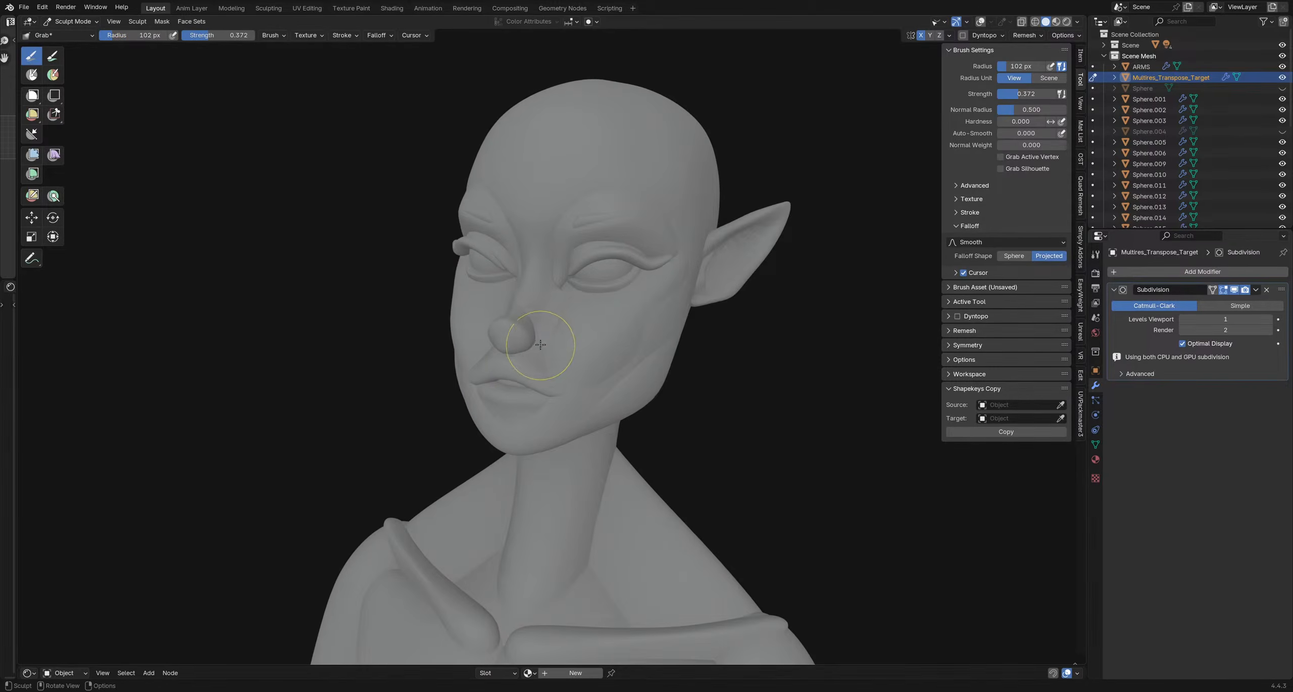
middle_drag(464, 318, 469, 370)
key(f)
click(507, 371)
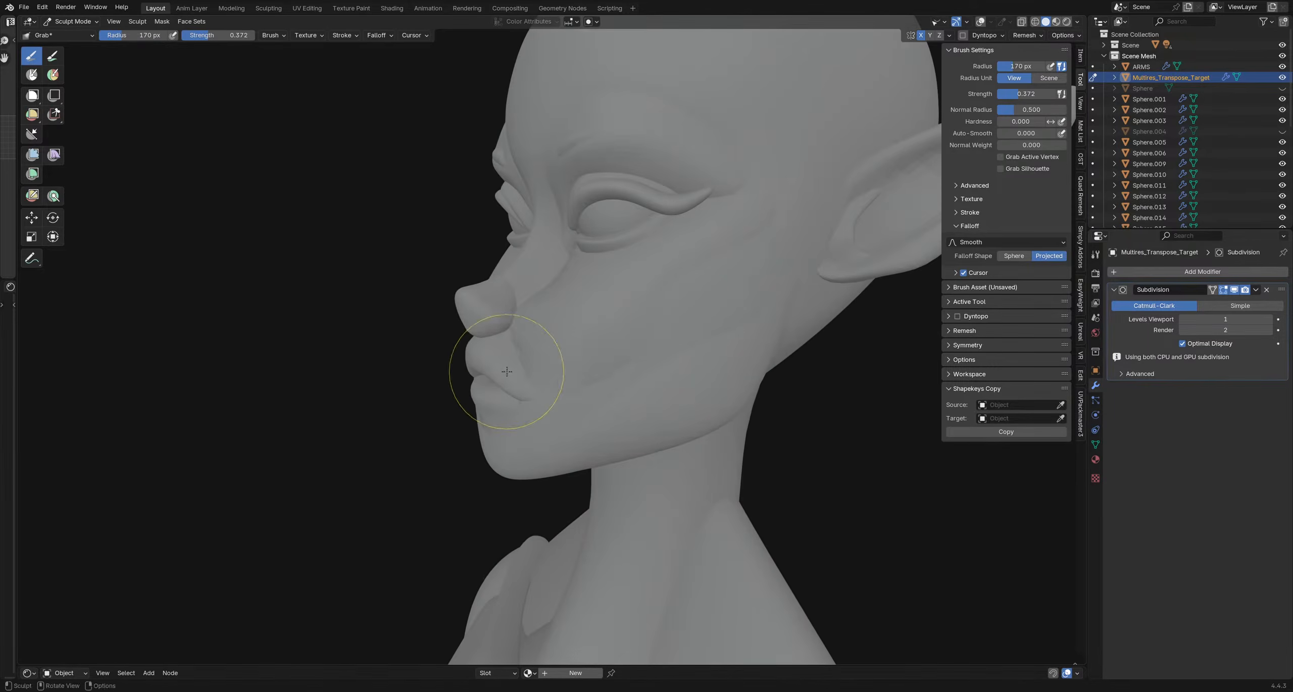
- Set the Grab brush radius to 194 px and pull the area under the nose slightly back in side profile
mouse_move(560, 357)
middle_down()
mouse_move(718, 389)
mouse_move(670, 400)
middle_up()
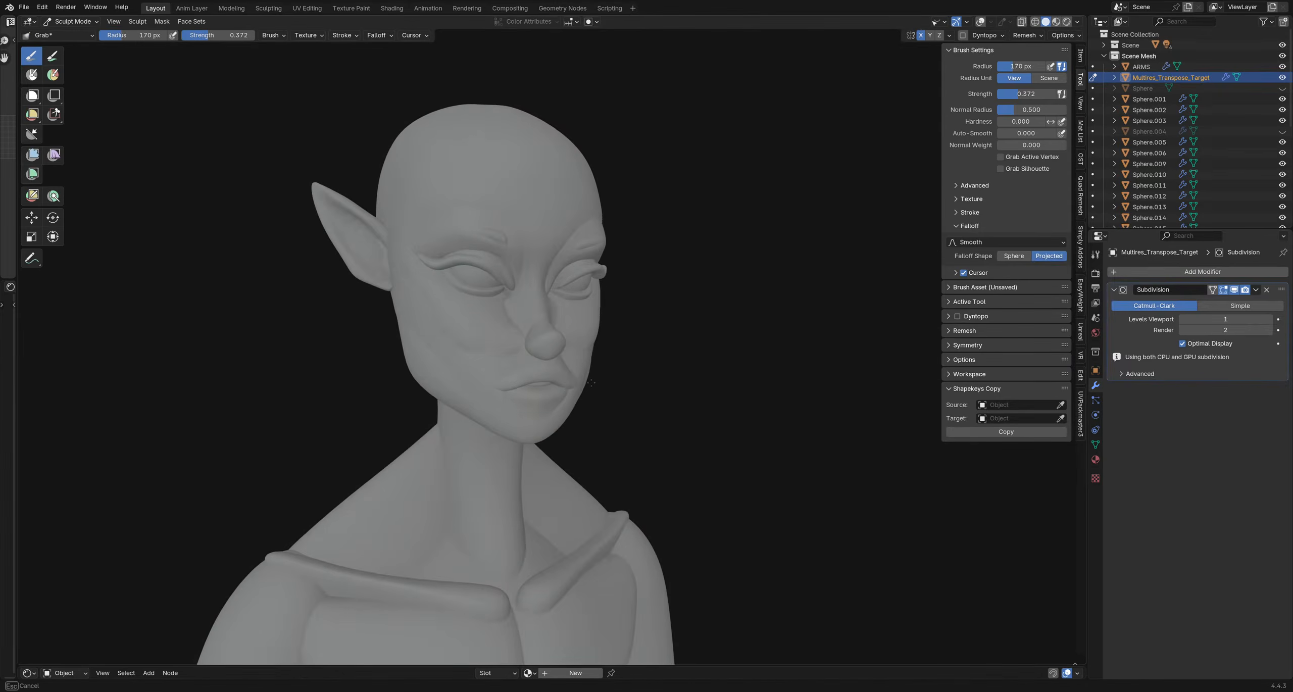
mouse_move(573, 377)
middle_down()
mouse_move(500, 382)
mouse_move(719, 398)
middle_up()
scroll(641, 378, up, 4)
key(f)
click(586, 338)
drag(511, 333, 501, 333)
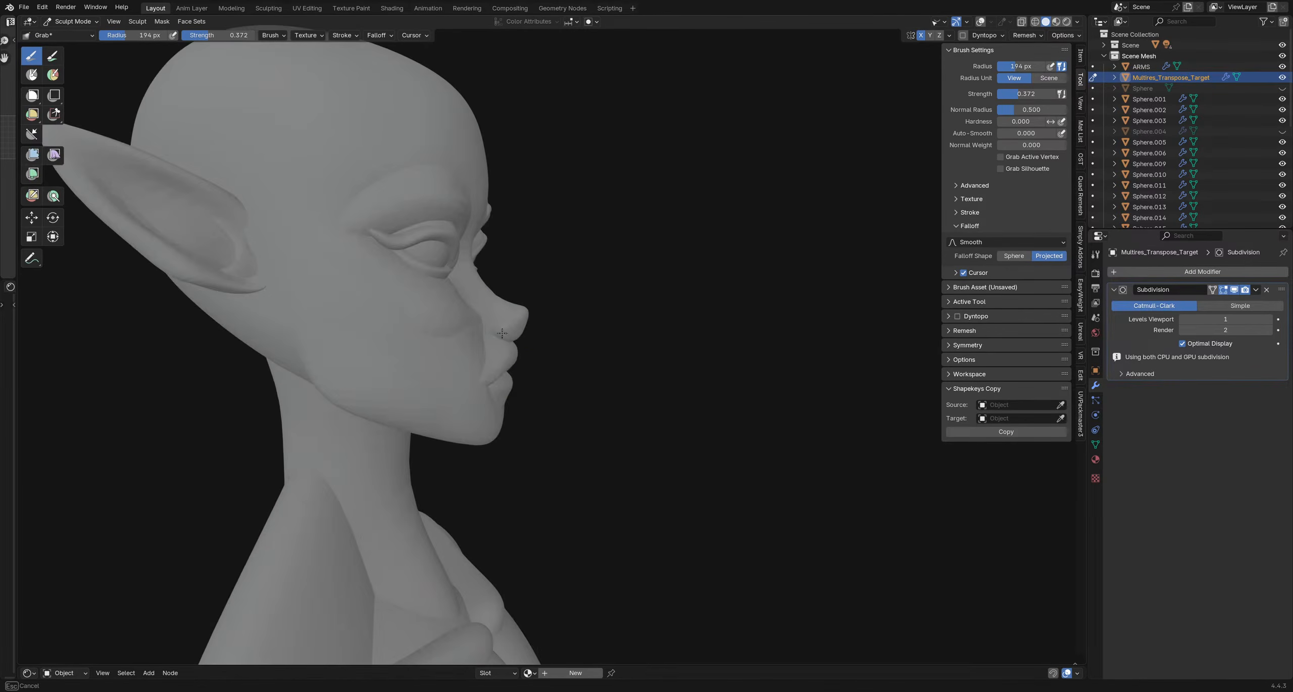
- Set the Grab brush radius to 159 px for working on the cheek and jaw
mouse_move(511, 320)
middle_down()
mouse_move(326, 325)
mouse_move(664, 343)
middle_up()
mouse_move(705, 298)
middle_down()
mouse_move(635, 318)
mouse_move(773, 323)
middle_up()
scroll(692, 311, down, 3)
scroll(549, 332, up, 3)
key(f)
click(490, 332)
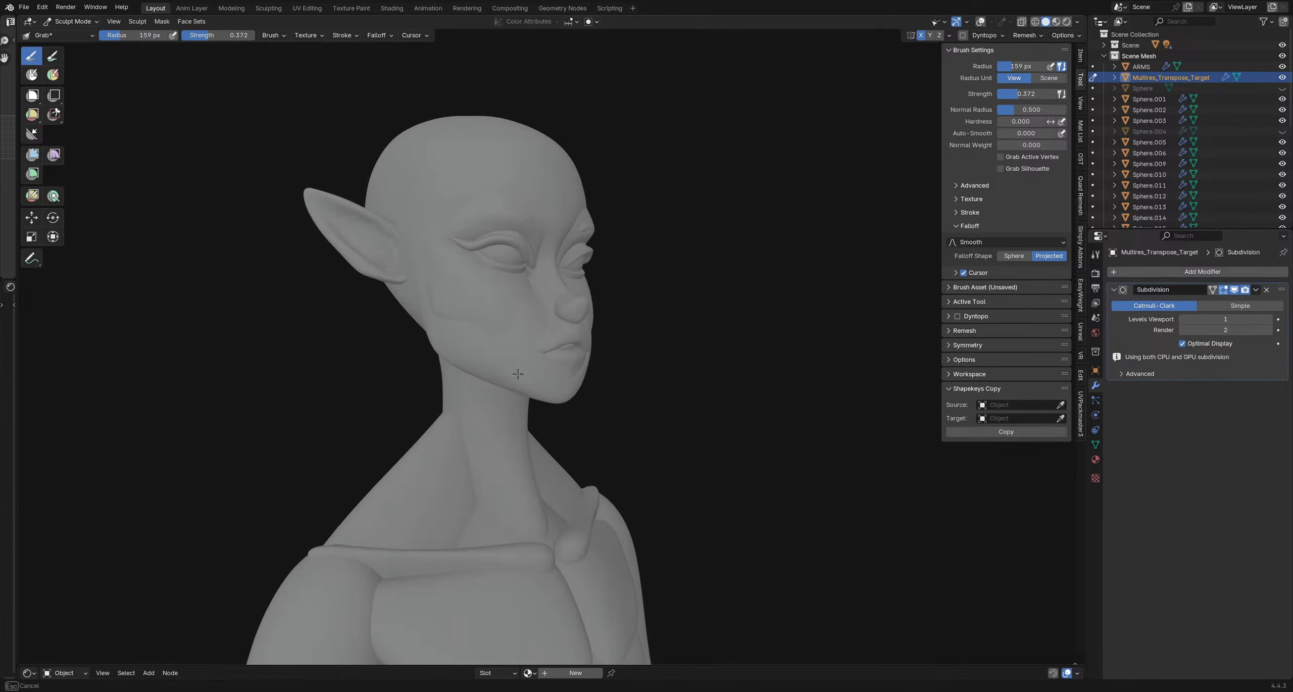
- Examine the face, jaw and neck from several three-quarter and side angles
middle_drag(518, 344, 606, 349)
scroll(537, 378, down, 1)
scroll(539, 373, up, 2)
mouse_move(537, 378)
middle_down()
mouse_move(561, 369)
mouse_move(453, 318)
mouse_move(439, 350)
mouse_move(558, 314)
middle_up()
scroll(449, 324, up, 1)
scroll(558, 313, down, 3)
mouse_move(494, 352)
middle_down()
mouse_move(606, 374)
mouse_move(414, 337)
mouse_move(424, 329)
mouse_move(356, 329)
middle_up()
scroll(470, 352, up, 3)
scroll(470, 352, up, 1)
scroll(496, 338, down, 1)
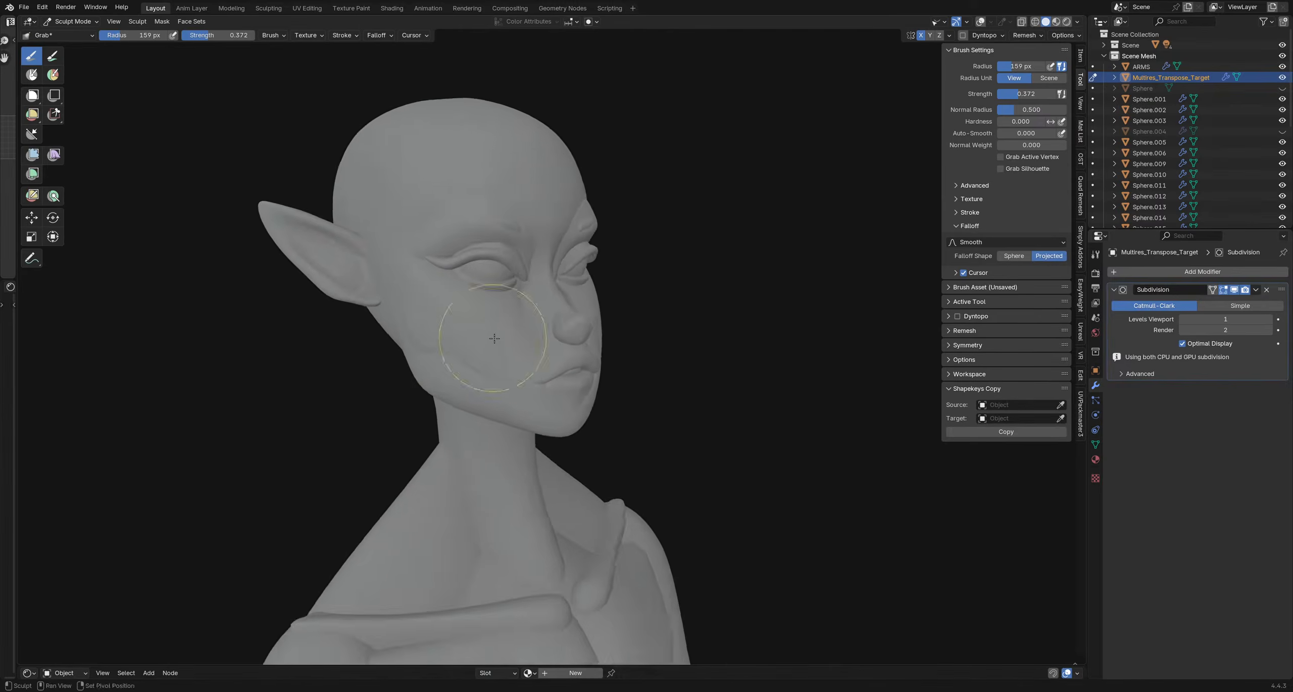
- Set the Grab brush radius to 154 px for the jaw area below the ear
scroll(485, 340, up, 2)
mouse_move(460, 363)
middle_down()
mouse_move(401, 358)
mouse_move(439, 369)
mouse_move(376, 347)
middle_up()
key(f)
click(450, 368)
key(f)
click(442, 366)
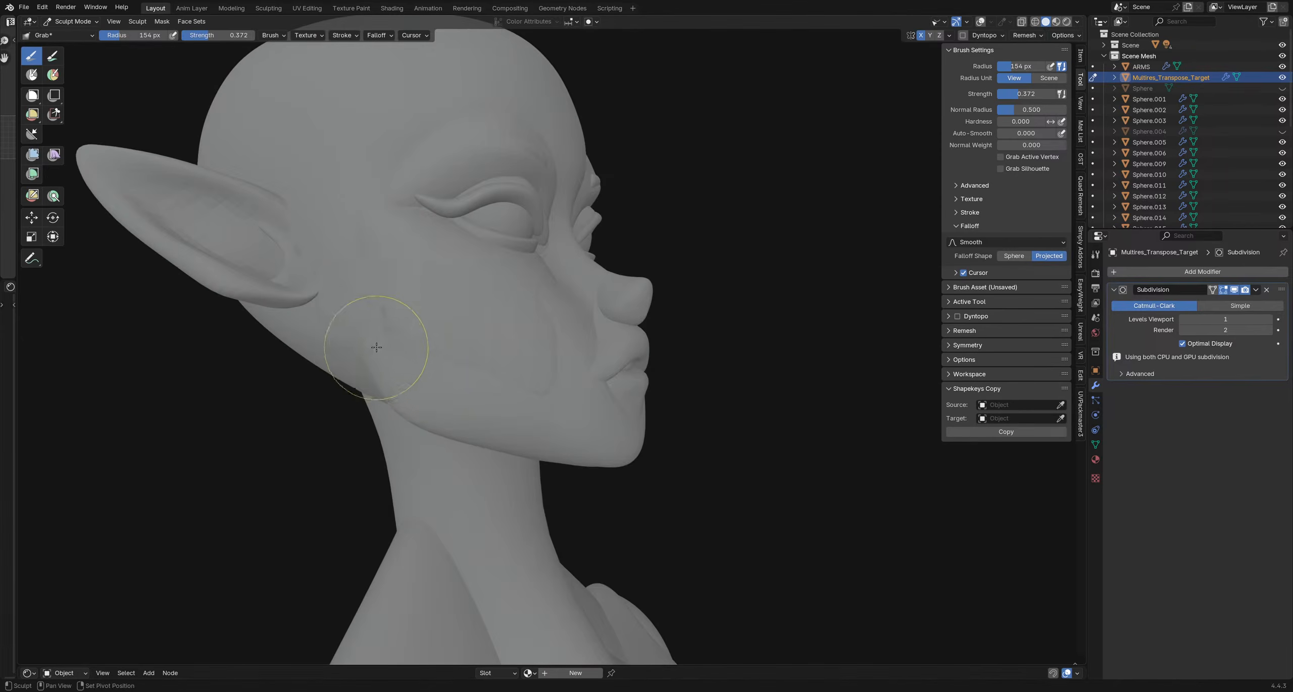
- Adjust the Grab brush radius to 155 px and nudge the temple beside the eye in side profile
mouse_move(368, 291)
ctrl+middle_down()
mouse_move(433, 332)
mouse_move(450, 367)
mouse_move(411, 350)
mouse_move(451, 289)
ctrl+middle_up()
key(f)
click(389, 346)
key(f)
click(473, 279)
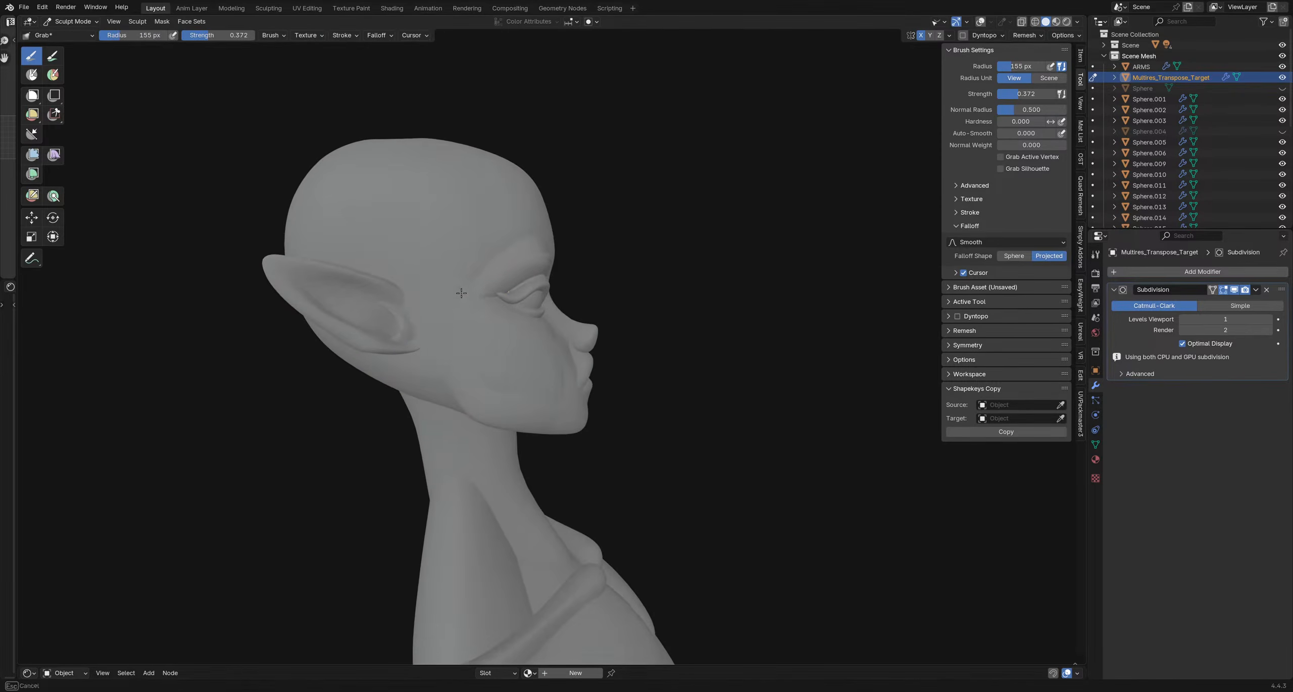
drag(461, 293, 458, 295)
- Reduce the Grab brush radius to 135 px and inspect the face from the front
mouse_move(457, 295)
middle_down()
mouse_move(422, 333)
mouse_move(426, 320)
mouse_move(332, 309)
mouse_move(388, 386)
mouse_move(437, 369)
mouse_move(295, 350)
mouse_move(353, 399)
middle_up()
key(f)
click(410, 349)
key(f)
click(447, 315)
scroll(490, 409, up, 3)
mouse_move(525, 359)
middle_down()
mouse_move(491, 408)
mouse_move(520, 367)
mouse_move(389, 371)
mouse_move(429, 391)
mouse_move(344, 375)
mouse_move(456, 447)
mouse_move(555, 393)
middle_up()
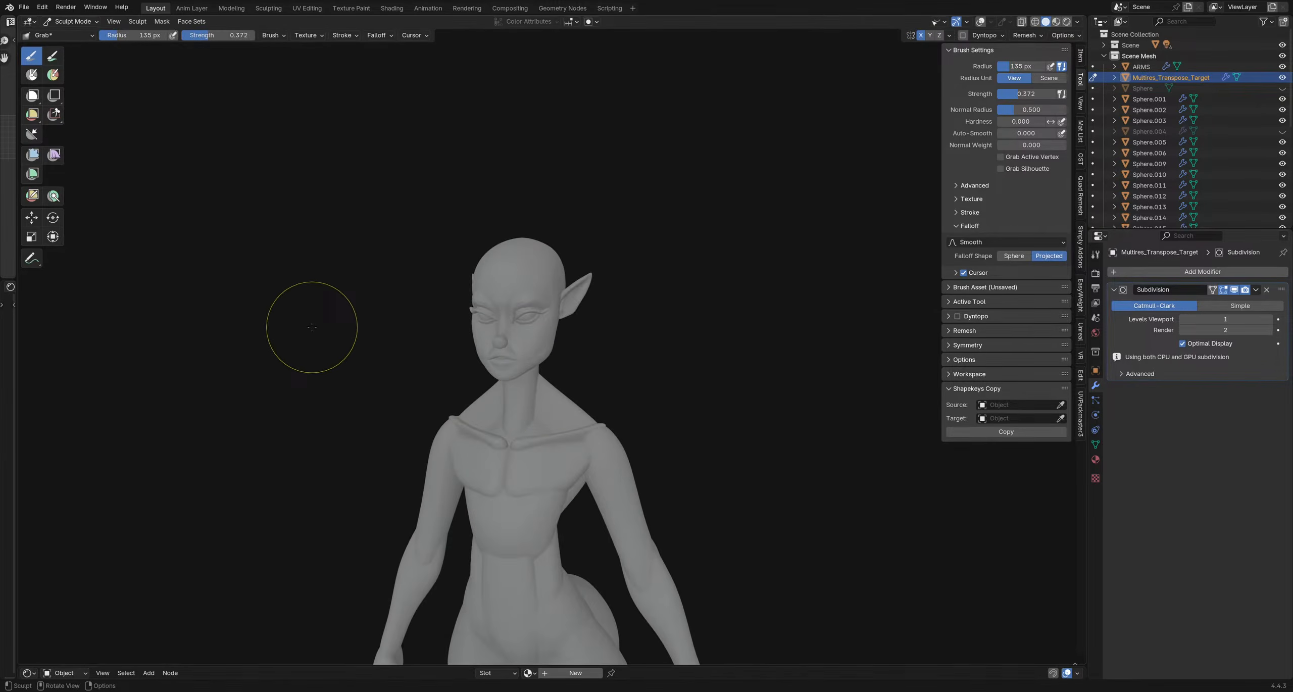
- Save explorationHead2.blend from Object Mode with overlays shown, and reselect the head mesh for sculpting
scroll(457, 357, up, 3)
mouse_move(456, 358)
middle_down()
mouse_move(456, 329)
mouse_move(540, 330)
mouse_move(423, 299)
middle_up()
key(ctrl+Tab)
scroll(439, 309, up, 2)
key(alt+shift+z)
scroll(461, 315, down, 3)
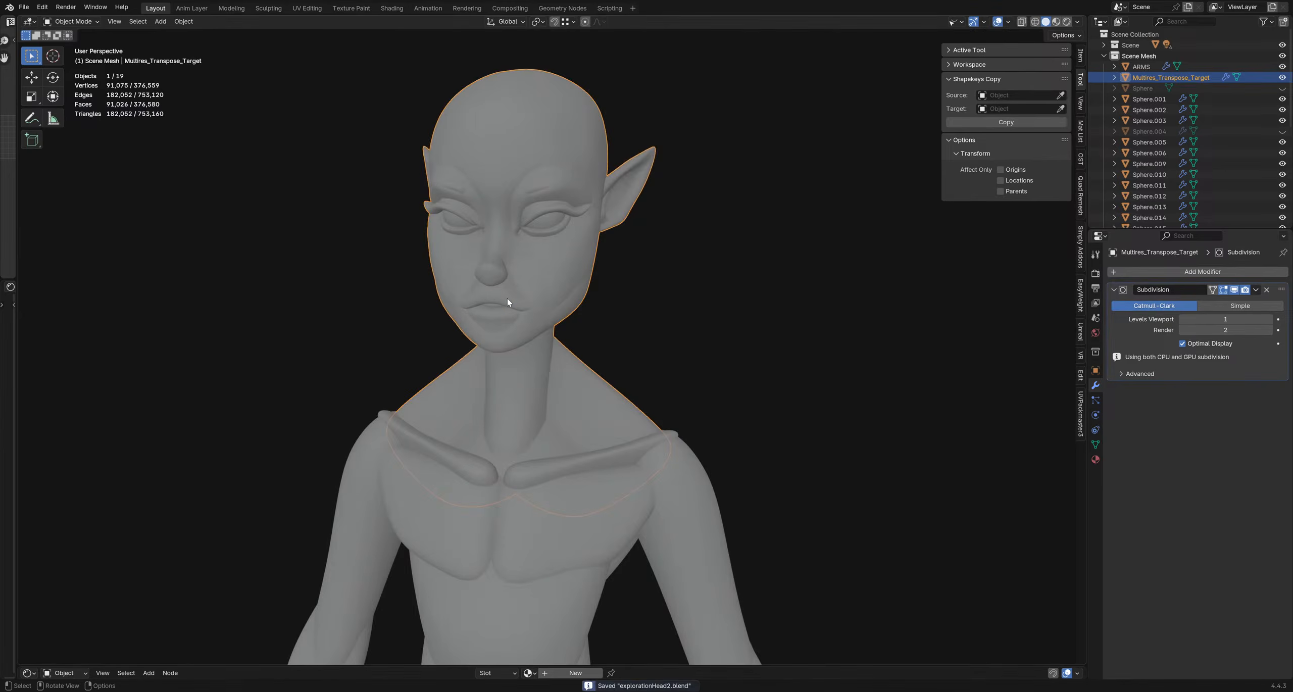
click(518, 346)
scroll(518, 320, up, 2)
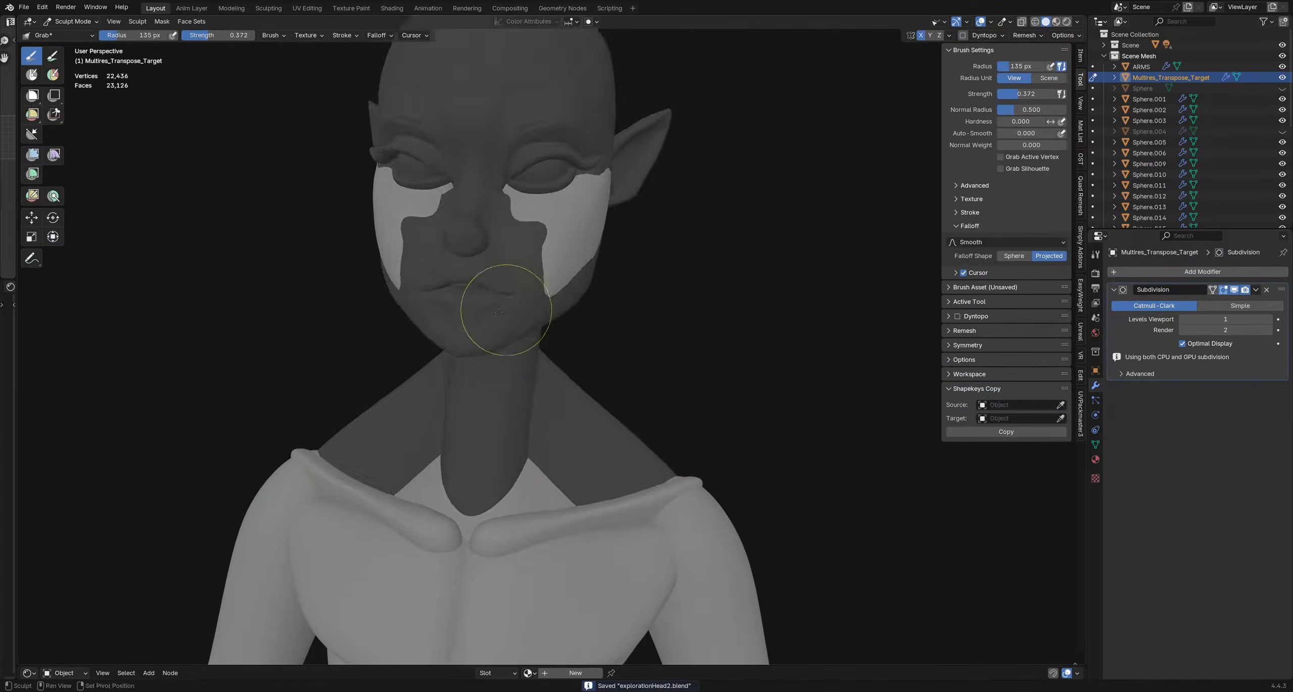
- Clear the existing cheek mask and isolate the lower lip with an inverted expand mask
key(alt+m)
key(Escape)
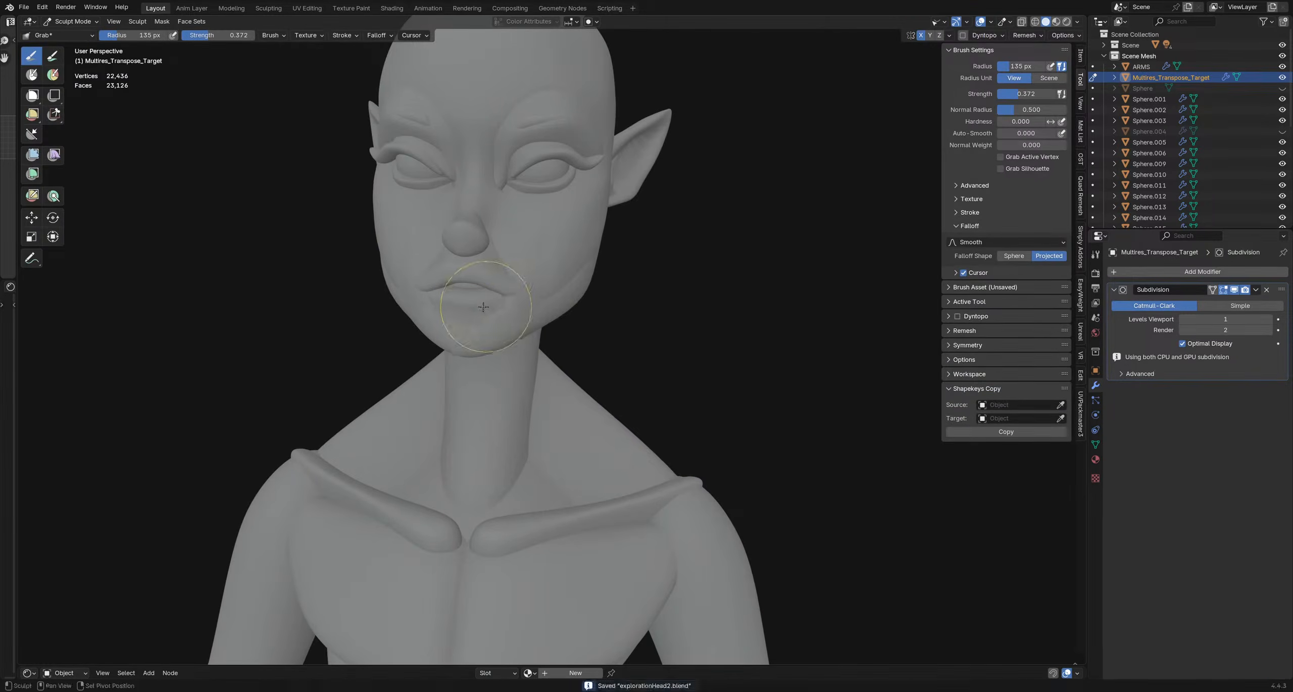
key(shift+a)
click(671, 339)
key(ctrl+i)
- Set the Grab brush radius to 206 px, pull the lower lip forward in side profile, and hide the overlays
middle_drag(678, 340, 520, 316)
key(f)
click(545, 309)
drag(545, 309, 517, 309)
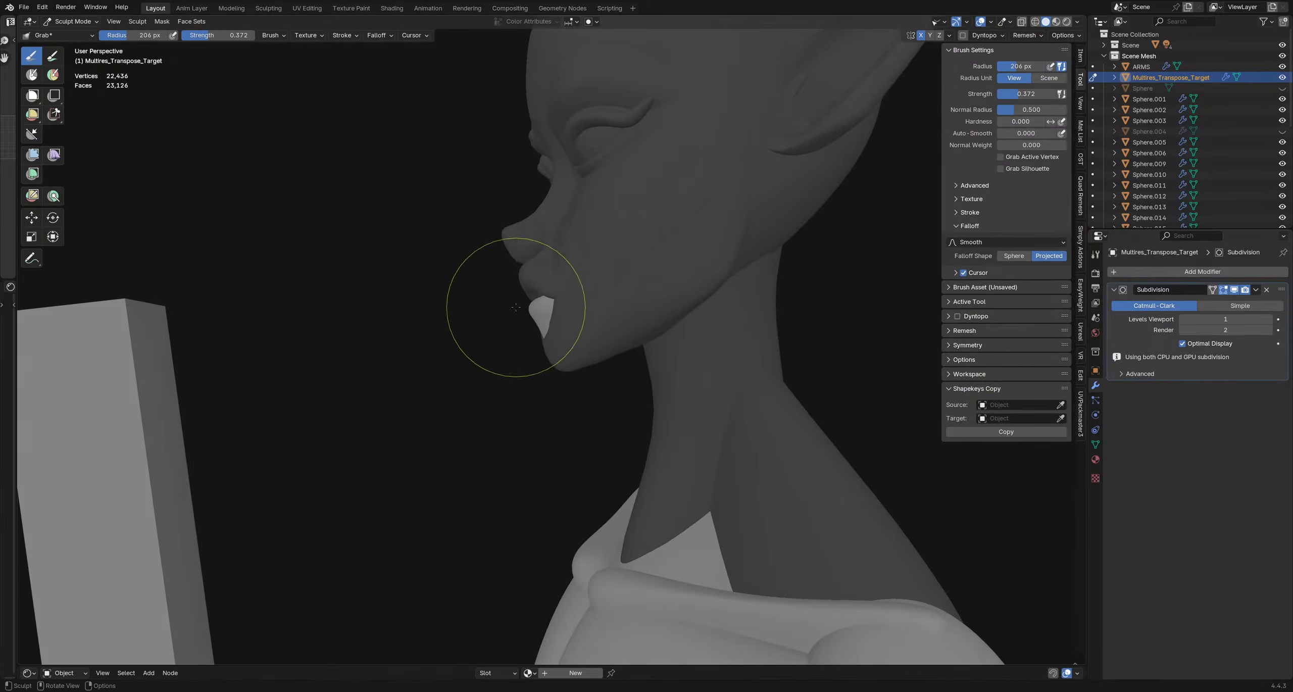
mouse_move(414, 303)
middle_down()
mouse_move(493, 306)
mouse_move(606, 343)
middle_up()
key(alt+shift+z)
- Enlarge the Grab brush radius to 301 px and nudge the lip area slightly downward in front view
middle_drag(485, 328, 586, 335)
key(f)
click(557, 332)
mouse_move(493, 369)
middle_down()
mouse_move(560, 375)
mouse_move(503, 344)
middle_up()
key(f)
click(554, 372)
mouse_move(503, 343)
ctrl+middle_down()
mouse_move(506, 368)
mouse_move(555, 349)
ctrl+middle_up()
mouse_move(555, 349)
ctrl+middle_down()
mouse_move(549, 318)
mouse_move(429, 364)
mouse_move(529, 367)
mouse_move(549, 340)
mouse_move(608, 350)
mouse_move(525, 354)
mouse_move(531, 343)
ctrl+middle_up()
key(f)
mouse_move(566, 353)
middle_down()
mouse_move(531, 343)
mouse_move(546, 305)
middle_up()
click(687, 352)
drag(547, 305, 545, 309)
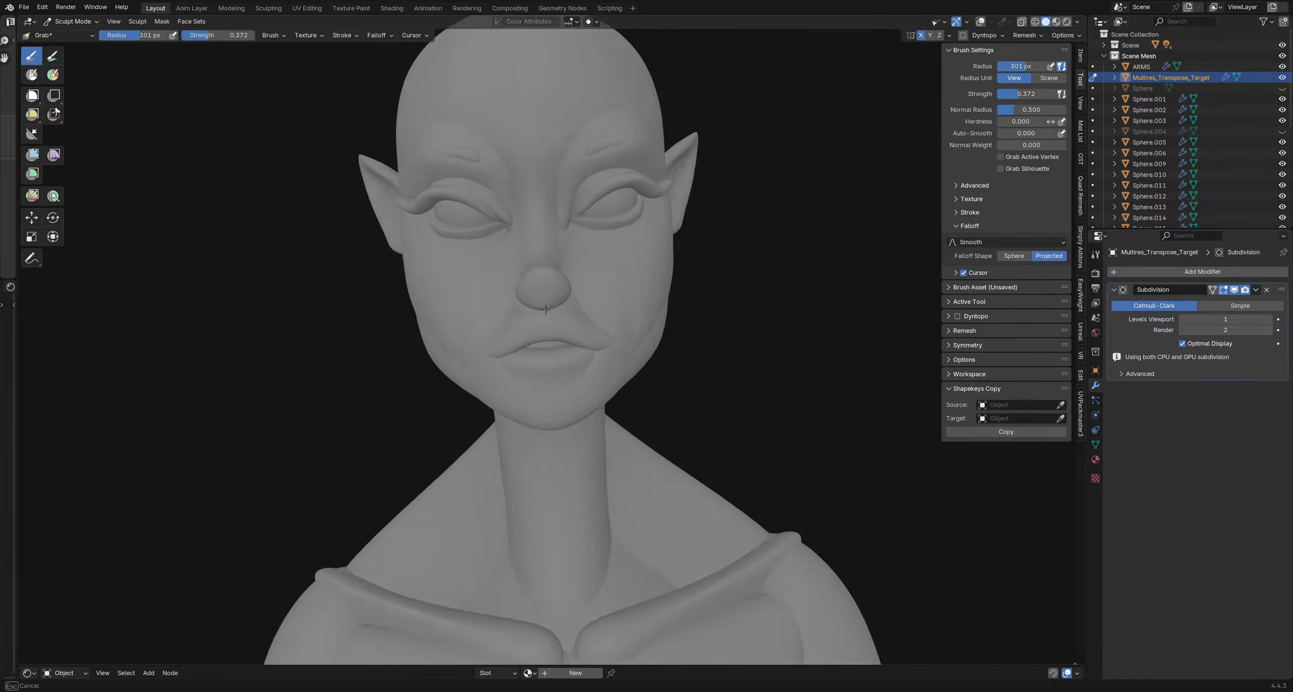
- Examine the reshaped mouth, nose and jaw from three-quarter, high and front angles
mouse_move(531, 337)
middle_down()
mouse_move(561, 427)
mouse_move(610, 382)
mouse_move(464, 364)
middle_up()
scroll(584, 374, down, 3)
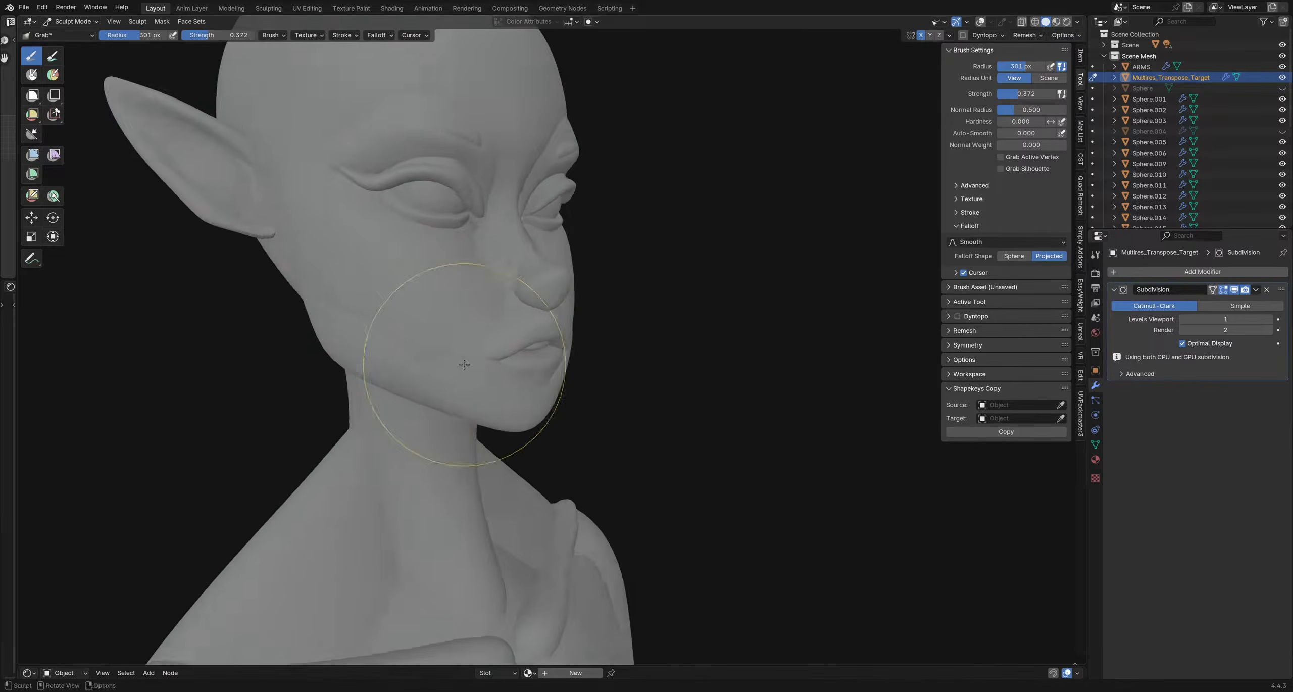
mouse_move(536, 389)
middle_down()
mouse_move(461, 311)
mouse_move(549, 318)
mouse_move(496, 335)
mouse_move(612, 462)
middle_up()
scroll(561, 348, up, 3)
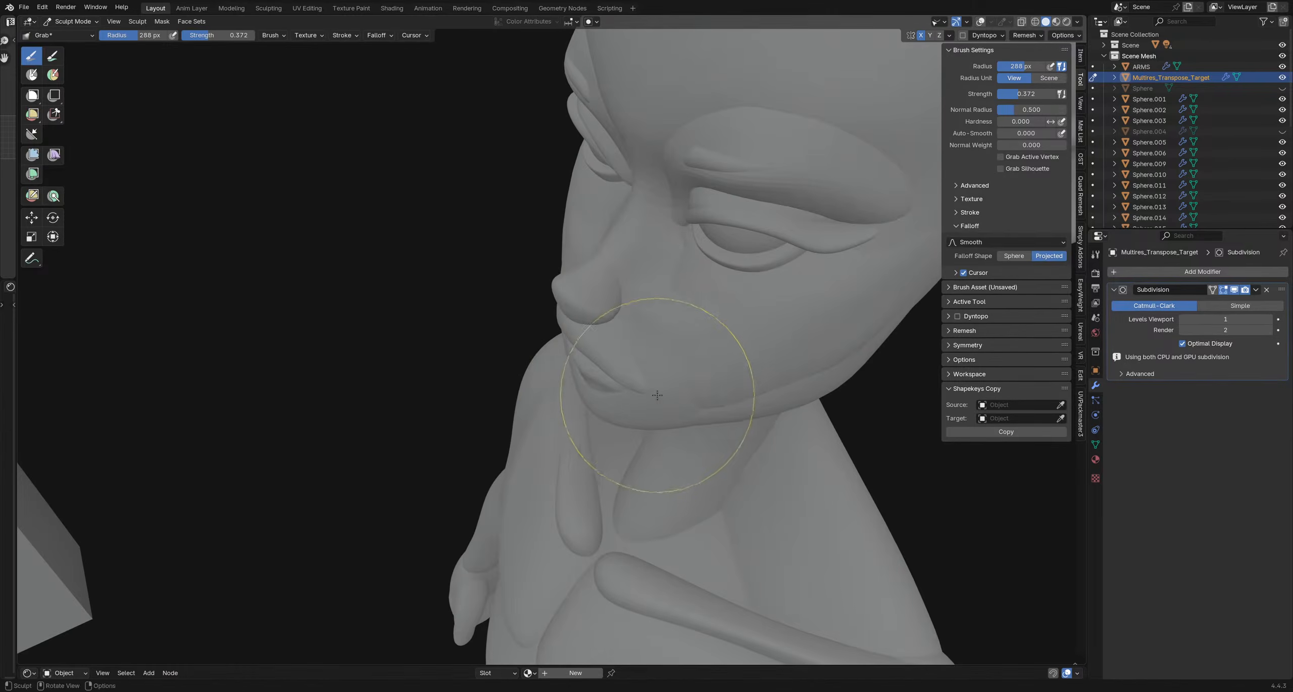
scroll(665, 393, down, 3)
middle_drag(652, 391, 778, 331)
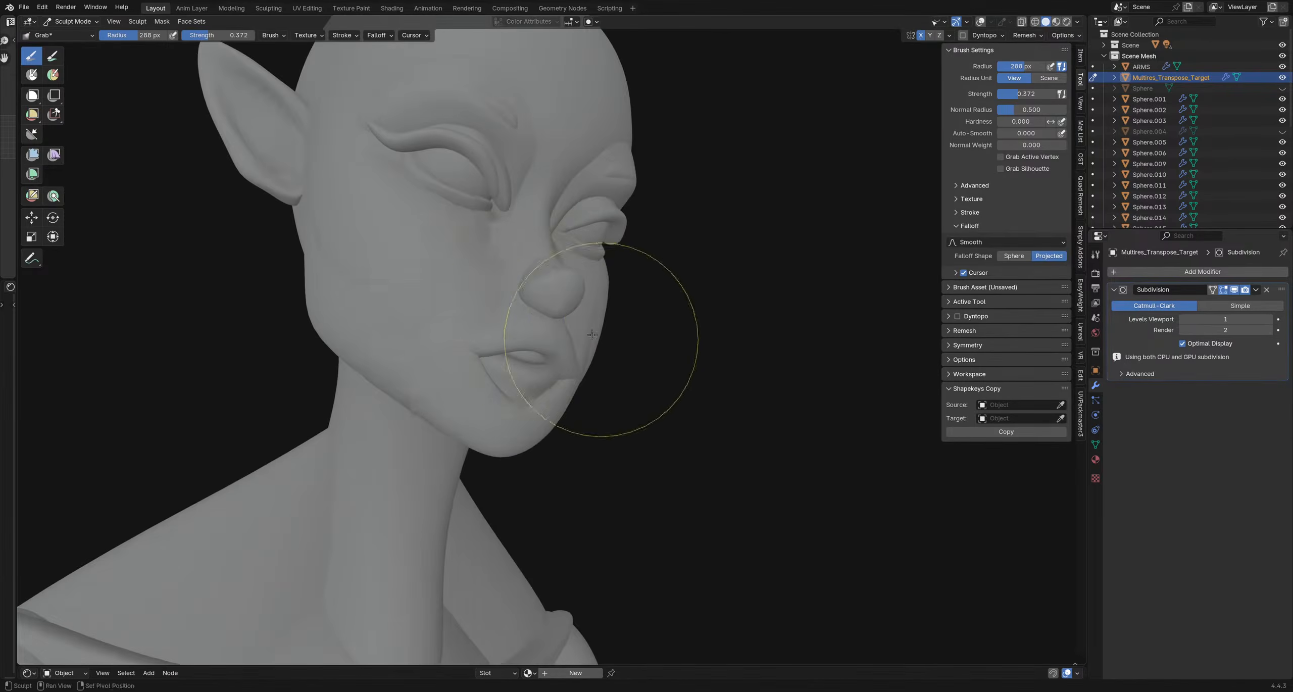
mouse_move(515, 332)
middle_down()
mouse_move(399, 333)
mouse_move(496, 319)
mouse_move(531, 358)
middle_up()
scroll(464, 333, down, 3)
scroll(497, 319, up, 2)
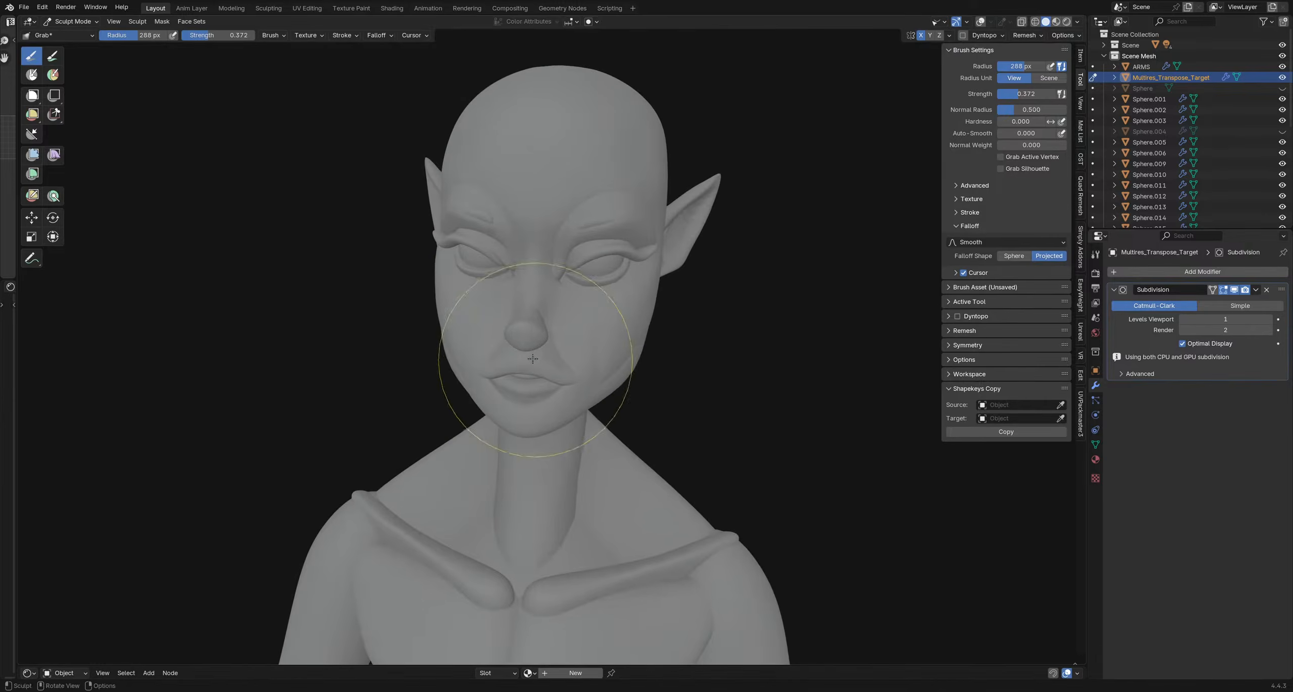
- Review the deselected head in Object Mode, and reselect the head mesh
key(ctrl+Tab)
click(716, 388)
middle_drag(636, 354, 578, 348)
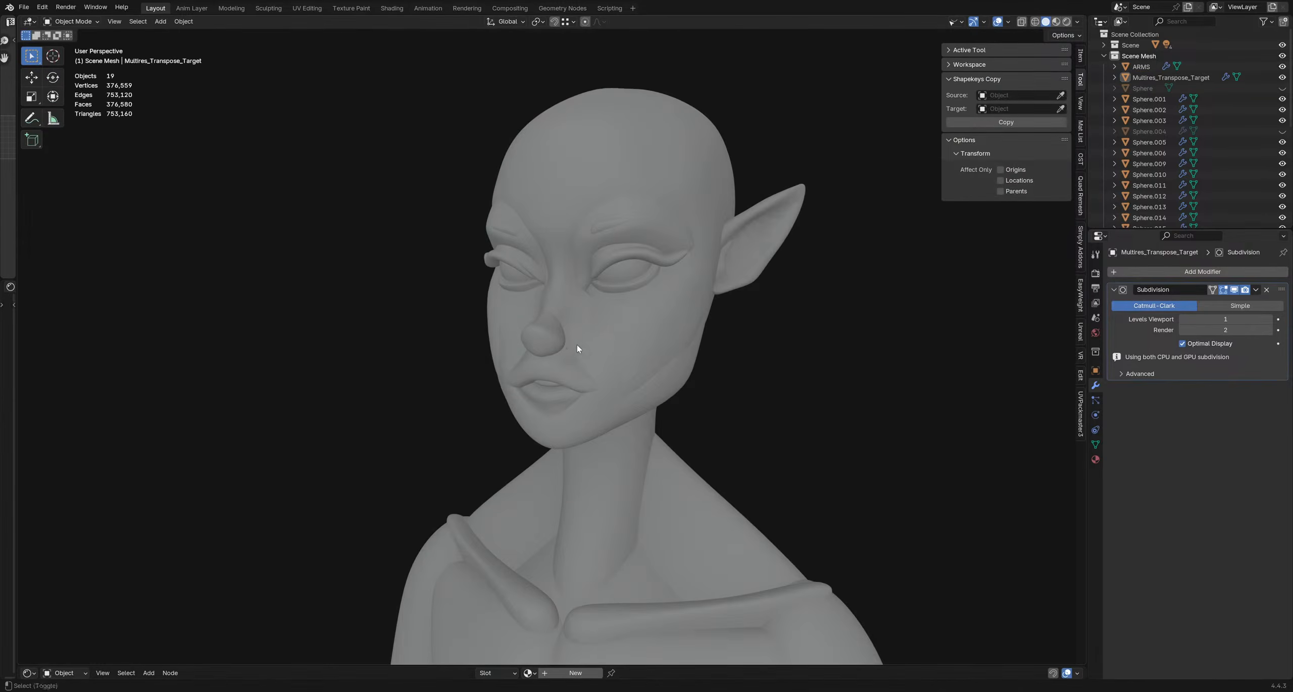
click(566, 354)
scroll(563, 351, up, 2)
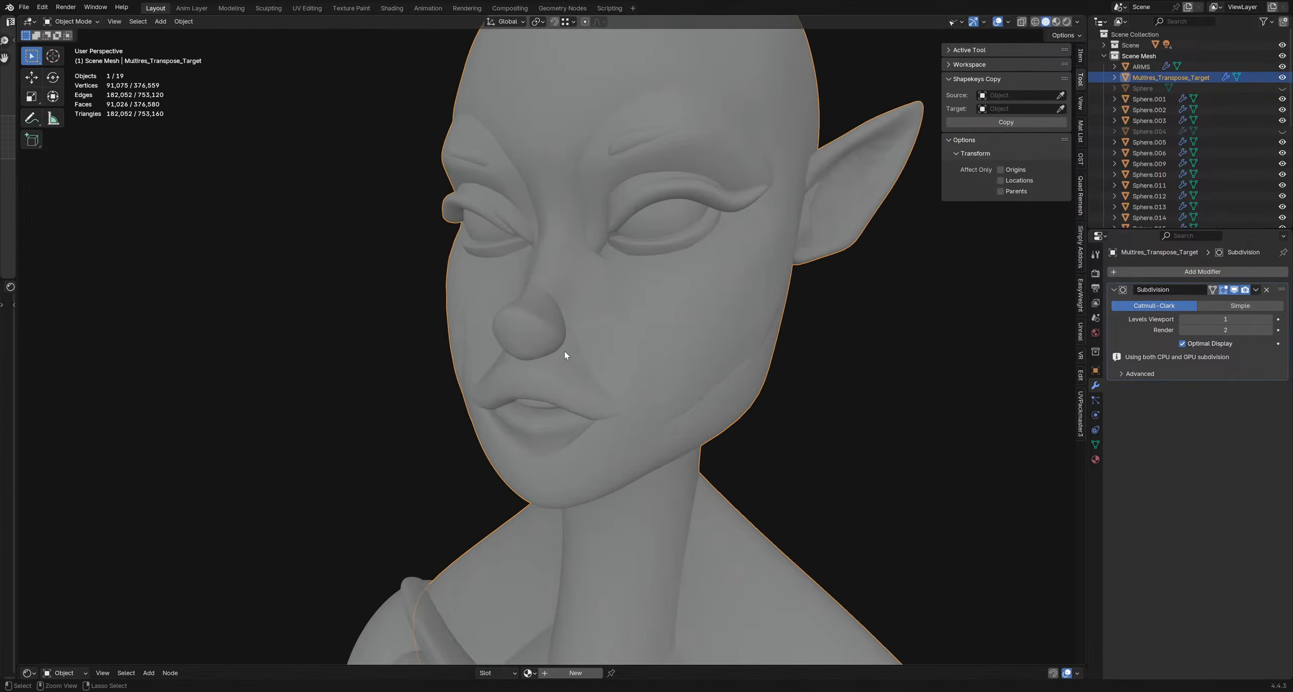
- Return to Sculpt Mode and isolate the nose tip with an inverted expand mask
key(ctrl+Tab)
mouse_move(563, 351)
middle_down()
mouse_move(558, 343)
mouse_move(681, 360)
mouse_move(608, 334)
middle_up()
key(shift+a)
click(673, 369)
key(ctrl+i)
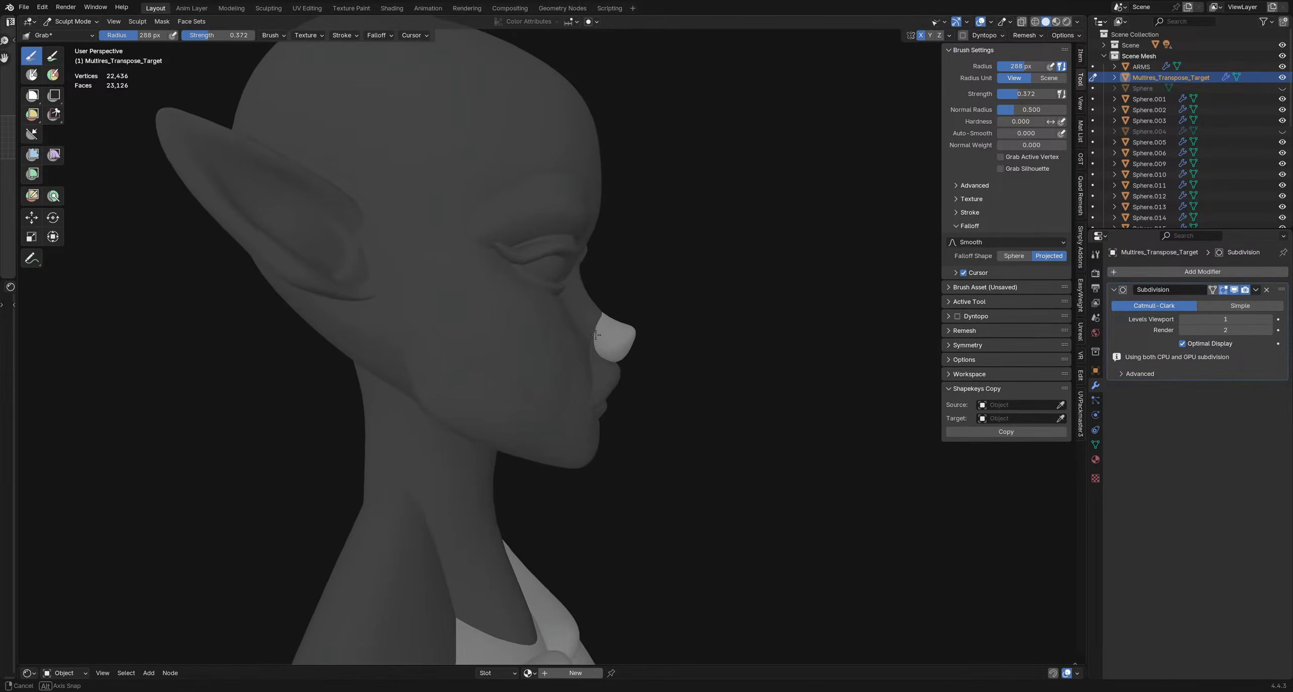
- Undo the last nose tip change and set the Grab brush radius to 276 px with overlays hidden
middle_drag(620, 346, 612, 325)
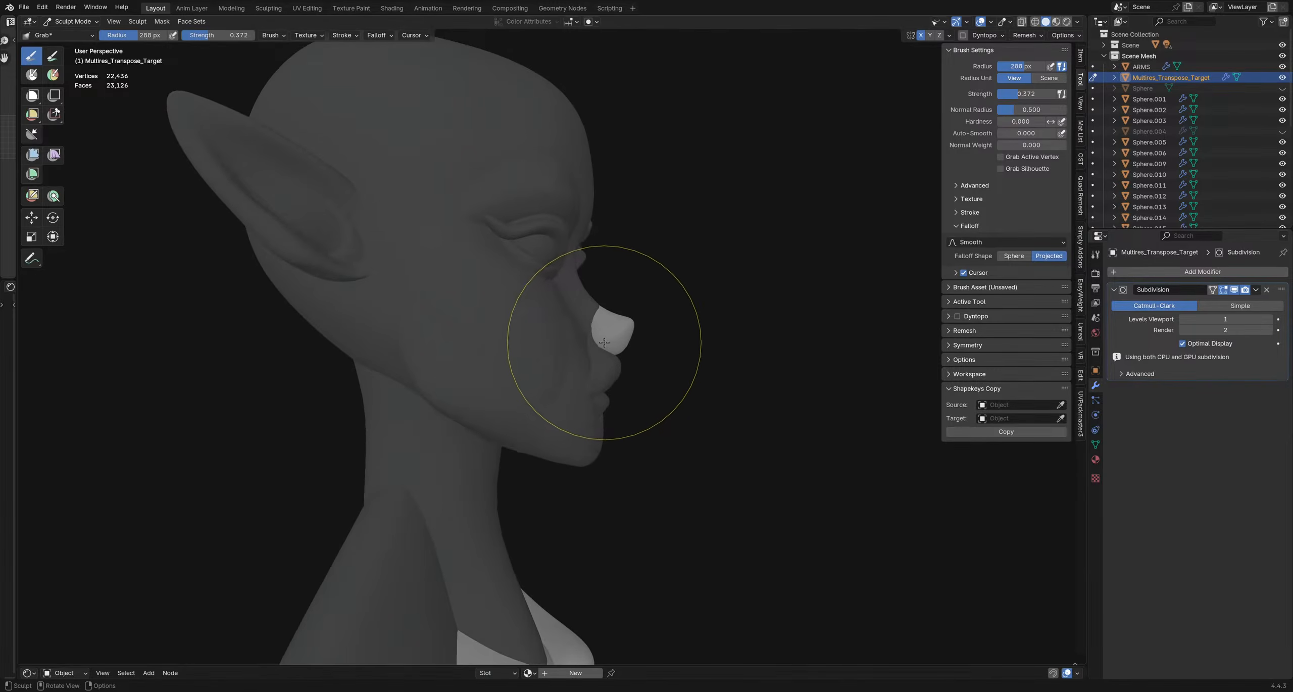
mouse_move(562, 321)
middle_down()
mouse_move(511, 401)
mouse_move(539, 361)
middle_up()
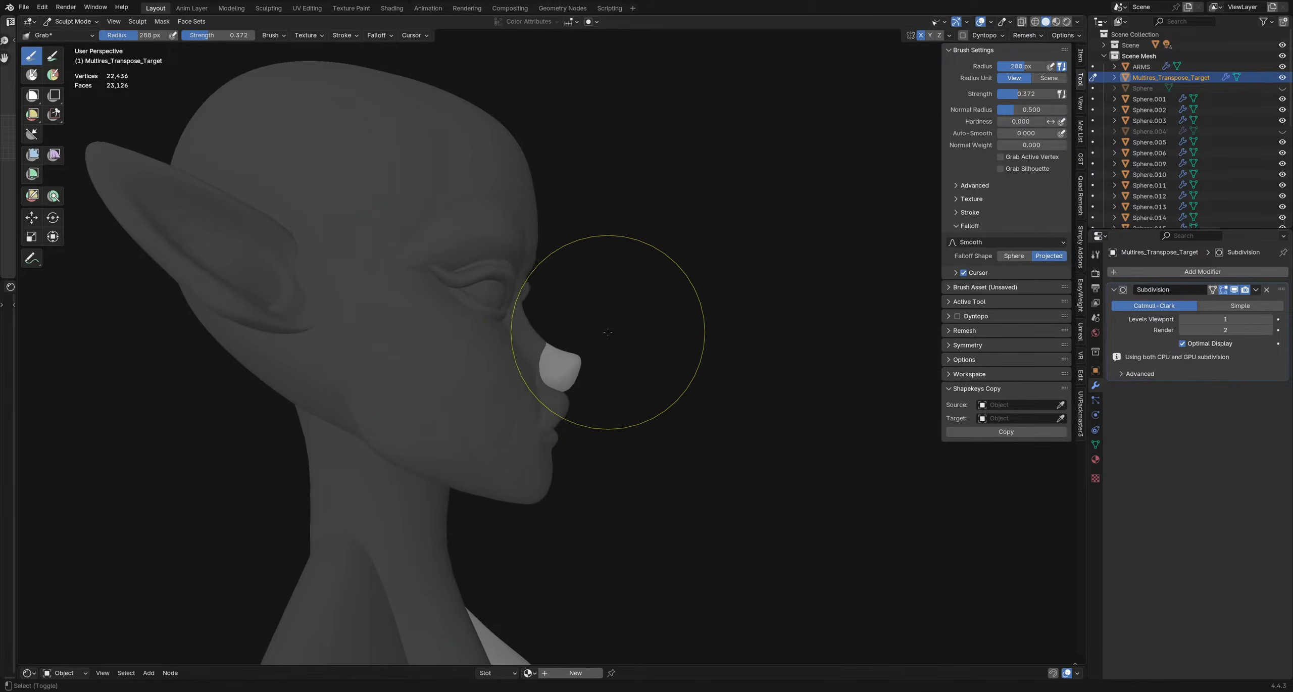
key(ctrl+z)
key(f)
click(567, 345)
shift+middle_drag(550, 320, 566, 329)
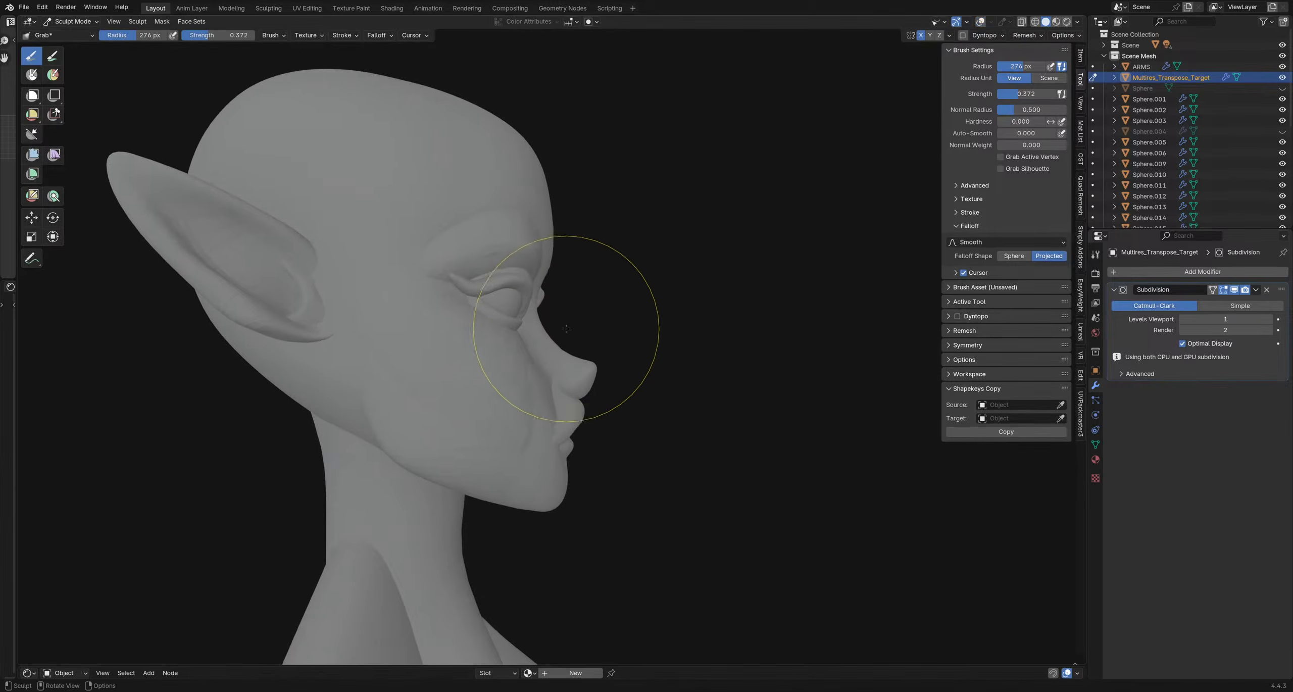
scroll(561, 312, down, 4)
drag(396, 371, 549, 94)
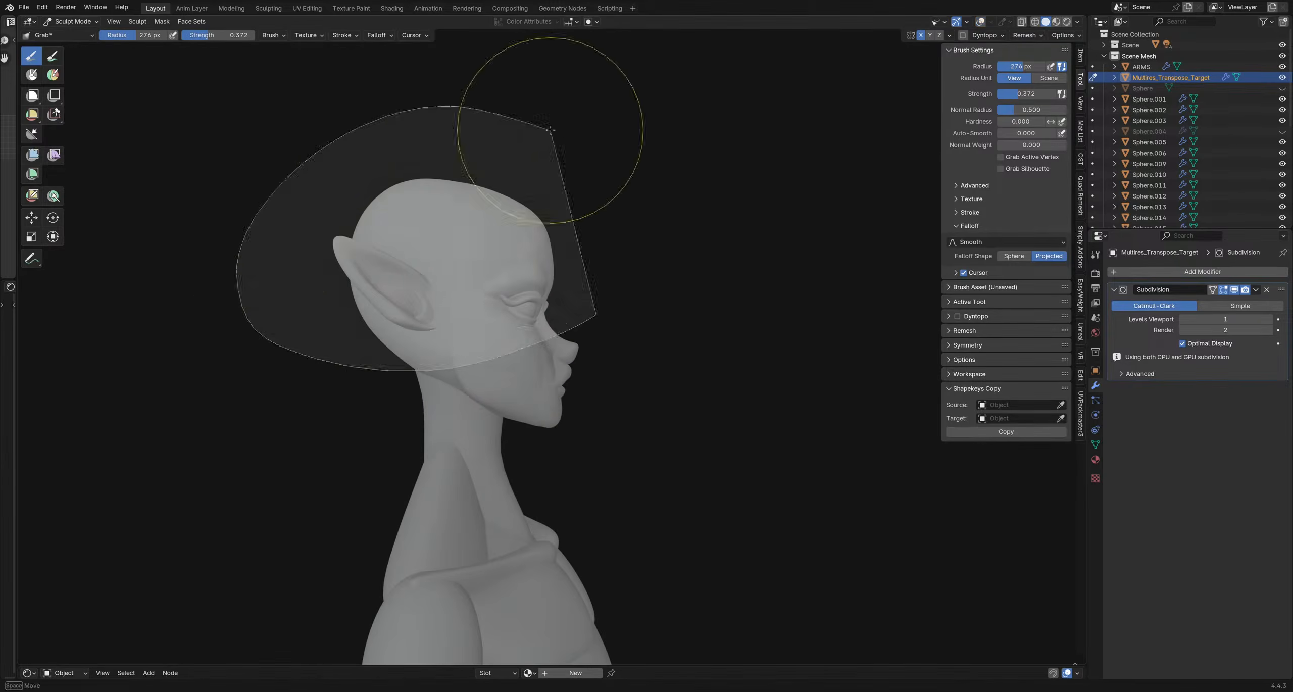
key(ctrl+z)
mouse_move(484, 345)
mouse_down()
mouse_move(436, 95)
mouse_move(671, 179)
mouse_up()
key(ctrl+z)
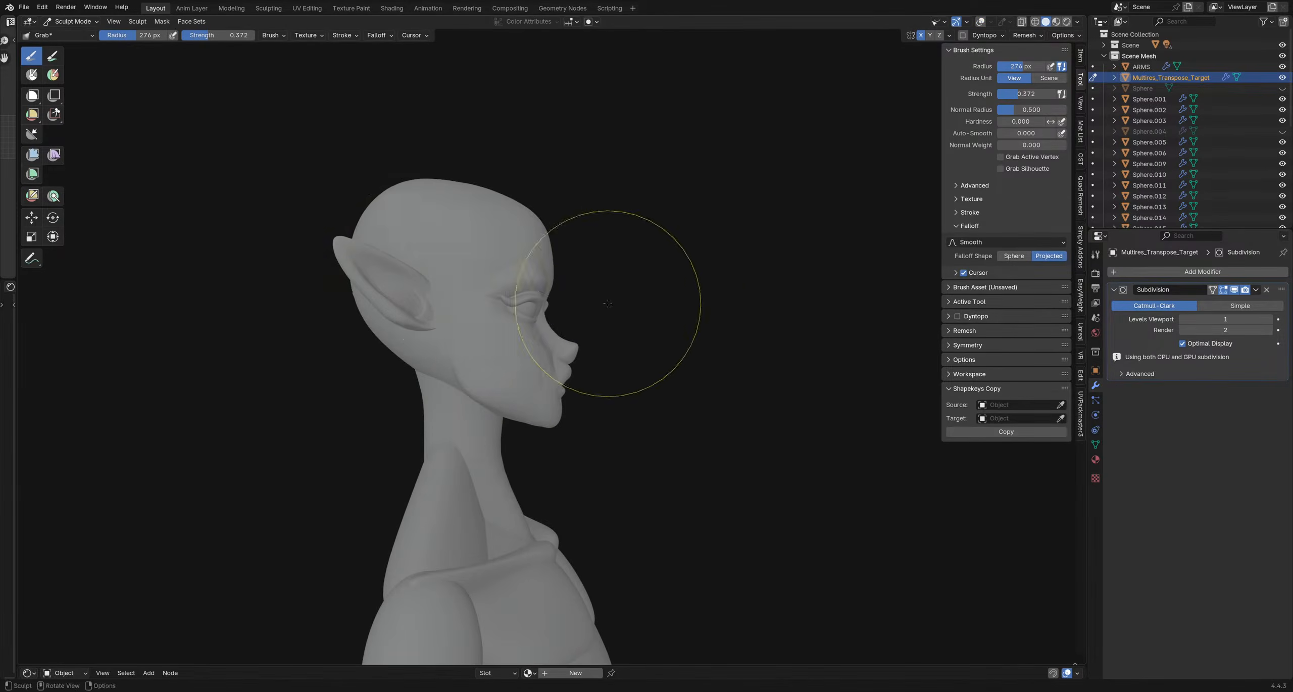
- Set the Grab brush radius to 308 px for the nose in side profile
scroll(607, 303, up, 2)
shift+middle_drag(534, 355, 568, 343)
key(f)
click(579, 342)
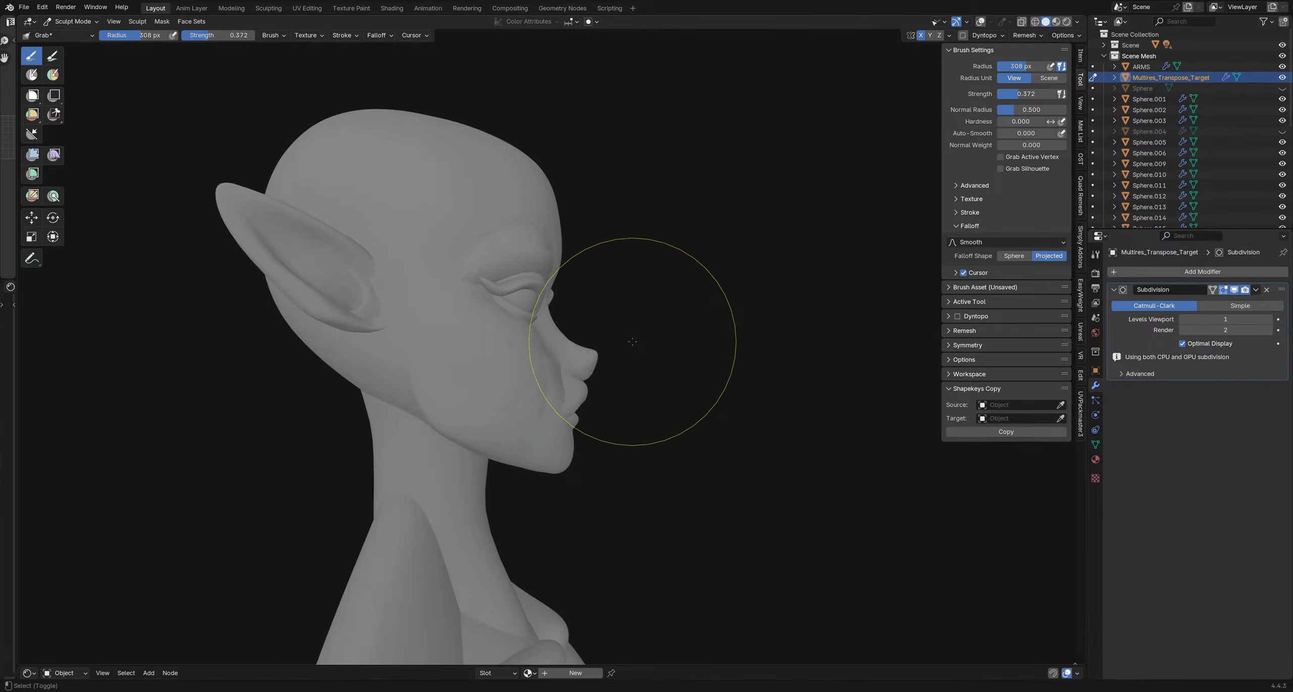
- Show the overlays, clear the mask, and lasso-mask the upper head above the cheek in side profile
key(shift+alt+z)
key(alt+m)
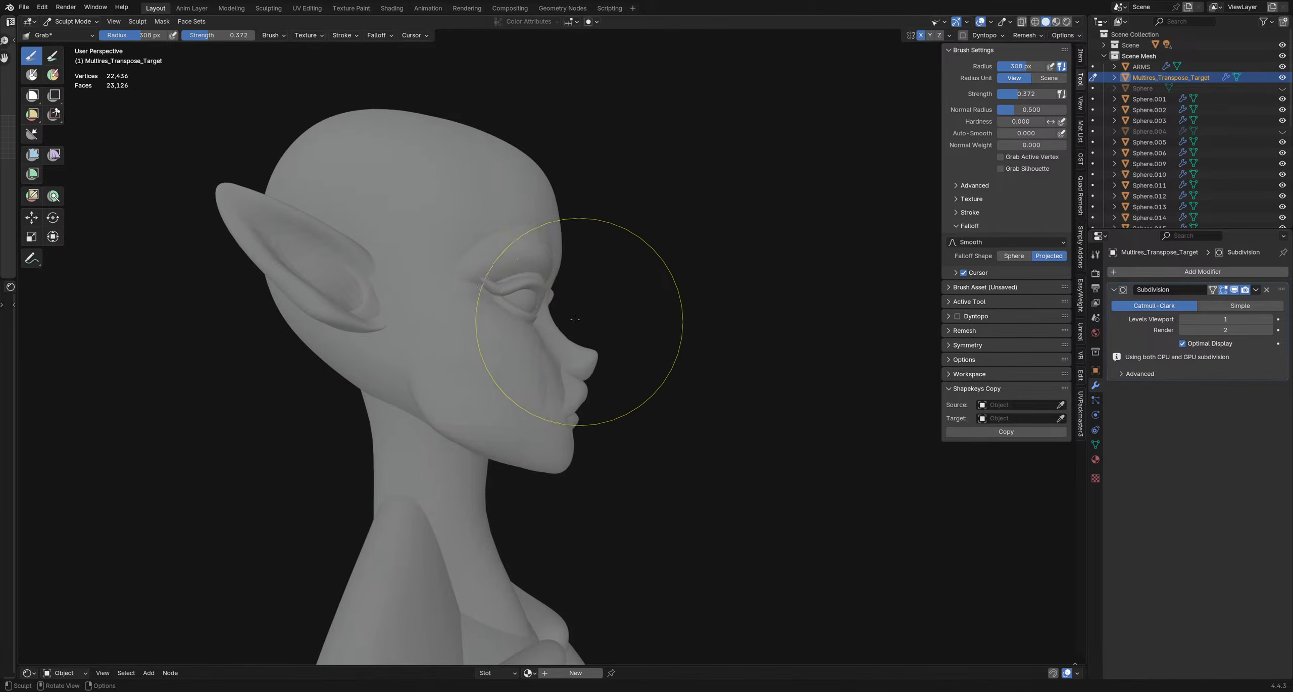
scroll(574, 319, down, 4)
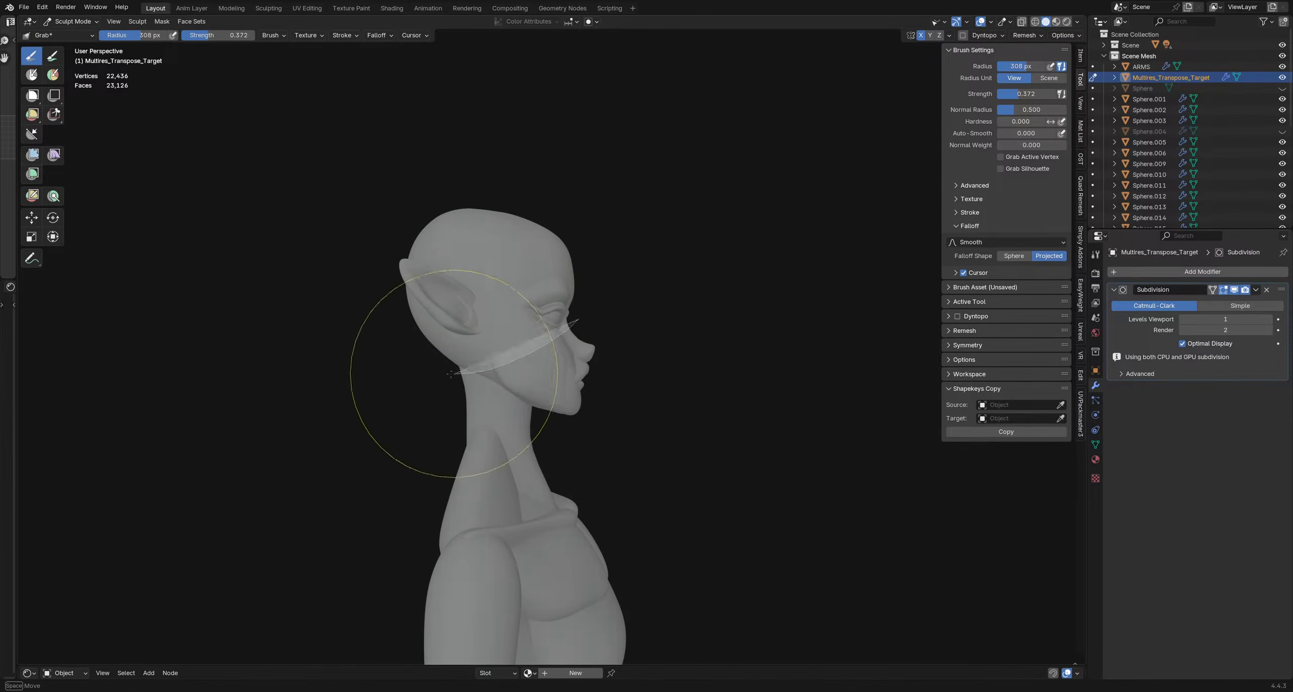
ctrl+shift+drag(451, 374, 628, 224)
scroll(609, 369, up, 1)
shift+middle_drag(554, 350, 572, 338)
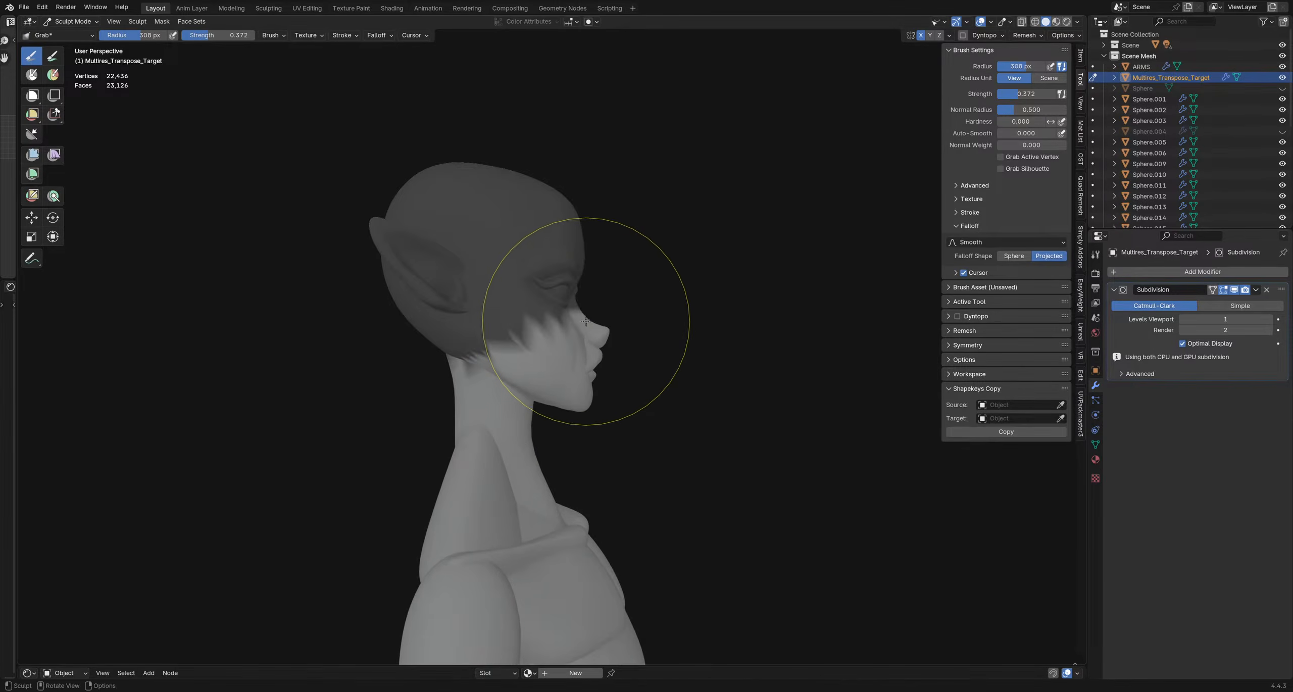
- Hide the overlays and set the Grab brush radius to 294 px for the unmasked lower face
key(alt+shift+z)
key(f)
click(607, 315)
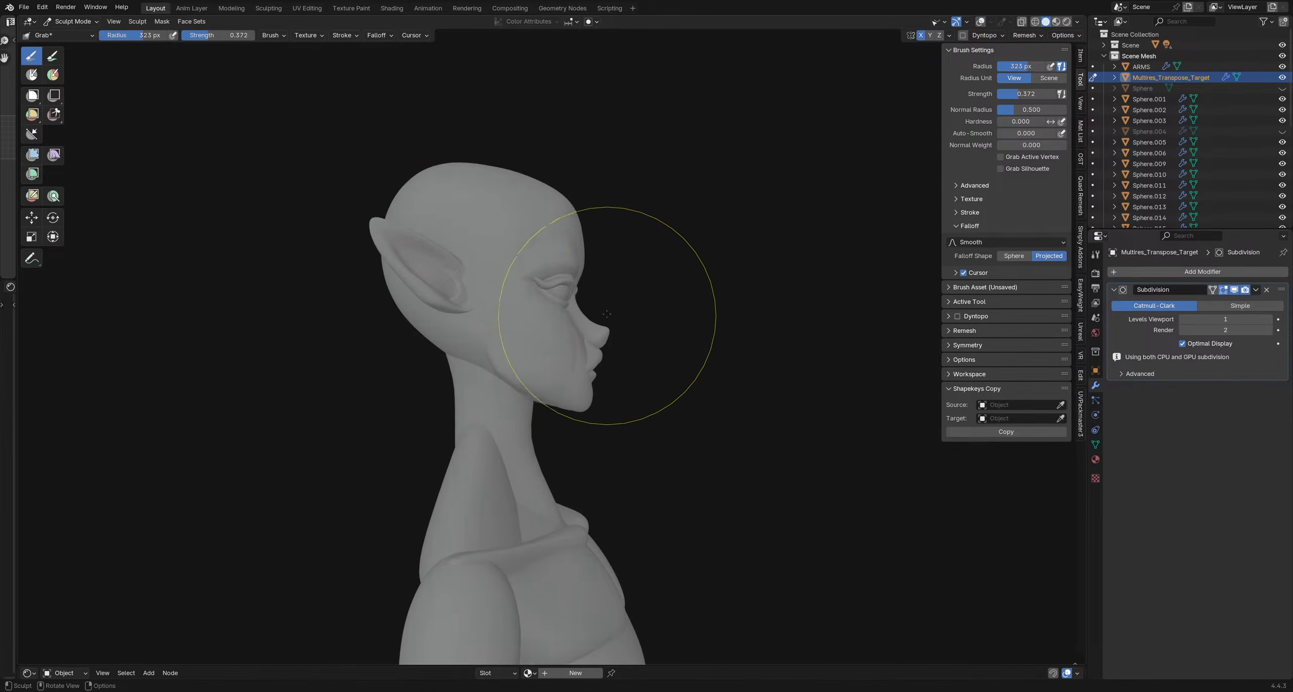
key(f)
click(592, 304)
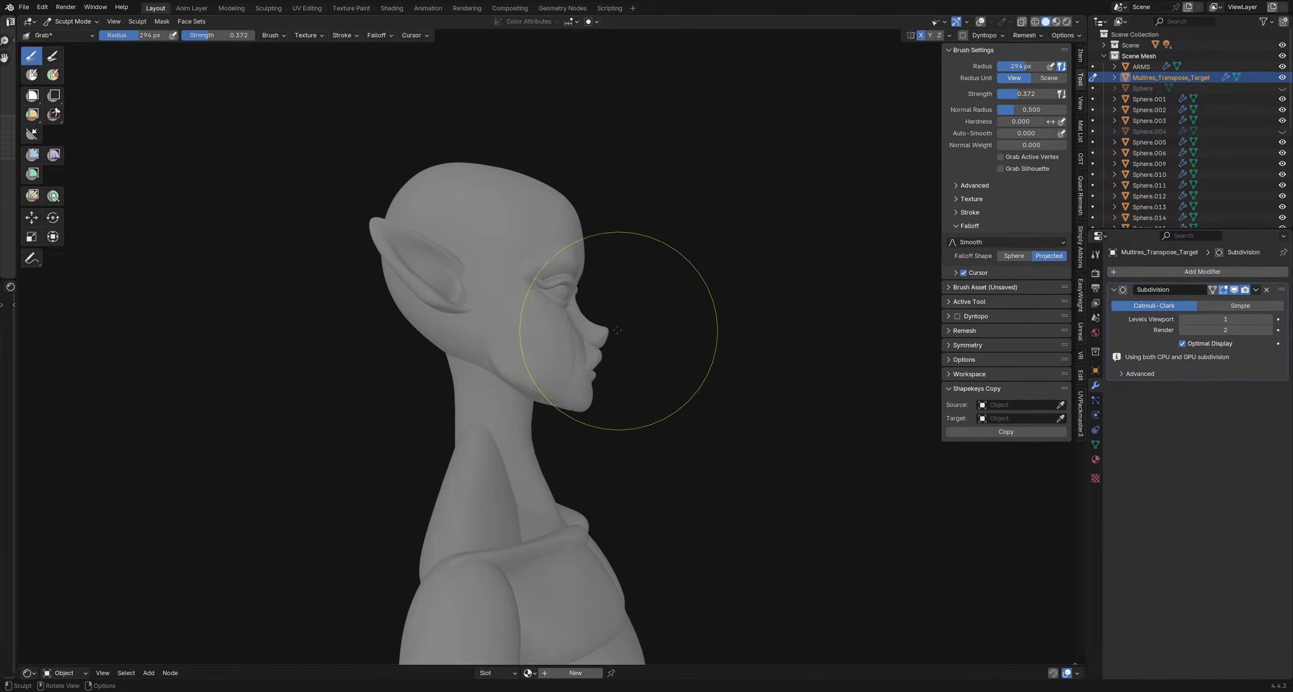
- Set the Grab brush radius to 208 px for the area beside the mouth
mouse_move(596, 324)
middle_down()
mouse_move(549, 341)
mouse_move(500, 334)
mouse_move(687, 361)
mouse_move(618, 322)
middle_up()
key(f)
click(648, 337)
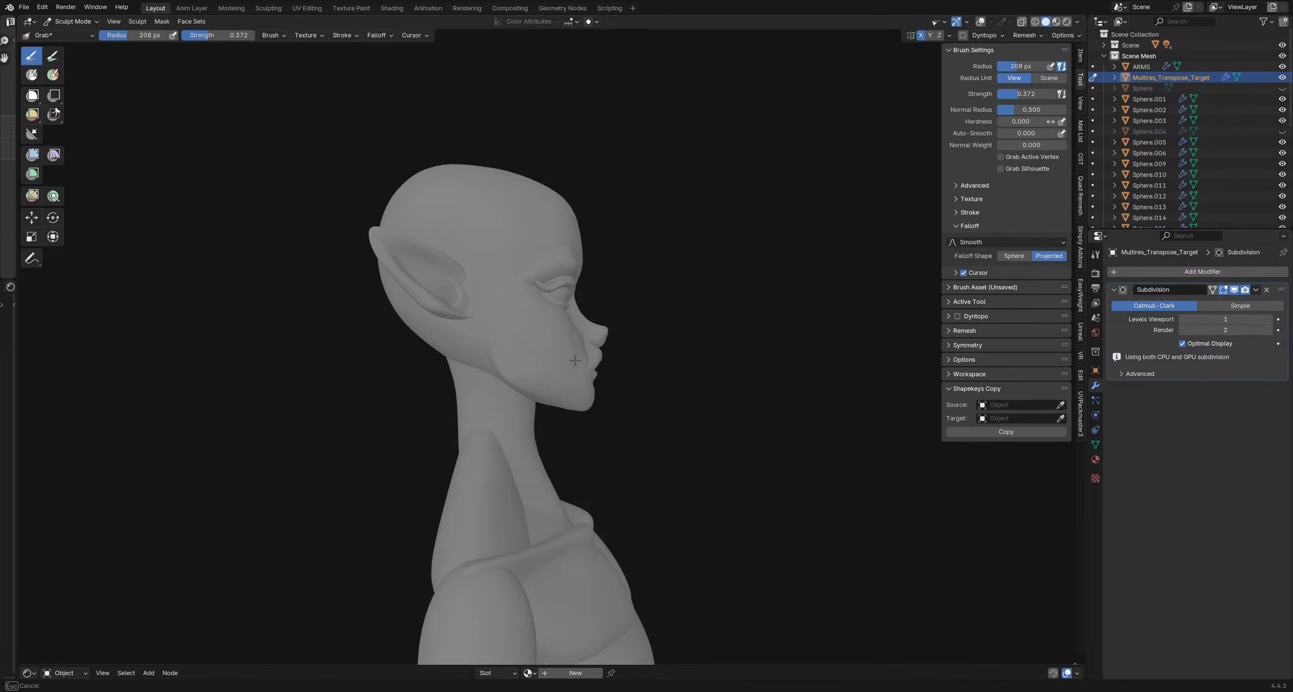
mouse_move(651, 354)
middle_down()
mouse_move(404, 373)
mouse_move(479, 379)
mouse_move(431, 374)
middle_up()
- Resize the Grab brush on the opposite profile, ending with a 174 px radius
key(f)
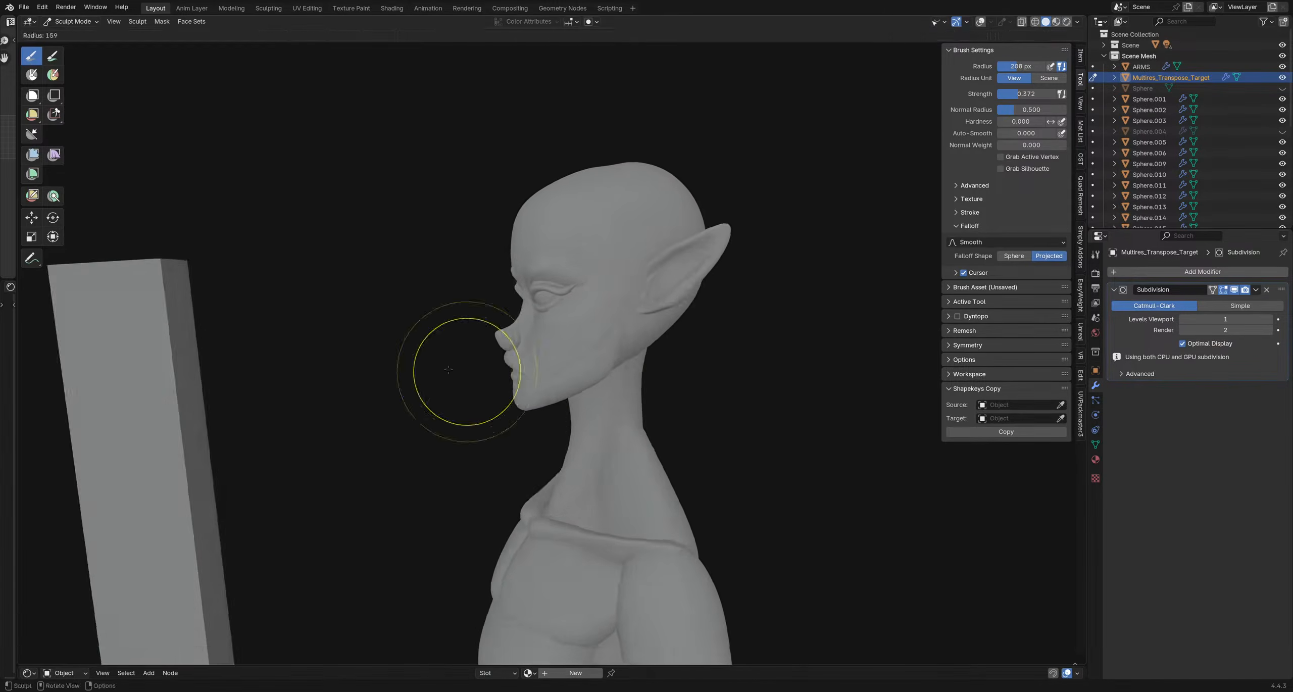
click(515, 372)
mouse_move(510, 372)
middle_down()
mouse_move(555, 388)
mouse_move(551, 420)
mouse_move(526, 420)
middle_up()
key(f)
click(571, 420)
key(f)
click(565, 405)
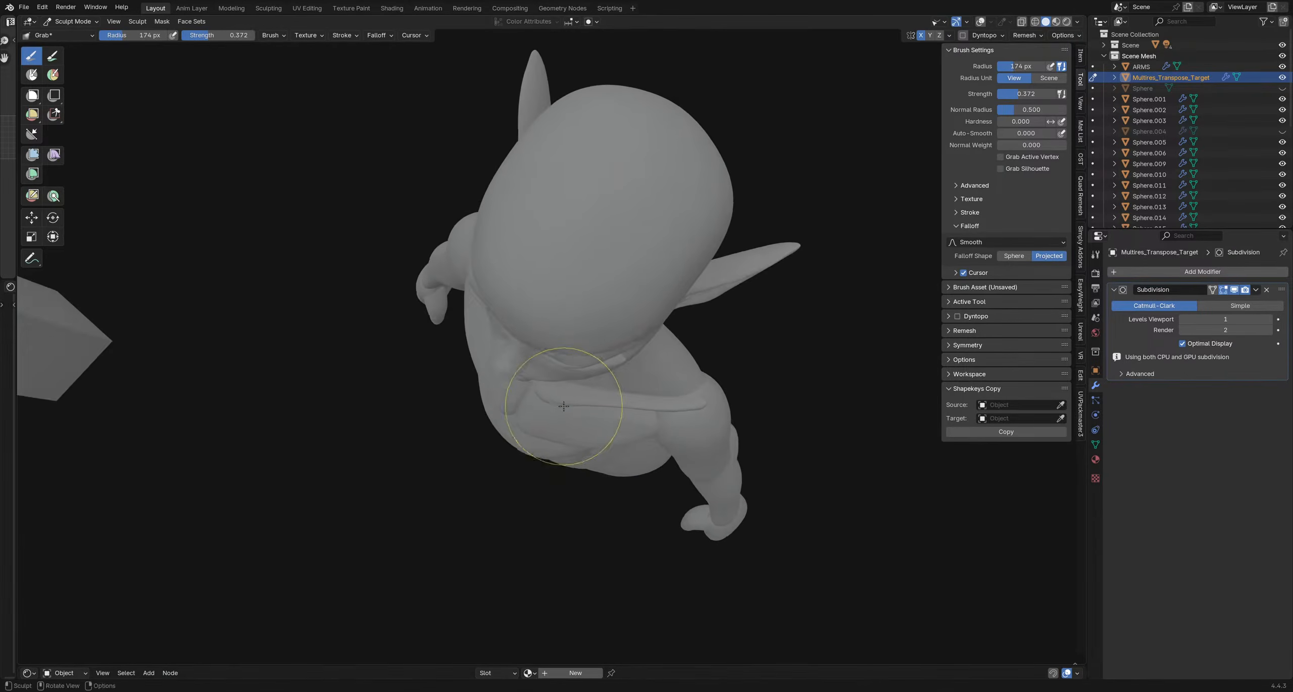
- Mask the neck with an expand mask, leaving the head unmasked
mouse_move(601, 436)
middle_down()
mouse_move(591, 410)
mouse_move(567, 403)
mouse_move(630, 374)
mouse_move(591, 384)
mouse_move(577, 342)
middle_up()
mouse_move(583, 171)
middle_down()
mouse_move(649, 410)
mouse_move(582, 339)
mouse_move(596, 385)
mouse_move(635, 427)
mouse_move(571, 418)
middle_up()
key(shift+a)
click(660, 374)
click(837, 389)
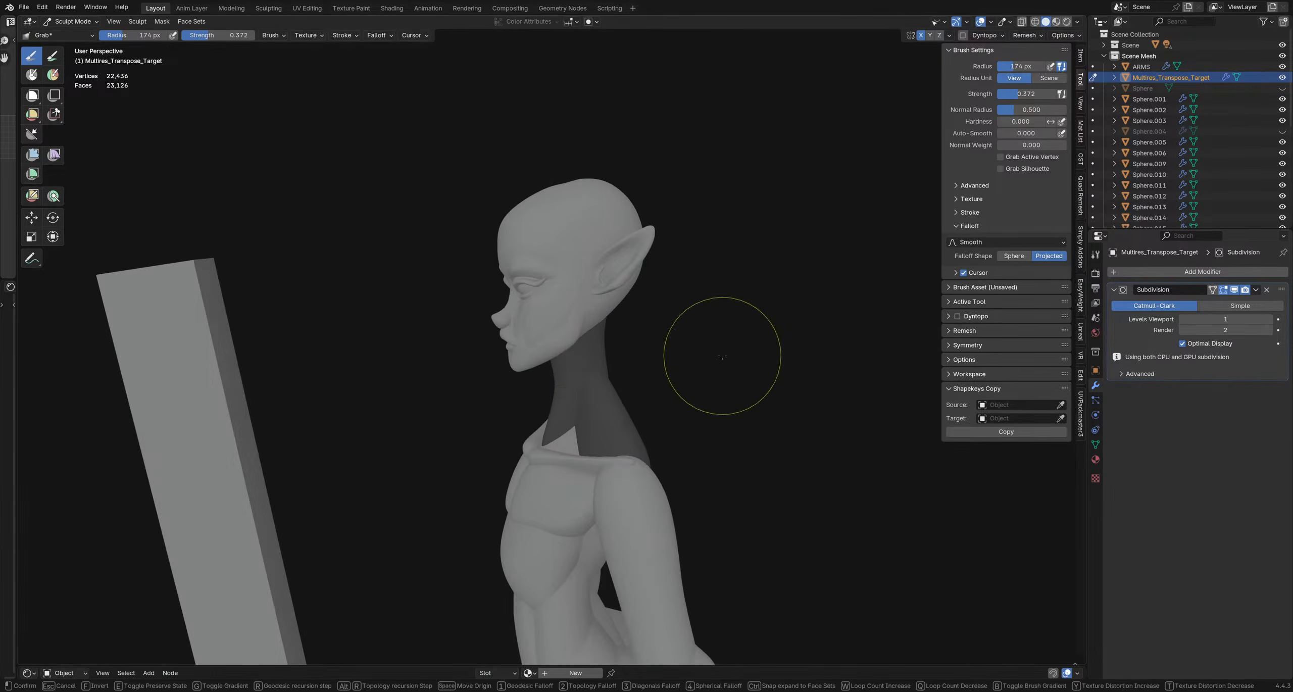
- Set the Grab brush radius to 190 px for shaping the skull from above
middle_drag(723, 356, 569, 438)
key(f)
click(596, 431)
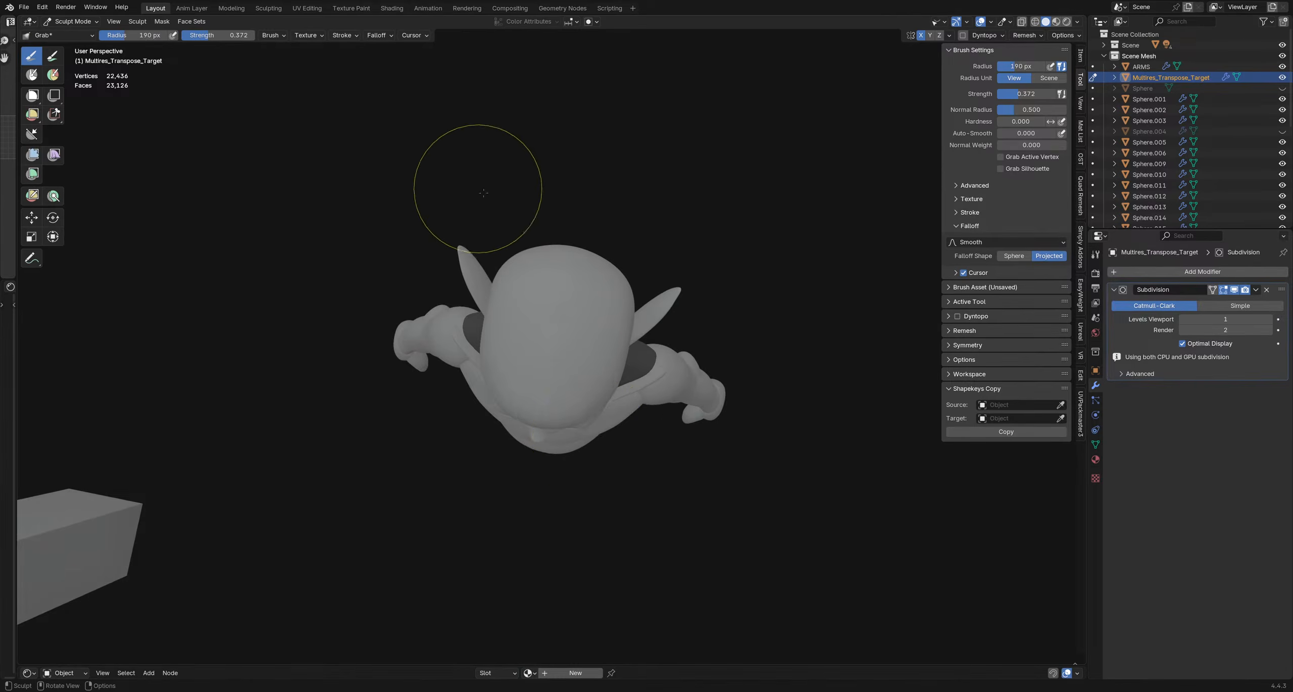
- Save the file and widen the image editor area beside the 3D viewport
scroll(459, 202, up, 2)
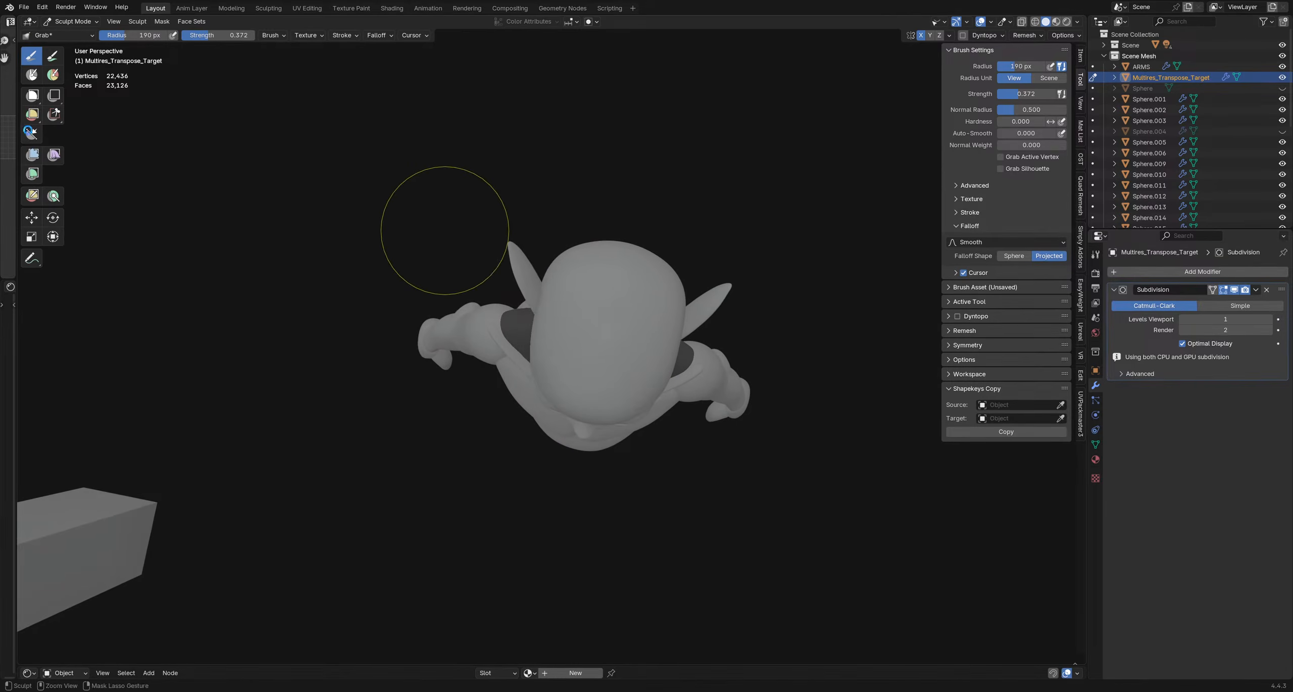
key(ctrl+s)
drag(16, 130, 267, 126)
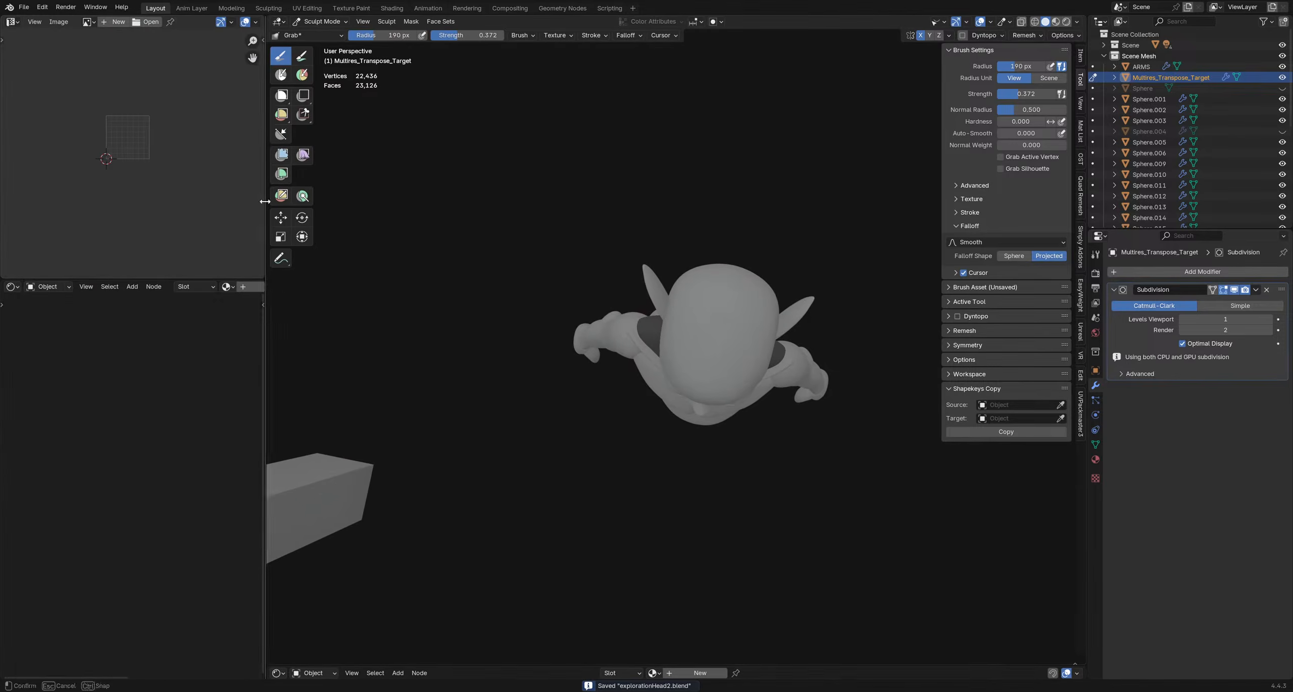
- Turn the upper image editor area into a second 3D viewport and hide its sidebar and toolbar
click(11, 21)
click(22, 51)
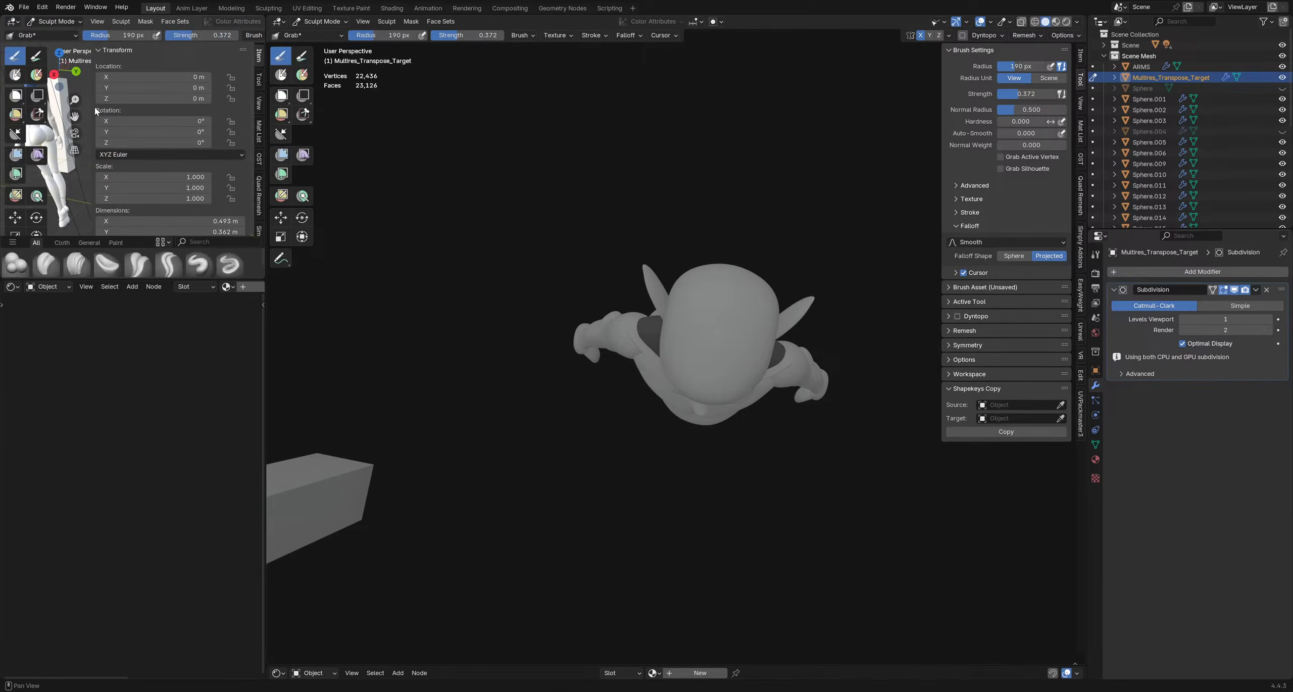
key(n)
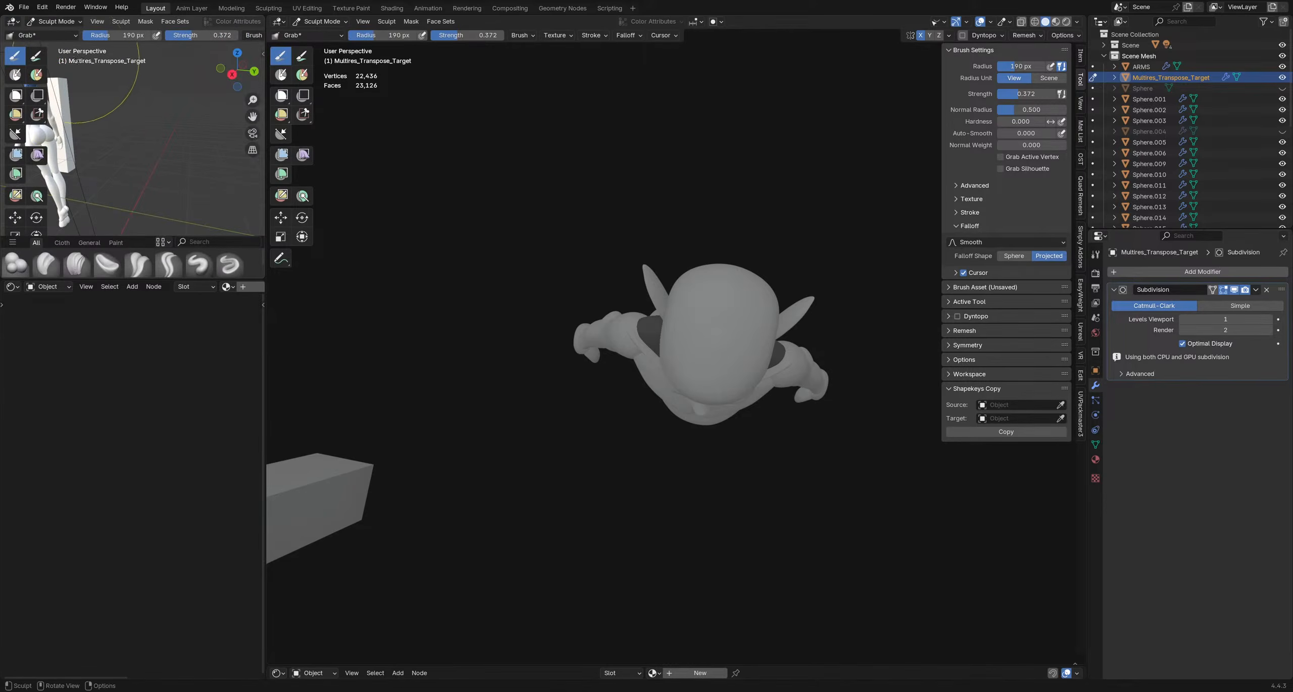
click(114, 23)
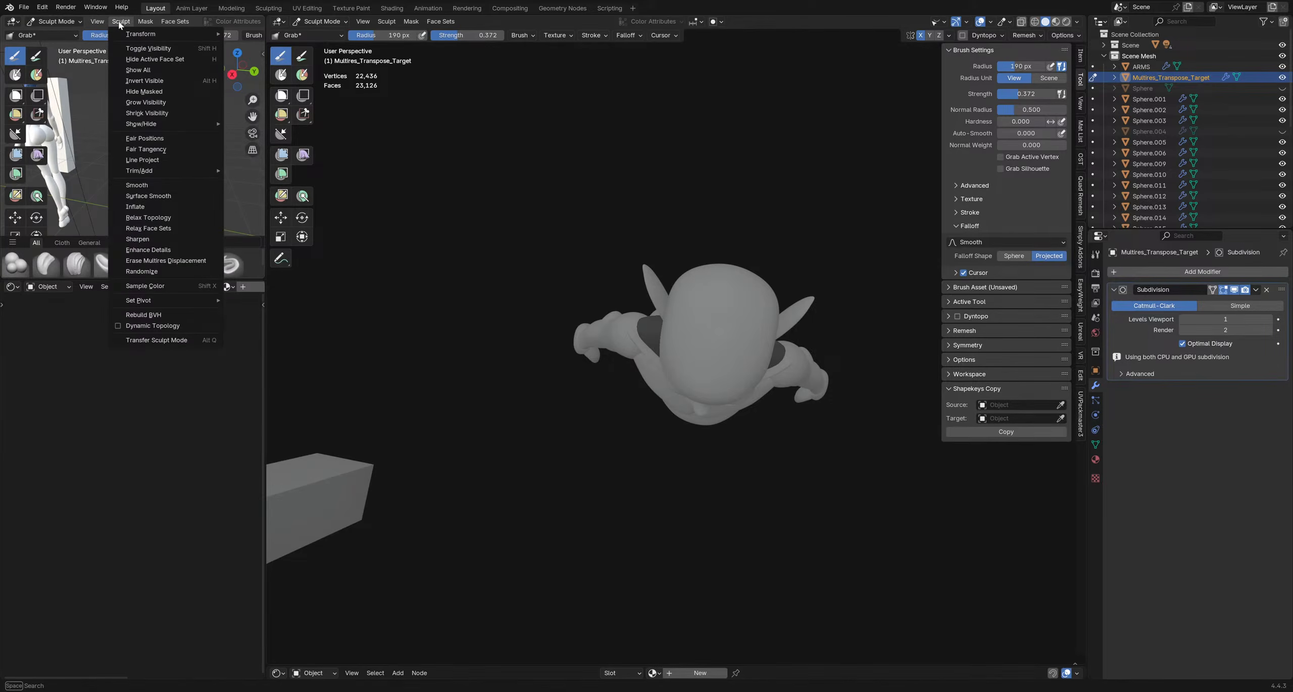
mouse_move(93, 25)
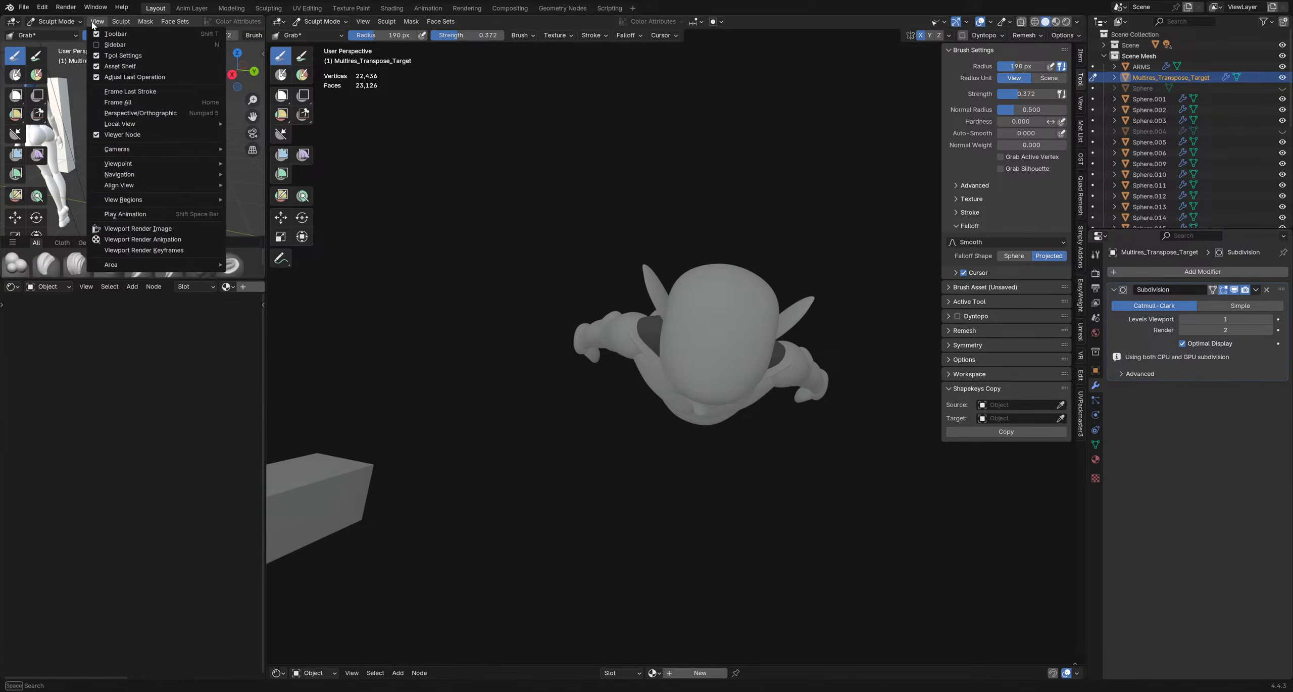
click(94, 25)
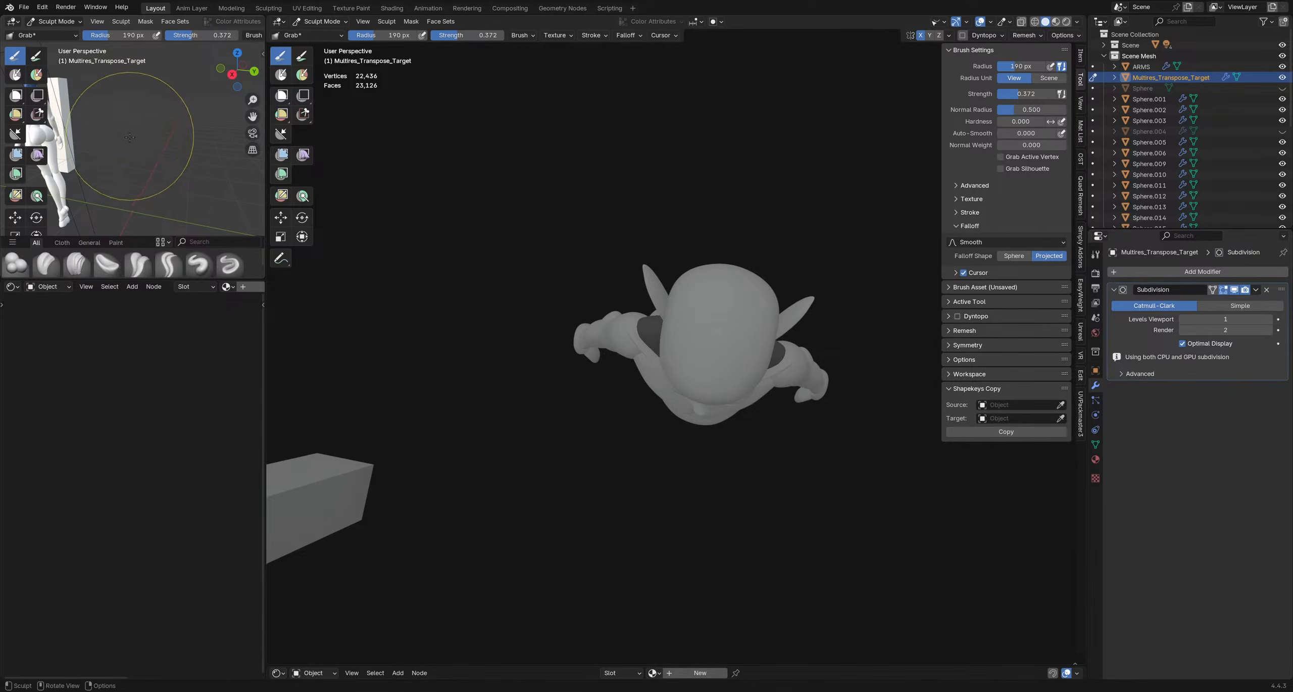
key(shift+g)
key(shift)
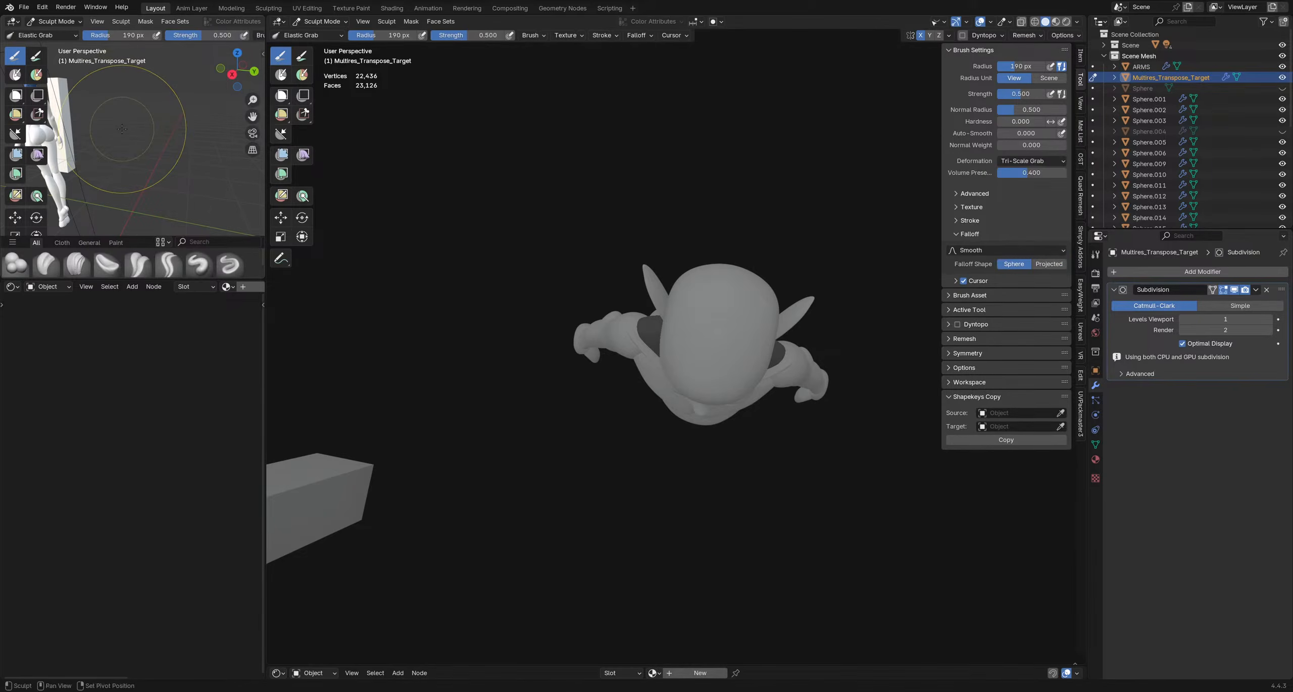
click(97, 23)
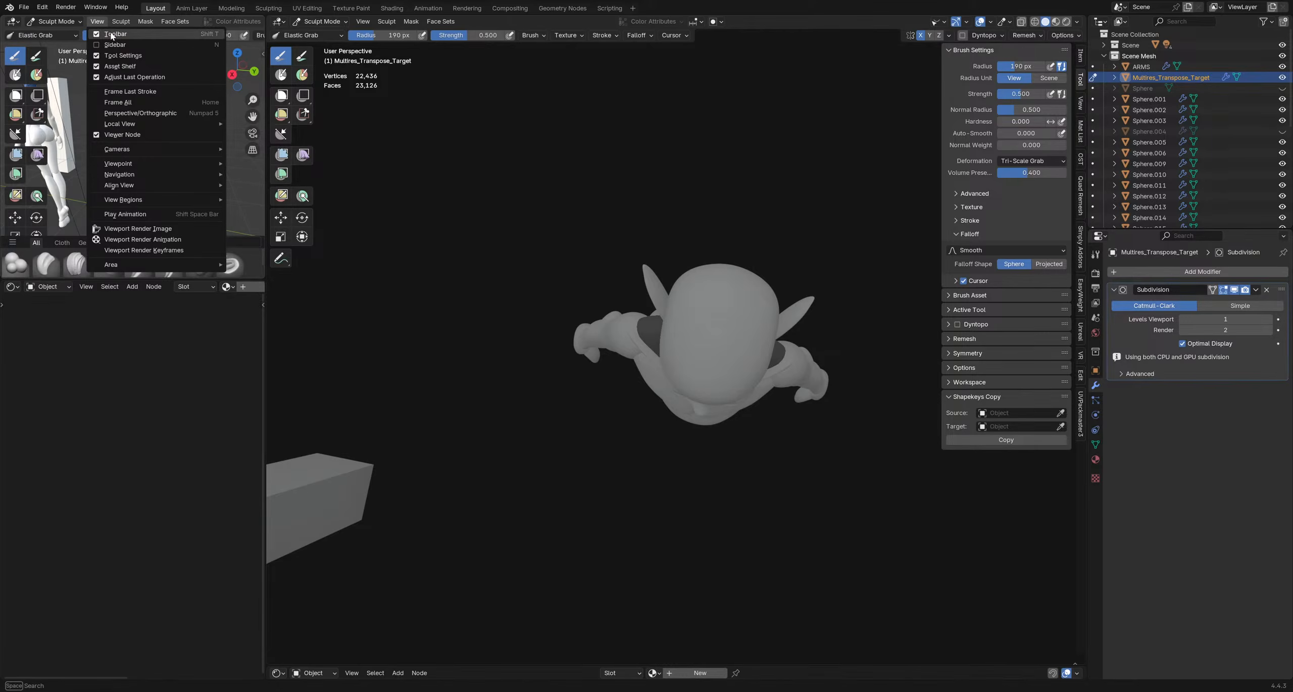
click(111, 35)
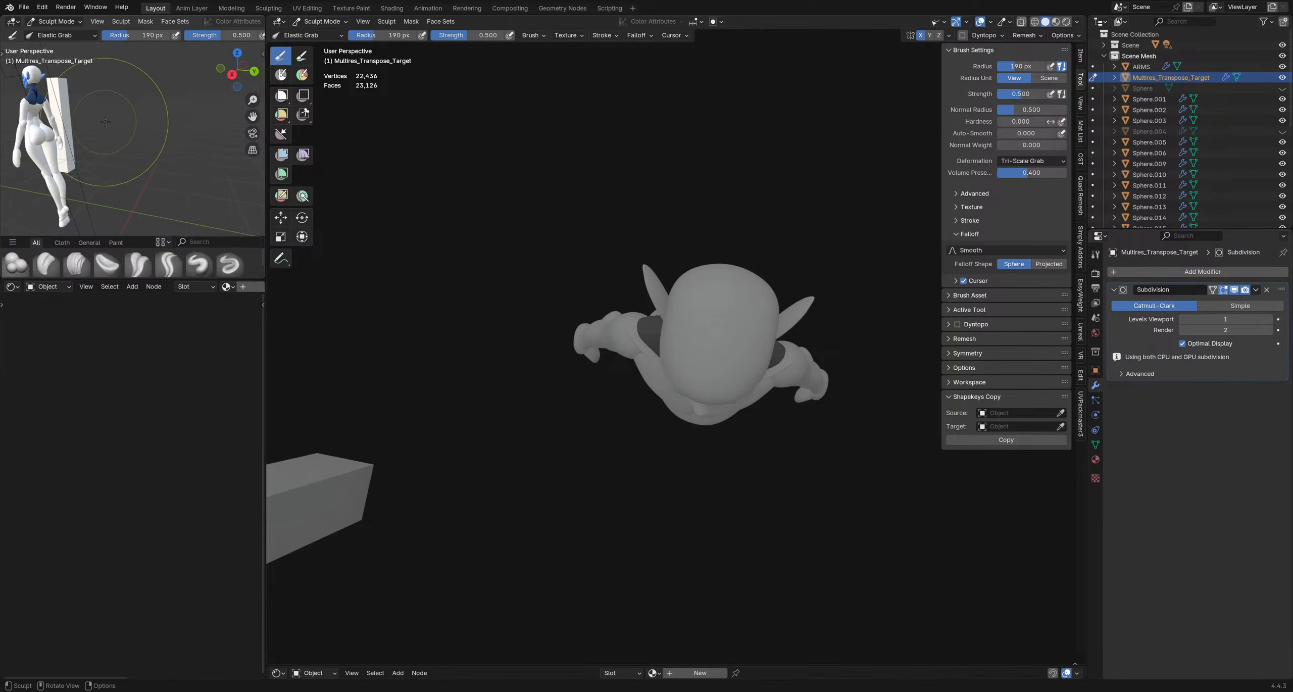
- Switch to Object Mode, clear the selection and bring the character's head and upper body into the small viewport
key(ctrl+Tab)
click(112, 171)
mouse_move(102, 177)
middle_down()
mouse_move(197, 174)
mouse_move(118, 164)
mouse_move(129, 165)
middle_up()
scroll(119, 164, down, 2)
click(58, 161)
key(KP_Decimal)
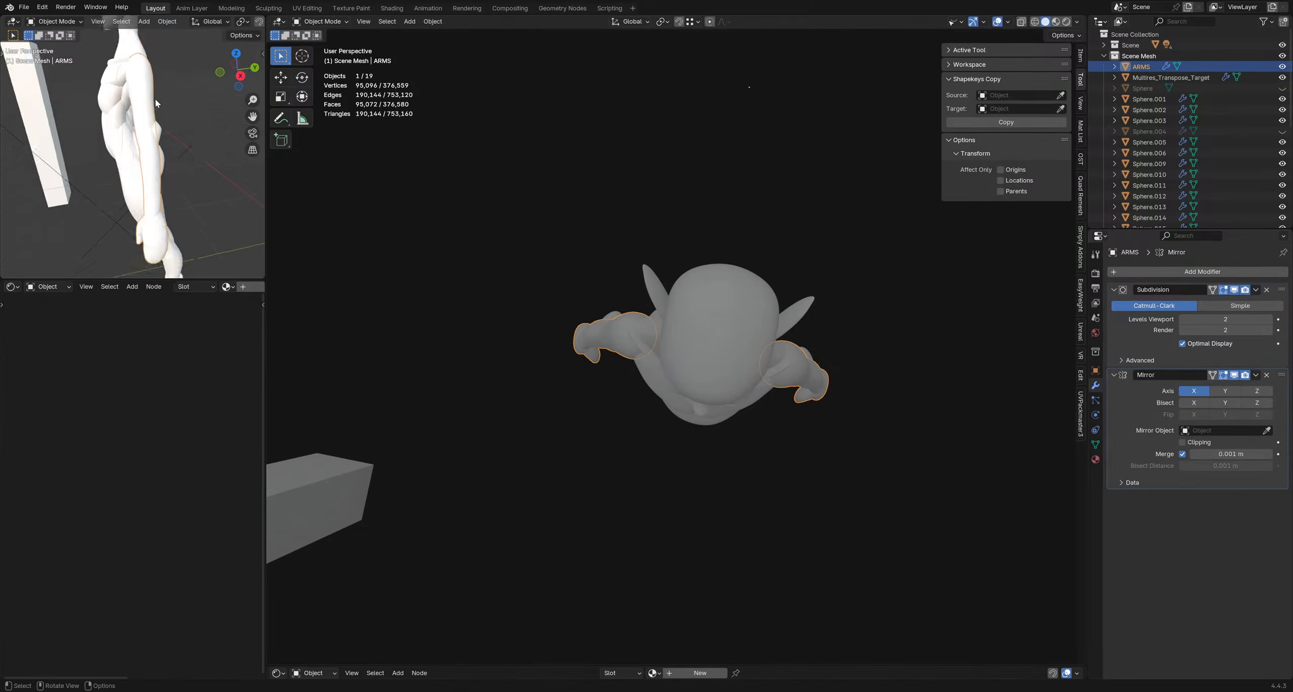
click(96, 96)
shift+middle_drag(96, 96, 91, 189)
middle_drag(91, 190, 144, 192)
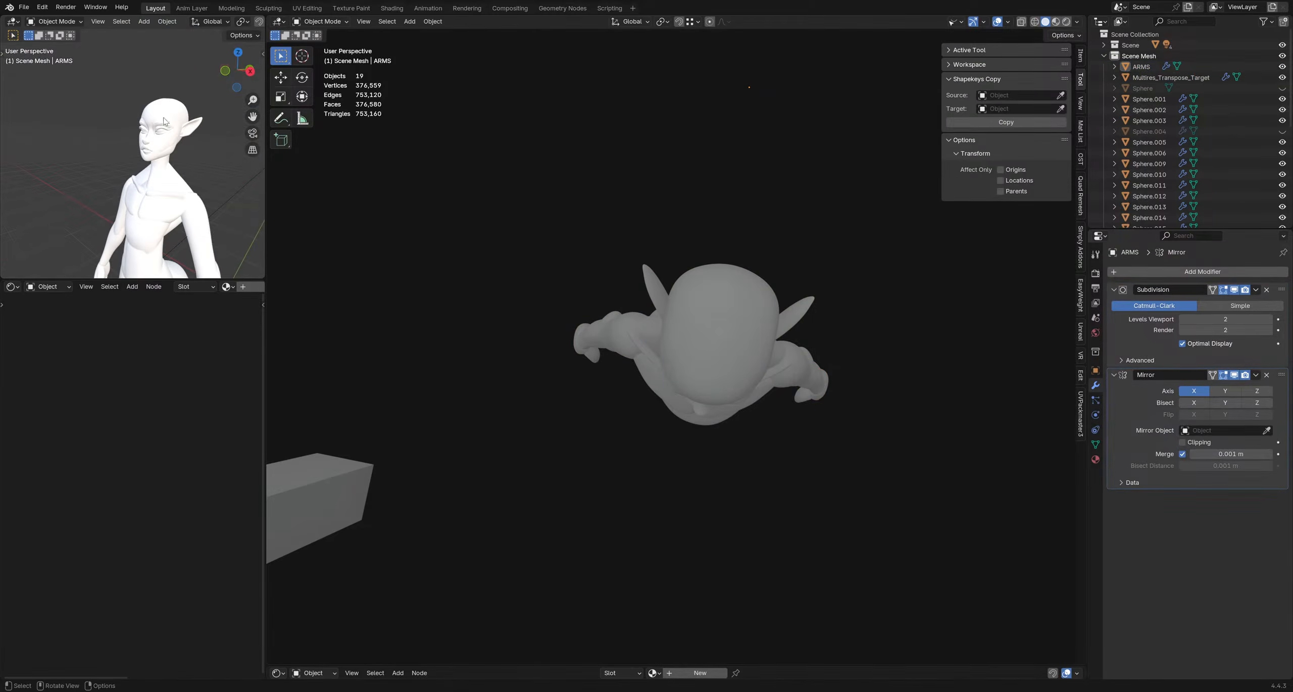
- Give the small viewport solid shading and try the bluish and white studio lights, settling on the white one
scroll(242, 23, down, 9)
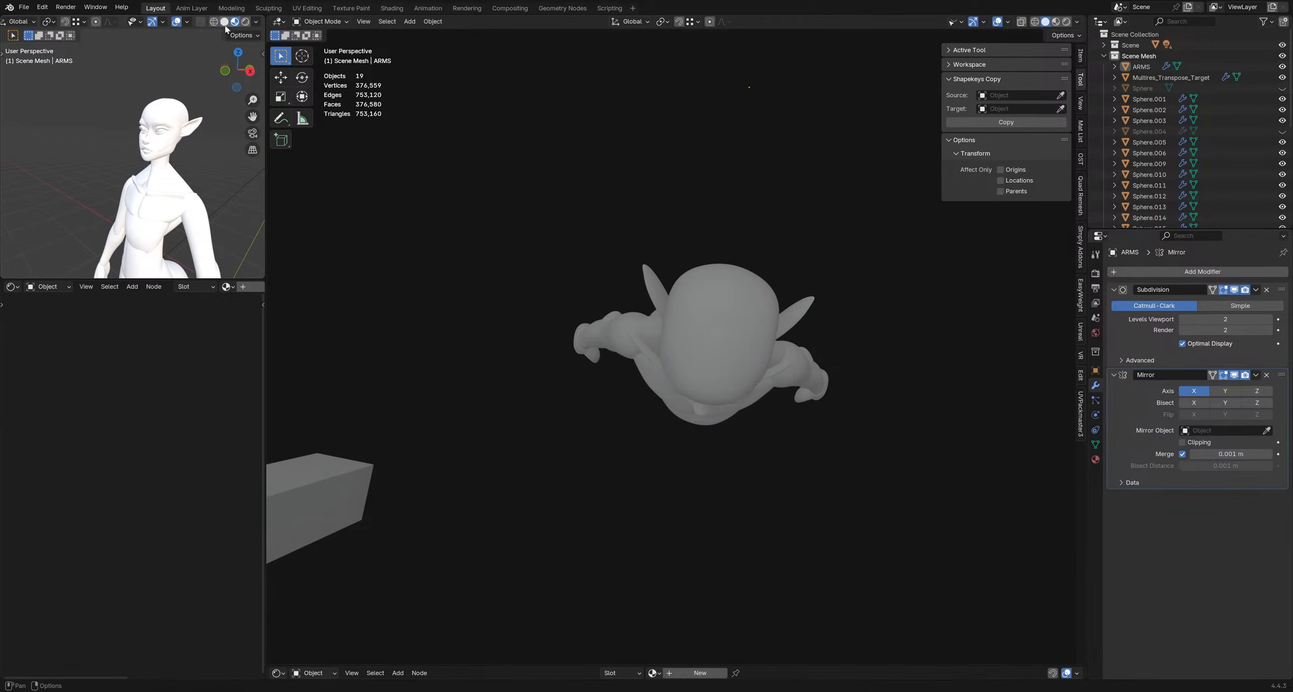
click(224, 22)
click(256, 21)
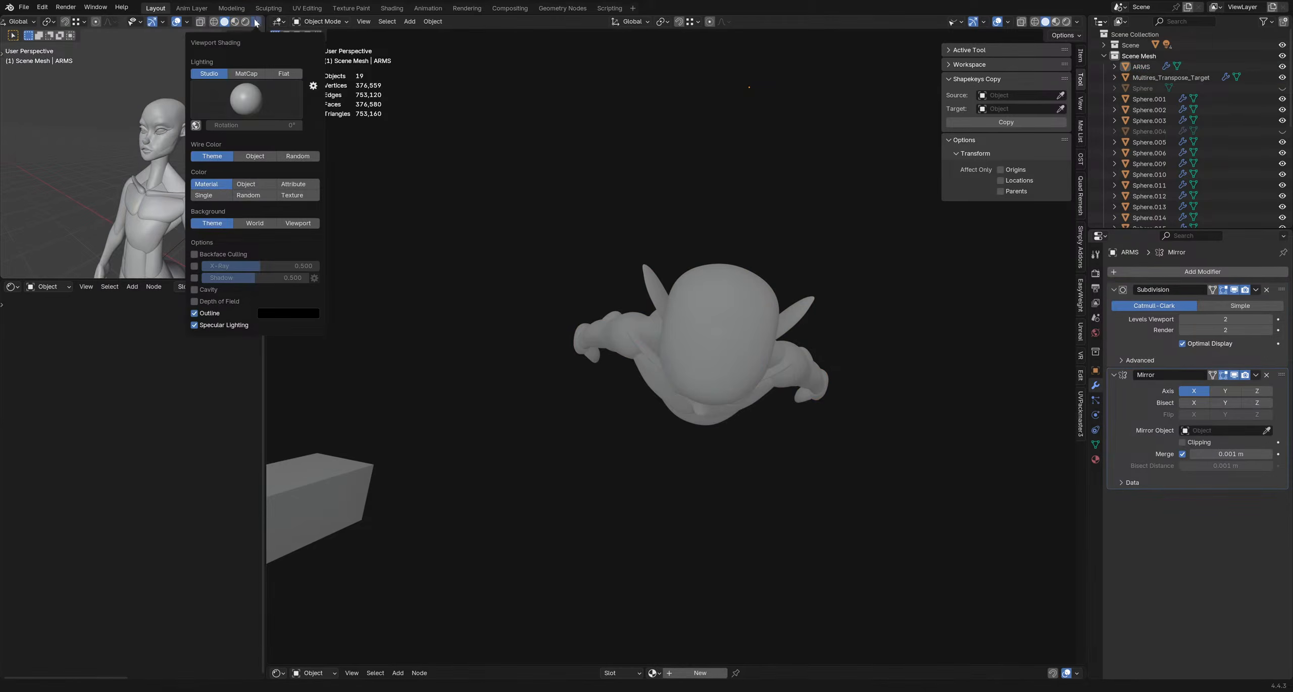
click(247, 101)
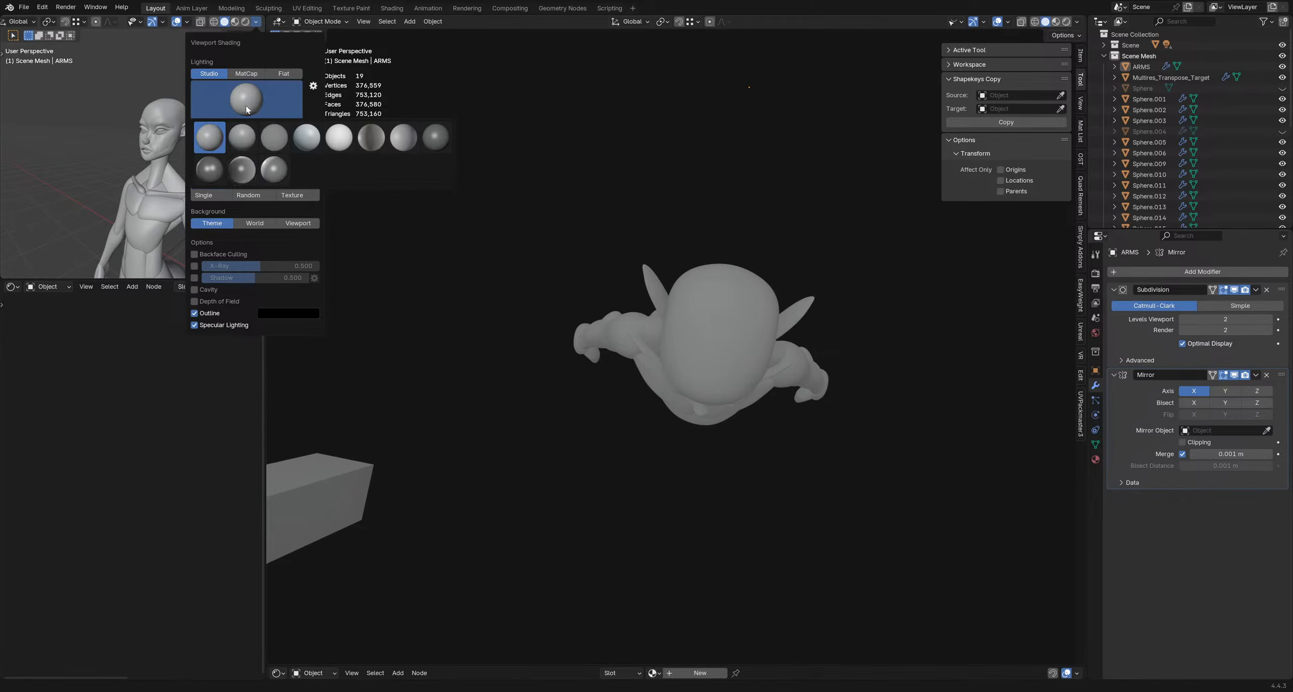
click(306, 137)
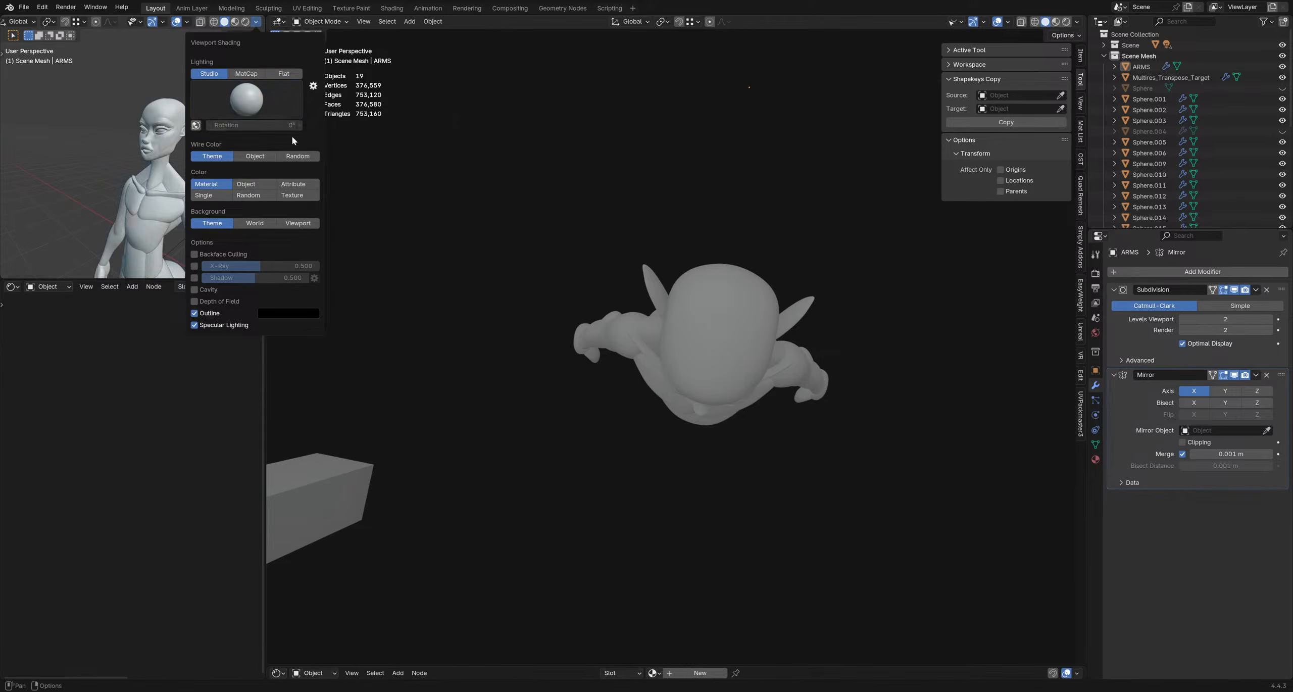
click(296, 104)
click(339, 137)
click(238, 107)
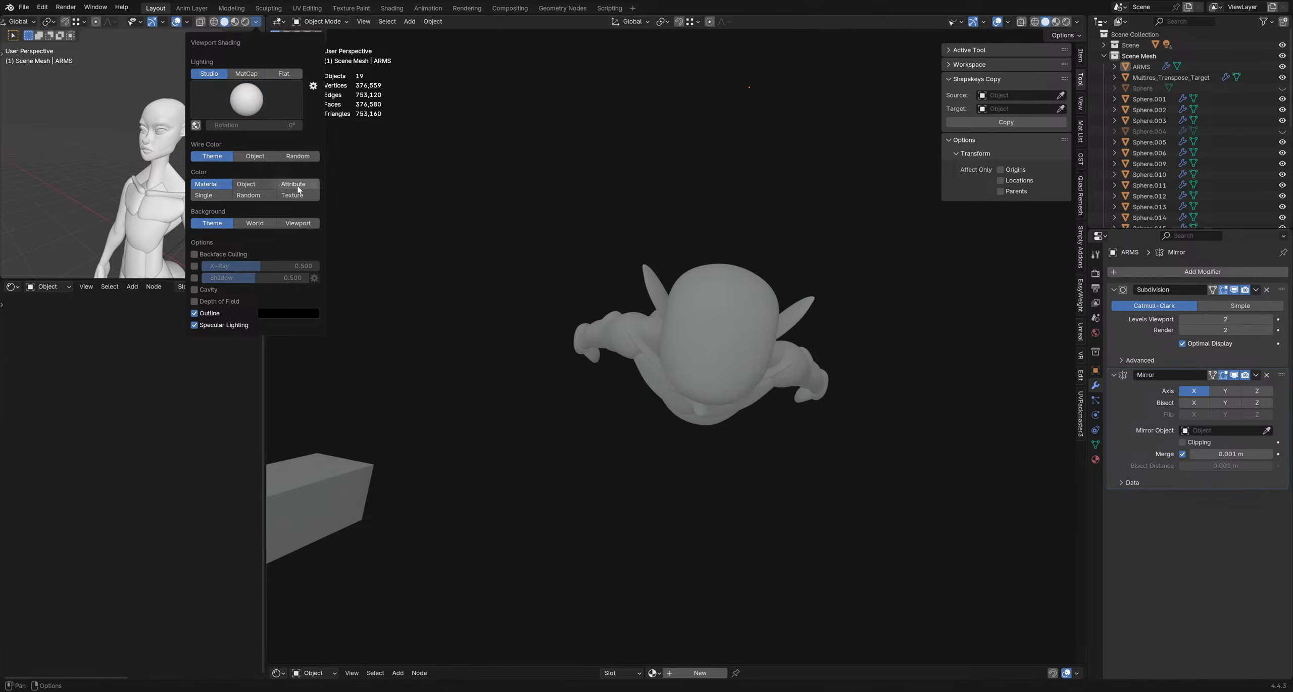
- Enable World cavity shading with Valley at 0.000 and turn off object outlines in the small viewport
click(195, 290)
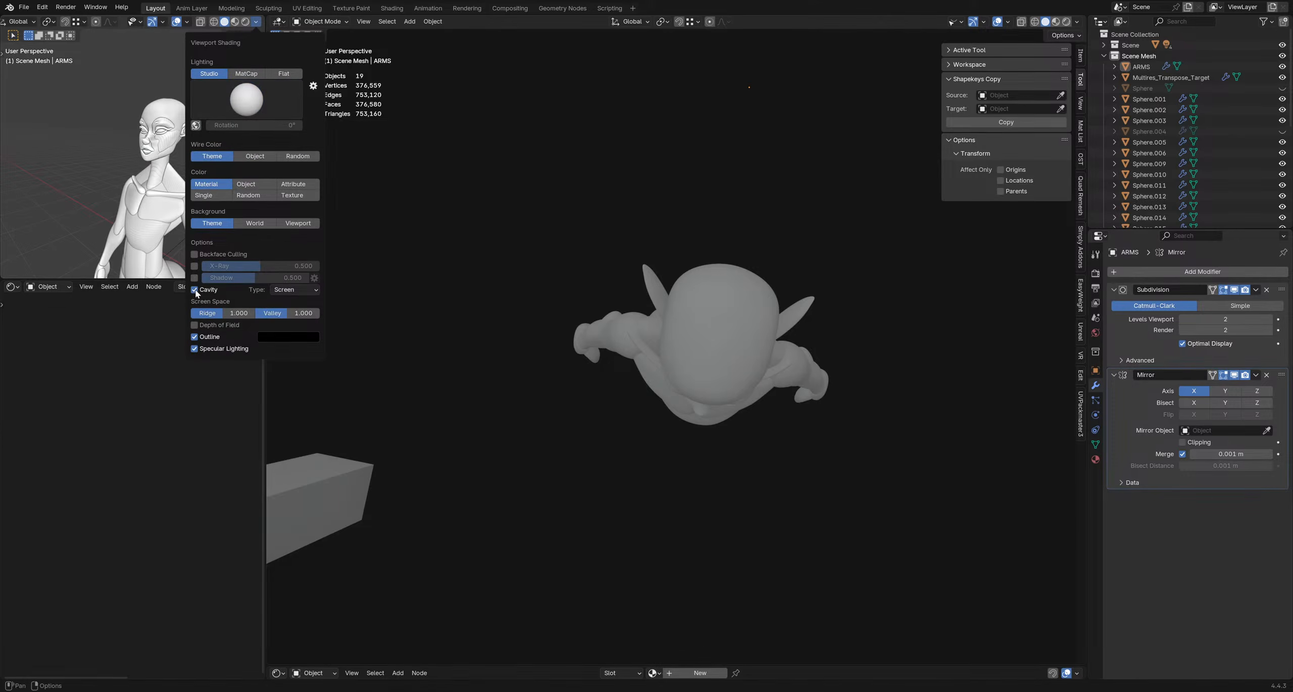
click(295, 290)
click(293, 299)
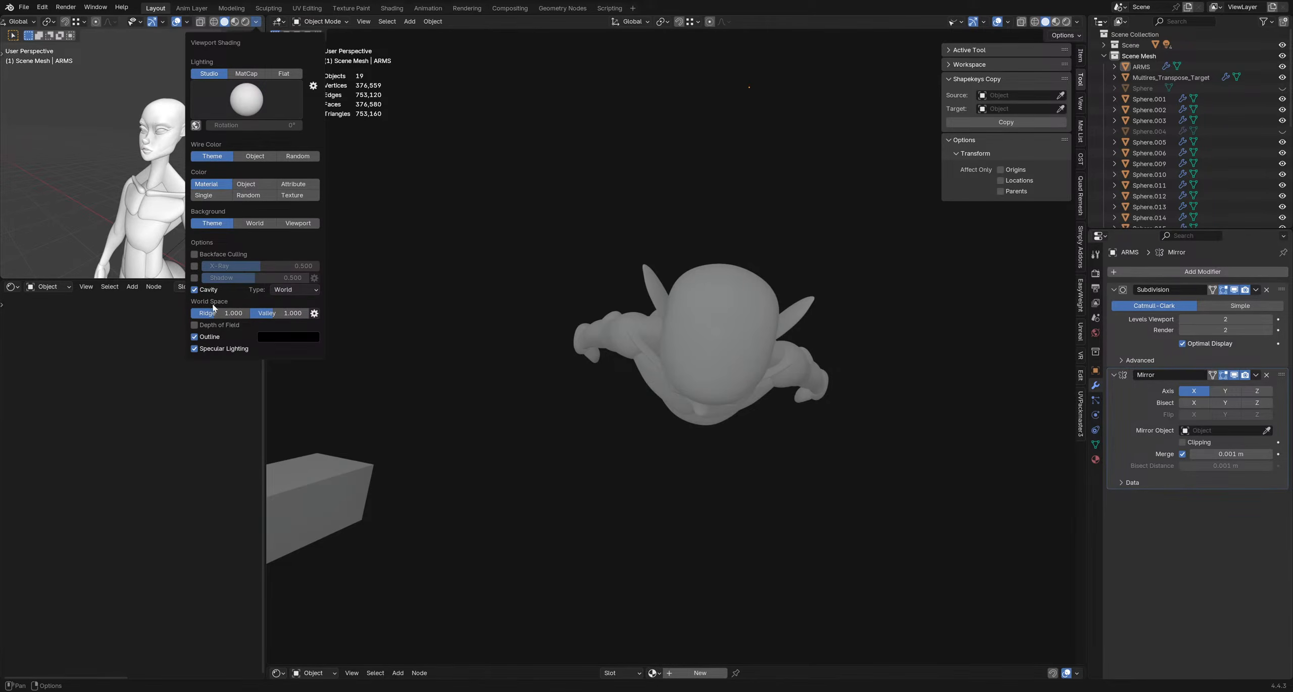
click(195, 336)
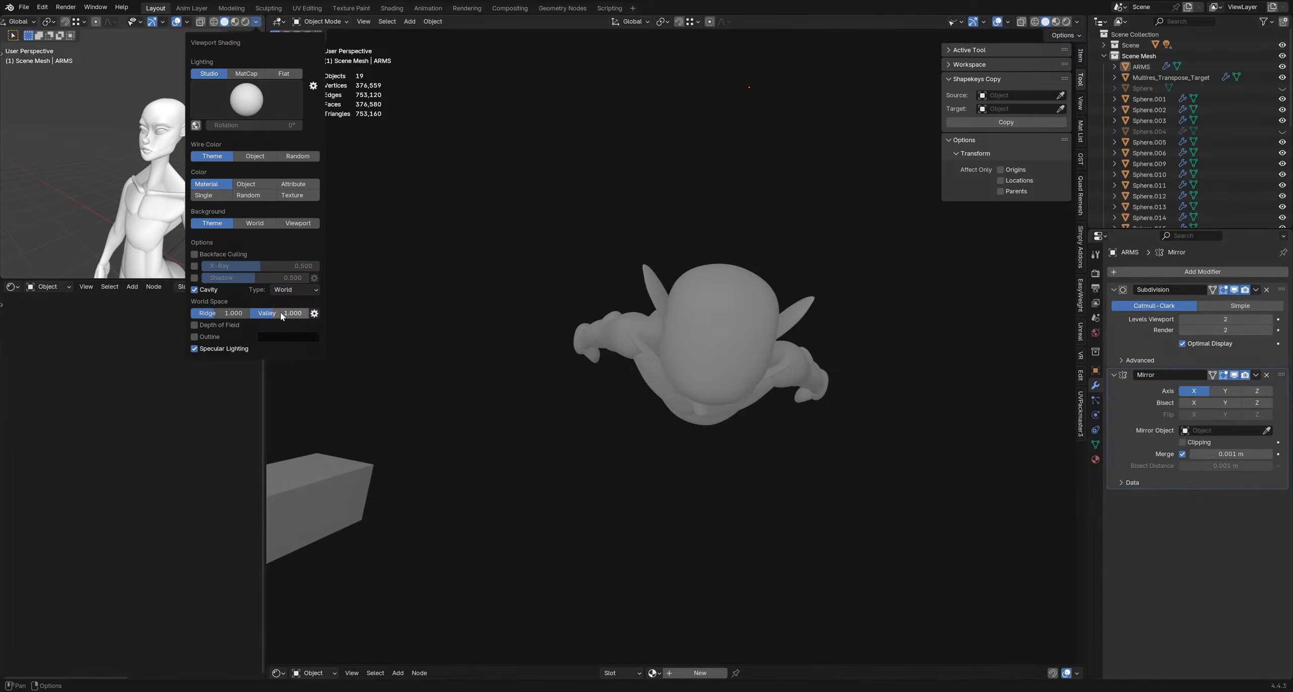
drag(281, 315, 252, 314)
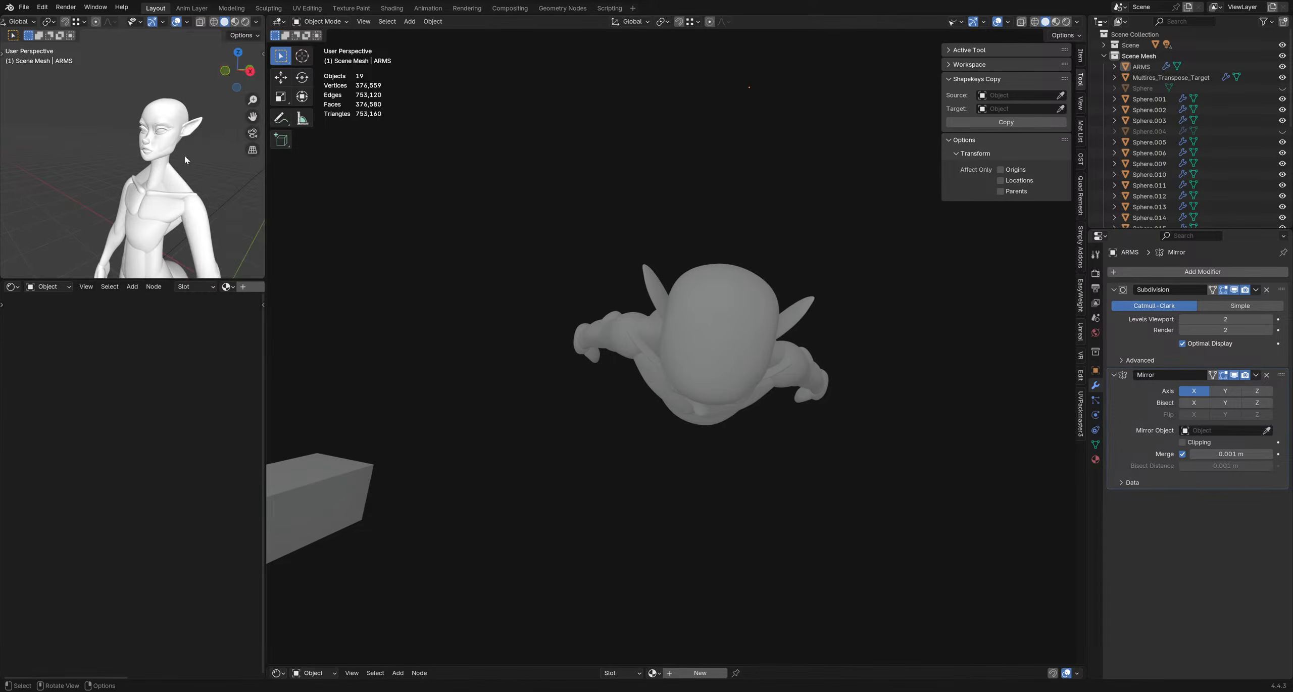
mouse_move(164, 144)
middle_down()
mouse_move(202, 150)
mouse_move(151, 145)
middle_up()
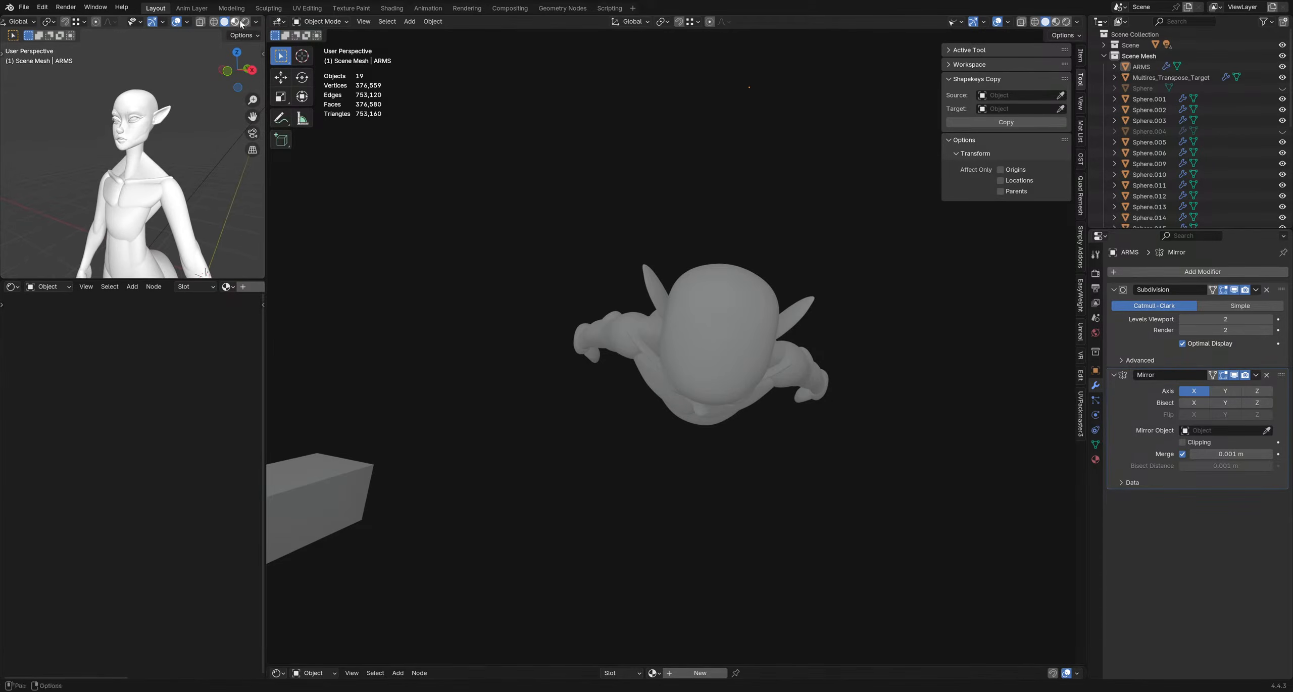
- Hide the 3D cursor and the axis lines among the small viewport's overlays
click(186, 23)
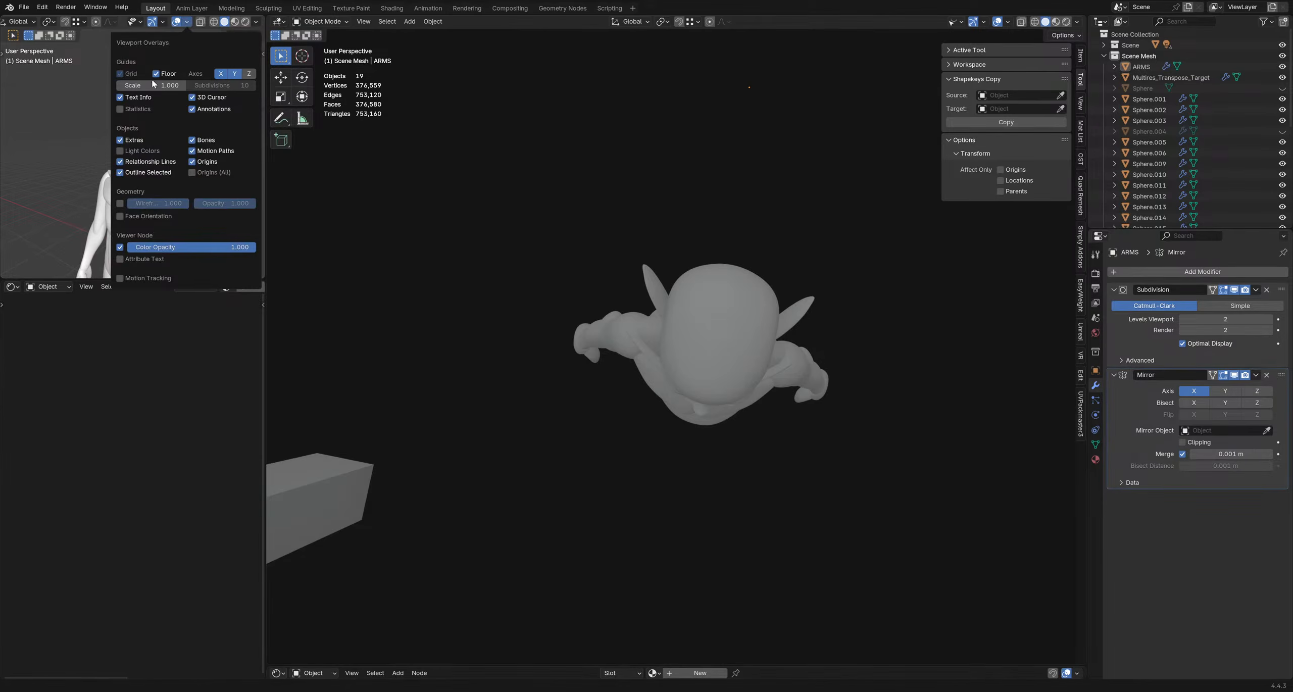
click(120, 140)
click(187, 23)
click(186, 22)
click(132, 141)
click(138, 22)
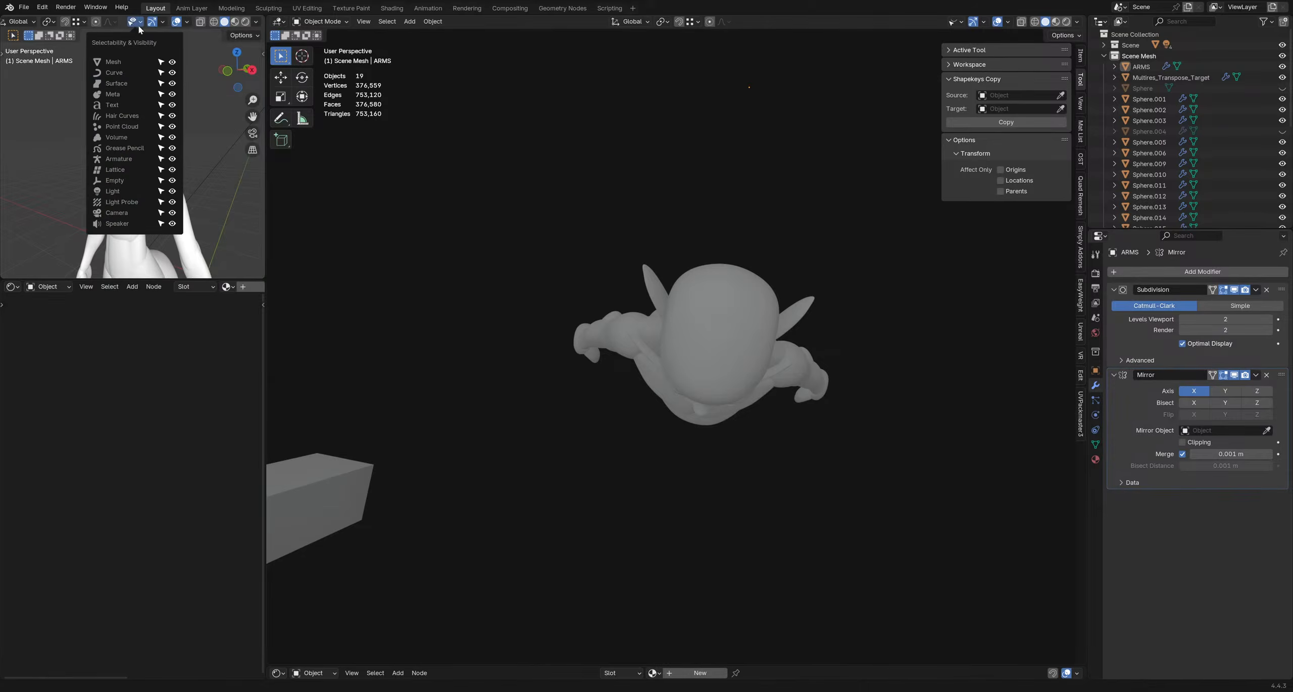
click(133, 26)
click(134, 26)
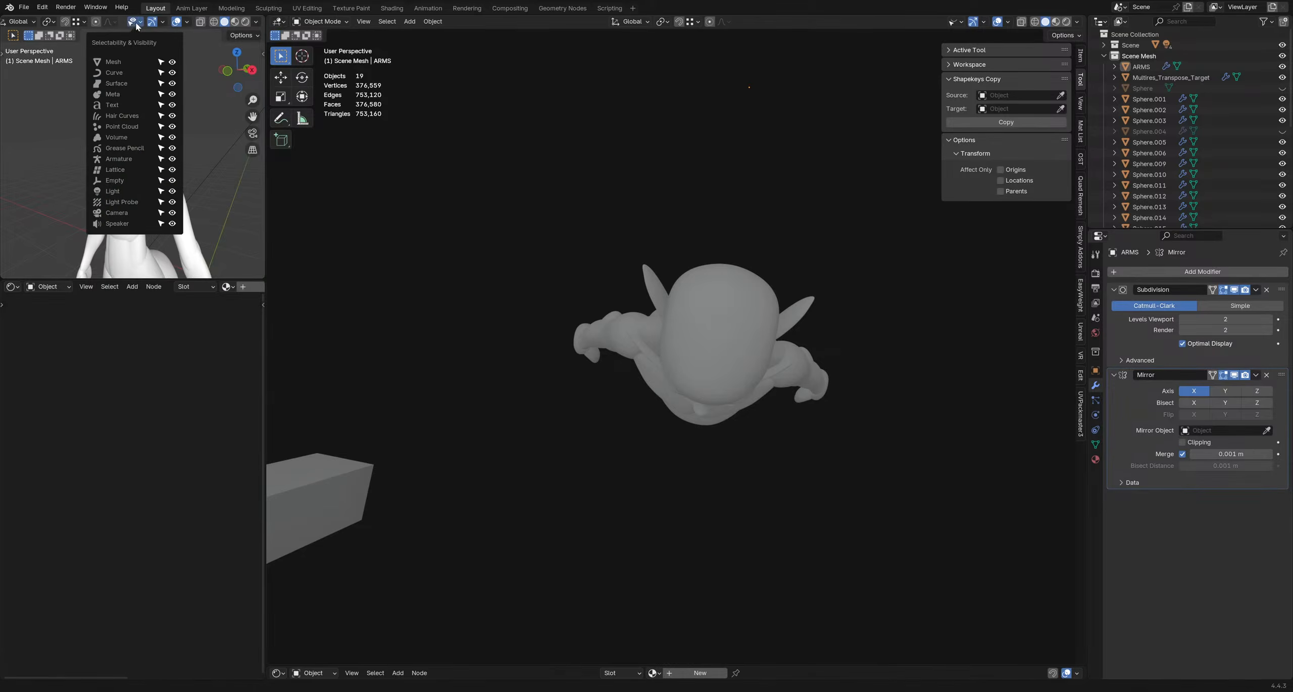
click(177, 24)
click(177, 22)
click(187, 22)
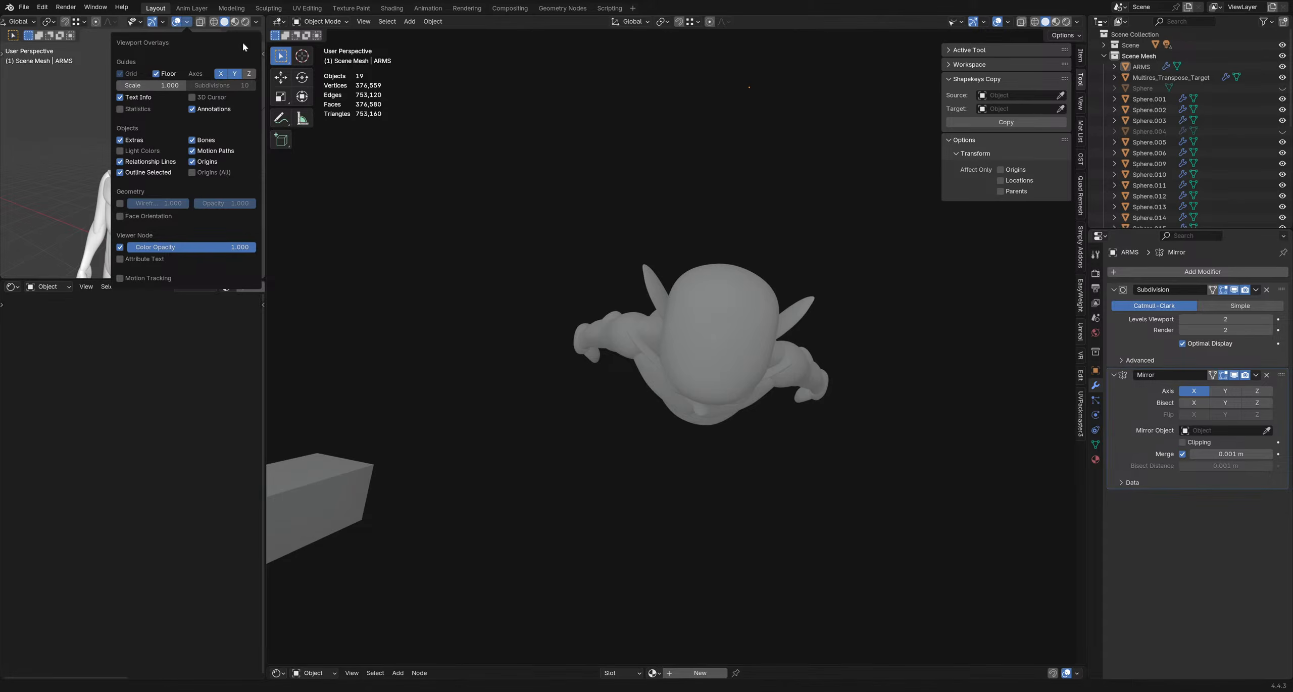
click(224, 75)
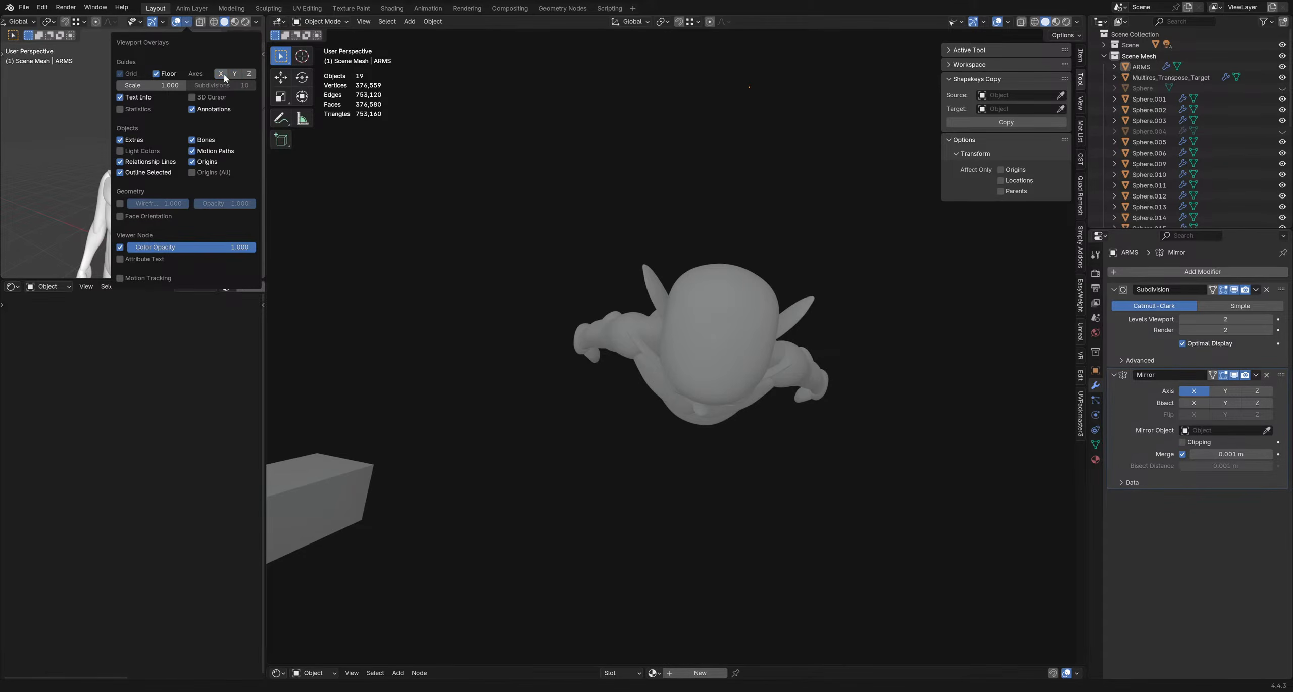
click(188, 24)
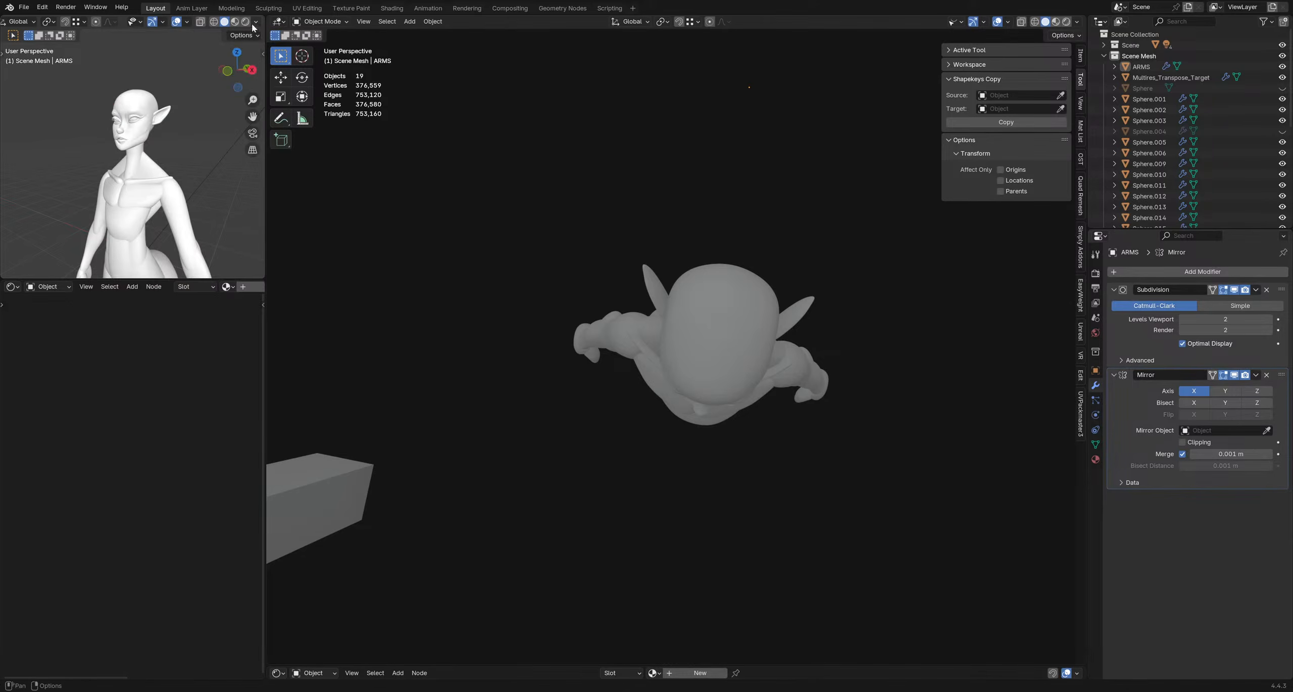
- Hide the navigation gizmo in the small viewport and frame the head more closely
click(187, 23)
mouse_move(162, 25)
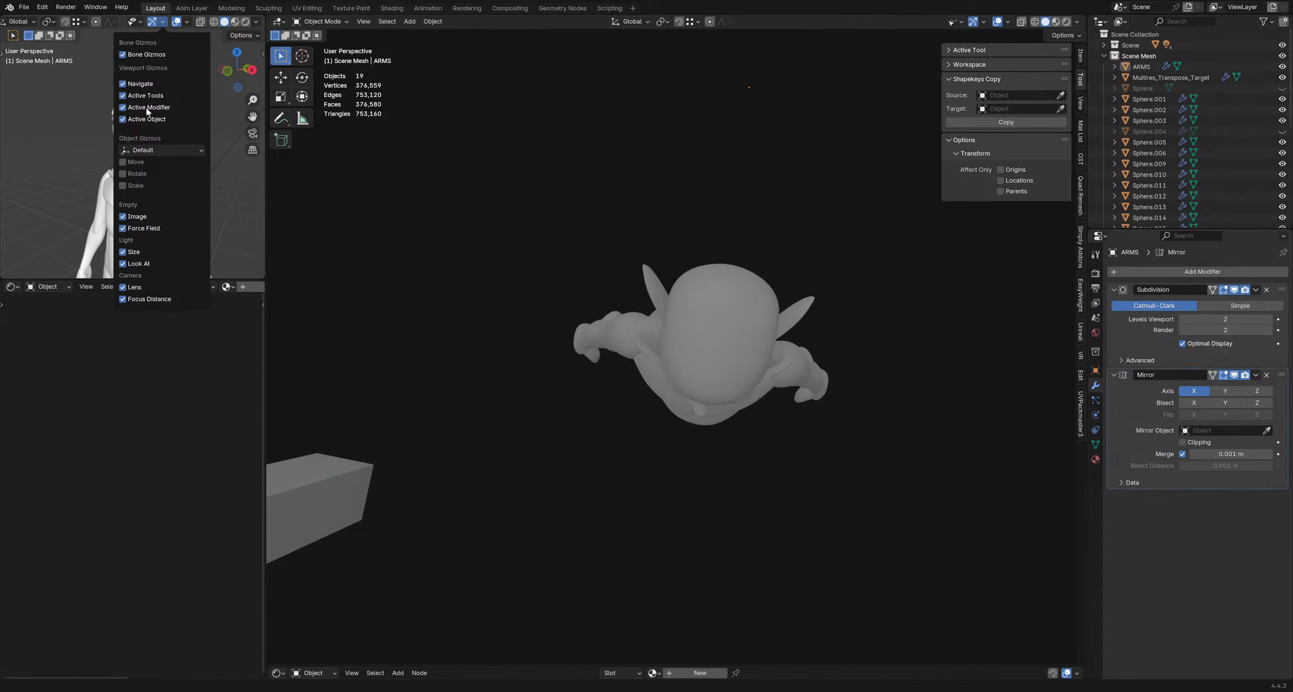
click(132, 83)
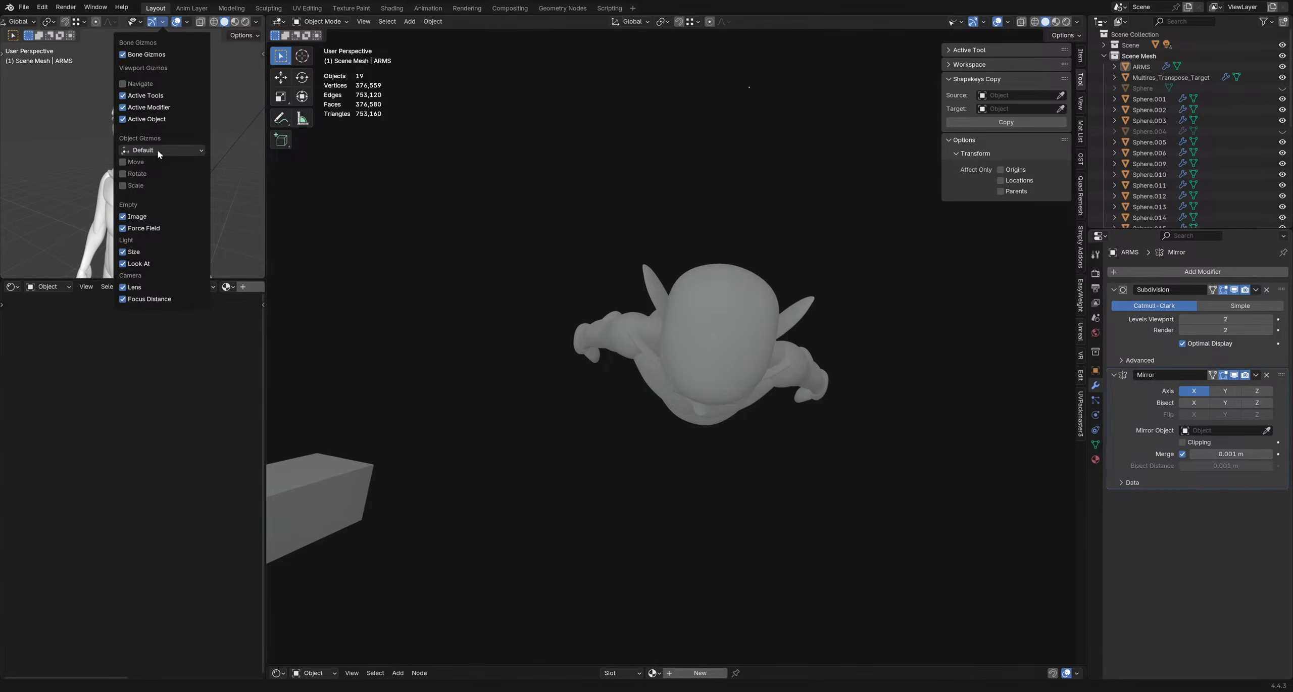
middle_drag(191, 164, 174, 196)
click(187, 21)
scroll(172, 166, up, 5)
shift+middle_drag(174, 196, 147, 199)
- Change the small viewport's studio light to the flat grey preset
click(256, 21)
click(246, 99)
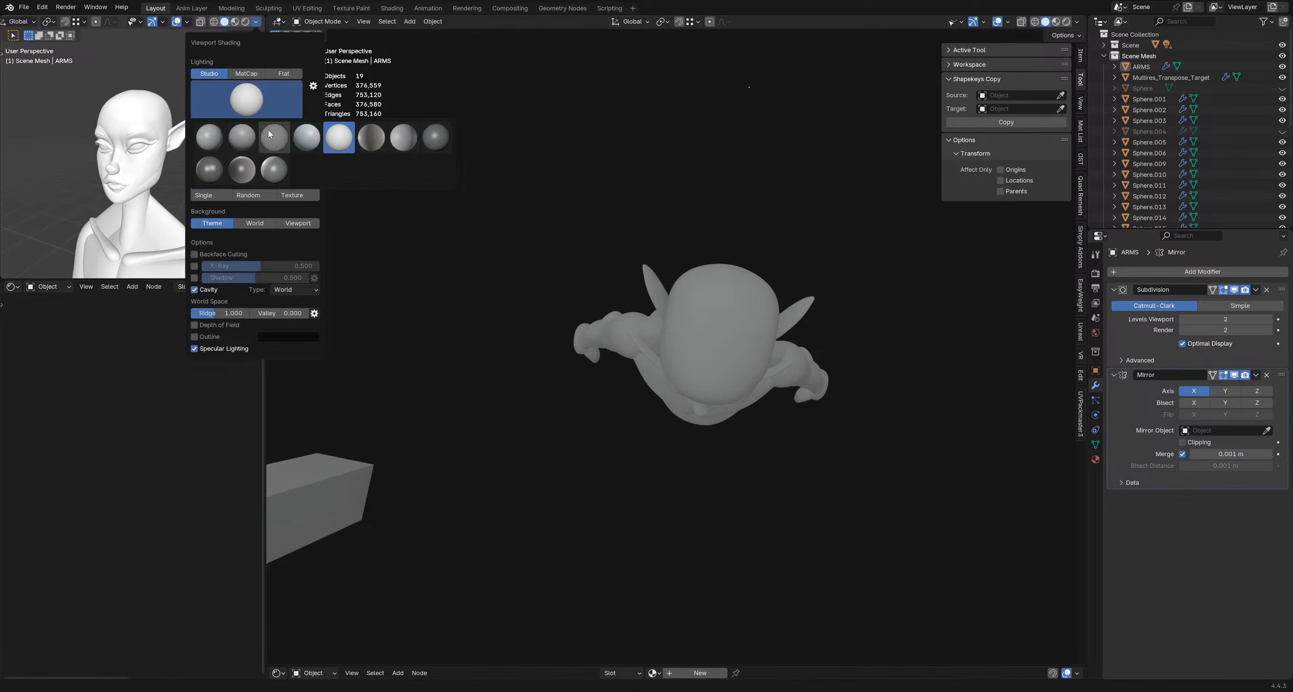
click(271, 145)
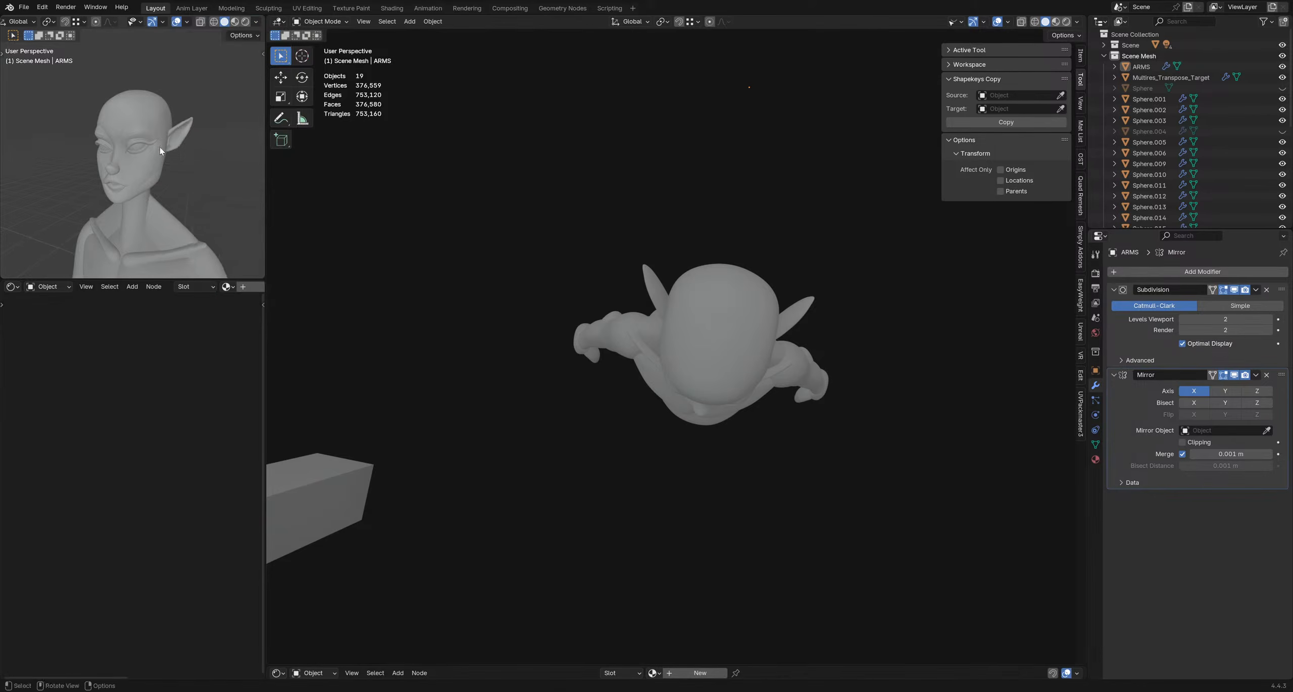
mouse_move(187, 151)
middle_down()
mouse_move(69, 174)
mouse_move(192, 166)
mouse_move(209, 116)
middle_up()
- Compare the view settings of both viewports and set the small viewport's focal length to 80 mm
key(n)
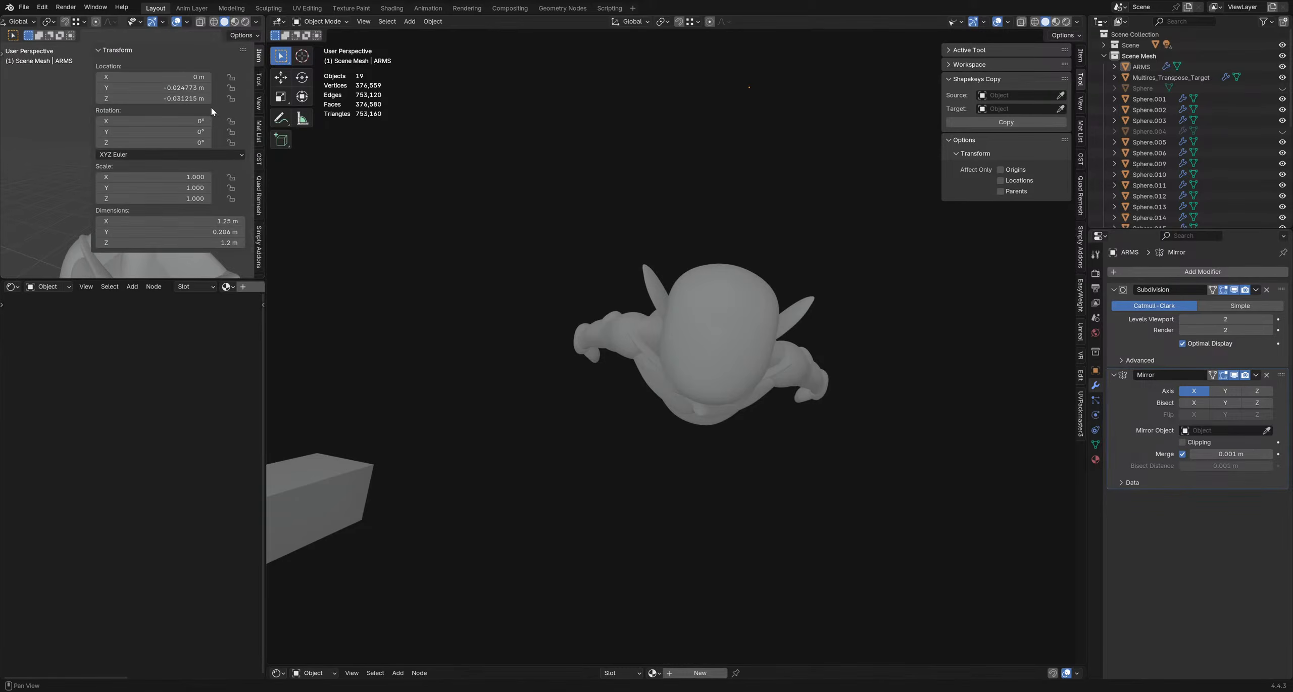
click(260, 103)
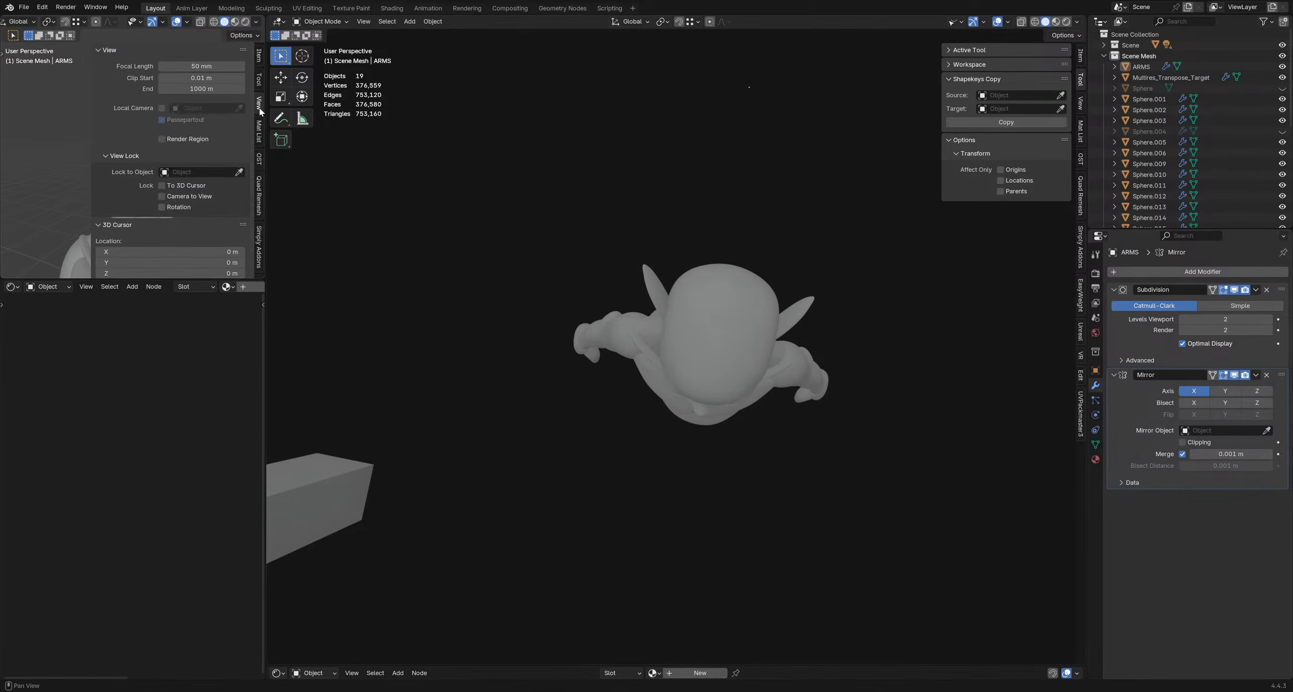
click(1081, 104)
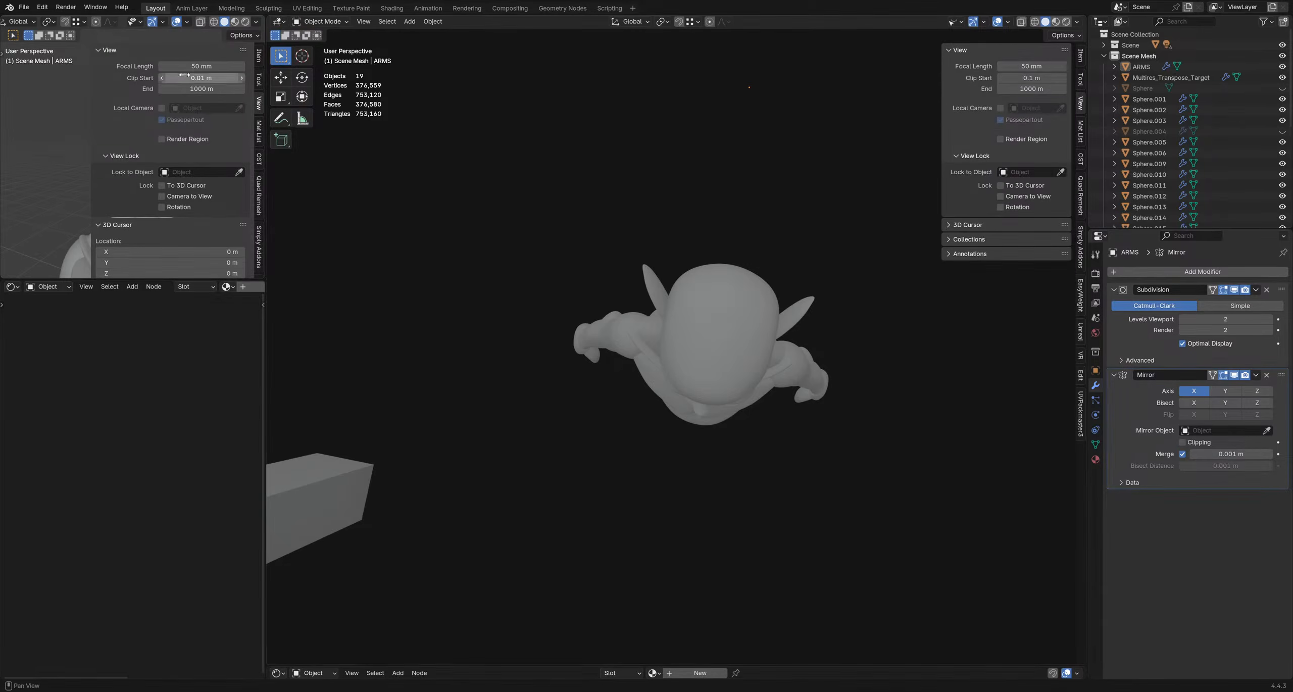
click(210, 68)
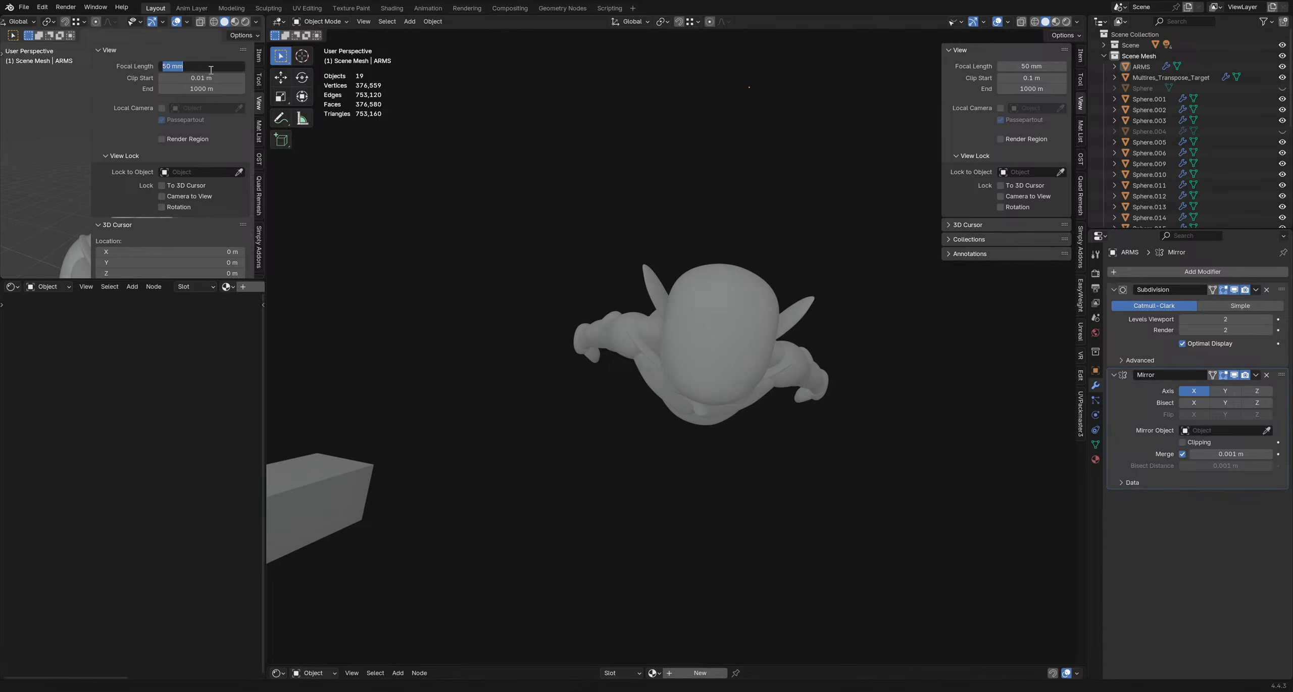
text(80)
key(Return)
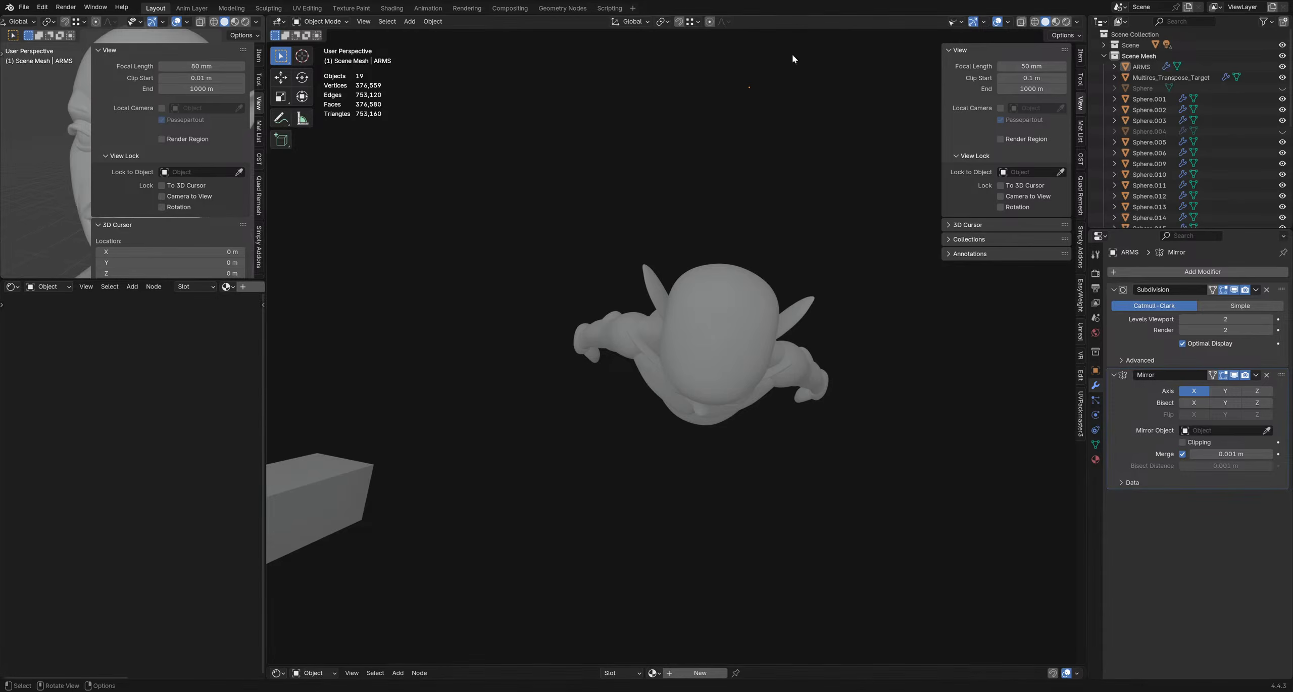
- Set the main viewport's focal length to 80 mm and hide the settings sidebars in both viewports
click(1024, 68)
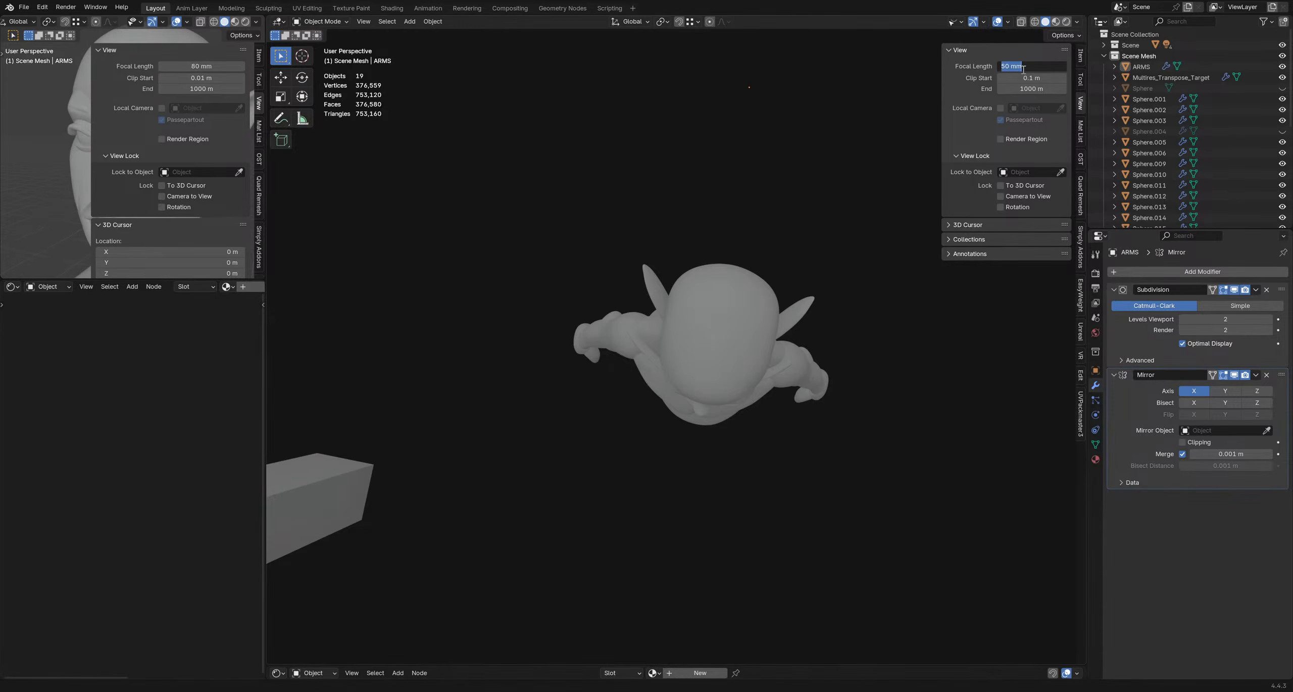
text(80)
key(Return)
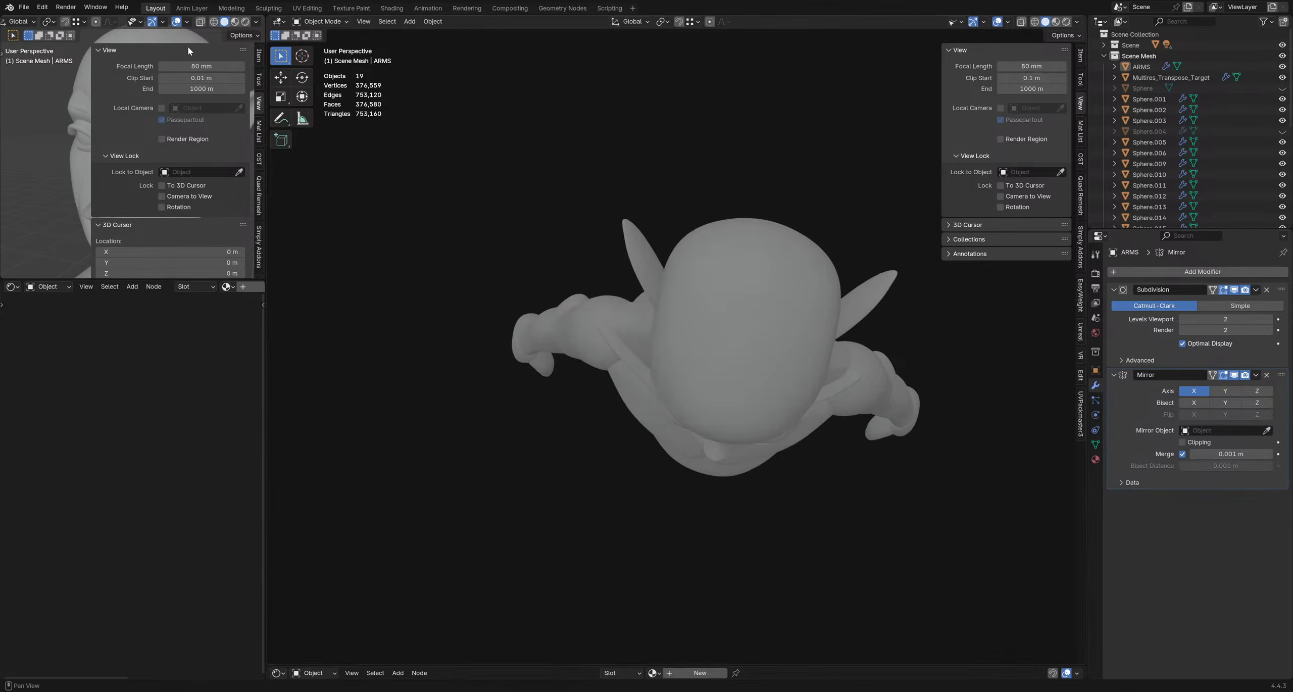
key(n)
key(n)
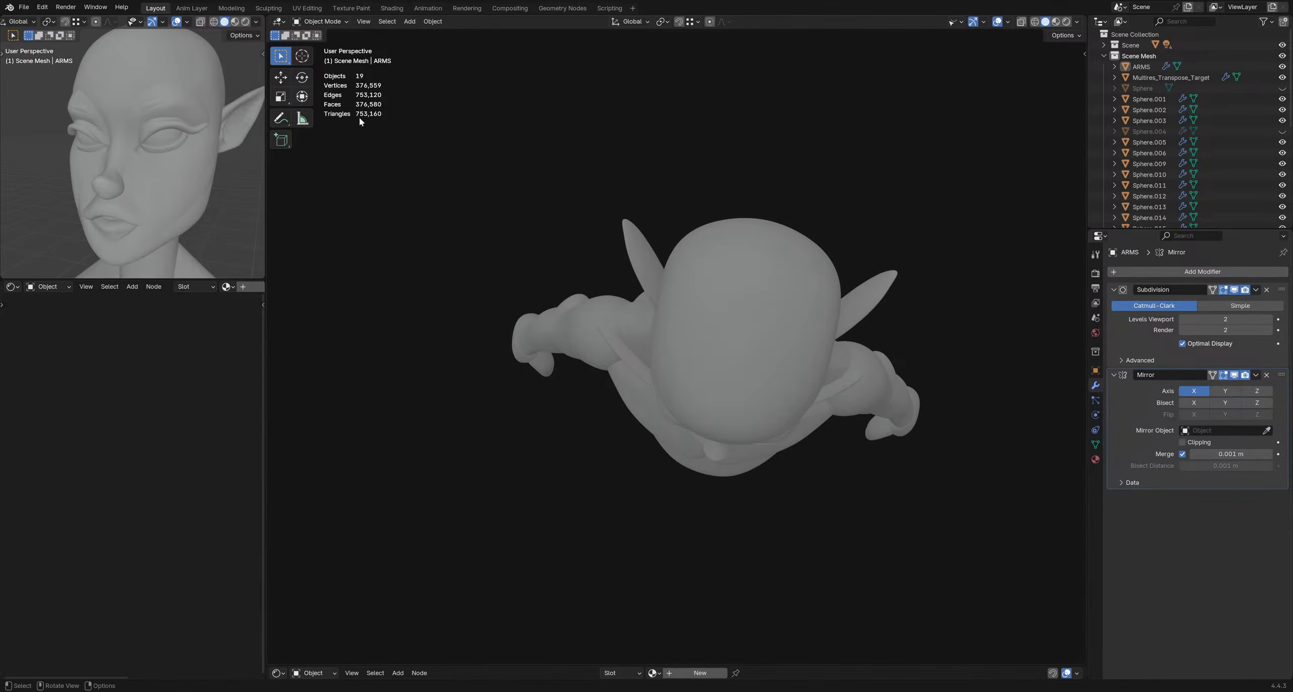
scroll(203, 108, down, 3)
mouse_move(193, 154)
shift+middle_down()
mouse_move(151, 167)
mouse_move(166, 173)
mouse_move(147, 186)
mouse_move(163, 176)
mouse_move(93, 175)
mouse_move(188, 164)
mouse_move(188, 178)
shift+middle_up()
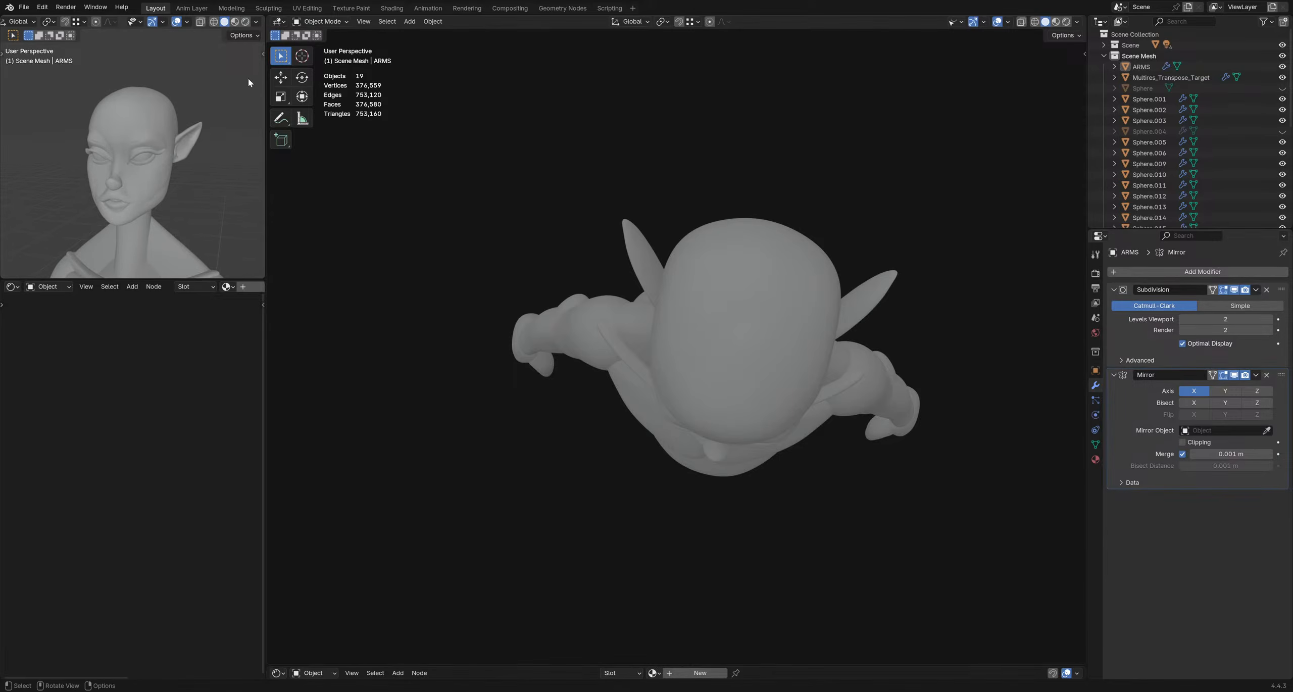
- Give the small viewport a custom viewport background in dark warm grey, #2A2826
click(256, 22)
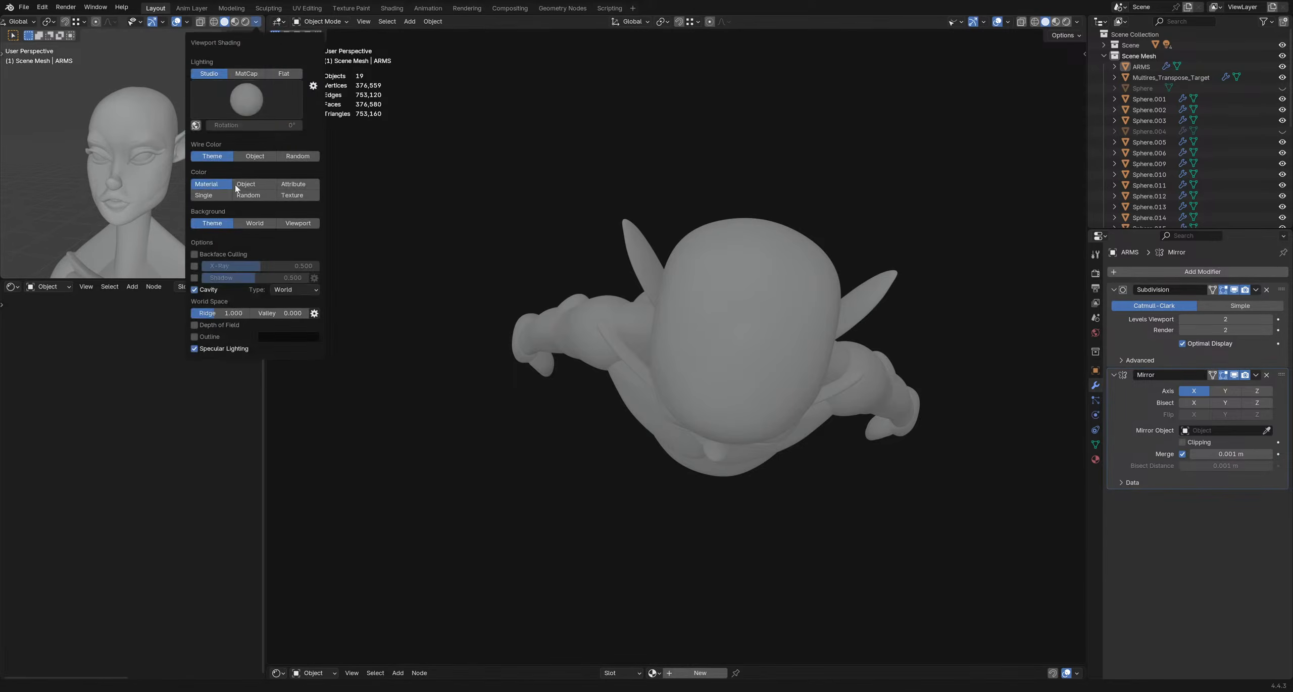
click(1077, 22)
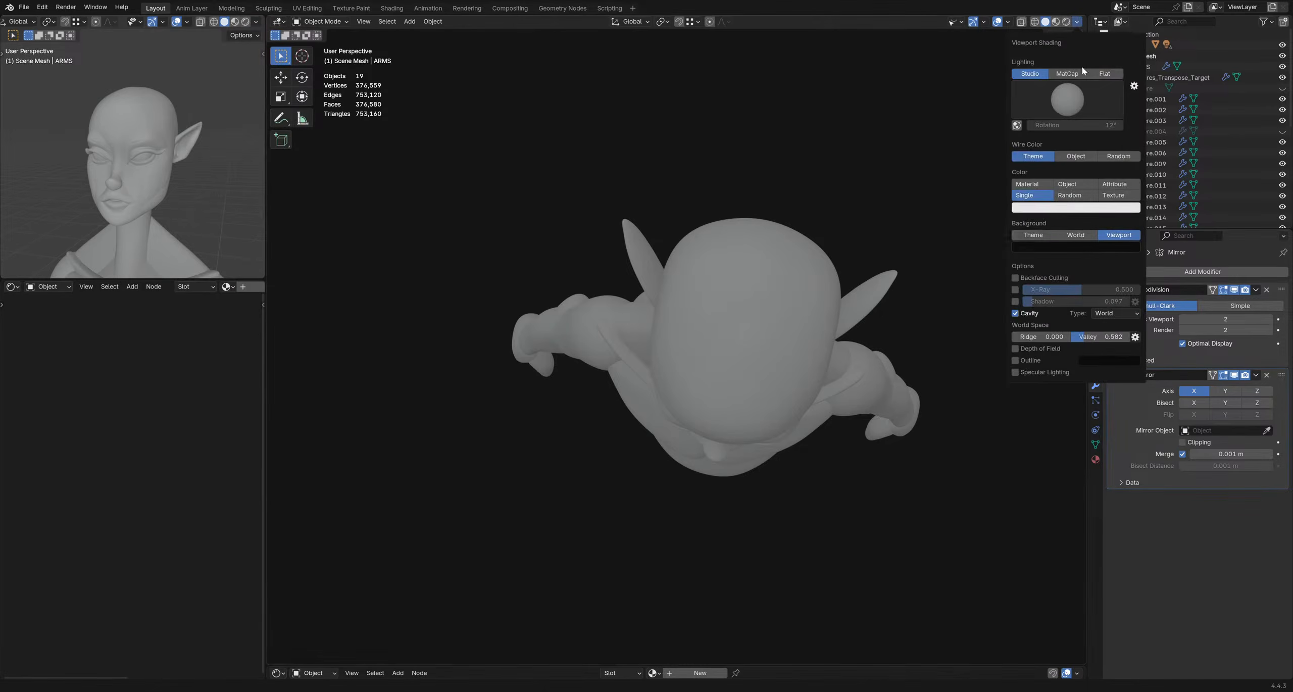
click(257, 22)
click(287, 224)
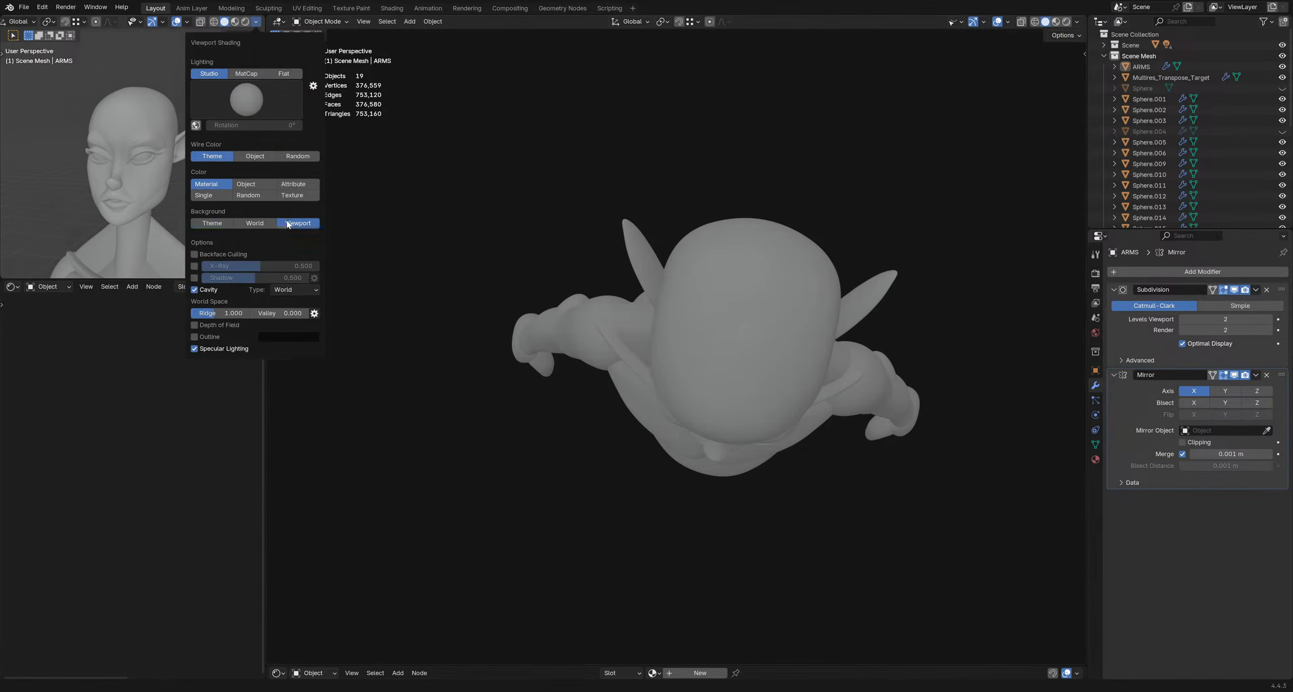
click(237, 235)
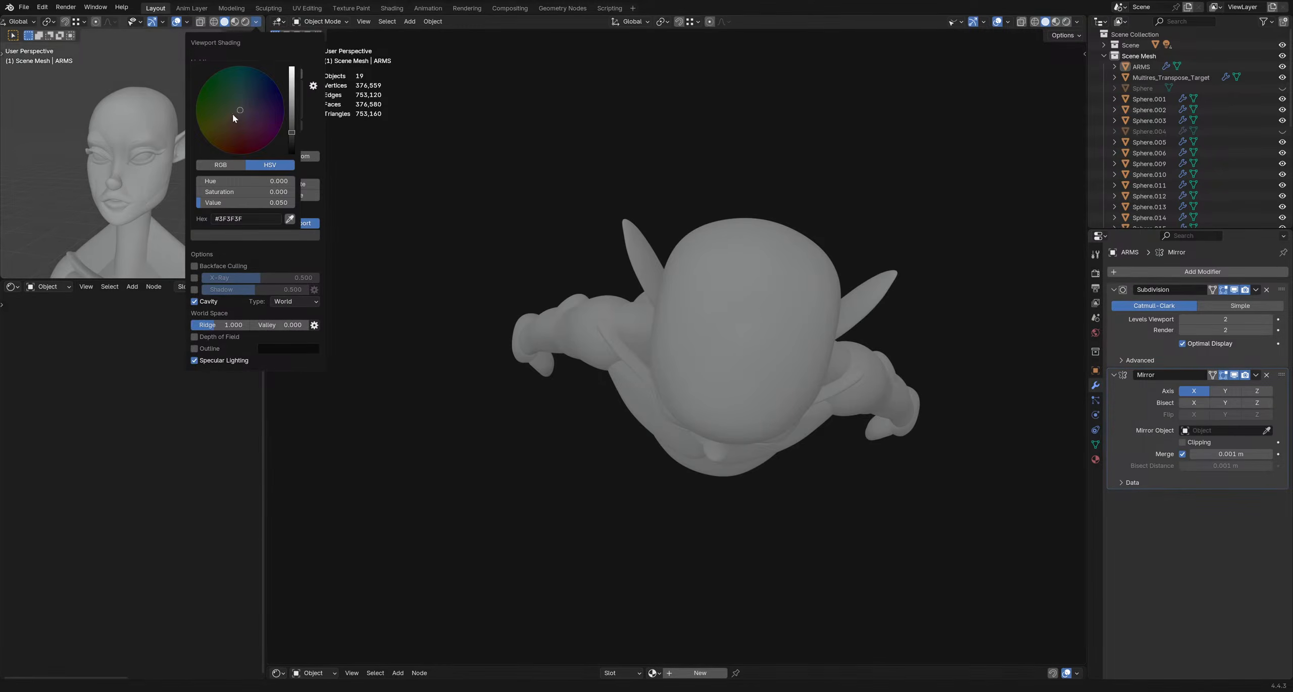
drag(232, 113, 291, 139)
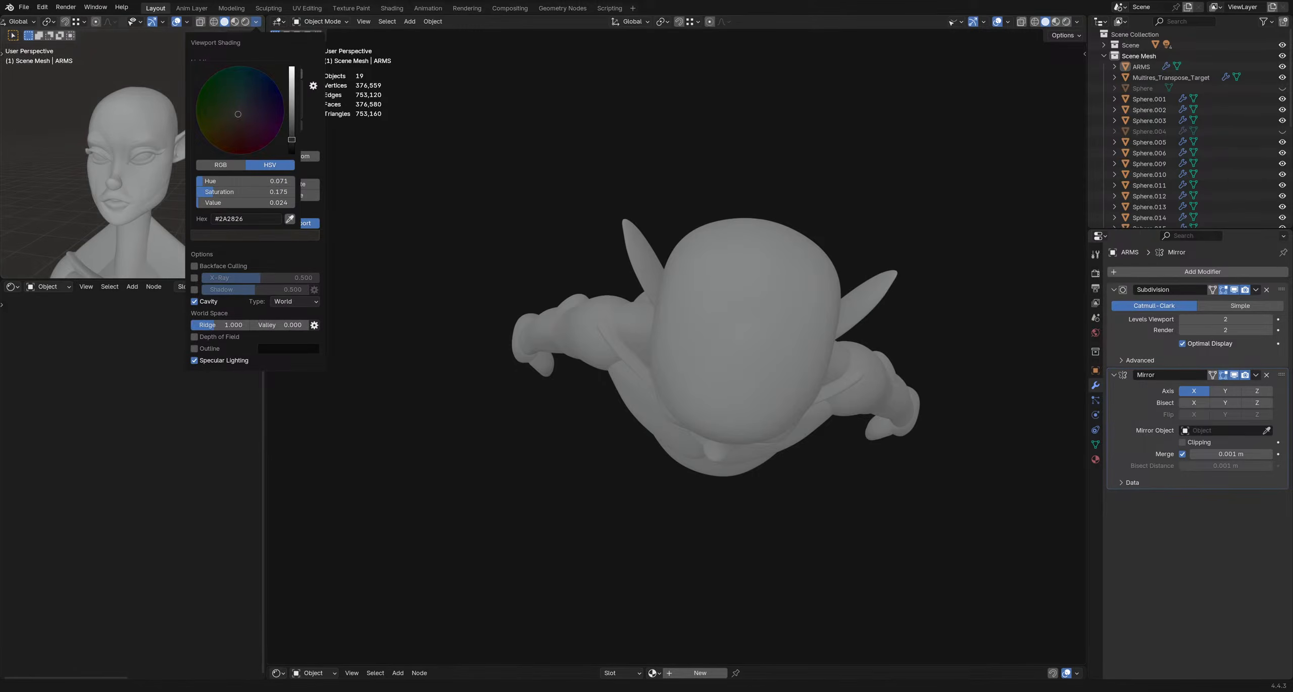
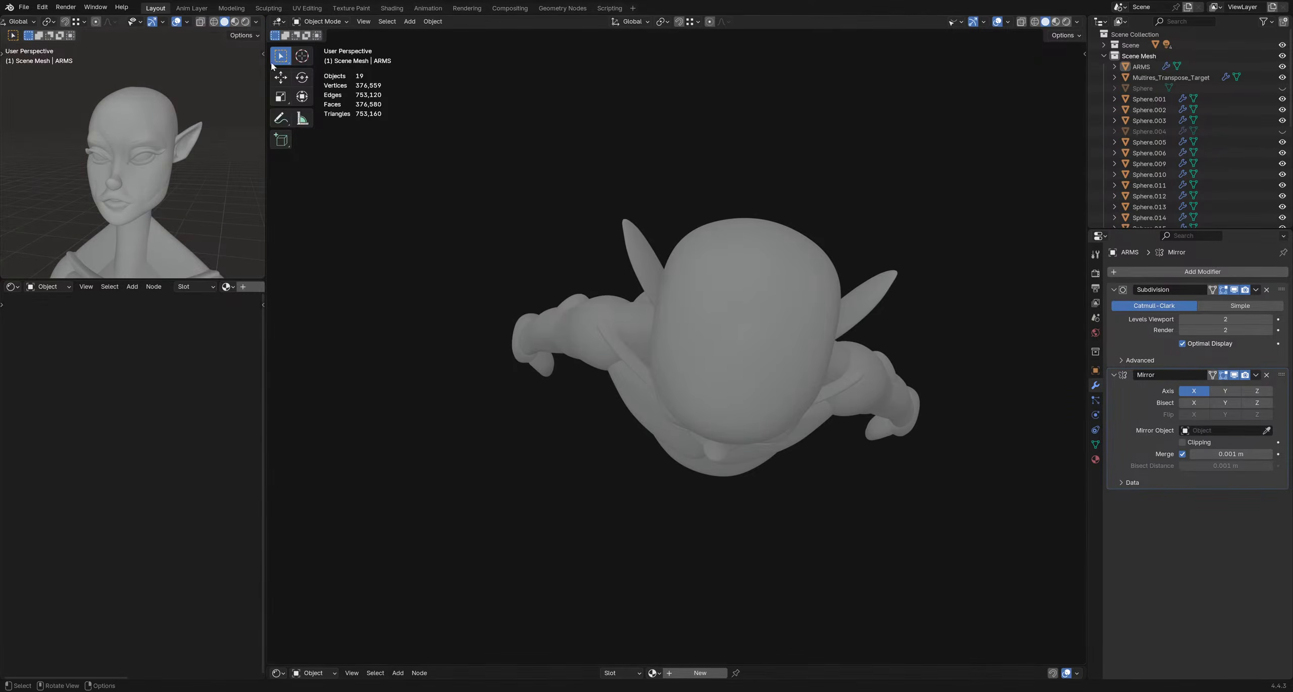
- Hide the floor grid among the small viewport's overlays
click(256, 21)
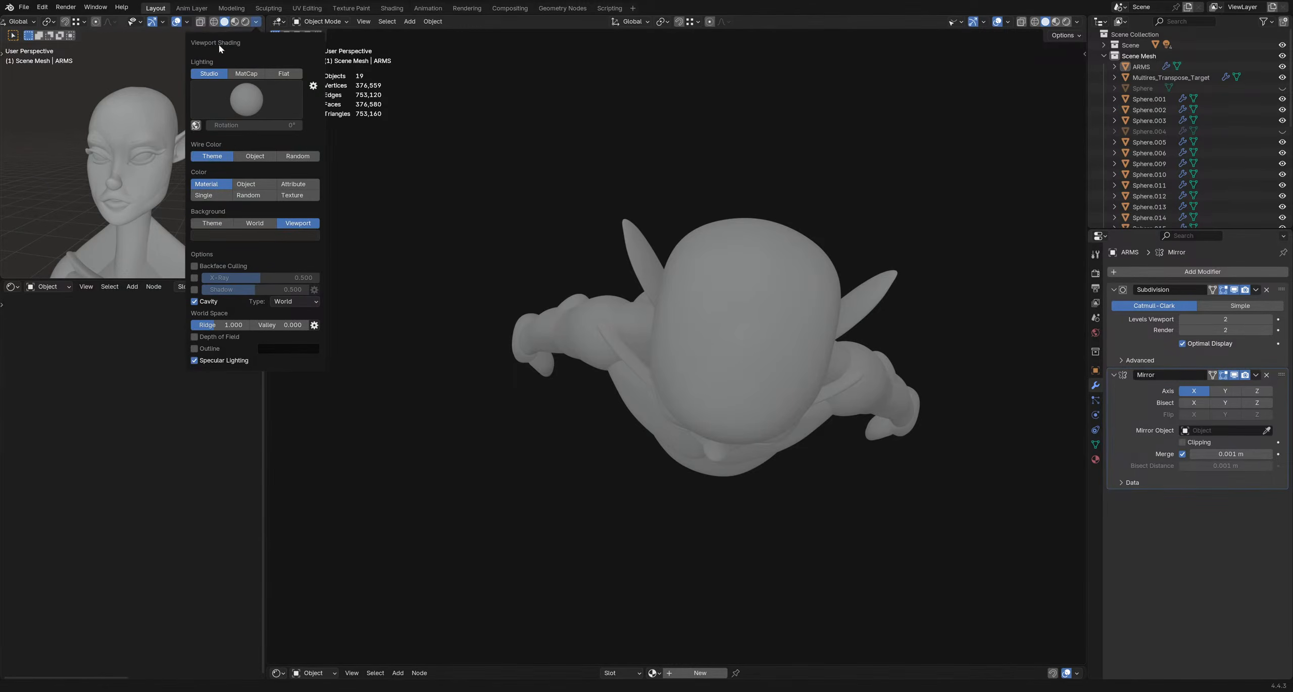
click(186, 22)
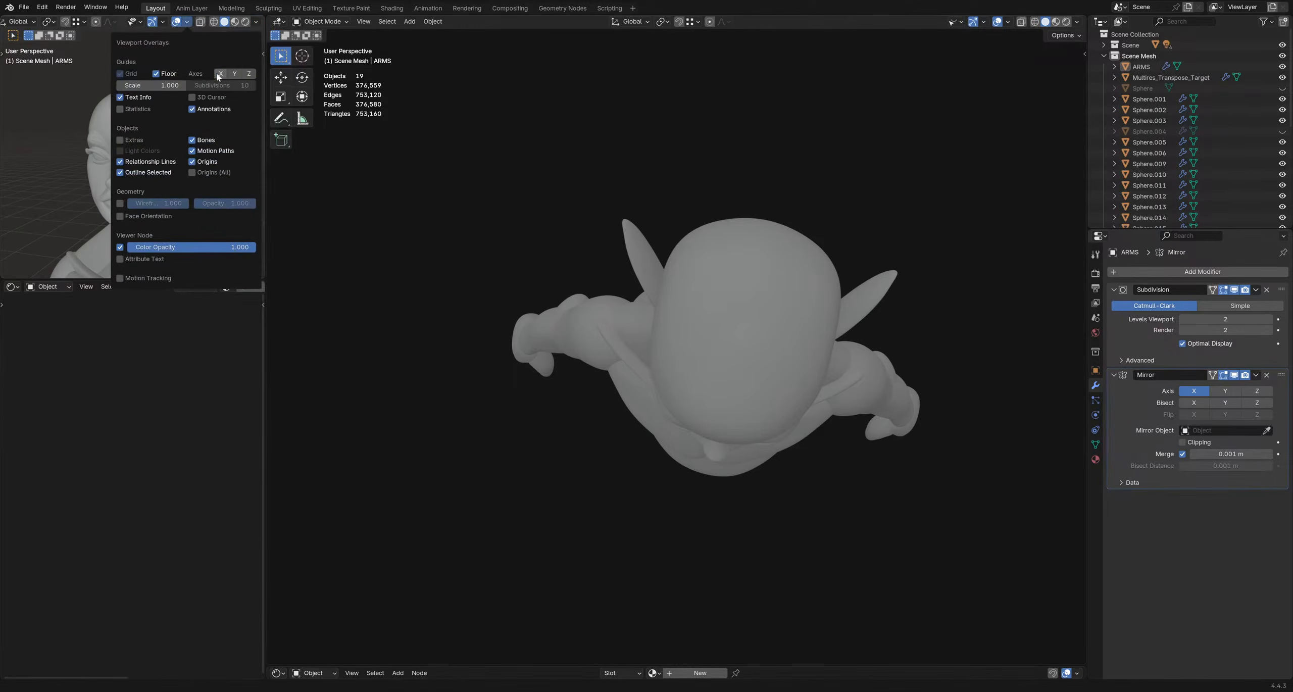
click(157, 75)
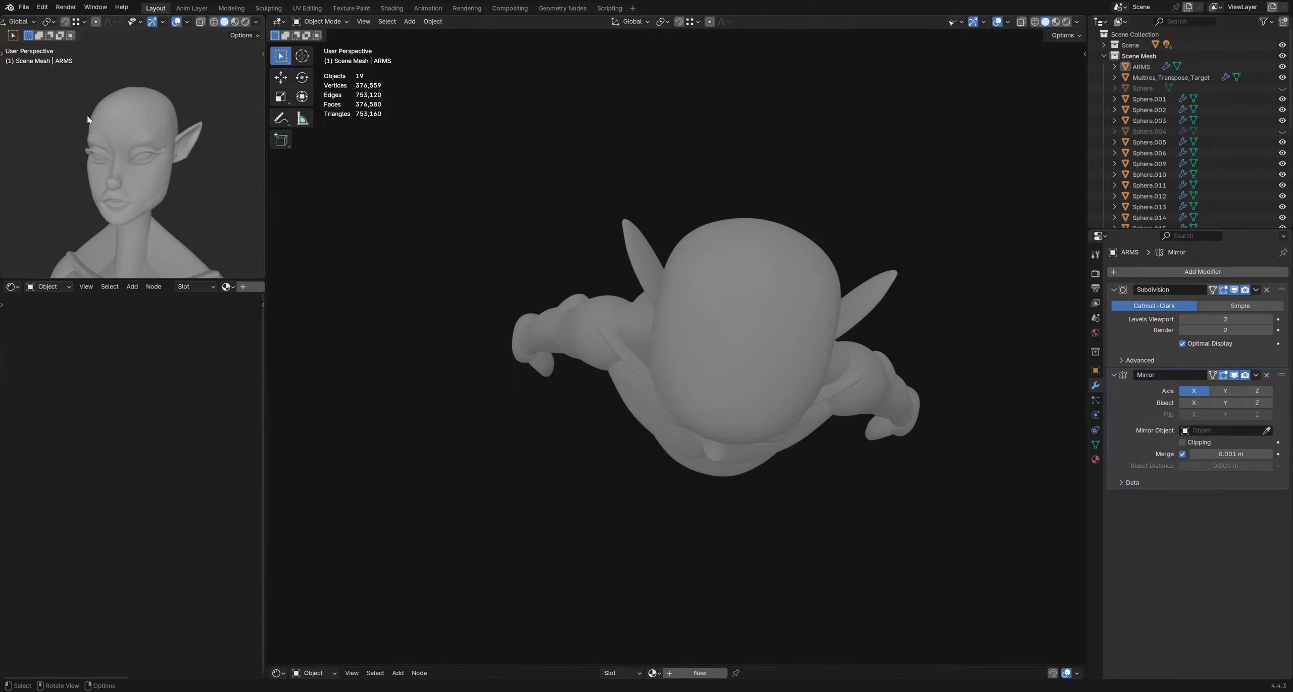
click(186, 23)
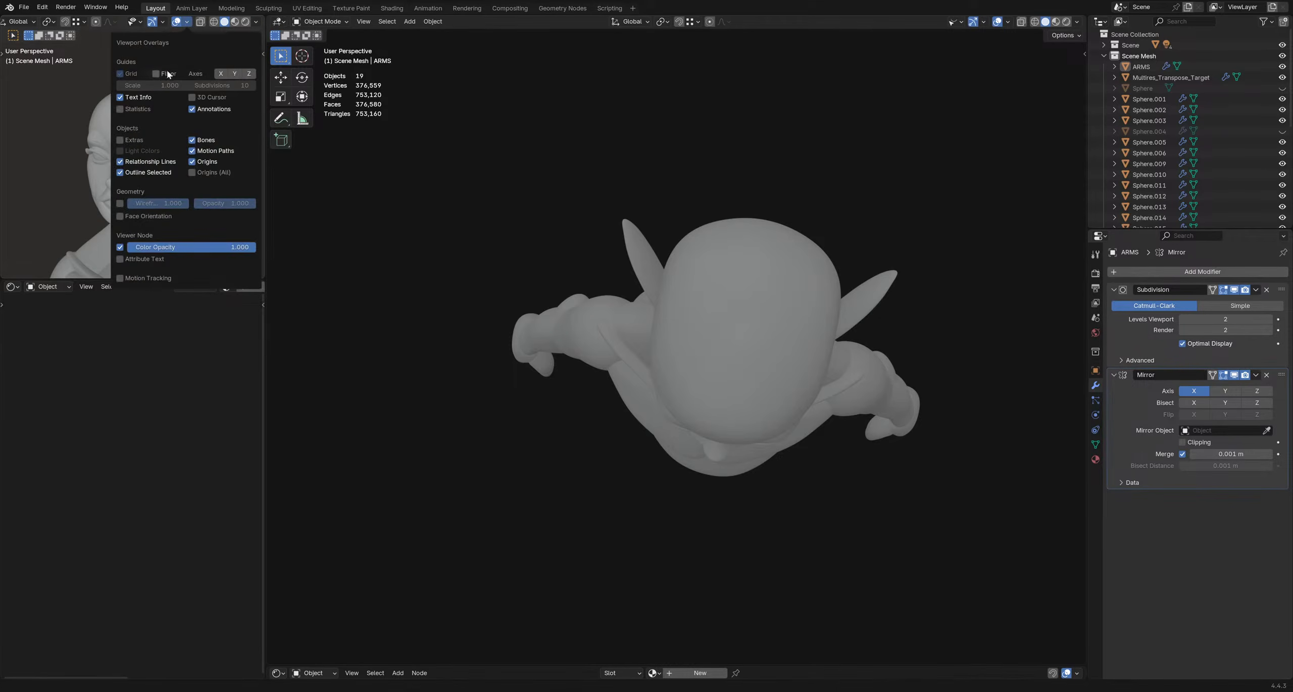
click(120, 74)
click(120, 75)
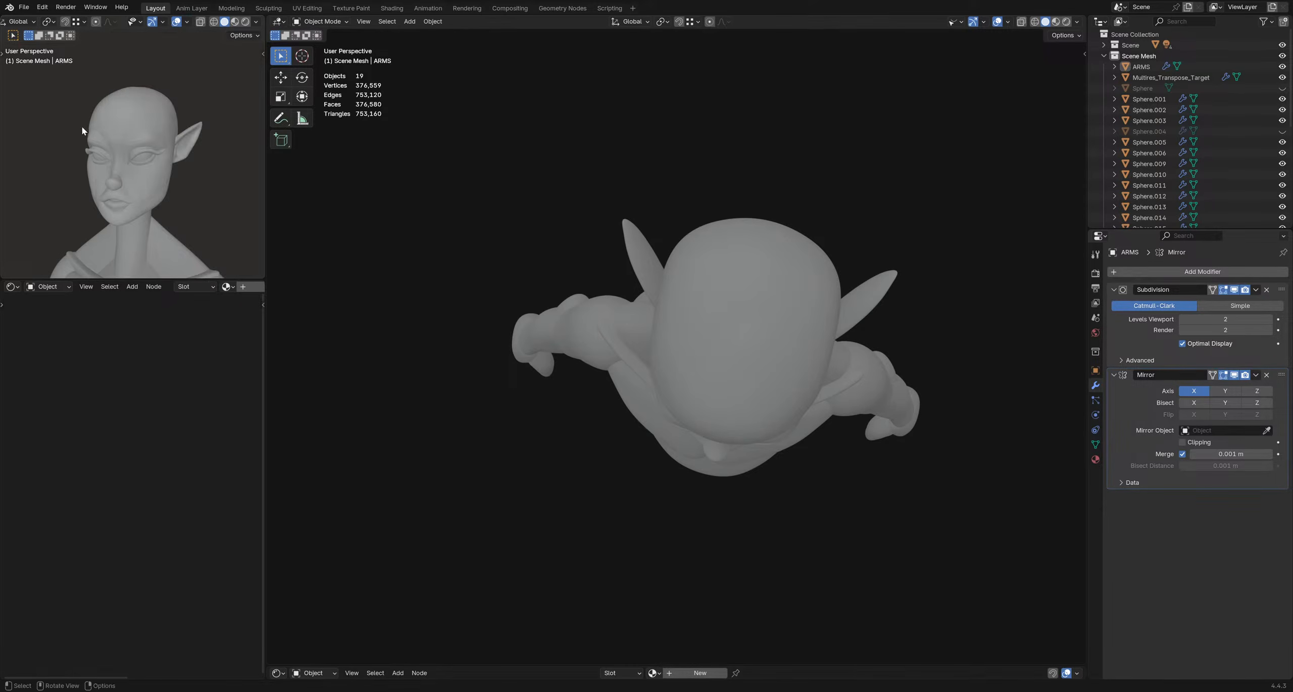
- Adjust the head's angle in the small viewport and save the file
middle_drag(203, 159, 200, 183)
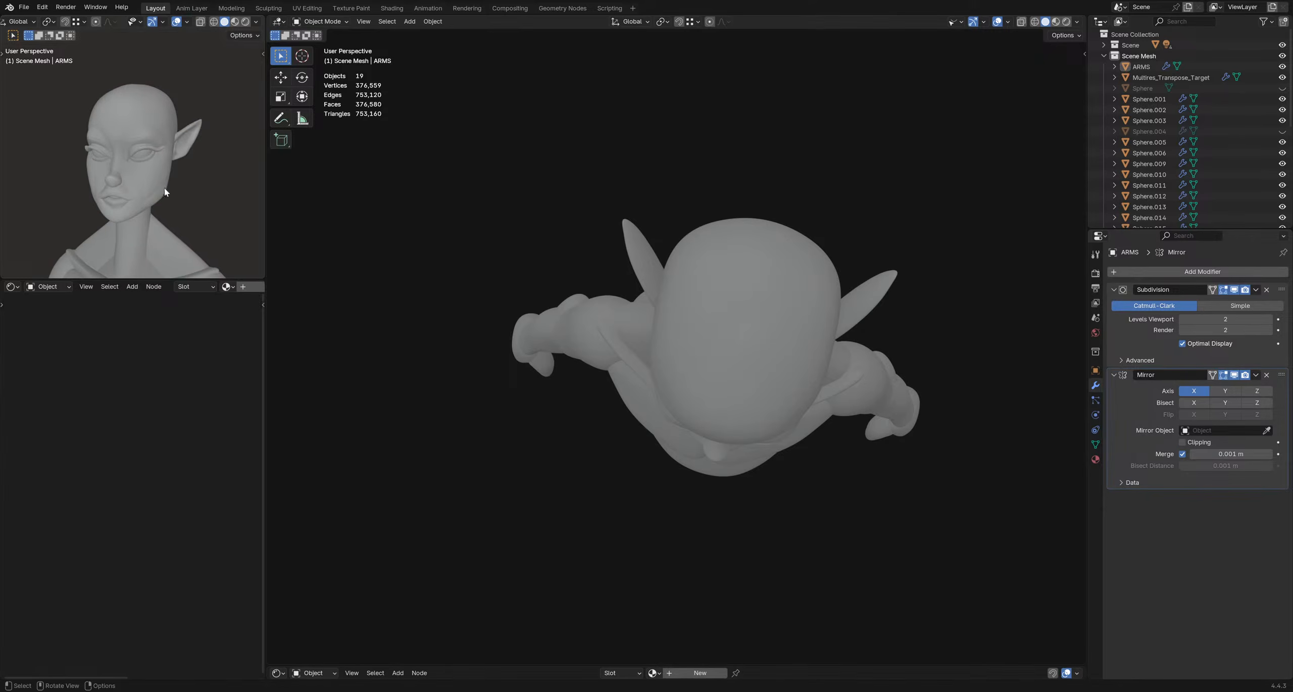
click(23, 7)
click(39, 77)
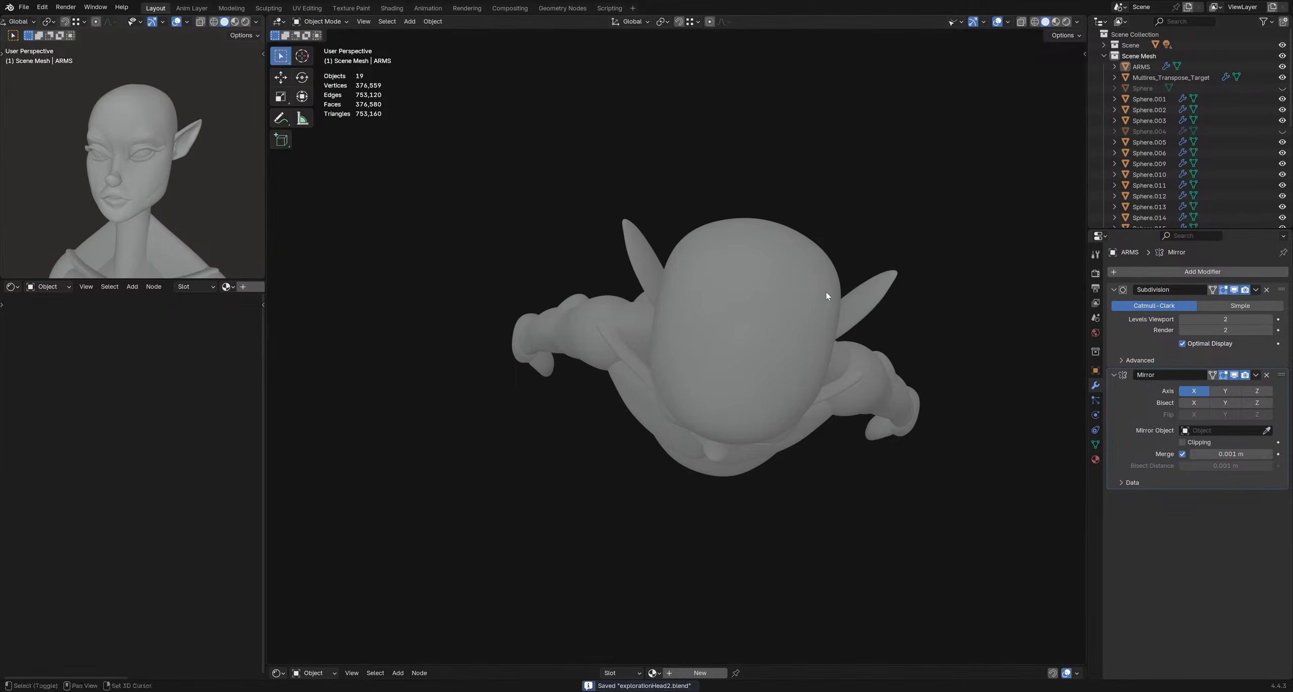
- Enter Sculpt Mode on the head mesh and hide the face sets overlay in the small viewport
middle_drag(837, 378, 847, 286)
middle_drag(570, 284, 678, 266)
middle_drag(613, 238, 695, 399)
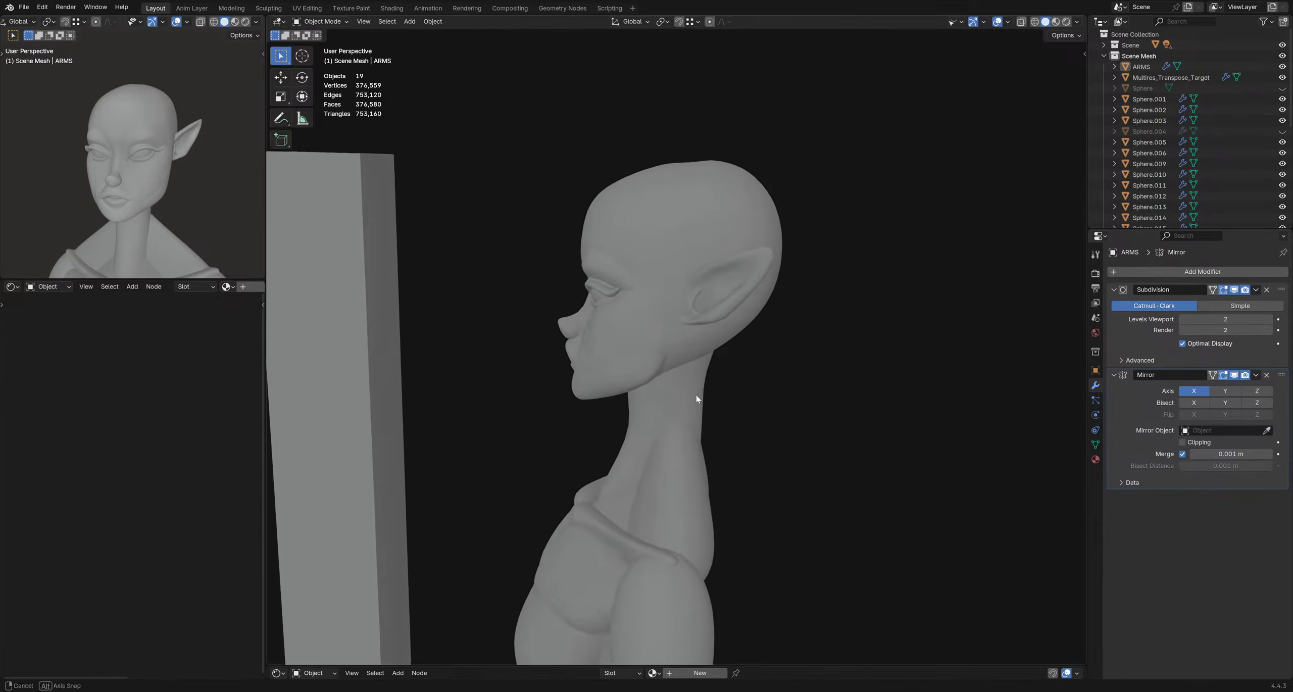
middle_drag(611, 364, 585, 277)
scroll(596, 352, up, 2)
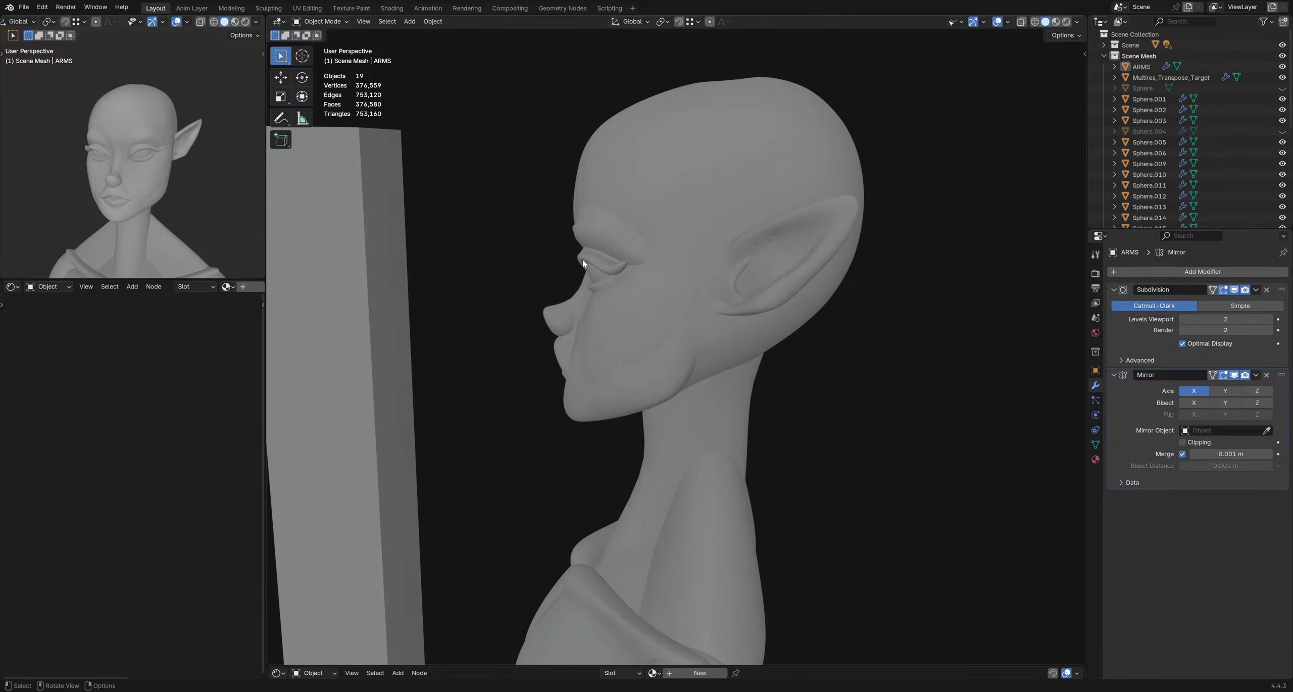
middle_drag(585, 286, 615, 314)
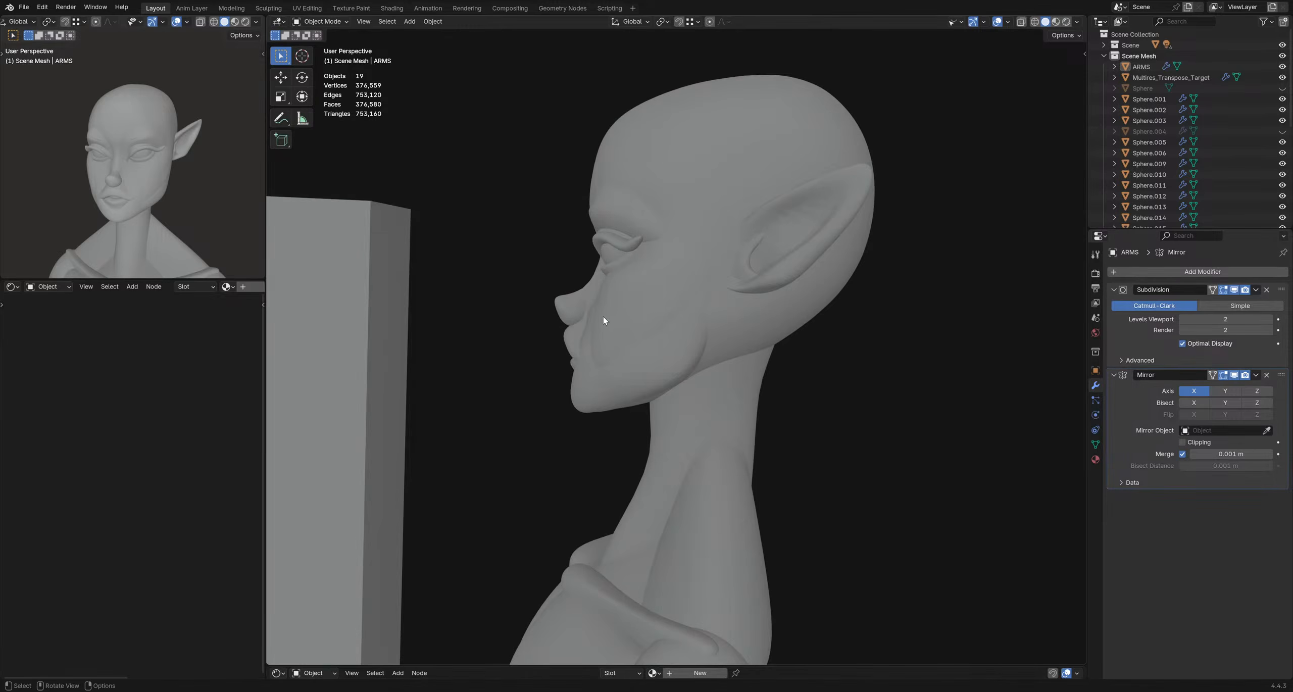
mouse_move(648, 309)
shift+middle_down()
mouse_move(670, 311)
mouse_move(674, 333)
shift+middle_up()
click(591, 316)
key(ctrl+Tab)
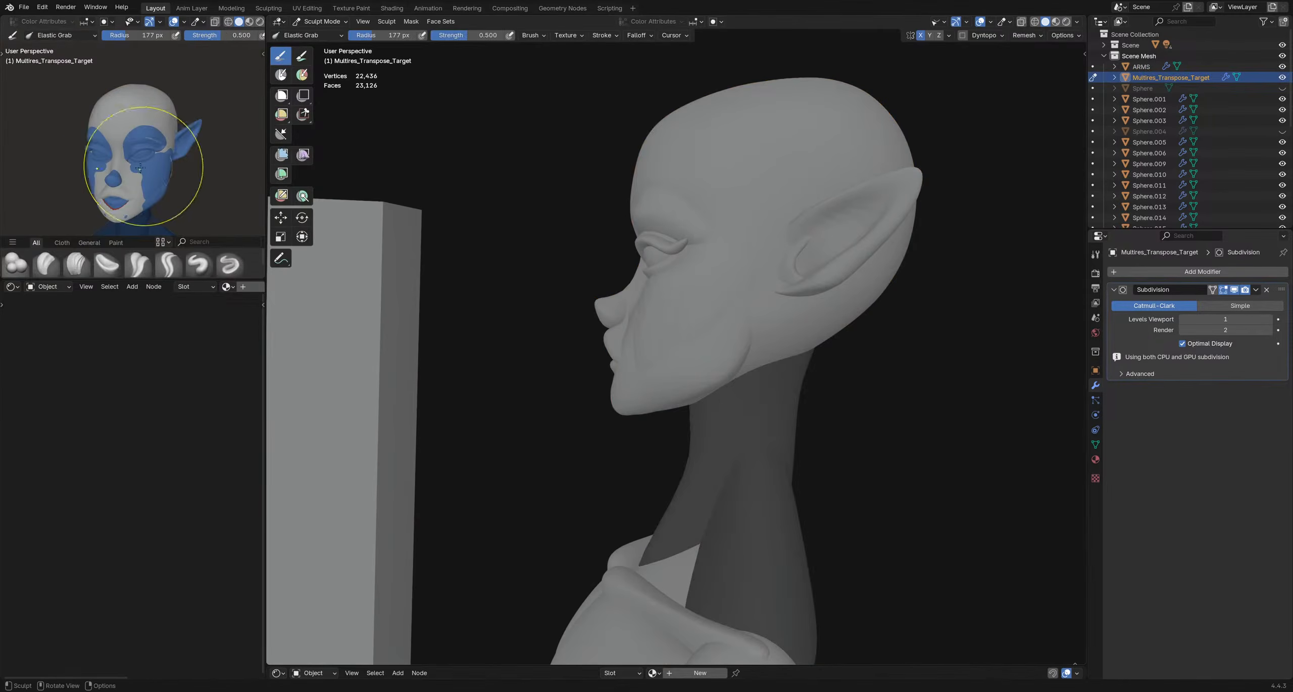
click(203, 22)
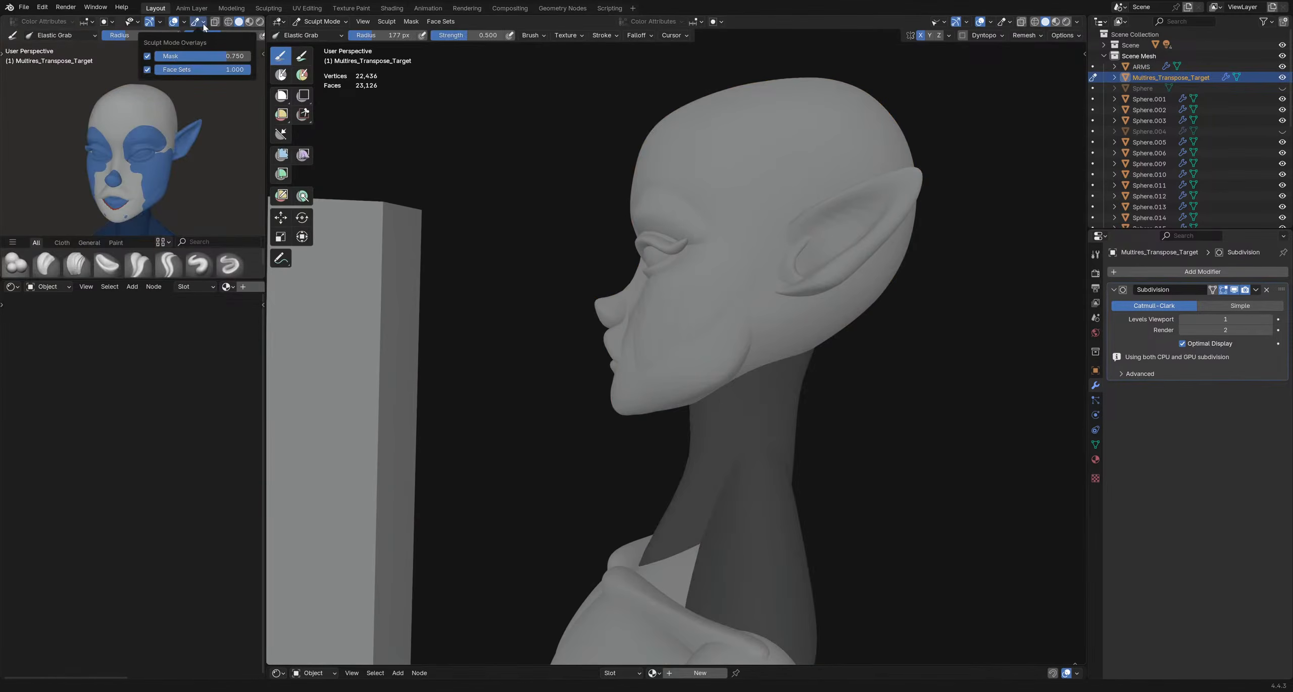
click(147, 70)
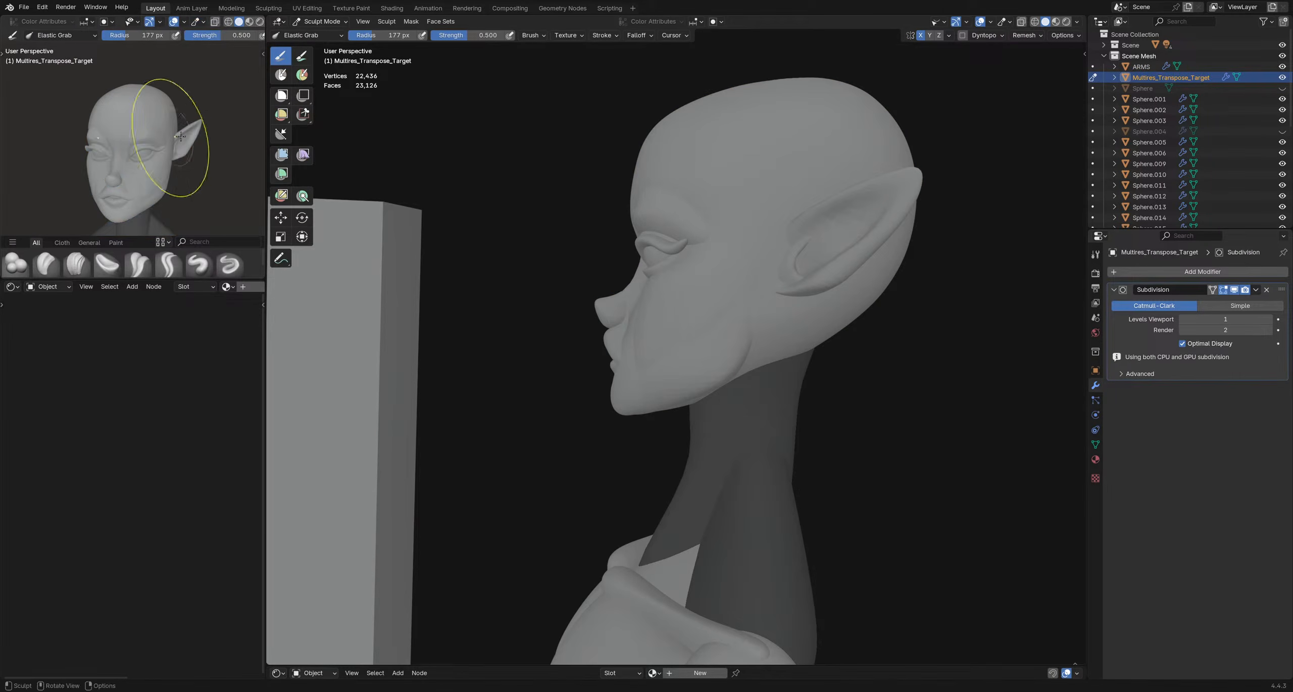
- Return the head to Object Mode and turn off all overlays in the small viewport
mouse_move(661, 280)
middle_down()
mouse_move(599, 284)
mouse_move(584, 309)
mouse_move(636, 303)
mouse_move(627, 317)
middle_up()
key(ctrl+Tab)
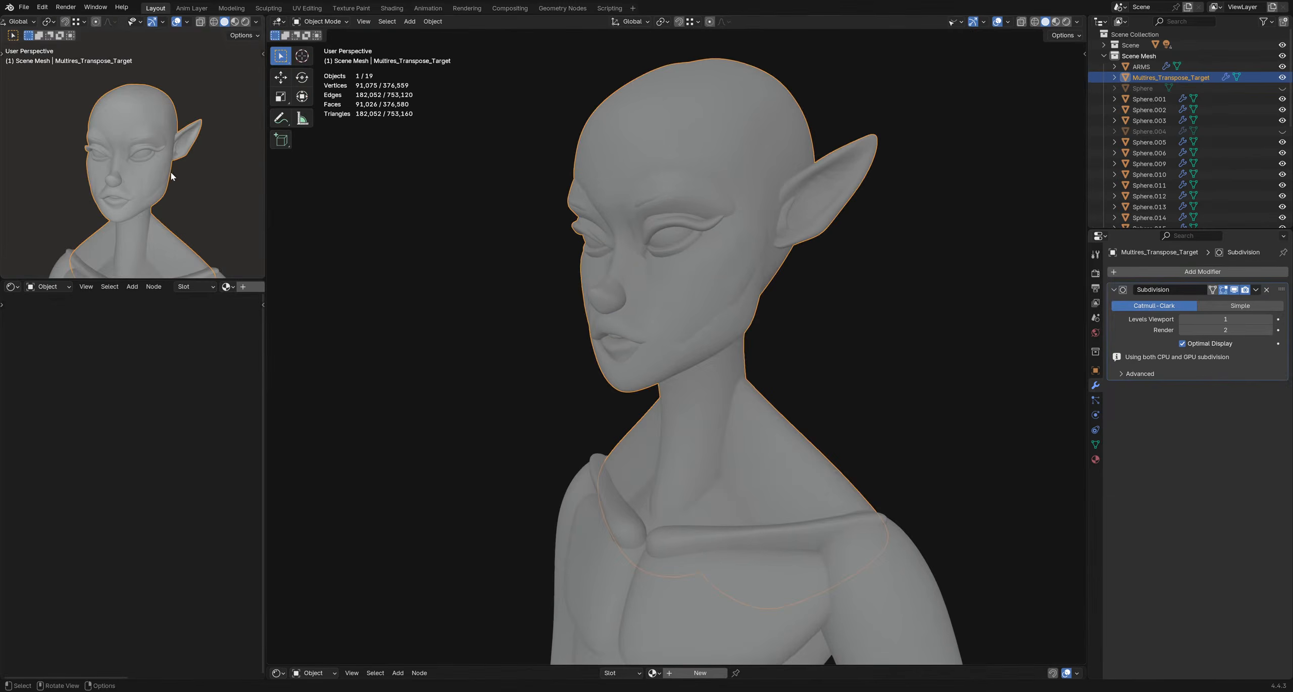
key(shift+alt+z)
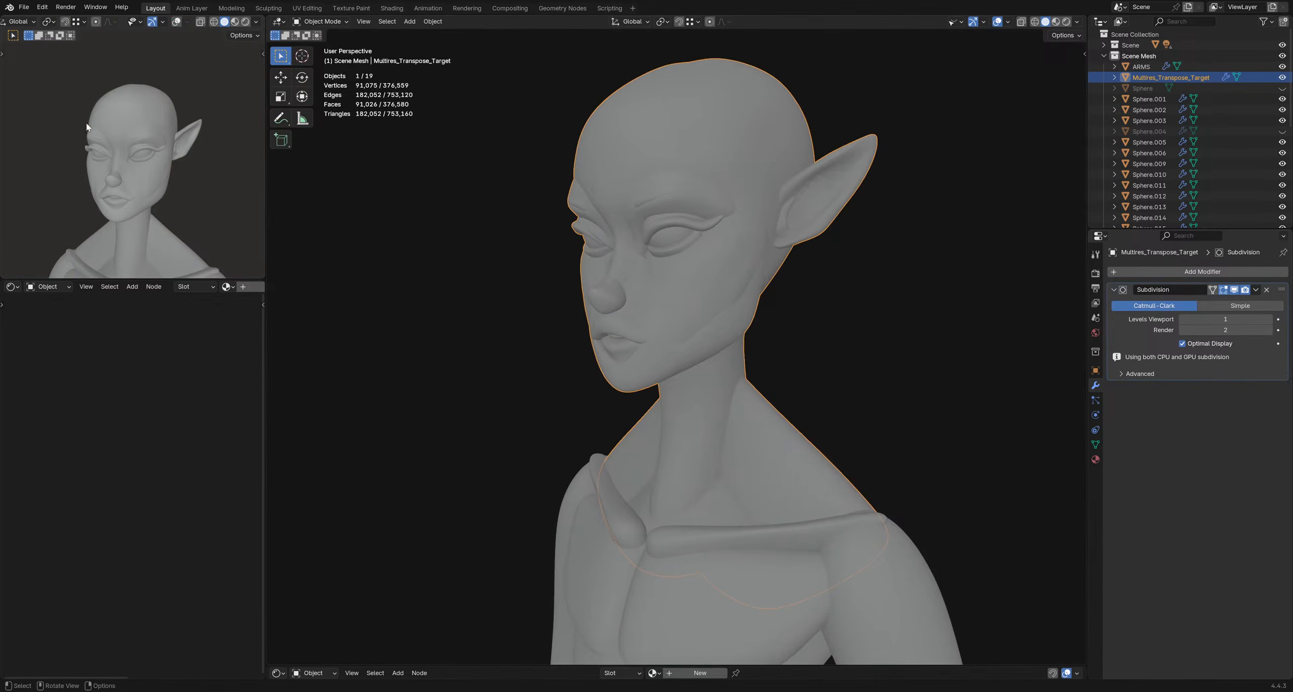
- Deselect the head and examine its silhouette from three-quarter angles and in profile on both sides
click(537, 291)
middle_drag(537, 291, 611, 193)
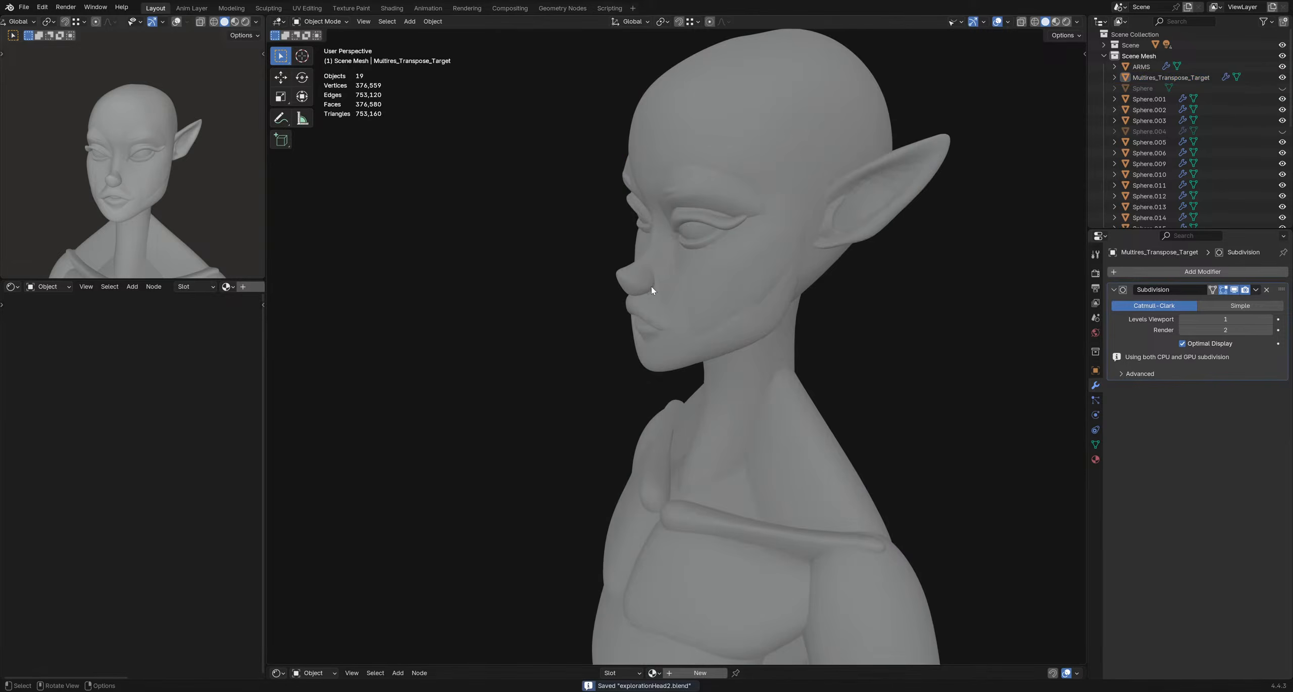
click(710, 293)
middle_drag(615, 286, 703, 339)
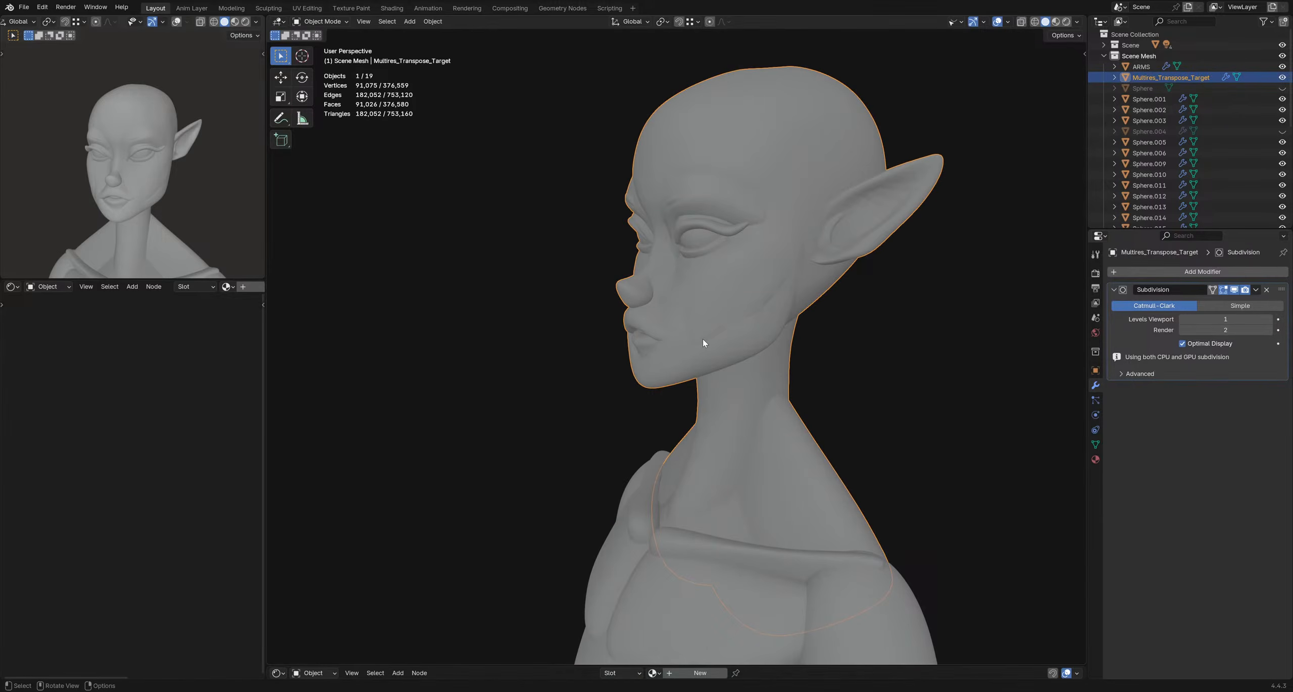
click(591, 317)
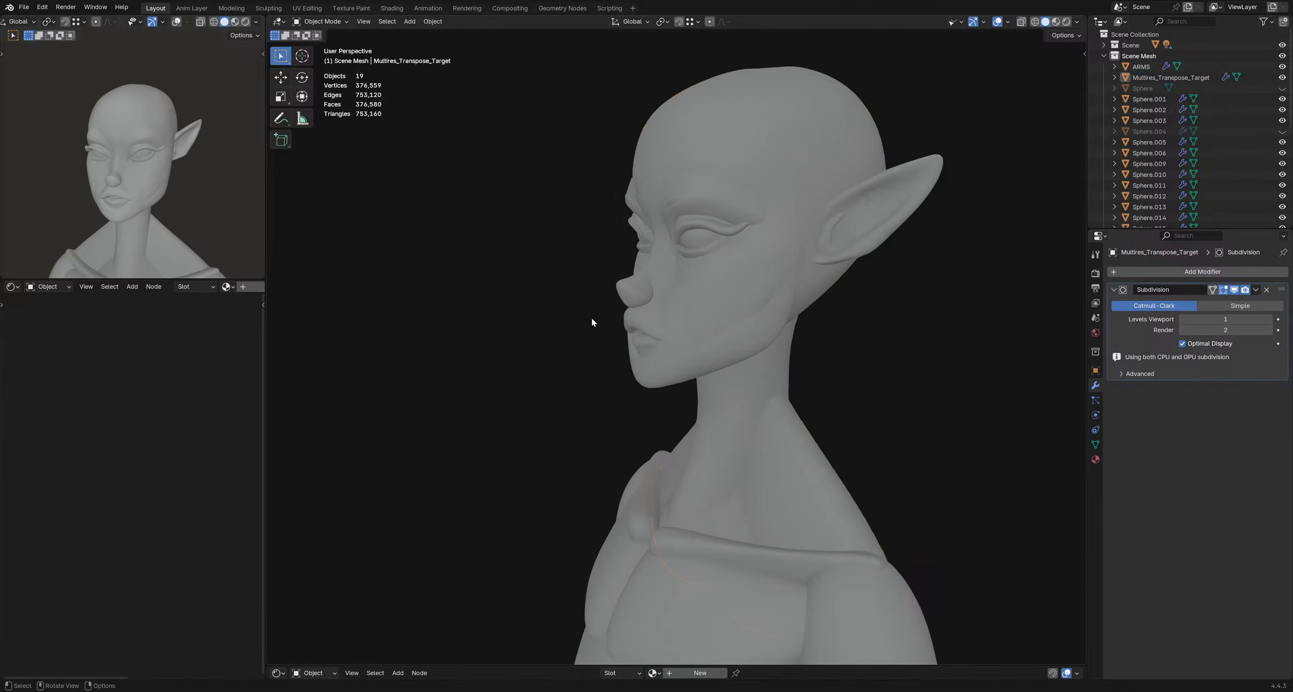
middle_drag(591, 317, 525, 393)
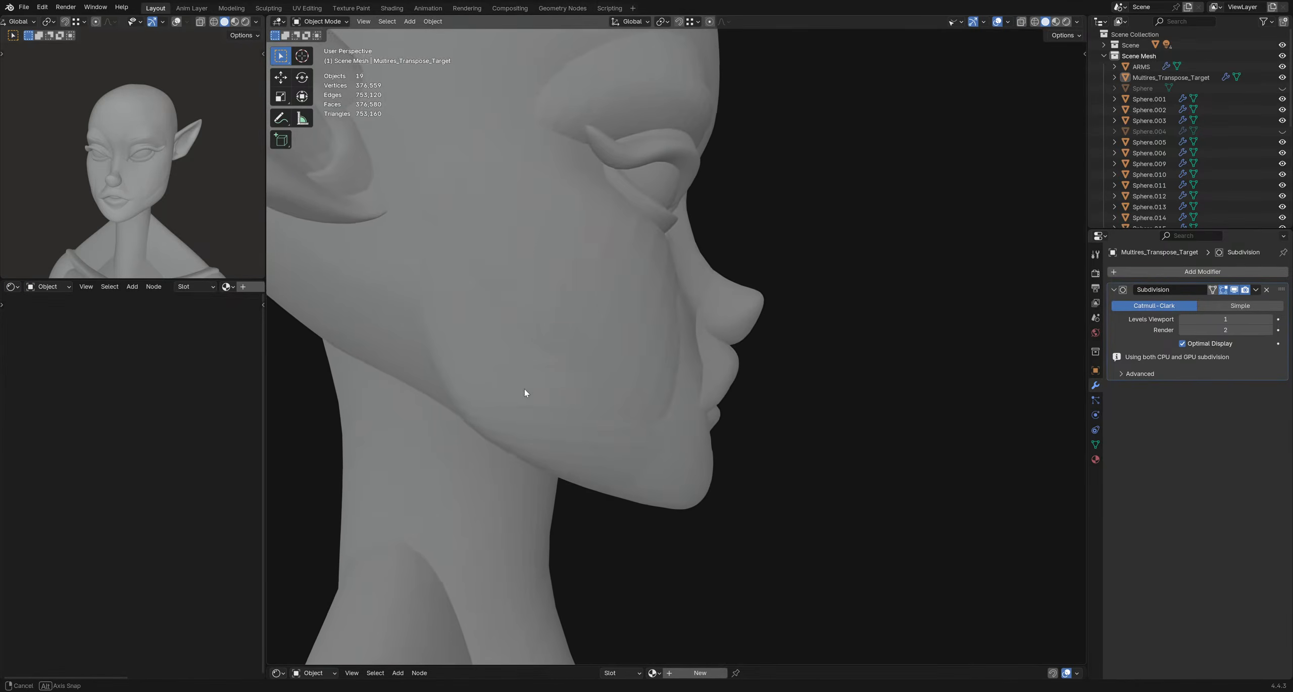
mouse_move(740, 309)
middle_down()
mouse_move(549, 292)
mouse_move(528, 357)
mouse_move(617, 373)
mouse_move(726, 355)
mouse_move(574, 313)
mouse_move(658, 338)
mouse_move(569, 297)
mouse_move(549, 375)
mouse_move(546, 278)
middle_up()
- Enter Sculpt Mode on the head, clear the existing mask, and isolate the nose with an expanded, inverted mask
click(617, 324)
key(ctrl+Tab)
scroll(609, 317, down, 3)
key(alt+m)
scroll(603, 325, up, 3)
key(shift+a)
mouse_move(603, 326)
middle_down()
mouse_move(565, 298)
mouse_move(606, 360)
mouse_move(620, 346)
mouse_move(627, 410)
mouse_move(701, 392)
middle_up()
click(446, 351)
key(ctrl+i)
- Reshape the nose tip with an outward Elastic Grab stroke and set the brush radius to 253 px
key(f)
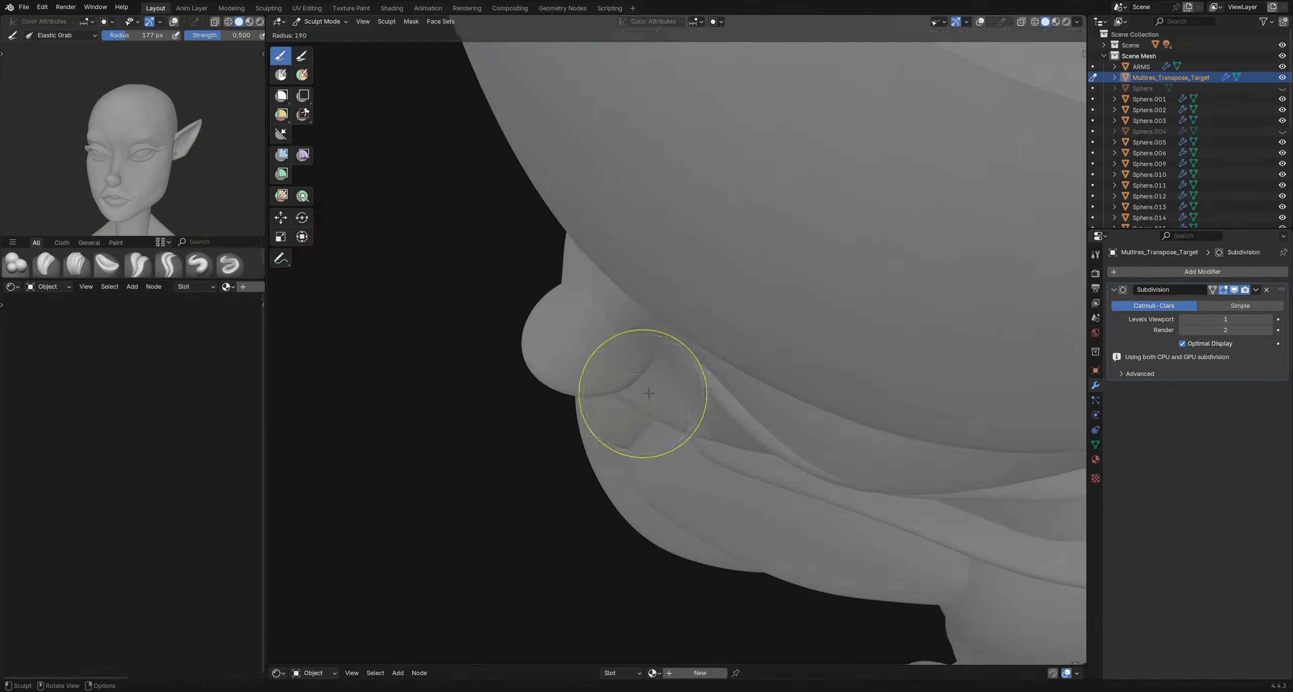
click(728, 392)
key(f)
click(655, 389)
mouse_move(585, 396)
mouse_down()
mouse_move(603, 389)
mouse_move(542, 383)
mouse_up()
key(f)
click(565, 379)
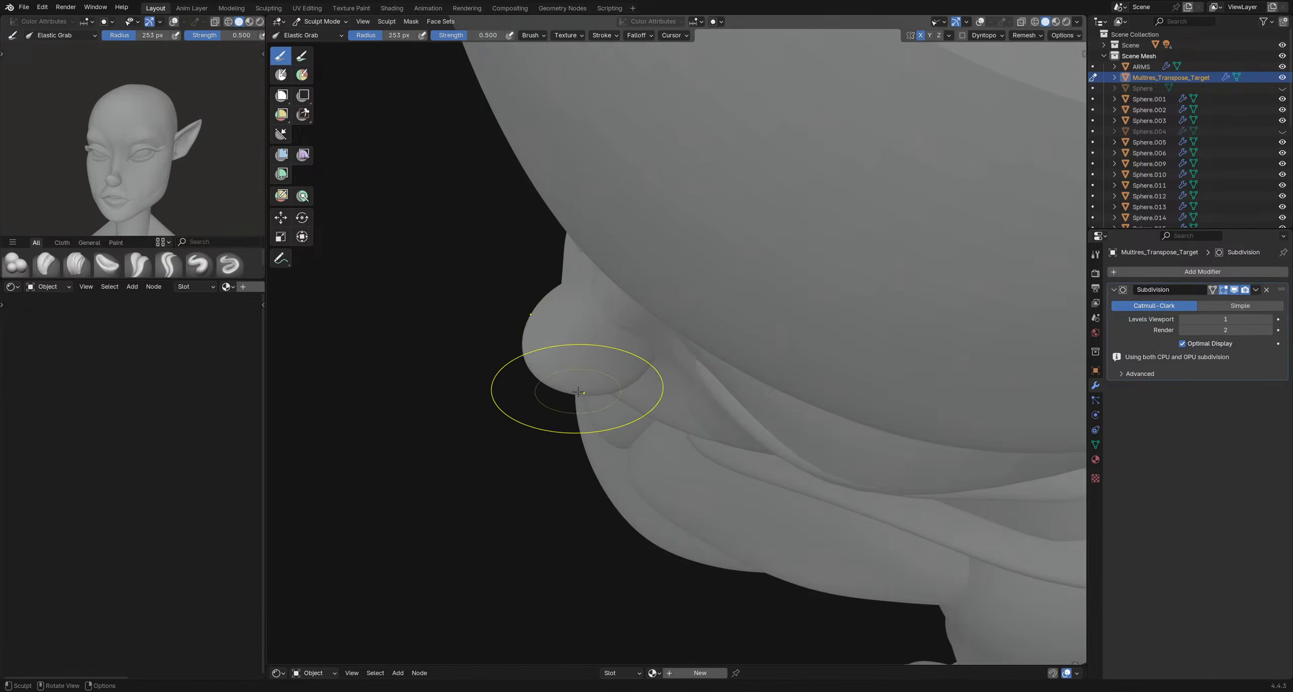
- Set the Elastic Grab falloff shape to Projected and the radius to 264 px, and nudge the nose tip
key(n)
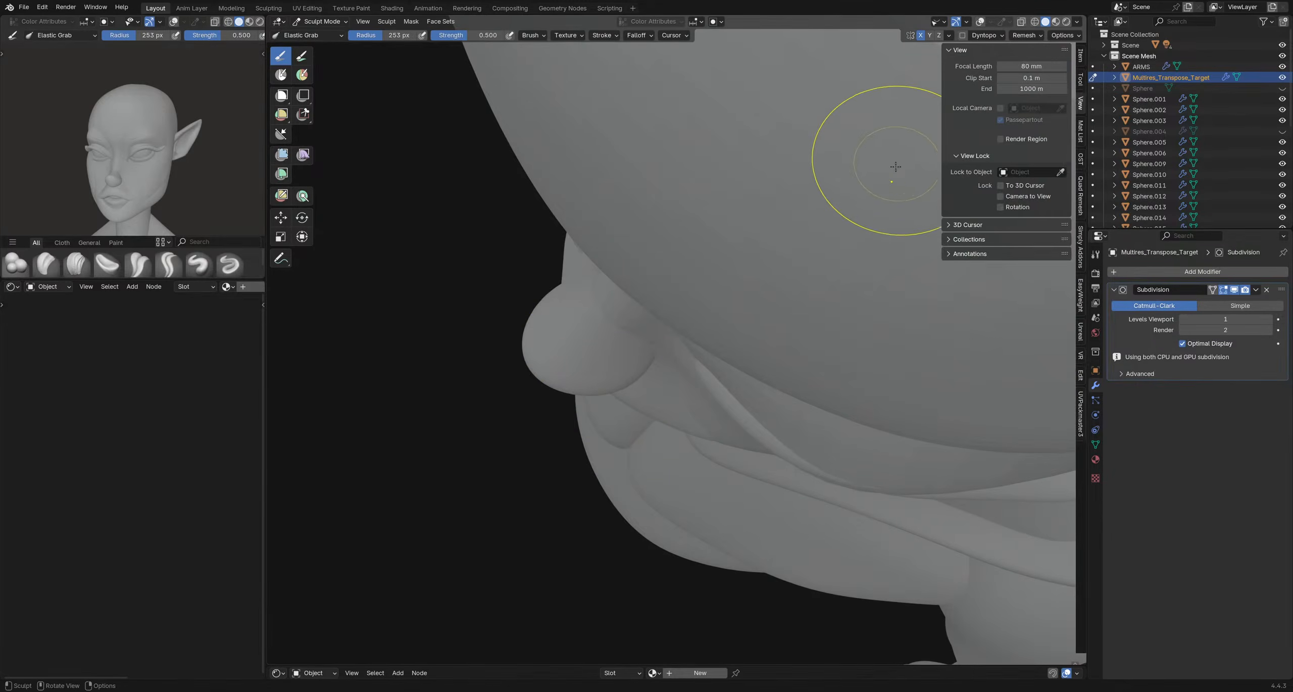
click(1081, 84)
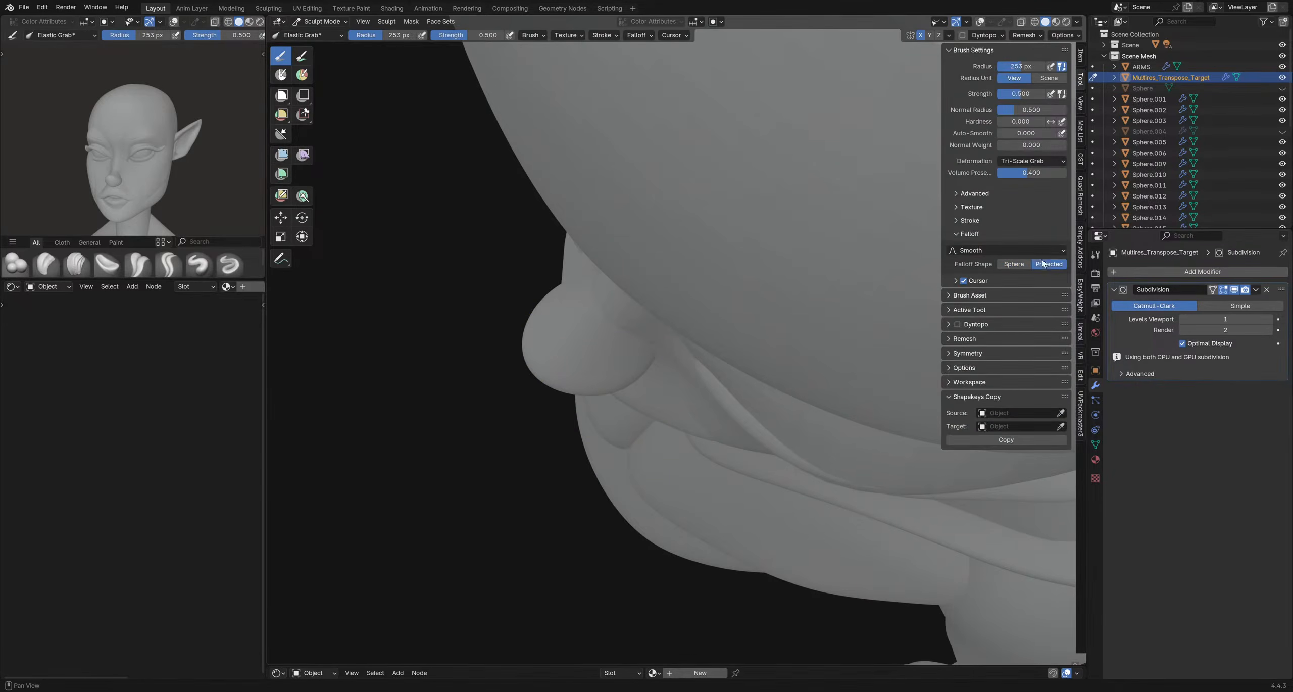
key(f)
click(586, 373)
drag(583, 402, 587, 413)
- Nudge the nose tip in profile with Elastic Grab and reduce the brush radius to 205 px
mouse_move(587, 414)
middle_down()
mouse_move(549, 367)
mouse_move(707, 268)
mouse_move(555, 281)
middle_up()
scroll(707, 268, down, 3)
scroll(617, 279, up, 4)
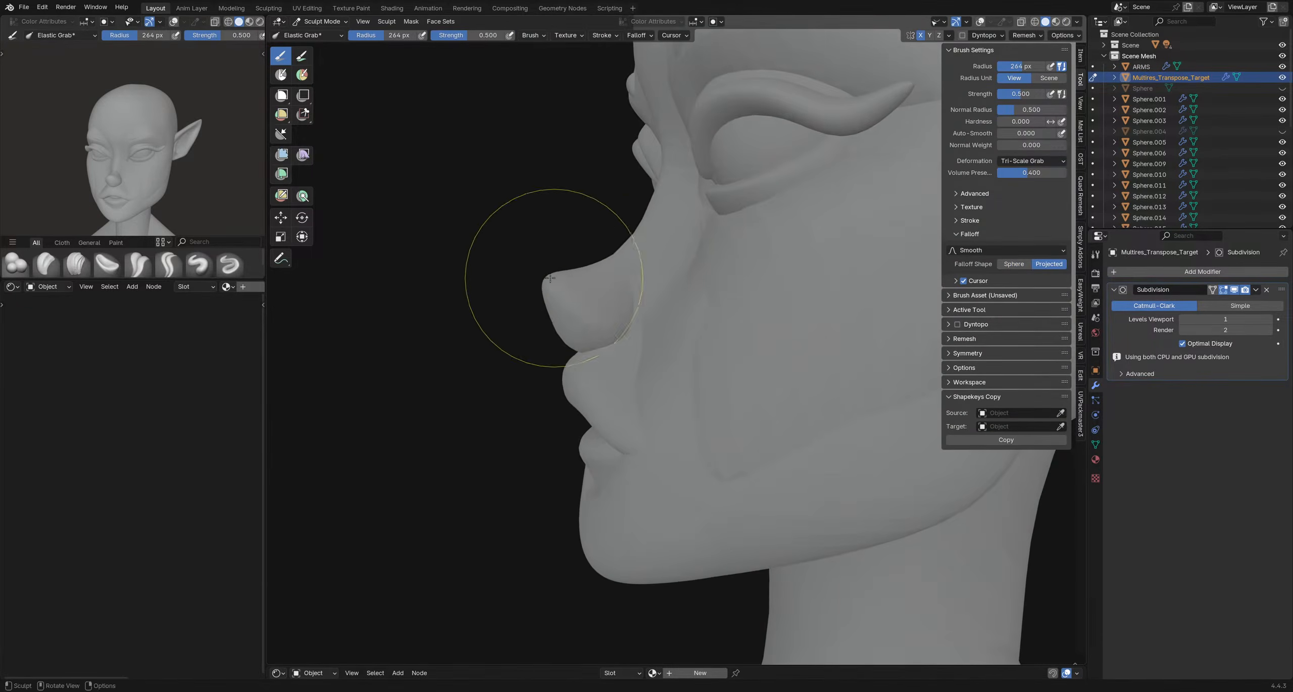
key(f)
click(594, 289)
drag(526, 278, 531, 281)
key(f)
click(523, 265)
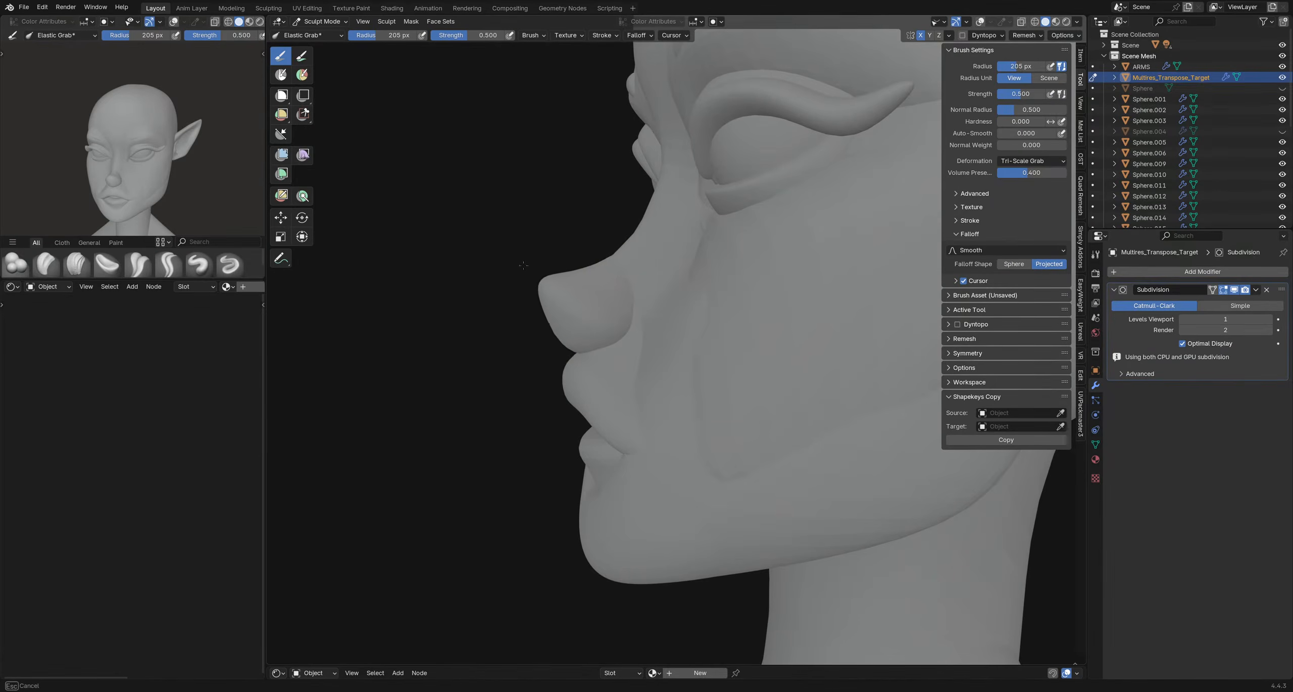
- Reshape the underside of the nose where it meets the upper lip, using Elastic Grab with the radius reduced to 190 px
mouse_move(574, 364)
middle_down()
mouse_move(629, 358)
mouse_move(559, 336)
middle_up()
key(f)
click(555, 338)
drag(538, 353, 538, 356)
scroll(539, 343, up, 3)
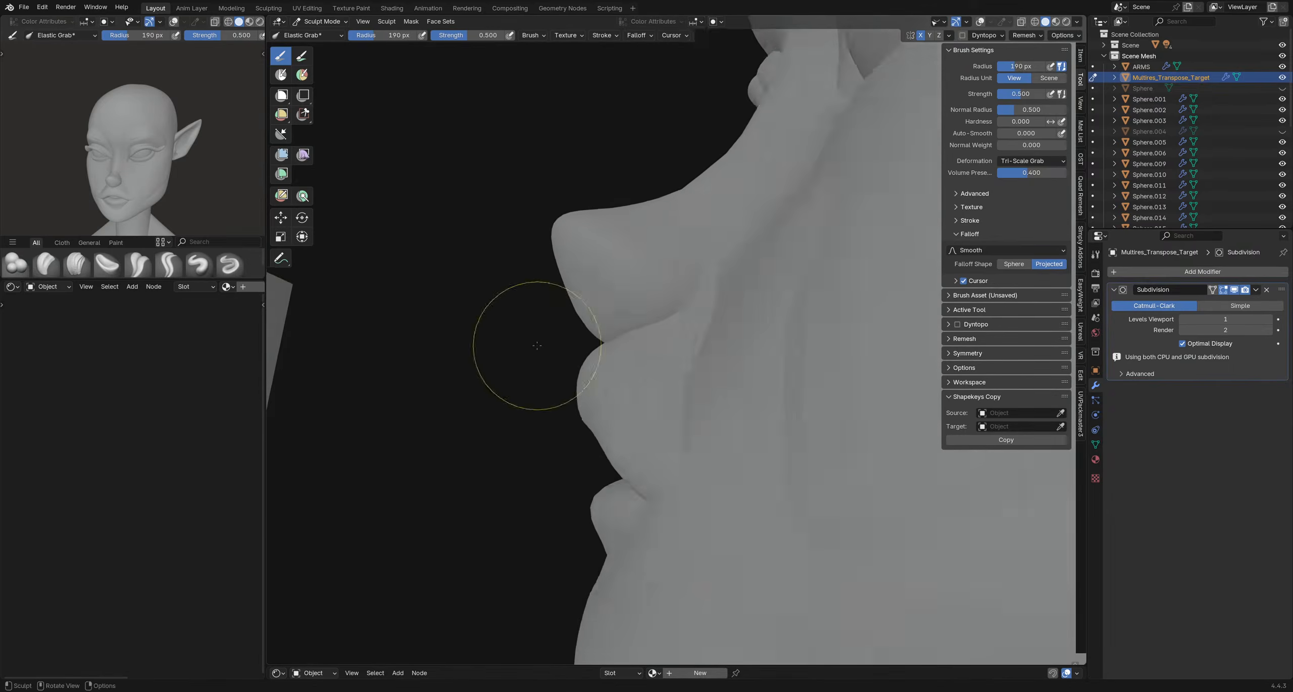
mouse_move(540, 343)
middle_down()
mouse_move(590, 340)
mouse_move(561, 332)
middle_up()
key(f)
click(564, 331)
drag(555, 319, 559, 346)
- Set the Elastic Grab radius to 198 px and refine the nose base from the opposite side of the face
mouse_move(561, 344)
middle_down()
mouse_move(655, 329)
mouse_move(762, 337)
mouse_move(806, 356)
mouse_move(799, 374)
middle_up()
key(f)
click(802, 348)
key(f)
click(780, 360)
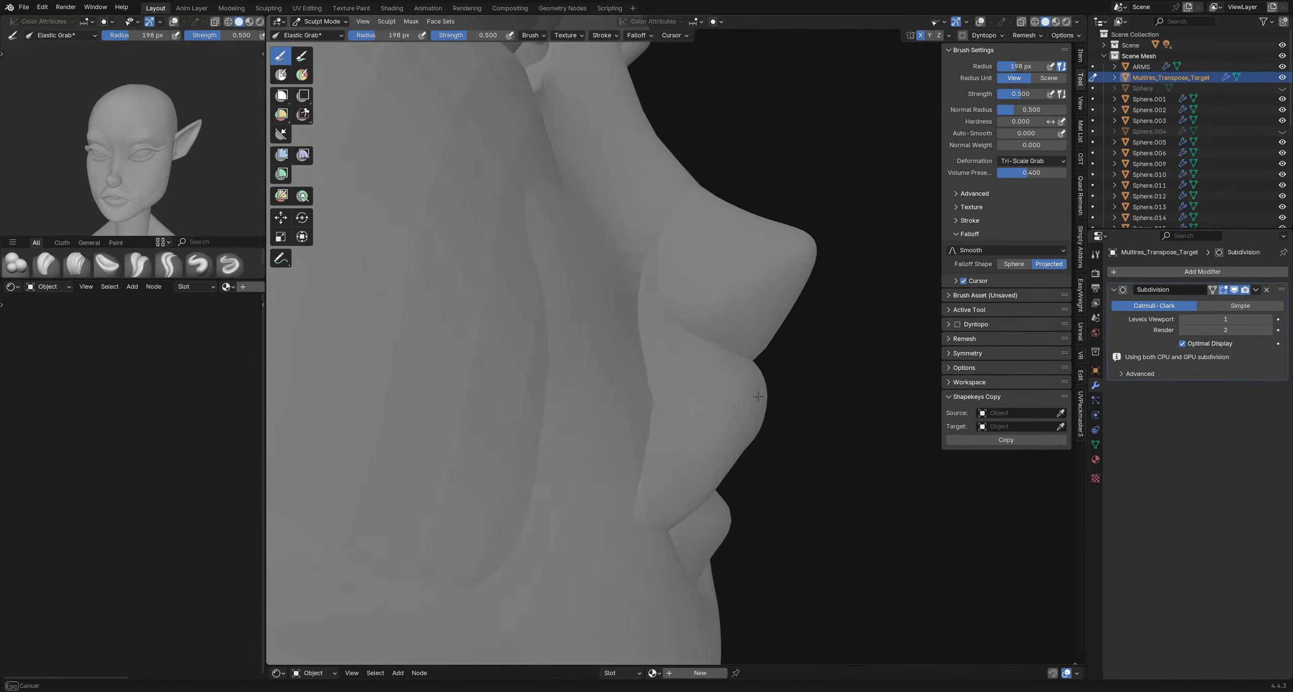
drag(716, 374, 719, 375)
middle_drag(753, 375, 733, 341)
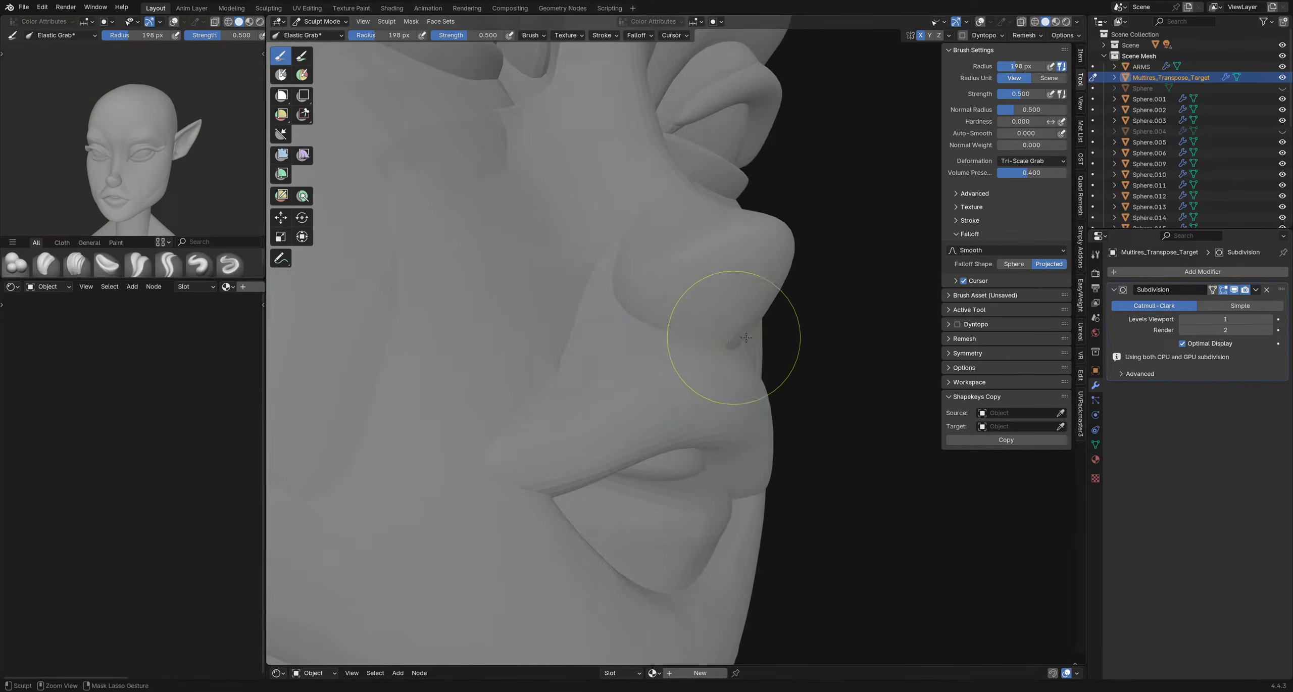
mouse_move(734, 340)
mouse_down()
mouse_move(746, 343)
mouse_move(733, 344)
mouse_up()
middle_drag(727, 345, 744, 328)
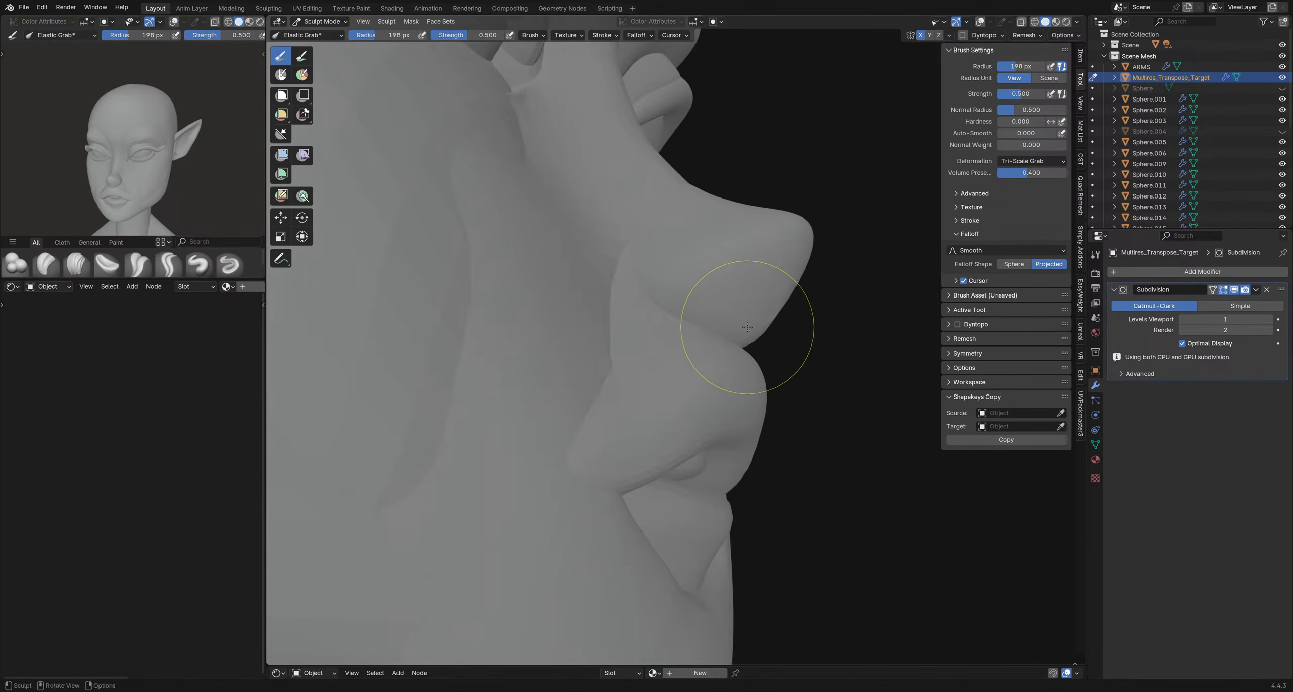
- Relax the surface under the nose tip and at the nose base with the Relax Slide brush
key(shift+t)
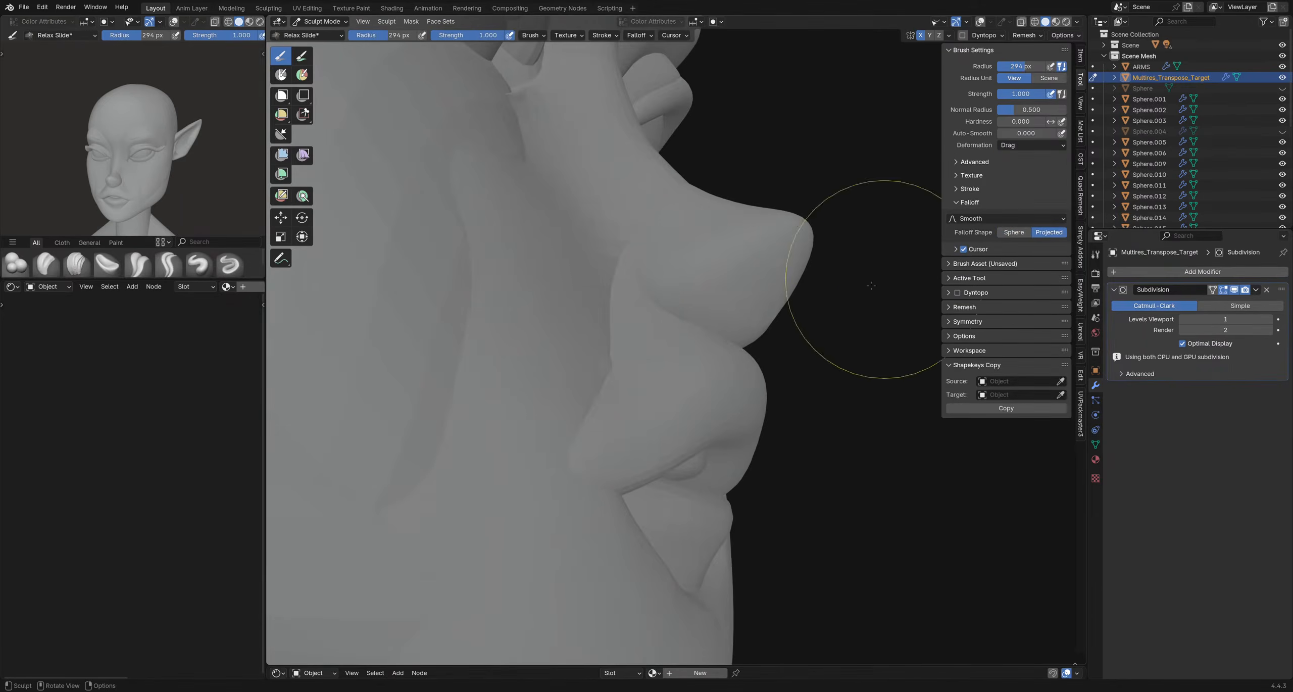
drag(871, 286, 797, 344)
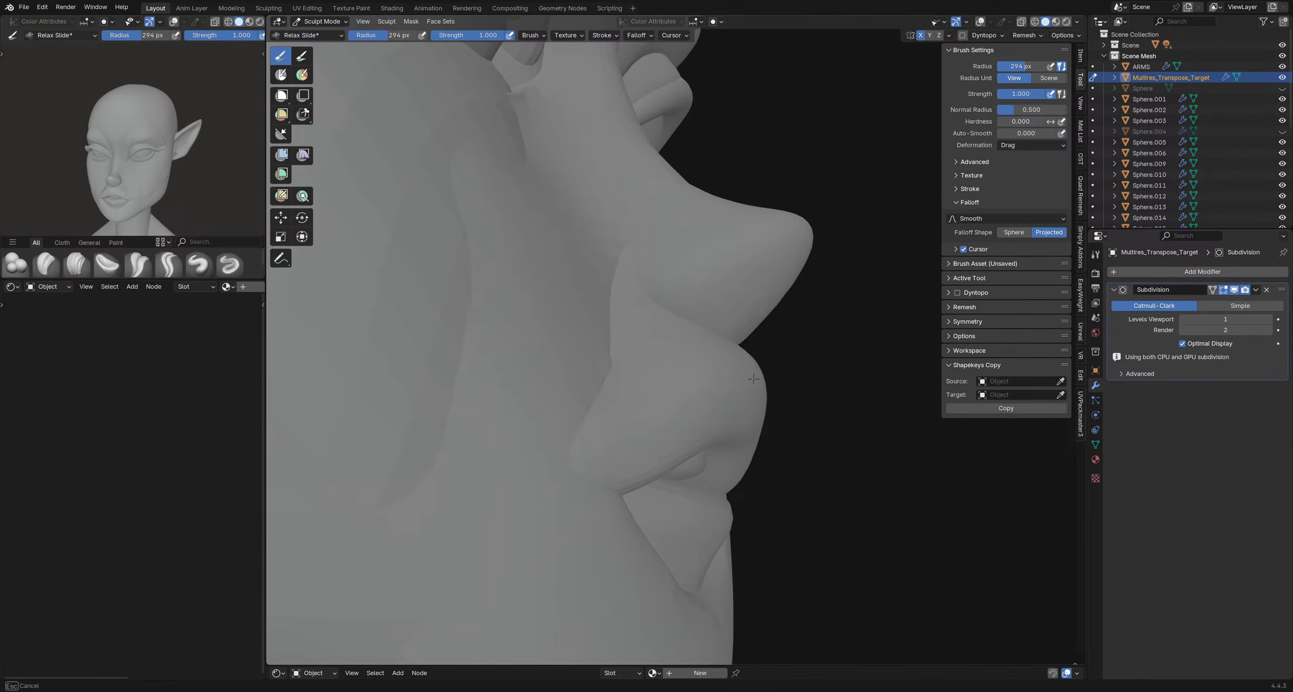
mouse_move(765, 358)
mouse_down()
mouse_move(753, 324)
mouse_move(725, 356)
mouse_up()
drag(778, 310, 780, 308)
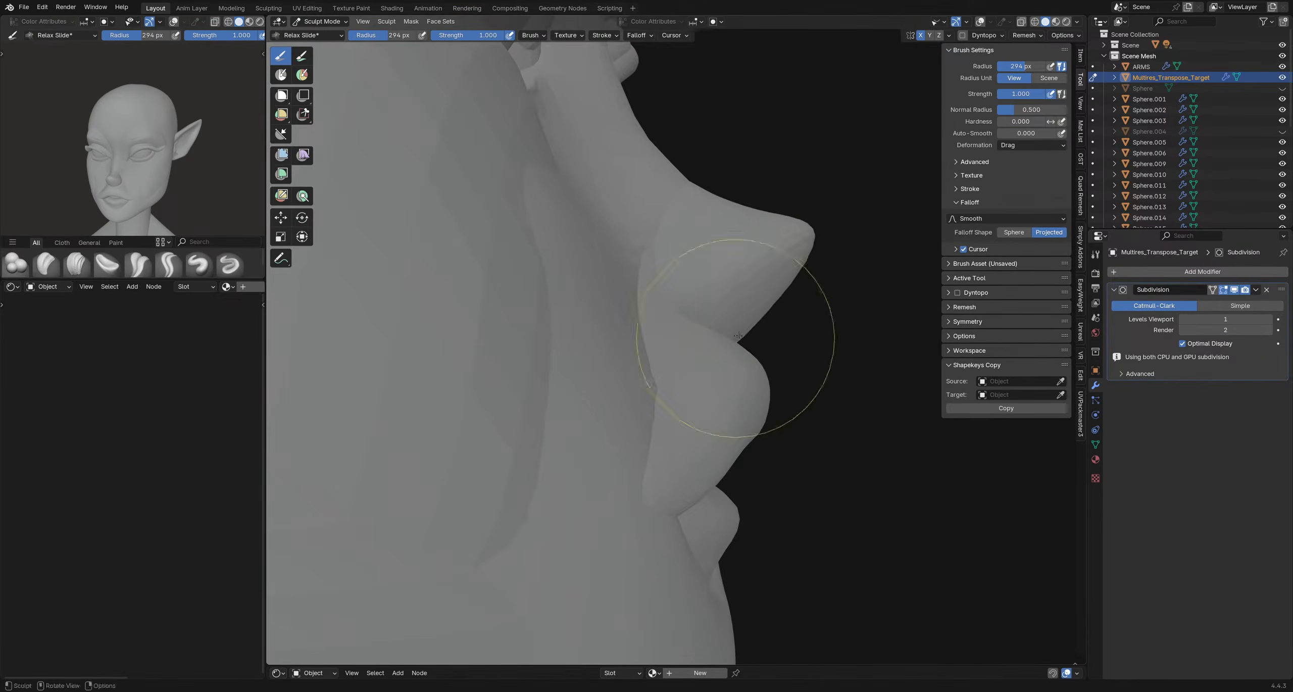
- Round out the nose tip from a three-quarter view using the Inflate/Deflate brush with the Sphere falloff shape
key(i)
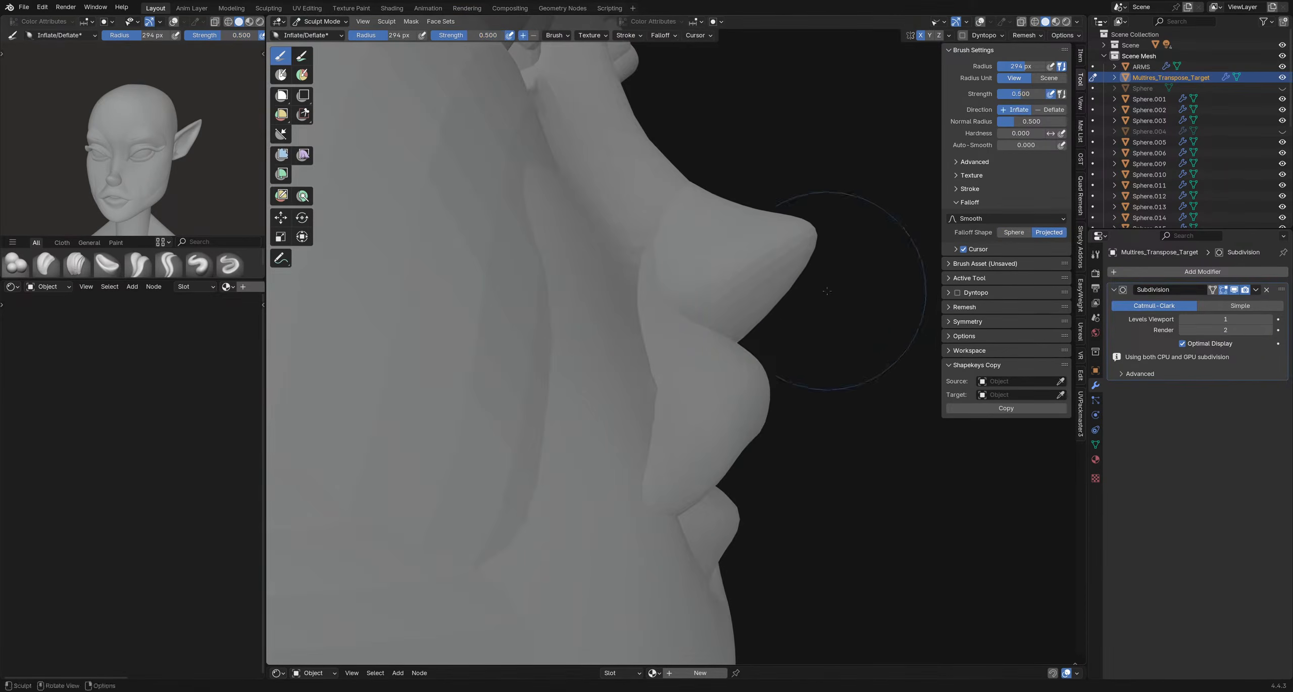
mouse_move(817, 299)
middle_down()
mouse_move(643, 308)
mouse_move(497, 288)
mouse_move(592, 370)
mouse_move(617, 349)
mouse_move(555, 364)
mouse_move(566, 347)
middle_up()
key(g)
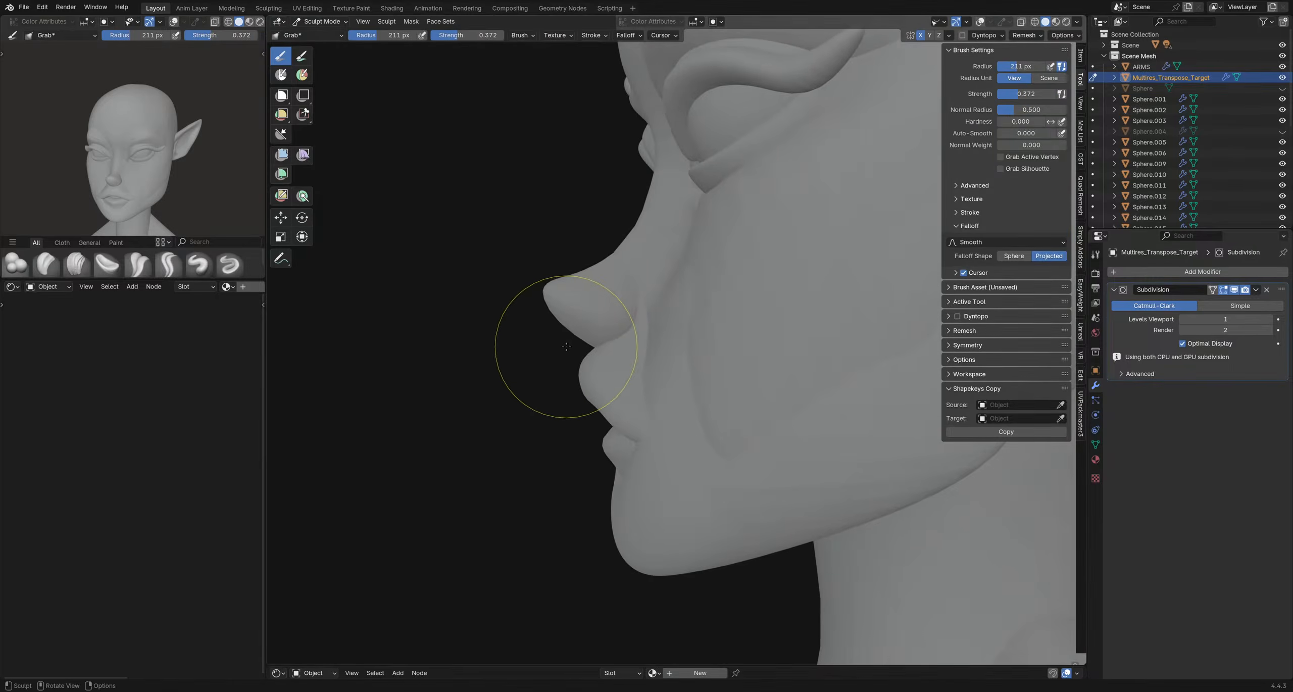
key(bracketleft)
mouse_move(602, 249)
middle_down()
mouse_move(707, 245)
mouse_move(631, 245)
mouse_move(652, 244)
mouse_move(675, 371)
mouse_move(996, 266)
middle_up()
key(i)
middle_drag(859, 288, 838, 298)
key(f)
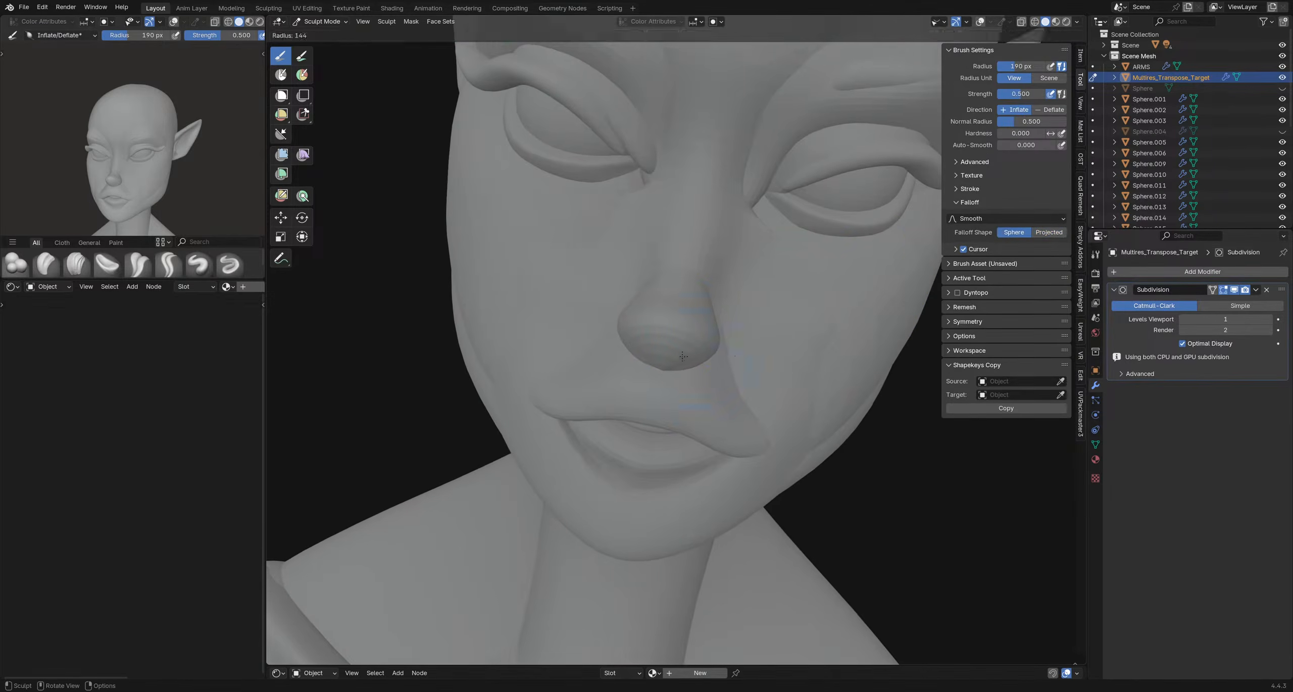
click(691, 328)
- Switch to the Grab brush with a 179 px radius, and check the nose mask and the head's profile
mouse_move(750, 367)
middle_down()
mouse_move(594, 282)
mouse_move(605, 213)
mouse_move(496, 232)
mouse_move(569, 281)
mouse_move(507, 290)
mouse_move(528, 288)
middle_up()
key(g)
key(f)
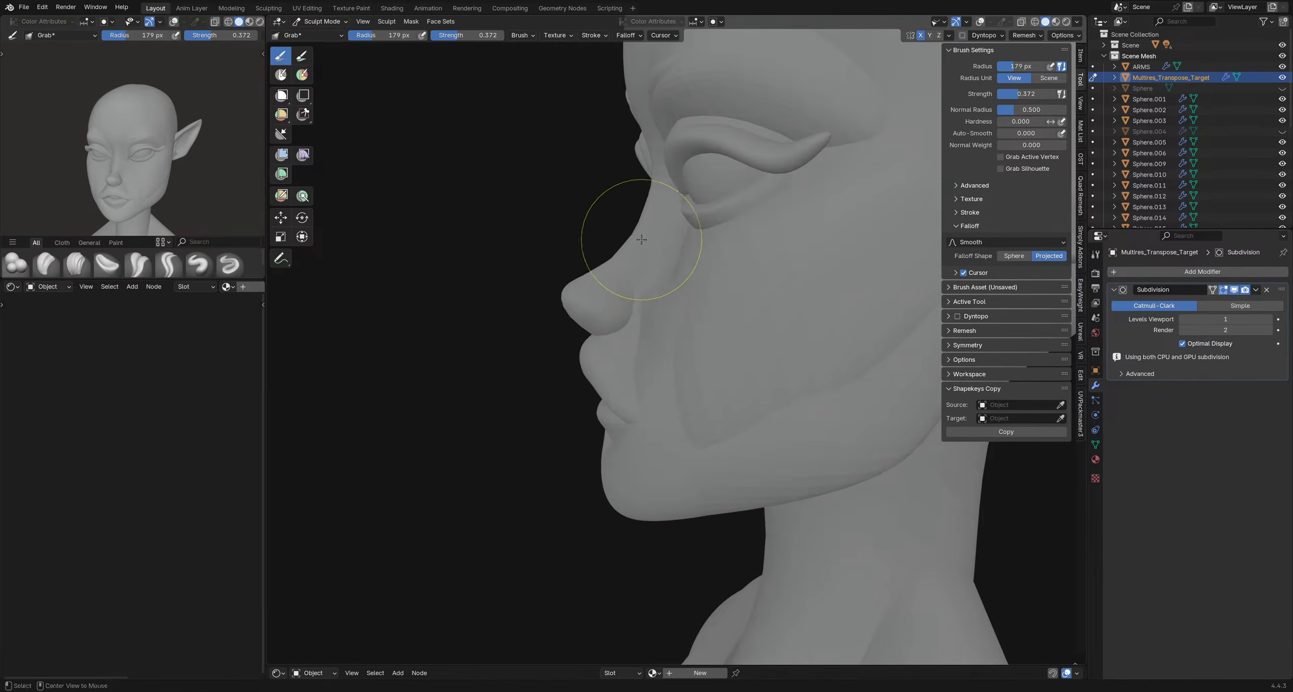
key(shift+alt+z)
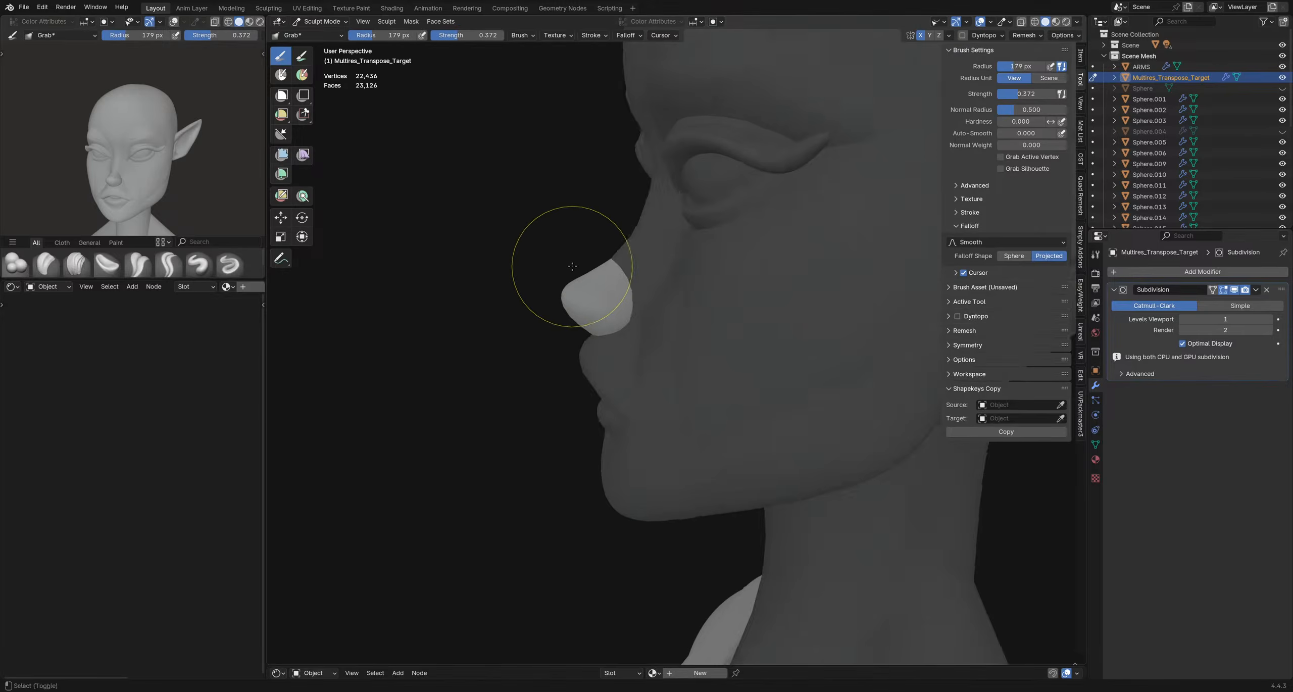
scroll(596, 287, down, 10)
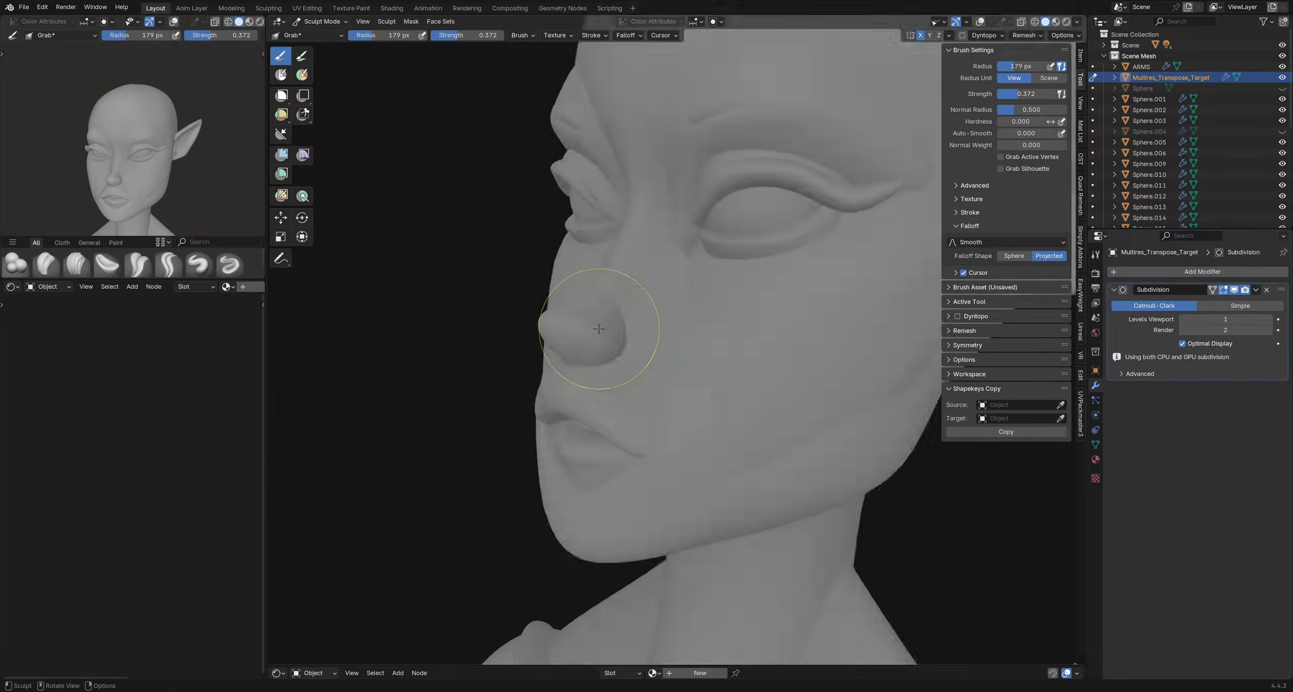
key(shift+alt+z)
middle_drag(560, 345, 752, 409)
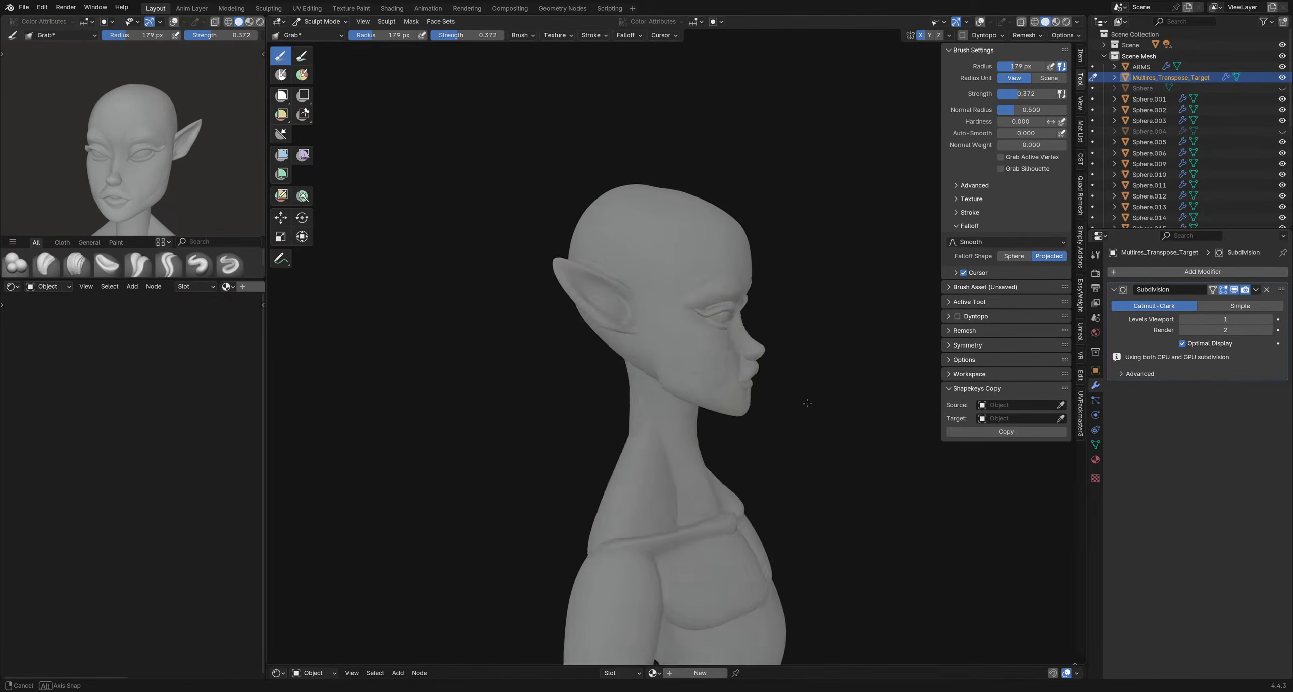
- Set the Grab brush radius to 243 px for working on the nose in side profile
scroll(524, 318, up, 5)
middle_drag(524, 317, 583, 300)
key(f)
click(640, 270)
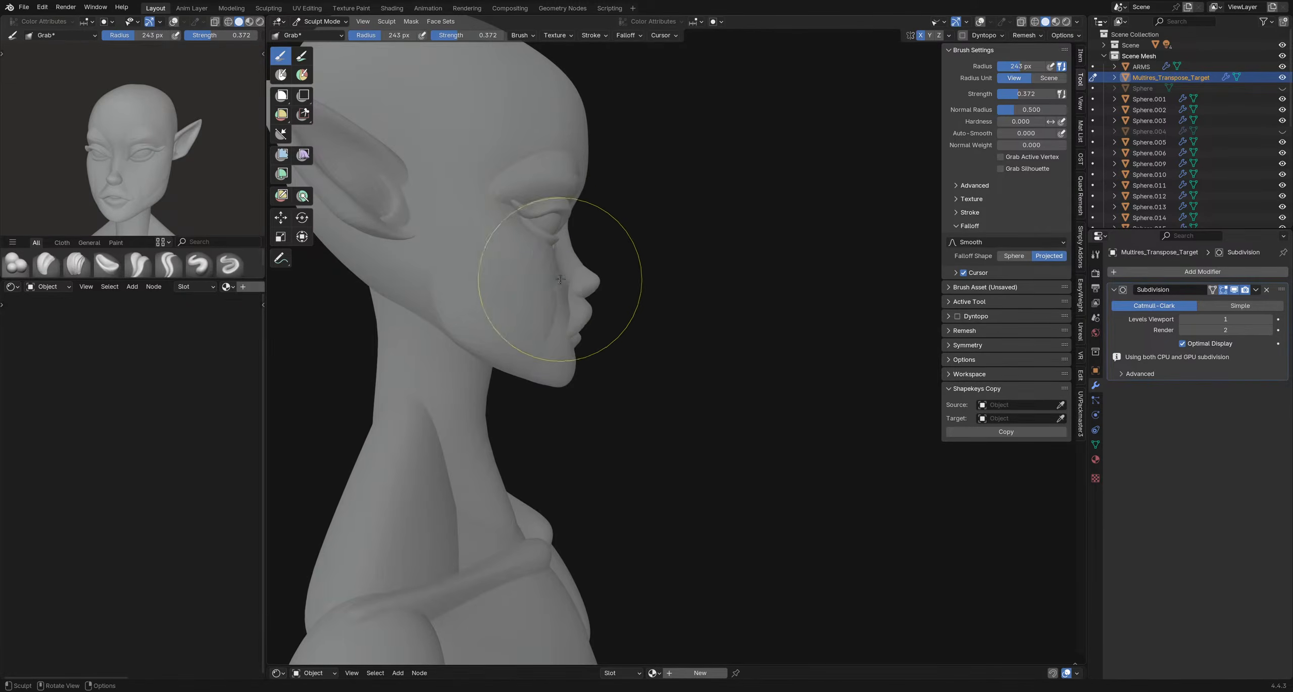
scroll(561, 279, up, 2)
shift+middle_drag(600, 261, 553, 281)
- Replace the nose mask with an expanded, inverted mask that leaves the forehead, nose bridge and chin editable
key(alt+shift+z)
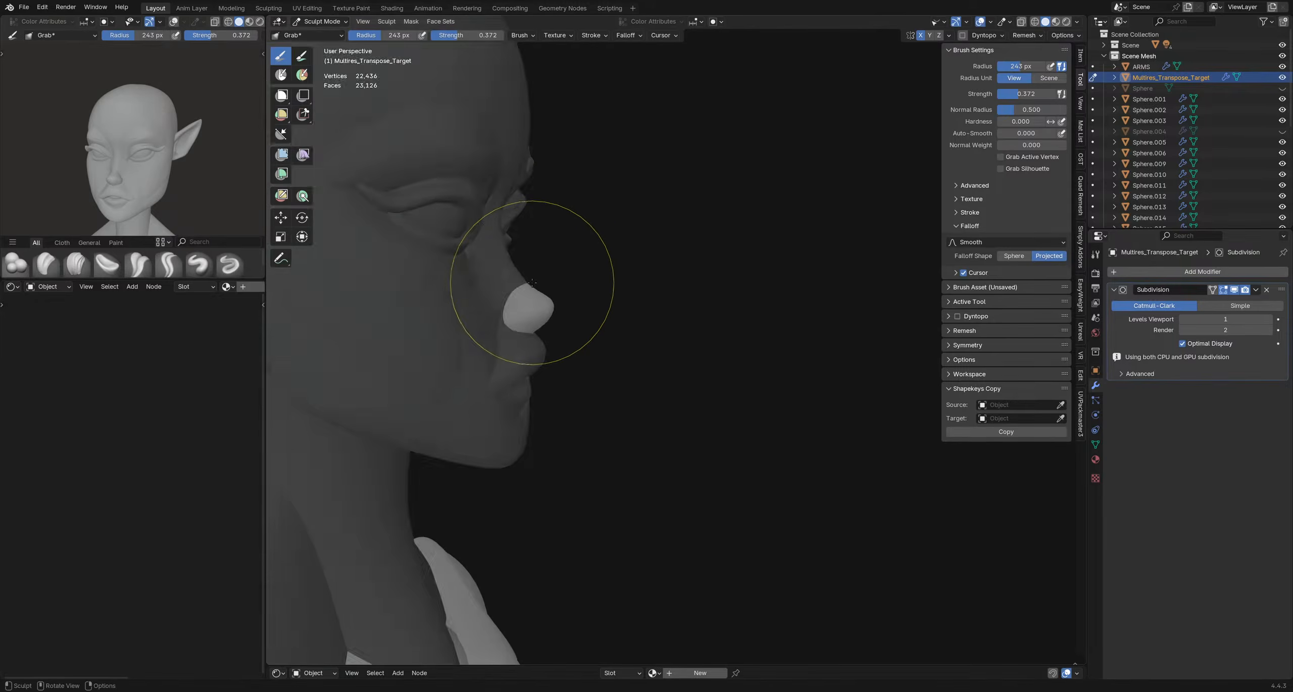
key(ctrl+i)
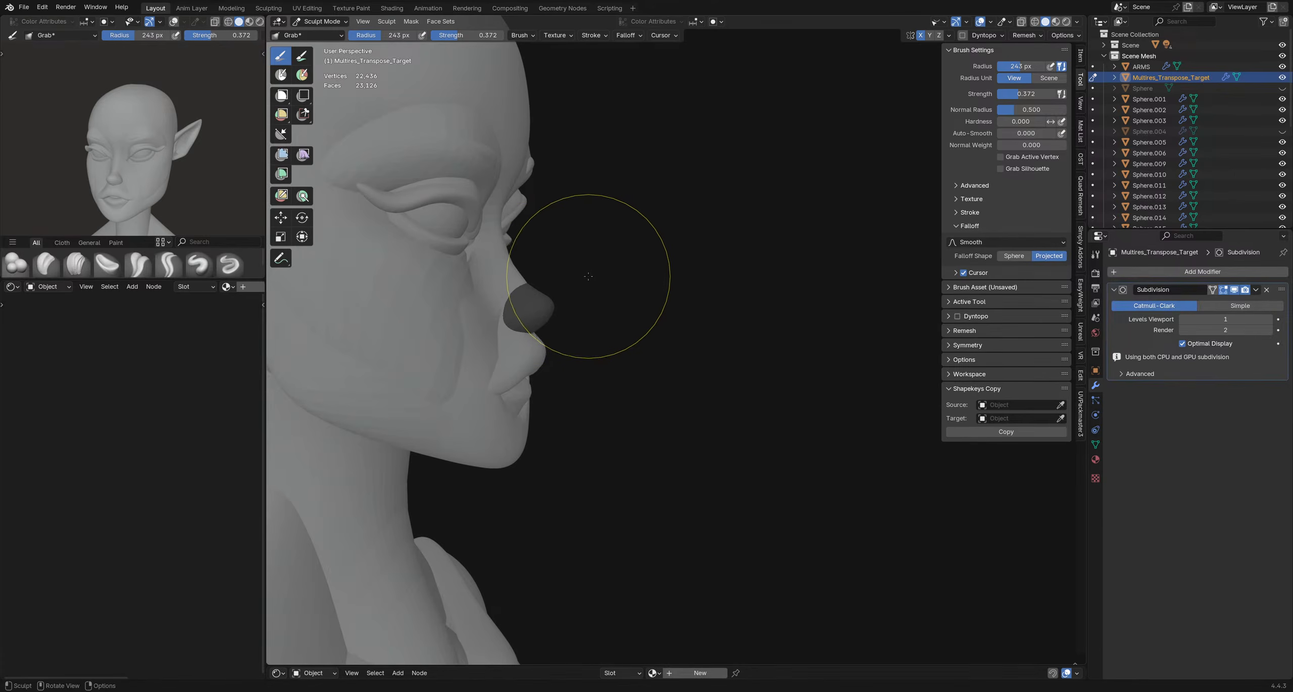
key(alt+m)
mouse_move(544, 280)
shift+middle_down()
mouse_move(591, 290)
mouse_move(587, 305)
mouse_move(623, 303)
shift+middle_up()
key(alt+shift+a)
click(649, 274)
key(ctrl+i)
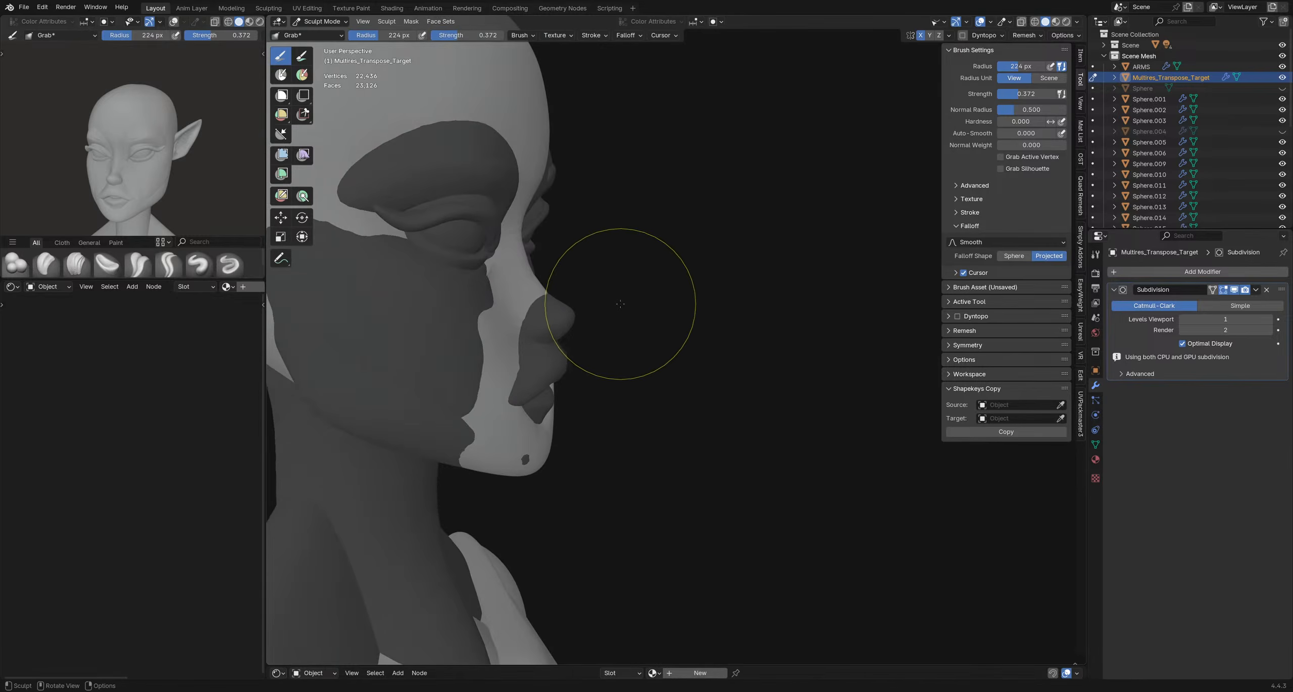
- Expand the mask again over the face, keeping the forehead, nose bridge and chin free and the eyes, nose tip and lips protected
scroll(556, 280, down, 3)
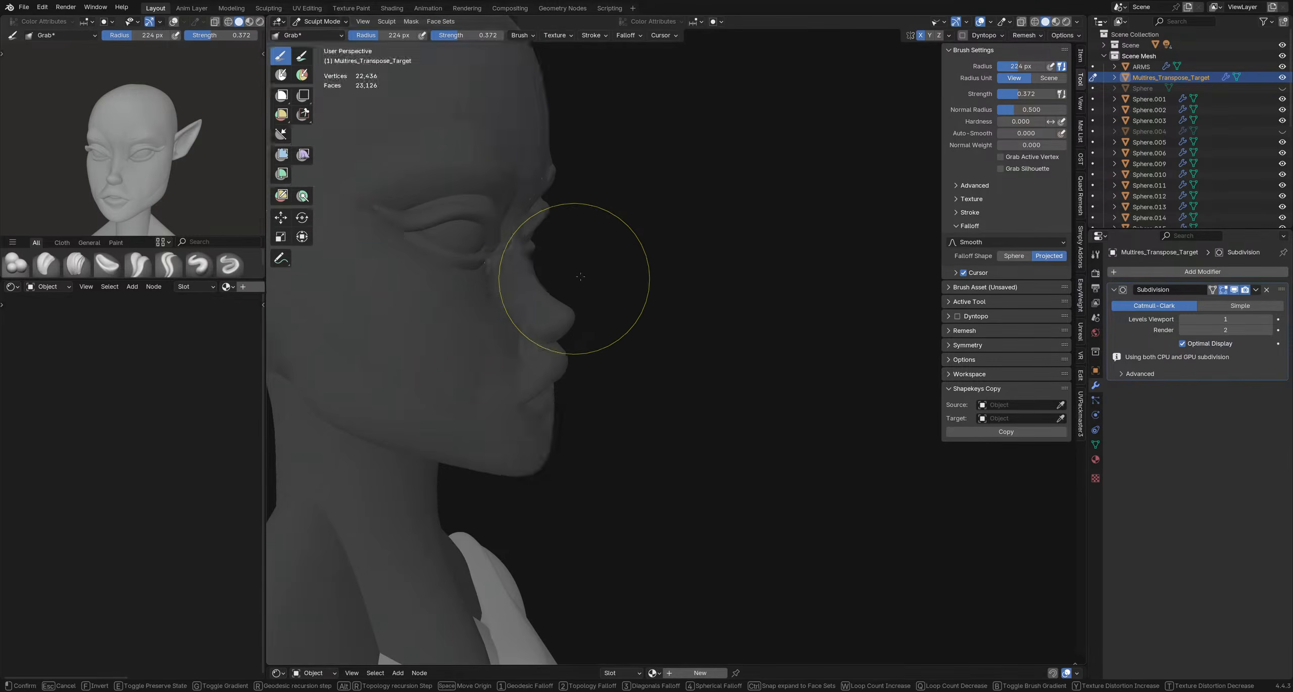
middle_drag(583, 280, 592, 351)
scroll(592, 350, up, 3)
key(shift+a)
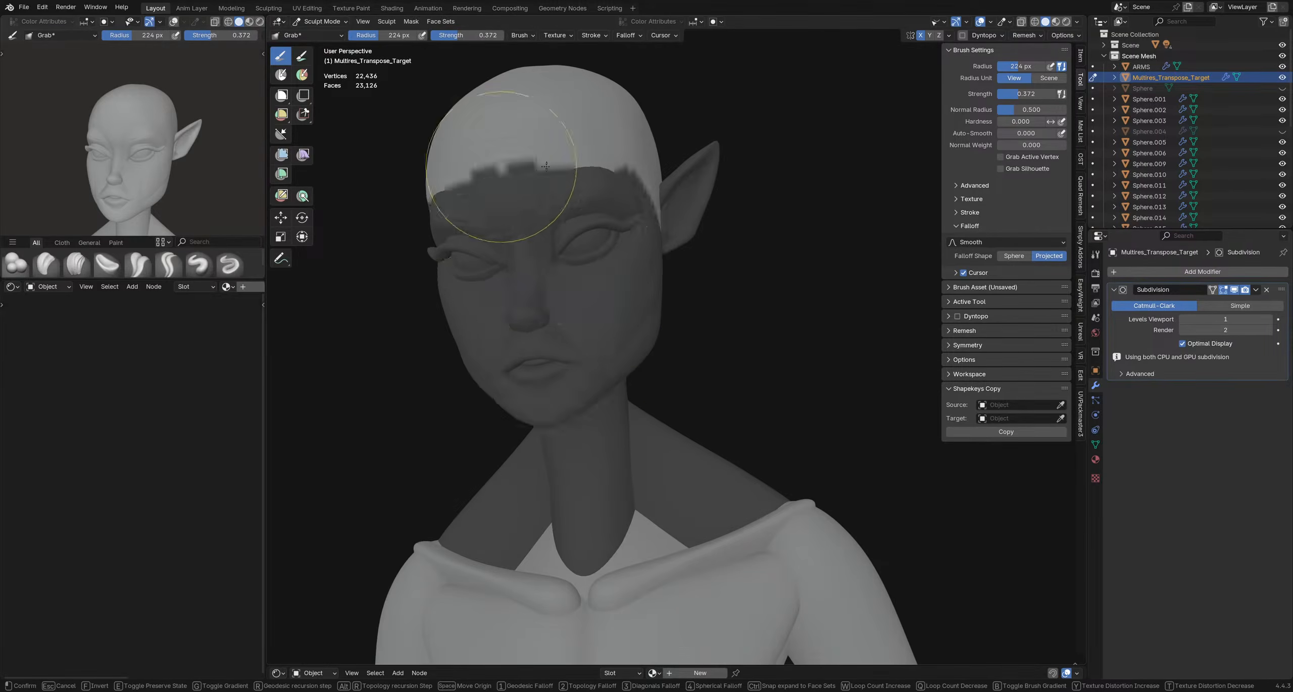
click(522, 141)
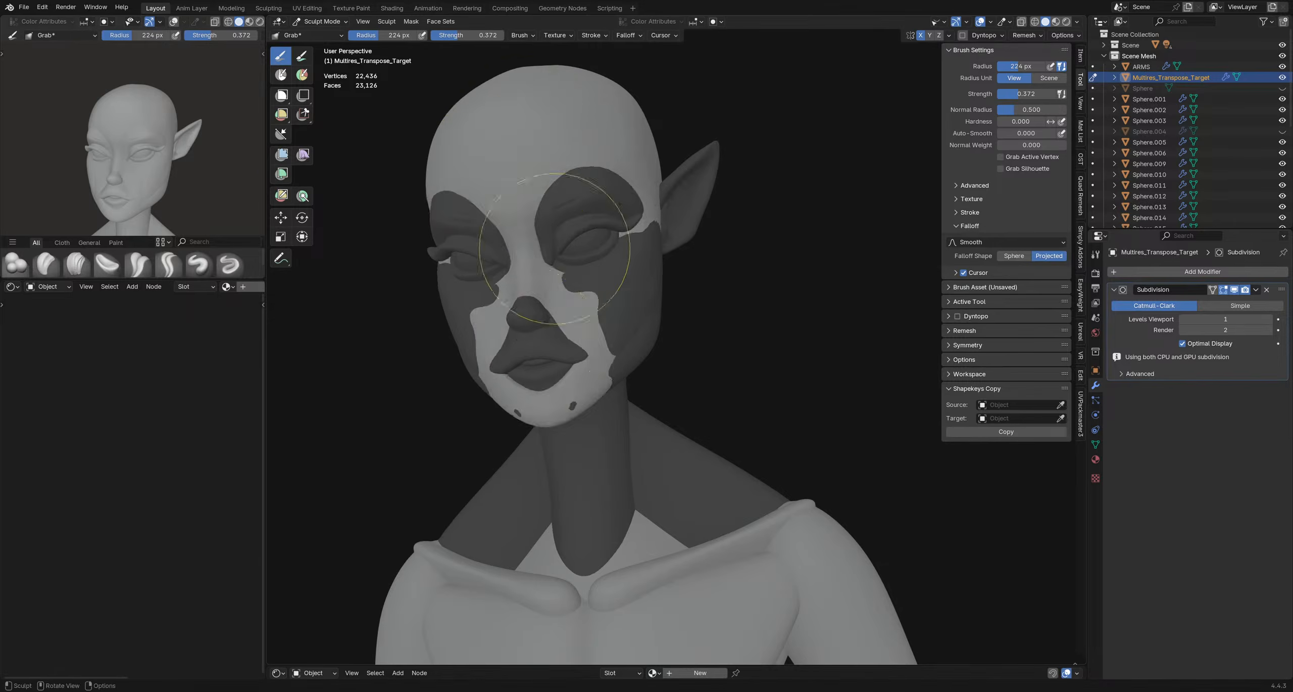
mouse_move(580, 303)
middle_down()
mouse_move(687, 352)
mouse_move(569, 327)
middle_up()
drag(581, 434, 573, 460)
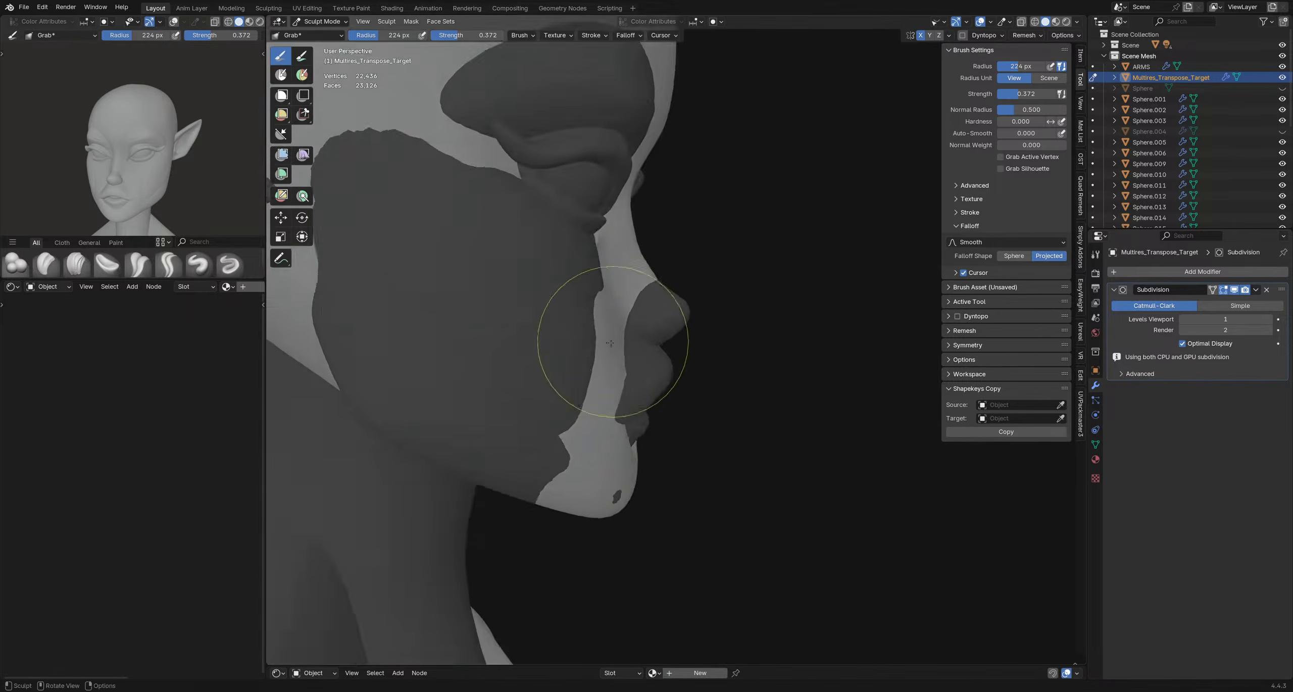
- Set the main view to a side profile and hide the asset shelf in the small preview viewport
mouse_move(611, 343)
middle_down()
mouse_move(612, 376)
mouse_move(592, 317)
mouse_move(542, 299)
middle_up()
mouse_move(542, 300)
shift+middle_down()
mouse_move(603, 337)
mouse_move(615, 268)
shift+middle_up()
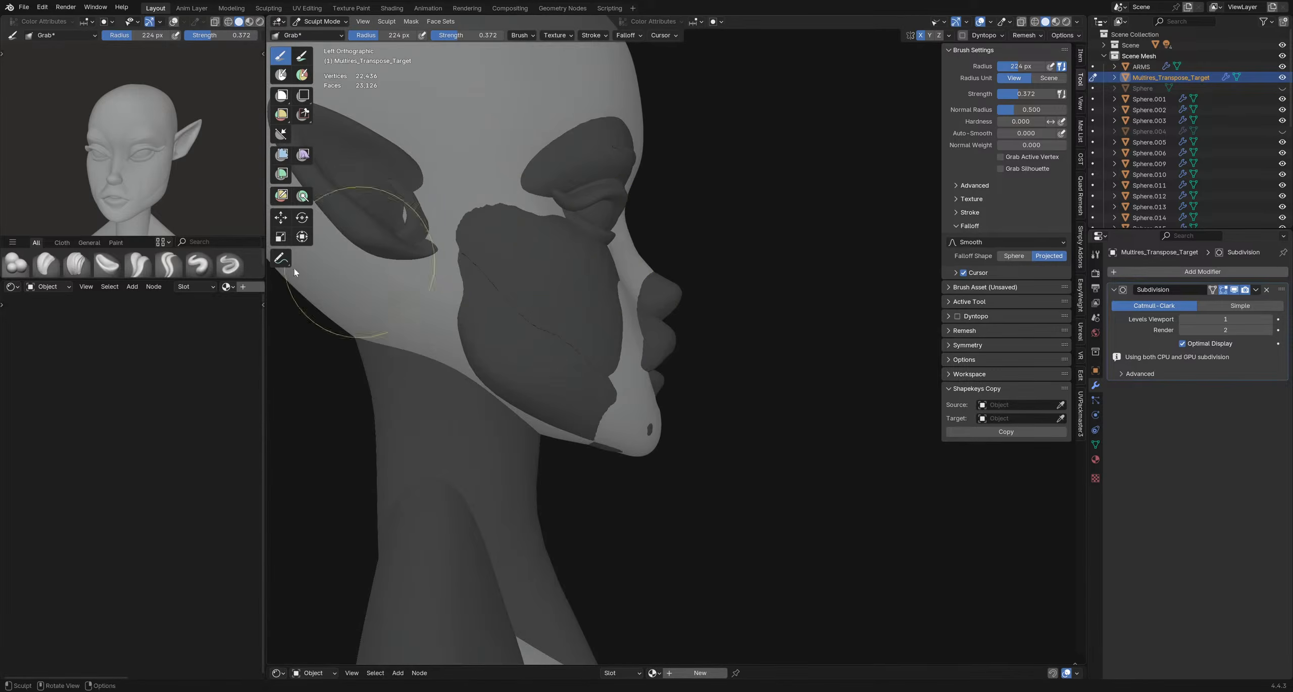
right_click(153, 192)
drag(126, 243, 125, 272)
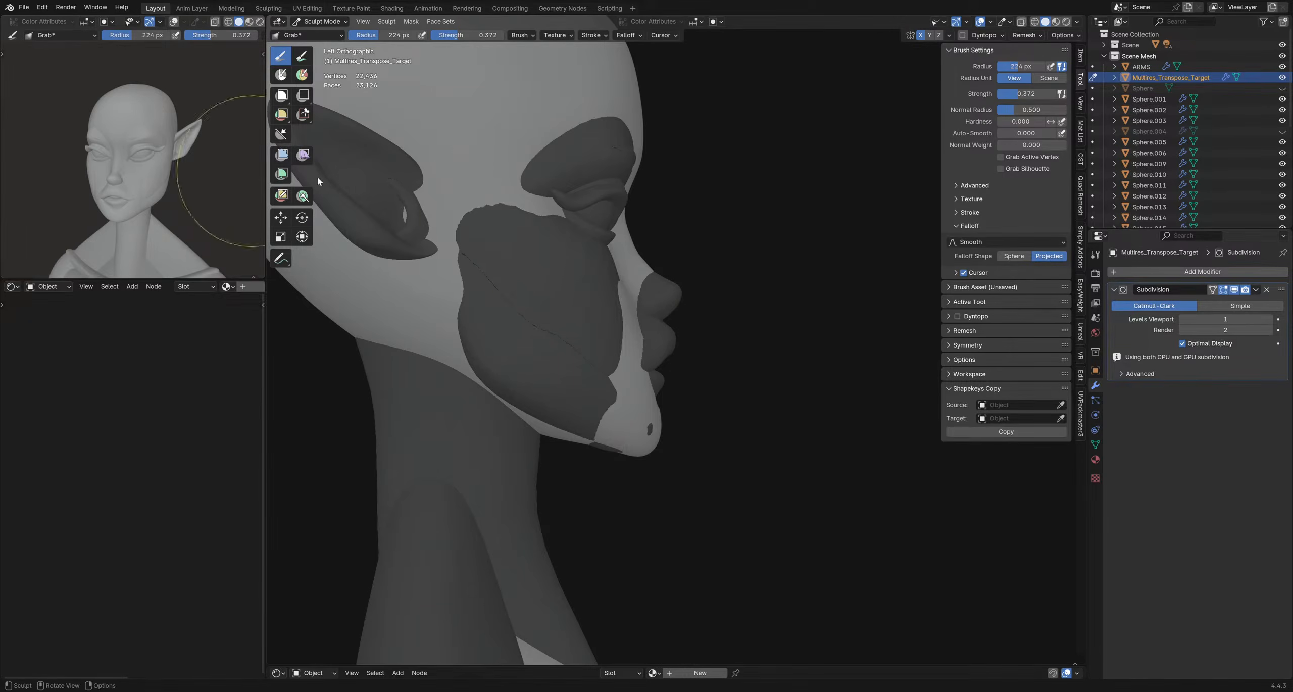
- Set the Grab radius to 165 px and adjust the unmasked nose bridge in profile
shift+middle_drag(668, 308, 653, 323)
mouse_move(619, 305)
middle_down()
mouse_move(636, 301)
mouse_move(636, 274)
middle_up()
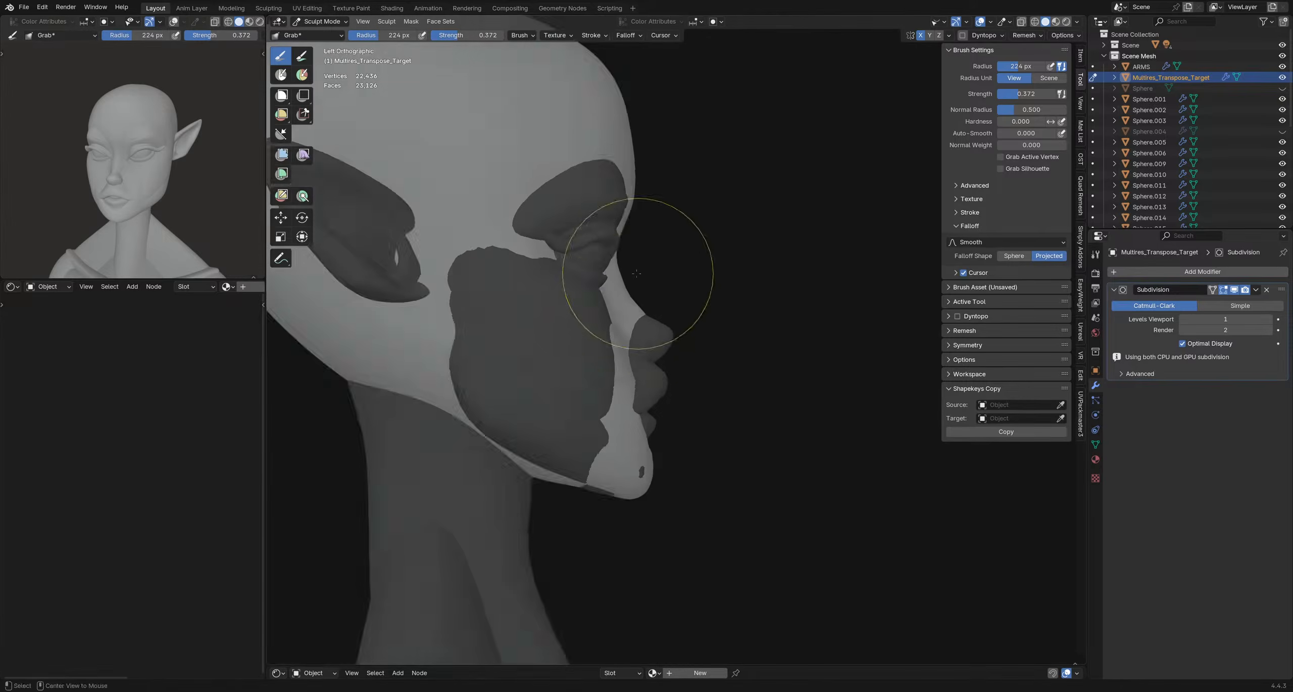
key(f)
click(637, 300)
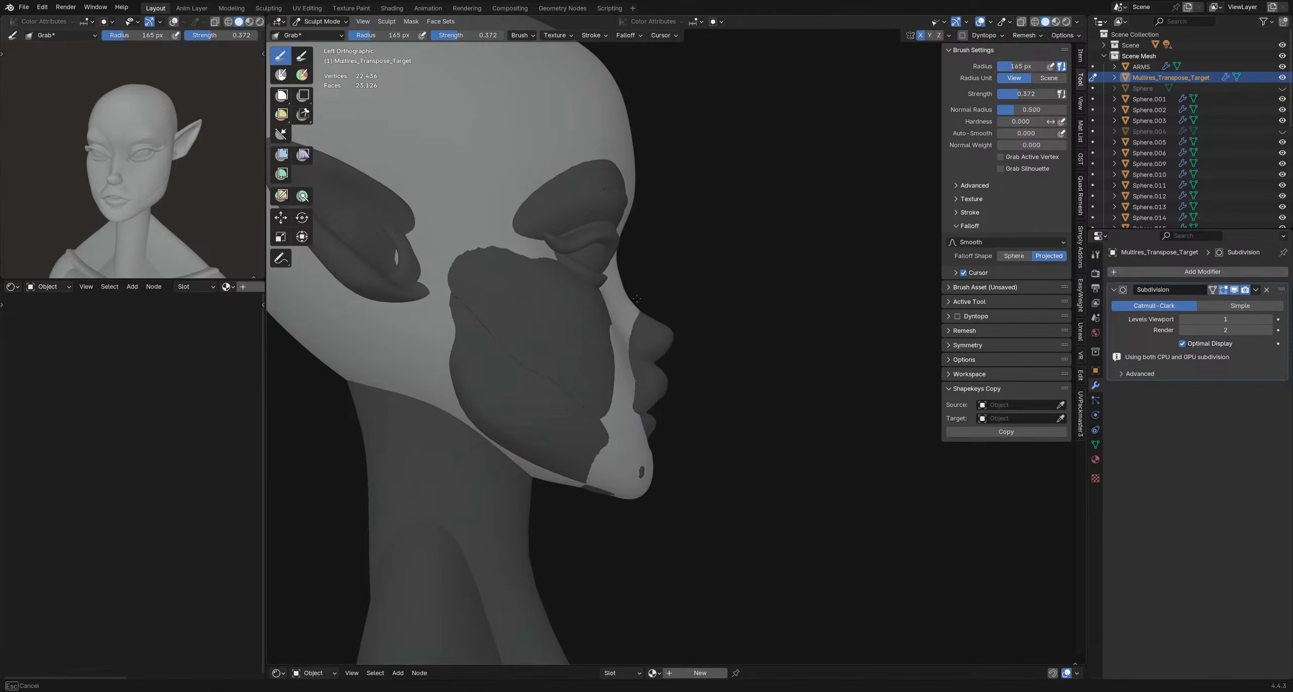
mouse_move(634, 300)
middle_down()
mouse_move(708, 360)
mouse_move(606, 364)
mouse_move(722, 389)
mouse_move(672, 303)
mouse_move(660, 343)
mouse_move(705, 347)
mouse_move(672, 288)
mouse_move(555, 300)
mouse_move(648, 322)
middle_up()
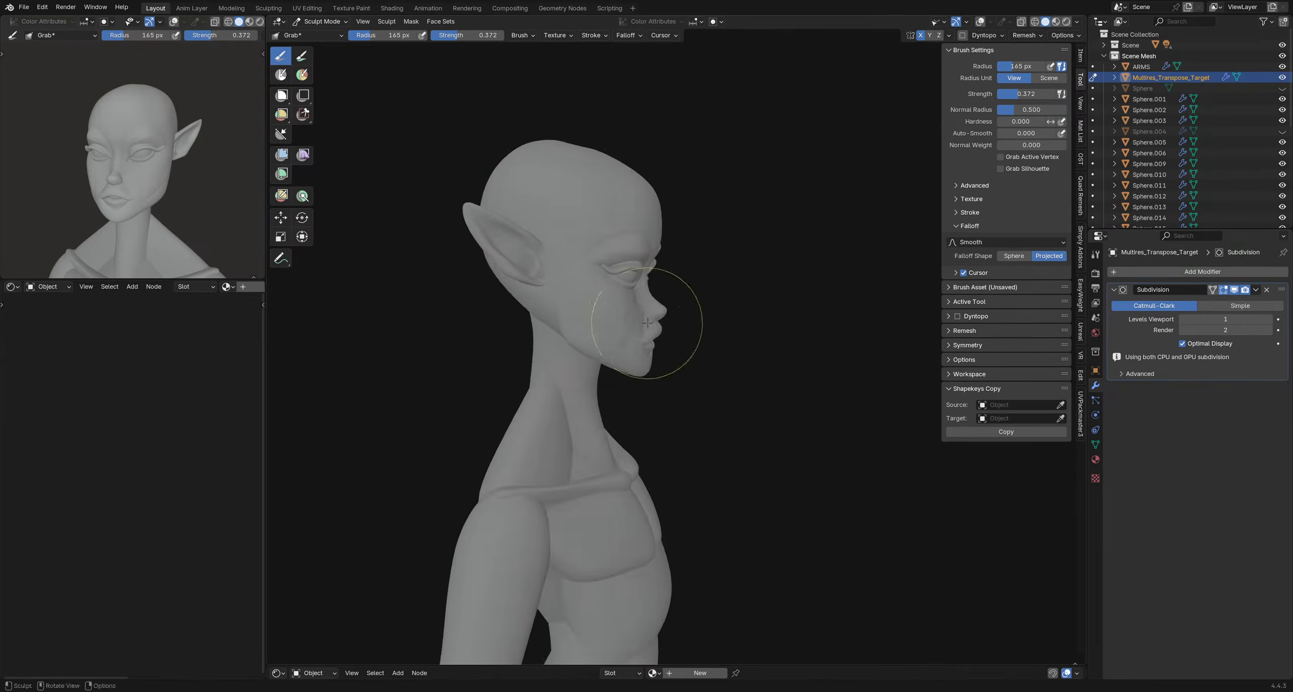
- Nudge the nose bridge in profile with Grab at a 142 px radius, and reduce the radius to 114 px
mouse_move(776, 359)
middle_down()
mouse_move(707, 344)
mouse_move(670, 297)
mouse_move(684, 281)
middle_up()
scroll(671, 297, up, 5)
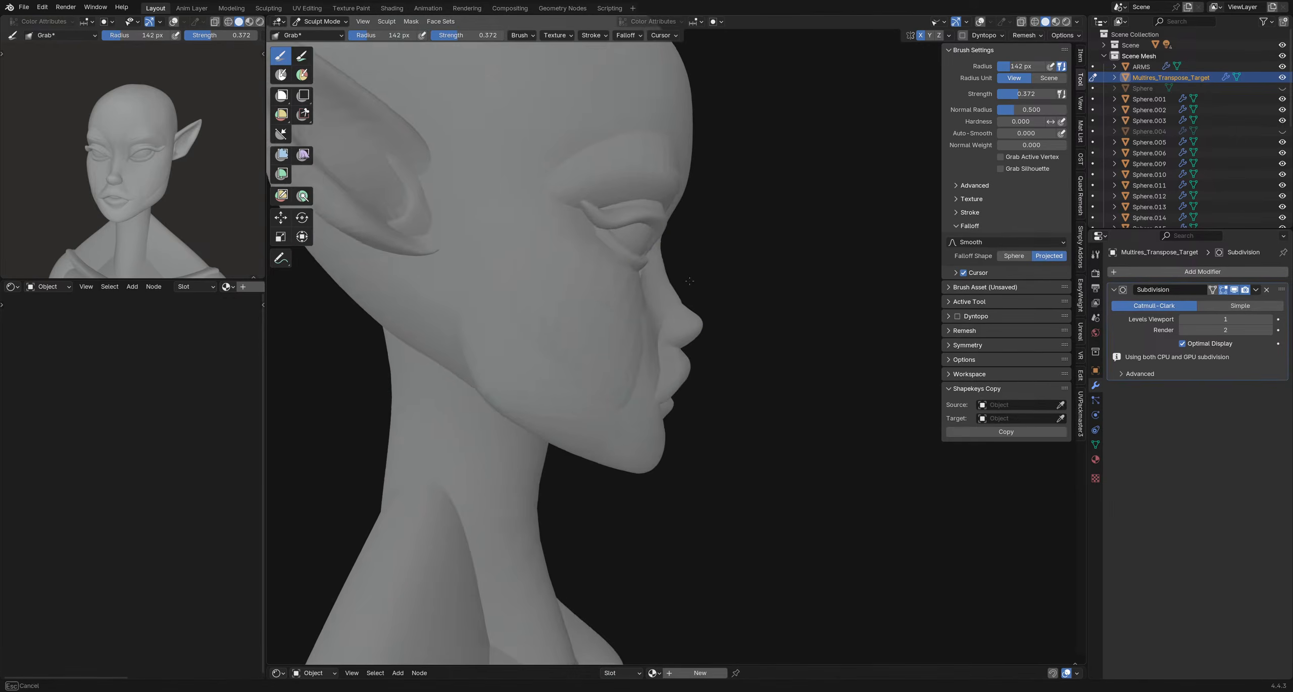
drag(690, 281, 690, 277)
mouse_move(697, 241)
shift+middle_down()
mouse_move(687, 306)
mouse_move(605, 311)
mouse_move(583, 281)
mouse_move(597, 282)
mouse_move(577, 291)
shift+middle_up()
key(f)
click(577, 283)
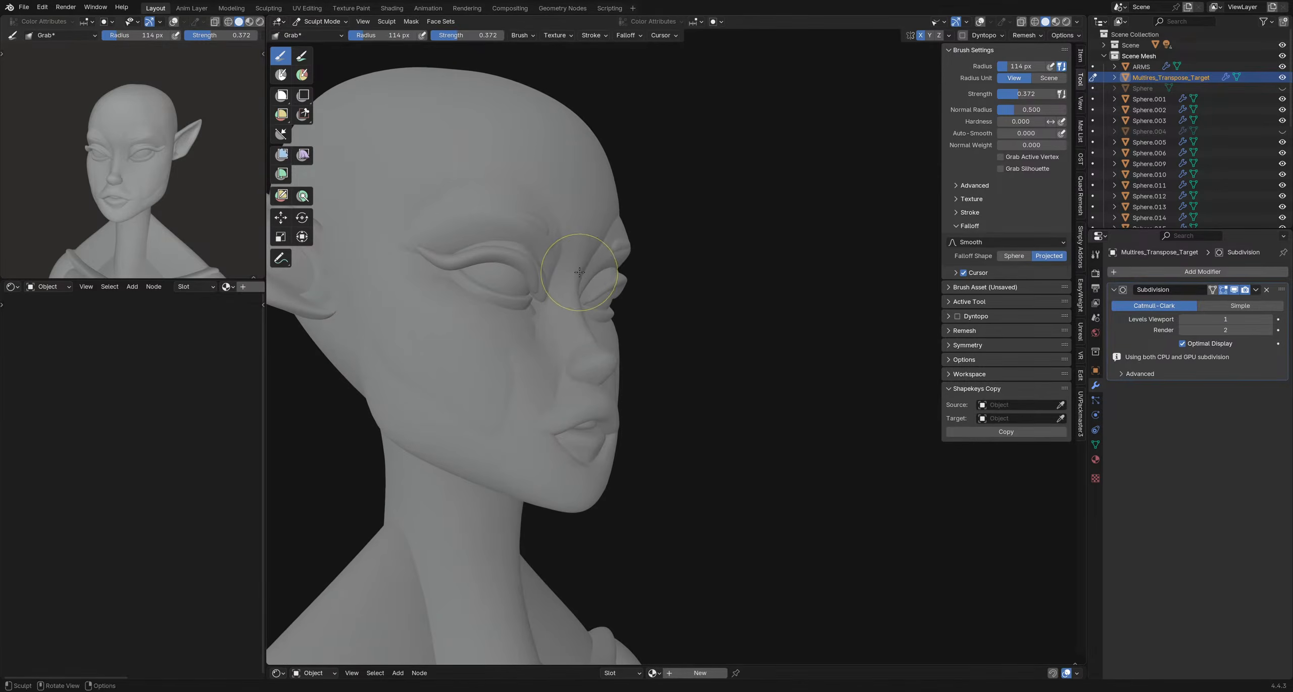
- Refine the area between the eyes and the upper nose bridge, ending with a Grab radius of 175 px
mouse_move(583, 272)
middle_down()
mouse_move(598, 264)
mouse_move(550, 255)
mouse_move(582, 282)
mouse_move(604, 245)
mouse_move(612, 253)
mouse_move(577, 233)
middle_up()
key(f)
mouse_move(589, 282)
middle_down()
mouse_move(583, 306)
mouse_move(557, 300)
mouse_move(588, 298)
mouse_move(583, 328)
mouse_move(592, 303)
middle_up()
key(f)
click(594, 314)
key(f)
click(615, 342)
- Isolate the brow areas down to the inner eye corners with an expanded, inverted mask, and hide the viewport overlays
key(shift+alt+z)
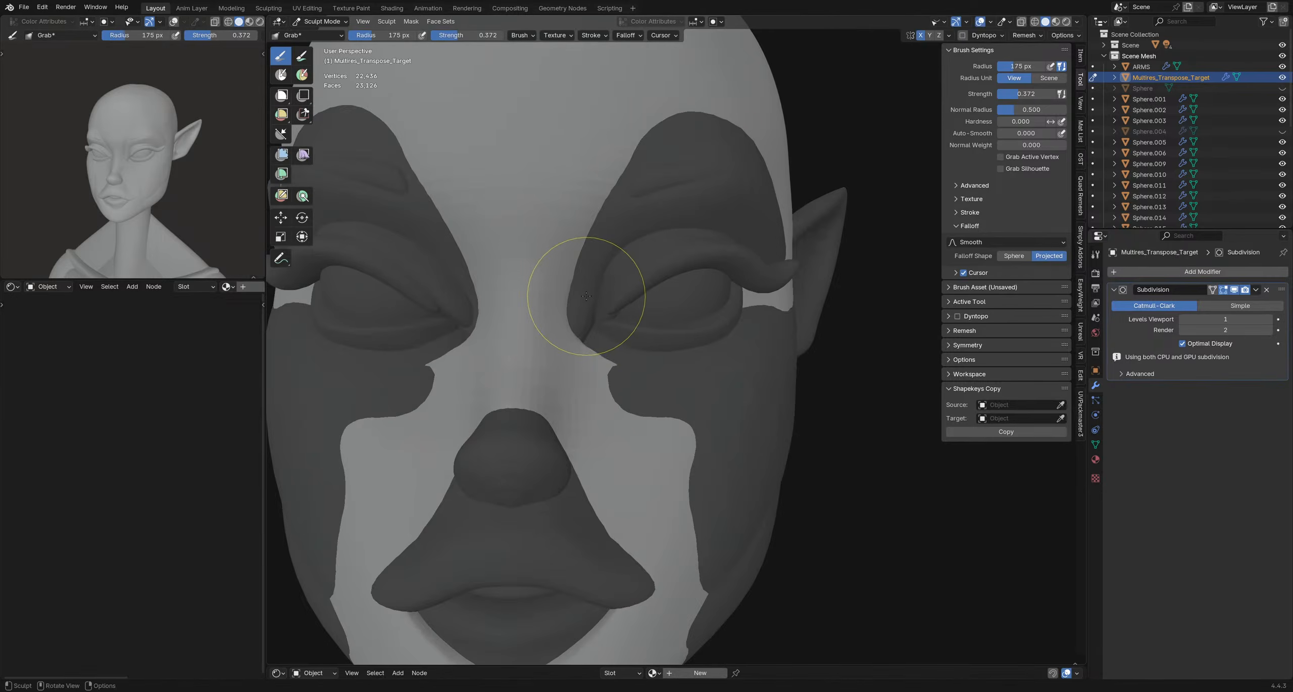
key(shift+w)
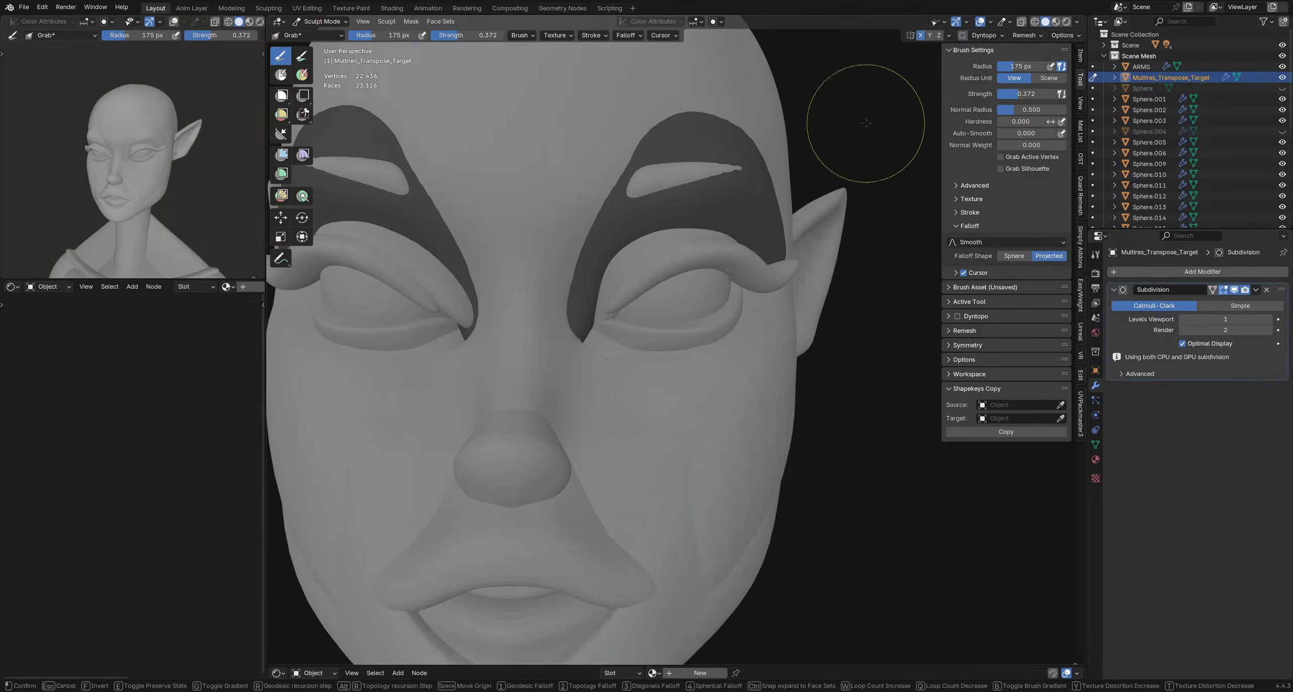
key(ctrl+i)
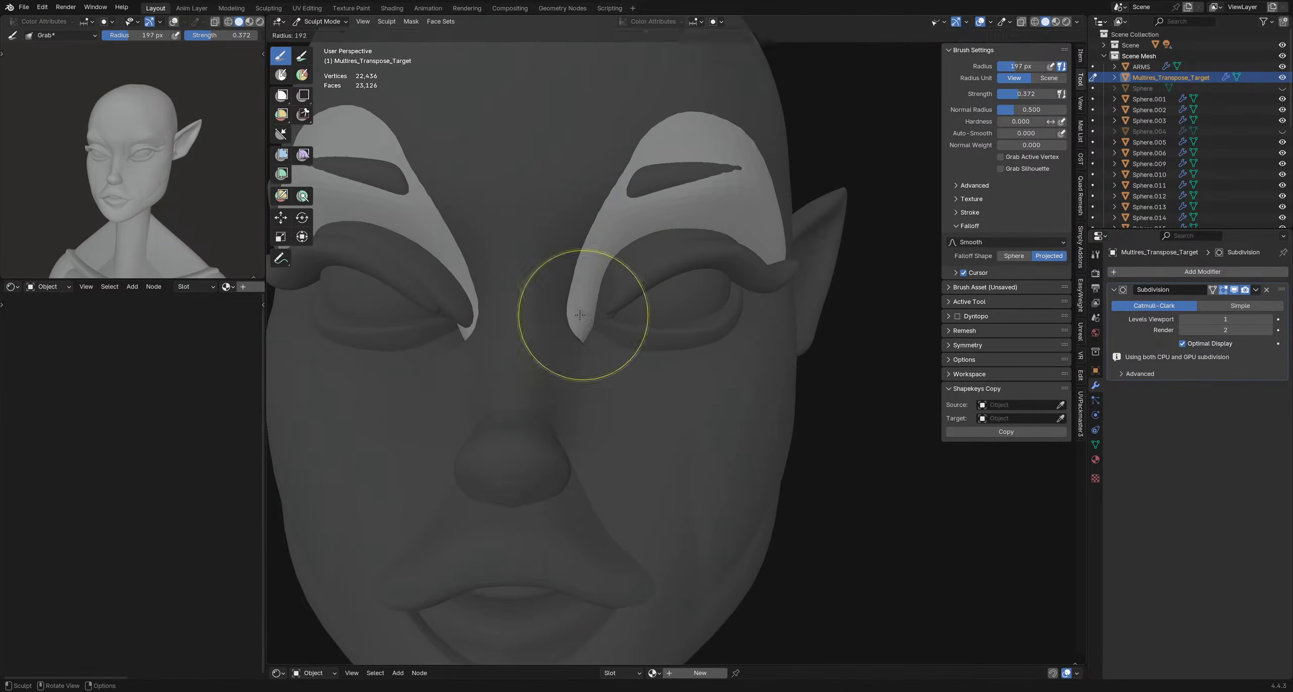
key(shift+alt+z)
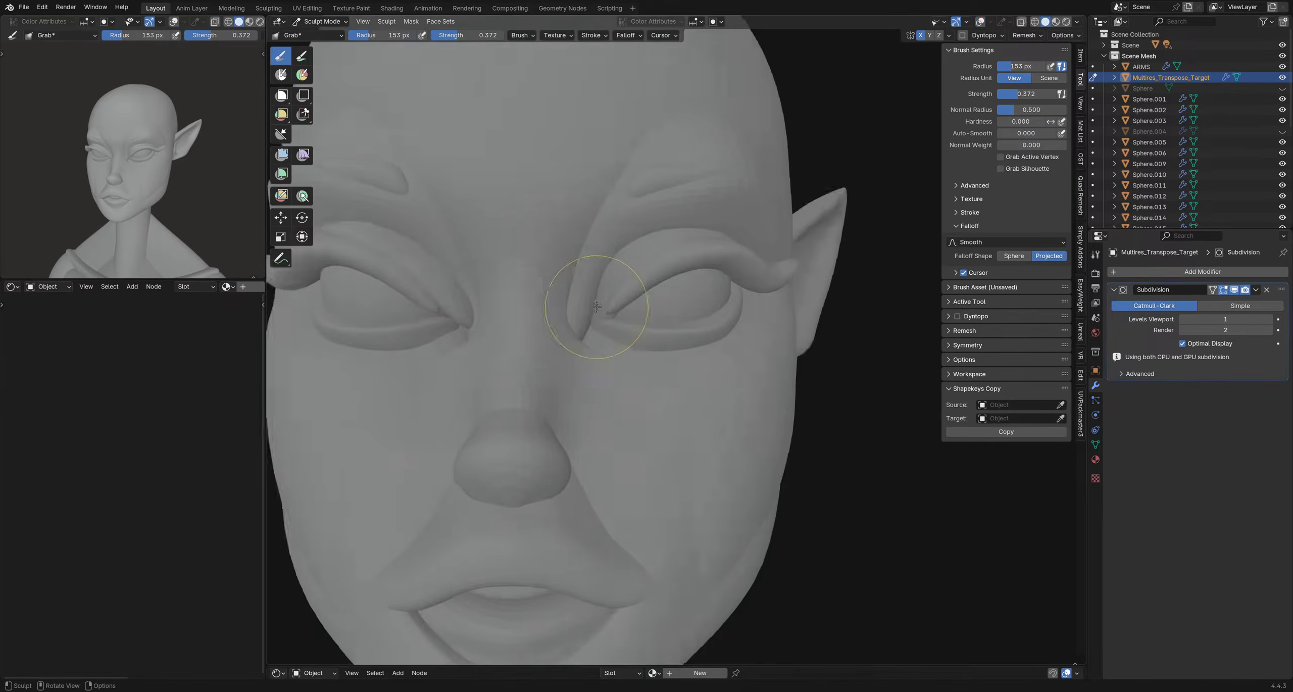
- Set the Grab radius to 127 px and nudge the unmasked surface at the inner eye corner
key(f)
middle_drag(615, 300, 612, 333)
click(649, 309)
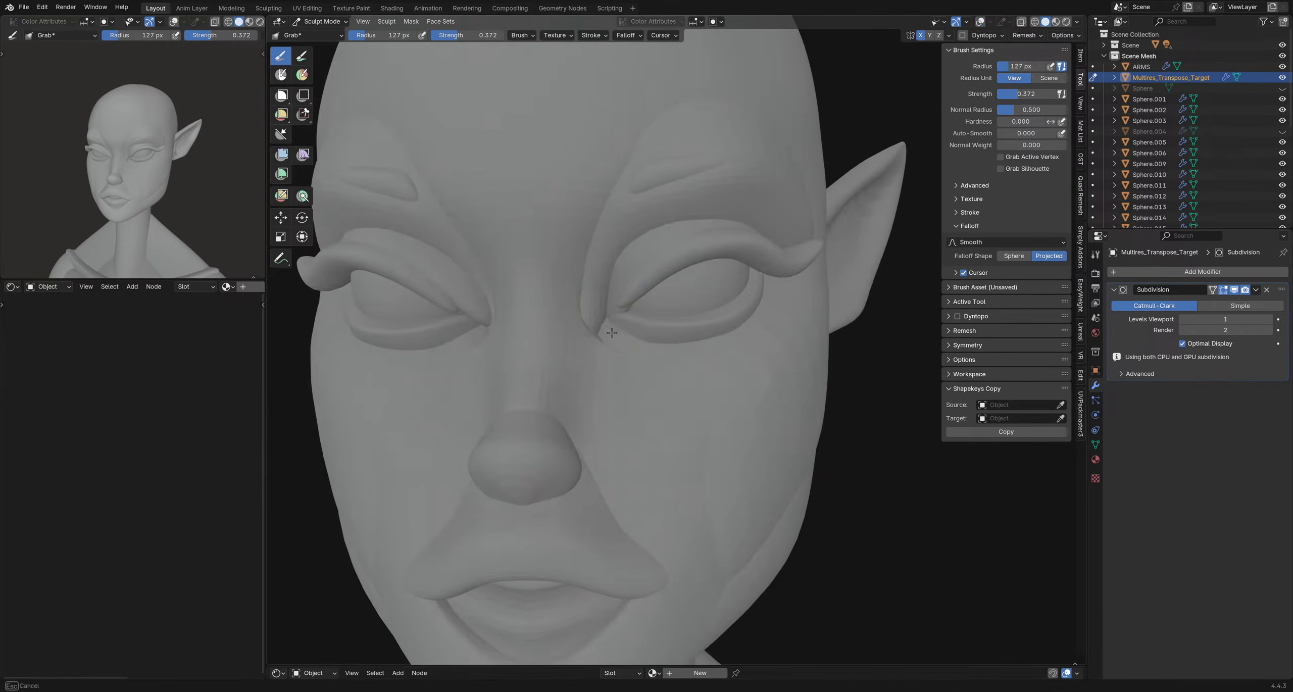
drag(637, 327, 636, 324)
- Refine the side of the nose bridge beside the inner eye corner at a 156 px radius, and reduce the Grab radius to 142 px
mouse_move(652, 318)
middle_down()
mouse_move(626, 310)
mouse_move(641, 306)
middle_up()
key(f)
click(650, 306)
drag(592, 323, 585, 318)
mouse_move(542, 307)
middle_down()
mouse_move(554, 312)
mouse_move(493, 318)
middle_up()
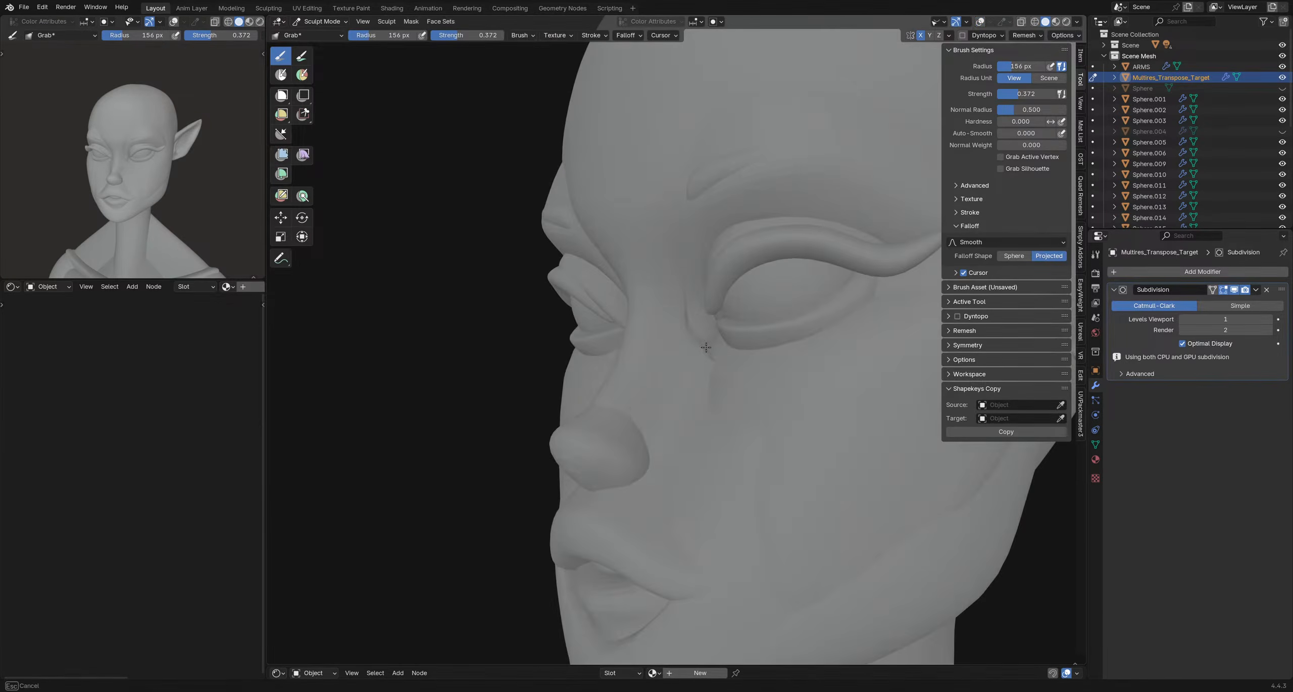
mouse_move(706, 347)
middle_down()
mouse_move(523, 312)
mouse_move(656, 352)
mouse_move(547, 391)
mouse_move(535, 384)
mouse_move(551, 342)
mouse_move(526, 344)
mouse_move(533, 307)
mouse_move(528, 421)
mouse_move(572, 345)
mouse_move(487, 333)
middle_up()
key(f)
click(602, 363)
- Nudge the skin just below the inner eye corner with Grab at an 88 px radius
scroll(631, 365, down, 5)
key(alt+shift+z)
key(alt+shift+z)
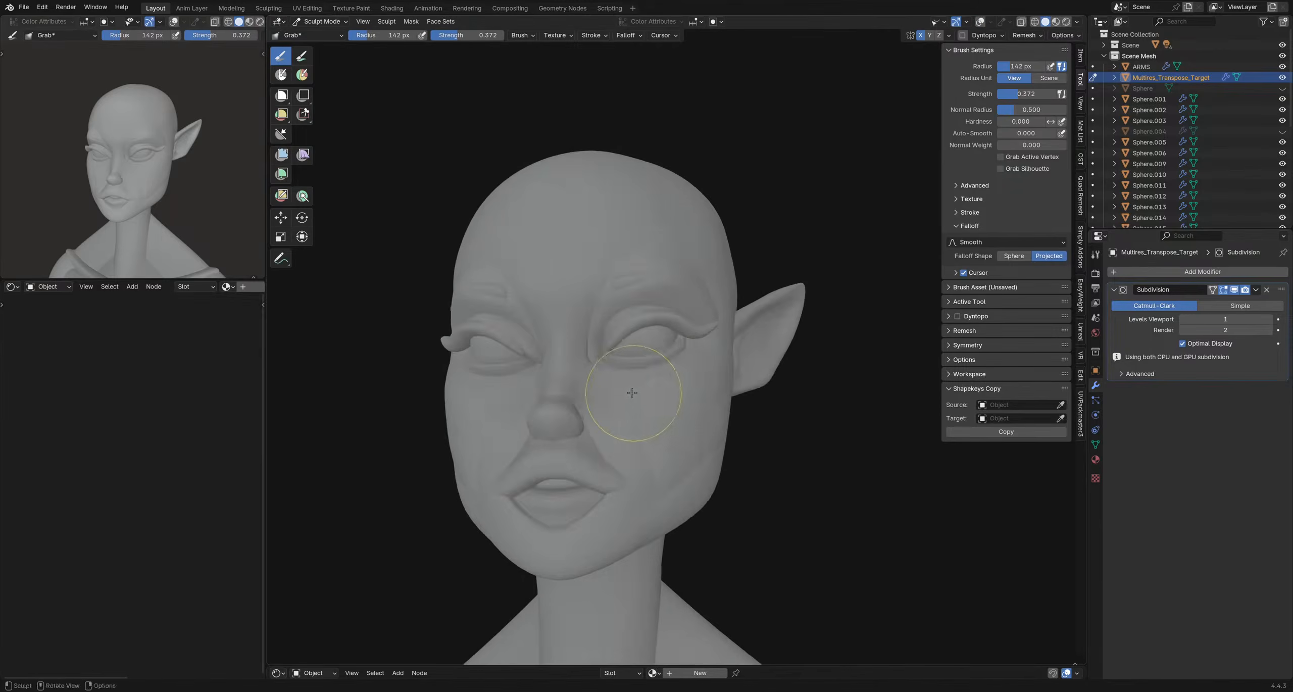
scroll(632, 393, down, 3)
mouse_move(632, 392)
middle_down()
mouse_move(549, 363)
mouse_move(641, 353)
mouse_move(554, 347)
mouse_move(510, 312)
mouse_move(586, 359)
mouse_move(548, 363)
mouse_move(641, 367)
middle_up()
scroll(591, 366, up, 5)
scroll(590, 337, up, 2)
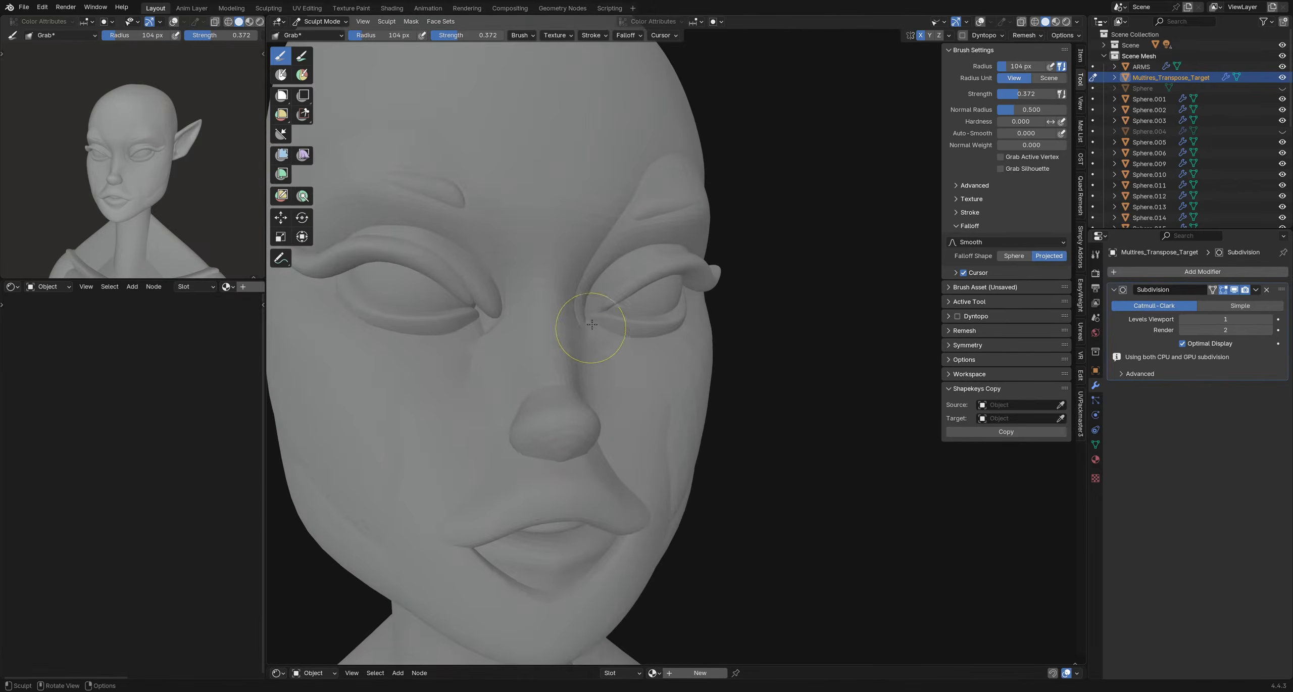
key(f)
click(602, 305)
middle_drag(596, 305, 605, 338)
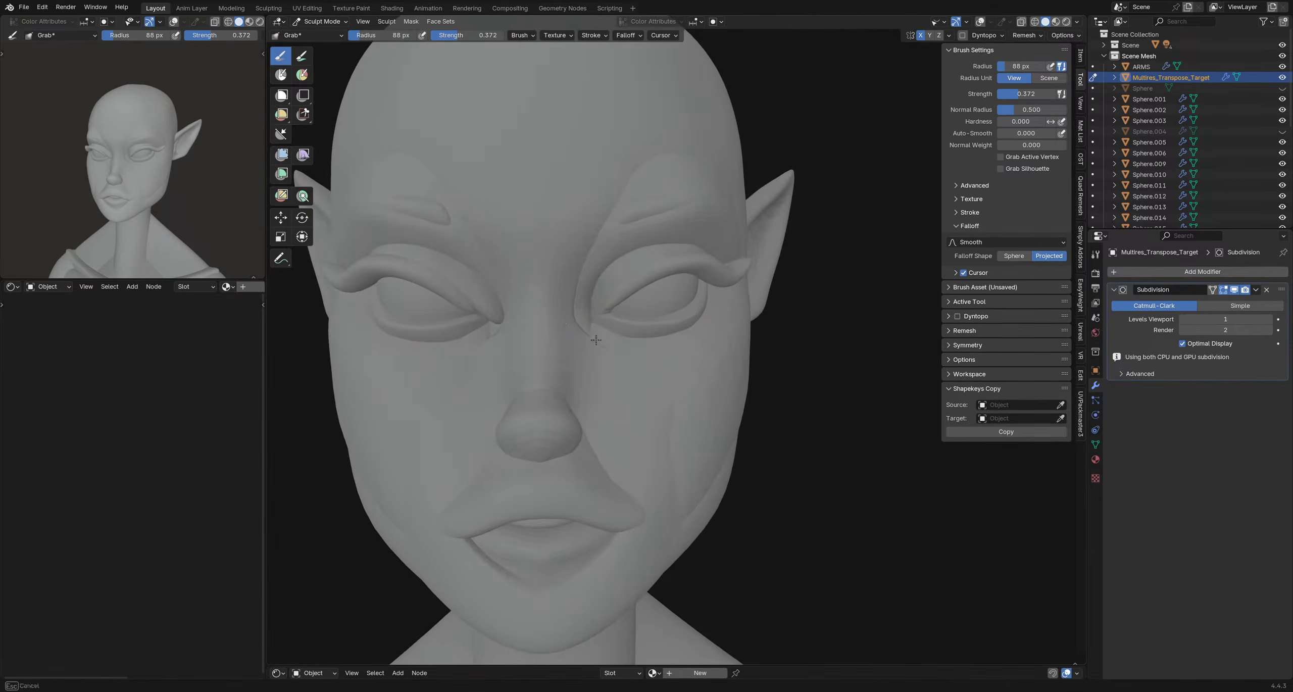
drag(597, 354, 596, 351)
- Adjust the inner eye corner with Grab at a 96 px radius, and save the file
middle_drag(596, 348, 630, 334)
key(f)
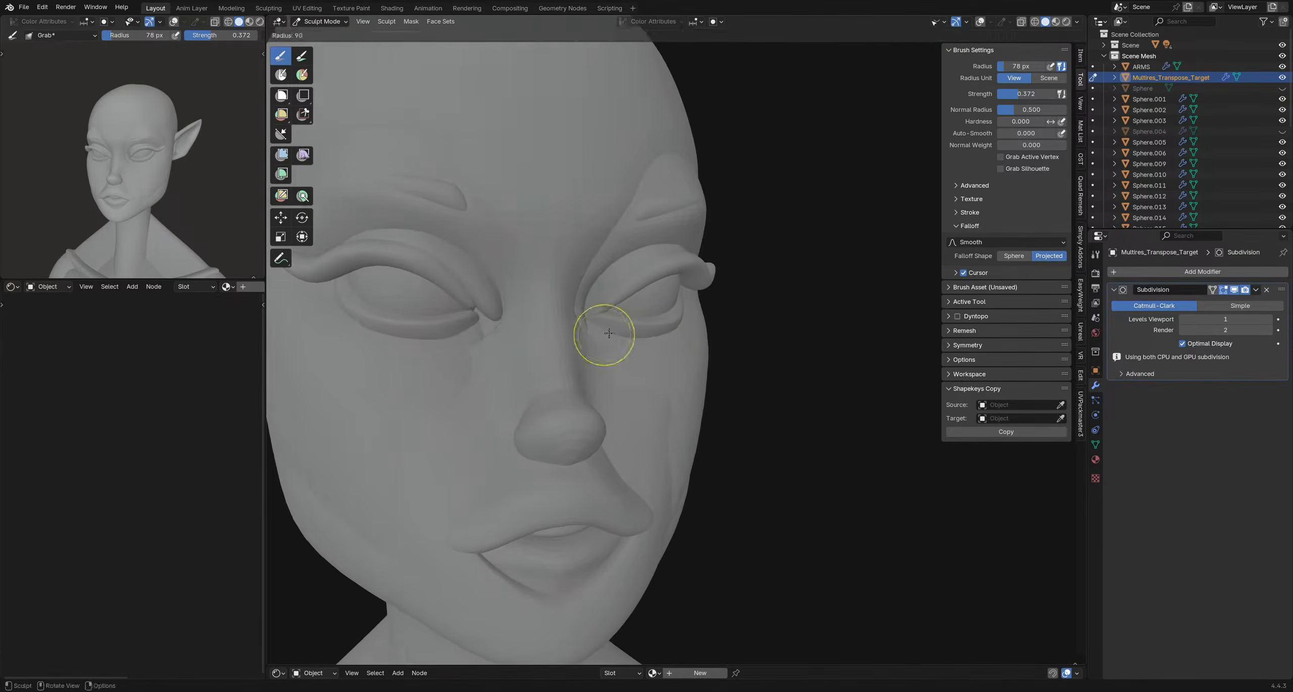
click(635, 333)
drag(594, 332, 588, 327)
scroll(602, 329, down, 5)
mouse_move(602, 328)
middle_down()
mouse_move(543, 325)
mouse_move(581, 323)
mouse_move(579, 342)
mouse_move(631, 370)
middle_up()
scroll(596, 331, down, 4)
scroll(611, 333, up, 4)
scroll(619, 347, up, 1)
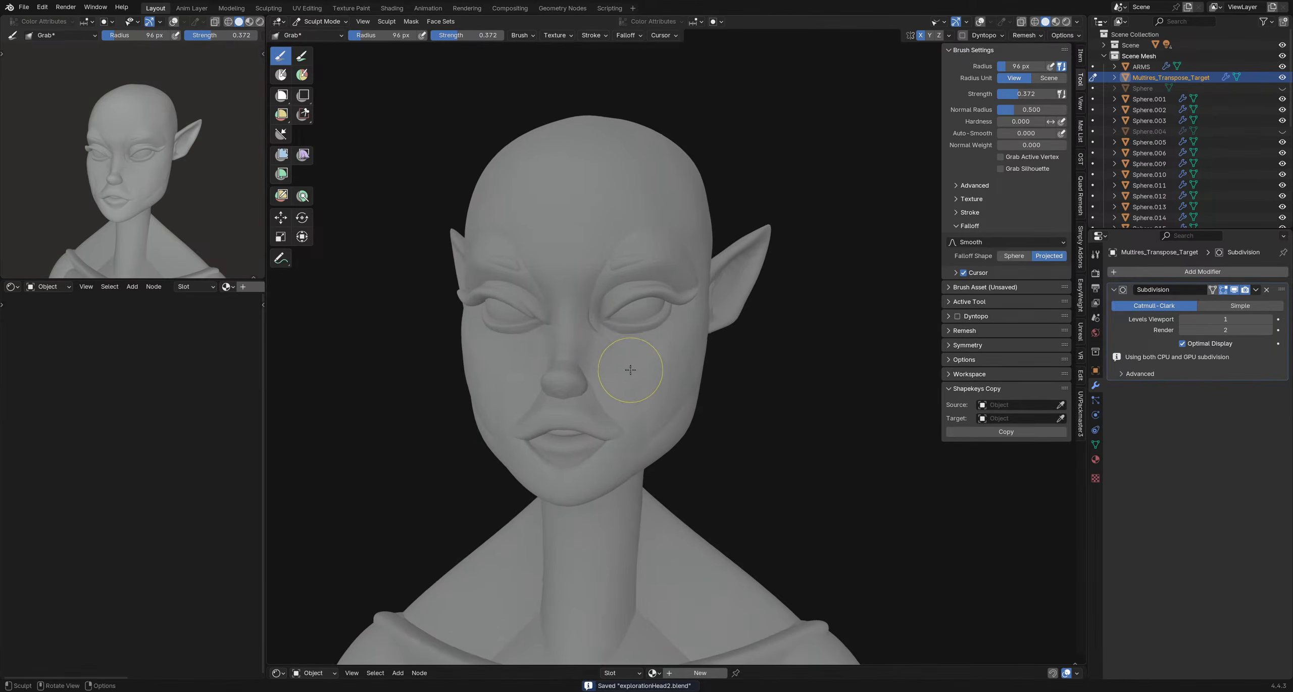
- Show the overlays and replace the mask with an expanded, inverted one leaving the forehead, nose bridge and inner cheeks unmasked
key(shift+alt+z)
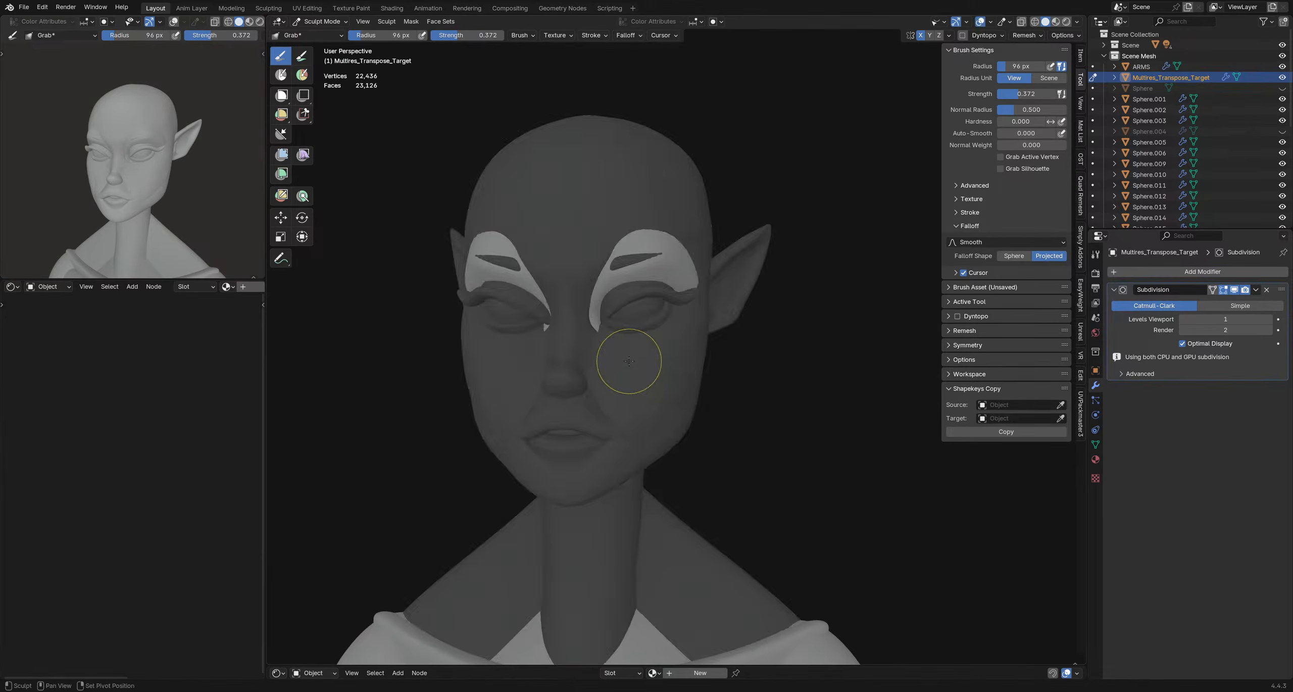
key(alt+m)
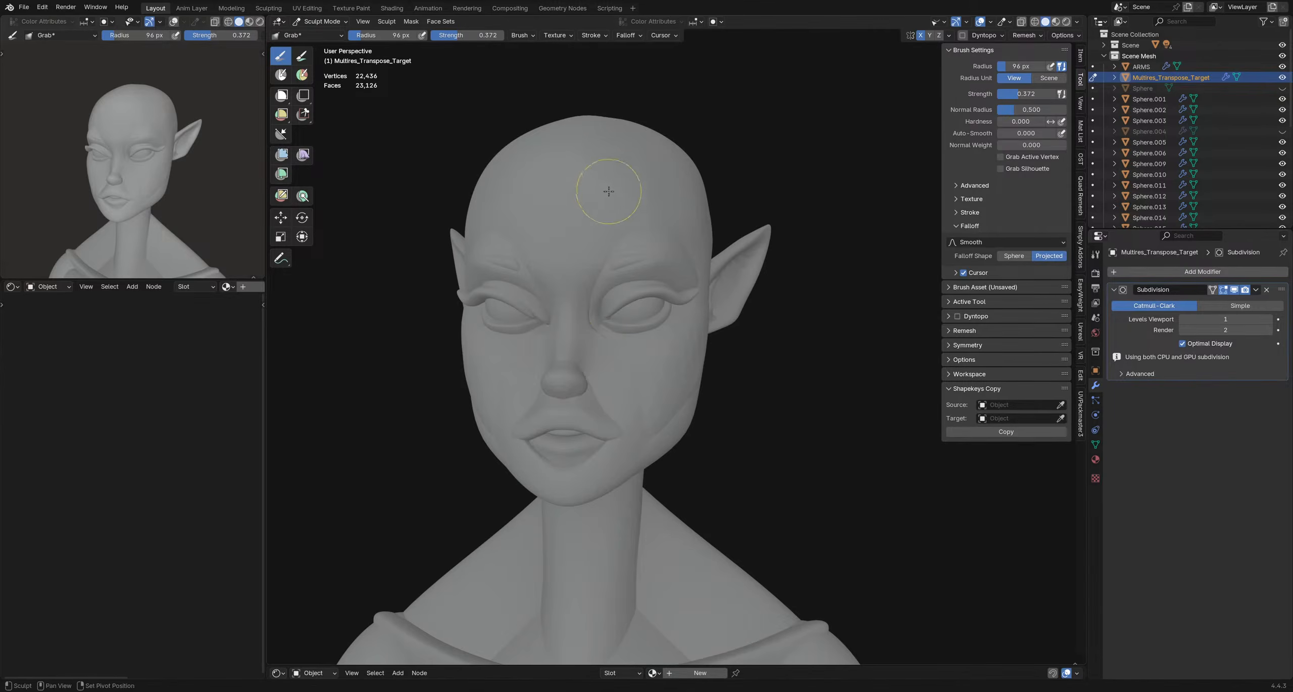
key(shift+a)
middle_drag(791, 314, 763, 314)
key(ctrl+i)
scroll(601, 351, up, 3)
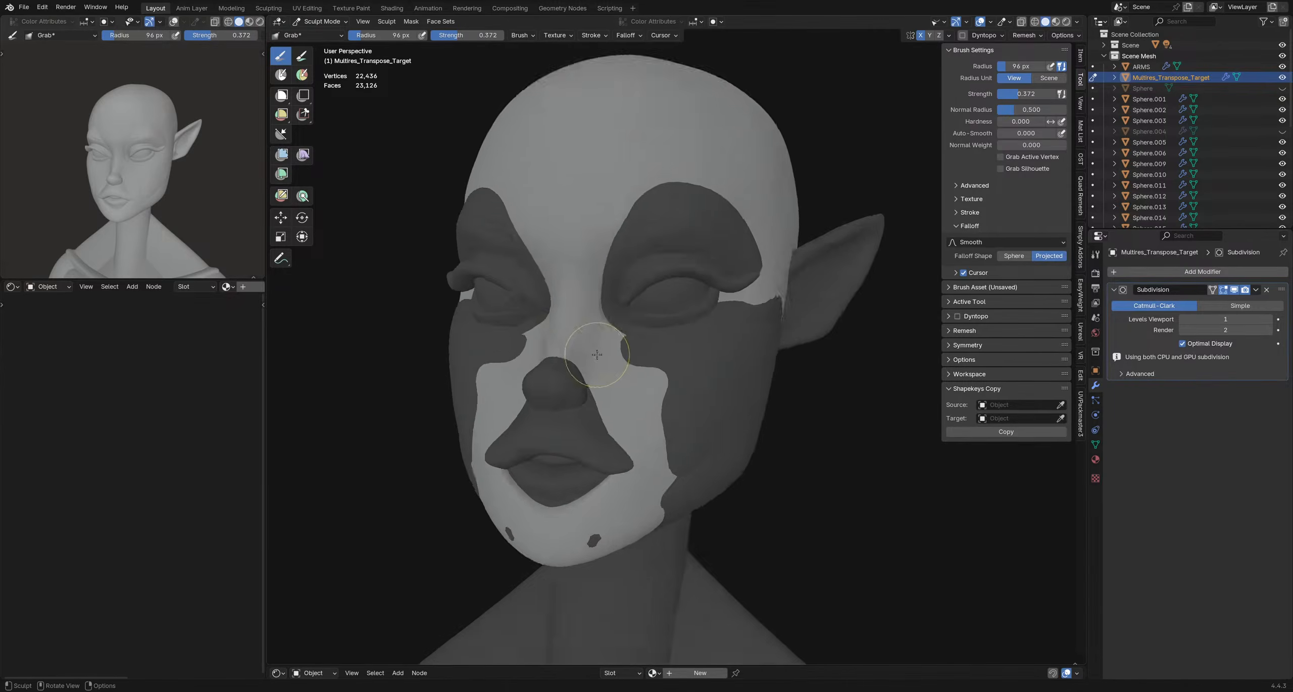
- Set the Grab radius to 119 px and work on the unmasked side of the nose bridge, ending with a 74 px radius
key(f)
click(602, 308)
middle_drag(601, 309, 543, 311)
scroll(675, 317, up, 2)
key(f)
click(655, 329)
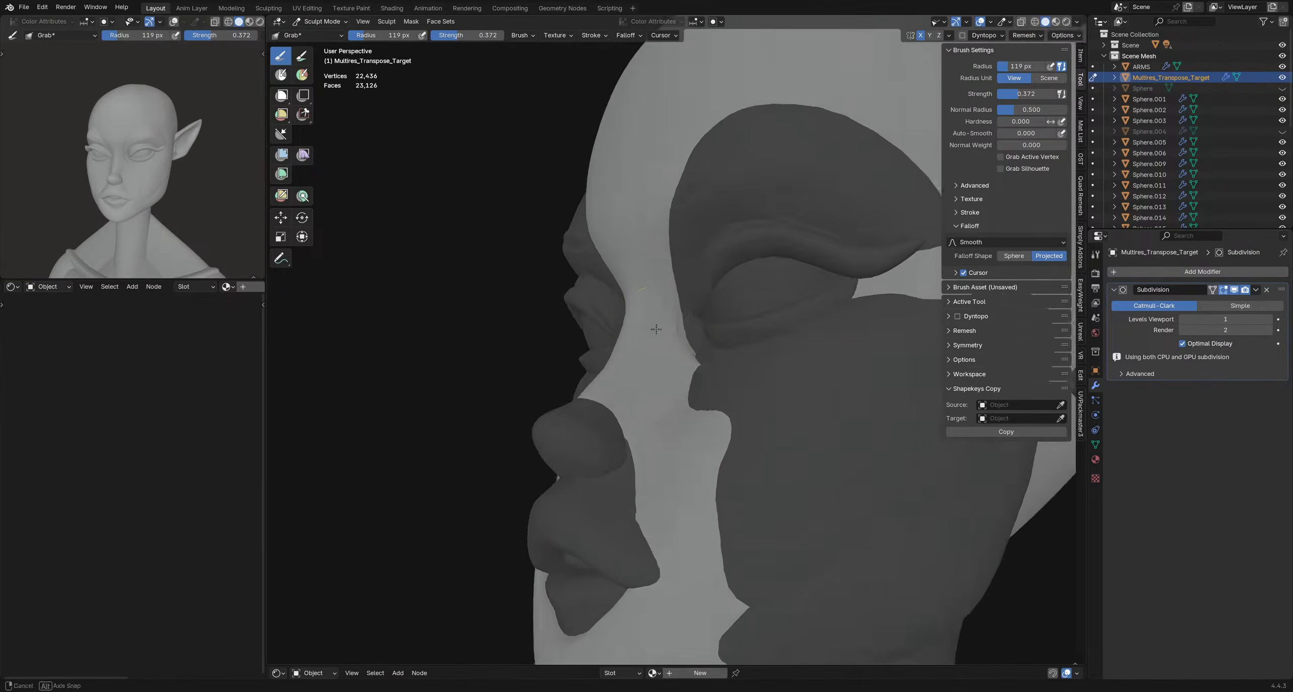
scroll(641, 314, up, 1)
middle_drag(640, 309, 676, 323)
mouse_move(603, 373)
middle_down()
mouse_move(554, 350)
mouse_move(583, 371)
mouse_move(518, 367)
middle_up()
scroll(567, 365, down, 3)
key(f)
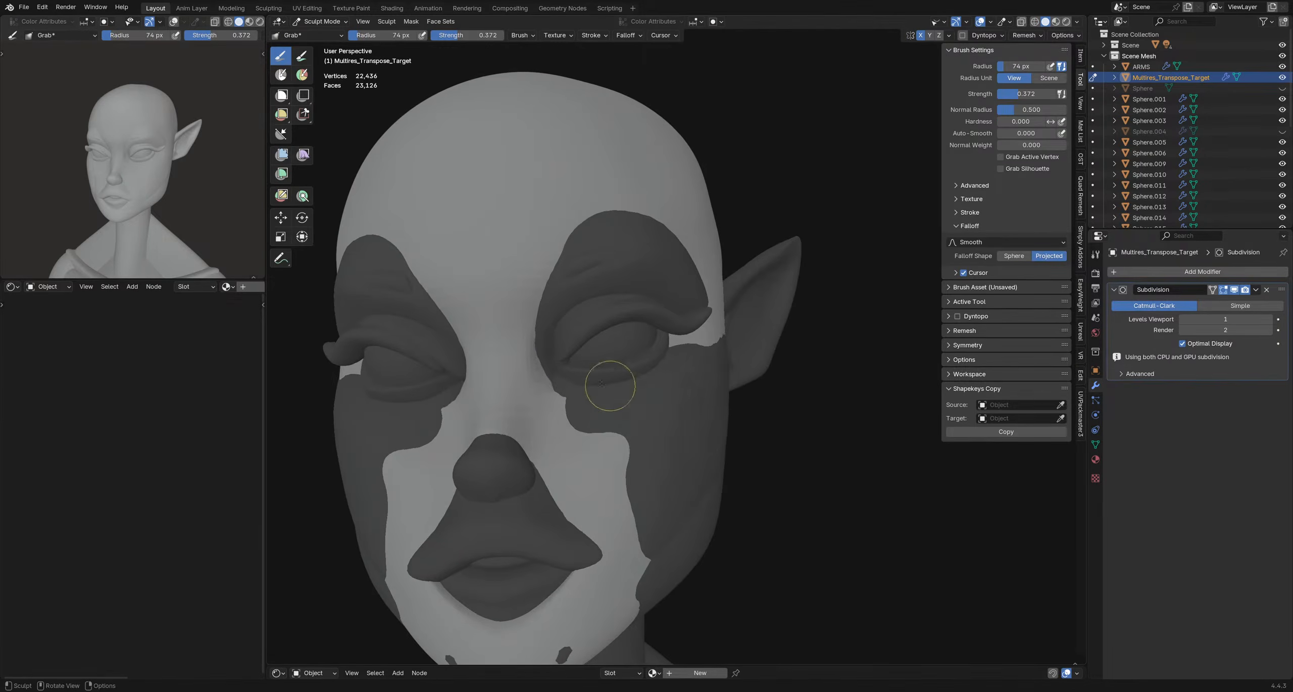
- Nudge the unmasked nose bridge near the inner eye corner with Grab, with the overlays hidden and the radius ending at 97 px
scroll(601, 384, down, 3)
mouse_move(601, 386)
middle_down()
mouse_move(599, 335)
mouse_move(612, 346)
mouse_move(575, 340)
mouse_move(579, 325)
middle_up()
scroll(622, 333, up, 3)
key(bracketleft)
key(bracketleft)
drag(574, 324, 571, 326)
mouse_move(571, 329)
middle_down()
mouse_move(522, 375)
mouse_move(624, 396)
middle_up()
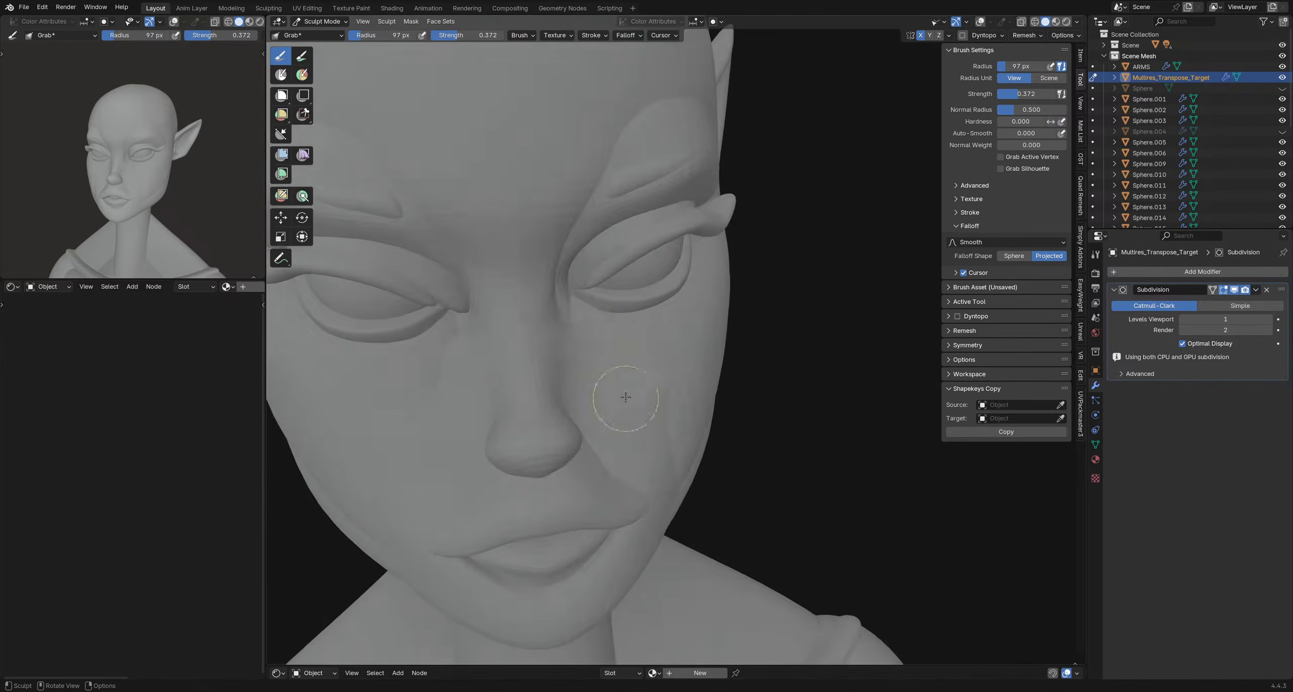
- Refine the upper nose bridge between the eyes with Grab at a 92 px radius
mouse_move(591, 308)
middle_down()
mouse_move(605, 326)
mouse_move(671, 344)
middle_up()
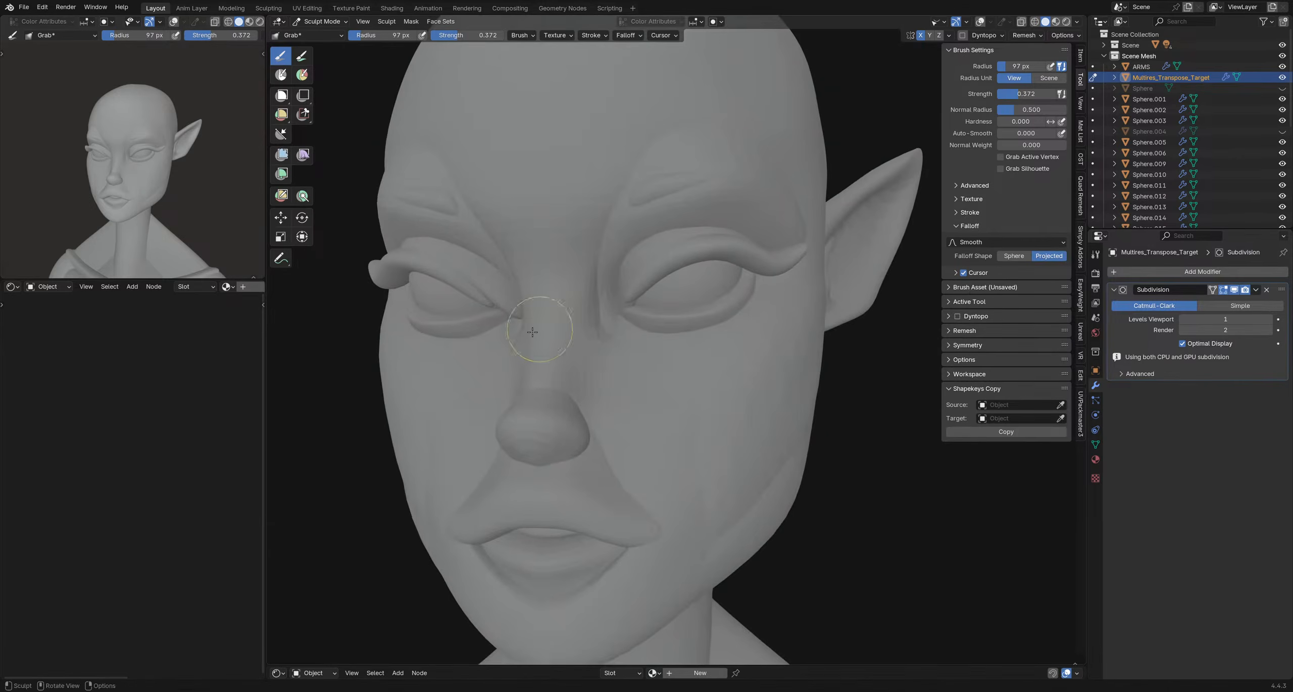
mouse_move(581, 348)
middle_down()
mouse_move(672, 354)
mouse_move(489, 346)
mouse_move(625, 331)
mouse_move(711, 369)
mouse_move(571, 349)
mouse_move(598, 365)
mouse_move(653, 327)
mouse_move(549, 314)
middle_up()
scroll(655, 344, down, 3)
scroll(711, 370, up, 4)
scroll(597, 365, down, 2)
scroll(601, 363, up, 3)
key(f)
key(f)
drag(513, 280, 526, 282)
click(558, 284)
middle_drag(517, 281, 571, 287)
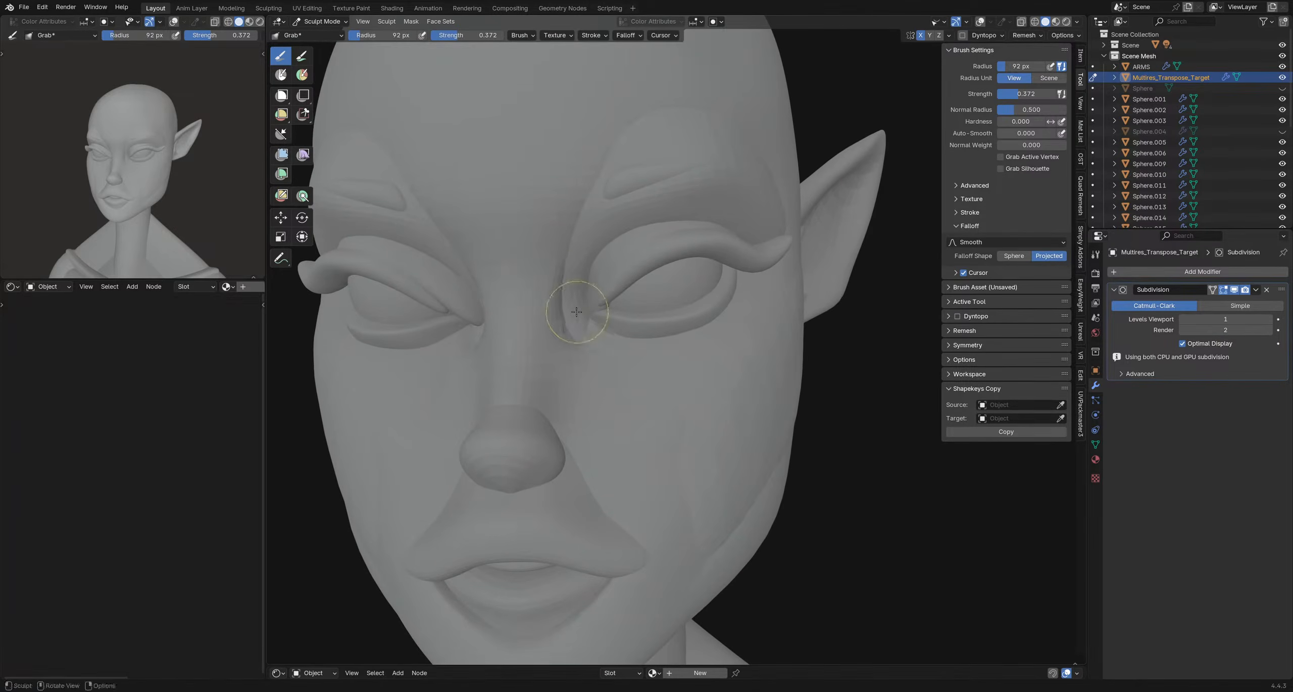
drag(571, 312, 570, 312)
- Examine the face, cheek and ear from several angles and distances
middle_drag(571, 312, 497, 315)
scroll(507, 316, down, 6)
mouse_move(525, 196)
ctrl+shift+mouse_down()
mouse_move(641, 378)
mouse_move(601, 76)
ctrl+shift+mouse_up()
scroll(565, 399, up, 1)
mouse_move(569, 404)
middle_down()
mouse_move(618, 356)
mouse_move(474, 361)
mouse_move(539, 383)
mouse_move(608, 322)
mouse_move(581, 311)
mouse_move(632, 291)
mouse_move(628, 339)
mouse_move(596, 364)
middle_up()
key(shift+alt+z)
key(shift+alt+z)
scroll(606, 307, up, 3)
key(f)
click(597, 274)
scroll(635, 295, down, 4)
scroll(631, 340, up, 4)
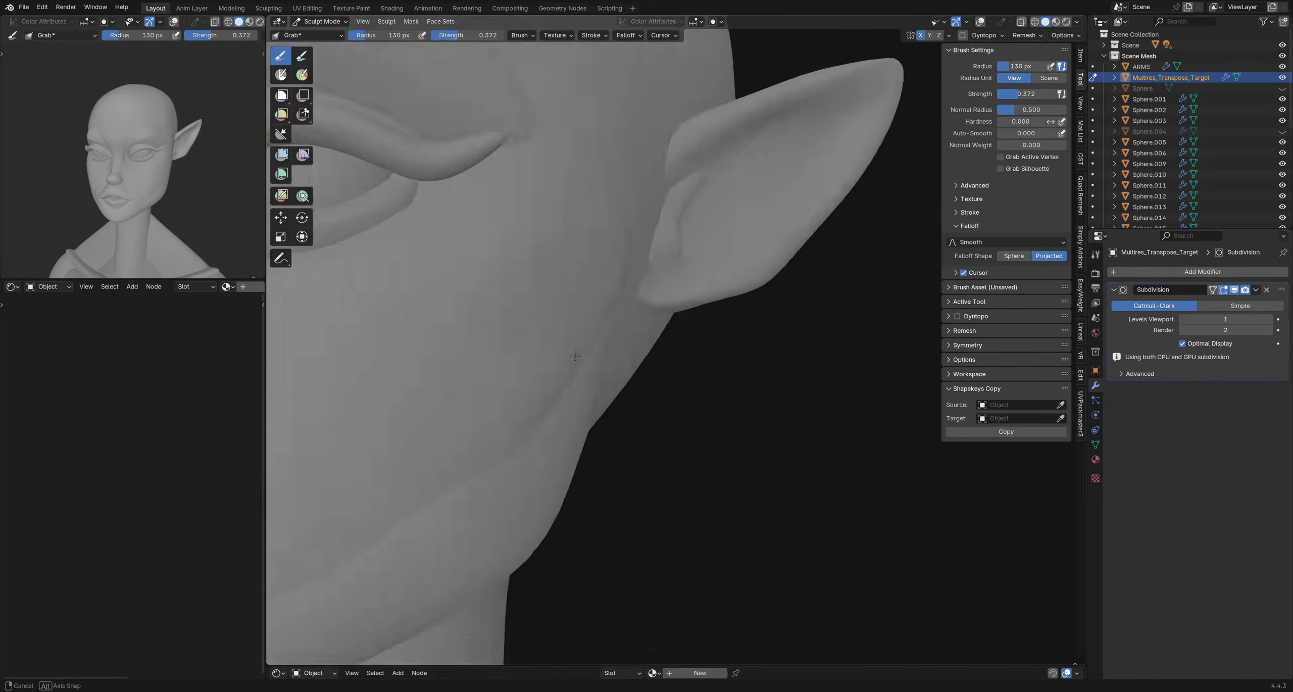
scroll(596, 364, down, 5)
scroll(594, 343, up, 2)
mouse_move(484, 336)
shift+middle_down()
mouse_move(590, 320)
mouse_move(579, 346)
mouse_move(601, 270)
shift+middle_up()
scroll(594, 354, down, 4)
- Select a patch of nose bridge faces in Edit Mode, grow the selection and frame the view on it
key(ctrl+Tab)
key(shift+alt+z)
key(Tab)
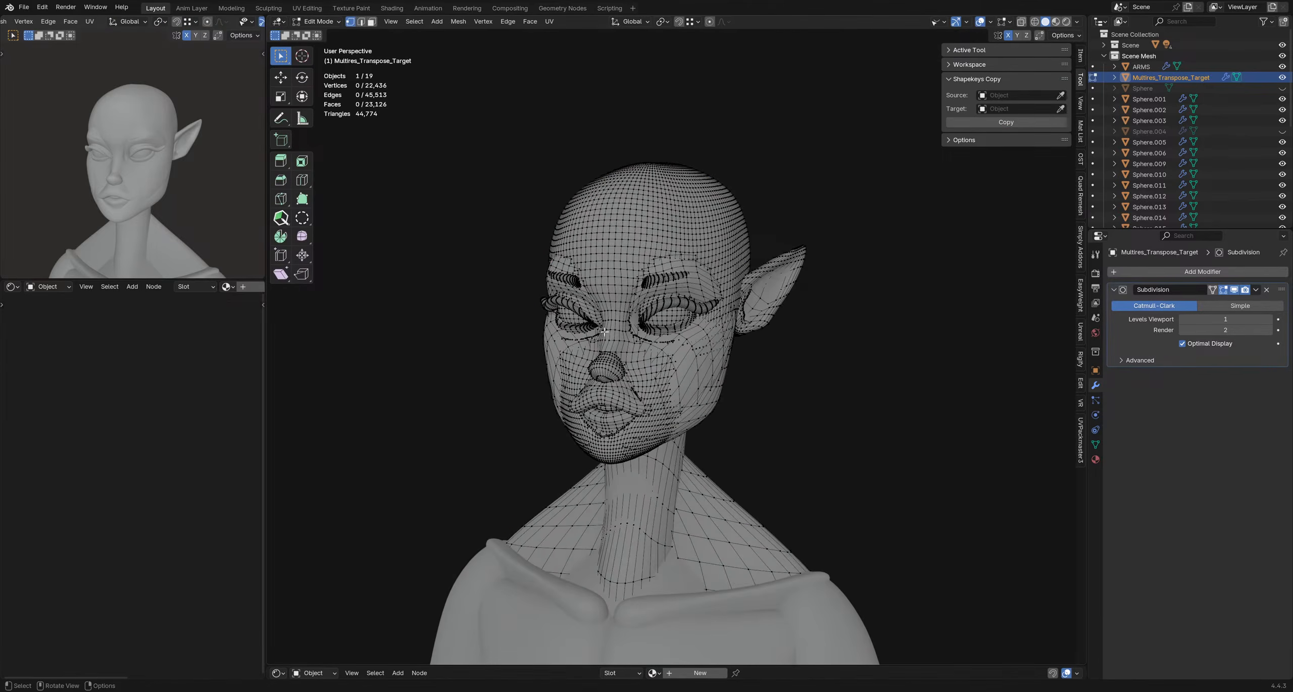
middle_drag(618, 330, 656, 331)
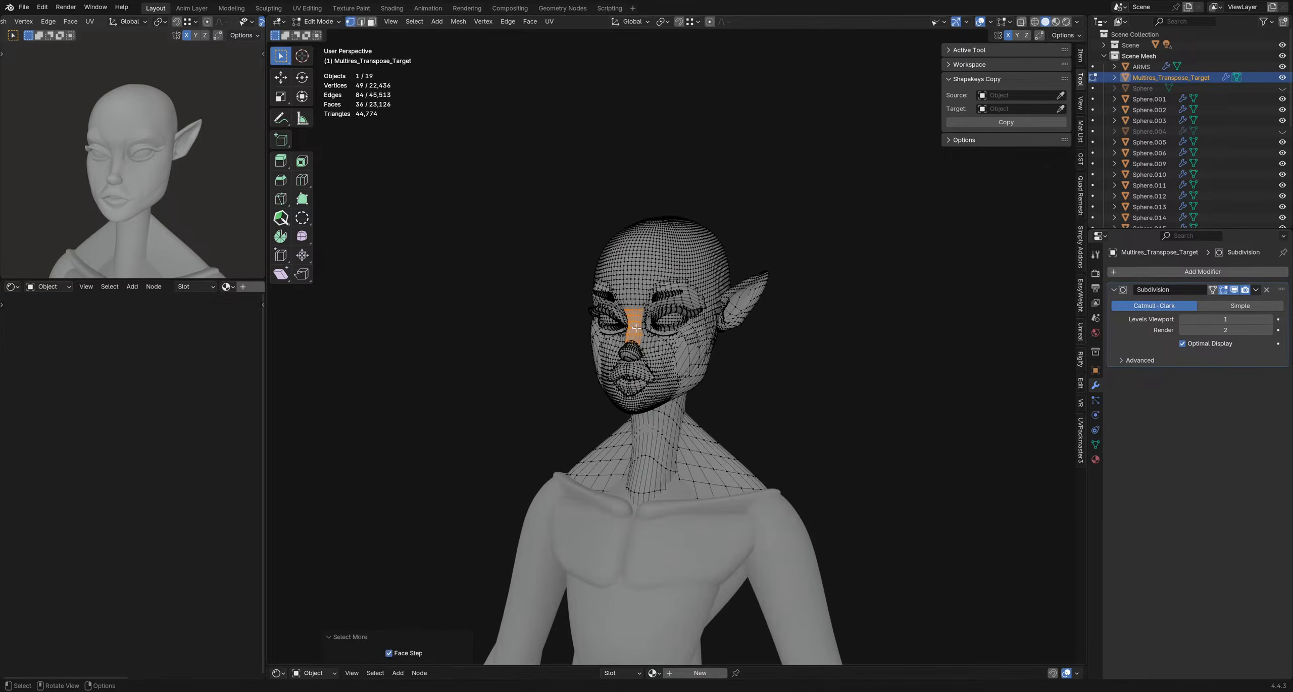
key(KP_Decimal)
scroll(638, 327, down, 7)
- Return to Sculpt Mode with the overlays hidden, and set the Grab radius to 84 px
key(ctrl+Tab)
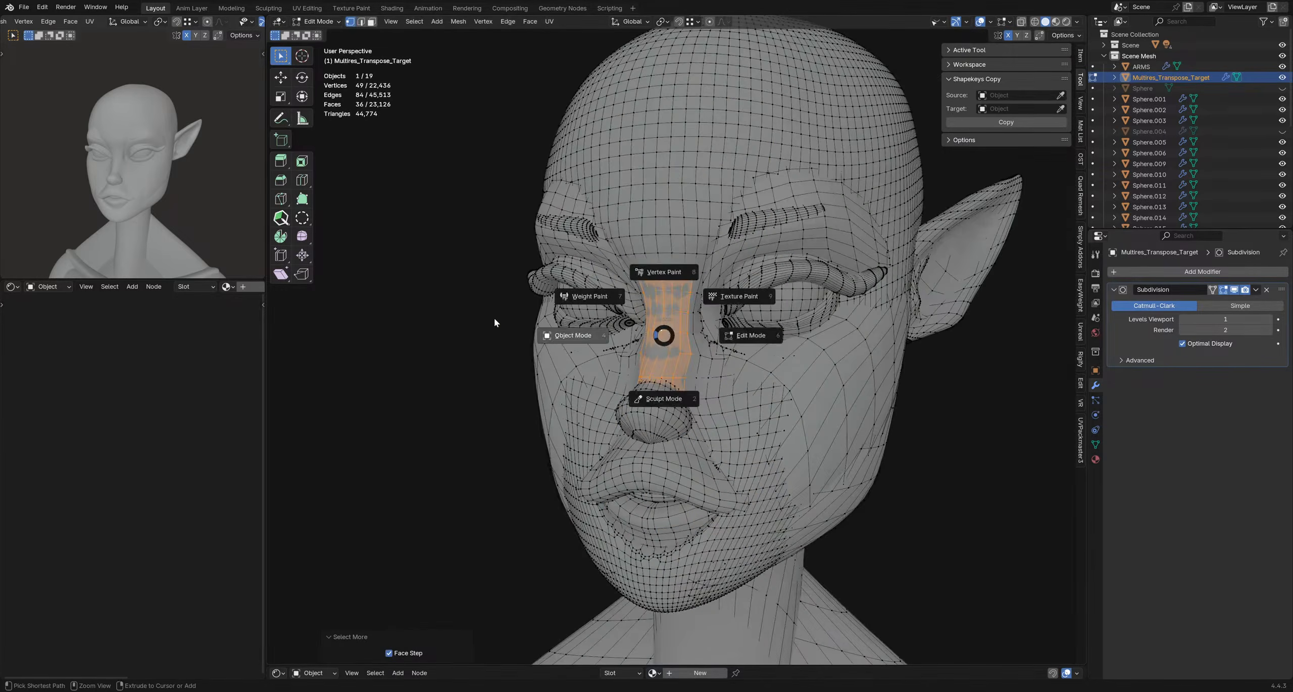
click(494, 320)
scroll(652, 344, down, 2)
key(ctrl+Tab)
click(680, 376)
mouse_move(665, 354)
shift+middle_down()
mouse_move(605, 347)
mouse_move(707, 349)
mouse_move(607, 350)
mouse_move(704, 362)
shift+middle_up()
key(alt+shift+z)
key(f)
click(626, 365)
- Examine the reshaped nose bridge and eye area from the front, from both profiles and close up
scroll(598, 374, up, 2)
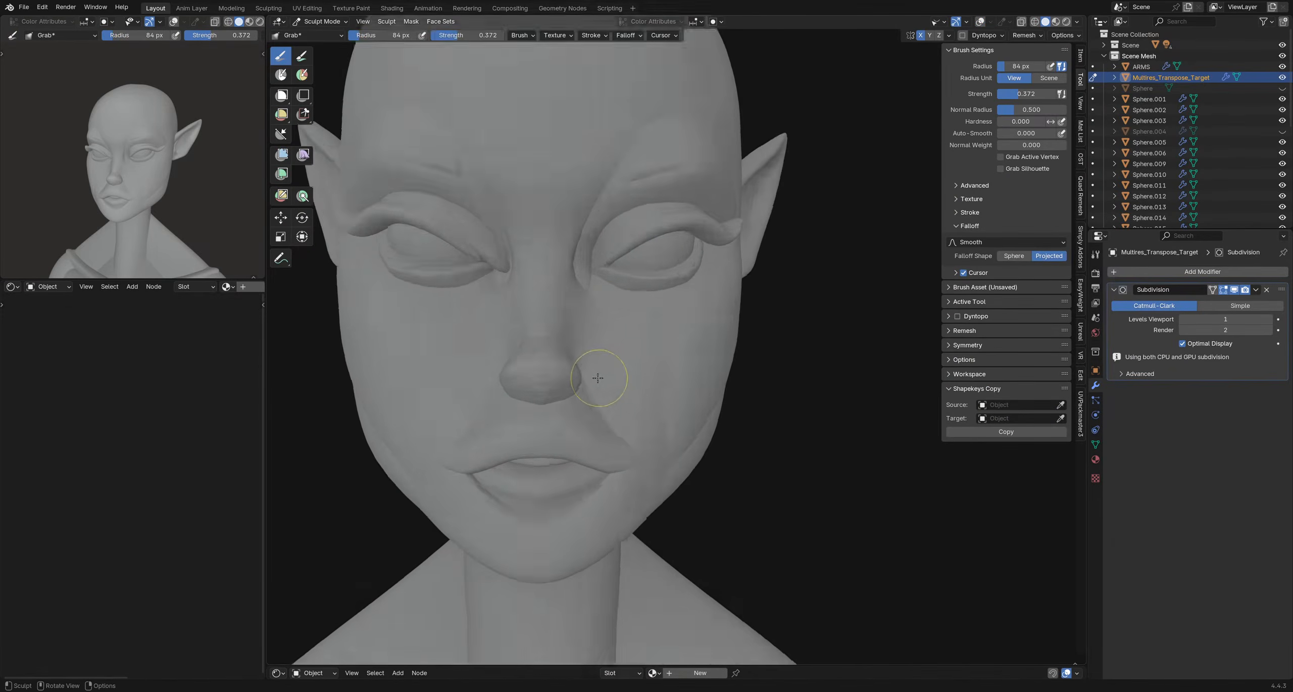
scroll(582, 374, down, 2)
mouse_move(598, 378)
middle_down()
mouse_move(566, 361)
mouse_move(635, 361)
middle_up()
scroll(635, 361, down, 2)
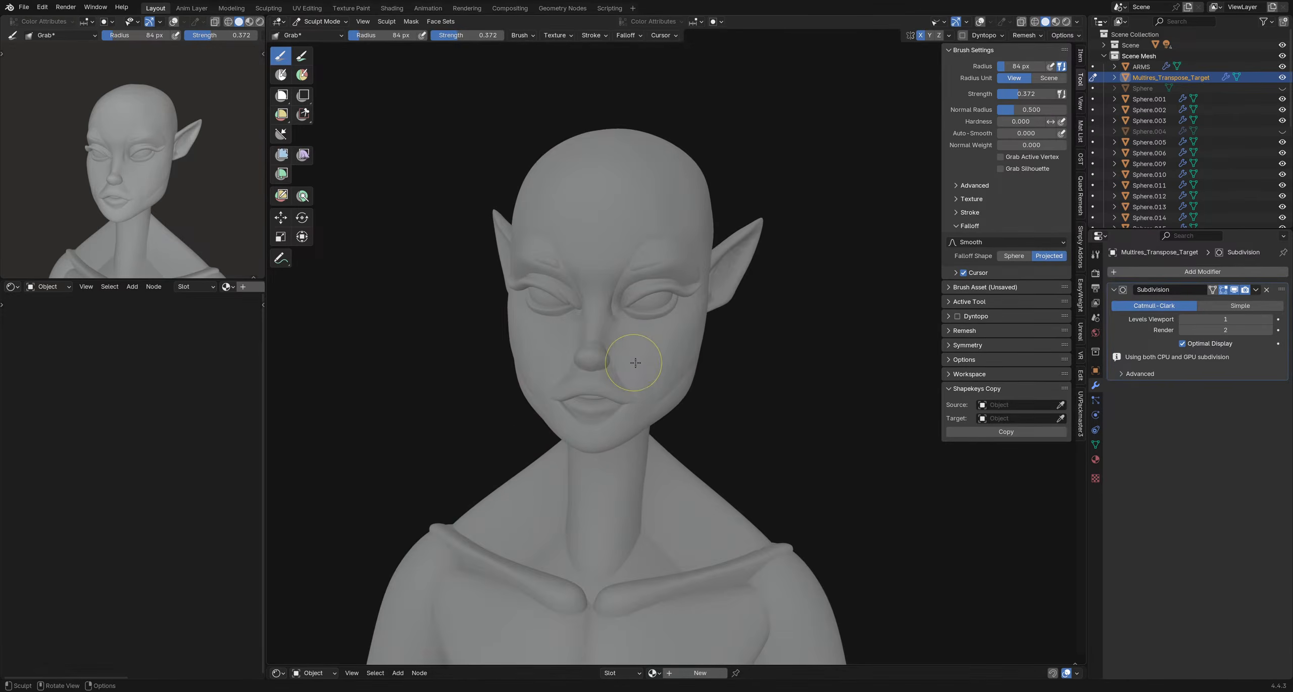
scroll(635, 363, down, 2)
middle_drag(741, 401, 642, 426)
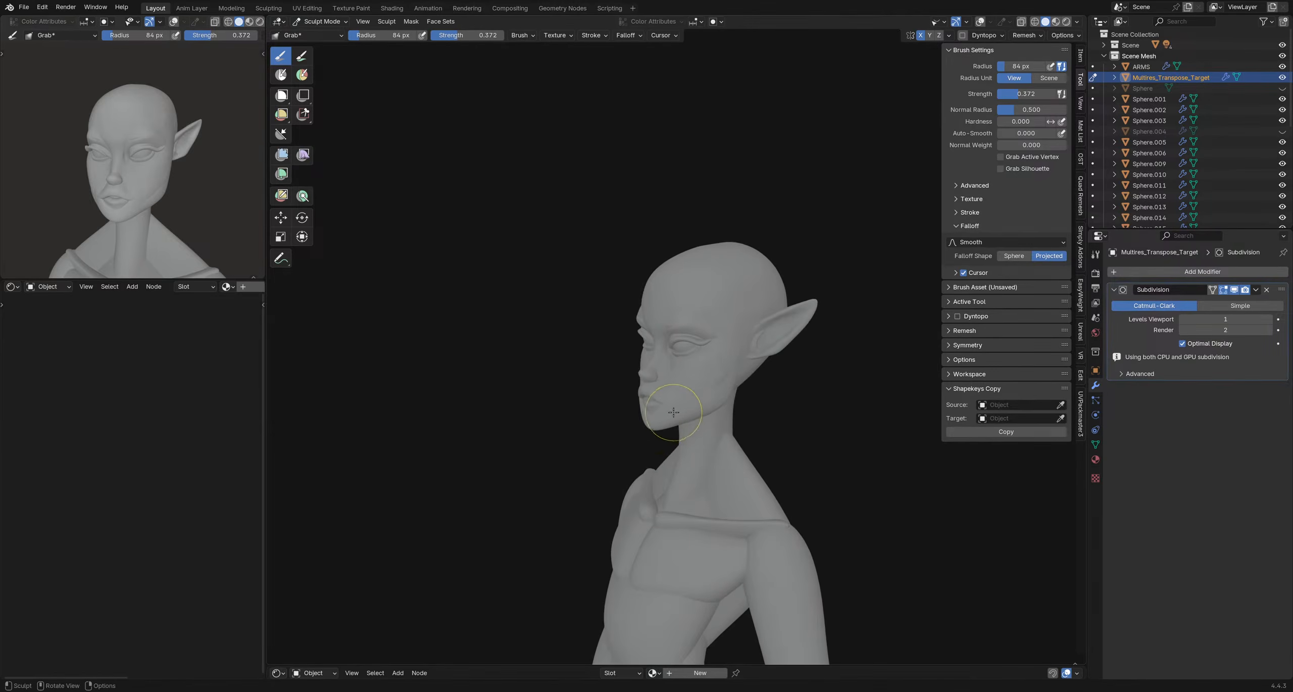
middle_drag(720, 409, 767, 406)
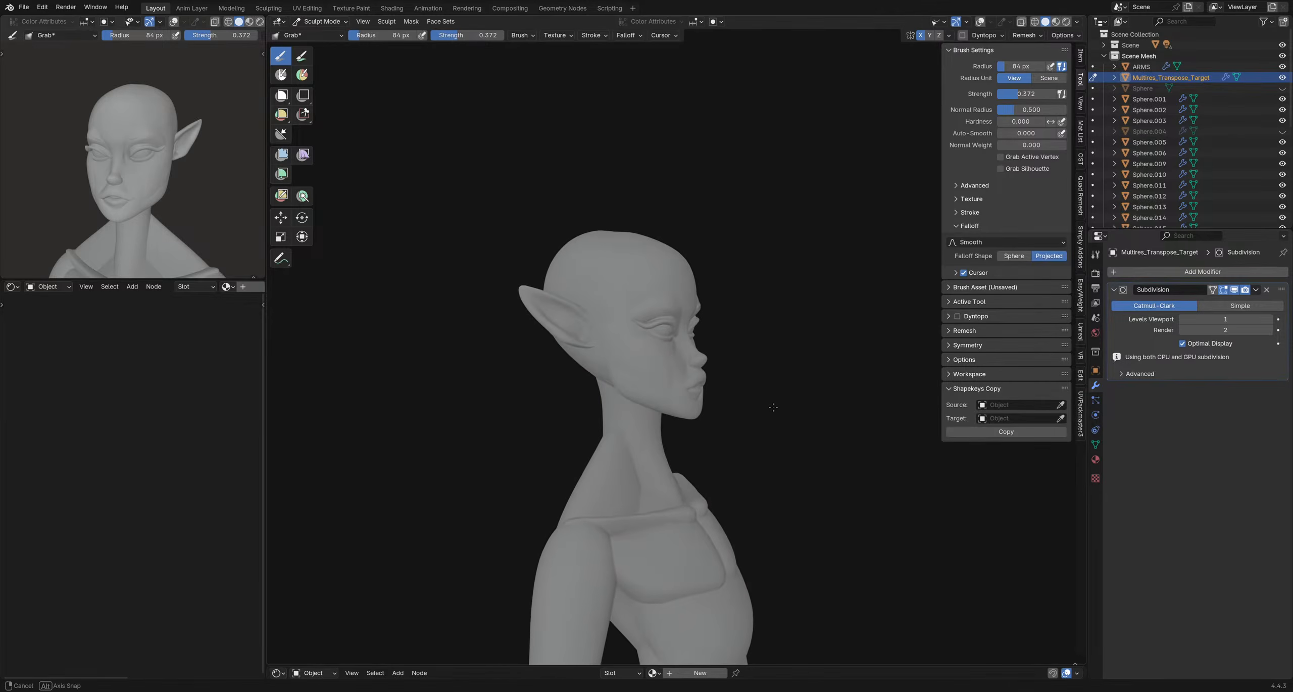
middle_drag(771, 407, 671, 384)
scroll(675, 375, up, 3)
middle_drag(715, 376, 750, 310)
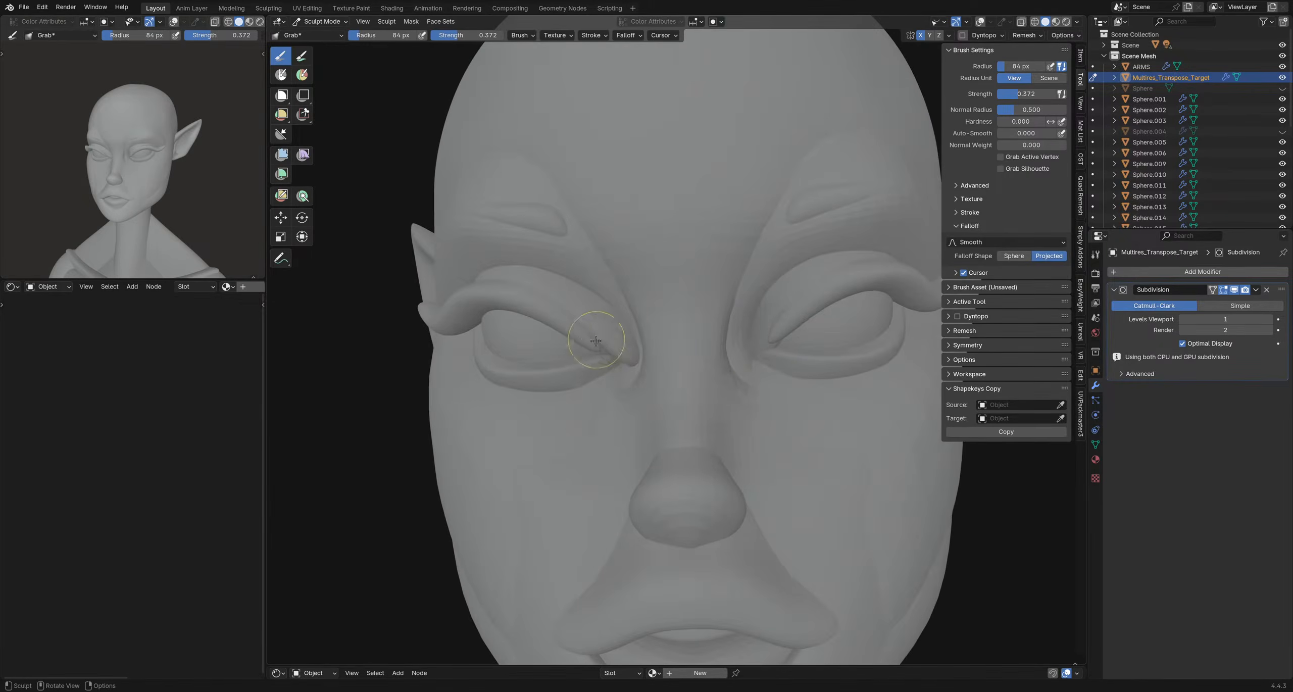
mouse_move(596, 341)
middle_down()
mouse_move(657, 343)
mouse_move(555, 347)
mouse_move(635, 350)
mouse_move(599, 353)
middle_up()
scroll(676, 364, down, 2)
shift+middle_drag(675, 364, 596, 356)
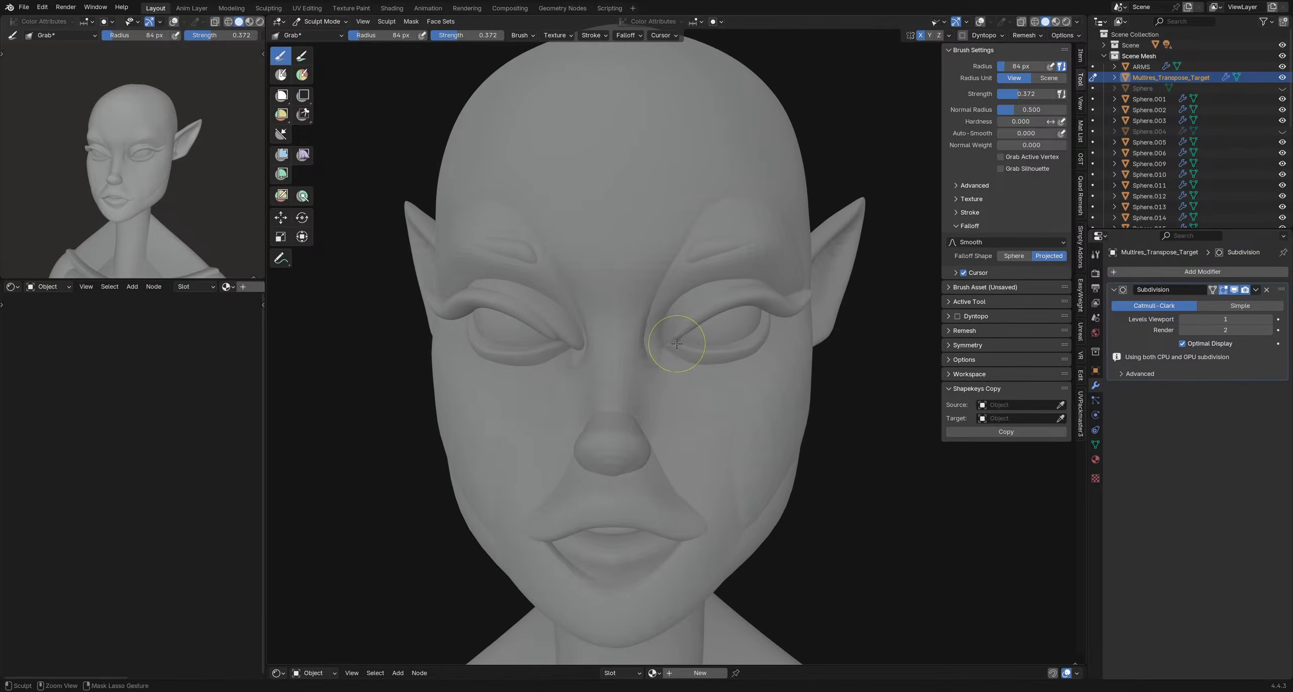
- Switch the head to Object Mode and save the file
key(ctrl+Tab)
scroll(677, 365, down, 2)
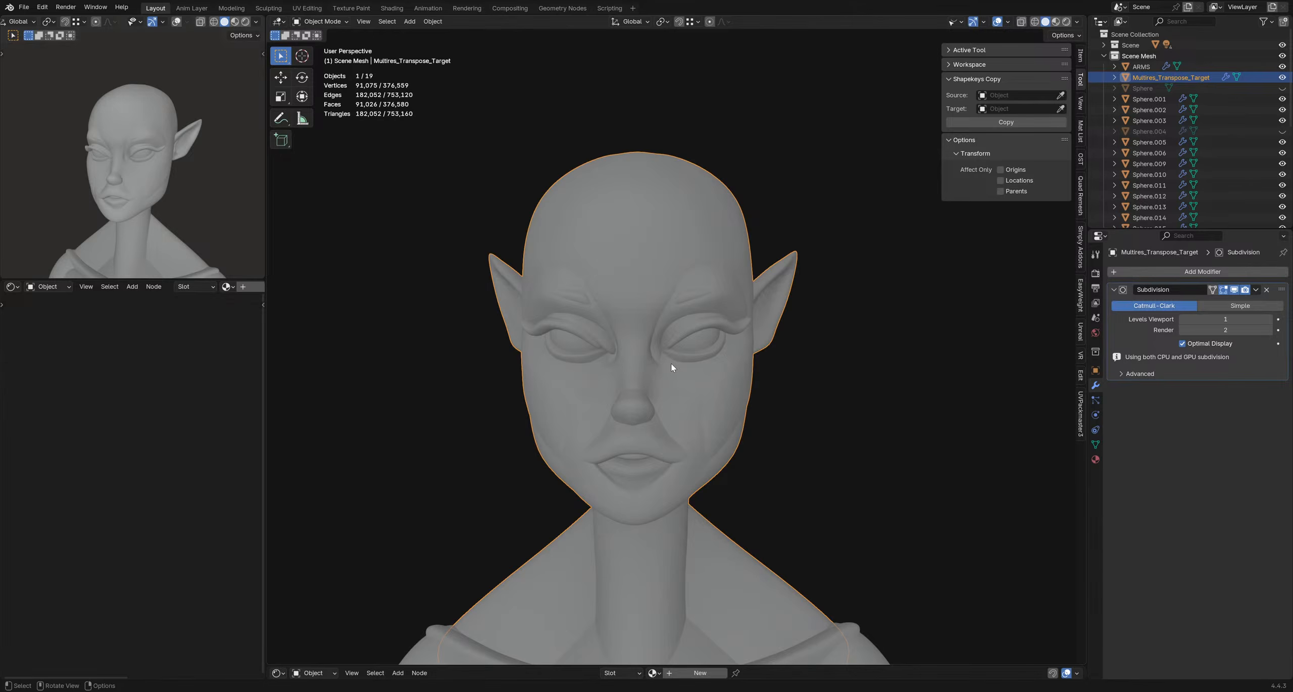
mouse_move(692, 372)
middle_down()
mouse_move(695, 403)
mouse_move(690, 390)
middle_up()
key(ctrl+Tab)
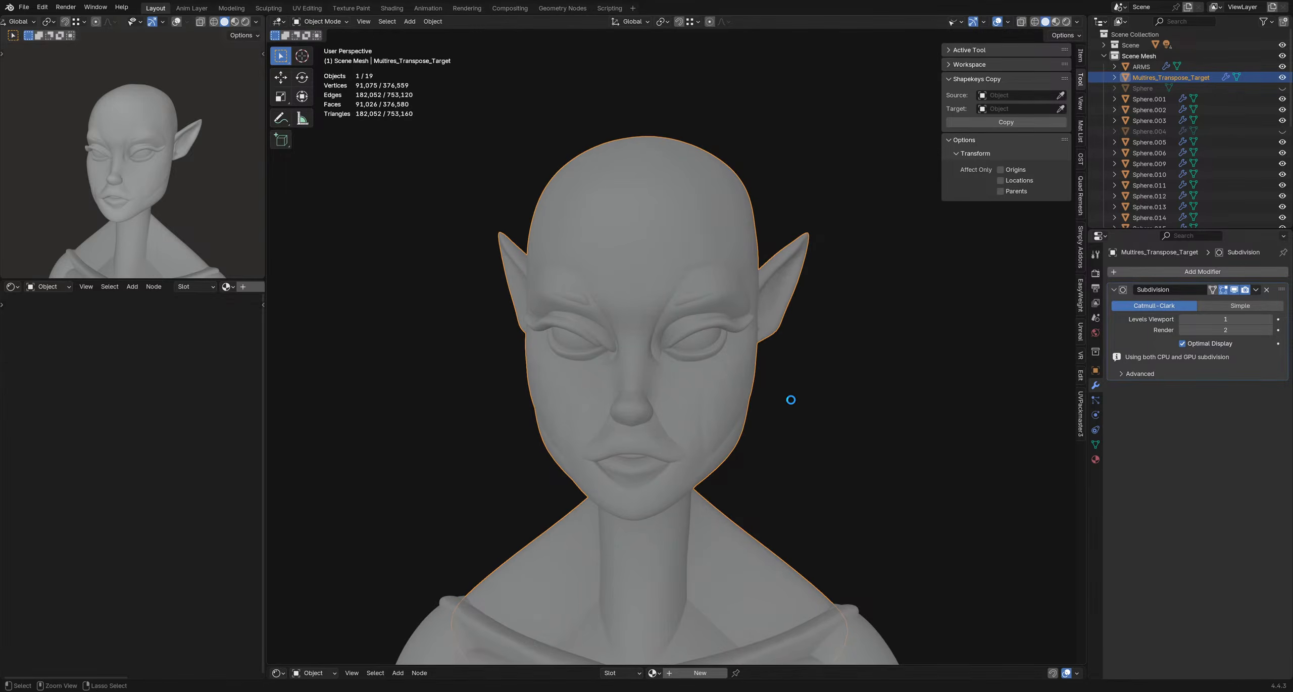
shift+middle_drag(586, 361, 583, 370)
key(ctrl+Tab)
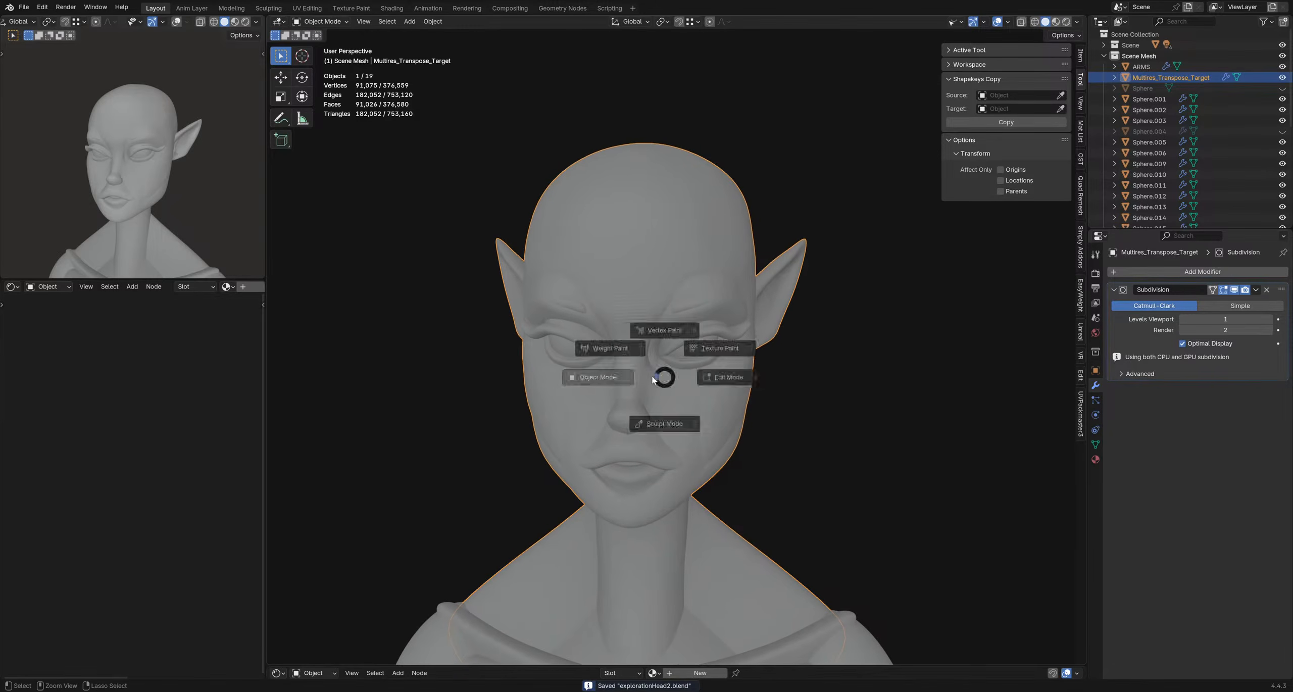
- Return to Sculpt Mode and clear the mask from the head
key(ctrl+Tab)
click(690, 441)
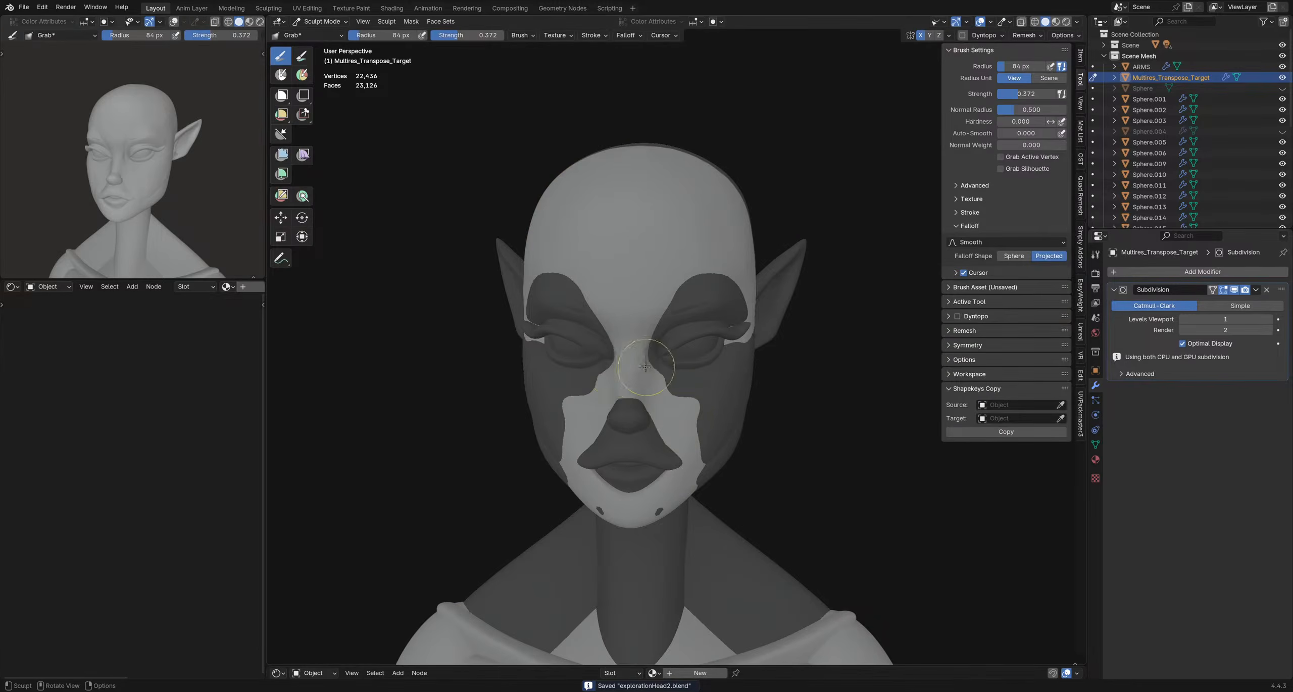
key(shift+a)
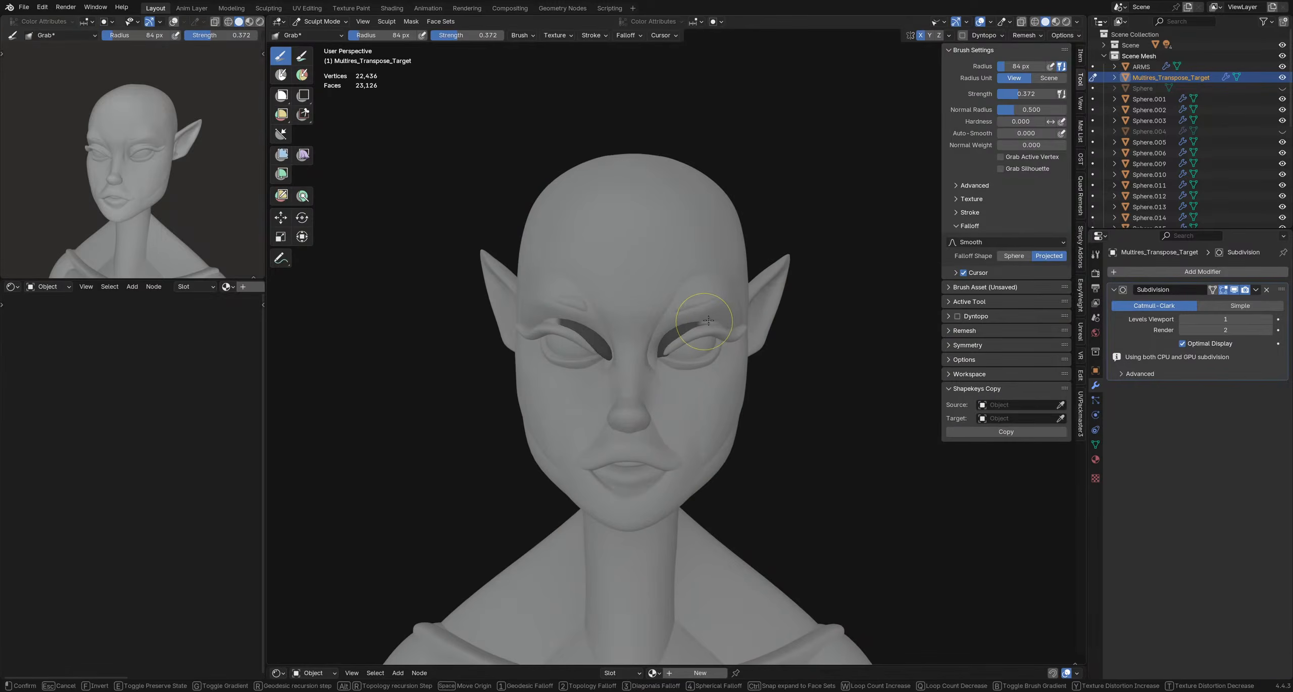
key(Escape)
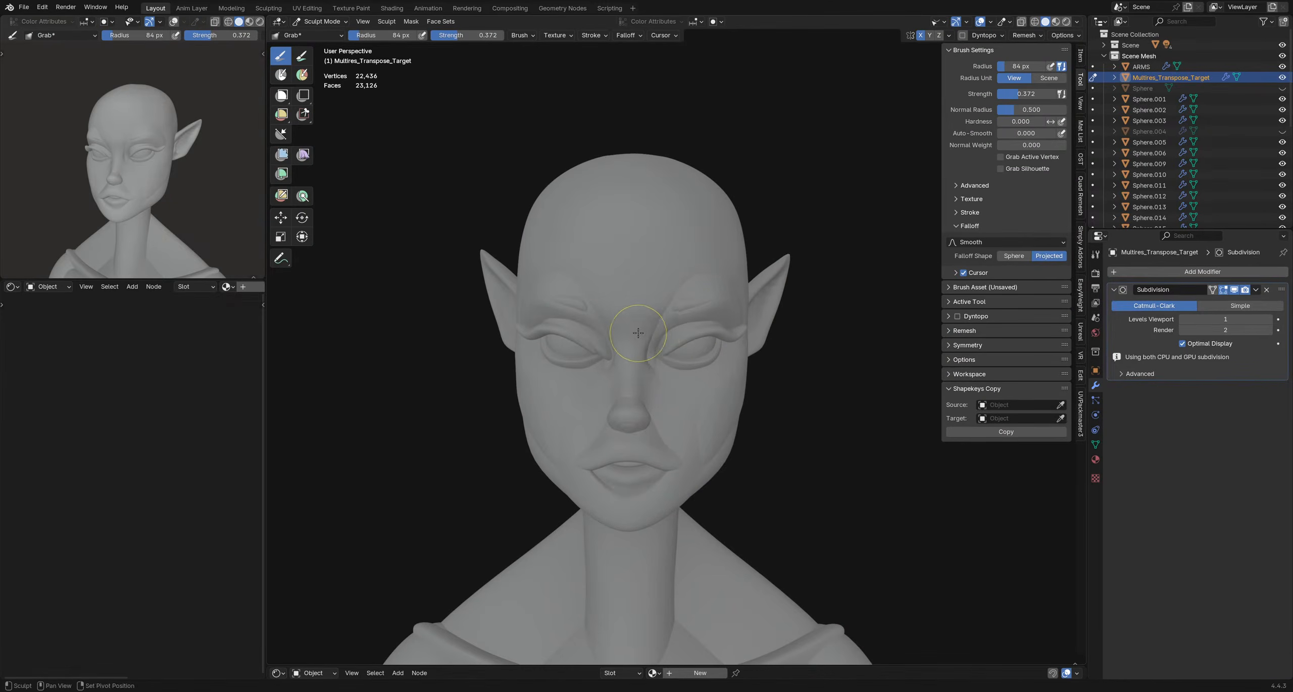
key(shift+a)
key(Escape)
key(shift+a)
key(Escape)
key(shift+a)
key(Escape)
scroll(606, 353, up, 3)
mouse_move(598, 356)
middle_down()
mouse_move(638, 346)
mouse_move(592, 346)
mouse_move(634, 334)
mouse_move(651, 353)
mouse_move(611, 362)
middle_up()
key(shift+a)
key(Escape)
key(shift+a)
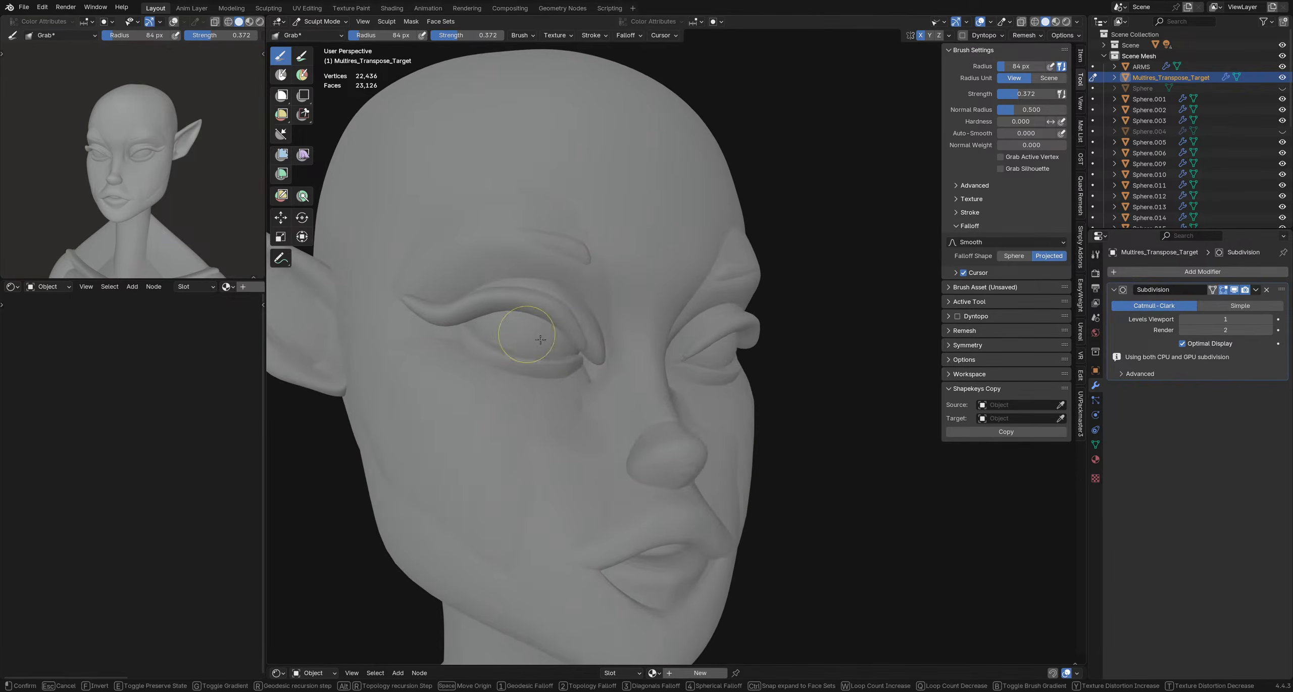
middle_drag(700, 386, 631, 378)
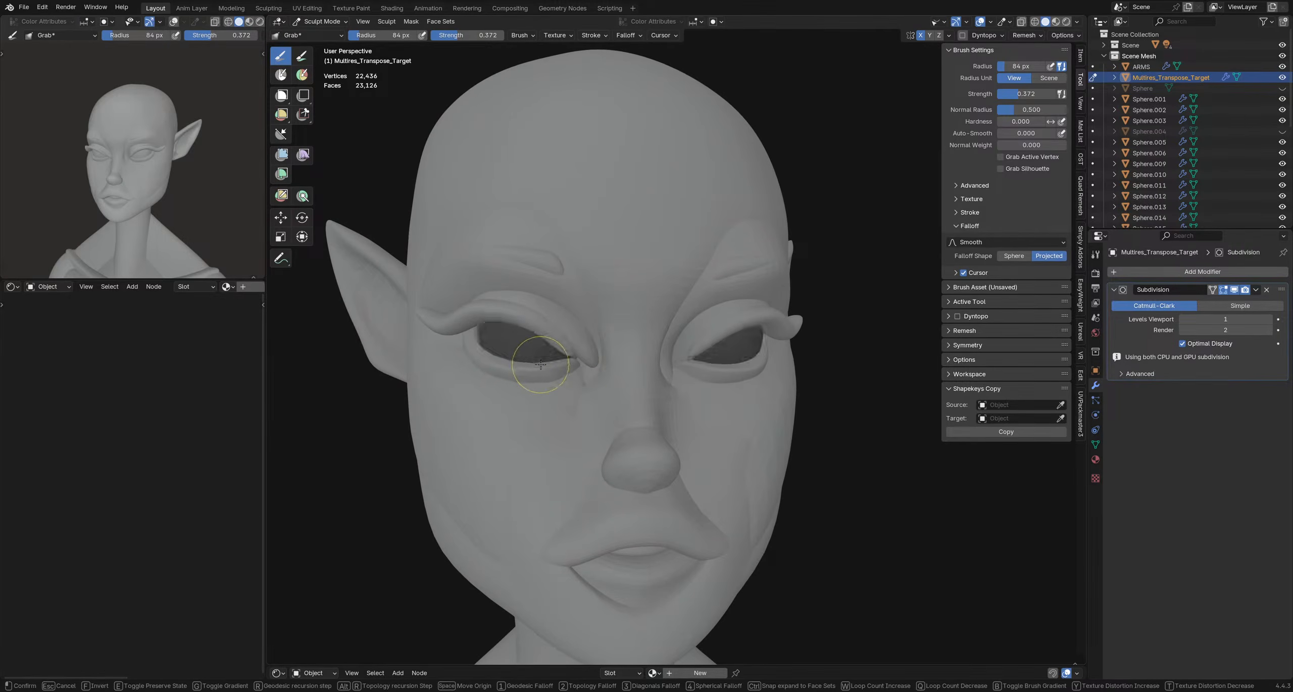
key(Escape)
middle_drag(544, 363, 756, 422)
key(shift+a)
key(Escape)
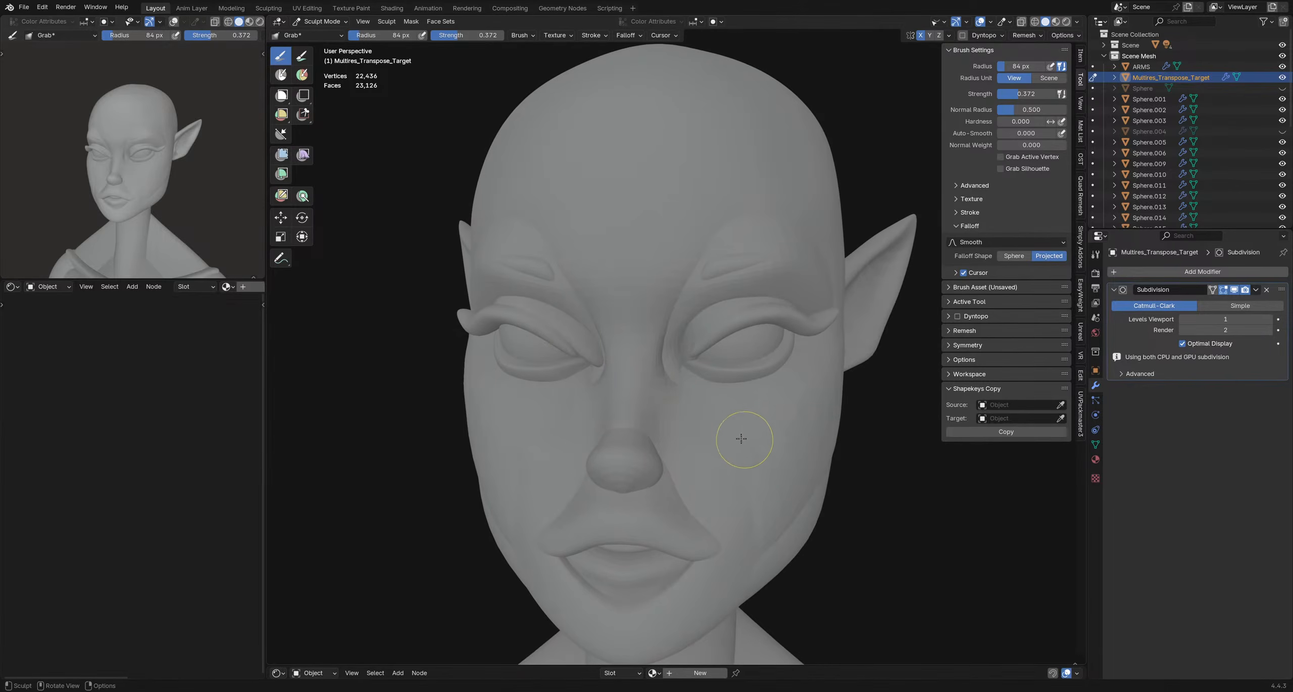
key(shift+a)
key(Escape)
shift+middle_drag(762, 490, 753, 335)
key(shift+a)
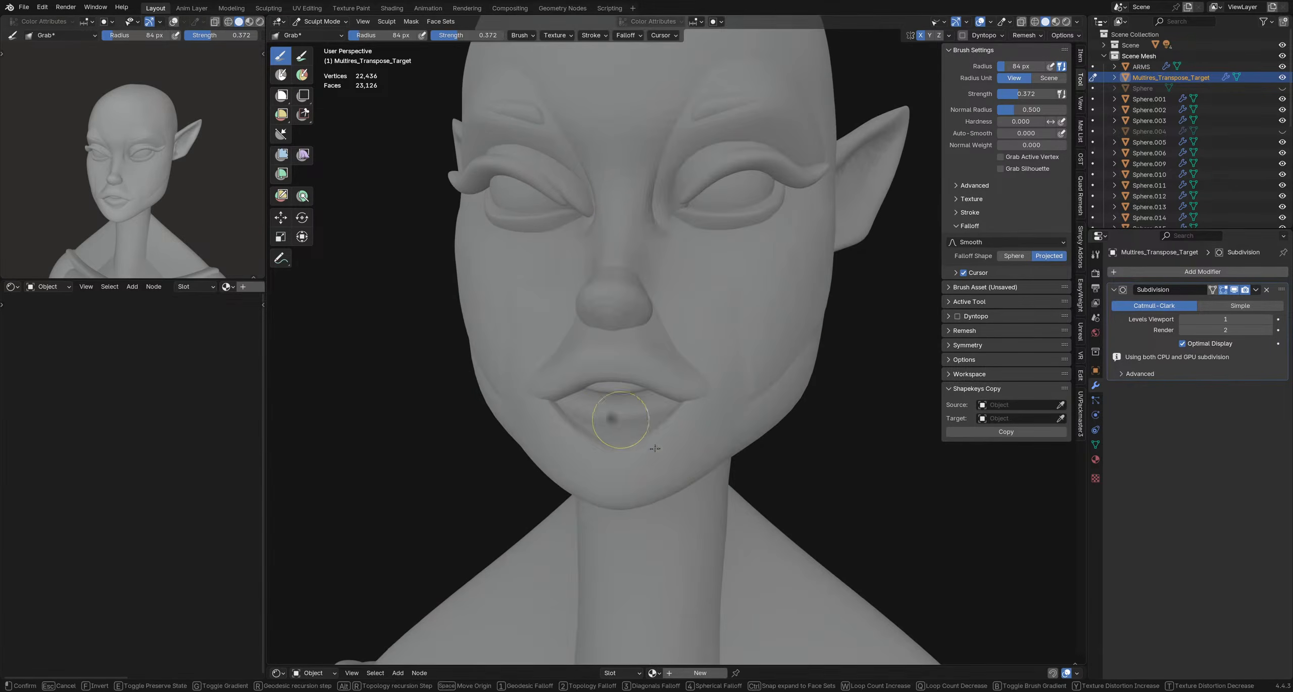
key(Escape)
key(shift+a)
key(Escape)
key(shift+a)
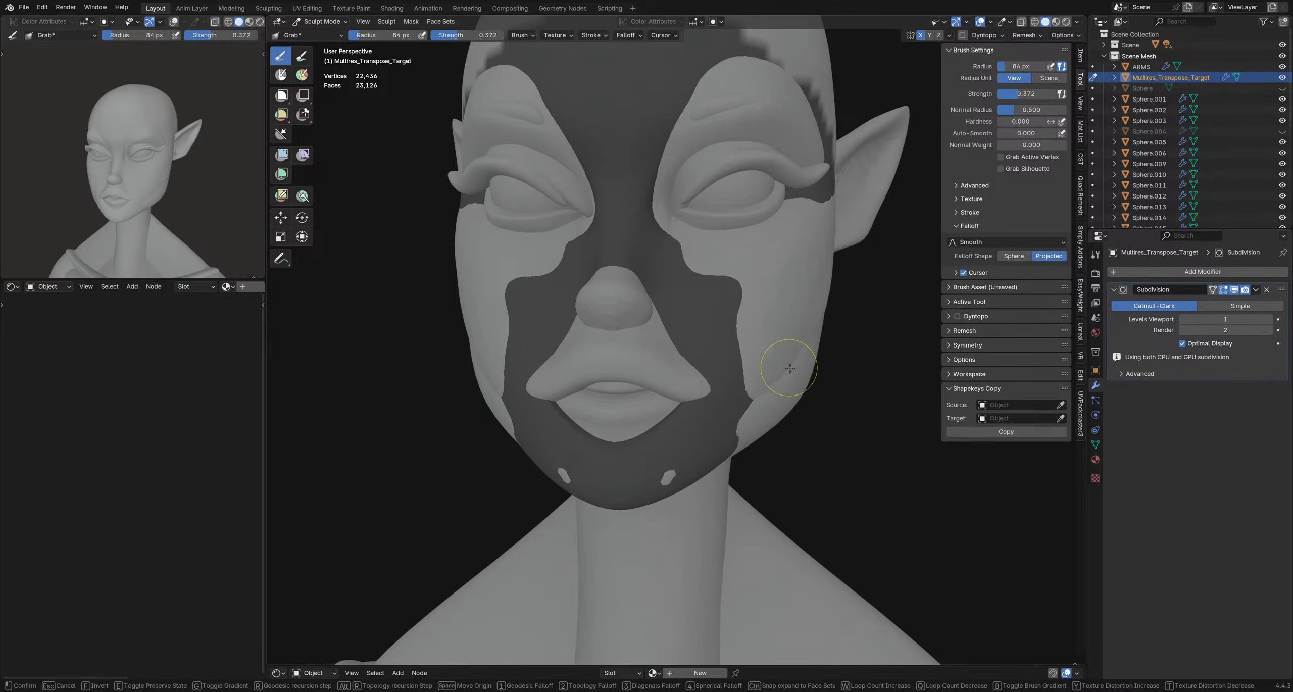
key(Escape)
- Set the Grab radius to 171 px and expand a mask over the neck and the tops of the shoulders
mouse_move(790, 369)
middle_down()
mouse_move(612, 303)
mouse_move(601, 315)
mouse_move(662, 377)
mouse_move(596, 305)
mouse_move(721, 317)
mouse_move(618, 356)
mouse_move(609, 389)
mouse_move(648, 382)
mouse_move(603, 256)
middle_up()
scroll(600, 317, down, 3)
scroll(616, 357, down, 4)
scroll(617, 365, up, 1)
scroll(648, 382, up, 2)
mouse_move(615, 355)
middle_down()
mouse_move(674, 307)
mouse_move(657, 414)
mouse_move(627, 351)
middle_up()
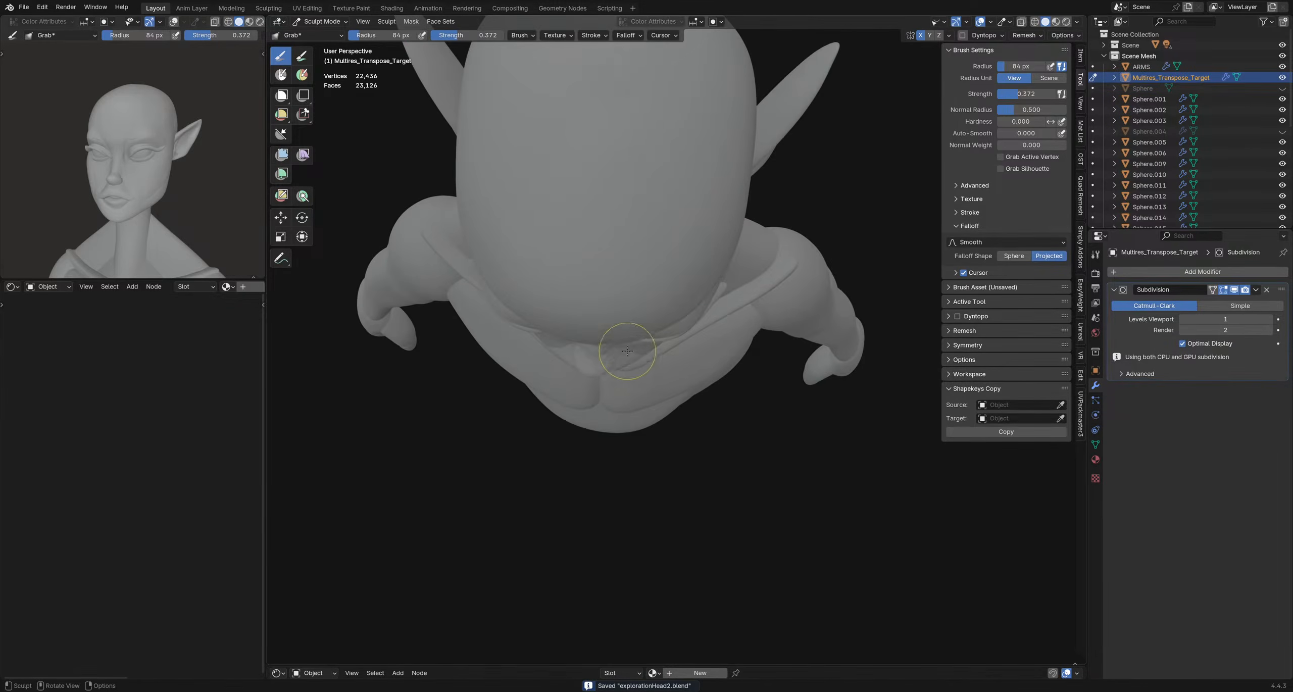
key(f)
click(671, 352)
ctrl+middle_drag(715, 366, 609, 294)
mouse_move(707, 457)
middle_down()
mouse_move(660, 390)
mouse_move(717, 320)
middle_up()
key(shift+a)
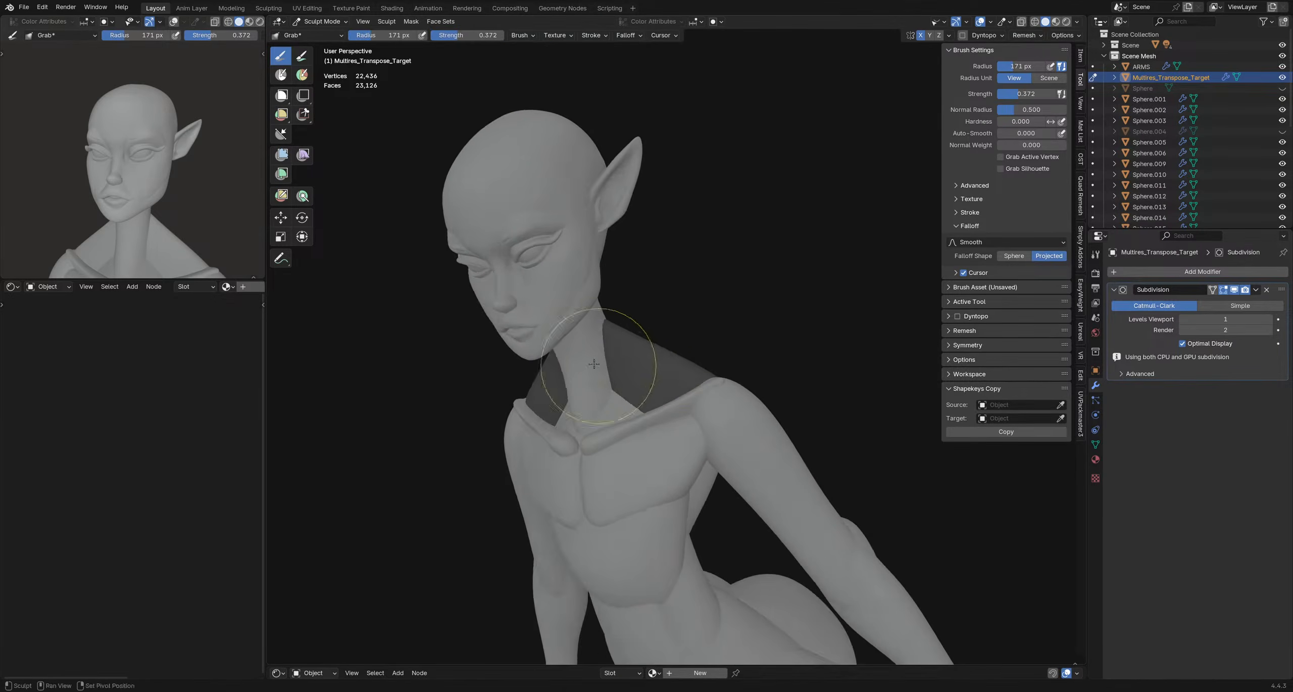
click(747, 277)
mouse_move(748, 277)
middle_down()
mouse_move(705, 373)
mouse_move(712, 354)
middle_up()
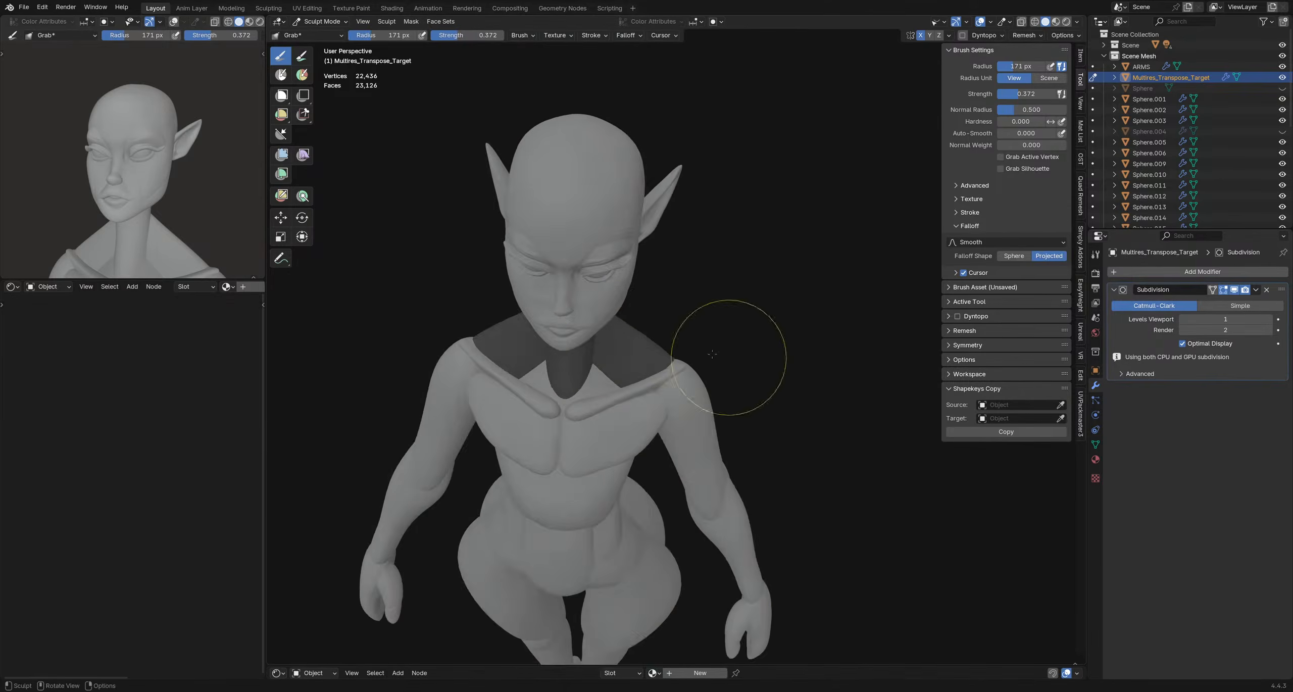
- Viewing the head from above, set the Grab radius to 166 px and pull the front of the lower face
middle_drag(620, 341, 645, 447)
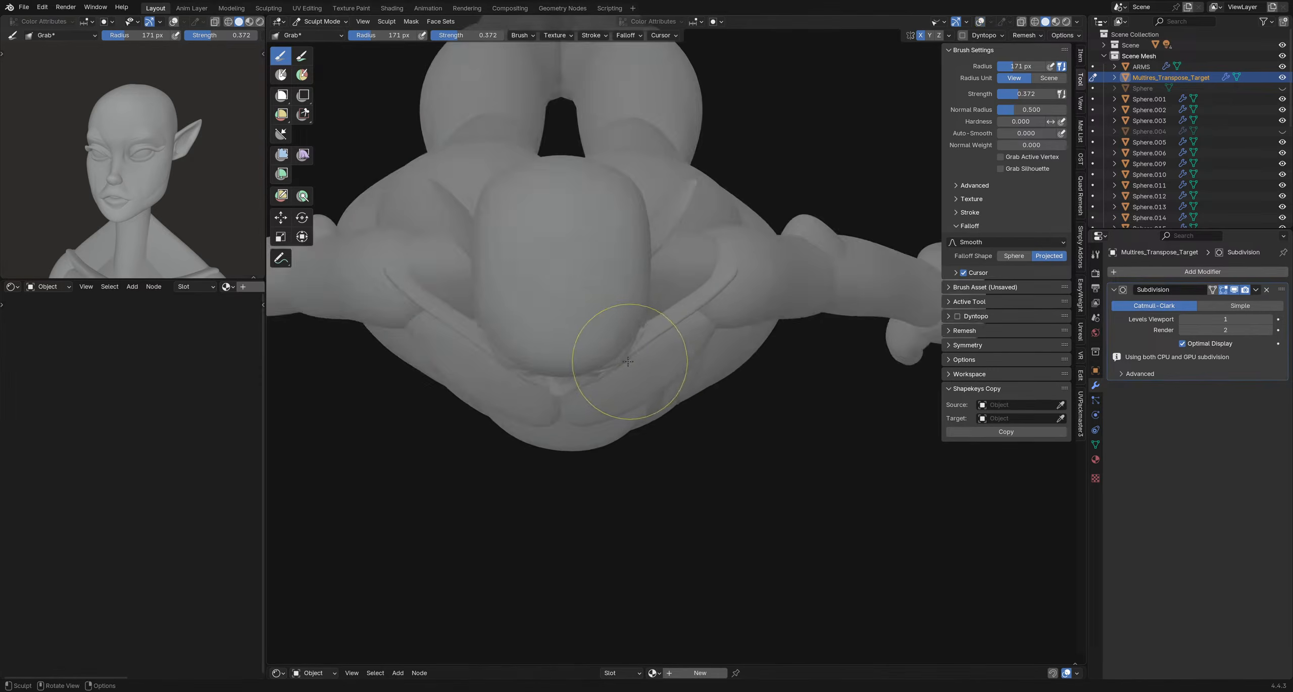
middle_drag(621, 361, 618, 371)
key(f)
click(587, 386)
drag(594, 385, 577, 388)
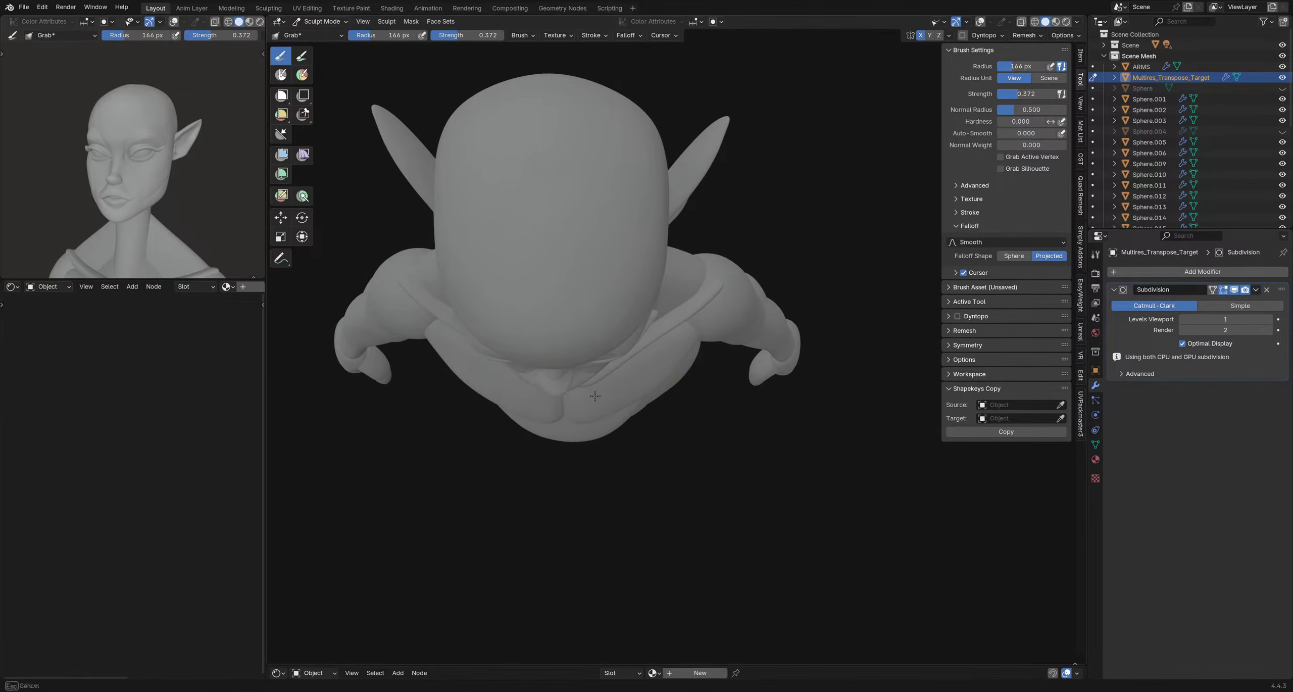
key(f)
click(584, 398)
- Refine the front of the face from above with Grab, using radii of 254, 216 and 283 px
middle_drag(625, 368, 548, 389)
key(f)
click(585, 392)
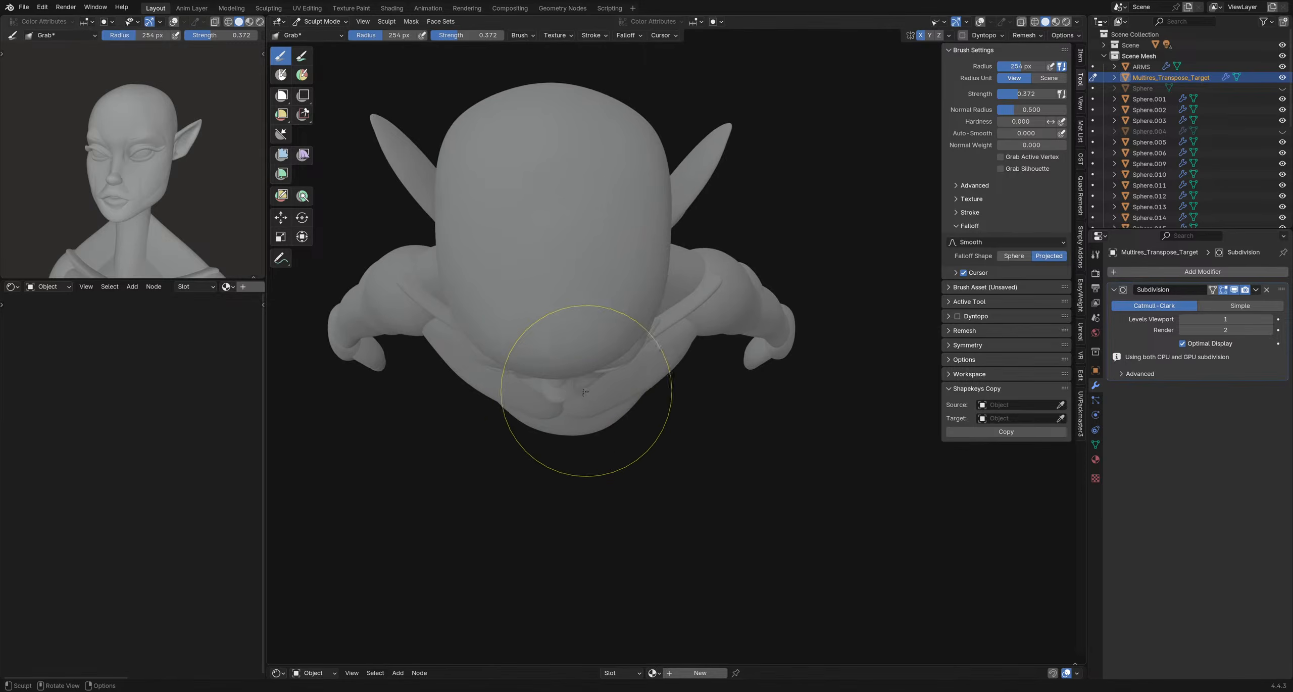
key(f)
click(552, 389)
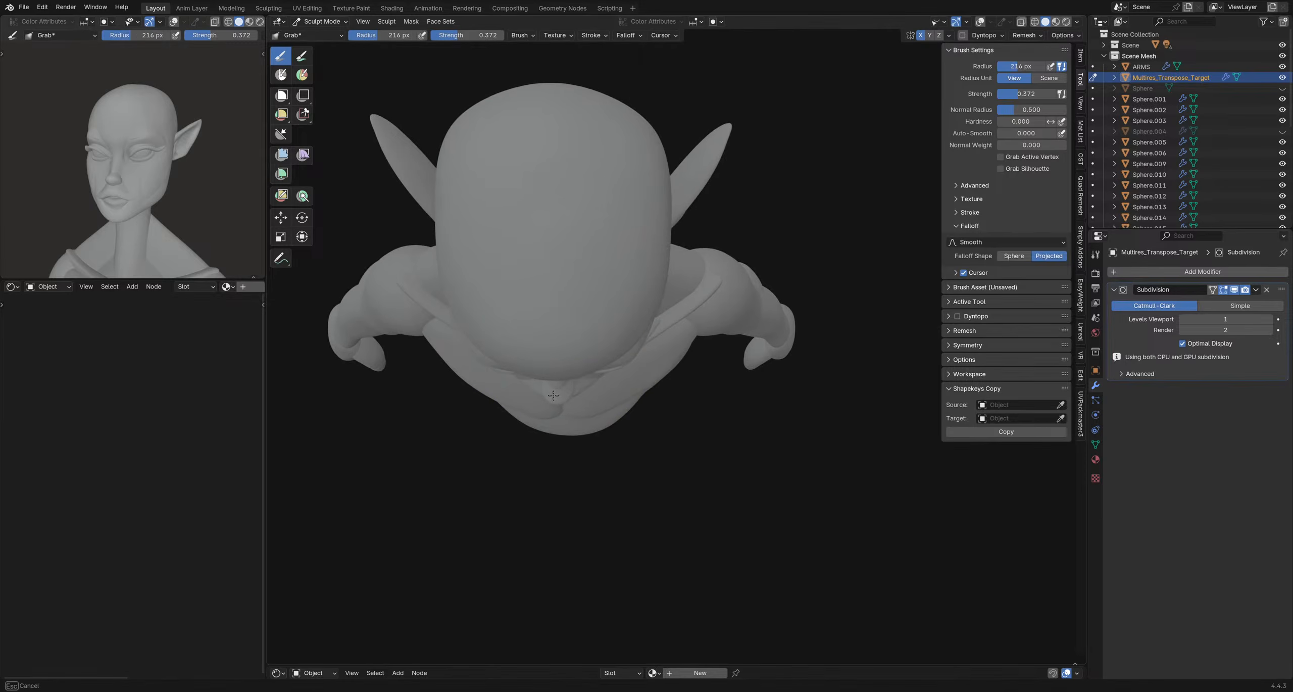
key(f)
click(637, 371)
click(650, 361)
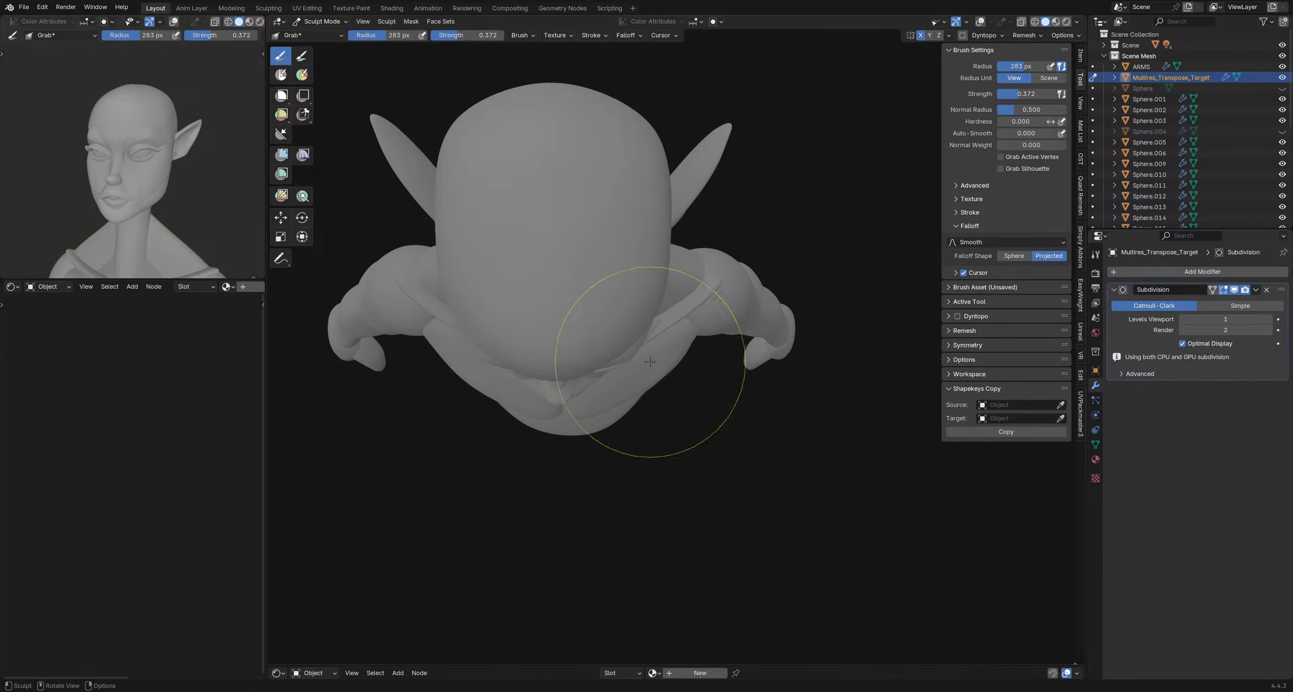
- Switch to the Inflate/Deflate brush and set its radius to 136 px
middle_drag(655, 352, 578, 258)
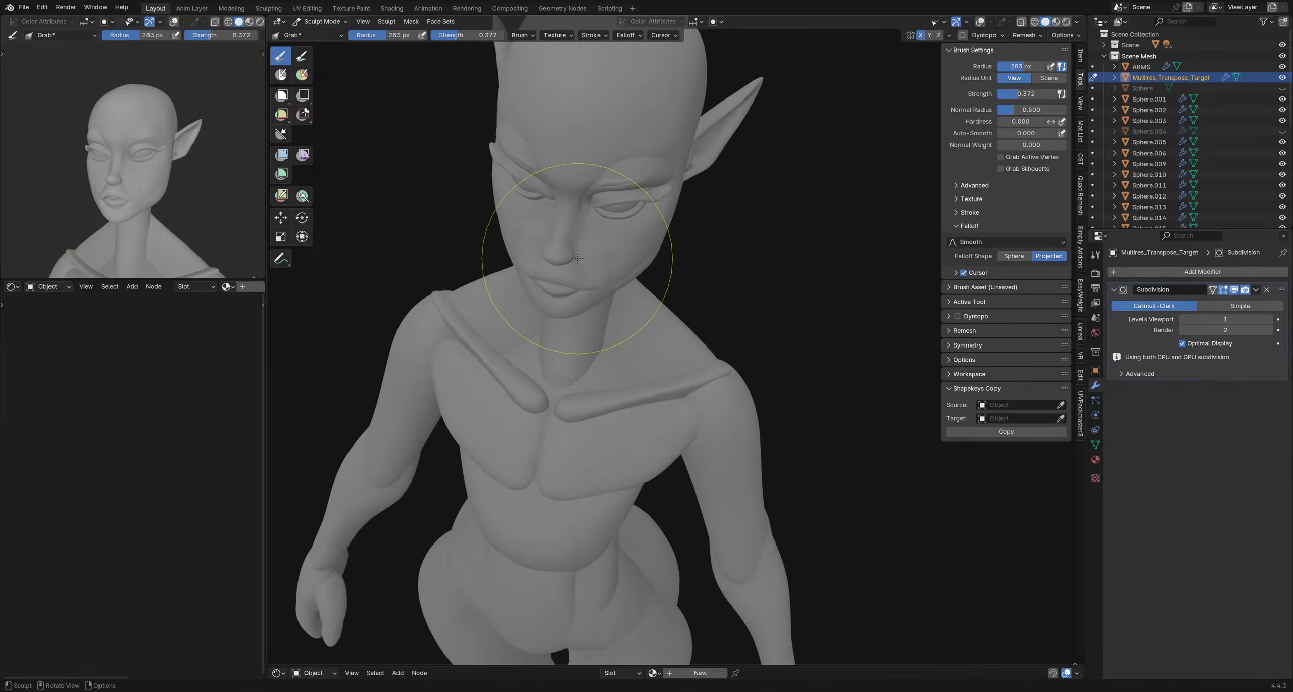
middle_drag(662, 278, 681, 288)
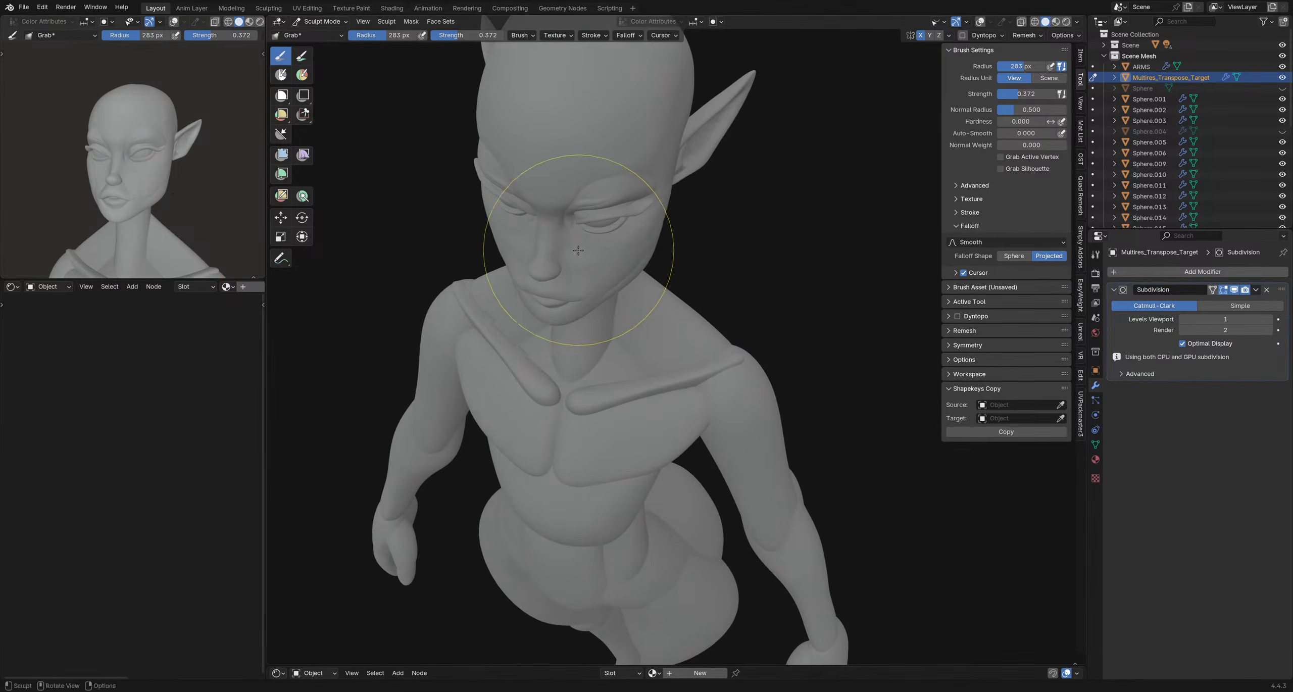
mouse_move(631, 253)
middle_down()
mouse_move(626, 303)
mouse_move(614, 214)
mouse_move(780, 248)
mouse_move(614, 341)
mouse_move(648, 394)
mouse_move(669, 367)
mouse_move(648, 356)
middle_up()
key(i)
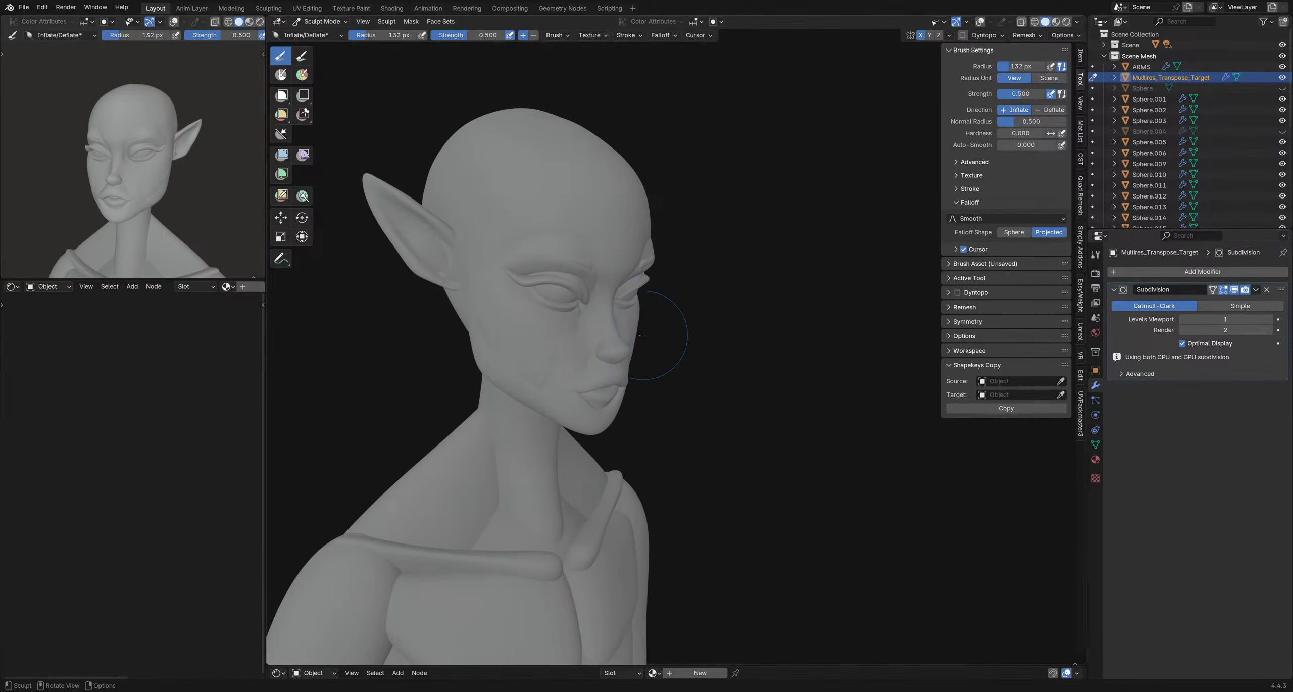
middle_drag(672, 332, 661, 325)
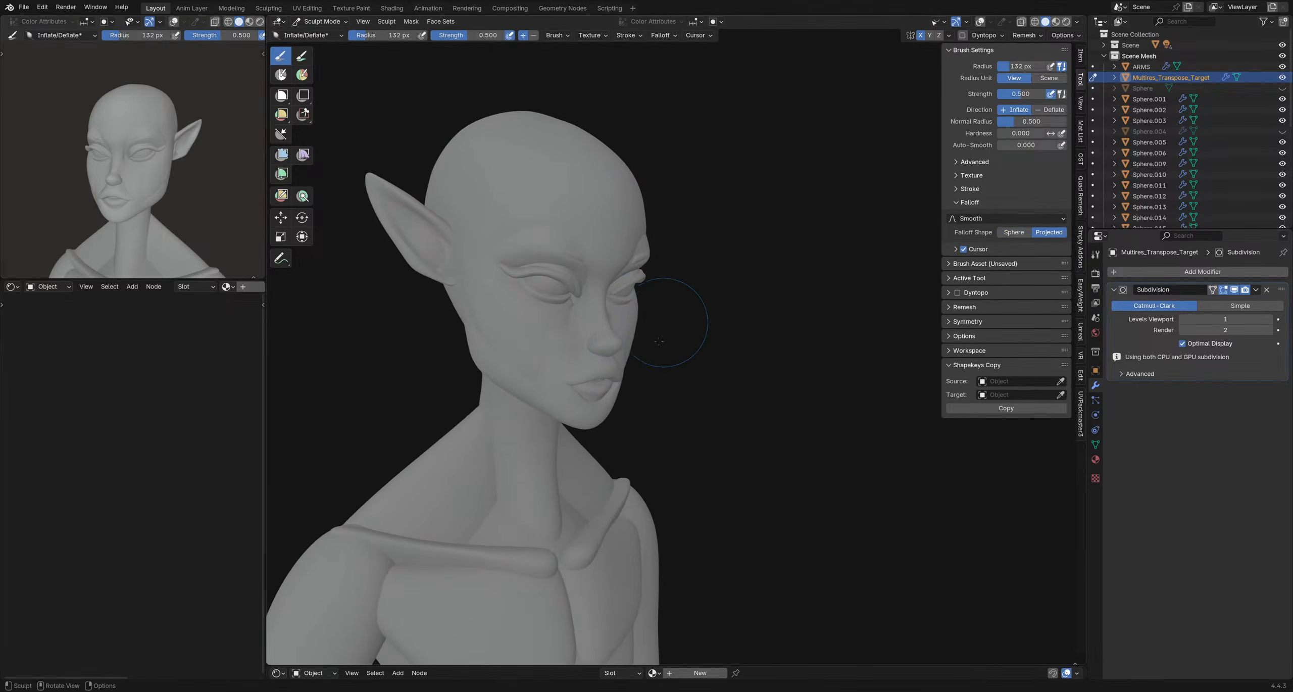
key(f)
click(661, 316)
- Set the Inflate/Deflate falloff shape to Sphere and inflate the cheek area beside the eye
mouse_move(666, 343)
middle_down()
mouse_move(584, 392)
mouse_move(597, 377)
middle_up()
middle_drag(715, 317, 573, 345)
key(shift+alt+z)
key(shift+alt+z)
scroll(674, 323, up, 2)
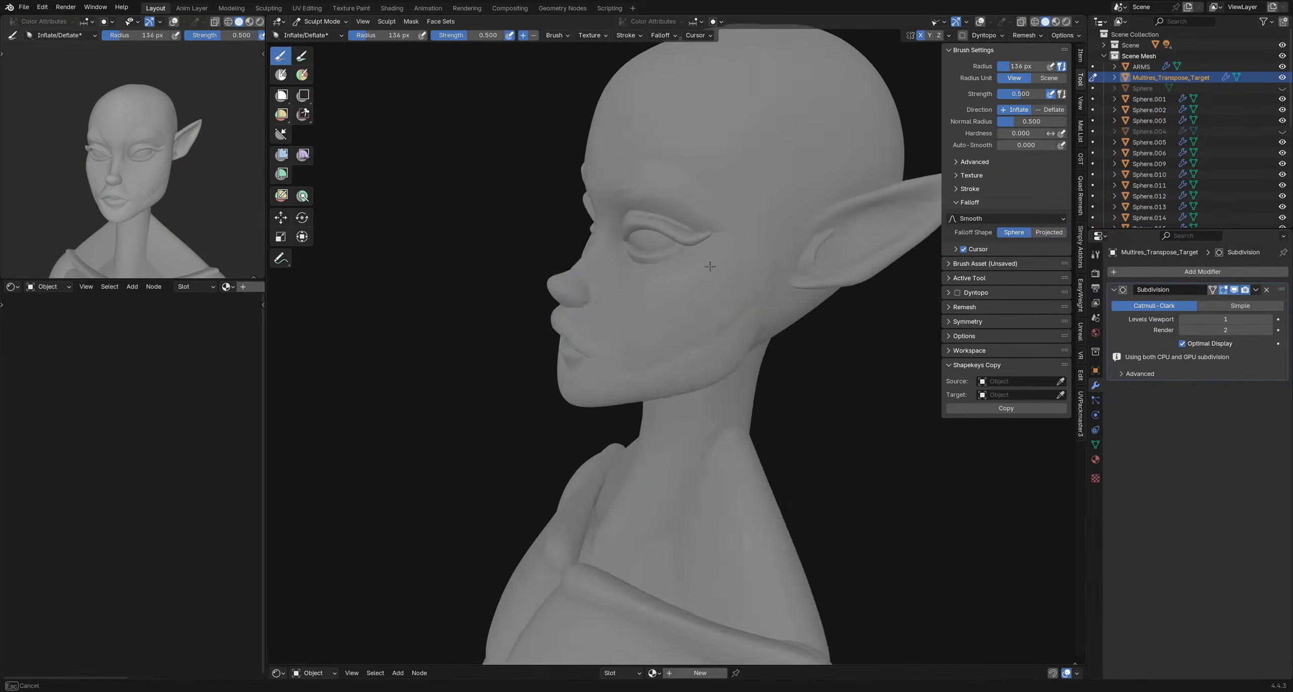
middle_drag(717, 274, 616, 342)
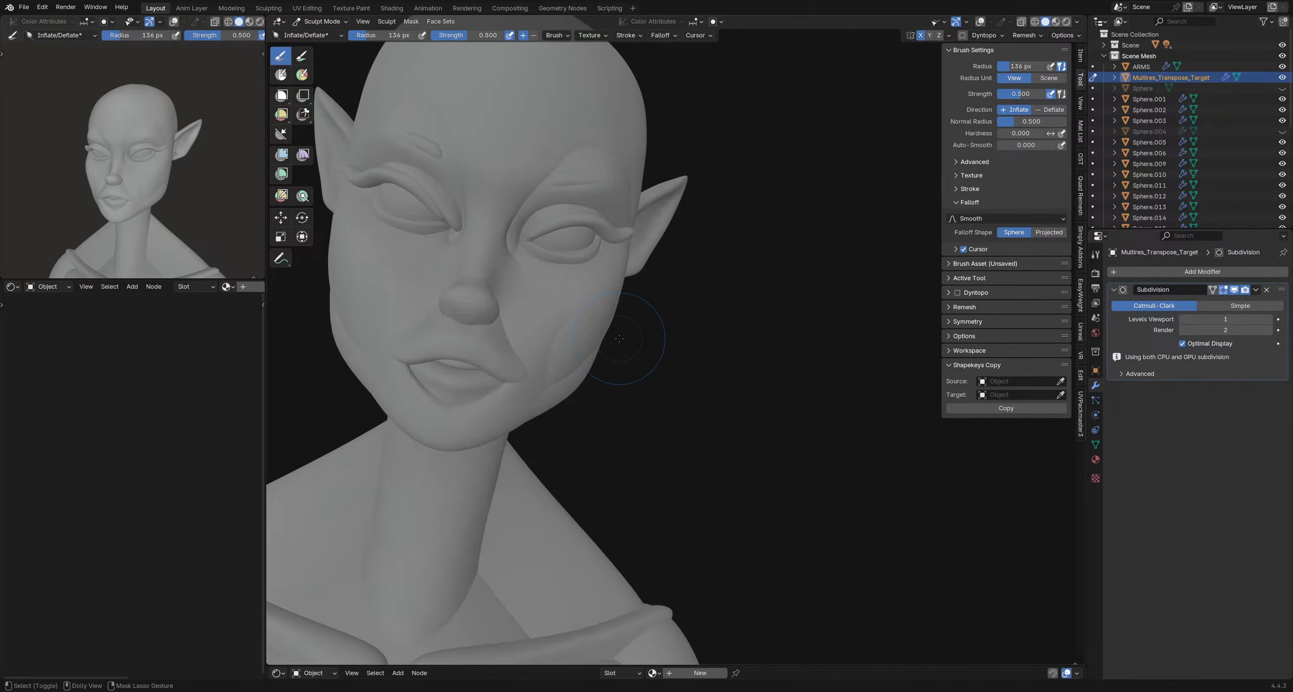
- Soften the cheeks with the Smooth brush at strength 0.700 and a radius of 160 px
middle_drag(580, 319, 495, 303)
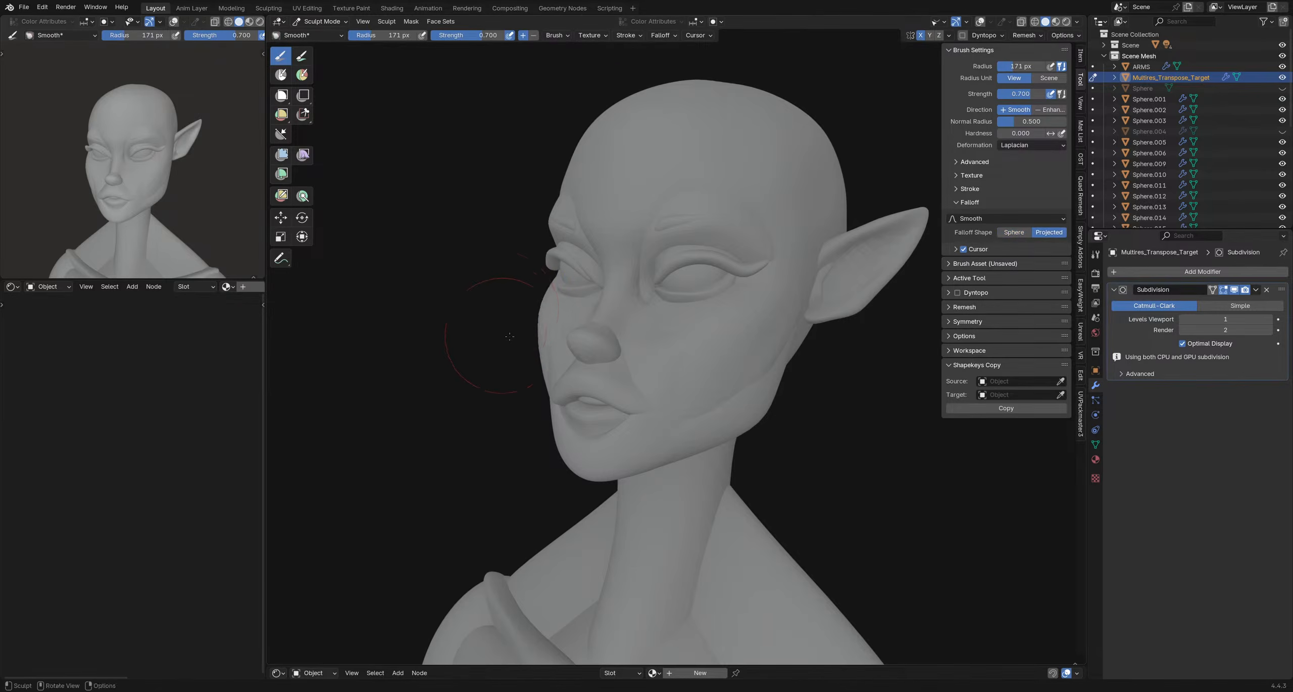
mouse_move(510, 337)
middle_down()
mouse_move(660, 386)
mouse_move(605, 295)
mouse_move(529, 363)
mouse_move(724, 355)
mouse_move(572, 319)
mouse_move(628, 319)
mouse_move(654, 374)
mouse_move(654, 419)
mouse_move(640, 358)
middle_up()
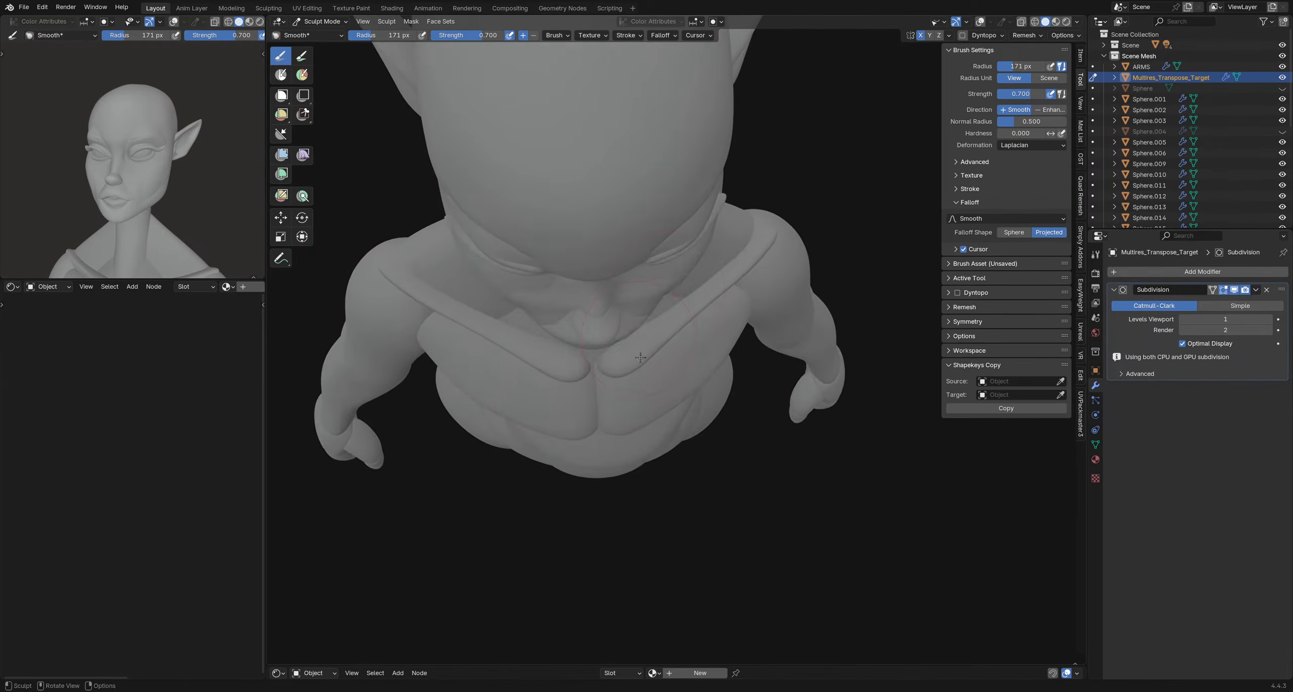
mouse_move(660, 315)
middle_down()
mouse_move(637, 319)
mouse_move(698, 286)
mouse_move(745, 350)
mouse_move(683, 271)
middle_up()
mouse_move(667, 344)
middle_down()
mouse_move(681, 329)
mouse_move(626, 314)
mouse_move(697, 430)
mouse_move(666, 323)
mouse_move(642, 306)
mouse_move(653, 281)
mouse_move(702, 306)
middle_up()
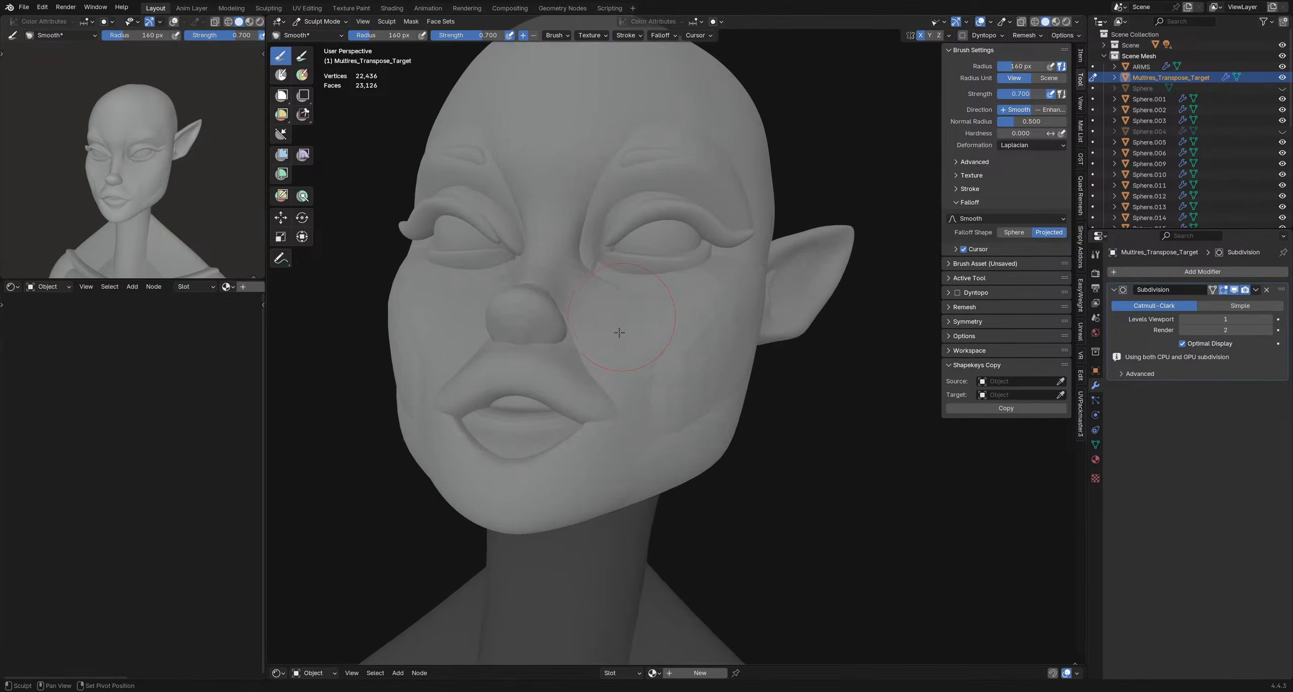
middle_drag(620, 360, 643, 401)
mouse_move(634, 331)
middle_down()
mouse_move(621, 330)
mouse_move(641, 339)
mouse_move(631, 319)
mouse_move(725, 346)
middle_up()
drag(627, 347, 613, 362)
mouse_move(612, 362)
middle_down()
mouse_move(709, 361)
mouse_move(580, 353)
mouse_move(652, 348)
mouse_move(620, 336)
mouse_move(586, 338)
mouse_move(707, 345)
mouse_move(659, 327)
middle_up()
scroll(662, 361, down, 3)
scroll(676, 355, up, 2)
- Switch to Object Mode with nothing selected, save the file and reselect the head mesh
key(ctrl+Tab)
click(562, 325)
click(766, 382)
shift+middle_drag(766, 382, 765, 363)
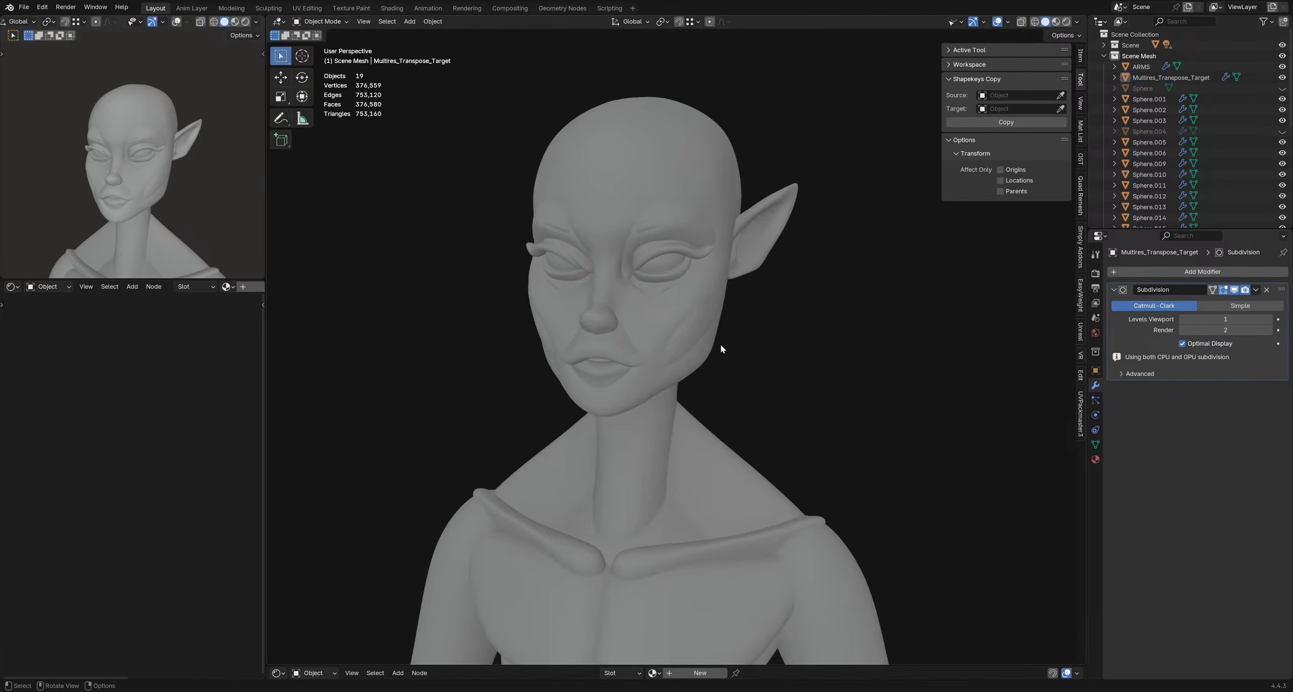
middle_drag(642, 356, 712, 381)
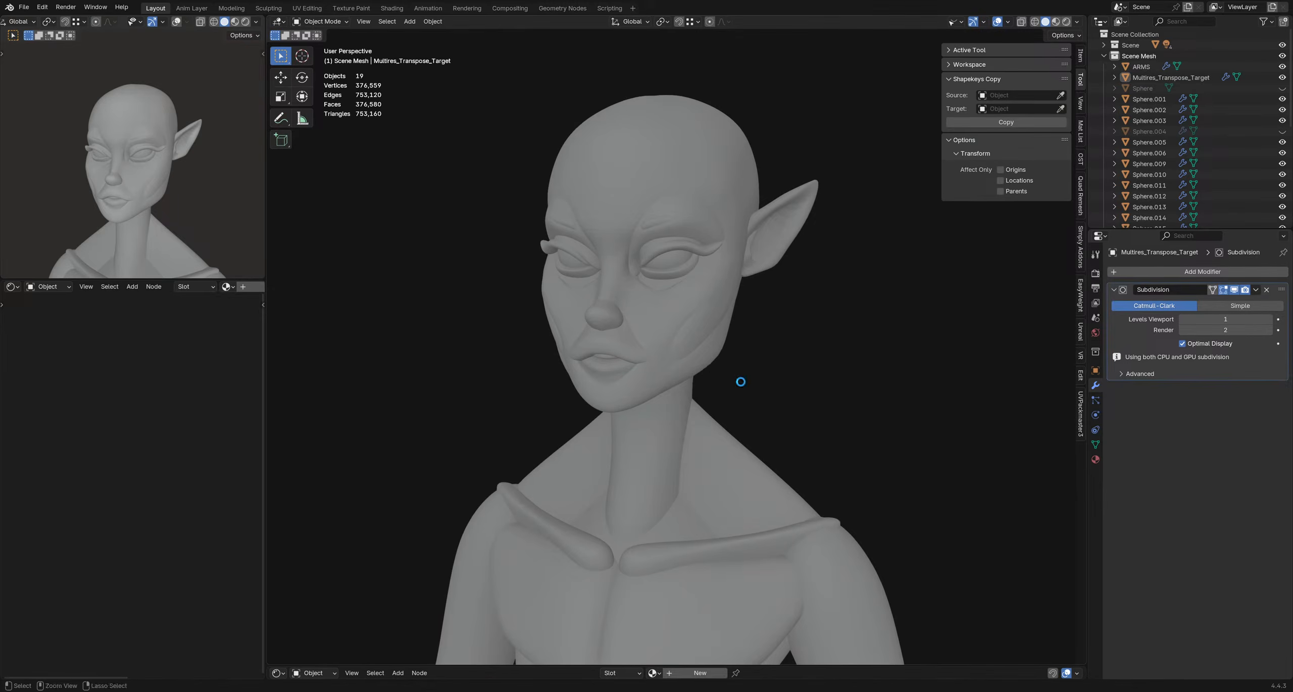
click(627, 353)
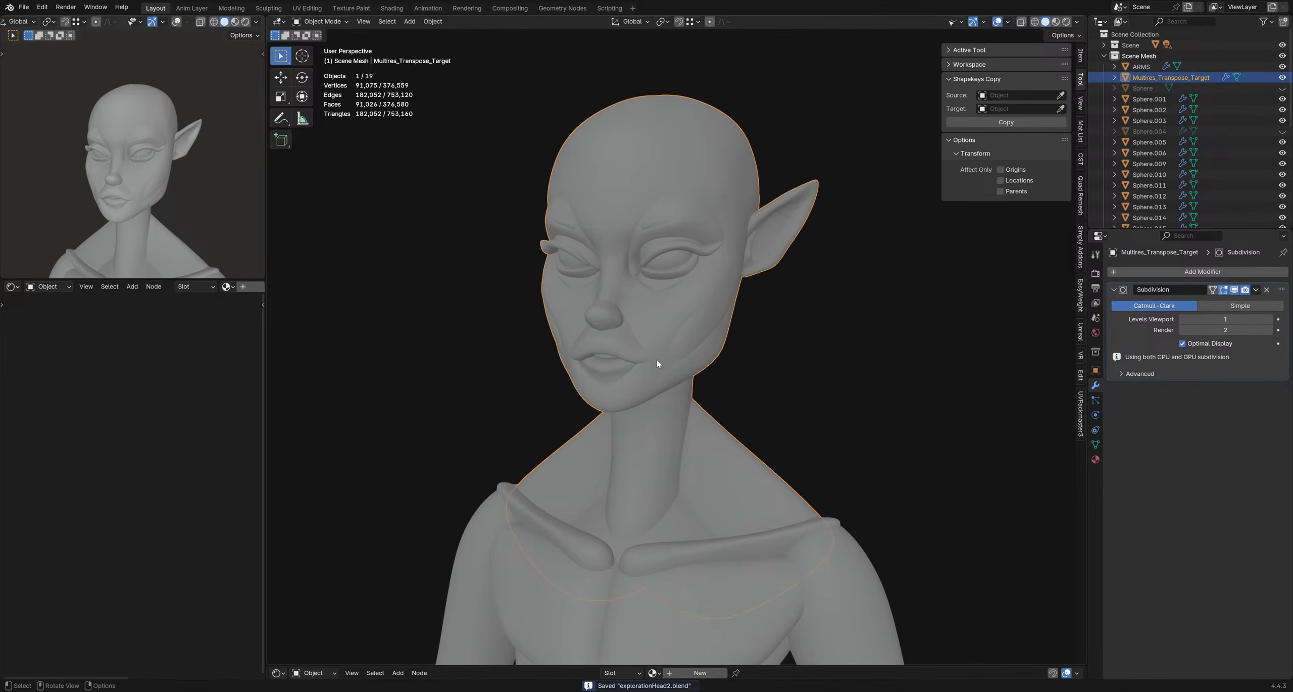
- Return to Sculpt Mode, expand a mask over the upper lip up to the nose, and invert it
key(ctrl+Tab)
click(662, 424)
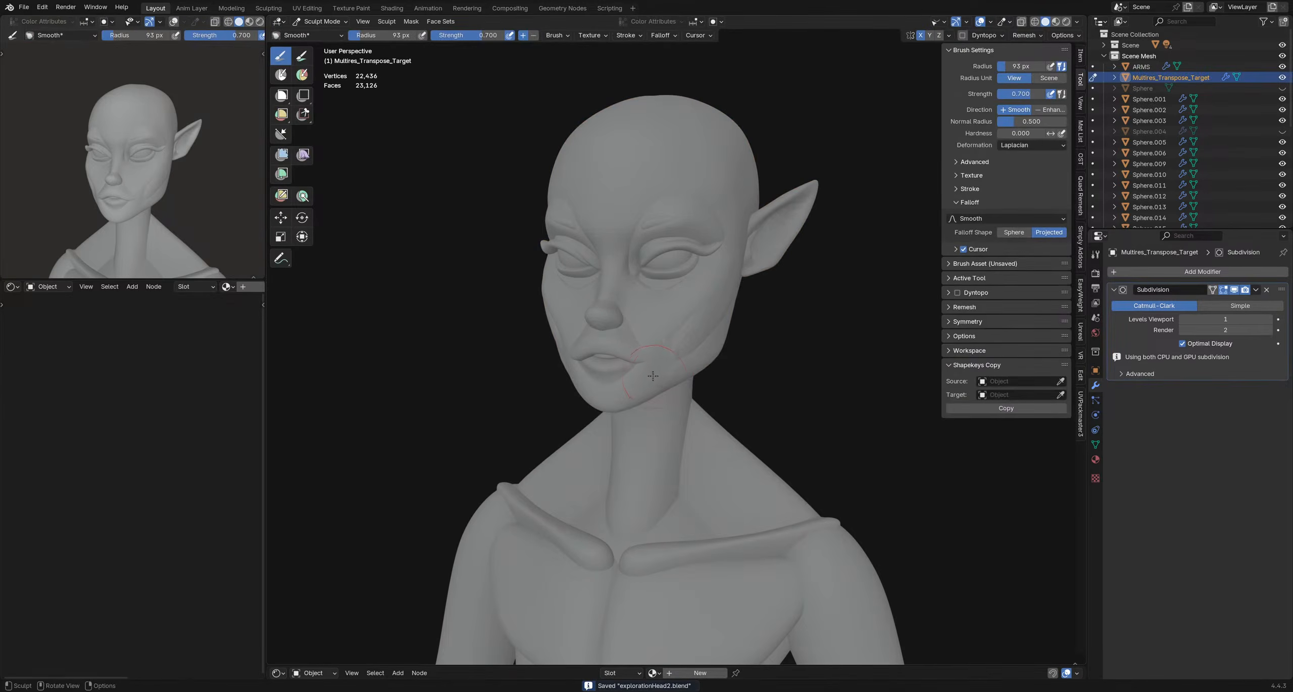
key(shift+a)
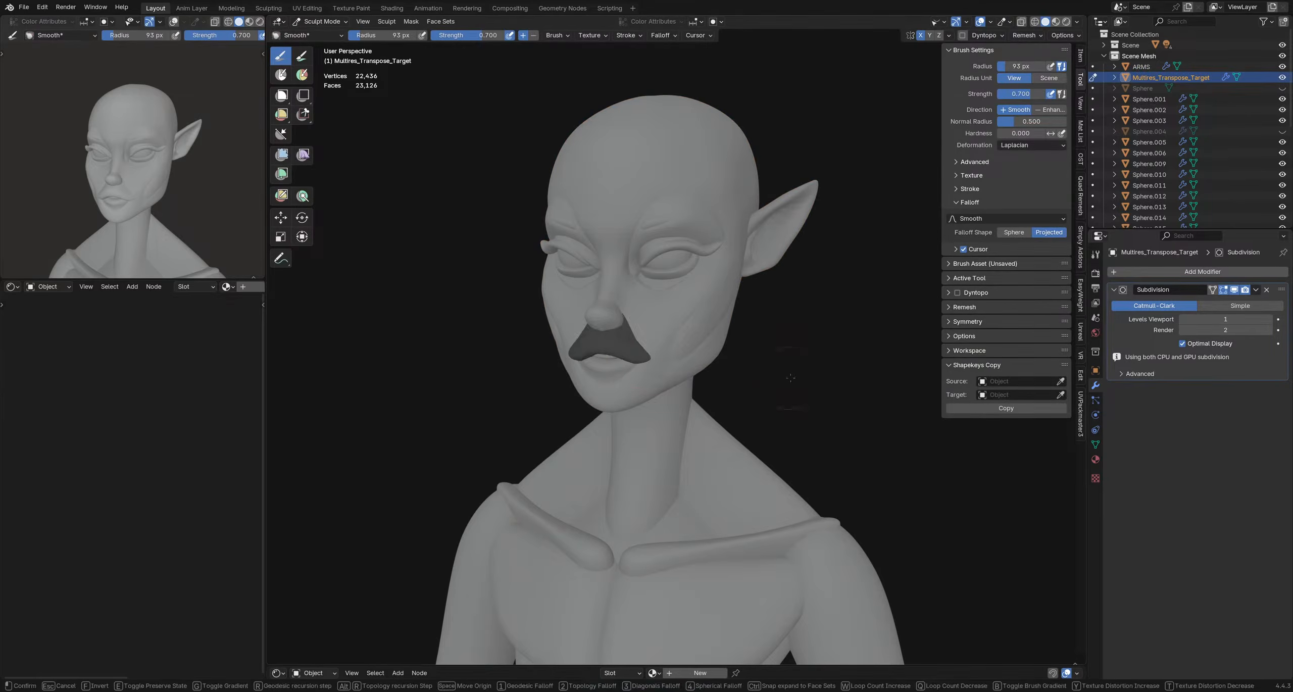
click(639, 362)
middle_drag(638, 362, 649, 365)
key(ctrl+i)
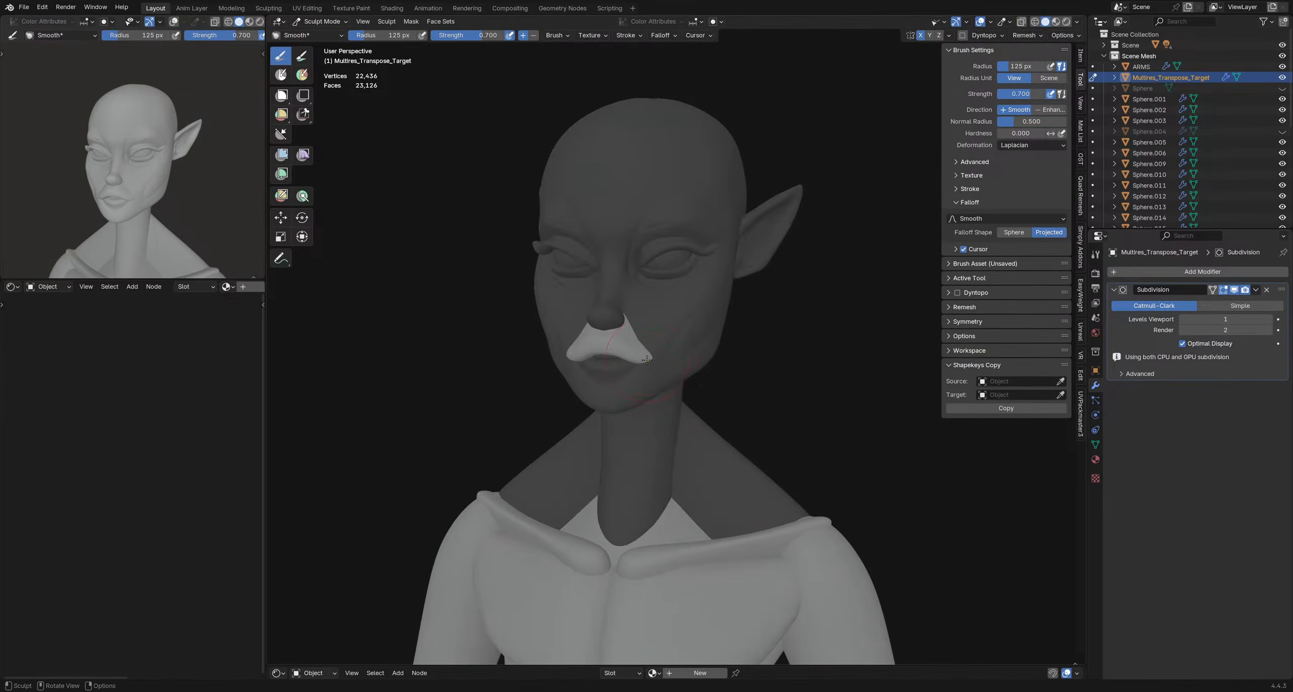
- Switch to the Pinch/Magnify brush at 125 px for the unmasked upper lip and hide the overlays
key(p)
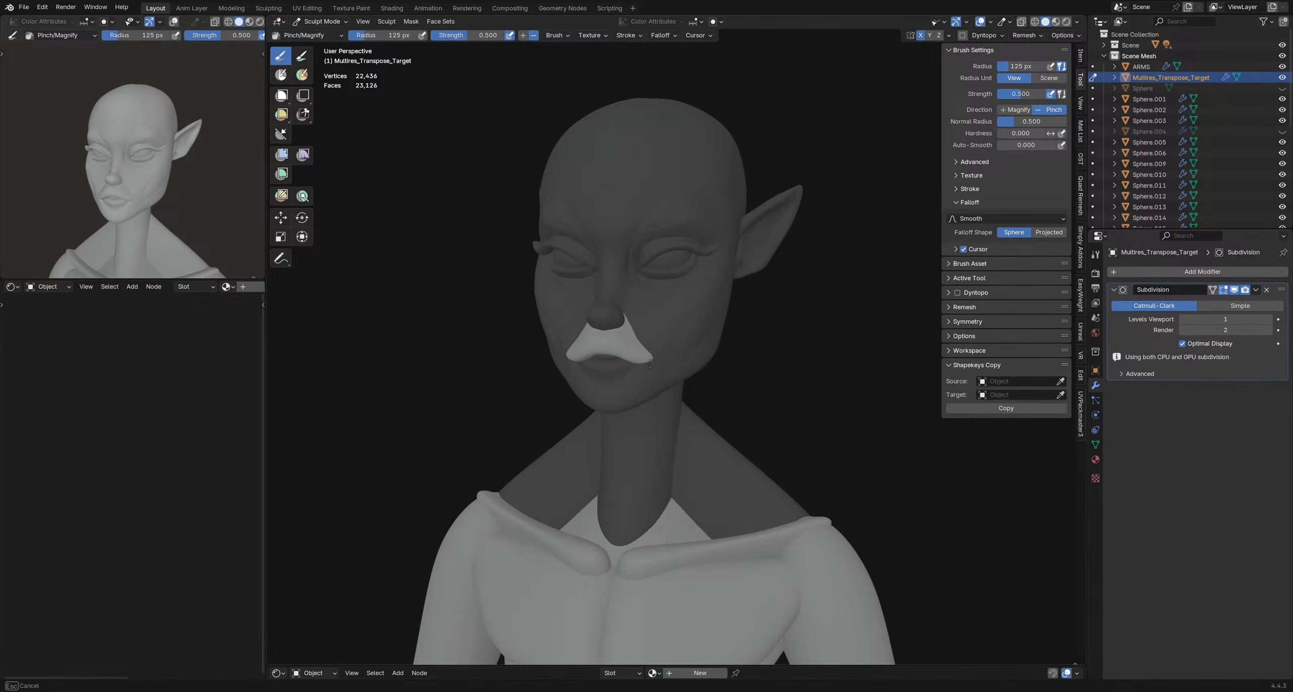
mouse_move(753, 347)
middle_down()
mouse_move(715, 383)
mouse_move(677, 382)
mouse_move(707, 387)
mouse_move(652, 384)
mouse_move(676, 384)
mouse_move(676, 356)
middle_up()
key(alt+m)
- Reshape the upper lip with the Grab brush, raising its radius to 168 px
key(g)
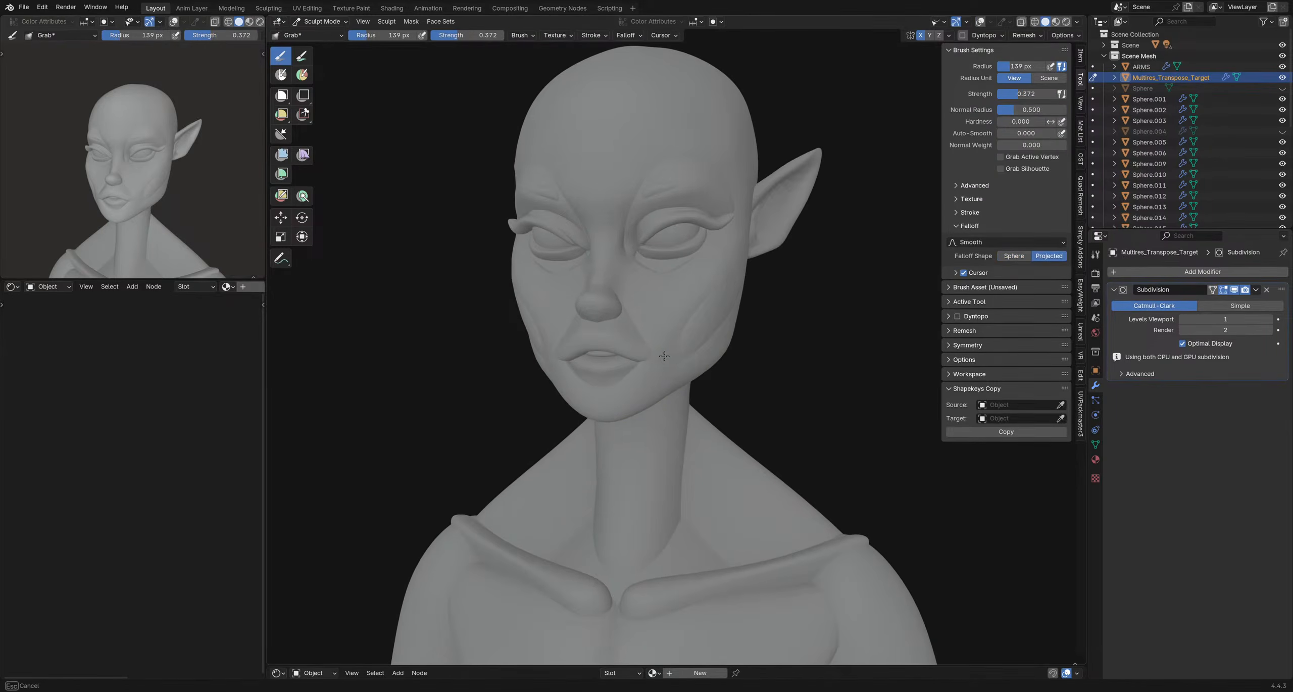
key(bracketleft)
key(bracketleft)
mouse_move(626, 370)
middle_down()
mouse_move(734, 377)
mouse_move(636, 369)
middle_up()
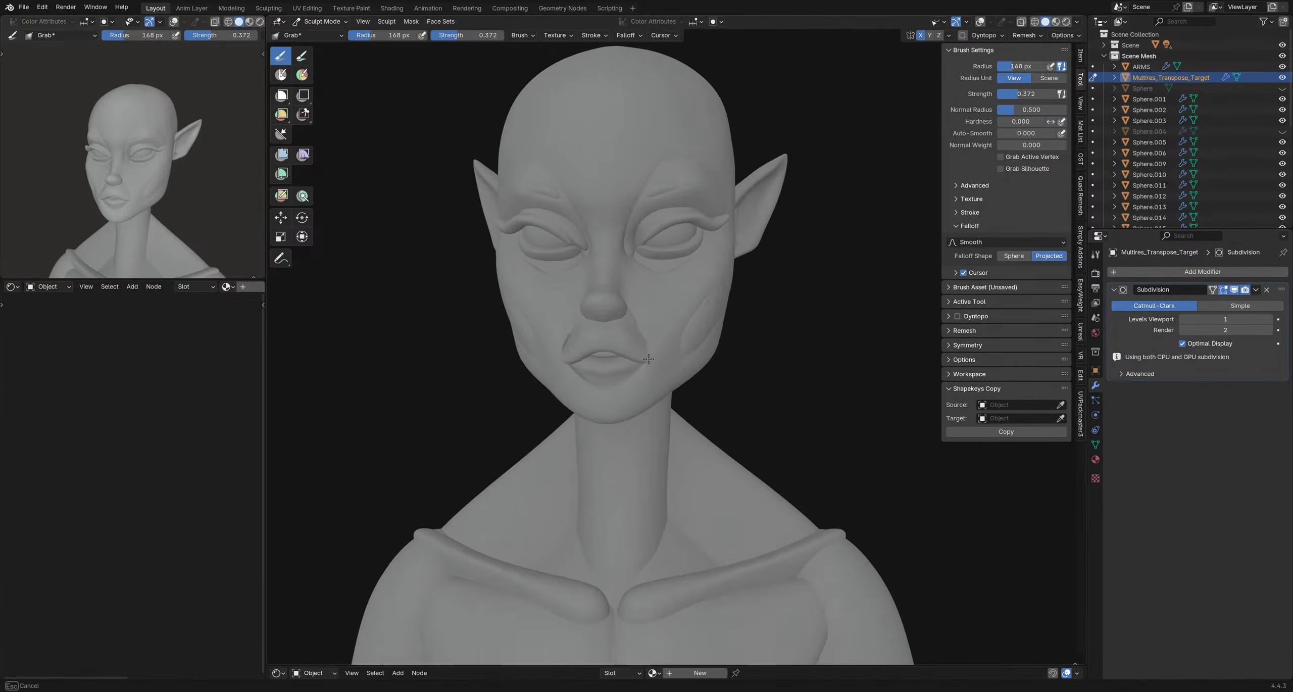
- Examine the reshaped upper lip up close and at full-figure distance
mouse_move(662, 361)
middle_down()
mouse_move(731, 357)
mouse_move(678, 362)
mouse_move(688, 380)
mouse_move(728, 378)
mouse_move(678, 375)
mouse_move(700, 337)
mouse_move(686, 340)
mouse_move(729, 343)
mouse_move(668, 347)
mouse_move(861, 361)
mouse_move(686, 387)
middle_up()
scroll(682, 362, down, 4)
scroll(670, 365, up, 4)
scroll(686, 339, down, 3)
scroll(687, 340, up, 3)
scroll(667, 347, down, 3)
scroll(711, 356, down, 2)
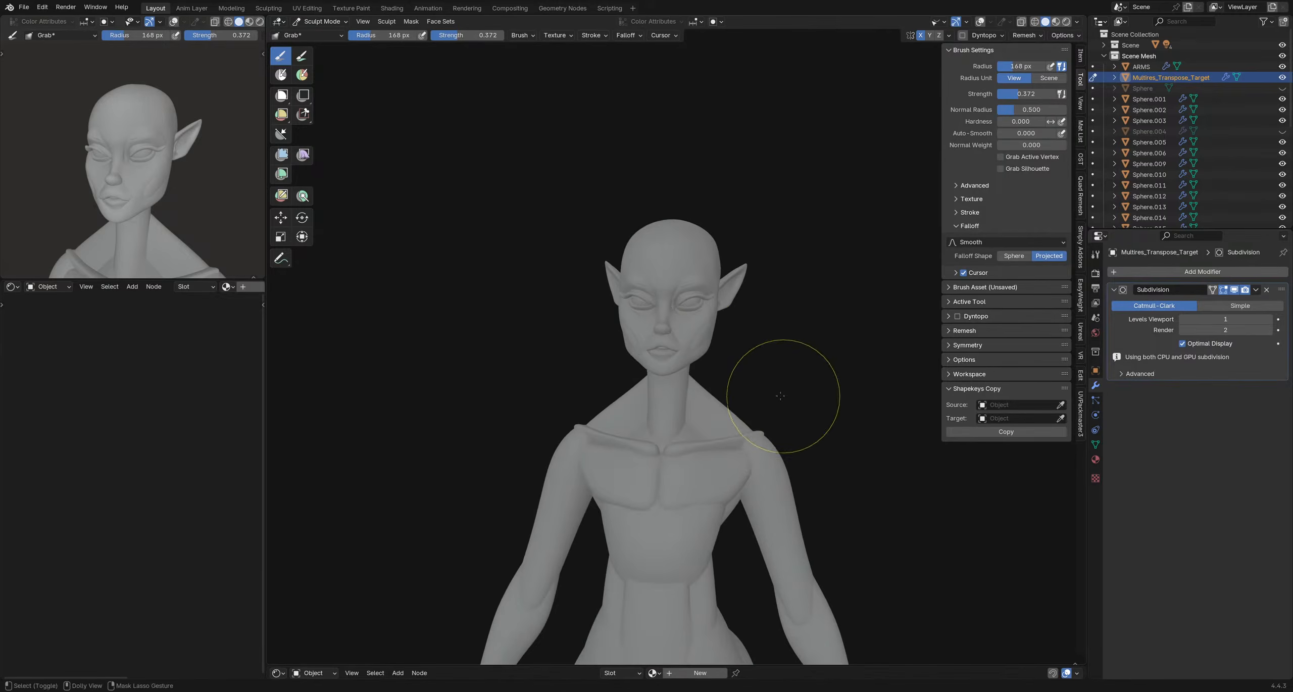
scroll(681, 360, up, 4)
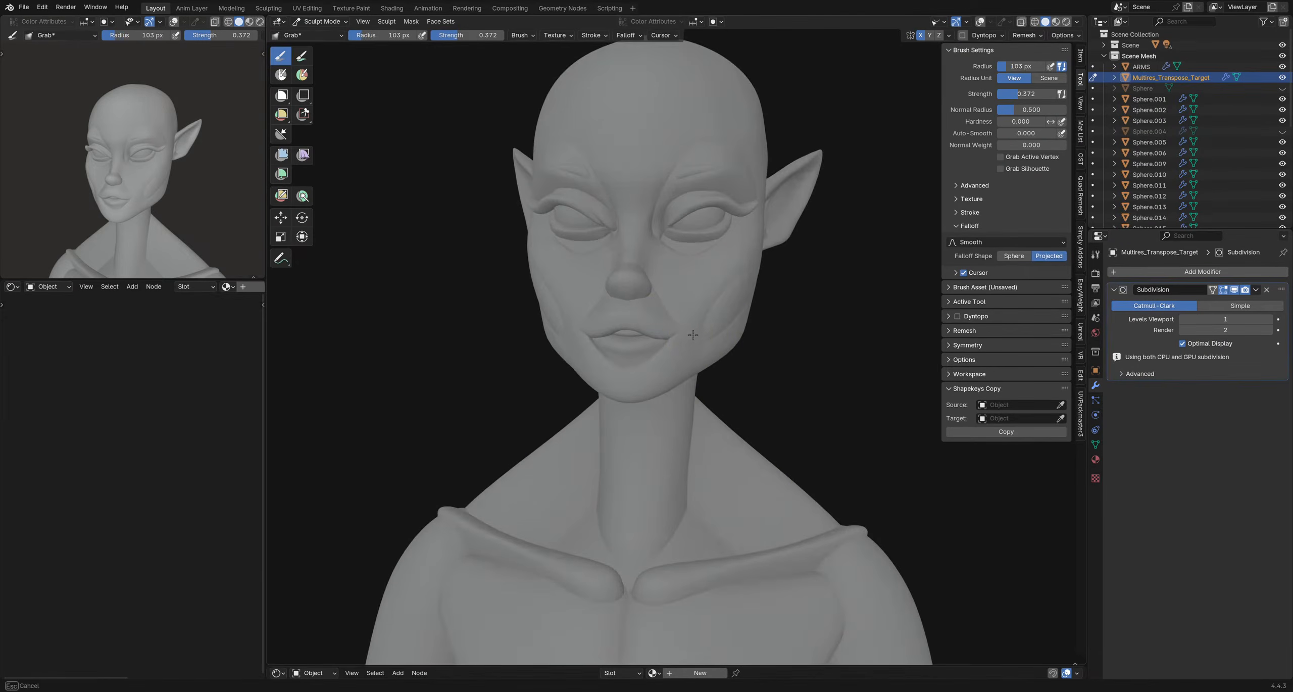
- Adjust the corners of the upper lip with Grab at 103 px, and set the brush radius to 109 px
click(689, 329)
key(f)
key(f)
click(669, 345)
scroll(669, 344, up, 2)
mouse_move(668, 344)
middle_down()
mouse_move(696, 362)
mouse_move(707, 348)
mouse_move(645, 344)
middle_up()
- Inflate the upper lip near the mouth corners with the Inflate/Deflate brush at 109 px
key(i)
click(664, 337)
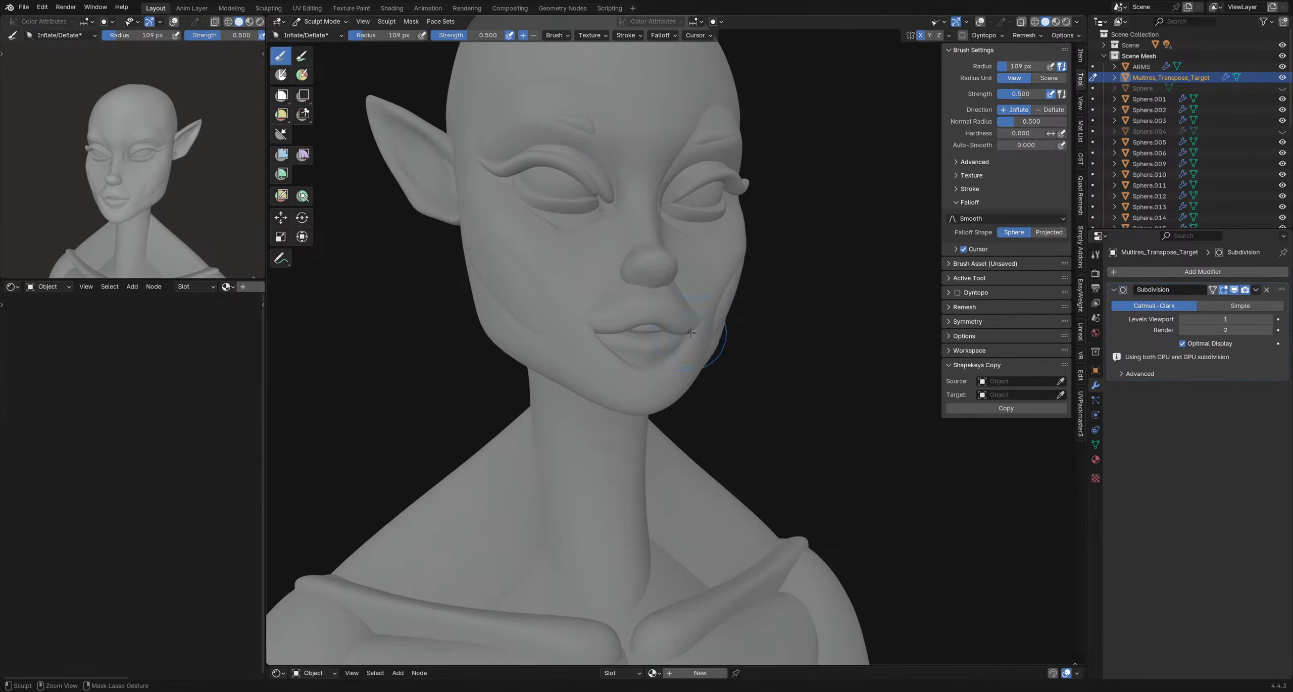
middle_drag(743, 325, 629, 334)
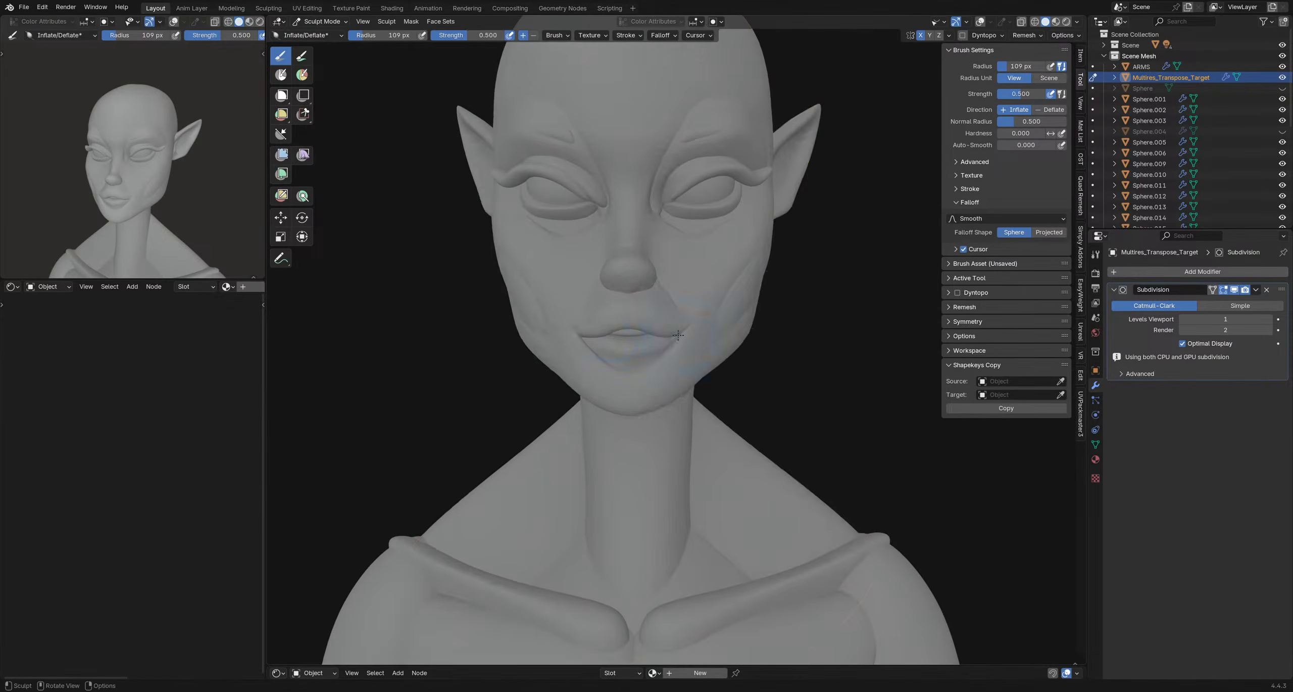
- Switch the head to Object Mode, show the overlays again and return to Sculpt Mode
key(ctrl+Tab)
key(shift+alt+z)
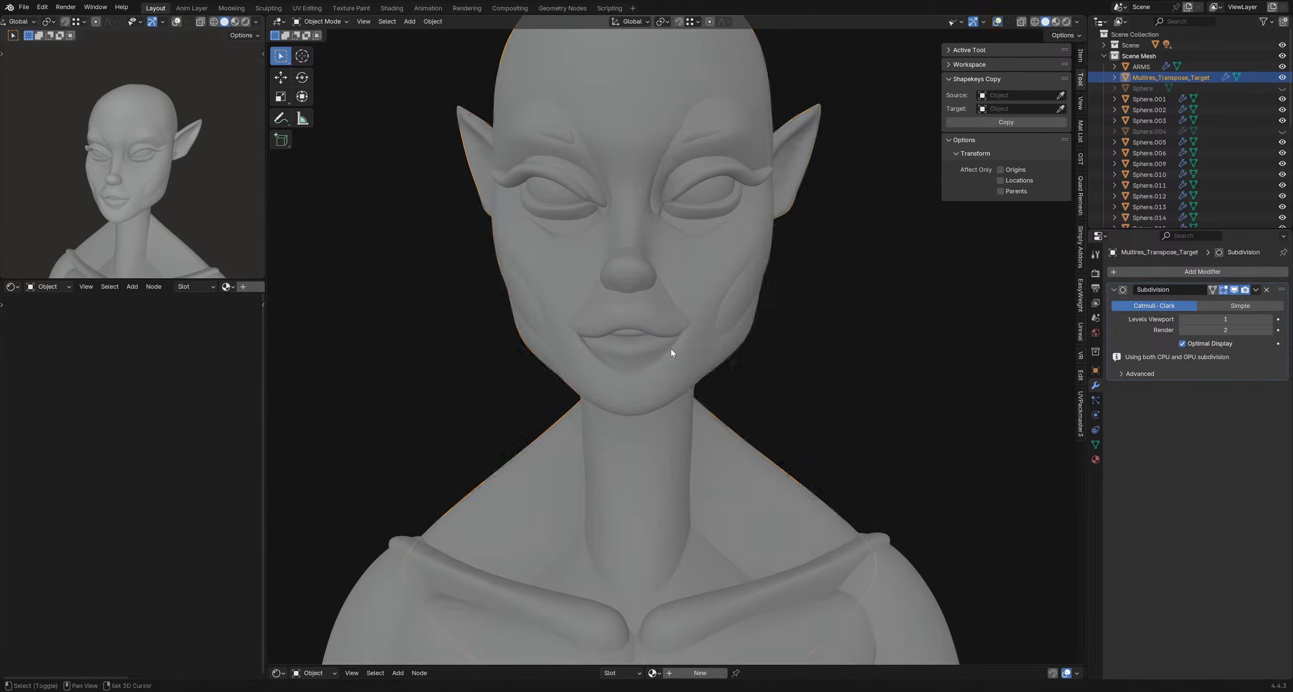
key(ctrl+Tab)
click(656, 353)
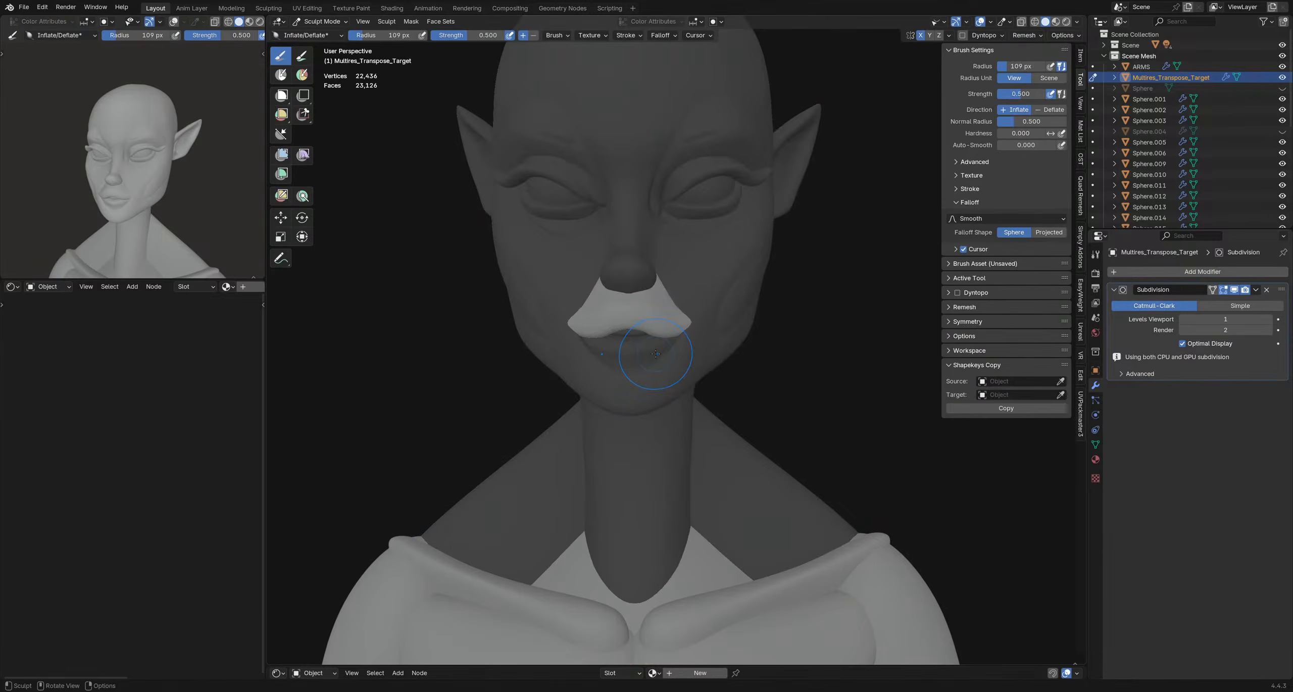
- Replace the upper lip mask with an inverted expanded mask that leaves only the lower lip editable, and hide the overlays
key(alt+m)
key(shift+a)
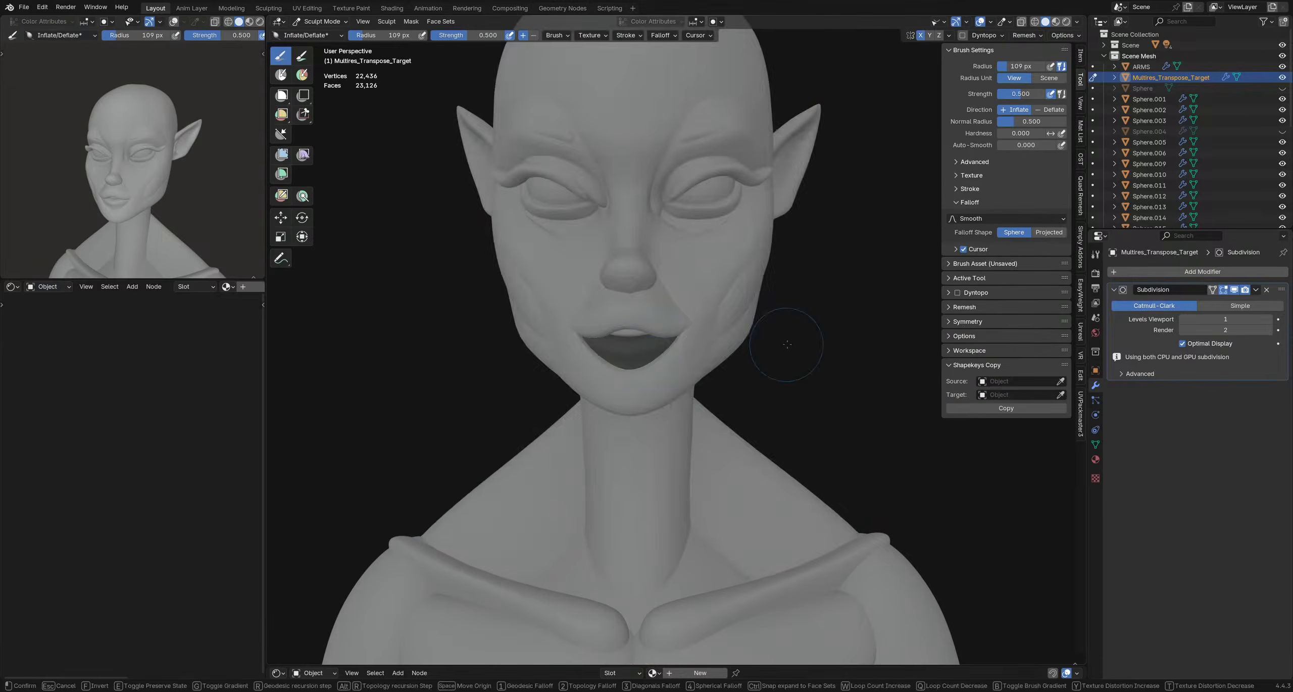
click(785, 347)
key(ctrl+i)
middle_drag(682, 335, 659, 329)
key(alt+m)
- Inflate the lower lip with the Inflate/Deflate brush at a 71 px radius
key(f)
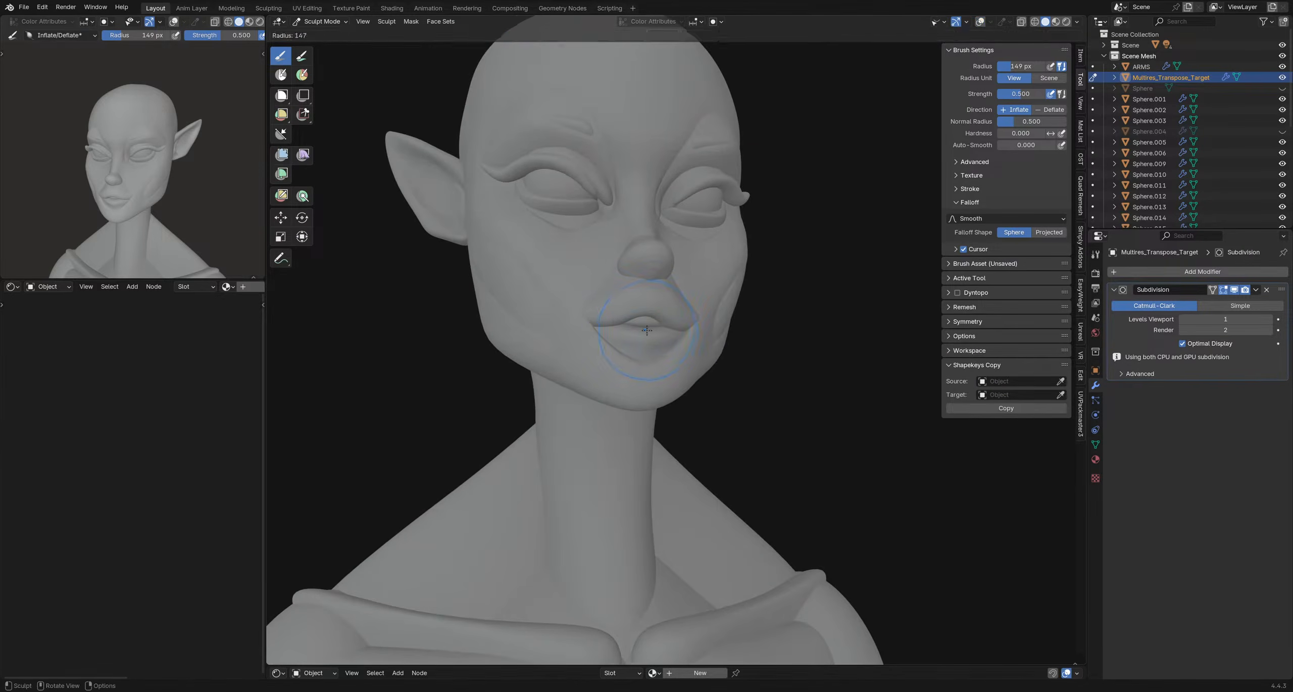
click(682, 334)
drag(652, 345, 668, 347)
mouse_move(671, 348)
middle_down()
mouse_move(640, 352)
mouse_move(736, 346)
mouse_move(665, 362)
middle_up()
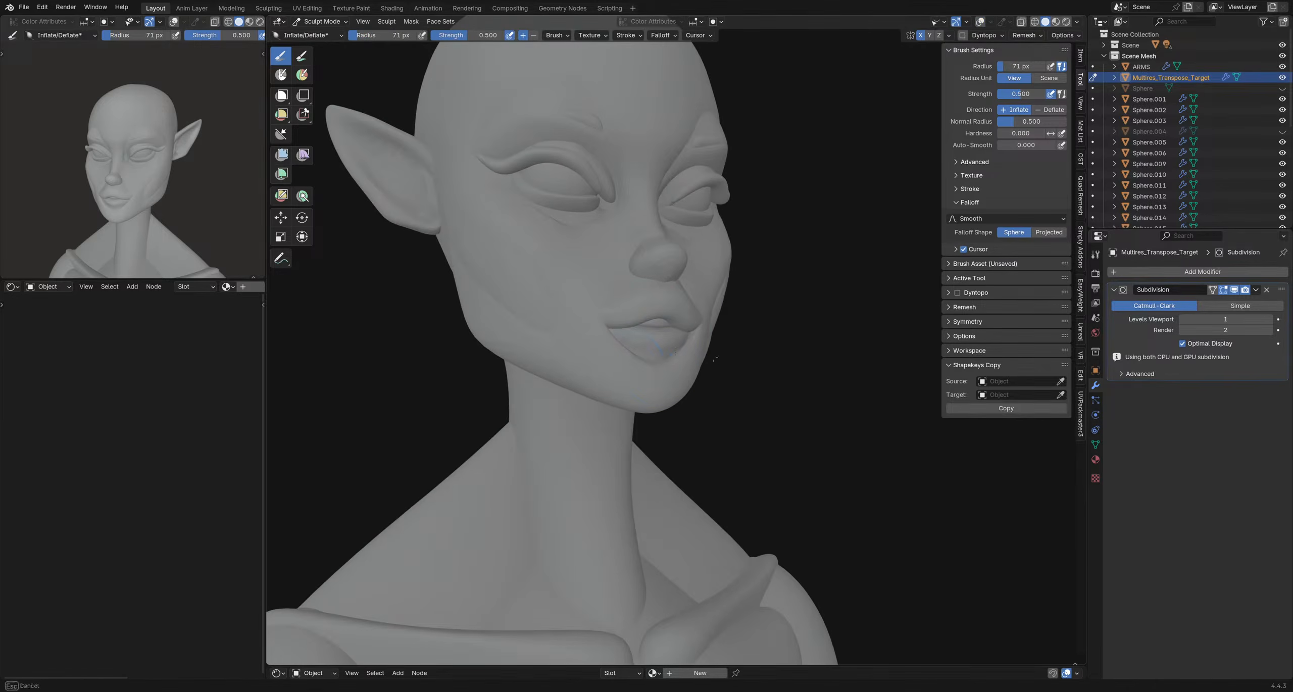
mouse_move(743, 357)
middle_down()
mouse_move(681, 360)
mouse_move(796, 365)
mouse_move(716, 361)
middle_up()
scroll(707, 365, down, 4)
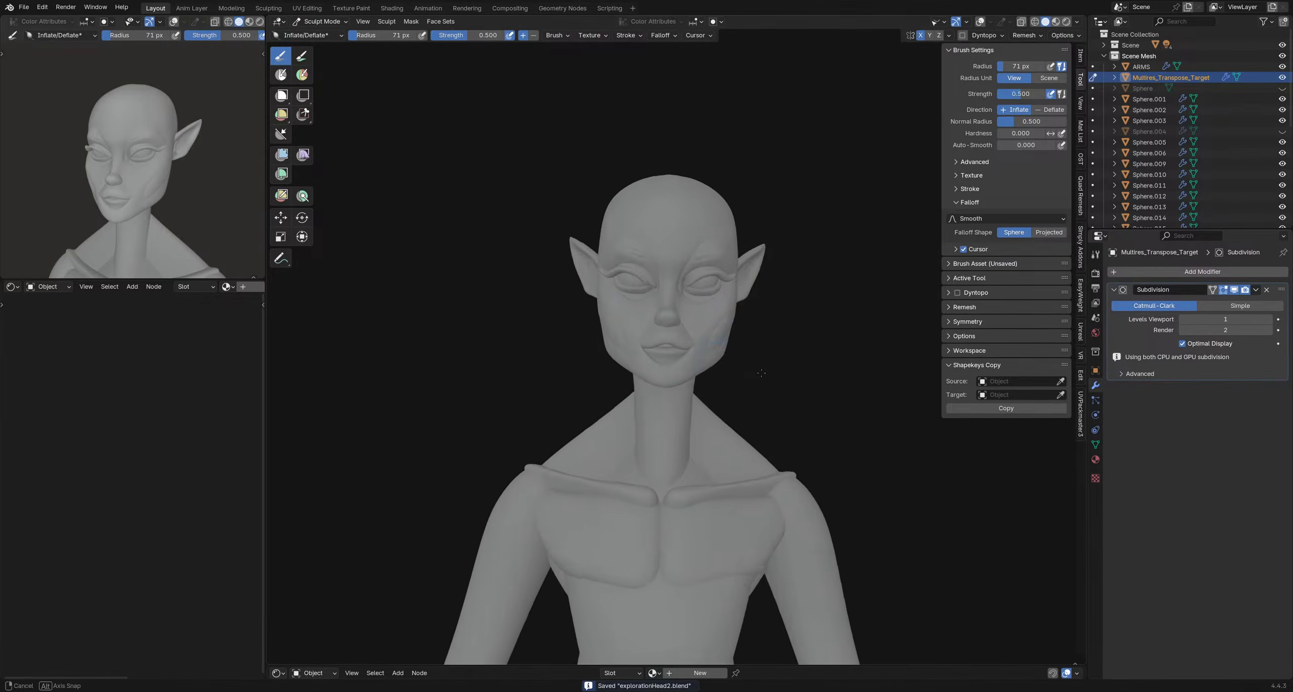
- Adjust the lower lip near the mouth corner with the Grab brush at a 202 px radius
scroll(680, 340, up, 4)
mouse_move(642, 369)
middle_down()
mouse_move(725, 362)
mouse_move(665, 352)
mouse_move(699, 332)
mouse_move(586, 348)
mouse_move(842, 384)
middle_up()
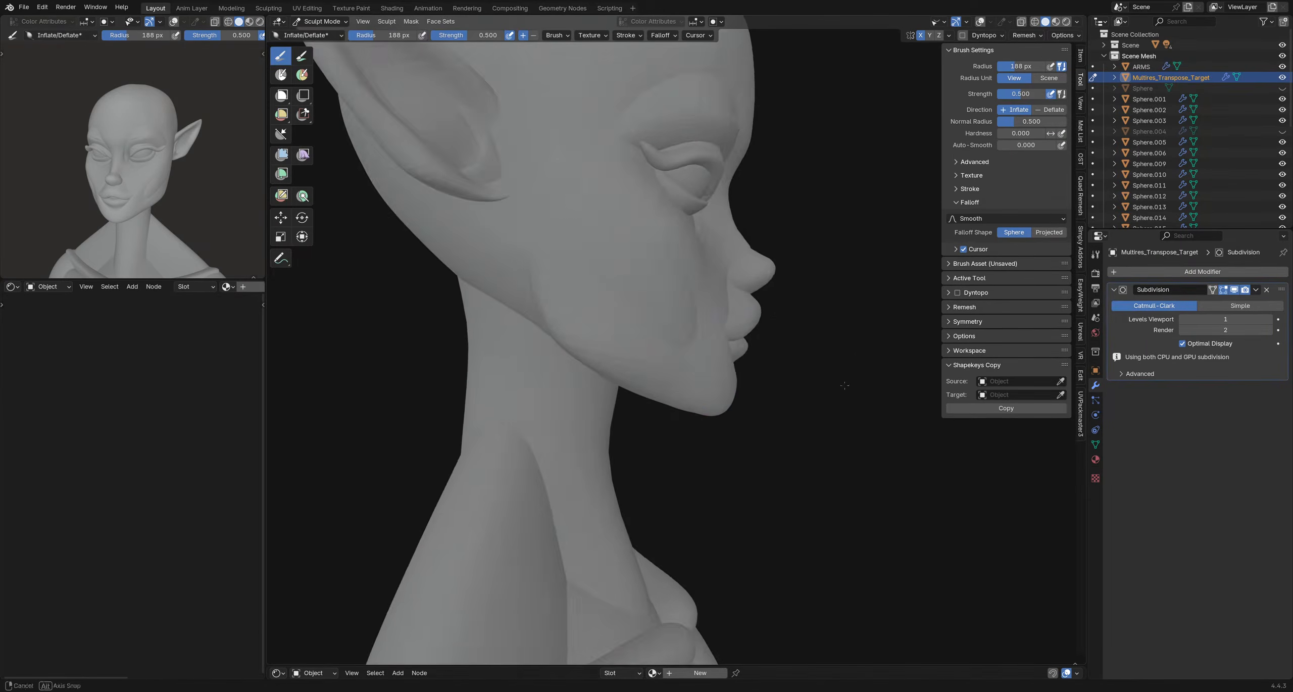
scroll(762, 370, up, 1)
mouse_move(762, 370)
middle_down()
mouse_move(671, 360)
mouse_move(758, 363)
mouse_move(715, 361)
mouse_move(758, 362)
mouse_move(727, 361)
mouse_move(764, 352)
mouse_move(748, 341)
middle_up()
scroll(715, 357, down, 1)
key(g)
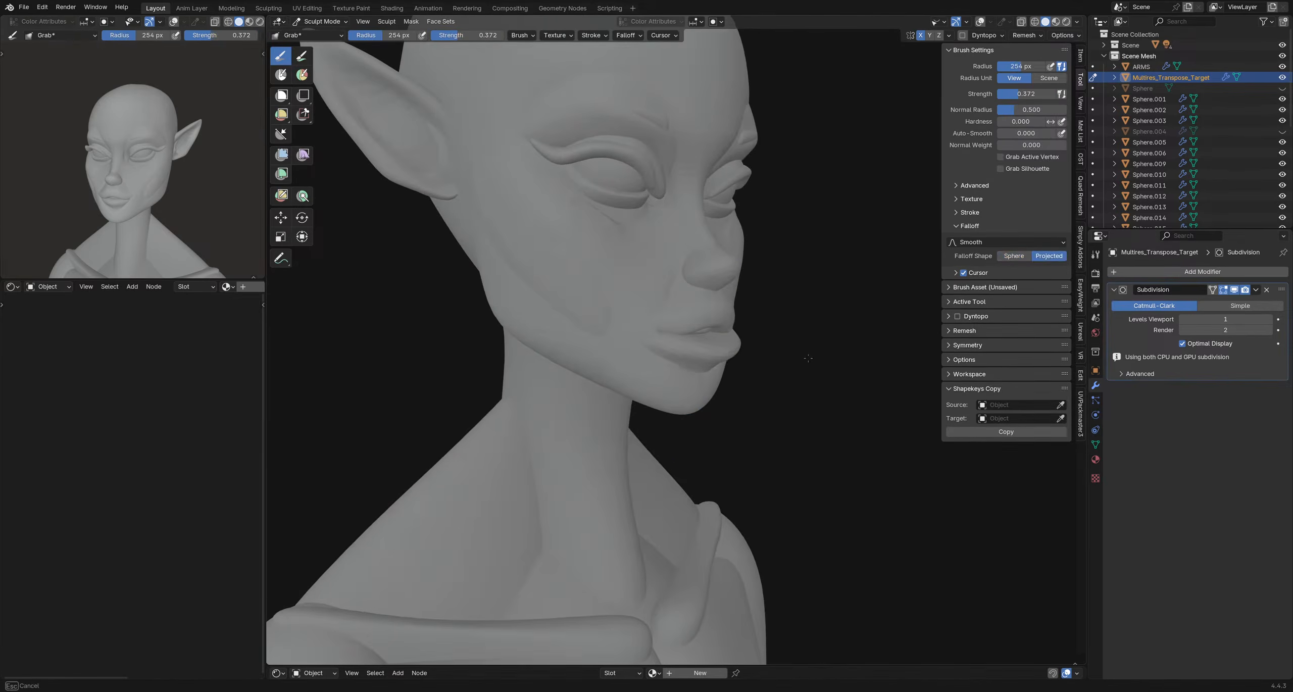
mouse_move(868, 383)
middle_down()
mouse_move(763, 404)
mouse_move(688, 482)
mouse_move(615, 375)
mouse_move(667, 379)
mouse_move(748, 323)
middle_up()
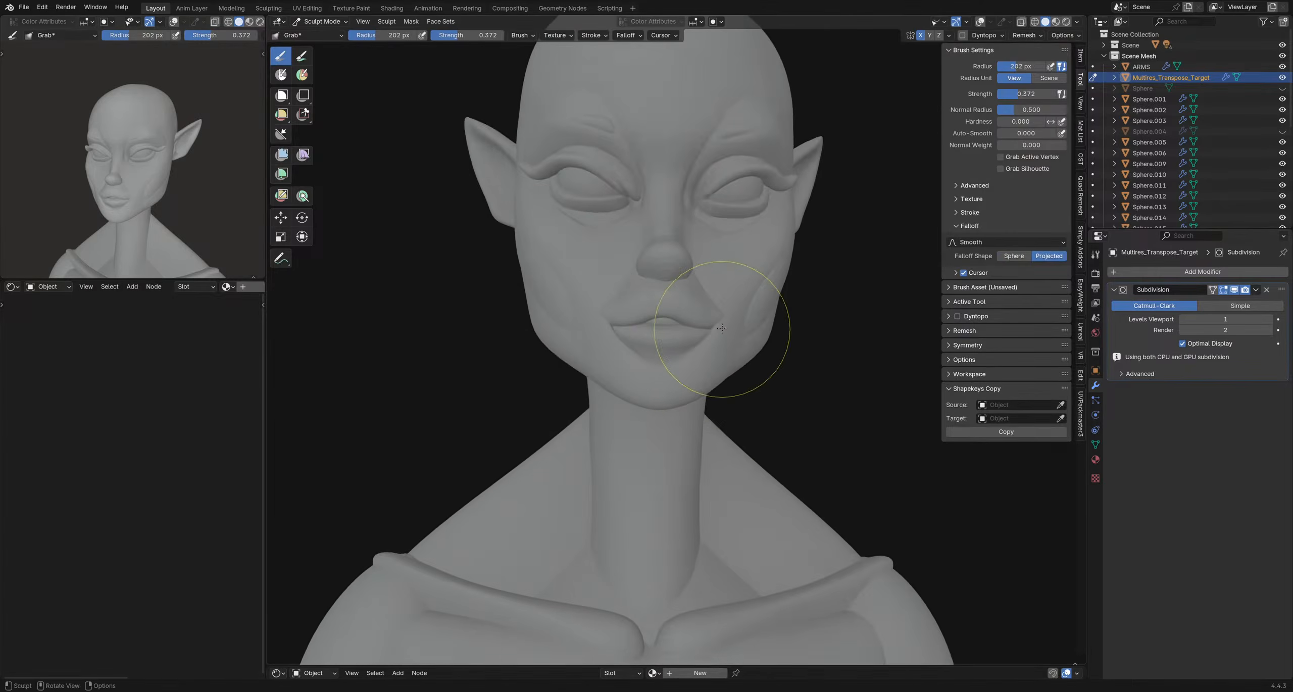
drag(720, 351, 722, 352)
- Examine the adjusted mouth up close and at full-figure distance from several angles
scroll(684, 364, down, 4)
mouse_move(748, 354)
middle_down()
mouse_move(684, 364)
mouse_move(771, 384)
mouse_move(682, 390)
mouse_move(758, 385)
mouse_move(756, 403)
mouse_move(759, 356)
middle_up()
scroll(757, 355, up, 4)
middle_drag(677, 355, 642, 360)
scroll(555, 303, down, 5)
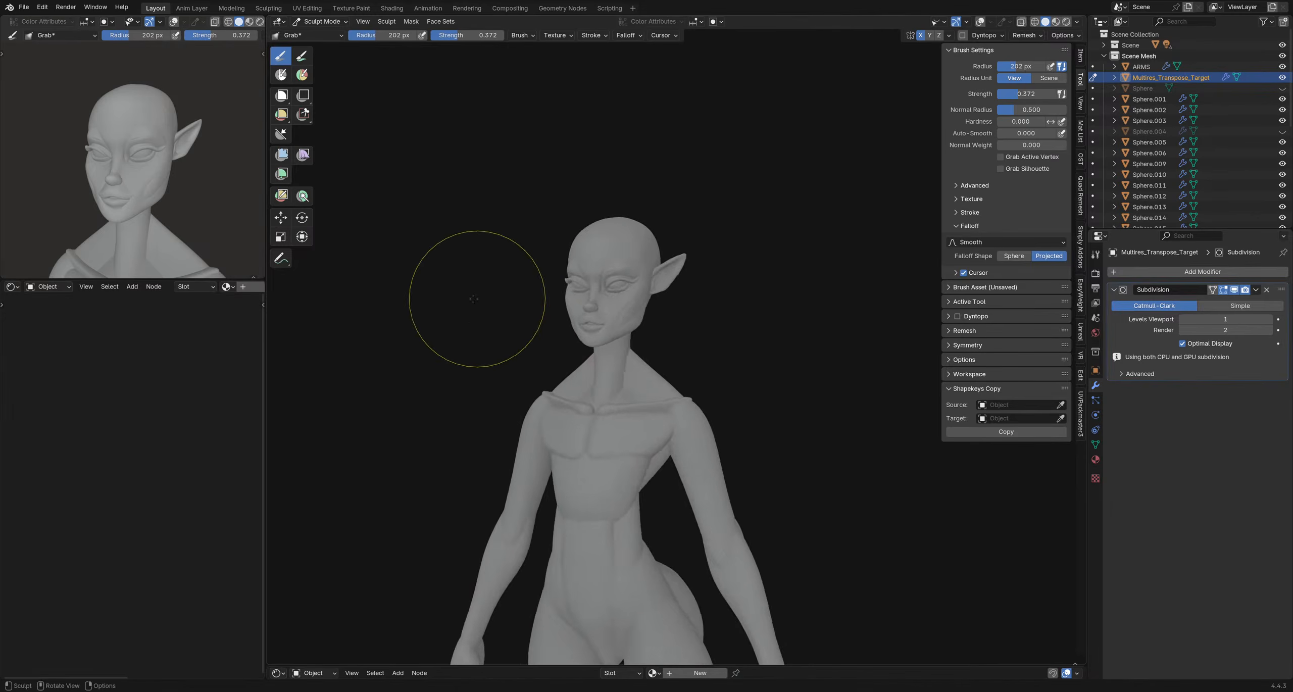
mouse_move(461, 288)
middle_down()
mouse_move(463, 302)
mouse_move(510, 306)
mouse_move(496, 305)
middle_up()
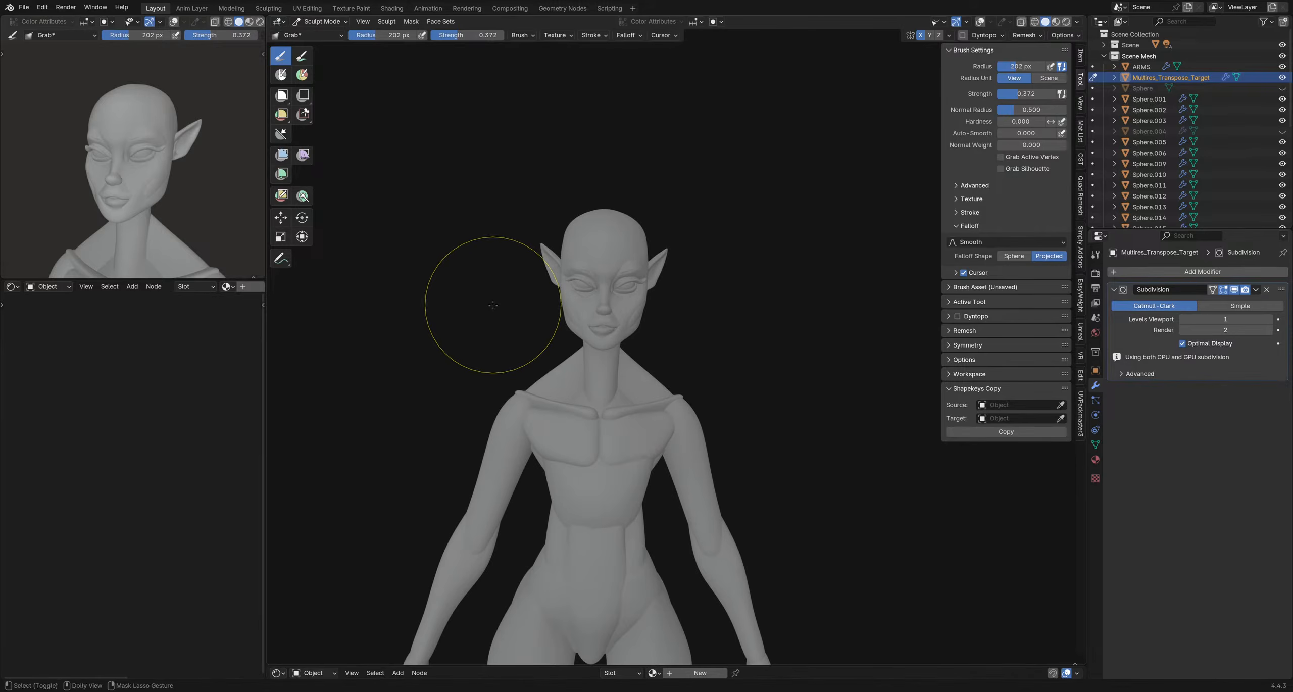
middle_drag(657, 341, 722, 357)
scroll(683, 340, up, 6)
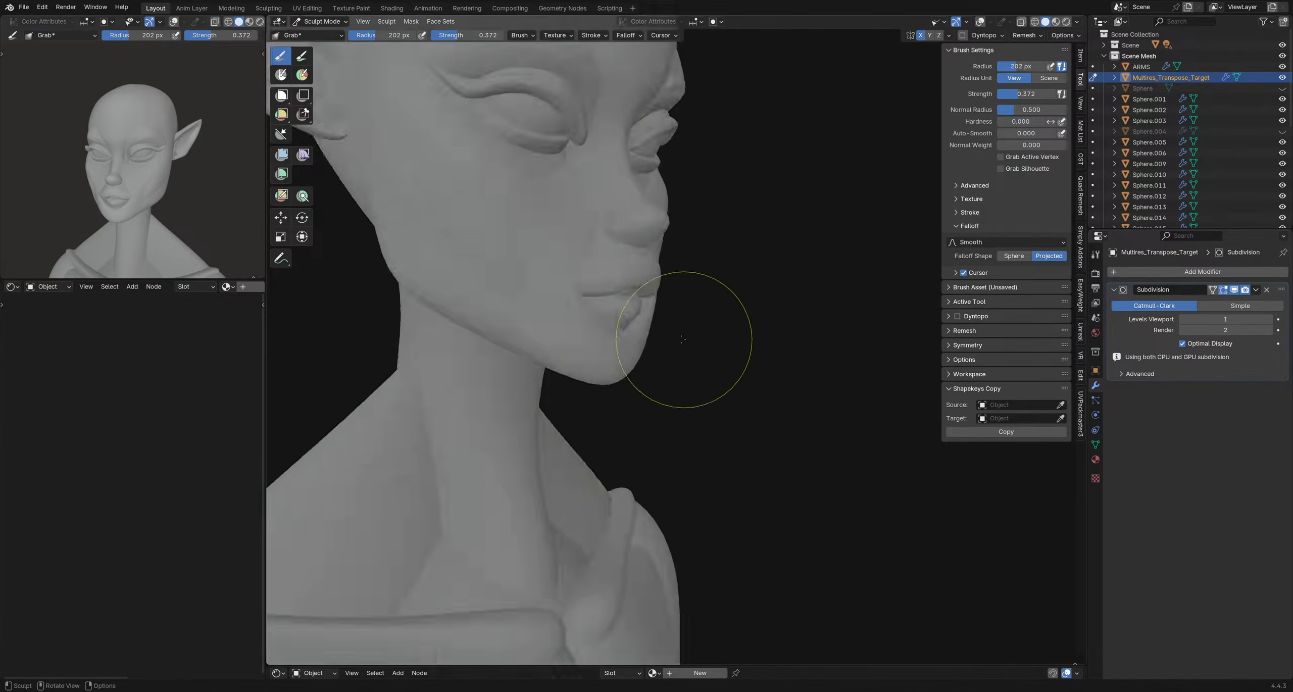
- Pull the lower lip upward near the mouth corner with the Grab brush at a 382 px radius
mouse_move(561, 328)
middle_down()
mouse_move(500, 322)
mouse_move(738, 344)
middle_up()
scroll(739, 344, down, 1)
key(f)
click(735, 342)
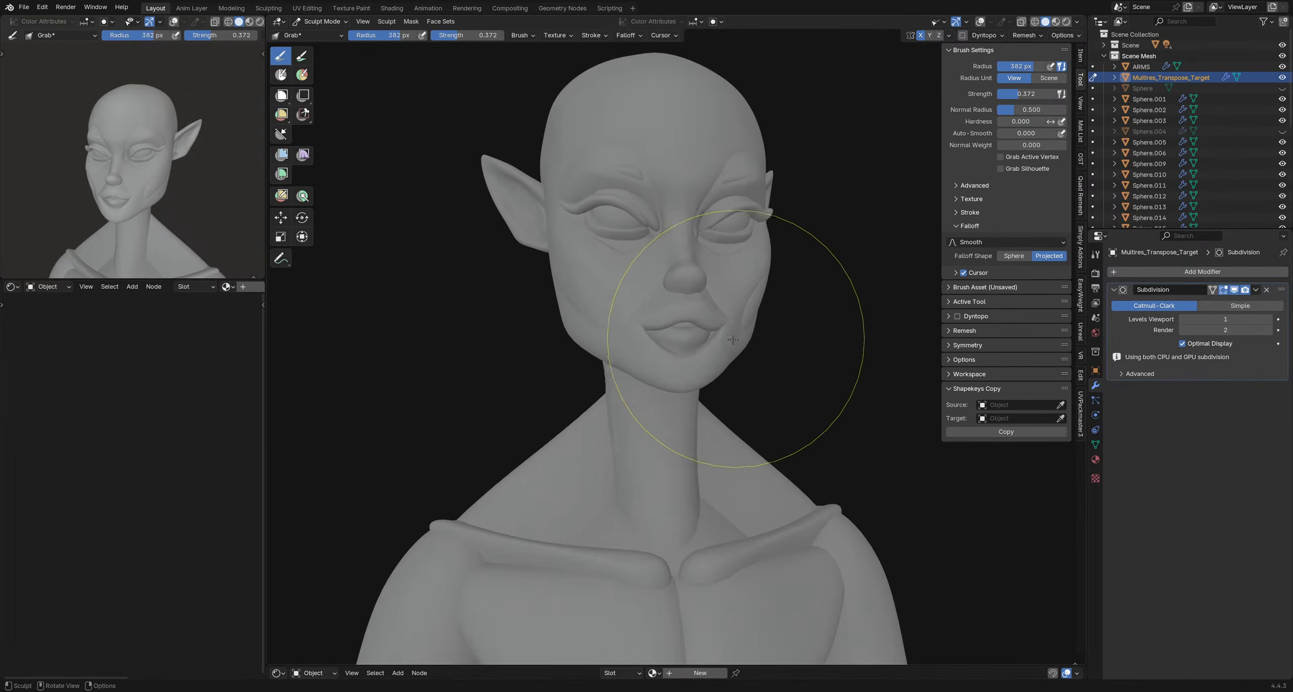
mouse_move(729, 342)
mouse_down()
mouse_move(735, 350)
mouse_move(737, 326)
mouse_up()
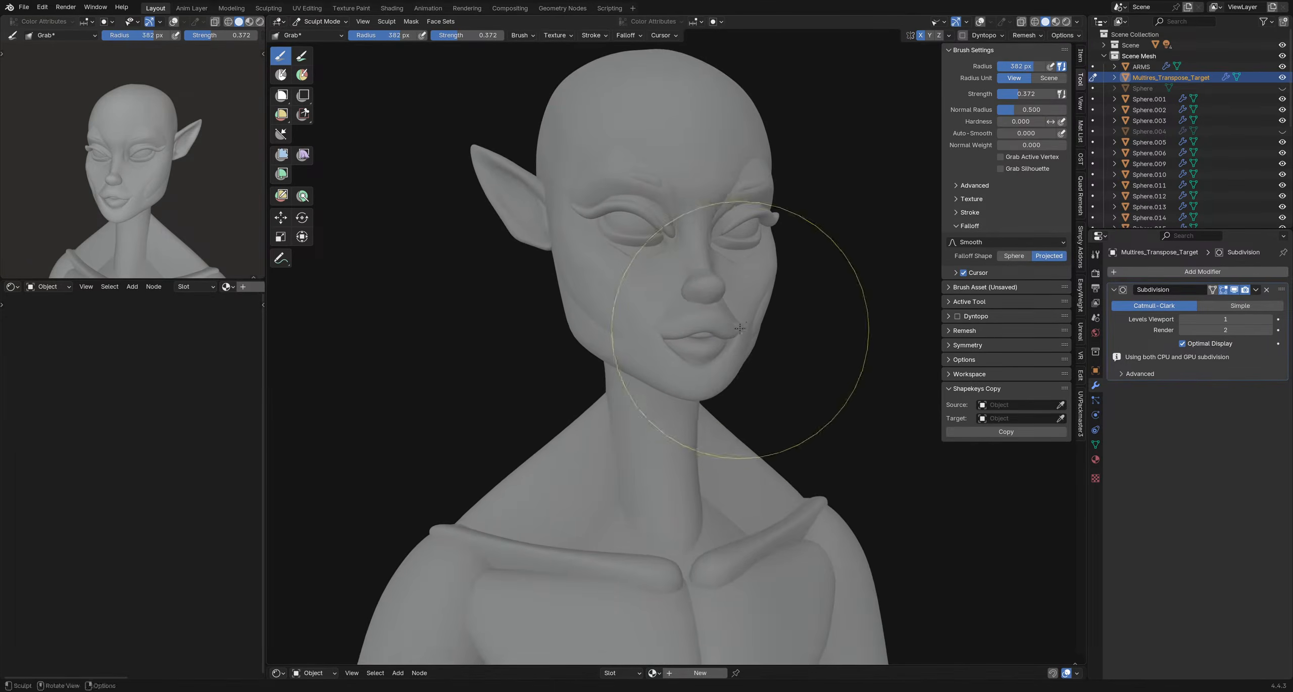
- Pull the lower lip slightly forward in profile with the Grab brush at a 175 px radius
mouse_move(748, 327)
middle_down()
mouse_move(860, 366)
mouse_move(870, 354)
middle_up()
key(f)
click(800, 363)
key(f)
click(849, 346)
drag(849, 346, 864, 350)
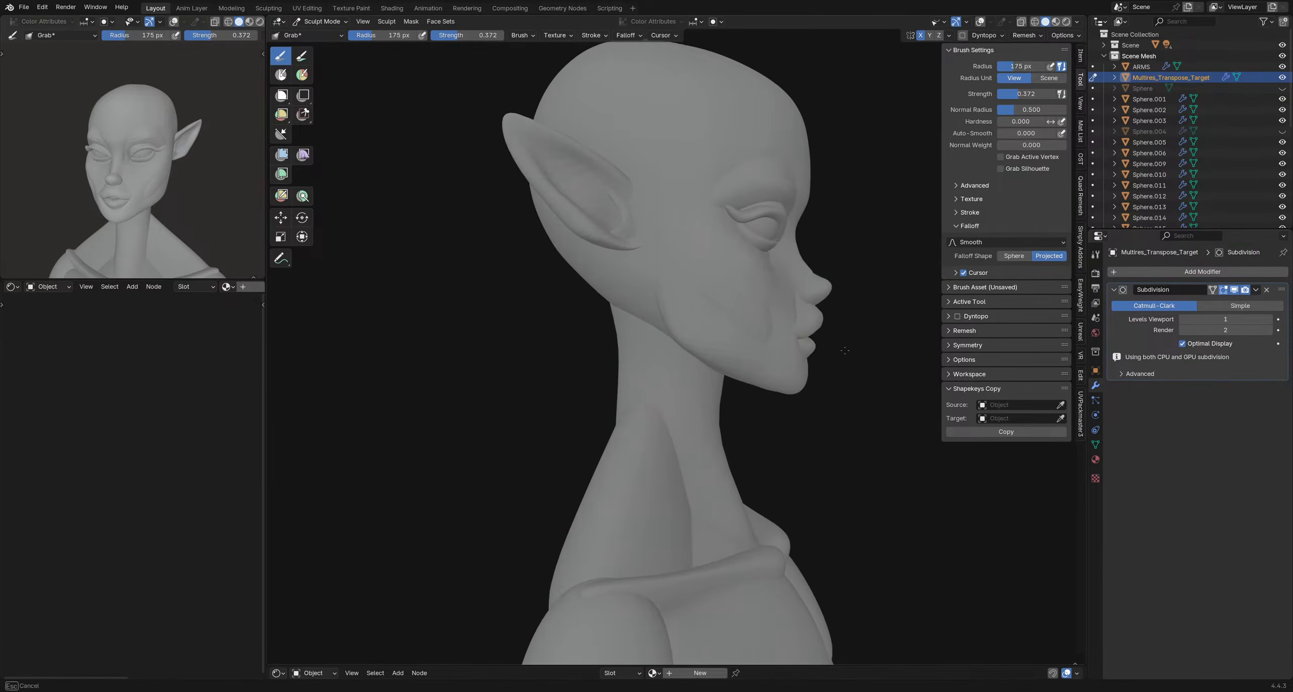
- Check the lips from above and from the front, and set the Grab brush radius to 143 px
key(f)
middle_drag(828, 350, 692, 419)
click(829, 356)
key(f)
click(686, 431)
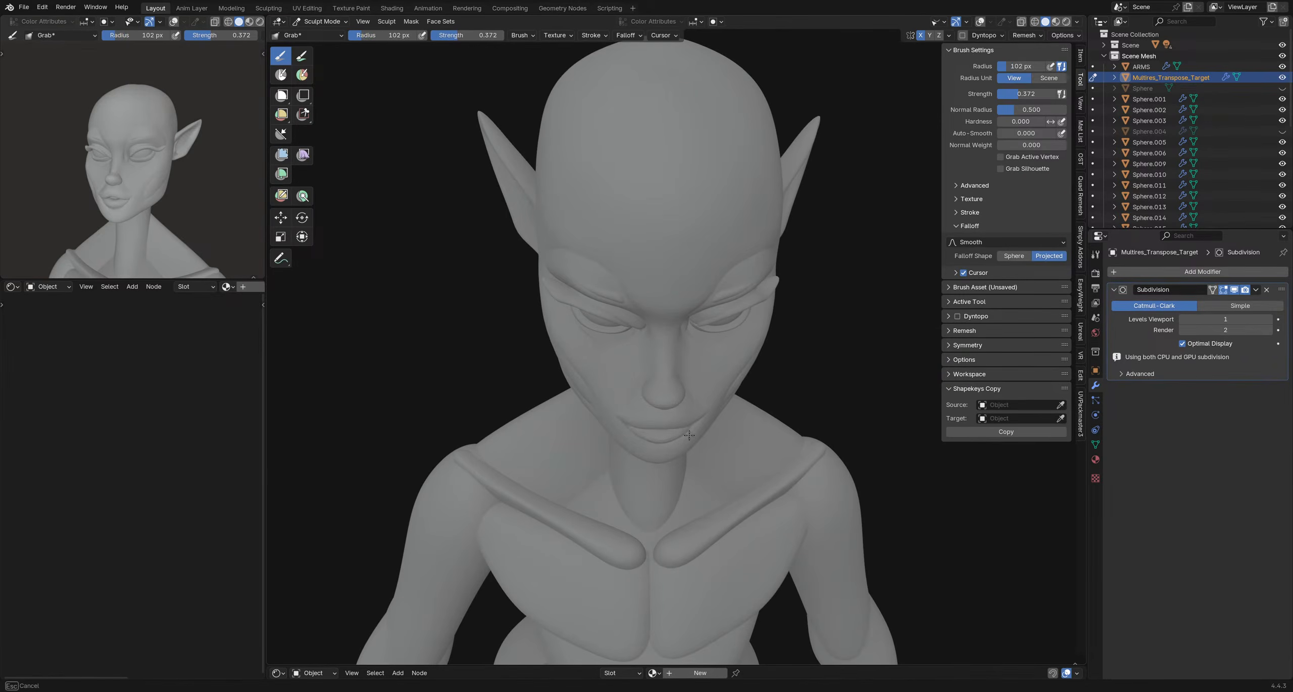
mouse_move(673, 448)
middle_down()
mouse_move(677, 399)
mouse_move(748, 376)
mouse_move(656, 331)
middle_up()
key(f)
click(752, 353)
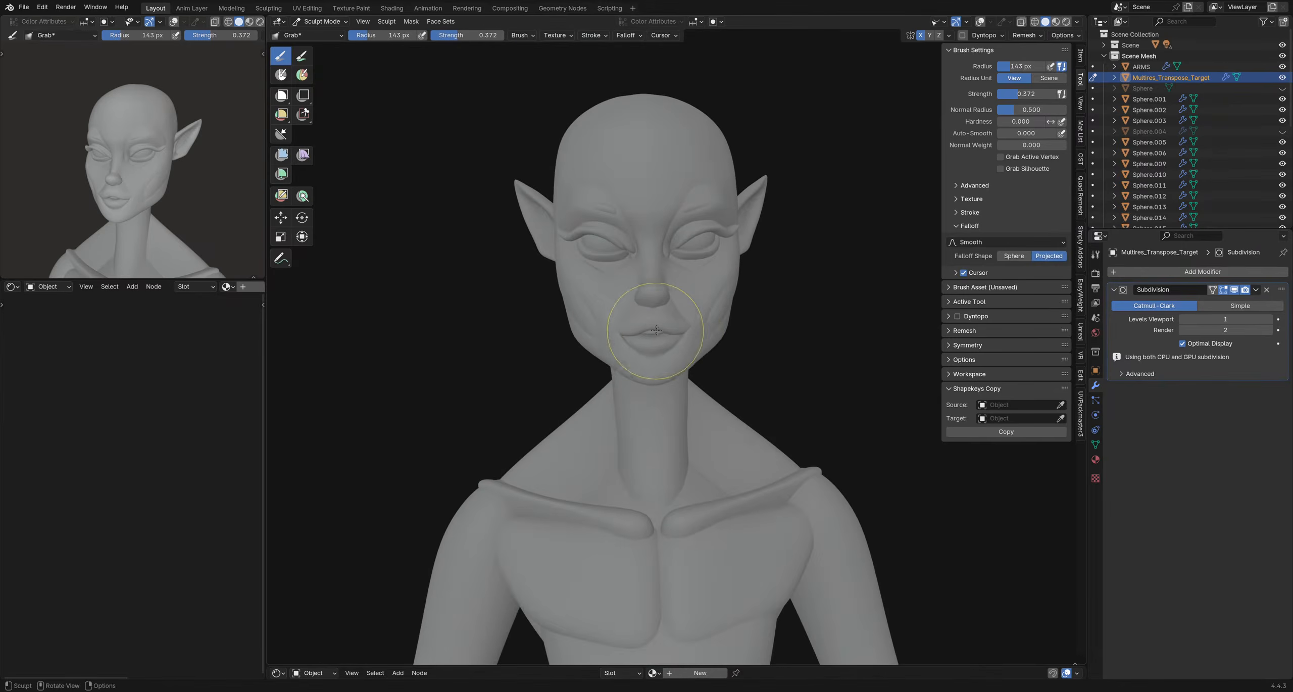
- Clear the lower lip mask, expand and invert a new mask from the area beside the lower lip, and hide the overlays
key(shift+alt+z)
key(alt+m)
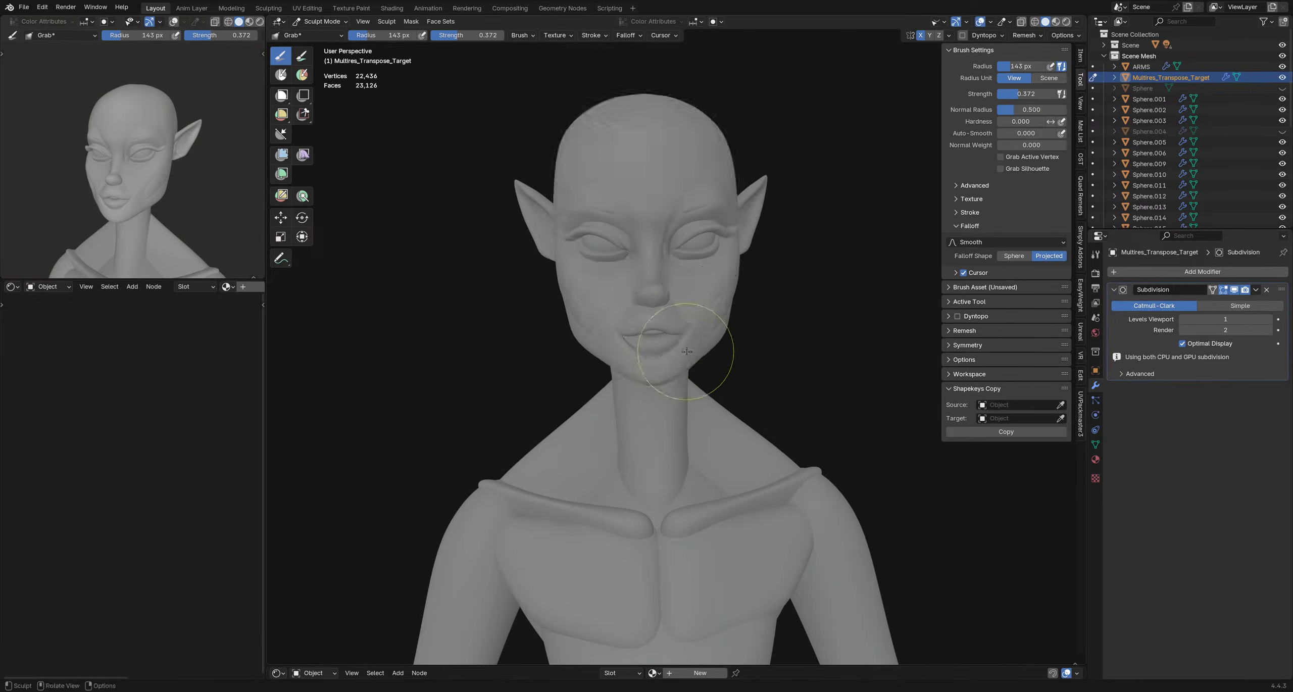
key(shift+a)
click(795, 373)
key(ctrl+i)
middle_drag(794, 373, 837, 347)
key(shift+a)
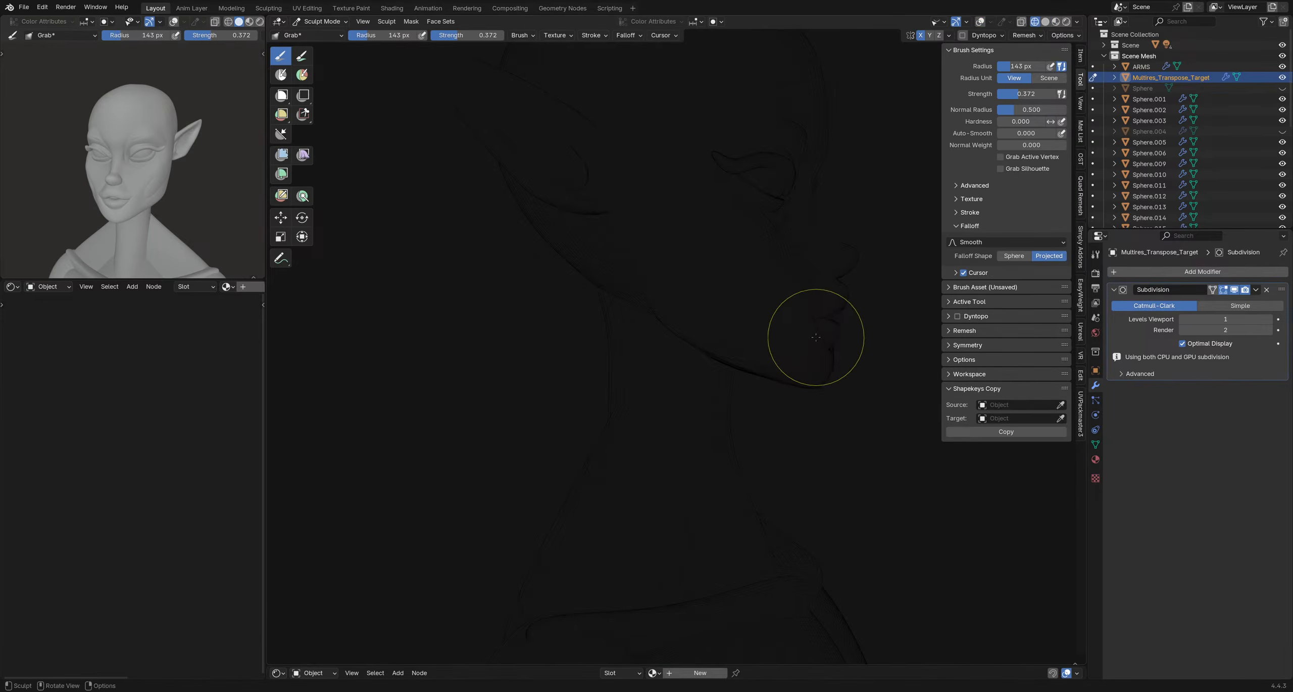
key(alt+m)
- Set the Grab brush to a 228 px radius with Sphere falloff while viewing the mouth and chin in profile
shift+middle_drag(805, 336, 631, 310)
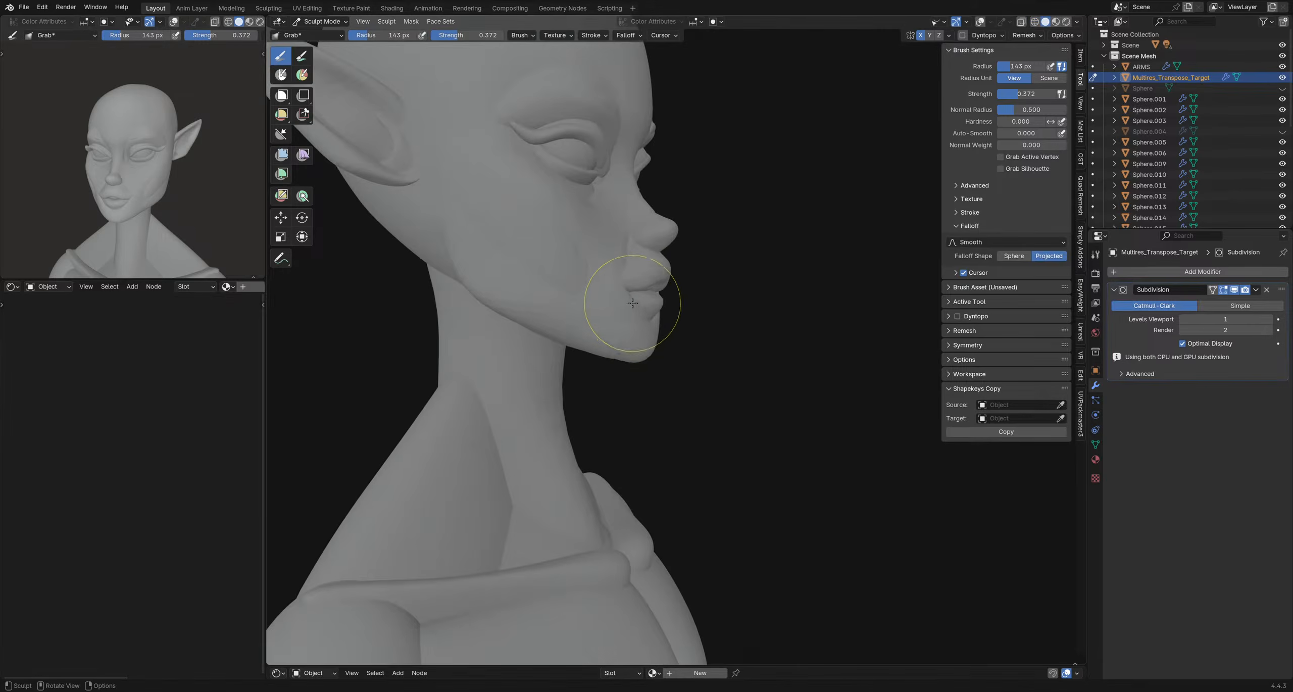
key(bracketright)
scroll(624, 315, up, 3)
key(bracketright)
key(bracketright)
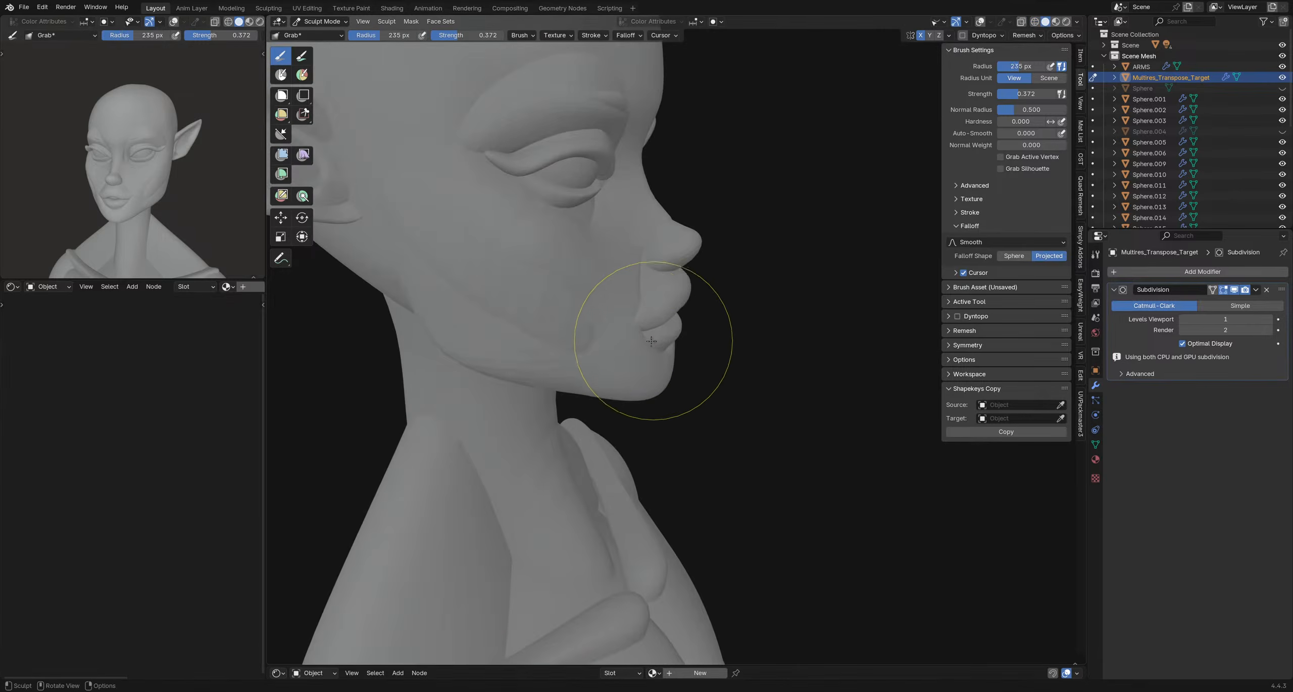
mouse_move(664, 355)
middle_down()
mouse_move(575, 336)
mouse_move(505, 341)
mouse_move(573, 348)
mouse_move(629, 308)
mouse_move(592, 318)
mouse_move(691, 386)
mouse_move(604, 371)
mouse_move(557, 380)
mouse_move(630, 365)
middle_up()
scroll(660, 369, up, 2)
key(f)
click(639, 364)
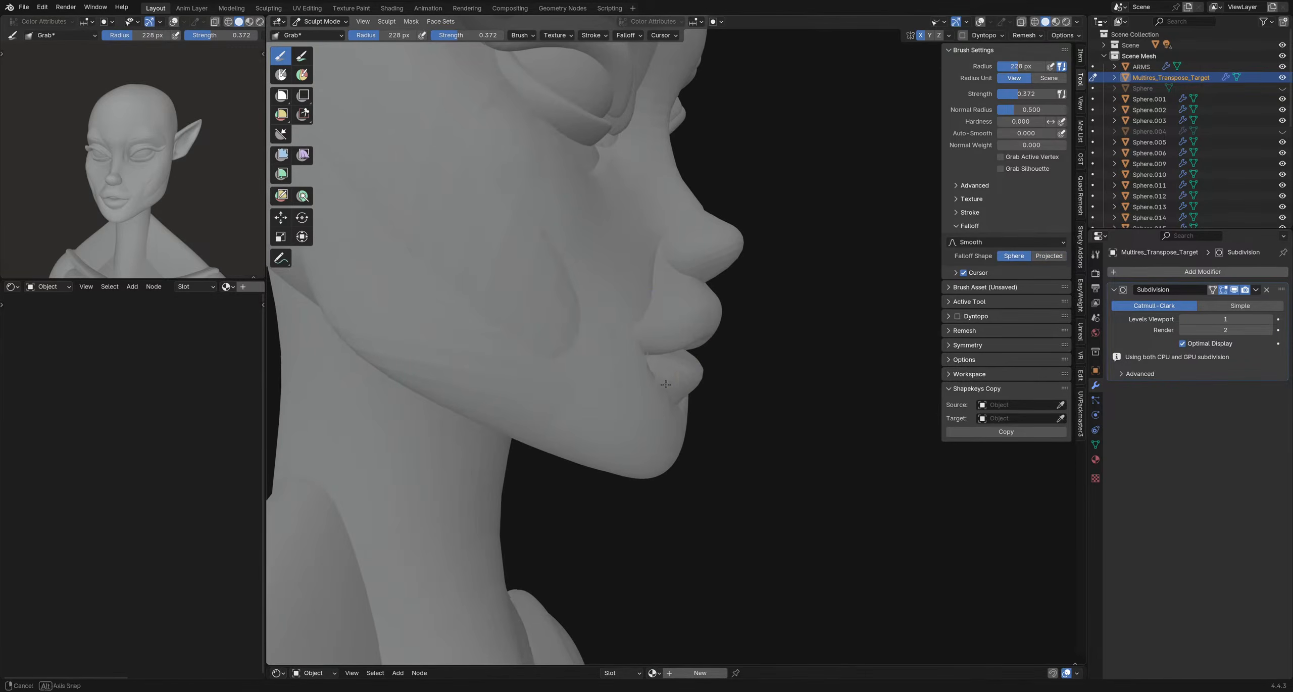
- Reshape the chin below the lower lip in profile with Grab strokes, setting the radius to 249 px
middle_drag(666, 384, 675, 385)
key(f)
click(751, 385)
drag(677, 405, 650, 410)
mouse_move(651, 410)
middle_down()
mouse_move(603, 413)
mouse_move(651, 425)
mouse_move(606, 434)
mouse_move(554, 416)
mouse_move(664, 425)
mouse_move(723, 405)
mouse_move(664, 405)
mouse_move(721, 404)
middle_up()
key(f)
click(722, 449)
scroll(670, 404, down, 3)
scroll(722, 405, up, 3)
key(f)
click(793, 404)
drag(705, 398, 699, 396)
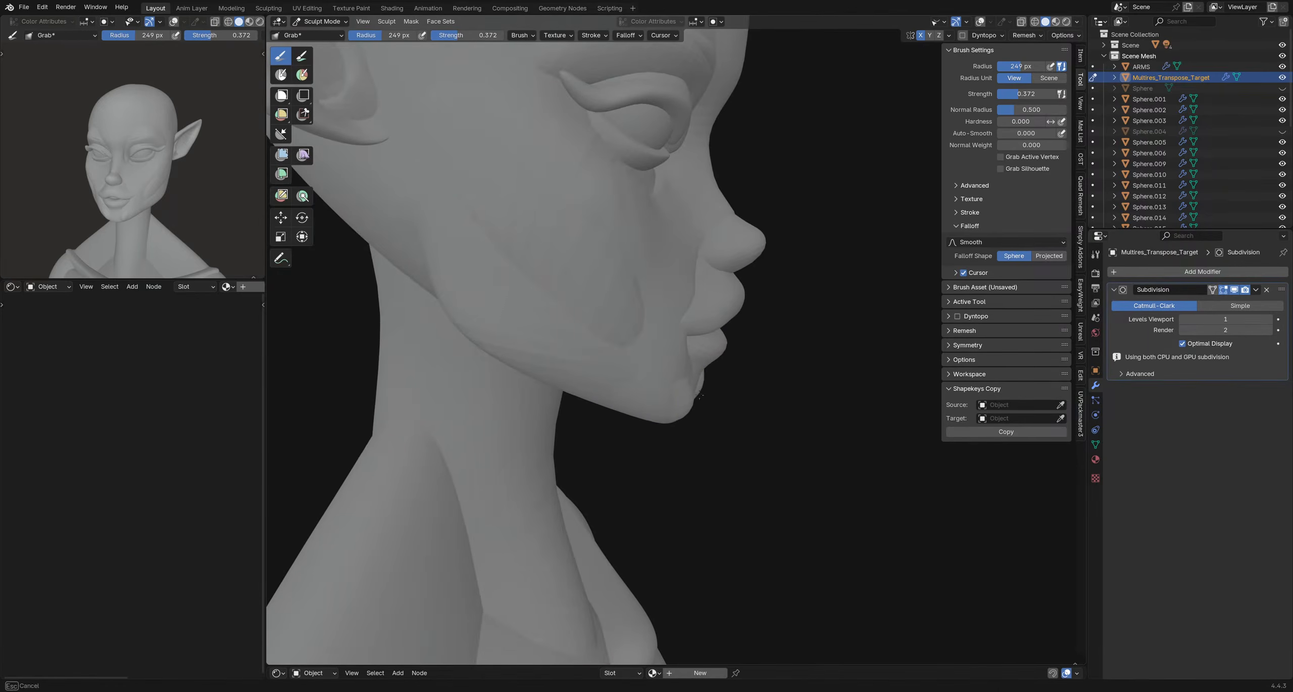
- Examine the reshaped chin and lips from the side, front and three-quarter views
middle_drag(661, 390, 738, 376)
scroll(601, 375, down, 2)
middle_drag(600, 375, 564, 370)
scroll(601, 375, down, 3)
scroll(613, 374, up, 2)
scroll(629, 372, up, 2)
middle_drag(647, 374, 803, 378)
scroll(579, 370, down, 2)
scroll(579, 370, up, 1)
mouse_move(580, 371)
middle_down()
mouse_move(688, 380)
mouse_move(707, 346)
mouse_move(752, 362)
mouse_move(558, 367)
middle_up()
- Adjust the chin from the front with Grab at 249 px, changing the falloff shape from Sphere to Projected
key(f)
click(760, 364)
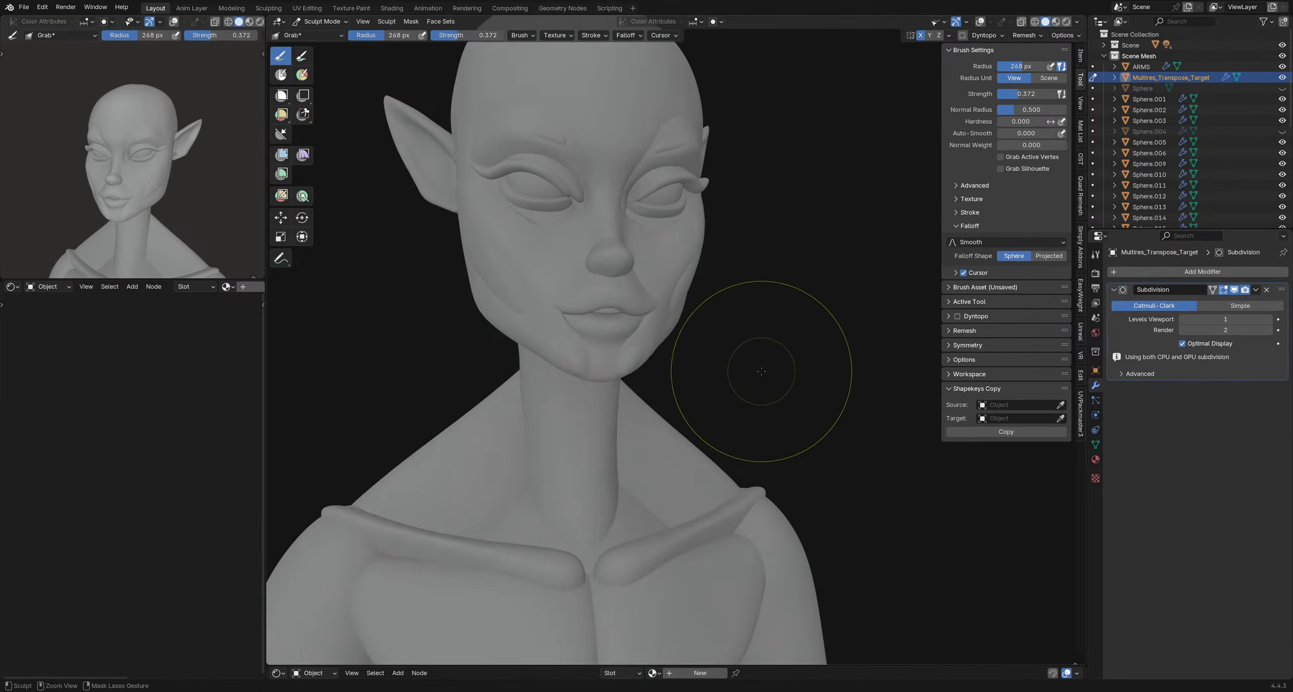
mouse_move(751, 374)
middle_down()
mouse_move(662, 381)
mouse_move(830, 380)
middle_up()
key(f)
click(839, 381)
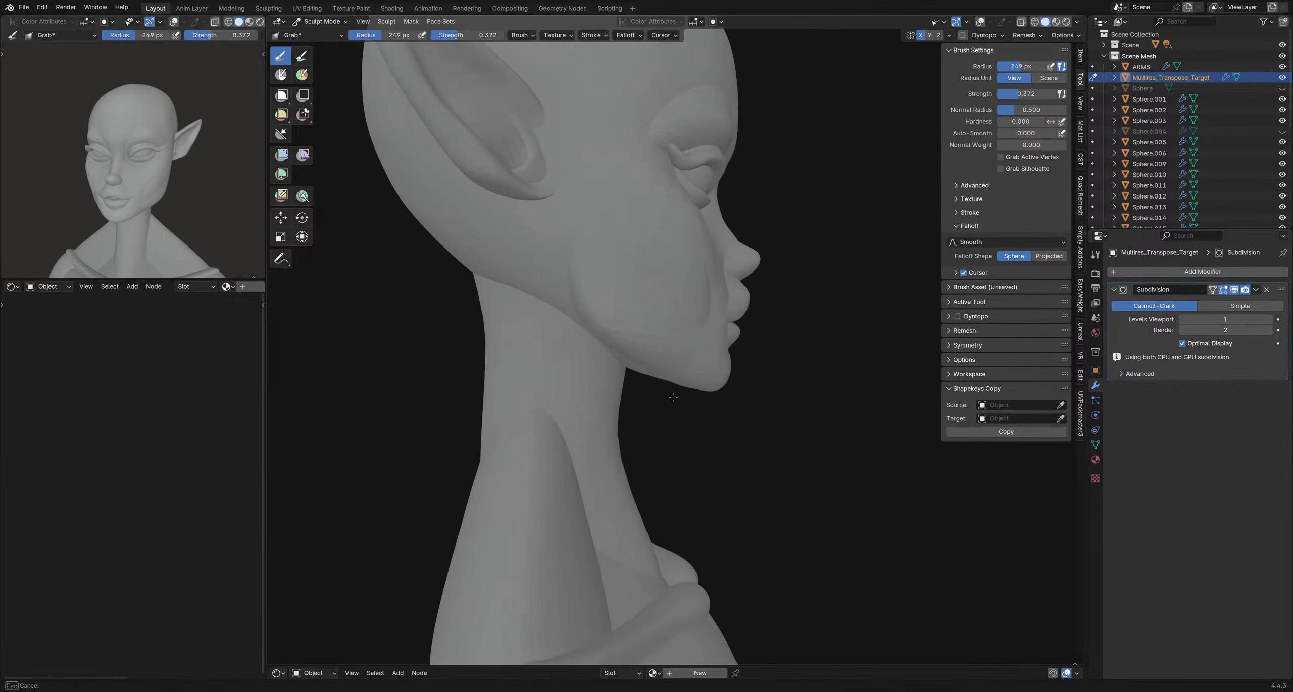
middle_drag(721, 386, 563, 377)
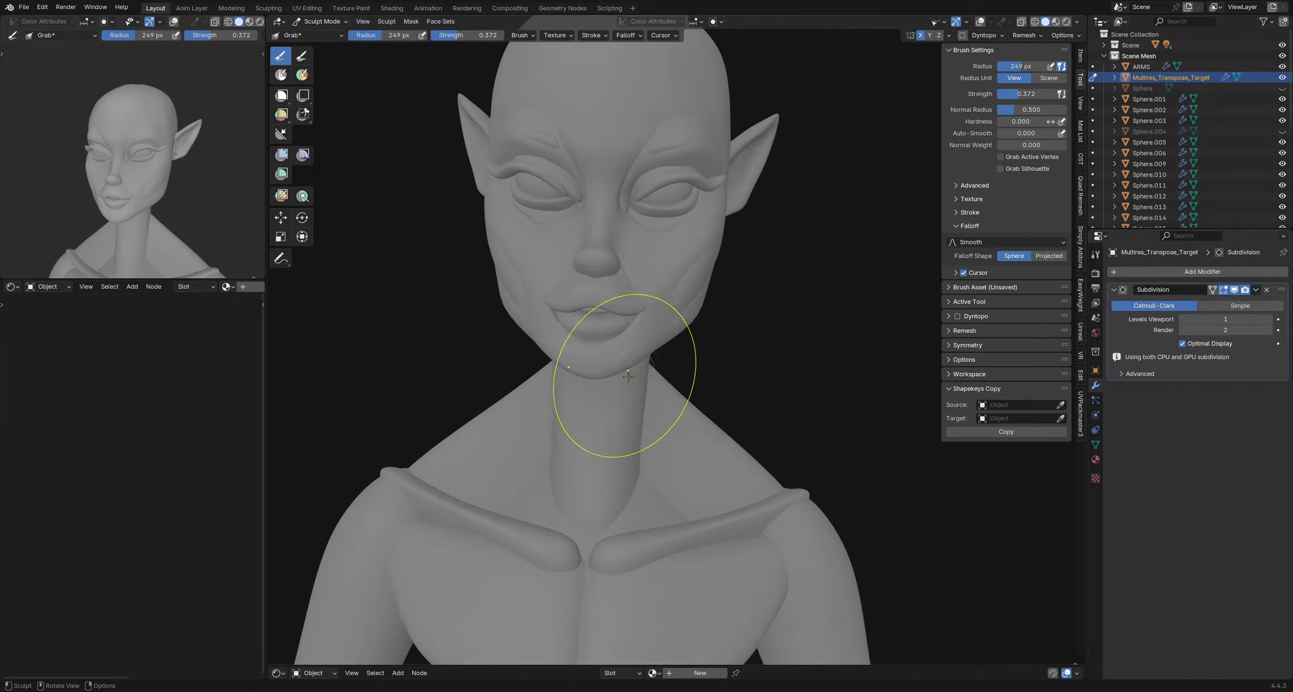
drag(596, 385, 597, 376)
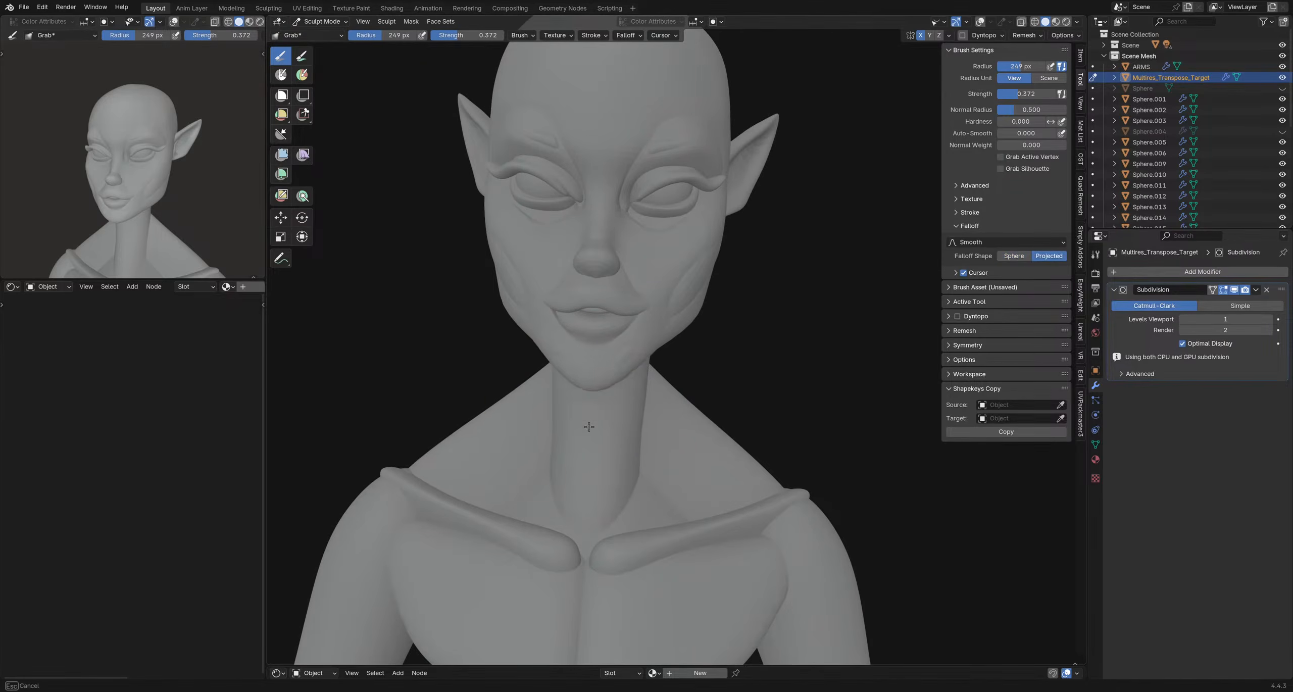
drag(589, 427, 589, 429)
- Nudge the chin upward in three-quarter view with Grab at 249 px, and set the brush radius to 166 px
scroll(657, 366, down, 2)
mouse_move(638, 349)
middle_down()
mouse_move(513, 341)
mouse_move(717, 358)
middle_up()
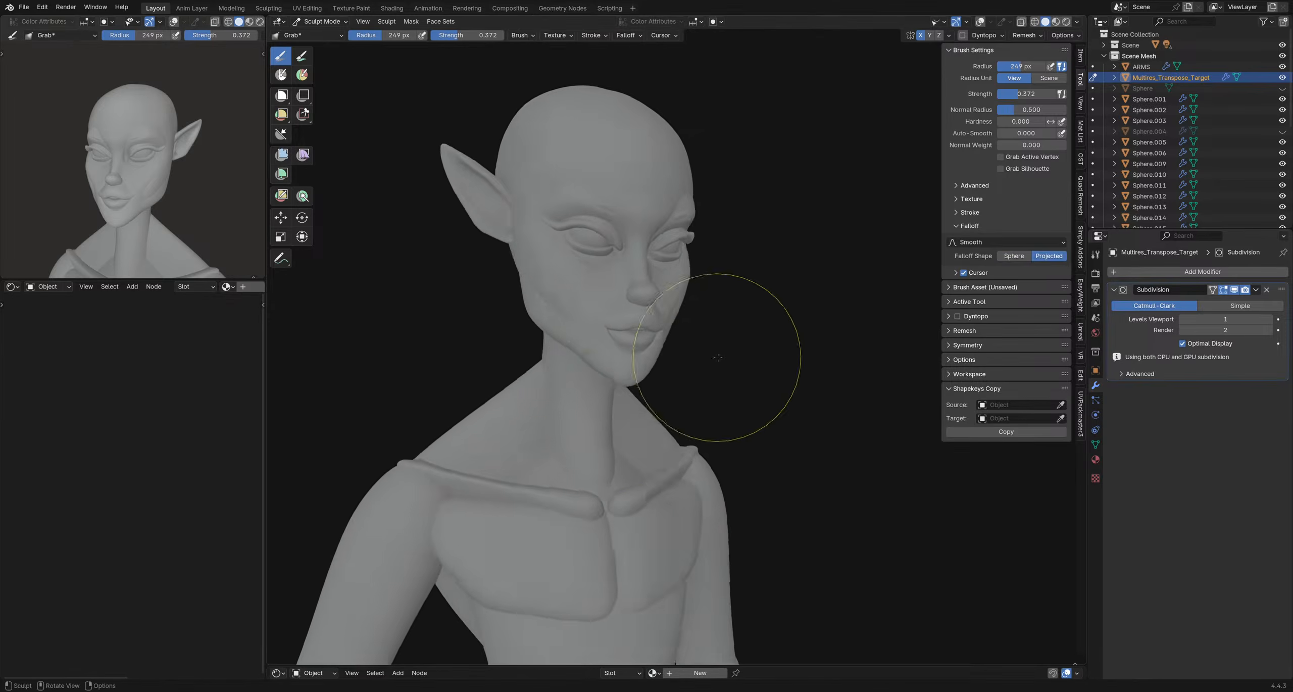
drag(644, 397, 642, 382)
mouse_move(652, 377)
middle_down()
mouse_move(757, 381)
mouse_move(585, 390)
mouse_move(581, 359)
mouse_move(515, 356)
mouse_move(728, 341)
mouse_move(635, 347)
mouse_move(652, 372)
mouse_move(669, 364)
mouse_move(627, 393)
mouse_move(652, 369)
mouse_move(708, 382)
mouse_move(541, 333)
middle_up()
key(f)
click(737, 381)
key(f)
click(658, 363)
scroll(551, 341, up, 2)
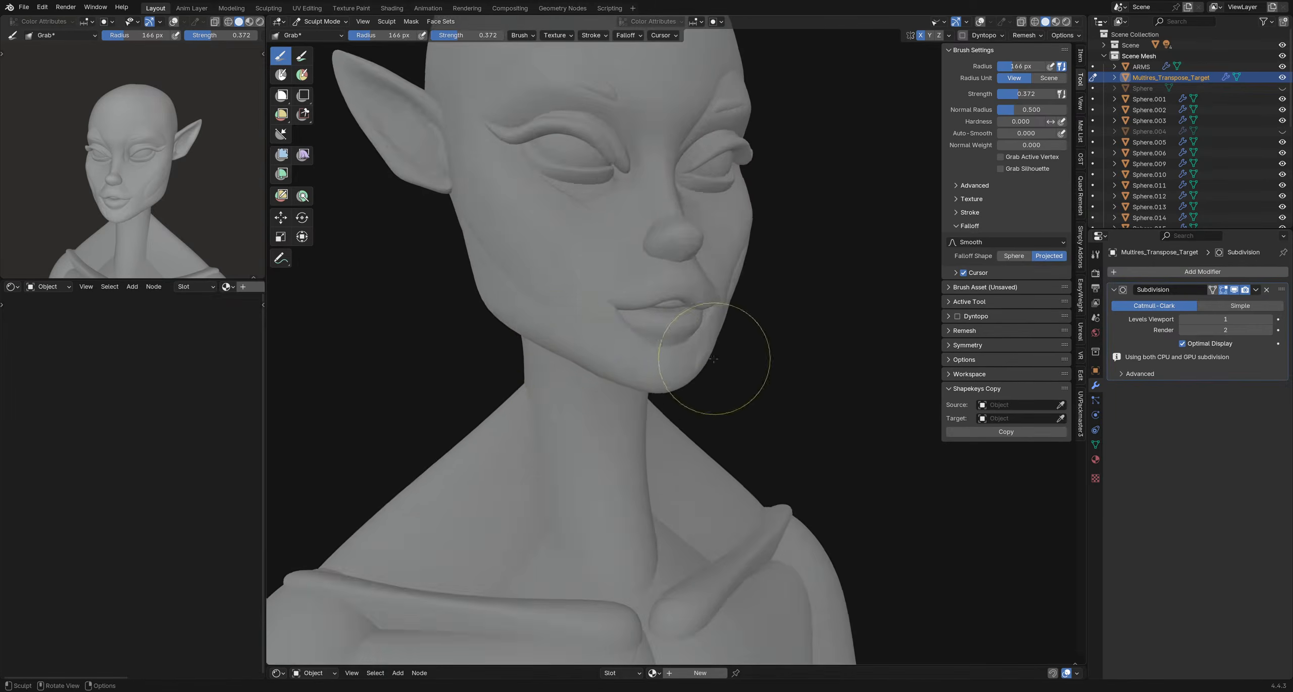
- Replace the current mask with an inverted expanded mask that leaves the jawline editable, and hide the overlays
key(shift+alt+z)
middle_drag(720, 358, 640, 370)
key(alt+m)
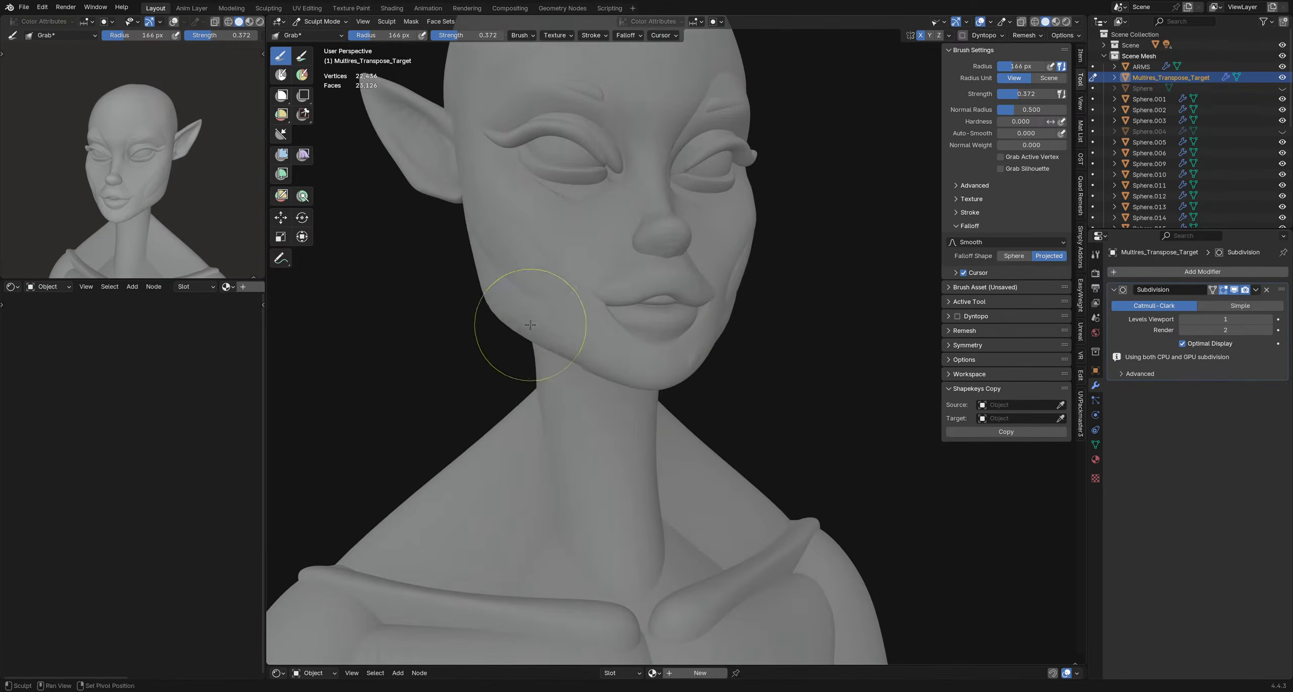
key(shift+alt+a)
click(438, 378)
key(ctrl+i)
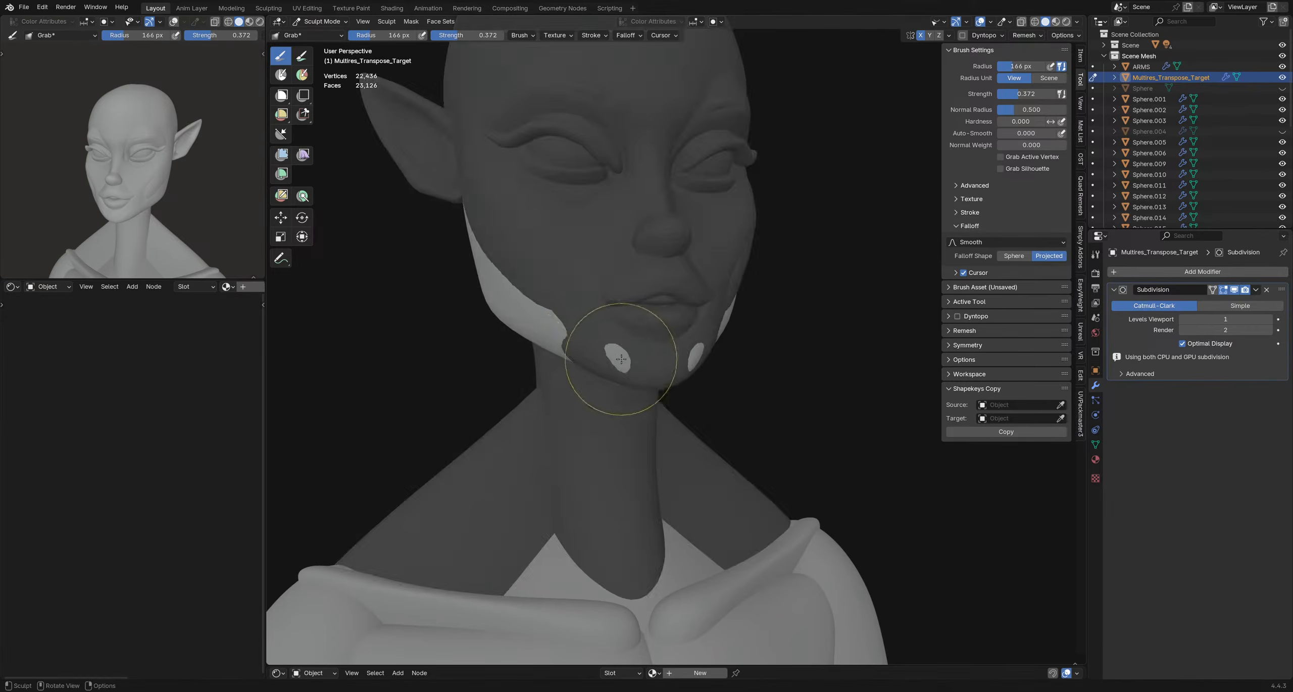
key(shift+alt+z)
- Set the Grab brush radius to 141 px and check the jawline from both sides
mouse_move(621, 360)
middle_down()
mouse_move(753, 374)
mouse_move(655, 383)
mouse_move(550, 370)
middle_up()
key(f)
click(734, 374)
scroll(595, 368, down, 2)
mouse_move(686, 348)
middle_down()
mouse_move(495, 353)
mouse_move(670, 340)
mouse_move(648, 341)
mouse_move(672, 306)
middle_up()
mouse_move(748, 318)
middle_down()
mouse_move(725, 361)
mouse_move(634, 347)
mouse_move(852, 349)
middle_up()
key(bracketleft)
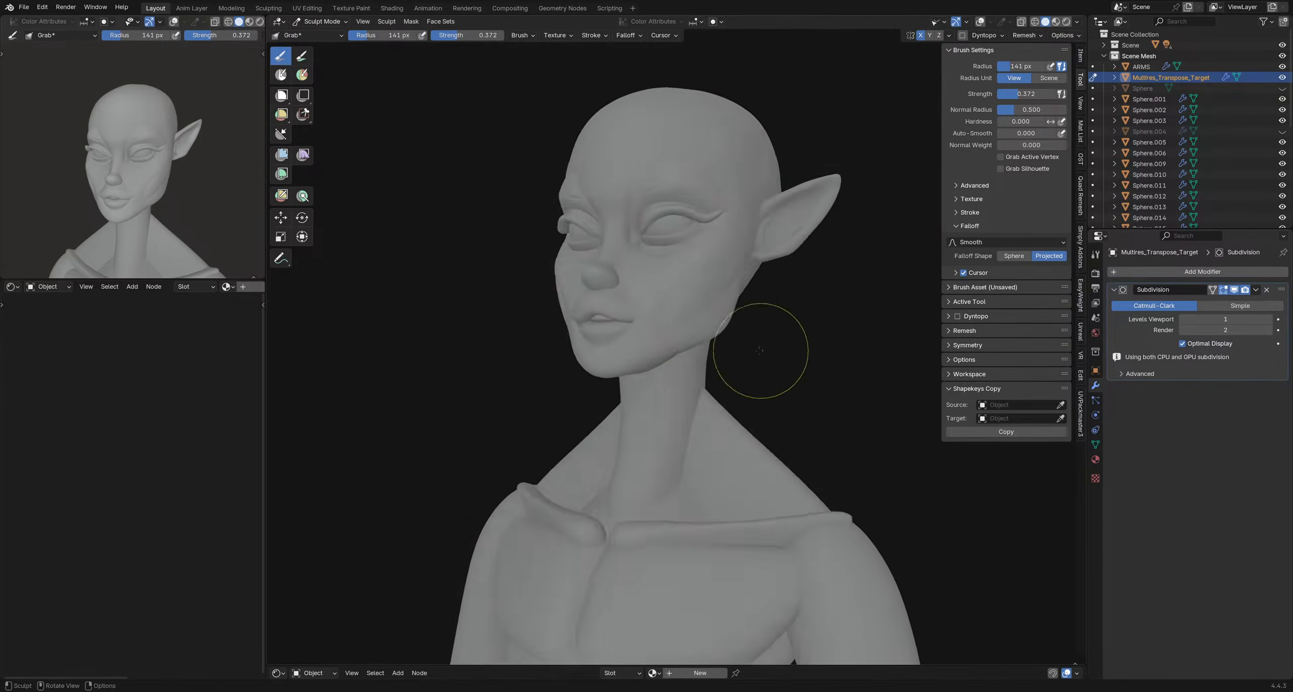
mouse_move(705, 343)
middle_down()
mouse_move(711, 357)
mouse_move(701, 329)
mouse_move(616, 329)
middle_up()
- Switch the head to Object Mode, show the overlays and return to Sculpt Mode
key(ctrl+Tab)
key(shift+alt+z)
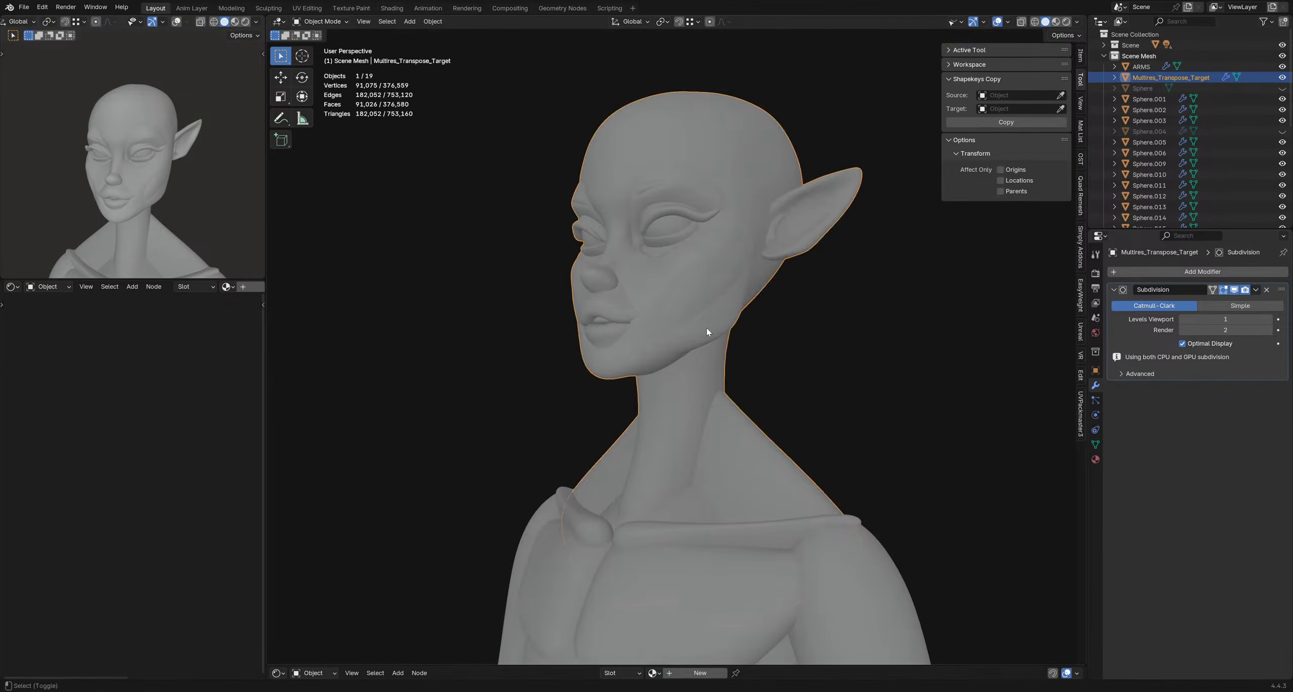
key(ctrl+Tab)
click(702, 388)
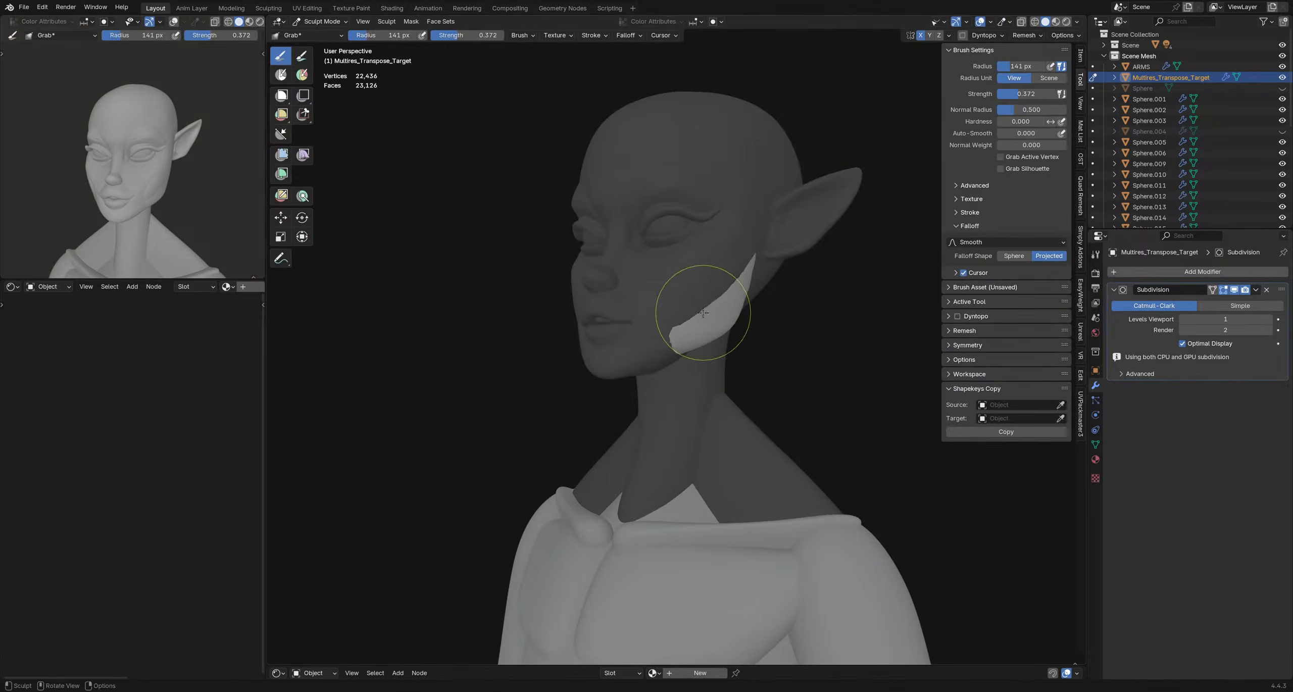
- Try expanded masks over the cheek and jaw, and clear the mask from the head
key(shift+a)
click(733, 346)
key(alt+m)
key(shift+alt+a)
click(760, 345)
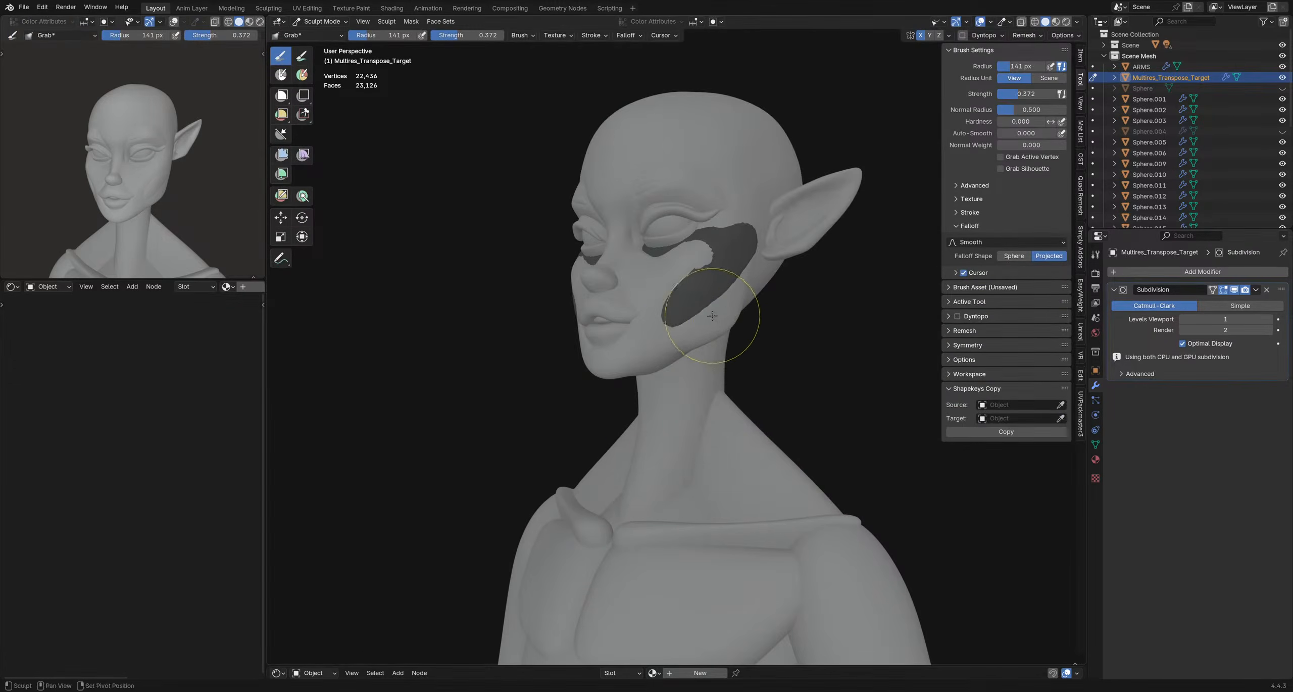
middle_drag(745, 352, 728, 345)
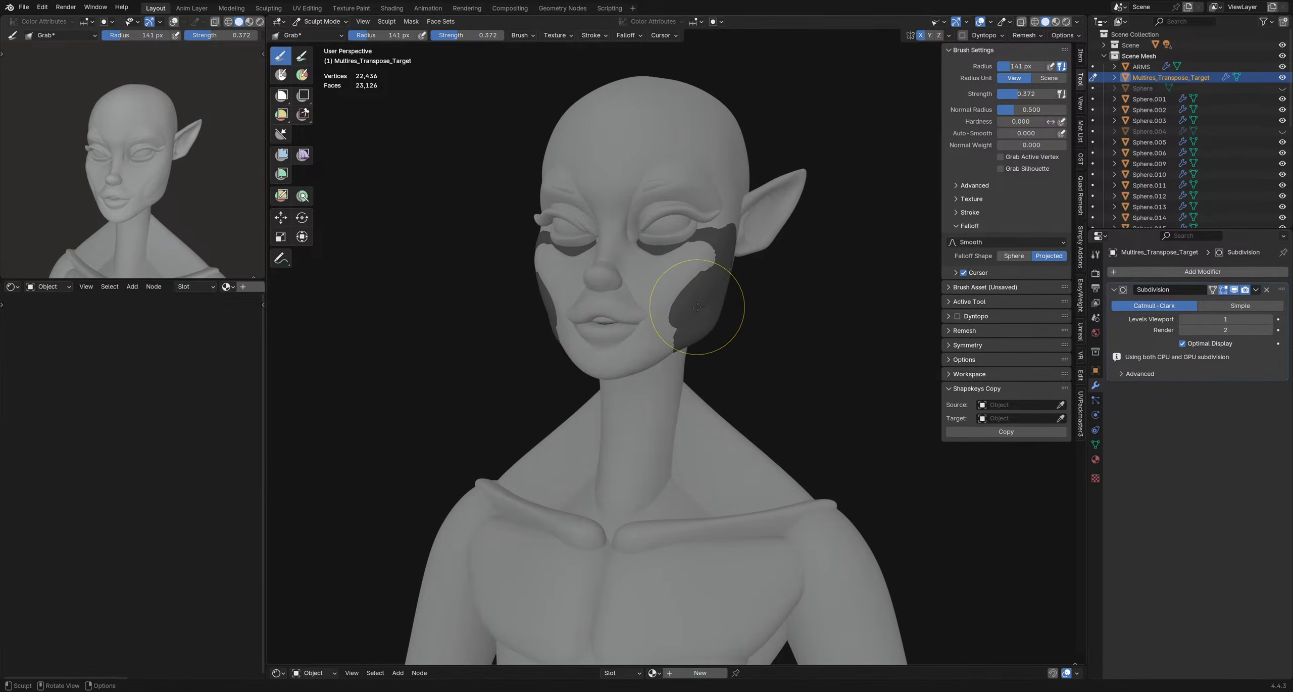
key(alt+m)
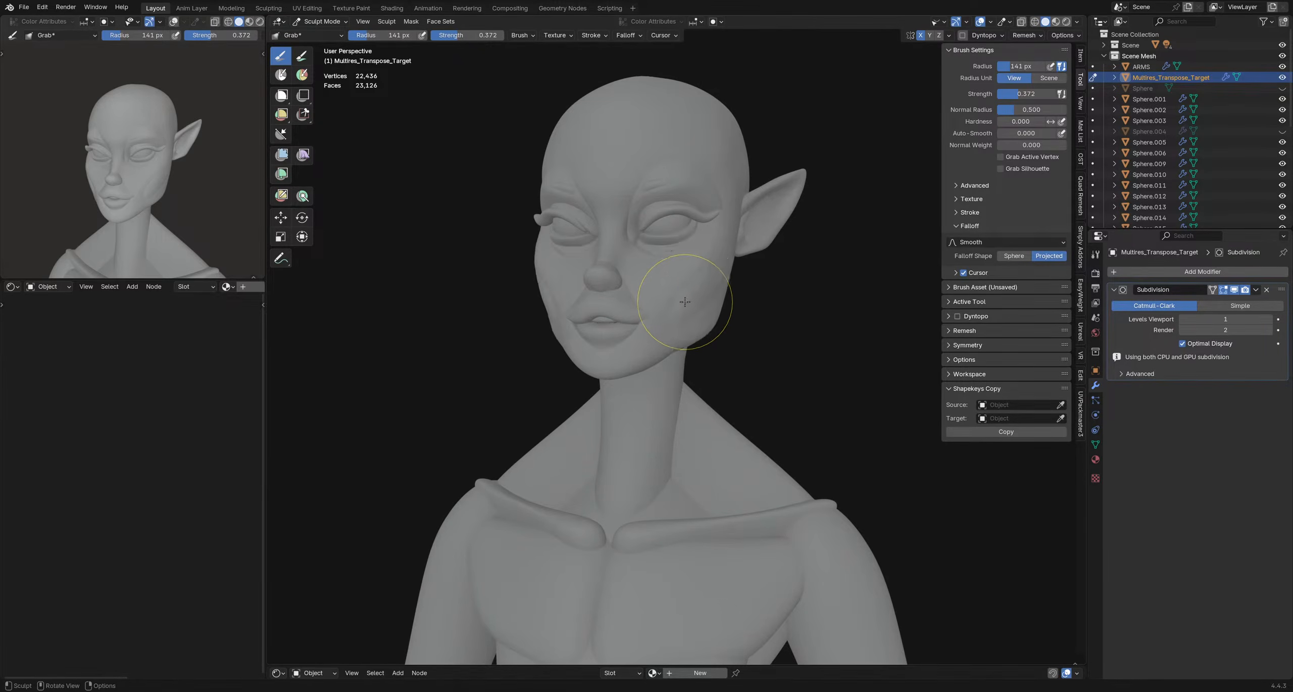
- Hide the head's active face set, reveal all hidden geometry again and save the file
key(h)
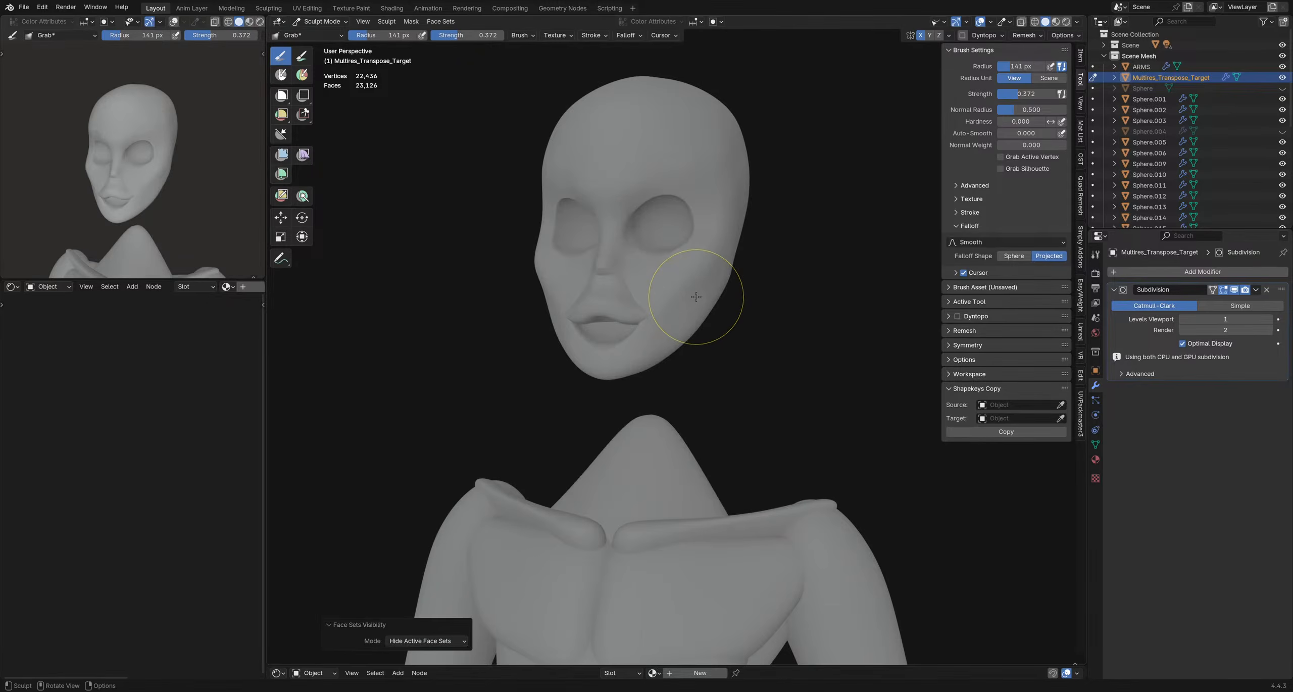
key(alt+h)
middle_drag(710, 310, 665, 316)
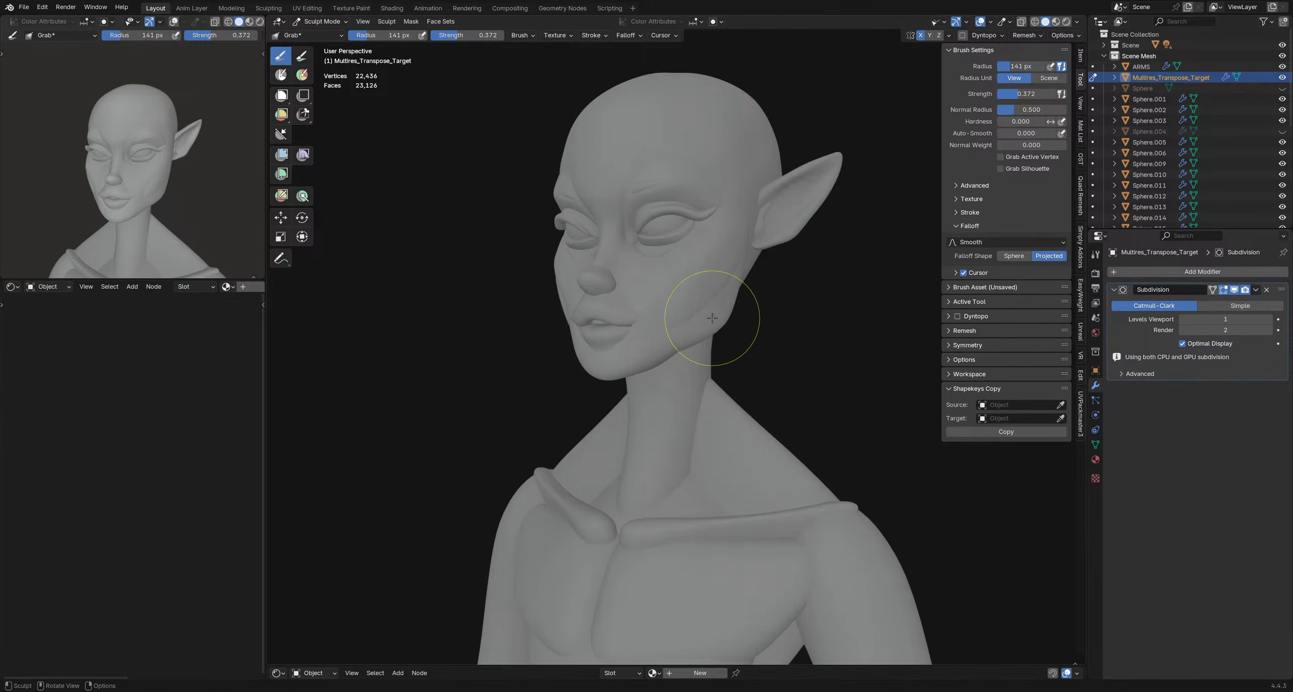
key(ctrl+s)
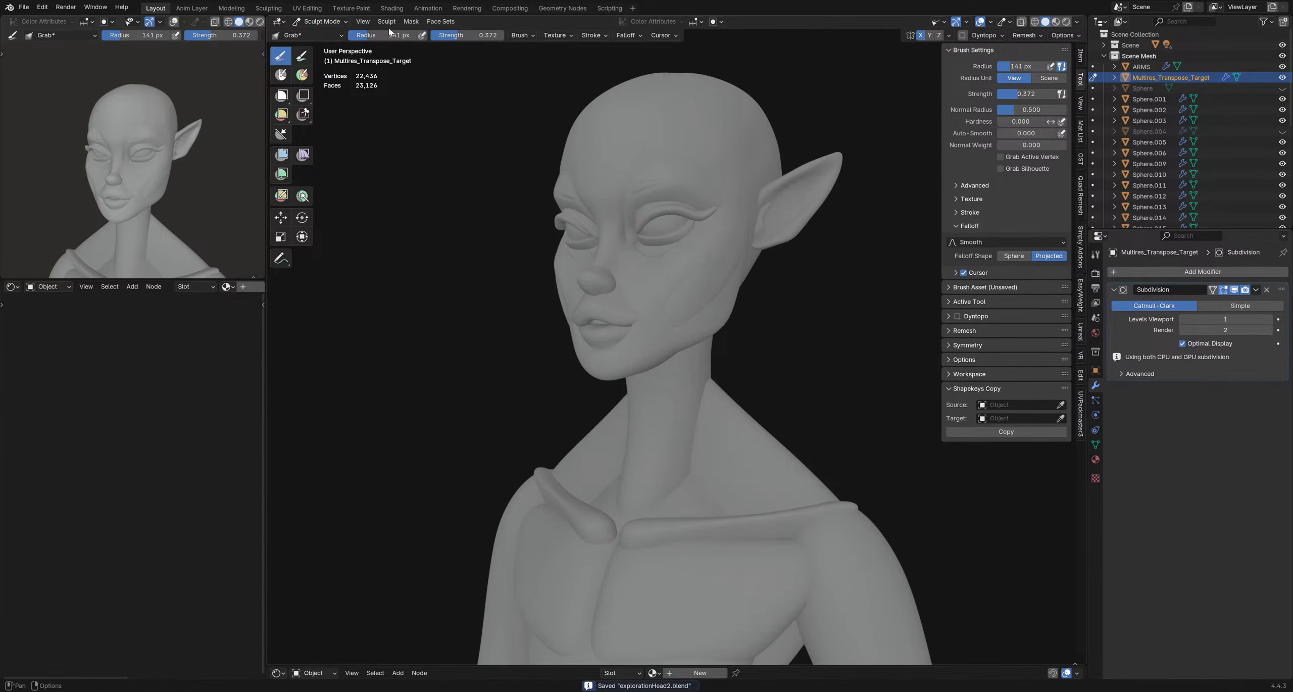
- Turn on the face set overlay in the viewport and save the file
click(438, 21)
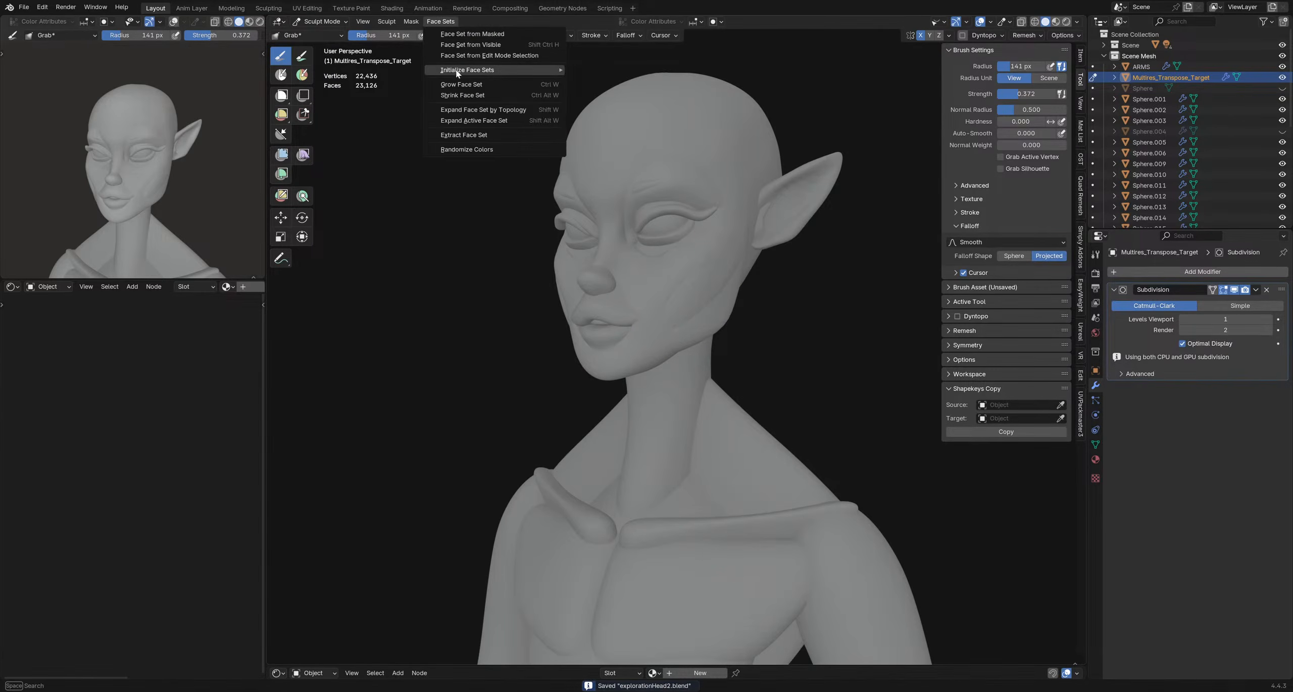
mouse_move(459, 73)
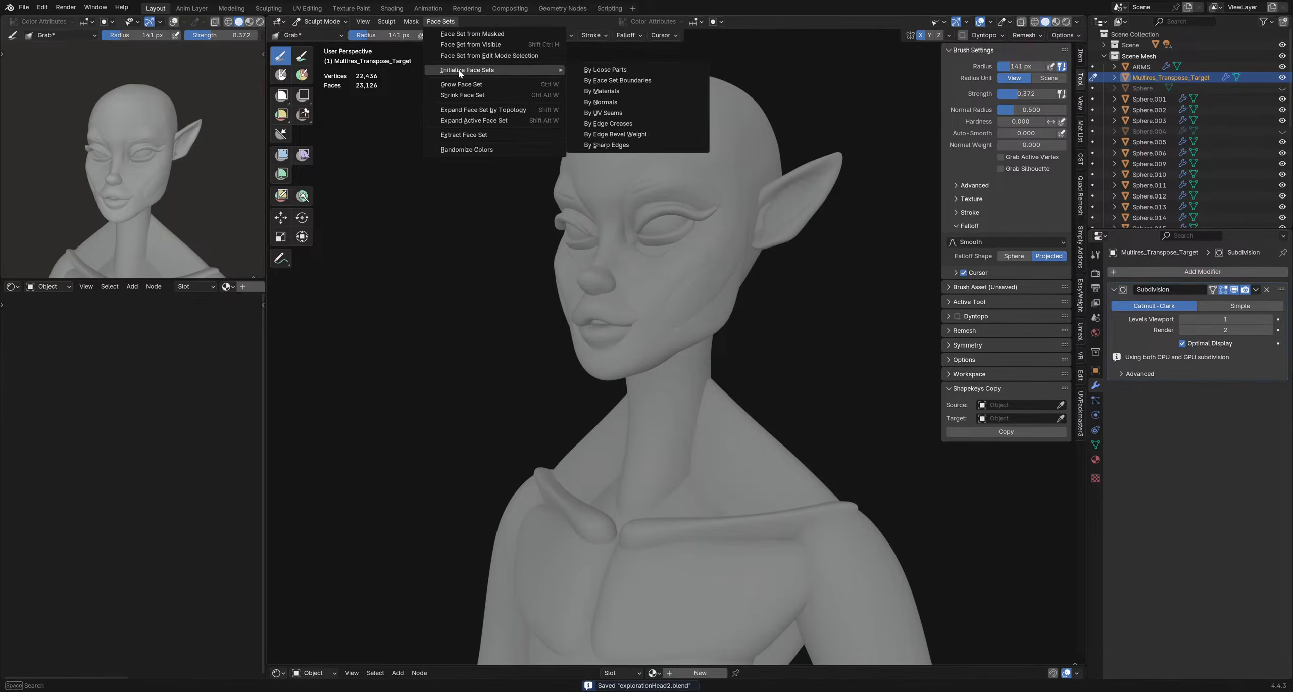
click(991, 24)
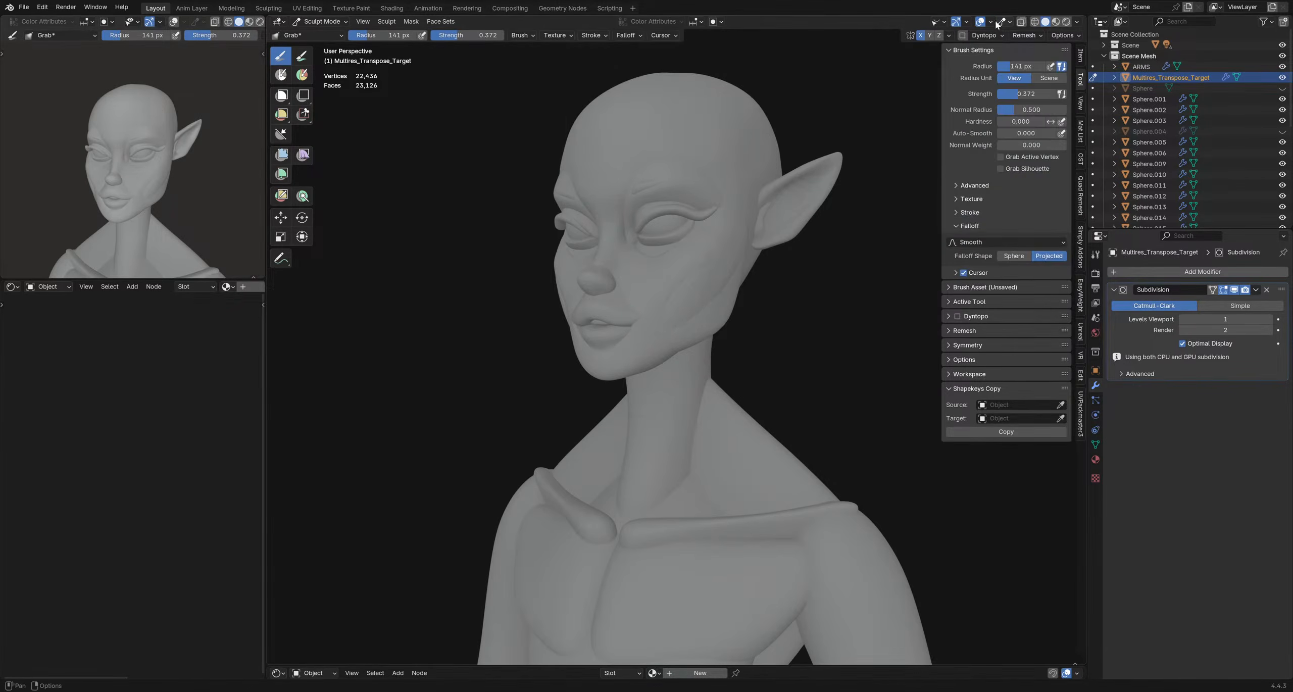
click(1009, 22)
click(955, 72)
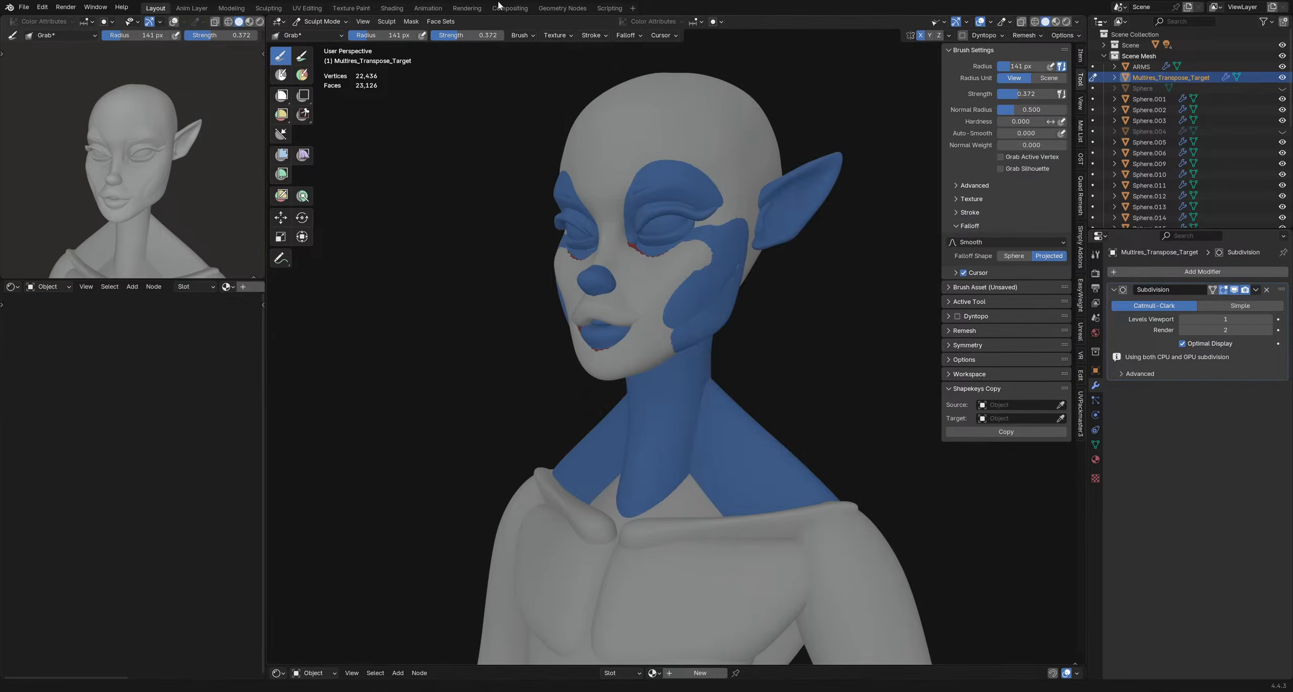
middle_drag(493, 117, 626, 242)
key(ctrl+s)
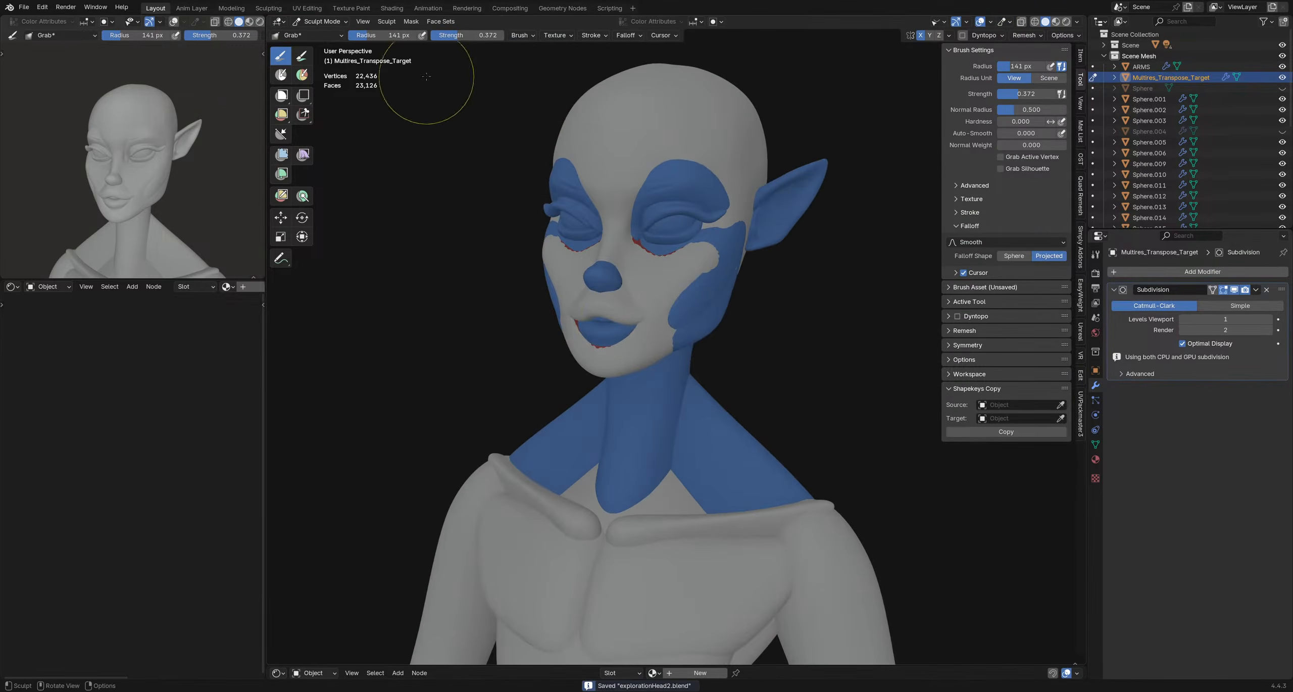
- Initialize the head's face sets by loose parts and turn the face set overlay off
click(440, 21)
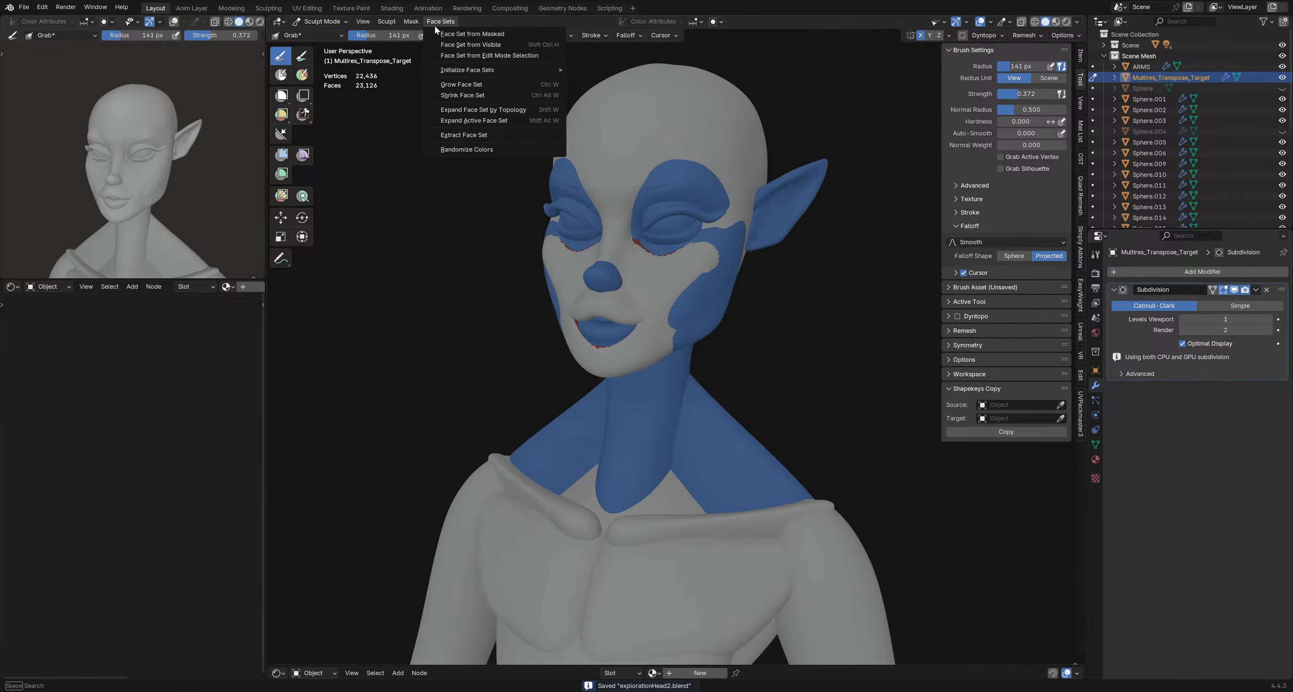
mouse_move(530, 70)
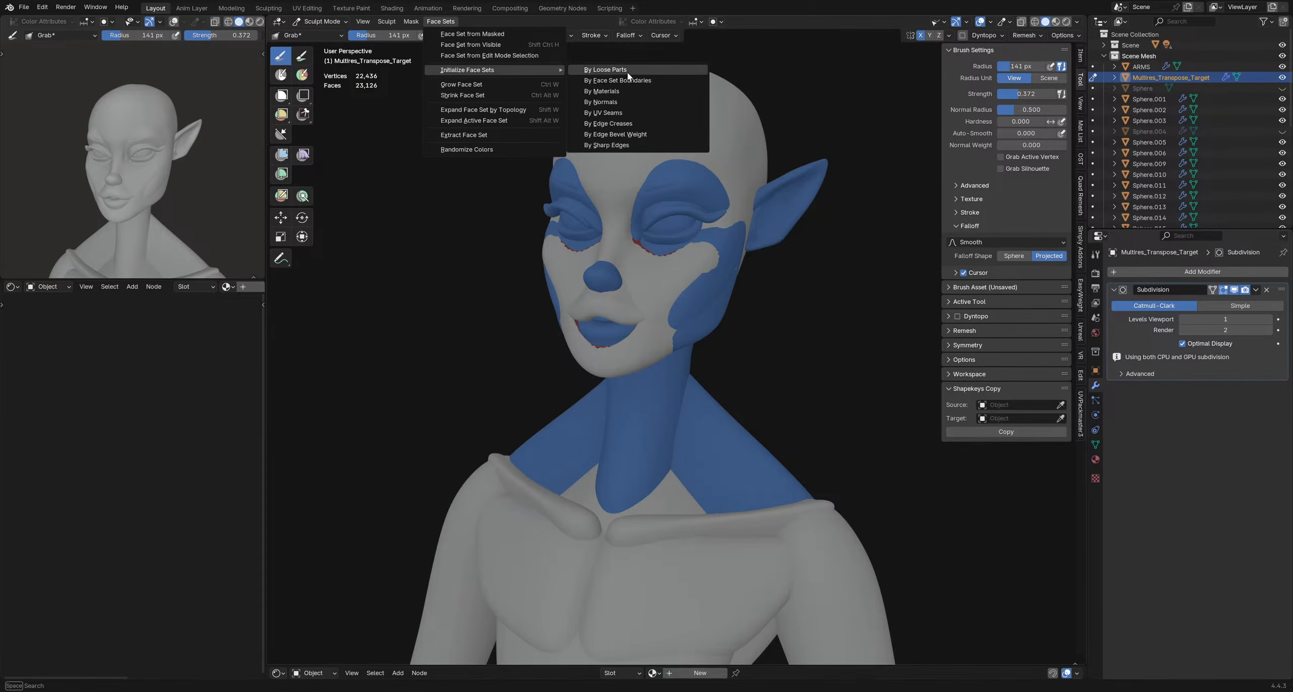
click(620, 70)
mouse_move(621, 294)
middle_down()
mouse_move(581, 283)
mouse_move(651, 253)
mouse_move(667, 207)
middle_up()
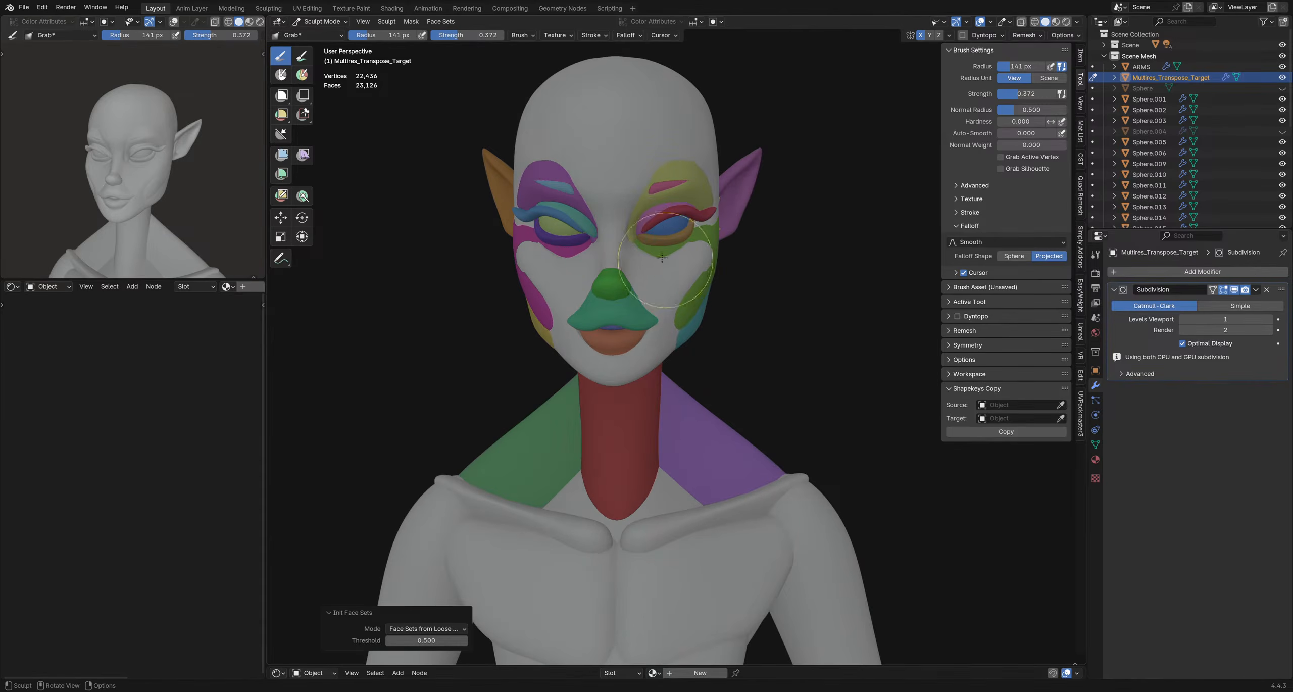
click(1010, 23)
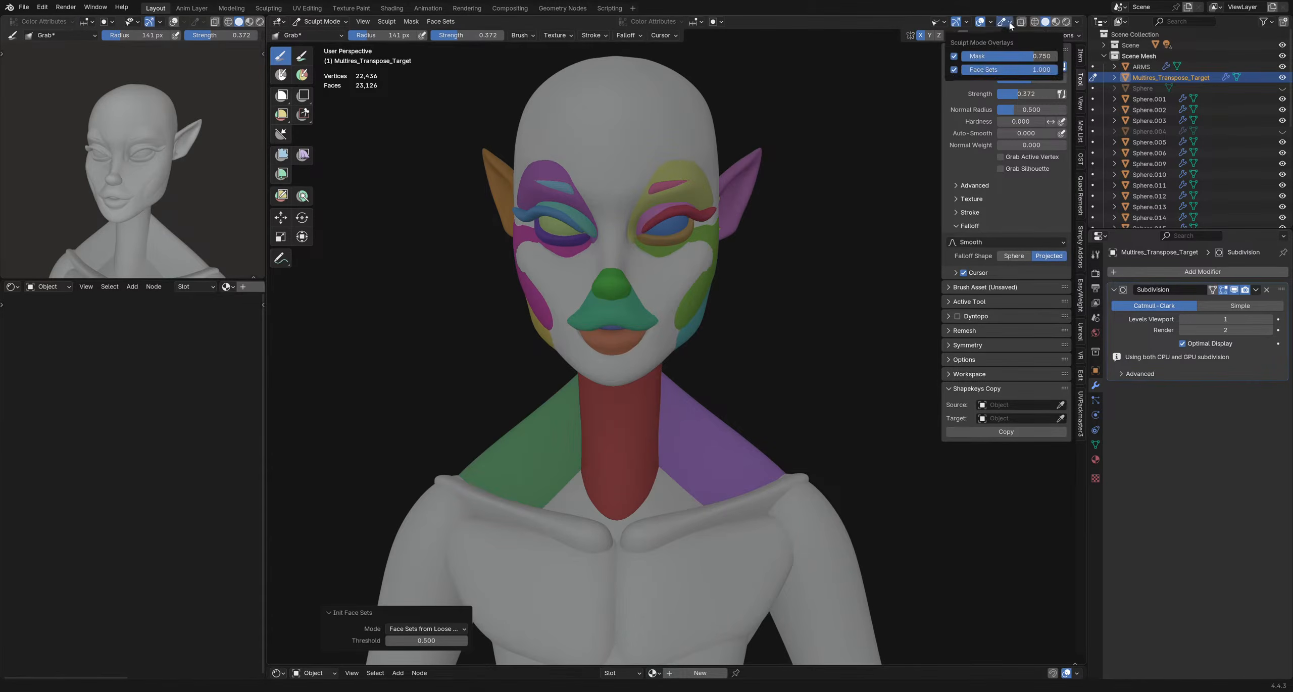
click(954, 69)
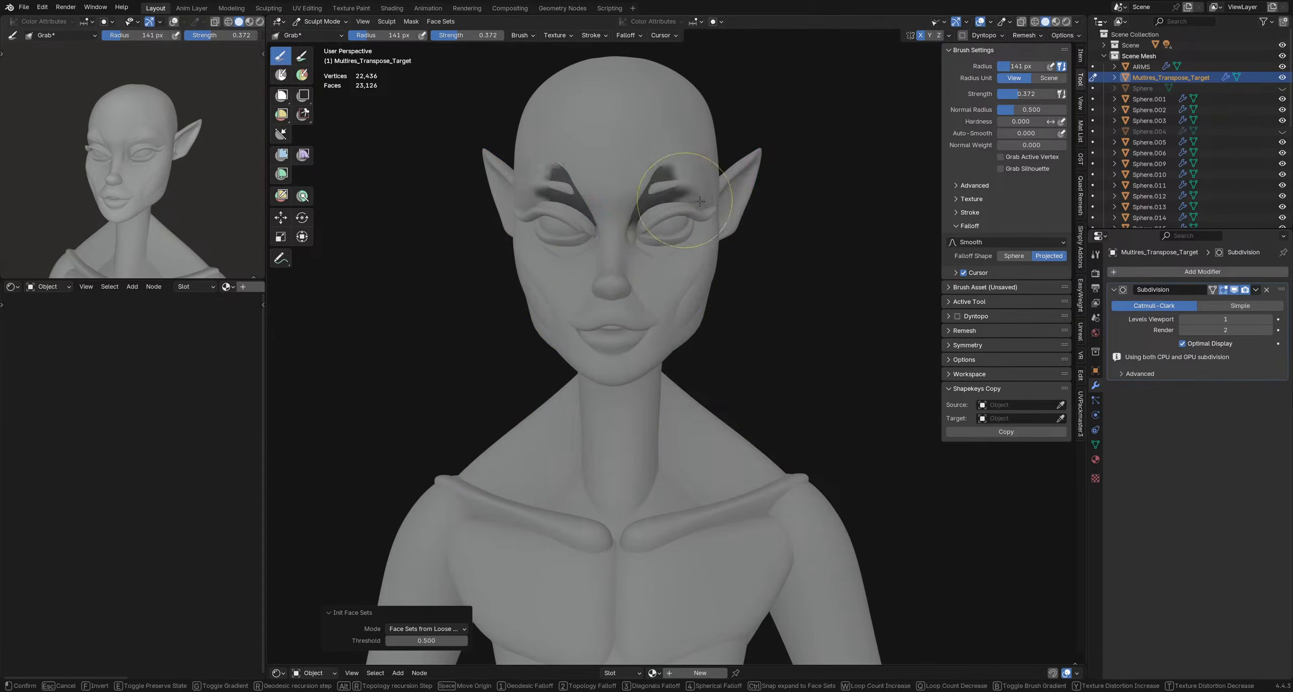
mouse_move(736, 231)
middle_down()
mouse_move(664, 363)
mouse_move(558, 306)
middle_up()
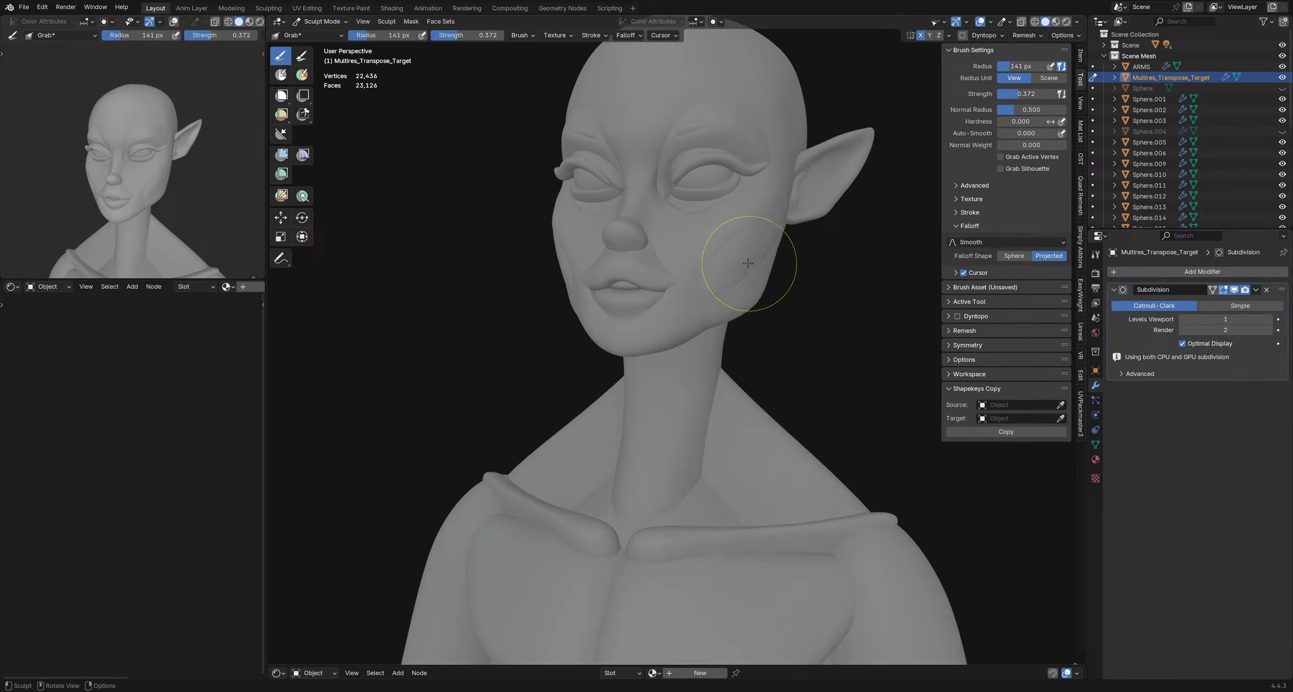
- Toggle face set visibility on the head and examine the face and upper body from several angles
key(shift+h)
mouse_move(714, 298)
middle_down()
mouse_move(611, 270)
mouse_move(600, 302)
mouse_move(657, 327)
mouse_move(757, 413)
mouse_move(803, 374)
mouse_move(704, 321)
middle_up()
scroll(703, 321, down, 5)
mouse_move(536, 346)
middle_down()
mouse_move(686, 353)
mouse_move(732, 329)
mouse_move(639, 278)
mouse_move(656, 283)
mouse_move(672, 323)
mouse_move(713, 291)
mouse_move(646, 341)
mouse_move(777, 338)
mouse_move(594, 327)
mouse_move(787, 336)
mouse_move(691, 345)
middle_up()
scroll(734, 328, up, 3)
key(h)
mouse_move(531, 324)
middle_down()
mouse_move(606, 329)
mouse_move(678, 303)
mouse_move(621, 404)
mouse_move(745, 365)
mouse_move(703, 362)
mouse_move(811, 358)
mouse_move(720, 356)
mouse_move(744, 350)
mouse_move(773, 363)
mouse_move(873, 356)
mouse_move(563, 317)
mouse_move(616, 343)
mouse_move(676, 340)
mouse_move(707, 356)
middle_up()
scroll(744, 350, down, 3)
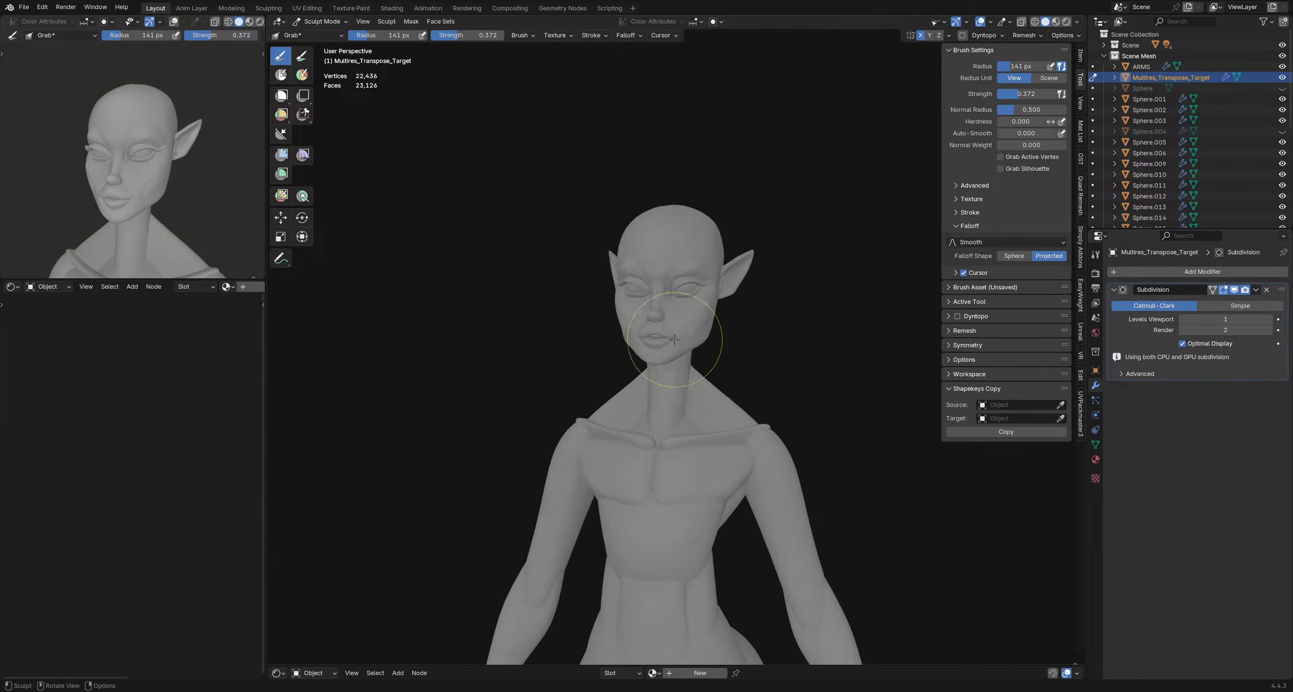
scroll(707, 363, up, 2)
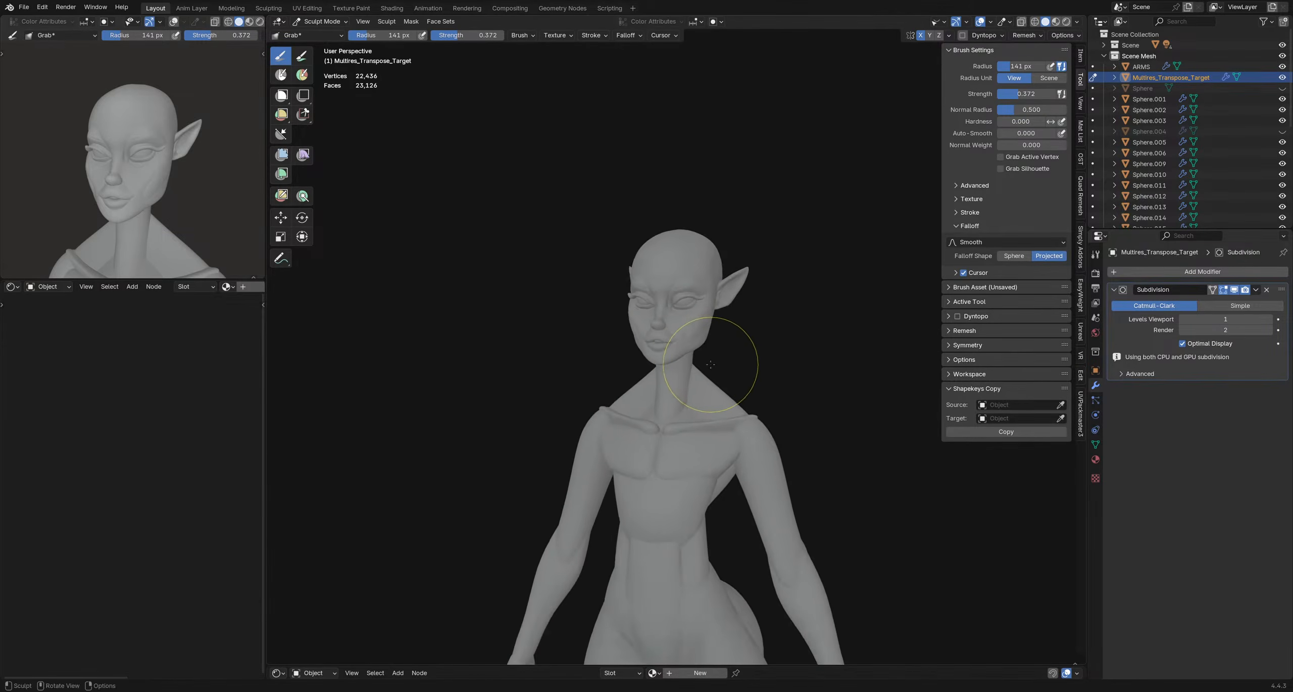
middle_drag(702, 378, 550, 382)
mouse_move(655, 380)
middle_down()
mouse_move(748, 378)
mouse_move(566, 381)
mouse_move(749, 376)
mouse_move(677, 379)
mouse_move(739, 386)
mouse_move(639, 366)
mouse_move(715, 389)
mouse_move(675, 343)
mouse_move(687, 317)
mouse_move(601, 323)
middle_up()
scroll(712, 384, up, 5)
scroll(601, 323, down, 1)
- Switch the head to Object Mode, deselect everything and save the file
key(ctrl+Tab)
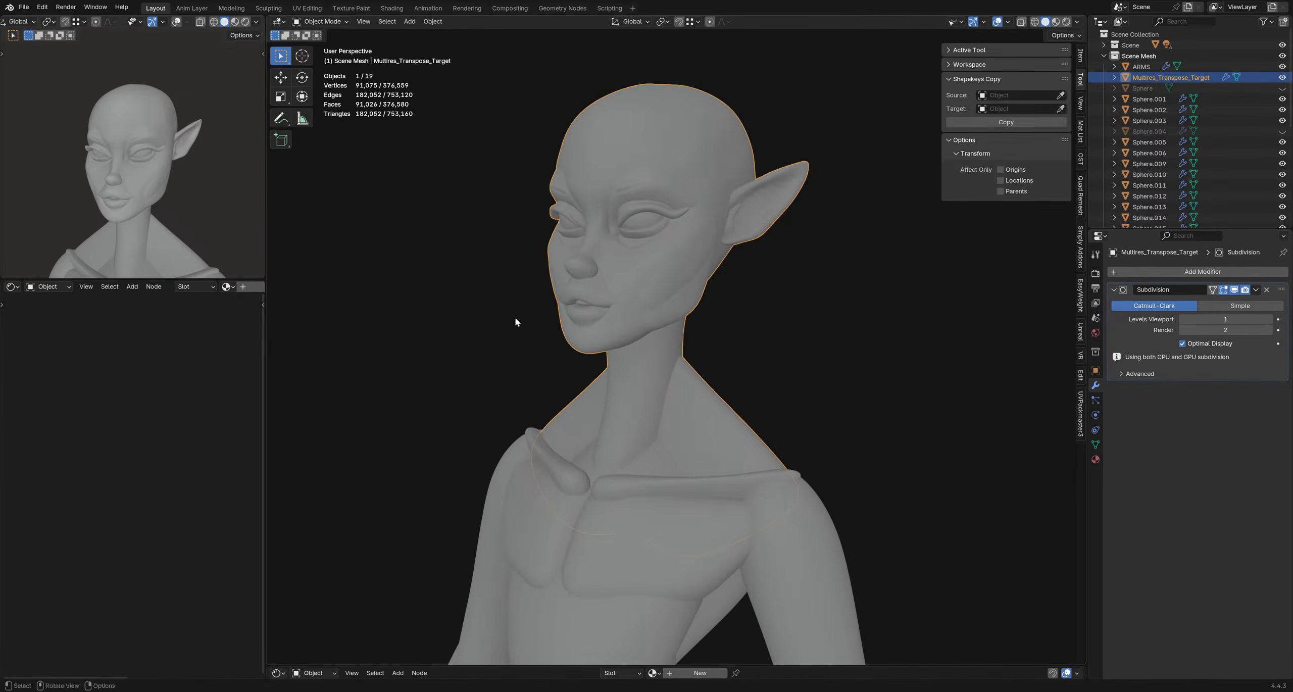
click(791, 353)
key(ctrl+s)
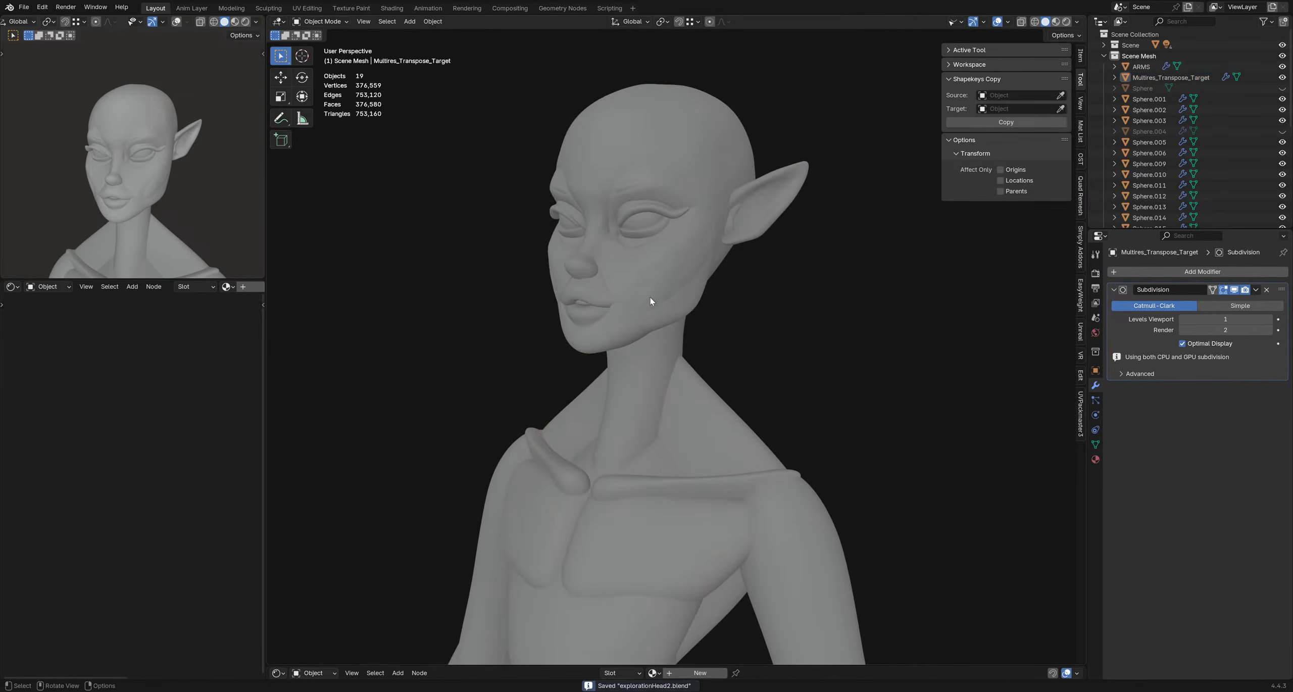
- Select the head, return it to Sculpt Mode and set the Grab brush radius to 96 px
click(665, 314)
mouse_move(665, 323)
middle_down()
mouse_move(634, 345)
mouse_move(628, 326)
mouse_move(598, 329)
mouse_move(621, 326)
middle_up()
key(ctrl+Tab)
click(649, 394)
key(f)
click(614, 326)
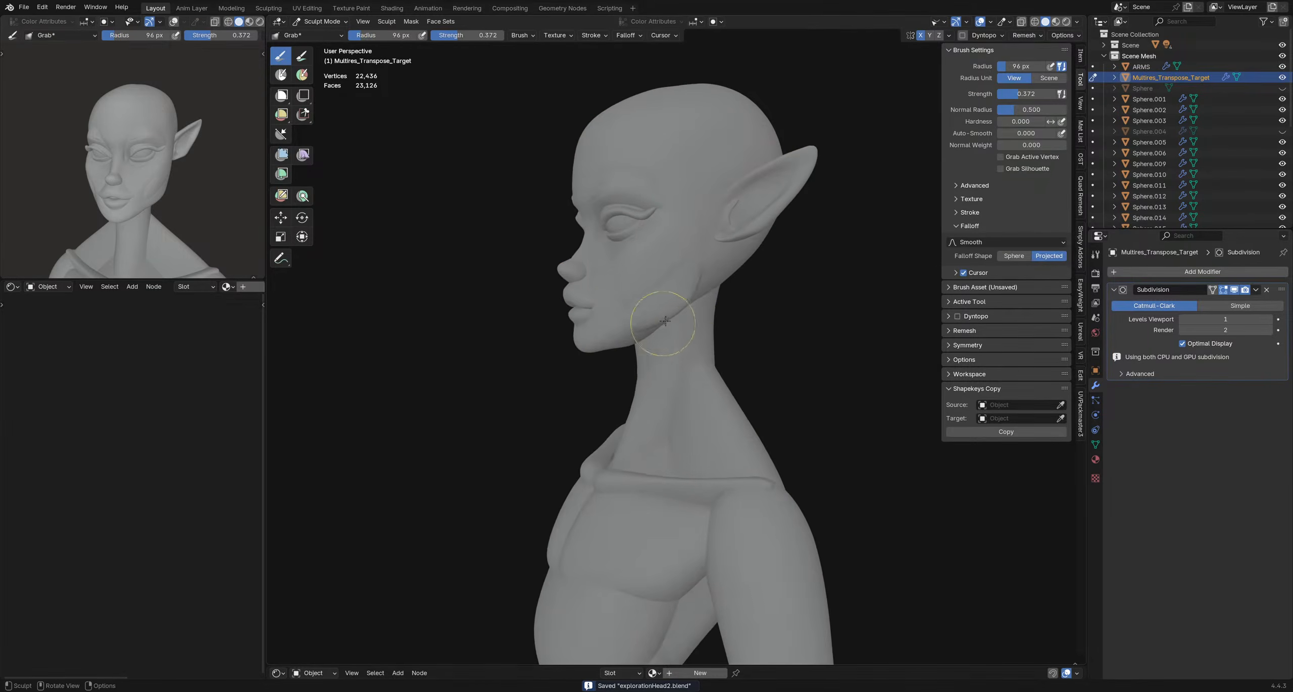
mouse_move(688, 299)
middle_down()
mouse_move(768, 253)
mouse_move(713, 315)
mouse_move(680, 329)
middle_up()
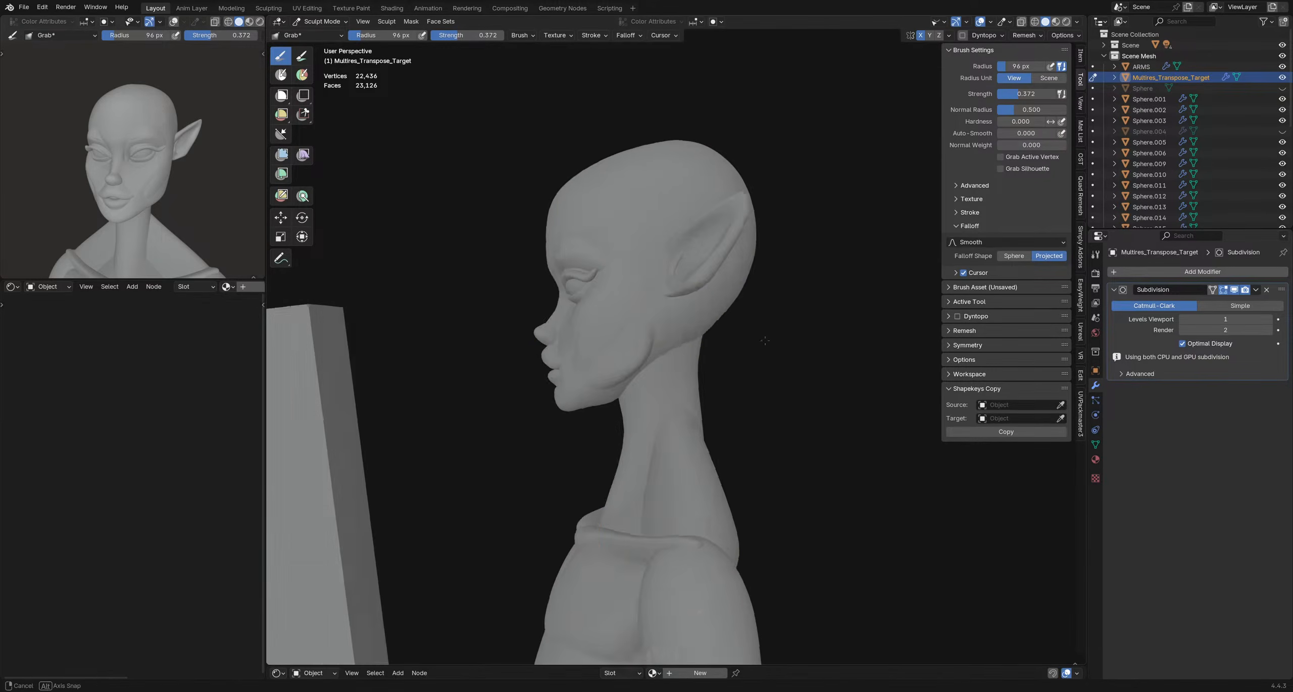
- Switch the head to Object Mode, save the file and return to Sculpt Mode
key(ctrl+Tab)
click(674, 328)
key(ctrl+s)
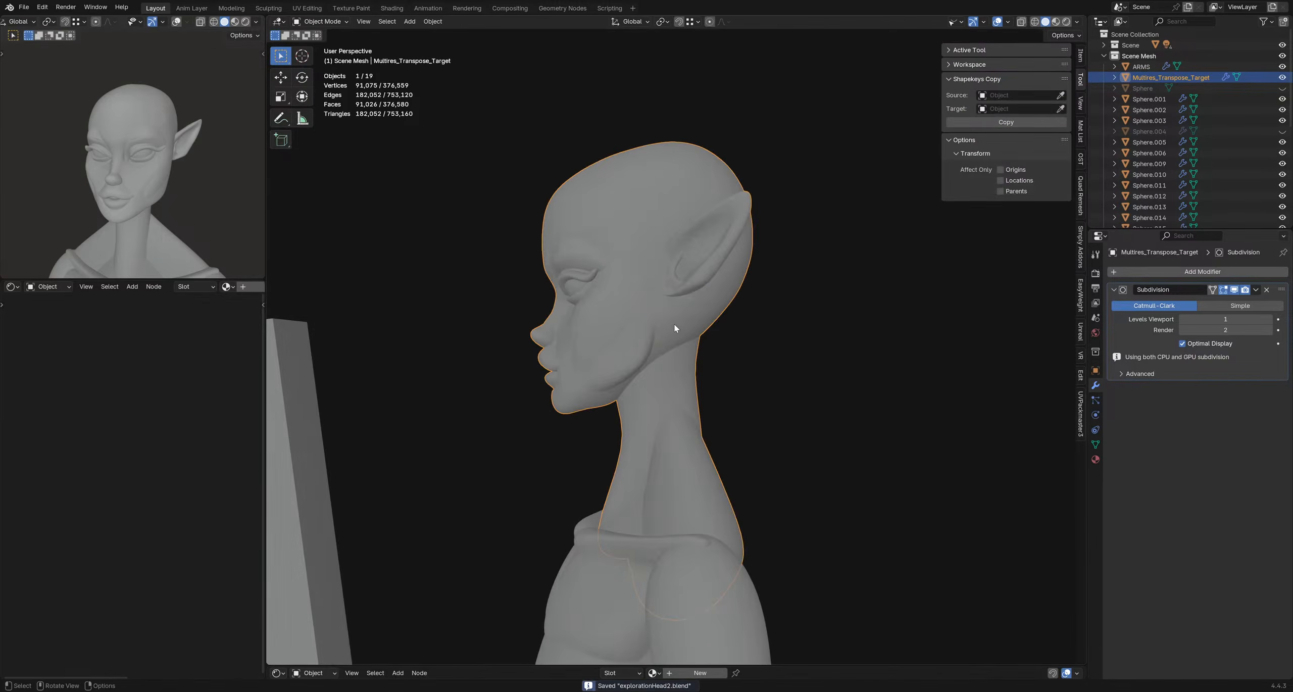
key(ctrl+Tab)
click(680, 373)
mouse_move(679, 346)
middle_down()
mouse_move(696, 333)
mouse_move(687, 323)
middle_up()
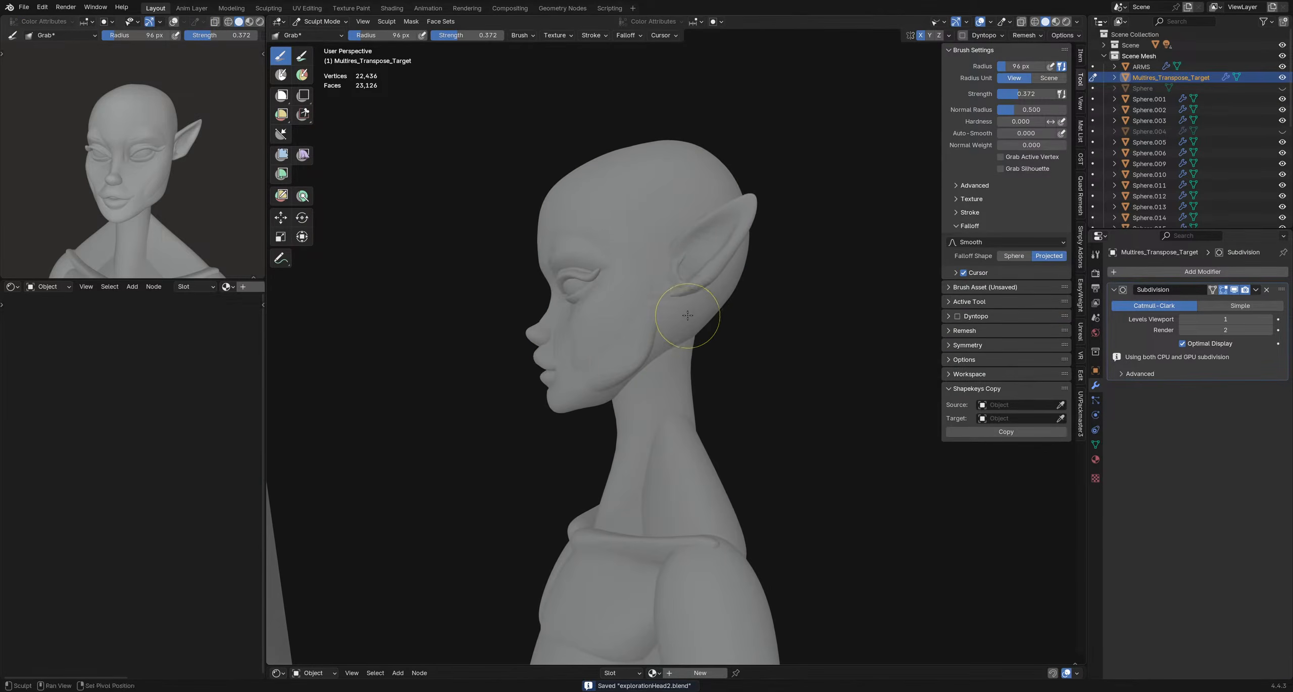
- Expand a mask over the main skull piece and invert it so only that piece remains editable
key(shift+a)
ctrl+click(782, 329)
key(ctrl+i)
- Set the Grab brush to a Sphere falloff shape and 158 px radius, and adjust the skull behind the jaw
key(f)
click(757, 324)
mouse_move(752, 326)
middle_down()
mouse_move(566, 342)
mouse_move(687, 407)
mouse_move(654, 296)
mouse_move(640, 311)
mouse_move(707, 323)
mouse_move(670, 335)
mouse_move(677, 343)
middle_up()
key(f)
click(702, 342)
key(f)
click(667, 320)
key(f)
click(671, 328)
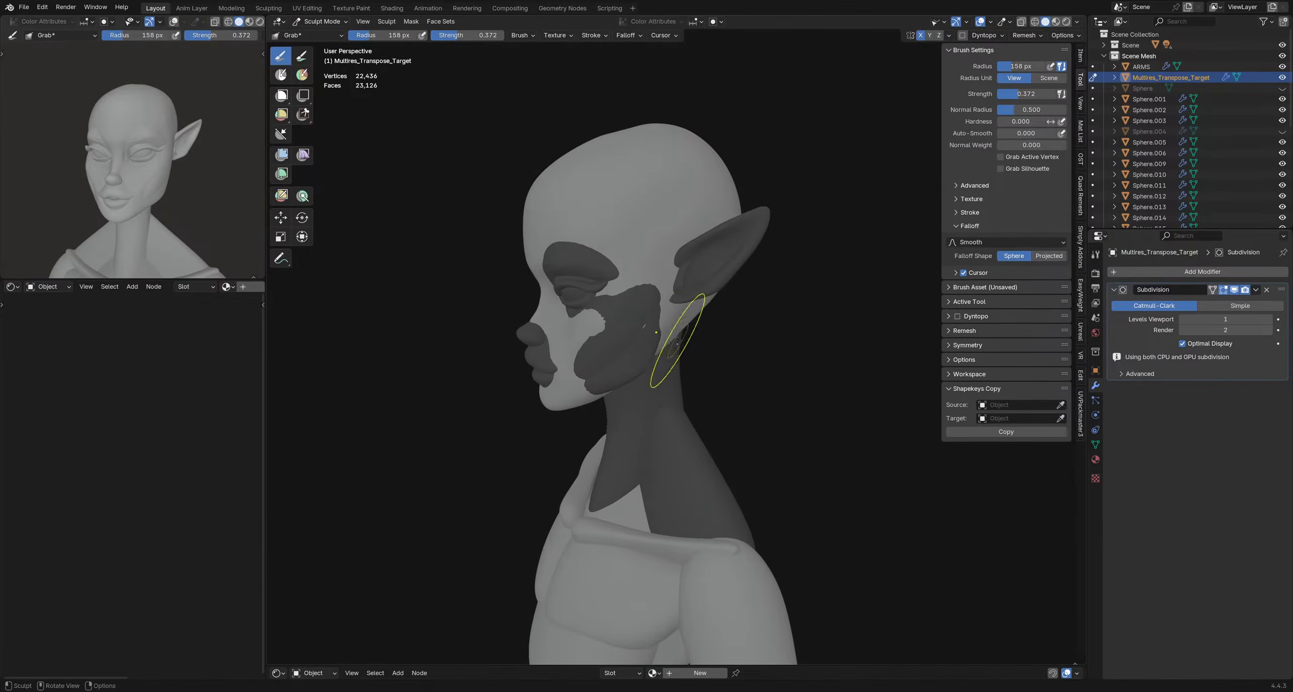
drag(671, 334, 667, 333)
mouse_move(672, 334)
middle_down()
mouse_move(581, 339)
mouse_move(651, 338)
mouse_move(640, 329)
mouse_move(596, 336)
mouse_move(752, 345)
mouse_move(657, 315)
mouse_move(669, 293)
mouse_move(659, 330)
mouse_move(671, 340)
mouse_move(657, 349)
mouse_move(669, 327)
middle_up()
- Switch to the Draw Sharp brush and set the Smooth brush's falloff shape to Projected
key(d)
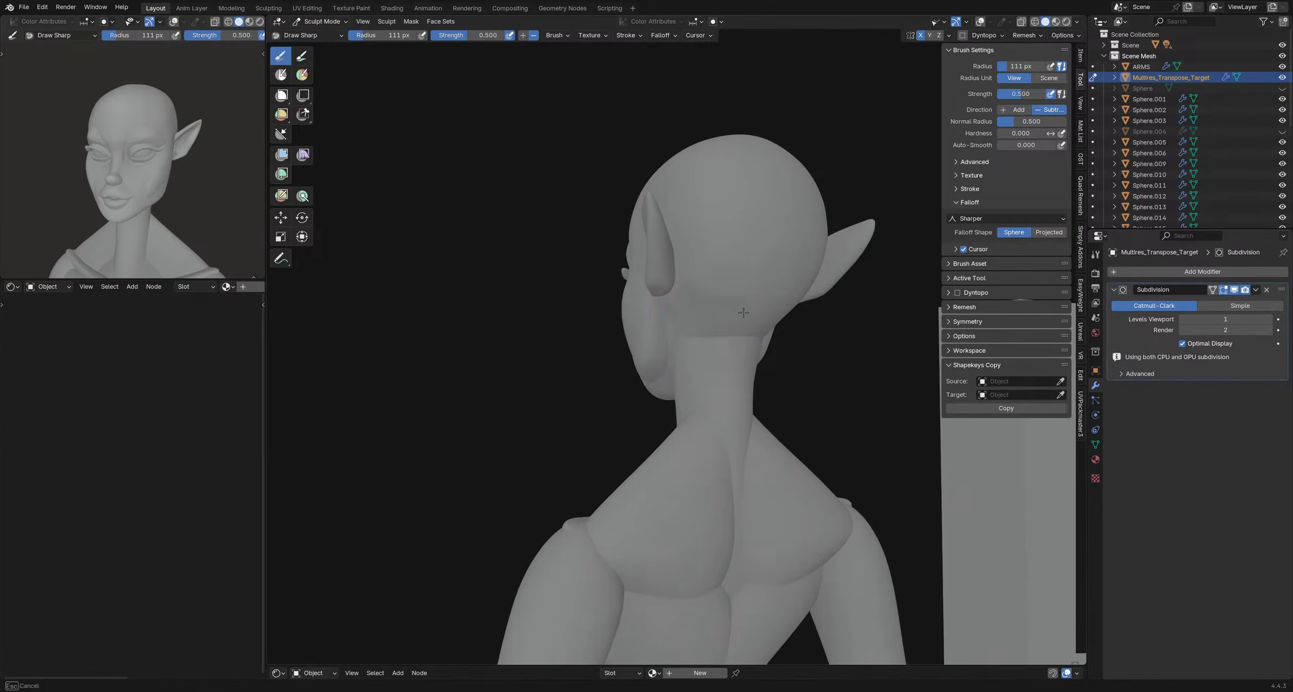
mouse_move(717, 324)
middle_down()
mouse_move(678, 327)
mouse_move(682, 354)
mouse_move(747, 342)
mouse_move(672, 337)
mouse_move(751, 336)
mouse_move(669, 334)
mouse_move(659, 348)
middle_up()
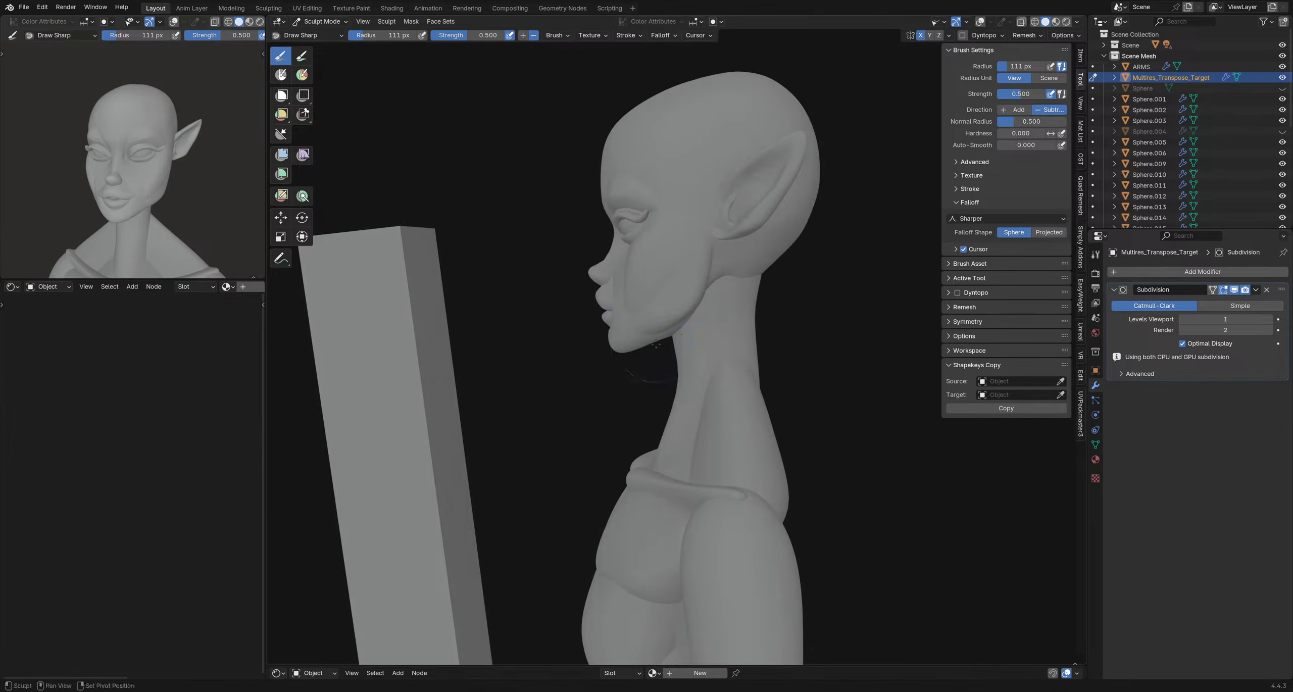
key(shift)
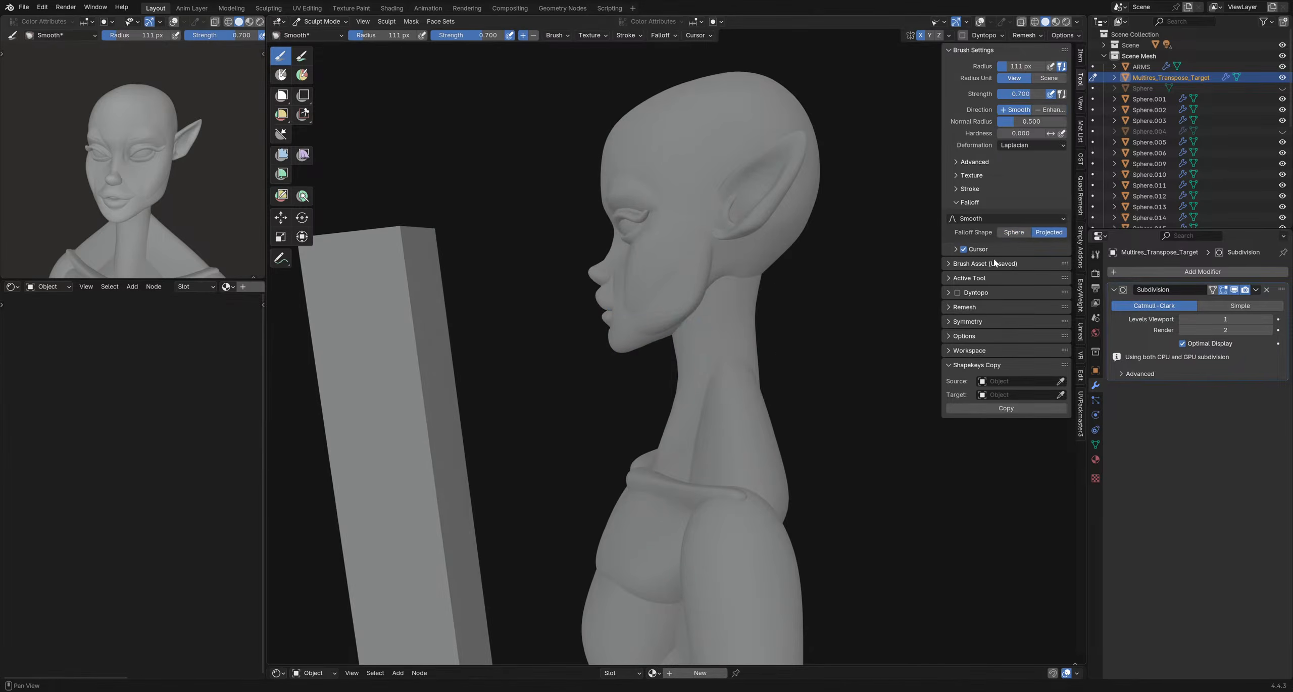
mouse_move(634, 342)
middle_down()
mouse_move(691, 365)
mouse_move(713, 283)
mouse_move(687, 337)
mouse_move(695, 299)
middle_up()
- Set the Grab brush to a Projected falloff shape with a 291 px radius for the head's side profile
key(g)
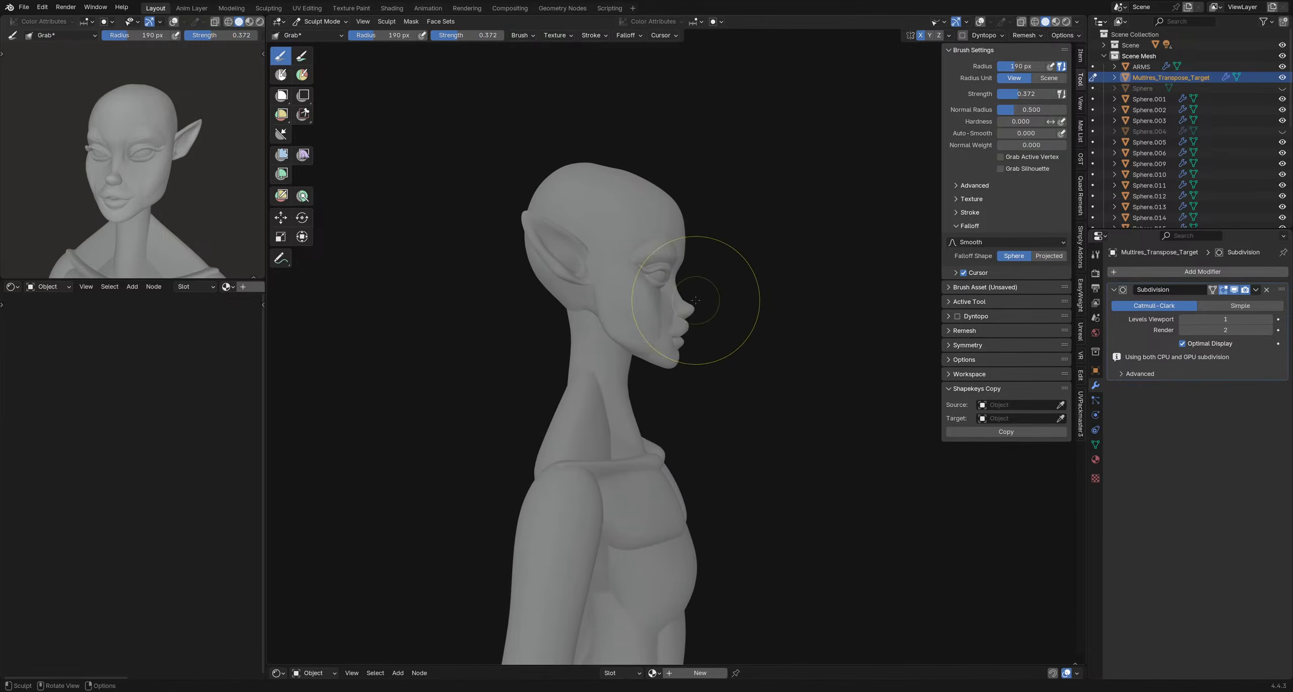
drag(695, 300, 703, 351)
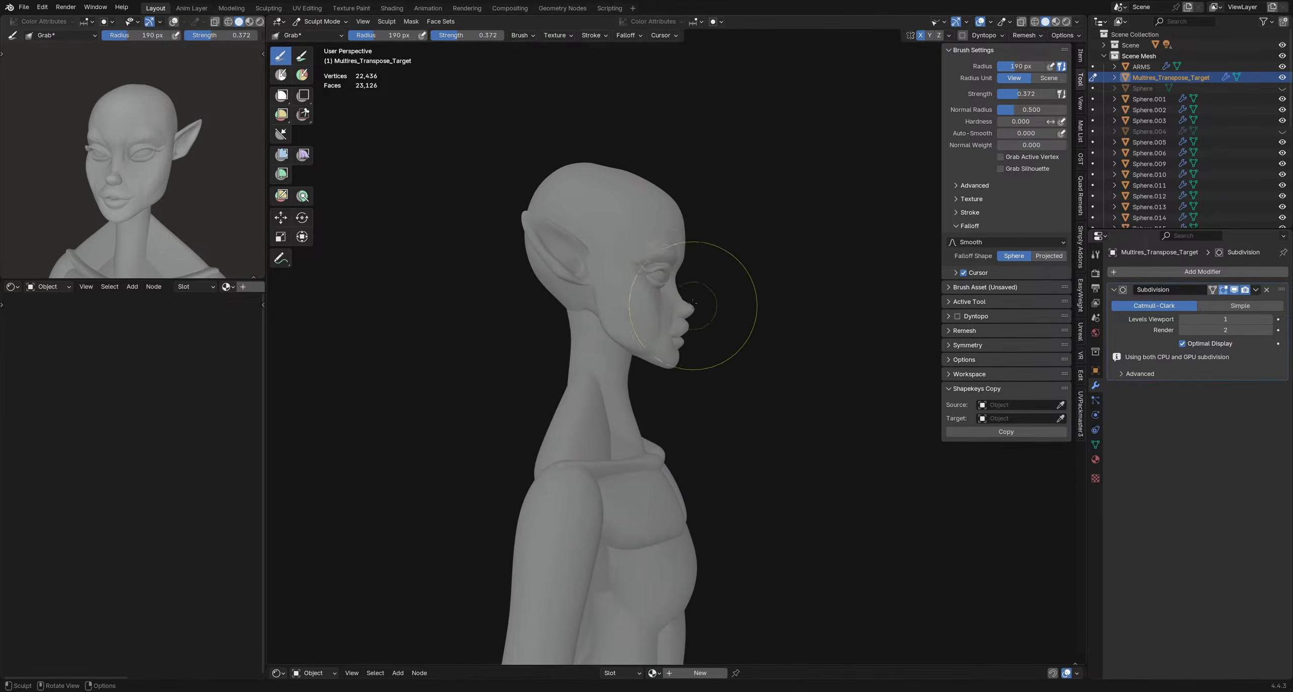
key(f)
click(704, 229)
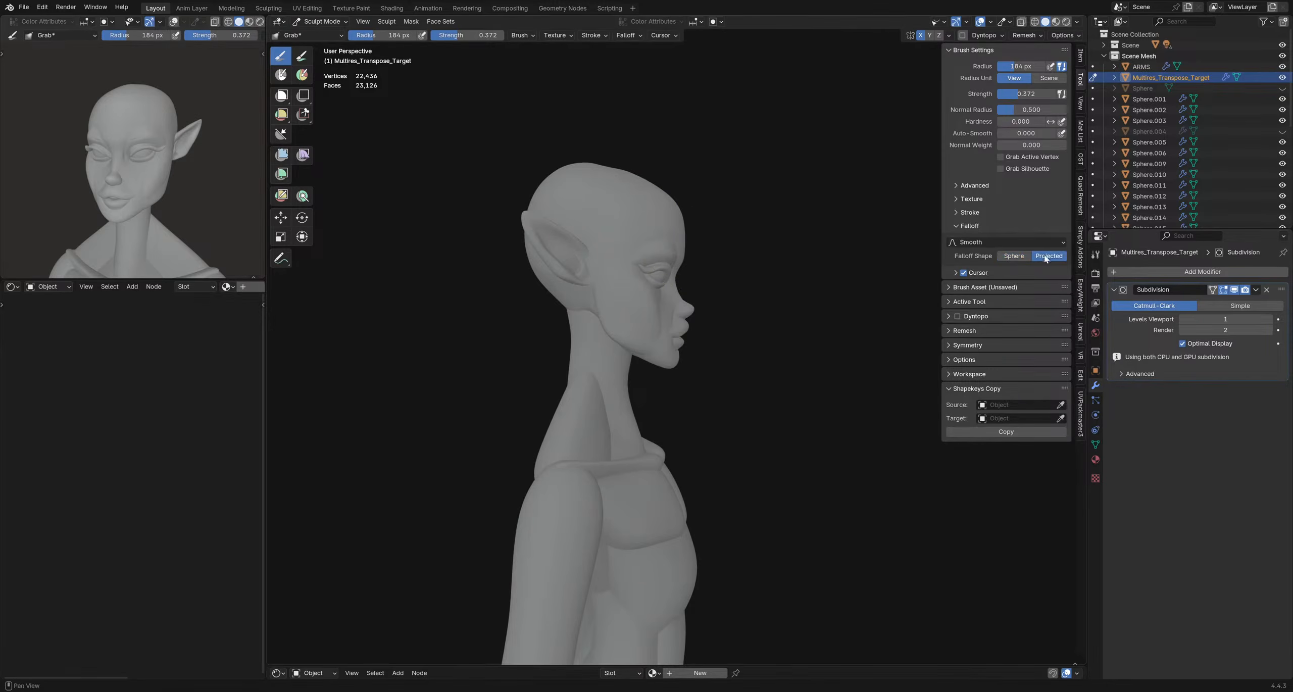
key(f)
click(707, 226)
key(f)
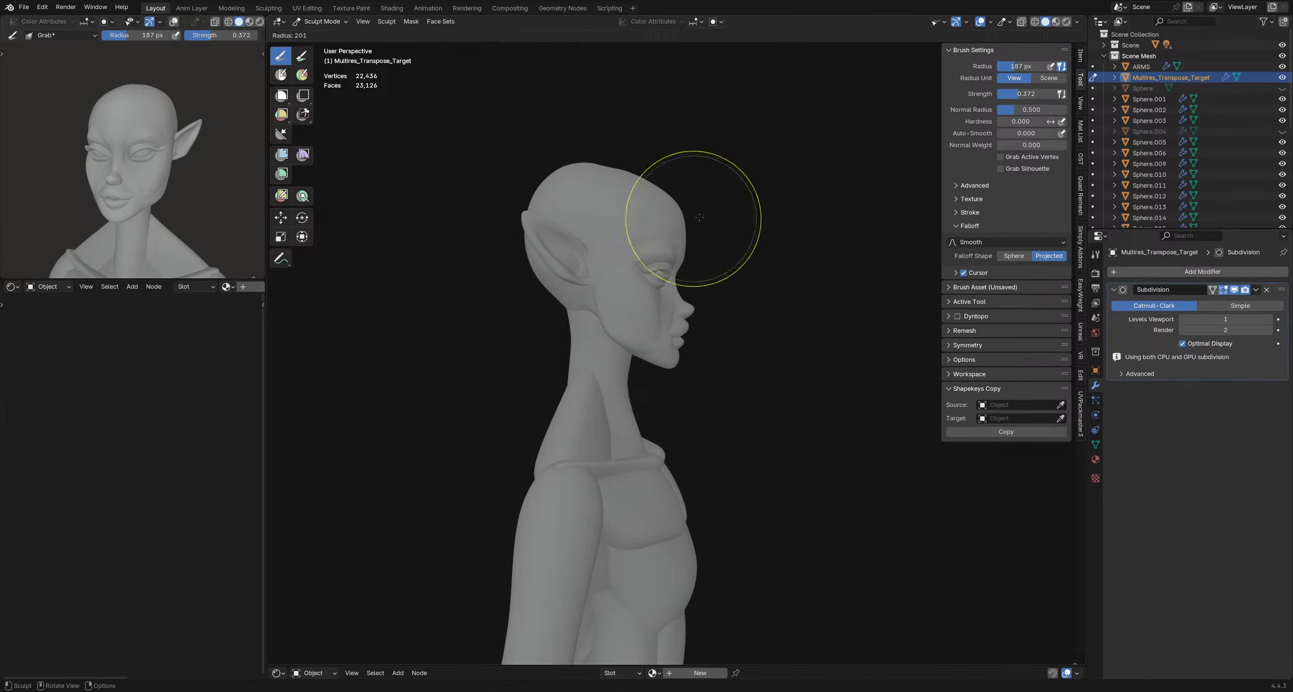
click(718, 214)
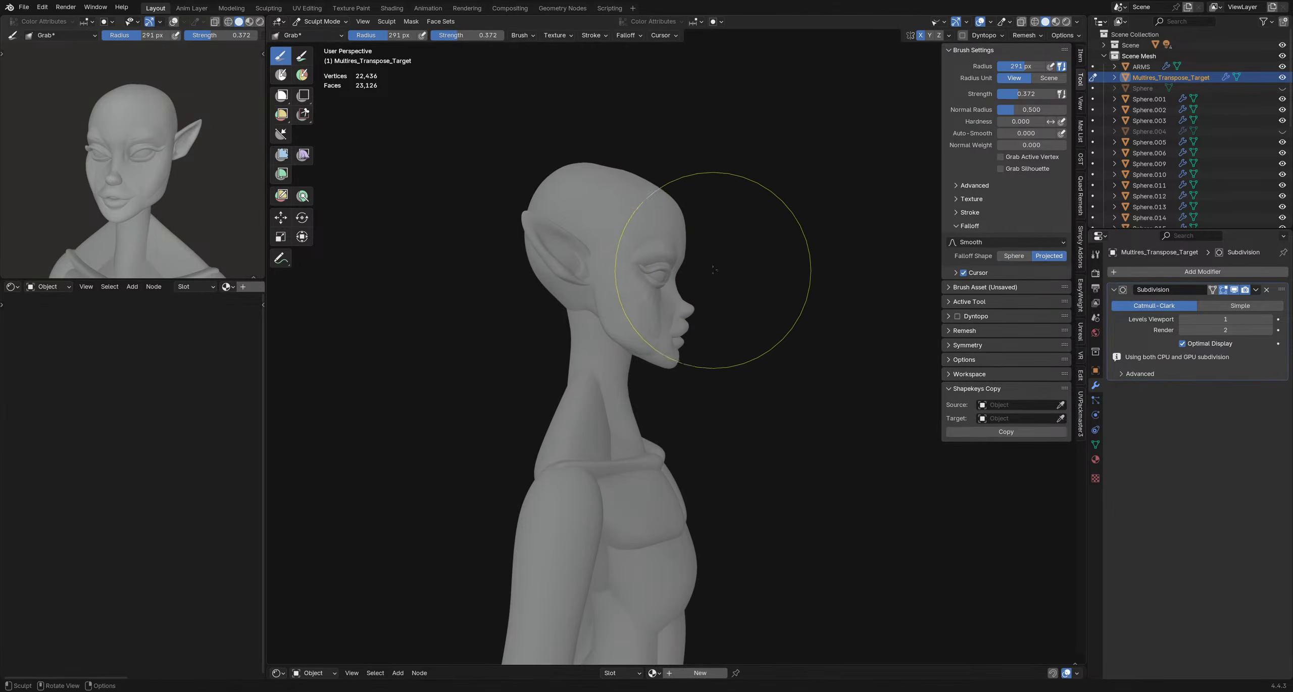
- Push the forehead back in side profile with the Grab brush, adjusting the brush radius for the upper forehead
drag(687, 224, 685, 223)
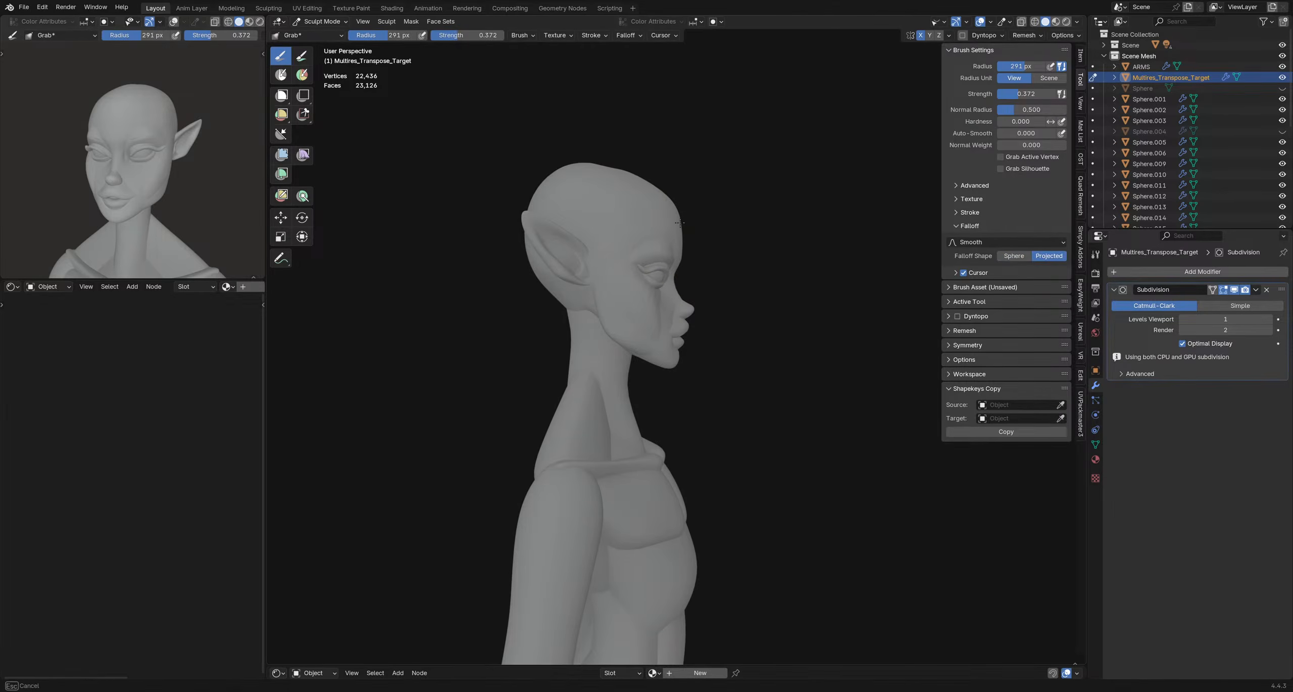
drag(680, 223, 674, 224)
scroll(698, 247, down, 1)
key(f)
click(716, 152)
drag(705, 175, 653, 171)
- Round out the top of the skull in side profile with the Grab brush, using radii of 139, 91 and 138 px
key(f)
click(649, 164)
key(f)
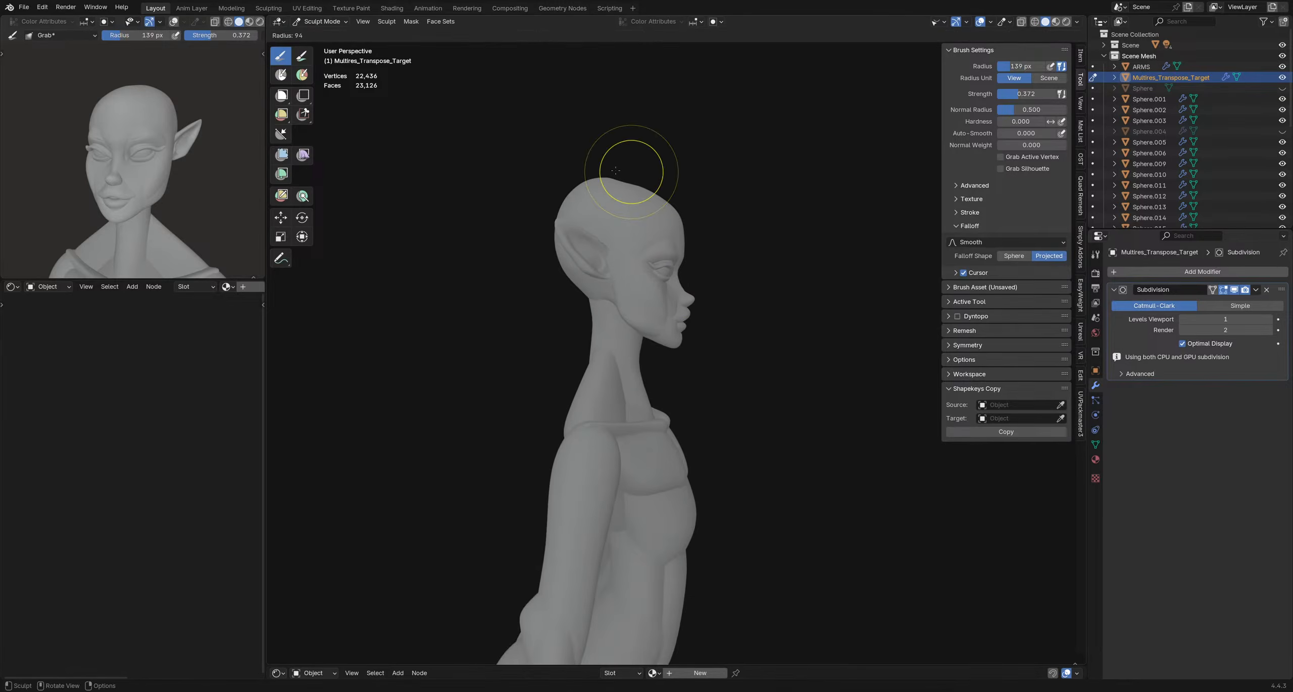
click(625, 179)
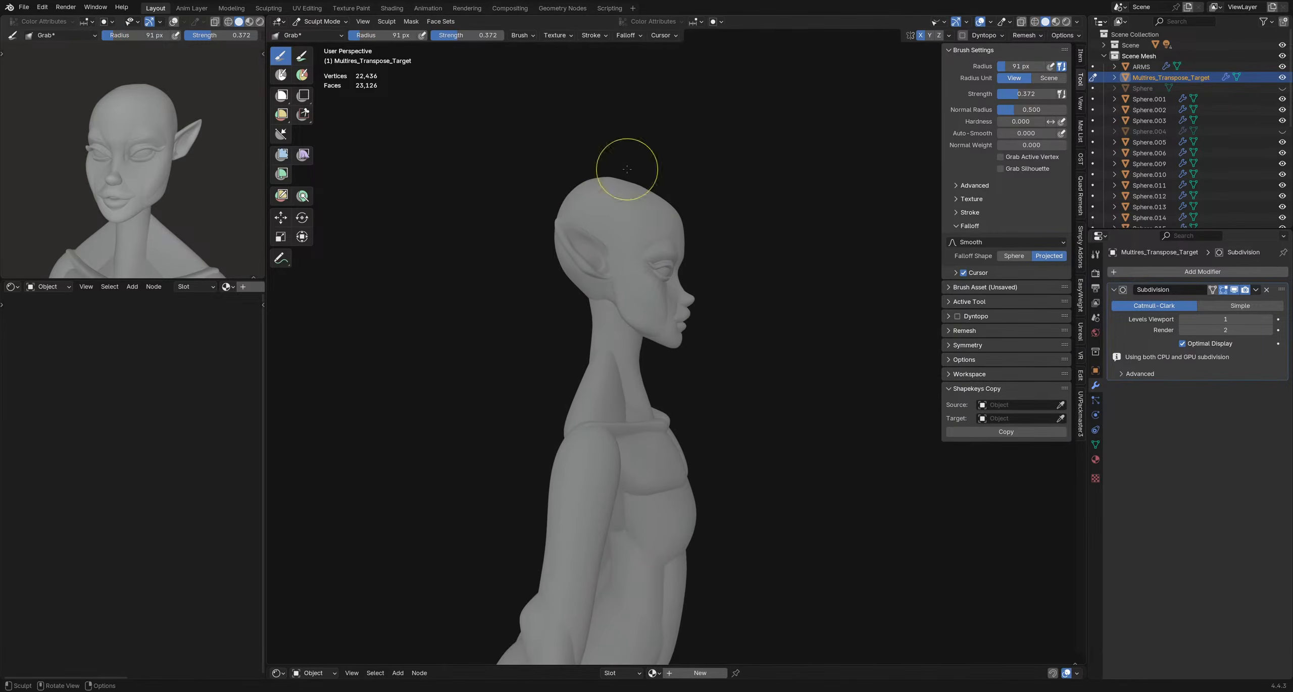
click(618, 162)
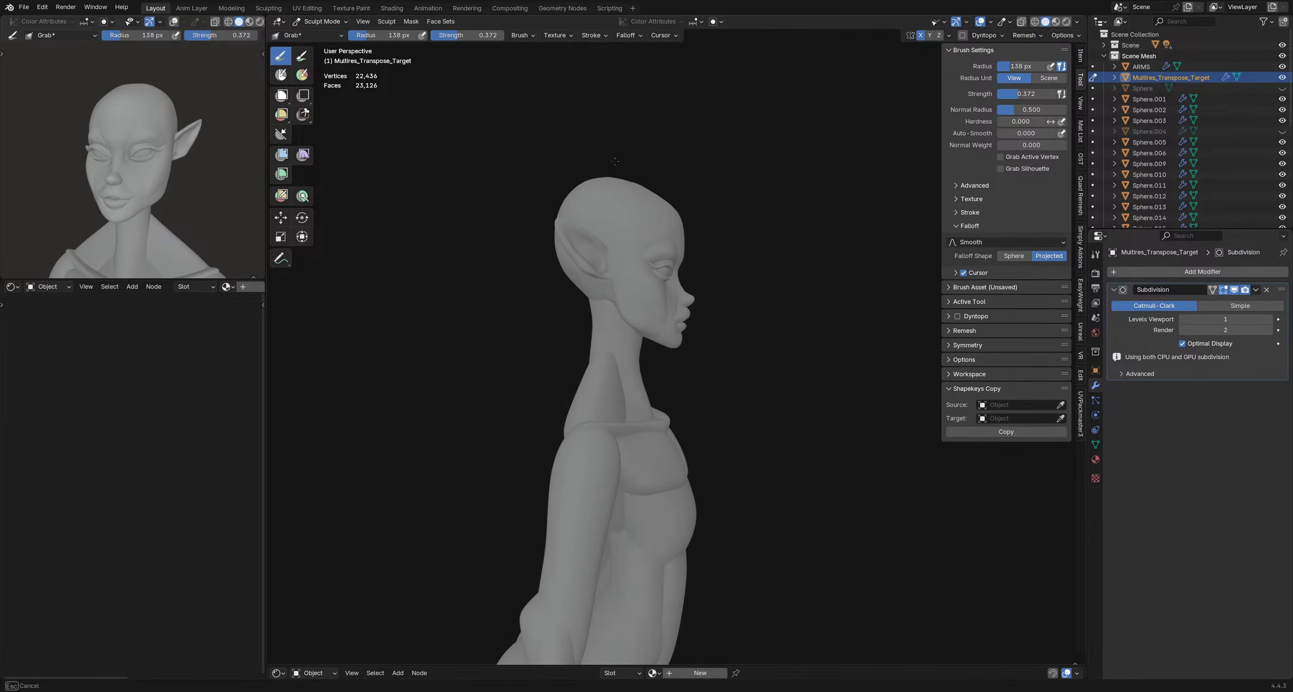
middle_drag(779, 248, 678, 245)
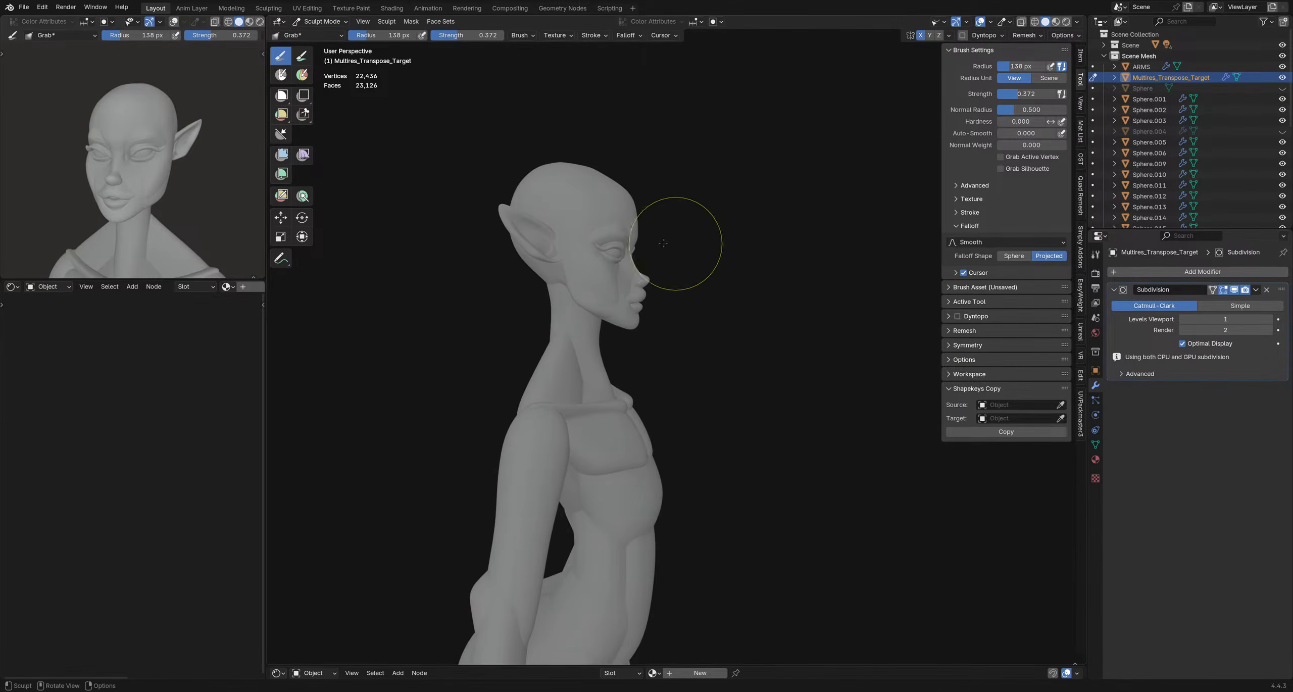
- Set the Grab brush radius to 84 px for the jaw outline below the ear, seen from behind
scroll(169, 192, down, 1)
middle_drag(169, 192, 160, 168)
scroll(156, 210, down, 2)
mouse_move(718, 254)
middle_down()
mouse_move(765, 289)
mouse_move(736, 360)
mouse_move(670, 339)
mouse_move(722, 308)
mouse_move(579, 294)
mouse_move(814, 298)
mouse_move(511, 283)
mouse_move(646, 256)
mouse_move(505, 338)
mouse_move(617, 384)
mouse_move(606, 384)
mouse_move(581, 313)
mouse_move(569, 334)
mouse_move(699, 340)
mouse_move(616, 336)
mouse_move(594, 394)
mouse_move(697, 327)
mouse_move(651, 360)
mouse_move(626, 344)
mouse_move(646, 335)
mouse_move(799, 415)
mouse_move(407, 328)
mouse_move(653, 341)
mouse_move(615, 329)
middle_up()
key(f)
click(645, 334)
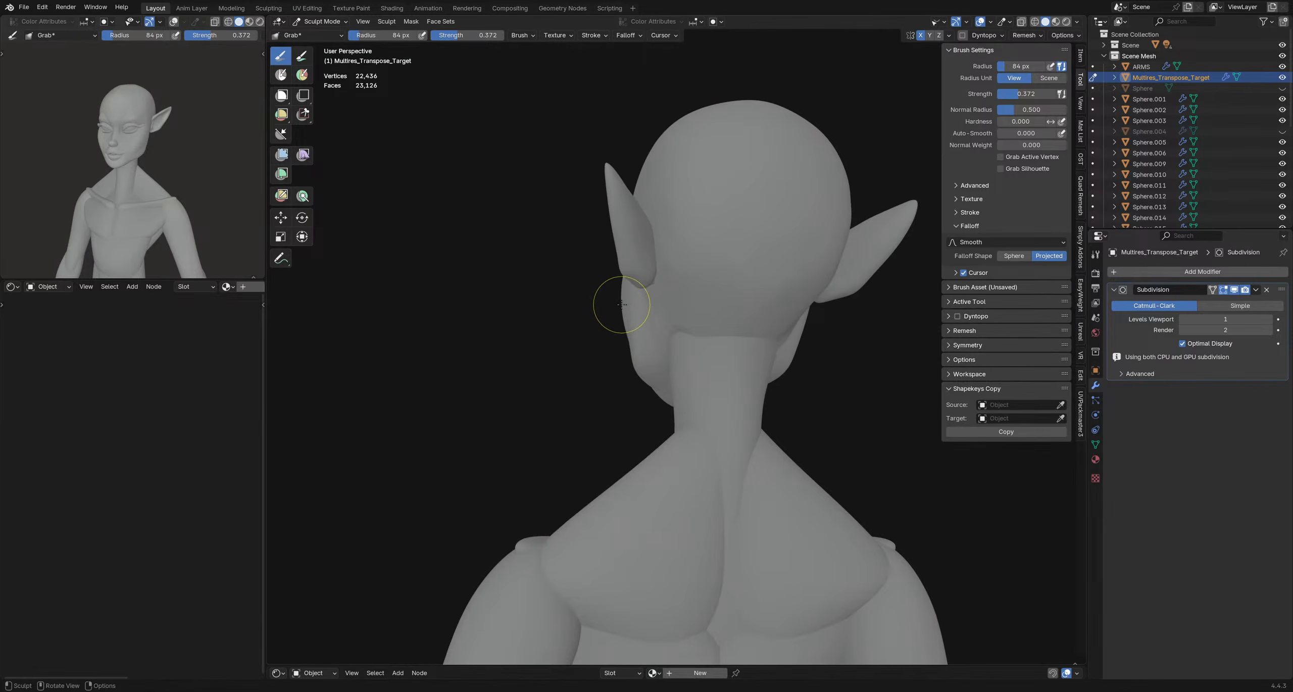
key(shift+a)
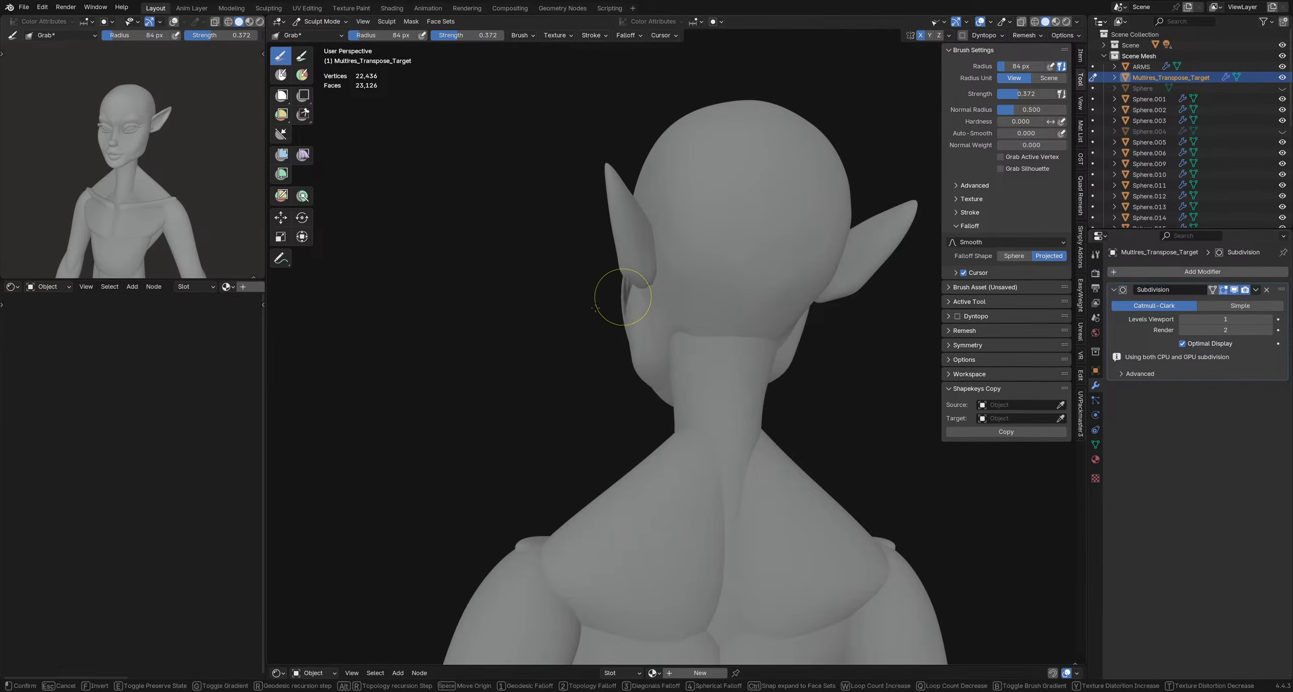
key(Escape)
mouse_move(540, 332)
middle_down()
mouse_move(606, 335)
mouse_move(552, 331)
middle_up()
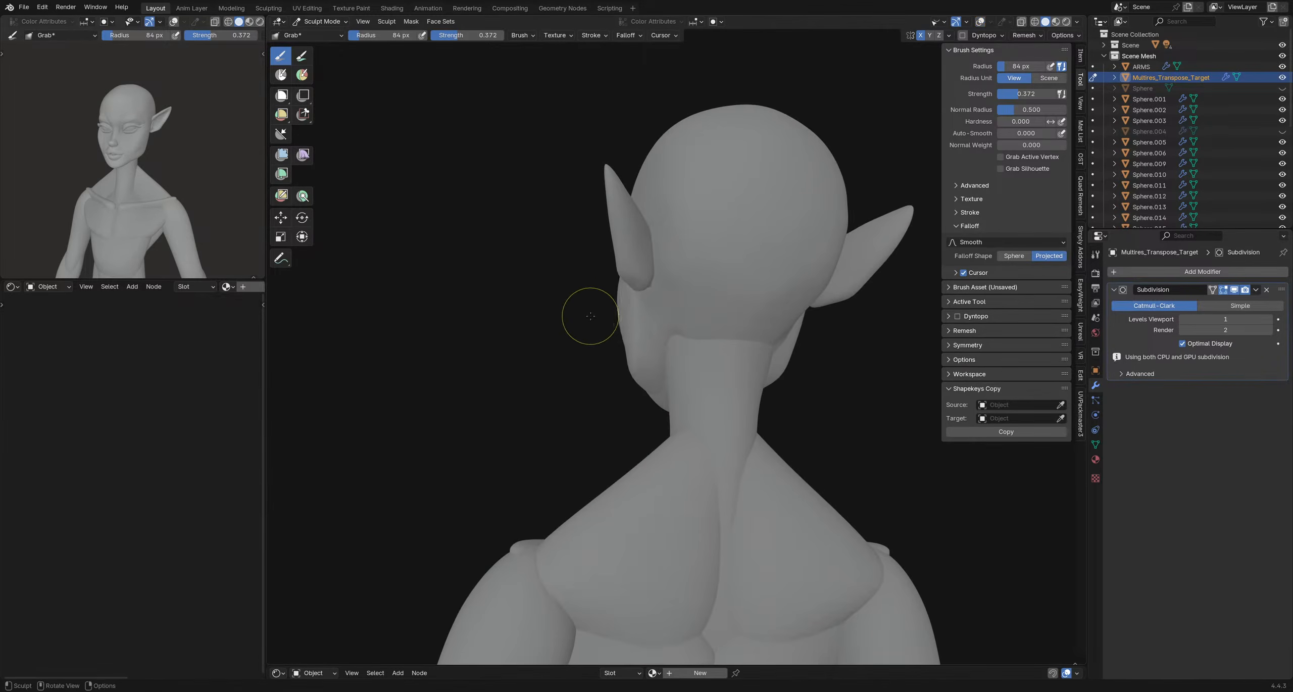
- Smooth the jaw area below the ear from behind with the Smooth brush at 106 px radius and 0.346 strength
key(s)
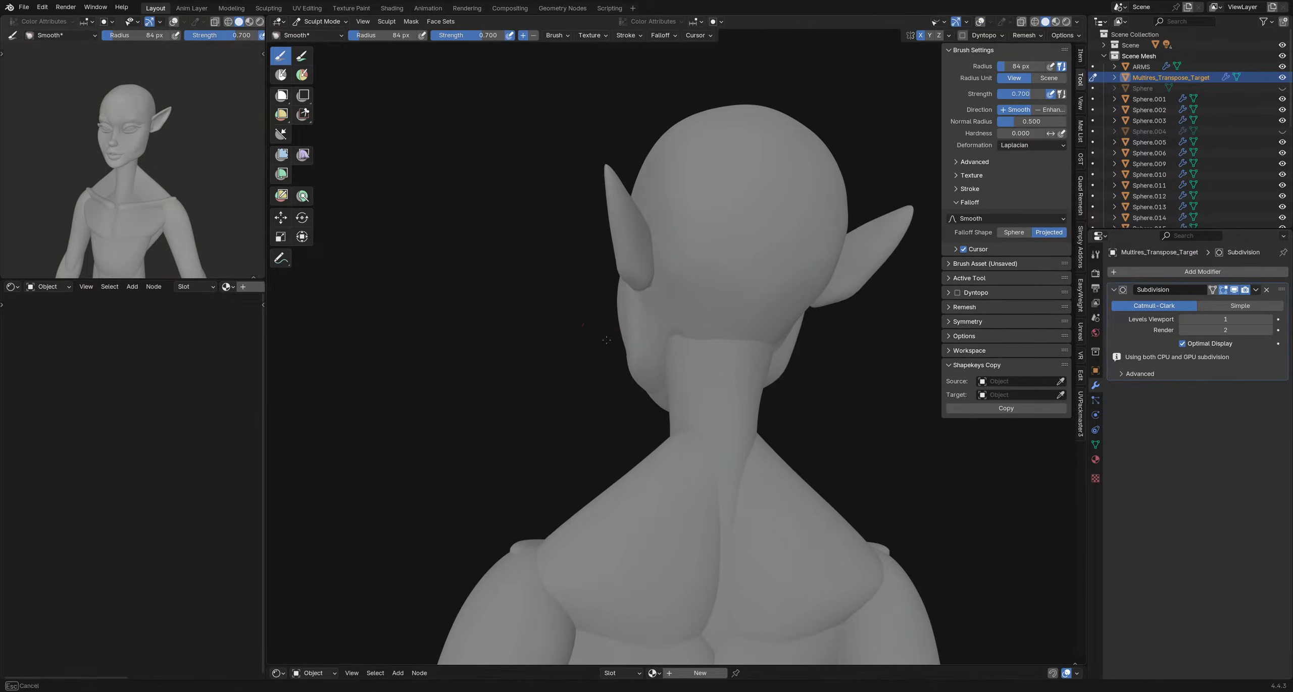
middle_drag(609, 334, 666, 315)
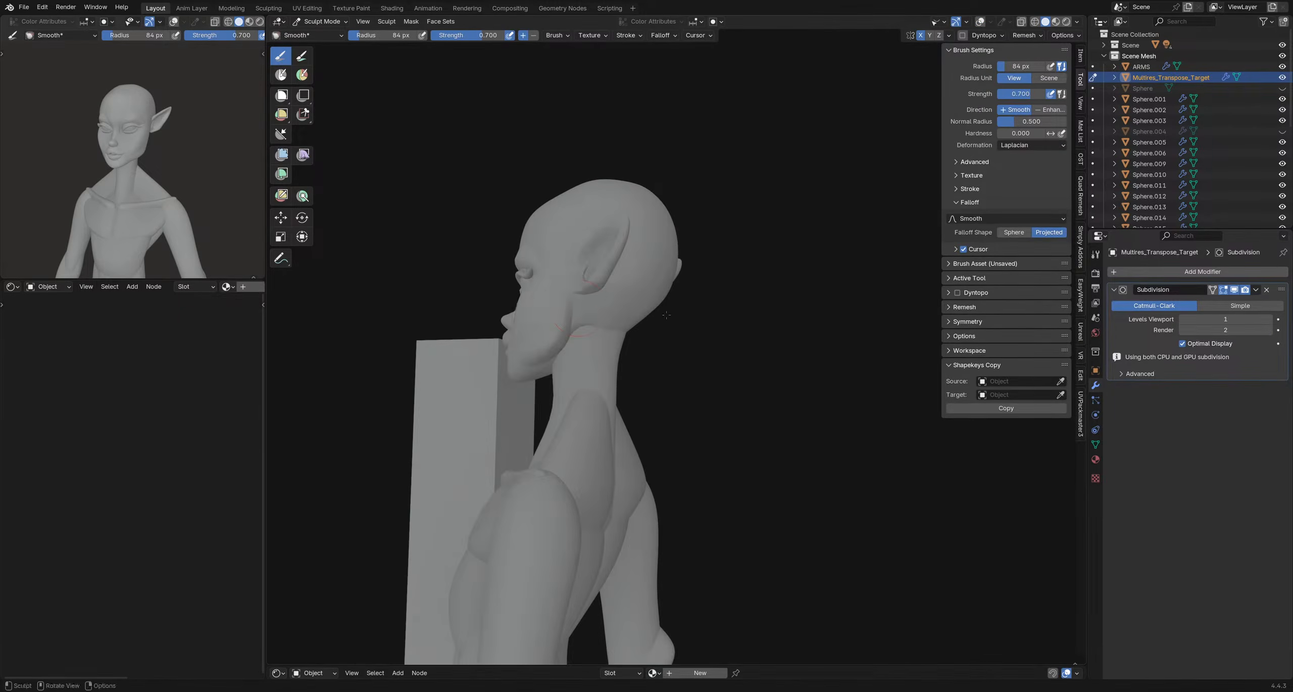
mouse_move(575, 307)
middle_down()
mouse_move(611, 283)
mouse_move(637, 291)
mouse_move(580, 287)
middle_up()
key(shift+f)
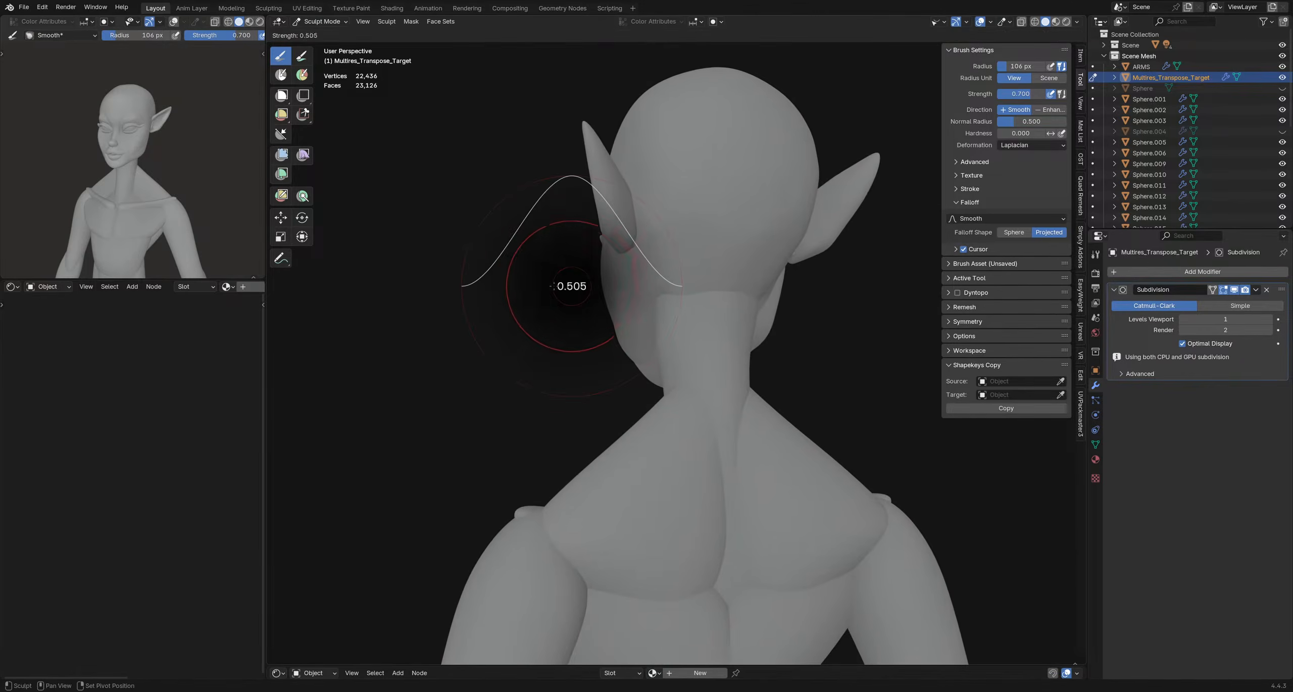
click(543, 285)
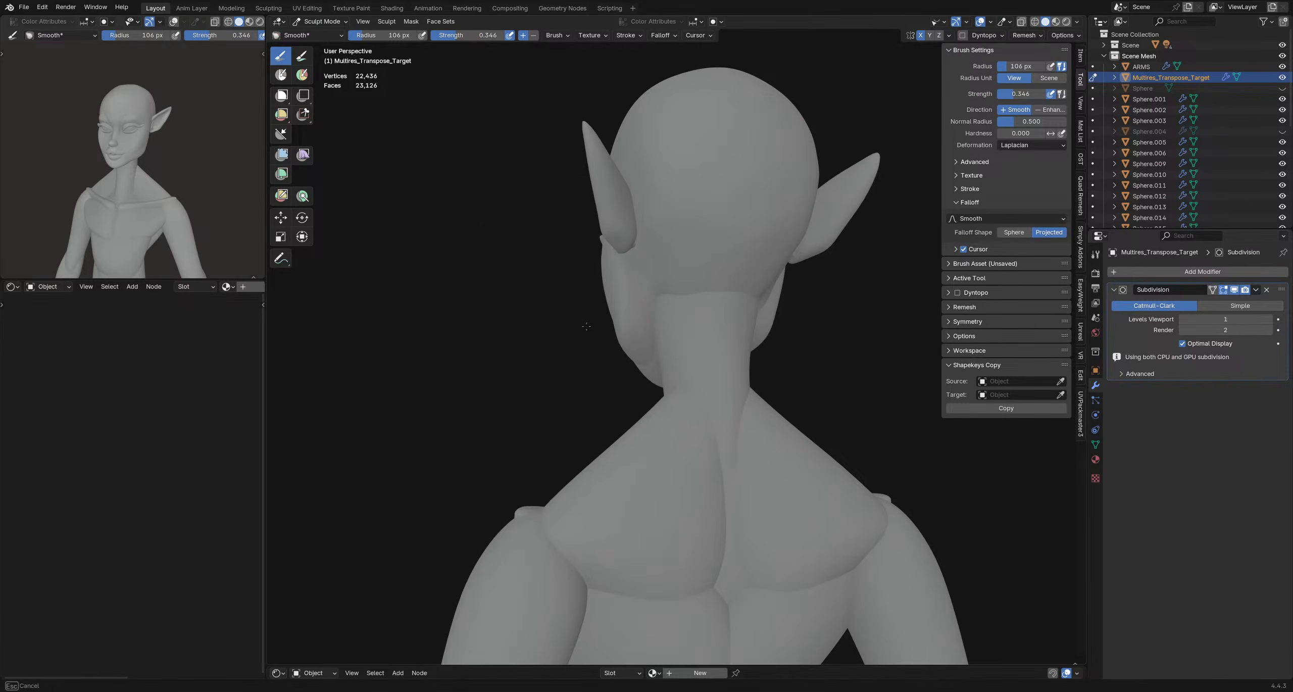
mouse_move(537, 315)
middle_down()
mouse_move(658, 309)
mouse_move(644, 279)
mouse_move(570, 312)
mouse_move(740, 320)
mouse_move(650, 307)
mouse_move(671, 318)
mouse_move(599, 318)
mouse_move(647, 298)
mouse_move(492, 299)
middle_up()
- Check the head outside Sculpt Mode, return to sculpting, and save explorationHead2.blend
scroll(672, 318, down, 4)
scroll(671, 318, up, 4)
key(ctrl+Tab)
scroll(646, 298, down, 1)
key(ctrl+Tab)
click(645, 363)
key(ctrl+s)
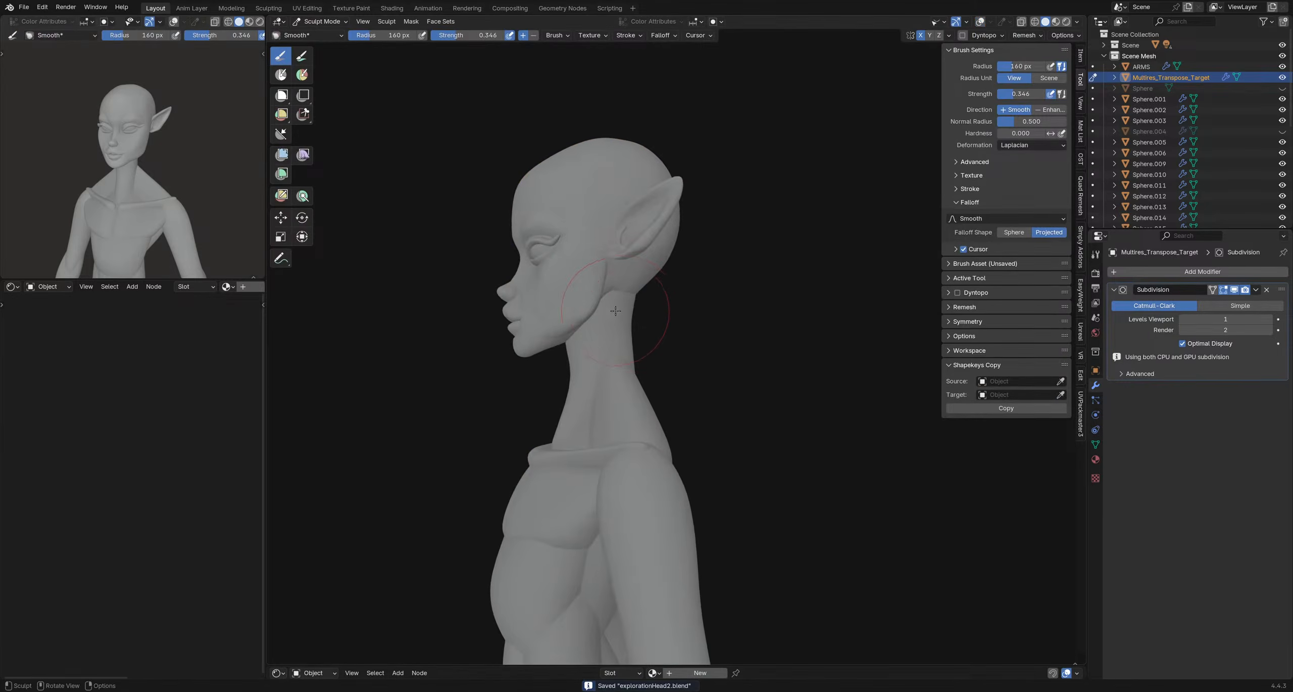
- Switch the head to Object Mode, save the file, and return to Sculpt Mode
mouse_move(640, 321)
middle_down()
mouse_move(576, 307)
mouse_move(661, 319)
middle_up()
key(ctrl+Tab)
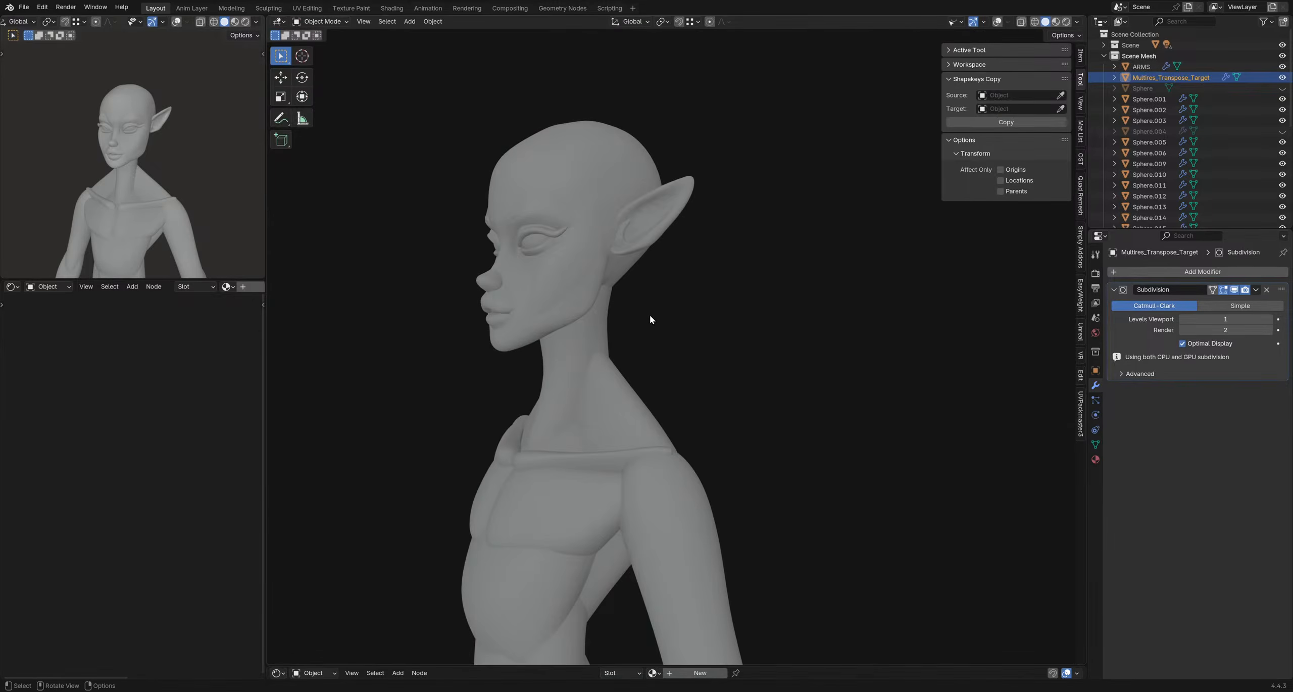
key(ctrl+s)
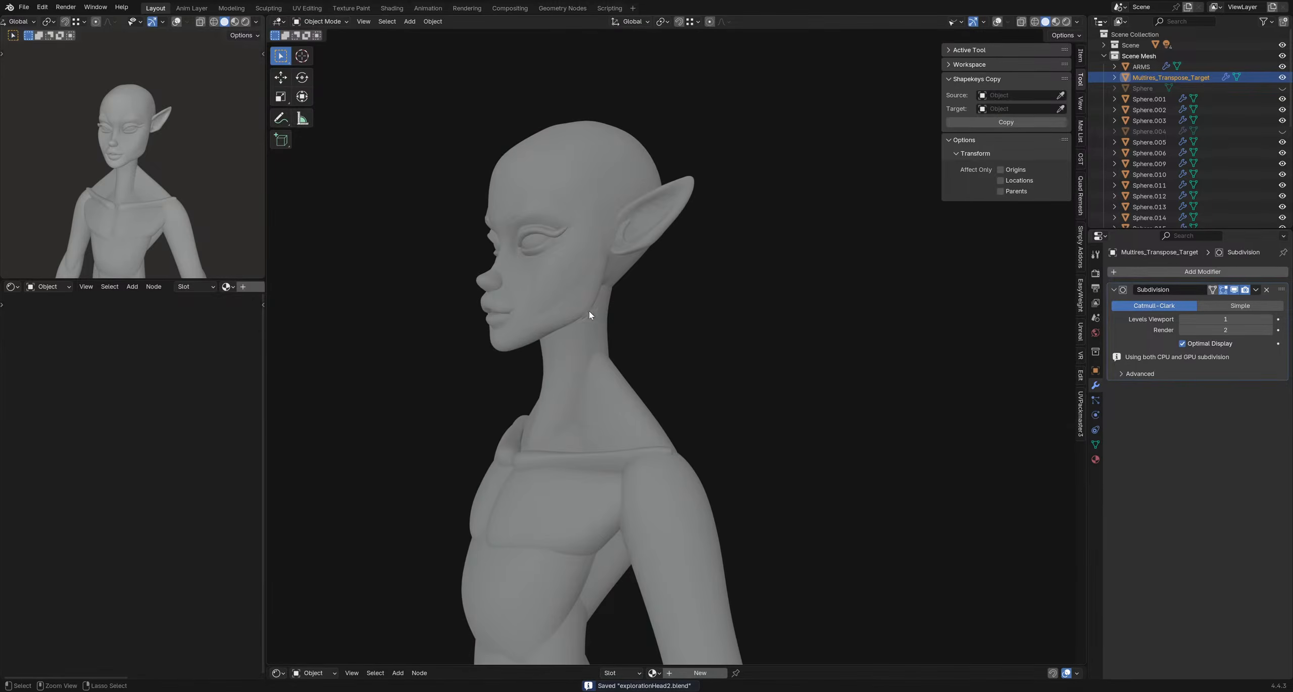
key(ctrl+Tab)
click(624, 332)
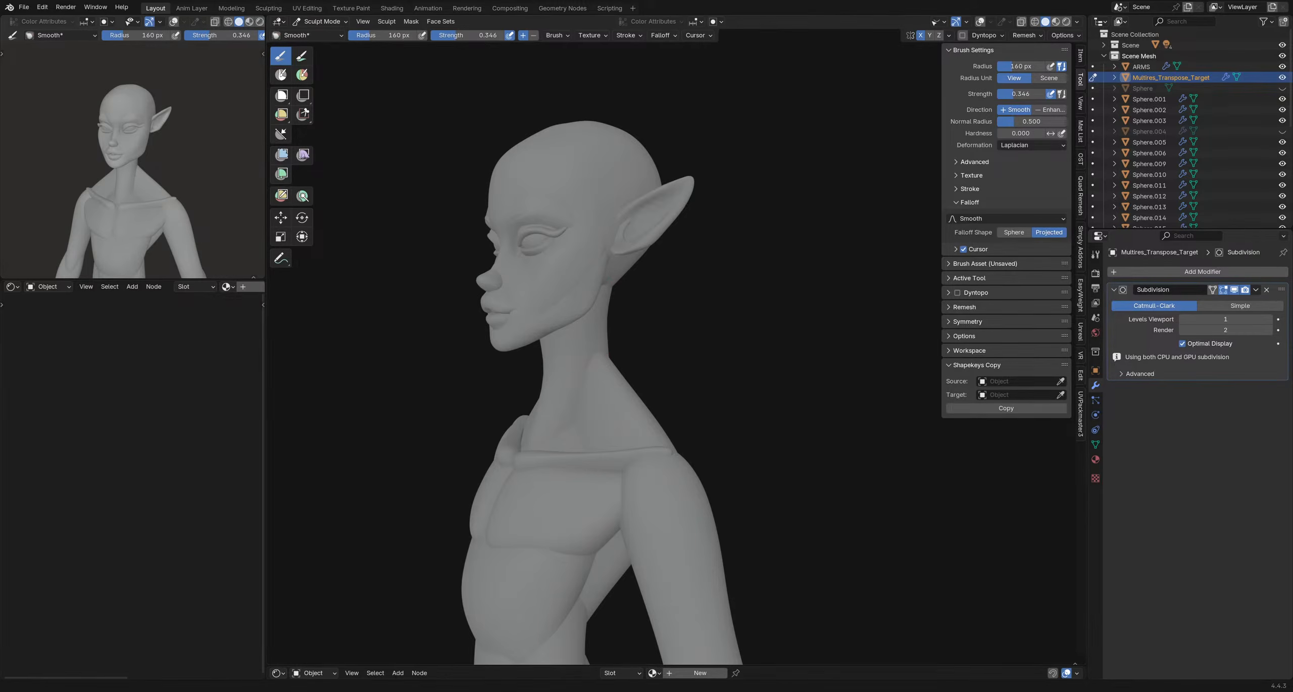
- Leave Sculpt Mode for Object Mode and save explorationHead2.blend again with the profile in view
key(ctrl+Tab)
click(479, 155)
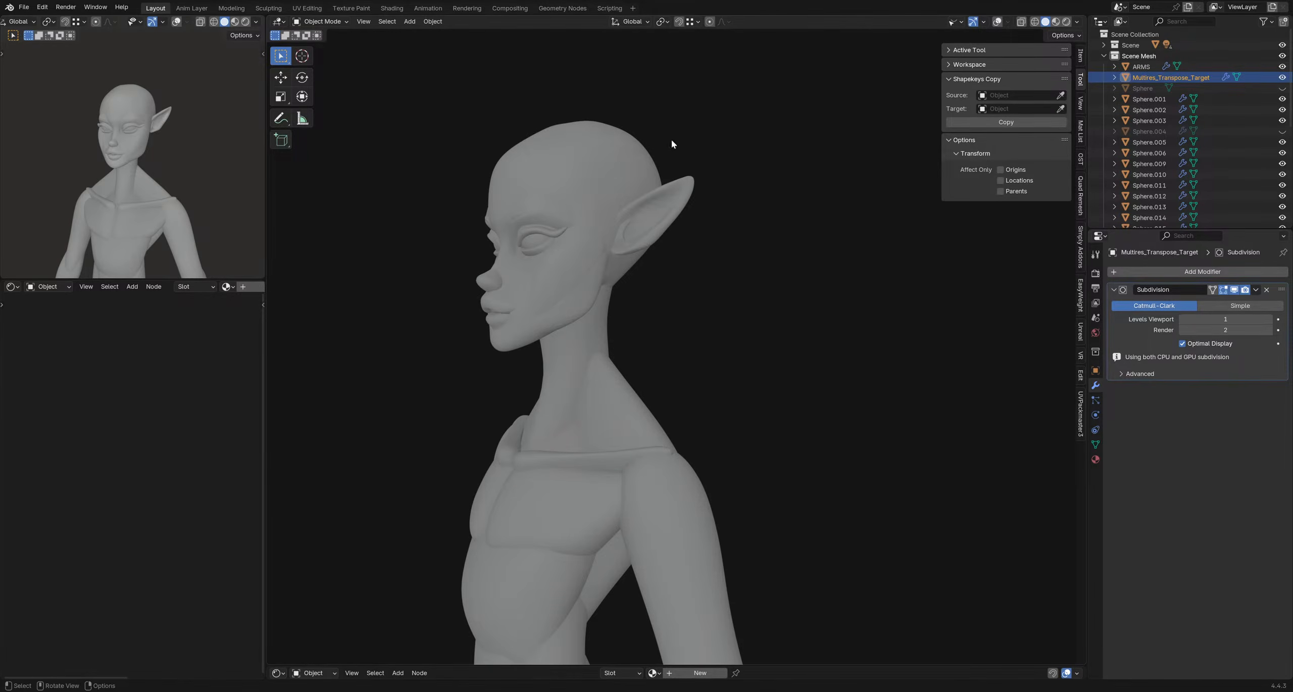
scroll(671, 141, down, 8)
middle_drag(668, 156, 642, 301)
key(ctrl+s)
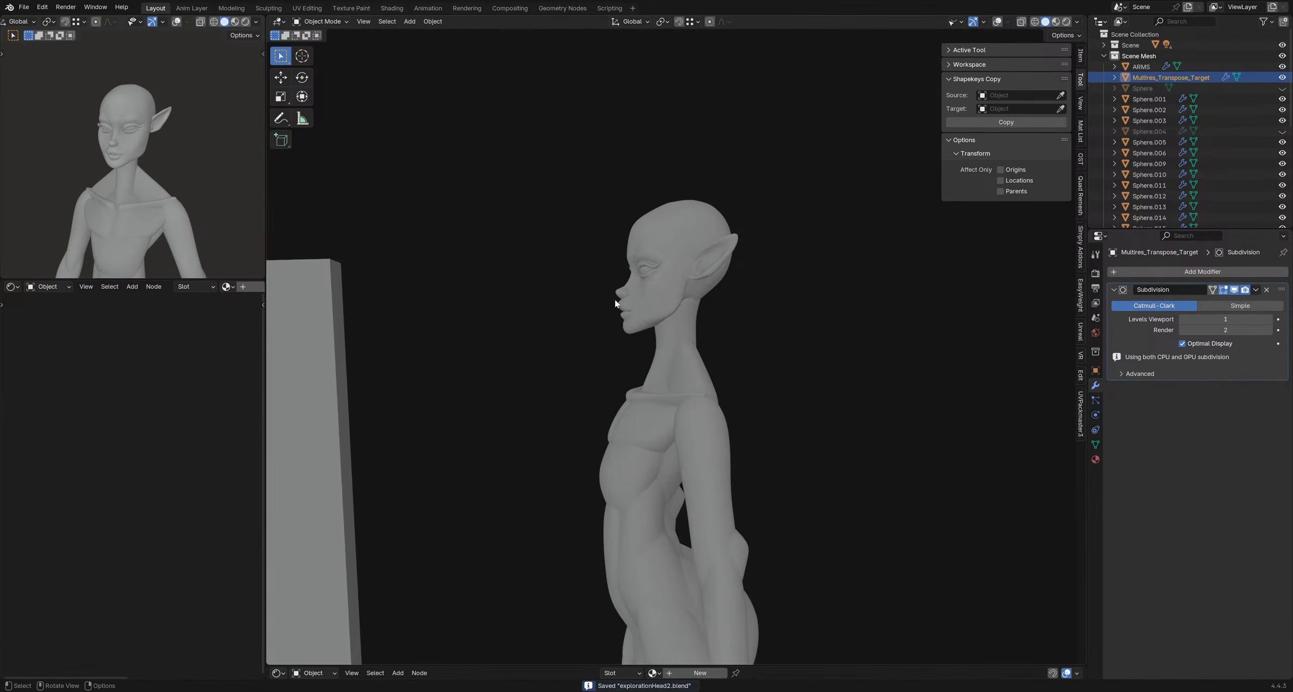
- Show the viewport overlays, return to Sculpt Mode, and choose the Elastic Snake Hook brush at 207 px radius
key(shift+alt+z)
middle_drag(711, 320, 651, 310)
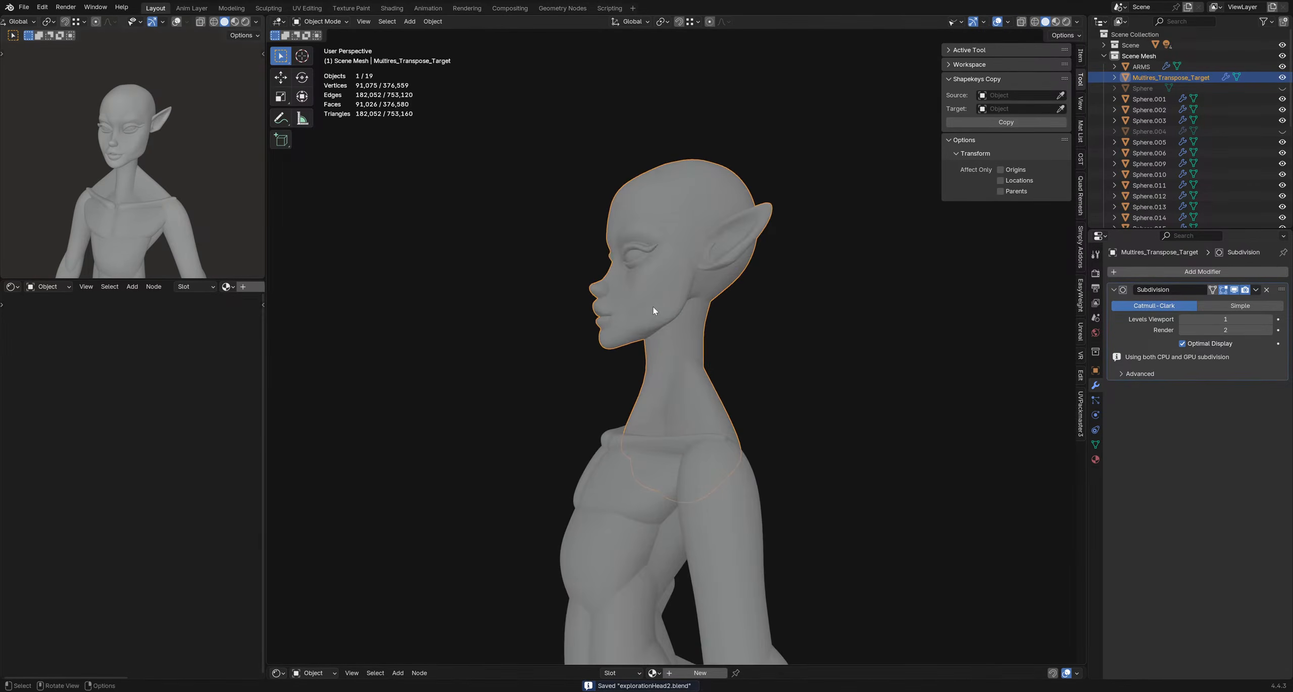
key(ctrl+Tab)
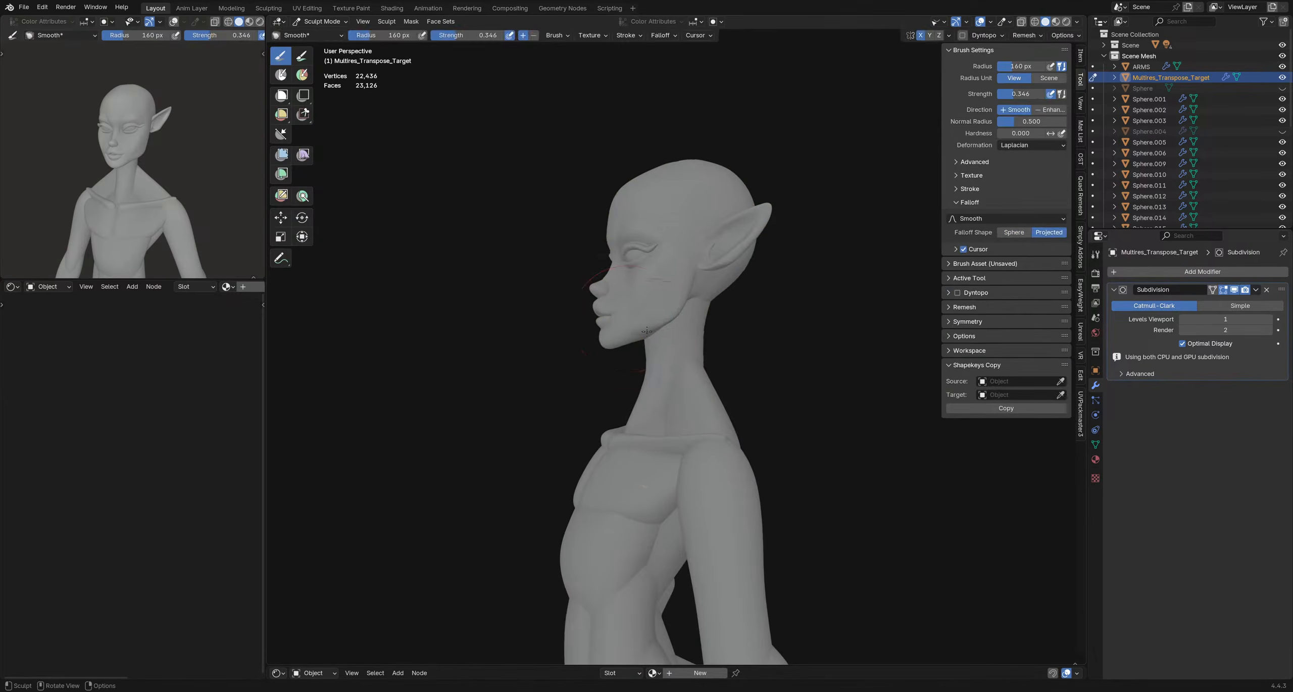
shift+middle_drag(631, 323, 627, 317)
key(f)
click(632, 290)
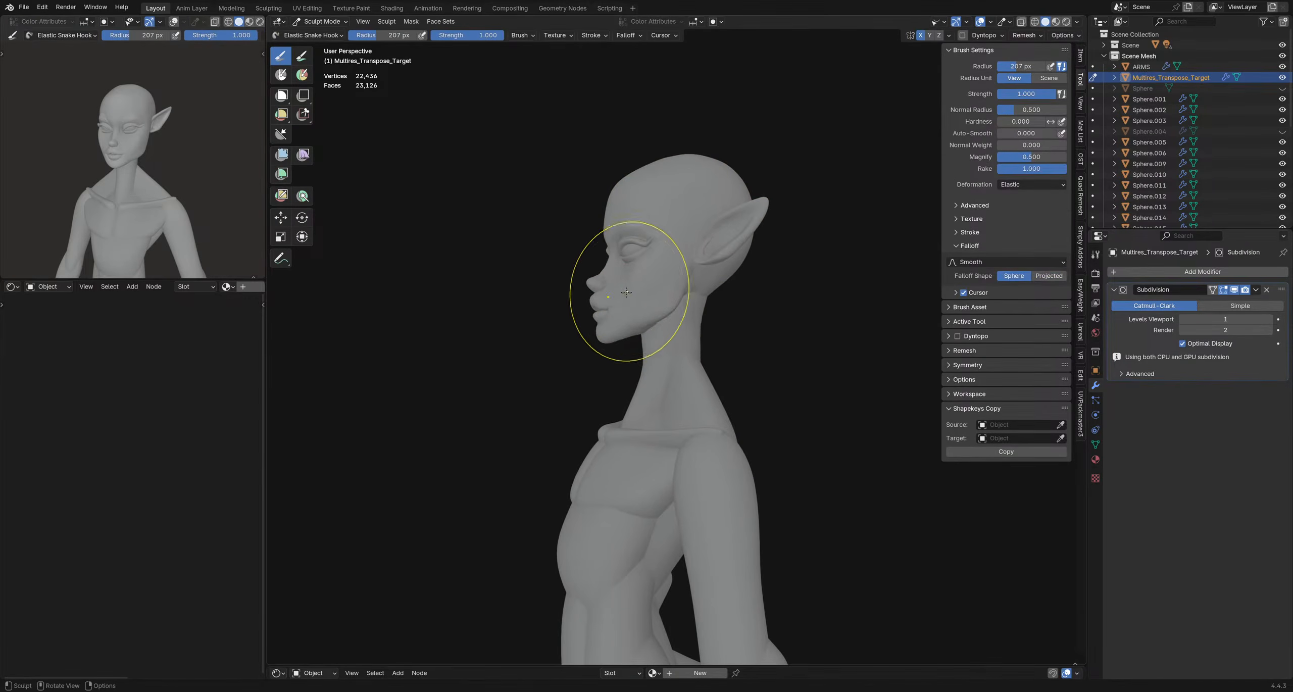
- Adjust the mouth and lower face with Elastic Snake Hook strokes, and undo the last two
drag(628, 308, 617, 316)
middle_drag(617, 316, 721, 336)
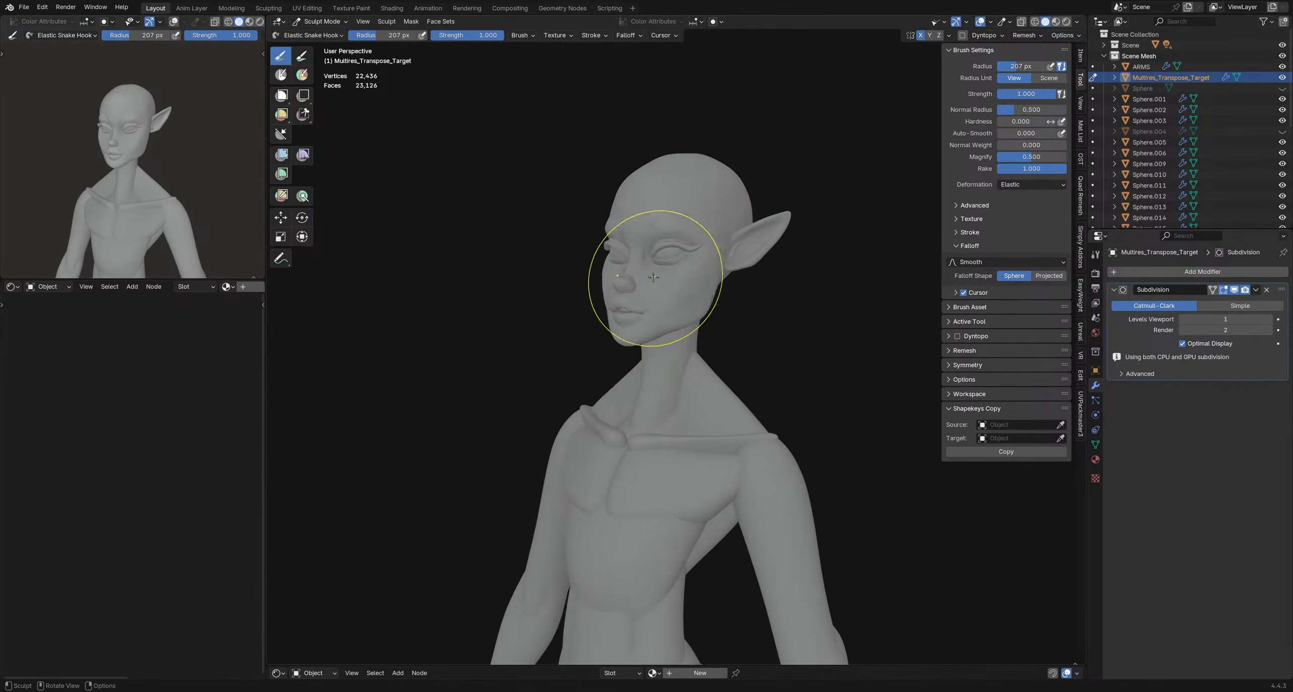
drag(614, 320, 621, 320)
middle_drag(622, 320, 596, 301)
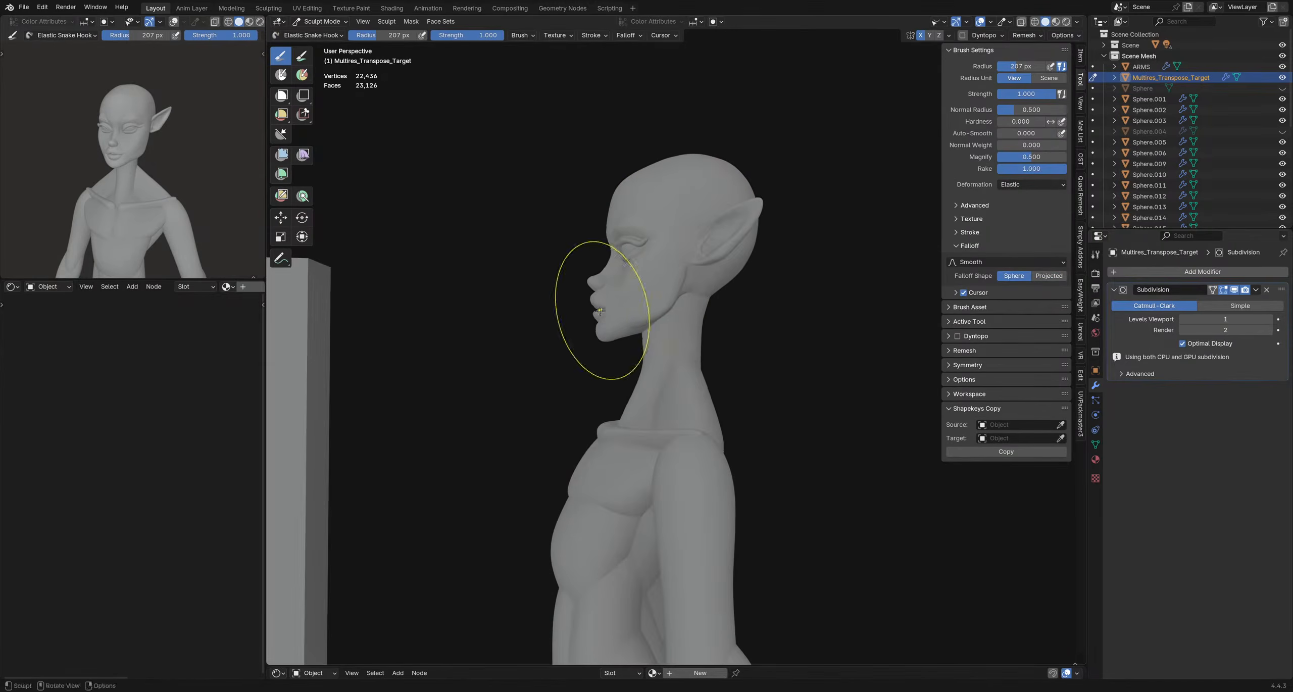
mouse_move(601, 307)
mouse_down()
mouse_move(624, 295)
mouse_move(600, 308)
mouse_move(602, 297)
mouse_up()
key(ctrl+z)
key(ctrl+z)
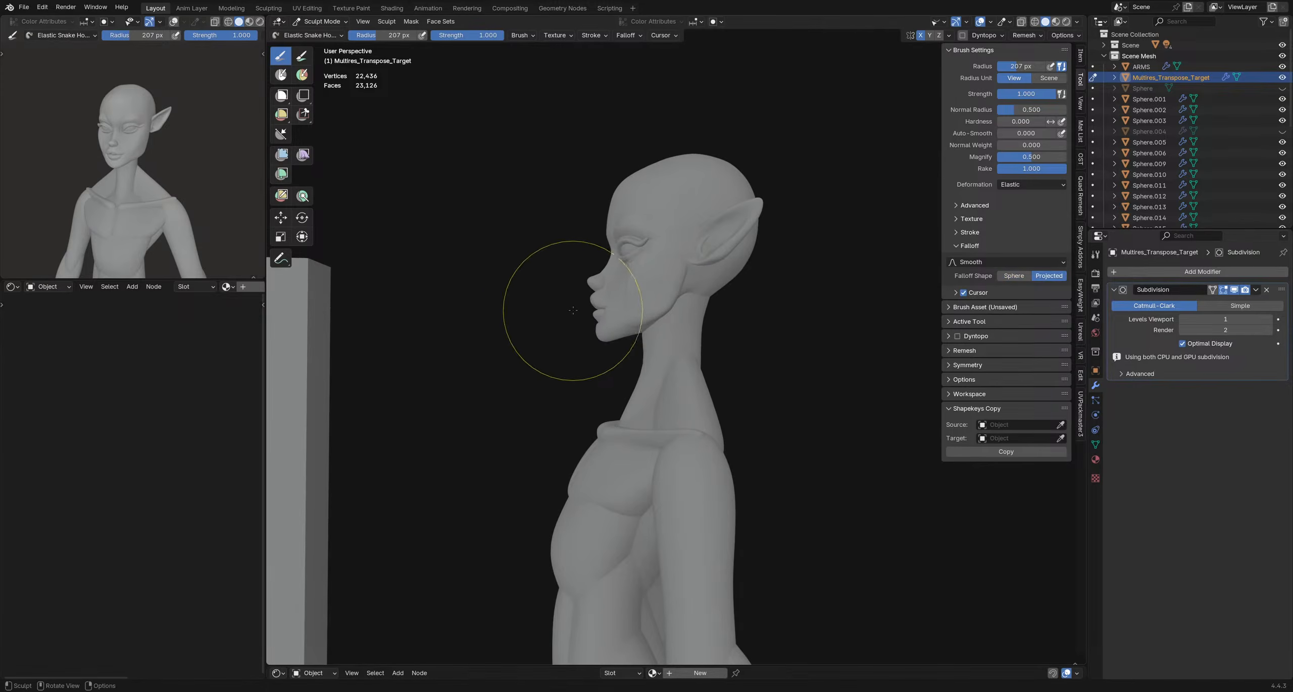
- Reshape the face and forehead from the front with Elastic Snake Hook at Projected falloff, 0.439 strength and 168 px radius
mouse_move(562, 298)
middle_down()
mouse_move(595, 337)
mouse_move(800, 353)
mouse_move(758, 308)
mouse_move(730, 331)
mouse_move(724, 289)
mouse_move(773, 304)
middle_up()
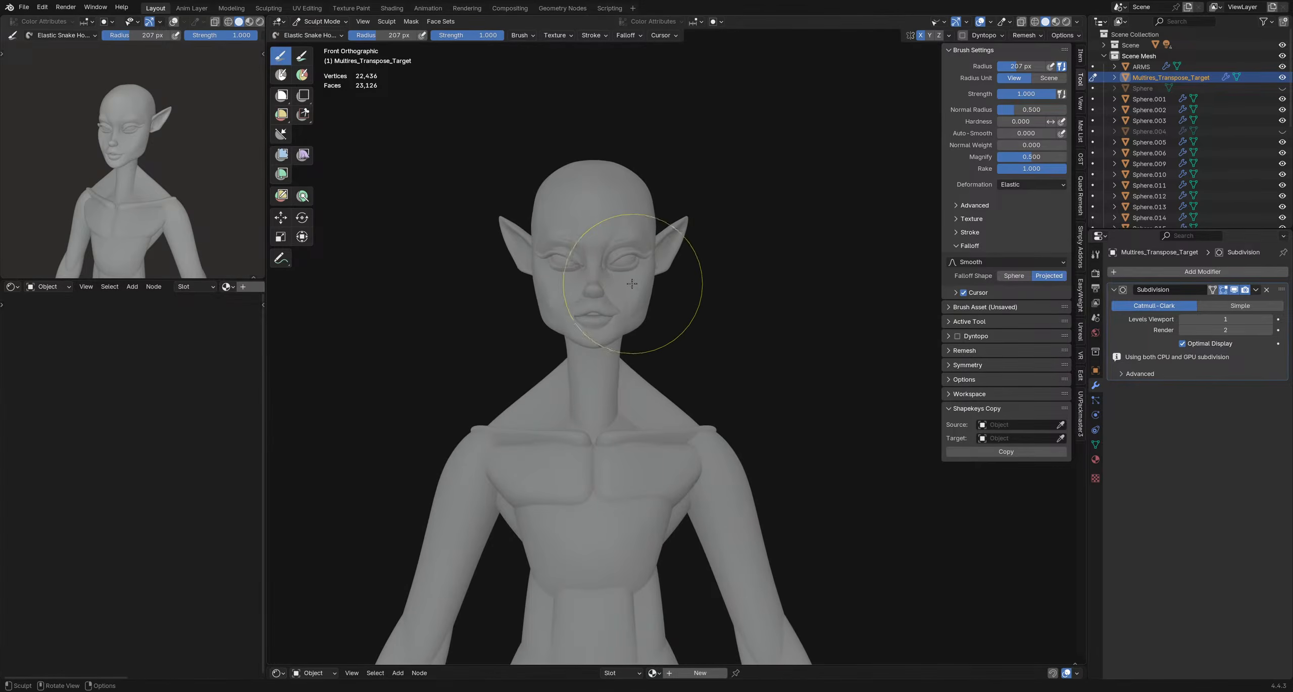
key(shift+f)
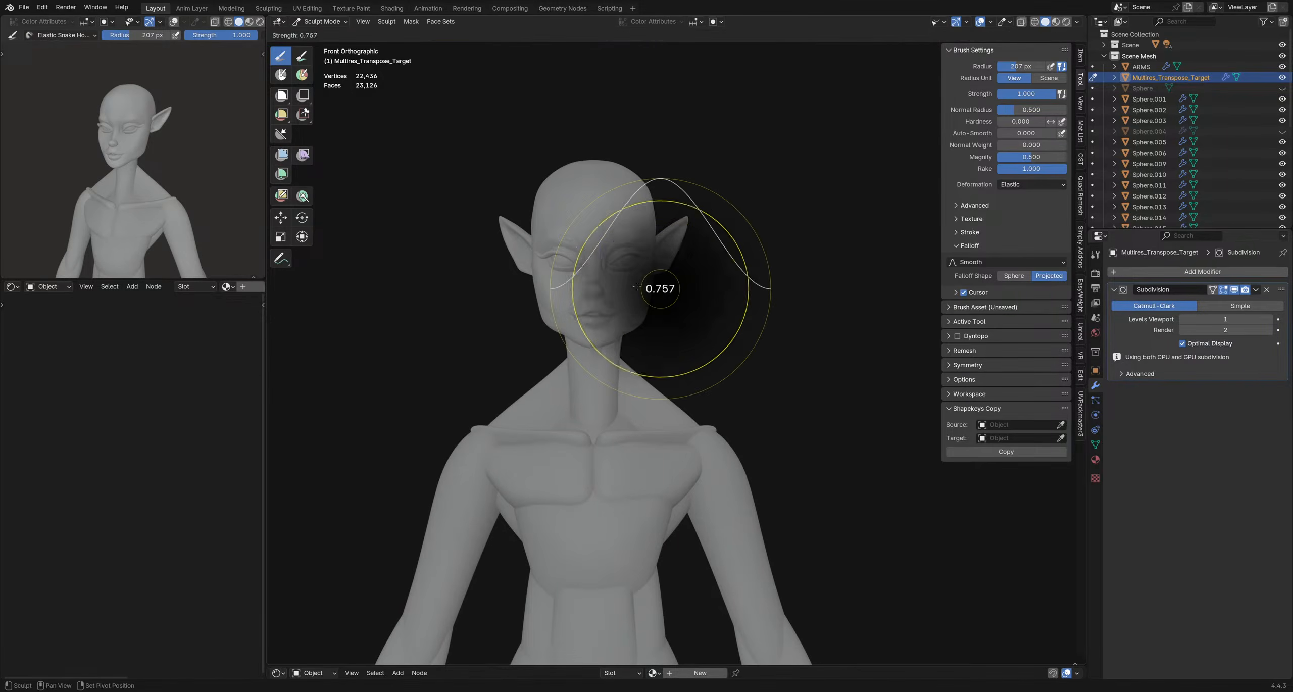
click(622, 280)
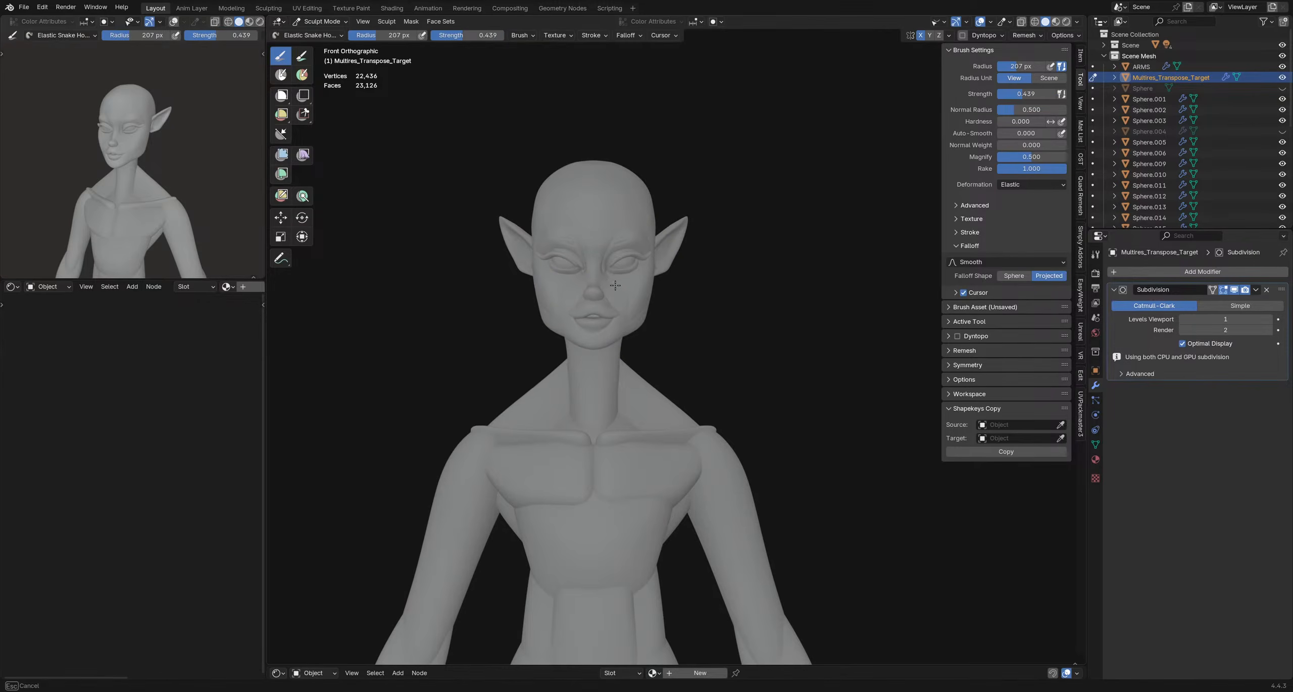
key(f)
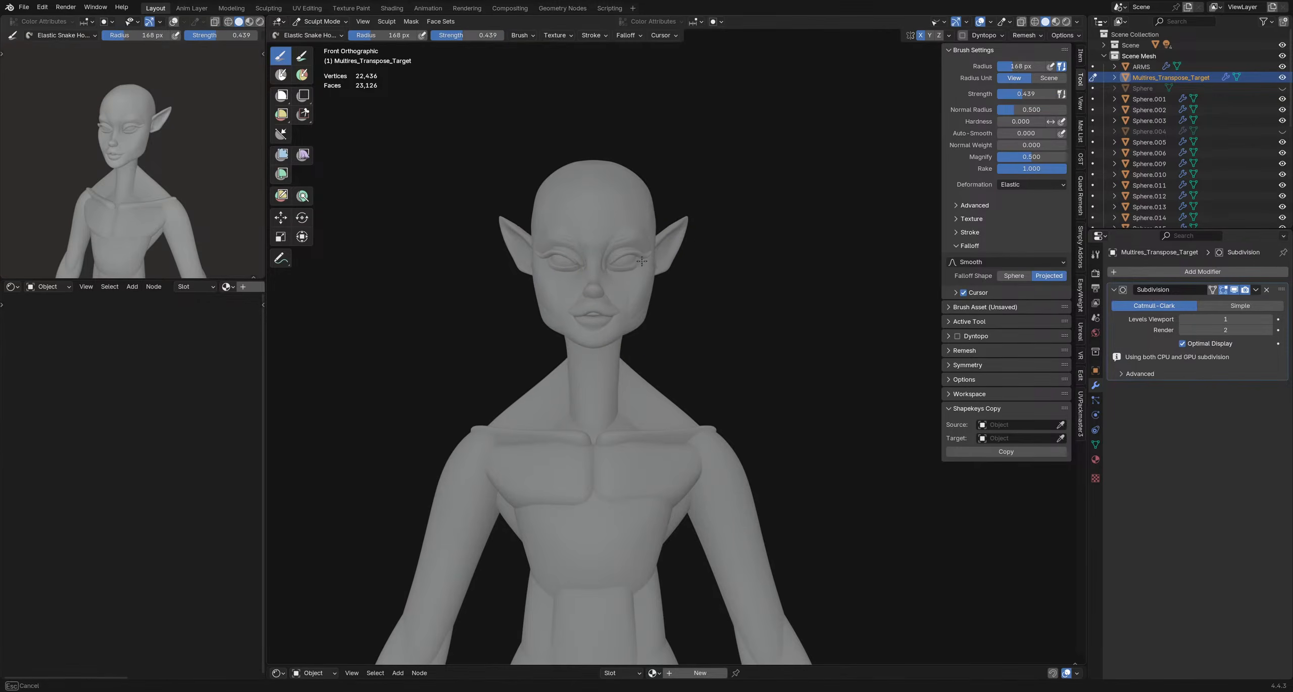
drag(646, 295, 636, 289)
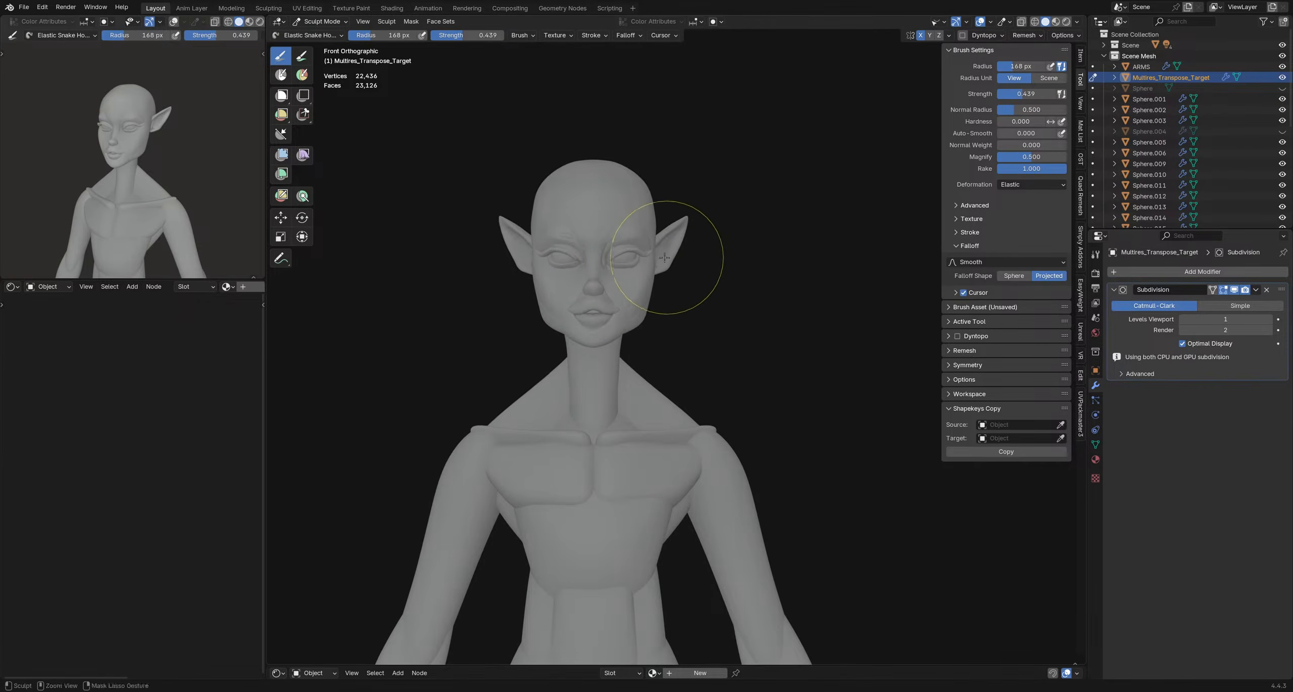
drag(606, 222, 602, 212)
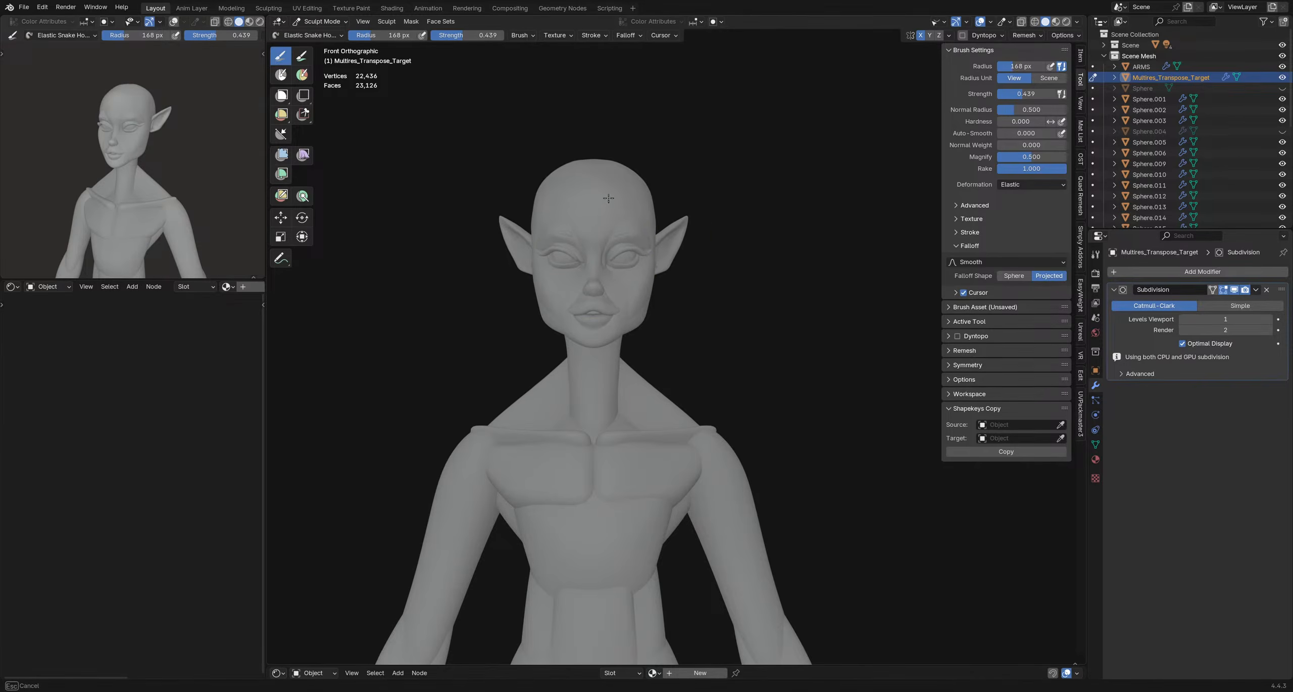
- Adjust the back of the skull in right side view with Elastic Snake Hook at 146 px radius
mouse_move(608, 198)
middle_down()
mouse_move(804, 298)
mouse_move(744, 297)
middle_up()
mouse_move(757, 342)
middle_down()
mouse_move(828, 375)
mouse_move(768, 387)
middle_up()
scroll(828, 375, down, 2)
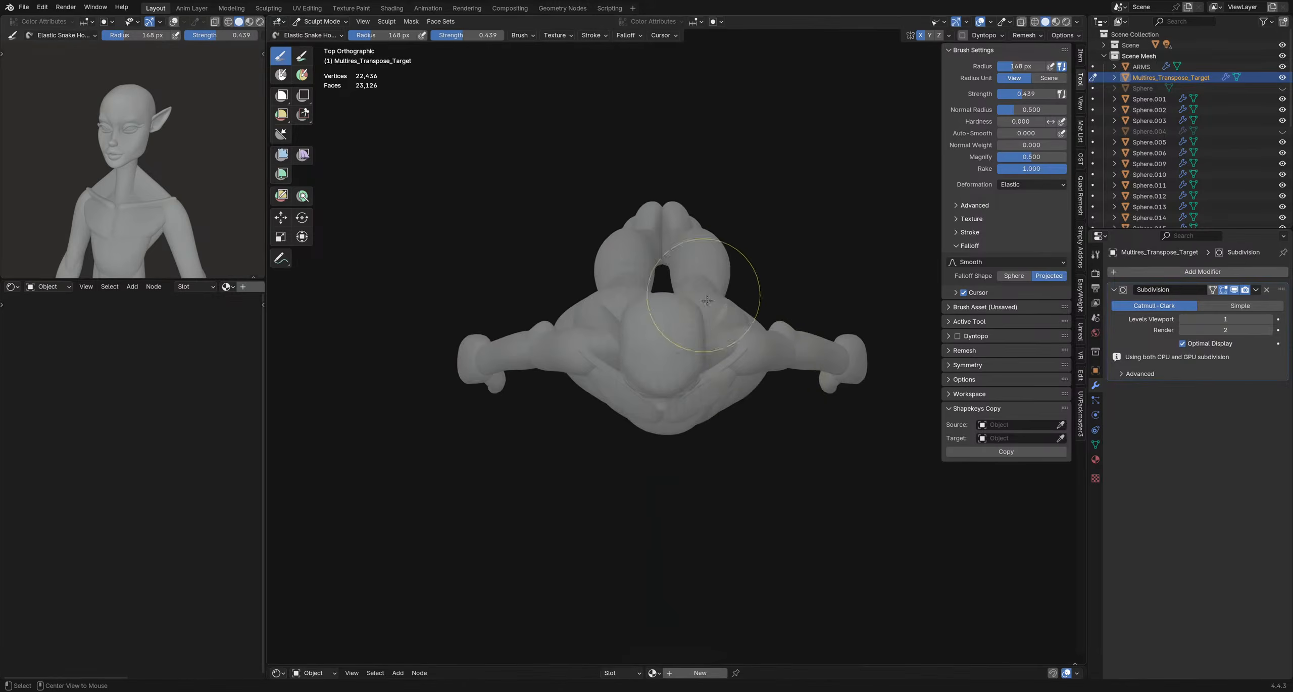
alt+middle_drag(706, 301, 688, 271)
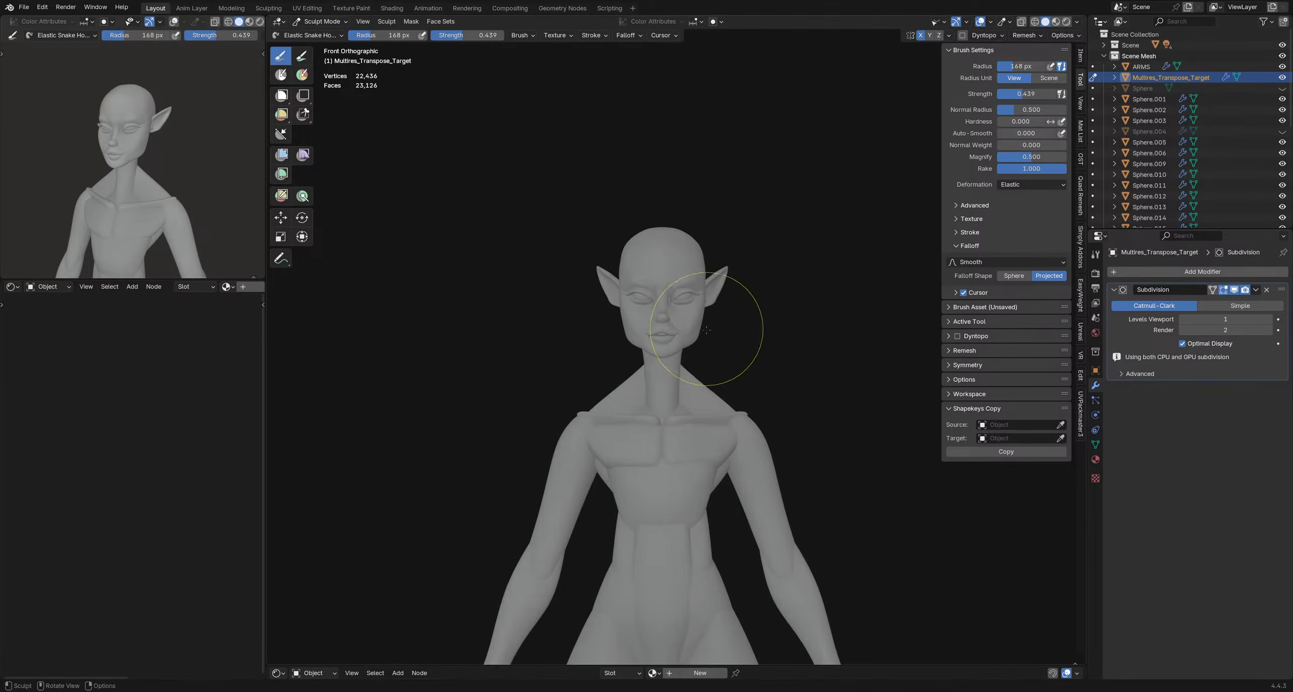
key(f)
click(706, 344)
middle_drag(720, 348, 698, 322)
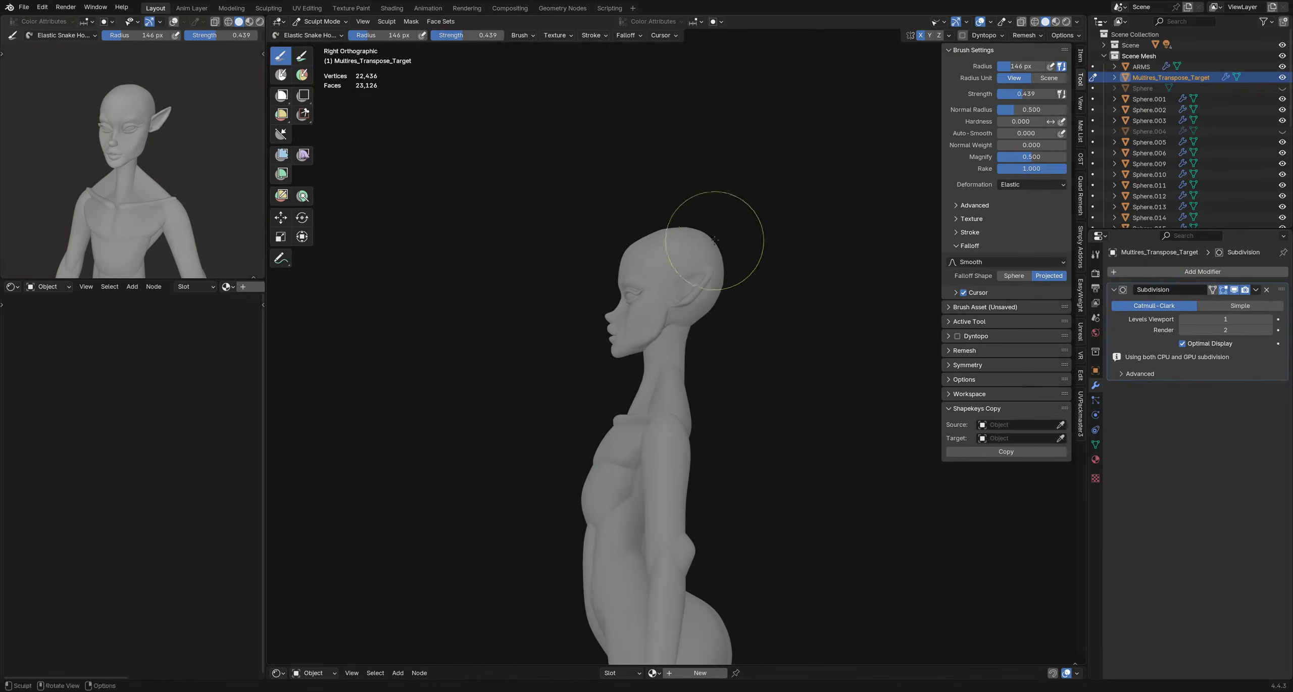
mouse_move(723, 230)
mouse_down()
mouse_move(676, 207)
mouse_move(695, 179)
mouse_move(686, 235)
mouse_move(641, 200)
mouse_move(667, 175)
mouse_move(692, 199)
mouse_up()
mouse_move(692, 199)
middle_down()
mouse_move(777, 304)
mouse_move(818, 283)
mouse_move(771, 241)
mouse_move(785, 288)
middle_up()
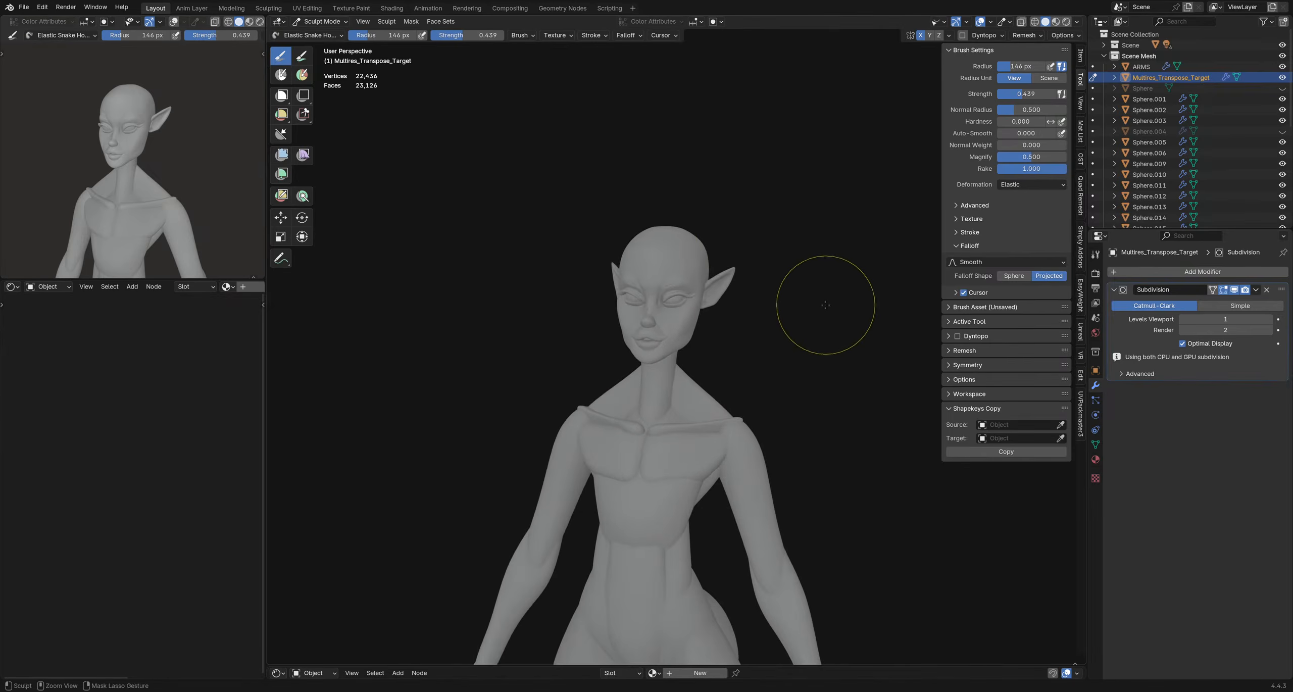
- Undo the last skull stroke, adjust the ear tip with Elastic Snake Hook, and set the brush radius to 99 px
middle_drag(756, 246, 741, 256)
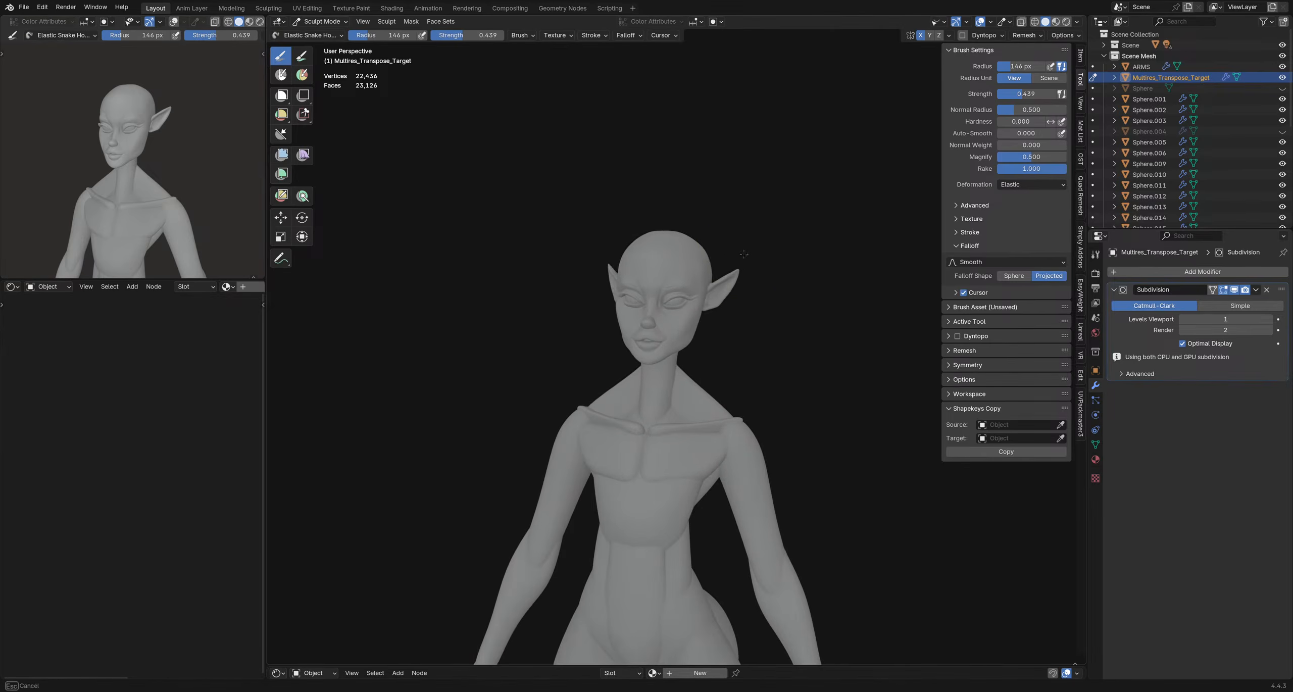
key(ctrl+z)
drag(744, 254, 752, 263)
key(f)
click(738, 271)
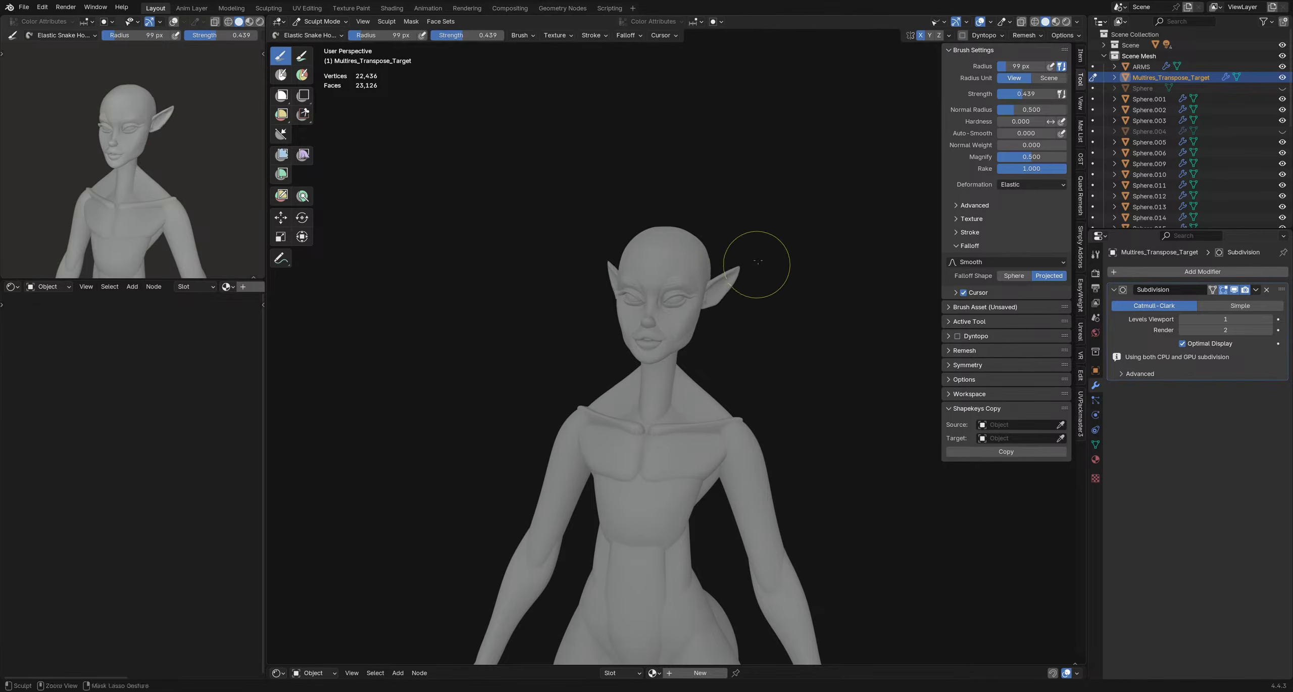
- Adjust the far-side face contour near the eye from below with Elastic Snake Hook at 56 px radius
mouse_move(757, 262)
middle_down()
mouse_move(802, 271)
mouse_move(740, 271)
middle_up()
mouse_move(823, 333)
middle_down()
mouse_move(698, 352)
mouse_move(828, 364)
mouse_move(676, 379)
mouse_move(712, 352)
mouse_move(636, 293)
middle_up()
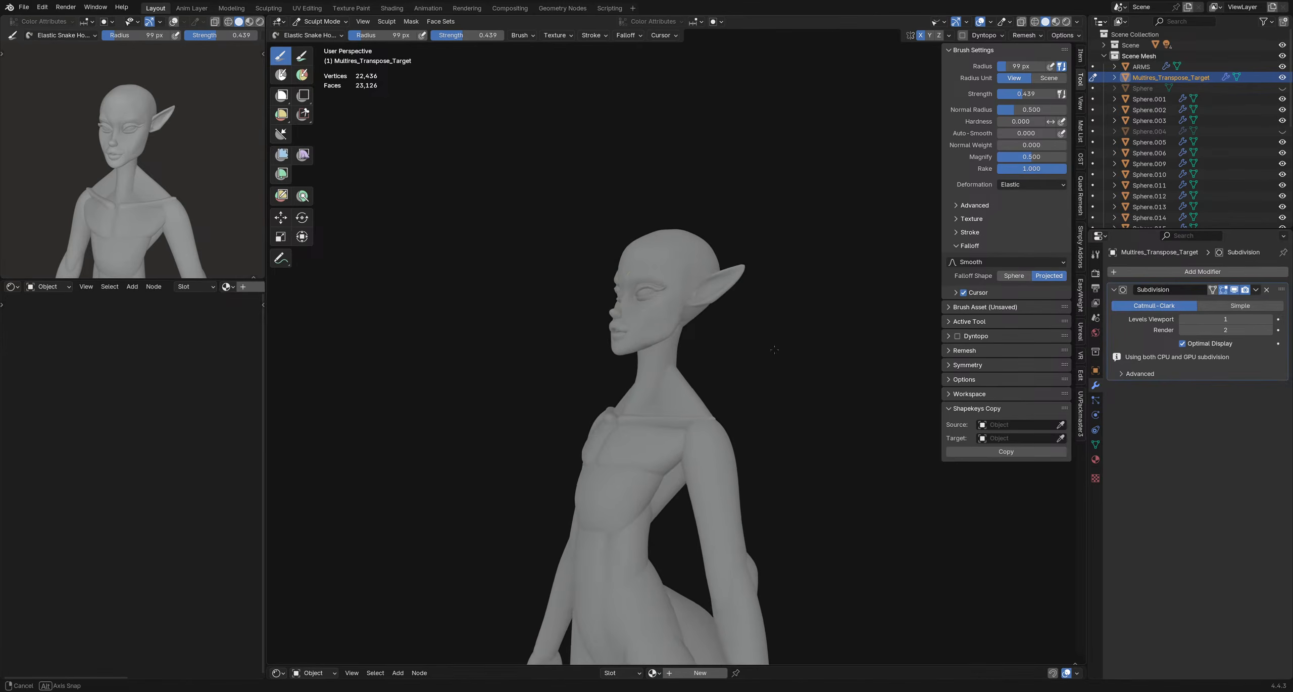
key(f)
click(635, 289)
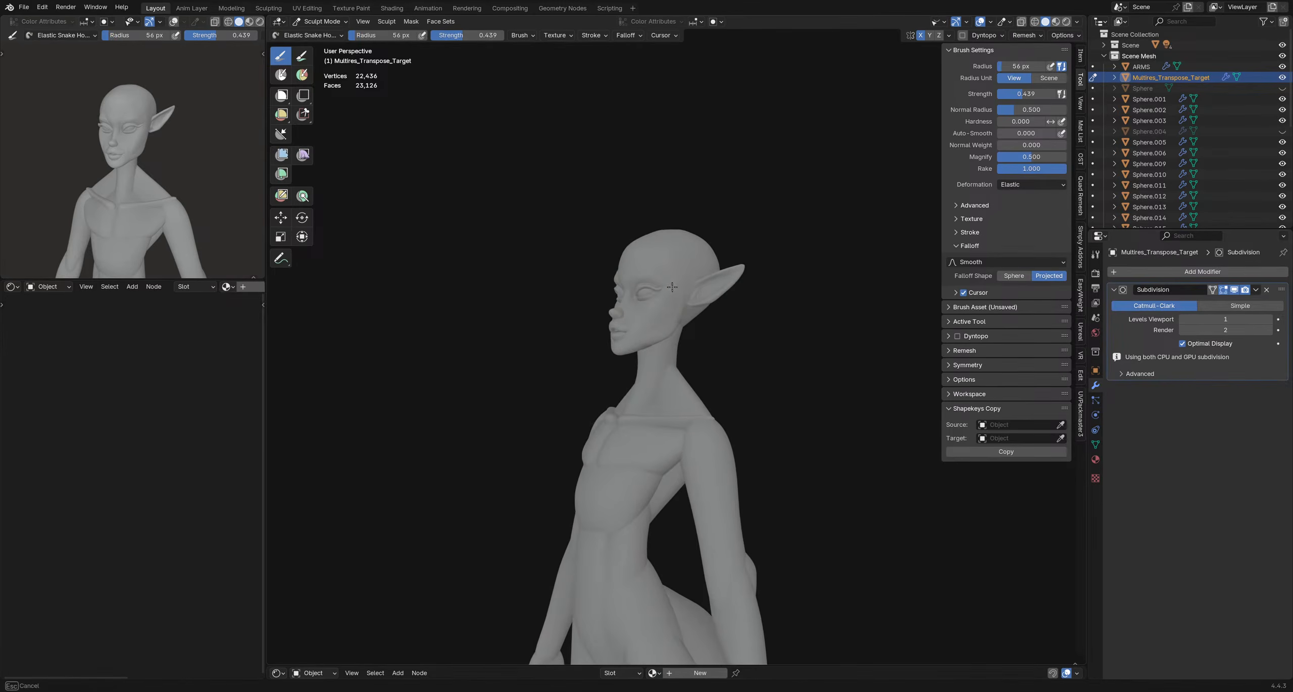
mouse_move(670, 287)
middle_down()
mouse_move(782, 297)
mouse_move(732, 332)
mouse_move(798, 328)
mouse_move(679, 320)
mouse_move(715, 288)
mouse_move(770, 271)
middle_up()
scroll(679, 310, up, 2)
drag(720, 270, 715, 269)
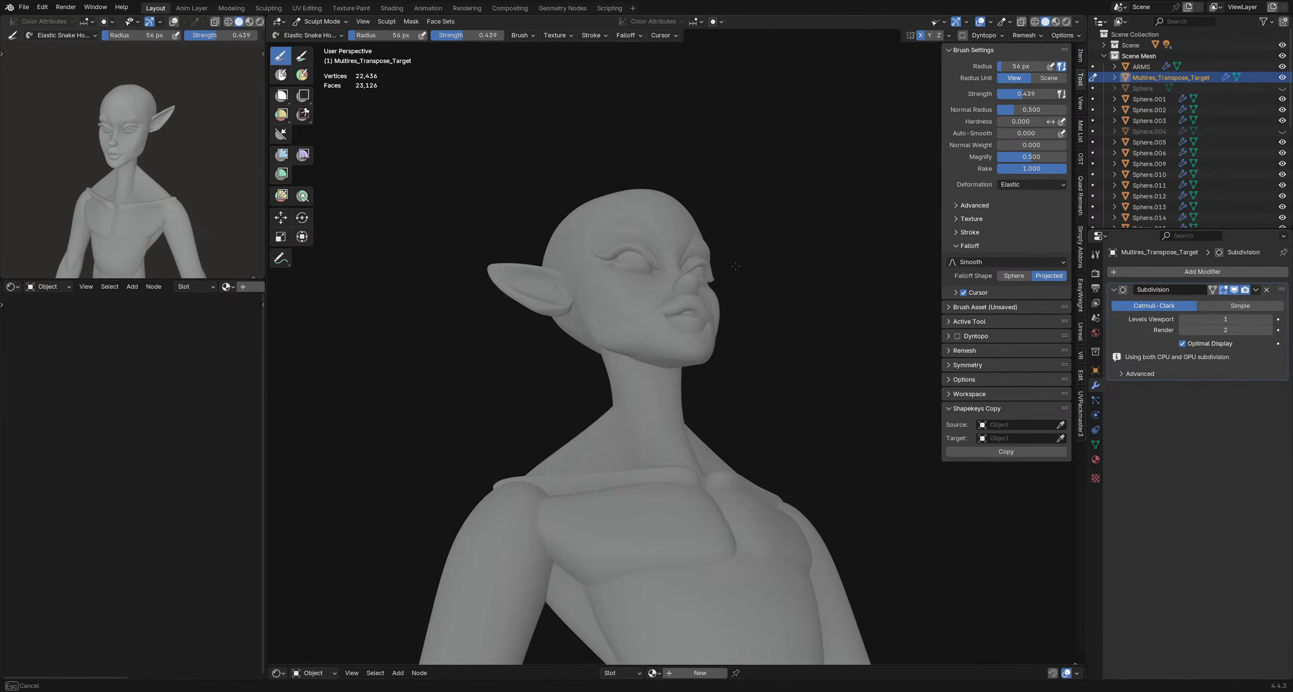
- Refine the outer eye corner and eyelid with small Elastic Snake Hook strokes, and reduce the brush radius to 25 px
middle_drag(735, 266, 661, 337)
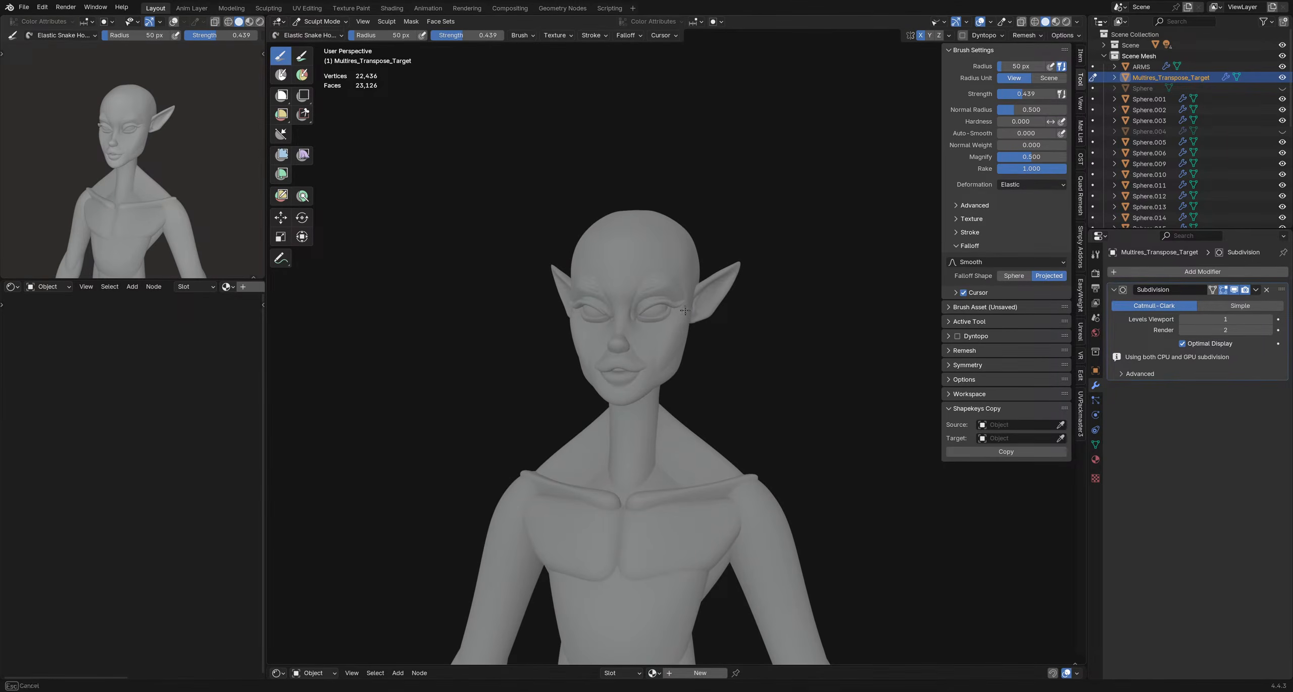
drag(684, 311, 681, 311)
key(bracketleft)
key(bracketleft)
key(bracketleft)
key(bracketleft)
key(bracketleft)
drag(654, 320, 673, 317)
mouse_move(673, 317)
middle_down()
mouse_move(641, 319)
mouse_move(690, 334)
middle_up()
key(bracketleft)
key(bracketleft)
scroll(690, 334, down, 3)
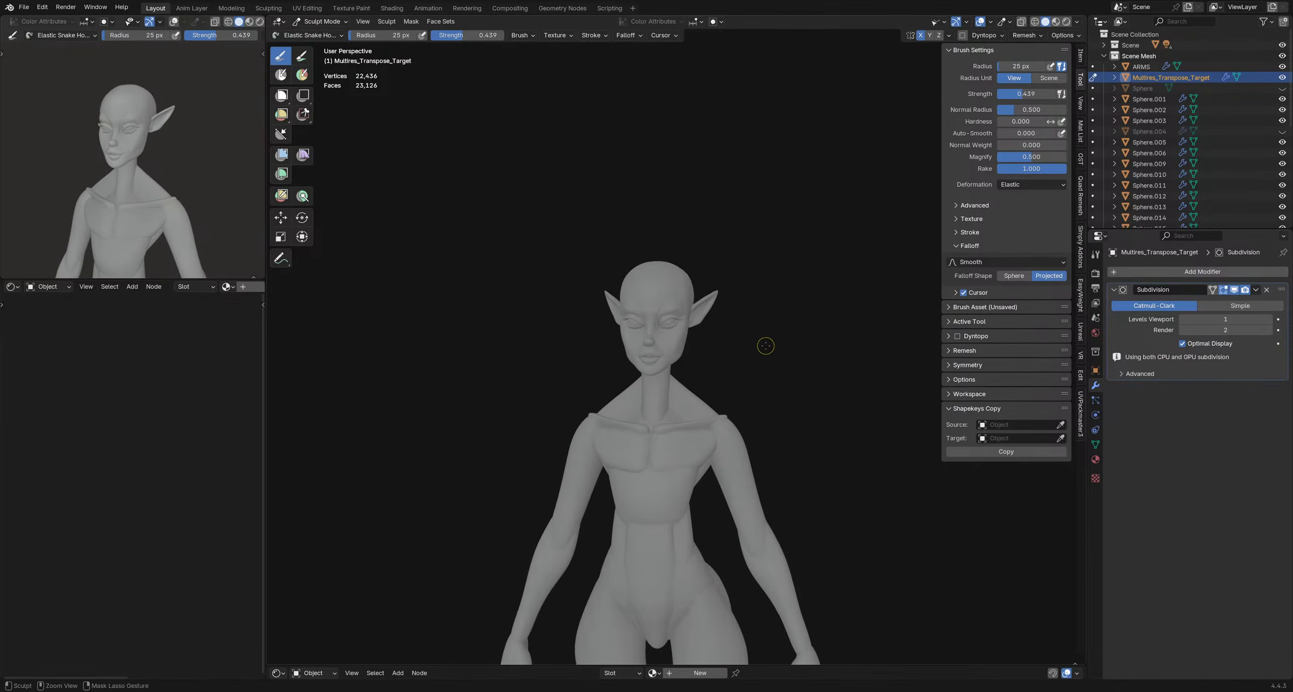
- Adjust the area beside the outer eye corner with Elastic Snake Hook at 79 px radius
middle_drag(764, 349, 651, 324)
scroll(667, 340, up, 1)
key(f)
click(672, 338)
scroll(663, 324, up, 3)
key(f)
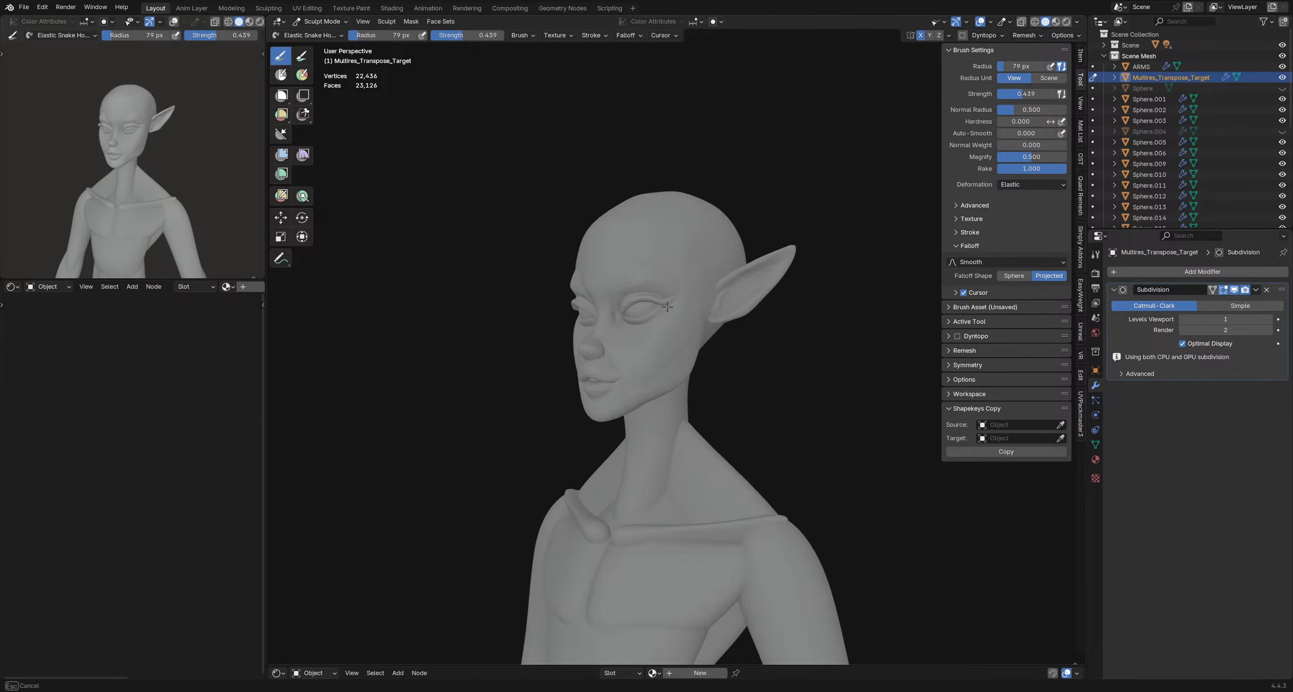
drag(673, 308, 677, 304)
scroll(679, 322, down, 3)
middle_drag(694, 338, 755, 348)
scroll(763, 347, up, 1)
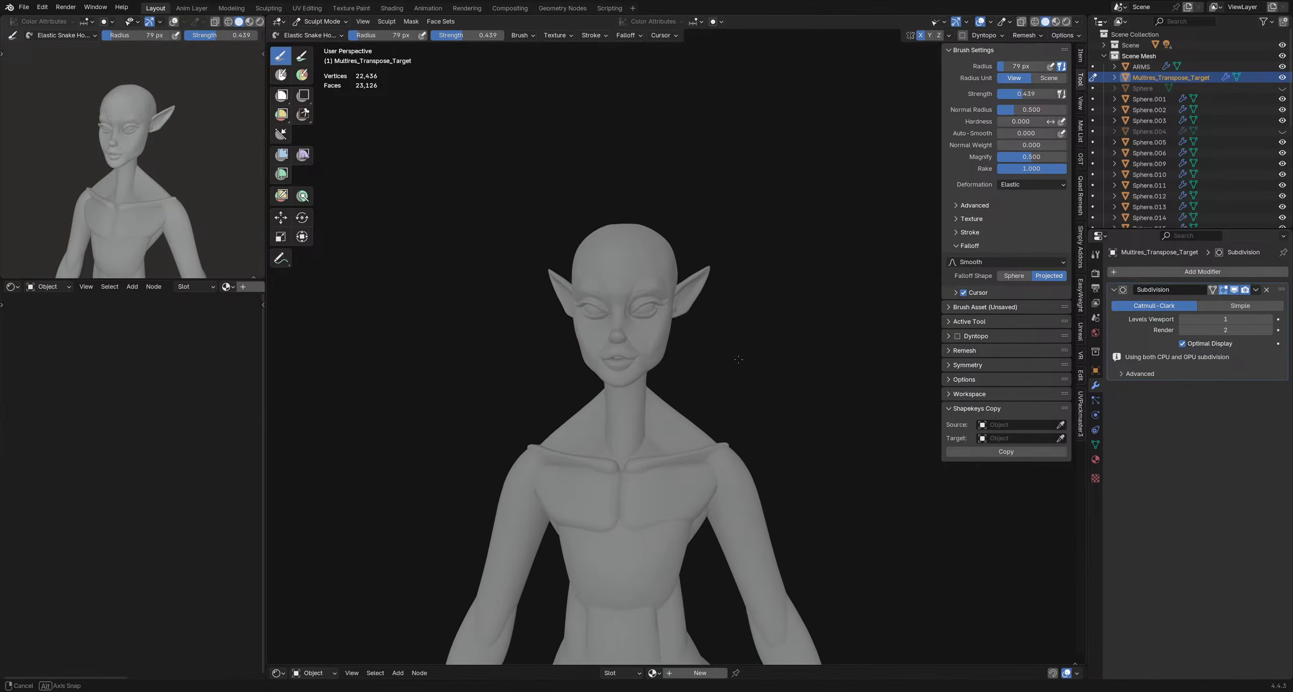
- Examine the head and jaw from the front and in profile, and set the brush radius to 60 px
mouse_move(743, 357)
middle_down()
mouse_move(758, 354)
mouse_move(756, 378)
mouse_move(654, 332)
middle_up()
middle_drag(732, 330, 761, 335)
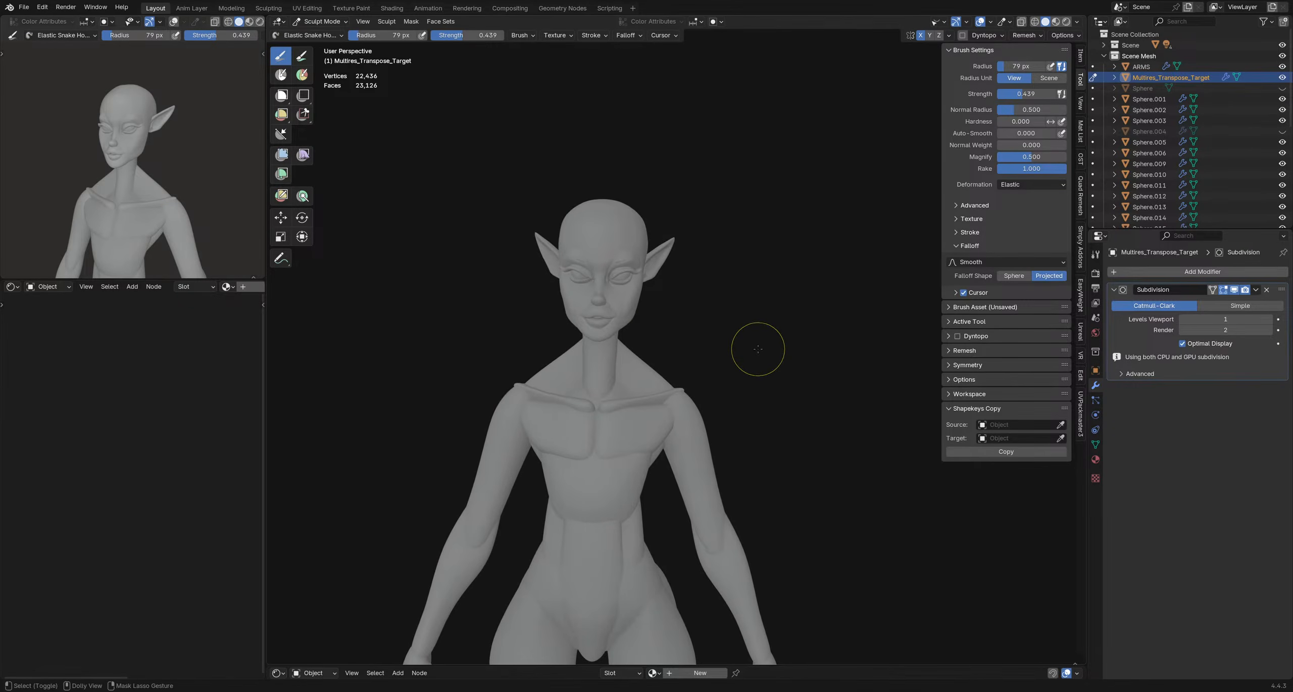
mouse_move(721, 352)
middle_down()
mouse_move(645, 324)
mouse_move(730, 359)
mouse_move(695, 361)
mouse_move(684, 379)
mouse_move(725, 375)
mouse_move(657, 318)
mouse_move(631, 275)
mouse_move(563, 282)
mouse_move(611, 324)
mouse_move(603, 283)
mouse_move(609, 294)
middle_up()
scroll(577, 318, down, 3)
mouse_move(570, 355)
middle_down()
mouse_move(567, 381)
mouse_move(672, 389)
mouse_move(716, 425)
mouse_move(672, 396)
mouse_move(738, 386)
mouse_move(655, 405)
mouse_move(552, 390)
middle_up()
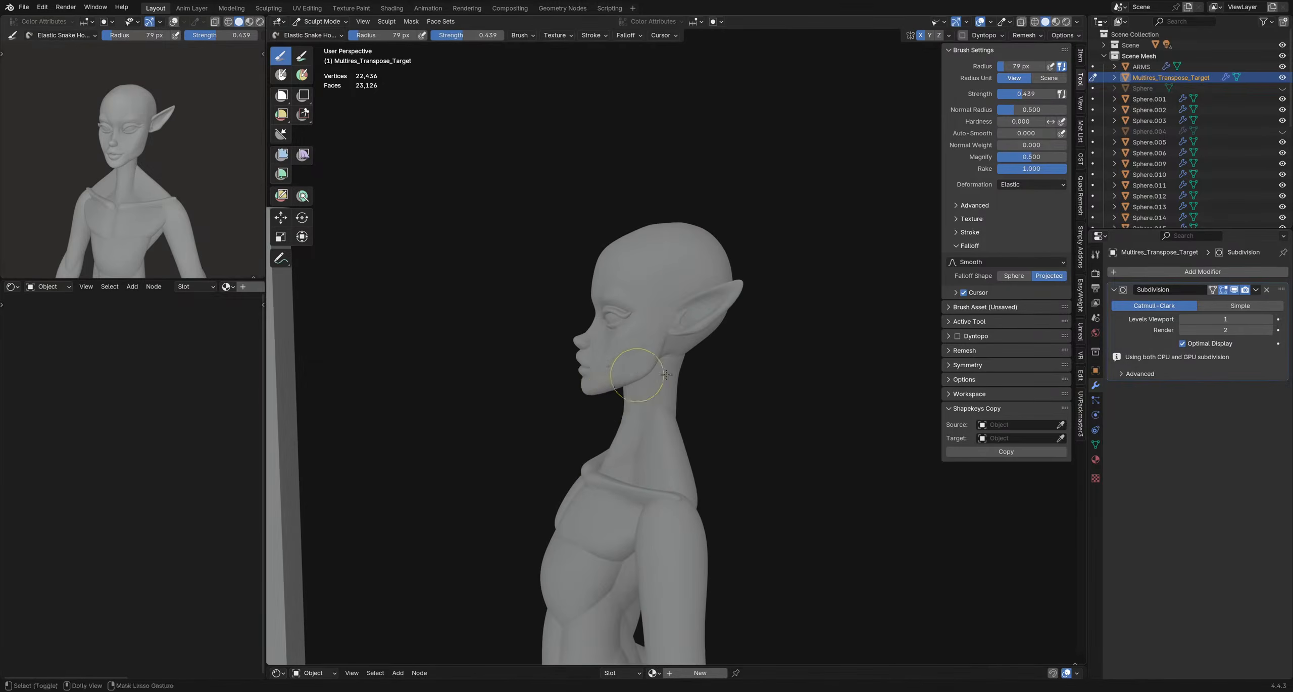
mouse_move(666, 374)
middle_down()
mouse_move(621, 369)
mouse_move(716, 405)
mouse_move(750, 380)
mouse_move(773, 386)
mouse_move(687, 396)
middle_up()
key(f)
click(656, 387)
key(f)
click(702, 373)
key(f)
click(713, 374)
mouse_move(683, 397)
middle_down()
mouse_move(519, 380)
mouse_move(650, 381)
mouse_move(721, 359)
mouse_move(672, 363)
mouse_move(758, 352)
middle_up()
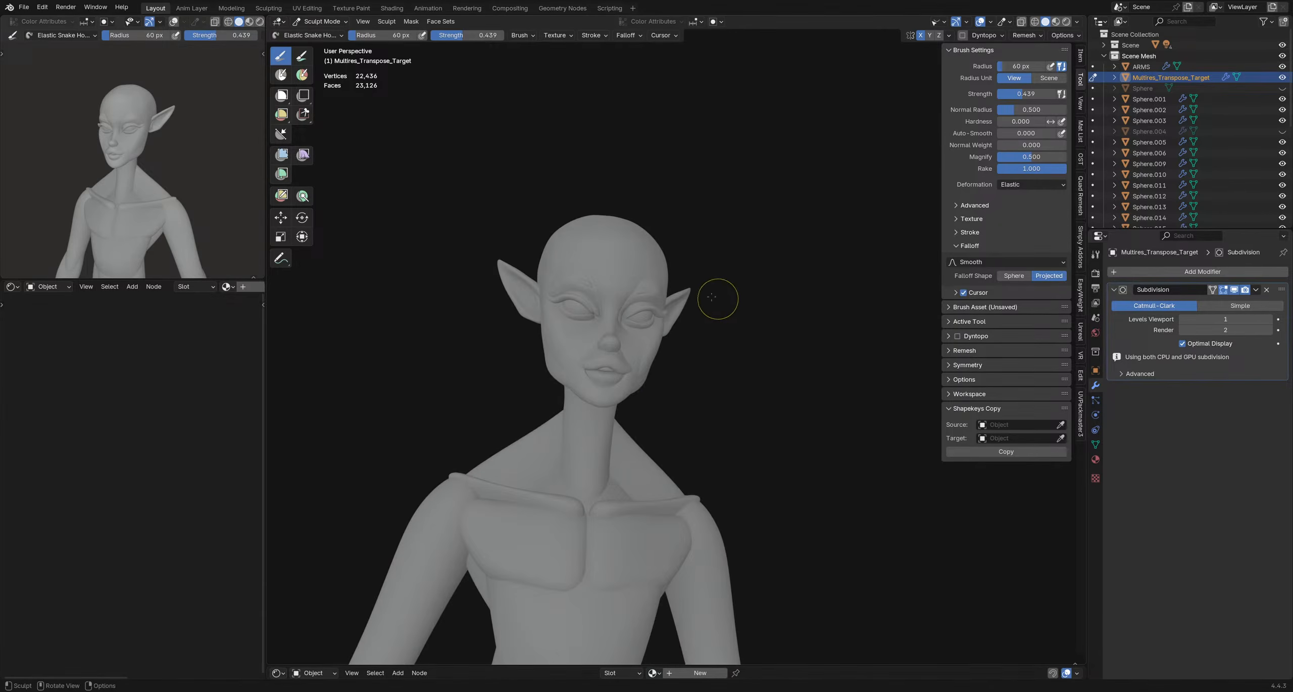
- Reshape the rear corner of the jaw with Elastic Snake Hook strokes at 99 px and 73 px radius
mouse_move(715, 297)
middle_down()
mouse_move(638, 326)
mouse_move(648, 306)
mouse_move(759, 321)
mouse_move(708, 323)
middle_up()
middle_drag(745, 378, 802, 385)
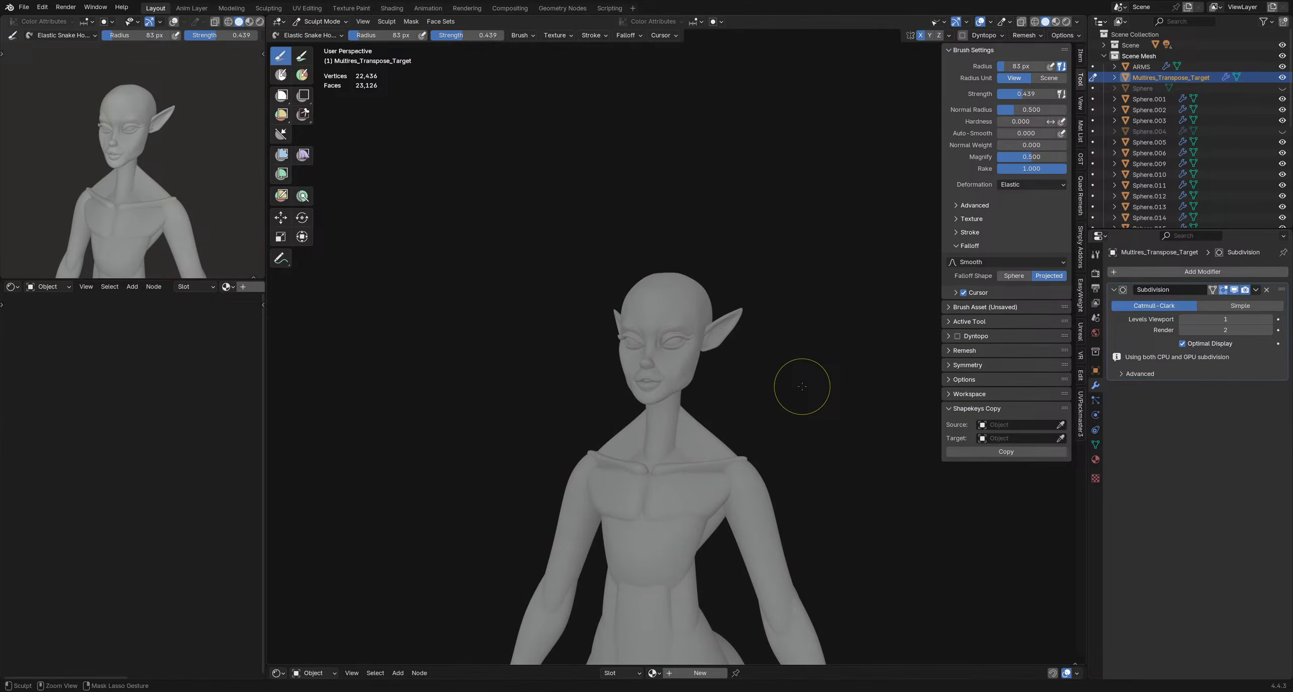
key(f)
click(748, 374)
scroll(700, 391, up, 2)
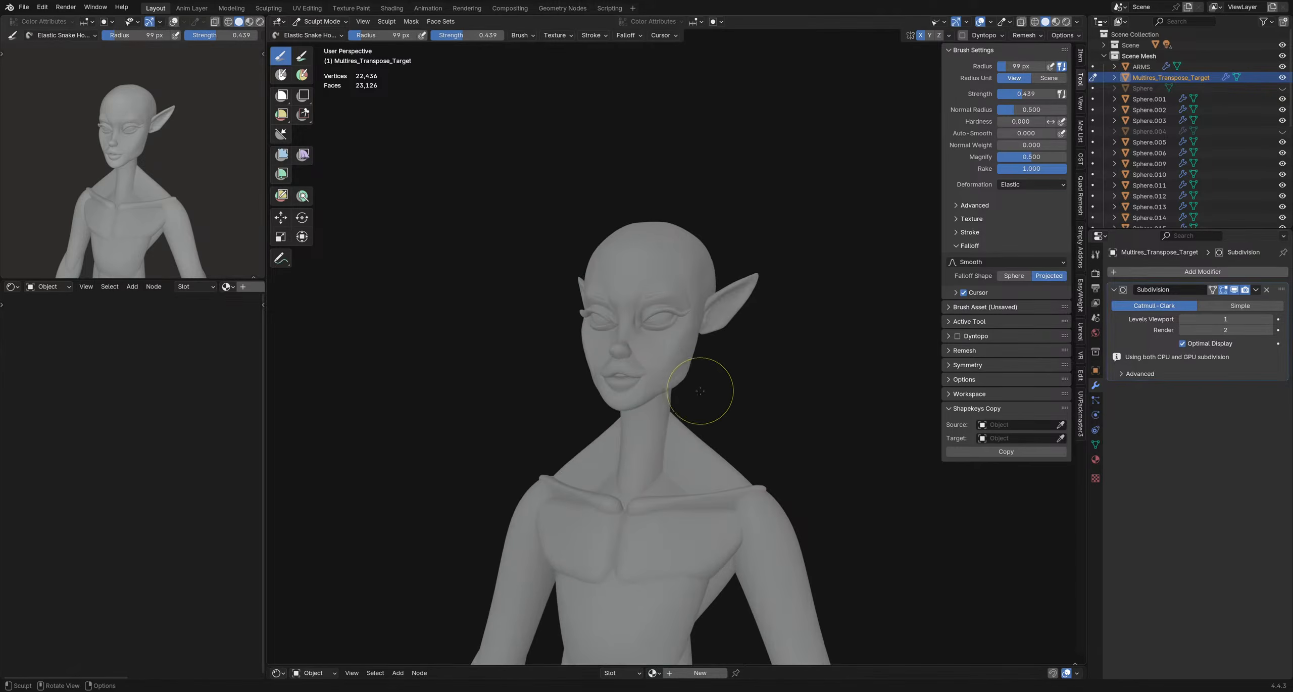
drag(684, 381, 691, 382)
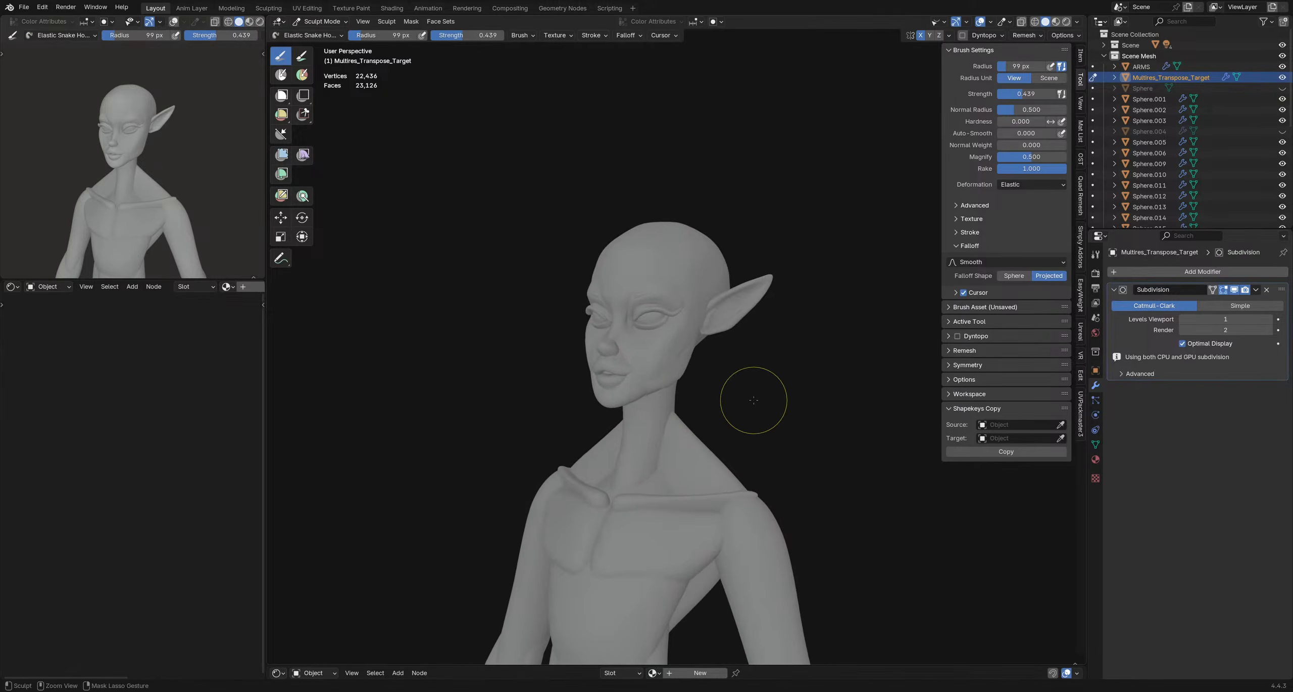
key(f)
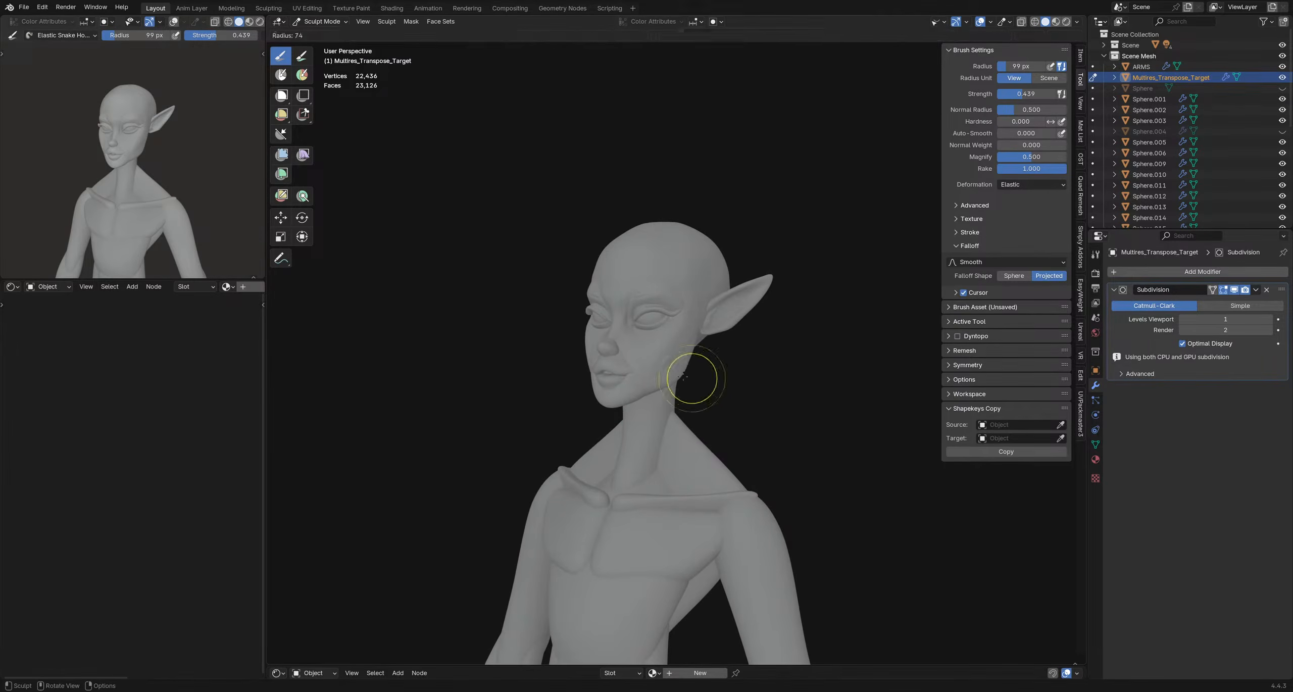
click(717, 378)
drag(685, 376, 688, 379)
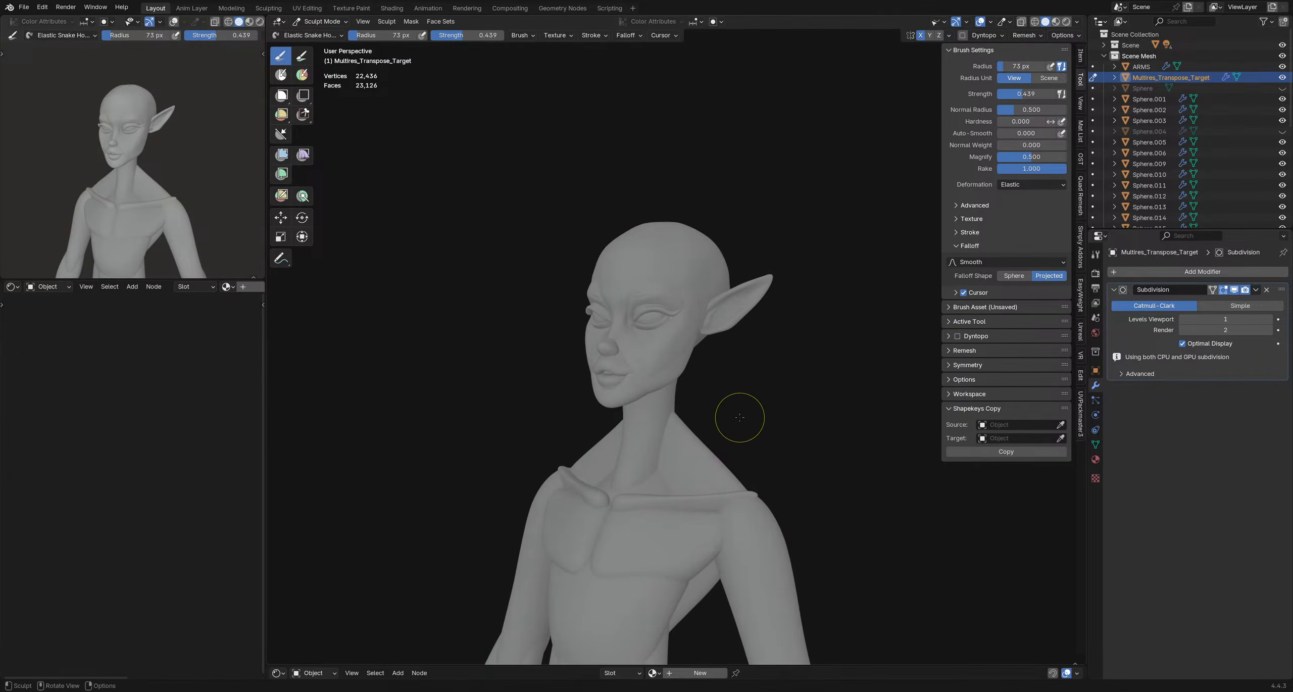
drag(736, 417, 771, 437)
key(Escape)
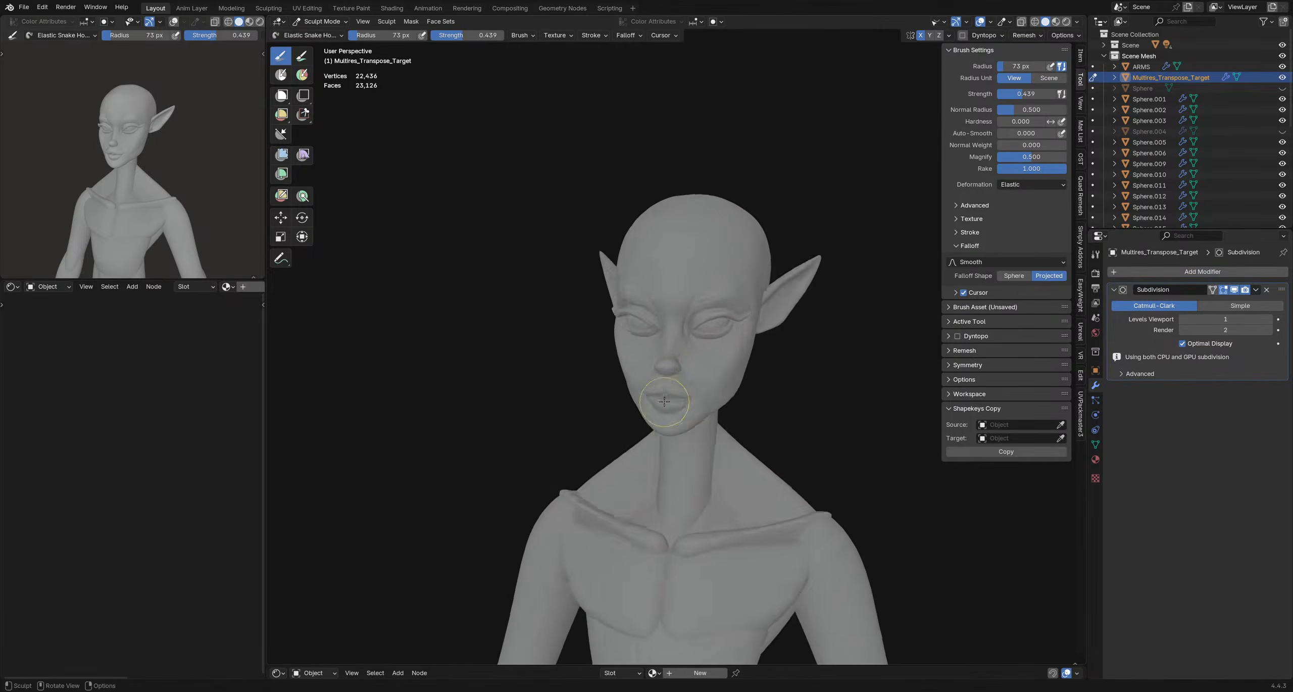
- Shape the lower lip from the front with Elastic Snake Hook at 52 px radius
scroll(710, 380, up, 3)
key(bracketleft)
key(bracketleft)
key(bracketleft)
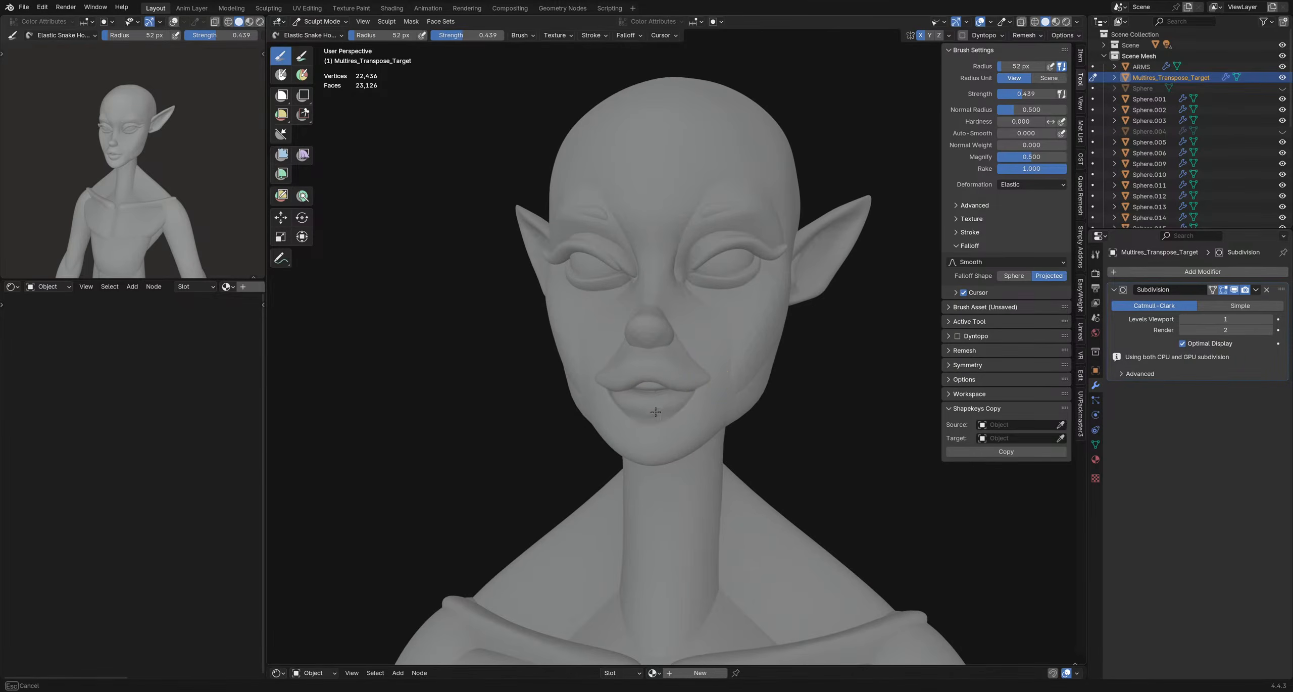
middle_drag(651, 435, 753, 446)
scroll(702, 418, down, 5)
scroll(691, 426, up, 3)
- Adjust the mouth, its corners and the cheek with Elastic Snake Hook at 99 px radius
key(f)
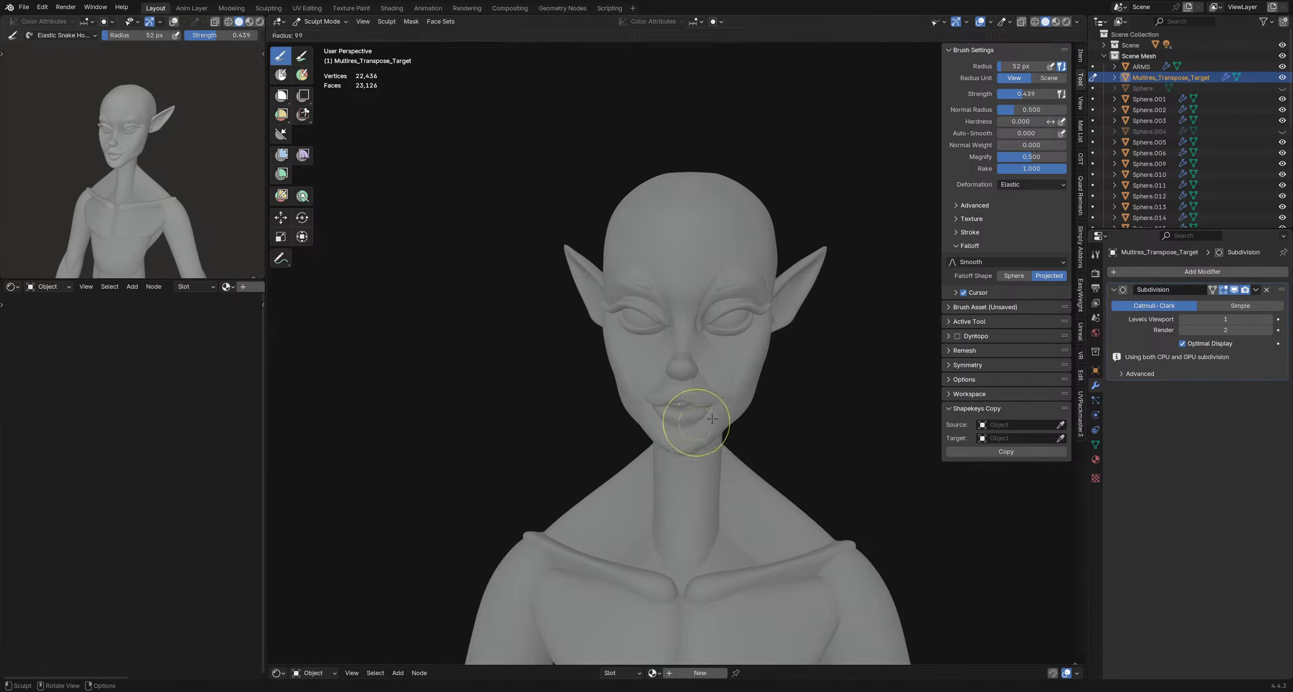
click(727, 425)
drag(694, 424, 696, 421)
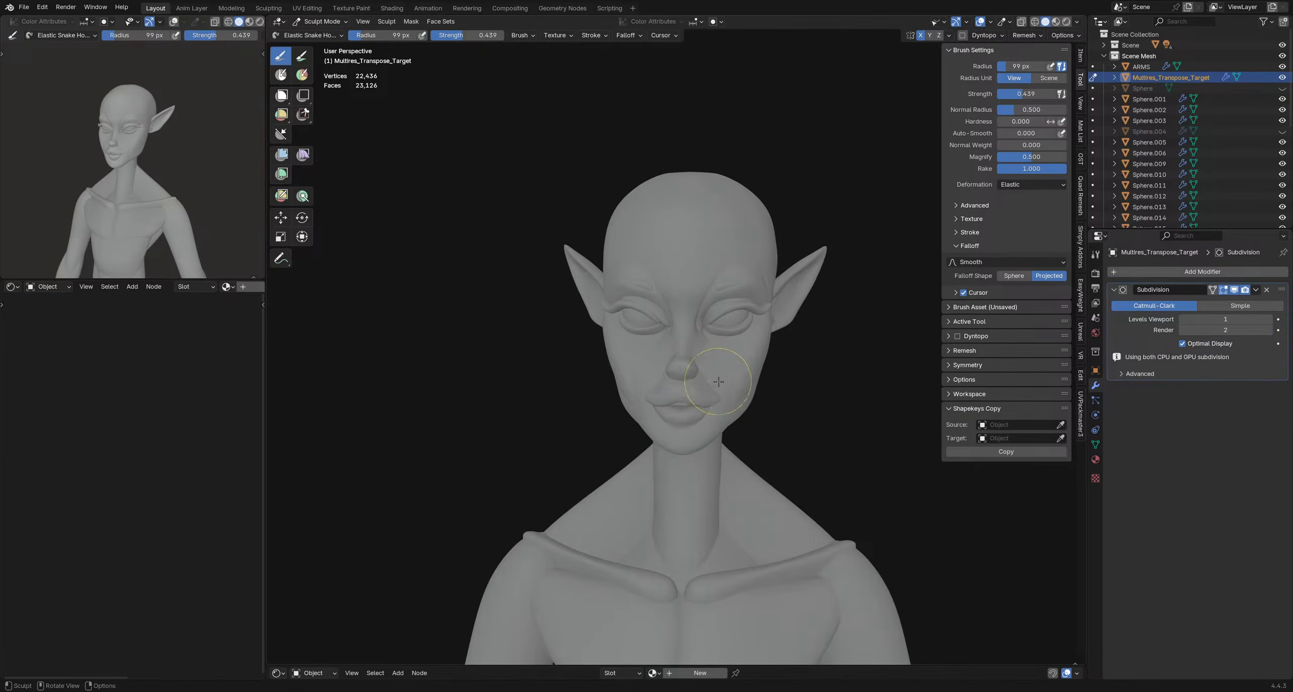
drag(720, 388, 714, 389)
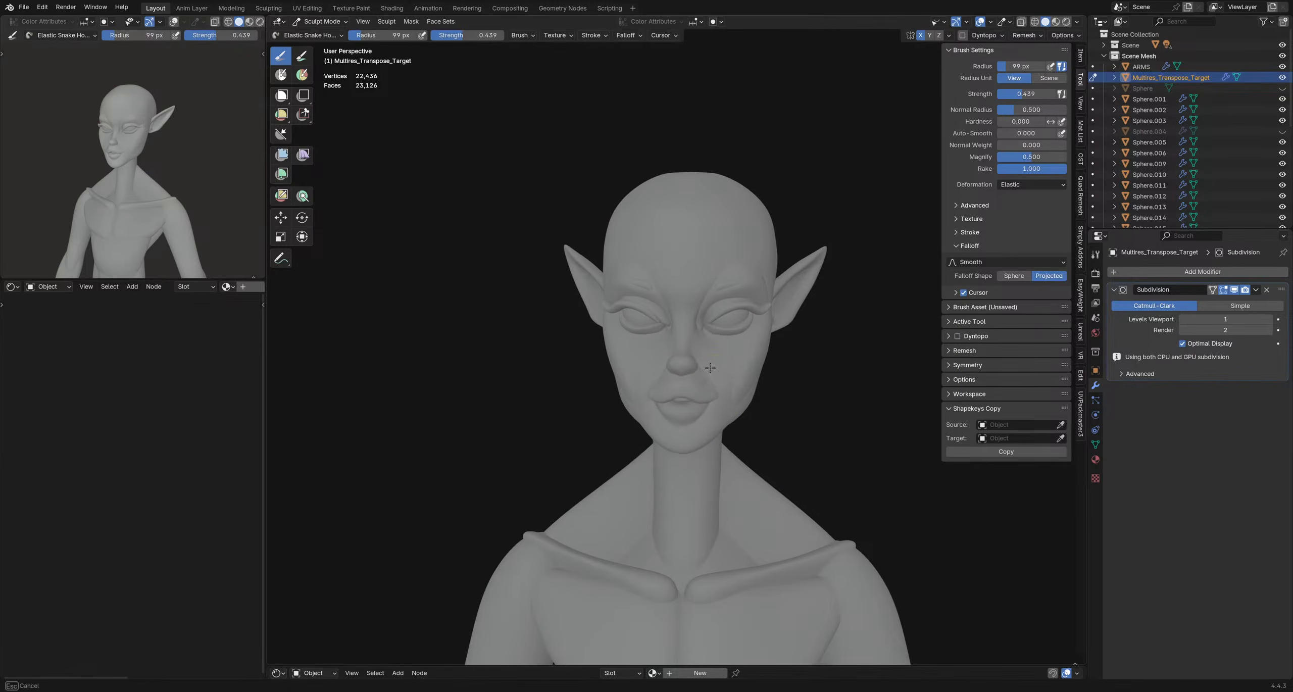
drag(751, 350, 698, 343)
- Shift the face area between the nose and eye with Elastic Snake Hook at 137 px radius
scroll(707, 354, down, 4)
scroll(735, 374, up, 2)
key(f)
click(730, 358)
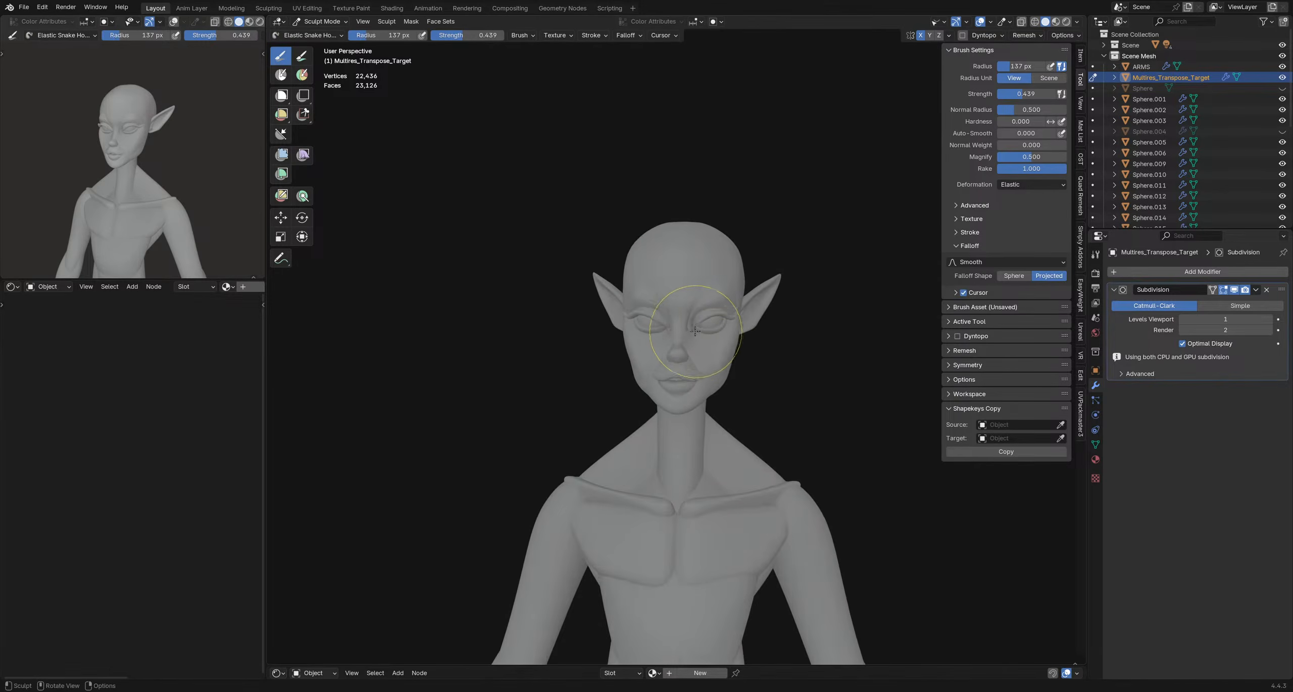
drag(700, 334, 702, 333)
- Refine the eye area in three-quarter view with Elastic Snake Hook at 56 px radius
middle_drag(727, 334, 691, 333)
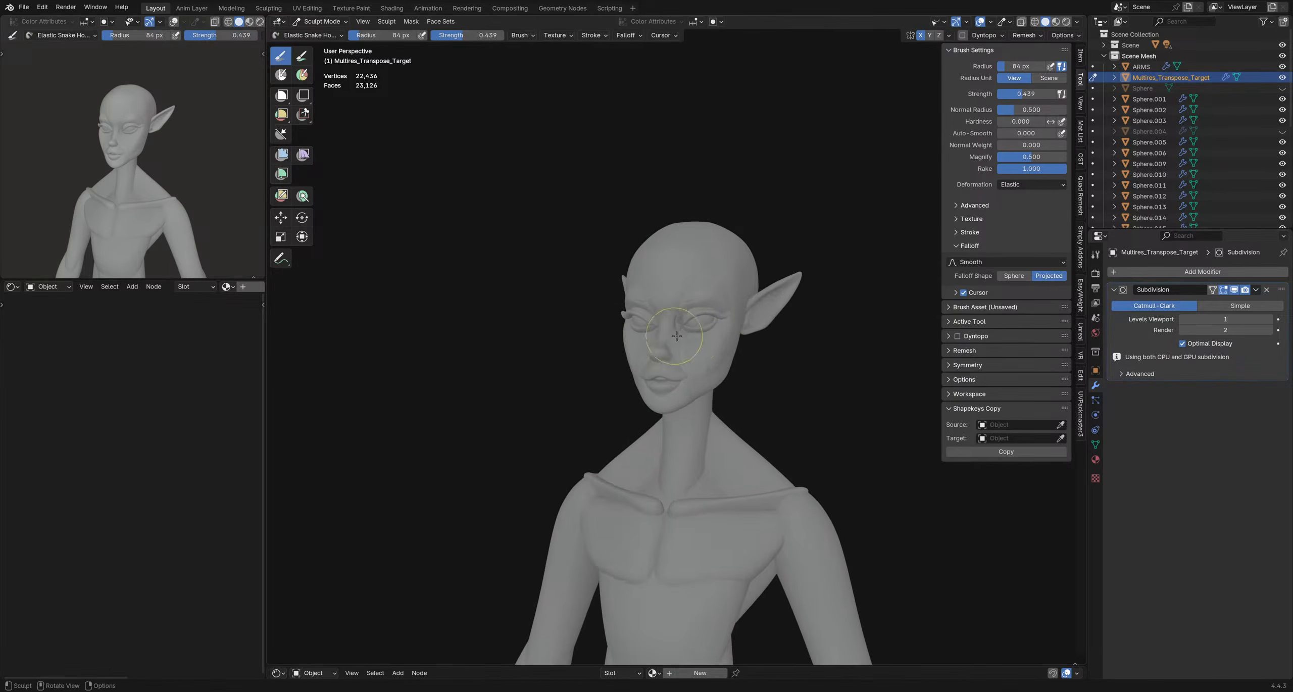
key(f)
click(714, 329)
mouse_move(708, 330)
mouse_down()
mouse_move(691, 319)
mouse_move(701, 331)
mouse_up()
mouse_move(701, 331)
middle_down()
mouse_move(641, 333)
mouse_move(707, 334)
middle_up()
mouse_move(581, 318)
ctrl+middle_down()
mouse_move(561, 349)
mouse_move(516, 337)
mouse_move(584, 335)
mouse_move(530, 337)
ctrl+middle_up()
ctrl+middle_drag(530, 338, 561, 306)
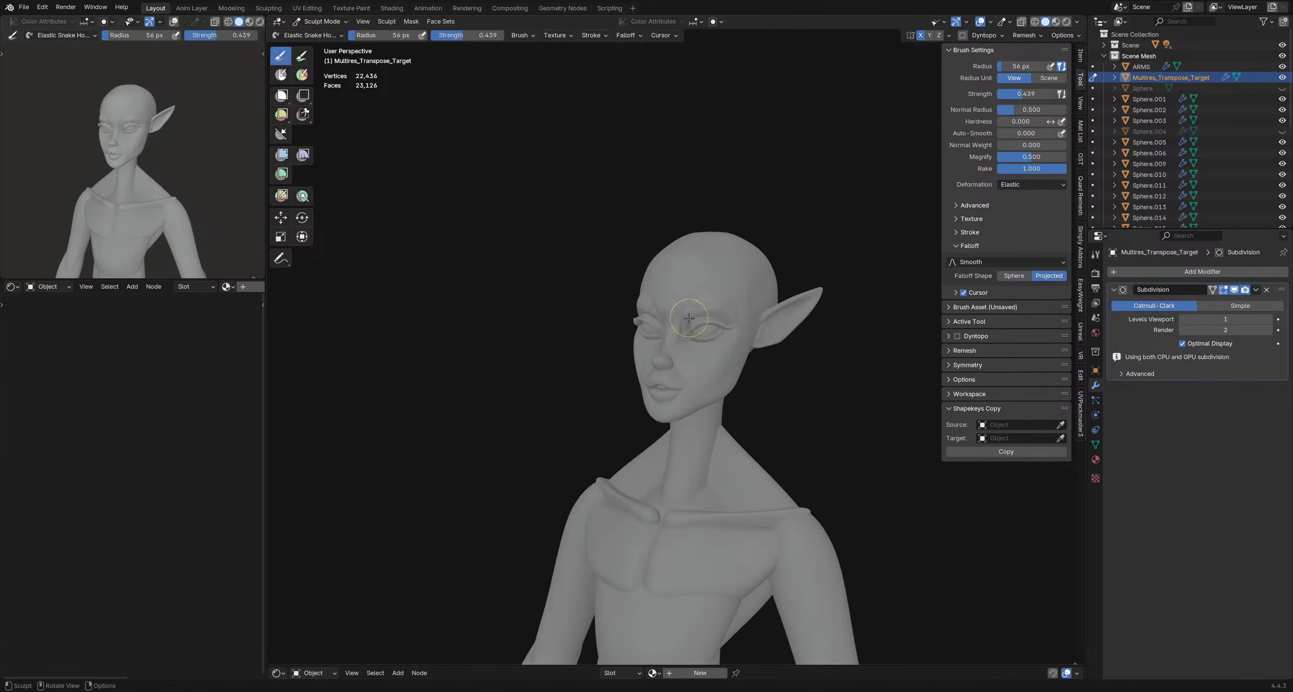
- Adjust the chin and throat in profile with Elastic Snake Hook at 93 px and 134 px radius
mouse_move(692, 321)
middle_down()
mouse_move(761, 327)
mouse_move(671, 311)
mouse_move(799, 312)
mouse_move(633, 383)
middle_up()
key(f)
click(721, 299)
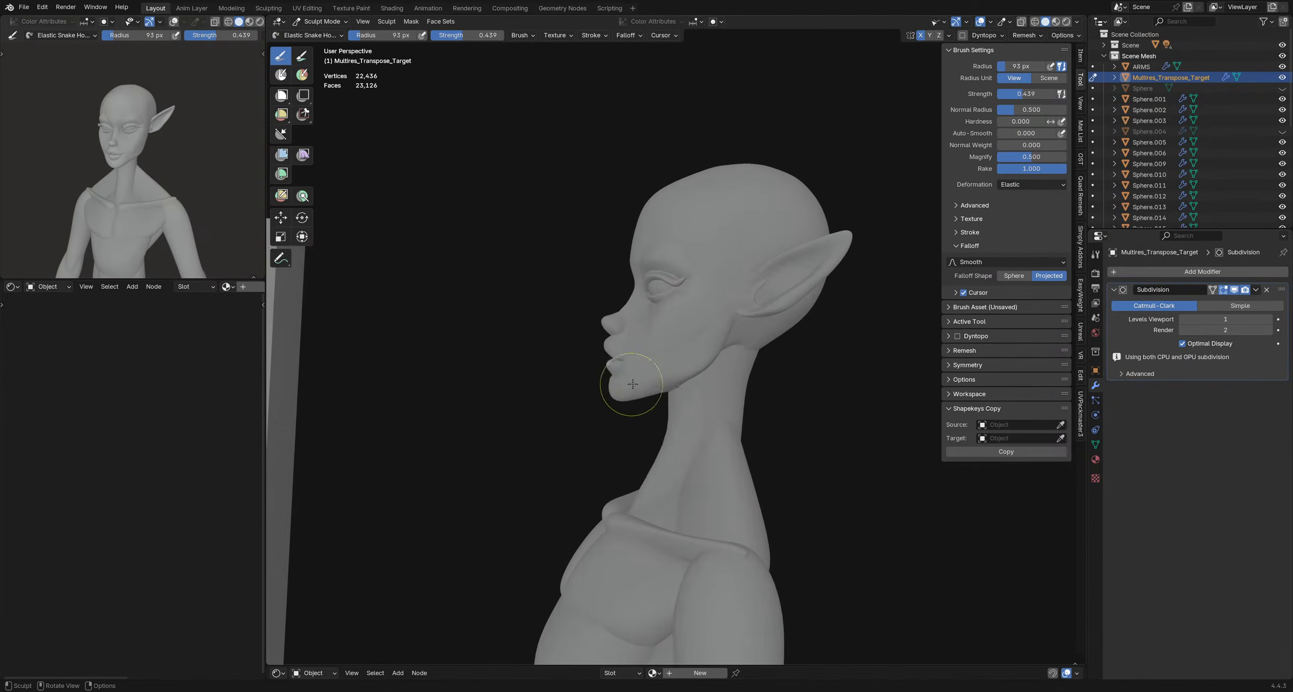
key(f)
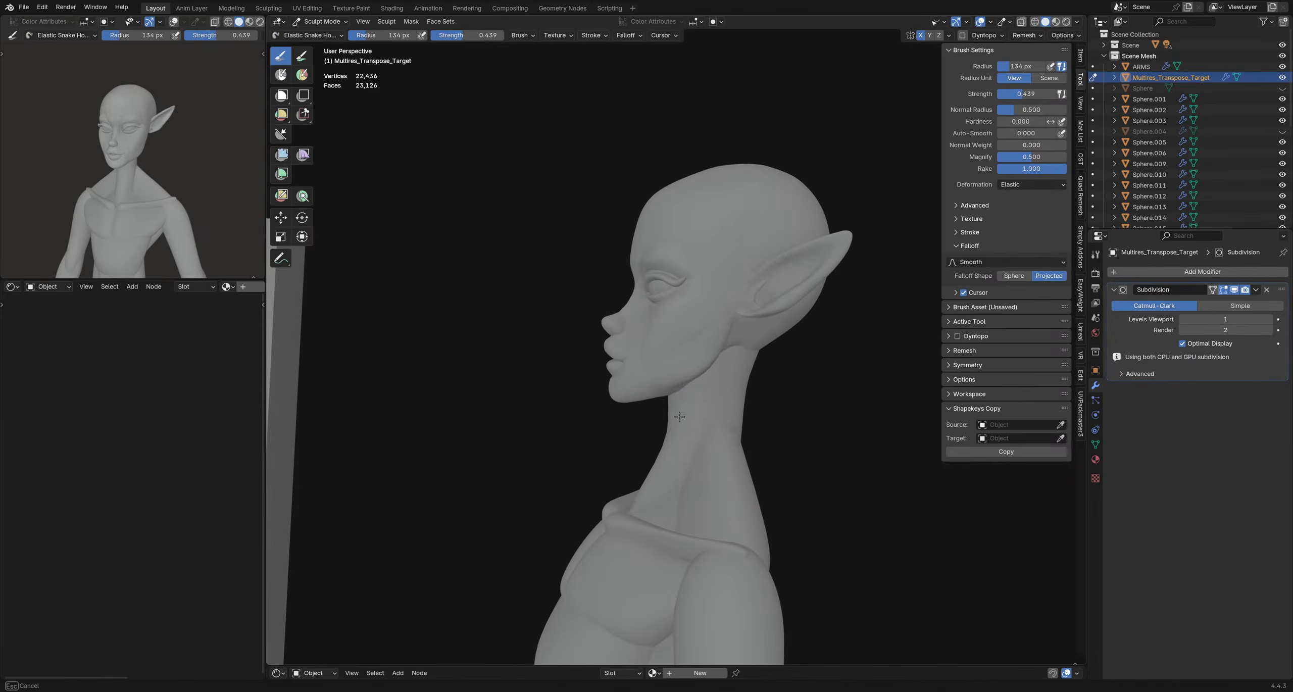
mouse_move(677, 420)
middle_down()
mouse_move(667, 429)
mouse_move(624, 367)
mouse_move(534, 331)
mouse_move(486, 346)
mouse_move(614, 366)
mouse_move(495, 299)
mouse_move(576, 304)
middle_up()
- Adjust the slope between the neck and shoulder with Elastic Snake Hook at 145 px radius
scroll(687, 303, up, 2)
key(f)
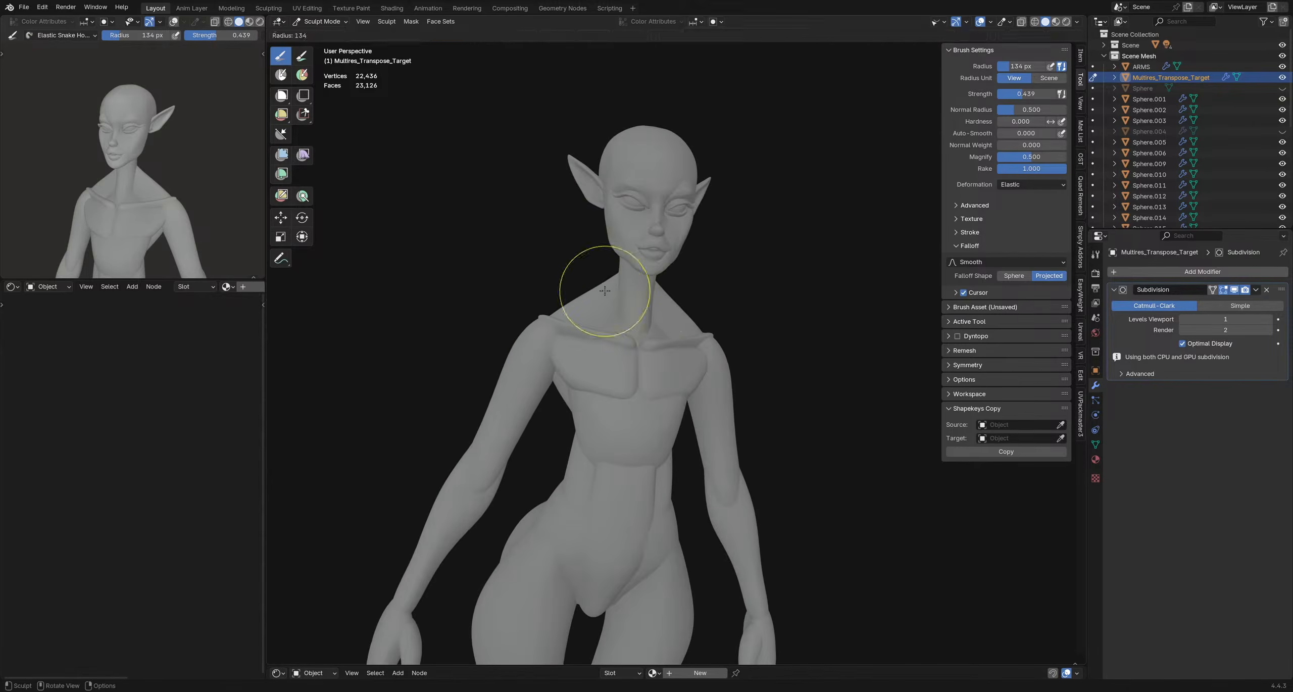
click(655, 292)
drag(582, 292, 574, 293)
- Check the figure in Rendered and Material Preview shading, return to Solid shading, and examine the upper body
key(z)
click(571, 275)
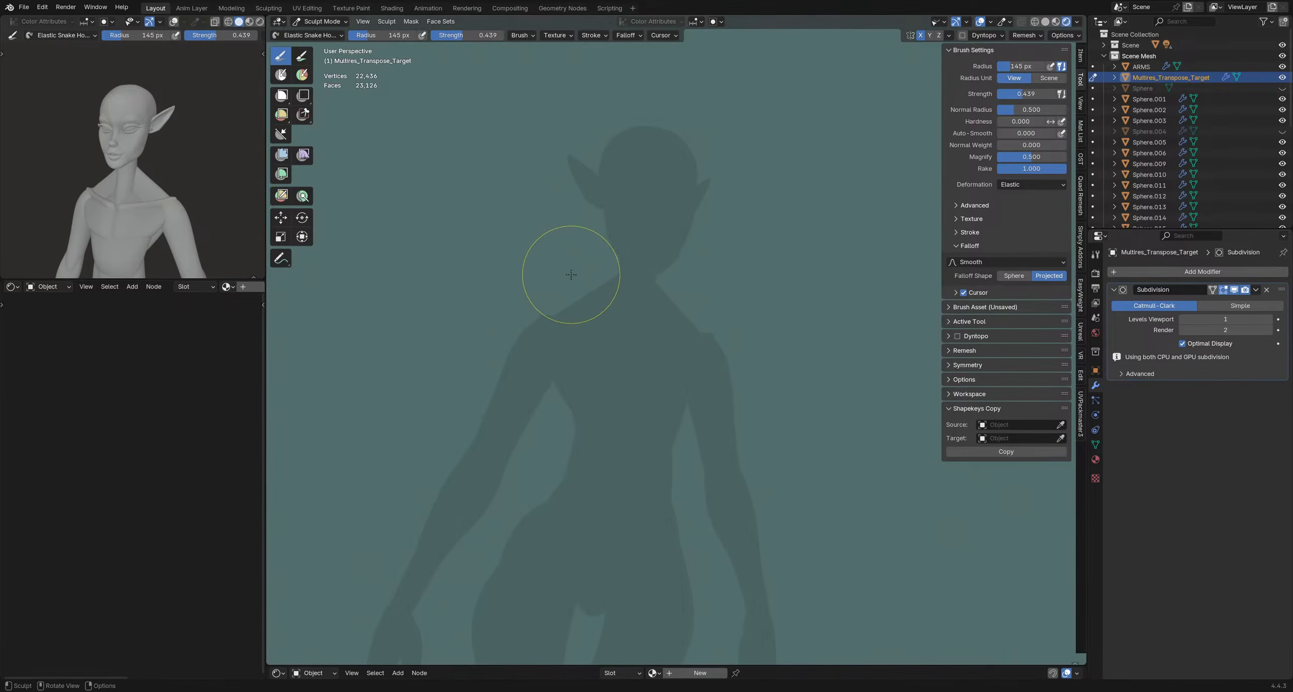
key(z)
click(568, 338)
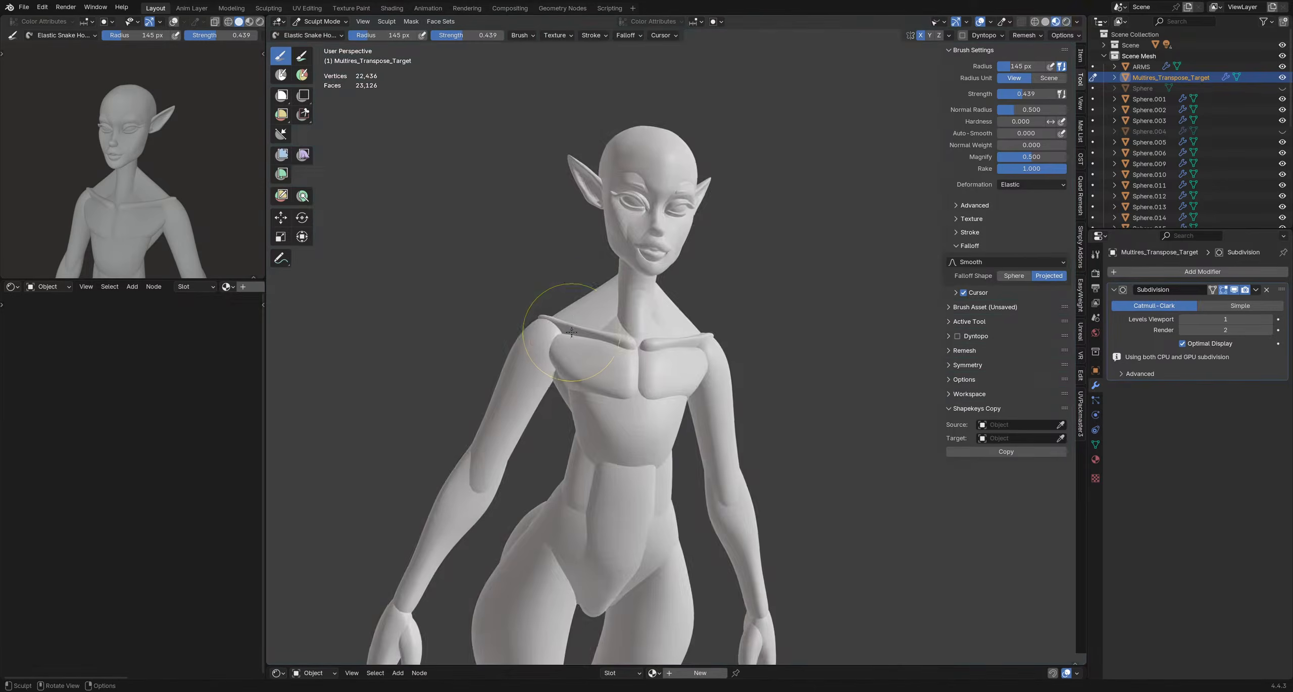
mouse_move(569, 338)
middle_down()
mouse_move(559, 311)
mouse_move(534, 309)
middle_up()
key(z)
click(534, 373)
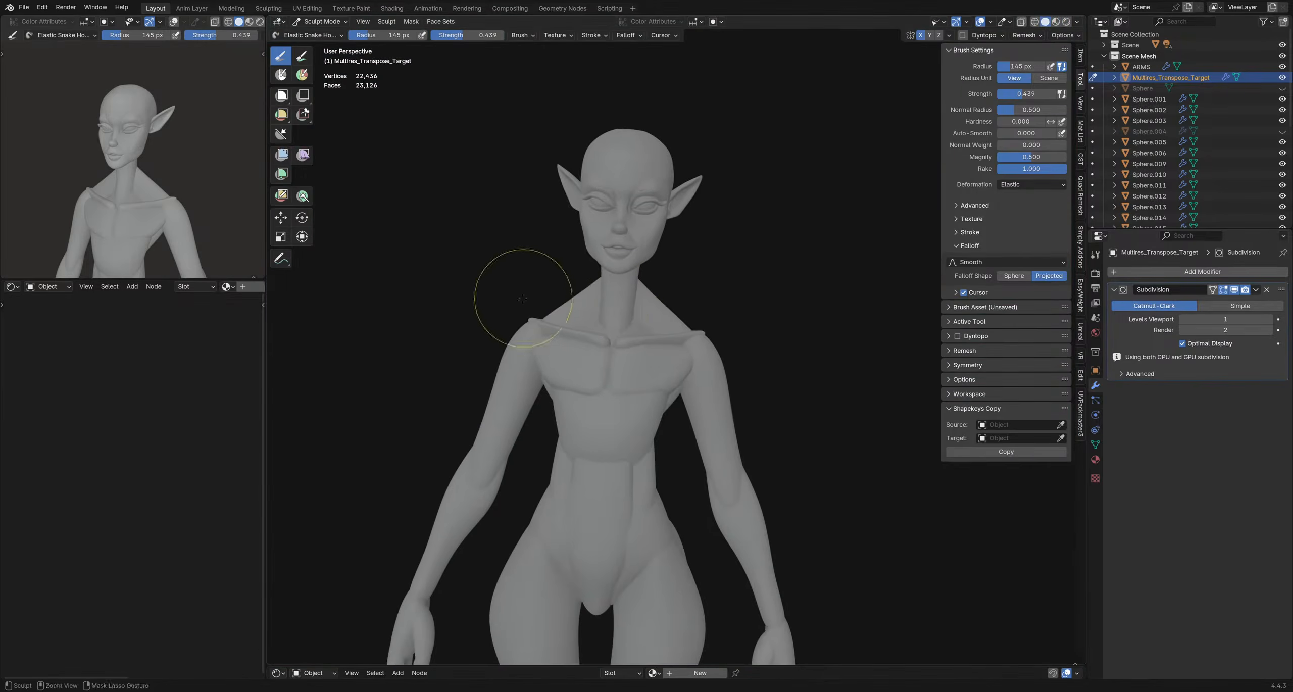
middle_drag(634, 359, 599, 341)
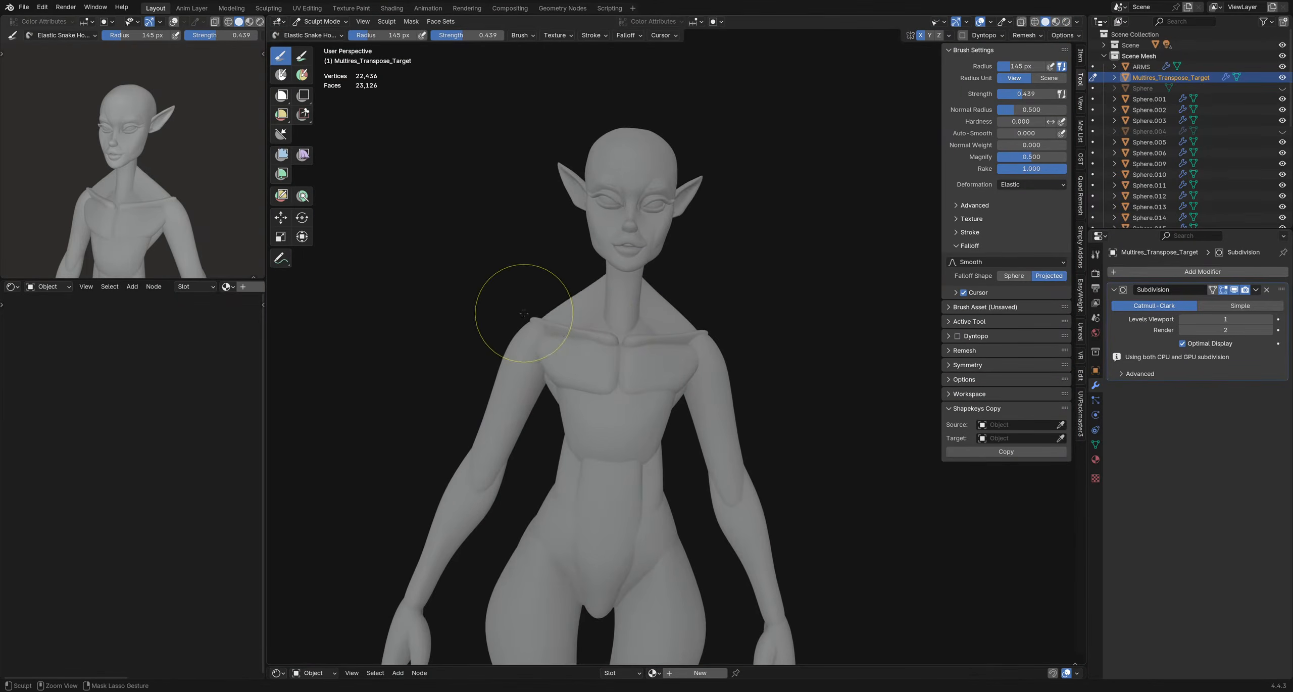
mouse_move(523, 314)
middle_down()
mouse_move(453, 294)
mouse_move(508, 283)
middle_up()
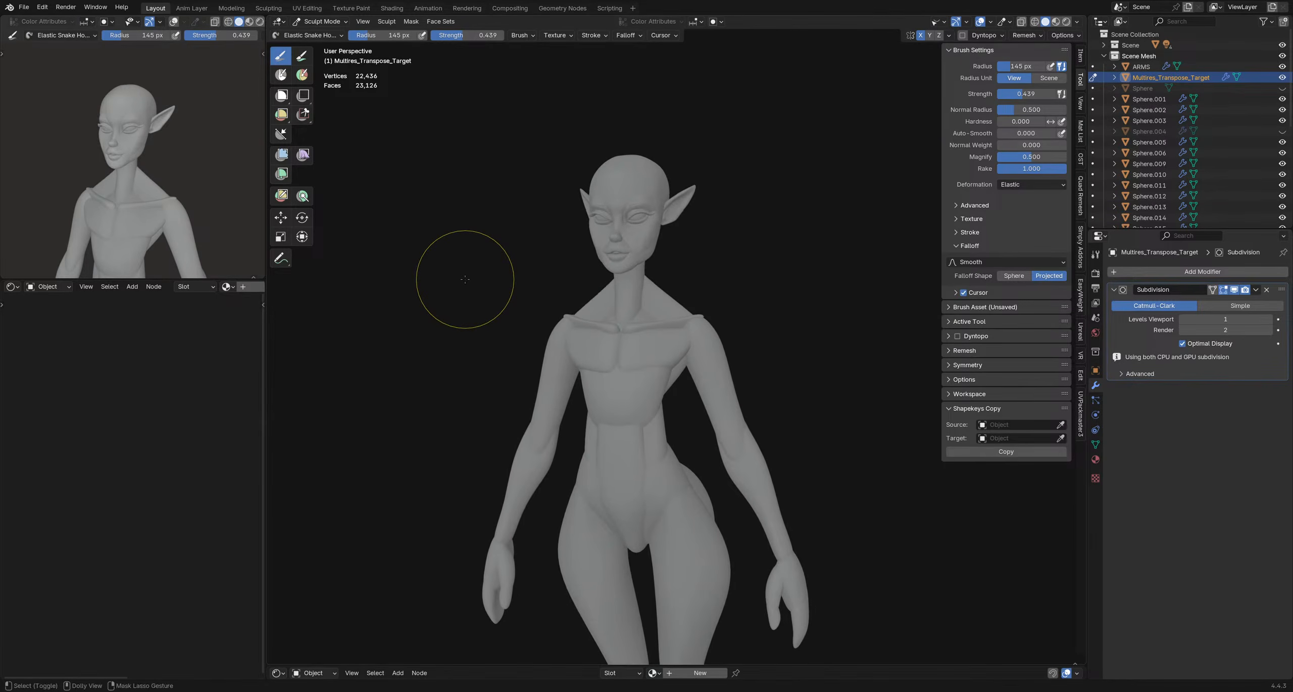
- Adjust the front of the head in profile with Elastic Snake Hook at 152 px radius
mouse_move(462, 288)
middle_down()
mouse_move(497, 311)
mouse_move(643, 318)
mouse_move(677, 268)
mouse_move(736, 300)
middle_up()
key(f)
click(661, 285)
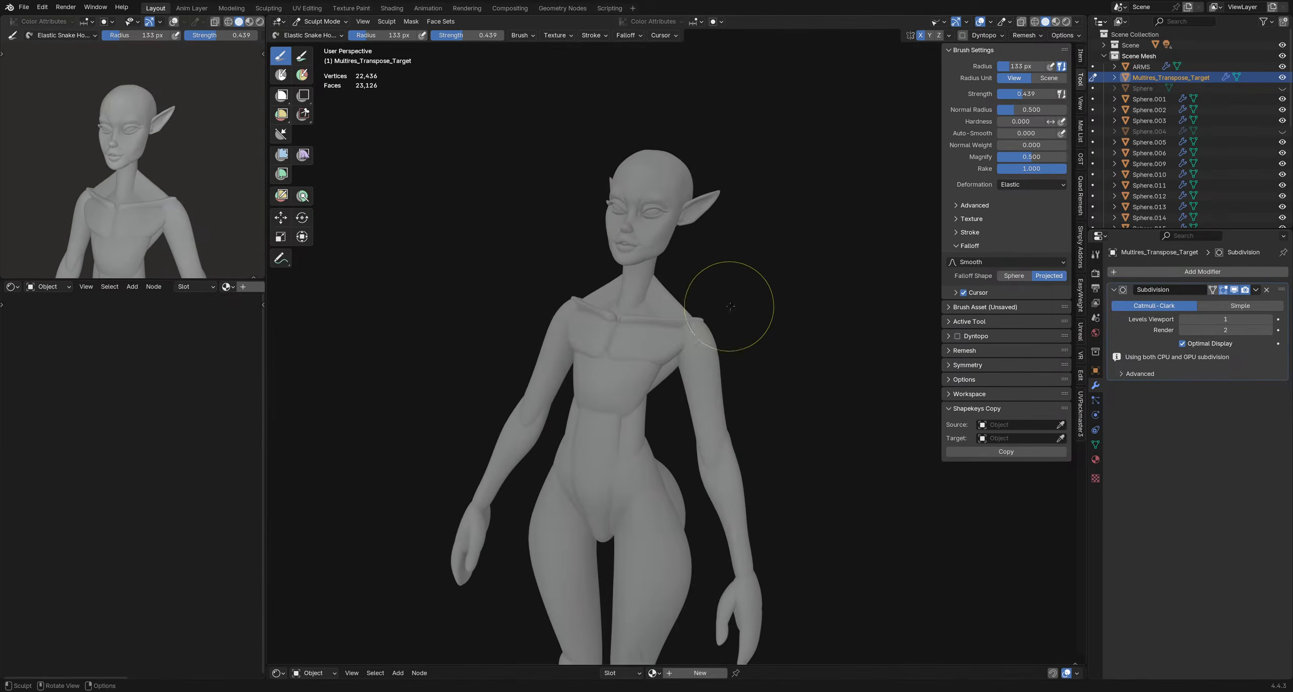
mouse_move(780, 361)
middle_down()
mouse_move(715, 356)
mouse_move(691, 298)
middle_up()
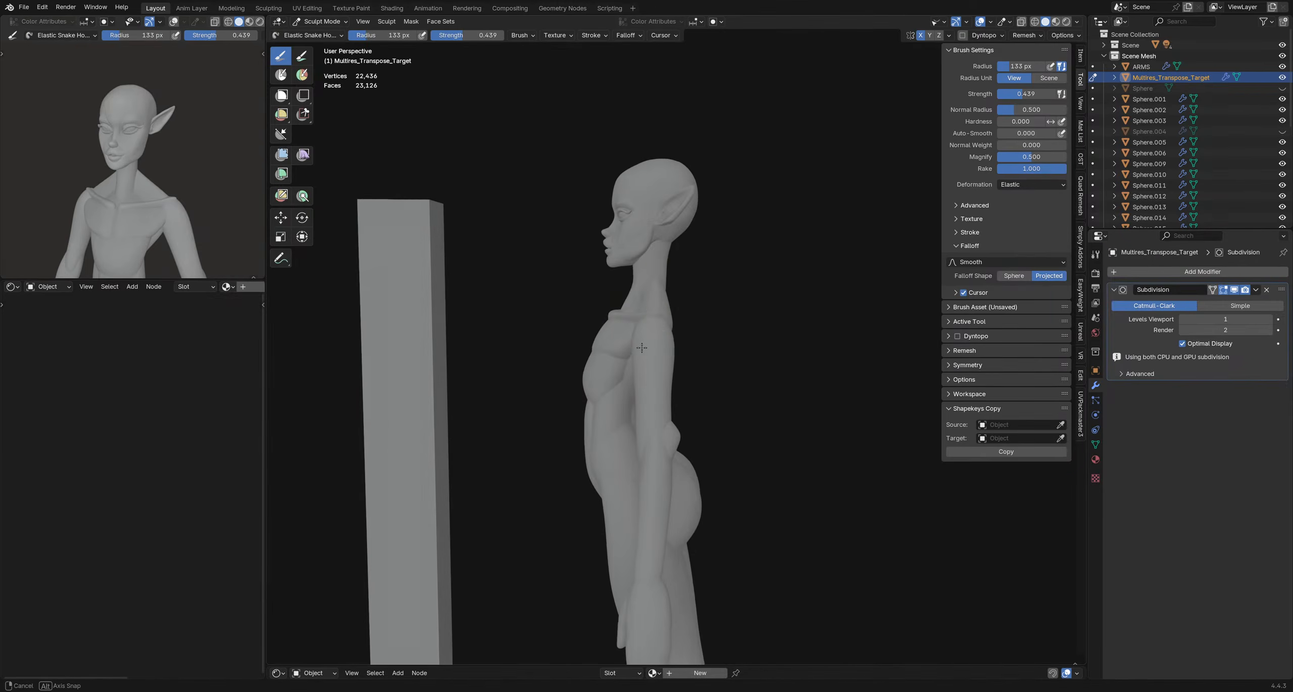
key(f)
click(692, 265)
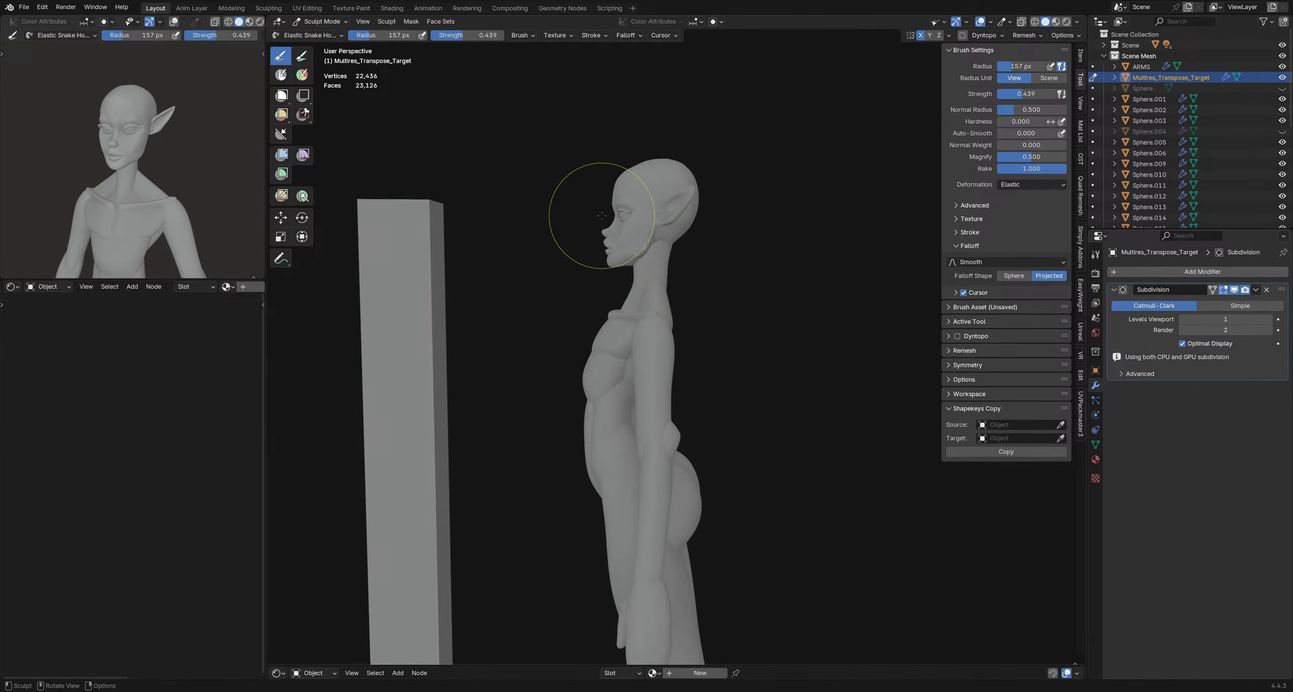
scroll(571, 205, up, 1)
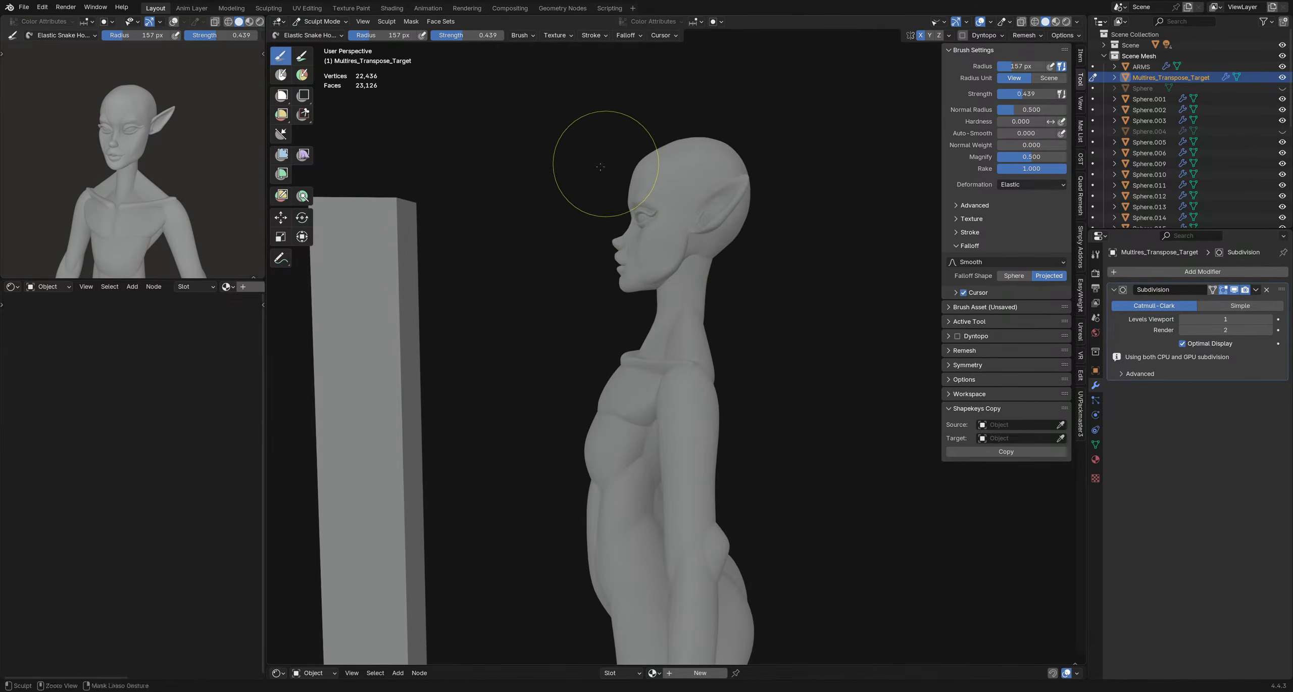
key(f)
click(664, 180)
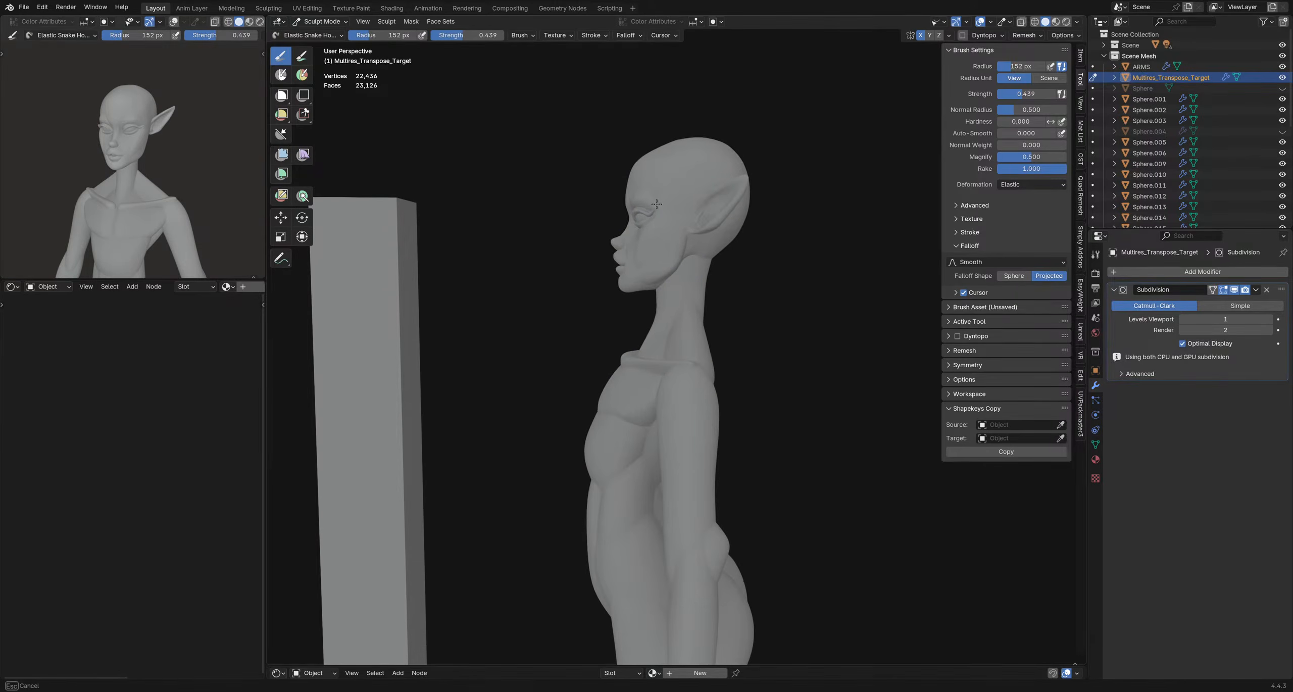
- Make a small Elastic Snake Hook adjustment to the head from another angle at 152 px radius and save the file
mouse_move(664, 251)
middle_down()
mouse_move(744, 254)
mouse_move(631, 303)
mouse_move(567, 354)
mouse_move(462, 327)
mouse_move(481, 343)
middle_up()
middle_drag(563, 369, 543, 364)
middle_drag(771, 287, 761, 236)
key(f)
click(774, 236)
key(f)
click(774, 230)
drag(771, 217, 776, 217)
middle_drag(741, 238, 762, 271)
mouse_move(765, 360)
middle_down()
mouse_move(512, 325)
mouse_move(694, 366)
mouse_move(730, 348)
mouse_move(716, 333)
mouse_move(672, 331)
mouse_move(705, 315)
mouse_move(692, 336)
mouse_move(744, 375)
mouse_move(670, 389)
mouse_move(728, 377)
mouse_move(645, 383)
mouse_move(664, 361)
mouse_move(578, 369)
mouse_move(640, 356)
mouse_move(620, 333)
mouse_move(647, 313)
middle_up()
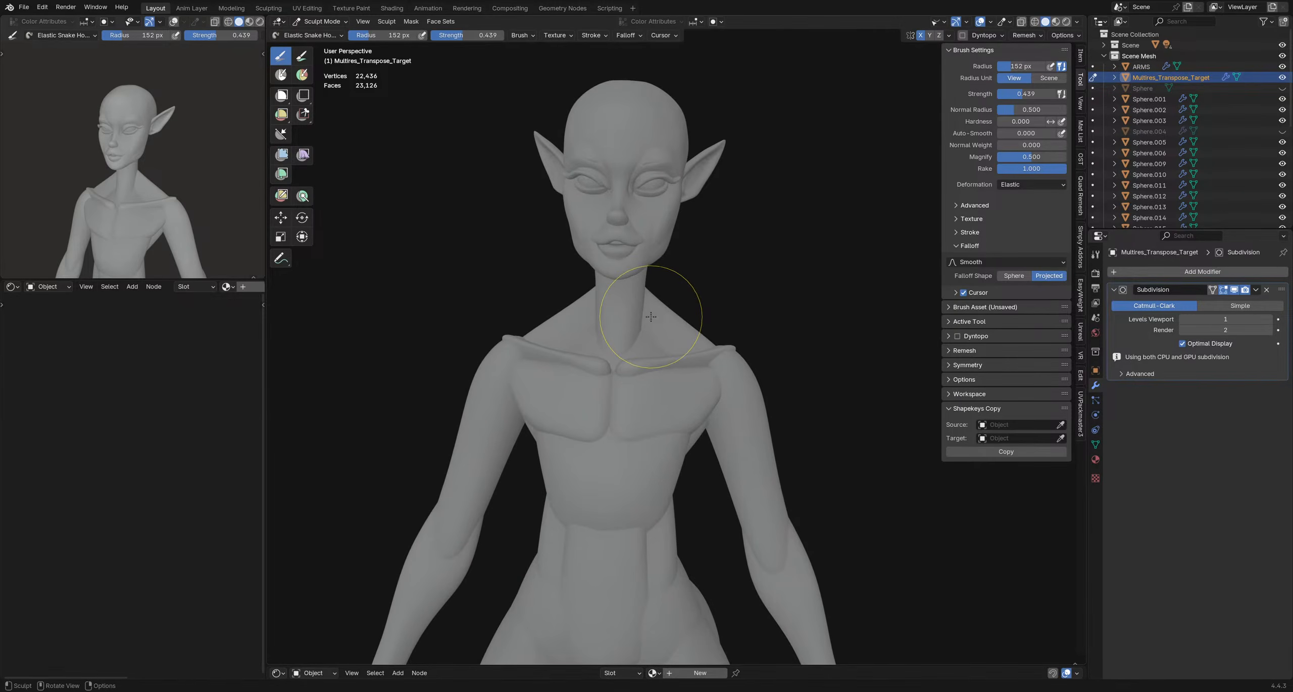
key(ctrl+s)
- Switch to the Grab brush, mask the neck piece and invert the mask to protect the head and shoulder slopes
middle_drag(649, 316, 633, 323)
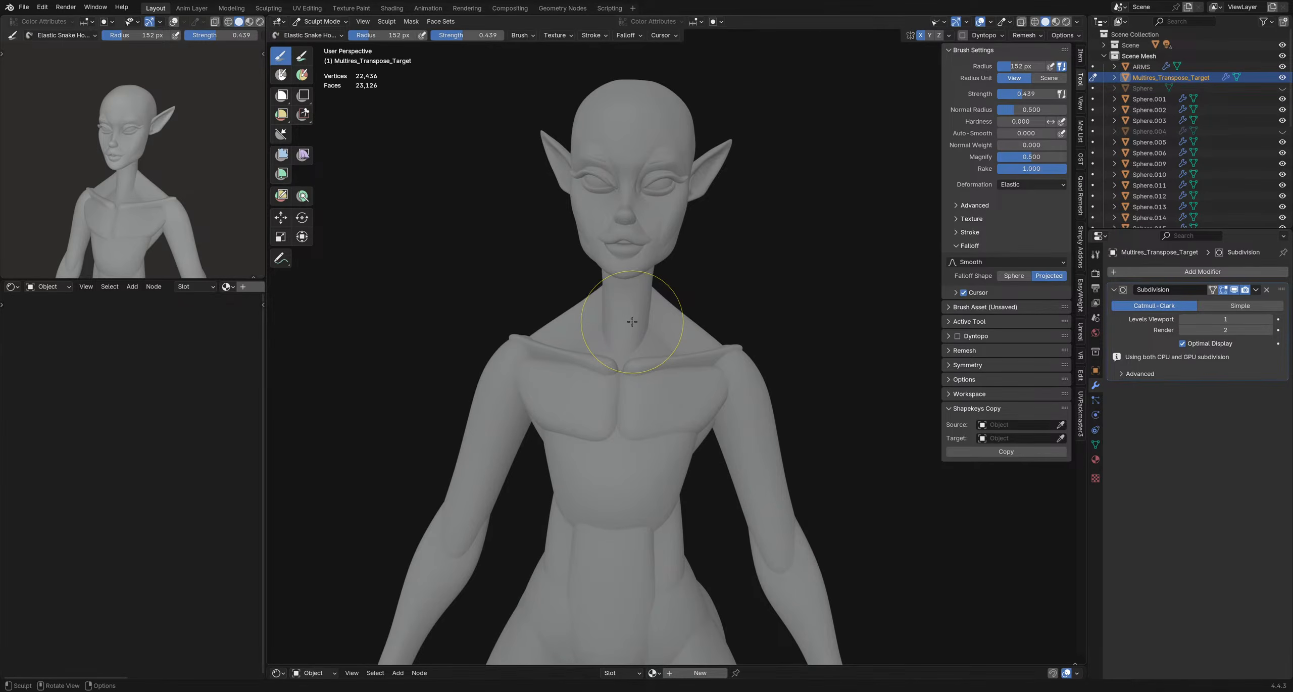
key(g)
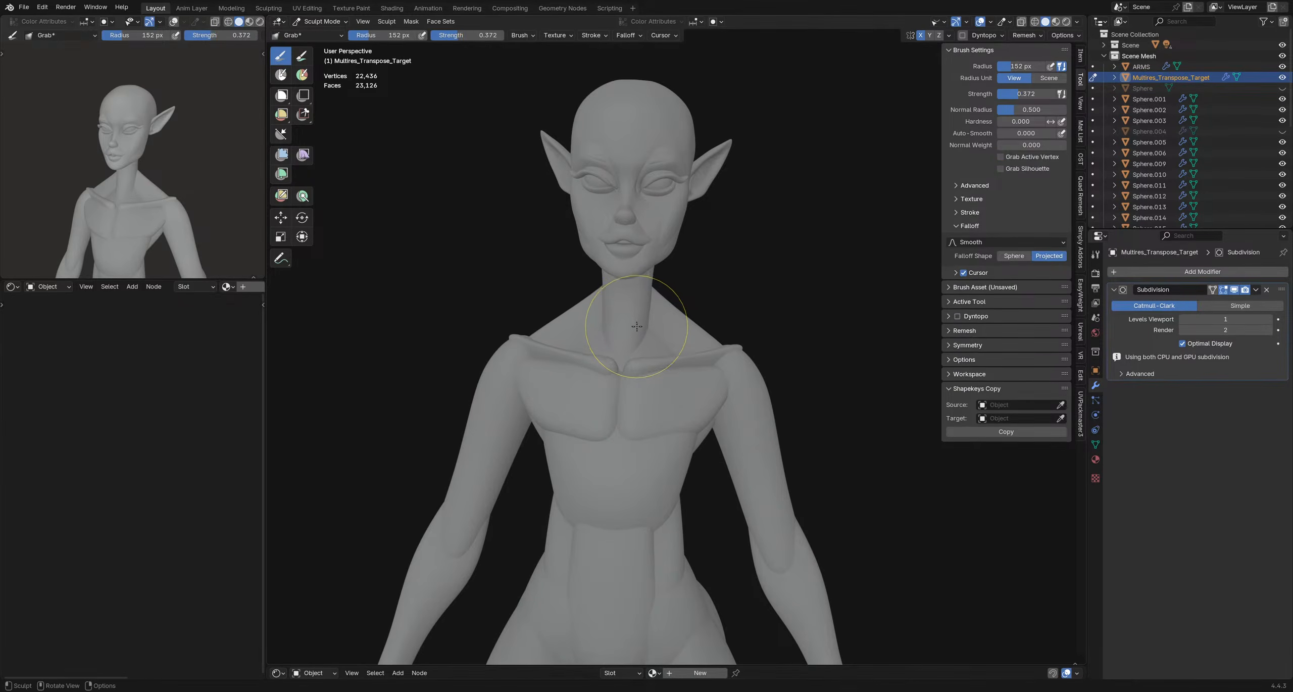
key(shift+a)
click(755, 280)
key(ctrl+i)
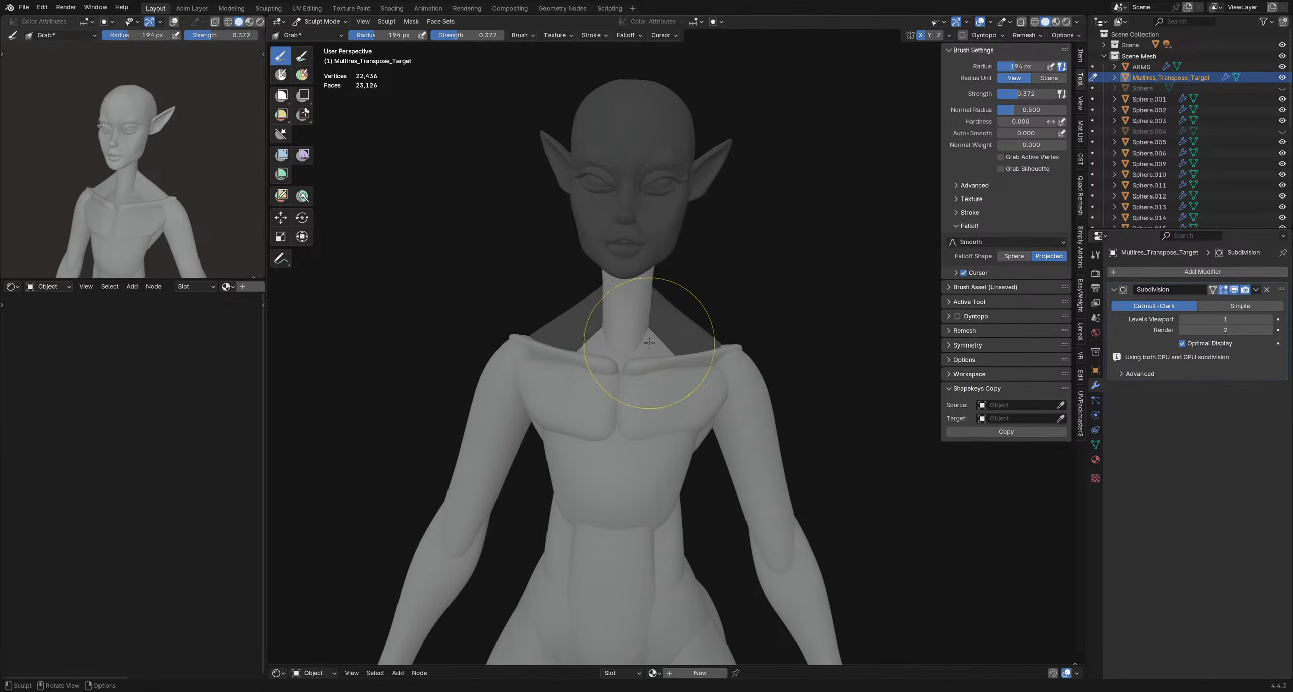
- Reshape the unmasked base of the neck in front view with Grab at 180 px and 178 px radius
key(f)
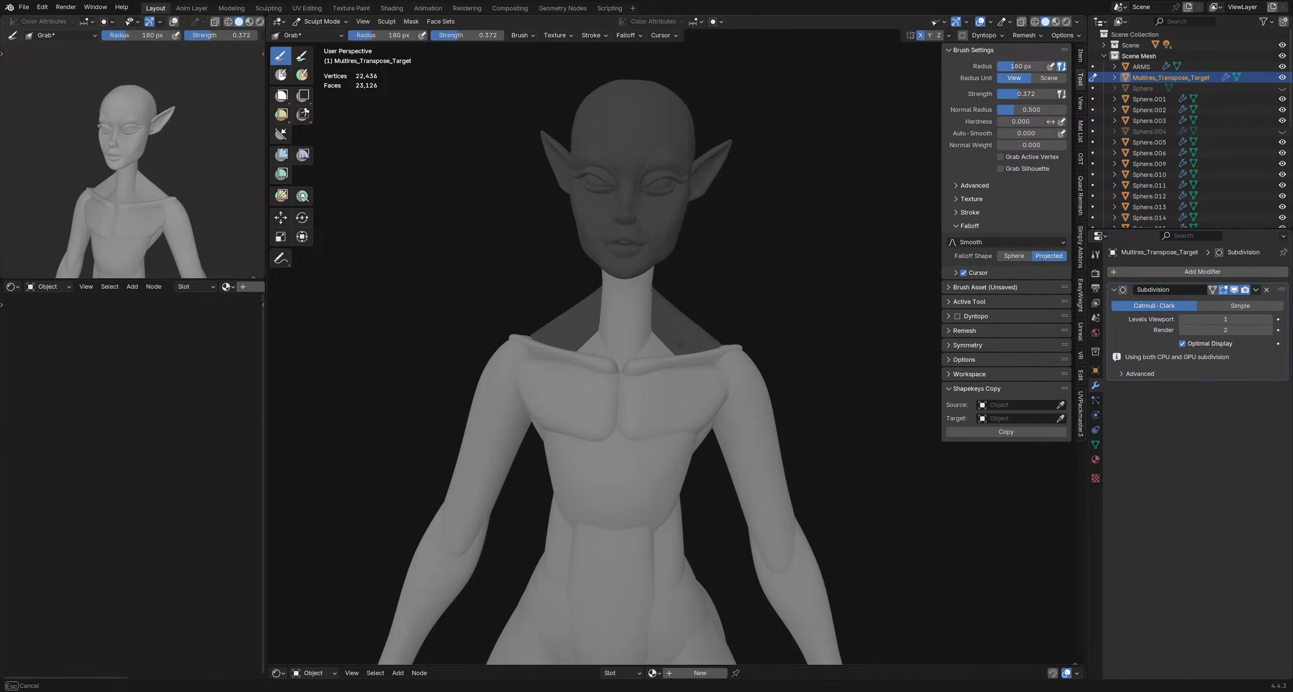
middle_drag(680, 344, 691, 336)
key(f)
click(729, 326)
drag(680, 326, 665, 336)
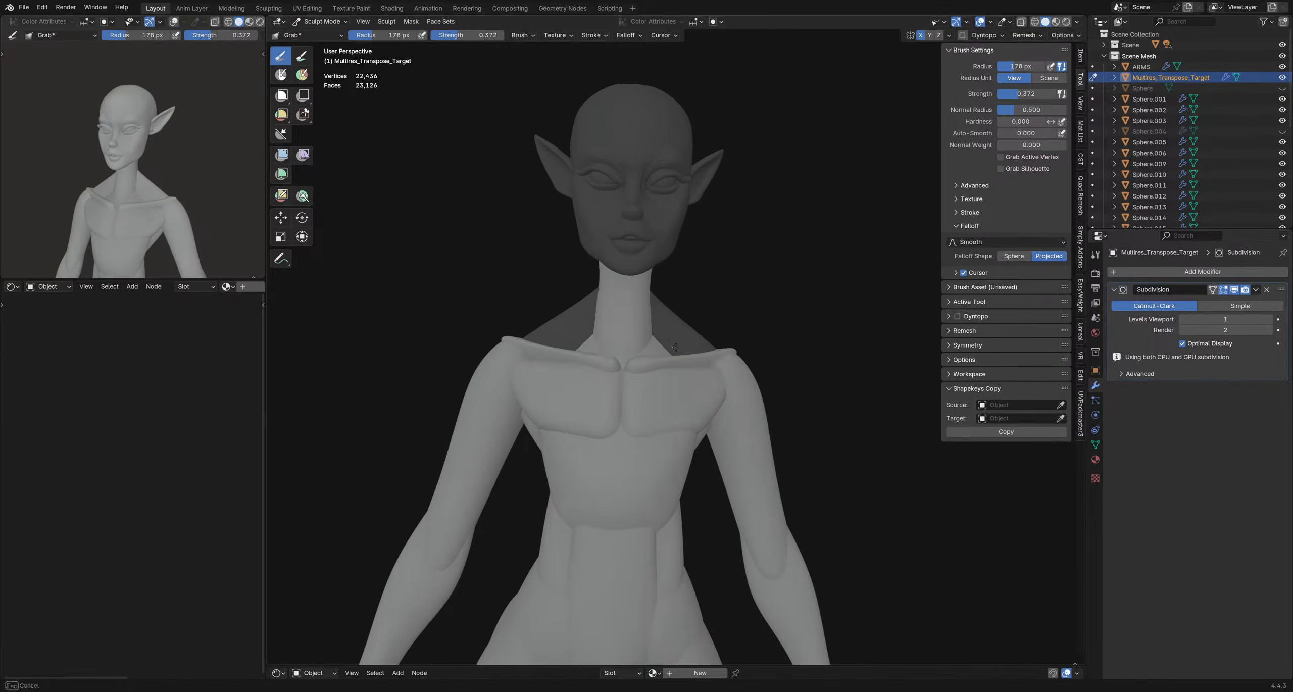
- Refine the neck base above the collarbone in three-quarter view with Grab at 174 px and 128 px radius
mouse_move(674, 347)
middle_down()
mouse_move(644, 365)
mouse_move(677, 340)
middle_up()
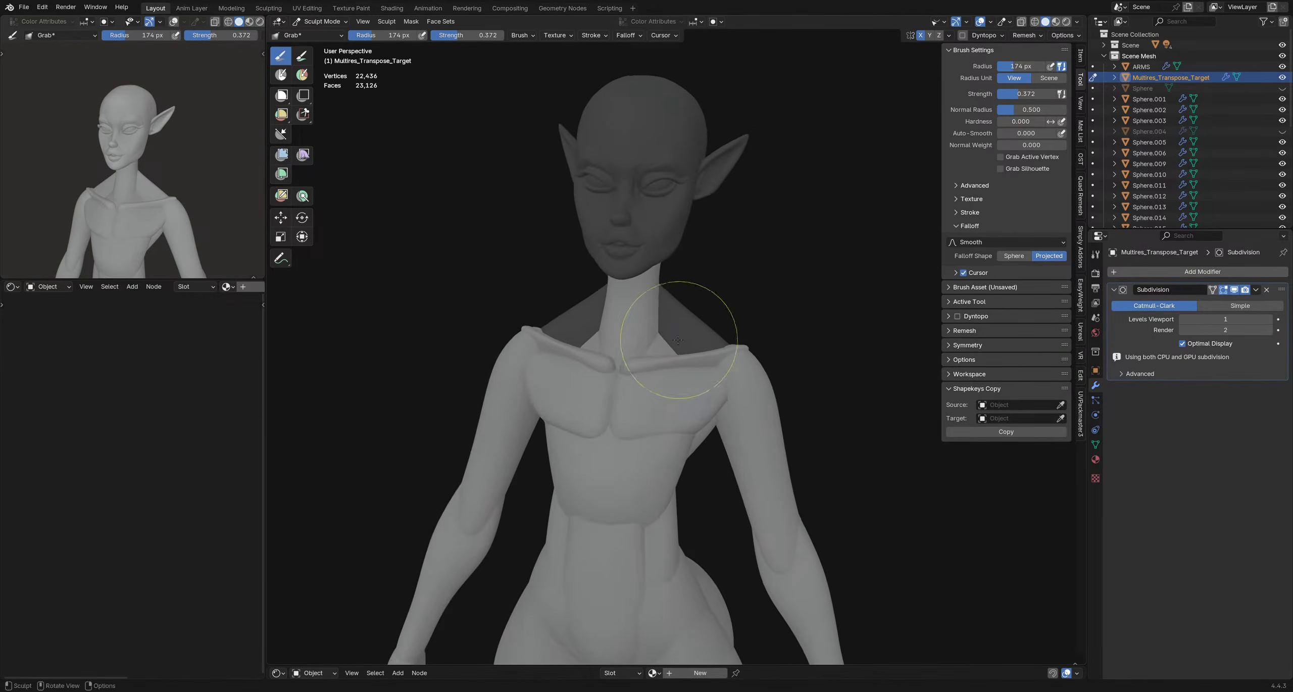
drag(678, 340, 671, 342)
mouse_move(667, 344)
middle_down()
mouse_move(611, 344)
mouse_move(666, 342)
middle_up()
key(f)
click(730, 340)
drag(681, 338, 671, 341)
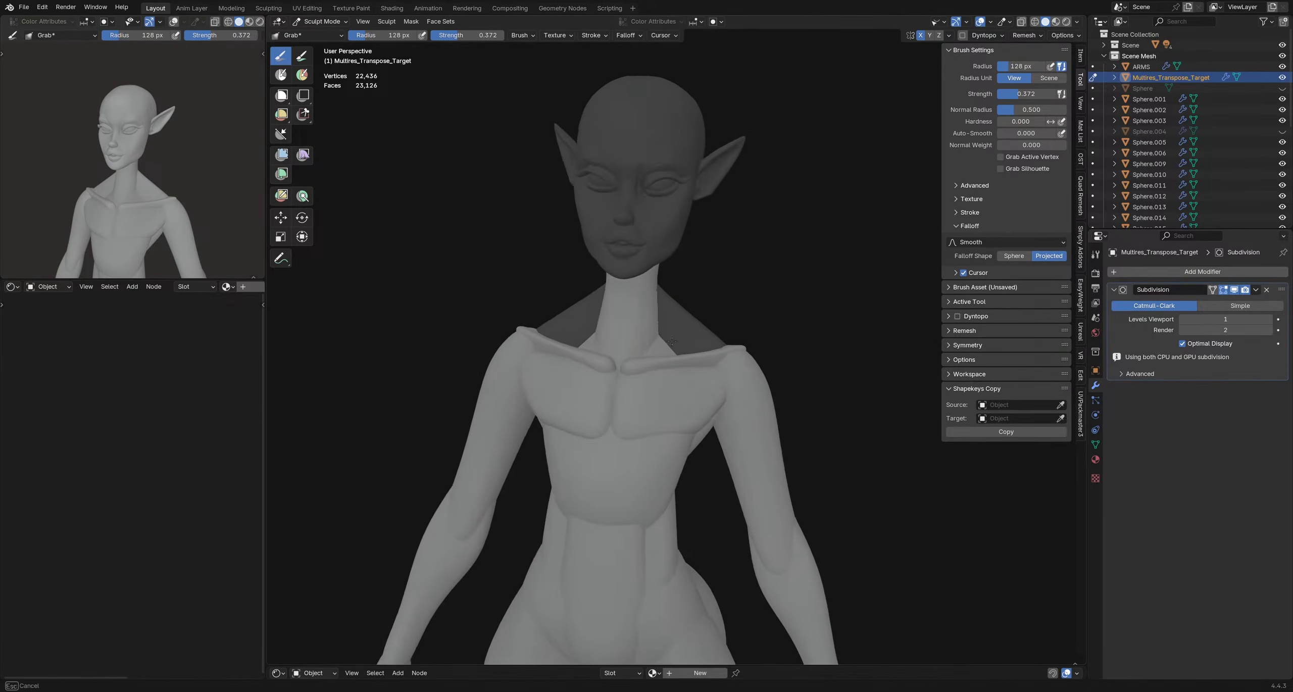
- Check the neck and shoulders of the masked head mesh from the back and sides, and clear the mask
middle_drag(672, 342, 606, 280)
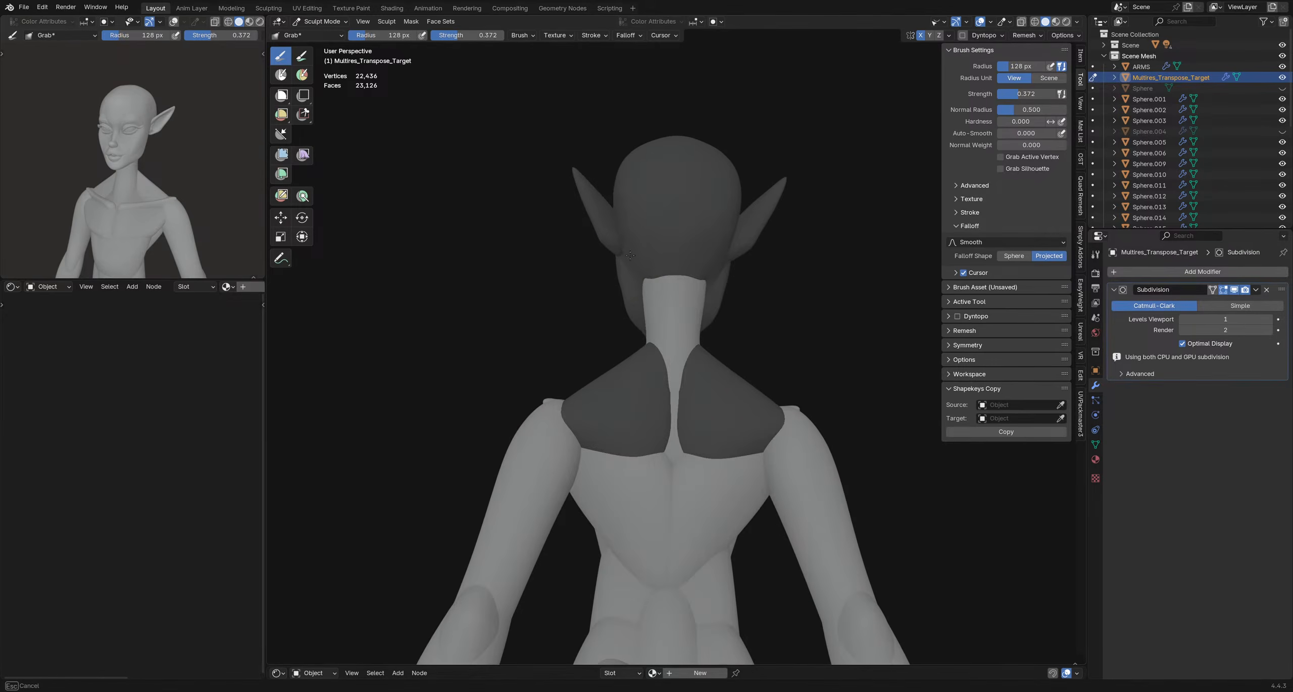
middle_drag(621, 236, 717, 239)
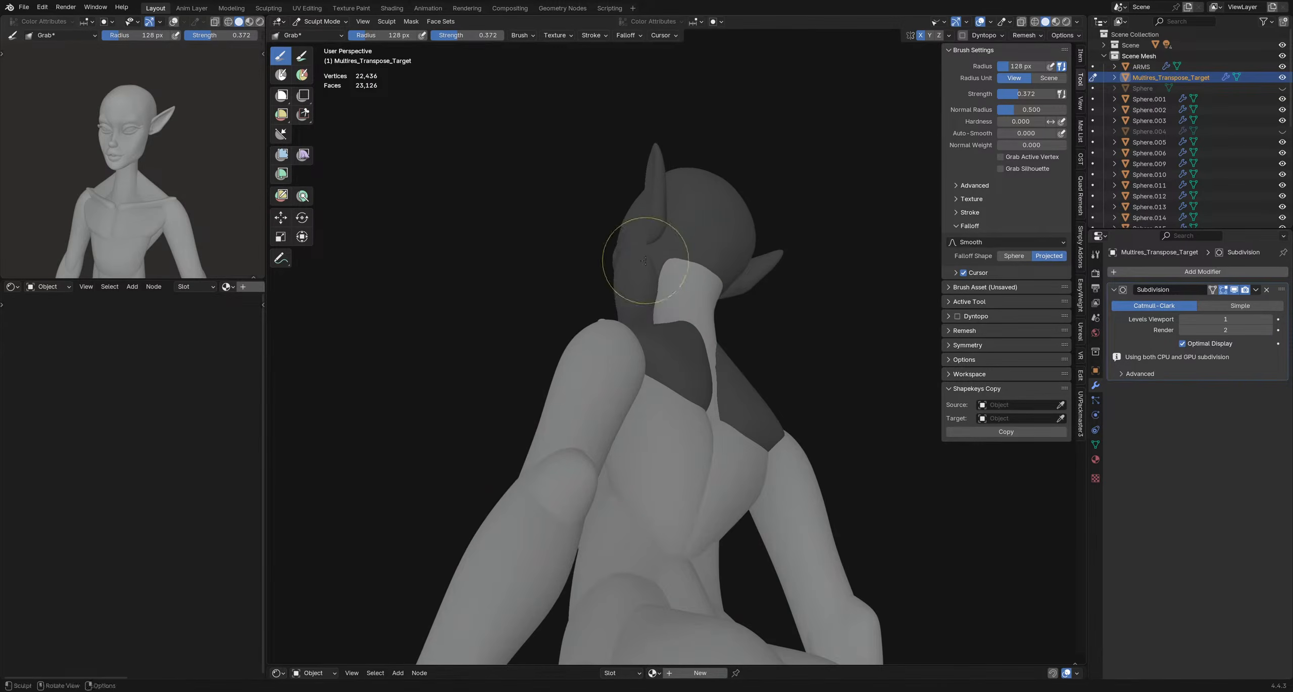
middle_drag(644, 261, 614, 300)
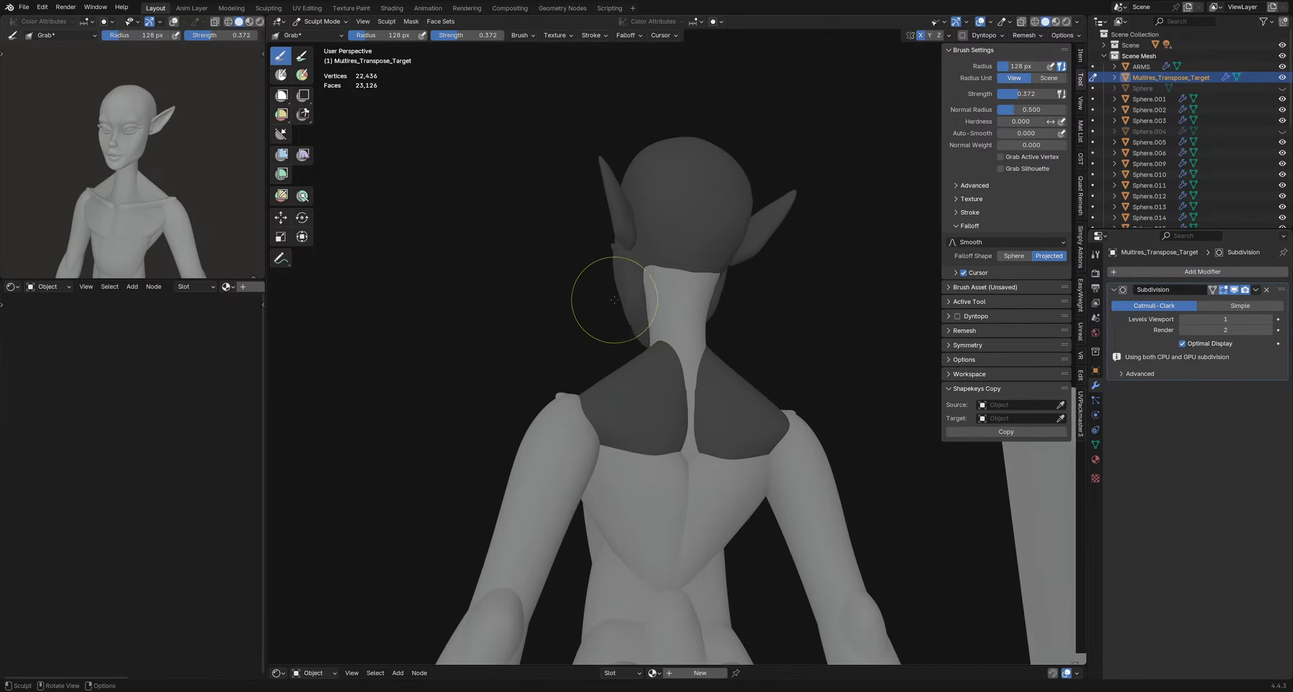
mouse_move(622, 251)
middle_down()
mouse_move(762, 262)
mouse_move(718, 255)
mouse_move(722, 342)
middle_up()
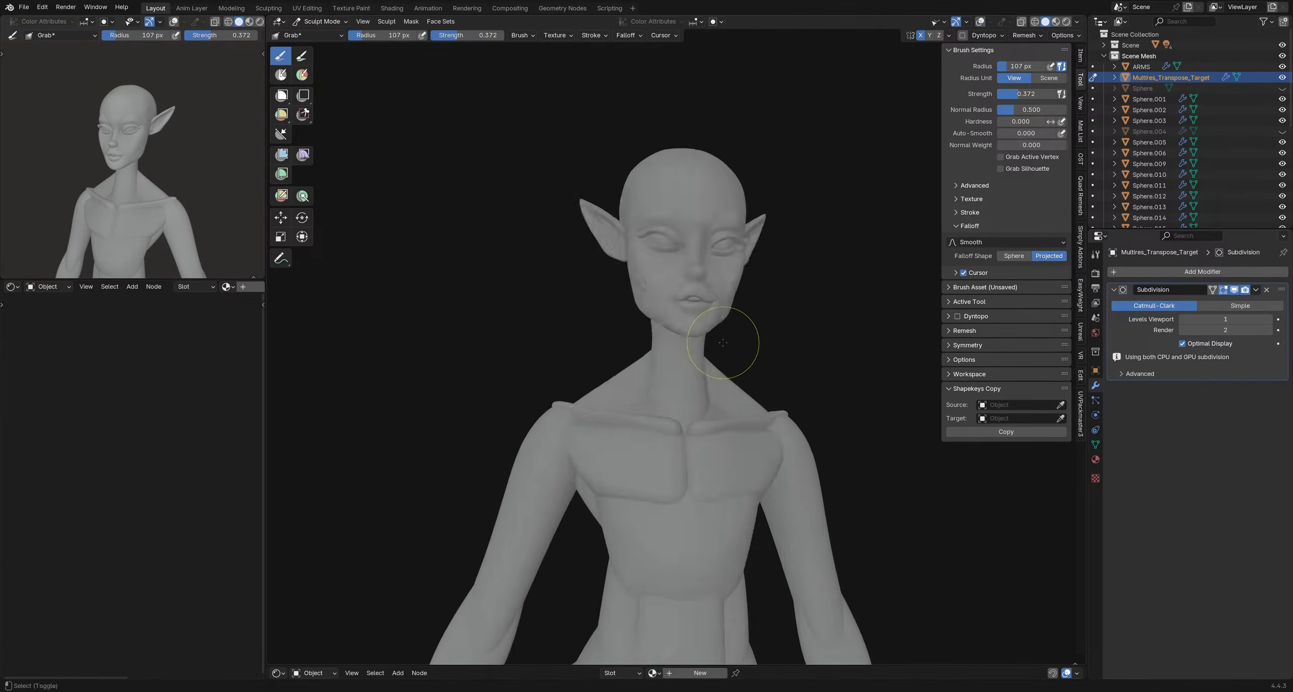
- Enlarge the Grab brush radius to 153 px with the head in side profile
mouse_move(807, 350)
shift+middle_down()
mouse_move(724, 329)
mouse_move(727, 346)
mouse_move(762, 346)
mouse_move(577, 323)
mouse_move(527, 331)
mouse_move(575, 329)
shift+middle_up()
scroll(727, 346, down, 2)
scroll(750, 320, up, 1)
middle_drag(767, 326, 733, 307)
key(f)
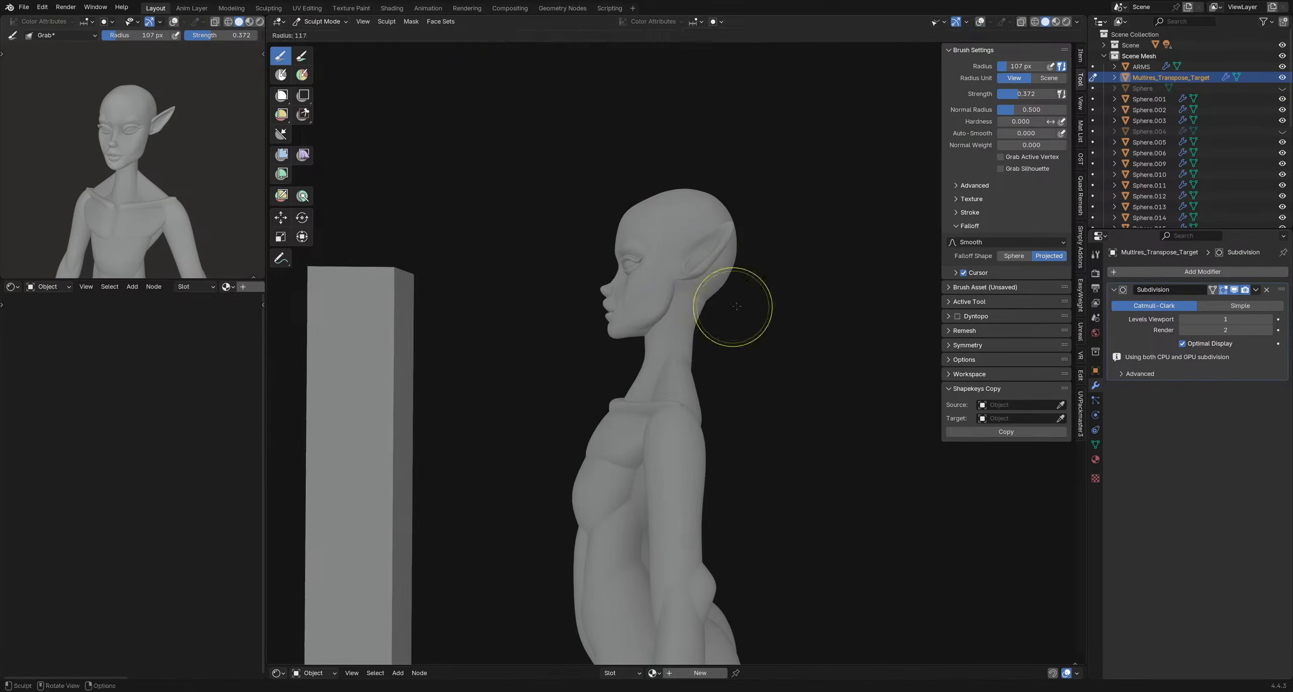
click(726, 292)
- Switch from Sculpt Mode to Object Mode and save the file explorationHead2.blend
scroll(708, 299, down, 3)
mouse_move(675, 340)
shift+middle_down()
mouse_move(630, 294)
mouse_move(675, 306)
mouse_move(536, 303)
mouse_move(681, 312)
mouse_move(656, 342)
shift+middle_up()
scroll(621, 305, up, 2)
scroll(673, 328, down, 5)
mouse_move(717, 362)
middle_down()
mouse_move(621, 324)
mouse_move(632, 379)
mouse_move(649, 310)
mouse_move(652, 348)
mouse_move(700, 387)
middle_up()
scroll(621, 341, up, 5)
key(ctrl+Tab)
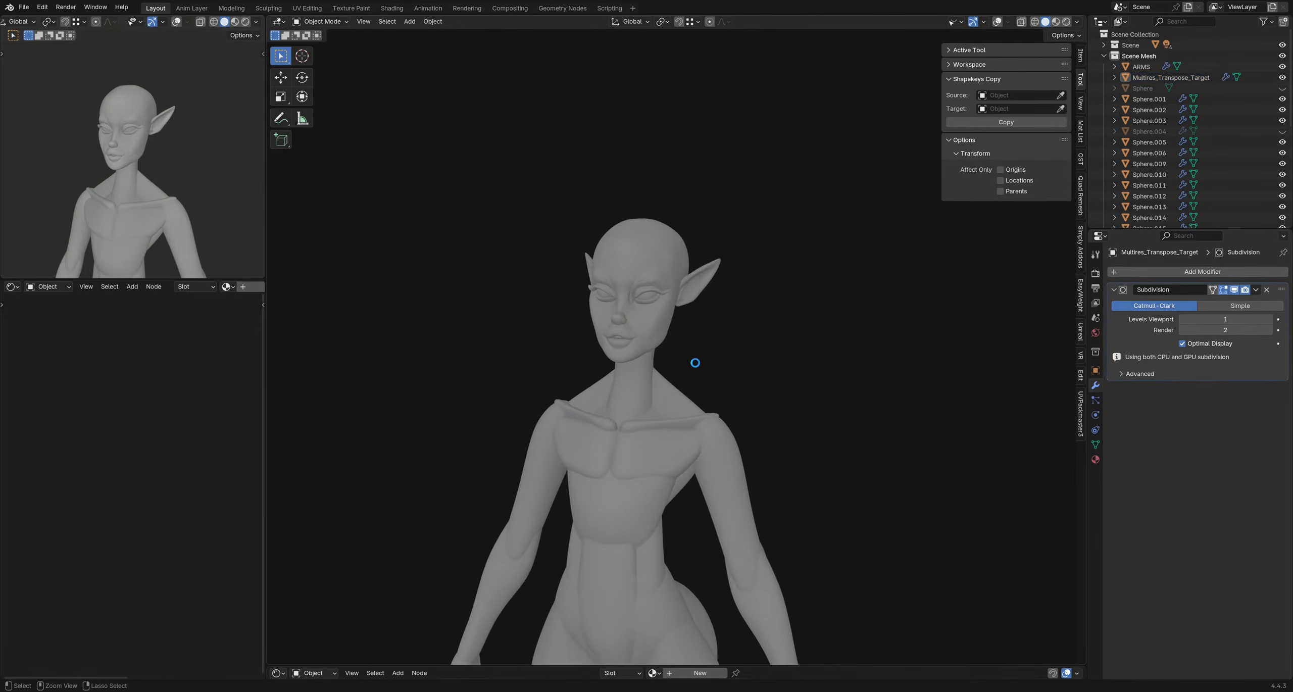
key(ctrl+s)
scroll(656, 399, up, 3)
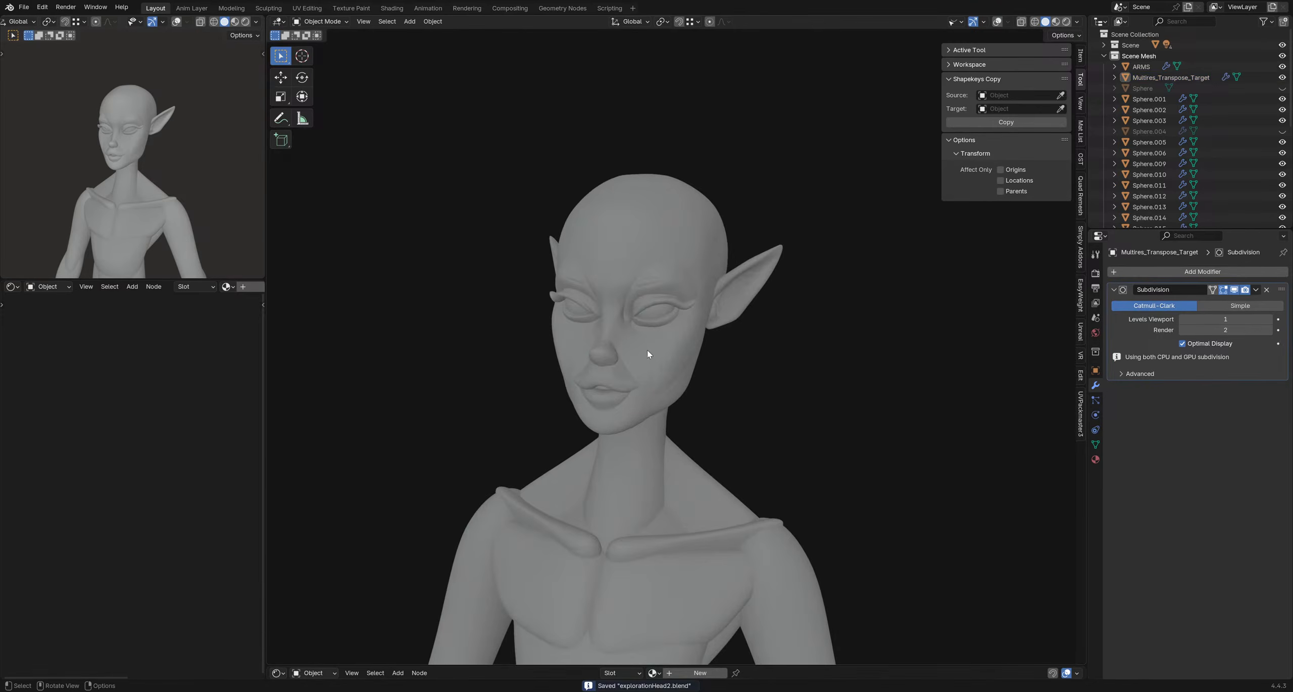
mouse_move(661, 345)
shift+middle_down()
mouse_move(607, 313)
mouse_move(623, 306)
mouse_move(661, 327)
mouse_move(667, 317)
mouse_move(628, 316)
mouse_move(675, 360)
mouse_move(648, 354)
mouse_move(658, 347)
mouse_move(641, 354)
shift+middle_up()
key(ctrl+s)
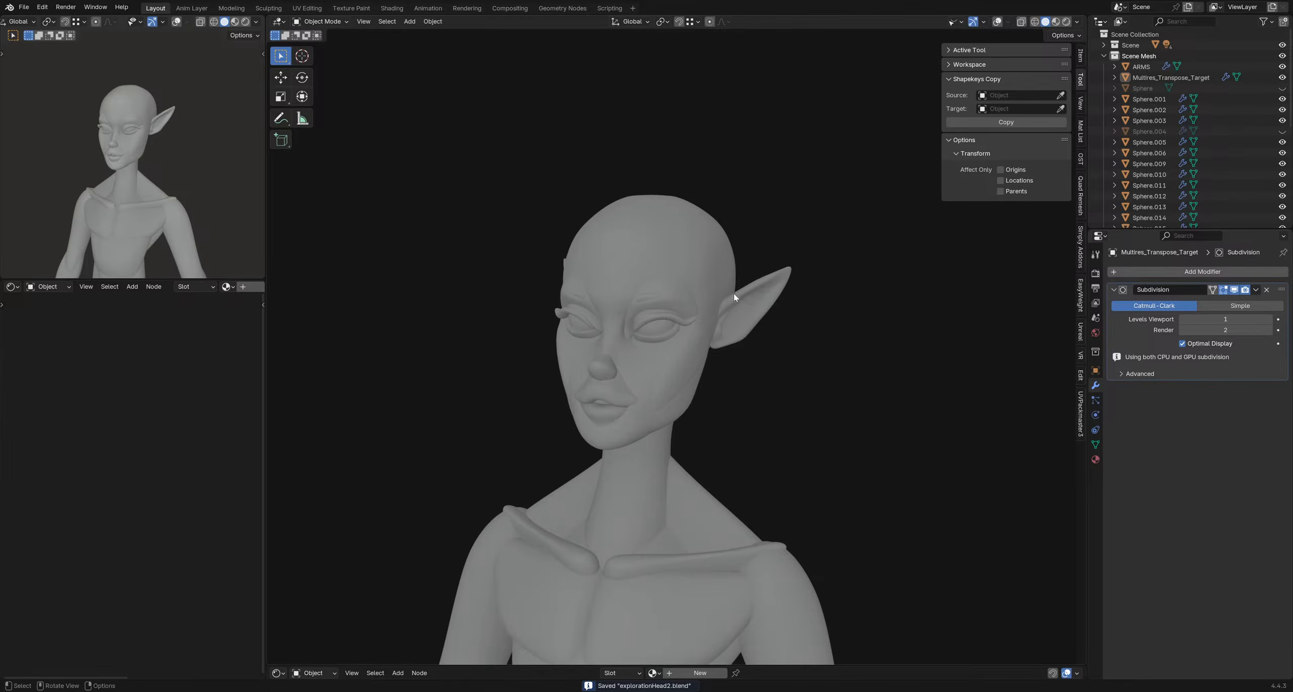
- Show the viewport overlays and enter Sculpt Mode on the head mesh in side profile
middle_drag(777, 377, 678, 297)
scroll(618, 356, down, 5)
scroll(663, 317, up, 5)
key(shift+alt+z)
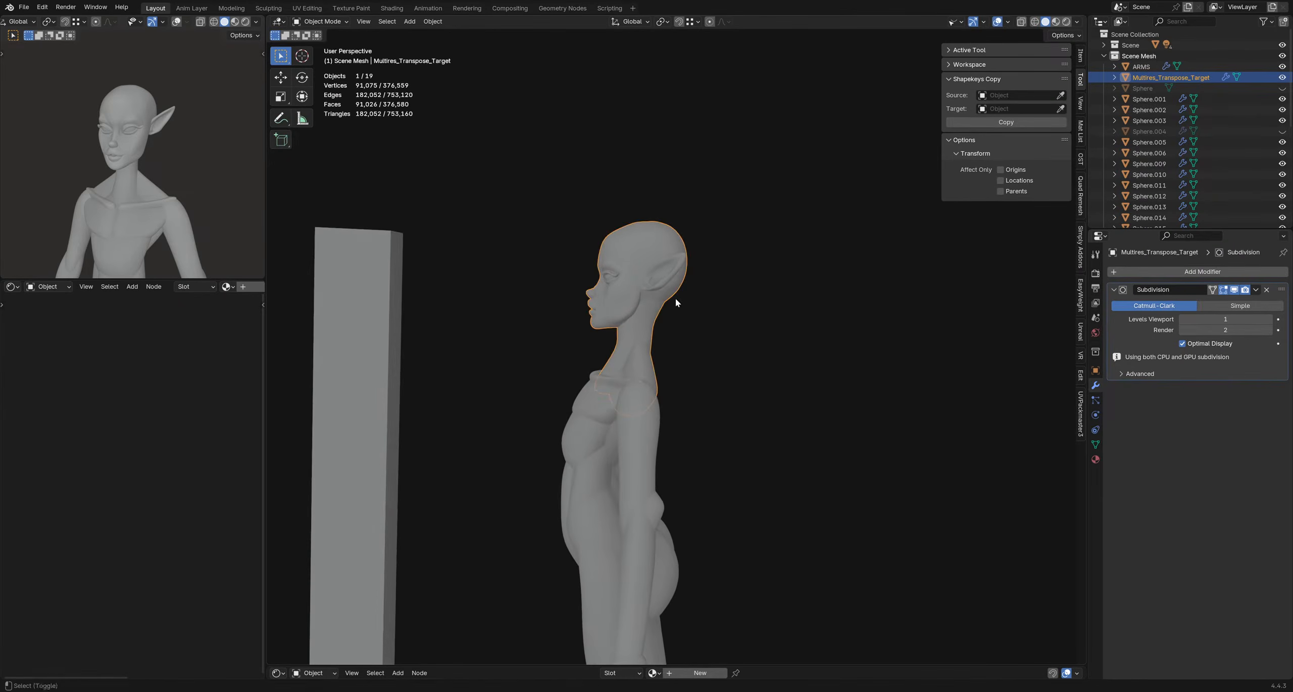
key(ctrl+Tab)
click(638, 360)
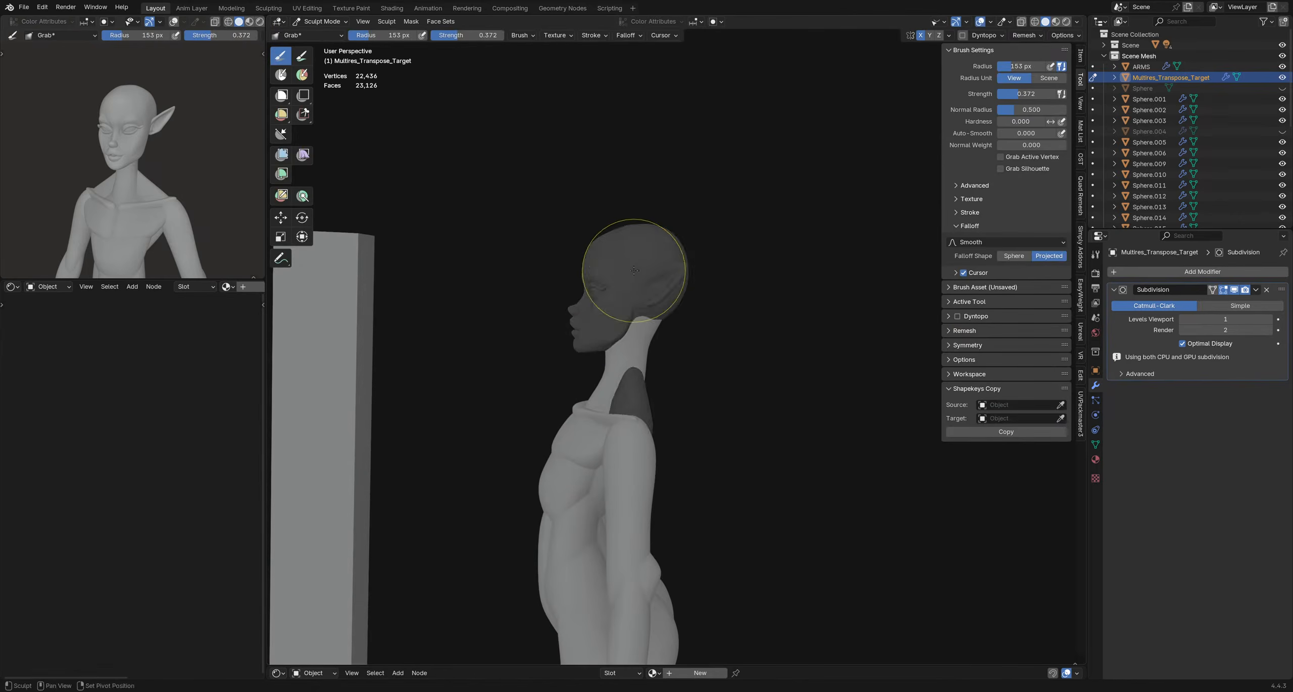
- Expand a mask over the skull, leaving out the ears and cheeks, and invert it
key(shift+a)
click(485, 242)
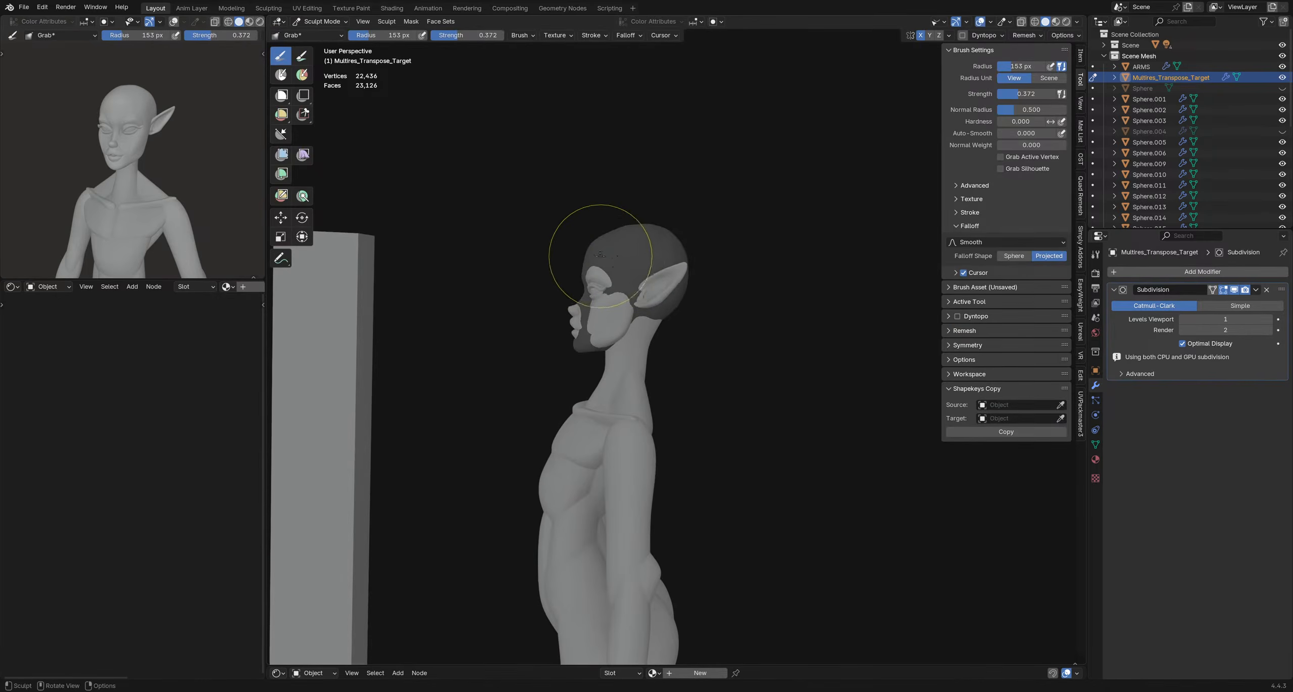
shift+middle_drag(612, 259, 593, 272)
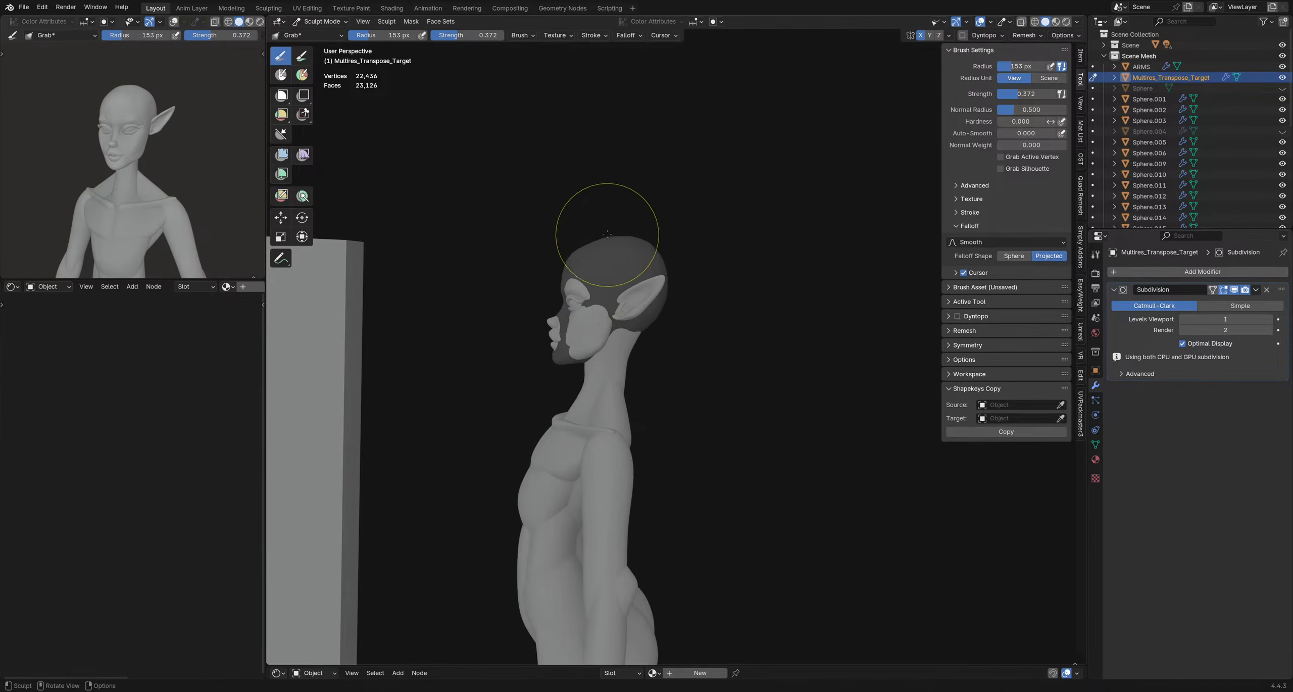
key(ctrl+i)
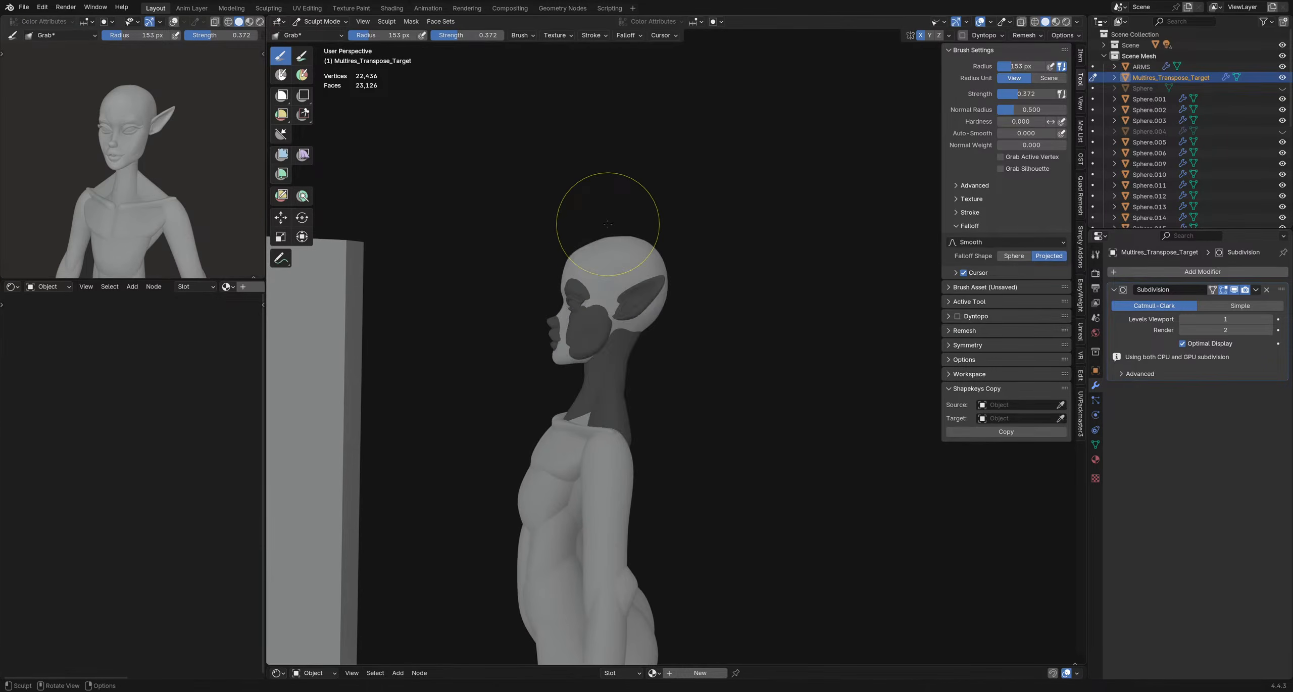
mouse_move(605, 243)
ctrl+alt+shift+mouse_down()
mouse_move(617, 358)
mouse_move(535, 138)
mouse_move(565, 161)
ctrl+alt+shift+mouse_up()
shift+middle_drag(645, 268, 627, 273)
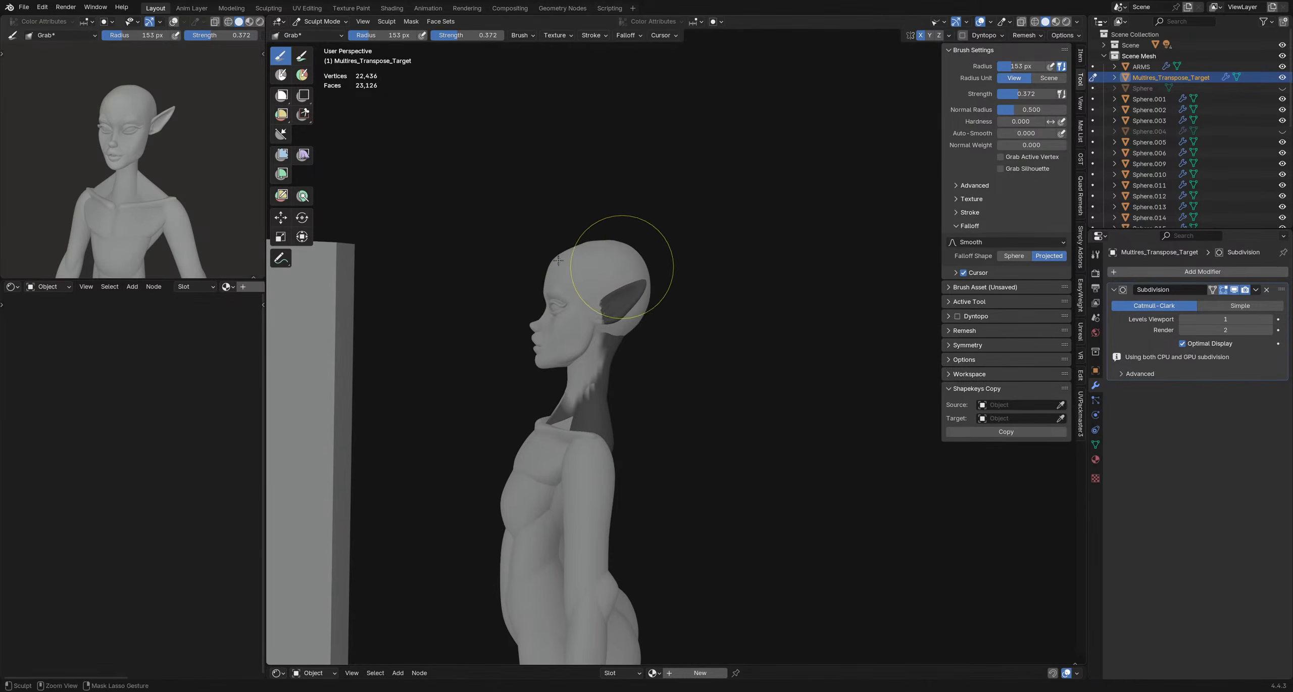
key(ctrl+z)
- Lasso-mask the face and front of the head, keeping the back of the skull unmasked
ctrl+alt+shift+drag(583, 218, 586, 247)
mouse_move(596, 290)
ctrl+shift+mouse_down()
mouse_move(518, 380)
mouse_move(553, 182)
ctrl+shift+mouse_up()
mouse_move(628, 289)
shift+middle_down()
mouse_move(604, 287)
mouse_move(636, 252)
shift+middle_up()
- Set the Grab brush radius to 253 px, reshape the back of the skull slightly, and clear the mask
key(f)
click(630, 259)
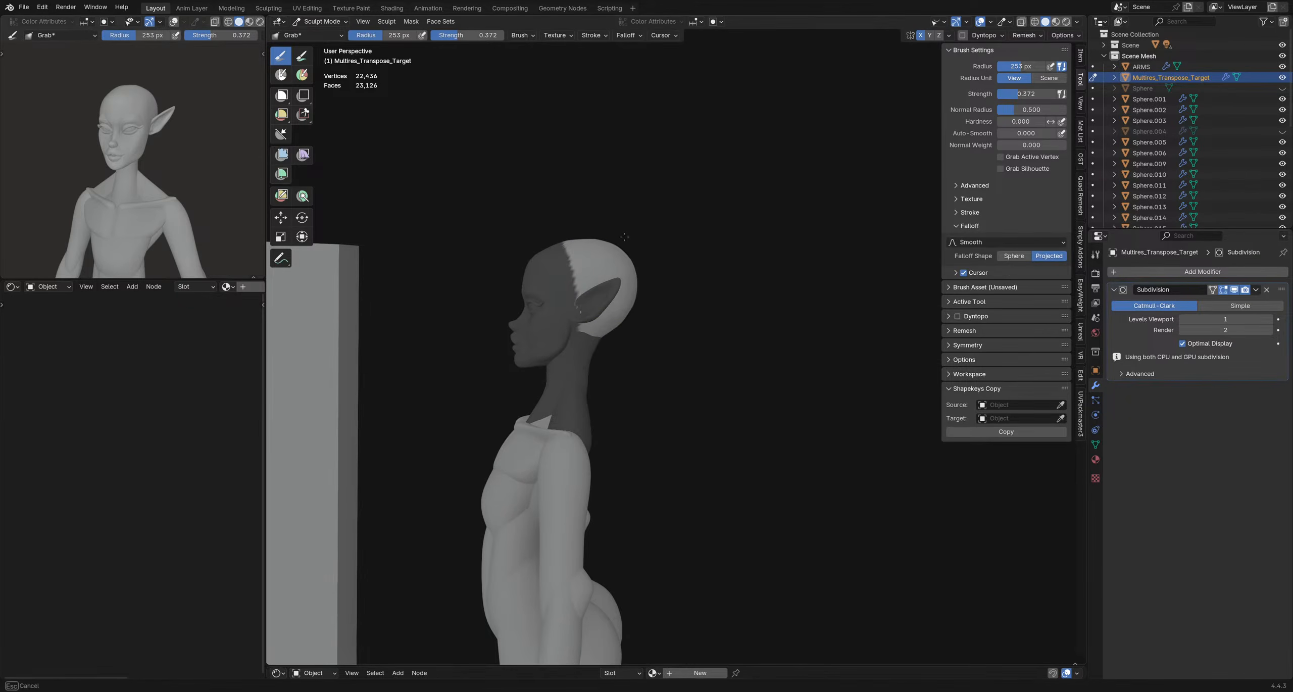
drag(625, 237, 630, 240)
key(alt+m)
- Save the file and switch the head mesh to Object Mode to check the reshaped skull against the body
scroll(626, 318, down, 3)
mouse_move(634, 345)
shift+middle_down()
mouse_move(615, 297)
mouse_move(667, 329)
mouse_move(499, 358)
mouse_move(293, 356)
shift+middle_up()
middle_drag(606, 380, 609, 346)
ctrl+middle_drag(609, 346, 689, 338)
key(ctrl+s)
ctrl+middle_drag(702, 339, 651, 351)
ctrl+middle_drag(652, 364, 654, 324)
mouse_move(654, 325)
shift+middle_down()
mouse_move(627, 372)
mouse_move(622, 354)
shift+middle_up()
key(ctrl+Tab)
mouse_move(621, 354)
shift+middle_down()
mouse_move(679, 413)
mouse_move(743, 378)
shift+middle_up()
mouse_move(742, 378)
shift+middle_down()
mouse_move(664, 380)
mouse_move(634, 341)
shift+middle_up()
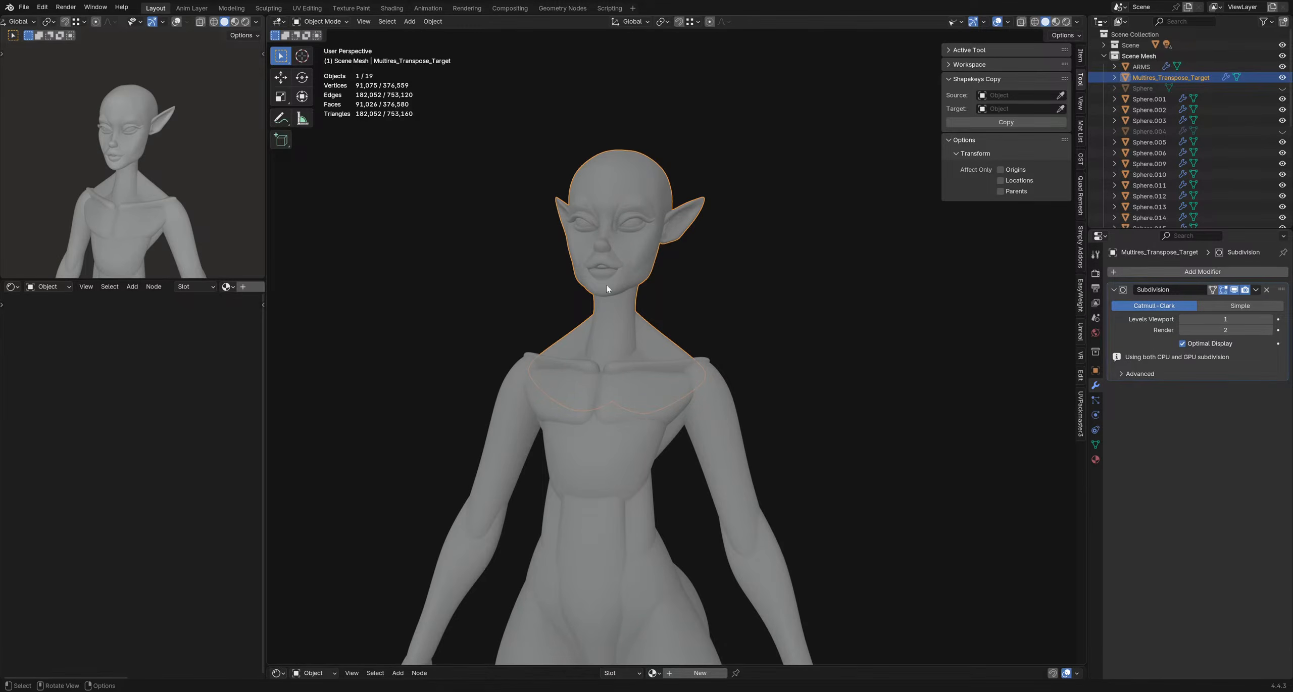
- Return the head mesh to Sculpt Mode and activate the Transform tool with the whole figure in view
key(ctrl+Tab)
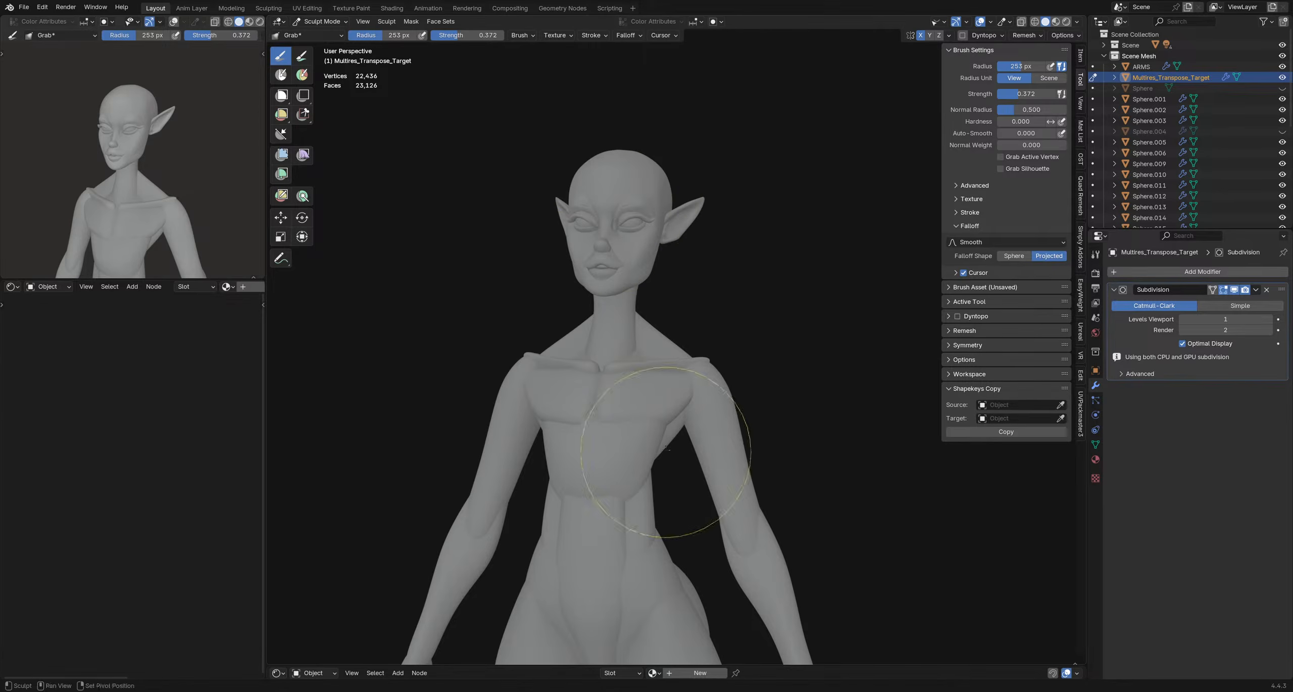
scroll(677, 531, down, 5)
middle_drag(670, 360, 606, 389)
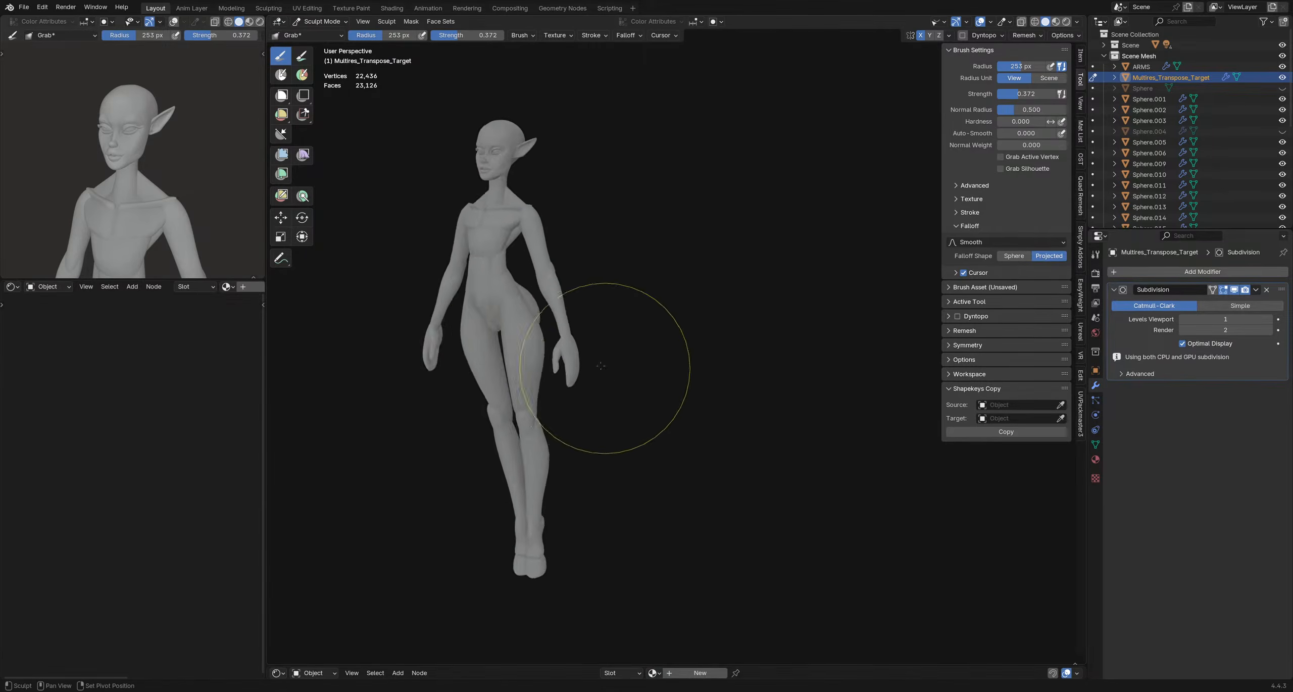
scroll(563, 289, up, 5)
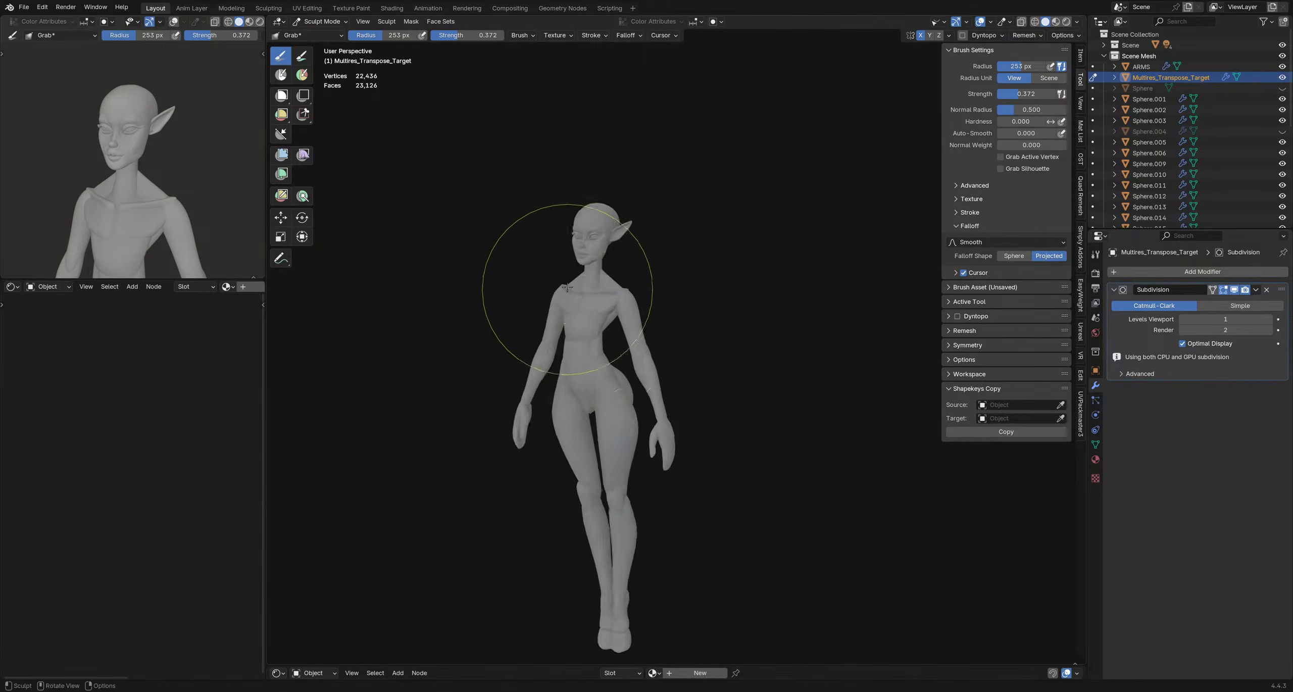
click(302, 237)
middle_drag(534, 305, 742, 341)
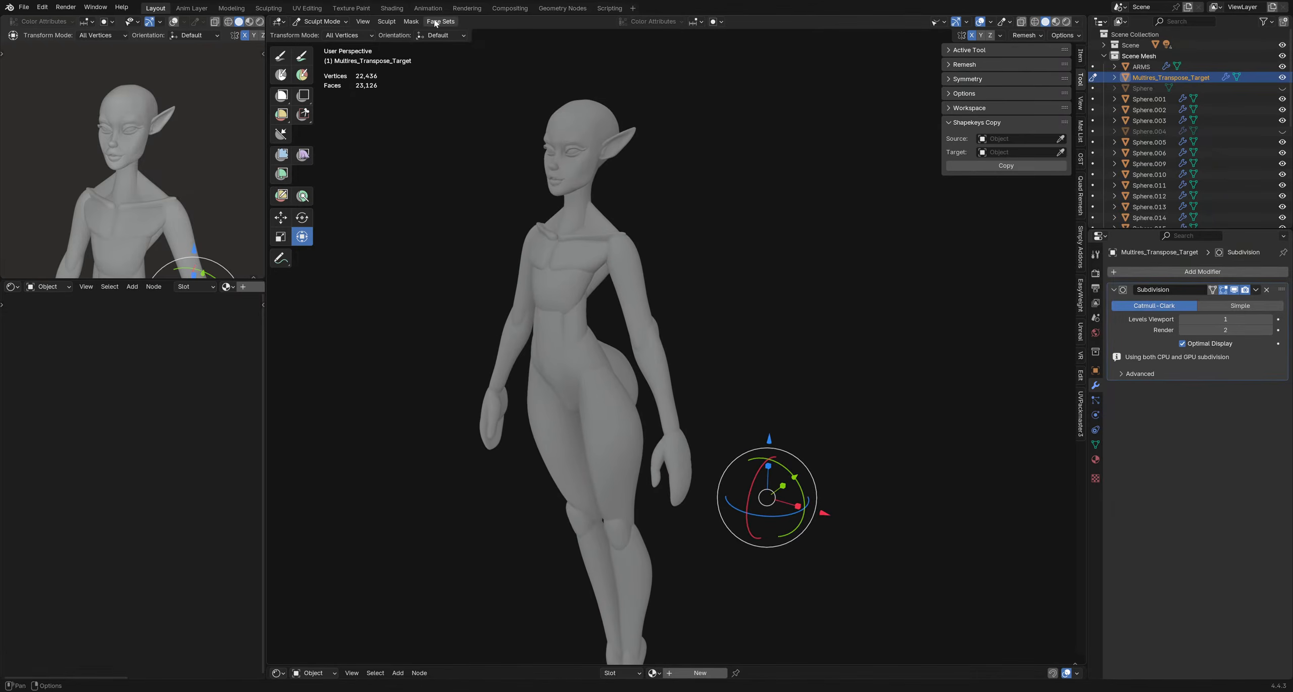
- Try the Local, Global and Cursor orientations for the Transform tool
click(438, 35)
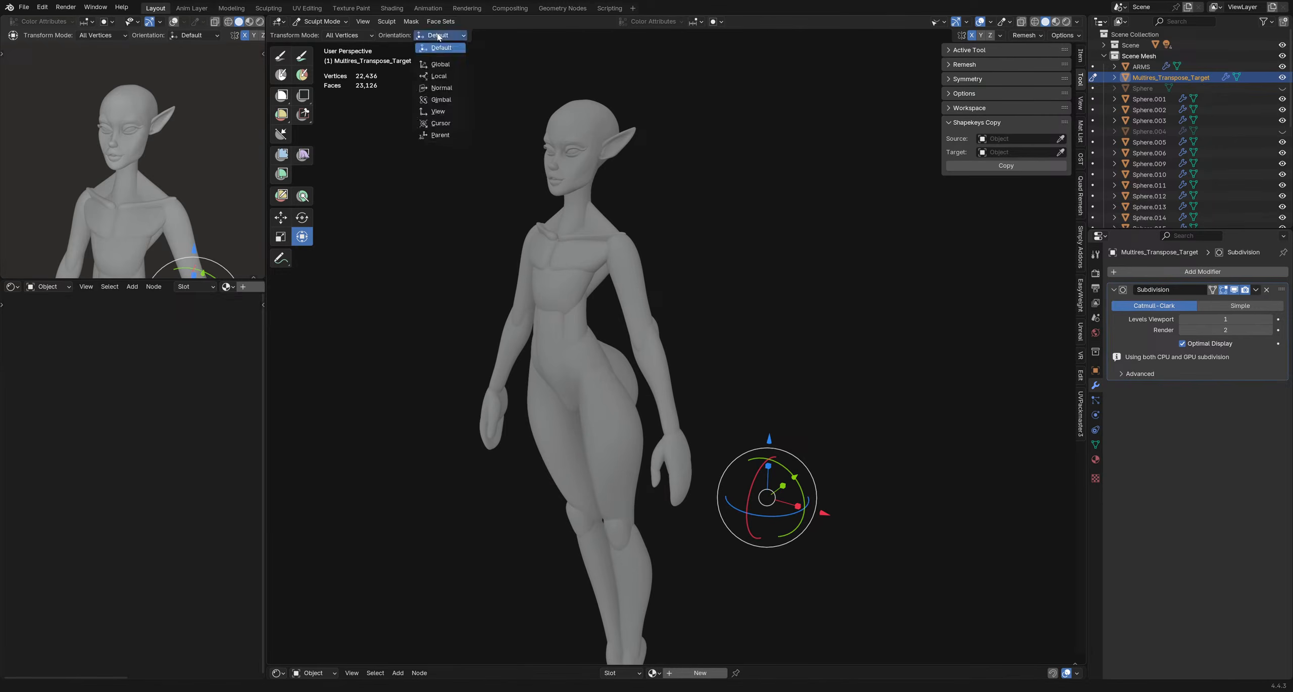
click(446, 76)
click(443, 36)
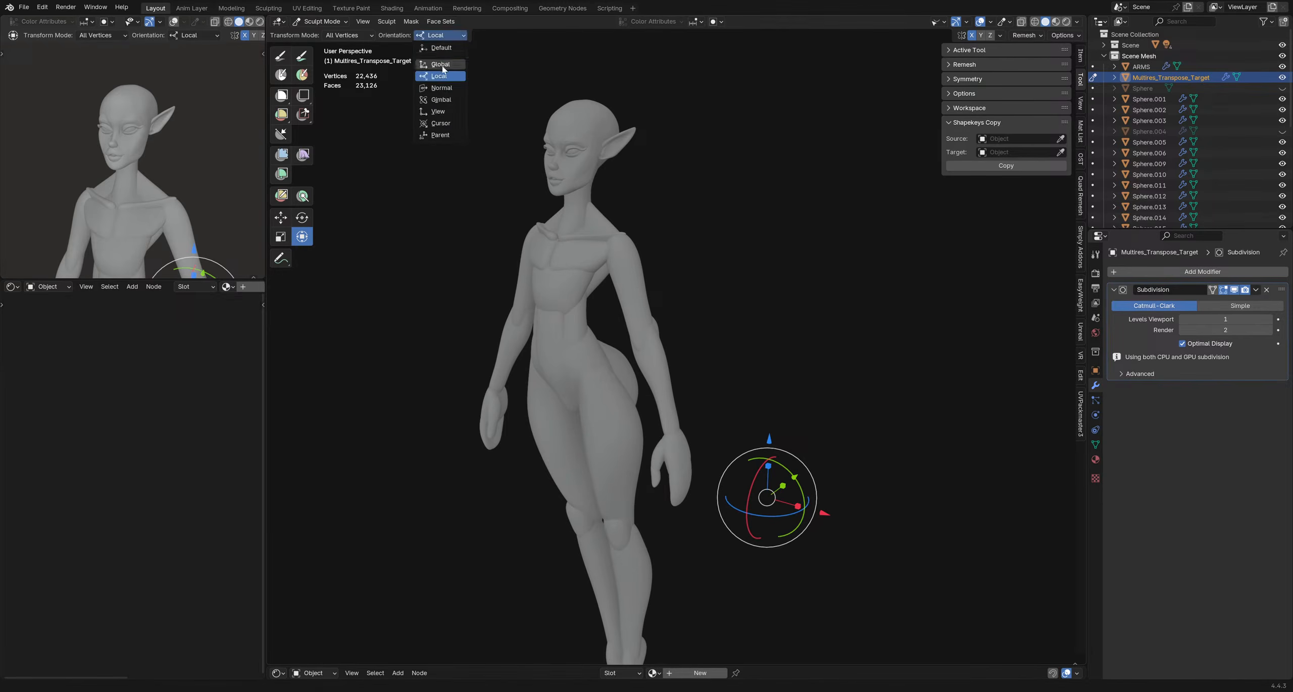
click(442, 65)
click(439, 36)
click(445, 124)
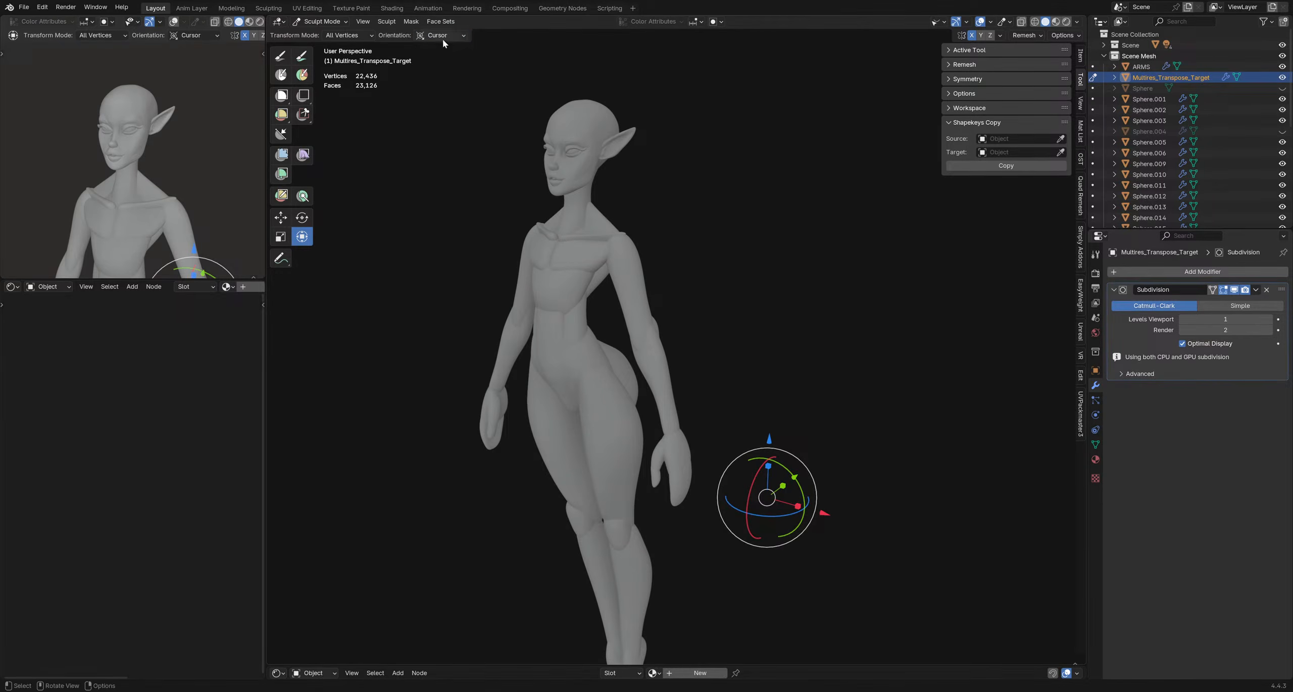
click(444, 38)
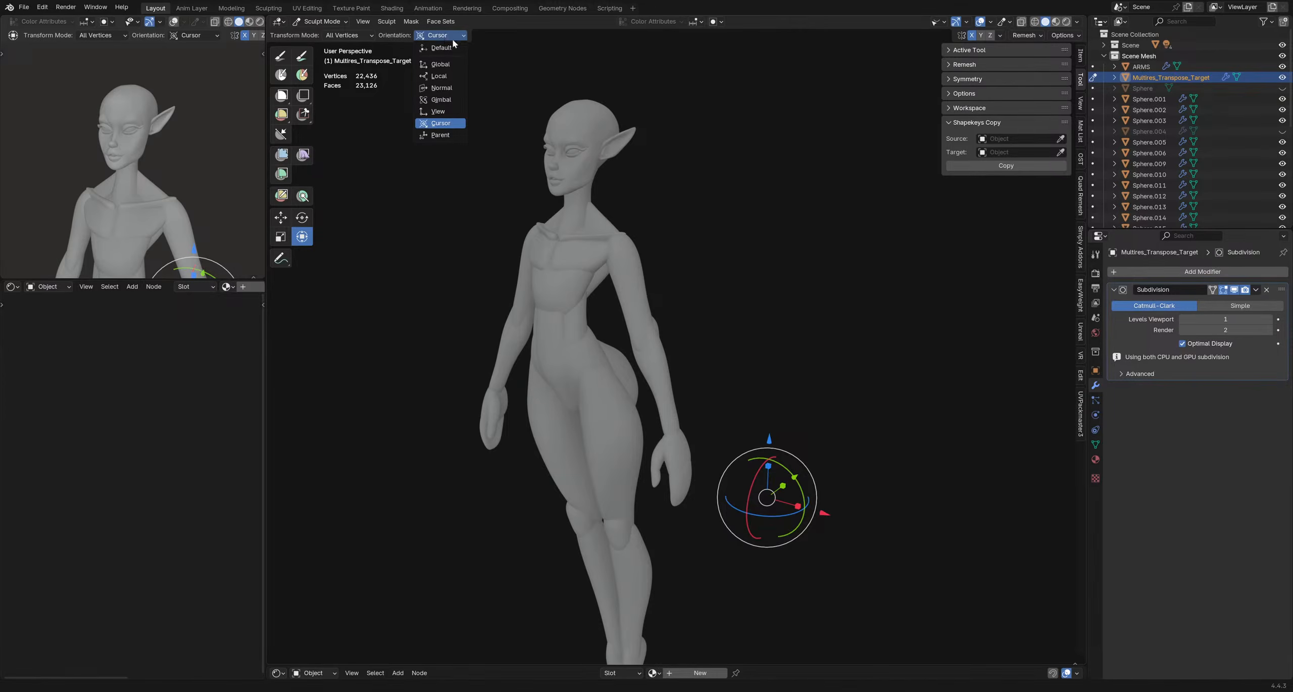
- Place the sculpt transform pivot on the head's surface near the ear and check it from the front
click(609, 141)
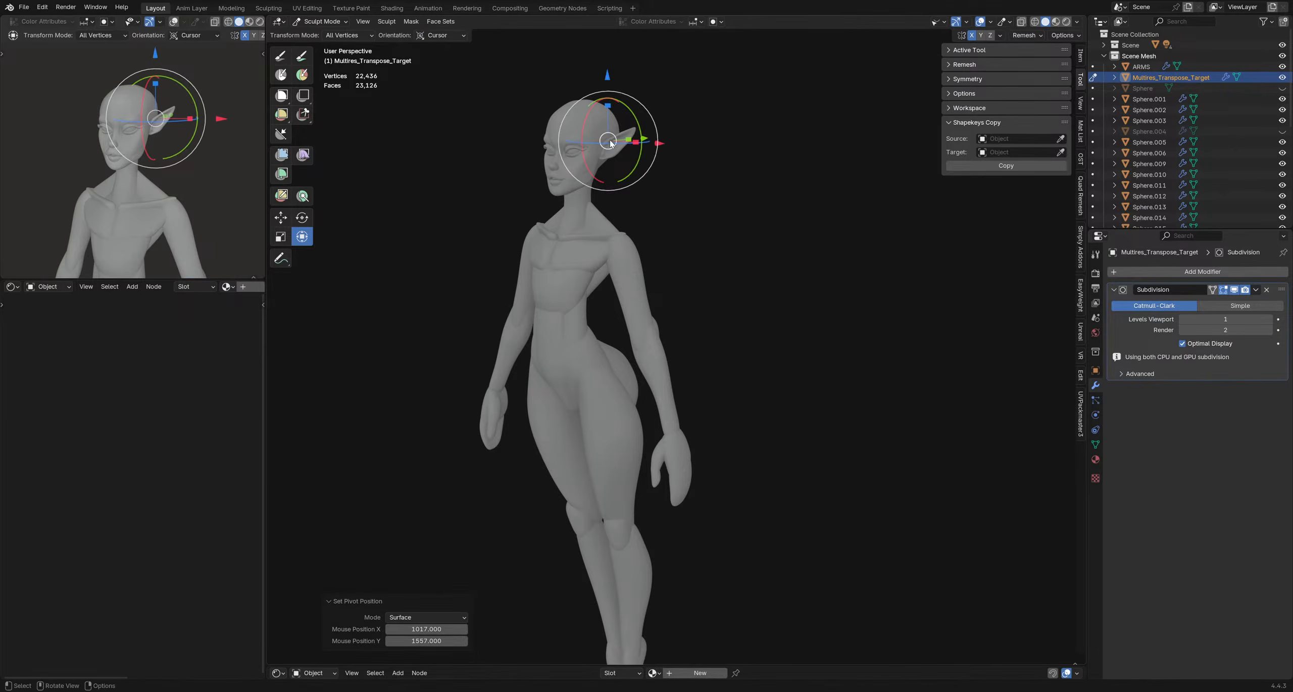
alt+middle_drag(569, 209, 618, 291)
scroll(733, 281, up, 6)
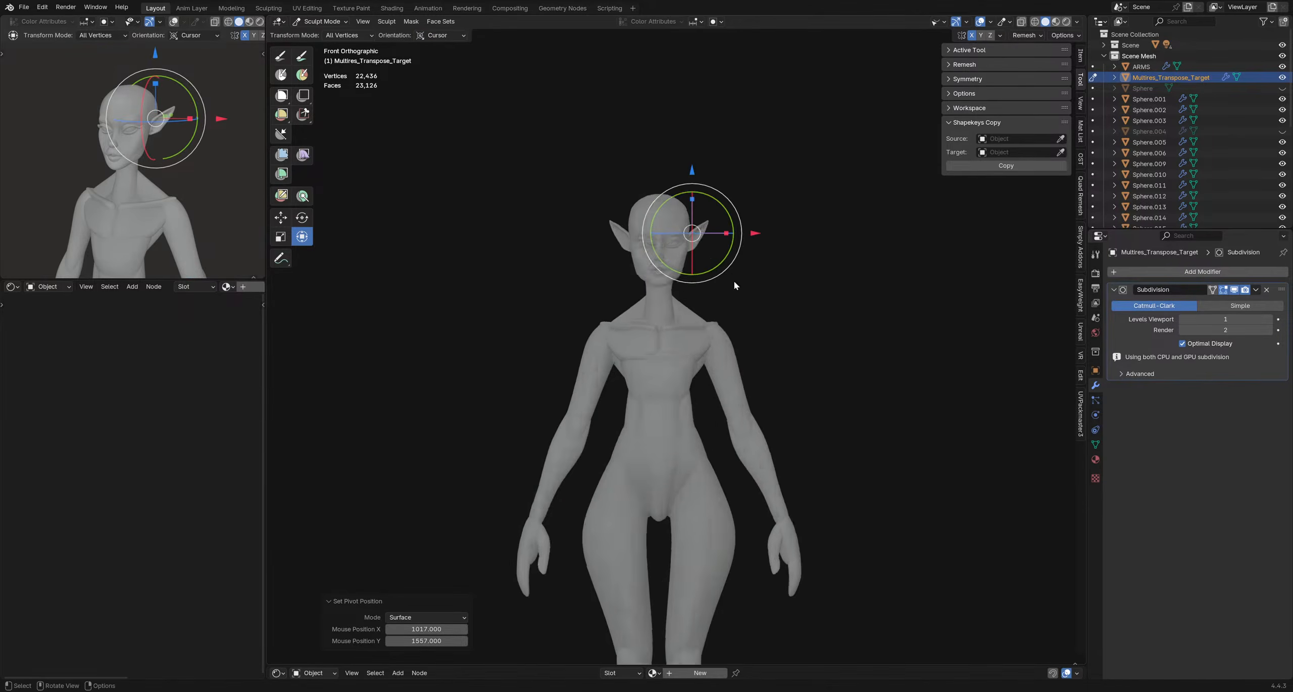
shift+middle_drag(690, 224, 719, 302)
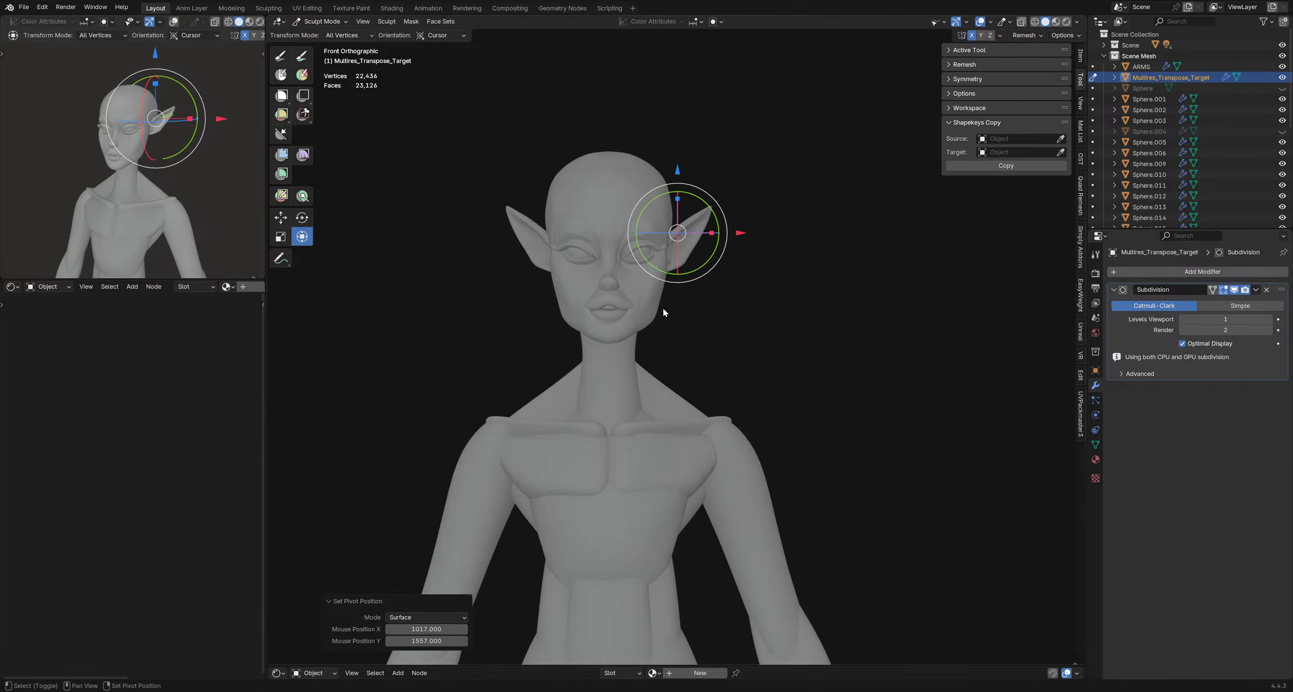
shift+middle_drag(701, 320, 703, 321)
- Leave Sculpt Mode, open the head mesh in Edit Mode, and select the linked geometry of the main head shell
key(ctrl+Tab)
click(581, 304)
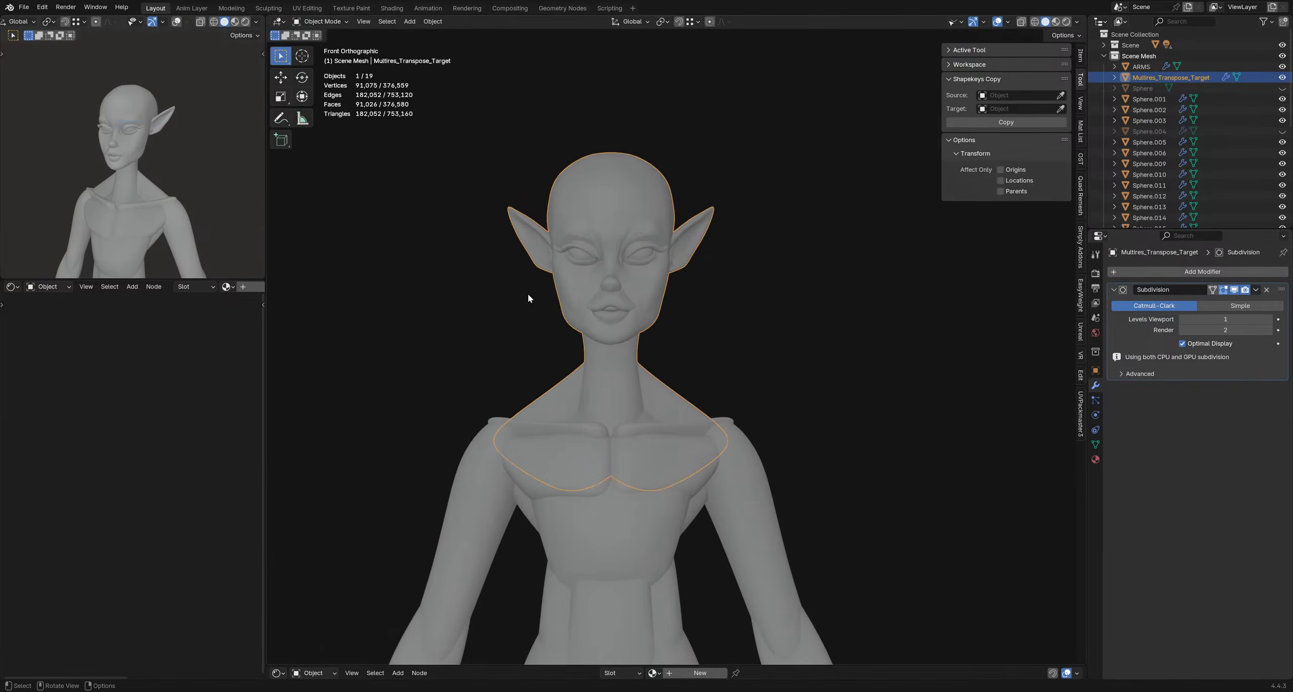
key(alt+shift+z)
key(alt+shift+z)
key(Tab)
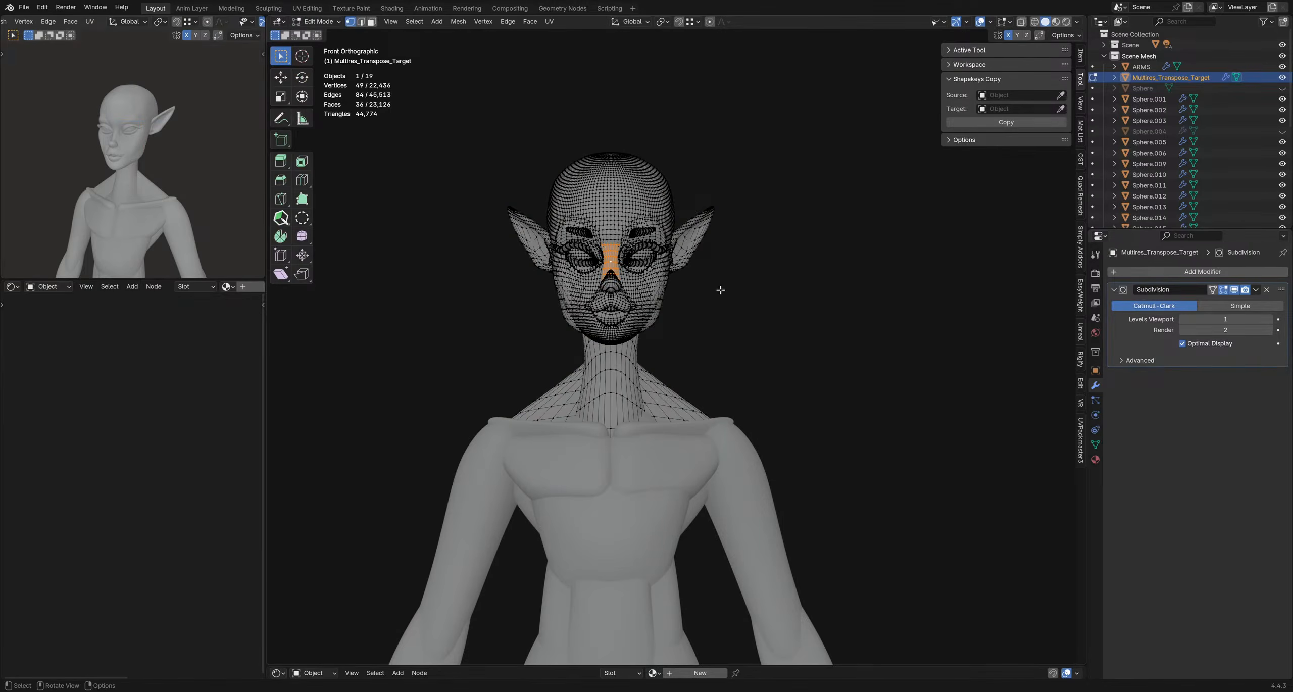
key(l)
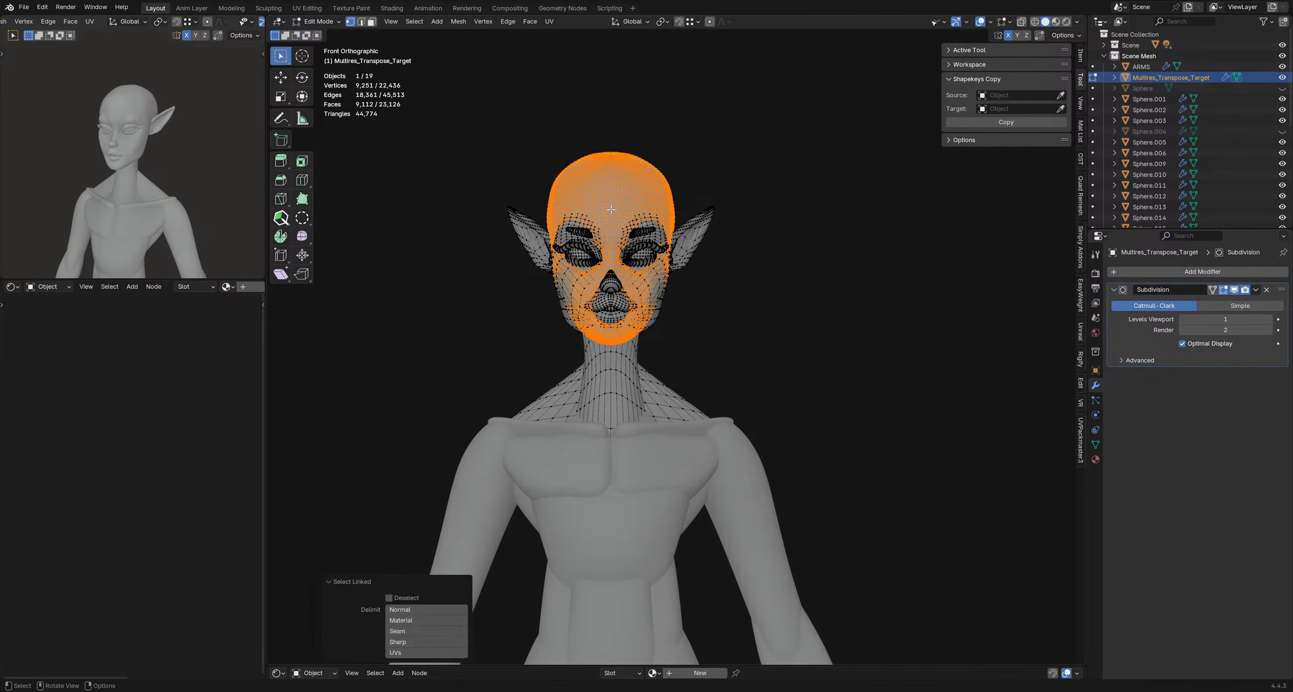
- Snap the 3D cursor to the selected head geometry and return the mesh to Sculpt Mode
key(shift+s)
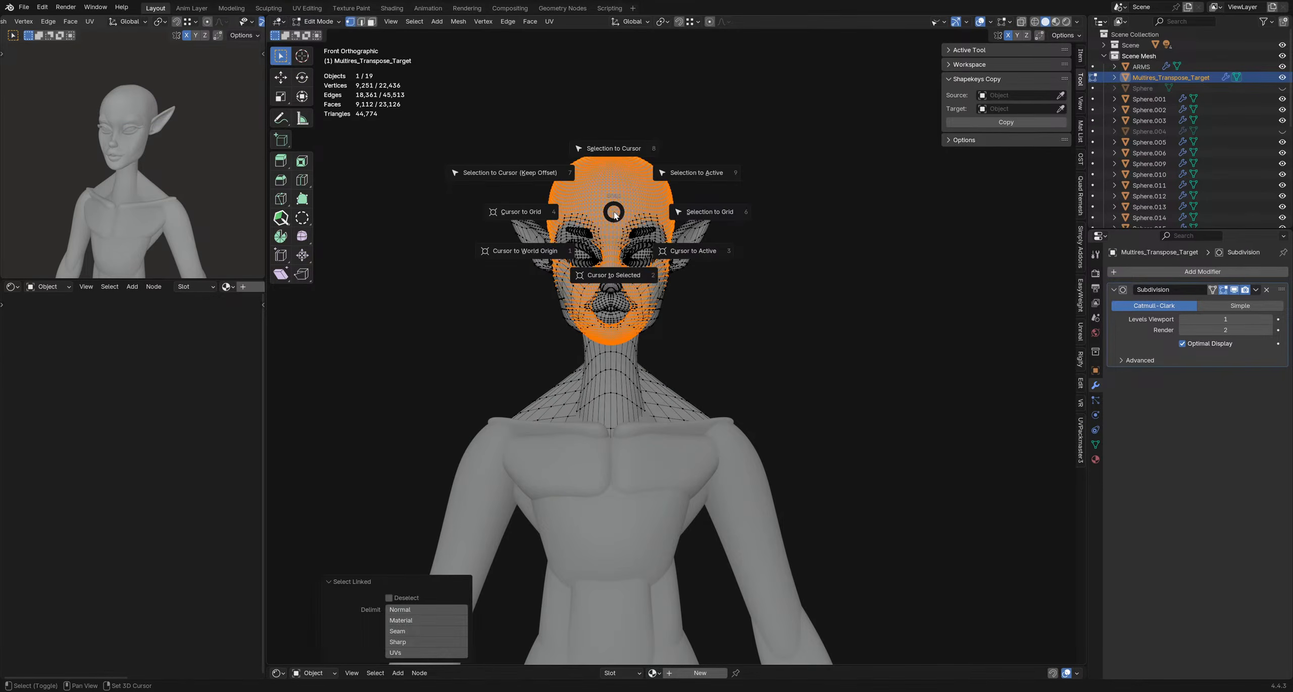
click(614, 275)
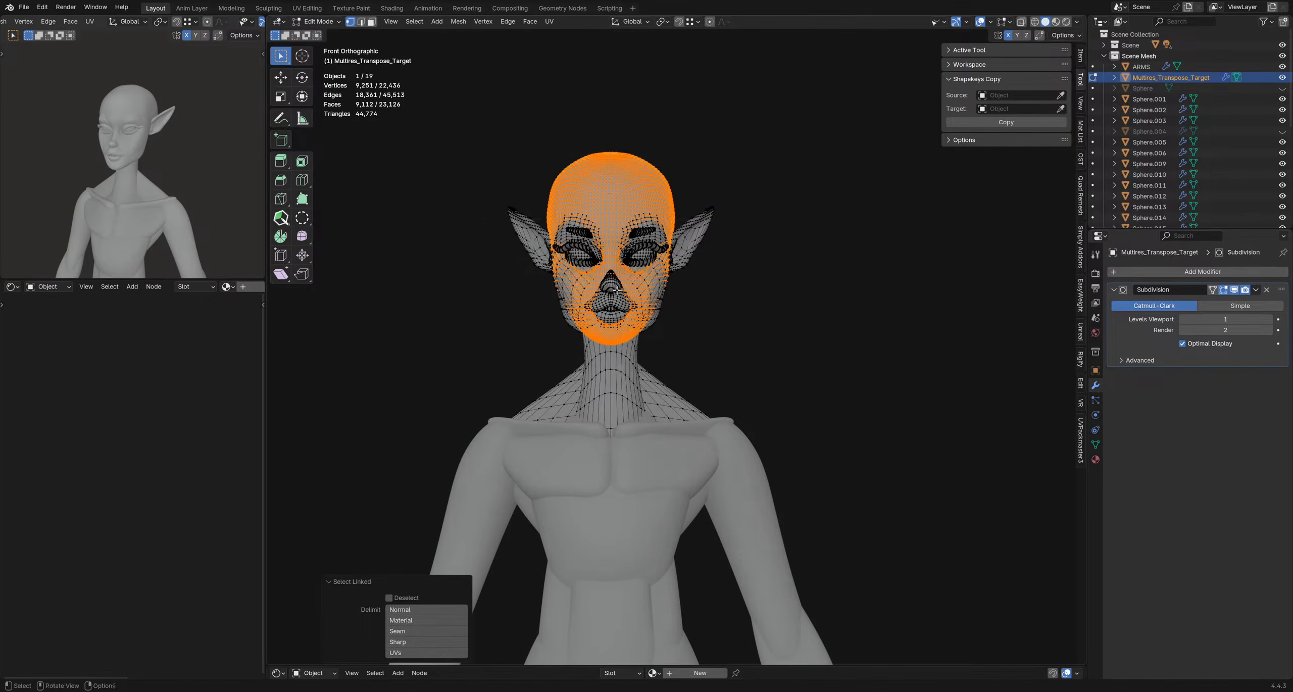
key(Tab)
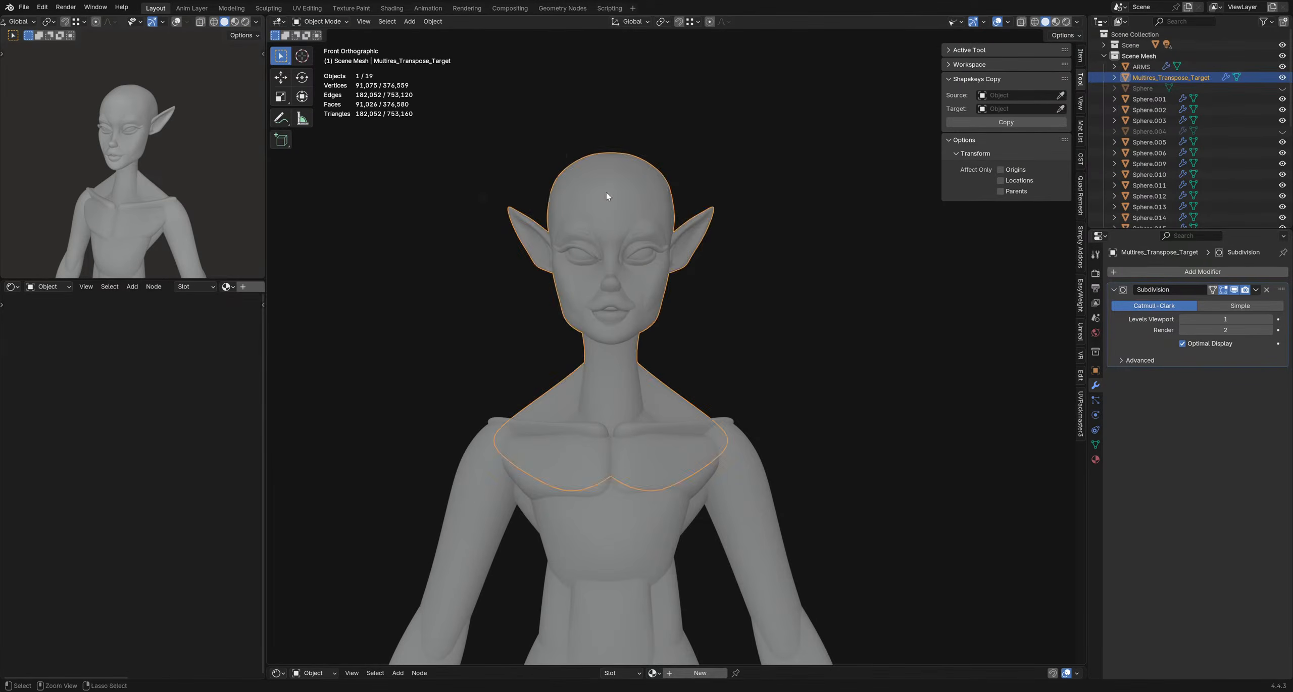
key(ctrl+Tab)
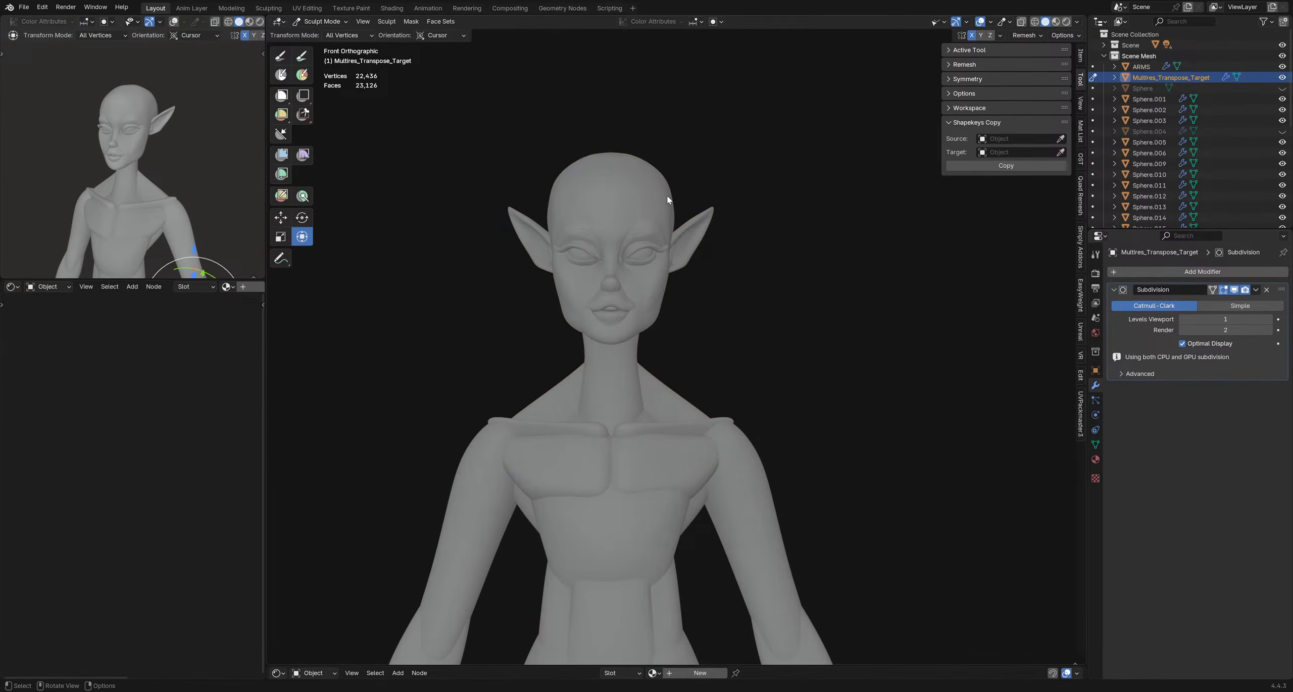
- Try the View orientation for the Transform tool, switch back to Cursor, and check the gizmo against the full figure
click(448, 35)
click(451, 112)
click(448, 36)
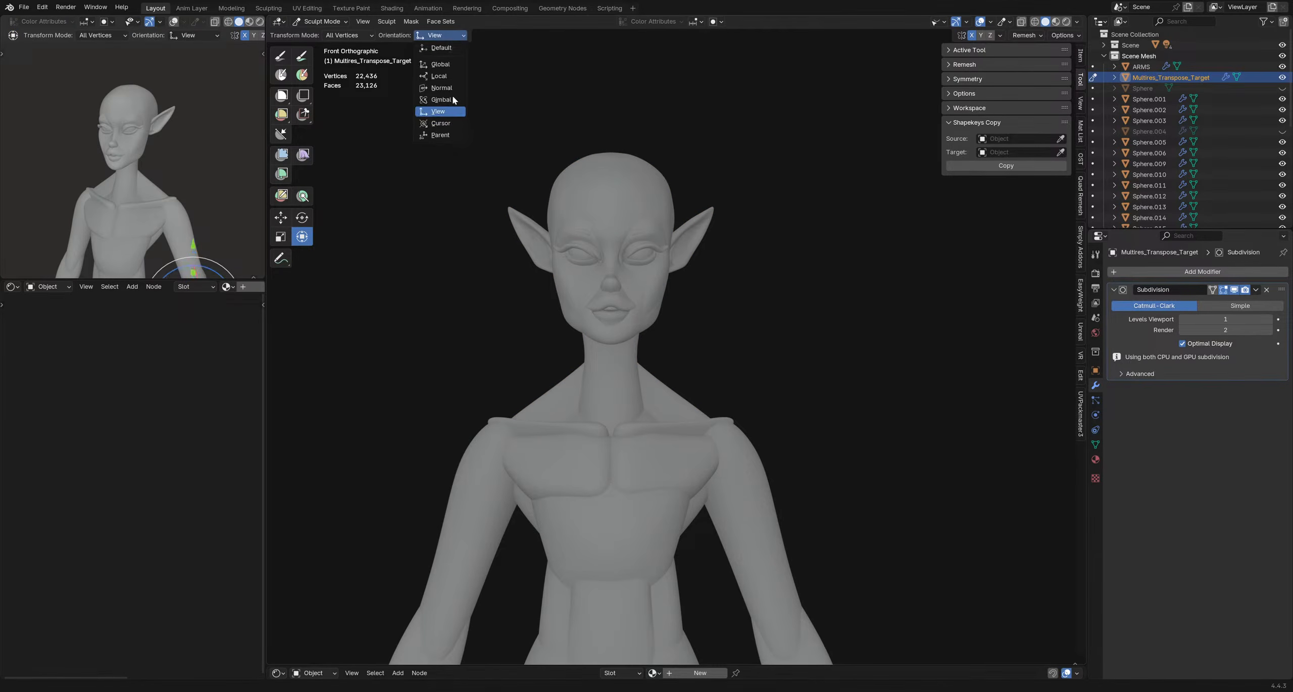
click(454, 124)
scroll(788, 417, down, 4)
middle_drag(787, 417, 719, 355)
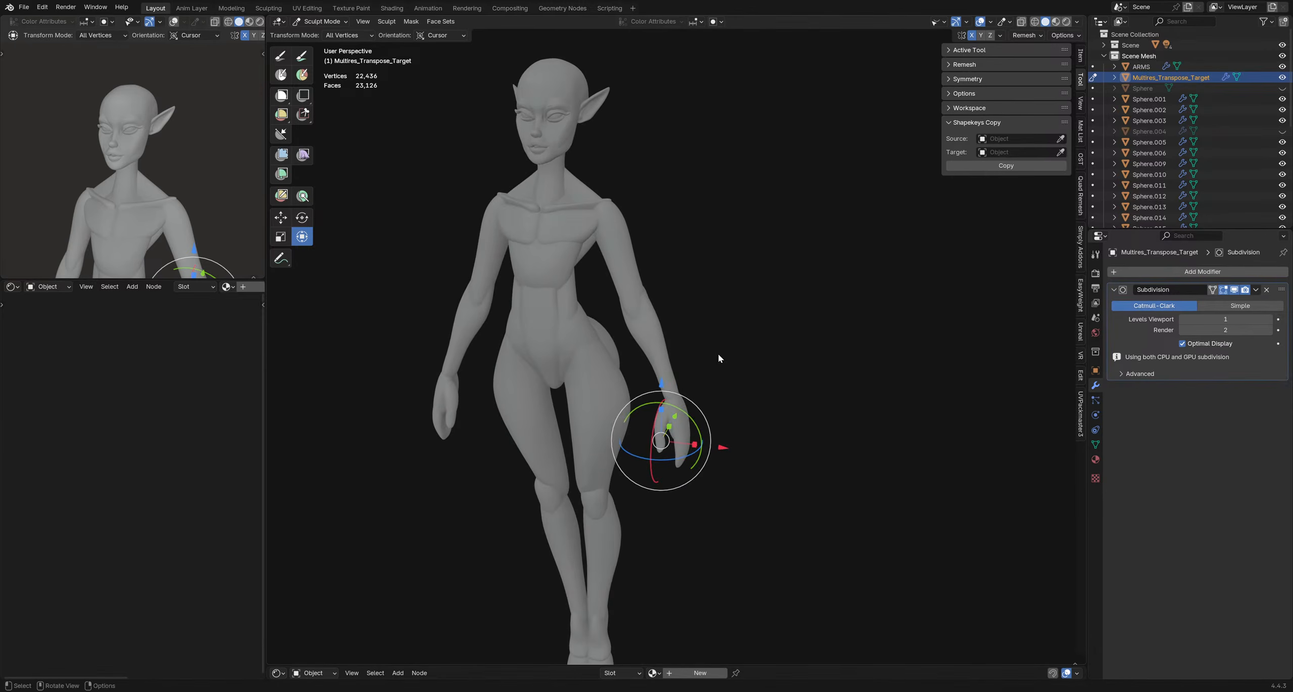
middle_drag(721, 356, 773, 308)
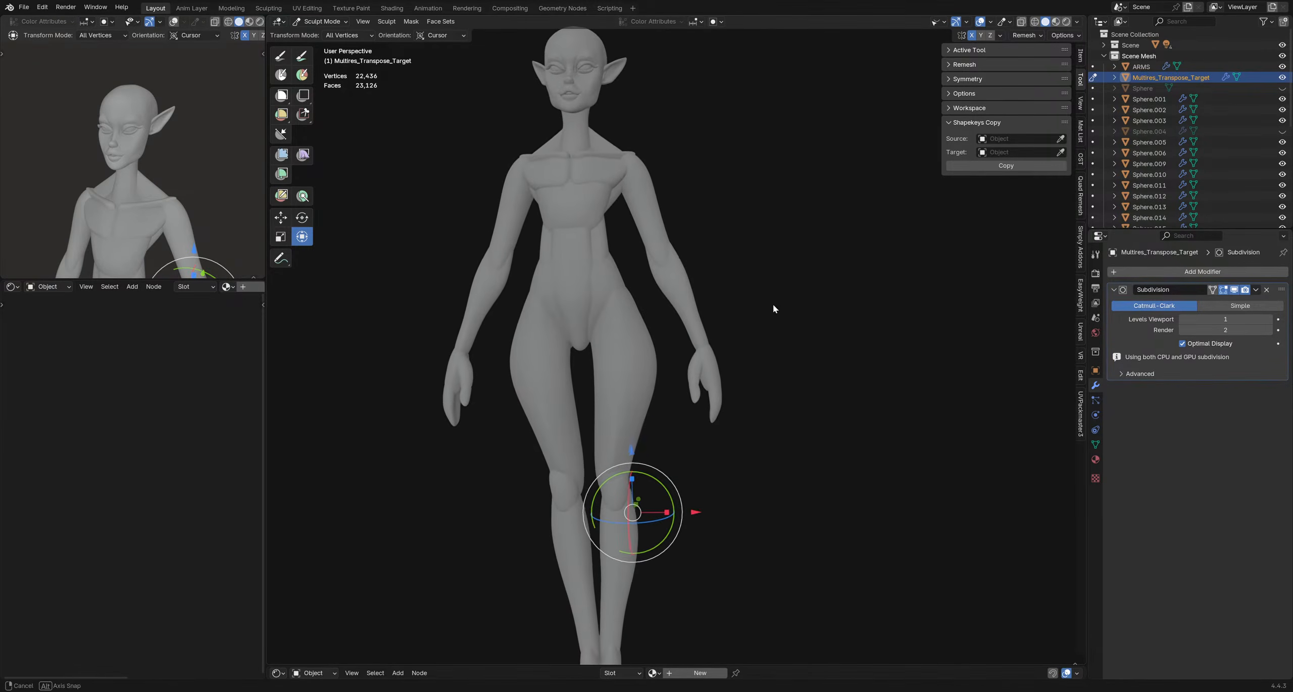
click(452, 37)
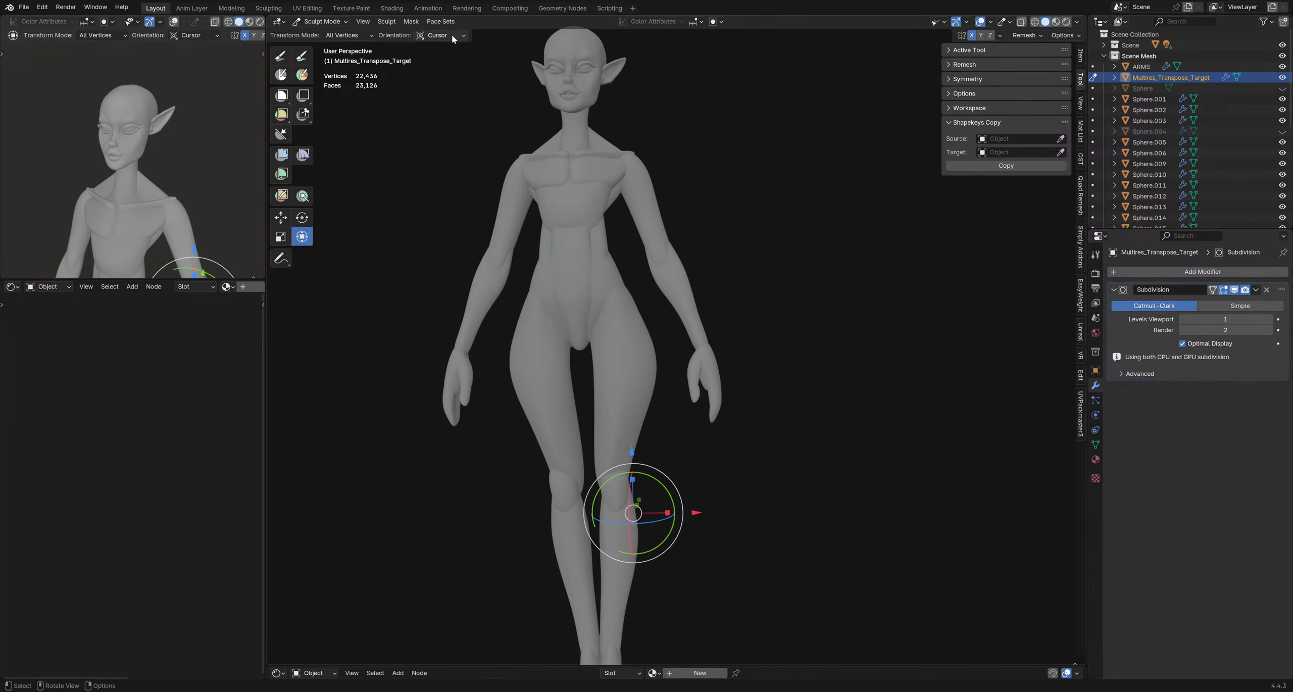
middle_drag(658, 130, 717, 137)
- Check the sculpt symmetry settings and make sure the 3D Cursor overlay is enabled
click(1000, 35)
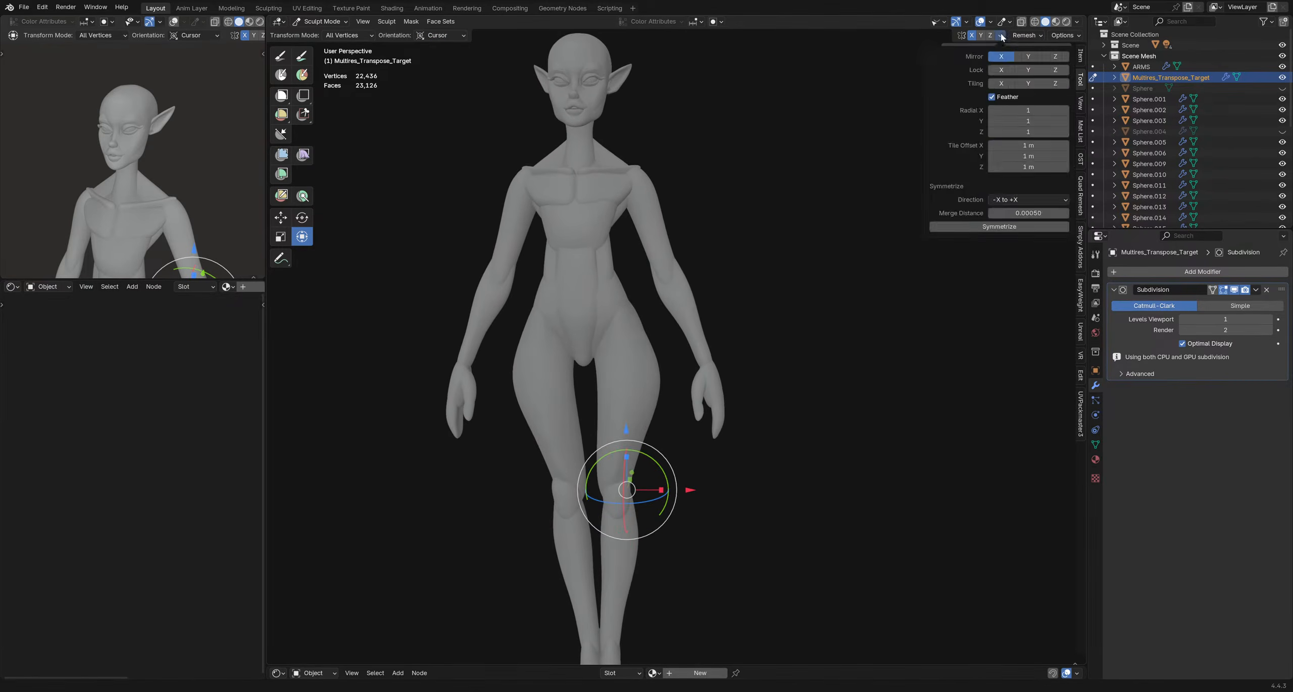
click(991, 21)
click(995, 86)
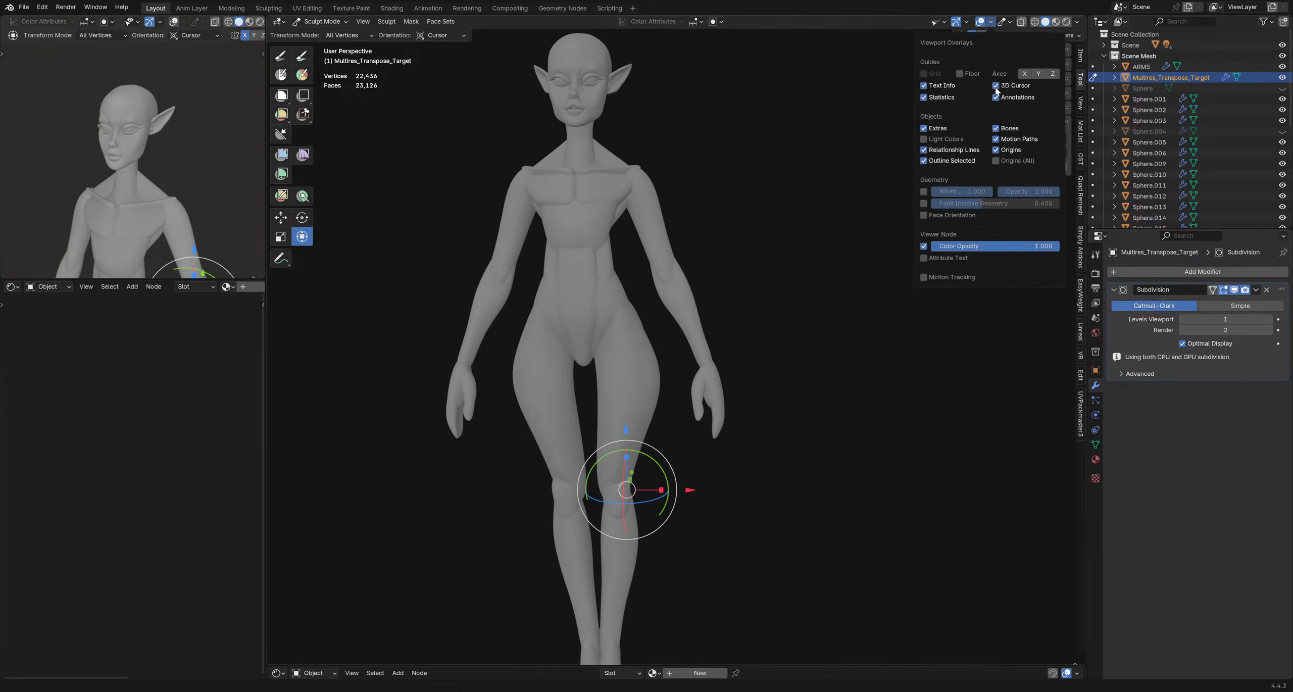
- Check the 3D cursor's position on the head in Object Mode and return to Sculpt Mode
mouse_move(803, 283)
middle_down()
mouse_move(715, 300)
mouse_move(626, 290)
middle_up()
key(ctrl+Tab)
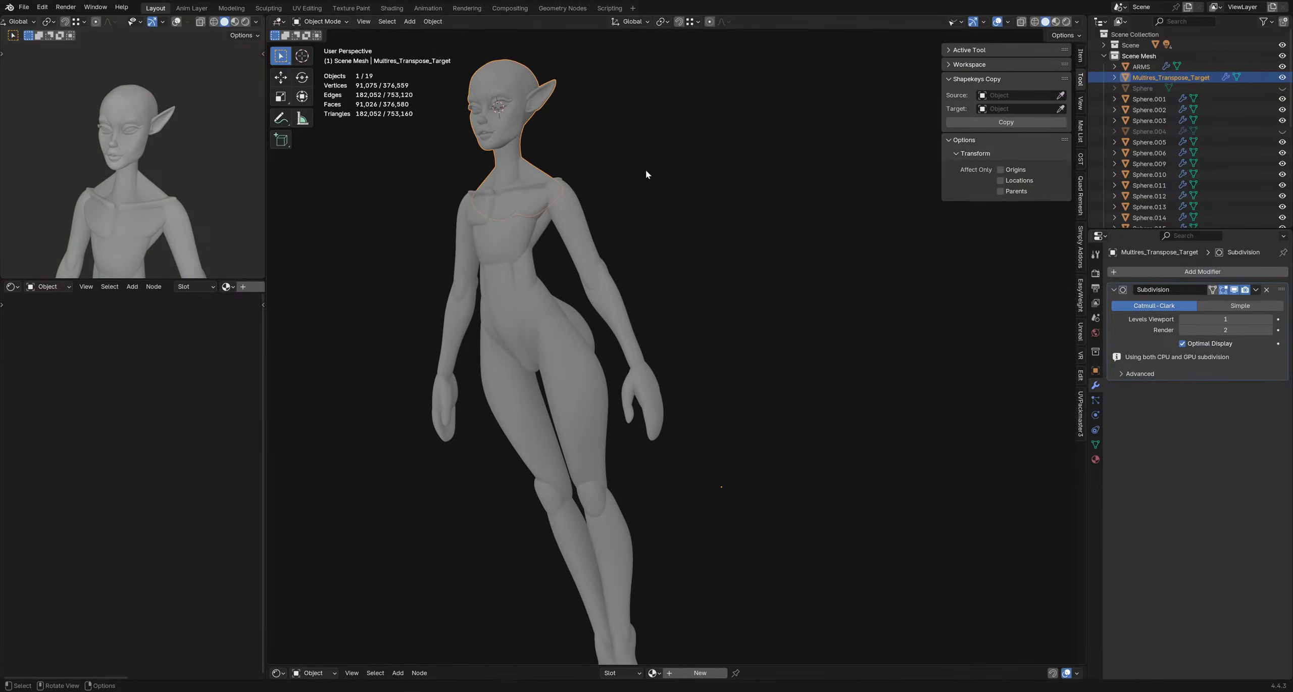
middle_drag(646, 174, 660, 318)
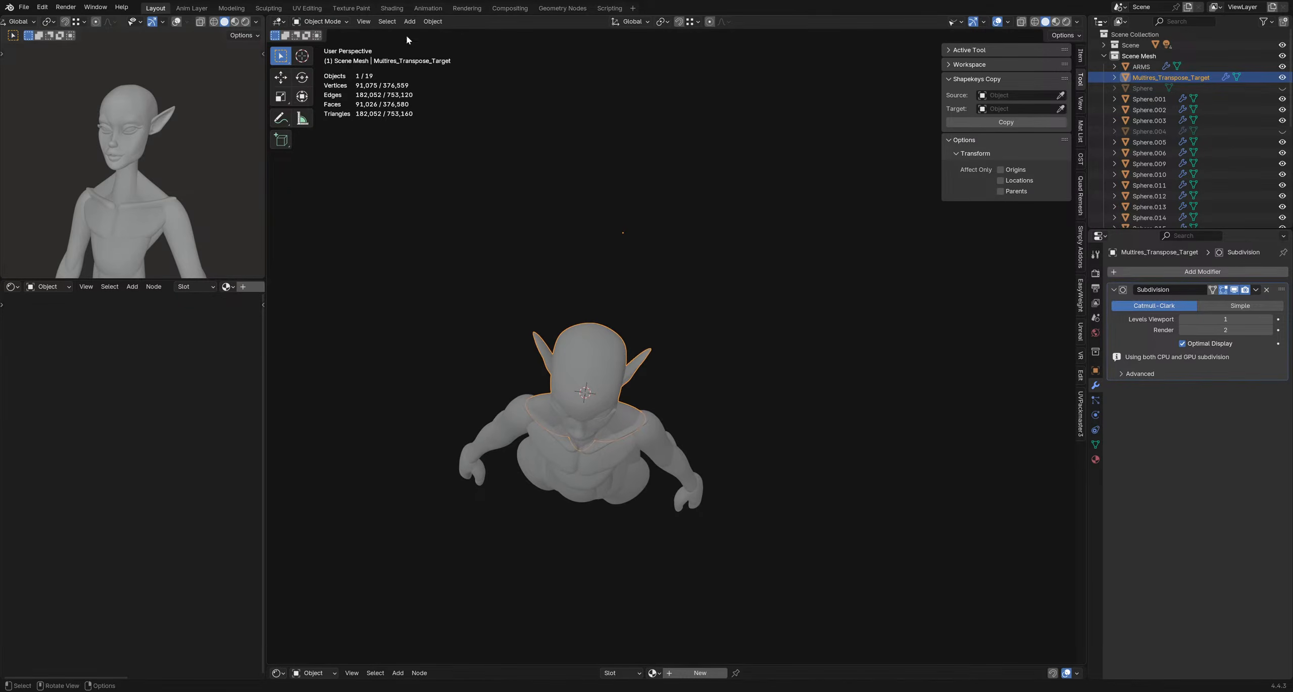
click(387, 22)
click(430, 23)
key(ctrl+Tab)
click(537, 247)
click(440, 36)
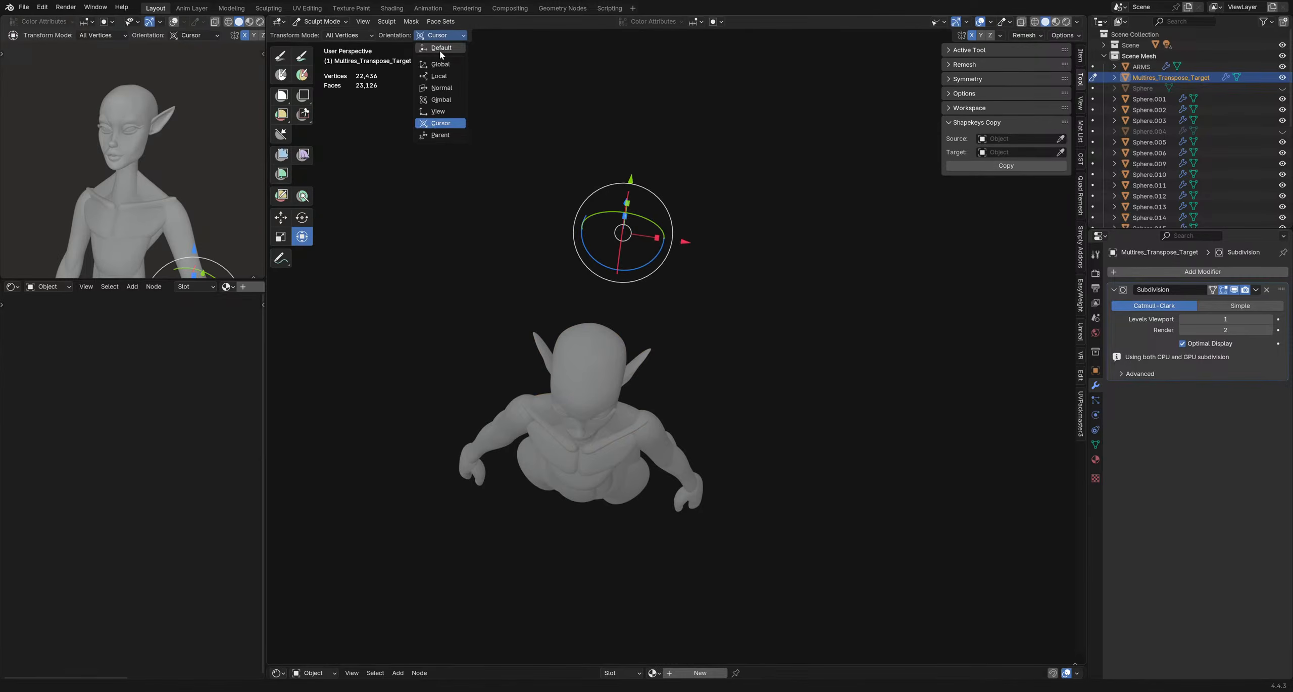
click(358, 36)
click(357, 36)
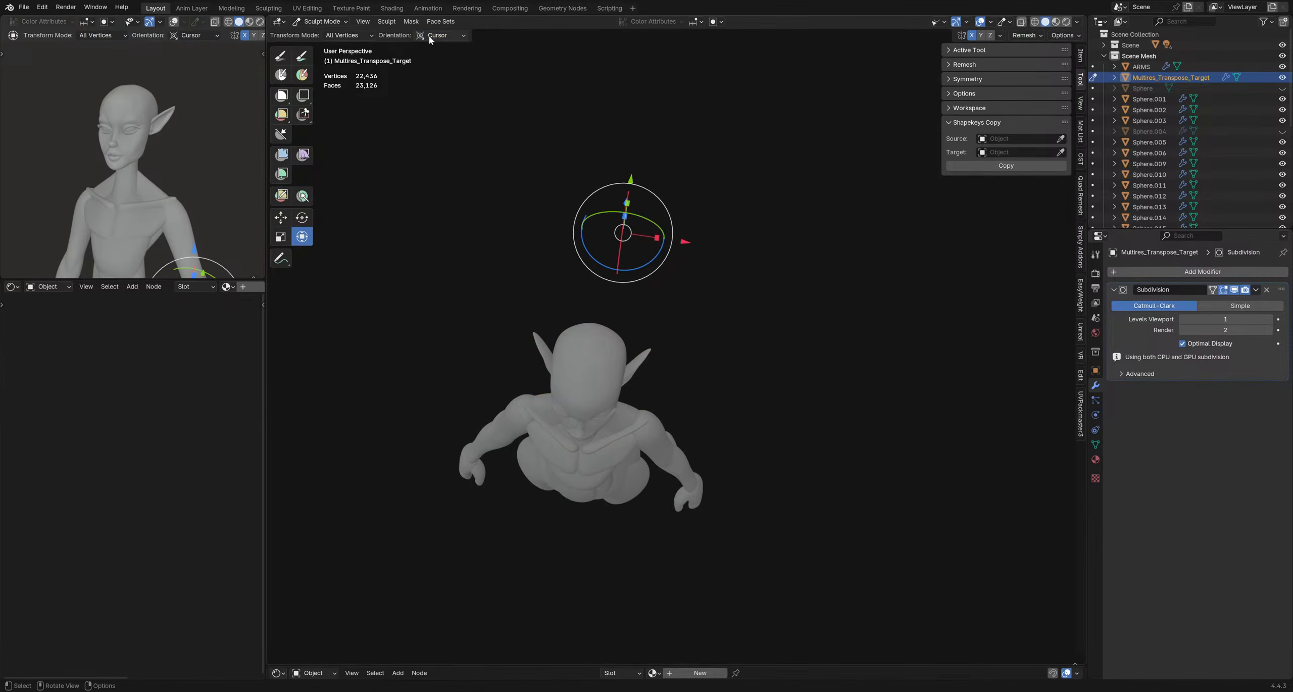
click(434, 36)
- Try placing the sculpt transform pivot at several points on the surface of the head
shift+right_click(600, 341)
shift+right_click(559, 379)
shift+right_click(587, 405)
shift+right_click(601, 343)
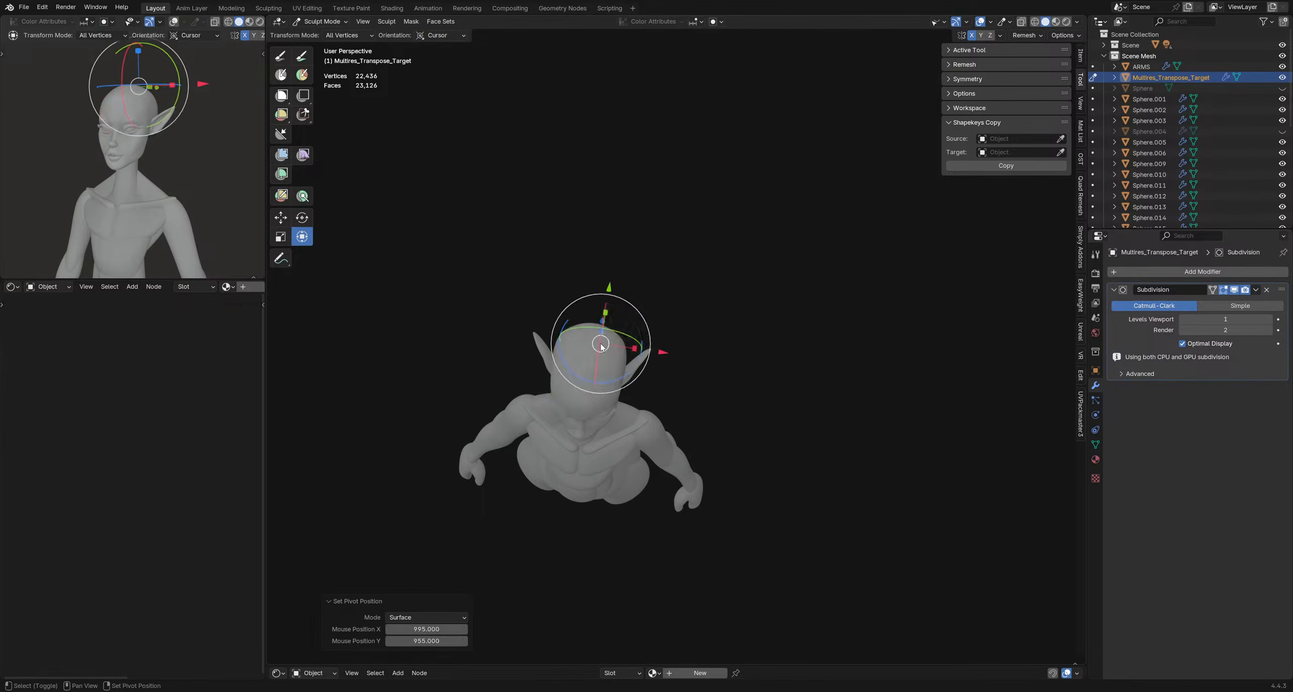
shift+right_click(566, 348)
shift+right_click(577, 375)
shift+right_click(588, 385)
shift+right_click(609, 339)
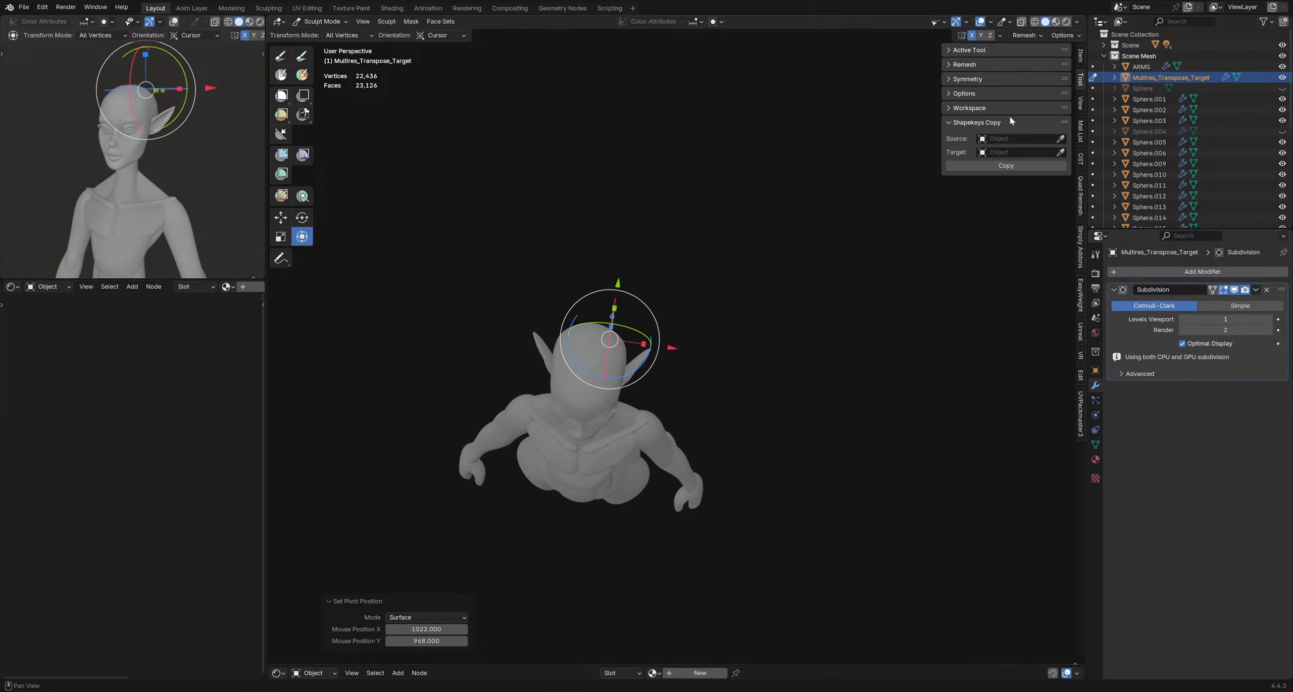
- Try the Origin, Active Vertex and Mask Border modes for the sculpt pivot position
click(1080, 57)
click(1080, 79)
middle_drag(659, 384, 686, 359)
scroll(759, 238, up, 1)
scroll(679, 365, up, 3)
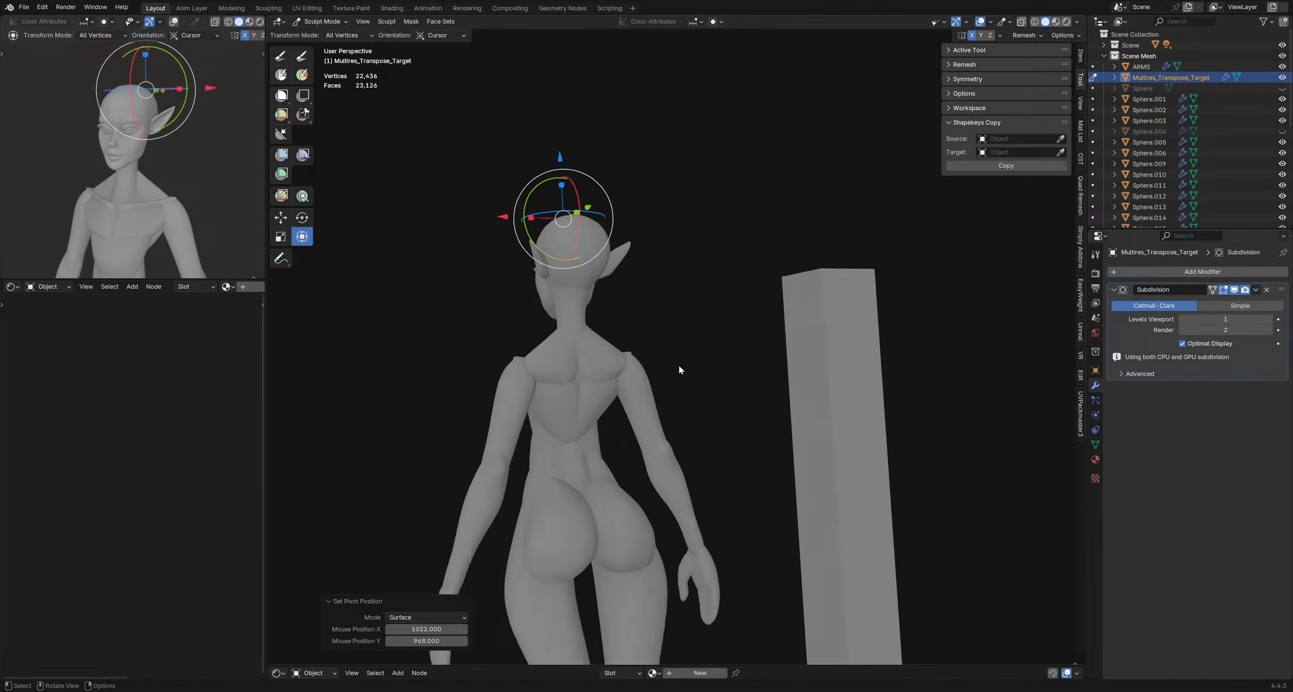
click(426, 617)
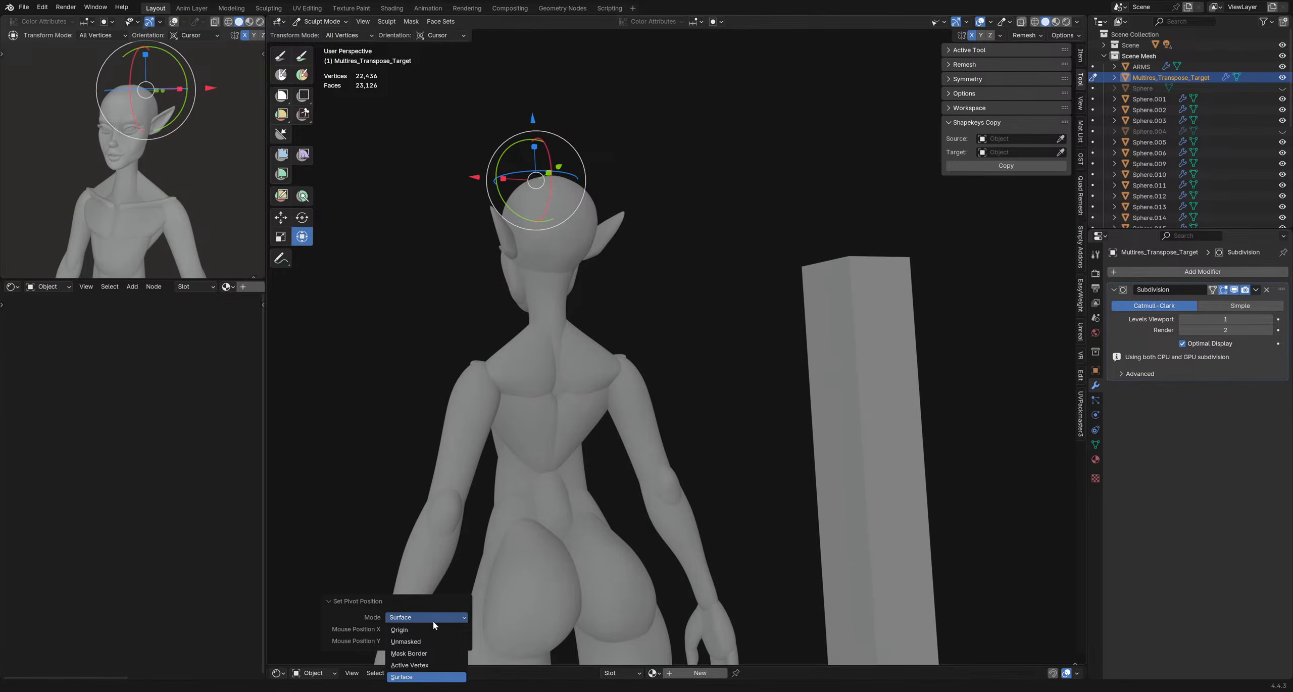
click(435, 631)
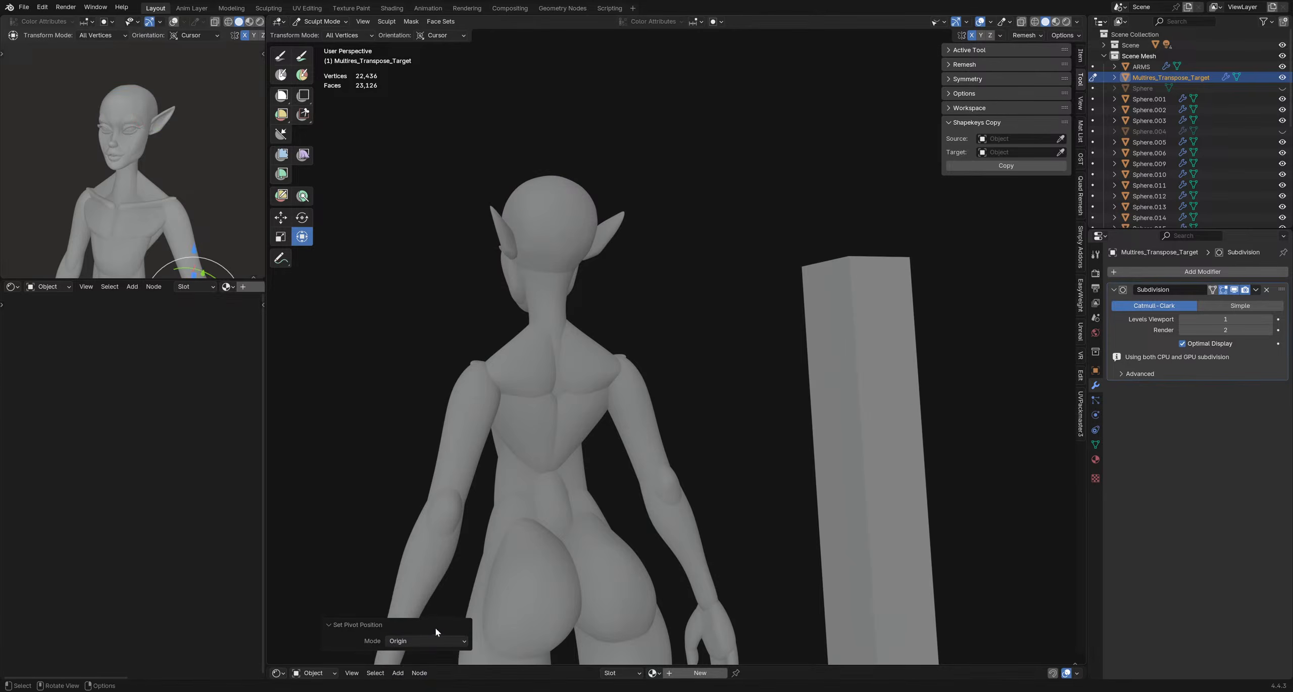
click(434, 640)
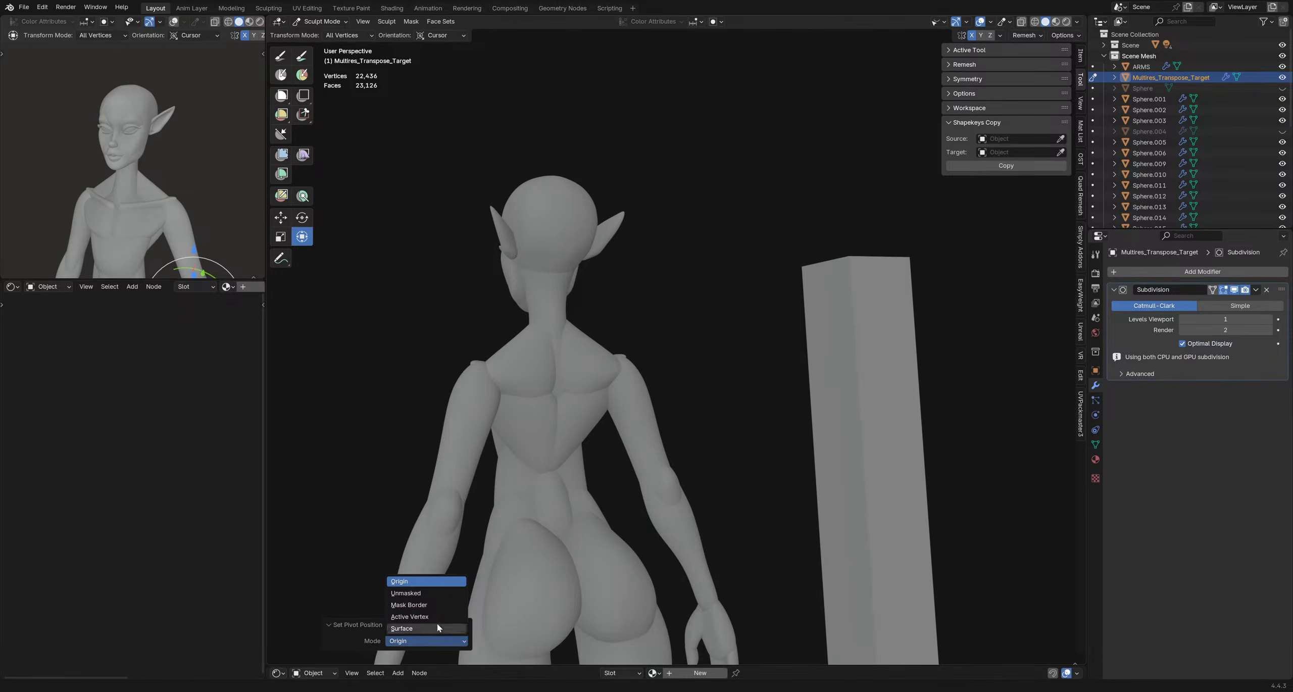
click(438, 618)
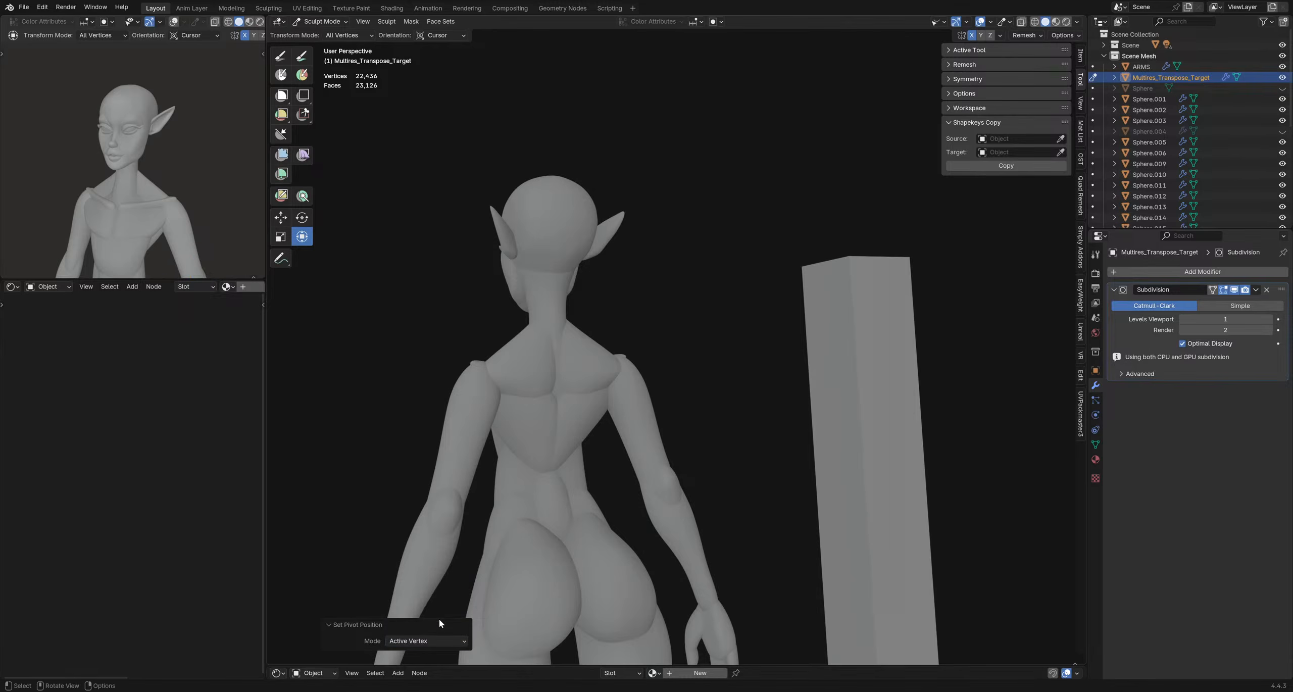
click(438, 642)
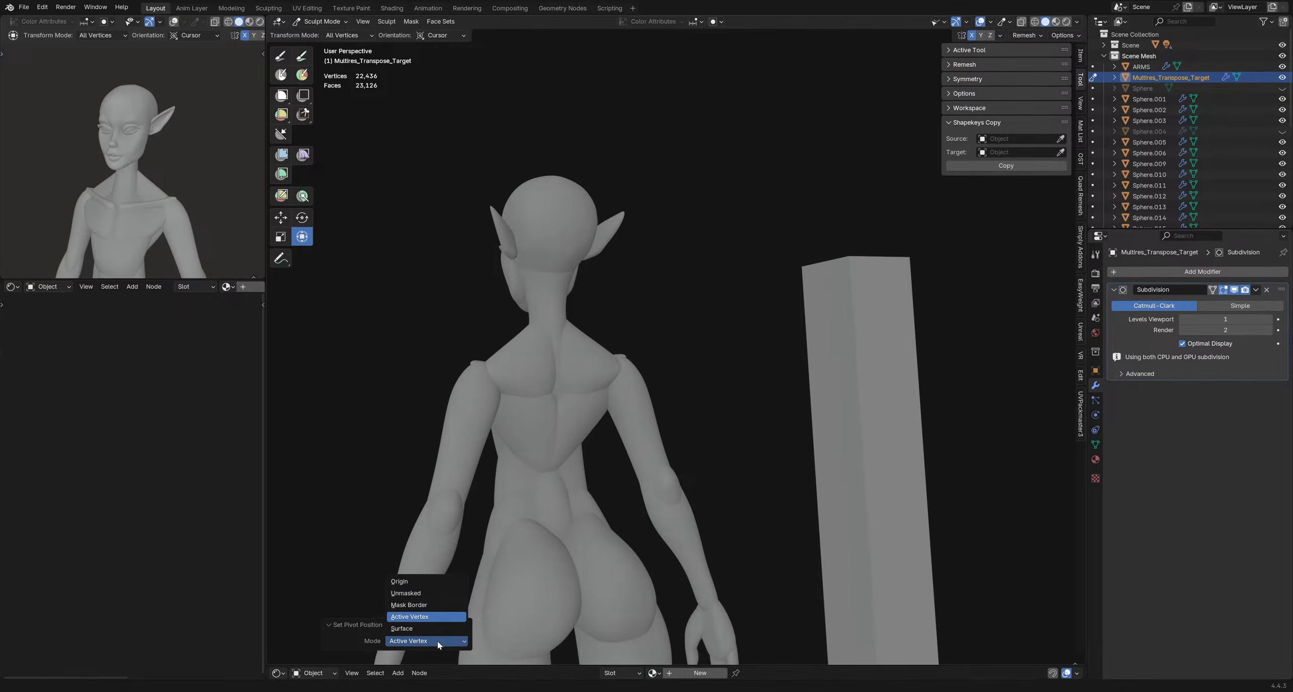
click(438, 604)
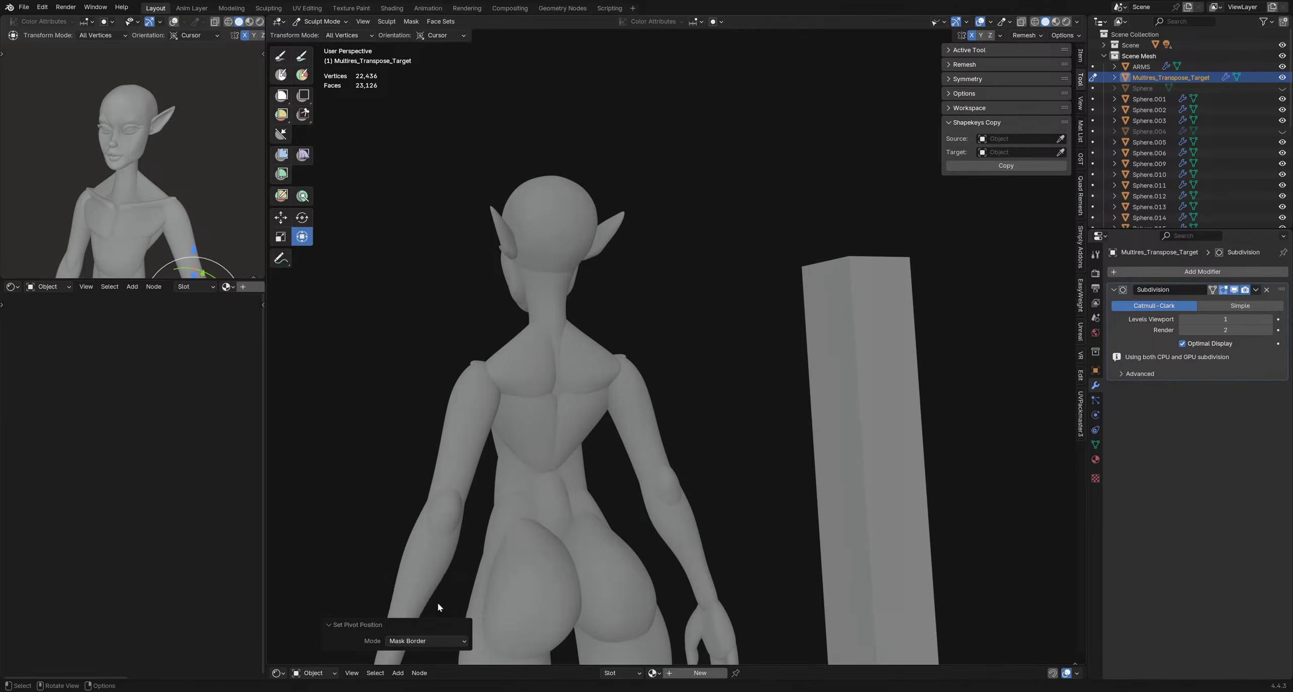
- Compare the Active Vertex, Mask Border and Surface pivot modes with the whole figure in view
scroll(644, 471, down, 5)
shift+middle_drag(630, 516, 610, 320)
click(413, 641)
click(425, 617)
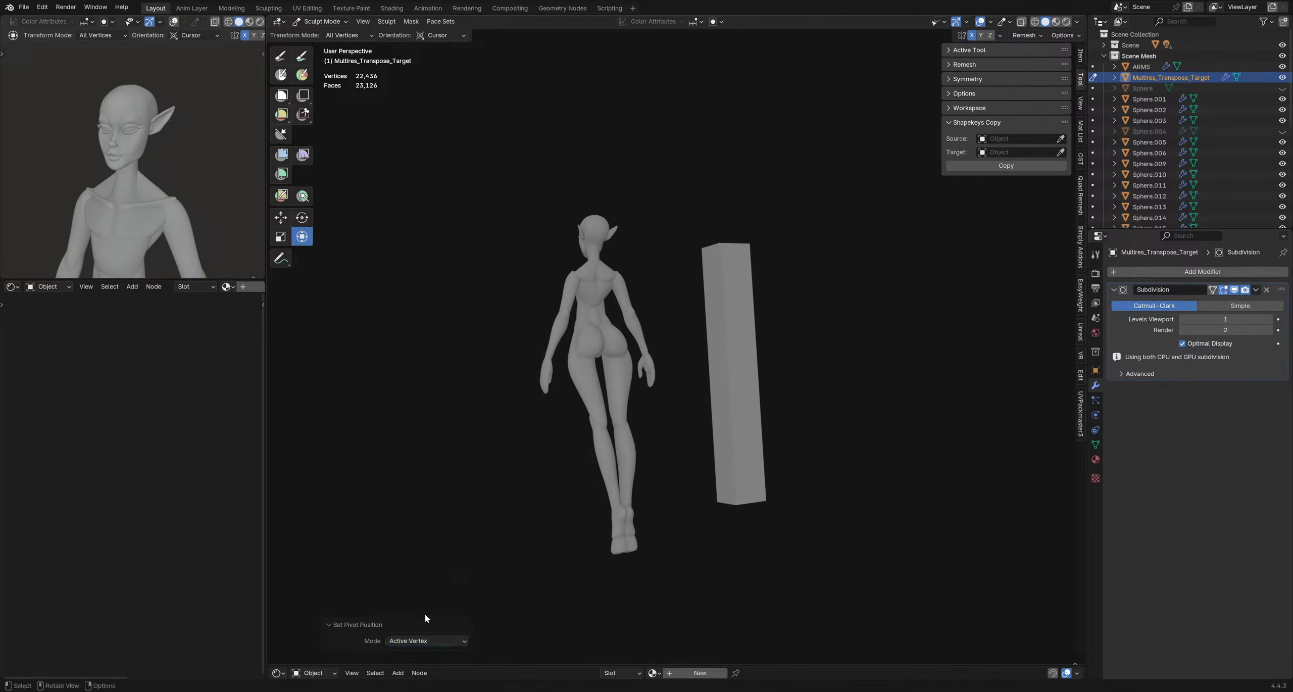
click(427, 641)
click(419, 602)
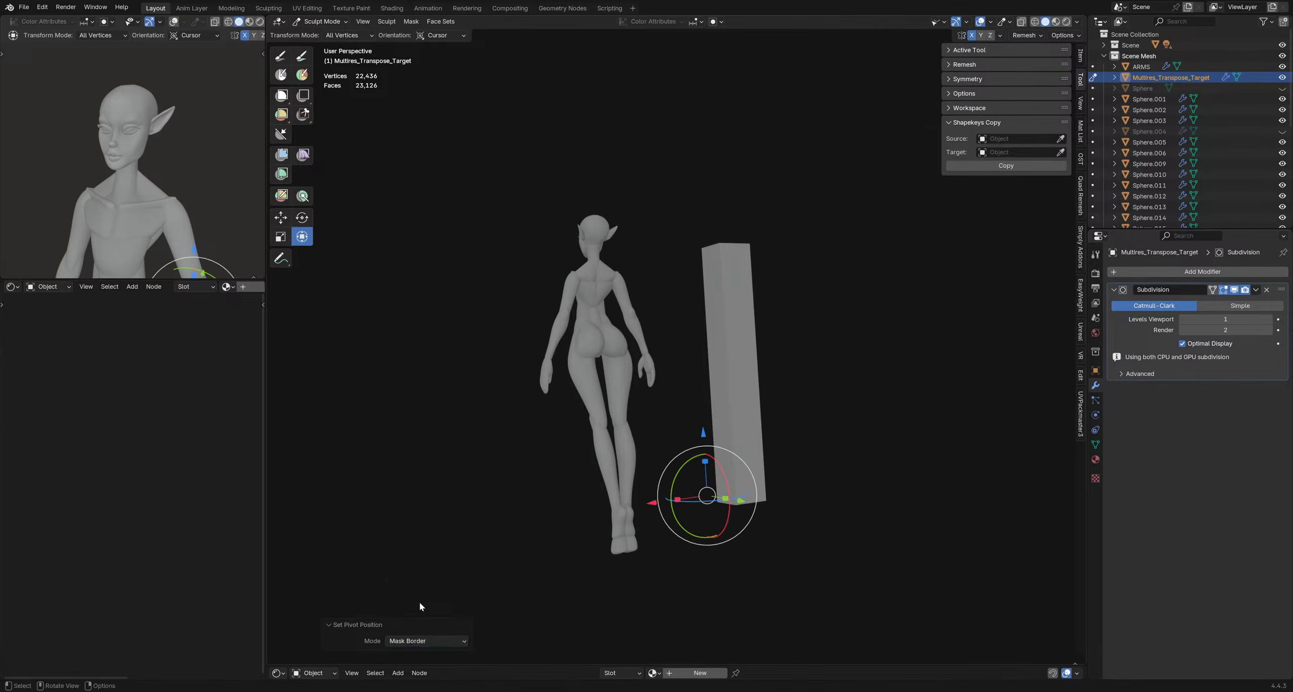
click(424, 640)
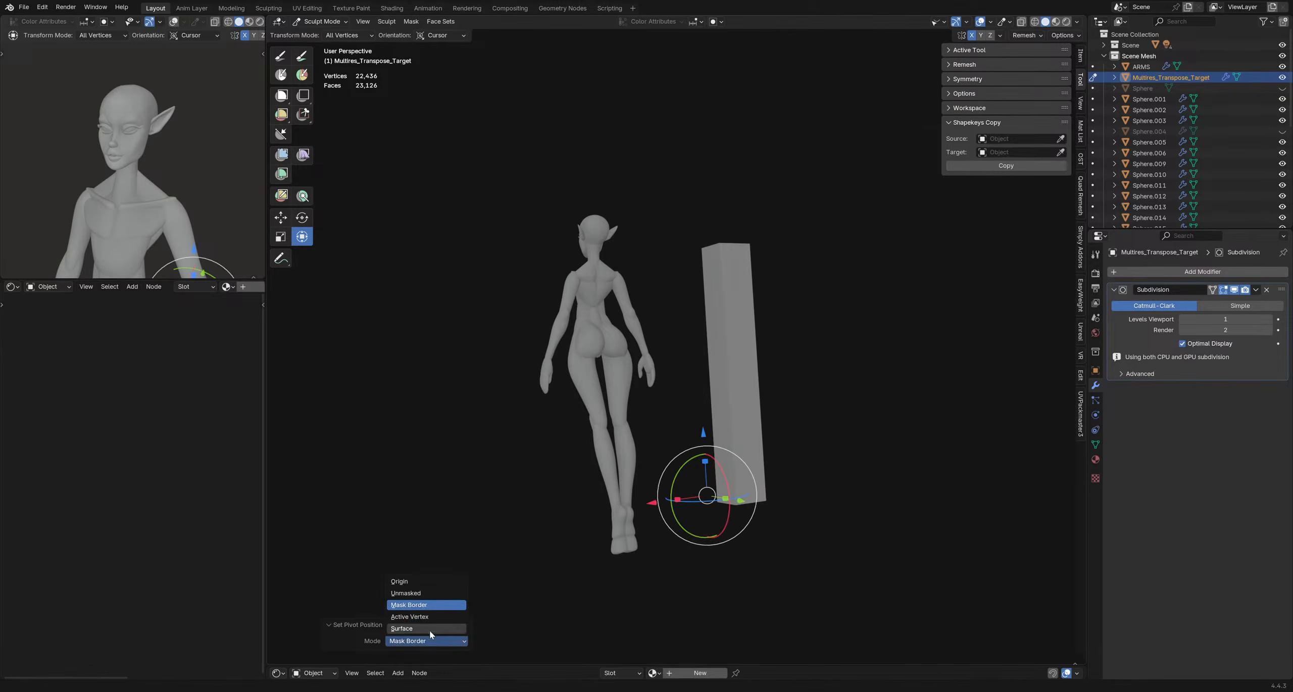
click(429, 631)
- Try transforming the head from a pivot placed on the forehead's surface, and undo the attempt
middle_drag(569, 351, 768, 425)
middle_drag(506, 361, 722, 398)
scroll(635, 466, up, 1)
scroll(636, 465, up, 3)
shift+right_click(672, 161)
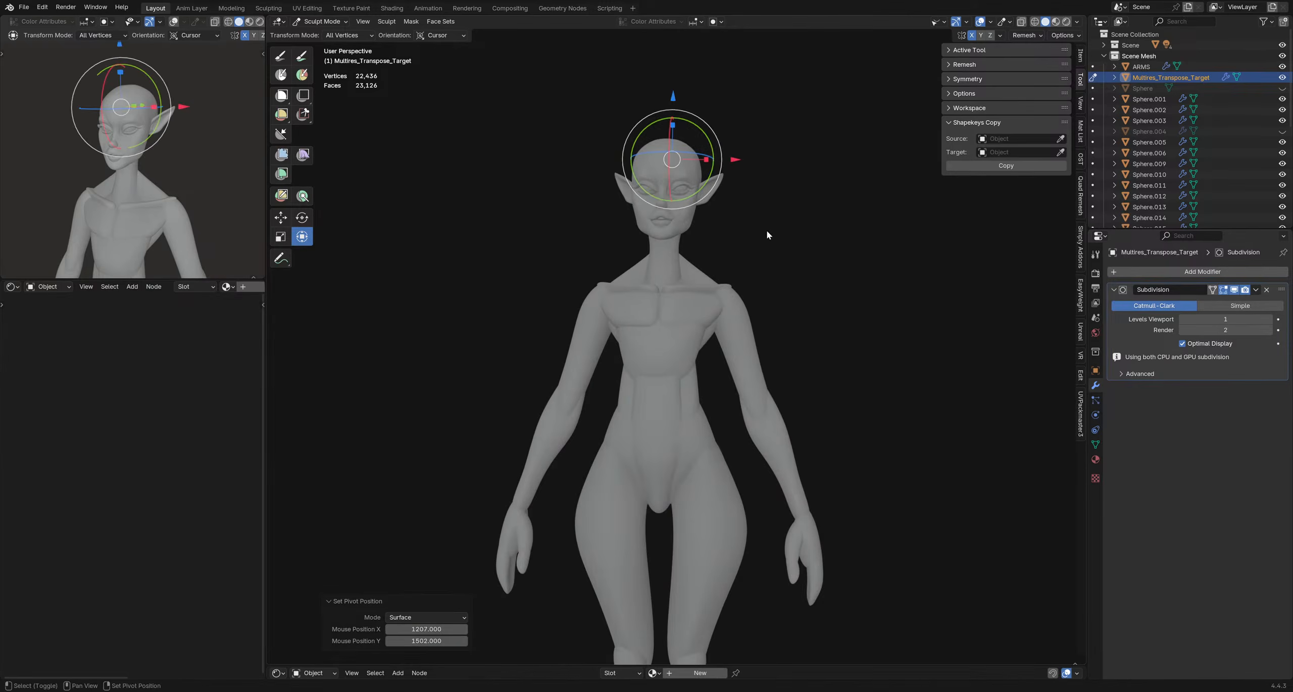
shift+middle_drag(766, 231, 712, 264)
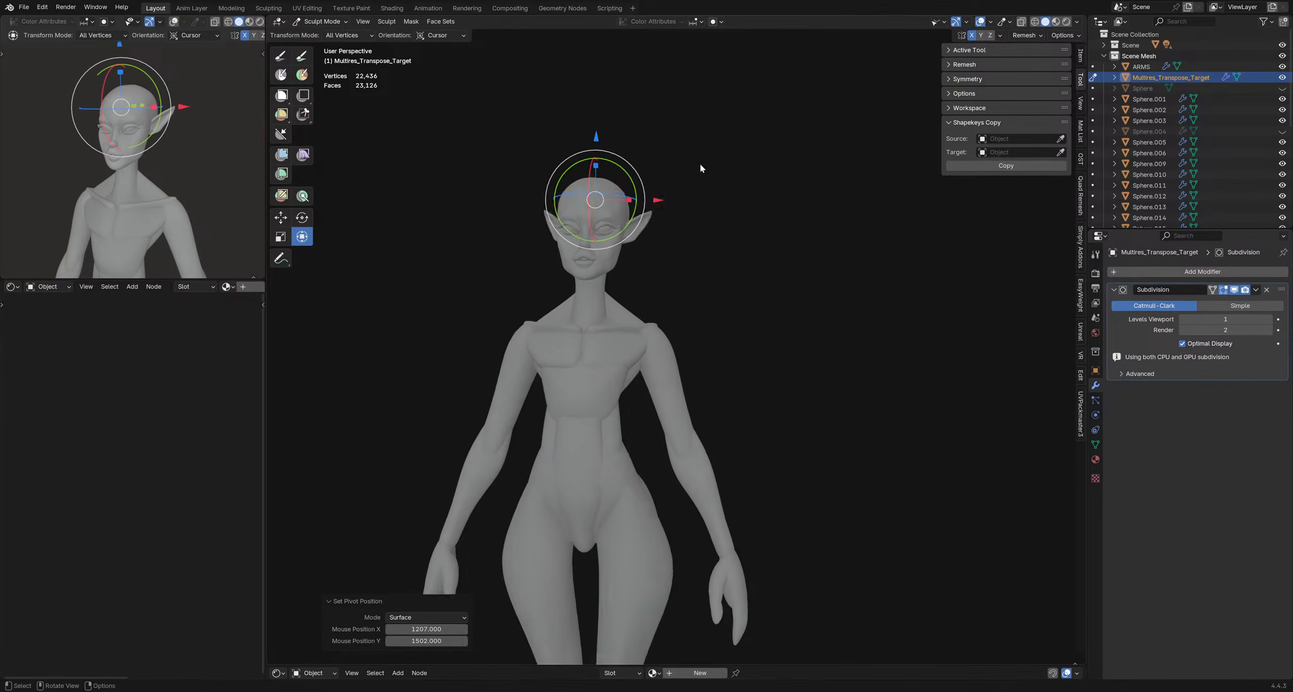
scroll(702, 164, up, 2)
scroll(597, 194, up, 1)
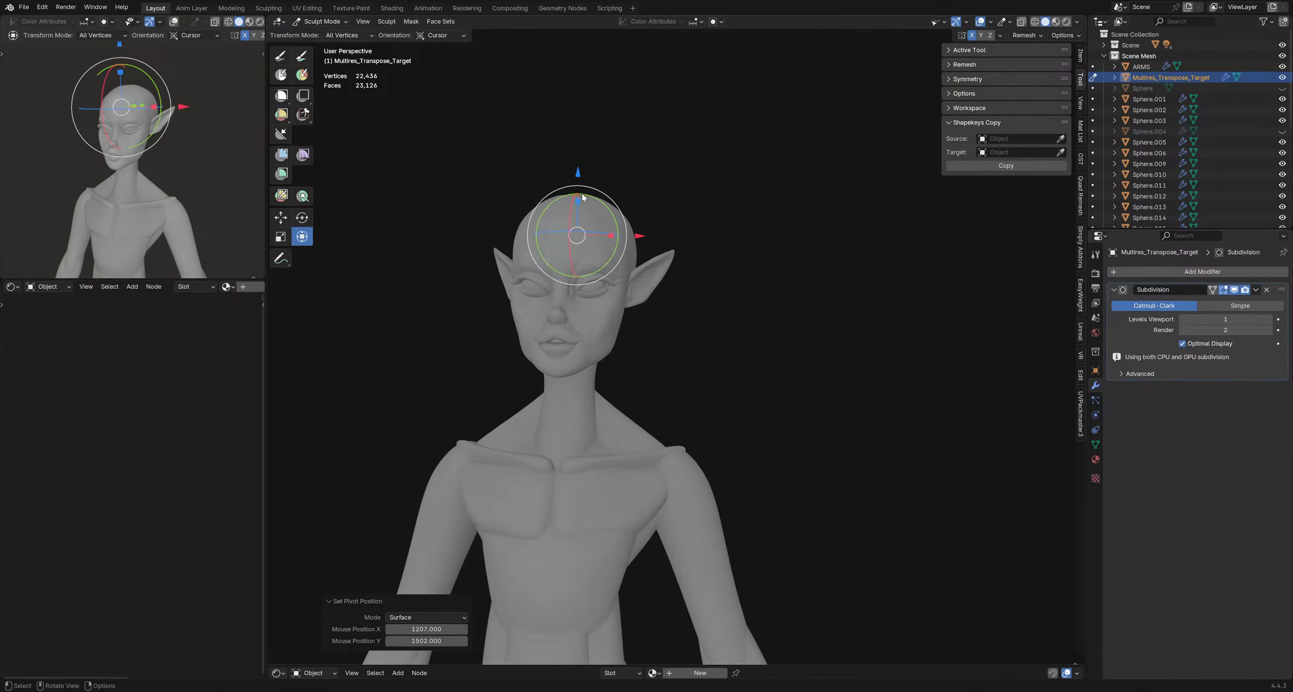
drag(583, 198, 589, 182)
key(ctrl+z)
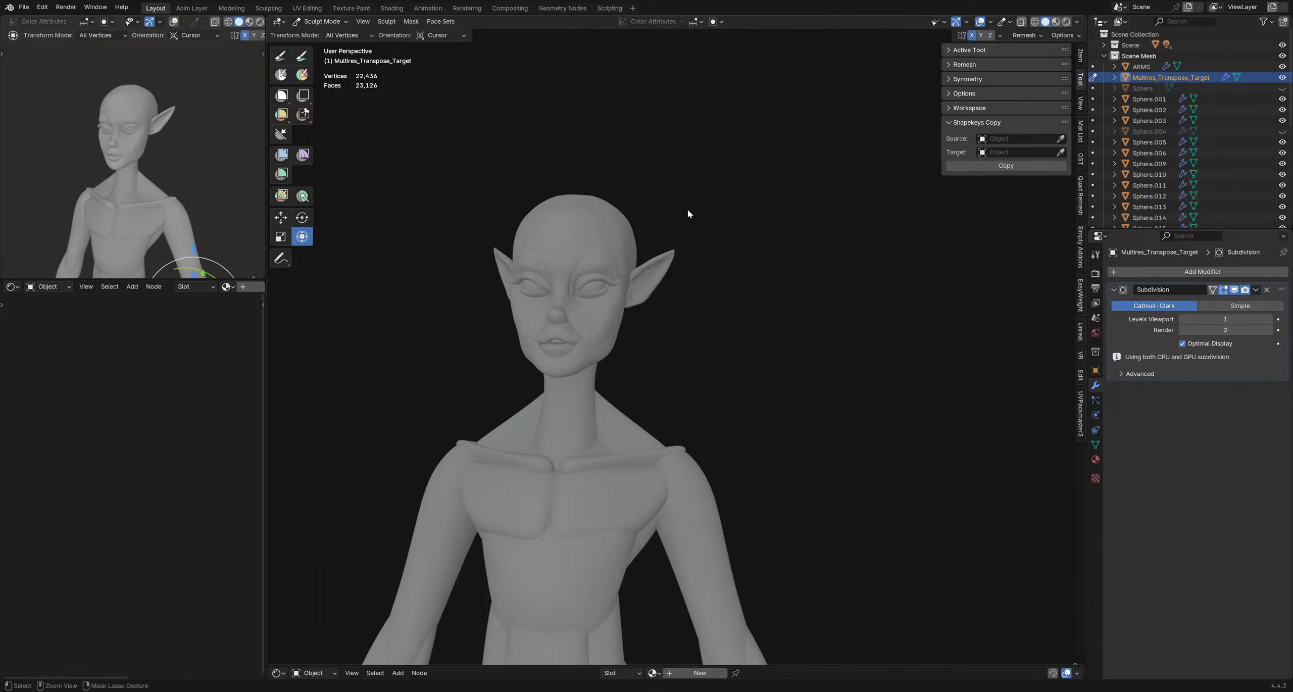
shift+middle_drag(559, 297, 605, 256)
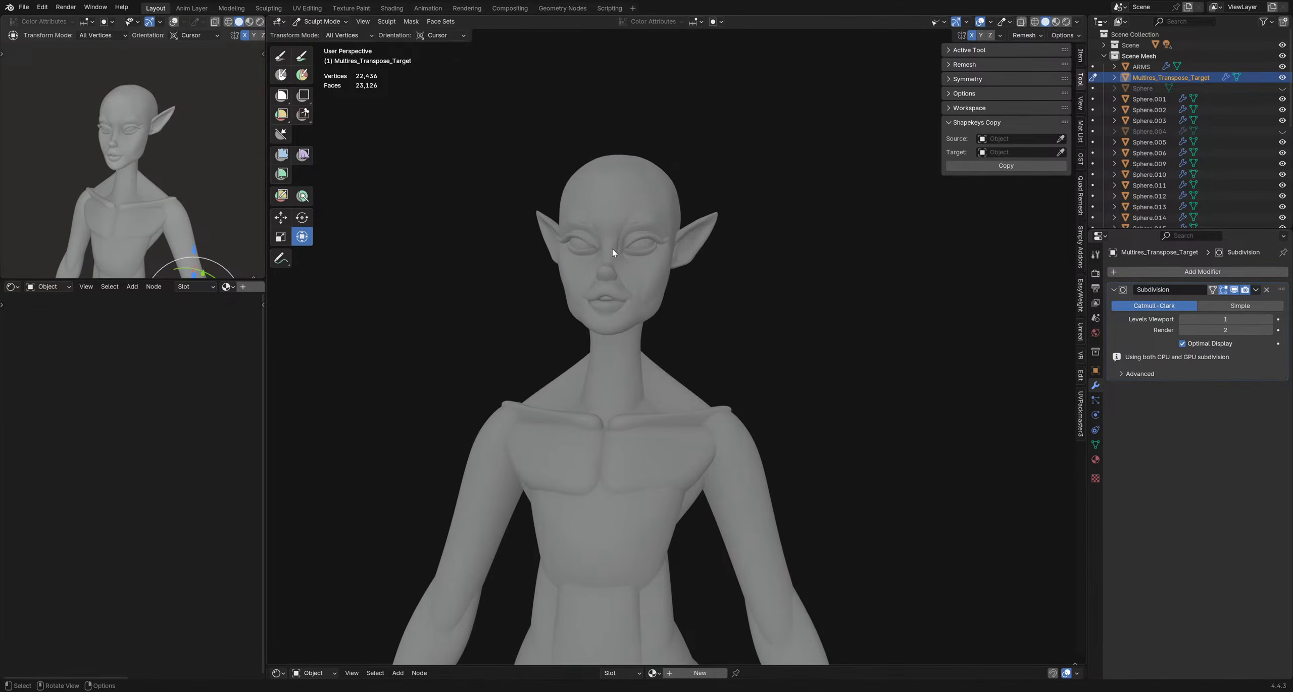
- Set the Transform tool's orientation to Default
click(434, 36)
click(439, 48)
click(446, 35)
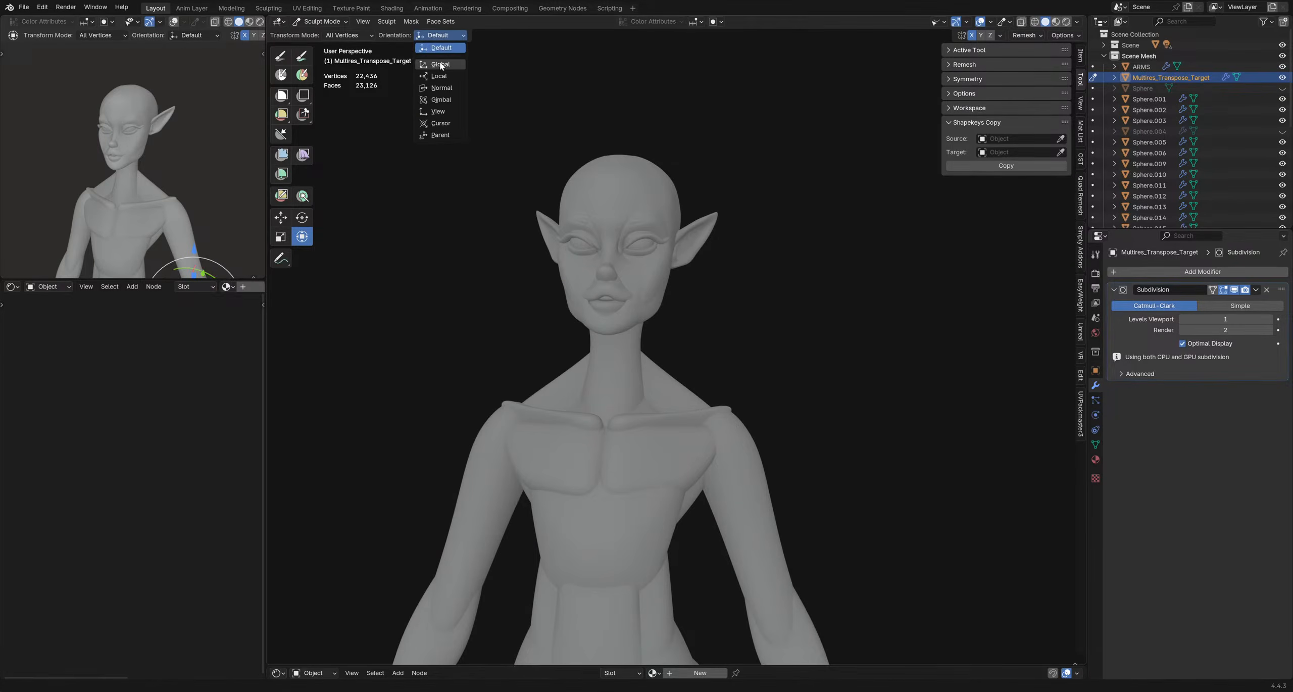
click(446, 40)
shift+middle_drag(658, 233, 654, 179)
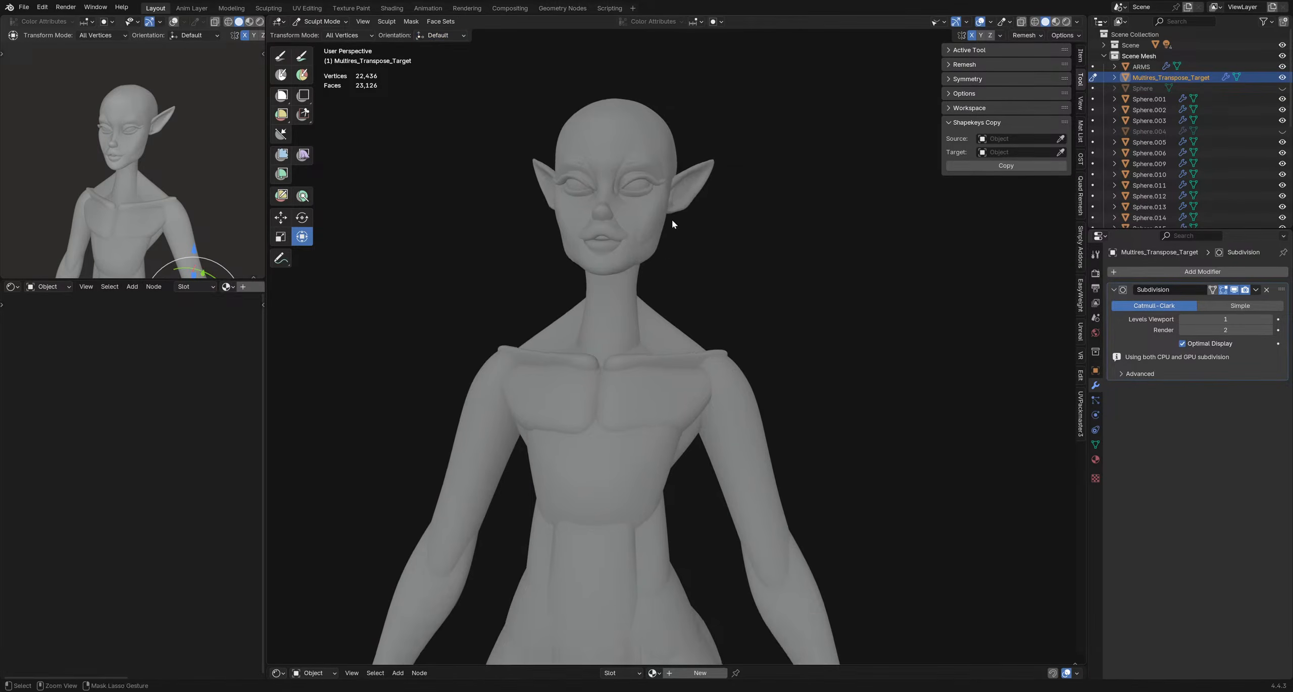
- Switch the head mesh to Object Mode and snap the 3D cursor to the world origin
key(ctrl+Tab)
scroll(713, 312, down, 3)
mouse_move(748, 243)
middle_down()
mouse_move(713, 313)
mouse_move(713, 255)
middle_up()
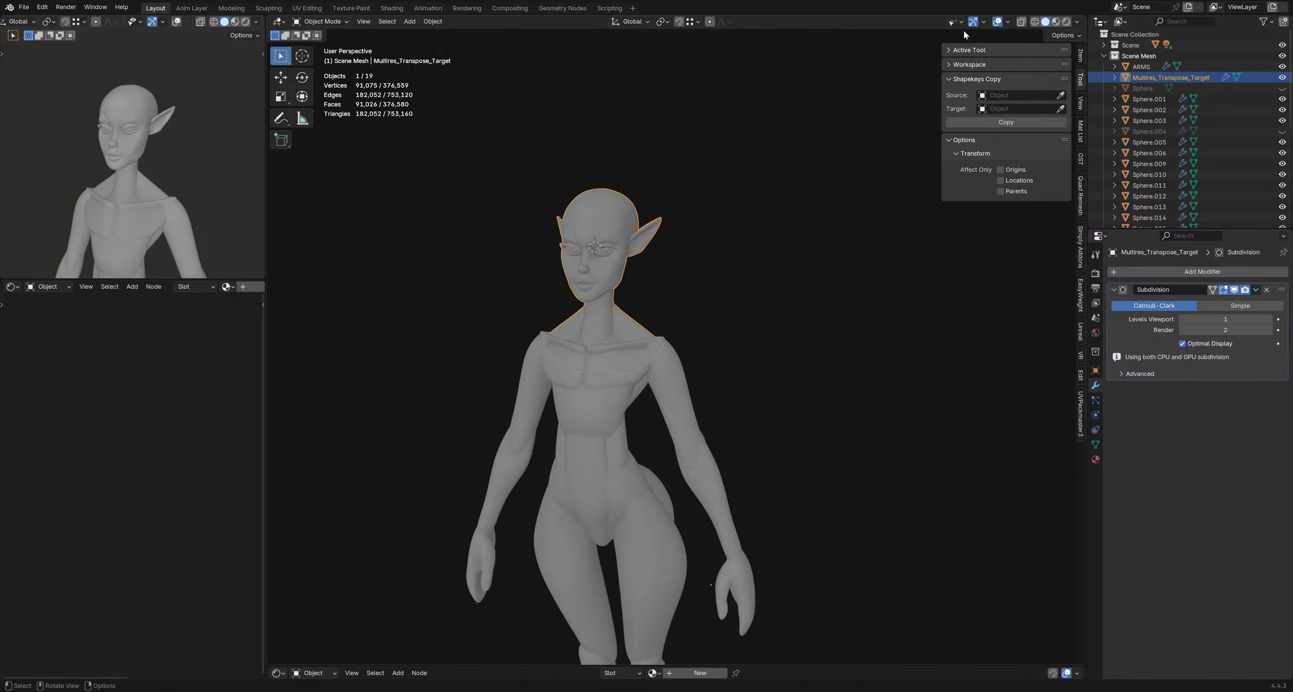
shift+middle_drag(758, 404, 716, 248)
scroll(716, 247, down, 4)
shift+middle_drag(733, 319, 708, 350)
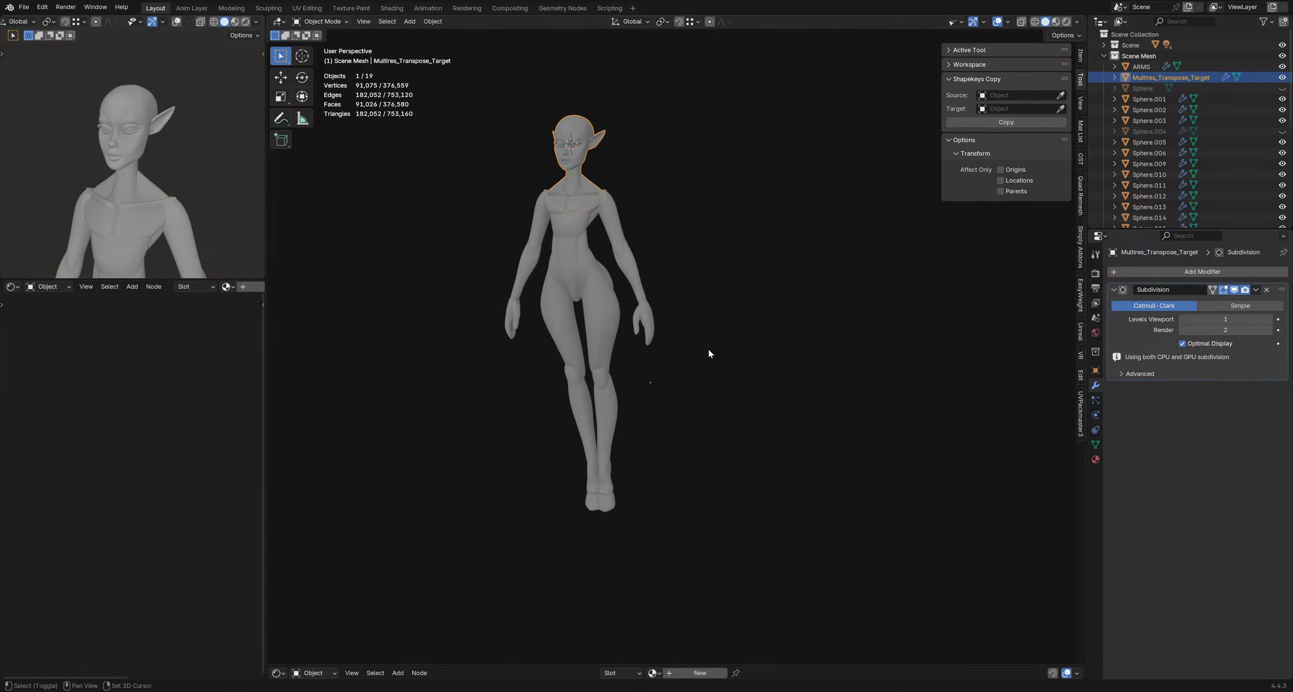
key(shift+s)
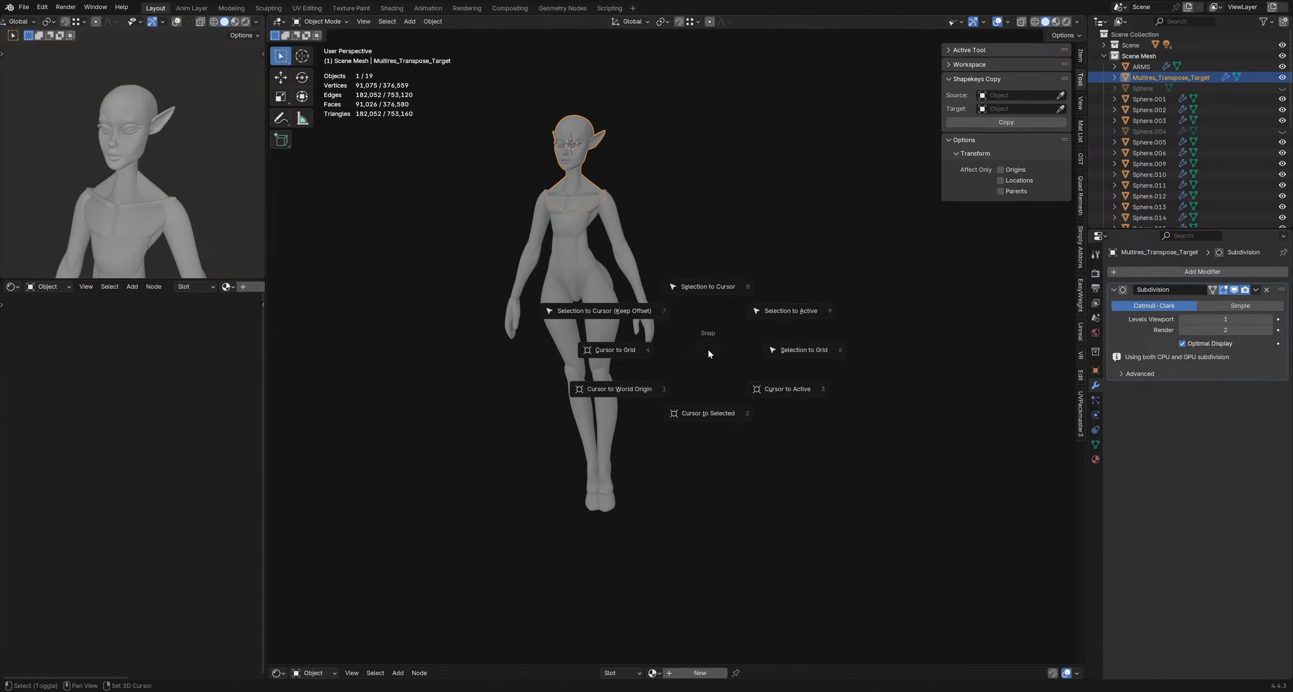
click(661, 378)
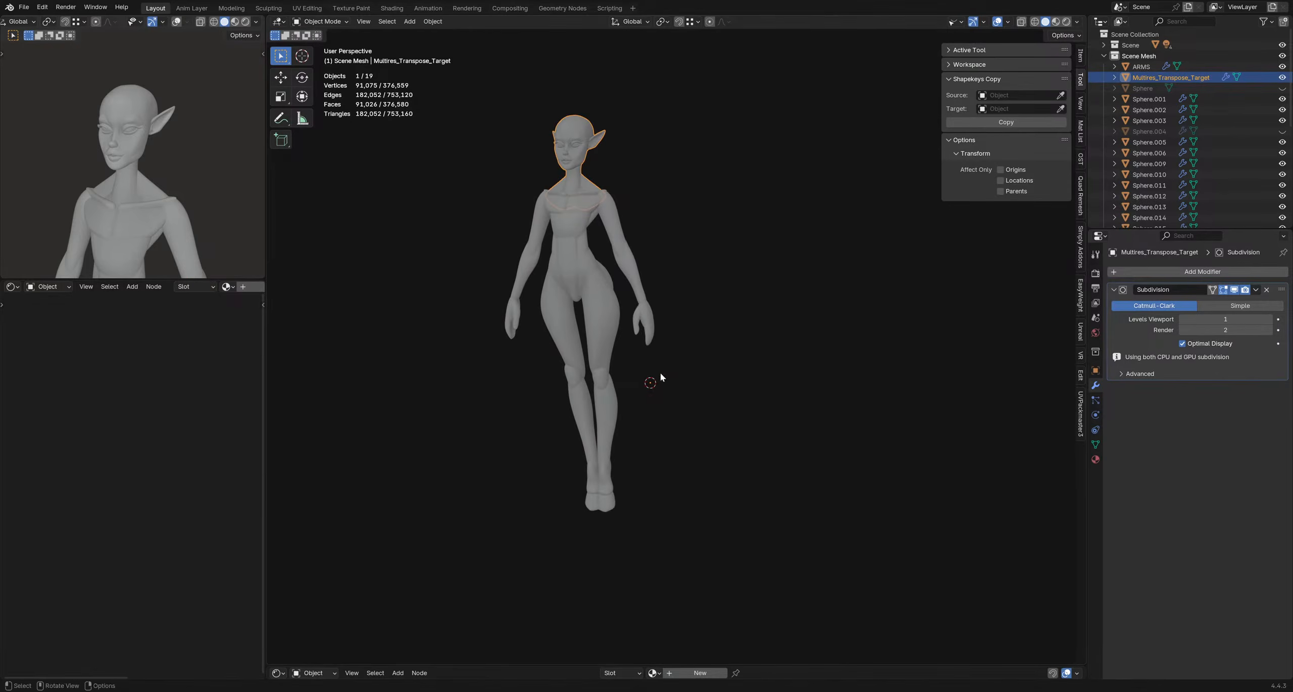
- Hide the 3D cursor in the viewport overlays
click(1008, 21)
click(1016, 83)
scroll(603, 187, up, 5)
- Deselect the head mesh and save the file
shift+click(655, 247)
middle_drag(656, 248, 620, 233)
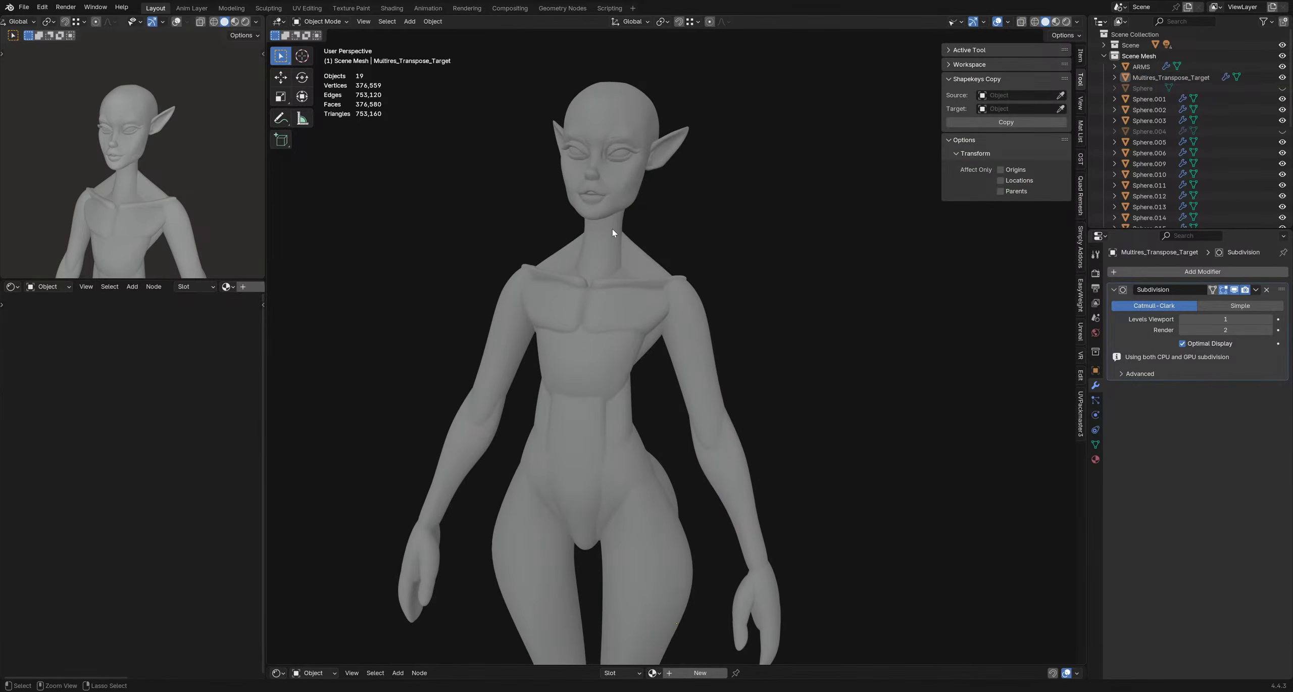
key(ctrl+s)
mouse_move(597, 241)
middle_down()
mouse_move(575, 244)
mouse_move(609, 240)
middle_up()
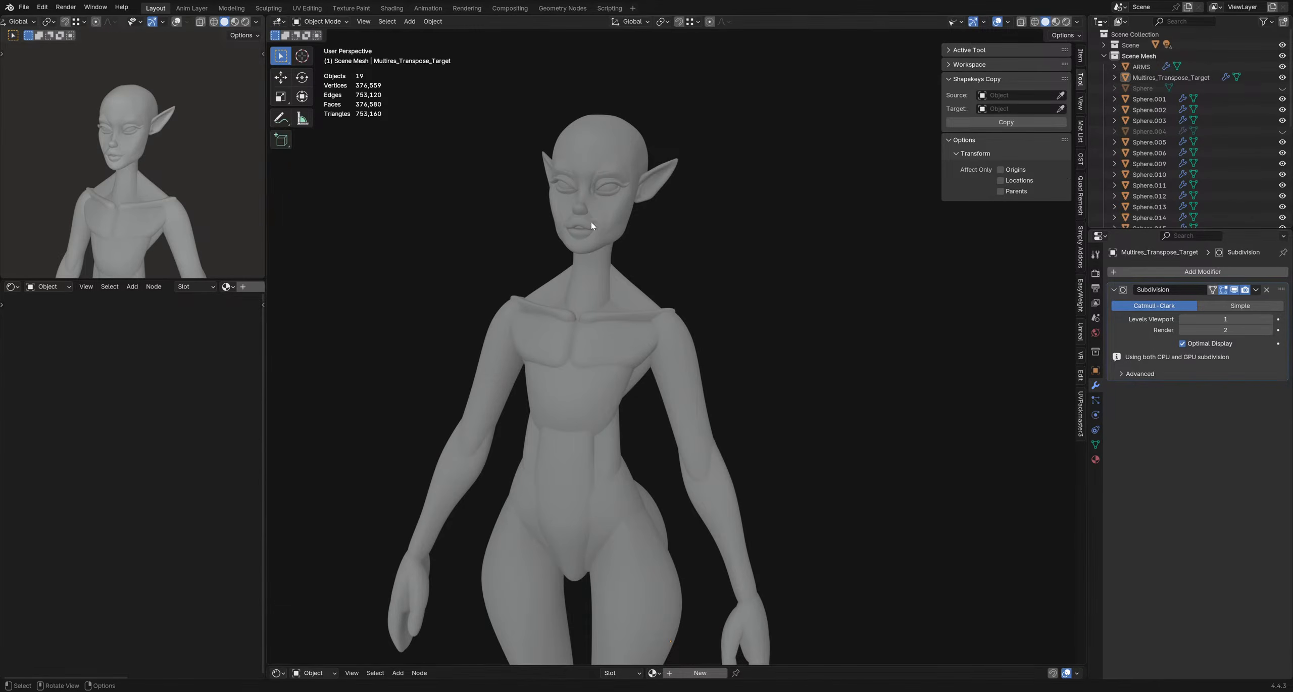
- Check the character's head against the upper body and save the file
middle_drag(589, 225, 665, 268)
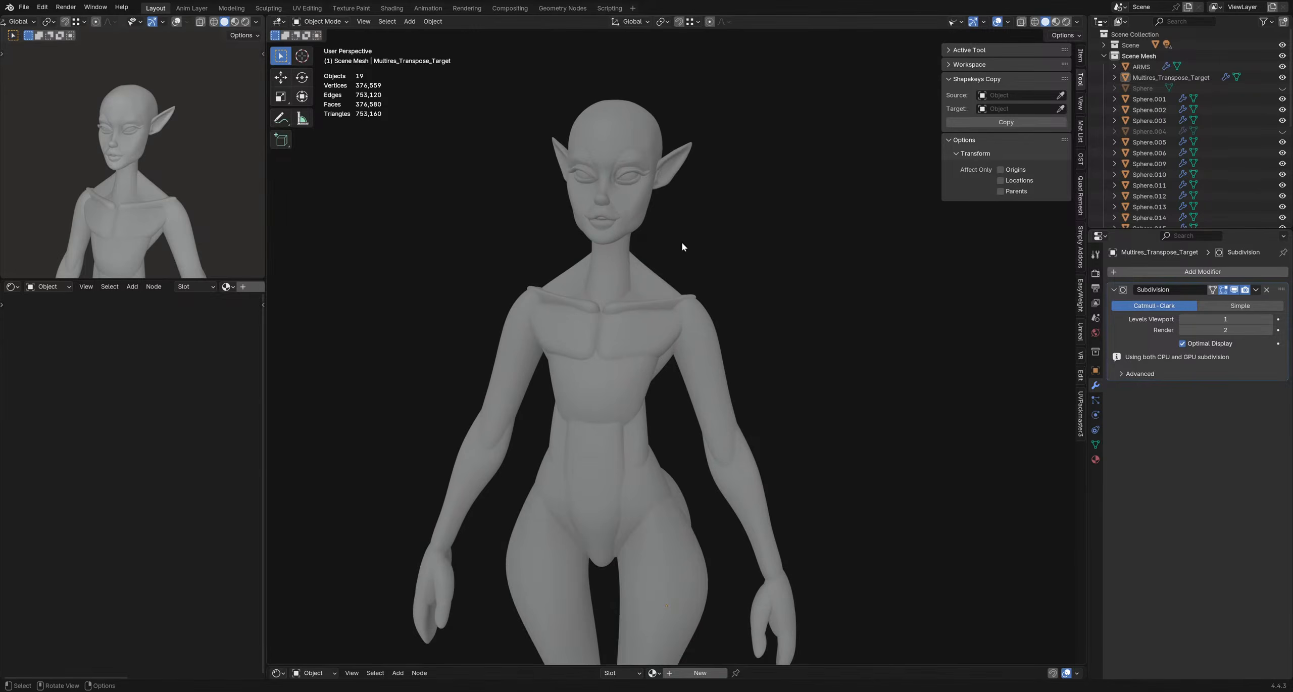
middle_drag(681, 243, 683, 247)
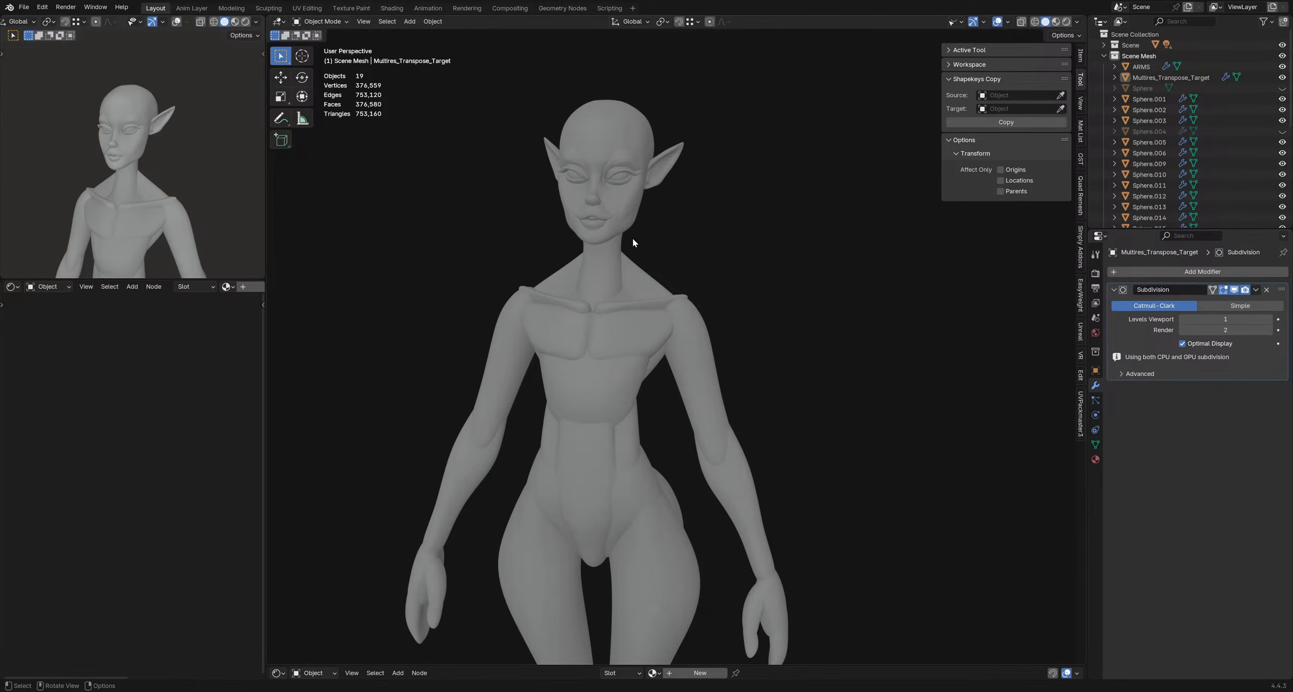
middle_drag(629, 233, 619, 240)
key(ctrl+s)
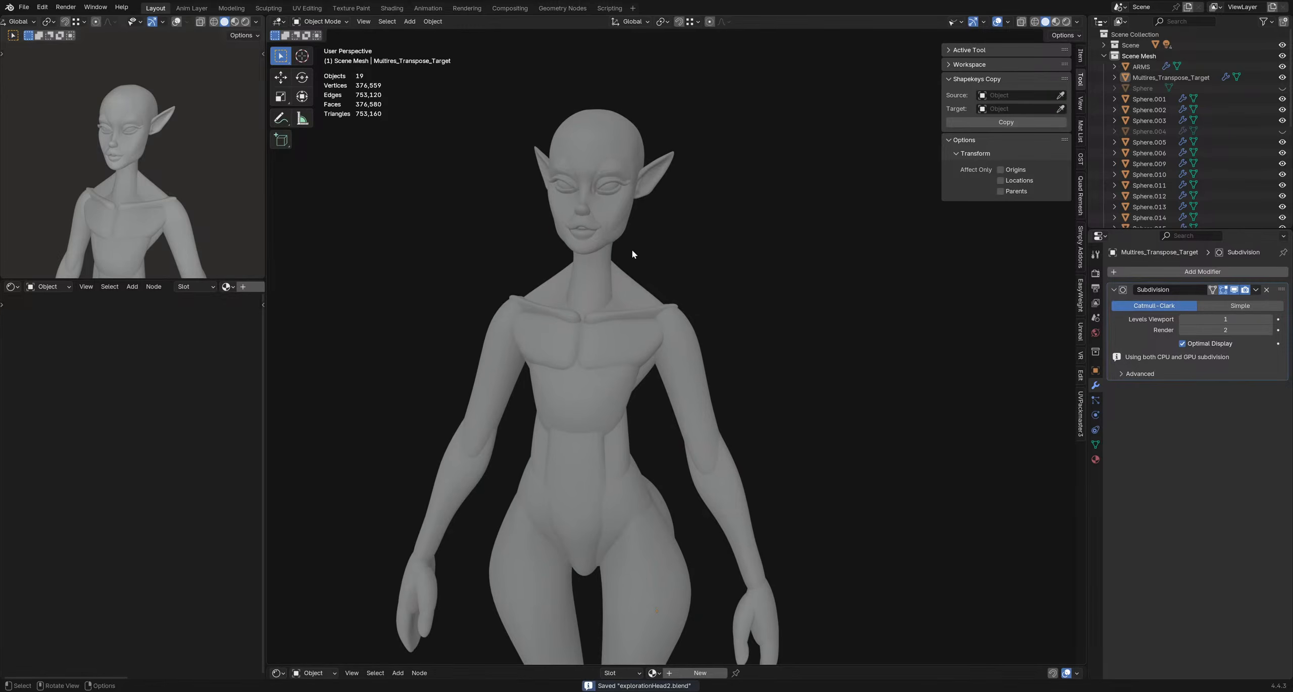
- Enter Edit Mode on the head mesh in face select mode and select the linked jaw region, delimited by seams
click(606, 235)
key(Tab)
scroll(673, 247, down, 1)
click(662, 247)
scroll(662, 247, up, 2)
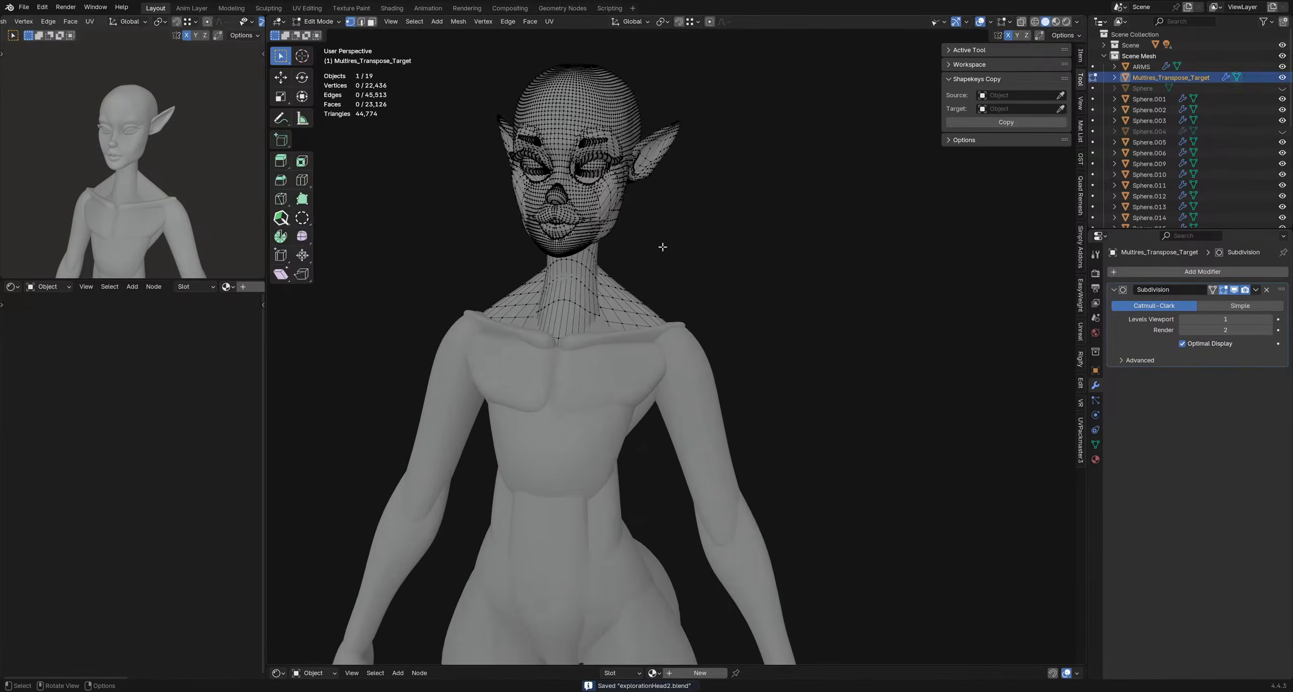
shift+middle_drag(577, 232, 586, 207)
key(3)
key(l)
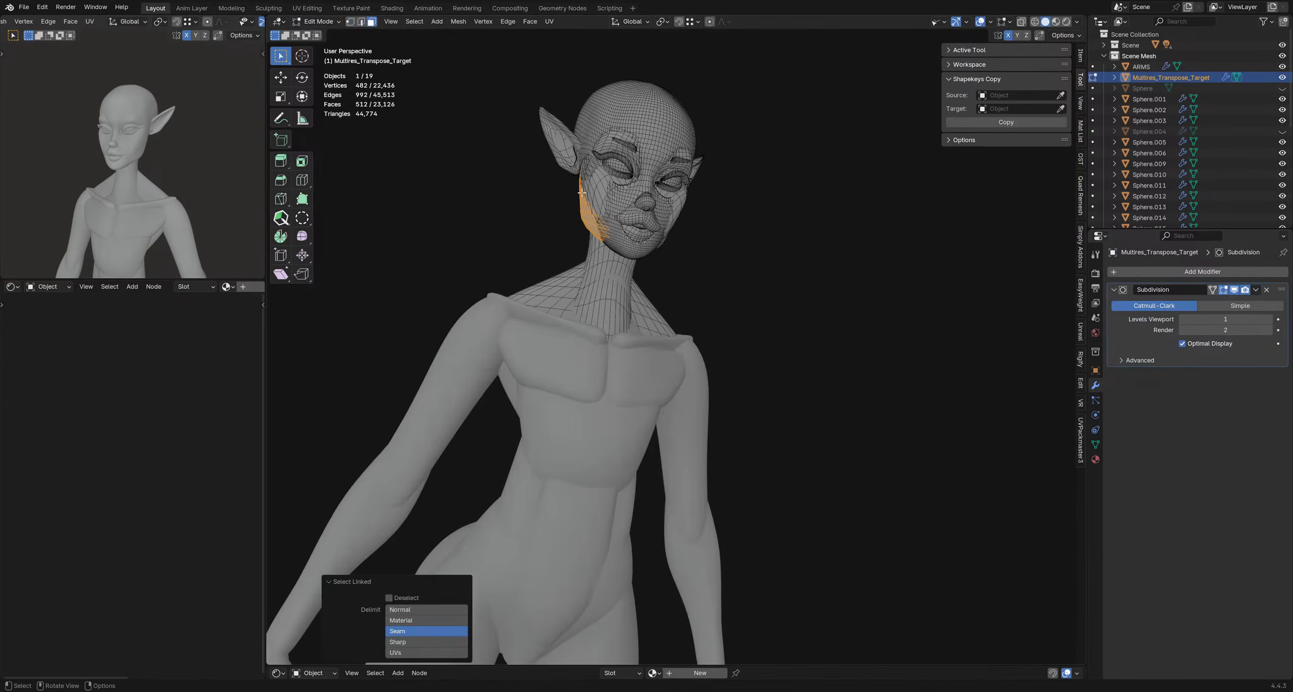
- Add the linked cranium, ear, cheek, eye, nose and lip regions of the head to the selection
key(l)
key(l)
key(l)
key(l)
key(l)
key(l)
key(l)
key(l)
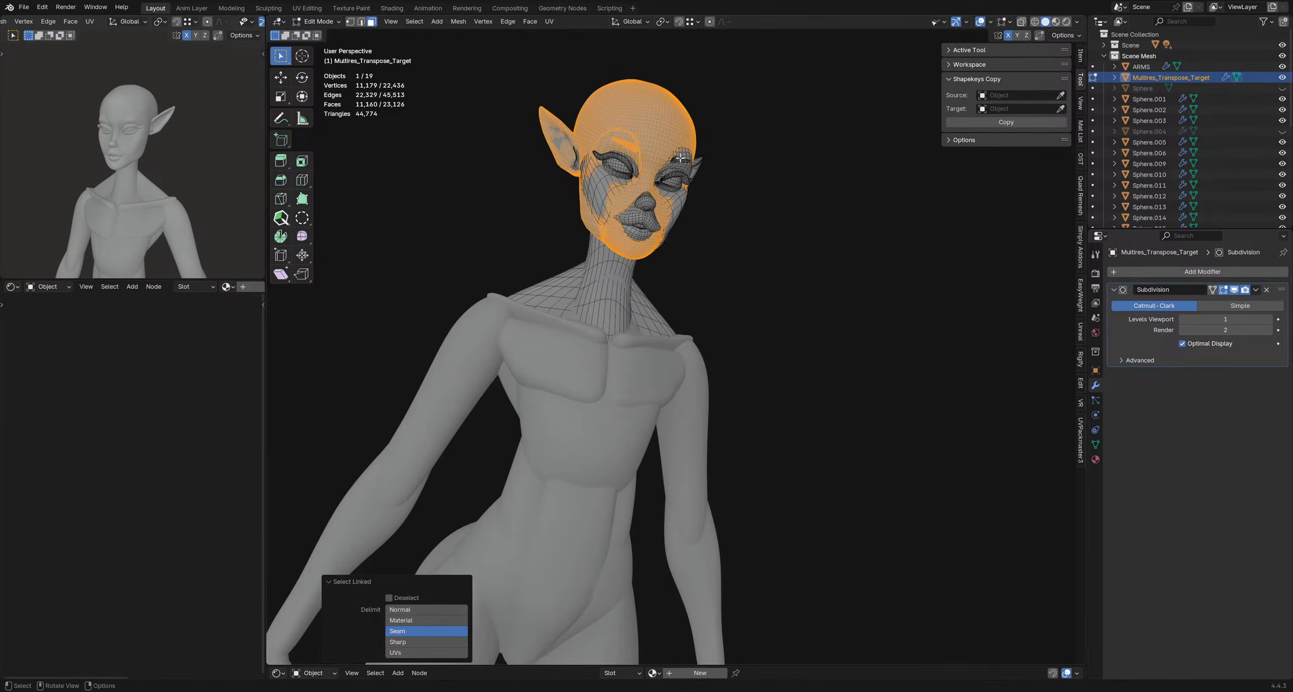
key(l)
key(l)
key(l)
key(l)
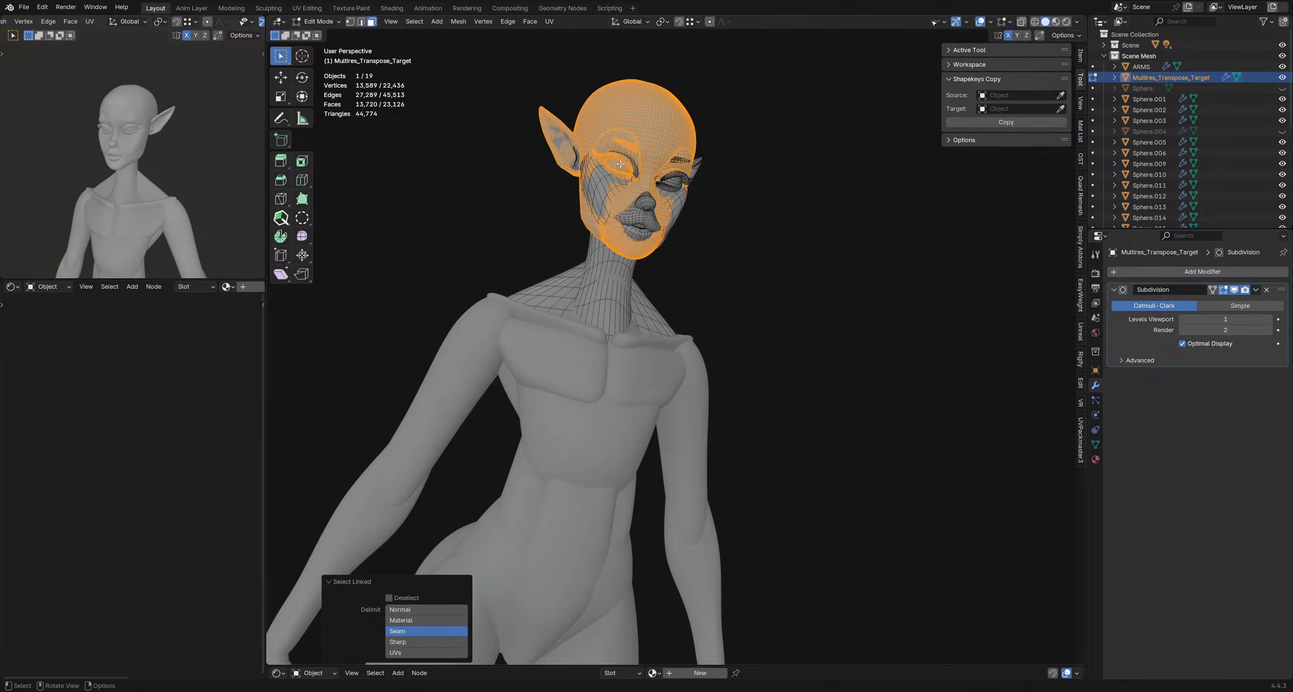
key(l)
key(l)
key(l)
key(l)
key(l)
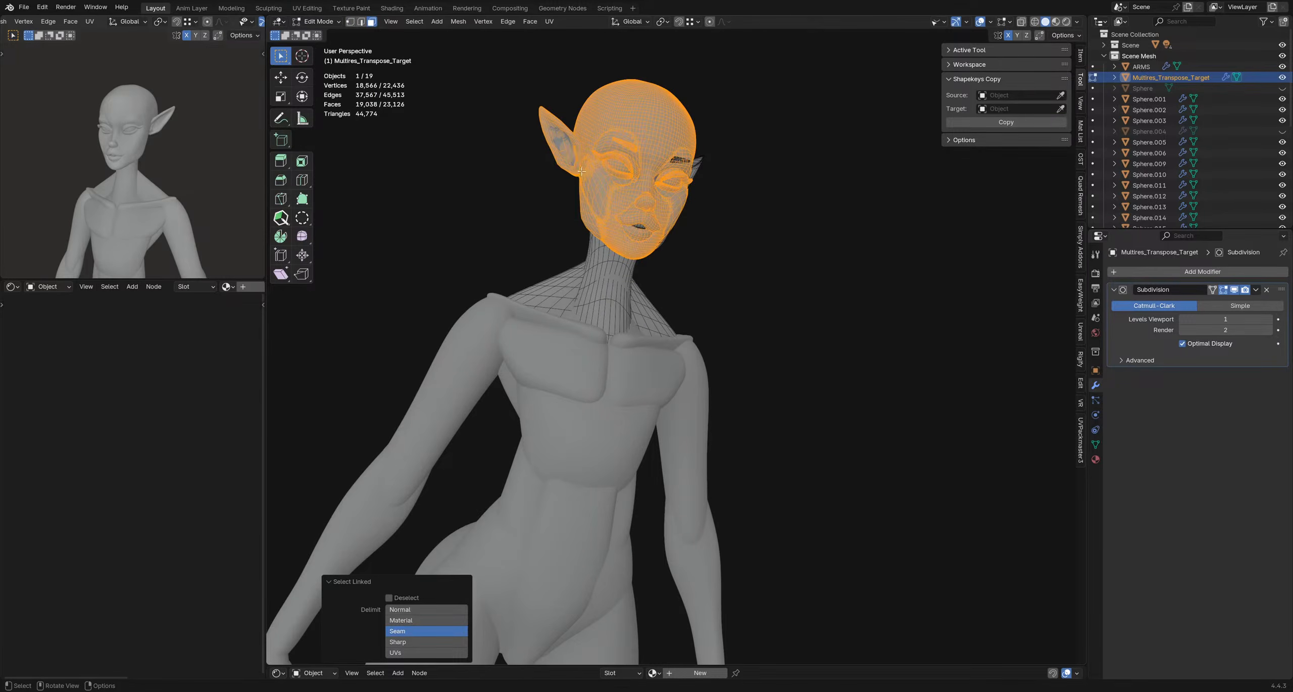
- Add the linked regions around the ear on the opposite side of the head to the selection
middle_drag(712, 197, 615, 211)
scroll(429, 186, up, 5)
key(l)
key(l)
scroll(458, 205, down, 4)
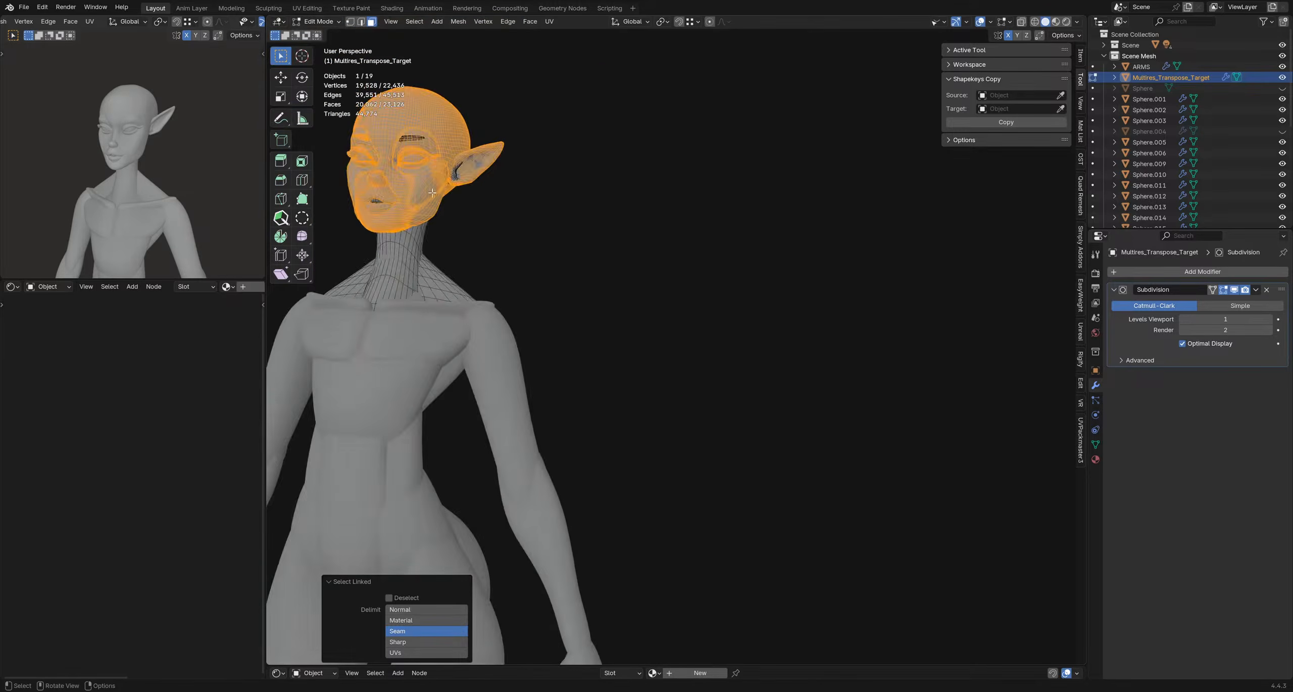
- Complete the head selection with the remaining linked eyebrow and inner mouth regions
scroll(454, 202, up, 2)
shift+middle_drag(449, 192, 596, 283)
middle_drag(581, 242, 560, 216)
scroll(560, 216, up, 2)
scroll(561, 216, up, 2)
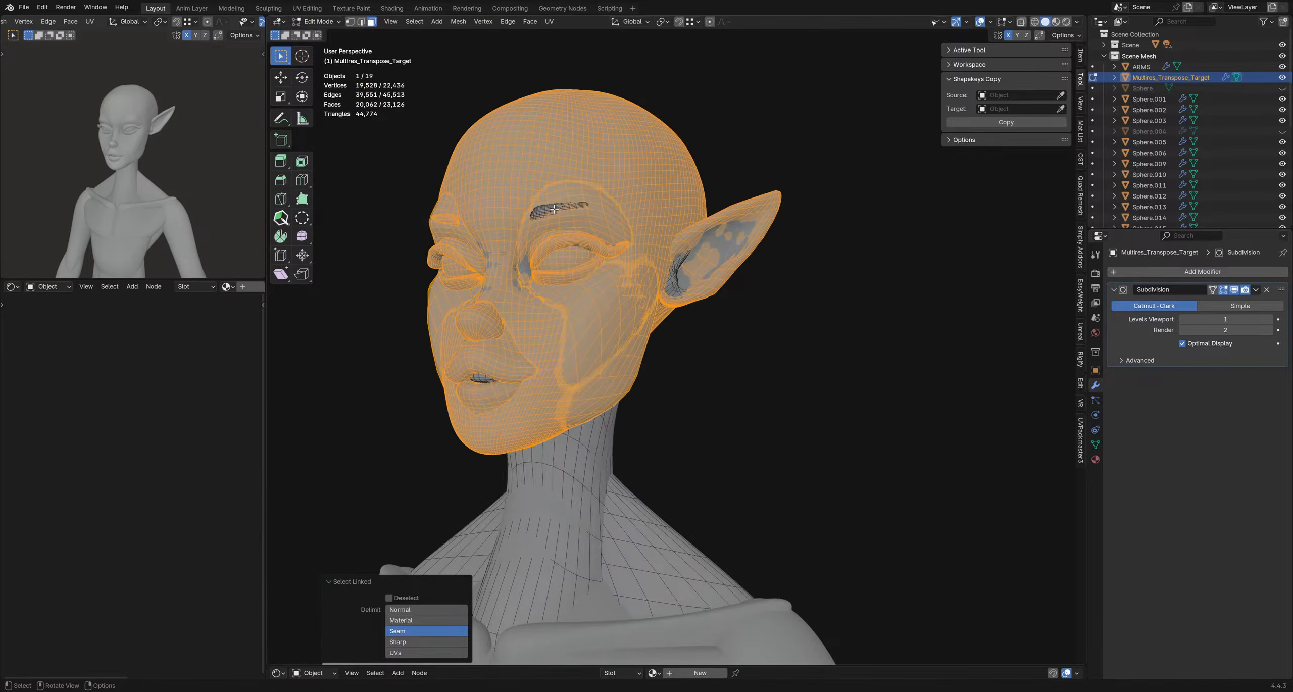
key(l)
key(l)
key(l)
scroll(477, 379, down, 3)
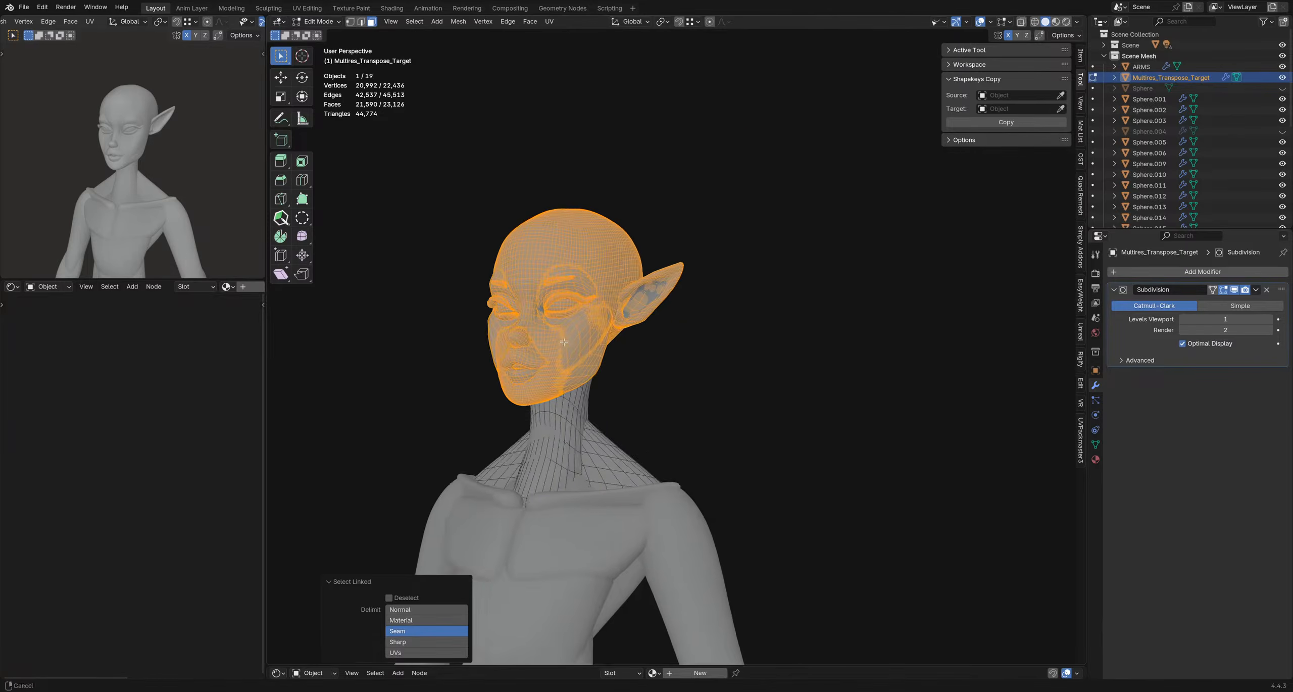
scroll(629, 292, up, 6)
scroll(630, 293, down, 6)
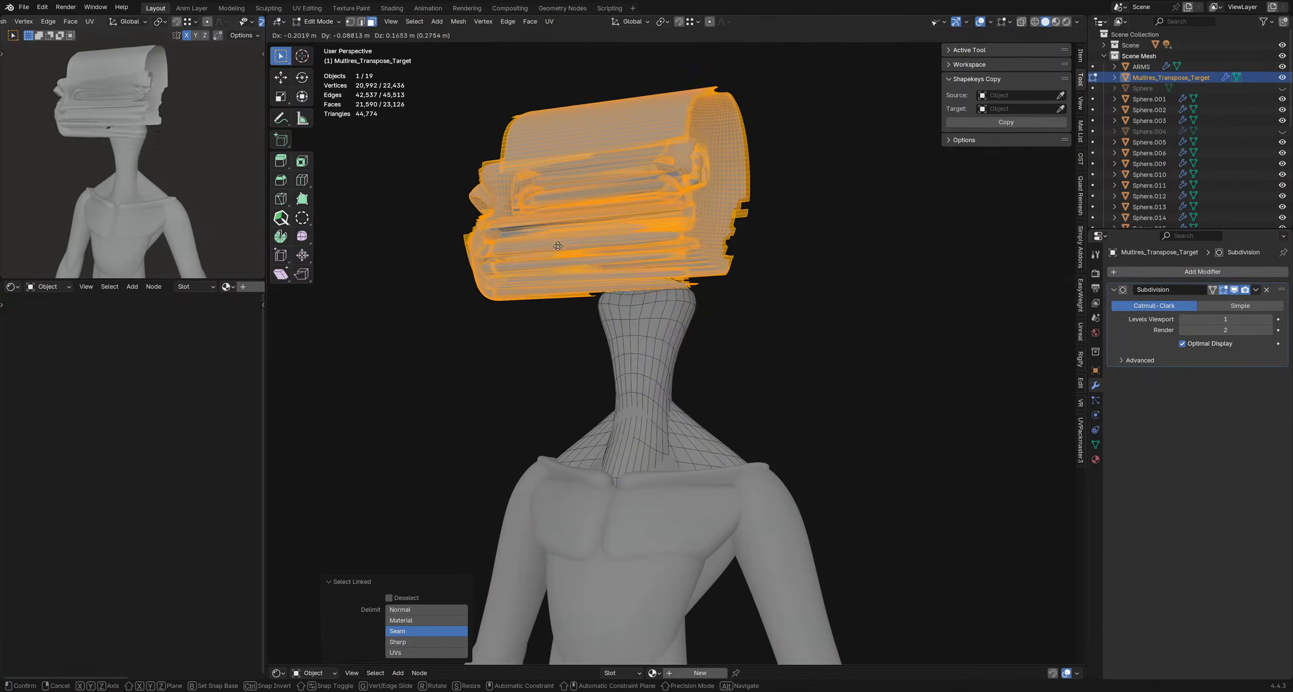
key(g)
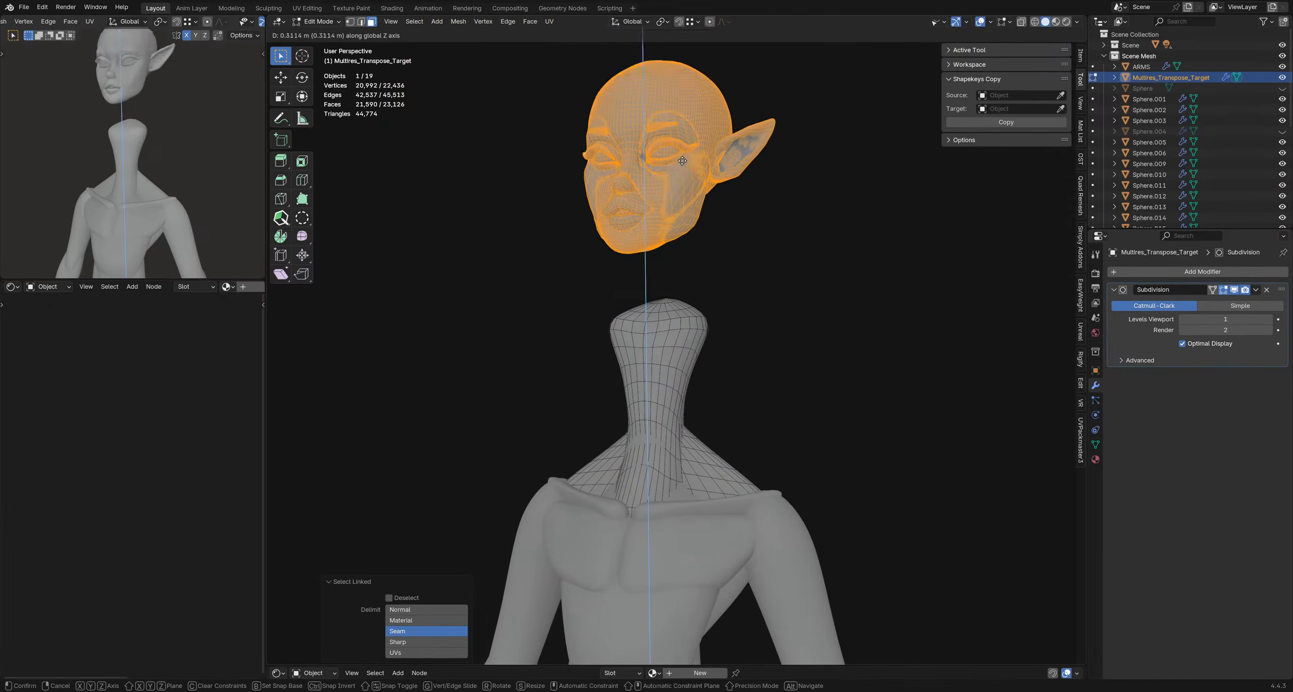
key(Escape)
scroll(662, 302, down, 2)
shift+middle_drag(662, 301, 659, 230)
middle_drag(662, 302, 609, 274)
scroll(702, 303, down, 1)
key(s)
right_click(702, 309)
- Hide the viewport overlays and scale the selected head uniformly by about 1.007
key(shift+alt+z)
scroll(666, 304, down, 2)
shift+middle_drag(666, 304, 678, 269)
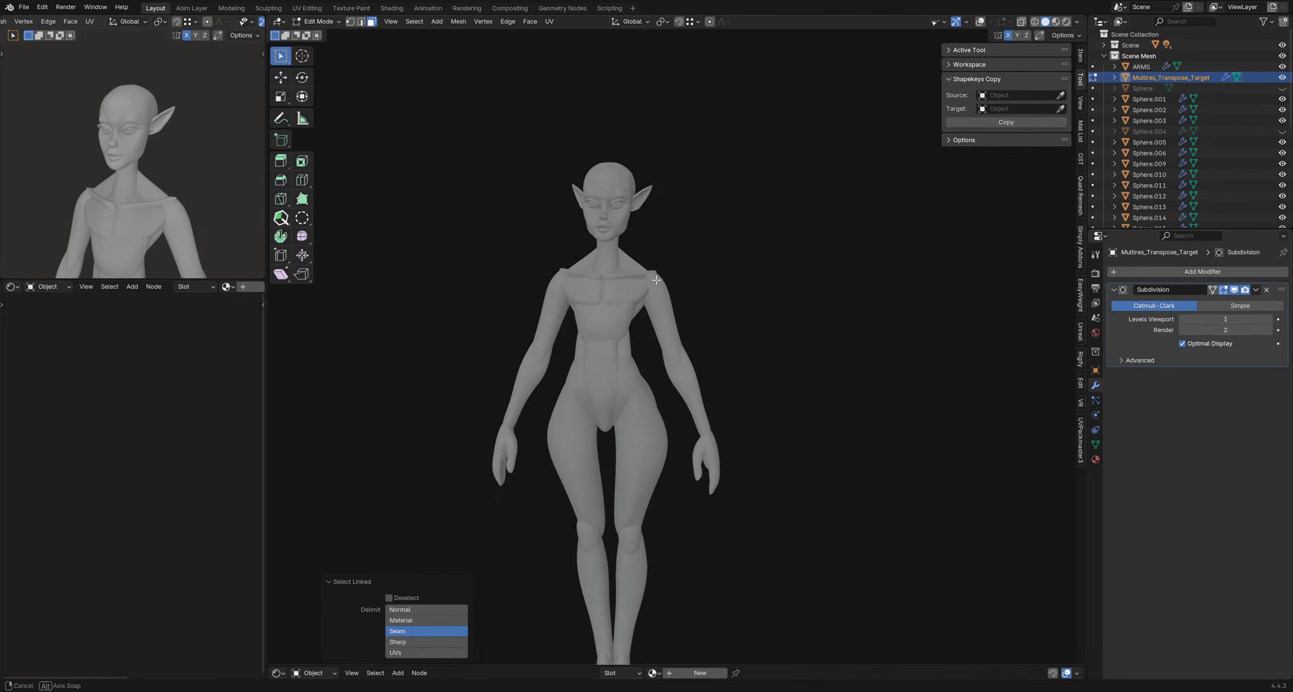
key(s)
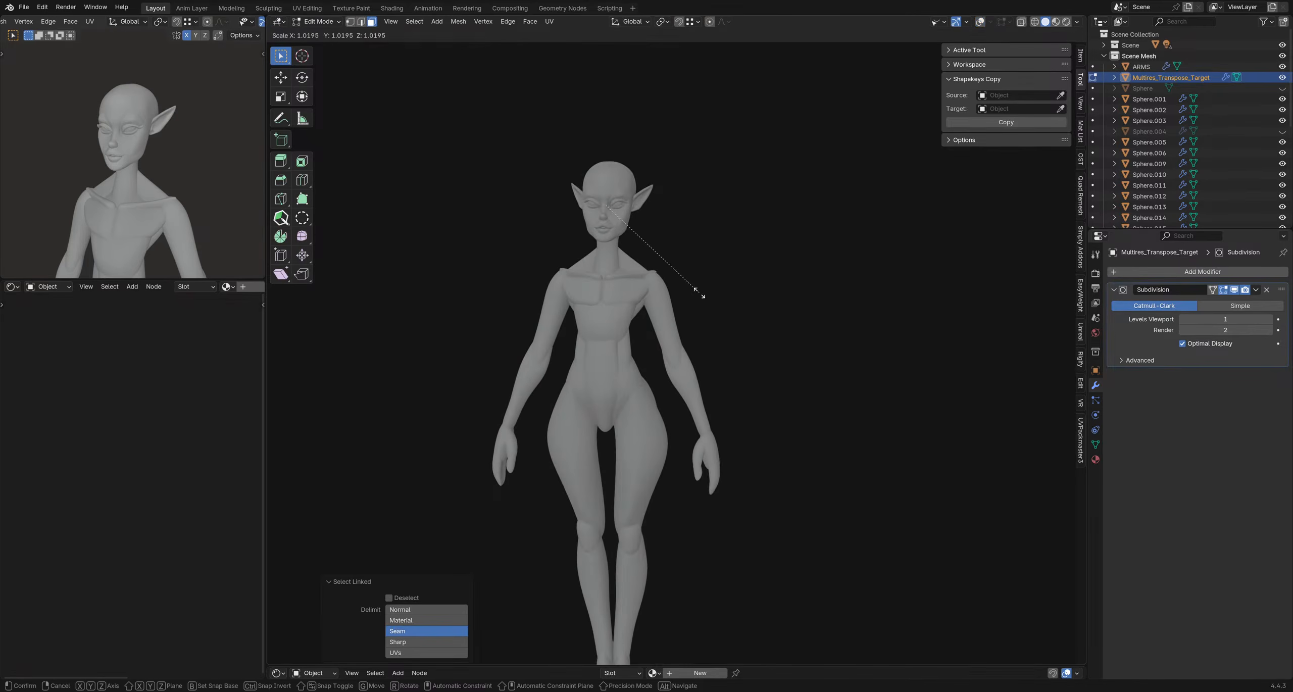
click(698, 292)
- Undo and redo the slight head scaling to compare the full figure's proportions
scroll(676, 307, down, 1)
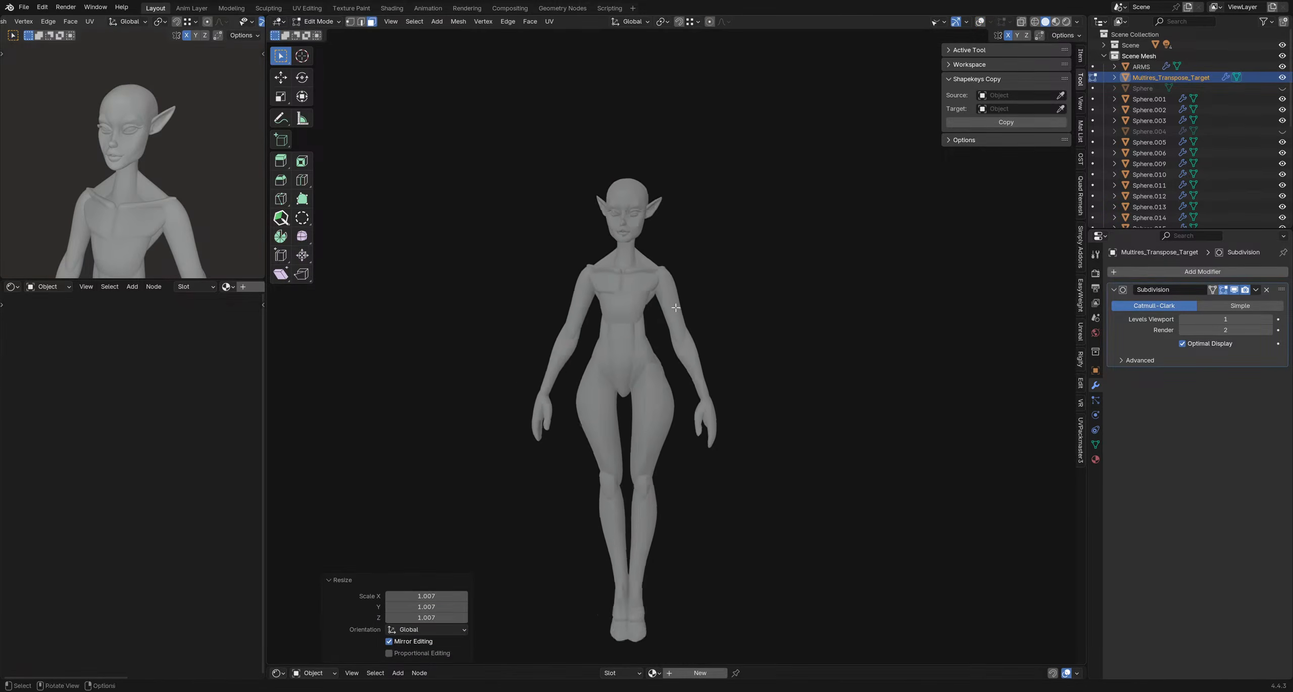
mouse_move(676, 307)
middle_down()
mouse_move(648, 288)
mouse_move(670, 303)
middle_up()
key(ctrl+z)
key(ctrl+shift+z)
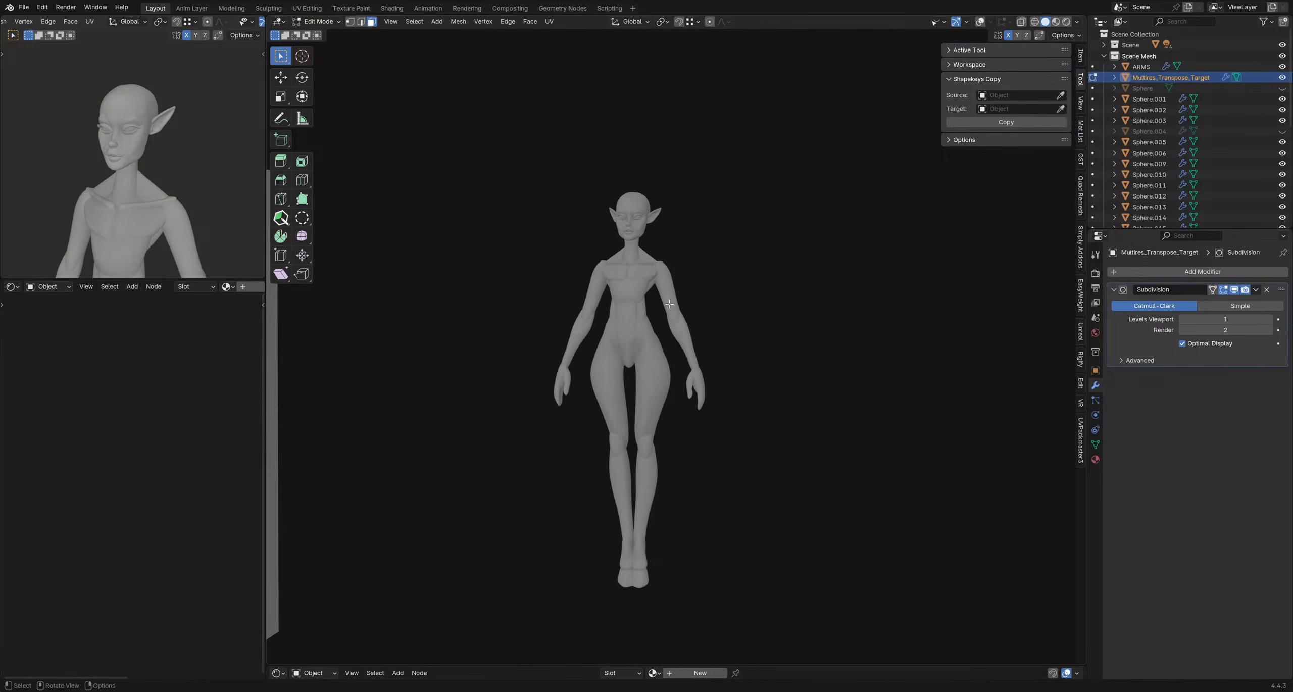
key(g)
middle_drag(706, 354, 718, 353)
right_click(706, 358)
key(g)
right_click(717, 350)
- Lower the head by about 0.03 m along Z and scale it uniformly by about 1.02
key(g)
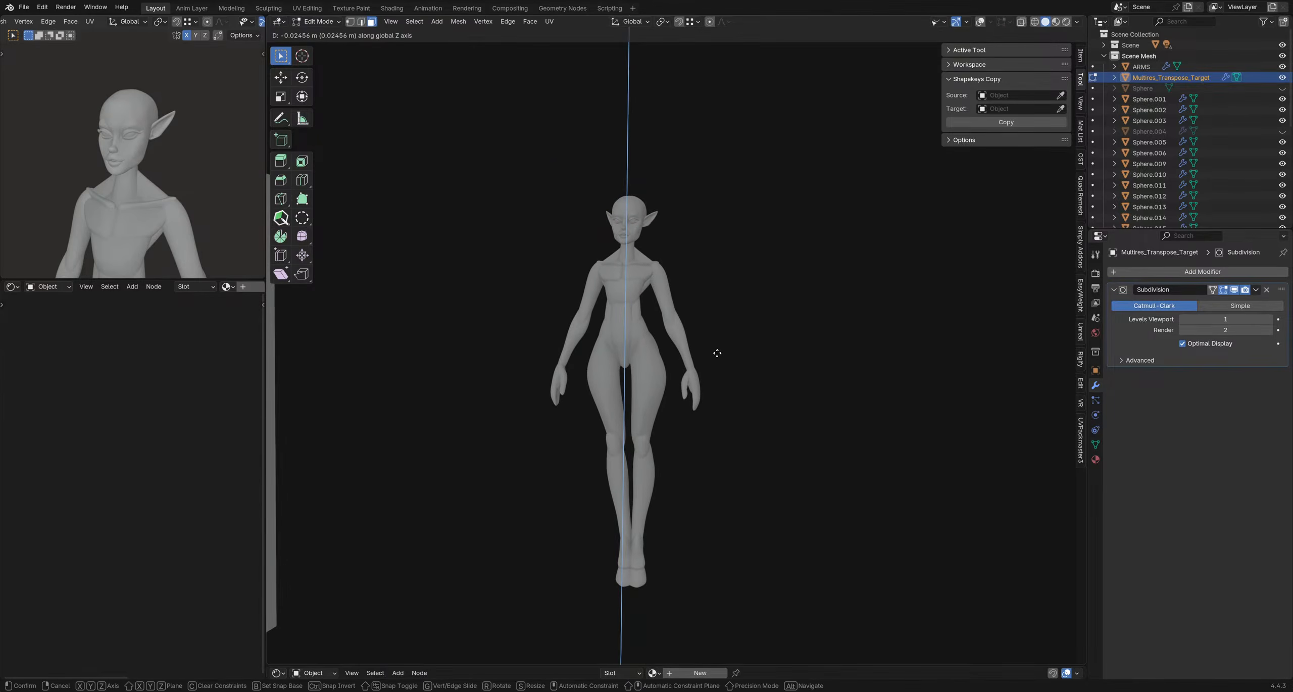
click(716, 353)
key(s)
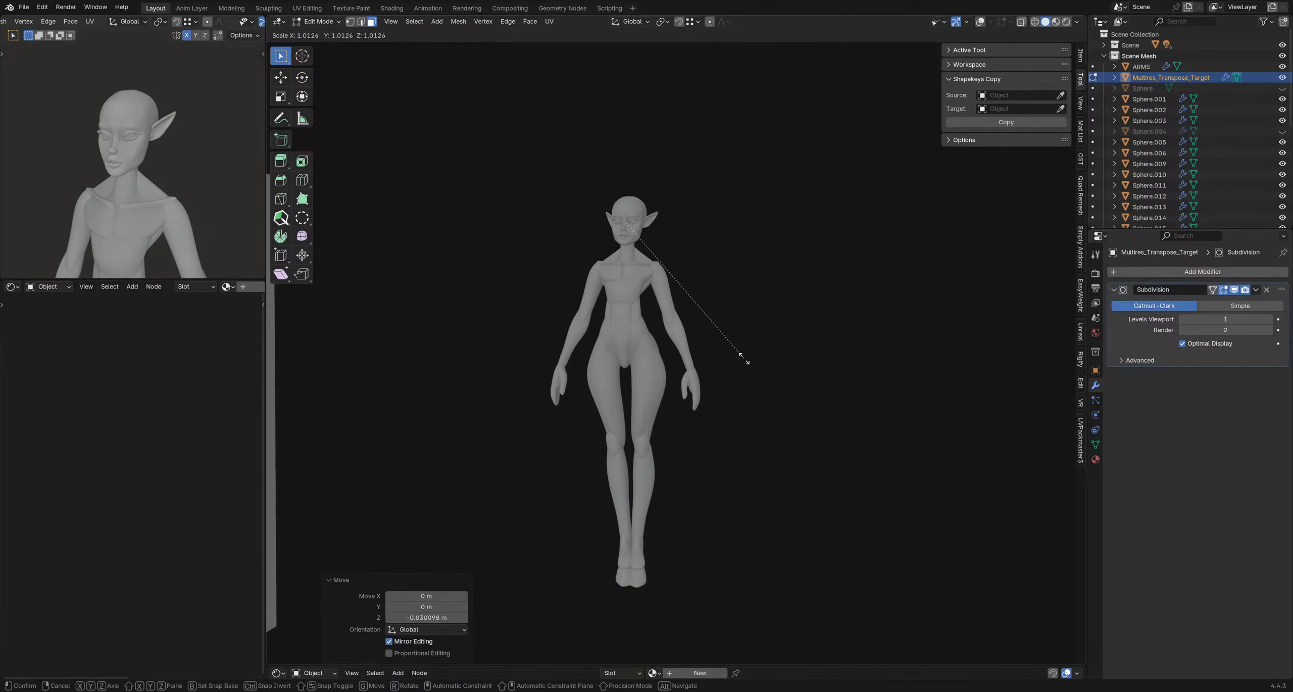
click(746, 358)
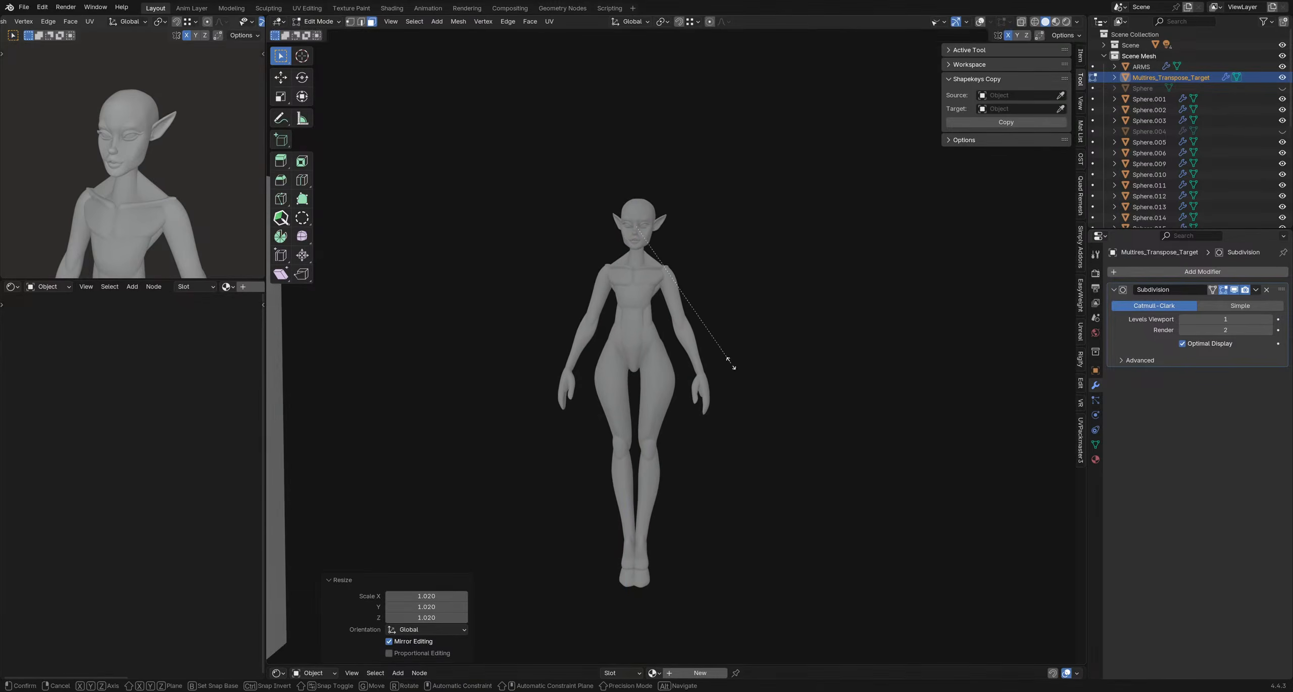
- Stretch the selected head along the Z axis by a factor of about 1.049
key(s)
key(x)
key(z)
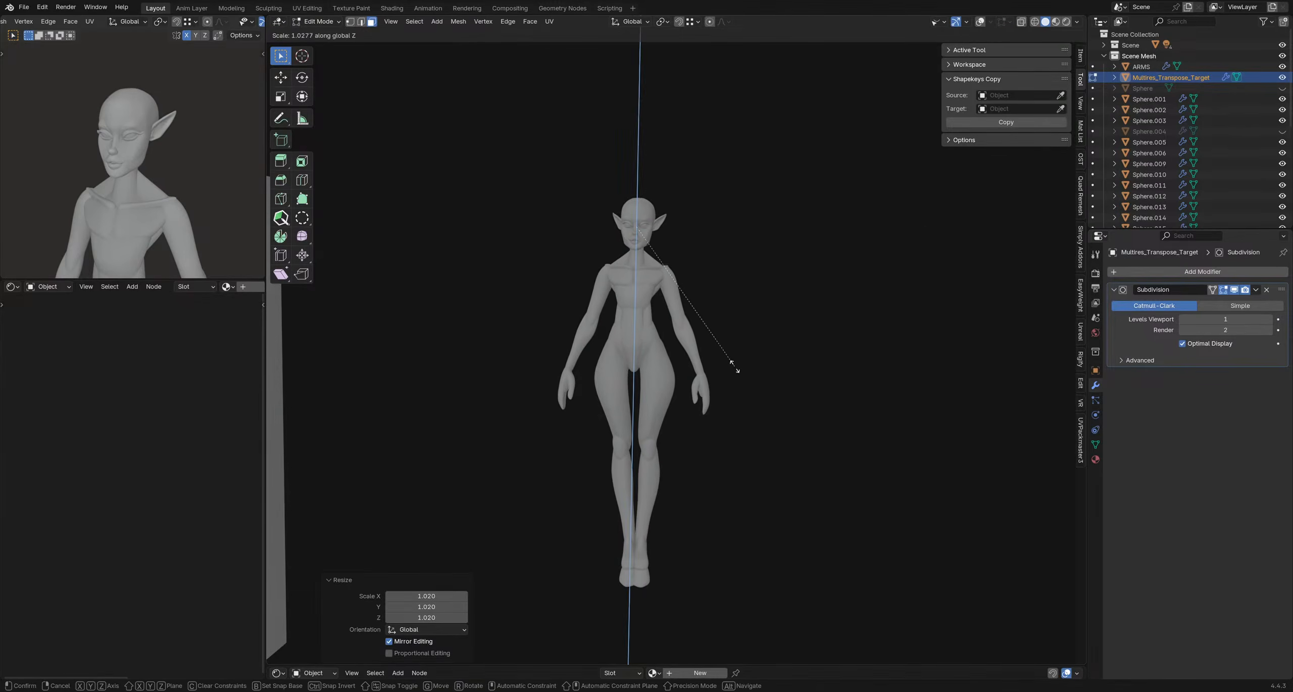
click(735, 371)
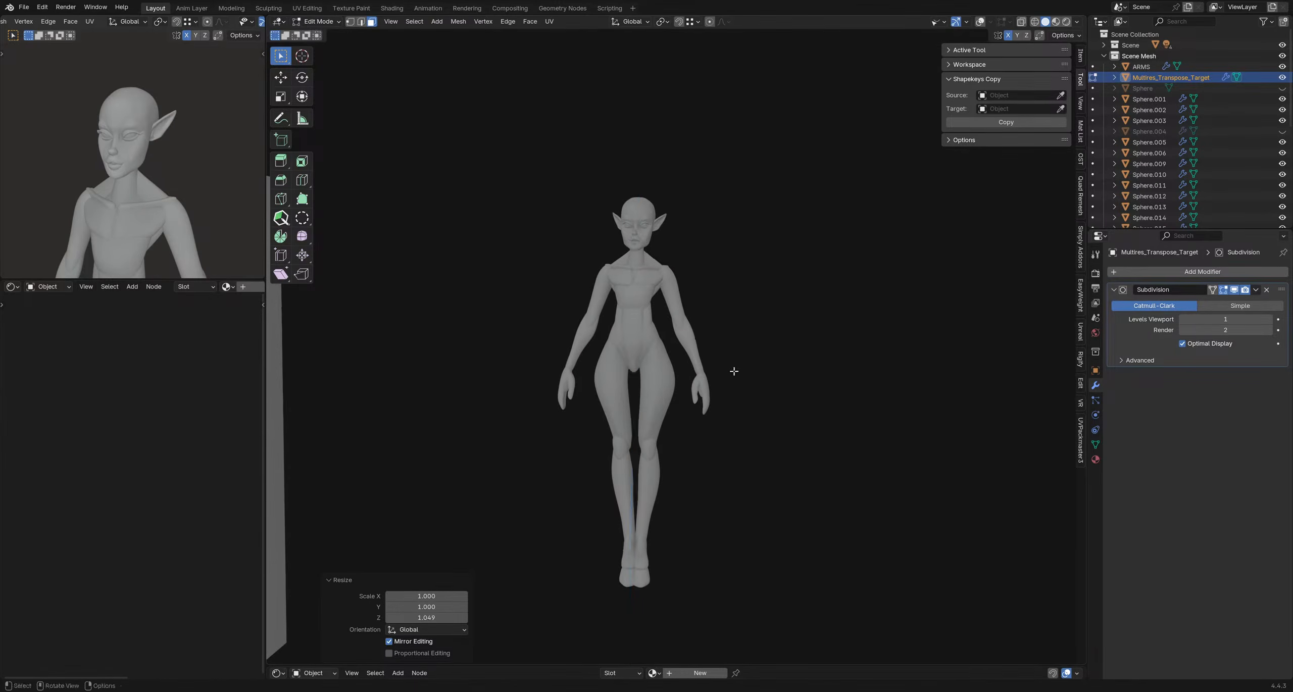
- Raise the head by about 0.017 m along Z and review it on the full figure
middle_drag(733, 369, 696, 365)
key(g)
key(z)
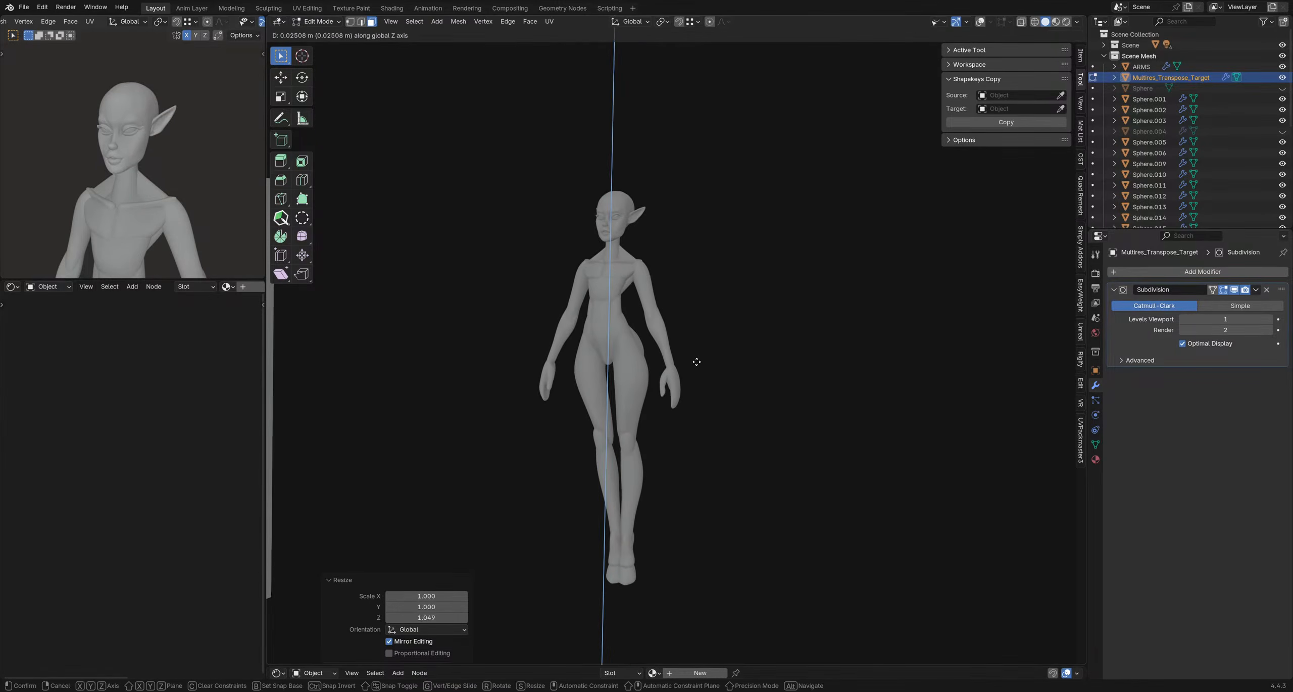
click(696, 363)
mouse_move(764, 398)
middle_down()
mouse_move(661, 396)
mouse_move(710, 404)
mouse_move(676, 382)
mouse_move(652, 392)
mouse_move(739, 381)
mouse_move(645, 377)
mouse_move(750, 380)
middle_up()
middle_drag(769, 390, 796, 404)
key(shift+alt+z)
key(shift+alt+z)
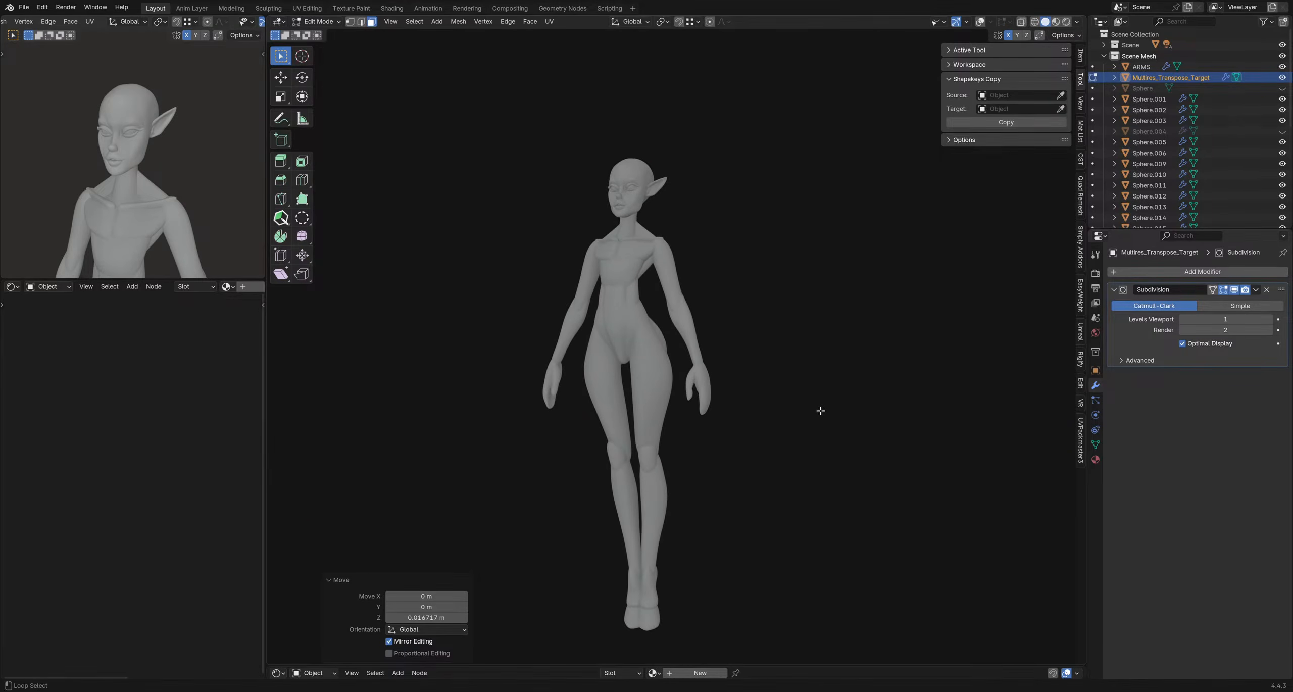
- Undo the head's recent move and scale edits, comparing the proportions on the full figure
key(ctrl+z)
key(ctrl+z)
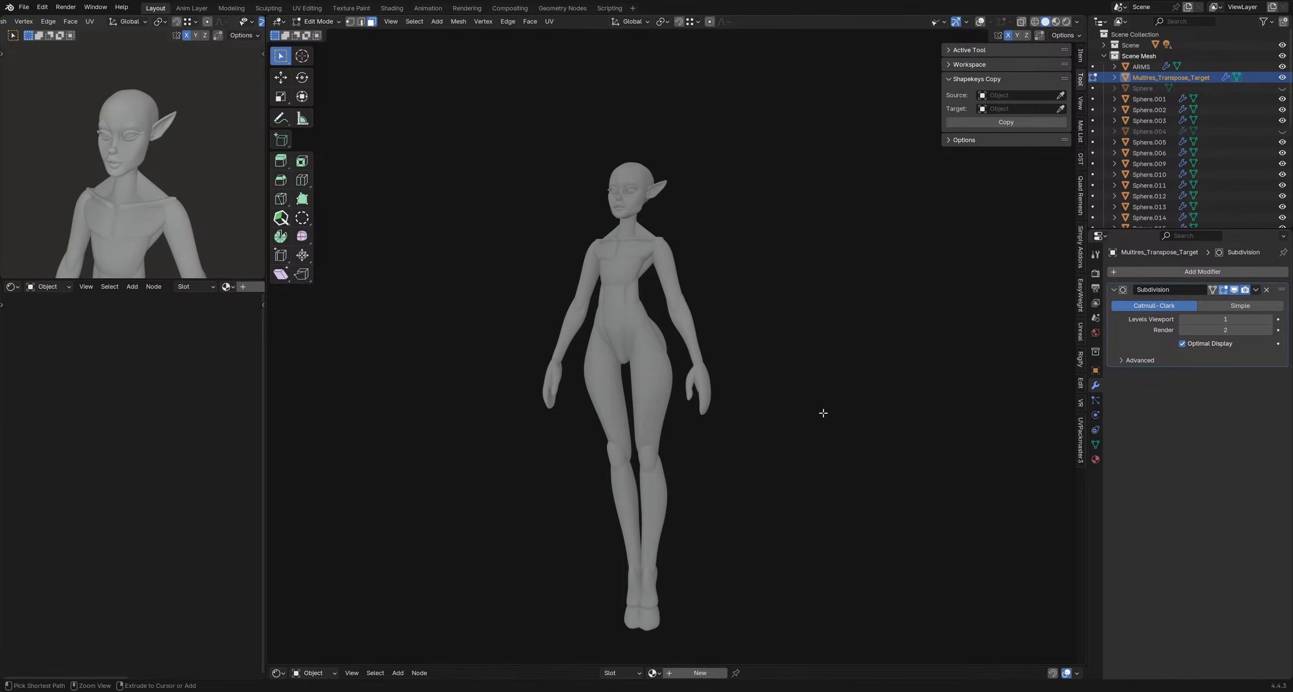
key(ctrl+z)
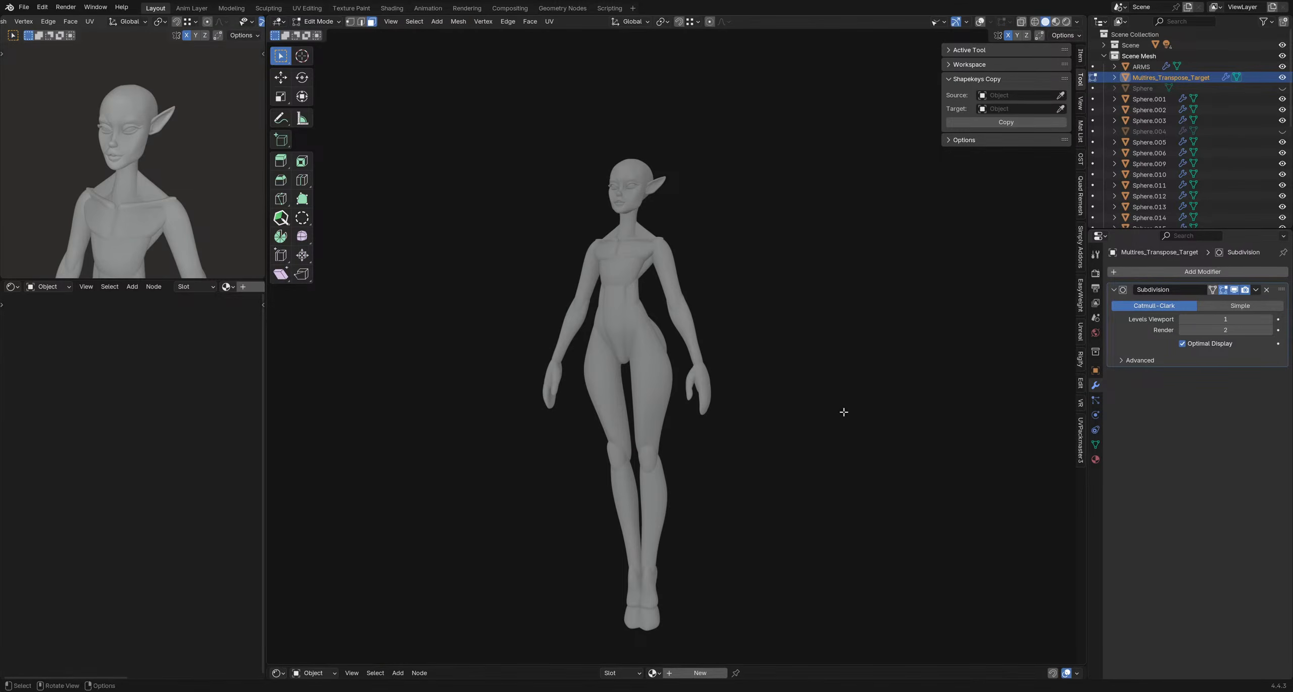
scroll(843, 409, down, 2)
mouse_move(840, 421)
middle_down()
mouse_move(811, 432)
mouse_move(830, 419)
middle_up()
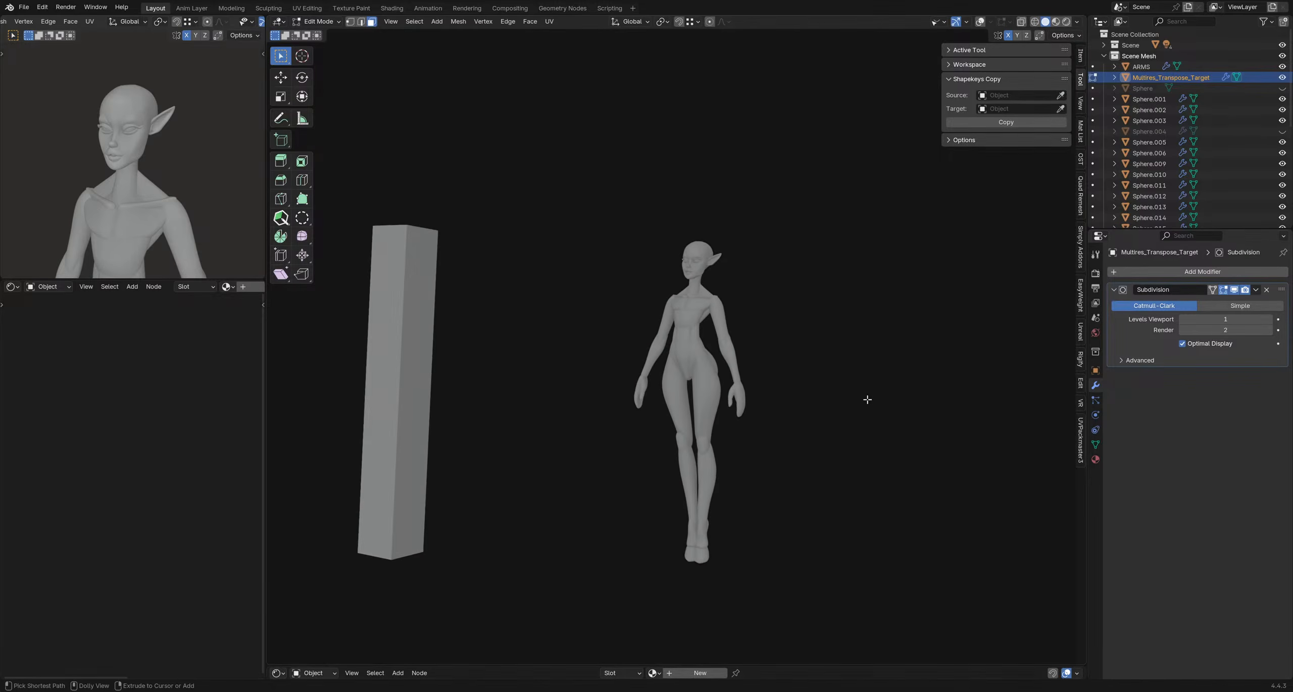
key(ctrl+z)
key(ctrl+z)
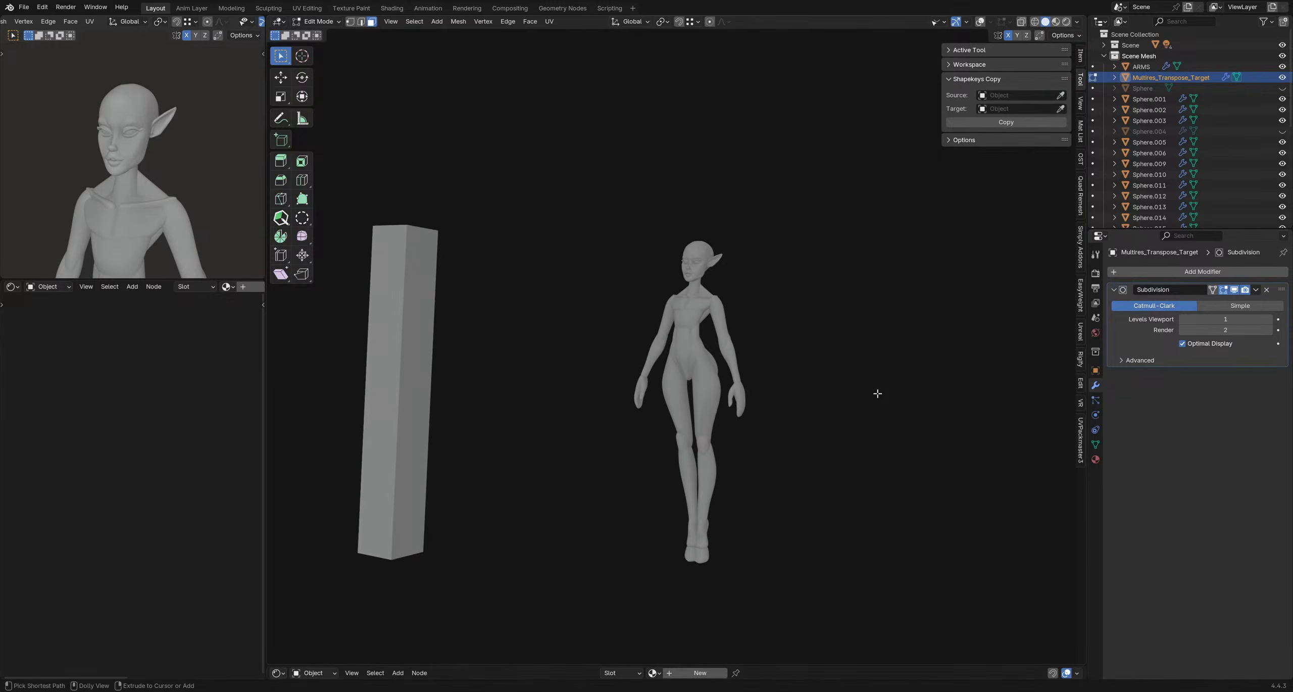
key(ctrl+z)
key(ctrl+z)
key(ctrl+z)
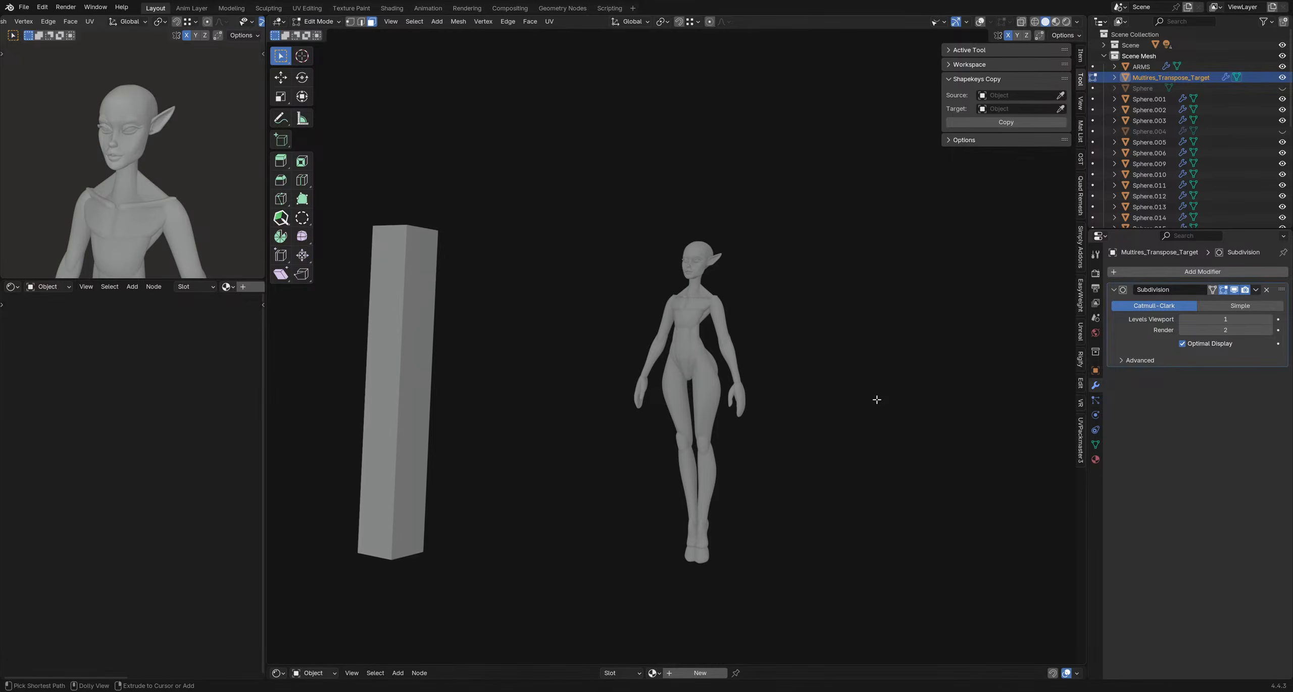
- Show the viewport overlays again, return the head mesh to Object Mode and deselect it
middle_drag(866, 401, 670, 326)
shift+middle_drag(641, 279, 725, 360)
key(alt+shift+z)
key(ctrl+Tab)
click(555, 306)
click(804, 289)
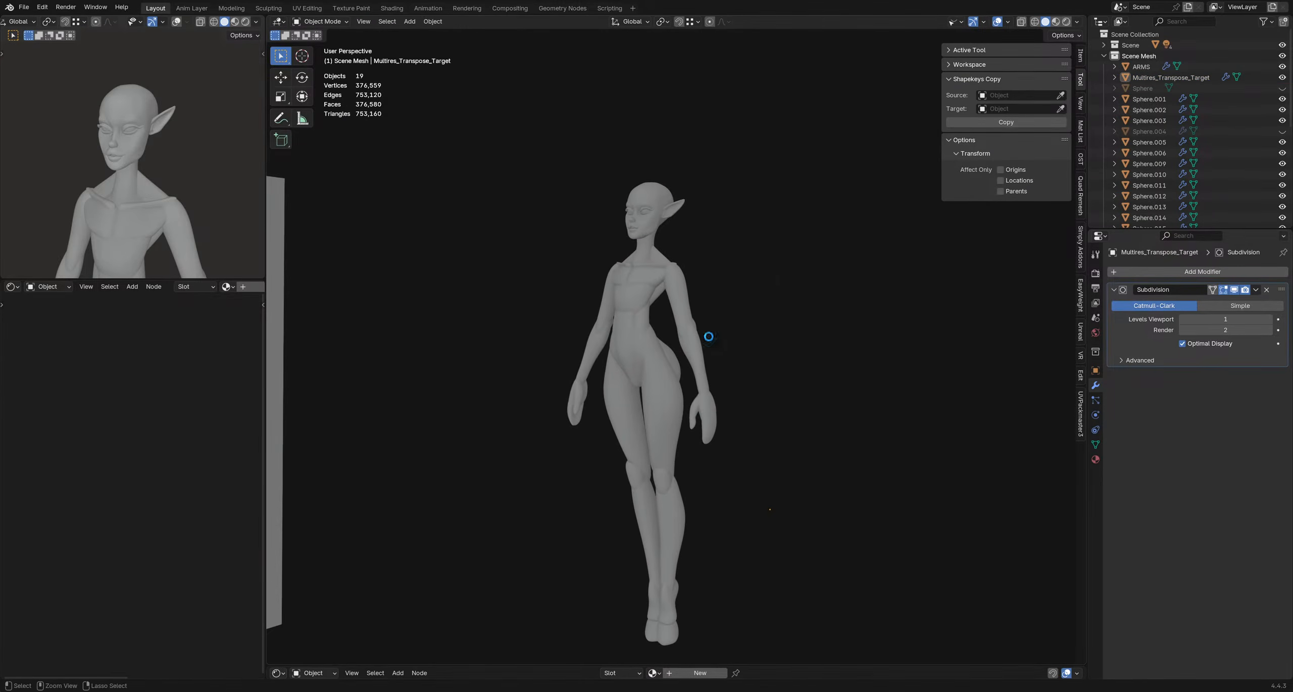
- Save the file and examine the head from front and three-quarter views
key(ctrl+s)
scroll(747, 325, up, 2)
middle_drag(723, 338, 697, 395)
scroll(667, 292, up, 3)
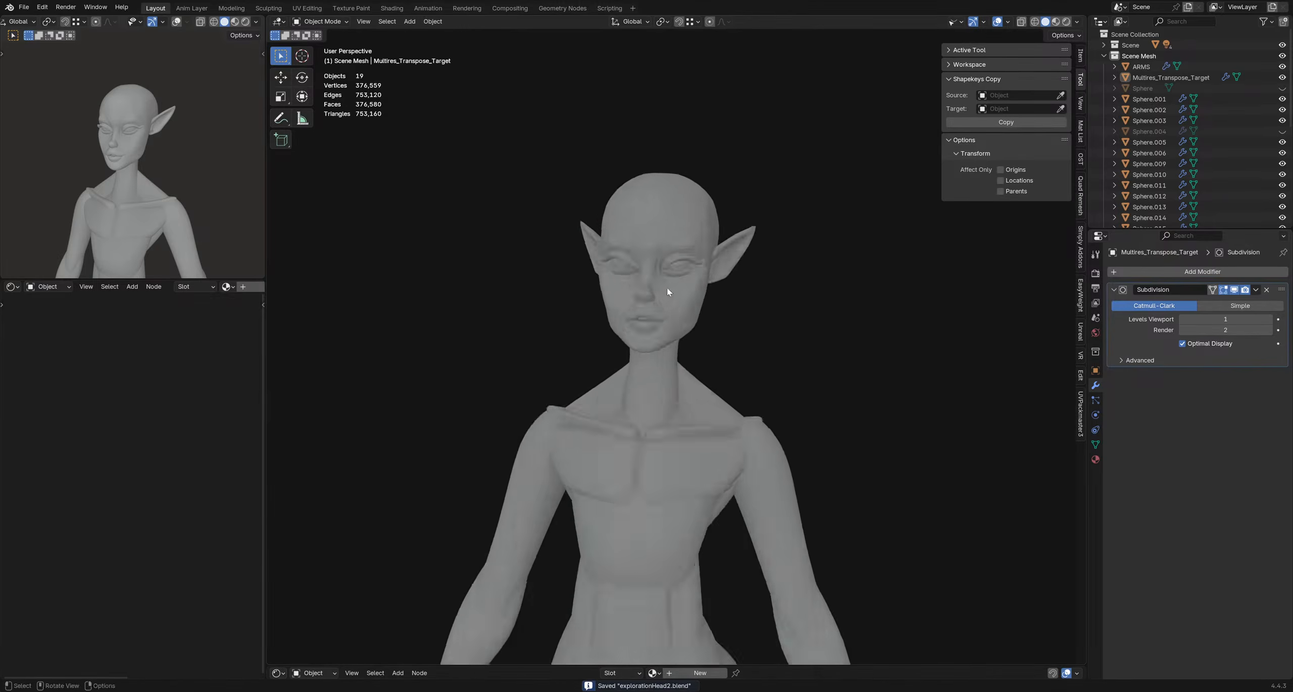
scroll(668, 292, up, 2)
middle_drag(670, 305, 590, 286)
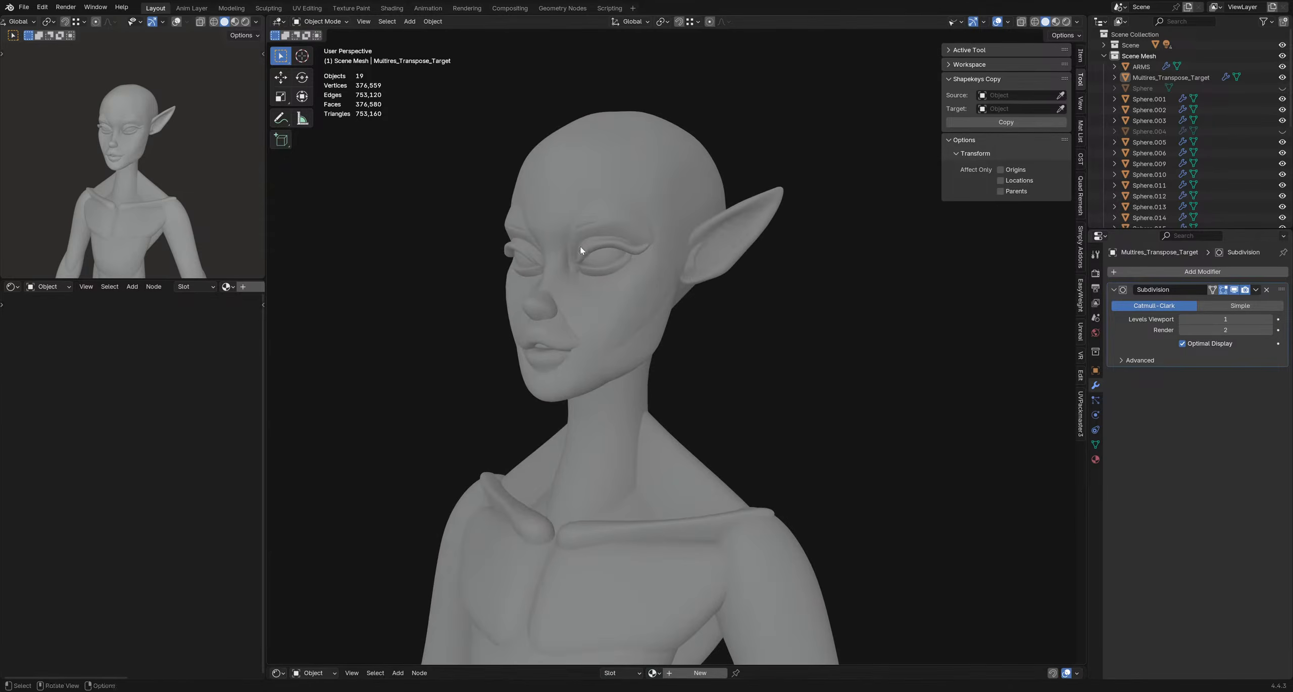
scroll(646, 281, down, 2)
shift+middle_drag(654, 283, 657, 256)
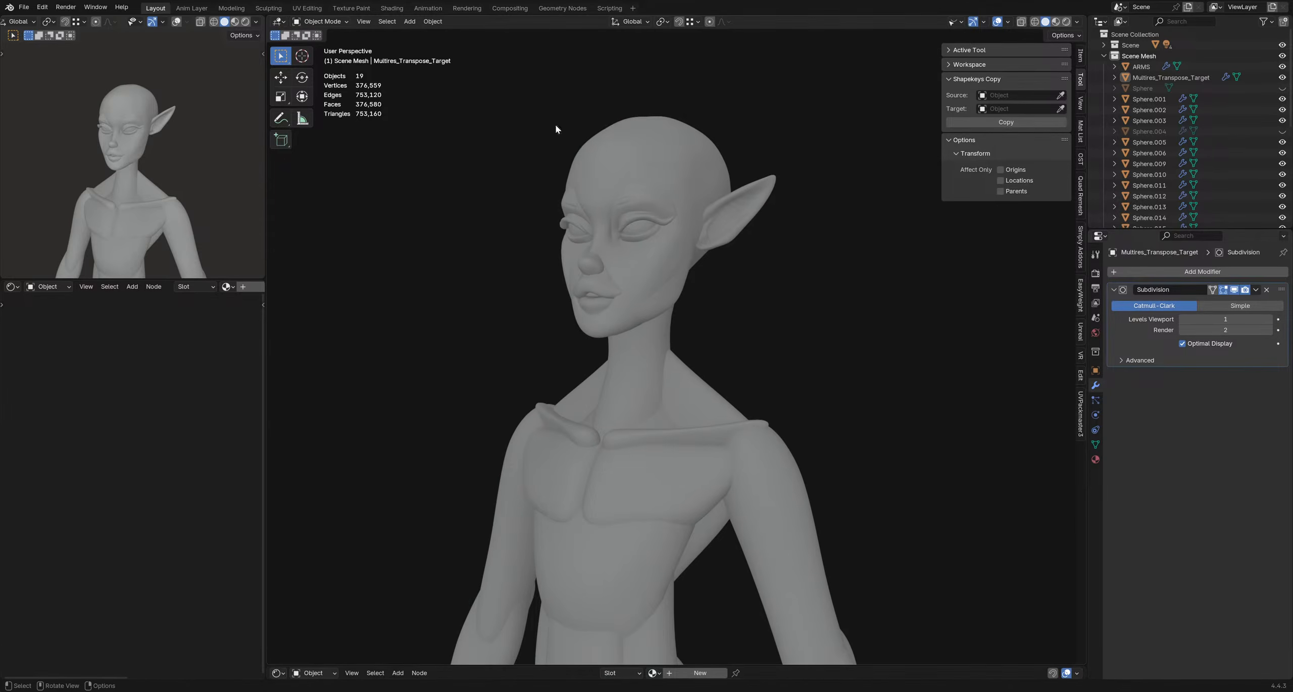
scroll(673, 332, down, 1)
key(ctrl+s)
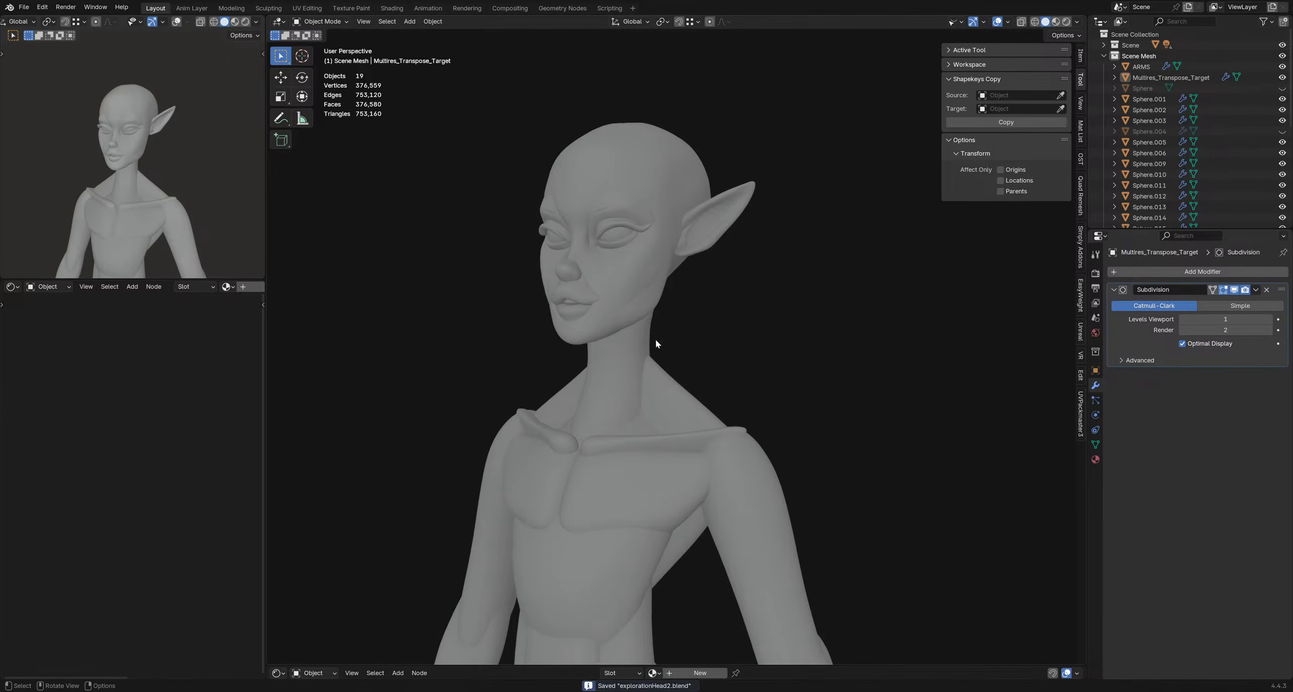
scroll(661, 347, down, 2)
middle_drag(669, 349, 705, 364)
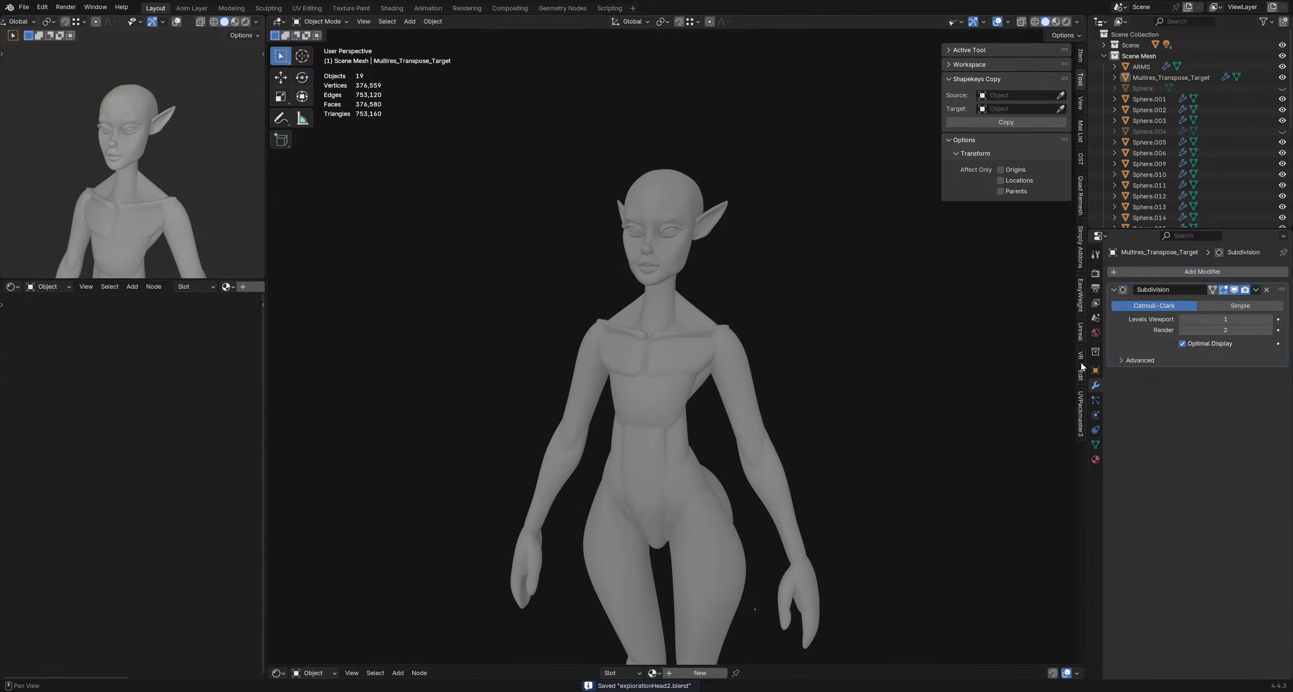
- Remove the Subdivision modifier from the Multires_Transpose_Target head mesh and apply the transpose target to the original meshes
click(1080, 376)
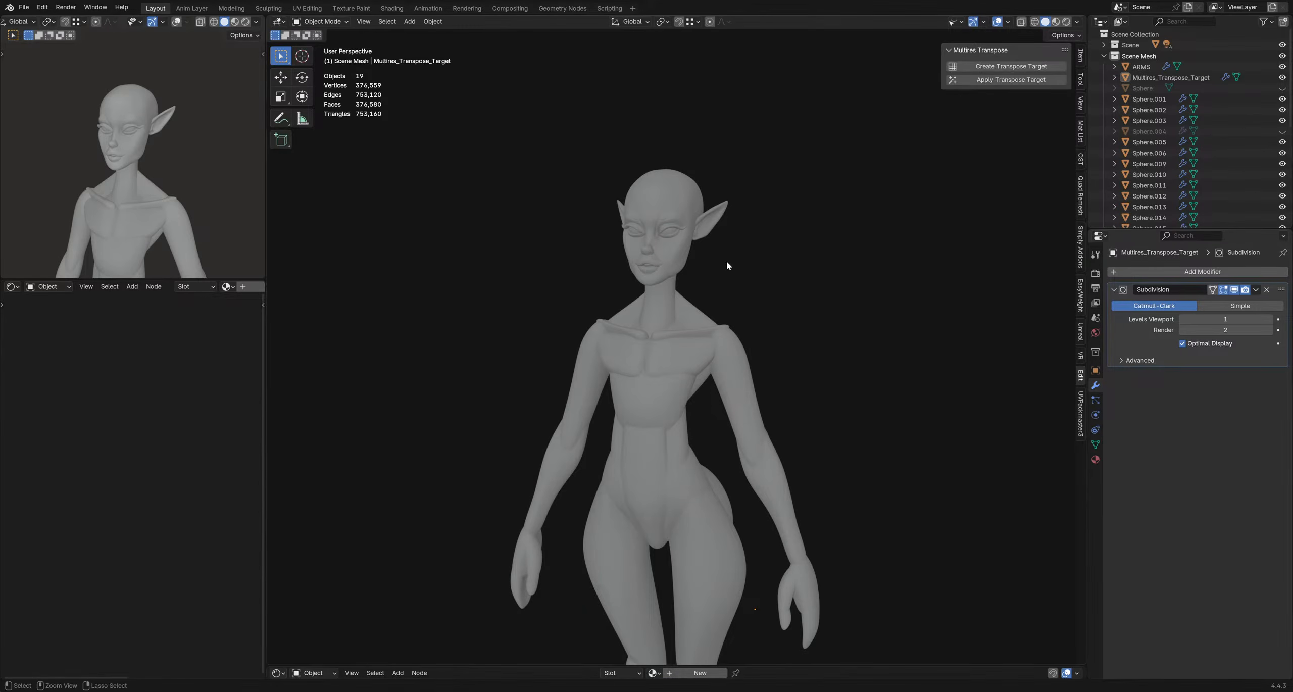
click(620, 260)
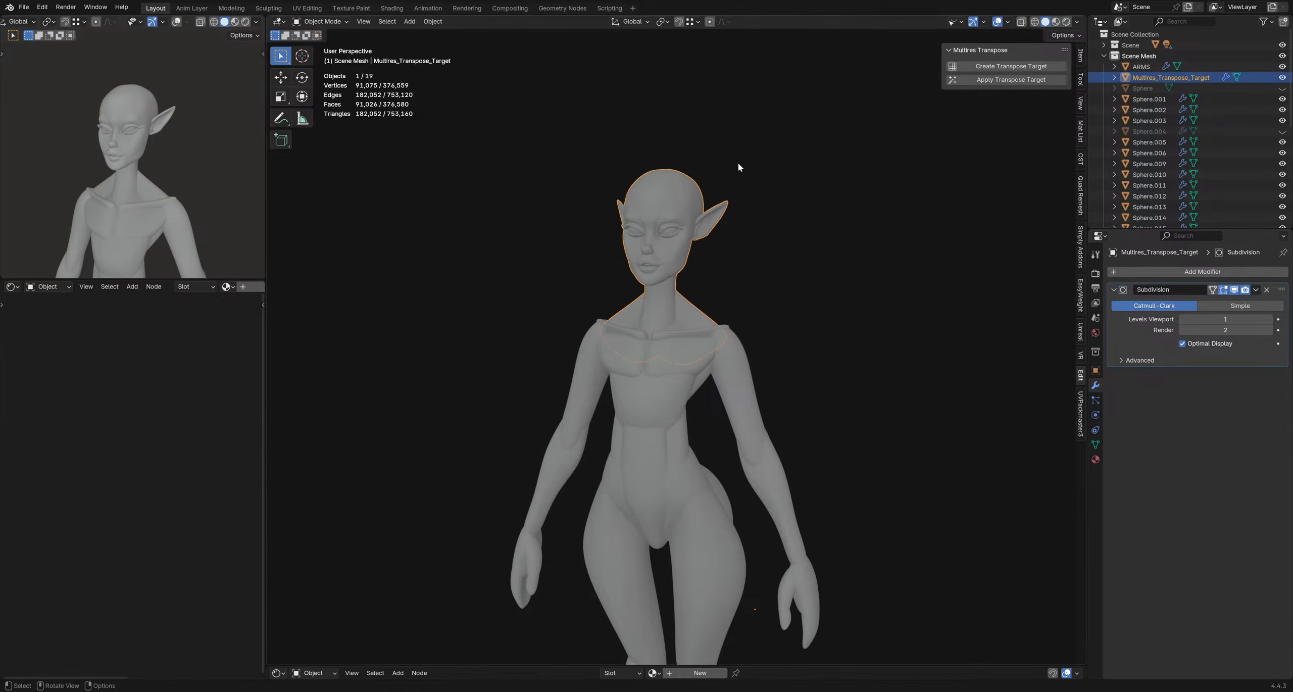
click(1025, 80)
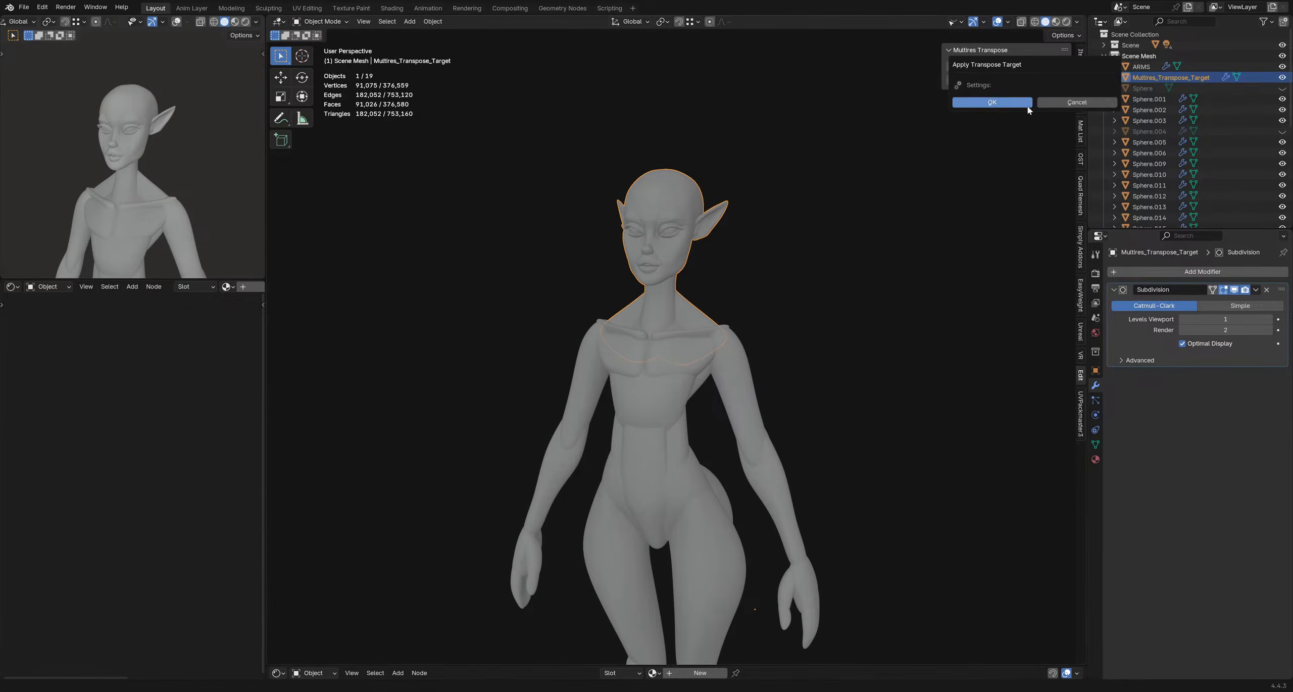
click(1025, 104)
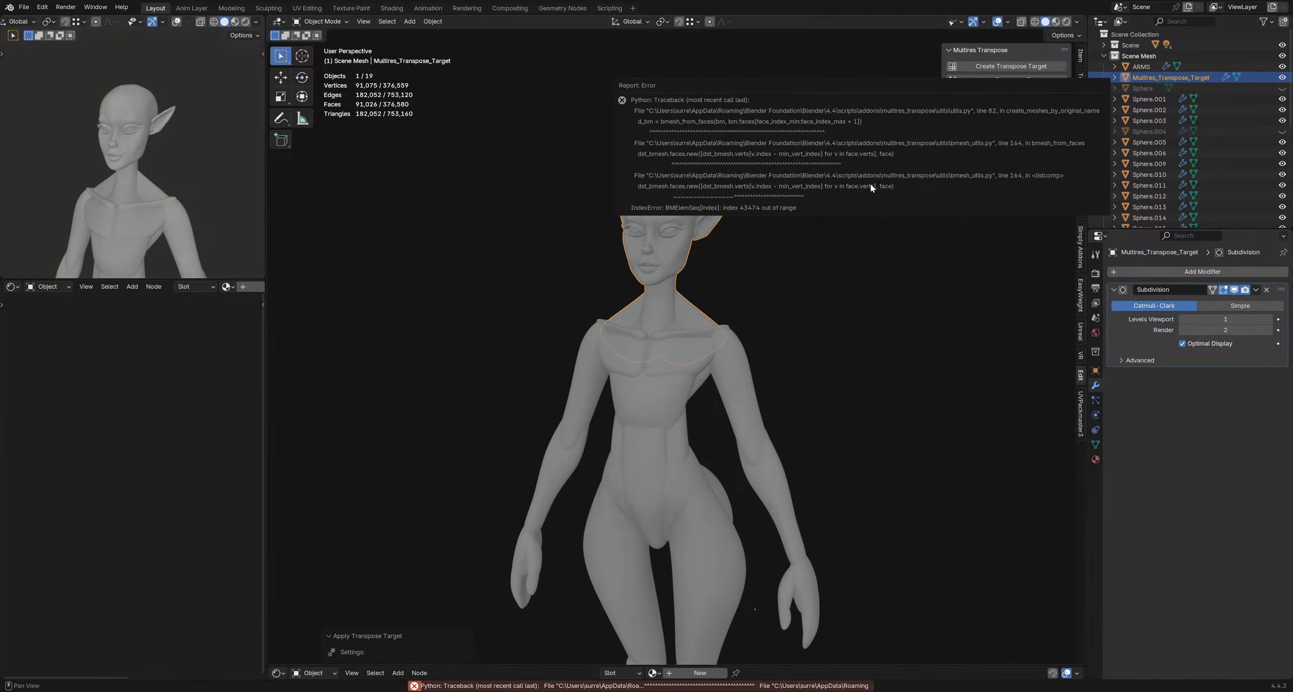
click(1266, 290)
click(1014, 79)
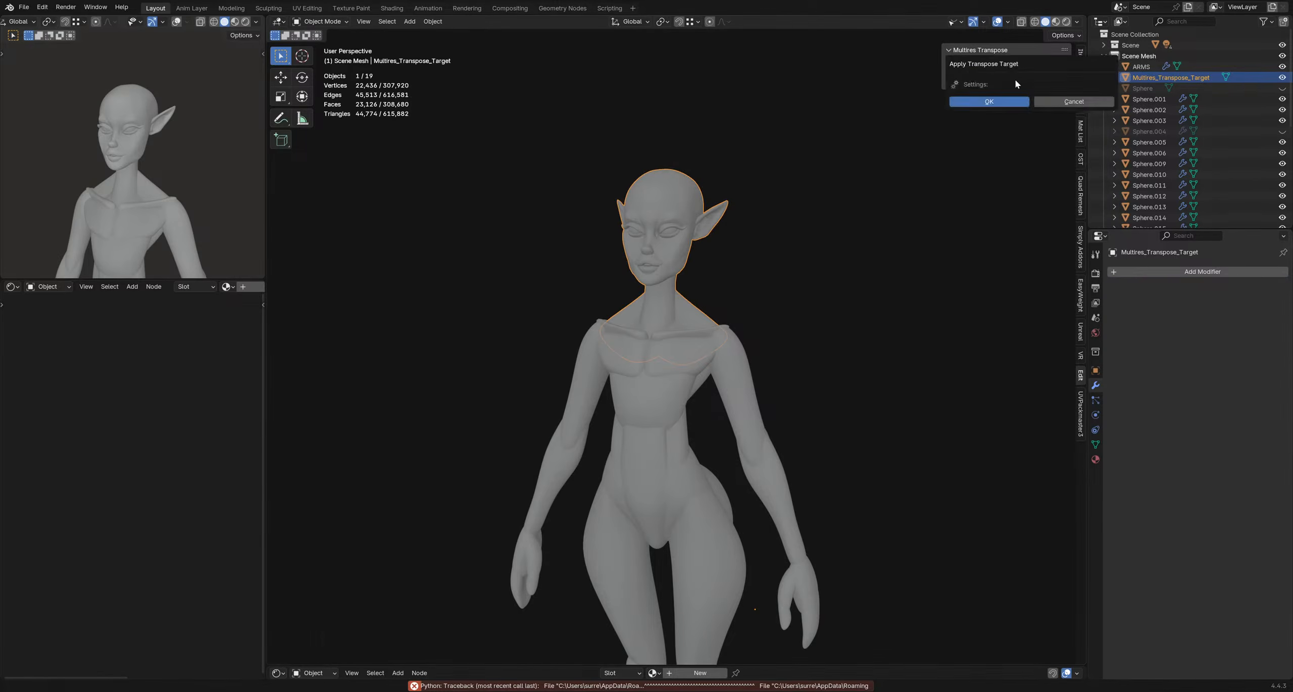
click(1004, 100)
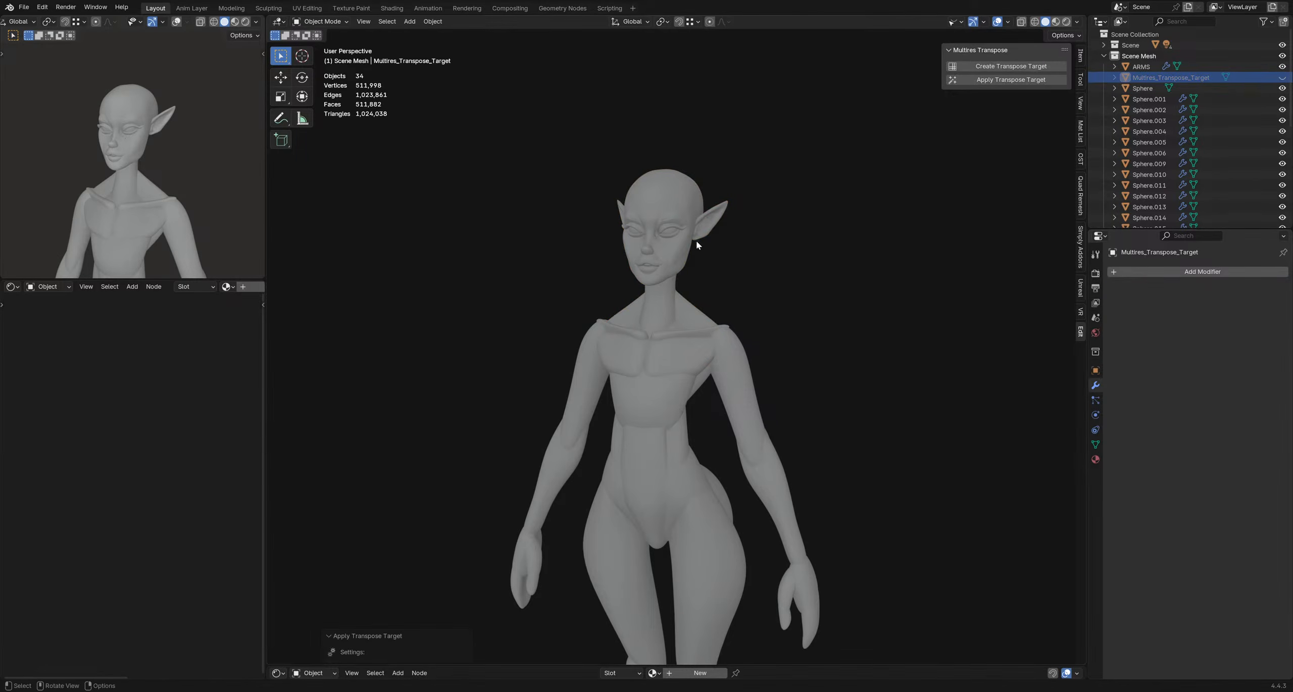
- Examine the separated head meshes up close and on the upper body, checking the skull mesh around the eyes and nose
scroll(696, 241, up, 5)
click(690, 260)
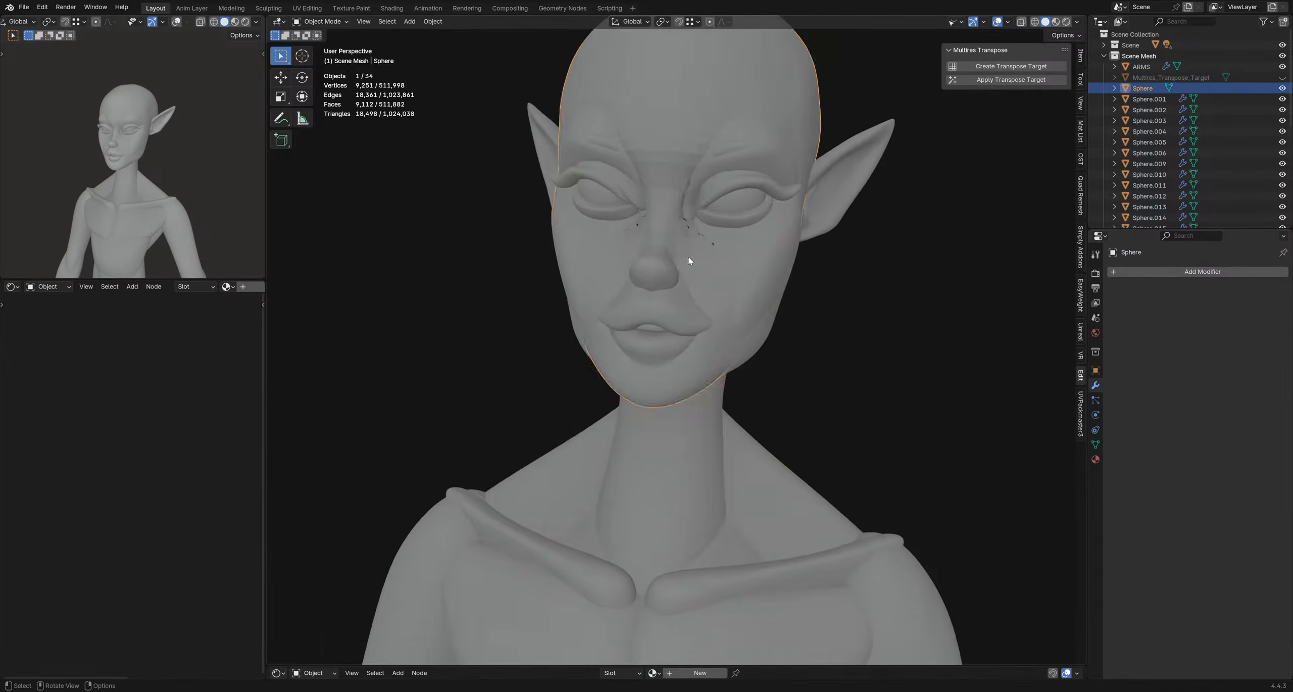
key(KP_Decimal)
middle_drag(657, 398, 834, 375)
scroll(536, 368, up, 4)
scroll(540, 372, down, 4)
scroll(757, 343, down, 5)
shift+middle_drag(680, 323, 614, 349)
shift+middle_drag(626, 405, 747, 329)
click(758, 329)
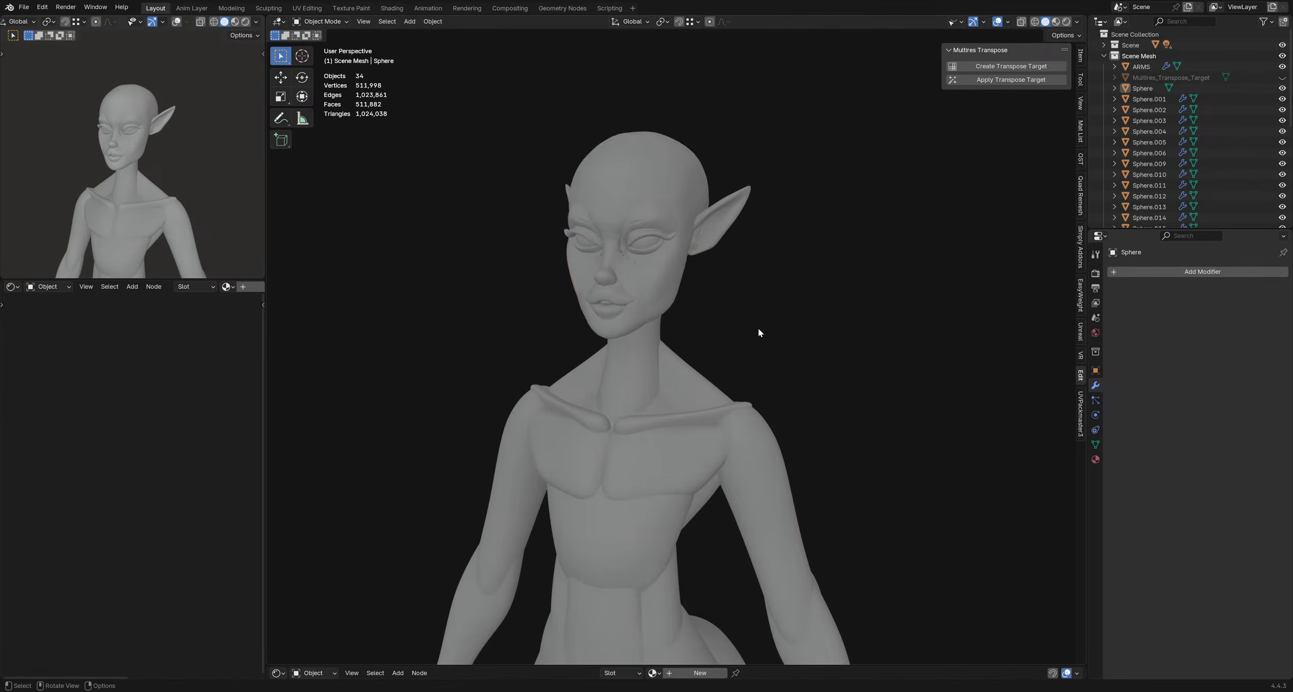
- Isolate the skull mesh in local view and inspect its topology around the eye sockets and mouth in Edit Mode
scroll(629, 272, up, 2)
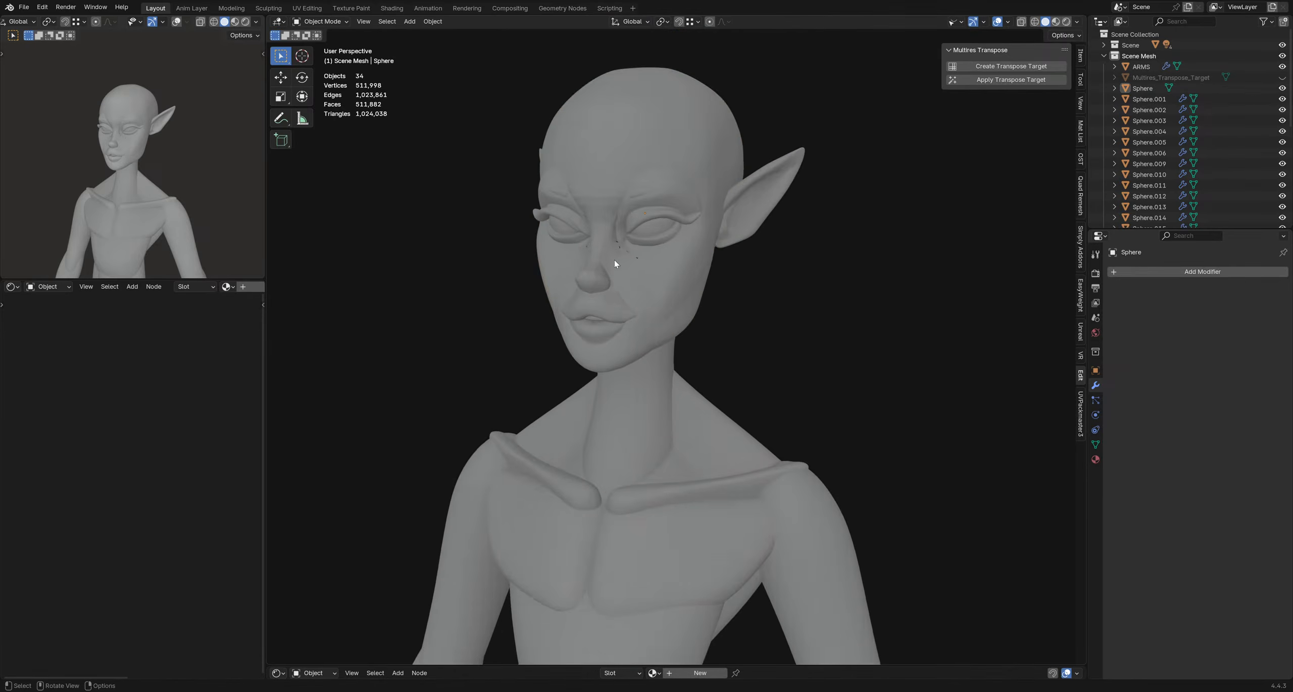
click(614, 260)
scroll(630, 269, up, 1)
key(KP_Decimal)
middle_drag(646, 356, 703, 372)
key(KP_Divide)
scroll(613, 399, up, 2)
scroll(704, 374, up, 5)
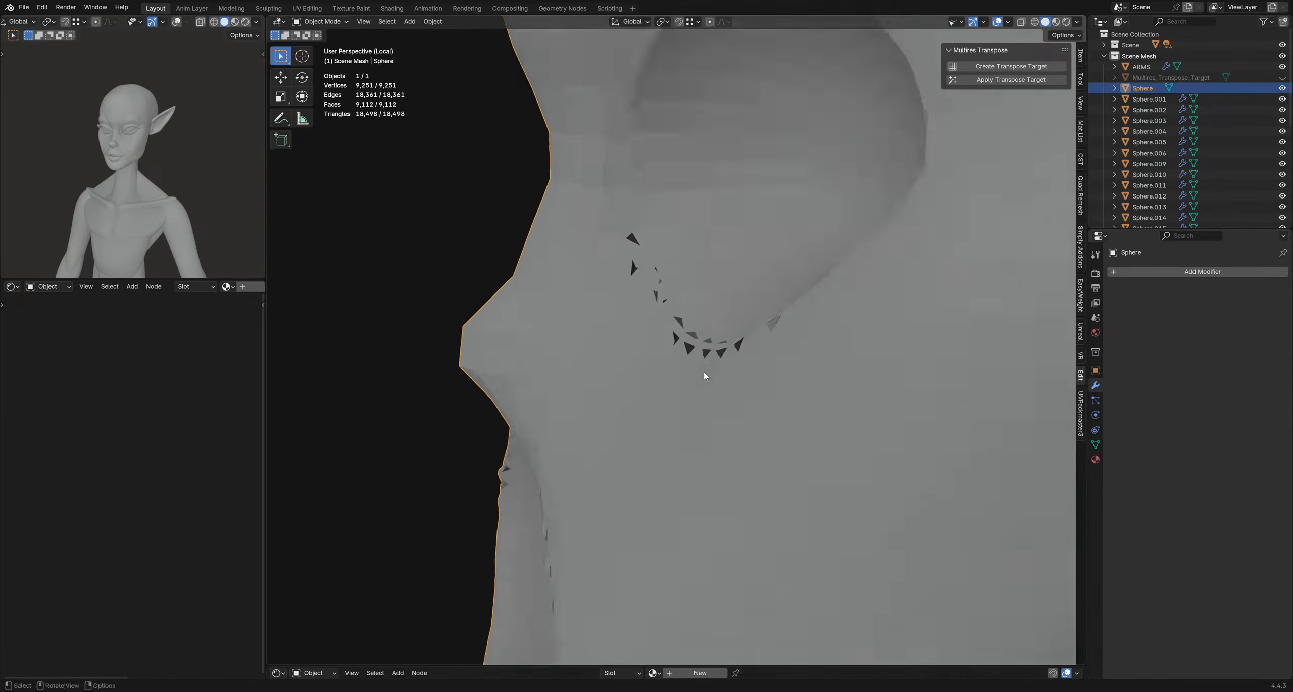
scroll(703, 376, up, 1)
key(Tab)
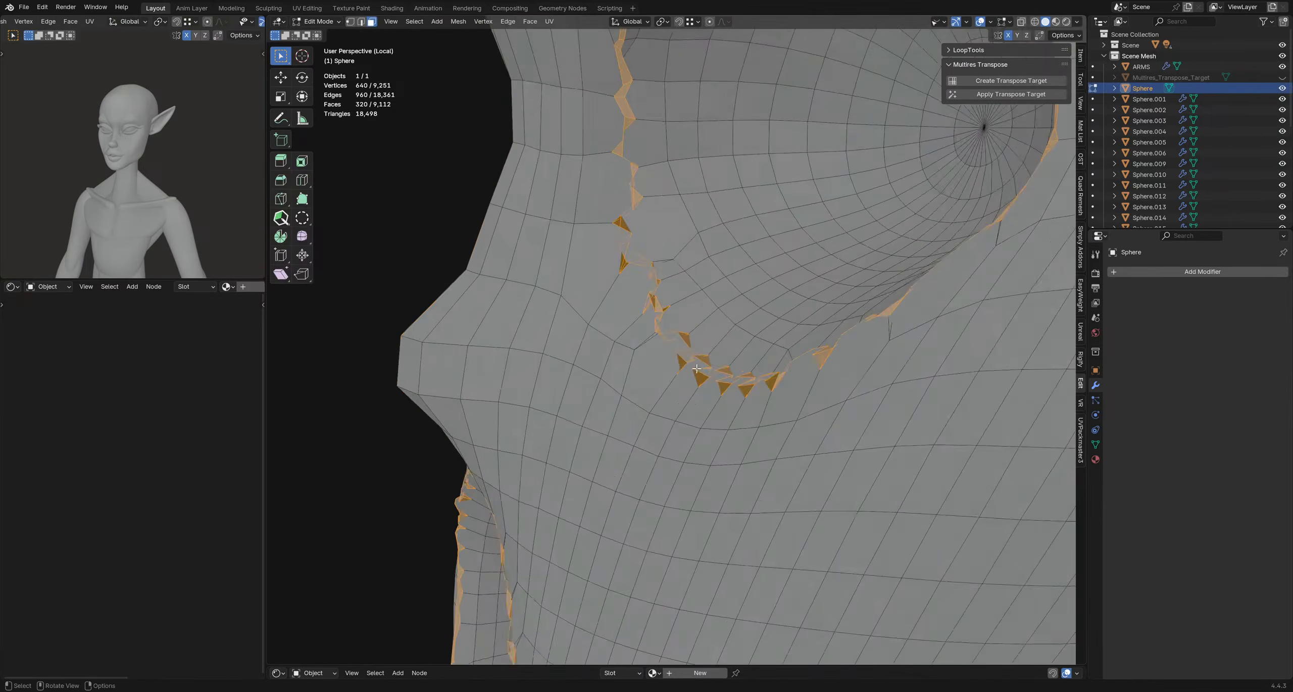
scroll(676, 347, down, 2)
mouse_move(674, 347)
middle_down()
mouse_move(833, 336)
mouse_move(696, 380)
mouse_move(808, 366)
mouse_move(661, 327)
middle_up()
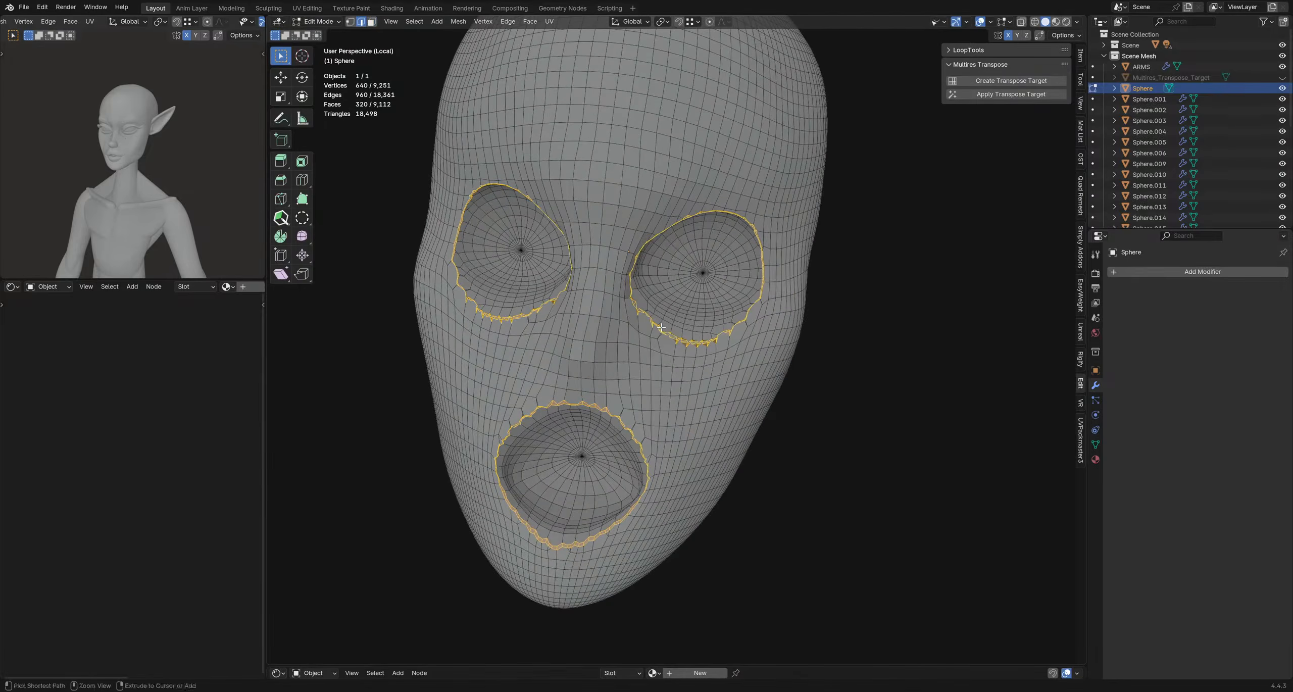
- Return the isolated skull mesh to Object Mode, deselect it and leave local view
key(ctrl+Tab)
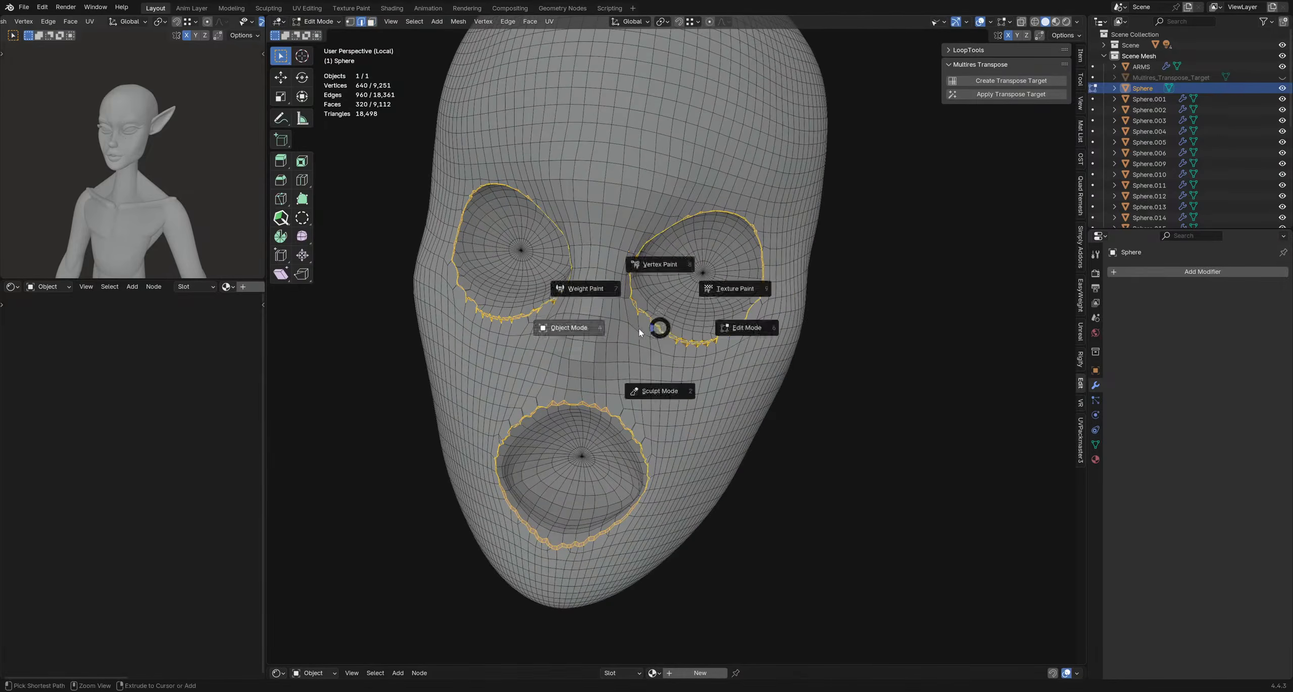
click(559, 328)
click(829, 340)
middle_drag(752, 328, 652, 269)
key(ctrl+2)
key(ctrl+Tab)
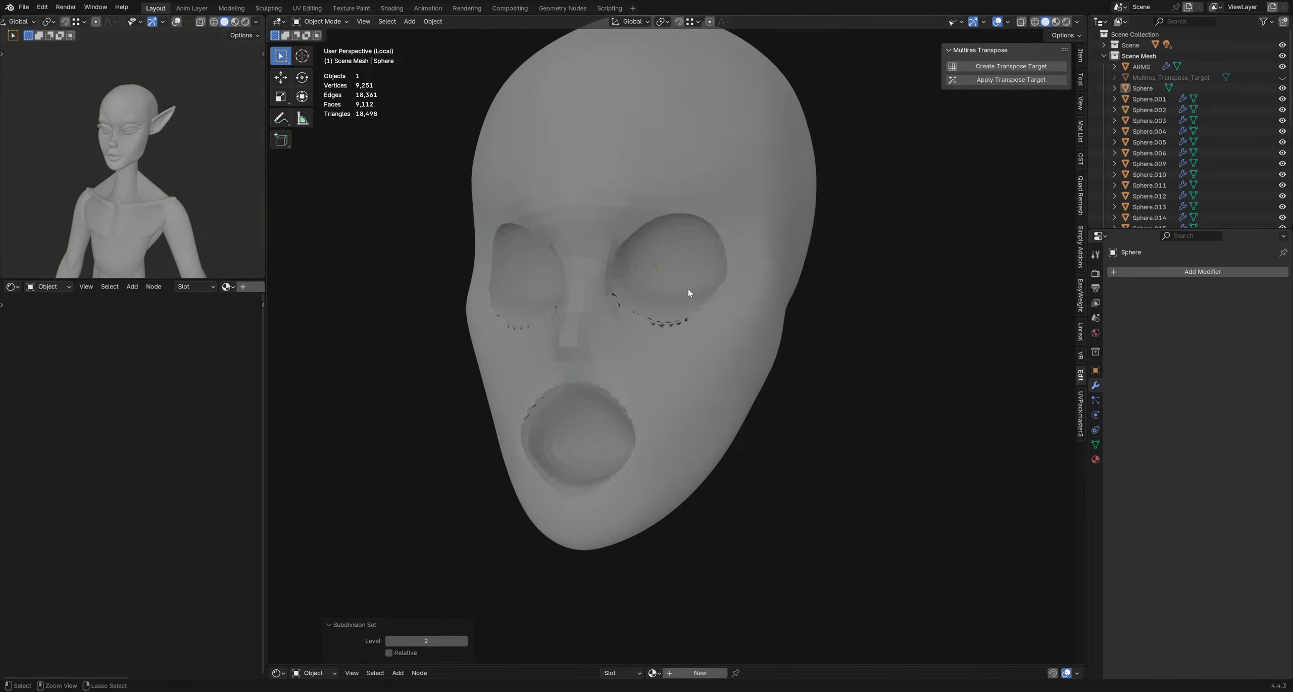
key(KP_Divide)
shift+middle_drag(604, 373, 624, 333)
- Try a level 2 Subdivision on the skull mesh, remove the modifier again and clear the selection
click(624, 313)
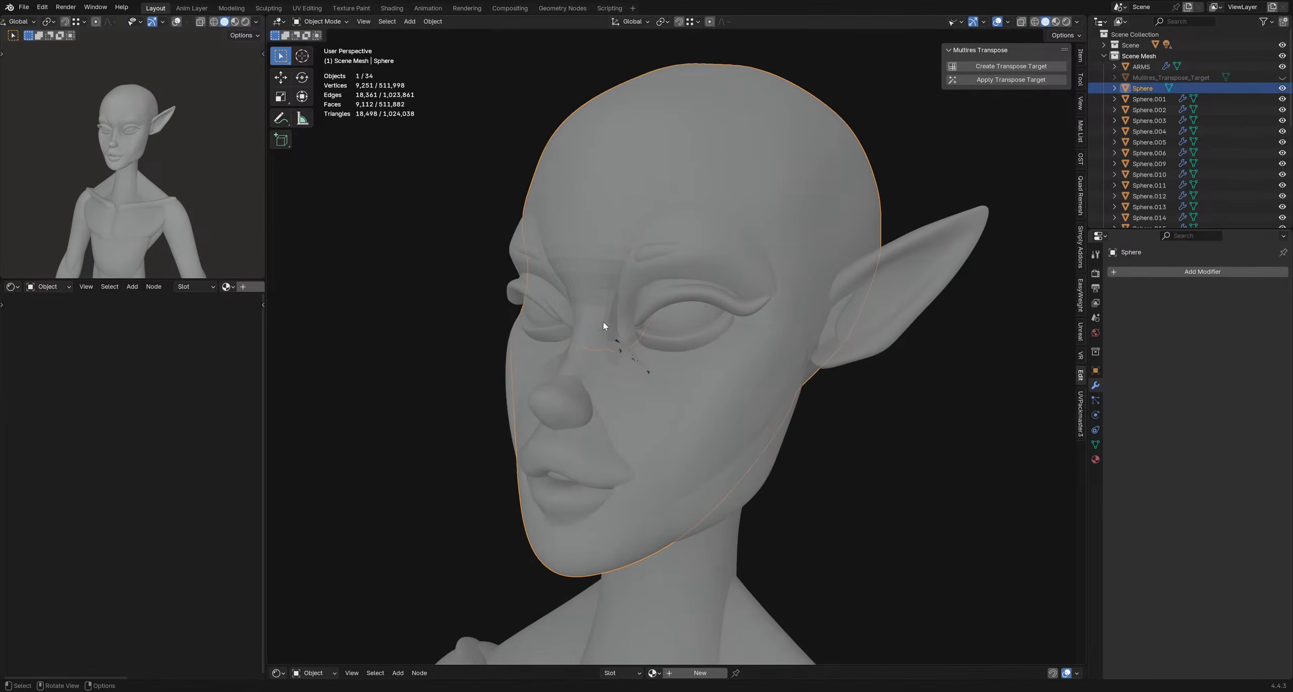
key(ctrl+2)
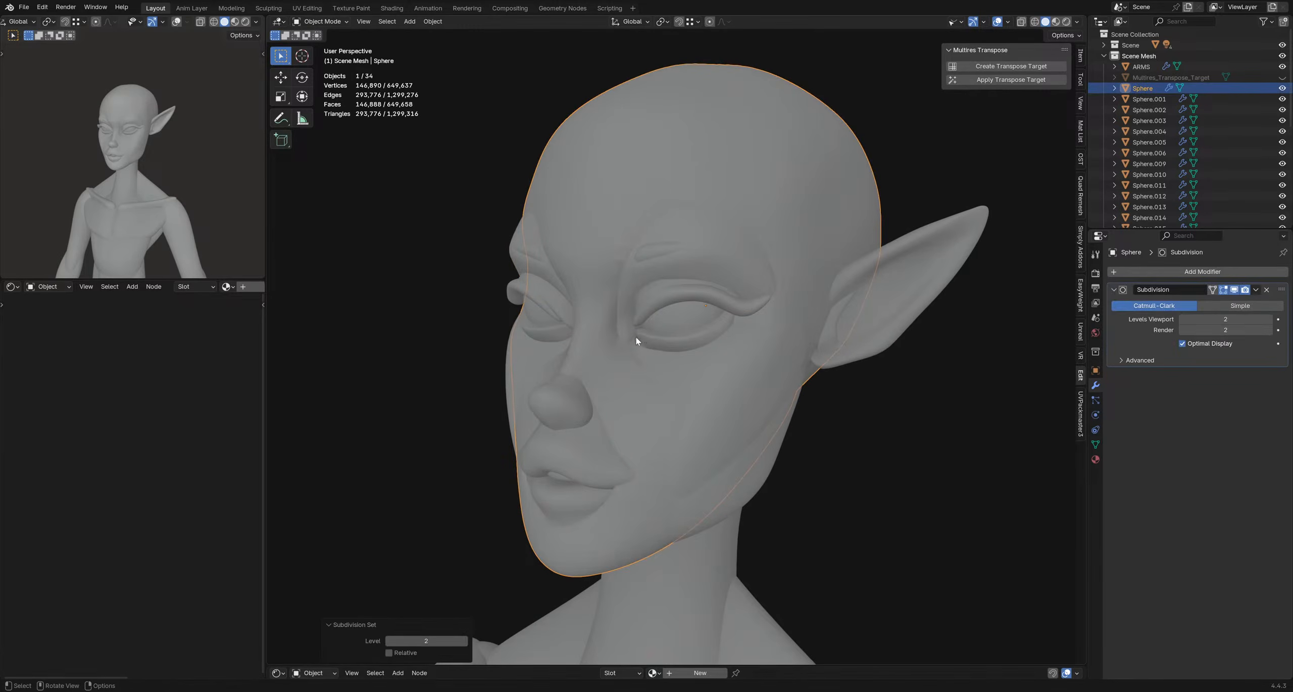
middle_drag(638, 341, 780, 343)
click(1267, 290)
key(alt+a)
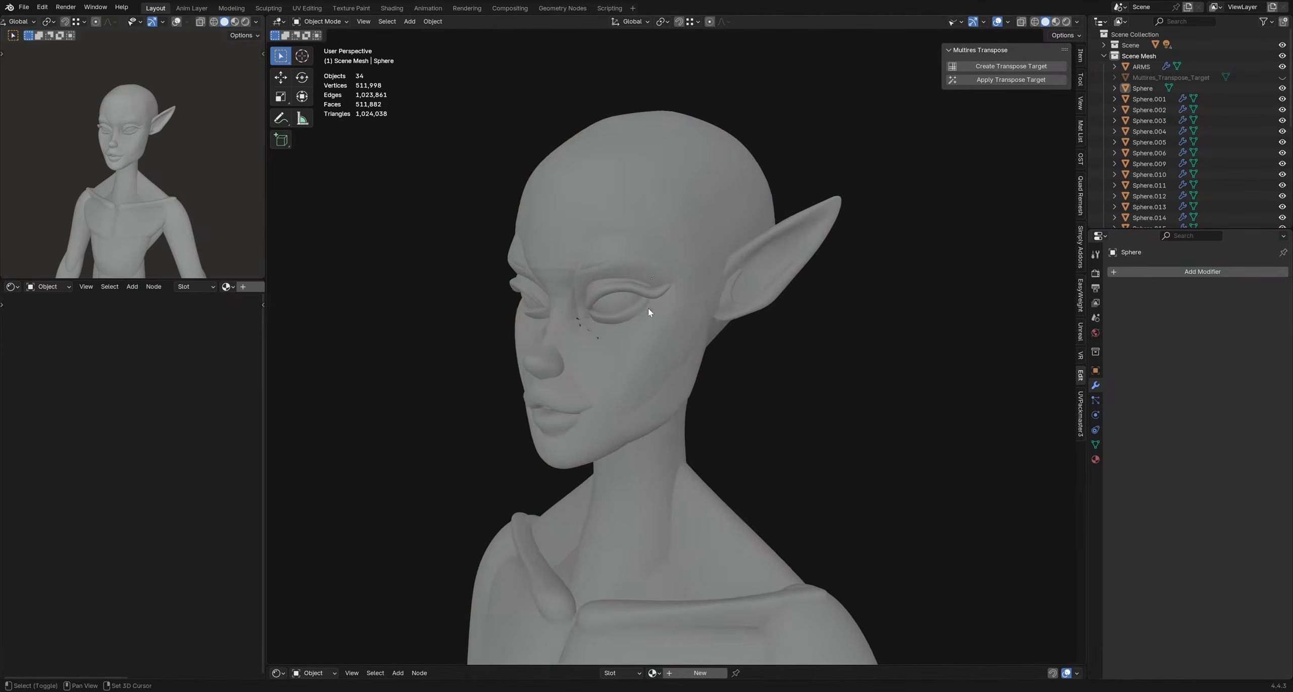
- Compare the Material Preview, Rendered, Wireframe and Solid shading modes and their options on a close-up of the face
middle_drag(648, 308, 692, 323)
scroll(633, 333, up, 3)
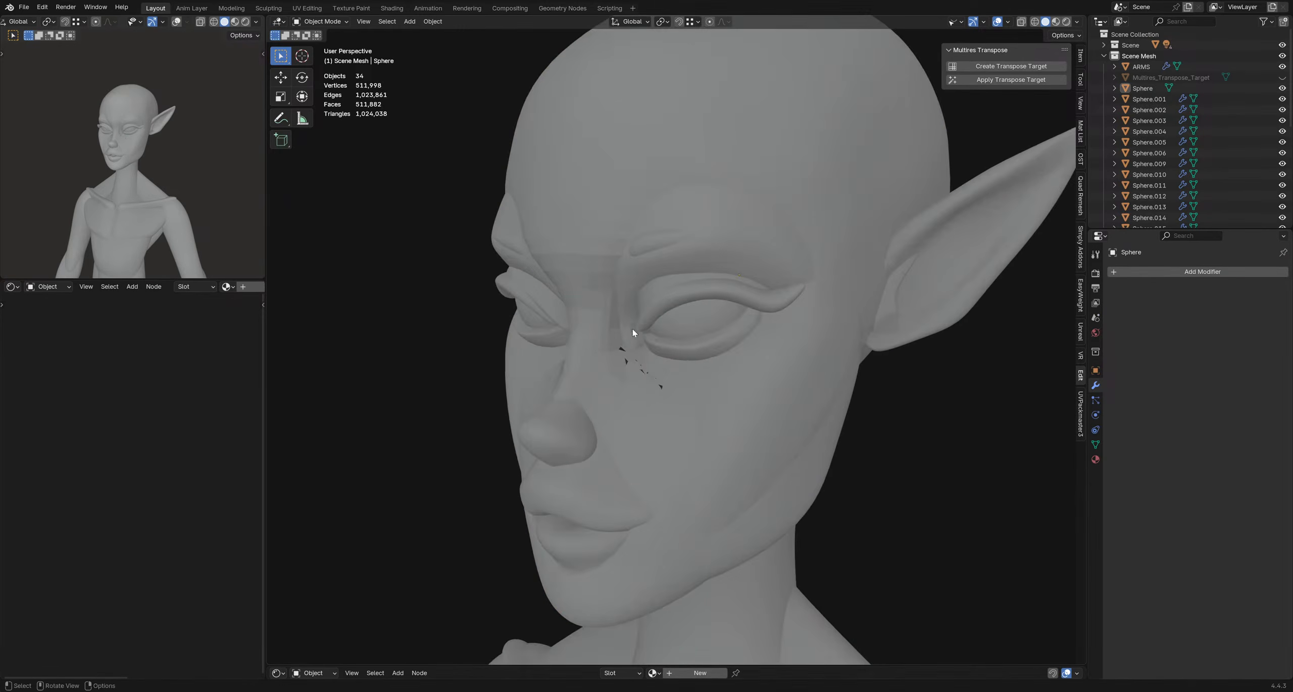
click(1077, 21)
click(1056, 22)
click(1077, 22)
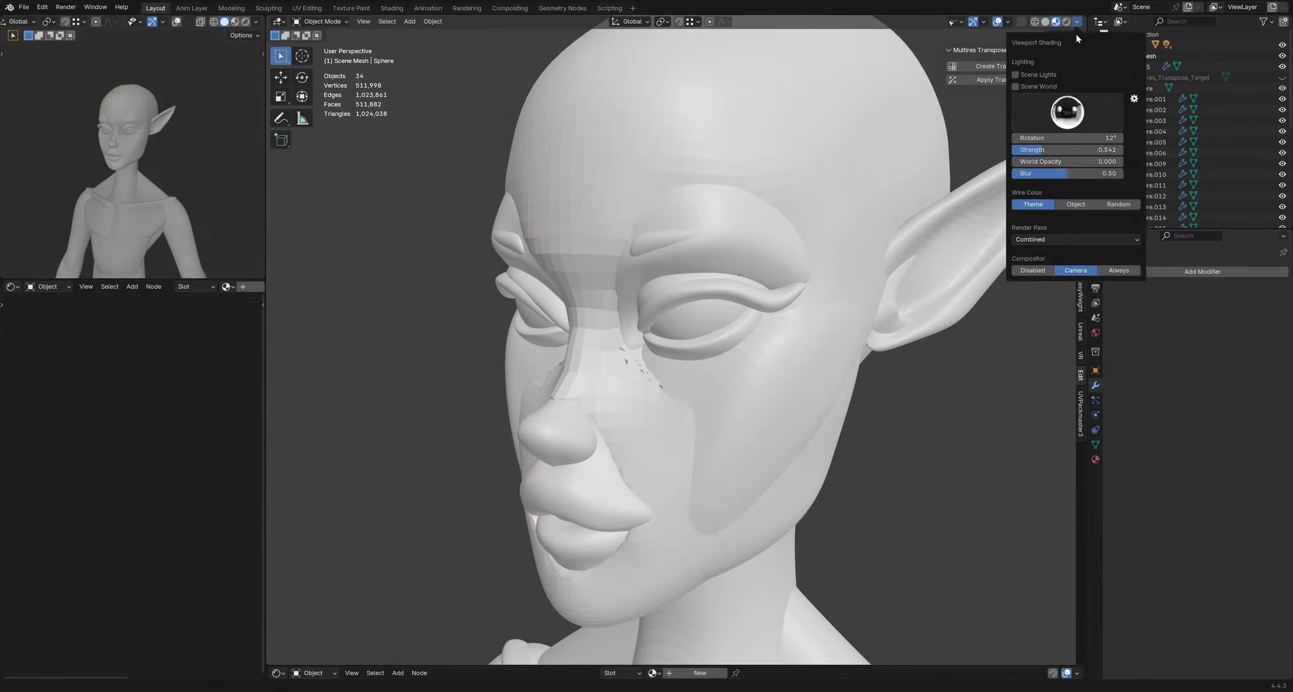
click(1077, 22)
click(1066, 22)
click(1077, 24)
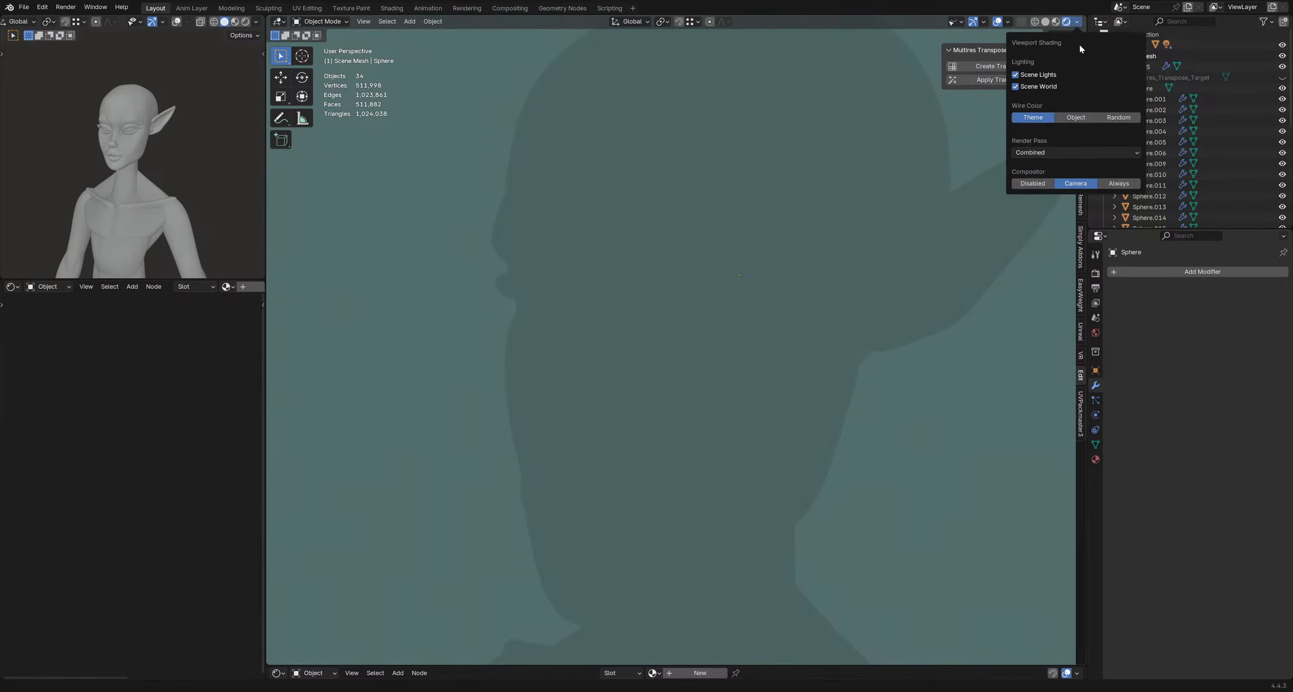
click(1044, 22)
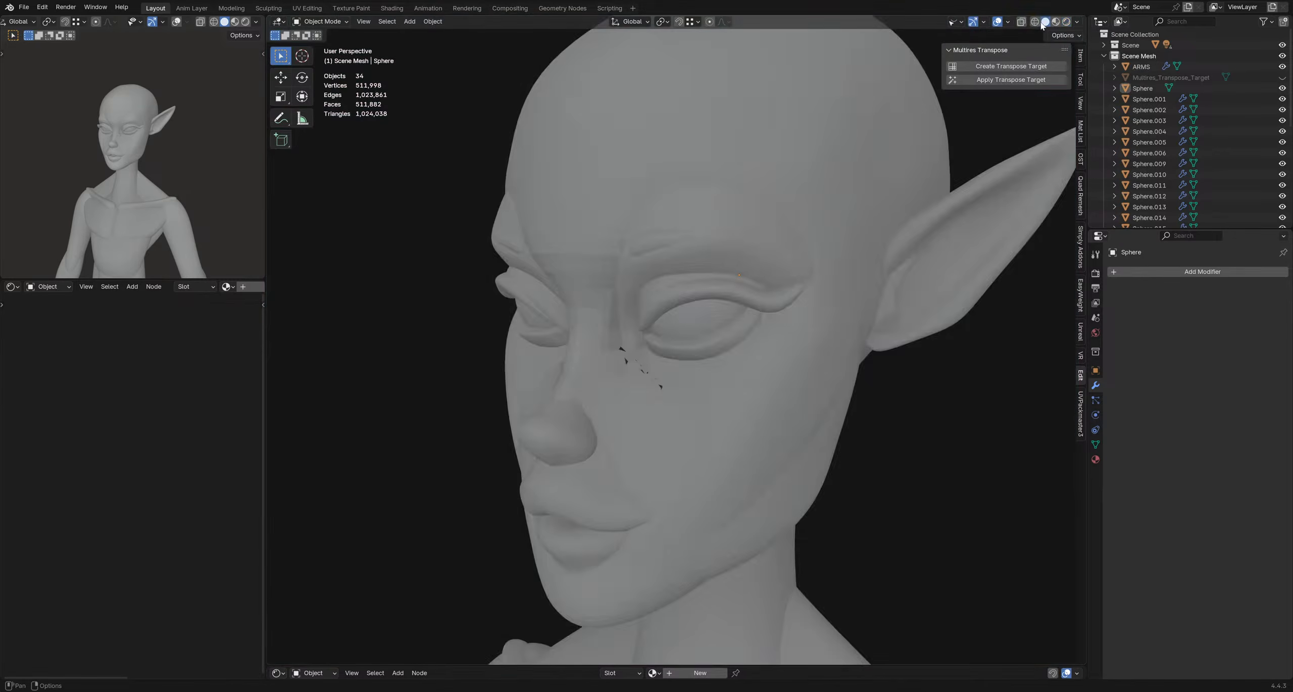
click(1035, 22)
click(1078, 23)
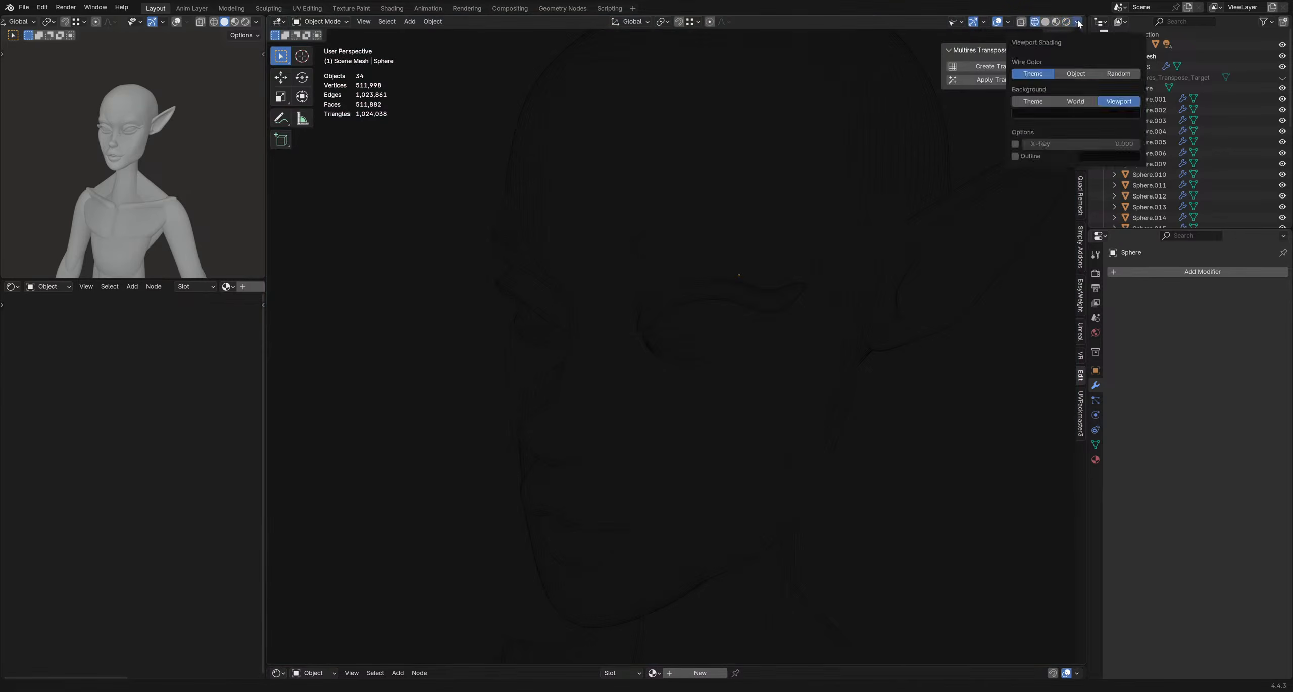
click(1077, 22)
click(1075, 24)
click(1044, 23)
click(1077, 23)
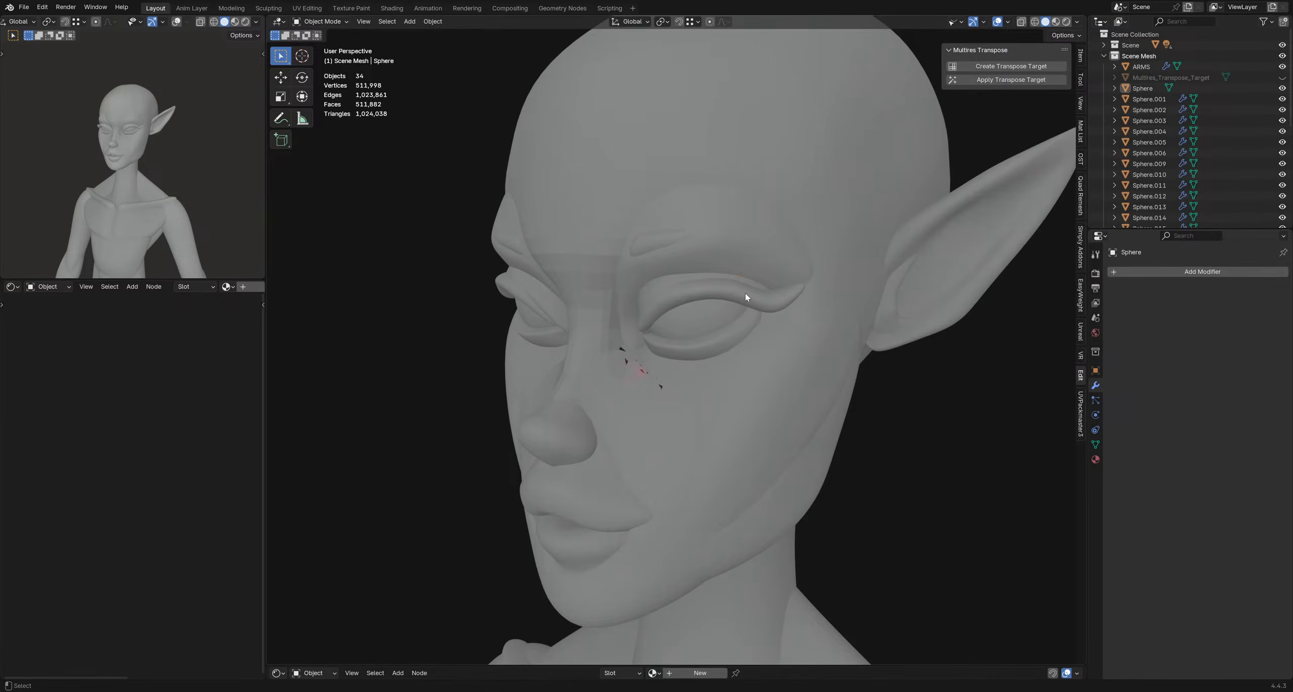
- Check the viewport overlay options and switch Backface Culling on and off again to test the spots beside the nose
click(983, 21)
mouse_move(1013, 24)
click(1006, 23)
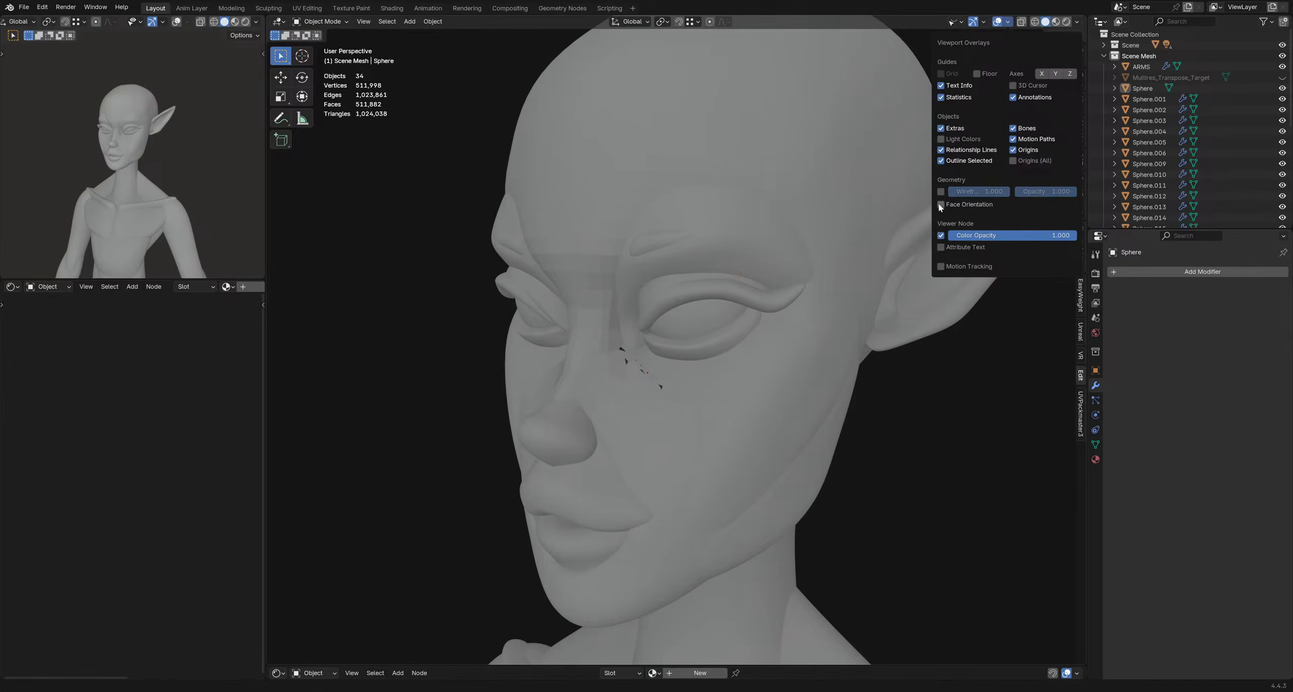
click(1077, 22)
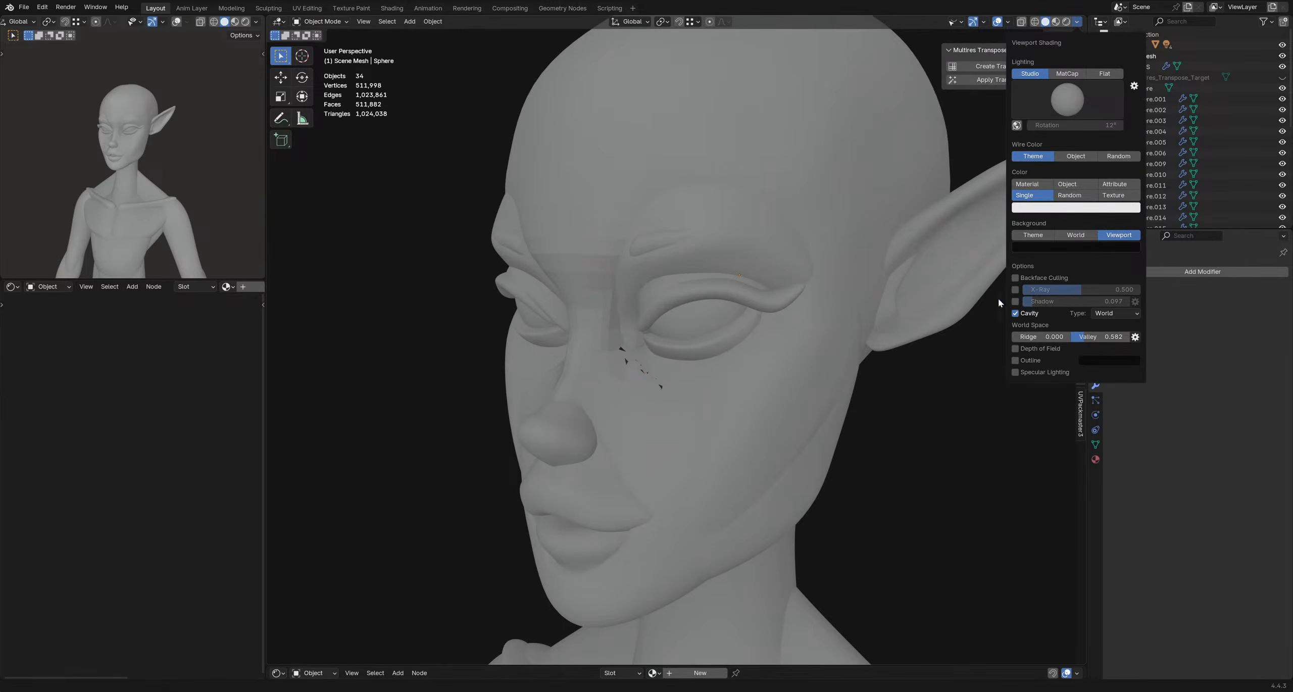
click(1044, 280)
click(1044, 279)
- Give the skull mesh a level 1 Subdivision modifier, deselect it, save the file and review the head
middle_drag(689, 350, 722, 340)
scroll(721, 341, down, 4)
mouse_move(788, 401)
shift+middle_down()
mouse_move(641, 366)
mouse_move(639, 344)
shift+middle_up()
click(627, 263)
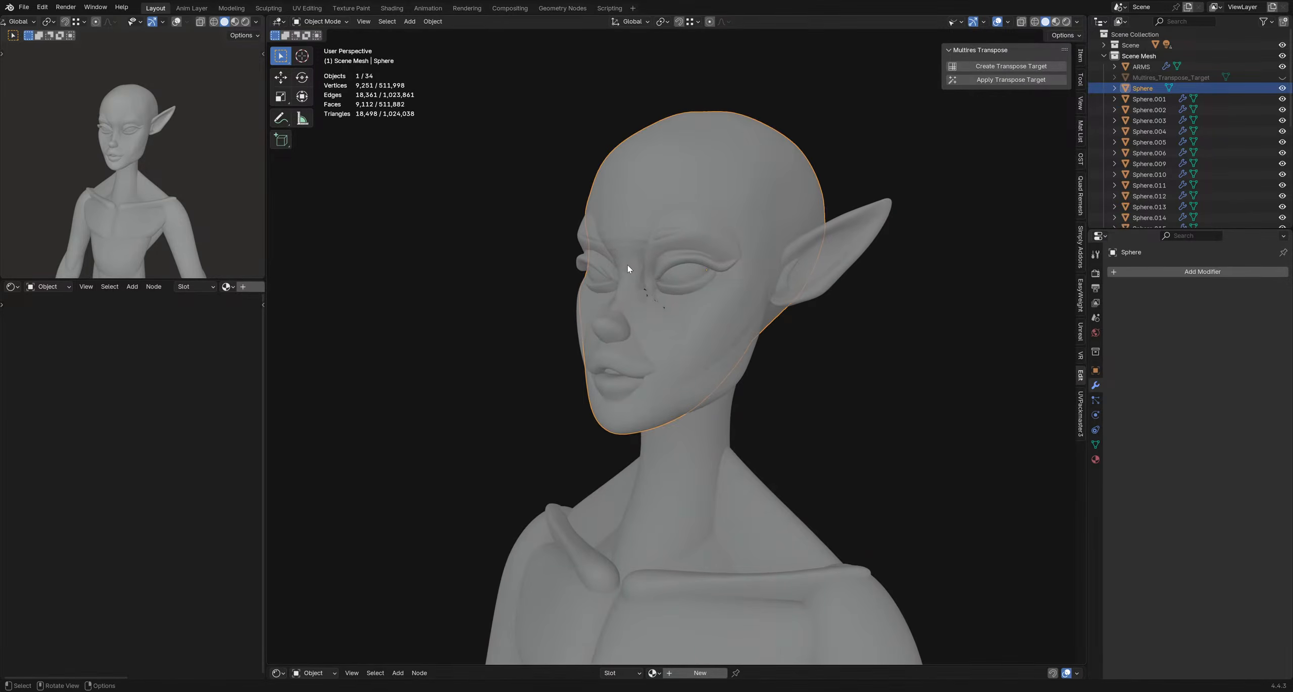
middle_drag(627, 264, 692, 366)
key(ctrl+1)
click(805, 390)
scroll(675, 378, up, 2)
middle_drag(686, 383, 706, 379)
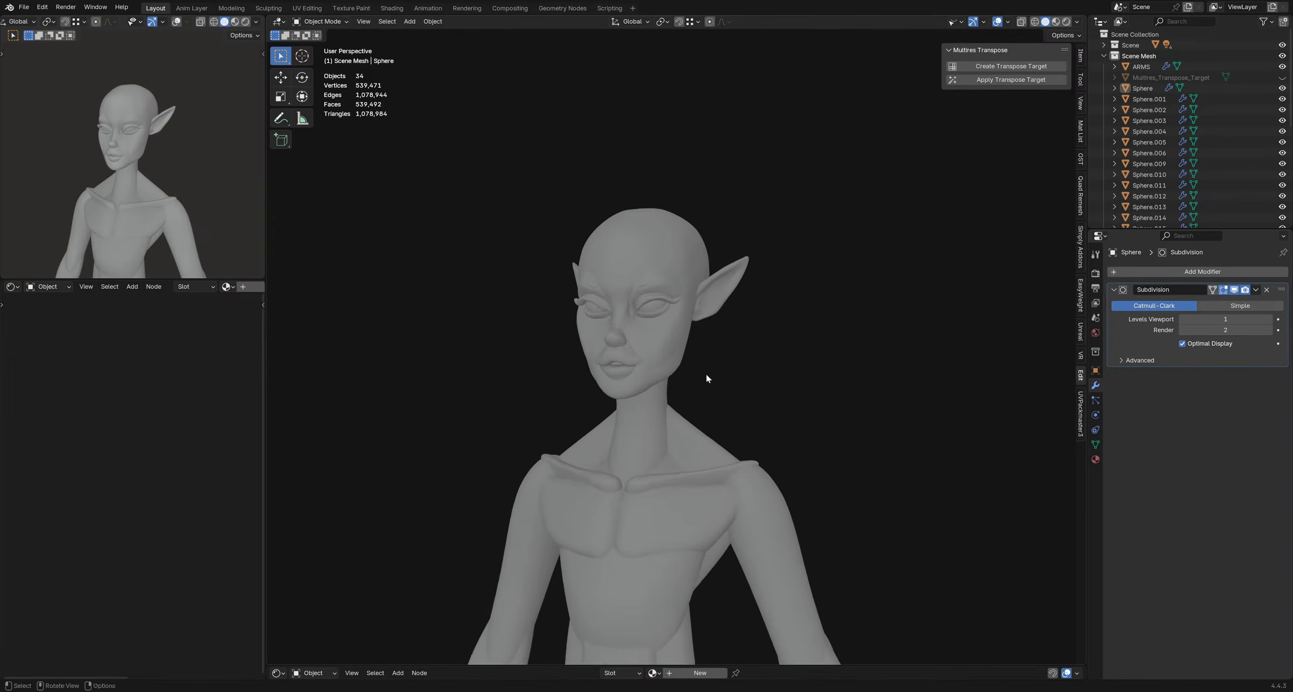
scroll(702, 324, up, 4)
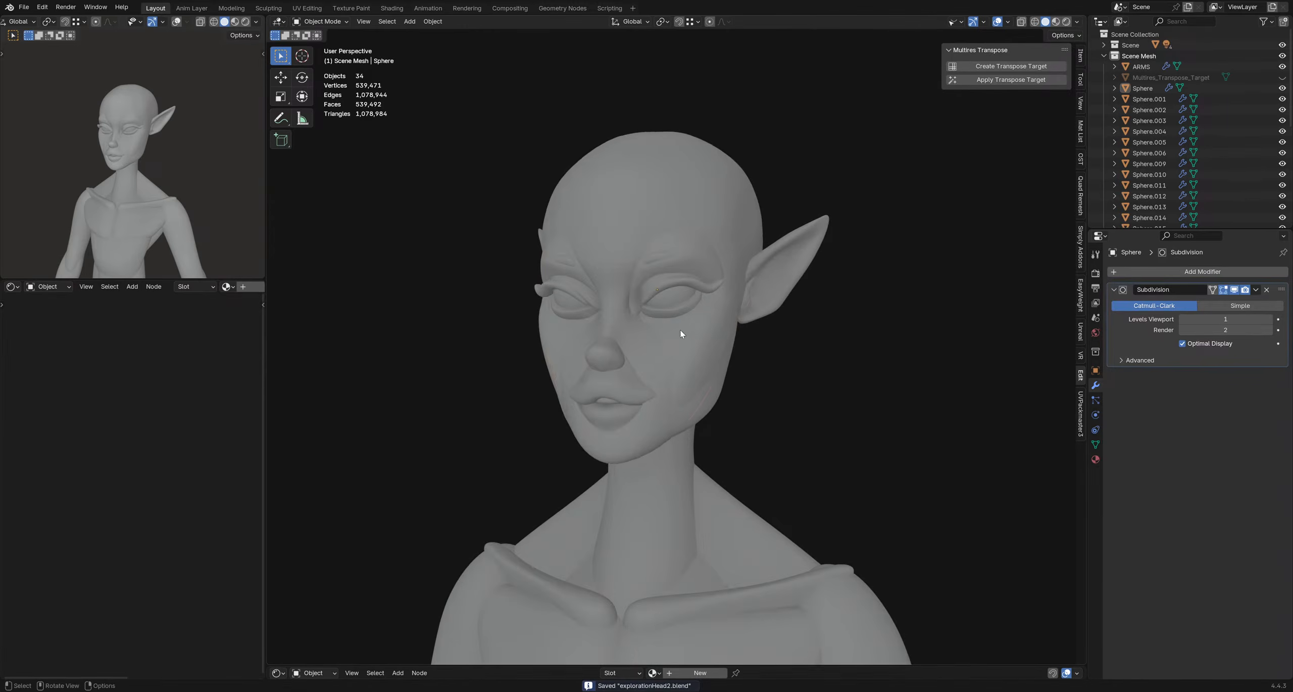
- Select the cheek mesh (Sphere.037) and isolate it in local view
click(623, 240)
click(685, 246)
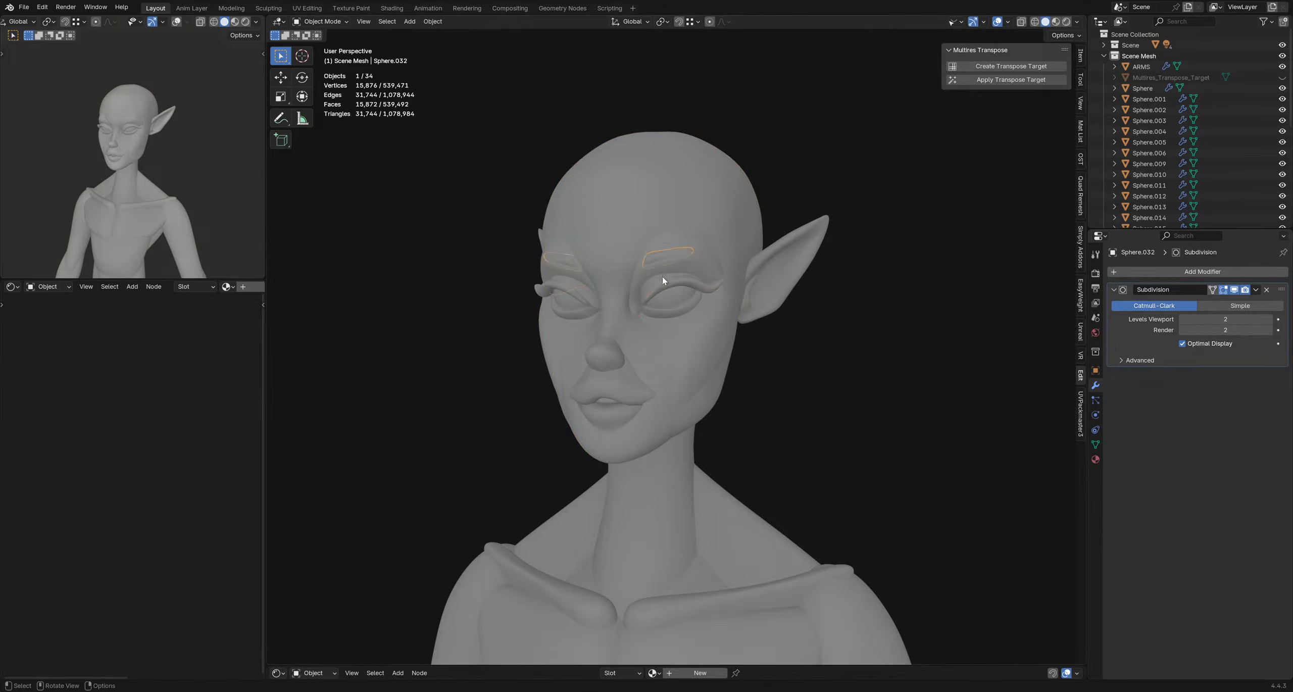
click(663, 278)
middle_drag(720, 352, 580, 344)
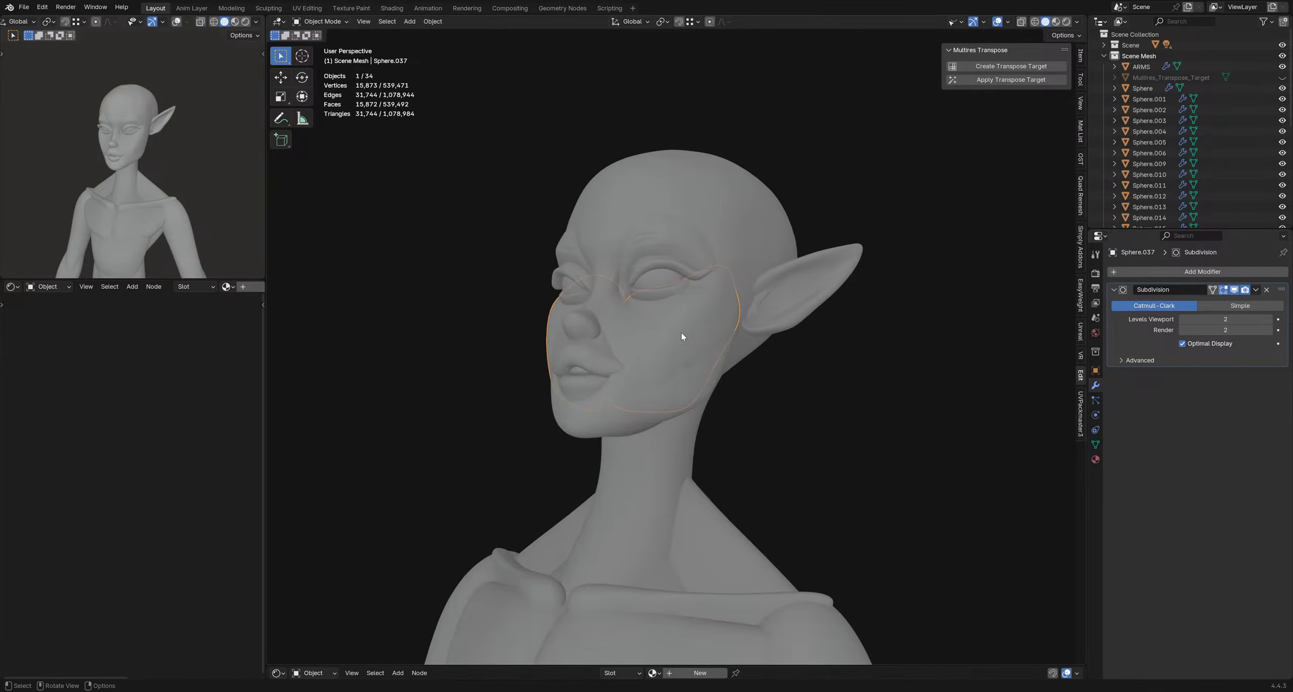
middle_drag(682, 333, 672, 379)
key(KP_Divide)
- Inspect the isolated cheek mesh's topology in Edit Mode and return to Object Mode
key(ctrl+Tab)
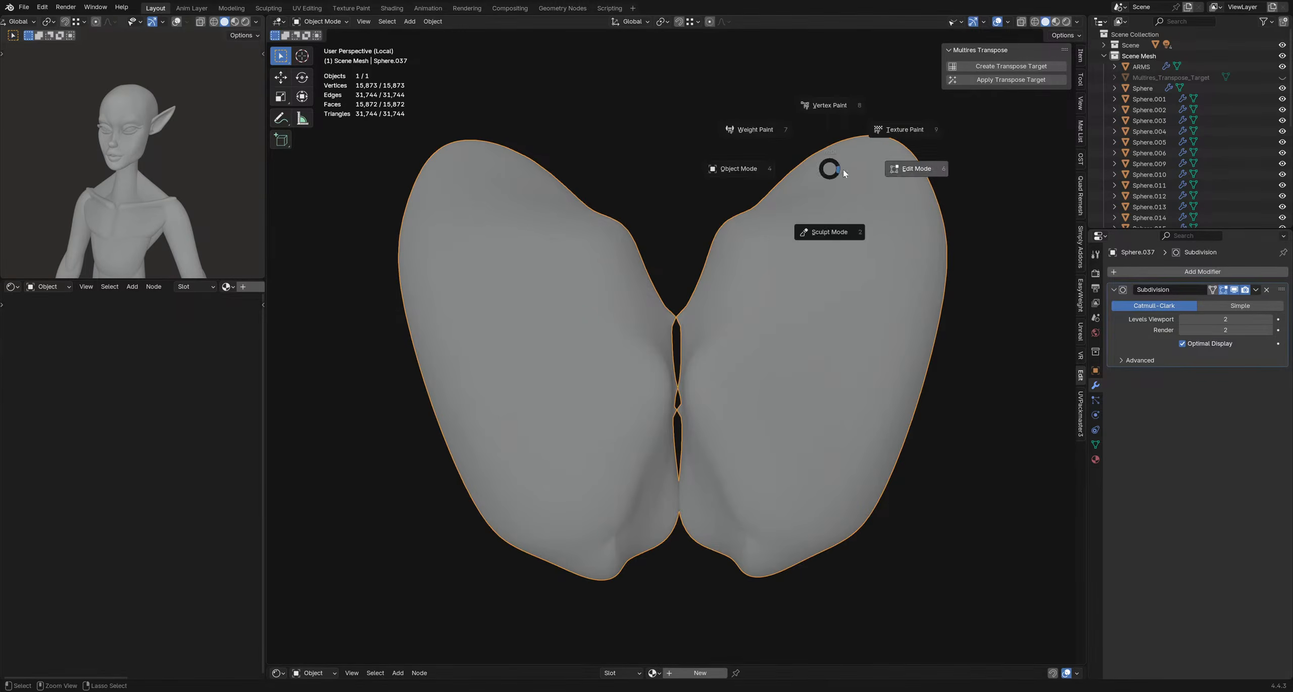
click(899, 165)
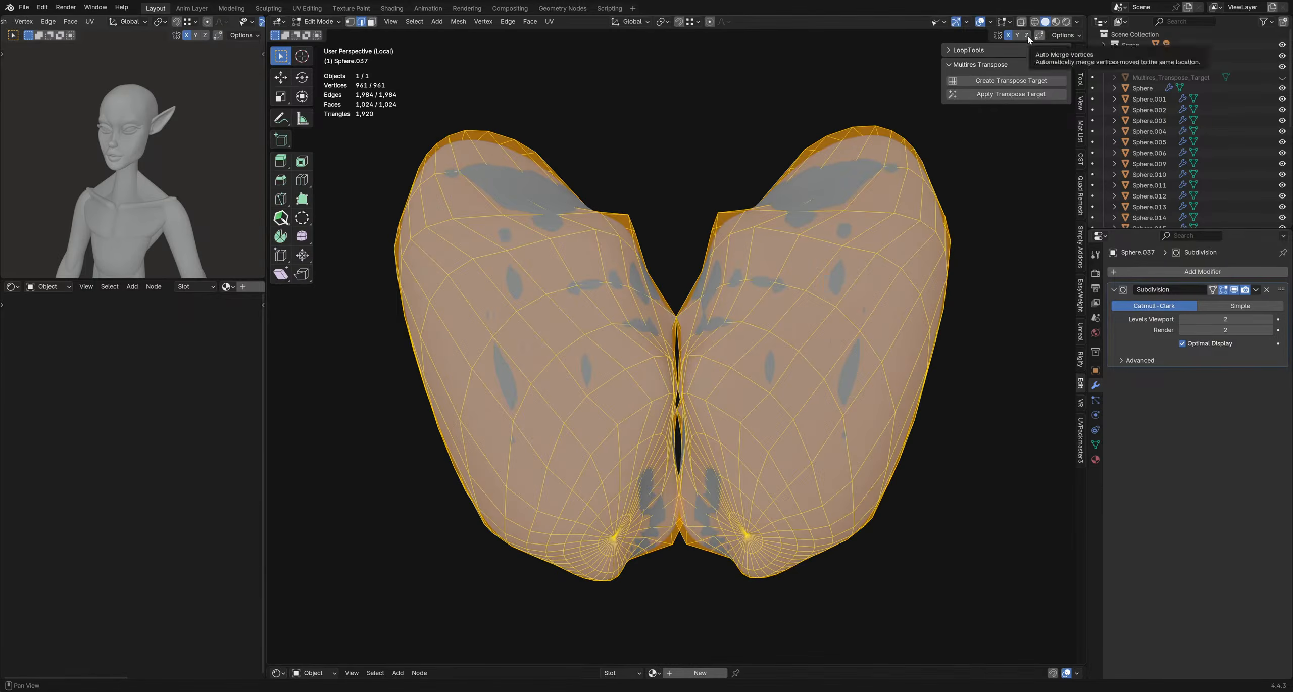
key(ctrl+Tab)
click(683, 227)
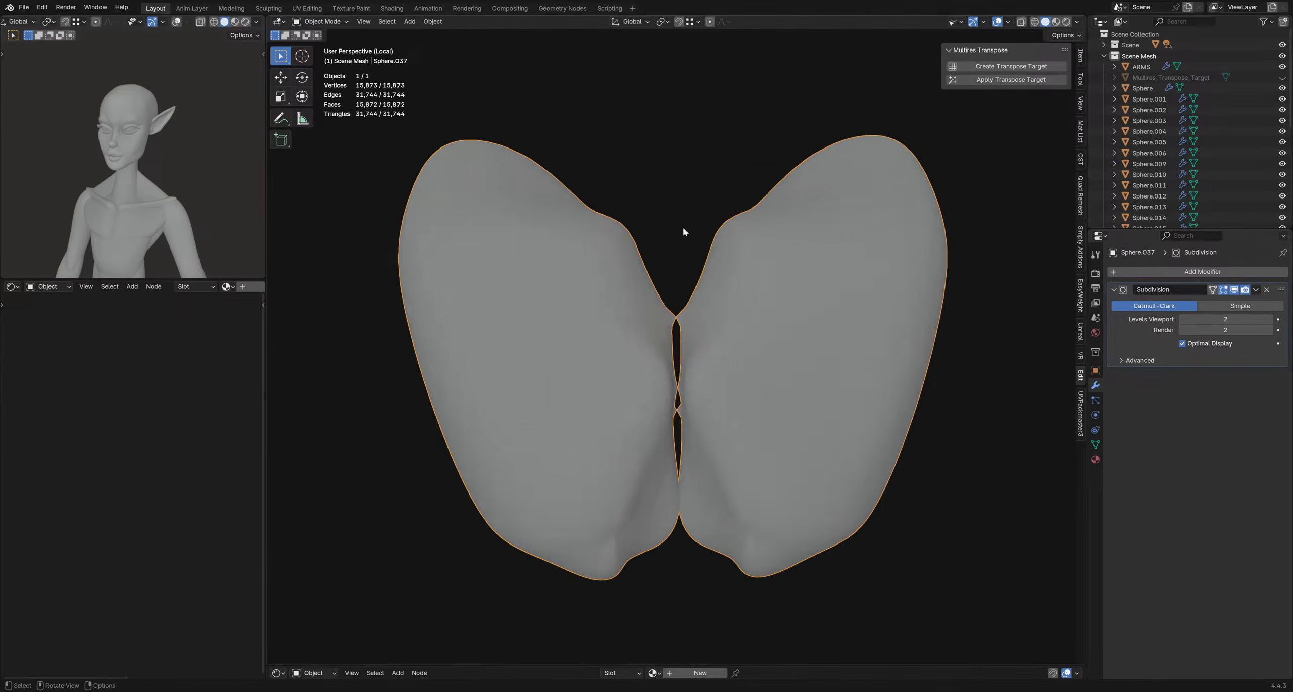
- Add a Mirror modifier to the cheek mesh
click(1186, 271)
mouse_move(1122, 272)
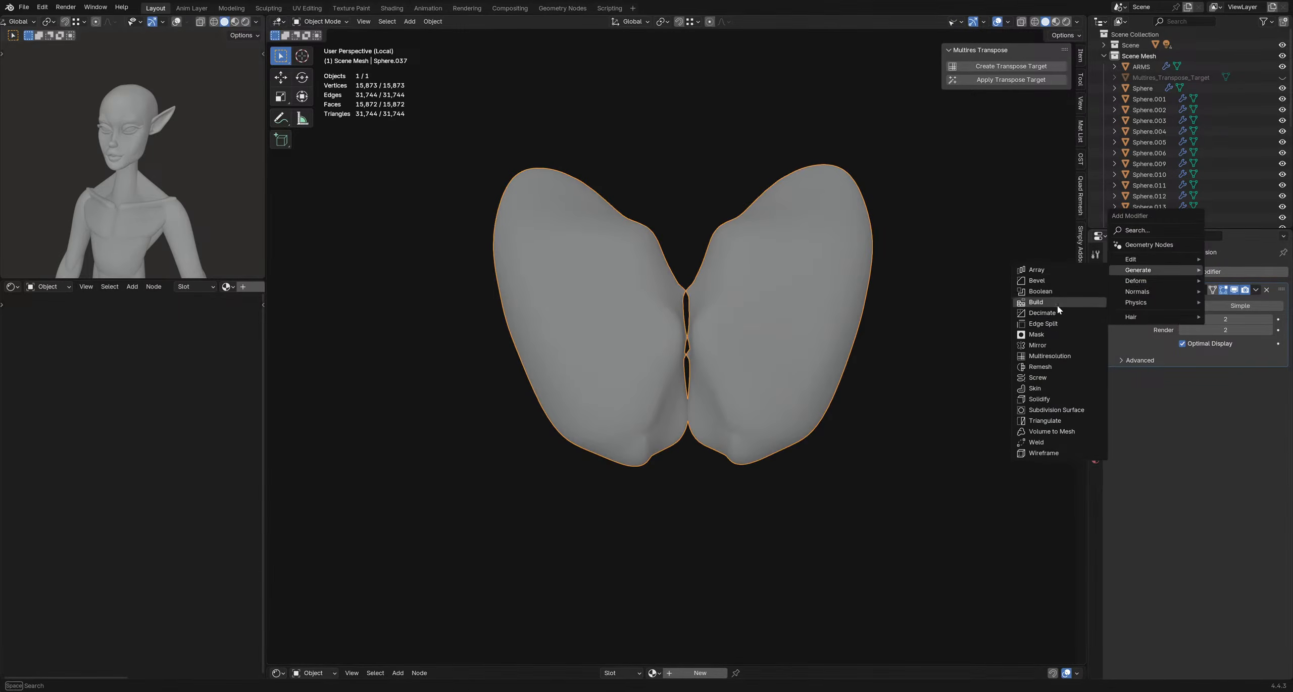
click(1040, 345)
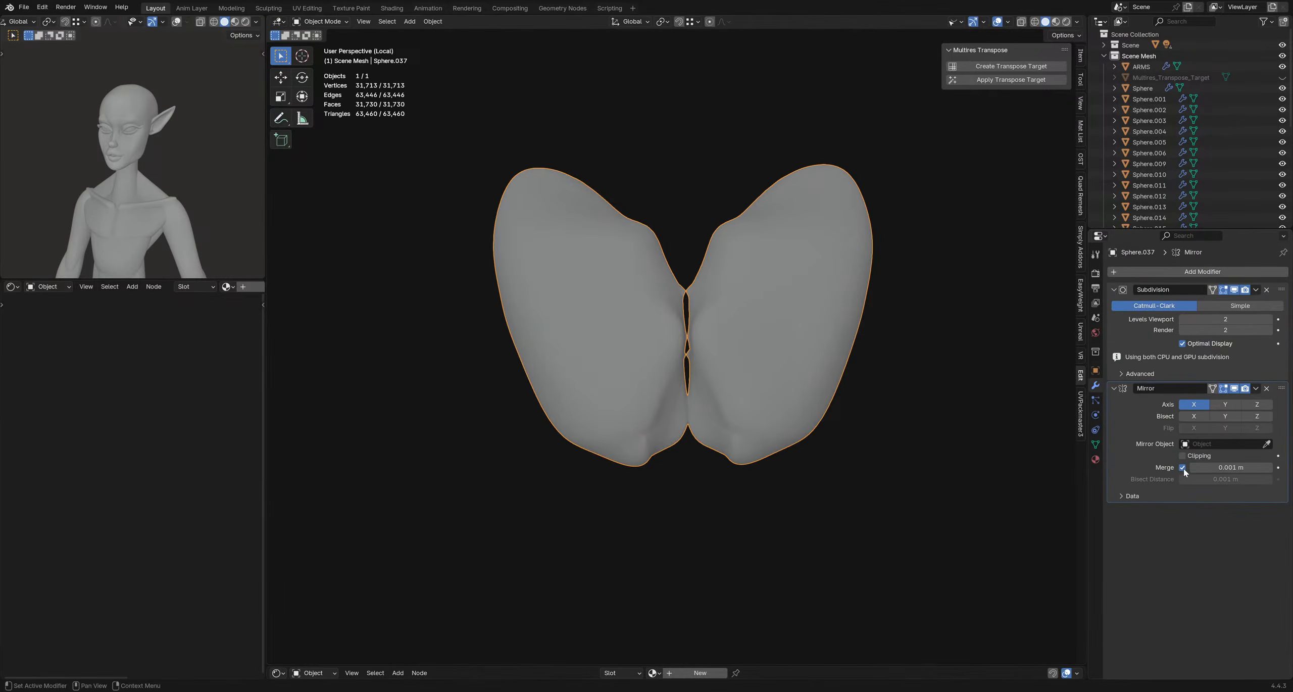
- Remove the Mirror modifier from the cheek mesh, deselect it and leave local view
click(1267, 389)
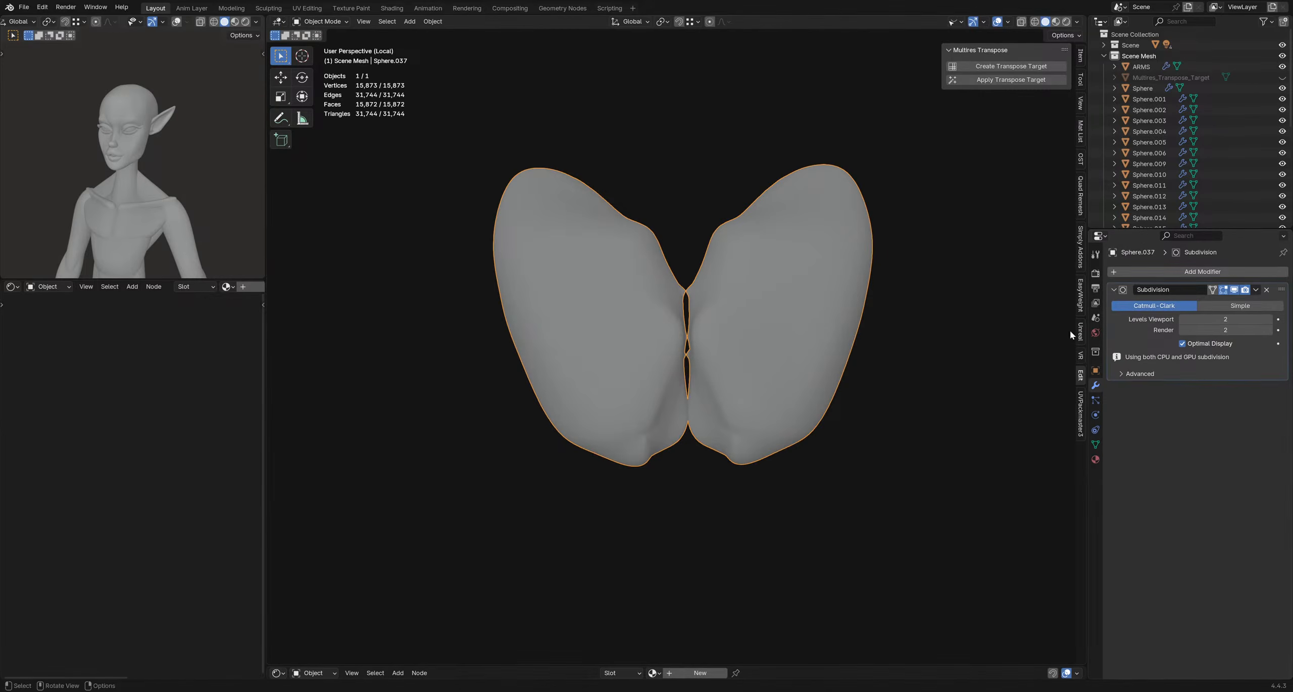
middle_drag(755, 285, 826, 216)
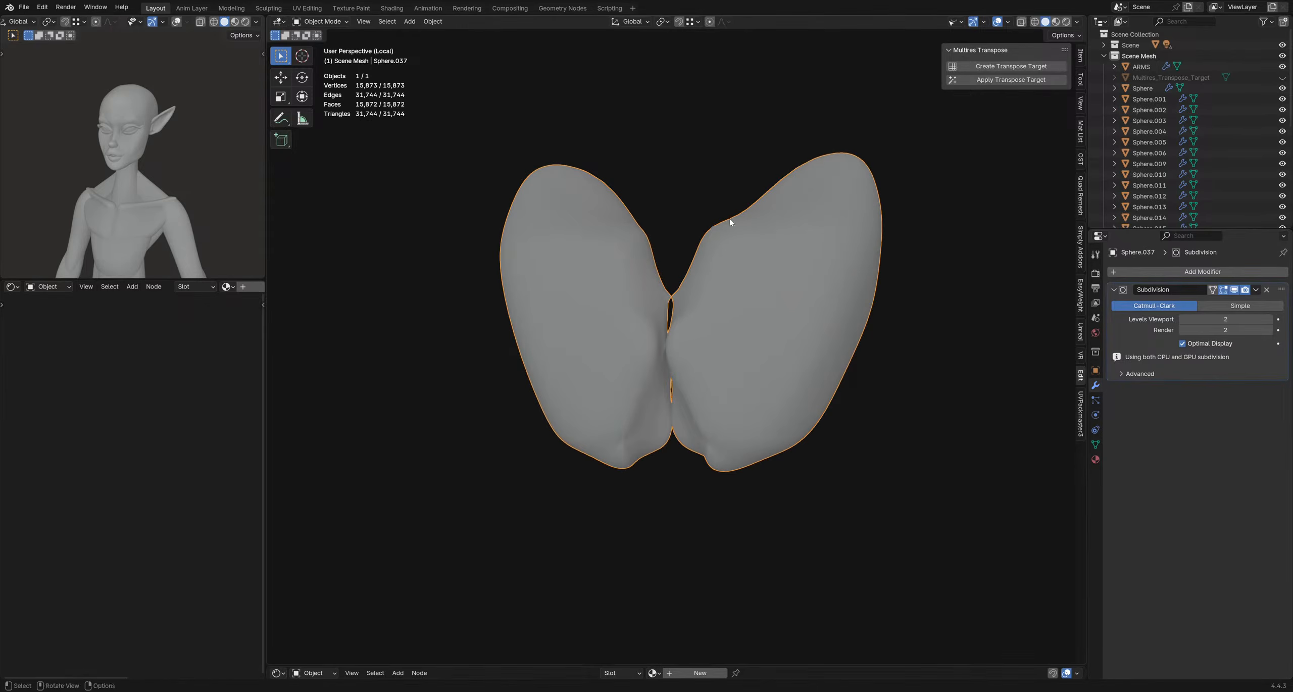
click(723, 180)
key(KP_Divide)
- Review the head from the front and in profile, then save the file
middle_drag(866, 380, 653, 319)
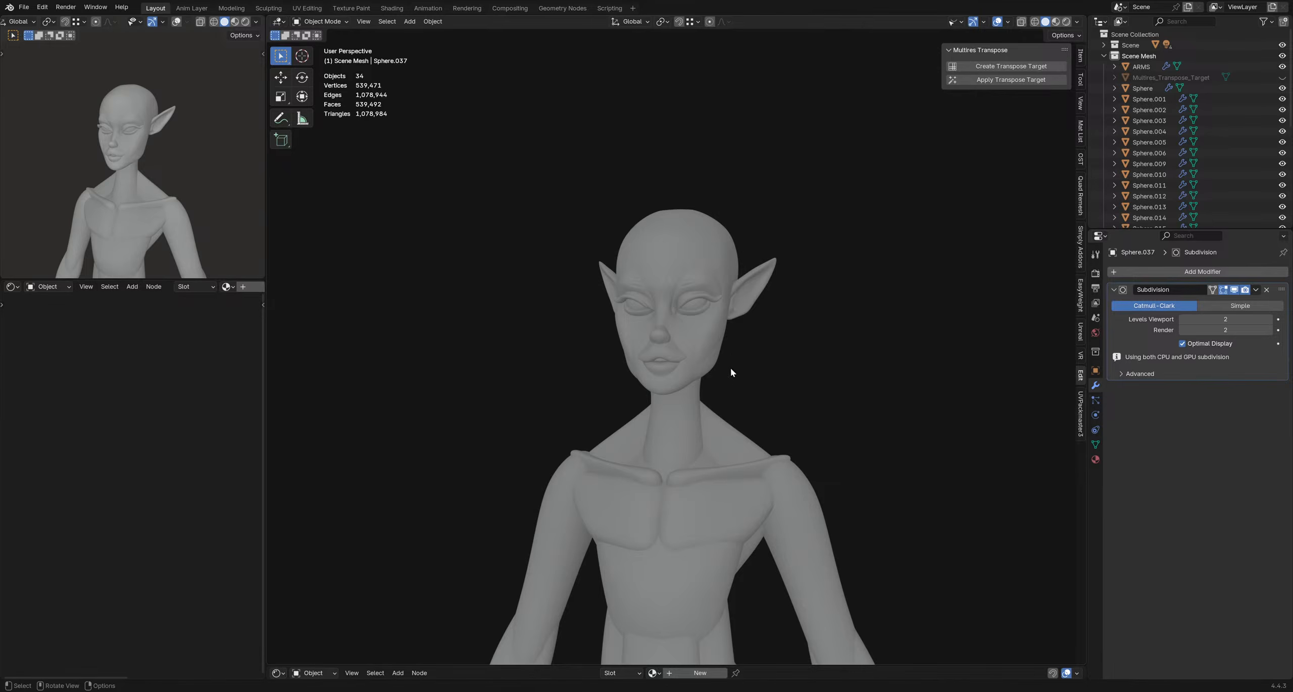
middle_drag(731, 369, 527, 328)
scroll(620, 328, up, 6)
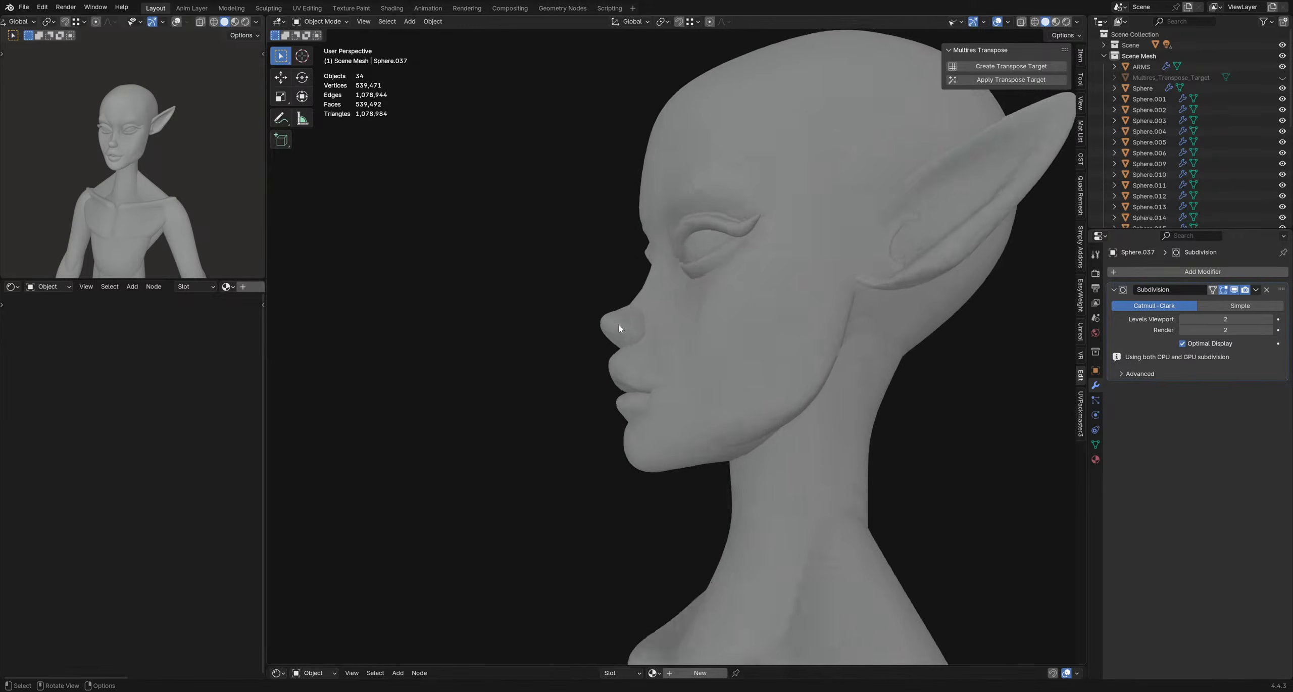
scroll(621, 328, down, 5)
middle_drag(620, 328, 652, 373)
key(ctrl+s)
- Add a UV sphere and give it a level 2 Subdivision modifier
middle_drag(753, 291, 656, 344)
key(shift+a)
mouse_move(702, 344)
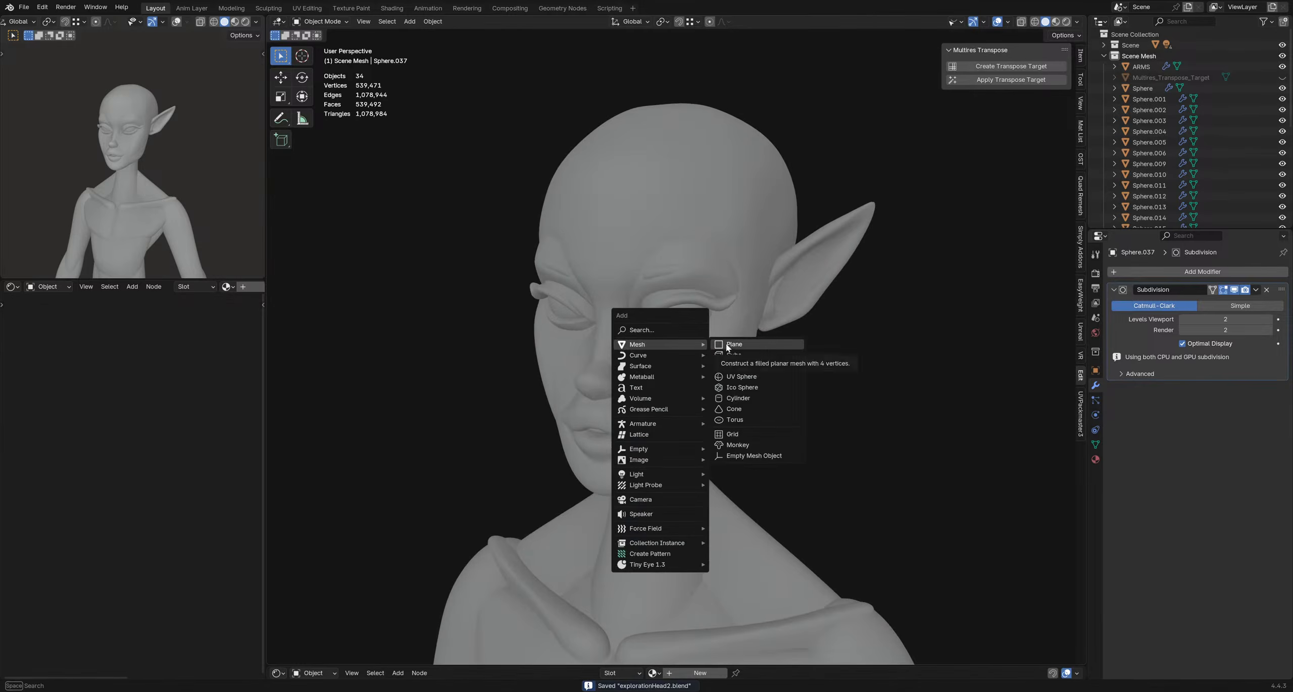
click(741, 377)
scroll(764, 429, down, 6)
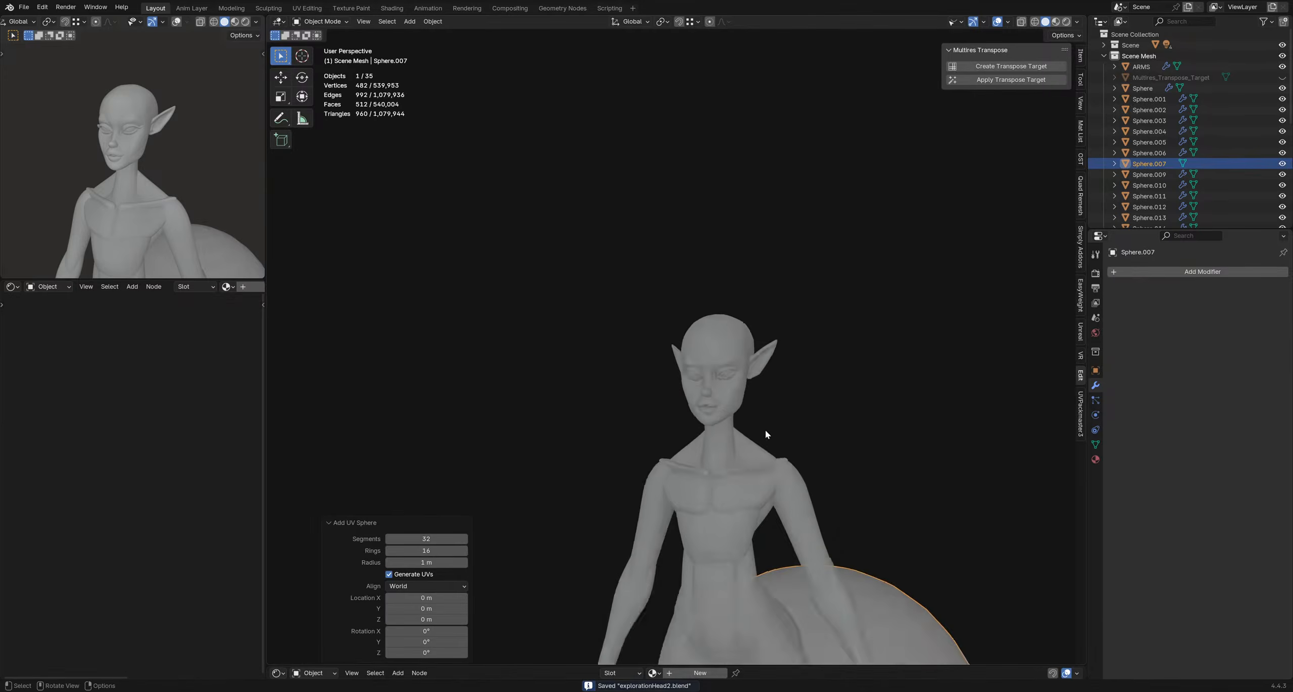
shift+middle_drag(707, 309, 696, 300)
middle_drag(730, 369, 681, 399)
key(ctrl+2)
- Move the new sphere up and forward to the height of the character's head
key(g)
click(508, 213)
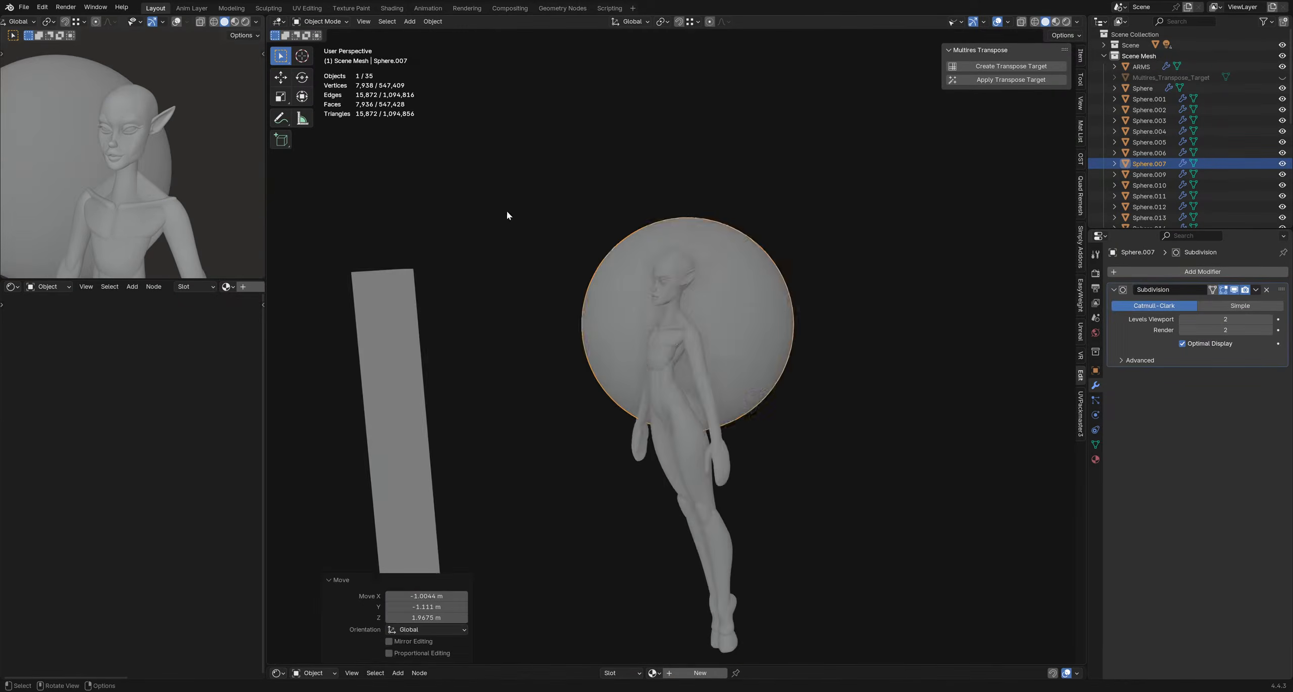
middle_drag(591, 278, 690, 317)
key(g)
click(798, 273)
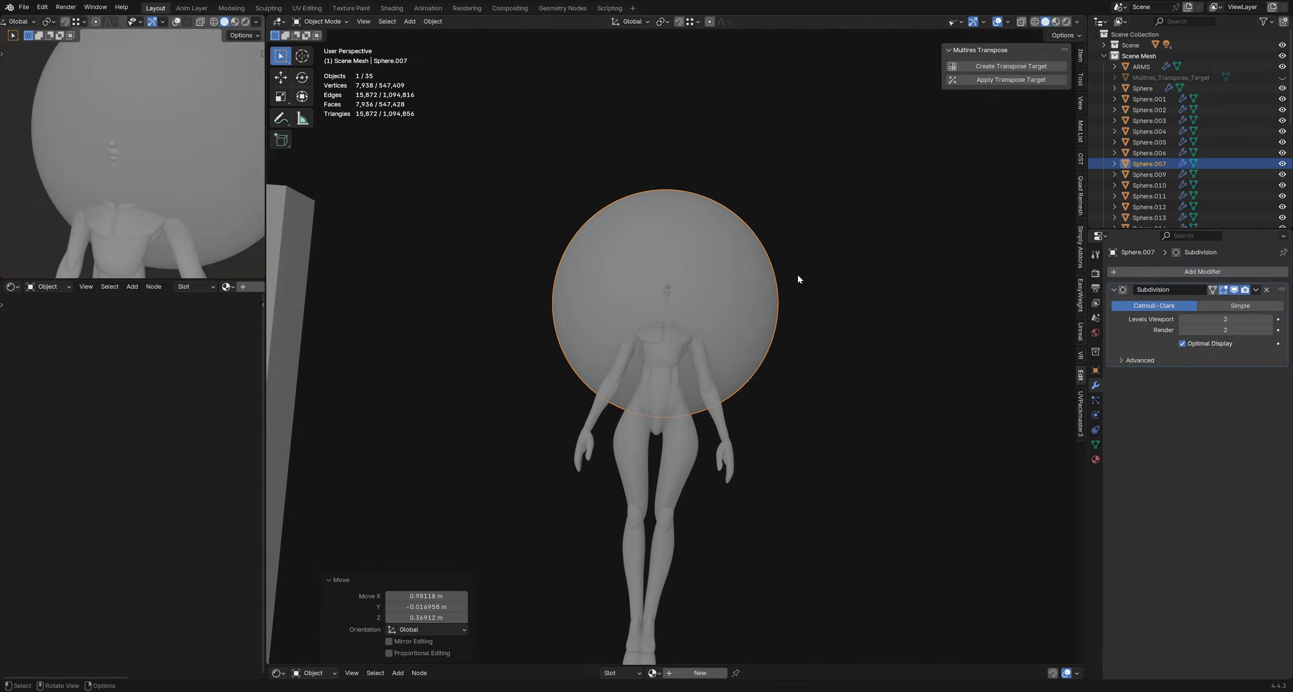
key(g)
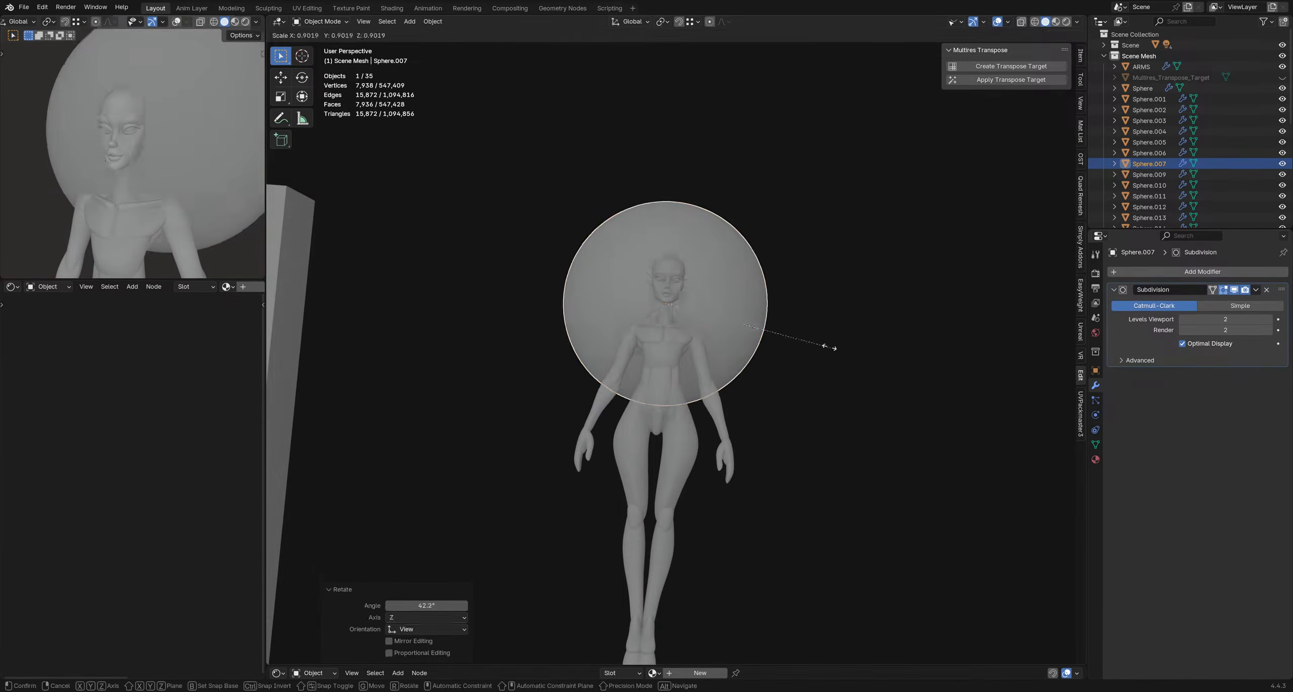
click(772, 299)
middle_drag(771, 298, 620, 323)
key(g)
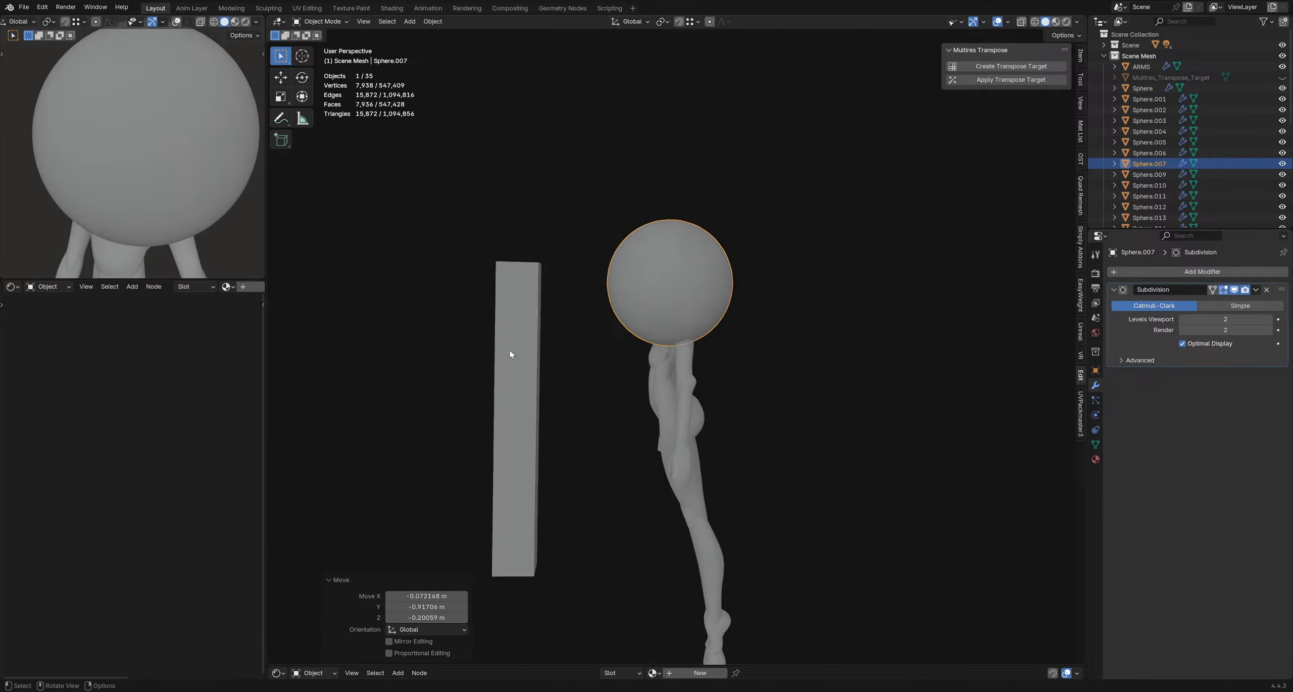
click(511, 355)
- Shrink the sphere, first by about 0.336 and again after rotating and moving it onto the cheek below the eye
middle_drag(511, 355, 830, 305)
key(s)
click(722, 300)
scroll(704, 294, up, 5)
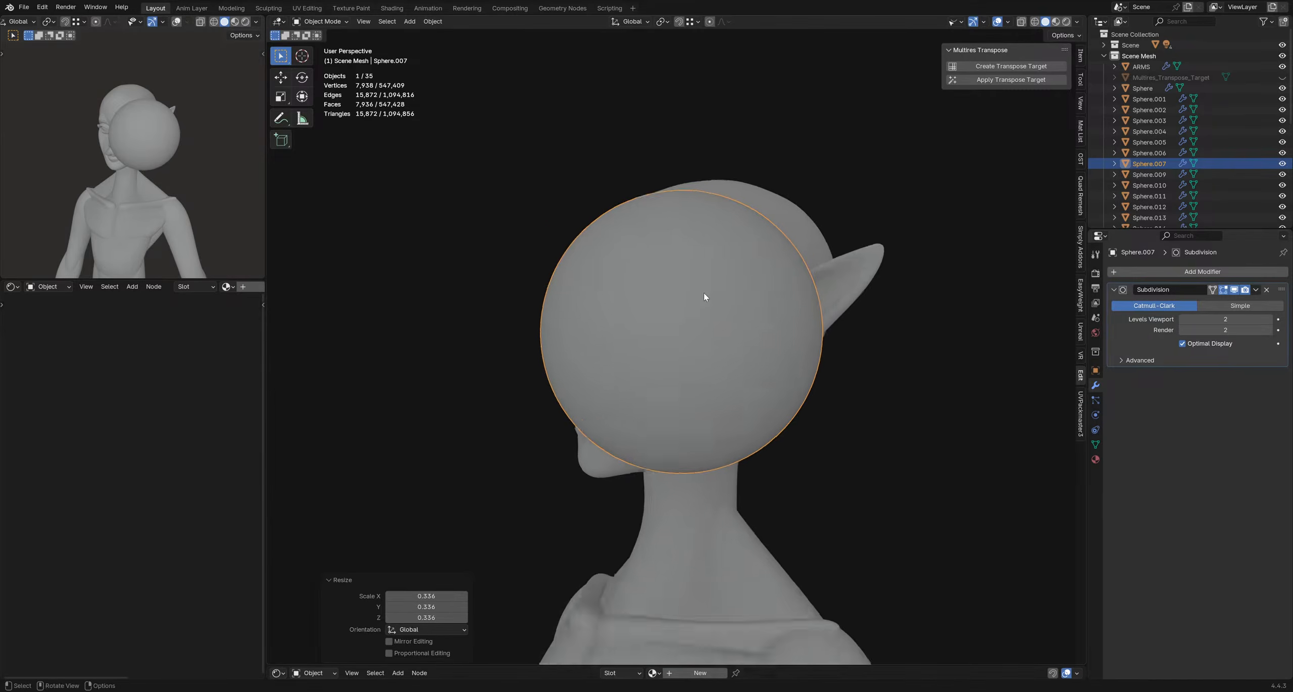
middle_drag(704, 295, 785, 297)
key(r)
click(808, 352)
key(g)
click(770, 366)
key(s)
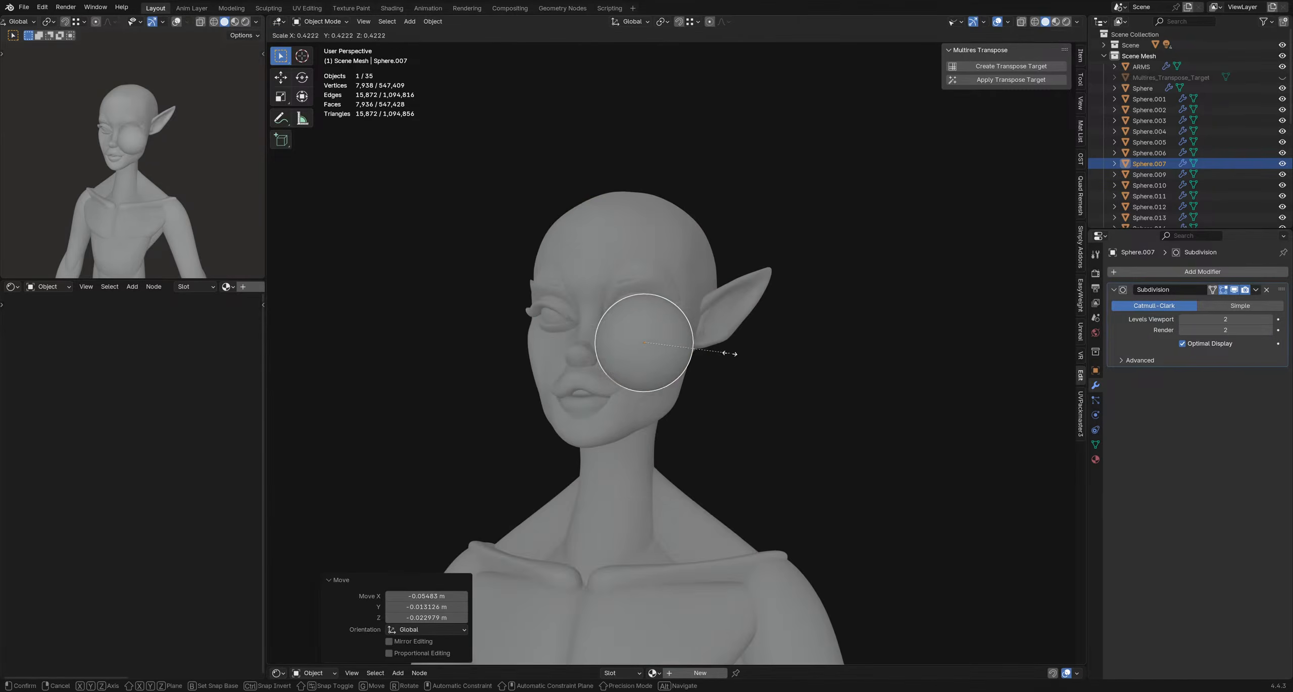
click(713, 351)
- Bring the sphere in under the eye, flatten it along its local Z axis and tilt it
scroll(646, 340, up, 2)
middle_drag(644, 339, 756, 392)
key(g)
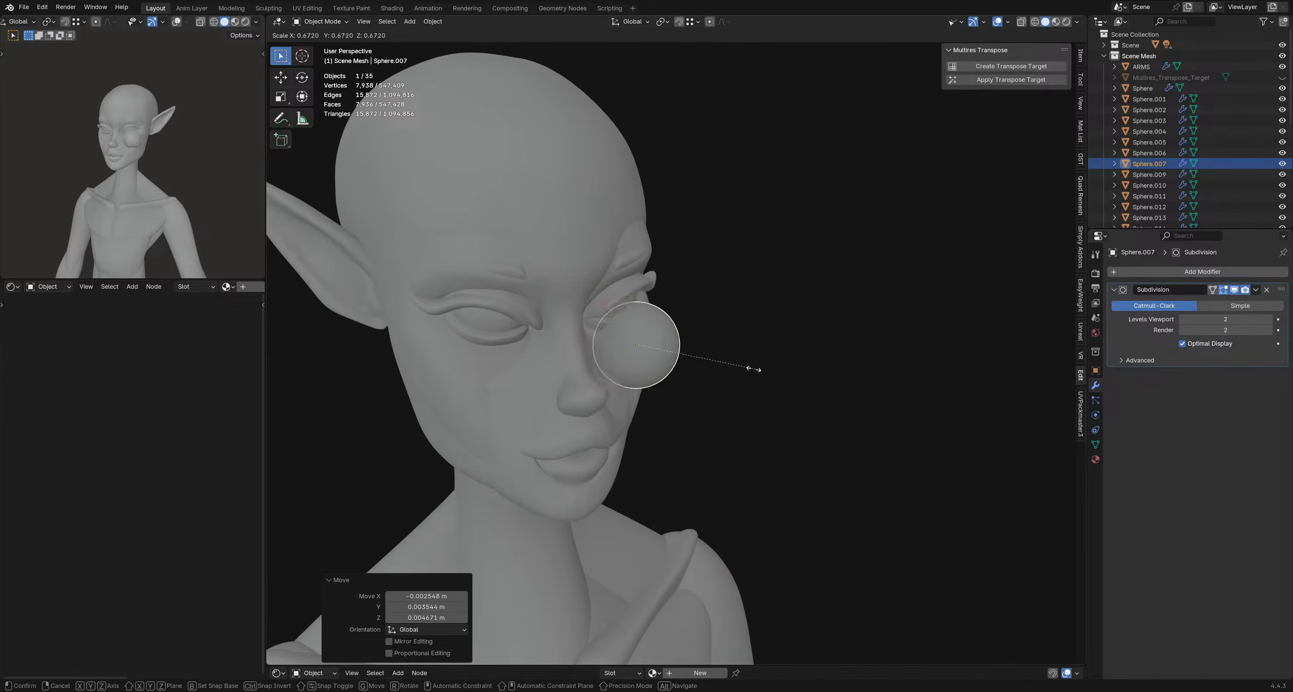
click(708, 352)
middle_drag(708, 352, 747, 303)
scroll(623, 311, up, 3)
key(s)
key(z)
key(z)
click(711, 311)
key(r)
click(749, 299)
- Scale the flattened sphere and rotate it from the front and side to follow the lower eye contour
middle_drag(626, 319, 749, 335)
scroll(749, 335, down, 2)
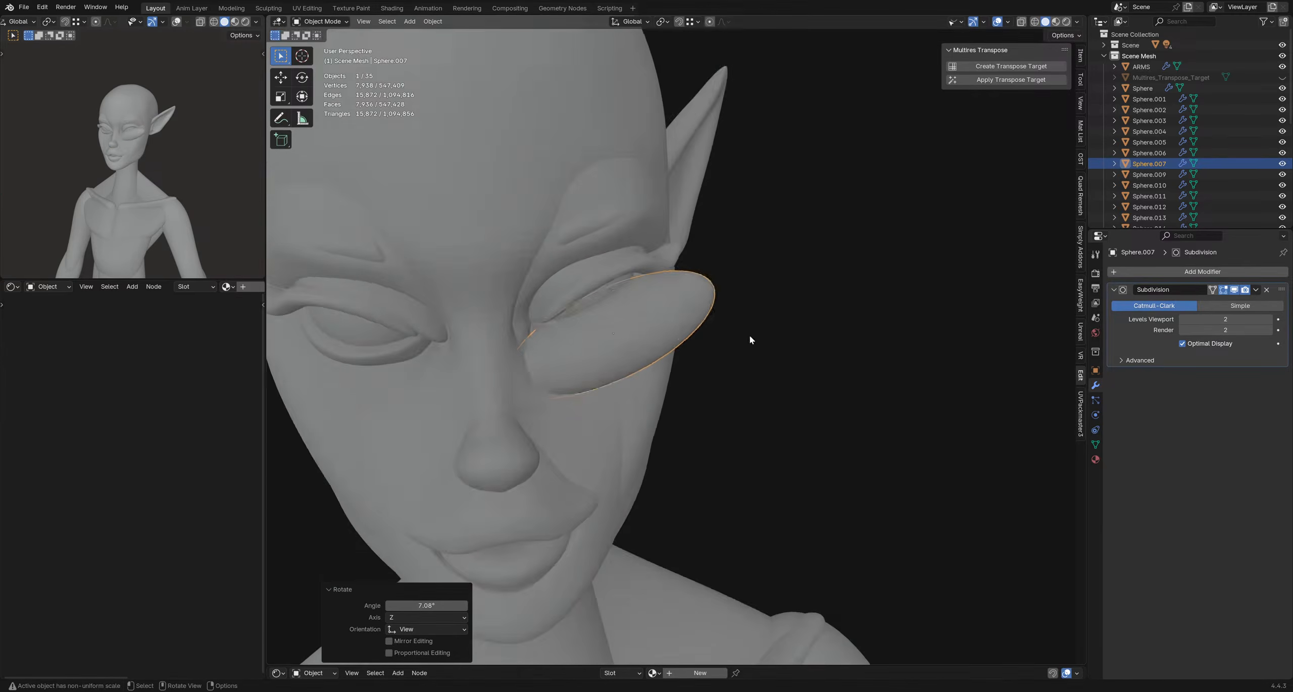
key(s)
click(697, 293)
middle_drag(697, 297, 491, 253)
key(r)
click(701, 262)
key(r)
click(695, 295)
- Move the ellipsoid against the face and rotate it into a slanted lower eyelid
mouse_move(657, 343)
middle_down()
mouse_move(731, 404)
mouse_move(749, 394)
mouse_move(638, 338)
middle_up()
key(g)
click(749, 368)
key(r)
click(736, 324)
middle_drag(735, 314, 480, 331)
key(r)
click(648, 428)
key(r)
click(671, 316)
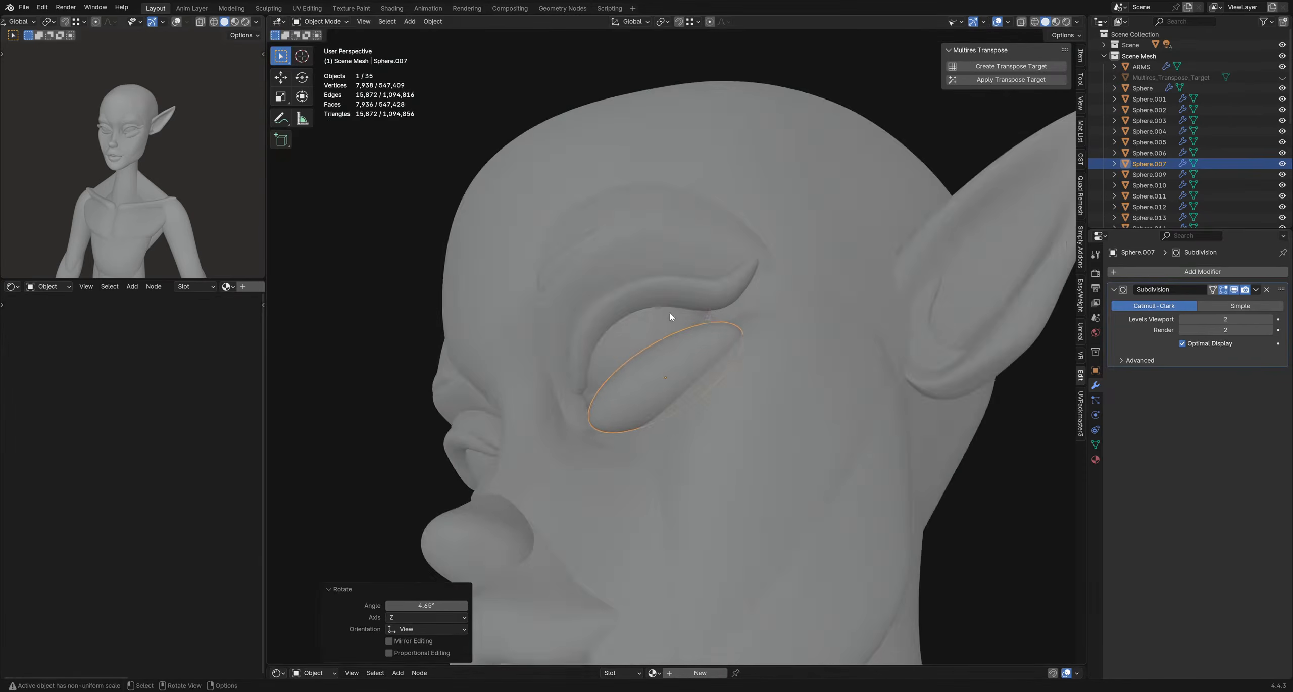
- Check the lower eyelid's placement in wireframe and nudge it slightly to fit beneath the eyeball
middle_drag(581, 310, 707, 335)
key(shift+z)
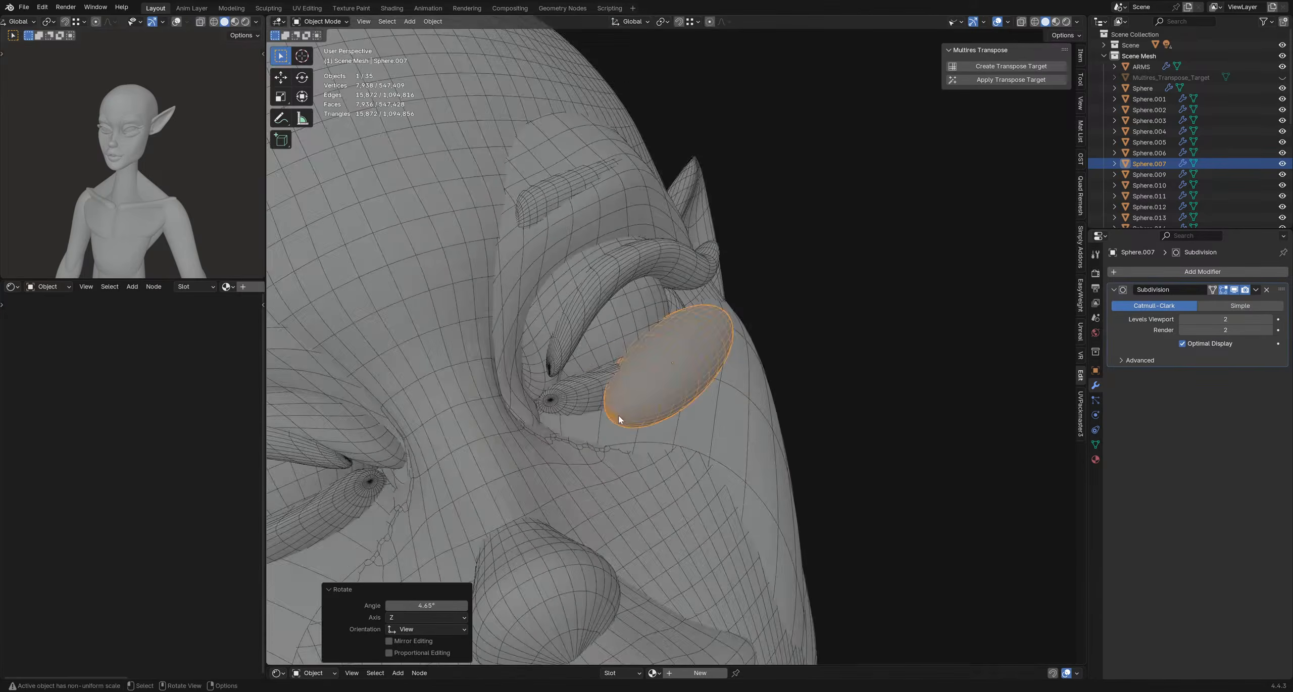
middle_drag(620, 419, 662, 343)
key(shift+z)
scroll(713, 364, down, 2)
shift+middle_drag(741, 338, 736, 365)
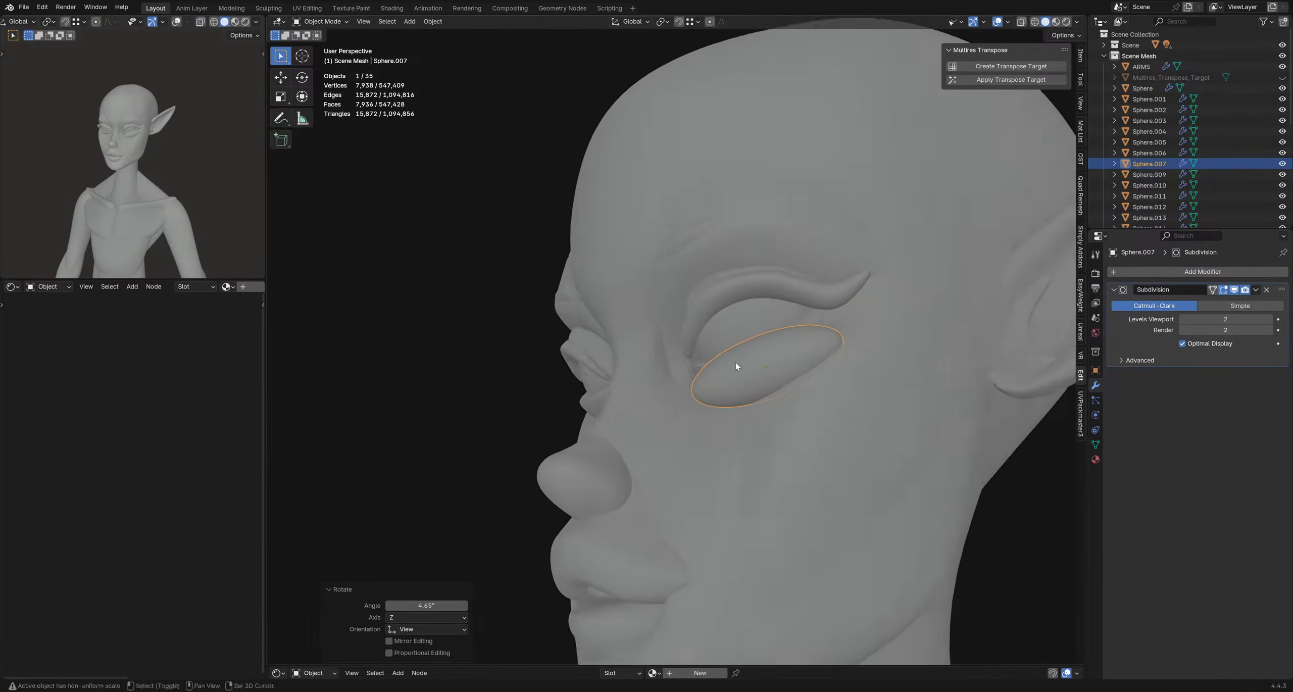
scroll(735, 361, down, 3)
key(g)
click(664, 380)
- Apply all transforms to the lower eyelid sphere and add a Mirror modifier
key(q)
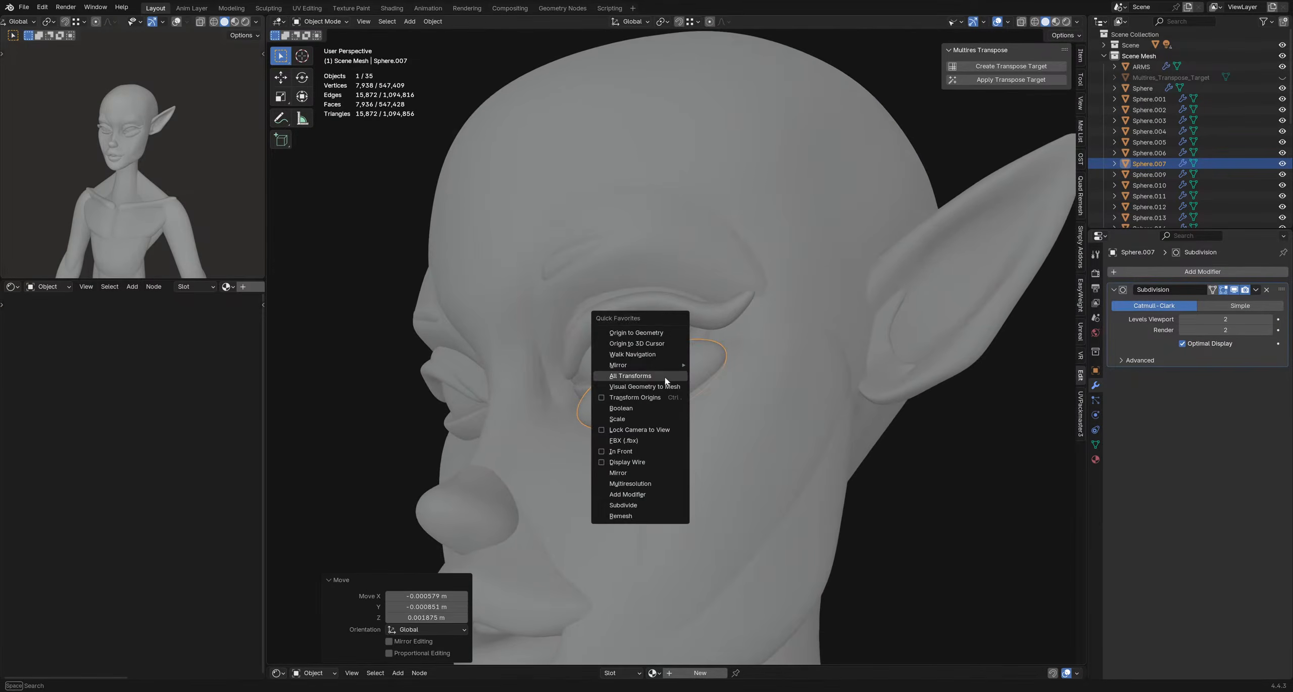
click(666, 376)
click(1196, 272)
mouse_move(1197, 275)
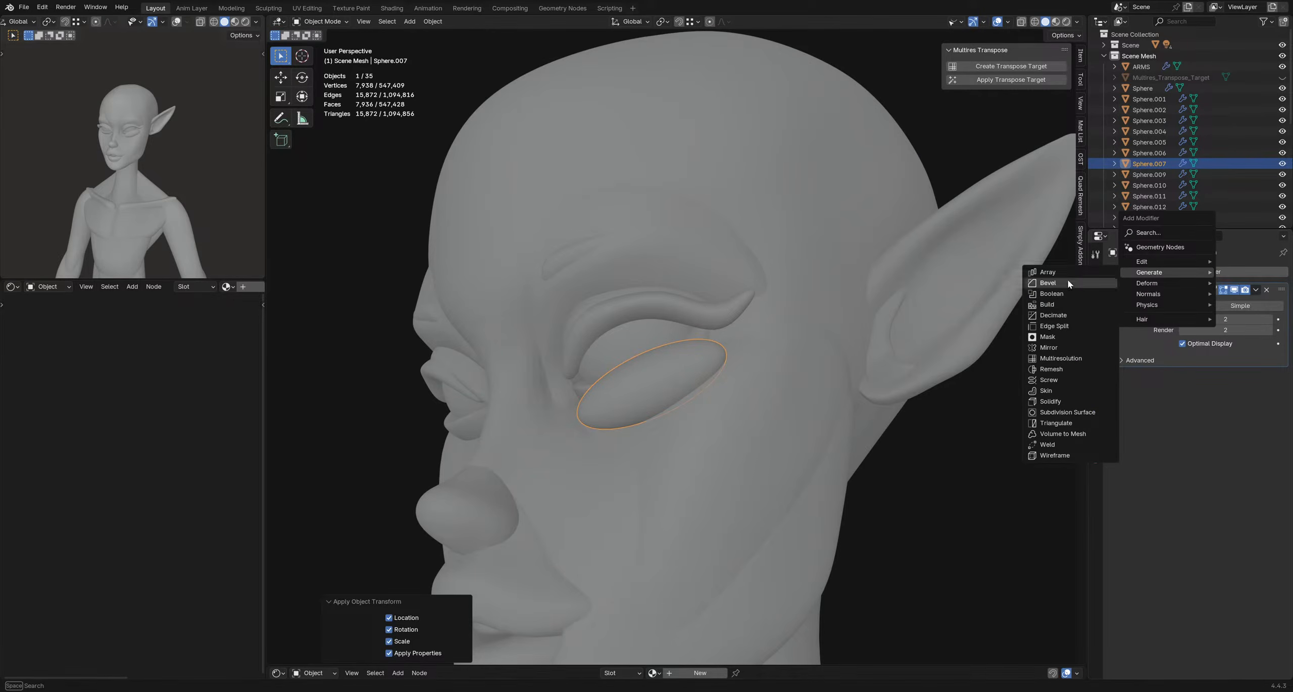
click(1050, 348)
- Enter Sculpt Mode on the lower eyelid, pull its outer end with the Grab brush and enlarge the radius to 389 px
mouse_move(631, 353)
middle_down()
mouse_move(802, 317)
mouse_move(728, 321)
middle_up()
key(ctrl+Tab)
key(g)
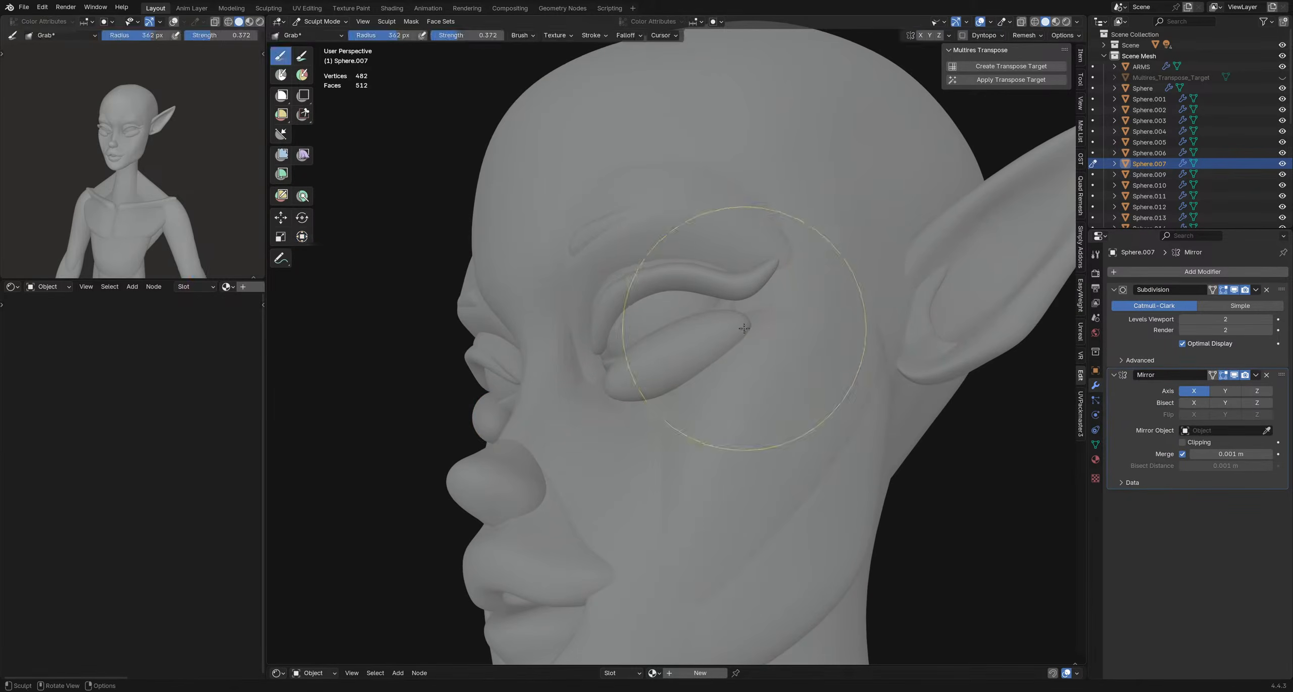
shift+drag(763, 316, 741, 331)
shift+middle_drag(742, 331, 733, 331)
key(f)
click(744, 326)
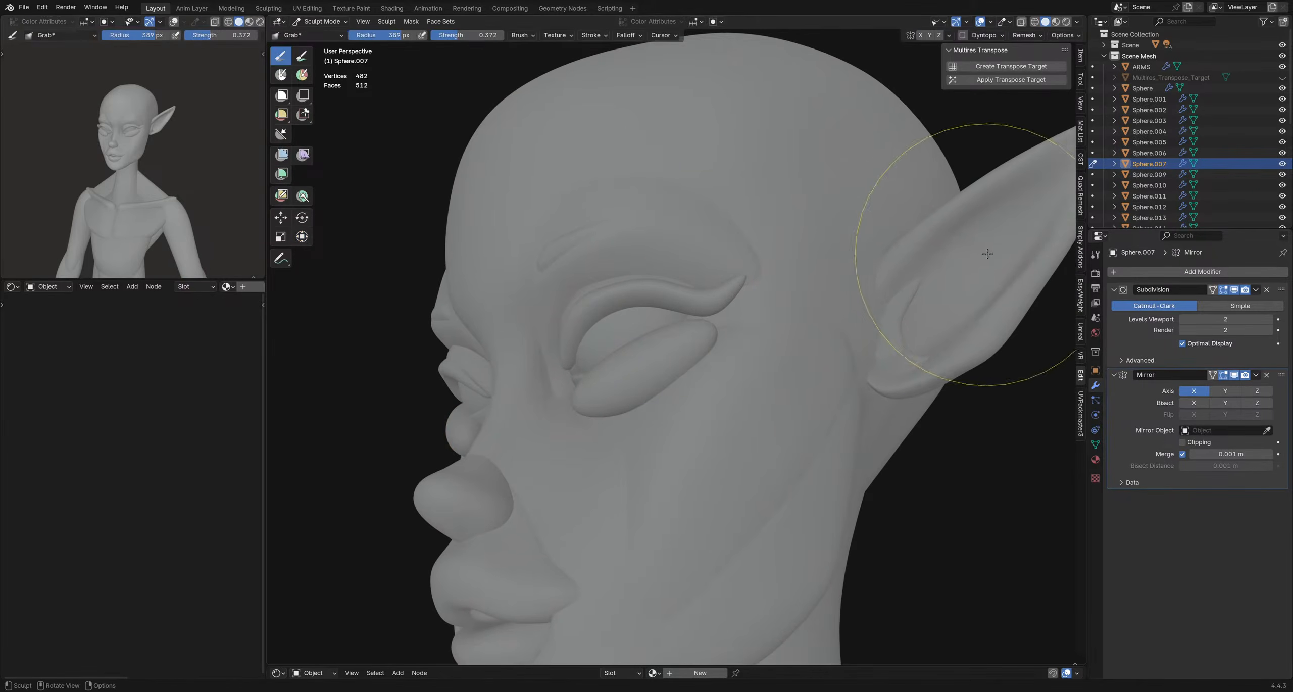
- Show the brush settings, reduce the Grab radius and wrap the lower eyelid's outer and inner ends around the eye
click(1078, 83)
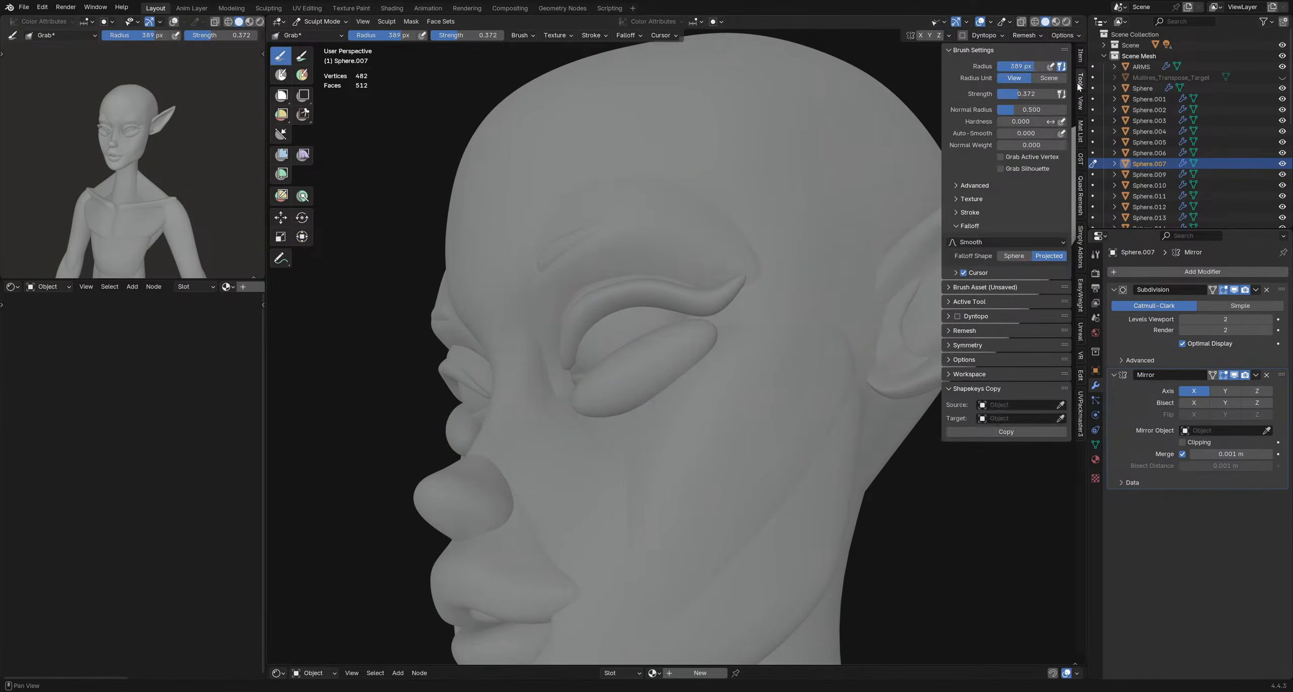
click(1080, 104)
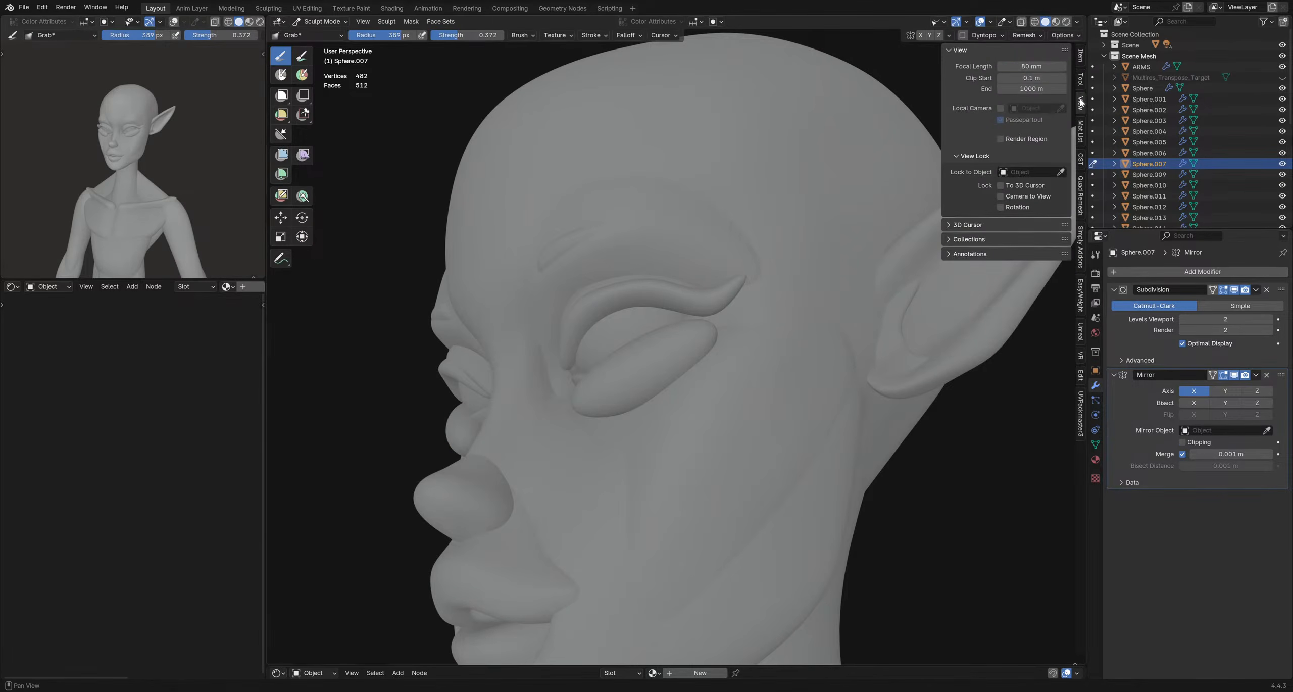
click(1080, 80)
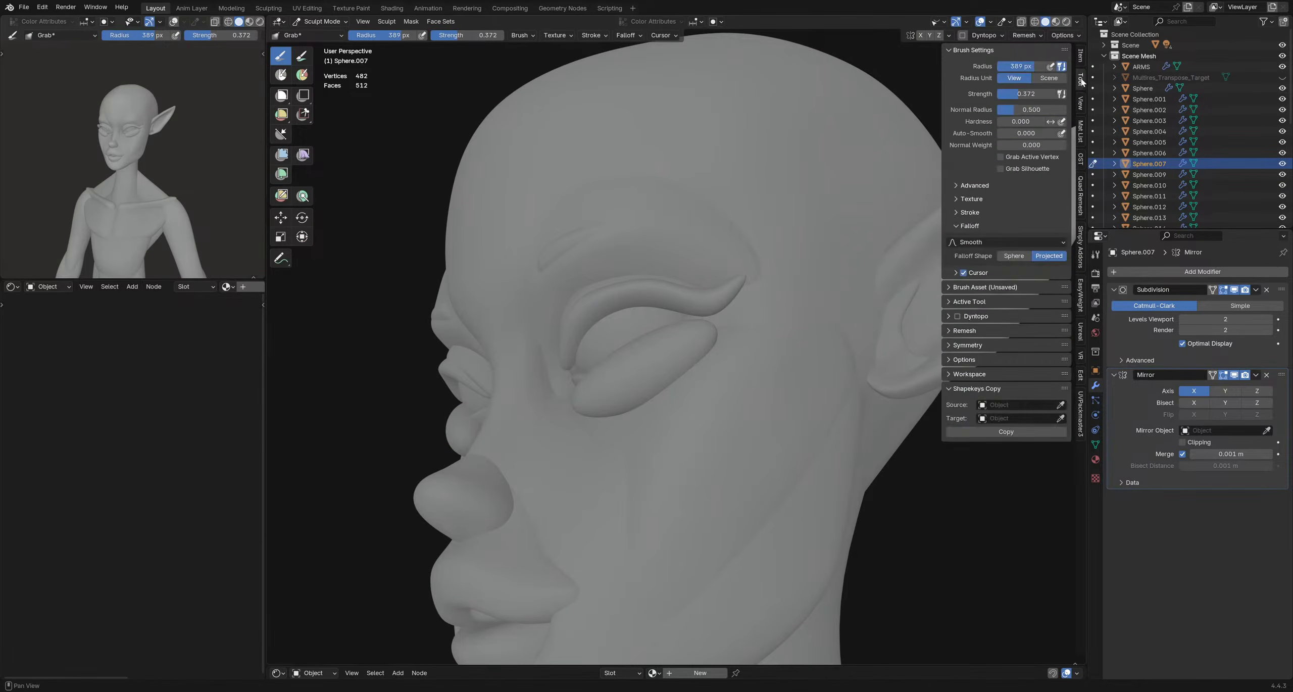
key(f)
click(670, 327)
drag(708, 329, 718, 315)
middle_drag(586, 393, 632, 346)
drag(633, 344, 630, 348)
middle_drag(573, 366, 609, 419)
drag(617, 422, 627, 402)
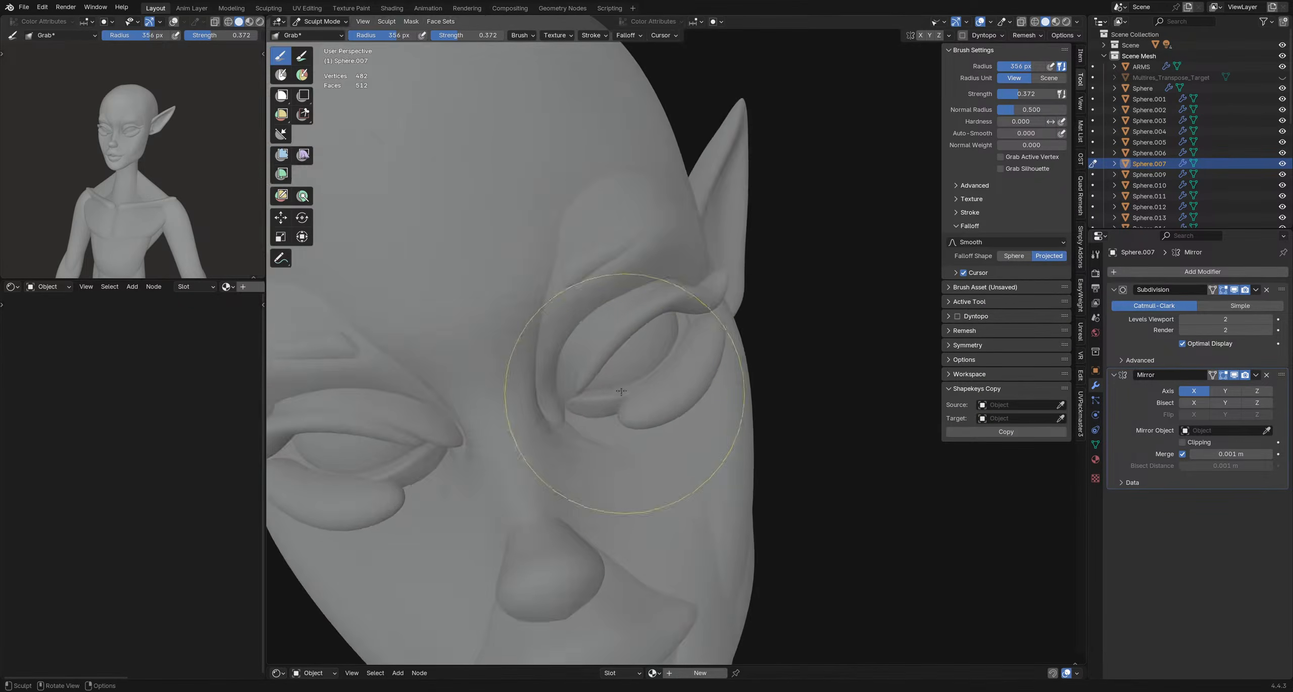
- Refine the lower eyelid's inner corner with the Grab brush at 289 px, then reduce the radius to 160 px
middle_drag(641, 397, 588, 359)
key(f)
click(722, 332)
middle_drag(749, 298, 748, 372)
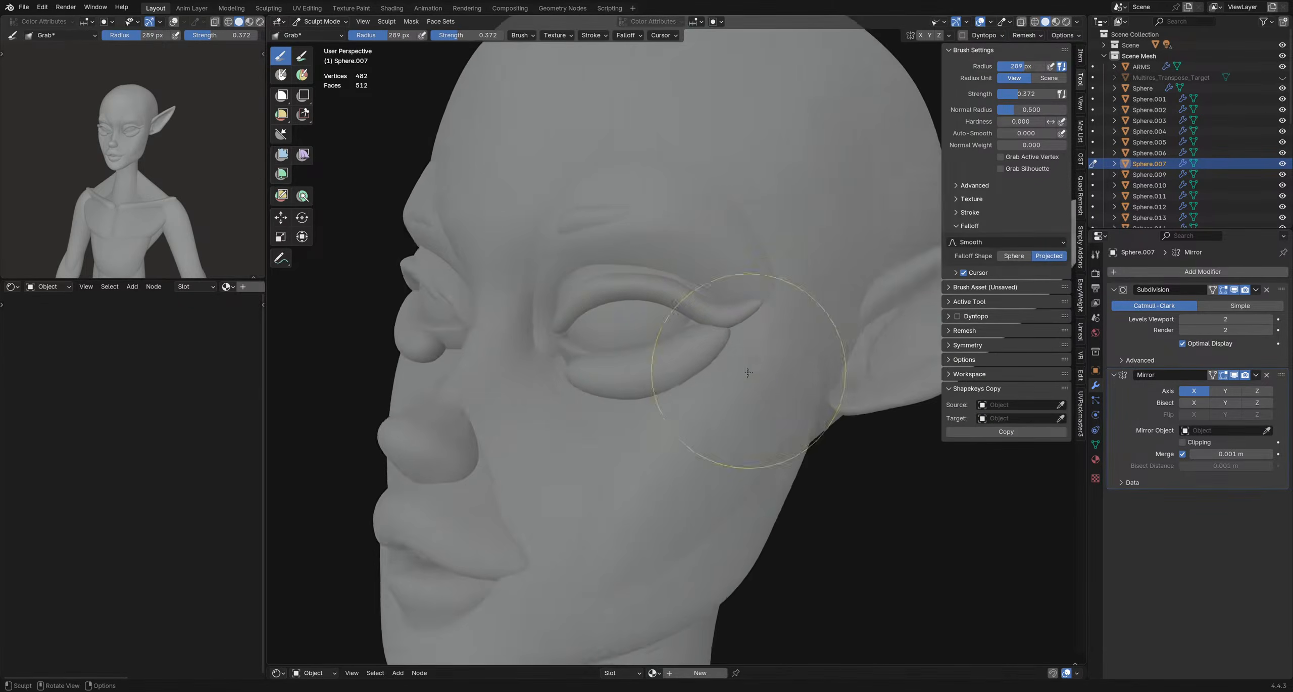
middle_drag(638, 385, 674, 349)
drag(582, 367, 588, 361)
scroll(599, 345, down, 4)
middle_drag(600, 361, 689, 468)
scroll(654, 372, up, 4)
drag(652, 474, 646, 459)
scroll(652, 429, down, 3)
mouse_move(650, 427)
middle_down()
mouse_move(635, 298)
mouse_move(577, 420)
mouse_move(620, 406)
mouse_move(650, 343)
mouse_move(647, 327)
mouse_move(601, 325)
mouse_move(612, 347)
mouse_move(576, 451)
mouse_move(582, 348)
mouse_move(672, 336)
mouse_move(656, 356)
mouse_move(675, 372)
mouse_move(637, 384)
mouse_move(715, 365)
mouse_move(653, 327)
mouse_move(718, 373)
mouse_move(588, 344)
mouse_move(608, 383)
mouse_move(587, 383)
mouse_move(615, 444)
mouse_move(594, 379)
mouse_move(649, 429)
mouse_move(598, 232)
mouse_move(622, 344)
mouse_move(704, 279)
mouse_move(716, 231)
mouse_move(514, 144)
mouse_move(540, 219)
mouse_move(480, 204)
mouse_move(596, 248)
mouse_move(692, 375)
mouse_move(627, 343)
middle_up()
key(f)
click(633, 330)
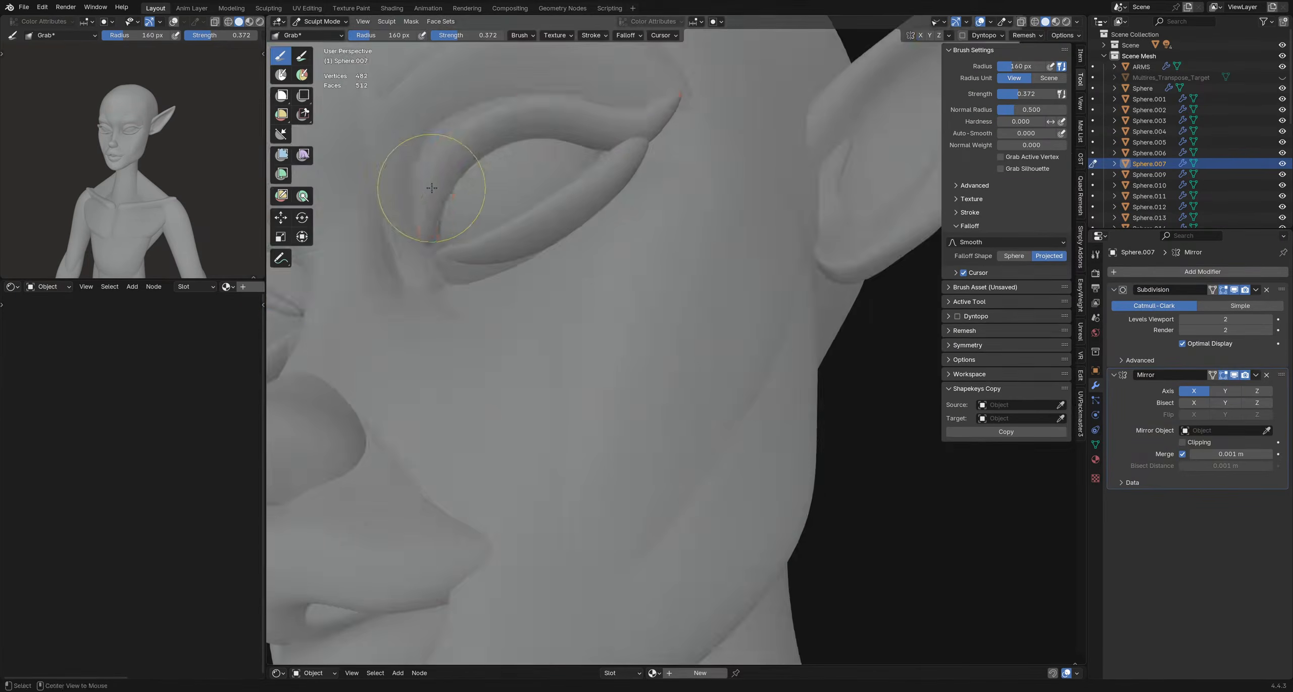
- Switch sculpting to the upper eyelid (Sphere.040) and reshape its inner corner with the Grab brush at 185 px
key(alt+q)
middle_drag(495, 212, 643, 281)
key(f)
click(548, 280)
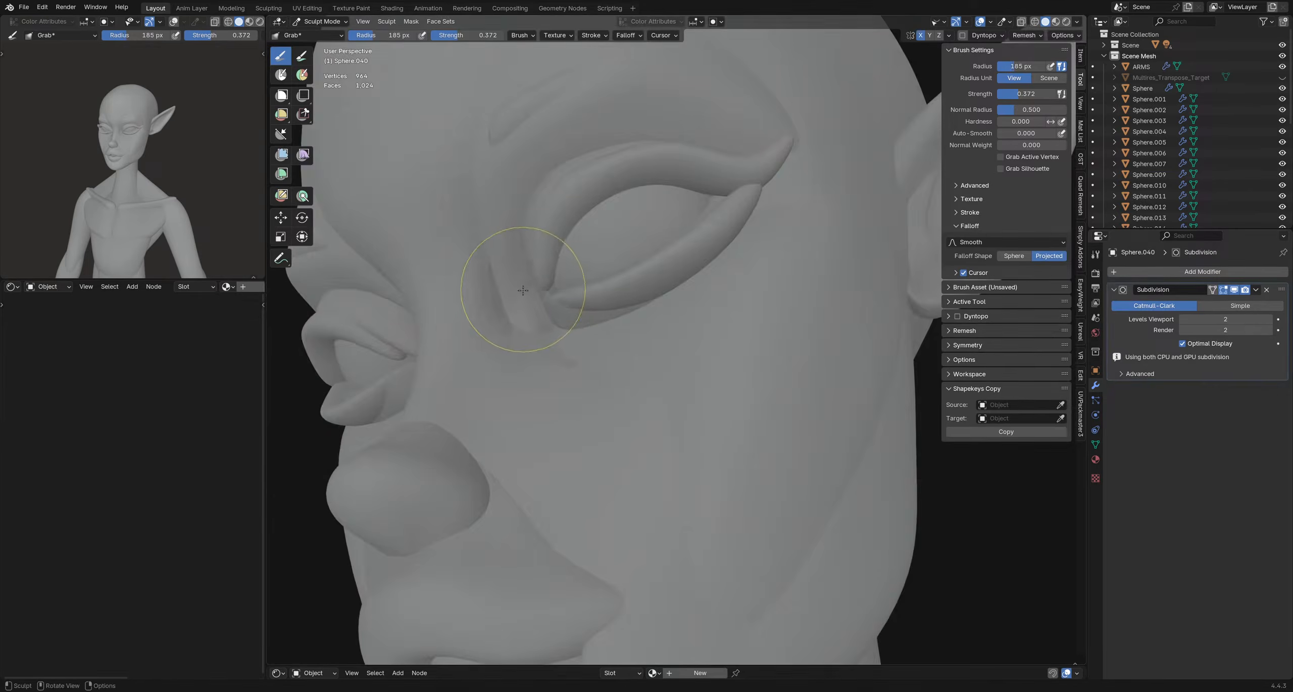
middle_drag(522, 290, 525, 262)
middle_drag(434, 232, 490, 240)
shift+middle_drag(490, 240, 514, 251)
middle_drag(624, 304, 644, 302)
scroll(646, 302, up, 4)
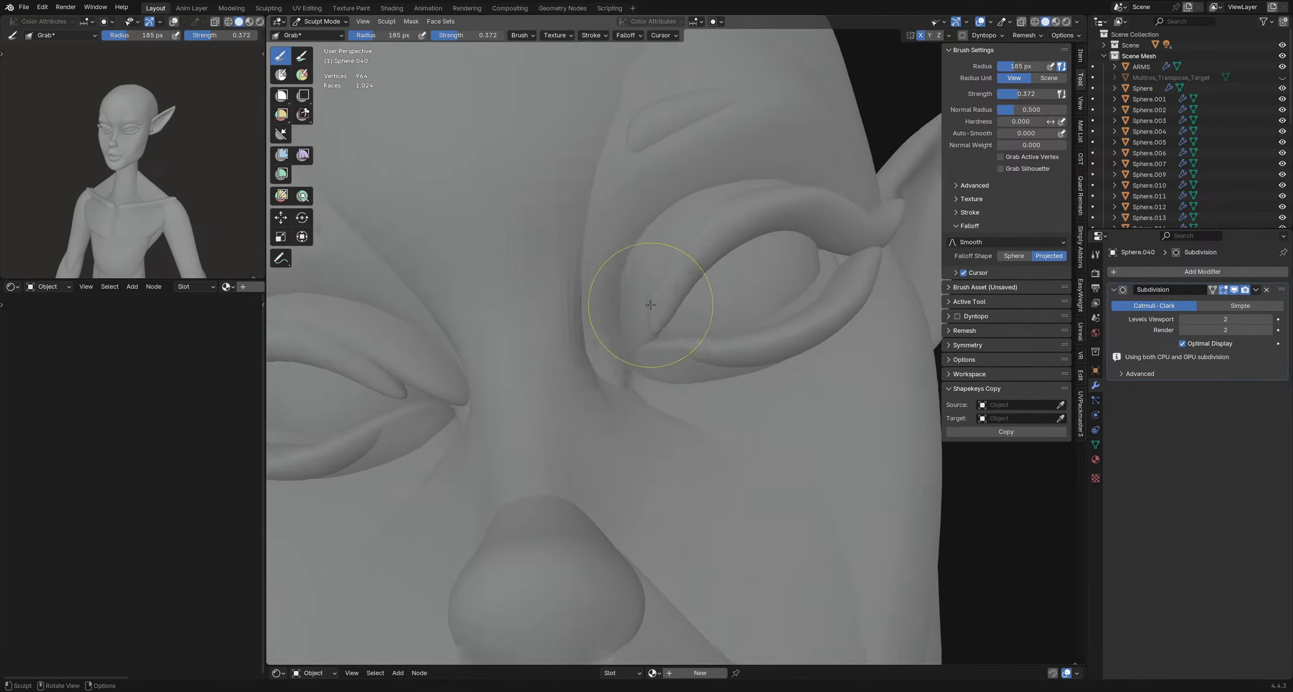
drag(648, 304, 654, 311)
mouse_move(654, 310)
middle_down()
mouse_move(680, 323)
mouse_move(757, 301)
mouse_move(707, 298)
mouse_move(675, 350)
middle_up()
drag(619, 377, 653, 367)
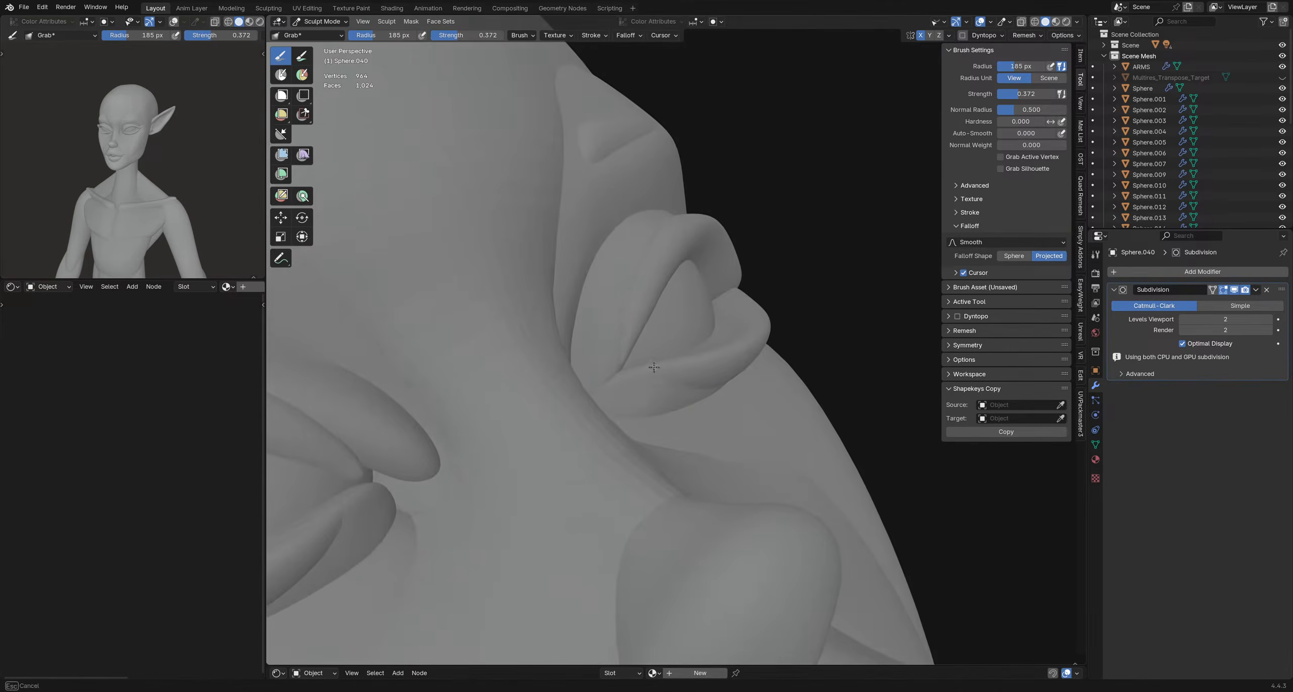
- Sharpen the upper eyelid's edge out to its outer corner with the Pinch/Magnify brush at a 72 px radius
mouse_move(635, 338)
middle_down()
mouse_move(574, 321)
mouse_move(591, 222)
mouse_move(598, 331)
mouse_move(634, 311)
mouse_move(635, 401)
mouse_move(674, 356)
middle_up()
key(p)
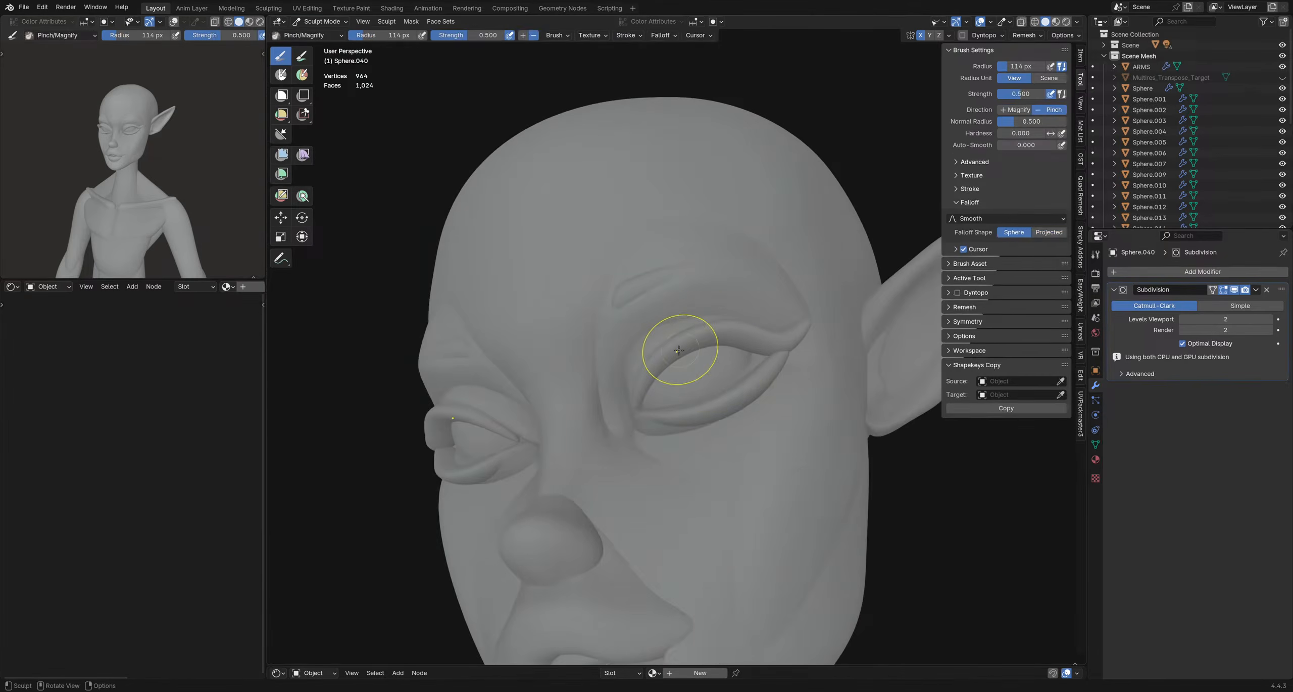
key(f)
click(677, 342)
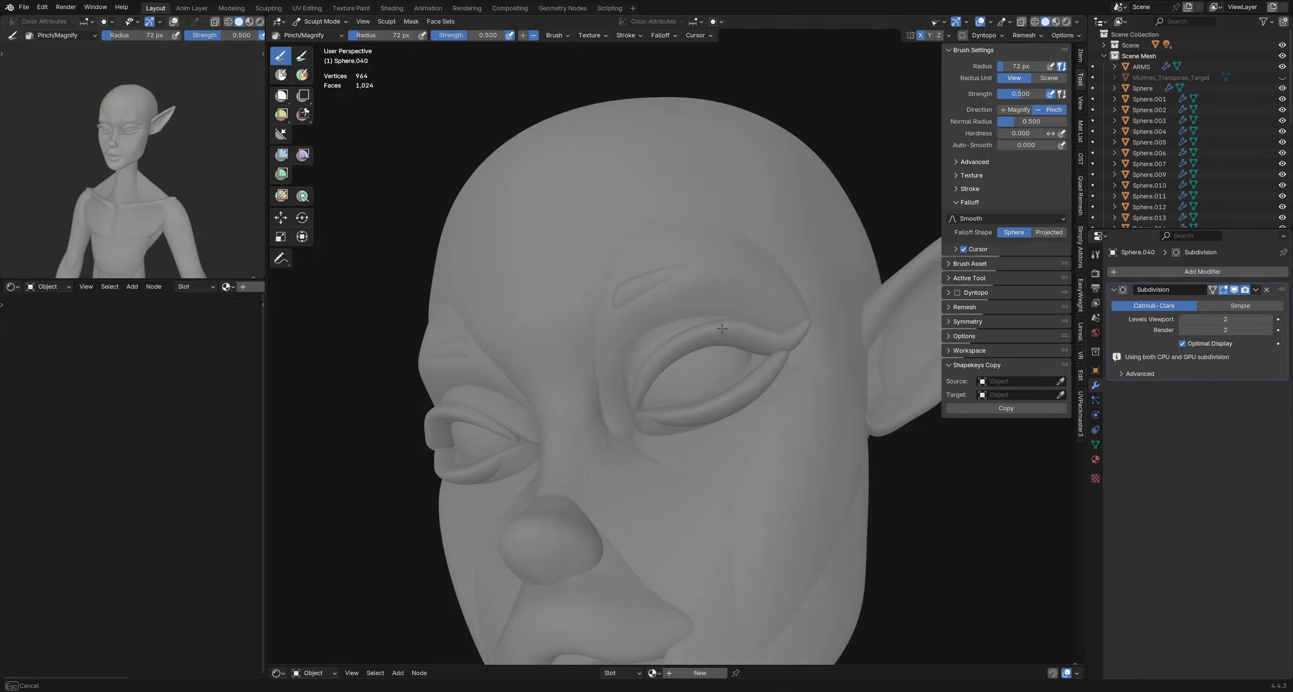
middle_drag(760, 335, 802, 325)
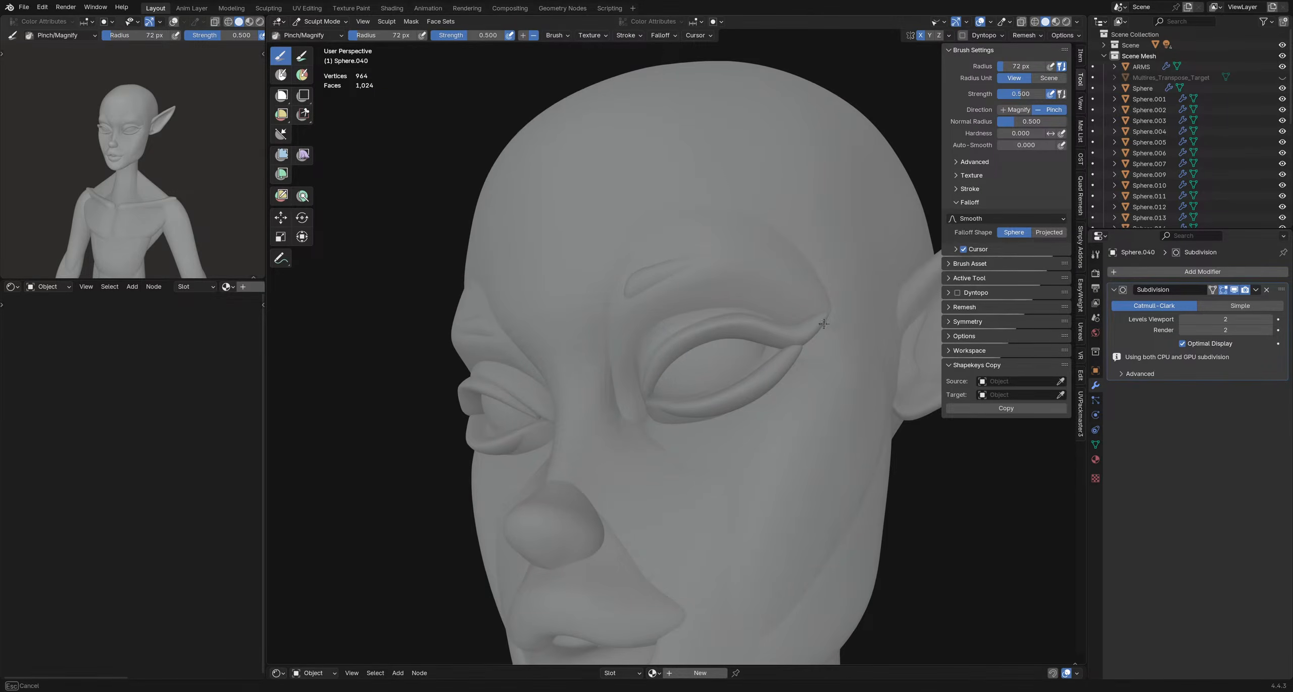
mouse_move(696, 337)
middle_down()
mouse_move(682, 336)
mouse_move(707, 399)
middle_up()
- Switch sculpting to the lower eyelid (Sphere.007)
key(d)
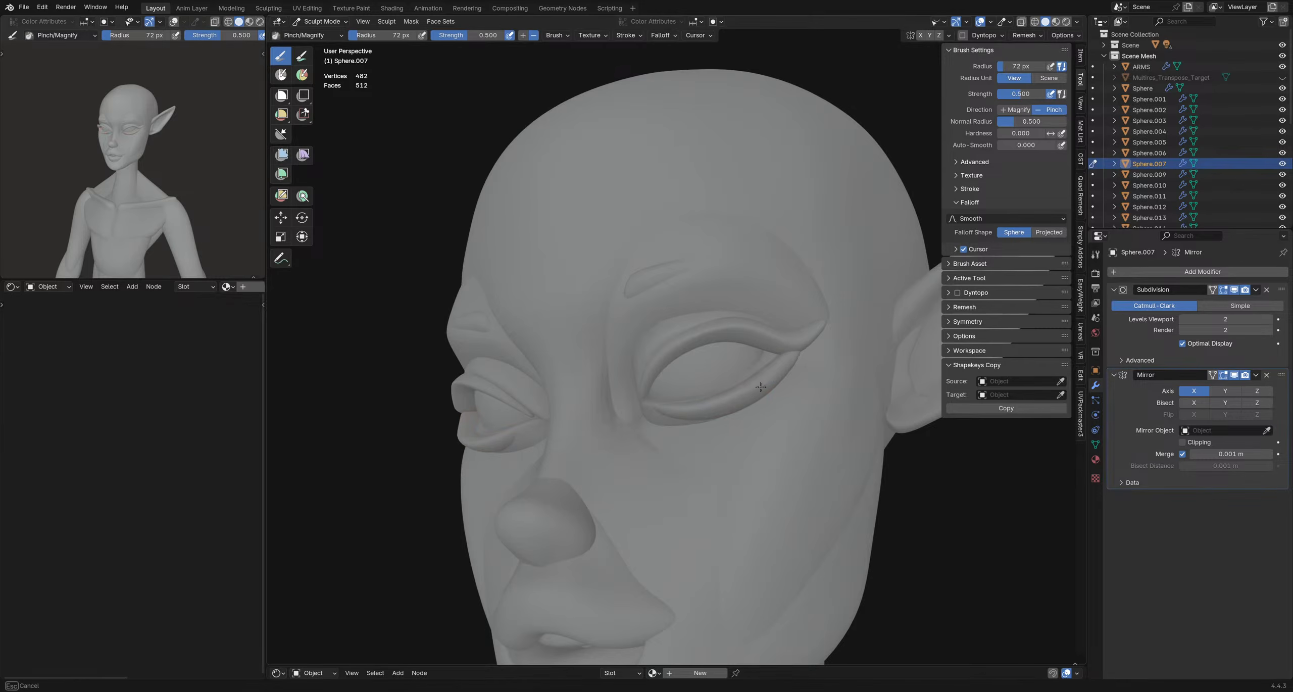
middle_drag(722, 400, 675, 403)
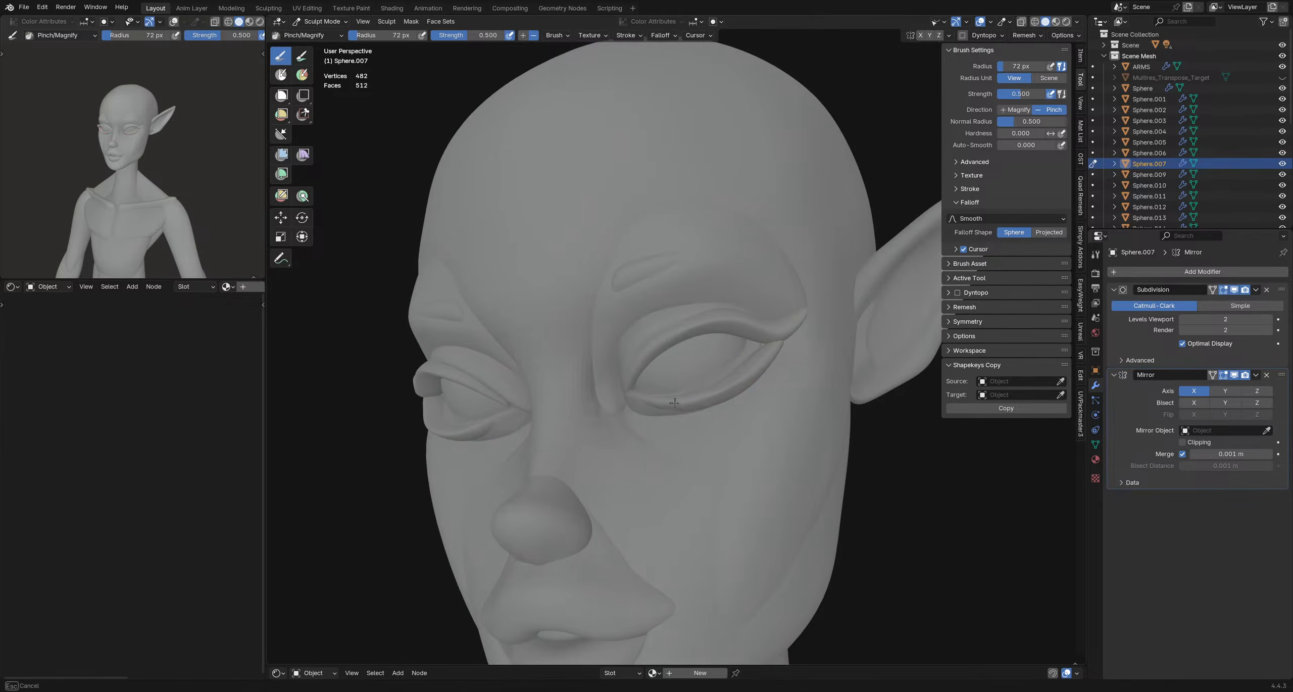
ctrl+middle_drag(777, 355, 790, 437)
mouse_move(789, 437)
middle_down()
mouse_move(678, 361)
mouse_move(672, 384)
mouse_move(699, 406)
mouse_move(682, 426)
middle_up()
- Clear the selection in Object Mode, reselect the lower eyelid and return to Sculpt Mode
key(ctrl+Tab)
key(alt+a)
mouse_move(682, 426)
middle_down()
mouse_move(632, 391)
mouse_move(675, 412)
mouse_move(701, 363)
mouse_move(704, 313)
mouse_move(758, 335)
middle_up()
scroll(631, 393, up, 4)
scroll(701, 363, down, 3)
scroll(682, 356, up, 5)
click(662, 320)
scroll(662, 321, up, 2)
key(ctrl+Tab)
click(678, 385)
- Set the brush radius to 234 px and adjust the lower eyelid in near-profile view with the Grab brush
key(f)
click(776, 319)
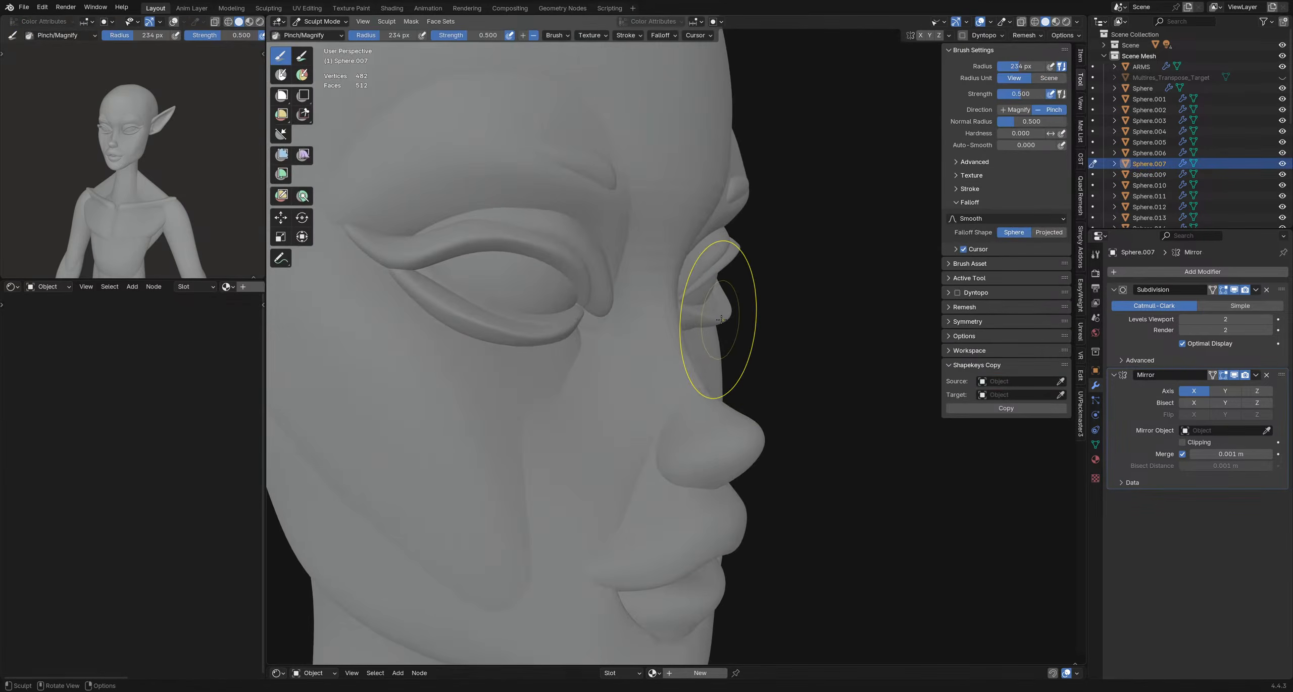
key(g)
drag(740, 324, 736, 330)
- Reduce the Grab radius to 138 px and nudge the lower eyelid's inner corner into place
middle_drag(736, 330, 586, 299)
key(f)
click(628, 304)
drag(617, 310, 616, 307)
middle_drag(621, 308, 602, 304)
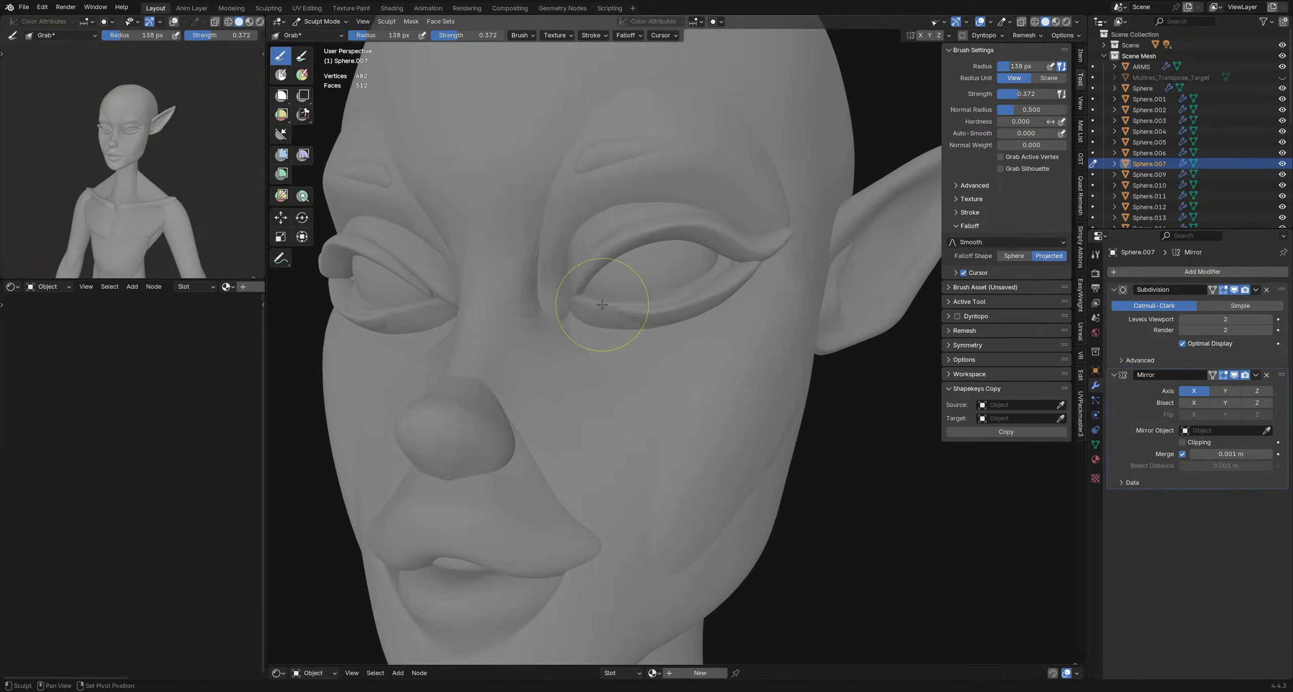
- Pull the lower eyelid's outer end outward with the Grab brush at a 150 px radius
middle_drag(728, 286, 700, 302)
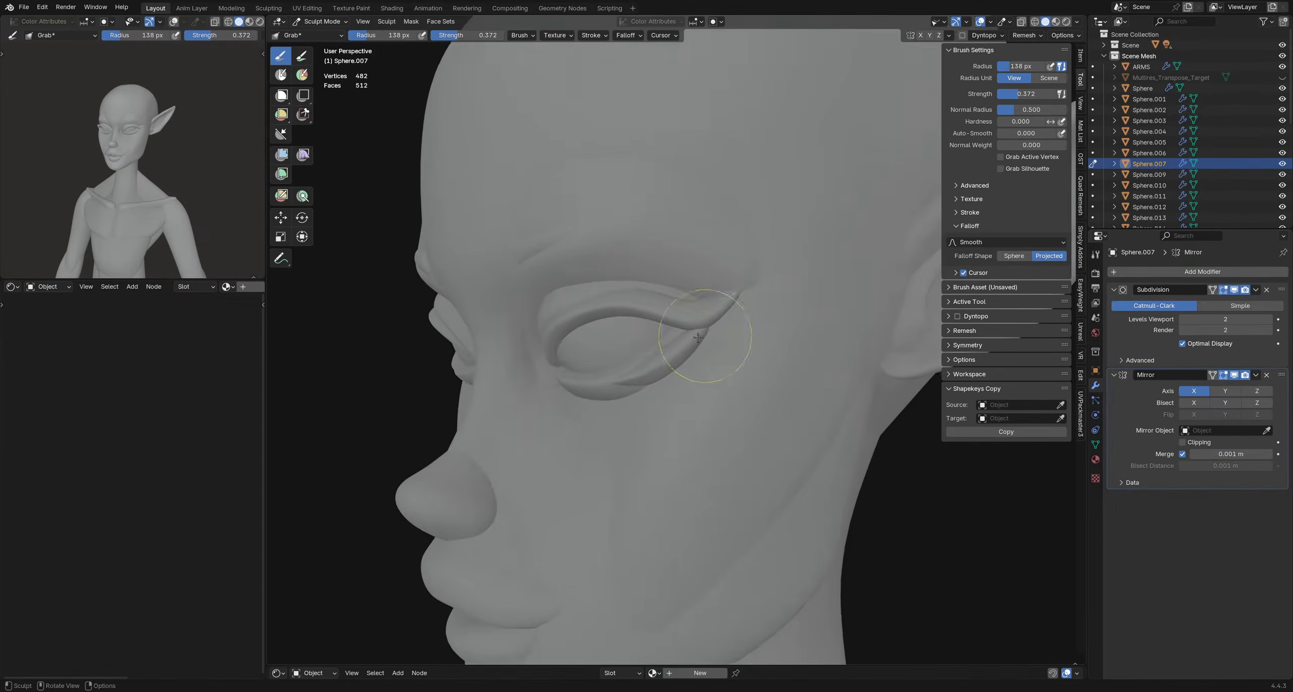
key(f)
click(754, 338)
middle_drag(739, 340, 757, 348)
drag(754, 352, 770, 348)
- Reshape the lower eyelid's outer end from the side, reducing the Grab radius to 83 px
scroll(773, 361, down, 5)
middle_drag(728, 350, 692, 374)
scroll(737, 375, up, 1)
scroll(745, 372, down, 2)
scroll(746, 373, up, 1)
key(f)
scroll(668, 362, up, 2)
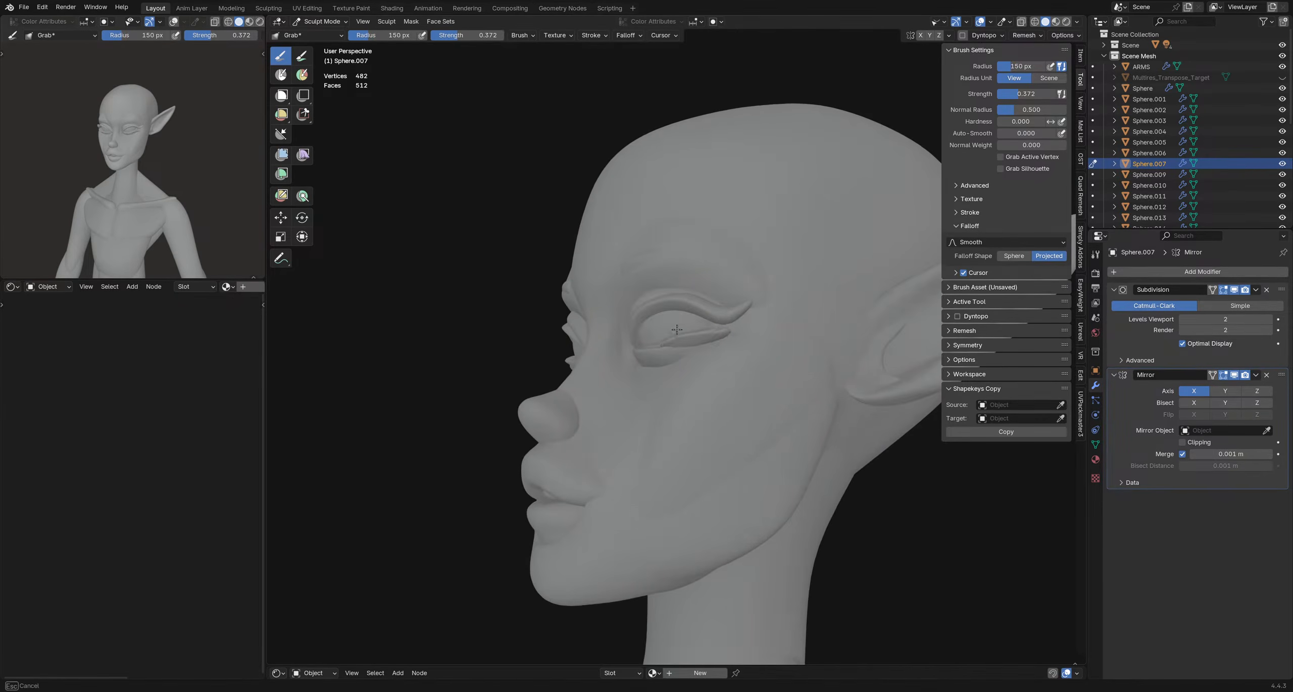
scroll(730, 334, down, 1)
key(f)
click(764, 332)
mouse_move(745, 393)
middle_down()
mouse_move(758, 386)
mouse_move(662, 336)
mouse_move(776, 324)
mouse_move(714, 367)
mouse_move(677, 349)
mouse_move(721, 348)
mouse_move(708, 348)
mouse_move(718, 322)
middle_up()
key(f)
click(752, 341)
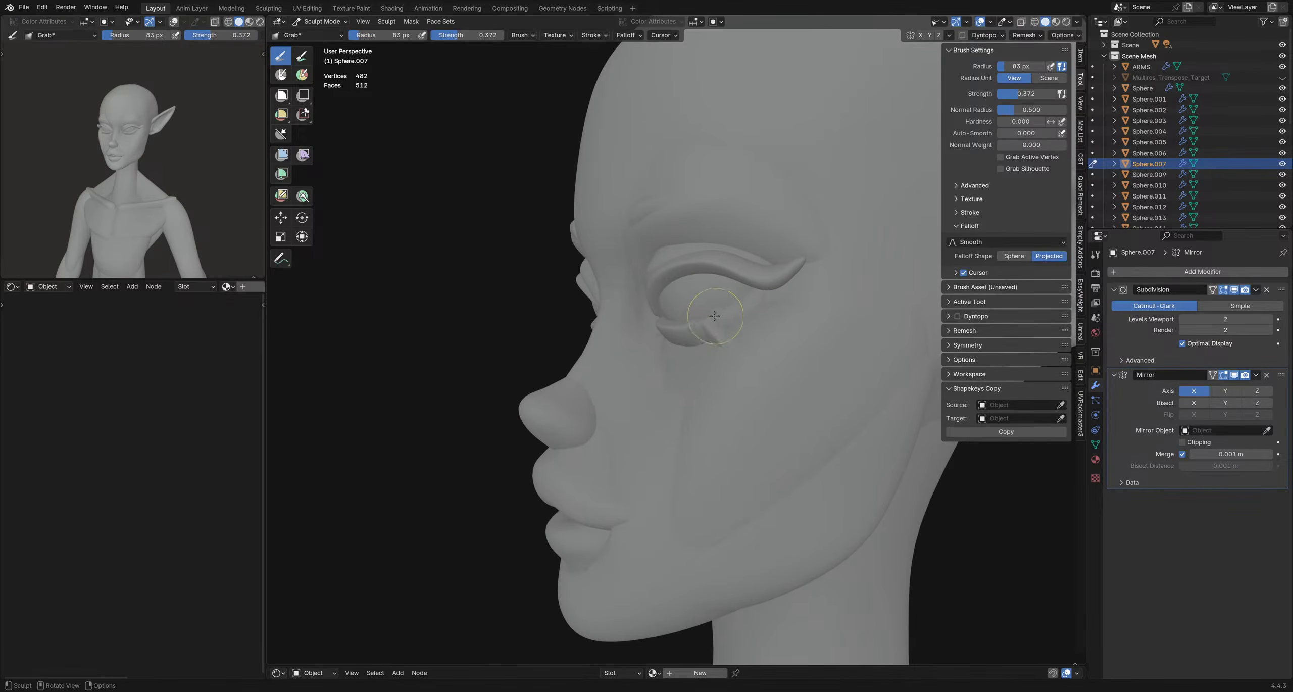
- Lift the middle of the lower eyelid with a small Grab brush, then set the radius to 95 px
middle_drag(720, 316, 772, 318)
key(f)
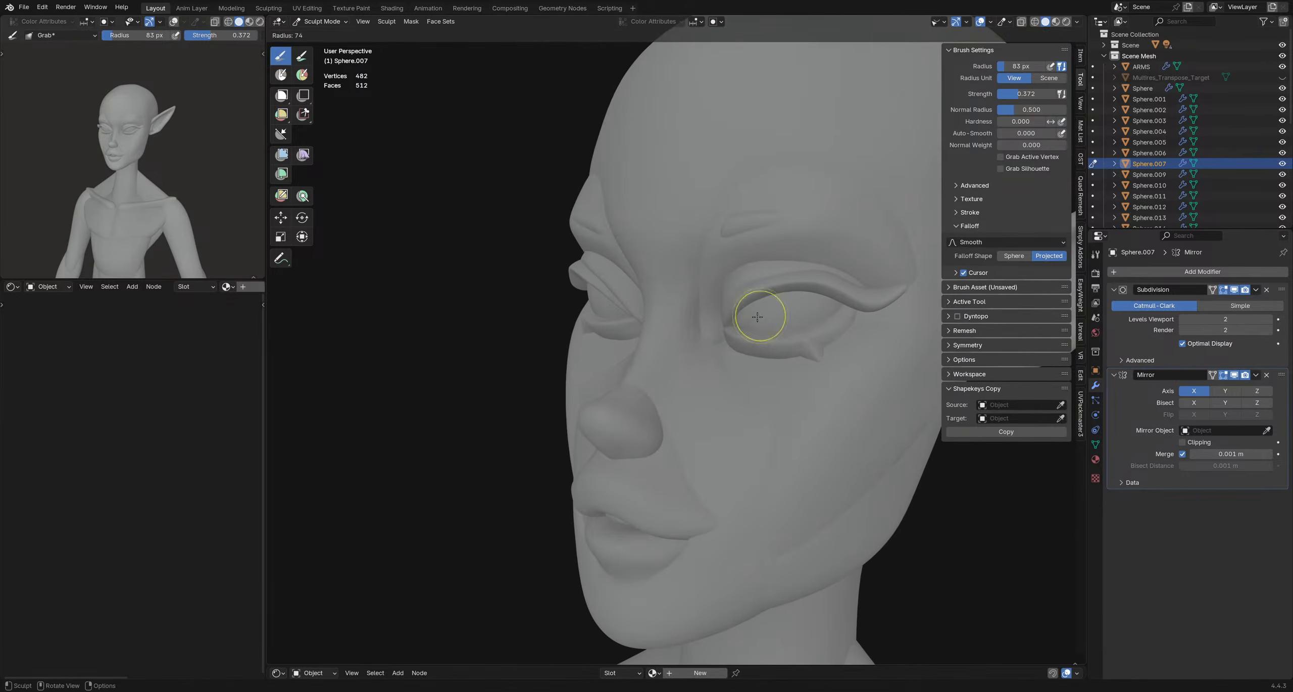
click(780, 318)
drag(791, 334, 790, 323)
mouse_move(794, 328)
middle_down()
mouse_move(886, 370)
mouse_move(716, 380)
mouse_move(672, 353)
mouse_move(647, 313)
mouse_move(596, 334)
mouse_move(636, 343)
mouse_move(606, 348)
mouse_move(699, 369)
mouse_move(683, 341)
middle_up()
key(f)
click(893, 367)
- Switch sculpting to the upper eyelid (Sphere.040) and adjust its outer part with the Grab brush at 133 px
key(alt+q)
scroll(680, 334, up, 3)
key(f)
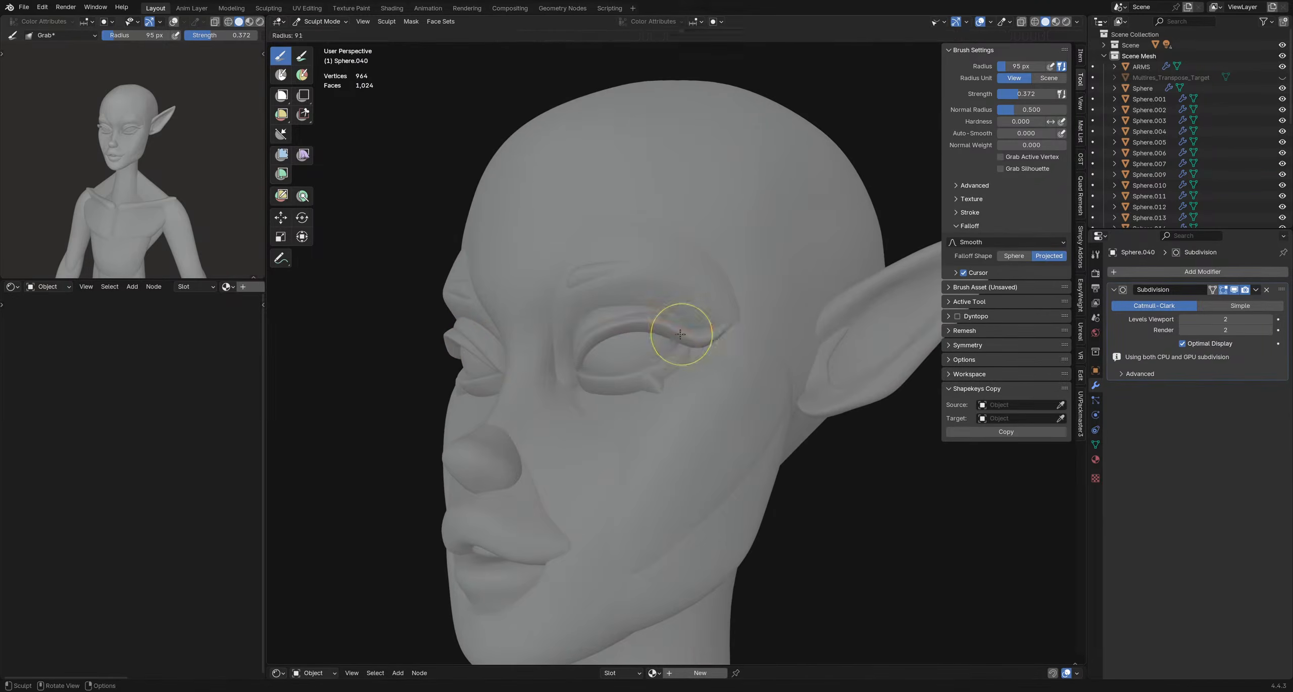
click(680, 335)
key(f)
click(689, 339)
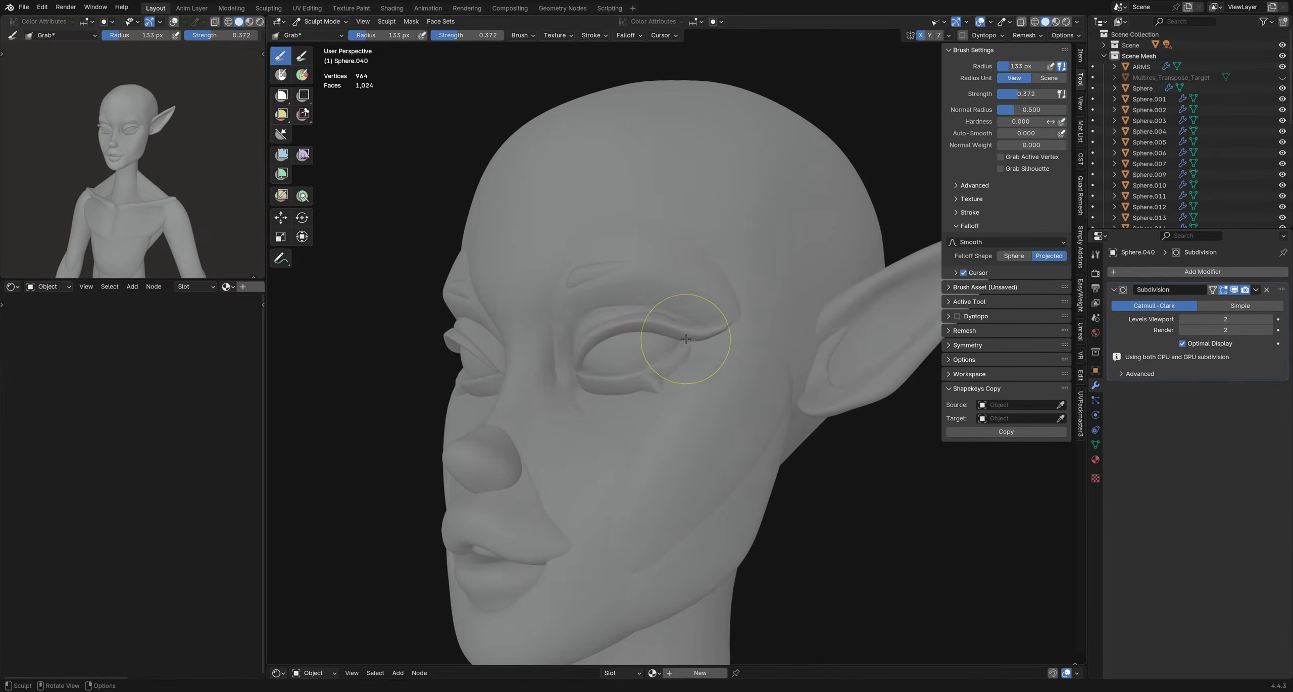
middle_drag(647, 333, 697, 309)
drag(667, 325, 669, 326)
- Refine the upper eyelid from another angle with the Grab brush and set the radius to 147 px
middle_drag(671, 327, 734, 384)
key(f)
click(744, 385)
drag(741, 384, 743, 377)
mouse_move(744, 377)
middle_down()
mouse_move(634, 318)
mouse_move(649, 364)
mouse_move(648, 321)
mouse_move(653, 363)
mouse_move(738, 412)
mouse_move(693, 302)
middle_up()
key(f)
click(606, 350)
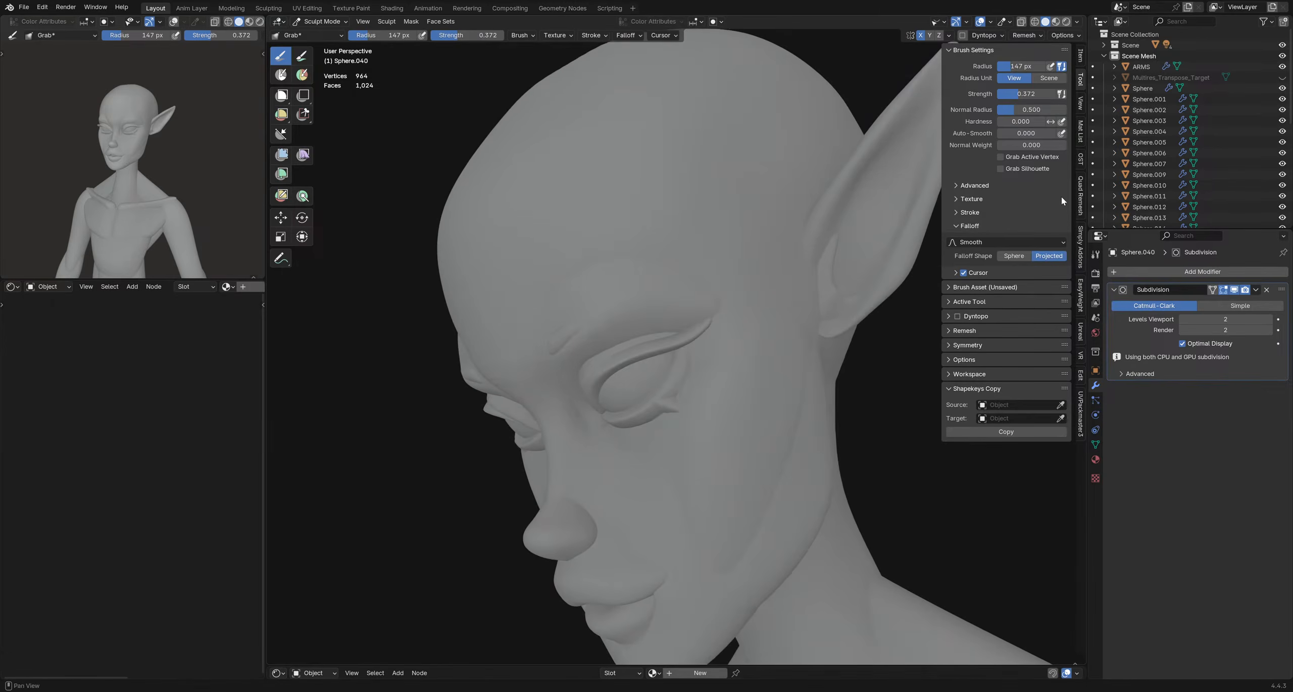
- Switch to the Elastic Grab brush with Twist deformation and try twisting the upper eyelid
key(g)
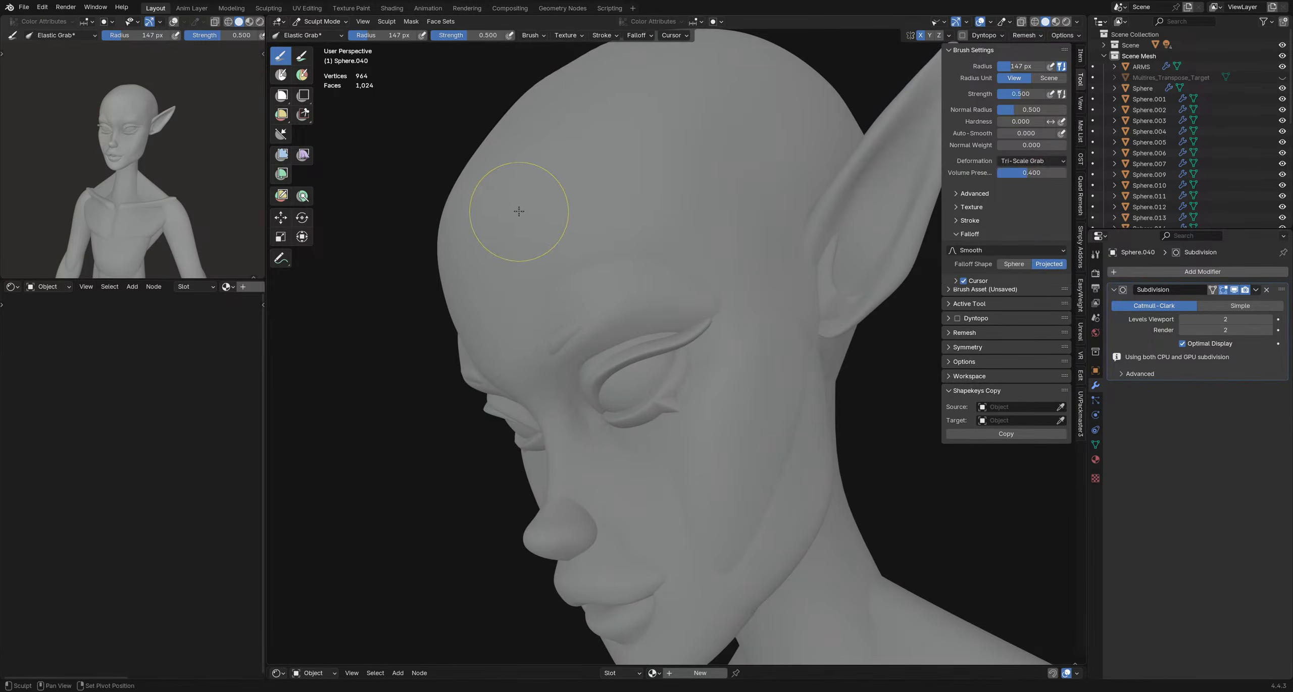
click(1031, 160)
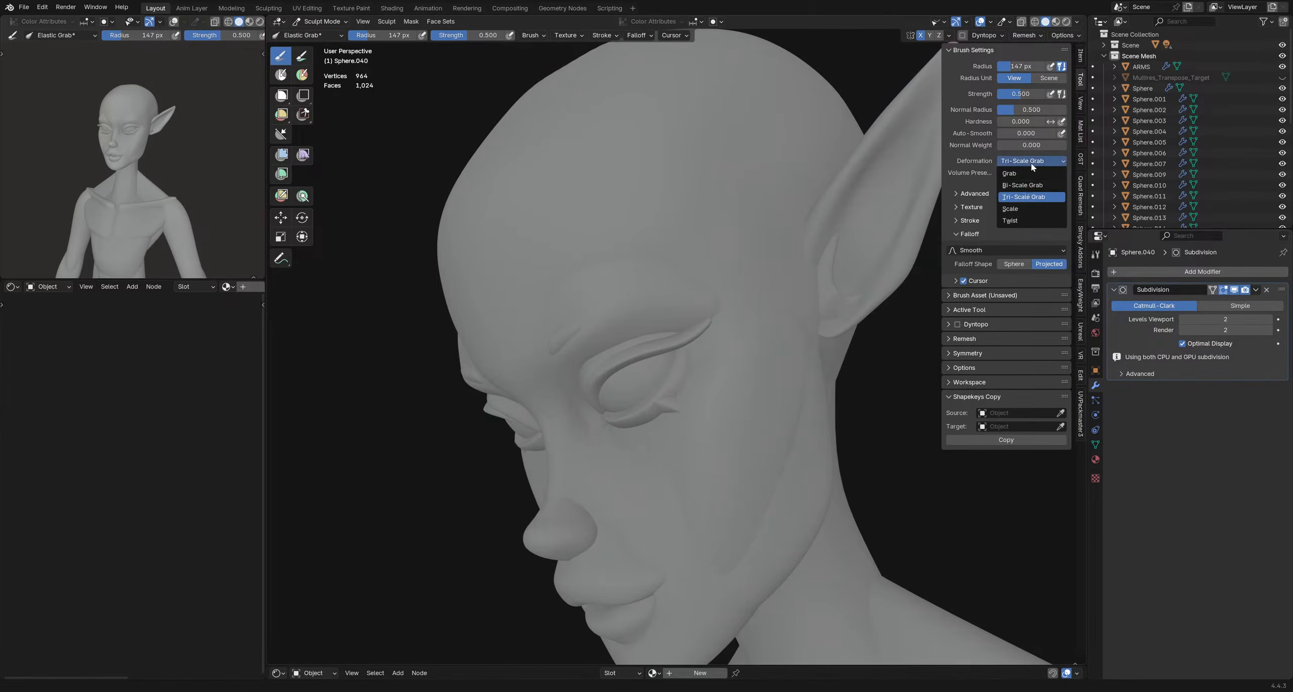
click(1017, 219)
middle_drag(793, 344, 616, 360)
drag(614, 361, 636, 350)
mouse_move(638, 348)
middle_down()
mouse_move(802, 342)
mouse_move(879, 369)
mouse_move(702, 375)
mouse_move(663, 298)
mouse_move(677, 284)
mouse_move(606, 307)
middle_up()
scroll(802, 344, down, 6)
key(ctrl+z)
- Re-enter Sculpt Mode and try twisting the upper eyelid with the Elastic Grab brush at a 191 px radius
scroll(712, 376, up, 5)
key(ctrl+Tab)
click(578, 292)
key(q)
click(666, 281)
key(ctrl+Tab)
click(701, 319)
drag(590, 289, 569, 274)
middle_drag(536, 283, 619, 263)
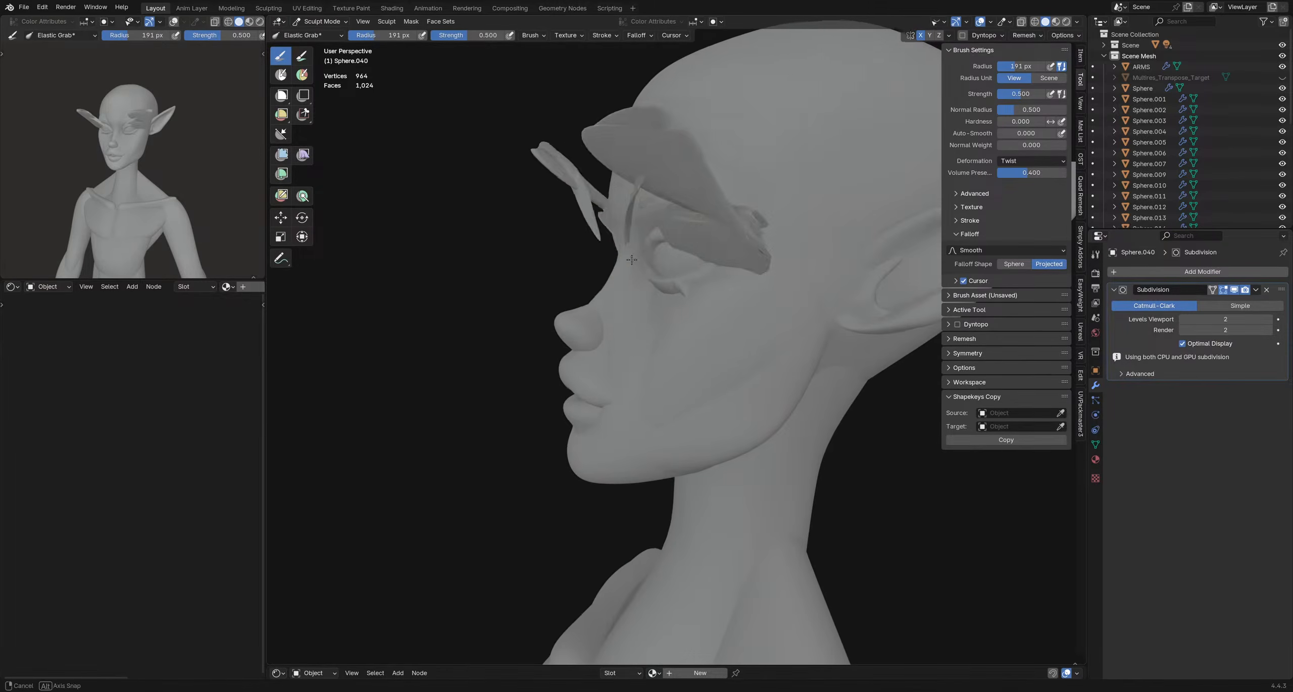
key(ctrl+z)
- Try twisting the upper eyelid's outer end from the side and from a turned view, undoing each stroke
mouse_move(696, 234)
mouse_down()
mouse_move(718, 239)
mouse_move(712, 247)
mouse_up()
key(ctrl+z)
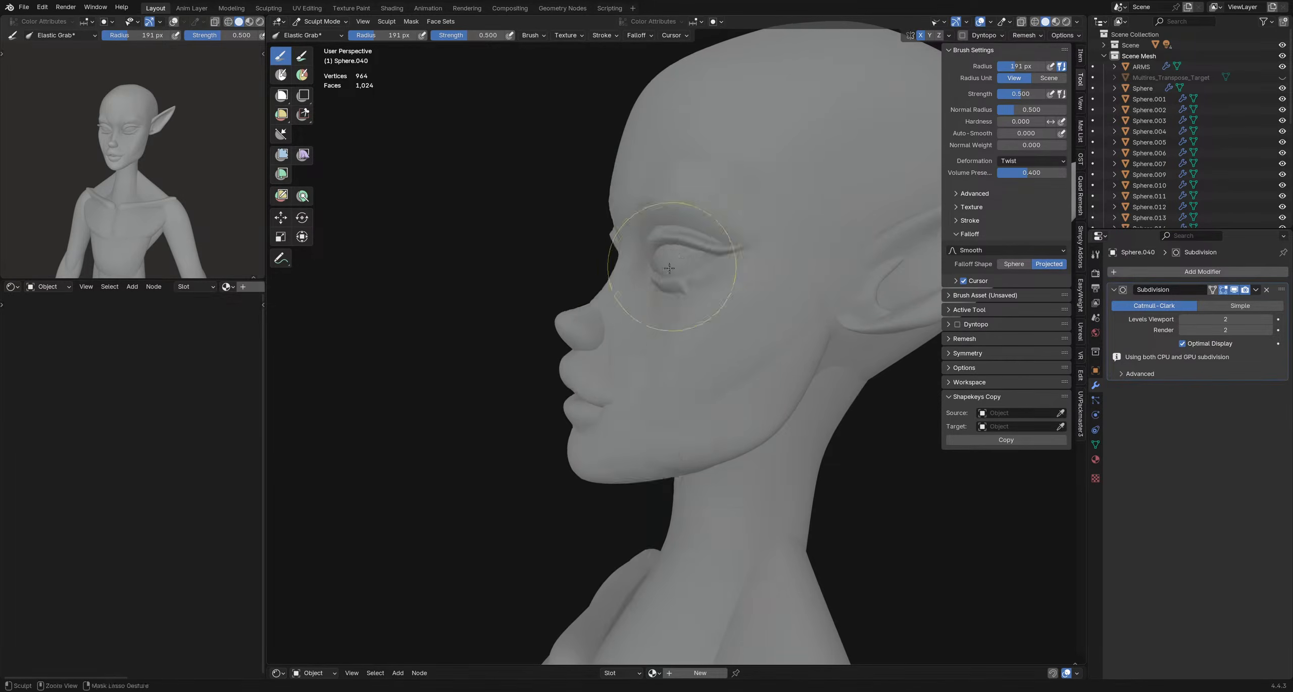
middle_drag(683, 288, 770, 260)
mouse_move(775, 257)
mouse_down()
mouse_move(793, 222)
mouse_move(783, 245)
mouse_up()
key(ctrl+z)
mouse_move(747, 239)
middle_down()
mouse_move(732, 303)
mouse_move(799, 305)
mouse_move(737, 308)
middle_up()
- Try the eyelid twist with the Sphere falloff shape, undo it and restore the Projected falloff
click(1016, 264)
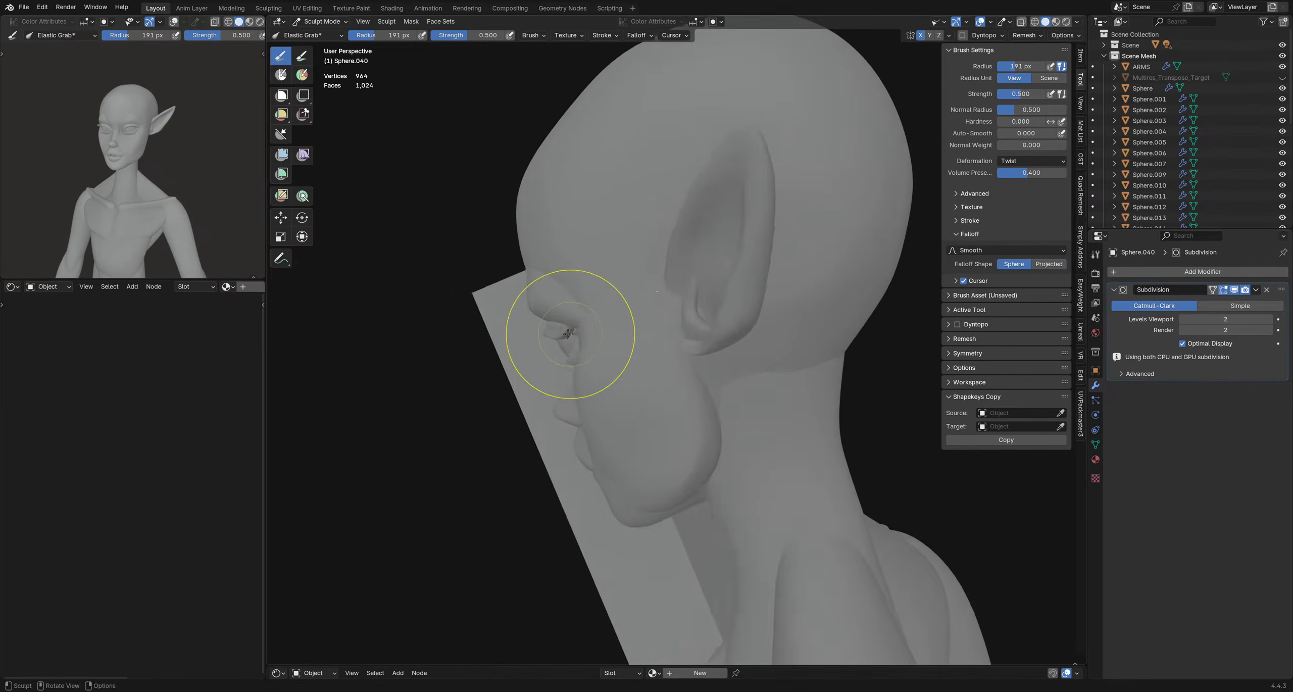
drag(565, 331, 578, 323)
middle_drag(614, 308, 780, 288)
key(ctrl+z)
click(1046, 264)
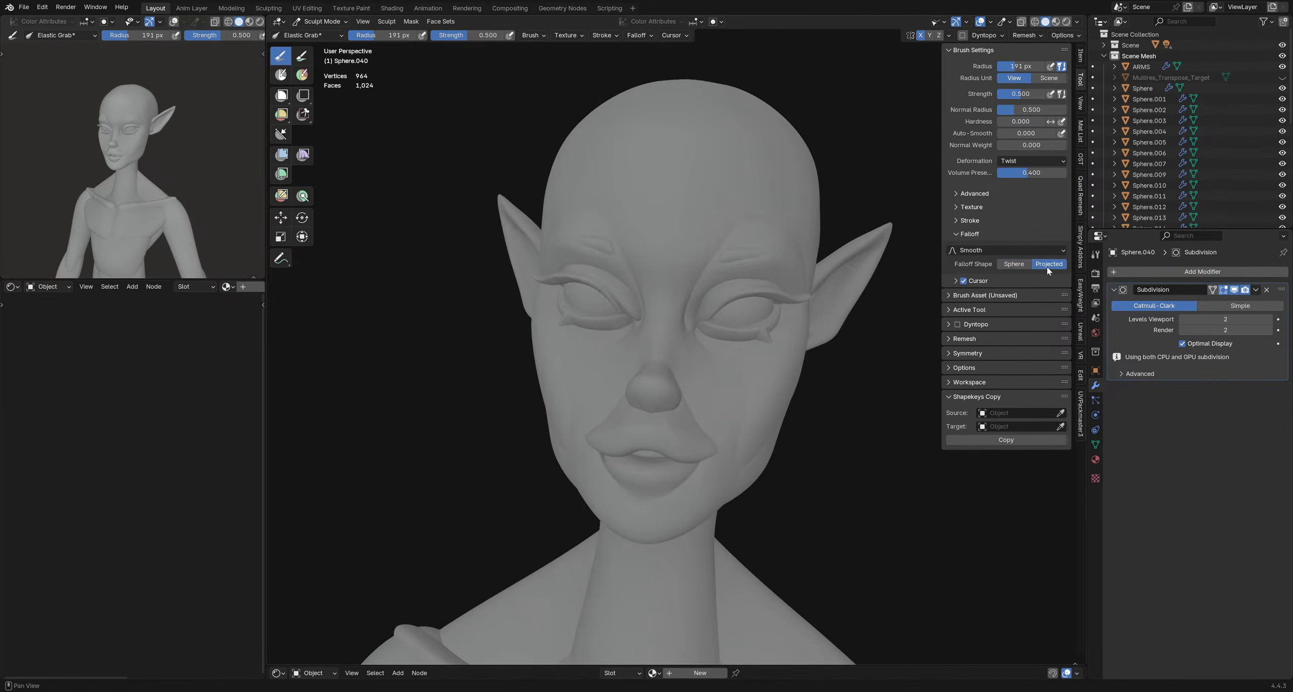
- Try twisting the upper eyelid from a three-quarter view, reducing the radius to 145 px, and undo the strokes
mouse_move(859, 217)
middle_down()
mouse_move(632, 312)
mouse_move(609, 289)
middle_up()
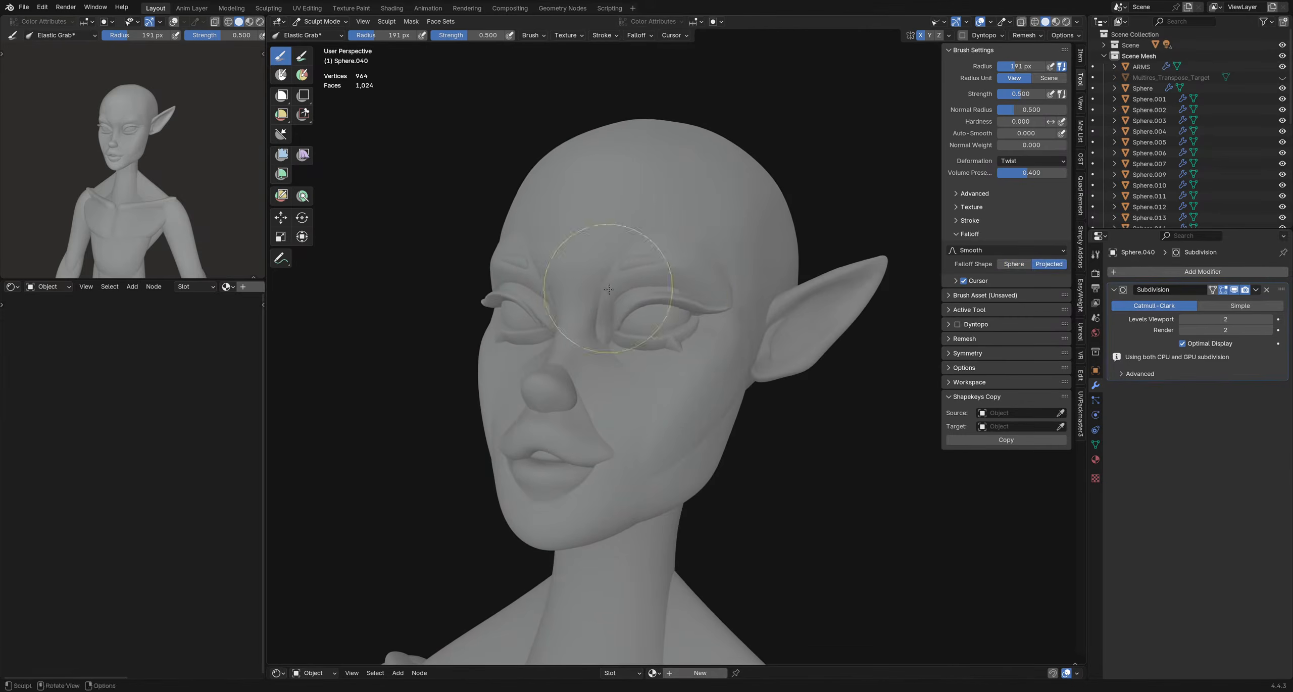
mouse_move(680, 300)
mouse_down()
mouse_move(663, 299)
mouse_move(676, 297)
mouse_up()
key(ctrl+z)
key(Escape)
middle_drag(677, 297, 686, 294)
key(f)
click(670, 293)
drag(670, 291, 675, 287)
key(ctrl+z)
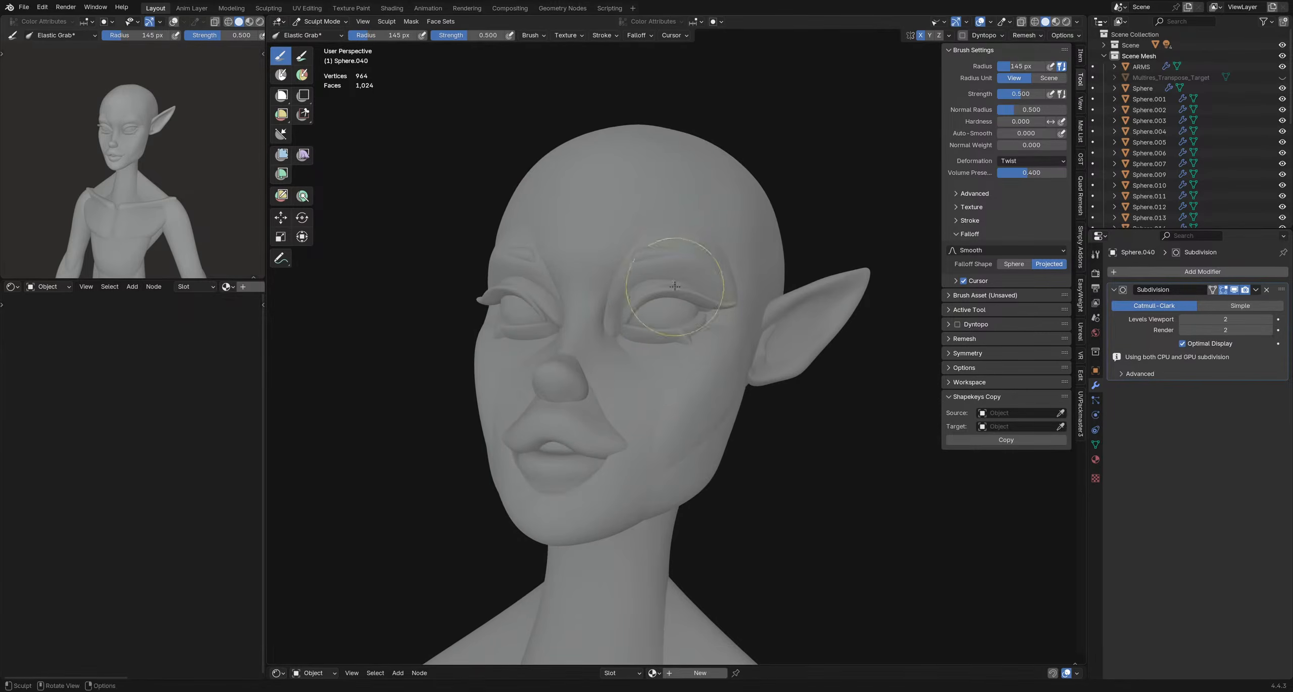
- Try Bi-Scale Grab on the upper eyelid, then set the Elastic Grab deformation to Grab and pull the lid
click(1016, 161)
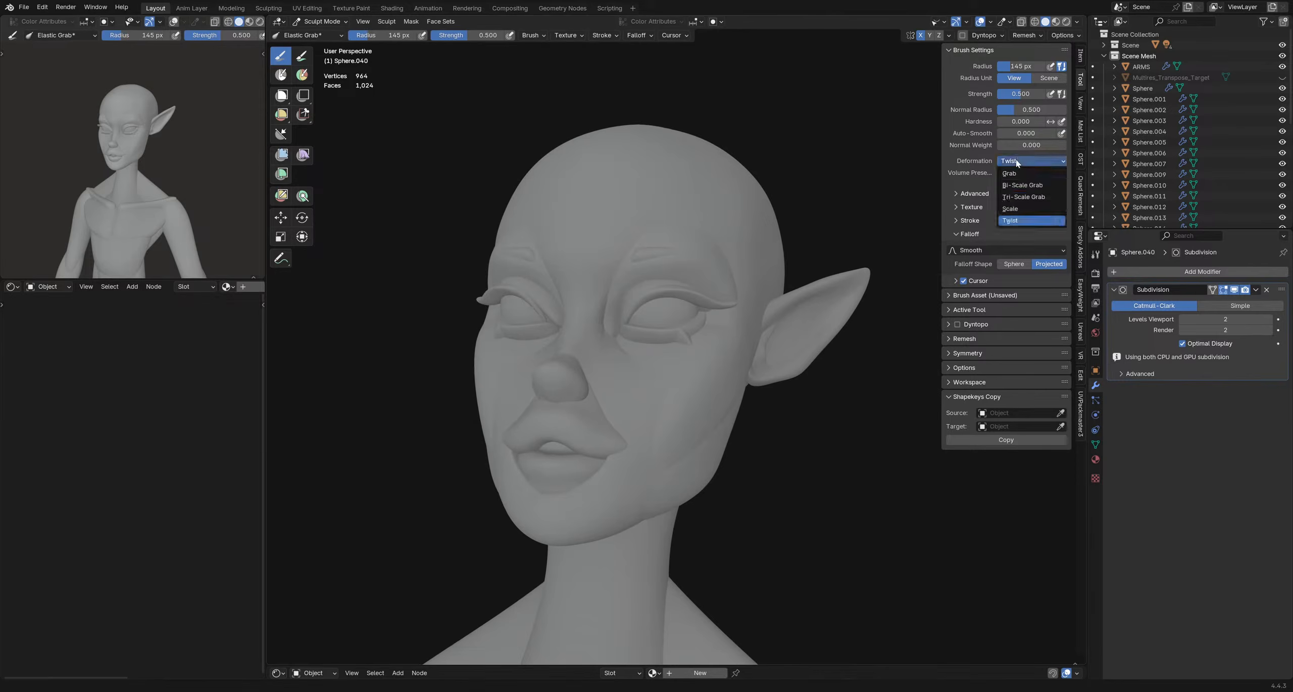
click(1017, 185)
drag(685, 274, 695, 283)
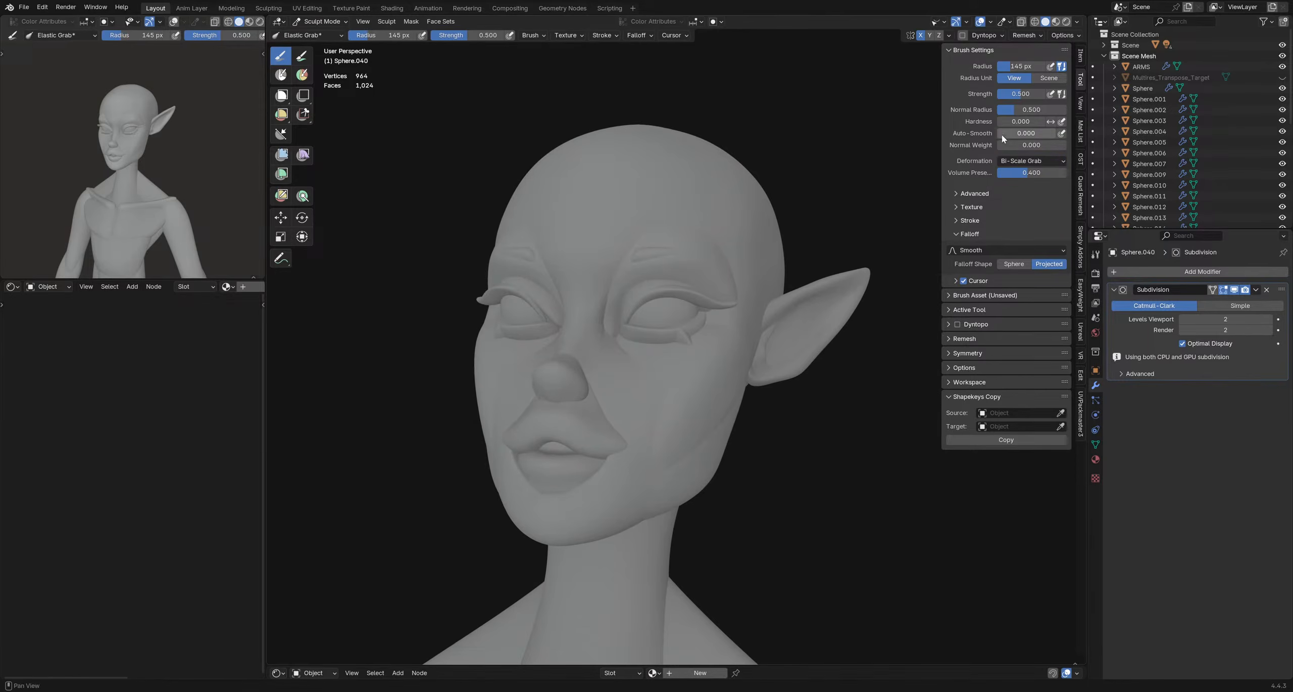
click(1029, 165)
click(1025, 155)
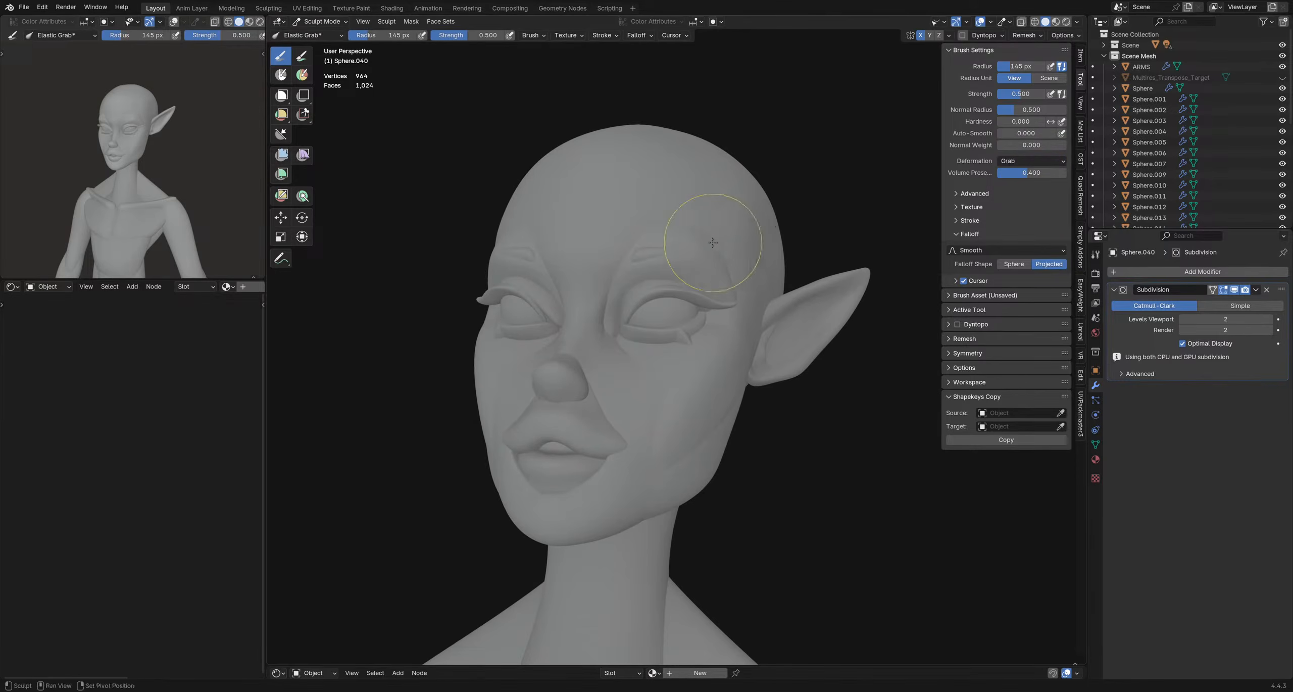
drag(685, 255, 674, 269)
- Switch to the Relax Slide brush and set its radius to 169 px over the upper eyelid
key(g)
key(shift+r)
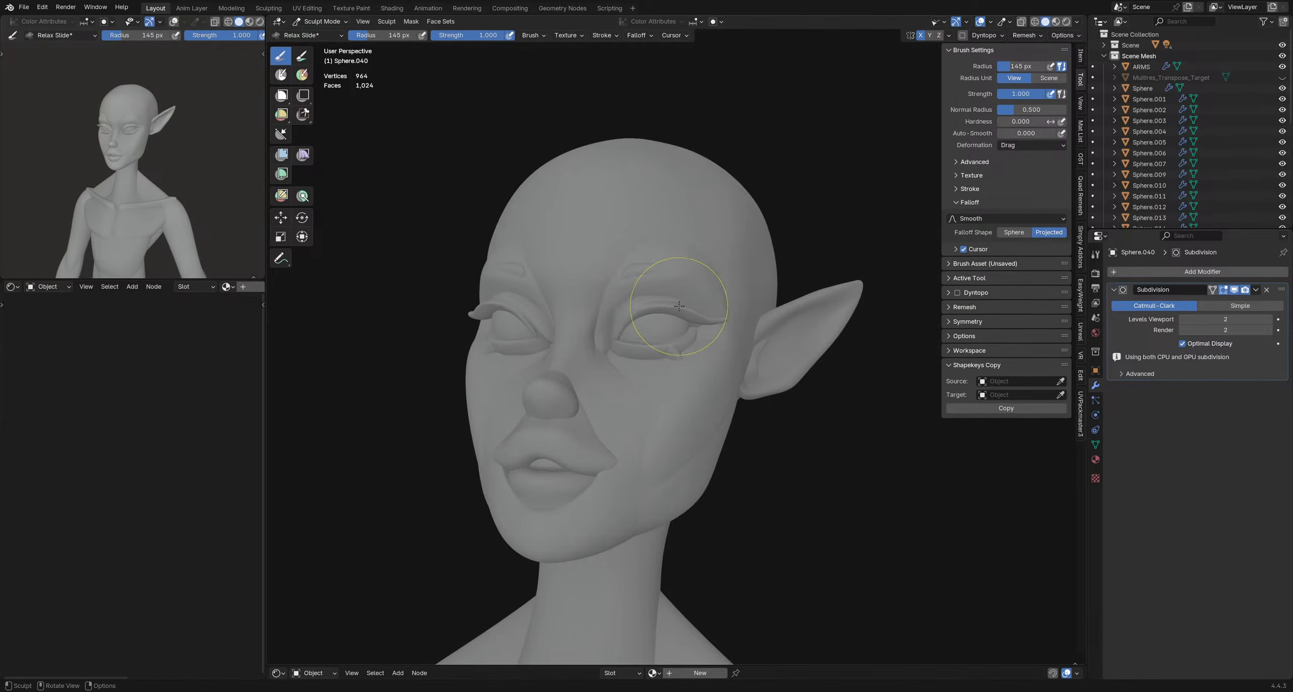
key(f)
middle_drag(678, 309, 637, 331)
click(672, 315)
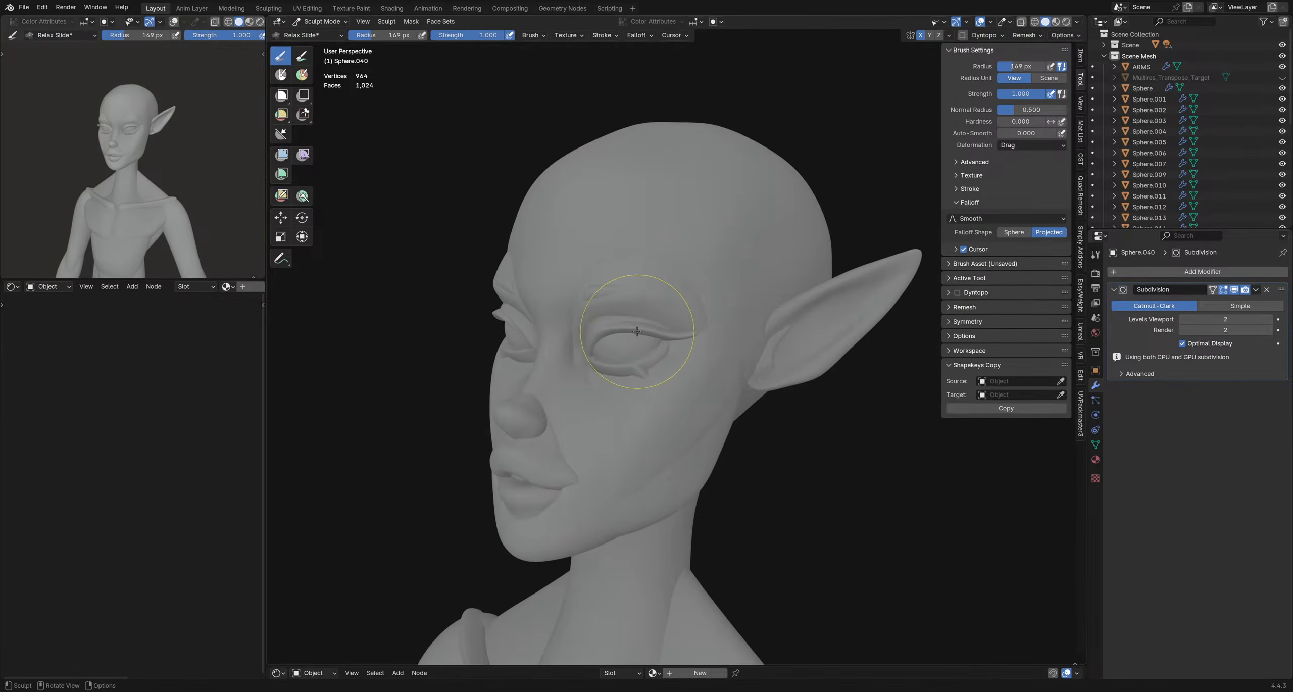
- Reshape the upper eyelid's outer half and crease with the Elastic Grab brush at a 186 px radius
key(g)
key(f)
click(667, 339)
key(f)
click(654, 343)
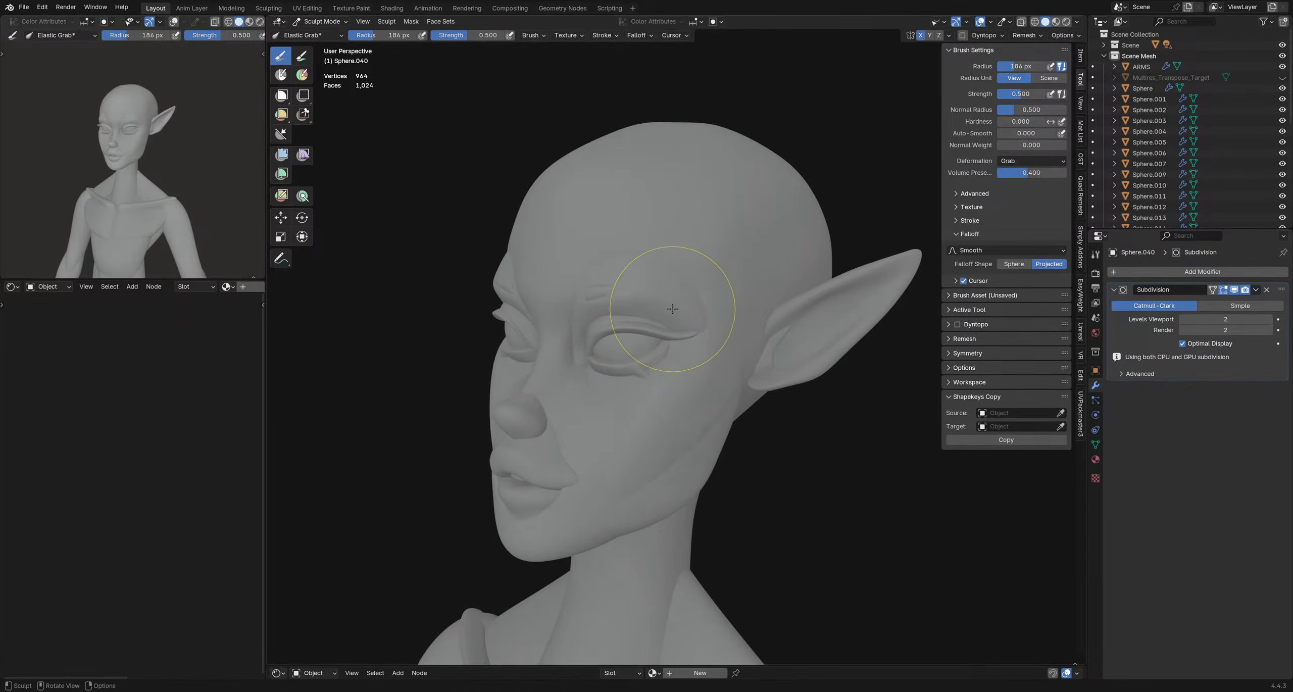
drag(671, 310, 654, 304)
drag(647, 307, 627, 317)
- Set the radius to 192 px, switch to the Elastic Snake Hook brush and undo the last eyelid stroke
key(f)
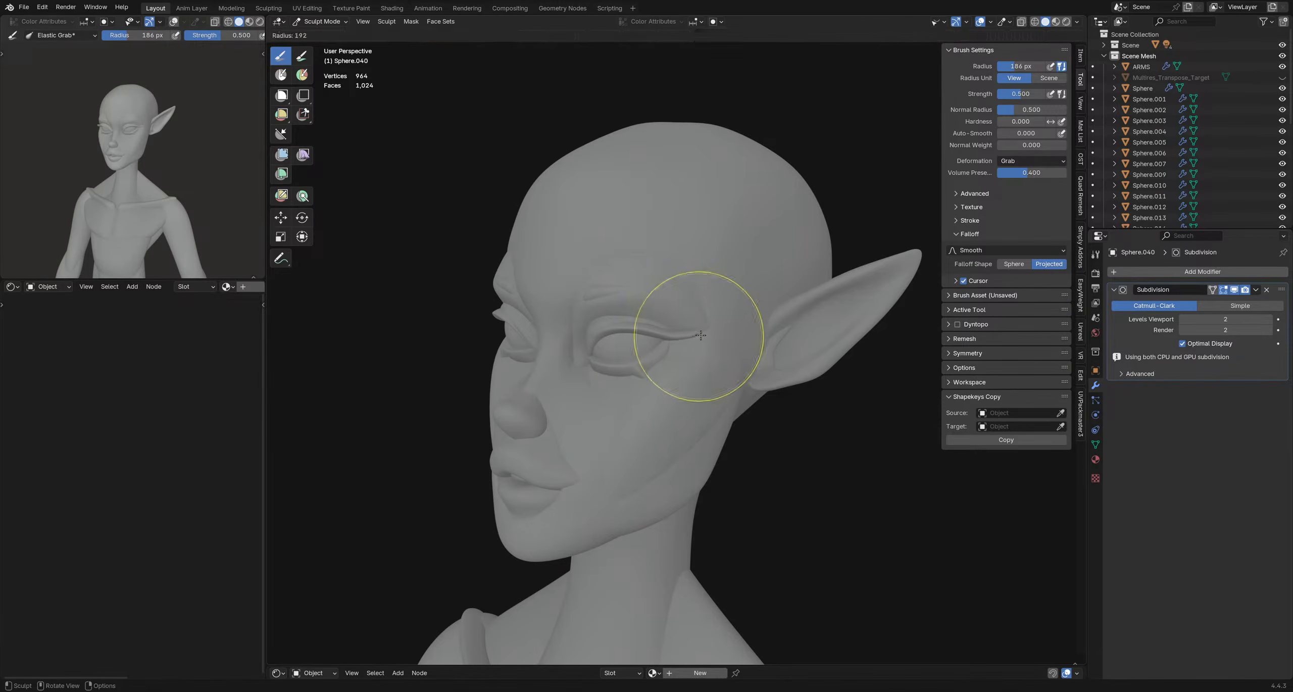
click(698, 336)
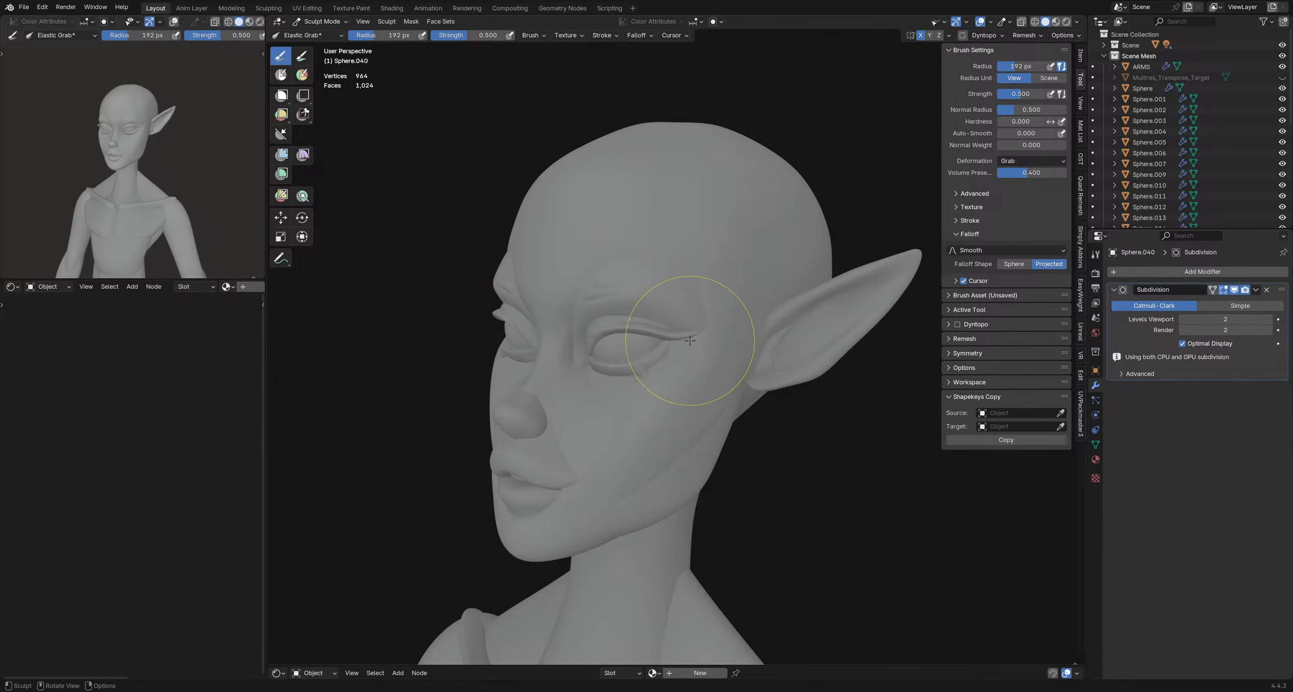
key(k)
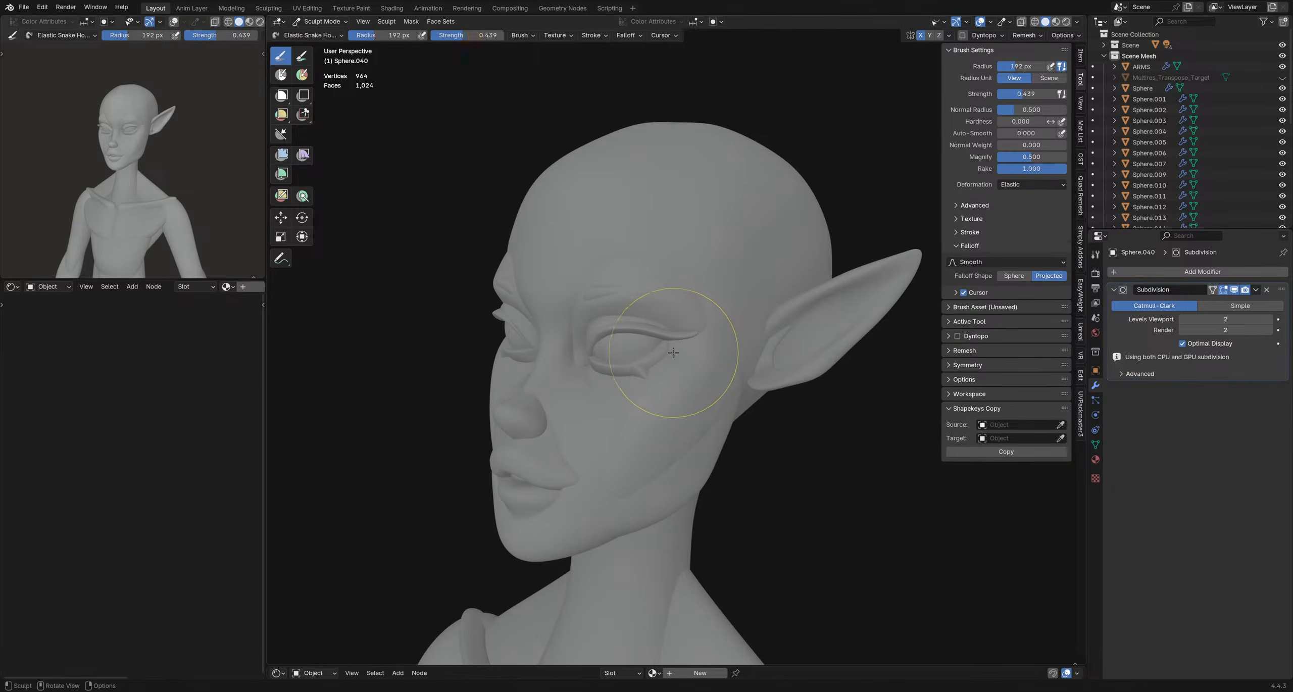
key(ctrl+z)
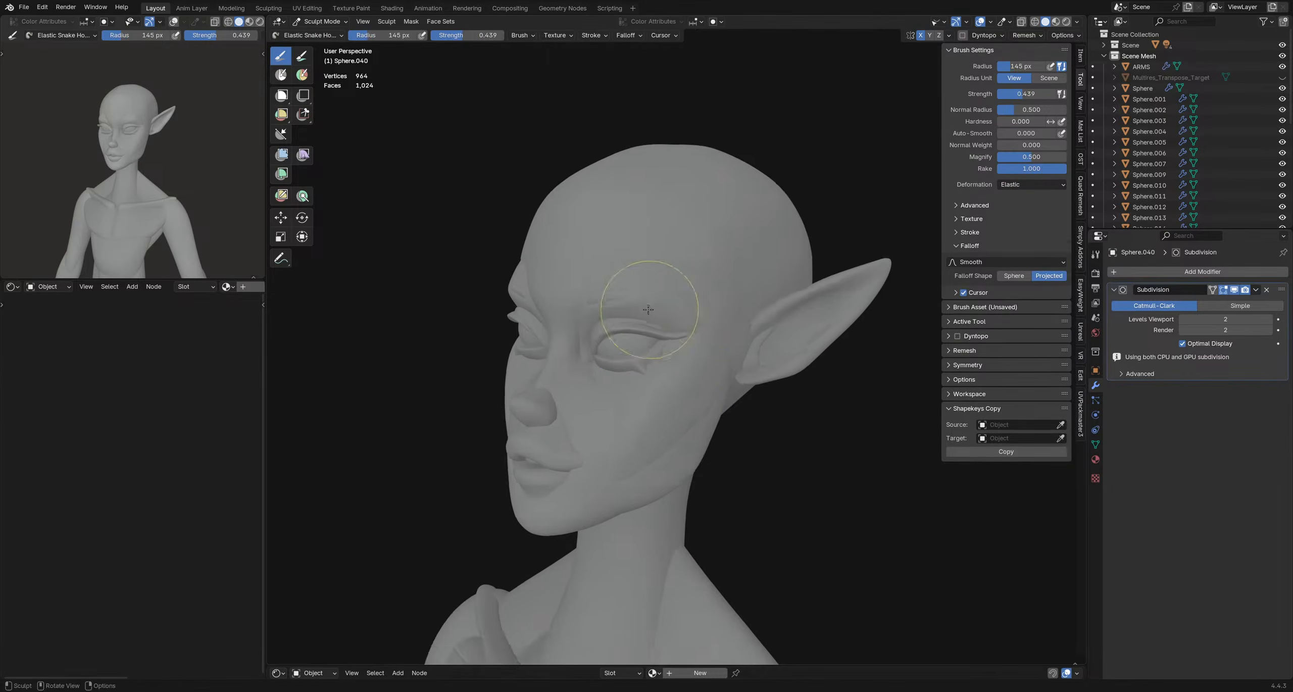
- Nudge the inner part of the upper eyelid with the Elastic Snake Hook brush at a 145 px radius
drag(602, 311, 604, 309)
mouse_move(606, 310)
middle_down()
mouse_move(626, 302)
mouse_move(665, 320)
mouse_move(647, 324)
mouse_move(670, 348)
mouse_move(682, 331)
mouse_move(577, 346)
middle_up()
key(f)
click(627, 300)
scroll(655, 346, down, 3)
scroll(656, 346, up, 3)
- Set the brush radius to 129 px and lasso-mask the upper eyelid, viewed from above the forehead
mouse_move(702, 346)
middle_down()
mouse_move(791, 327)
mouse_move(632, 320)
mouse_move(763, 317)
mouse_move(737, 293)
mouse_move(767, 303)
mouse_move(613, 274)
mouse_move(586, 231)
middle_up()
scroll(603, 315, up, 3)
key(f)
key(f)
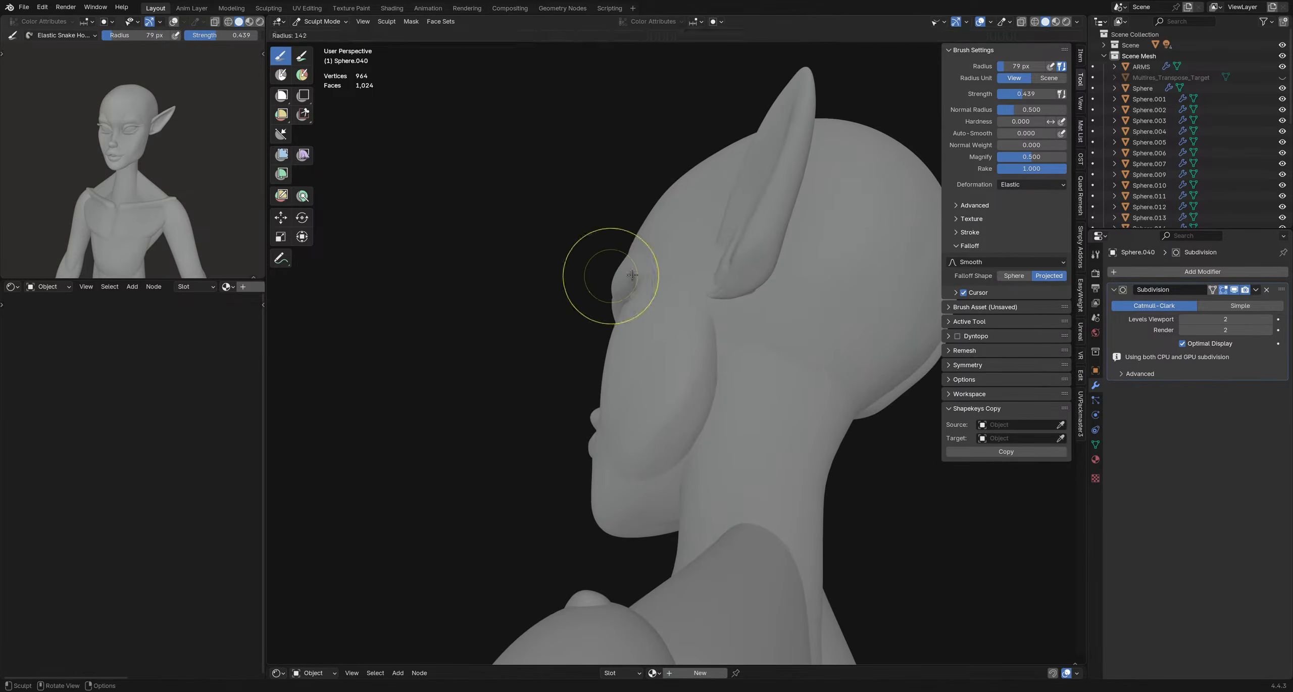
mouse_move(624, 268)
middle_down()
mouse_move(796, 324)
mouse_move(764, 427)
mouse_move(756, 364)
mouse_move(641, 404)
middle_up()
key(f)
click(778, 318)
scroll(761, 309, up, 2)
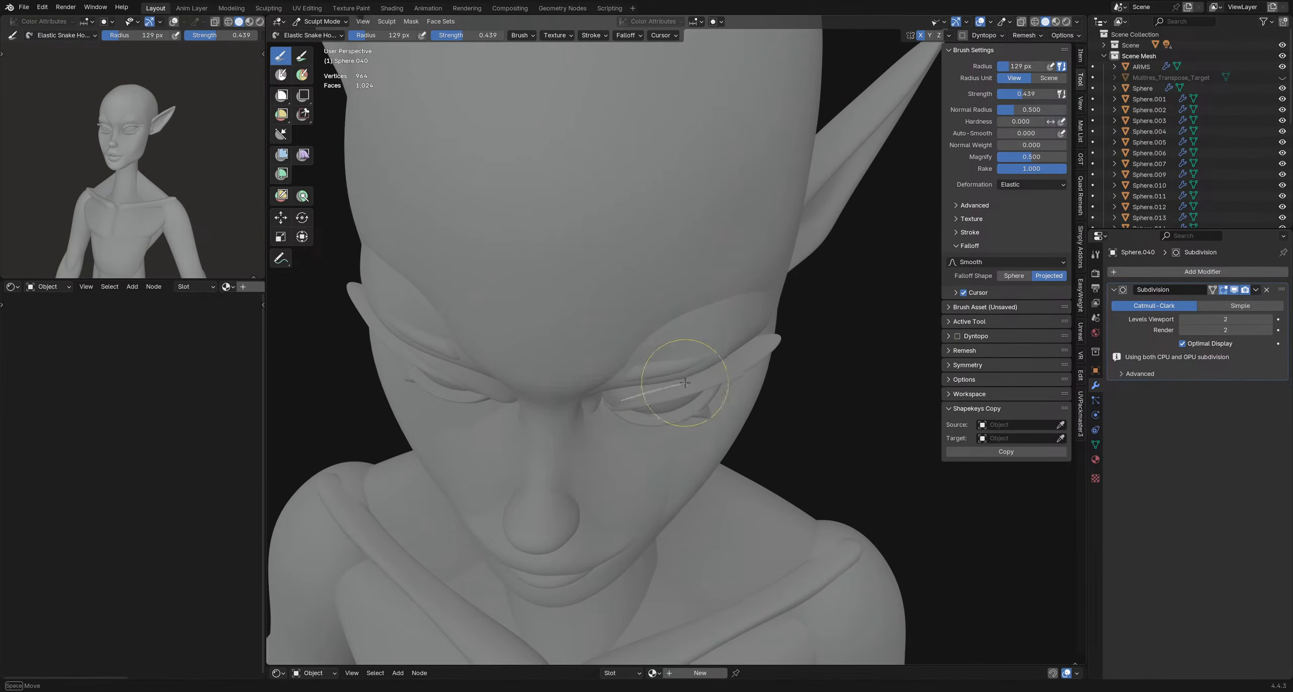
mouse_move(774, 339)
ctrl+shift+mouse_down()
mouse_move(574, 477)
mouse_move(483, 457)
ctrl+shift+mouse_up()
- Adjust the Elastic Snake Hook brush radius to 176 px over the masked upper eyelid
key(f)
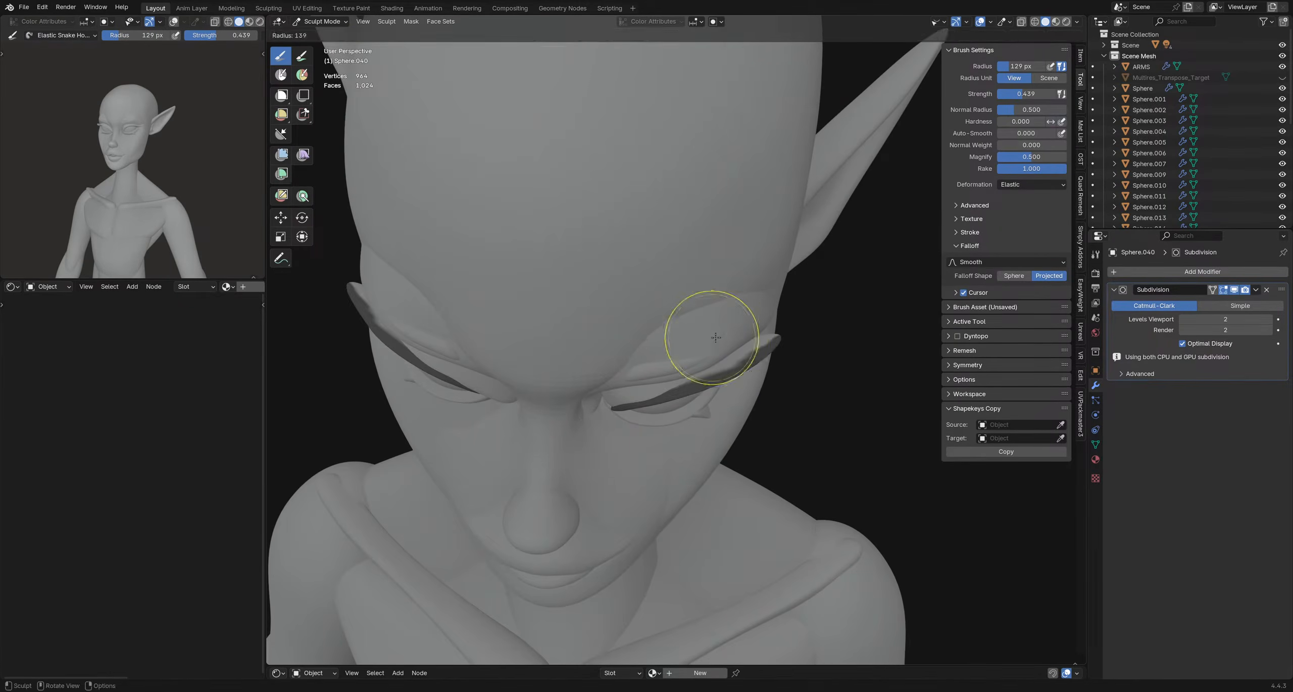
click(713, 339)
key(f)
click(697, 342)
key(f)
click(658, 334)
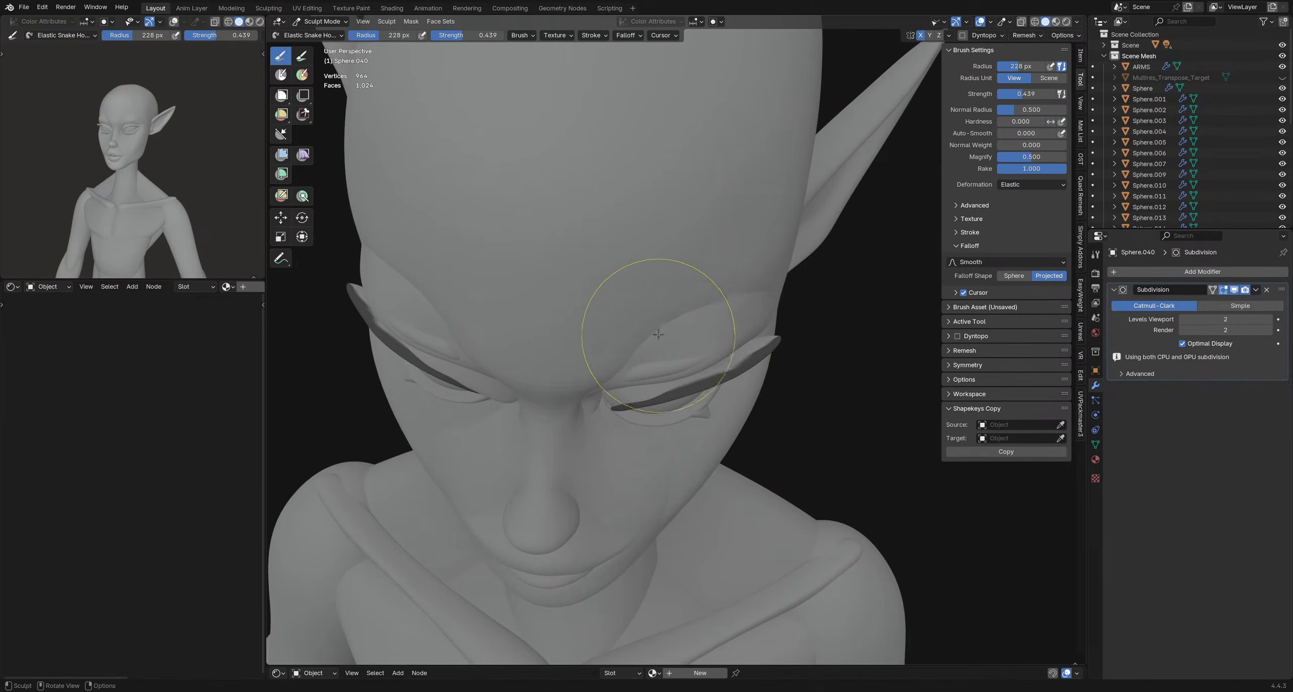
key(f)
click(691, 334)
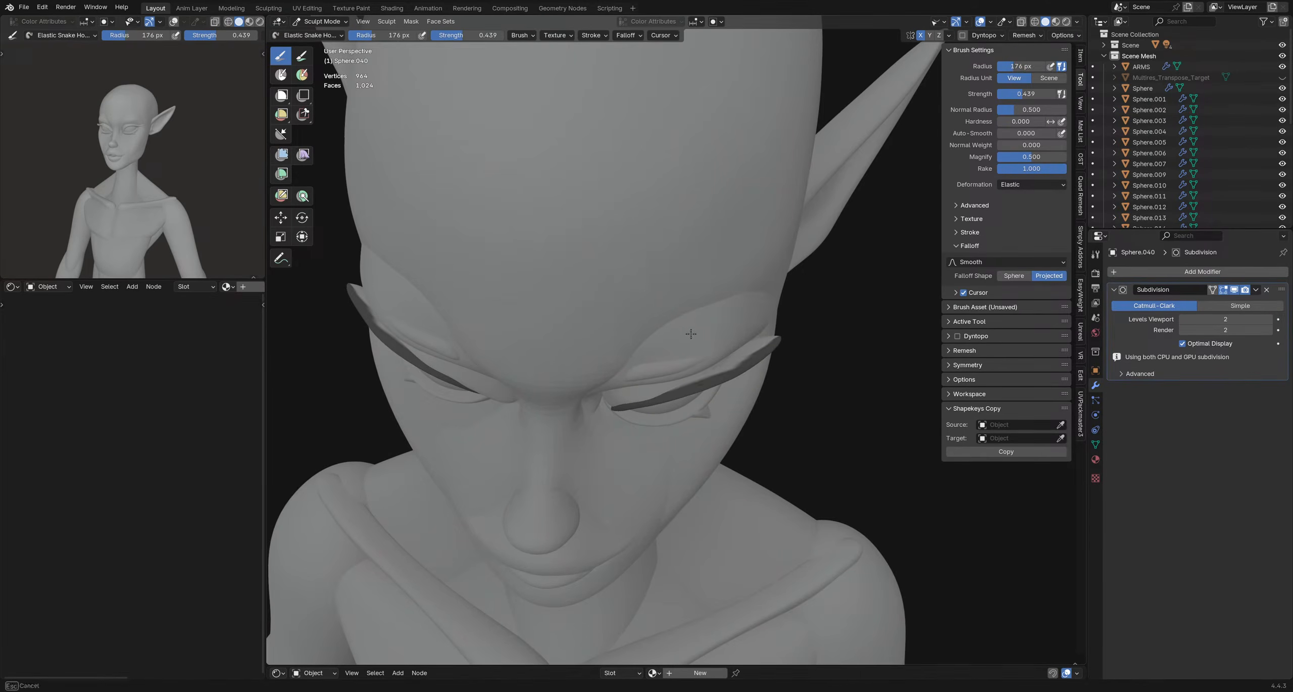
- Switch to the Grab brush, then invert and smooth the mask on the upper eyelid
key(g)
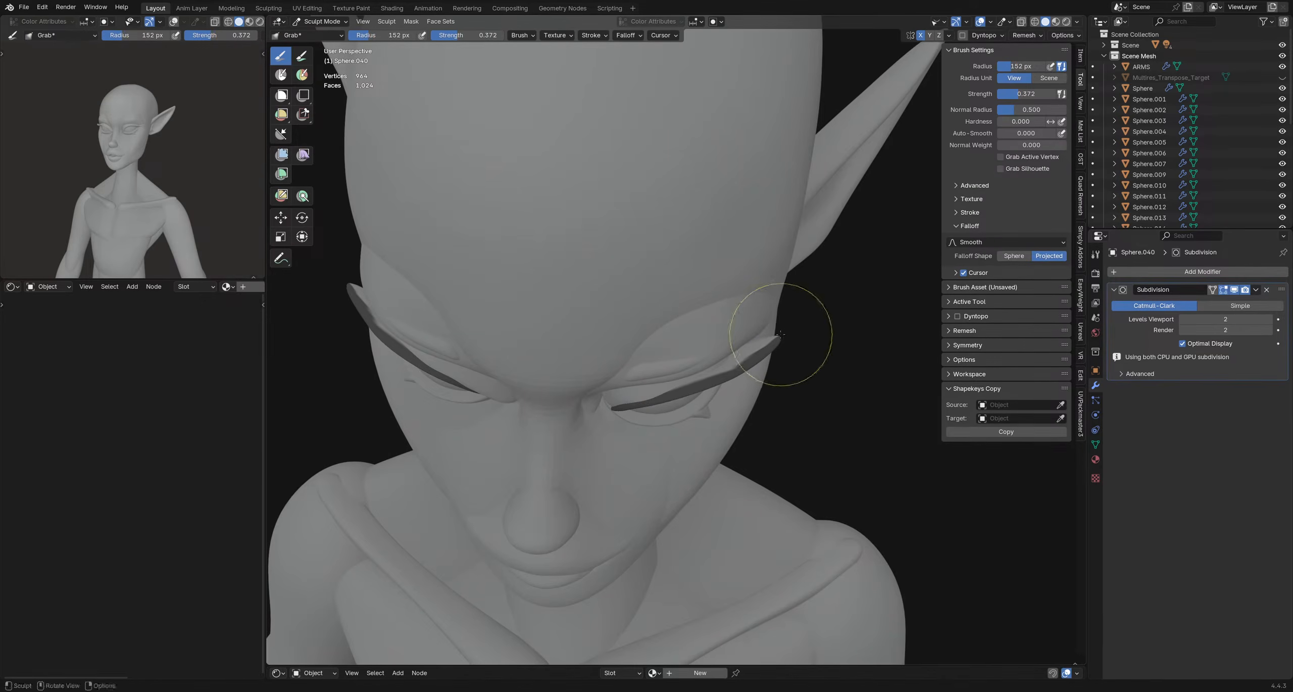
key(ctrl+i)
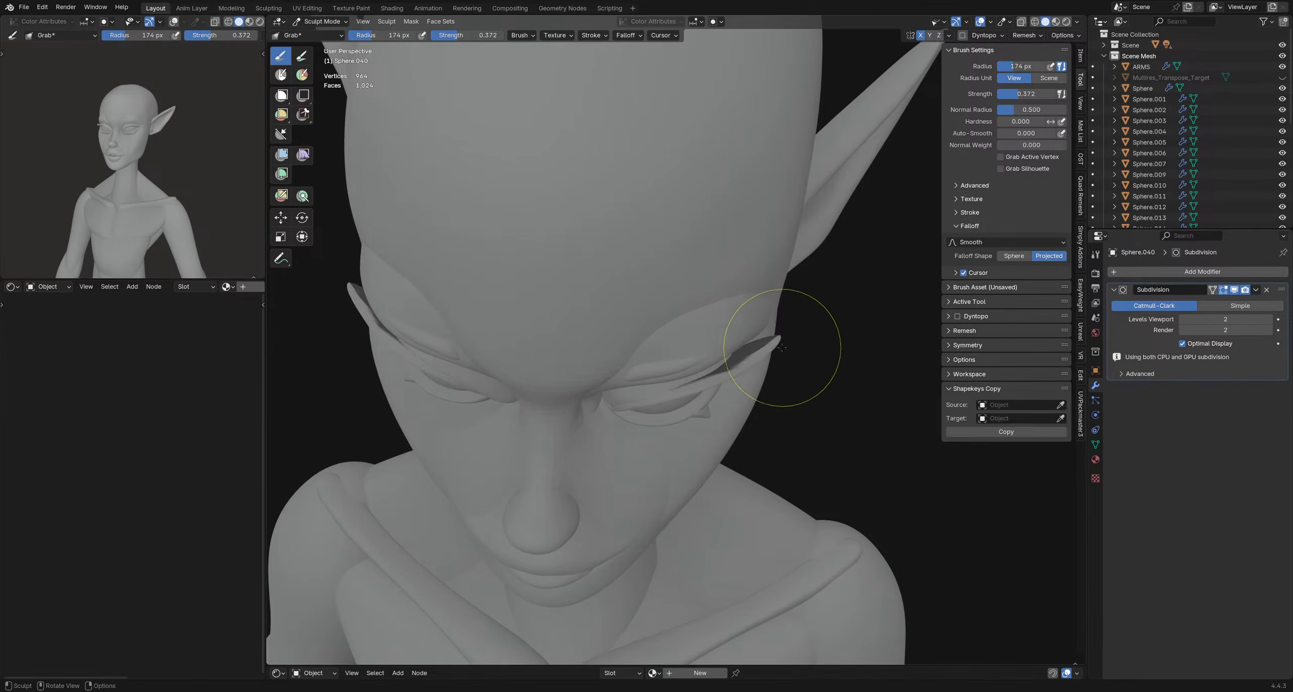
key(2)
key(a)
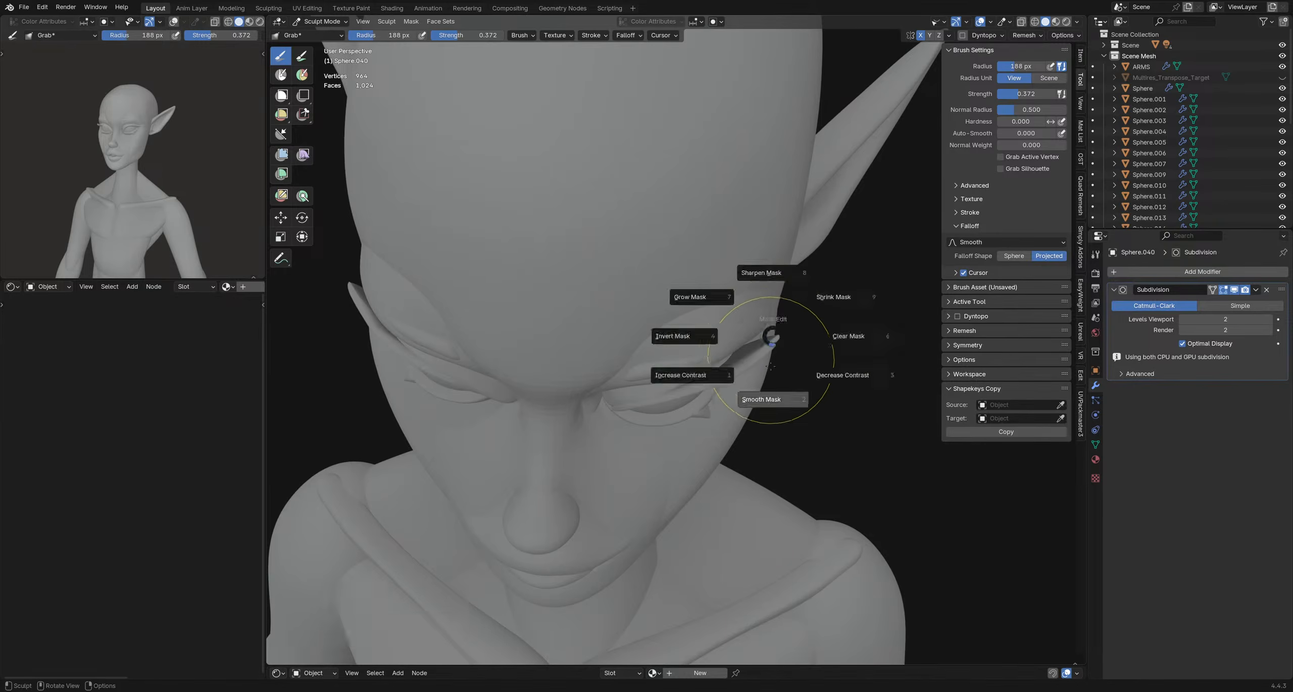
click(770, 346)
key(a)
click(753, 410)
- Pull the upper eyelid's outer tip slightly inward with the Grab brush at a 219 px radius
key(f)
click(776, 349)
drag(774, 348, 763, 353)
scroll(760, 349, down, 3)
mouse_move(760, 348)
middle_down()
mouse_move(731, 317)
mouse_move(631, 327)
mouse_move(779, 317)
mouse_move(640, 344)
mouse_move(689, 337)
middle_up()
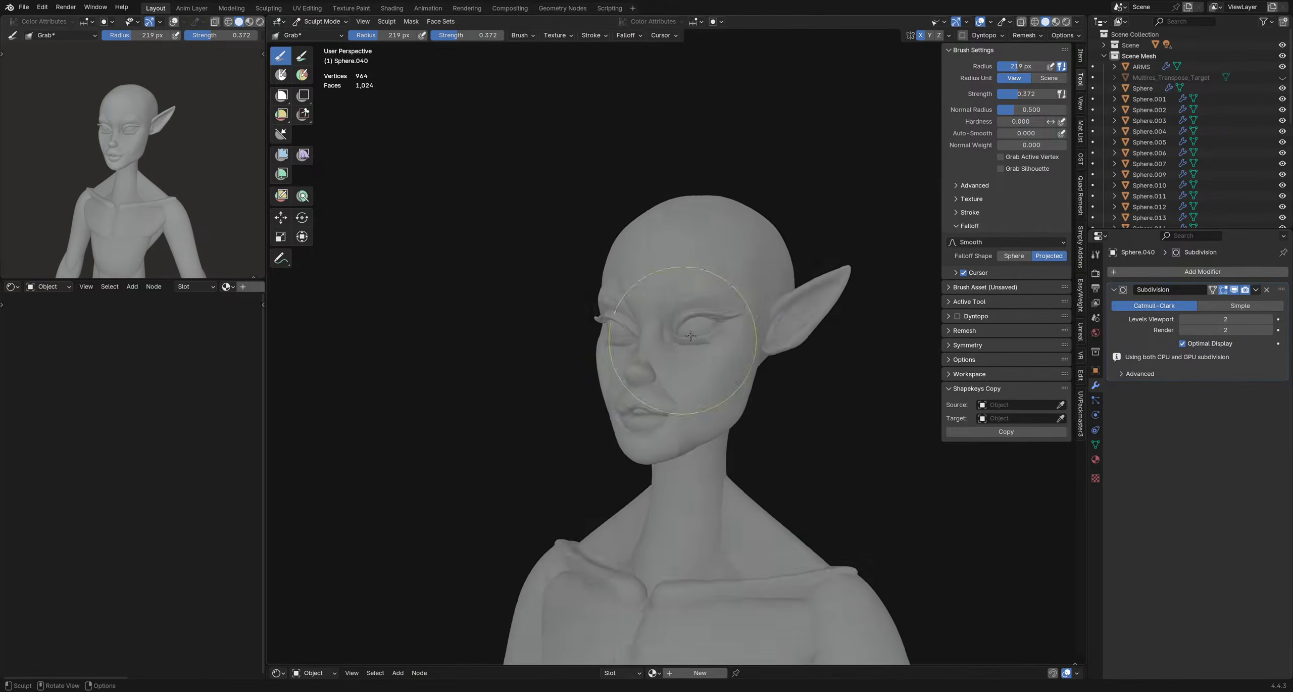
- Adjust the upper eyelid's outer end with the Grab brush and reduce the radius to 75 px
key(f)
click(738, 323)
scroll(736, 322, up, 3)
drag(728, 318, 665, 314)
scroll(719, 327, up, 3)
key(f)
click(658, 319)
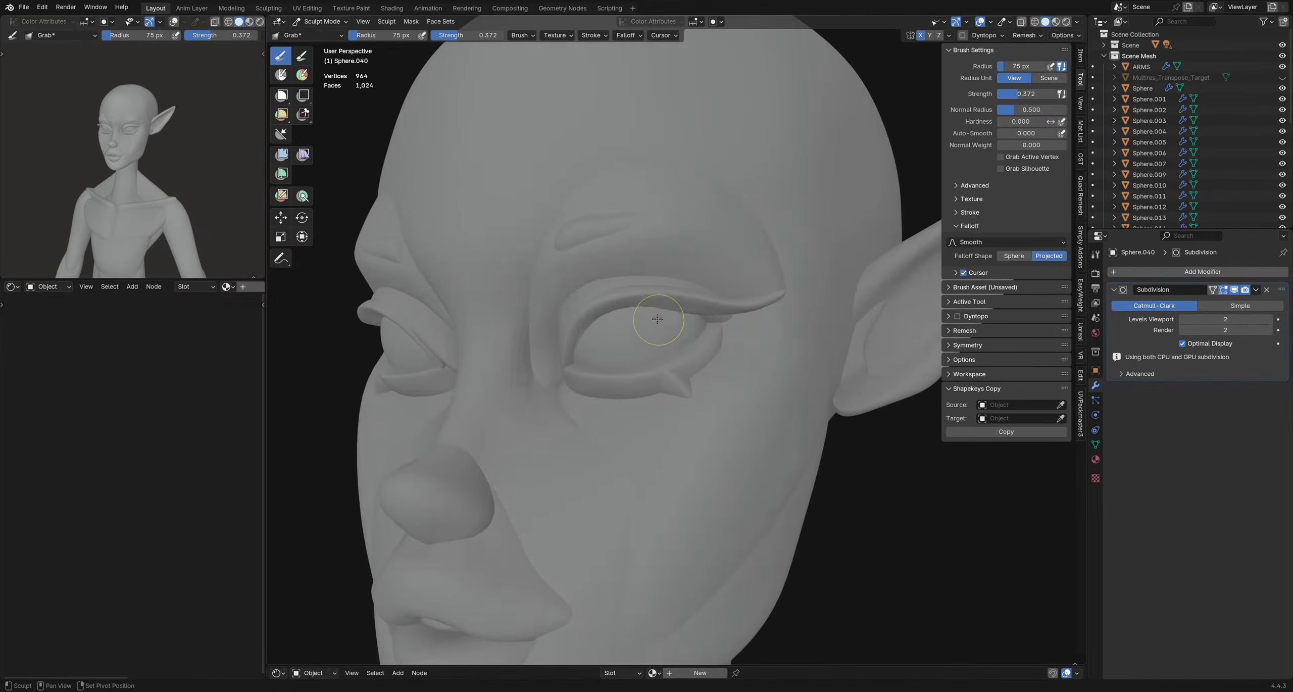
- Set the Grab brush radius to 143 px, working on the eyelids from the front
scroll(677, 321, down, 5)
scroll(697, 338, up, 3)
mouse_move(686, 321)
middle_down()
mouse_move(727, 336)
mouse_move(707, 349)
mouse_move(731, 354)
mouse_move(551, 323)
mouse_move(617, 330)
mouse_move(597, 332)
middle_up()
key(f)
click(682, 350)
key(f)
click(707, 351)
- Return the upper eyelid mesh to Object Mode and save the file
key(ctrl+Tab)
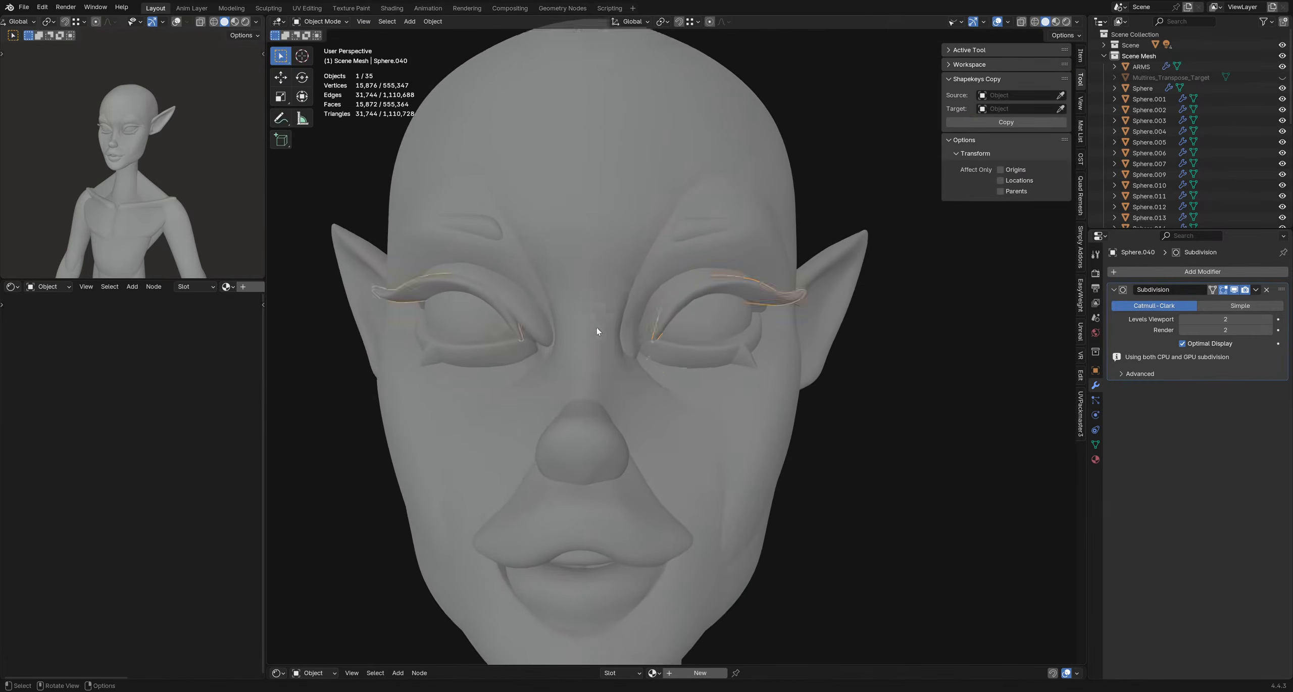
scroll(597, 331, down, 3)
key(ctrl+s)
- Isolate the brow mesh in local view and delete the linked half on the character's right side
mouse_move(680, 309)
middle_down()
mouse_move(650, 339)
mouse_move(629, 337)
mouse_move(671, 314)
middle_up()
click(671, 314)
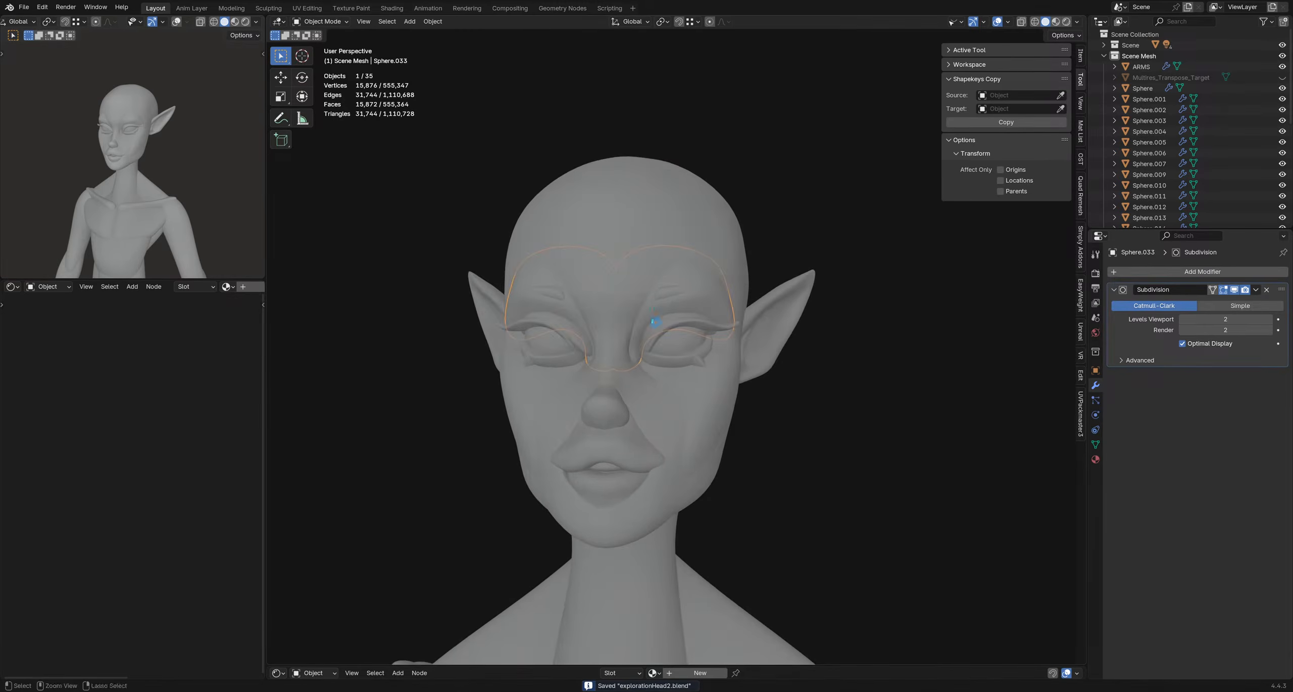
key(KP_Divide)
key(Tab)
scroll(651, 303, down, 2)
key(alt+a)
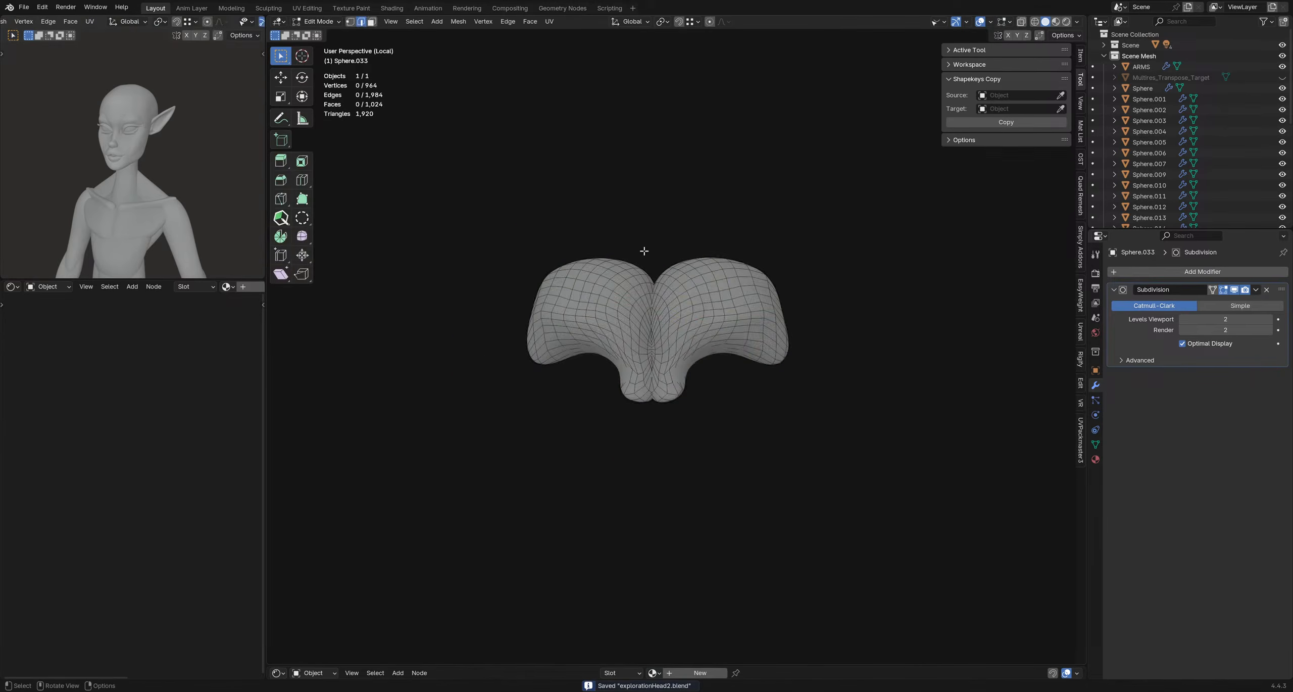
scroll(620, 273, up, 2)
key(l)
key(x)
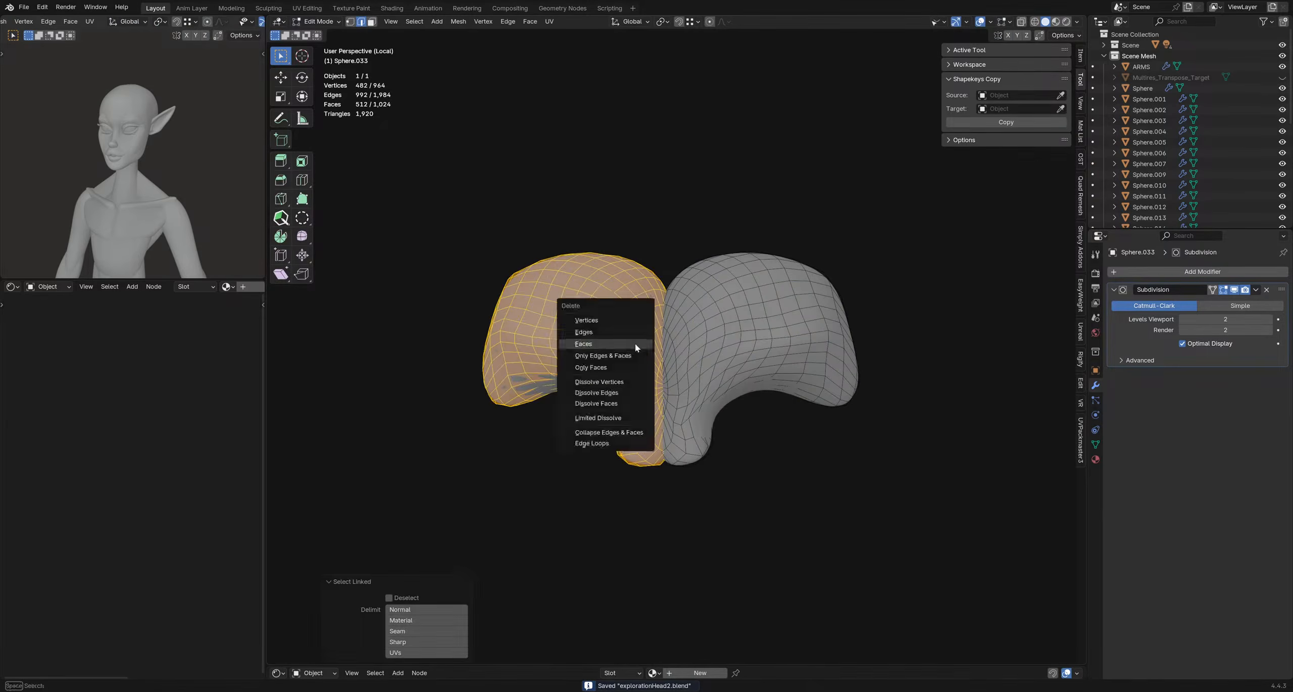
click(634, 348)
key(Tab)
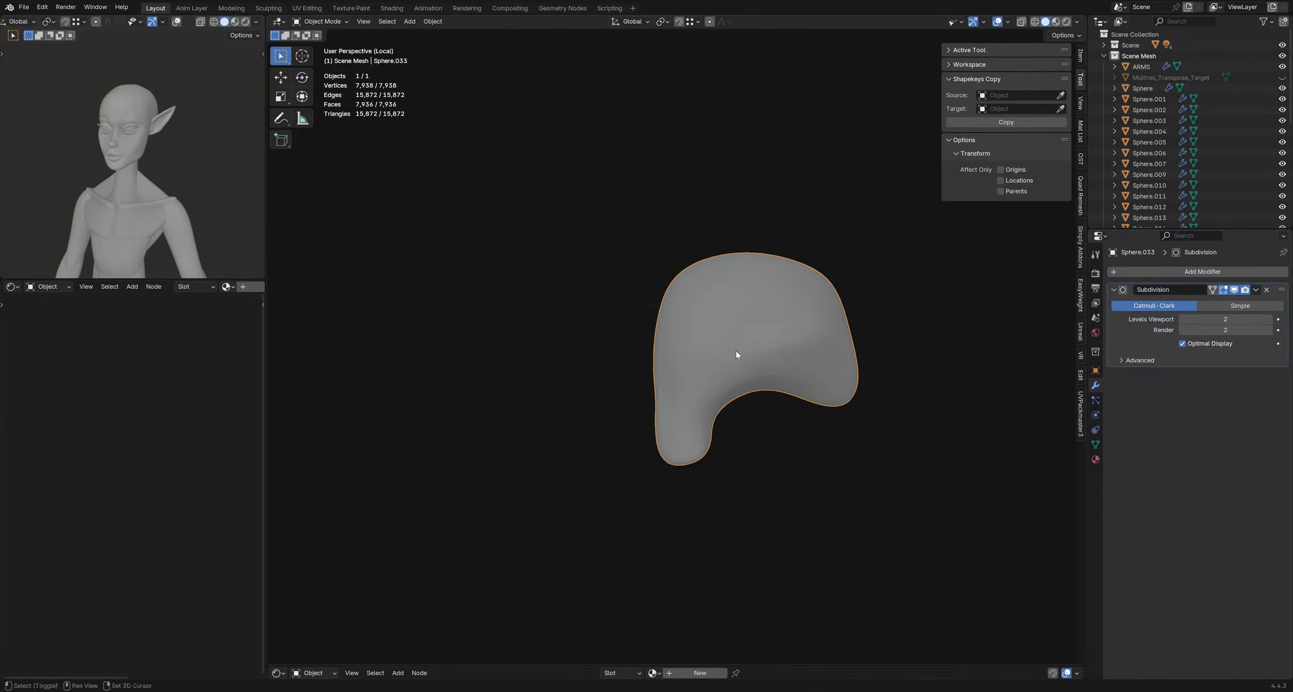
- Save the file and add a Mirror modifier on X to the remaining brow half, with Merge disabled
middle_drag(693, 341, 705, 346)
key(ctrl+s)
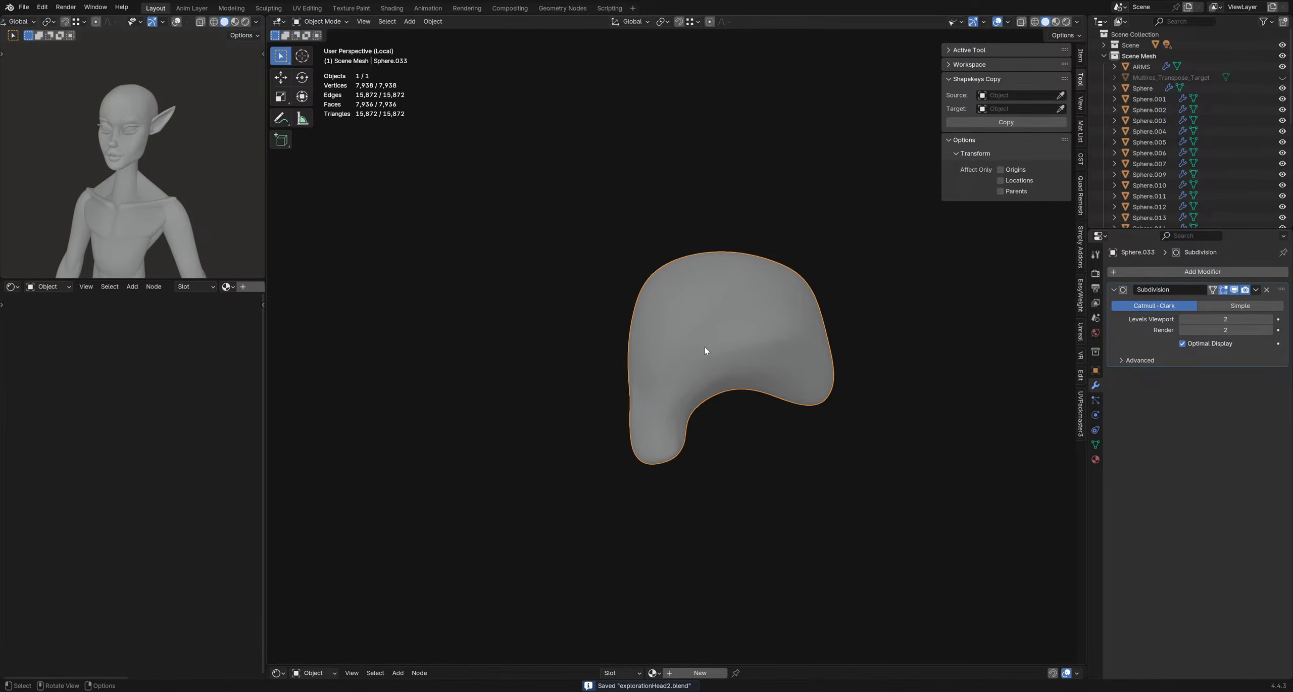
key(shift+a)
mouse_move(1141, 268)
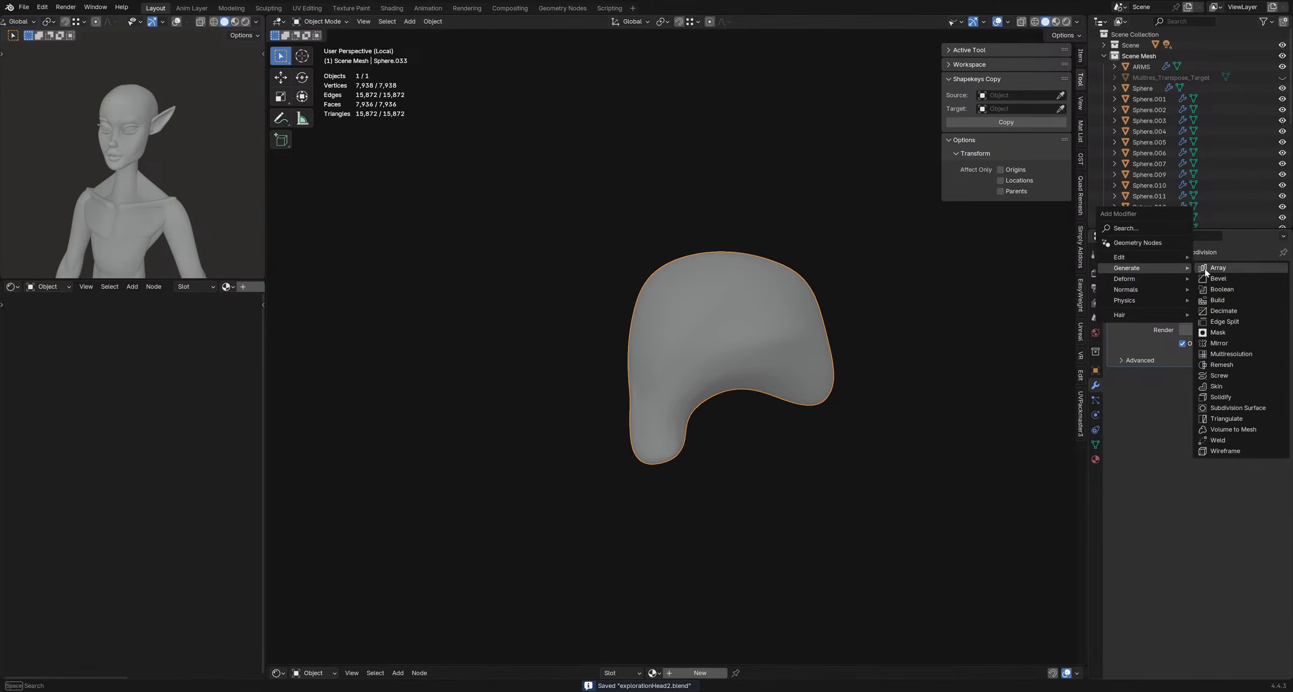
click(1219, 343)
shift+middle_drag(666, 327, 679, 313)
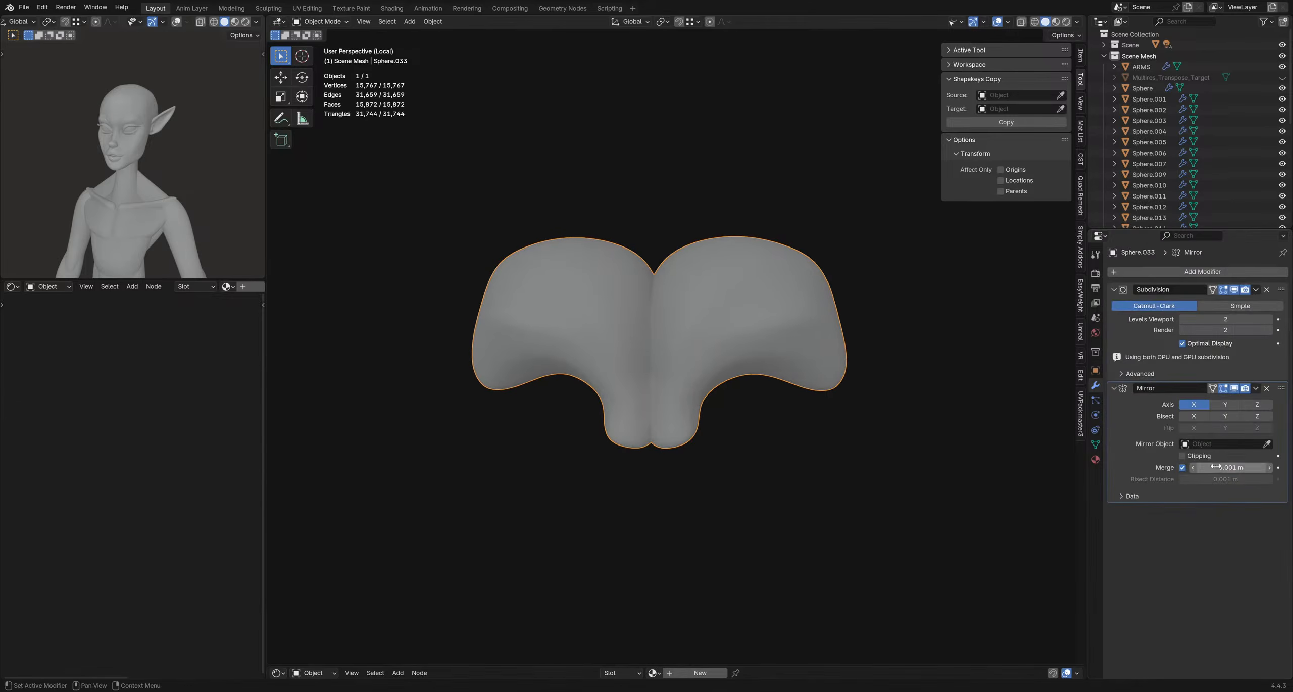
click(1183, 468)
- Apply location, rotation and scale to the mirrored brow mesh and exit local view
middle_drag(626, 281, 701, 318)
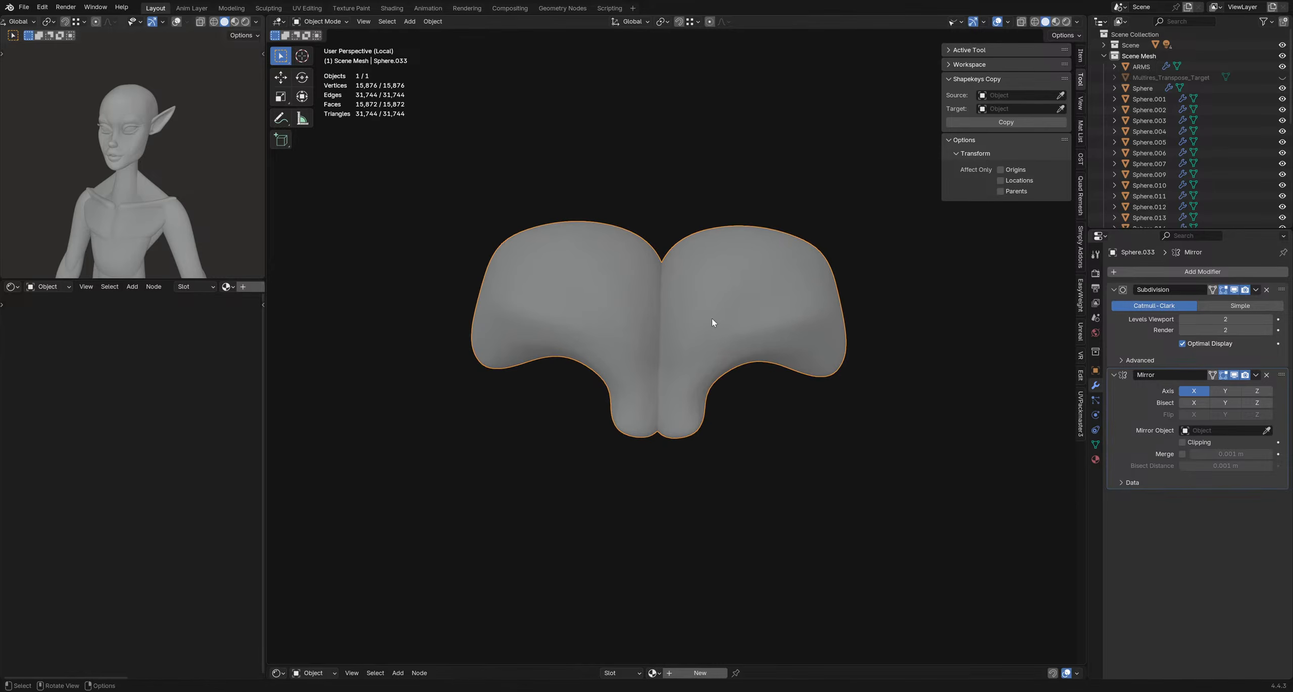
middle_drag(691, 256, 702, 278)
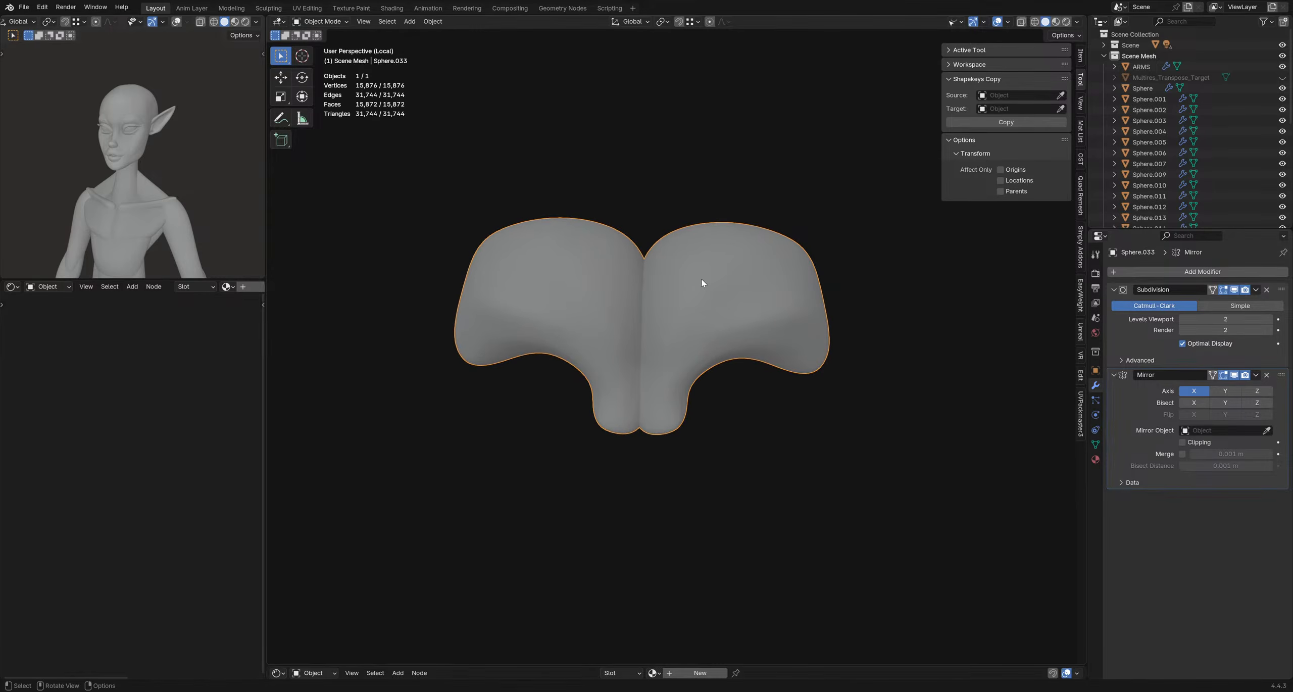
key(ctrl+a)
click(701, 284)
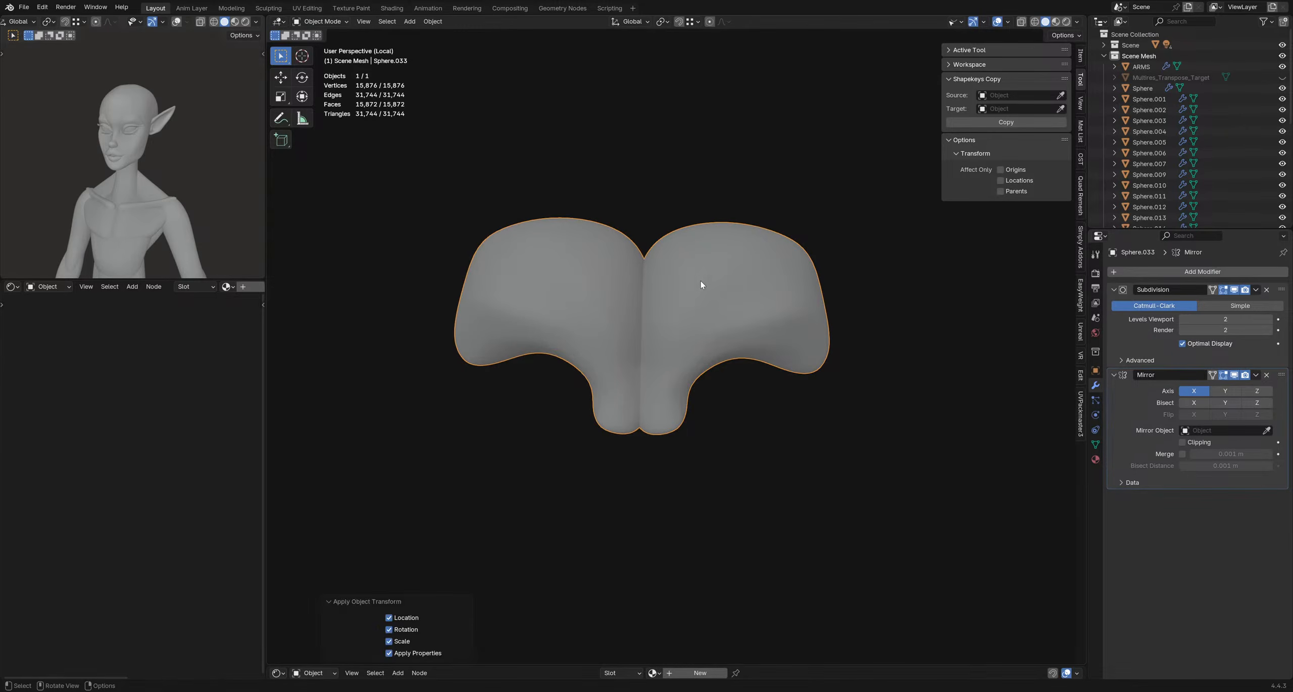
key(KP_Divide)
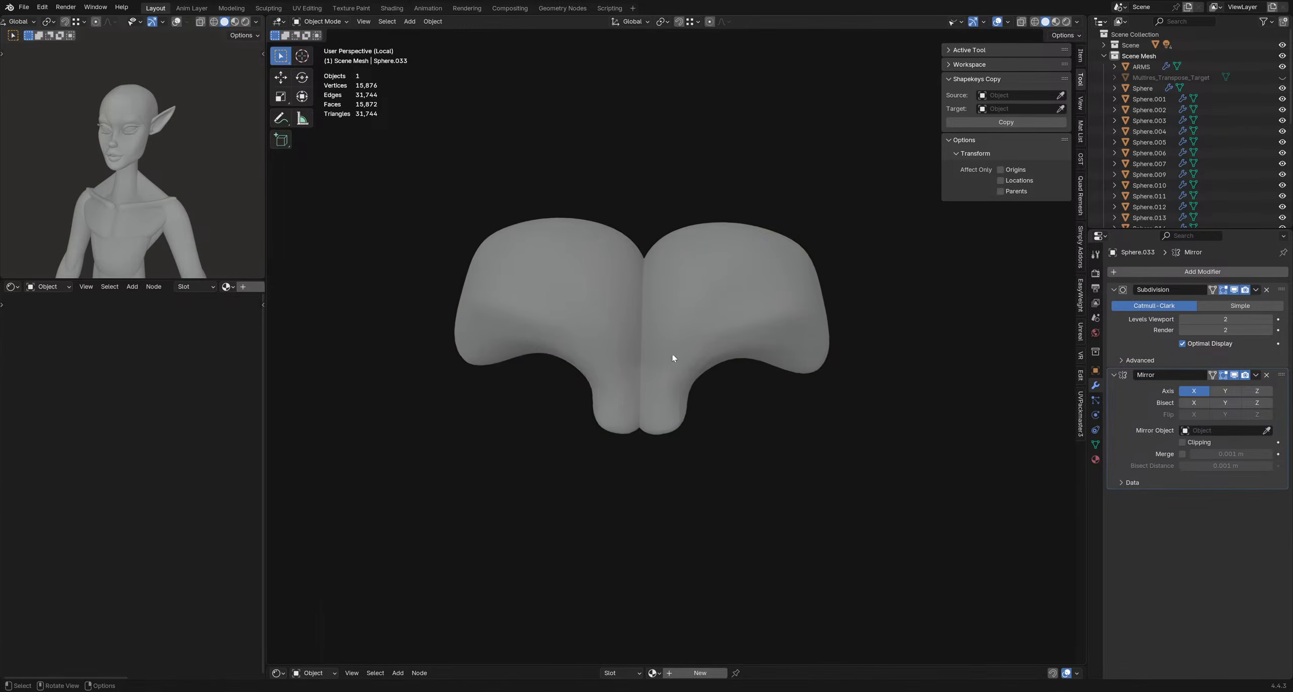
scroll(612, 383, up, 2)
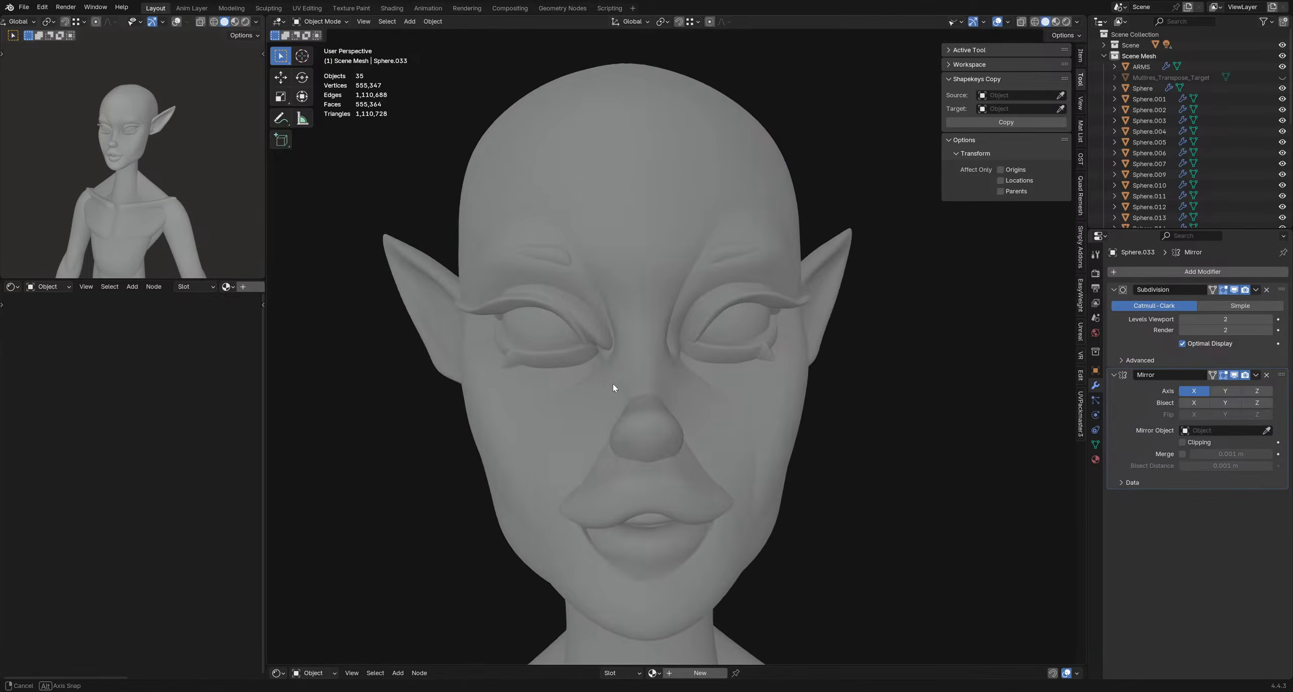
- Save the file, isolate the lid mesh above the eyes and delete its half on the character's right side
middle_drag(611, 383, 680, 364)
click(588, 337)
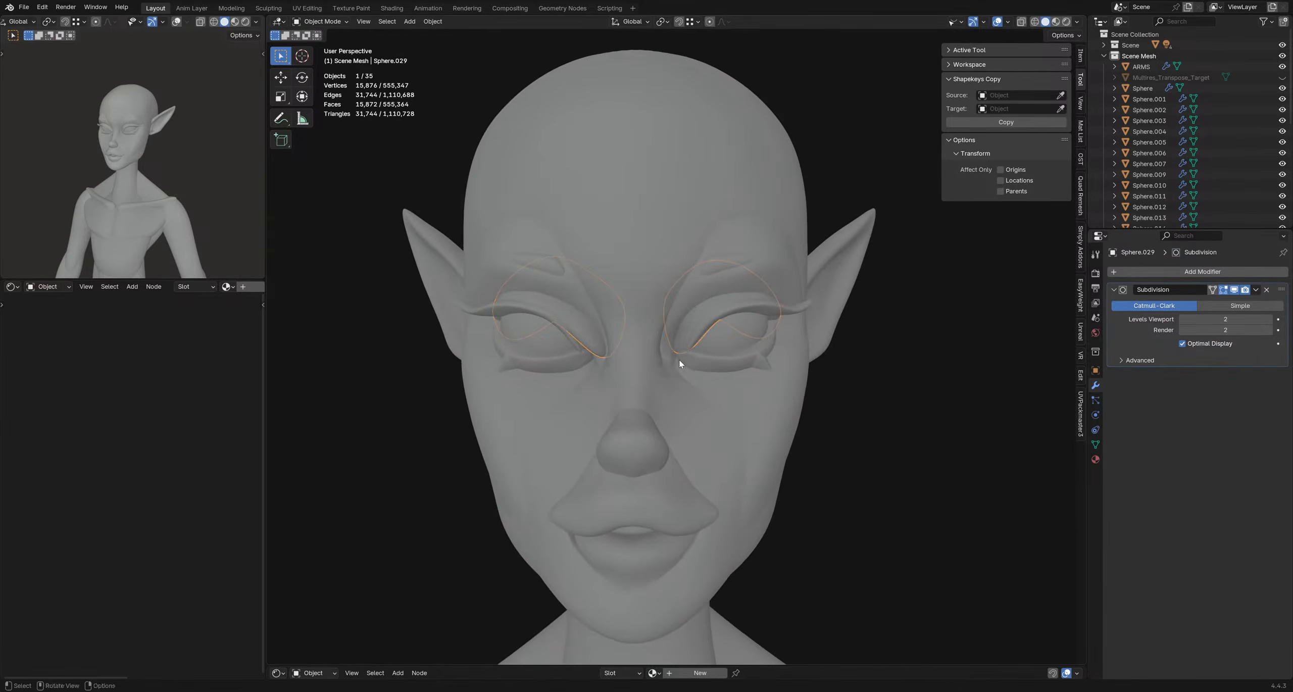
key(ctrl+s)
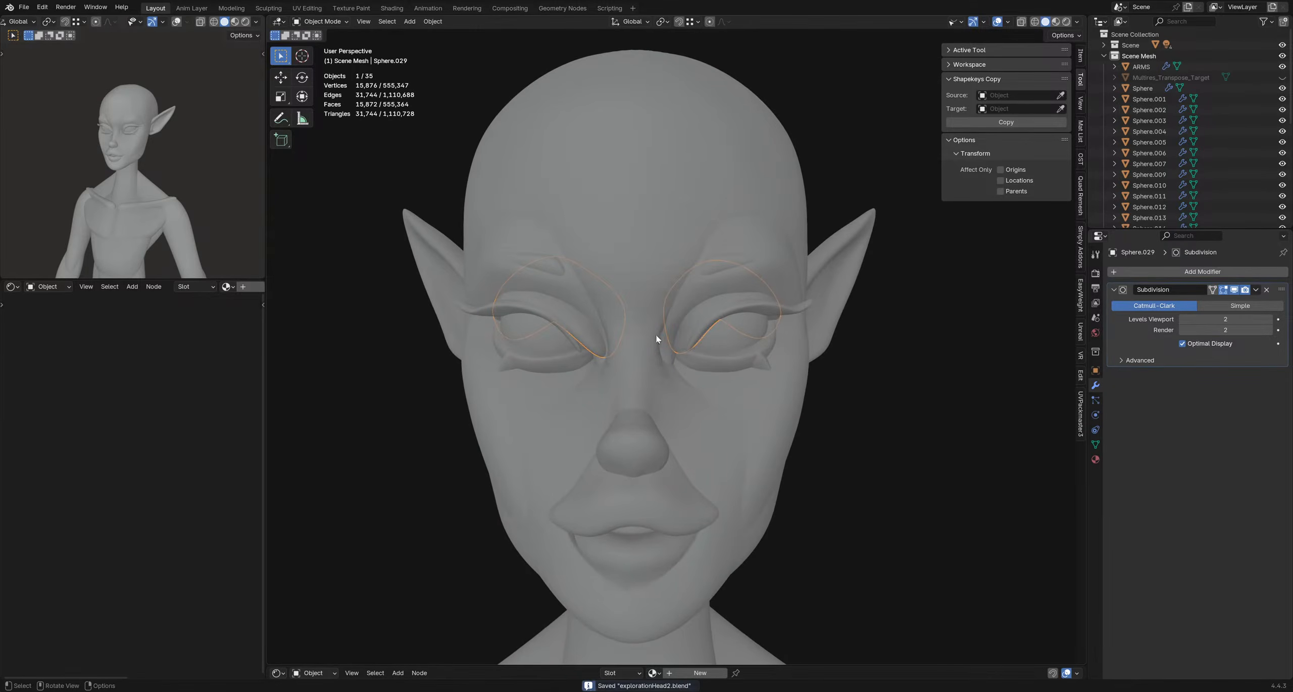
key(Tab)
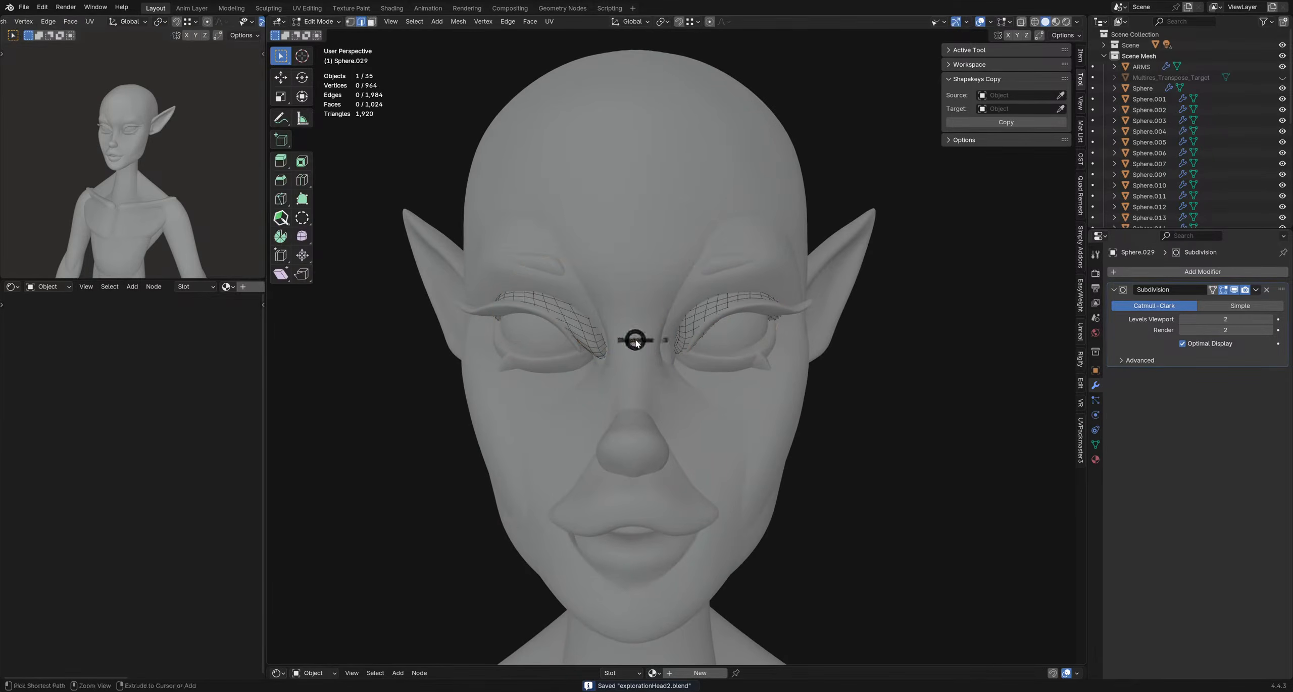
key(KP_Divide)
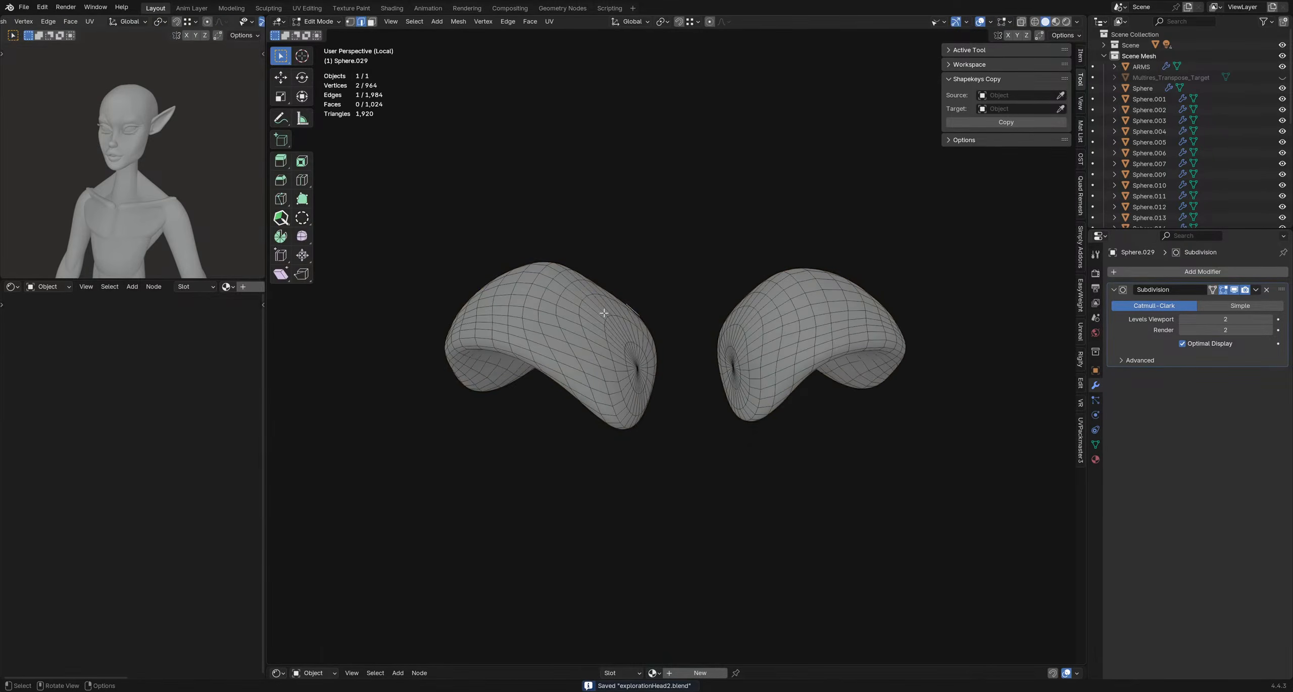
key(l)
key(x)
click(555, 325)
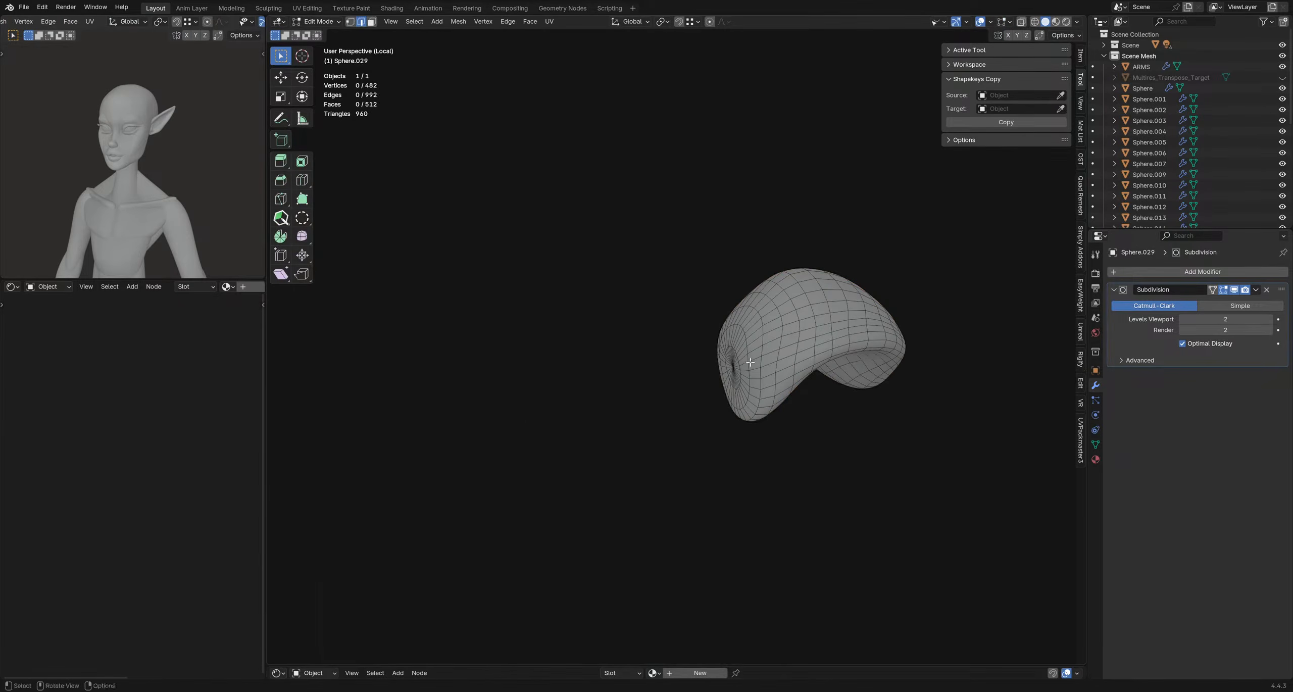
- Apply all transforms to the remaining lid half and add a Mirror modifier on X with Merge disabled
key(Tab)
key(ctrl+a)
click(704, 348)
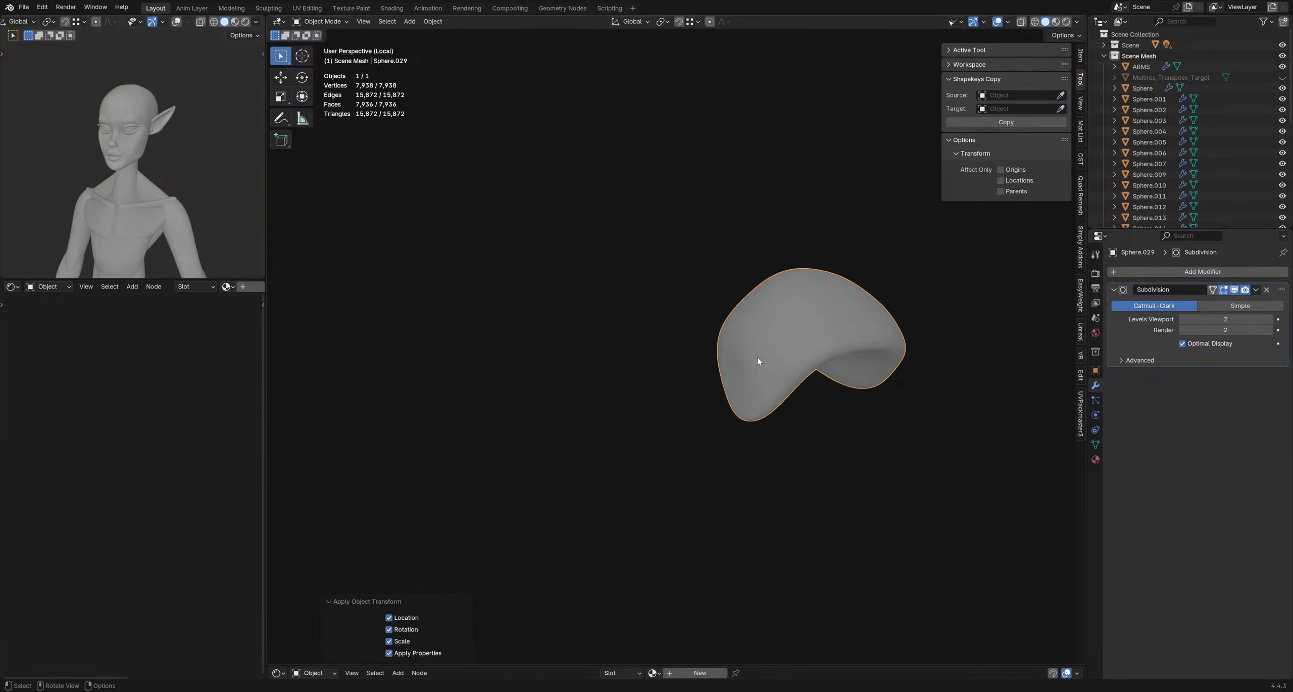
click(1184, 271)
mouse_move(1183, 277)
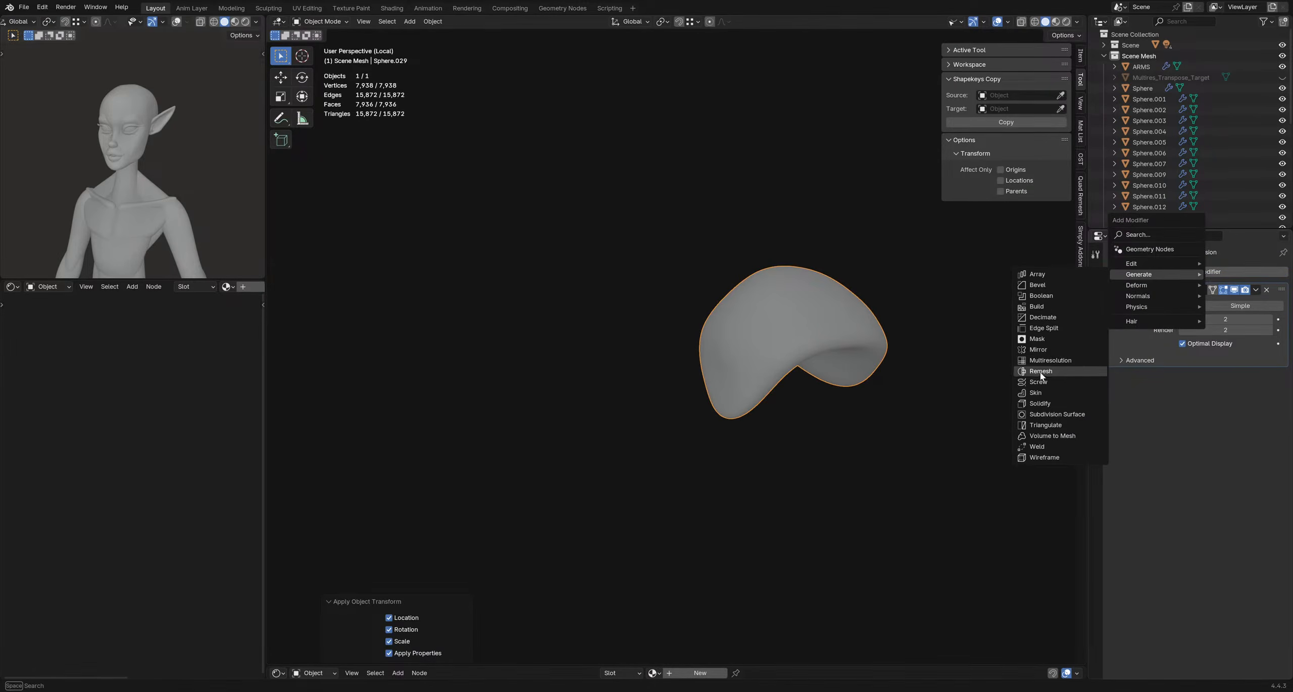
click(1038, 349)
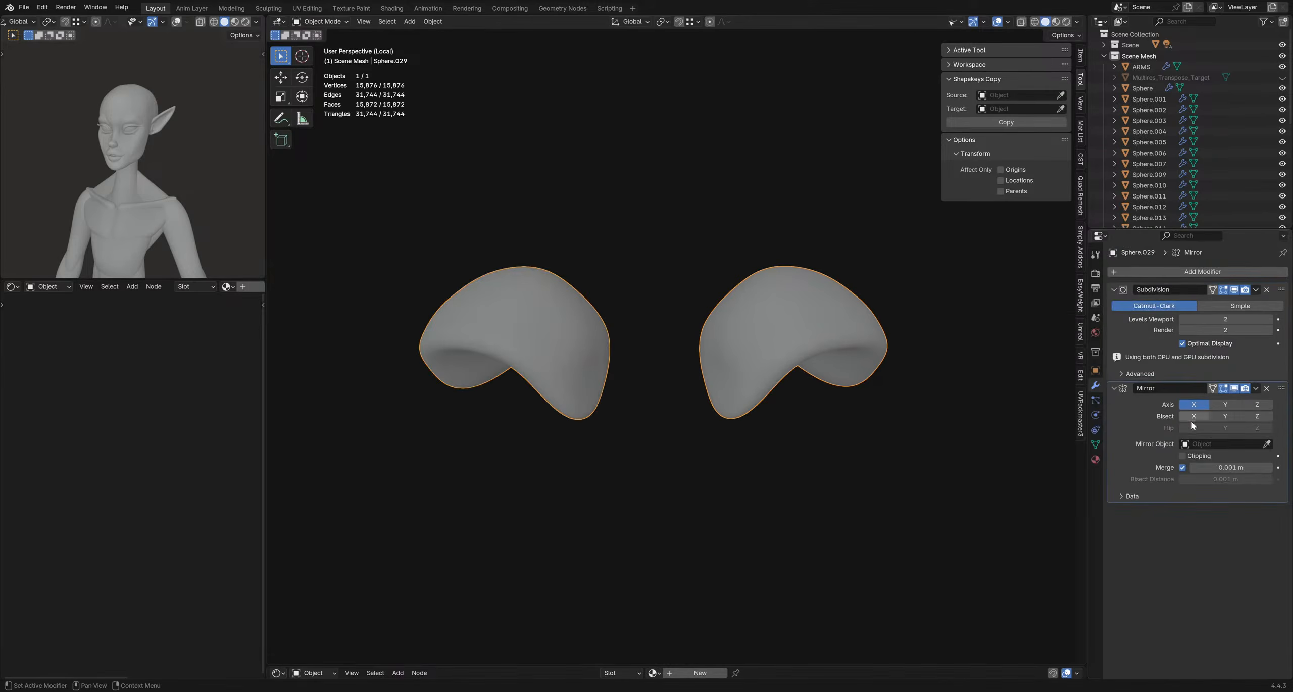
click(1182, 468)
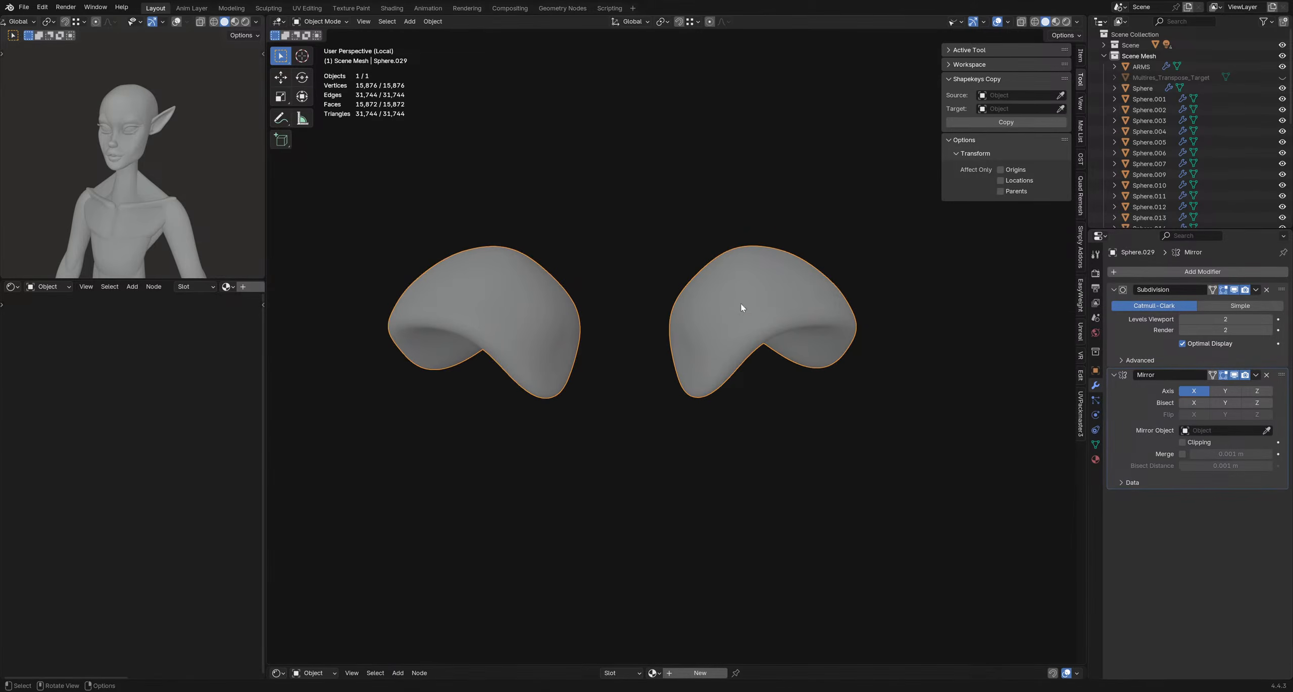
- Exit local view to show the whole head and save the file
mouse_move(748, 320)
middle_down()
mouse_move(703, 311)
mouse_move(630, 338)
mouse_move(739, 352)
mouse_move(620, 328)
mouse_move(730, 369)
mouse_move(671, 336)
middle_up()
key(KP_Divide)
scroll(671, 334, up, 2)
key(ctrl+s)
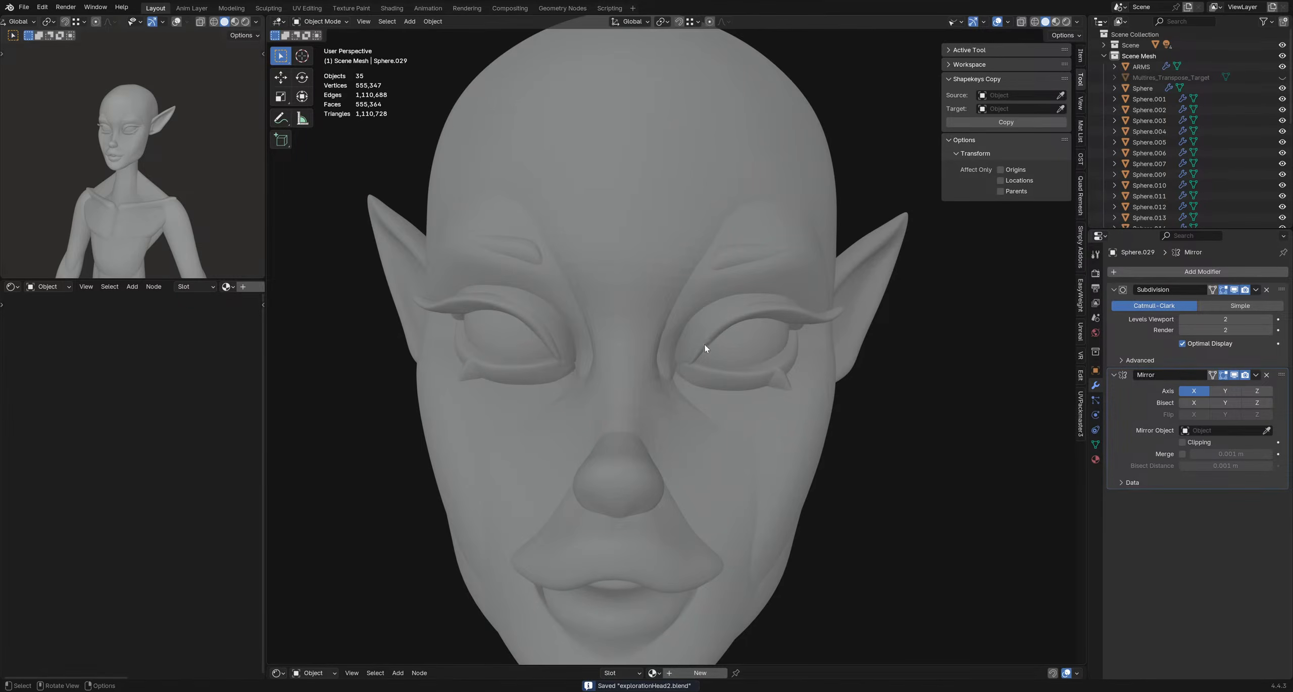
- Select the mesh beneath the eye at the lower eyelid and enter Sculpt Mode with the Grab brush
middle_drag(706, 372, 675, 372)
click(676, 371)
scroll(677, 369, up, 3)
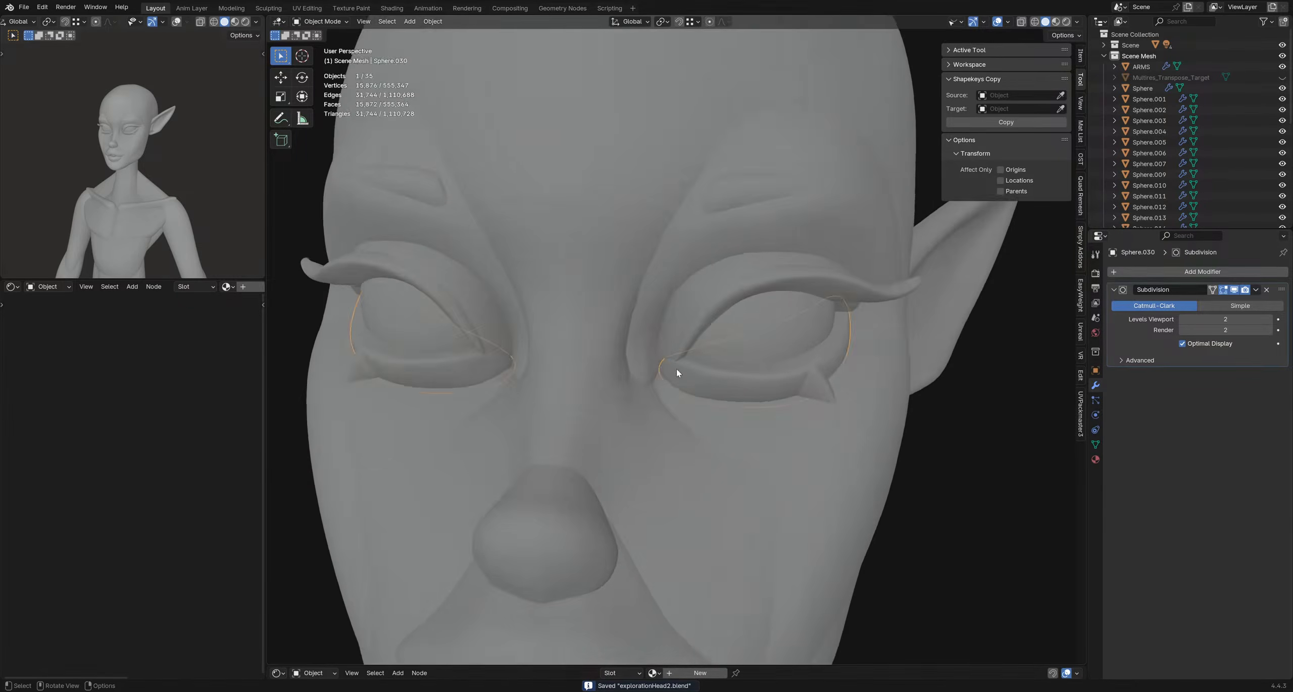
key(ctrl+Tab)
click(658, 349)
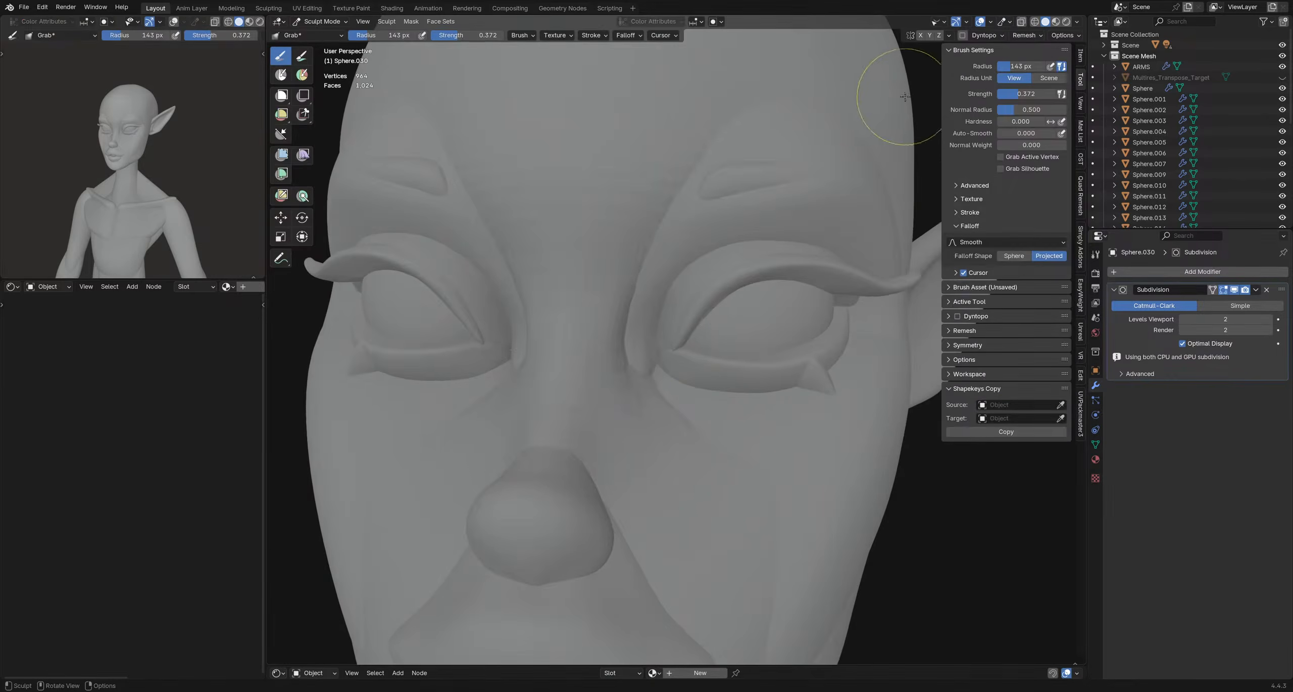
key(ctrl+Tab)
click(687, 378)
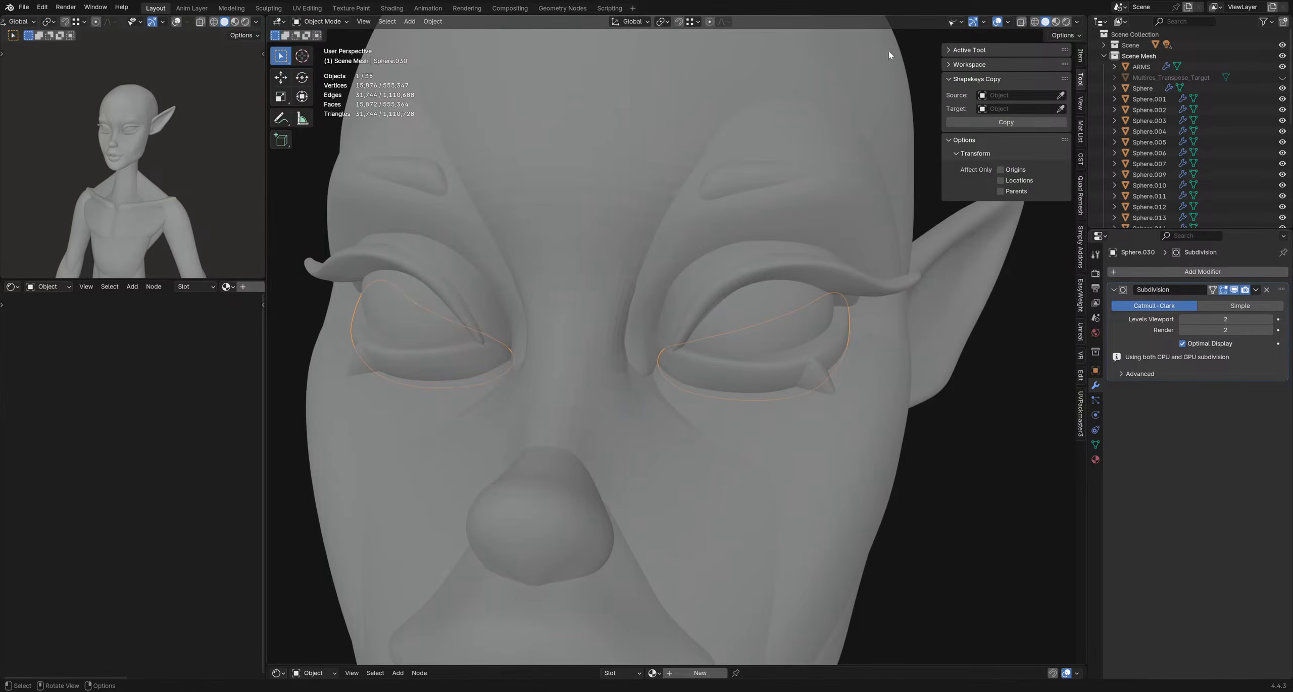
key(ctrl+Tab)
click(843, 293)
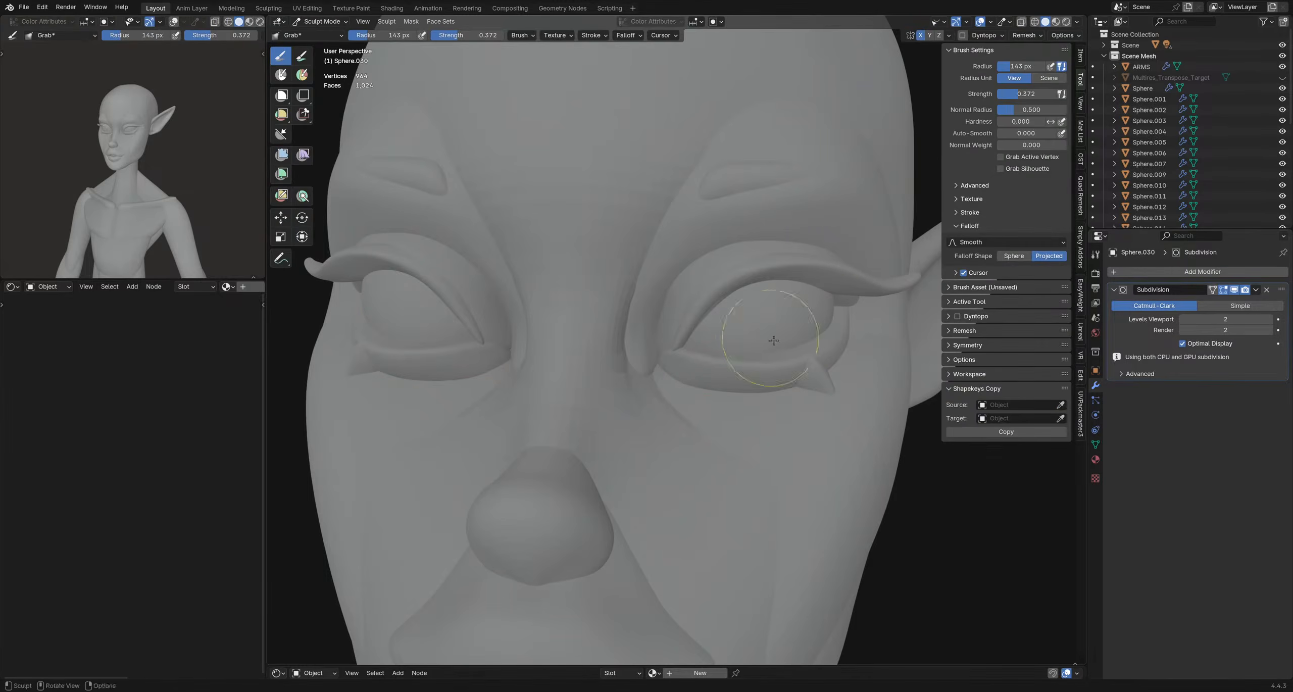
- Leave sculpting on the lower lid, apply the Mirror modifier of the upper-lid mesh Sphere.029 and enter Sculpt Mode on it
key(ctrl+Tab)
click(708, 375)
click(685, 298)
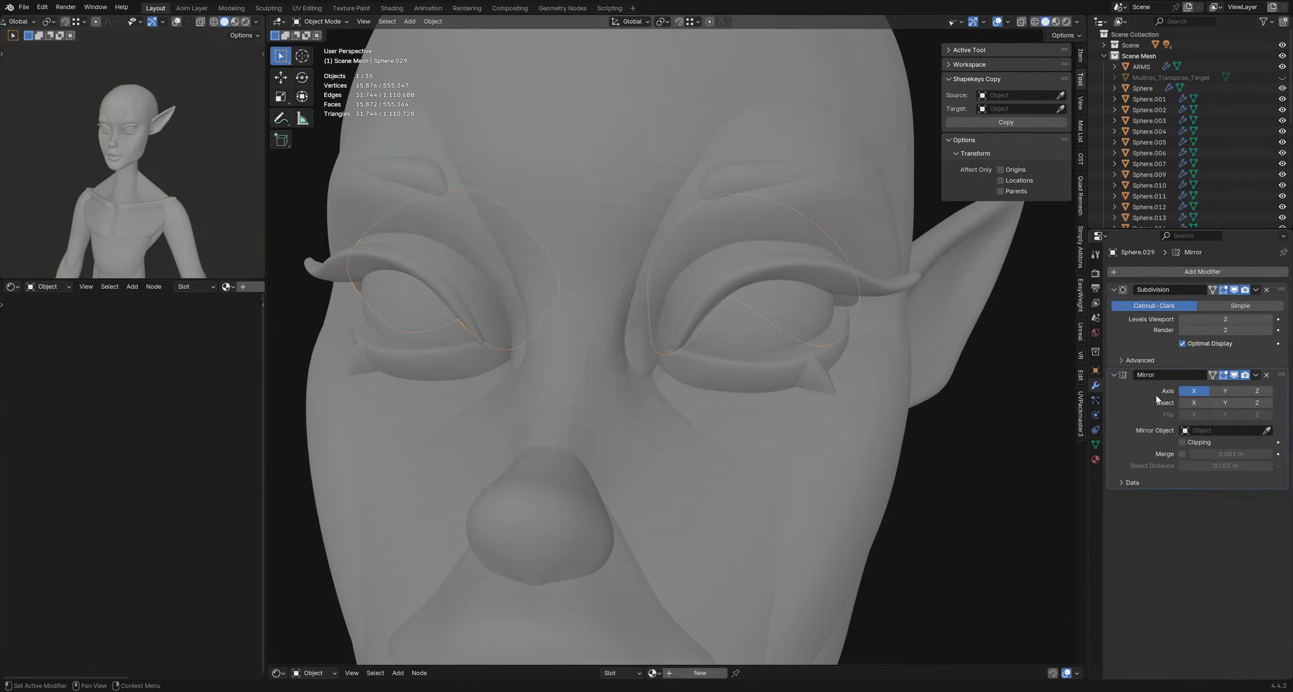
key(ctrl+a)
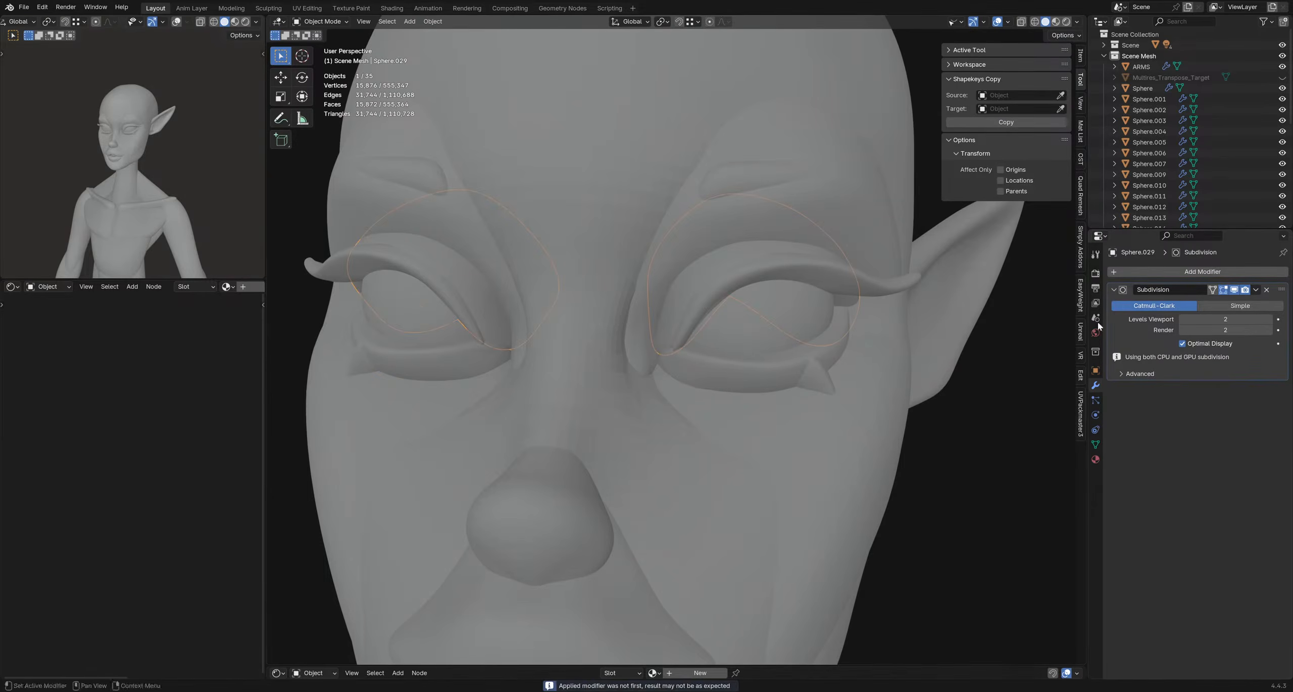
key(ctrl+Tab)
click(854, 262)
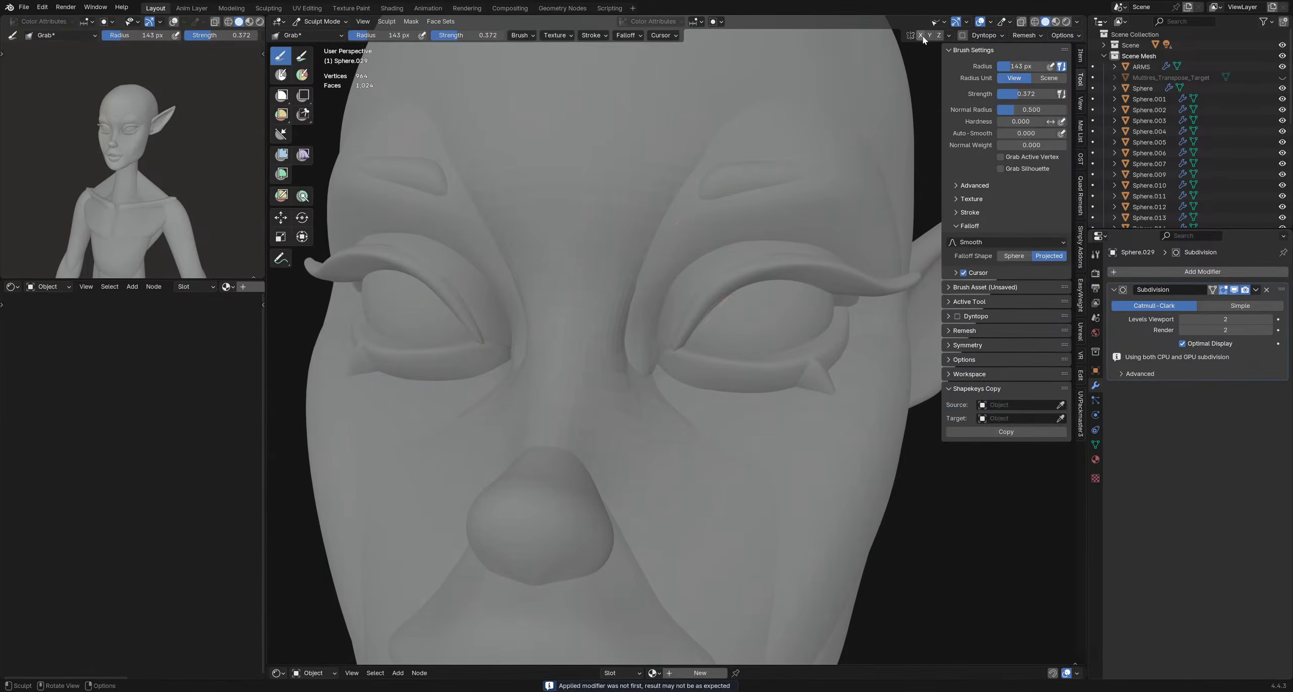
- Switch to the lower-lid mesh, set the Grab brush radius to 150 px and reshape the lid's inner corner beside the nose
key(alt+q)
key(f)
click(731, 349)
mouse_move(669, 336)
mouse_down()
mouse_move(663, 325)
mouse_move(699, 349)
mouse_move(717, 336)
mouse_up()
key(f)
click(681, 351)
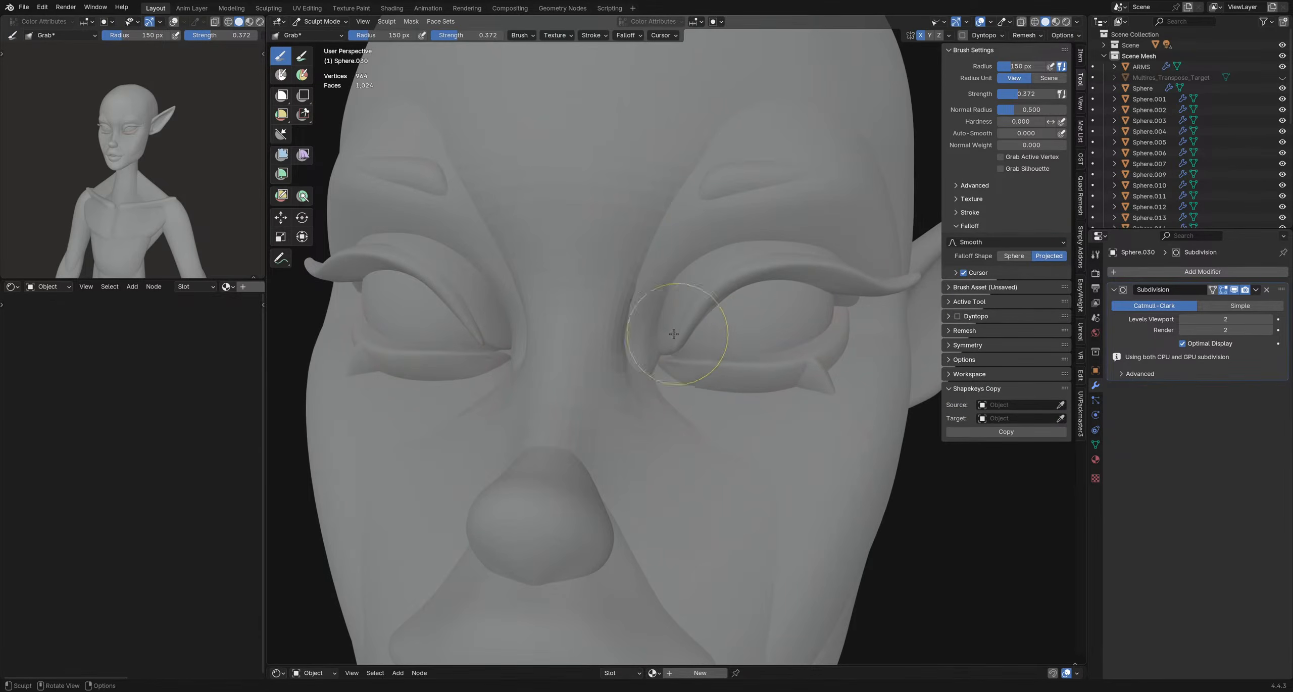
mouse_move(685, 354)
middle_down()
mouse_move(697, 386)
mouse_move(673, 469)
middle_up()
drag(670, 459, 673, 412)
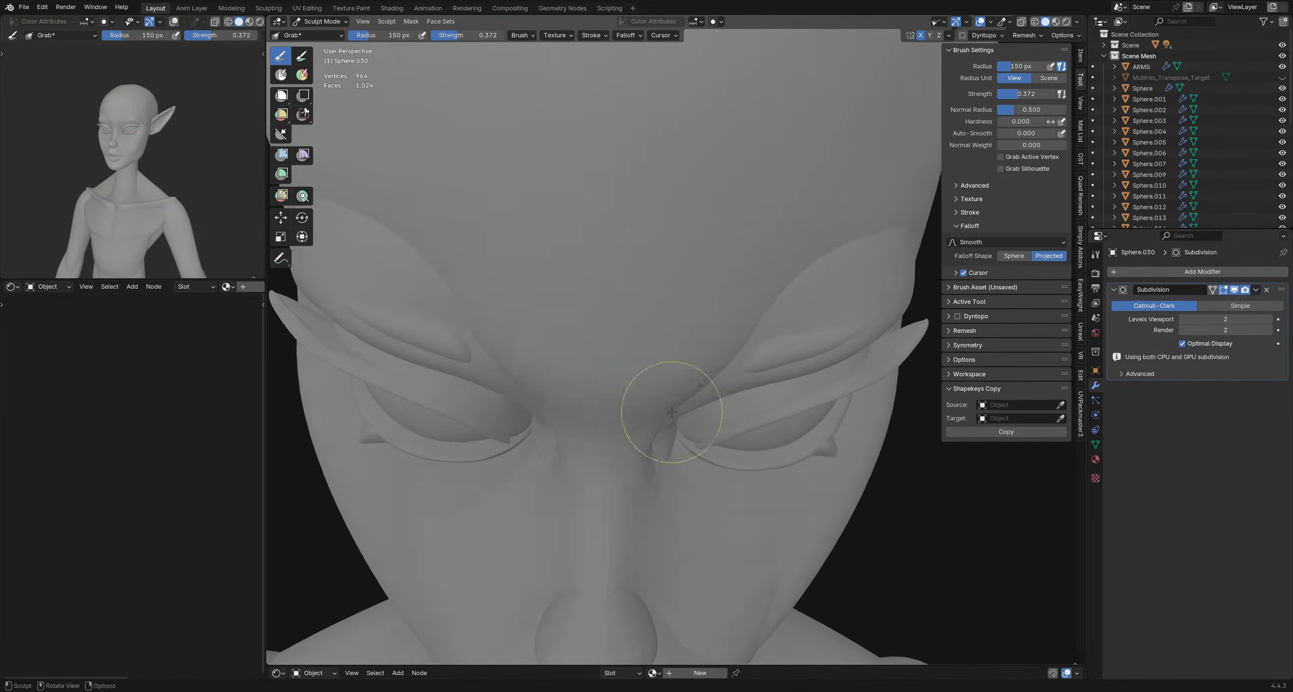
mouse_move(687, 437)
middle_down()
mouse_move(658, 476)
mouse_move(661, 368)
mouse_move(677, 317)
middle_up()
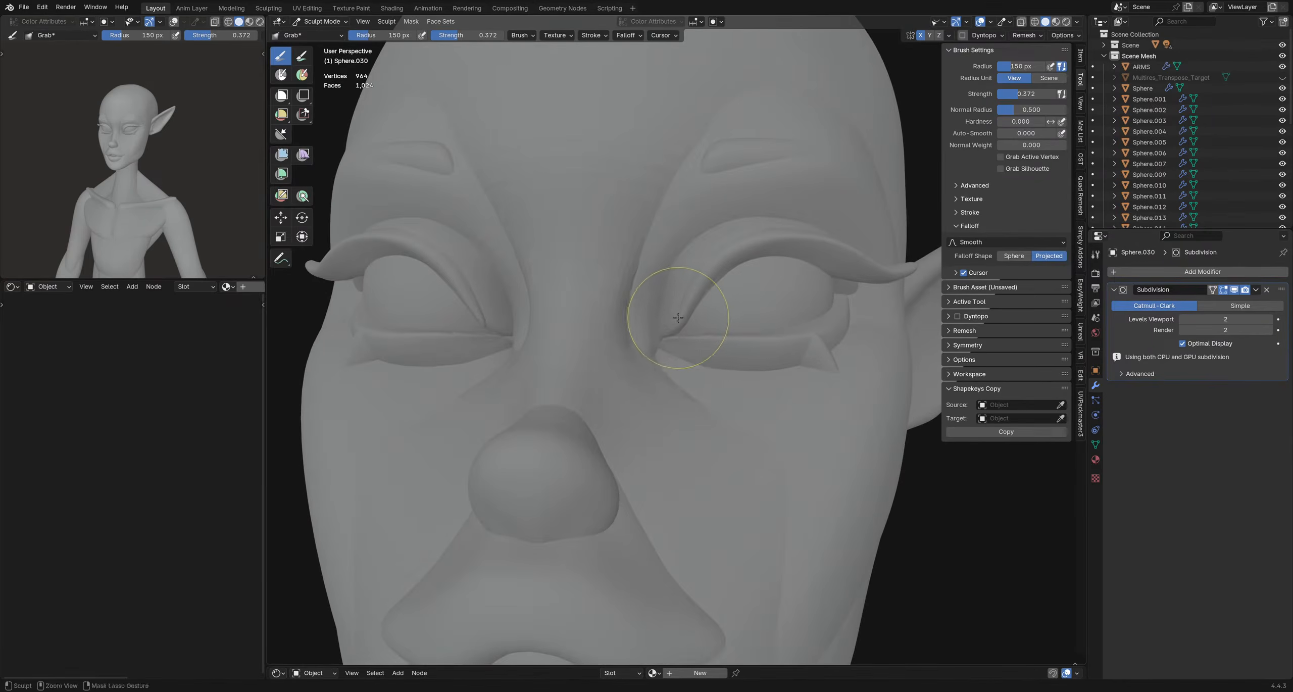
- Reduce the Grab brush radius to 144 px and nudge the middle of the lower lid where it meets the eyeball
middle_drag(719, 319, 704, 311)
key(f)
click(713, 311)
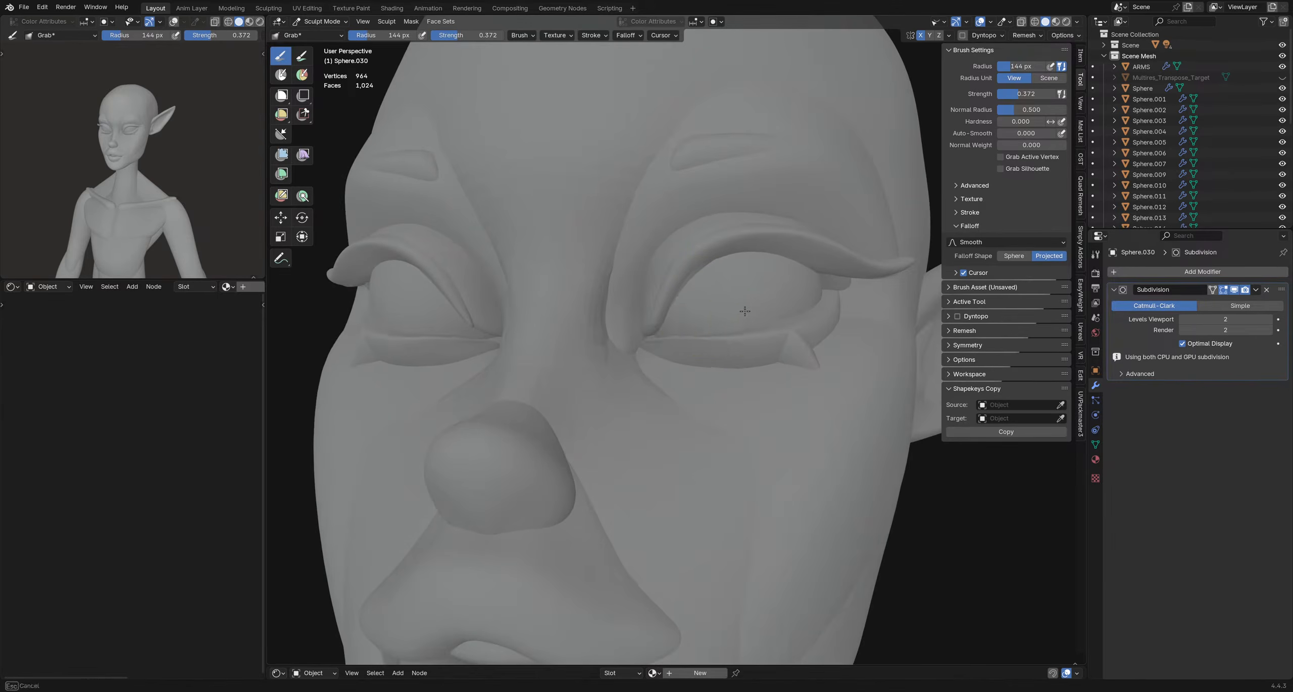
drag(745, 311, 748, 309)
middle_drag(769, 309, 756, 318)
key(f)
click(754, 318)
drag(755, 319, 758, 317)
mouse_move(767, 313)
middle_down()
mouse_move(770, 342)
mouse_move(783, 337)
mouse_move(770, 326)
mouse_move(771, 358)
mouse_move(668, 406)
middle_up()
- Reduce the Grab brush radius to 104 px and switch the sculpting target to the upper-lid mesh Sphere.029
key(alt+q)
key(f)
click(757, 305)
scroll(724, 327, down, 4)
scroll(771, 368, down, 2)
scroll(763, 370, up, 3)
scroll(668, 406, up, 6)
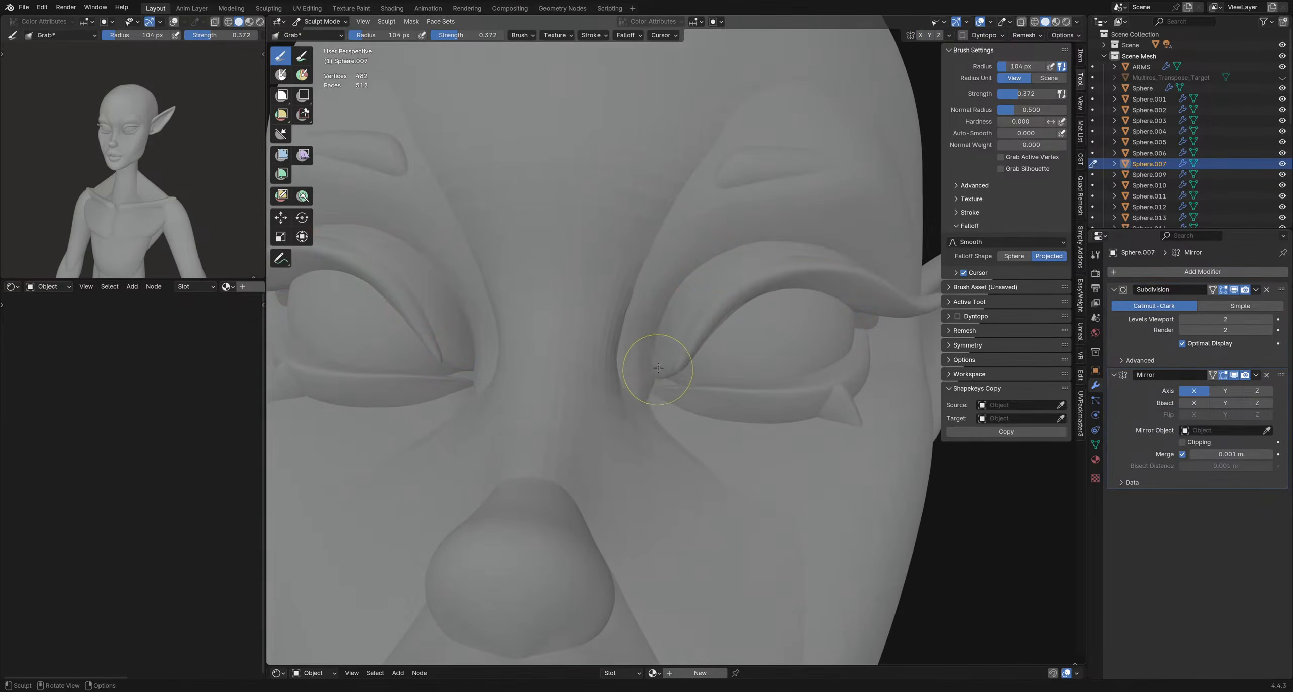
key(alt+q)
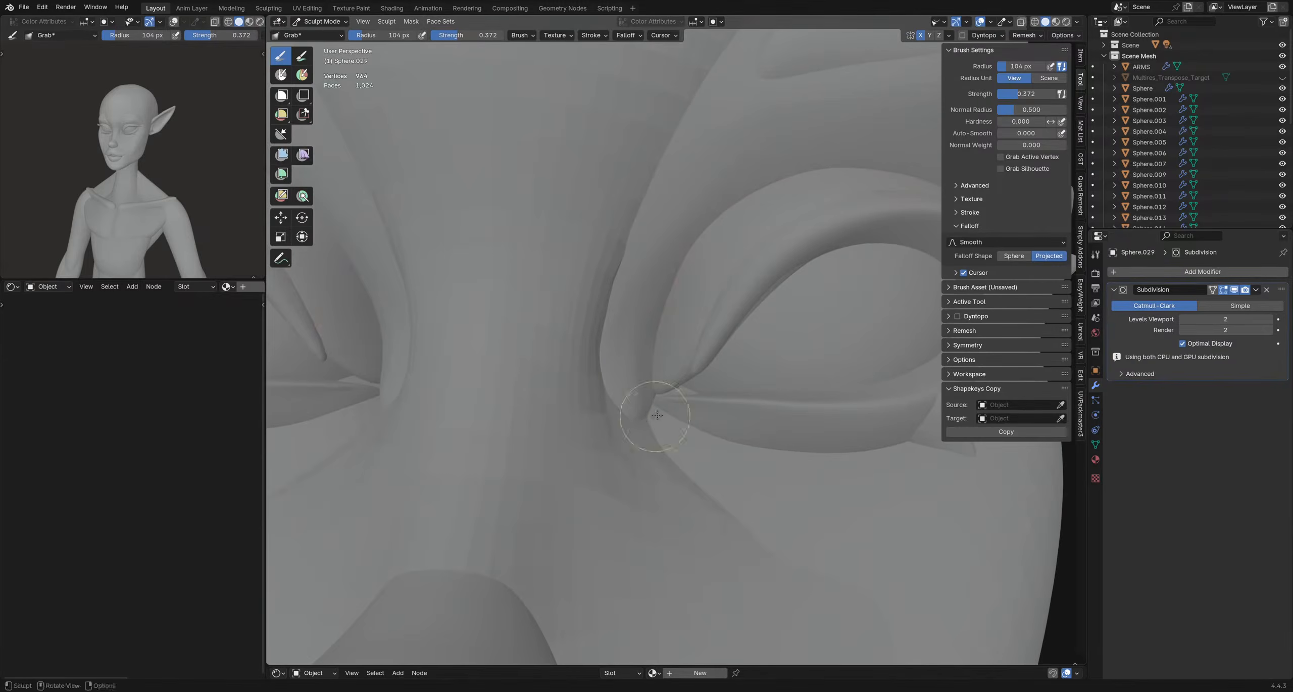
- Resize the Grab brush and pull the upper-lid mesh at the inner eye corner toward the nose
middle_drag(651, 401, 716, 381)
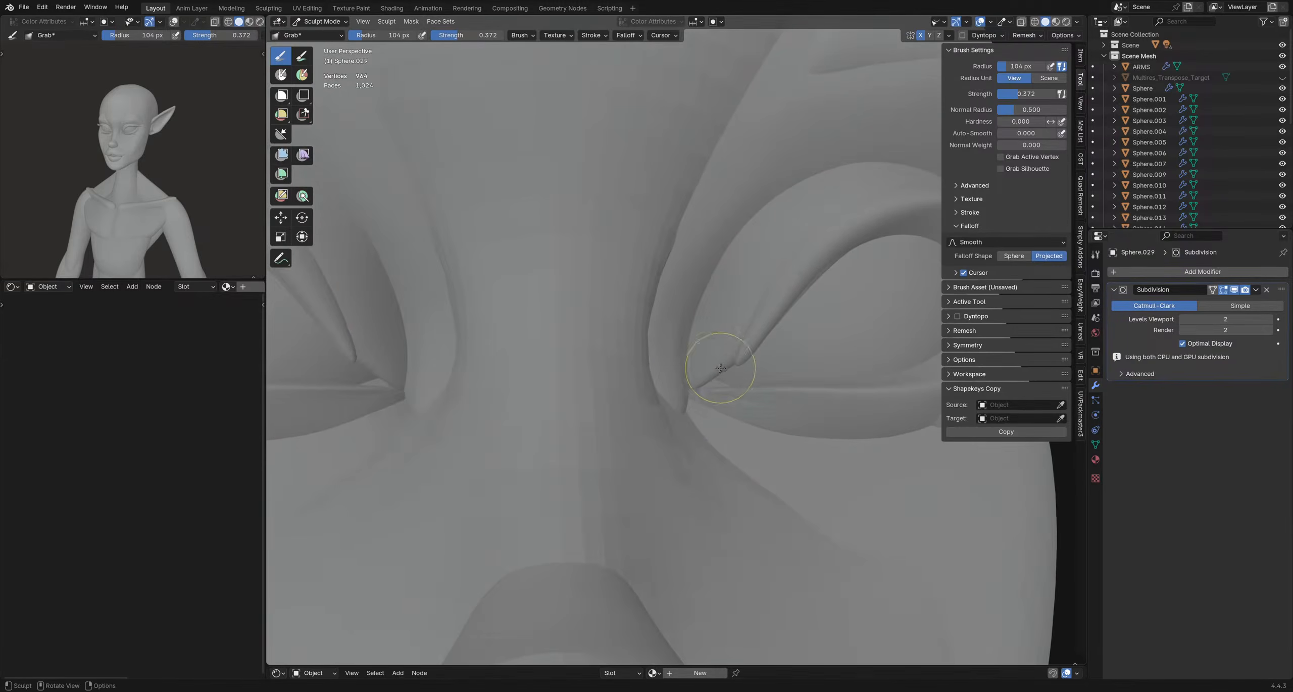
scroll(721, 369, down, 6)
scroll(685, 385, up, 9)
key(f)
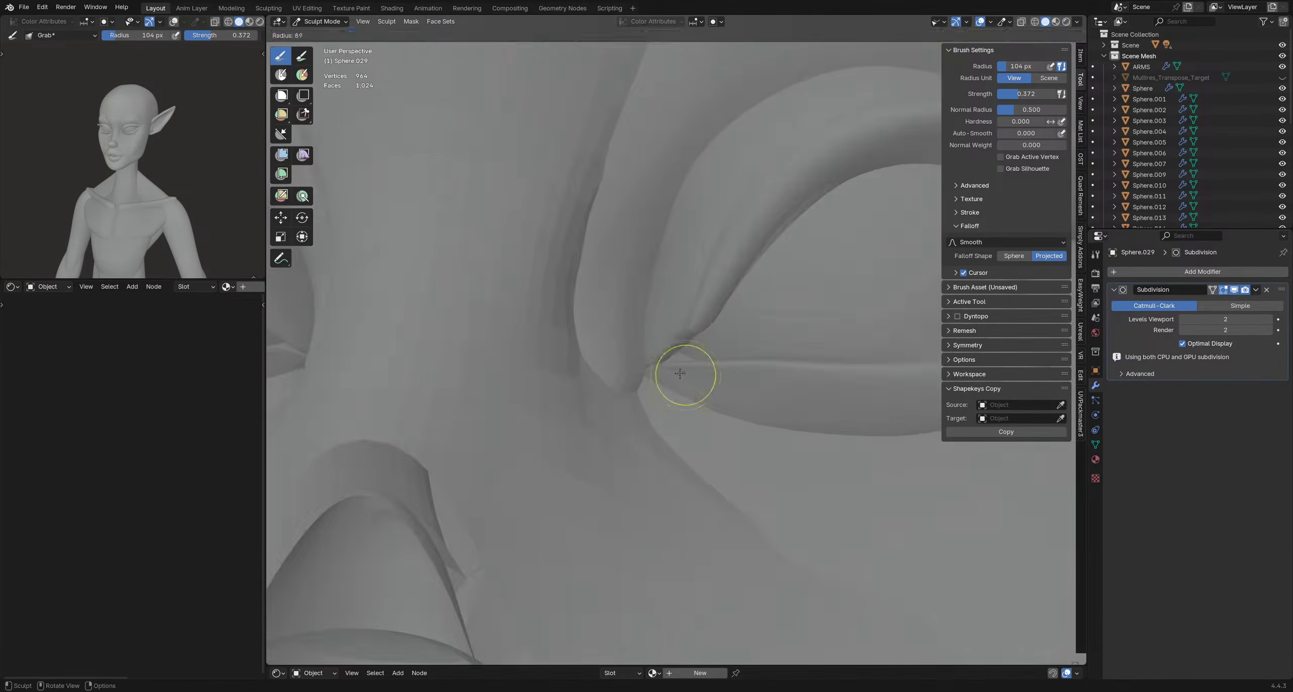
click(735, 372)
drag(652, 369, 561, 373)
middle_drag(565, 376, 674, 378)
scroll(738, 375, down, 4)
scroll(663, 381, down, 3)
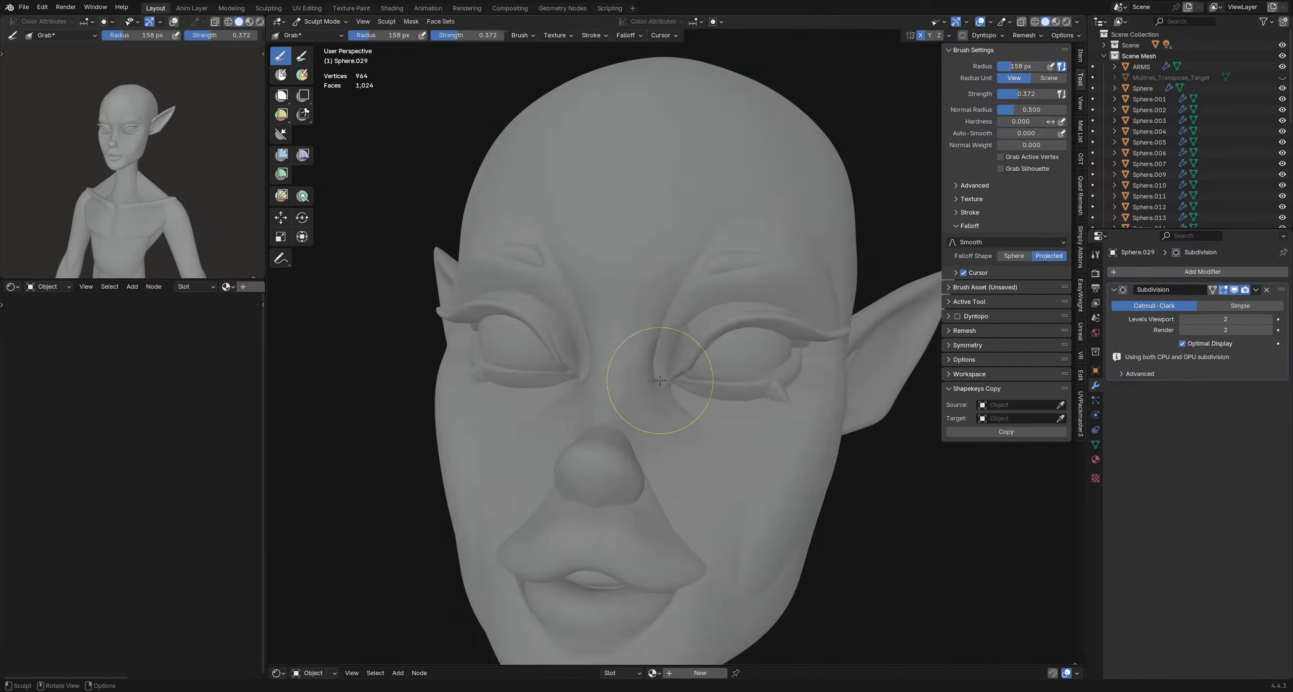
- Switch sculpting to the brow mesh Sphere.033 and nudge it at the inner eye corner with the Grab brush
key(alt+q)
scroll(662, 383, up, 4)
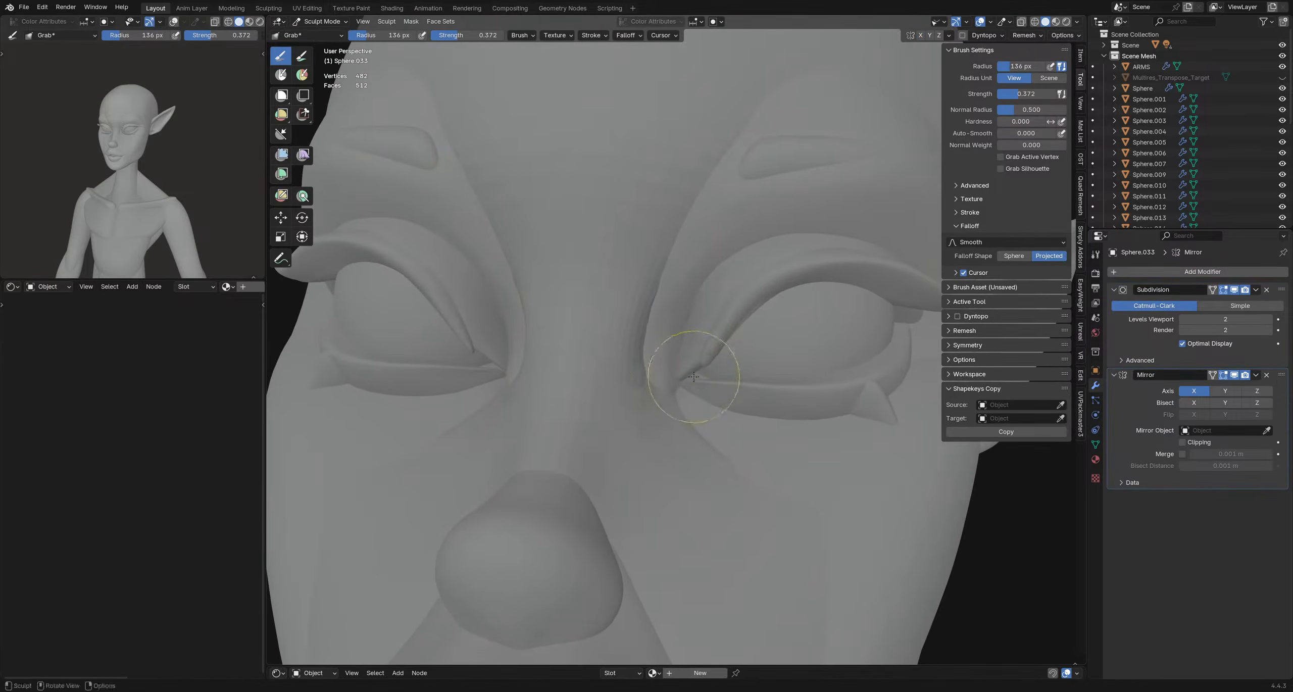
middle_drag(693, 376, 719, 378)
drag(701, 376, 705, 378)
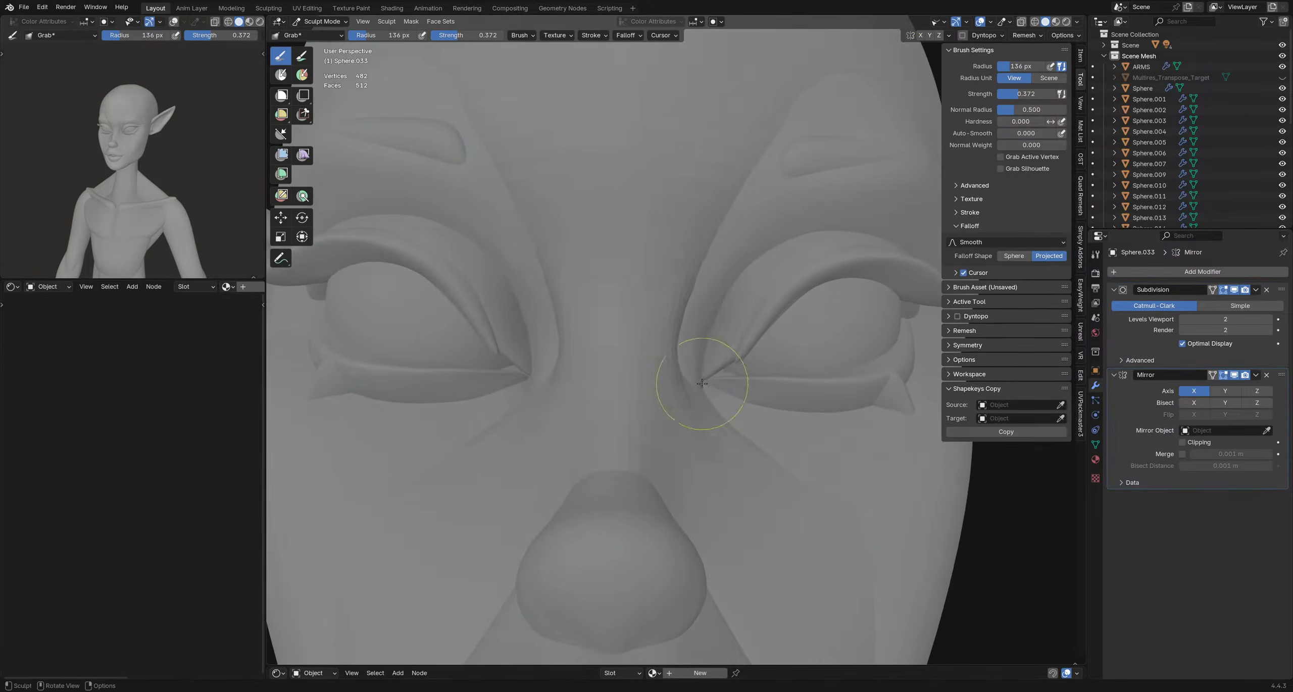
mouse_move(699, 385)
middle_down()
mouse_move(592, 390)
mouse_move(682, 400)
middle_up()
- Set the Grab brush radius to 112 px and pull the brow mesh slightly down below the inner eye corner
key(f)
click(685, 379)
scroll(672, 385, down, 4)
scroll(685, 401, up, 3)
key(f)
click(688, 402)
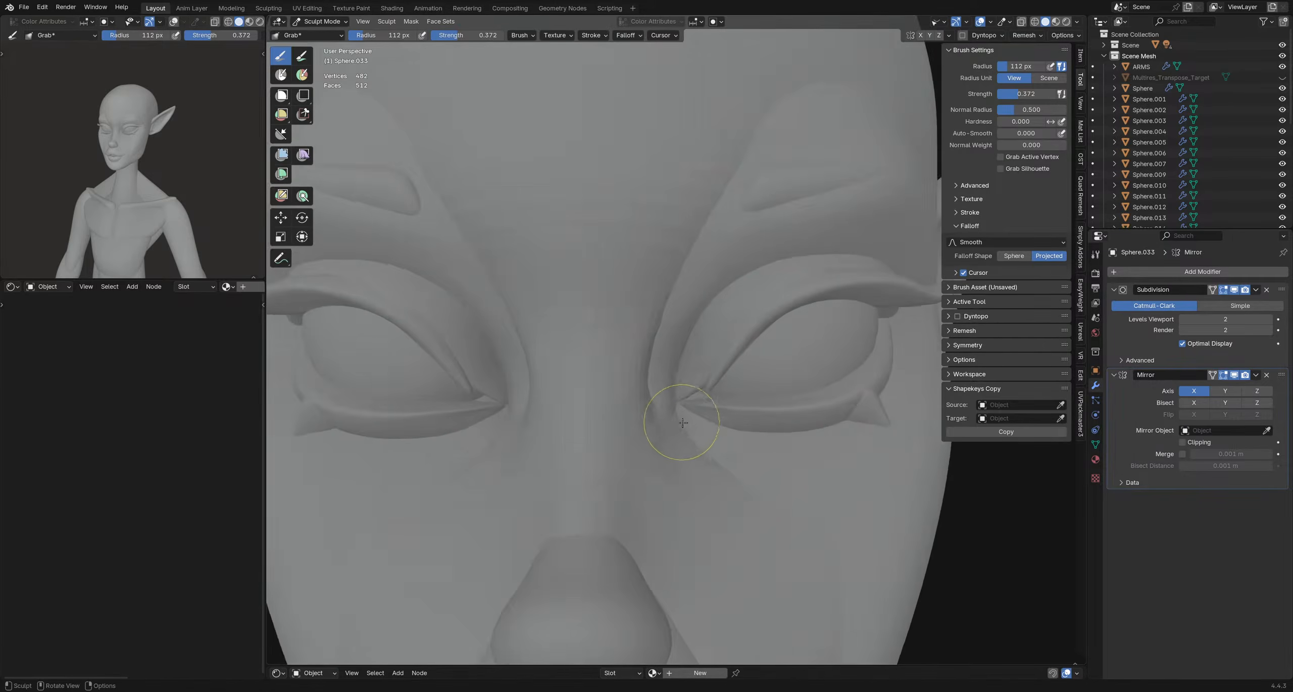
drag(674, 412, 685, 424)
middle_drag(685, 425, 627, 421)
scroll(634, 409, down, 3)
- Return to Object Mode, deselect the brow mesh and save the file
key(ctrl+Tab)
scroll(660, 349, down, 3)
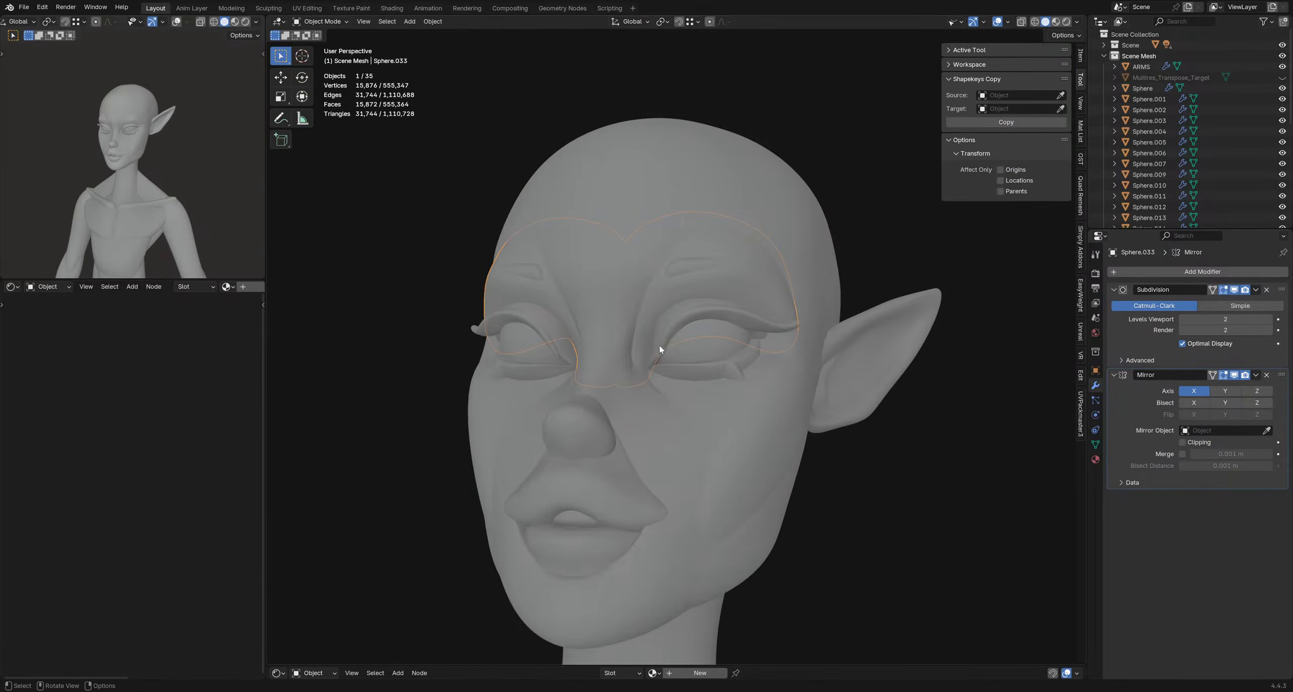
click(862, 222)
middle_drag(862, 223, 717, 339)
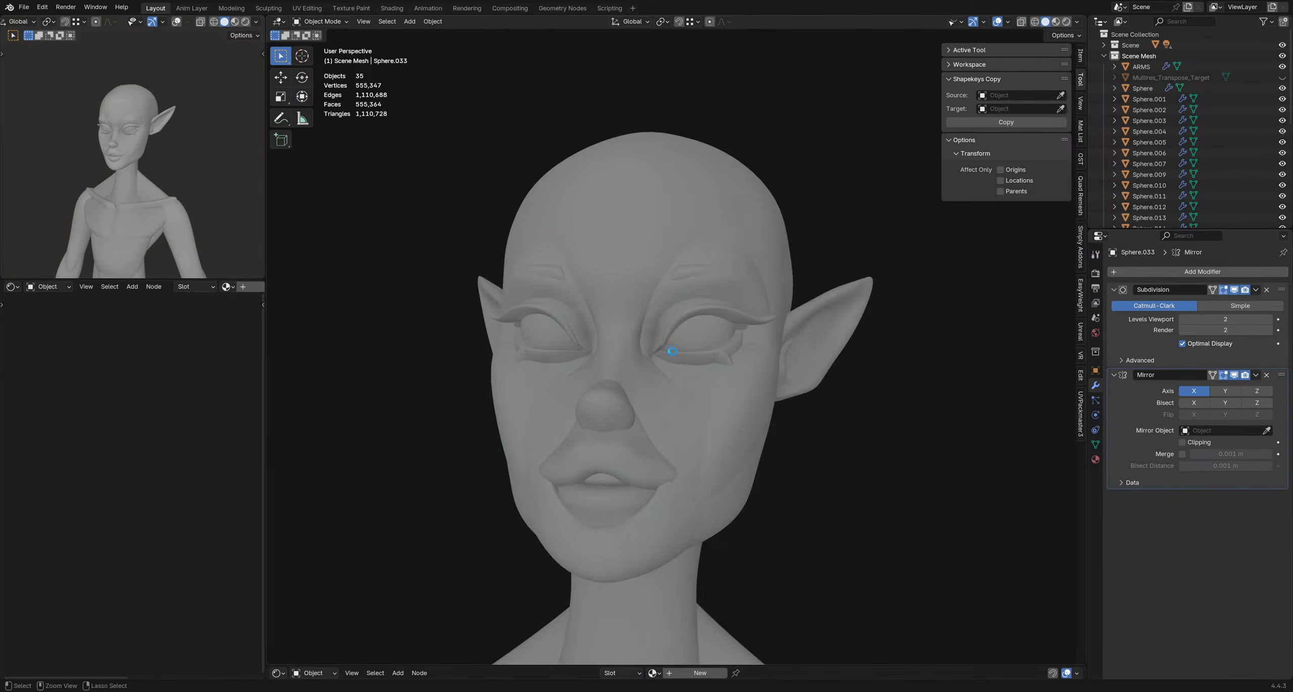
scroll(666, 358, up, 5)
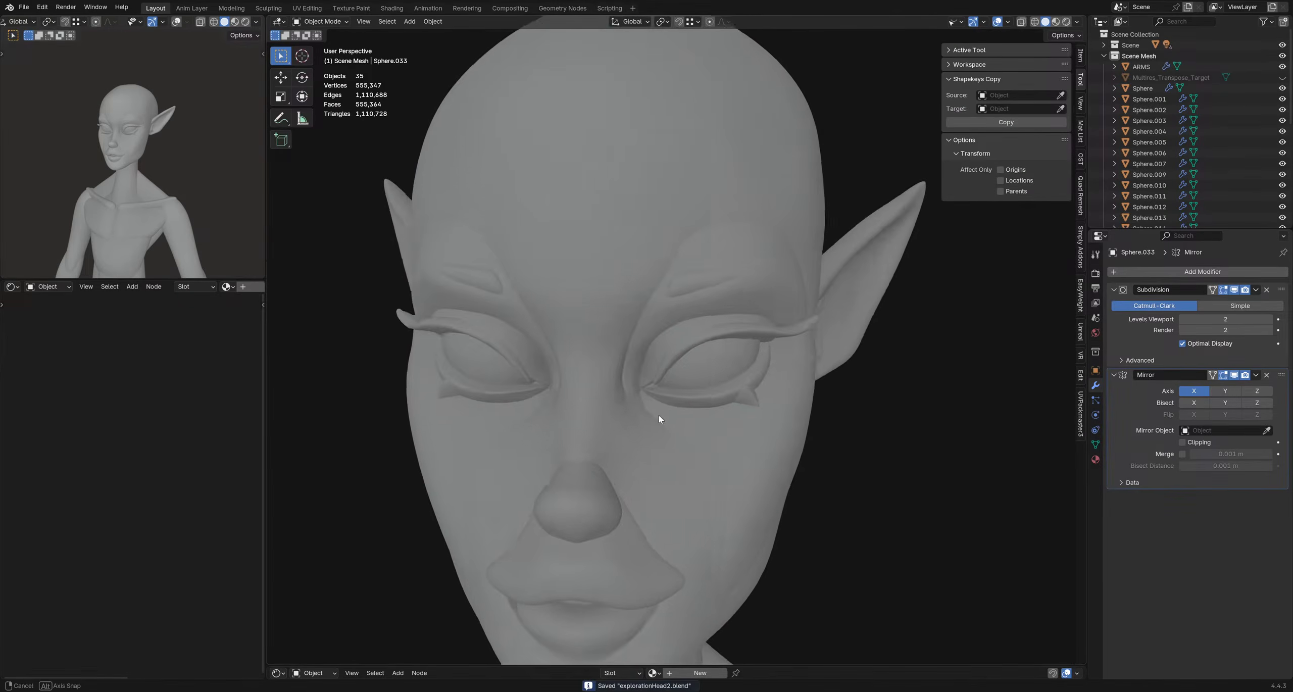
- Select the mesh Sphere.040 at the eye and refine its inner corner and upper edge with the Grab brush in Sculpt Mode
click(668, 373)
scroll(671, 374, up, 1)
key(ctrl+Tab)
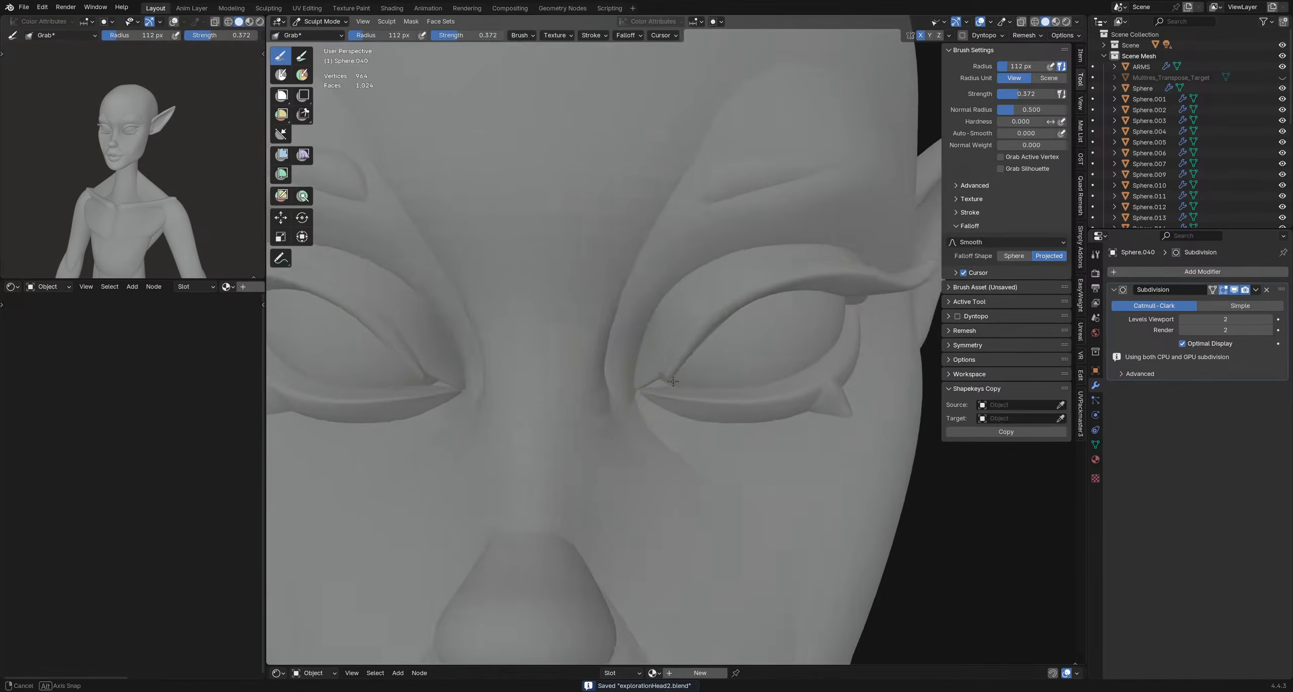
middle_drag(676, 377, 722, 383)
drag(699, 377, 687, 366)
middle_drag(689, 363, 742, 366)
drag(737, 375, 730, 368)
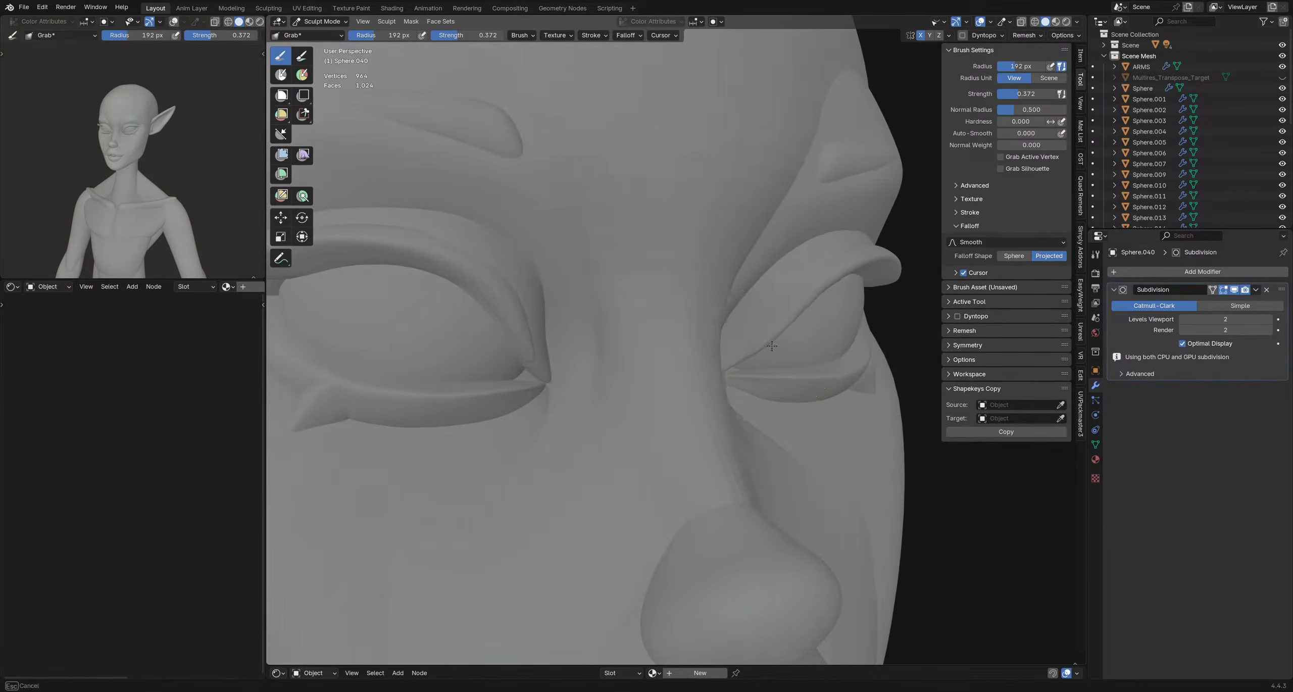
middle_drag(717, 362, 624, 314)
drag(594, 289, 585, 288)
mouse_move(586, 289)
middle_down()
mouse_move(683, 318)
mouse_move(636, 303)
middle_up()
scroll(640, 349, down, 3)
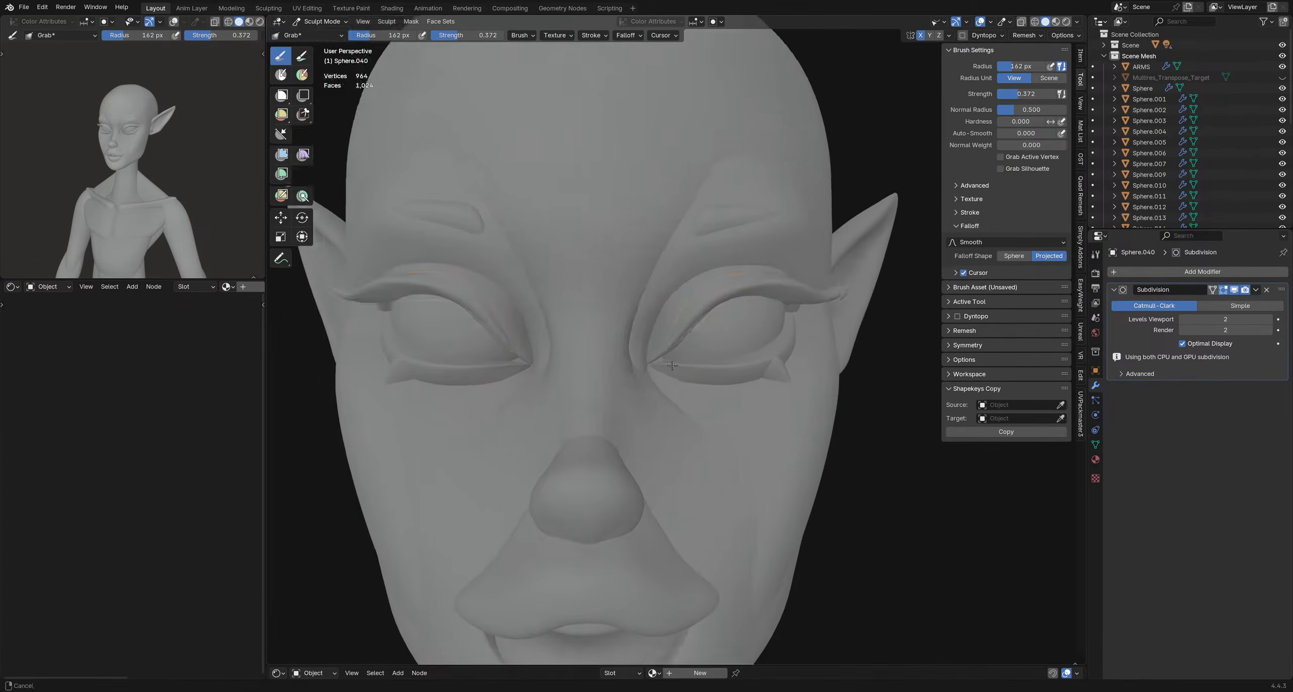
- Leave Sculpt Mode, deselect the eye mesh and save the file
key(ctrl+Tab)
click(884, 409)
key(ctrl+s)
scroll(745, 391, down, 5)
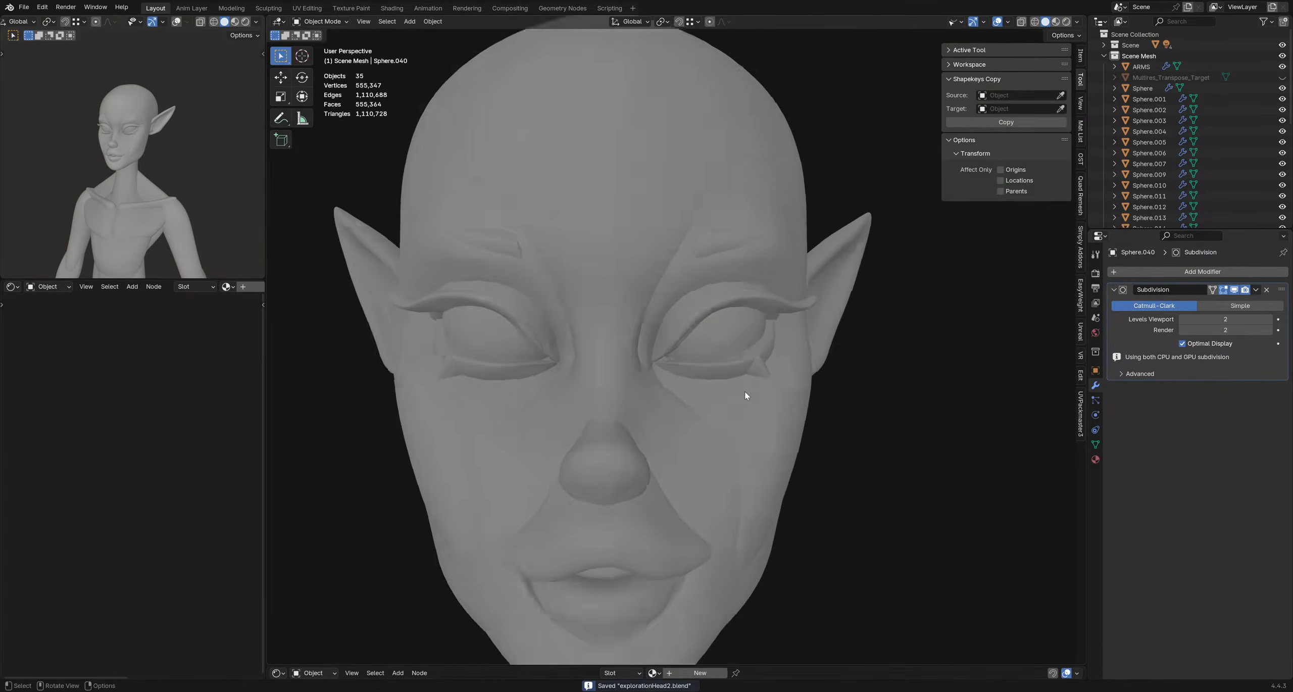
- Add a UV sphere and raise it about 2.34 m along Z to head height
key(shift+a)
mouse_move(709, 389)
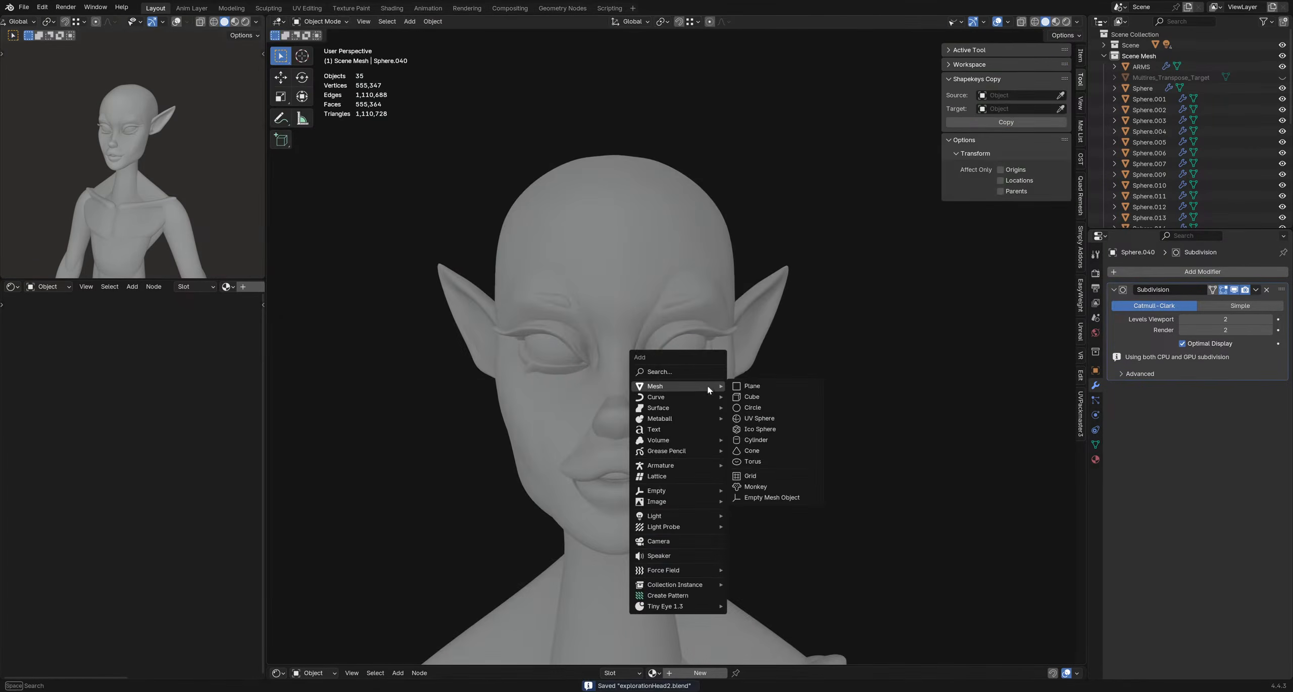
click(759, 419)
middle_drag(798, 420, 797, 378)
scroll(813, 449, down, 3)
key(g)
key(z)
click(790, 82)
- Move the sphere along Y to the front of the face and scale it down to roughly head size
middle_drag(788, 94, 665, 237)
key(g)
key(y)
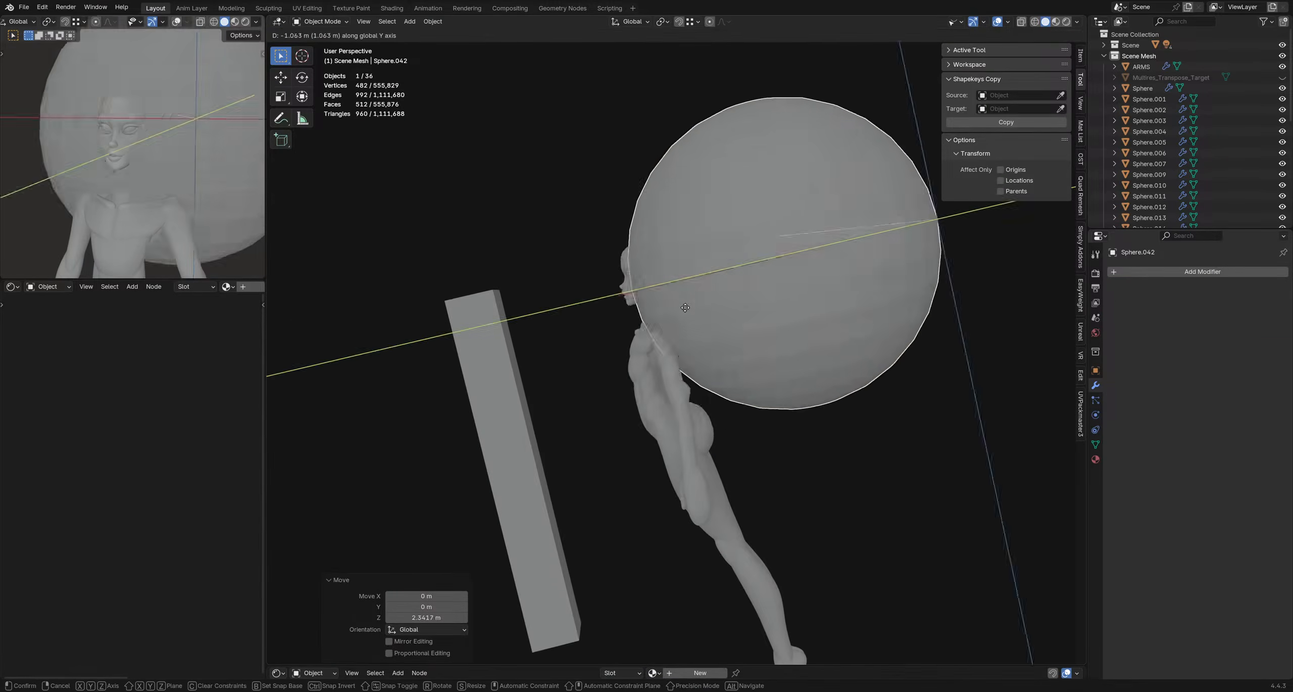
click(675, 323)
key(s)
click(667, 317)
- Give the sphere a level 1 Subdivision modifier and scale it to about half its size in front of the mouth
key(ctrl+2)
middle_drag(637, 310, 757, 302)
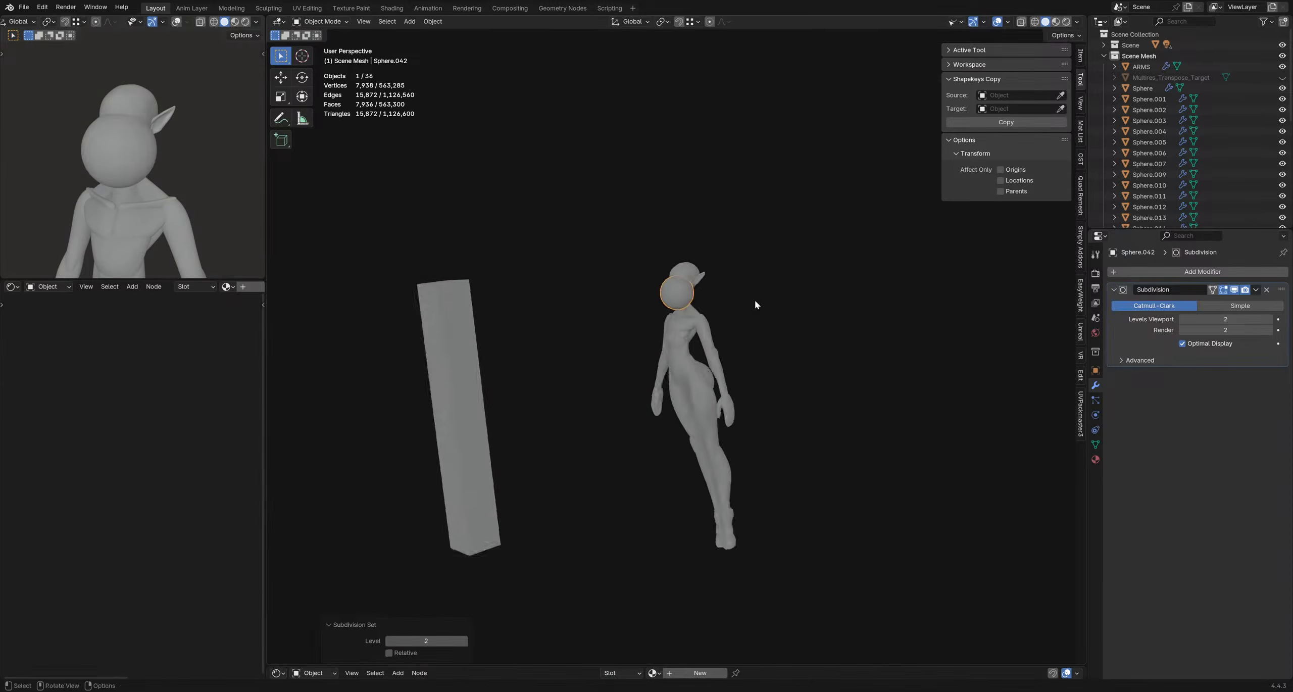
key(ctrl+1)
key(KP_Decimal)
middle_drag(675, 307, 768, 283)
key(s)
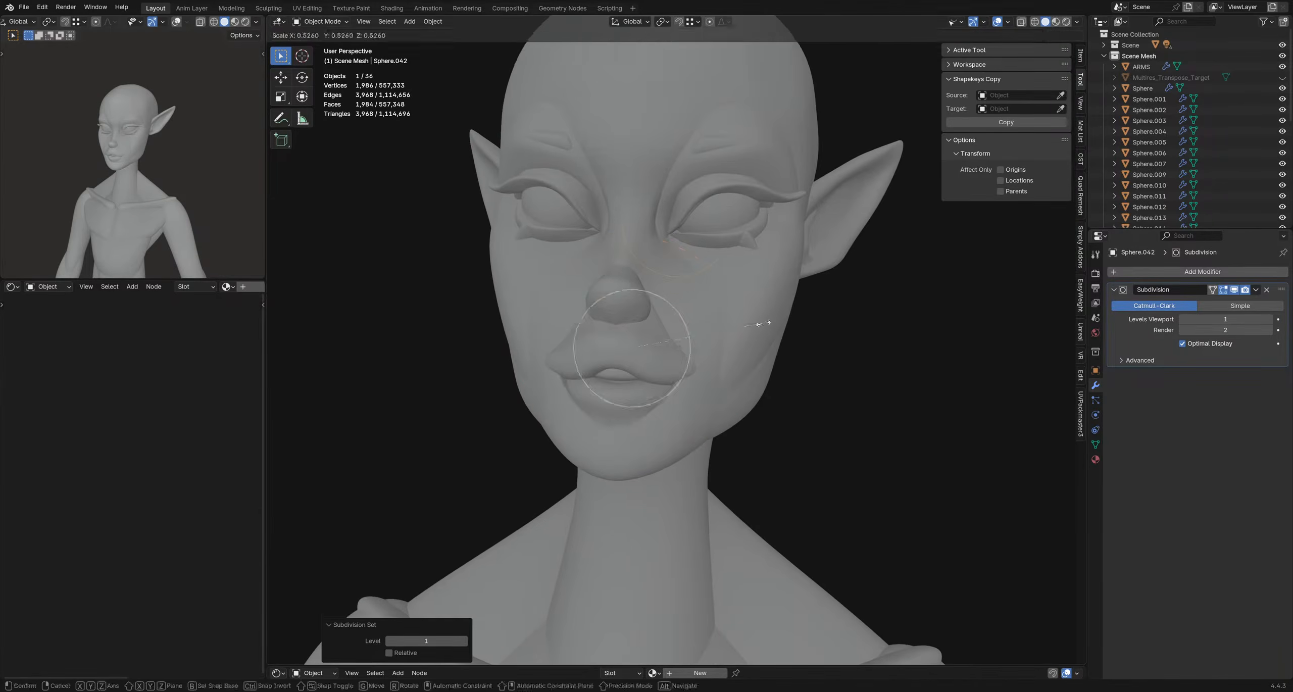
click(747, 318)
- Move the sphere up to the character's left eye and scale it by about 0.261
key(g)
click(798, 190)
scroll(815, 212, up, 2)
key(s)
click(724, 257)
key(KP_Decimal)
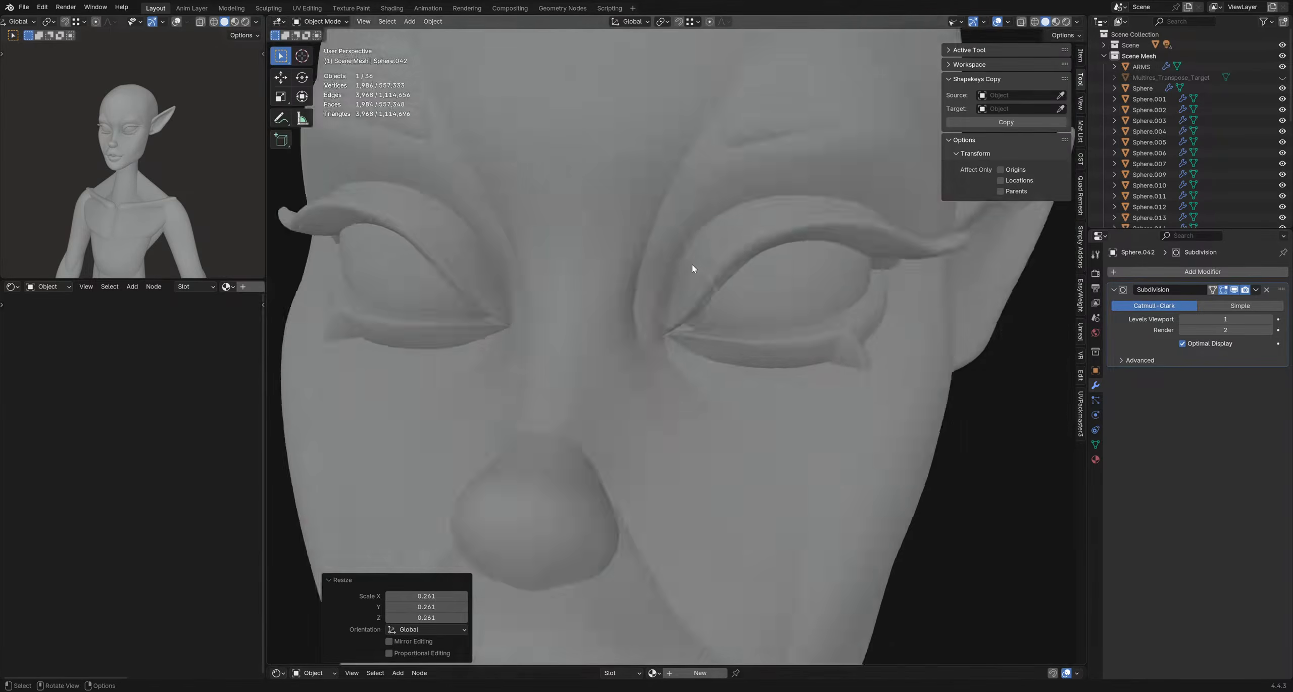
- Reposition the small sphere near the inner corner of the character's left eye
scroll(693, 268, down, 3)
middle_drag(693, 270, 646, 318)
key(g)
click(622, 346)
scroll(763, 308, down, 2)
key(g)
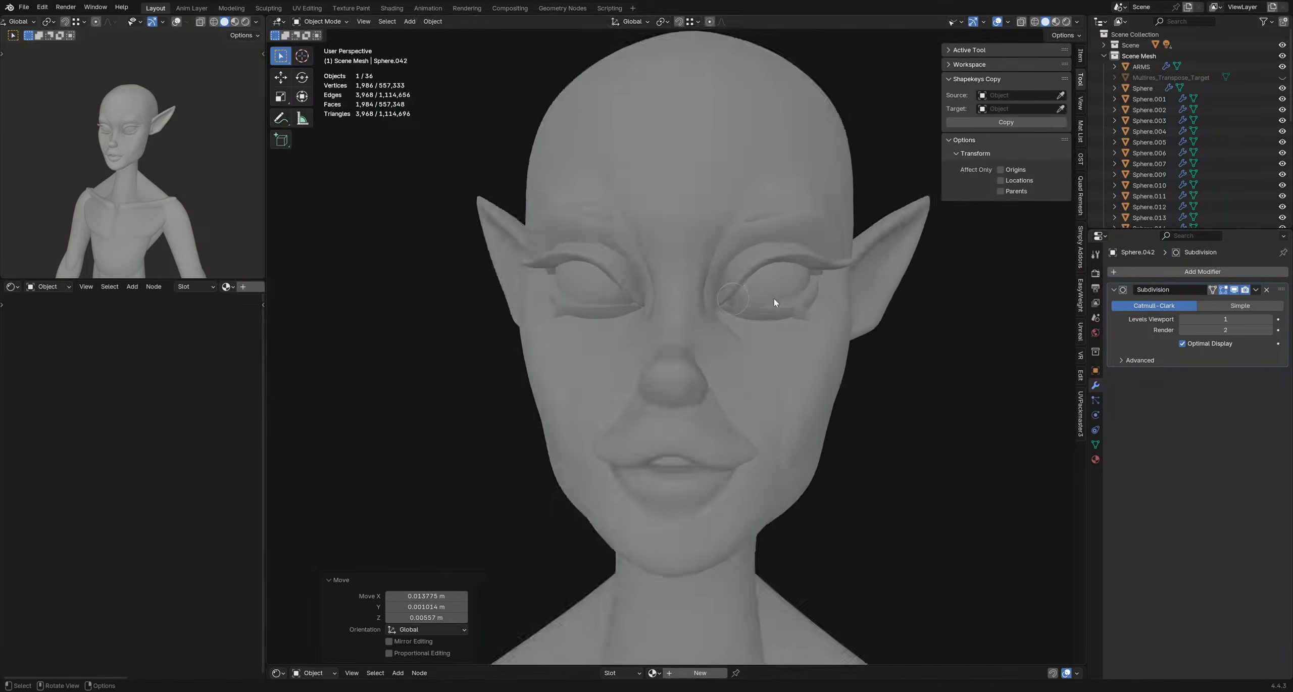
click(776, 298)
- Adjust the small sphere's depth at the inner eye corner and rescale it to fit between the lids
scroll(776, 298, up, 6)
key(g)
middle_drag(735, 310, 853, 400)
click(665, 312)
scroll(664, 312, up, 3)
scroll(763, 341, down, 3)
key(s)
click(757, 386)
- Fine-tune the sphere's position from two viewing angles so it sits in the inner eye corner as a tear duct
key(g)
click(768, 418)
mouse_move(768, 418)
middle_down()
mouse_move(721, 395)
mouse_move(679, 349)
mouse_move(665, 370)
mouse_move(615, 318)
mouse_move(702, 360)
mouse_move(704, 387)
mouse_move(644, 381)
mouse_move(611, 341)
middle_up()
key(g)
click(647, 336)
- Enter Sculpt Mode on the tear-duct sphere and adjust the Grab brush radius to work on it
key(ctrl+Tab)
click(631, 404)
mouse_move(632, 405)
middle_down()
mouse_move(562, 415)
mouse_move(566, 381)
mouse_move(637, 365)
mouse_move(617, 359)
mouse_move(716, 322)
mouse_move(687, 354)
mouse_move(695, 376)
mouse_move(571, 364)
mouse_move(735, 340)
mouse_move(713, 339)
middle_up()
key(f)
click(591, 367)
key(f)
scroll(691, 366, down, 7)
key(f)
click(612, 360)
scroll(580, 361, down, 1)
- Return to Object Mode, save the file and apply all transforms to the tear-duct sphere
key(ctrl+Tab)
key(ctrl+s)
key(q)
click(709, 336)
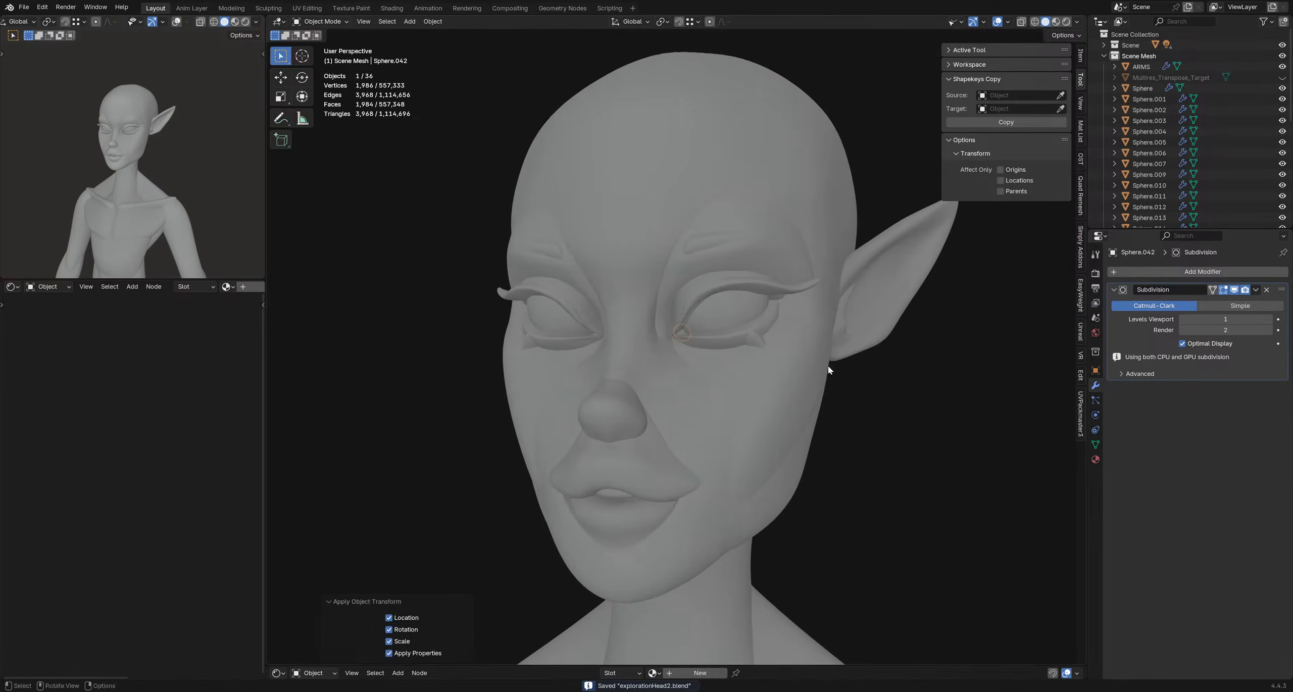
- Add a Mirror modifier on X to the tear-duct sphere, apply it and enter Sculpt Mode
mouse_move(1177, 272)
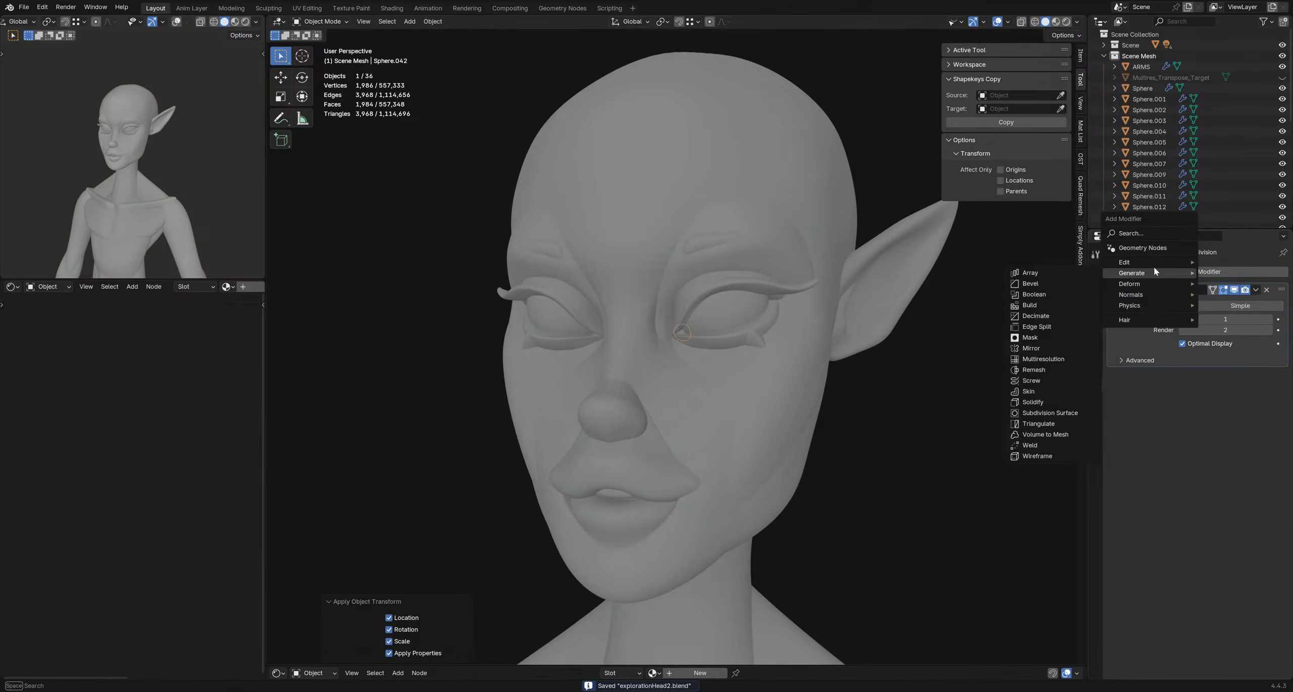
click(1061, 359)
middle_drag(645, 314, 878, 352)
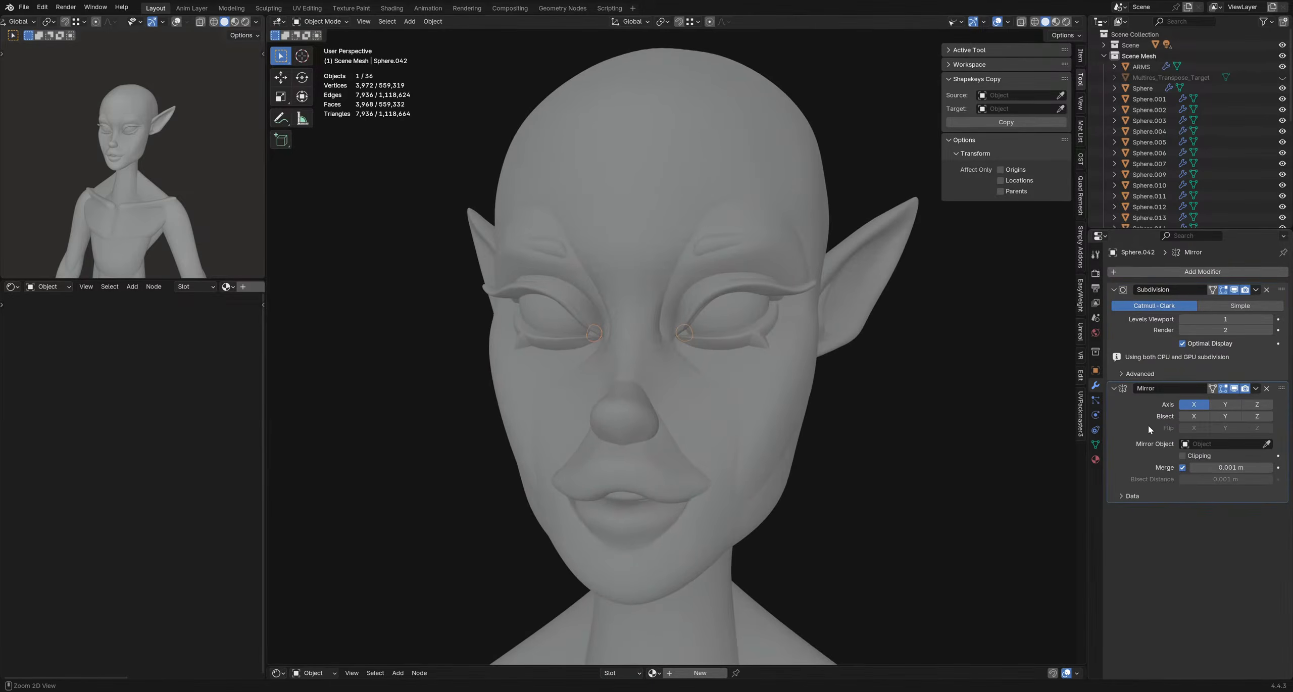
key(ctrl+a)
key(ctrl+Tab)
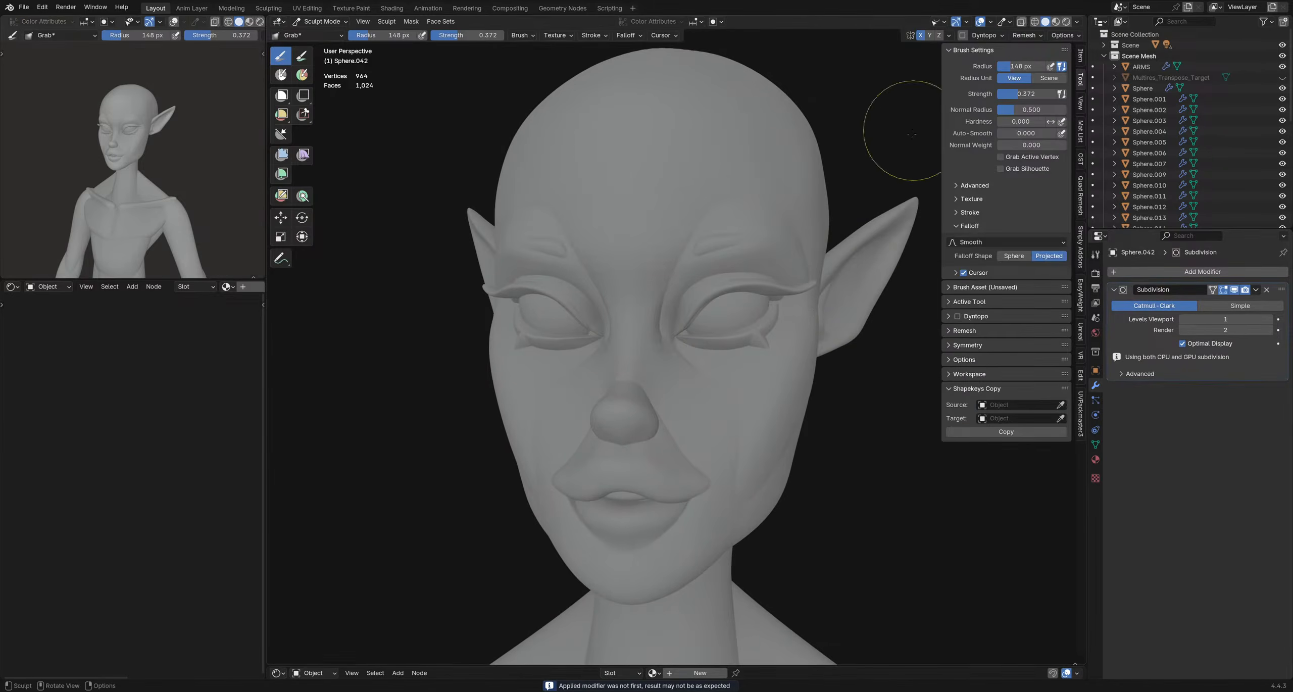
- Leave Sculpt Mode, deselect the tear-duct spheres and save the file
middle_drag(624, 252, 652, 265)
key(ctrl+Tab)
click(563, 265)
scroll(707, 305, down, 7)
mouse_move(828, 379)
shift+middle_down()
mouse_move(707, 305)
mouse_move(741, 343)
mouse_move(757, 309)
shift+middle_up()
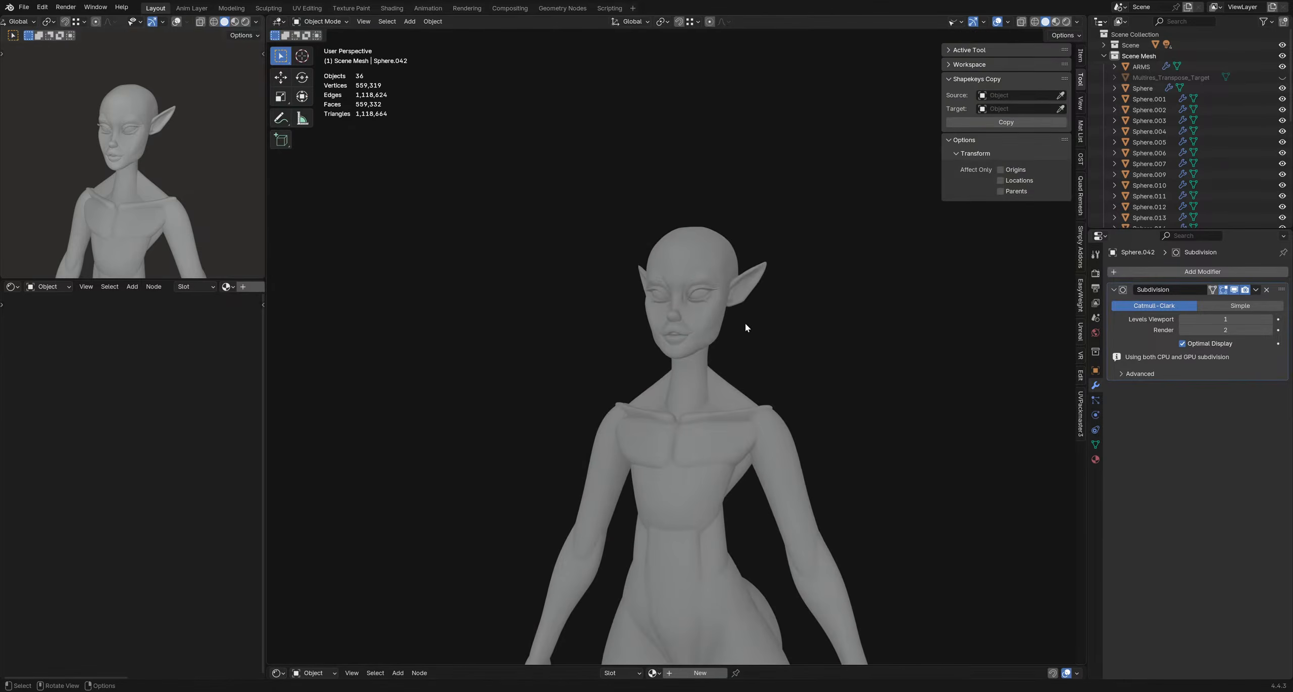
scroll(654, 311, up, 1)
key(ctrl+s)
scroll(707, 313, up, 2)
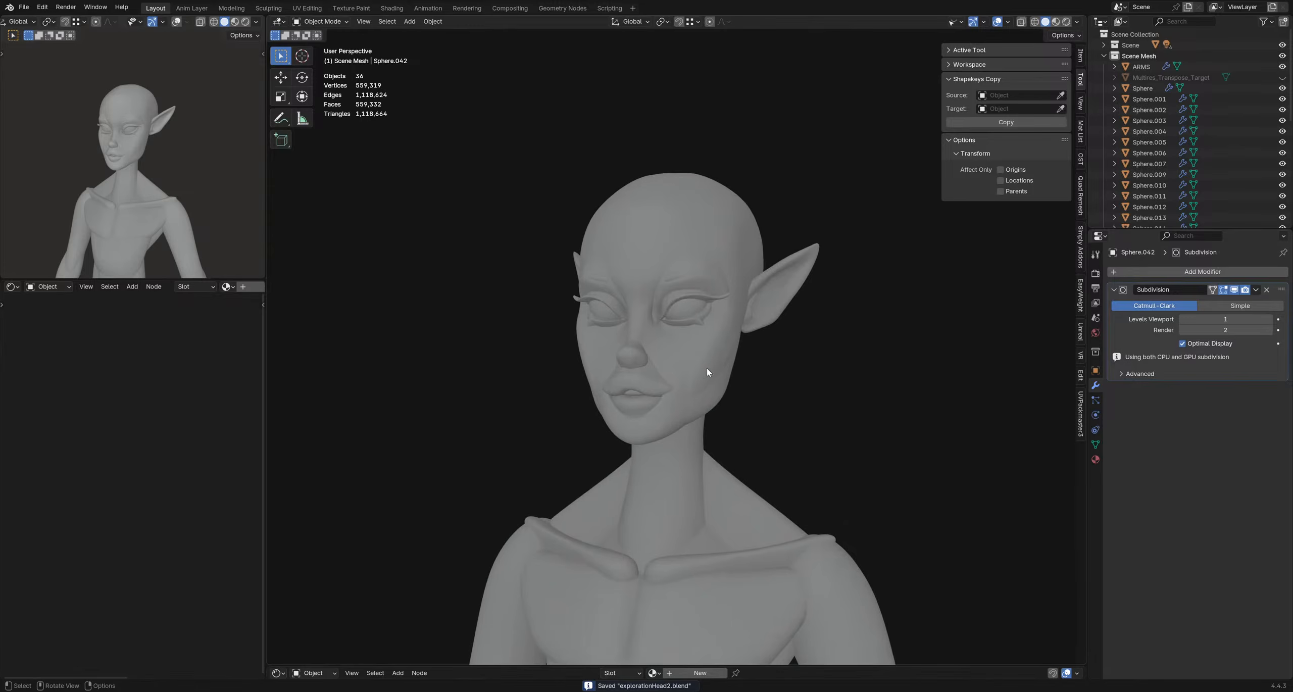
middle_drag(707, 373, 680, 390)
scroll(613, 361, up, 3)
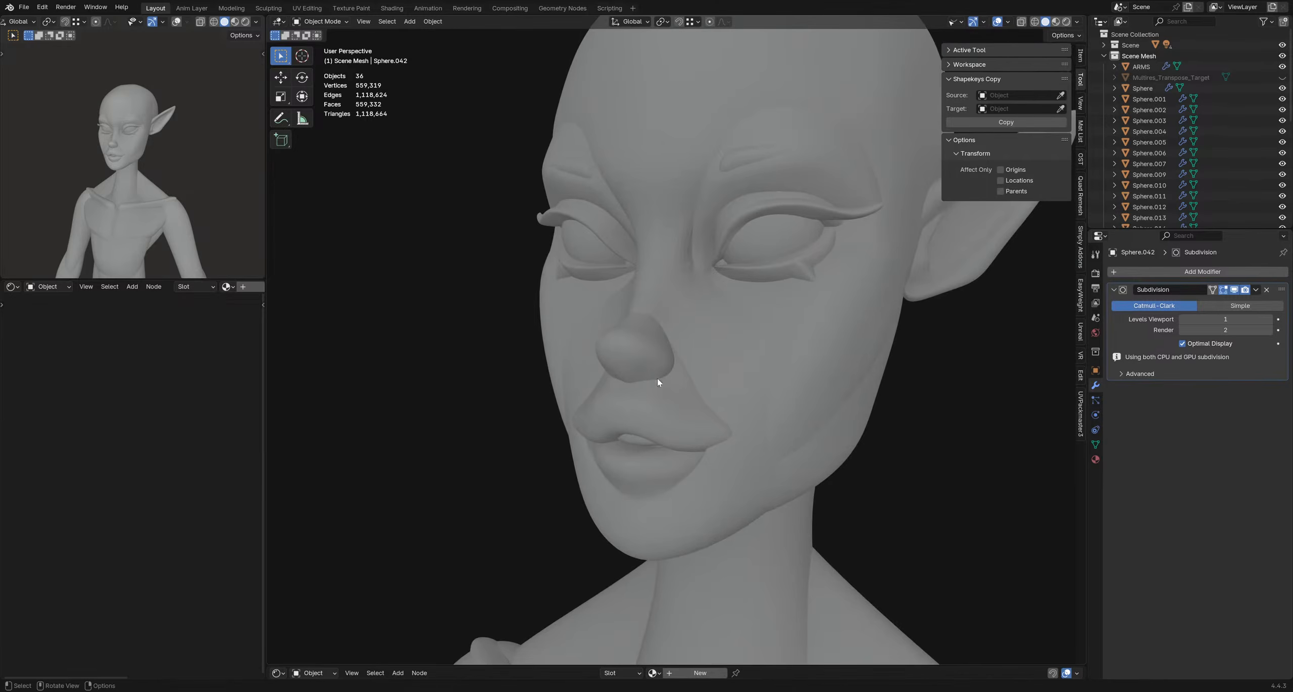
- Add a UV sphere, raise it about 2.16 m along Z and bring it along Y to the character's upper body
middle_drag(668, 379, 693, 342)
key(shift+a)
mouse_move(701, 342)
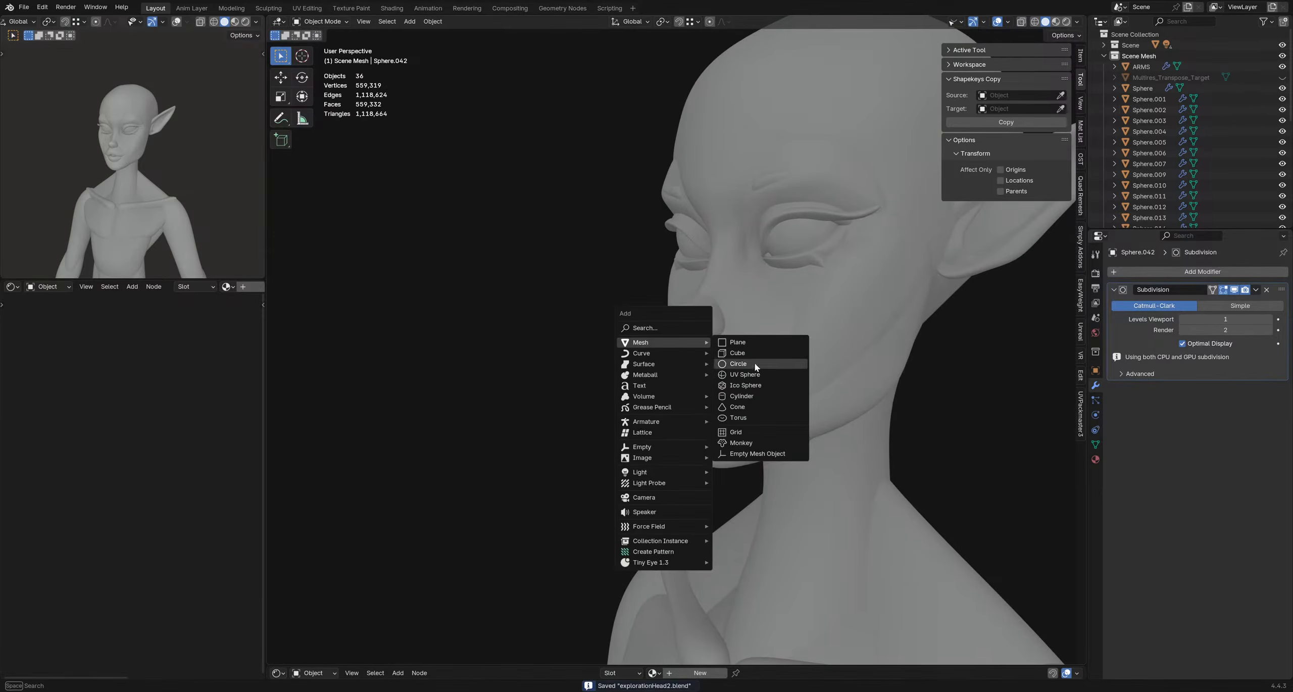
click(756, 376)
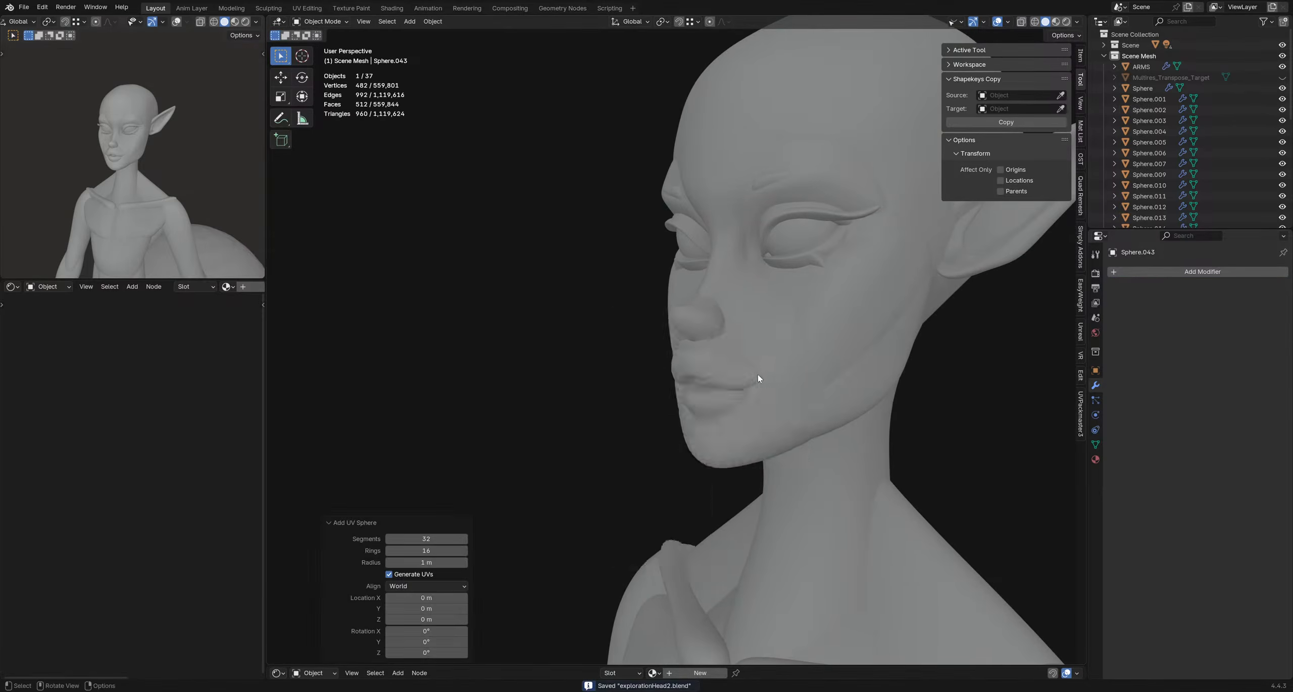
scroll(758, 377, down, 6)
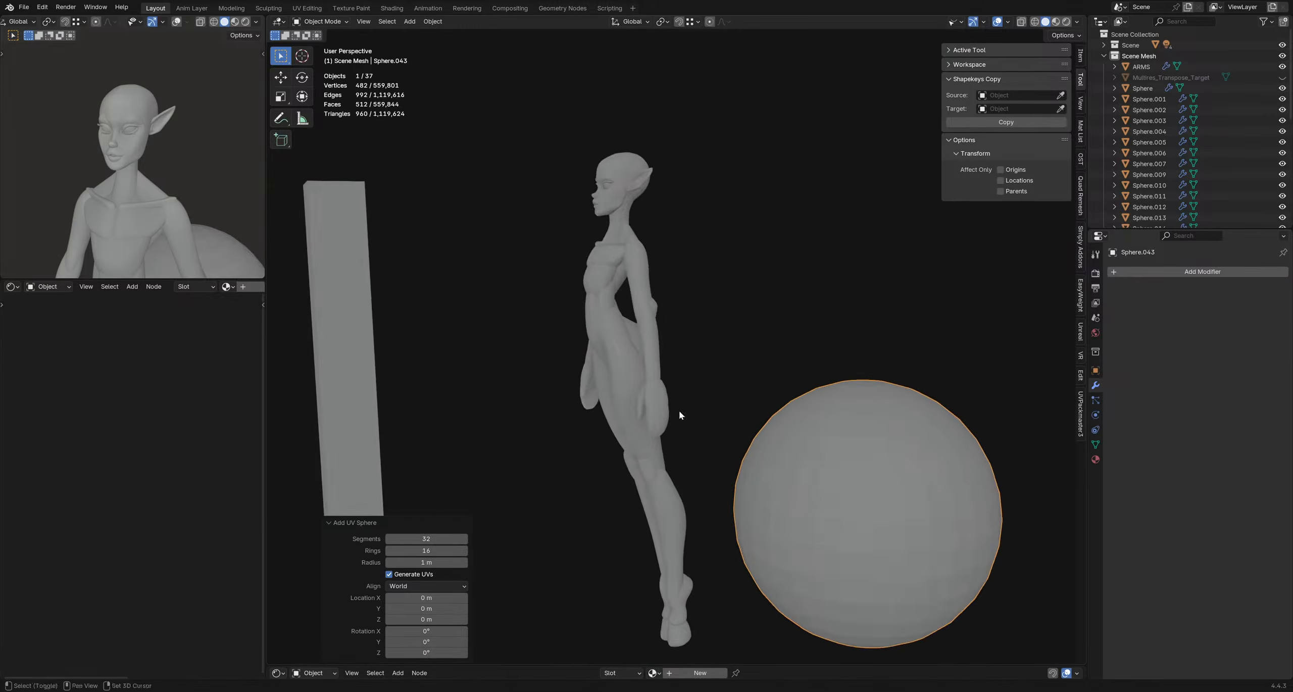
scroll(707, 404, down, 4)
key(g)
key(z)
click(731, 333)
key(g)
key(y)
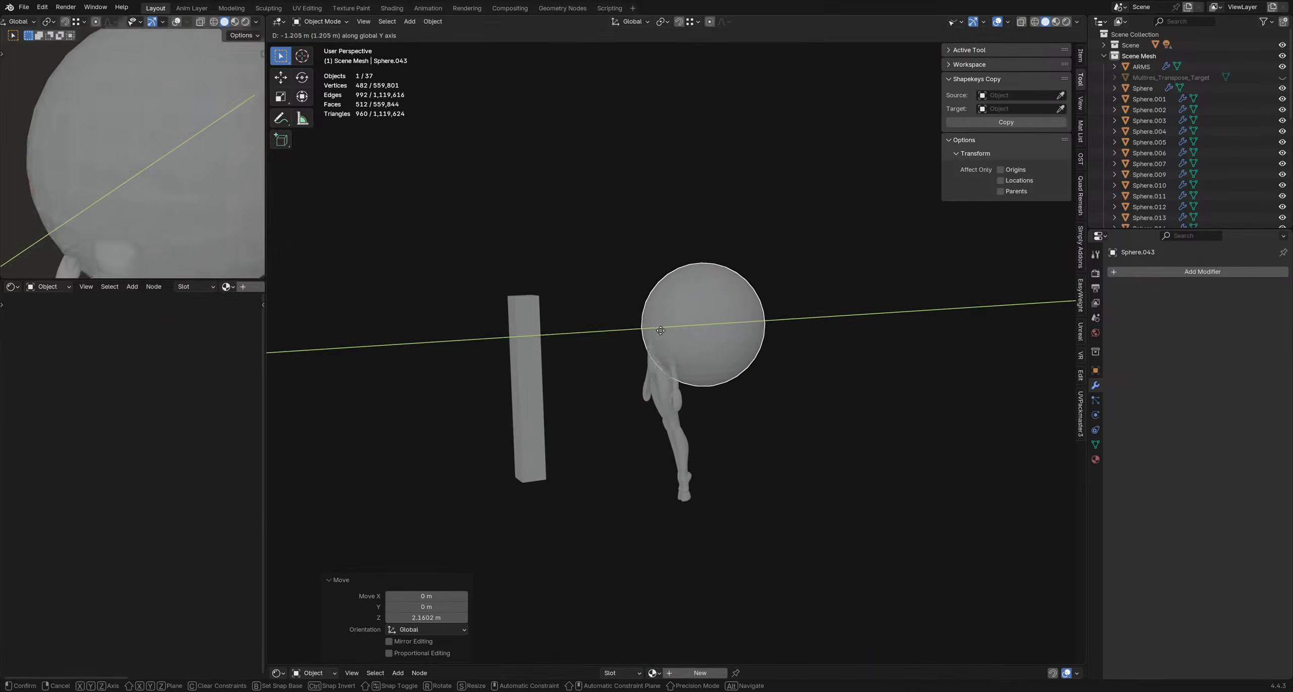
click(626, 326)
- Shrink the new sphere and place it in front of the face, shifting it about -0.3 m on Y and 0.14 m on Z
key(s)
click(706, 337)
scroll(706, 337, up, 2)
alt+middle_drag(706, 337, 706, 206)
key(g)
key(y)
click(702, 339)
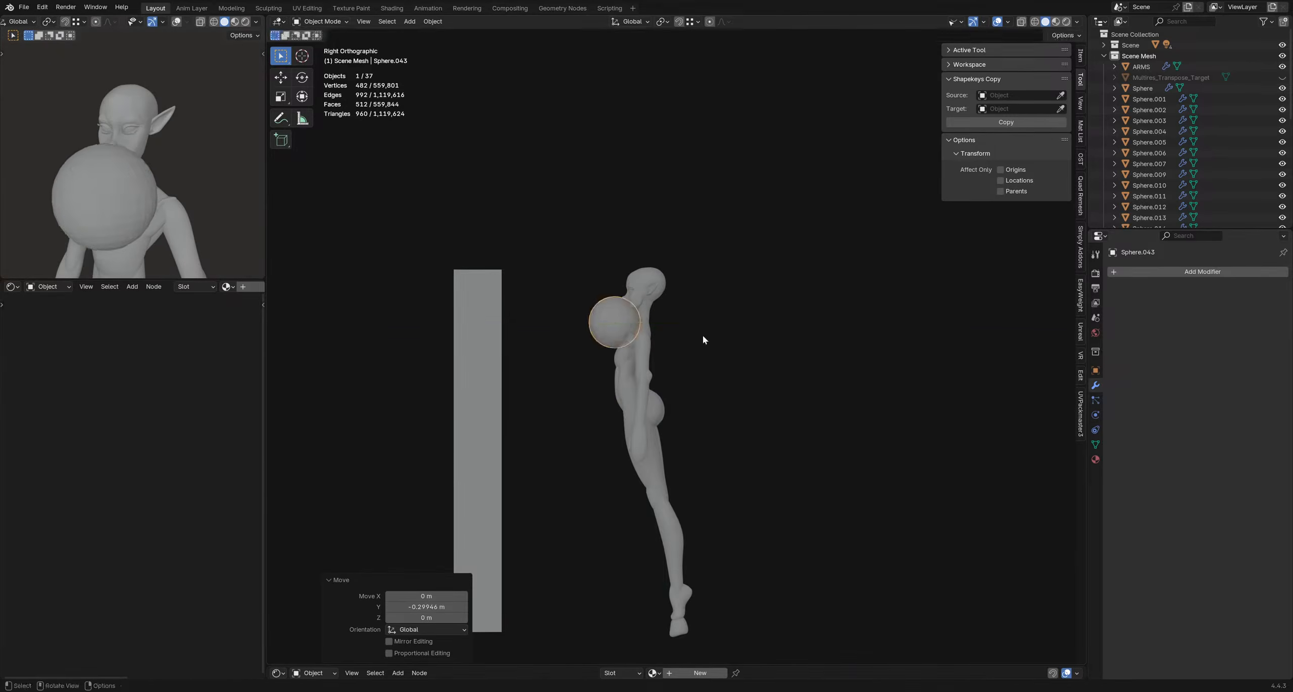
key(s)
key(Escape)
key(g)
key(z)
click(696, 319)
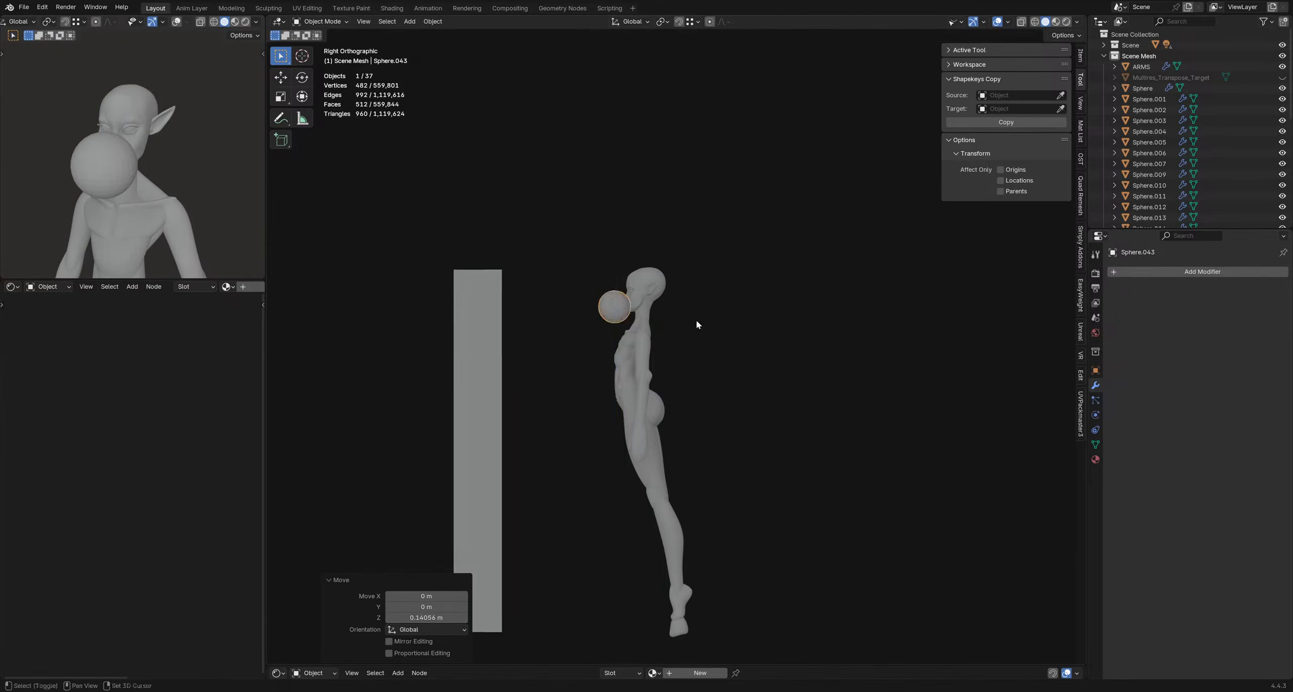
- Give the sphere a level 2 Subdivision modifier and fit it closer to the lower face, scaling it to about 0.293
scroll(695, 316, up, 8)
key(g)
key(y)
click(734, 315)
key(ctrl+2)
scroll(703, 331, down, 4)
key(s)
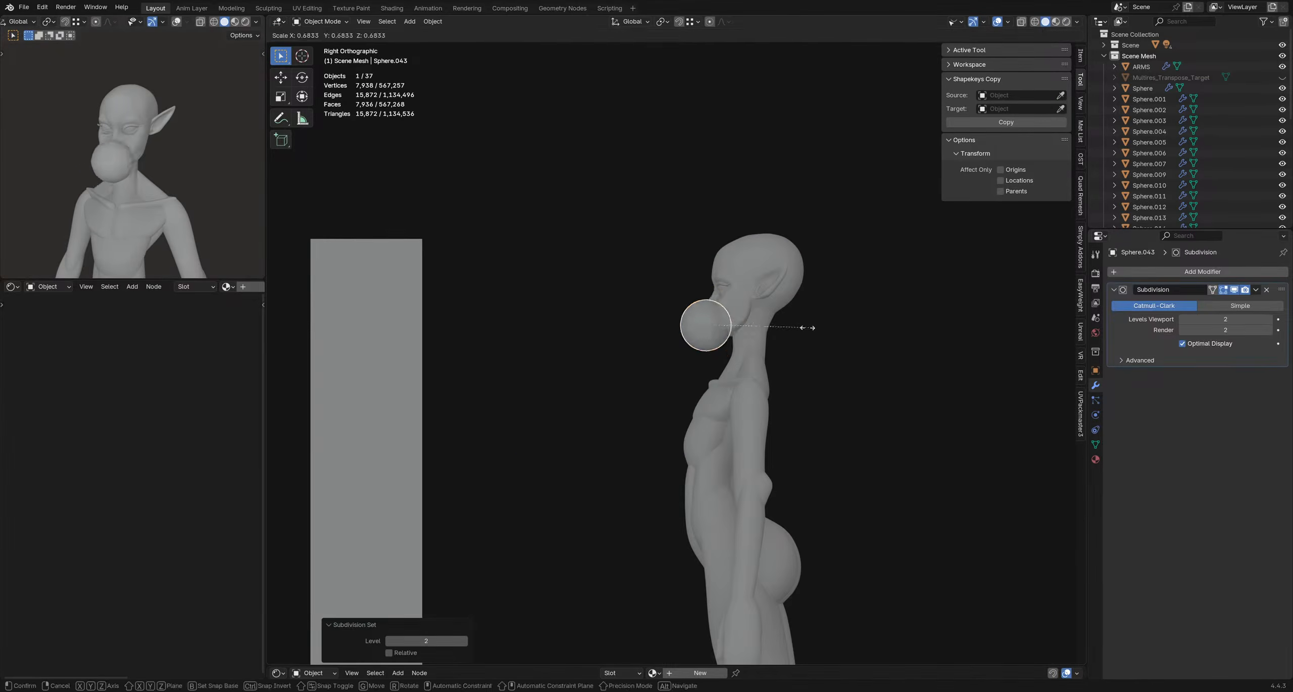
click(751, 323)
- Raise the sphere about 0.056 m along Z from the chin to the area between nose and lips
alt+middle_drag(751, 323, 805, 351)
scroll(755, 292, up, 6)
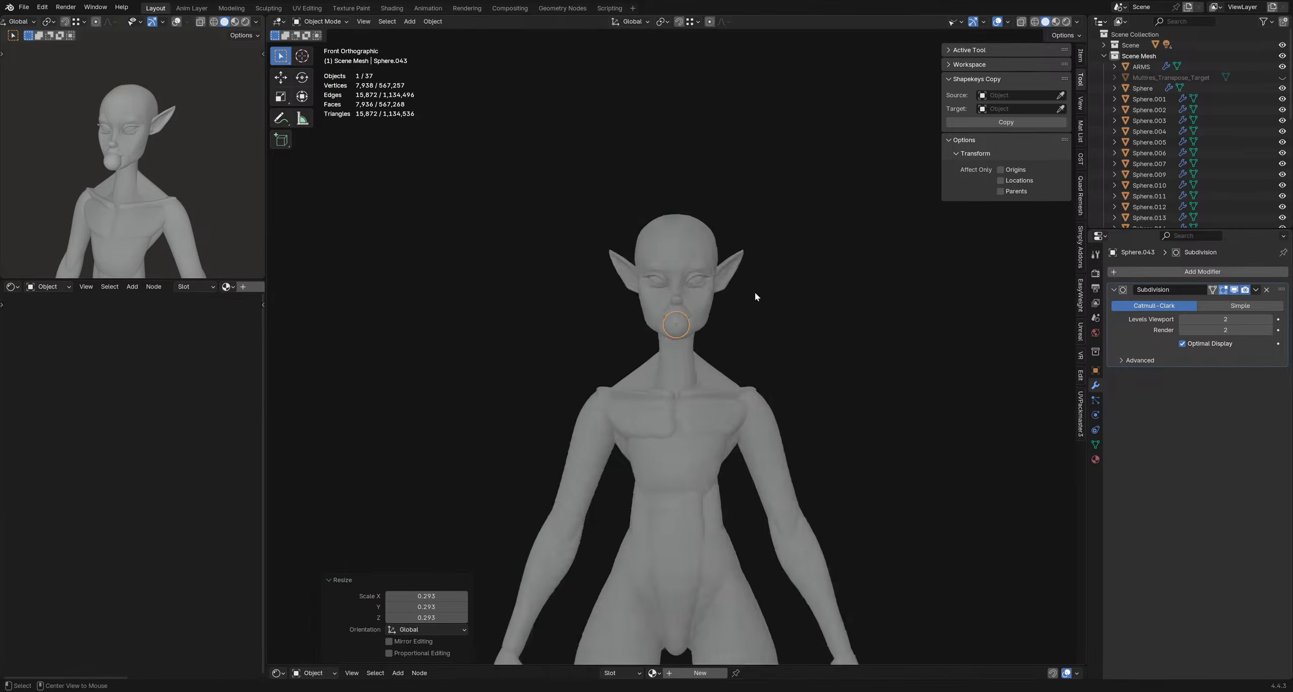
scroll(680, 304, up, 3)
shift+middle_drag(561, 216, 789, 358)
key(g)
key(z)
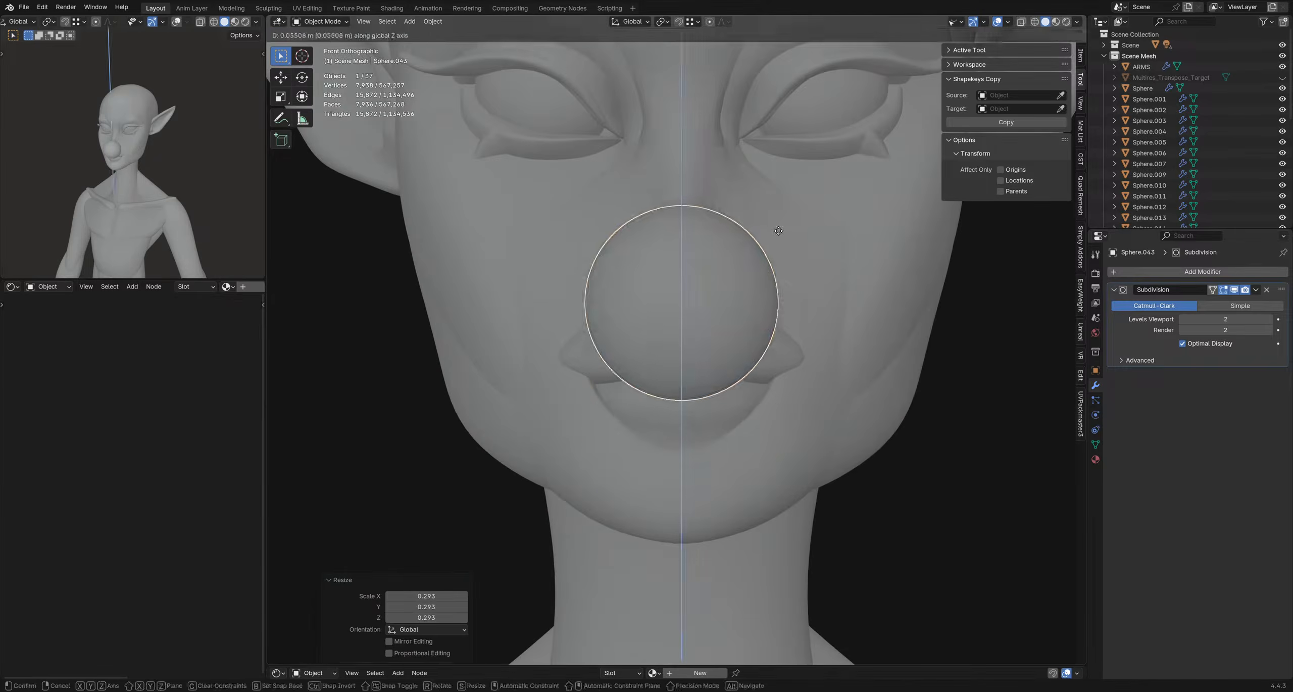
click(778, 223)
- Rotate the sphere about 40° around X, show the wireframe on the meshes and turn the sphere another -2.2° in the view
middle_drag(775, 288, 655, 311)
scroll(860, 292, down, 5)
shift+middle_drag(860, 291, 669, 355)
scroll(643, 359, up, 5)
key(r)
key(x)
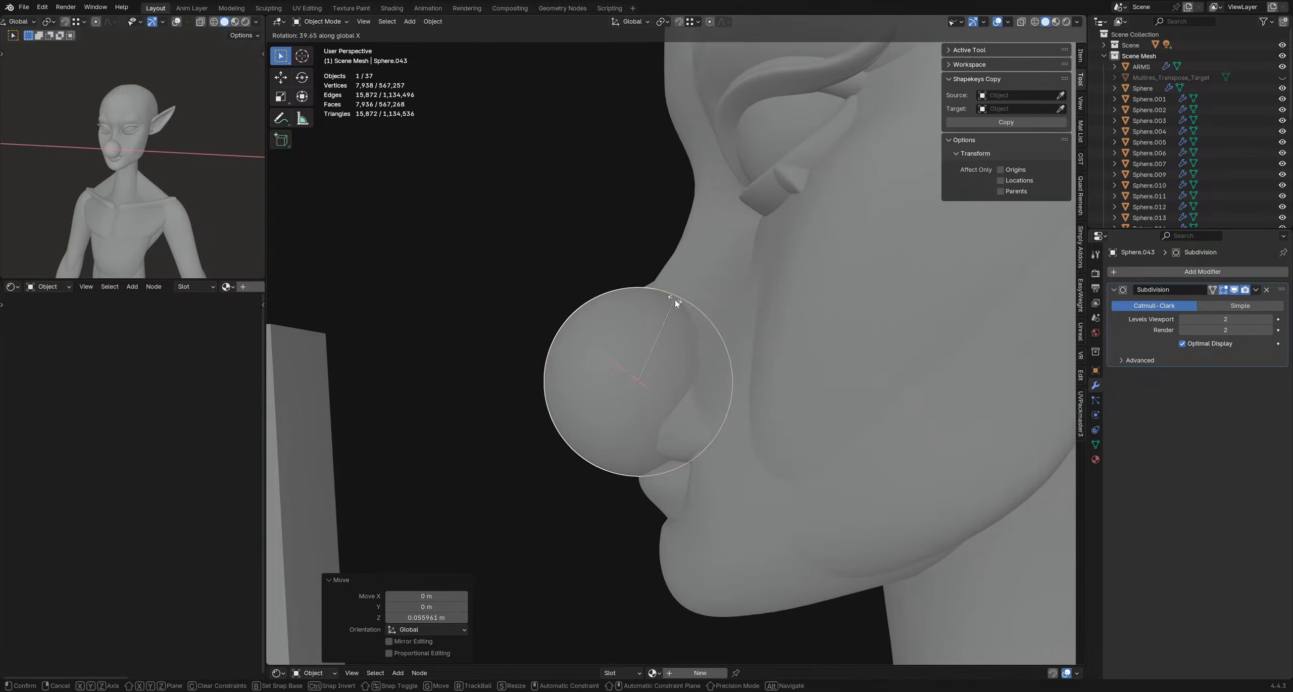
click(675, 307)
key(shift+z)
scroll(671, 350, up, 2)
key(r)
click(726, 279)
- Try to fit the sphere beneath the nose tip by shrinking and repositioning it, and undo these transforms
key(s)
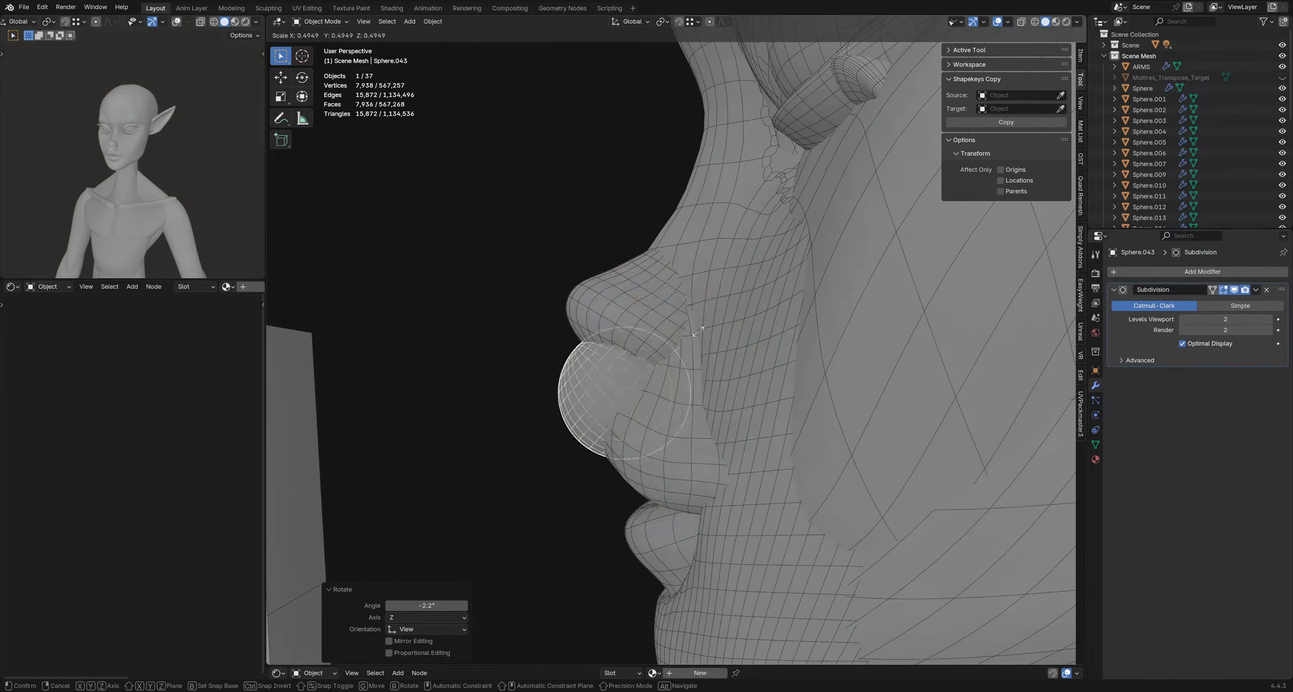
click(668, 342)
middle_drag(641, 366, 725, 359)
key(g)
click(800, 346)
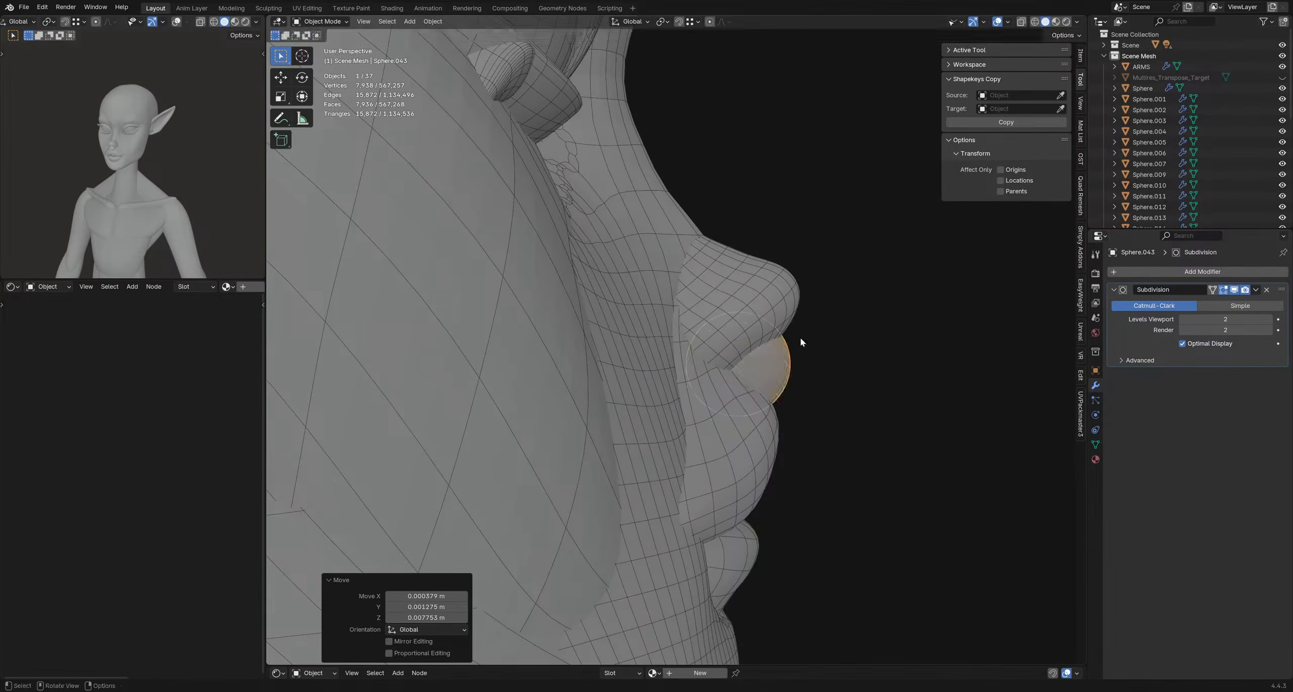
key(r)
click(830, 355)
middle_drag(831, 355, 849, 330)
key(ctrl+z)
key(ctrl+z)
- In an exact side view, shrink the sphere and seat it slightly rotated between the nose tip and the upper lip
key(ctrl+KP_3)
key(g)
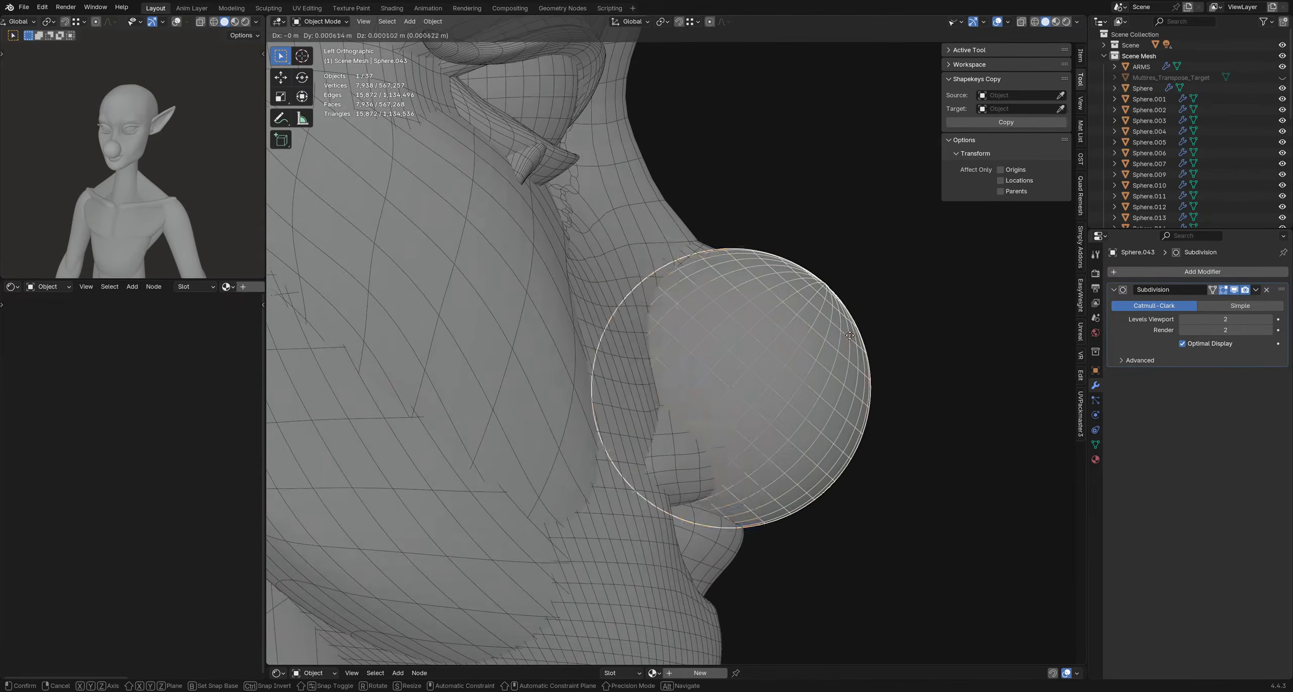
click(848, 326)
key(s)
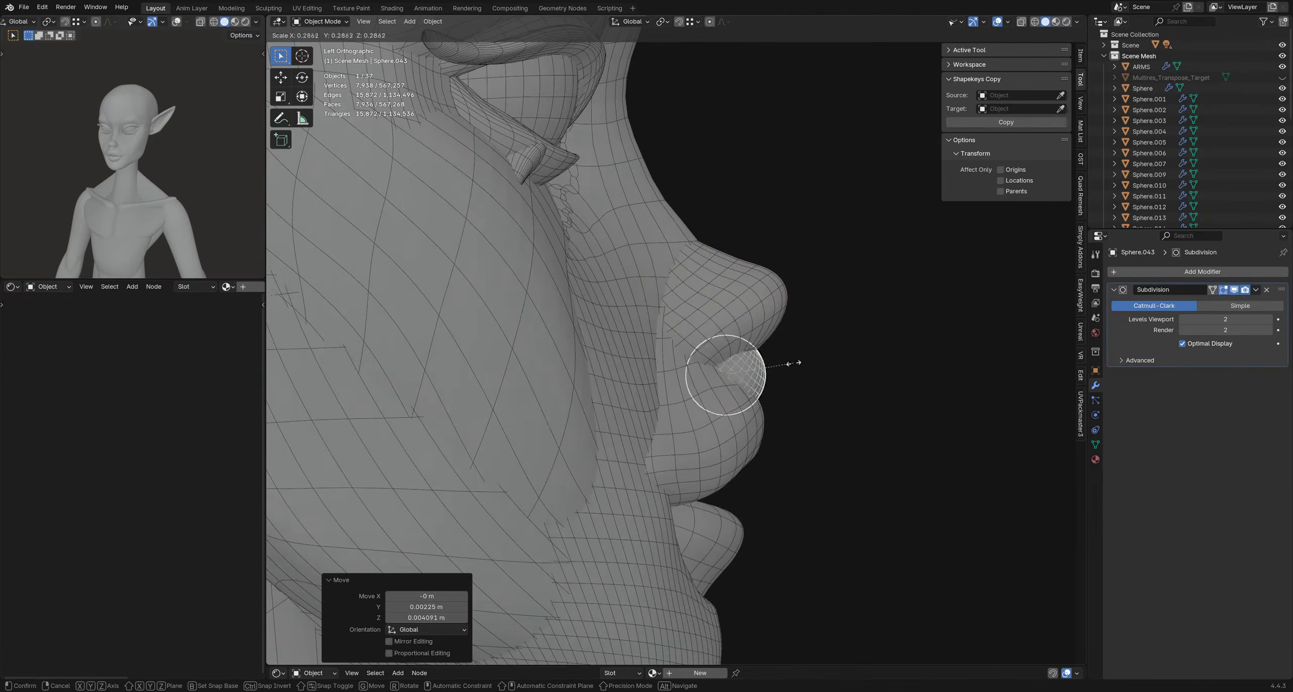
click(810, 361)
key(r)
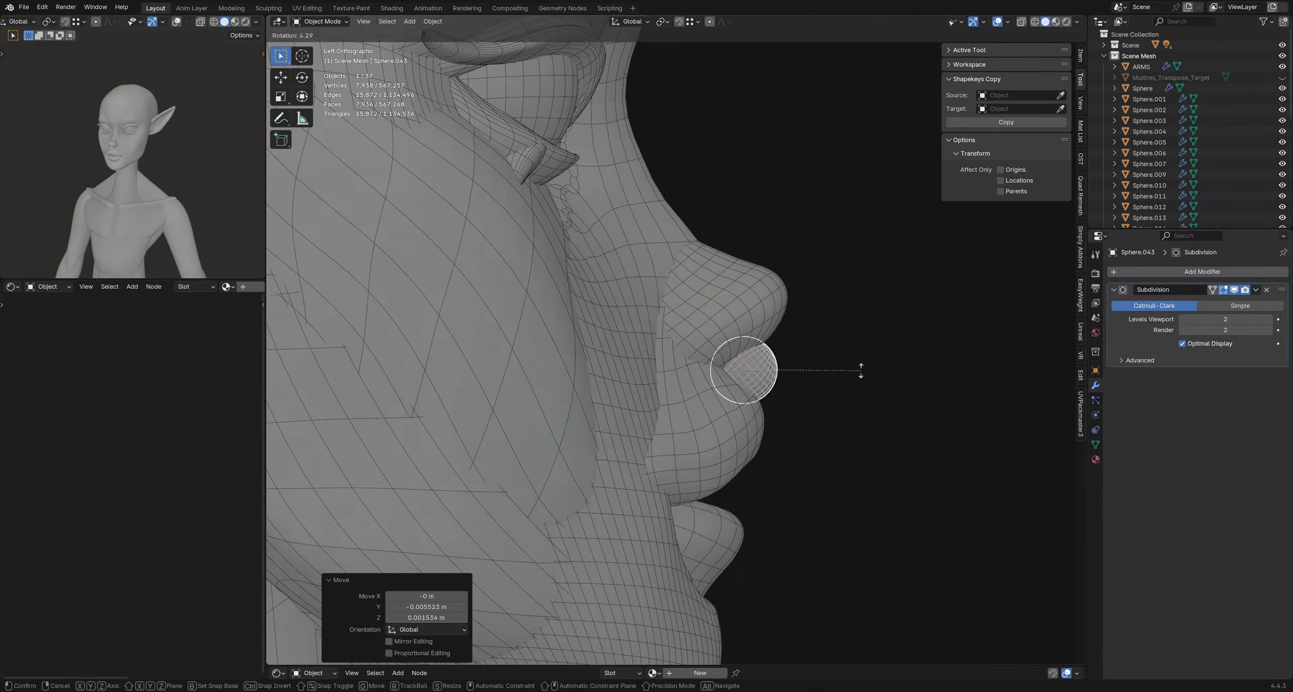
click(860, 370)
key(g)
click(861, 369)
- Examine the small sphere's size and placement beneath the nose tip from the front
middle_drag(861, 369, 740, 309)
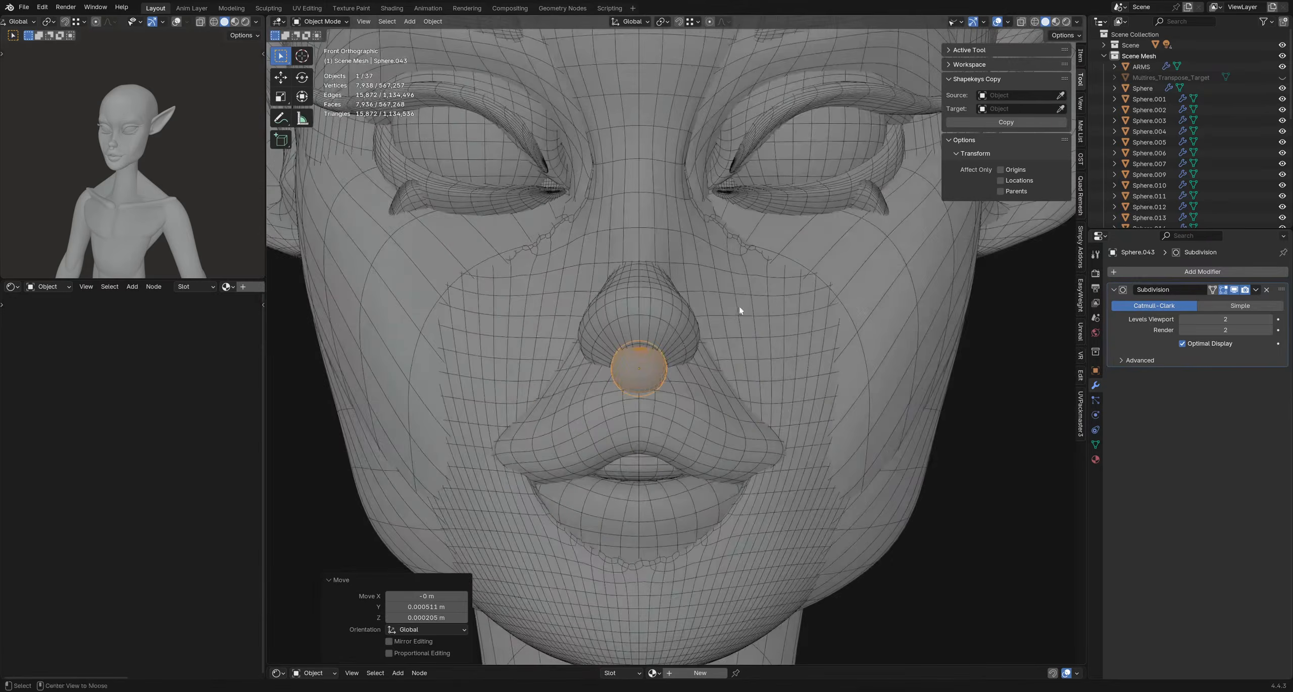
scroll(650, 362, up, 8)
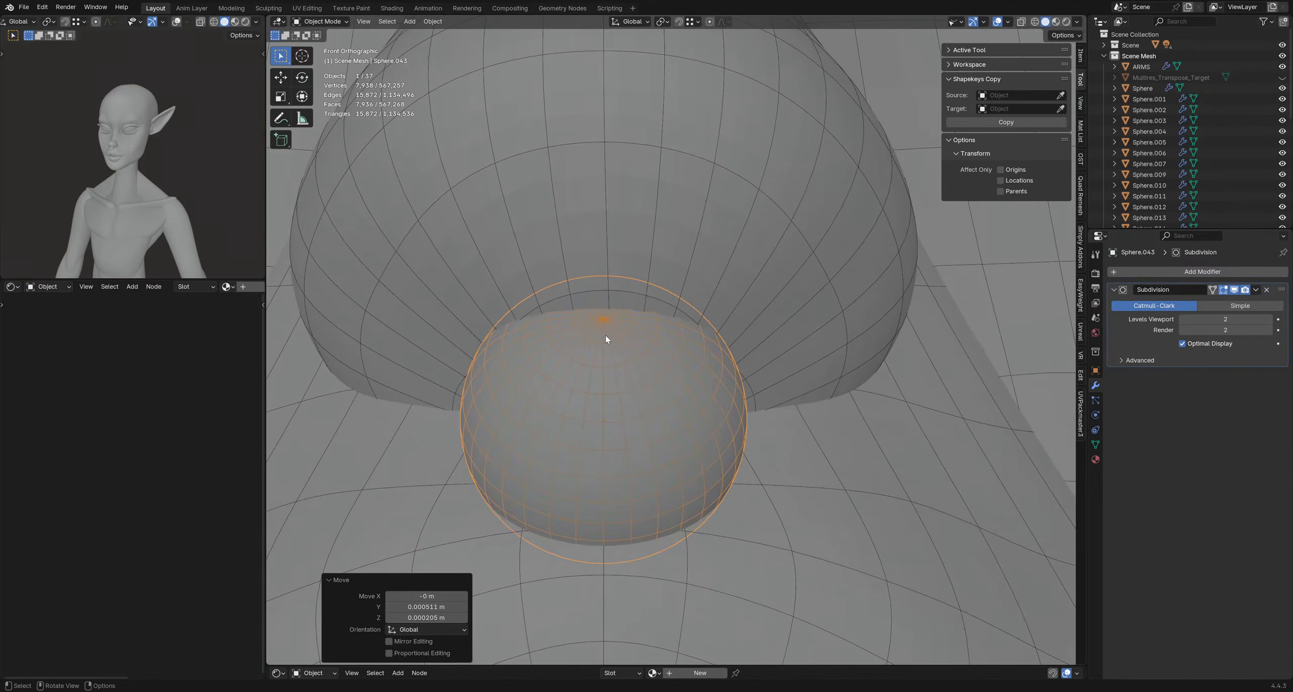
scroll(606, 339, down, 5)
shift+middle_drag(601, 242, 655, 335)
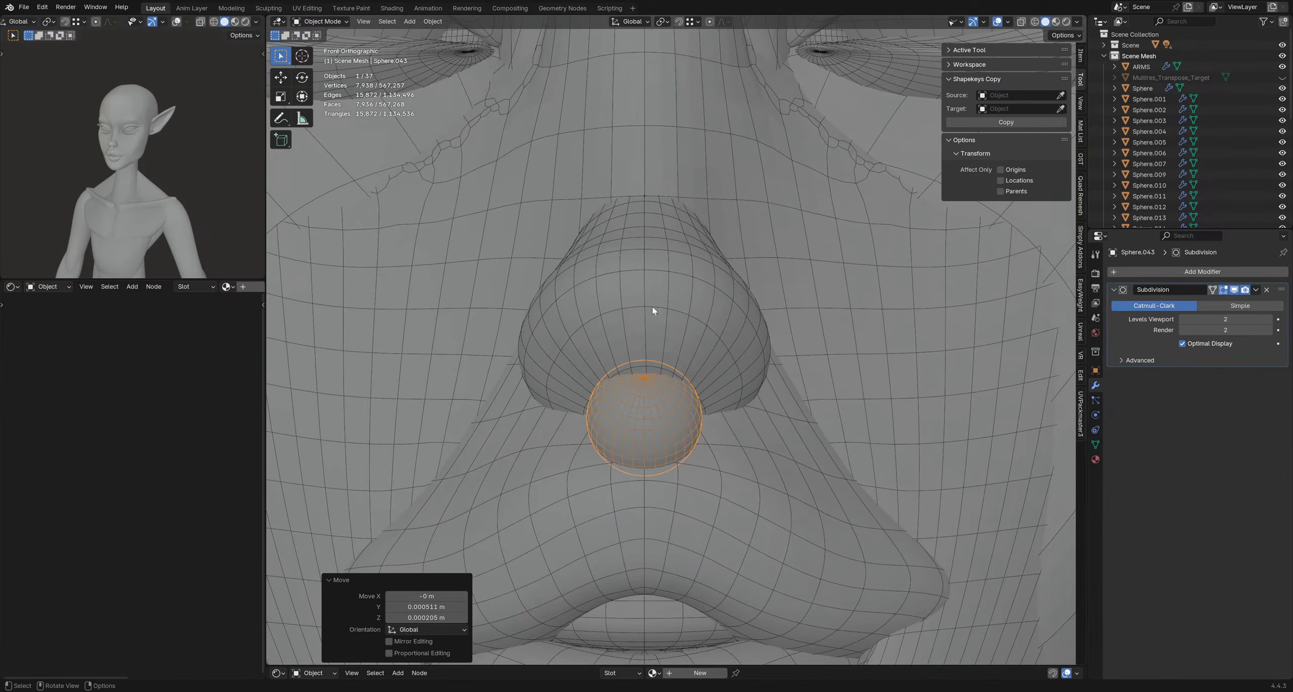
scroll(673, 509, down, 6)
middle_drag(675, 482, 704, 313)
key(KP_1)
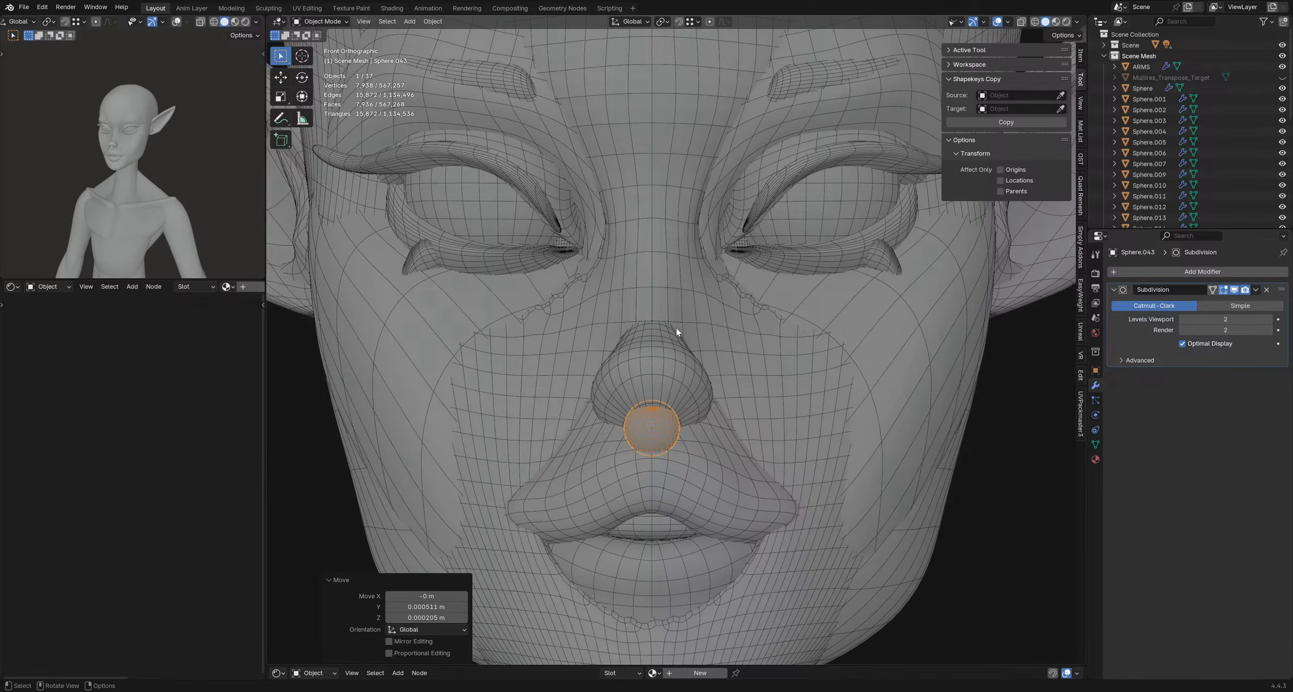
shift+middle_drag(675, 329, 702, 320)
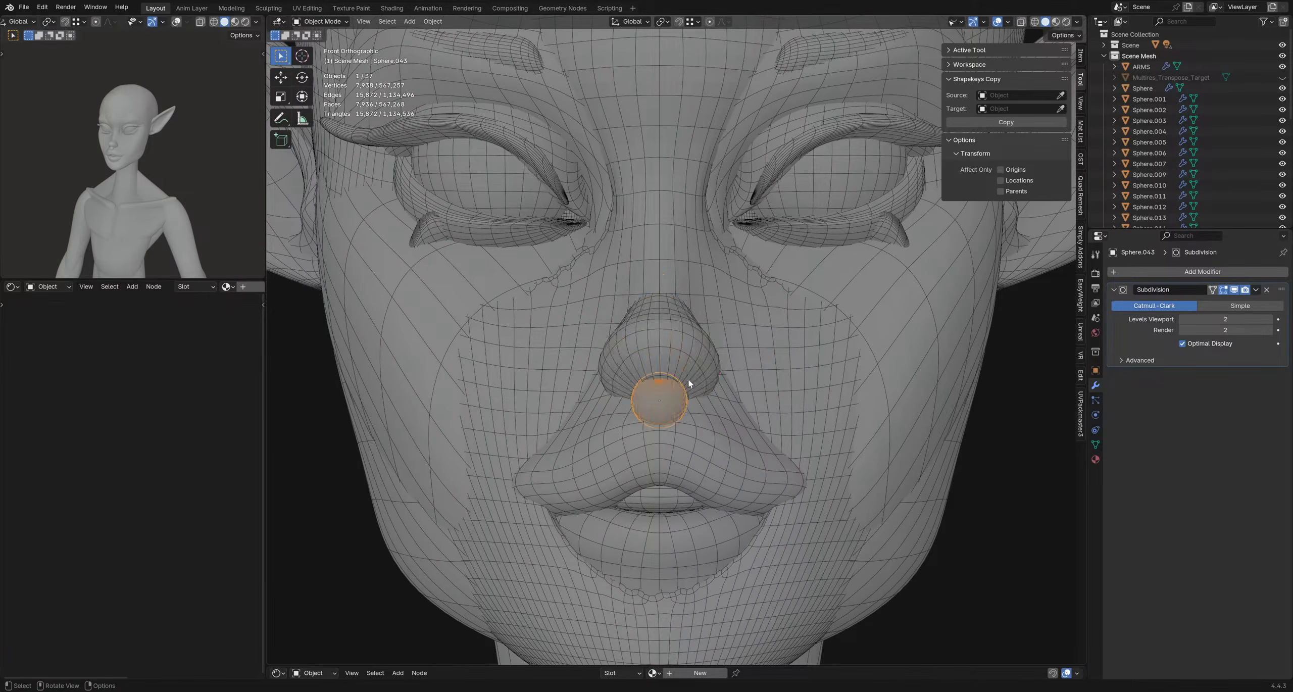
scroll(689, 383, down, 4)
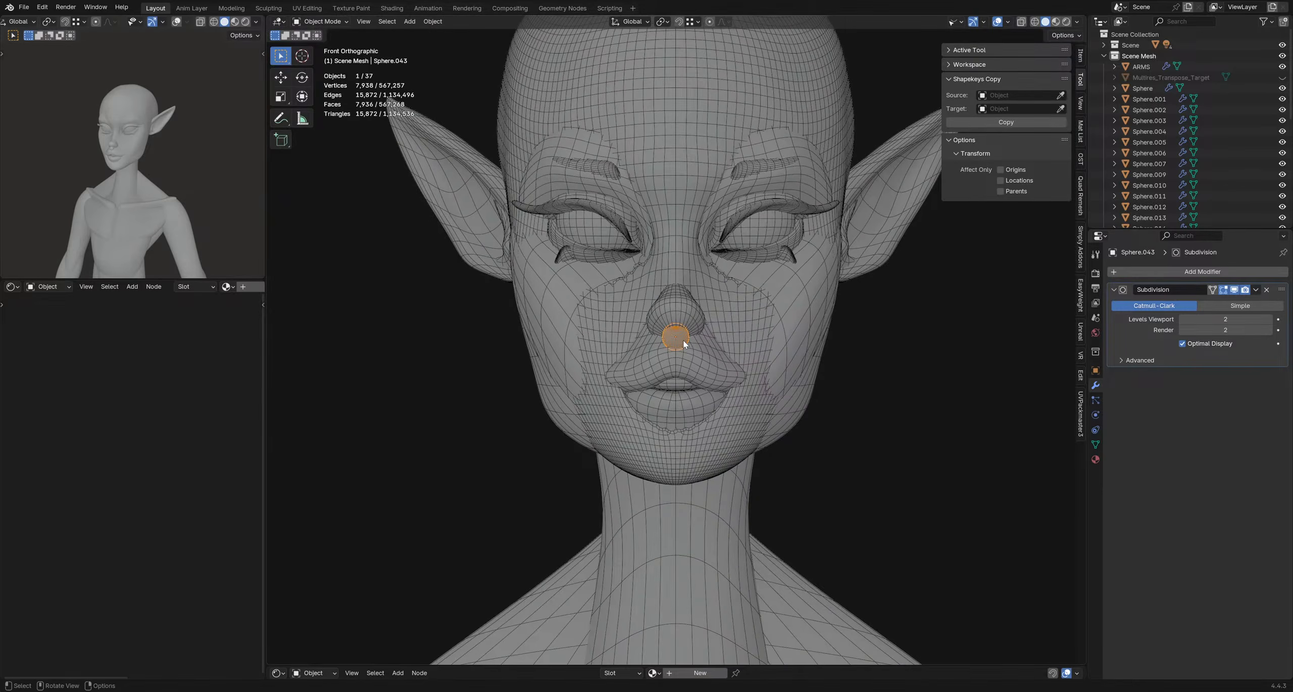
- Move the small sphere about 0.14 m down along Z, out of the way onto the neck
key(g)
key(z)
click(736, 498)
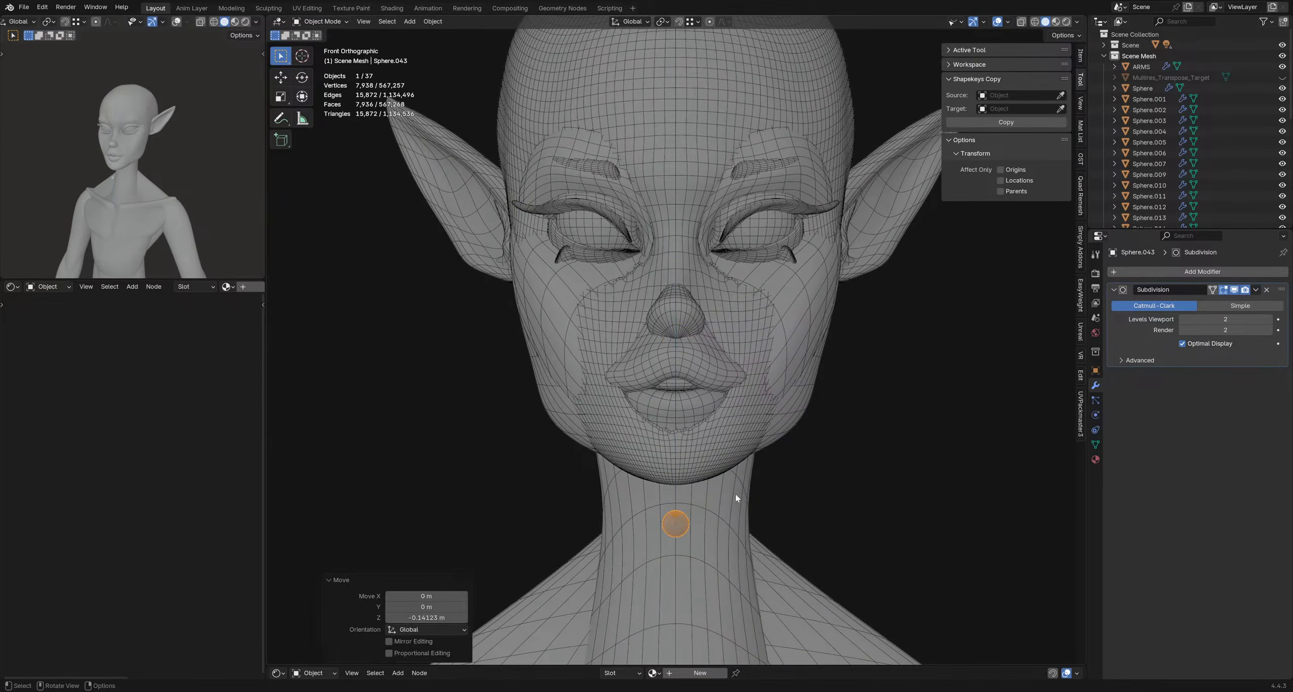
- Add a second UV sphere and raise it about 2.24 m along Z to head height
scroll(771, 429, up, 1)
key(shift+a)
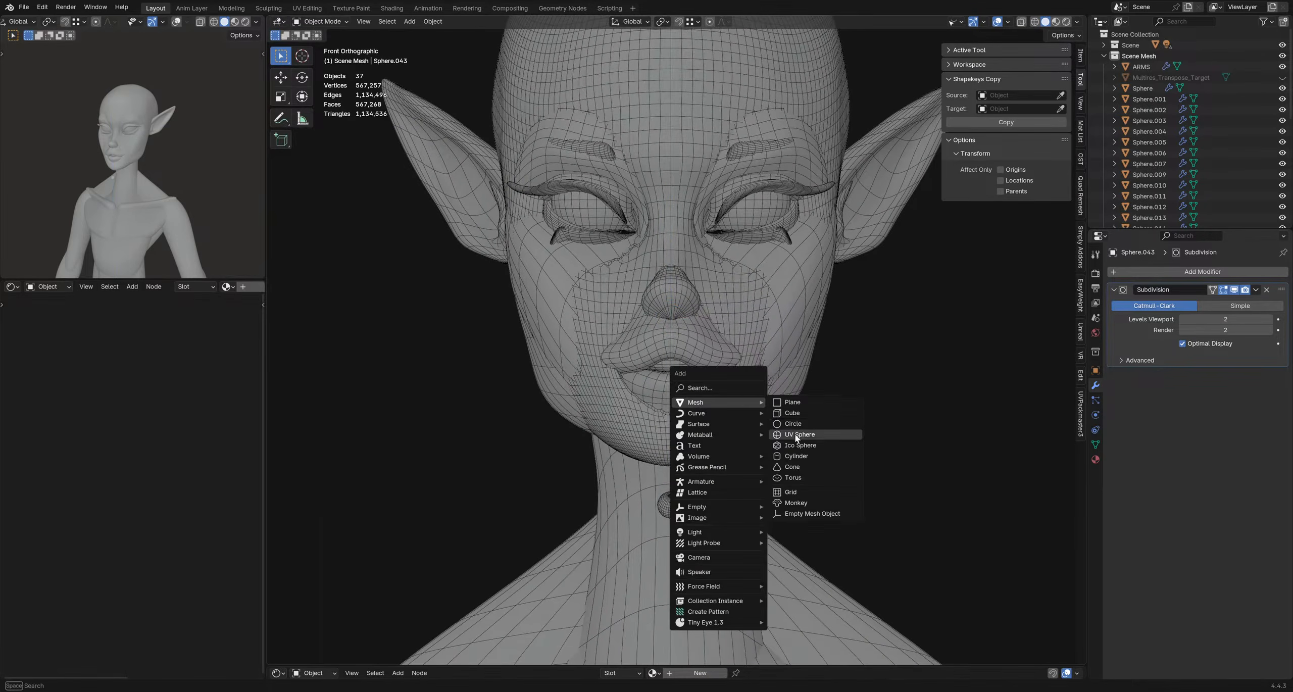
click(796, 437)
scroll(787, 440, down, 6)
scroll(817, 490, up, 2)
key(g)
key(z)
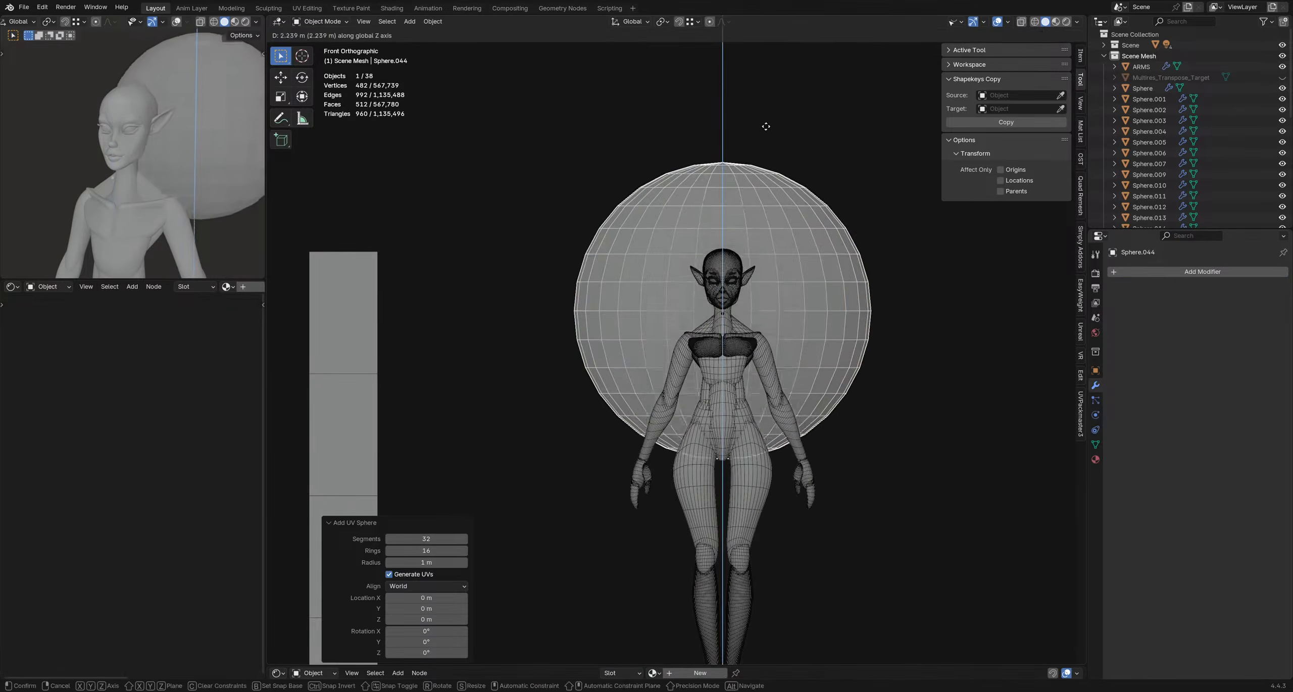
click(766, 126)
- Scale the second sphere to about 0.115 and move it about -2.16 m along Y to the front of the face
key(s)
click(670, 325)
middle_drag(670, 324, 829, 476)
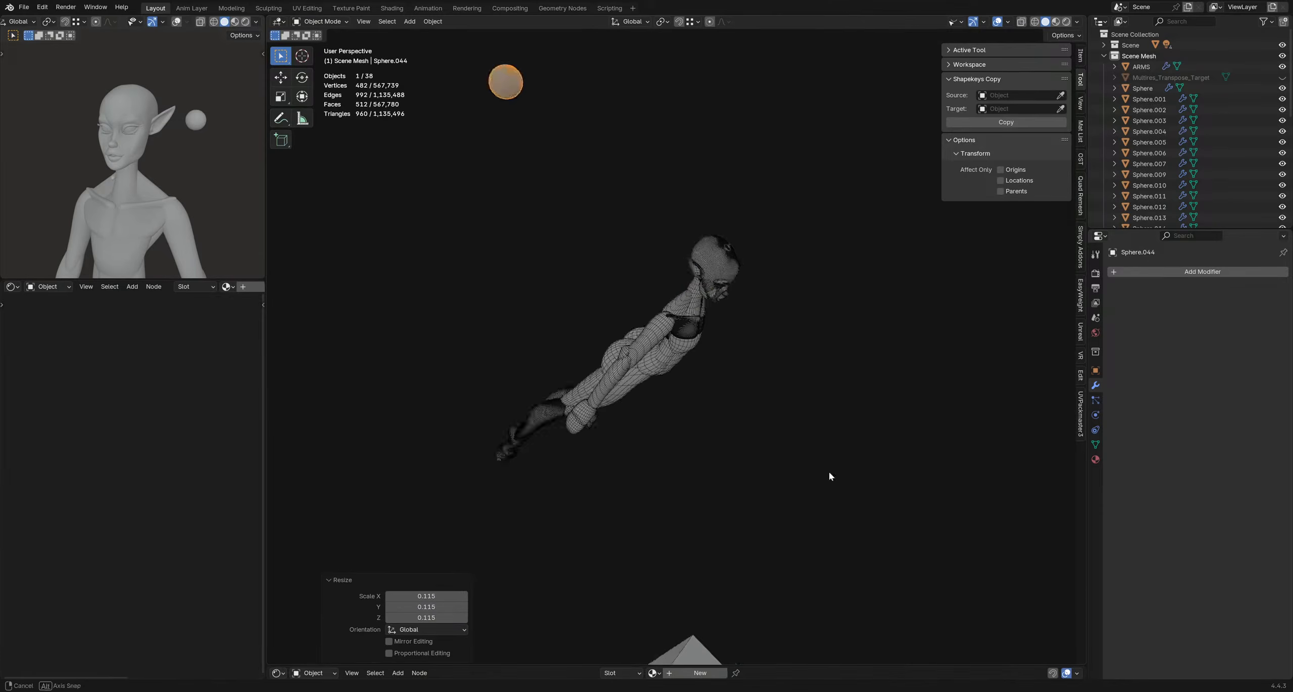
key(g)
key(y)
click(904, 640)
- Scale the second sphere down to about 0.299 in front of the mouth, working from an exact front view
key(KP_7)
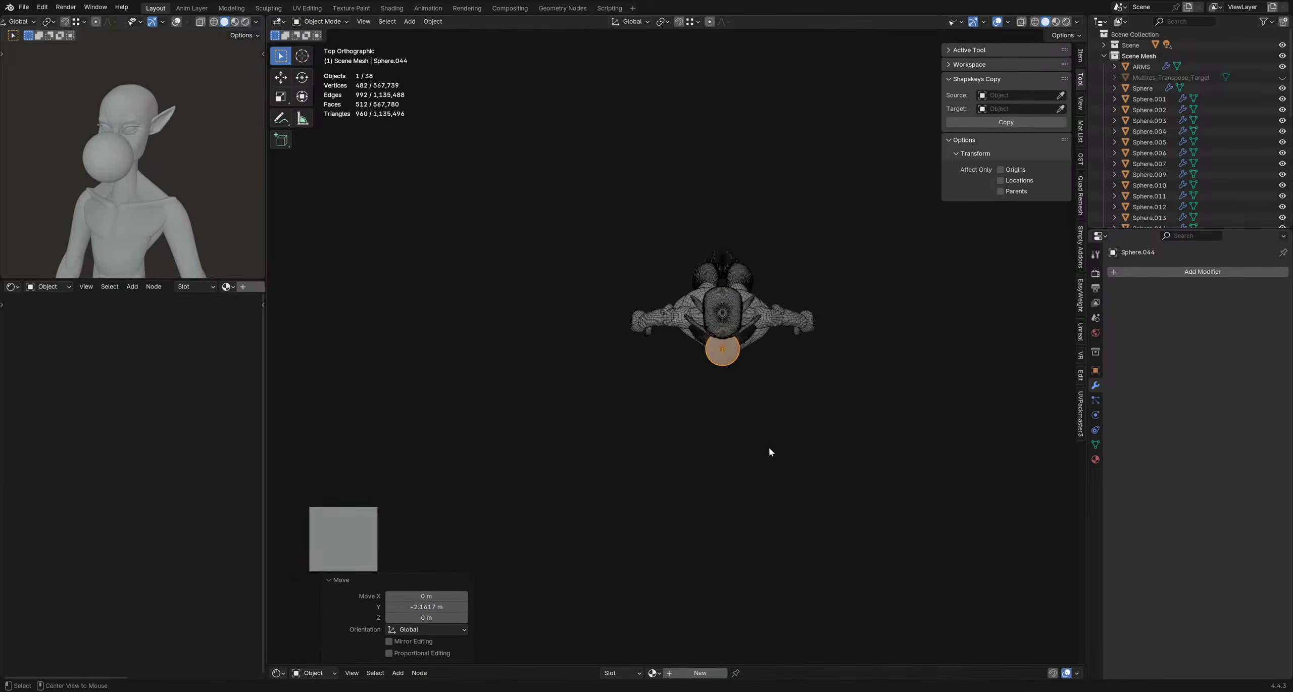
alt+middle_drag(794, 346, 780, 287)
scroll(778, 287, up, 12)
shift+middle_drag(675, 290, 878, 292)
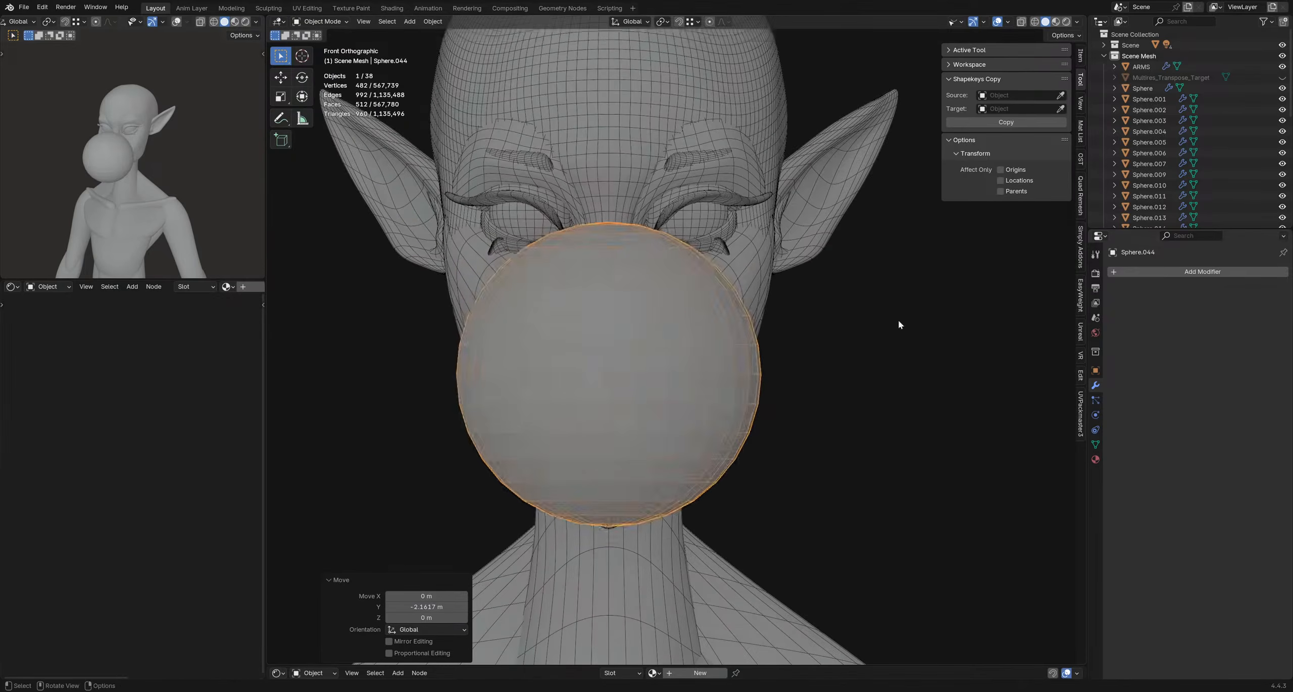
key(s)
click(713, 345)
scroll(590, 311, up, 4)
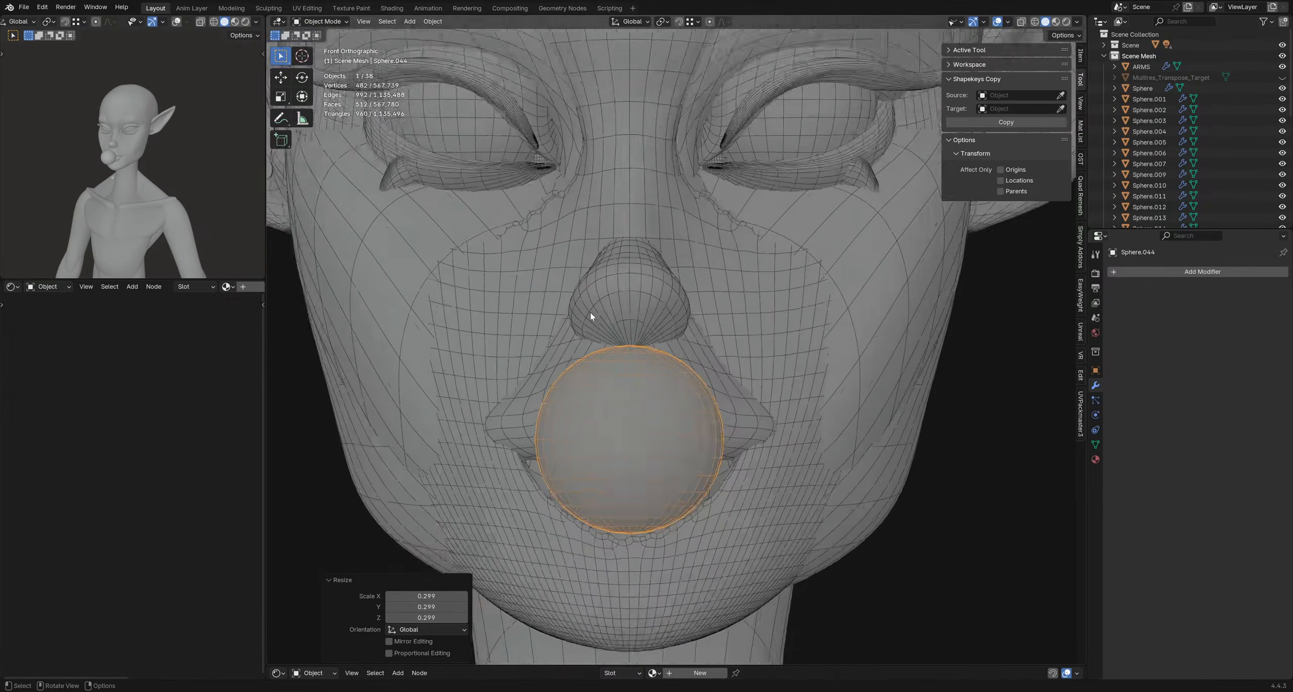
- Raise the second sphere along Z by about 0.015 m and another 0.009 m so it overlaps the nose
scroll(698, 352, up, 2)
key(g)
key(z)
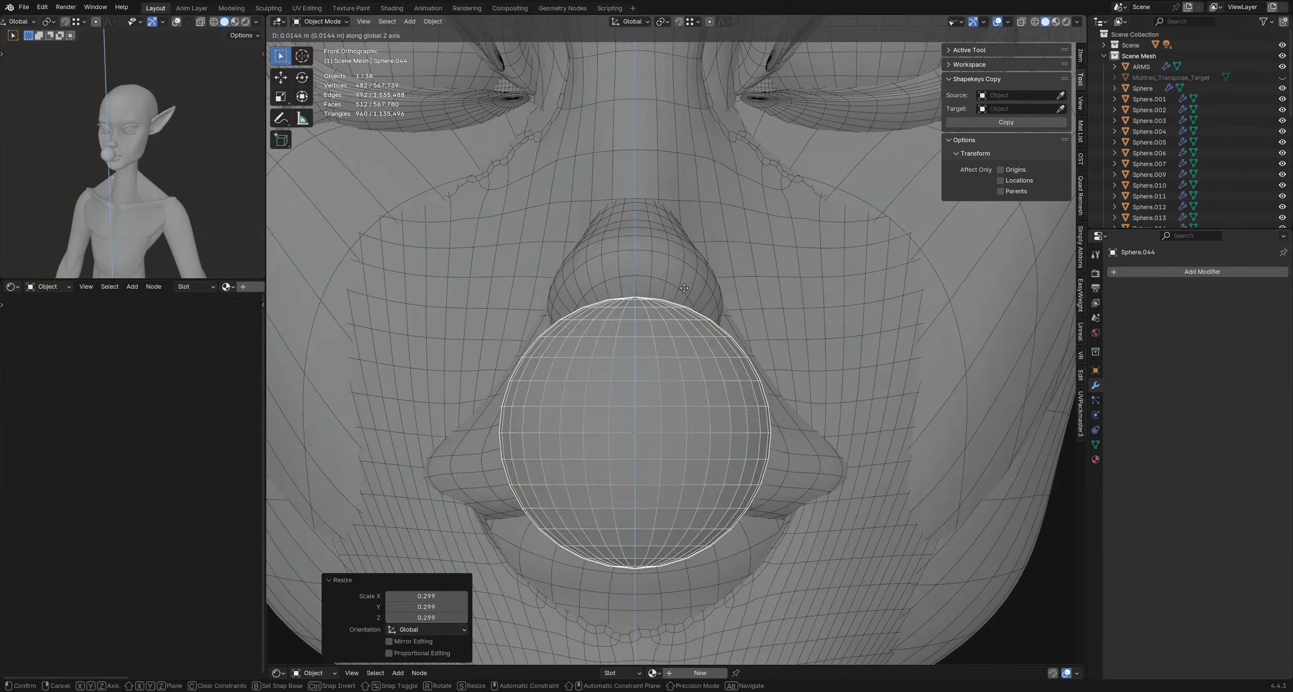
click(685, 295)
key(g)
key(z)
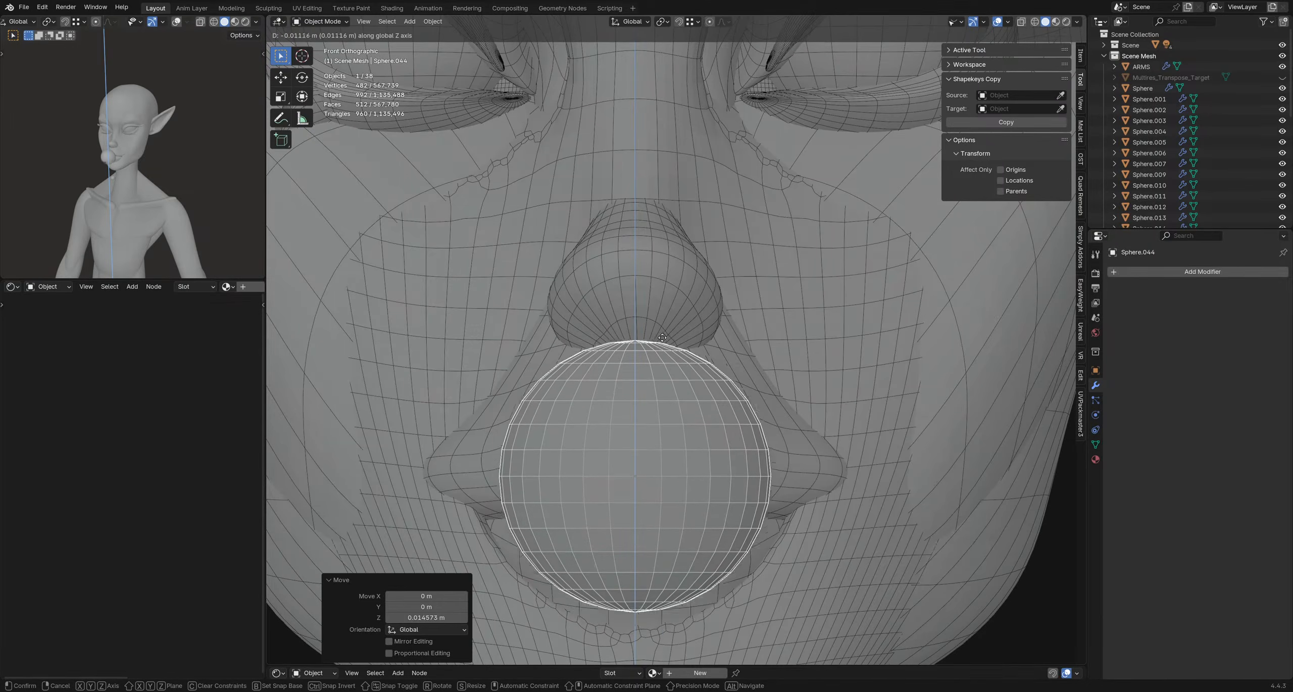
click(659, 267)
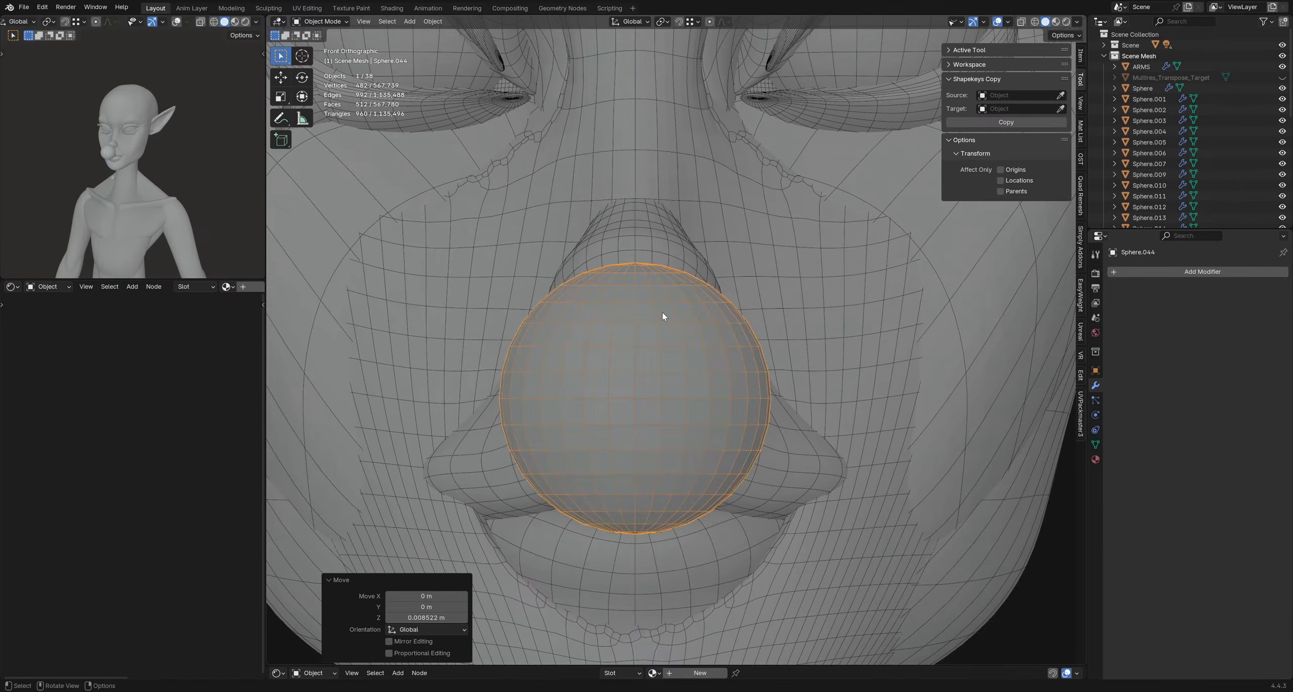
- Delete the second sphere and hide the wireframe on the meshes
middle_drag(642, 359, 712, 328)
key(x)
click(711, 326)
middle_drag(809, 447, 676, 404)
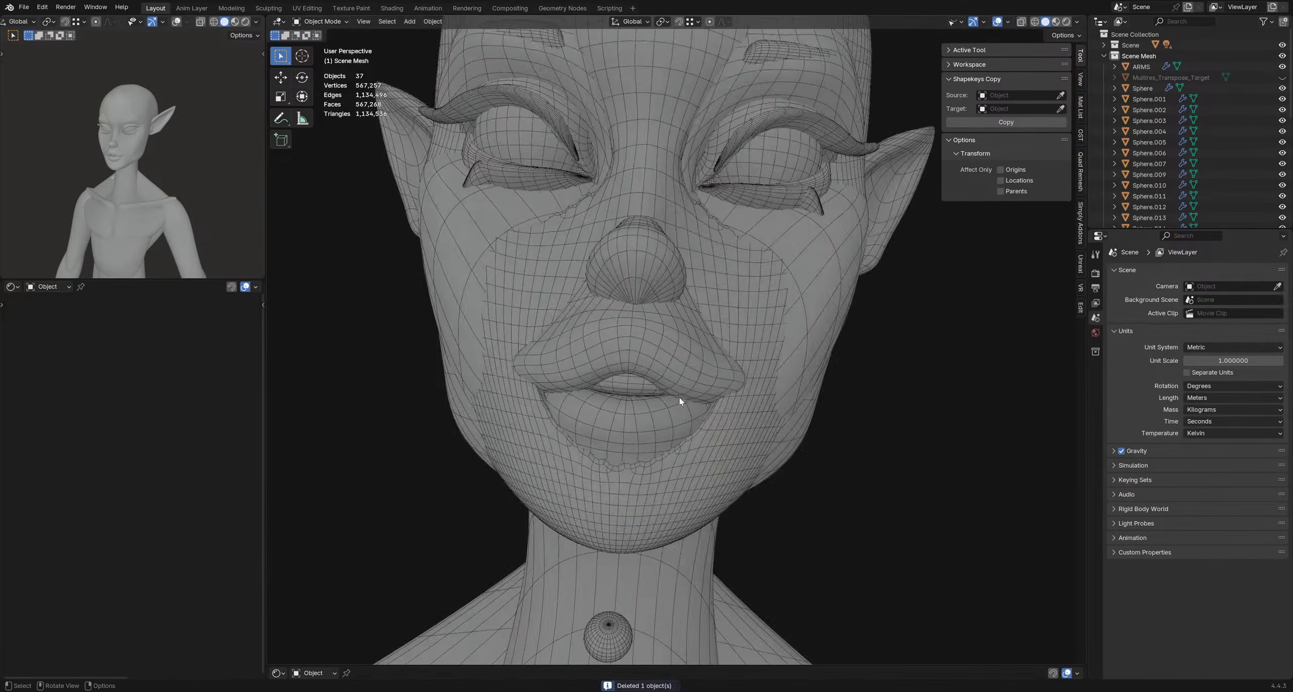
key(alt+w)
scroll(683, 350, down, 1)
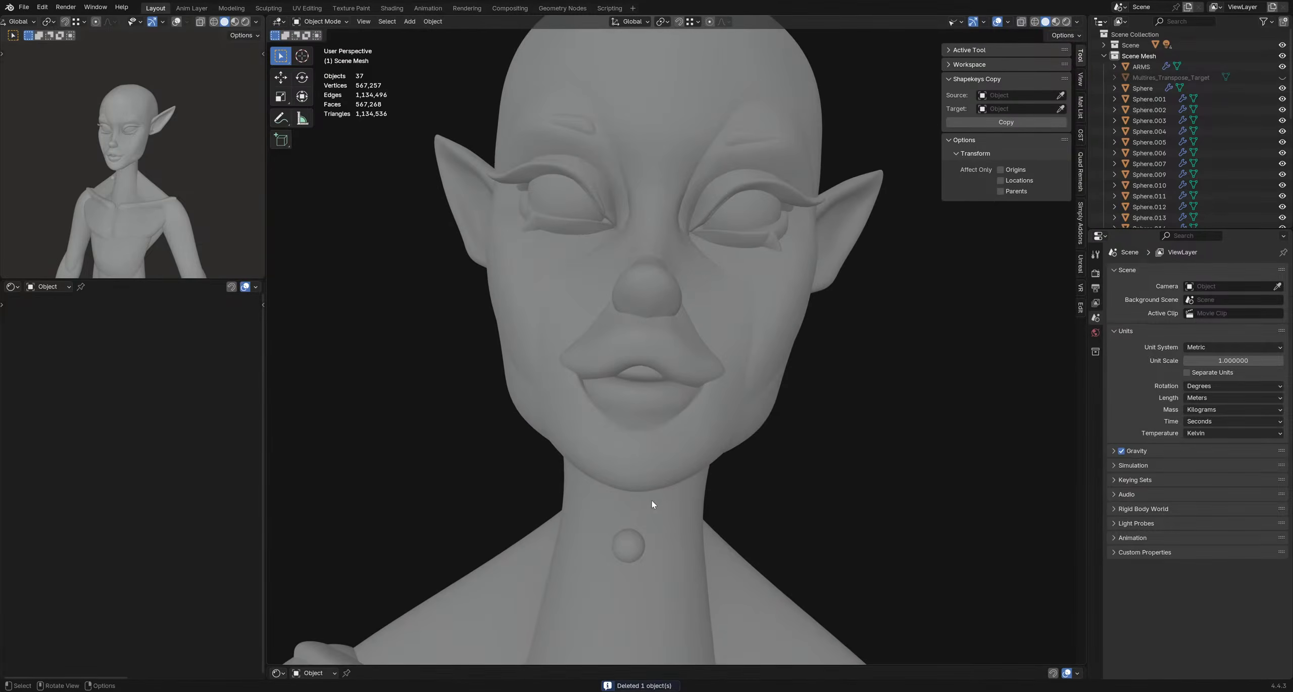
- Move the small neck sphere about 0.143 m up along Z to beneath the nose tip and show the wireframe on the meshes
click(629, 542)
middle_drag(666, 545, 727, 447)
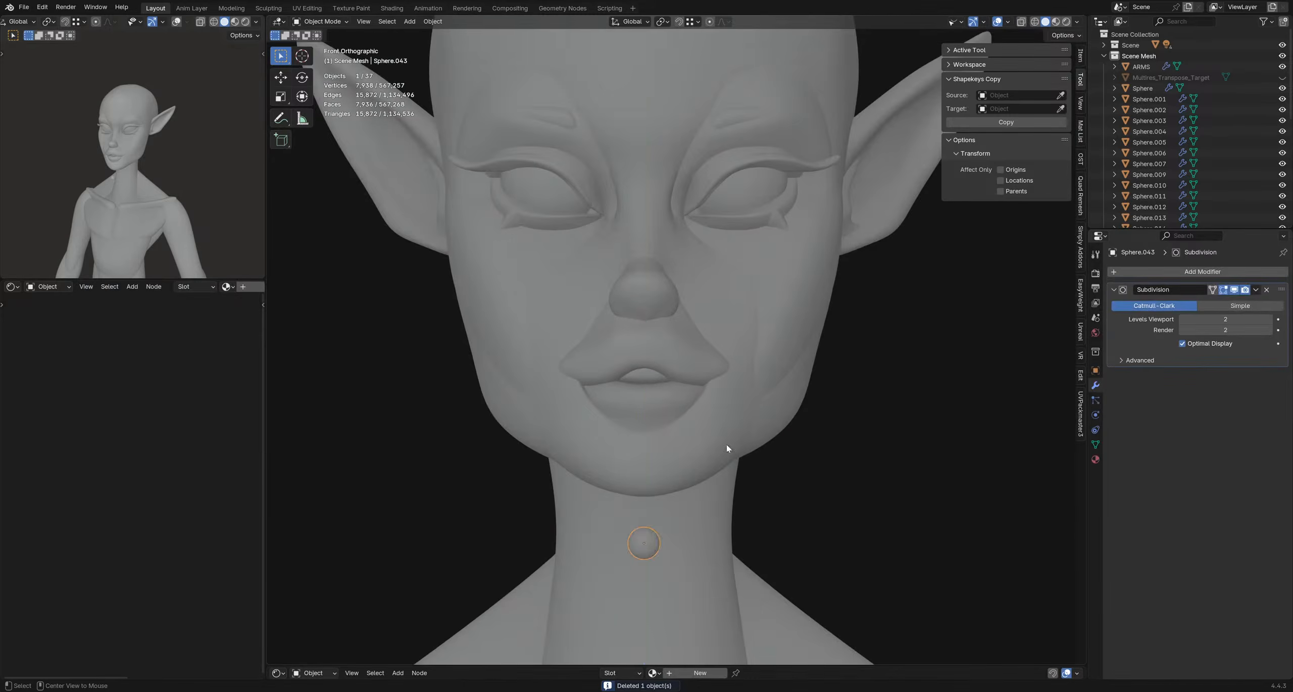
key(g)
key(z)
click(688, 235)
middle_drag(739, 317, 664, 406)
scroll(629, 303, up, 4)
scroll(657, 379, up, 3)
key(shift+z)
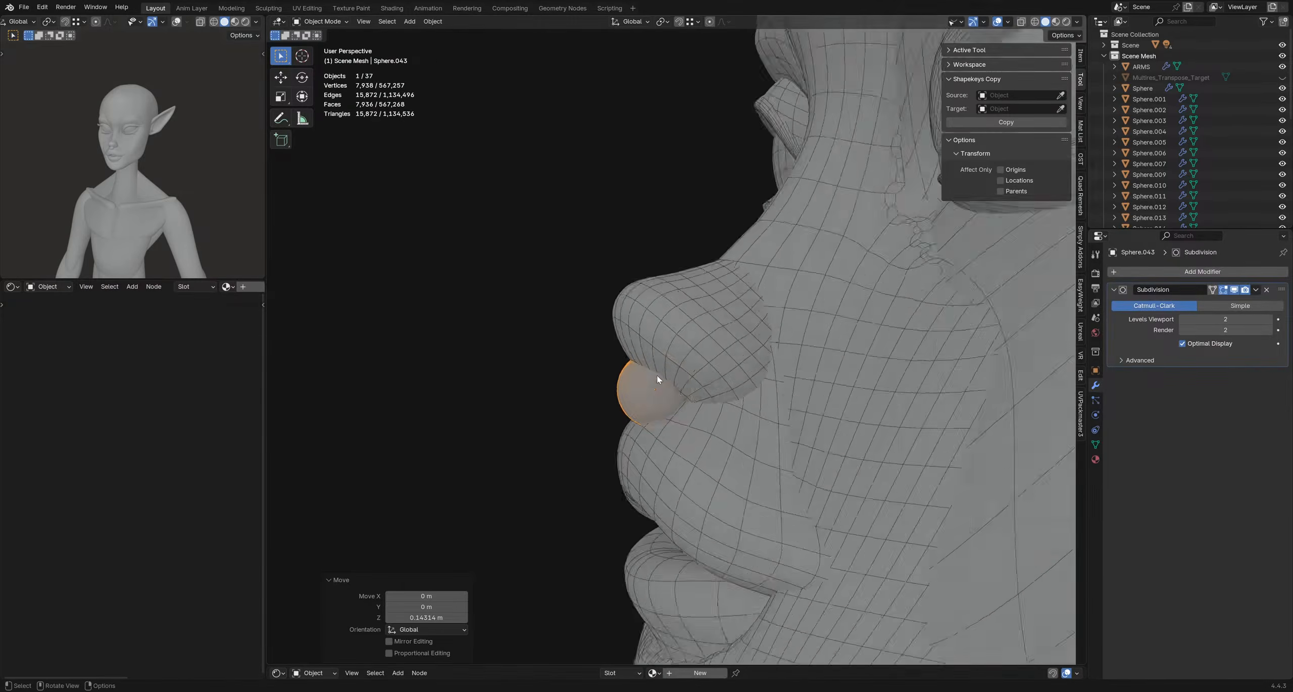
- Shift the small sphere along X and Z so it is seated beneath the nose tip
middle_drag(649, 360, 601, 372)
key(g)
key(x)
click(652, 397)
key(g)
key(z)
click(701, 385)
- Sculpt the small sphere with the Grab brush and X symmetry into a narrow columella tucked under the nose tip
key(q)
mouse_move(600, 357)
middle_down()
mouse_move(660, 380)
mouse_move(644, 363)
mouse_move(601, 365)
middle_up()
key(ctrl+Tab)
click(672, 445)
shift+middle_drag(601, 364, 640, 368)
key(shift+f)
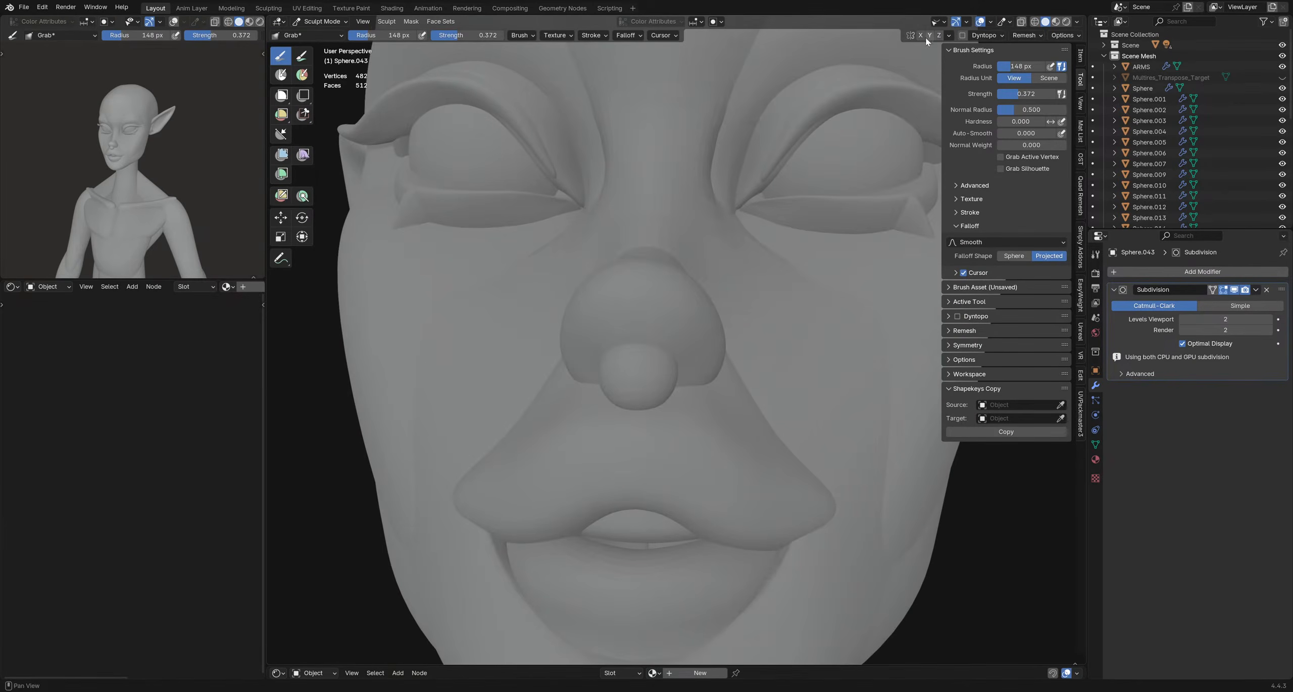
mouse_move(705, 295)
middle_down()
mouse_move(641, 325)
mouse_move(534, 326)
middle_up()
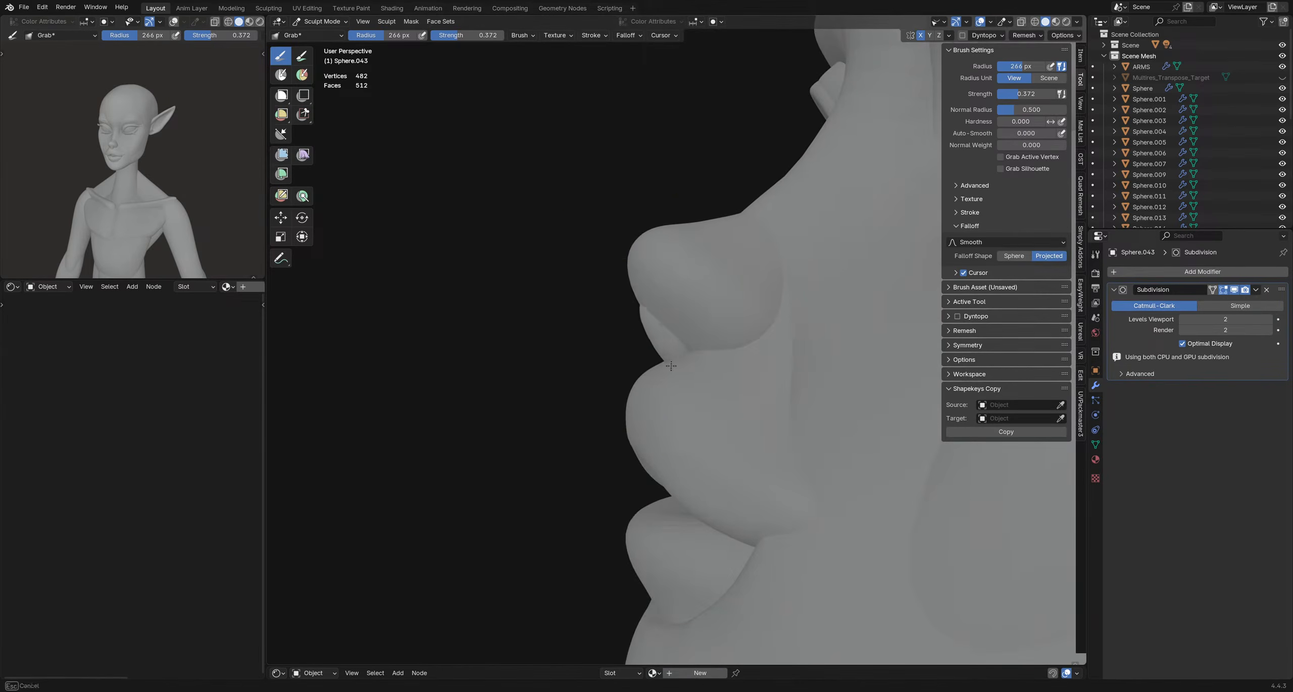
mouse_move(638, 350)
middle_down()
mouse_move(627, 316)
mouse_move(642, 371)
mouse_move(701, 344)
mouse_move(605, 376)
mouse_move(657, 374)
mouse_move(694, 330)
mouse_move(604, 251)
middle_up()
middle_drag(684, 320, 717, 347)
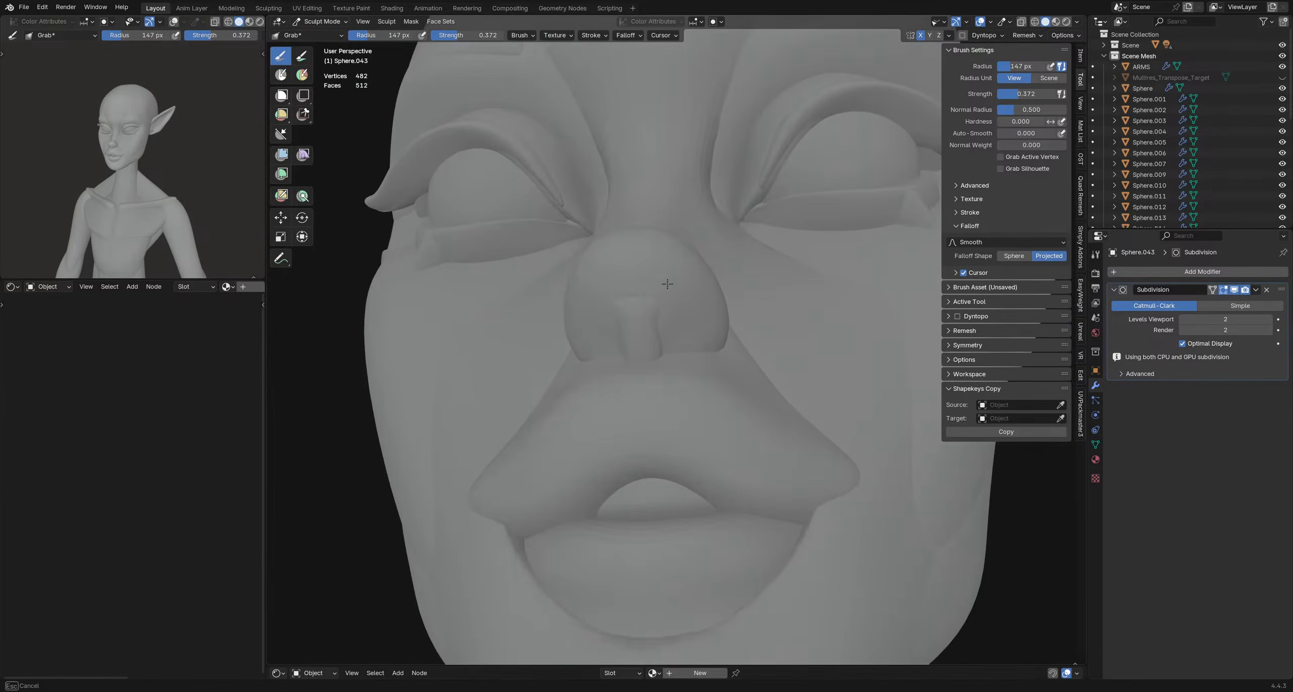
mouse_move(648, 272)
middle_down()
mouse_move(684, 297)
mouse_move(615, 280)
mouse_move(681, 299)
mouse_move(655, 297)
middle_up()
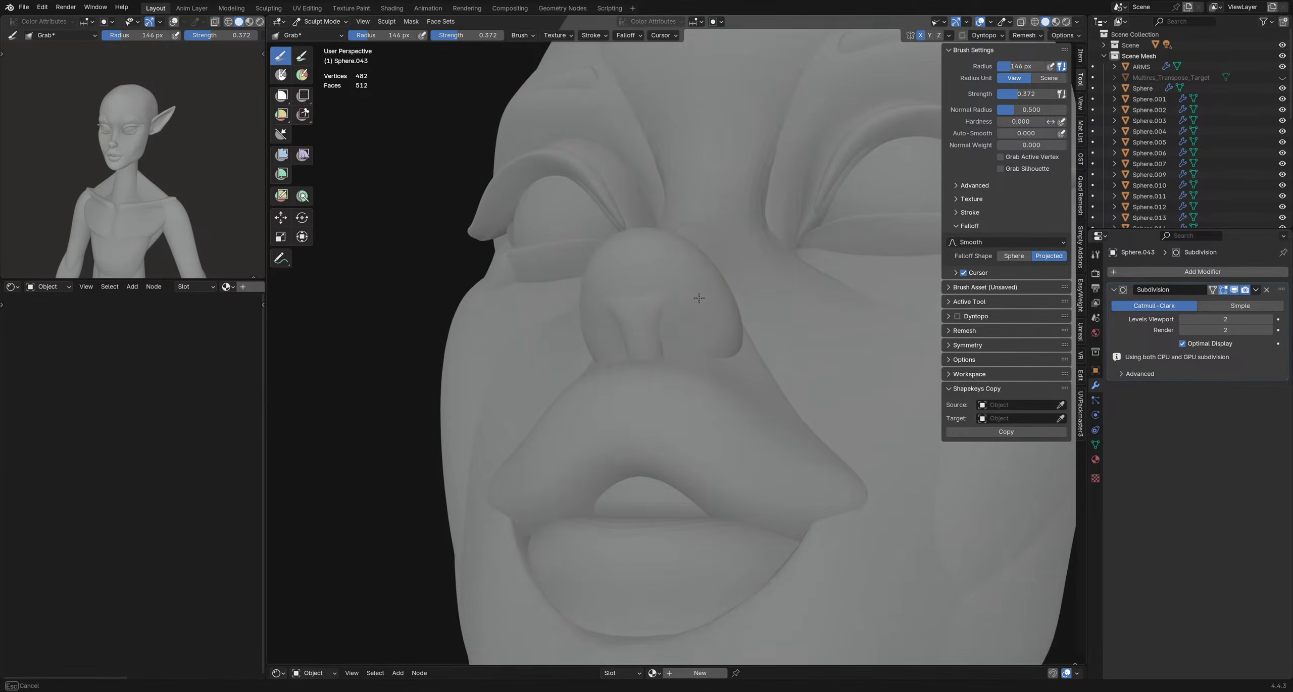
- Return the columella piece to Object Mode and save the file
mouse_move(699, 298)
middle_down()
mouse_move(642, 292)
mouse_move(652, 339)
mouse_move(684, 360)
mouse_move(656, 350)
middle_up()
key(ctrl+Tab)
click(575, 346)
ctrl+middle_drag(575, 346, 609, 366)
key(ctrl+s)
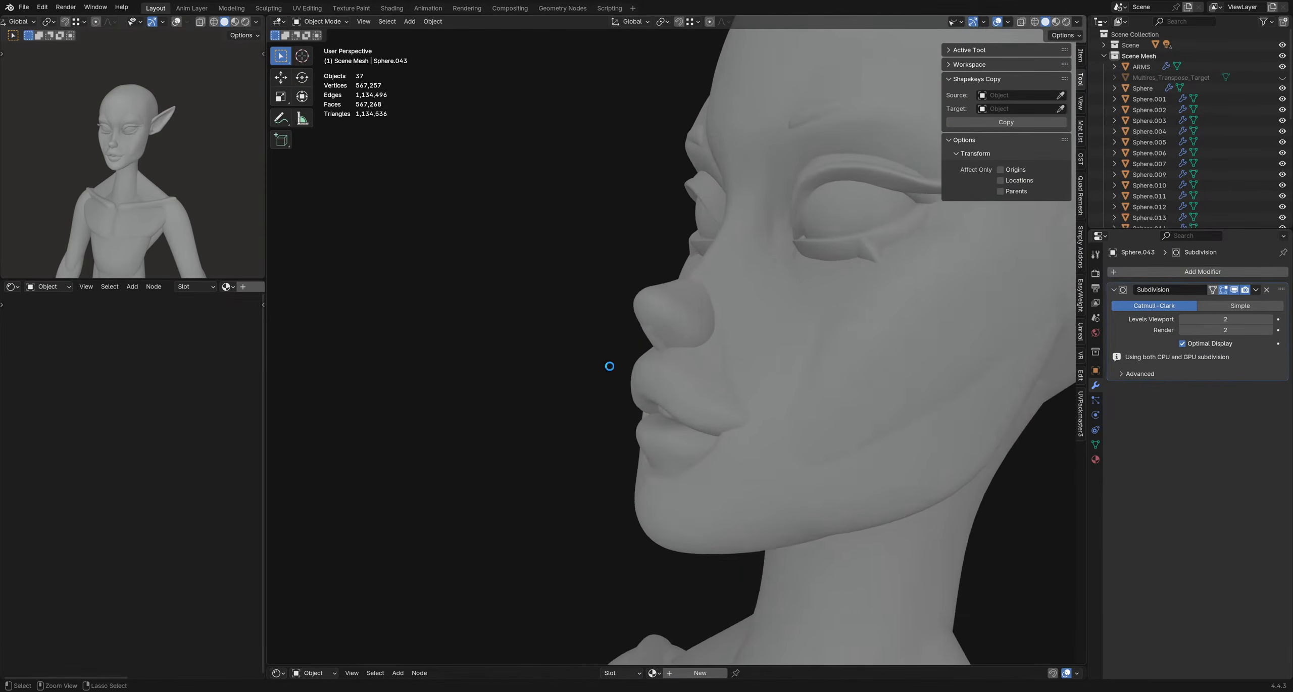
- Add a UV sphere with 32 segments, 16 rings and a 1 m radius, and move it up to the character's head
middle_drag(689, 346, 564, 333)
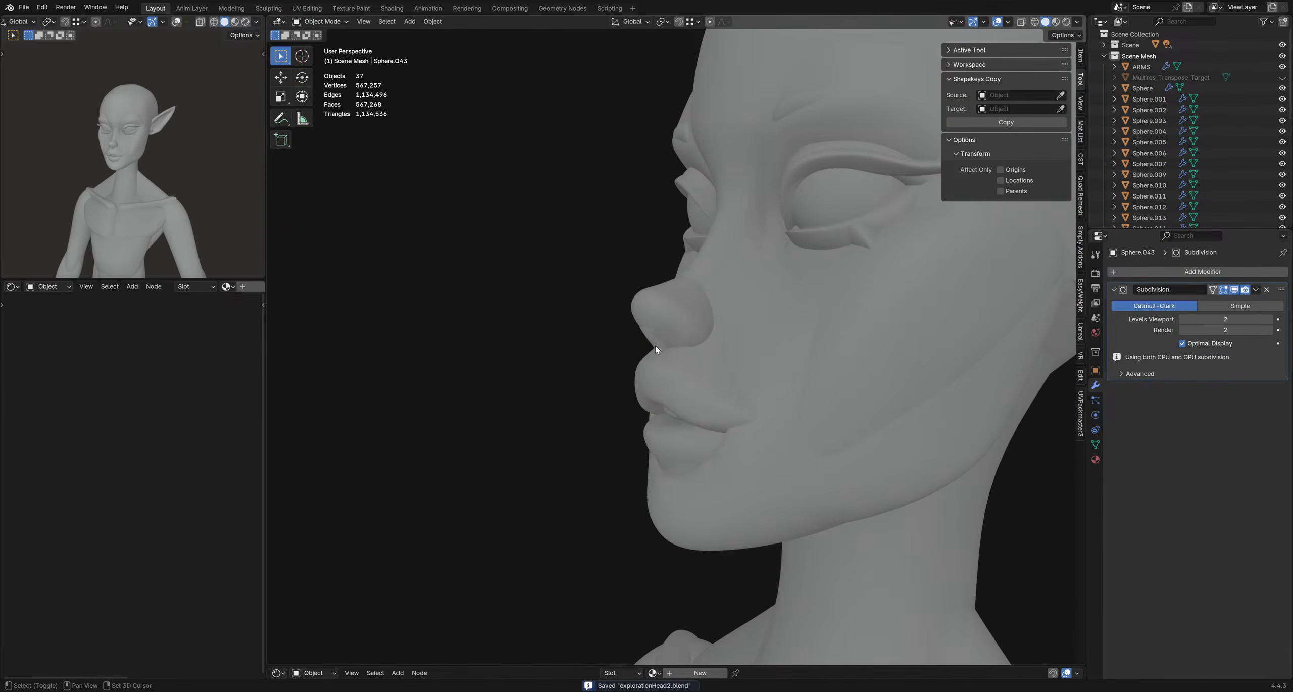
key(shift+a)
mouse_move(648, 345)
click(704, 376)
scroll(730, 406, down, 5)
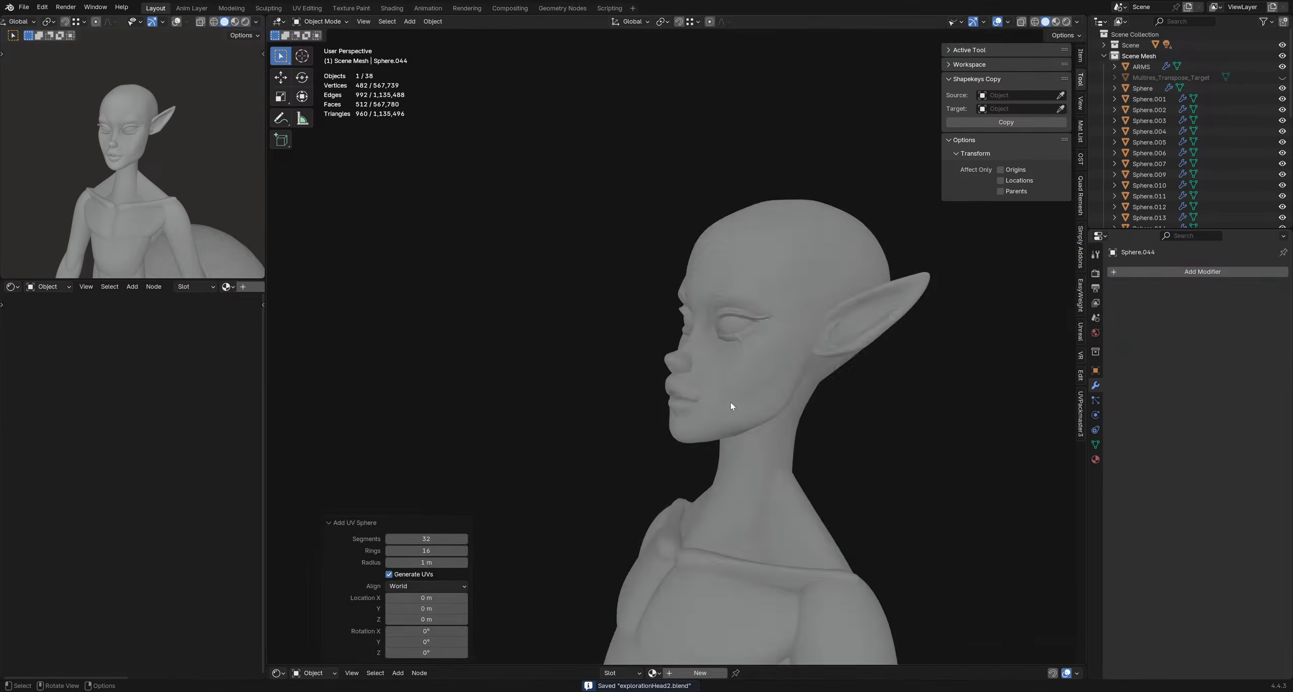
scroll(731, 406, down, 8)
key(g)
click(623, 256)
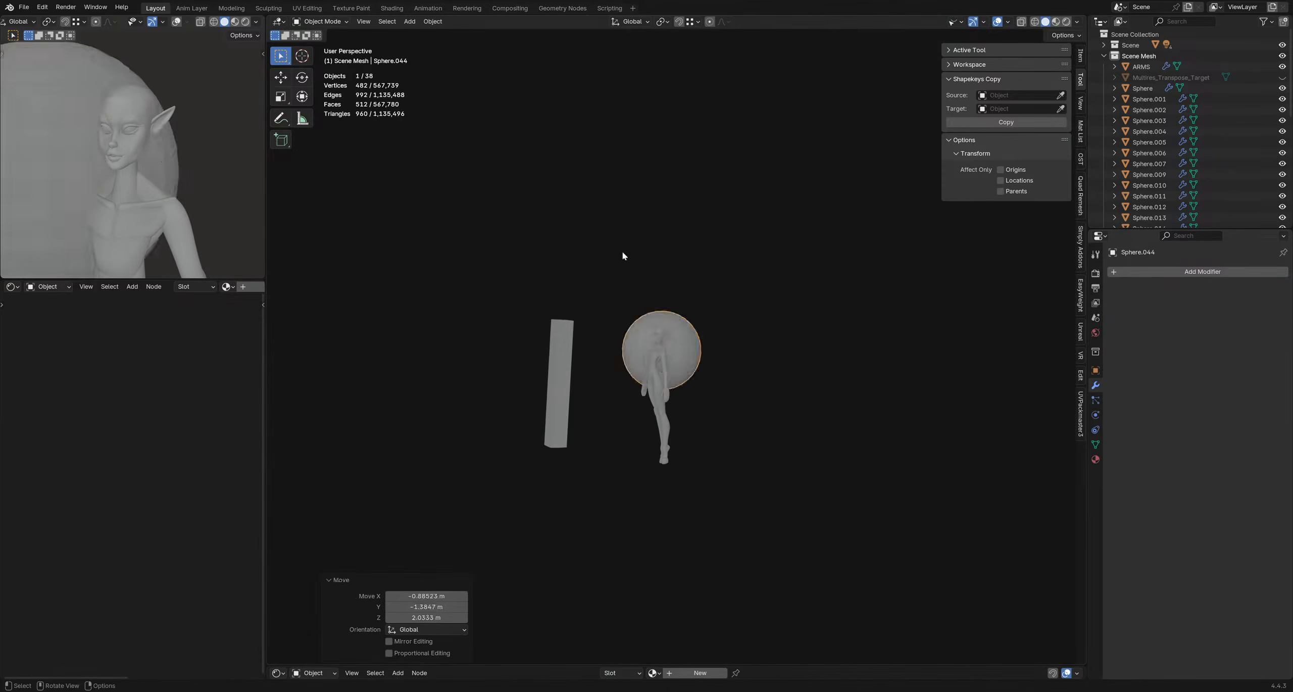
key(g)
click(664, 344)
key(KP_Decimal)
scroll(620, 348, down, 4)
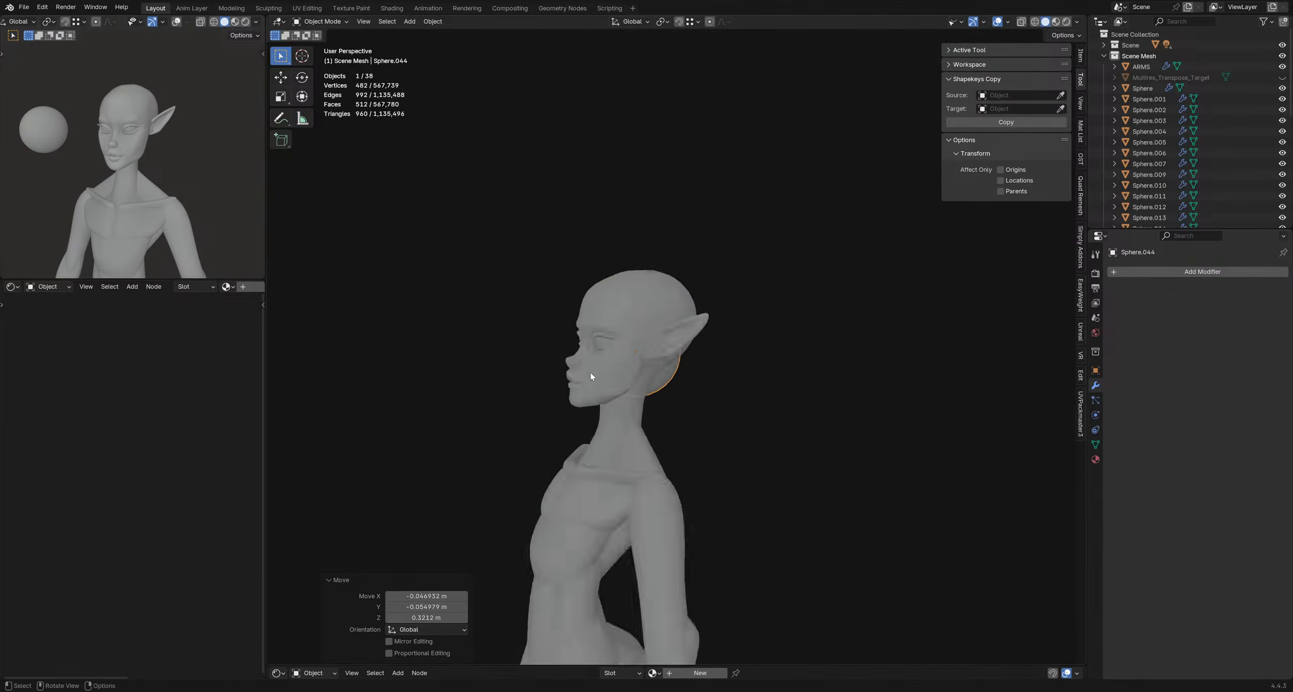
- Reposition the new sphere from front and side views until it sits beside the face
middle_drag(592, 377, 730, 360)
key(KP_Decimal)
scroll(620, 378, down, 5)
key(g)
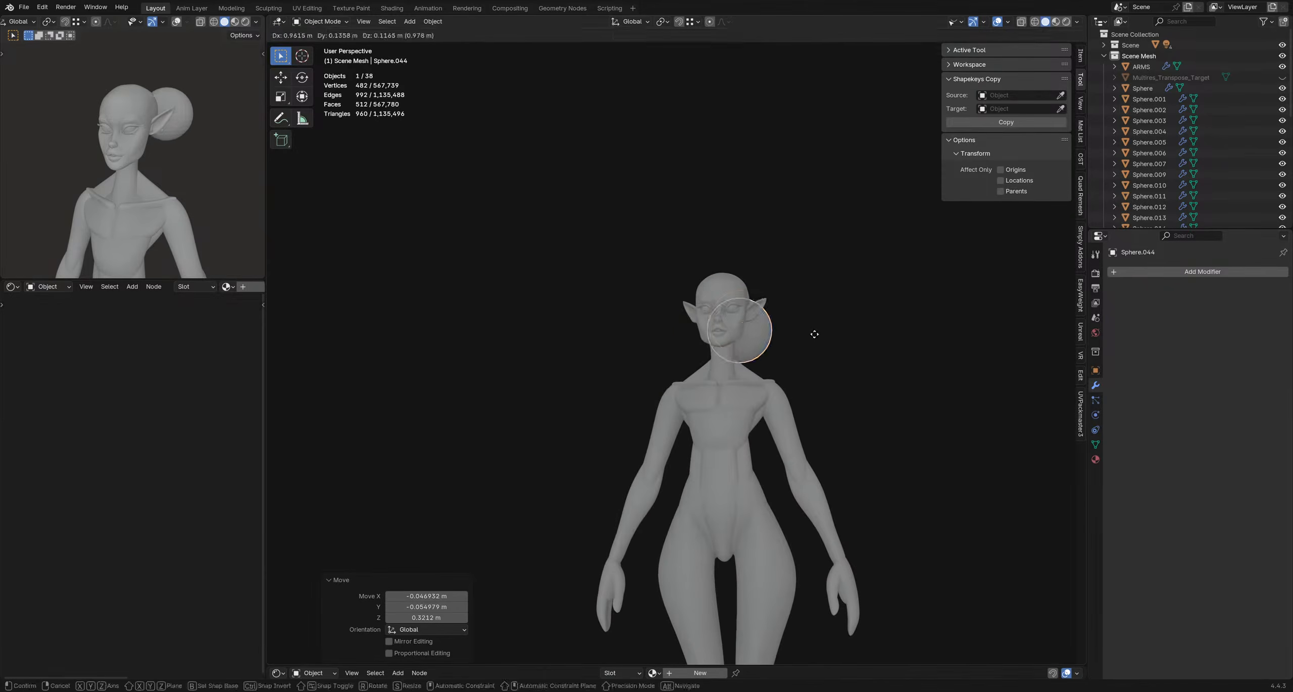
click(813, 326)
middle_drag(808, 336, 607, 373)
key(g)
click(452, 364)
middle_drag(453, 364, 613, 363)
key(g)
click(728, 332)
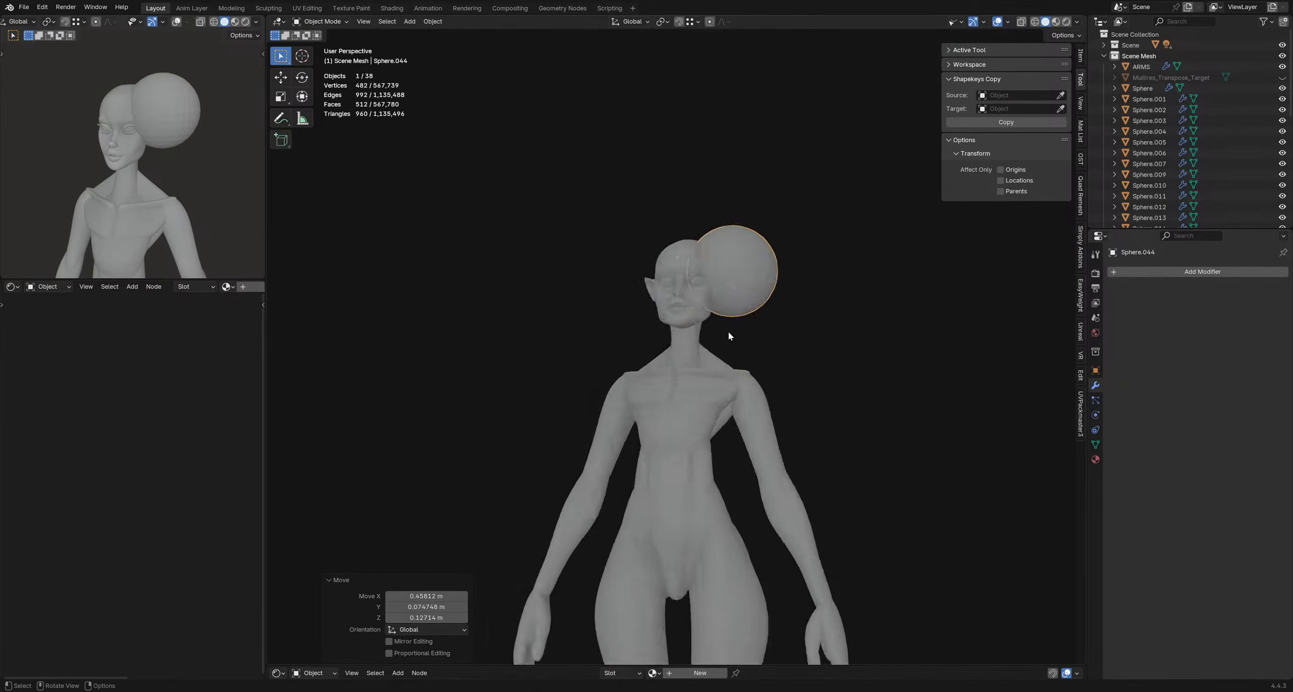
key(g)
middle_drag(729, 333, 808, 346)
click(541, 360)
key(KP_Decimal)
scroll(542, 360, down, 5)
- Shrink the sphere, give it a level 2 Subdivision modifier, and move it down near the nose
key(s)
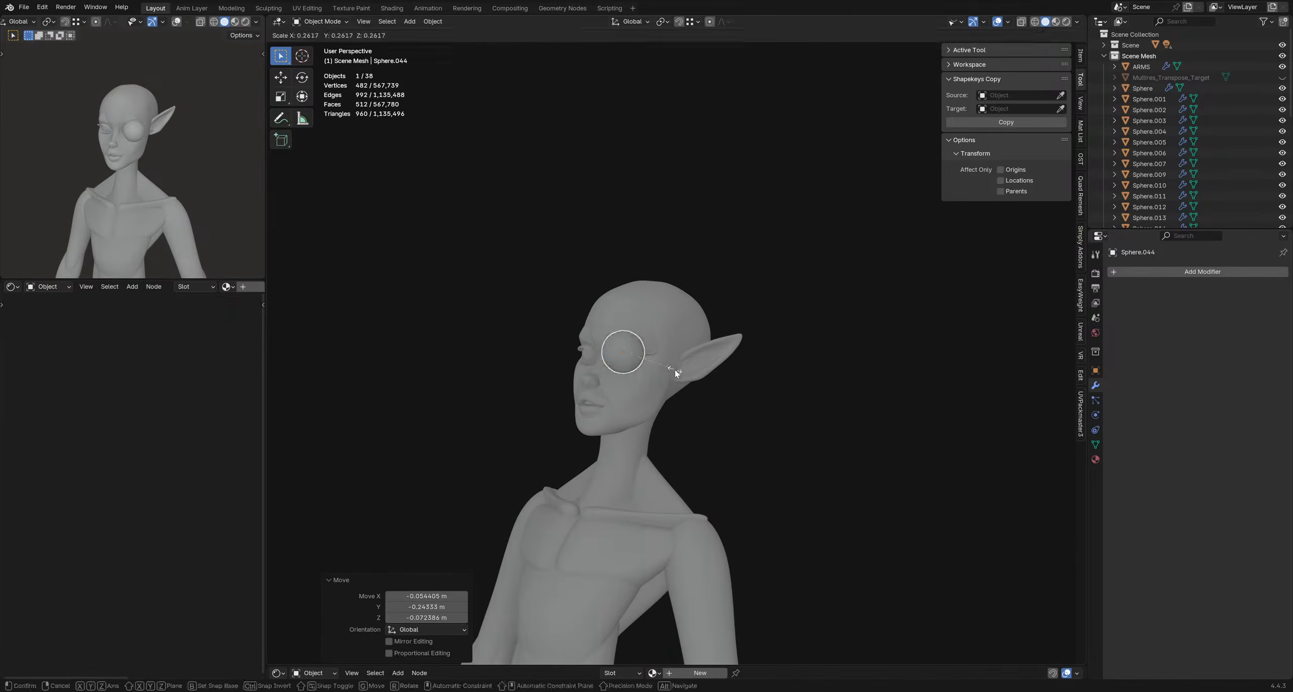
click(669, 371)
key(ctrl+2)
key(g)
click(633, 403)
key(s)
click(693, 395)
key(g)
click(676, 424)
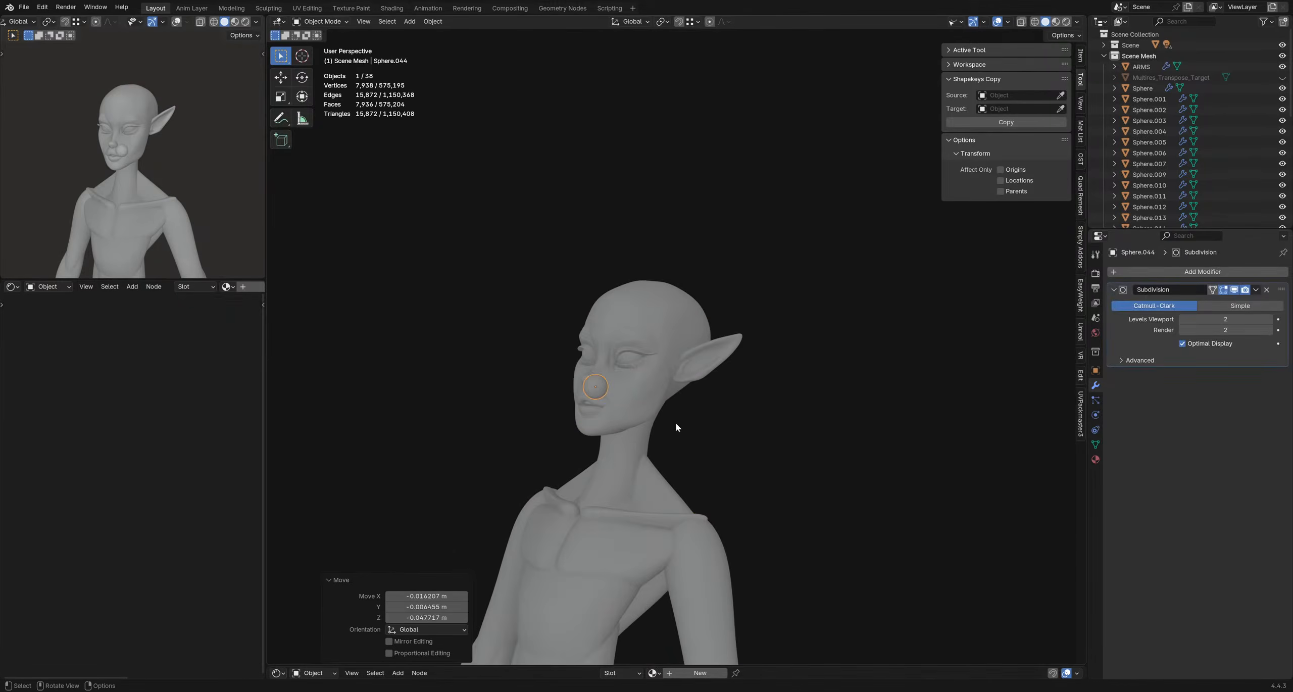
- Move the sphere sideways in the close-up front view to line it up with the side of the nose
key(KP_Decimal)
scroll(591, 381, down, 6)
middle_drag(592, 381, 713, 363)
key(g)
click(605, 382)
scroll(605, 383, up, 2)
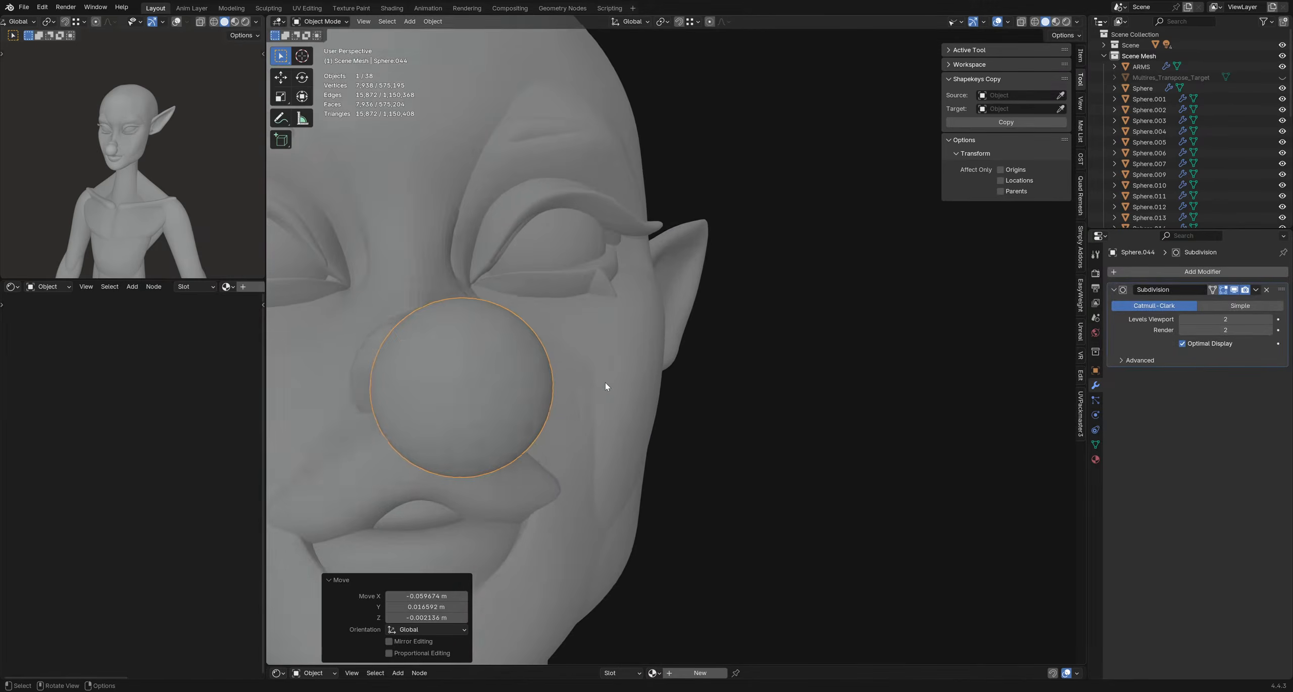
key(g)
click(823, 408)
- Scale the sphere to about 0.486 and move it back against the side of the nose as a nostril wing
key(s)
click(691, 418)
key(g)
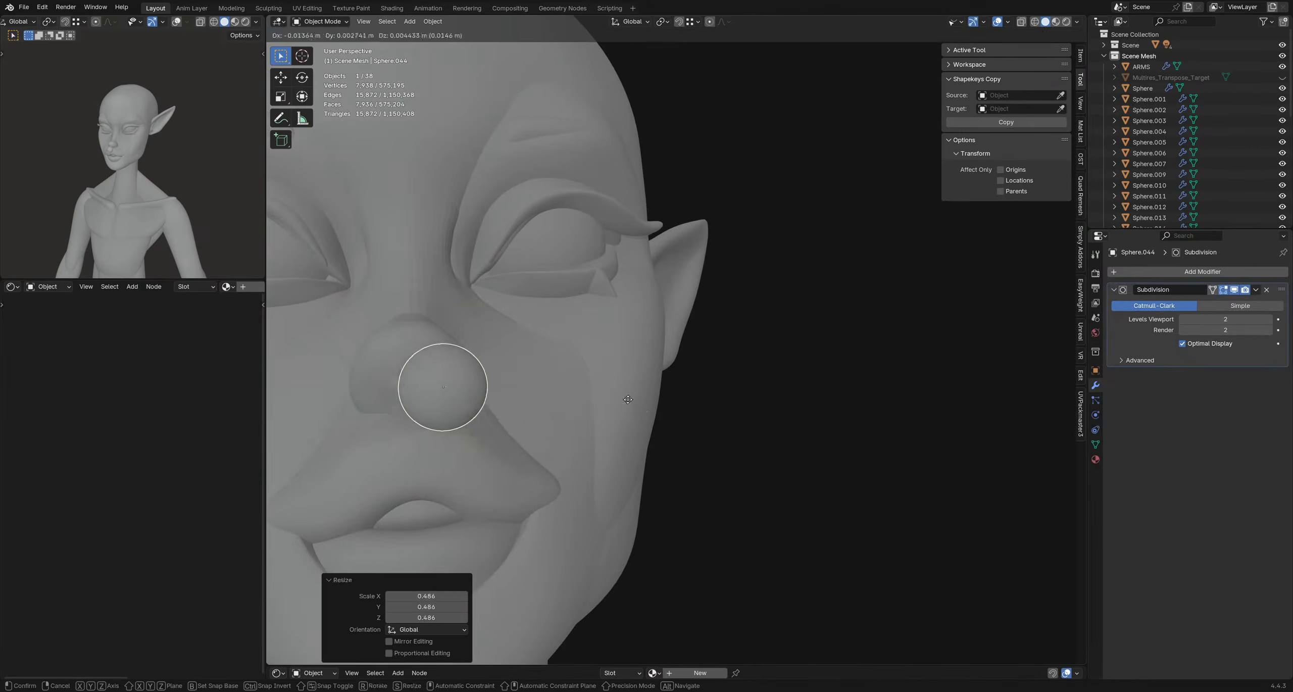
click(649, 404)
mouse_move(648, 404)
middle_down()
mouse_move(517, 393)
mouse_move(649, 404)
middle_up()
key(g)
click(744, 421)
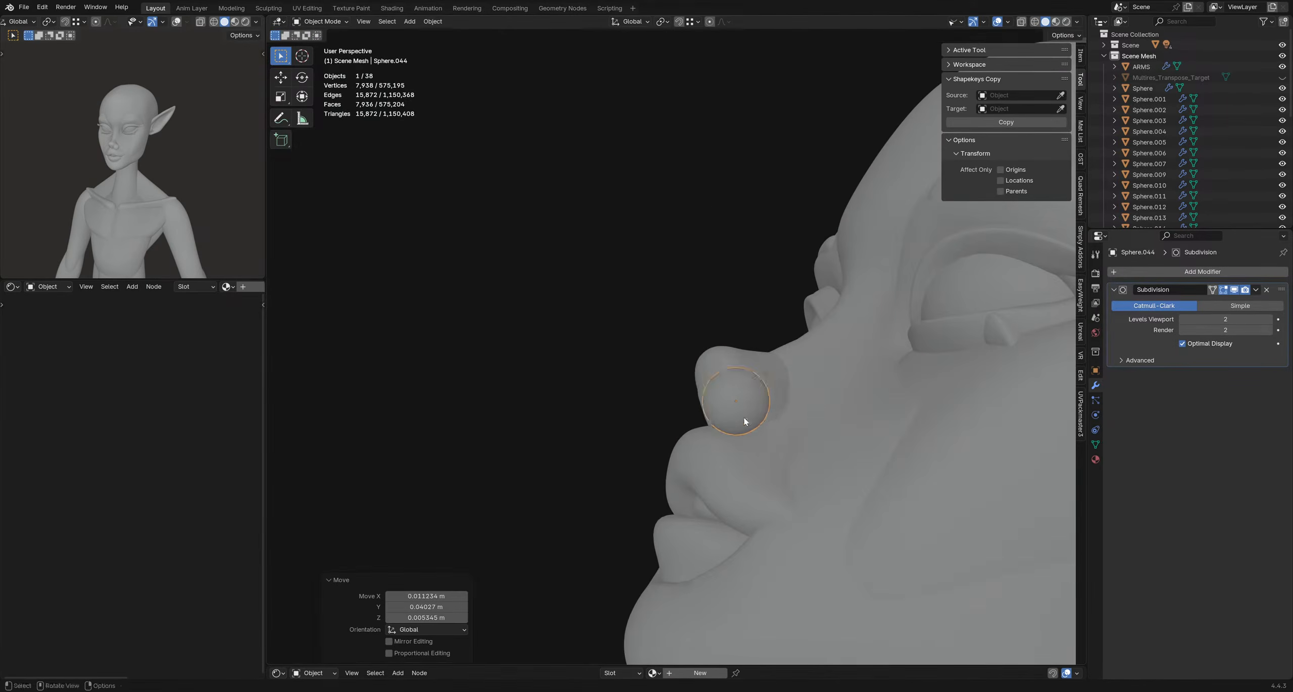
- Show the wireframe on the meshes and rotate the nostril sphere by about -40.9° and another -17.7°, nudging it along the nose
middle_drag(745, 421, 721, 360)
scroll(670, 362, up, 1)
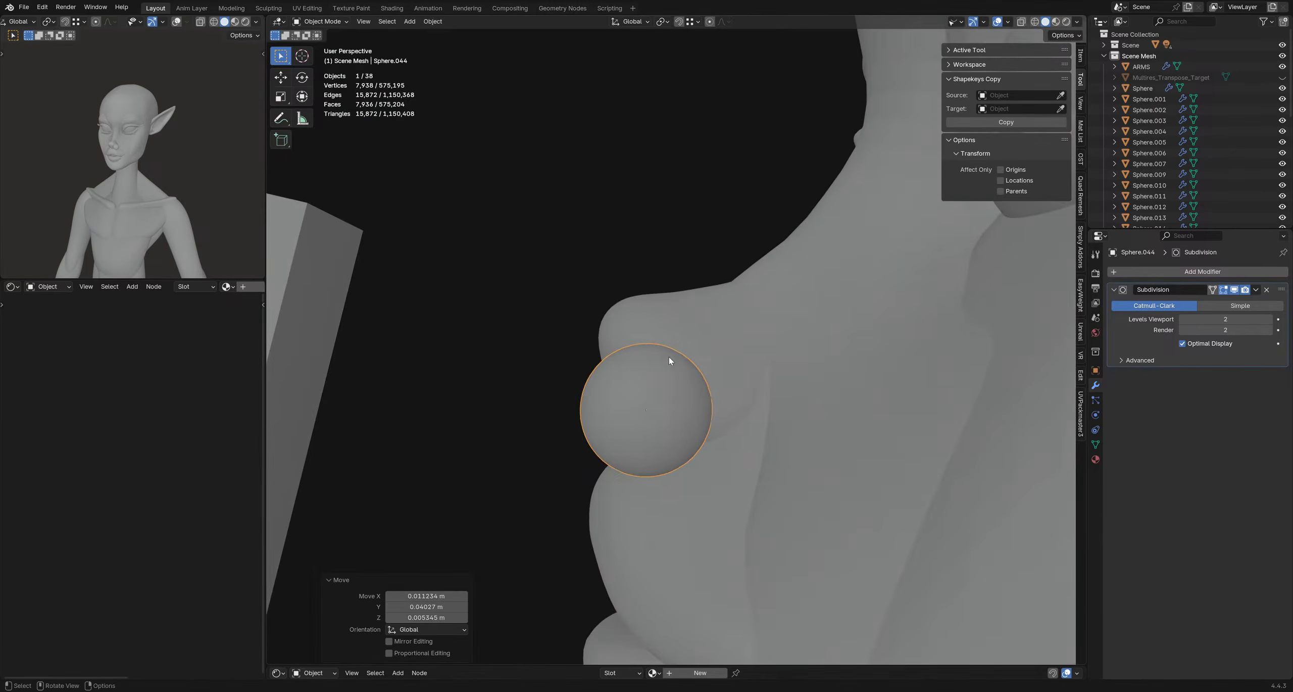
key(r)
click(626, 323)
key(shift+w)
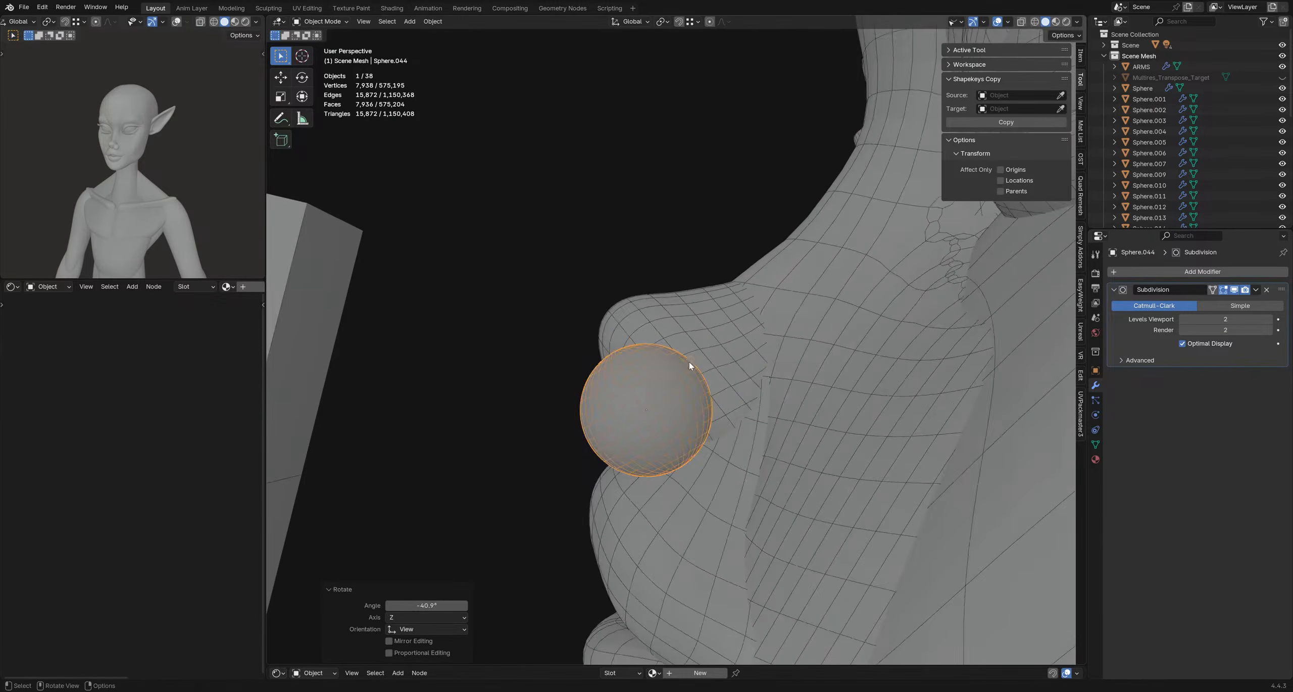
middle_drag(689, 361, 680, 367)
key(g)
click(735, 352)
middle_drag(757, 358, 738, 364)
key(r)
click(770, 340)
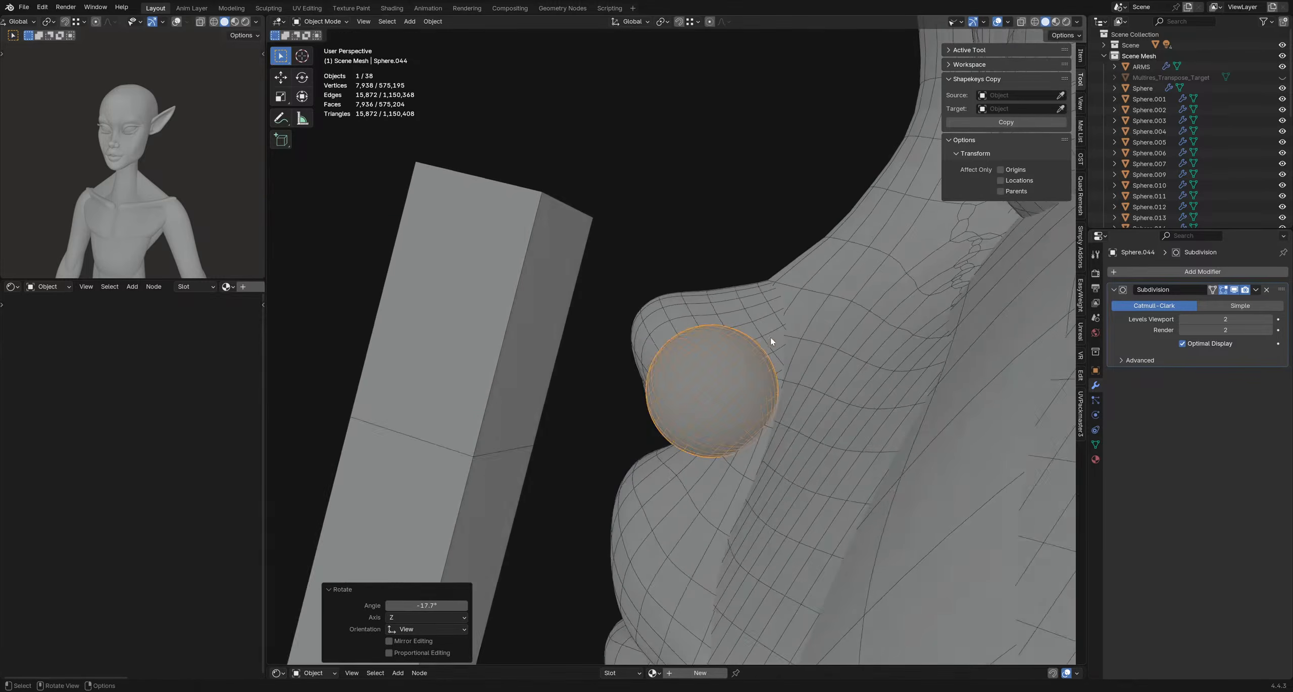
- Fine-tune the nostril sphere's position and rotation so it overlaps the side of the nose
mouse_move(627, 356)
middle_down()
mouse_move(713, 364)
mouse_move(667, 268)
mouse_move(477, 413)
mouse_move(615, 349)
mouse_move(744, 398)
mouse_move(628, 368)
mouse_move(625, 378)
middle_up()
key(g)
click(691, 293)
key(g)
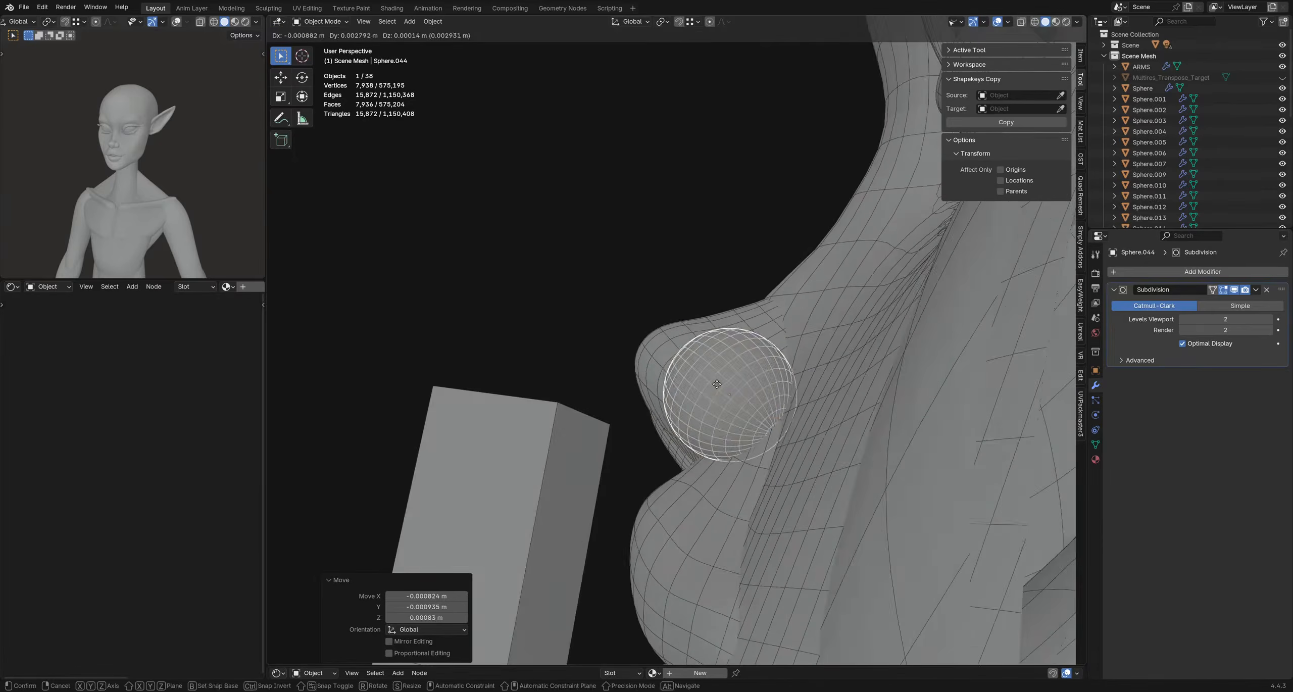
click(719, 381)
middle_drag(718, 382, 769, 328)
key(g)
click(786, 340)
key(r)
click(773, 318)
key(g)
click(759, 337)
- Hide the wireframe on the meshes, reselect the nostril sphere and save the file
scroll(758, 338, down, 4)
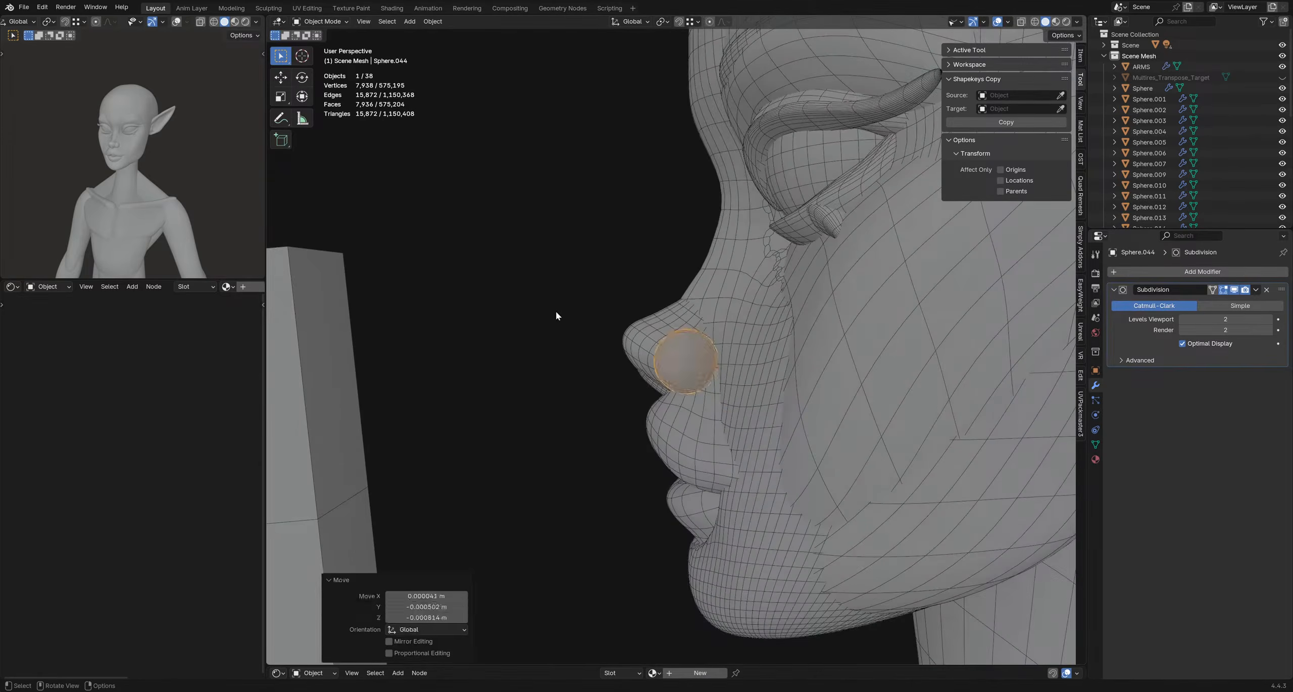
click(555, 311)
middle_drag(669, 367, 691, 347)
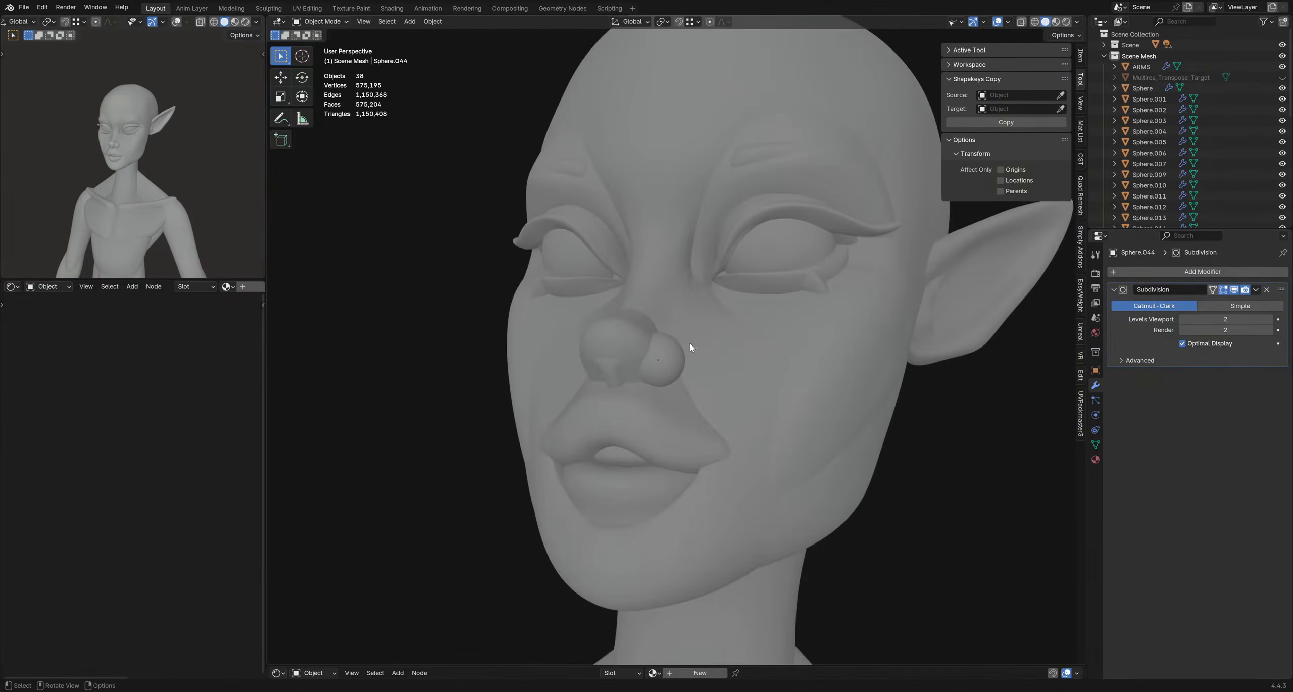
click(672, 359)
key(ctrl+s)
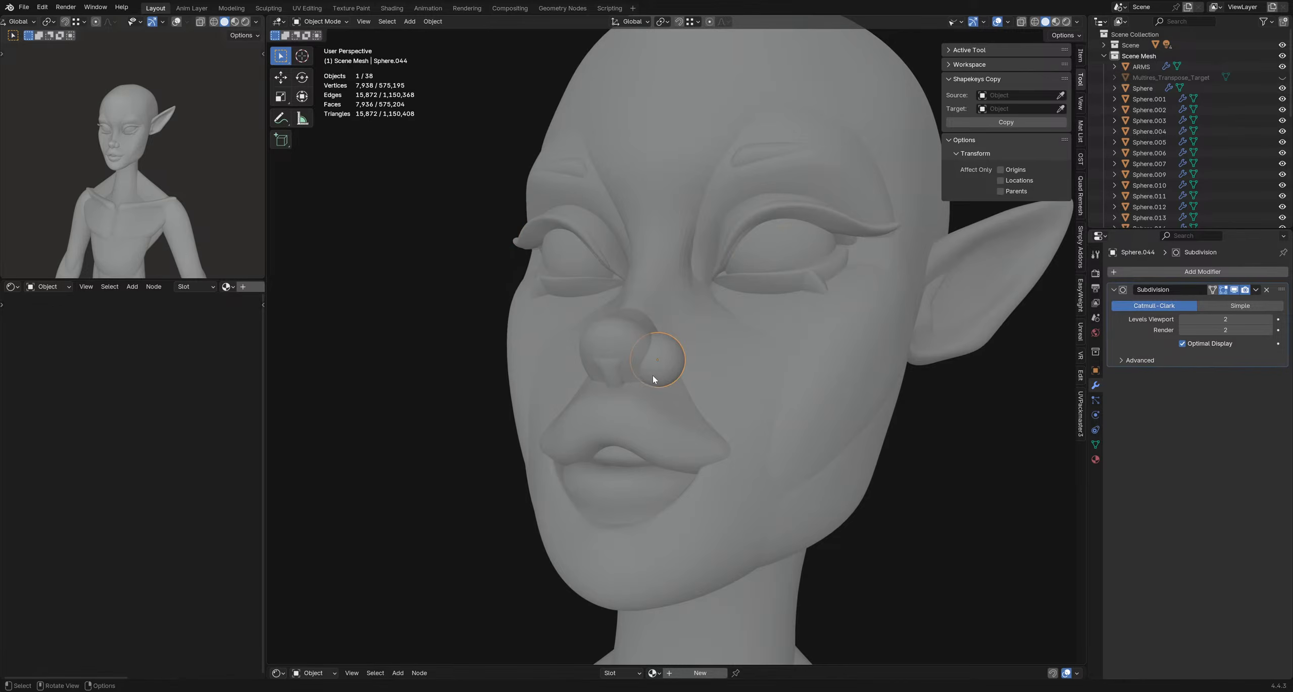
- Adjust the tear-duct mesh at the inner eye corners with the Grab brush, return to Object Mode and save the file
mouse_move(653, 379)
middle_down()
mouse_move(621, 378)
mouse_move(653, 387)
middle_up()
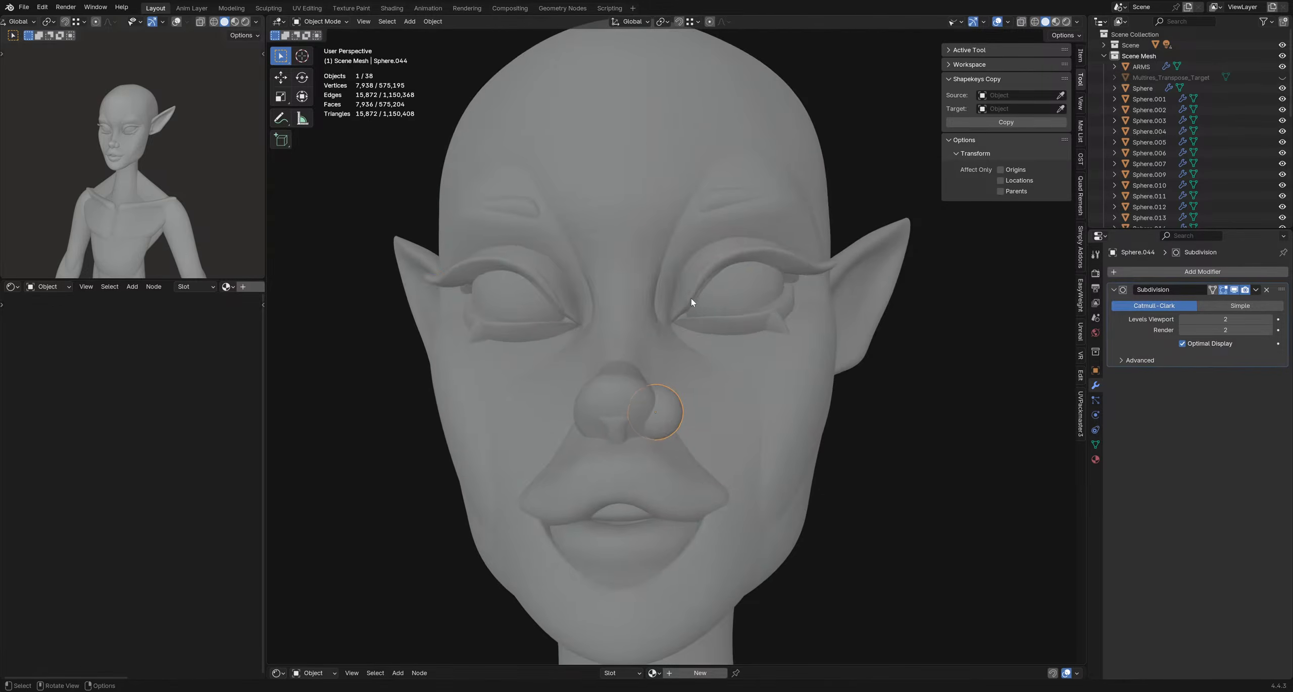
click(696, 295)
key(ctrl+Tab)
click(697, 309)
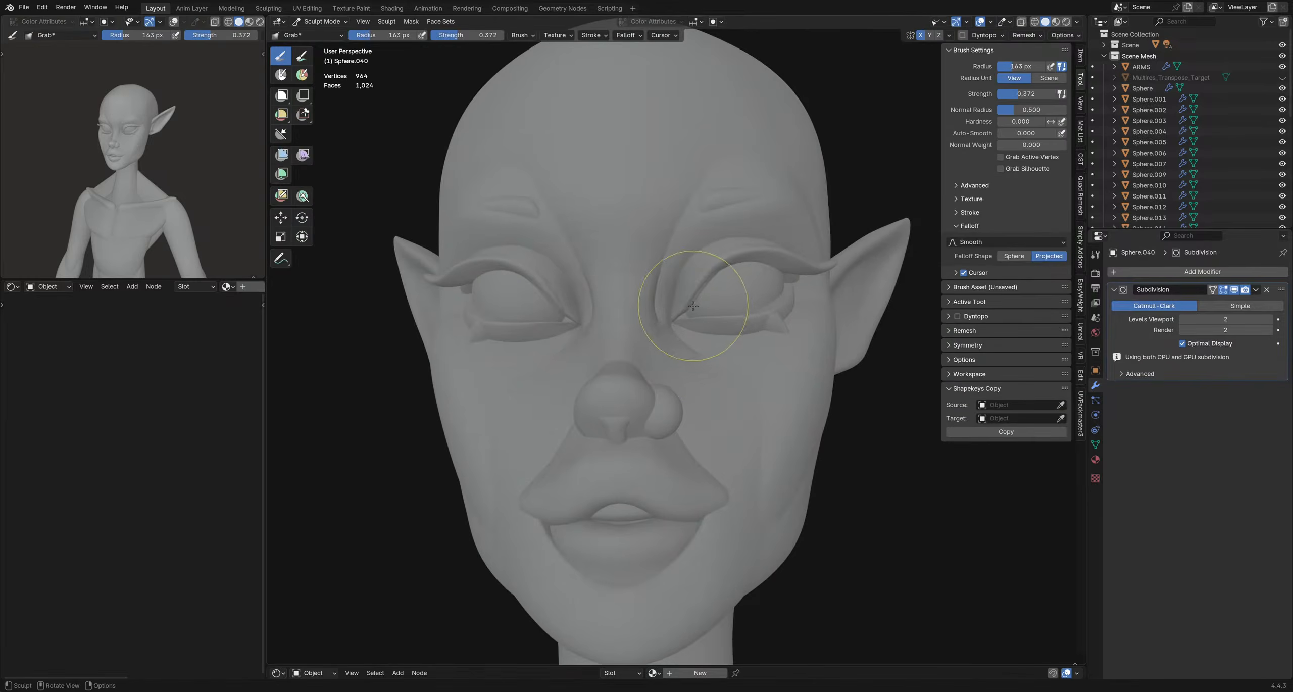
middle_drag(699, 309, 721, 298)
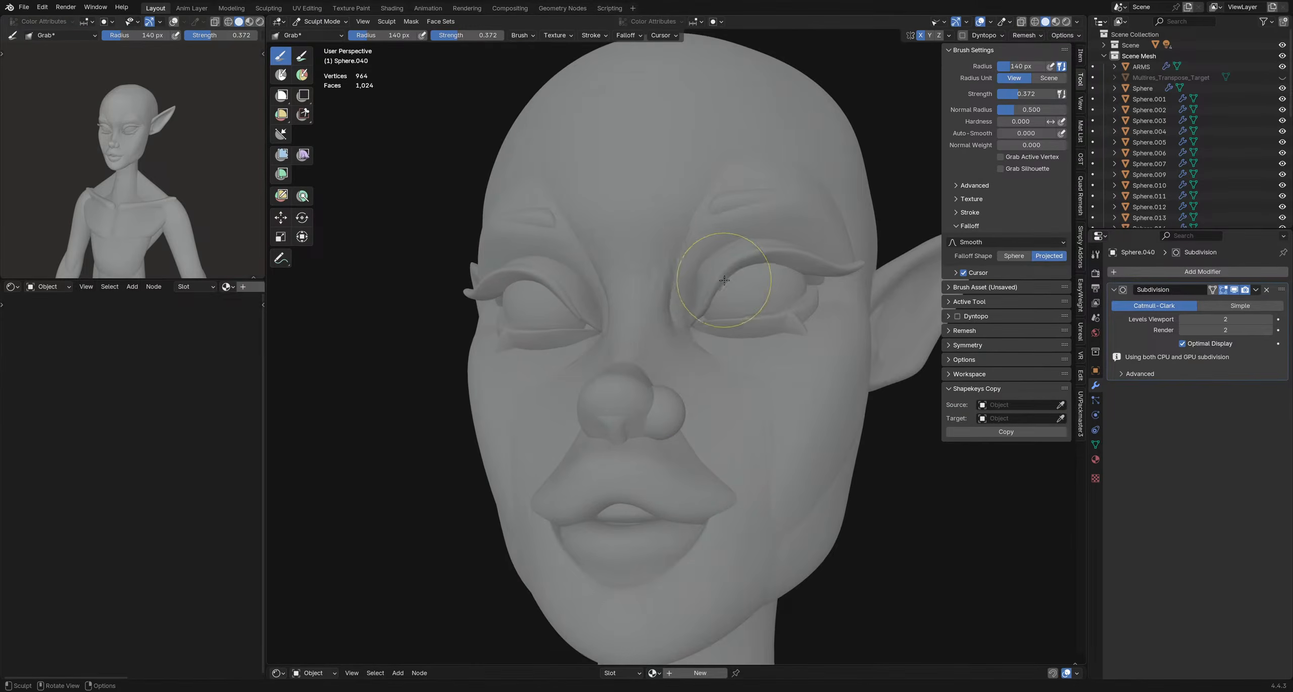
scroll(727, 317, down, 2)
middle_drag(722, 348, 671, 338)
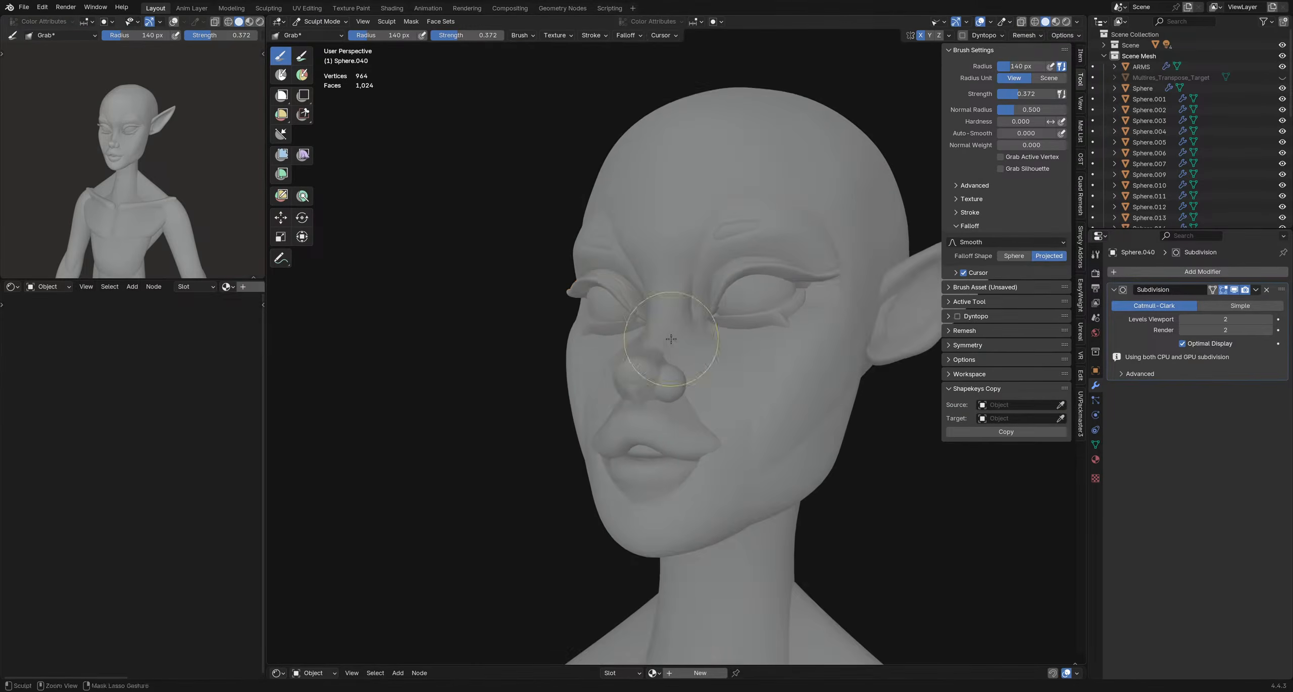
key(ctrl+Tab)
click(572, 344)
key(ctrl+s)
- Apply all transforms to the nostril sphere
click(670, 376)
scroll(670, 376, up, 5)
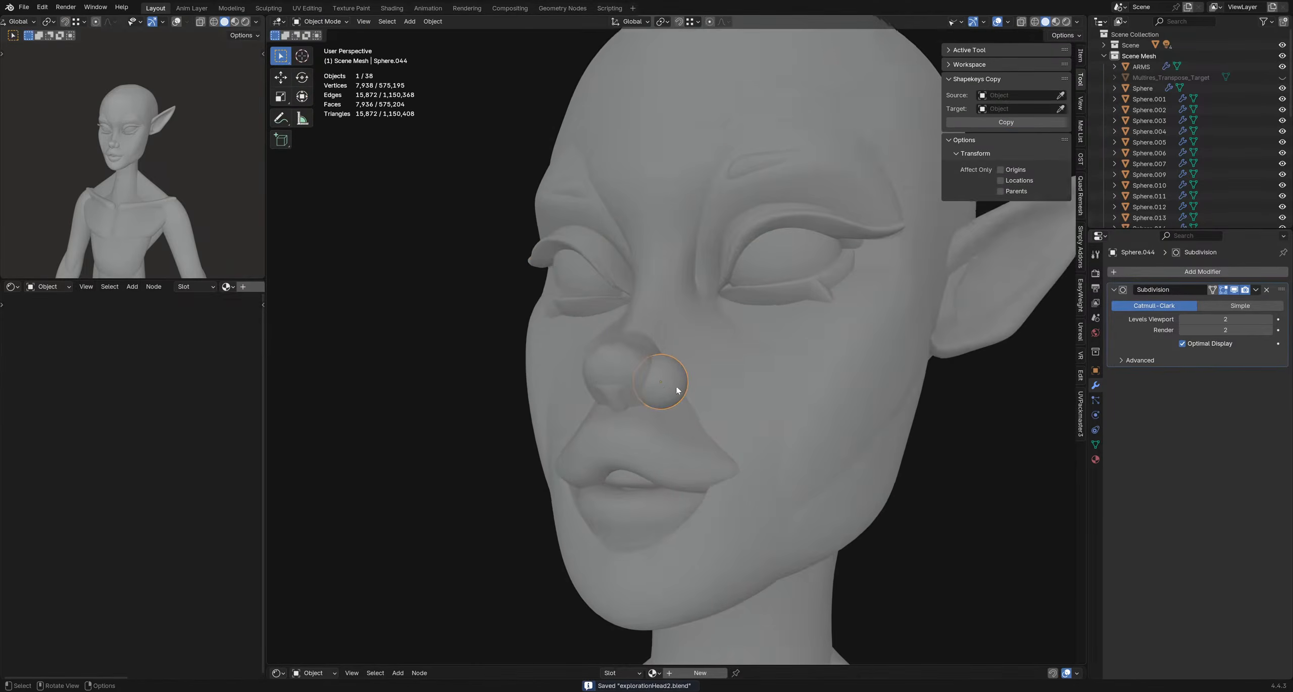
middle_drag(672, 375, 678, 467)
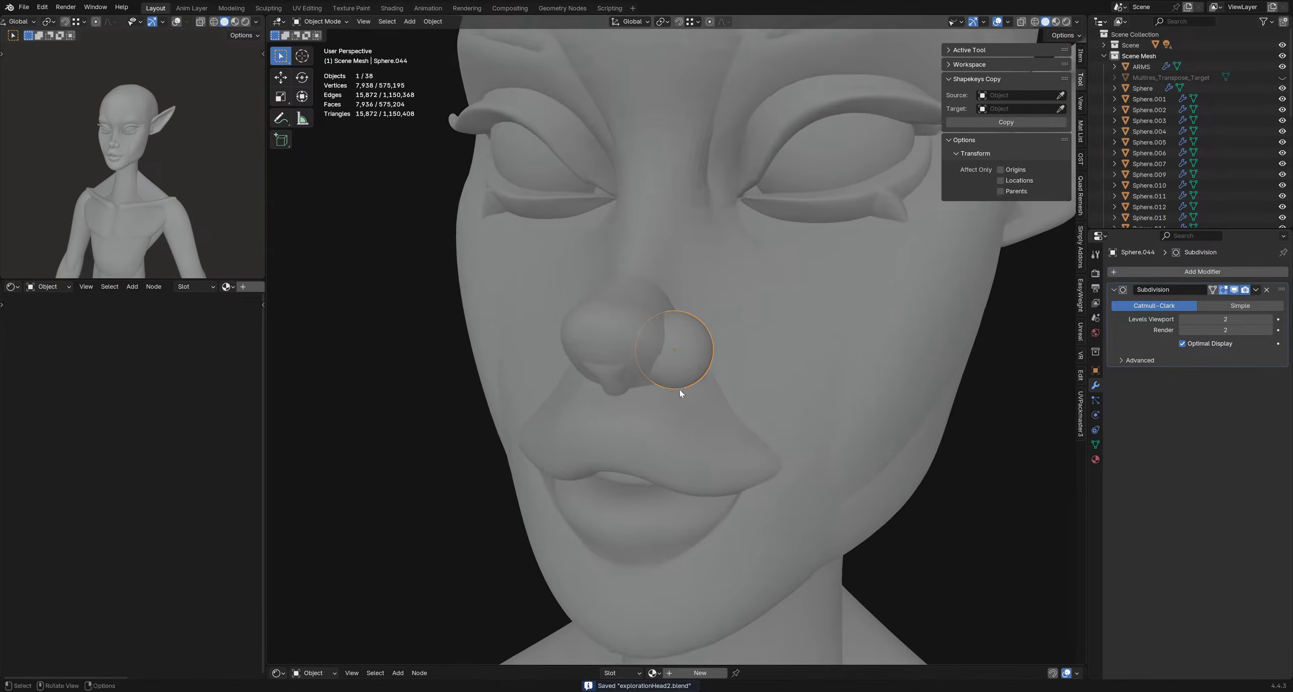
click(1156, 271)
mouse_move(1156, 274)
key(q)
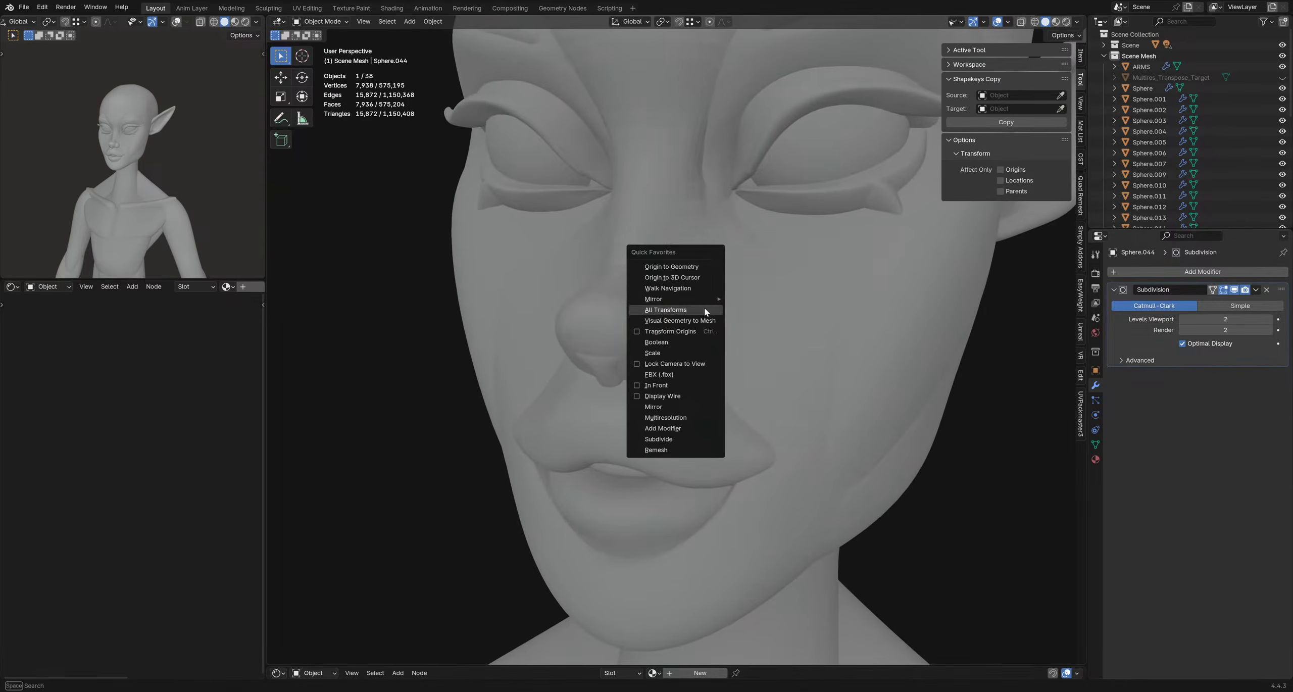
click(714, 310)
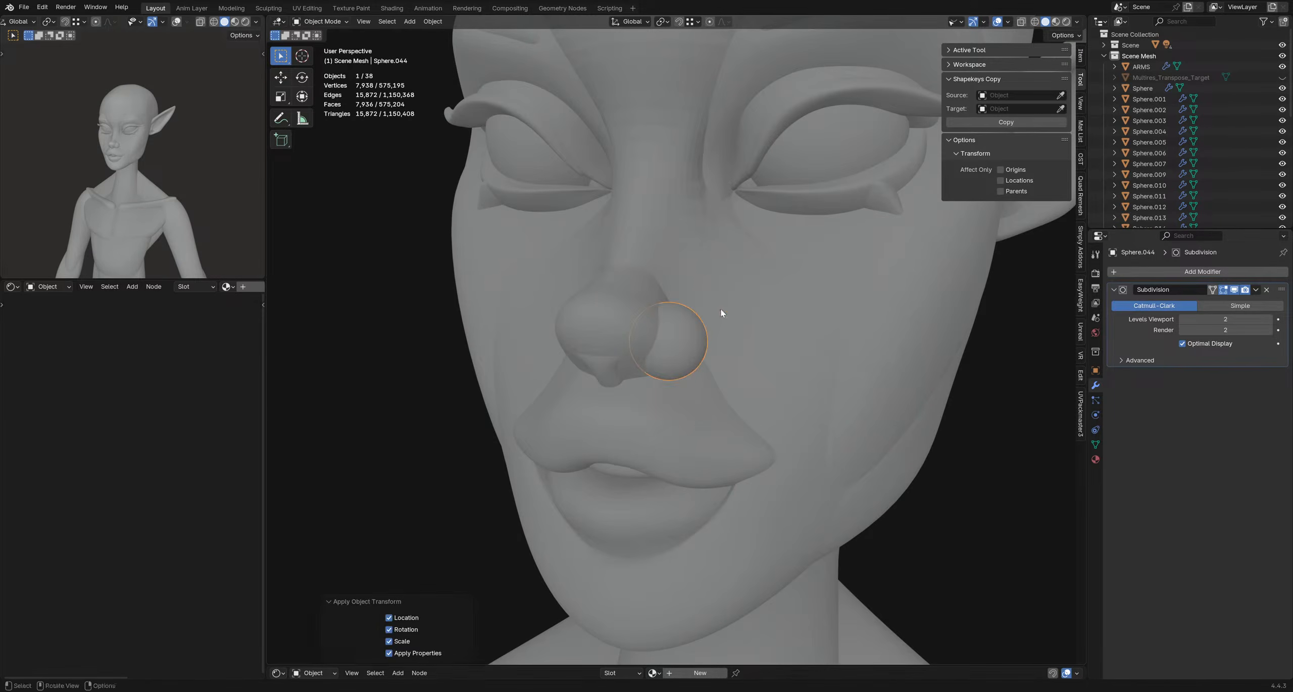
- Add a Mirror modifier on the X axis to the nostril sphere so both sides of the nose get one
click(1136, 274)
mouse_move(1140, 274)
click(1190, 348)
middle_drag(625, 324, 544, 353)
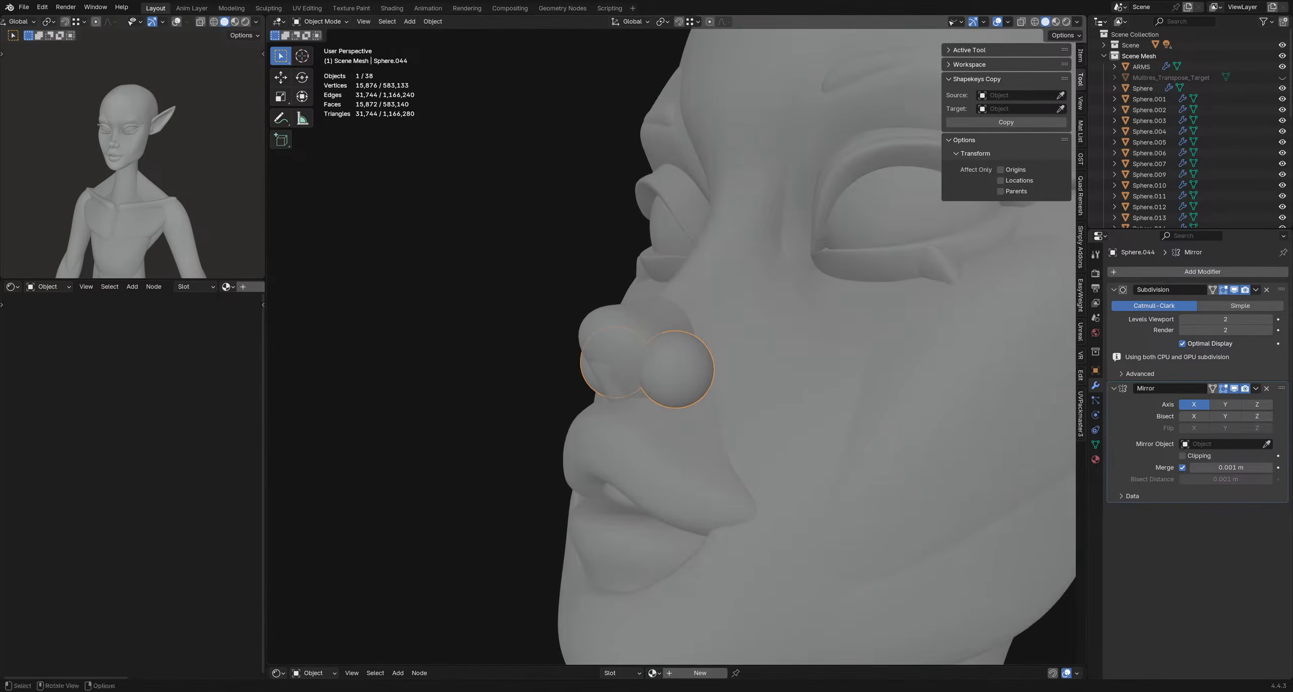
middle_drag(827, 293, 731, 328)
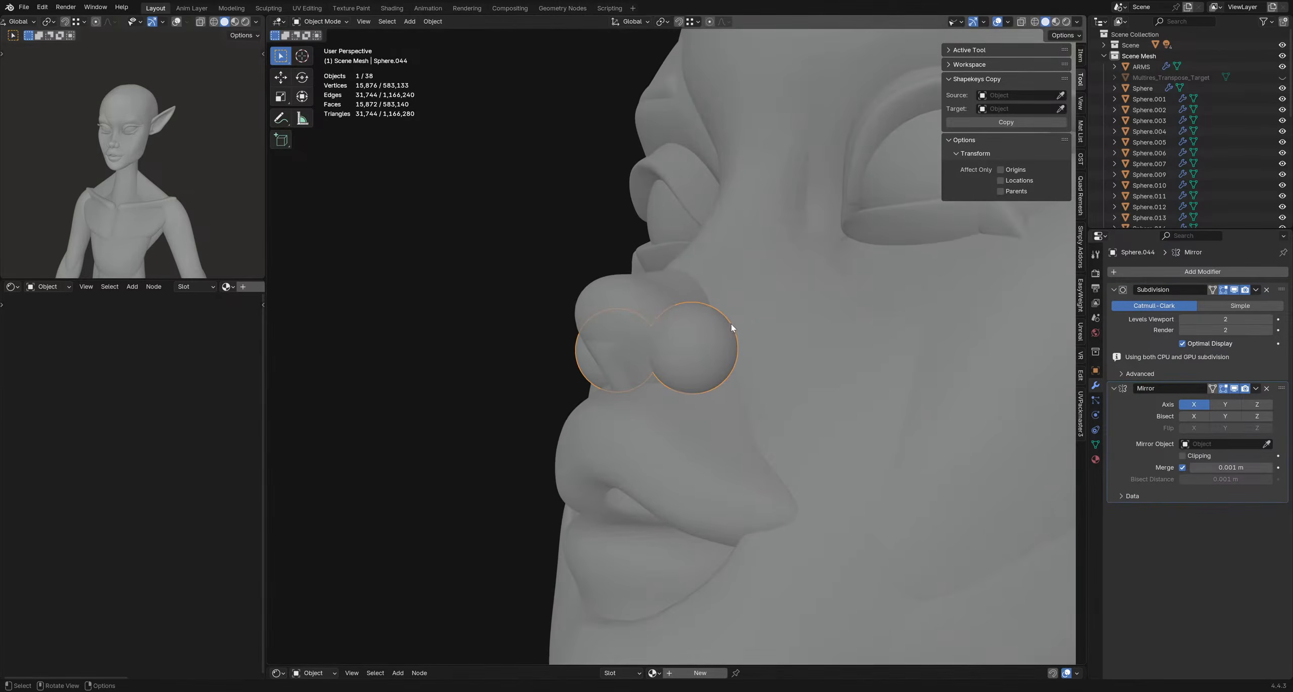
- Zoom the secondary view onto the head, then enter Sculpt Mode on the nostril sphere and start moving it with the Grab brush
drag(267, 177, 267, 180)
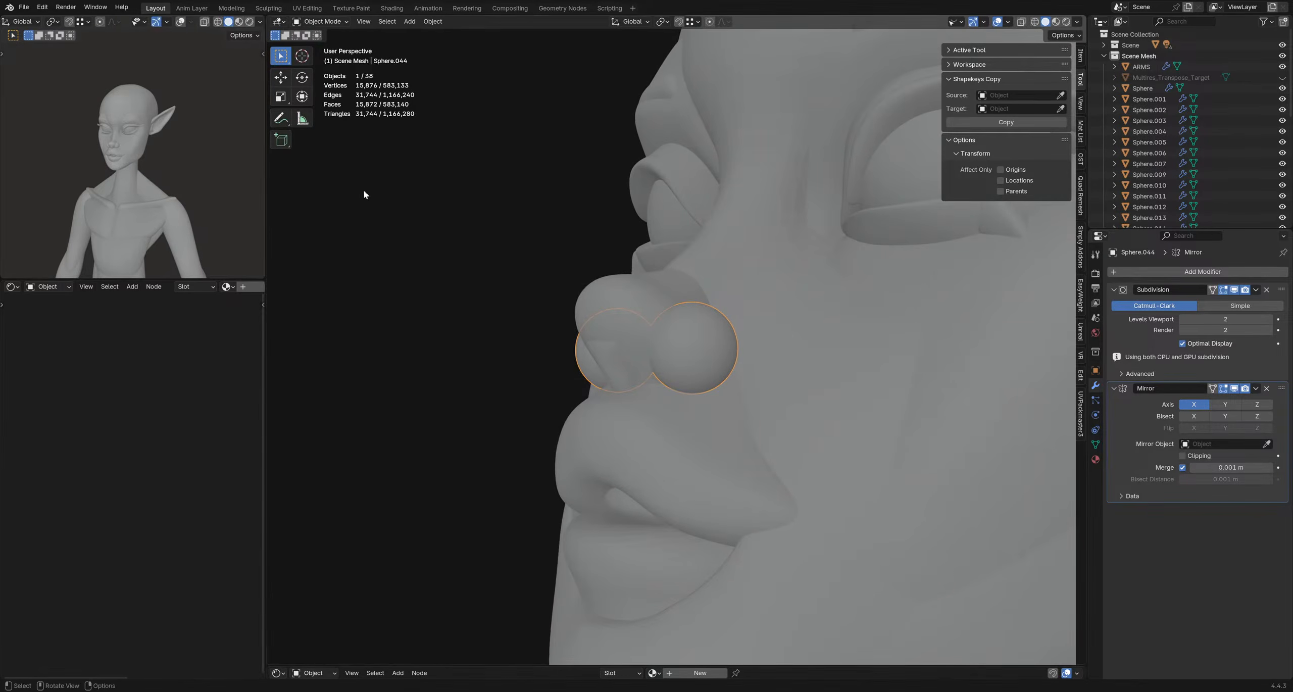
scroll(125, 162, up, 3)
mouse_move(125, 162)
middle_down()
mouse_move(139, 202)
mouse_move(133, 183)
middle_up()
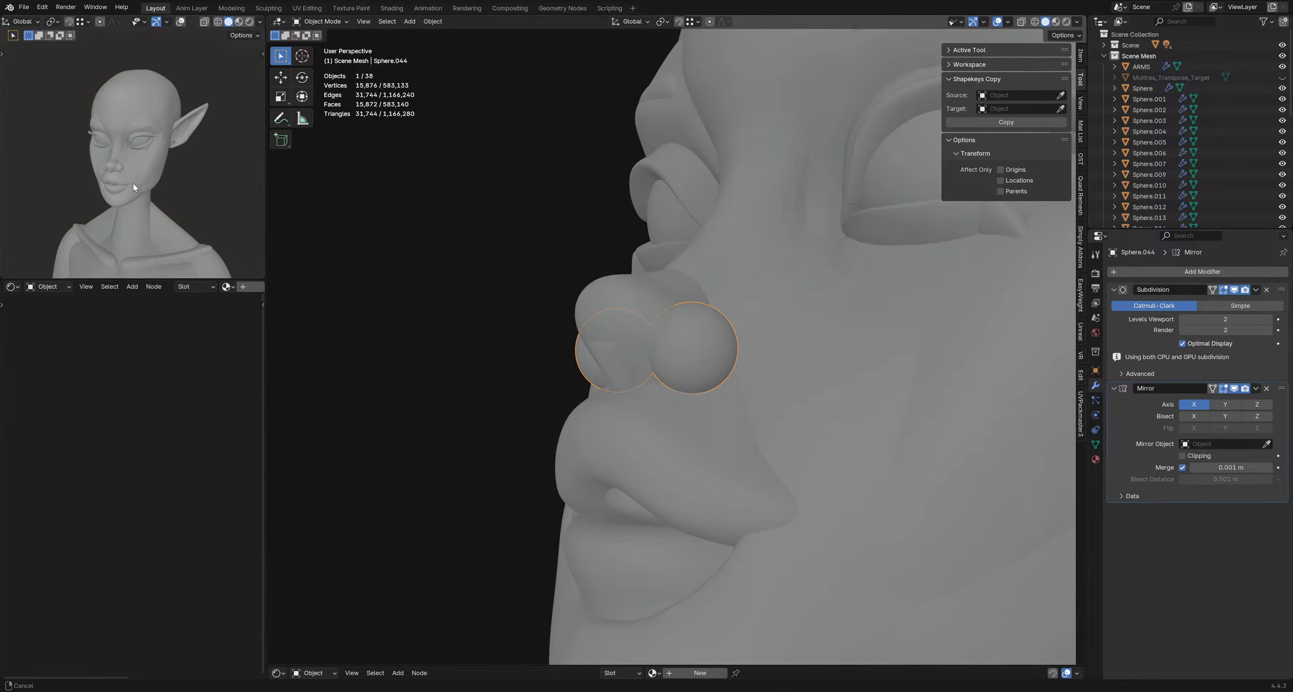
mouse_move(701, 342)
middle_down()
mouse_move(700, 318)
mouse_move(646, 318)
mouse_move(678, 310)
middle_up()
key(ctrl+Tab)
key(f)
click(720, 314)
key(f)
click(761, 310)
drag(685, 305, 680, 298)
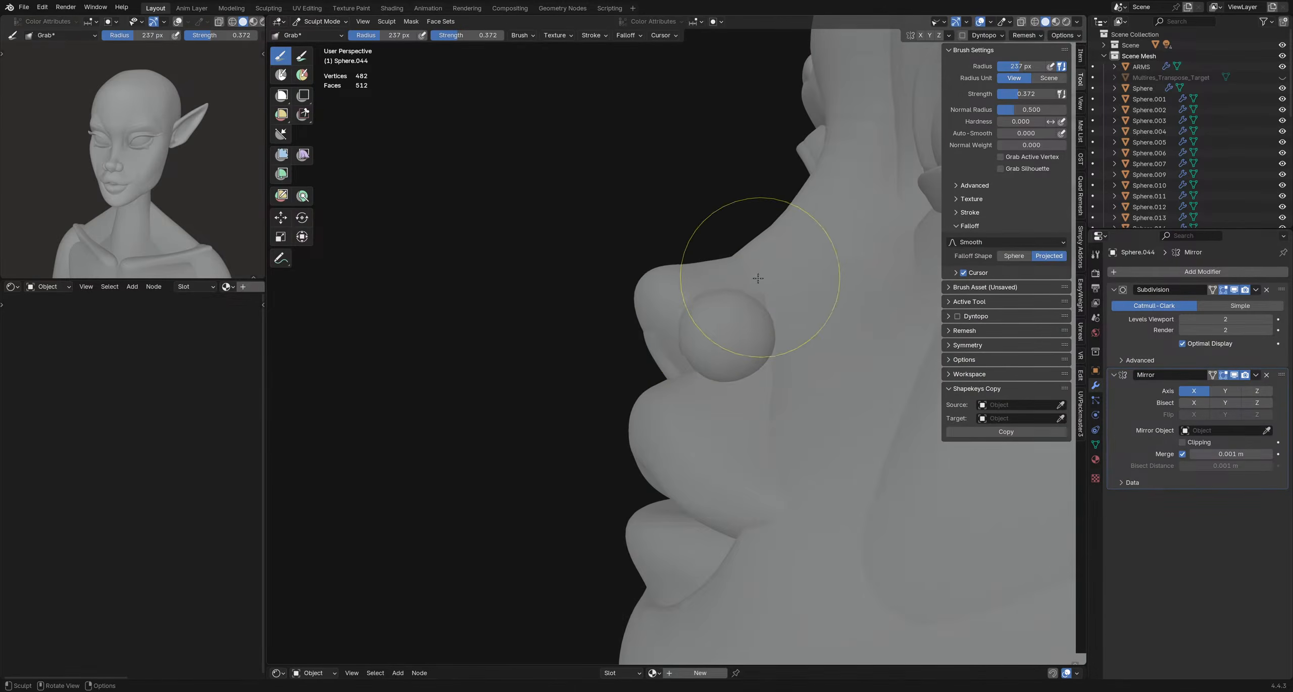
- Reposition the nostril sphere against the side of the nose with the Grab brush at a 273 px radius
mouse_move(585, 337)
middle_down()
mouse_move(621, 352)
mouse_move(595, 384)
middle_up()
key(f)
click(754, 372)
middle_drag(675, 391, 748, 356)
key(f)
click(741, 355)
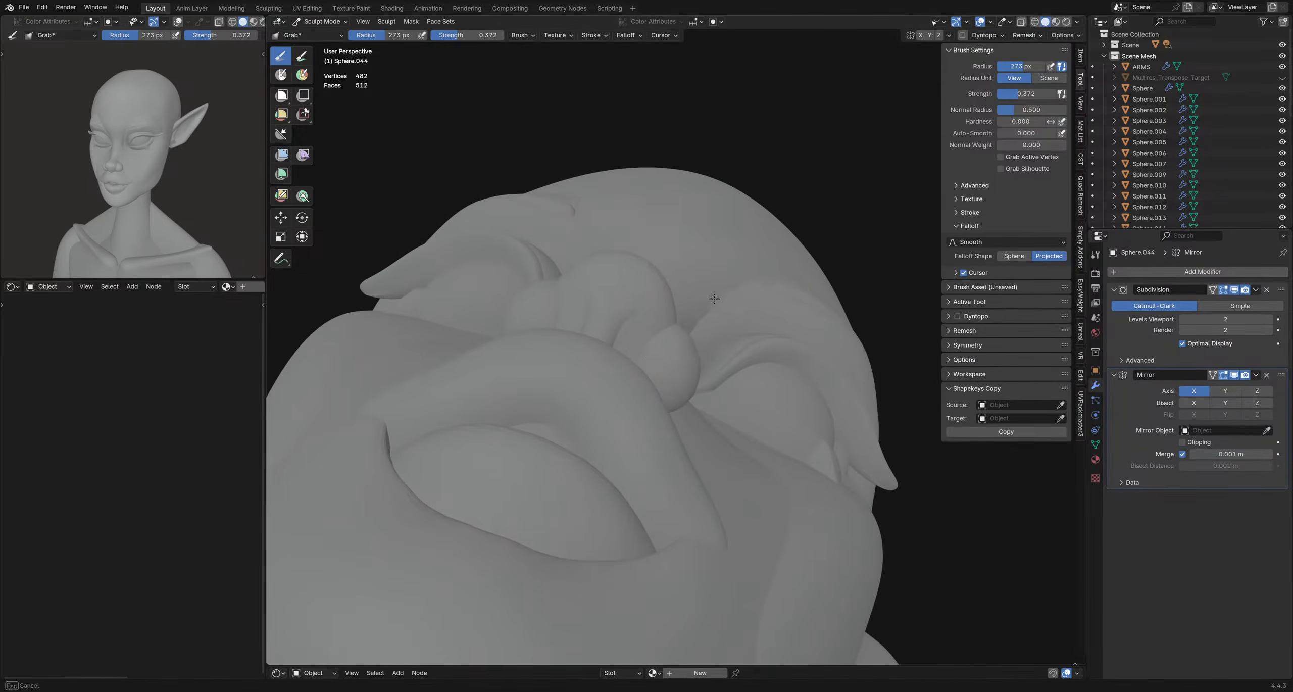
middle_drag(715, 299, 475, 348)
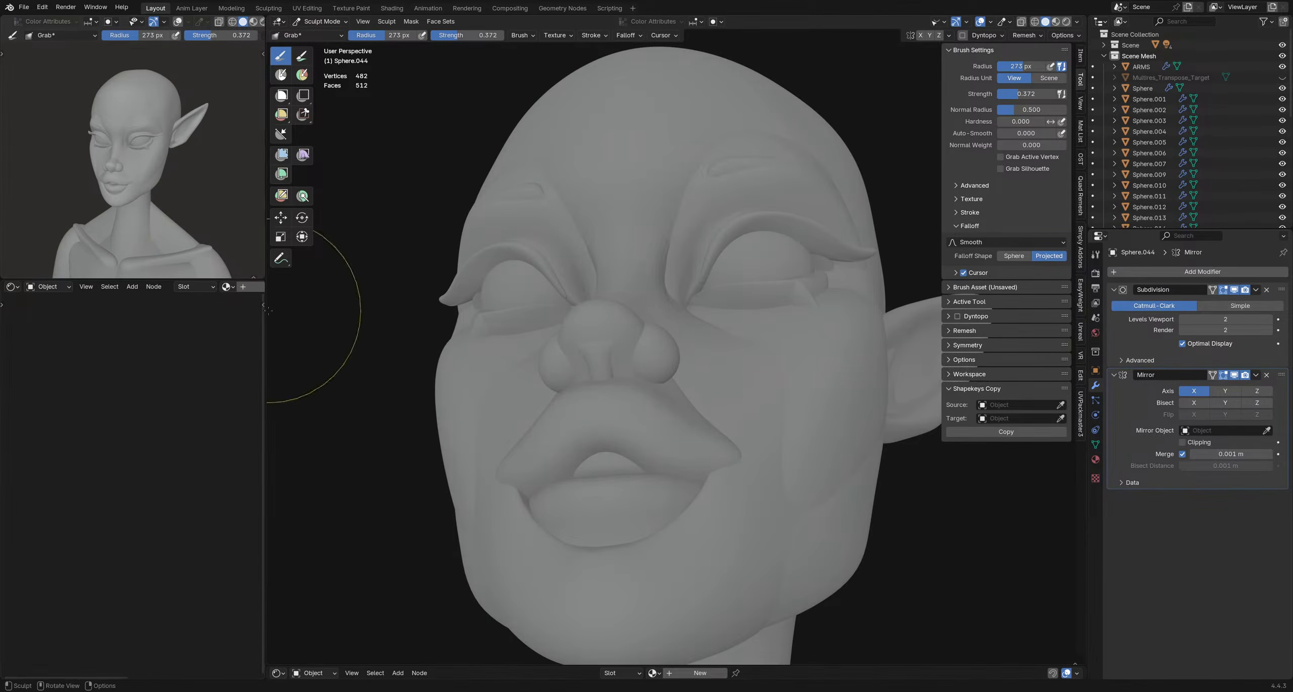
- Widen the main viewport and adjust the nostril sphere in profile with the Grab brush, reducing its radius to 170 px
mouse_move(267, 309)
mouse_down()
mouse_move(9, 276)
mouse_move(258, 290)
mouse_move(176, 297)
mouse_move(191, 297)
mouse_up()
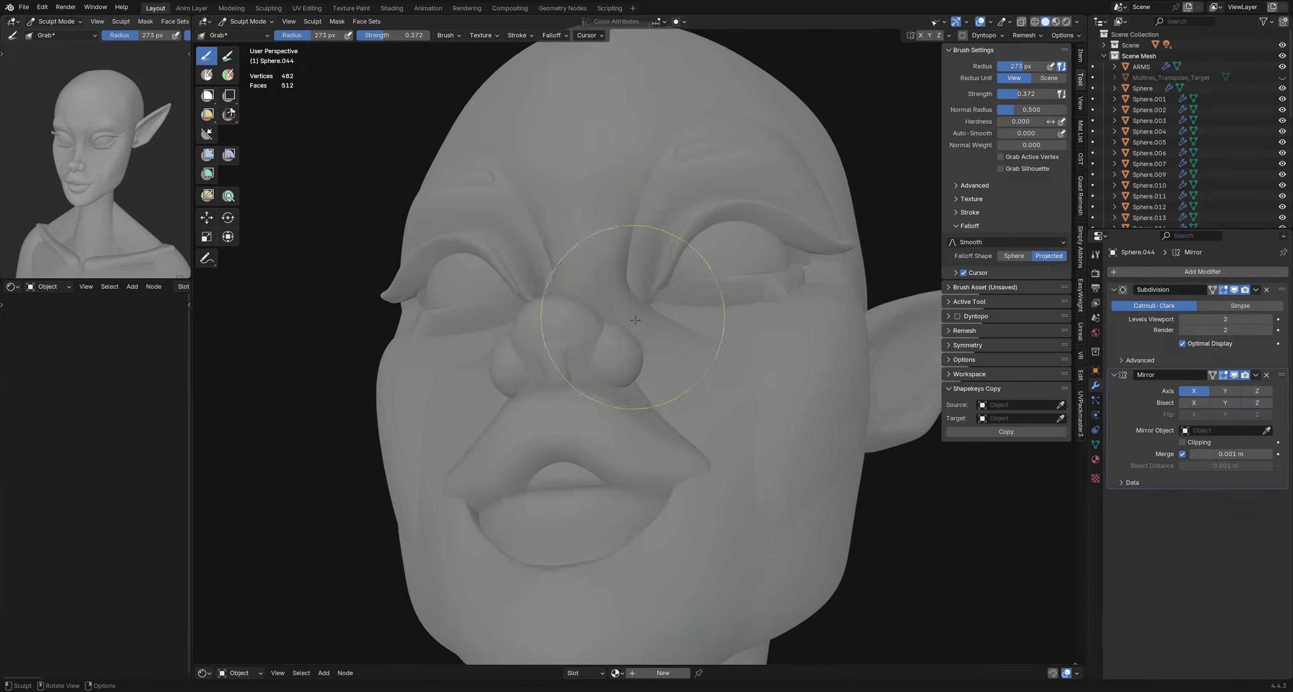
mouse_move(635, 320)
middle_down()
mouse_move(546, 338)
mouse_move(618, 368)
middle_up()
key(f)
click(606, 331)
key(f)
click(699, 315)
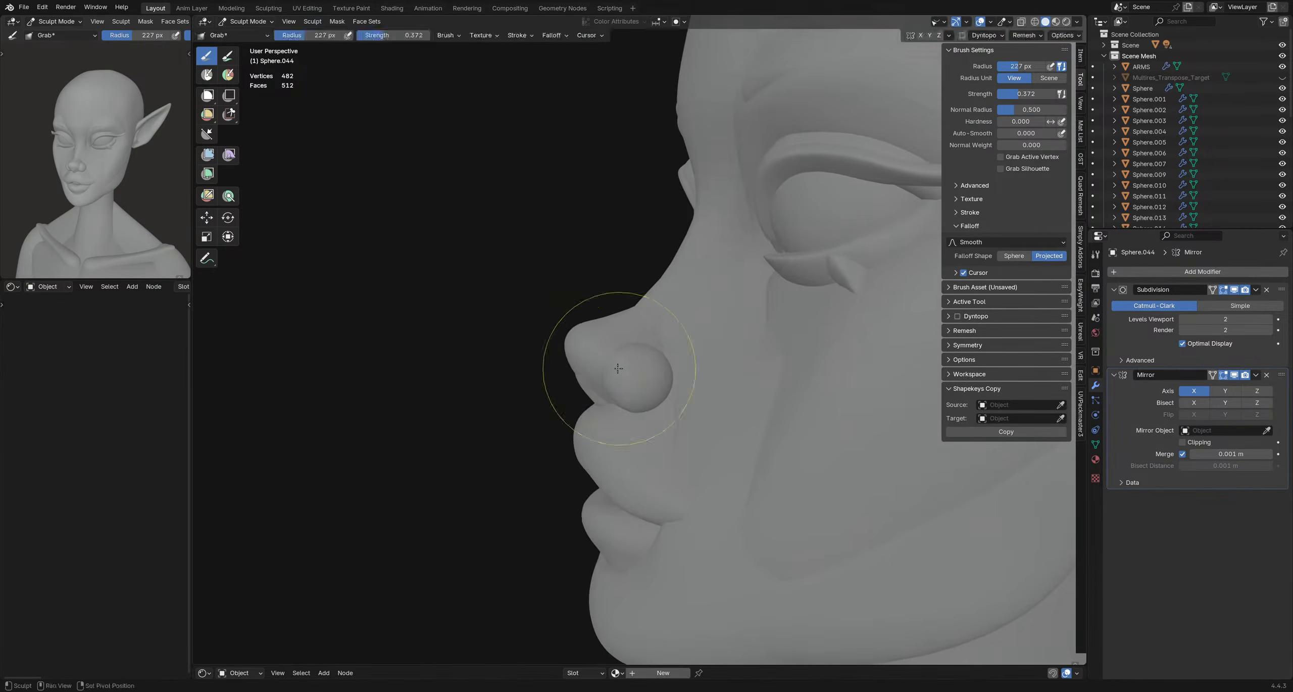
key(f)
click(604, 350)
mouse_move(631, 325)
middle_down()
mouse_move(713, 355)
mouse_move(591, 399)
mouse_move(586, 414)
mouse_move(548, 358)
mouse_move(578, 362)
middle_up()
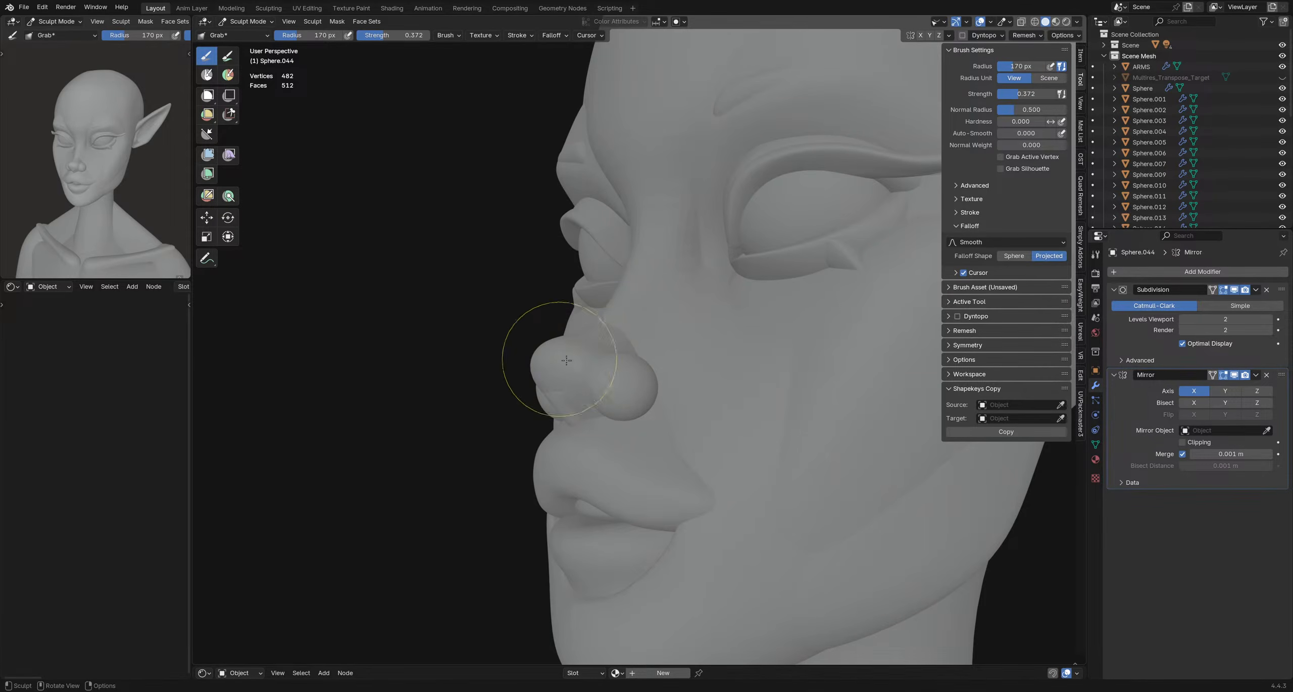
- Stretch the nostril sphere into an elongated oval with the Grab brush at a radius of about 180 px
mouse_move(561, 376)
middle_down()
mouse_move(600, 382)
mouse_move(599, 396)
mouse_move(592, 369)
mouse_move(558, 346)
mouse_move(601, 331)
mouse_move(624, 375)
mouse_move(612, 413)
middle_up()
key(f)
click(588, 371)
key(f)
click(596, 328)
key(f)
click(613, 369)
key(f)
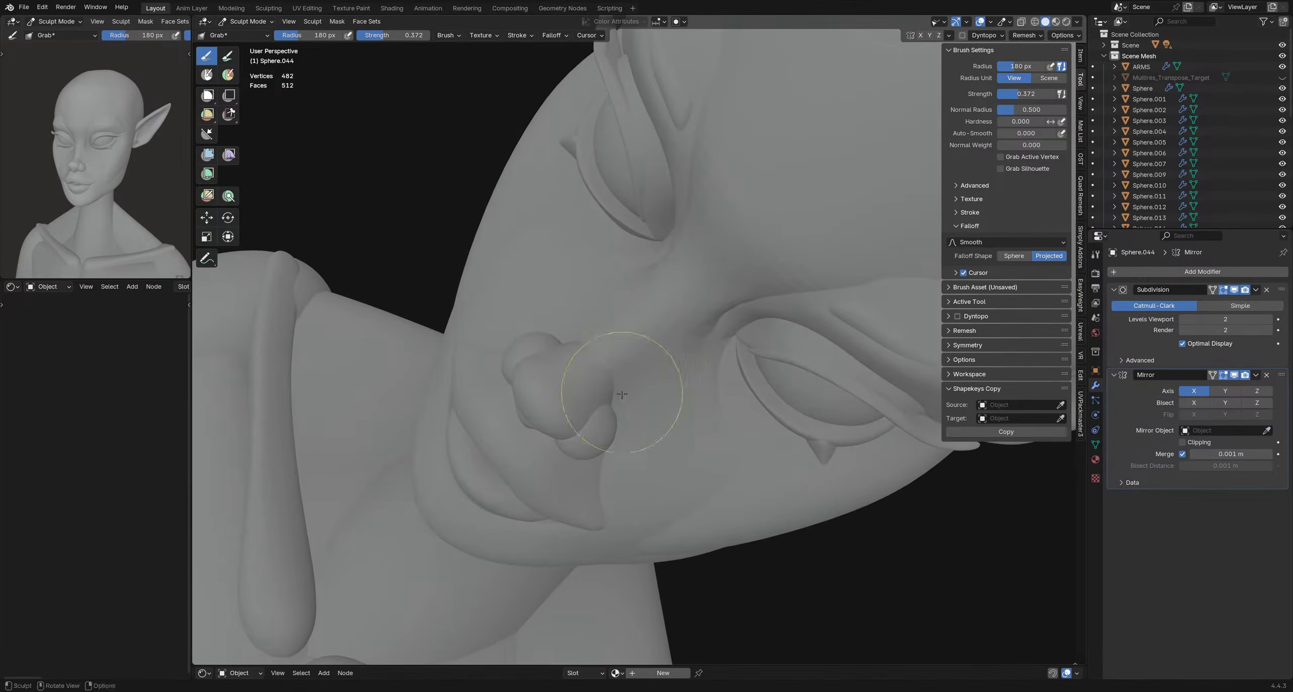
mouse_move(637, 423)
middle_down()
mouse_move(599, 462)
mouse_move(531, 437)
mouse_move(647, 407)
mouse_move(584, 389)
middle_up()
key(f)
click(638, 407)
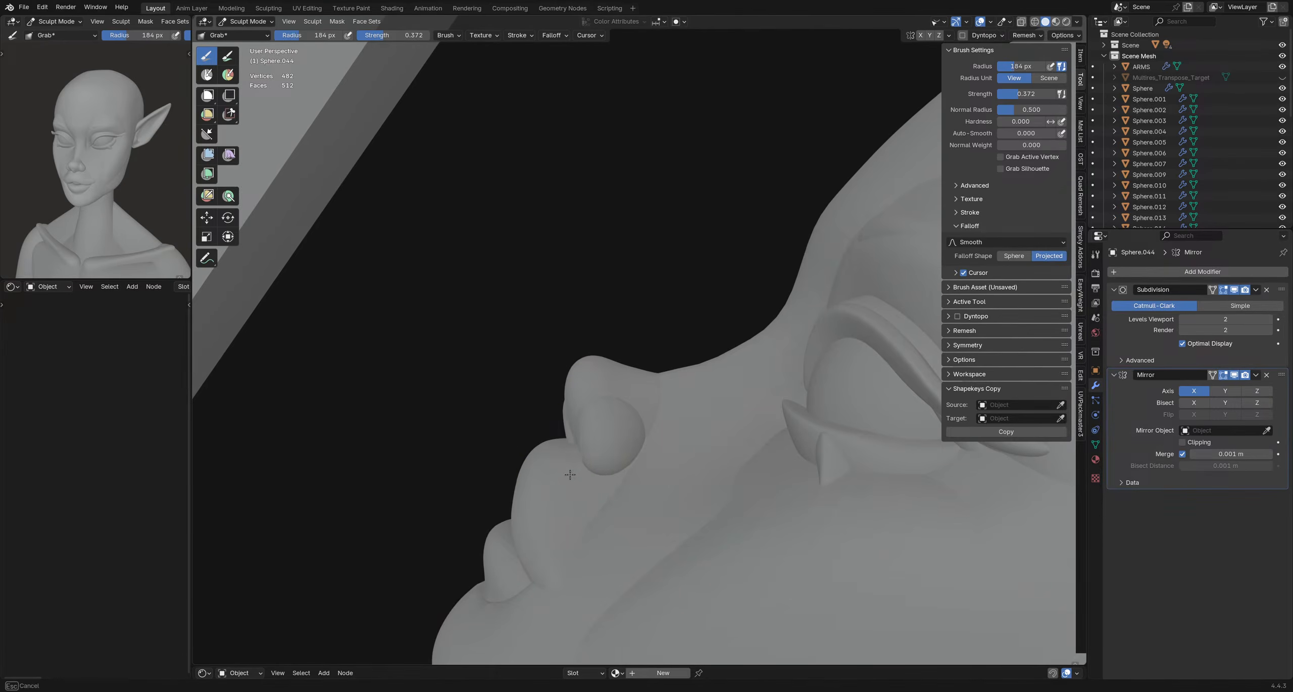
- Flatten the elongated nostril and tuck it toward the cheek to form the nose wing with the Grab brush
middle_drag(580, 463, 606, 439)
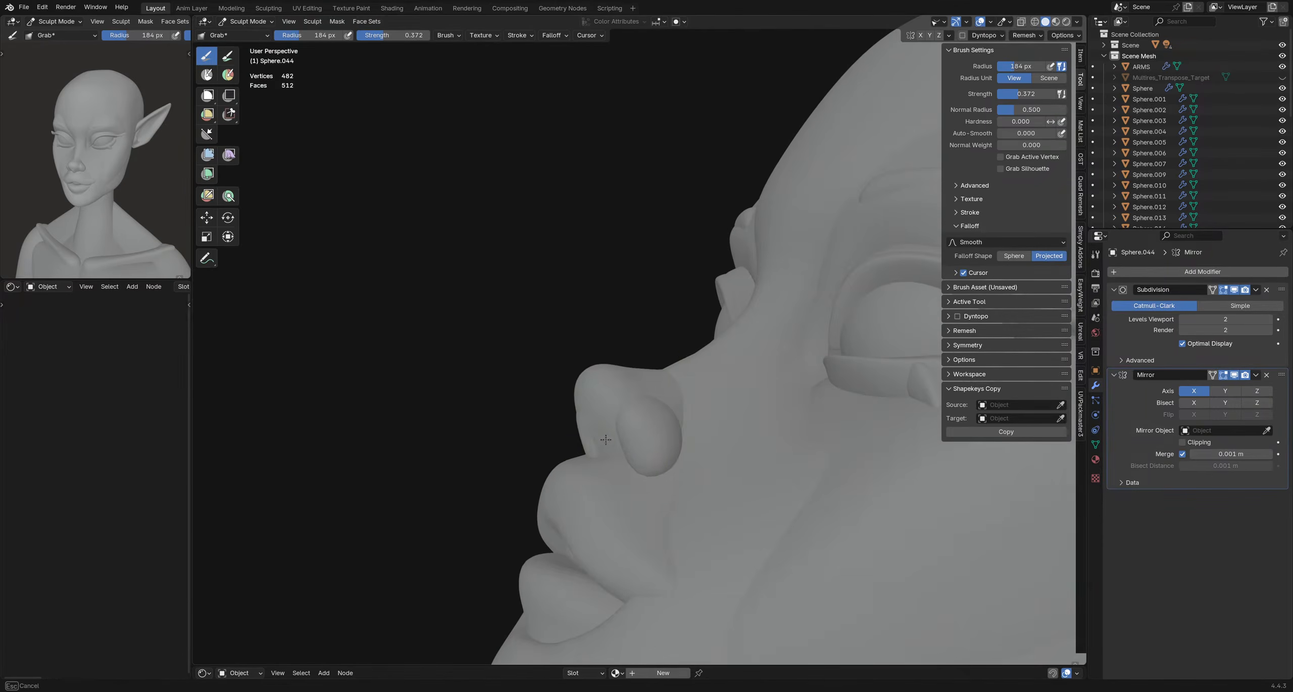
middle_drag(635, 399, 655, 394)
drag(656, 394, 661, 404)
mouse_move(660, 404)
middle_down()
mouse_move(670, 444)
mouse_move(719, 447)
mouse_move(650, 393)
middle_up()
key(f)
click(673, 412)
middle_drag(666, 445, 674, 404)
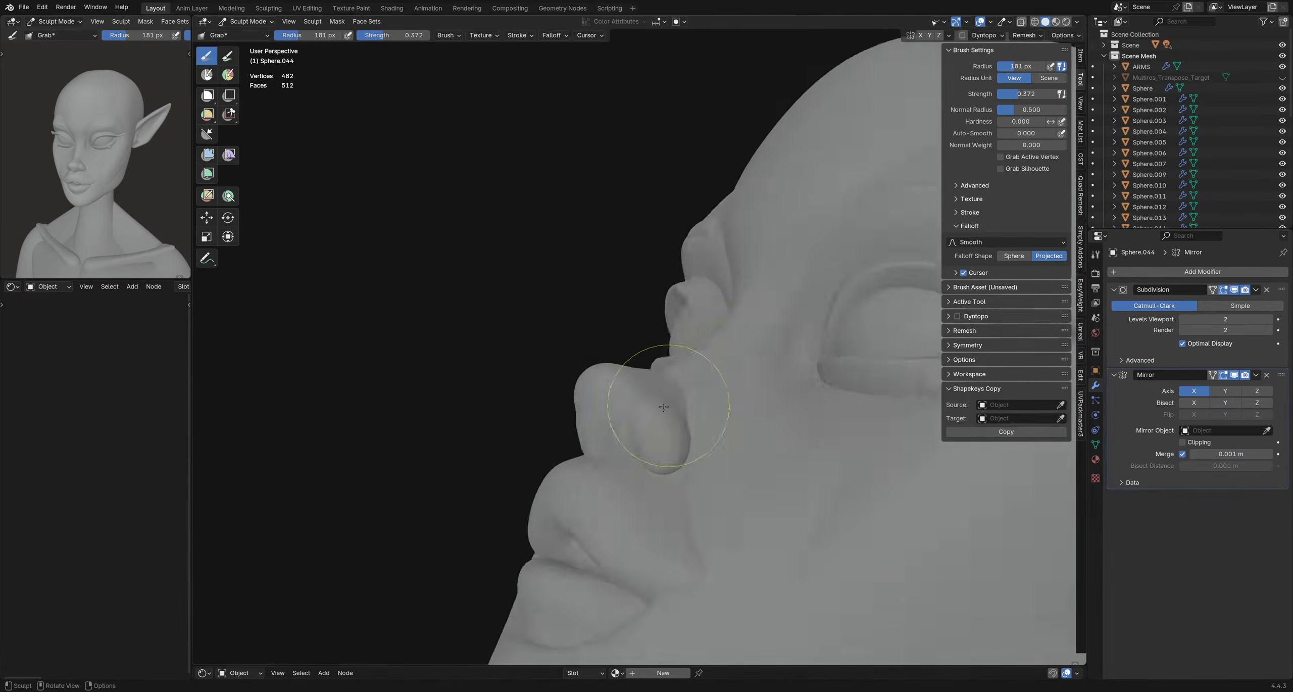
drag(674, 404, 665, 396)
mouse_move(663, 384)
middle_down()
mouse_move(649, 421)
mouse_move(682, 353)
mouse_move(626, 381)
mouse_move(664, 362)
mouse_move(657, 354)
mouse_move(703, 350)
mouse_move(682, 325)
mouse_move(649, 346)
mouse_move(664, 303)
middle_up()
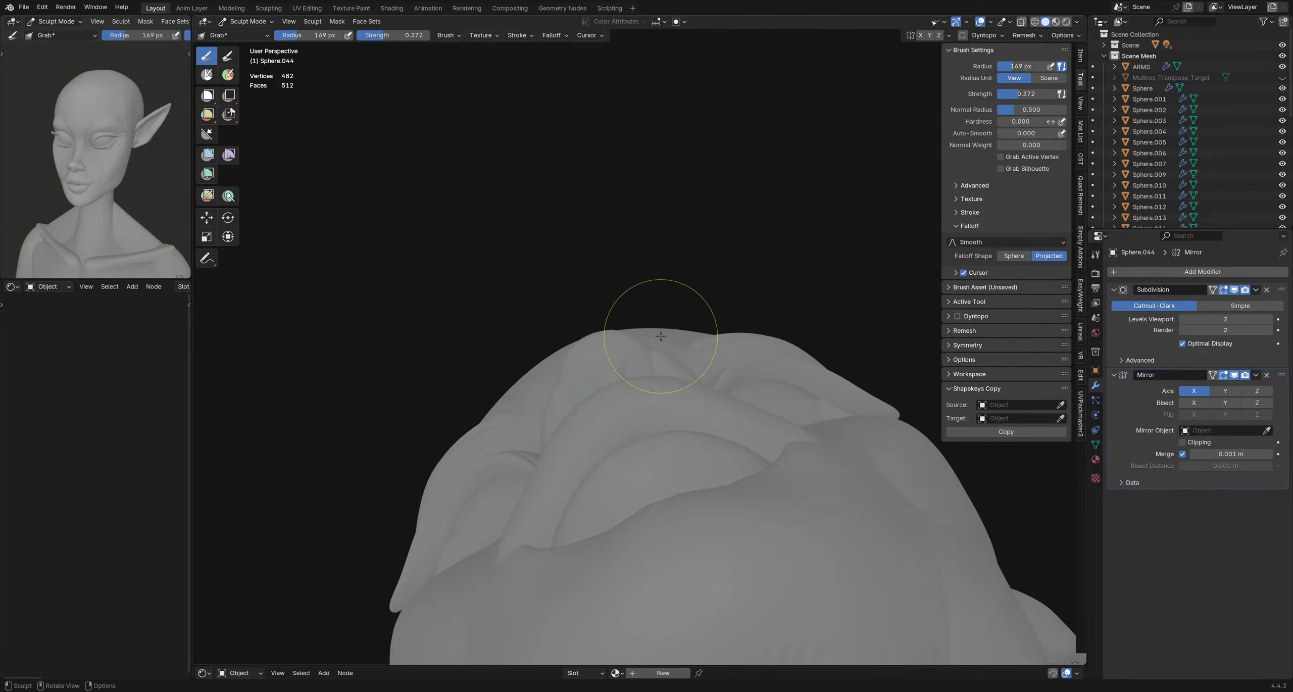
- Blend the nostril wing into the nose from below and in profile using smaller Grab strokes, down to a 133 px radius
key(f)
mouse_move(642, 354)
middle_down()
mouse_move(660, 348)
mouse_move(613, 442)
mouse_move(634, 422)
mouse_move(616, 398)
mouse_move(672, 401)
mouse_move(691, 367)
mouse_move(731, 419)
middle_up()
click(641, 355)
key(f)
click(655, 350)
key(f)
click(663, 346)
key(f)
click(637, 417)
key(f)
click(670, 401)
key(f)
click(732, 413)
key(f)
click(728, 418)
key(f)
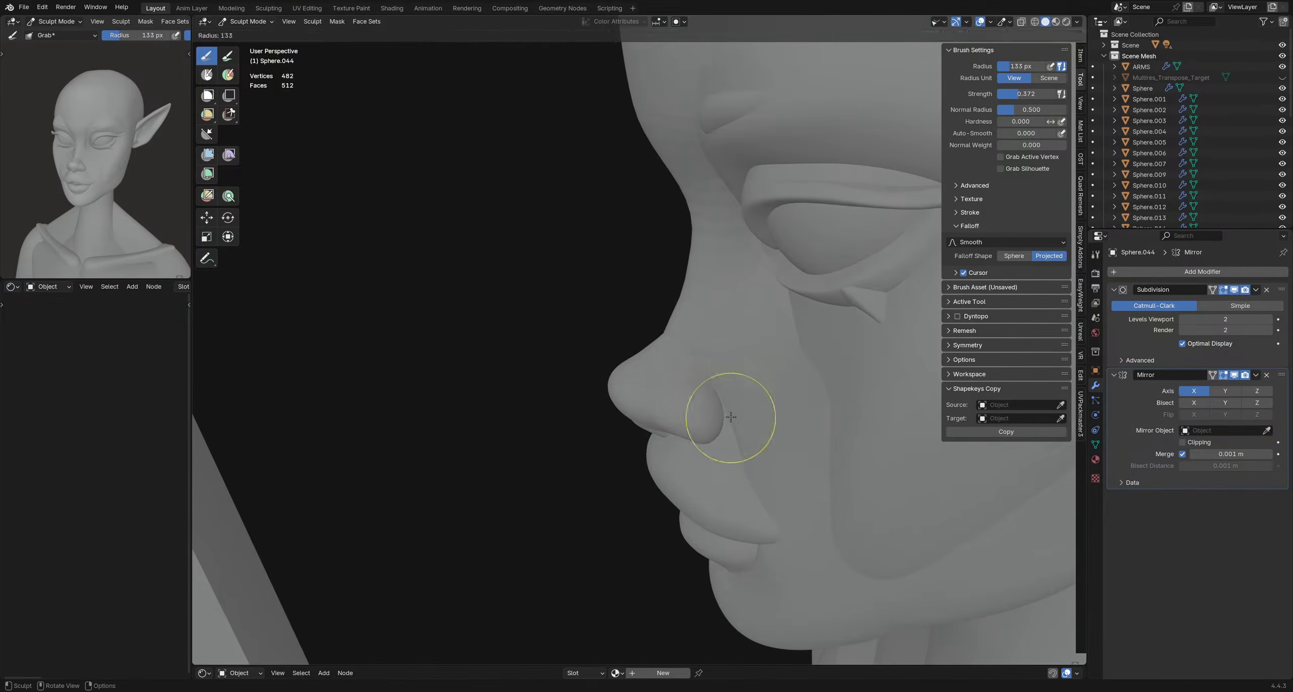
click(739, 419)
drag(739, 419, 744, 419)
- Shape the nostril wing's front and upper contour with a larger Grab brush, ending at a 184 px radius
mouse_move(745, 420)
middle_down()
mouse_move(756, 379)
mouse_move(697, 439)
mouse_move(691, 431)
mouse_move(744, 399)
mouse_move(716, 386)
mouse_move(727, 328)
mouse_move(670, 346)
mouse_move(601, 414)
mouse_move(609, 447)
mouse_move(646, 436)
mouse_move(655, 447)
mouse_move(683, 413)
mouse_move(657, 434)
mouse_move(661, 419)
mouse_move(631, 379)
middle_up()
key(f)
click(736, 379)
key(f)
click(625, 436)
key(f)
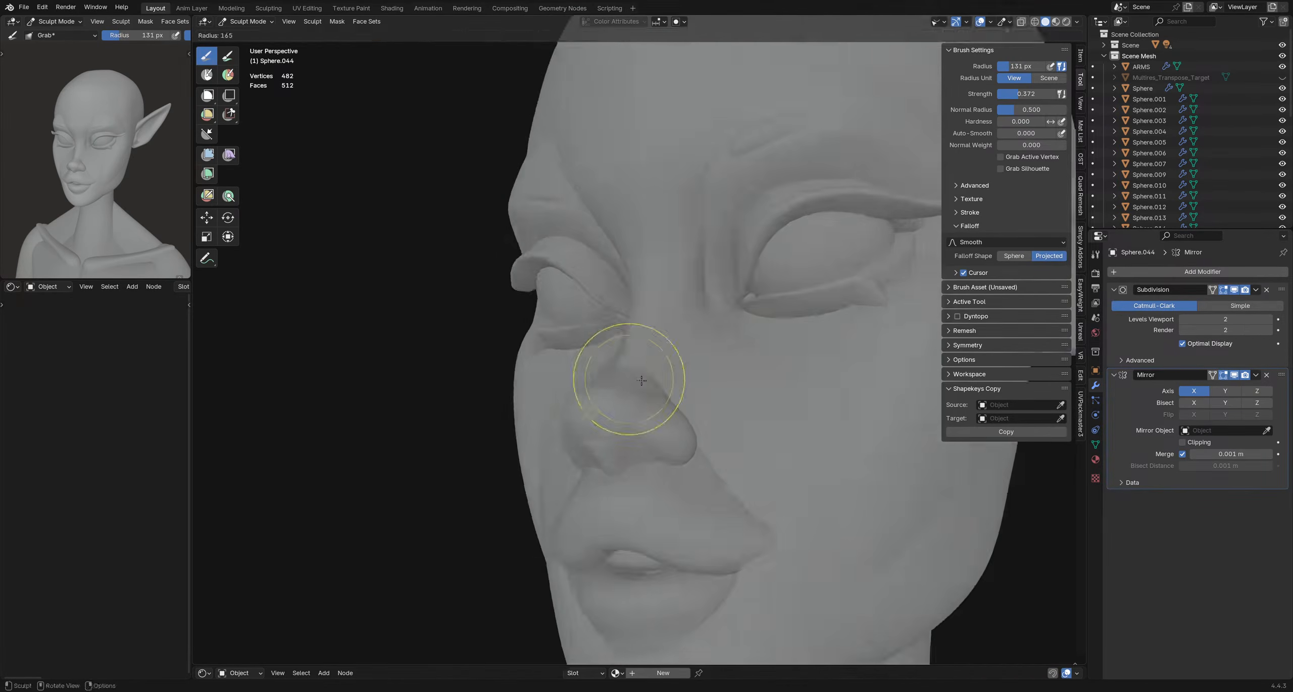
click(642, 381)
mouse_move(647, 429)
middle_down()
mouse_move(644, 375)
mouse_move(563, 392)
mouse_move(593, 376)
middle_up()
key(f)
click(650, 376)
key(f)
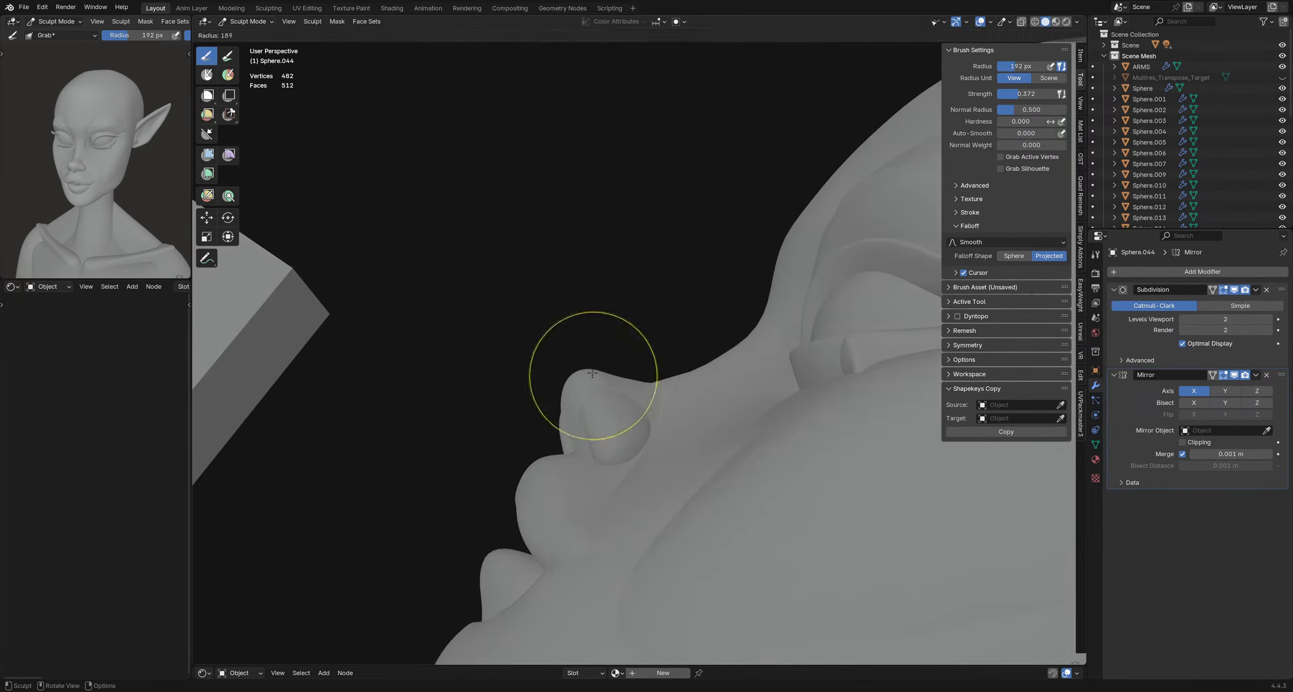
click(591, 376)
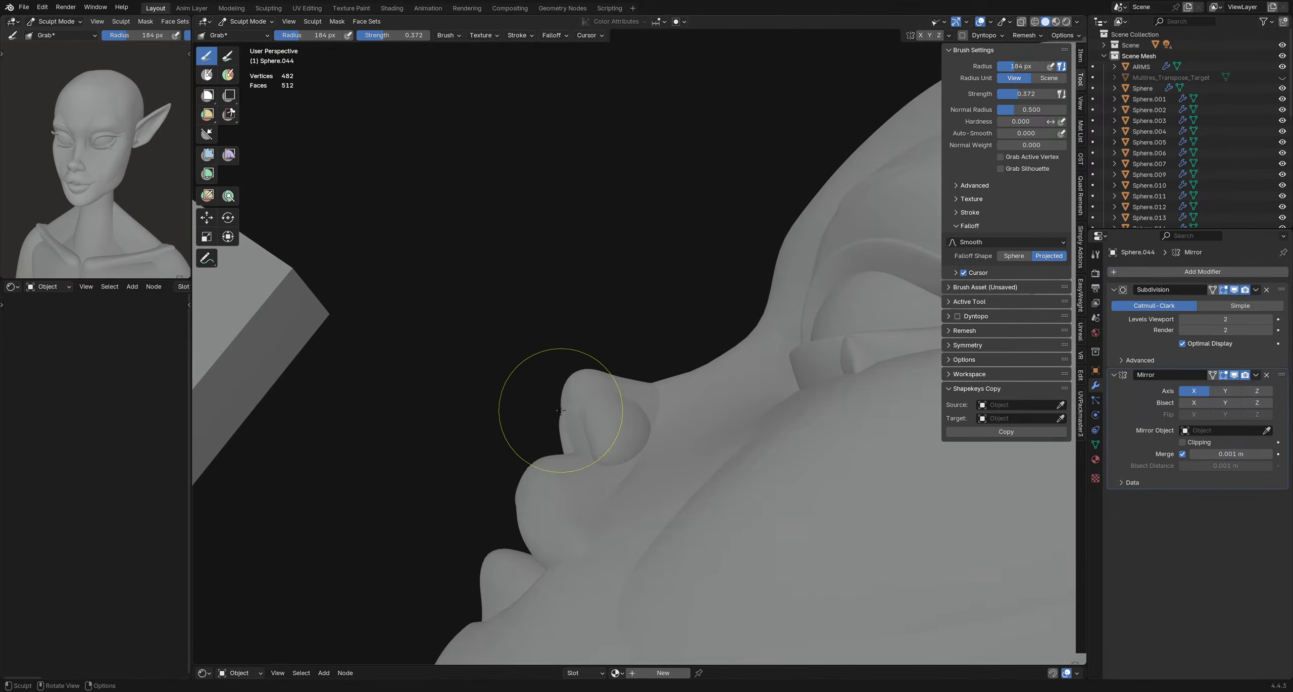
drag(560, 410, 569, 414)
- Refine the nostril wing's lower edge and outer contour with the Grab brush at radii of 142 and 124 px
middle_drag(606, 378, 634, 383)
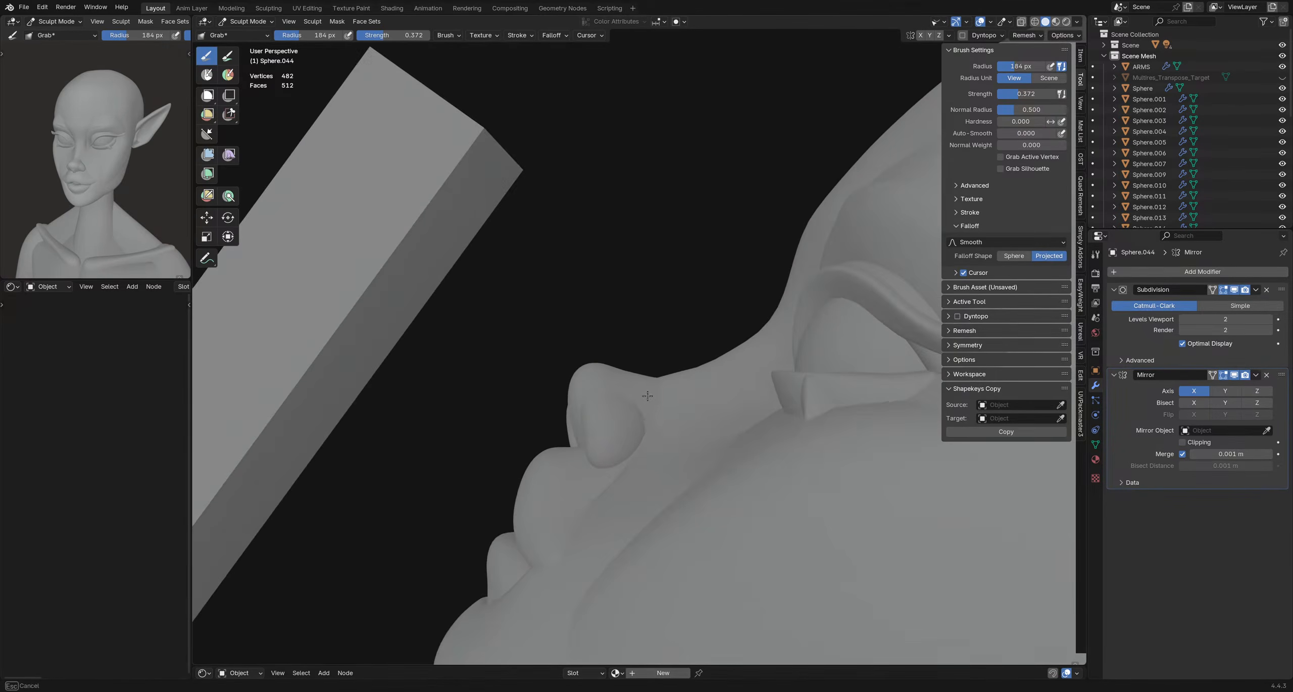
key(f)
drag(648, 396, 634, 409)
click(704, 427)
mouse_move(632, 408)
middle_down()
mouse_move(652, 394)
mouse_move(675, 402)
mouse_move(660, 346)
middle_up()
key(f)
click(645, 406)
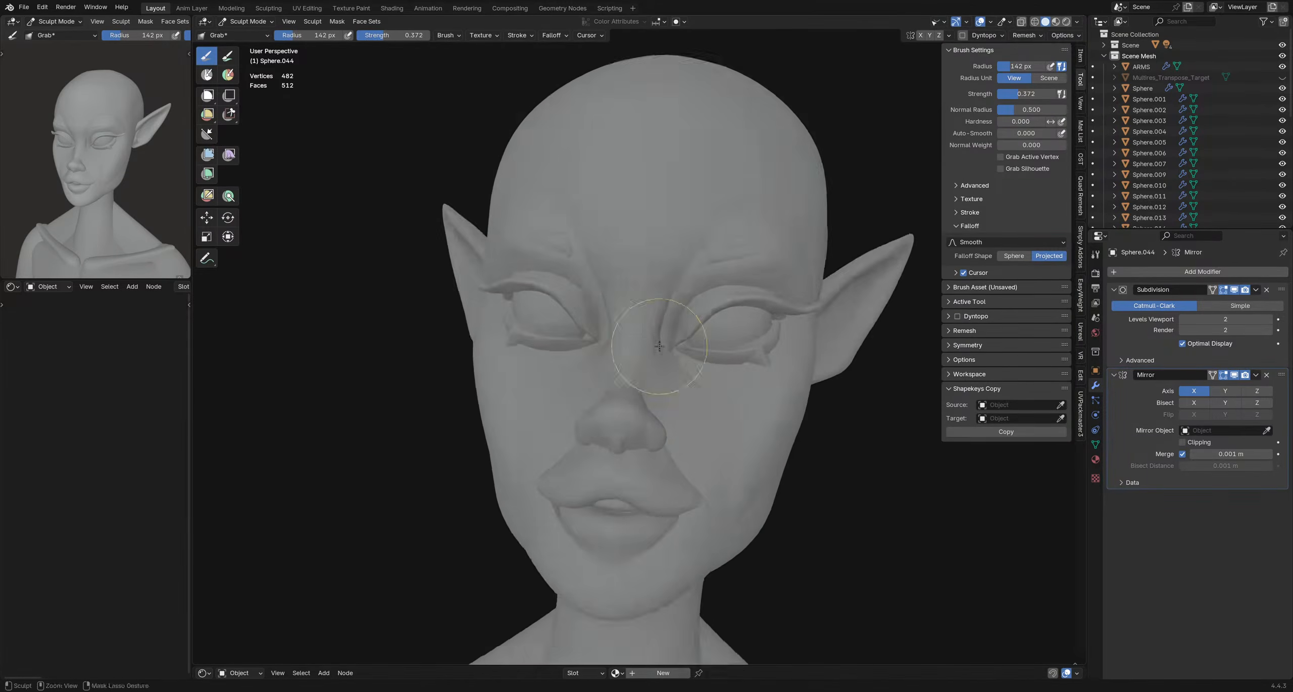
scroll(659, 347, down, 2)
key(f)
click(656, 416)
mouse_move(663, 413)
middle_down()
mouse_move(628, 410)
mouse_move(642, 419)
mouse_move(645, 362)
mouse_move(649, 374)
middle_up()
scroll(657, 404, up, 8)
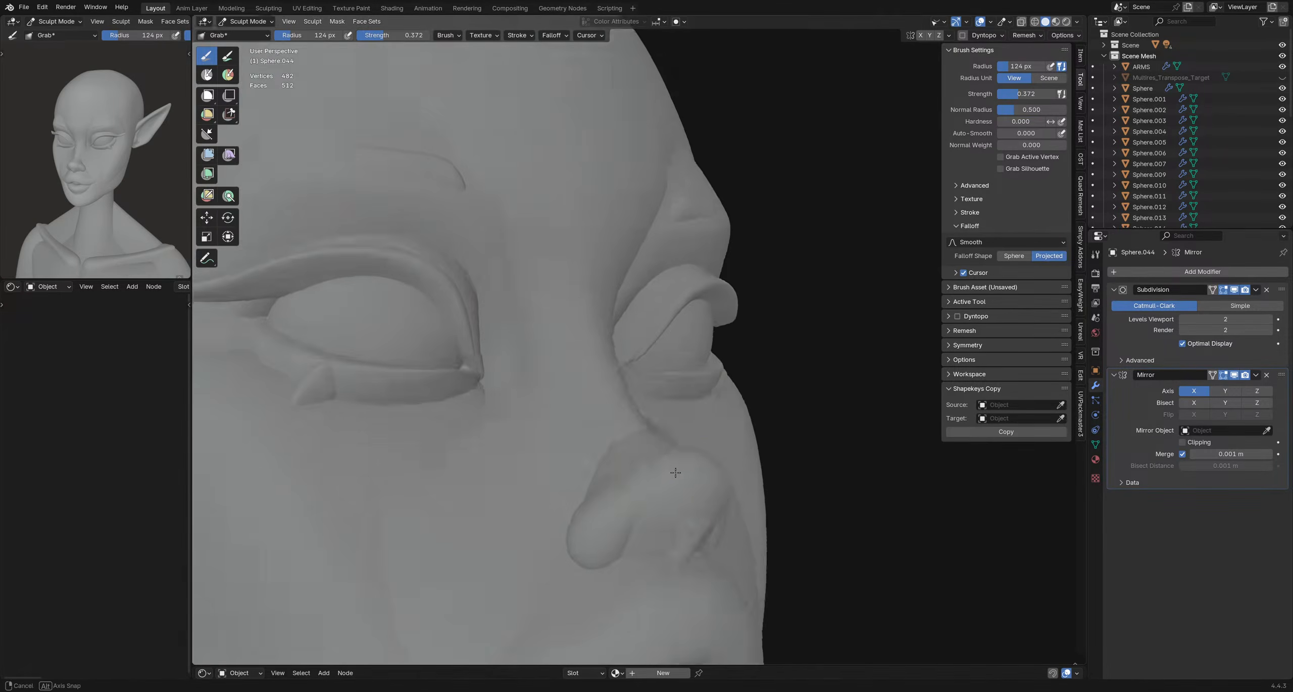
mouse_move(666, 426)
middle_down()
mouse_move(624, 429)
mouse_move(614, 448)
mouse_move(714, 364)
mouse_move(782, 365)
mouse_move(745, 392)
mouse_move(684, 301)
middle_up()
- Switch sculpting to the nose-tip mesh and reshape it from below with the Grab brush at radii of 160 and 130 px
key(alt+q)
key(f)
click(735, 364)
key(f)
click(787, 379)
key(f)
click(796, 387)
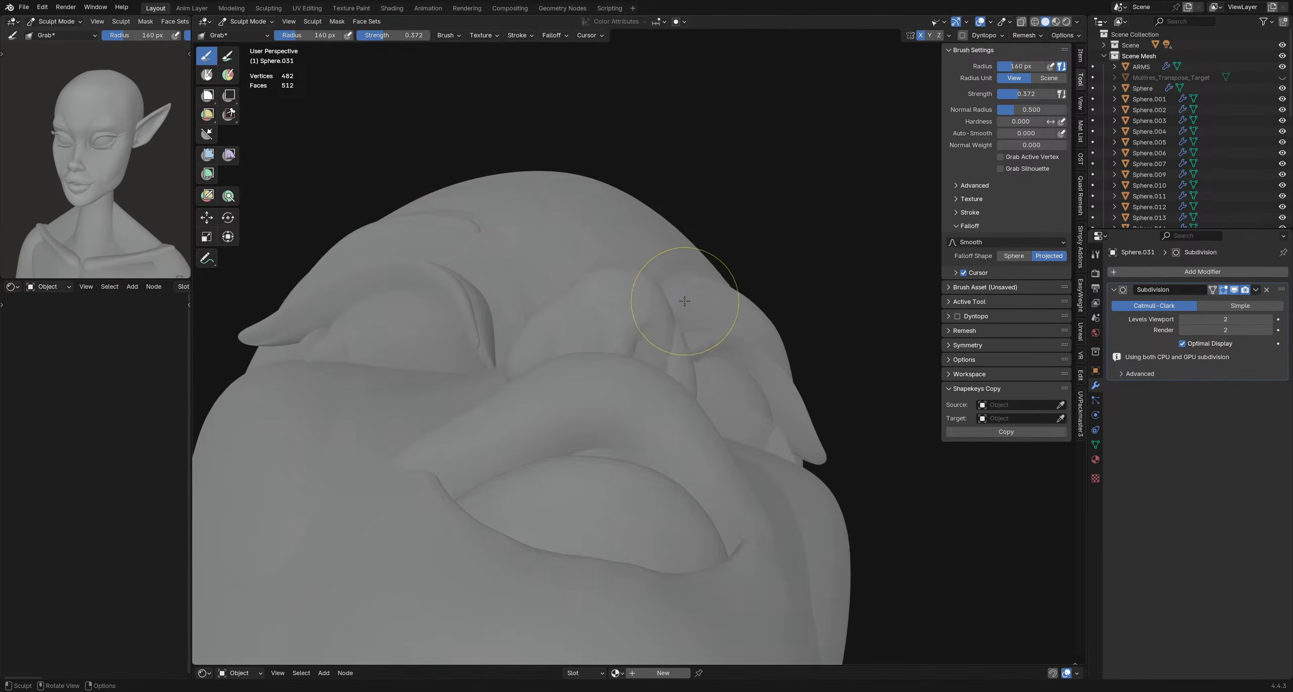
key(f)
click(682, 299)
mouse_move(679, 291)
middle_down()
mouse_move(696, 298)
mouse_move(713, 355)
mouse_move(768, 404)
middle_up()
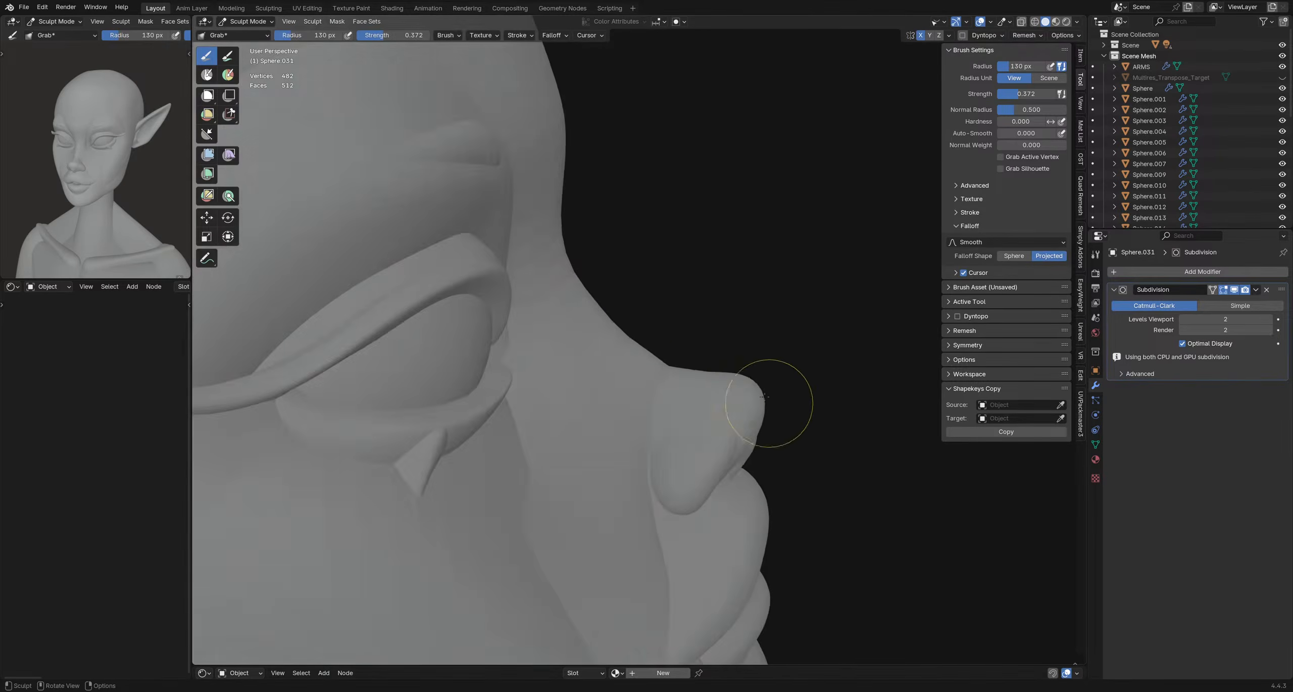
- Adjust the top of the nose tip in profile with the Grab brush at a 150 px radius
middle_drag(738, 365, 750, 356)
key(f)
click(734, 345)
drag(733, 344, 733, 352)
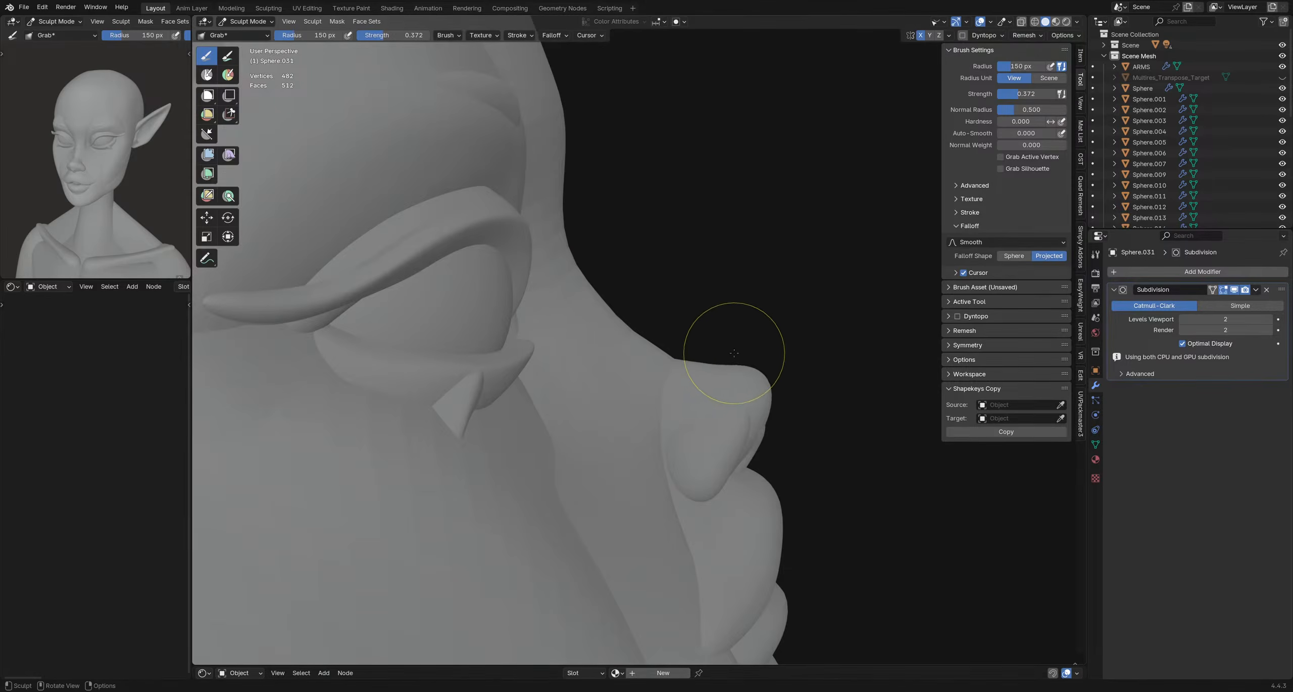
mouse_move(735, 354)
middle_down()
mouse_move(713, 372)
mouse_move(497, 381)
mouse_move(607, 436)
middle_up()
key(f)
click(507, 391)
- Return to Object Mode, check the whole head from several angles and save the file
scroll(571, 401, down, 3)
scroll(567, 396, down, 3)
middle_drag(566, 396, 606, 350)
scroll(615, 351, down, 1)
scroll(615, 351, down, 2)
key(ctrl+Tab)
click(539, 356)
key(ctrl+s)
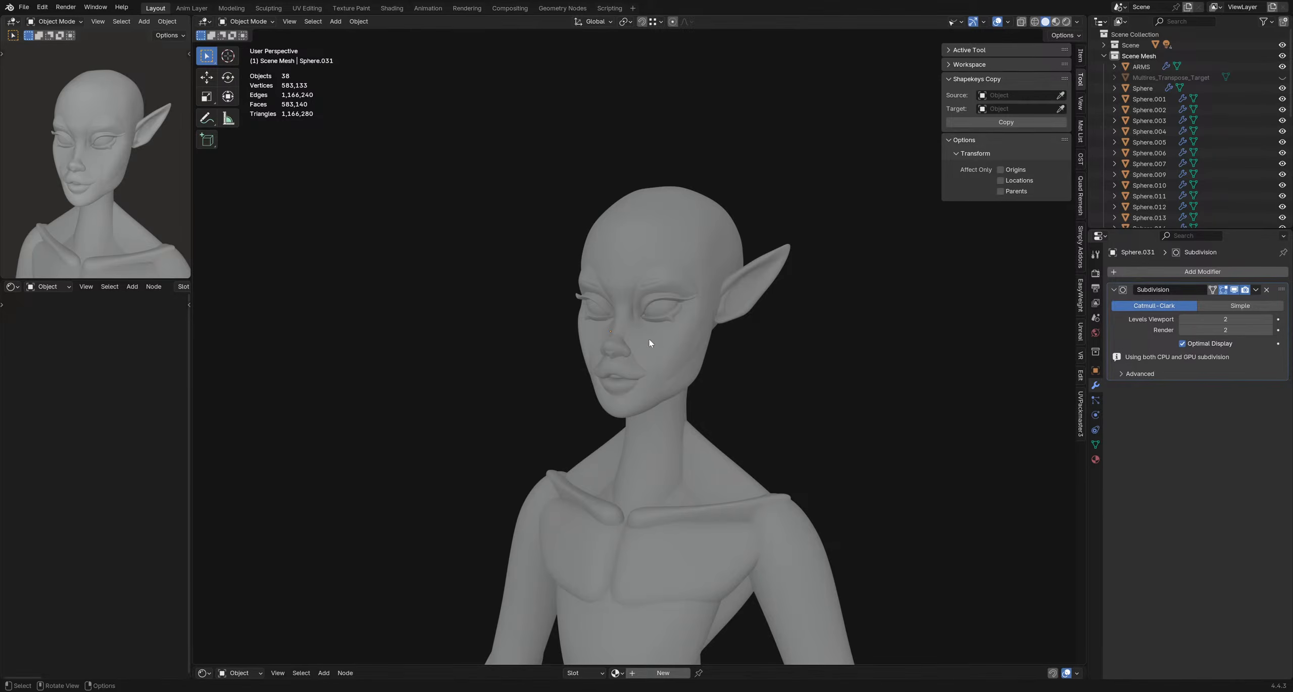
shift+middle_drag(697, 357, 723, 362)
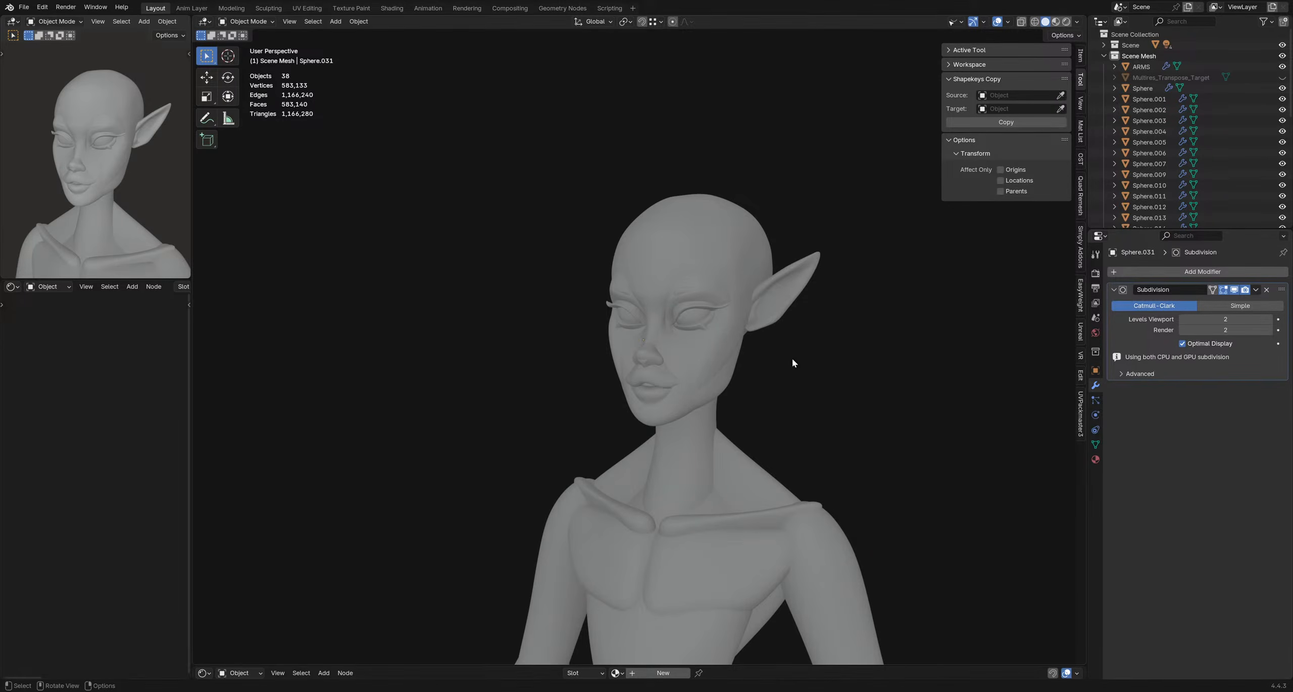
mouse_move(792, 407)
middle_down()
mouse_move(856, 410)
mouse_move(839, 422)
mouse_move(717, 413)
mouse_move(773, 413)
middle_up()
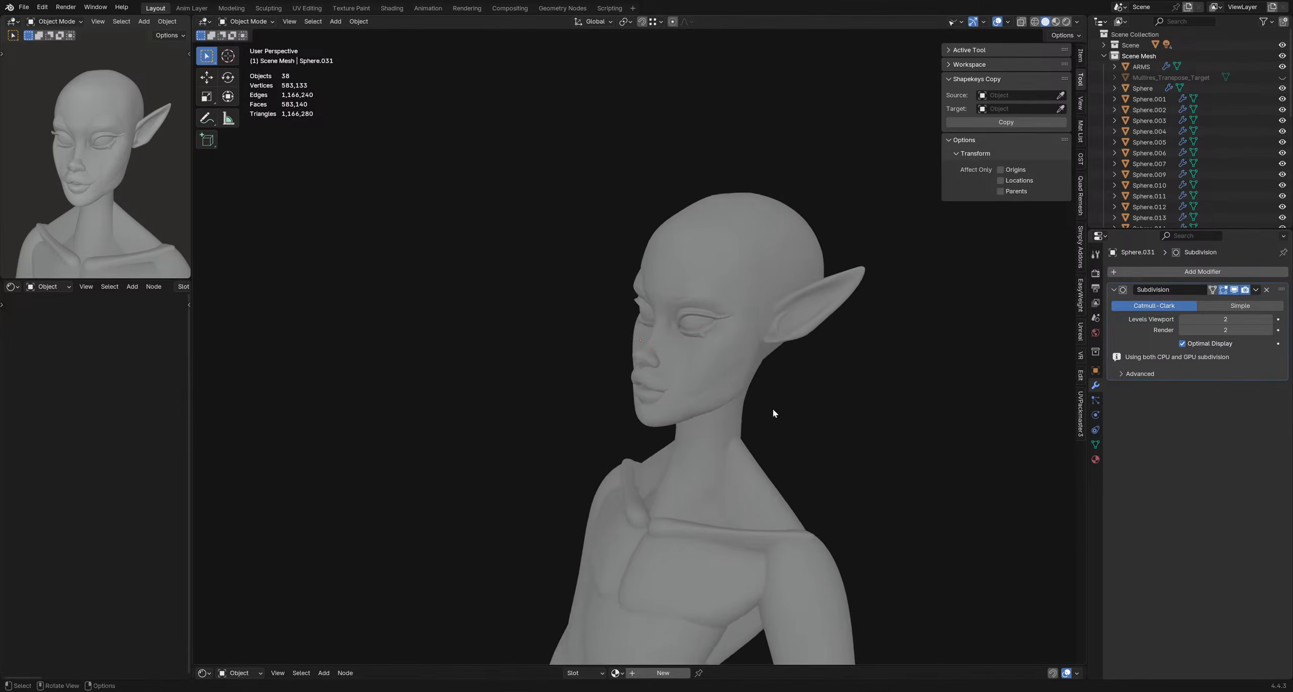
middle_drag(825, 357, 681, 340)
key(ctrl+s)
- Select the main head mesh, enter Sculpt Mode and adjust the back of the skull with the Grab brush
click(683, 340)
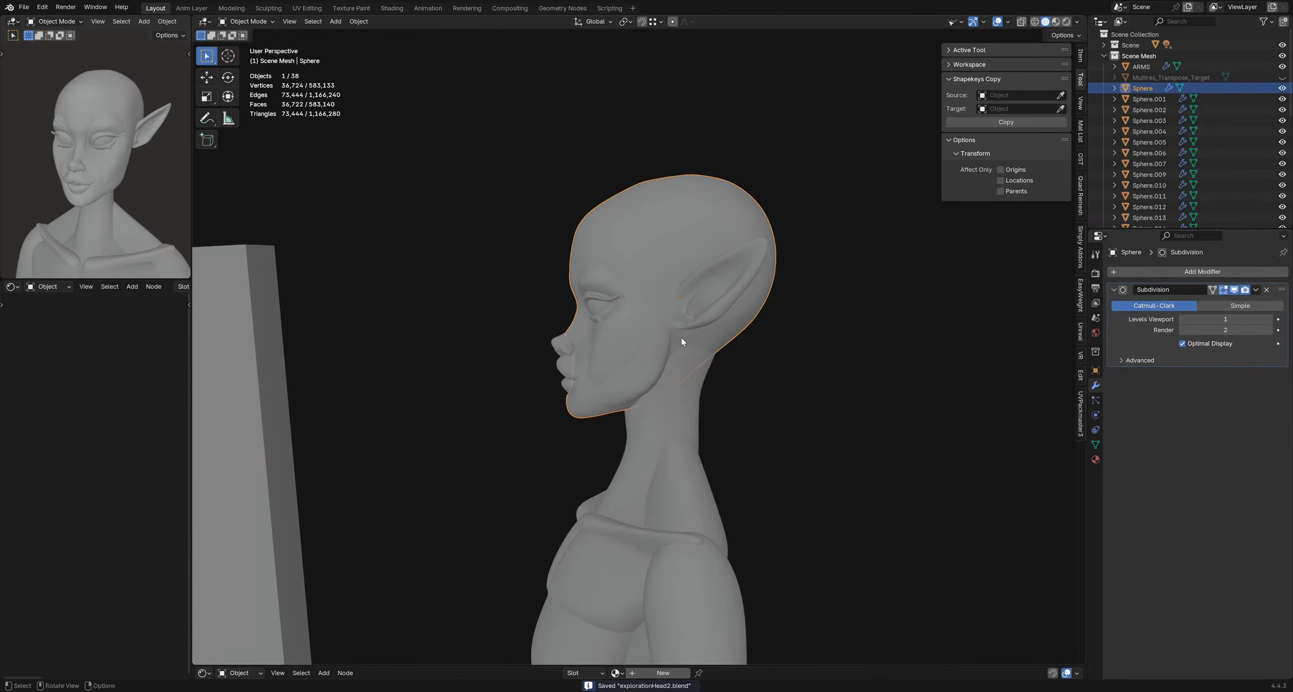
key(ctrl+Tab)
click(681, 404)
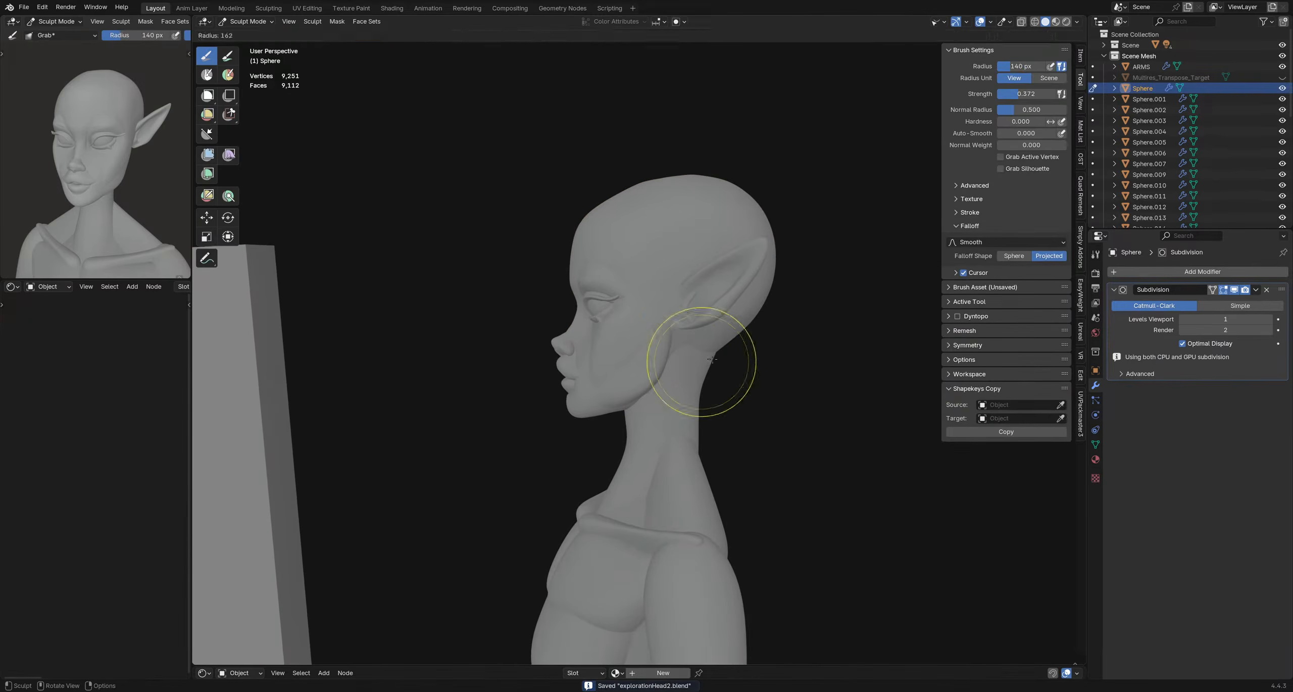
drag(755, 331, 753, 379)
mouse_move(677, 394)
middle_down()
mouse_move(808, 389)
mouse_move(577, 372)
mouse_move(609, 144)
middle_up()
key(f)
click(555, 208)
drag(542, 208, 553, 245)
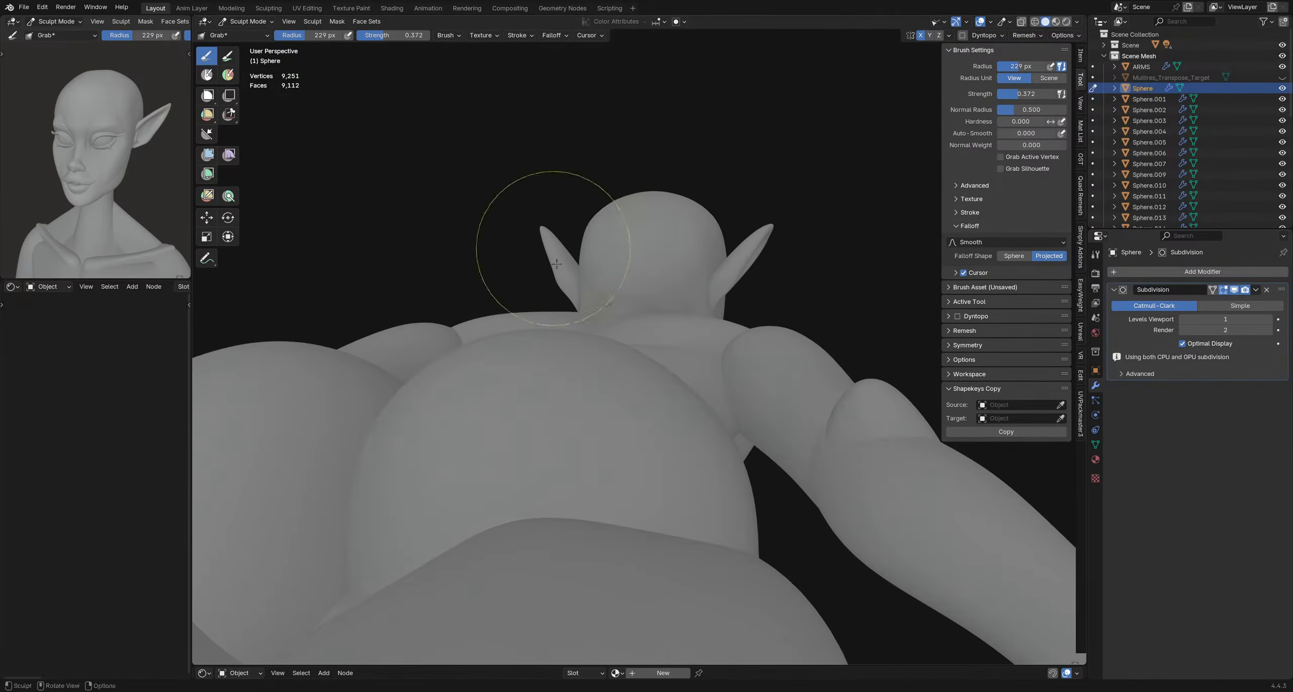
- Push in the lower sides of the head behind the ears with the Grab brush at radii of 240 and 184 px
mouse_move(554, 246)
middle_down()
mouse_move(570, 447)
mouse_move(530, 348)
middle_up()
key(f)
click(529, 349)
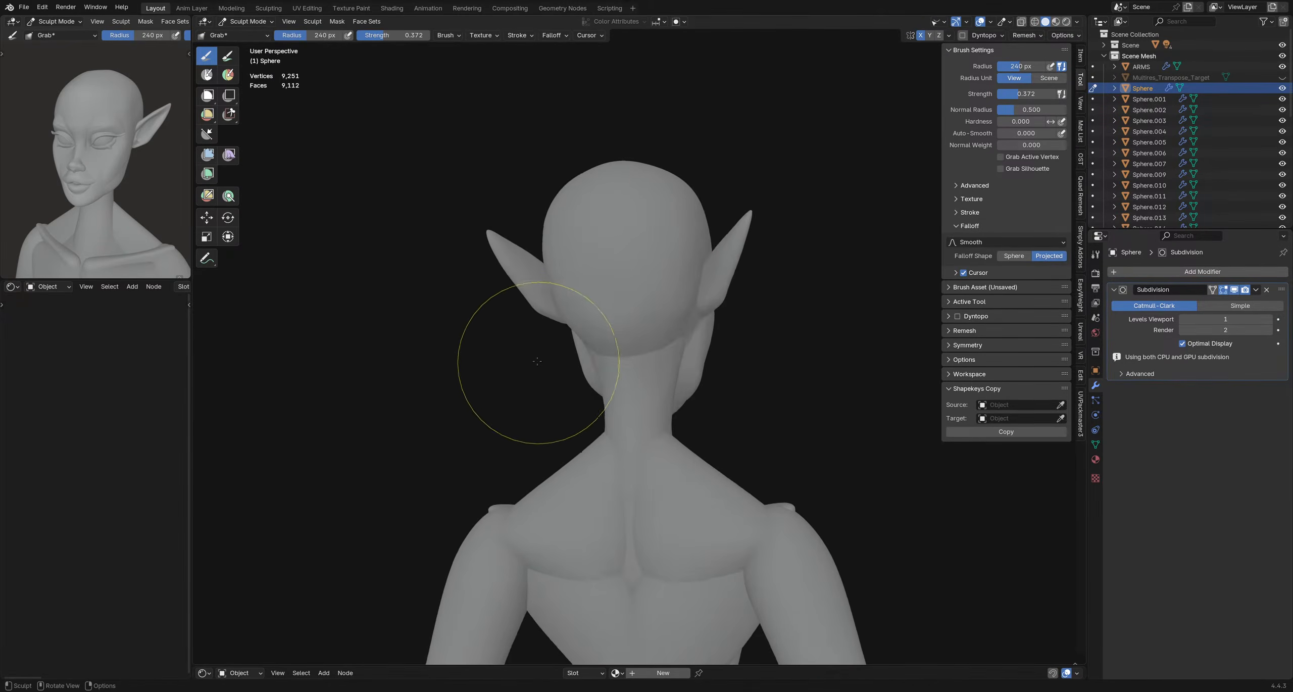
drag(530, 345, 536, 344)
middle_drag(536, 344, 540, 338)
key(f)
click(539, 338)
drag(539, 338, 546, 339)
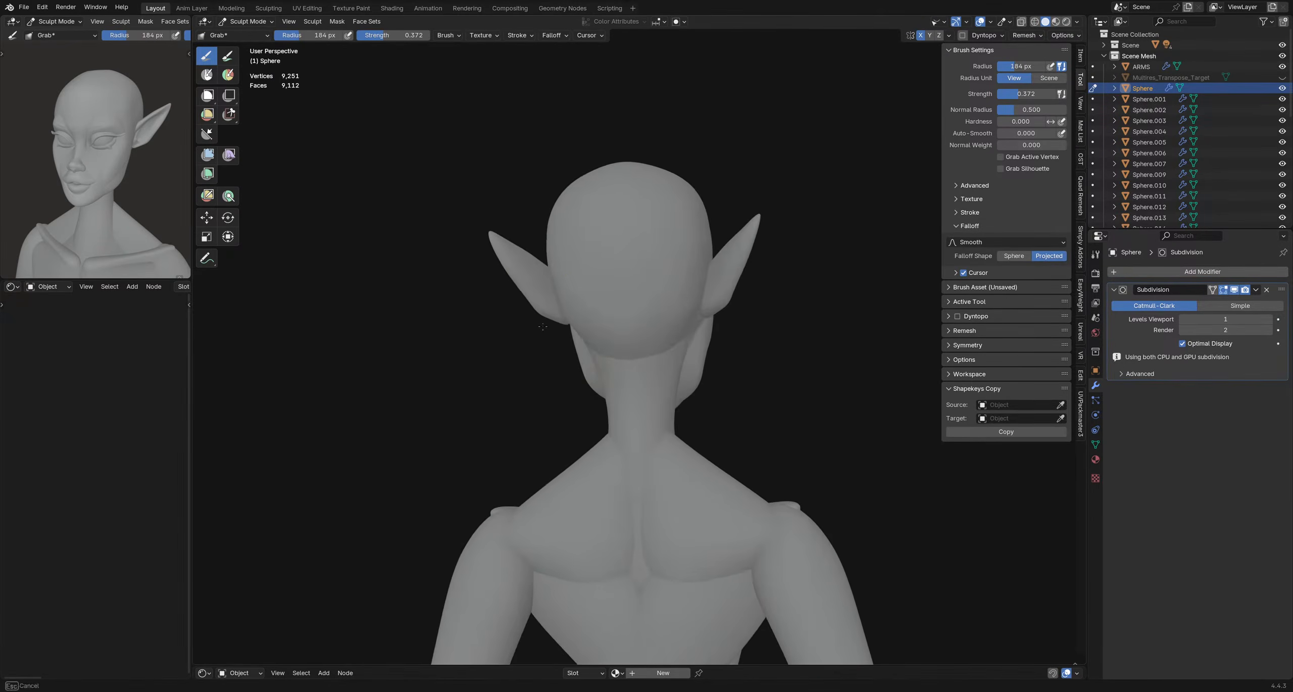
- Switch sculpting to the cheek-and-jaw mesh and pull its side contour inward with the Grab brush
mouse_move(547, 340)
middle_down()
mouse_move(796, 404)
mouse_move(678, 383)
middle_up()
key(alt+q)
key(f)
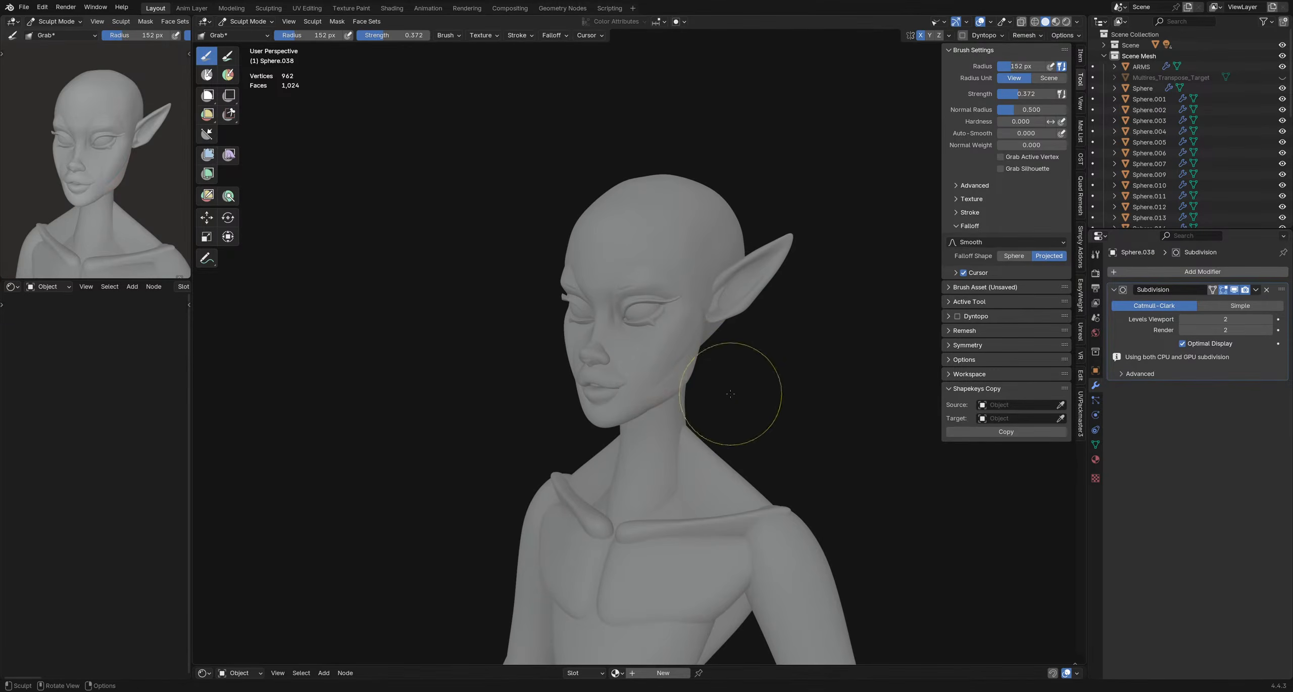
click(705, 386)
mouse_move(745, 375)
middle_down()
mouse_move(881, 422)
mouse_move(737, 288)
mouse_move(549, 404)
middle_up()
key(f)
drag(574, 402, 566, 401)
mouse_move(566, 401)
middle_down()
mouse_move(615, 398)
mouse_move(596, 402)
middle_up()
- Refine the jawline from the front and side with the Grab brush at a 164 px radius, then return to Object Mode
key(f)
click(576, 403)
drag(592, 399, 583, 396)
middle_drag(583, 396, 489, 366)
mouse_move(636, 399)
middle_down()
mouse_move(612, 396)
mouse_move(635, 397)
middle_up()
drag(696, 395, 679, 399)
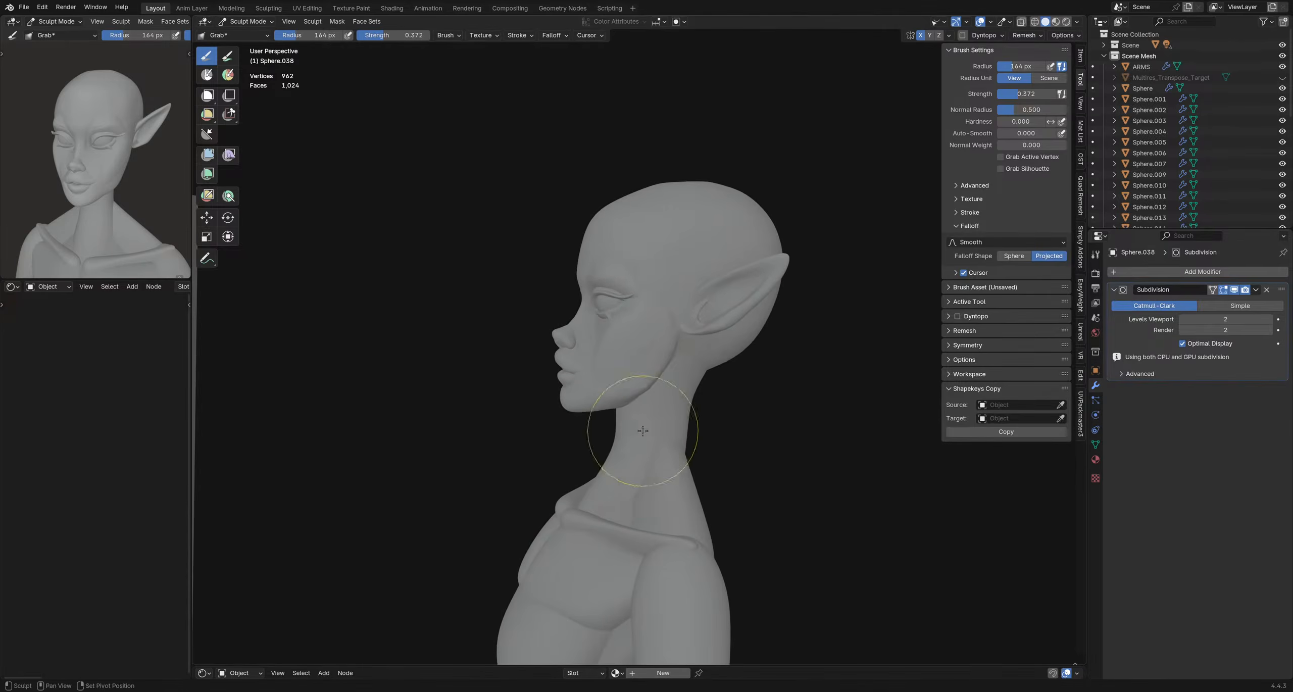
middle_drag(679, 399, 571, 375)
key(ctrl+Tab)
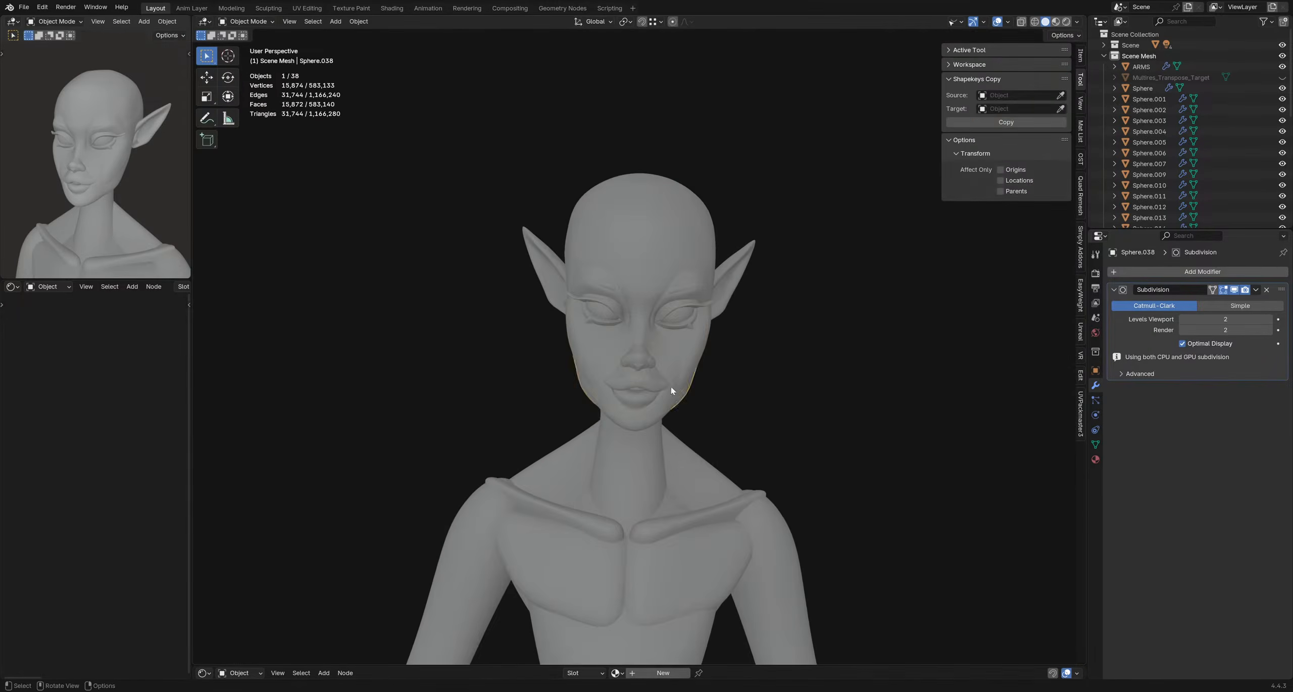
mouse_move(672, 389)
middle_down()
mouse_move(781, 399)
mouse_move(771, 415)
mouse_move(802, 414)
middle_up()
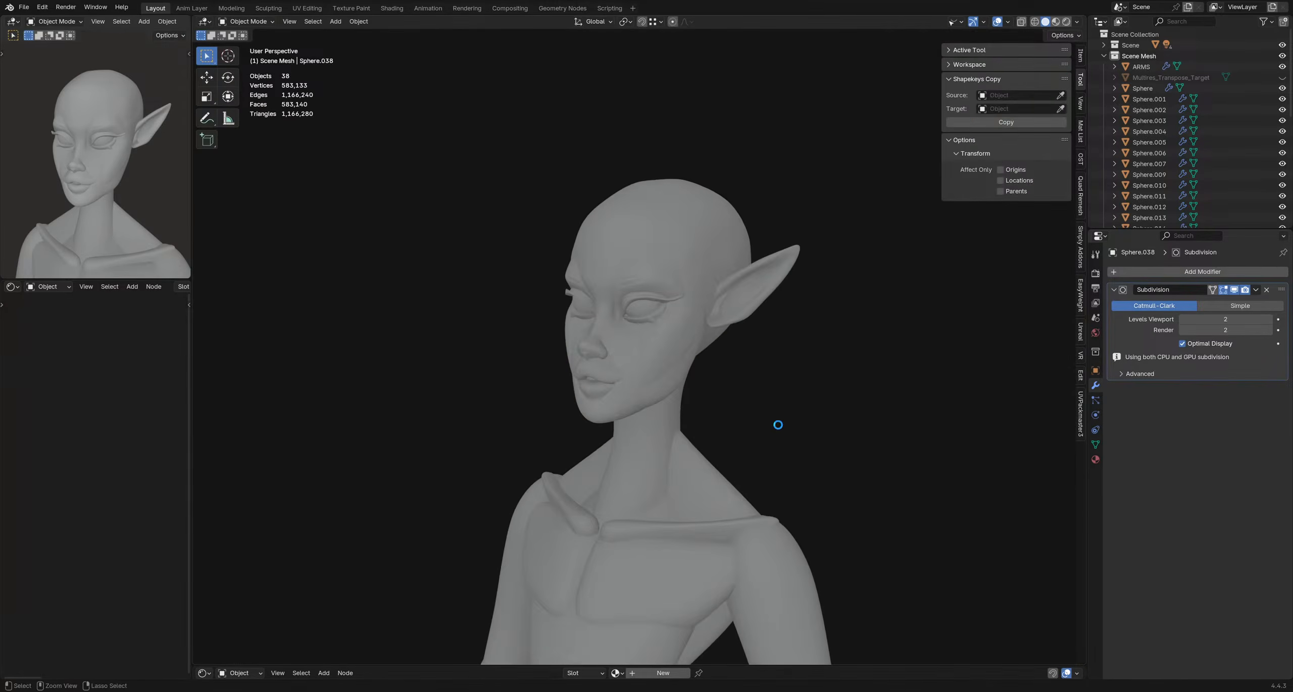
- Save the file and examine the face, nose and jaw profile from the front, three-quarter and side
key(ctrl+s)
middle_drag(514, 95, 450, 238)
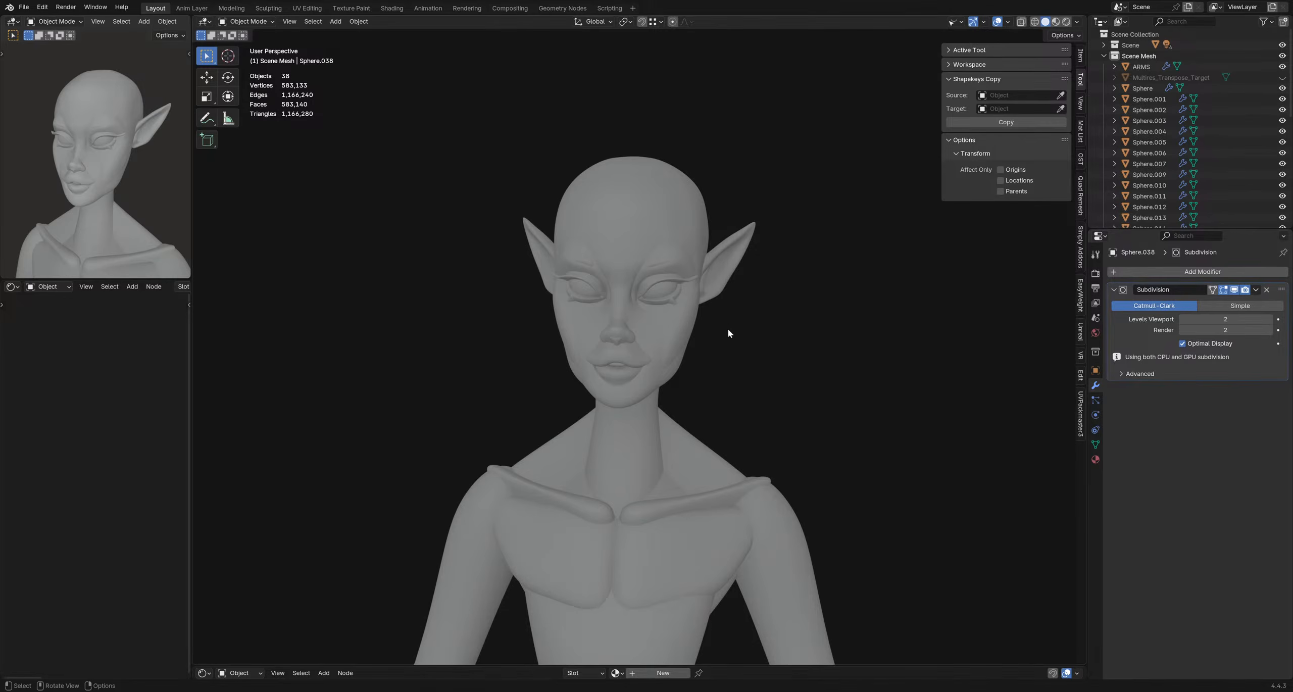
middle_drag(697, 353, 709, 379)
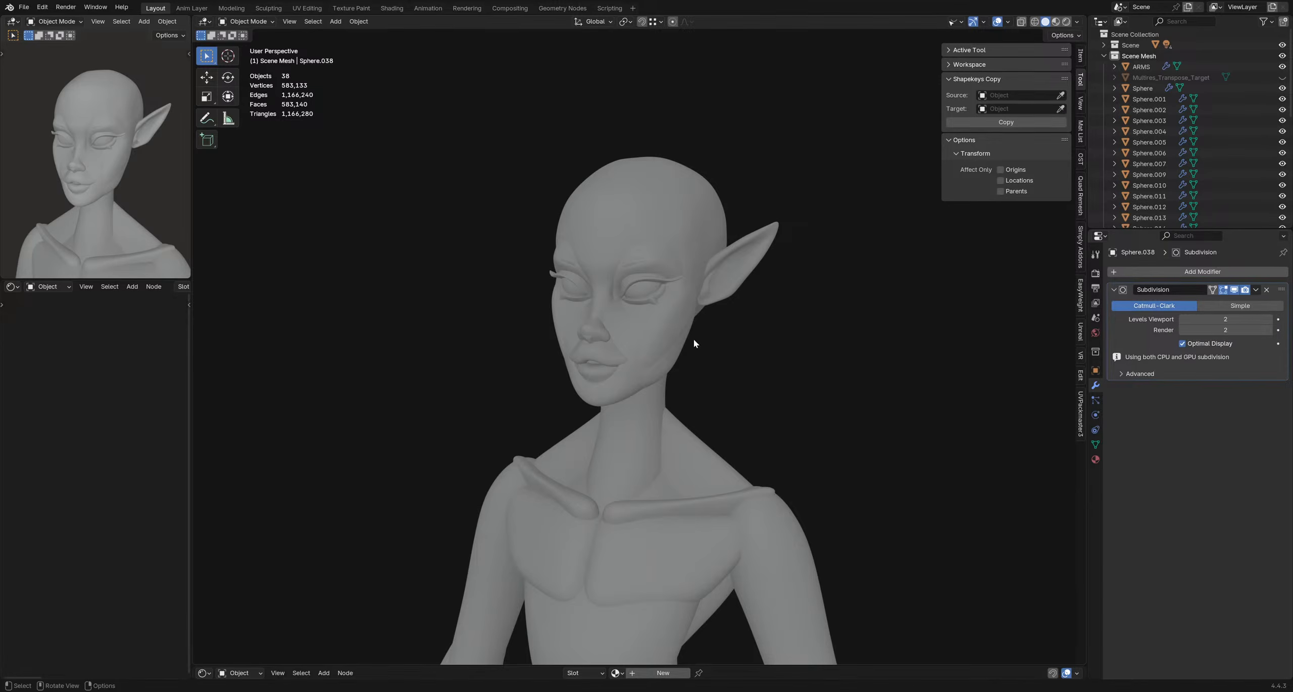
middle_drag(693, 339, 622, 375)
key(ctrl+s)
scroll(593, 350, up, 6)
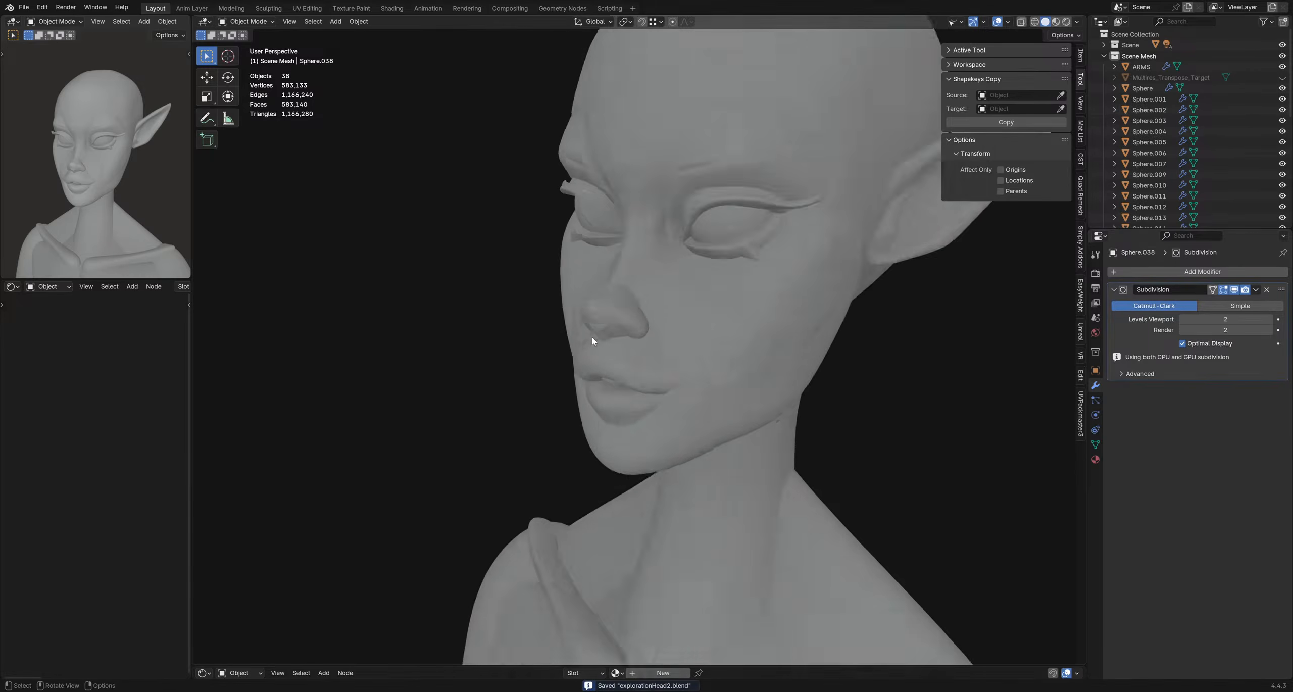
middle_drag(616, 331, 580, 340)
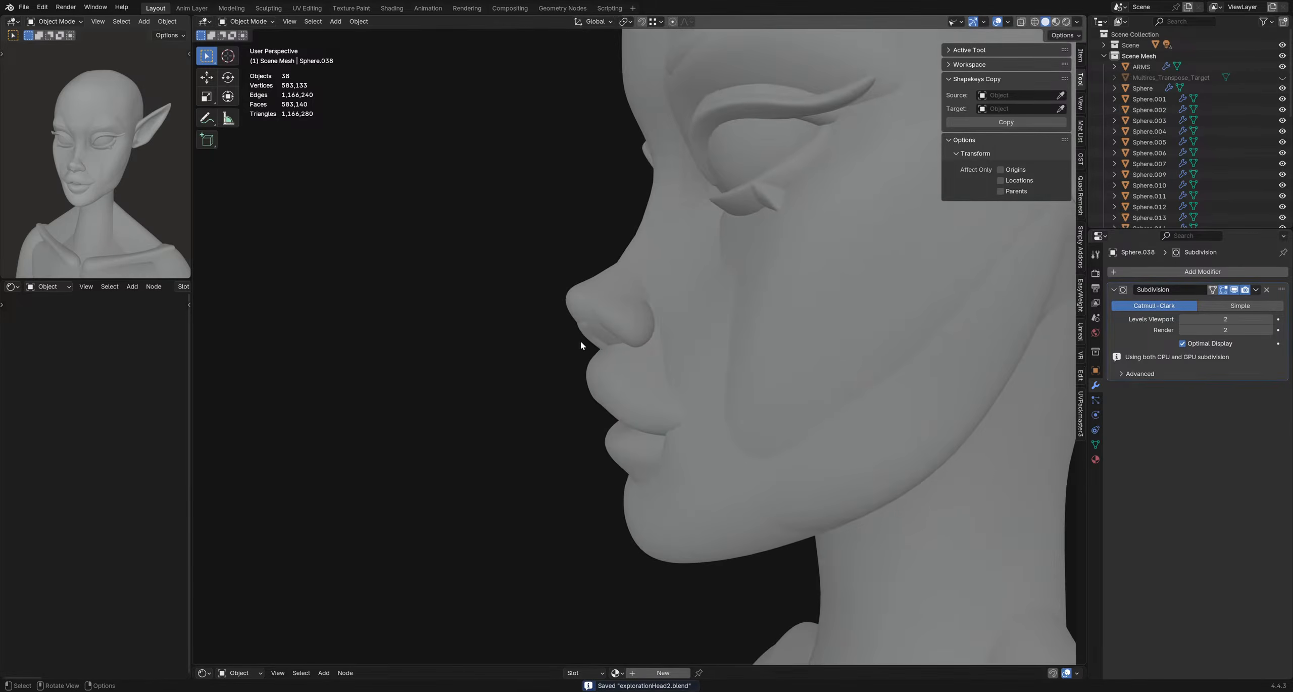
scroll(581, 341, down, 6)
scroll(661, 363, down, 5)
middle_drag(646, 392, 699, 407)
key(ctrl+s)
- Add a UV sphere, move it along Y to the figure and raise it about 2.19 m along Z
key(shift+a)
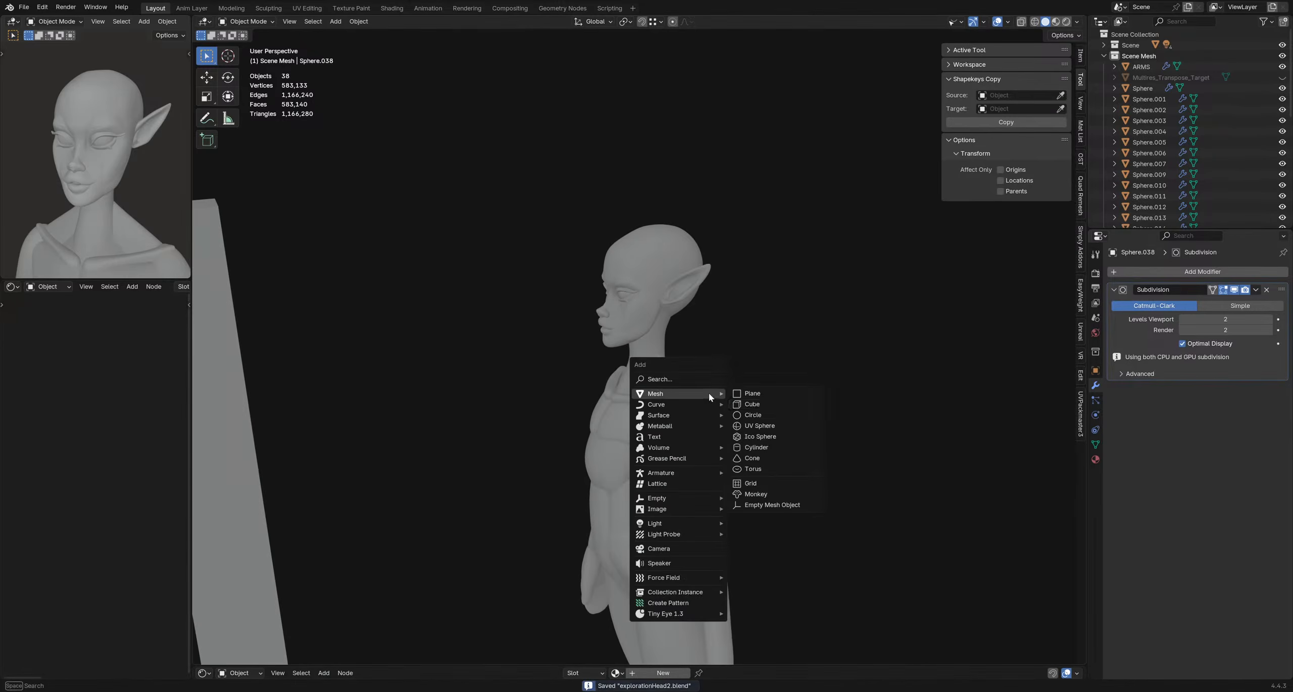
click(757, 425)
middle_drag(752, 424, 647, 350)
key(g)
key(y)
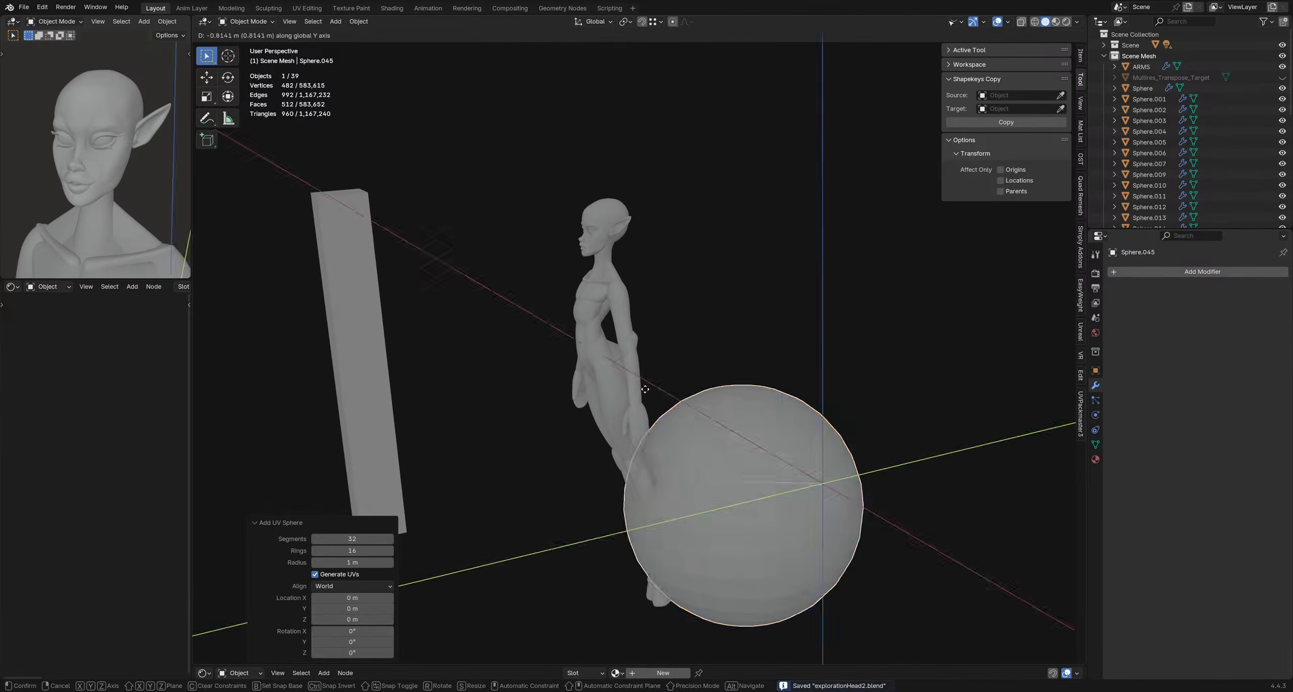
click(505, 396)
key(g)
key(z)
click(562, 152)
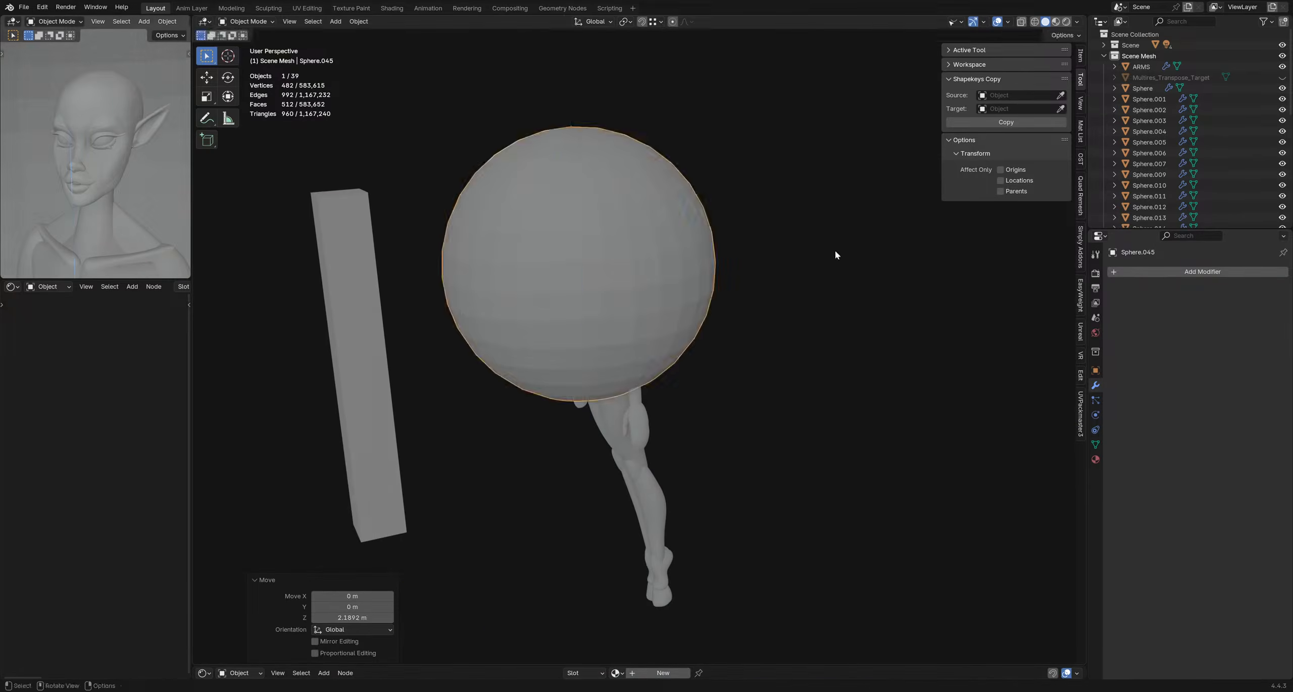
- Scale the sphere to about 0.066 and raise it about 0.178 m along Z to the nose and mouth area
key(s)
click(605, 266)
scroll(605, 265, up, 2)
middle_drag(606, 265, 655, 284)
scroll(654, 282, up, 5)
key(g)
key(z)
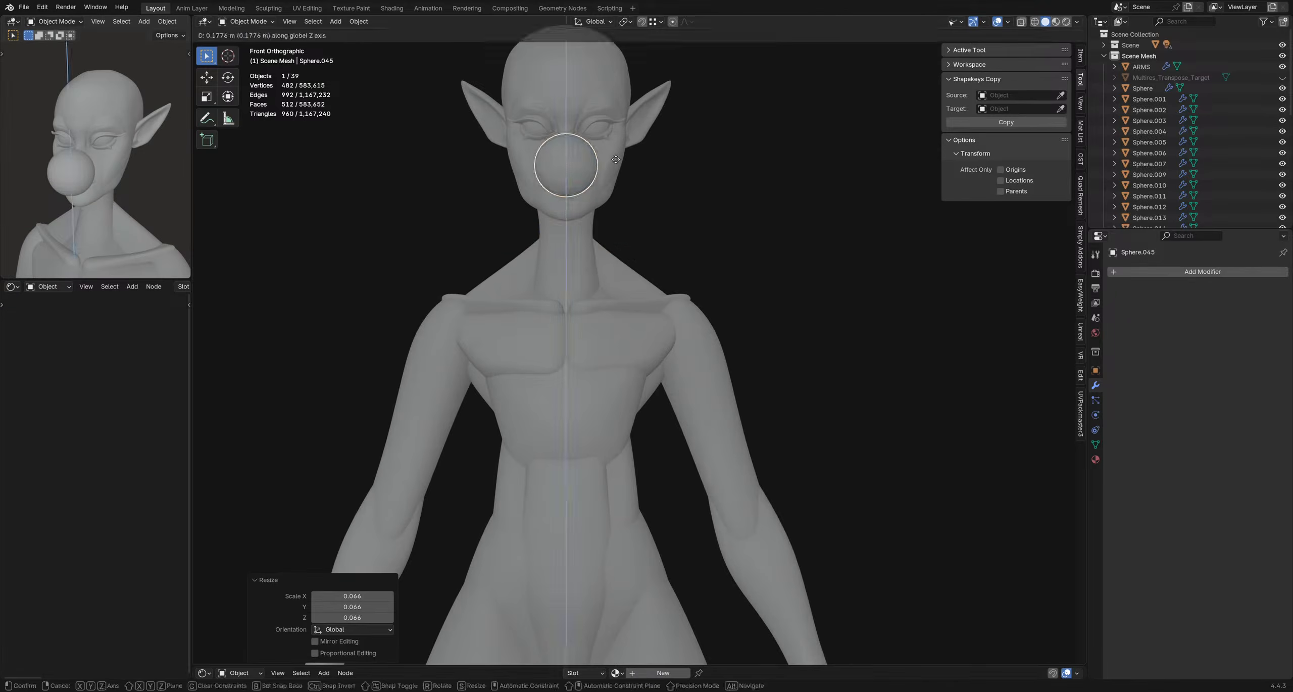
click(620, 157)
- Scale the sphere down further to roughly the size of the nose tip
scroll(606, 171, up, 7)
middle_drag(606, 179, 584, 249)
middle_drag(747, 289, 721, 283)
key(s)
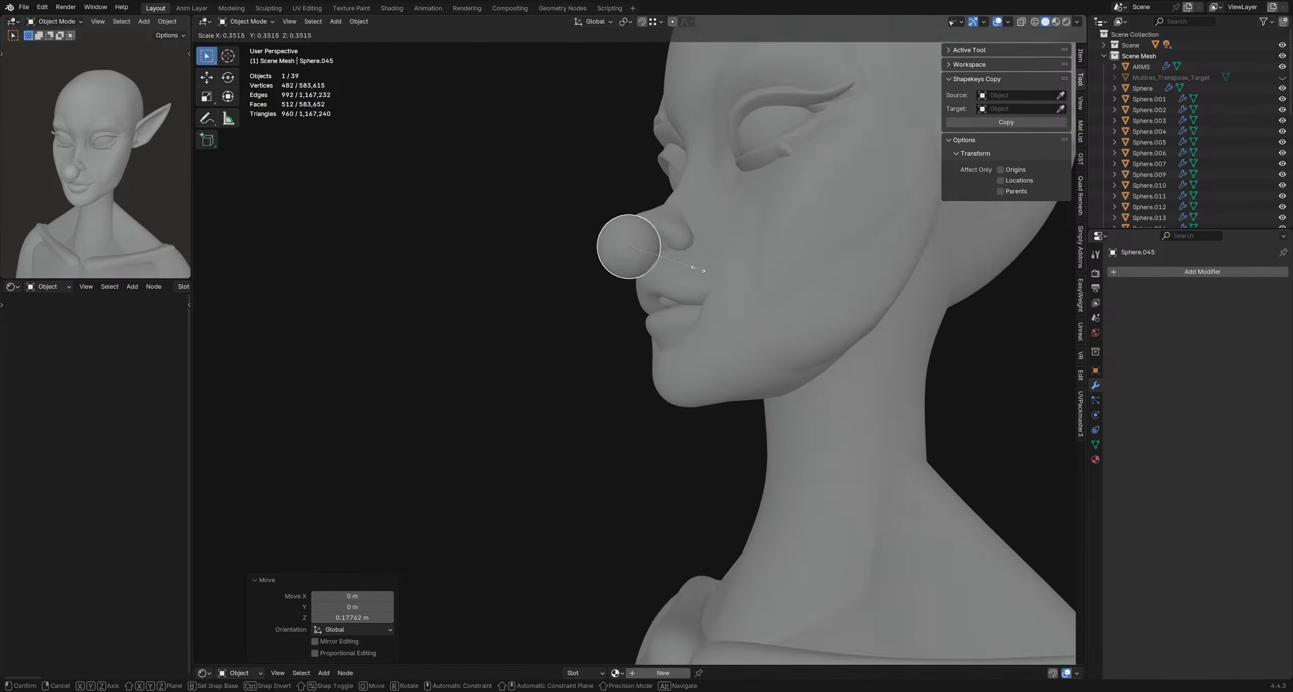
click(648, 256)
- Move the sphere about 0.009 m along Y to just below the nose tip and check it in the right side view
scroll(646, 261, up, 2)
key(g)
middle_click(692, 285)
middle_drag(645, 262, 705, 273)
right_click(704, 277)
key(g)
middle_click(680, 299)
click(688, 296)
key(KP_3)
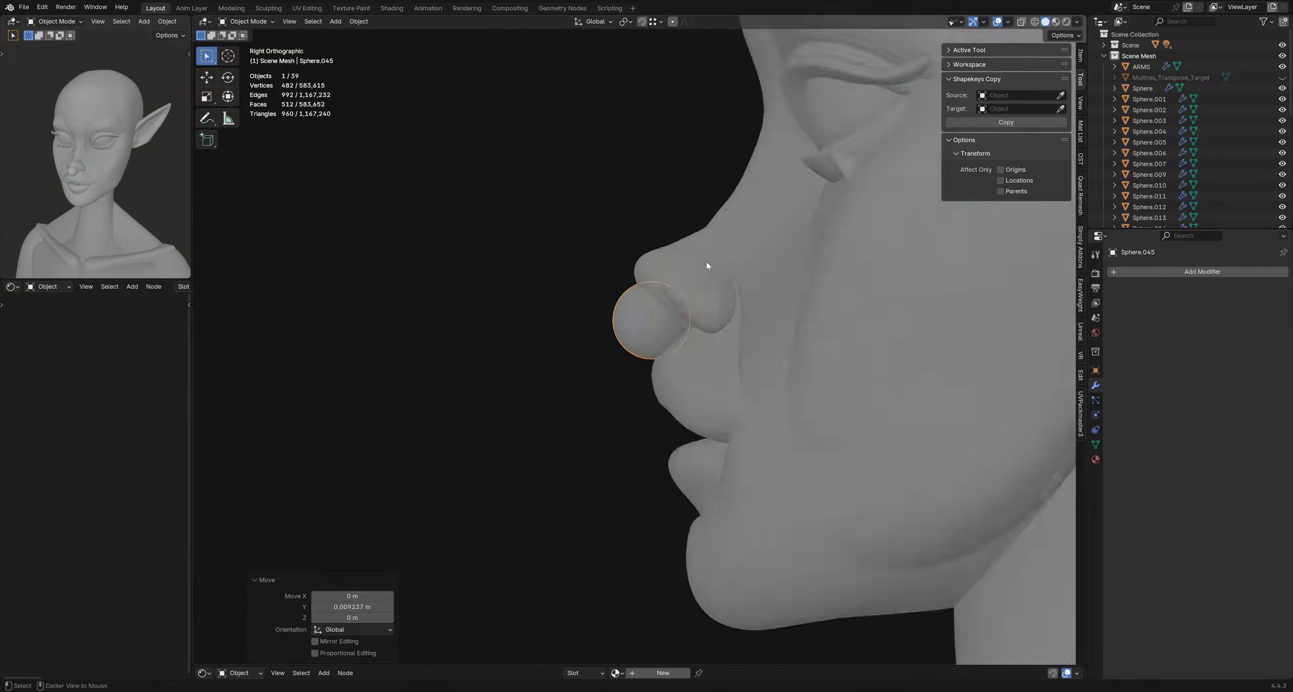
- Rotate the sphere about 34° in side view and move it up about 0.017 m onto the tip of the nose
key(r)
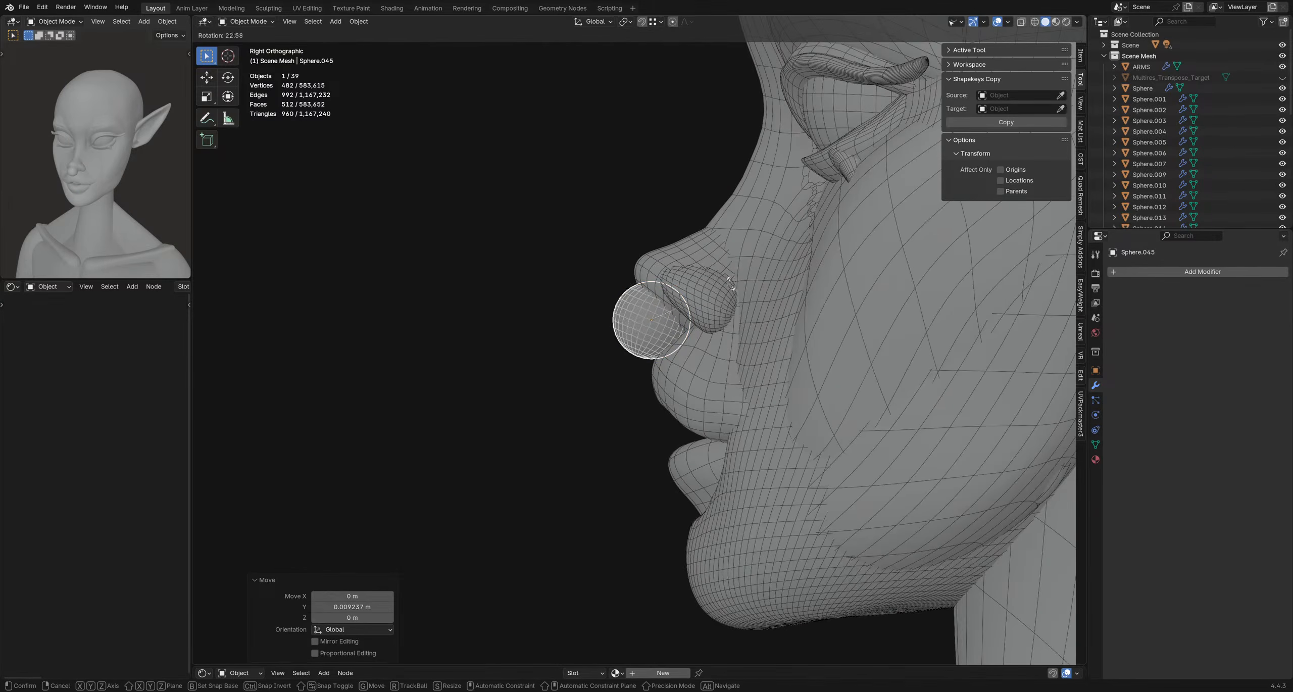
click(736, 293)
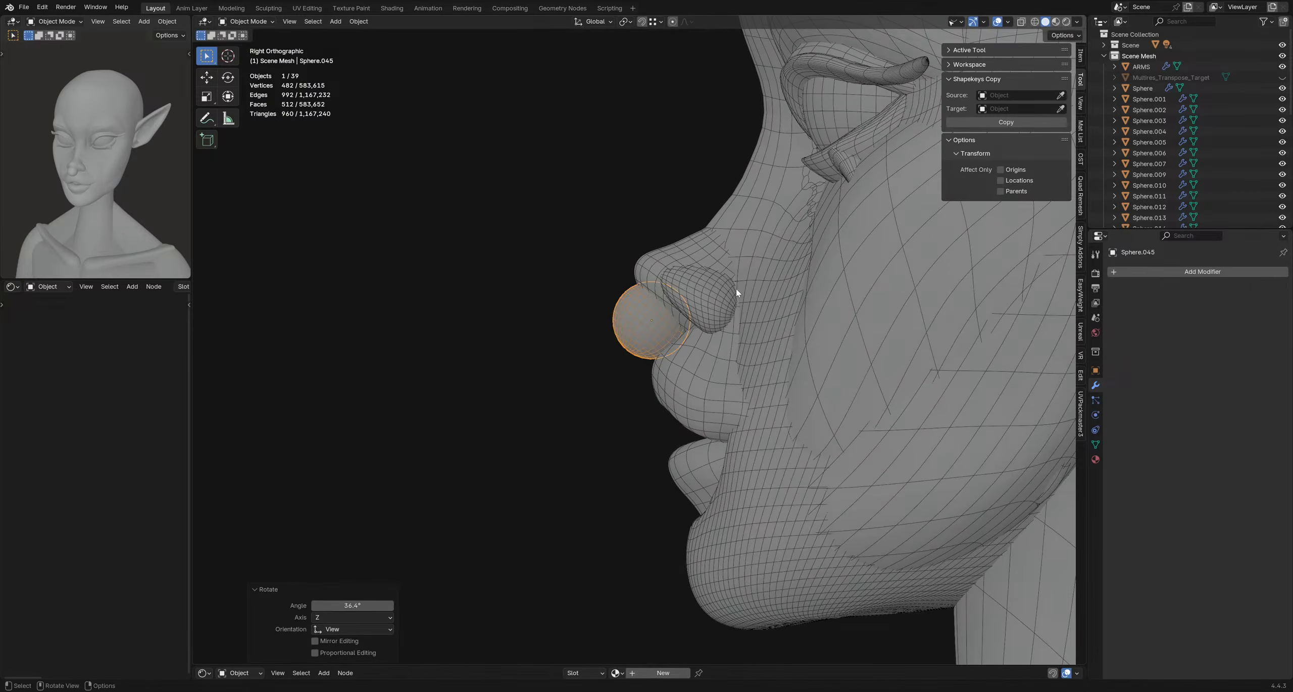
key(g)
click(752, 247)
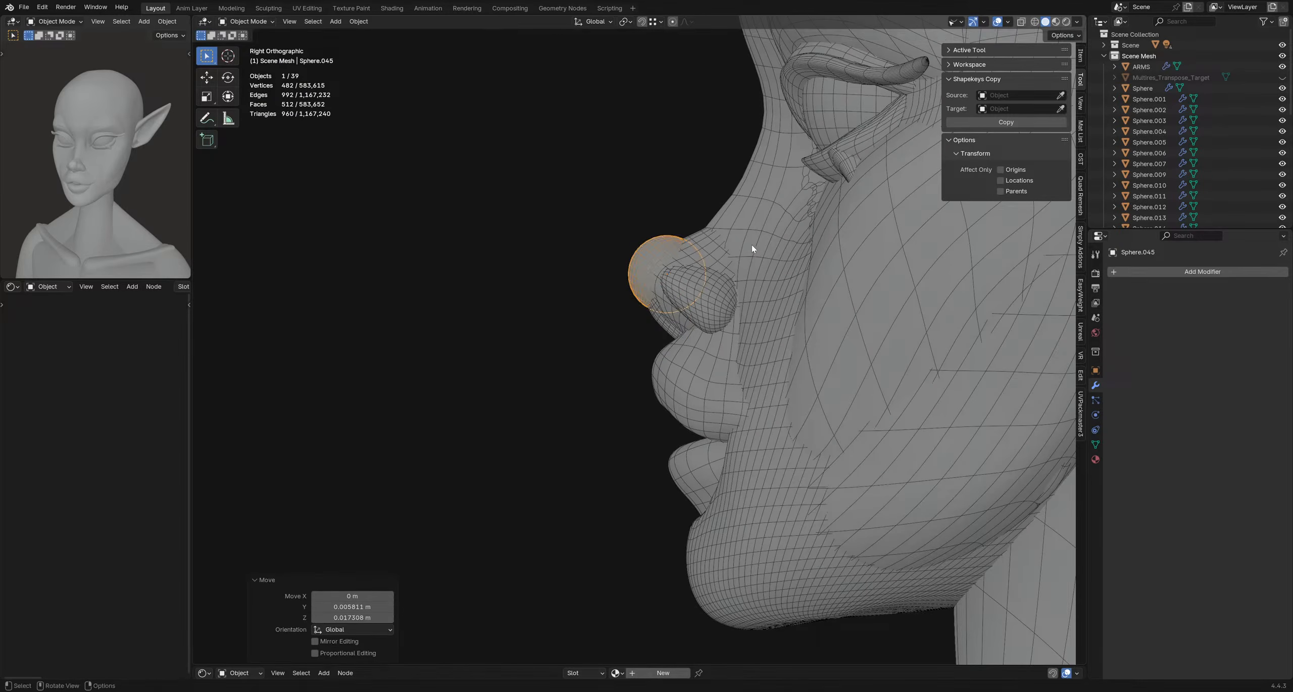
key(r)
click(755, 255)
key(g)
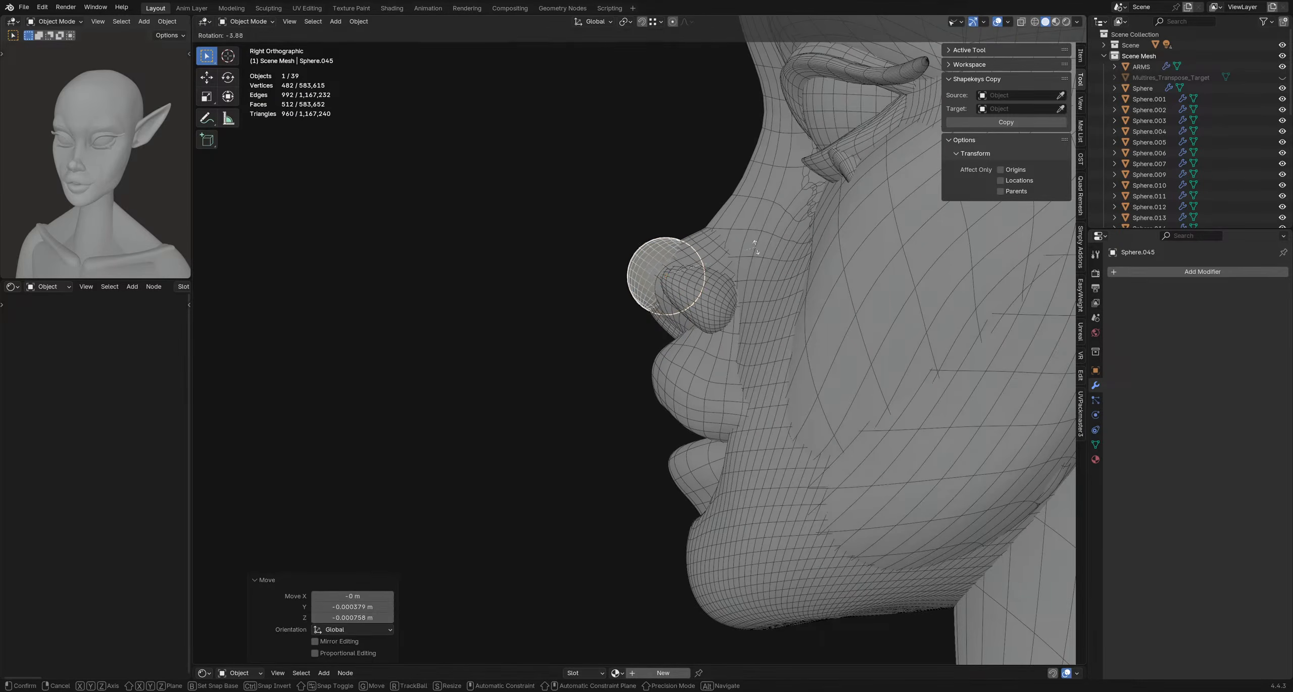
click(756, 252)
middle_drag(756, 251, 628, 301)
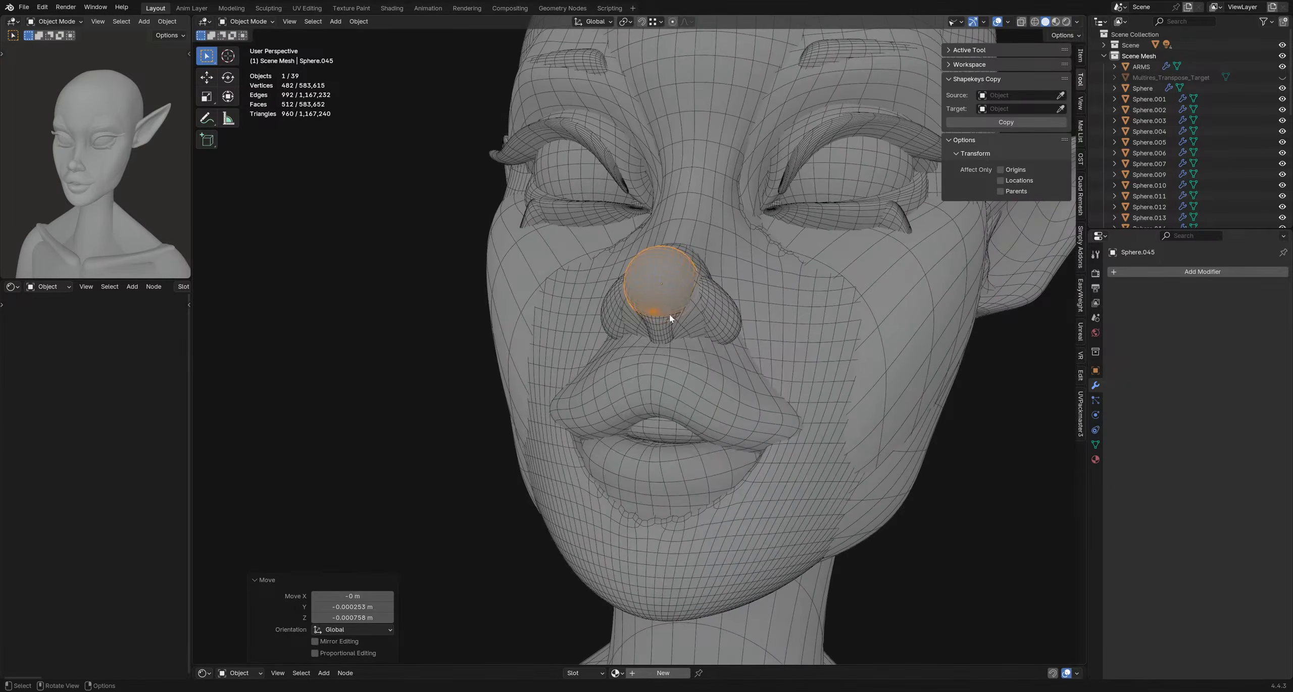
- Apply the nose-tip sphere's location, rotation and scale, hide the overlays and add a level 2 Subdivision modifier
key(q)
click(686, 322)
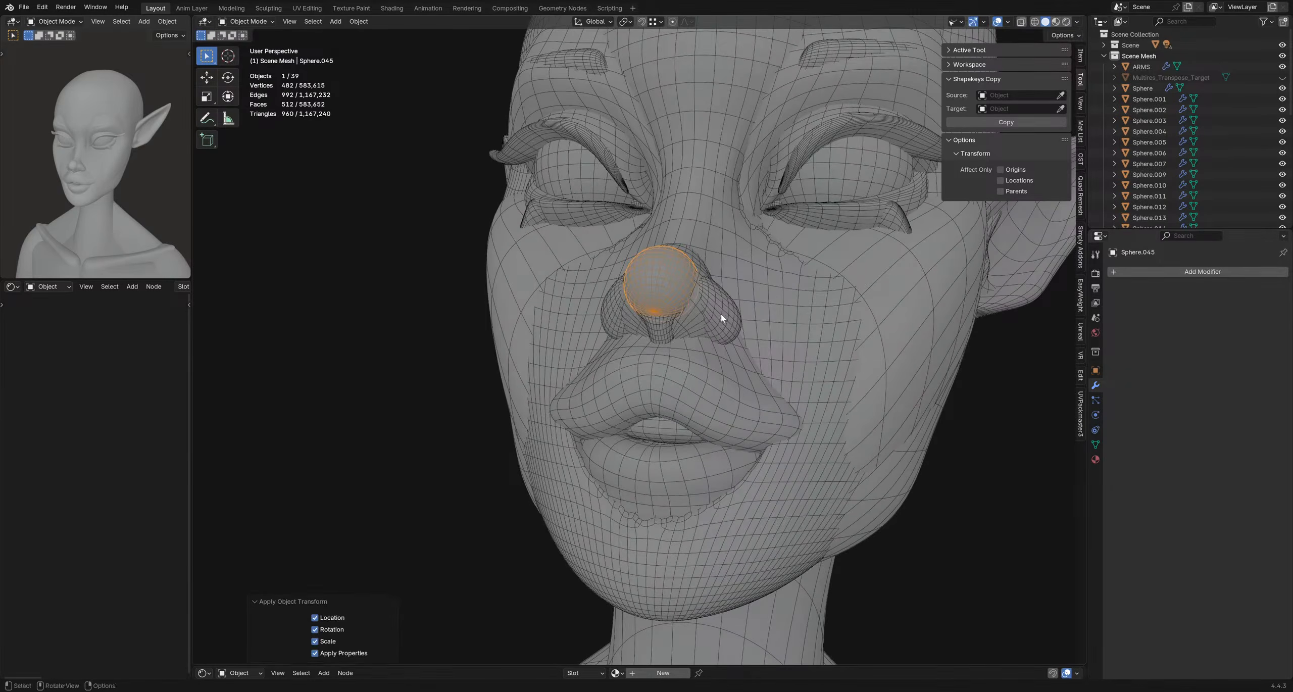
click(1161, 271)
mouse_move(1162, 271)
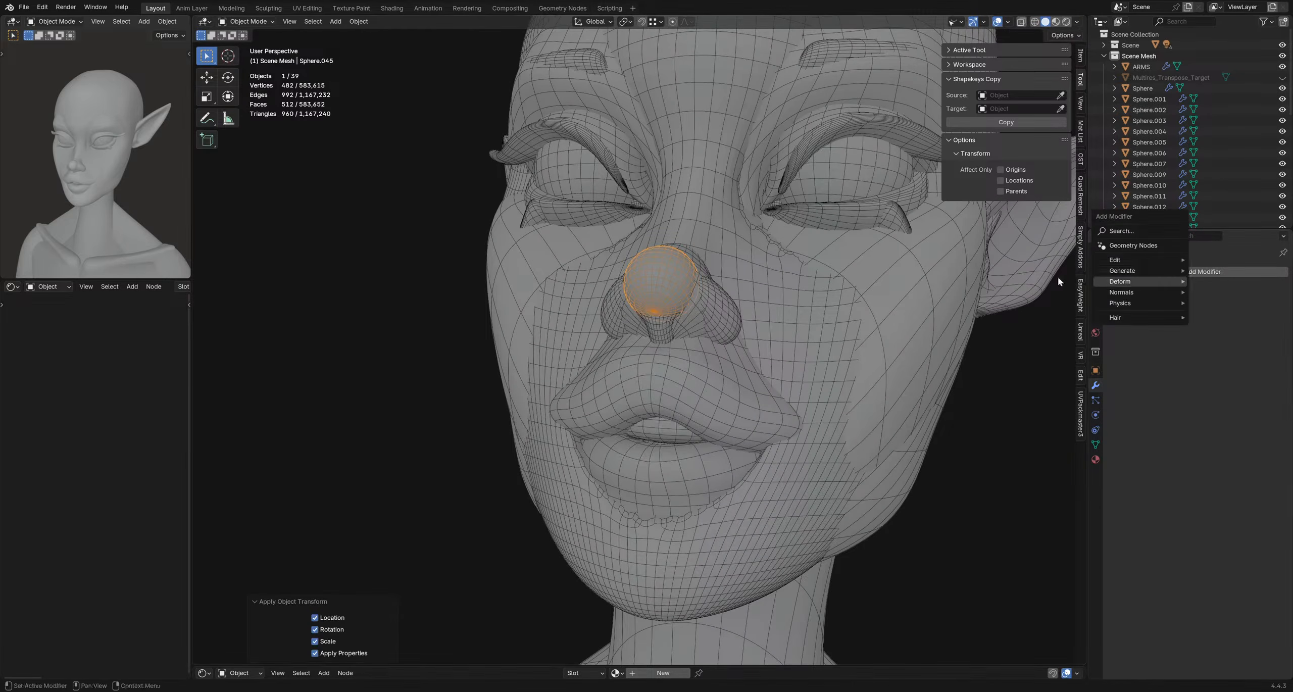
middle_drag(619, 323, 719, 303)
key(shift+alt+z)
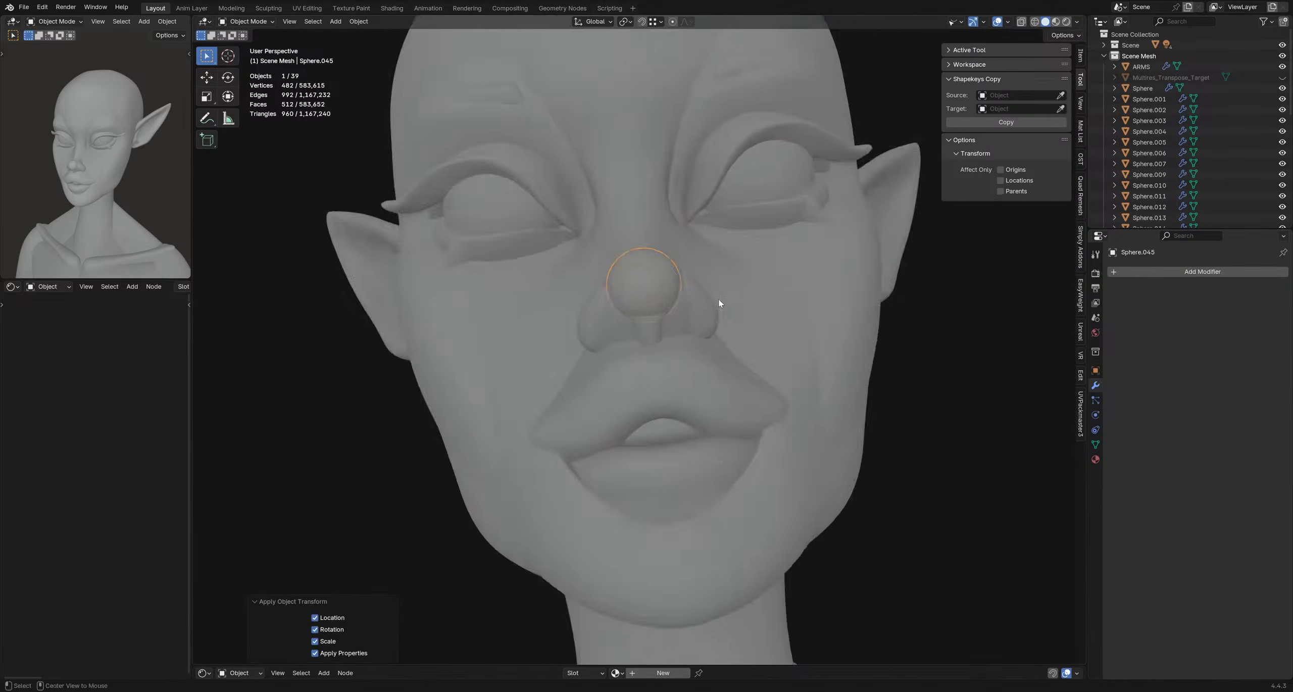
middle_drag(773, 348, 736, 369)
scroll(690, 313, down, 2)
key(ctrl+2)
- Enter Sculpt Mode on the nose-tip sphere and shape its side profile using the Grab brush at about 179 to 192 px
mouse_move(690, 313)
middle_down()
mouse_move(652, 284)
mouse_move(620, 320)
mouse_move(669, 302)
mouse_move(628, 303)
mouse_move(728, 351)
mouse_move(674, 388)
middle_up()
scroll(668, 301, up, 3)
key(ctrl+Tab)
key(f)
click(679, 299)
scroll(748, 365, down, 7)
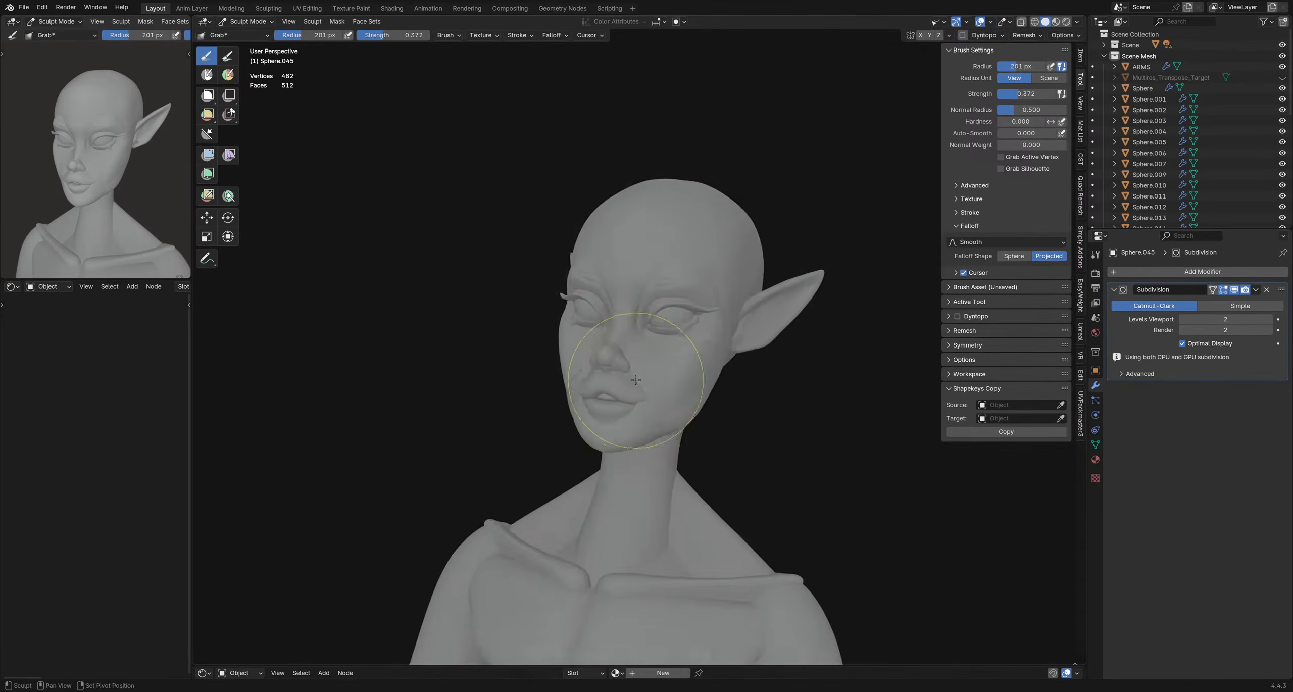
scroll(607, 361, up, 3)
middle_drag(540, 338, 406, 311)
scroll(586, 332, up, 3)
scroll(614, 322, up, 1)
key(f)
click(605, 322)
drag(590, 322, 582, 321)
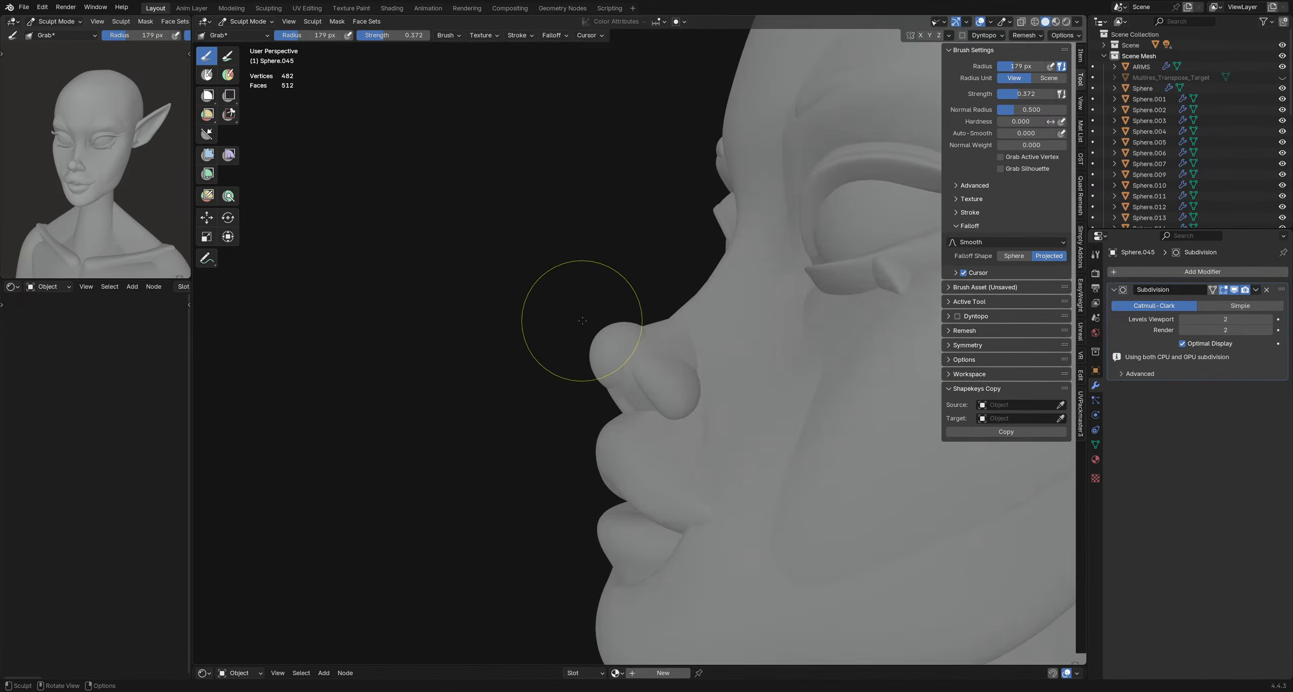
key(f)
click(654, 308)
- Shape the nose tip from the front and above using the Grab brush with a 192 px radius
middle_drag(571, 303, 652, 337)
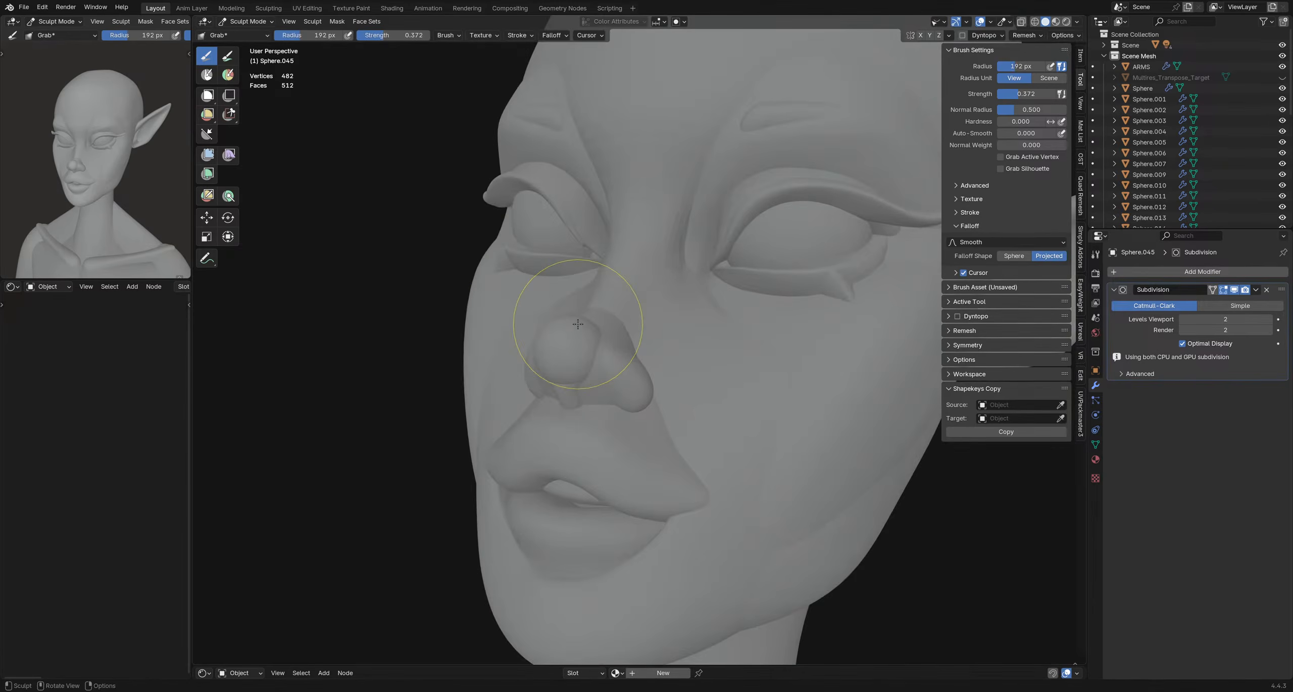
mouse_move(578, 324)
middle_down()
mouse_move(662, 359)
mouse_move(596, 426)
middle_up()
key(f)
click(666, 360)
key(f)
click(608, 373)
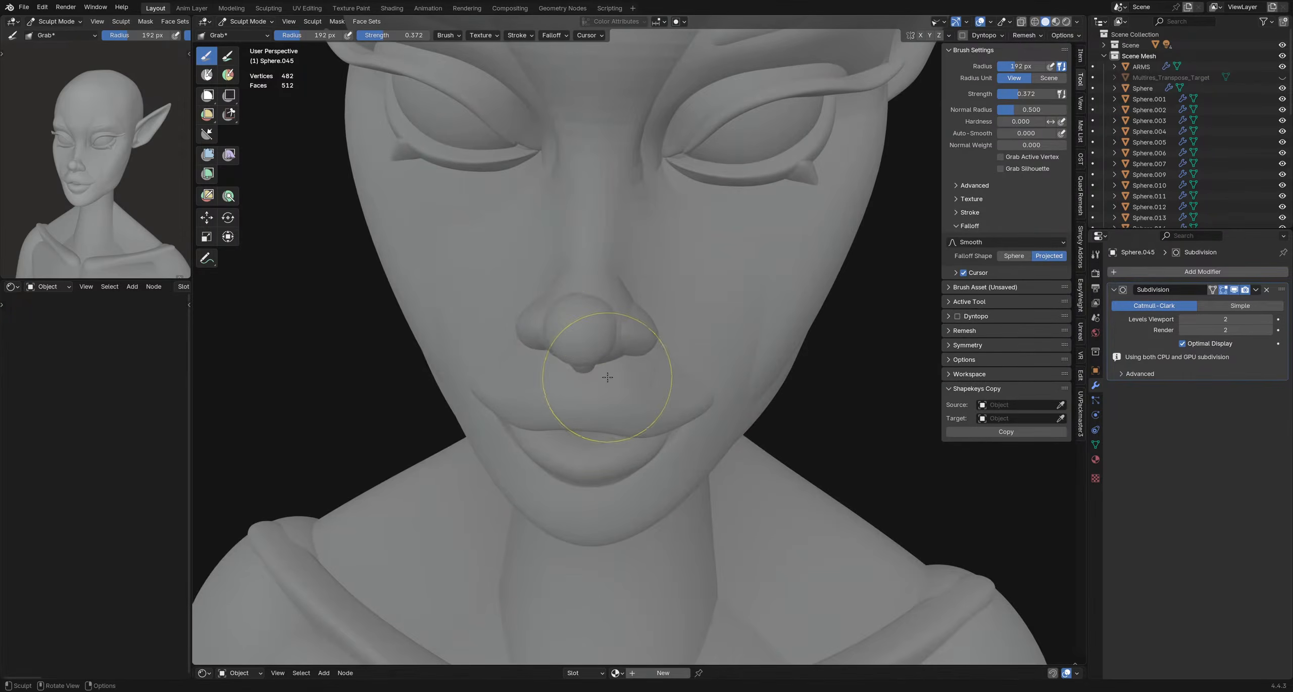
drag(684, 245, 678, 184)
middle_drag(682, 411, 667, 298)
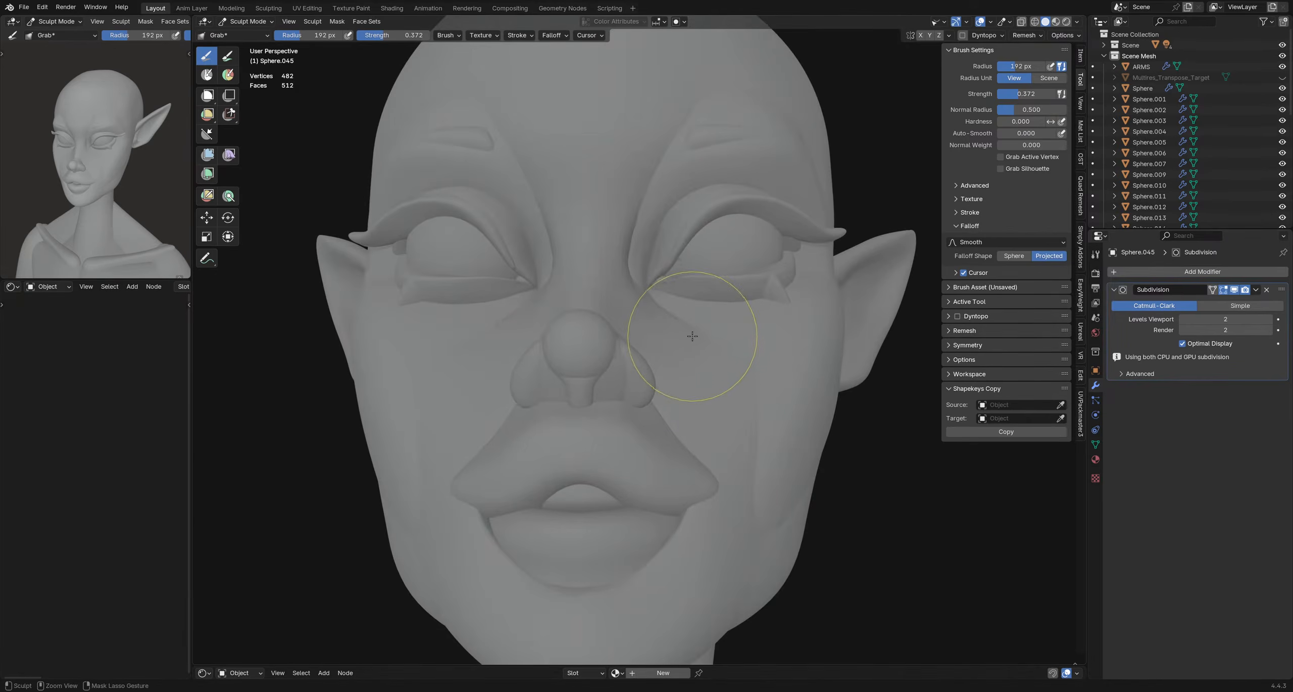
- Enable X-axis sculpt symmetry and pull the sides of the nose tip into shape with a 160 px Grab brush
key(ctrl+Tab)
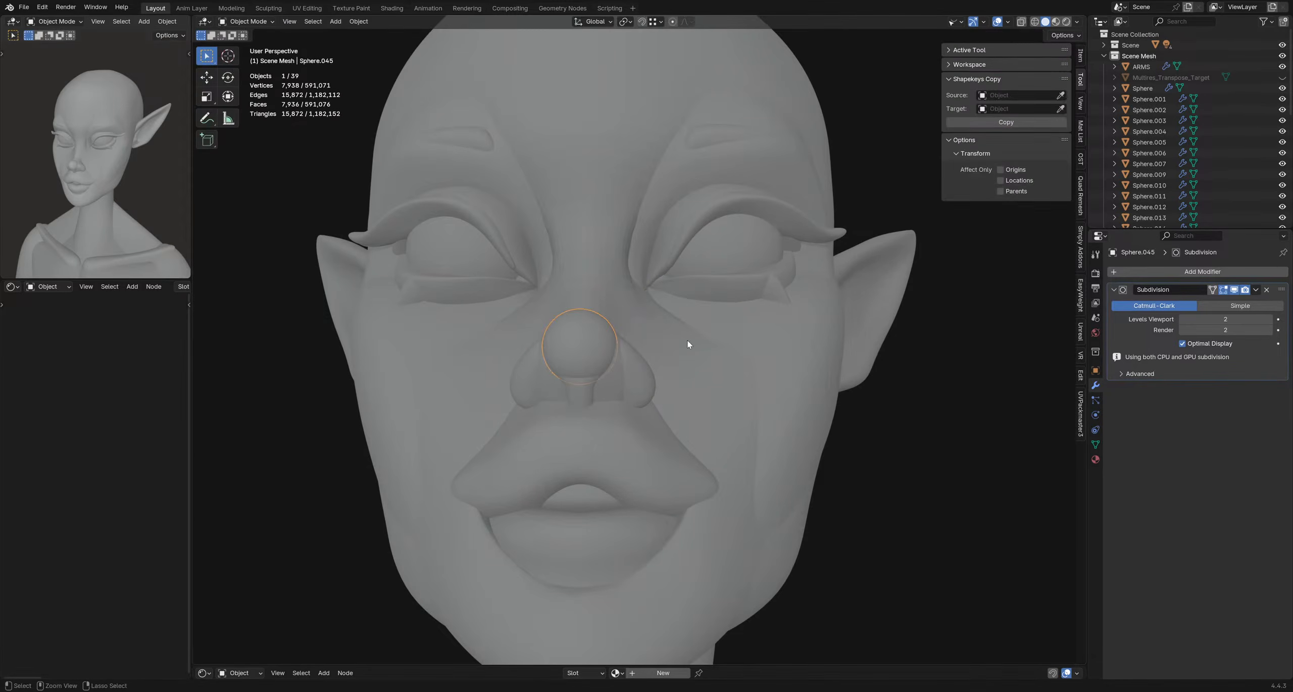
key(ctrl+Tab)
click(823, 226)
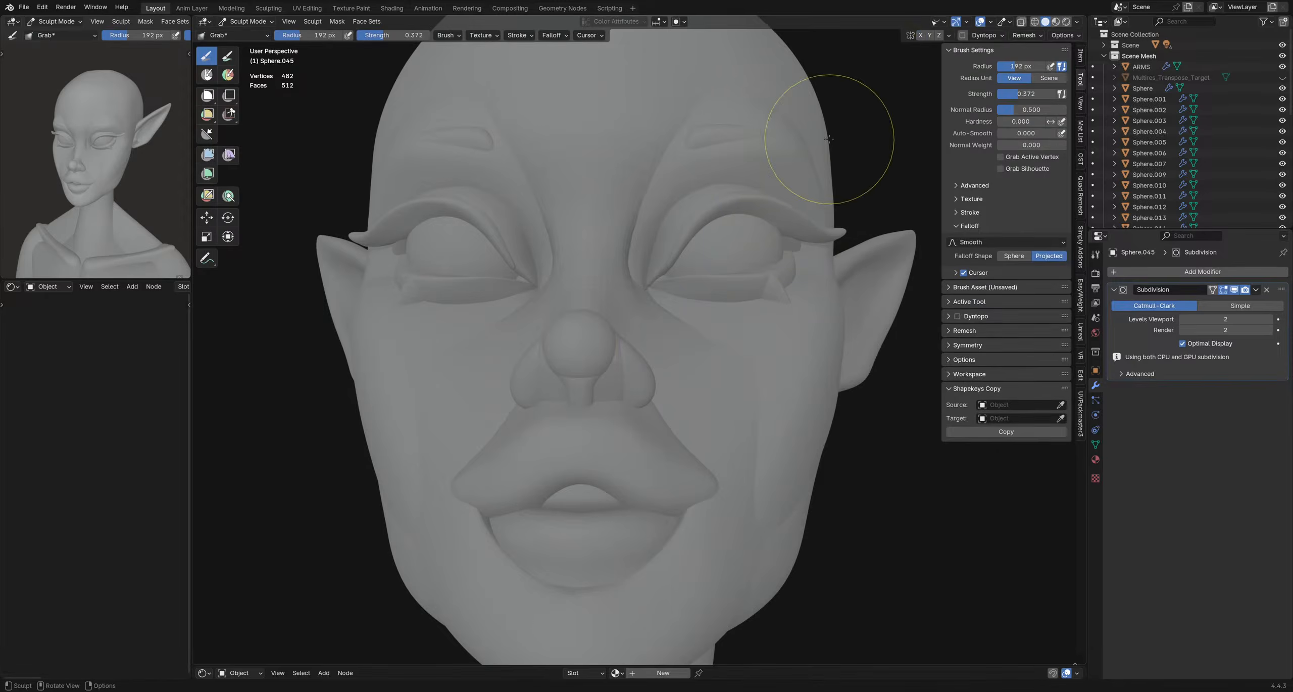
middle_drag(719, 271, 742, 276)
middle_drag(615, 353, 629, 469)
key(f)
click(682, 322)
drag(656, 347, 680, 344)
mouse_move(640, 346)
middle_down()
mouse_move(551, 352)
mouse_move(606, 343)
middle_up()
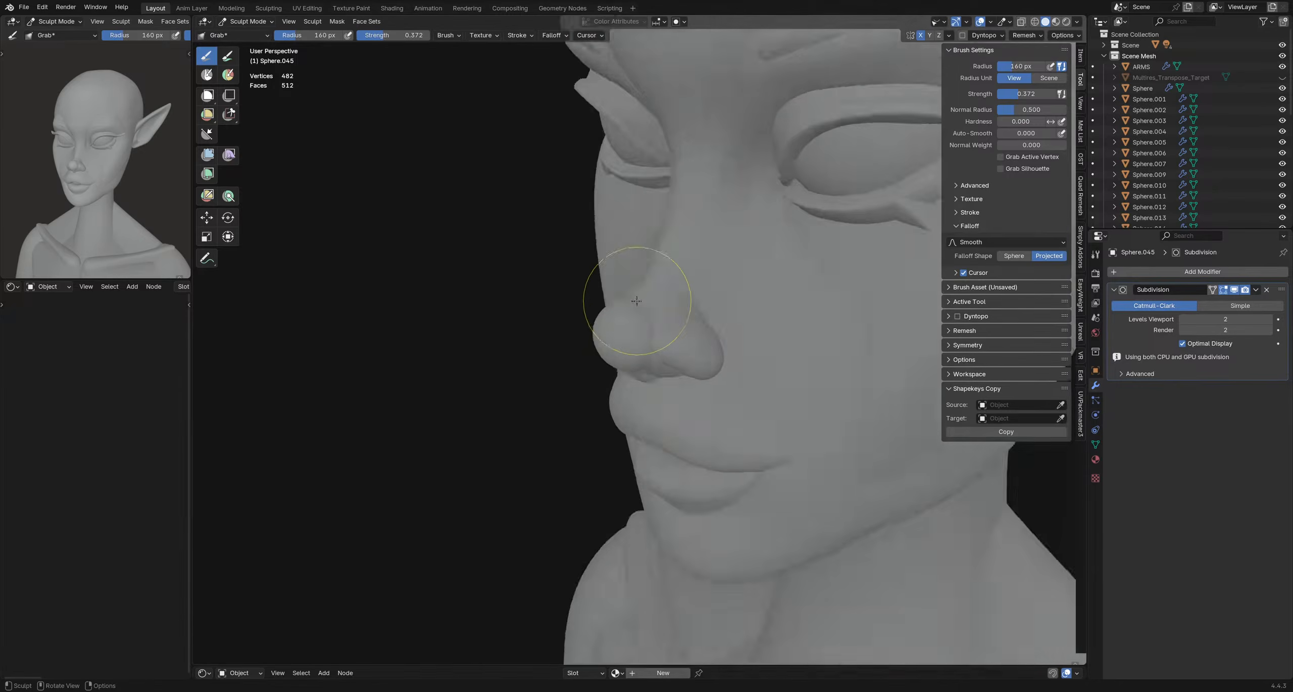
- Adjust the nose tip's profile with the Grab brush at radii of 127 and 164 px
middle_drag(632, 299, 608, 305)
key(f)
click(635, 275)
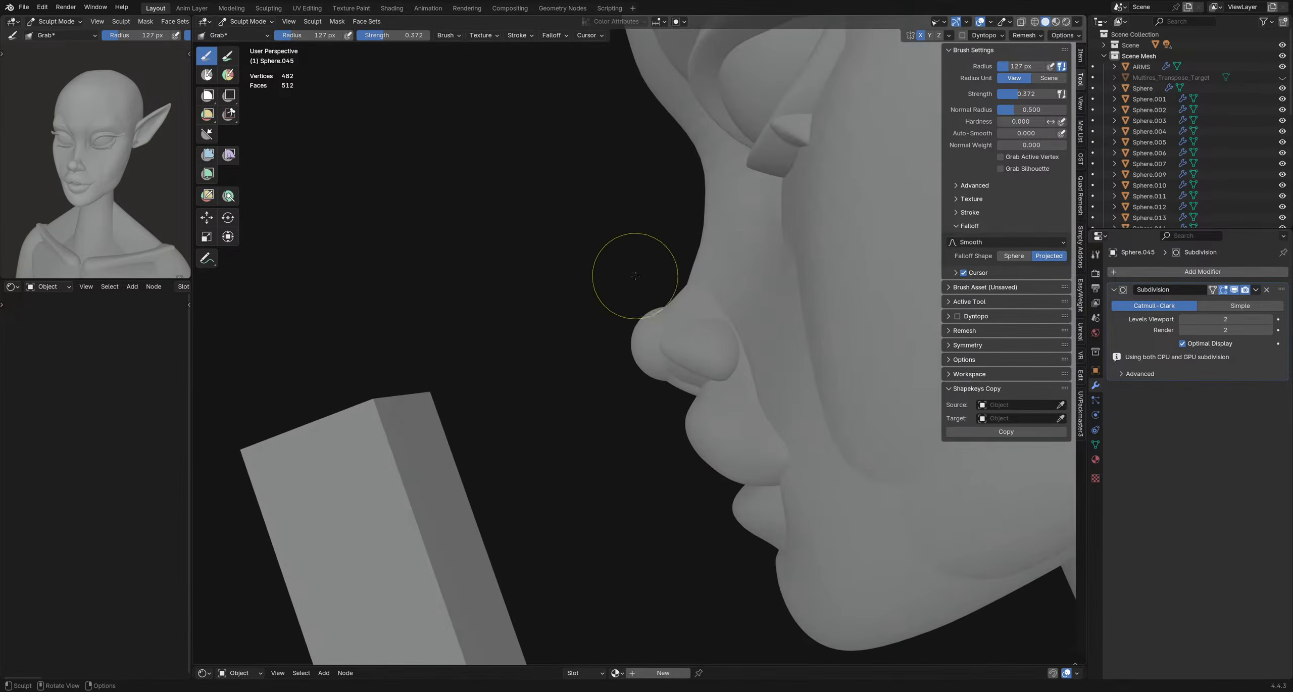
drag(648, 284, 666, 383)
middle_drag(666, 378, 652, 349)
key(f)
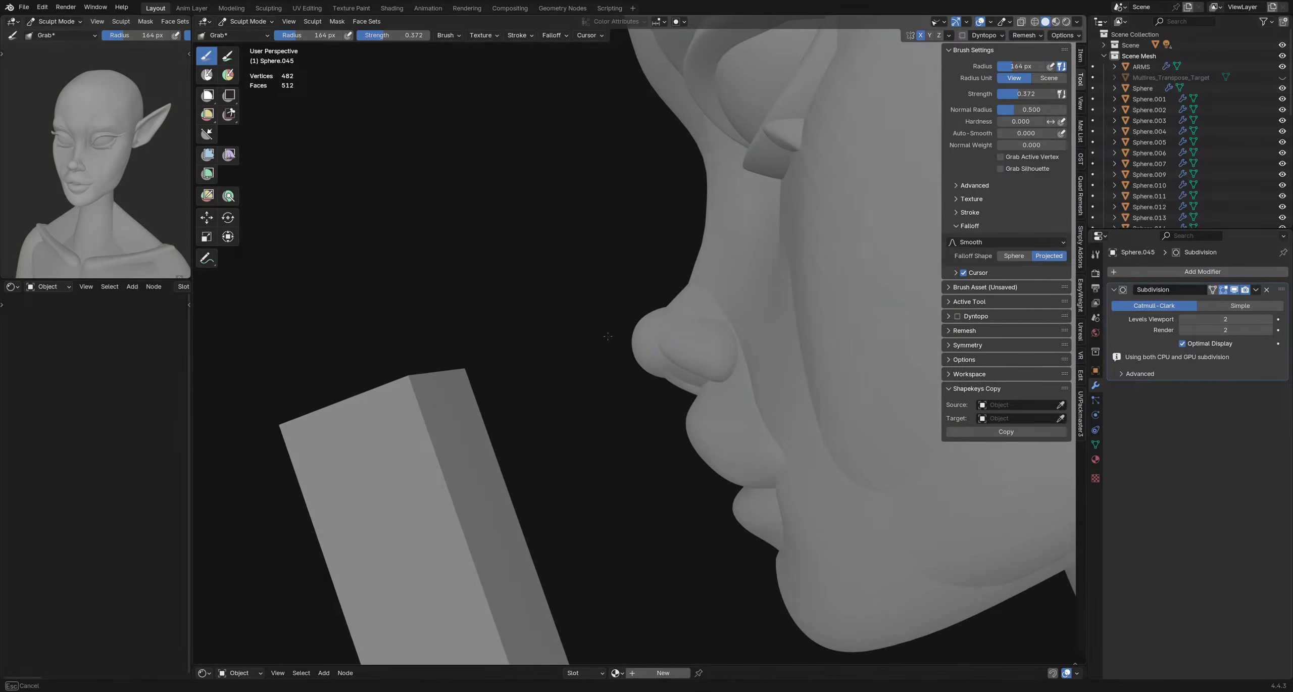
click(608, 336)
- Shape the nose tip from several angles with the Grab brush reduced to about 115 px
mouse_move(614, 317)
middle_down()
mouse_move(703, 348)
mouse_move(669, 369)
mouse_move(623, 344)
mouse_move(548, 349)
mouse_move(635, 360)
middle_up()
key(f)
click(536, 355)
key(bracketleft)
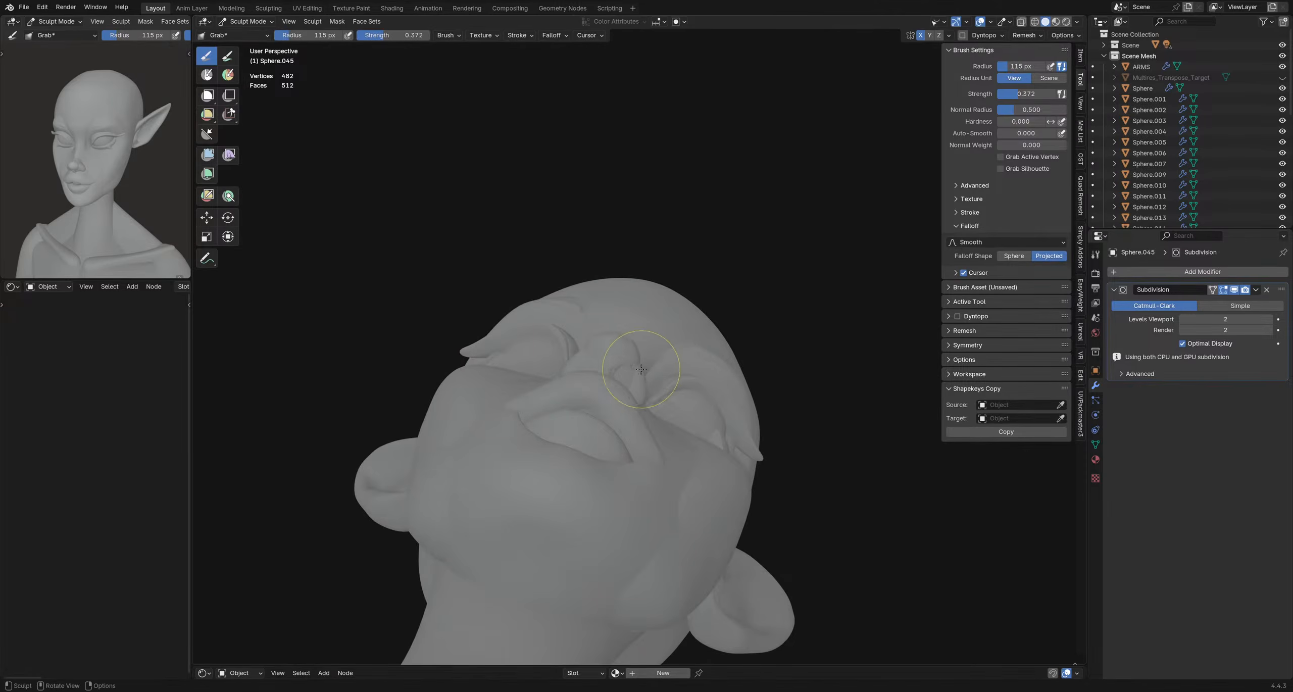
key(bracketleft)
mouse_move(643, 345)
middle_down()
mouse_move(666, 387)
mouse_move(603, 373)
mouse_move(630, 377)
mouse_move(657, 319)
middle_up()
key(f)
click(608, 383)
- Flatten the top of the nose tip toward the bridge, ending with a 105 px Grab brush
key(f)
click(597, 365)
key(bracketleft)
key(bracketleft)
key(bracketleft)
key(bracketleft)
key(f)
click(679, 325)
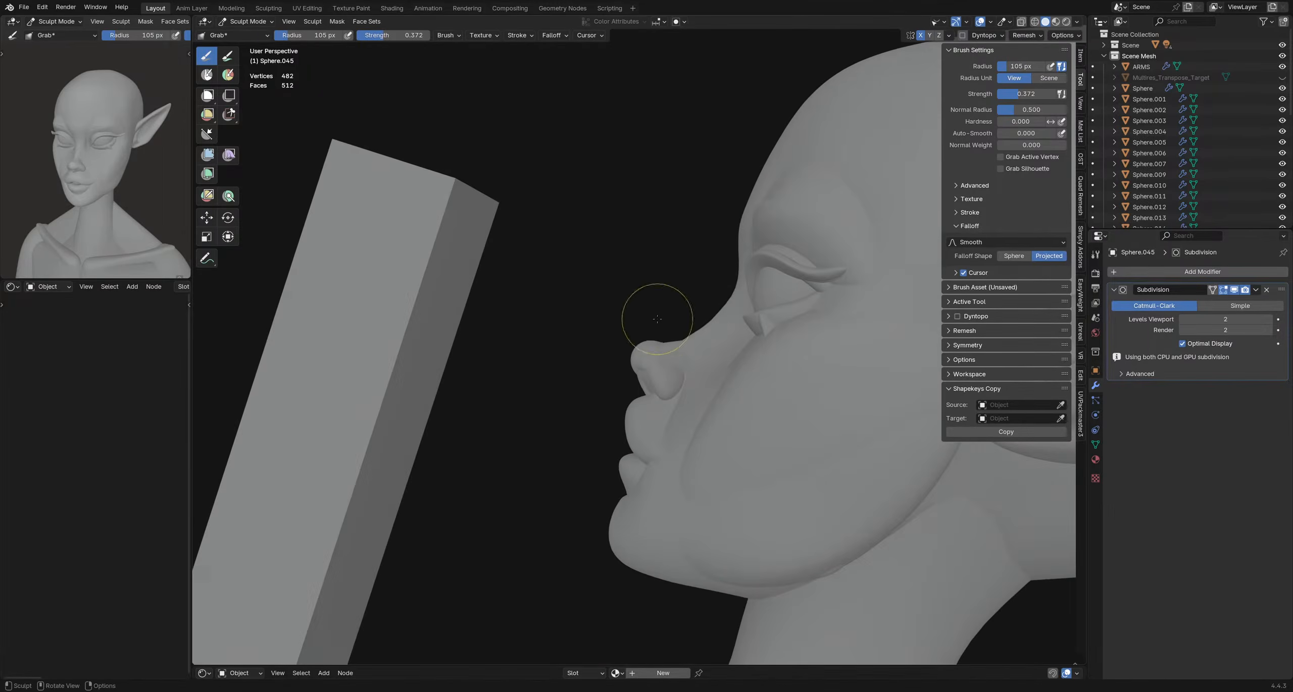
- Refine how the nose tip blends into the bridge and nostrils, reducing the Grab brush radius to 58 px
mouse_move(660, 325)
middle_down()
mouse_move(647, 318)
mouse_move(689, 380)
mouse_move(678, 354)
mouse_move(598, 386)
mouse_move(649, 376)
mouse_move(646, 347)
mouse_move(637, 394)
mouse_move(647, 331)
mouse_move(630, 379)
mouse_move(646, 384)
mouse_move(634, 367)
mouse_move(657, 340)
mouse_move(707, 354)
mouse_move(690, 366)
mouse_move(614, 306)
mouse_move(569, 367)
mouse_move(665, 315)
middle_up()
key(f)
click(685, 349)
key(f)
click(630, 378)
key(f)
click(626, 376)
key(f)
click(628, 375)
key(f)
click(651, 347)
key(f)
click(628, 381)
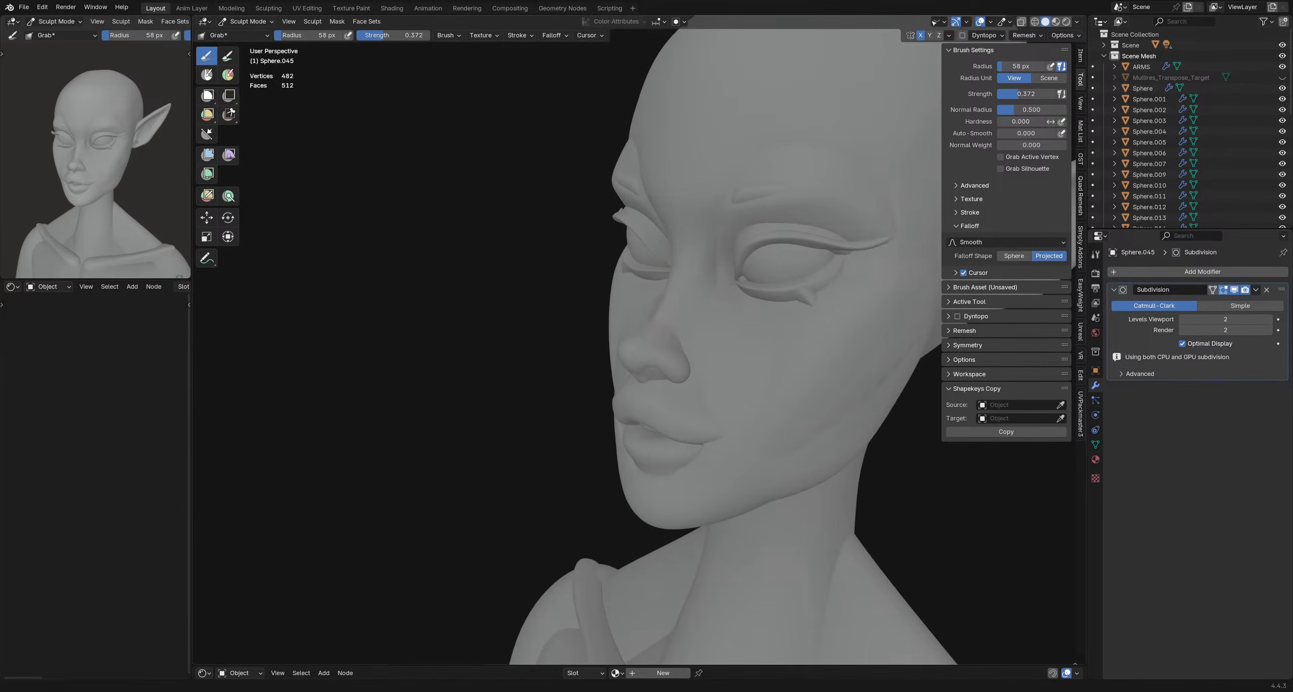
- Return to Object Mode, deselect the nose-tip sphere and examine the nose shape from the side, front and below
key(ctrl+Tab)
click(578, 325)
scroll(635, 384, down, 3)
middle_drag(577, 326, 598, 401)
scroll(618, 385, up, 3)
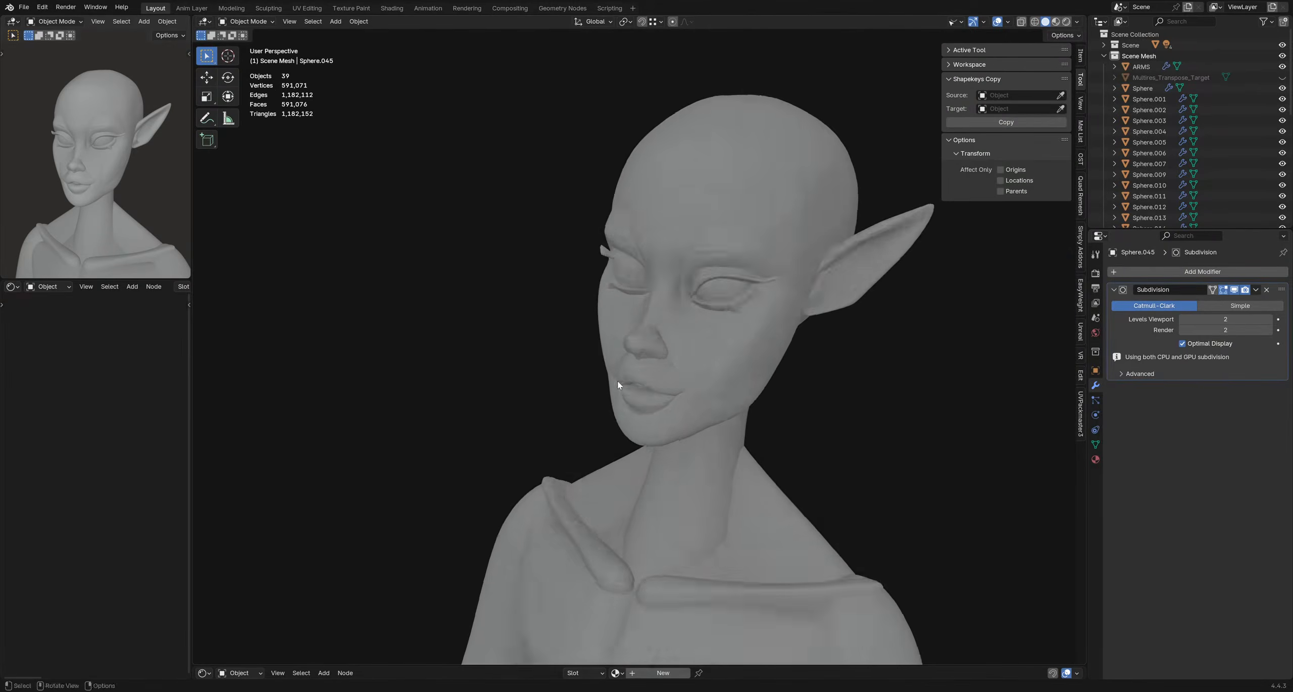
scroll(618, 385, up, 3)
middle_drag(629, 335, 601, 222)
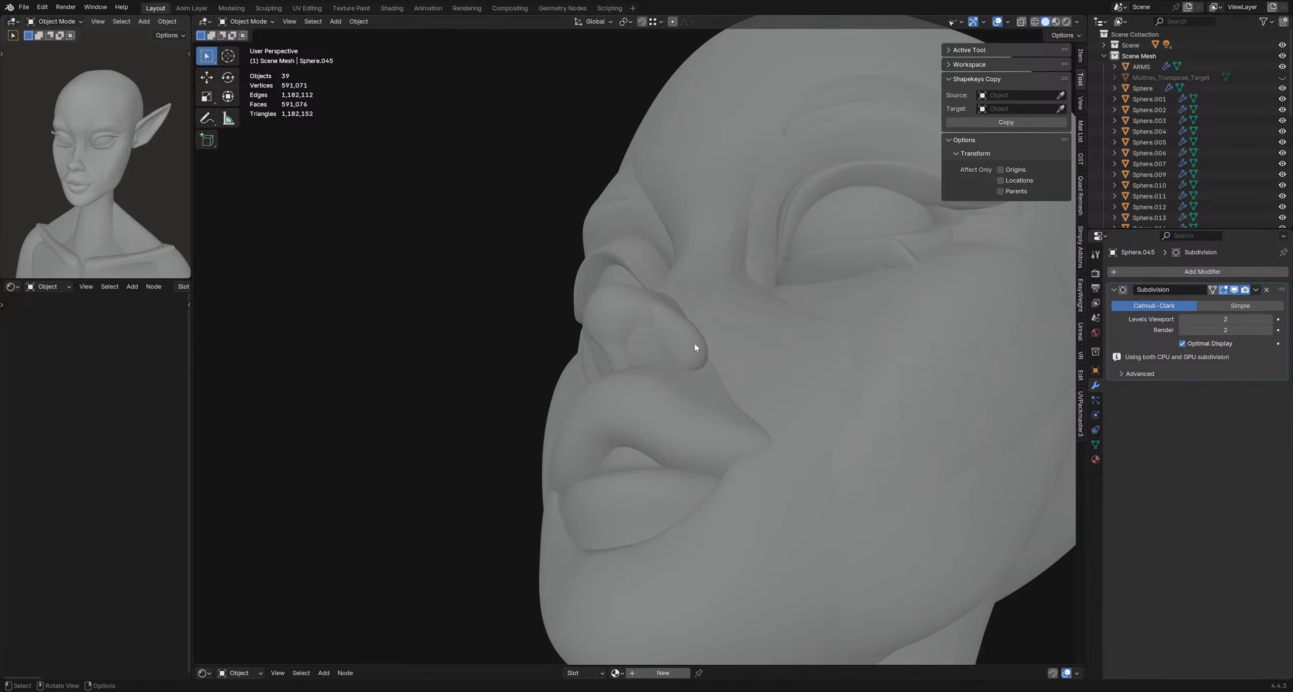
scroll(692, 404, down, 3)
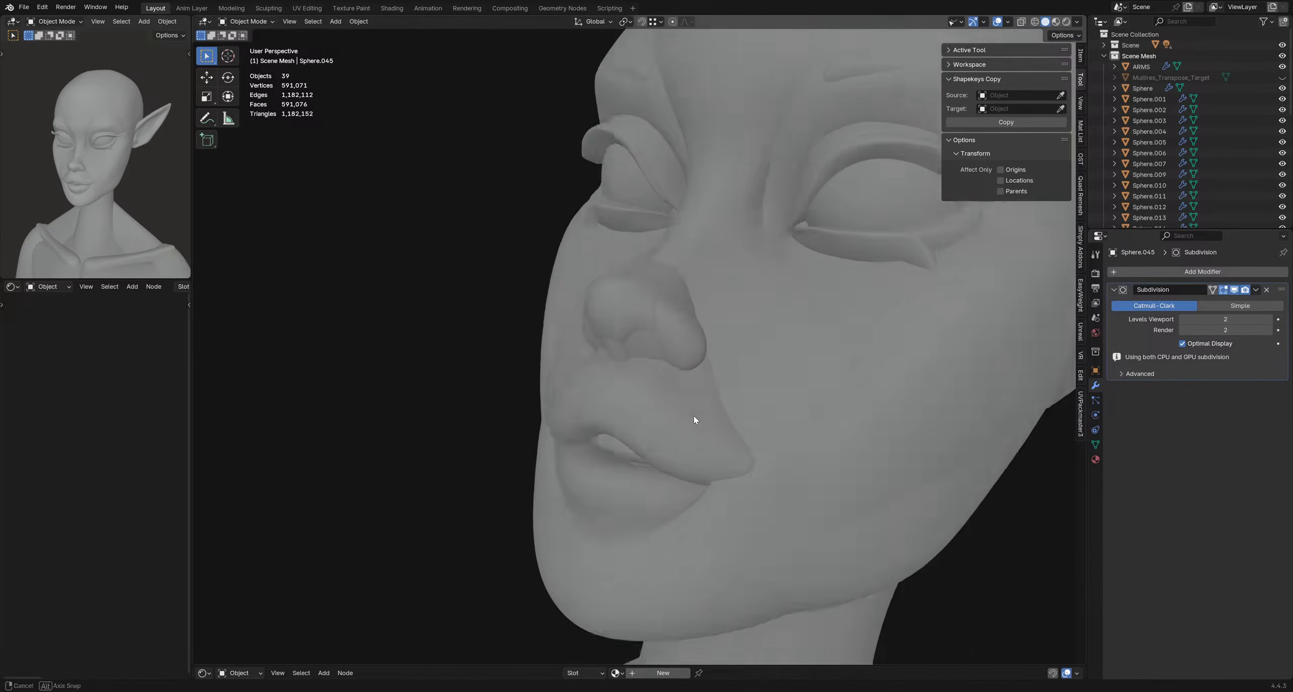
middle_drag(692, 424, 641, 367)
scroll(651, 366, up, 3)
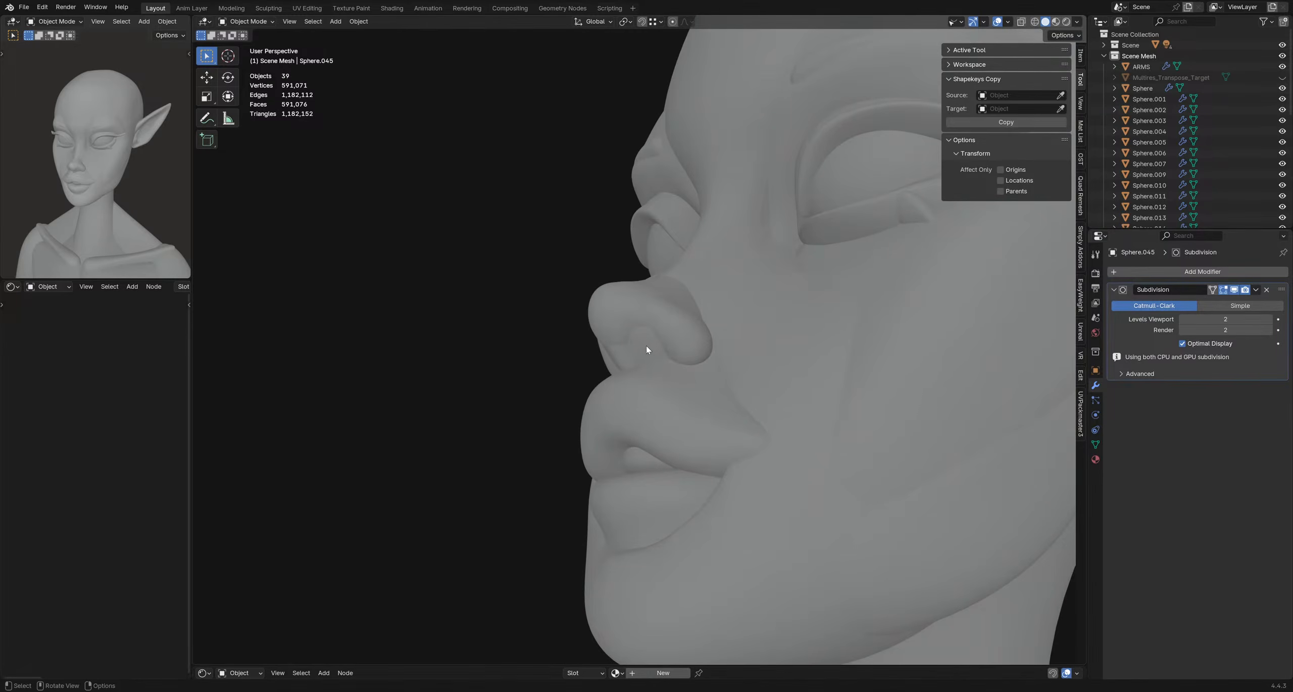
middle_drag(648, 348, 678, 368)
scroll(649, 375, down, 4)
scroll(675, 365, up, 6)
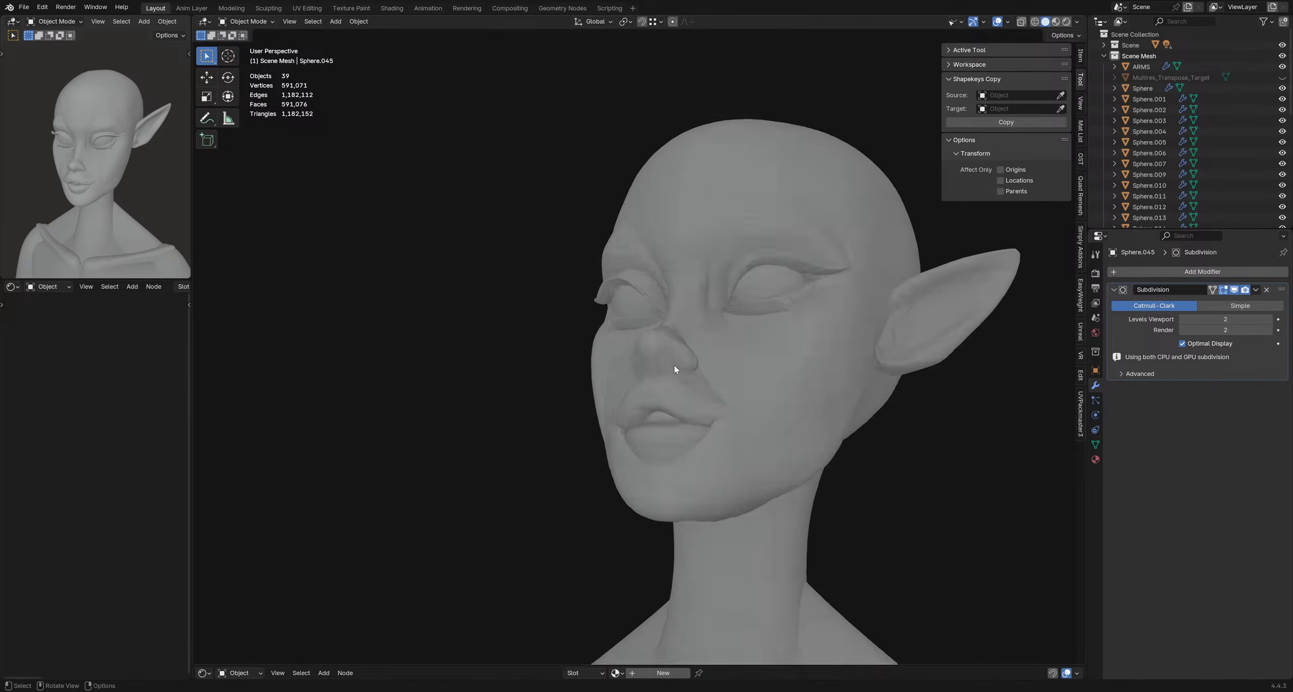
- Select the piece beneath the nose tip, Sphere.043, and sculpt it with the Grab brush at about 87 px
click(659, 377)
scroll(657, 376, up, 1)
key(ctrl+Tab)
click(650, 420)
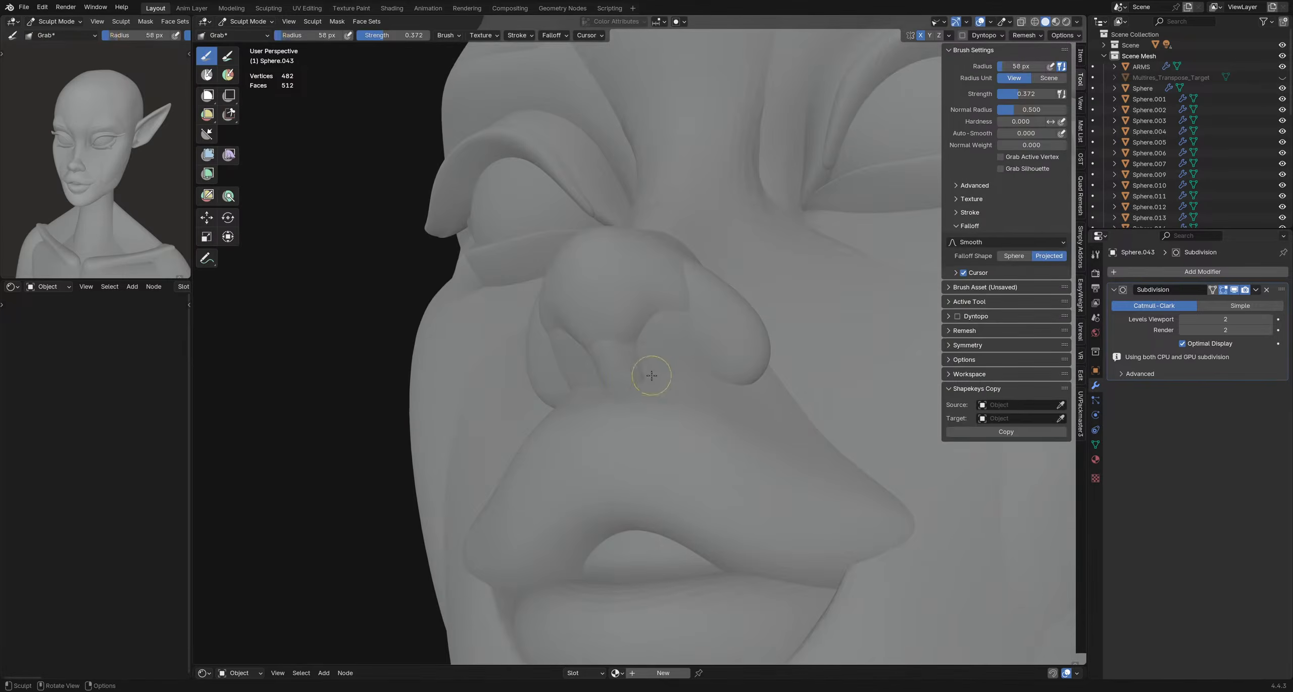
middle_drag(697, 376, 650, 378)
key(f)
click(635, 384)
drag(650, 378, 671, 377)
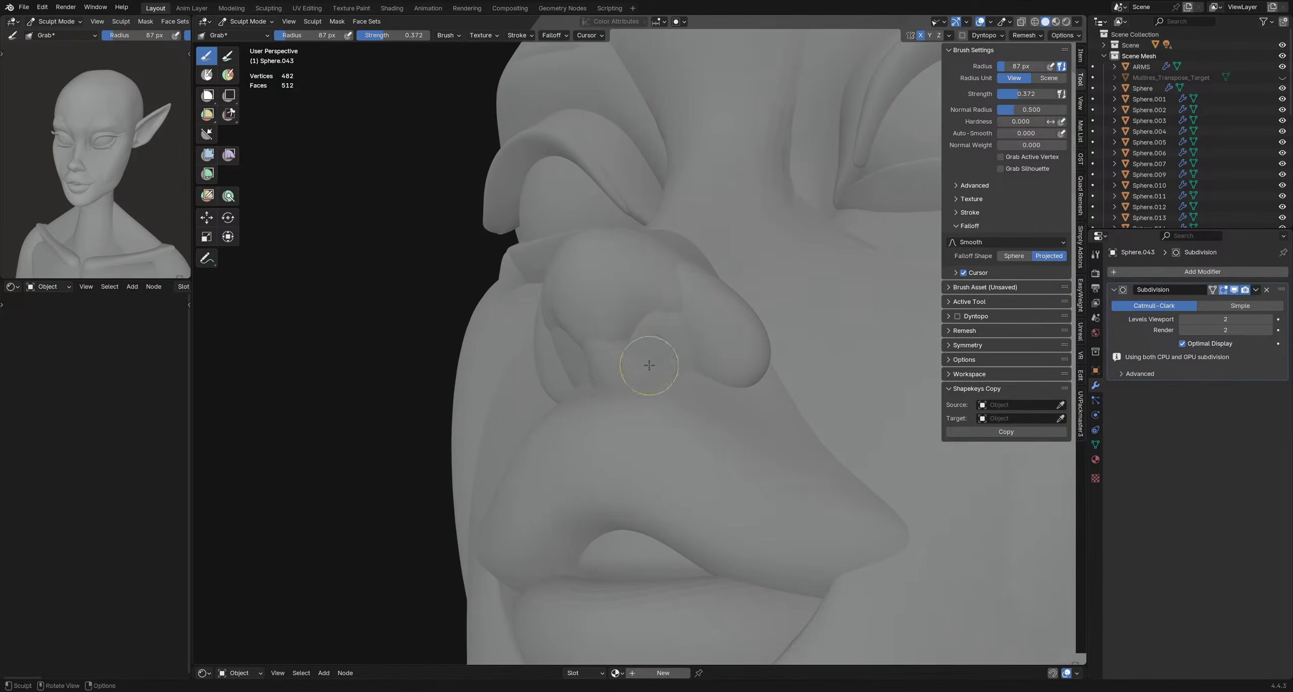
- Adjust the piece beneath the nose tip with broader Grab strokes at about 100 px
mouse_move(649, 365)
middle_down()
mouse_move(591, 352)
mouse_move(632, 357)
mouse_move(647, 335)
mouse_move(688, 367)
mouse_move(594, 398)
mouse_move(658, 416)
mouse_move(667, 385)
middle_up()
key(f)
click(661, 392)
scroll(658, 378, down, 8)
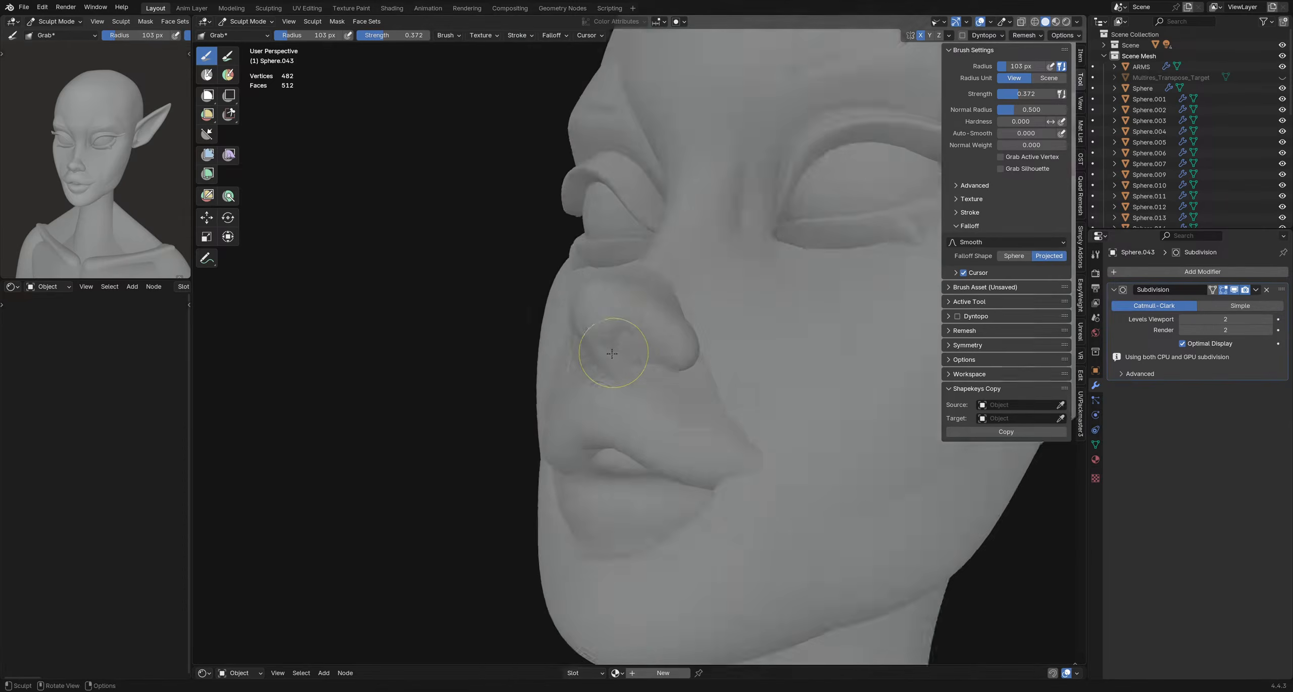
mouse_move(658, 378)
middle_down()
mouse_move(724, 402)
mouse_move(622, 367)
mouse_move(664, 332)
mouse_move(680, 343)
middle_up()
scroll(615, 367, up, 8)
key(f)
click(680, 343)
drag(651, 350, 649, 352)
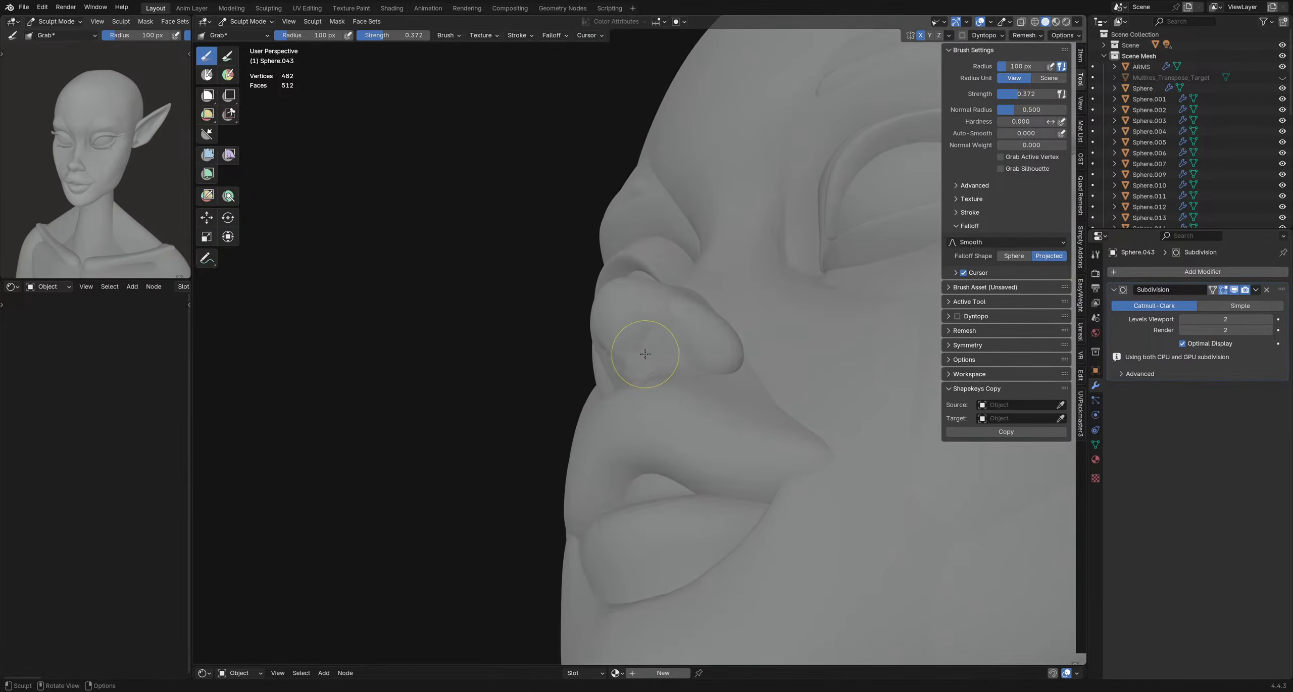
- Refine the underside of the piece beneath the nose tip using a 69 px Grab brush
mouse_move(645, 354)
middle_down()
mouse_move(619, 337)
mouse_move(691, 343)
middle_up()
key(f)
click(681, 343)
drag(653, 346, 656, 339)
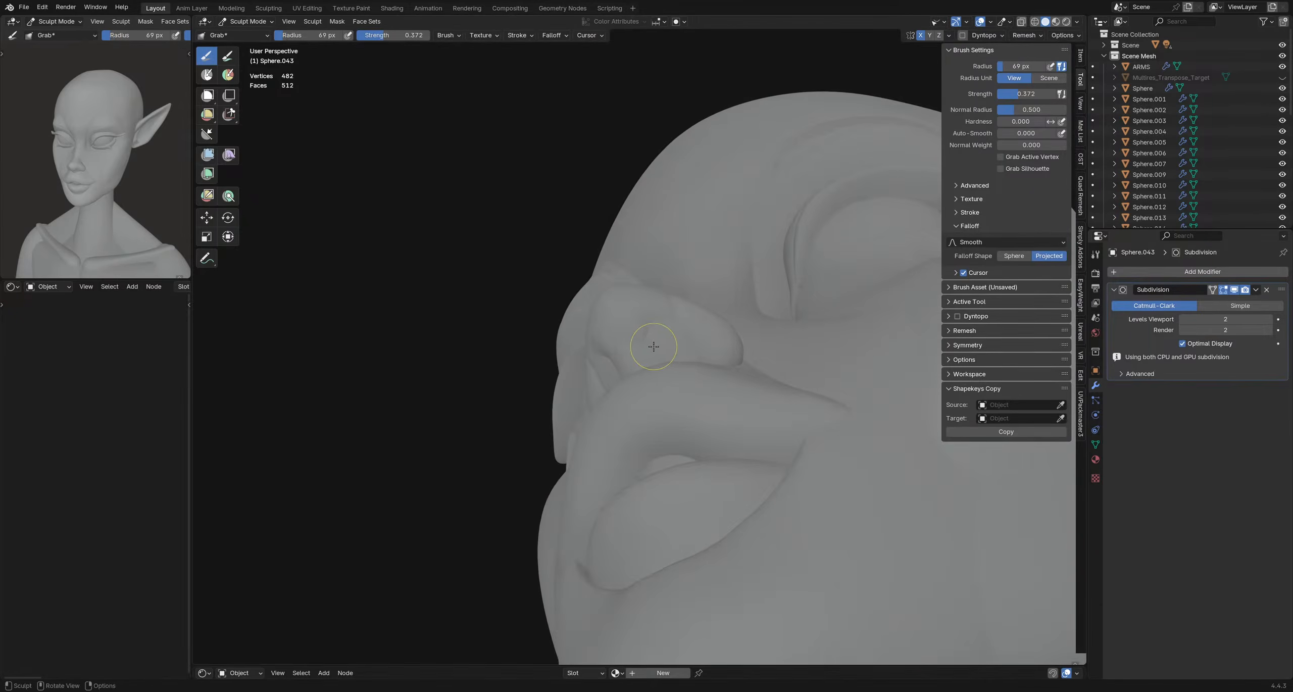
mouse_move(659, 339)
middle_down()
mouse_move(653, 359)
mouse_move(661, 306)
mouse_move(651, 360)
mouse_move(664, 340)
mouse_move(682, 369)
mouse_move(651, 347)
mouse_move(646, 377)
mouse_move(556, 378)
mouse_move(605, 382)
mouse_move(639, 351)
mouse_move(640, 324)
mouse_move(704, 323)
mouse_move(697, 348)
mouse_move(681, 333)
mouse_move(701, 316)
middle_up()
- Switch sculpting back to the nose-tip sphere and reshape its underside with Grab strokes, starting from a 117 px radius
key(alt+q)
key(f)
click(659, 348)
key(alt+q)
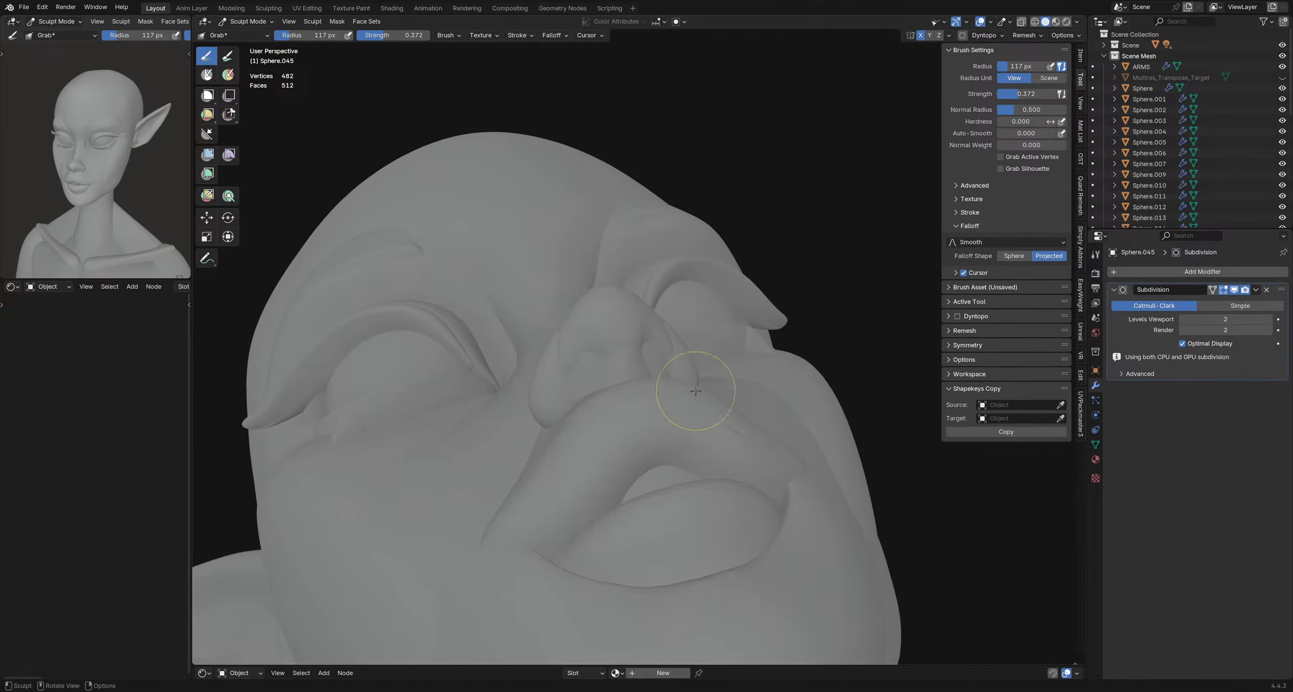
mouse_move(696, 391)
middle_down()
mouse_move(711, 327)
mouse_move(697, 314)
mouse_move(706, 359)
mouse_move(631, 360)
mouse_move(657, 355)
middle_up()
key(f)
click(716, 339)
key(f)
click(673, 314)
key(f)
click(687, 360)
drag(679, 349, 690, 342)
- Refine the nose tip's lower edge beside the nostril using the Grab brush reduced to 56 px
mouse_move(677, 348)
middle_down()
mouse_move(719, 337)
mouse_move(676, 288)
mouse_move(717, 331)
mouse_move(668, 367)
middle_up()
key(f)
click(708, 347)
key(f)
click(691, 324)
drag(679, 353, 683, 350)
- Pull the nose tip's side outward toward the nostril wing with a slightly larger Grab brush
middle_drag(706, 345, 689, 334)
key(f)
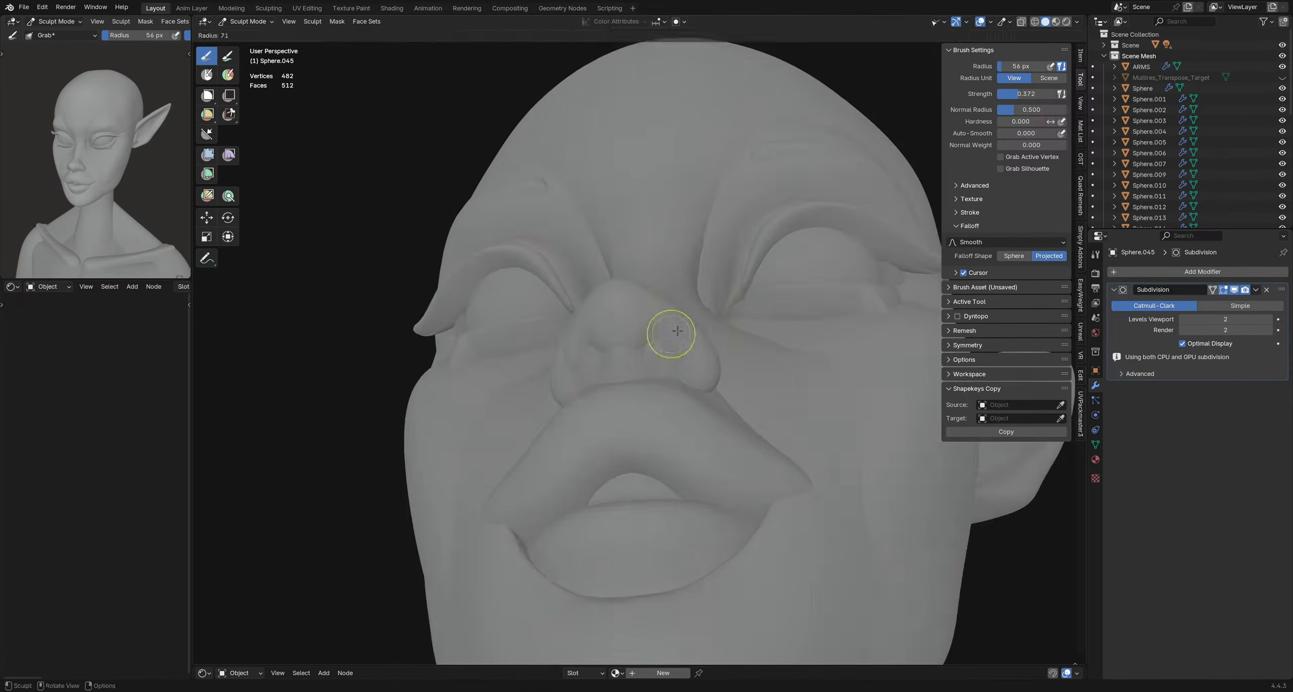
click(694, 331)
drag(693, 331, 698, 326)
- Shape the side of the nose tip above the nostril wing using the Grab brush enlarged to 118 px
mouse_move(701, 327)
middle_down()
mouse_move(641, 340)
mouse_move(704, 328)
mouse_move(697, 318)
mouse_move(649, 385)
mouse_move(642, 287)
mouse_move(658, 278)
mouse_move(673, 451)
mouse_move(802, 446)
mouse_move(836, 407)
middle_up()
key(f)
click(702, 340)
key(f)
click(666, 291)
scroll(649, 385, down, 7)
scroll(638, 391, up, 4)
middle_drag(637, 392, 510, 383)
scroll(511, 383, up, 6)
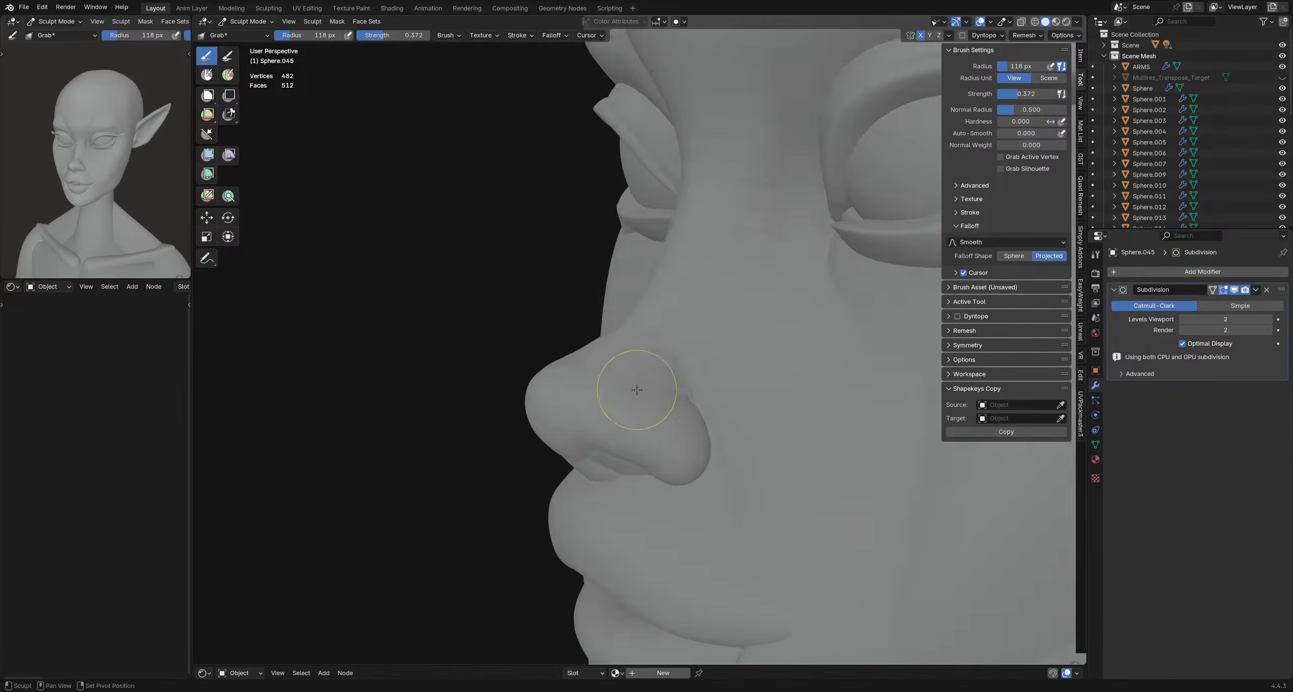
- Refine the transition between the nose tip and the cheek in profile using 98 px and 80 px Grab brushes
middle_drag(637, 397, 647, 358)
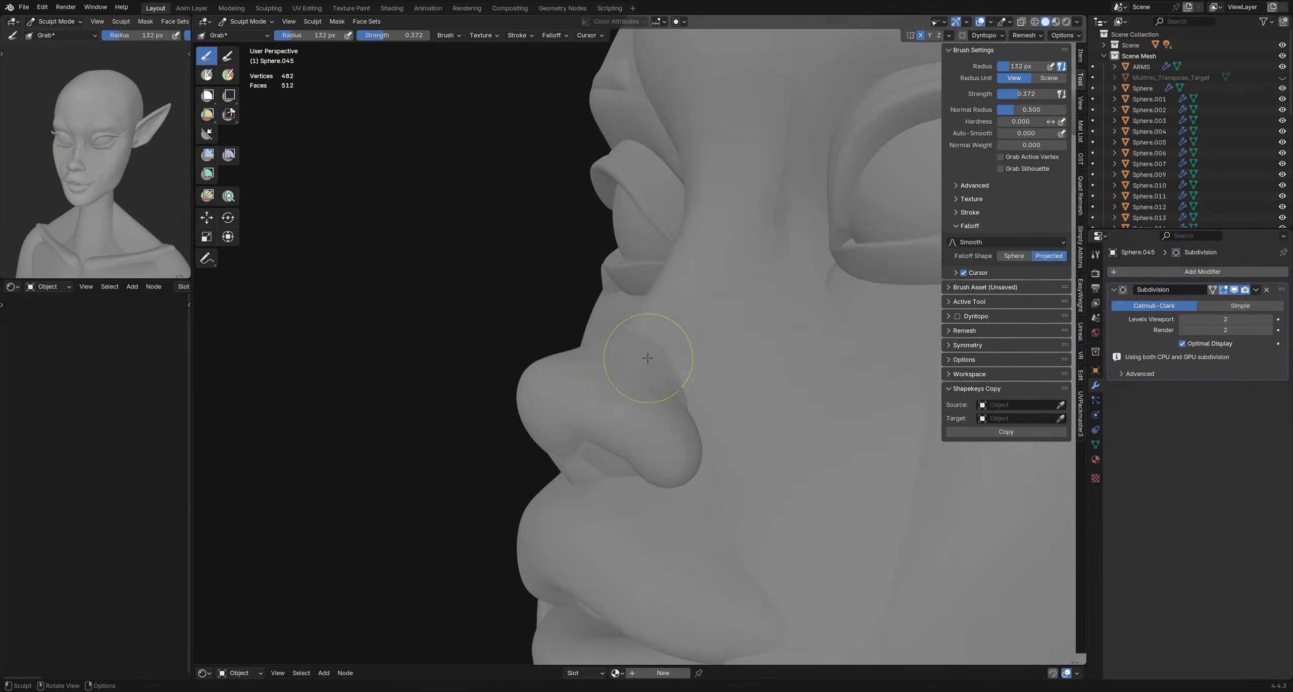
key(f)
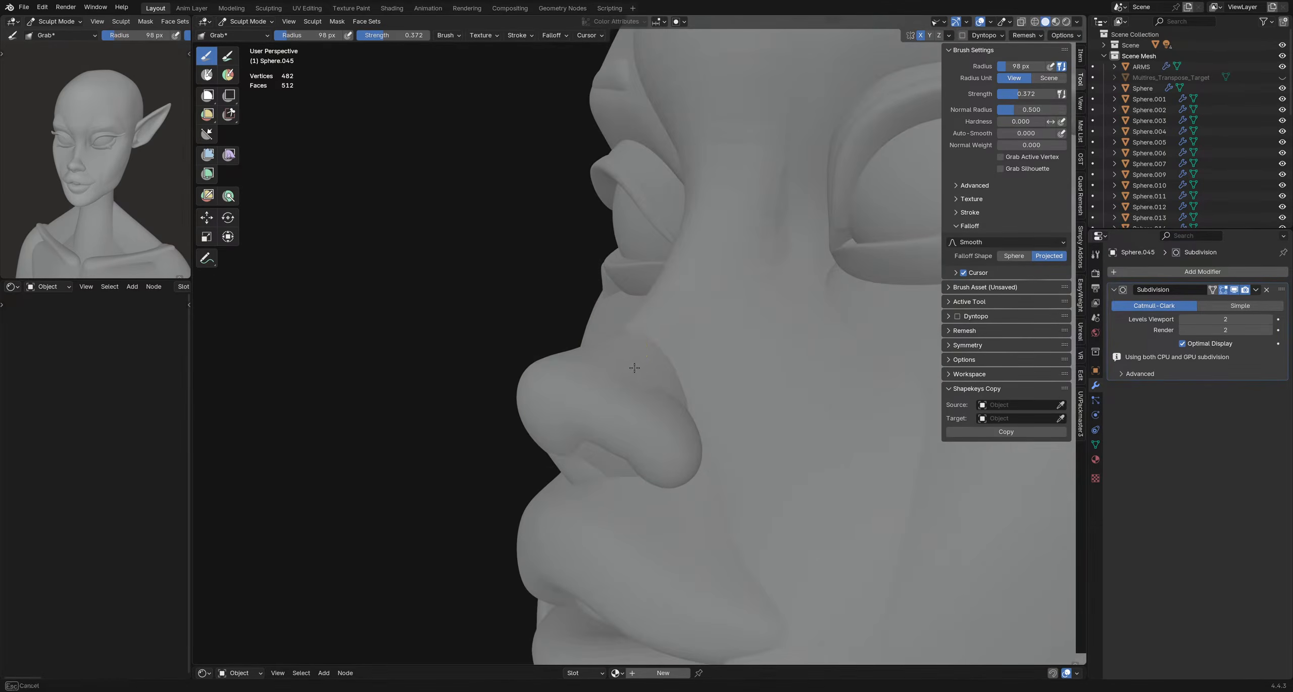
key(f)
middle_drag(638, 370, 699, 387)
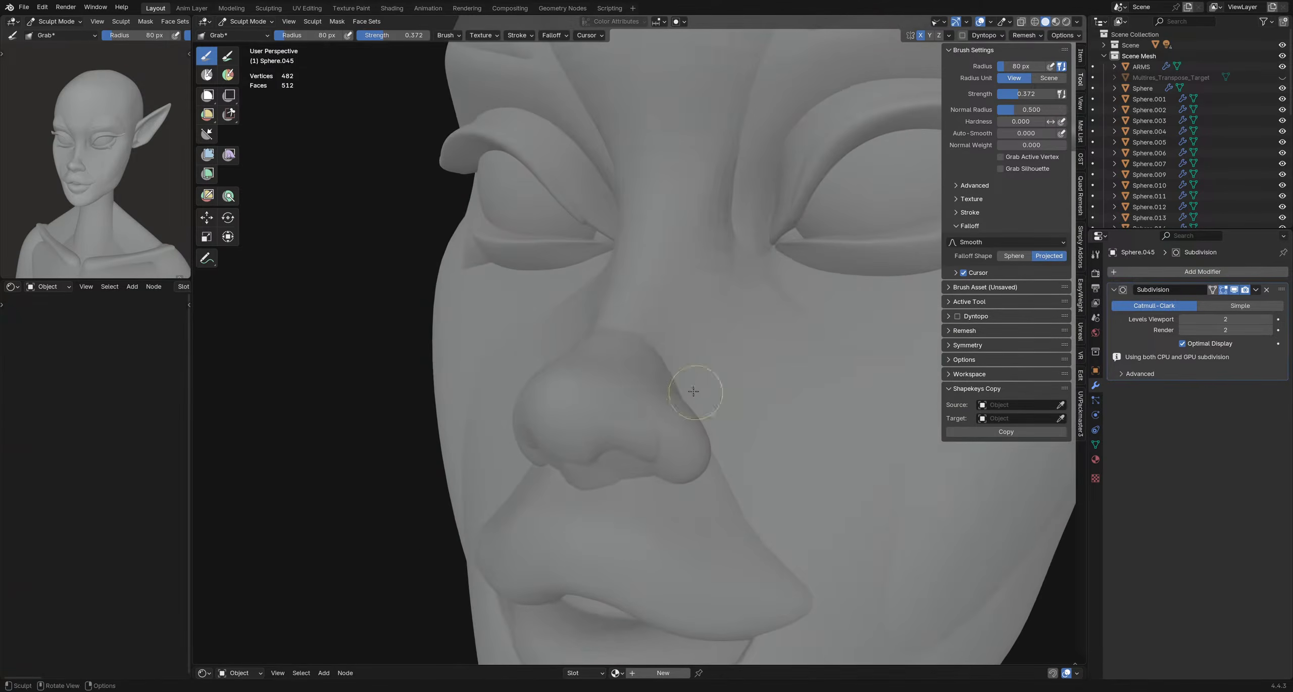
- Adjust the upper contour of the nose tip with the Grab brush enlarged to 151 px
key(f)
click(615, 370)
middle_drag(662, 371, 573, 355)
key(f)
click(573, 355)
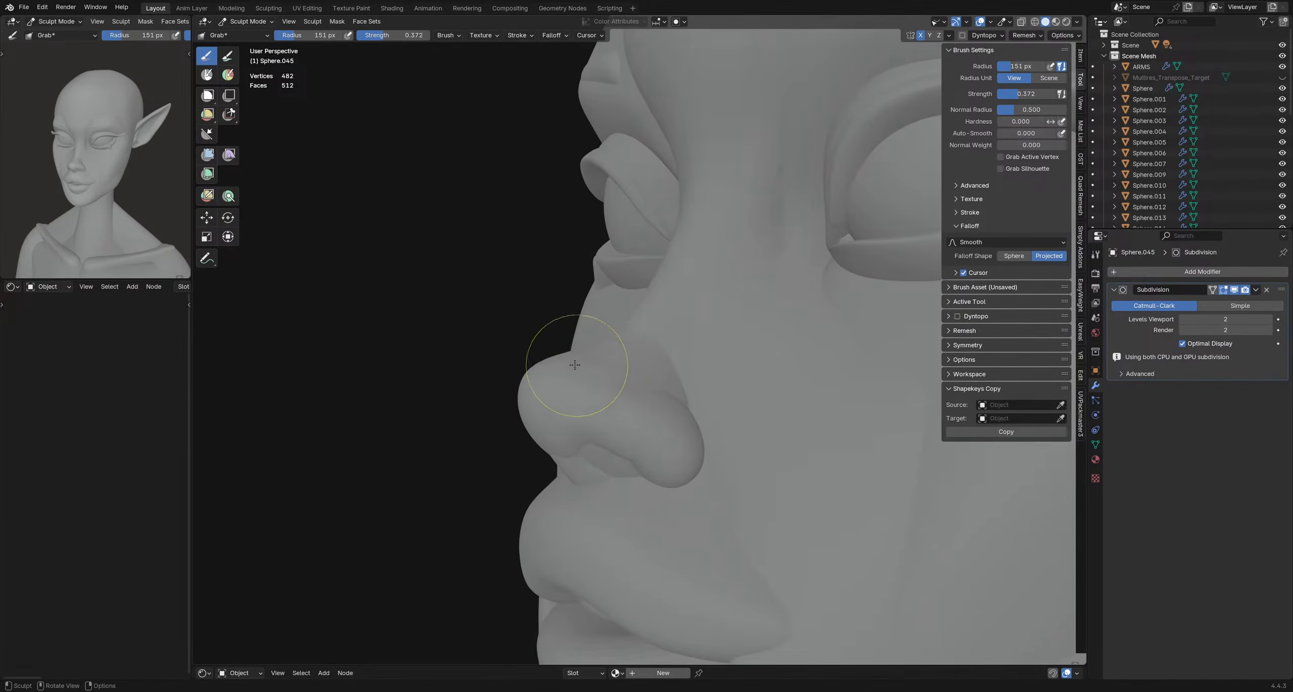
- Check the nose against the whole face and adjust the nose tip's side with a 123 px Grab brush
mouse_move(597, 371)
middle_down()
mouse_move(664, 376)
mouse_move(652, 389)
mouse_move(578, 390)
mouse_move(622, 303)
mouse_move(601, 288)
mouse_move(679, 235)
mouse_move(661, 231)
mouse_move(692, 303)
mouse_move(679, 312)
mouse_move(746, 318)
mouse_move(672, 300)
mouse_move(546, 319)
mouse_move(502, 226)
mouse_move(737, 307)
mouse_move(729, 364)
mouse_move(549, 303)
mouse_move(553, 407)
mouse_move(564, 382)
middle_up()
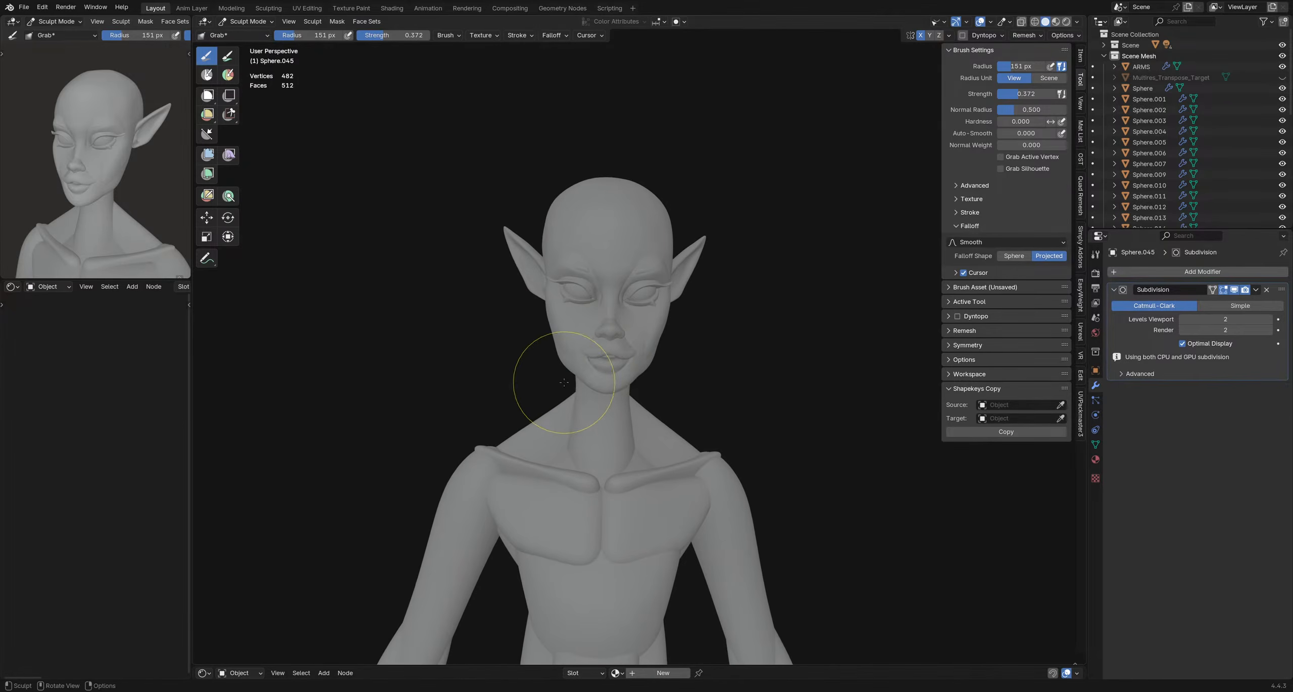
scroll(625, 336, up, 6)
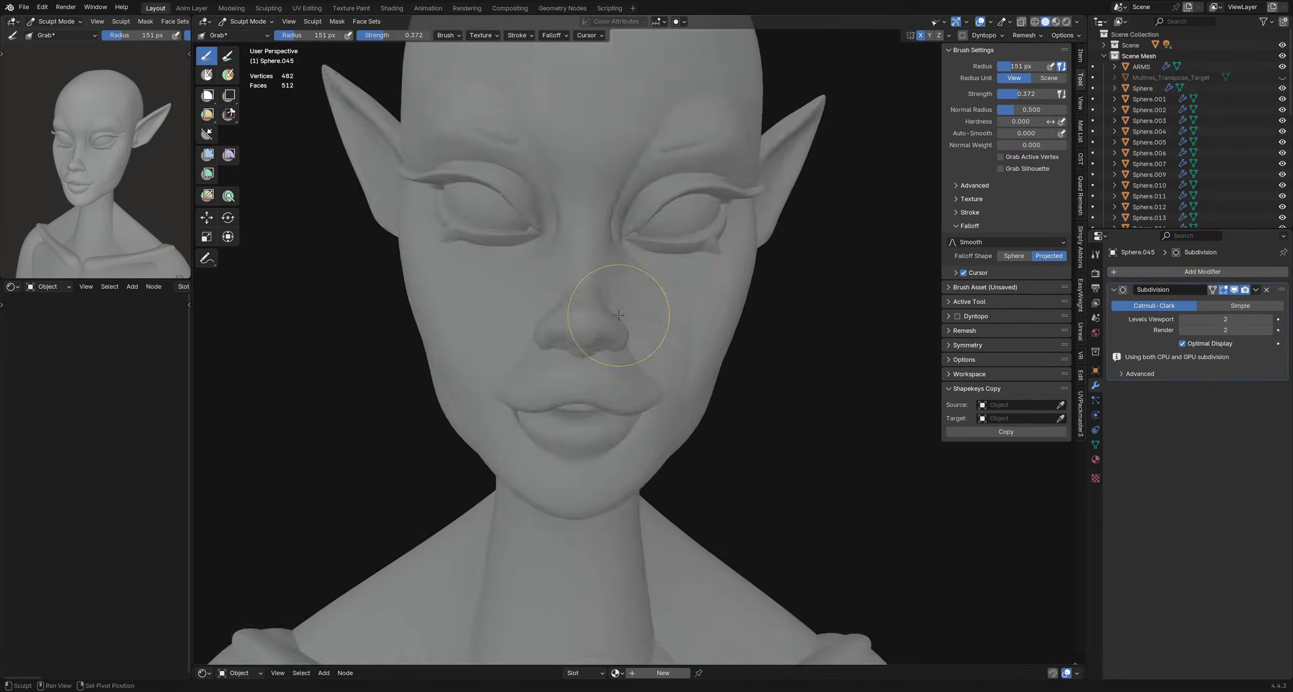
middle_drag(621, 311, 649, 354)
key(f)
click(628, 350)
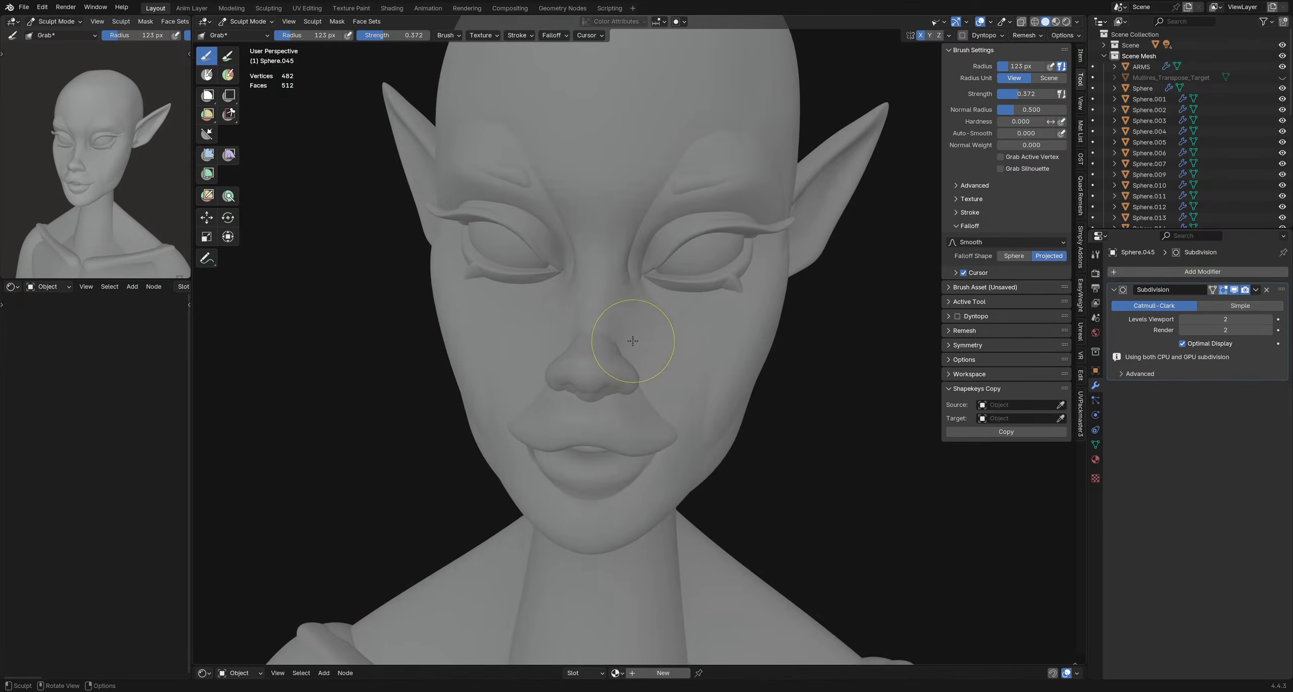
- Switch sculpting to the nose bridge piece and nudge its side inward with 117 px and 98 px Grab strokes
scroll(605, 337, up, 1)
key(f)
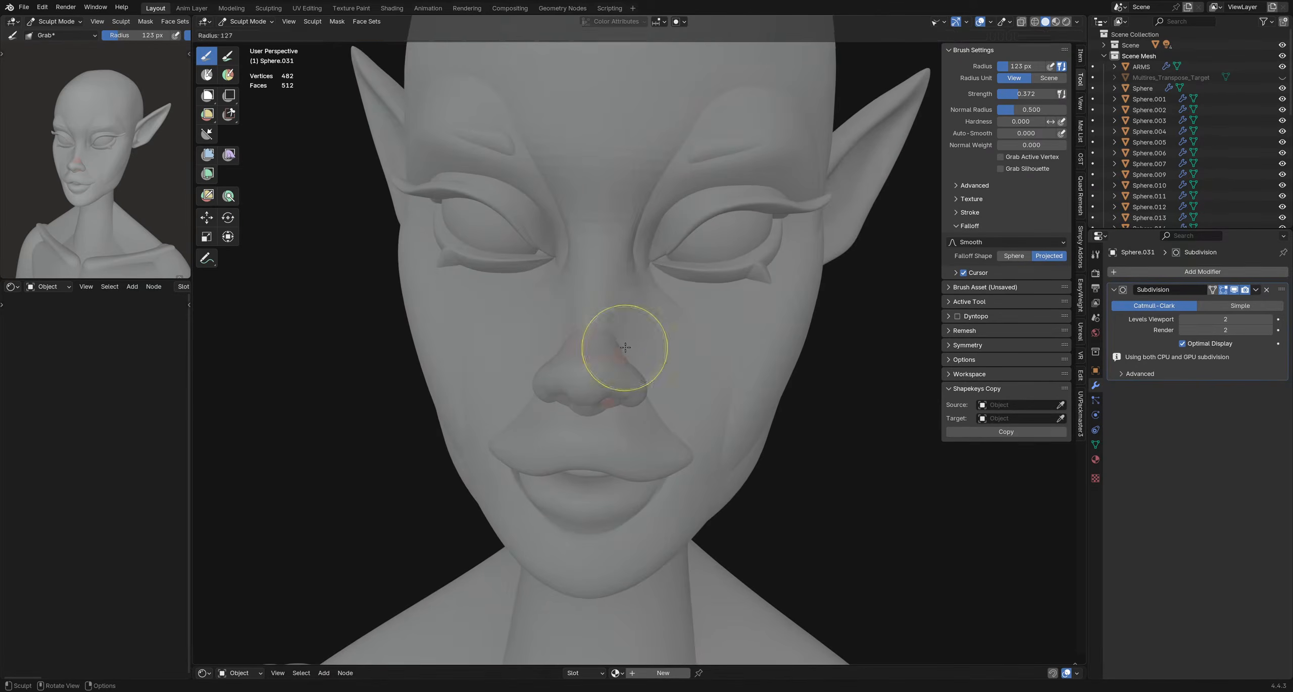
click(665, 347)
drag(647, 345, 644, 343)
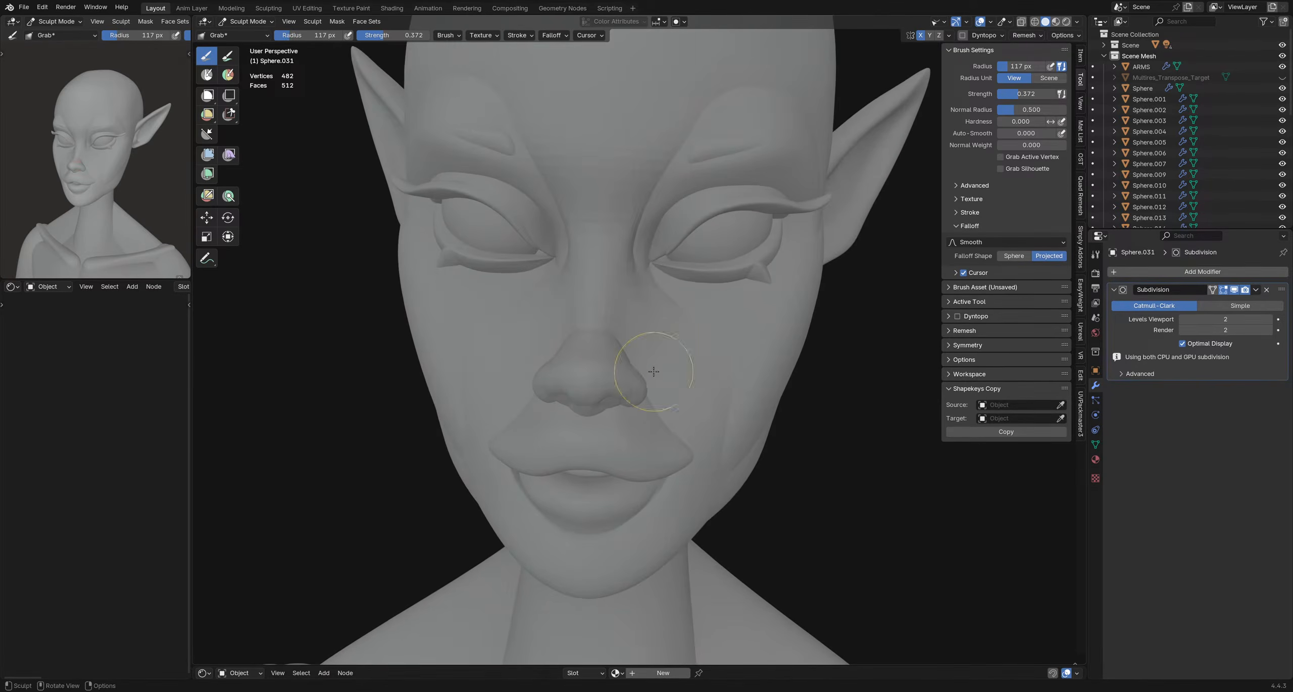
middle_drag(654, 372, 648, 363)
key(f)
click(675, 364)
drag(647, 360, 645, 356)
- Switch sculpting to the nostril wings and reshape them from below and the side using 139 px and 120 px Grab brushes
key(alt+q)
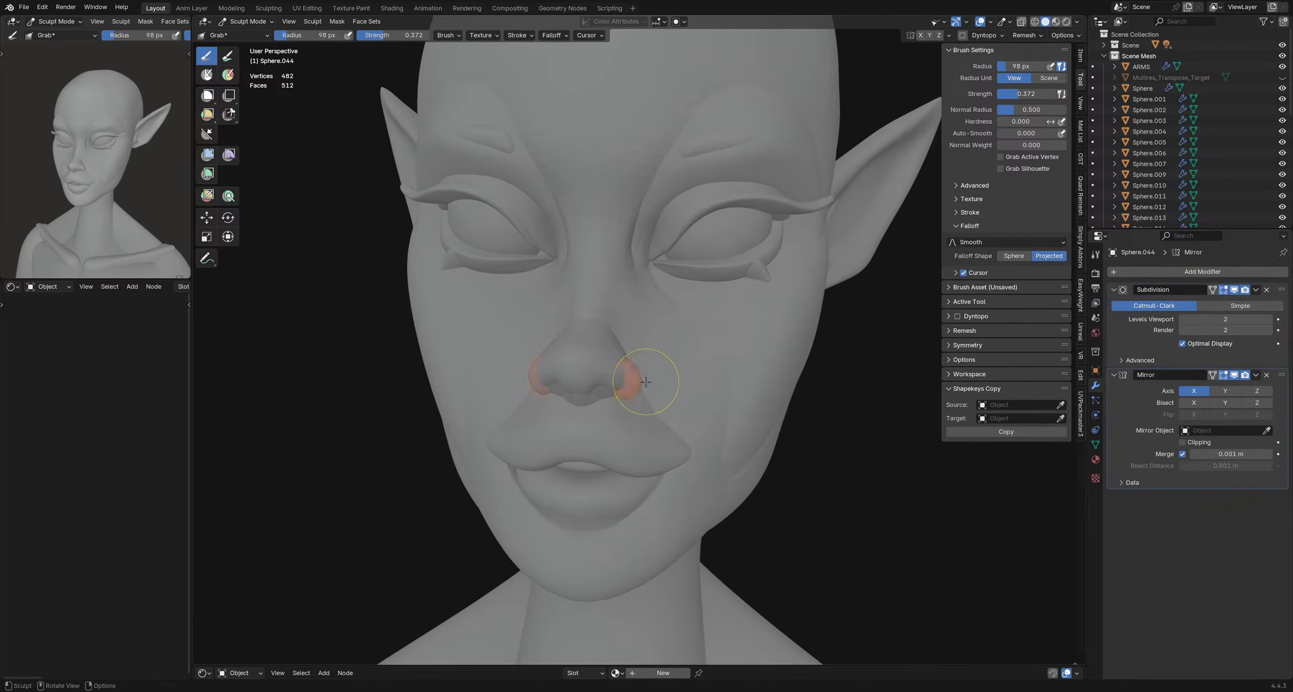
mouse_move(633, 411)
middle_down()
mouse_move(625, 375)
mouse_move(587, 355)
mouse_move(619, 364)
mouse_move(614, 326)
mouse_move(611, 345)
middle_up()
scroll(616, 353, down, 5)
scroll(614, 333, up, 5)
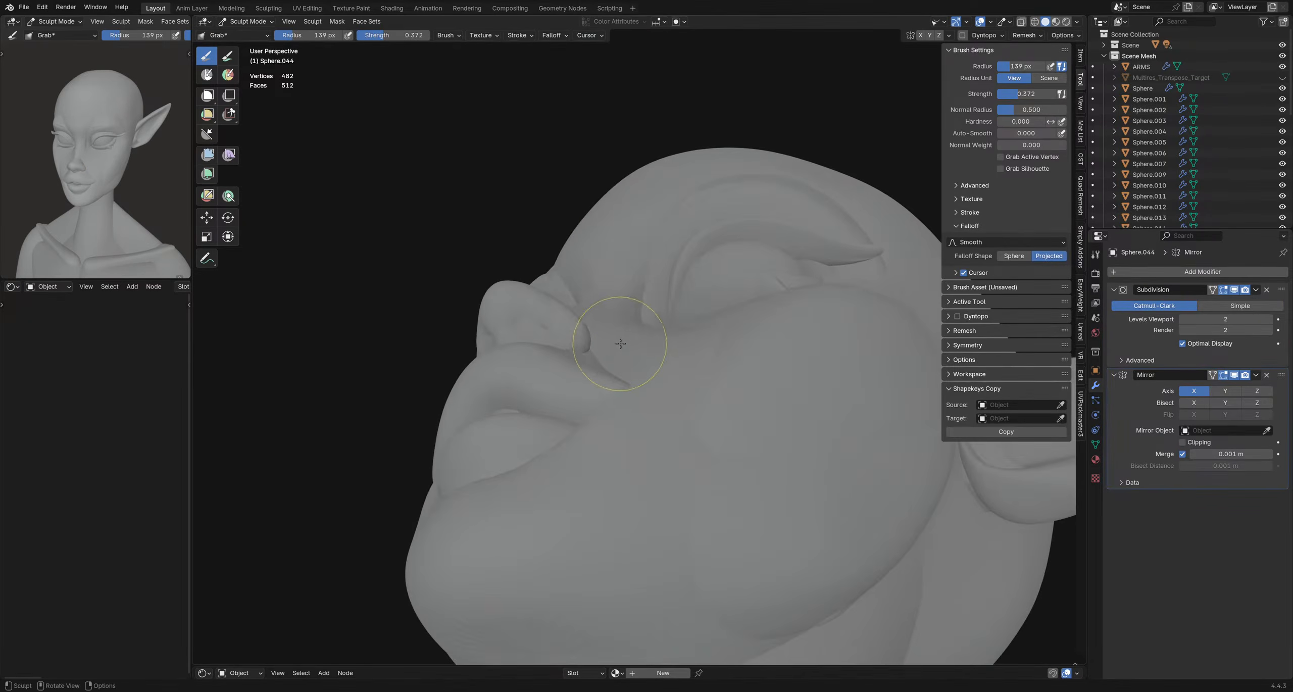
mouse_move(594, 295)
middle_down()
mouse_move(586, 361)
mouse_move(586, 343)
mouse_move(601, 404)
mouse_move(637, 444)
mouse_move(657, 374)
mouse_move(632, 373)
mouse_move(647, 400)
mouse_move(500, 385)
middle_up()
scroll(574, 373, down, 5)
scroll(639, 450, down, 4)
scroll(651, 375, up, 7)
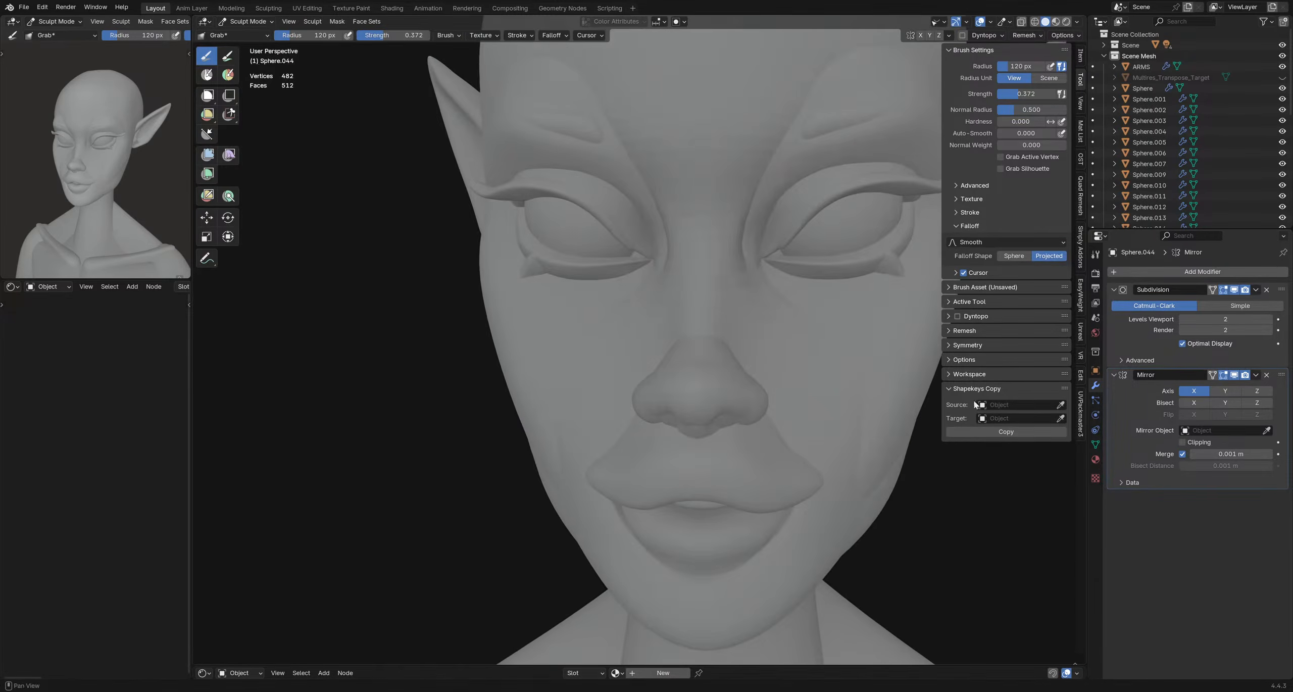
- Apply the nostril wings' Mirror modifier and enable X-axis symmetry for sculpting
shift+middle_drag(724, 392, 564, 364)
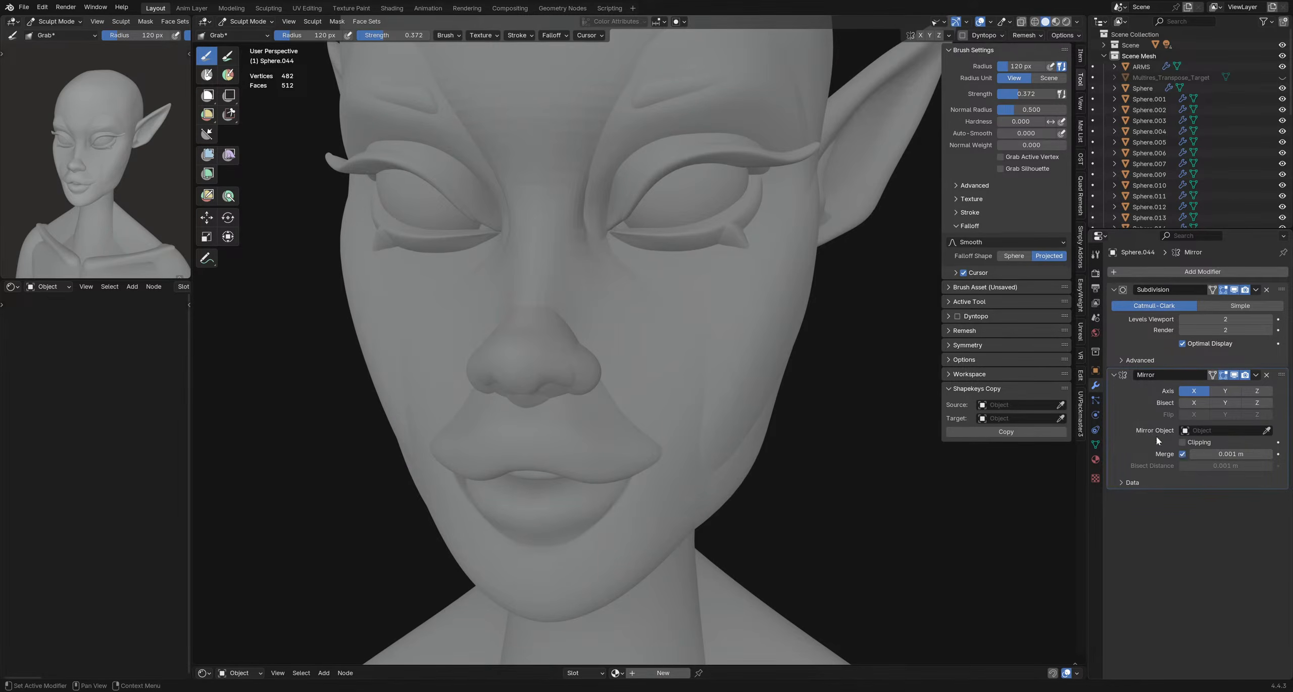
key(ctrl+a)
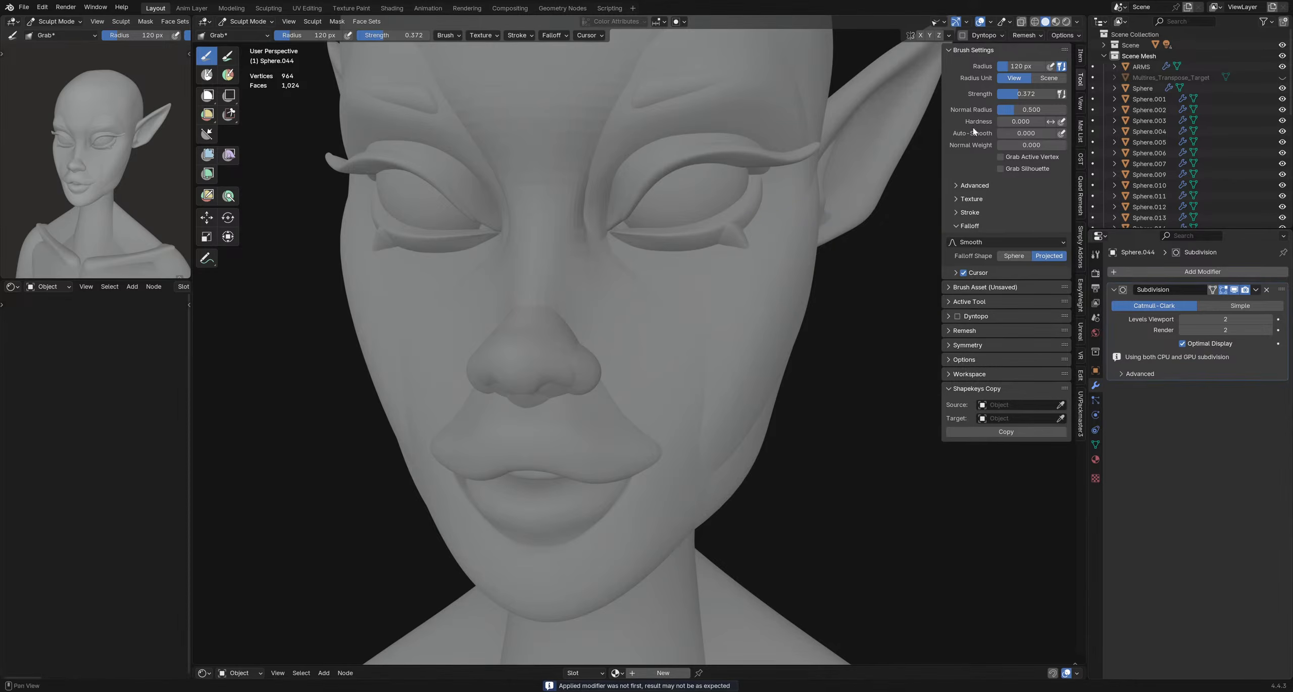
click(919, 37)
- Try a short Grab stroke on the nostril wing in profile and undo it
mouse_move(389, 417)
middle_down()
mouse_move(411, 402)
mouse_move(590, 379)
middle_up()
key(f)
click(566, 389)
drag(591, 378, 593, 376)
key(ctrl+z)
- Pull the rear edge of the nostril wing back toward the cheek, finishing with a 125 px Grab brush
middle_drag(617, 356, 628, 357)
key(f)
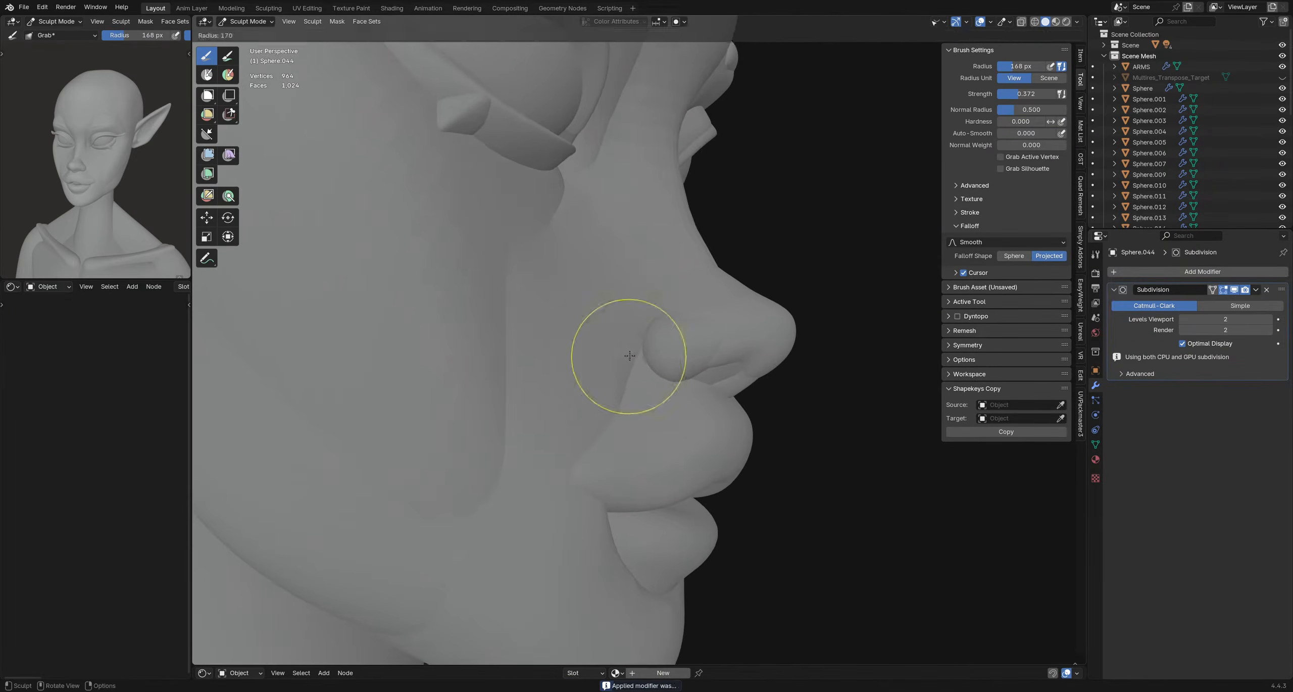
click(633, 356)
drag(622, 352, 617, 354)
middle_drag(641, 383, 644, 387)
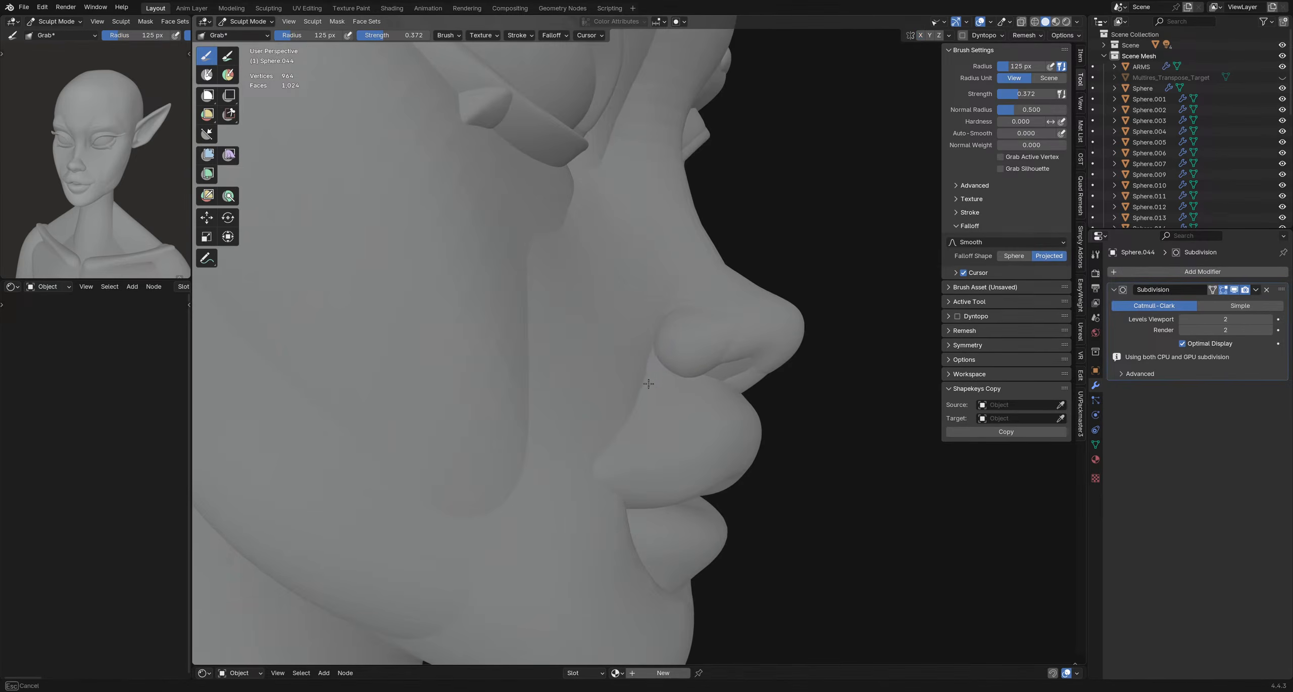
scroll(650, 342, down, 5)
- Finish sculpting the nostril wings and return to Object Mode
middle_drag(601, 348, 351, 346)
scroll(506, 361, down, 2)
mouse_move(487, 354)
middle_down()
mouse_move(698, 358)
mouse_move(576, 353)
middle_up()
shift+middle_drag(576, 353, 662, 364)
scroll(662, 364, up, 3)
key(ctrl+Tab)
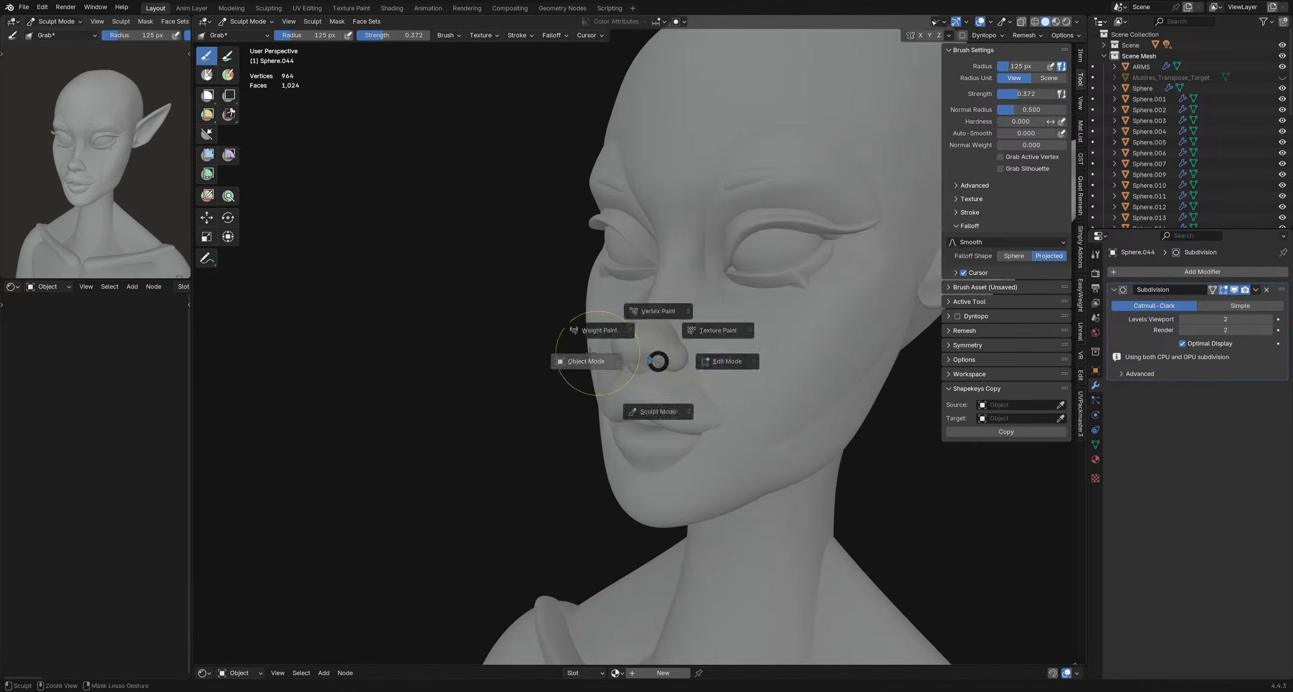
click(588, 362)
- Examine the face from below and the whole figure from the front to judge the nose and overall proportions
scroll(509, 348, down, 5)
scroll(522, 366, down, 3)
mouse_move(521, 362)
middle_down()
mouse_move(638, 389)
mouse_move(746, 390)
mouse_move(366, 381)
mouse_move(522, 369)
middle_up()
scroll(555, 374, up, 4)
middle_drag(632, 385, 584, 285)
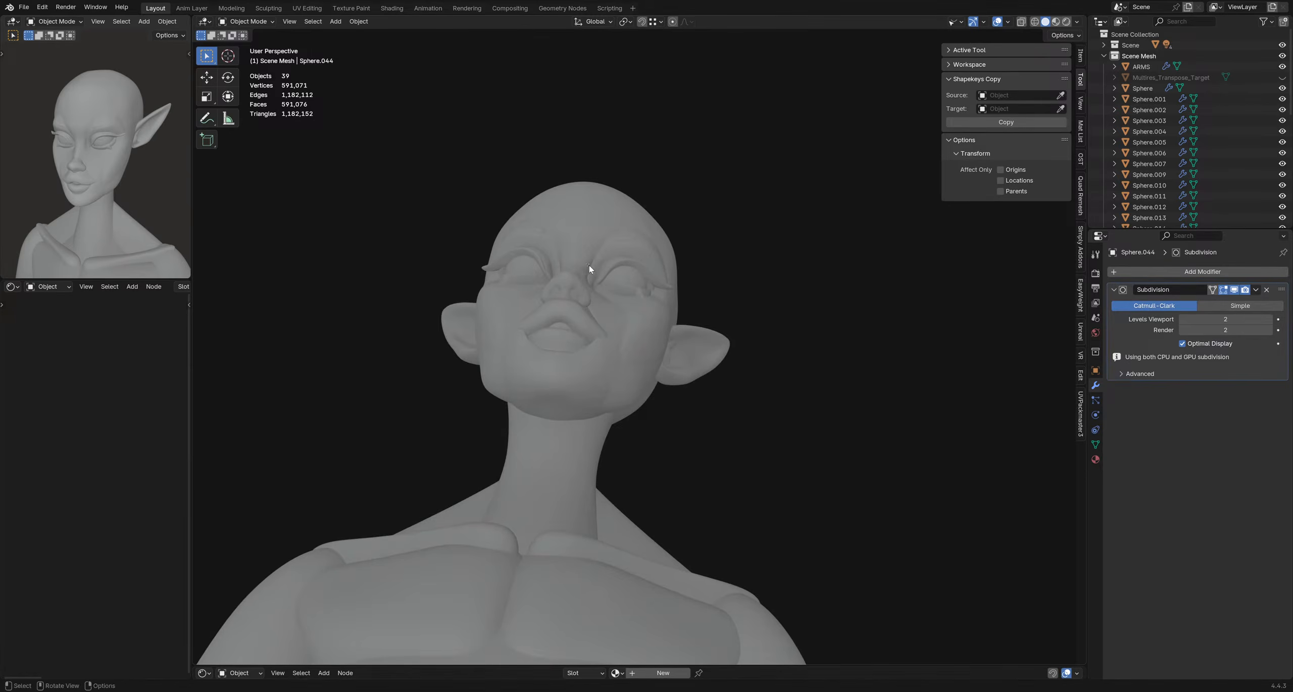
middle_drag(624, 308, 697, 367)
scroll(648, 406, down, 5)
scroll(634, 355, down, 2)
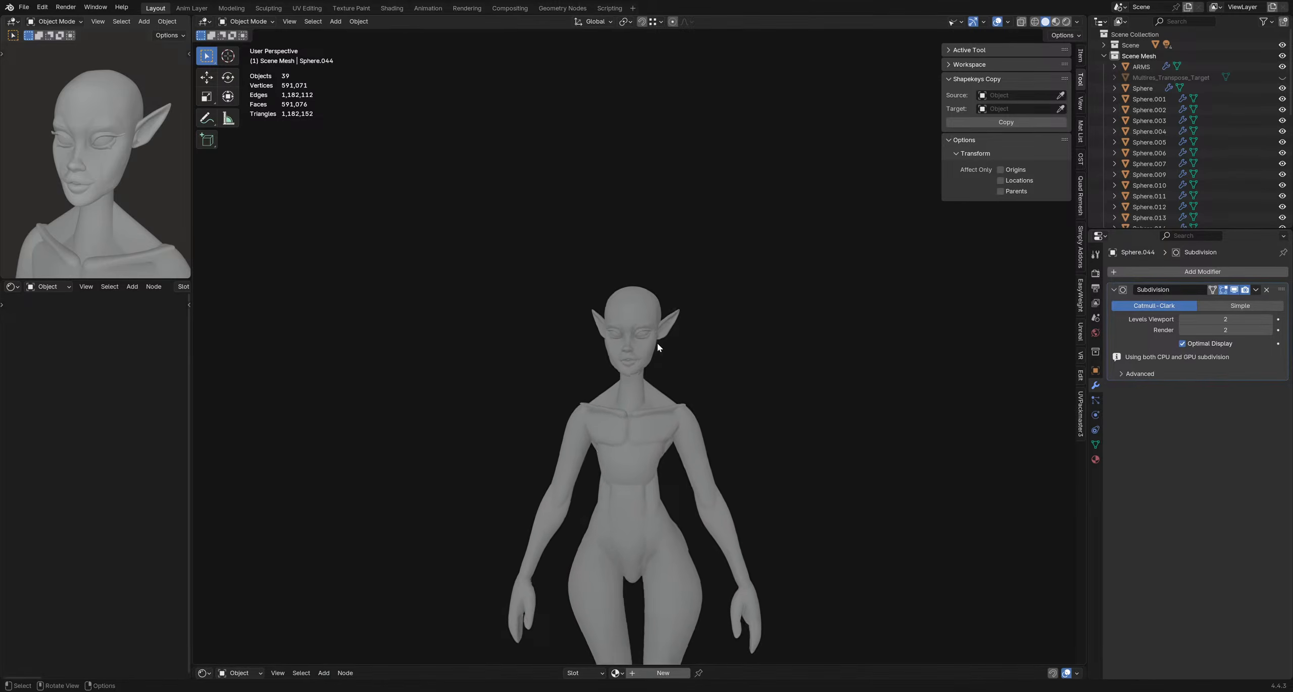
scroll(656, 343, up, 5)
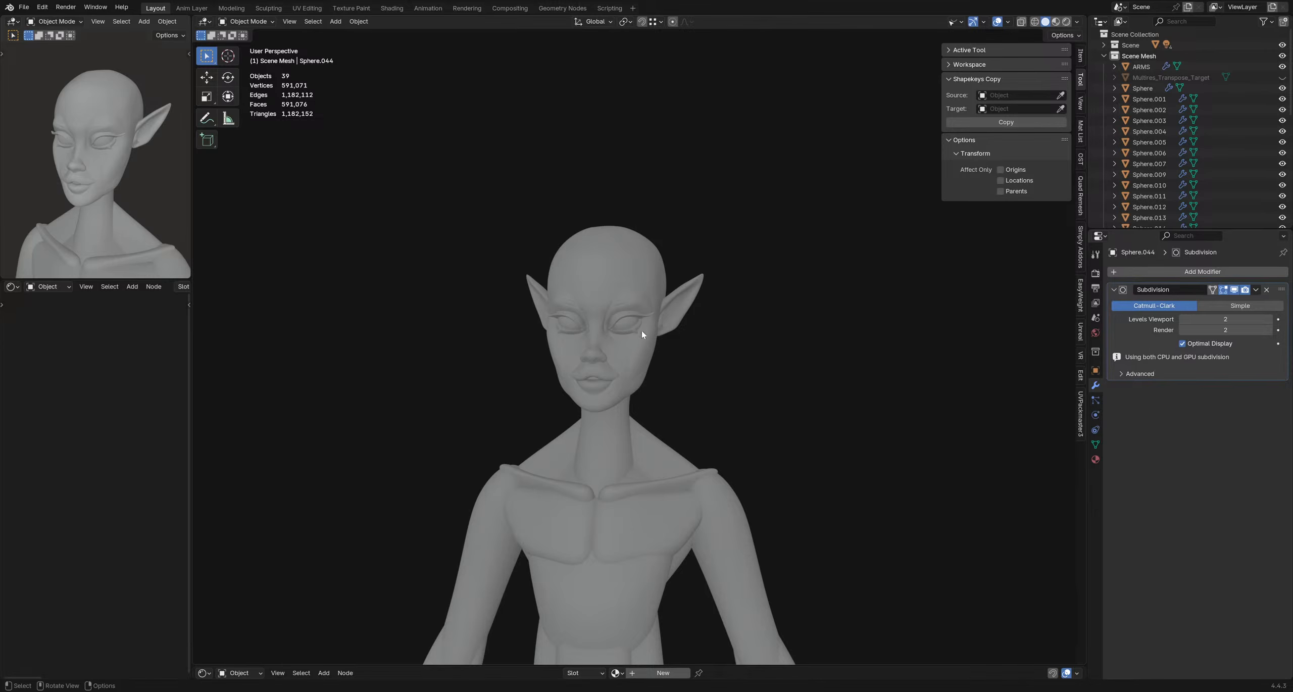
shift+middle_drag(661, 337, 709, 358)
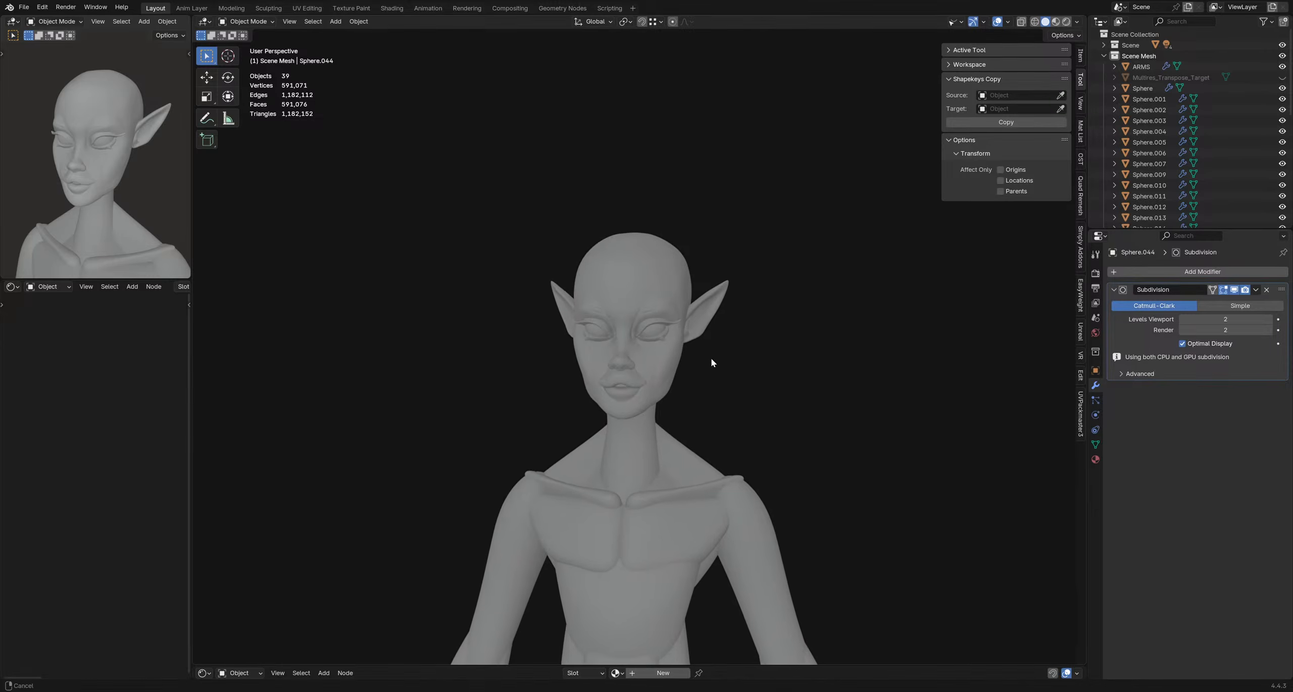
scroll(646, 312, up, 4)
- Save the file and reposition the eyebrow piece along the Y and Z axes
click(646, 313)
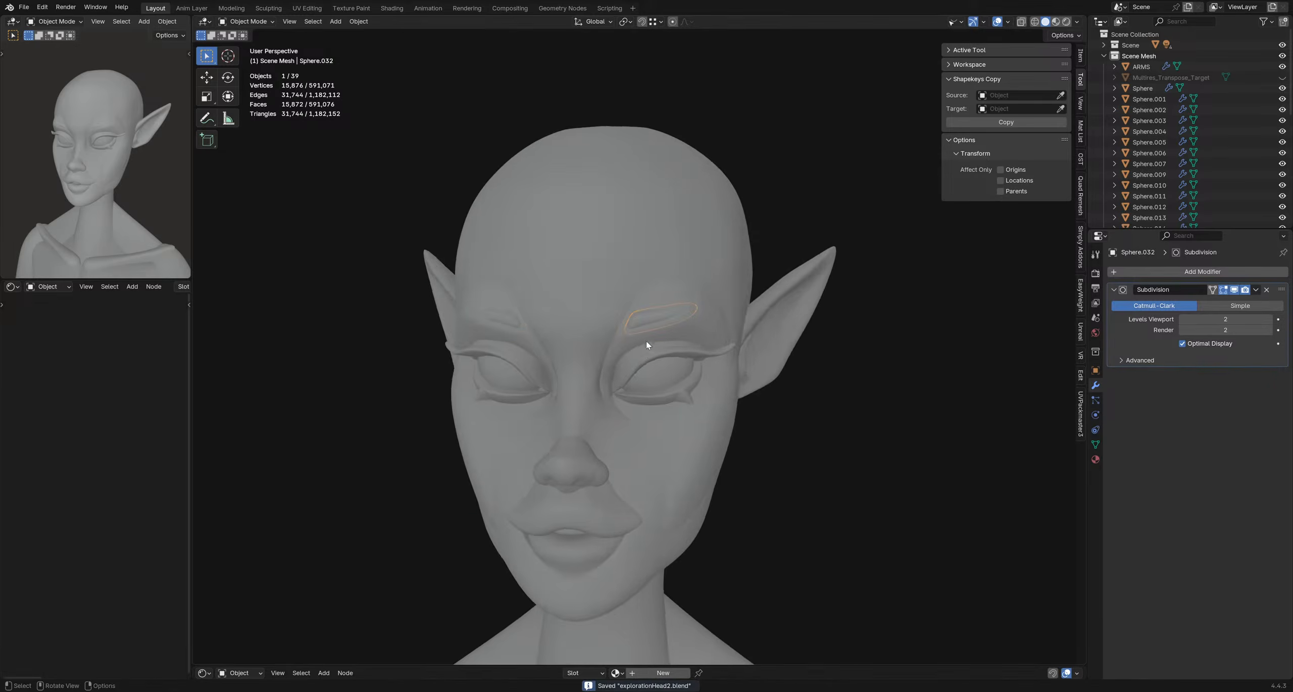
key(ctrl+s)
key(g)
key(y)
click(653, 372)
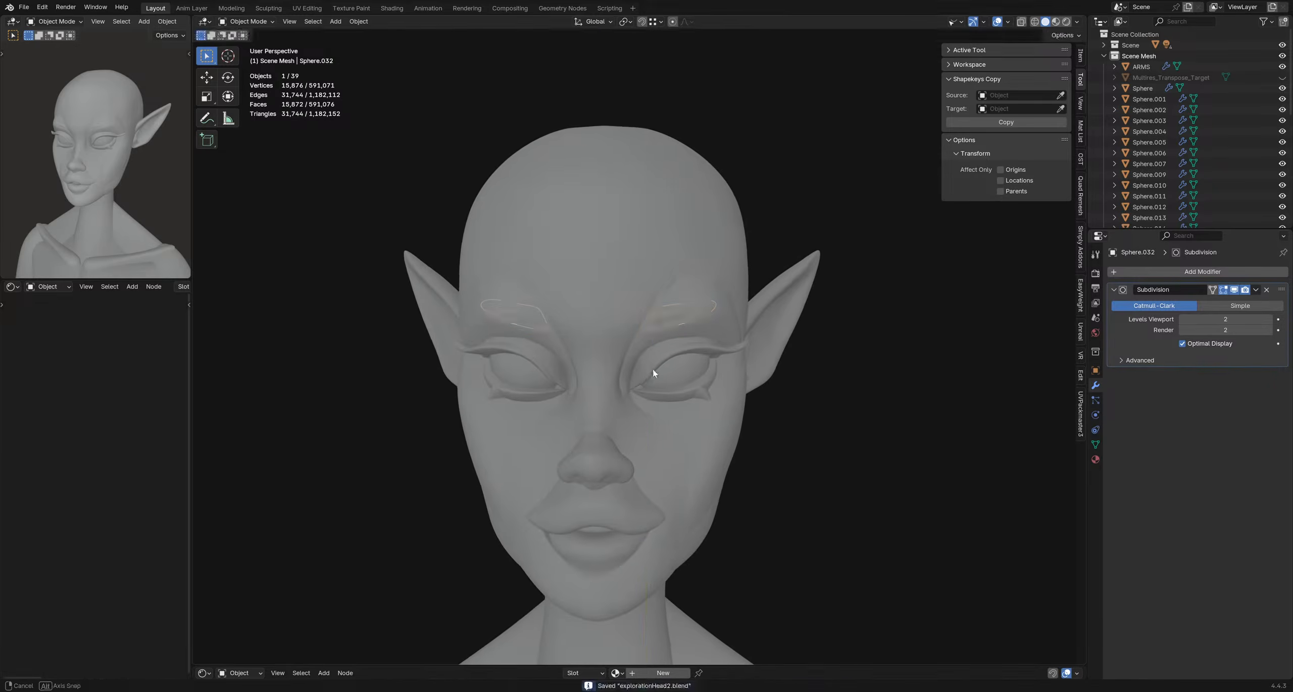
middle_drag(652, 372, 662, 366)
key(g)
key(z)
click(664, 370)
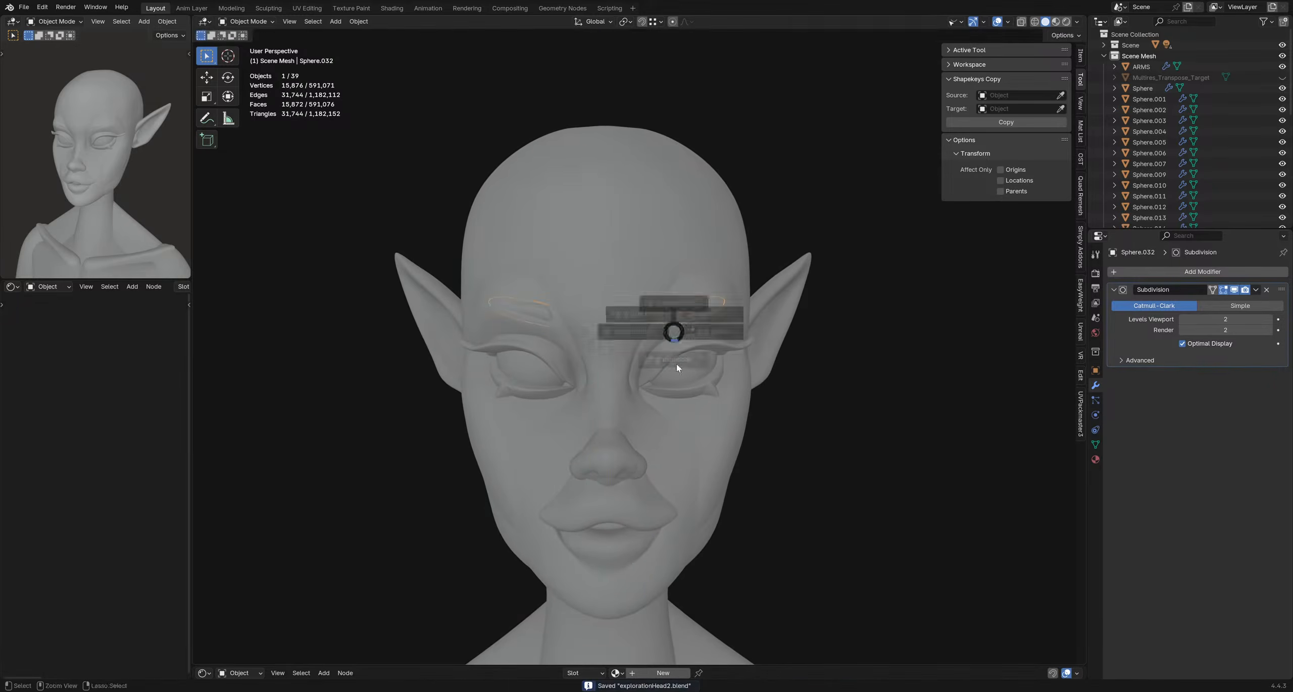
- Adjust the eyebrow shape in Sculpt Mode with a 260 px Grab brush and return to Object Mode
click(676, 363)
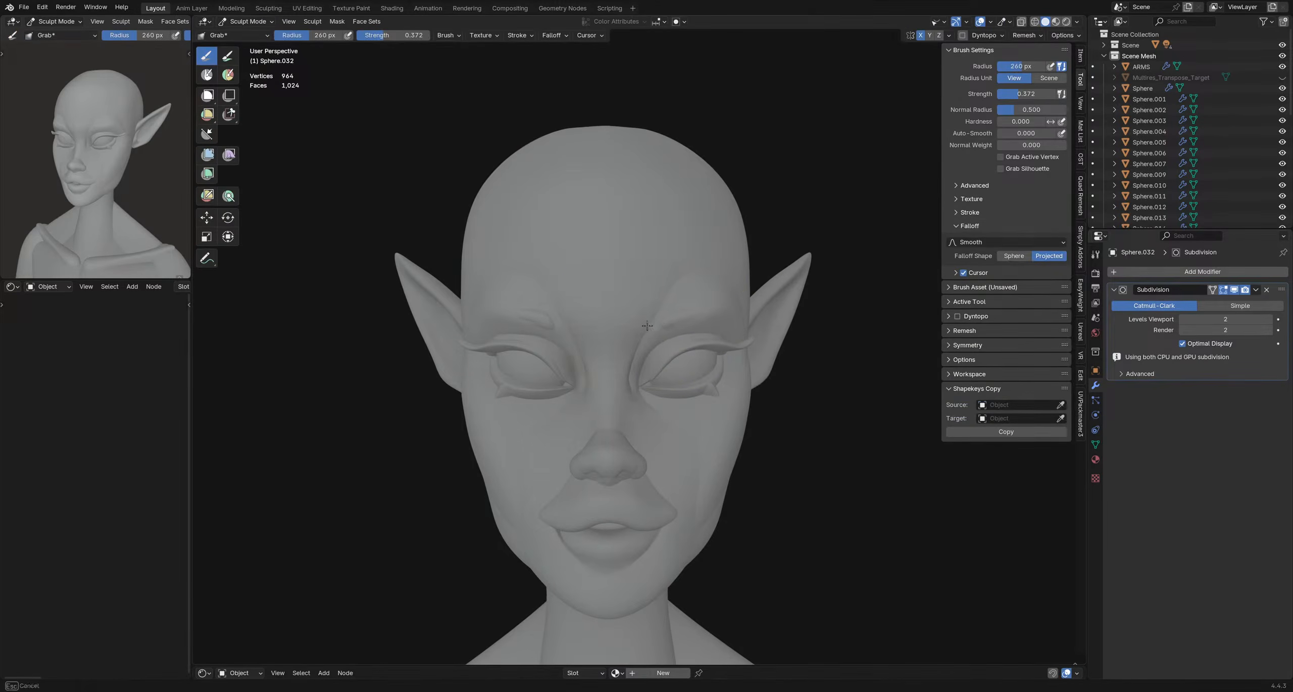
mouse_move(647, 326)
middle_down()
mouse_move(619, 291)
mouse_move(651, 323)
middle_up()
scroll(657, 324, down, 5)
key(ctrl+Tab)
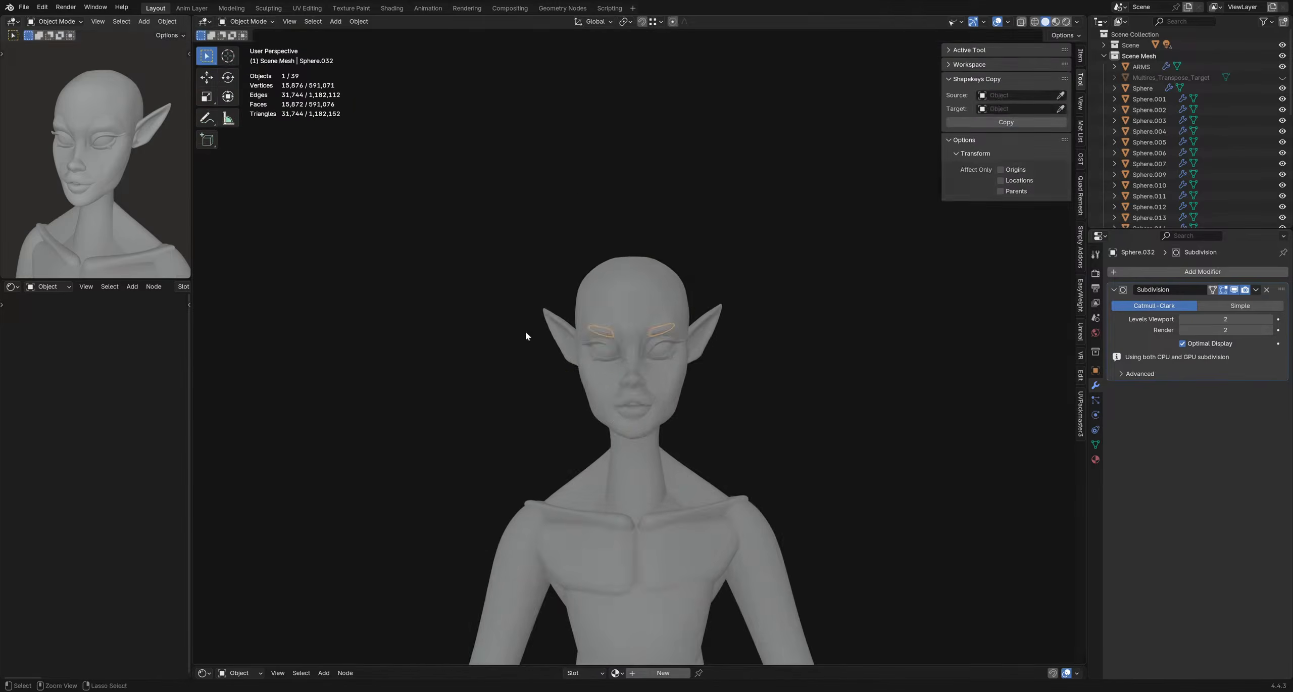
- Put the main head mesh into Sculpt Mode and reshape the forehead contour from below, reducing the Grab brush to 173 px
mouse_move(710, 417)
middle_down()
mouse_move(723, 400)
mouse_move(635, 393)
mouse_move(444, 326)
mouse_move(537, 337)
mouse_move(661, 272)
mouse_move(660, 241)
mouse_move(631, 275)
mouse_move(661, 247)
mouse_move(660, 260)
mouse_move(649, 253)
middle_up()
click(632, 276)
key(ctrl+Tab)
click(654, 278)
key(f)
click(631, 256)
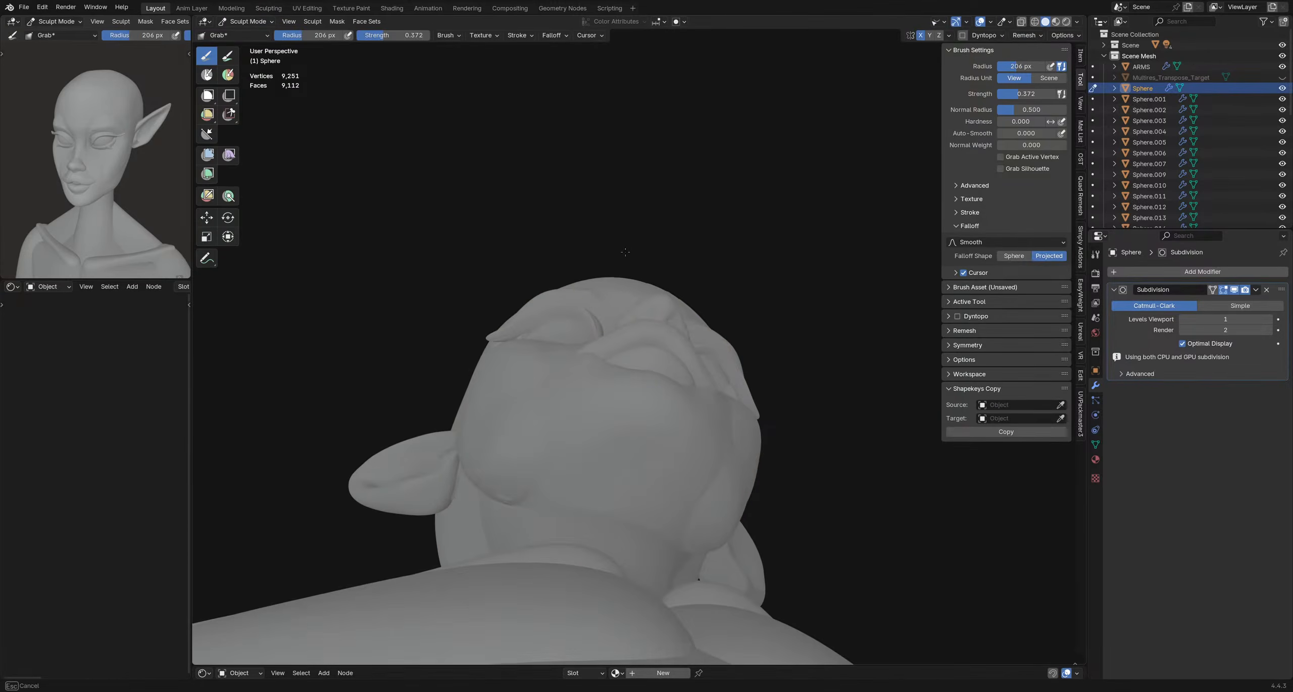
key(f)
click(589, 248)
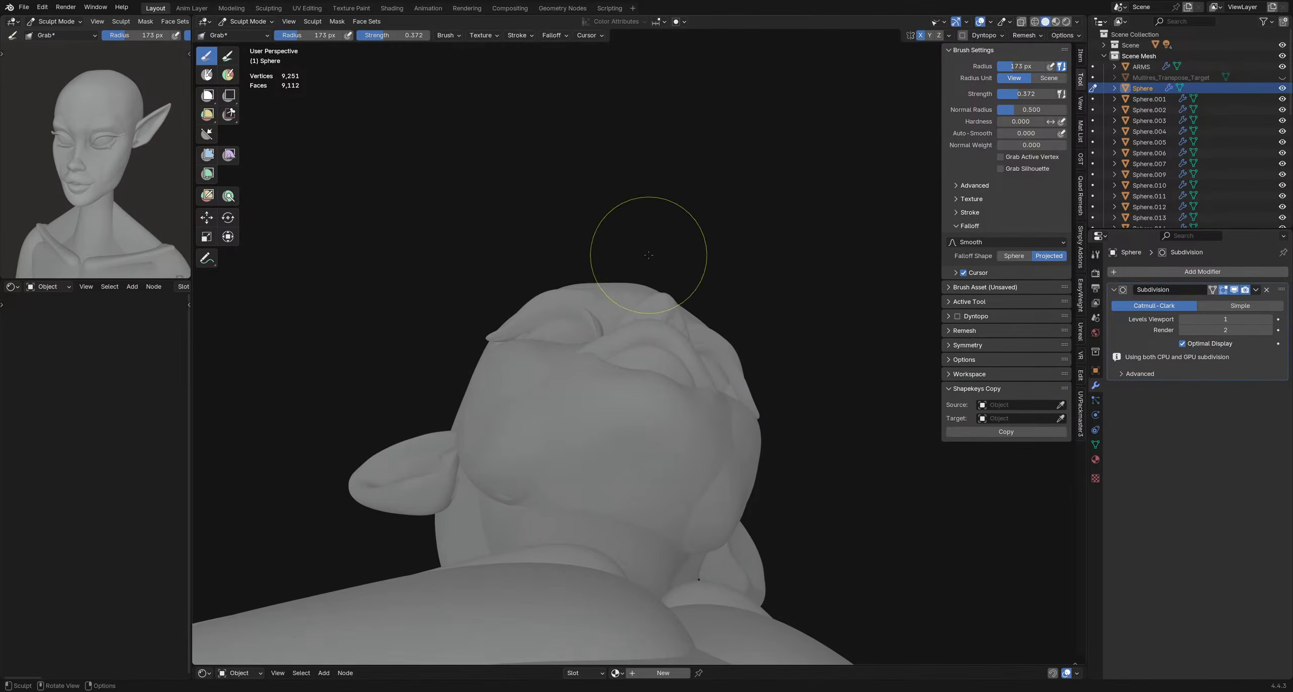
- Refine the forehead and brow contour from several angles, reducing the Grab brush to 101 px
middle_drag(648, 255, 647, 309)
mouse_move(619, 337)
middle_down()
mouse_move(571, 329)
mouse_move(645, 317)
mouse_move(601, 323)
mouse_move(626, 313)
mouse_move(632, 258)
mouse_move(606, 270)
mouse_move(557, 245)
mouse_move(730, 340)
mouse_move(690, 366)
mouse_move(535, 364)
mouse_move(770, 349)
middle_up()
key(f)
click(617, 277)
mouse_move(686, 361)
middle_down()
mouse_move(756, 369)
mouse_move(681, 384)
middle_up()
scroll(685, 353, up, 1)
mouse_move(707, 252)
middle_down()
mouse_move(678, 234)
mouse_move(759, 293)
mouse_move(802, 277)
mouse_move(549, 231)
mouse_move(569, 283)
mouse_move(505, 308)
middle_up()
key(f)
click(497, 295)
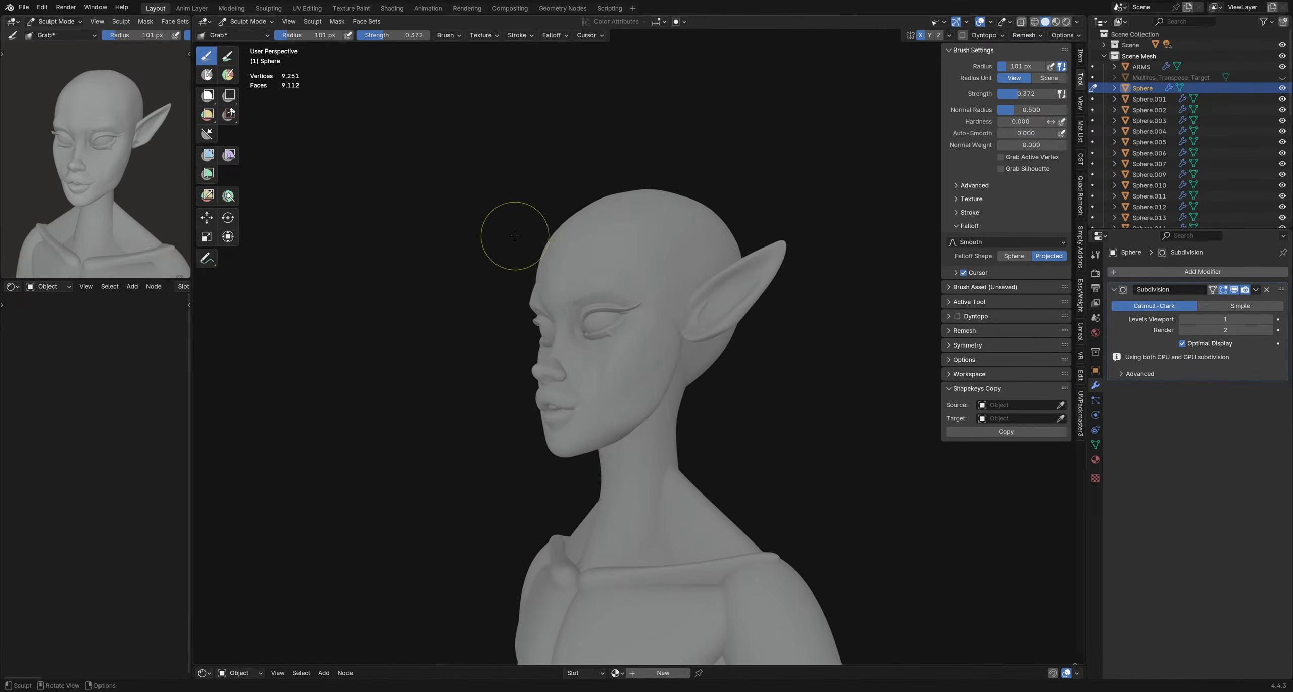
- Push the forehead's curve slightly inward above the eye using a 142 px Grab brush from below
middle_drag(515, 237, 533, 264)
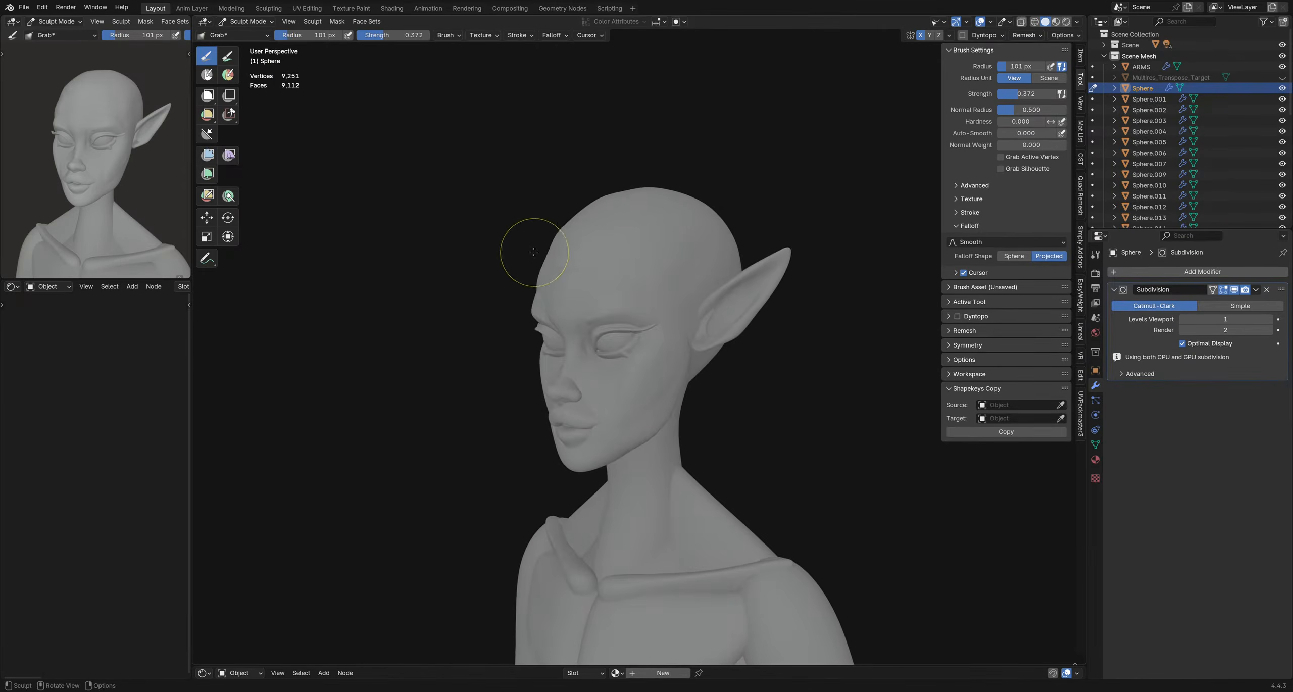
mouse_move(562, 251)
middle_down()
mouse_move(615, 280)
mouse_move(536, 309)
mouse_move(744, 364)
mouse_move(702, 389)
mouse_move(605, 539)
mouse_move(611, 455)
mouse_move(561, 440)
mouse_move(615, 428)
mouse_move(586, 419)
mouse_move(644, 401)
mouse_move(526, 356)
mouse_move(616, 328)
middle_up()
scroll(672, 277, up, 1)
mouse_move(671, 276)
middle_down()
mouse_move(656, 324)
mouse_move(722, 367)
mouse_move(705, 203)
mouse_move(649, 177)
middle_up()
key(f)
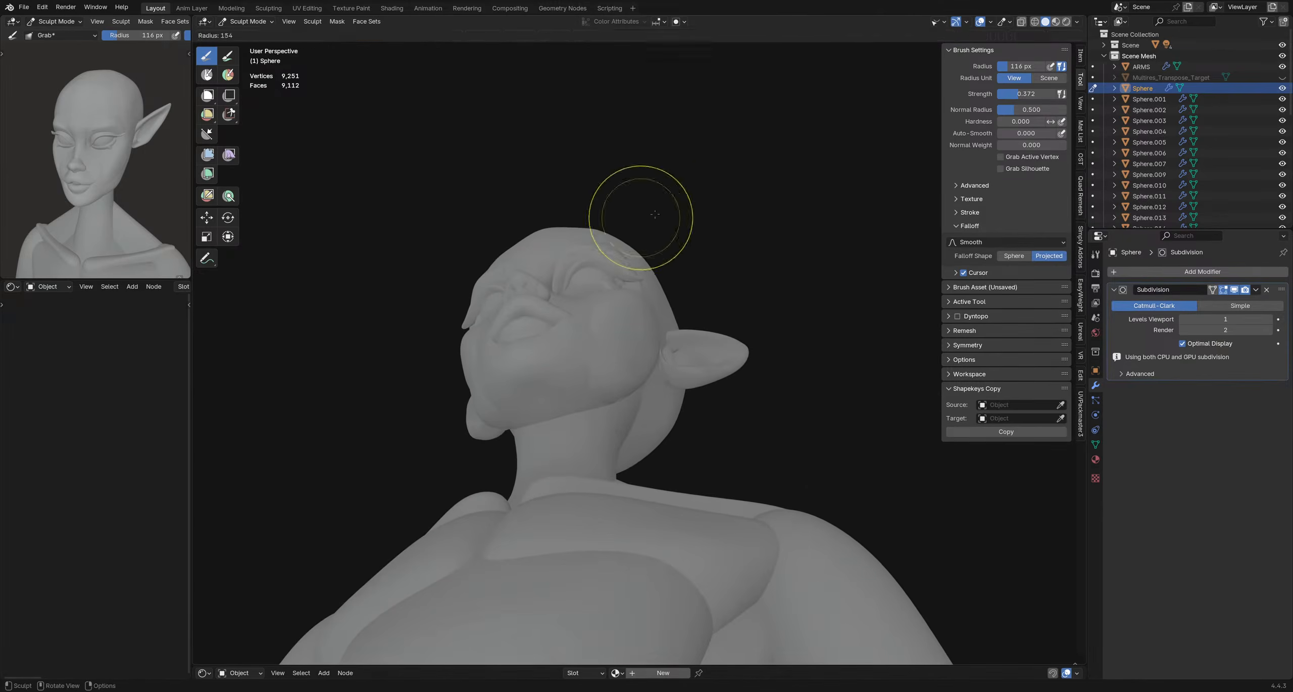
click(701, 218)
key(f)
click(603, 198)
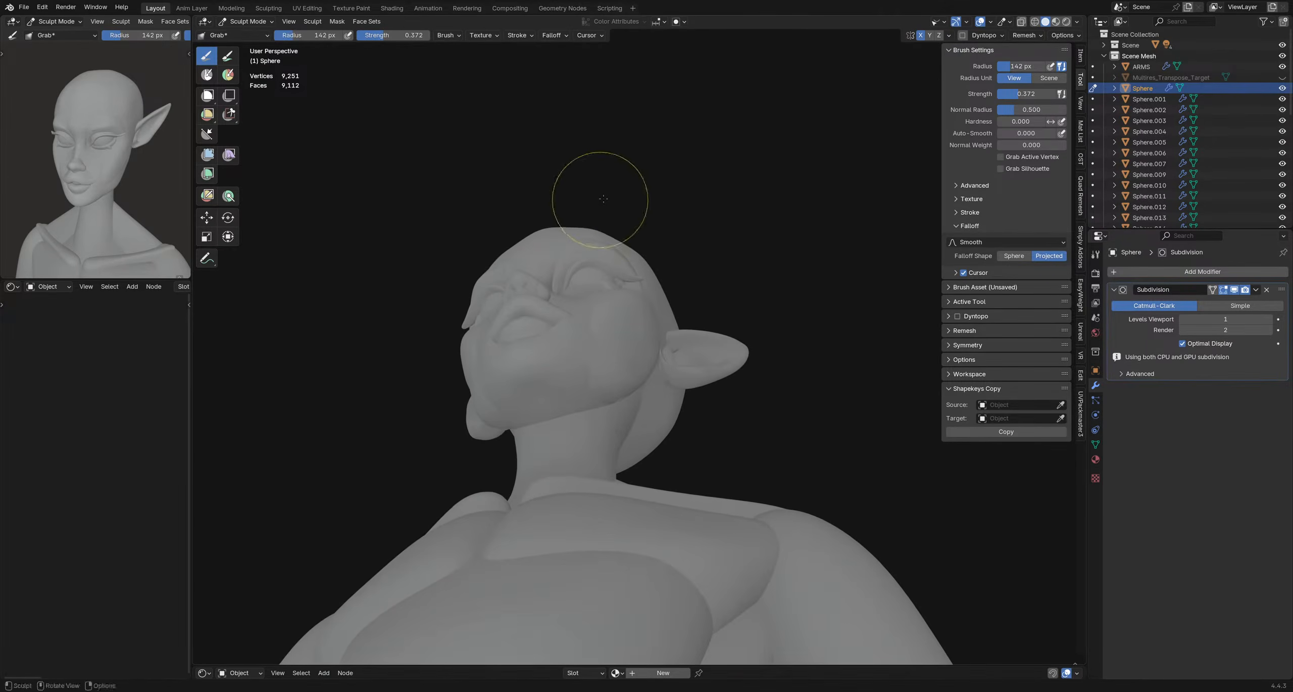
drag(602, 207, 603, 214)
- Touch up the forehead's outline toward the temple with further Grab brush size adjustments
mouse_move(629, 283)
middle_down()
mouse_move(665, 353)
mouse_move(614, 291)
mouse_move(615, 225)
mouse_move(662, 367)
mouse_move(615, 281)
mouse_move(626, 323)
middle_up()
key(f)
click(606, 244)
key(f)
click(611, 238)
- Refine the skull and temple contour of the head mesh from several angles, reducing the Grab brush to 88 px and 87 px
key(f)
click(625, 292)
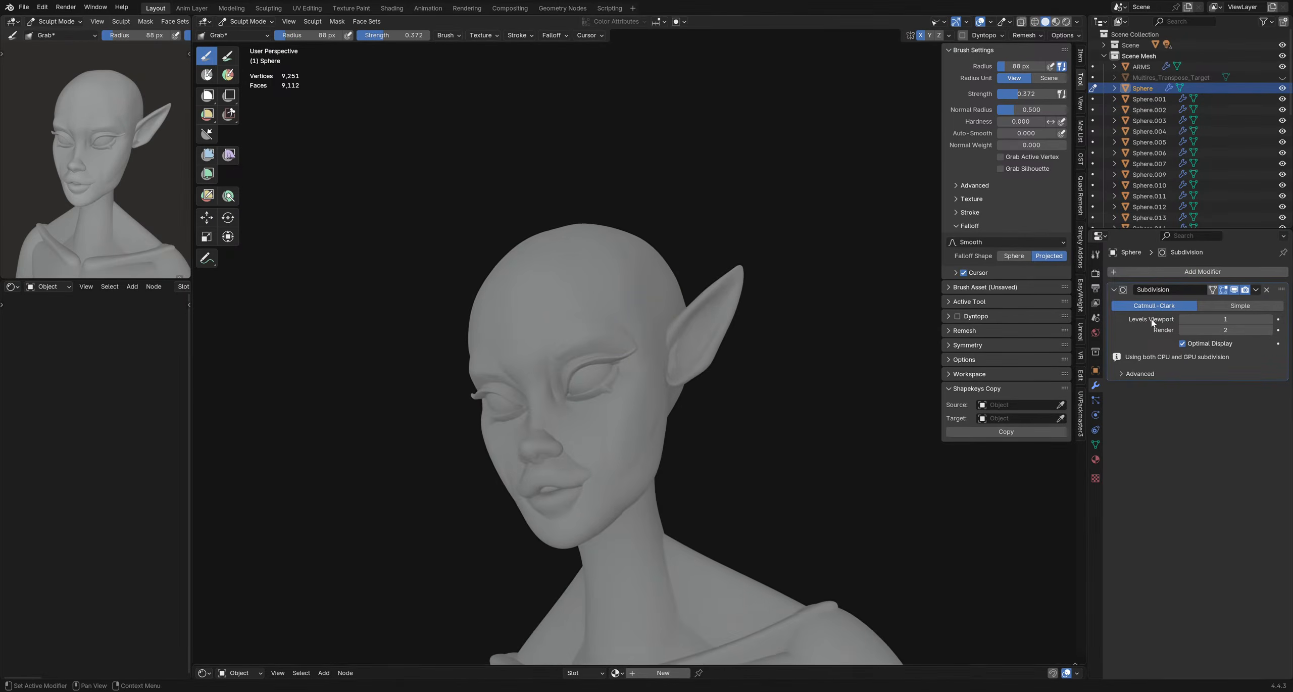
middle_drag(609, 245, 579, 345)
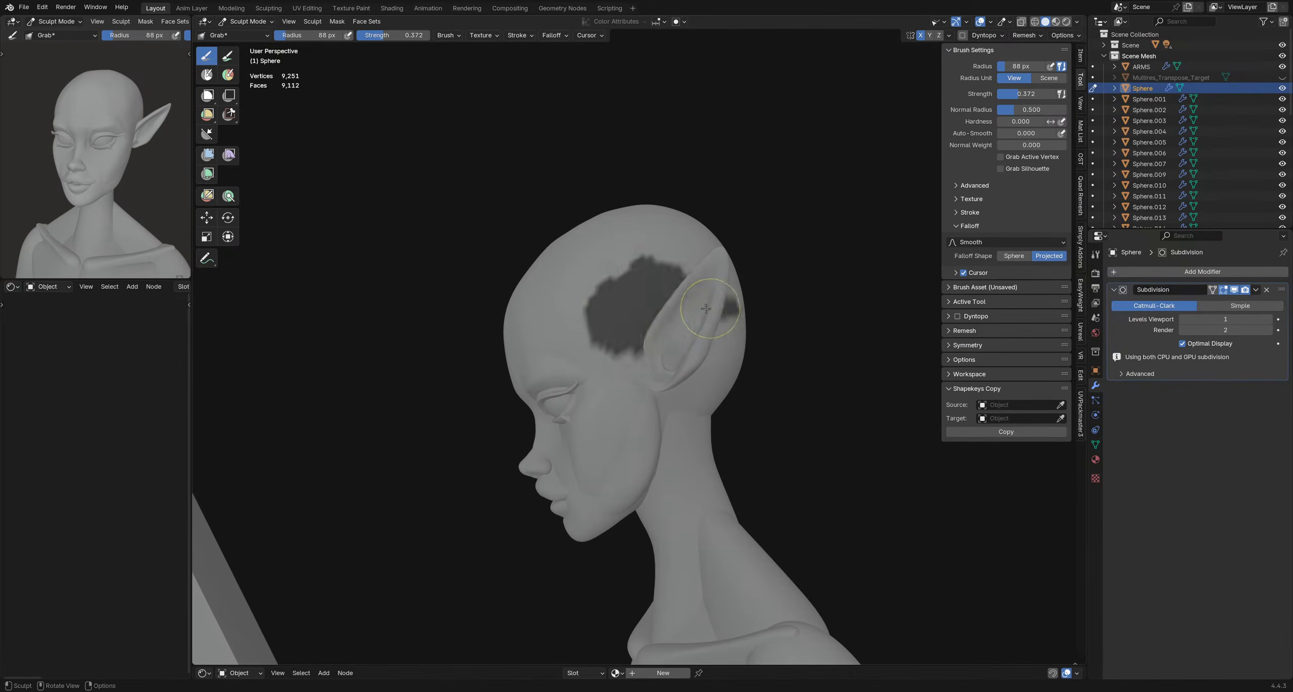
mouse_move(706, 308)
middle_down()
mouse_move(736, 361)
mouse_move(670, 275)
mouse_move(657, 307)
mouse_move(577, 225)
mouse_move(534, 318)
mouse_move(621, 306)
mouse_move(652, 282)
mouse_move(705, 272)
middle_up()
key(f)
click(644, 305)
mouse_move(680, 318)
middle_down()
mouse_move(612, 292)
mouse_move(656, 302)
mouse_move(646, 316)
mouse_move(679, 311)
mouse_move(660, 333)
mouse_move(671, 347)
middle_up()
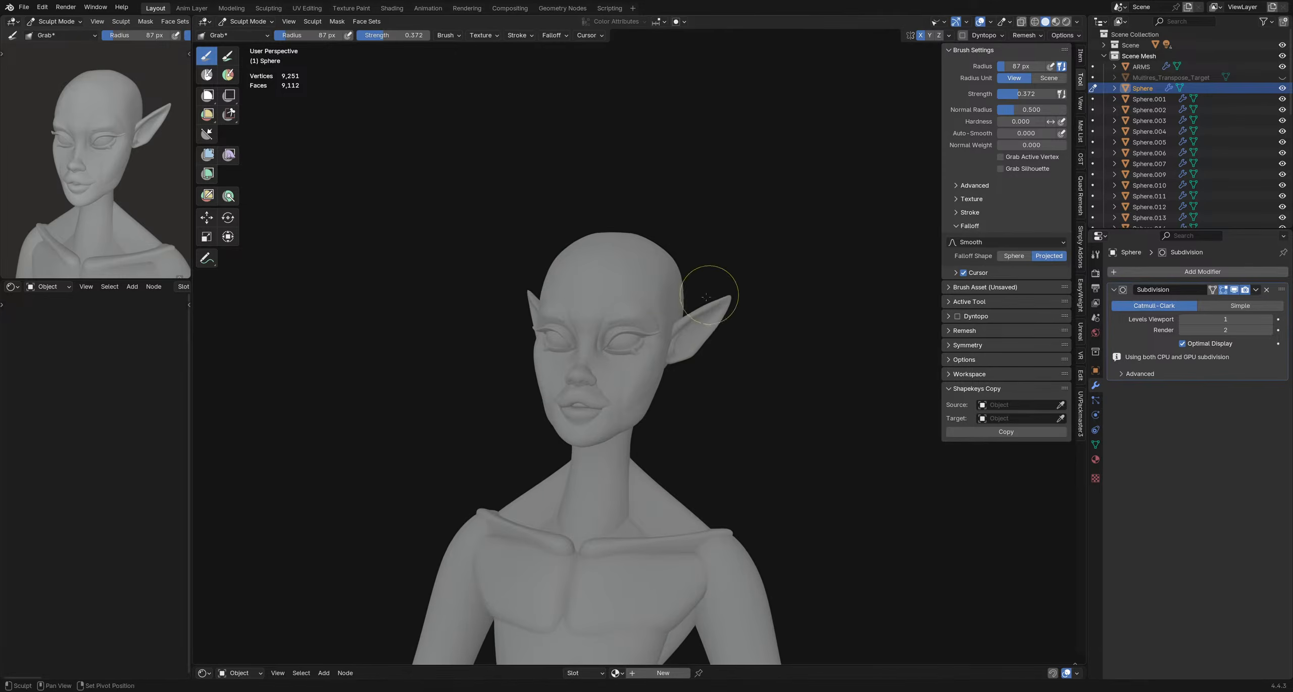
mouse_move(706, 297)
middle_down()
mouse_move(656, 303)
mouse_move(759, 288)
middle_up()
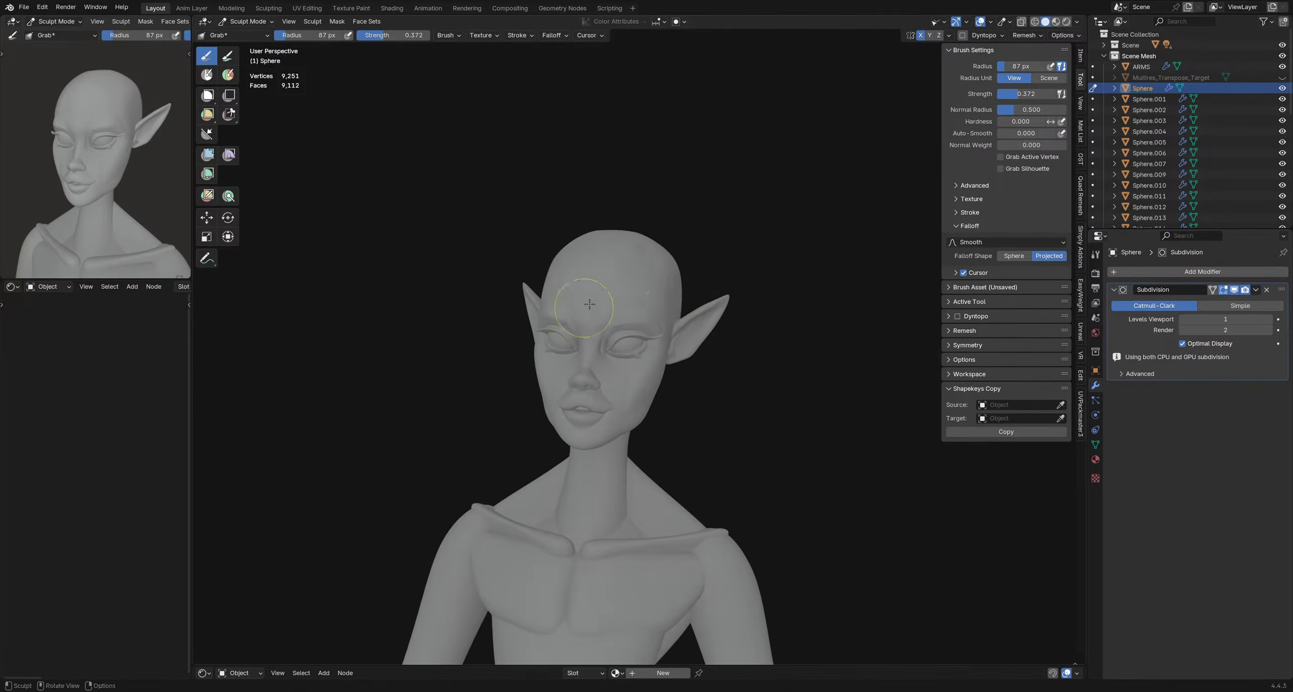
mouse_move(654, 317)
middle_down()
mouse_move(695, 280)
mouse_move(617, 375)
mouse_move(669, 288)
mouse_move(662, 182)
mouse_move(688, 367)
mouse_move(722, 254)
mouse_move(789, 320)
middle_up()
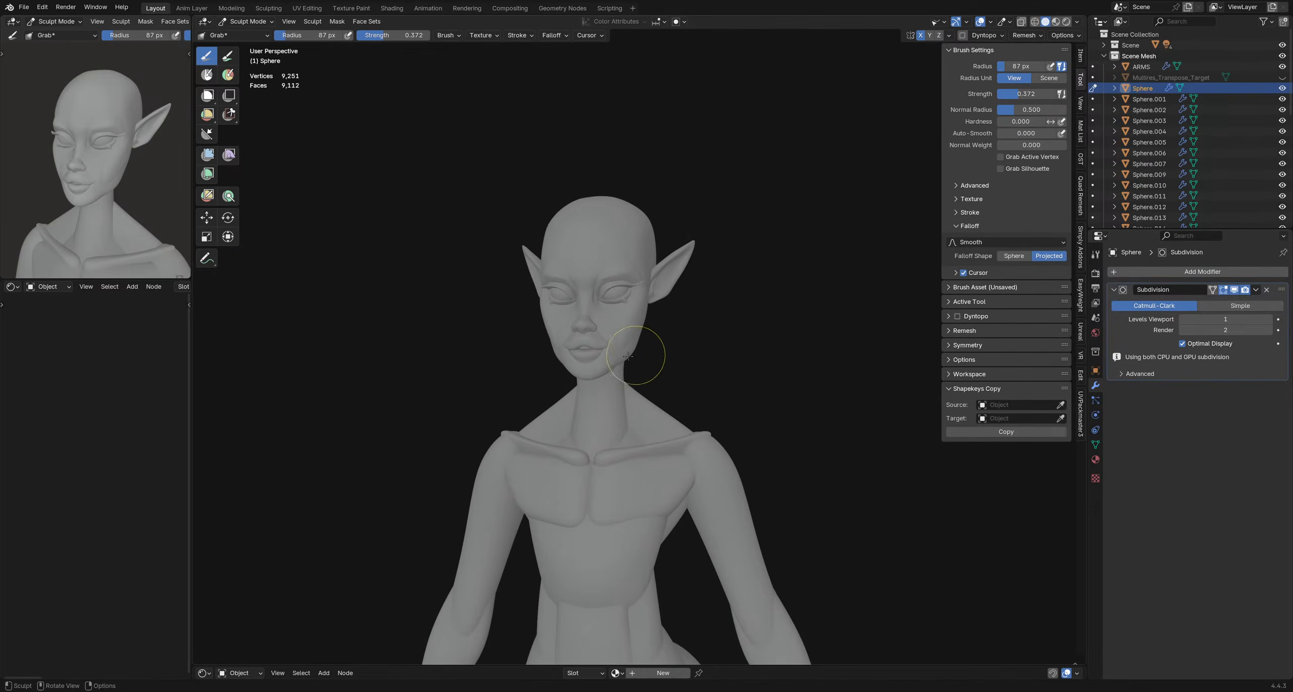
- Switch sculpting to the cheek mesh and reshape the cheek beside the mouth using the Grab brush at 180 px and 167 px
scroll(629, 348, up, 3)
key(alt+q)
middle_drag(629, 347, 585, 339)
key(f)
click(594, 341)
scroll(593, 342, up, 2)
key(f)
click(605, 340)
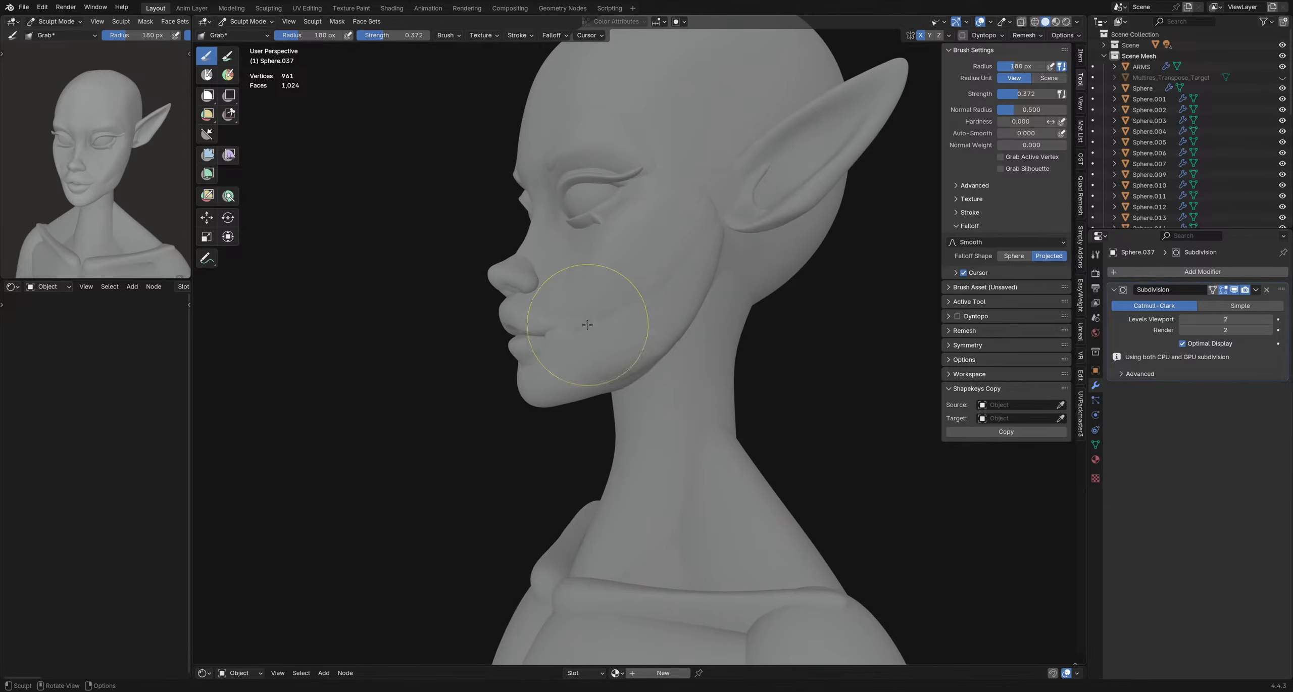
middle_drag(552, 297, 561, 316)
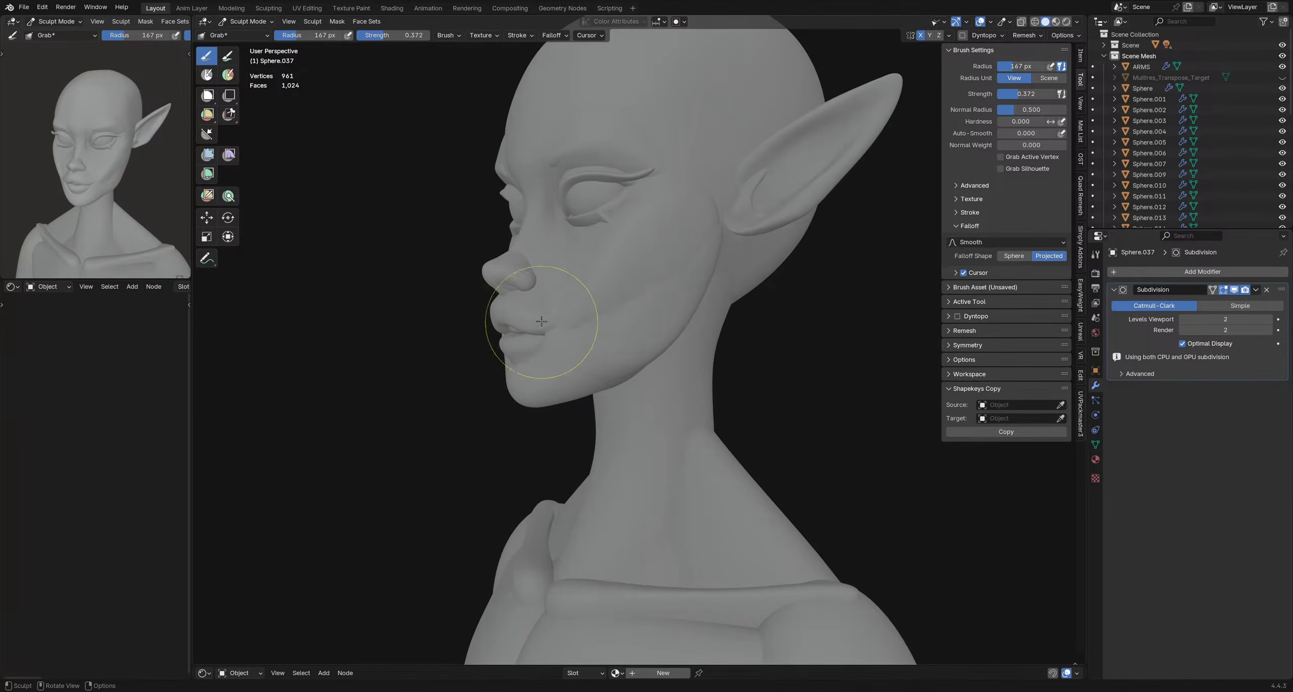
mouse_move(563, 340)
middle_down()
mouse_move(654, 343)
mouse_move(522, 306)
mouse_move(602, 345)
mouse_move(680, 329)
mouse_move(651, 314)
mouse_move(598, 322)
middle_up()
- Flatten the cheek surface below the cheekbone with the Scrape/Fill brush at 136 px and 186 px
key(f)
click(592, 344)
key(shift+t)
drag(625, 285, 640, 270)
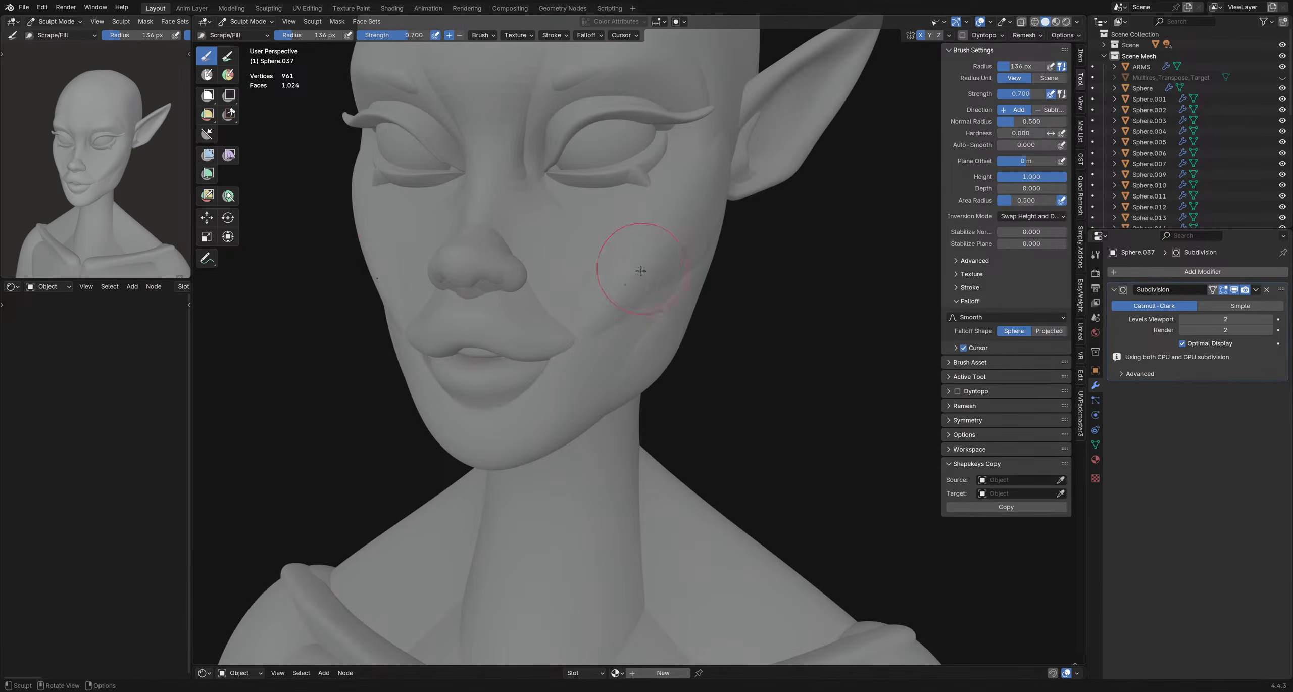
middle_drag(585, 325, 647, 314)
key(f)
click(654, 314)
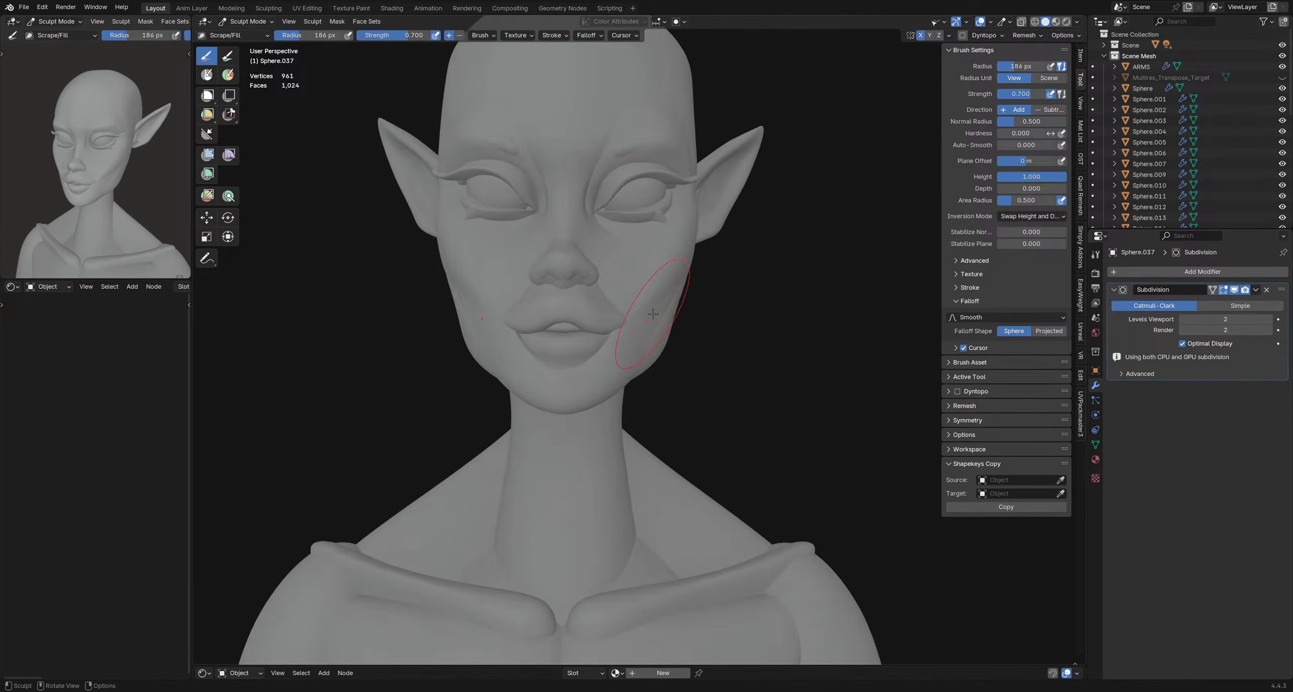
- Adjust the cheek's volume near the mouth corner with the Grab brush at 147 px, reducing it to 115 px
middle_drag(631, 333, 546, 331)
key(g)
key(f)
click(561, 324)
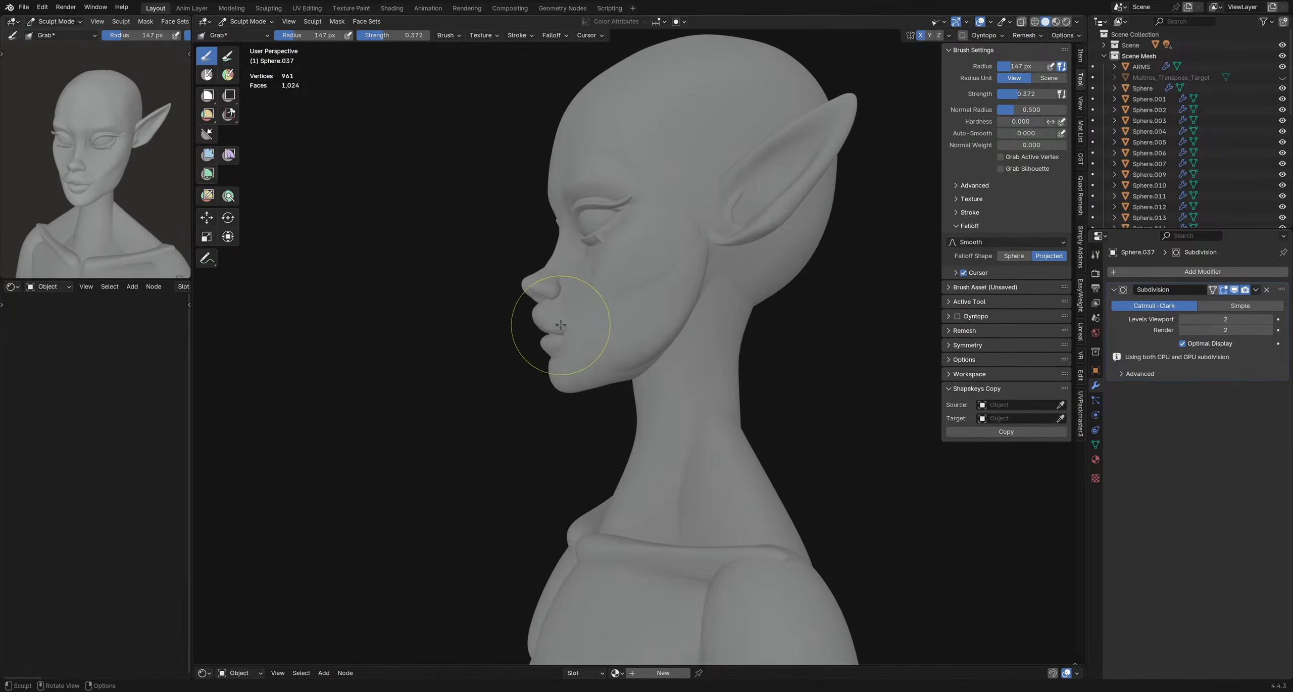
drag(557, 326, 562, 327)
key(f)
mouse_move(562, 328)
middle_down()
mouse_move(652, 353)
mouse_move(545, 332)
mouse_move(584, 317)
mouse_move(582, 303)
mouse_move(670, 303)
mouse_move(629, 315)
middle_up()
click(645, 353)
key(f)
click(567, 323)
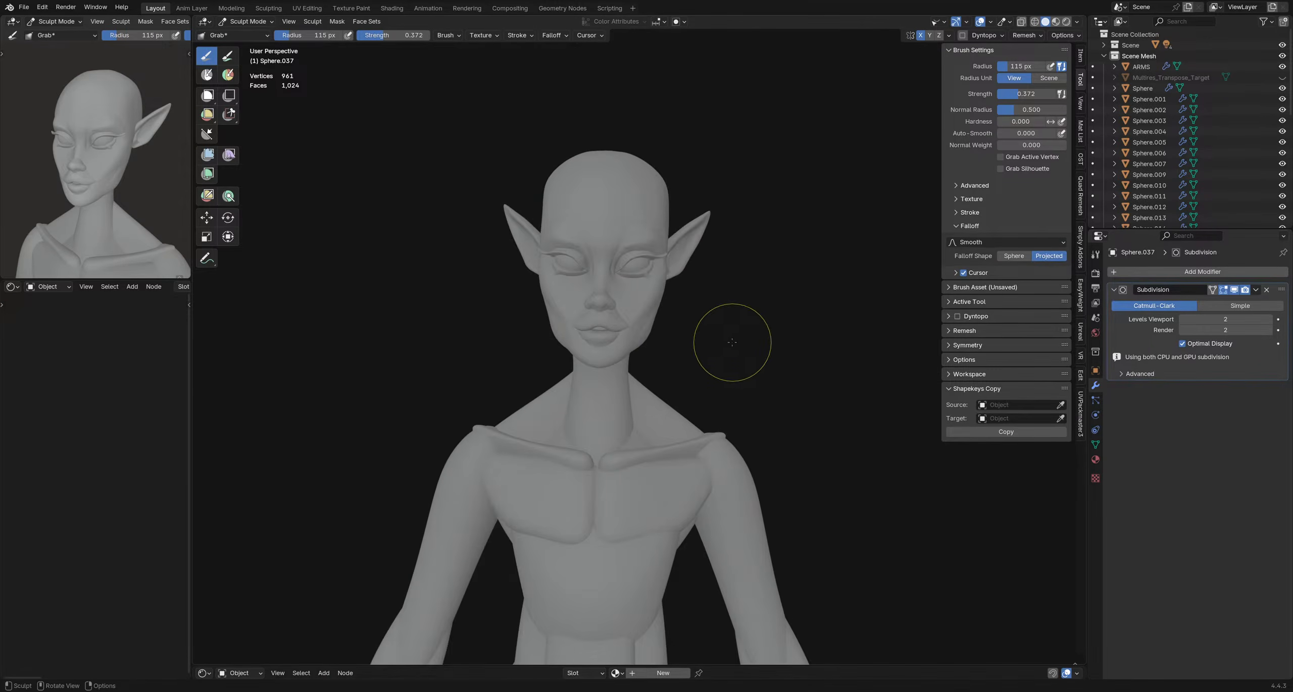
- Try to nudge the side of the jaw mesh upward with the 115 px Grab brush
scroll(732, 342, up, 1)
middle_drag(733, 343, 592, 331)
scroll(627, 336, up, 2)
key(alt+q)
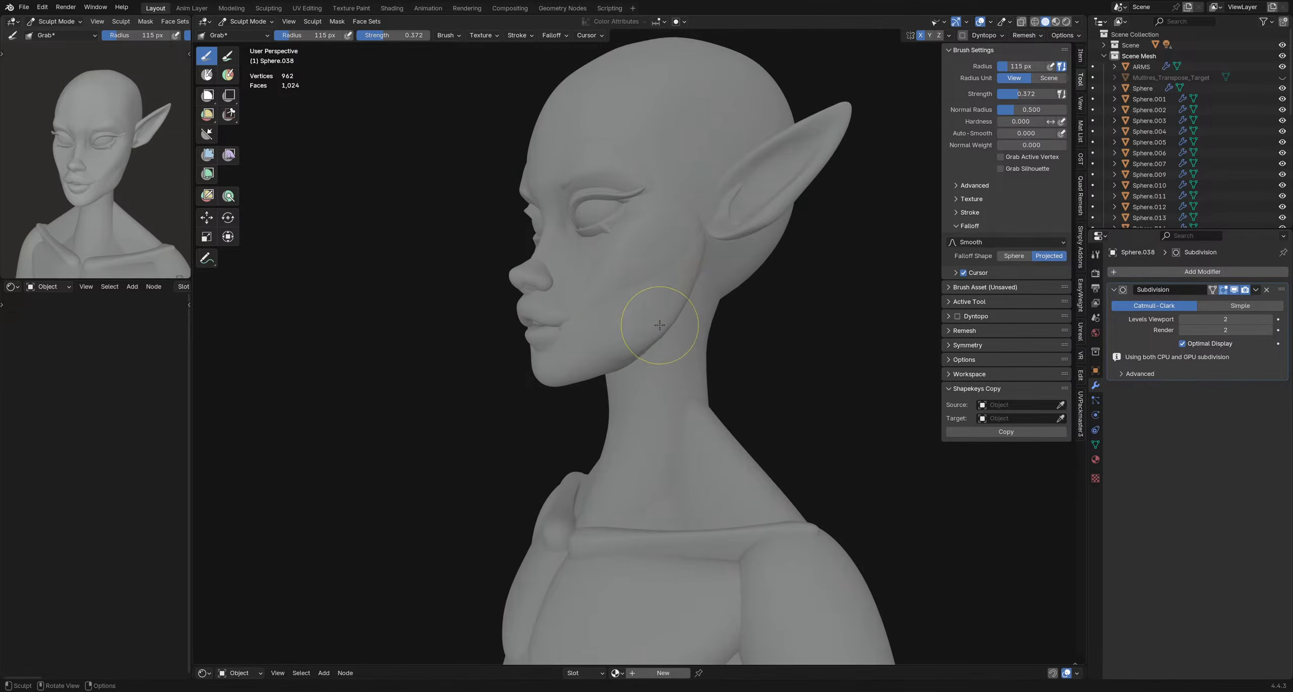
mouse_move(670, 301)
middle_down()
mouse_move(581, 314)
mouse_move(625, 321)
middle_up()
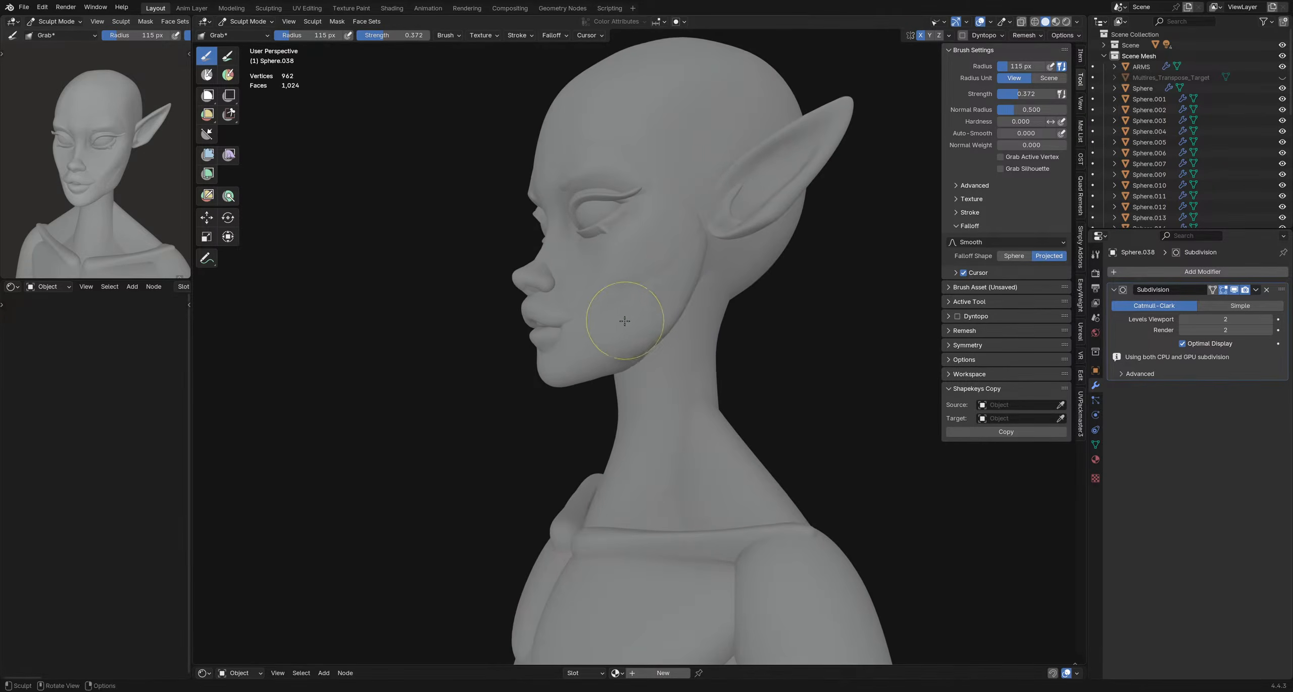
drag(626, 320, 621, 313)
mouse_move(601, 329)
middle_down()
mouse_move(566, 329)
mouse_move(576, 325)
middle_up()
- Isolate the jaw mesh in Local View and put it back into Sculpt Mode
key(ctrl+Tab)
key(slash)
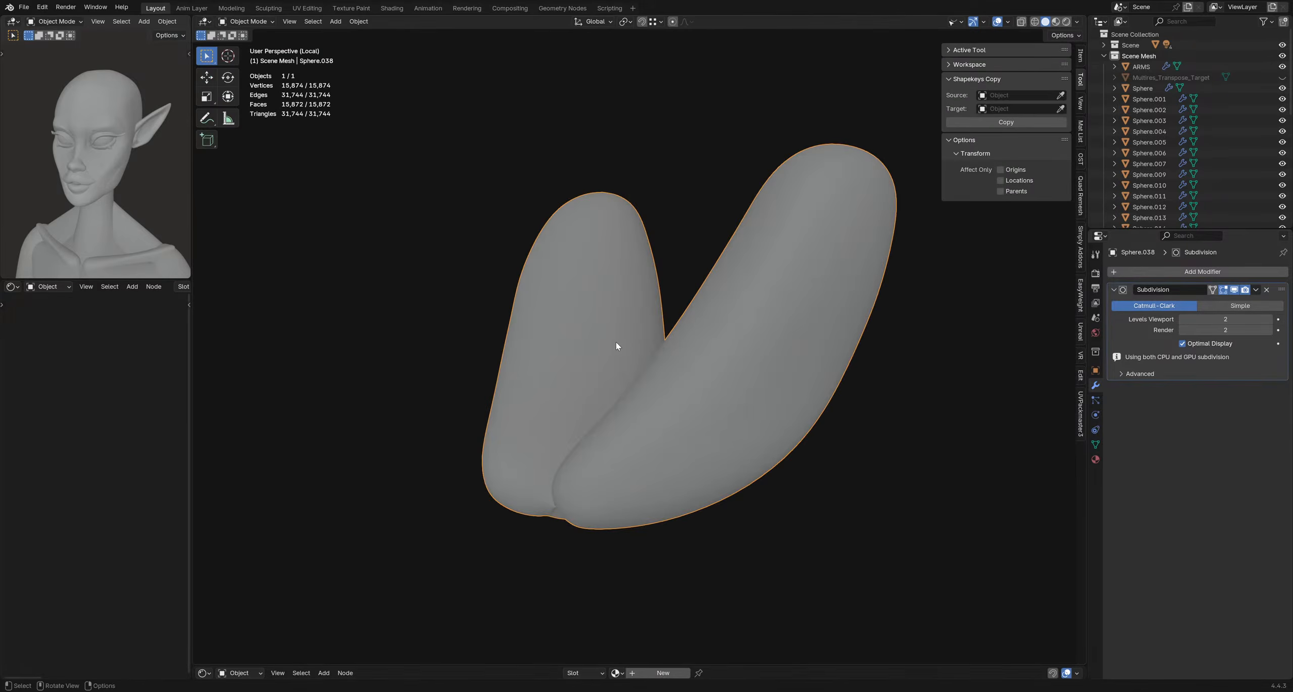
key(ctrl+Tab)
click(625, 389)
scroll(603, 366, down, 4)
mouse_move(586, 349)
middle_down()
mouse_move(709, 362)
mouse_move(634, 338)
middle_up()
key(ctrl+Tab)
click(666, 403)
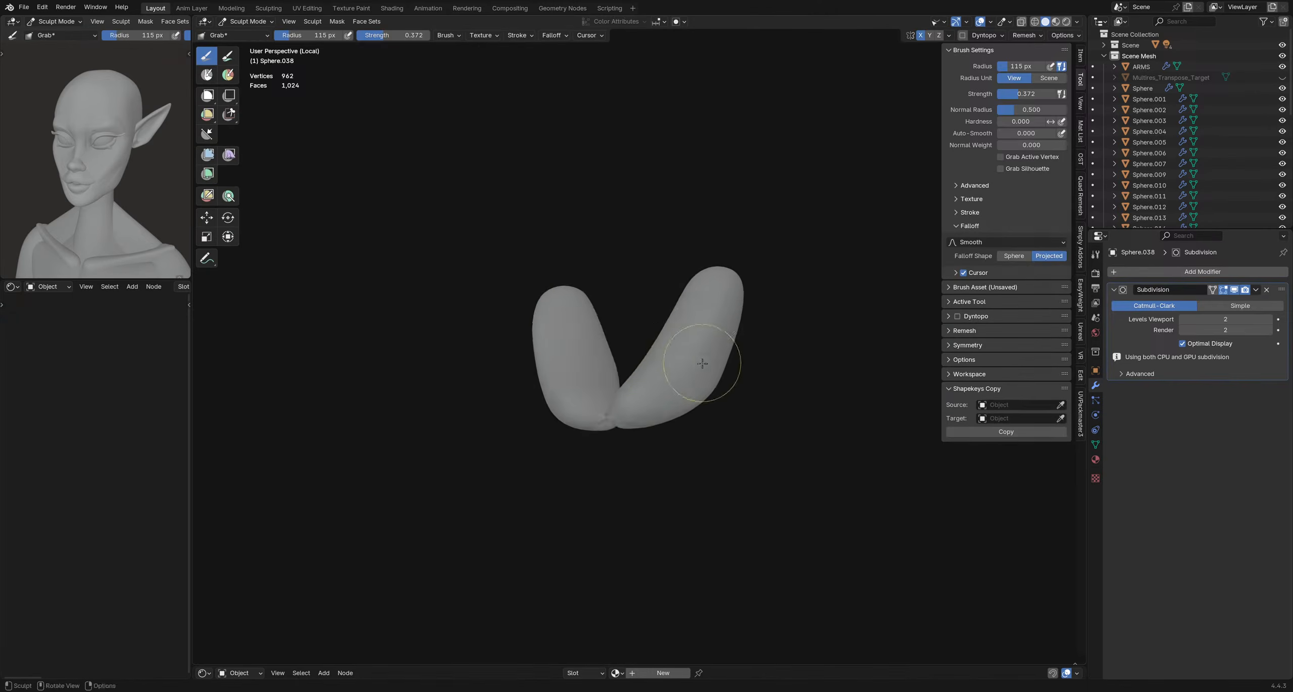
- Return the jaw mesh to Object Mode, exit Local View and deselect everything
middle_drag(702, 363, 592, 369)
scroll(616, 354, down, 1)
key(ctrl+Tab)
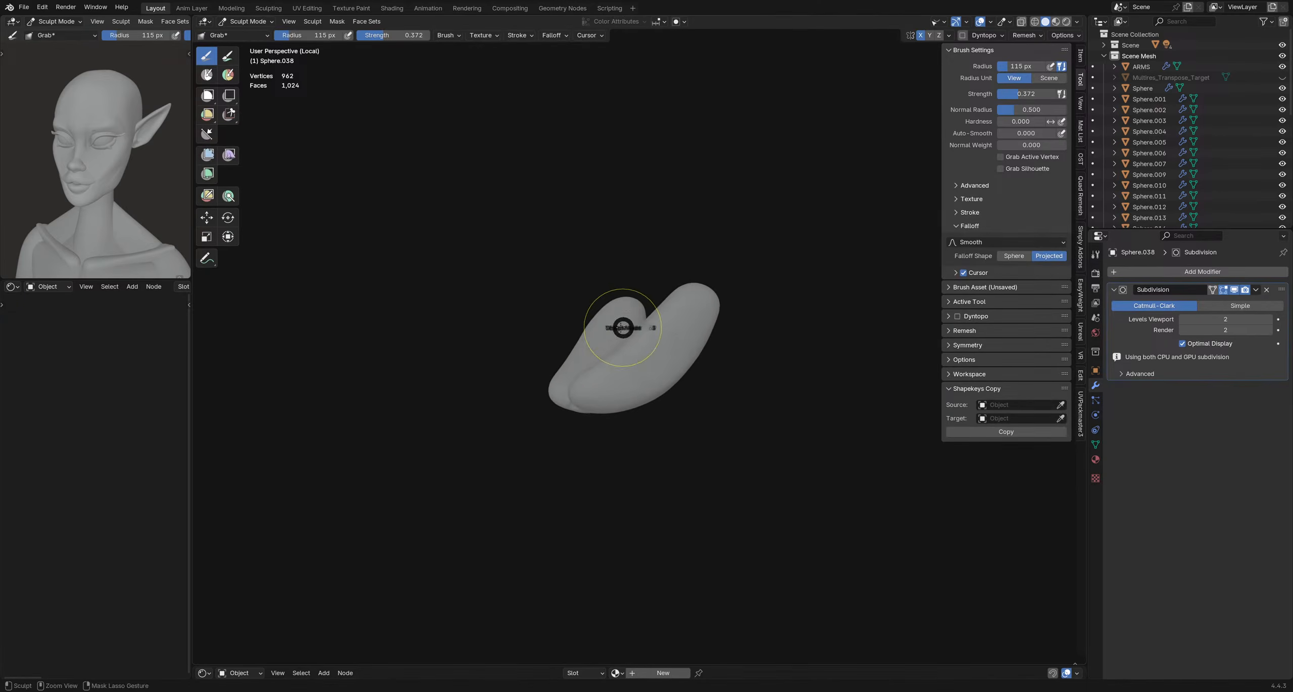
click(590, 327)
key(KP_Divide)
scroll(644, 327, down, 1)
click(780, 357)
scroll(612, 316, up, 2)
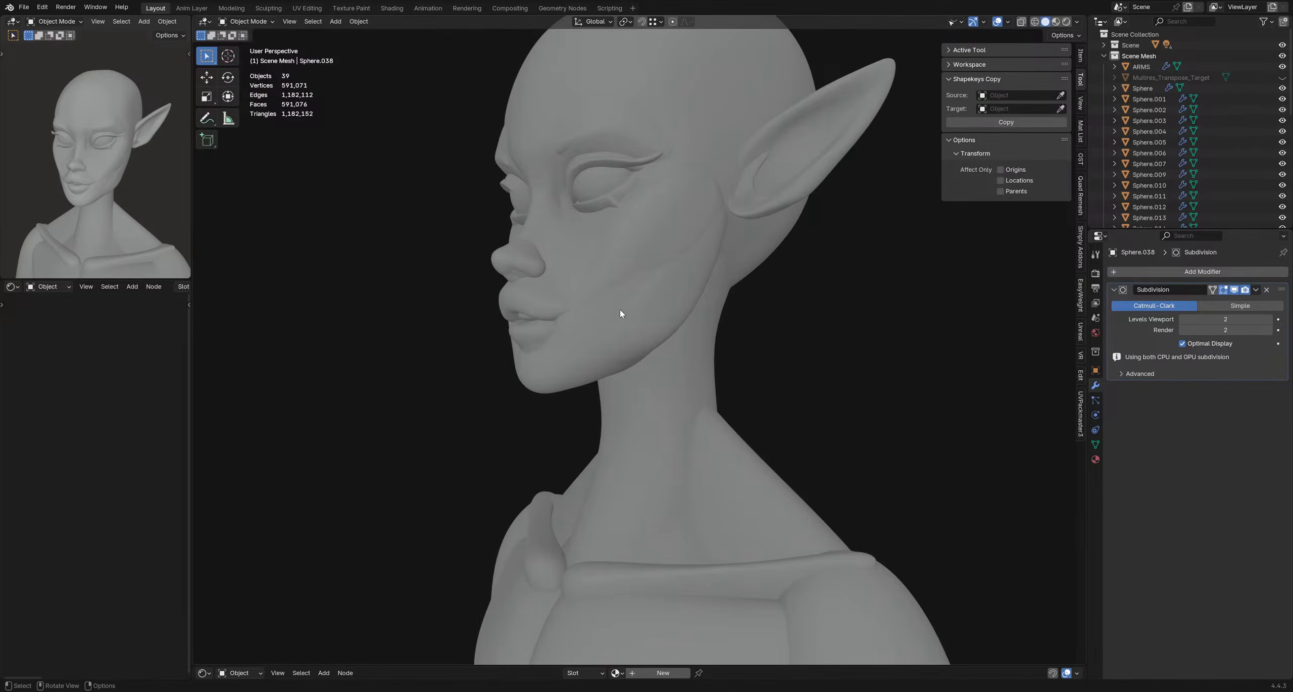
- Check the face from the front, and undo the recent mode, selection and jaw changes back to sculpting the cheek mesh
middle_drag(620, 311, 661, 299)
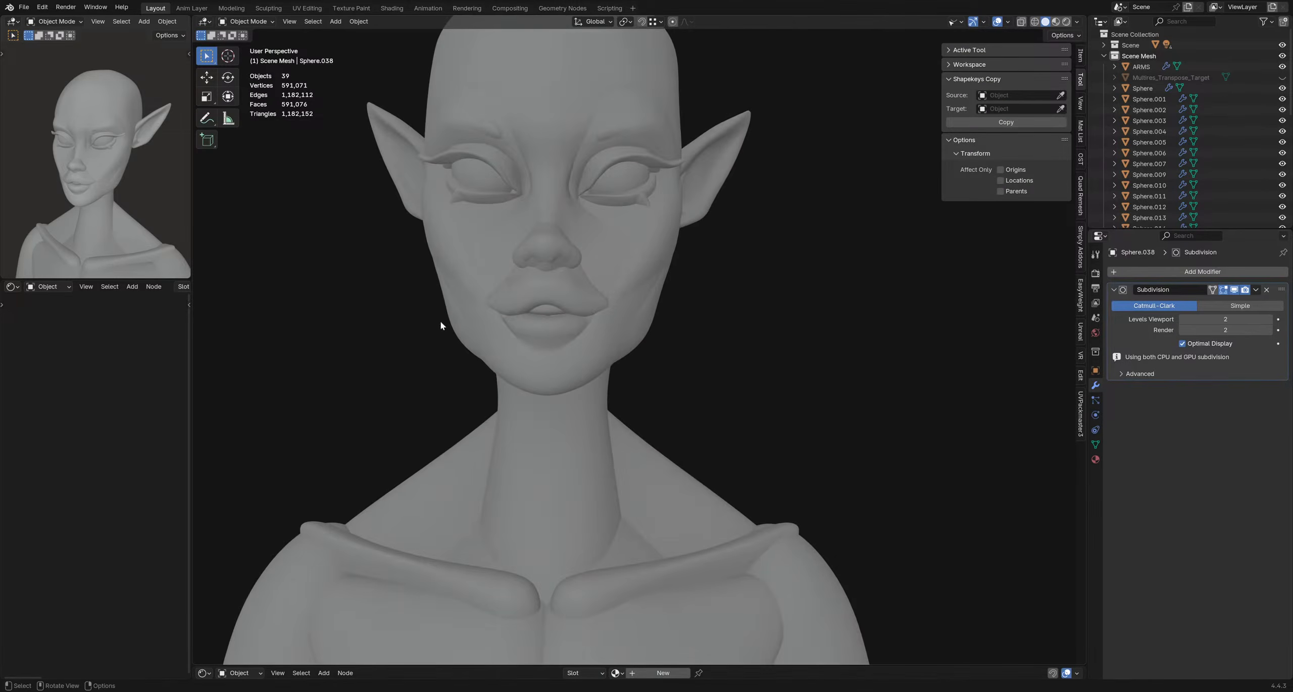
middle_drag(440, 321, 490, 327)
scroll(753, 313, down, 3)
middle_drag(698, 350, 601, 369)
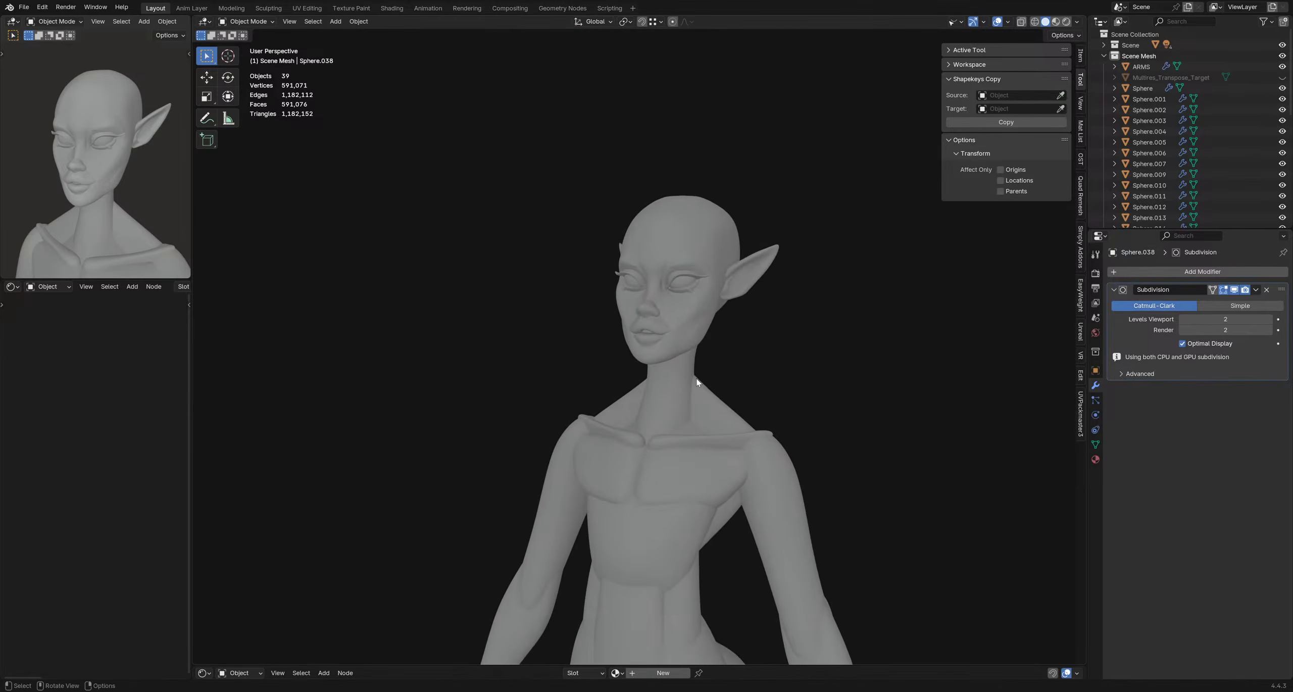
scroll(696, 378, up, 1)
key(ctrl+z)
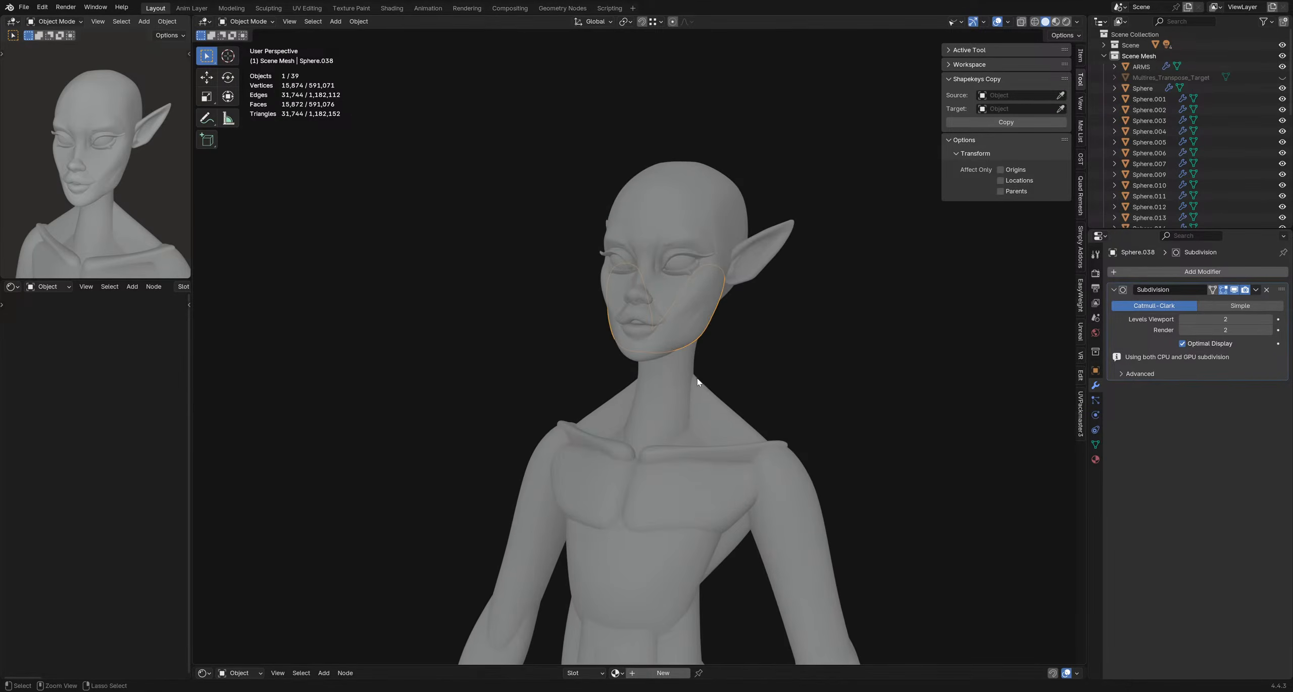
key(ctrl+z)
key(ctrl+shift+z)
key(ctrl+z)
key(ctrl+z)
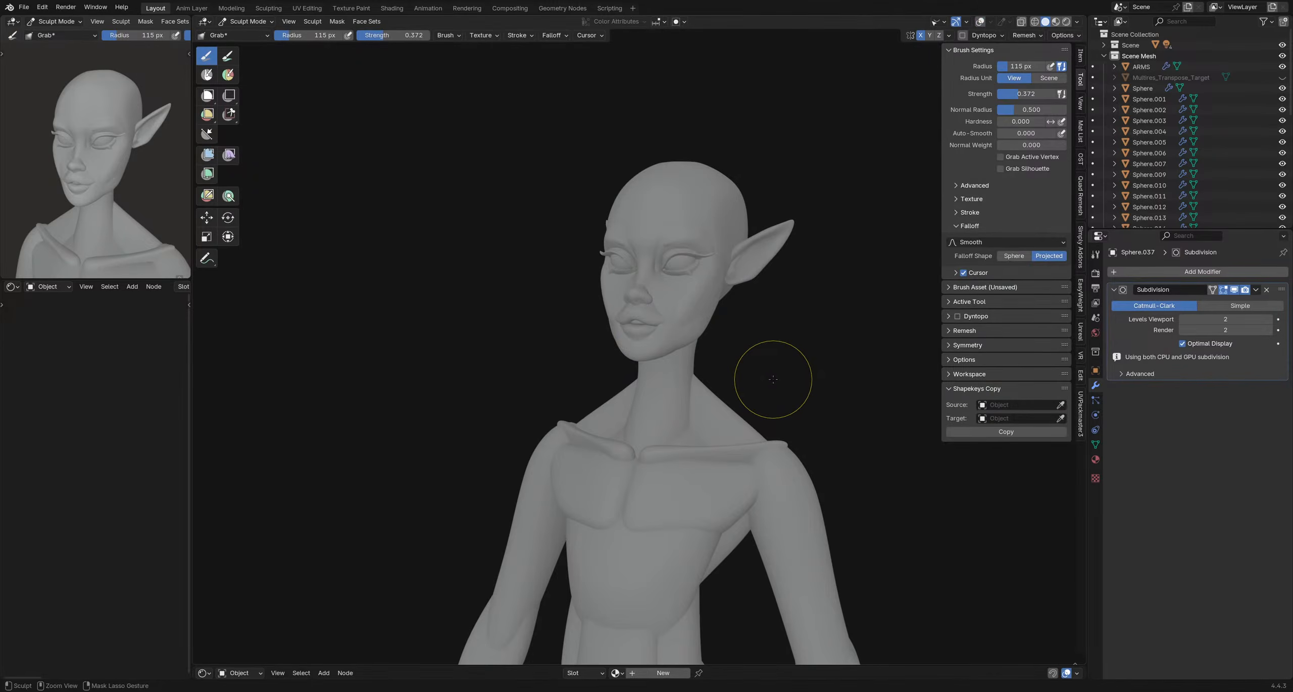
mouse_move(773, 381)
middle_down()
mouse_move(810, 405)
mouse_move(780, 406)
mouse_move(868, 427)
mouse_move(646, 364)
mouse_move(722, 374)
middle_up()
key(ctrl+z)
- Switch sculpting to the jaw mesh and nudge the side of the jaw with a resized Grab brush
middle_drag(612, 381, 520, 349)
scroll(677, 338, up, 3)
mouse_move(677, 338)
middle_down()
mouse_move(715, 340)
mouse_move(670, 339)
mouse_move(680, 324)
mouse_move(656, 323)
mouse_move(686, 320)
mouse_move(676, 309)
mouse_move(674, 335)
mouse_move(621, 303)
mouse_move(580, 354)
mouse_move(663, 357)
middle_up()
scroll(665, 338, up, 2)
key(alt+q)
key(f)
click(686, 320)
key(f)
click(698, 333)
drag(659, 350, 662, 348)
- Pull the jaw surface slightly backward toward the ear with a resized Grab brush
middle_drag(669, 354, 682, 325)
key(f)
click(743, 324)
drag(669, 333, 690, 333)
mouse_move(700, 326)
middle_down()
mouse_move(662, 333)
mouse_move(707, 321)
mouse_move(710, 298)
mouse_move(694, 318)
mouse_move(578, 346)
middle_up()
scroll(662, 333, down, 1)
- Refine the jawline in profile and from behind, setting the Grab brush to 111 px and then 128 px
key(f)
click(713, 320)
key(f)
click(693, 316)
scroll(694, 323, up, 1)
key(f)
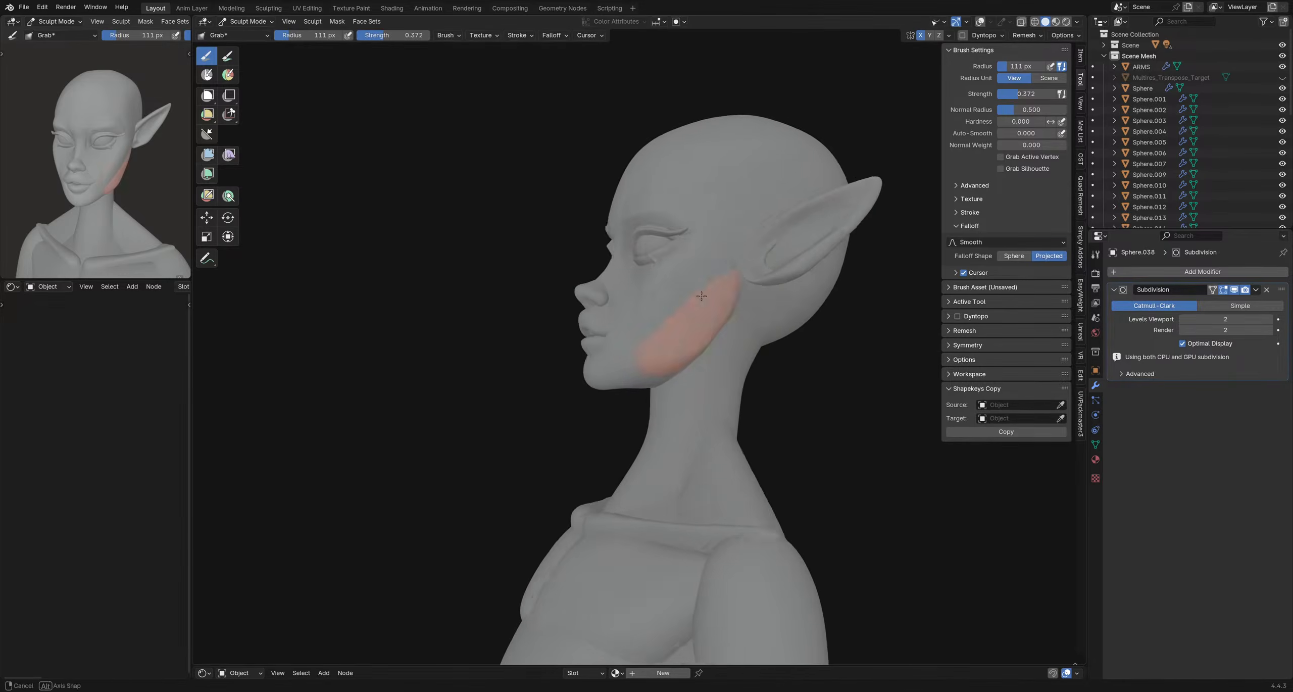
click(740, 311)
middle_drag(740, 311, 660, 218)
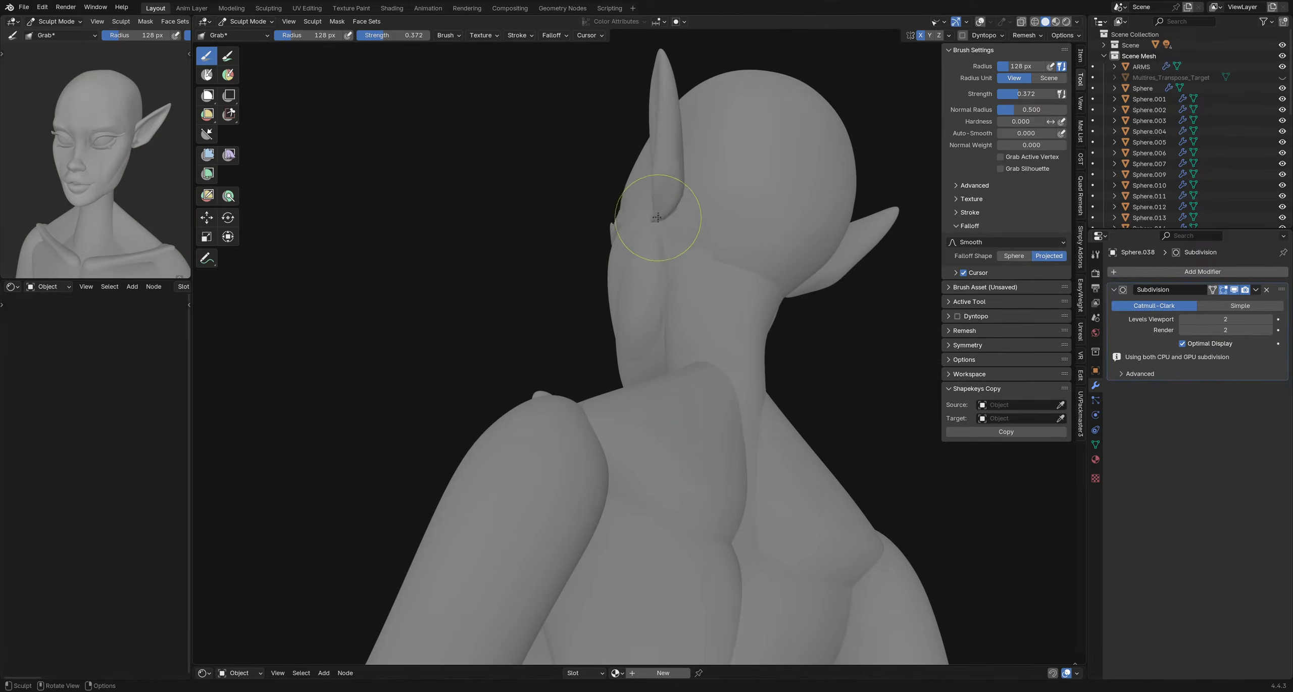
- Switch back to the cheek mesh and refine the cheekbone area with the Grab brush at 141 px
mouse_move(668, 290)
middle_down()
mouse_move(683, 279)
mouse_move(638, 360)
mouse_move(713, 393)
mouse_move(825, 373)
middle_up()
scroll(673, 316, up, 3)
mouse_move(757, 401)
middle_down()
mouse_move(732, 394)
mouse_move(787, 384)
mouse_move(737, 353)
mouse_move(702, 386)
mouse_move(814, 398)
mouse_move(777, 337)
middle_up()
mouse_move(788, 321)
alt+mouse_down()
mouse_move(652, 380)
mouse_move(682, 385)
mouse_move(672, 351)
alt+mouse_up()
key(f)
click(697, 386)
key(f)
click(686, 343)
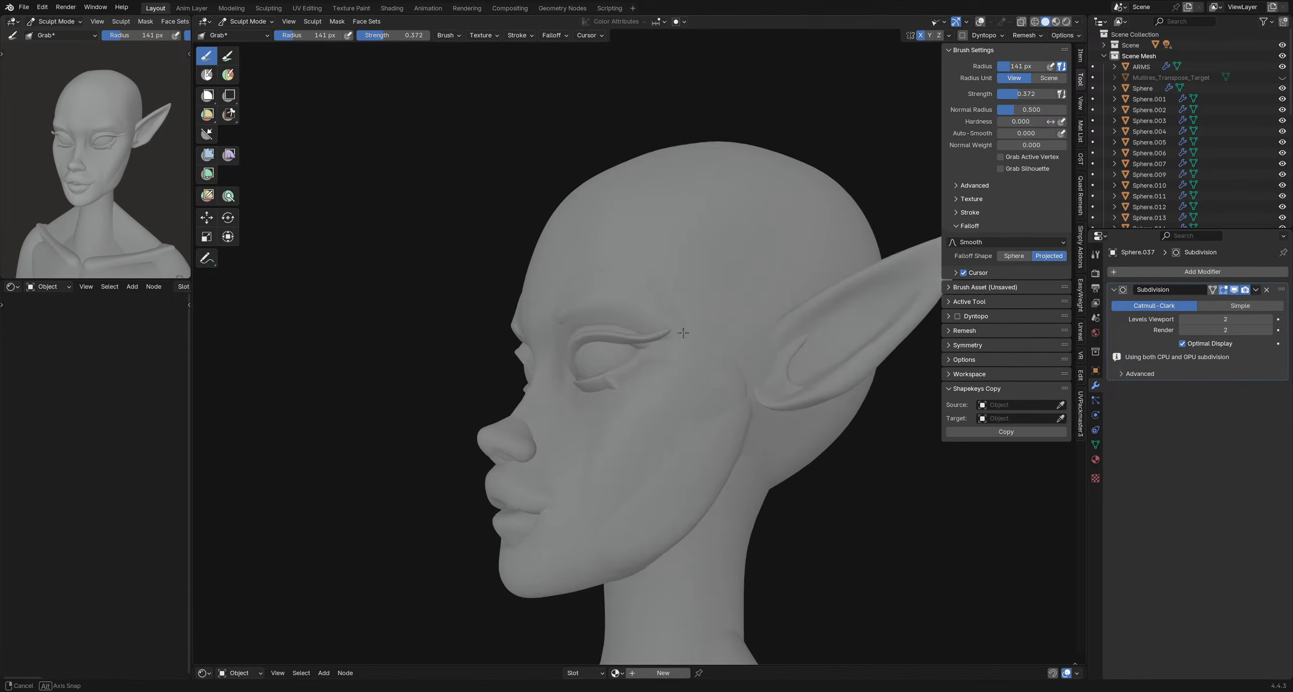
- Pull the cheek mesh's upper end up toward the temple and reduce the Grab brush to 113 px
middle_drag(681, 338, 677, 322)
drag(675, 319, 690, 286)
mouse_move(690, 298)
middle_down()
mouse_move(808, 371)
mouse_move(681, 389)
mouse_move(676, 361)
middle_up()
key(f)
click(666, 357)
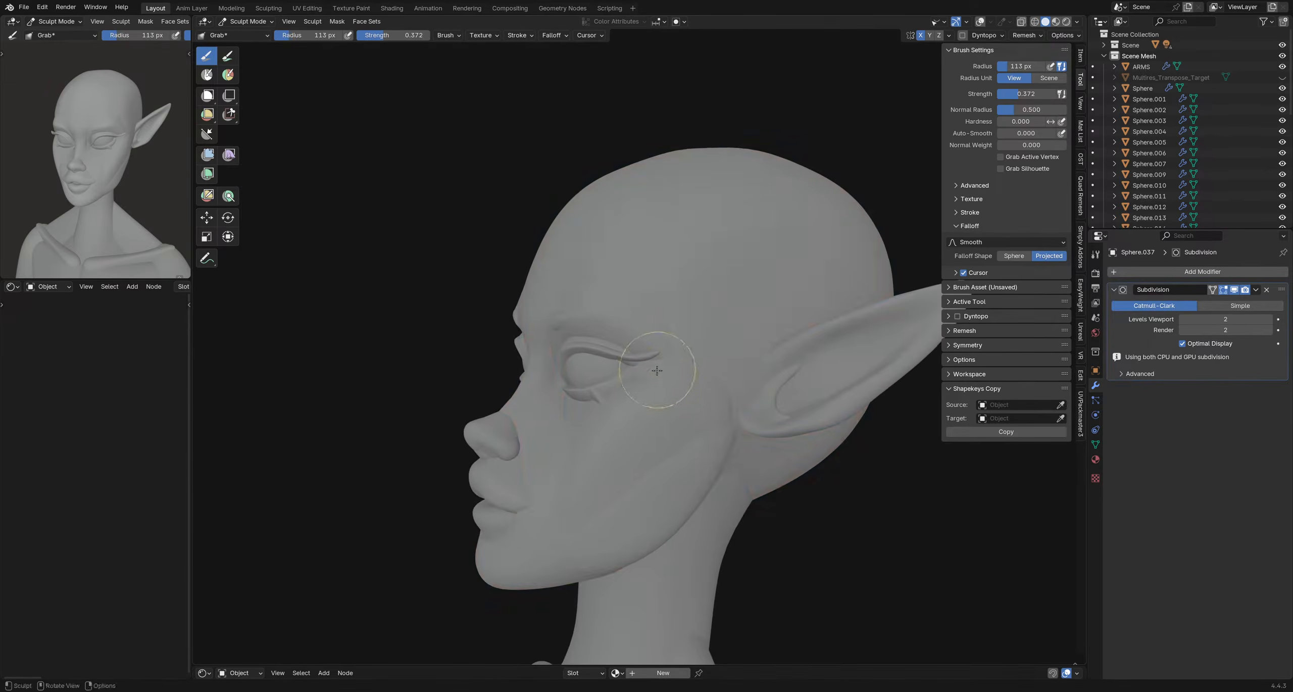
- Switch sculpting to the main head mesh and set the Grab brush to Sphere falloff with a 169 px radius
key(alt+q)
key(f)
click(635, 364)
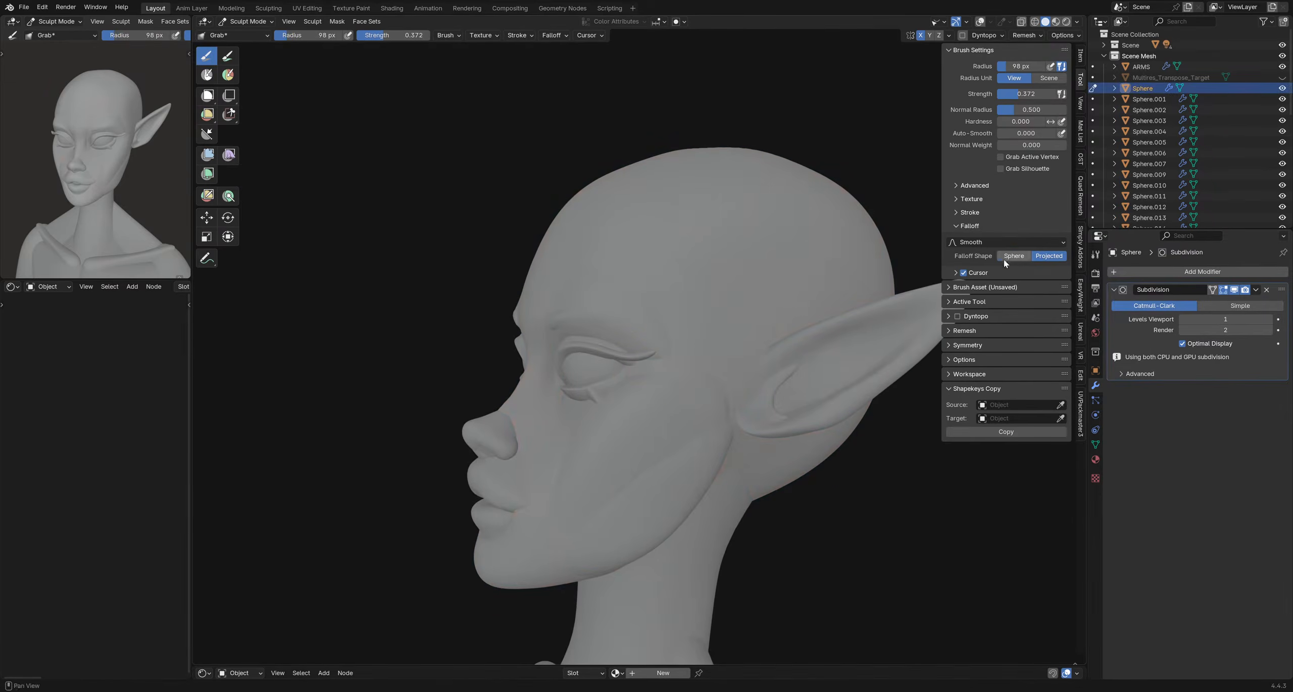
key(f)
click(655, 373)
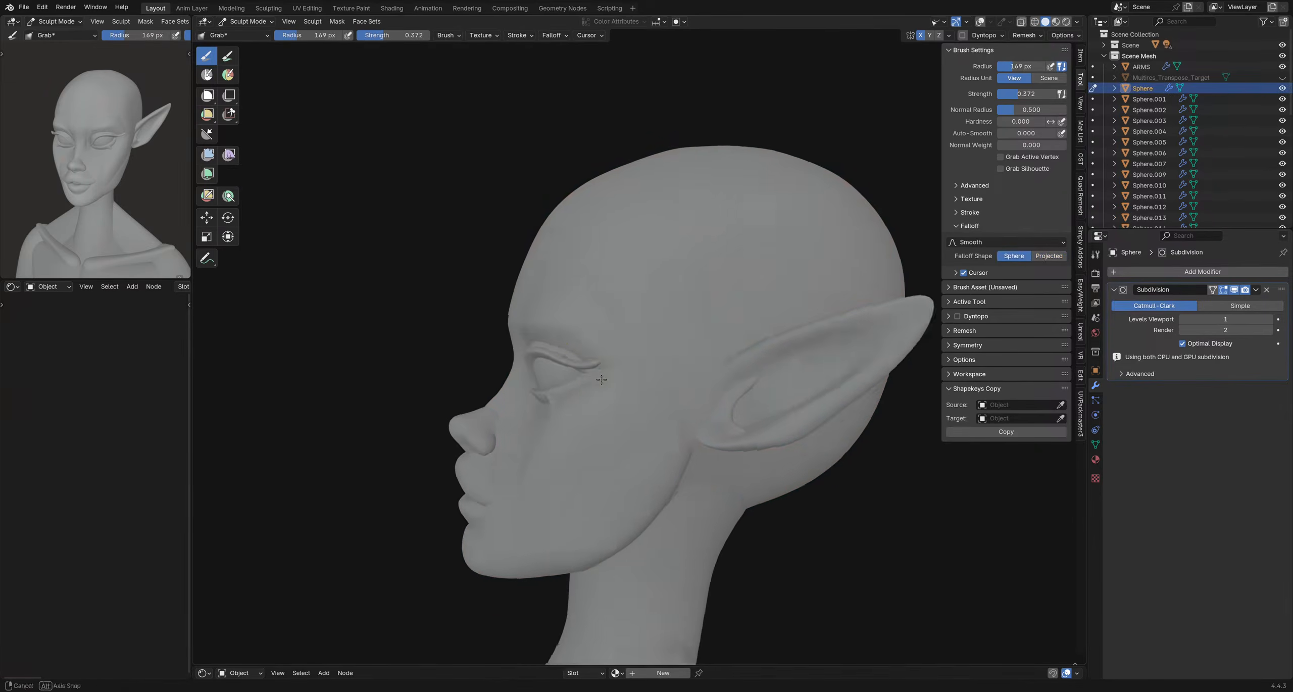
- Reshape the head around the outer eye corner and temple with the Grab brush at 219 px and 189 px
scroll(606, 376, up, 3)
key(f)
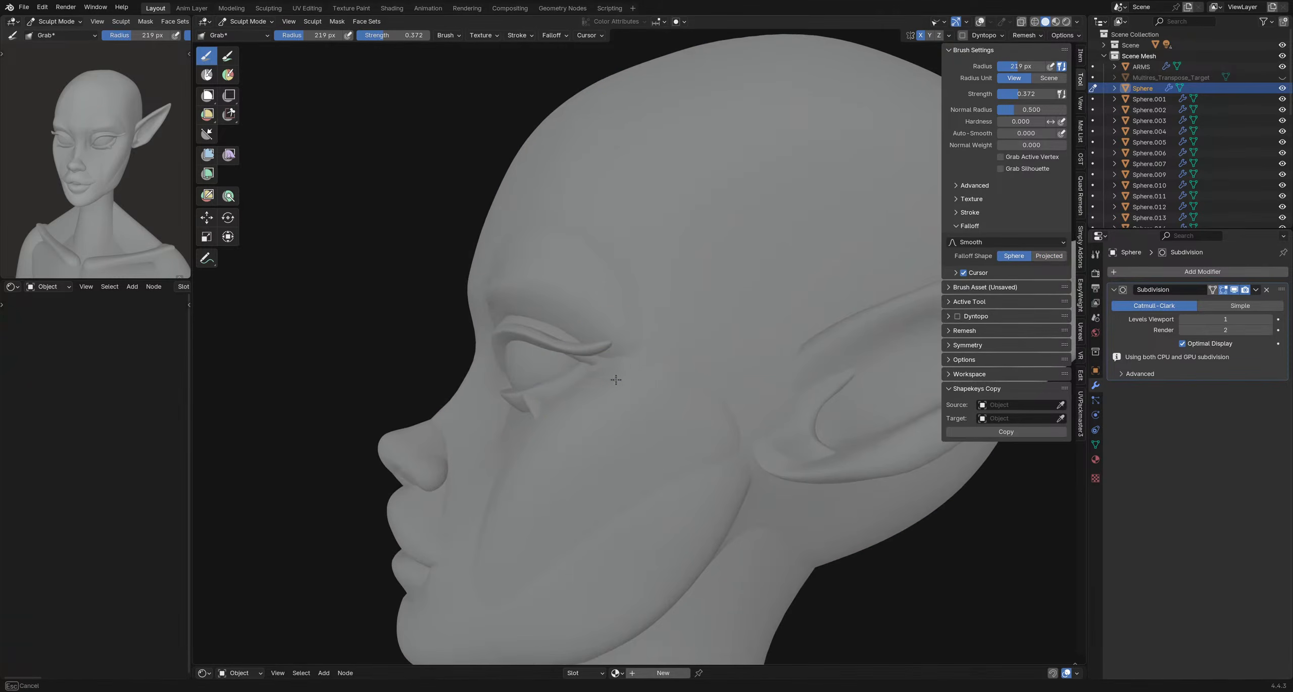
middle_drag(630, 383, 770, 367)
key(f)
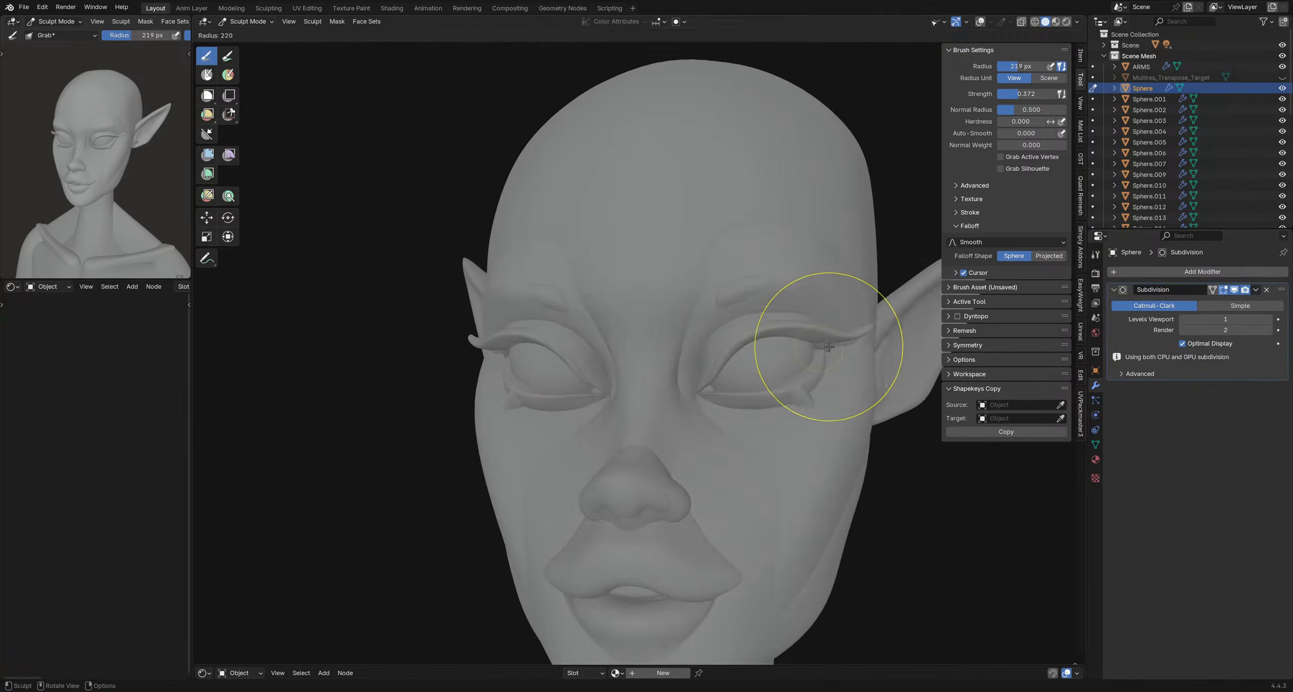
click(832, 348)
scroll(833, 351, down, 3)
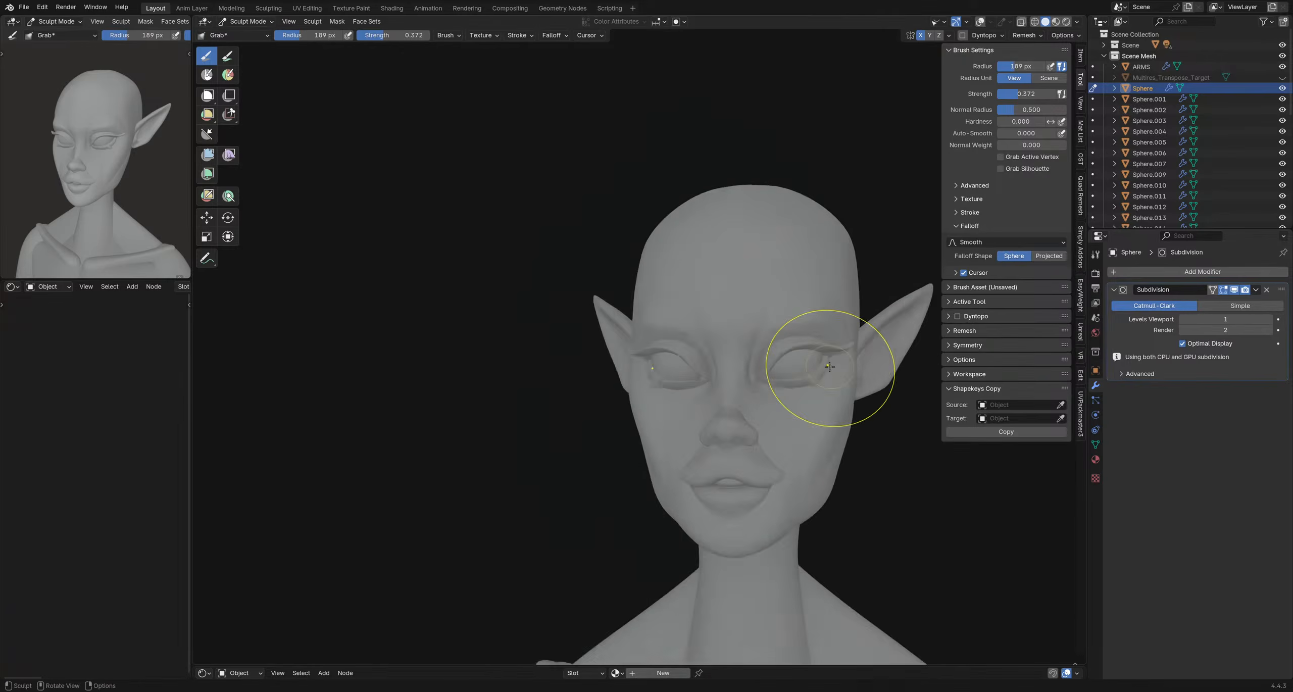
middle_drag(837, 372, 794, 330)
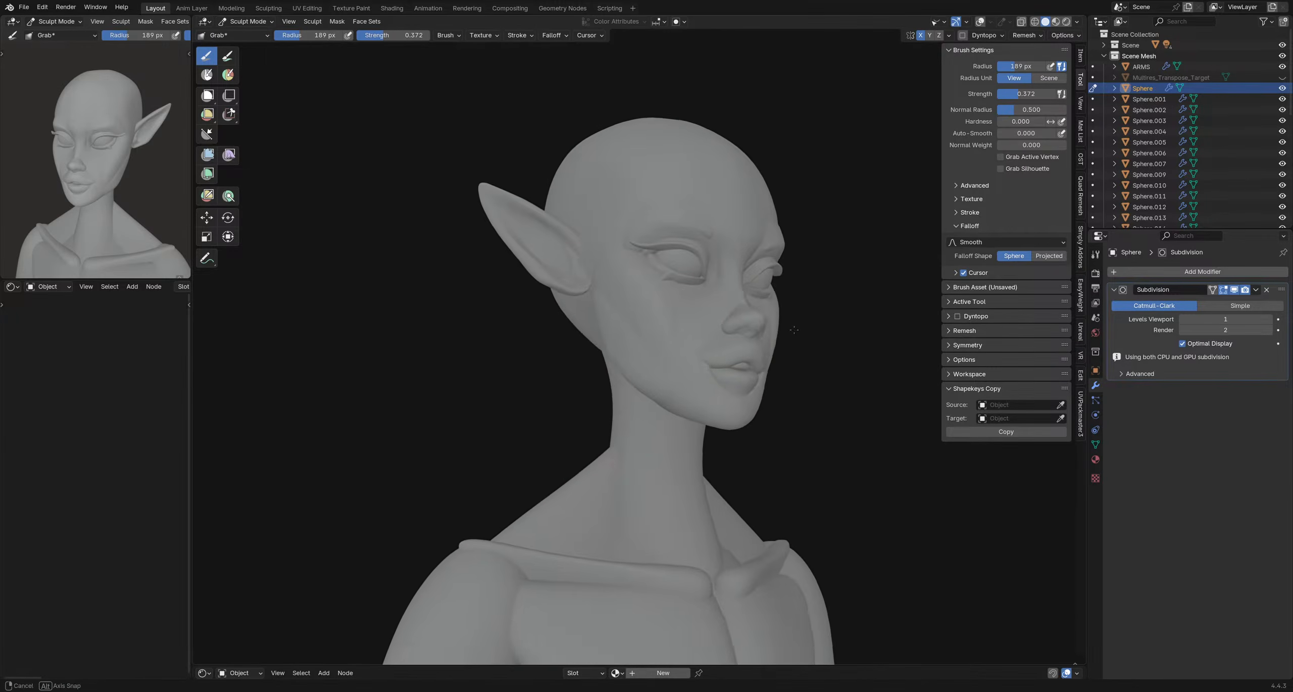
- Examine the face, cheekbone and jaw proportions from the side, three-quarter and front views
mouse_move(732, 302)
middle_down()
mouse_move(597, 322)
mouse_move(643, 340)
mouse_move(812, 338)
mouse_move(610, 305)
mouse_move(654, 314)
middle_up()
scroll(664, 317, up, 3)
scroll(664, 317, up, 2)
scroll(670, 321, down, 5)
mouse_move(765, 358)
middle_down()
mouse_move(791, 349)
mouse_move(703, 364)
mouse_move(667, 326)
mouse_move(648, 328)
mouse_move(798, 349)
mouse_move(774, 362)
mouse_move(641, 343)
mouse_move(606, 318)
mouse_move(705, 338)
middle_up()
scroll(695, 353, up, 3)
scroll(713, 343, down, 2)
scroll(621, 323, up, 4)
scroll(705, 337, down, 3)
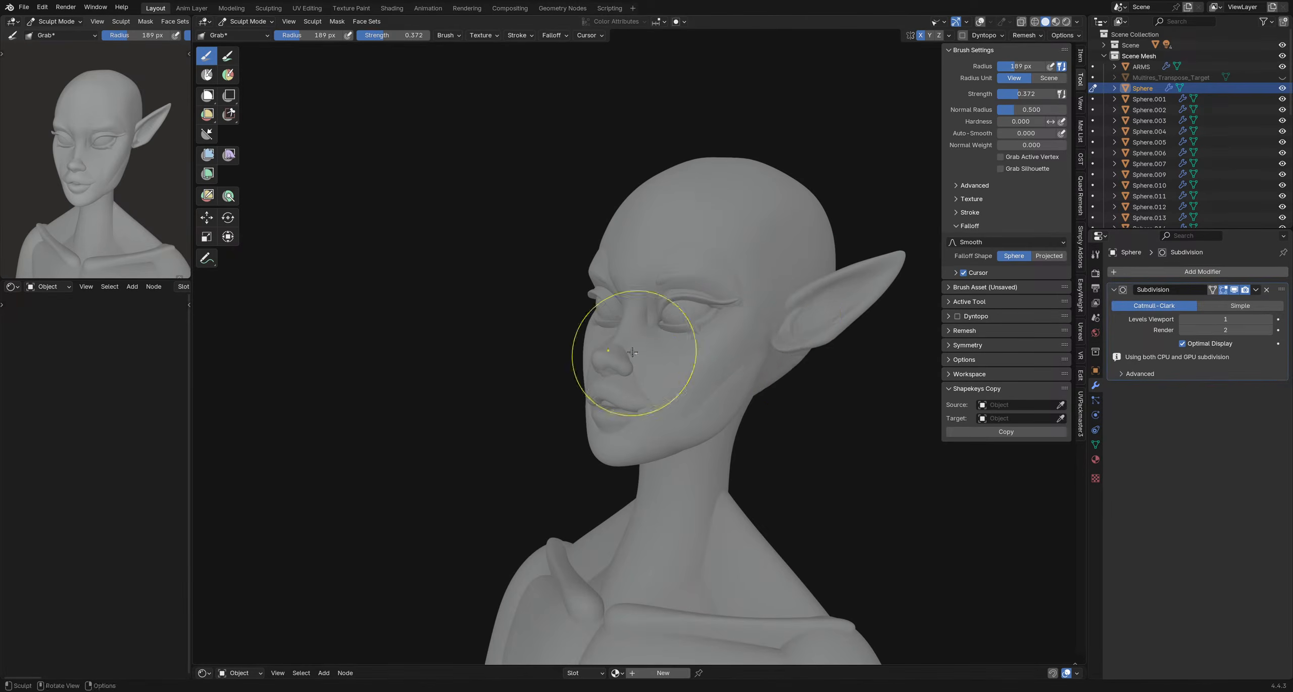
scroll(632, 352, down, 3)
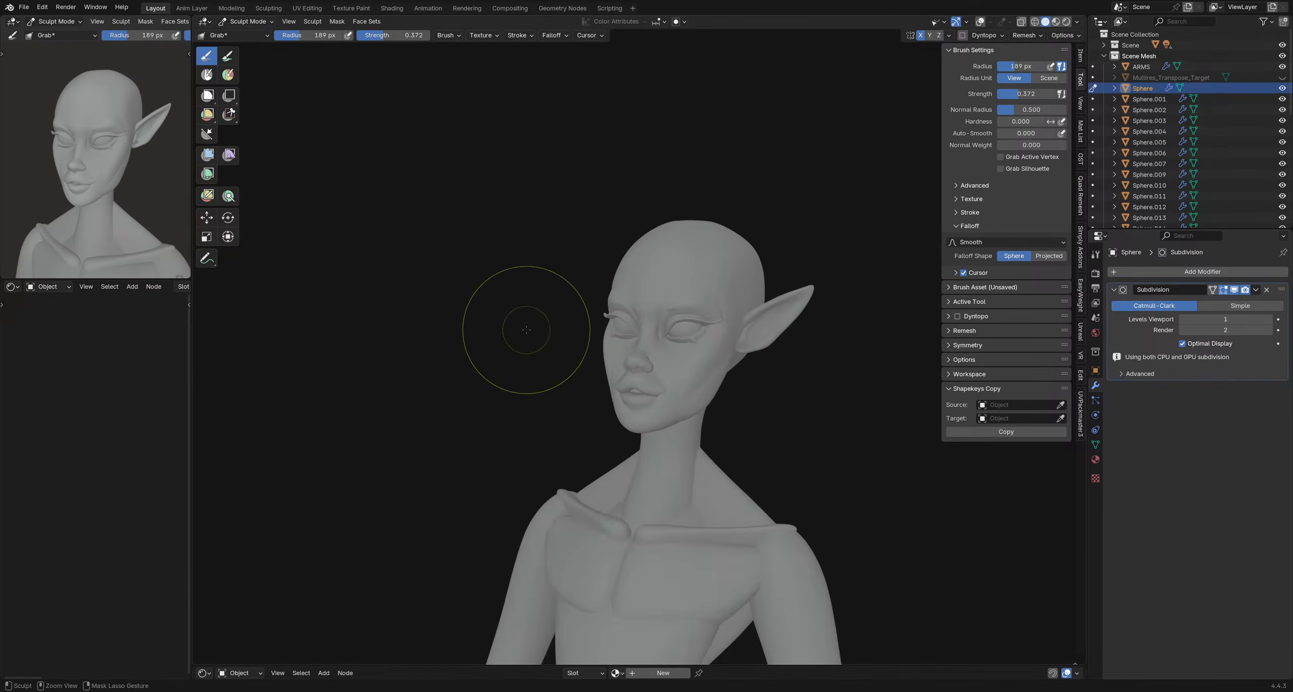
mouse_move(641, 337)
middle_down()
mouse_move(586, 335)
mouse_move(712, 337)
mouse_move(629, 340)
mouse_move(684, 313)
mouse_move(645, 338)
middle_up()
scroll(712, 338, up, 3)
scroll(692, 340, down, 1)
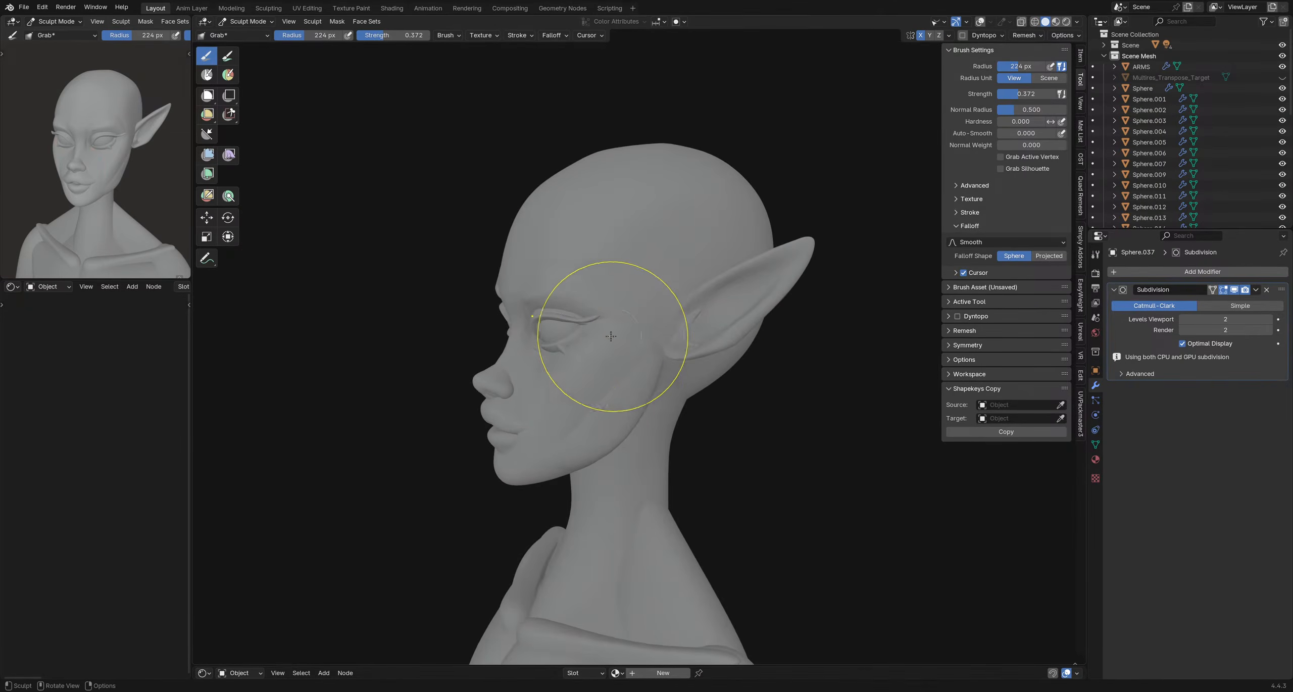
middle_drag(642, 335, 717, 336)
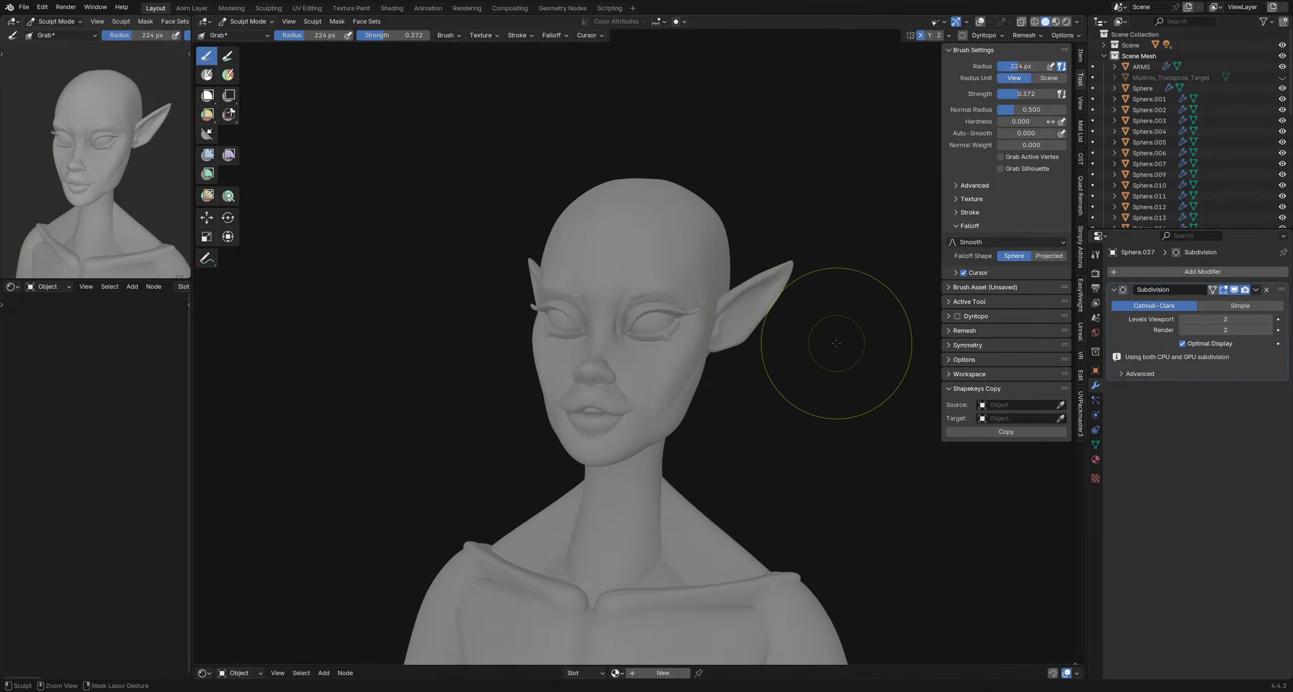
- Reshape the jawline below the cheek with the Grab brush and reduce its radius to 119 px on the jaw mesh
middle_drag(836, 343, 644, 344)
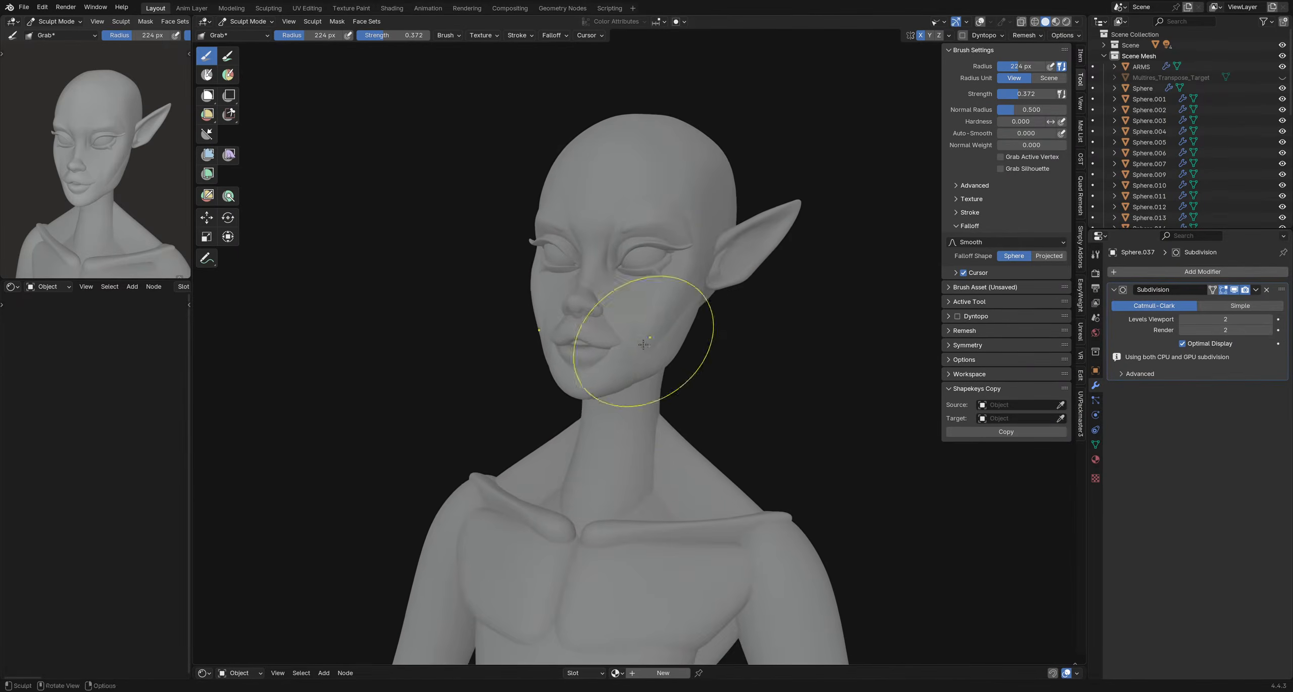
drag(663, 374, 675, 397)
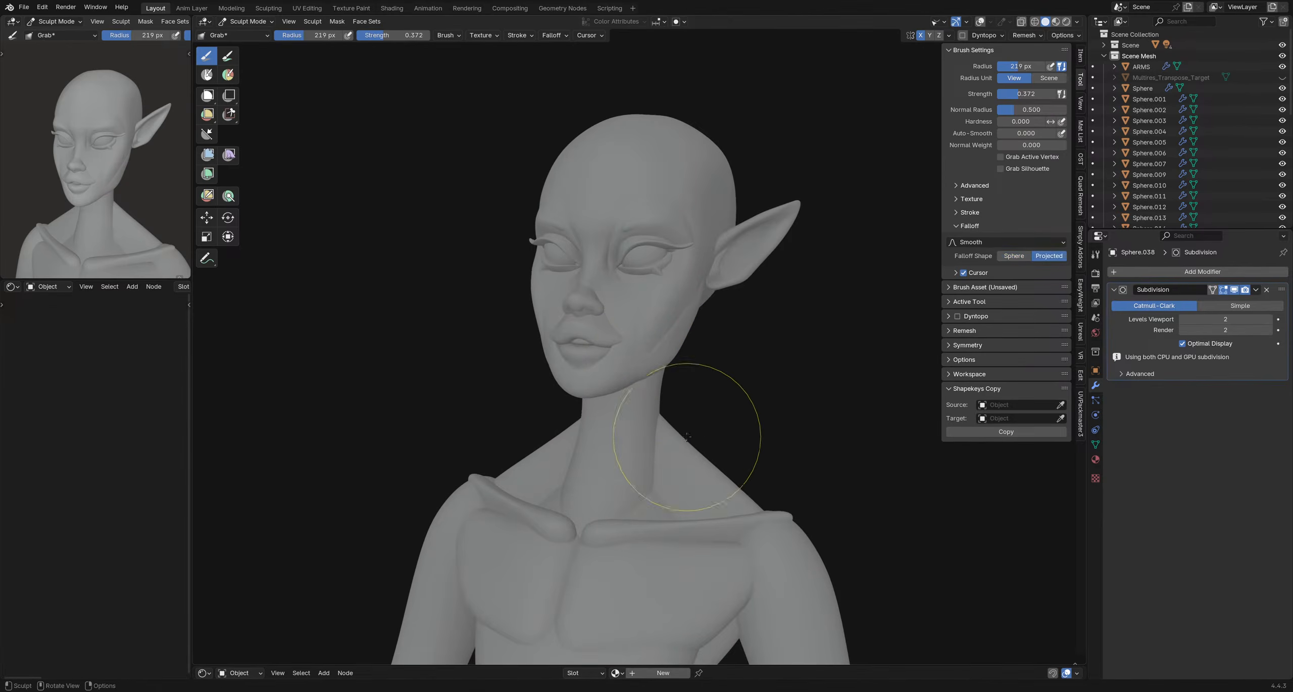
key(f)
click(681, 393)
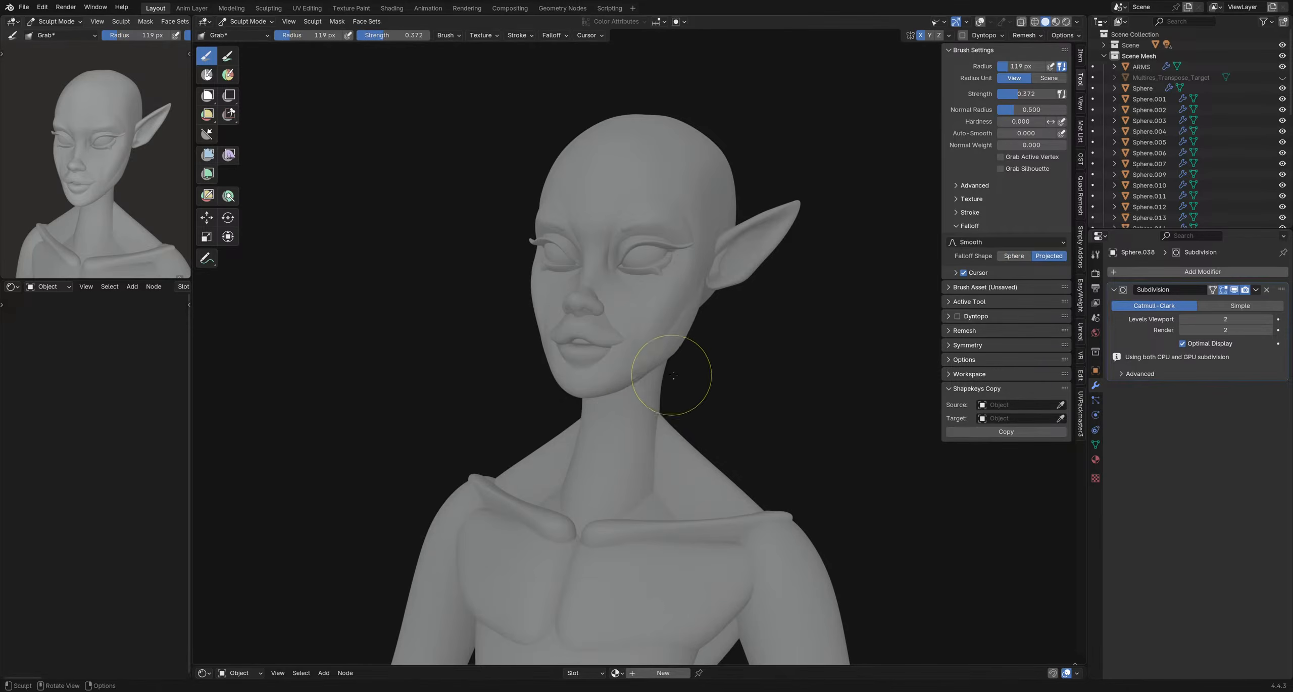
- Switch sculpting to the main head mesh and adjust the chin and jaw with the Grab brush at 172 px and 133 px
mouse_move(692, 383)
middle_down()
mouse_move(633, 380)
mouse_move(714, 378)
mouse_move(644, 379)
mouse_move(618, 398)
middle_up()
key(alt+q)
key(f)
click(627, 402)
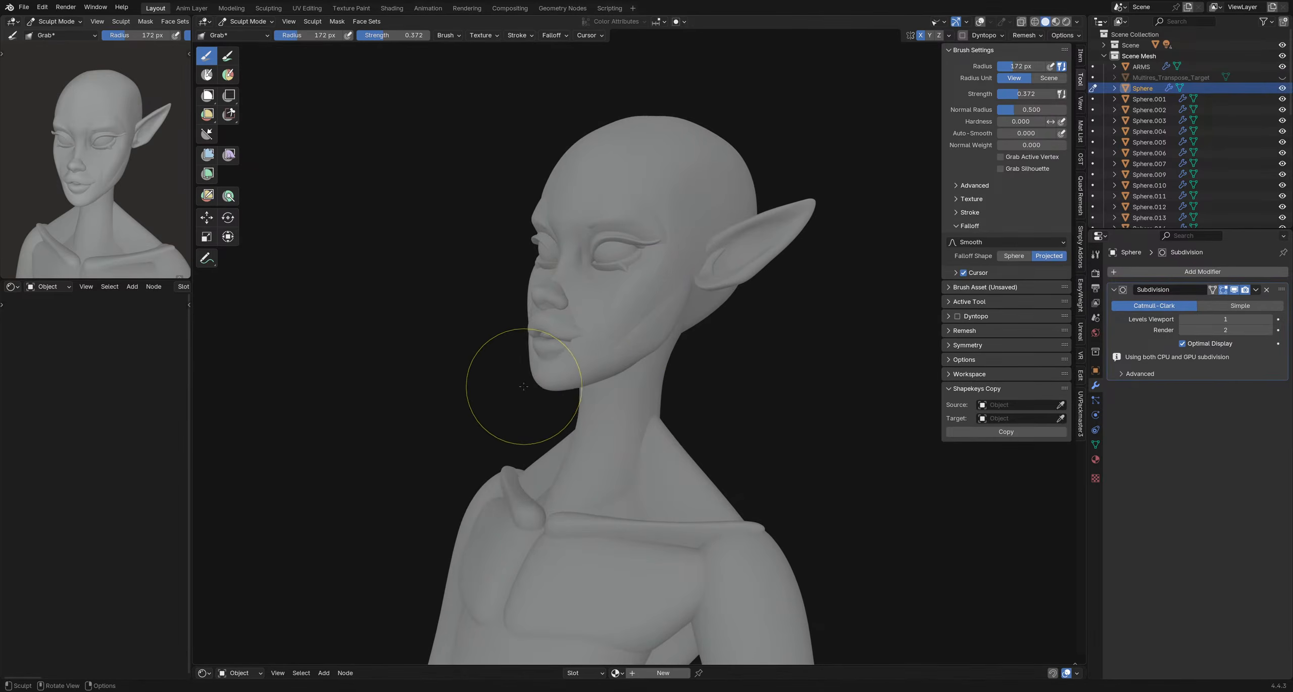
key(f)
click(503, 375)
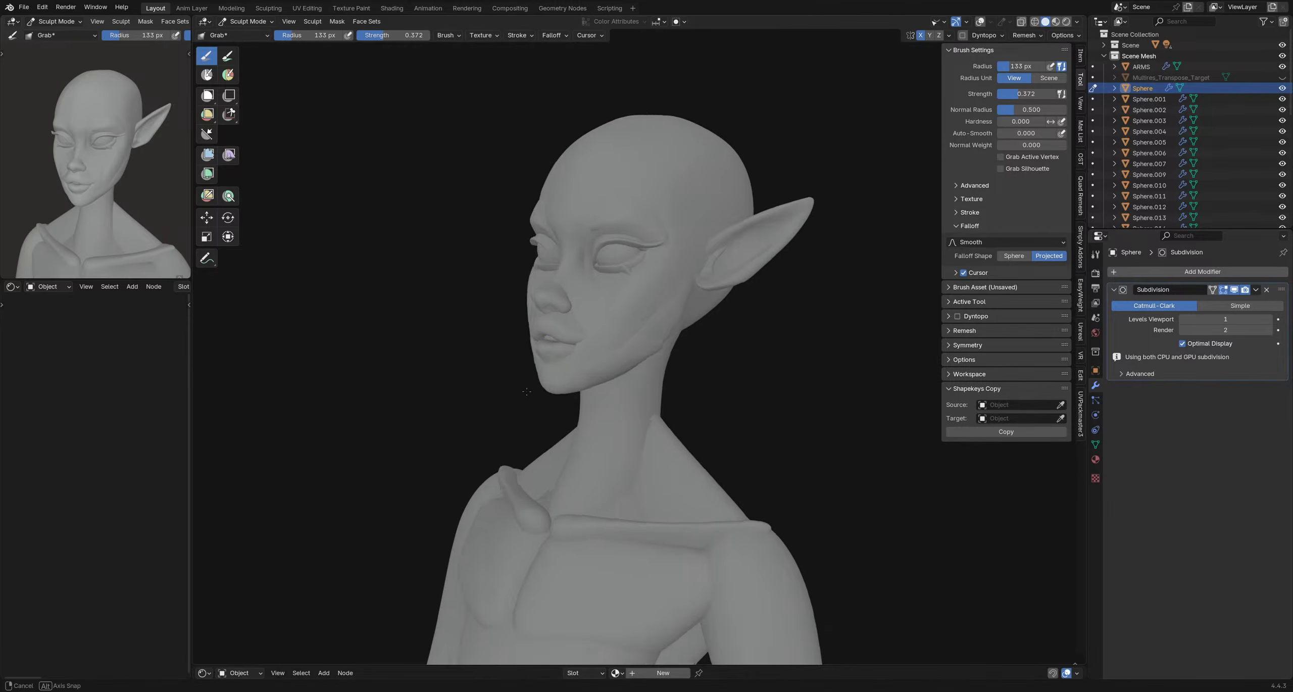
- Refine the jaw mesh with the Grab brush at 81 px and 130 px
mouse_move(527, 392)
middle_down()
mouse_move(828, 391)
mouse_move(728, 375)
mouse_move(523, 398)
mouse_move(621, 376)
mouse_move(756, 378)
mouse_move(638, 424)
middle_up()
key(f)
click(815, 378)
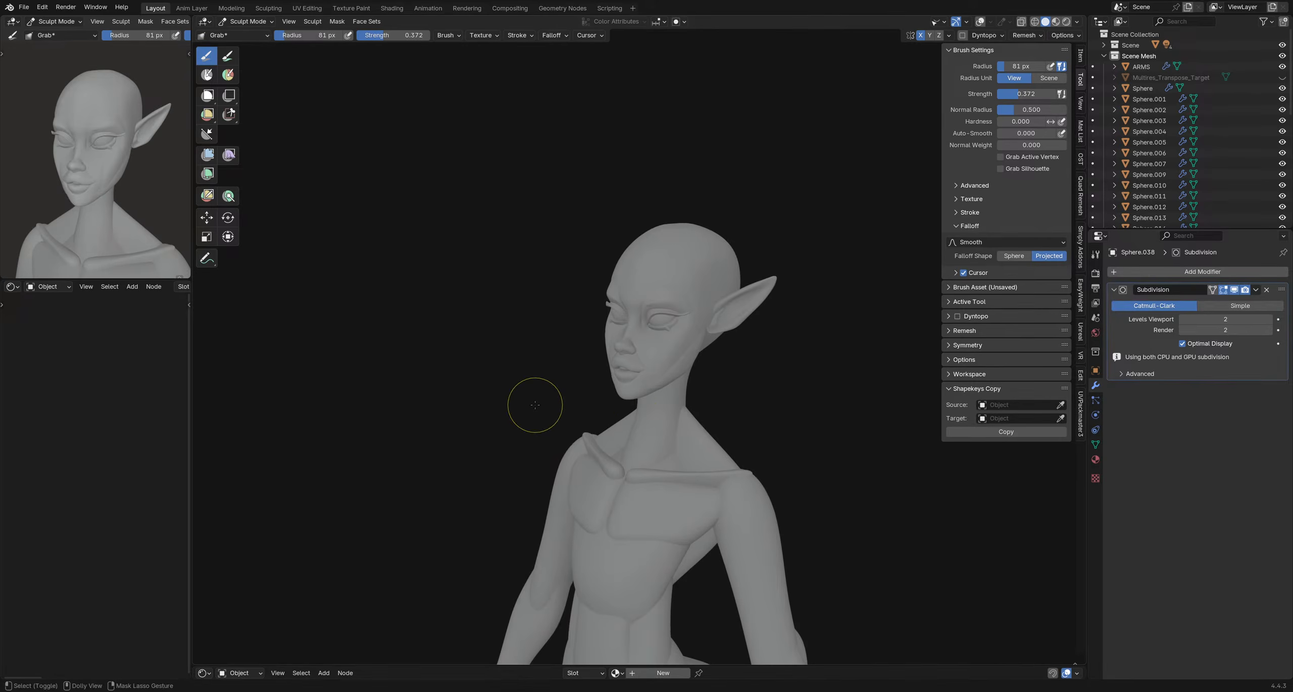
scroll(621, 391, up, 3)
middle_drag(624, 389, 787, 391)
key(f)
click(710, 382)
drag(780, 383, 787, 379)
middle_drag(786, 380, 809, 331)
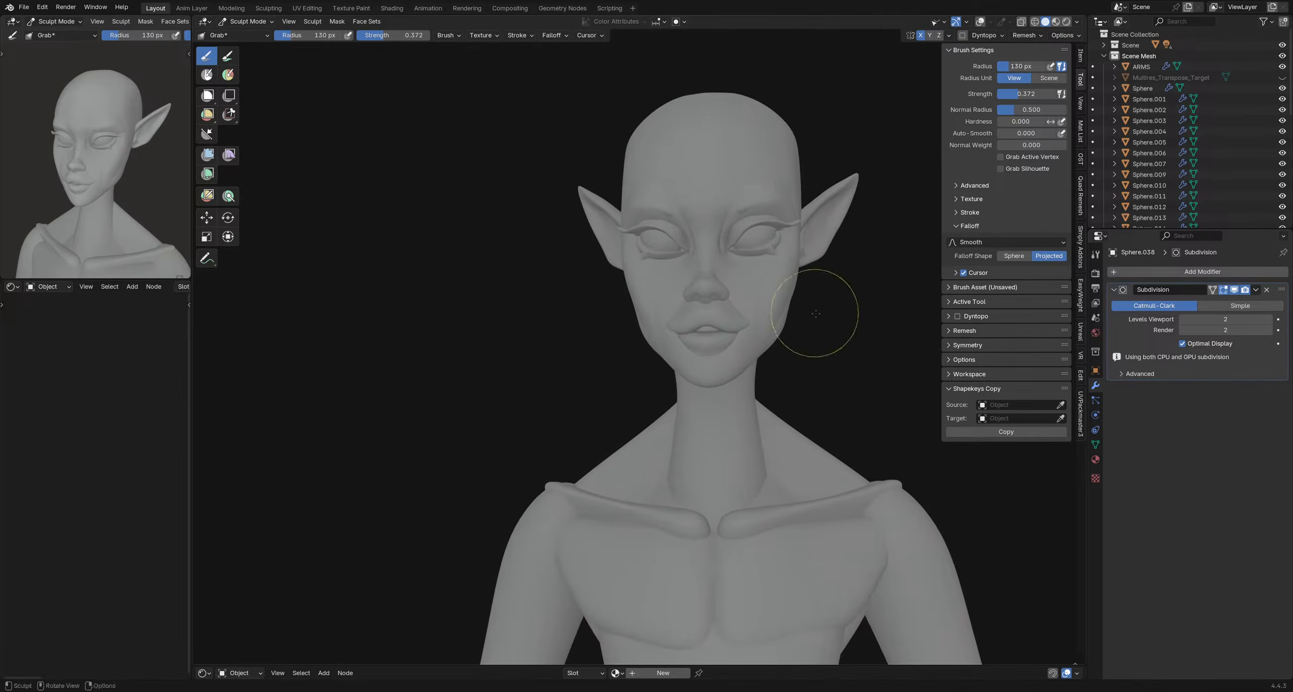
- Adjust the outer cheek contour from the front with the Grab brush enlarged to 154 px
mouse_move(822, 291)
middle_down()
mouse_move(811, 263)
mouse_move(851, 278)
middle_up()
key(f)
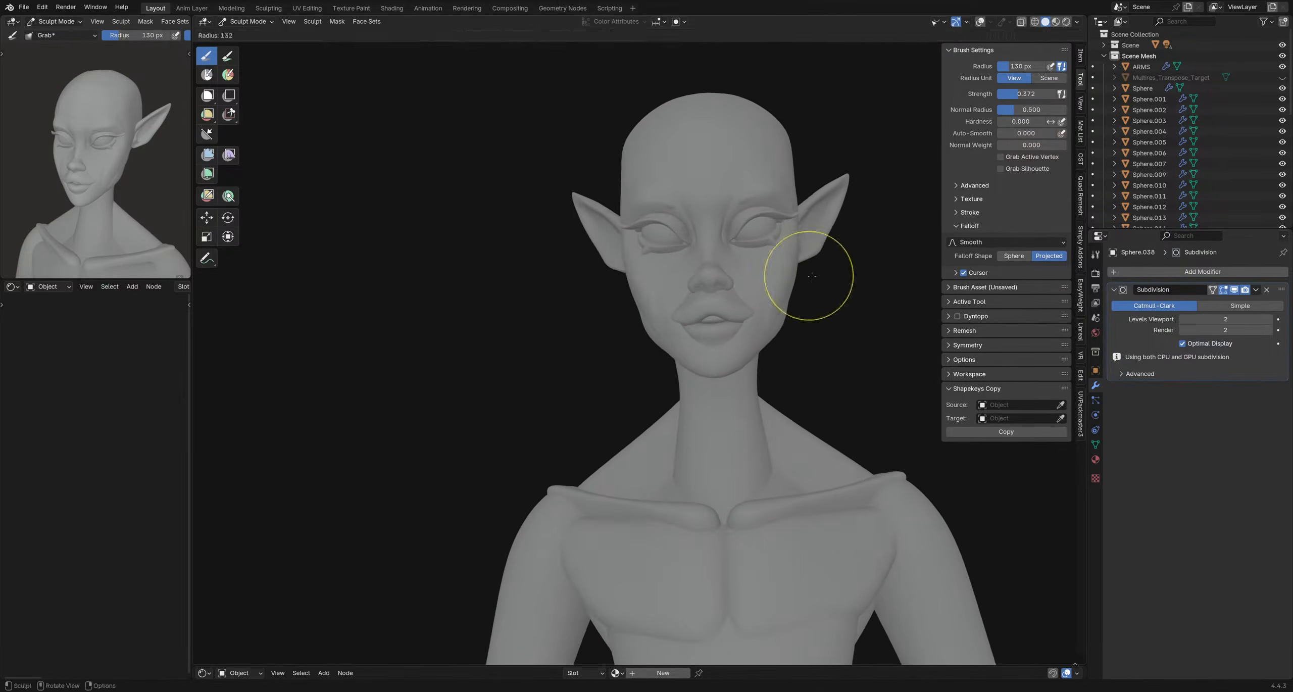
click(860, 277)
drag(823, 277, 822, 295)
- Switch to the main head mesh, lasso-mask the strip in front of the ear, and set the Grab brush radius to 136 px
middle_drag(823, 295, 666, 304)
key(alt+q)
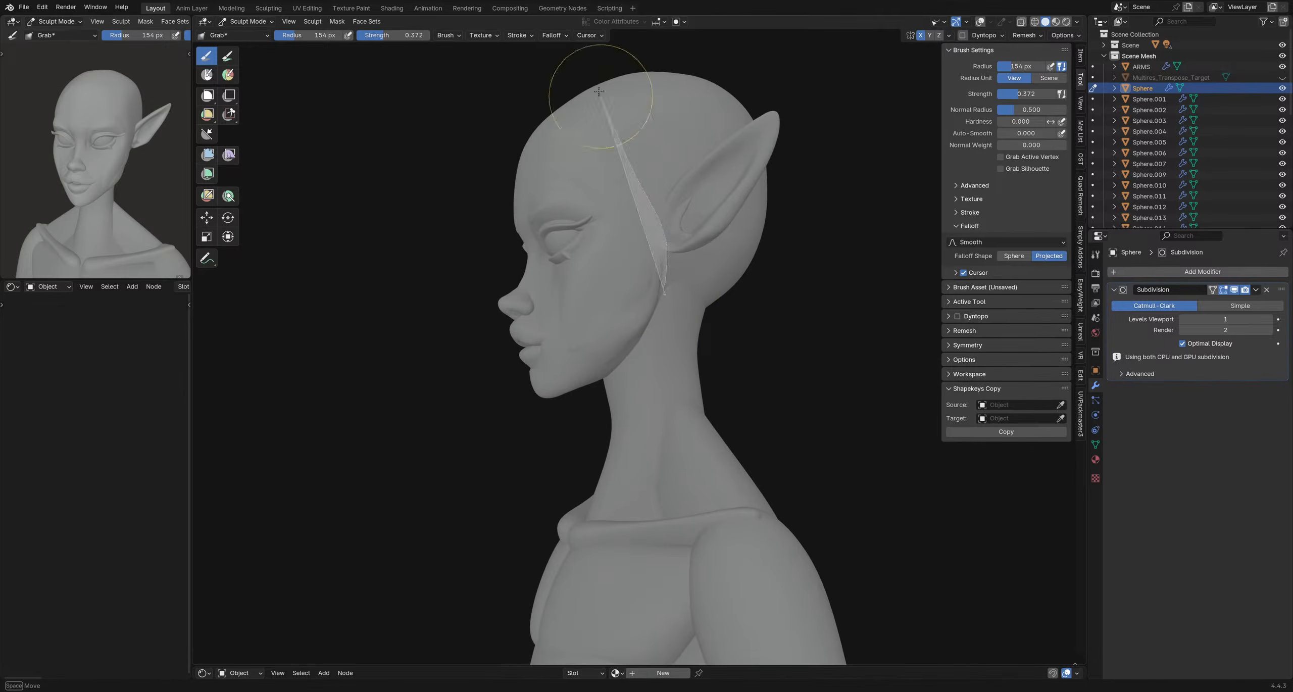
mouse_move(599, 91)
ctrl+shift+mouse_down()
mouse_move(894, 297)
mouse_move(673, 406)
mouse_move(634, 406)
ctrl+shift+mouse_up()
mouse_move(633, 407)
middle_down()
mouse_move(750, 404)
mouse_move(807, 372)
mouse_move(672, 363)
mouse_move(837, 347)
mouse_move(656, 314)
mouse_move(764, 295)
mouse_move(797, 242)
mouse_move(729, 285)
mouse_move(662, 389)
mouse_move(721, 392)
mouse_move(703, 397)
mouse_move(647, 349)
mouse_move(675, 369)
mouse_move(641, 311)
mouse_move(737, 316)
mouse_move(691, 318)
middle_up()
key(f)
click(783, 243)
scroll(775, 247, up, 3)
key(f)
click(720, 288)
scroll(720, 392, down, 3)
scroll(702, 396, up, 3)
- Switch to Object Mode and turn the viewport overlays on
key(ctrl+Tab)
click(771, 412)
scroll(680, 394, down, 1)
key(shift+alt+z)
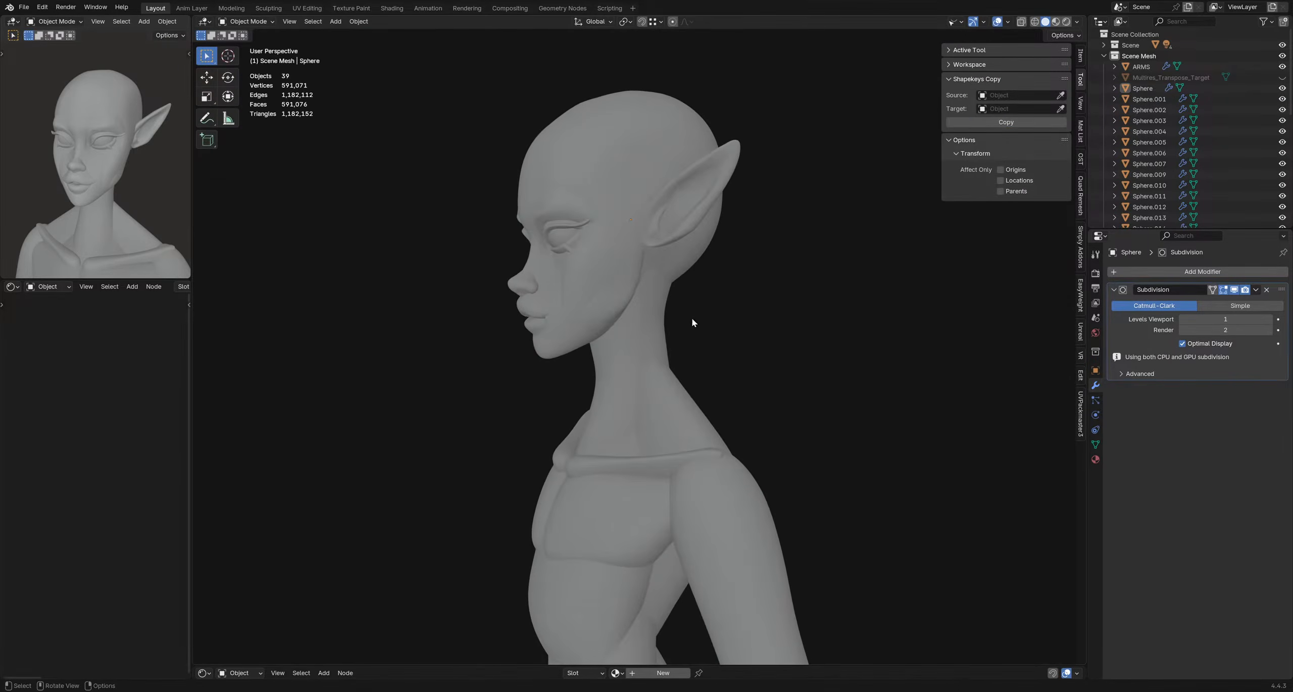
- Select the cheek mesh, go back to the head mesh in Sculpt Mode, and return to Object Mode
key(ctrl+Tab)
click(657, 394)
key(ctrl+Tab)
click(548, 357)
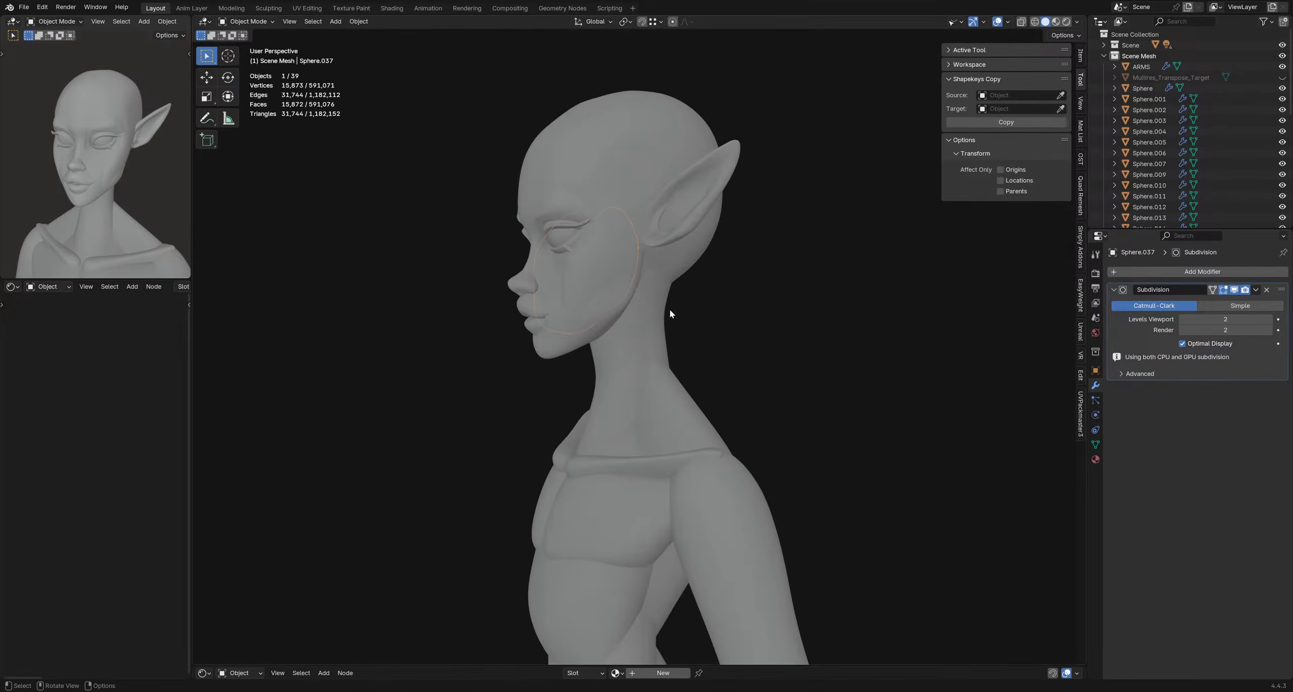
click(641, 153)
key(ctrl+Tab)
click(645, 227)
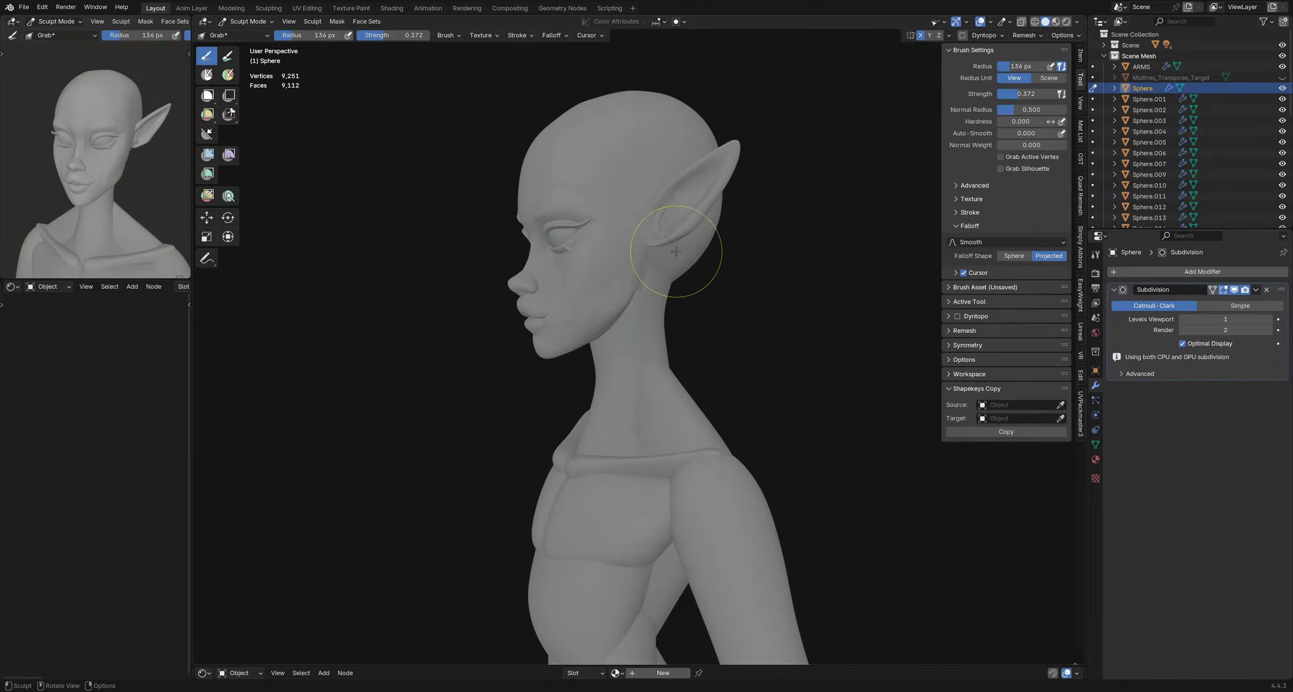
mouse_move(656, 237)
middle_down()
mouse_move(776, 306)
mouse_move(784, 346)
mouse_move(706, 372)
mouse_move(745, 349)
mouse_move(711, 366)
mouse_move(595, 366)
mouse_move(734, 374)
mouse_move(721, 412)
mouse_move(695, 414)
middle_up()
key(ctrl+Tab)
click(528, 291)
- Examine the face, jaw and head proportions from both sides and in three-quarter view
scroll(733, 374, up, 3)
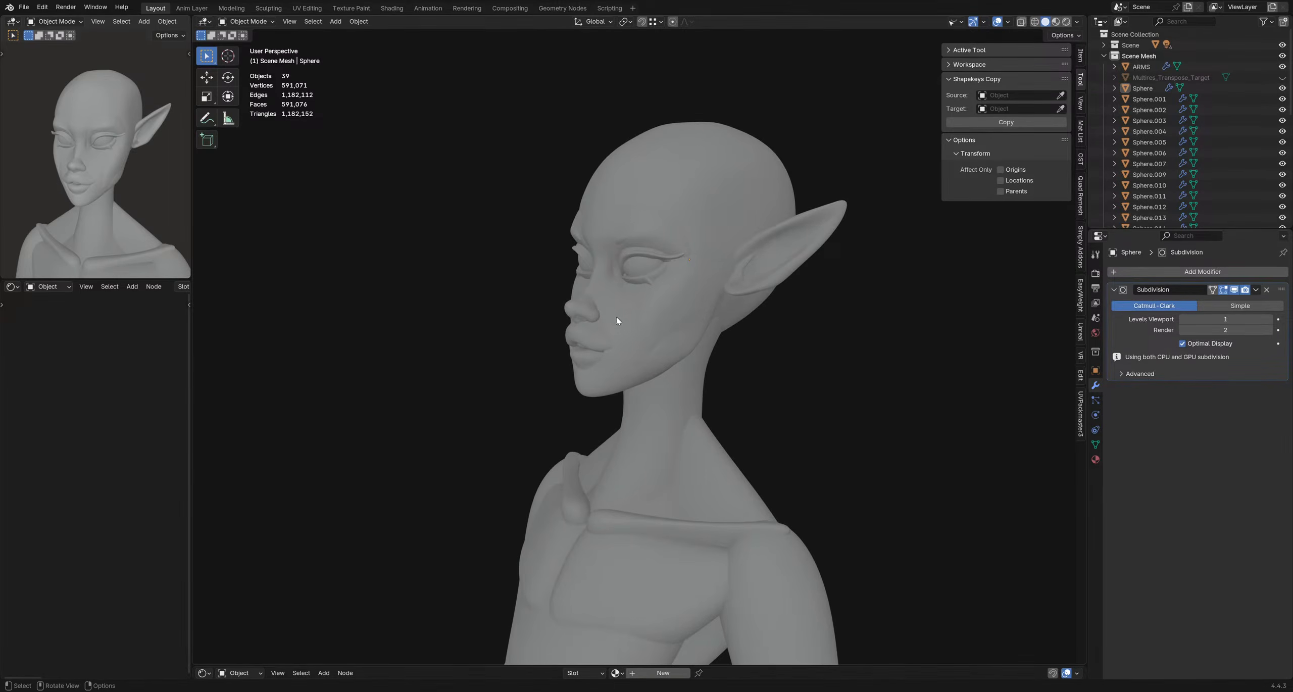
middle_drag(601, 373, 880, 398)
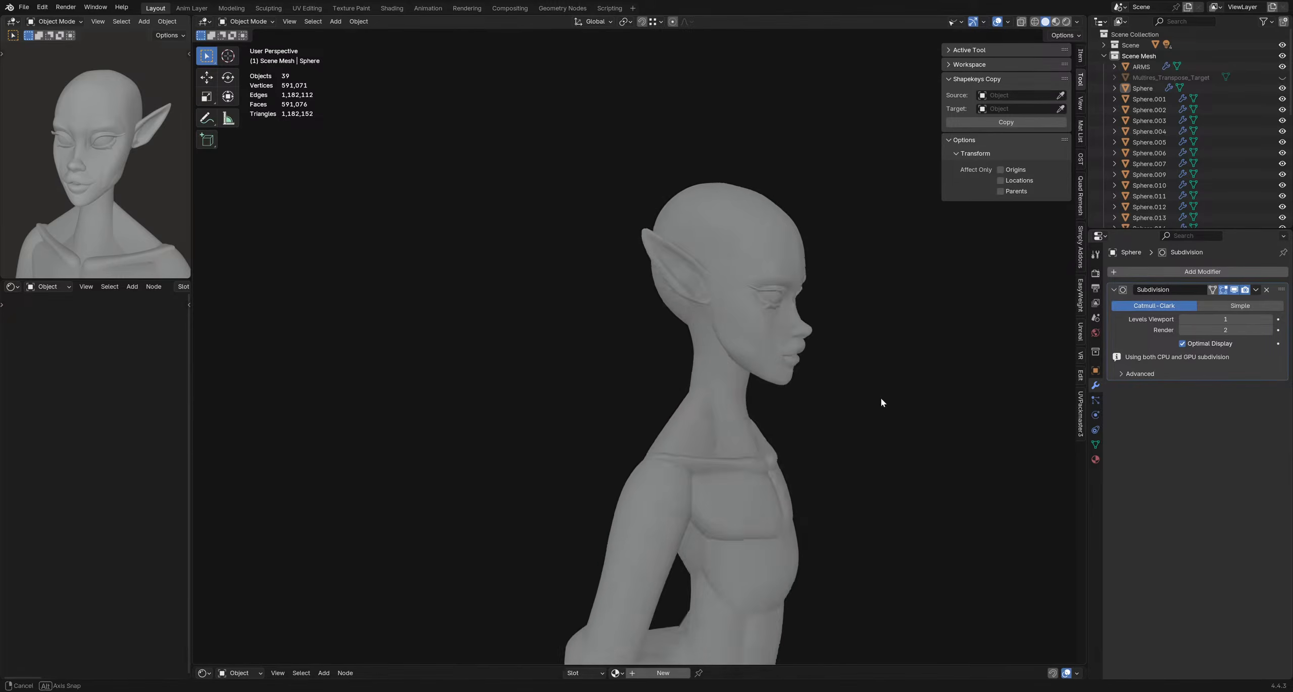
scroll(750, 348, up, 4)
middle_drag(749, 348, 605, 342)
scroll(586, 343, down, 4)
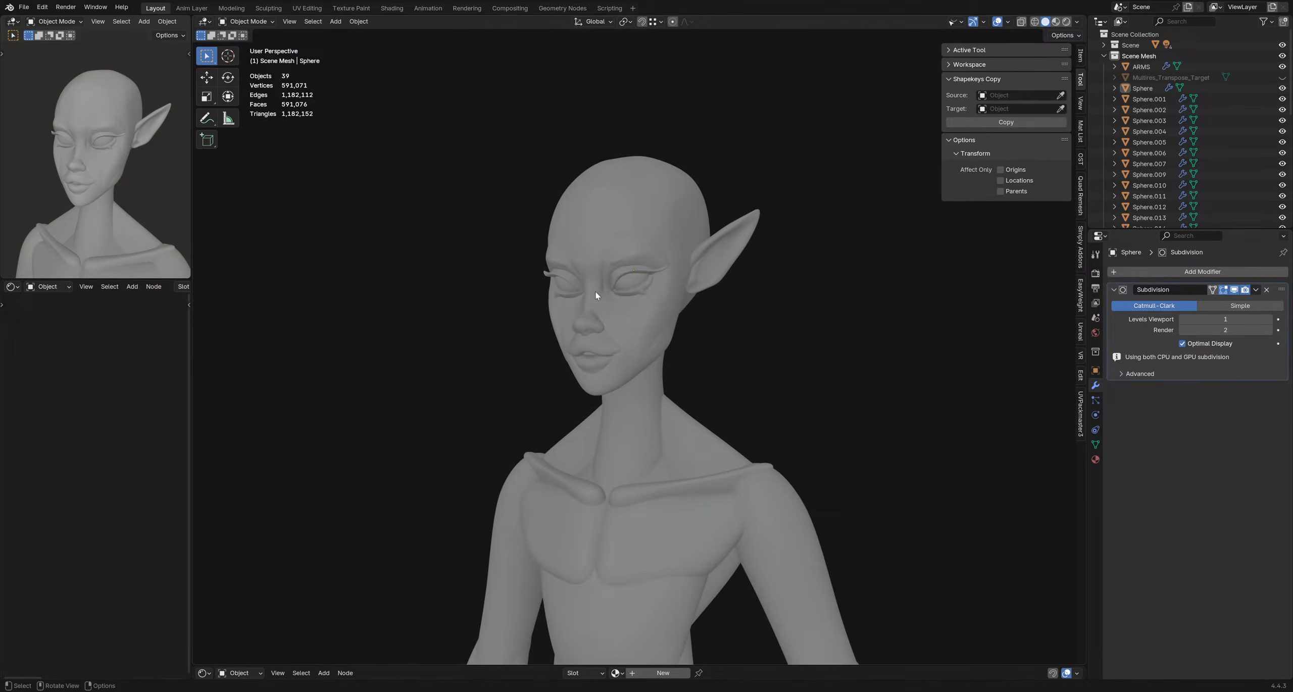
middle_drag(621, 310, 715, 313)
scroll(634, 325, up, 5)
scroll(686, 336, down, 3)
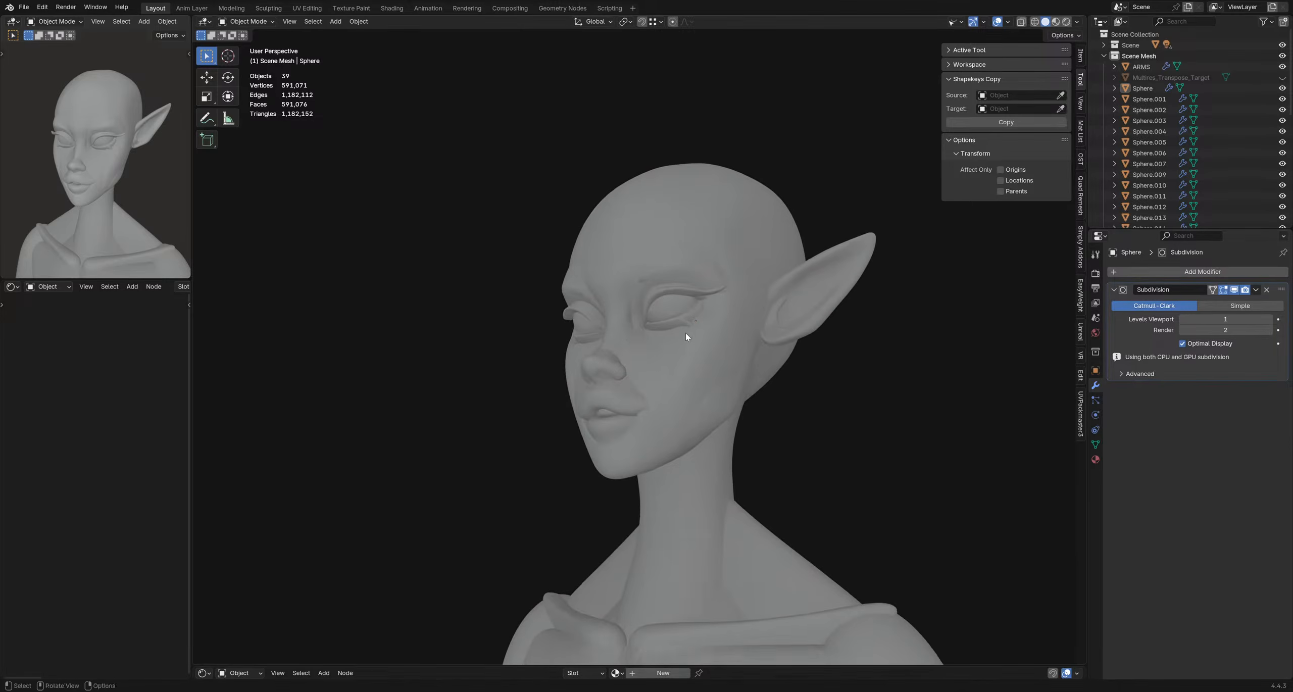
middle_drag(623, 333, 682, 363)
key(shift+a)
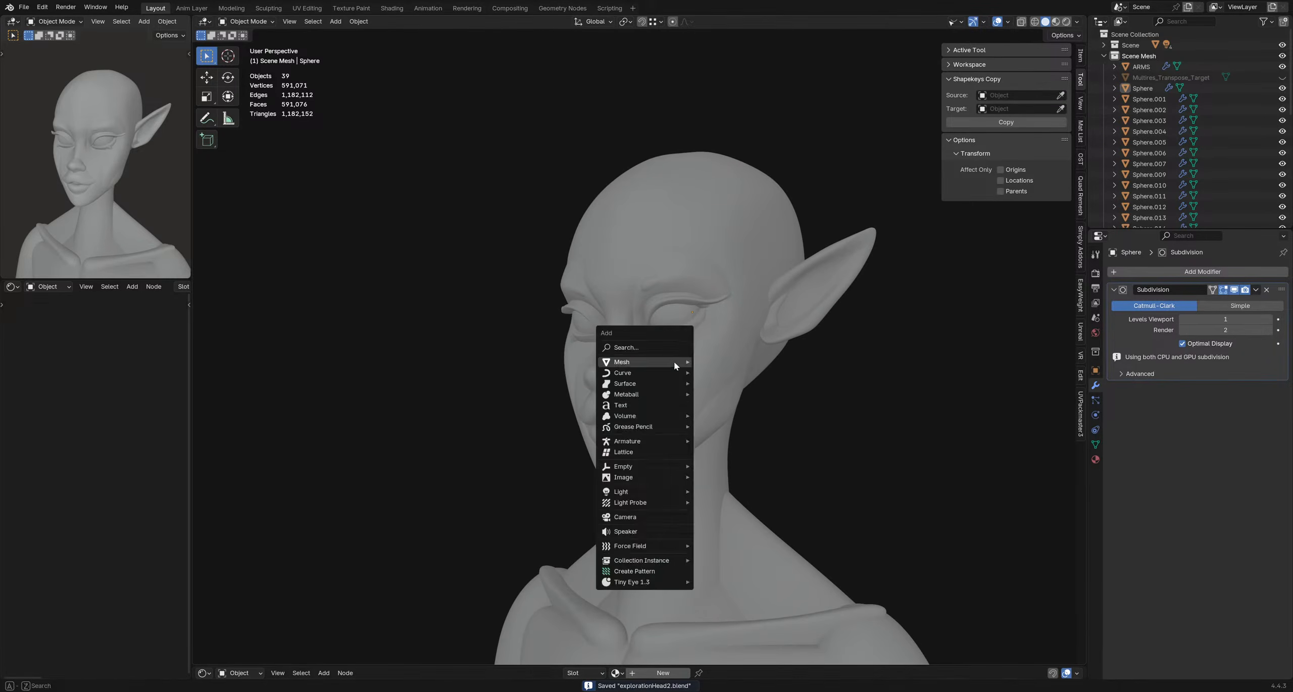
mouse_move(673, 361)
key(Escape)
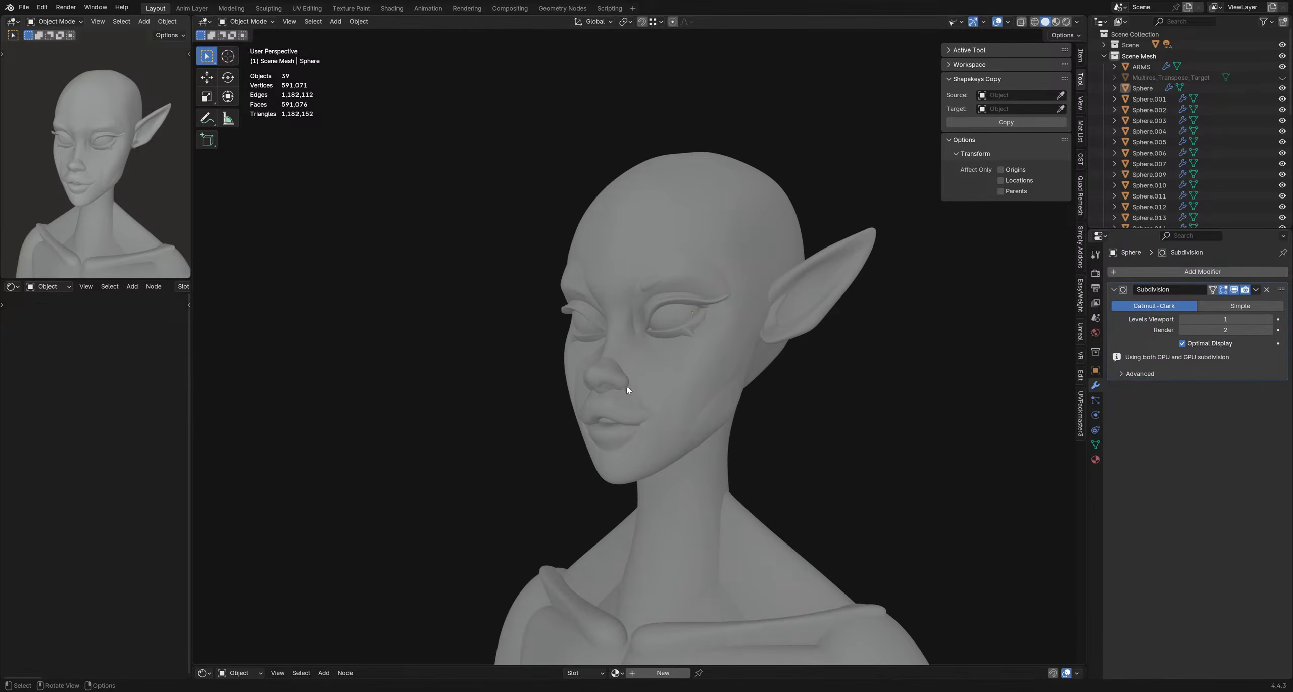
- Add a UV sphere to the scene and move it up to the height of the character
middle_drag(627, 390, 673, 334)
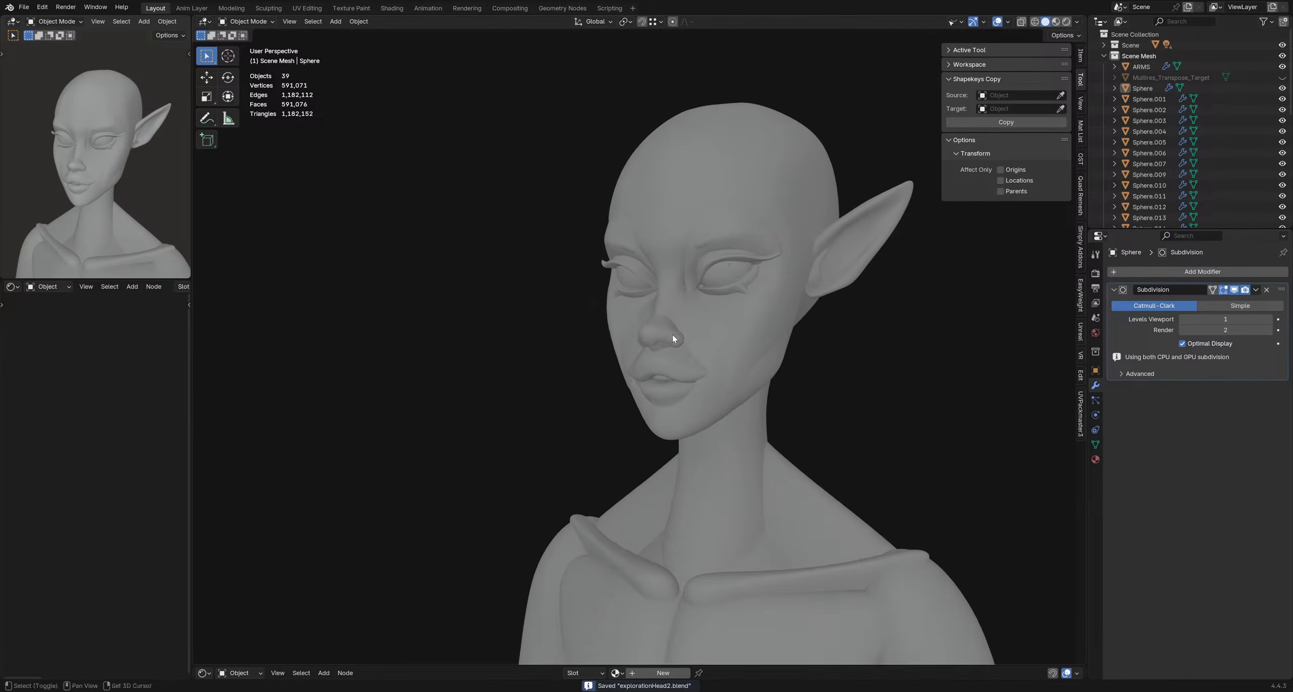
key(shift+a)
mouse_move(668, 337)
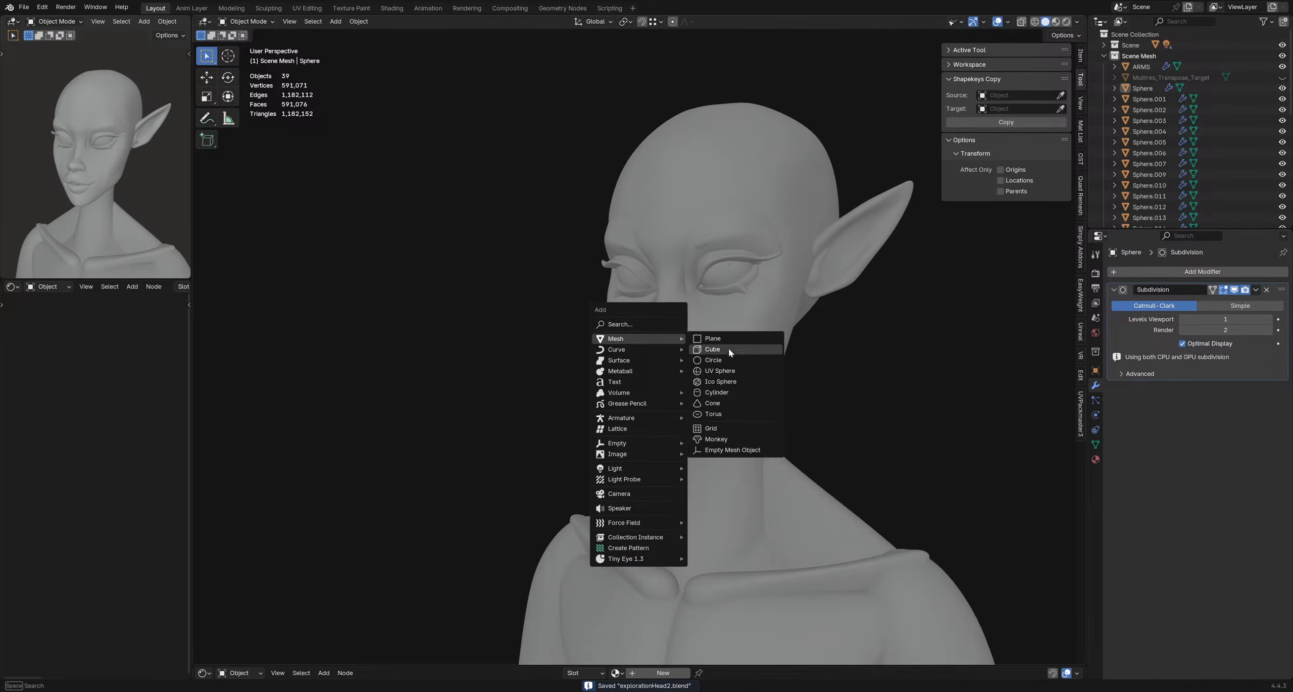
click(728, 372)
scroll(753, 373, down, 8)
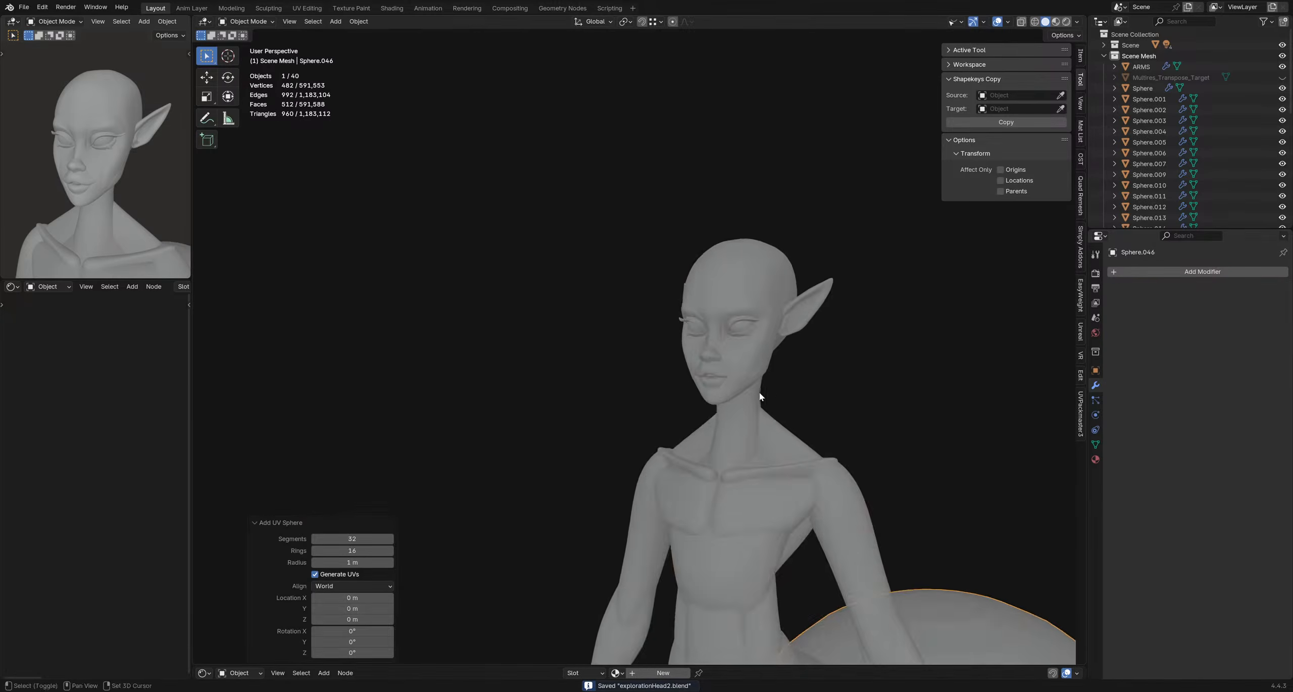
key(g)
click(634, 194)
middle_drag(633, 194, 836, 275)
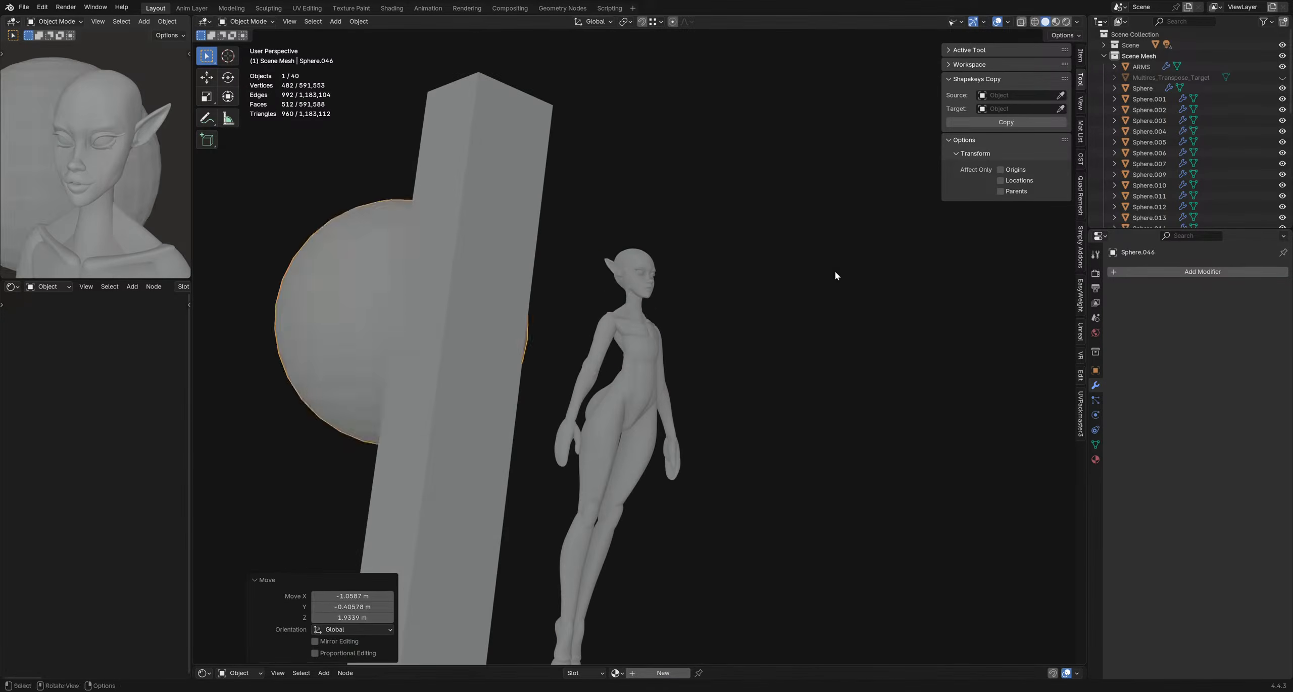
- Scale the sphere down to roughly head size and move it next to the character's head
key(s)
click(608, 281)
key(g)
click(853, 246)
key(g)
click(745, 289)
scroll(664, 303, up, 3)
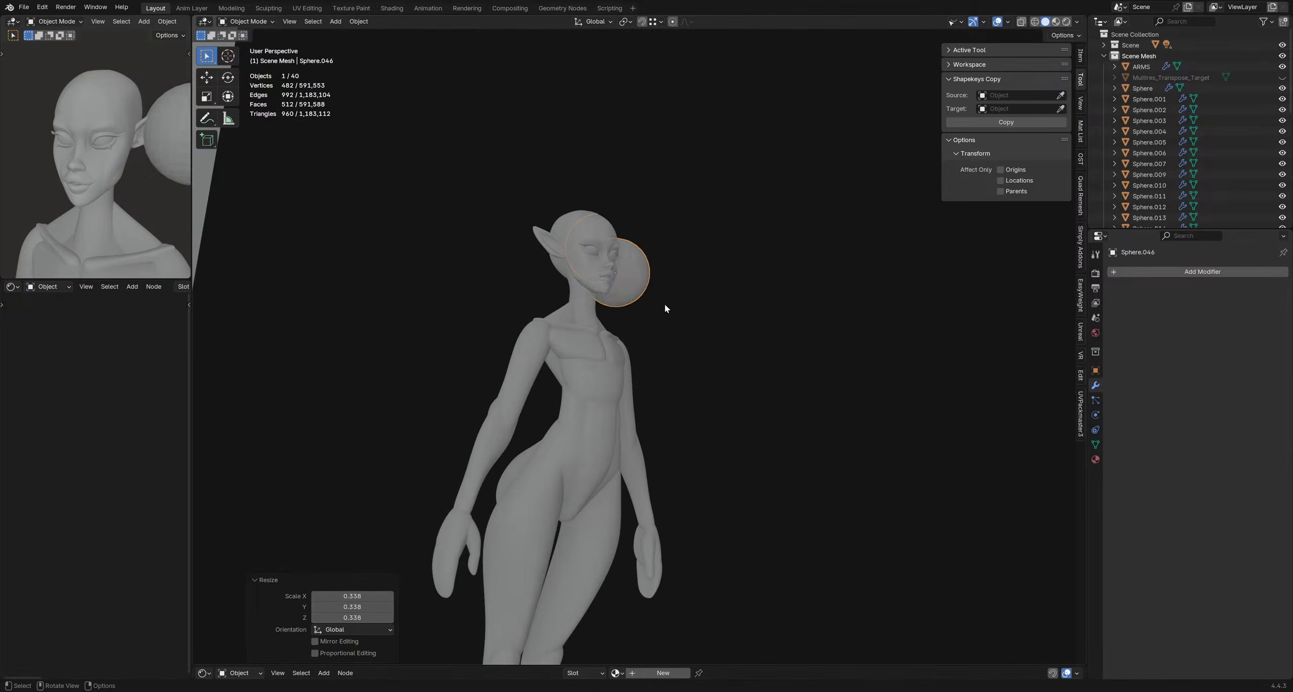
scroll(719, 317, up, 5)
scroll(719, 318, down, 4)
middle_drag(719, 317, 589, 369)
scroll(539, 381, up, 3)
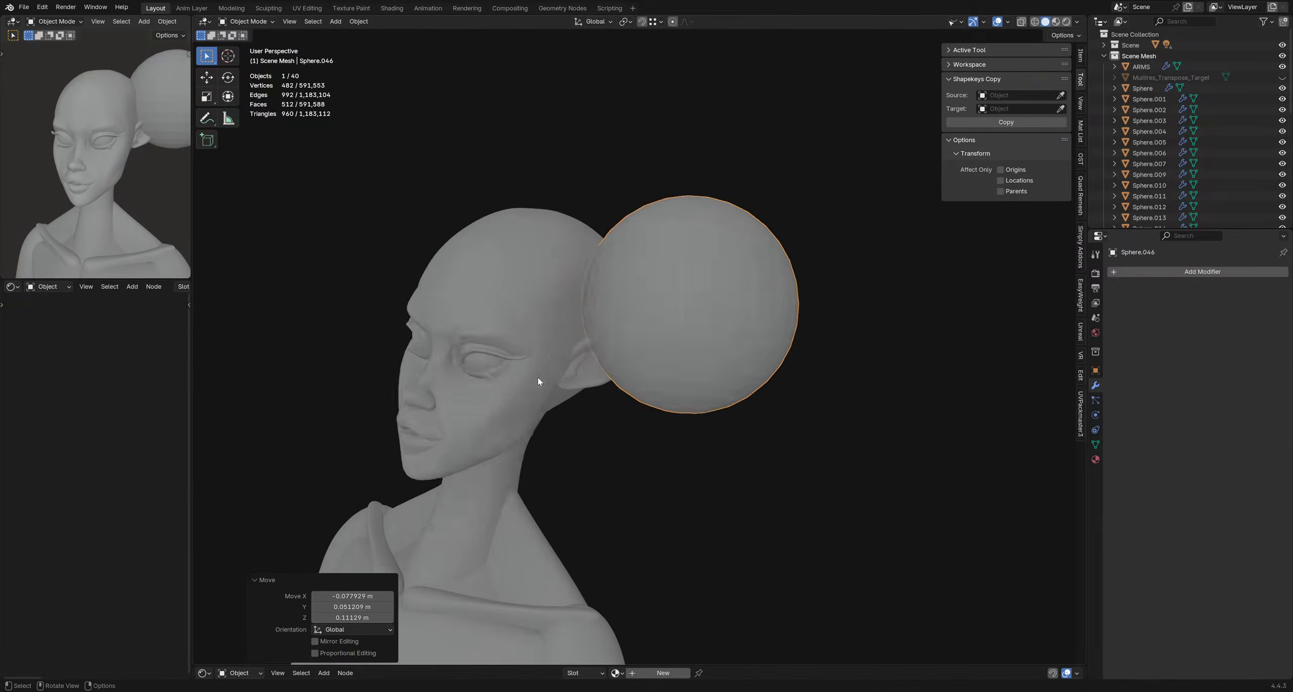
- Move the sphere in front of the nose and mouth and scale it down toward nostril size
key(g)
click(473, 470)
key(KP_Decimal)
key(g)
click(765, 340)
key(s)
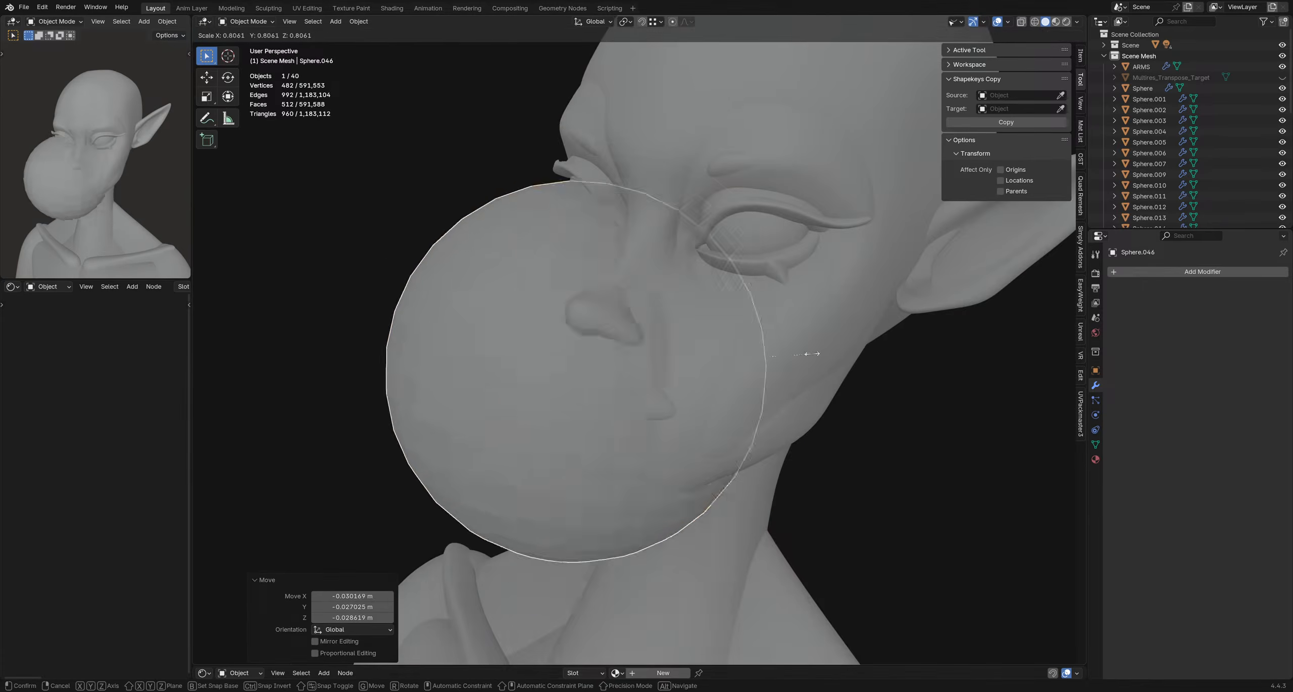
click(626, 355)
middle_drag(627, 355, 757, 328)
- Add a level 1 Subdivision modifier to the small sphere and move it to the underside of the nose
key(g)
click(860, 288)
middle_drag(860, 287, 561, 306)
key(ctrl+1)
key(g)
click(455, 309)
middle_drag(454, 309, 955, 293)
key(g)
click(899, 303)
key(g)
click(800, 300)
middle_drag(799, 300, 658, 390)
- Place the small sphere under one nostril and rotate it by -14.8° in the view plane
scroll(586, 326, up, 2)
scroll(671, 288, up, 3)
scroll(658, 309, down, 2)
scroll(799, 368, up, 3)
key(g)
click(649, 390)
key(r)
click(689, 395)
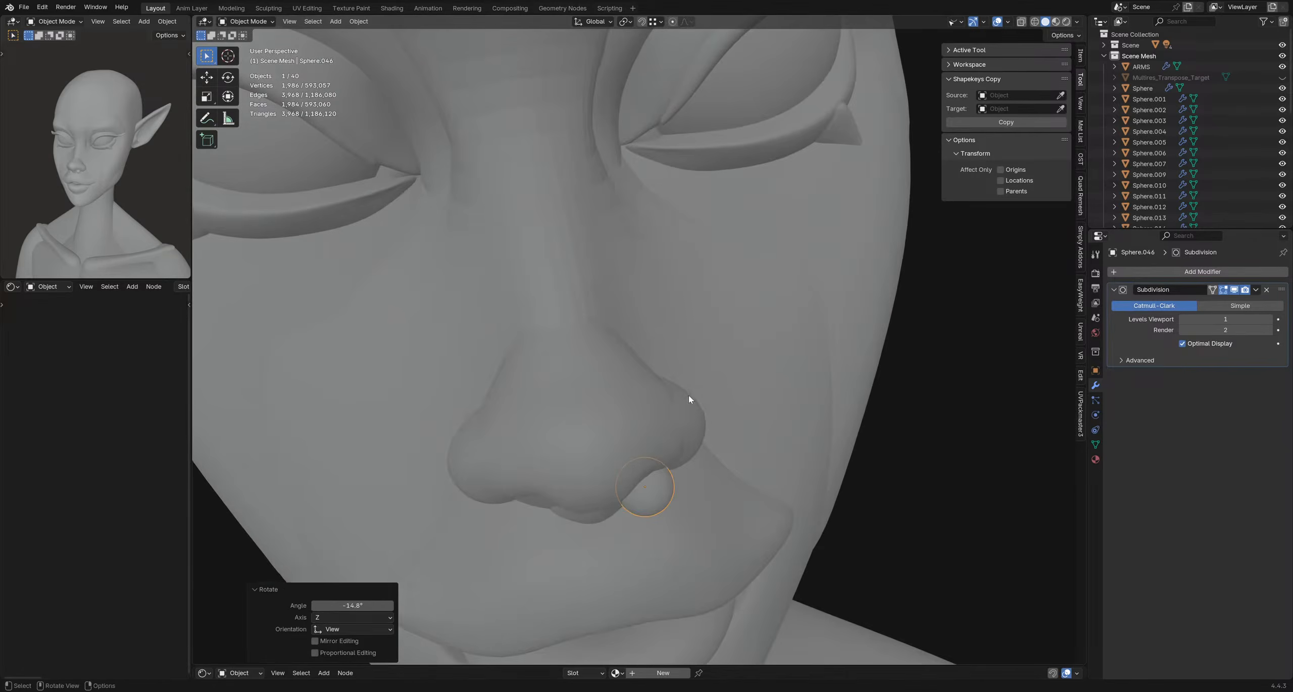
- Show the mesh wireframes in the viewport and tilt the nostril sphere from the side, finishing with a 9.76° rotation
middle_drag(646, 464, 606, 356)
key(shift+w)
scroll(612, 300, up, 3)
key(r)
click(838, 266)
key(r)
click(700, 339)
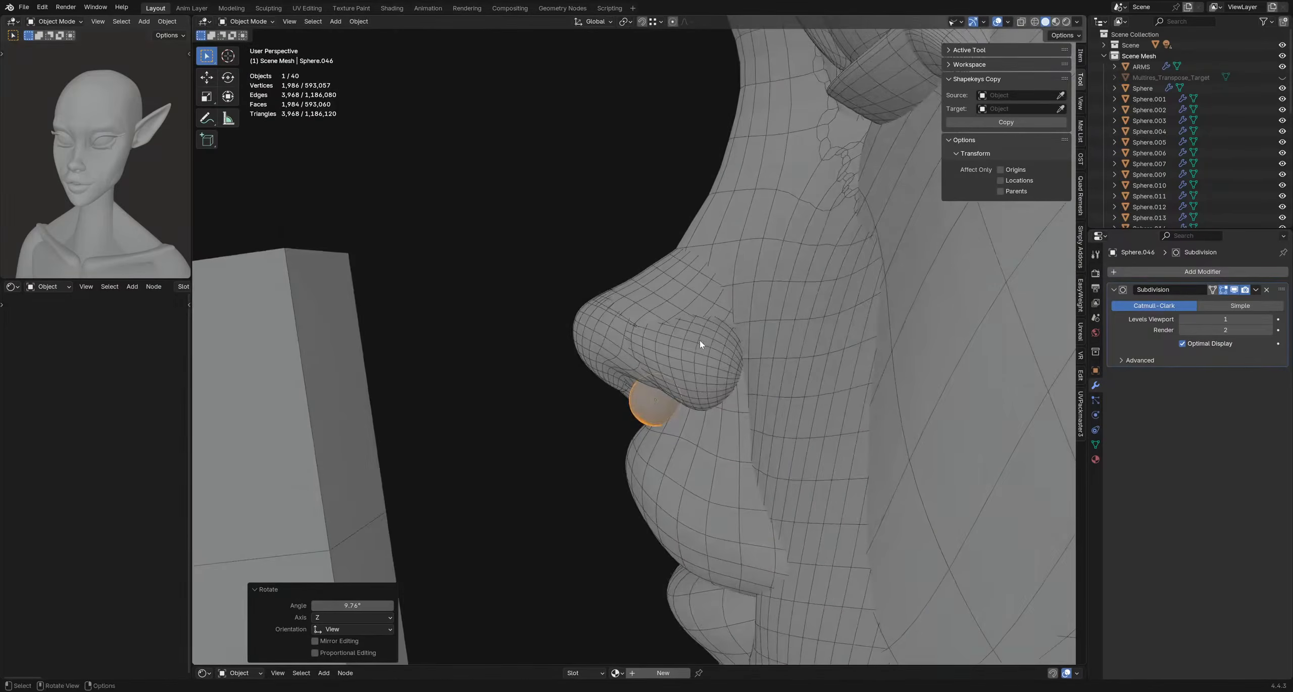
- Move the sphere up into the nostril area between the nose tip and the nostril wing
key(g)
click(693, 334)
mouse_move(693, 334)
middle_down()
mouse_move(762, 300)
mouse_move(581, 343)
mouse_move(621, 366)
mouse_move(596, 399)
mouse_move(611, 425)
mouse_move(627, 373)
mouse_move(658, 367)
middle_up()
key(g)
click(658, 375)
scroll(658, 367, down, 1)
- Sculpt the nostril sphere into an oval that follows the nose's underside, using the Grab brush at 220 px and smaller
key(ctrl+Tab)
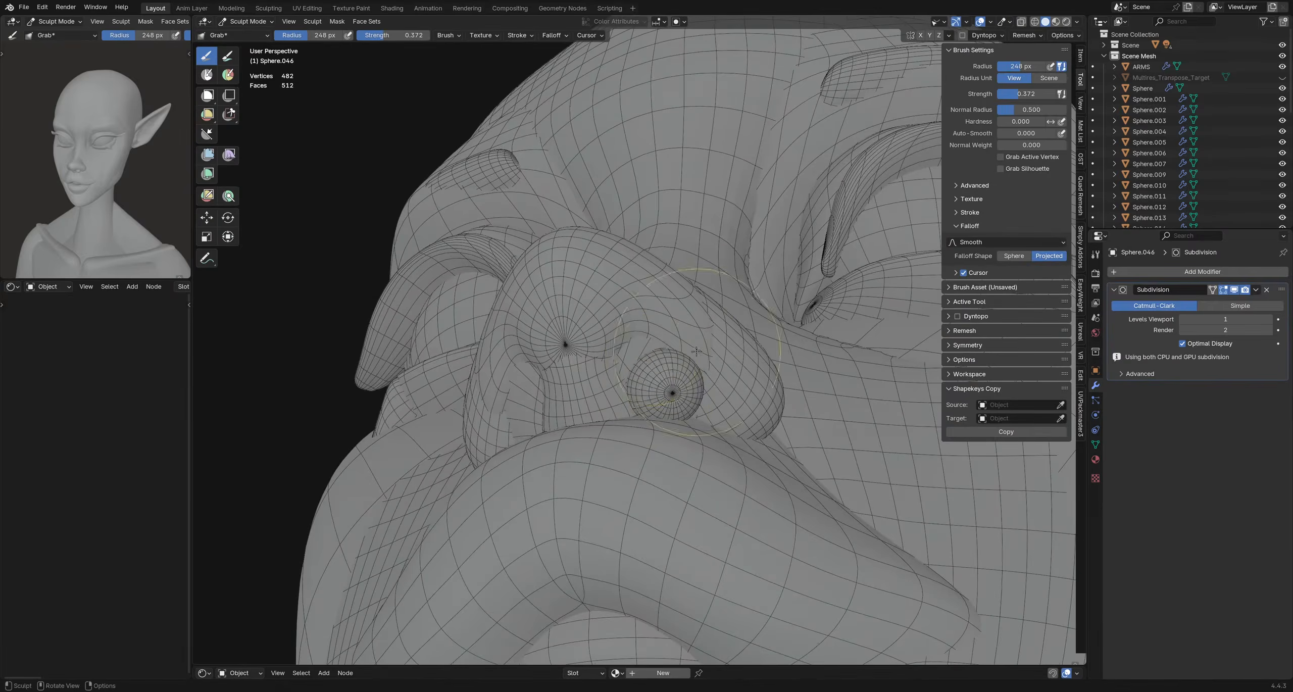
middle_drag(630, 334, 677, 394)
key(f)
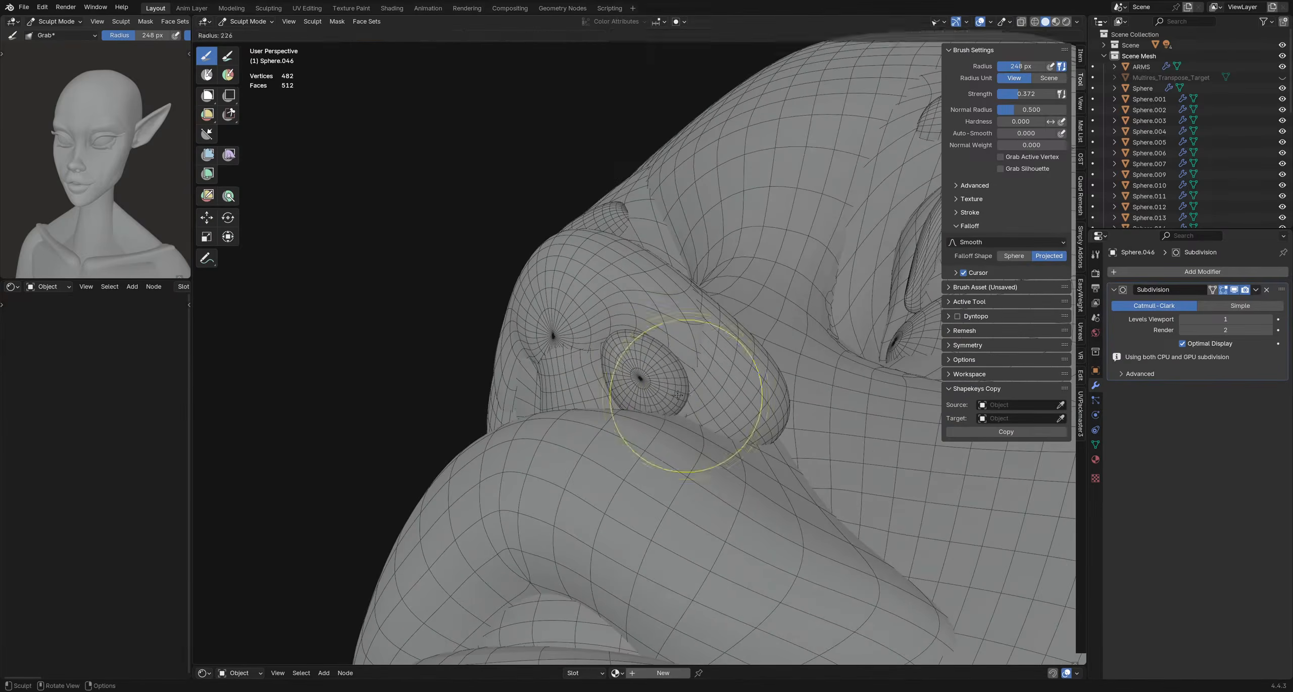
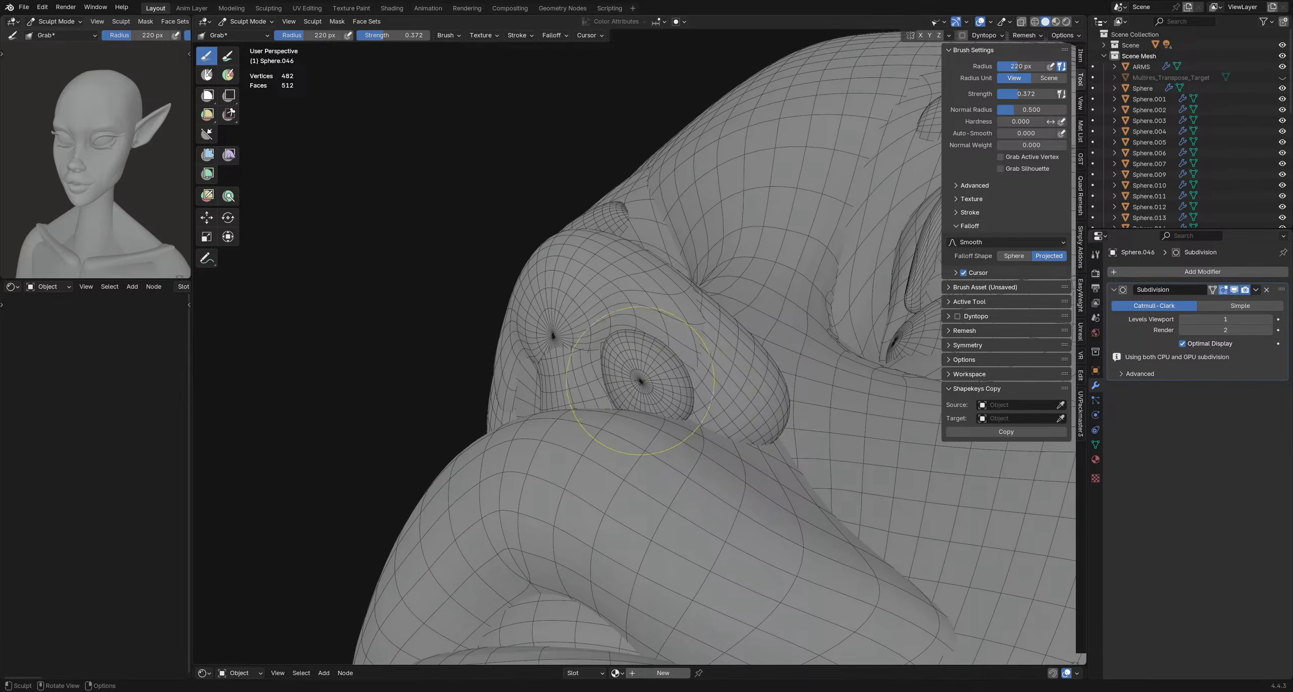
mouse_move(629, 343)
middle_down()
mouse_move(631, 399)
mouse_move(576, 404)
mouse_move(657, 399)
mouse_move(634, 365)
mouse_move(682, 354)
middle_up()
key(f)
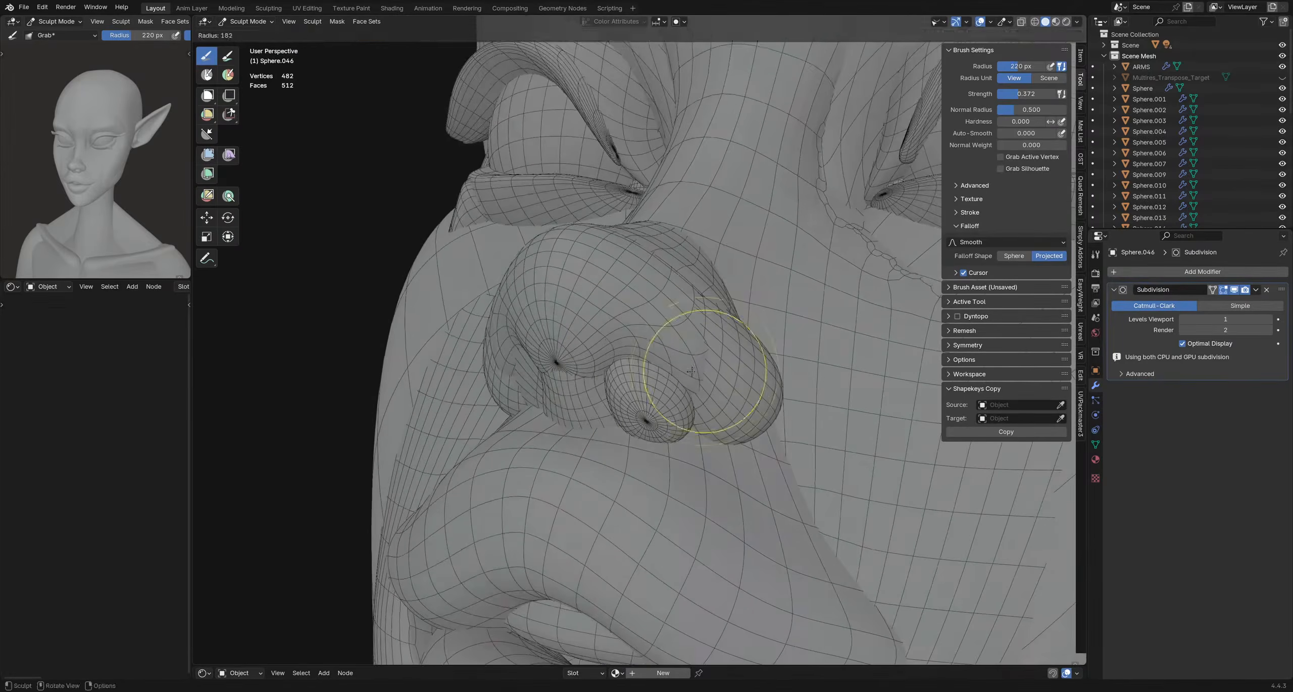
click(762, 369)
drag(757, 372, 763, 373)
- Return to Object Mode, check the nostril shape from below, and save the file
mouse_move(697, 334)
middle_down()
mouse_move(664, 358)
mouse_move(606, 354)
mouse_move(682, 354)
mouse_move(647, 359)
mouse_move(684, 389)
mouse_move(723, 386)
mouse_move(683, 390)
middle_up()
key(ctrl+Tab)
scroll(524, 375, down, 2)
mouse_move(523, 376)
middle_down()
mouse_move(537, 323)
mouse_move(608, 337)
middle_up()
key(ctrl+s)
- Apply the nostril sphere's Subdivision modifier and add a Mirror modifier to it
middle_drag(681, 306, 645, 320)
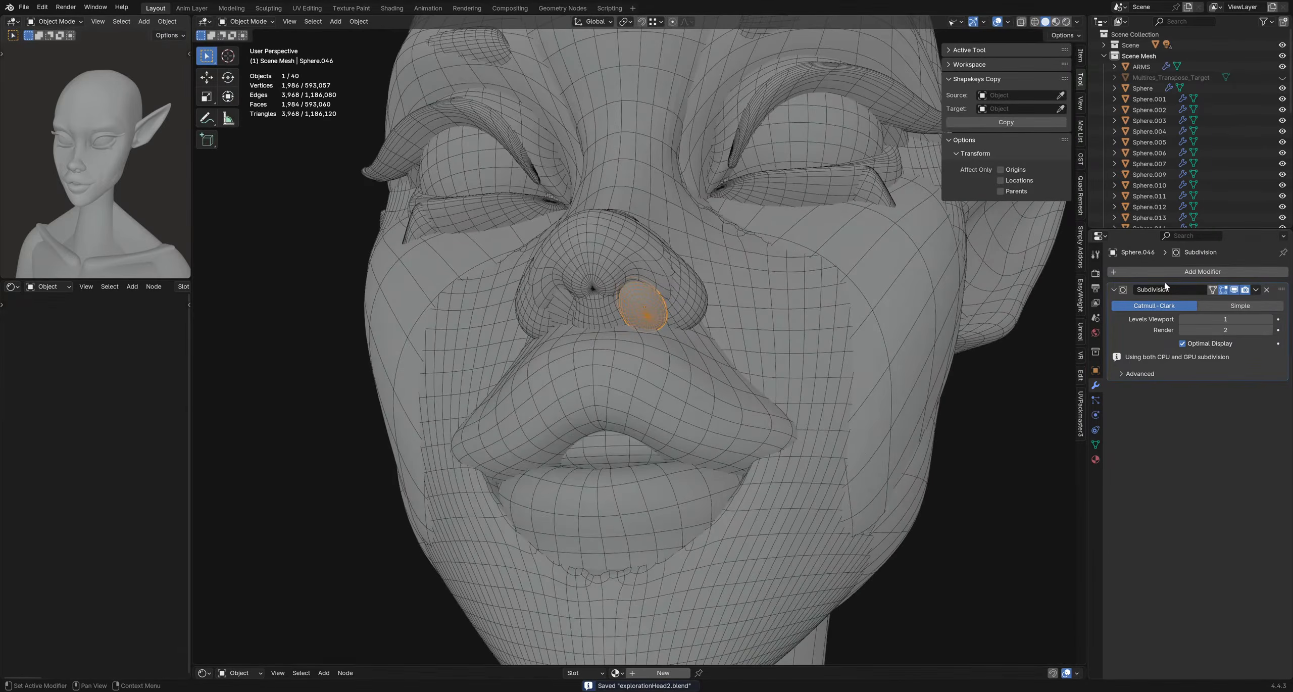
key(ctrl+a)
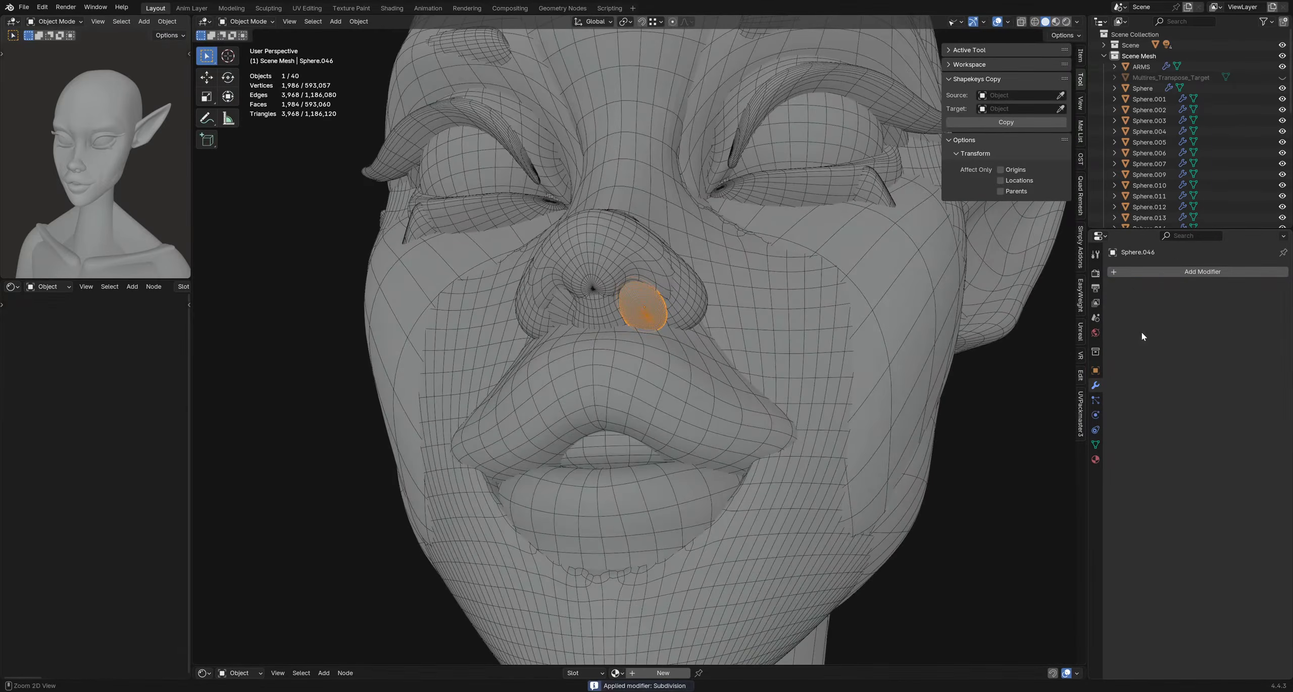
click(1150, 272)
mouse_move(1150, 272)
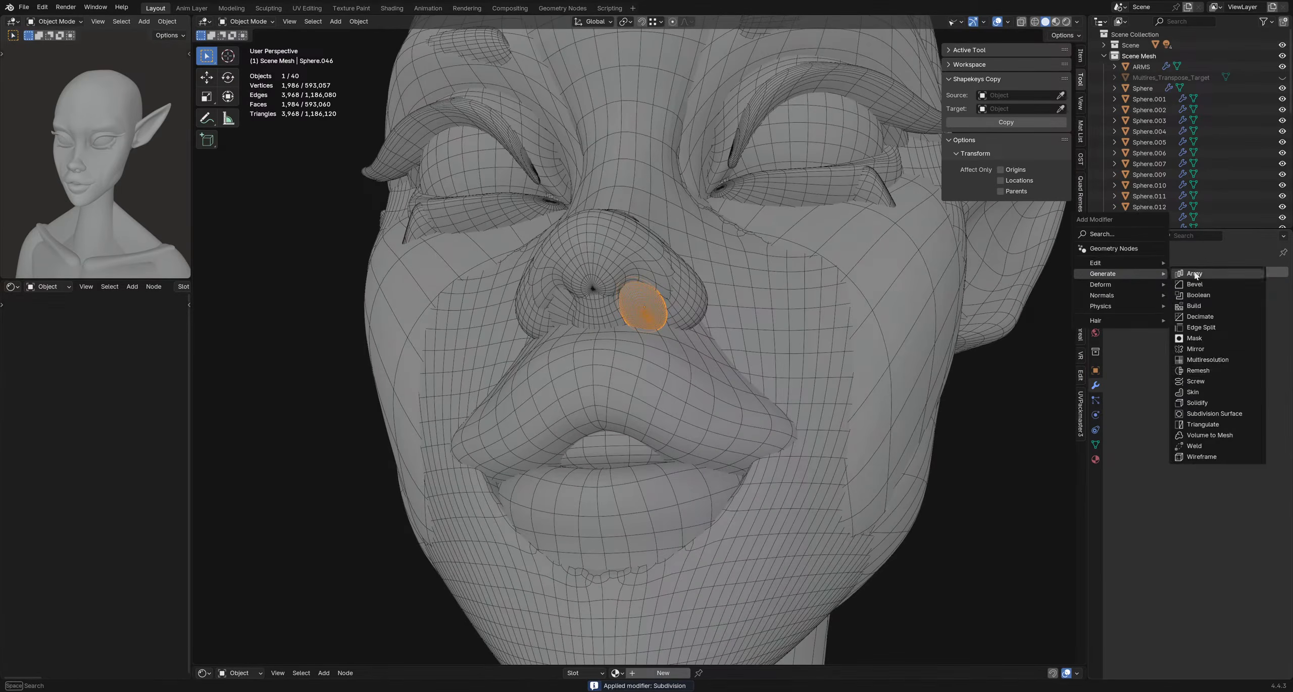
click(1204, 356)
- Apply the nostril sphere's location, rotation and scale so it mirrors across the face, and save the file
key(ctrl+a)
click(671, 279)
mouse_move(658, 323)
middle_down()
mouse_move(710, 320)
mouse_move(756, 351)
mouse_move(632, 343)
mouse_move(624, 312)
mouse_move(672, 348)
mouse_move(681, 341)
mouse_move(653, 342)
middle_up()
key(ctrl+s)
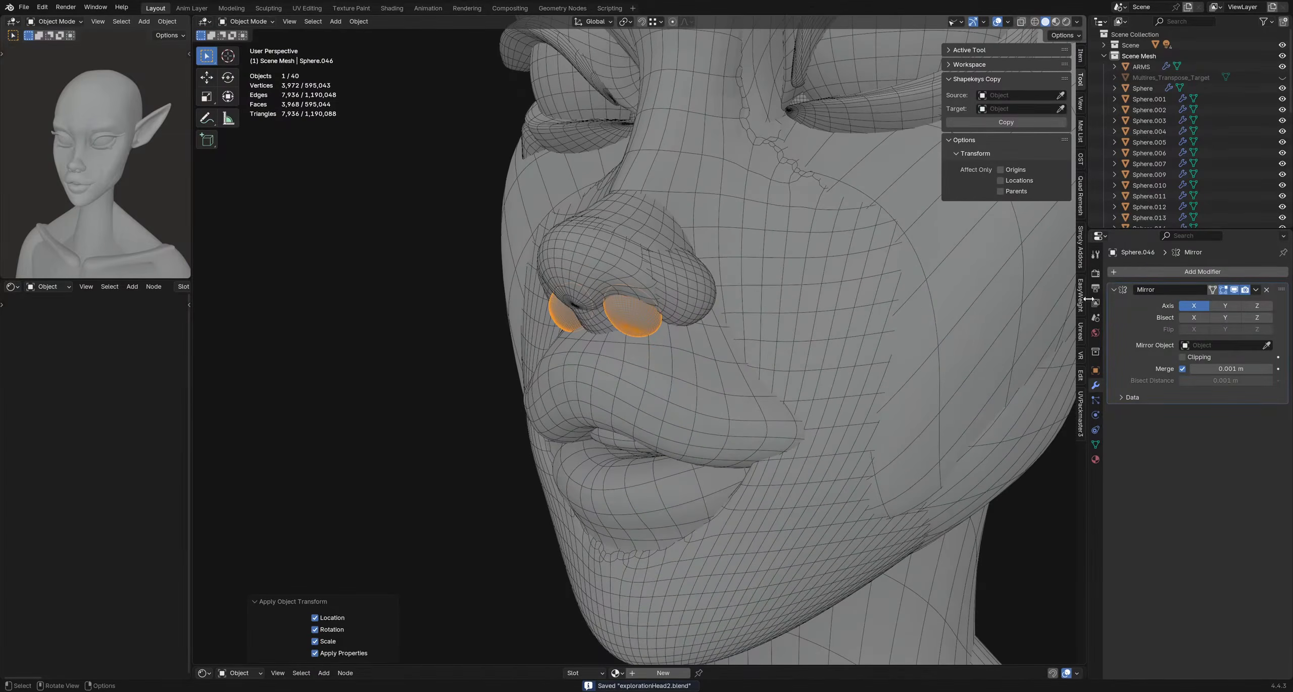
- Apply the nostril shapes' Mirror modifier and the nose tip's Subdivision modifier
key(ctrl+a)
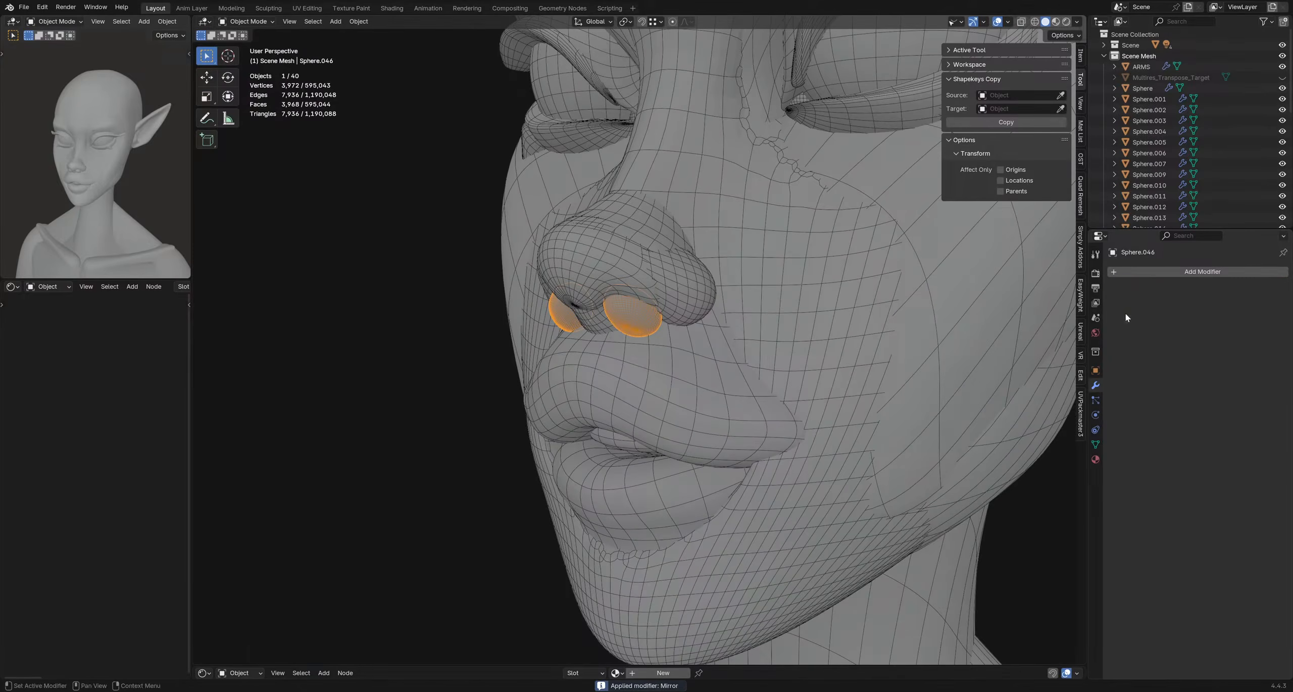
click(654, 253)
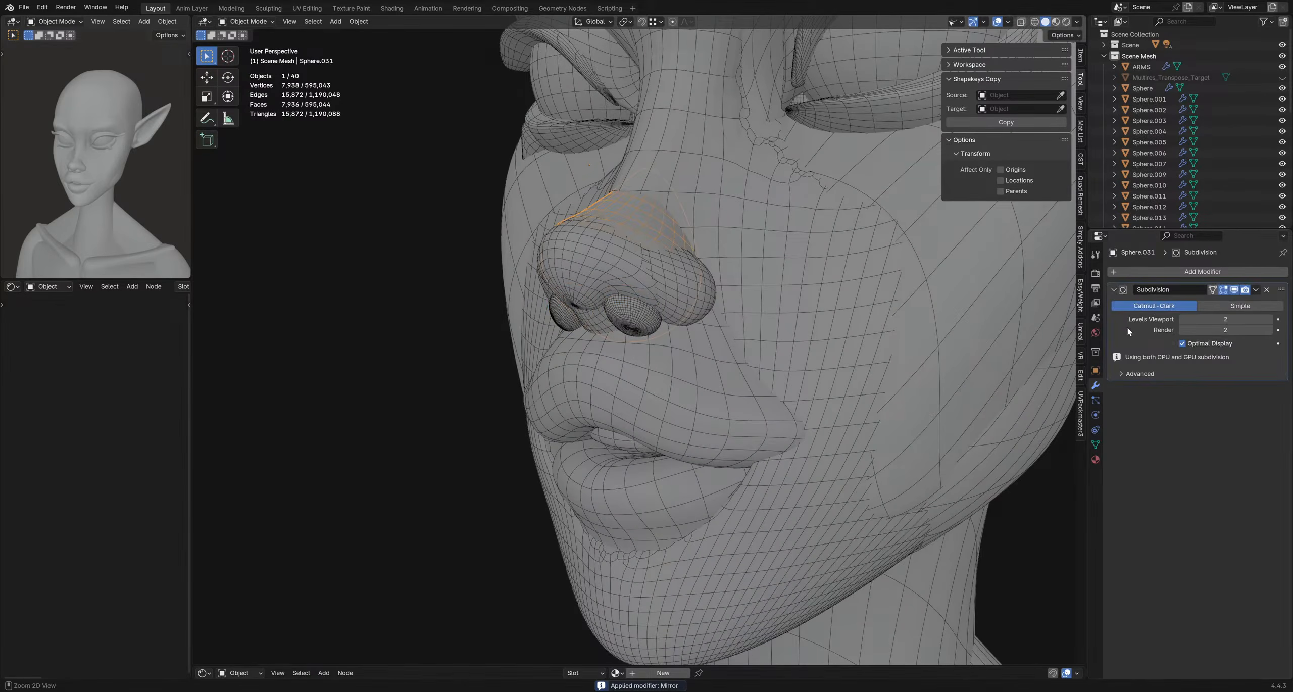
key(ctrl+a)
- Add a Boolean modifier in Difference mode to the nose tip, with the nostril shapes as the cutting object
click(1169, 274)
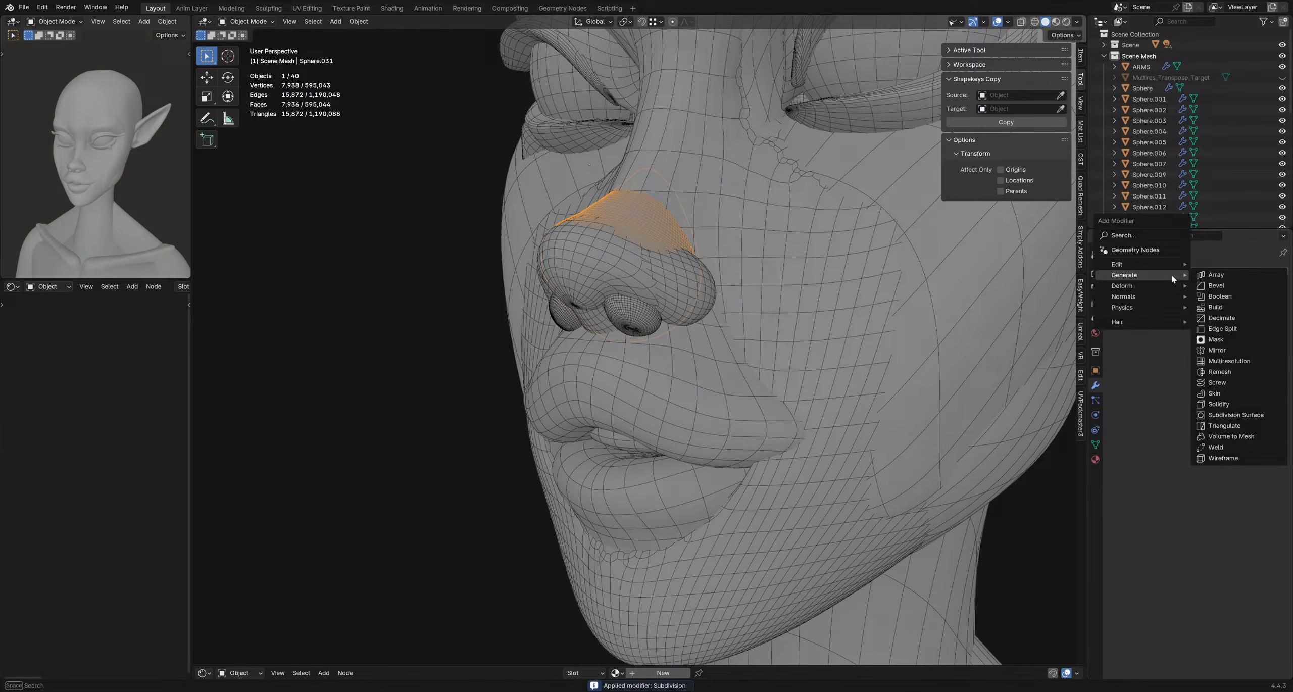
click(1218, 297)
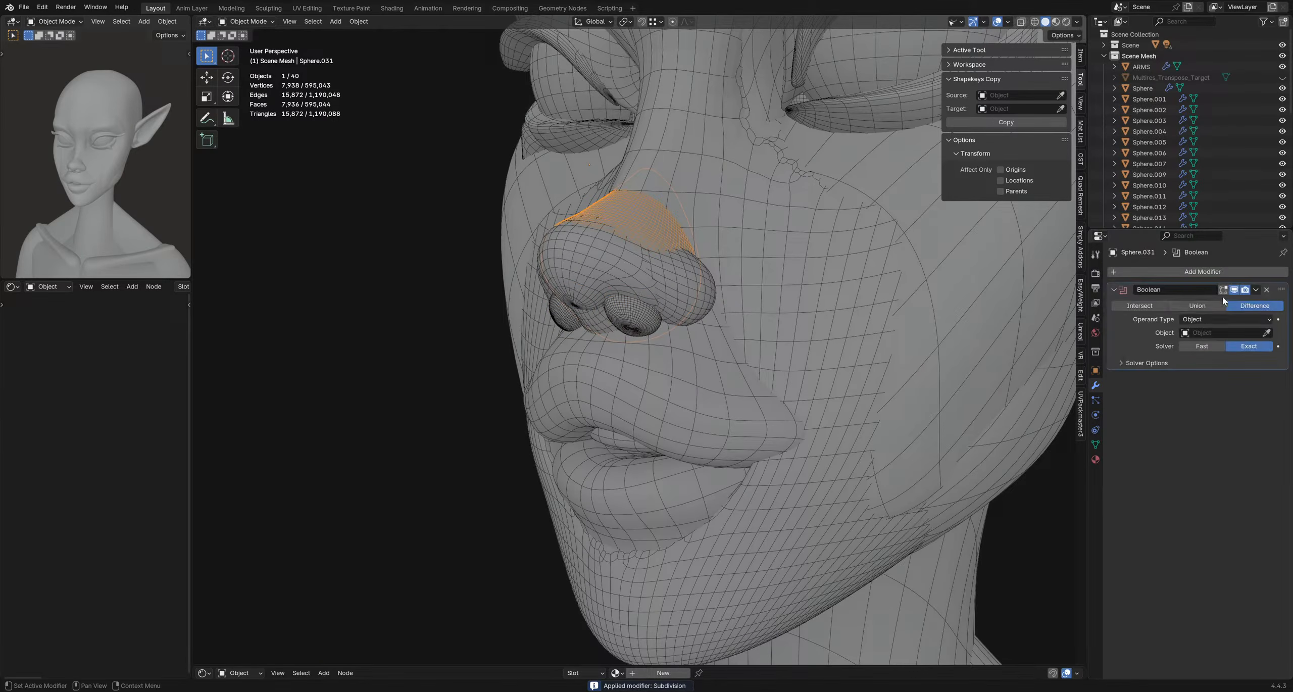
click(1269, 333)
click(653, 321)
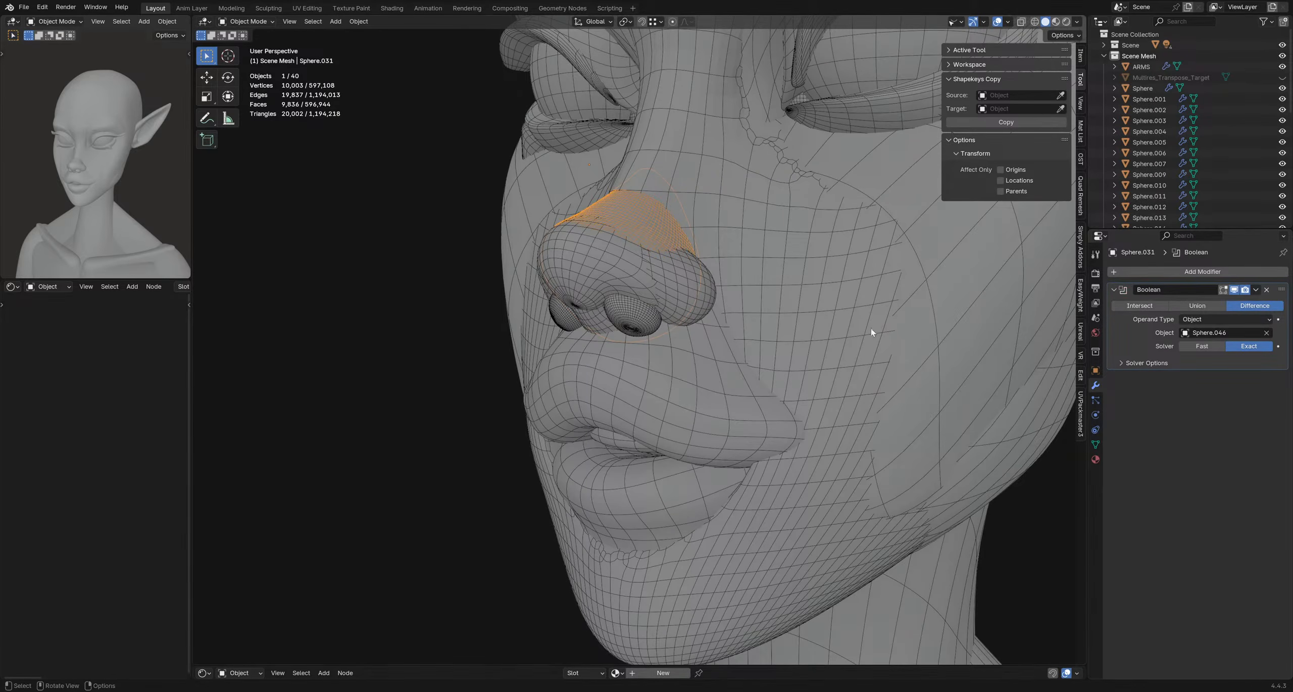
middle_drag(666, 265, 660, 254)
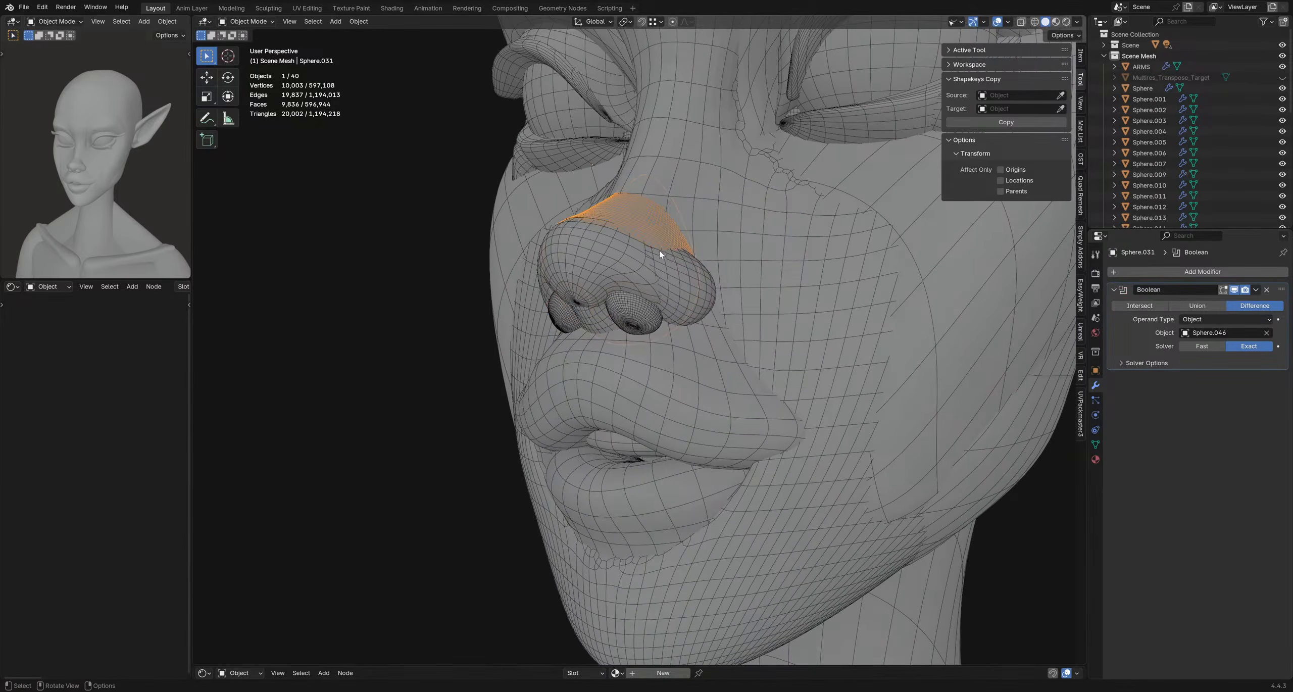
- Rename the nostril shapes' object as nose_Holes
click(633, 318)
scroll(1162, 175, down, 10)
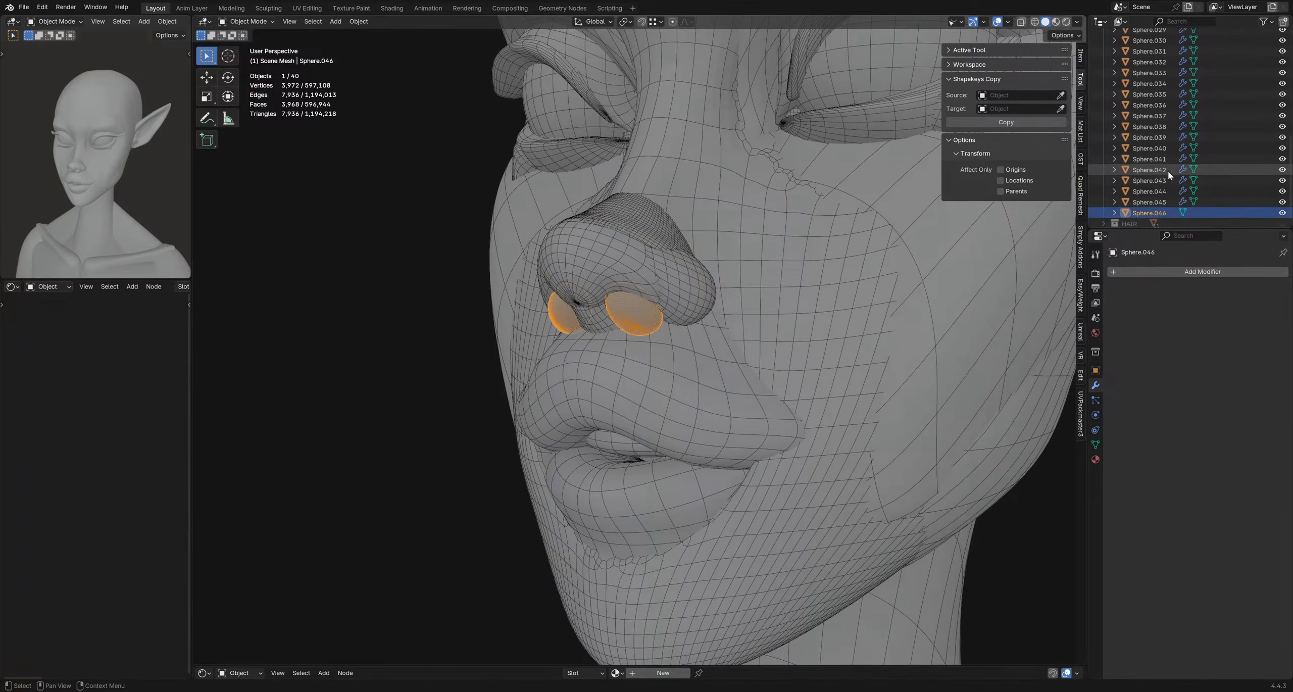
double_click(1144, 212)
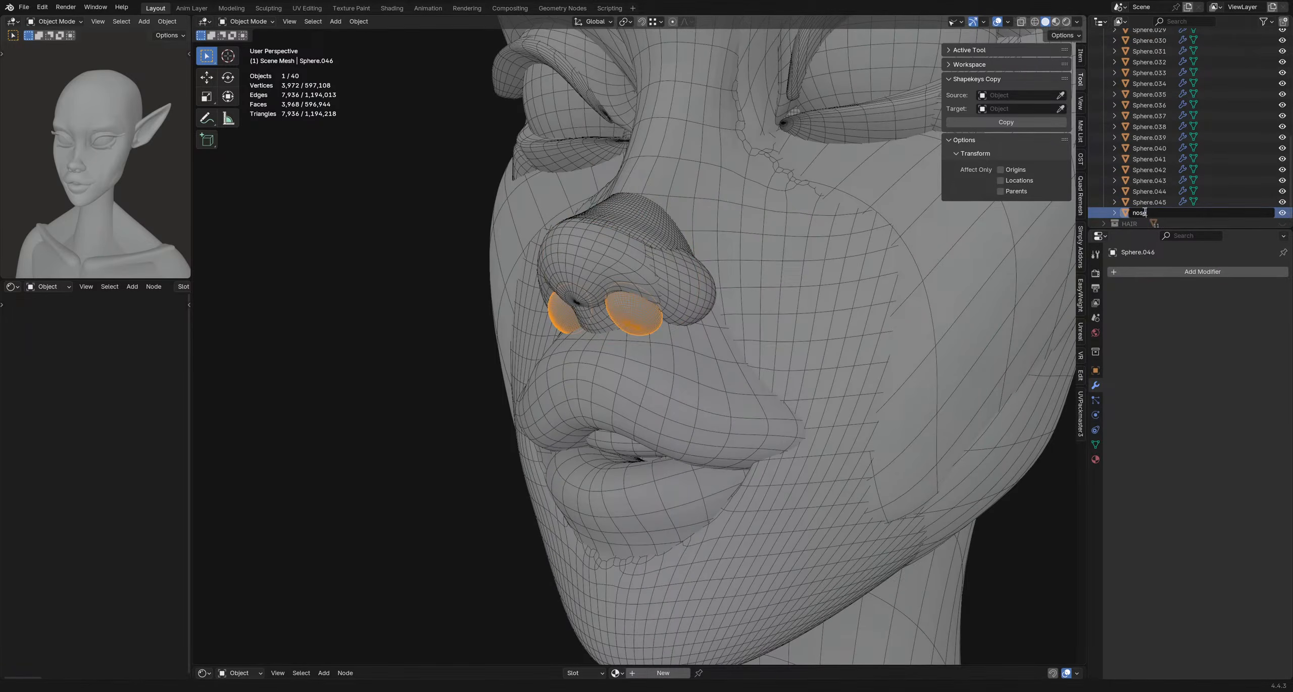
text(nose_Holes)
key(Return)
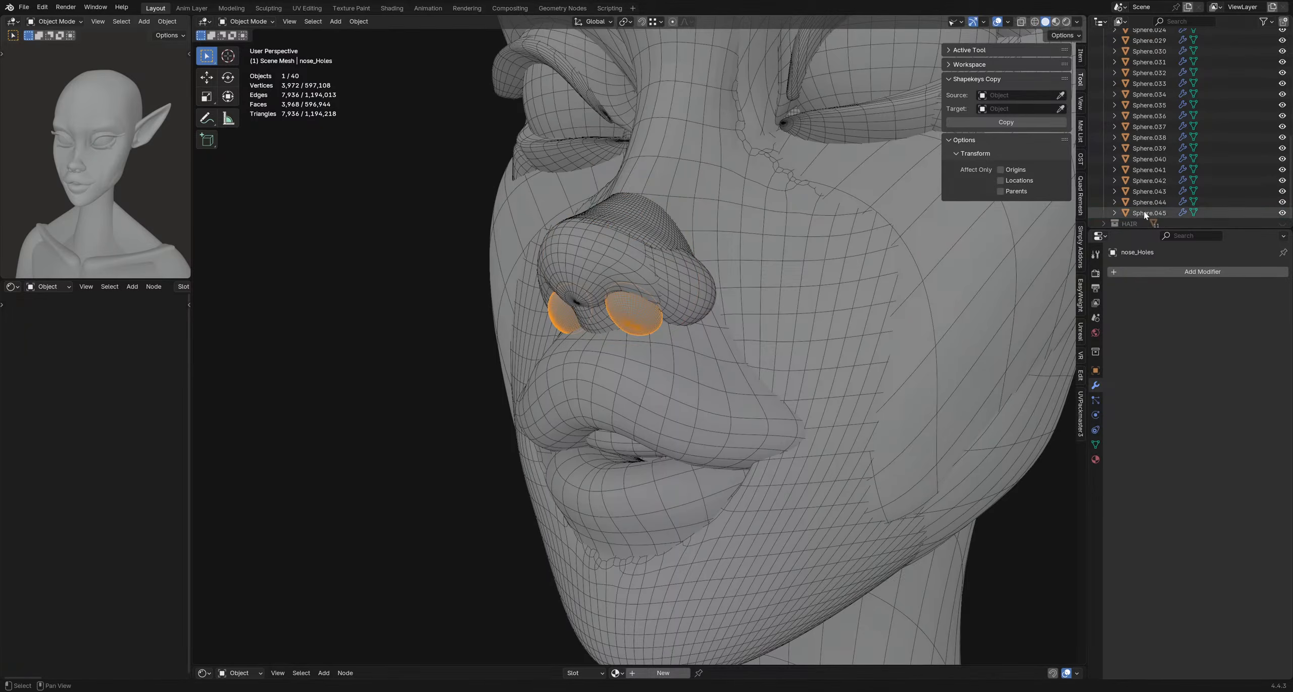
- Move nose_Holes into a new collection named BOOLEAN_HIDDEN and hide that collection
scroll(1144, 212, up, 10)
key(m)
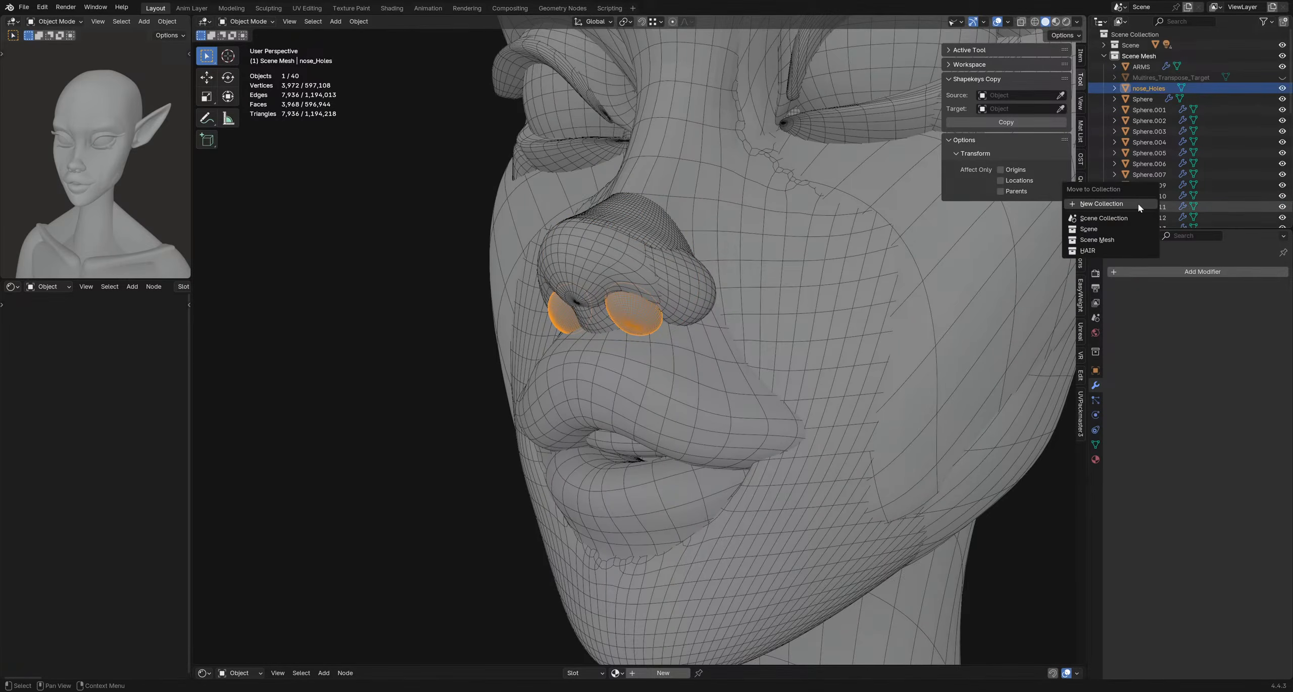
click(1139, 204)
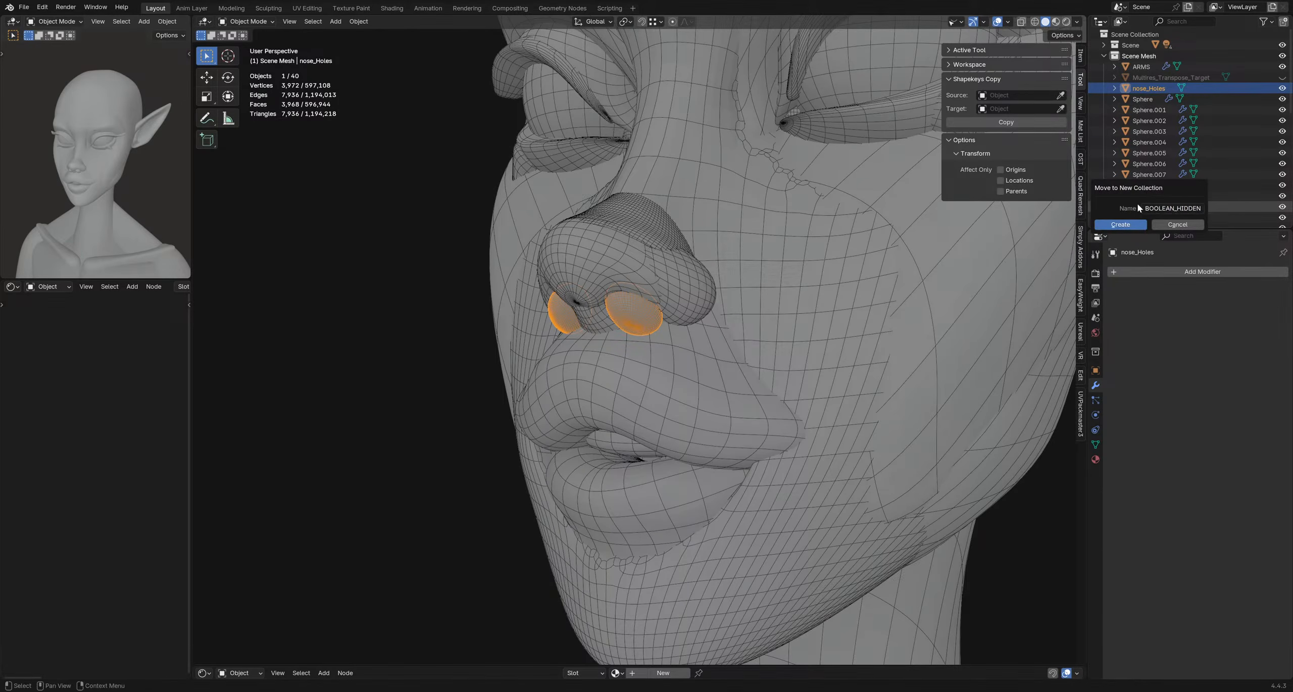
click(1120, 224)
scroll(1210, 131, down, 10)
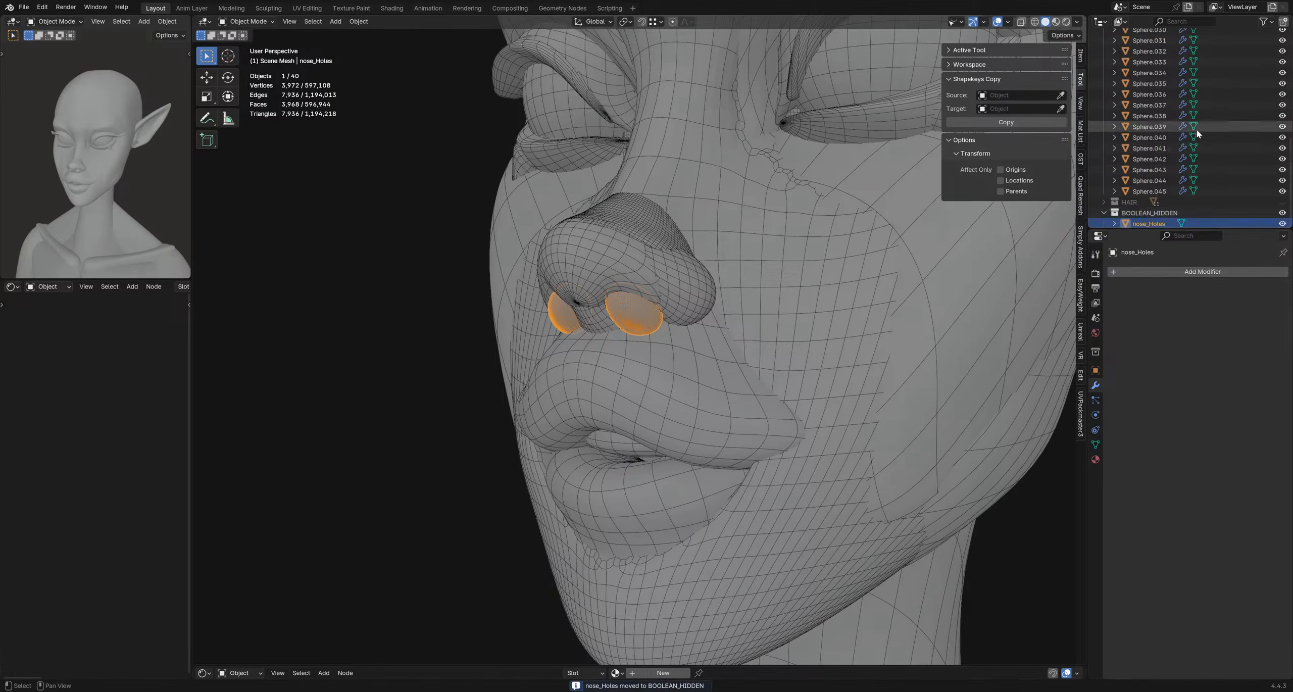
click(1104, 213)
click(1282, 218)
- Turn off the wireframe display, check the nostril cut from near and far, and save the file
middle_drag(632, 315, 689, 316)
scroll(712, 268, down, 3)
key(shift+z)
scroll(655, 341, down, 3)
scroll(674, 301, up, 5)
scroll(688, 336, down, 5)
scroll(689, 317, up, 6)
scroll(677, 333, down, 6)
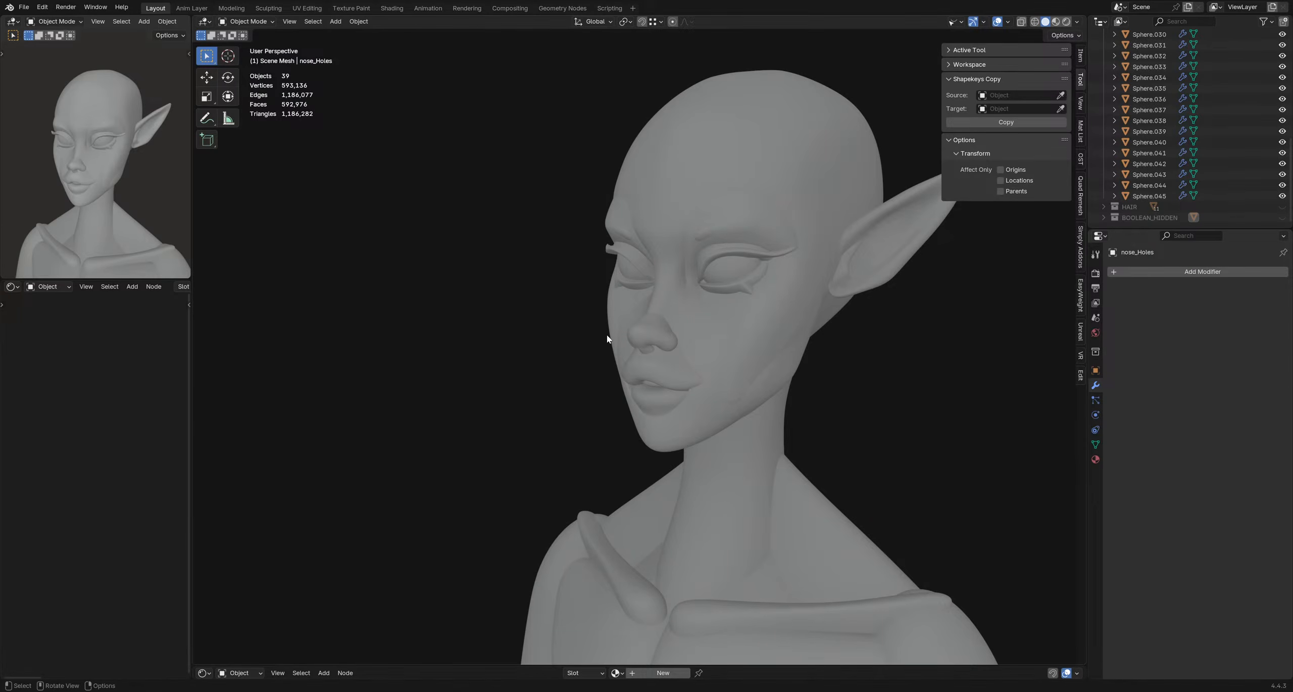
shift+middle_drag(754, 371, 680, 359)
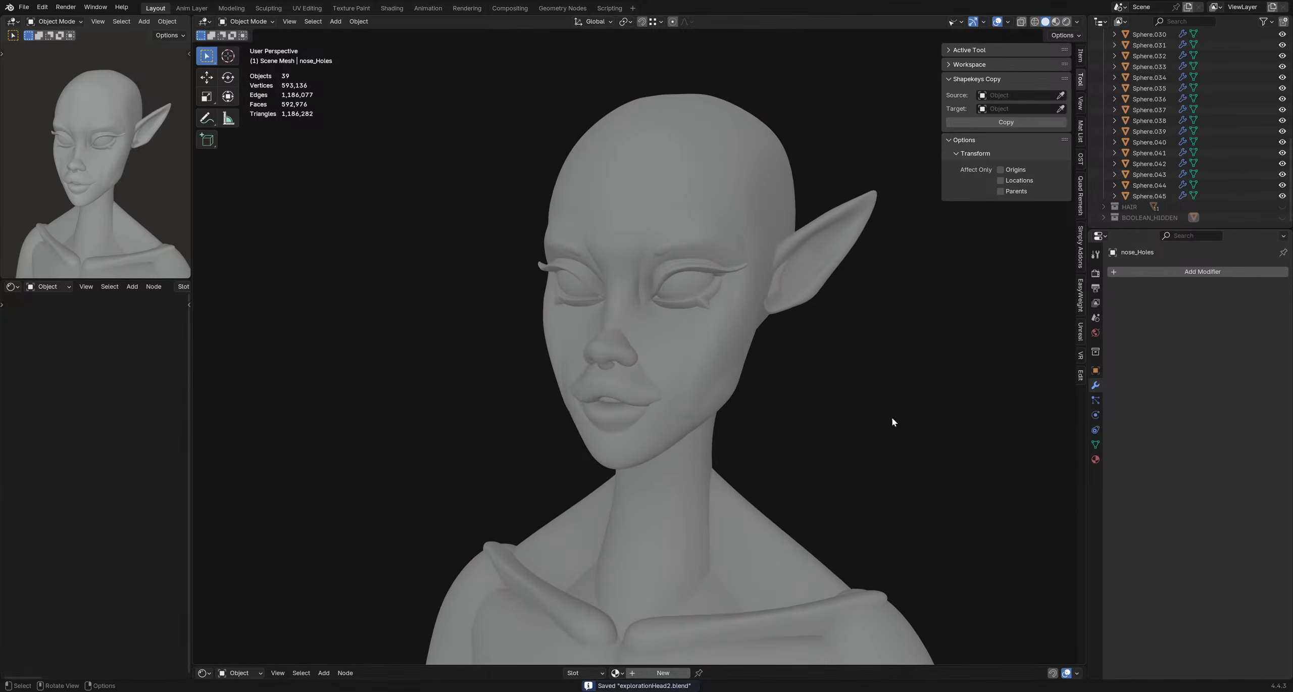
- Apply the nose tip's Boolean modifier, deselect everything, and save the file
click(617, 340)
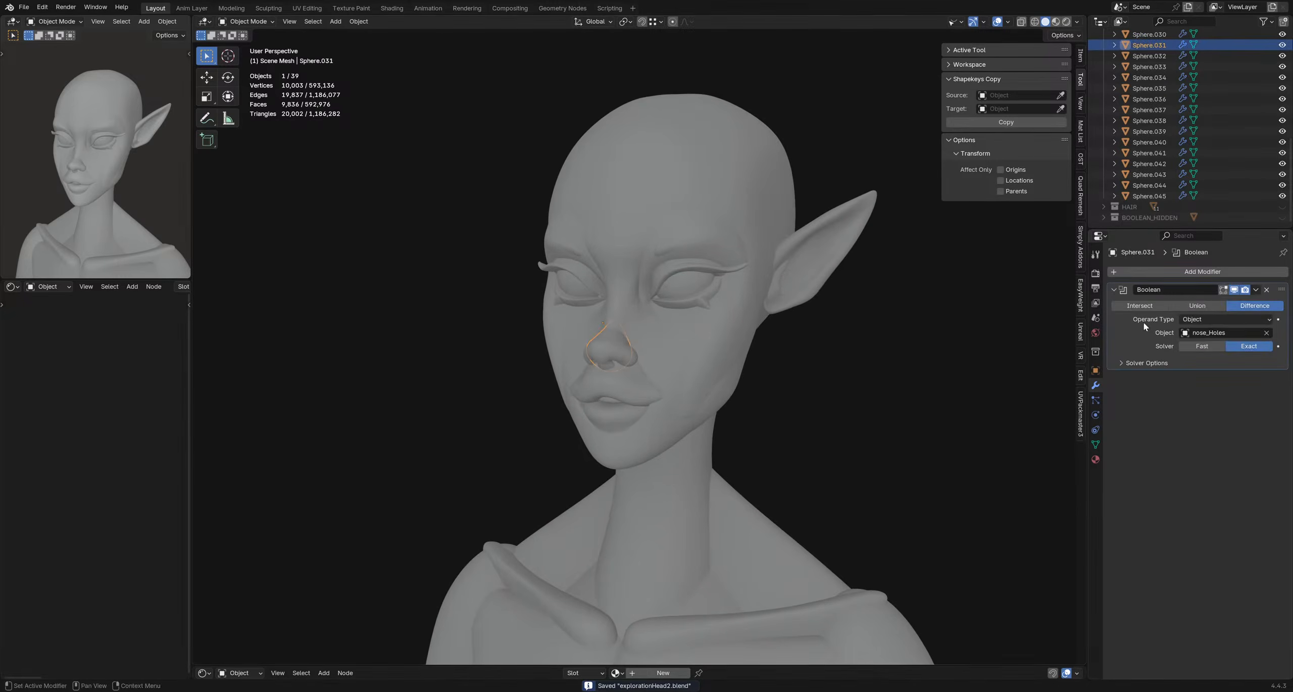
key(ctrl+a)
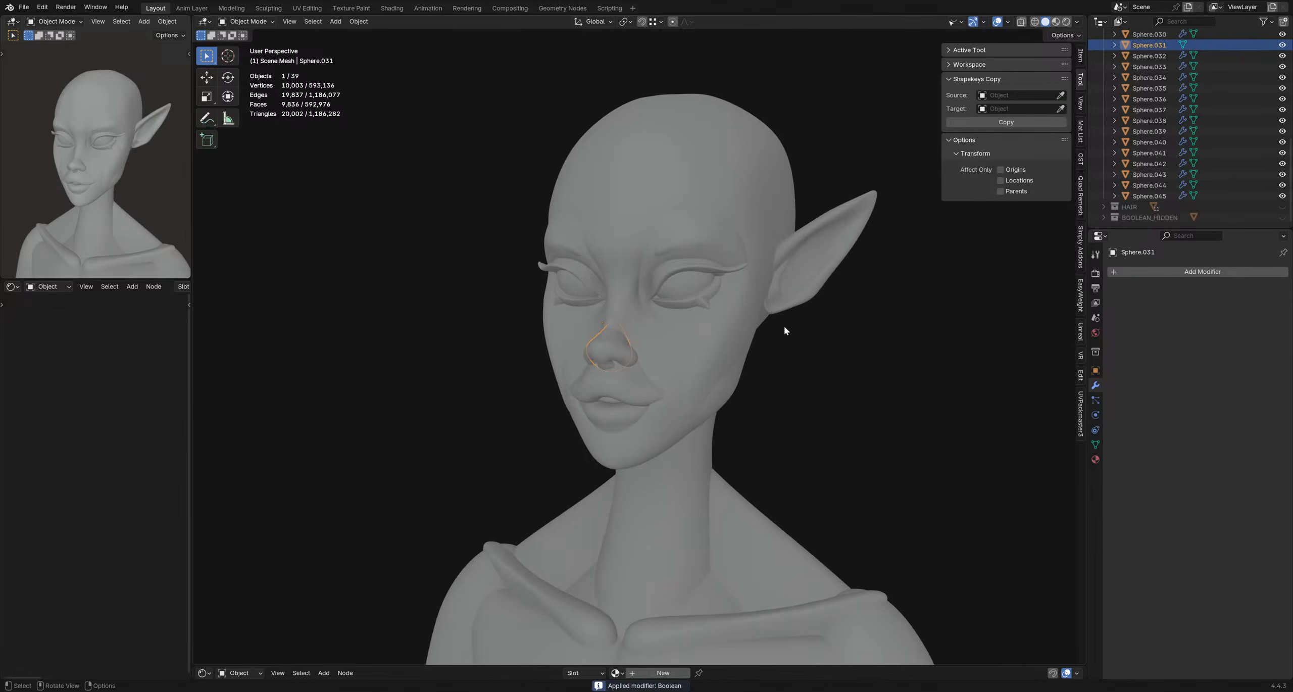
mouse_move(674, 361)
shift+middle_down()
mouse_move(728, 366)
mouse_move(681, 368)
shift+middle_up()
key(alt+a)
scroll(761, 382, up, 3)
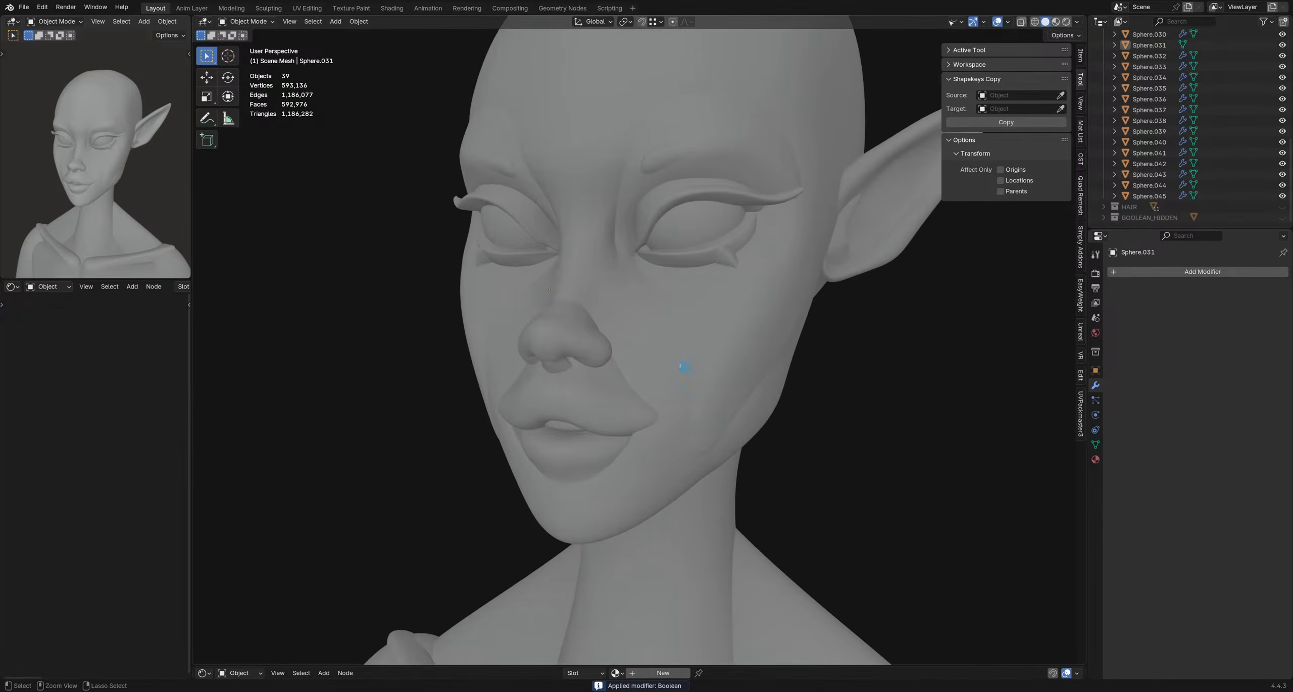
shift+middle_drag(744, 244, 711, 330)
- Add a UV sphere, then shrink, rotate and move it roughly up to the character's head
scroll(711, 329, down, 9)
key(shift+a)
mouse_move(711, 340)
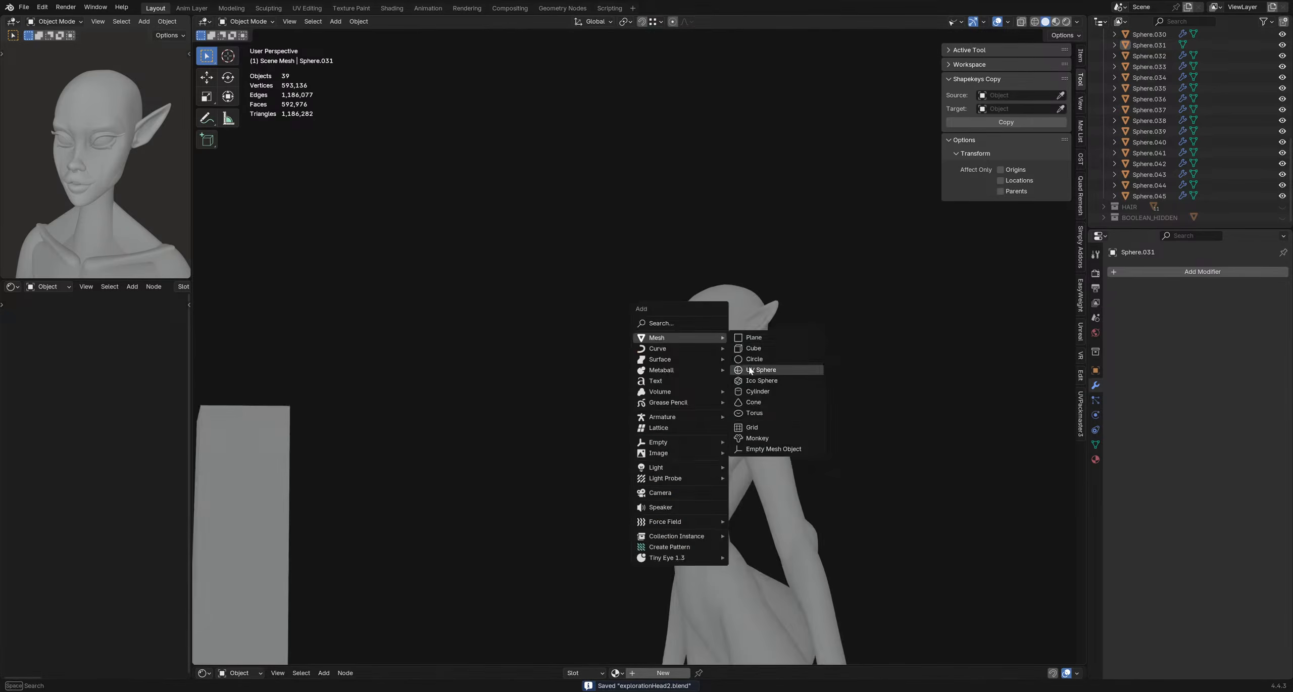
click(752, 370)
scroll(753, 369, down, 5)
shift+middle_drag(758, 402, 599, 302)
key(g)
click(583, 184)
middle_drag(569, 261, 654, 370)
key(s)
click(597, 271)
key(r)
click(629, 307)
key(g)
click(667, 306)
- Shrink the new sphere further and position it against the side of the face, in front of the ear
scroll(667, 307, up, 3)
middle_drag(653, 369, 630, 285)
key(r)
click(717, 310)
key(g)
click(703, 276)
key(s)
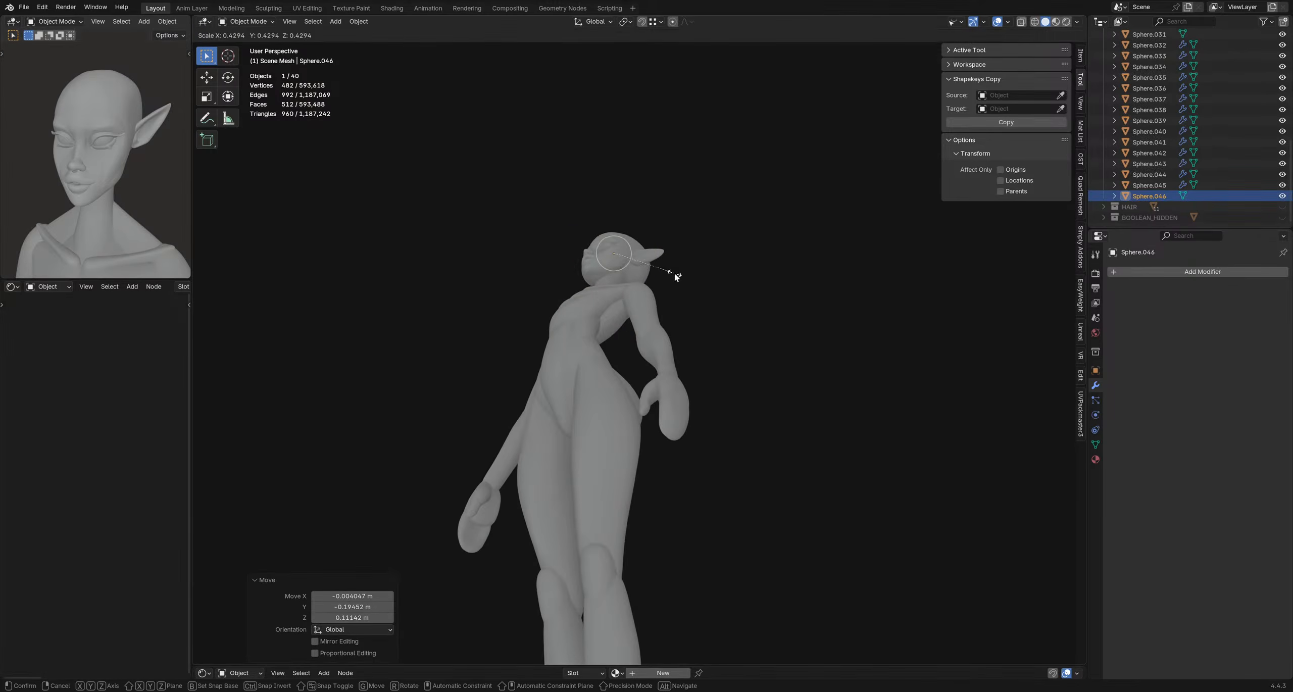
click(665, 276)
scroll(656, 274, up, 6)
shift+middle_drag(574, 227, 604, 510)
key(g)
click(617, 440)
scroll(618, 439, up, 3)
key(r)
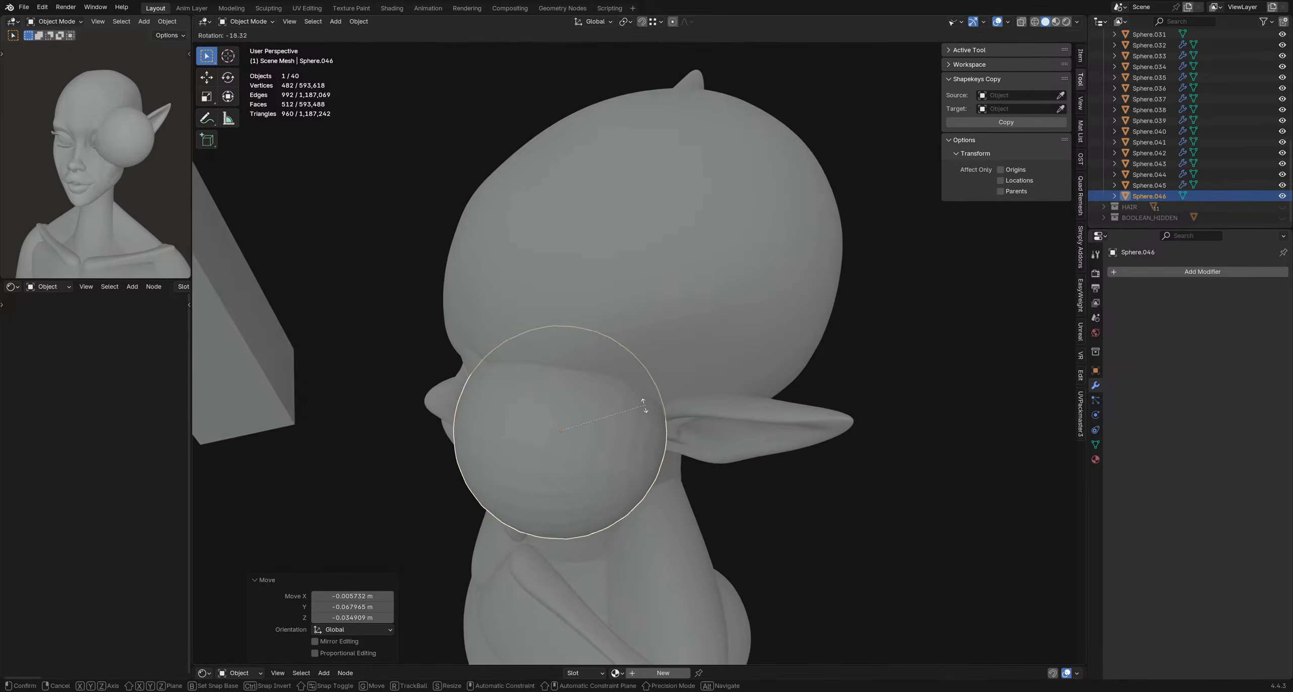
click(644, 404)
- Scale the sphere down to a small ball at the temple and add a level 2 Subdivision modifier
middle_drag(560, 473, 638, 338)
key(s)
click(727, 340)
middle_drag(727, 341, 701, 379)
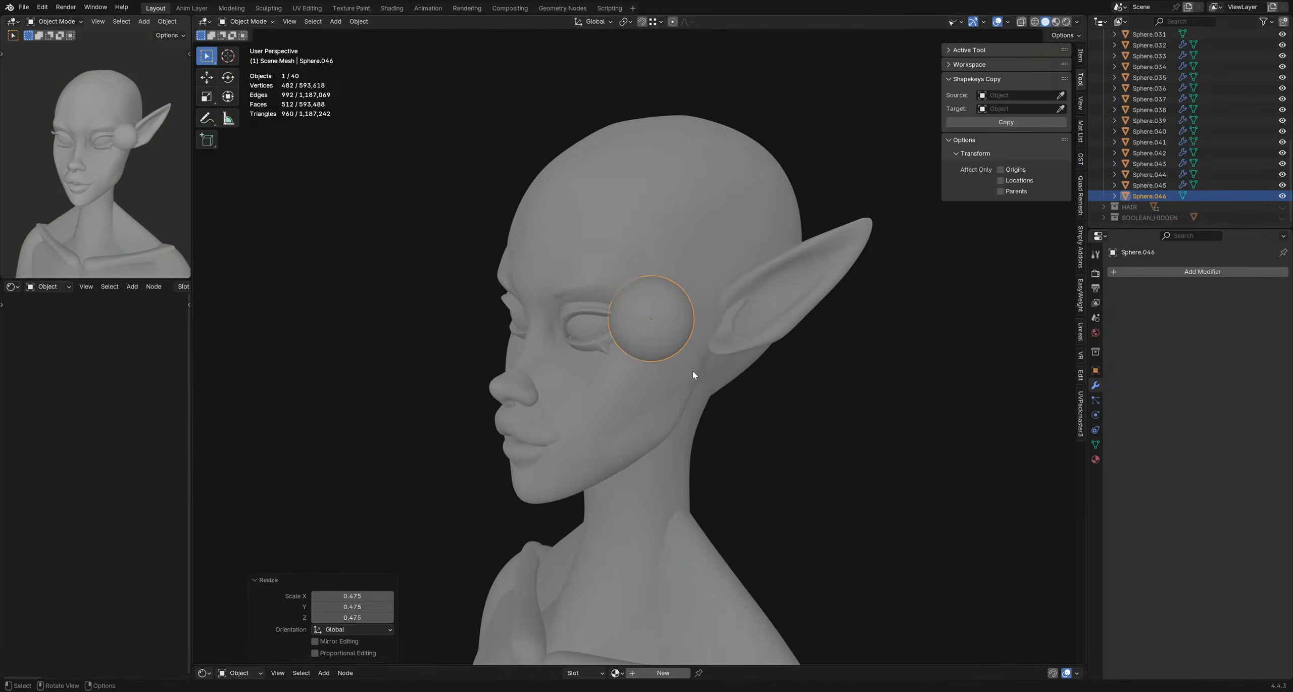
key(ctrl+2)
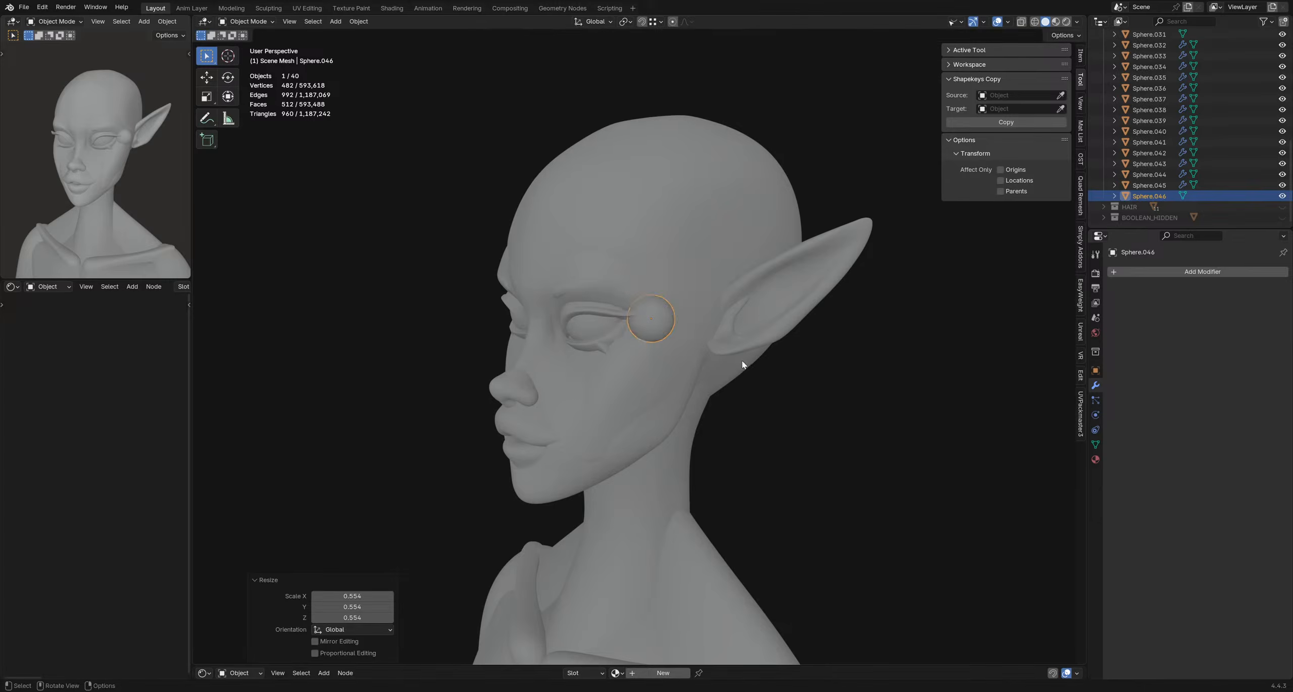
- Move the small sphere so it sinks into the temple beside the outer corner of the eye
scroll(650, 350, up, 4)
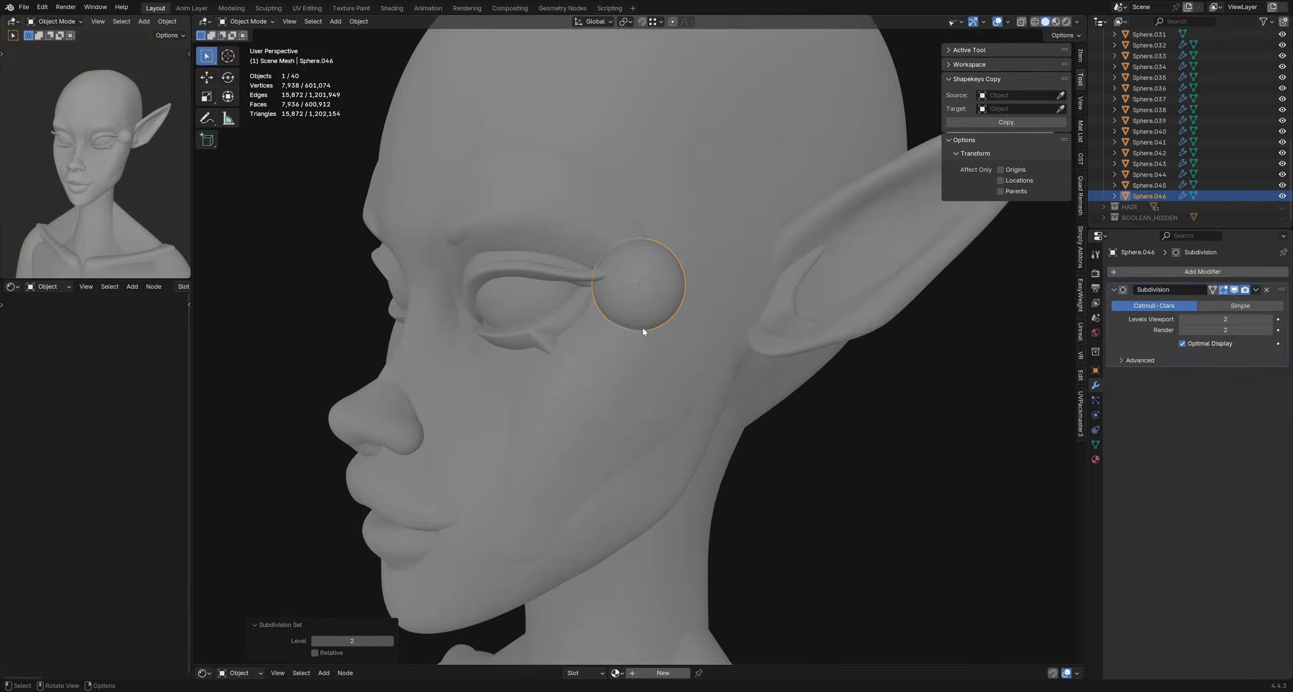
middle_drag(644, 332, 754, 228)
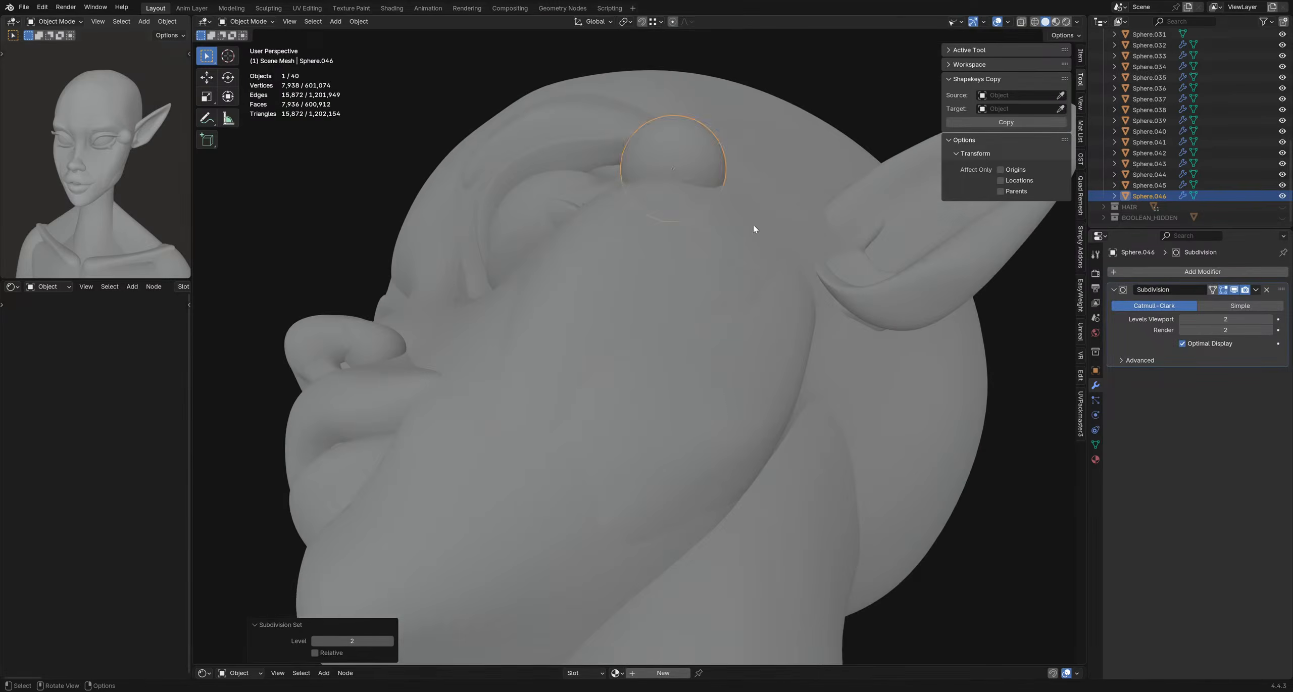
key(g)
click(757, 158)
middle_drag(756, 158, 683, 382)
key(KP_Decimal)
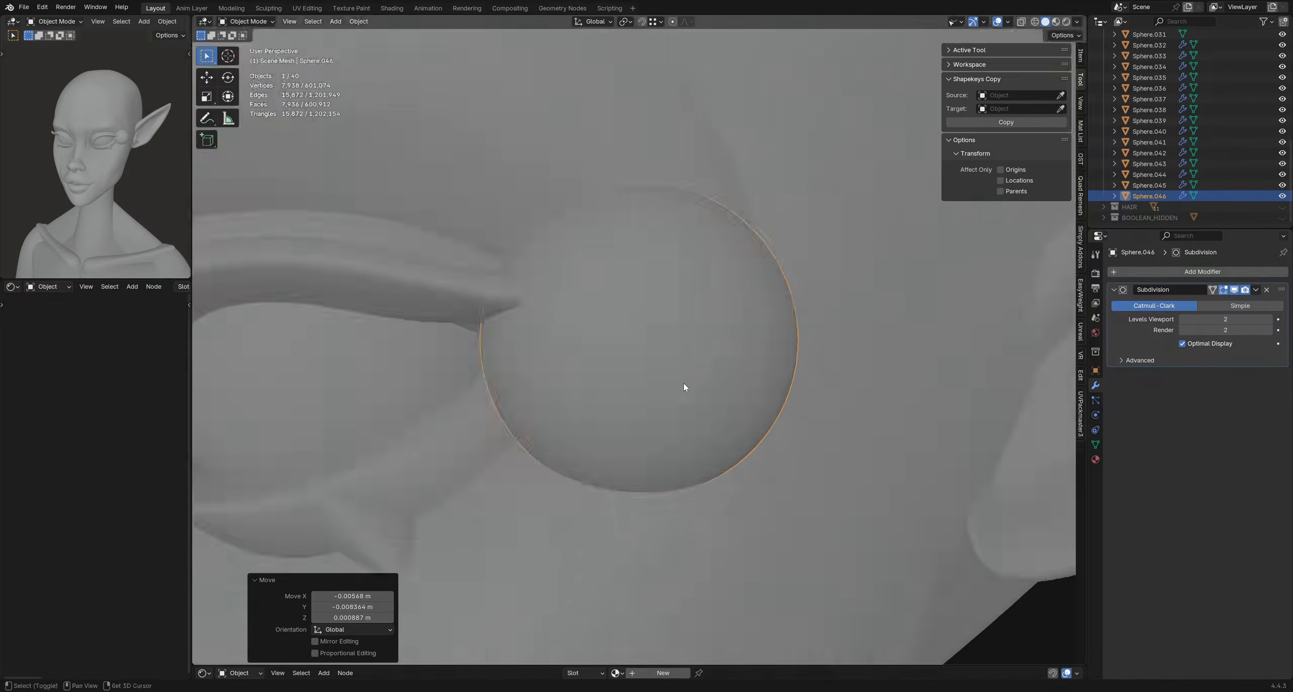
scroll(684, 386, down, 5)
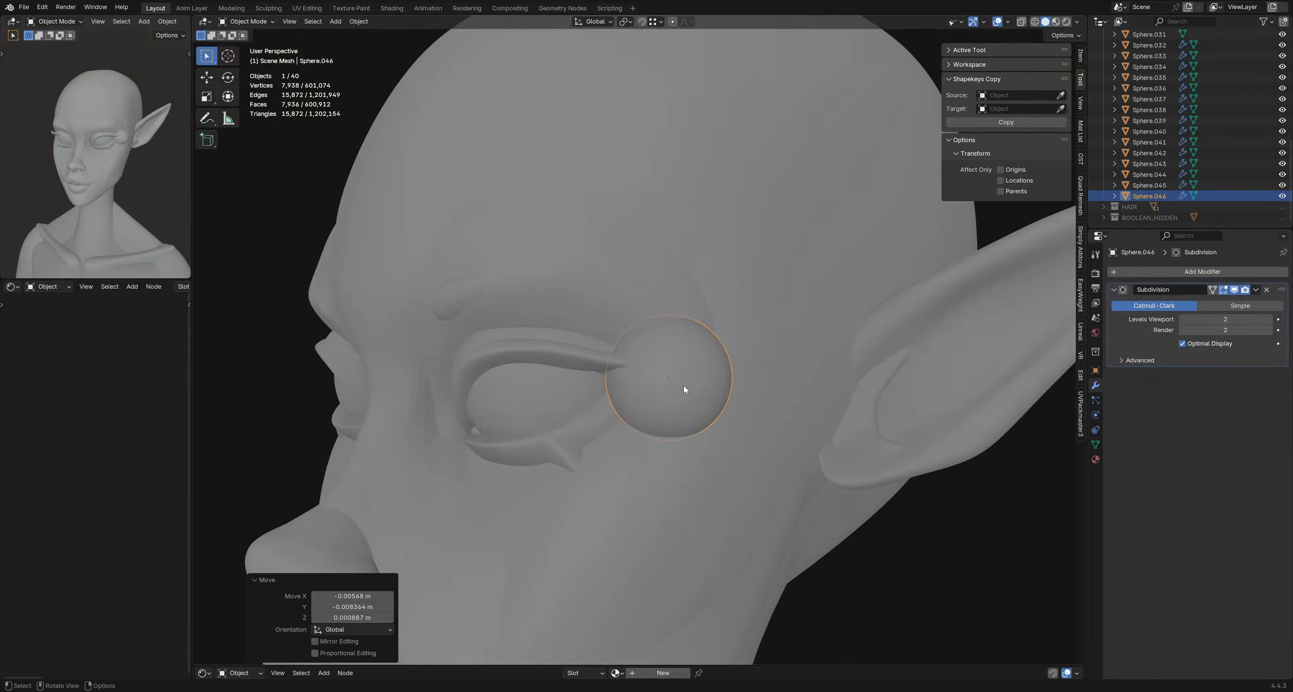
- Stretch the temple sphere along its local Z axis by about 1.59
key(s)
key(x)
key(z)
key(z)
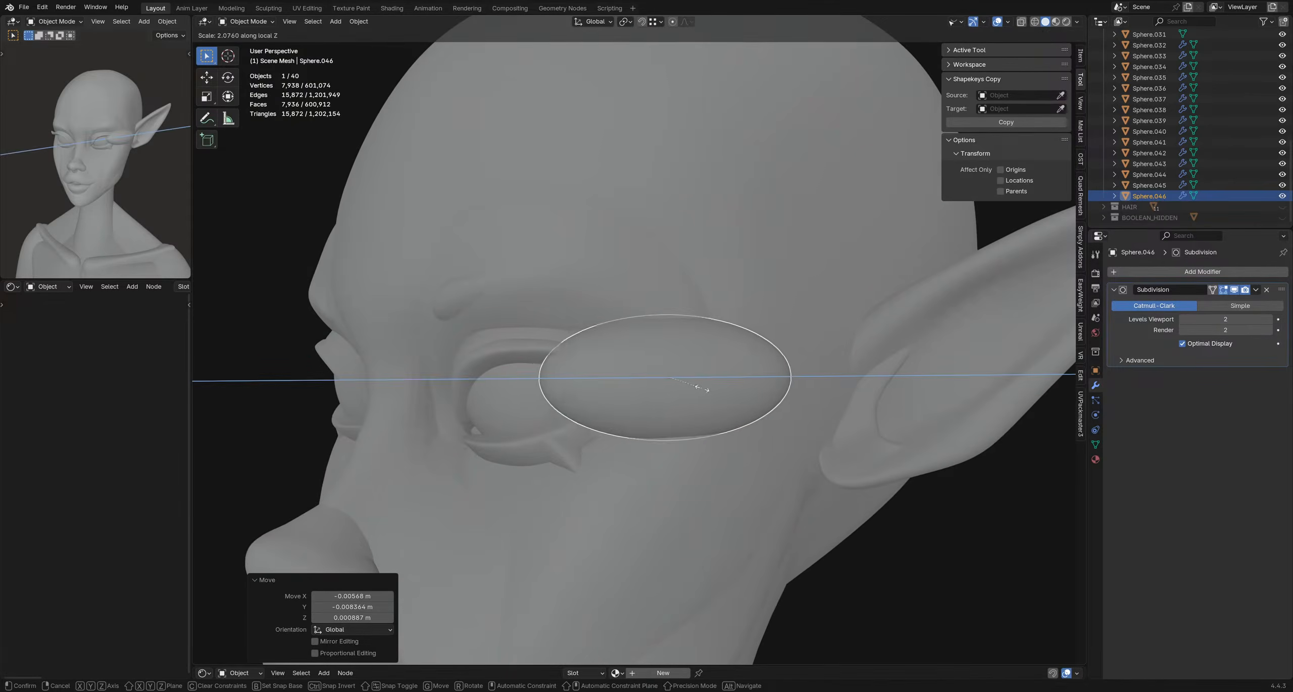
click(700, 389)
scroll(678, 390, down, 3)
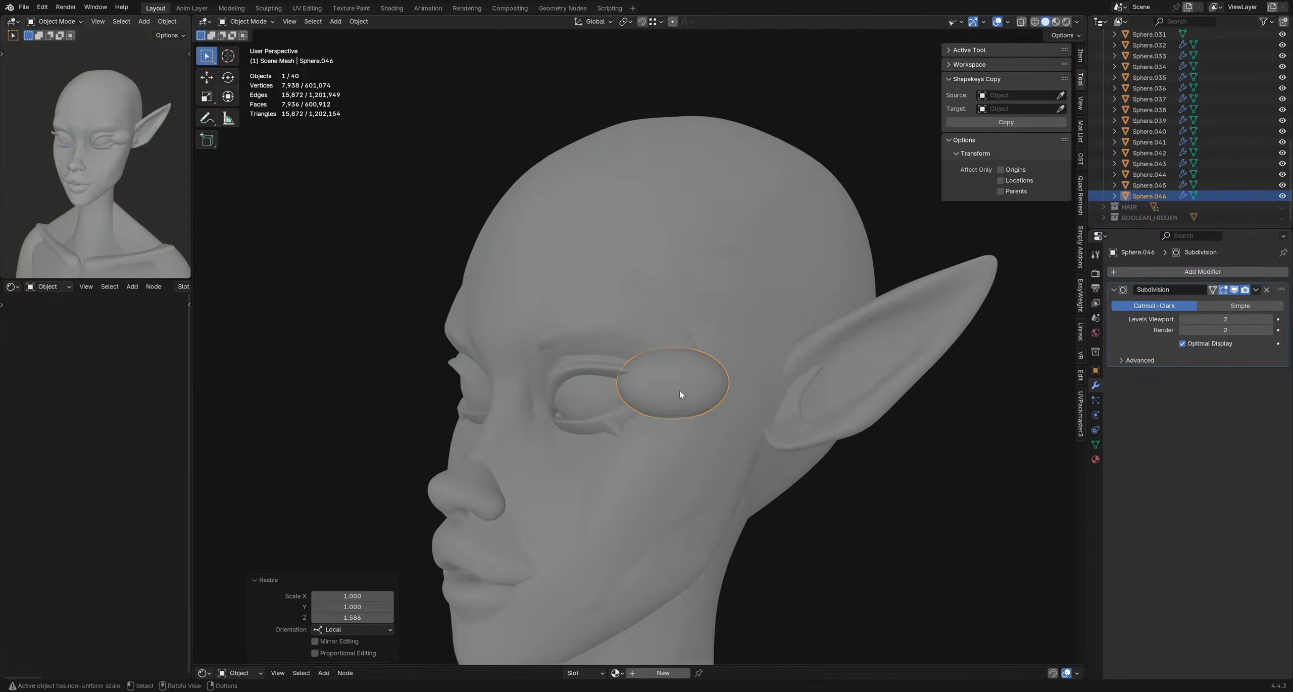
mouse_move(646, 369)
middle_down()
mouse_move(687, 397)
mouse_move(629, 363)
mouse_move(618, 378)
middle_up()
key(ctrl+Tab)
click(631, 398)
key(f)
click(648, 373)
key(f)
click(616, 389)
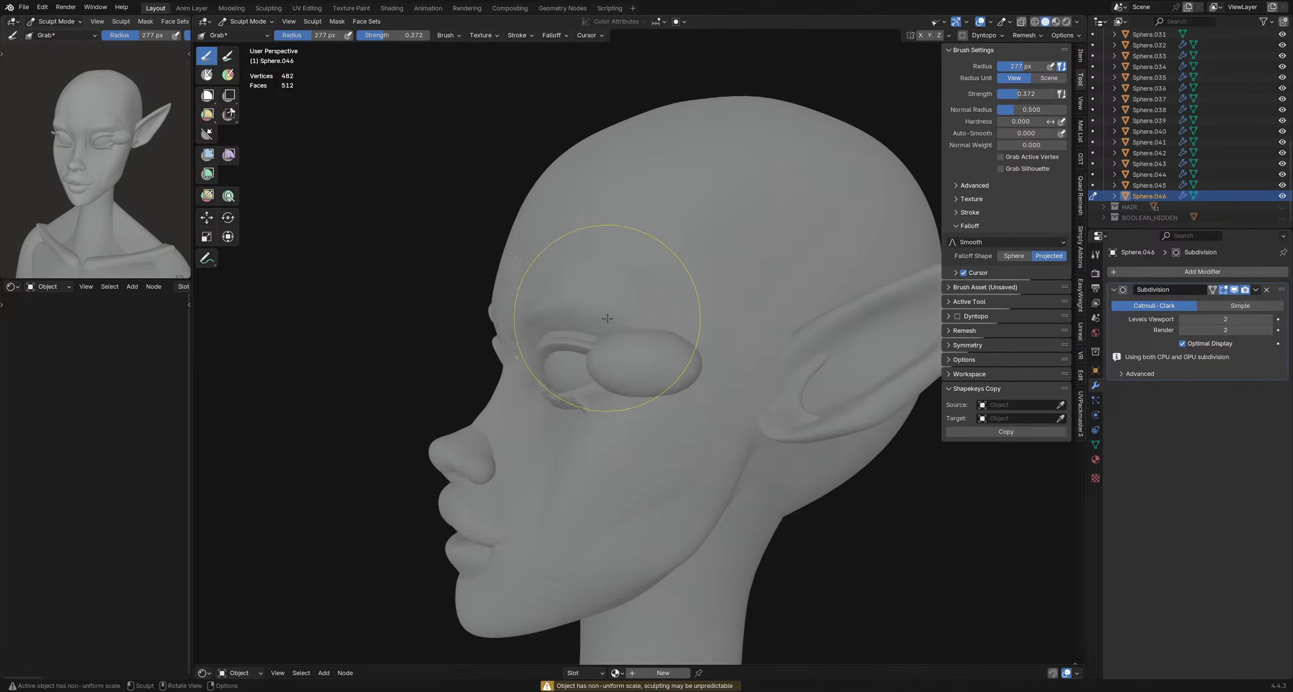
middle_drag(606, 324, 693, 370)
key(ctrl+Tab)
click(651, 369)
- Apply the temple sphere's location, rotation and scale, and add a Mirror modifier across X
key(q)
click(651, 369)
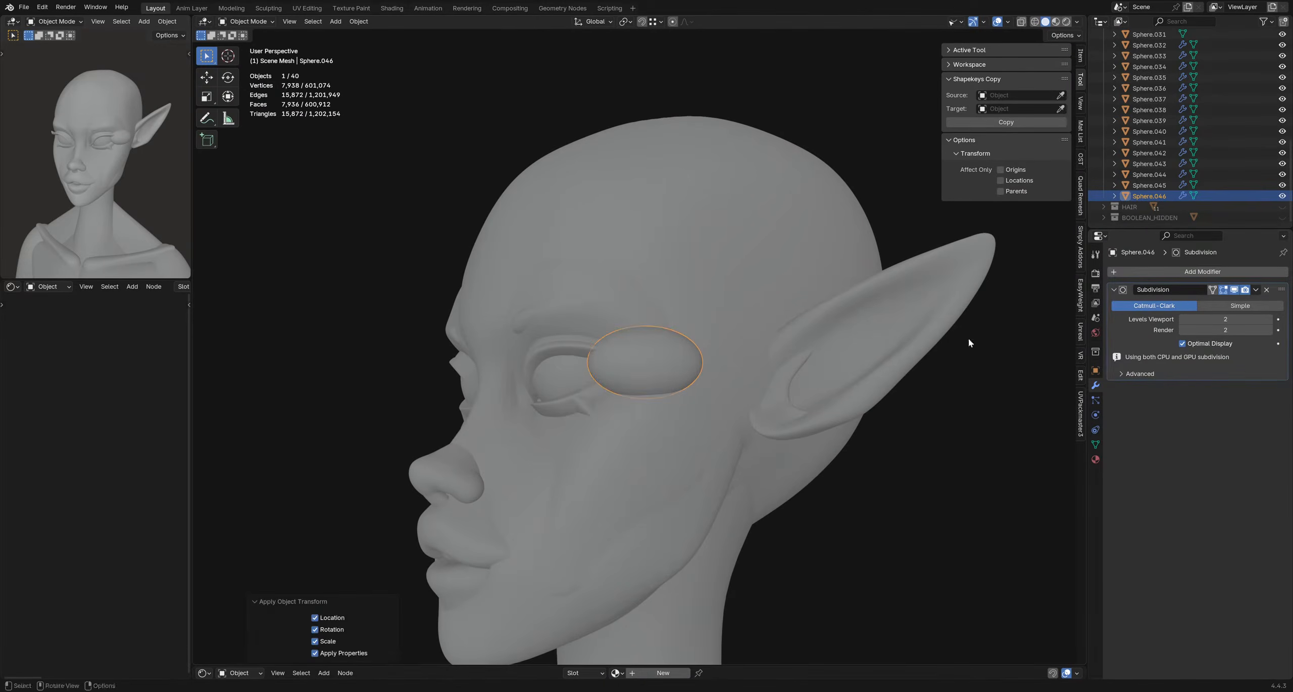
click(1137, 271)
mouse_move(1136, 269)
click(1214, 345)
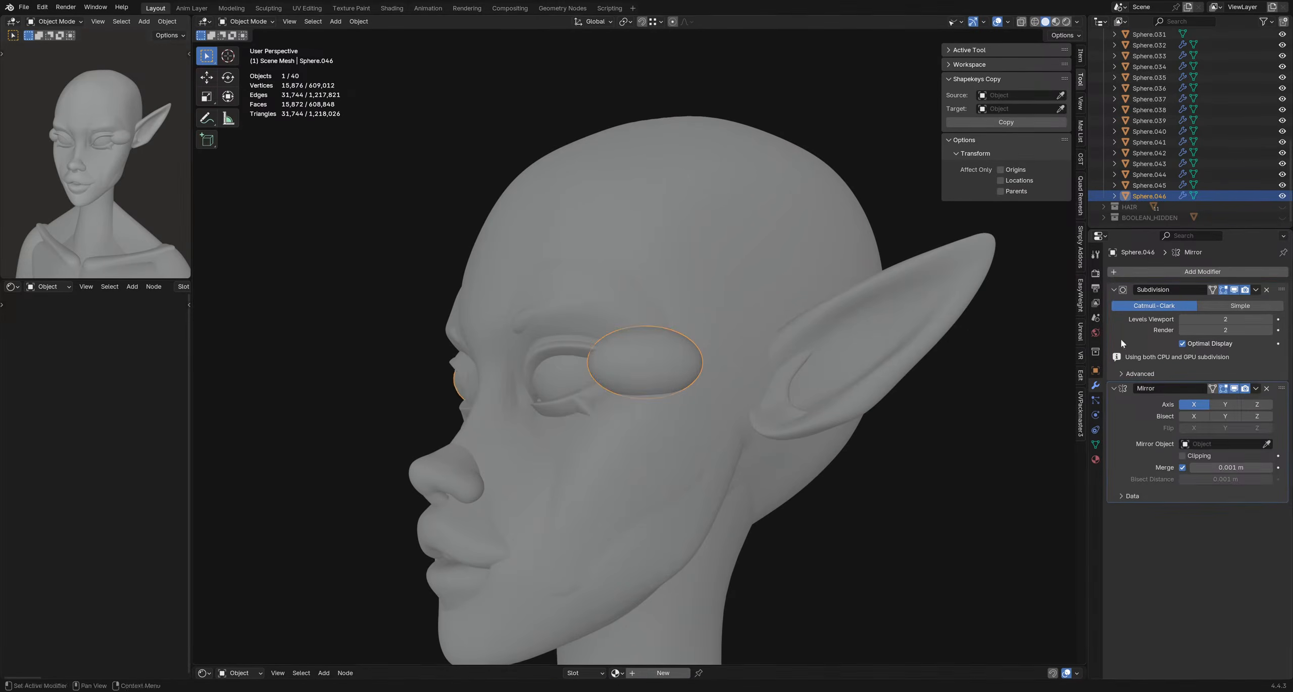
- In Sculpt Mode, push the upper edge of the temple ellipsoid down using the Grab brush at 257 px
scroll(571, 403, down, 4)
mouse_move(571, 403)
middle_down()
mouse_move(513, 398)
mouse_move(586, 369)
middle_up()
scroll(593, 373, up, 3)
key(ctrl+Tab)
click(584, 387)
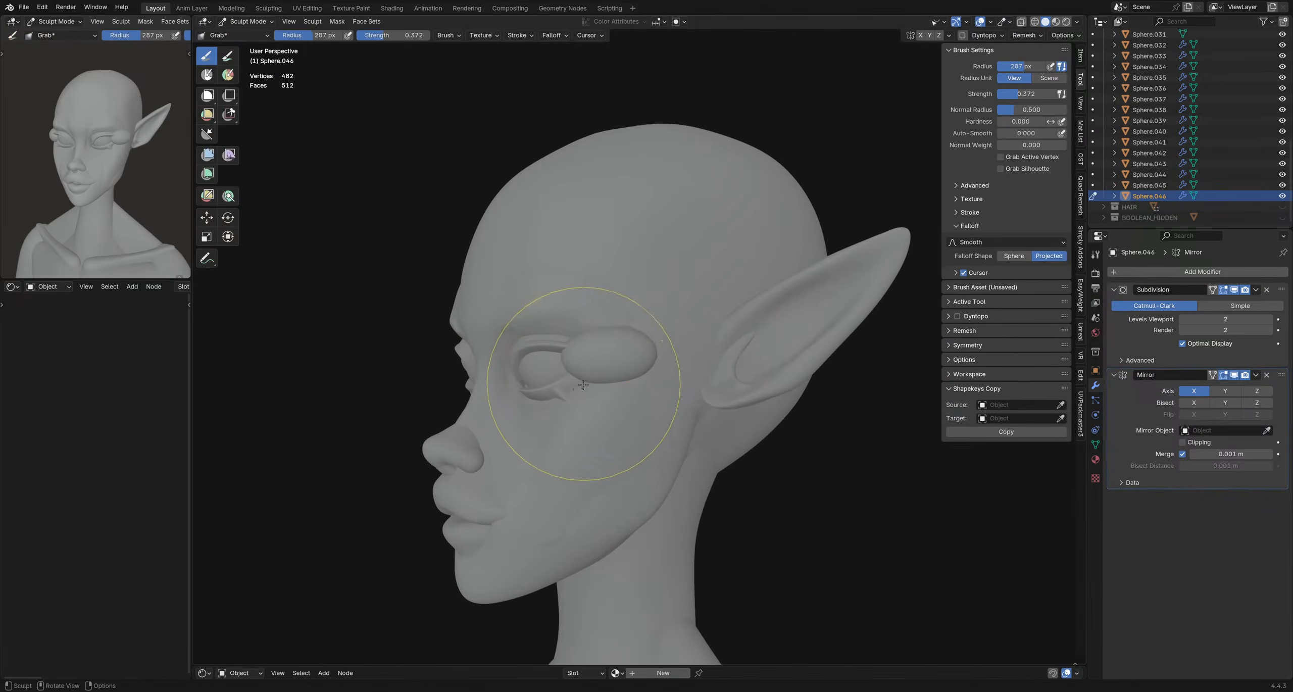
key(f)
click(568, 402)
drag(645, 297, 650, 313)
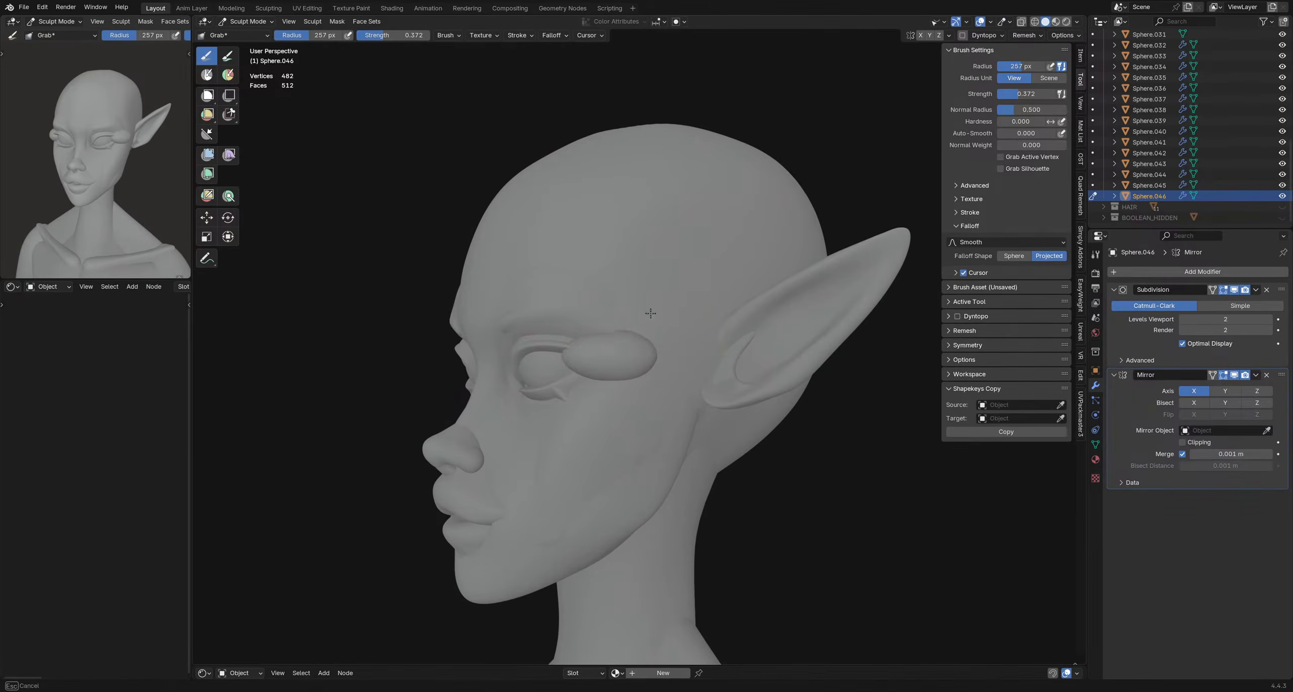
- Flatten the temple ellipsoid beside the eye's outer corner using the Grab brush at 179 px
key(f)
click(586, 296)
middle_drag(621, 331, 678, 383)
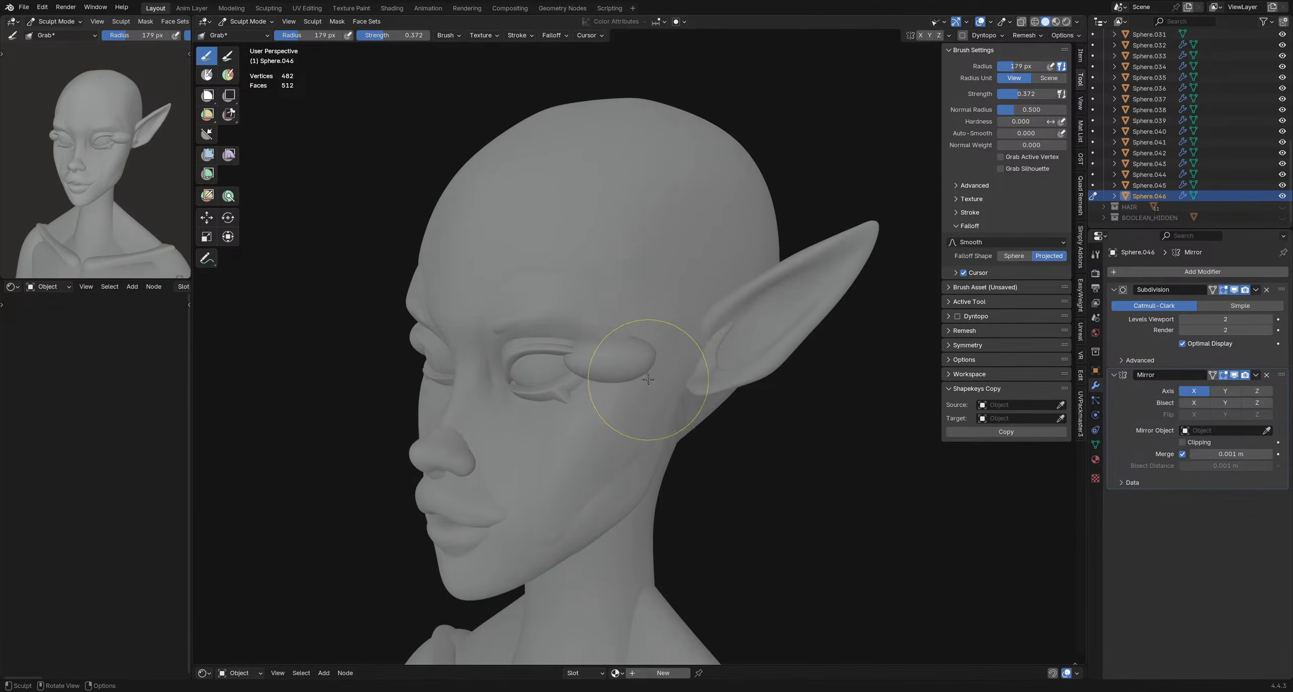
mouse_move(652, 313)
middle_down()
mouse_move(597, 381)
mouse_move(608, 399)
mouse_move(596, 427)
middle_up()
drag(596, 426, 628, 405)
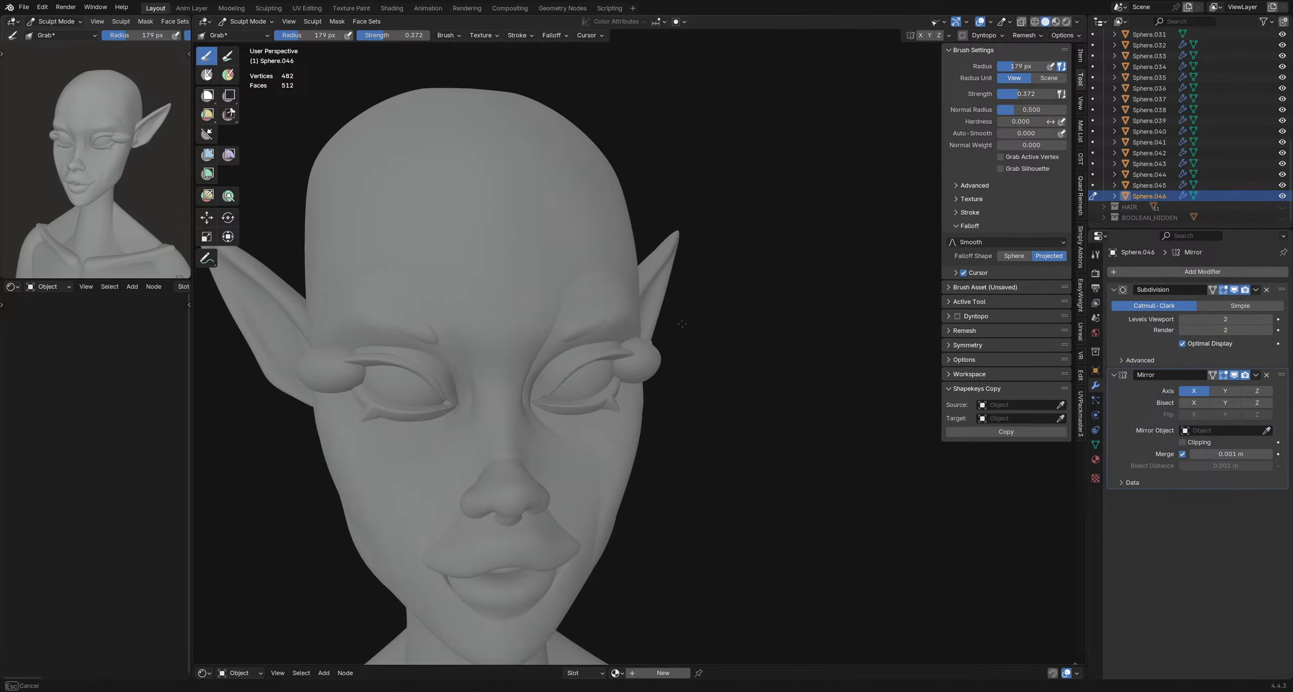
middle_drag(682, 324, 574, 360)
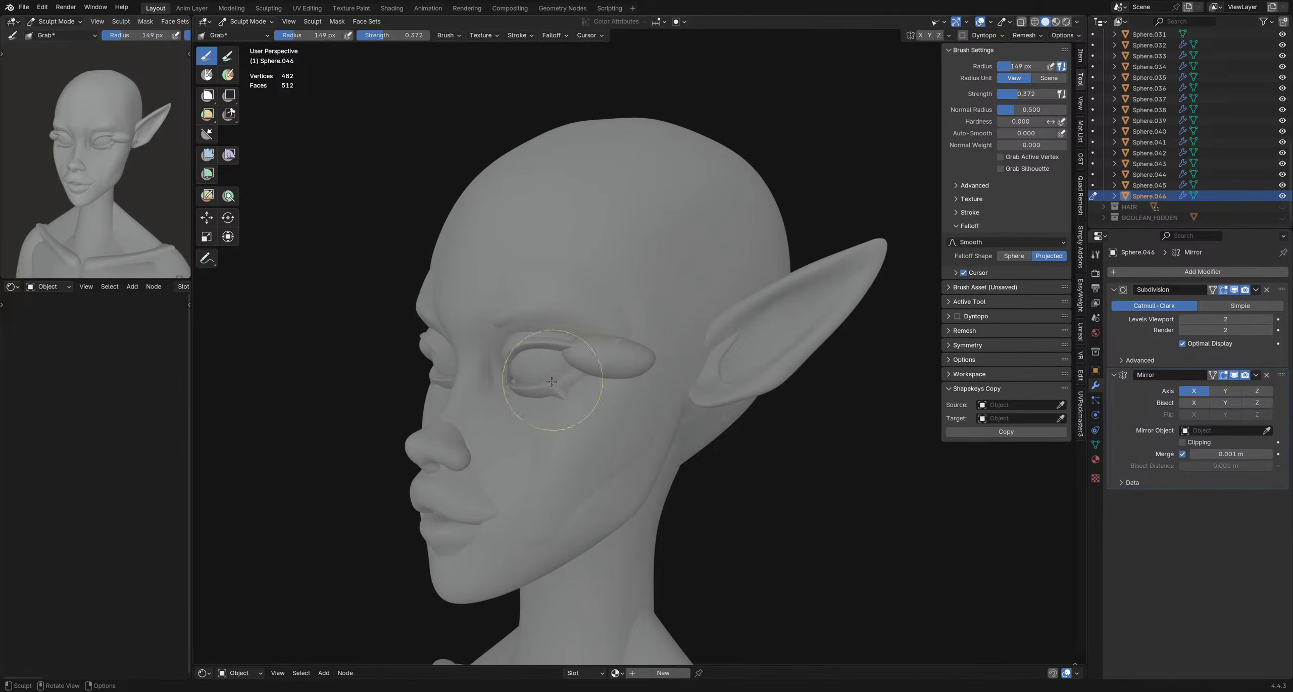
- Slim the temple ellipsoid's upper edge using the Grab brush at 211 px and 177 px
key(f)
click(637, 400)
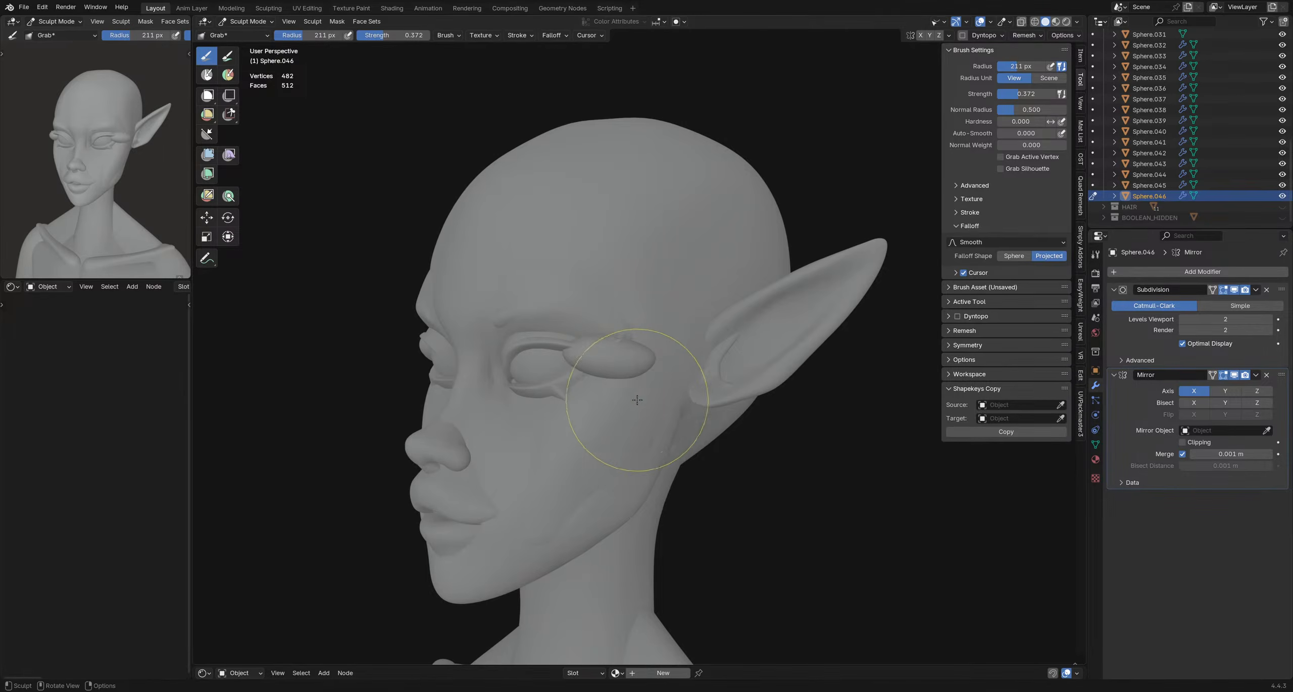
key(f)
click(658, 317)
middle_drag(578, 328, 547, 325)
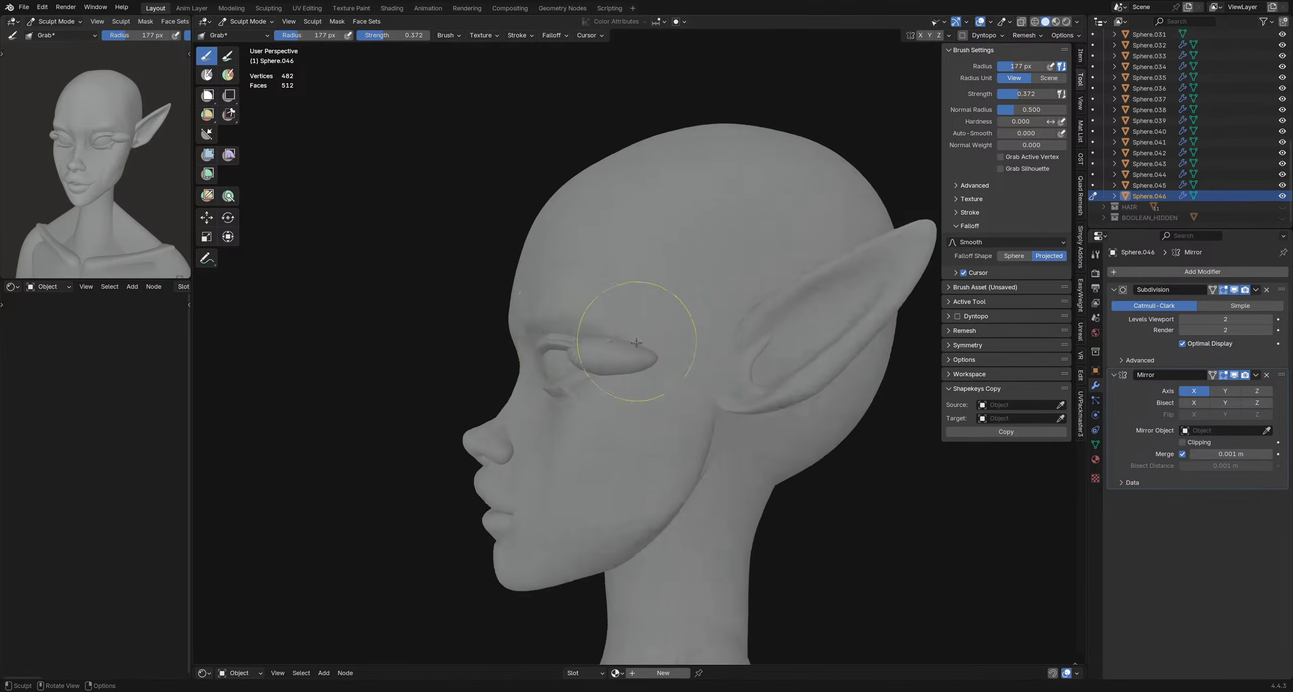
- Taper the temple ellipsoid's outer end in side view using the Grab brush at 165 px and 235 px
middle_drag(639, 341, 655, 369)
key(f)
click(627, 325)
mouse_move(593, 322)
middle_down()
mouse_move(553, 360)
mouse_move(678, 427)
middle_up()
key(f)
click(607, 395)
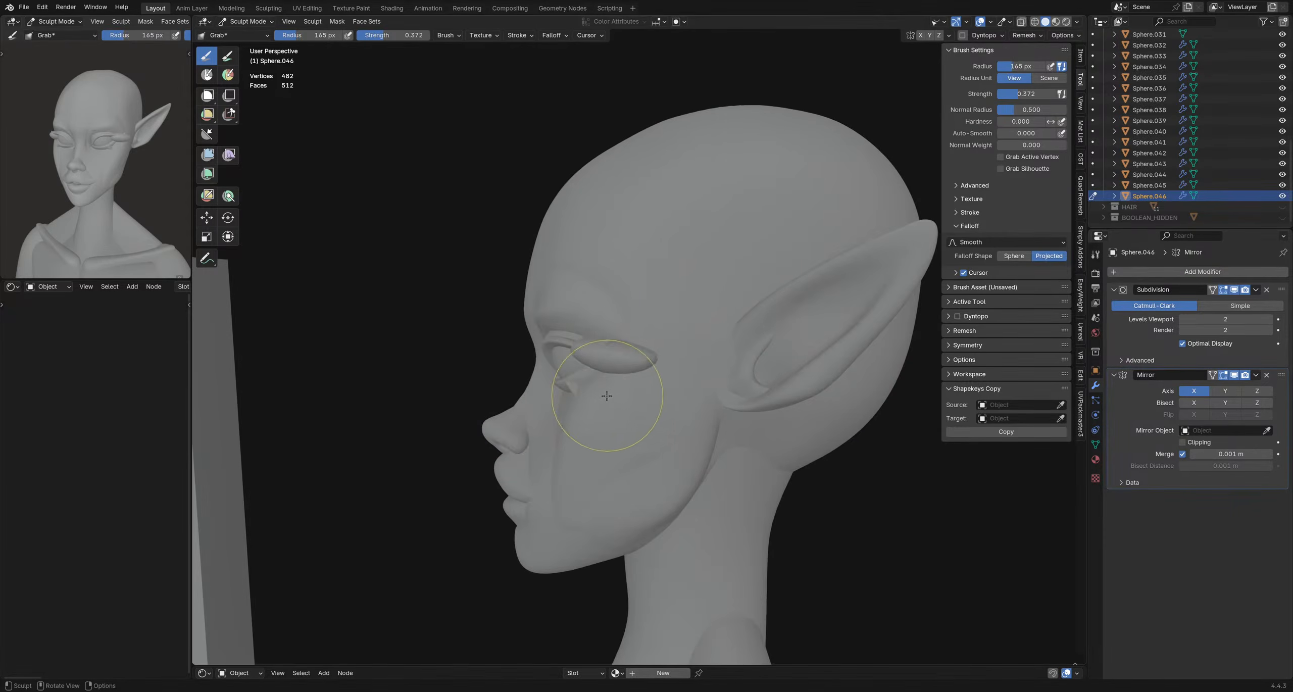
key(f)
click(659, 338)
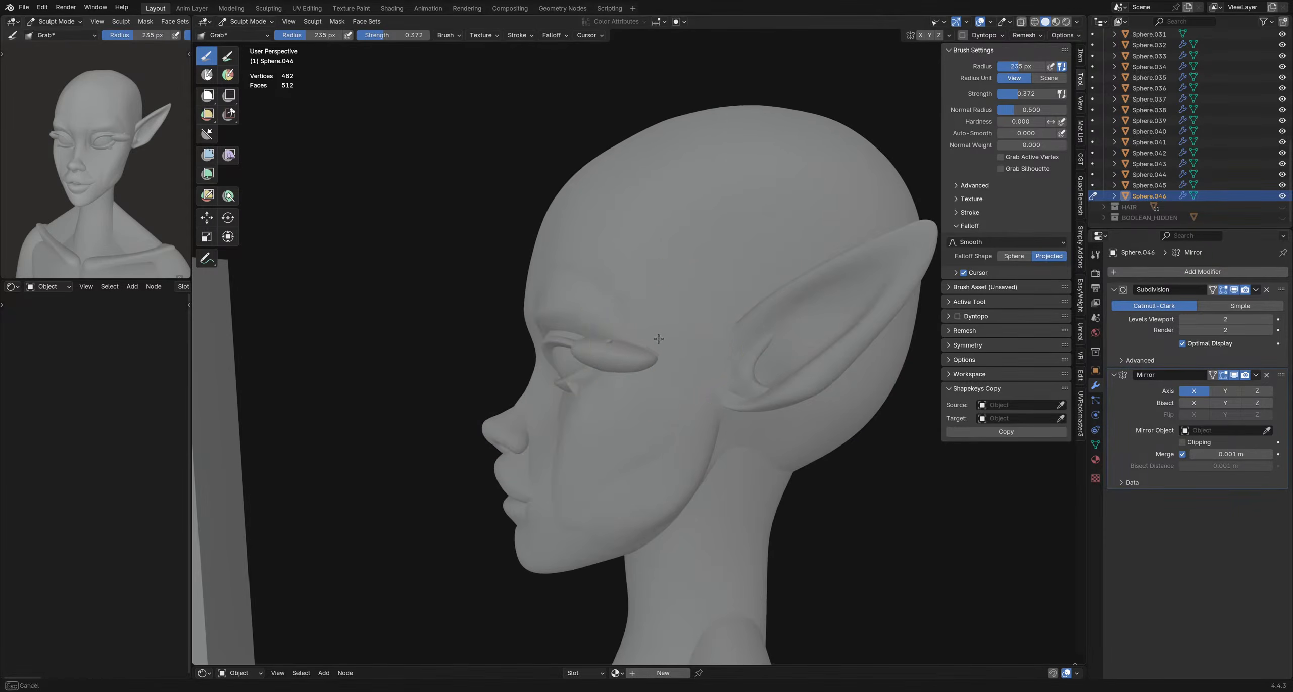
- Bend the temple ellipsoid around the side of the head from below using the Grab brush at 235 px
mouse_move(603, 351)
middle_down()
mouse_move(647, 331)
mouse_move(616, 298)
middle_up()
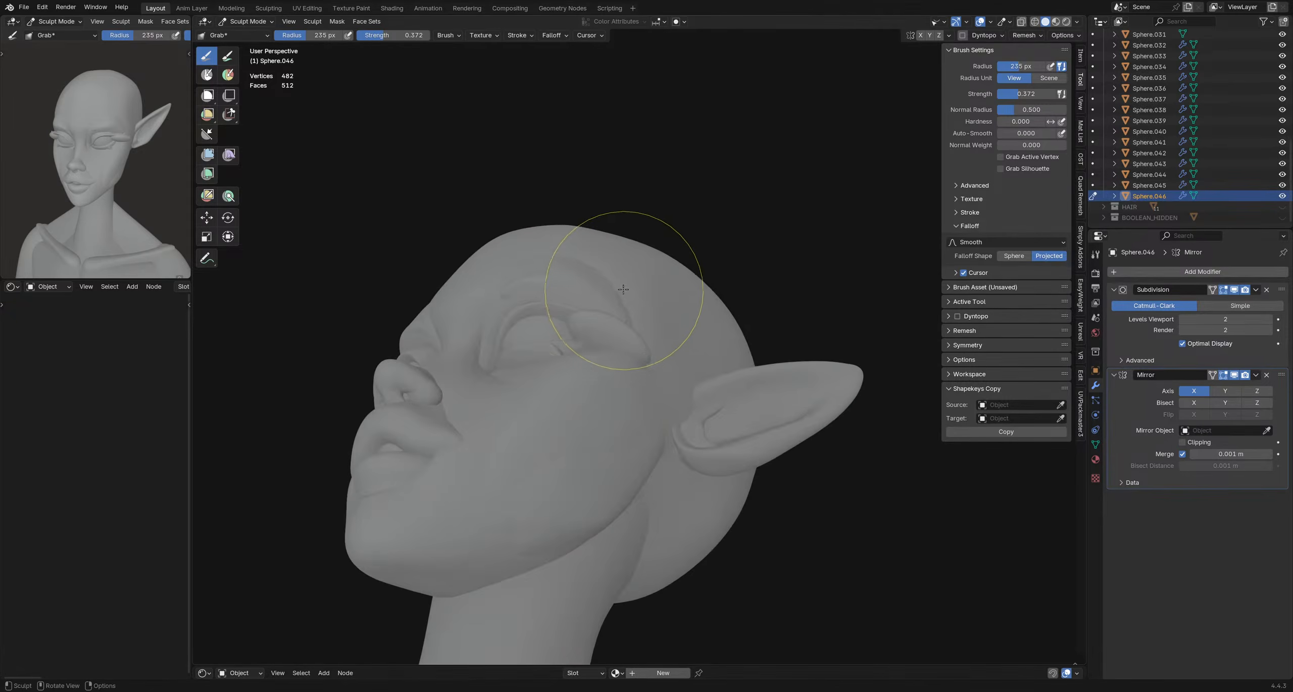
drag(610, 283, 611, 287)
middle_drag(602, 298, 651, 316)
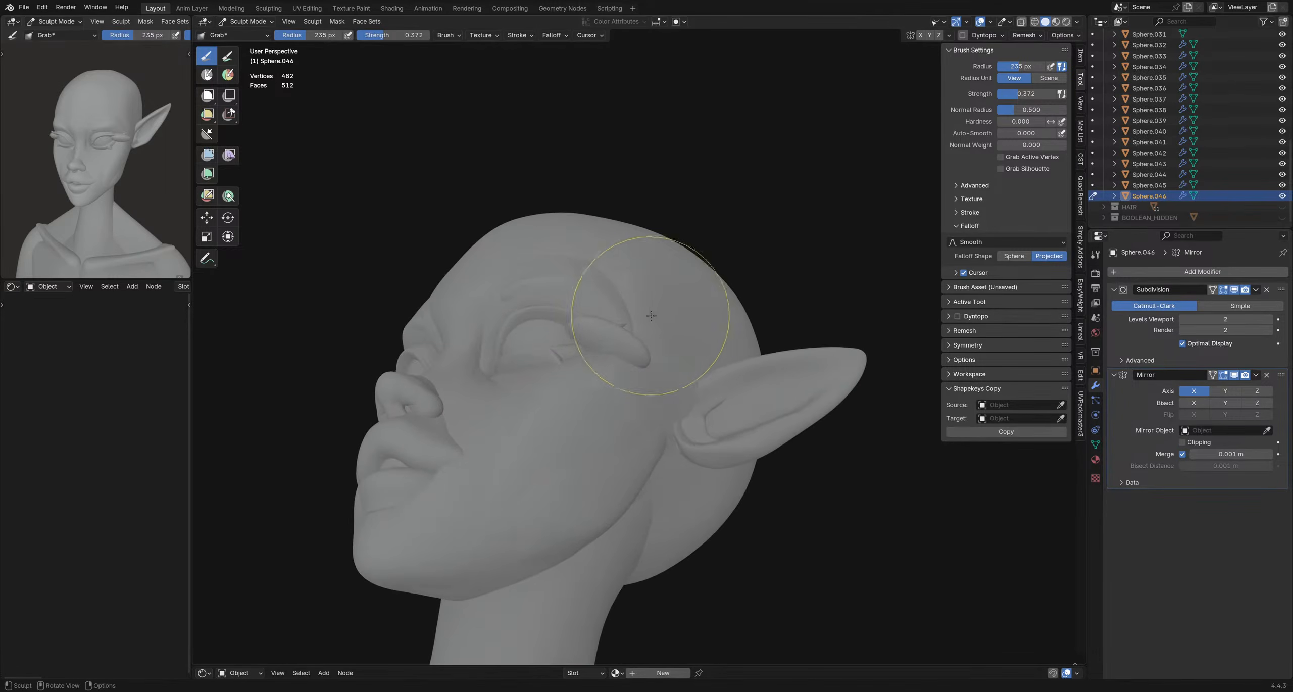
drag(599, 297, 599, 295)
mouse_move(599, 298)
middle_down()
mouse_move(591, 339)
mouse_move(566, 332)
middle_up()
- Narrow the ellipsoid and sharpen its outer tip using the Grab brush at 228 px, enlarged to 354 px
scroll(570, 328, up, 3)
key(f)
click(598, 299)
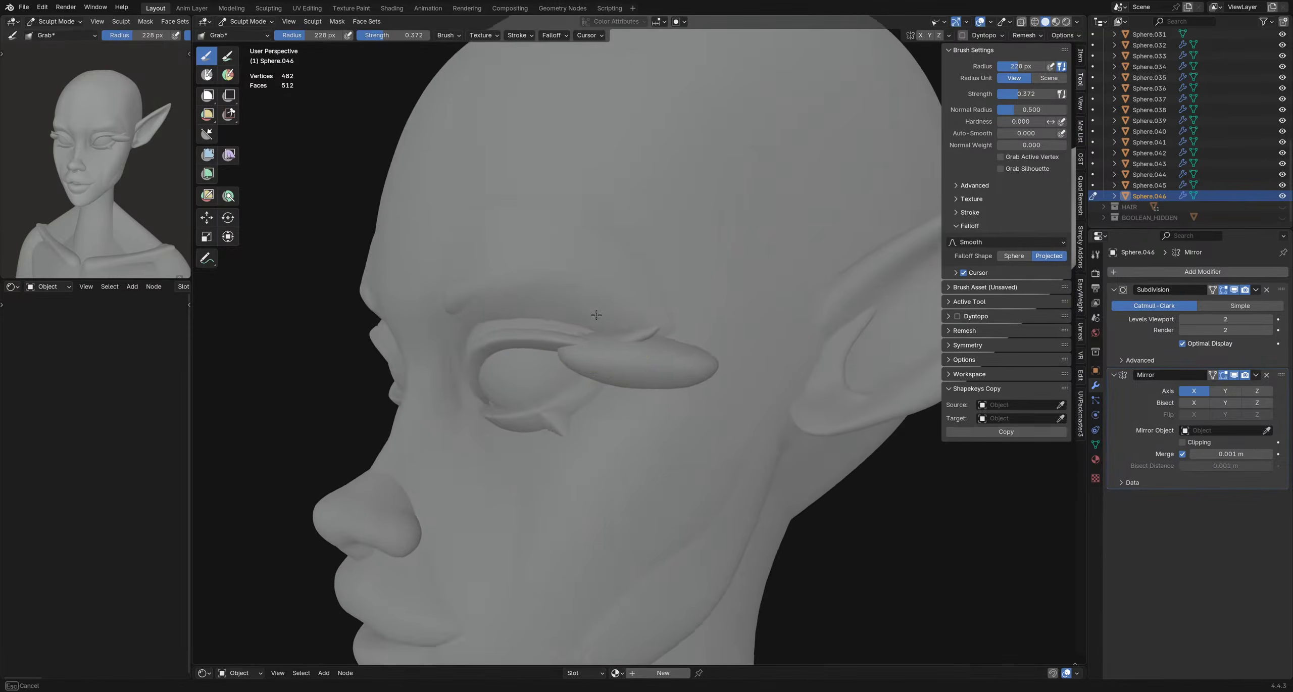
drag(596, 314, 596, 315)
mouse_move(596, 315)
middle_down()
mouse_move(558, 403)
mouse_move(557, 325)
middle_up()
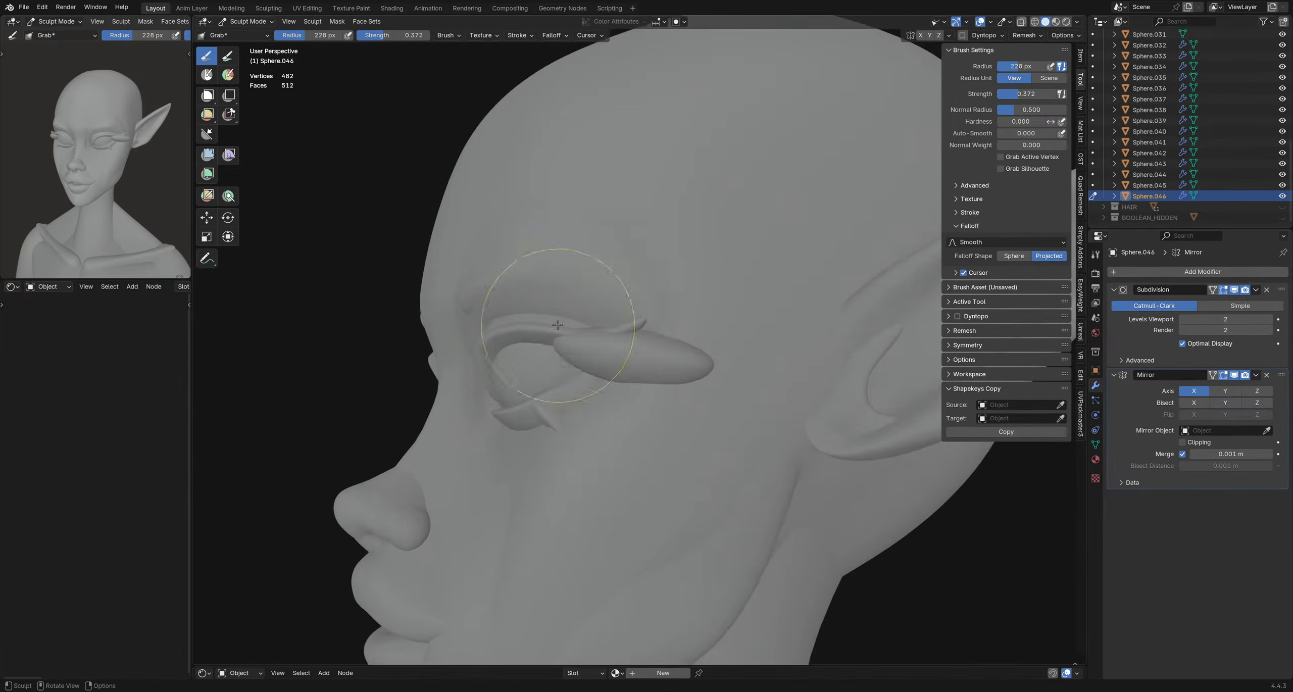
key(f)
click(649, 298)
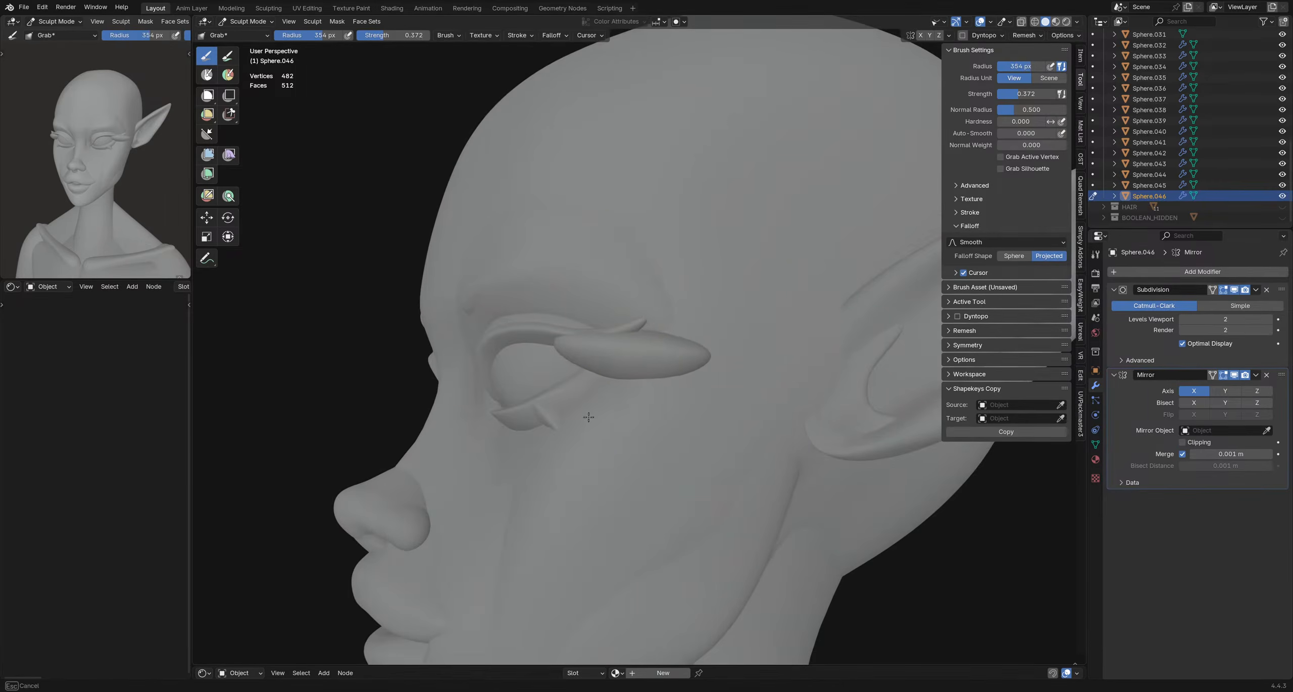
- Push the tapered shape inward against the temple from below using the Grab brush at 354 px
middle_drag(683, 398, 617, 241)
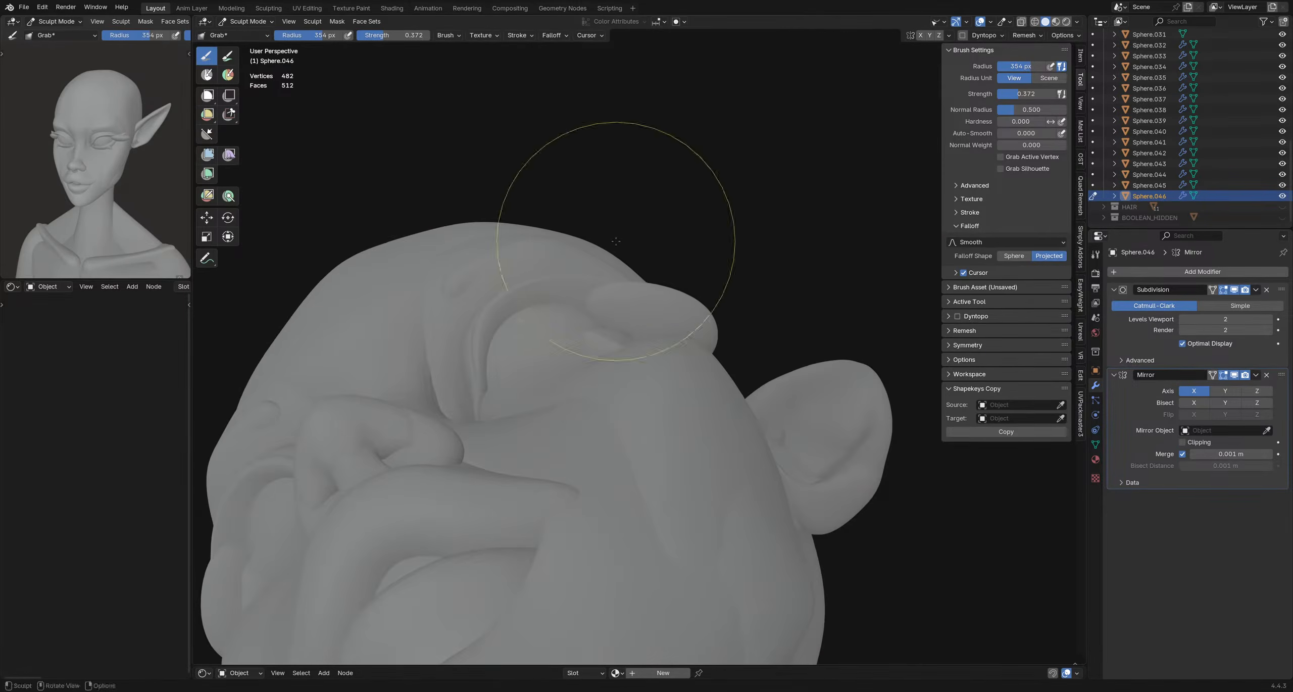
mouse_move(751, 248)
middle_down()
mouse_move(764, 286)
mouse_move(728, 255)
middle_up()
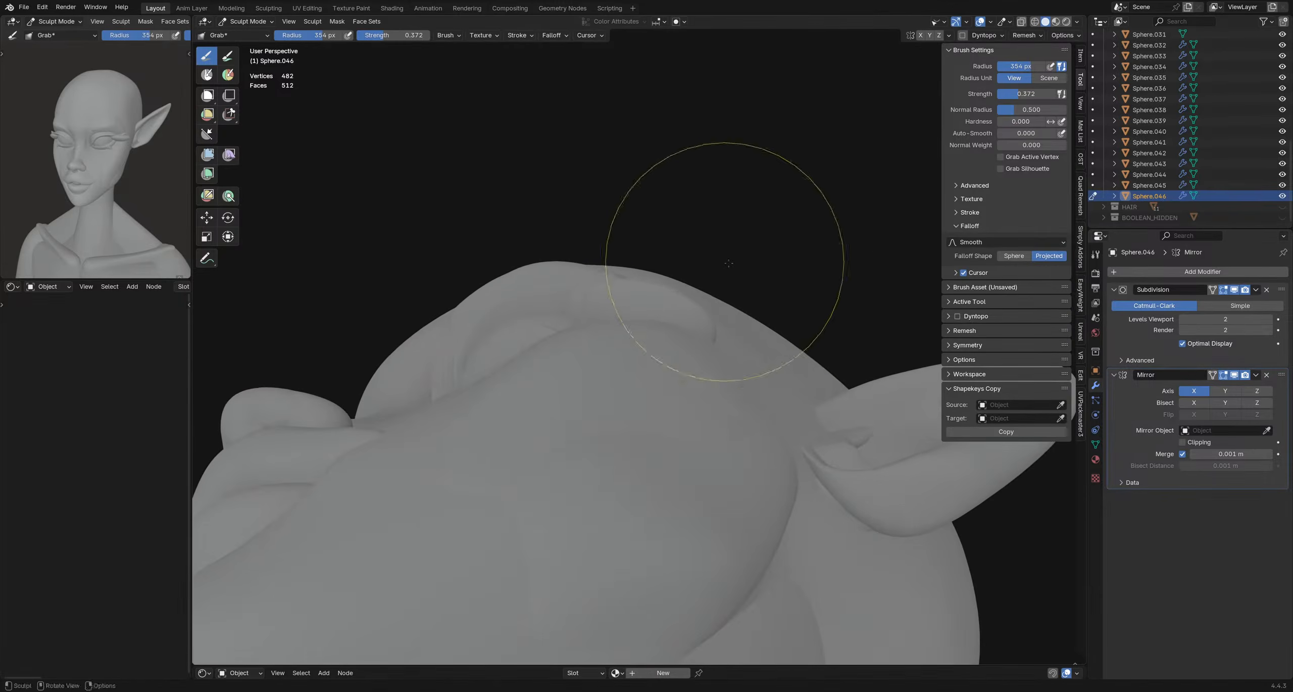
drag(754, 266, 741, 286)
drag(608, 213, 585, 219)
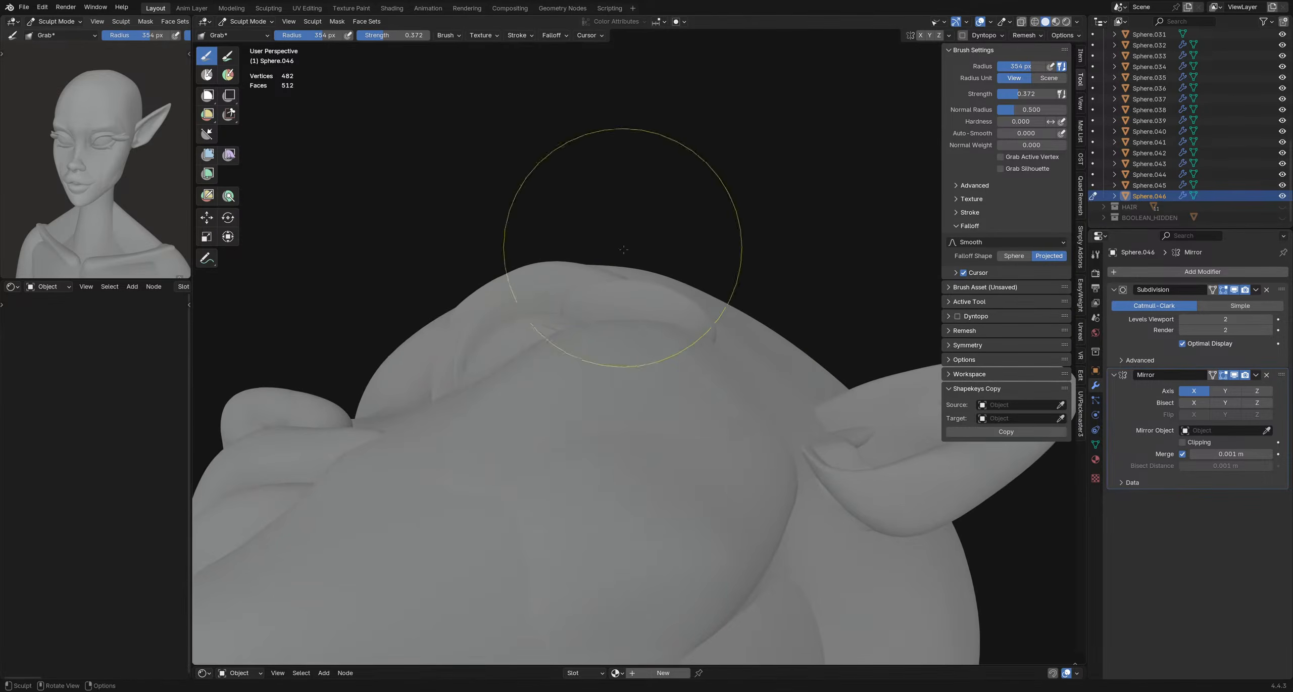
- Adjust the temple shape's curve from above and below using the Grab brush at 270 px and 267 px
mouse_move(624, 247)
middle_down()
mouse_move(638, 433)
mouse_move(626, 422)
middle_up()
key(f)
click(574, 329)
mouse_move(574, 329)
middle_down()
mouse_move(597, 437)
mouse_move(673, 418)
middle_up()
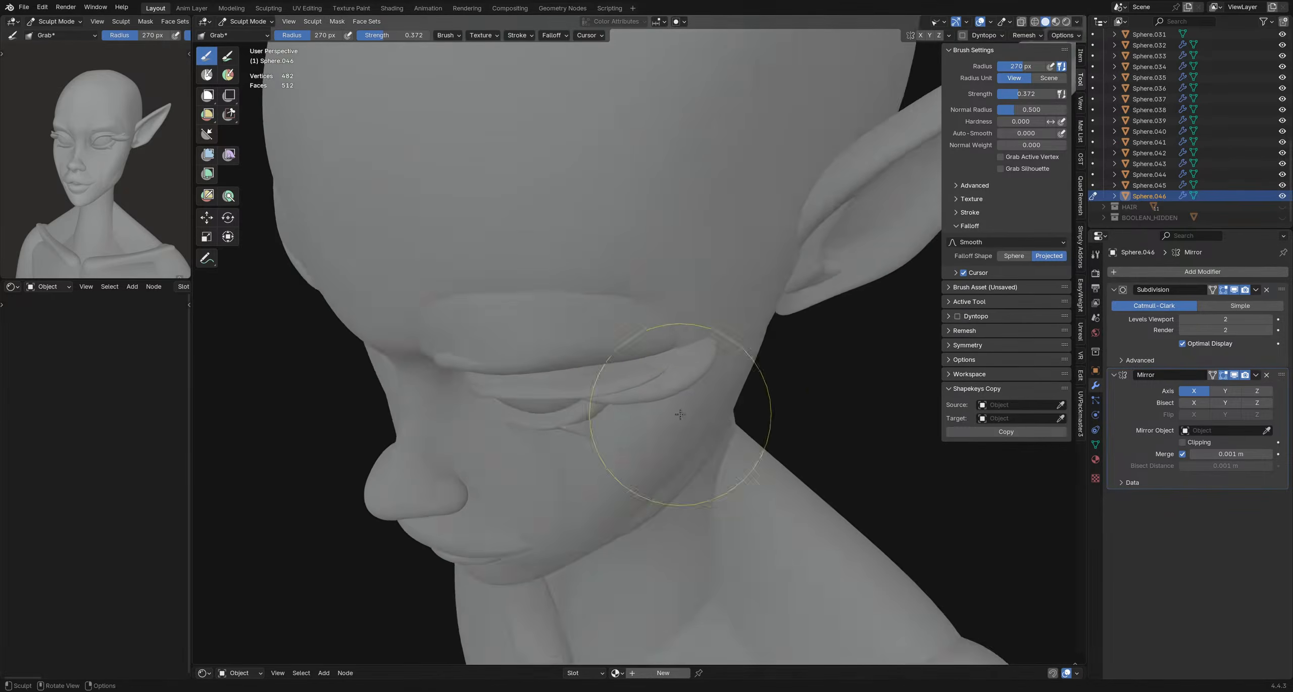
mouse_move(704, 490)
middle_down()
mouse_move(664, 328)
mouse_move(681, 275)
middle_up()
key(f)
click(697, 283)
drag(704, 284, 712, 296)
mouse_move(713, 295)
middle_down()
mouse_move(707, 404)
mouse_move(592, 289)
middle_up()
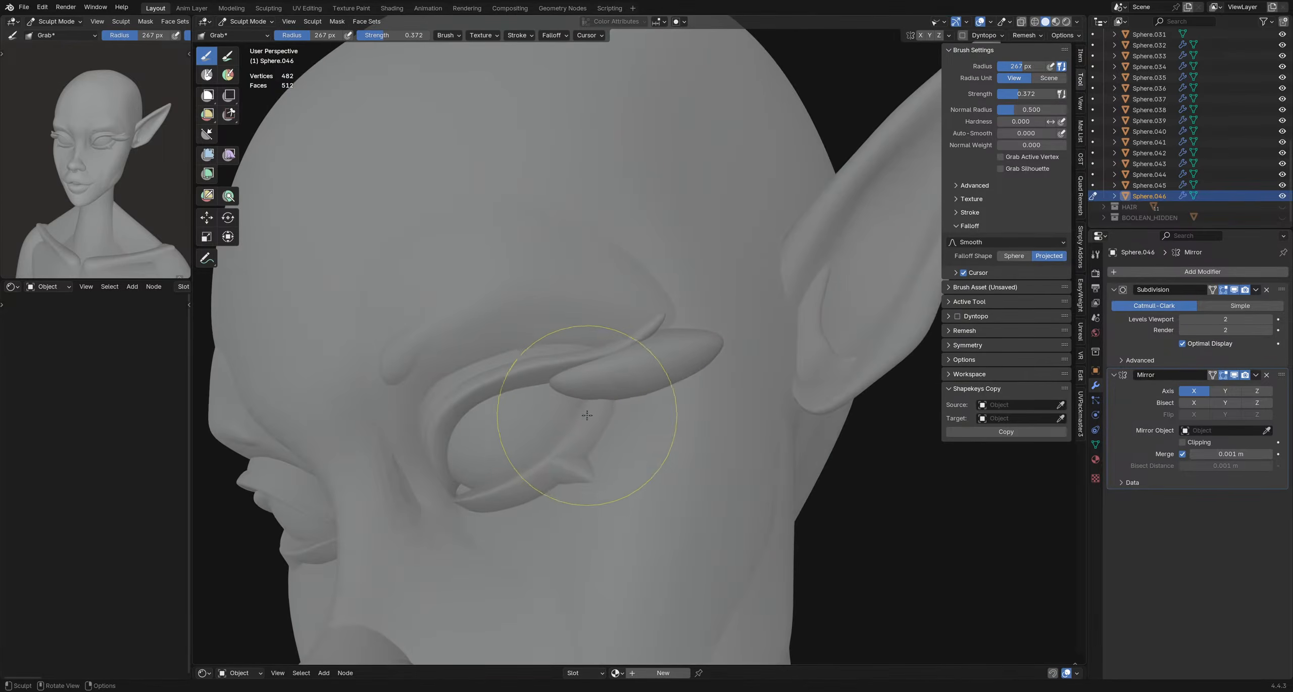
- Thin the temple shape into a crescent under the upper eyelid's end using the Grab brush at 294 px
mouse_move(591, 429)
middle_down()
mouse_move(580, 400)
mouse_move(602, 350)
middle_up()
mouse_move(658, 302)
middle_down()
mouse_move(658, 345)
mouse_move(687, 369)
middle_up()
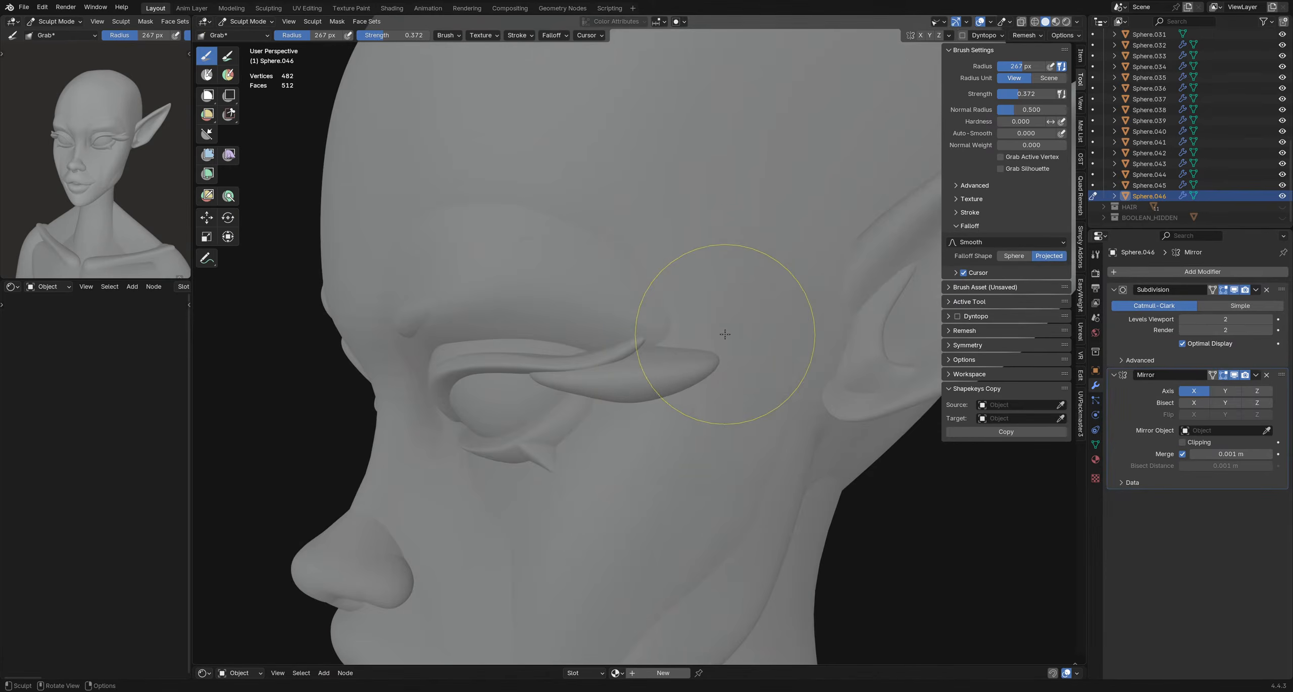
mouse_move(632, 359)
middle_down()
mouse_move(658, 365)
mouse_move(638, 391)
middle_up()
scroll(661, 365, down, 2)
key(f)
click(763, 338)
drag(638, 390, 606, 402)
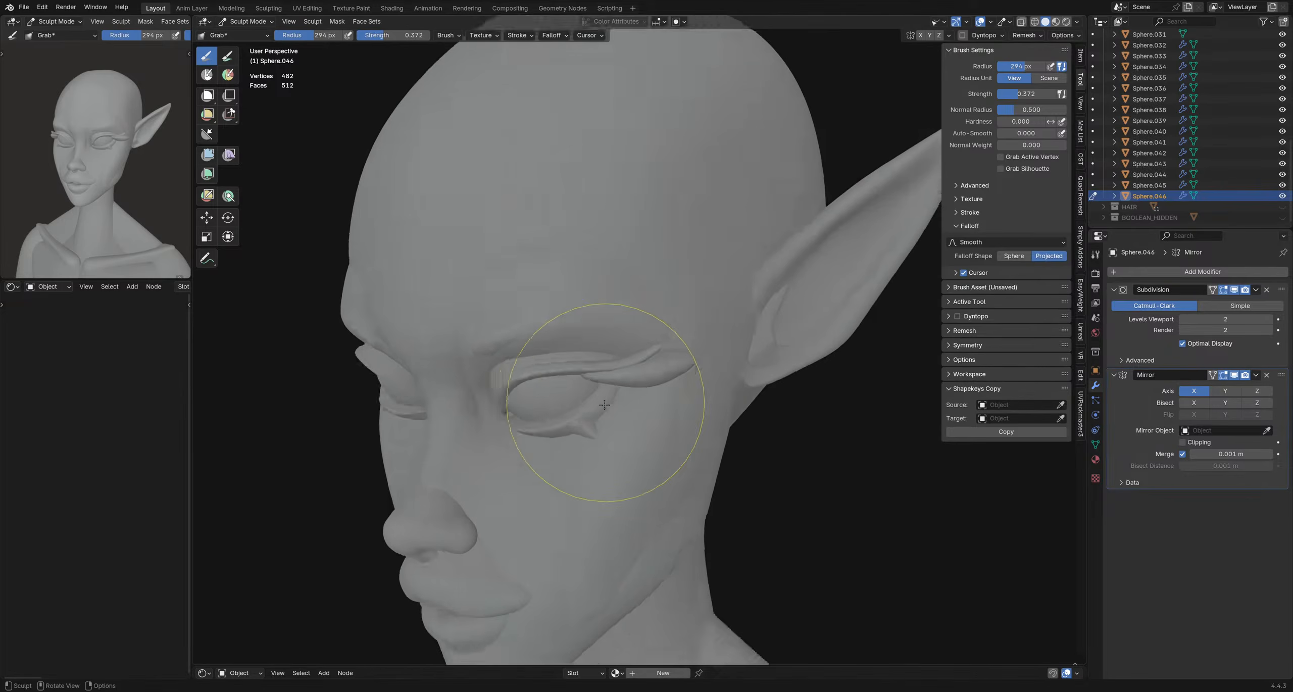
middle_drag(605, 403, 611, 386)
drag(611, 386, 630, 390)
- Form the crescent into a slim wing extending from the eyelid using the Grab brush at 196 px and 202 px
middle_drag(631, 390, 616, 402)
key(f)
click(615, 402)
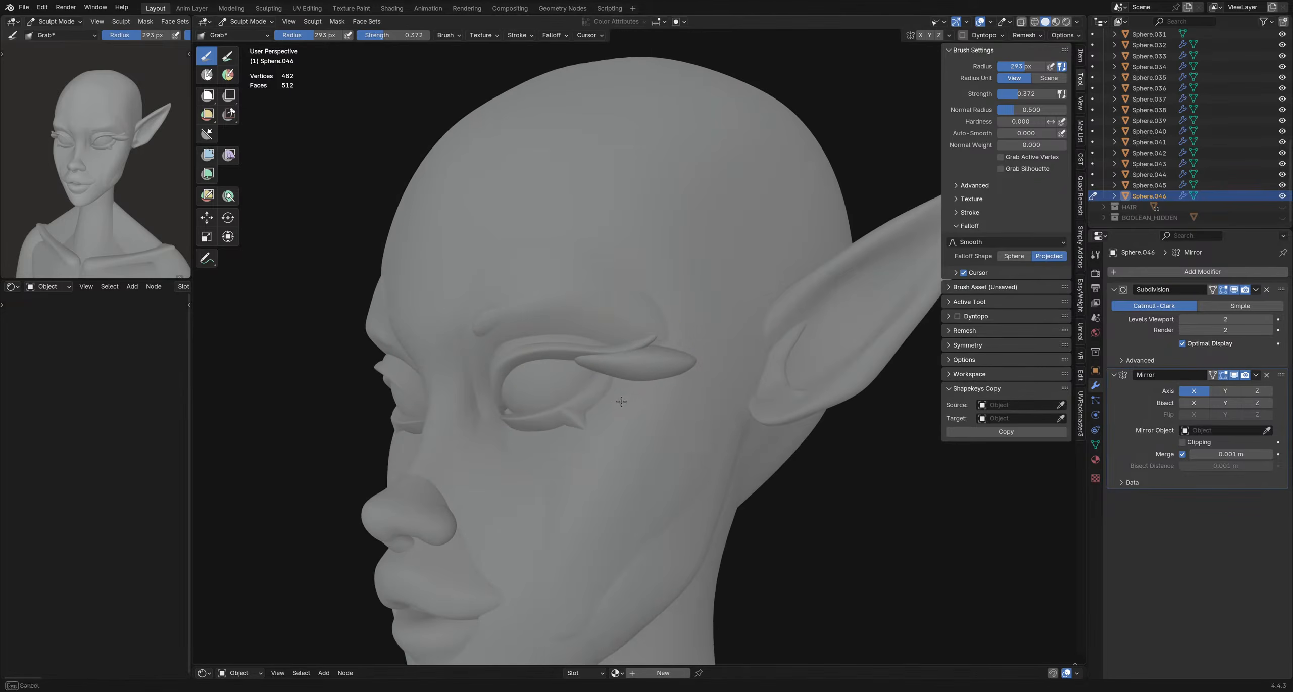
key(f)
click(673, 322)
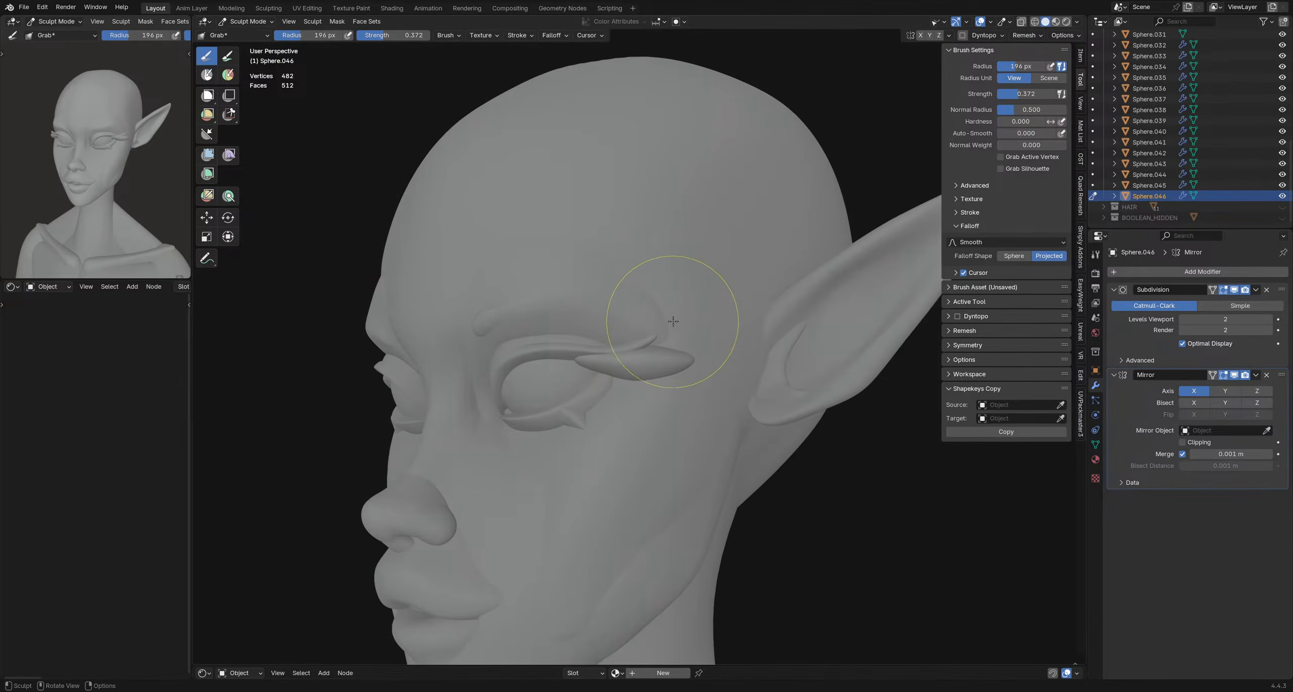
mouse_move(577, 361)
middle_down()
mouse_move(619, 365)
mouse_move(696, 294)
mouse_move(621, 291)
mouse_move(588, 314)
mouse_move(590, 349)
mouse_move(563, 384)
middle_up()
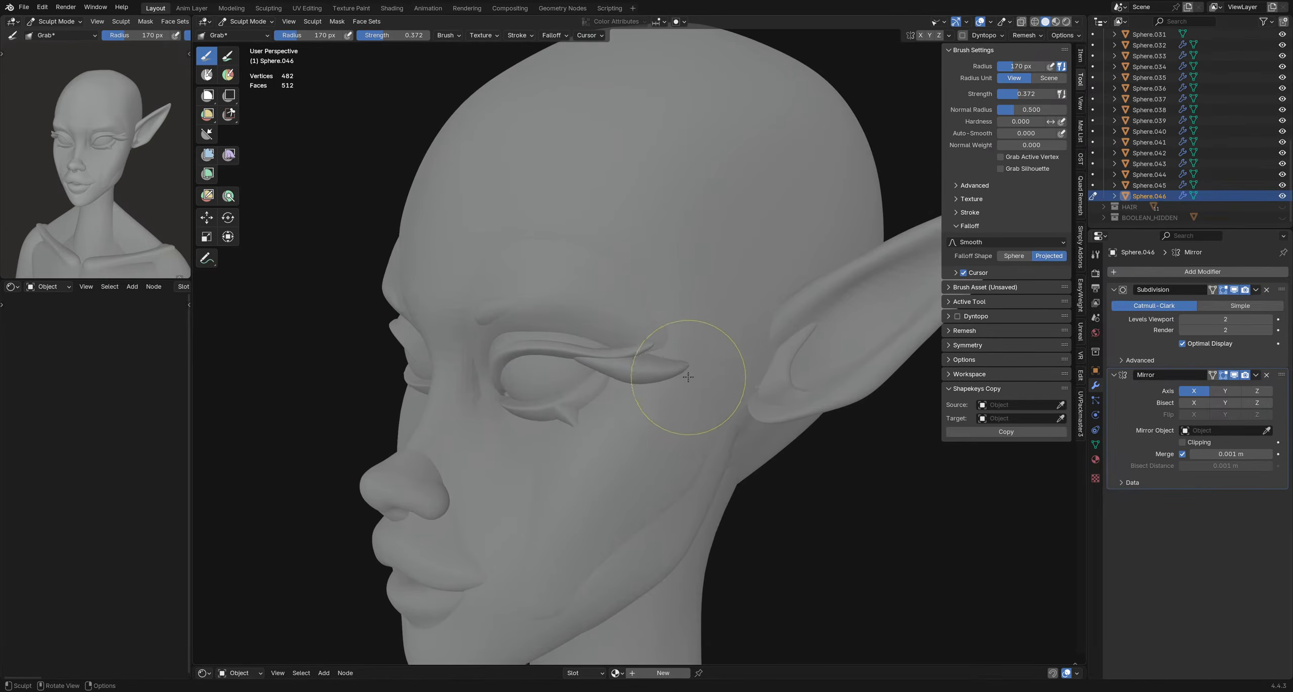
mouse_move(640, 399)
middle_down()
mouse_move(636, 358)
mouse_move(661, 289)
mouse_move(649, 349)
mouse_move(603, 378)
mouse_move(640, 399)
mouse_move(669, 396)
mouse_move(628, 400)
mouse_move(630, 328)
mouse_move(652, 437)
mouse_move(620, 373)
middle_up()
key(f)
click(679, 395)
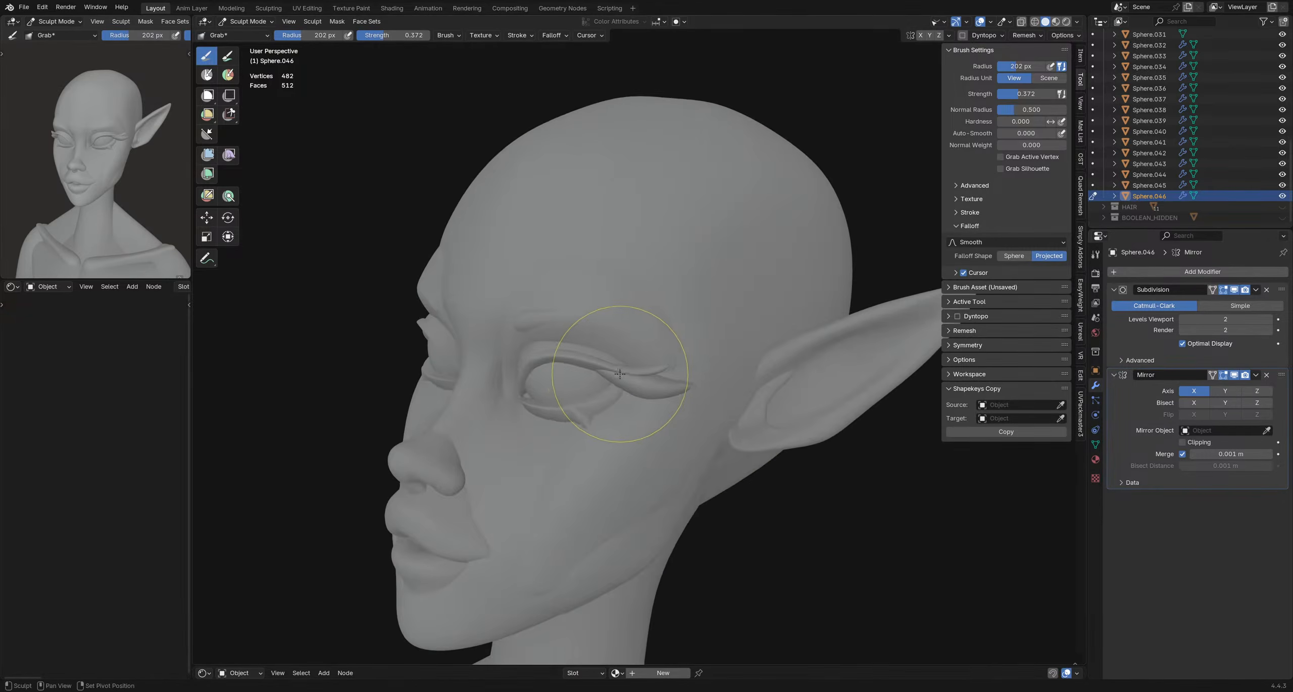
- Sharpen the eyelid wing with the Pinch/Magnify brush at 0.500 strength, reducing its radius from 148 px to 87 px
key(p)
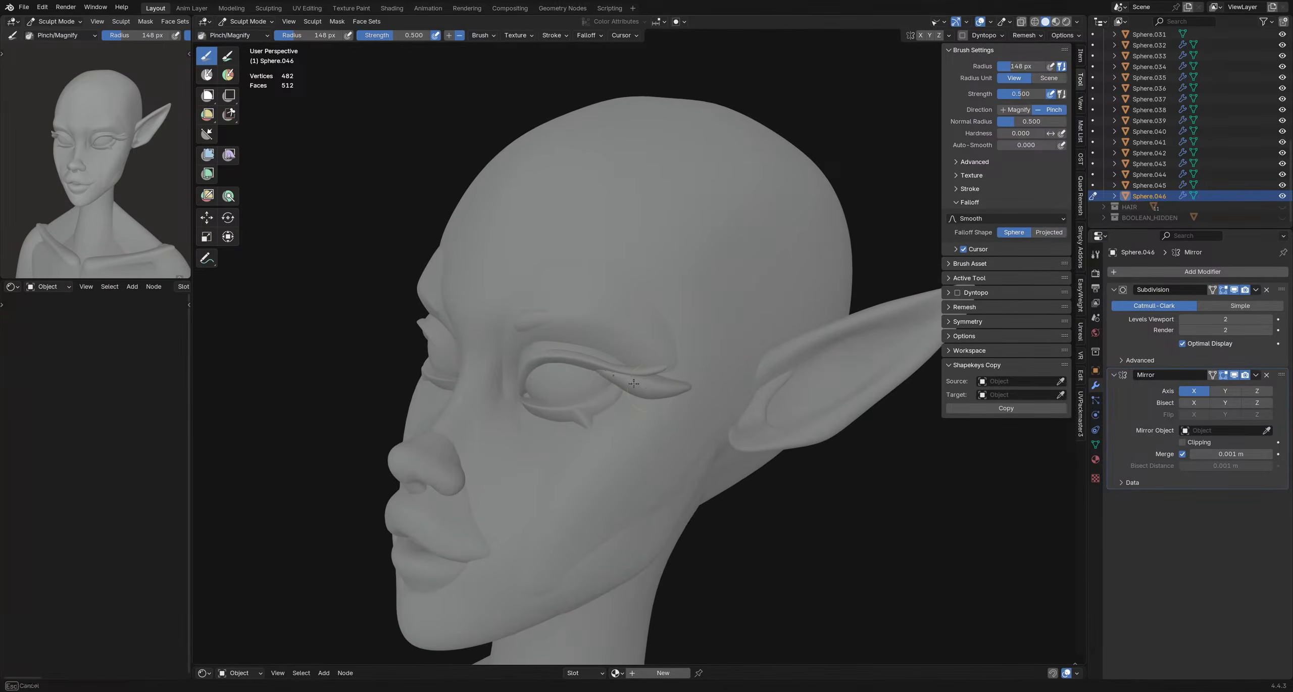
key(bracketleft)
key(bracketleft)
mouse_move(683, 386)
middle_down()
mouse_move(615, 370)
mouse_move(632, 418)
middle_up()
key(bracketleft)
key(bracketleft)
key(bracketleft)
mouse_move(706, 375)
middle_down()
mouse_move(637, 364)
mouse_move(619, 326)
middle_up()
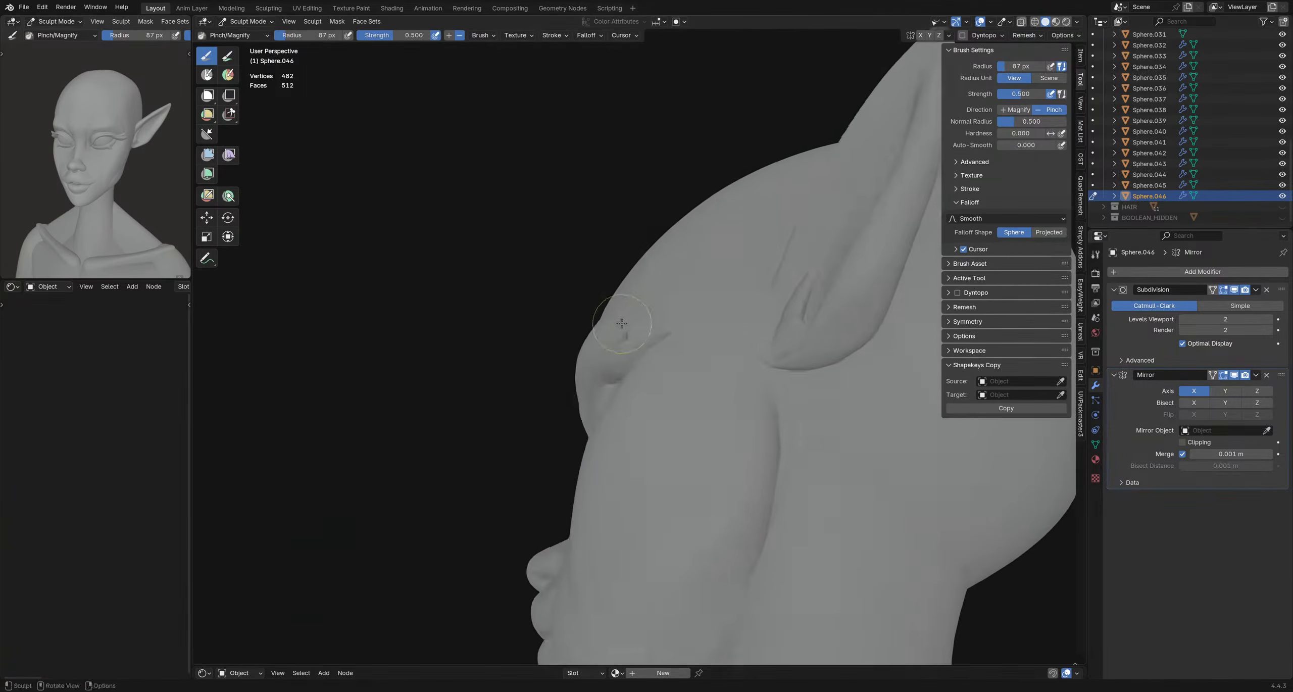
- Fit the wing closely to the temple surface using the Grab brush at 128 px and 155 px
key(g)
key(f)
click(658, 326)
scroll(651, 314, up, 8)
scroll(650, 294, down, 6)
scroll(648, 308, up, 3)
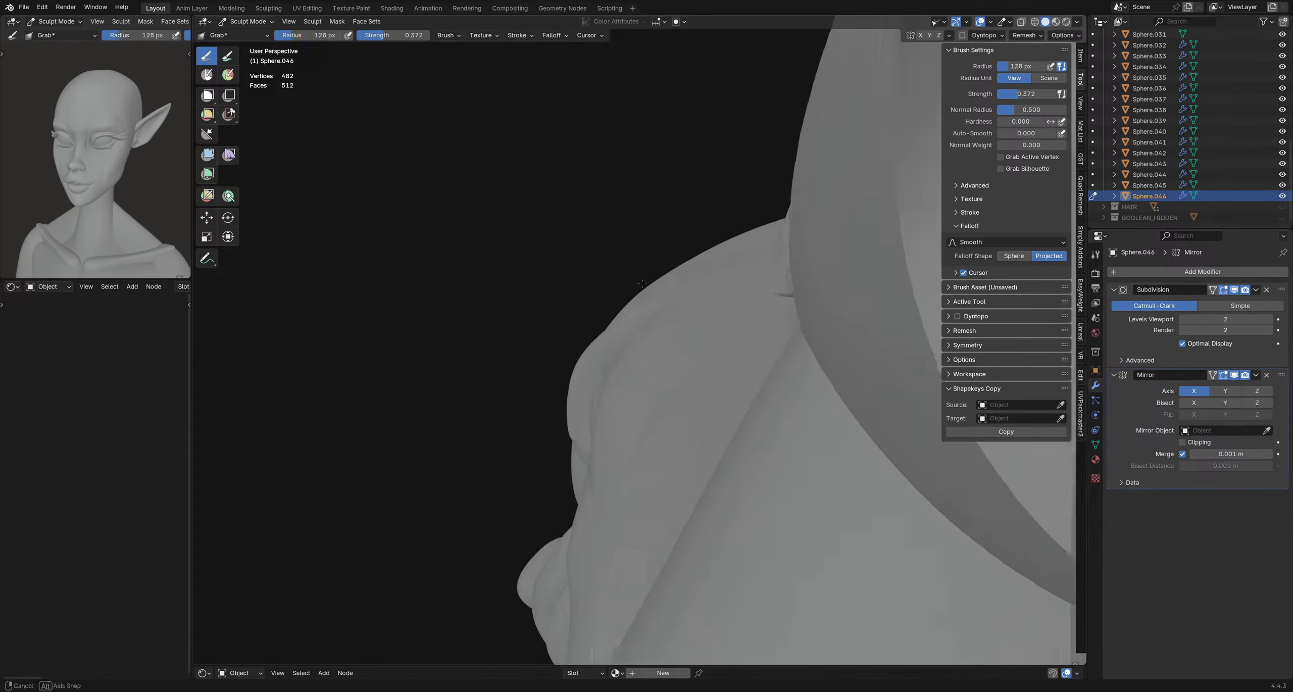
key(f)
drag(646, 291, 643, 290)
scroll(644, 290, down, 7)
mouse_move(627, 366)
middle_down()
mouse_move(742, 418)
mouse_move(697, 397)
mouse_move(708, 392)
mouse_move(649, 323)
mouse_move(606, 328)
mouse_move(670, 337)
mouse_move(665, 424)
middle_up()
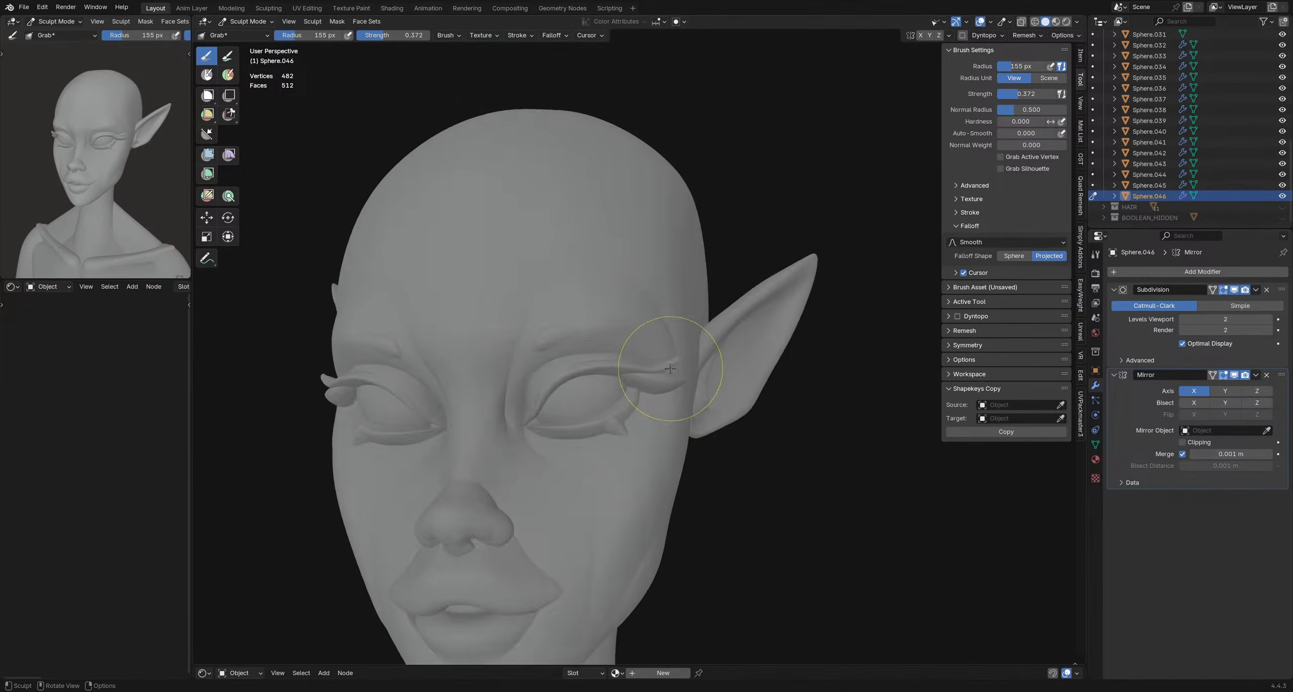
- Reshape the wing where it meets the upper eyelid using the Grab brush at 87 px
mouse_move(670, 369)
middle_down()
mouse_move(651, 356)
mouse_move(612, 374)
mouse_move(623, 387)
mouse_move(611, 378)
mouse_move(667, 380)
mouse_move(667, 364)
mouse_move(618, 335)
middle_up()
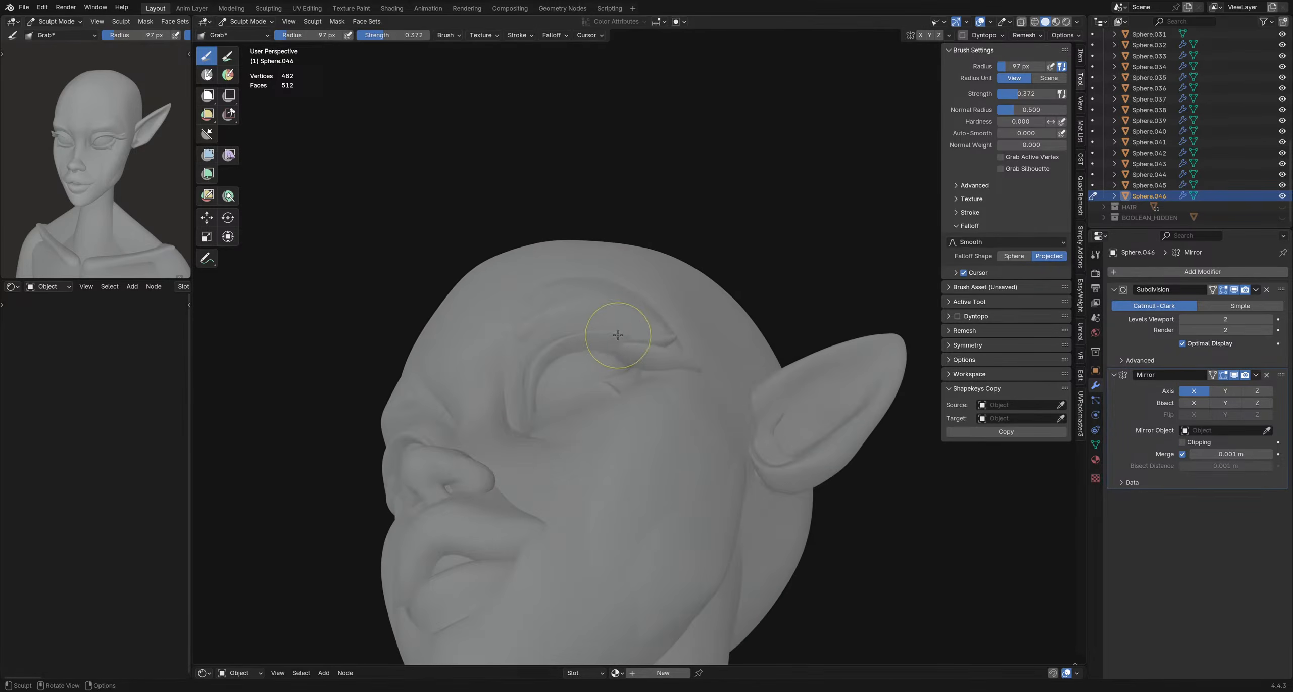
key(f)
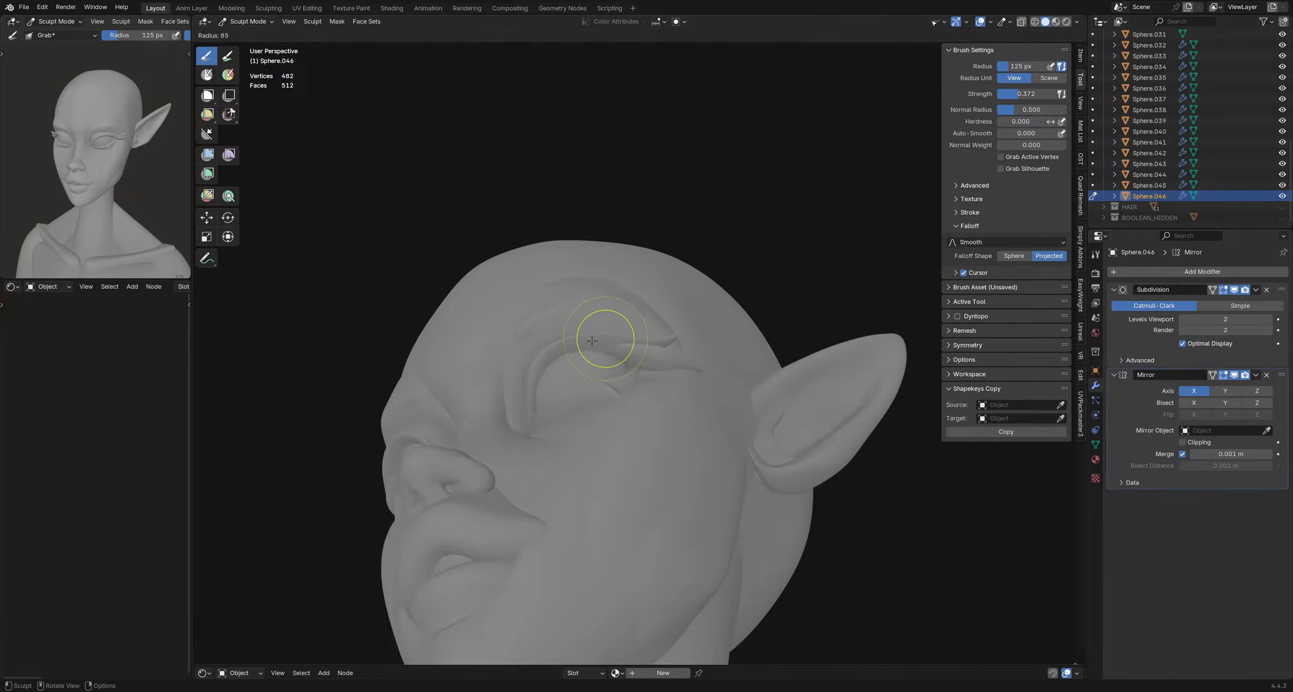
click(575, 341)
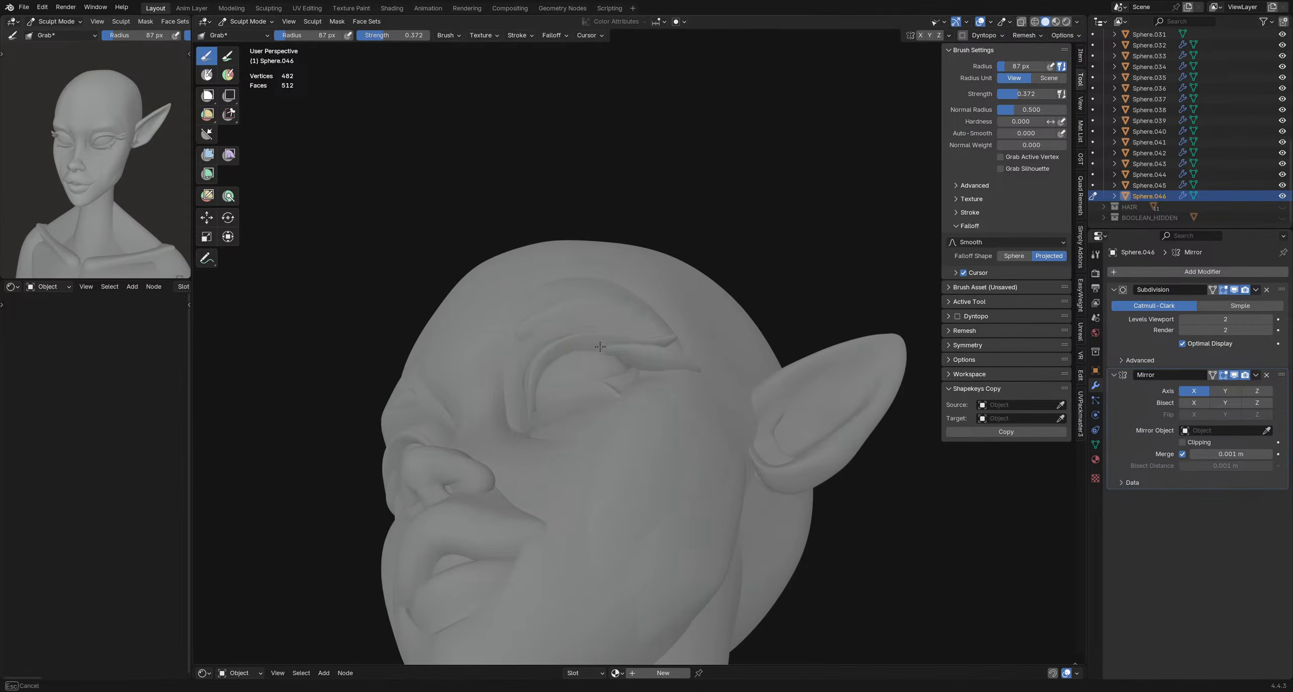
middle_drag(600, 347, 559, 426)
middle_drag(602, 388, 639, 399)
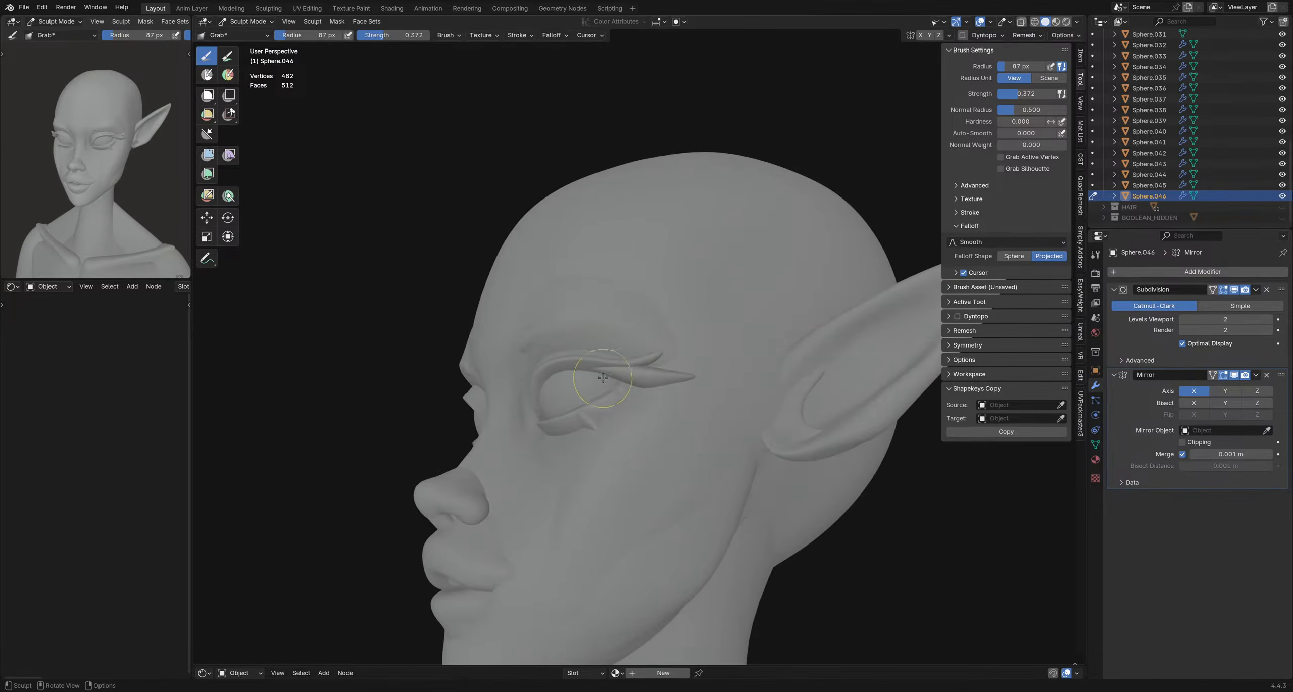
- Pull the wing's outer tip upward with the Elastic Snake Hook brush at 93 px and 85 px
key(k)
key(f)
click(645, 379)
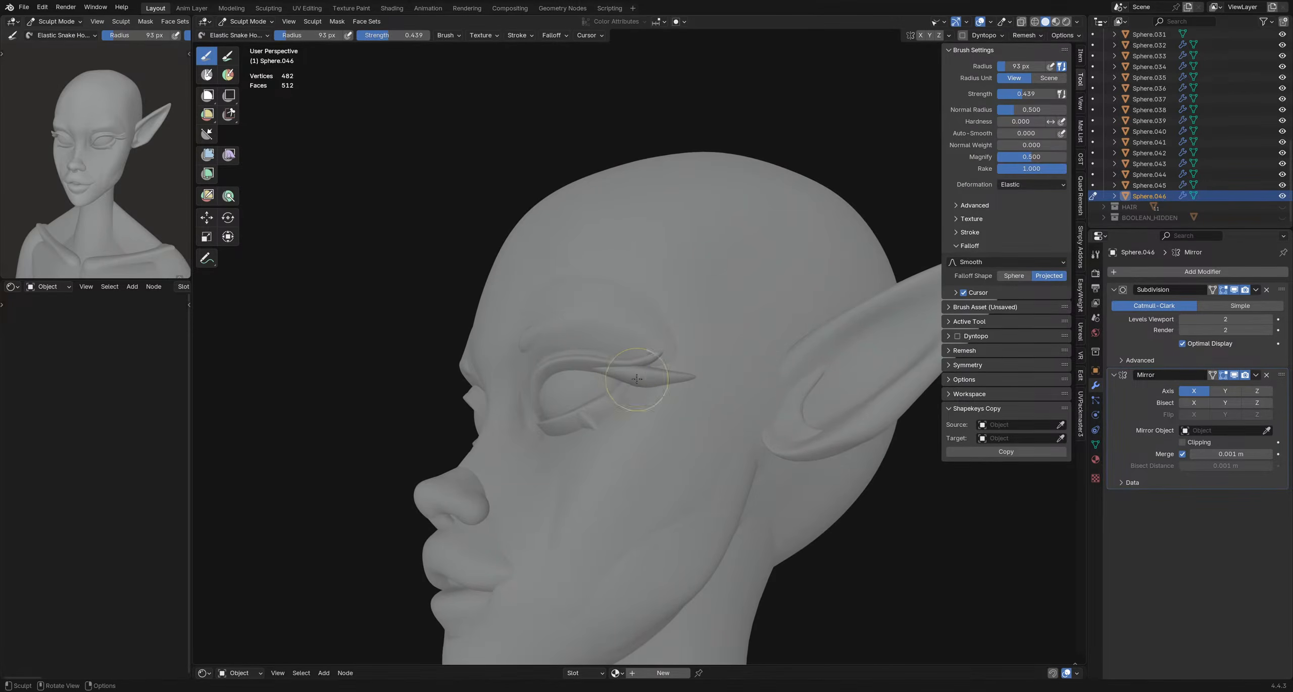
key(f)
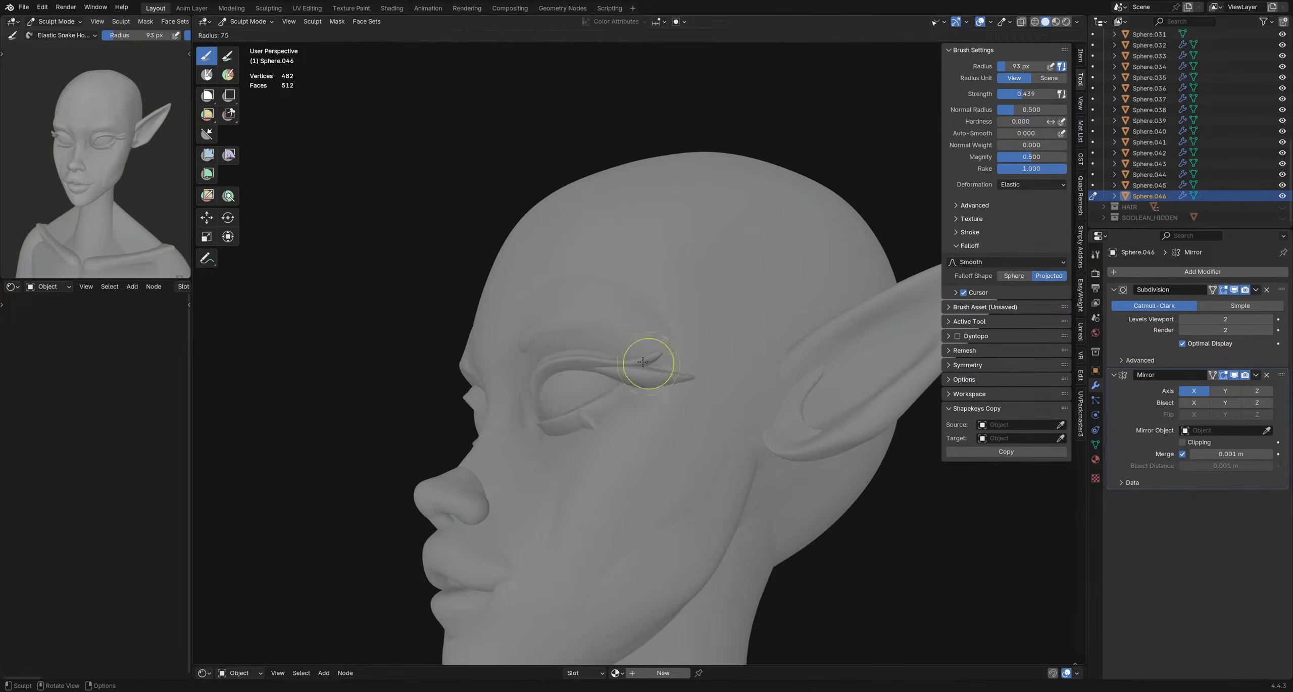
click(659, 370)
key(f)
click(697, 378)
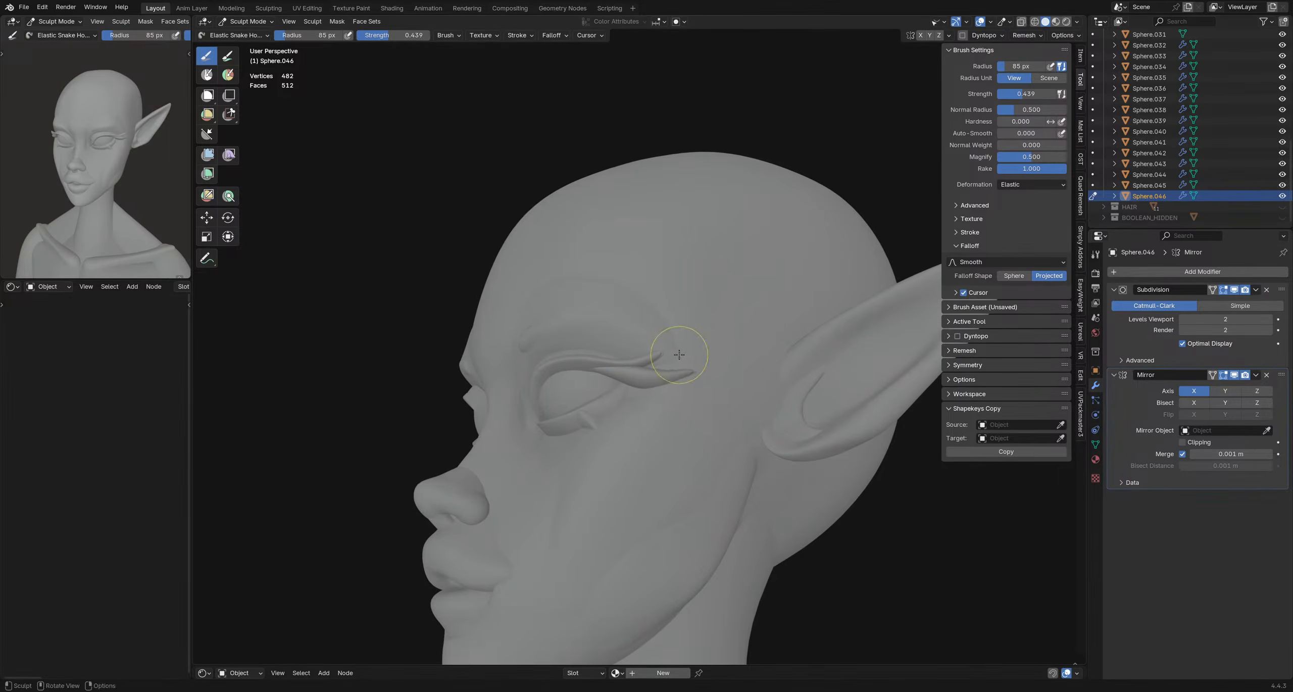
- Refine the wing's upswept curve with the Elastic Snake Hook brush at 0.431 strength and 143 px radius
mouse_move(679, 355)
middle_down()
mouse_move(705, 346)
mouse_move(665, 330)
mouse_move(634, 342)
mouse_move(616, 320)
mouse_move(644, 327)
mouse_move(604, 333)
mouse_move(611, 352)
mouse_move(599, 304)
mouse_move(657, 406)
mouse_move(635, 353)
mouse_move(625, 385)
middle_up()
key(f)
click(688, 373)
key(bracketleft)
key(bracketleft)
key(shift+f)
click(619, 365)
key(bracketright)
key(bracketright)
key(bracketright)
scroll(636, 353, down, 4)
scroll(644, 380, up, 5)
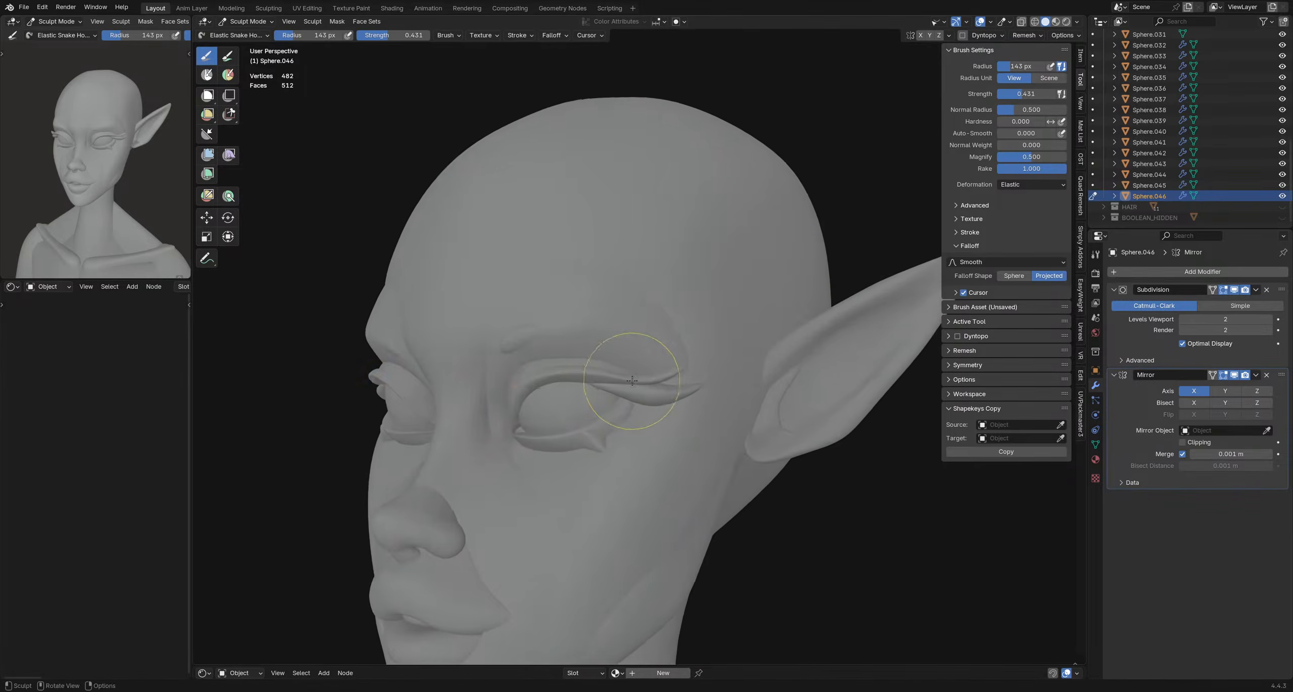
- Switch sculpting to the upper eyelid and reshape its outer end with the Elastic Snake Hook brush at 176 px and 114 px
key(alt+q)
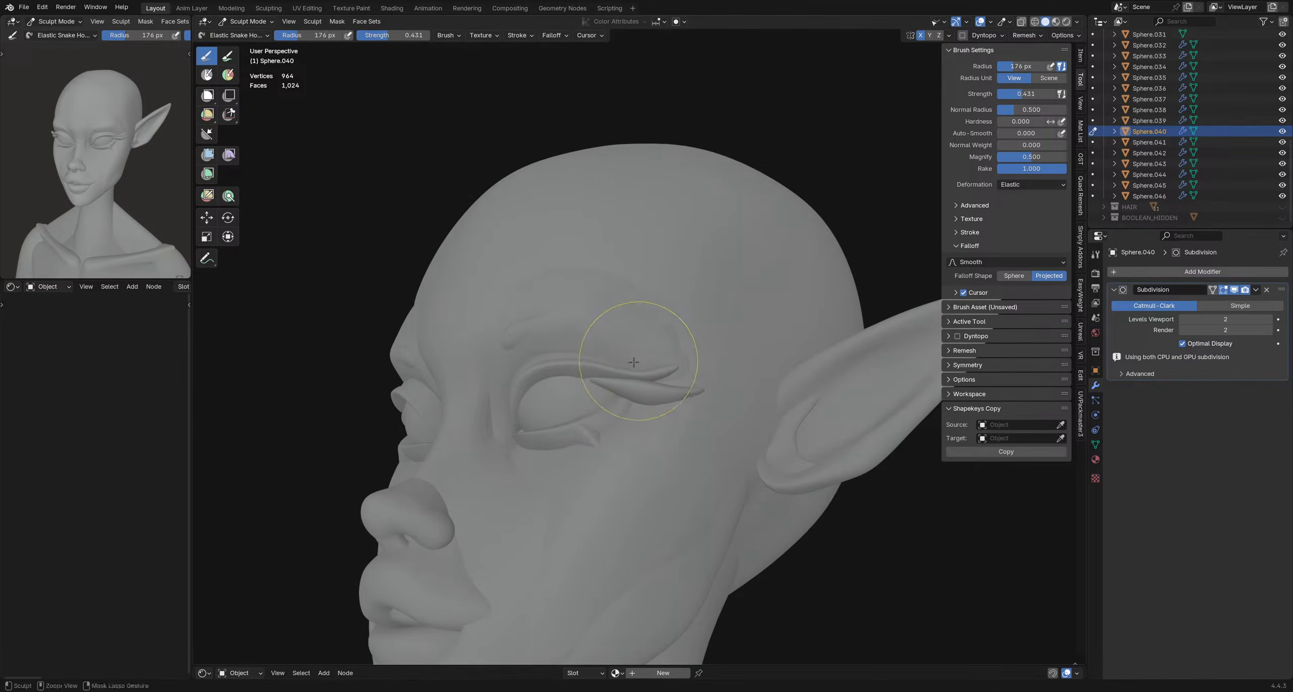
key(f)
click(660, 366)
key(f)
click(667, 363)
scroll(658, 342, down, 5)
middle_drag(658, 343, 616, 350)
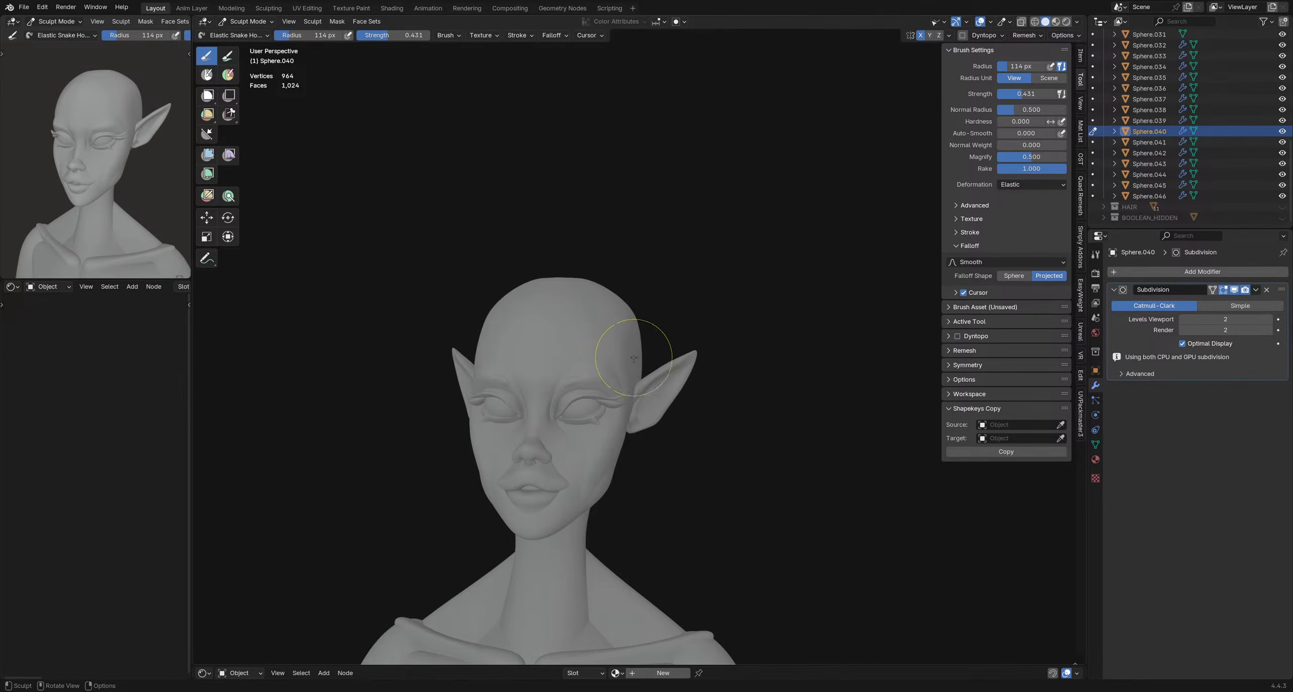
middle_drag(624, 482, 581, 468)
scroll(581, 469, up, 4)
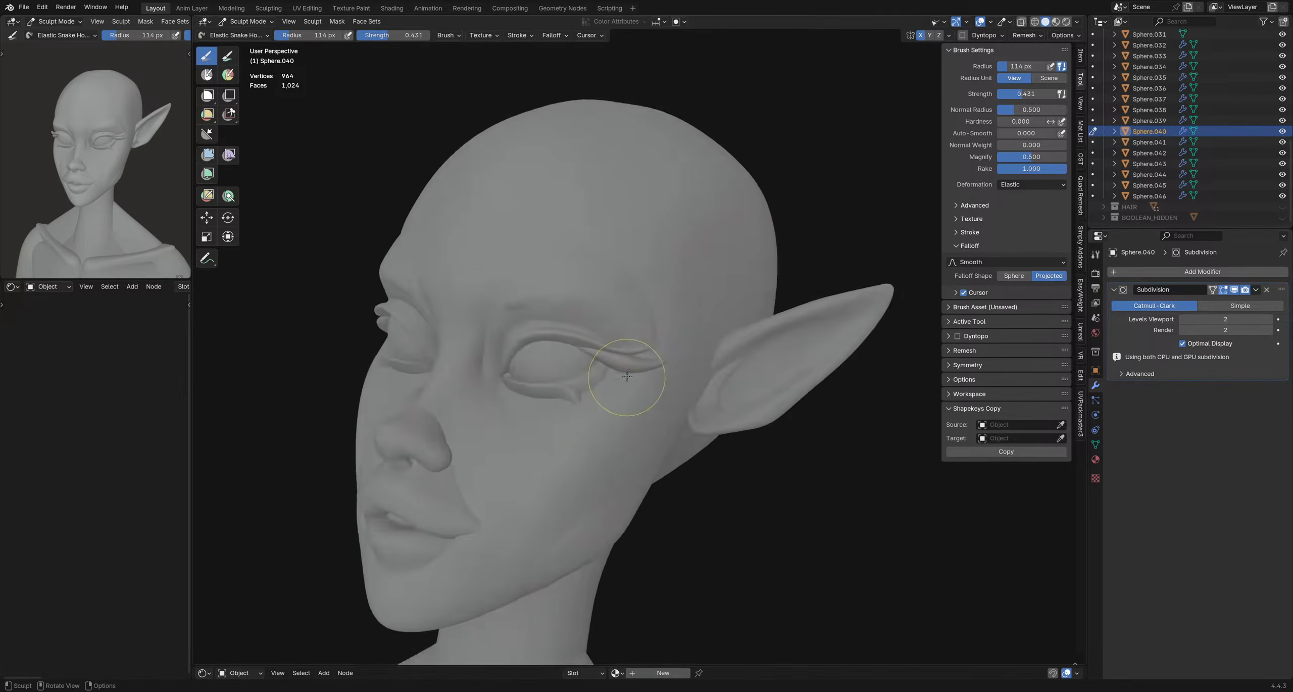
- Switch sculpting back to the temple wing and pull its outer end into shape with the Elastic Snake Hook brush at 139 px
key(alt+q)
key(f)
click(632, 374)
mouse_move(631, 374)
middle_down()
mouse_move(590, 360)
mouse_move(636, 363)
mouse_move(584, 332)
mouse_move(601, 365)
mouse_move(590, 347)
middle_up()
key(f)
click(646, 360)
key(f)
click(625, 364)
key(f)
click(599, 372)
scroll(590, 347, up, 5)
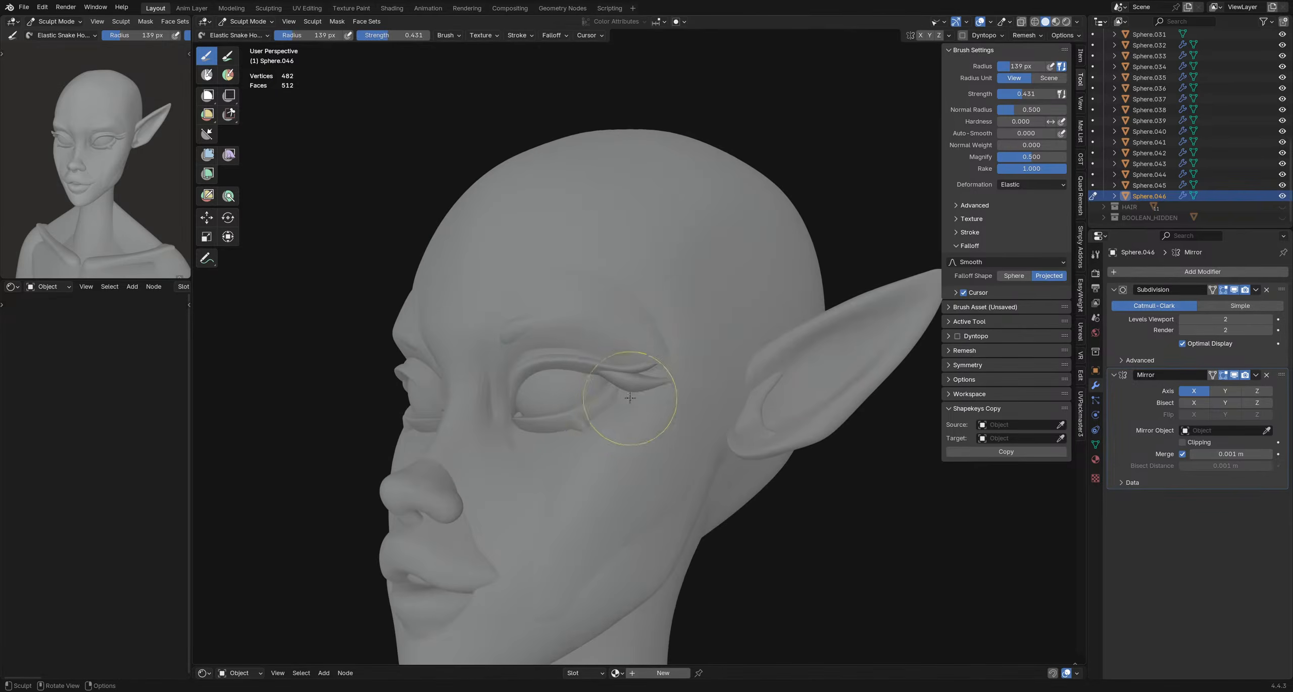
- Refine the wing from the opposite side of the head using the Elastic Snake Hook brush at 146 px and 129 px
mouse_move(630, 425)
middle_down()
mouse_move(632, 317)
mouse_move(612, 377)
mouse_move(631, 422)
mouse_move(579, 416)
mouse_move(717, 385)
mouse_move(677, 422)
middle_up()
scroll(618, 357, down, 5)
key(f)
click(598, 433)
middle_drag(579, 435, 560, 441)
scroll(563, 436, up, 3)
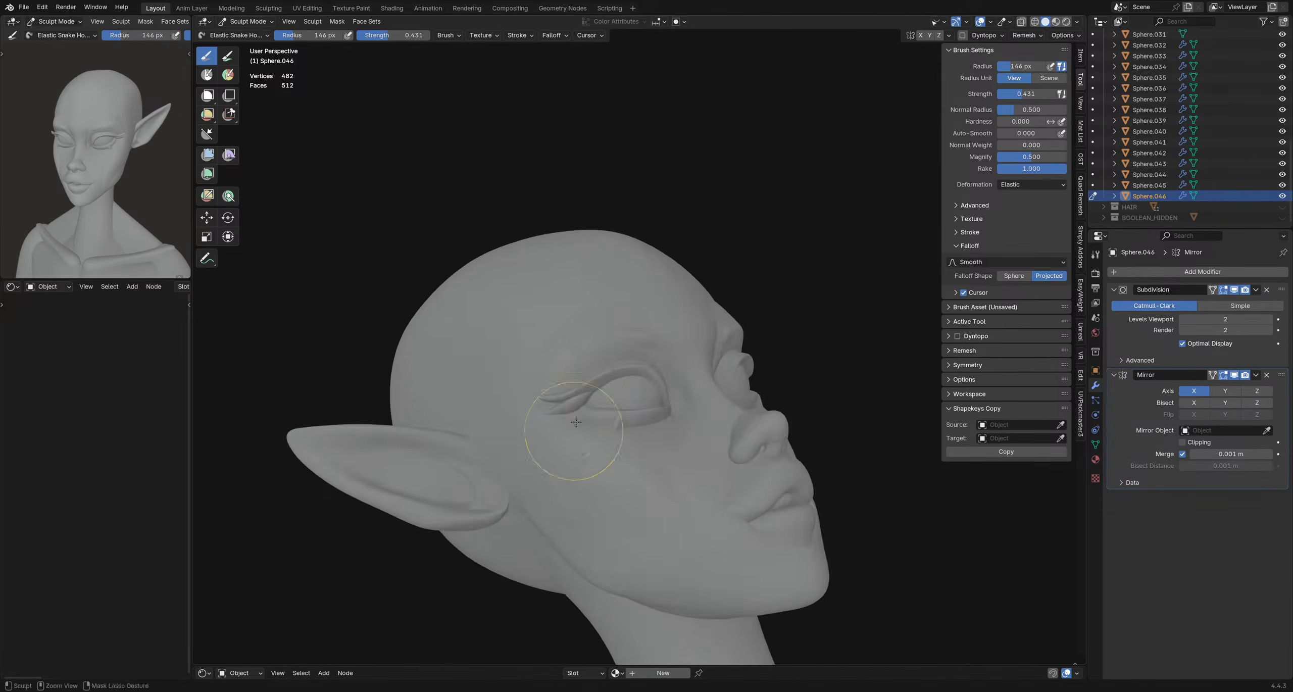
key(f)
click(571, 429)
middle_drag(556, 383, 605, 418)
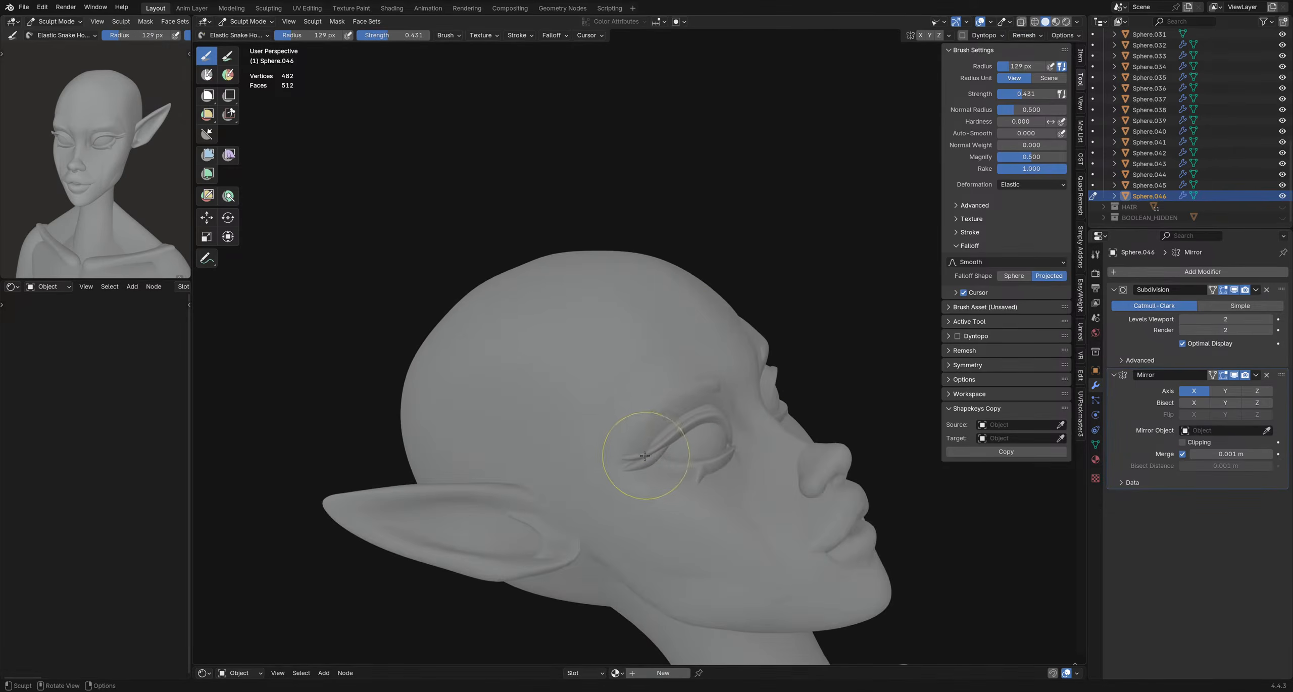
- Thicken the wing with the Inflate/Deflate brush at 115 px and 0.500 strength
key(i)
mouse_move(653, 465)
middle_down()
mouse_move(570, 426)
mouse_move(584, 413)
middle_up()
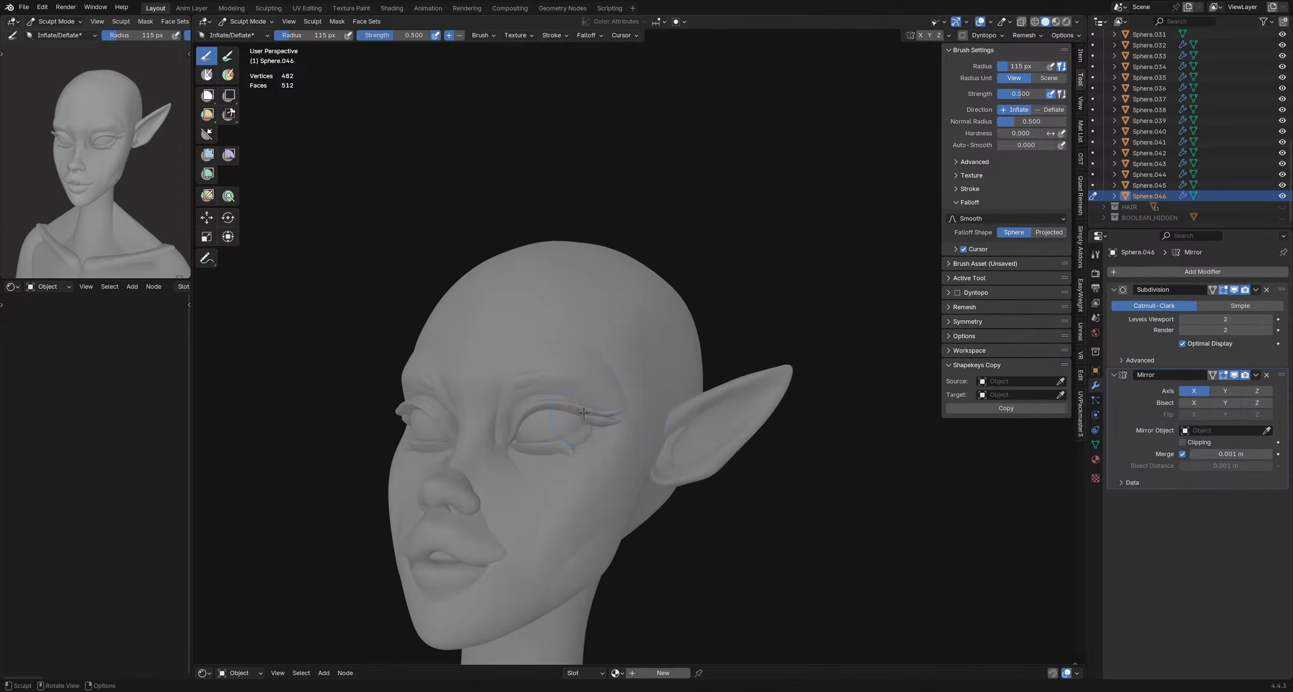
scroll(631, 389, down, 4)
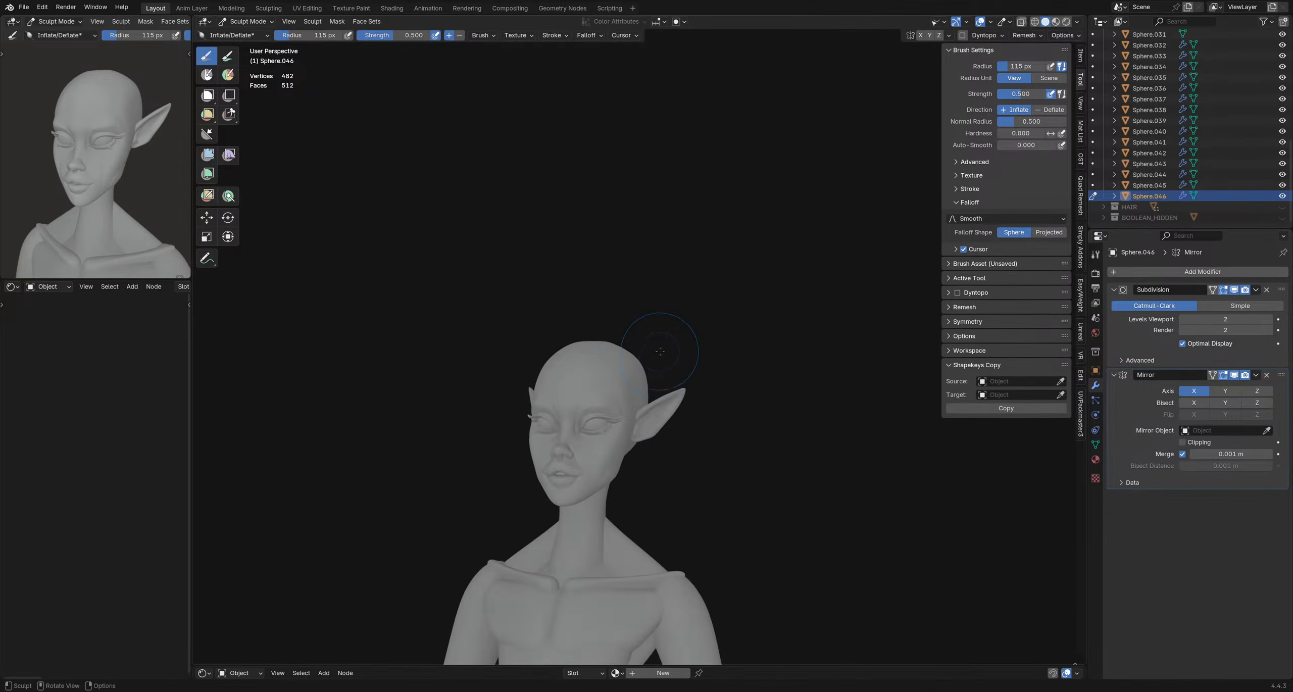
scroll(651, 377, up, 5)
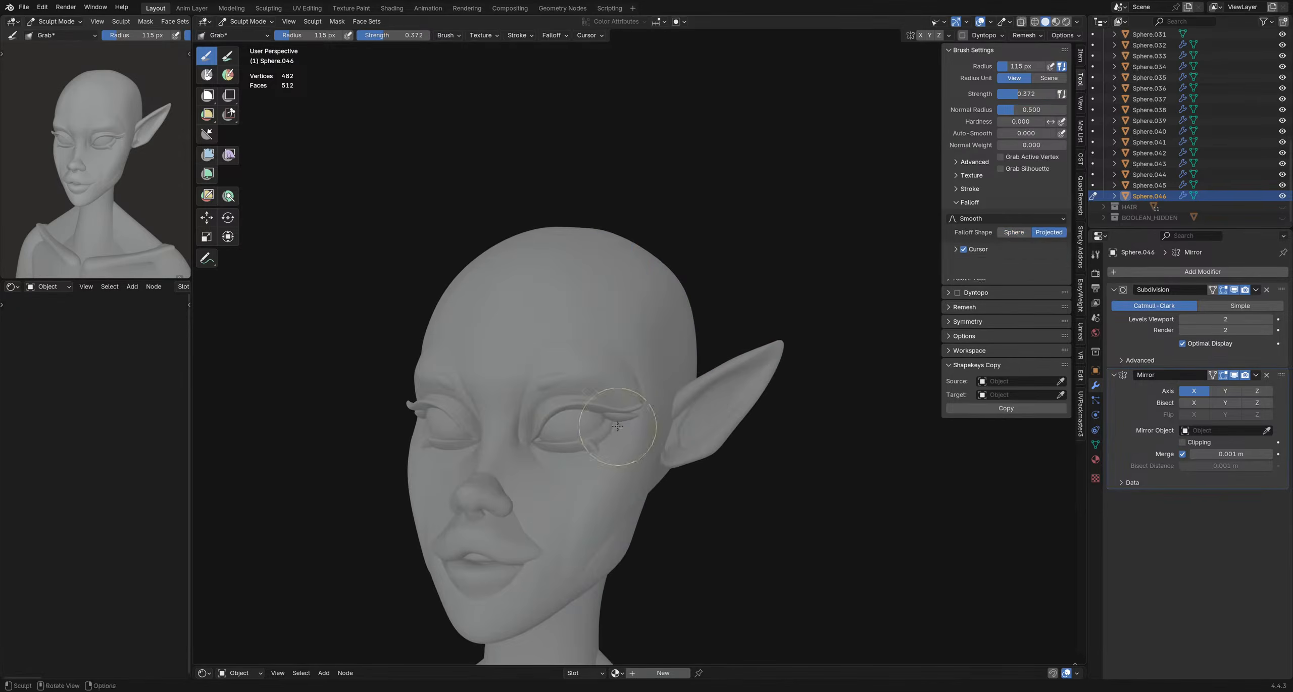
- Adjust the wing's fit against the temple using the Grab brush at 154 px and 128 px with 0.372 strength
key(g)
mouse_move(603, 420)
middle_down()
mouse_move(587, 428)
mouse_move(586, 416)
mouse_move(690, 414)
mouse_move(635, 361)
mouse_move(692, 338)
middle_up()
key(f)
click(549, 416)
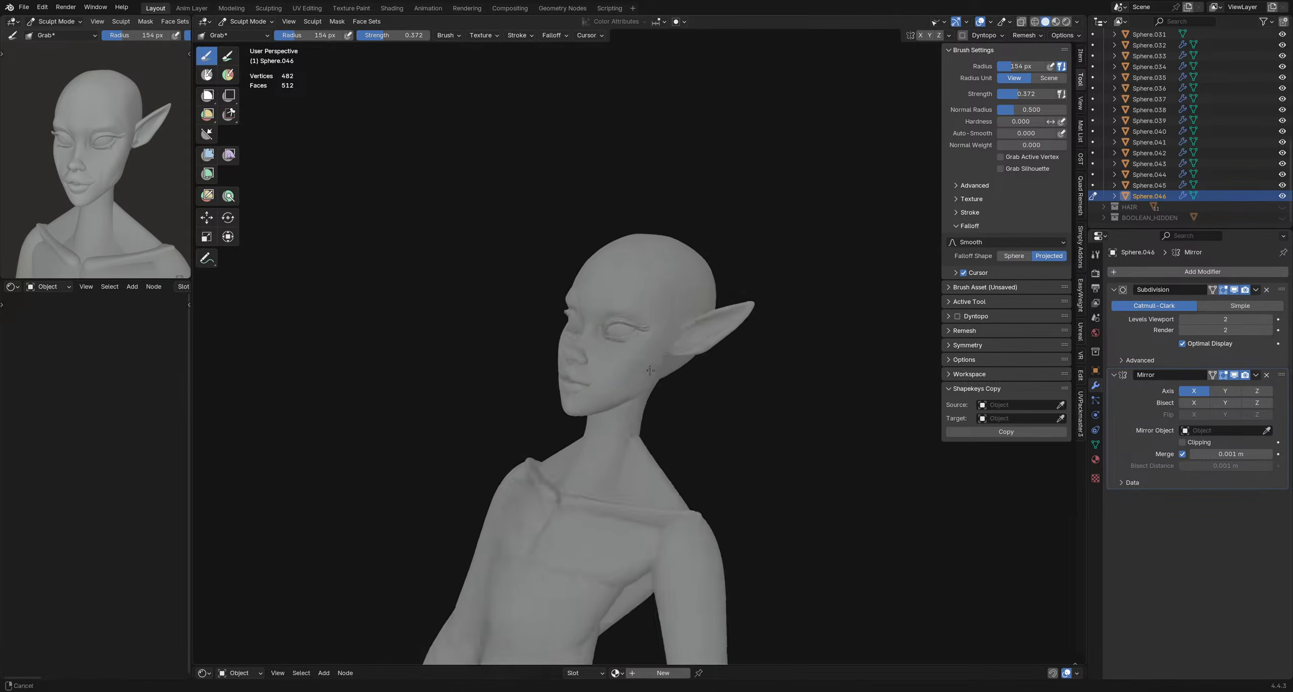
scroll(699, 339, up, 2)
key(f)
click(707, 337)
drag(704, 320, 712, 316)
mouse_move(616, 380)
middle_down()
mouse_move(649, 387)
mouse_move(637, 391)
middle_up()
scroll(637, 391, down, 3)
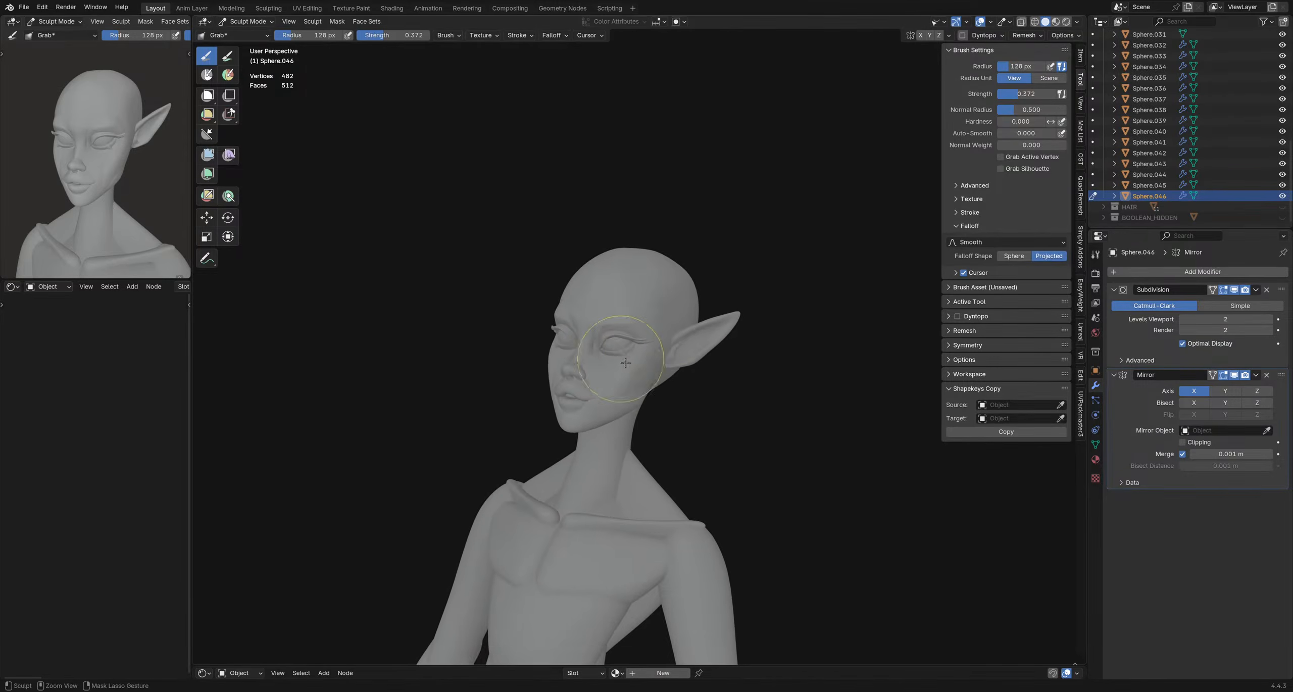
- Nudge the wing's outer tip upward and outward with the Grab brush at 93 px
mouse_move(636, 342)
middle_down()
mouse_move(656, 328)
mouse_move(641, 381)
mouse_move(706, 377)
mouse_move(674, 295)
middle_up()
key(f)
click(675, 318)
key(f)
click(674, 337)
drag(656, 310, 667, 305)
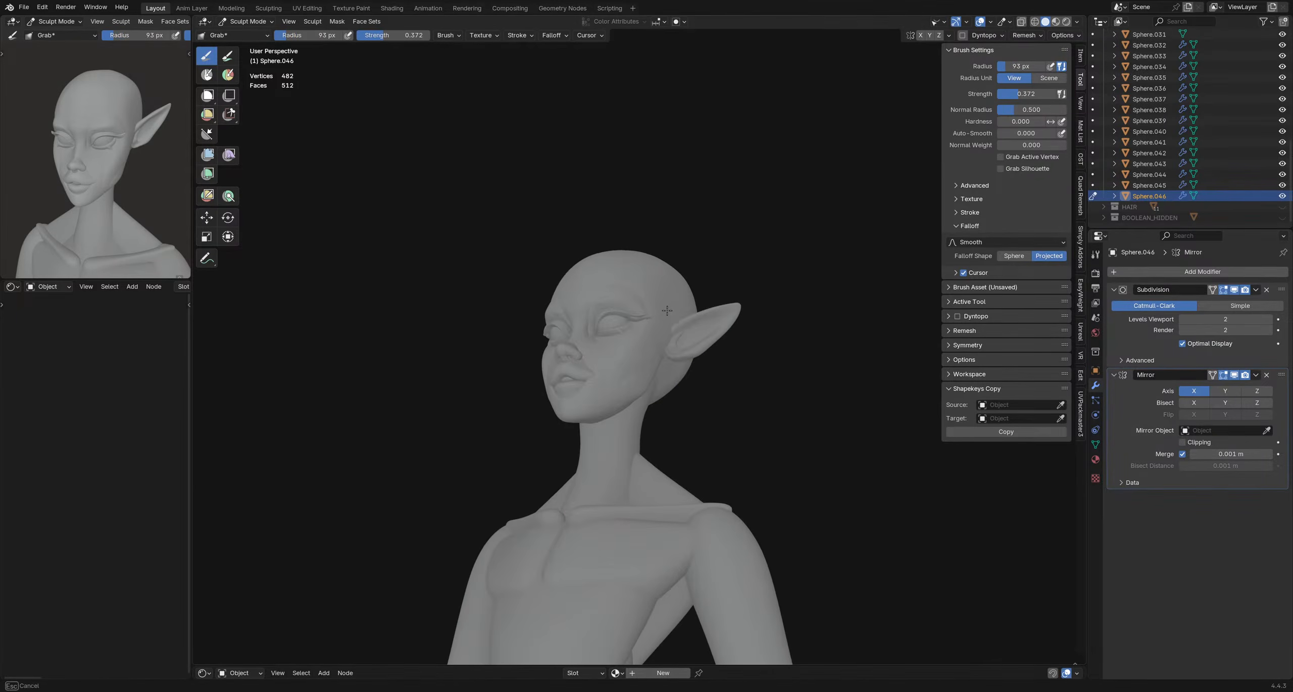
- Fine-tune the wing where it leaves the outer eye corner with the Grab brush at 98 px
mouse_move(664, 337)
middle_down()
mouse_move(649, 358)
mouse_move(644, 349)
mouse_move(657, 363)
mouse_move(644, 349)
middle_up()
key(f)
click(656, 346)
key(f)
click(639, 333)
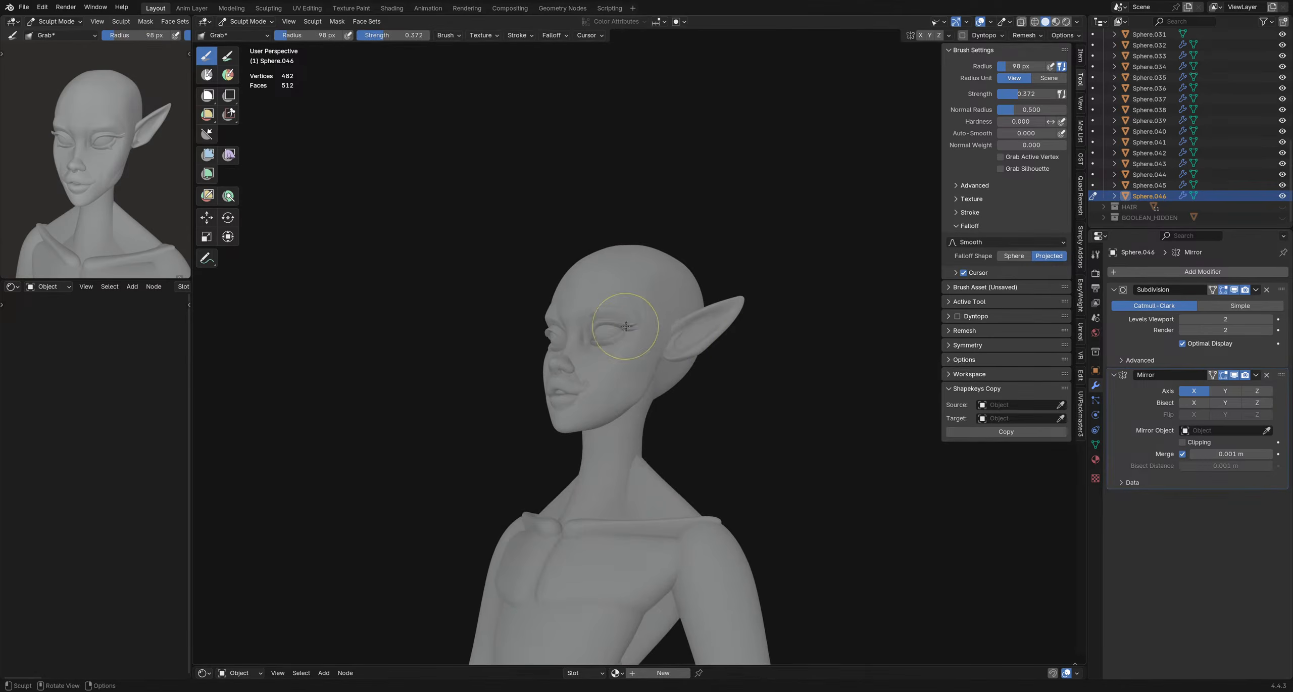
mouse_move(628, 381)
middle_down()
mouse_move(675, 427)
mouse_move(669, 404)
mouse_move(706, 370)
middle_up()
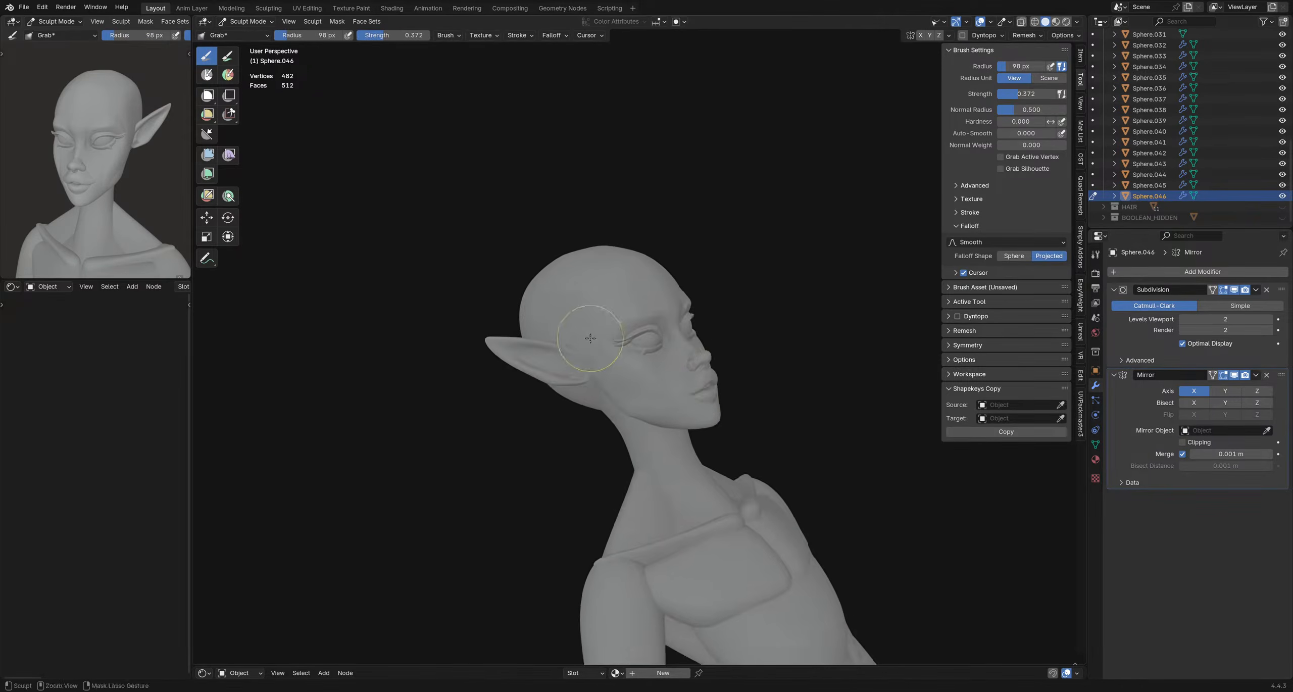
- Switch sculpting to the upper eyelid and thicken its outer section with the Inflate/Deflate brush at 61 px and 0.500 strength
ctrl+middle_drag(590, 338, 661, 406)
key(f)
click(649, 367)
key(alt+q)
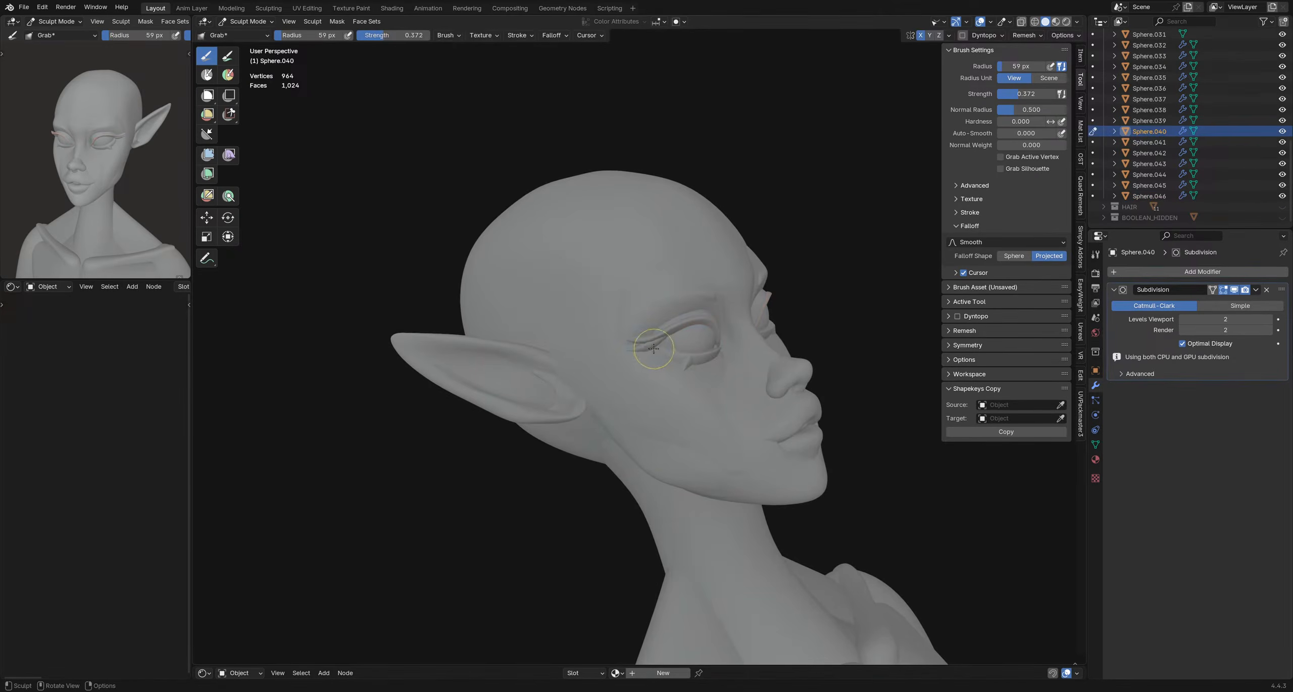
key(i)
mouse_move(642, 349)
middle_down()
mouse_move(510, 356)
mouse_move(585, 349)
mouse_move(657, 272)
mouse_move(674, 291)
middle_up()
mouse_move(632, 310)
middle_down()
mouse_move(776, 365)
mouse_move(655, 316)
mouse_move(648, 285)
middle_up()
middle_drag(648, 285, 642, 259)
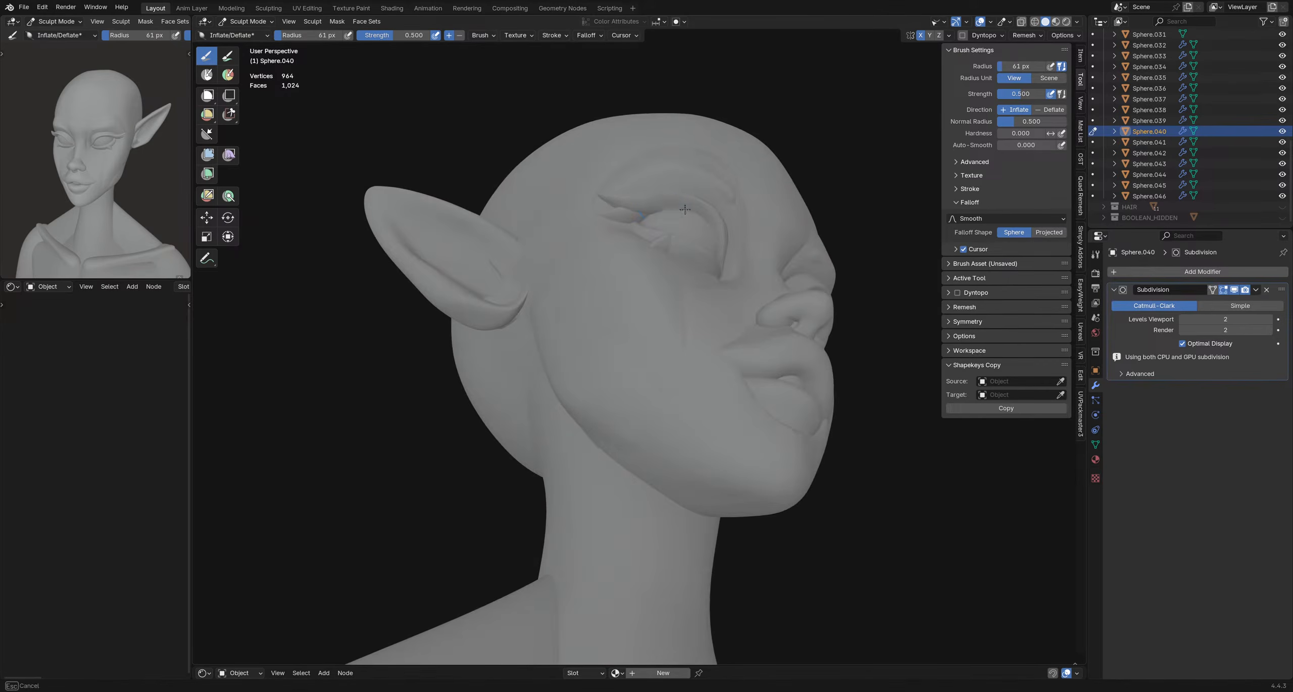
drag(697, 217, 702, 220)
mouse_move(702, 221)
middle_down()
mouse_move(623, 298)
mouse_move(600, 310)
mouse_move(583, 298)
middle_up()
ctrl+middle_drag(584, 298, 596, 356)
middle_drag(596, 356, 536, 335)
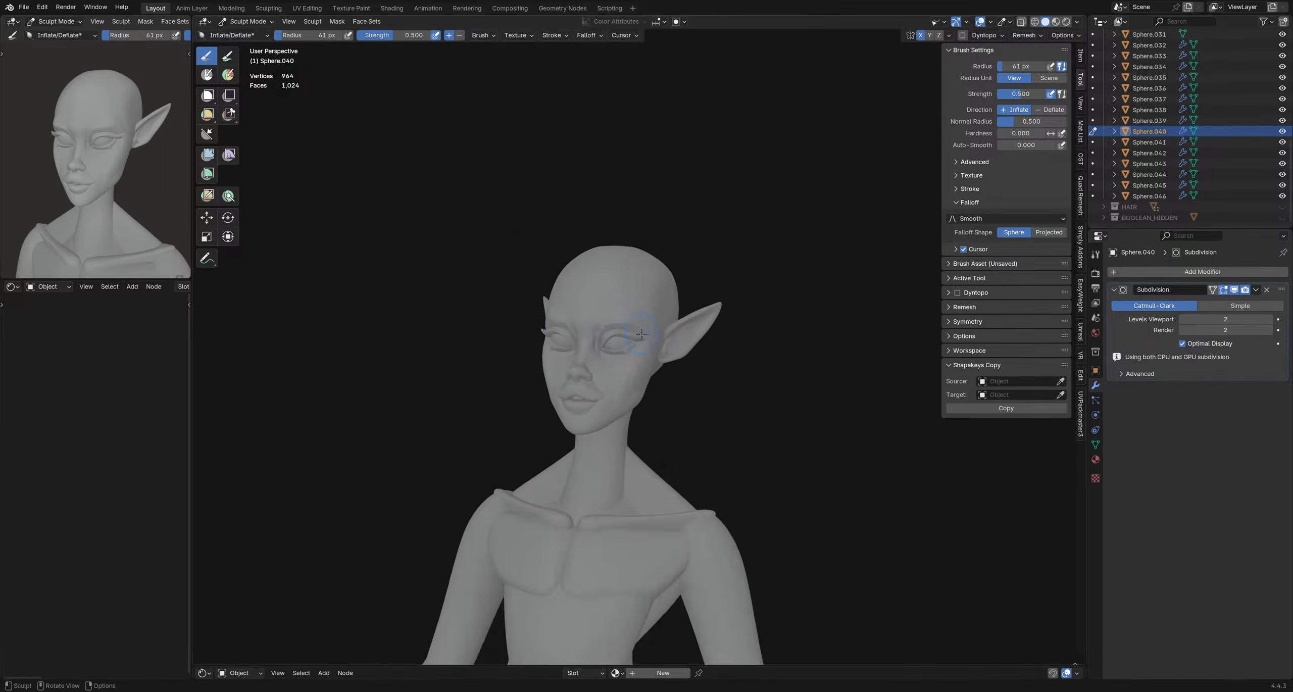
mouse_move(652, 351)
ctrl+middle_down()
mouse_move(641, 309)
mouse_move(573, 334)
ctrl+middle_up()
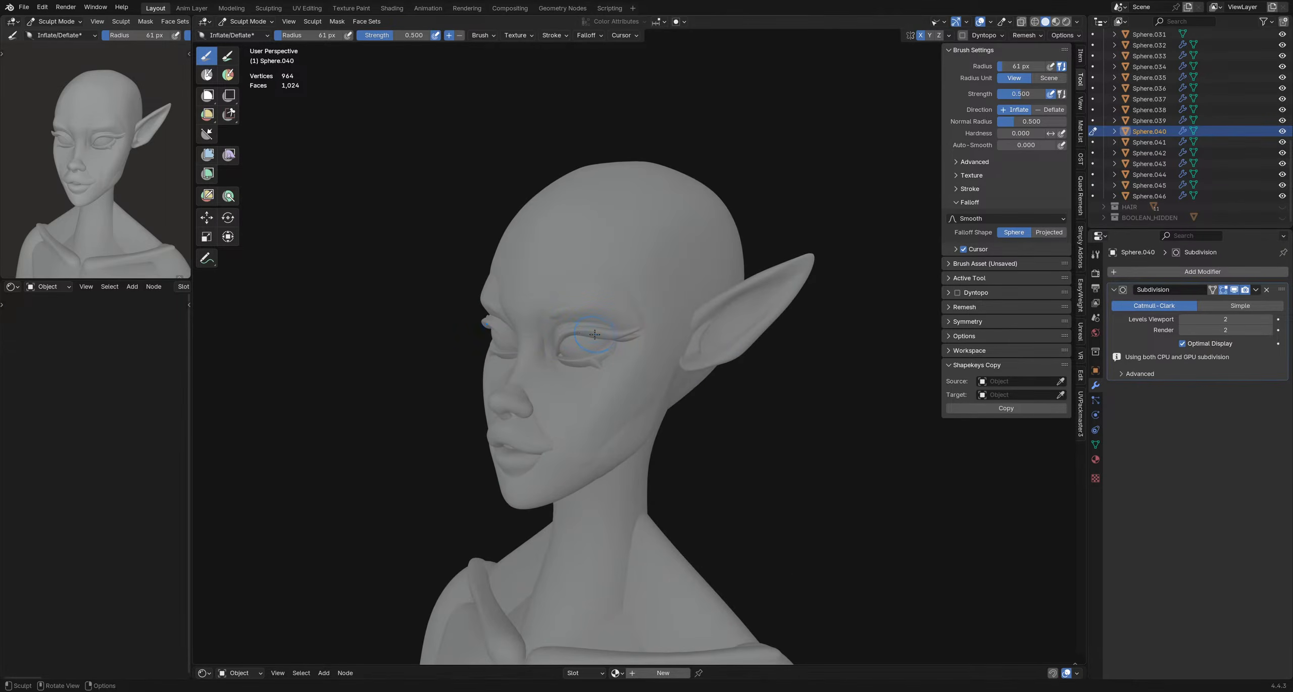
- Flatten the upper eyelid's surface with the Scrape/Fill brush at 33 px and 0.700 strength
key(c)
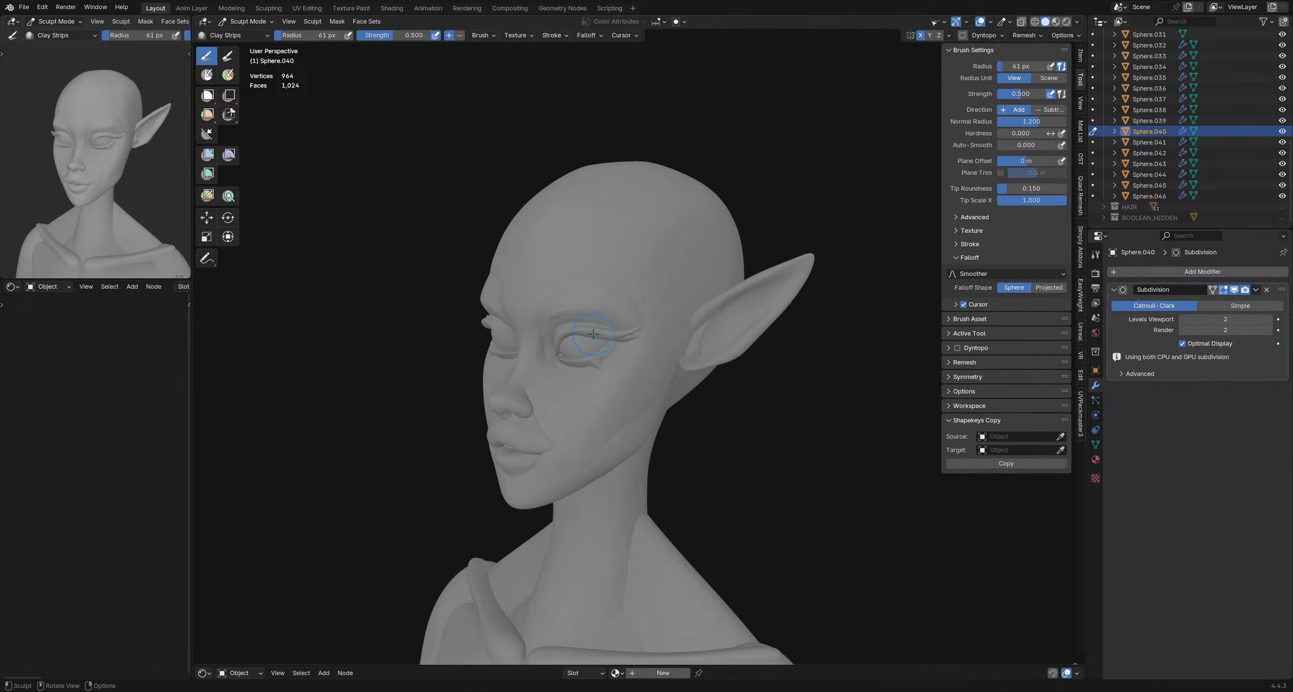
key(shift+t)
key(f)
click(596, 335)
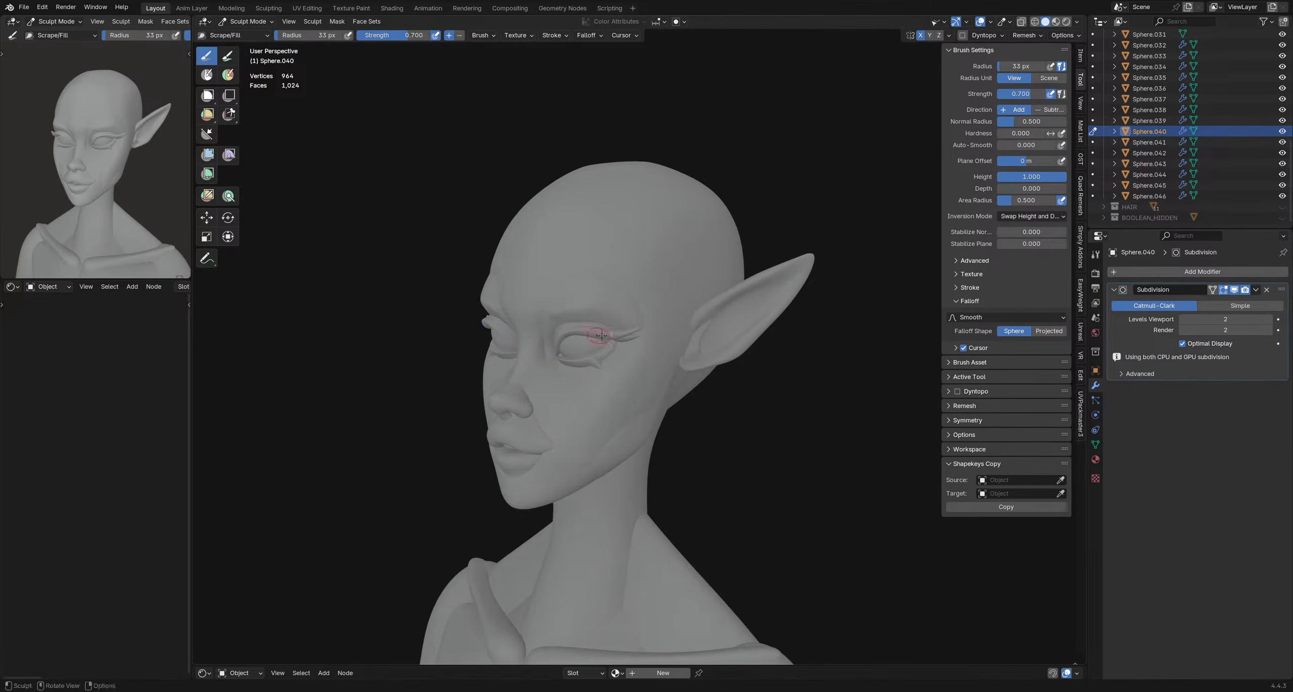
mouse_move(601, 334)
middle_down()
mouse_move(659, 297)
mouse_move(626, 331)
mouse_move(713, 346)
mouse_move(594, 342)
middle_up()
scroll(594, 343, up, 3)
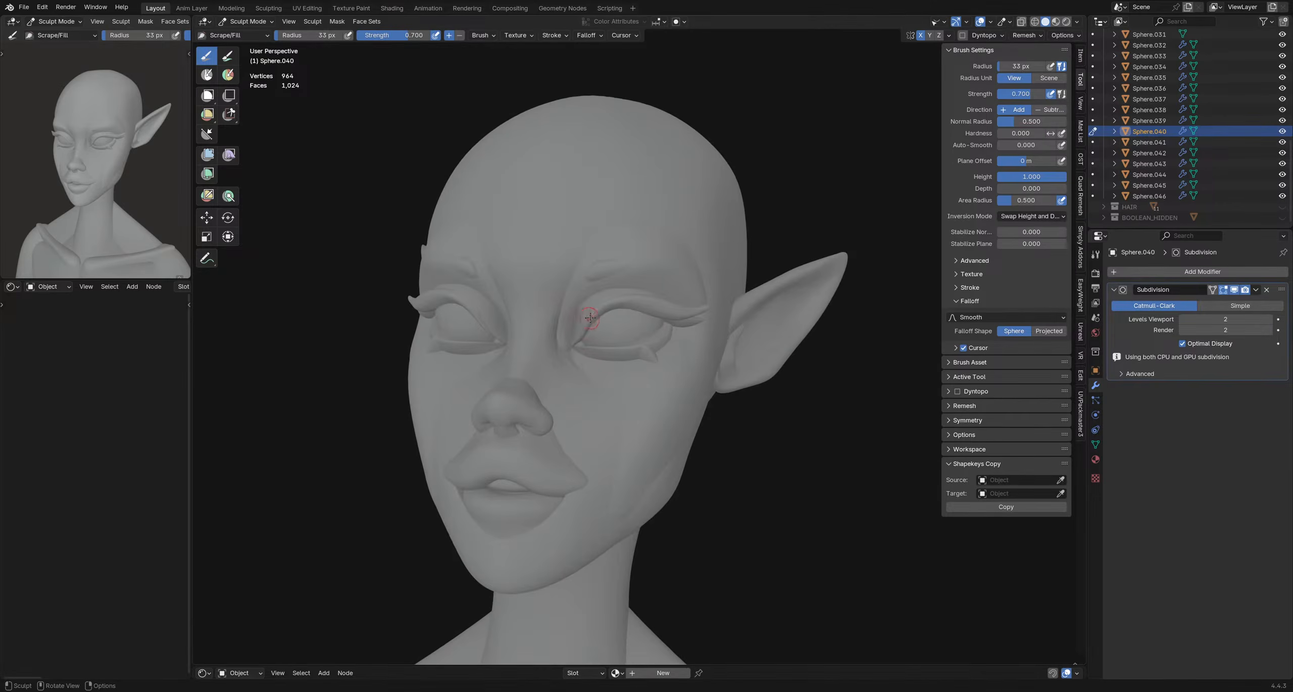
- Switch sculpting to the wing and flatten its surface with the Scrape/Fill brush at 109 px
mouse_move(681, 314)
middle_down()
mouse_move(505, 383)
mouse_move(520, 331)
mouse_move(588, 283)
mouse_move(573, 306)
mouse_move(618, 326)
middle_up()
key(alt+q)
key(f)
click(657, 327)
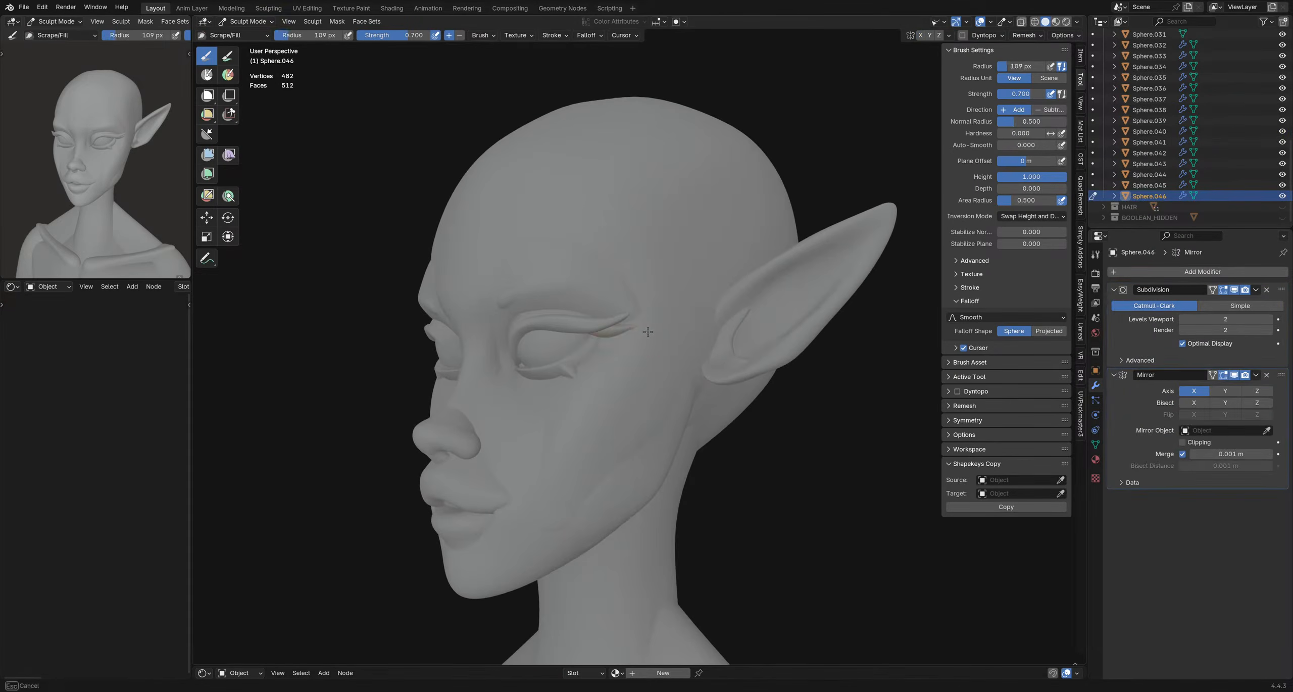
key(ctrl+Tab)
key(ctrl+Tab)
- Reposition the wing along the temple using the Grab brush at 153 px and 144 px
key(g)
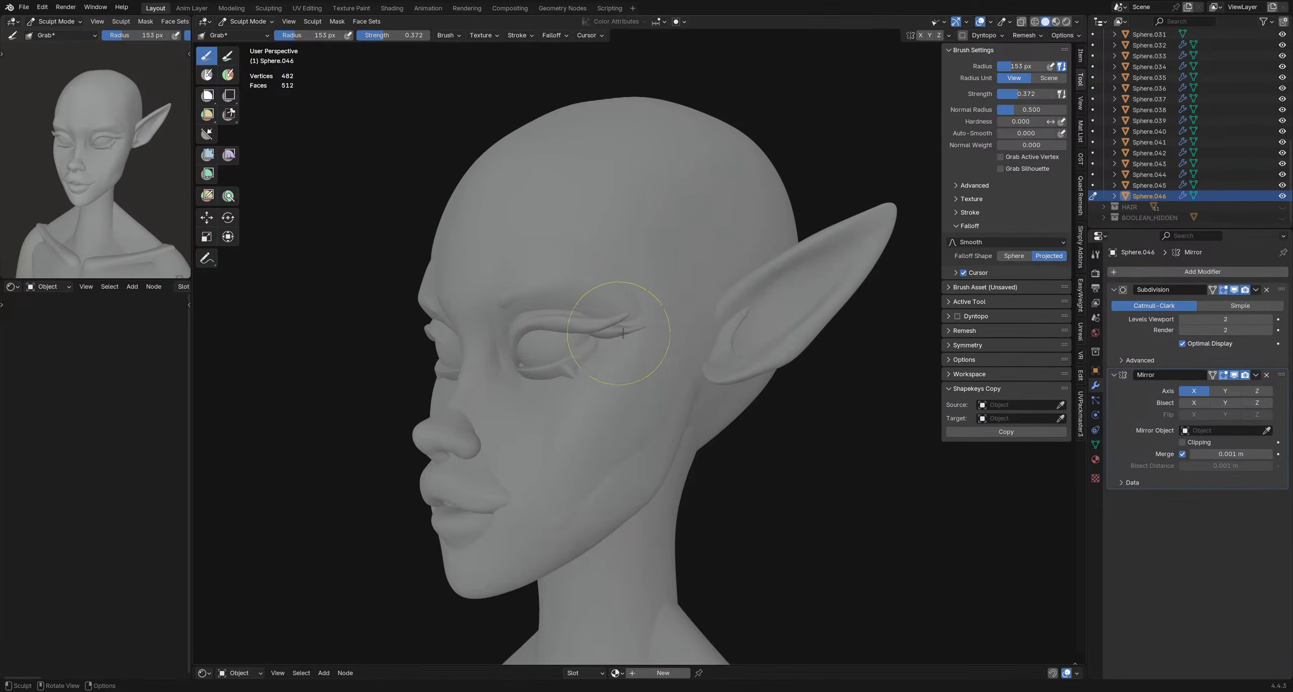
middle_drag(590, 342, 603, 342)
key(f)
click(664, 344)
drag(612, 358, 624, 345)
mouse_move(624, 346)
middle_down()
mouse_move(639, 321)
mouse_move(778, 360)
mouse_move(567, 380)
middle_up()
scroll(628, 312, down, 4)
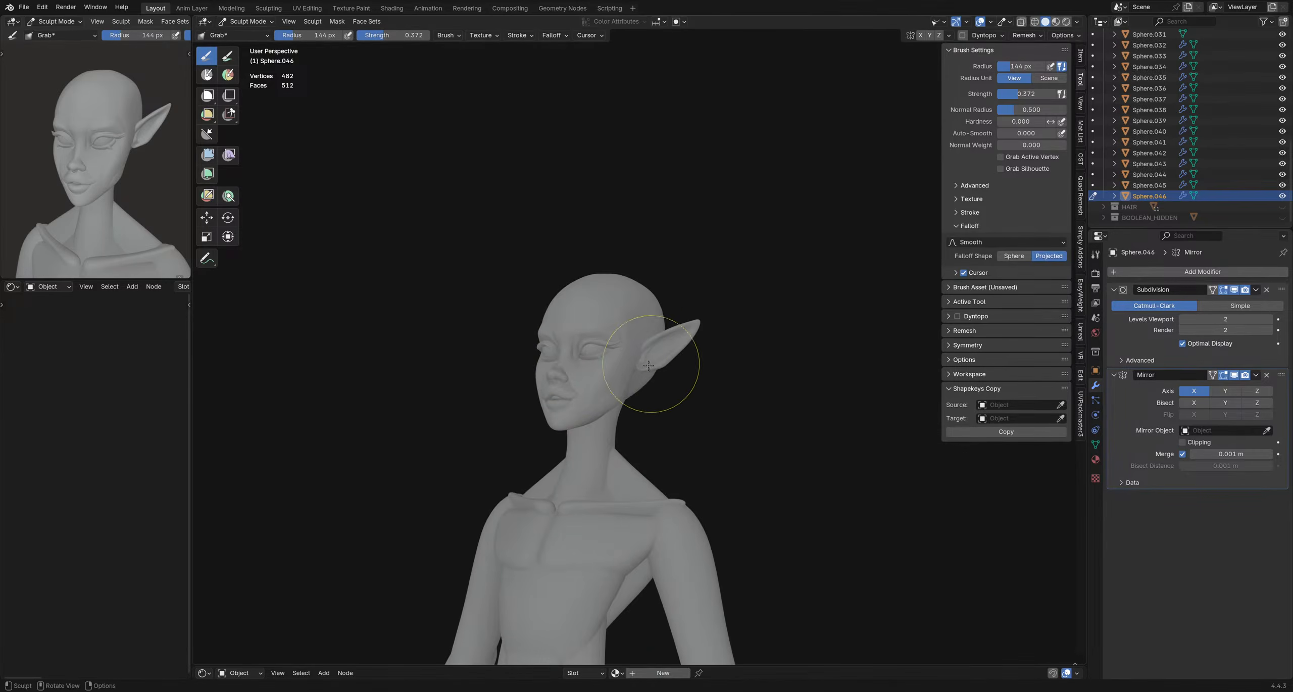
- Switch sculpting to the upper eyelid, grab its outer end at 72 px, and sharpen it with Pinch/Magnify at 72 px and 101 px
middle_drag(666, 387, 770, 383)
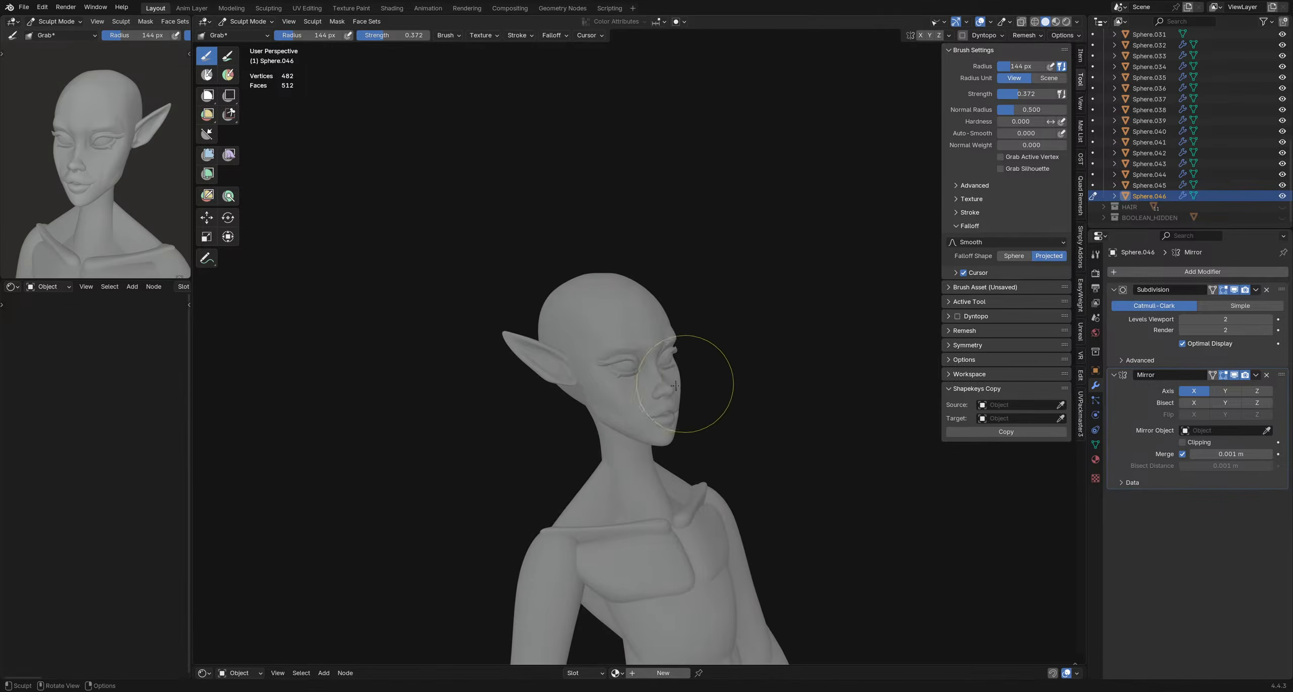
middle_drag(629, 343, 688, 326)
mouse_move(638, 485)
ctrl+middle_down()
mouse_move(650, 367)
mouse_move(685, 377)
mouse_move(631, 368)
ctrl+middle_up()
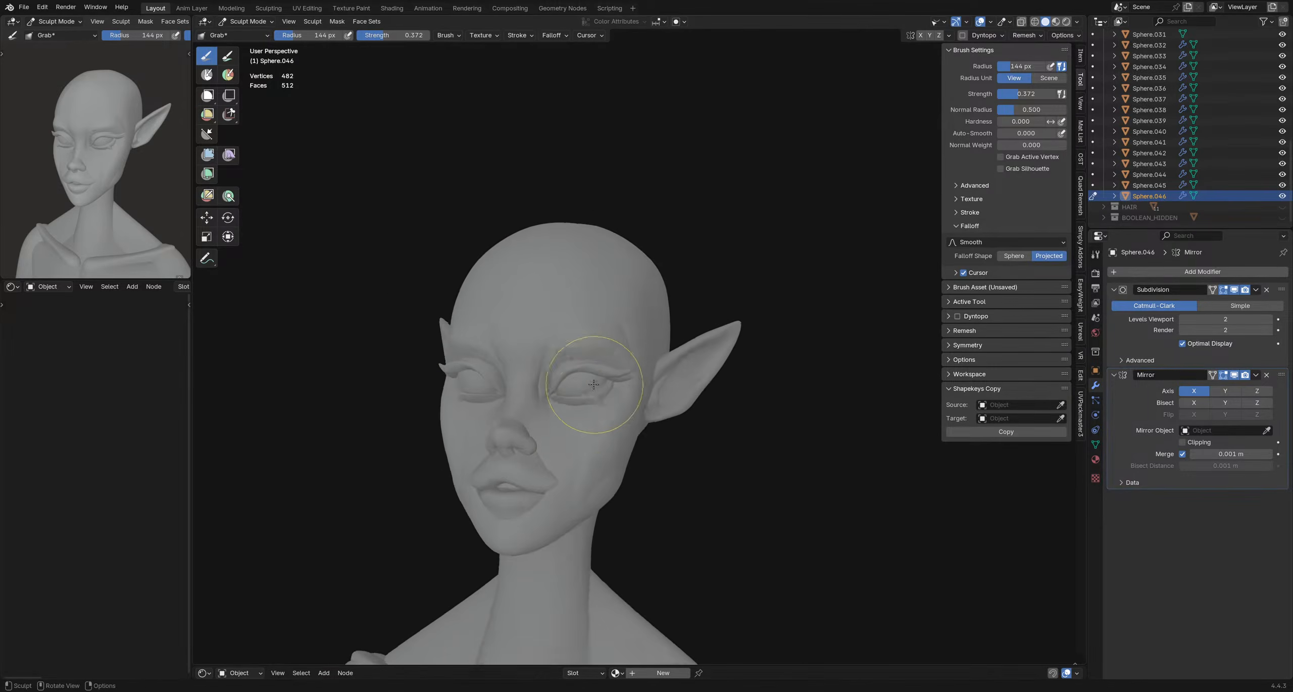
scroll(593, 360, up, 3)
key(alt+q)
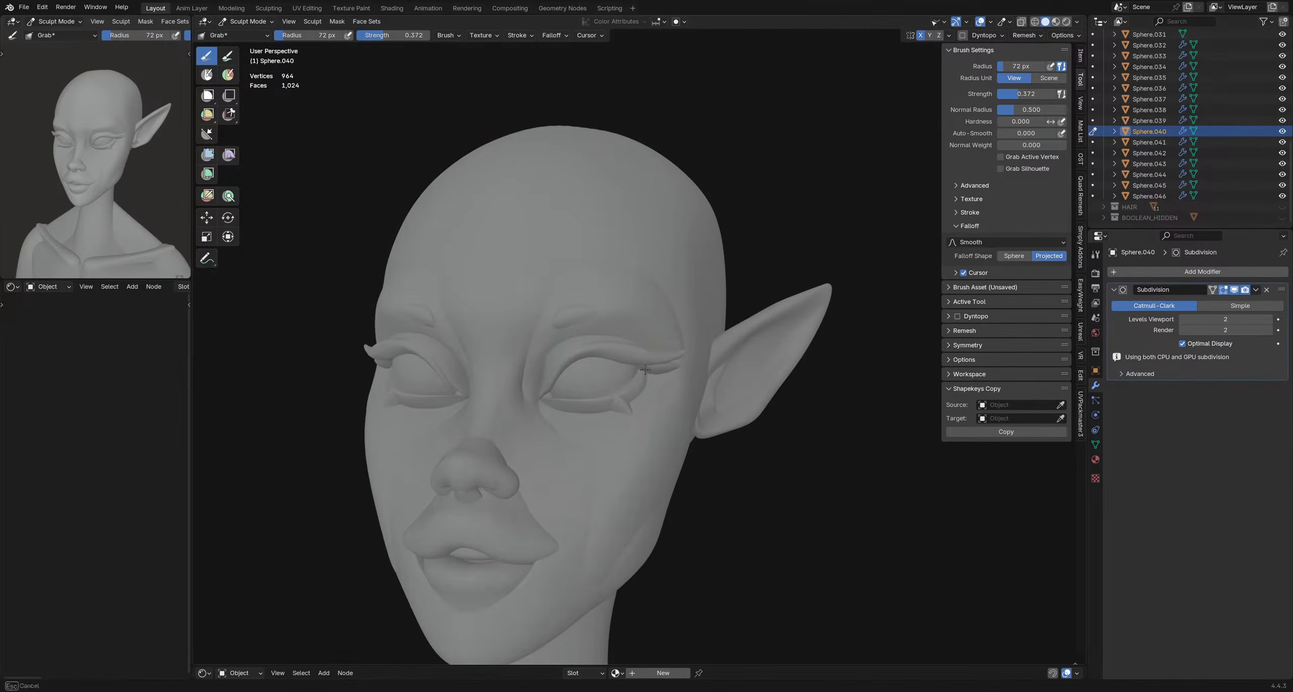
key(p)
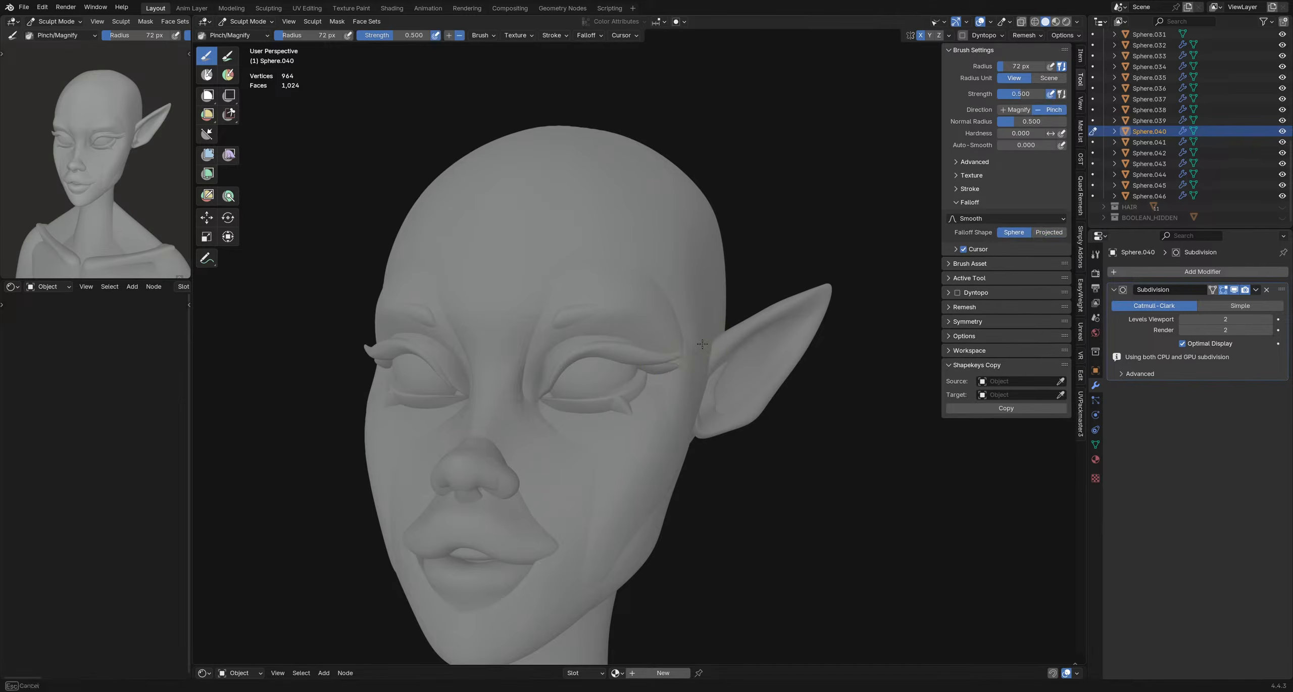
drag(702, 344, 697, 345)
key(f)
click(695, 345)
key(f)
click(693, 346)
mouse_move(670, 357)
middle_down()
mouse_move(709, 329)
mouse_move(649, 336)
mouse_move(627, 309)
mouse_move(709, 328)
middle_up()
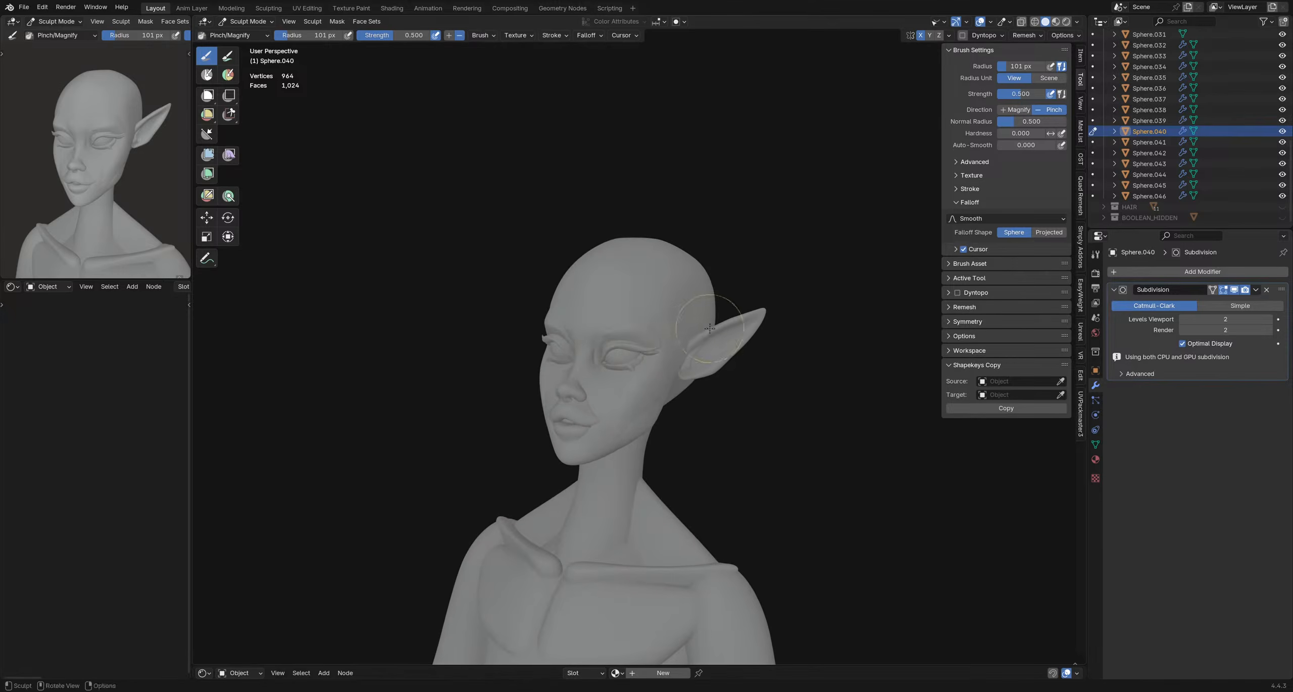
- Reshape the upper eyelid with the Grab brush at 100 px and 113 px
mouse_move(592, 342)
middle_down()
mouse_move(603, 320)
mouse_move(635, 340)
middle_up()
key(g)
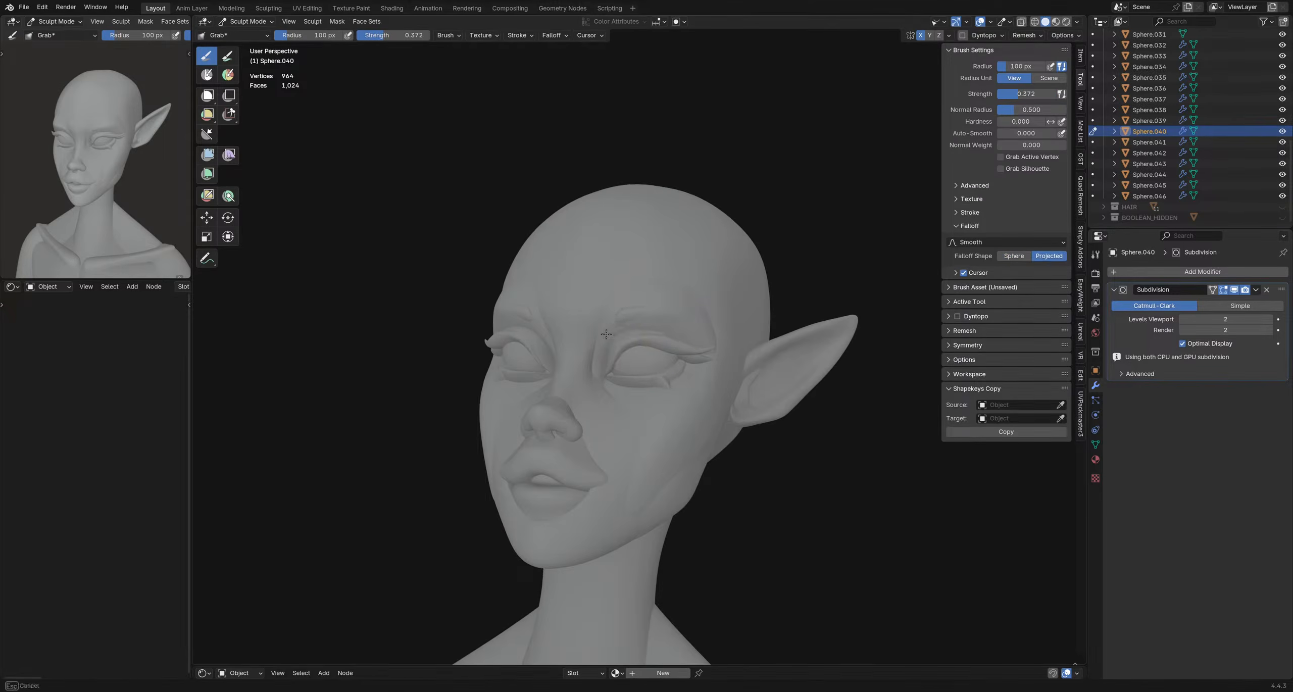
key(f)
click(658, 359)
middle_drag(657, 359, 636, 370)
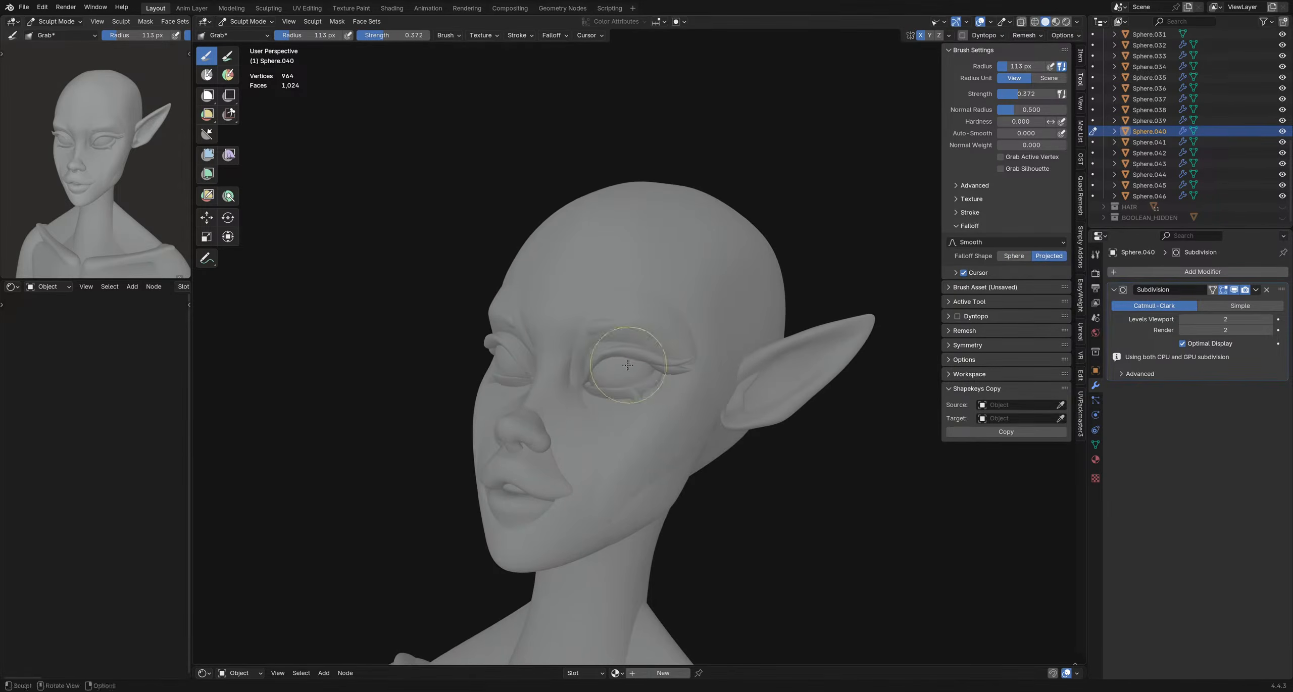
- Refine the upper eyelid's curve from the front and side using the Grab brush at 96 px and 73 px
middle_drag(615, 368, 647, 352)
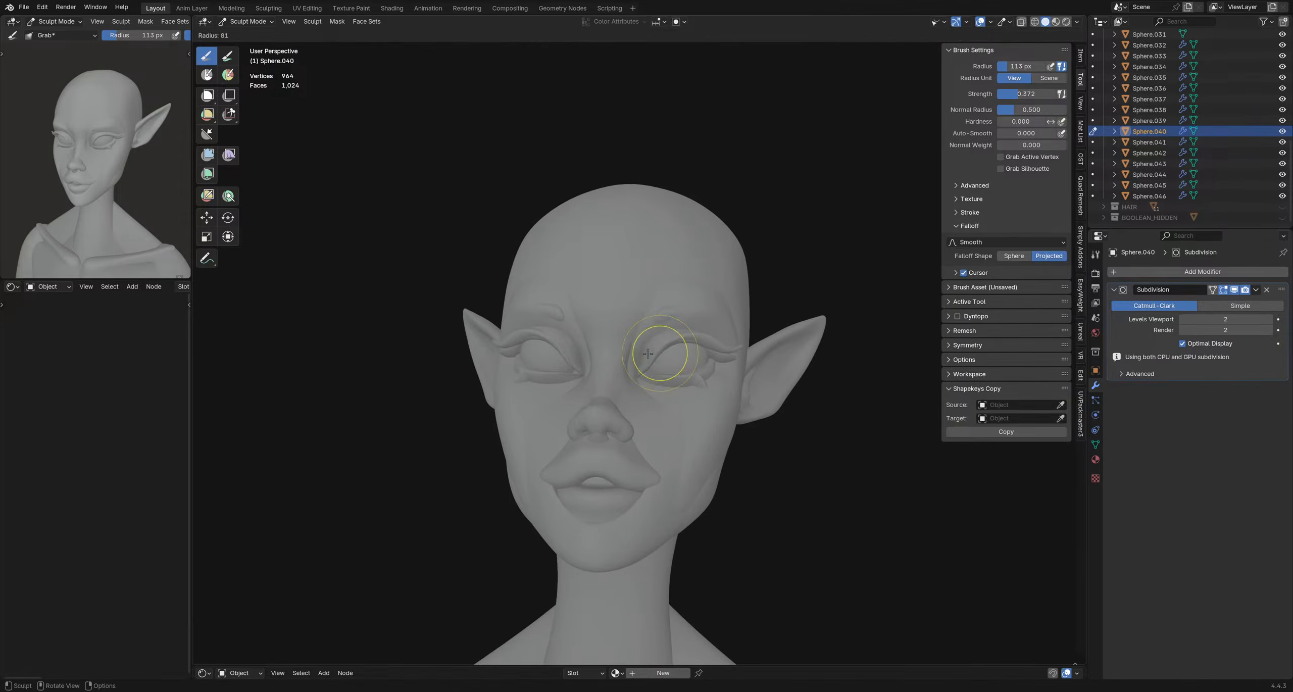
key(f)
key(f)
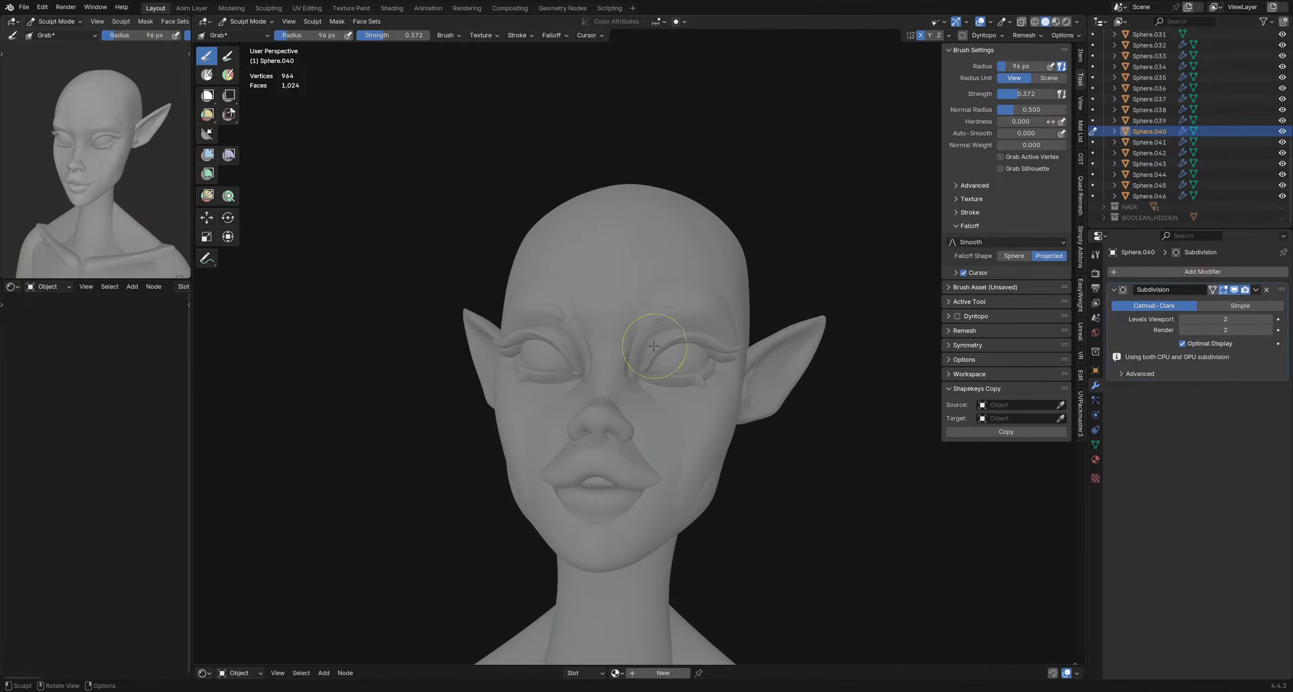
click(692, 343)
mouse_move(692, 343)
middle_down()
mouse_move(651, 342)
mouse_move(632, 357)
middle_up()
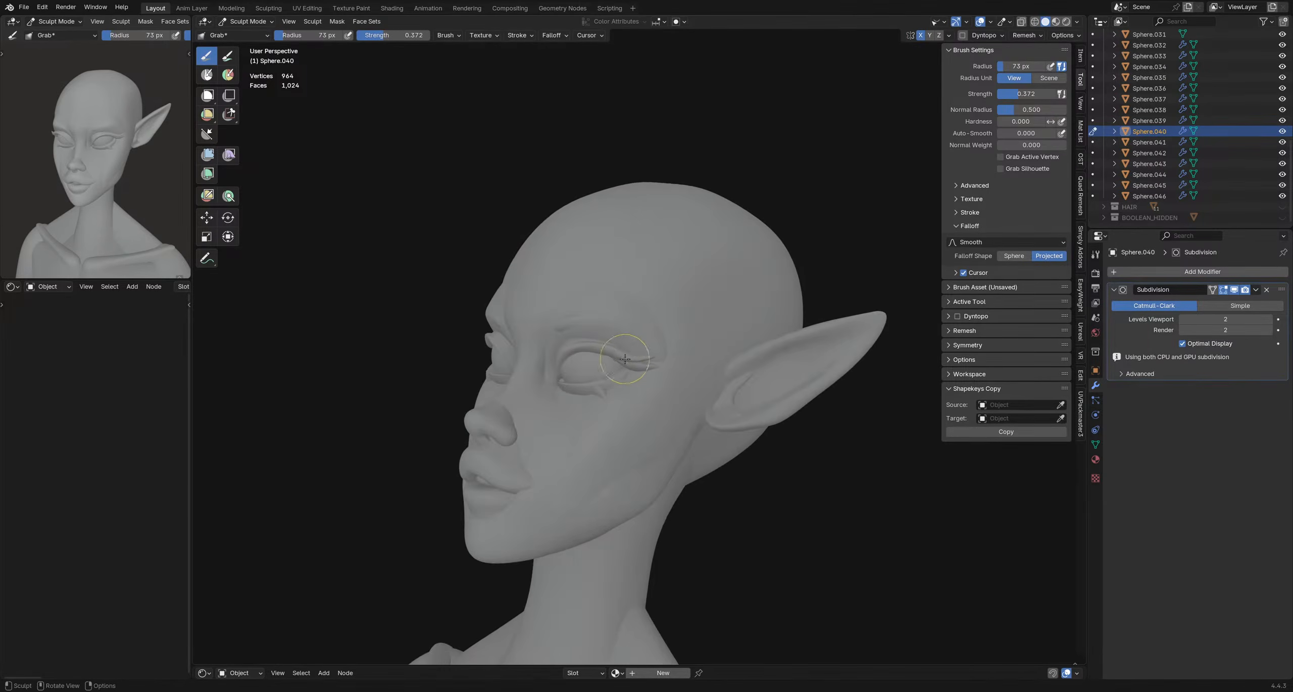
- Switch sculpting to the wing at the outer eye corner and adjust it with the Grab brush at 181 px
key(alt+q)
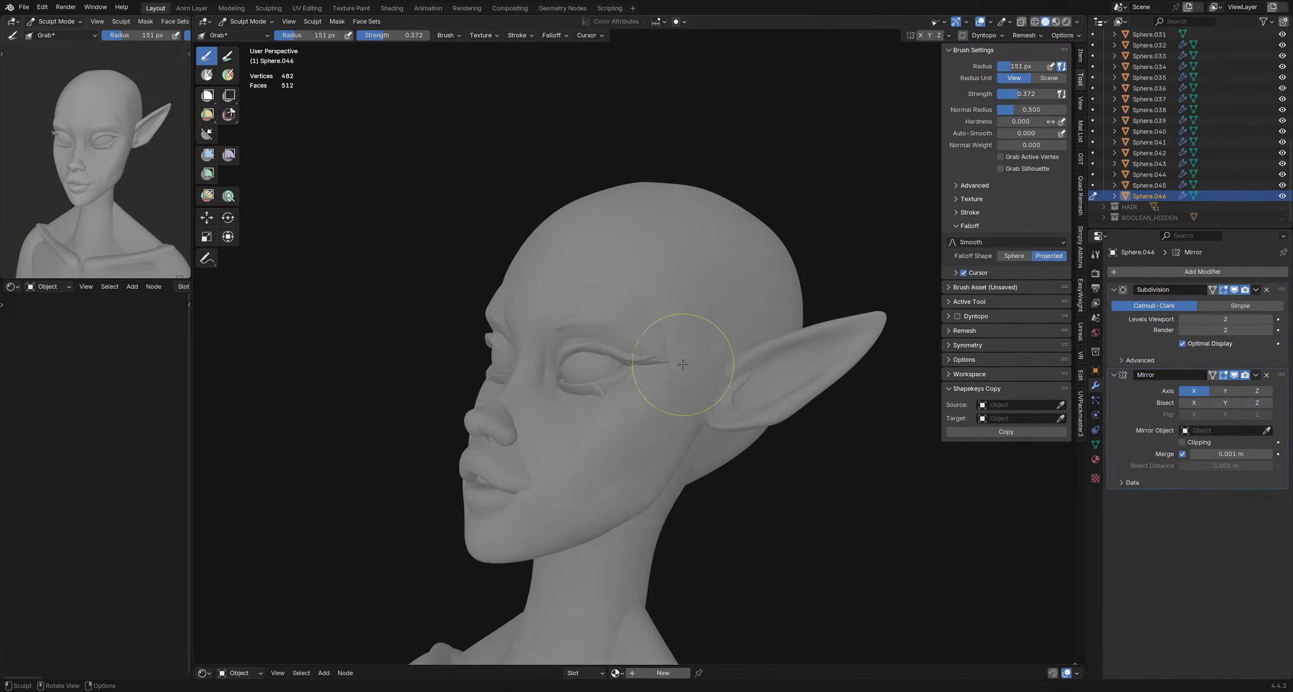
mouse_move(683, 365)
middle_down()
mouse_move(672, 356)
mouse_move(833, 376)
mouse_move(591, 371)
mouse_move(695, 373)
mouse_move(674, 430)
mouse_move(651, 334)
mouse_move(644, 345)
middle_up()
scroll(684, 349, down, 4)
scroll(673, 432, up, 4)
scroll(656, 338, up, 3)
key(alt+q)
key(alt+q)
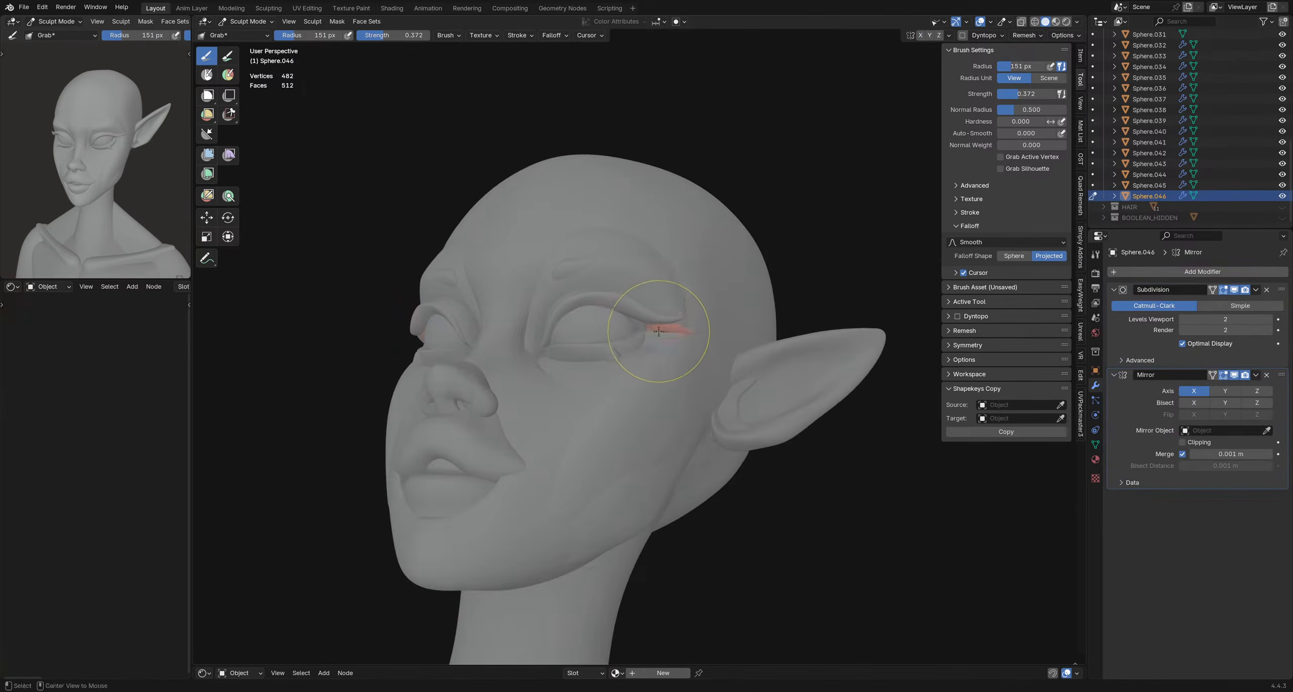
key(f)
click(706, 332)
drag(622, 334, 619, 334)
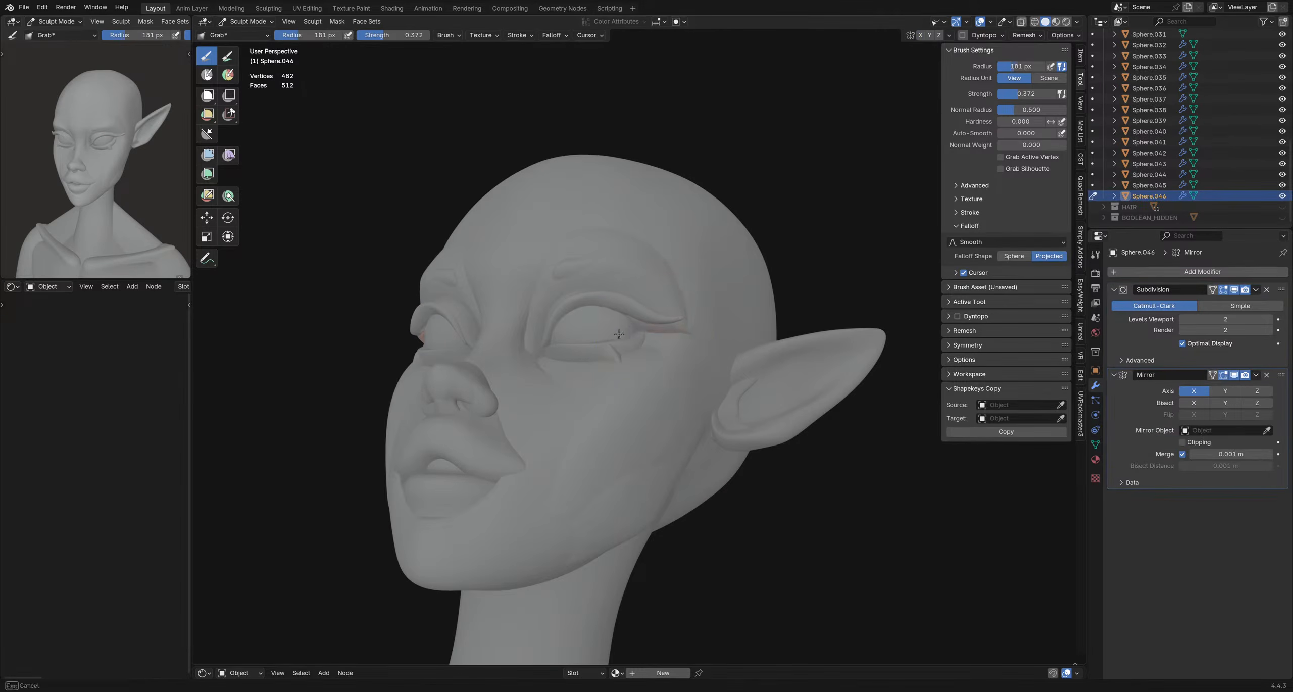
- Refine the wing's placement along the temple with the Grab brush at 219 px
key(f)
click(653, 336)
mouse_move(653, 337)
middle_down()
mouse_move(596, 326)
mouse_move(614, 321)
mouse_move(613, 361)
mouse_move(646, 400)
mouse_move(601, 276)
mouse_move(560, 353)
mouse_move(603, 383)
middle_up()
scroll(603, 383, up, 5)
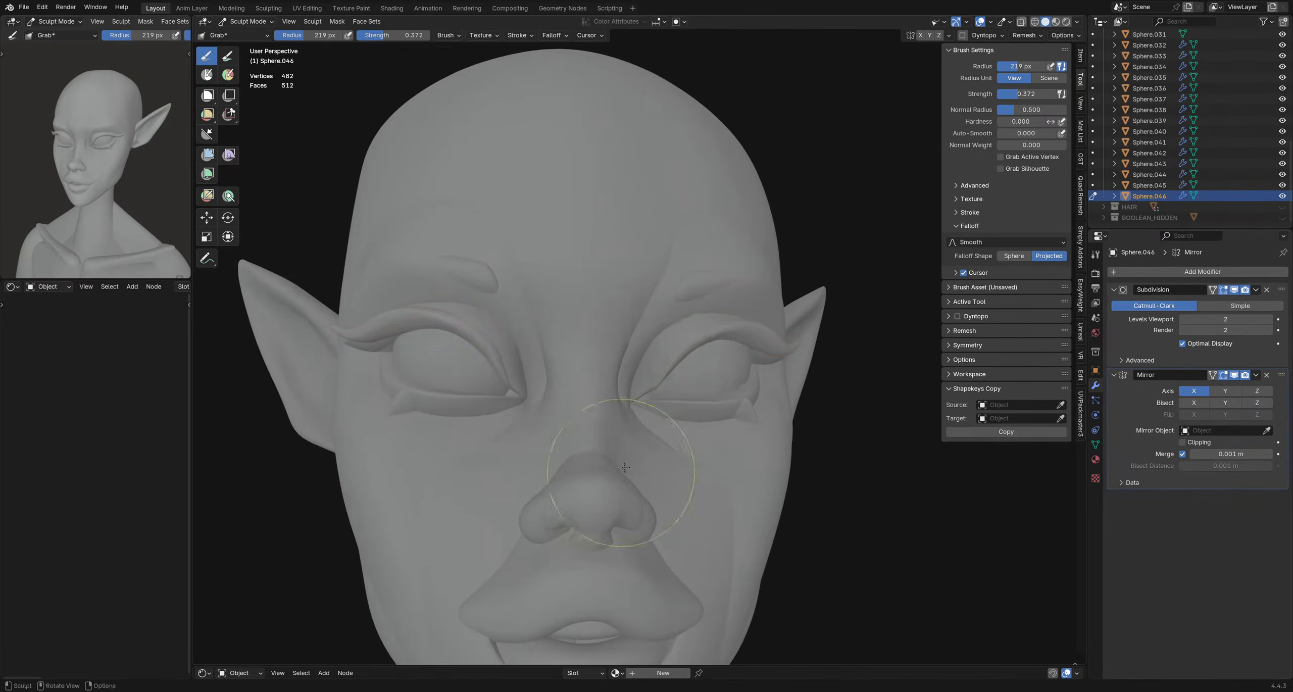
- Switch sculpting to the upper eyelid and reshape its inner end with the Grab brush at 93 px and 169 px
key(alt+q)
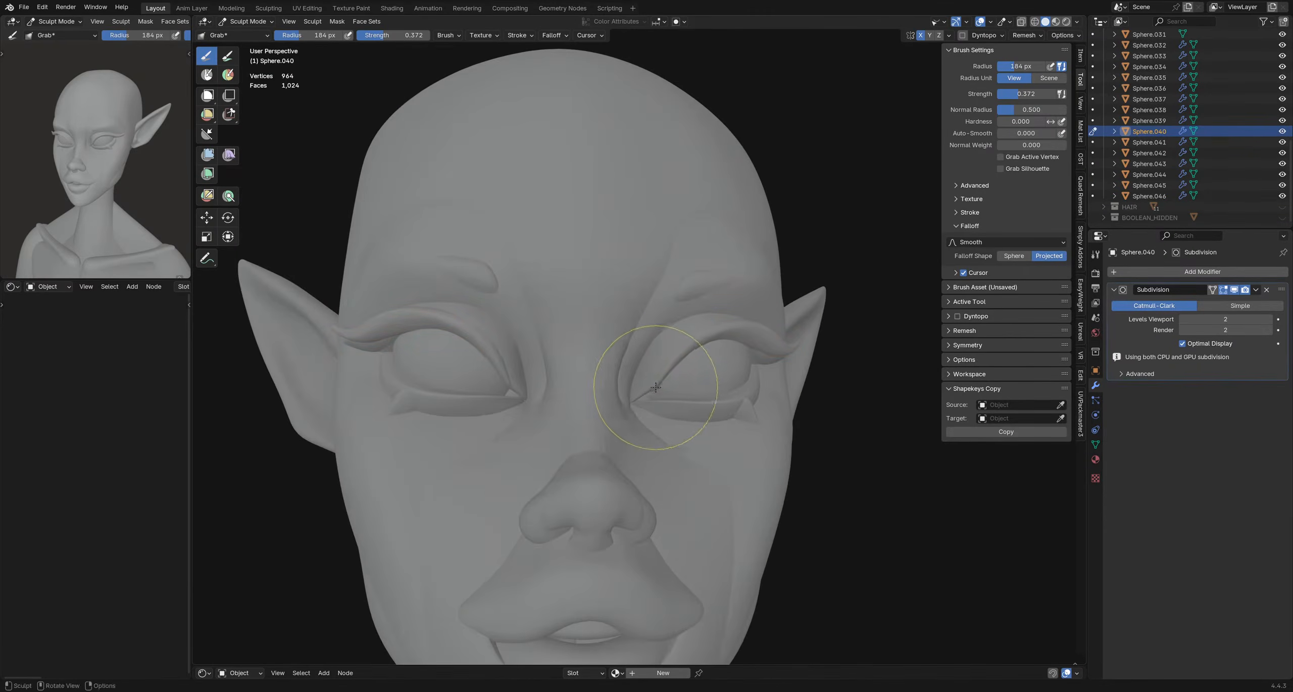
middle_drag(655, 387, 640, 382)
key(f)
click(611, 382)
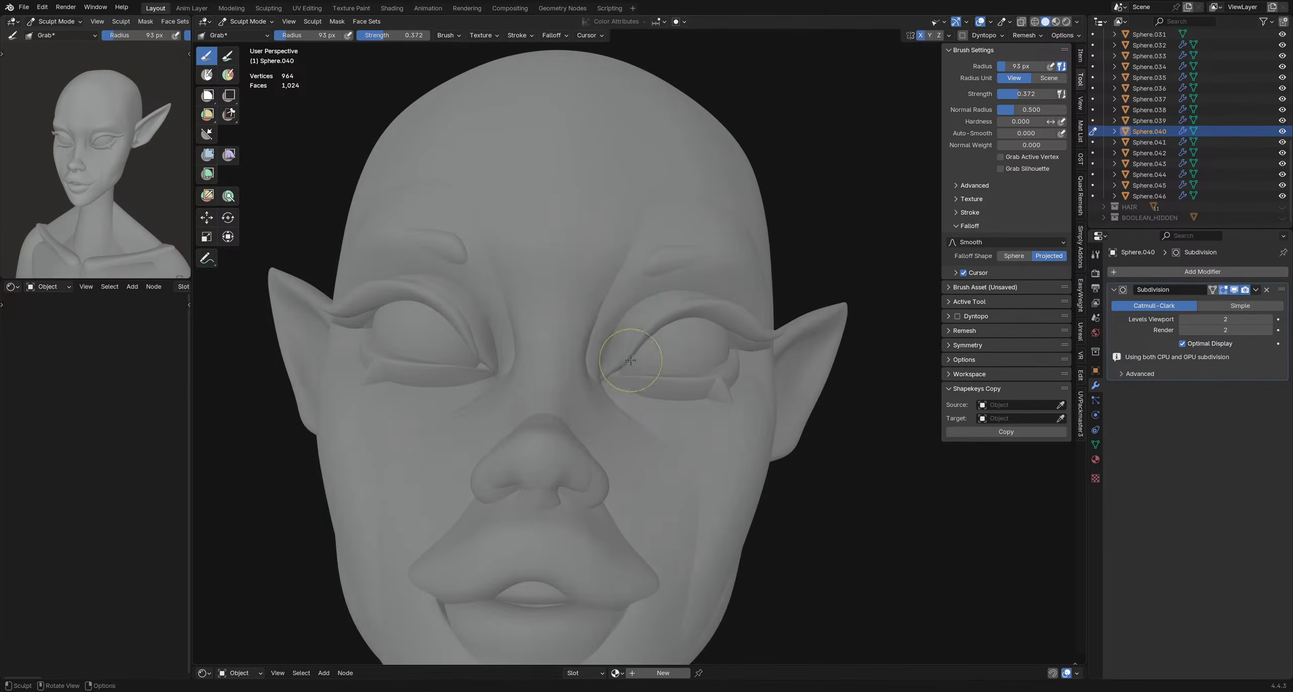
key(f)
click(620, 371)
key(f)
click(625, 370)
- Refine the upper eyelid's curve with the Grab brush at 90 px and 82 px, checking it from several angles
scroll(635, 358, down, 6)
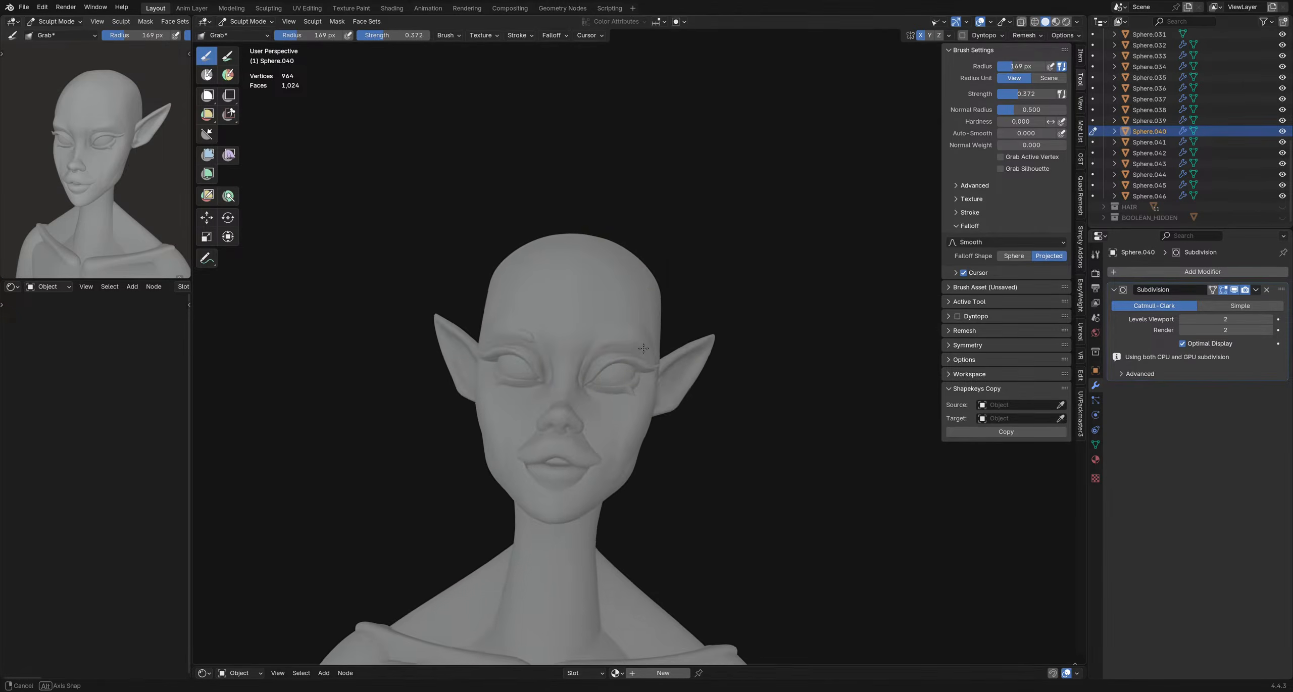
key(f)
click(581, 369)
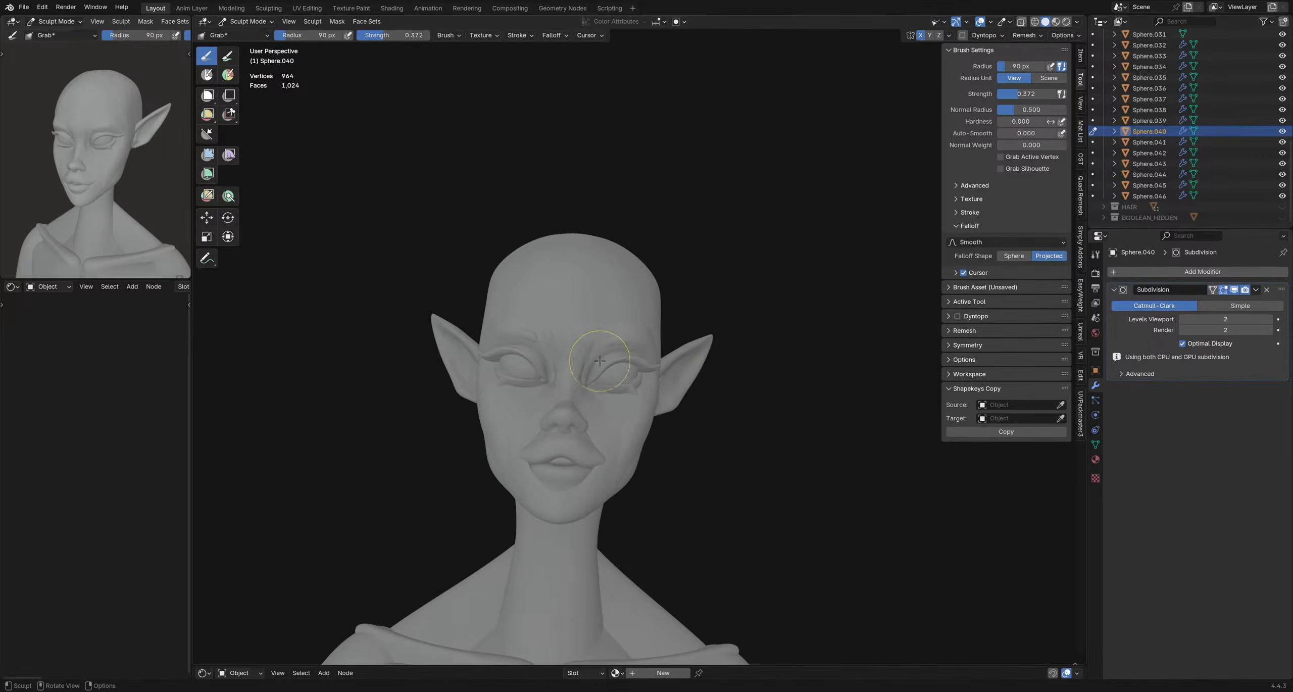
middle_drag(581, 371, 601, 389)
ctrl+middle_drag(561, 436, 553, 397)
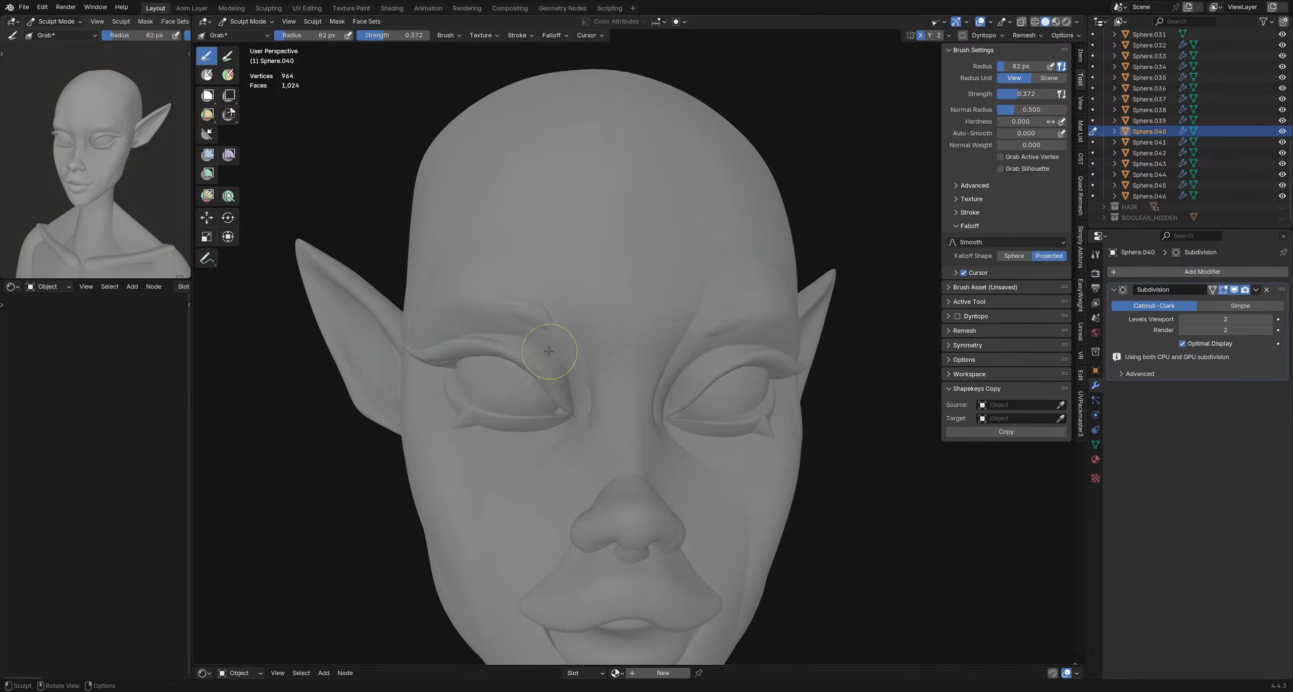
middle_drag(549, 351, 480, 351)
ctrl+middle_drag(519, 290, 523, 341)
mouse_move(526, 349)
middle_down()
mouse_move(587, 379)
mouse_move(579, 312)
middle_up()
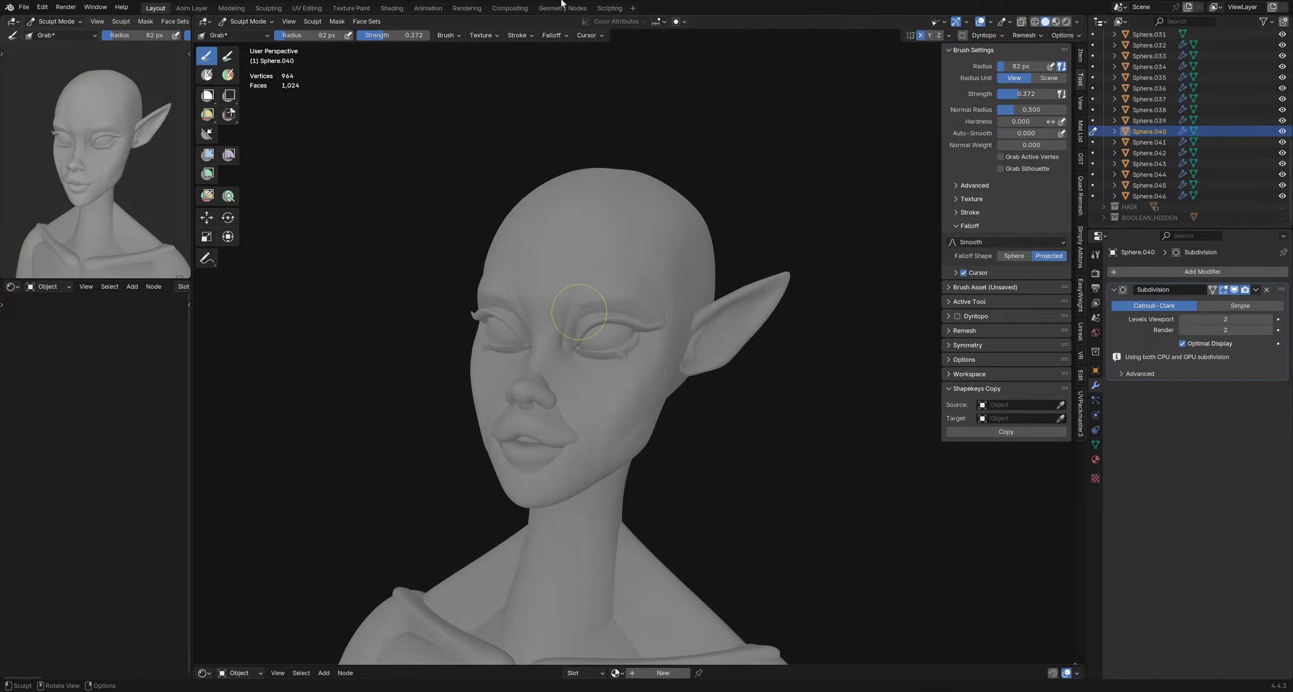
middle_drag(642, 349, 578, 337)
- Return to Object Mode, deselect the upper eyelid, and save the file explorationHead2.blend
key(ctrl+Tab)
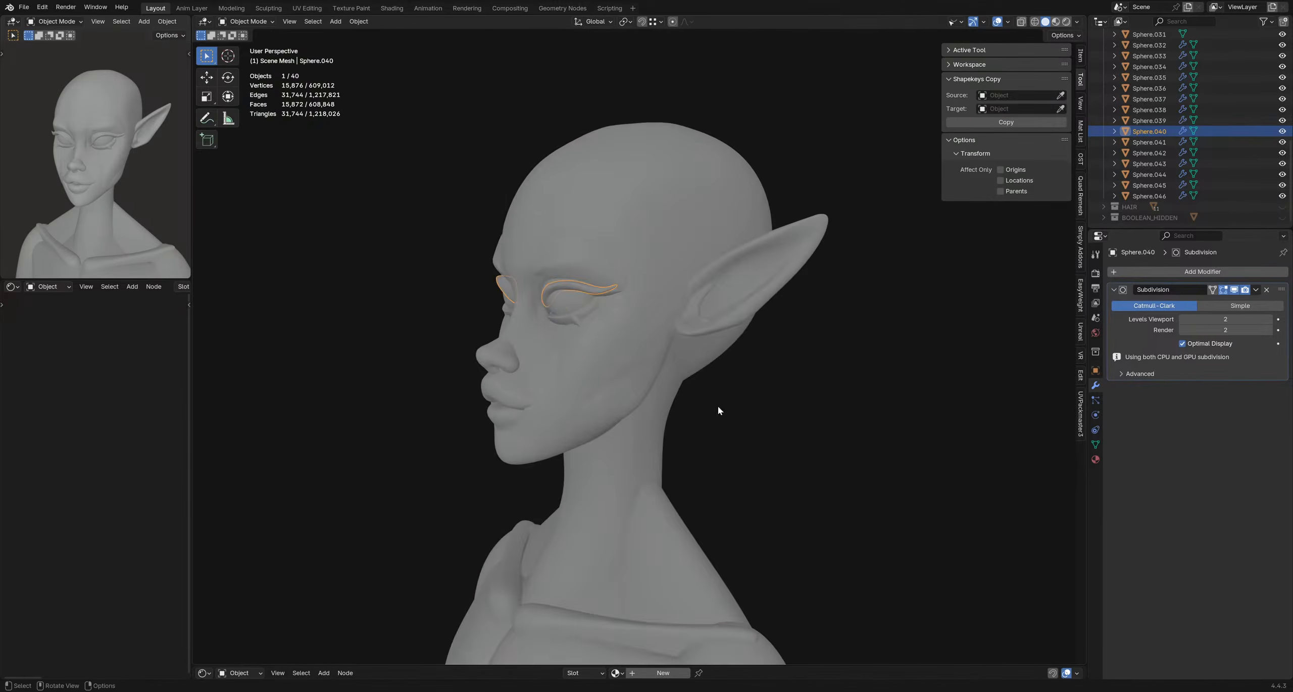
click(717, 406)
mouse_move(621, 404)
middle_down()
mouse_move(654, 407)
mouse_move(644, 355)
mouse_move(676, 362)
mouse_move(600, 365)
mouse_move(703, 372)
mouse_move(598, 383)
mouse_move(611, 385)
mouse_move(512, 365)
mouse_move(734, 370)
mouse_move(538, 366)
mouse_move(707, 361)
mouse_move(666, 372)
mouse_move(684, 398)
mouse_move(752, 403)
mouse_move(630, 450)
middle_up()
scroll(754, 400, up, 5)
key(ctrl+s)
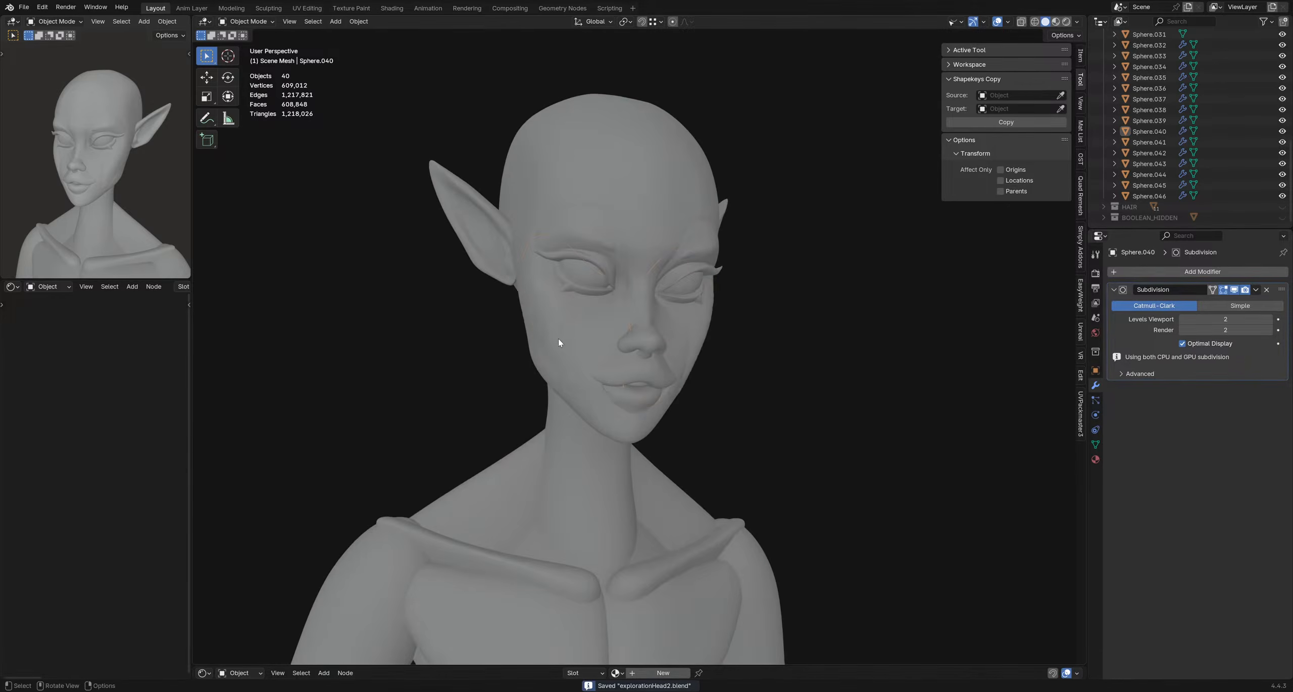
- Select the cheek piece, enter Sculpt Mode, and inflate it with the Inflate/Deflate brush at 139 px
click(595, 378)
mouse_move(595, 377)
middle_down()
mouse_move(652, 387)
mouse_move(691, 344)
mouse_move(641, 384)
mouse_move(536, 389)
mouse_move(784, 382)
mouse_move(758, 404)
mouse_move(727, 480)
mouse_move(579, 408)
mouse_move(748, 467)
mouse_move(635, 458)
mouse_move(634, 435)
middle_up()
key(ctrl+Tab)
key(i)
key(f)
click(636, 359)
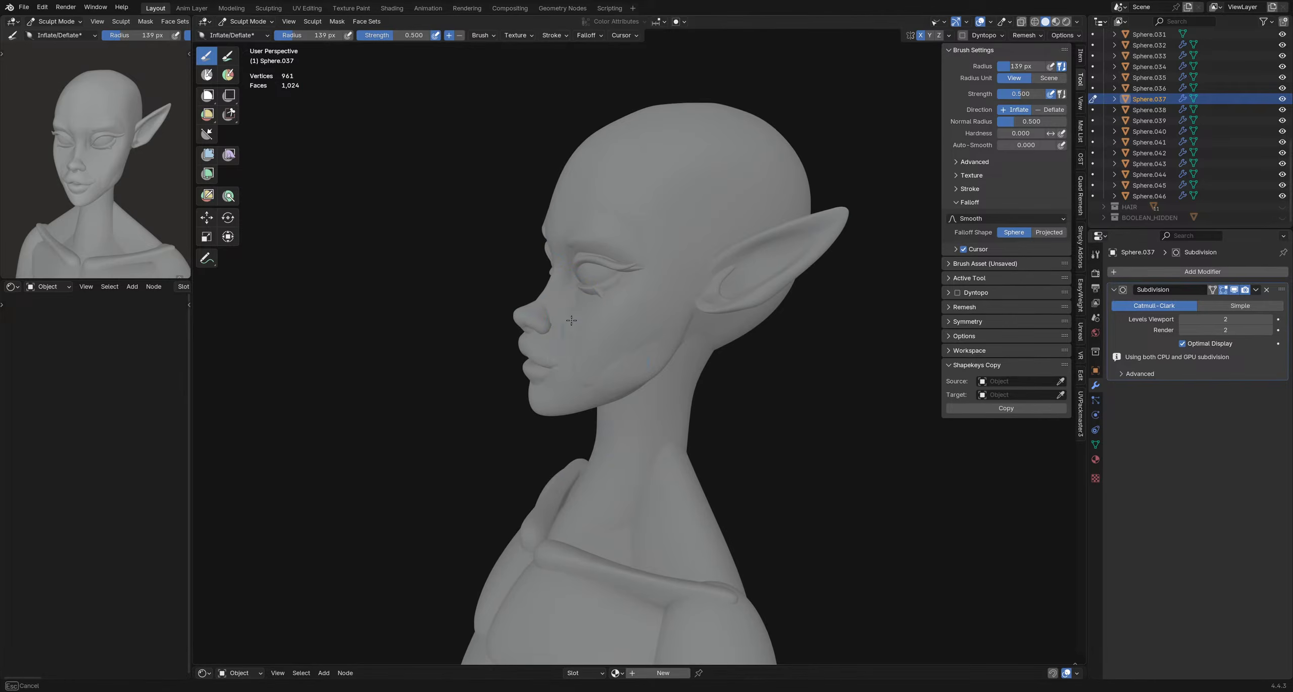
- Relax the cheek's surface below the eye with the Relax Slide brush starting at 112 px
mouse_move(571, 320)
middle_down()
mouse_move(785, 418)
mouse_move(568, 380)
mouse_move(637, 356)
mouse_move(638, 331)
mouse_move(576, 341)
mouse_move(667, 347)
mouse_move(641, 336)
mouse_move(707, 326)
mouse_move(595, 311)
mouse_move(652, 324)
mouse_move(586, 328)
mouse_move(694, 335)
mouse_move(549, 301)
mouse_move(660, 325)
mouse_move(581, 318)
mouse_move(611, 301)
mouse_move(576, 308)
middle_up()
key(shift+r)
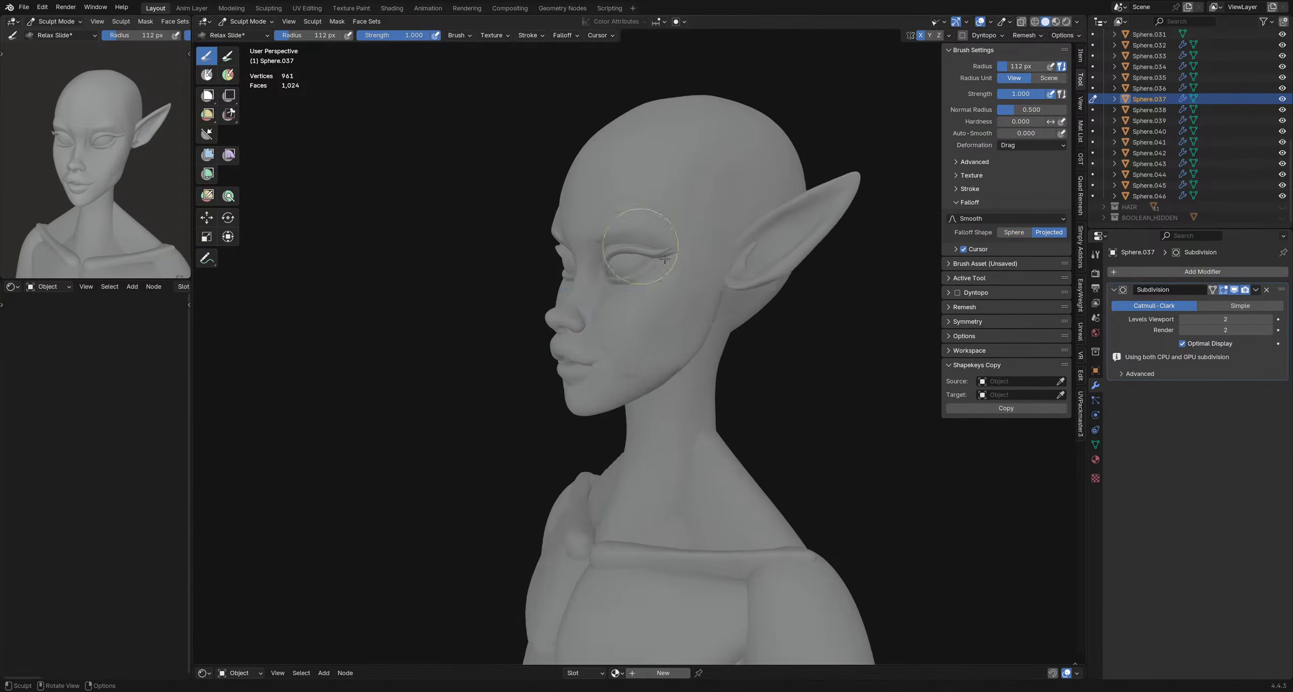
middle_drag(664, 259, 693, 302)
key(f)
click(702, 303)
mouse_move(621, 321)
middle_down()
mouse_move(660, 311)
mouse_move(610, 306)
mouse_move(621, 296)
mouse_move(641, 323)
mouse_move(630, 323)
mouse_move(622, 294)
mouse_move(569, 297)
mouse_move(589, 326)
mouse_move(580, 335)
mouse_move(599, 314)
mouse_move(637, 310)
middle_up()
- Set the Relax Slide strength to 0.550 and smooth the cheek further at 139 px and 109 px
key(shift+f)
click(609, 313)
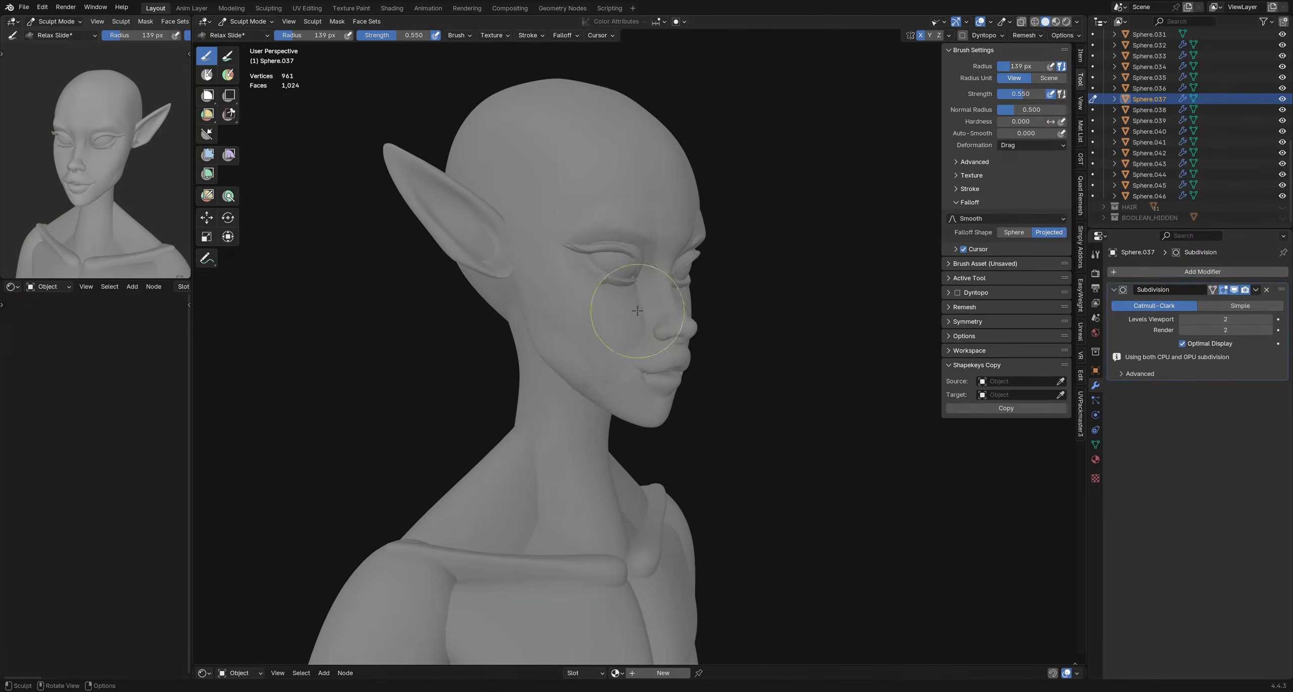
drag(629, 301, 632, 308)
middle_drag(637, 320, 621, 323)
key(f)
click(680, 320)
drag(634, 318, 635, 322)
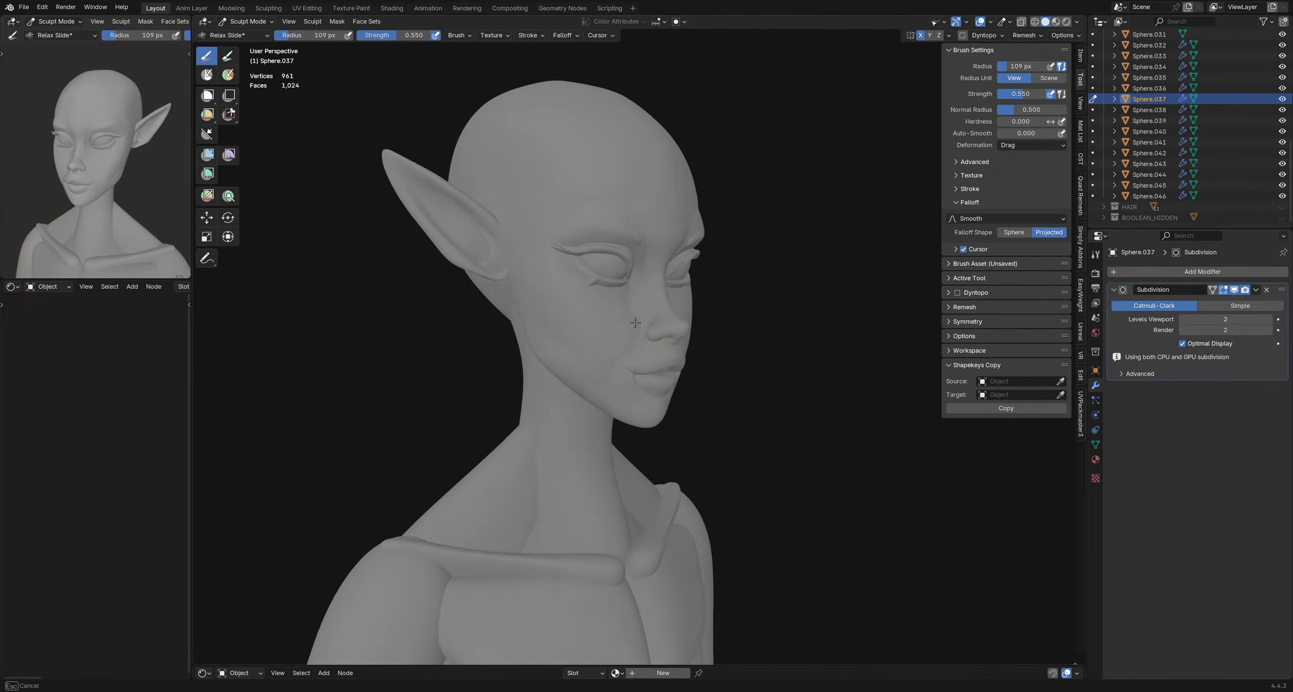
mouse_move(644, 320)
middle_down()
mouse_move(557, 345)
mouse_move(672, 334)
mouse_move(505, 341)
mouse_move(655, 397)
mouse_move(736, 331)
mouse_move(687, 349)
mouse_move(733, 369)
mouse_move(718, 389)
mouse_move(619, 365)
mouse_move(707, 367)
middle_up()
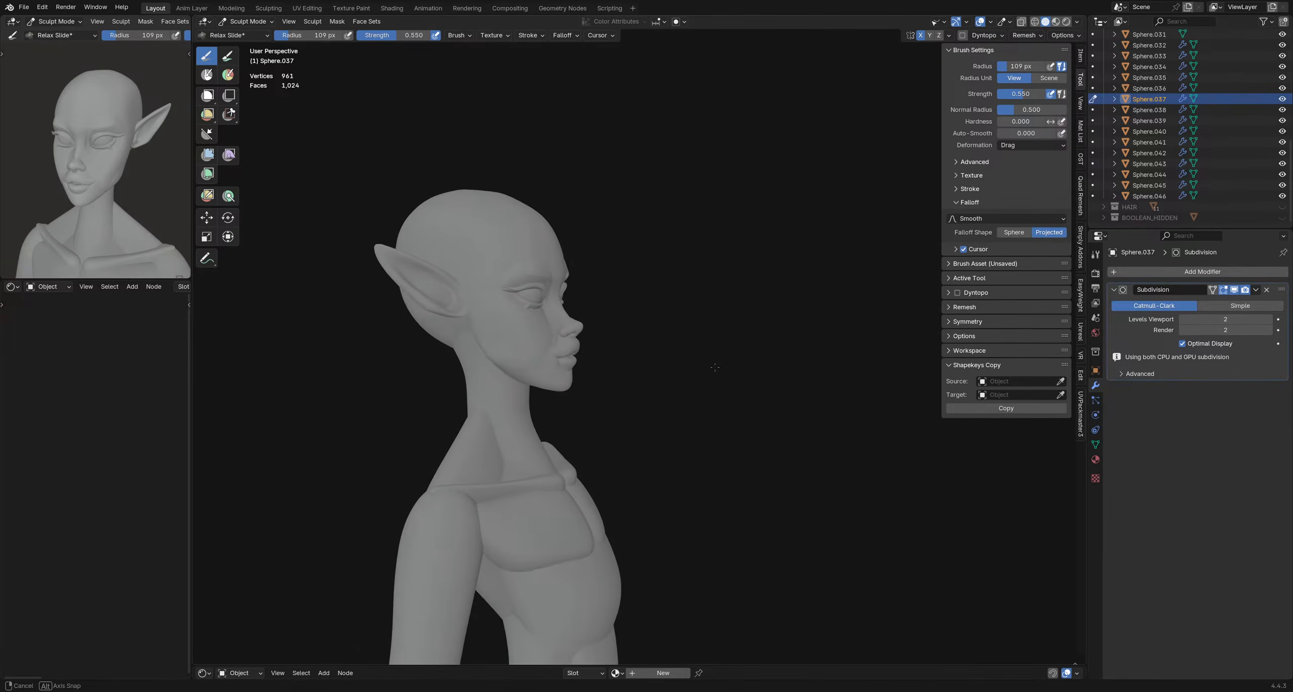
- Switch sculpting to the upper lip and reshape it with the Grab brush at 102 px and 93 px
middle_drag(716, 368, 639, 349)
scroll(639, 347, up, 5)
key(alt+q)
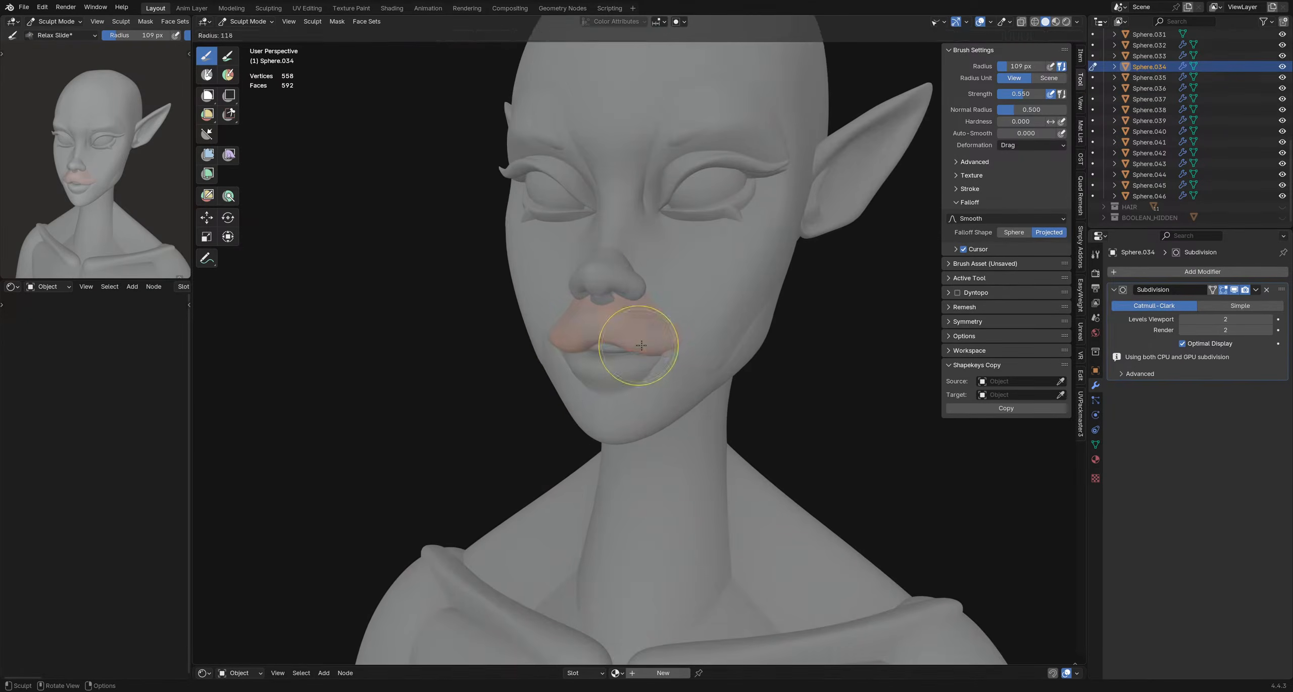
middle_drag(663, 337, 606, 324)
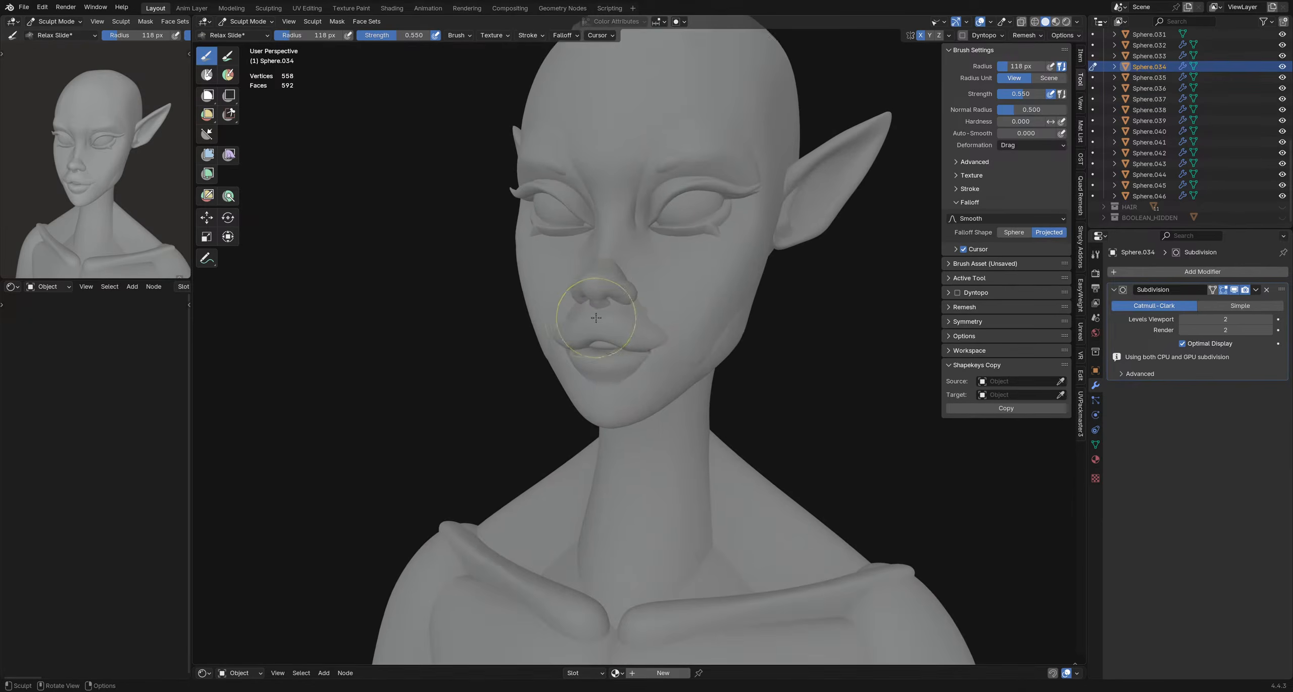
key(g)
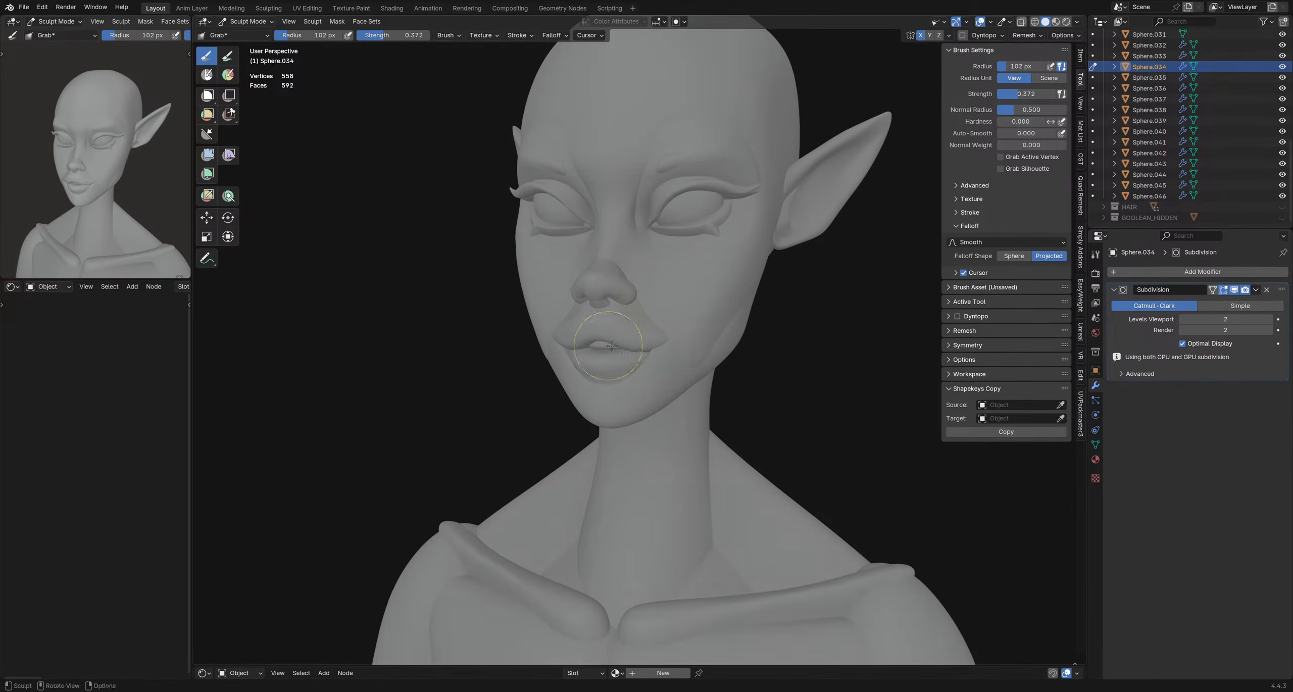
scroll(669, 360, down, 4)
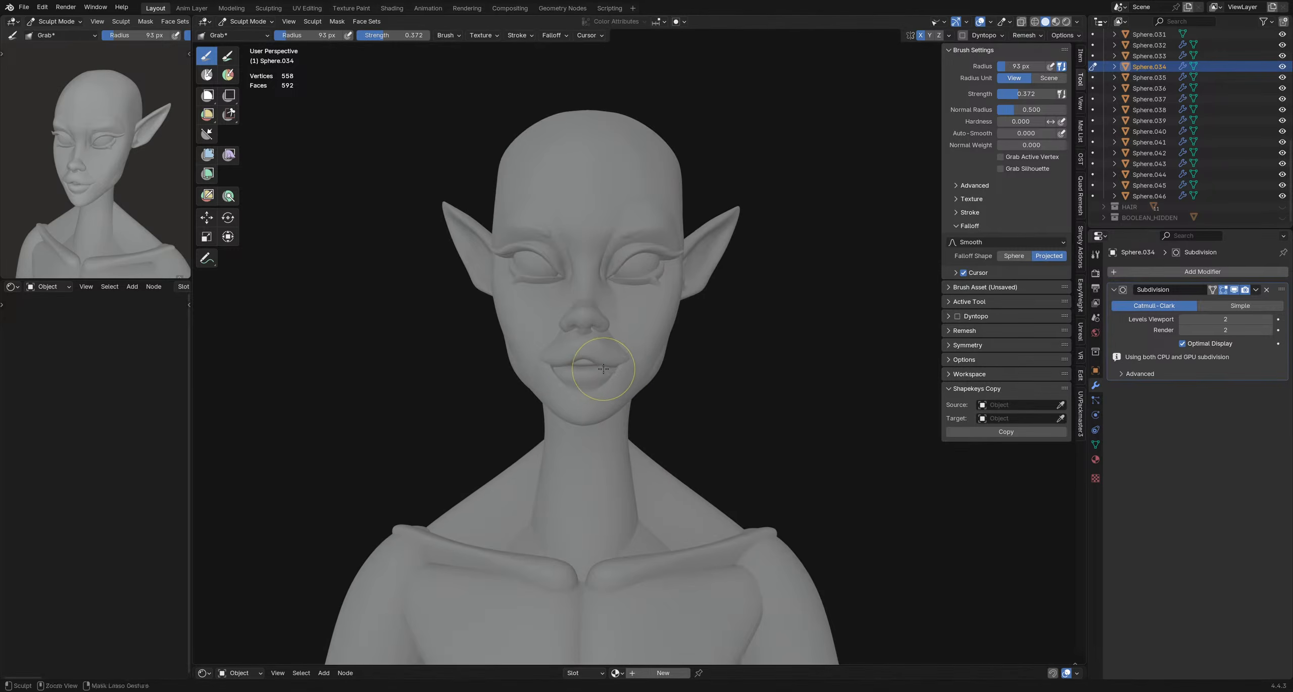
- Switch sculpting to the lower lip and reshape it with the Grab brush at 235 px and 228 px
key(alt+q)
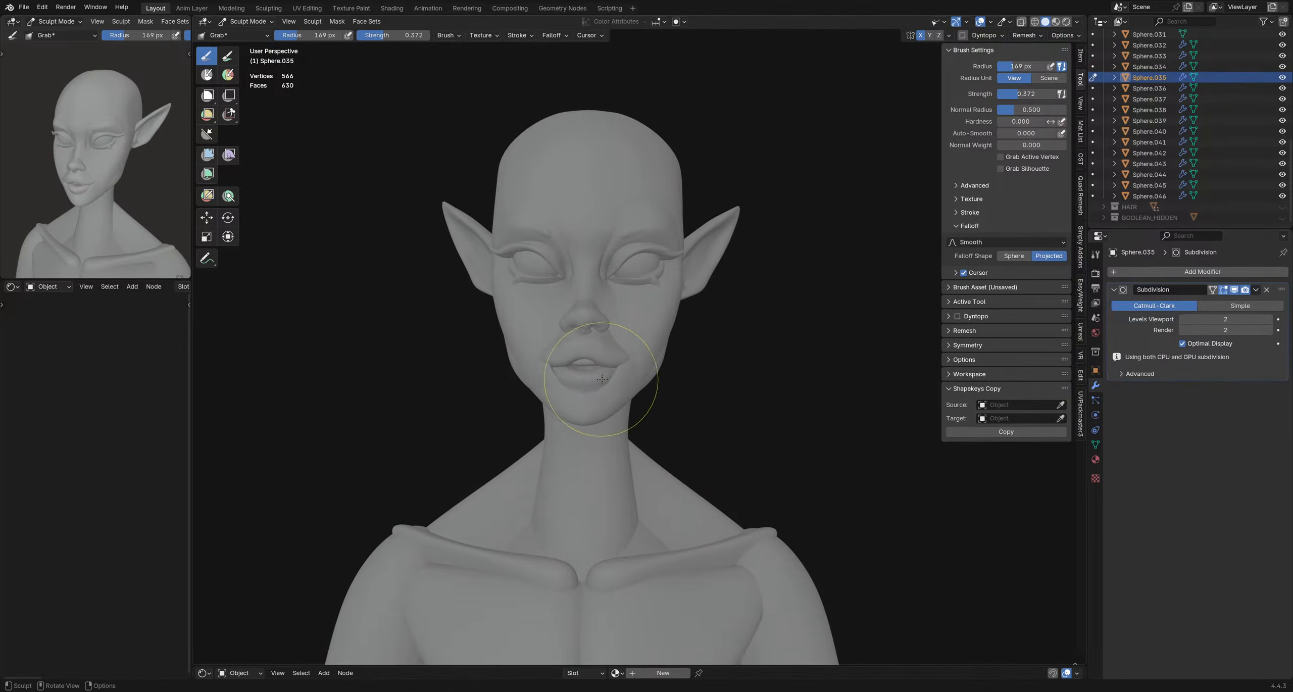
mouse_move(602, 379)
middle_down()
mouse_move(671, 375)
mouse_move(614, 295)
middle_up()
key(f)
click(649, 283)
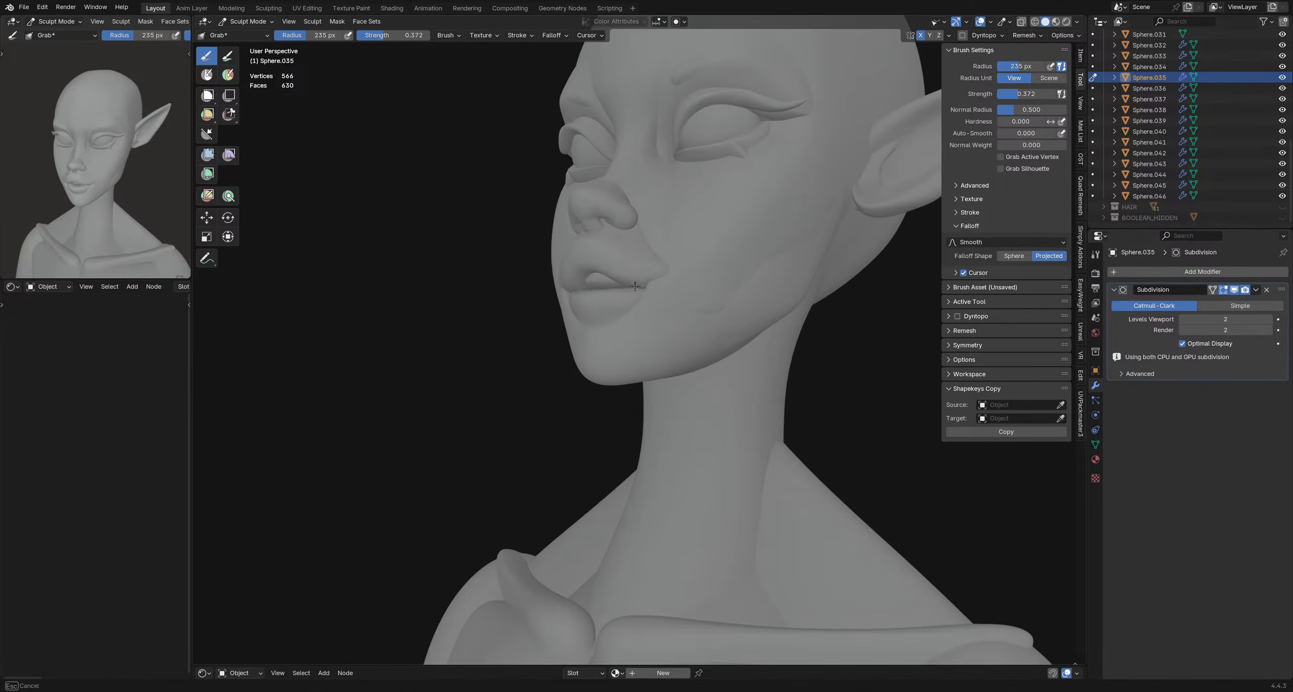
scroll(606, 304, down, 5)
middle_drag(656, 334, 750, 341)
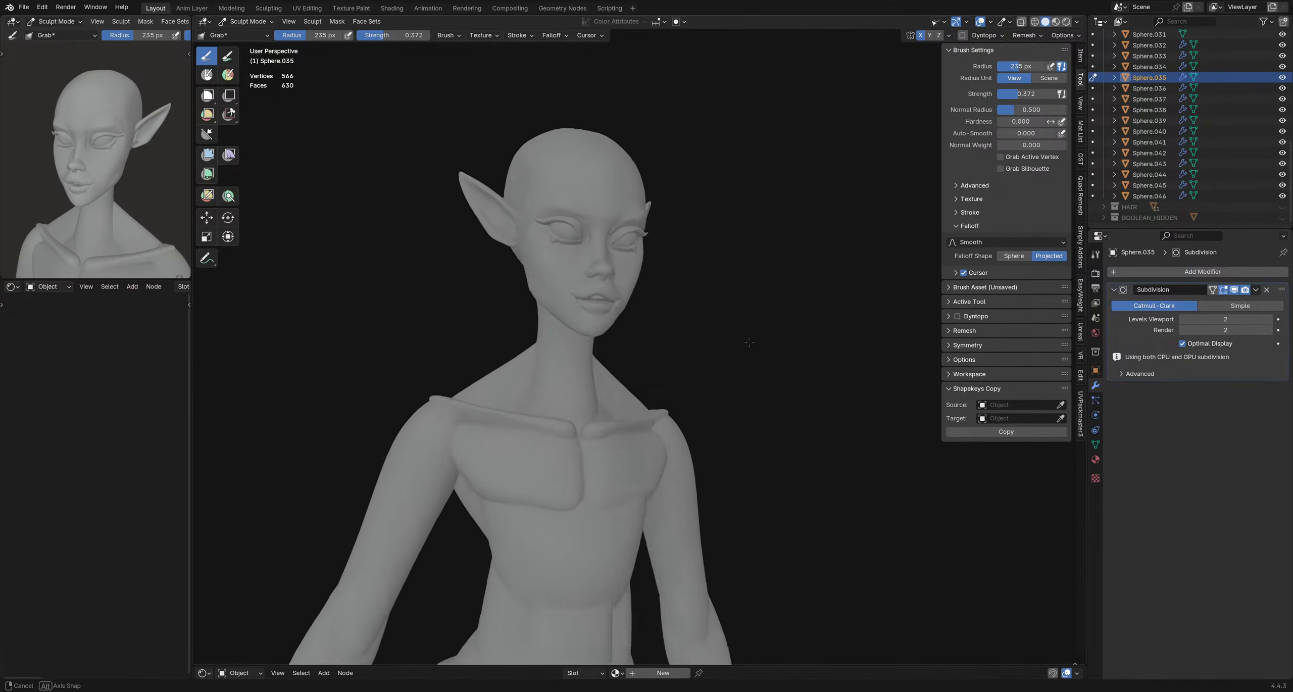
mouse_move(596, 343)
middle_down()
mouse_move(621, 343)
mouse_move(579, 348)
middle_up()
scroll(602, 340, up, 2)
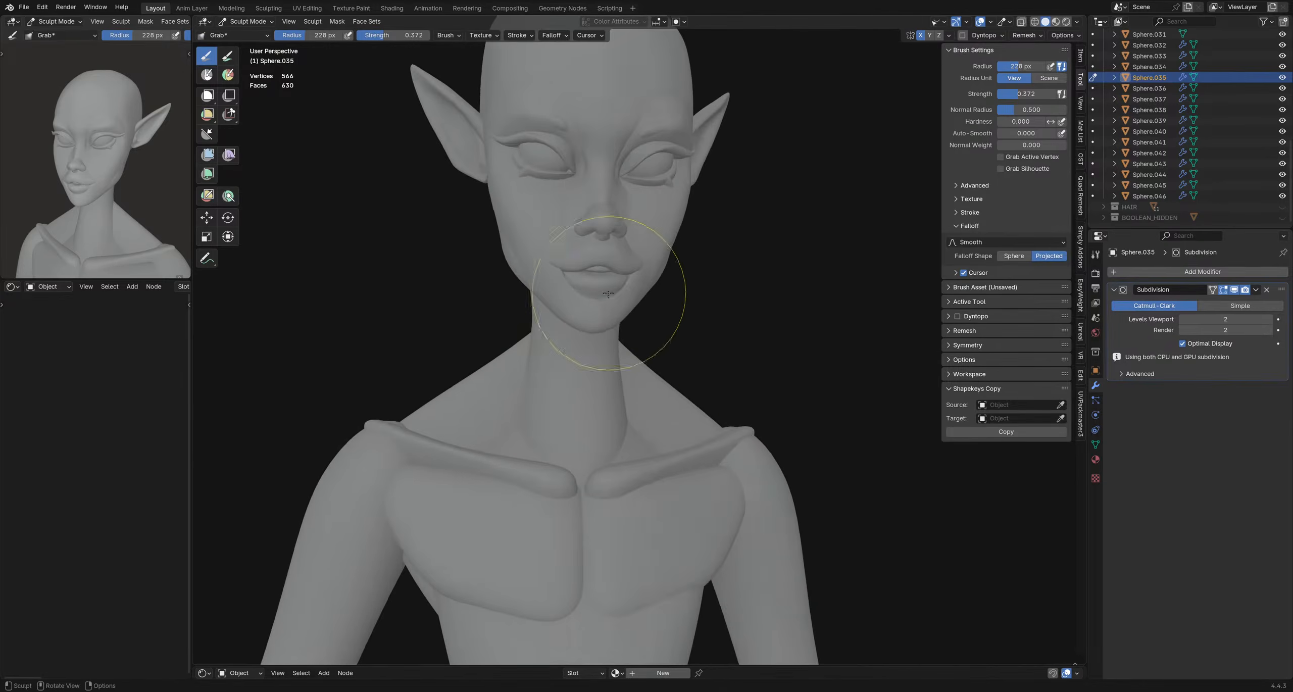
drag(563, 276, 562, 273)
- Switch sculpting to the mouth piece Sphere.036 and adjust it with the Grab brush at 267 px
mouse_move(563, 277)
middle_down()
mouse_move(649, 297)
mouse_move(465, 287)
mouse_move(561, 284)
middle_up()
scroll(650, 297, down, 3)
scroll(651, 297, up, 3)
scroll(465, 286, down, 3)
scroll(561, 283, up, 8)
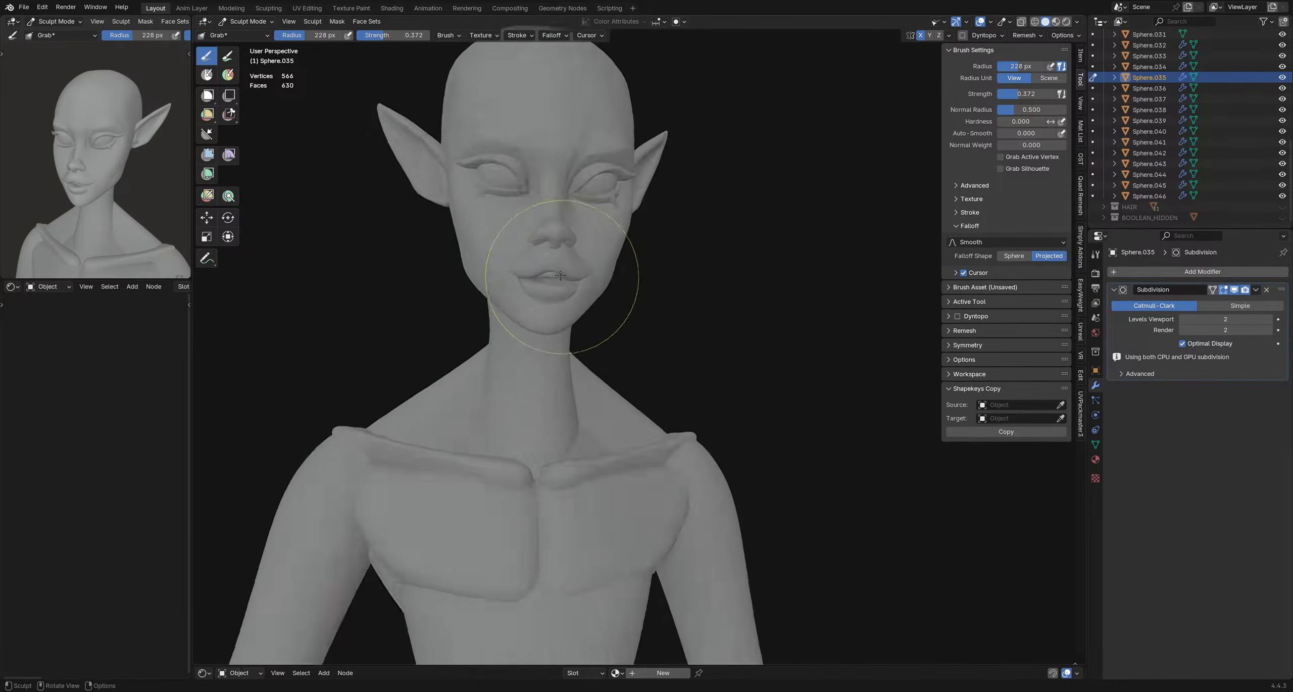
key(alt+q)
scroll(550, 276, down, 4)
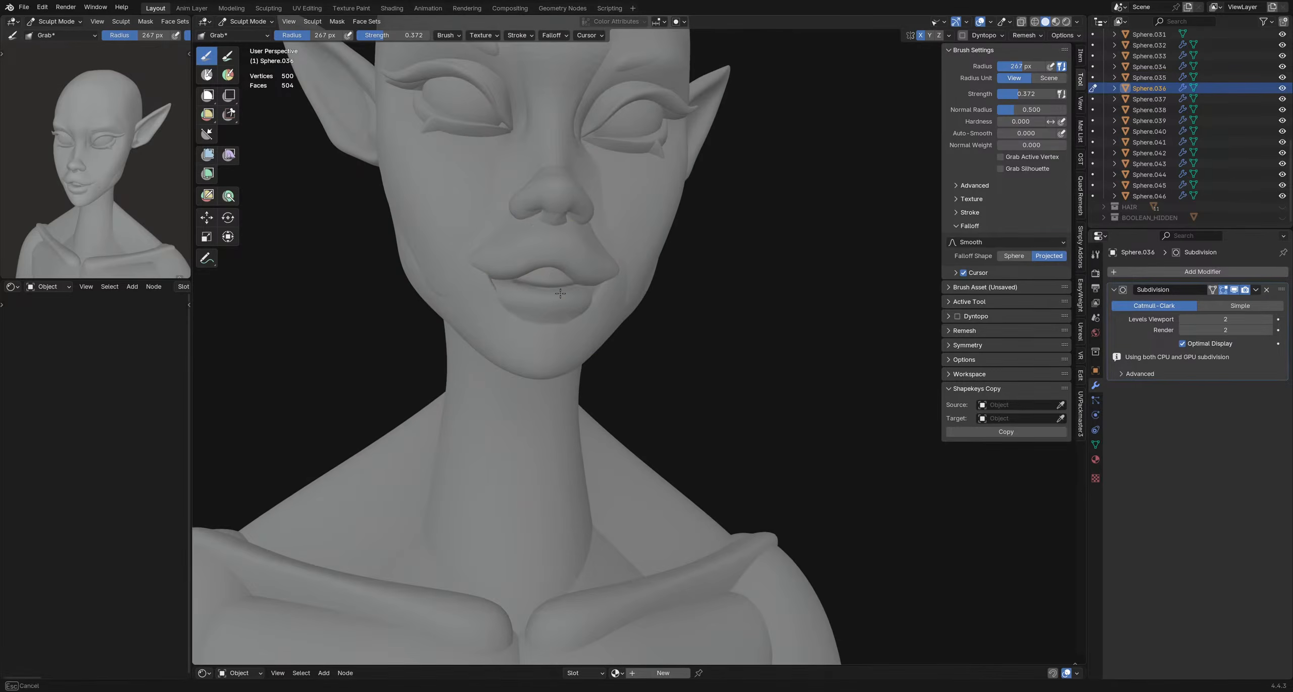
click(591, 289)
- Switch sculpting back to the upper lip and reshape its profile with the Grab brush at 109 px and 128 px
mouse_move(593, 277)
middle_down()
mouse_move(682, 255)
mouse_move(595, 294)
mouse_move(559, 269)
mouse_move(696, 349)
middle_up()
scroll(594, 296, down, 4)
scroll(558, 268, up, 4)
scroll(559, 269, up, 1)
key(alt+q)
key(f)
click(561, 271)
scroll(568, 261, down, 5)
scroll(633, 312, up, 4)
middle_drag(590, 314, 628, 302)
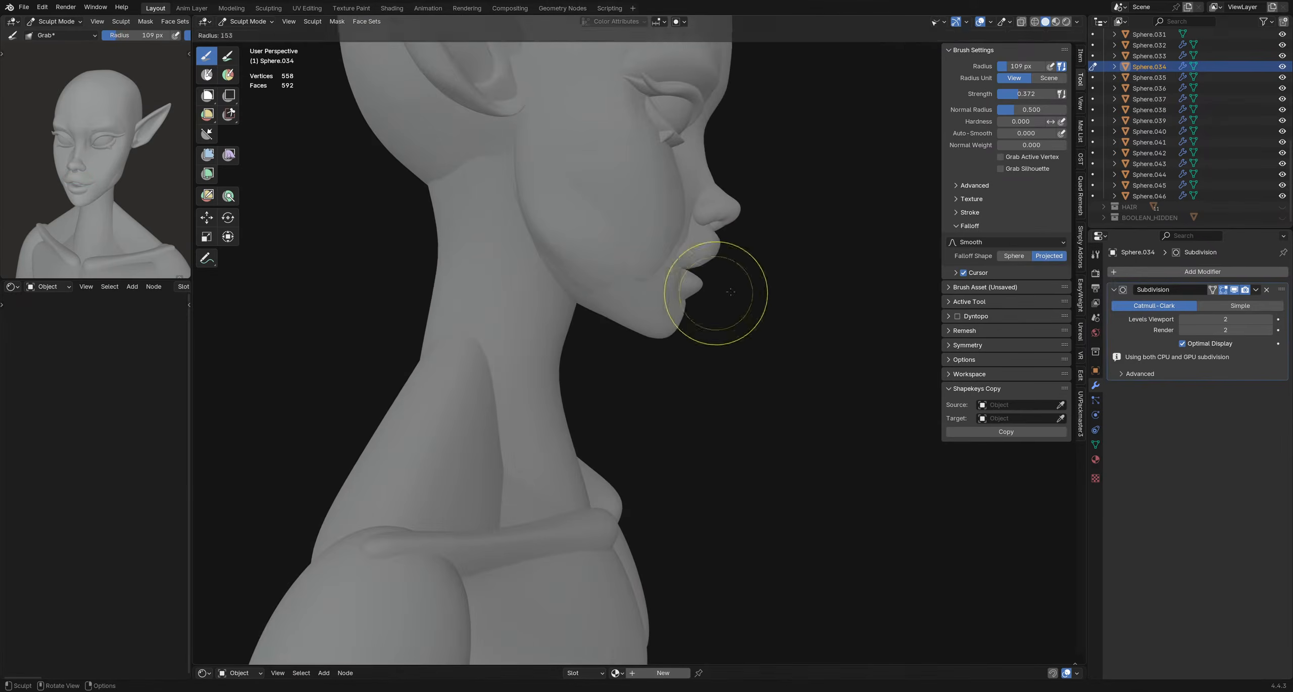
key(f)
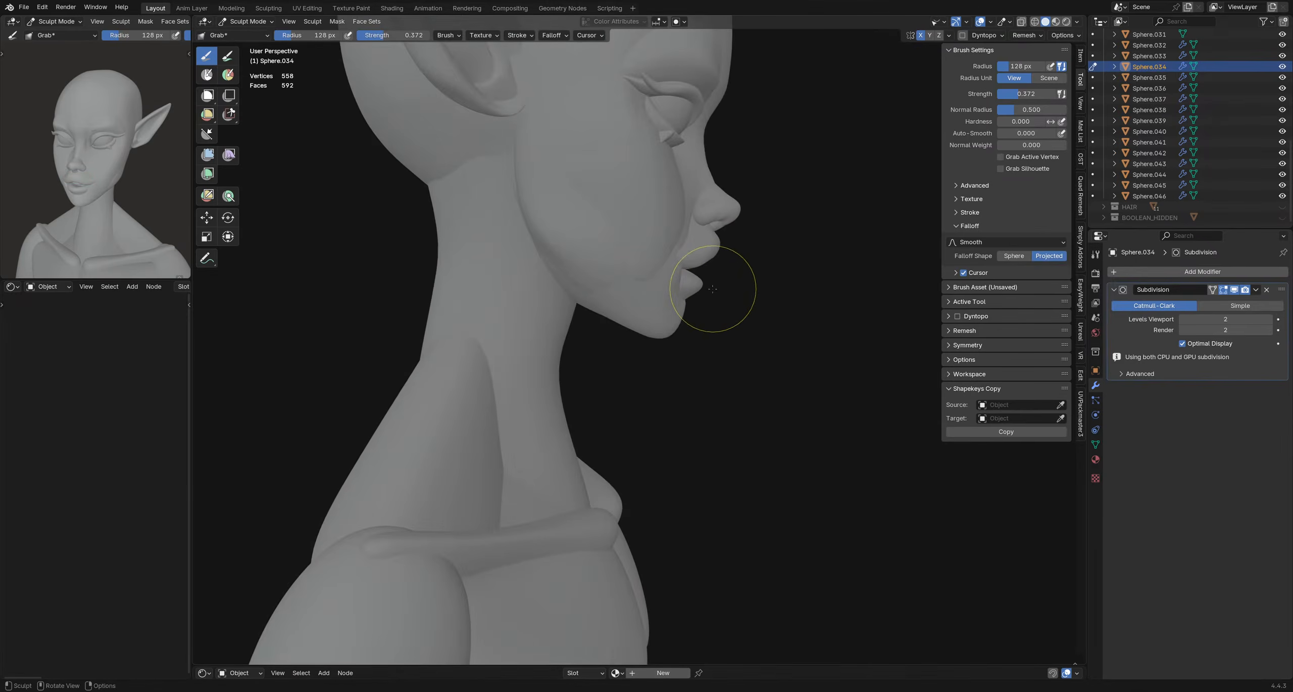
- Switch sculpting to the lower lip and reshape it in profile with the Grab brush at 129 px and 236 px
key(alt+q)
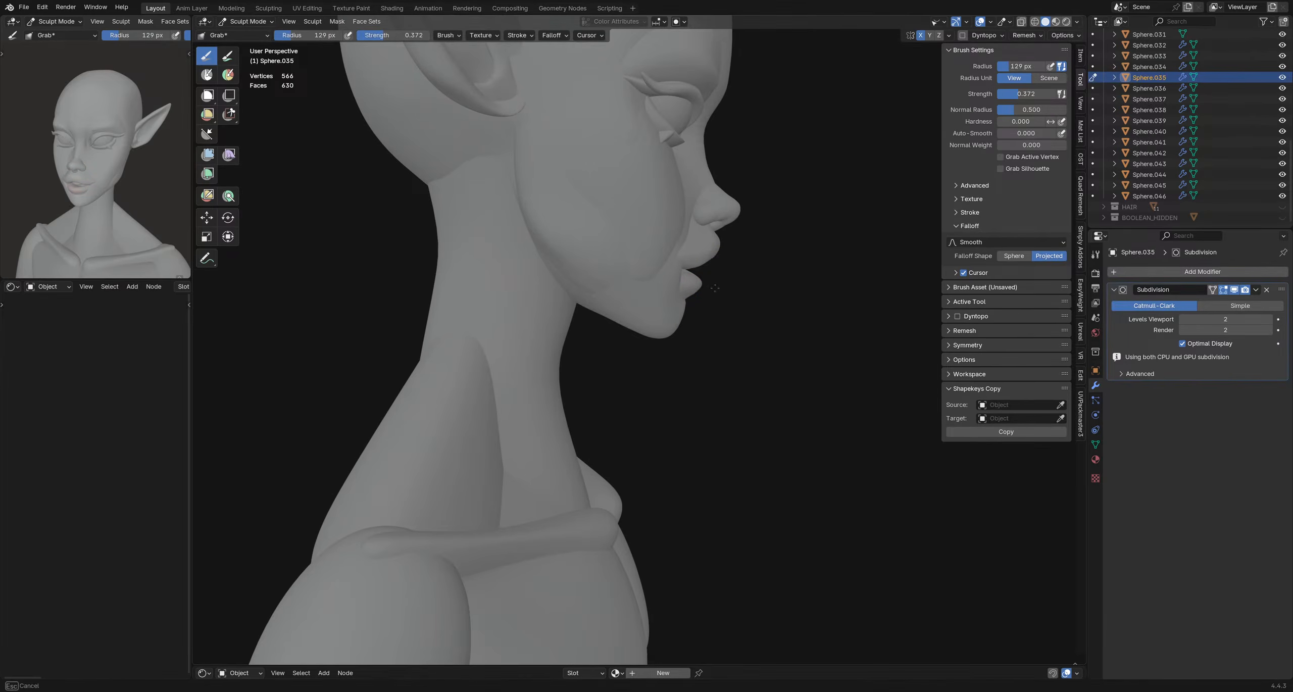
mouse_move(708, 289)
middle_down()
mouse_move(586, 255)
mouse_move(658, 280)
middle_up()
key(i)
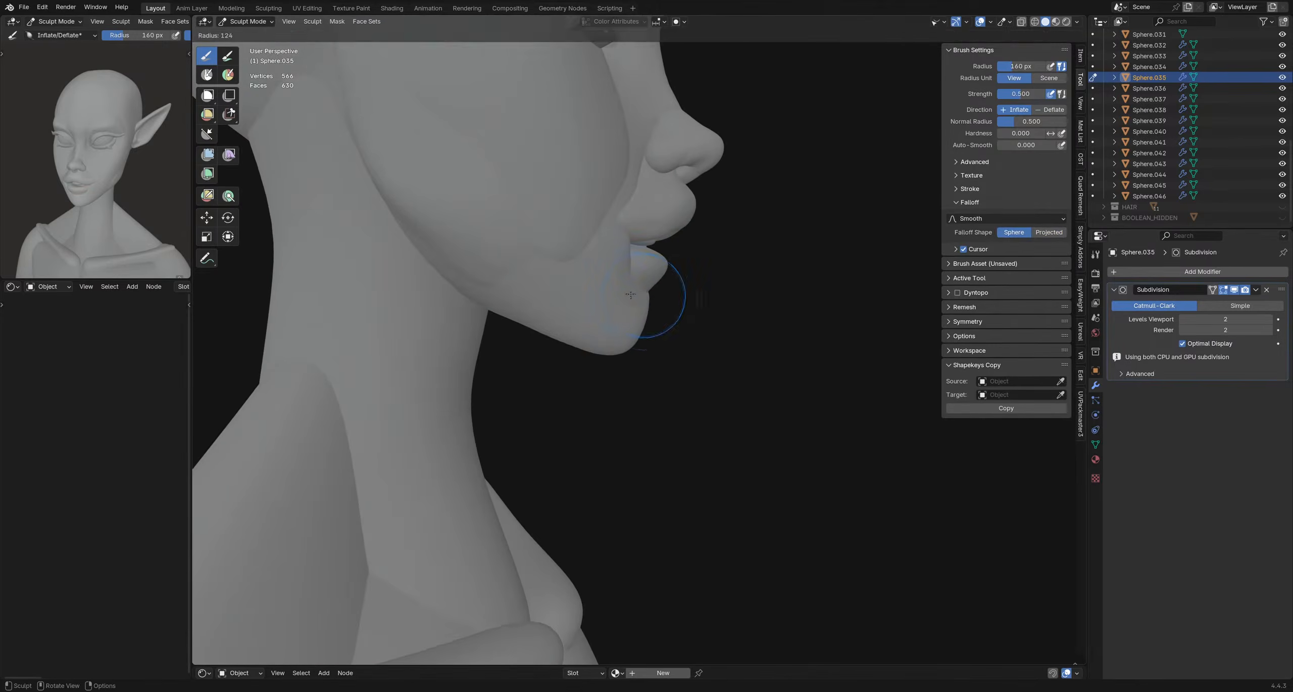
key(g)
key(f)
click(640, 309)
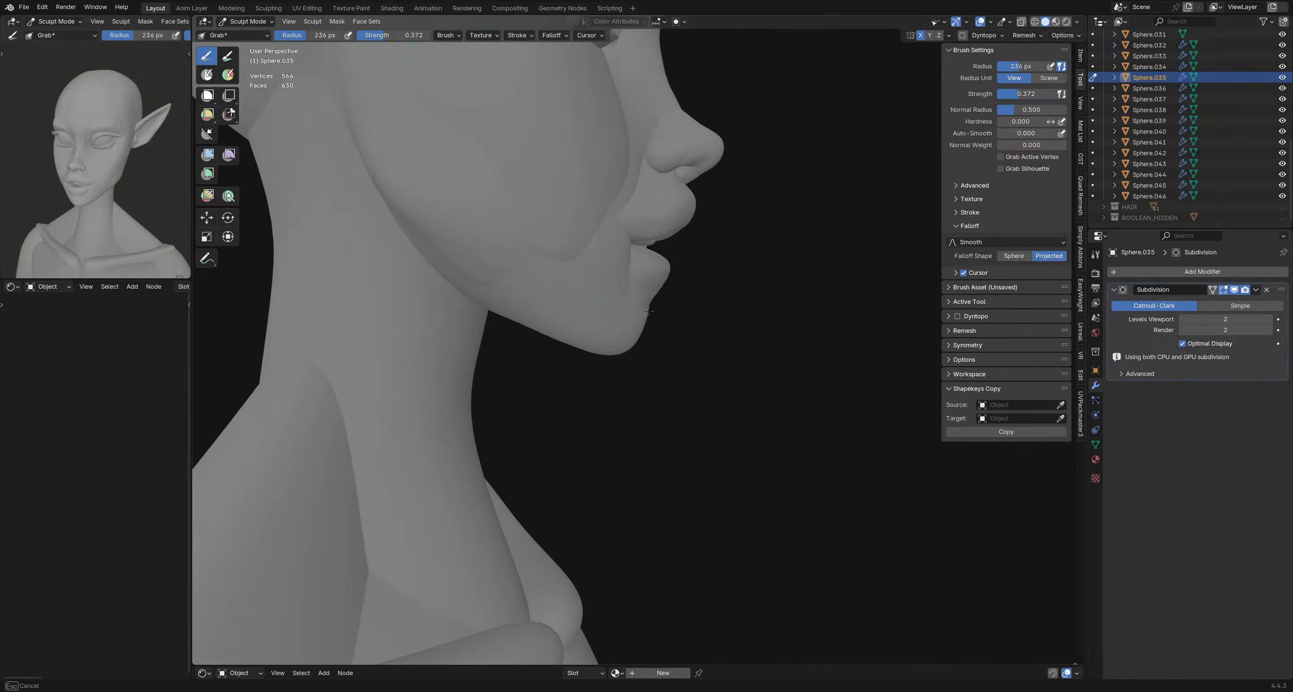
- Switch sculpting to the mouth piece Sphere.036 and reposition it with the Grab brush at 232 px
mouse_move(647, 306)
middle_down()
mouse_move(592, 274)
mouse_move(462, 260)
mouse_move(565, 356)
mouse_move(476, 341)
mouse_move(629, 350)
mouse_move(701, 297)
mouse_move(590, 328)
mouse_move(764, 280)
mouse_move(549, 404)
mouse_move(549, 304)
mouse_move(616, 298)
middle_up()
scroll(601, 312, up, 7)
key(alt+q)
key(f)
click(627, 323)
drag(631, 358, 629, 359)
scroll(611, 336, down, 3)
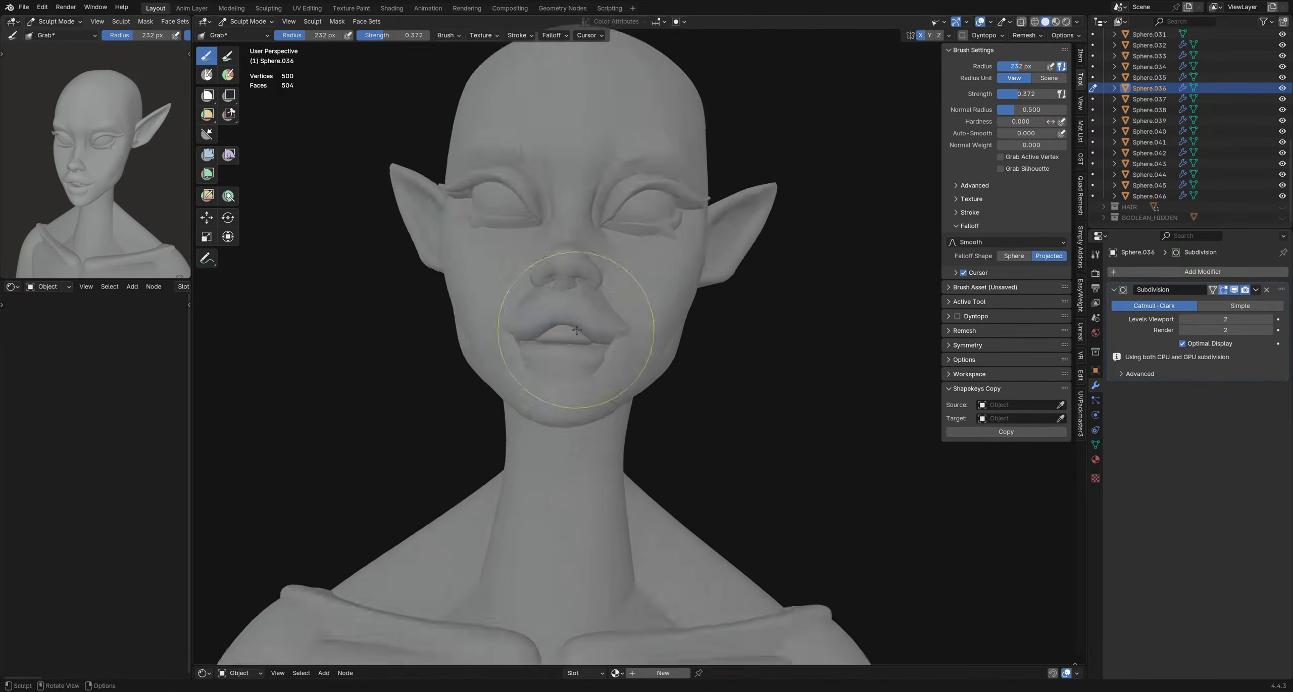
- Refine the mouth piece's shape from the front with the Grab brush at 210 px
middle_drag(609, 334, 587, 352)
scroll(593, 353, down, 3)
scroll(599, 342, up, 6)
key(f)
click(608, 324)
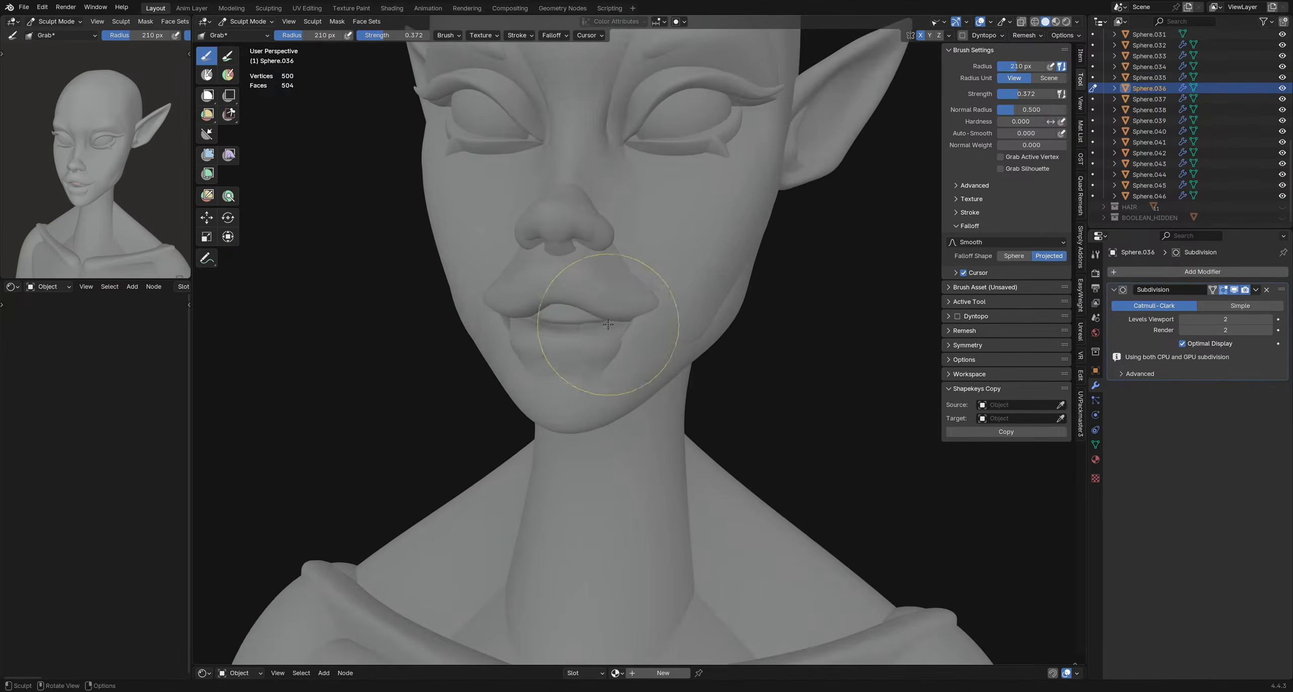
scroll(607, 331, down, 6)
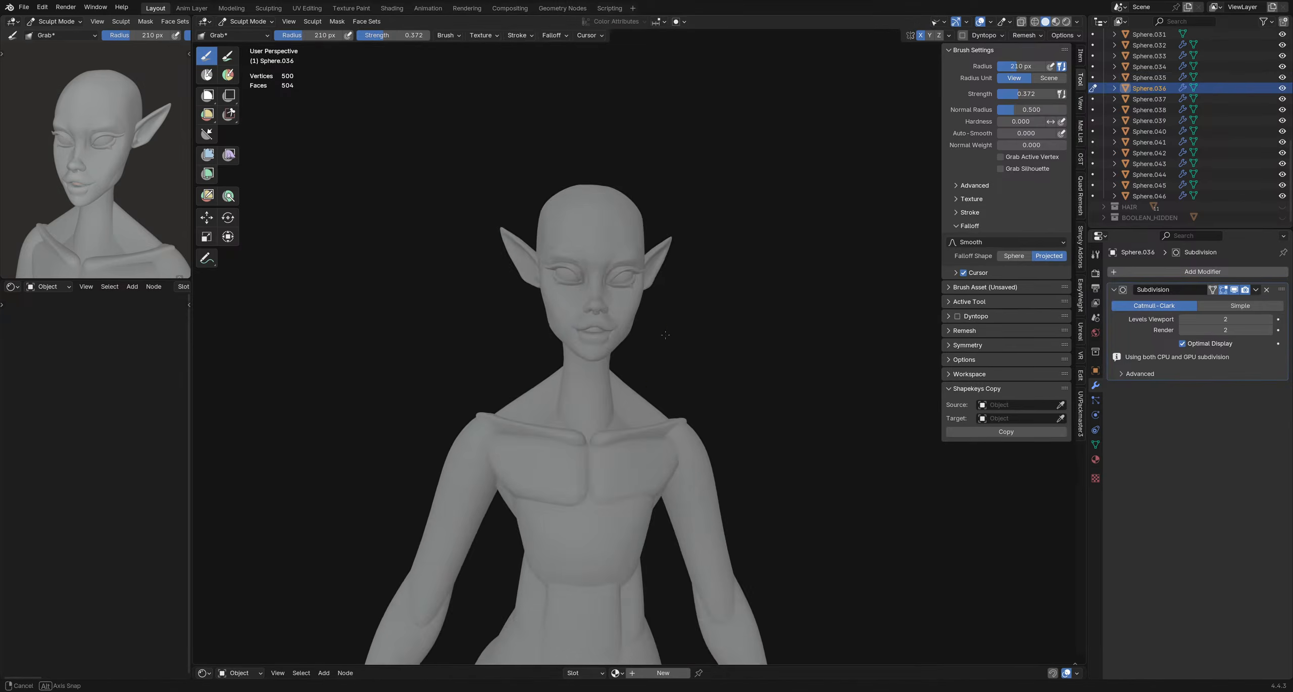
- Switch sculpting to the upper lip Sphere.034 and reshape its corner with the Grab brush at 120 px and 112 px
mouse_move(609, 334)
middle_down()
mouse_move(707, 370)
mouse_move(649, 360)
mouse_move(765, 367)
mouse_move(589, 355)
middle_up()
scroll(589, 356, up, 4)
key(alt+q)
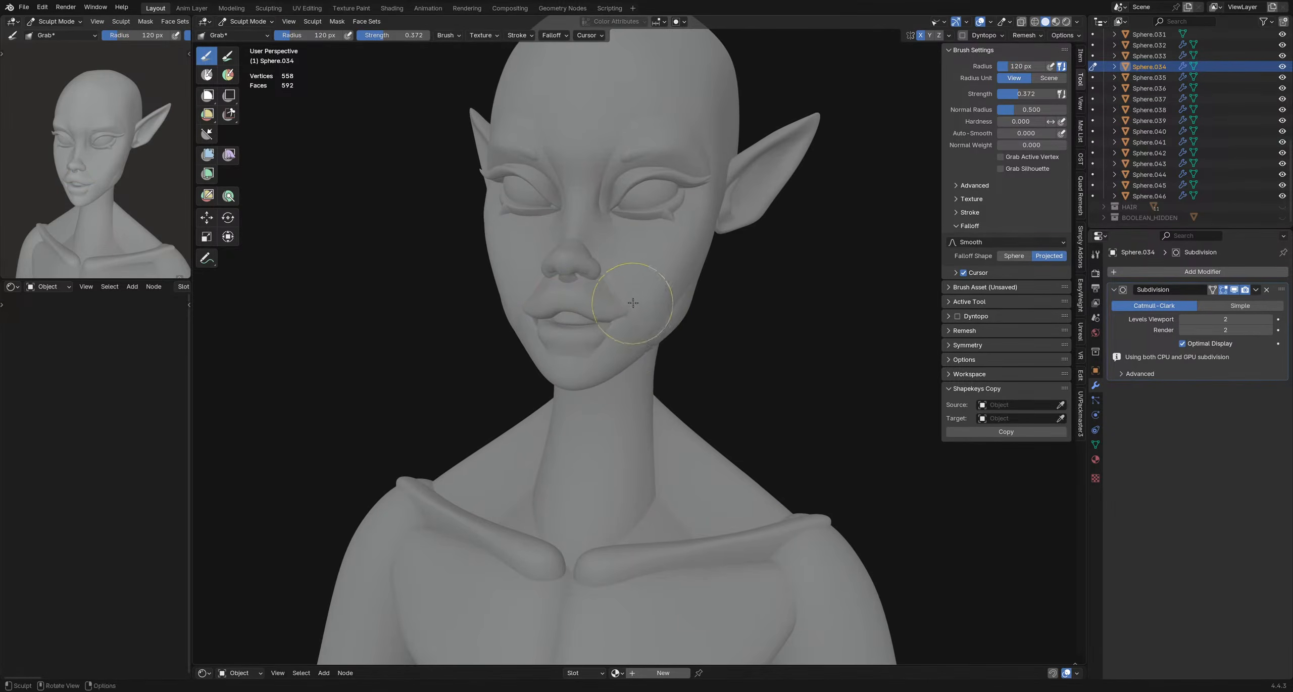
mouse_move(630, 326)
middle_down()
mouse_move(651, 308)
mouse_move(592, 347)
mouse_move(656, 346)
middle_up()
key(bracketleft)
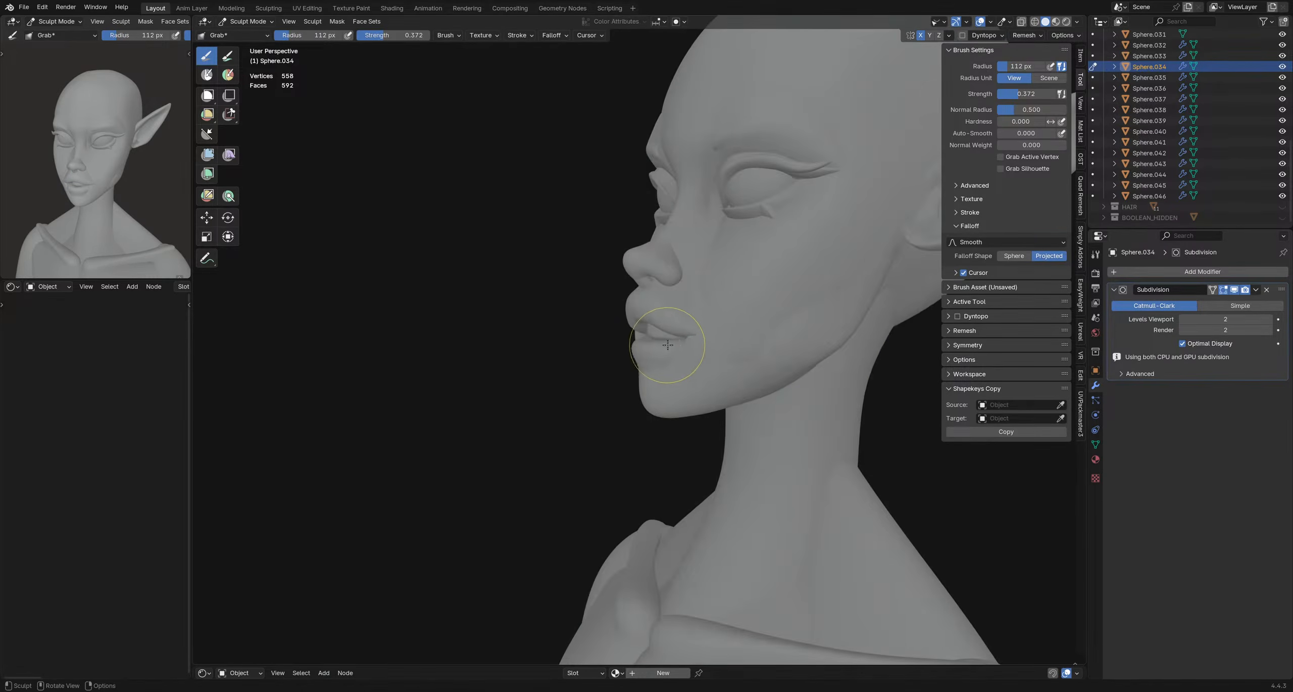
middle_drag(696, 339, 683, 340)
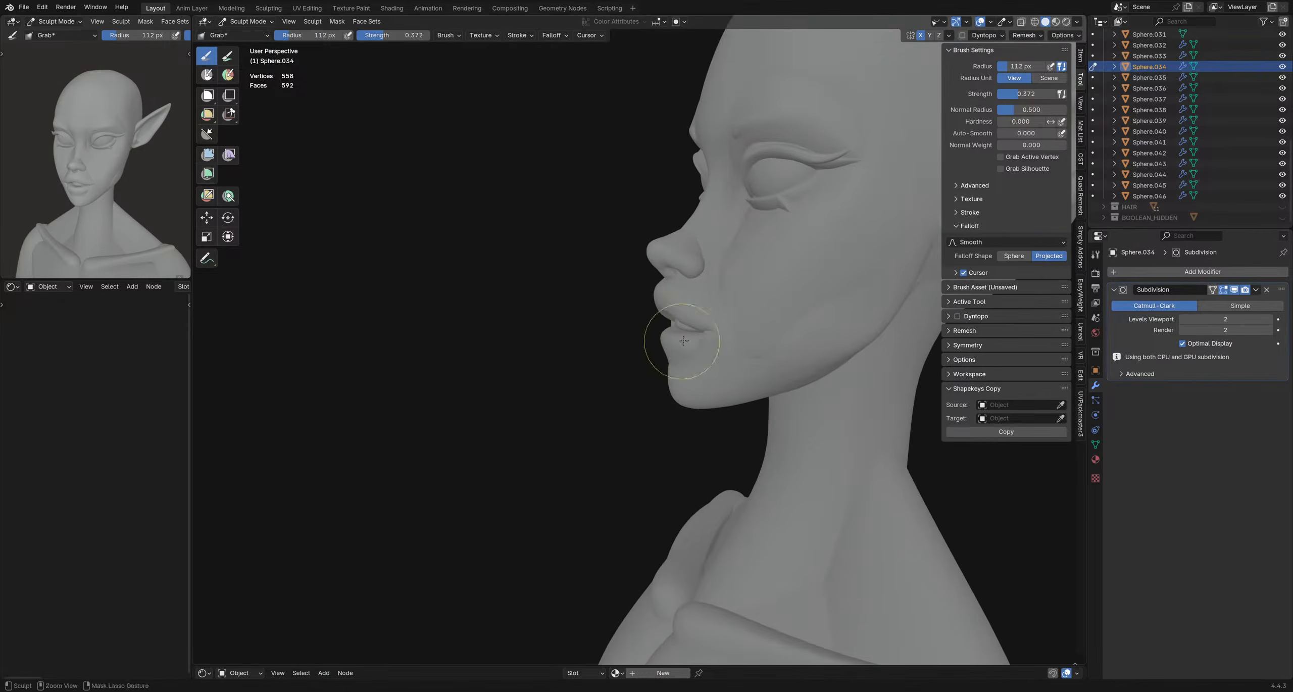
drag(716, 332, 718, 332)
- Switch sculpting to the face piece Sphere.038 and set the Grab brush radius to 129 px
mouse_move(718, 332)
middle_down()
mouse_move(745, 347)
mouse_move(780, 335)
middle_up()
scroll(779, 335, down, 3)
mouse_move(566, 333)
middle_down()
mouse_move(606, 329)
mouse_move(558, 322)
middle_up()
scroll(530, 285, up, 2)
mouse_move(525, 281)
middle_down()
mouse_move(535, 297)
mouse_move(632, 305)
mouse_move(608, 302)
middle_up()
key(alt+q)
middle_drag(701, 314, 719, 306)
key(f)
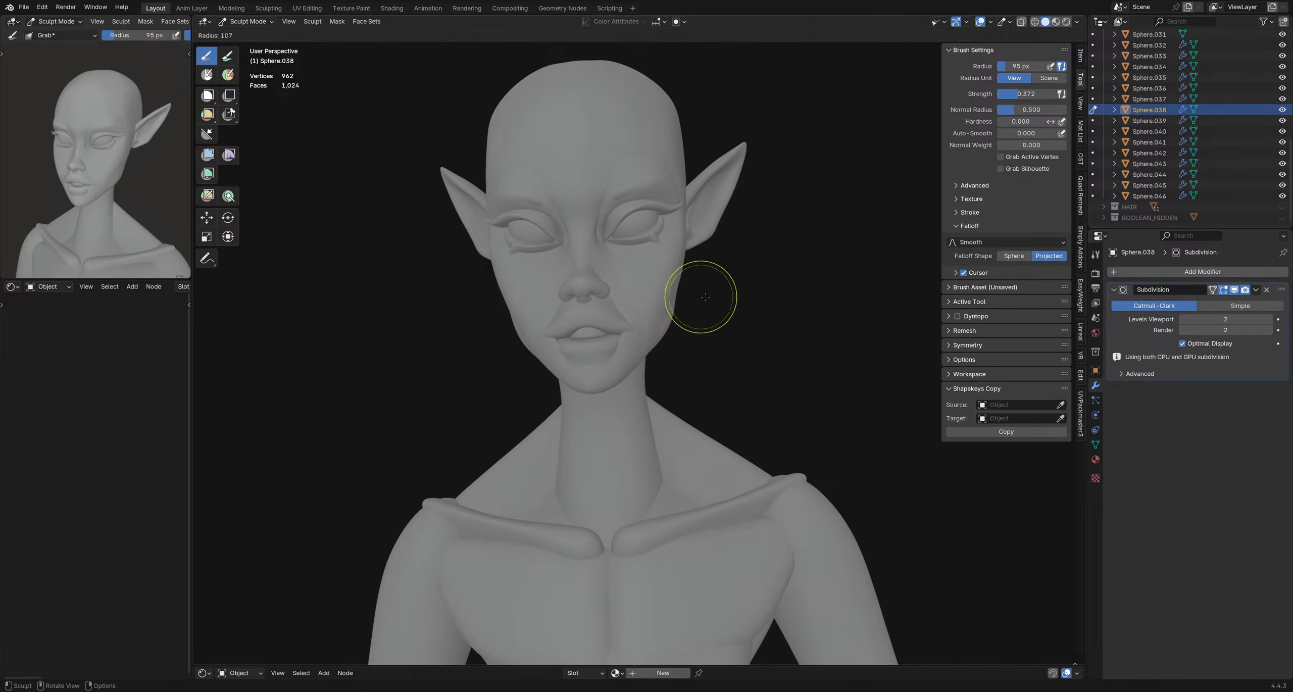
click(709, 303)
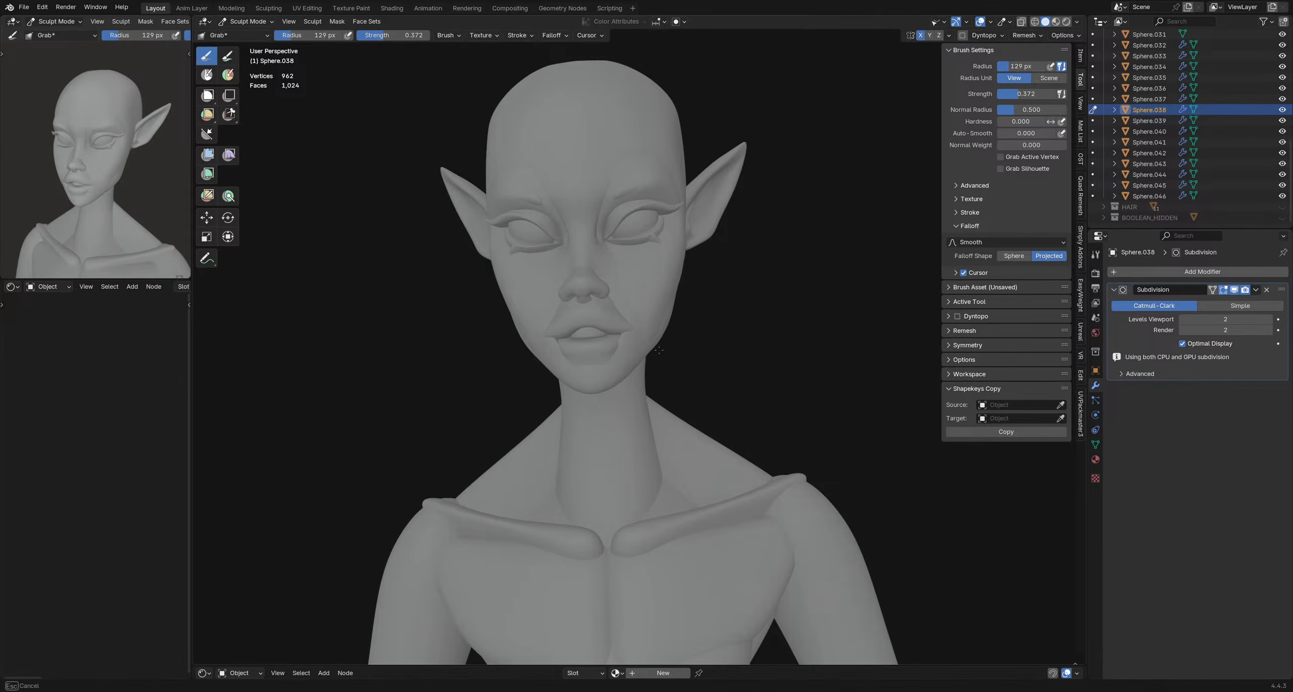
mouse_move(649, 350)
middle_down()
mouse_move(583, 357)
mouse_move(685, 334)
mouse_move(757, 373)
middle_up()
scroll(520, 303, up, 3)
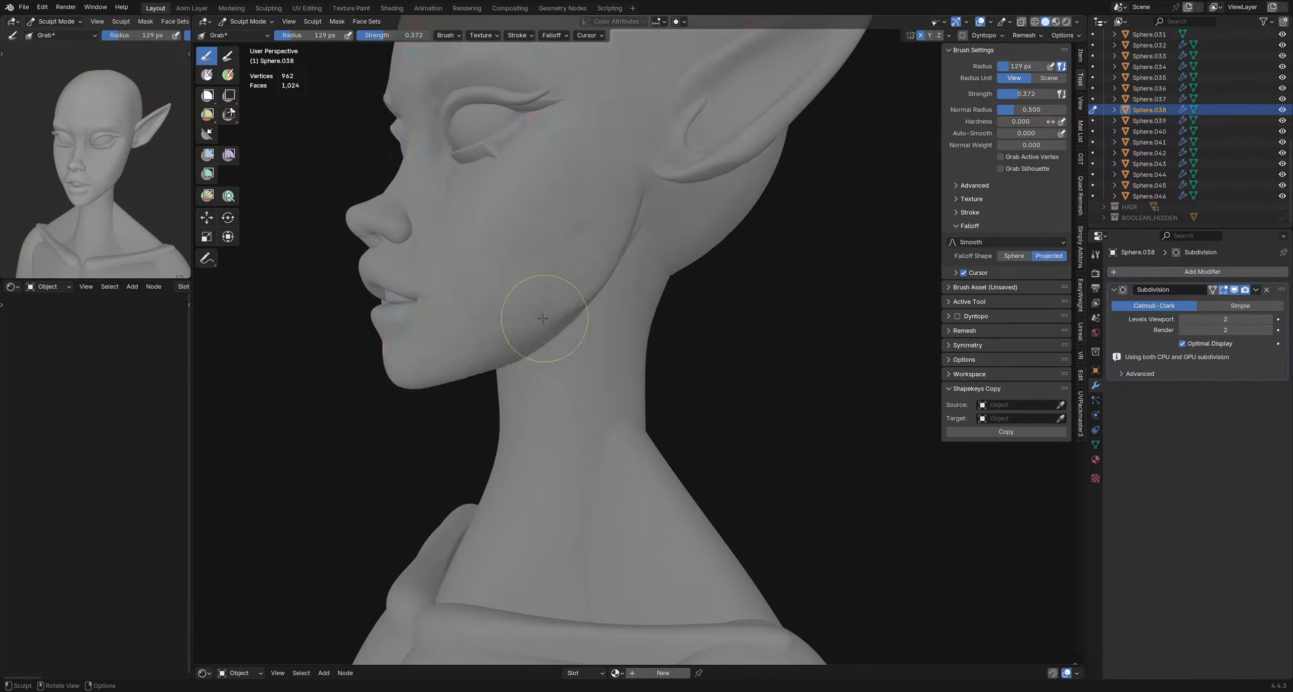
- Switch sculpting to the head mesh Sphere and examine the jaw and face from the side and front
key(alt+q)
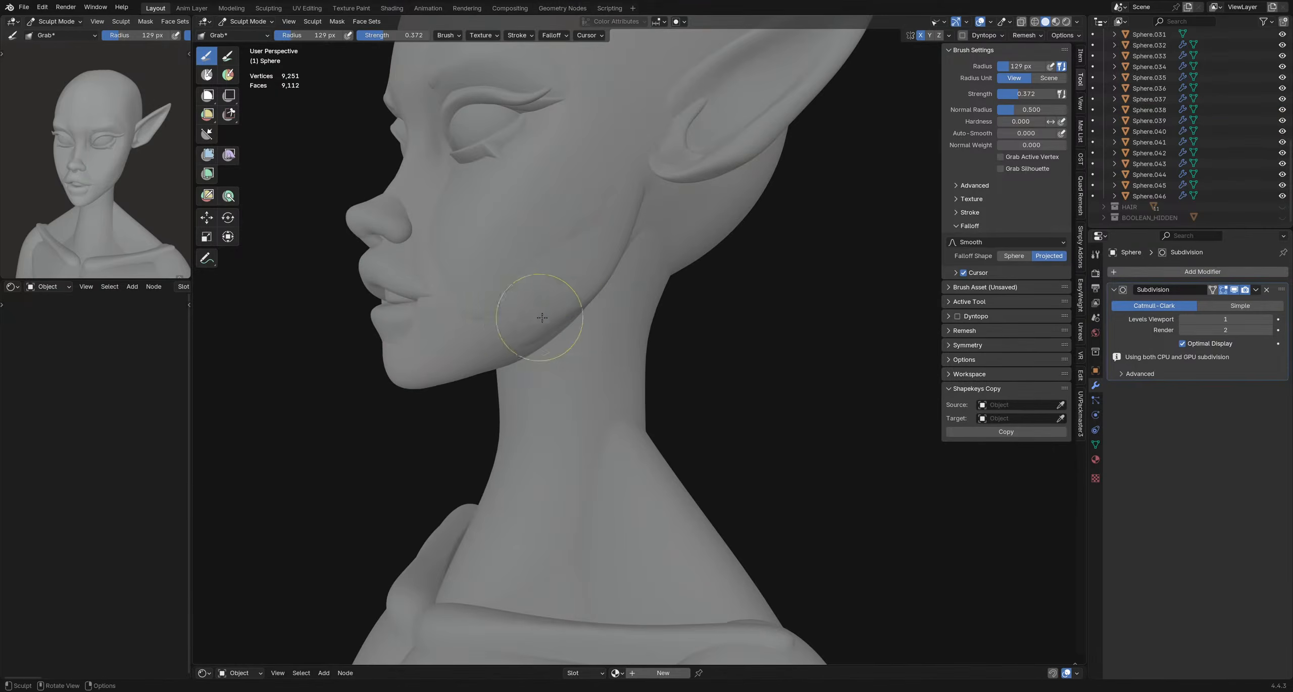
scroll(542, 318, down, 3)
mouse_move(542, 318)
middle_down()
mouse_move(600, 337)
mouse_move(511, 336)
mouse_move(640, 340)
mouse_move(588, 339)
mouse_move(579, 358)
mouse_move(621, 366)
mouse_move(672, 338)
mouse_move(736, 346)
middle_up()
scroll(600, 337, up, 1)
scroll(587, 340, up, 4)
scroll(578, 358, down, 4)
scroll(620, 366, up, 4)
mouse_move(622, 356)
middle_down()
mouse_move(594, 354)
mouse_move(636, 353)
middle_up()
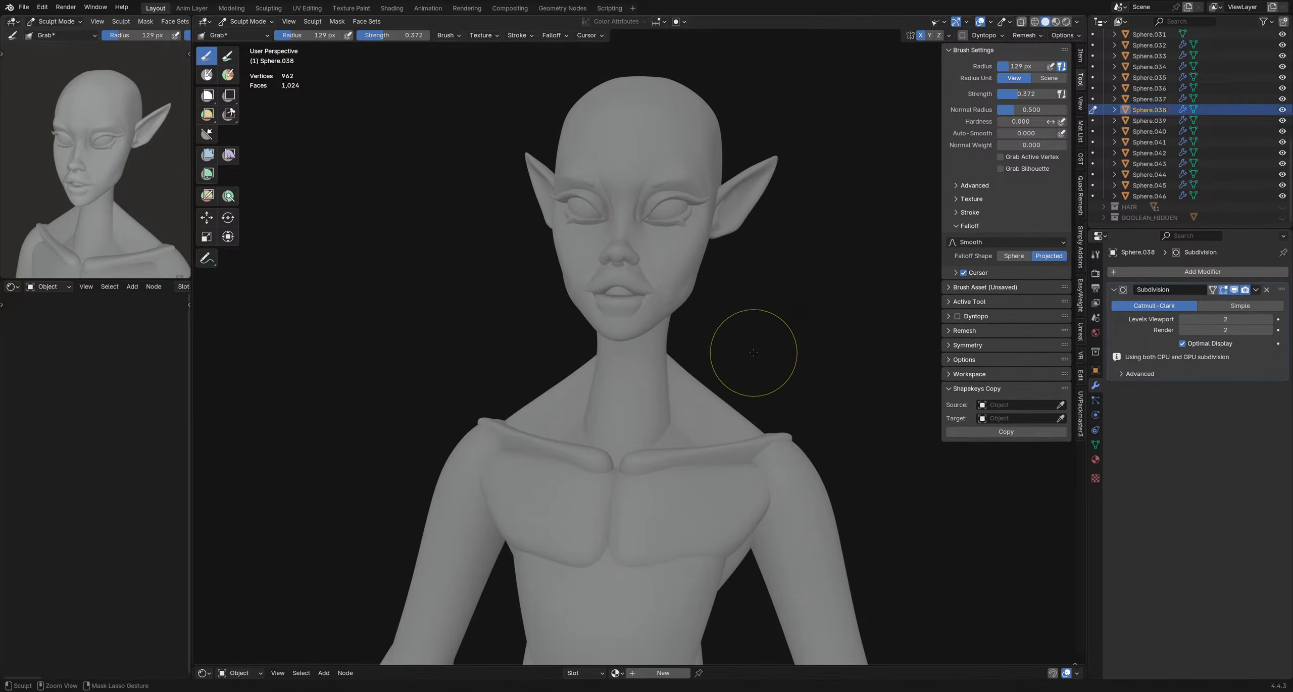
- Undo the latest sculpting changes and redo them to compare the face
key(ctrl+z)
mouse_move(745, 350)
middle_down()
mouse_move(820, 357)
mouse_move(628, 346)
mouse_move(709, 342)
middle_up()
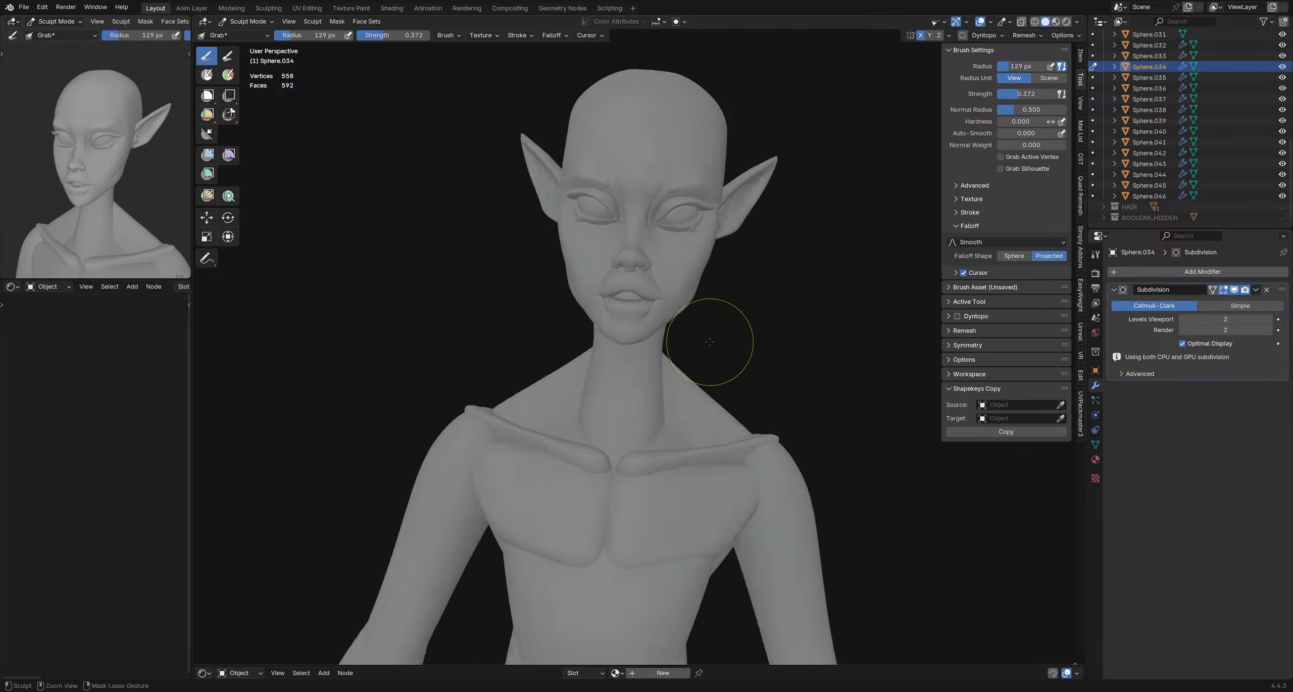
scroll(706, 340, up, 1)
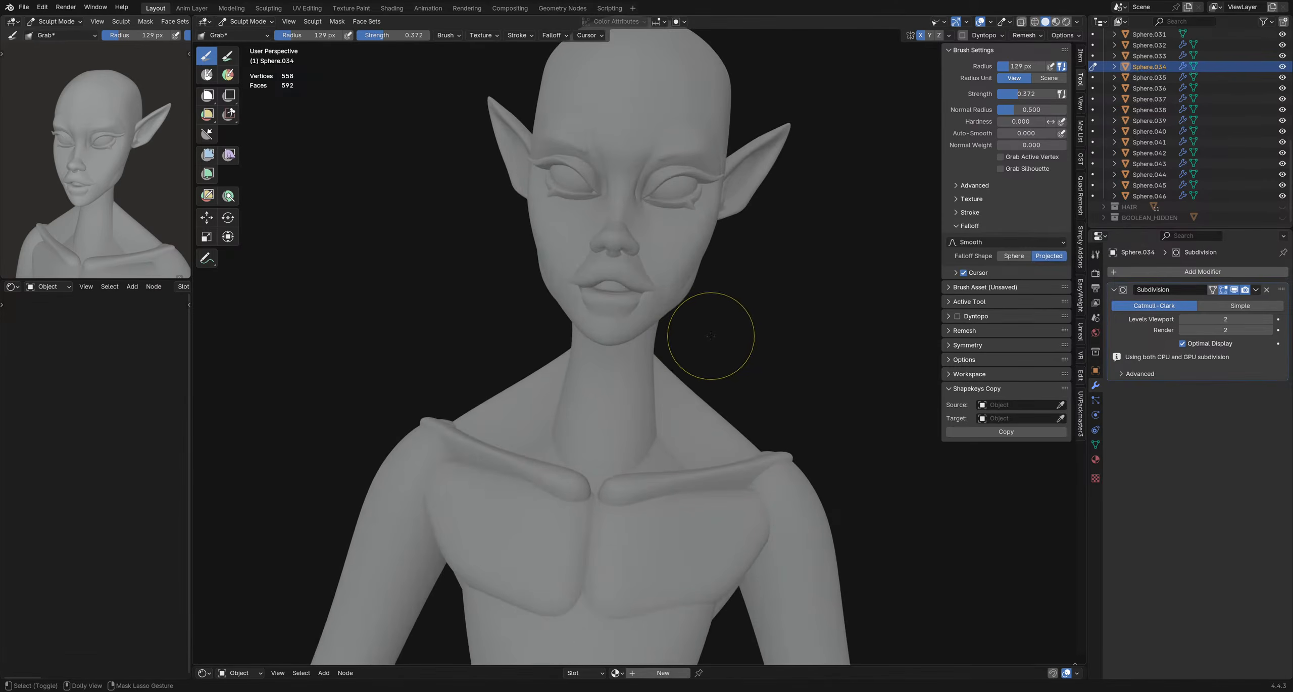
key(ctrl+shift+z)
scroll(601, 281, up, 3)
- Switch sculpting back to the upper lip and set the Grab brush radius to 192 px
middle_drag(724, 326, 661, 277)
key(alt+q)
shift+middle_drag(634, 222, 631, 309)
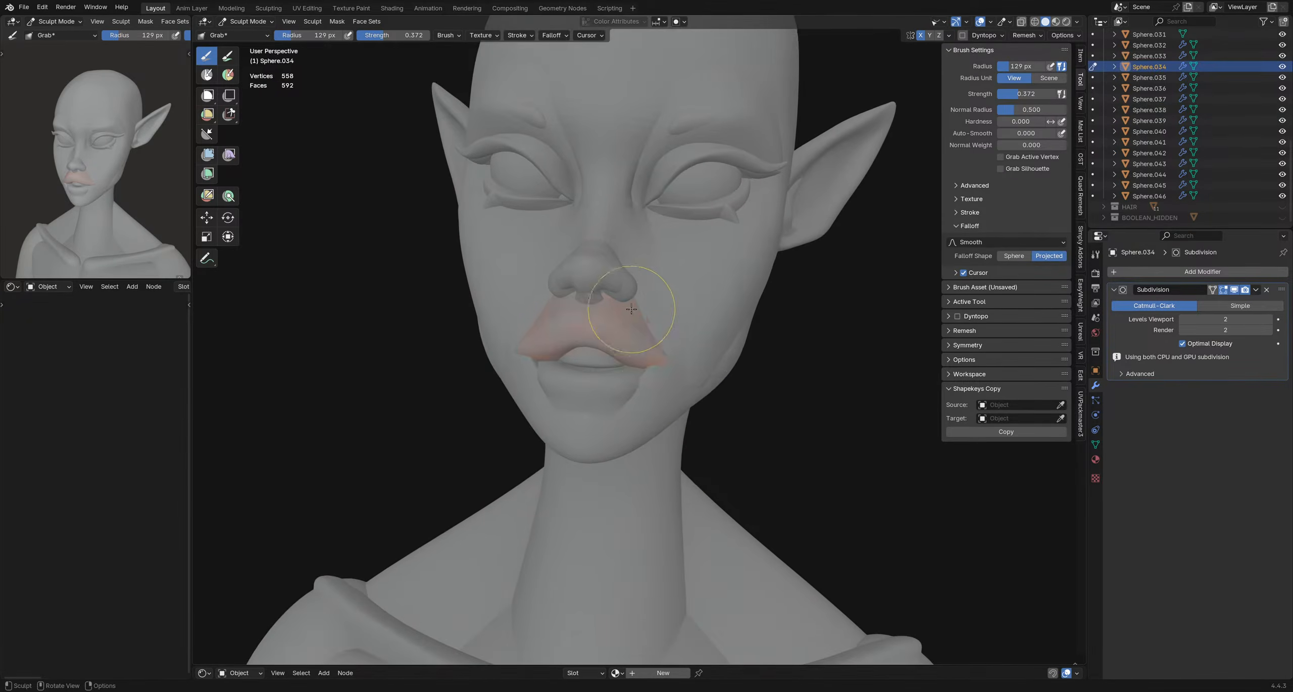
key(f)
click(740, 348)
scroll(648, 333, down, 5)
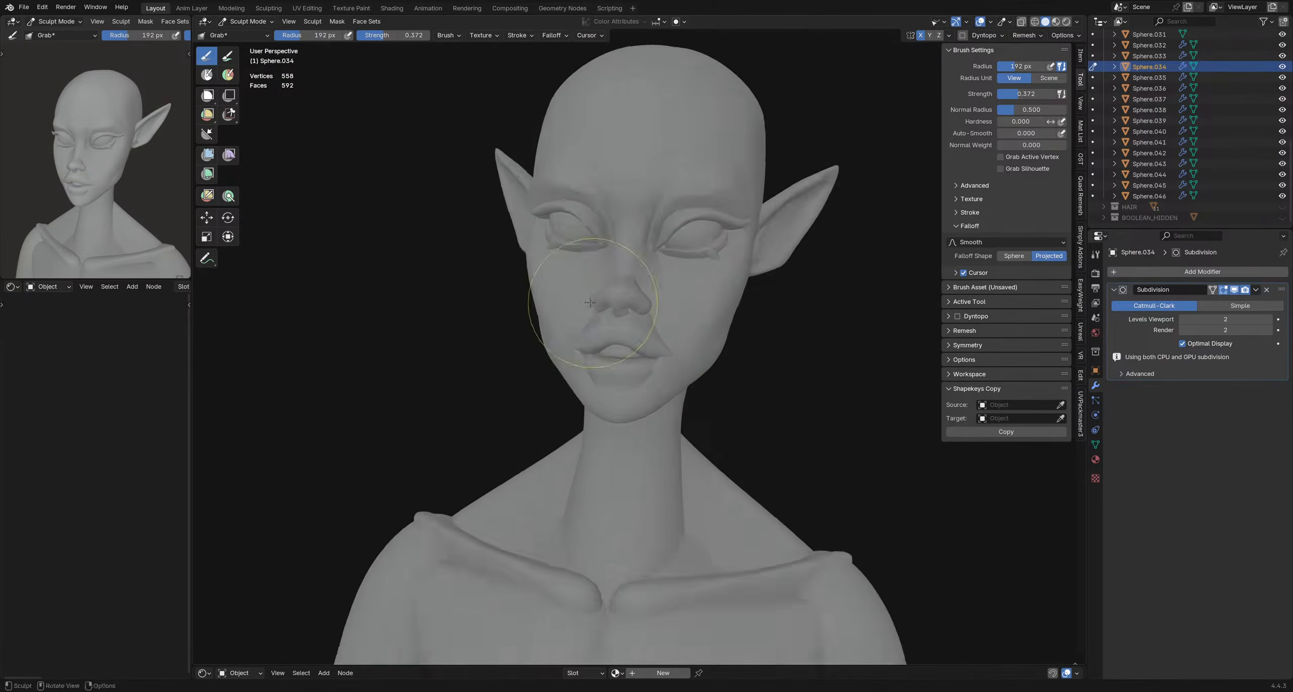
- Reshape the upper lip in side profile with the Grab brush at 106 px, 99 px and 126 px
middle_drag(649, 333, 748, 327)
scroll(669, 327, up, 5)
key(f)
click(669, 326)
middle_drag(669, 326, 750, 326)
key(f)
click(759, 325)
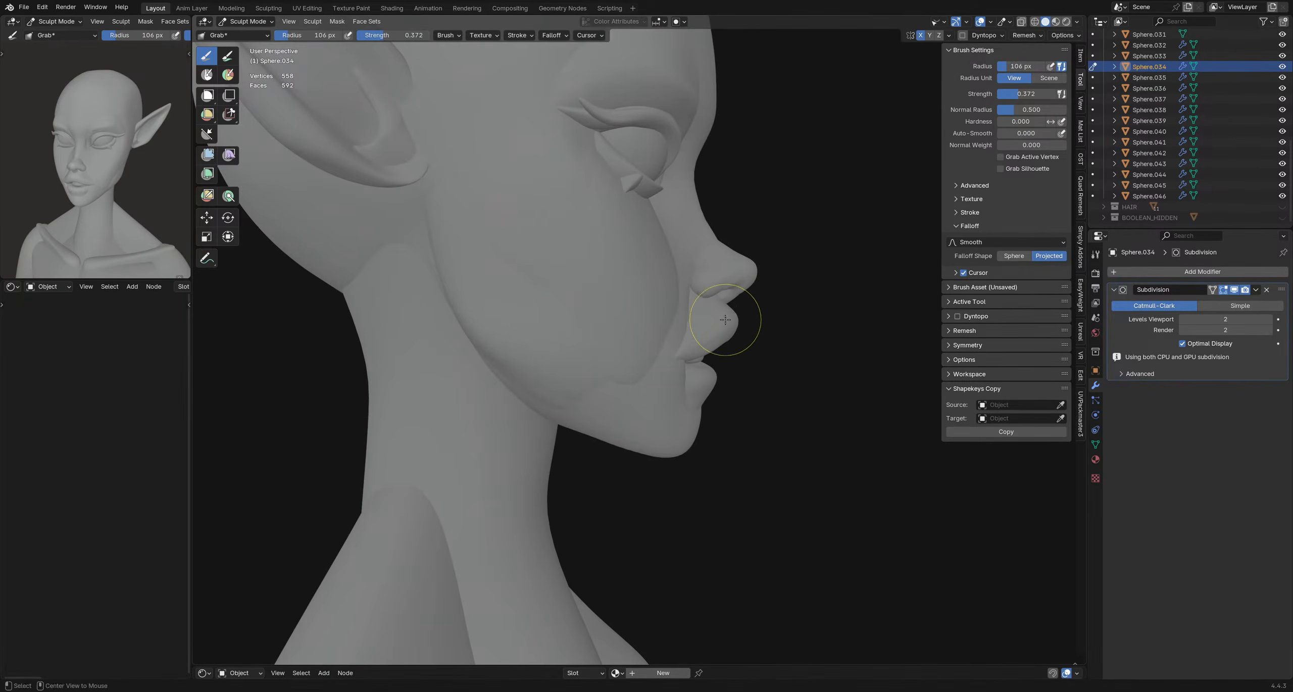
key(f)
click(741, 303)
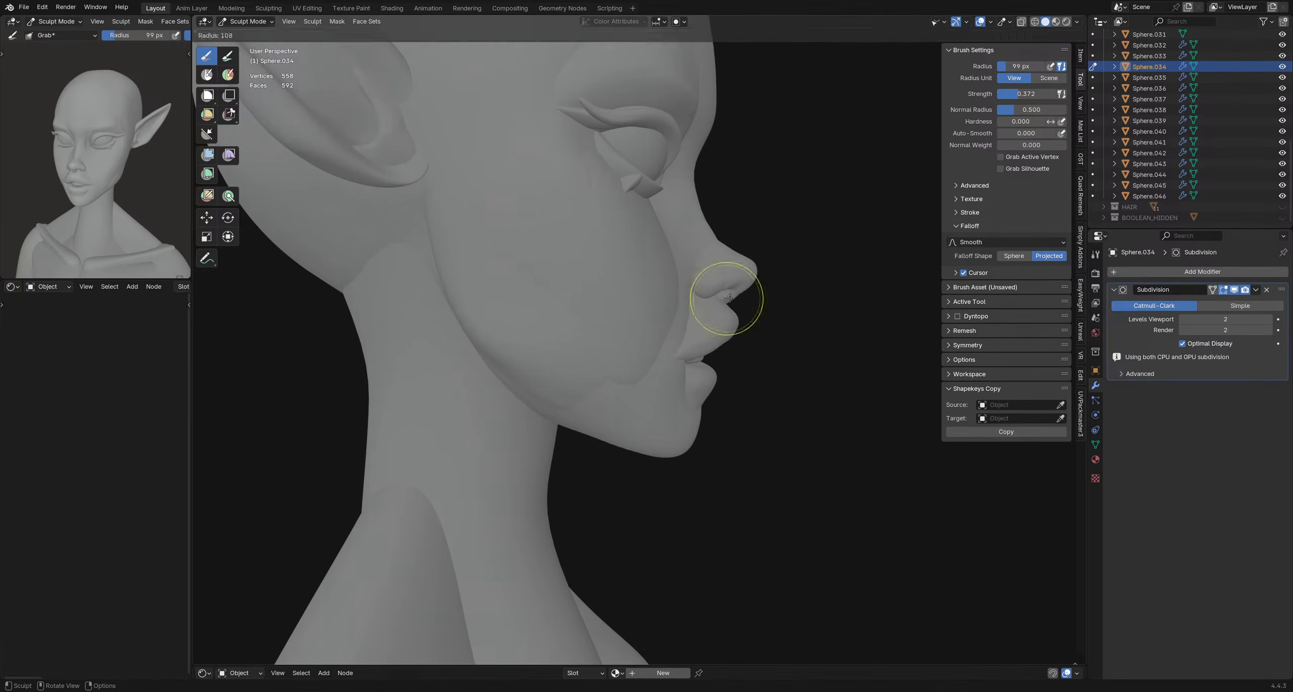
key(f)
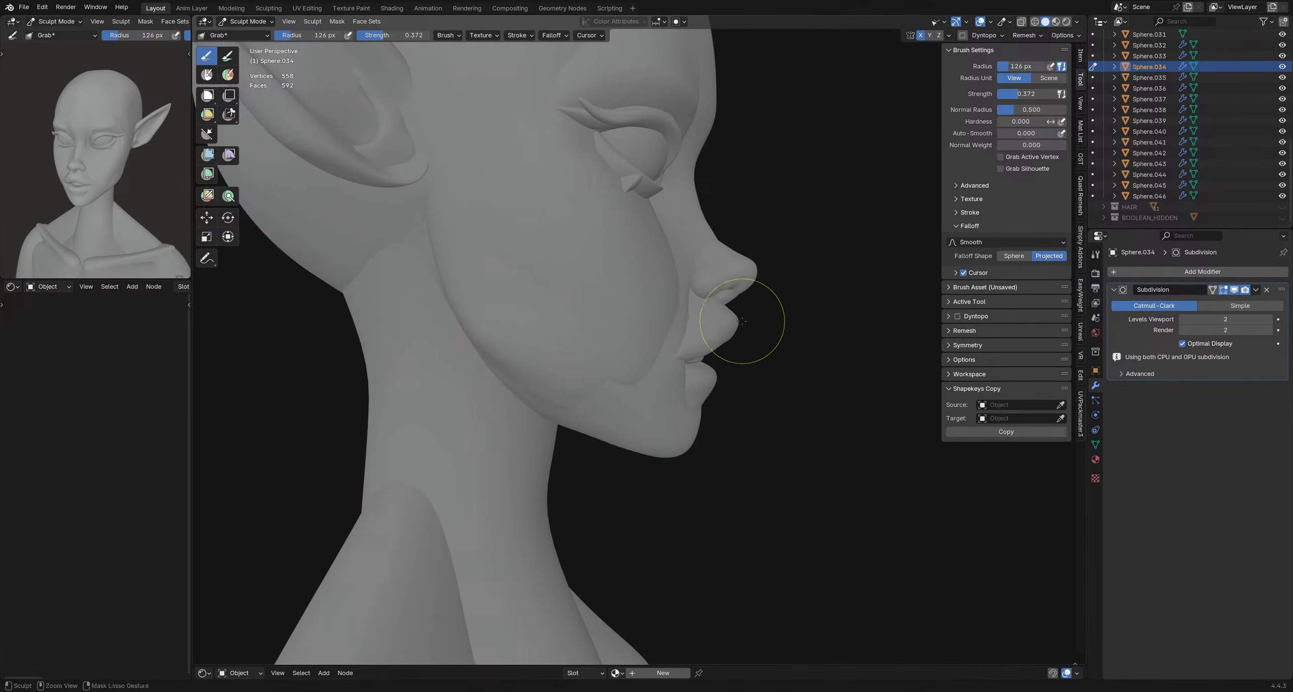
- Refine the upper lip's profile with the Elastic Snake Hook brush at 69 px and the Grab brush at 173 px
key(k)
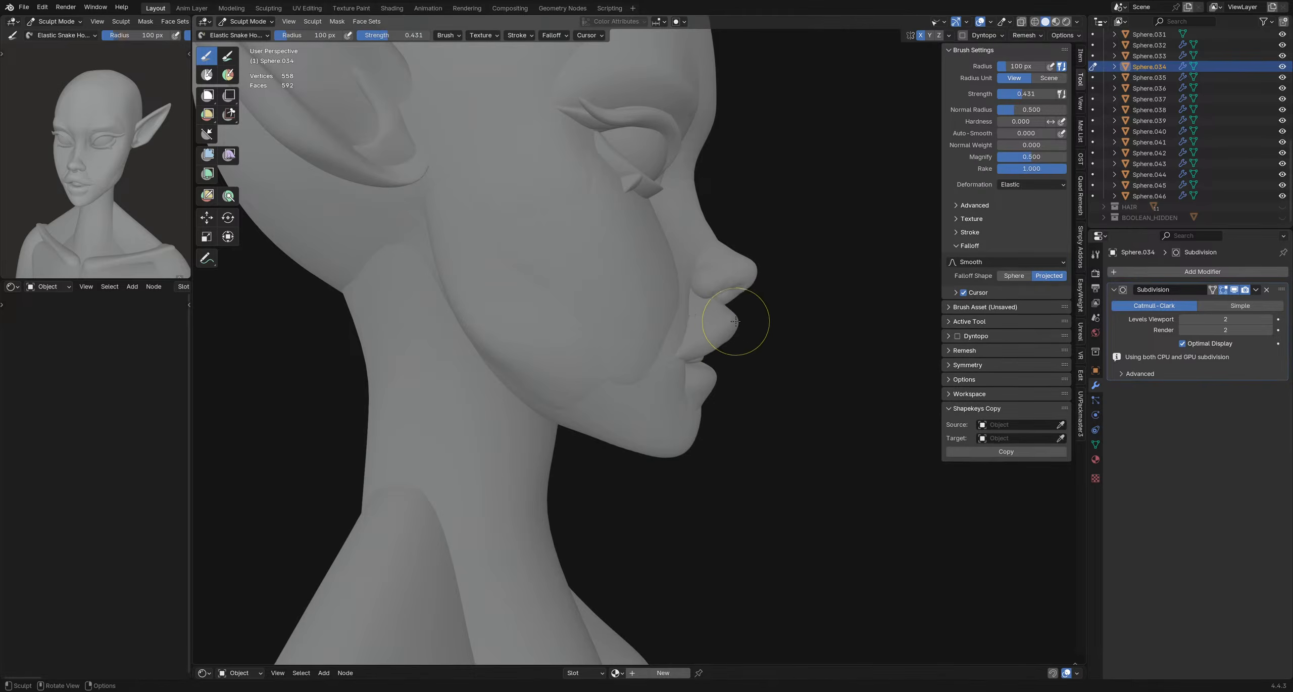
shift+middle_drag(735, 316, 723, 313)
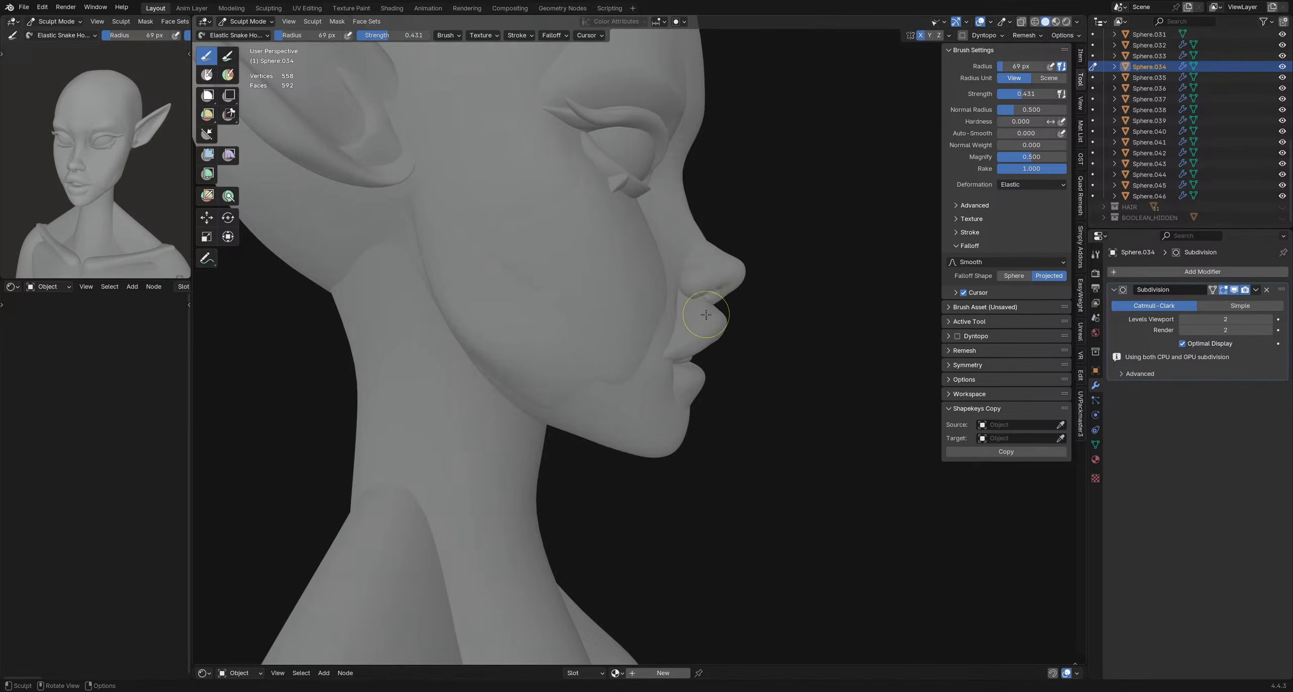
mouse_move(731, 301)
middle_down()
mouse_move(697, 354)
mouse_move(534, 352)
mouse_move(592, 308)
middle_up()
scroll(572, 317, up, 4)
key(g)
drag(587, 325, 583, 329)
middle_drag(590, 331, 641, 332)
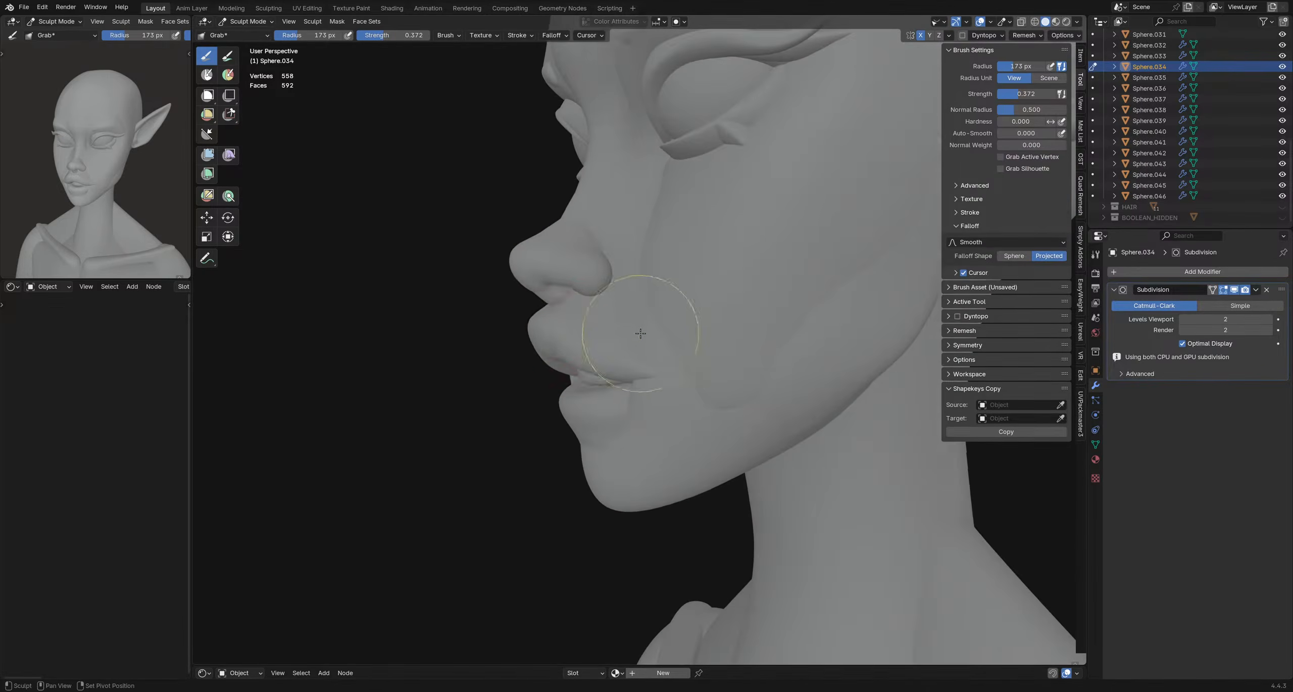
- Pinch the upper lip near the mouth corner with the Pinch/Magnify brush, starting at 173 px
key(shift+t)
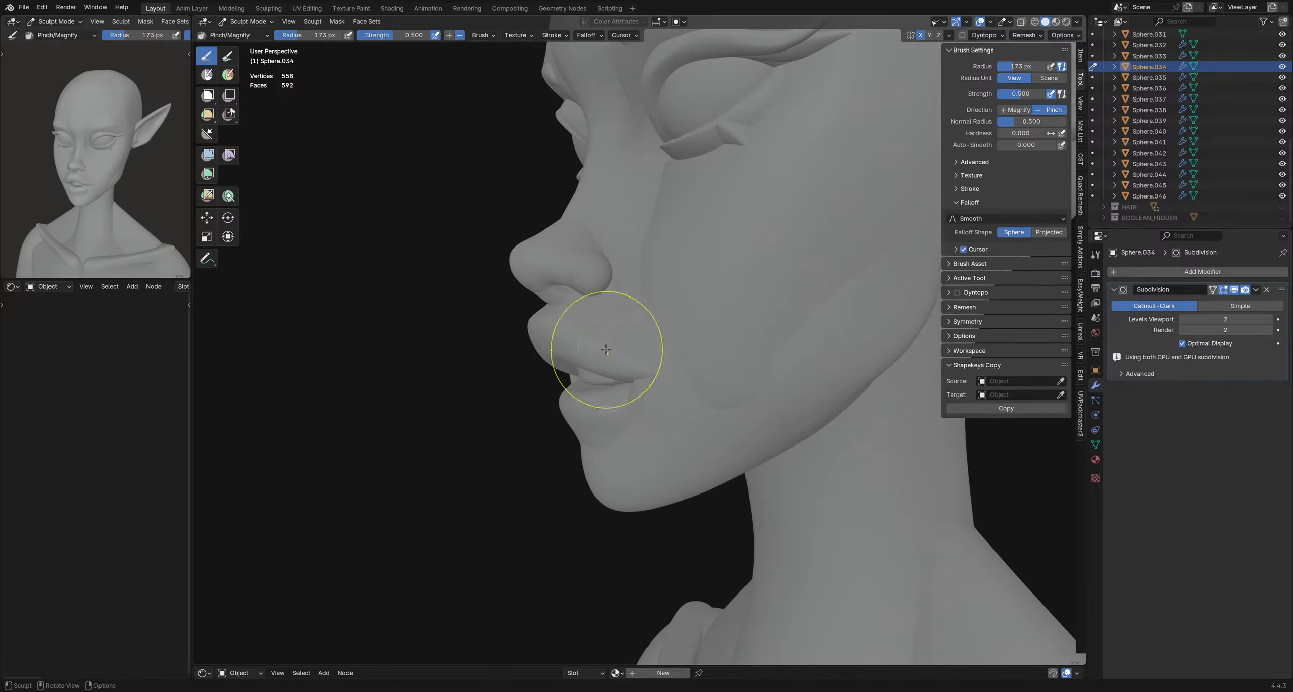
mouse_move(606, 350)
middle_down()
mouse_move(625, 350)
mouse_move(520, 367)
mouse_move(596, 371)
mouse_move(598, 389)
middle_up()
key(f)
click(549, 329)
- Return to Object Mode and save the file explorationHead2.blend
scroll(597, 371, down, 3)
scroll(597, 390, up, 1)
key(ctrl+Tab)
click(749, 361)
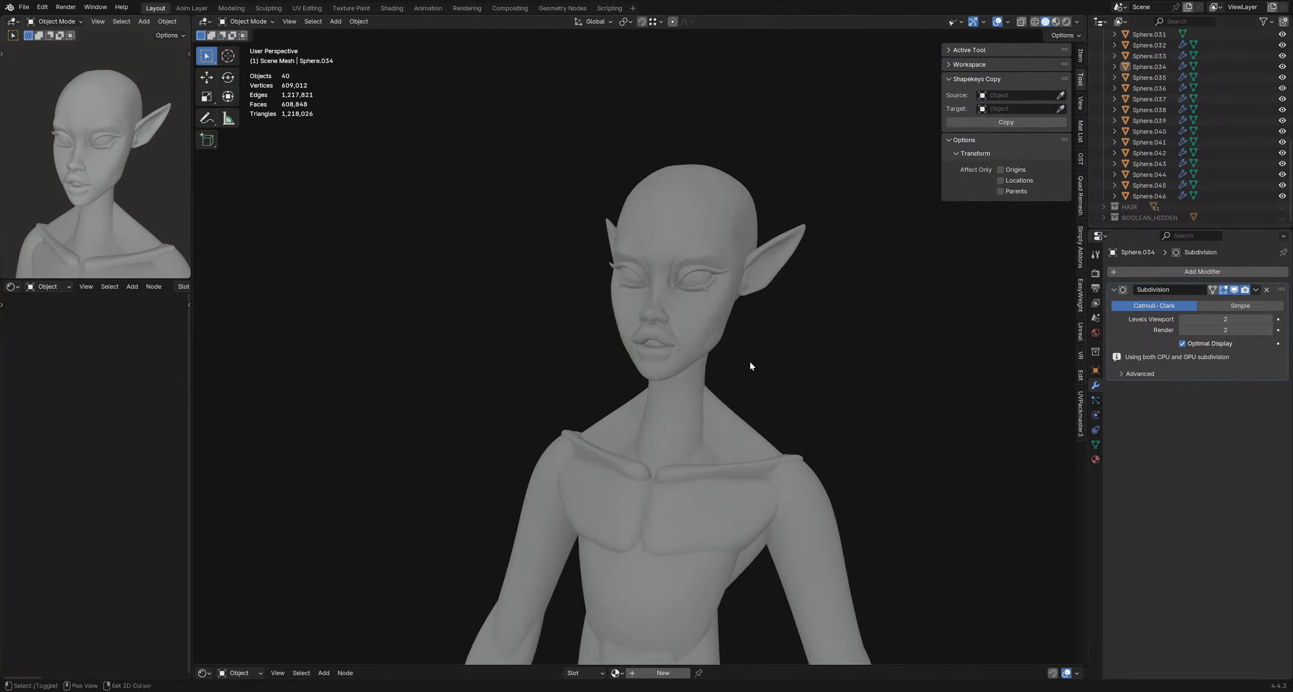
mouse_move(749, 361)
middle_down()
mouse_move(761, 390)
mouse_move(781, 378)
mouse_move(769, 367)
middle_up()
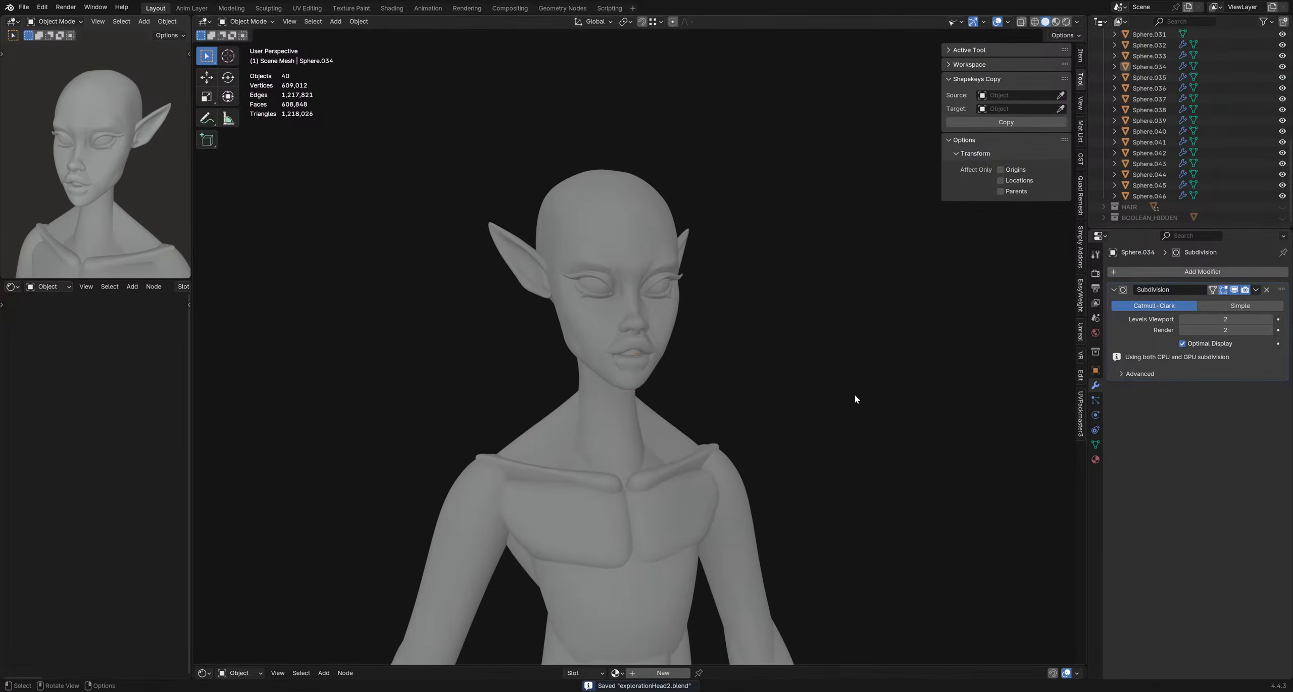
- Select the ear object Sphere.041 in the right orthographic view and try rotating it
middle_drag(854, 396, 677, 357)
key(ctrl+Tab)
click(593, 328)
click(693, 305)
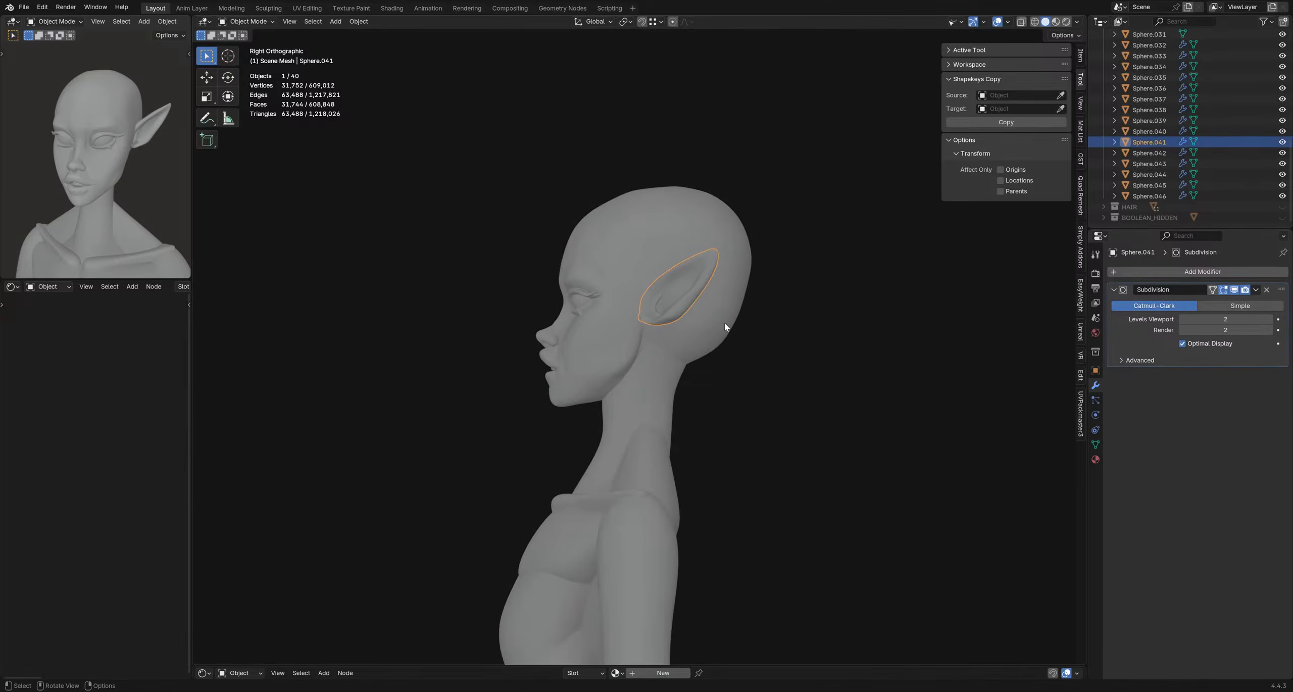
shift+middle_drag(784, 311, 722, 325)
key(r)
right_click(717, 306)
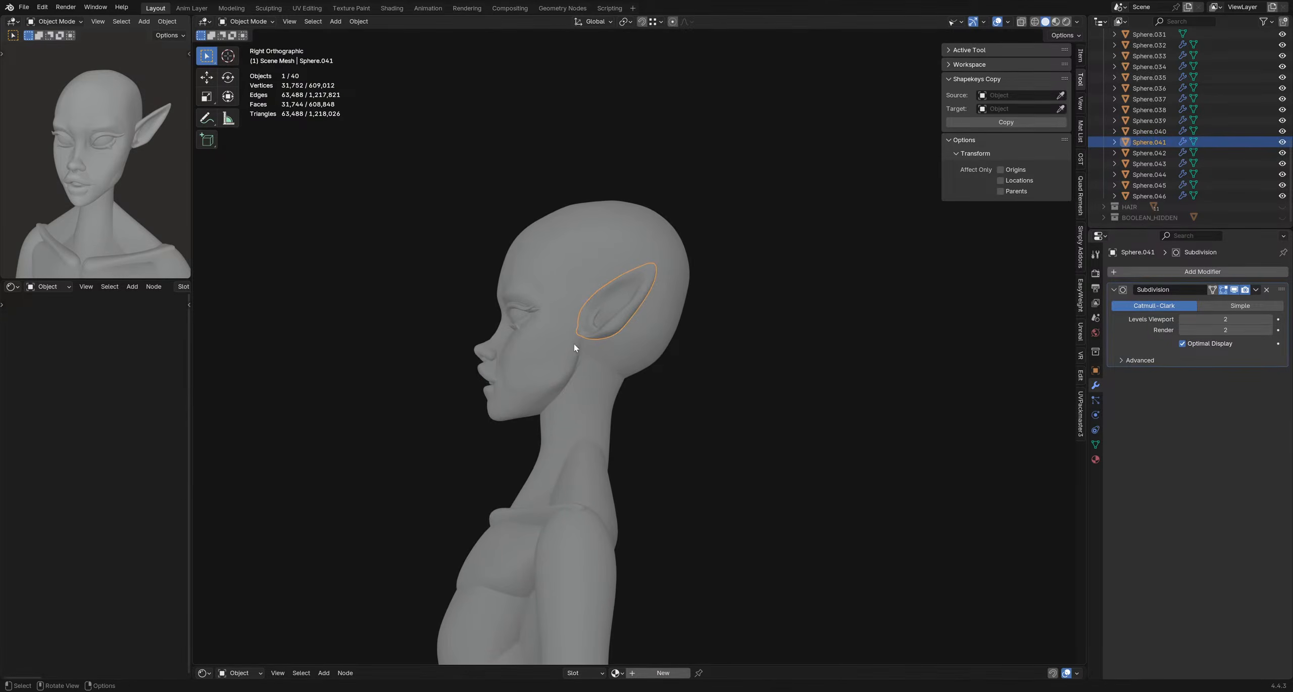
- Save the file again
middle_drag(575, 348, 666, 375)
scroll(672, 377, down, 4)
key(ctrl+s)
click(689, 404)
shift+middle_drag(681, 424, 715, 305)
- Apply all transforms to the ear object and set its origin to its geometry
click(648, 245)
key(q)
click(688, 304)
key(q)
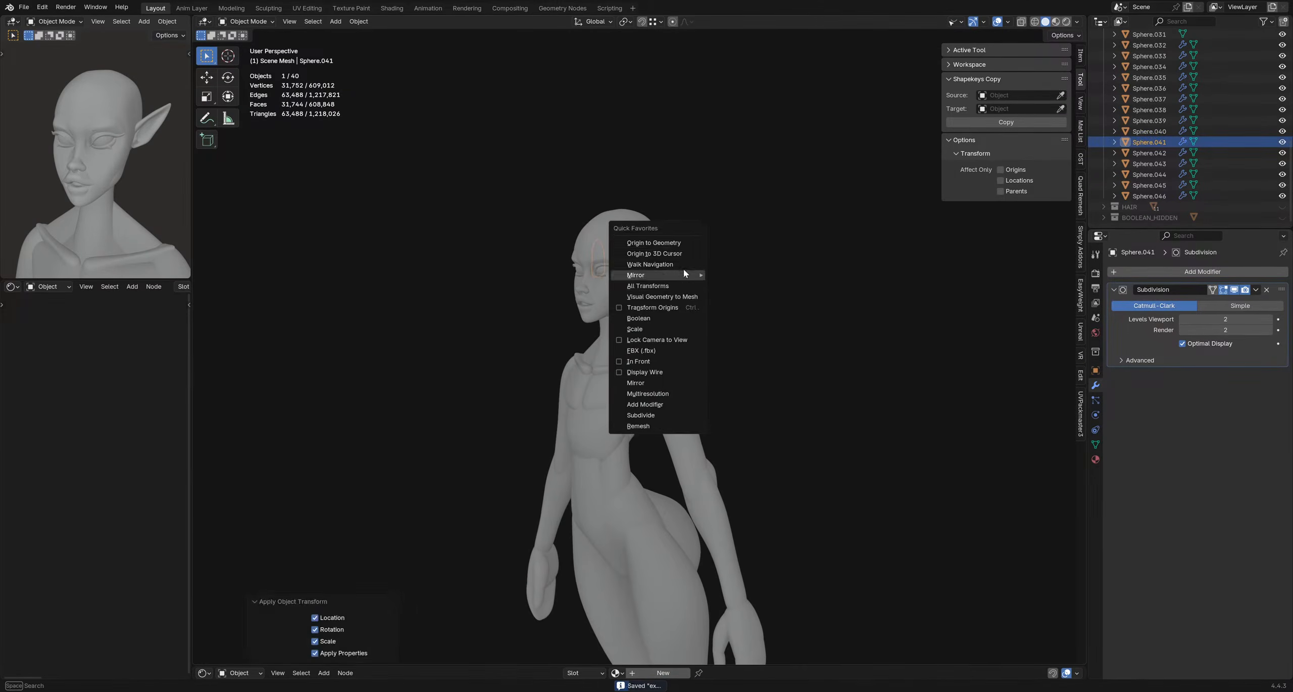
click(679, 245)
scroll(653, 271, up, 2)
middle_drag(647, 279, 691, 206)
key(r)
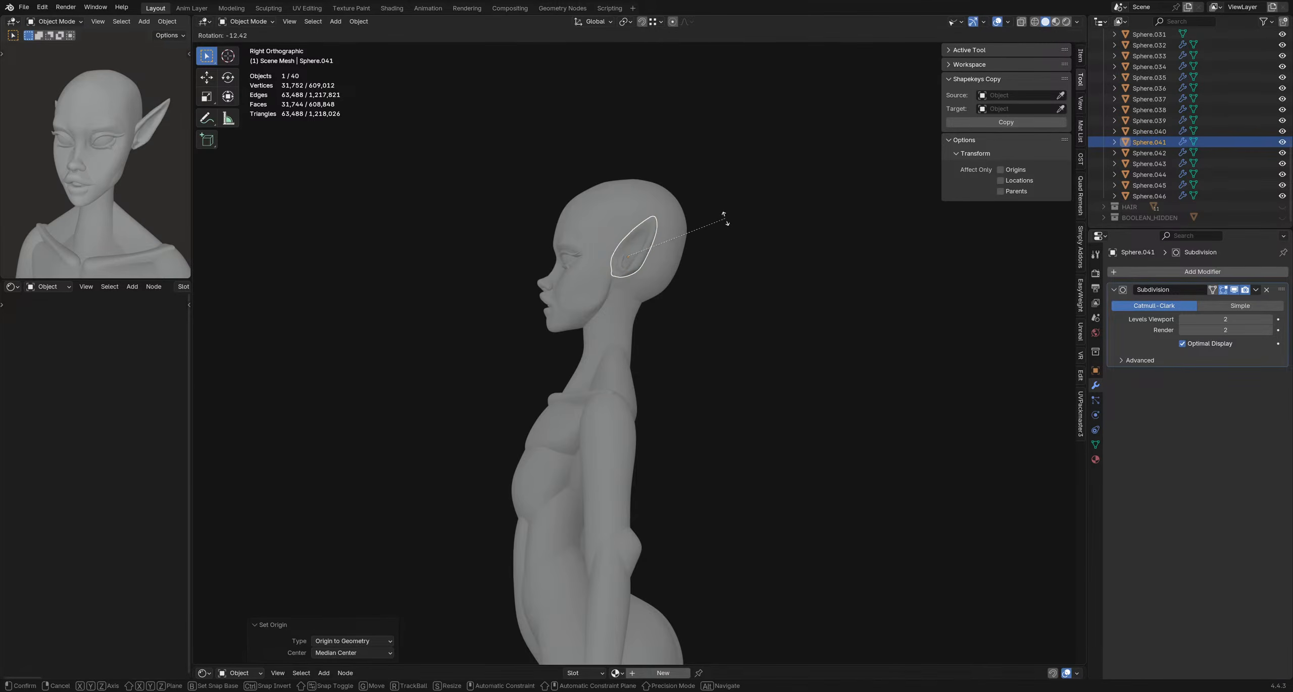
right_click(727, 264)
key(r)
right_click(733, 315)
key(r)
click(768, 287)
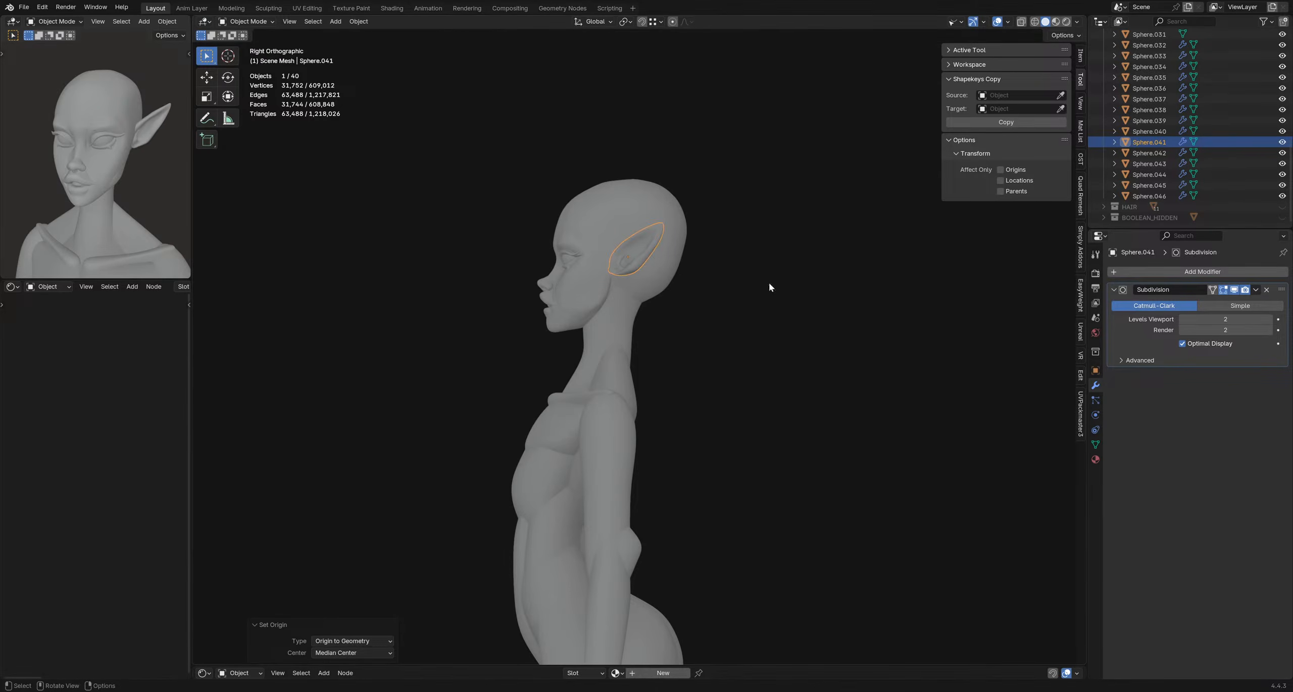
- Rotate the ears by about -21.5° in the right orthographic view
key(r)
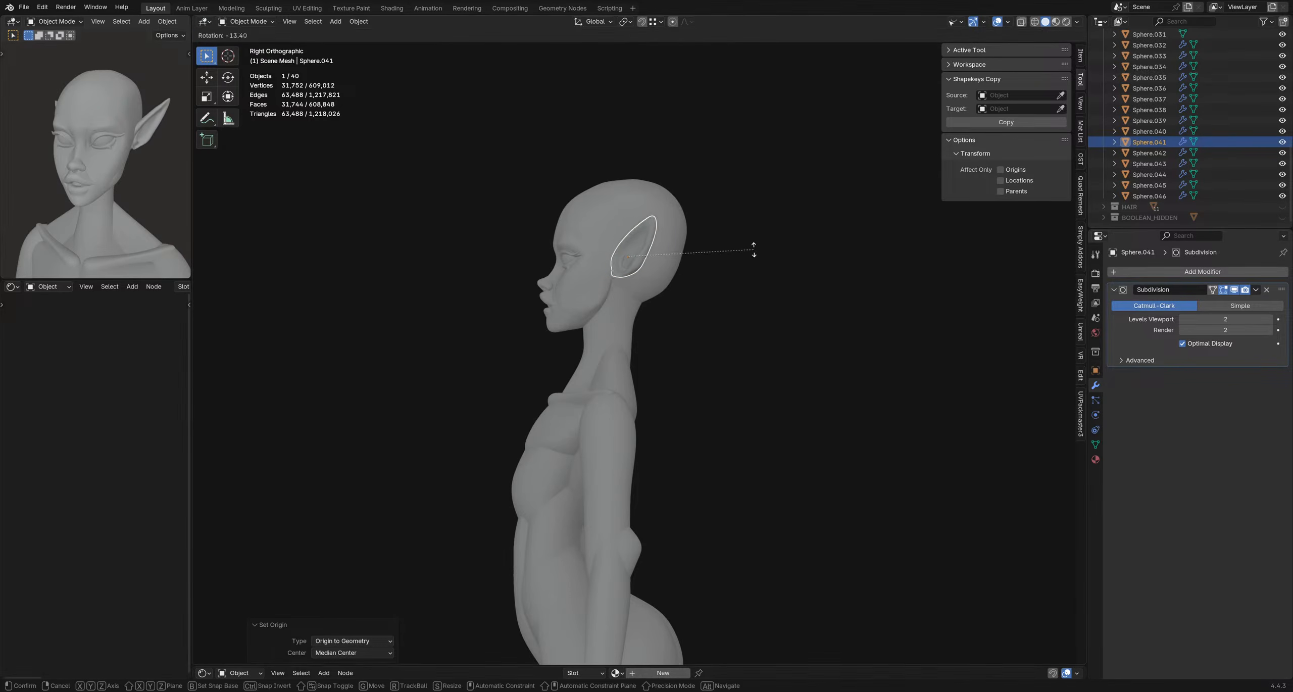
click(753, 235)
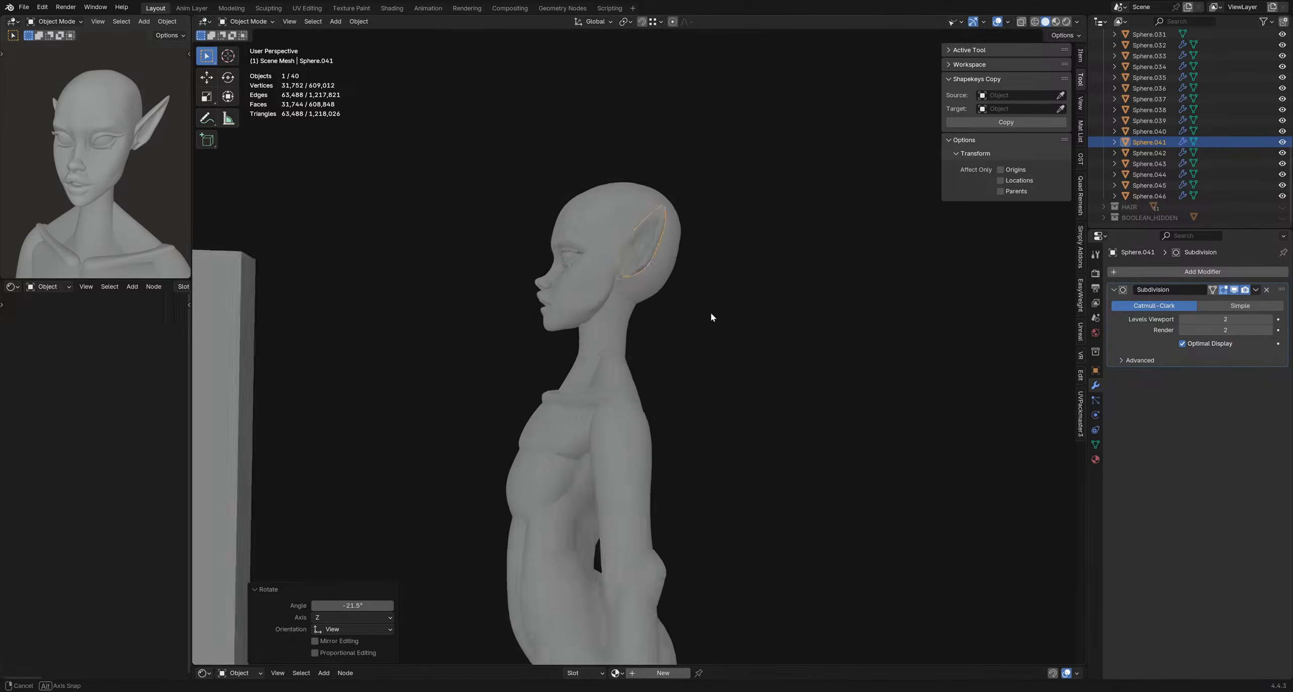
middle_drag(710, 317, 804, 345)
scroll(797, 341, up, 2)
middle_drag(722, 328, 711, 335)
- Delete the ear on the character's right side in Edit Mode with X-ray on, and return to Object Mode
key(Tab)
key(alt+z)
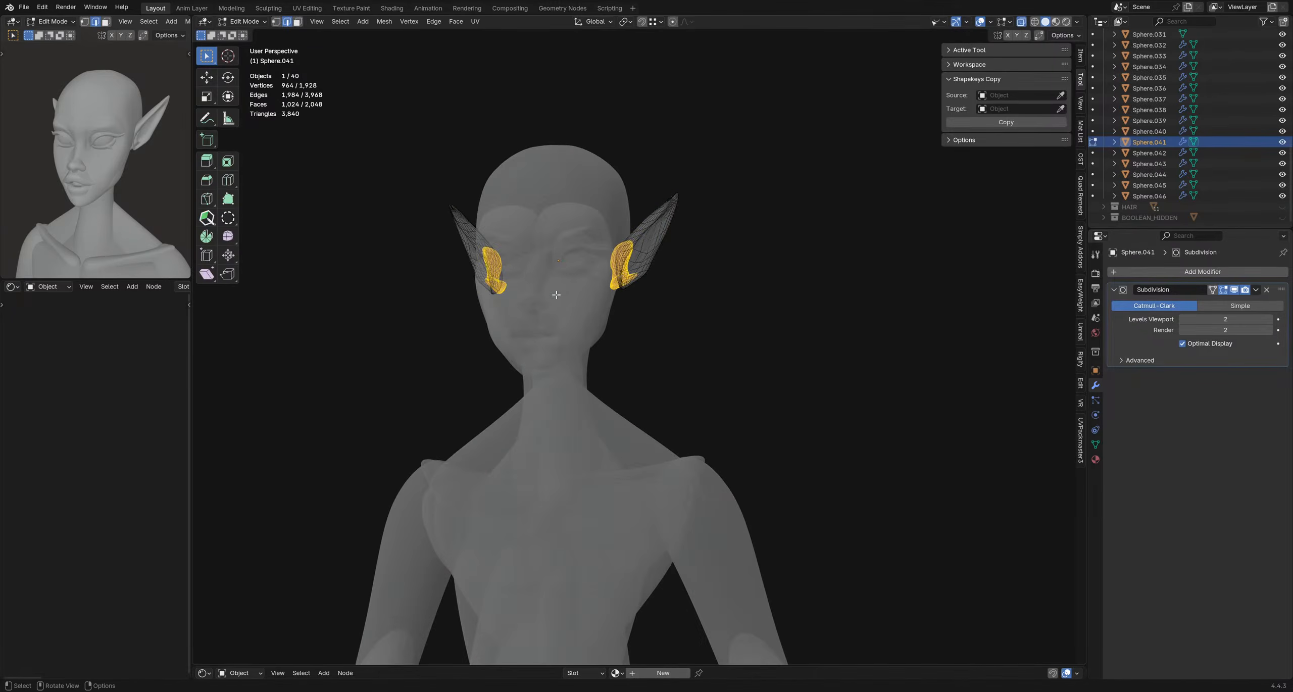
middle_drag(582, 294, 543, 271)
drag(501, 196, 692, 412)
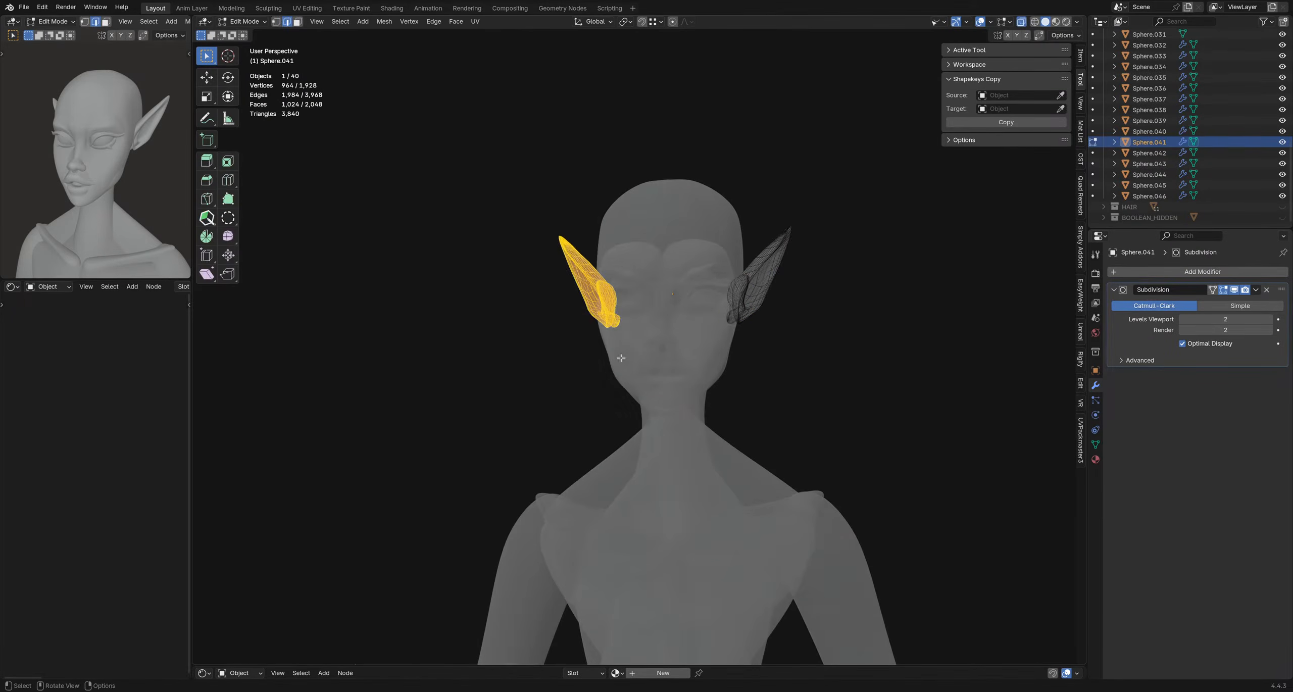
key(x)
click(620, 355)
middle_drag(784, 378, 727, 379)
key(q)
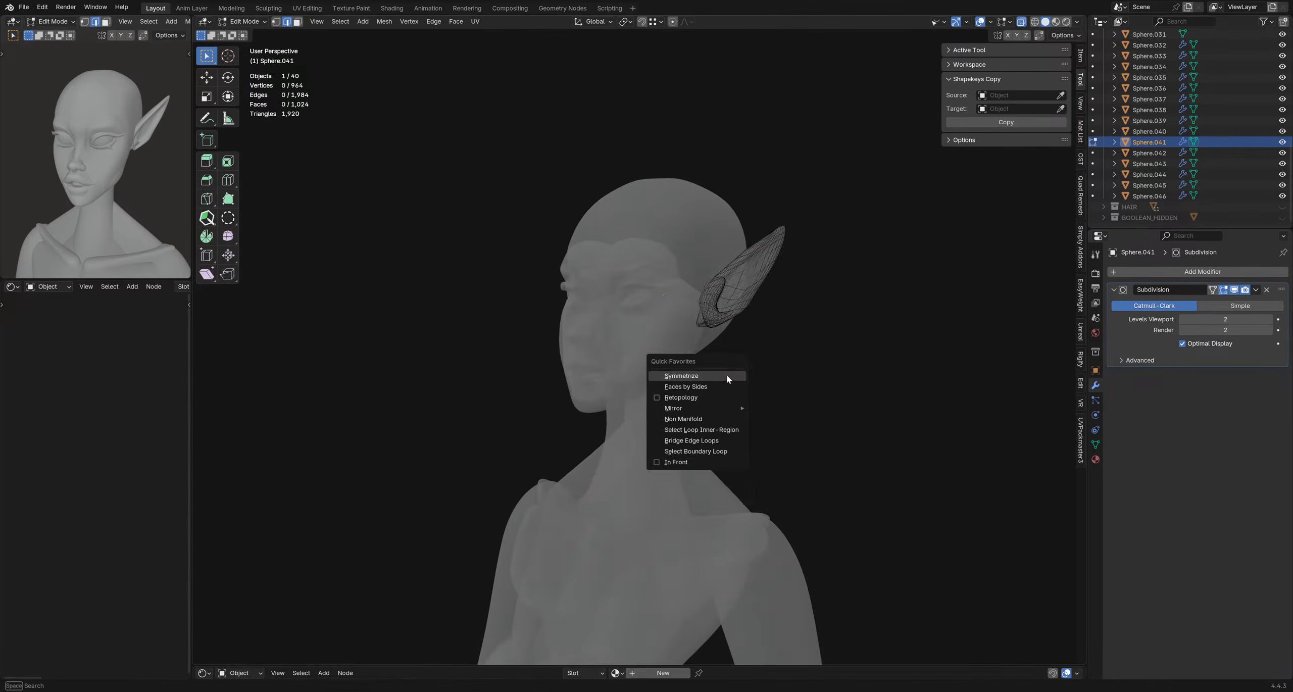
key(Escape)
key(Tab)
- Apply all transforms to the remaining ear and set its origin to its geometry
key(ctrl+a)
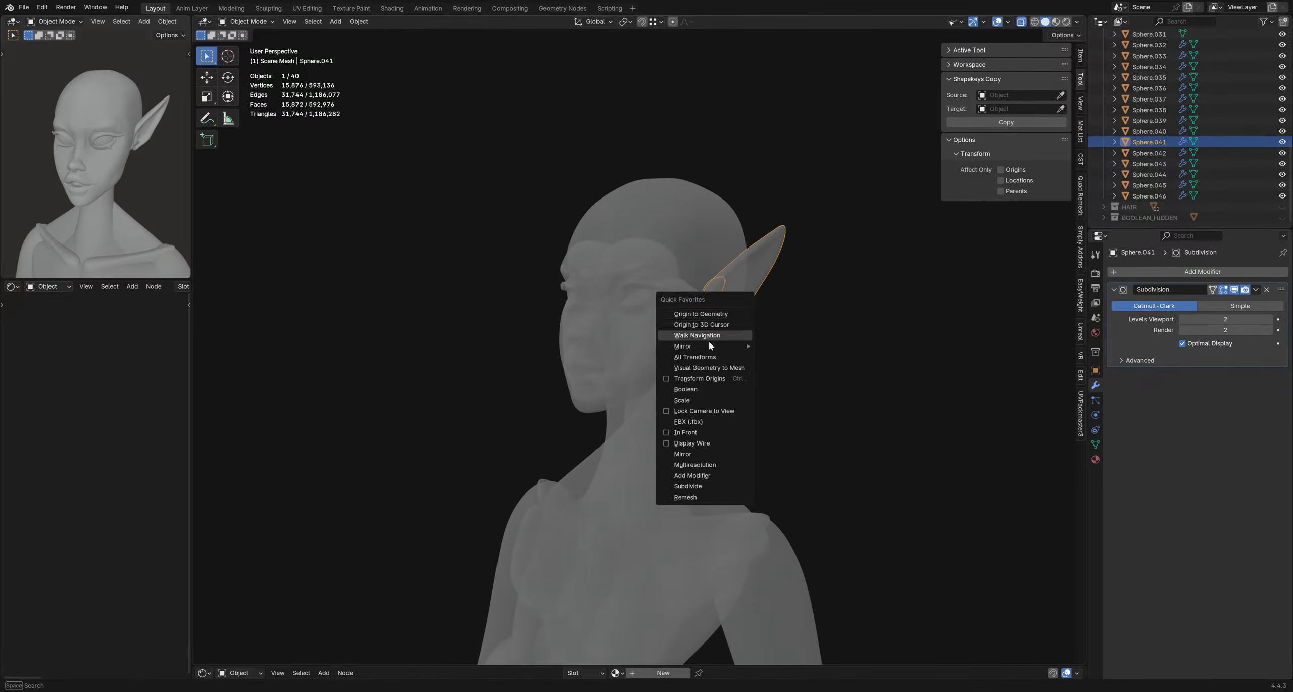
click(702, 354)
key(q)
click(674, 312)
middle_drag(675, 312, 628, 329)
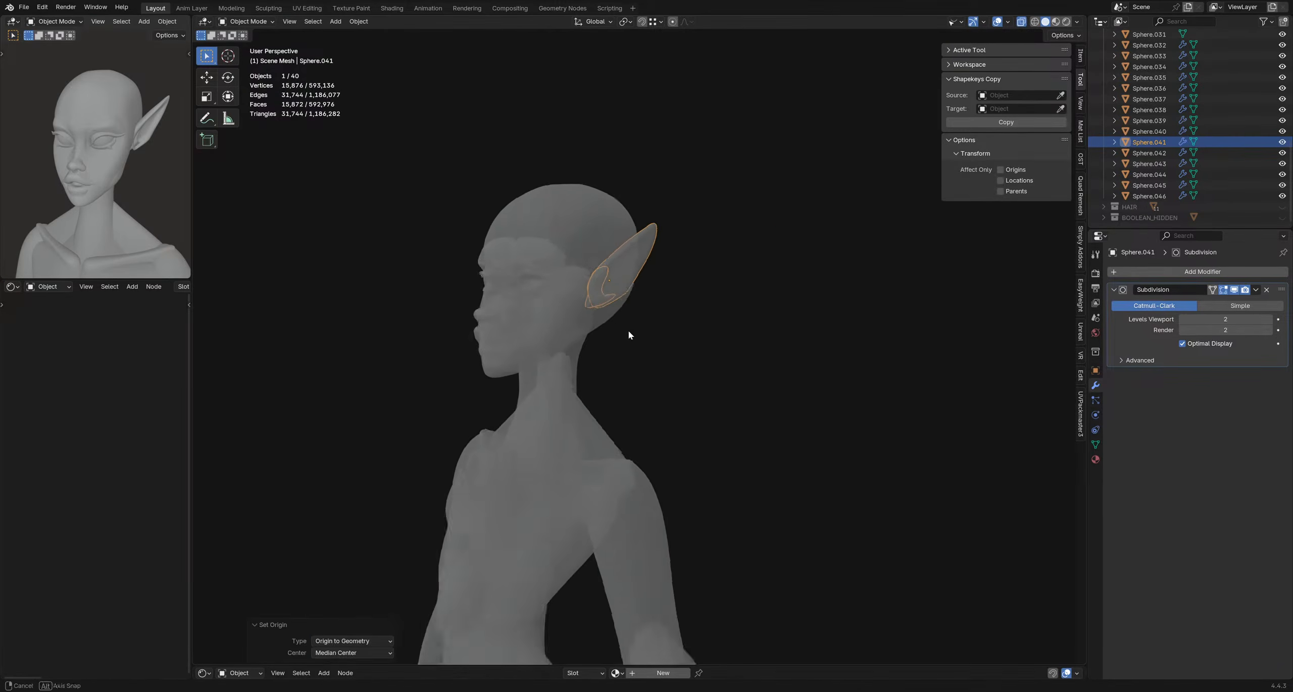
- Move only the ear's origin toward the ear's base, with transforms limited to origins just for this move
scroll(628, 329, up, 2)
click(1012, 171)
shift+middle_drag(658, 281, 690, 265)
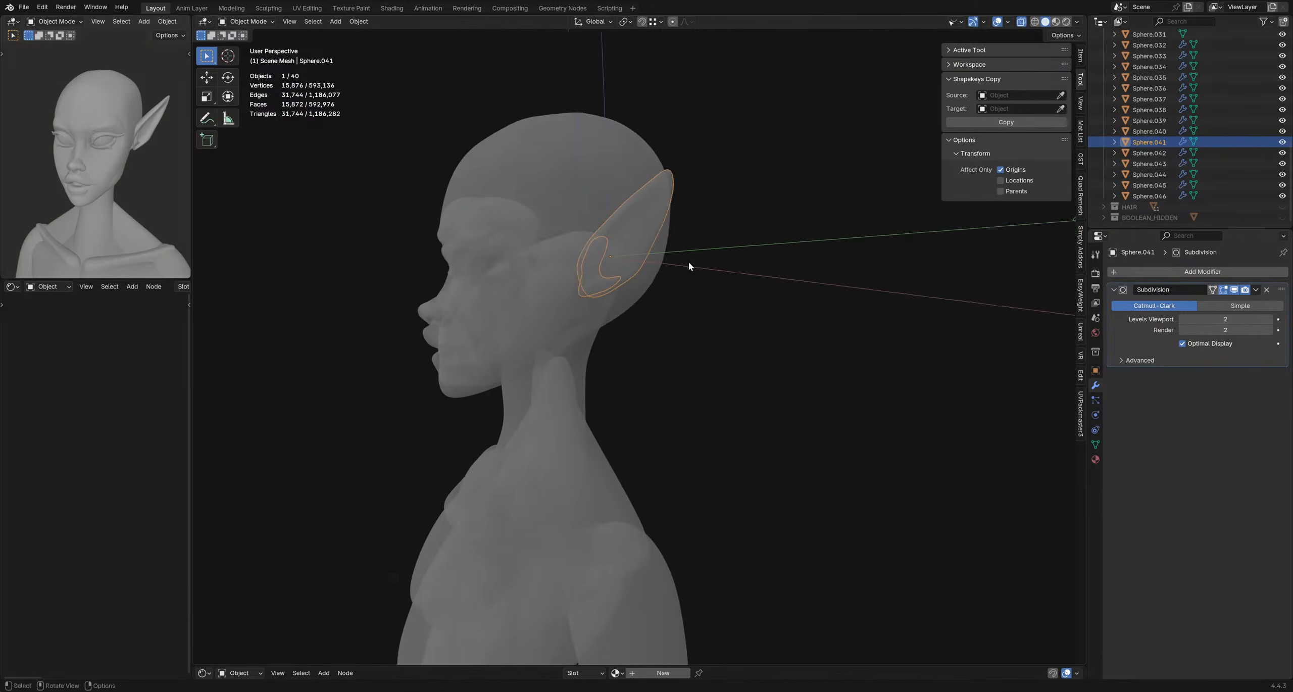
key(g)
click(660, 285)
click(1001, 170)
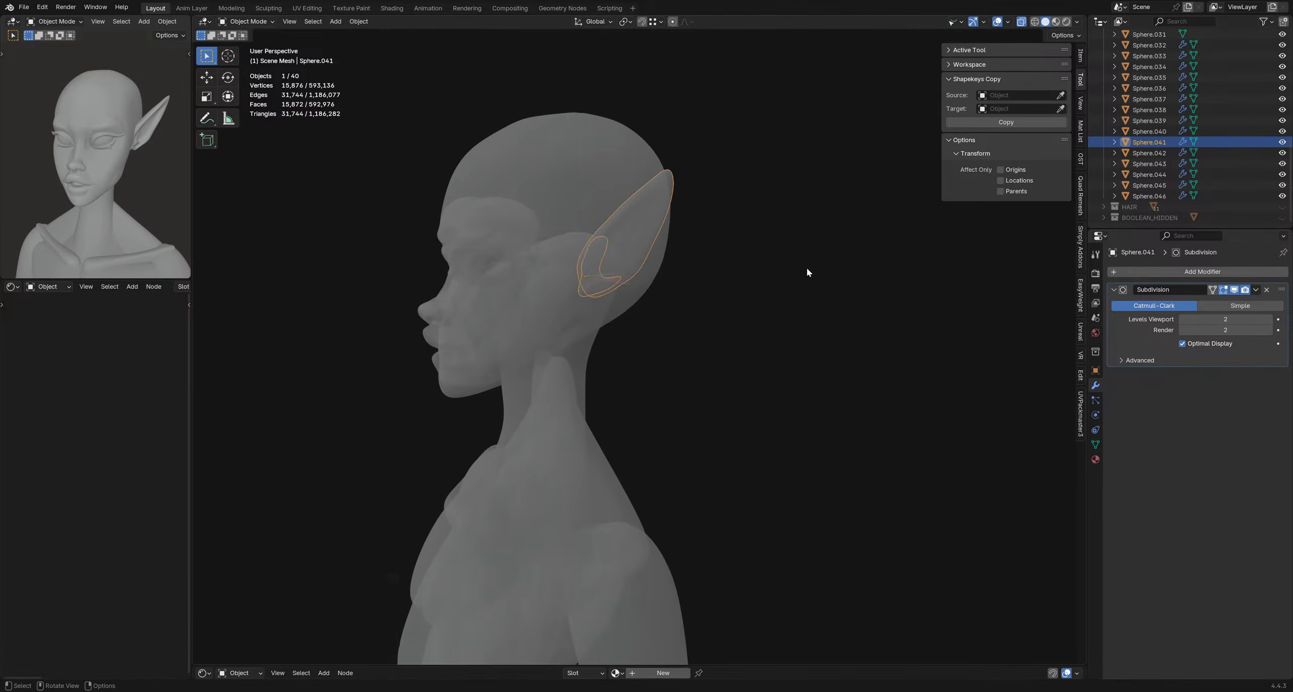
- Rotate the ear by 6.45° in the right orthographic view and by about 22.8° seen from above the head
alt+middle_drag(806, 266, 695, 276)
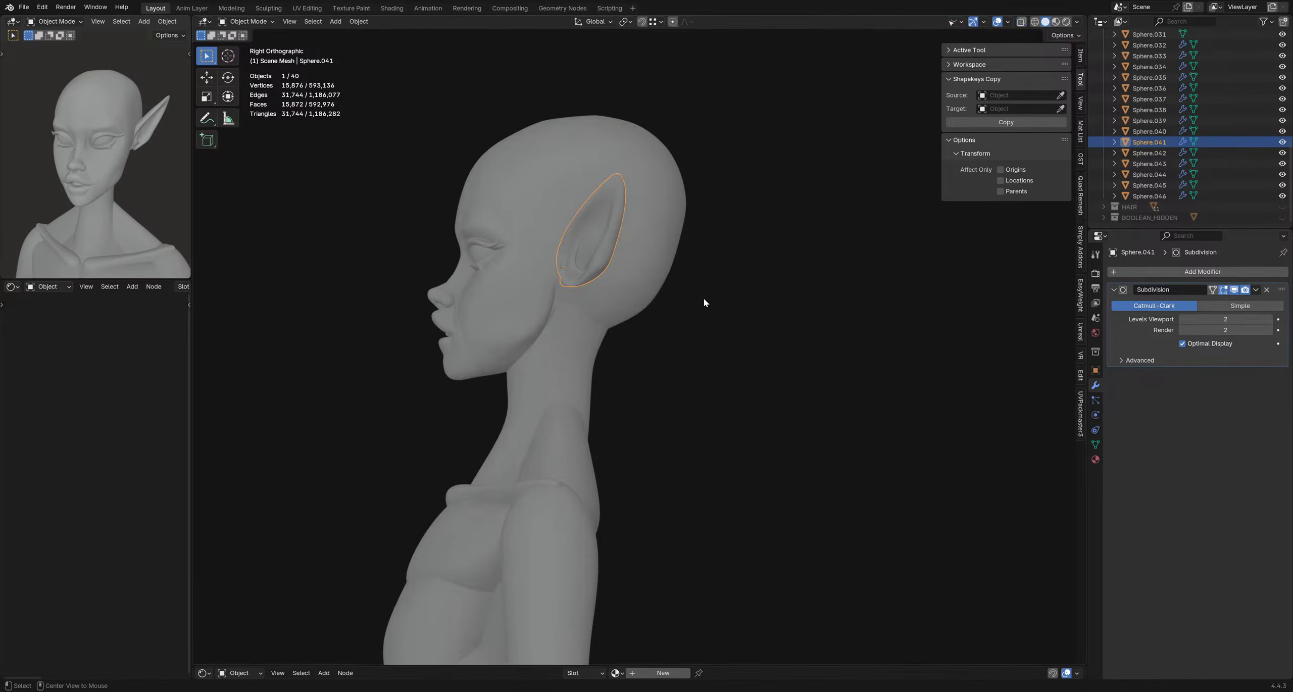
shift+middle_drag(485, 211, 478, 204)
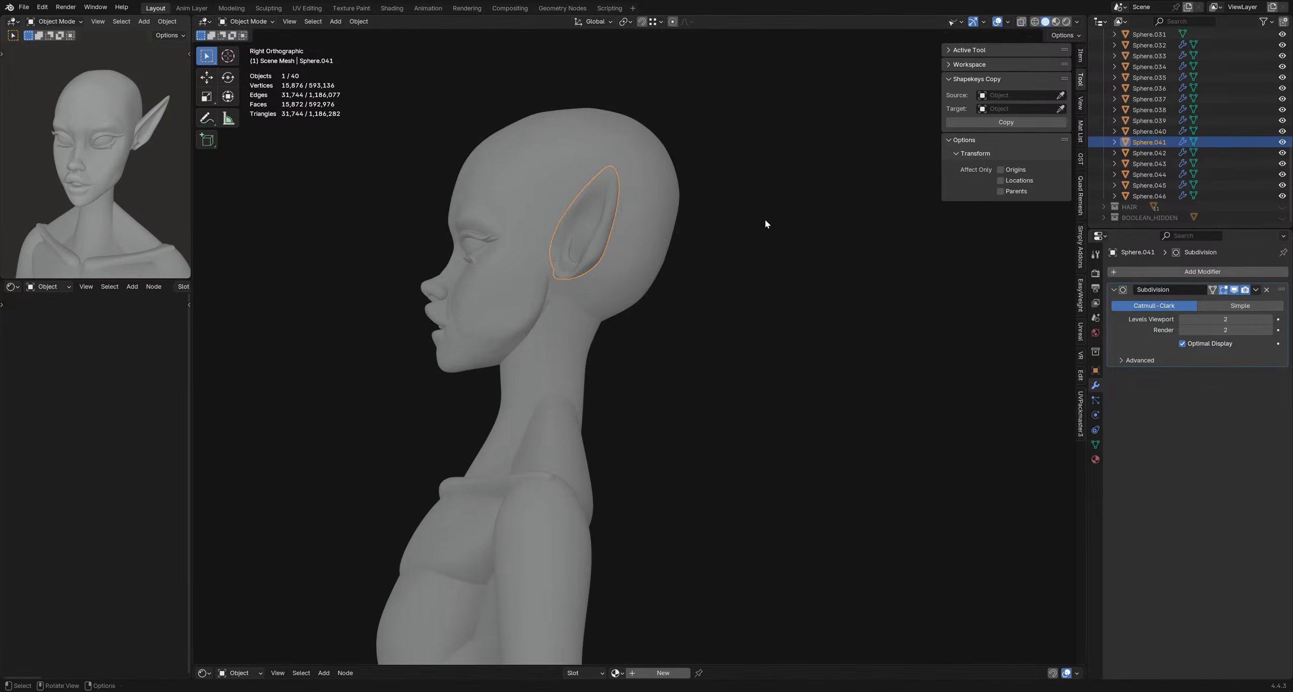
key(r)
click(784, 228)
middle_drag(641, 300, 651, 399)
key(r)
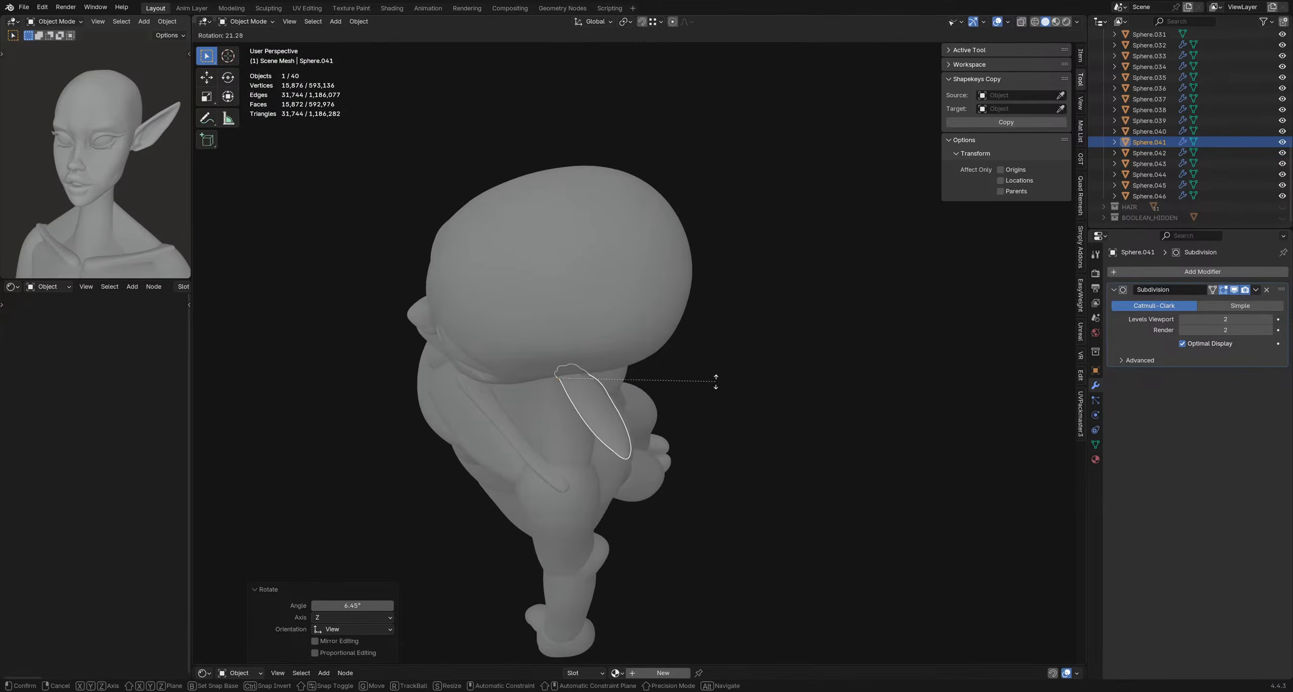
click(714, 384)
- Rotate the ear by about 76° in a front three-quarter view so its tip points outward and downward
middle_drag(714, 384, 793, 295)
key(r)
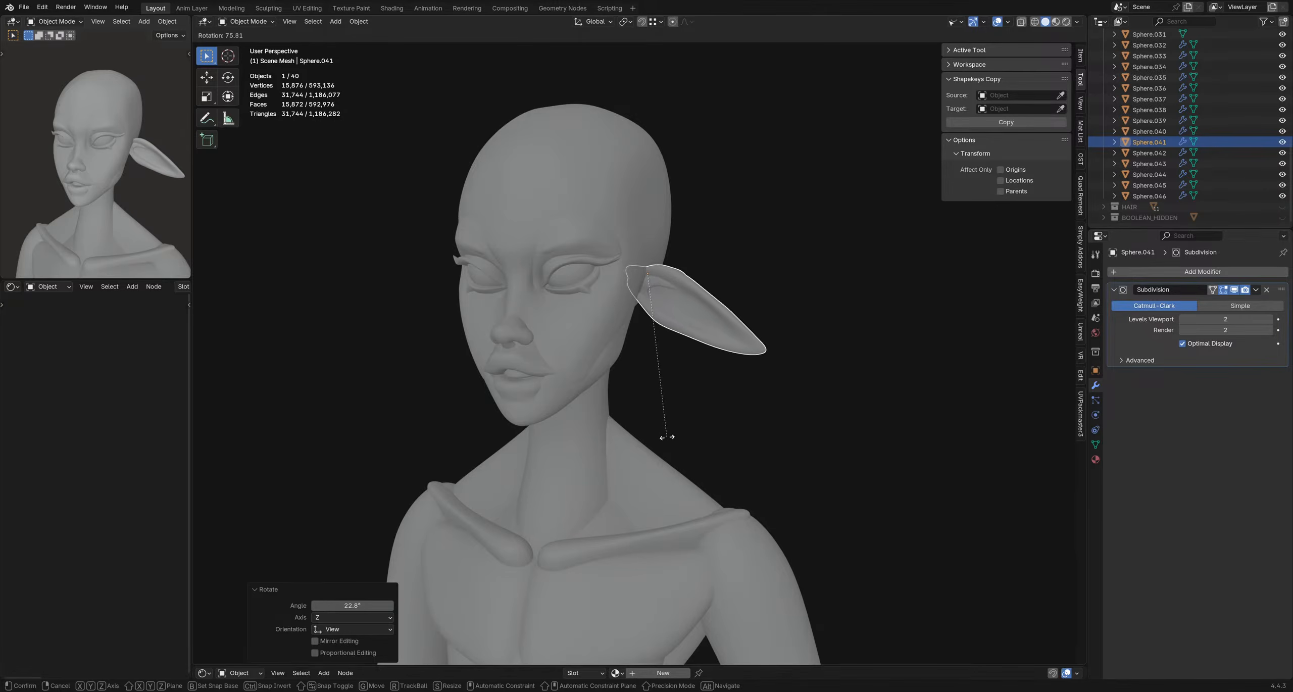
click(667, 436)
middle_drag(685, 416, 670, 346)
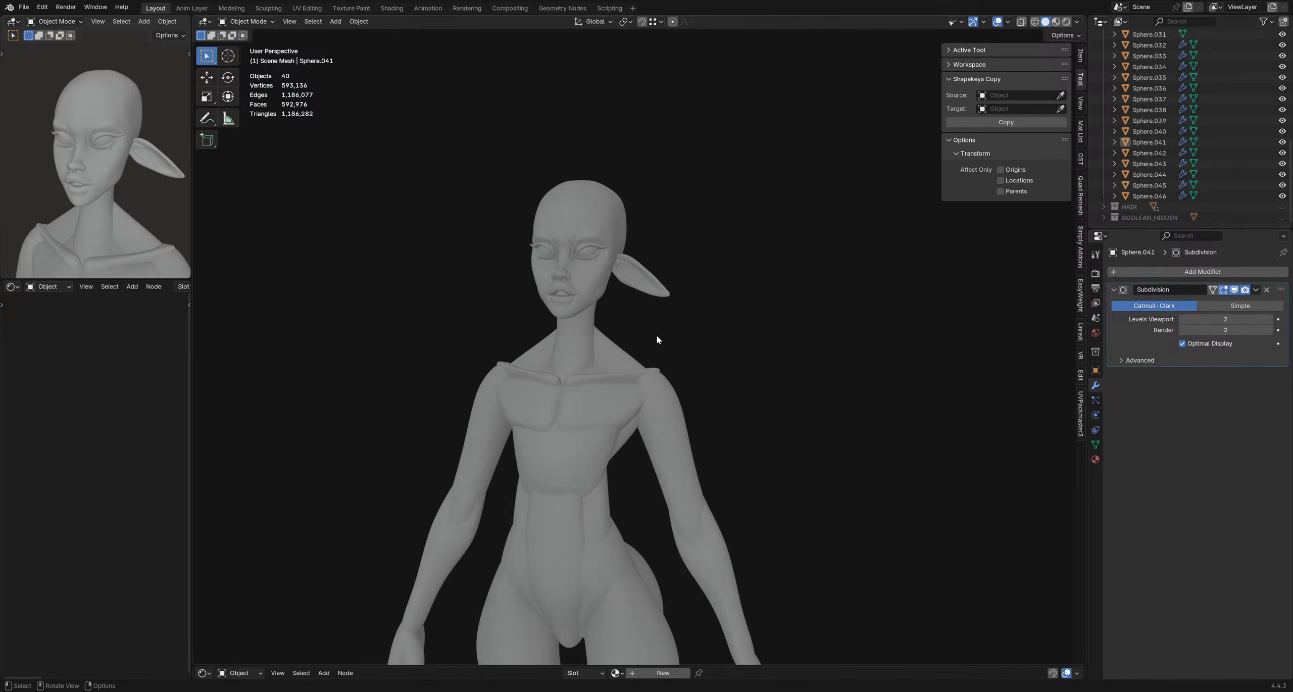
ctrl+middle_drag(656, 340, 915, 268)
- Apply all transforms to the ear and add a Mirror modifier to it
scroll(698, 336, down, 3)
click(661, 278)
scroll(653, 317, up, 4)
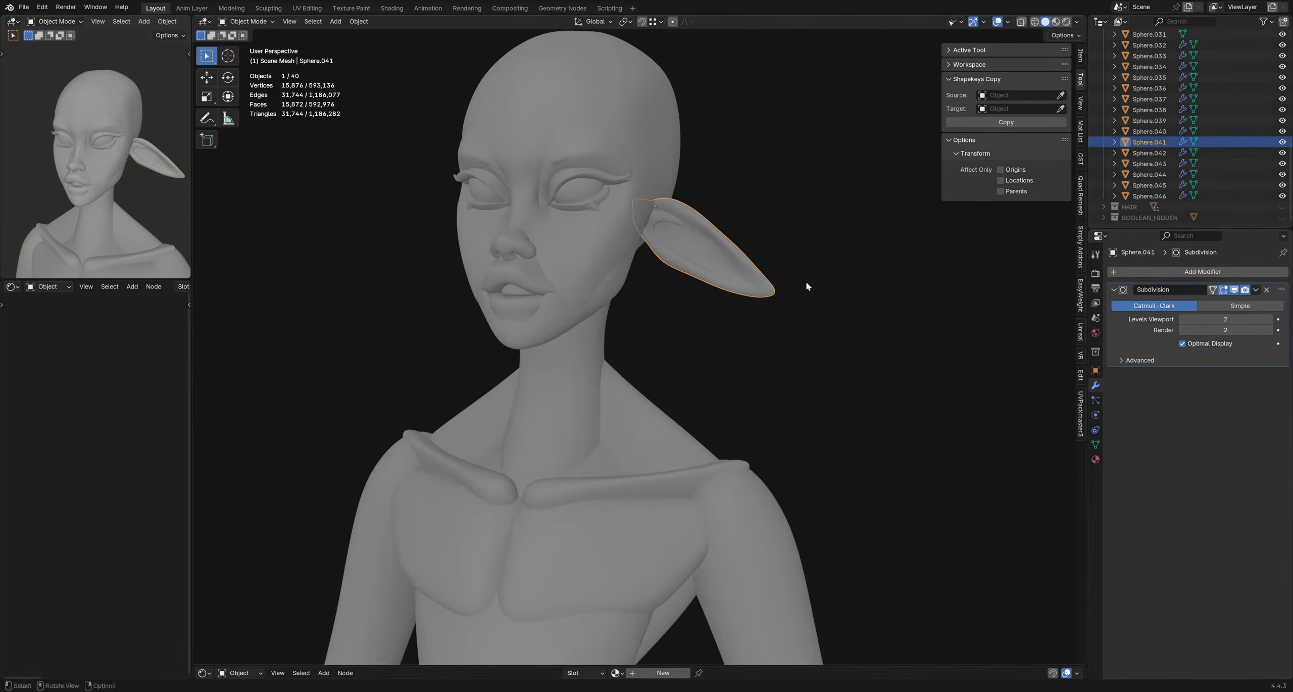
key(ctrl+a)
click(808, 334)
click(1161, 271)
mouse_move(1161, 272)
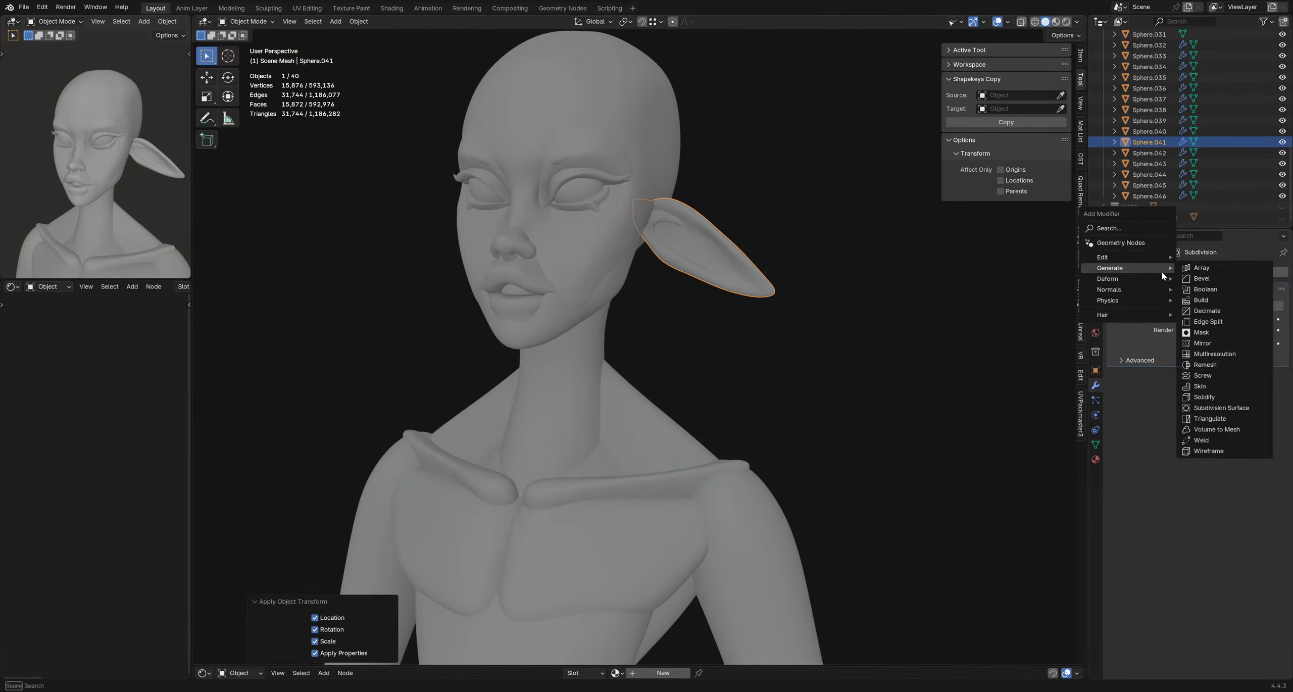
click(1203, 343)
- Apply the ear's Mirror modifier, keeping its Subdivision modifier
scroll(962, 297, down, 3)
middle_drag(962, 297, 677, 340)
scroll(679, 279, up, 2)
scroll(679, 280, up, 3)
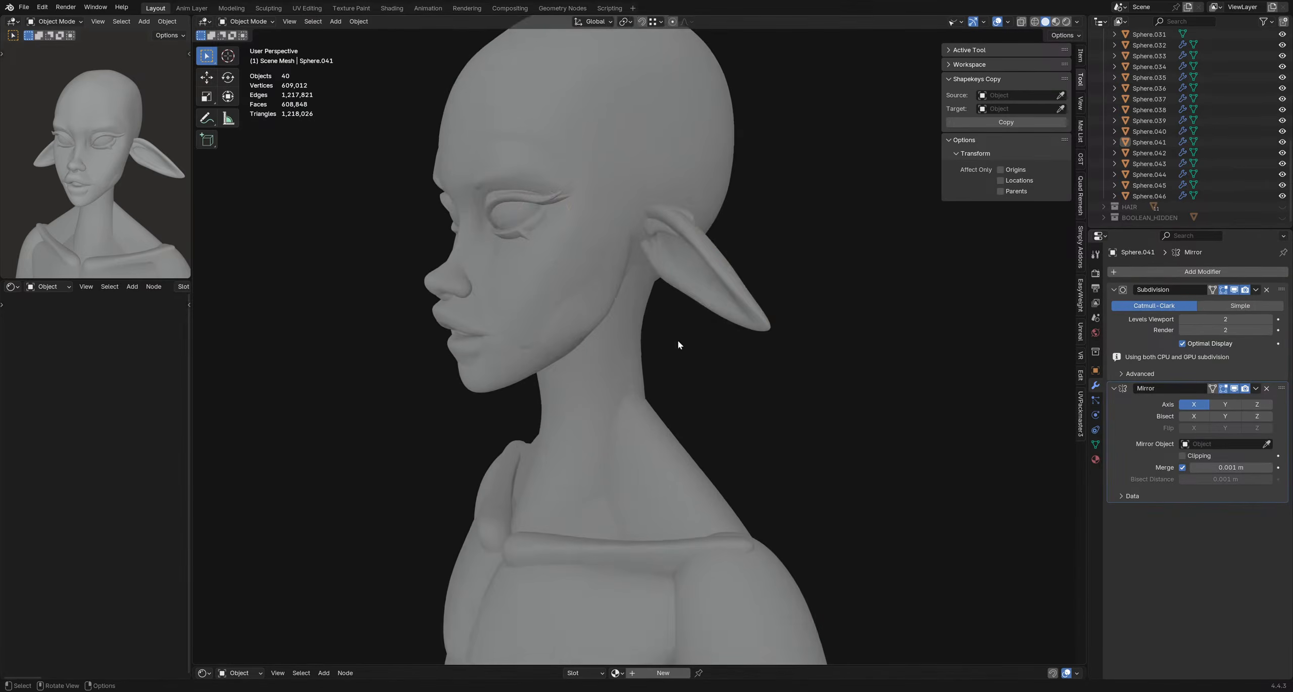
click(680, 274)
middle_drag(680, 274, 711, 308)
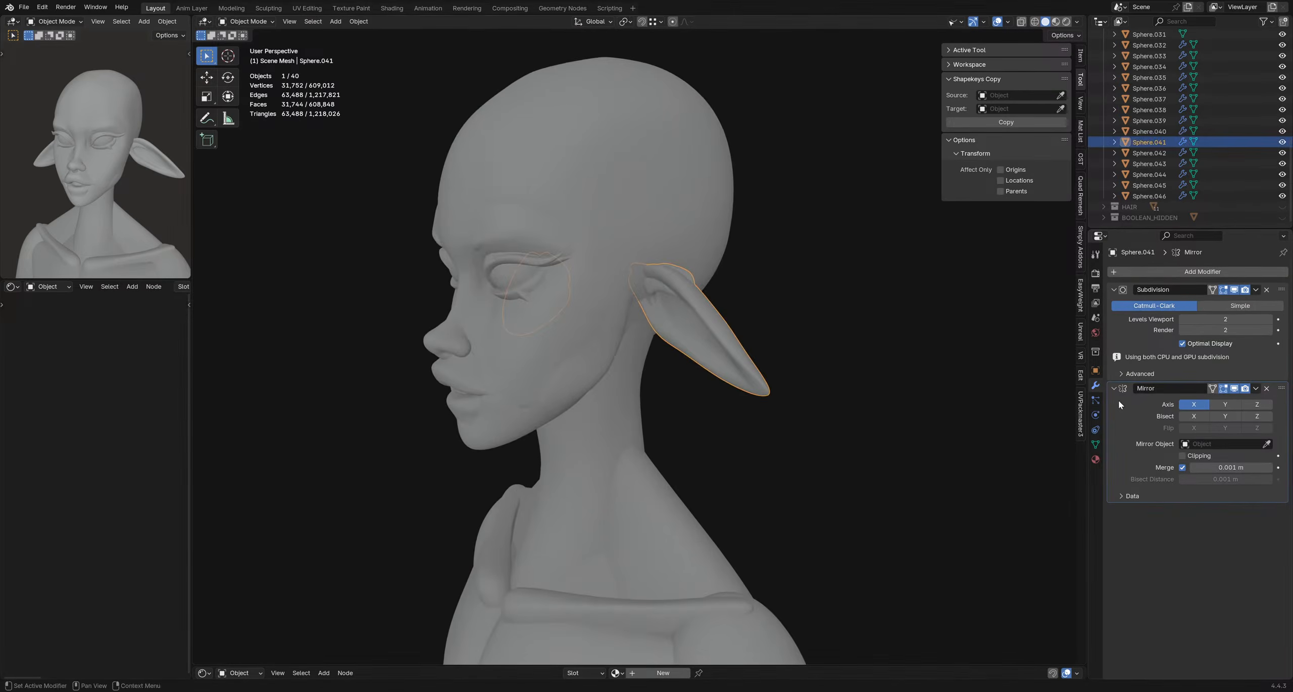
key(ctrl+a)
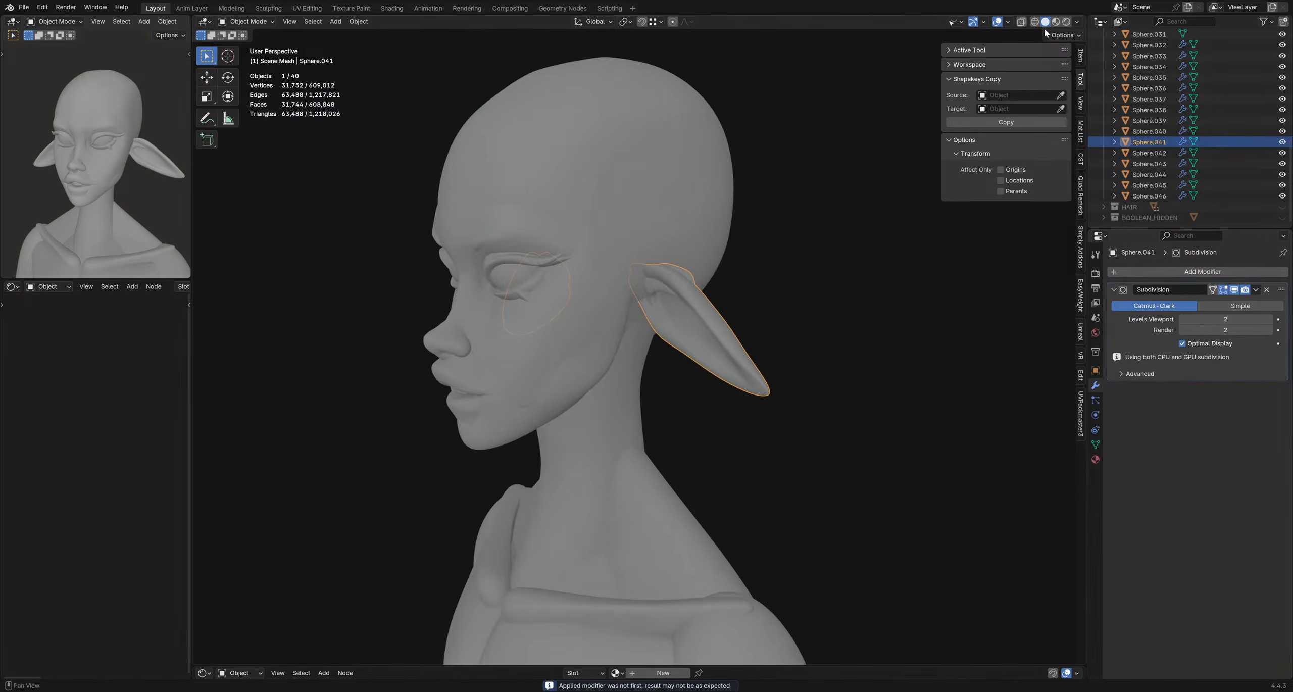
- Switch the mirrored ears to Sculpt Mode
key(ctrl+Tab)
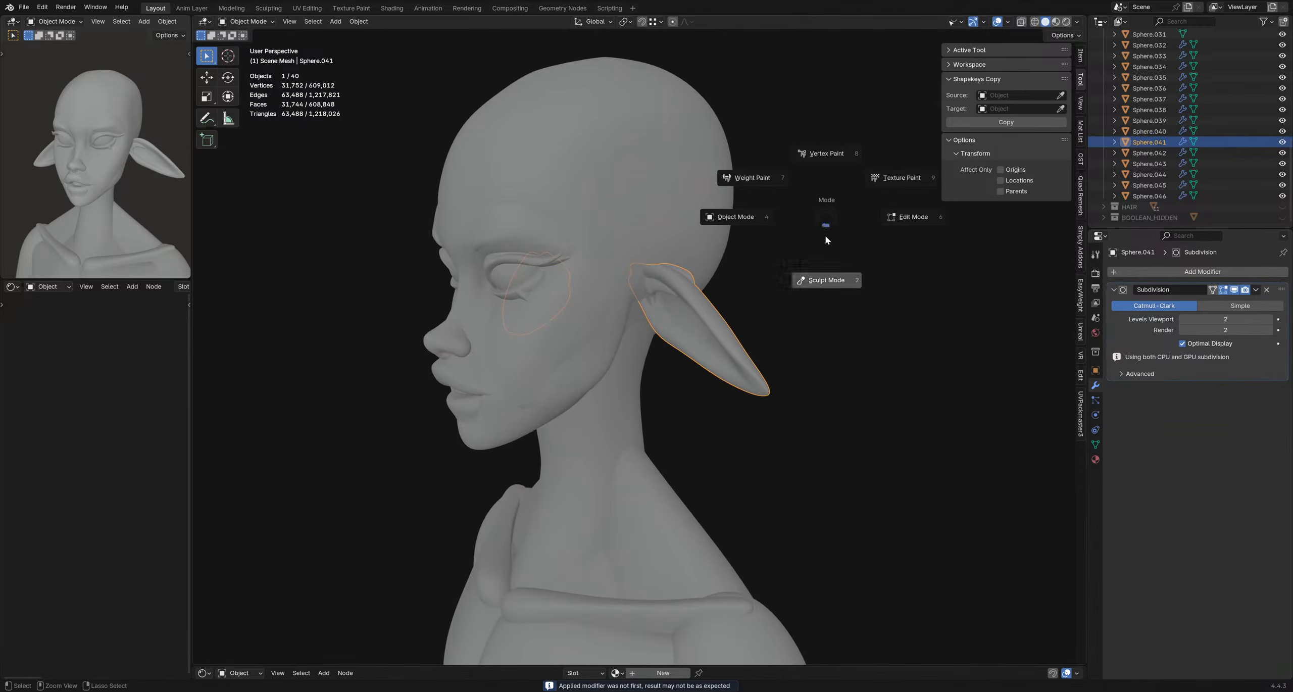
click(825, 234)
middle_drag(912, 308, 736, 361)
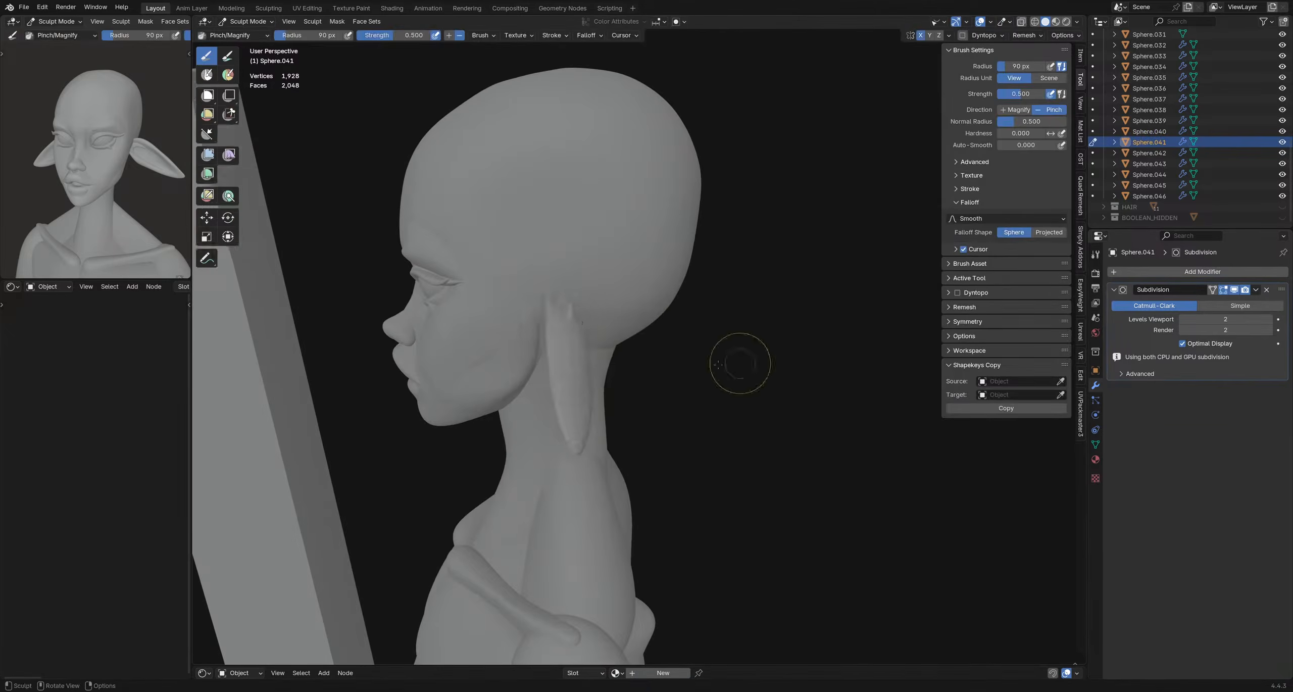
key(Tab)
mouse_move(656, 383)
middle_down()
mouse_move(738, 377)
mouse_move(716, 390)
middle_up()
key(ctrl+Tab)
click(660, 410)
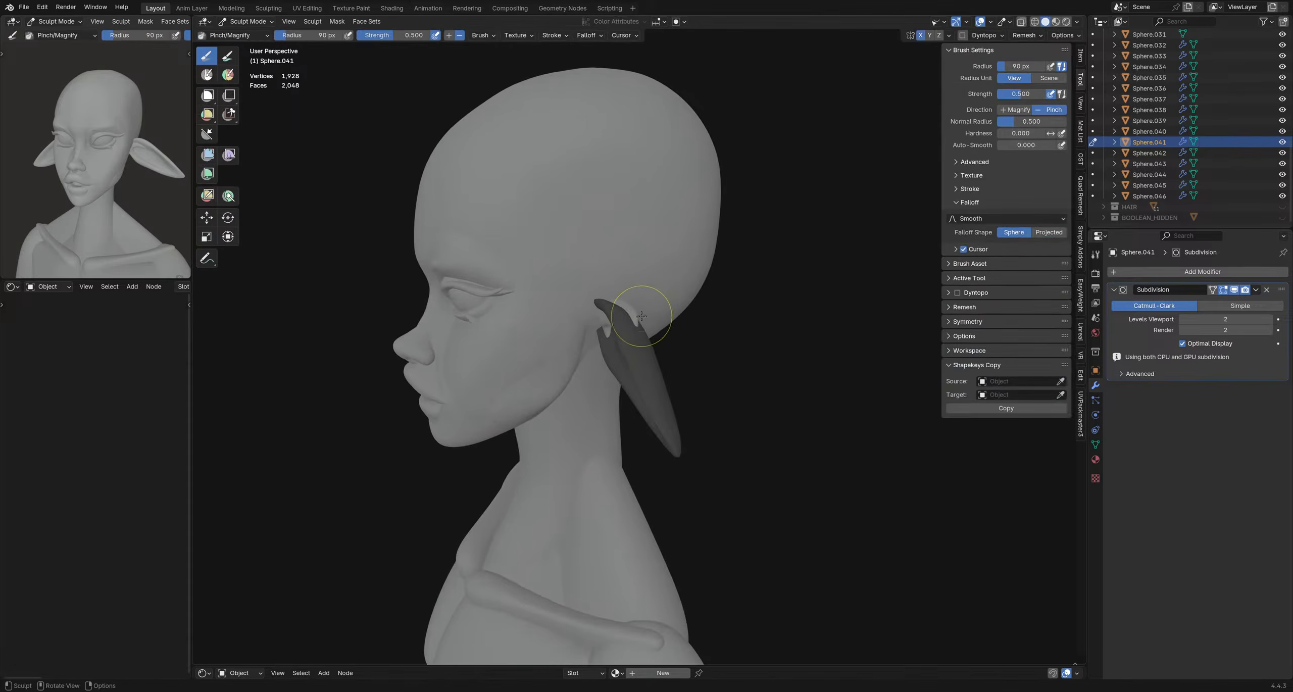
- Reshape the ear from above near its base using the Grab brush at a radius of 143 px
key(g)
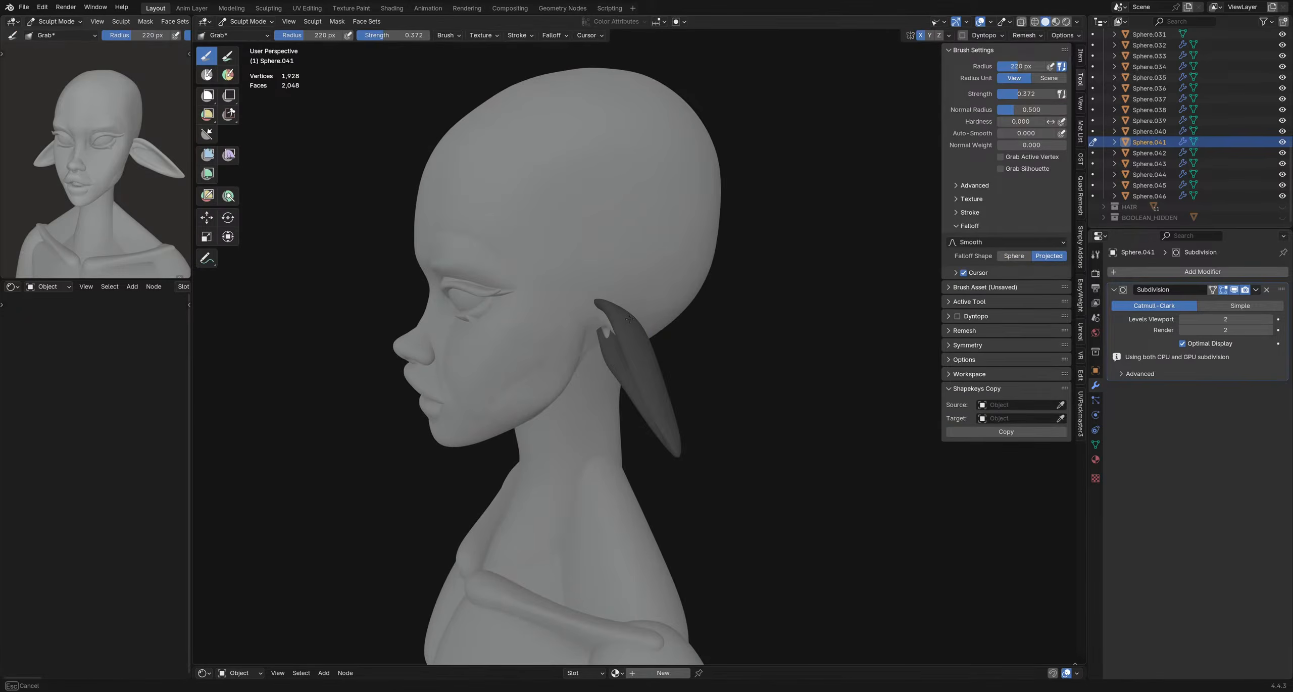
mouse_move(630, 318)
middle_down()
mouse_move(614, 388)
mouse_move(641, 399)
middle_up()
key(f)
click(568, 329)
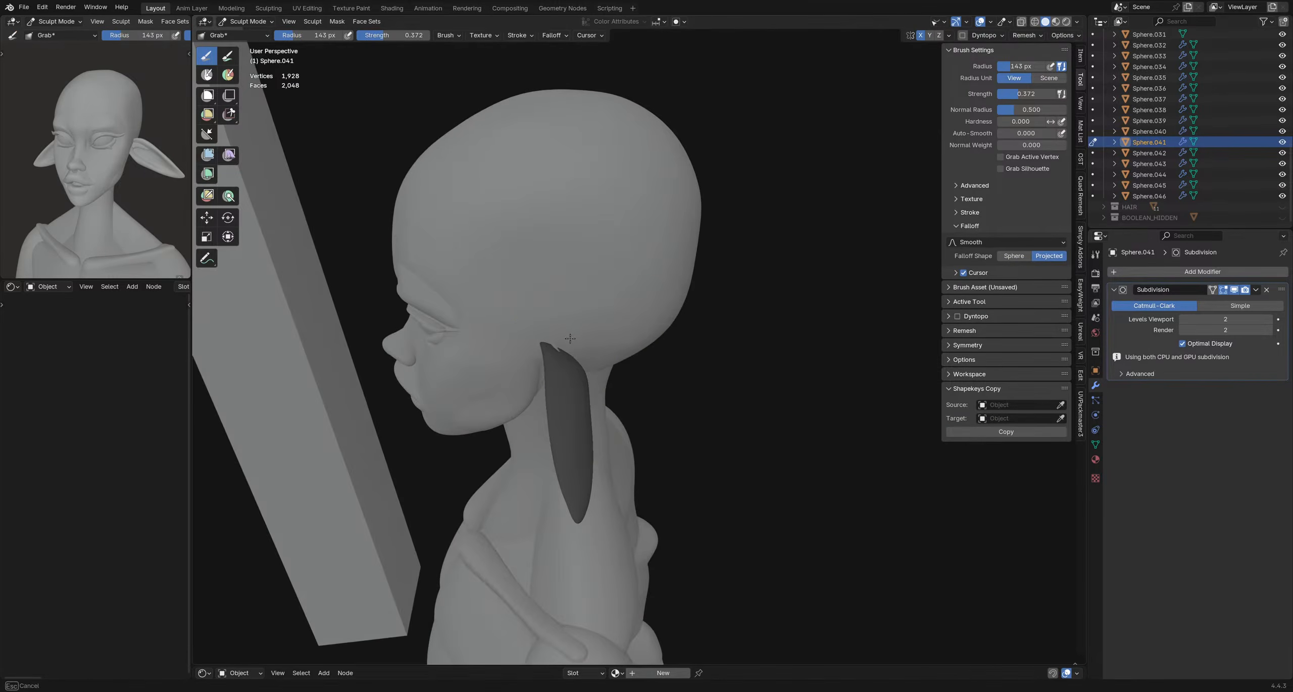
mouse_move(568, 343)
middle_down()
mouse_move(581, 353)
mouse_move(557, 375)
mouse_move(672, 404)
mouse_move(606, 395)
middle_up()
drag(623, 400, 615, 425)
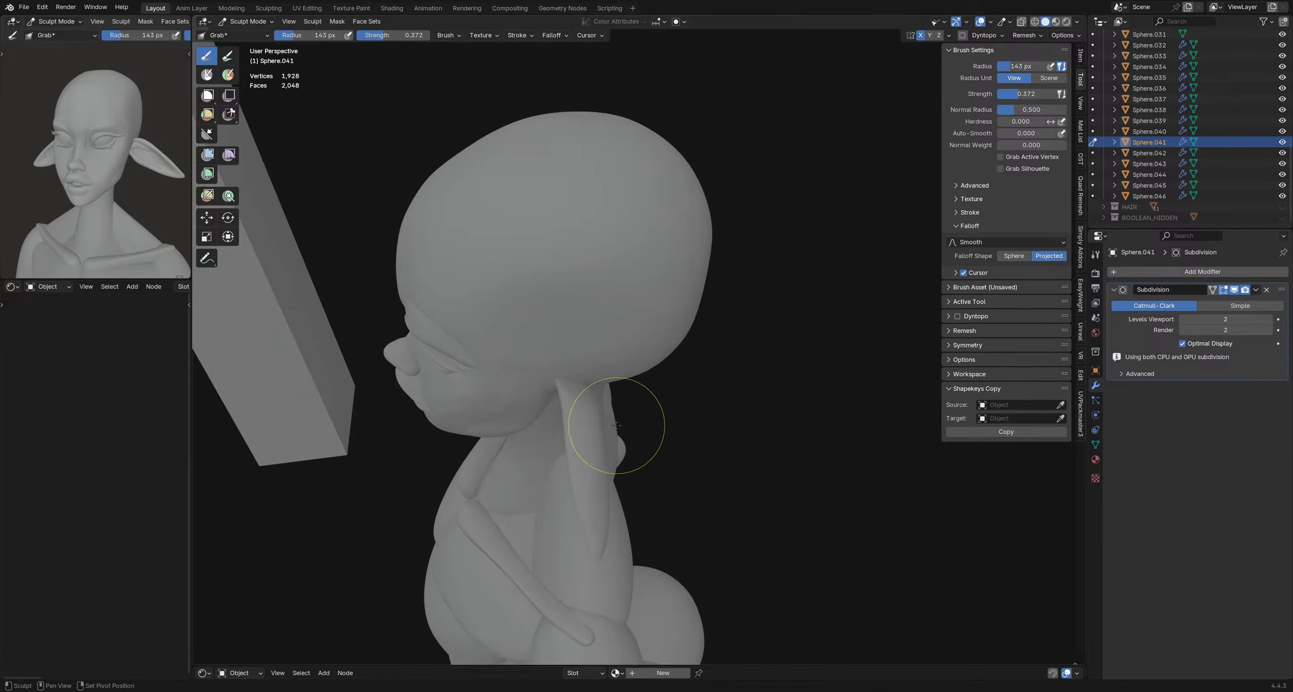
- Refine the ears from several angles with the Grab brush, enlarging its radius to 271 px and adjusting the size as needed
key(f)
click(644, 419)
mouse_move(646, 422)
middle_down()
mouse_move(638, 456)
mouse_move(624, 395)
middle_up()
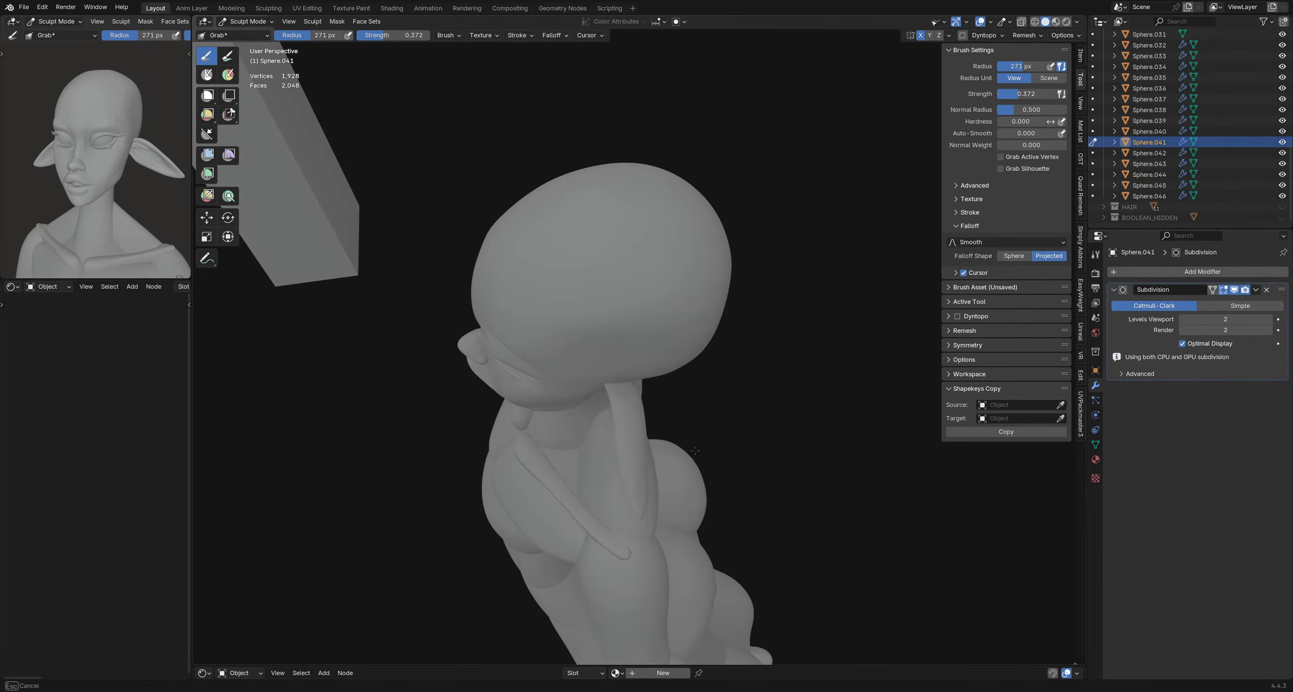
key(f)
click(745, 346)
mouse_move(648, 367)
middle_down()
mouse_move(700, 324)
mouse_move(606, 336)
mouse_move(626, 435)
mouse_move(622, 415)
mouse_move(700, 364)
mouse_move(679, 348)
mouse_move(639, 355)
mouse_move(690, 357)
mouse_move(526, 362)
mouse_move(637, 394)
mouse_move(626, 421)
mouse_move(606, 404)
mouse_move(612, 332)
middle_up()
key(f)
click(672, 442)
key(f)
click(670, 349)
scroll(641, 395, down, 9)
scroll(606, 404, up, 6)
- Return to Object Mode, deselect the ears, and save the file as explorationHead2.blend
key(ctrl+Tab)
click(511, 342)
click(701, 378)
scroll(701, 378, up, 3)
shift+middle_drag(646, 376, 743, 388)
key(ctrl+s)
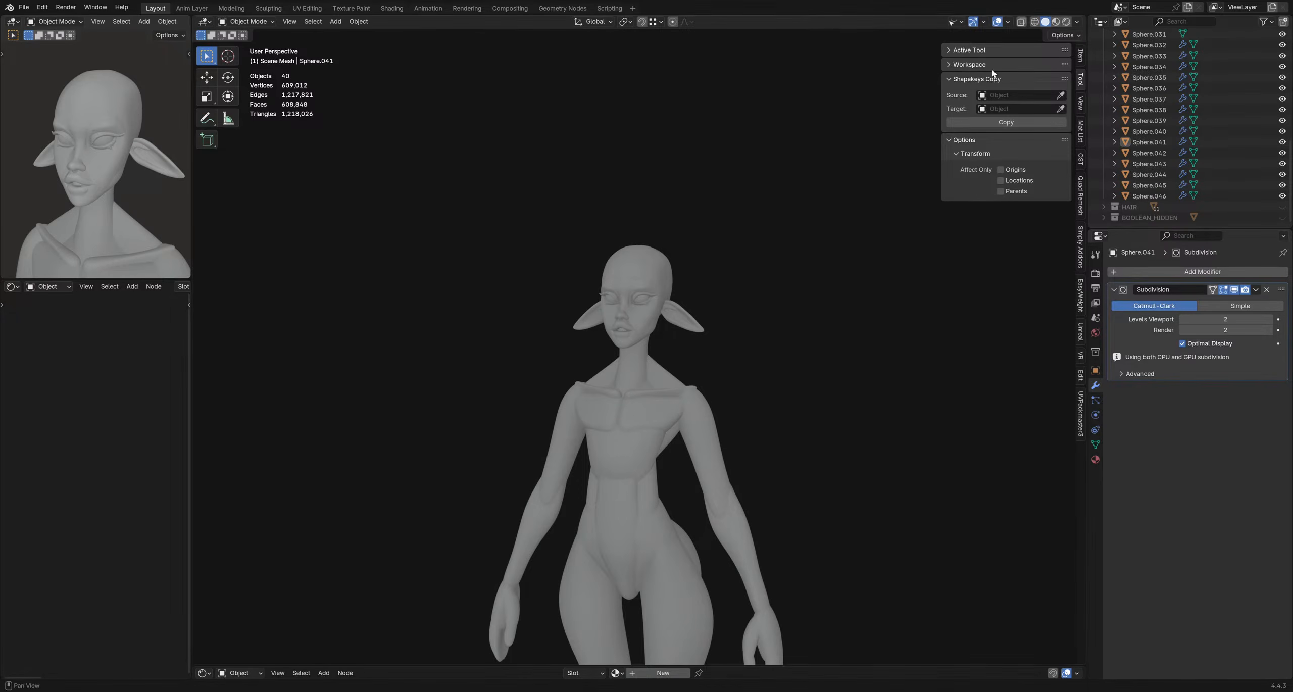
click(24, 7)
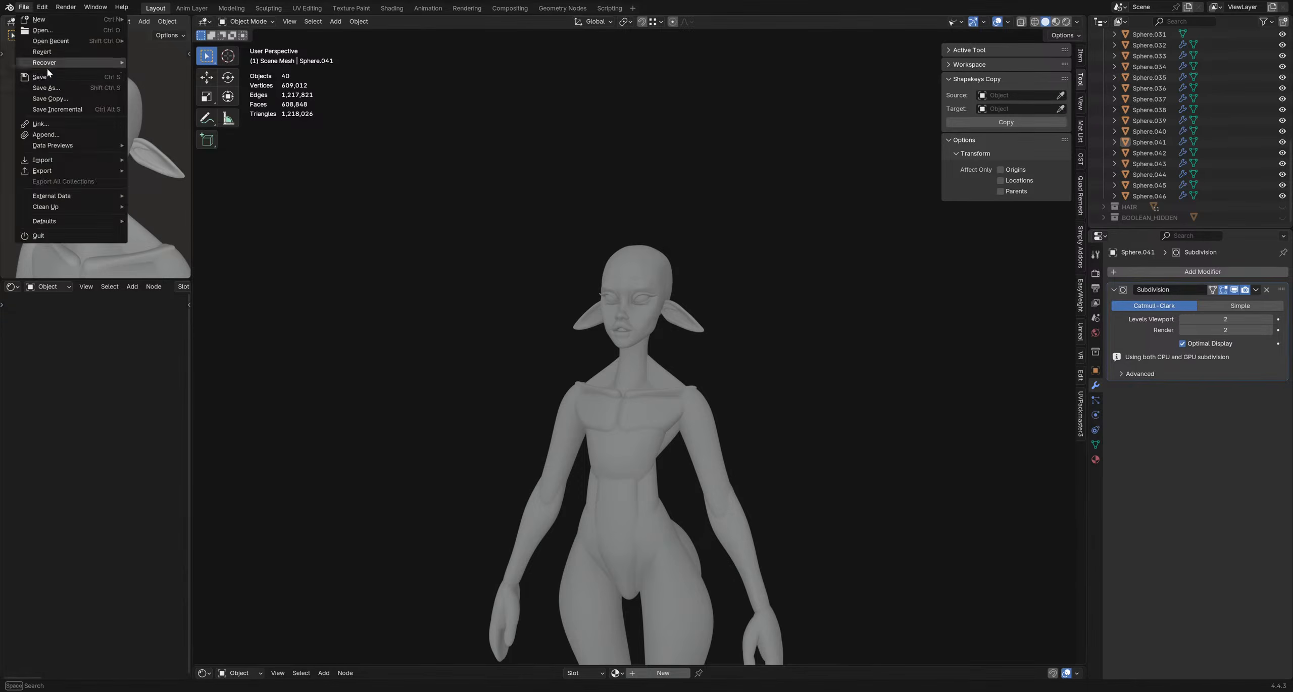
click(46, 92)
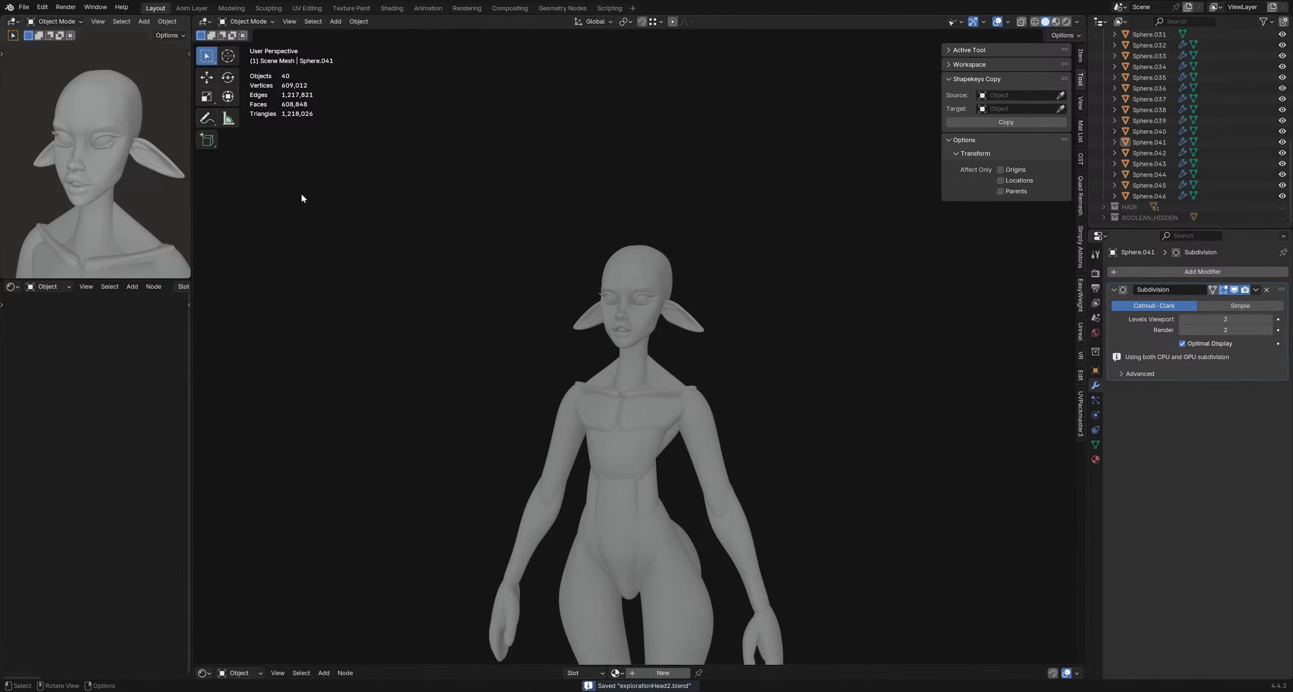
click(13, 22)
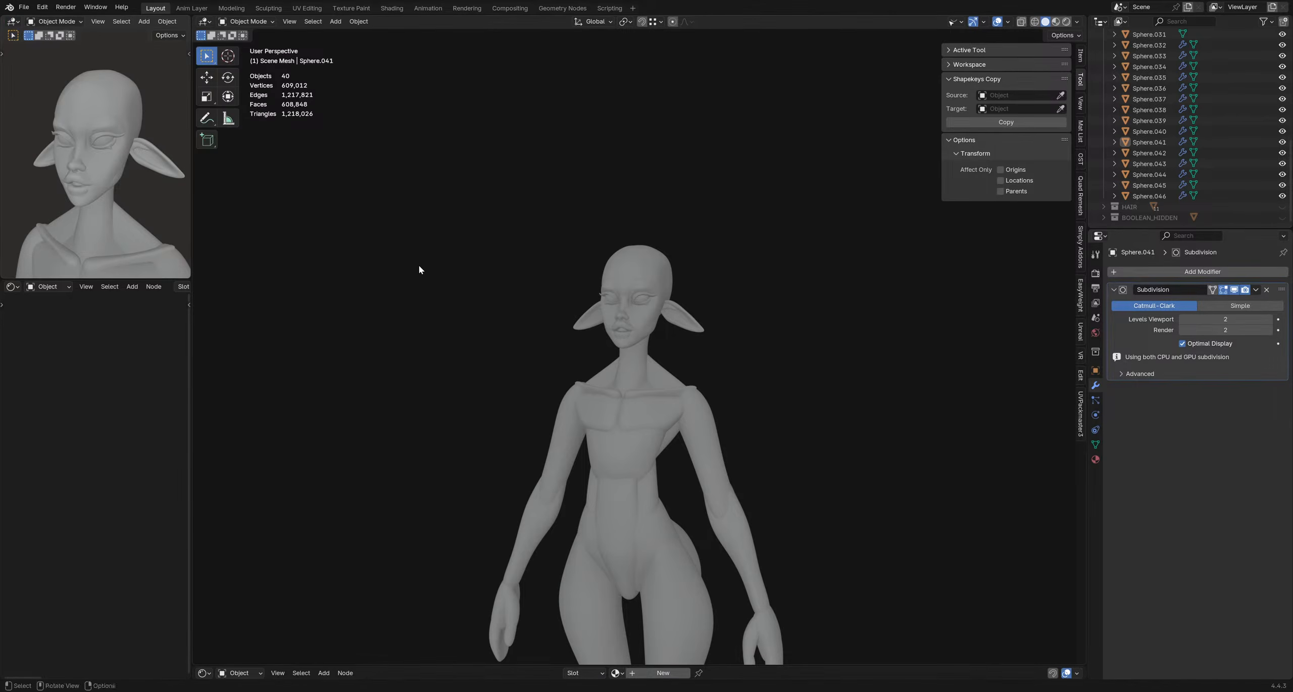
- Narrow the secondary viewport and frame the figure from head to thighs in the main viewport
ctrl+scroll(438, 267, up, 1)
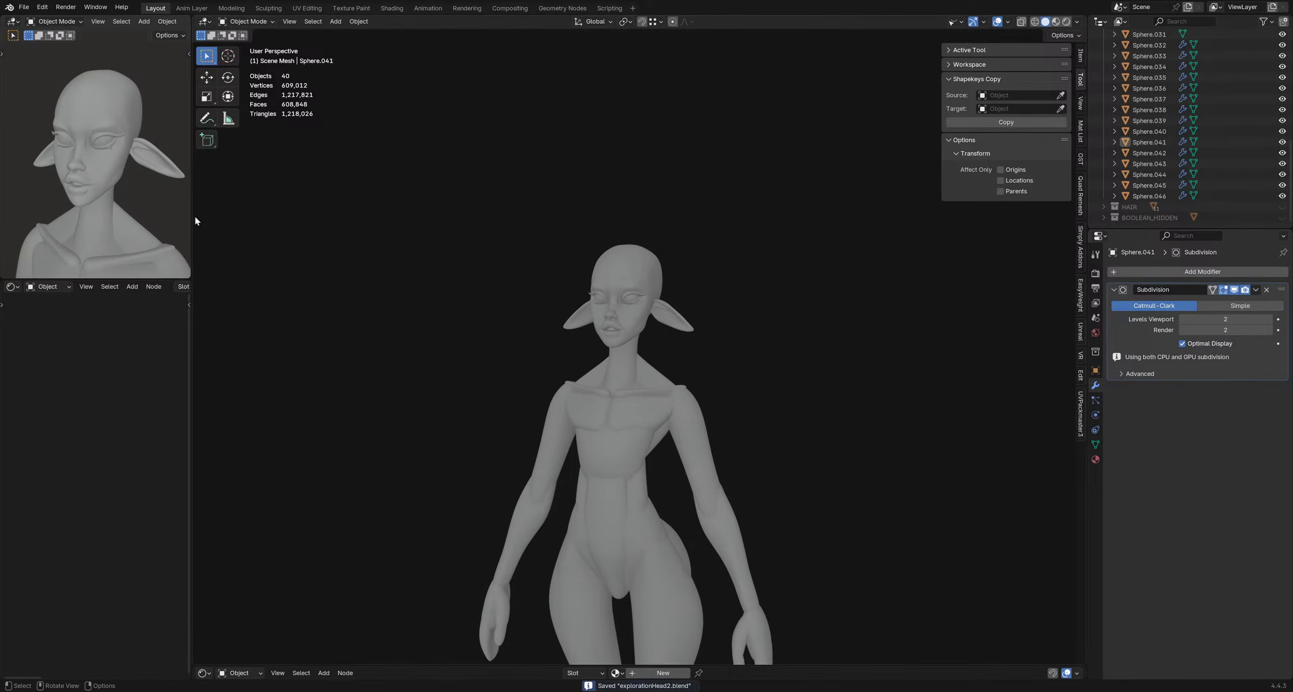
drag(195, 221, 160, 220)
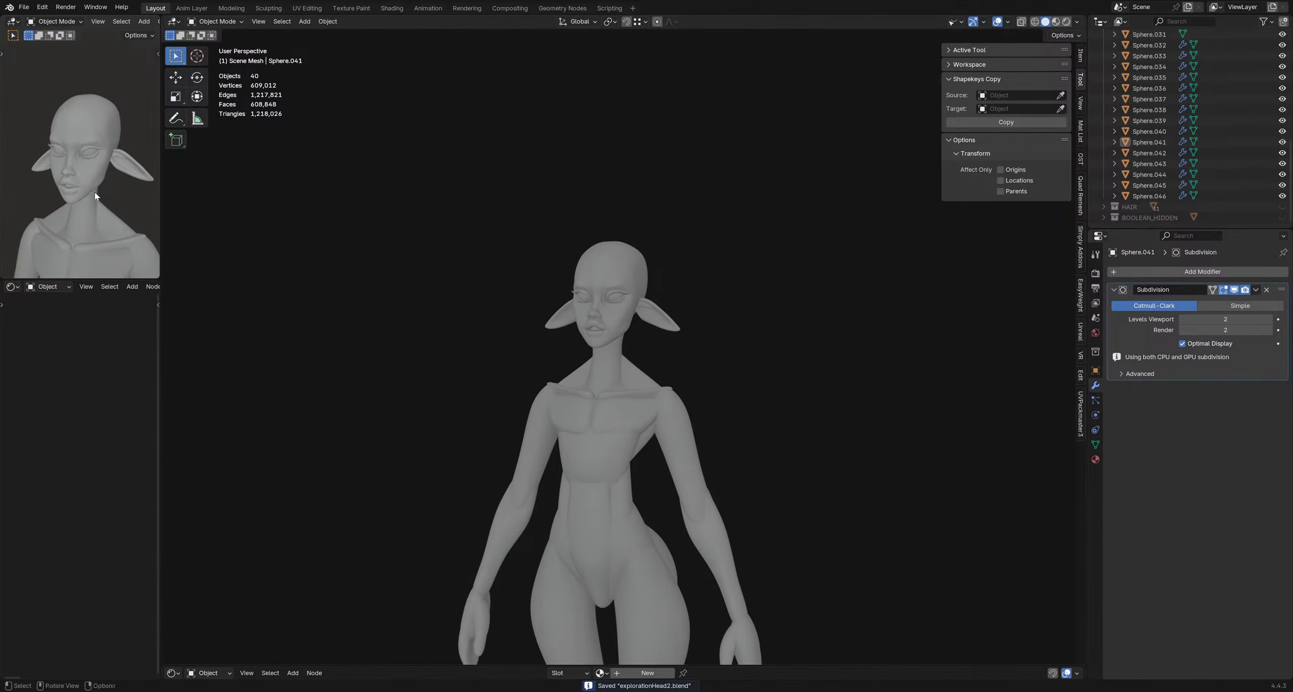
middle_drag(96, 196, 83, 193)
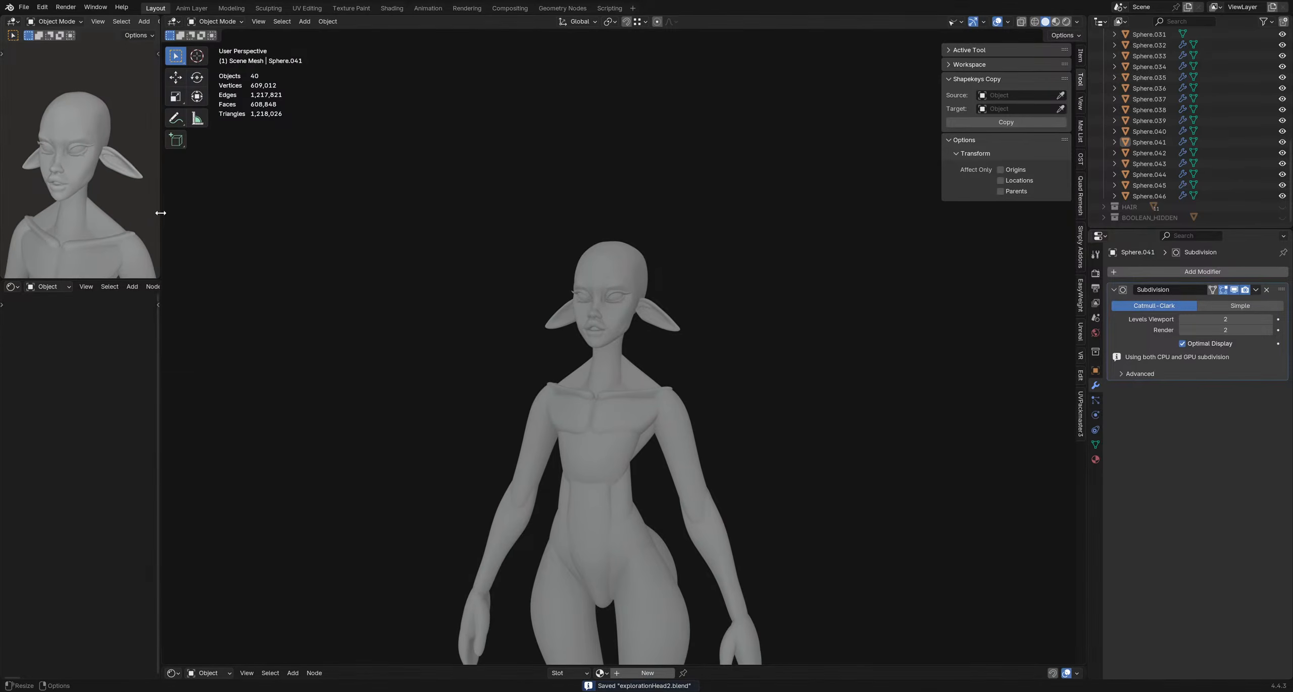
drag(160, 212, 156, 212)
shift+middle_drag(436, 288, 460, 294)
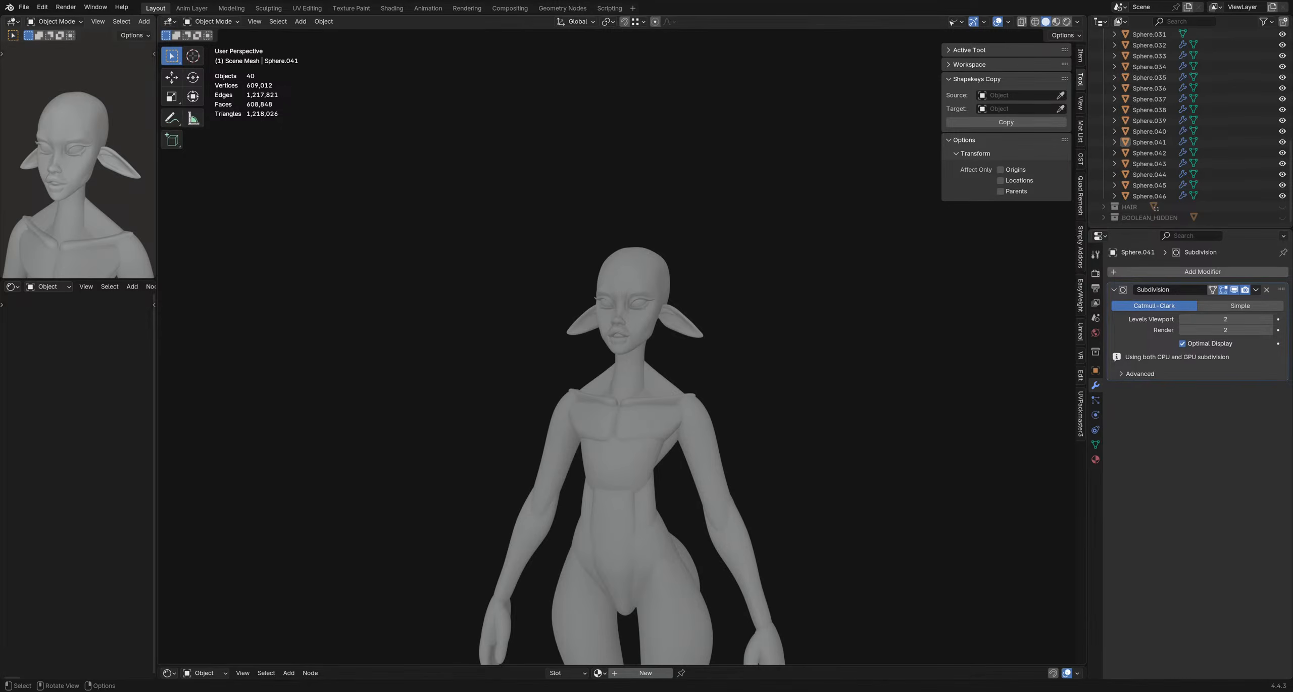
shift+middle_drag(768, 441, 749, 429)
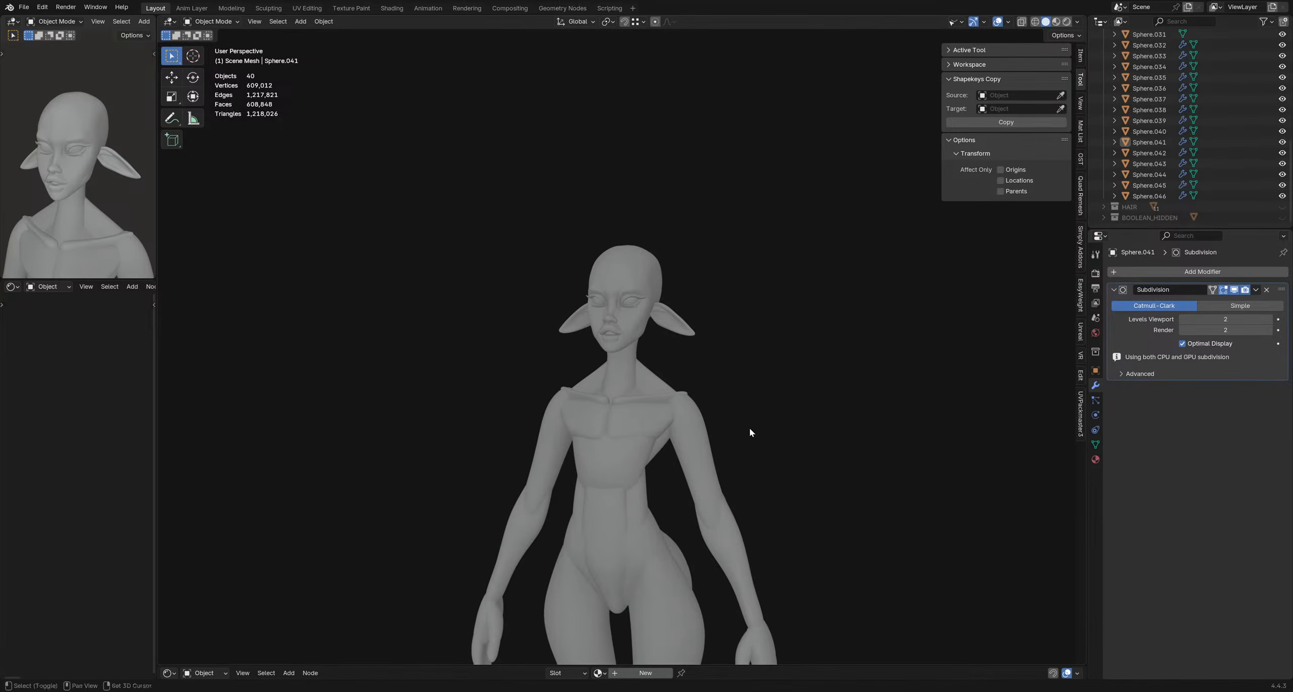
- Save the file with nothing selected and open the other character file that has hair and horns
key(ctrl+s)
drag(460, 212, 743, 581)
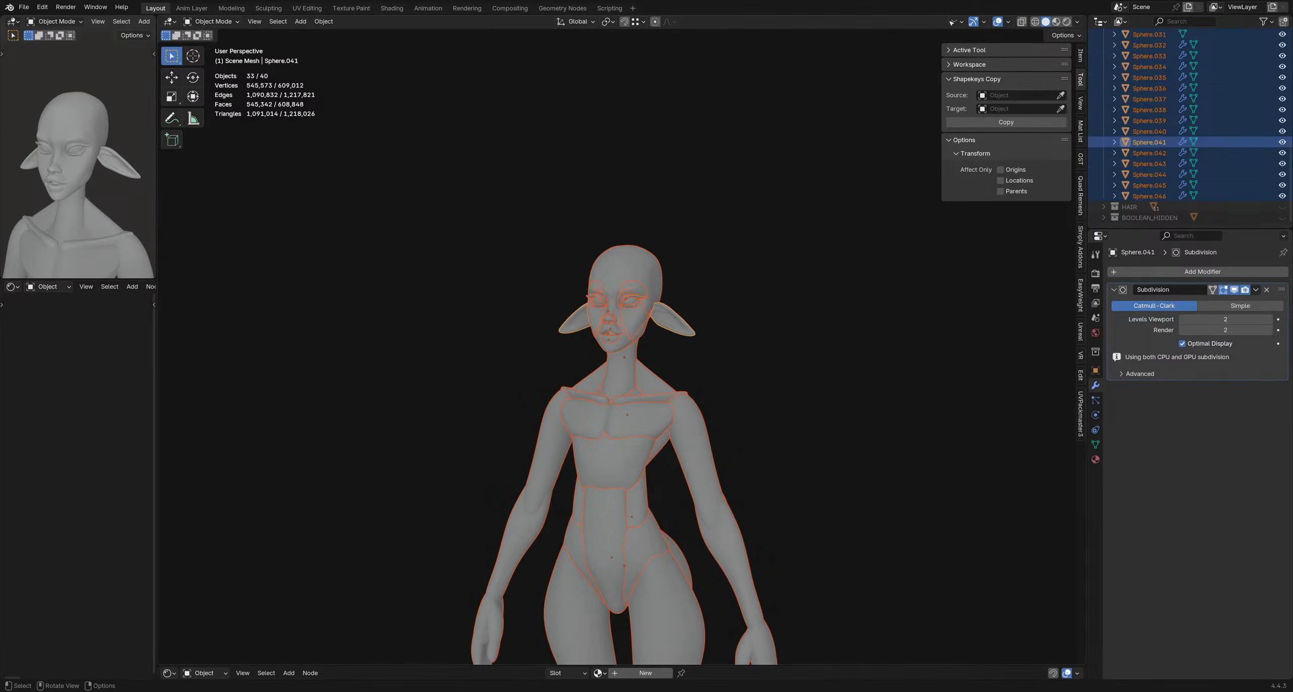
click(780, 558)
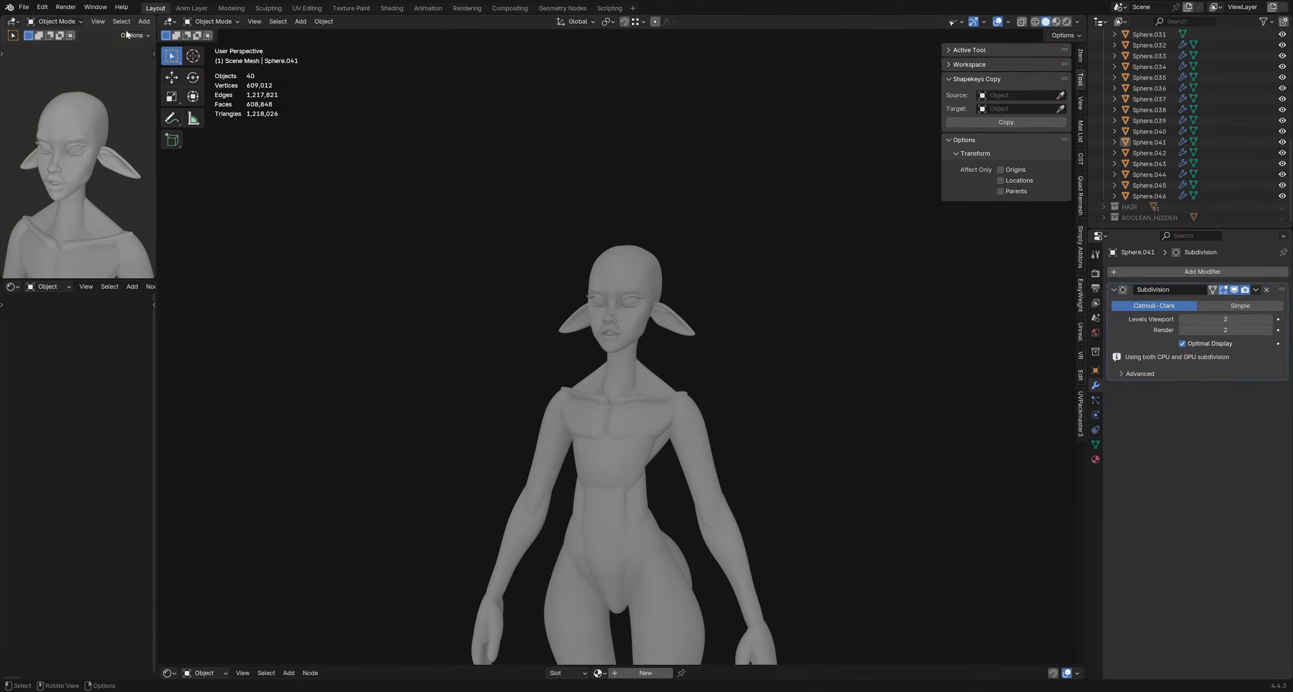
click(25, 8)
click(40, 77)
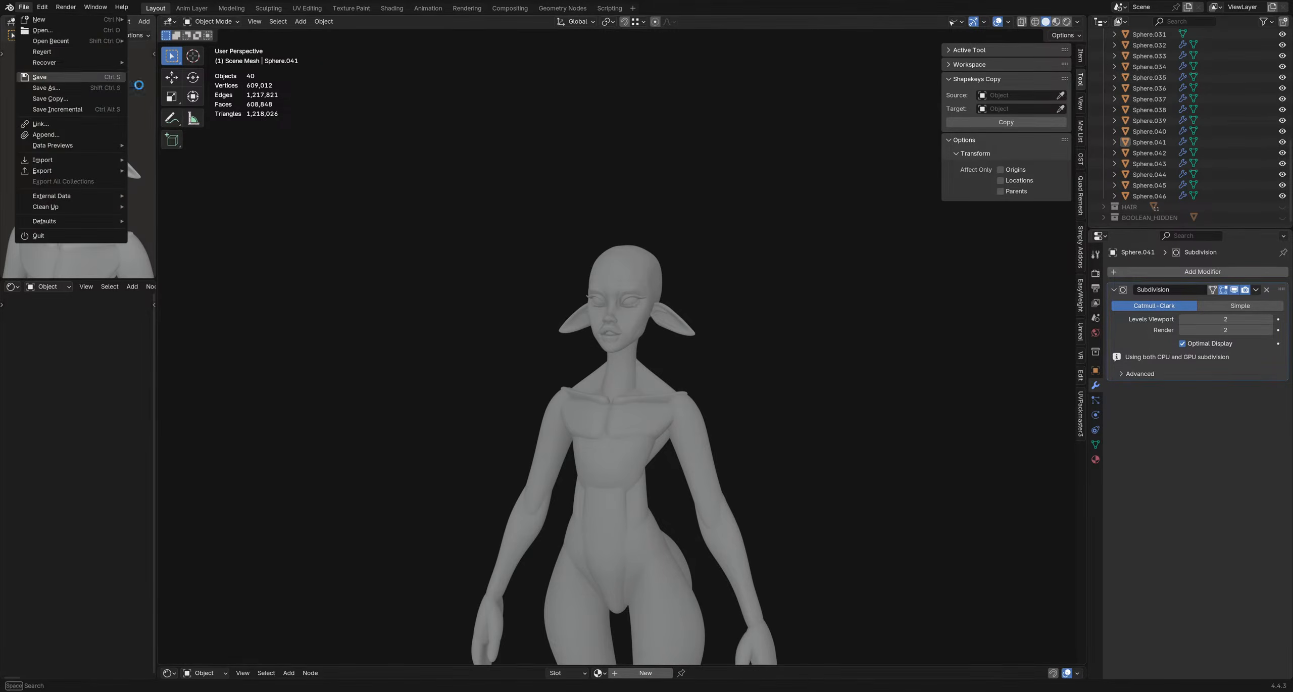
click(24, 7)
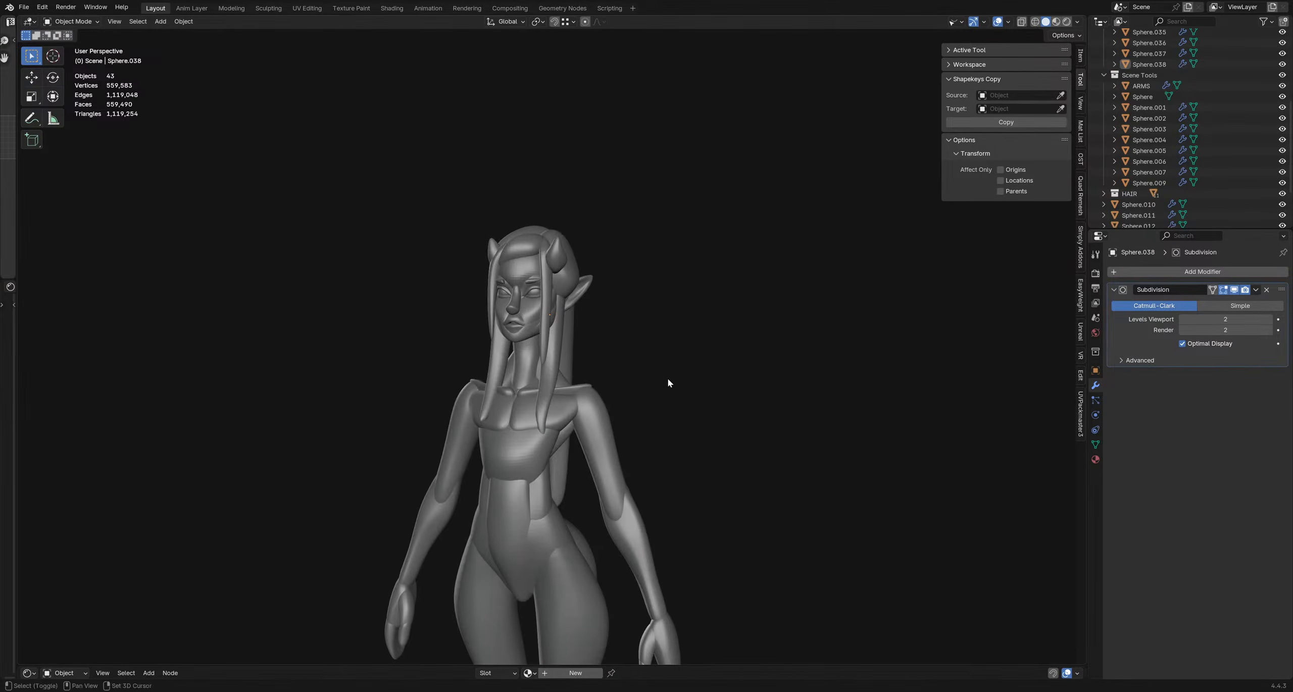
- Change the viewport's solid shading from the glossy studio light to the soft matte grey one
shift+middle_drag(667, 383, 727, 359)
click(1078, 21)
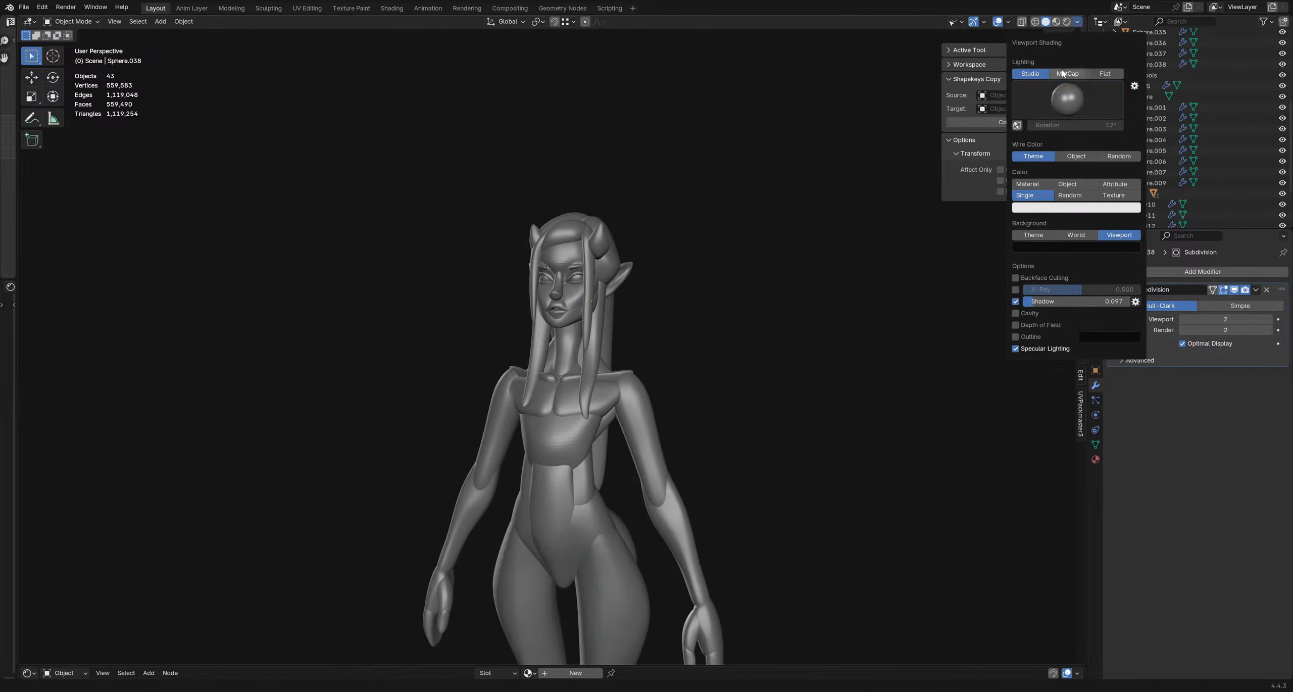
click(1068, 99)
click(942, 140)
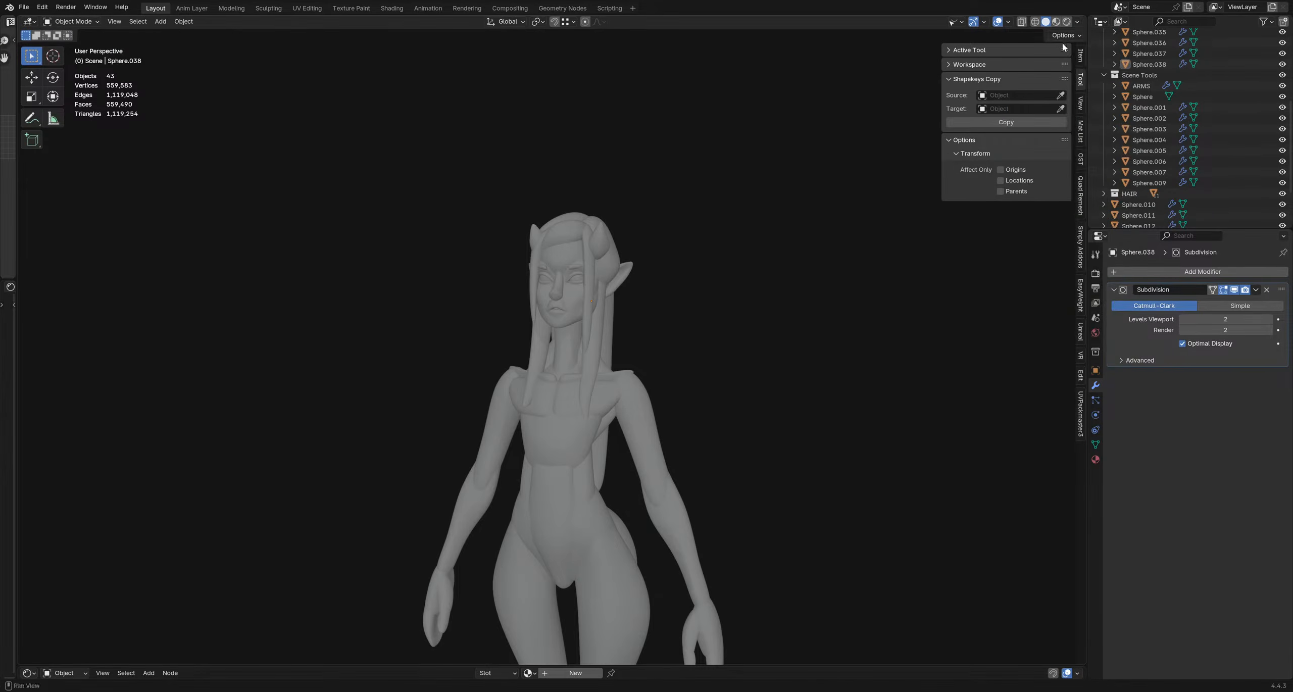
- Hide the HAIR collection, turn off the viewport overlays, and frame the bald figure from head to thighs
shift+middle_drag(711, 312, 723, 298)
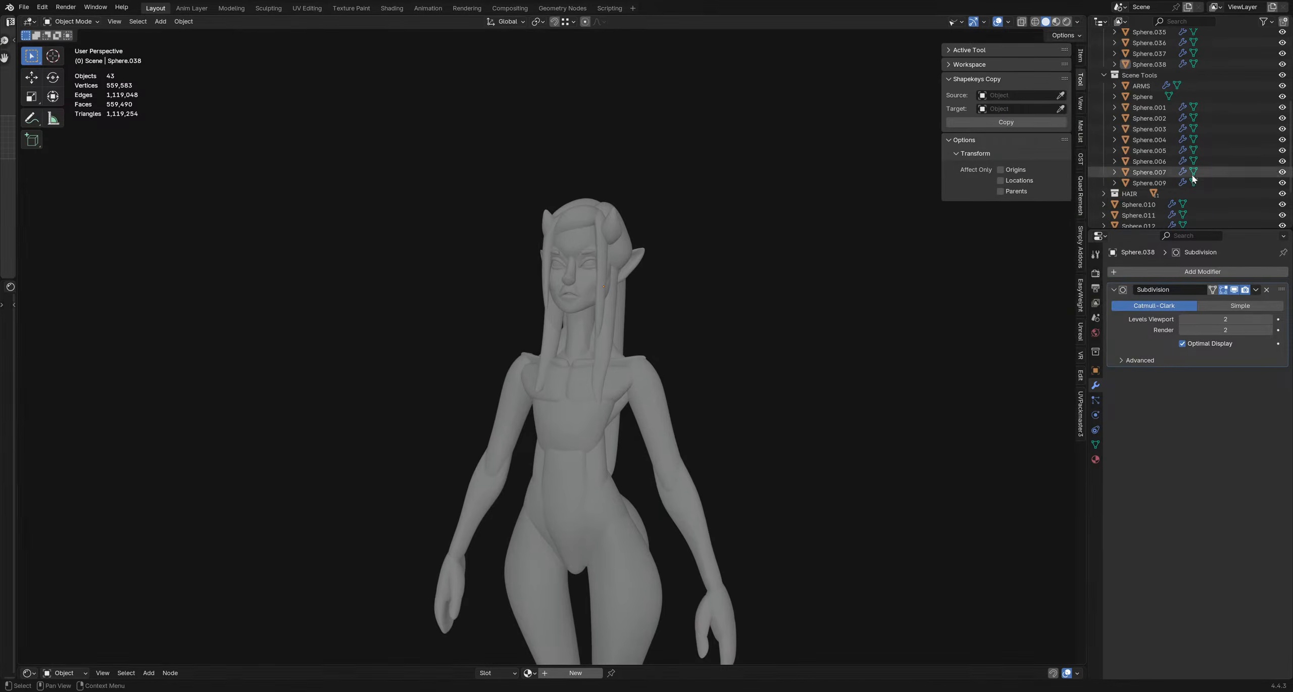
click(1282, 194)
shift+middle_drag(723, 359, 730, 344)
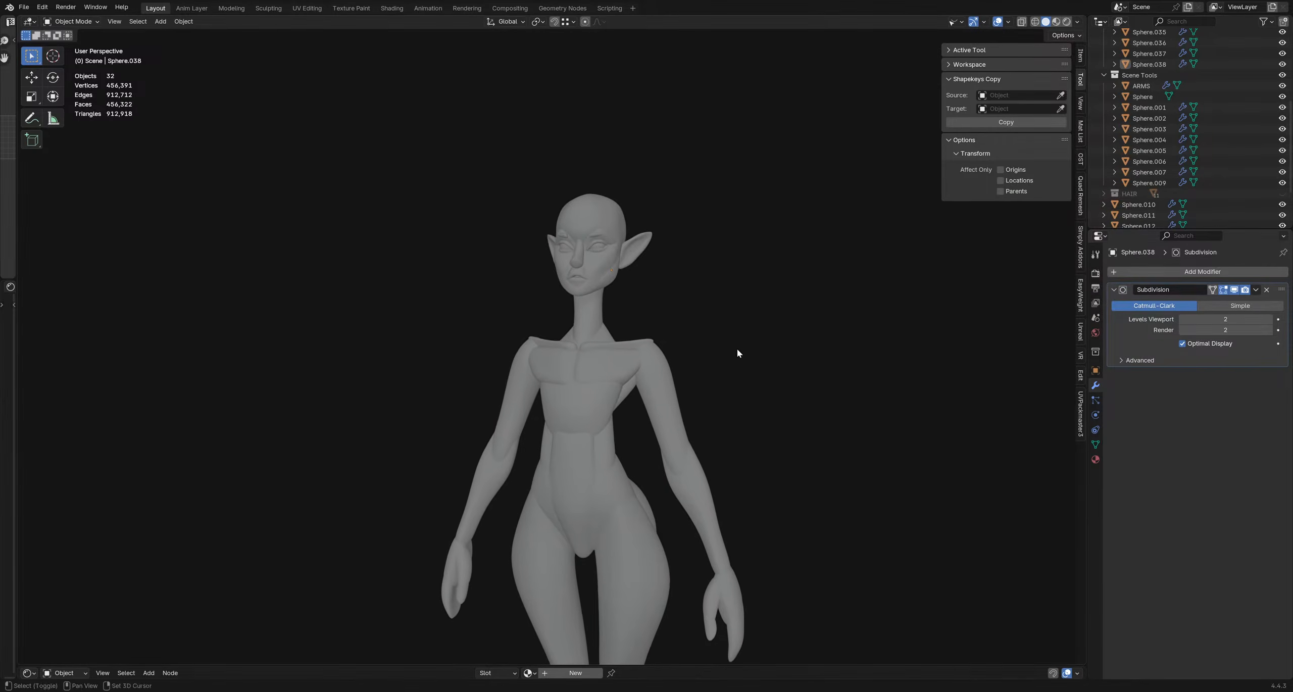
key(alt+shift+z)
middle_drag(736, 386, 634, 325)
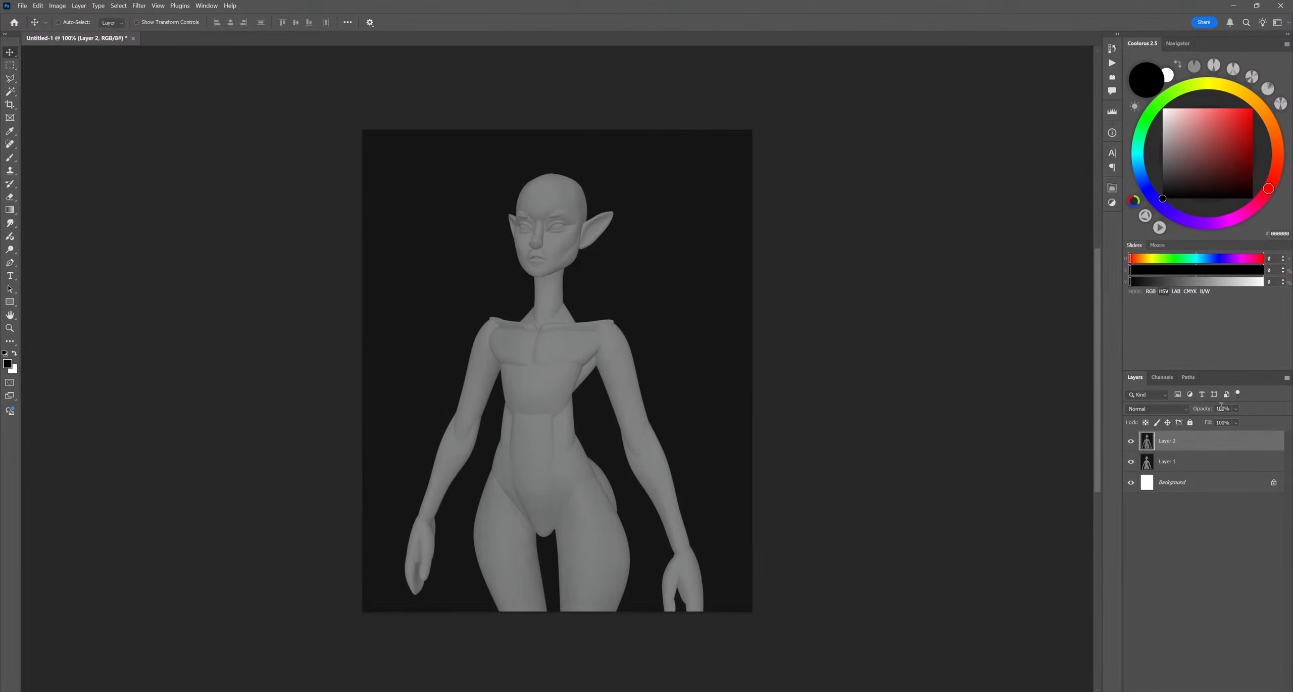
- Lower Layer 2's opacity to 72%, shift it down to align its figure with Layer 1's, and restore the opacity to 100%
drag(1208, 409, 1198, 415)
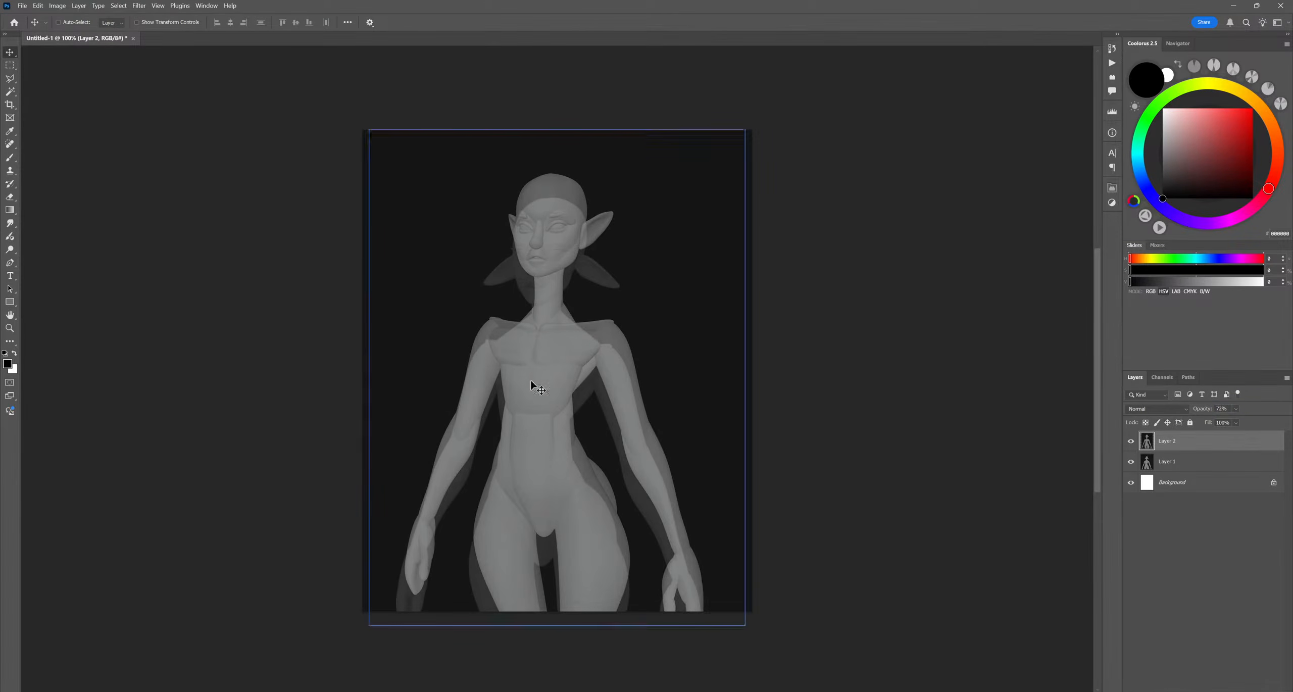
drag(584, 399, 579, 424)
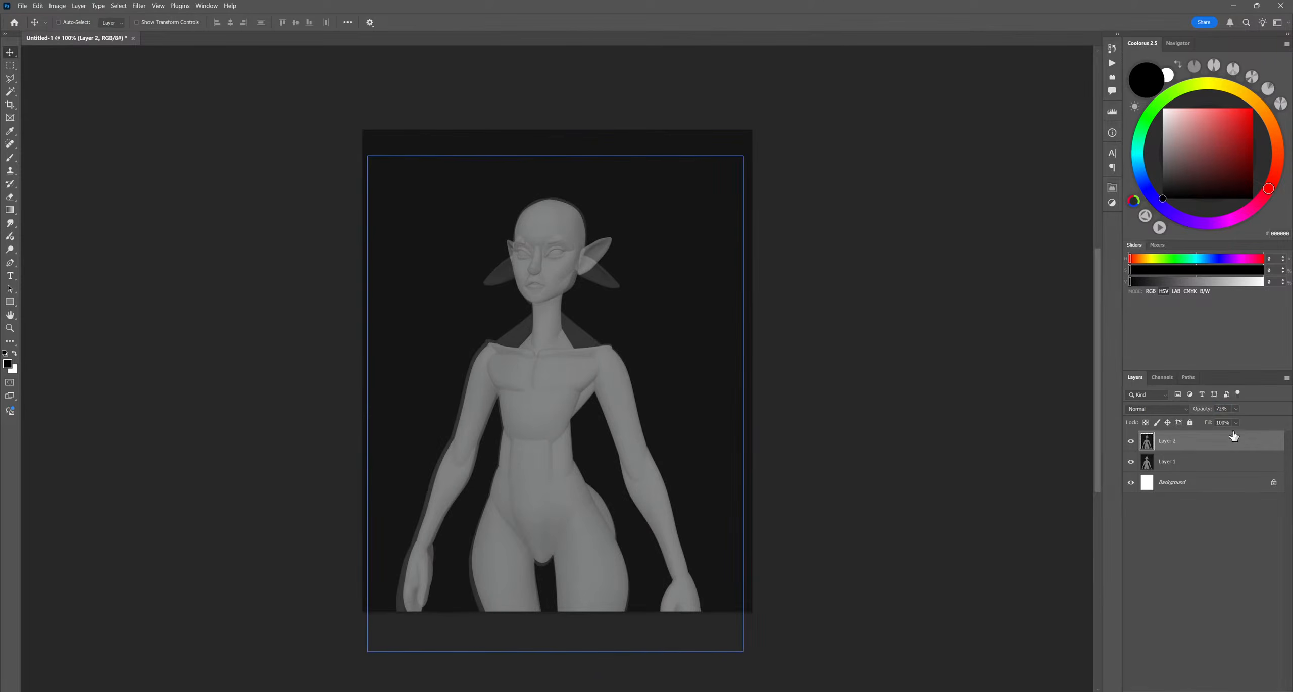
drag(1197, 412, 1214, 412)
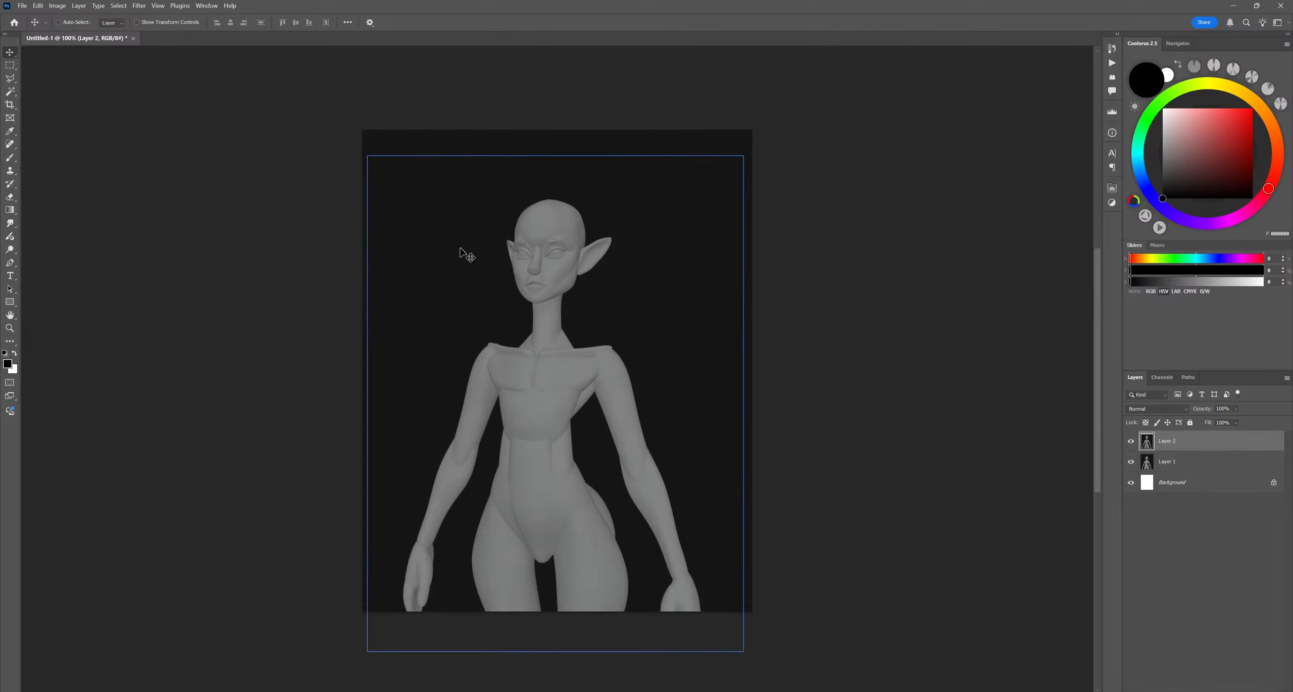
- Toggle Layer 2's visibility to compare the old and new figures from head to thighs
click(1131, 441)
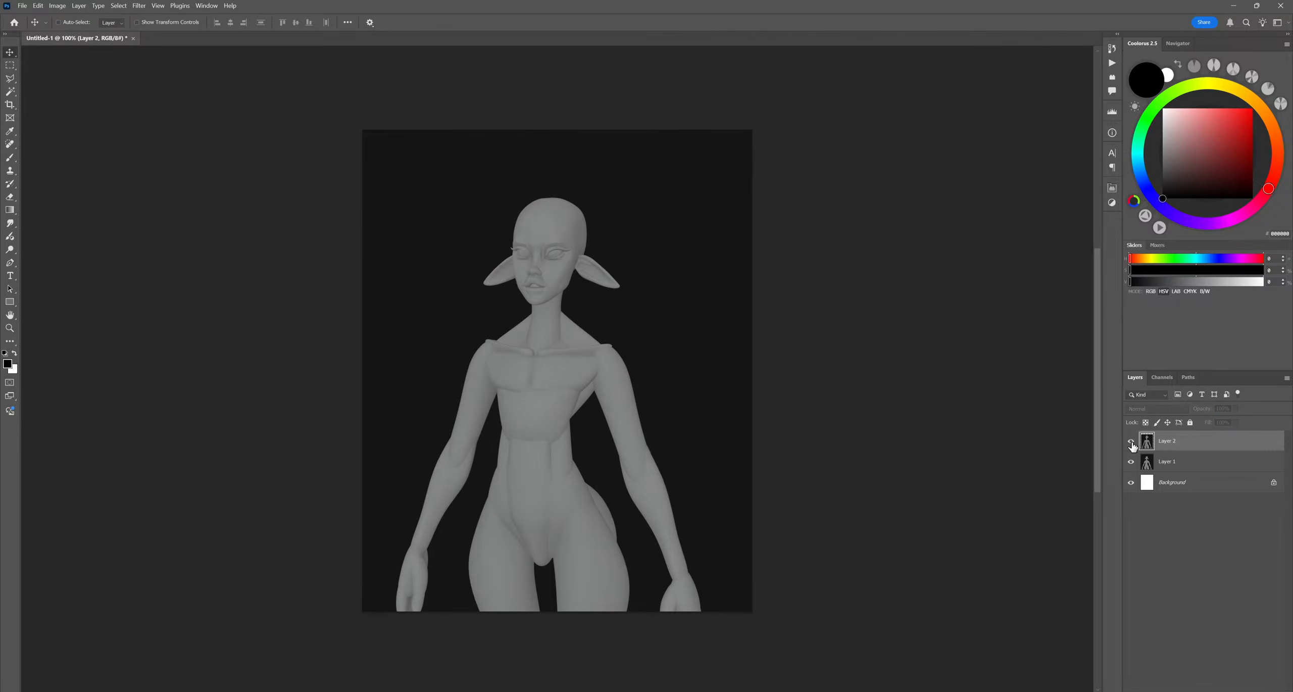
click(1130, 442)
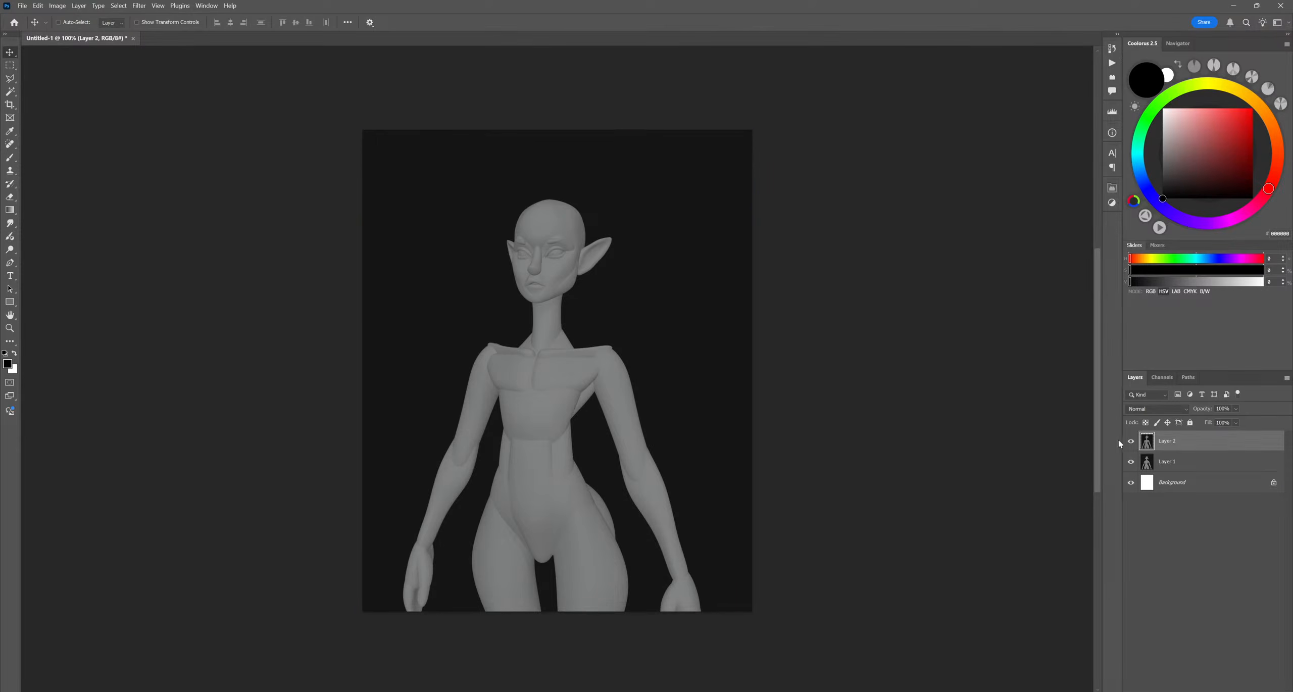
click(1131, 441)
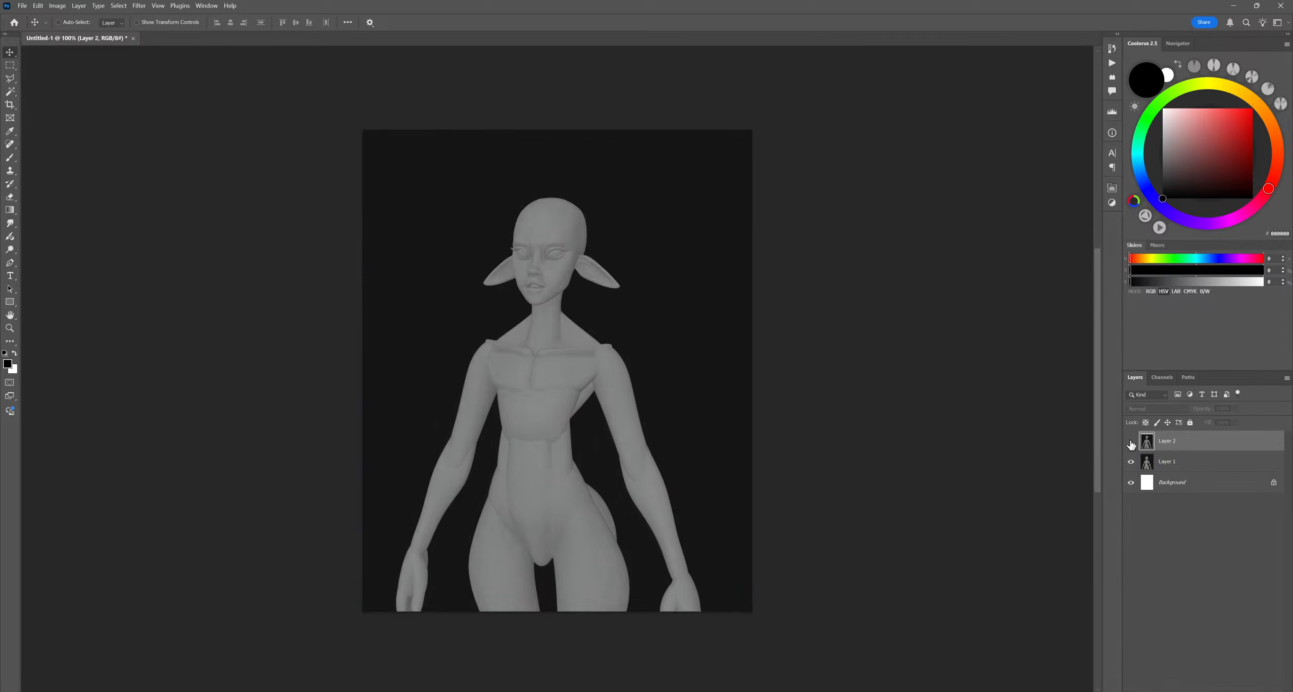
click(1131, 442)
click(1132, 441)
- Compare the faces, ears, necks and shoulders of both versions up close by repeatedly hiding and showing Layer 2
scroll(581, 328, up, 5)
drag(524, 289, 598, 384)
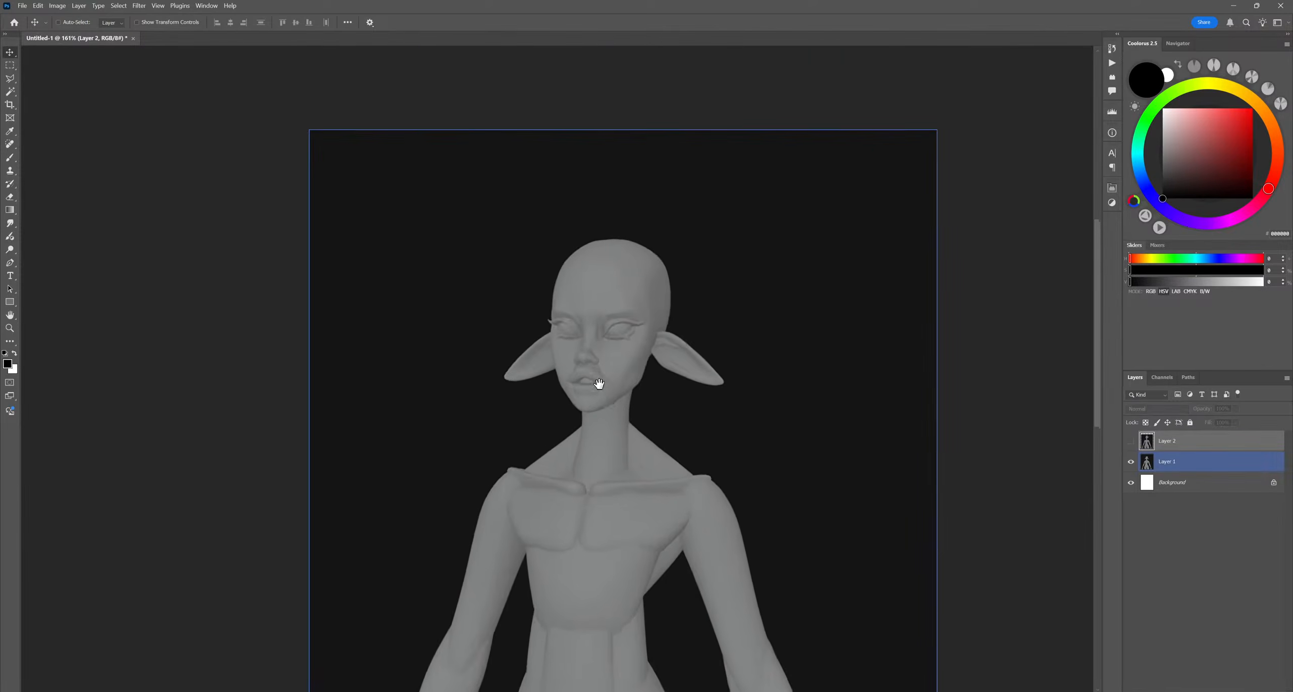
scroll(624, 369, up, 3)
scroll(625, 371, up, 1)
drag(594, 318, 624, 333)
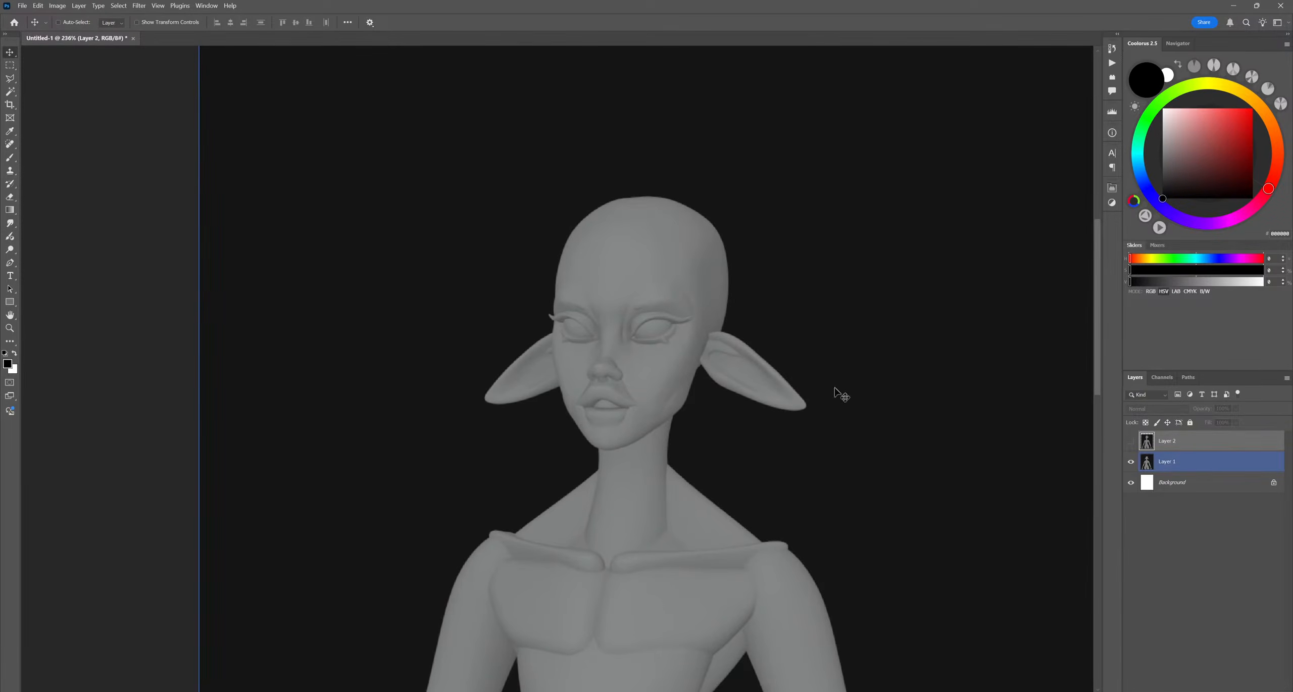
click(1130, 442)
click(1131, 441)
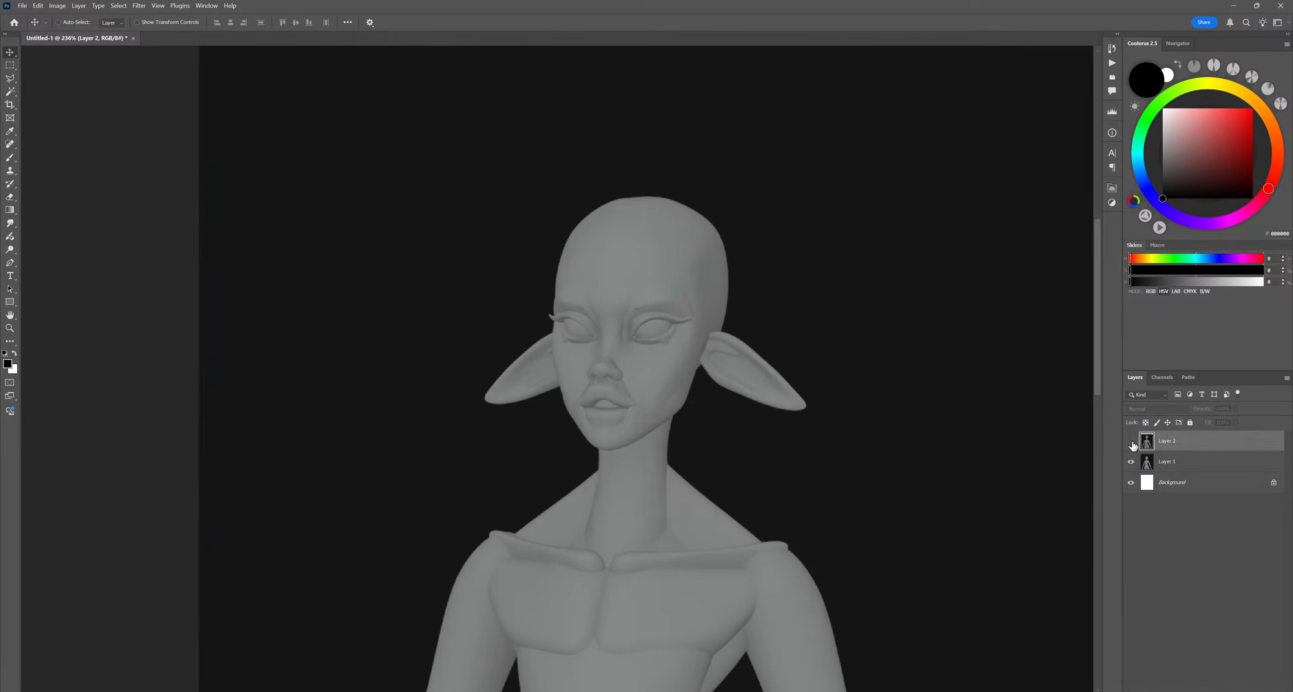
click(1132, 442)
click(1131, 441)
click(1159, 461)
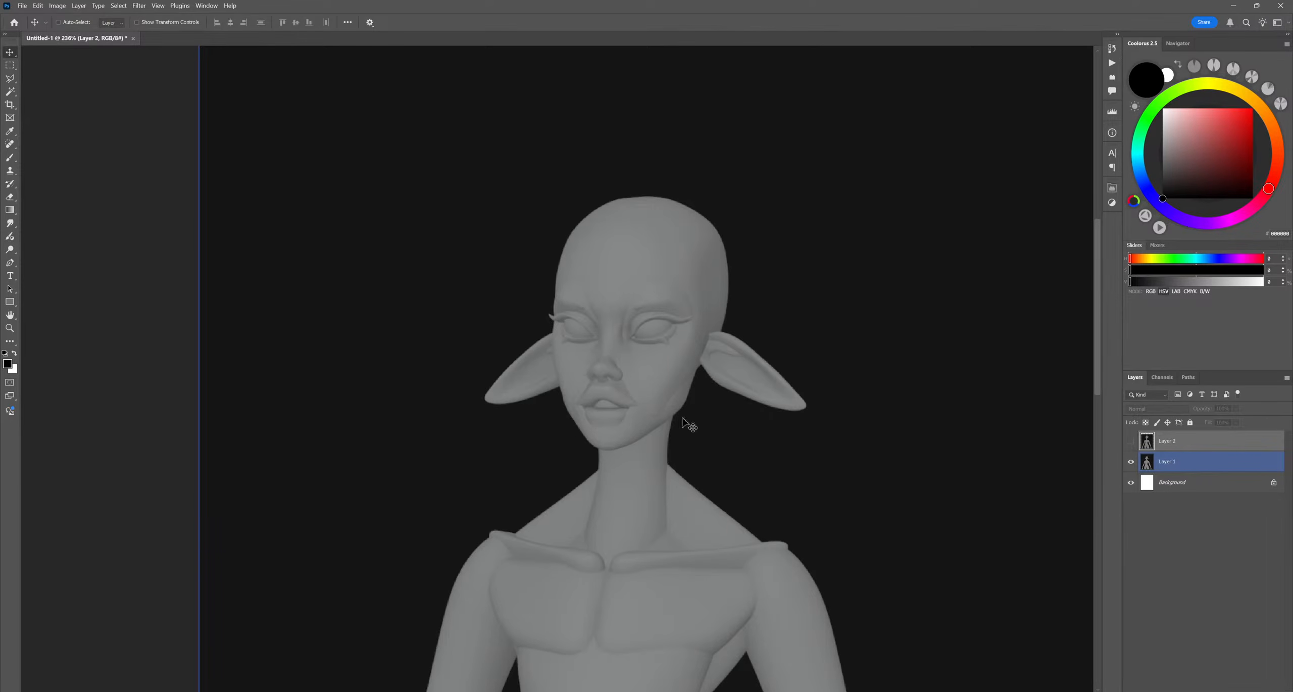
click(1131, 441)
click(1132, 441)
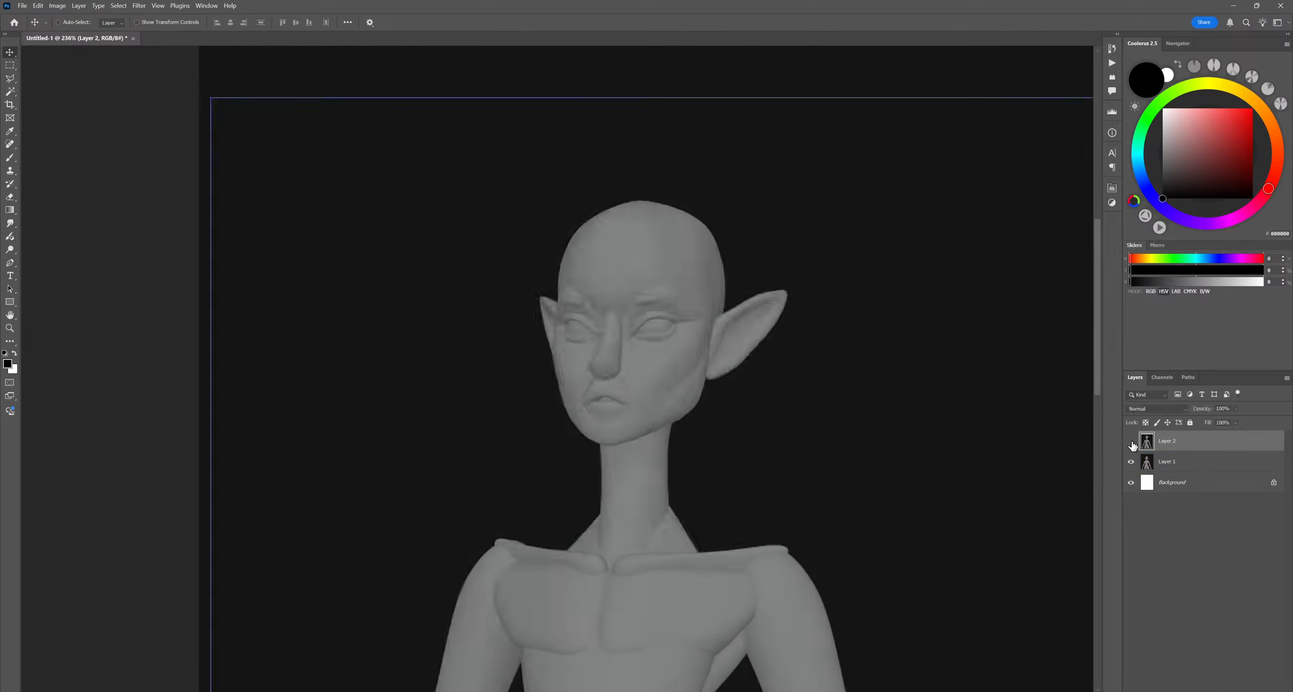
click(1131, 441)
click(1132, 442)
click(1131, 441)
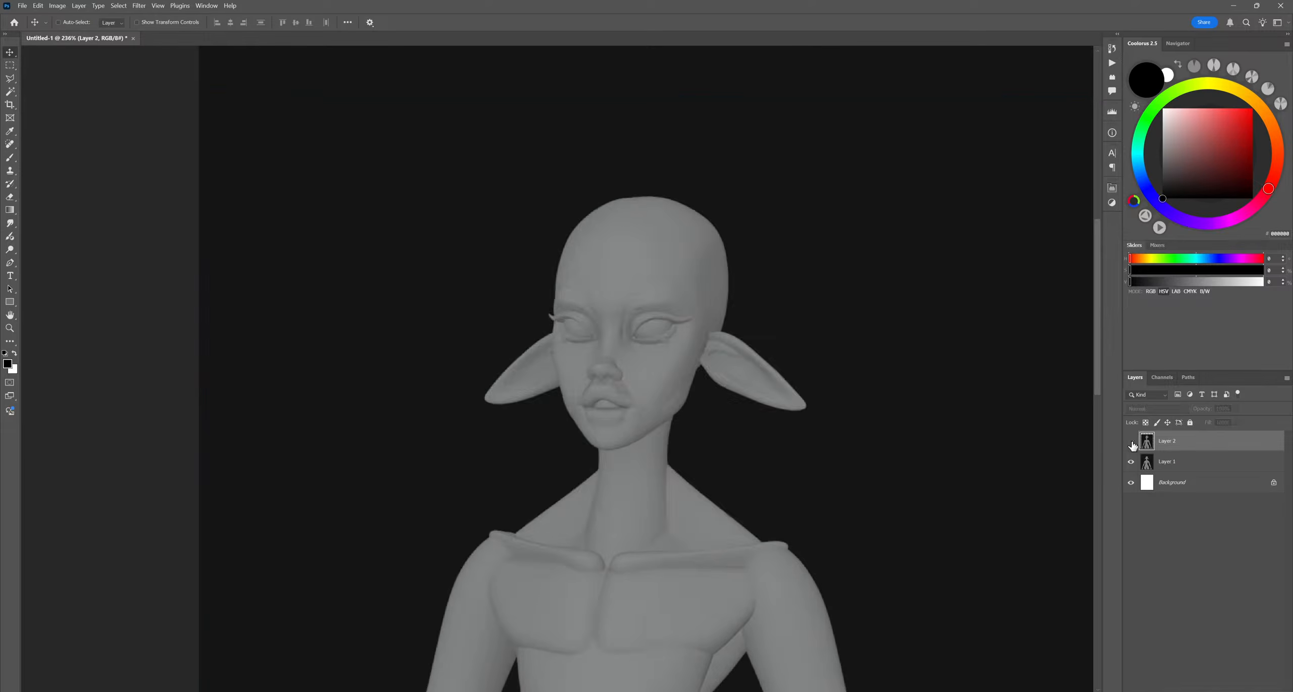
click(1131, 441)
click(1131, 441)
click(1132, 443)
click(1132, 442)
click(1132, 442)
click(1131, 442)
click(1131, 442)
click(1132, 443)
click(1131, 443)
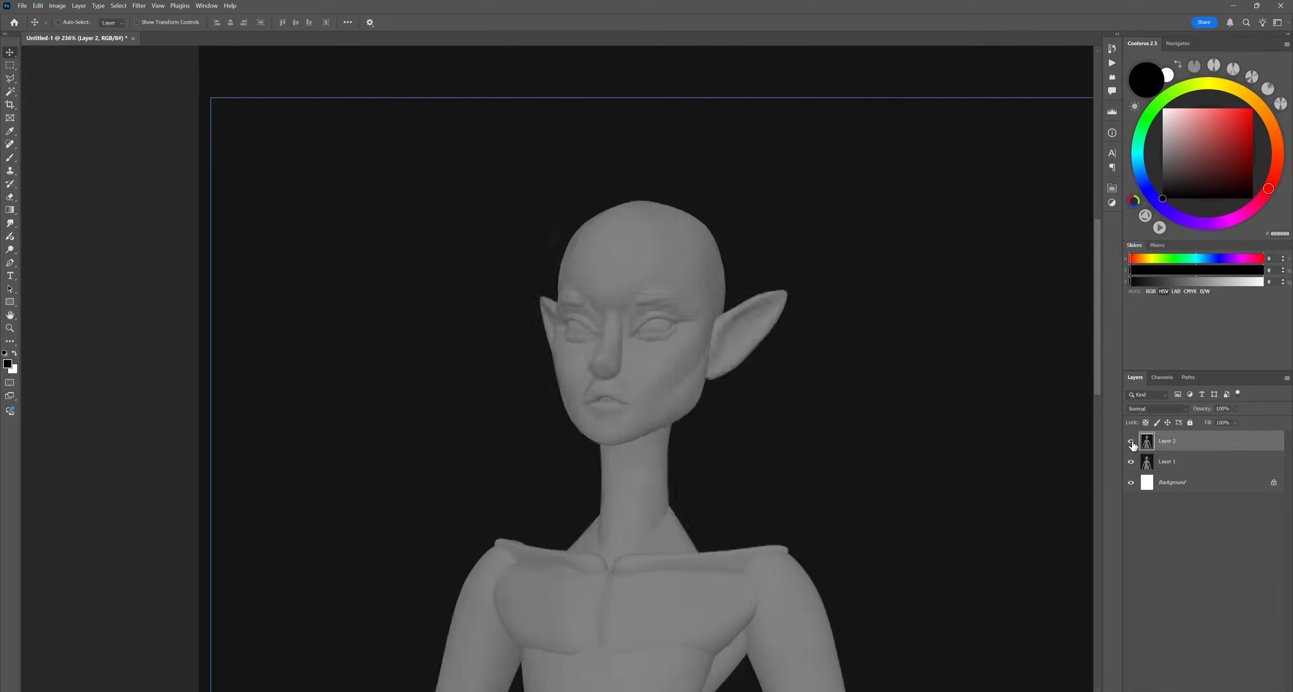
click(1131, 443)
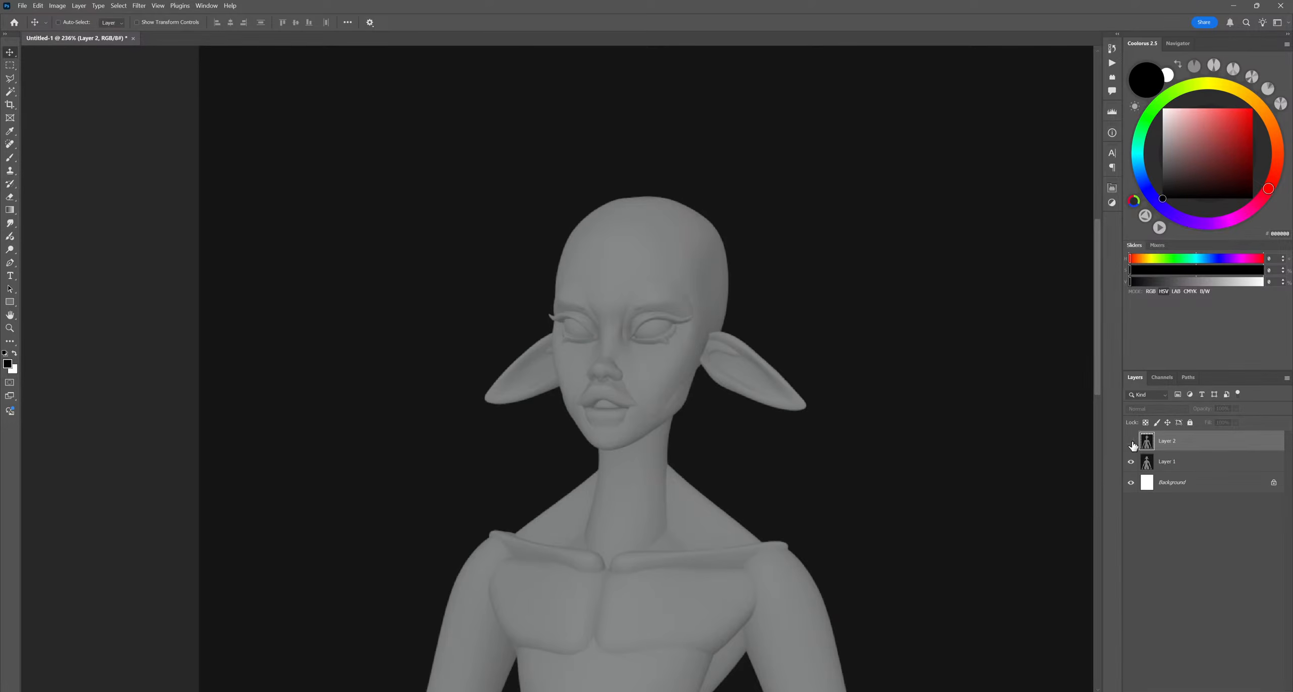
click(1131, 443)
click(1131, 443)
click(1157, 461)
click(1130, 441)
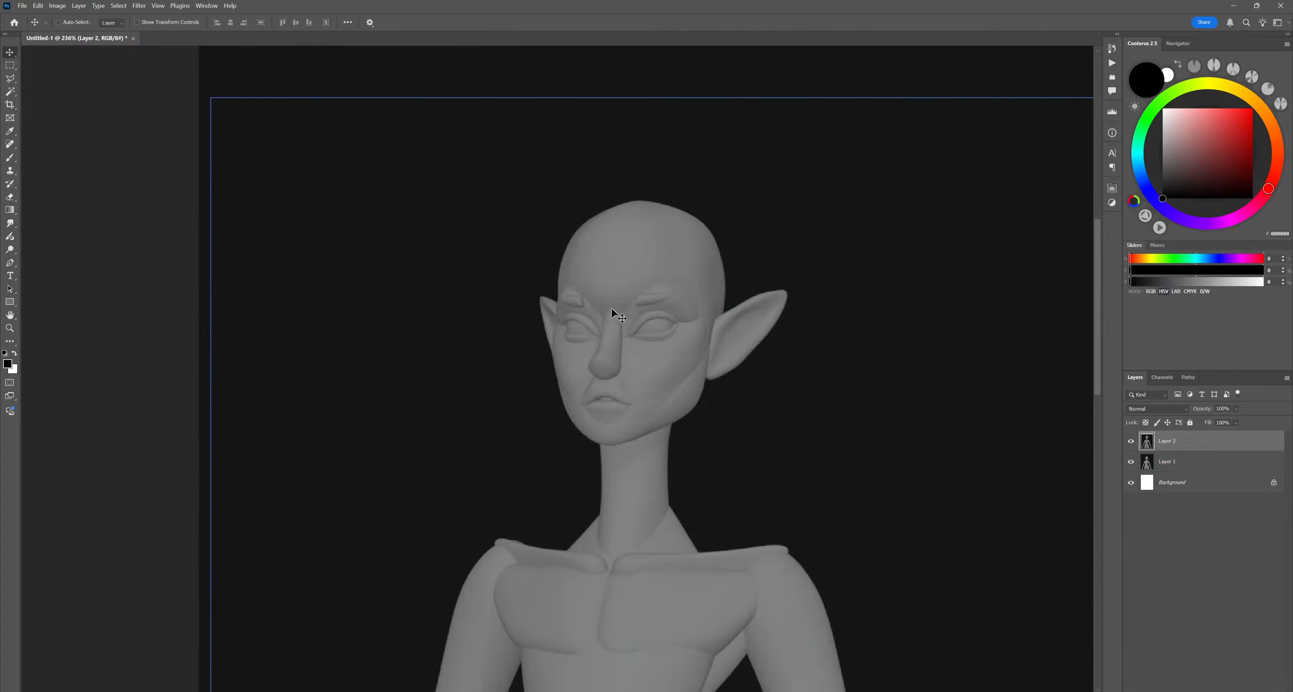
click(1131, 441)
click(1131, 441)
click(1131, 441)
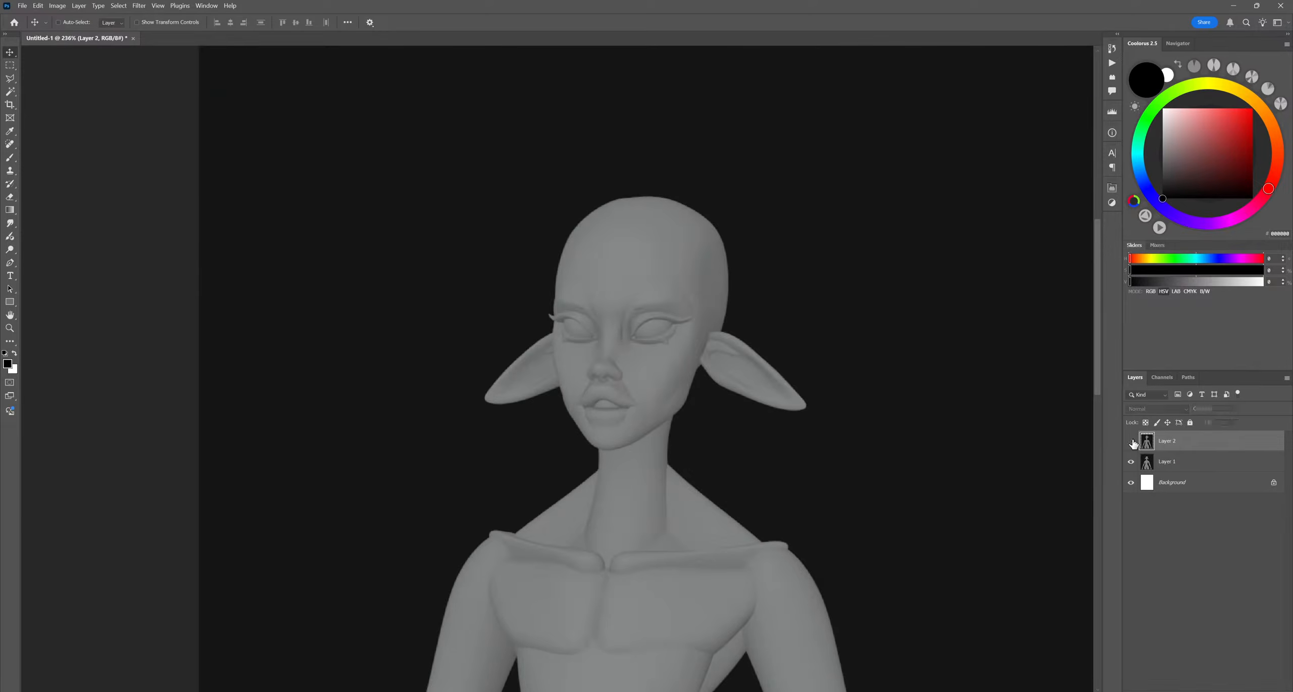
click(1131, 441)
click(1131, 441)
click(1131, 441)
click(1131, 441)
click(1131, 441)
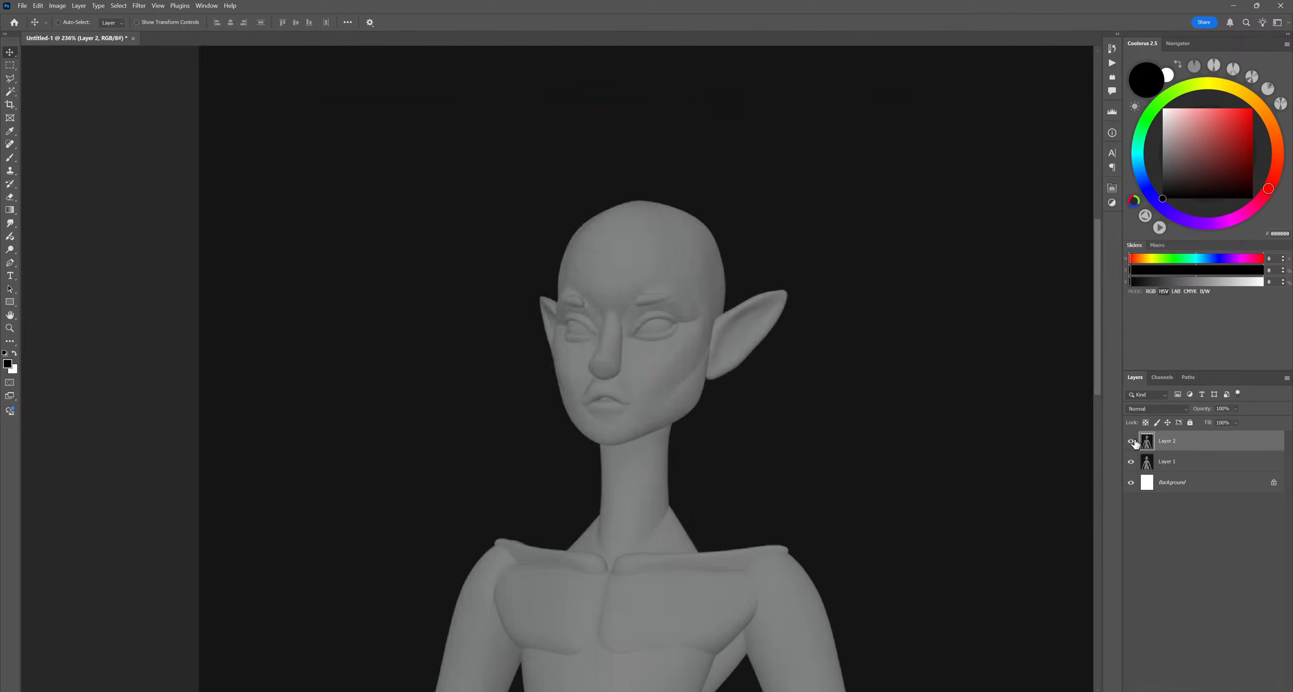
click(1131, 441)
ctrl+click(629, 507)
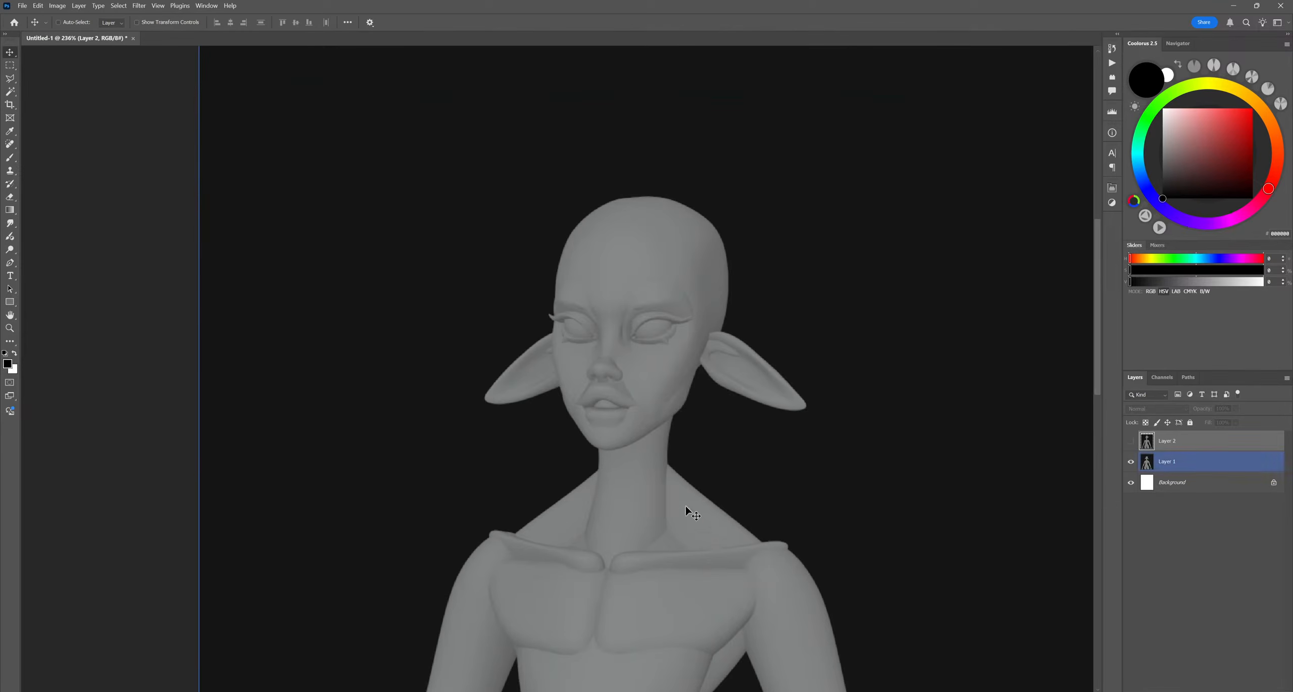
click(1131, 441)
click(1131, 441)
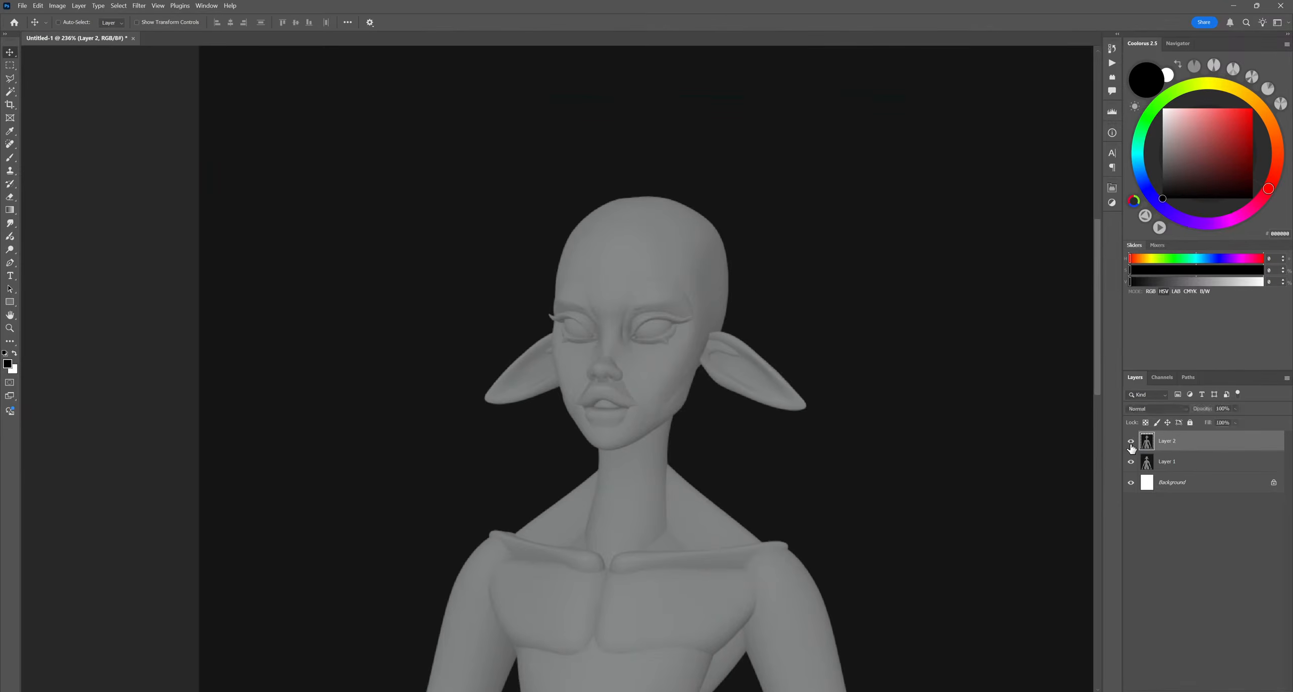
click(1131, 441)
click(1131, 443)
click(1131, 443)
click(1131, 444)
click(1132, 445)
click(1132, 445)
click(1131, 445)
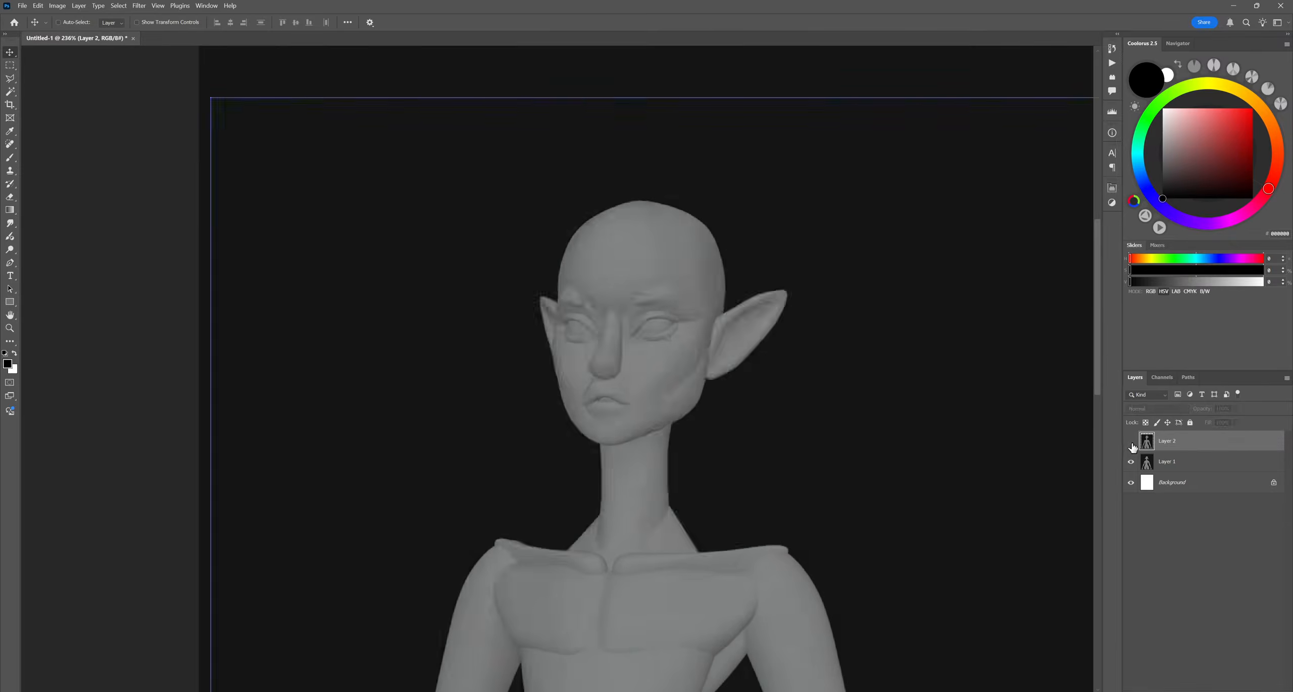
- Compare the head and upper-body silhouettes of both versions from farther out by switching Layer 2 on and off, leaving it hidden
alt+scroll(760, 403, down, 2)
alt+scroll(761, 402, down, 2)
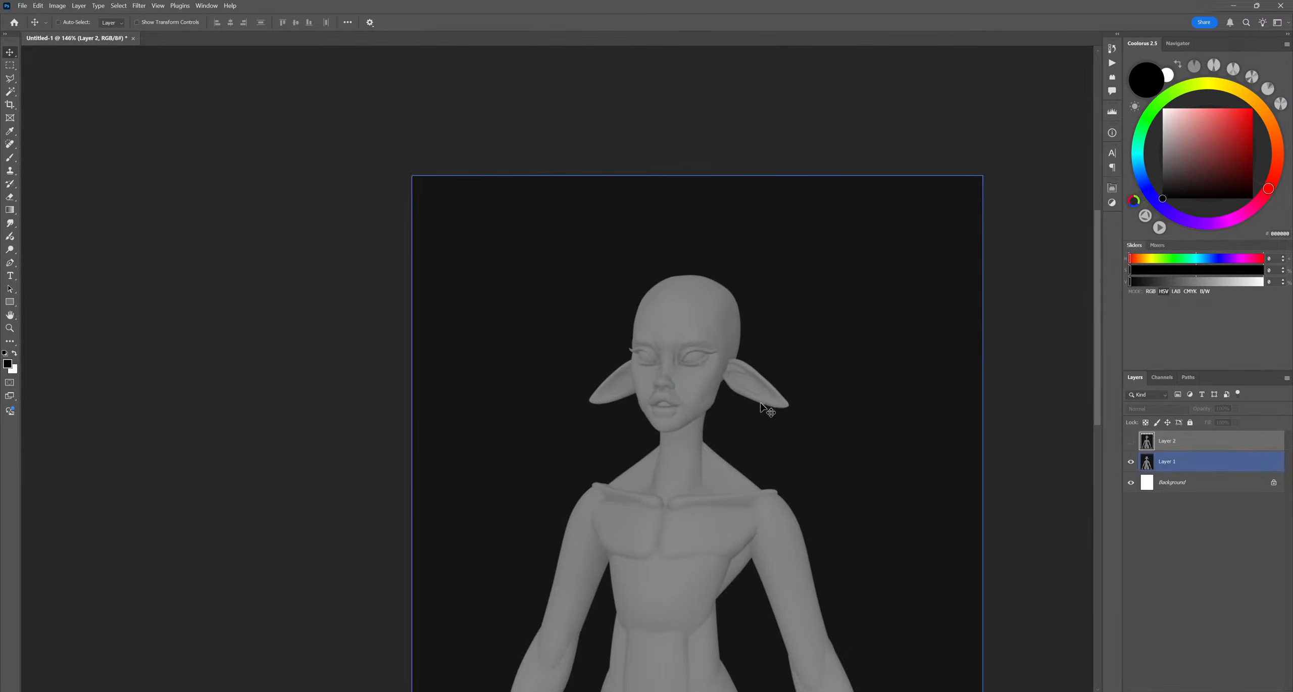
click(1131, 447)
click(1131, 446)
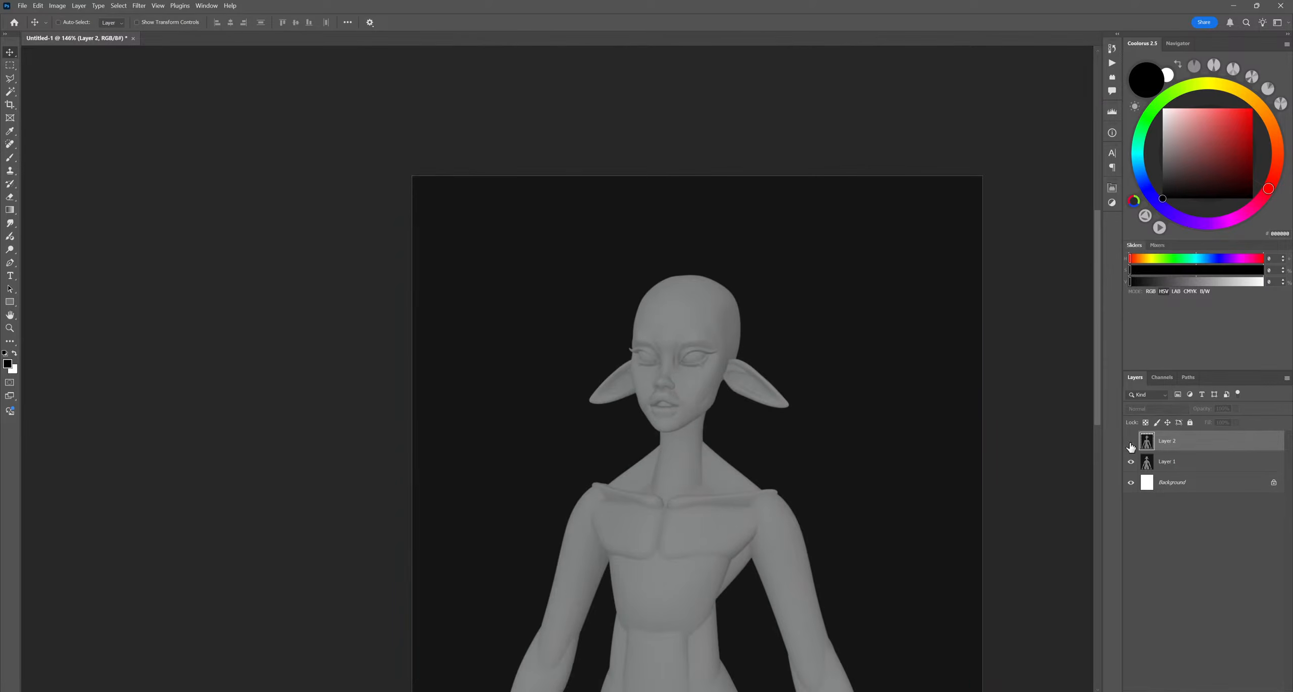
click(1130, 447)
click(1131, 446)
click(1130, 447)
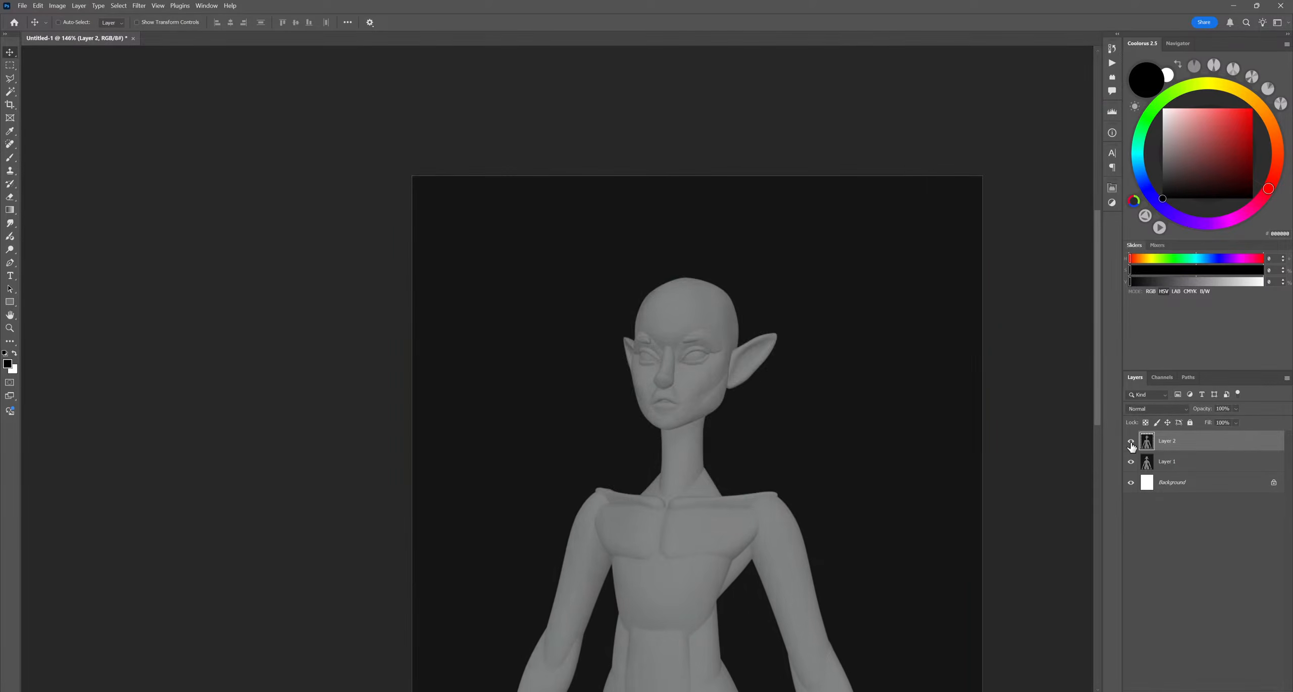
click(1130, 446)
click(1130, 447)
click(1131, 447)
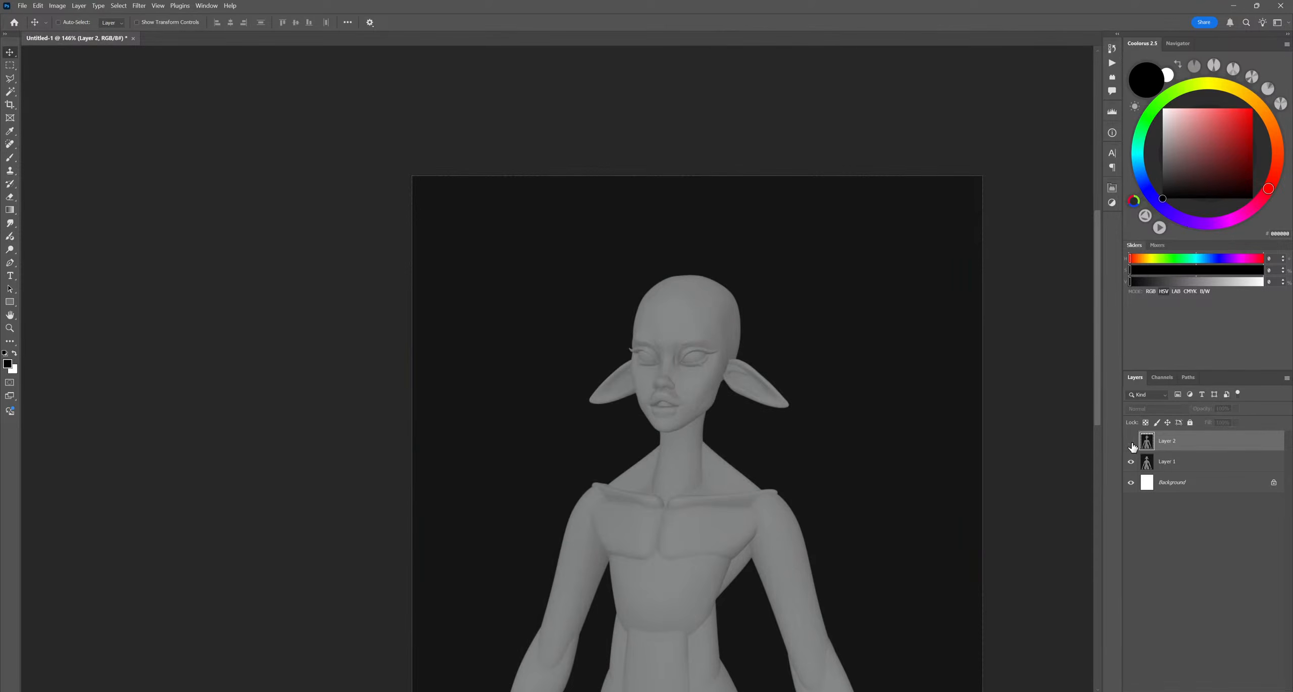
click(1132, 445)
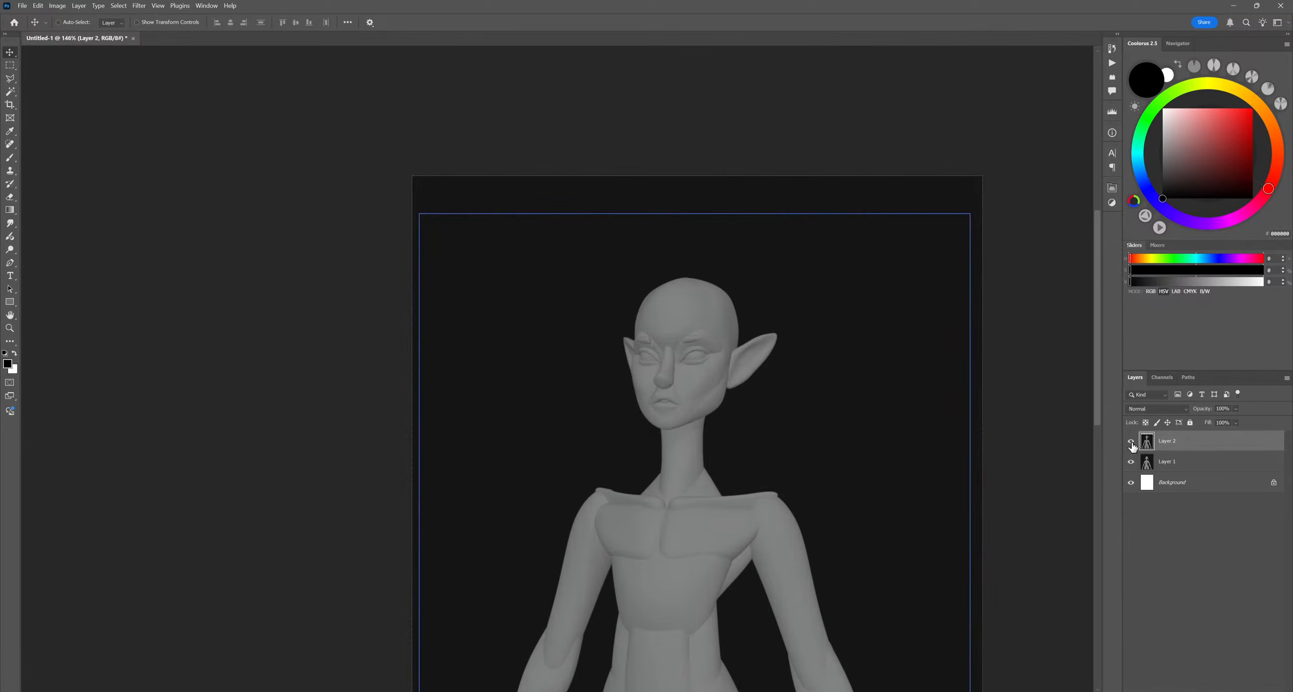
click(1131, 447)
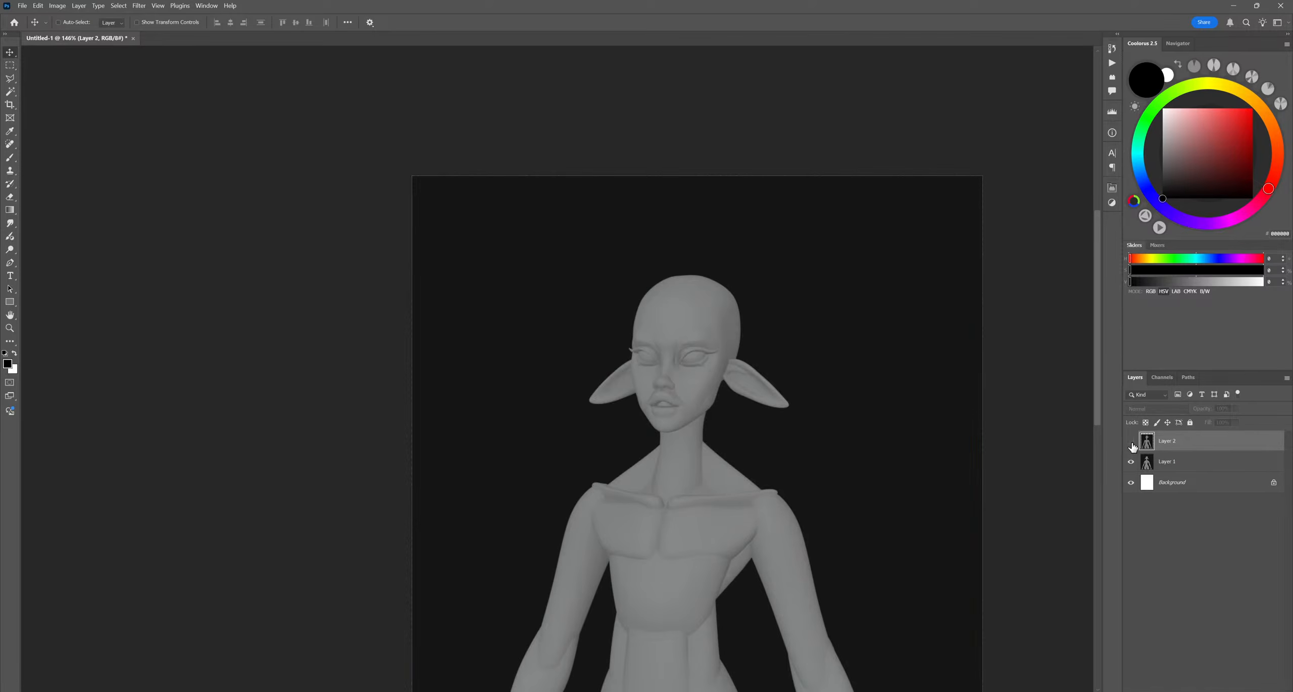
click(1132, 446)
click(1132, 446)
click(1131, 446)
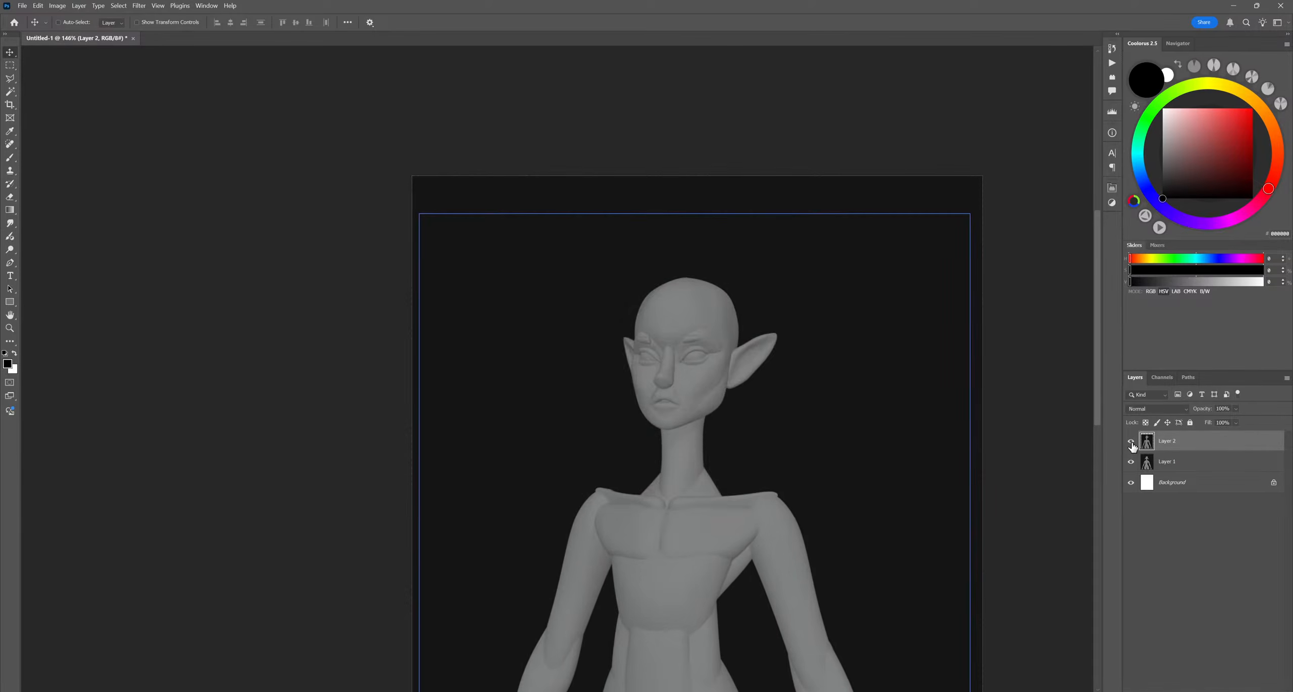
click(1131, 447)
click(1132, 447)
click(1131, 447)
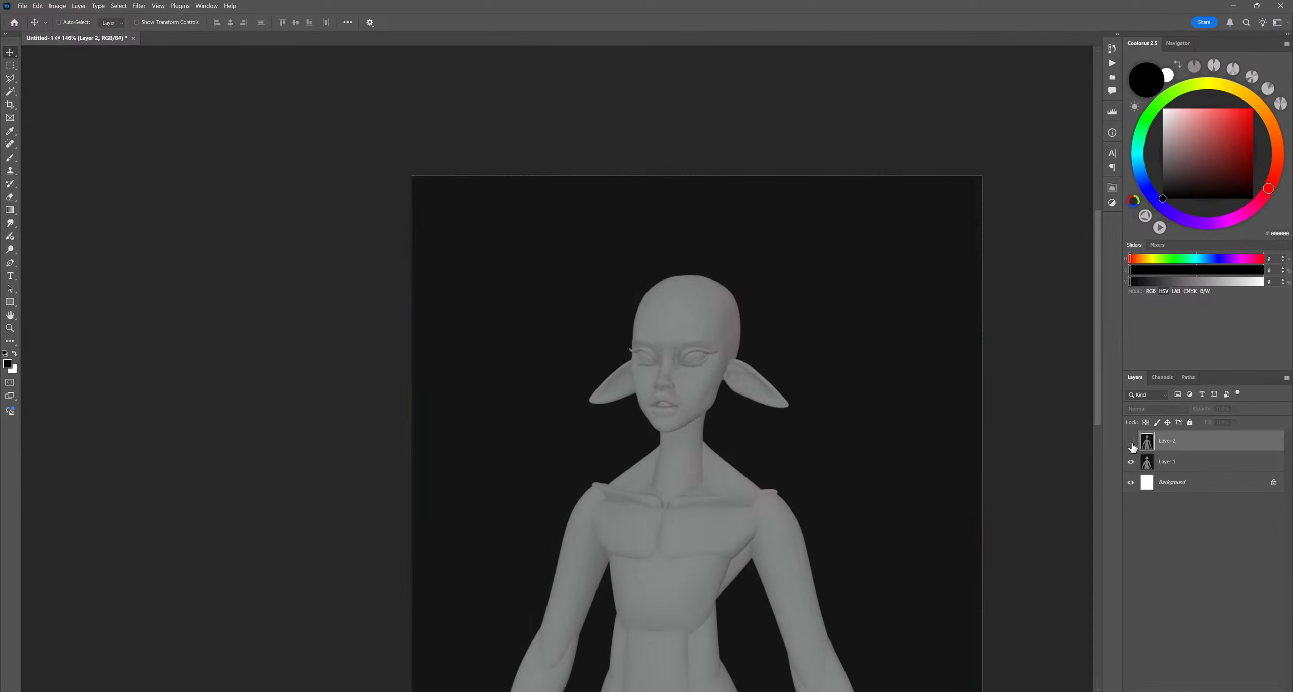
click(1131, 447)
click(1132, 446)
click(1131, 446)
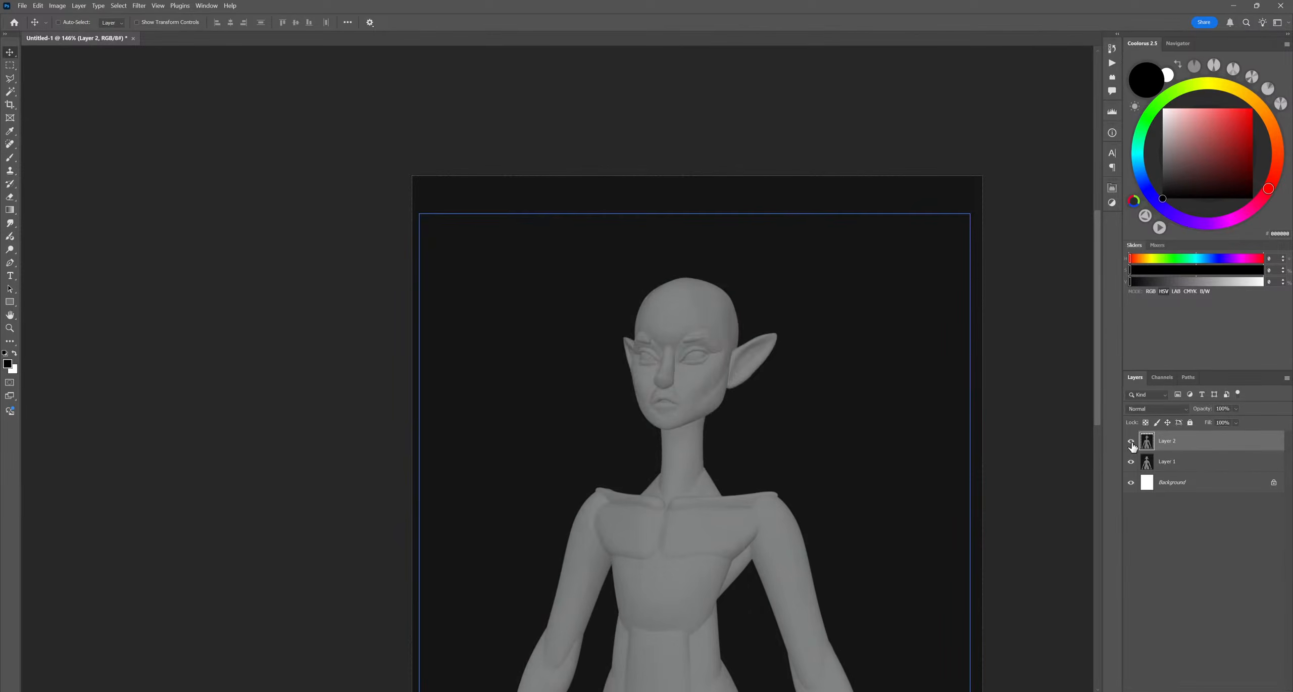
click(1132, 446)
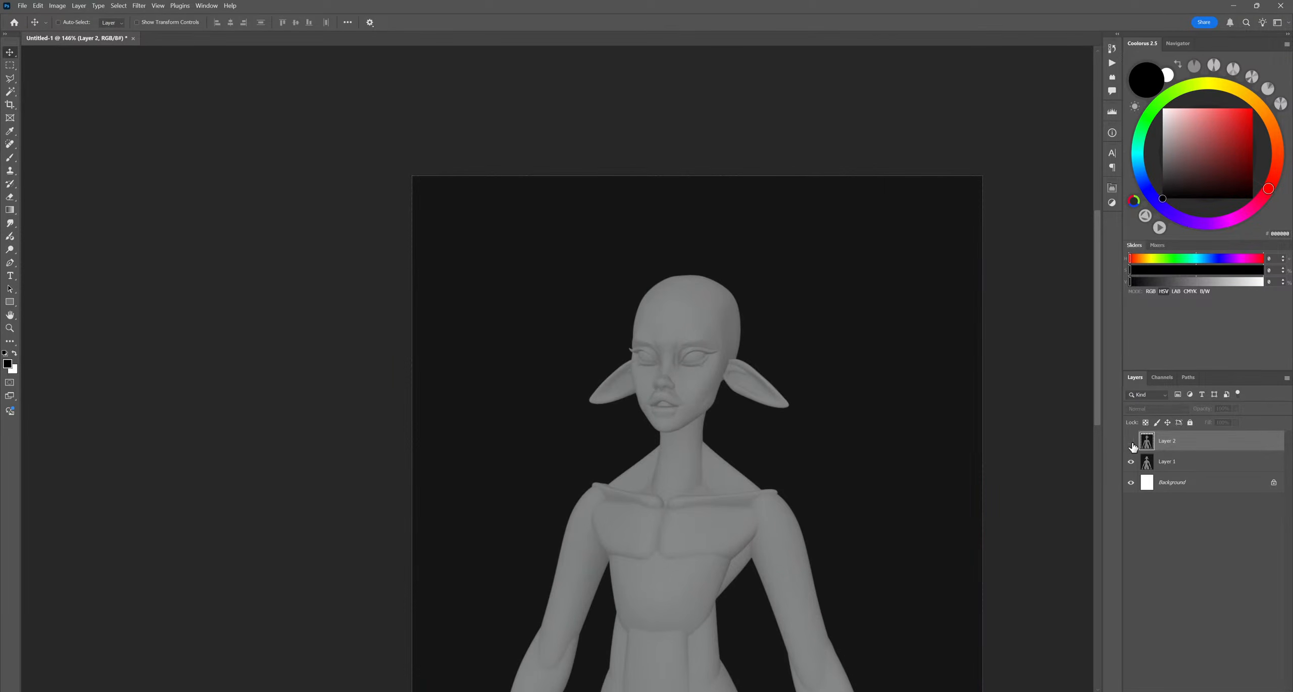
click(1131, 446)
click(1132, 447)
click(1132, 447)
click(1131, 447)
click(1131, 446)
click(1131, 446)
click(1132, 446)
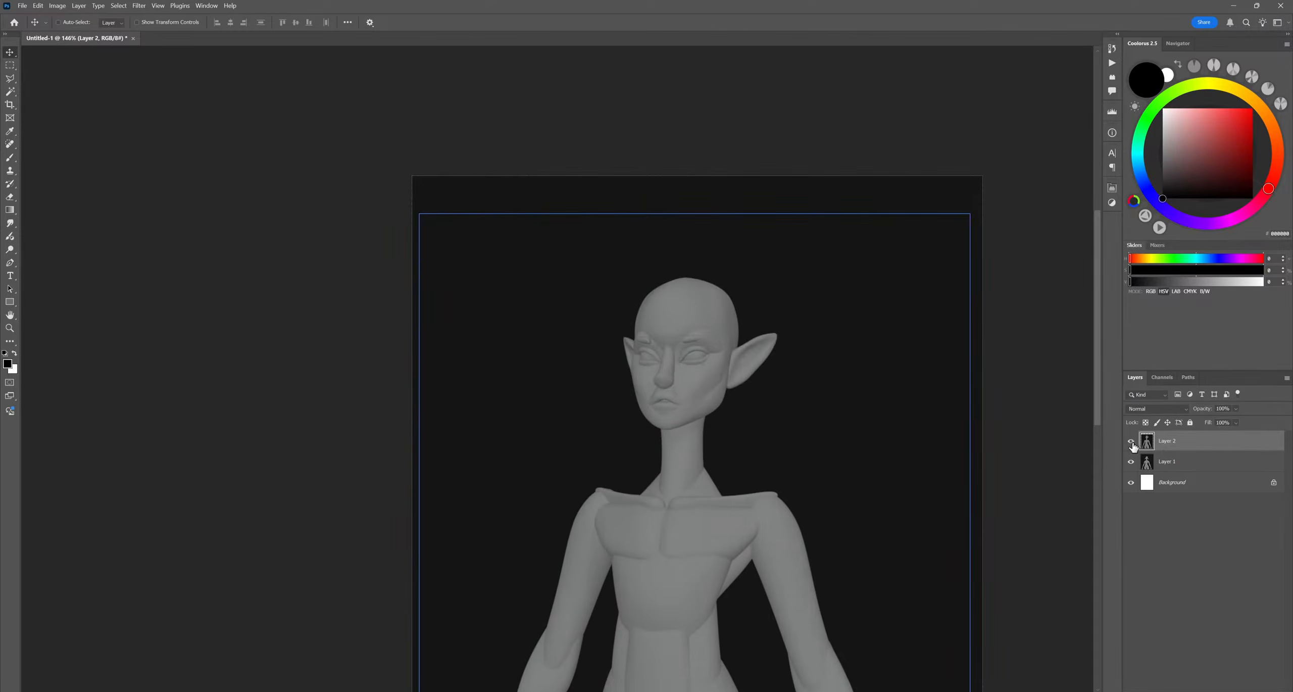
click(1131, 446)
click(1132, 446)
click(1132, 446)
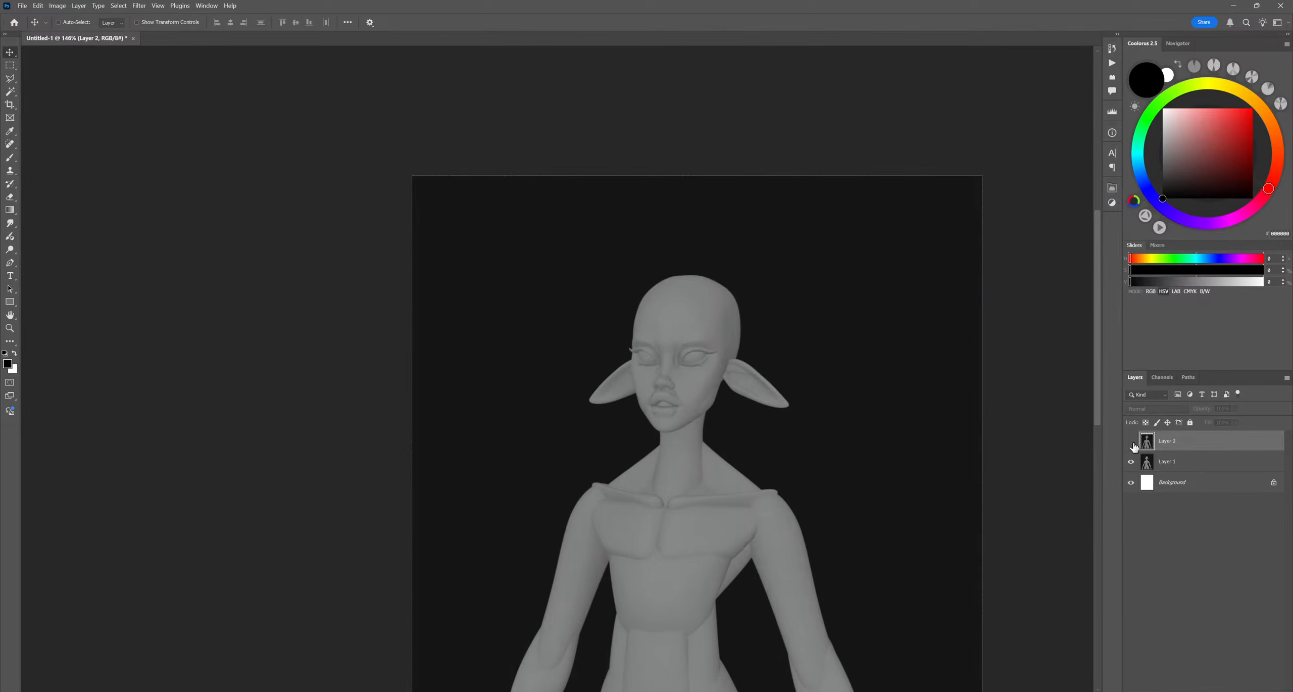
click(1131, 446)
click(1131, 447)
click(1131, 442)
click(1132, 442)
click(1131, 442)
click(1131, 442)
click(1134, 443)
click(1134, 443)
click(1132, 442)
click(1131, 442)
click(1131, 442)
click(1131, 442)
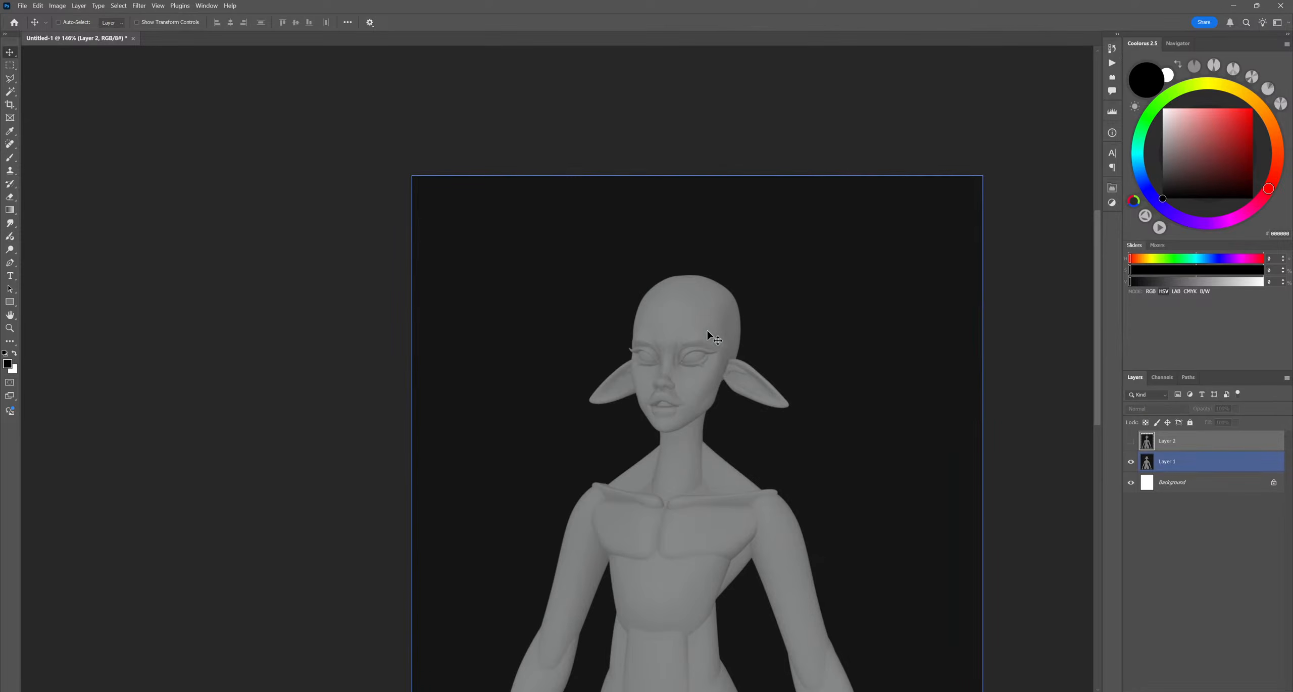
click(1131, 442)
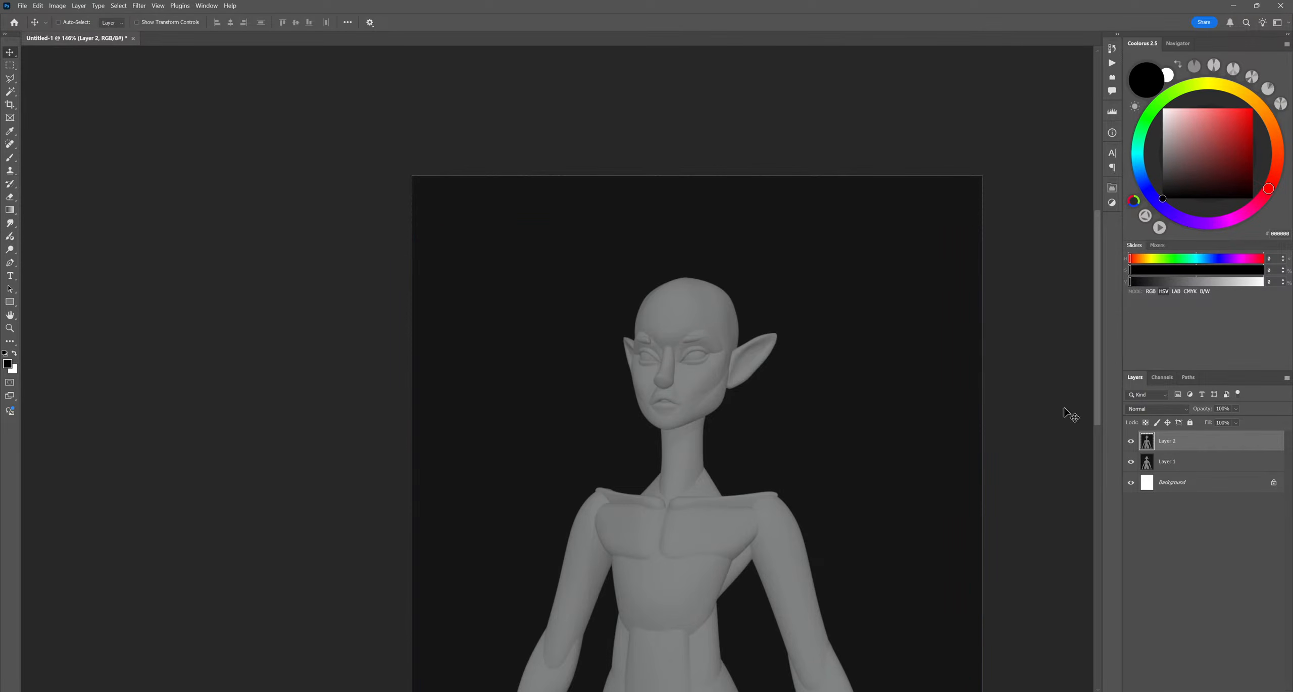
click(1131, 441)
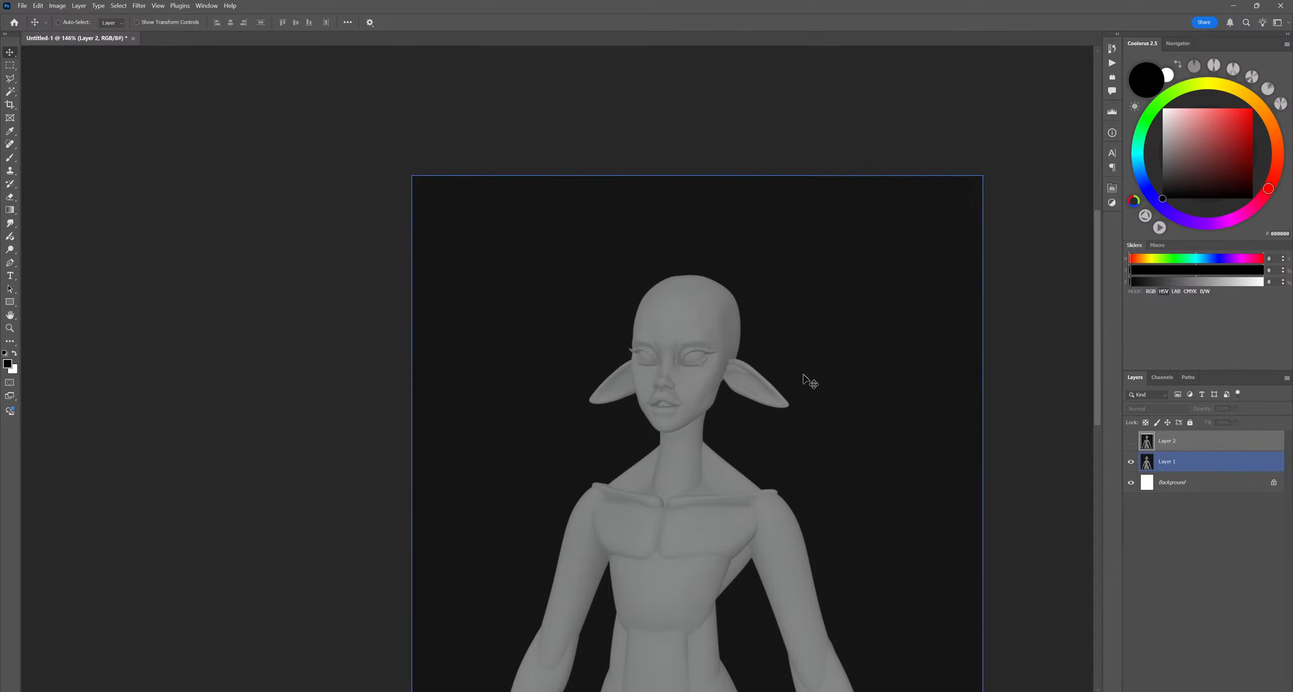
- Recheck the head, ears and shoulders of both versions by toggling Layer 2's visibility, ending with Layer 2 hidden
click(1131, 442)
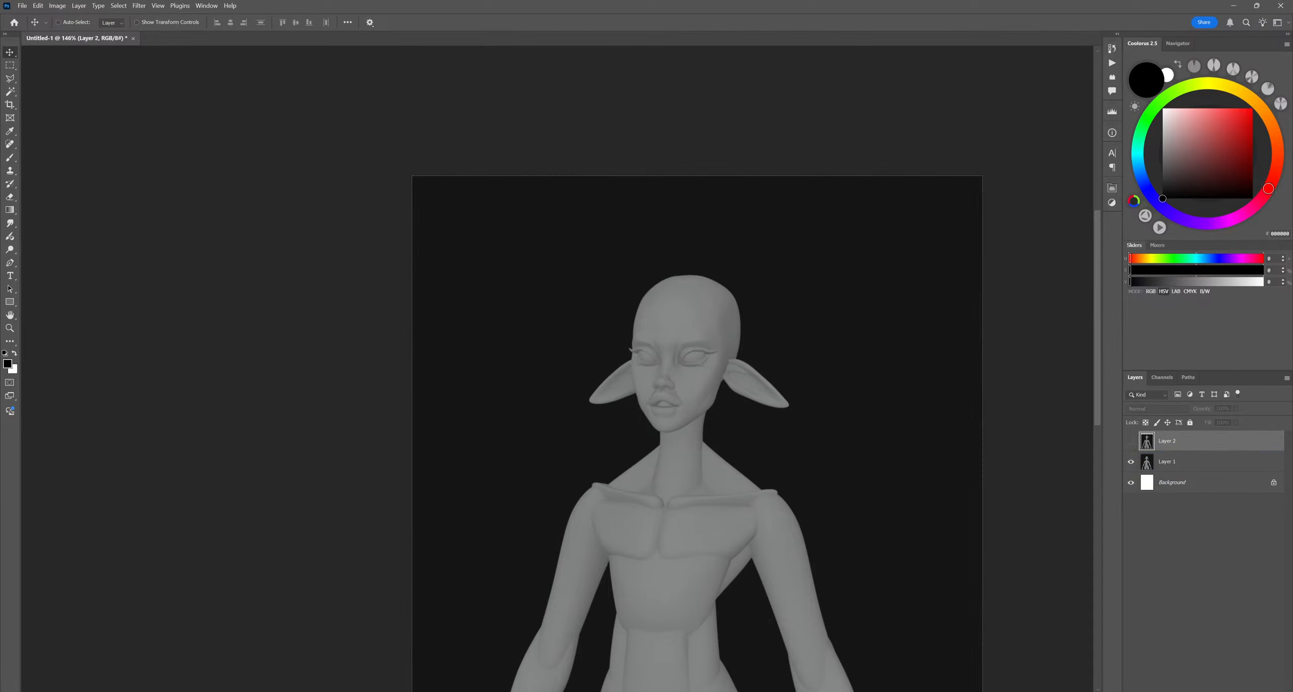
alt+scroll(730, 404, up, 1)
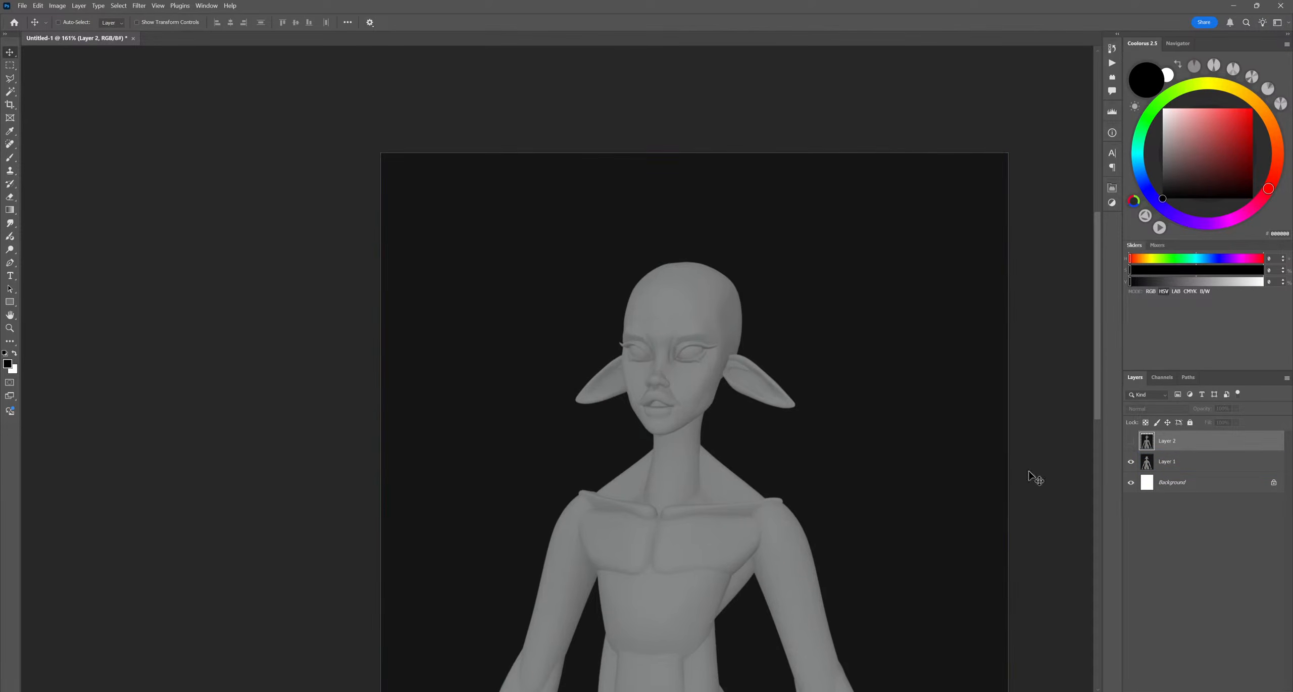
click(1131, 442)
click(1132, 443)
click(1132, 444)
click(1133, 445)
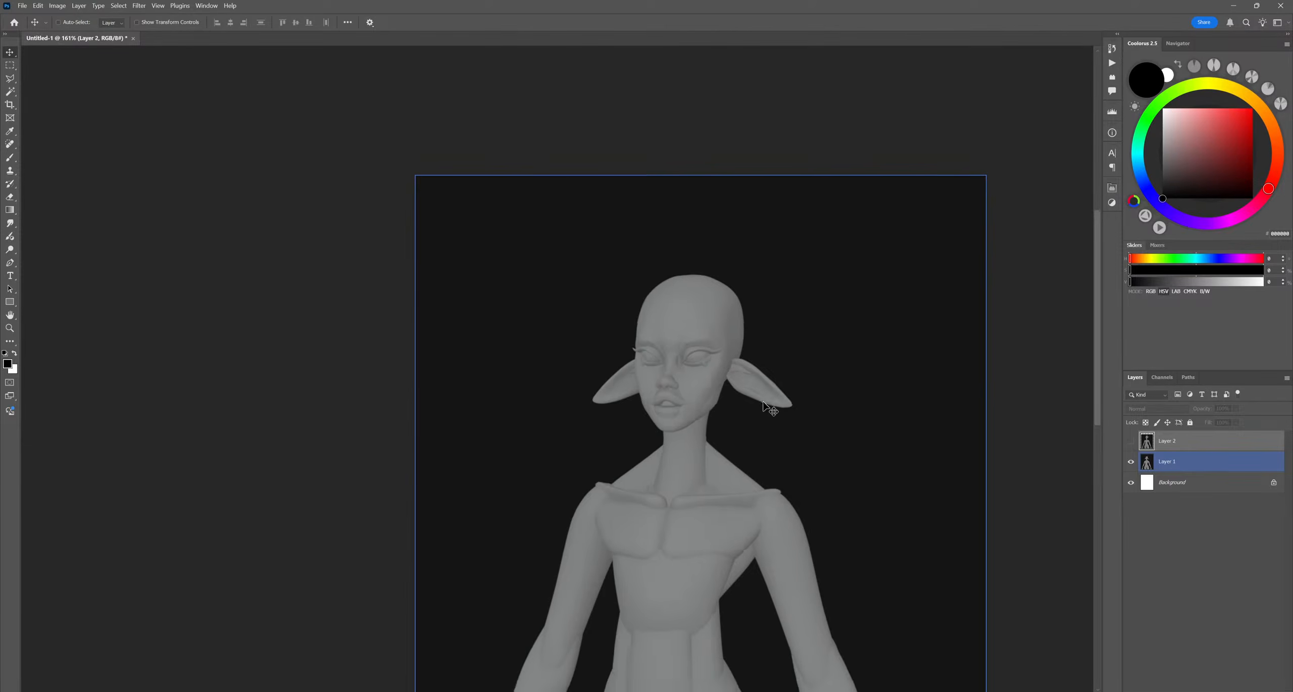
- Compare both figures from head to hips at a wider view by repeatedly showing and hiding Layer 2, leaving only Layer 1's figure displayed
alt+scroll(769, 409, down, 2)
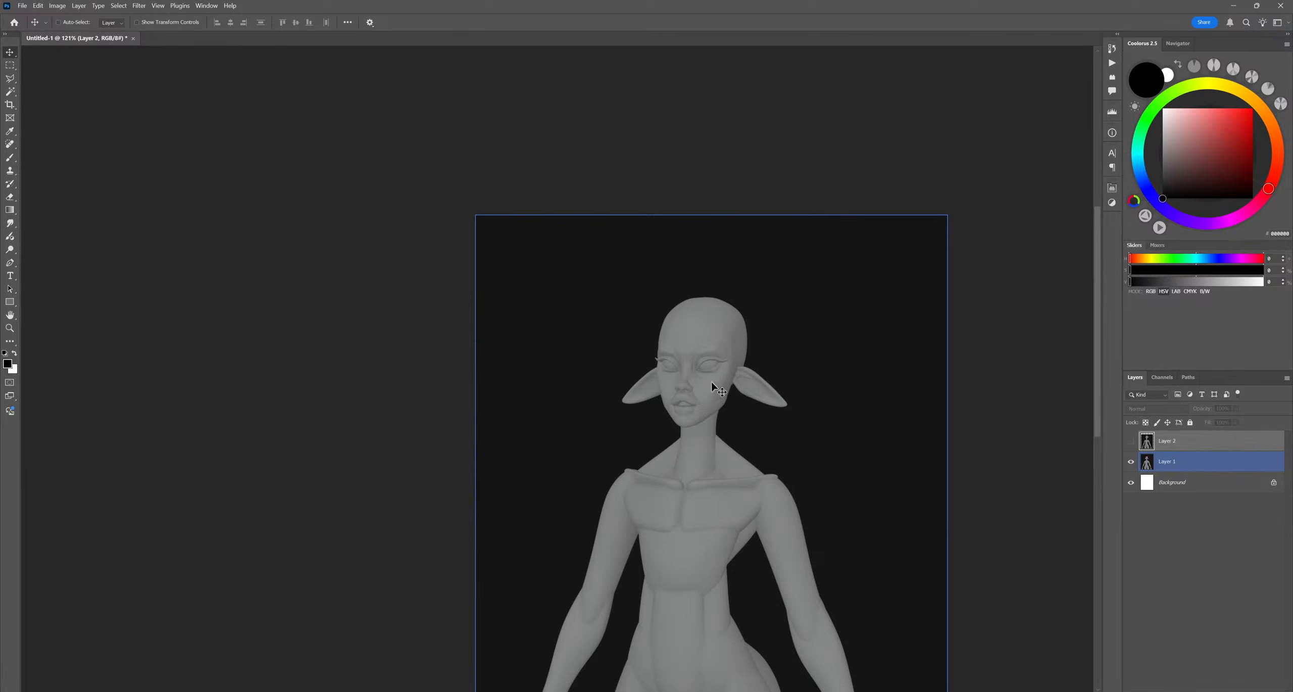
click(1131, 441)
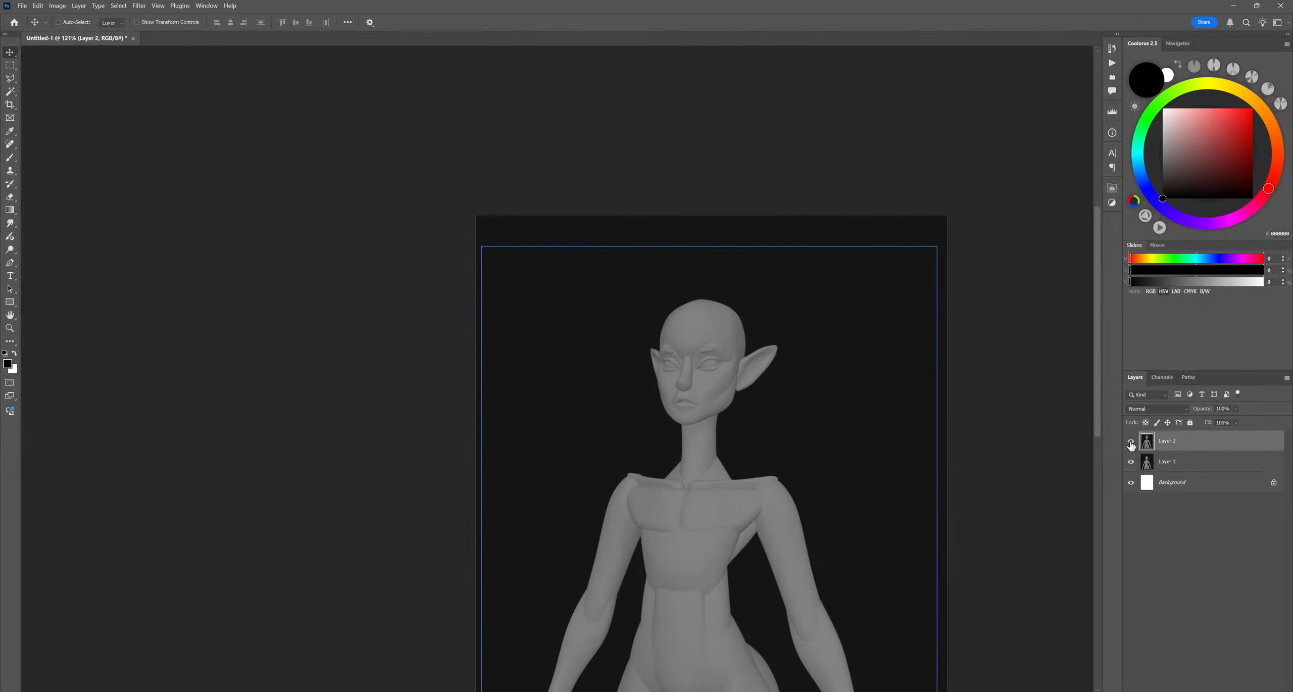
click(1131, 443)
click(1131, 443)
click(1131, 443)
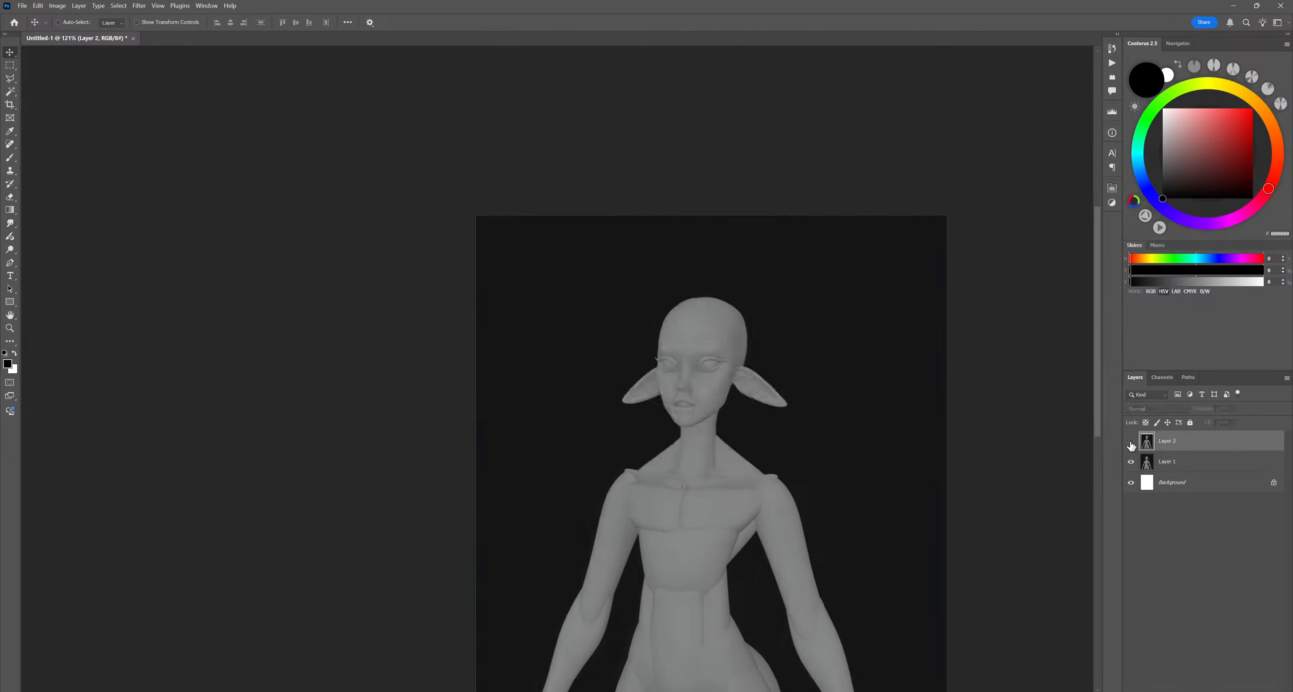
click(1131, 442)
click(1131, 443)
click(1130, 442)
click(1131, 442)
click(1131, 442)
click(1130, 442)
click(1131, 442)
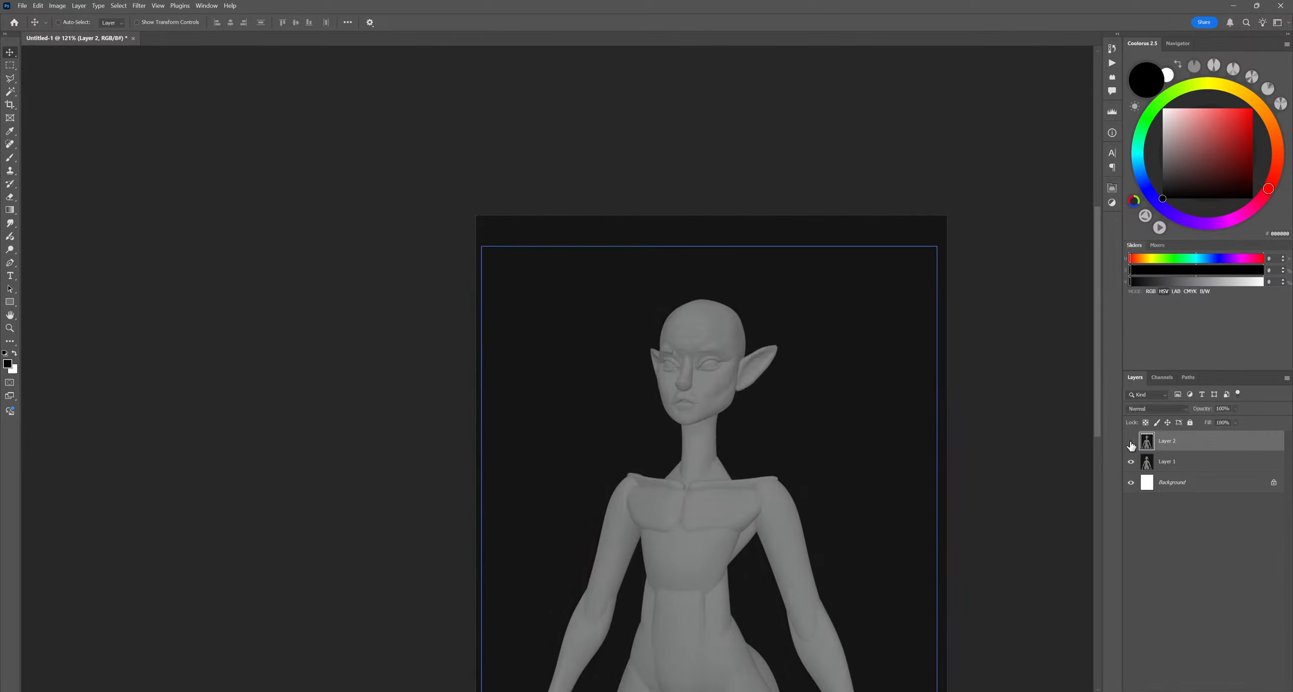
click(1130, 442)
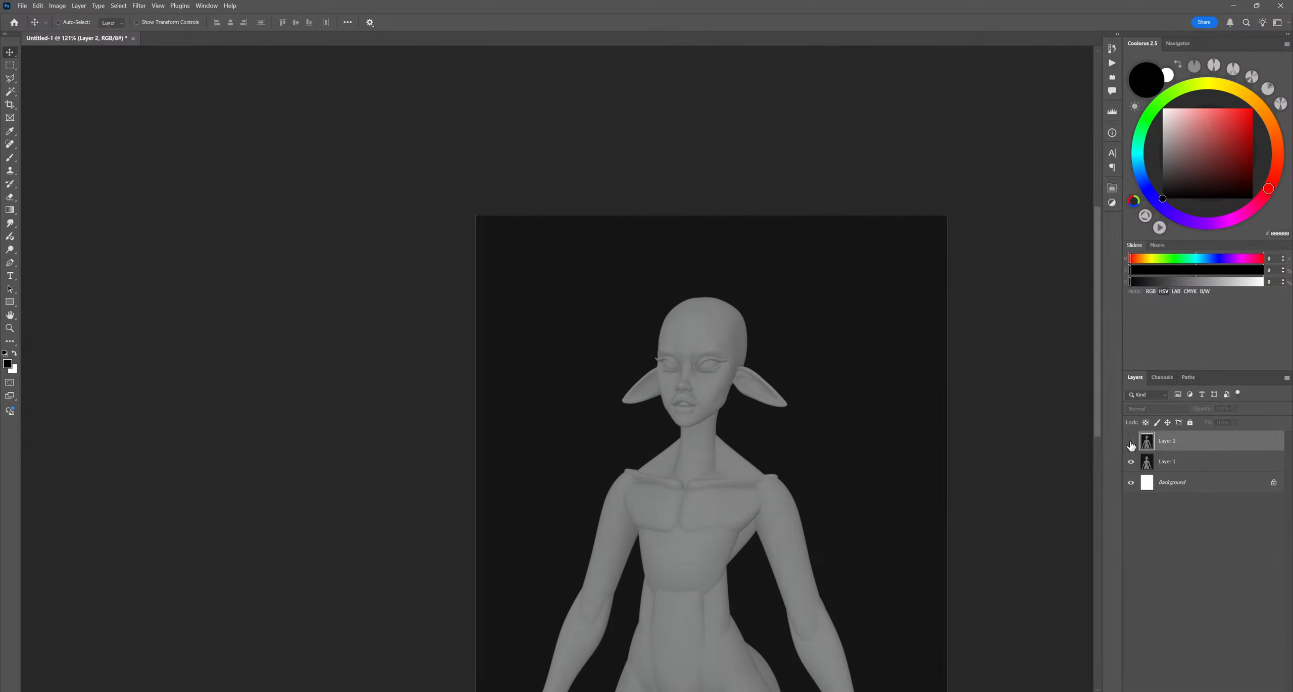
click(1131, 443)
click(1131, 443)
click(1130, 444)
click(1131, 443)
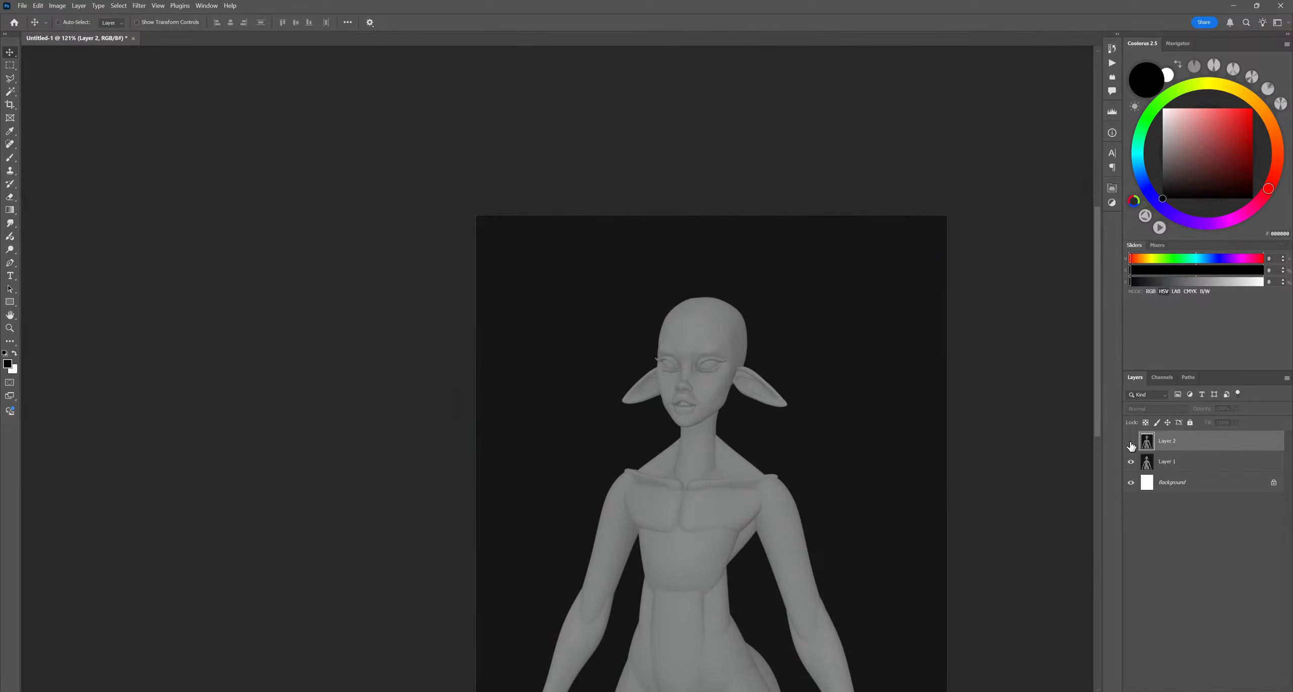